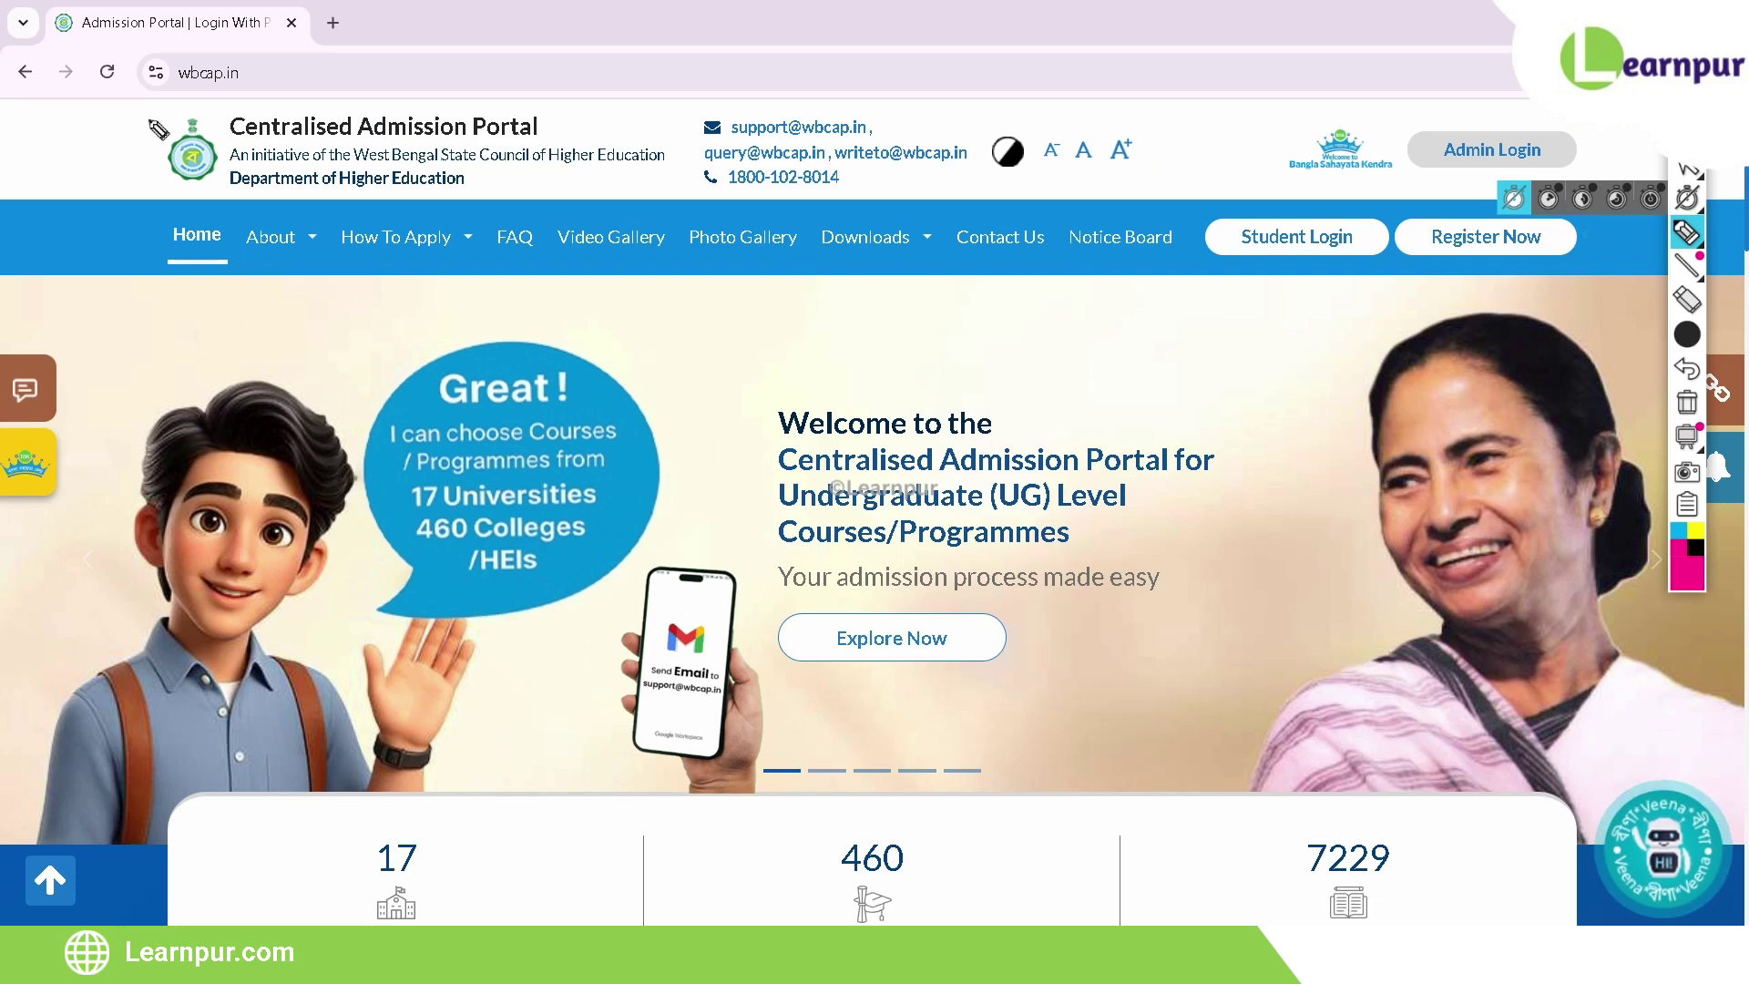
# - Mark the home banner where registration begins, try a thinner pen, then clear the annotations
pyautogui.click(1261, 310)
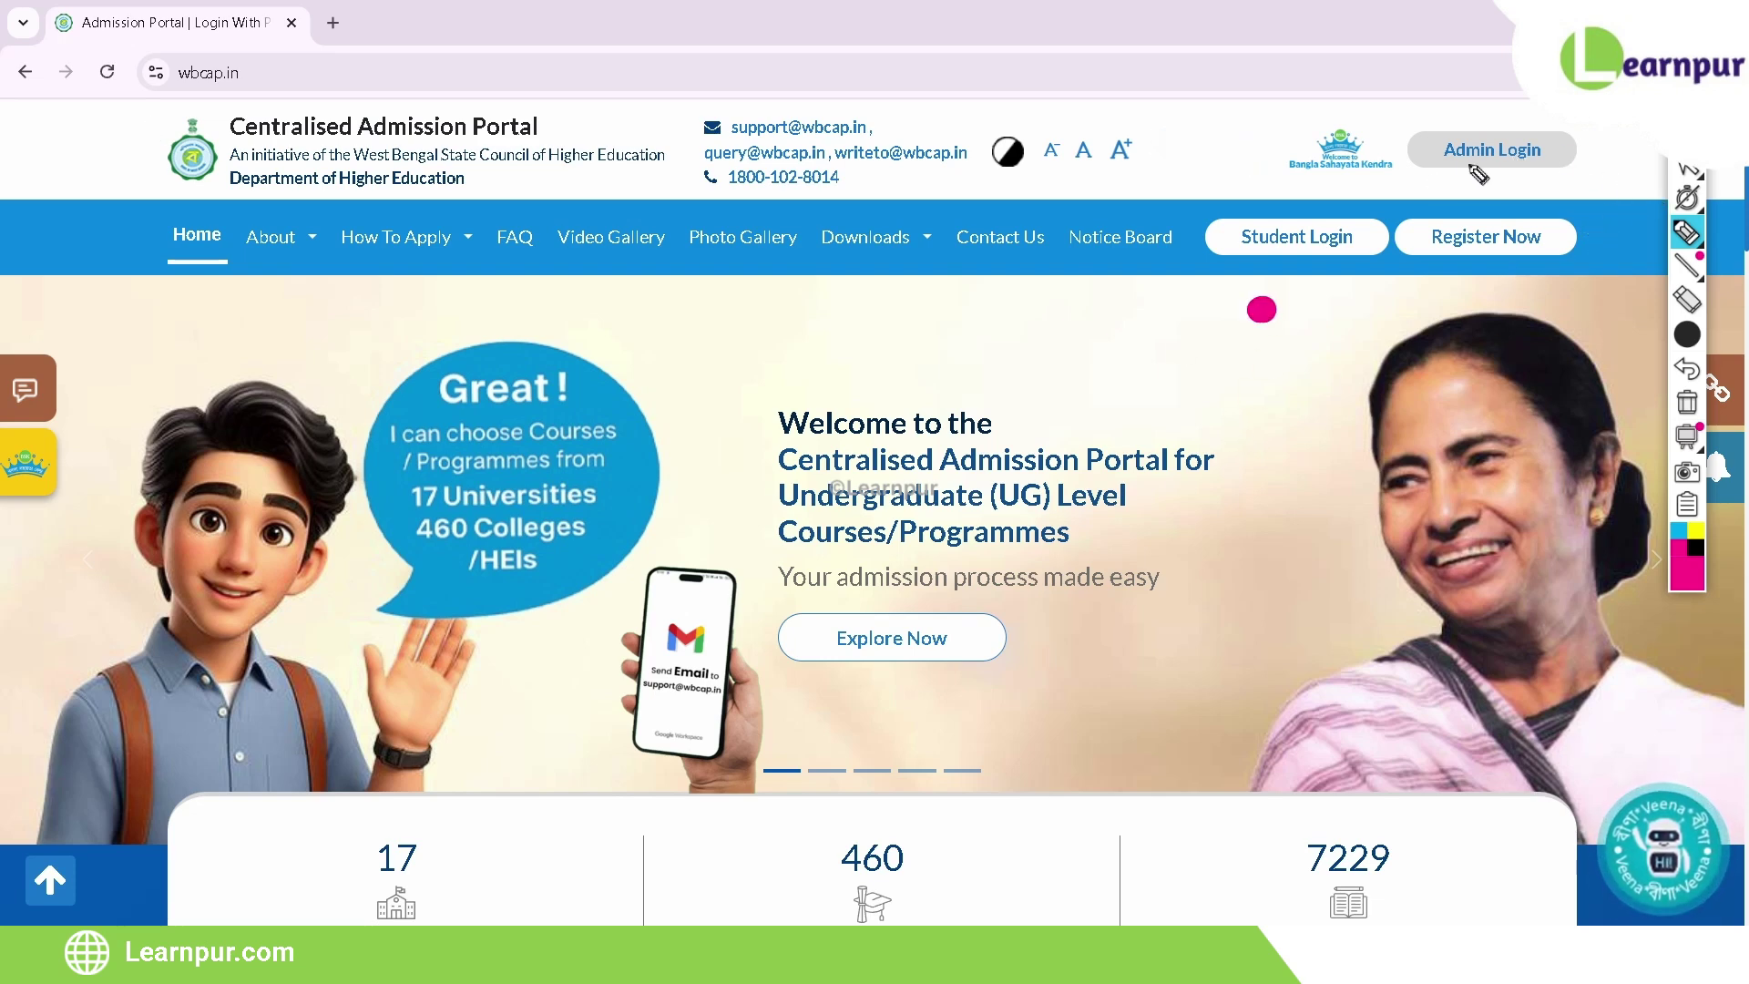
pyautogui.moveTo(1562, 159)
pyautogui.mouseDown()
pyautogui.moveTo(1612, 166)
pyautogui.moveTo(1538, 114)
pyautogui.mouseUp()
pyautogui.click(1687, 334)
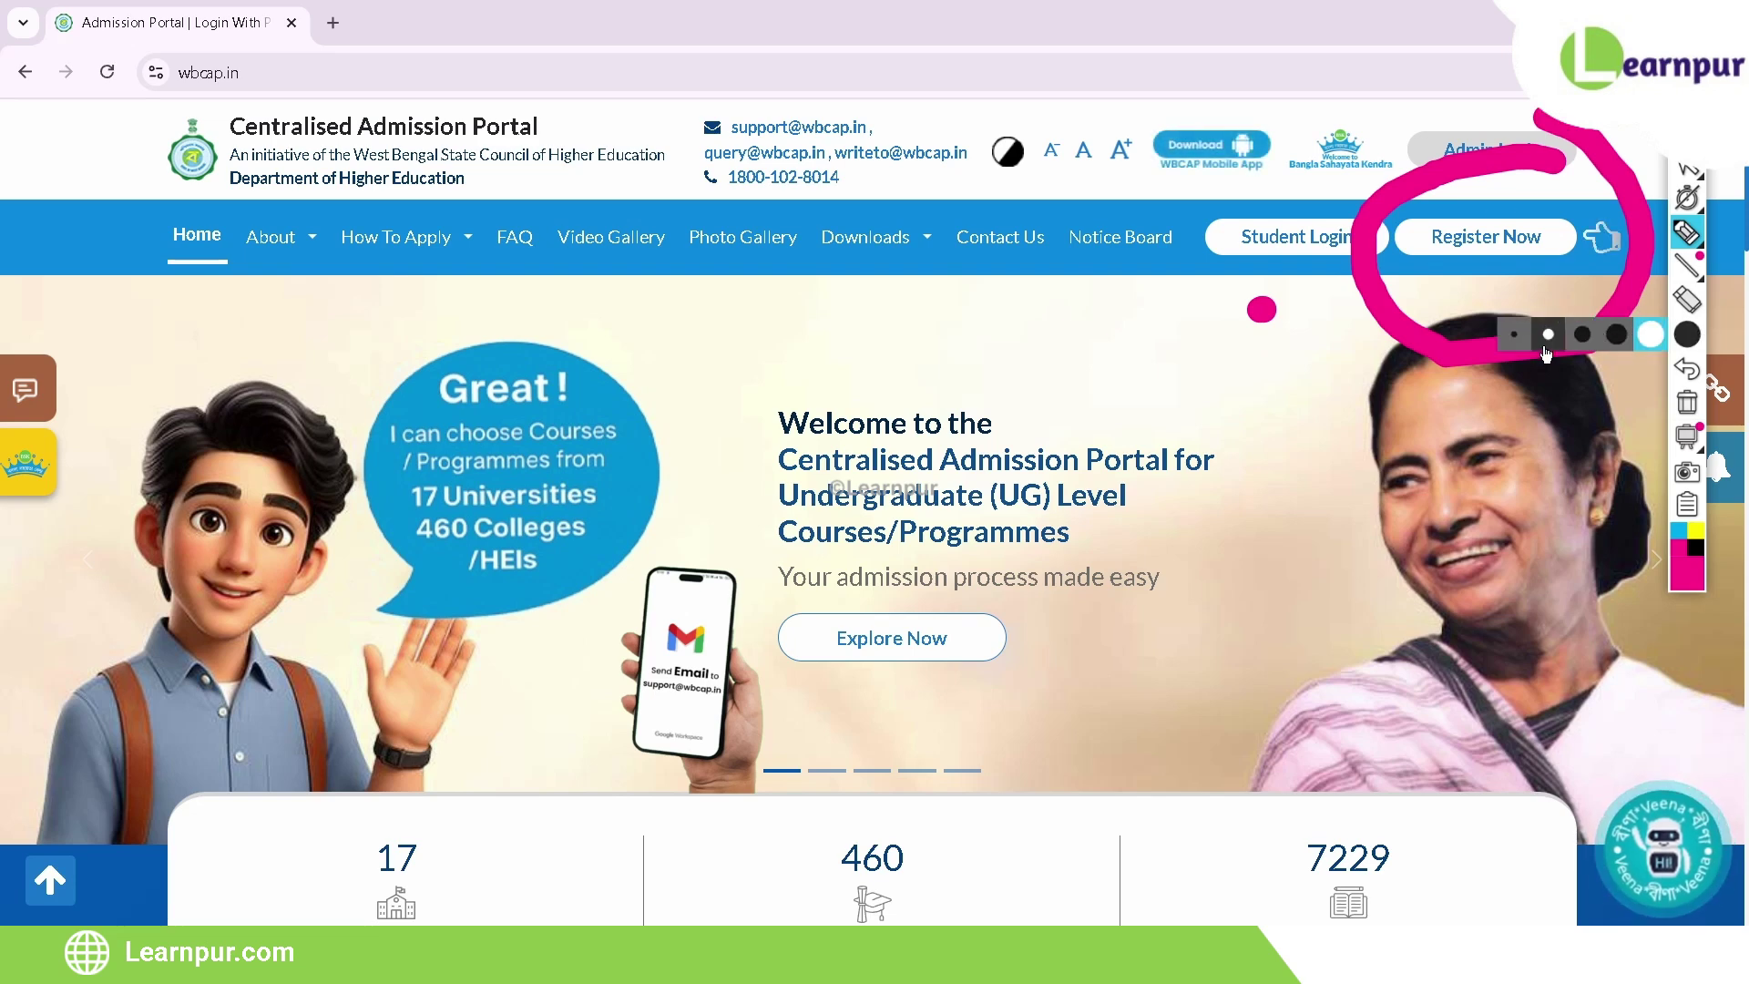
pyautogui.click(1548, 335)
pyautogui.click(1687, 402)
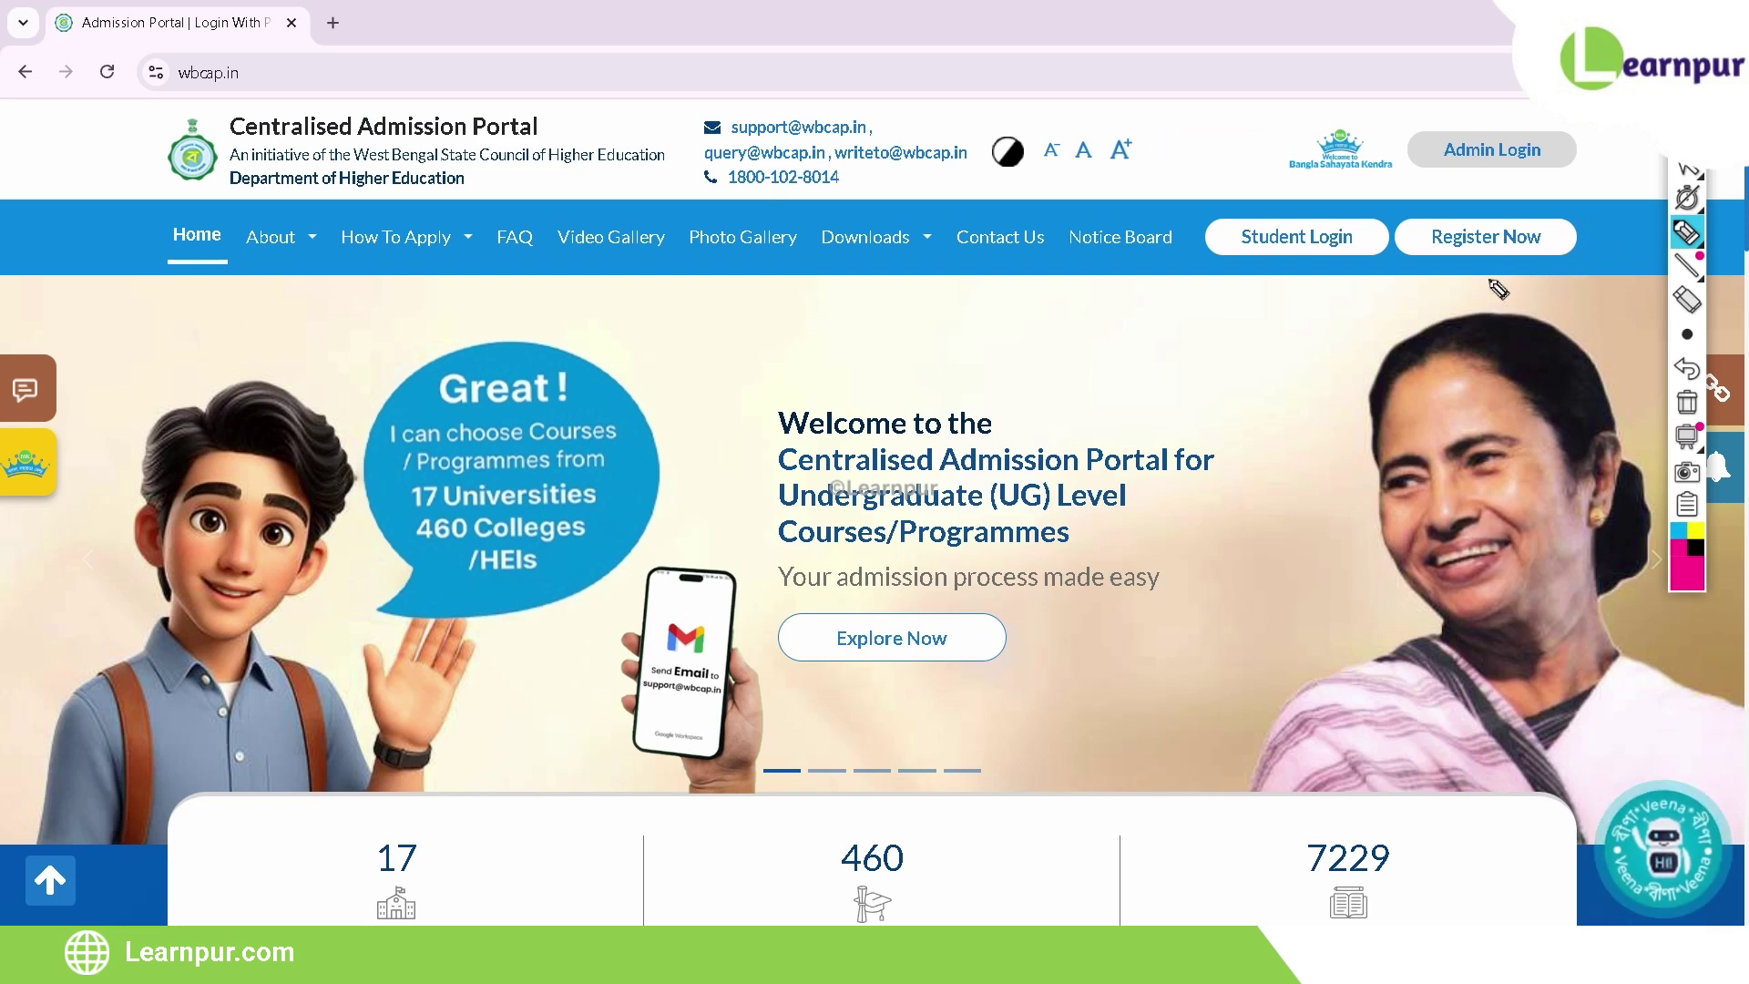
# - Draw an arrow and circle toward Register Now with a thicker pen, then erase them
pyautogui.moveTo(1490, 279); pyautogui.dragTo(1487, 446)
pyautogui.moveTo(1438, 306); pyautogui.dragTo(1547, 321)
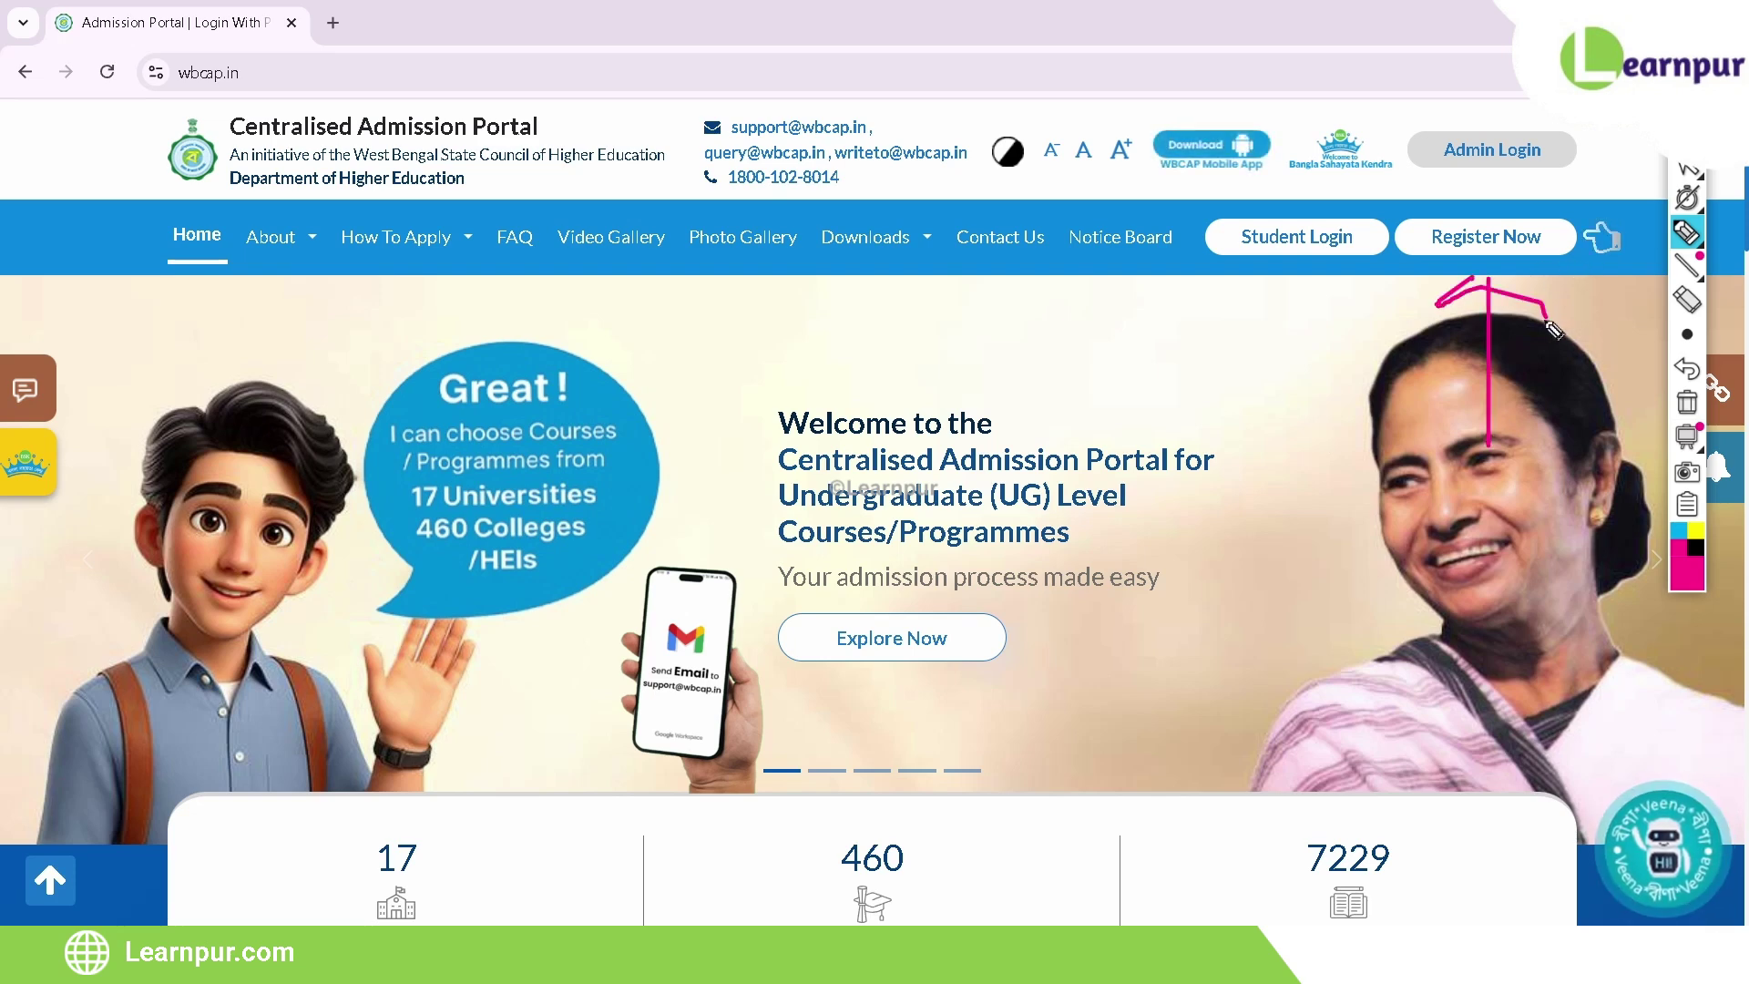
pyautogui.moveTo(1577, 184)
pyautogui.mouseDown()
pyautogui.moveTo(1408, 321)
pyautogui.moveTo(1523, 177)
pyautogui.mouseUp()
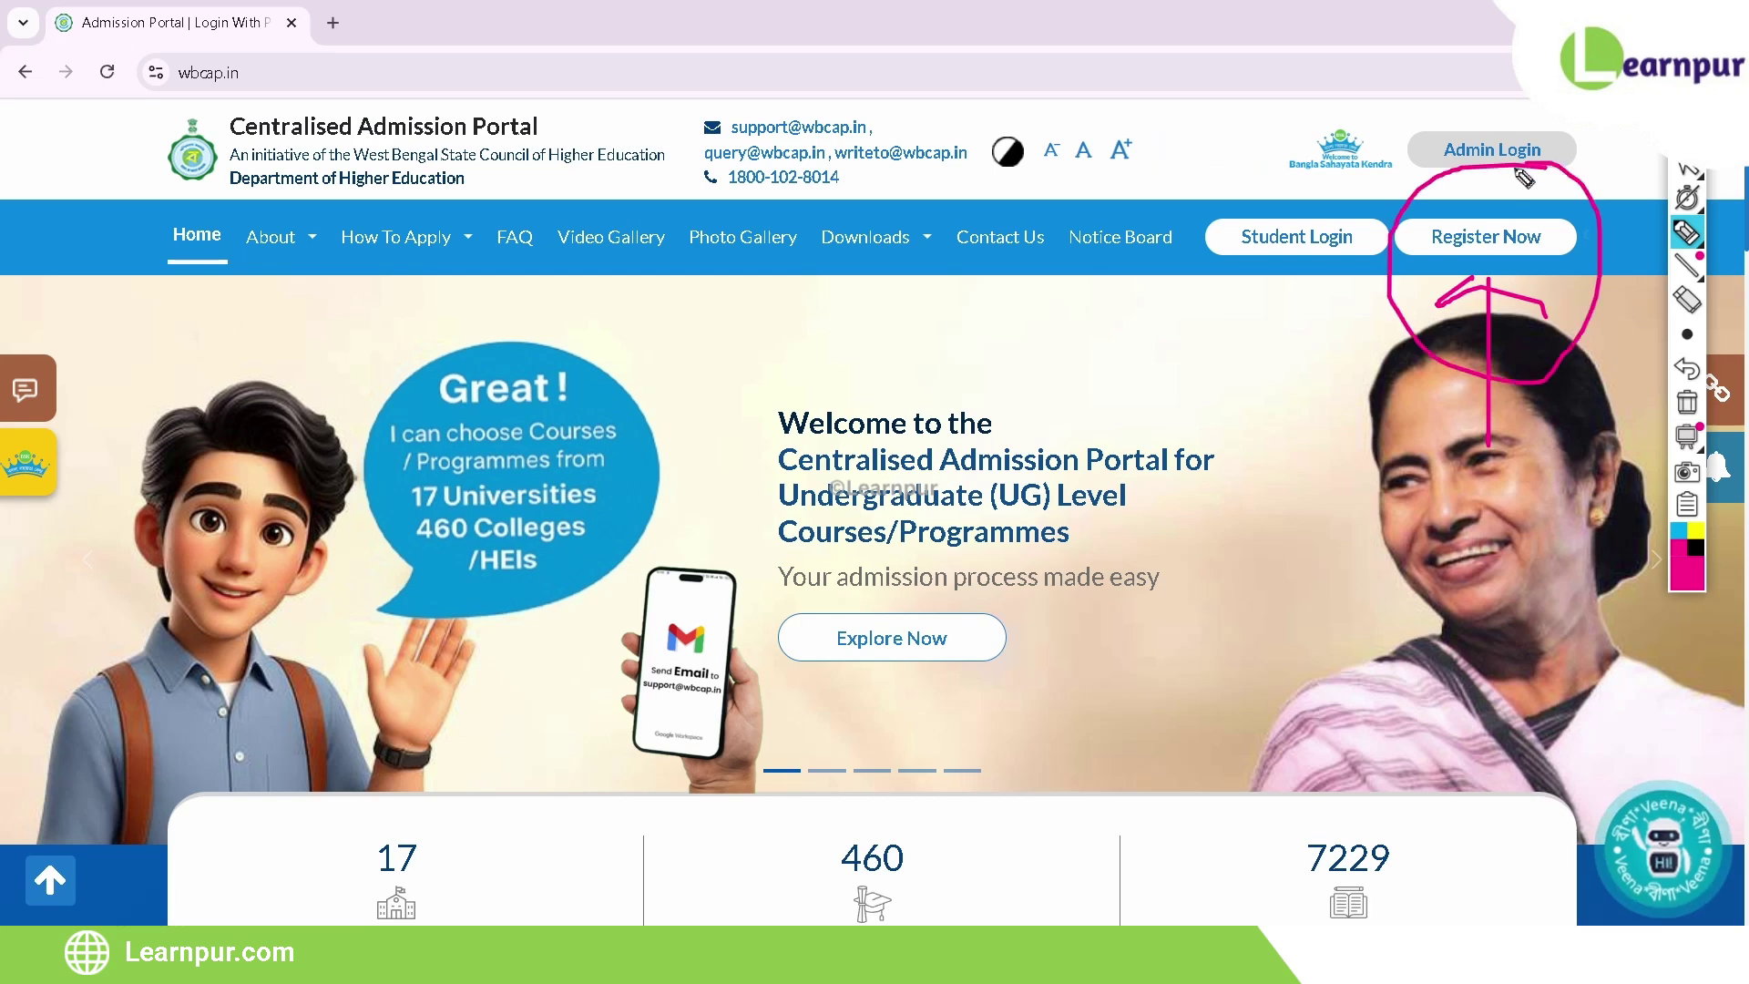
pyautogui.click(1687, 335)
pyautogui.click(1589, 341)
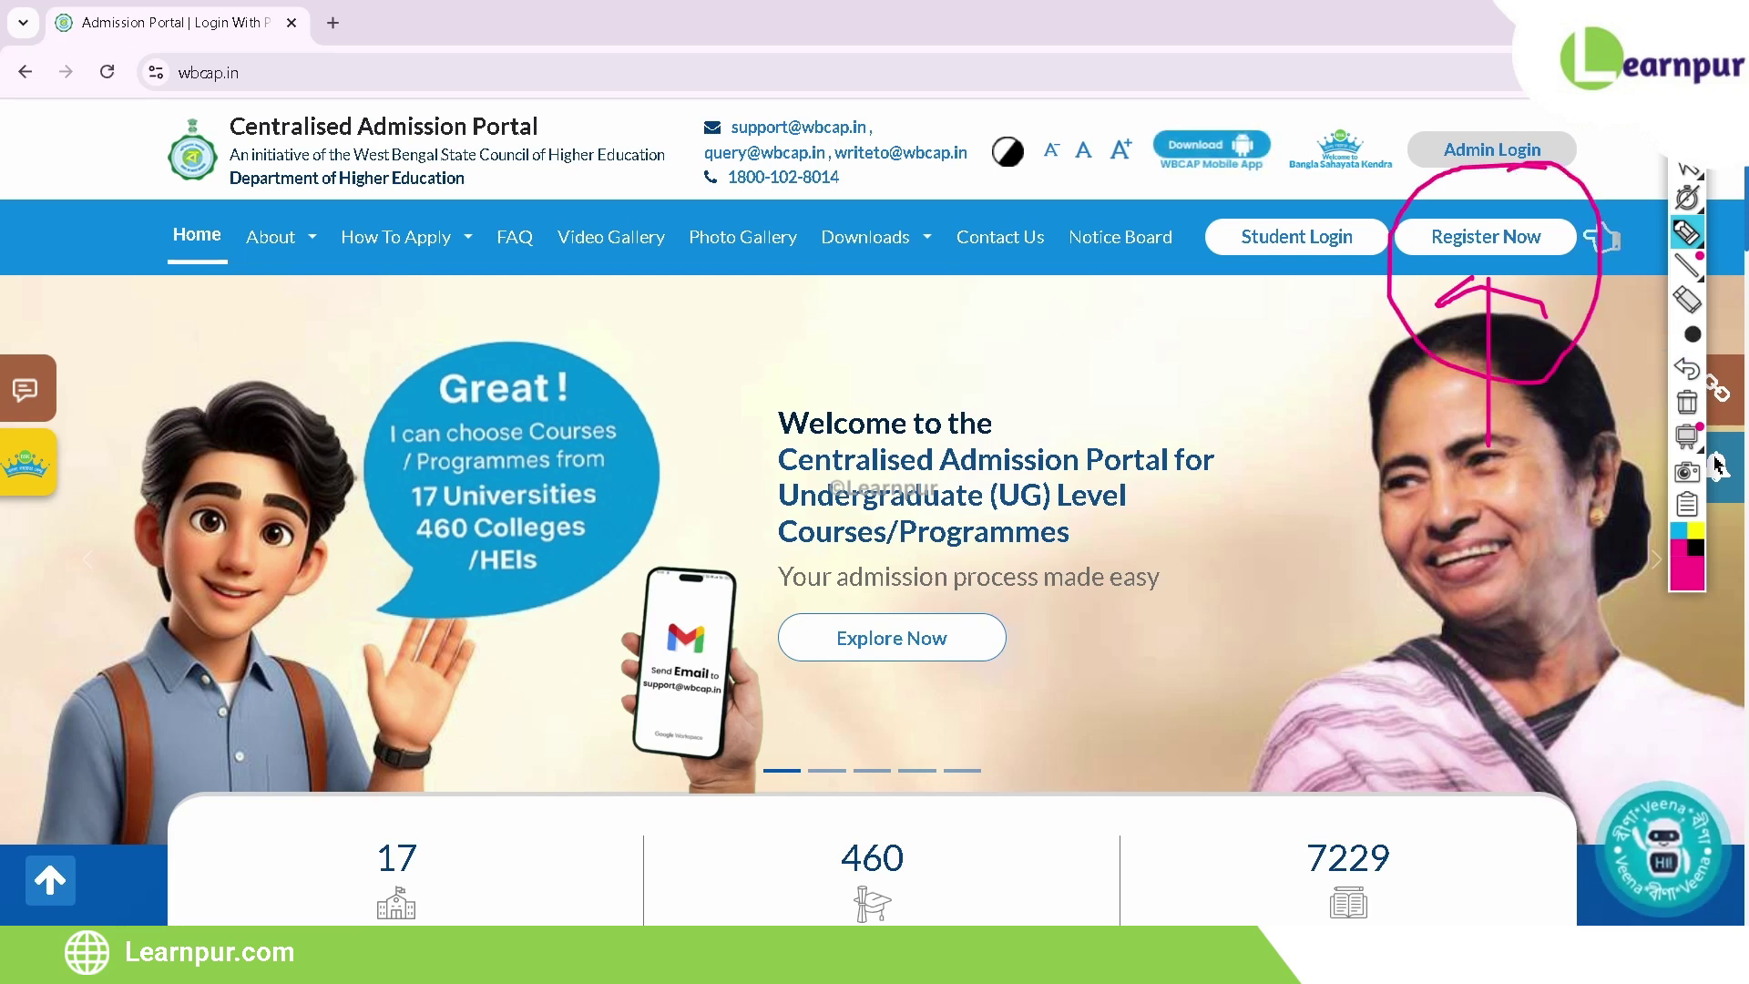
pyautogui.click(1687, 402)
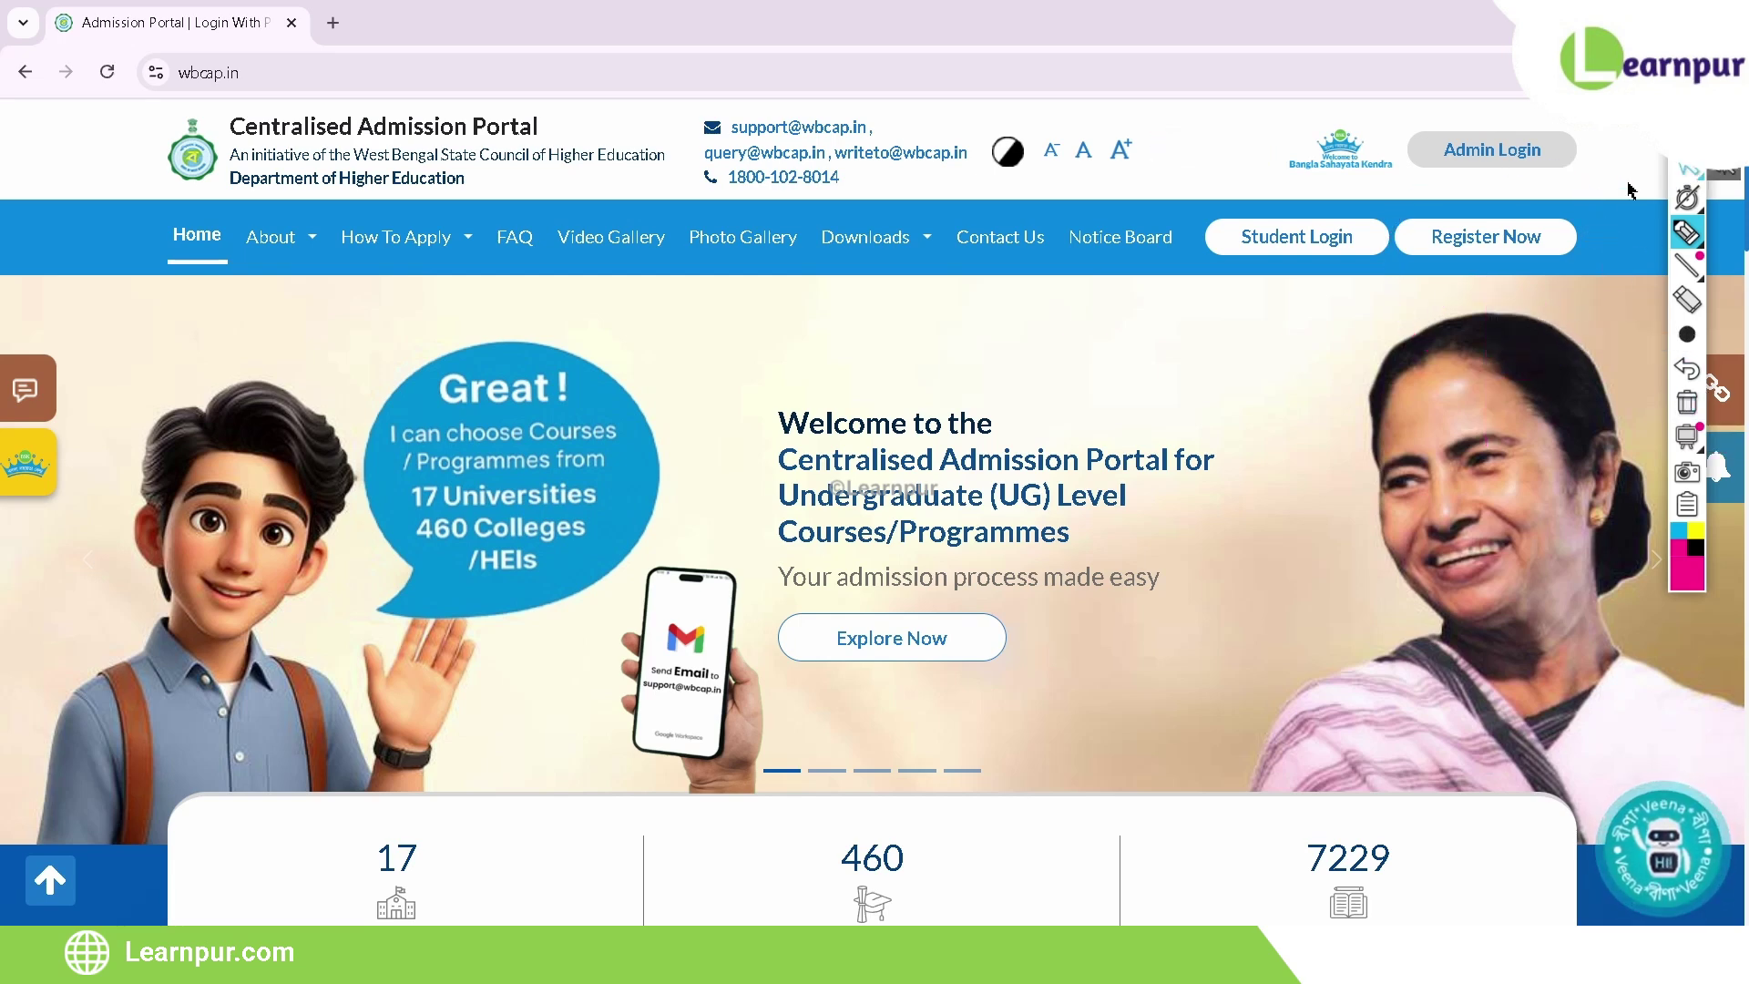
pyautogui.click(1683, 172)
# - Start a new registration, dismiss its guidance popup and highlight the mobile number field
pyautogui.click(1483, 238)
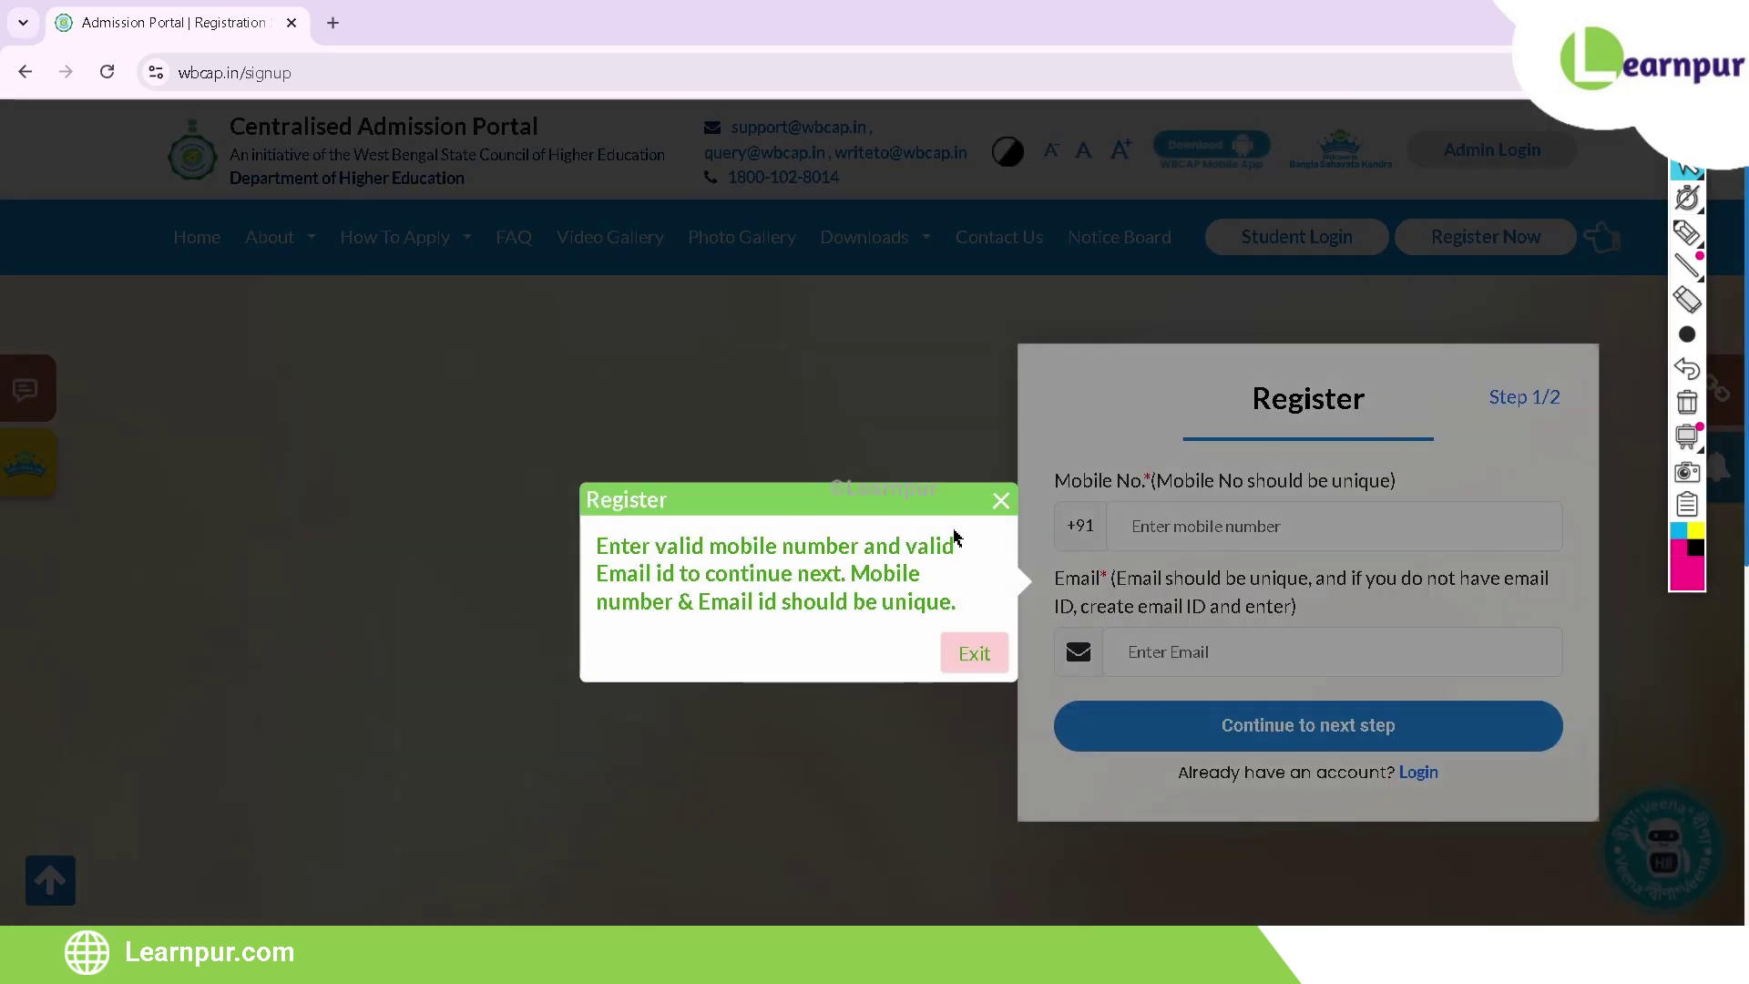
pyautogui.click(1000, 502)
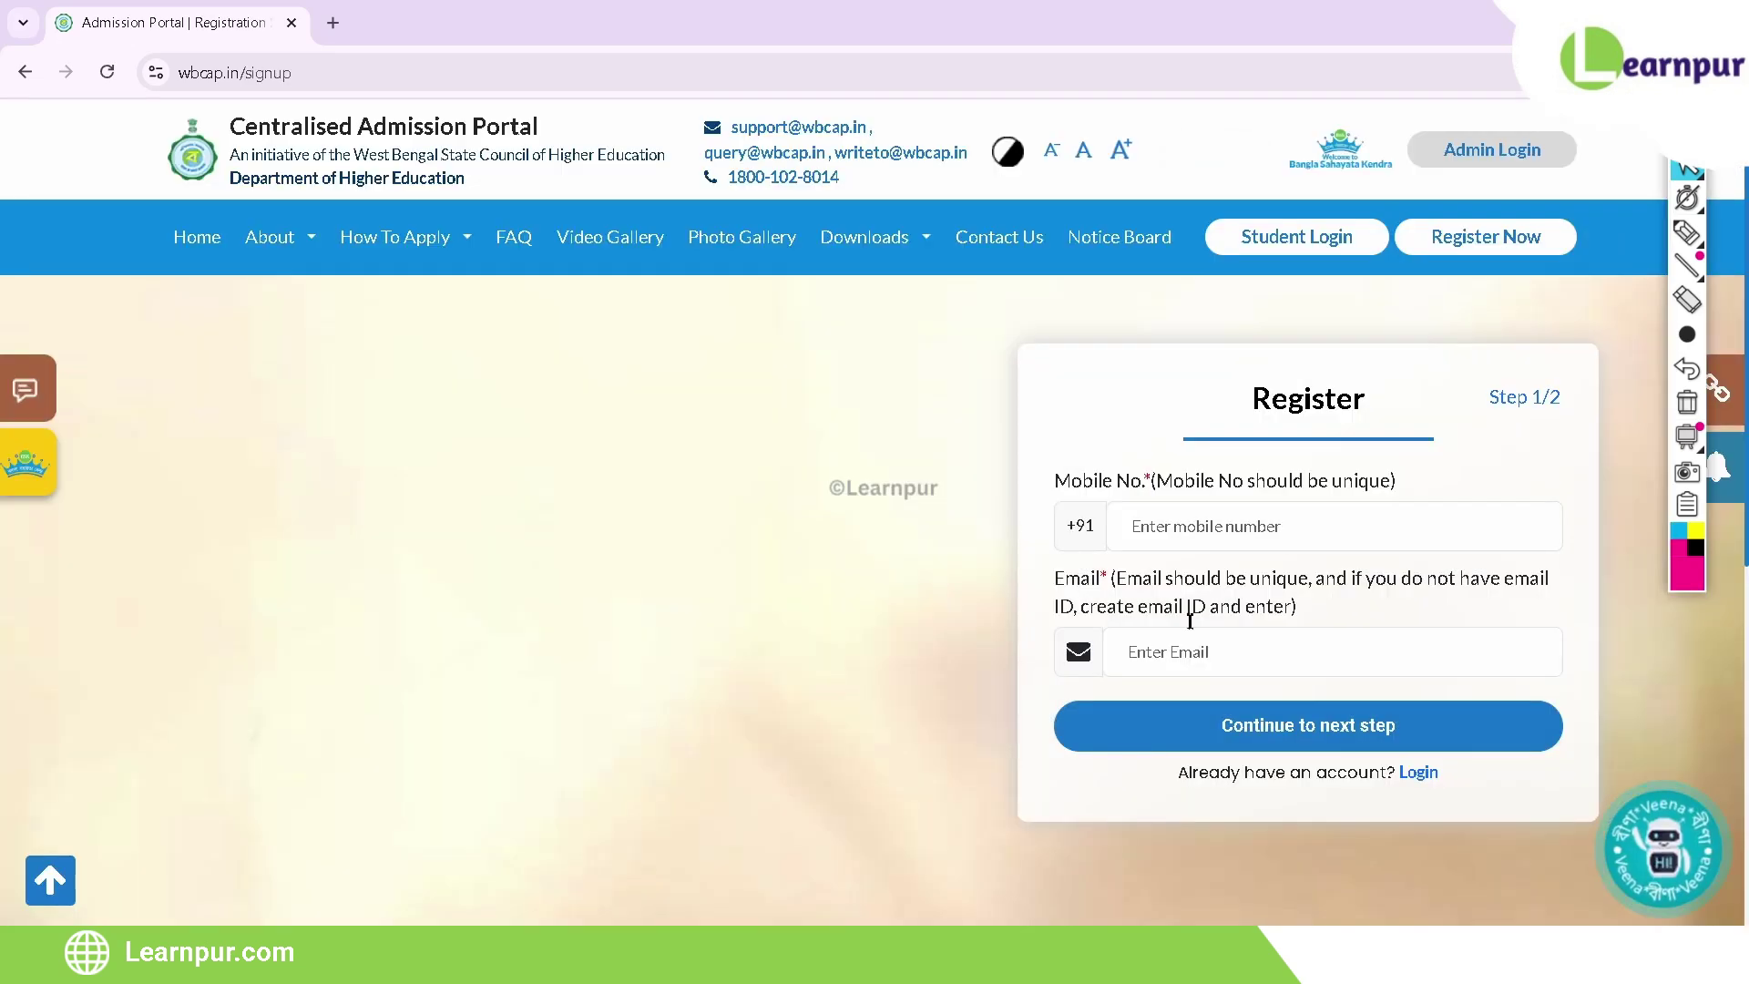
pyautogui.click(1686, 233)
pyautogui.moveTo(1243, 517)
pyautogui.mouseDown()
pyautogui.moveTo(1283, 524)
pyautogui.moveTo(1330, 500)
pyautogui.mouseUp()
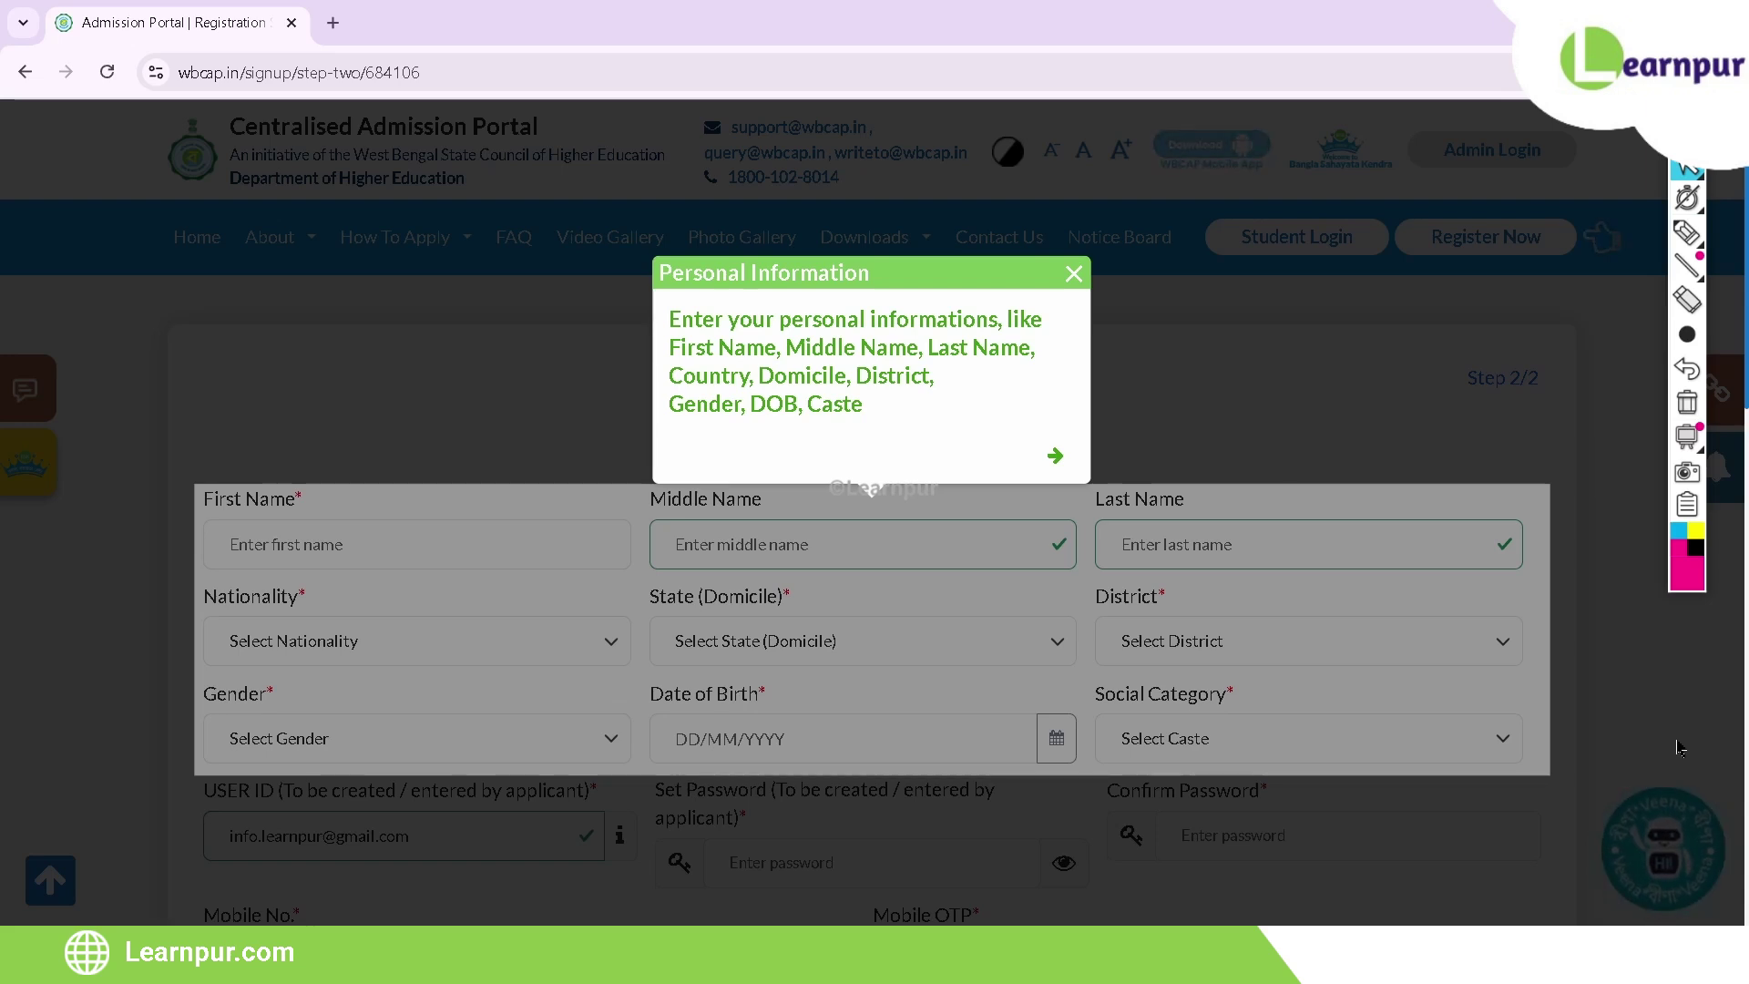
# - Close the Personal Information guidance note, then scroll to Complete Registration and back to the form
pyautogui.click(1074, 273)
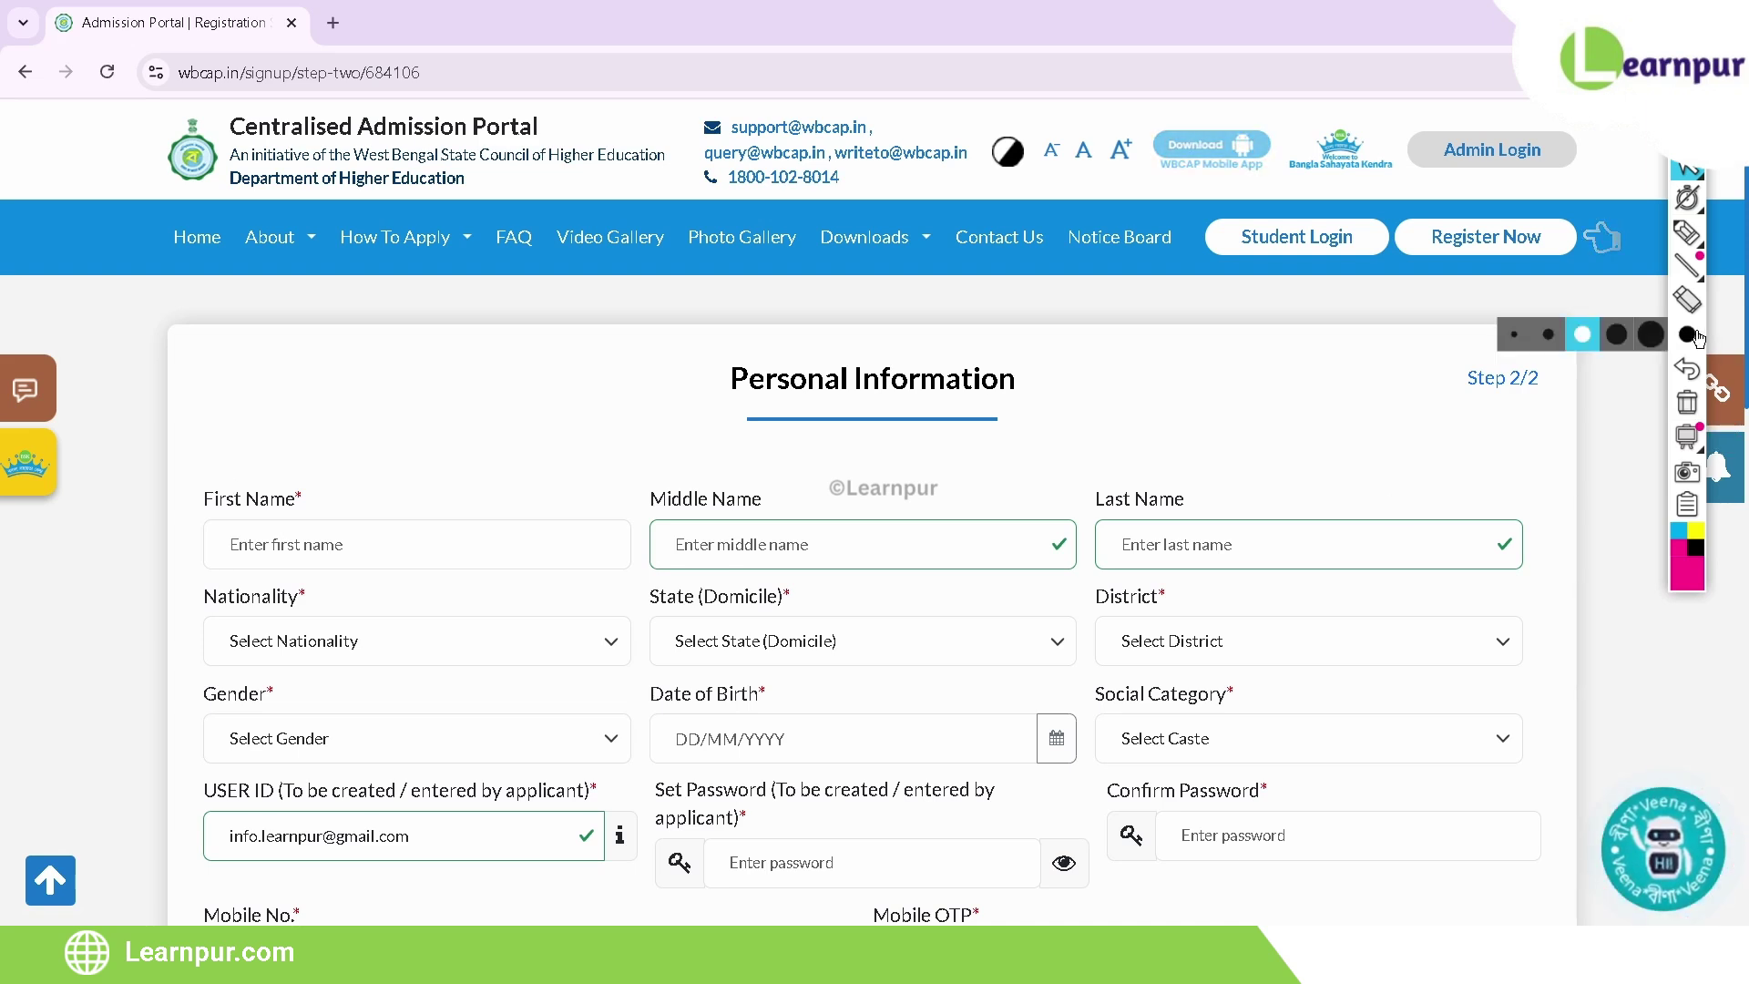
pyautogui.click(1687, 233)
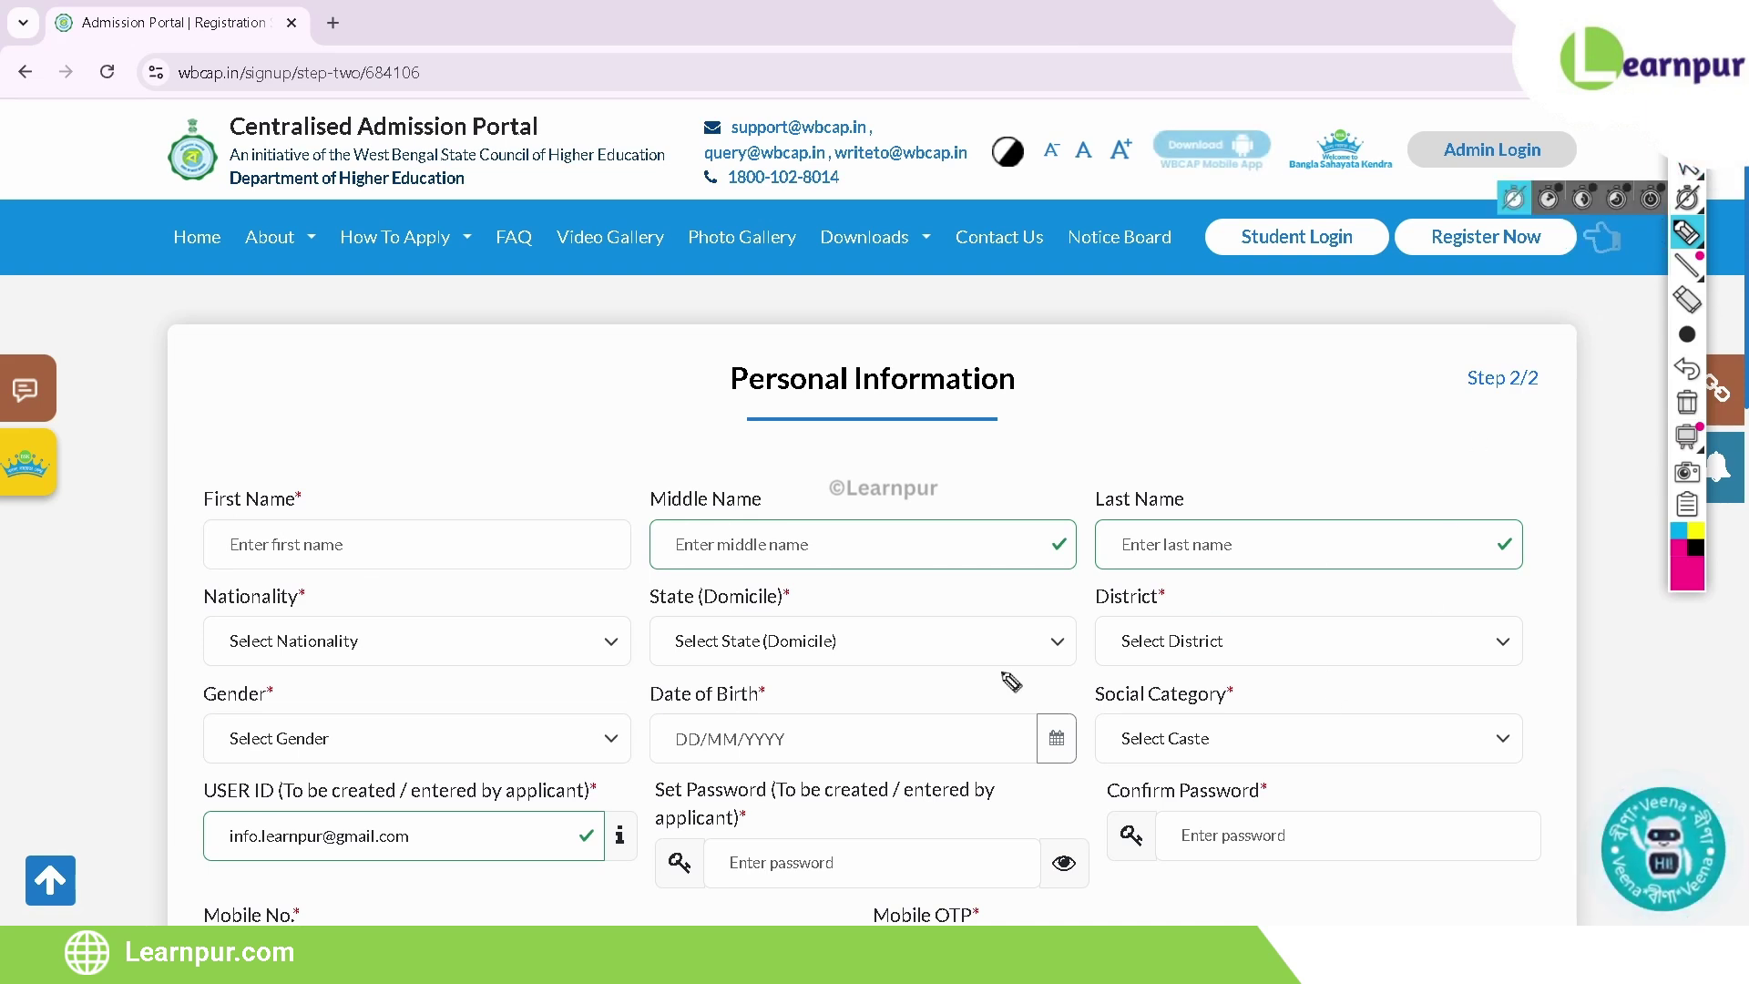
pyautogui.click(1688, 169)
pyautogui.scroll(-15, 1125, 525)
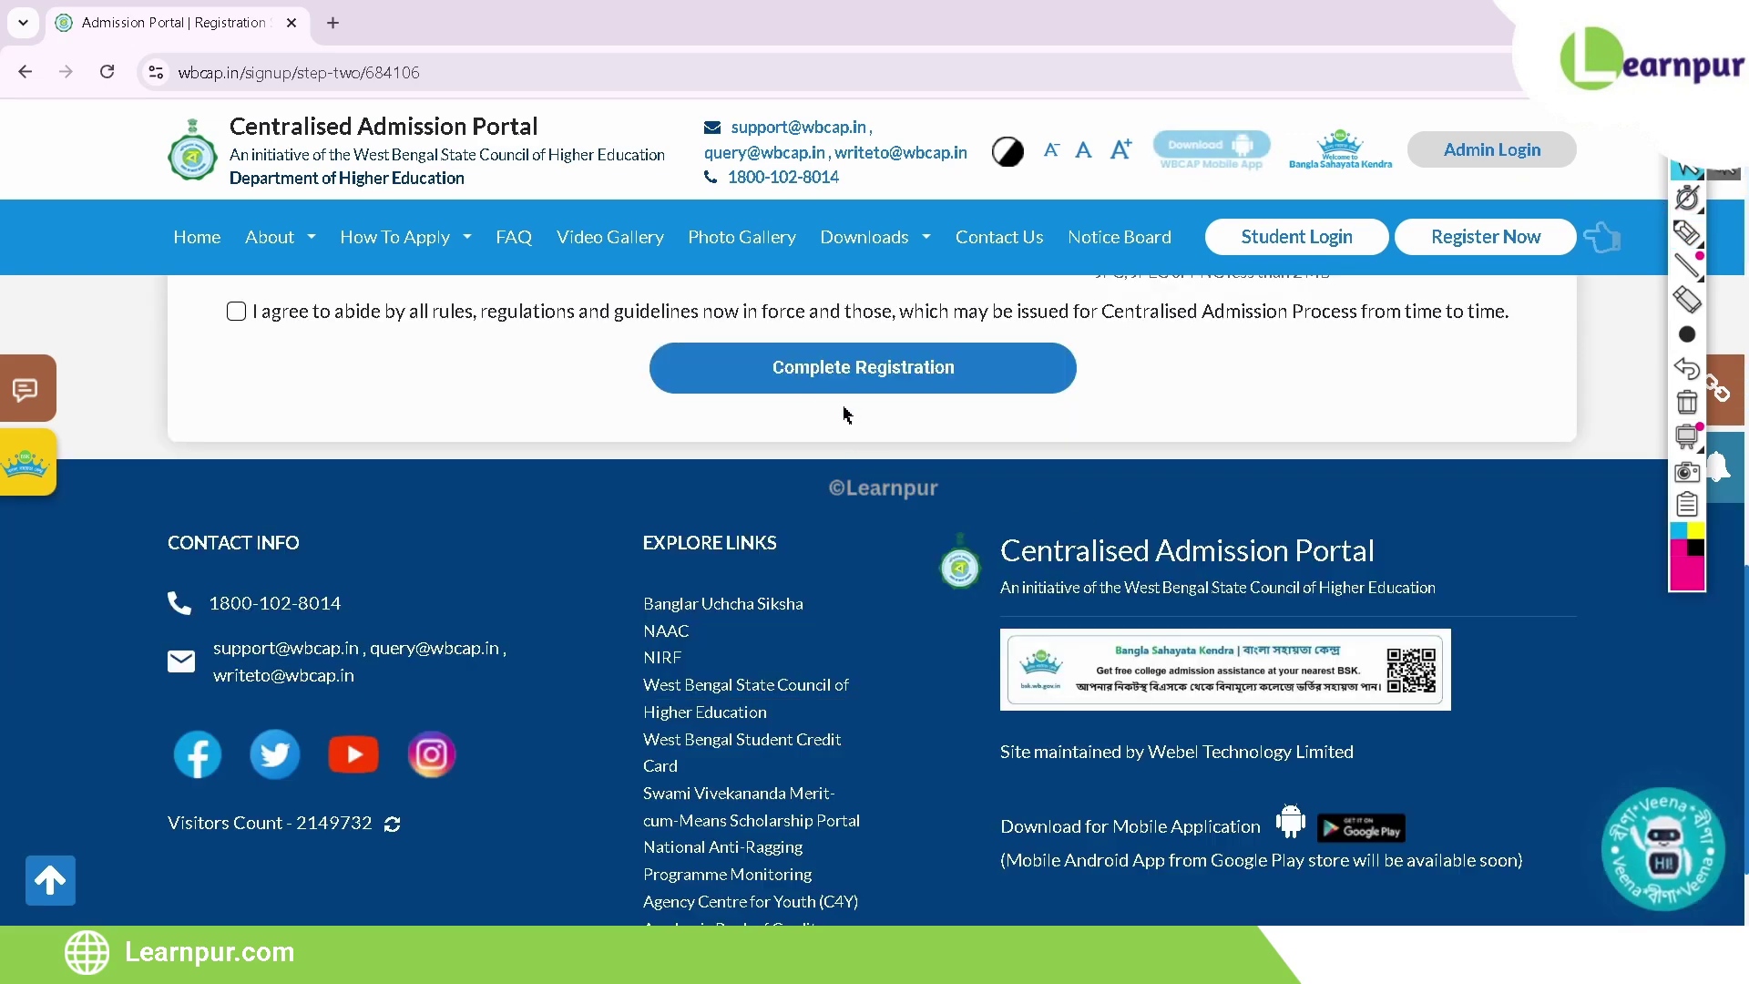
pyautogui.click(810, 367)
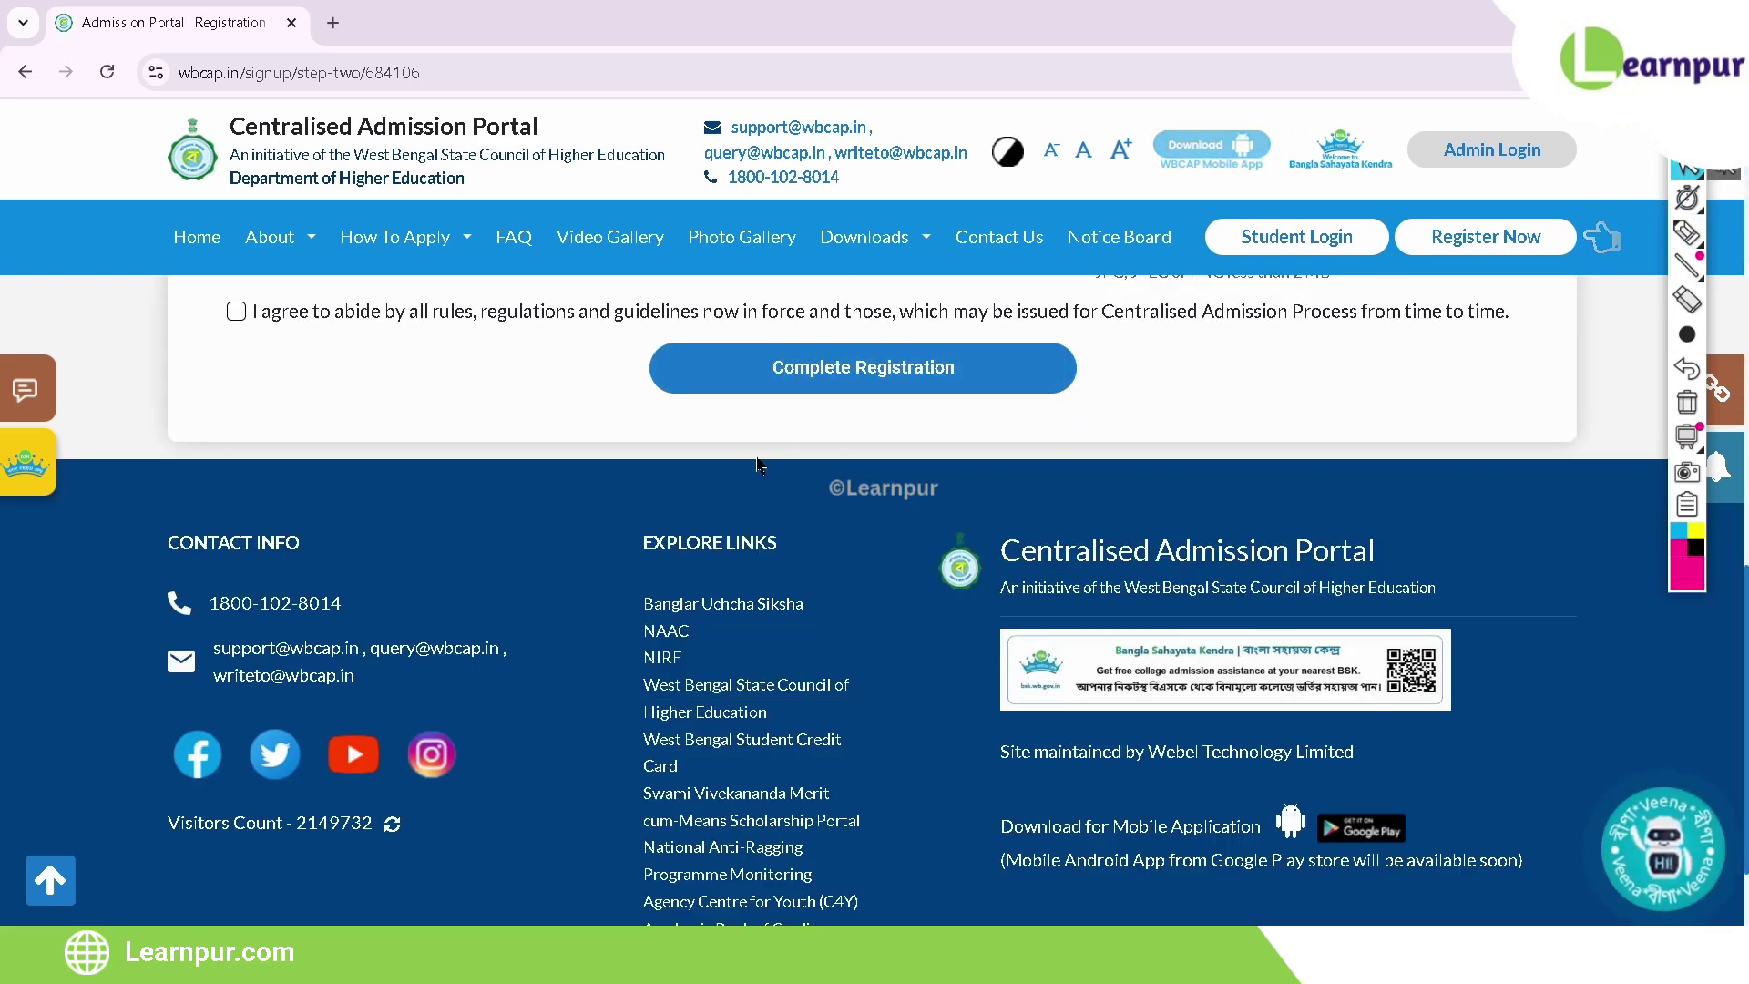
pyautogui.scroll(5, 758, 465)
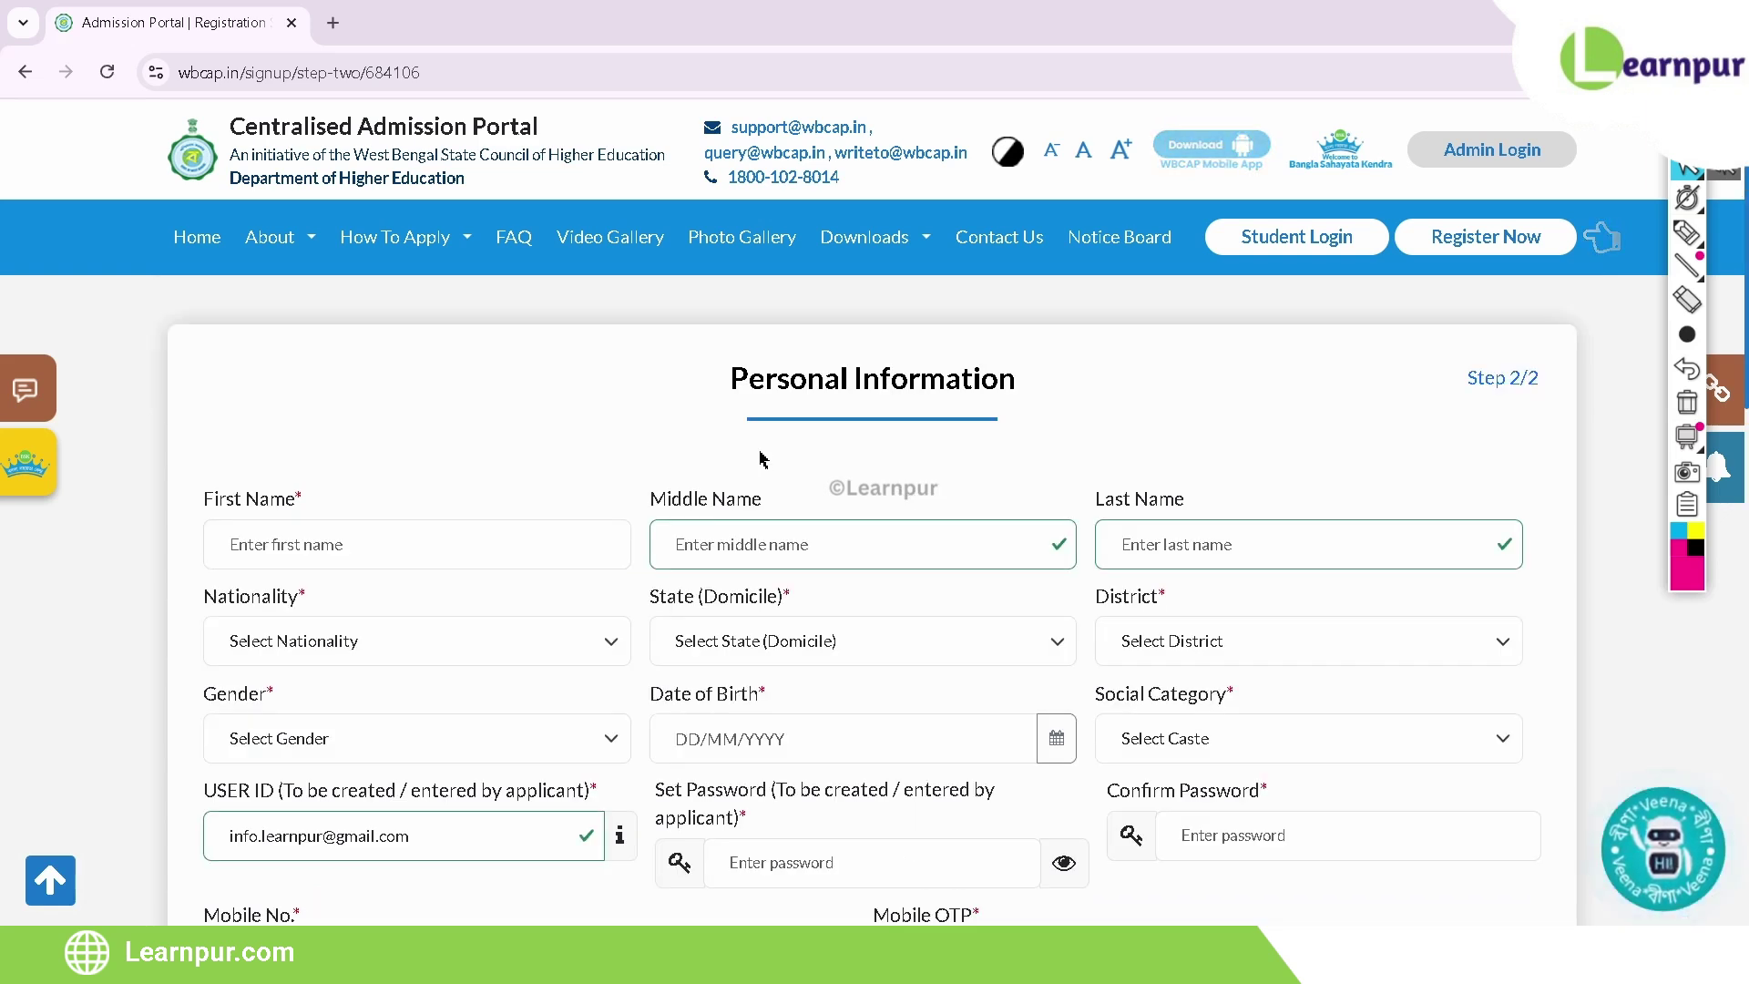
# - Type the applicant's first name, then last name, then middle name into their fields
pyautogui.click(384, 553)
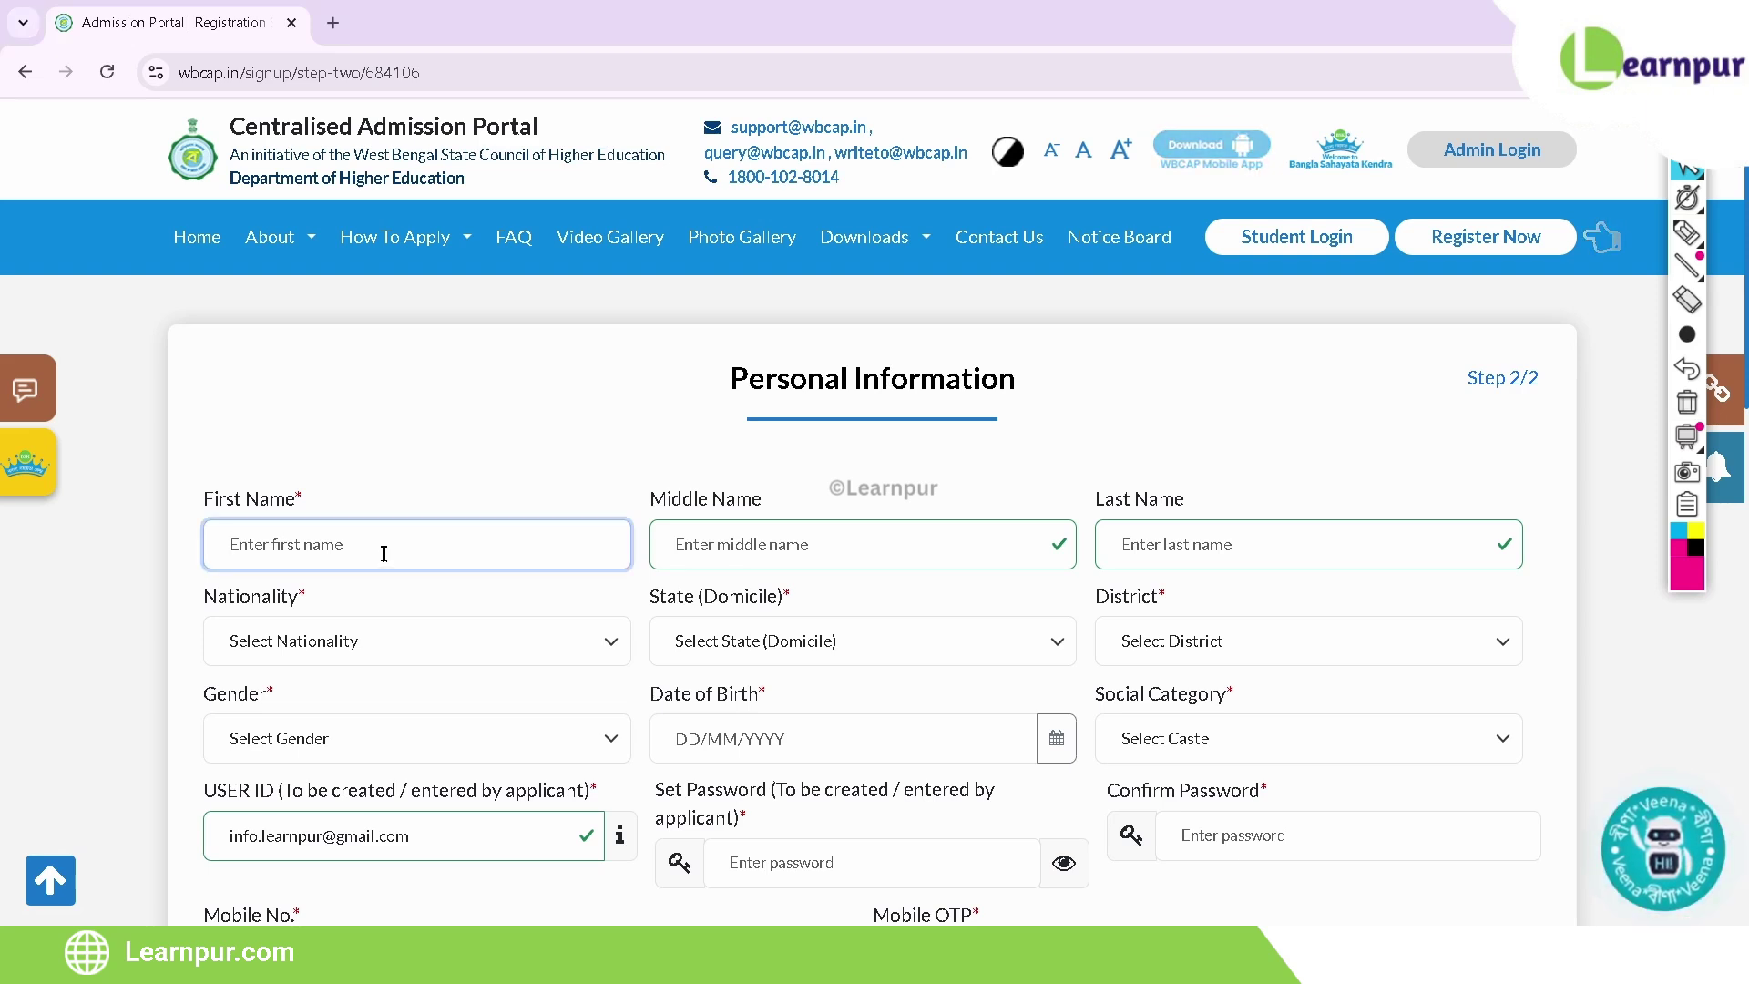
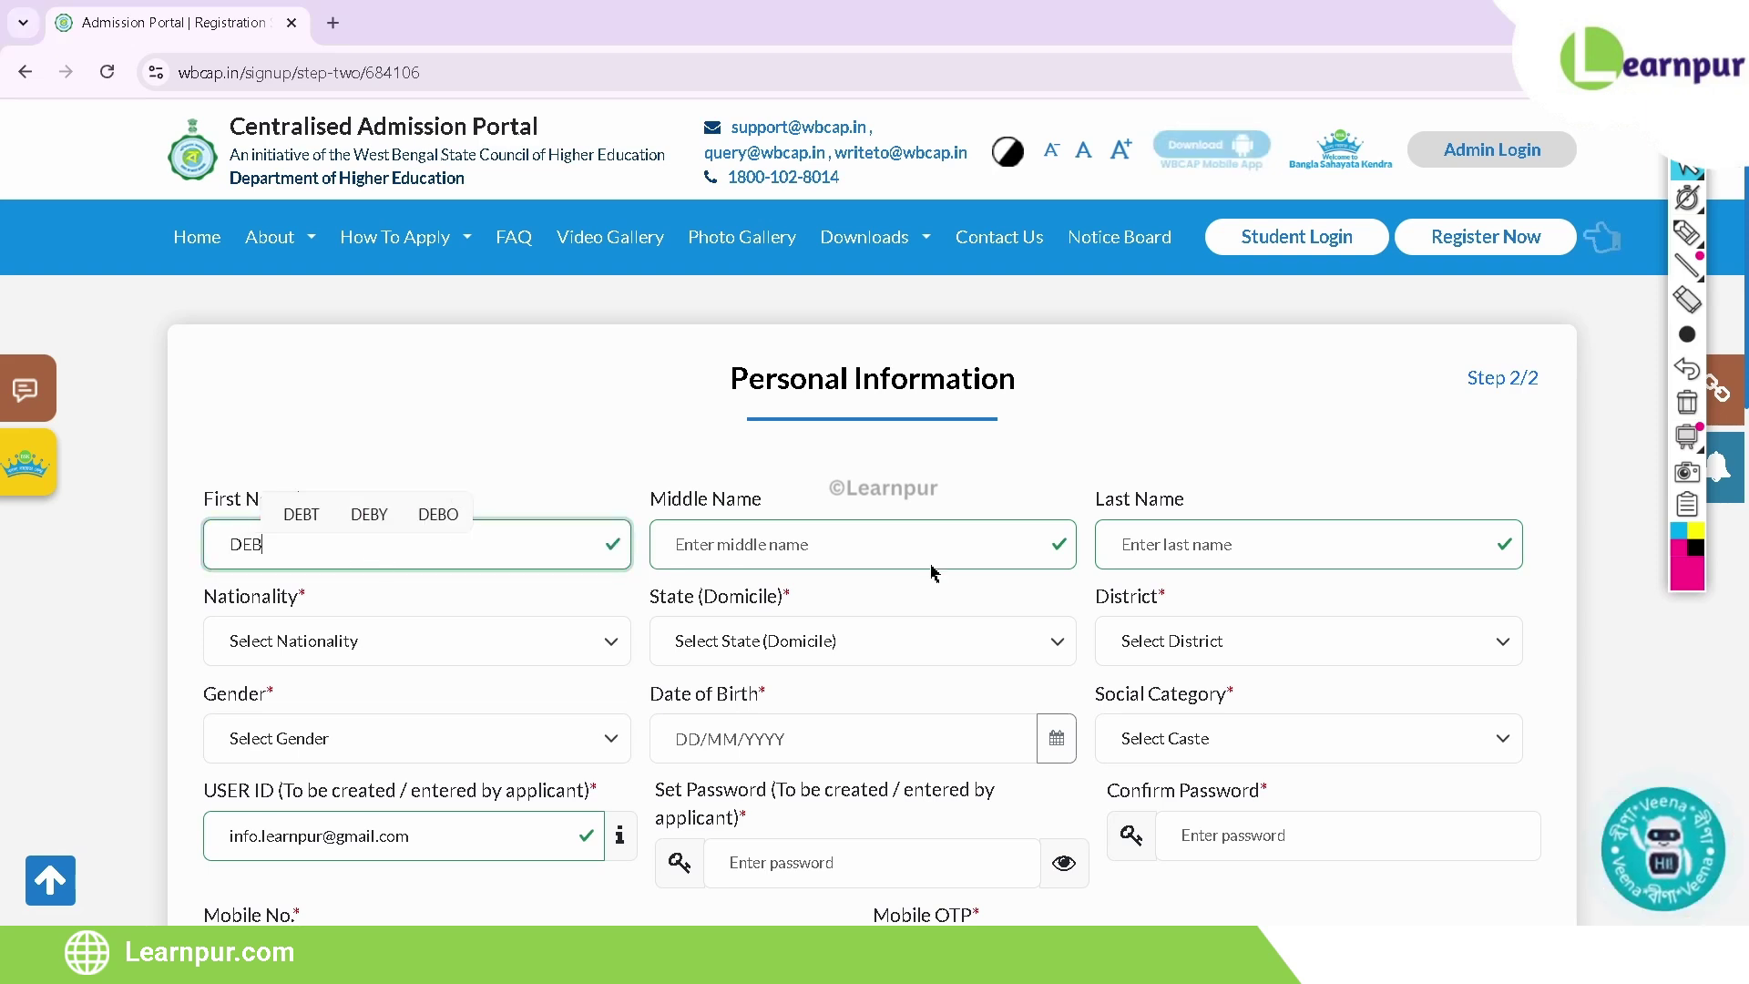
pyautogui.click(1140, 553)
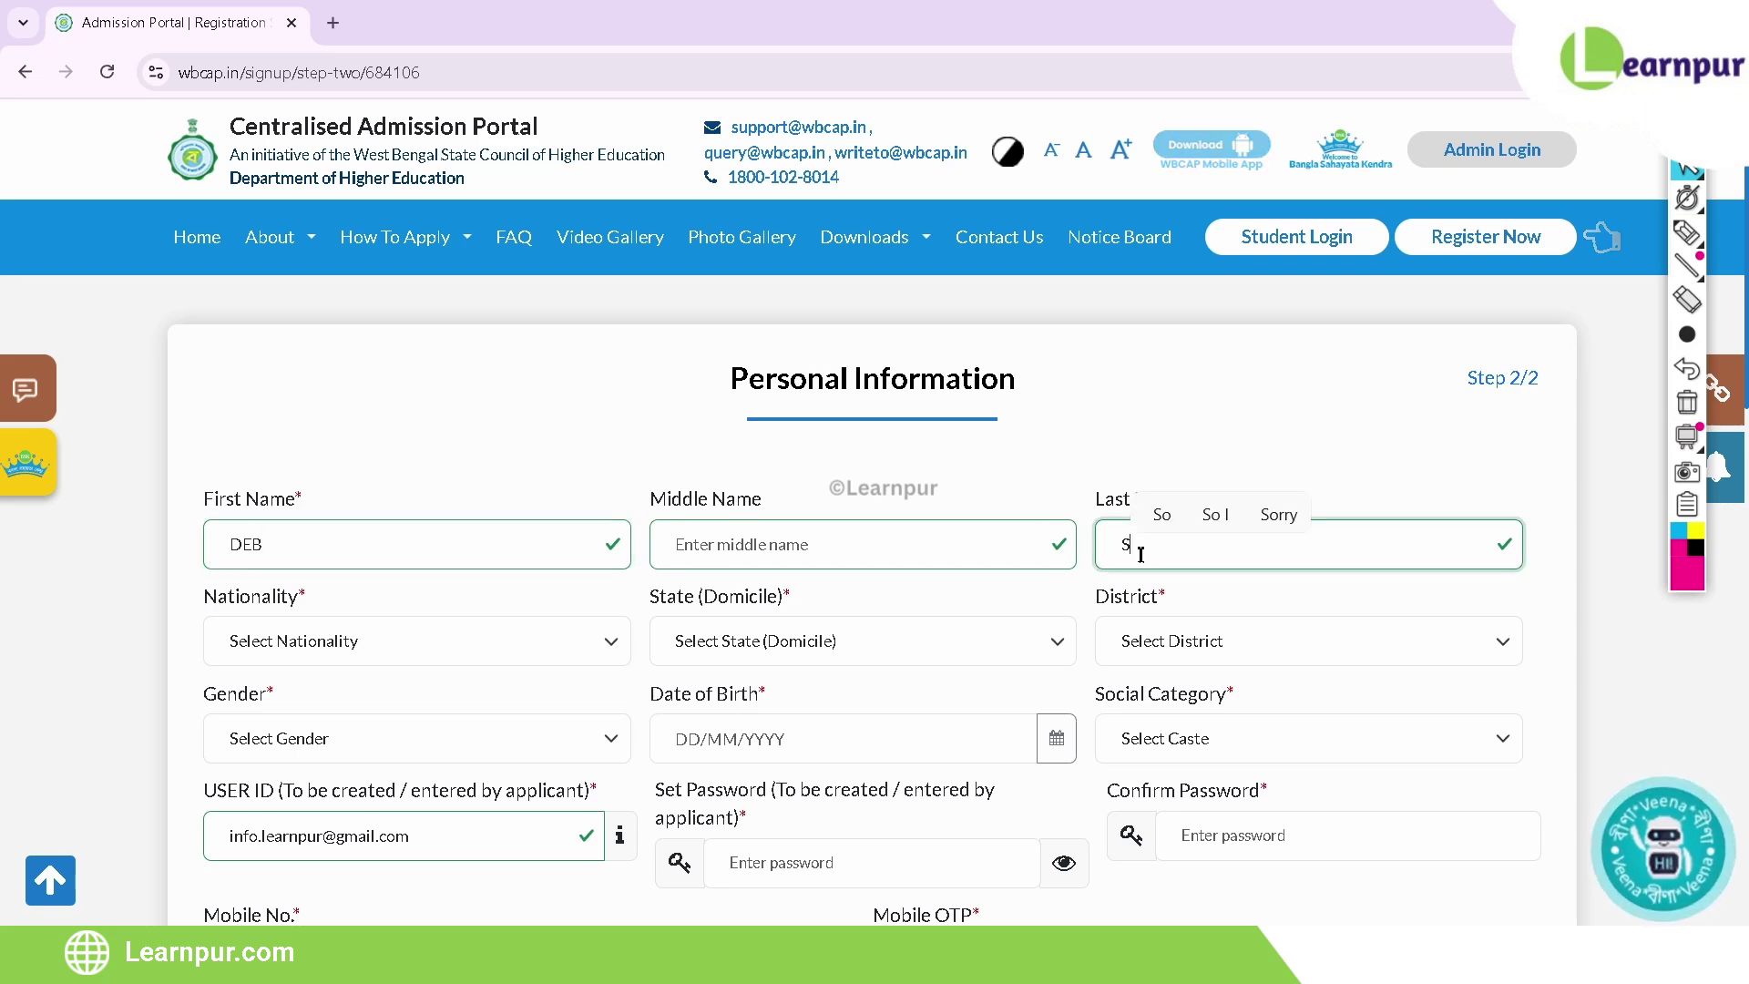
pyautogui.click(903, 561)
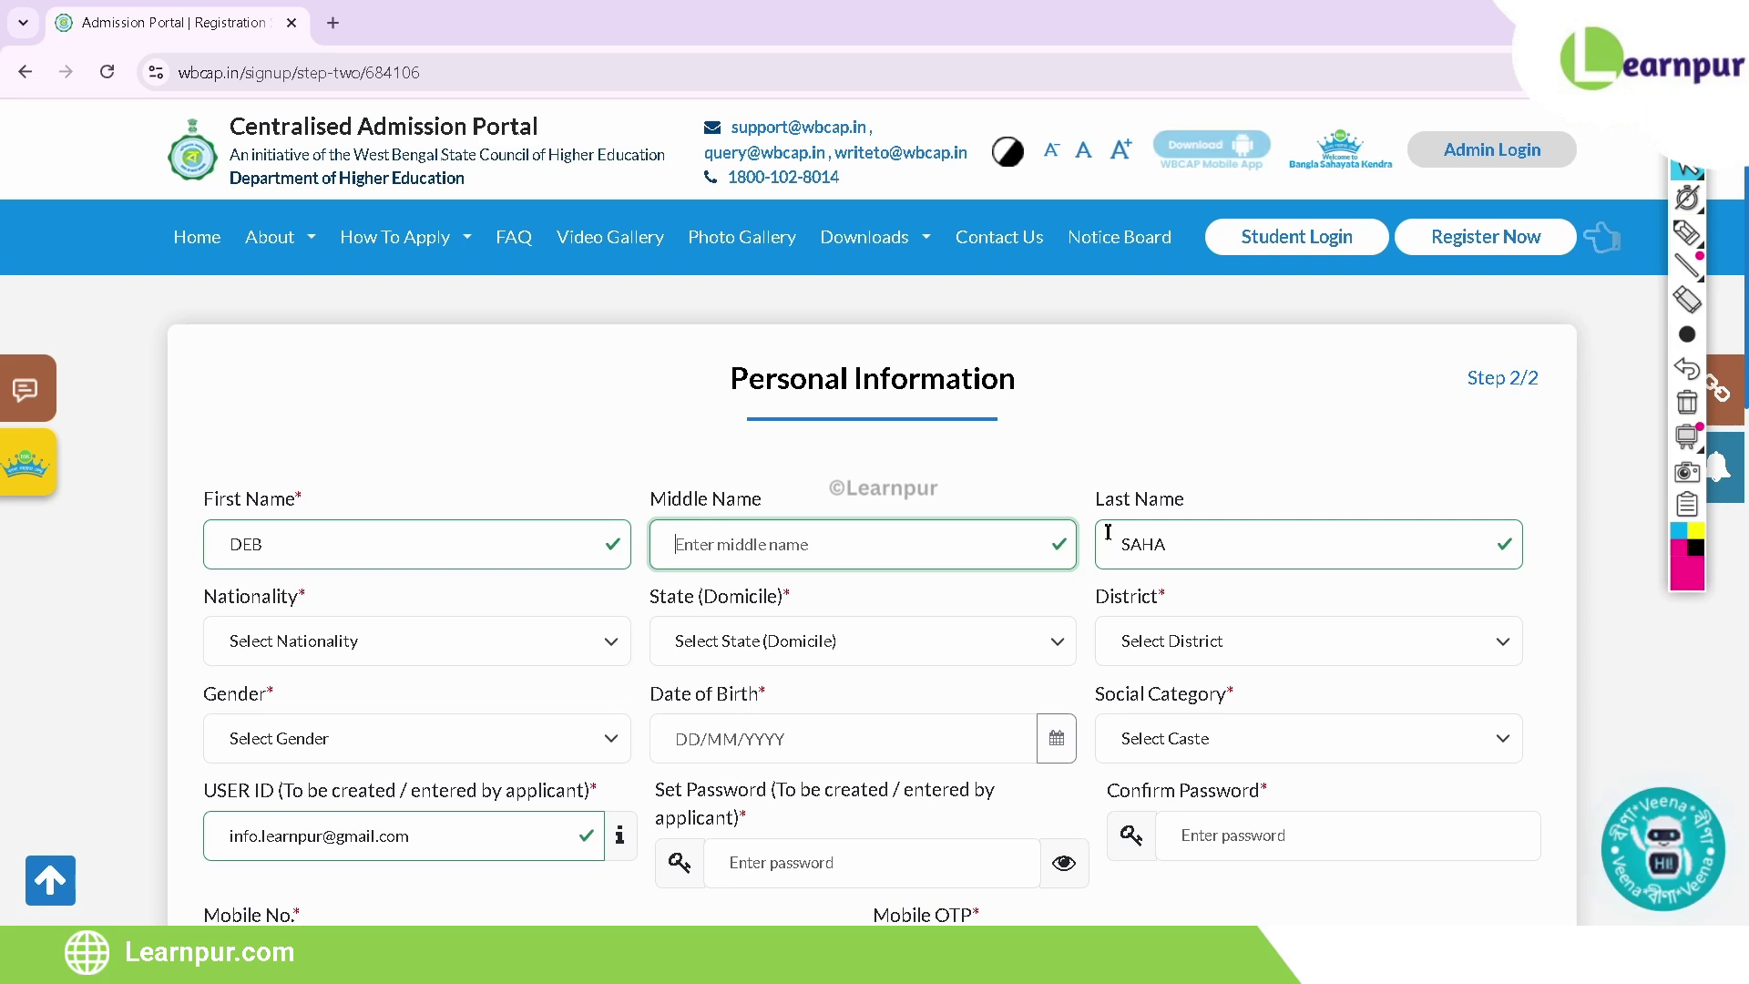
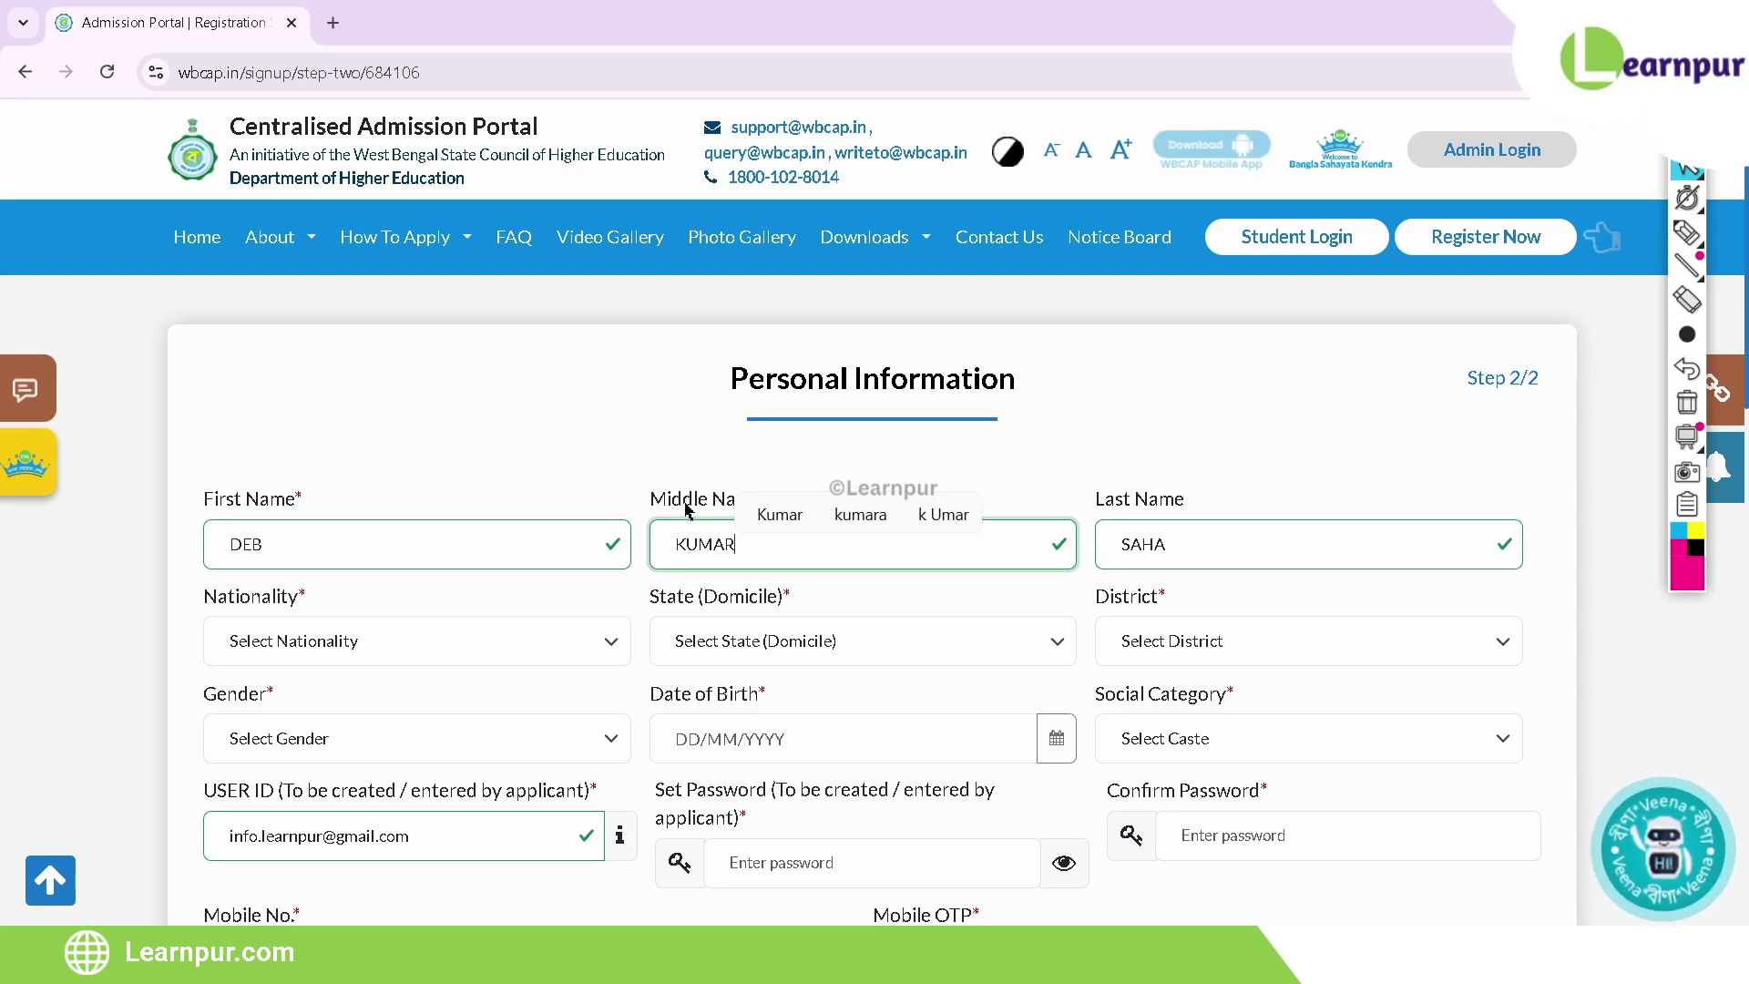
pyautogui.click(631, 435)
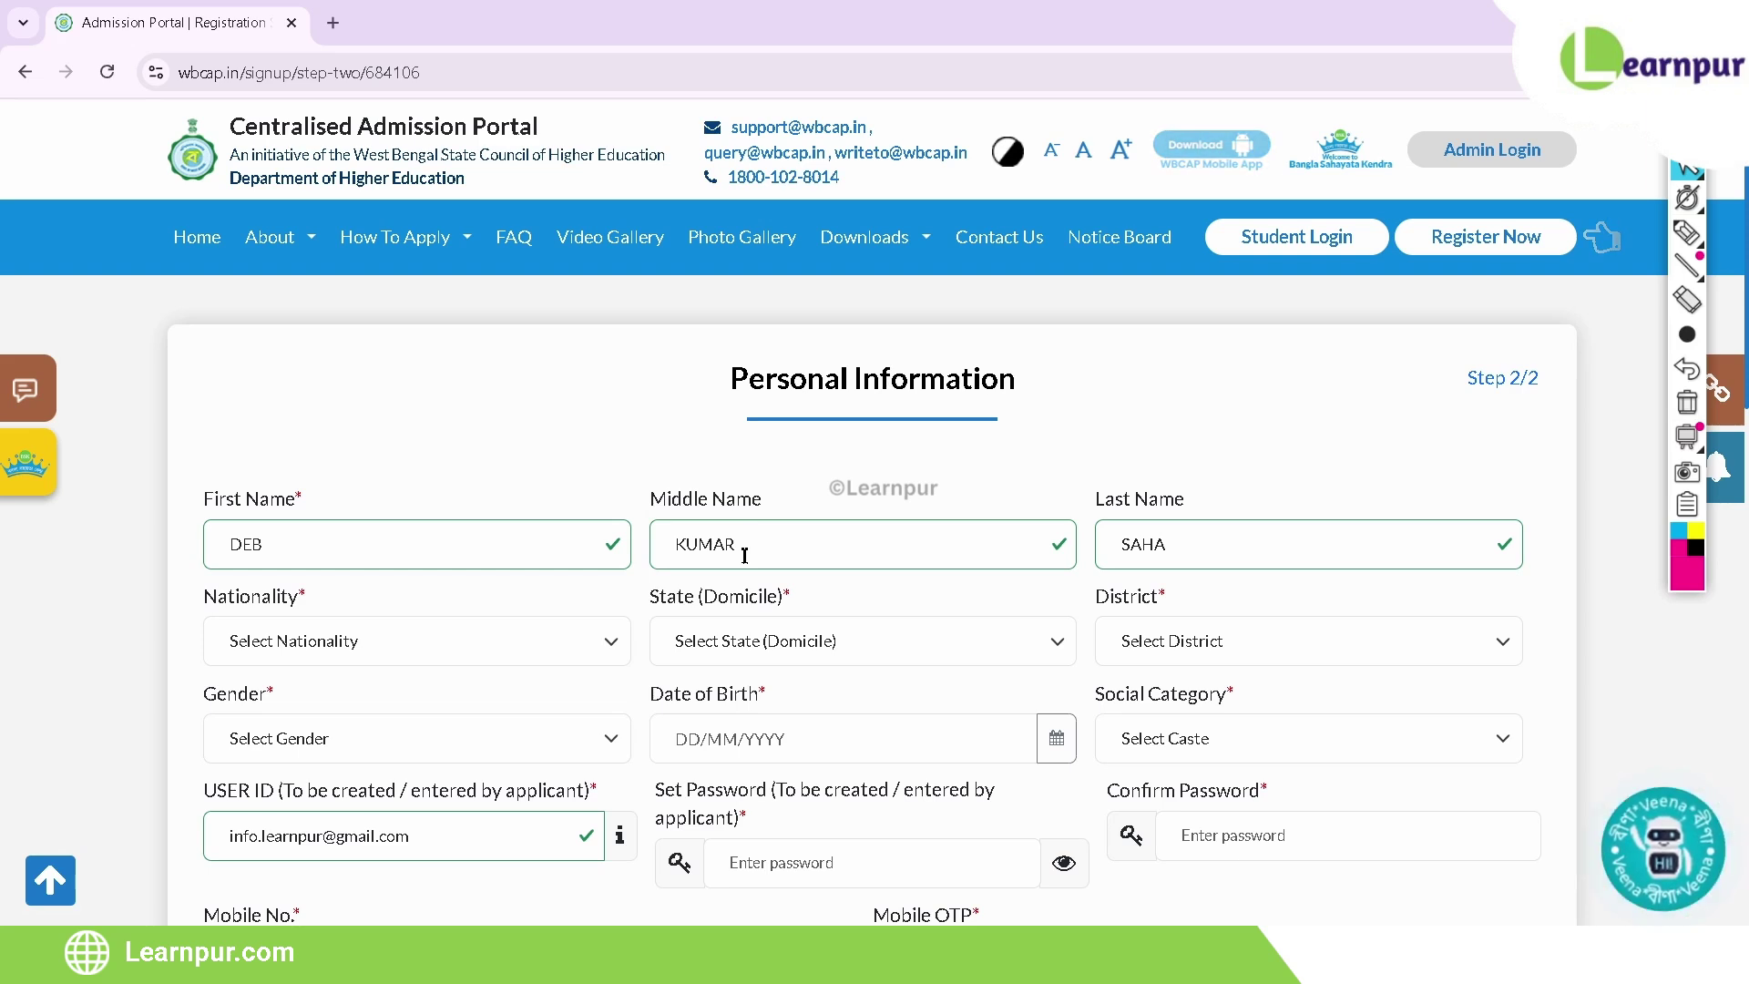
# - Set Nationality to Indian and State of domicile to West Bengal
pyautogui.click(419, 647)
pyautogui.click(373, 710)
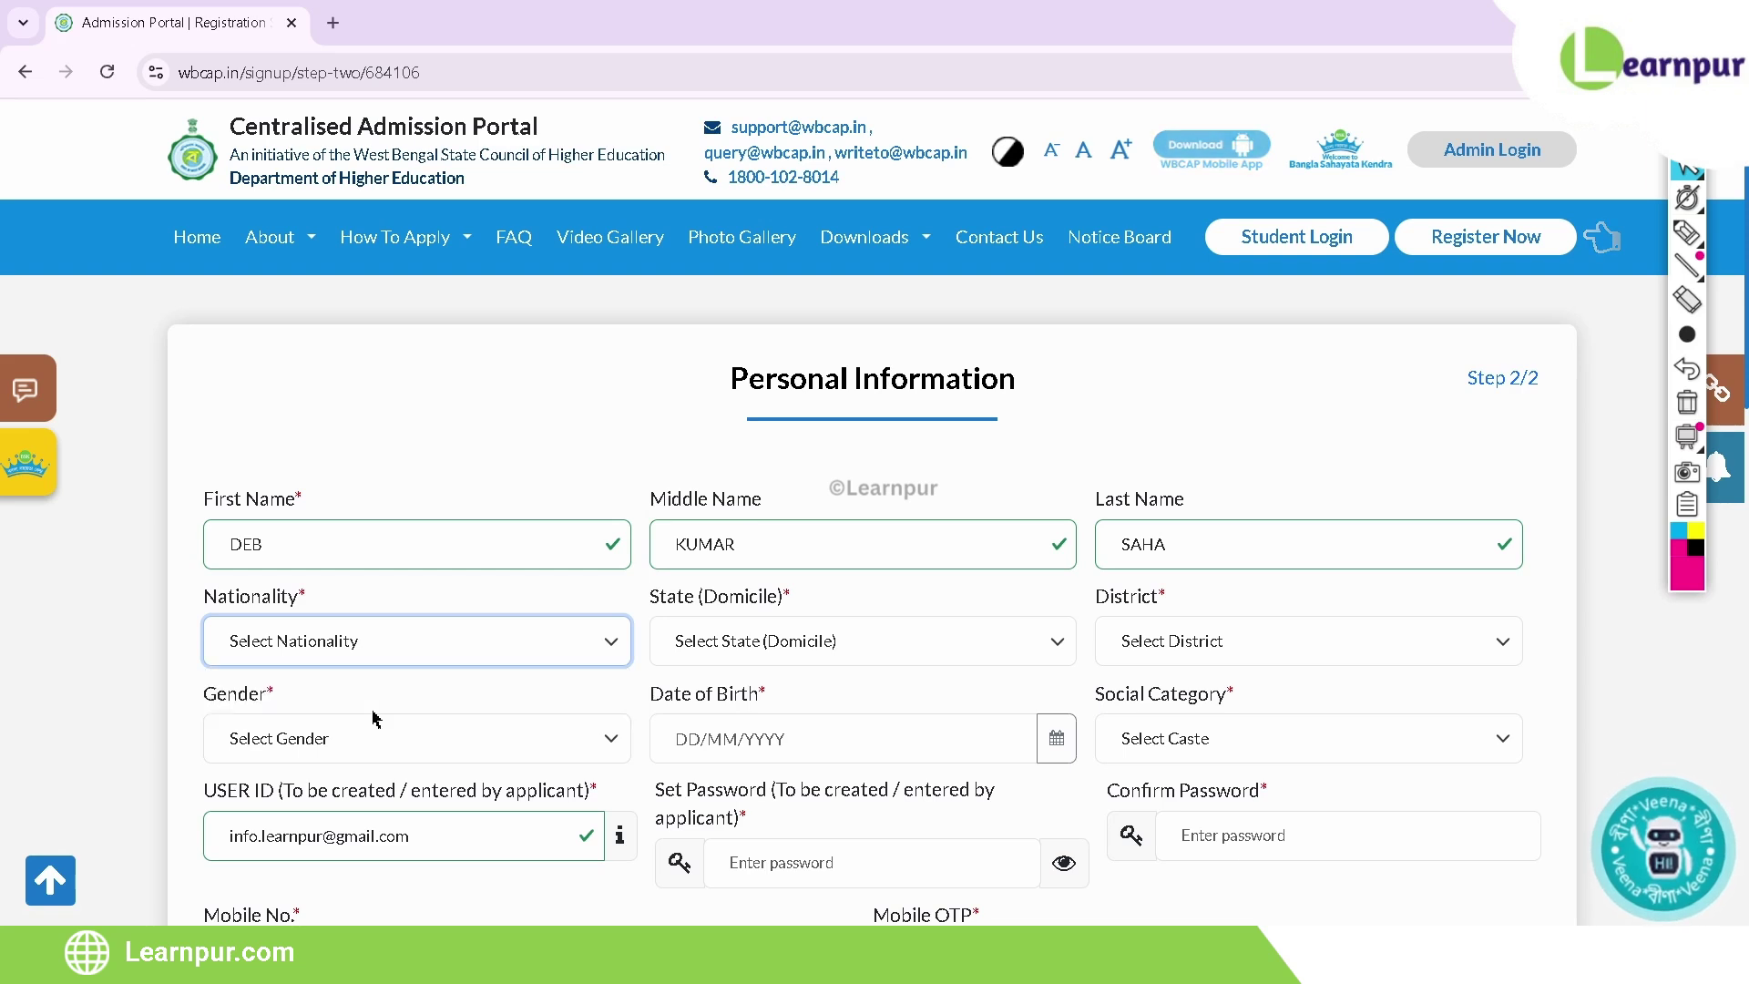
pyautogui.click(1687, 233)
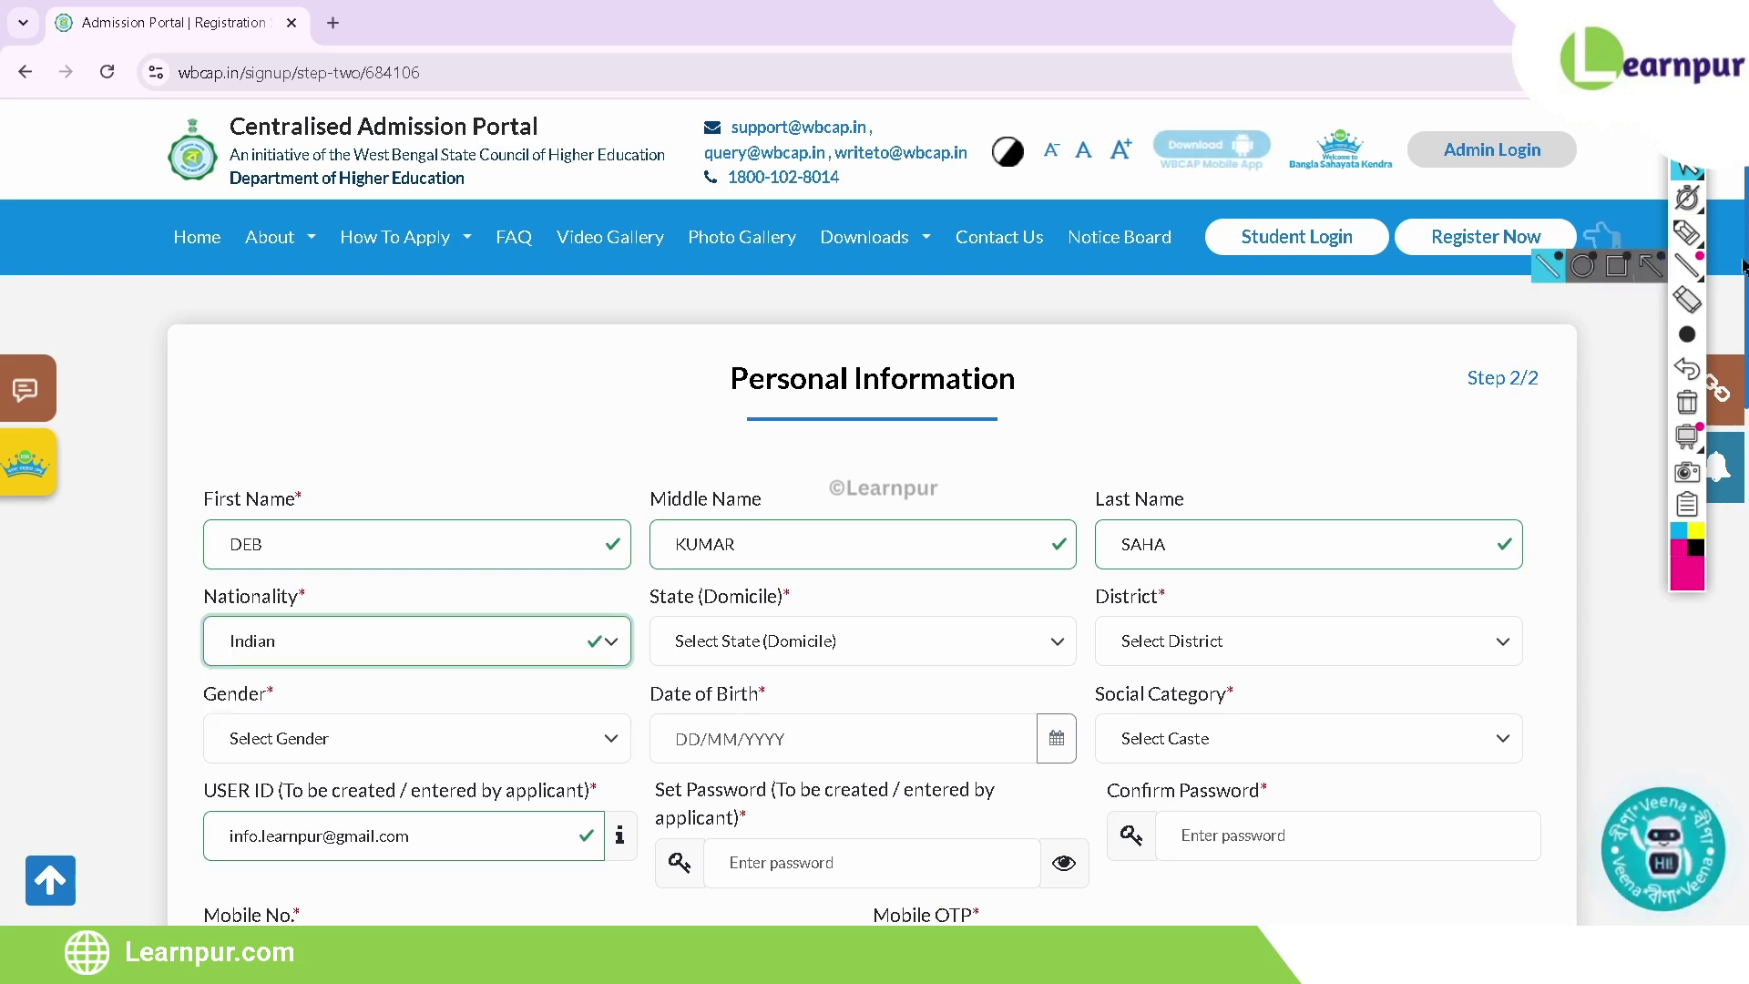
pyautogui.click(1687, 171)
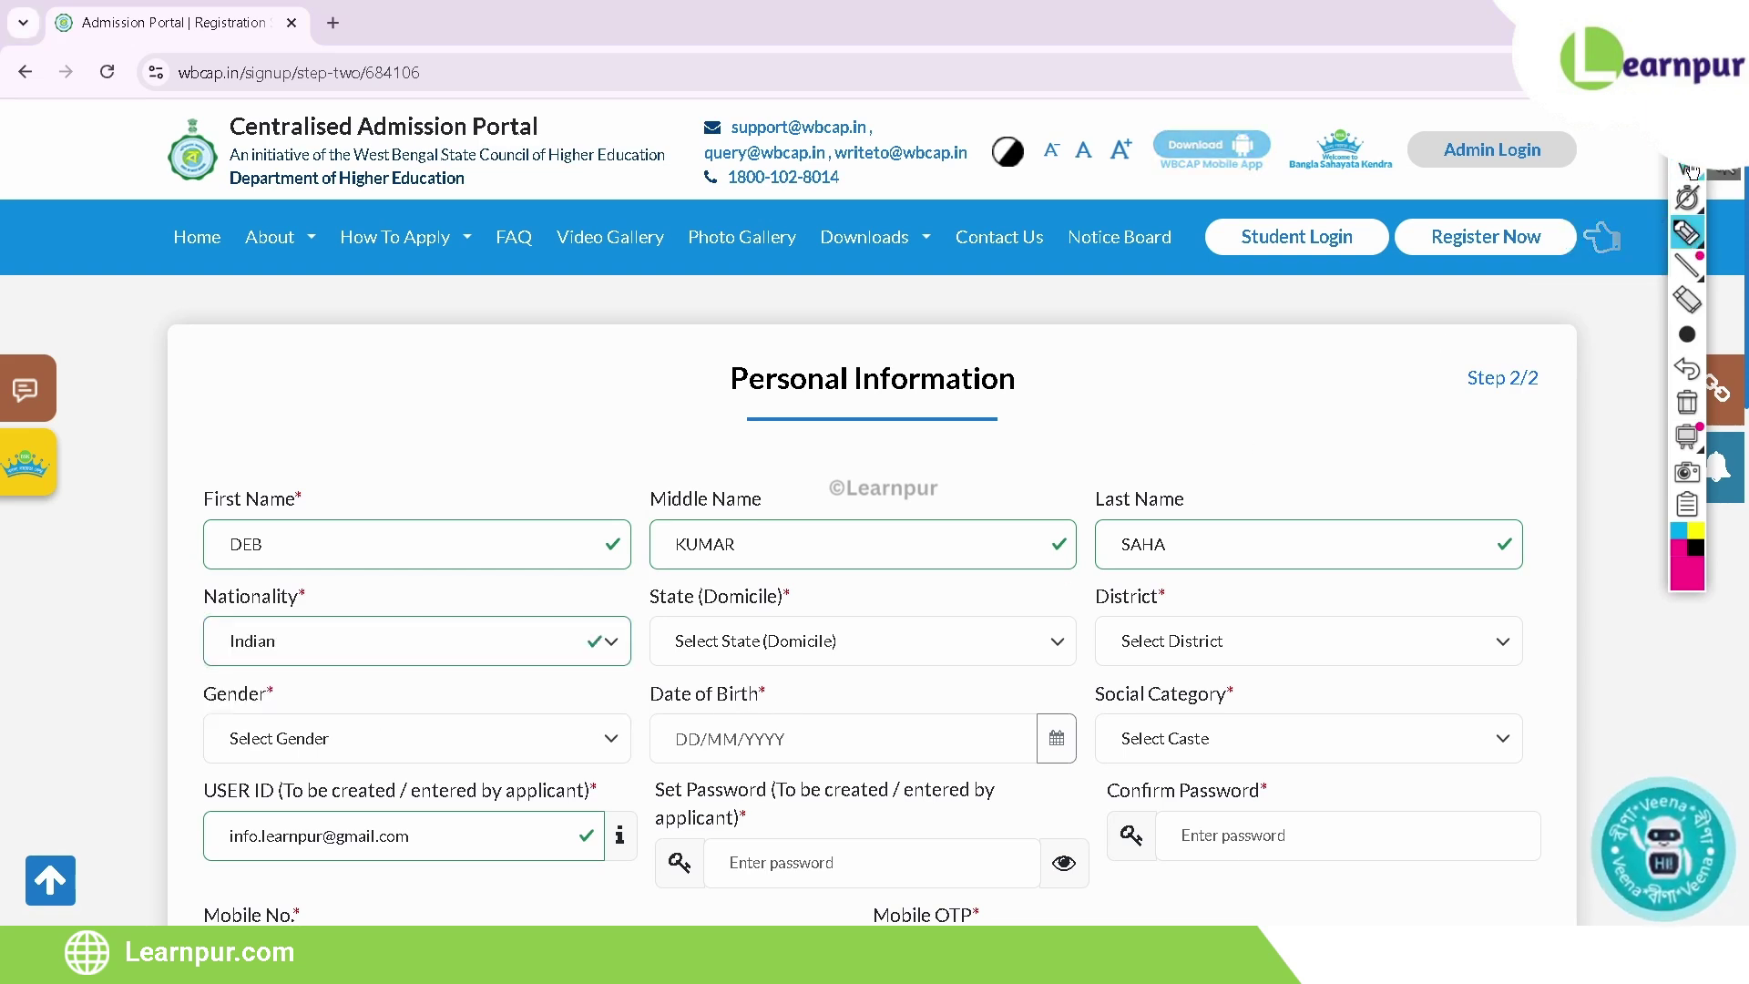
pyautogui.click(813, 649)
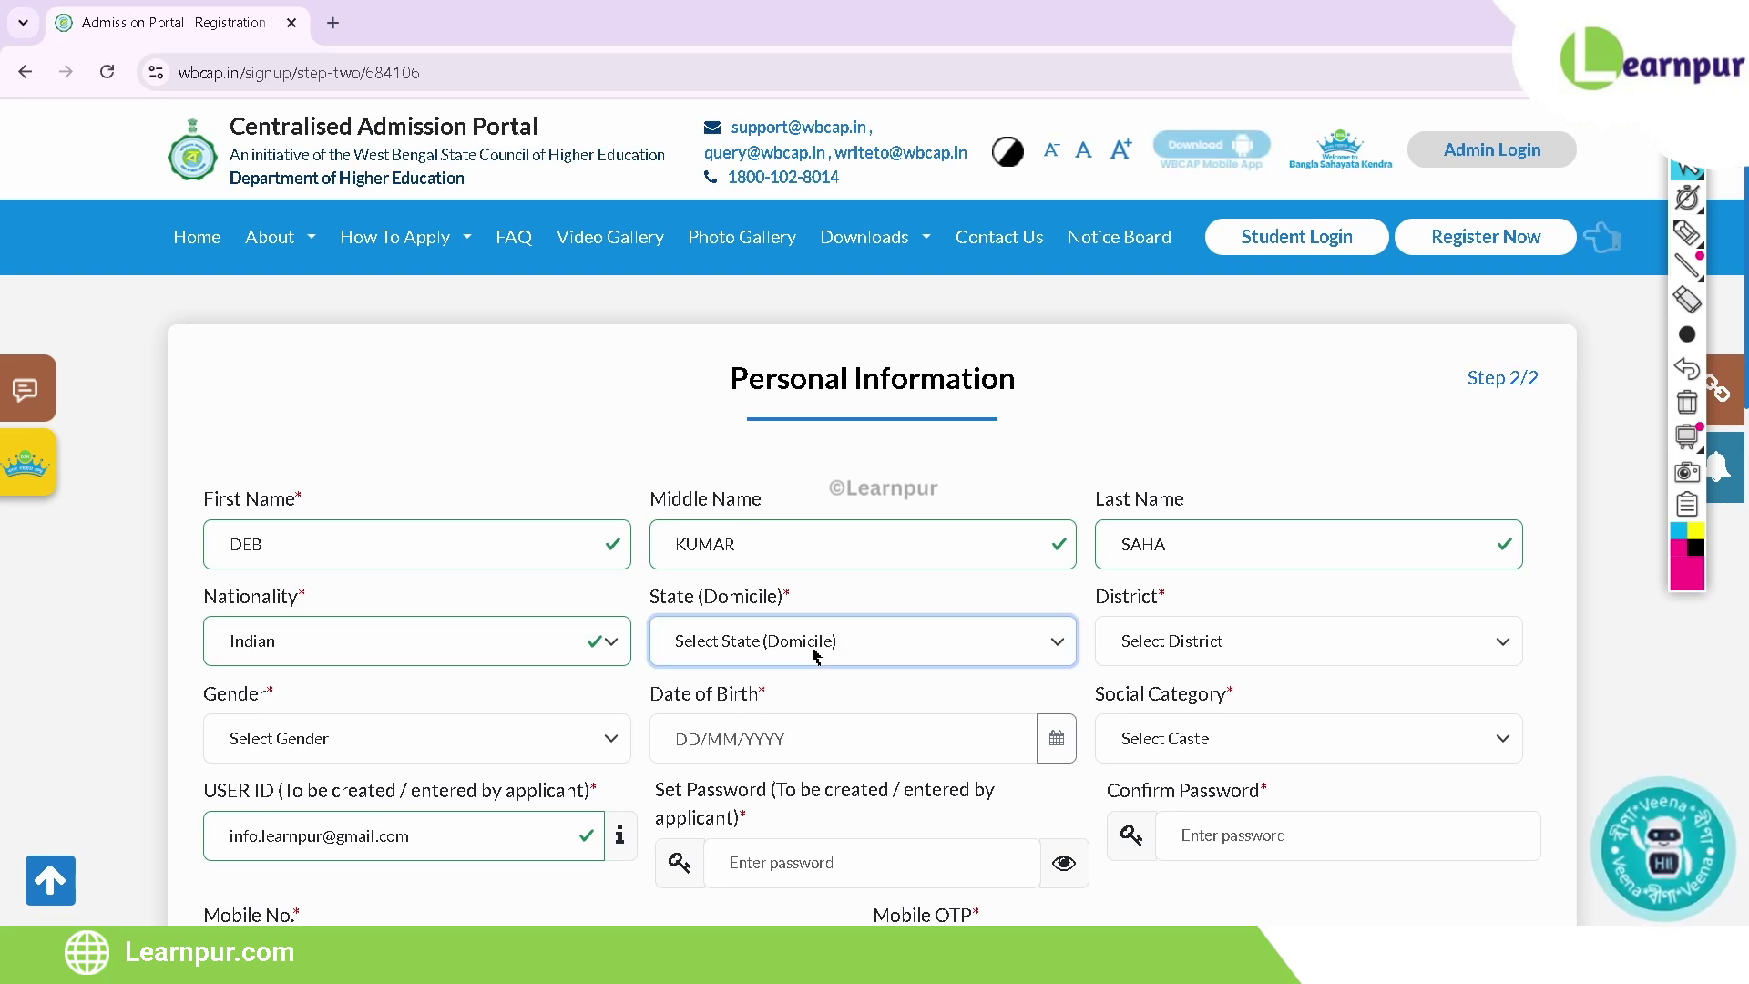
pyautogui.click(698, 645)
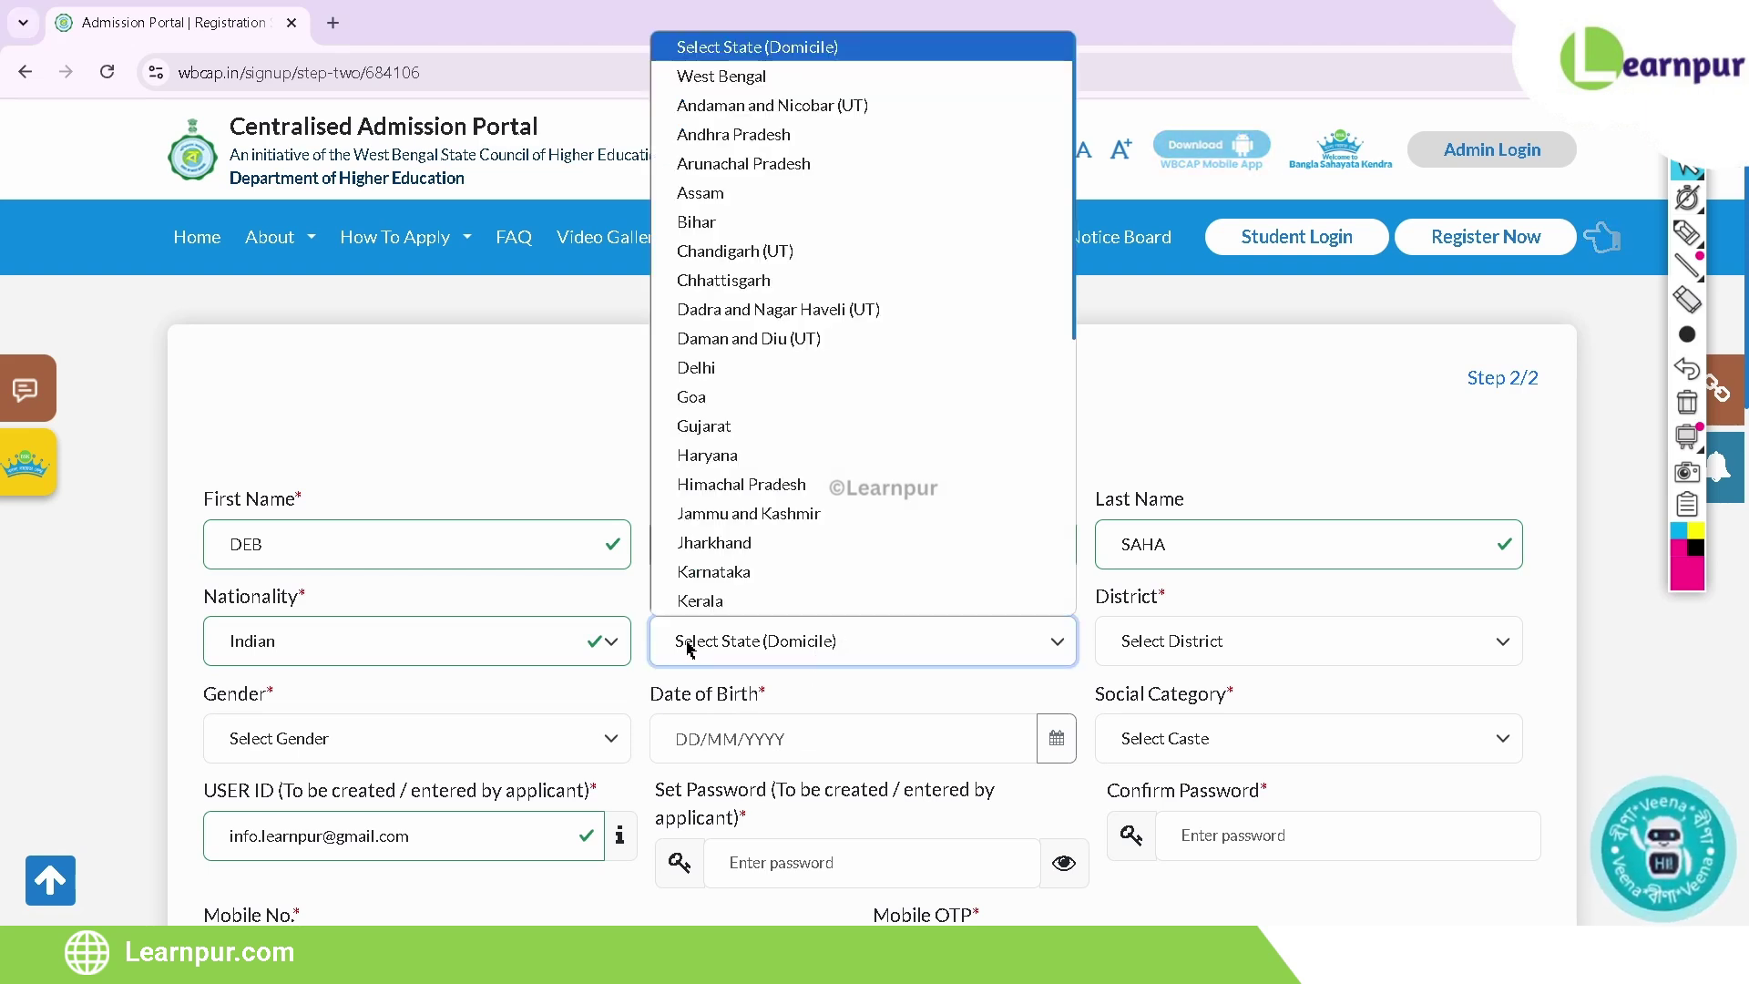
pyautogui.press('w')
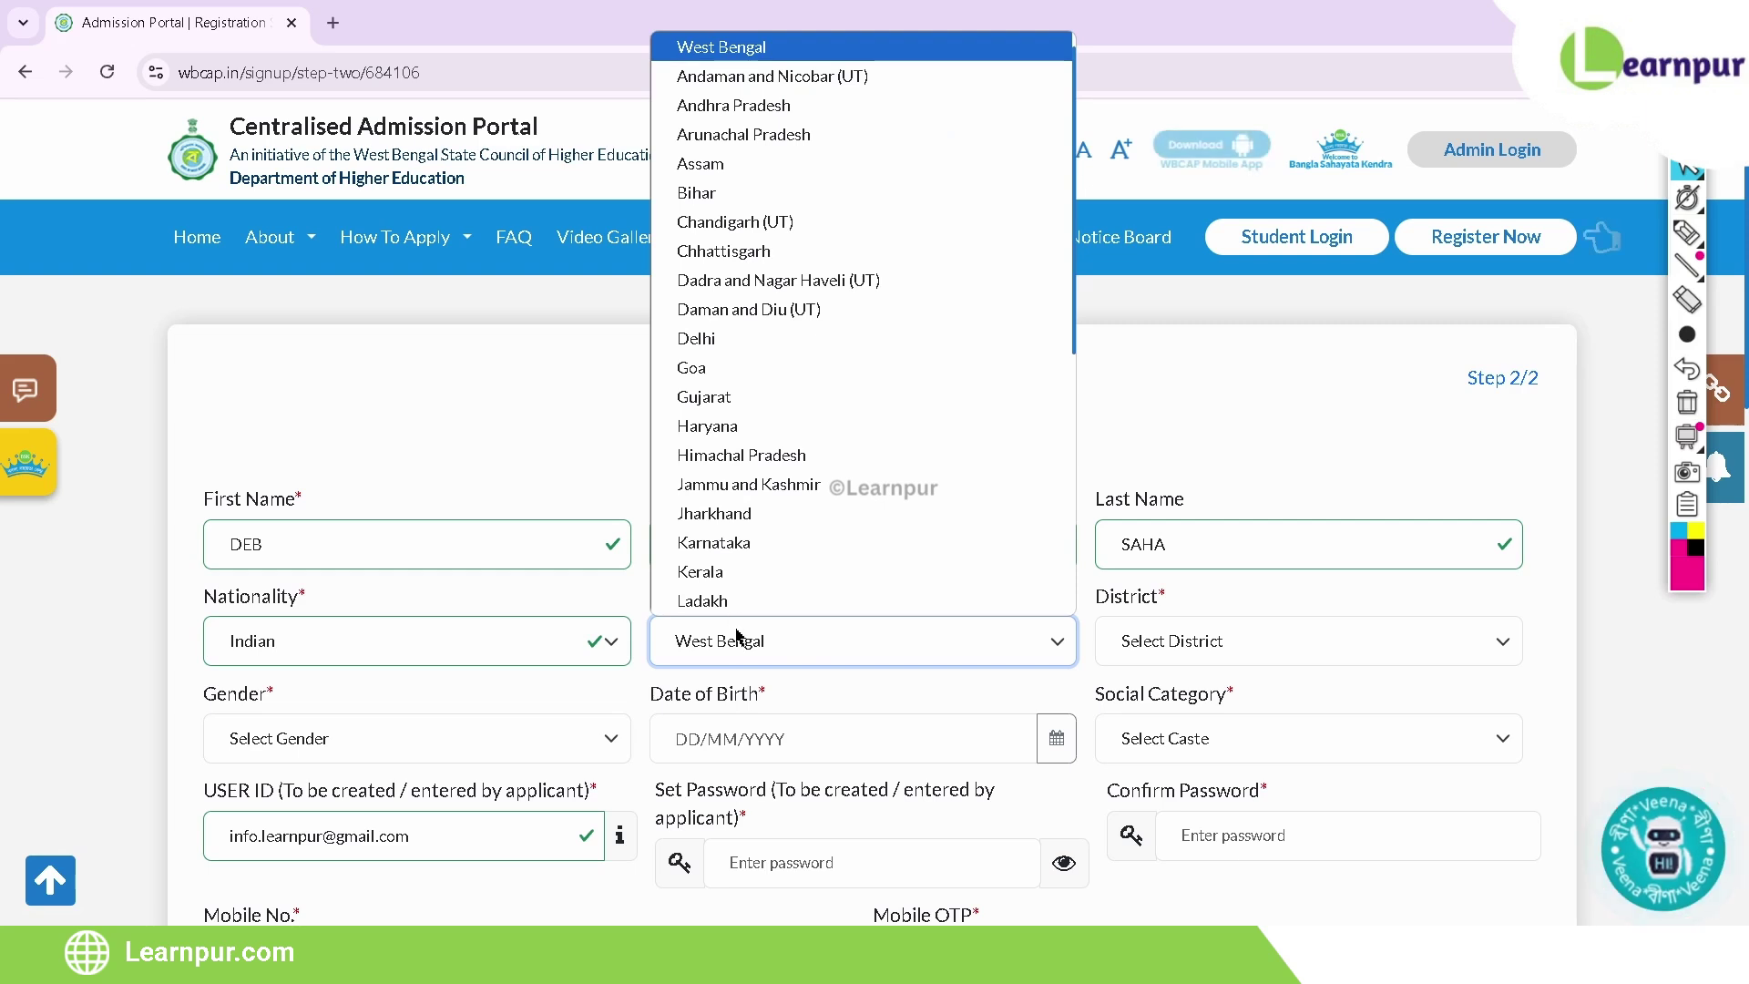
pyautogui.click(738, 643)
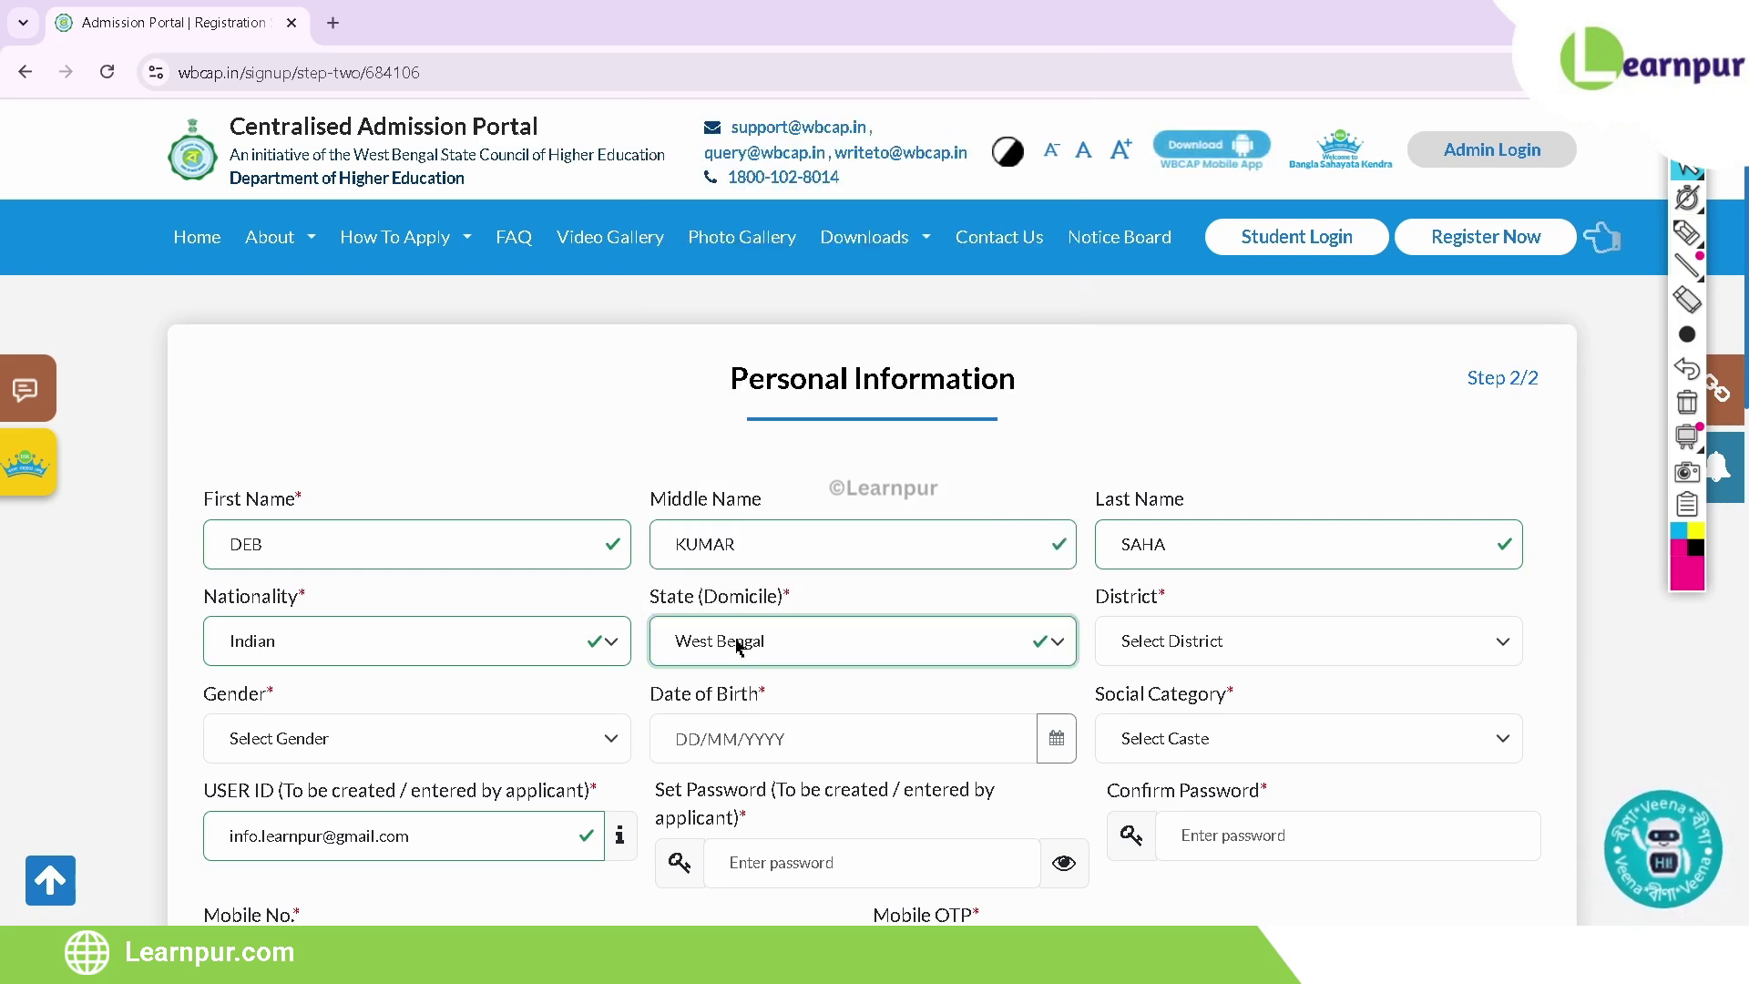
# - Choose Hooghly as the District and Male as the Gender
pyautogui.click(1166, 658)
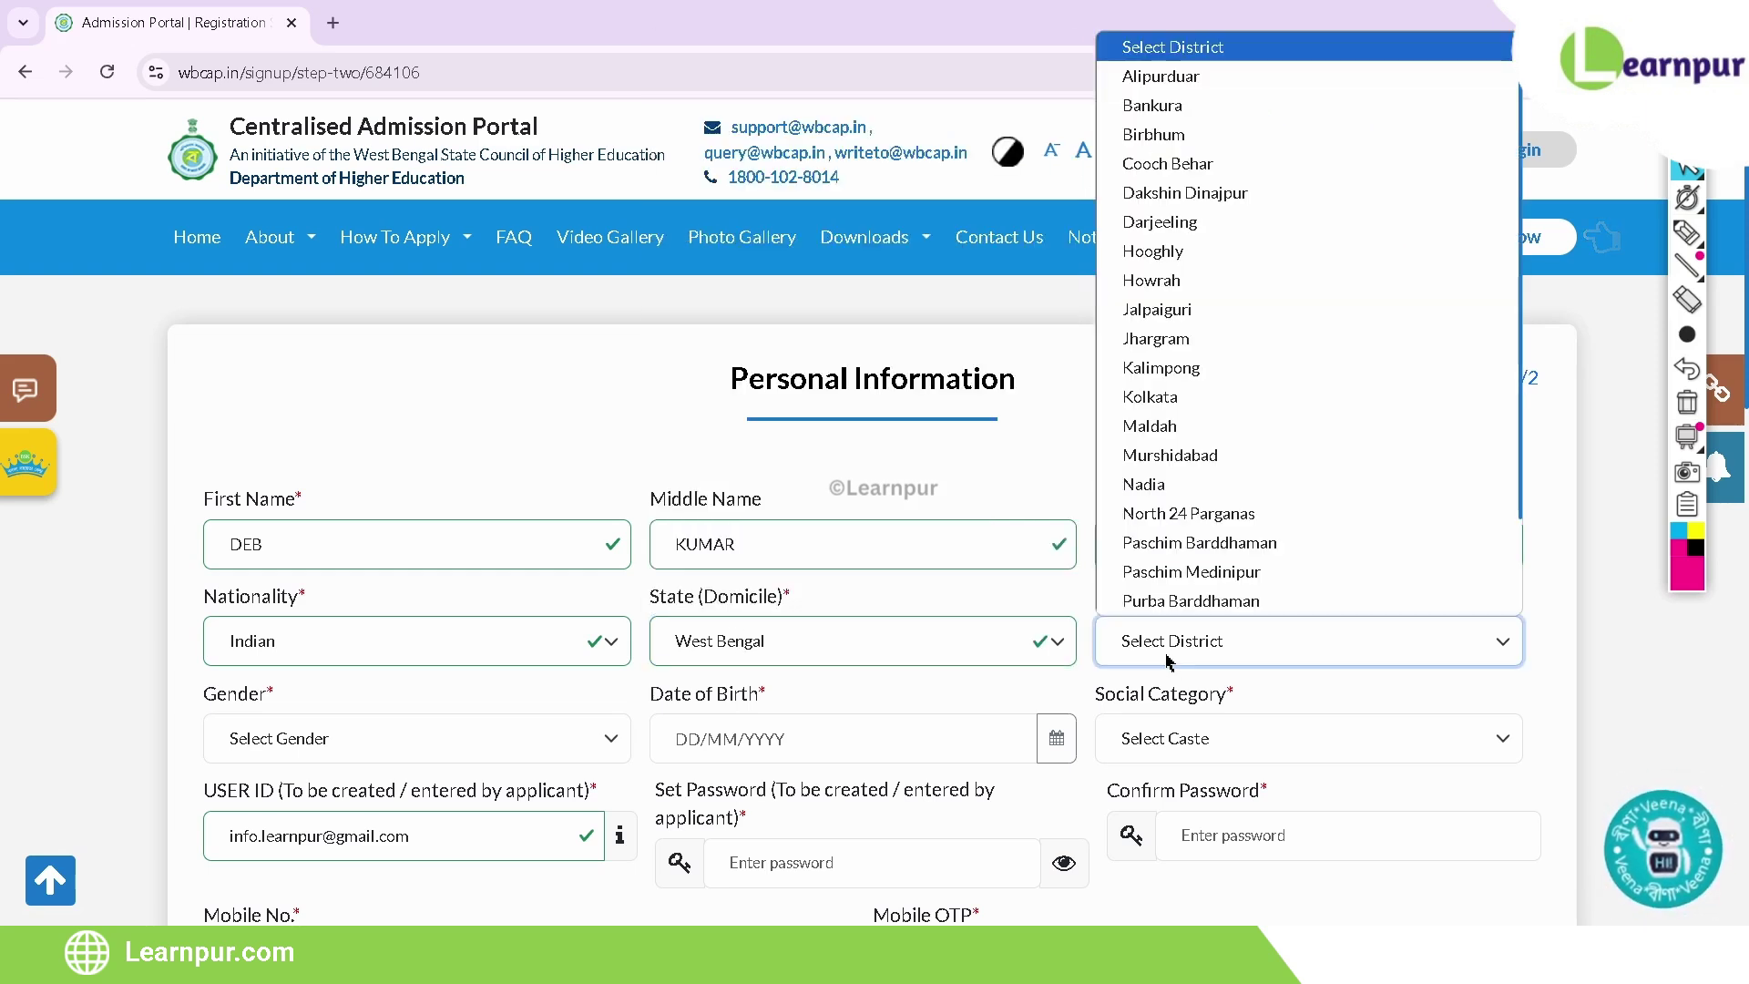
pyautogui.click(1173, 255)
pyautogui.click(299, 738)
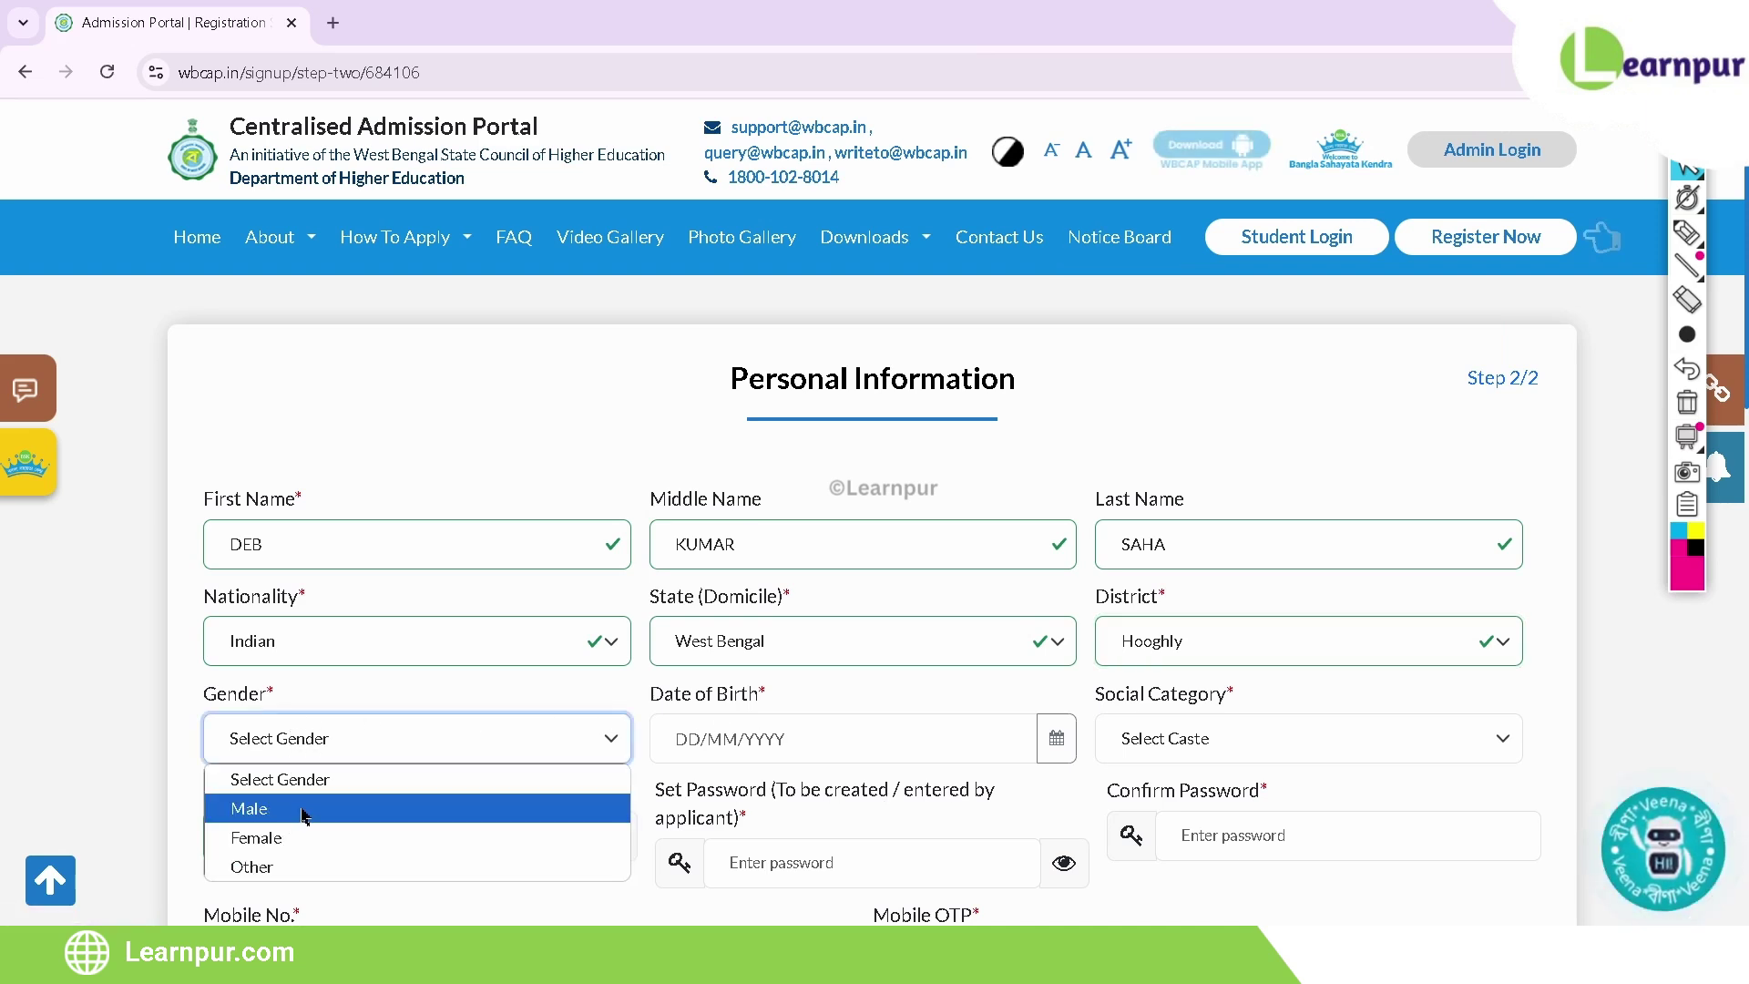
pyautogui.click(305, 812)
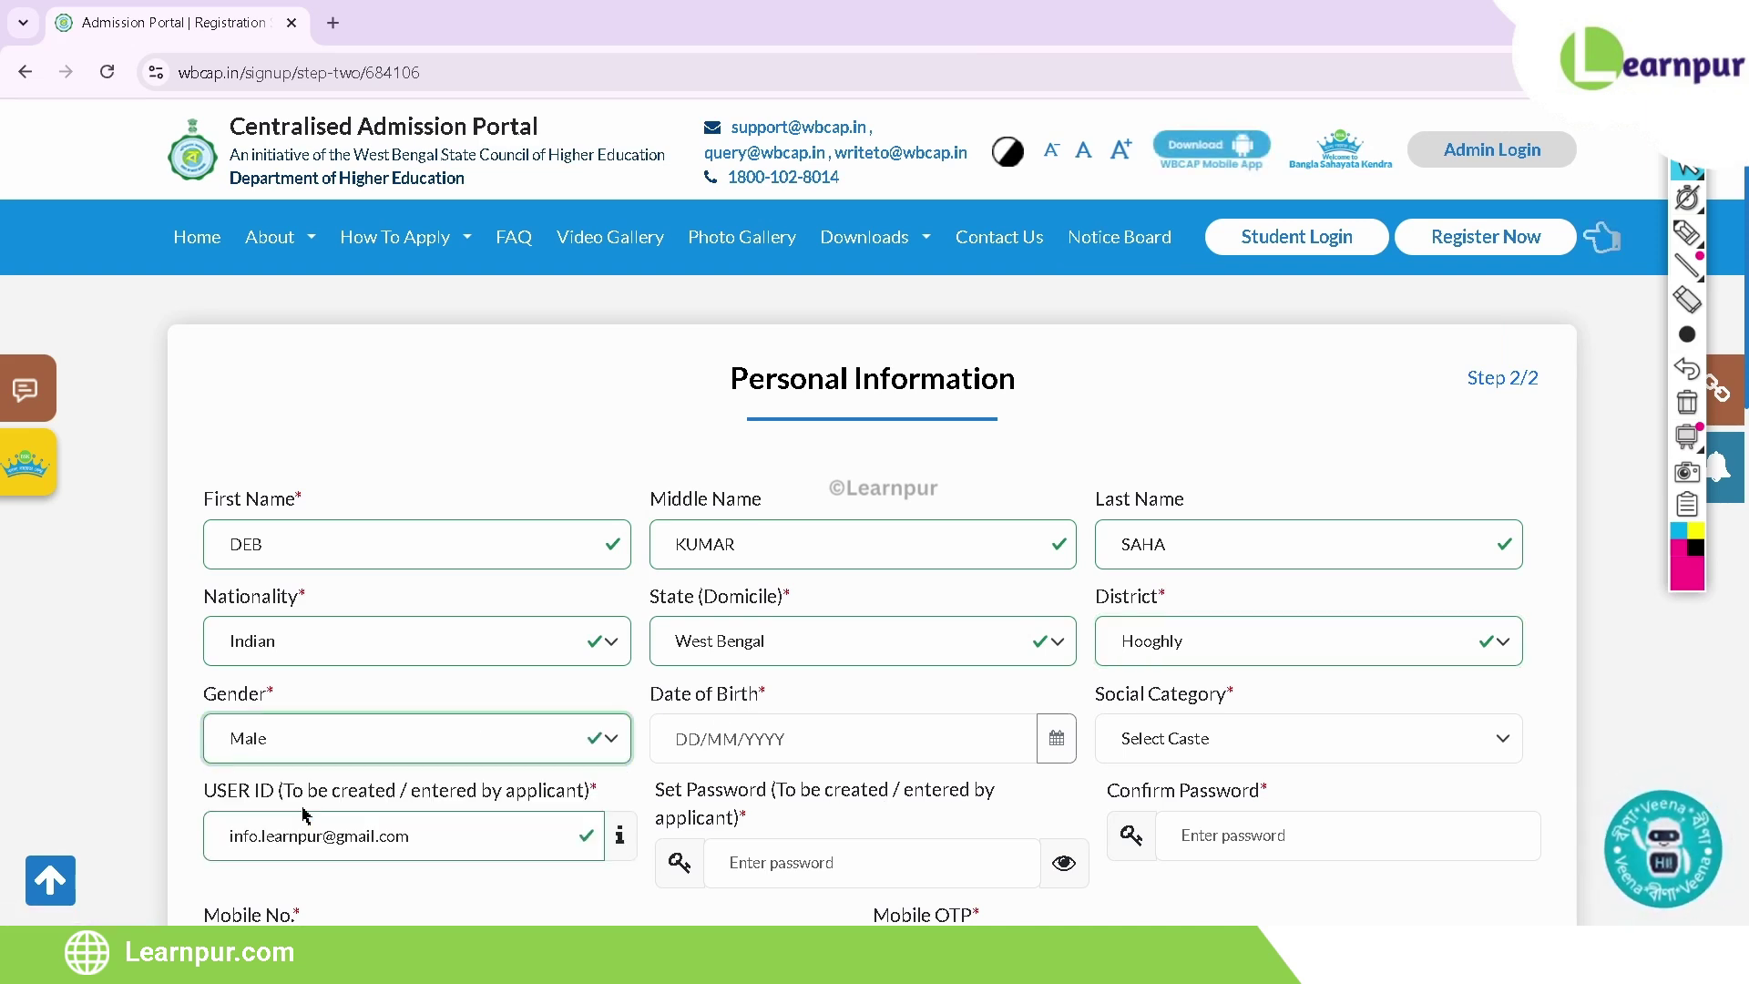
pyautogui.click(792, 745)
# - Pick year 2004, September, day 25 in the Date of Birth calendar picker
pyautogui.click(615, 693)
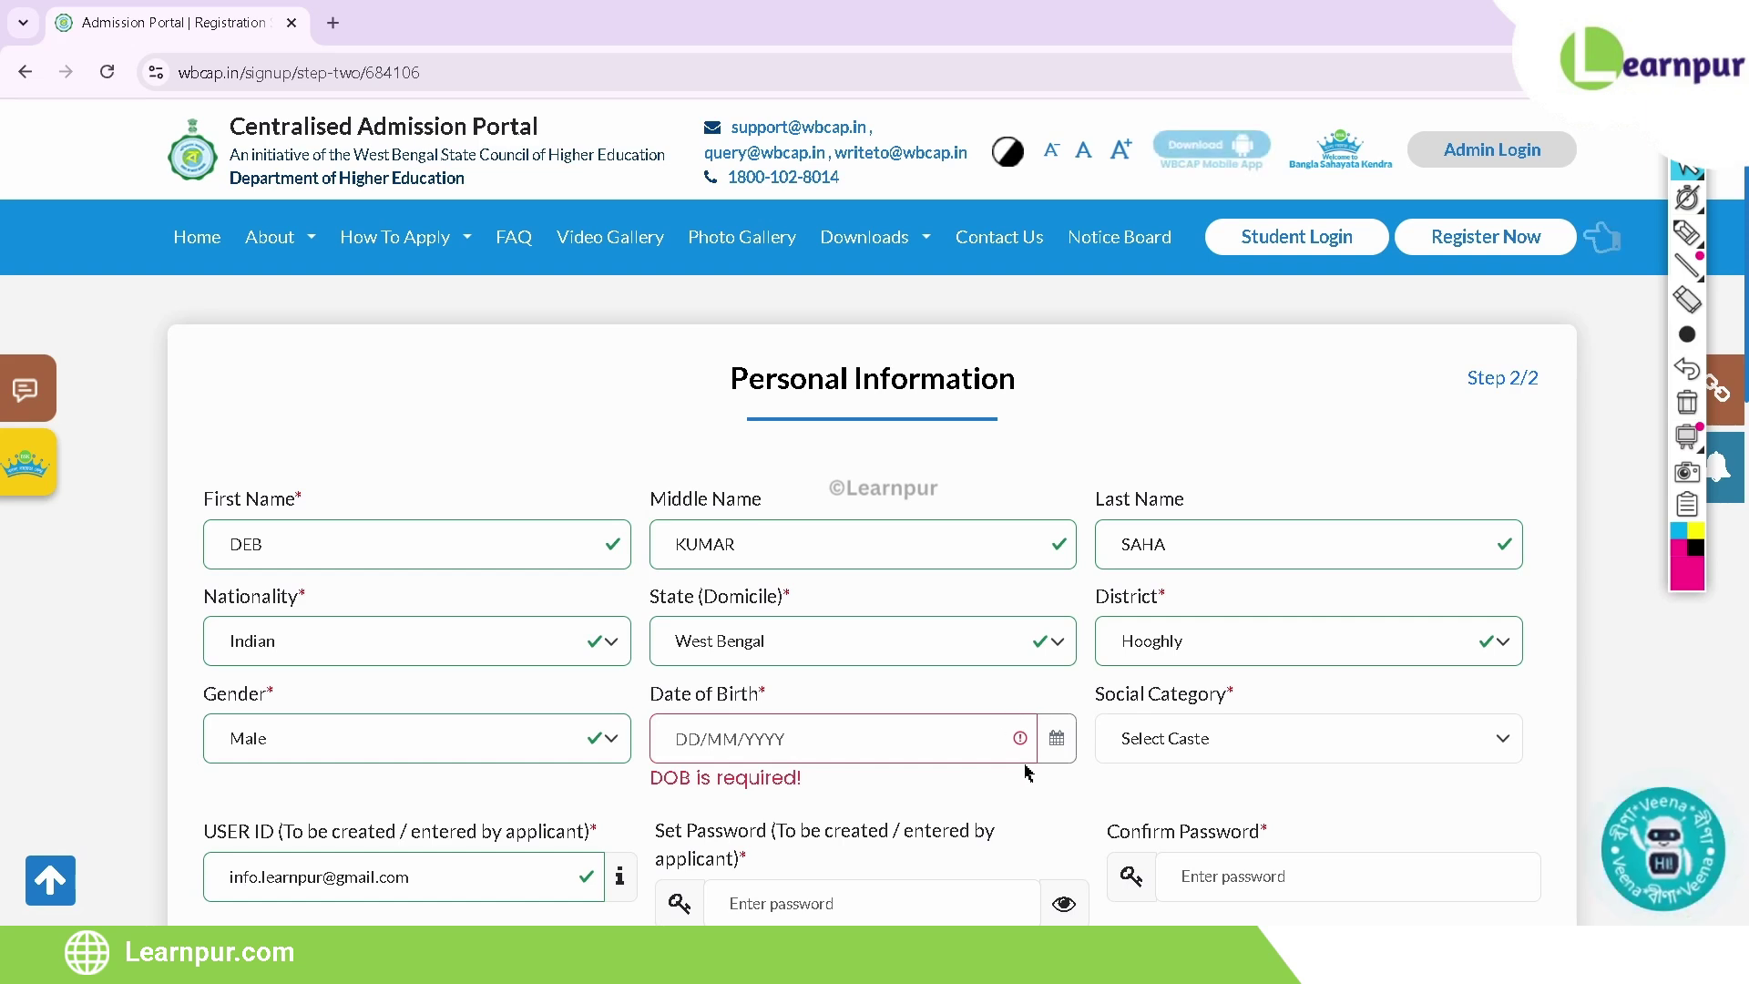
pyautogui.click(1058, 743)
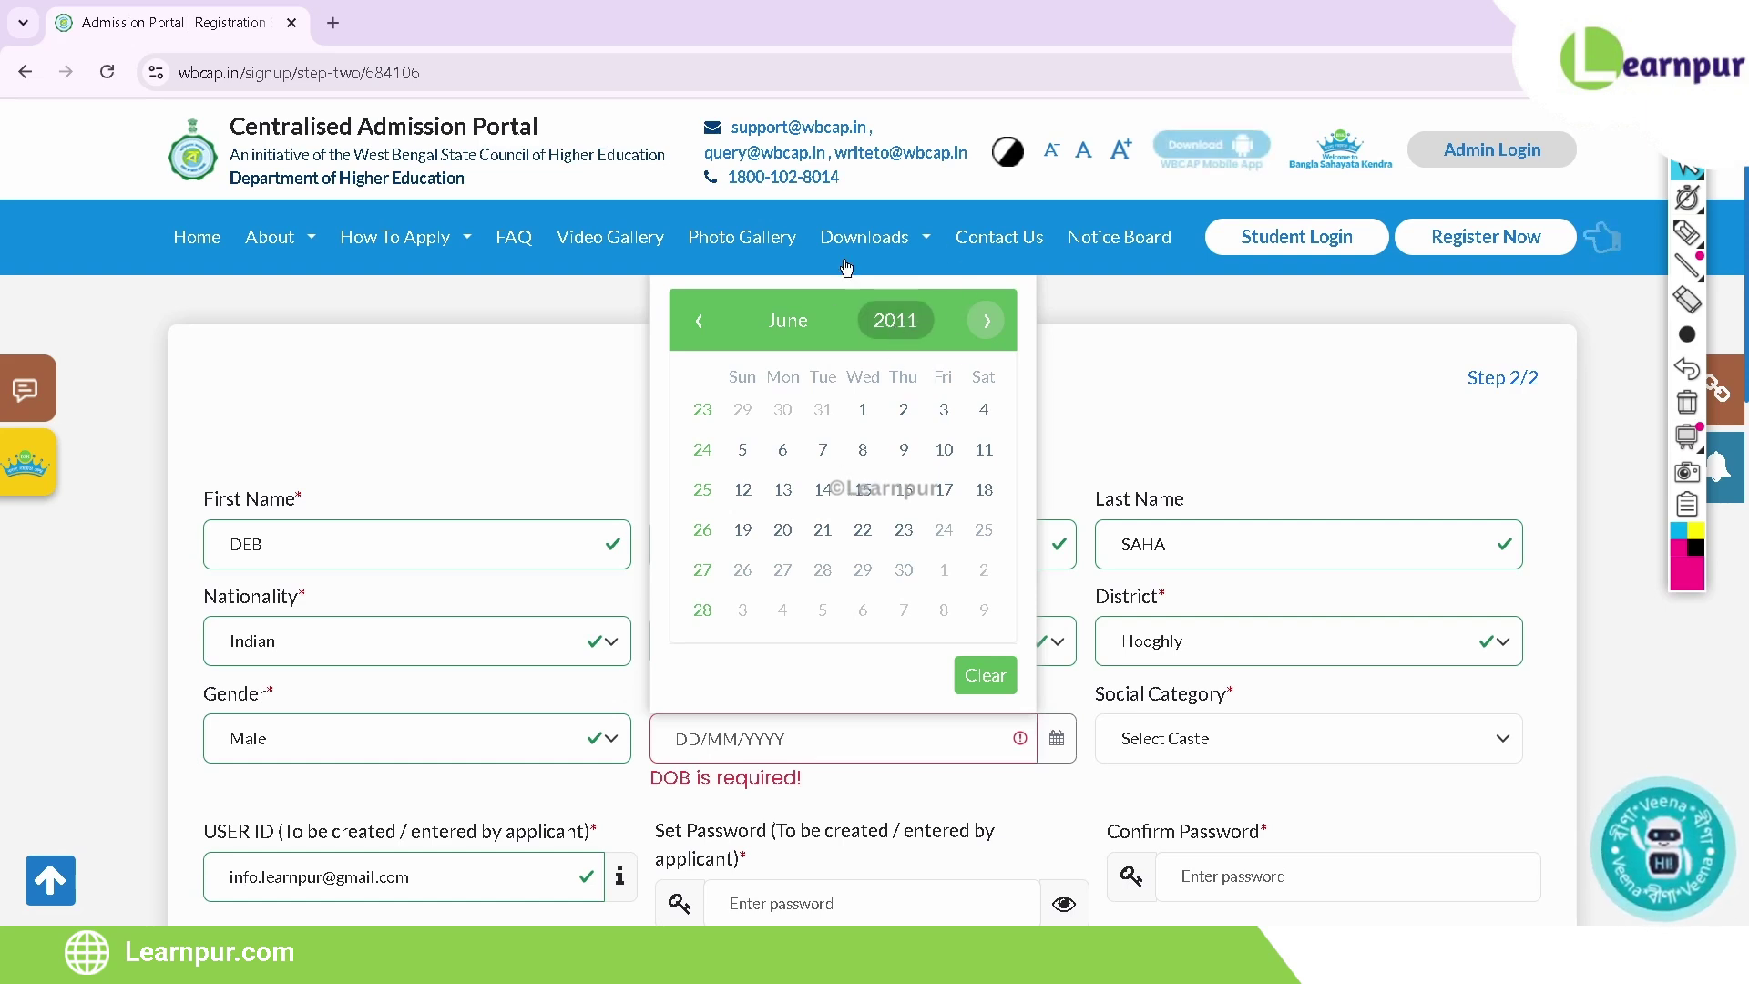
pyautogui.click(895, 326)
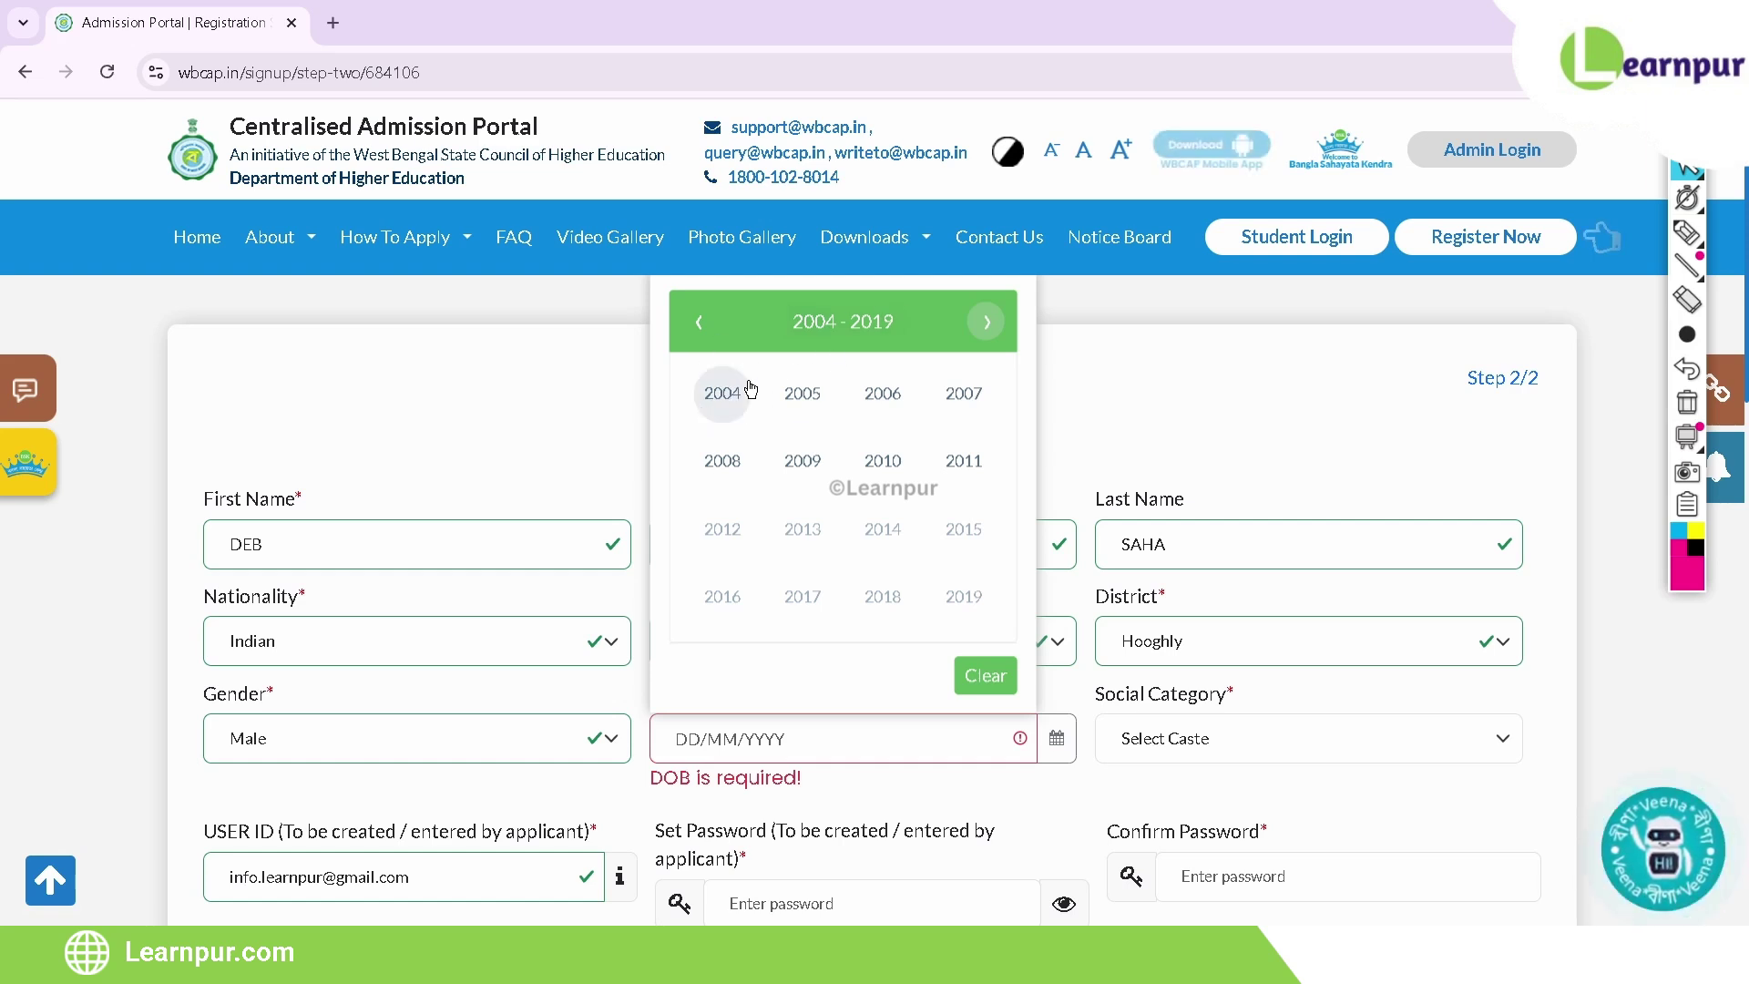
pyautogui.click(700, 323)
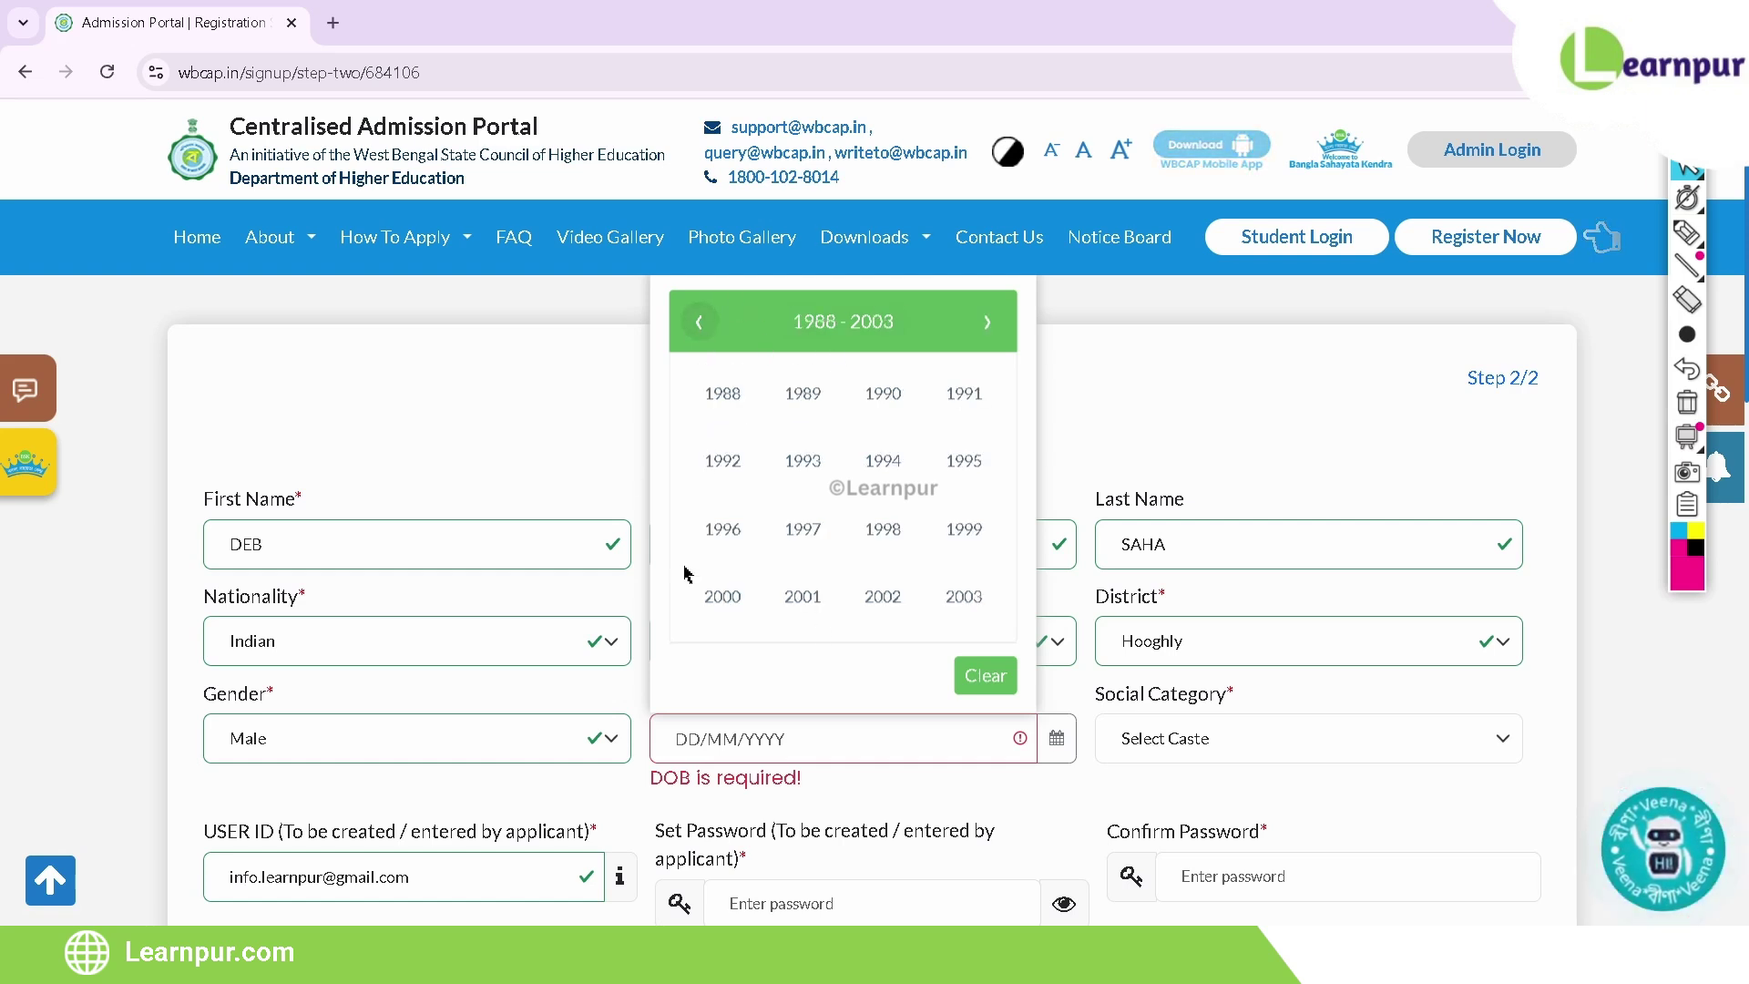
pyautogui.click(986, 322)
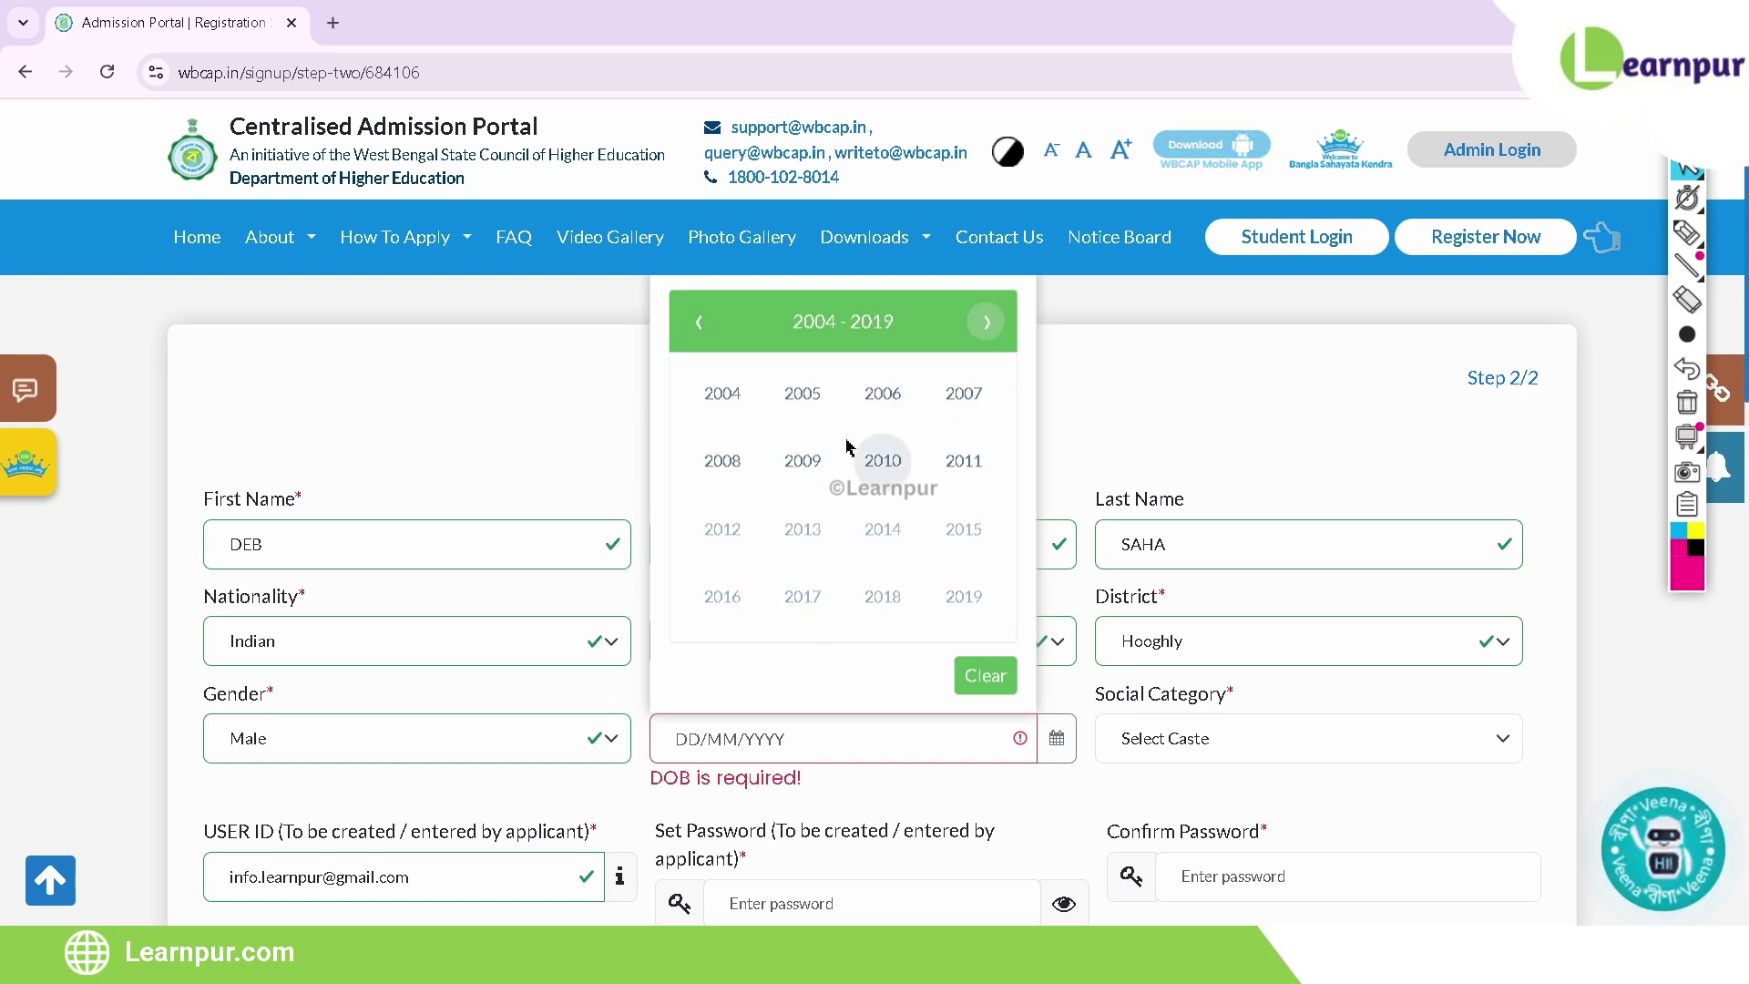
pyautogui.click(730, 394)
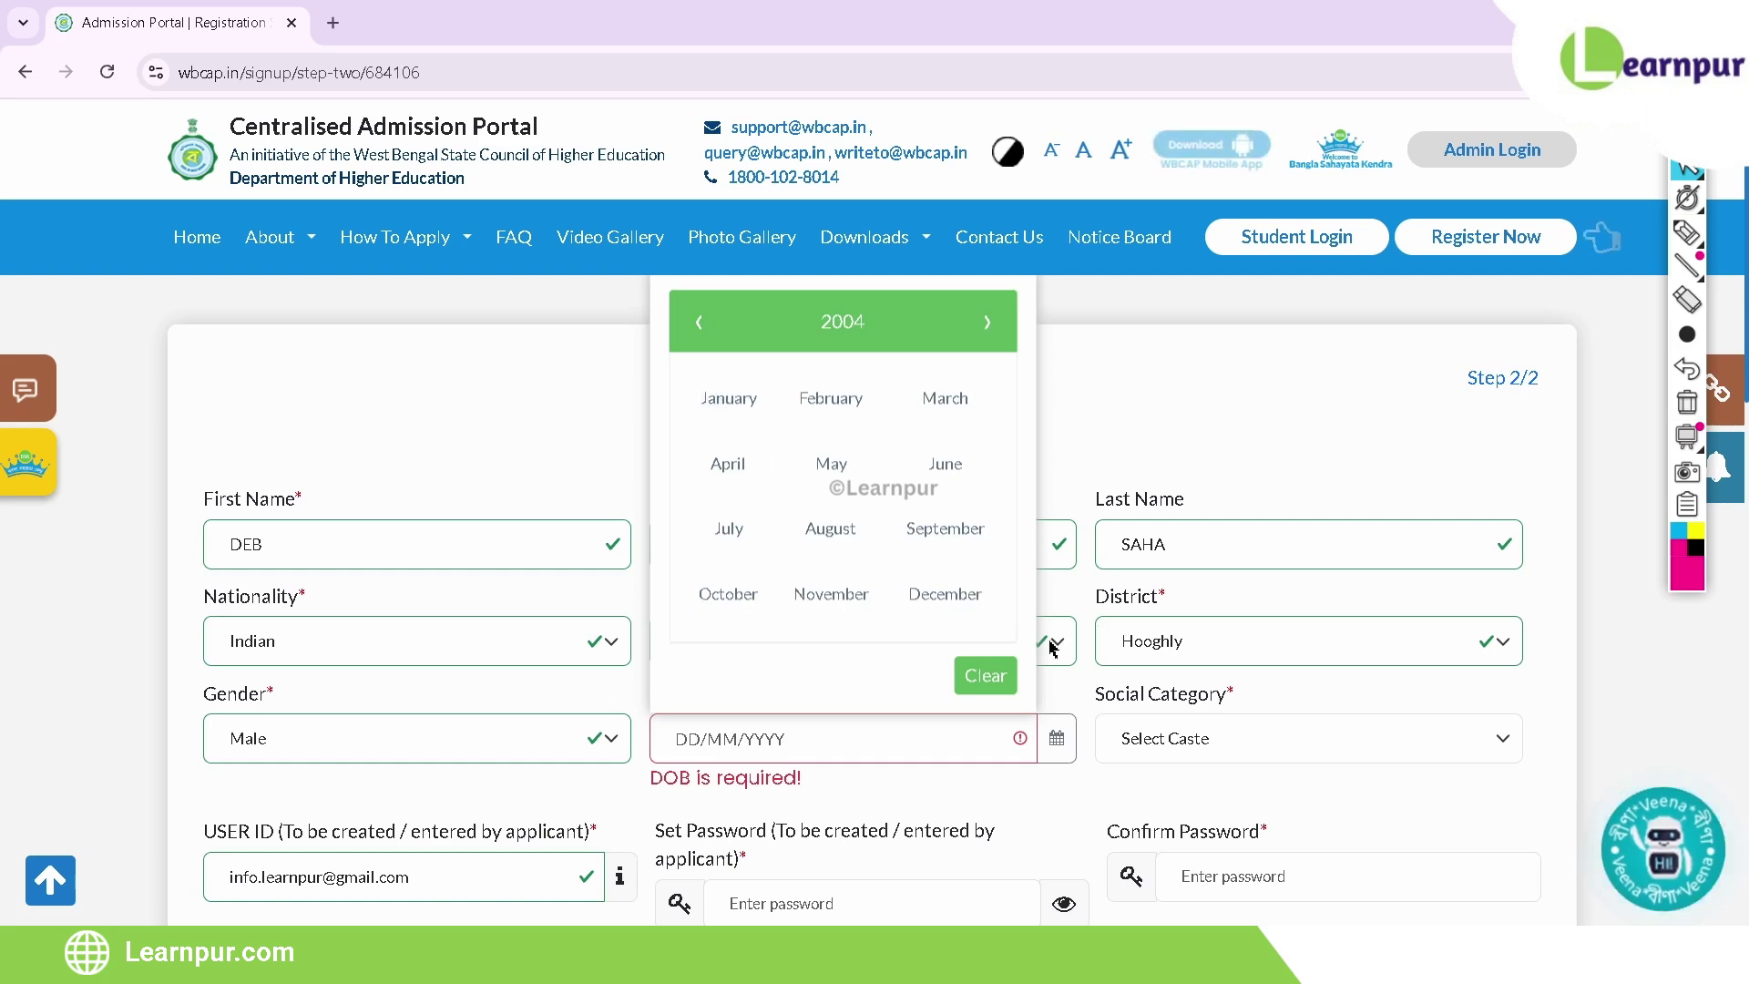
pyautogui.click(940, 532)
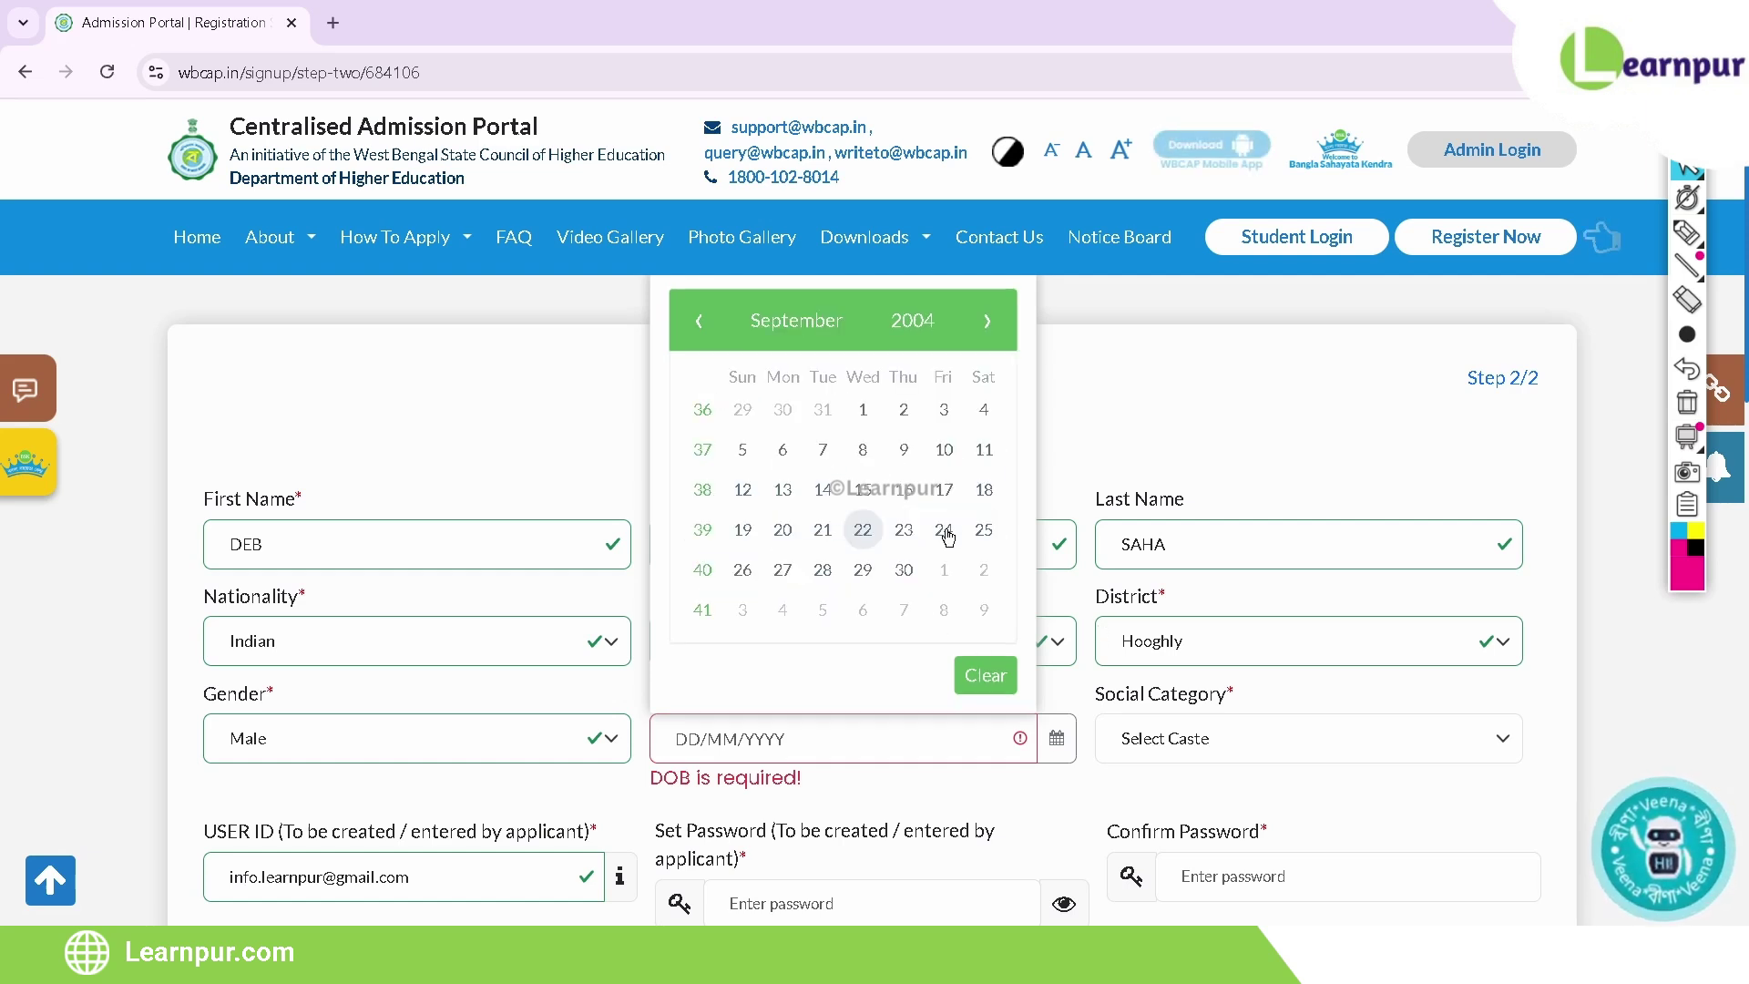
pyautogui.click(983, 529)
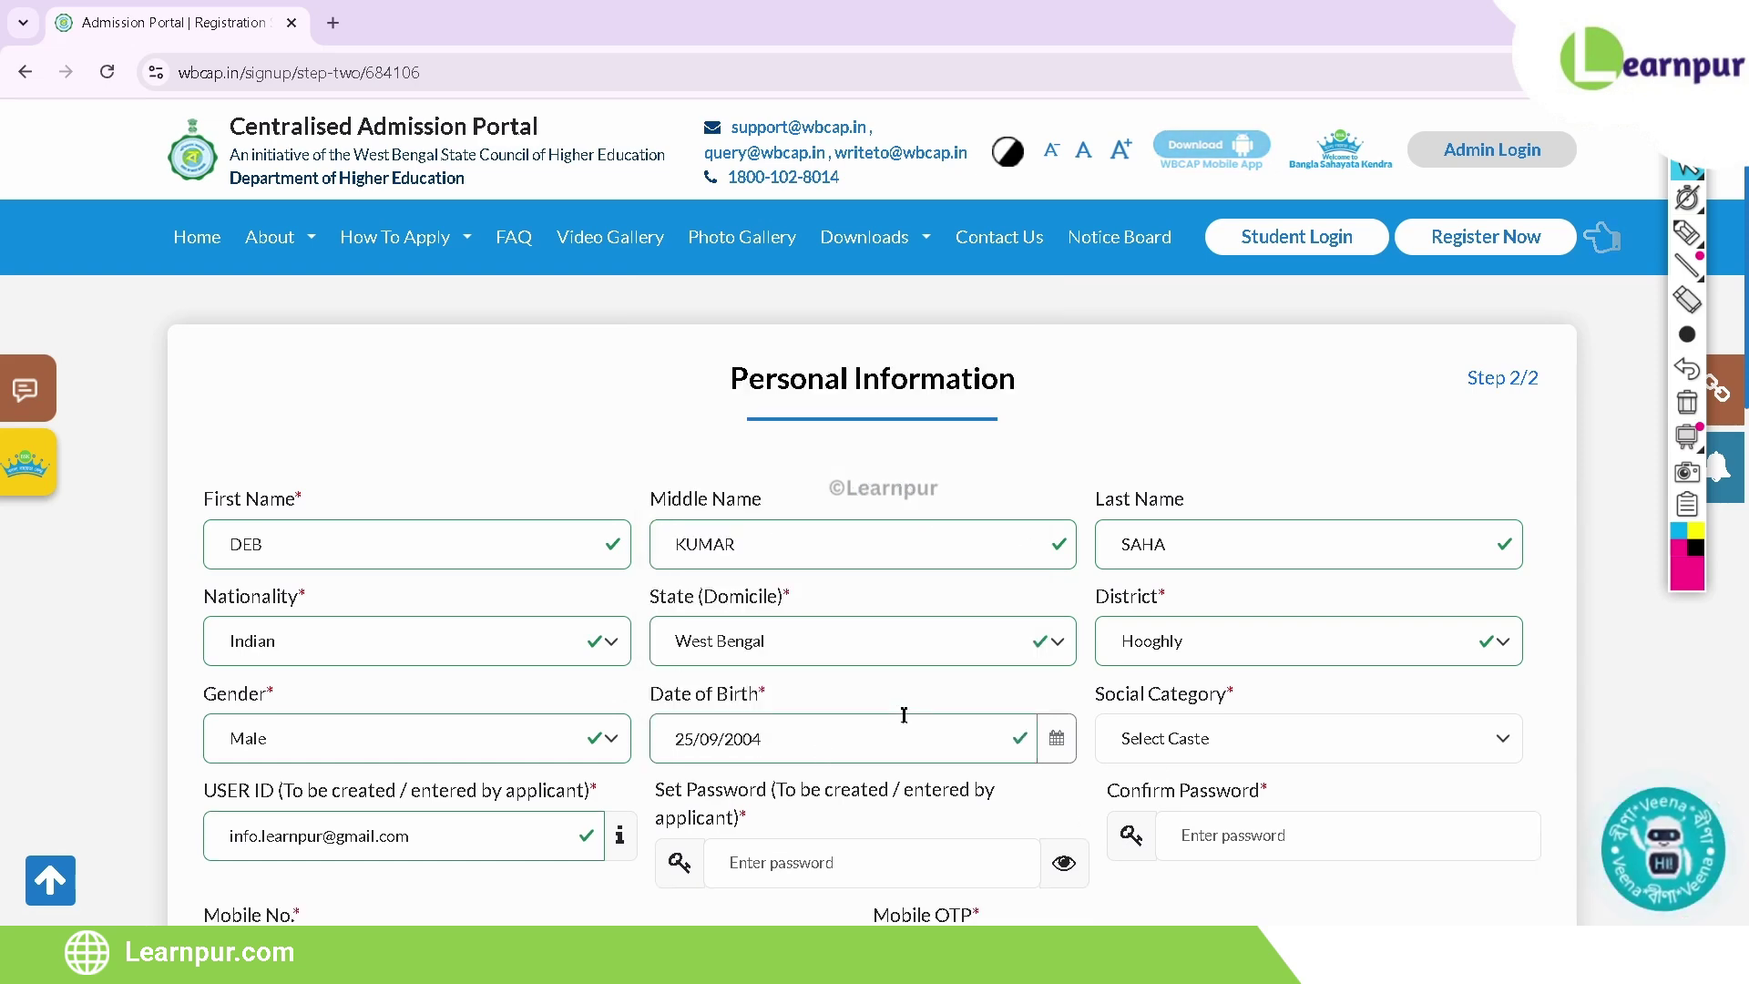
pyautogui.scroll(-4, 902, 714)
pyautogui.scroll(5, 1123, 440)
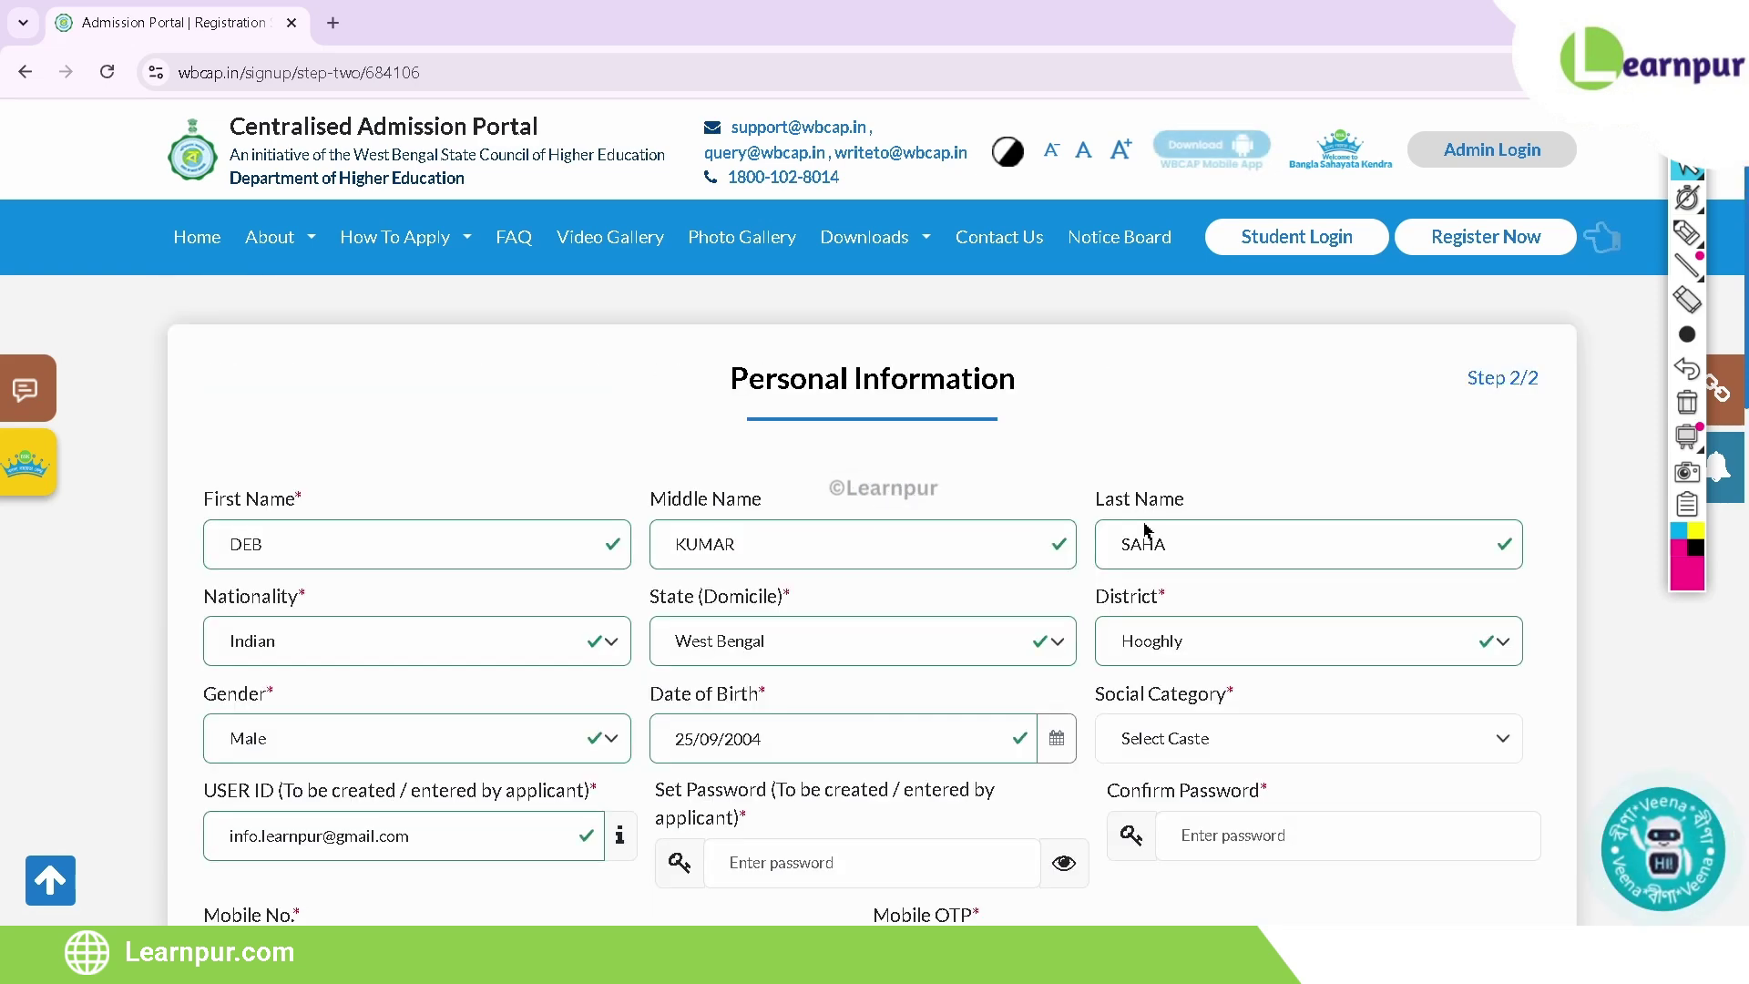
pyautogui.click(1202, 739)
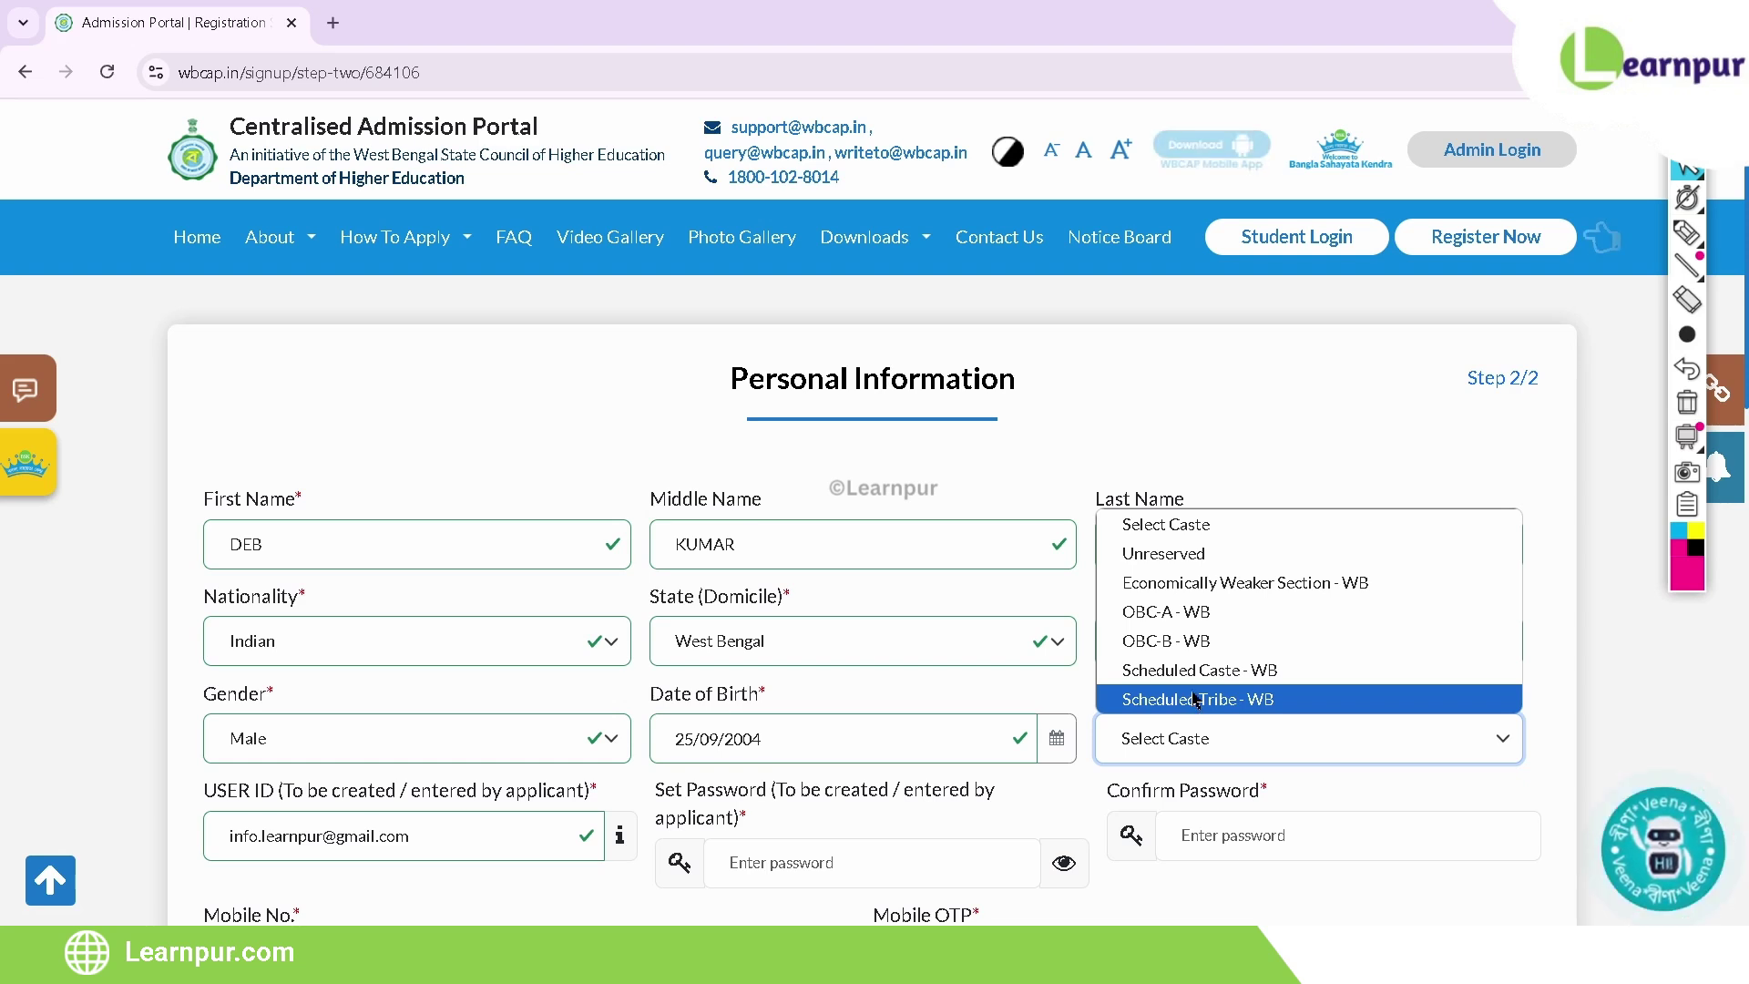
# - Change the Social Category from Scheduled Tribe - WB to Unreserved
pyautogui.click(1195, 699)
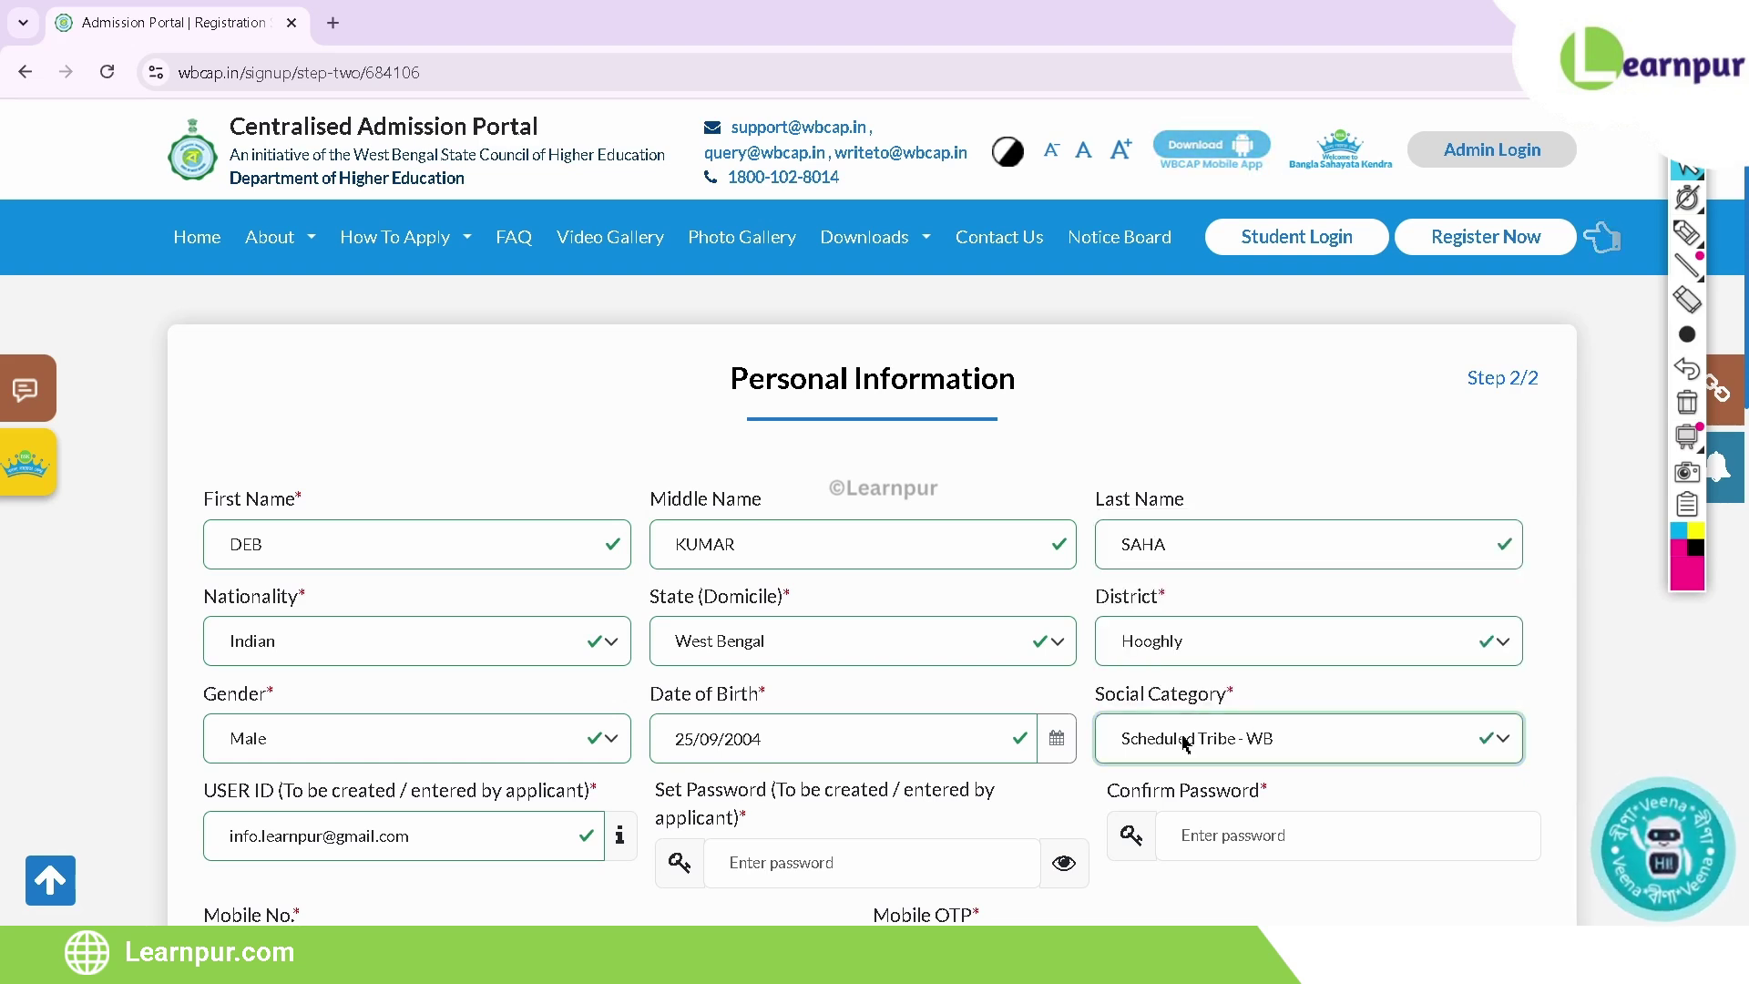
pyautogui.click(1187, 741)
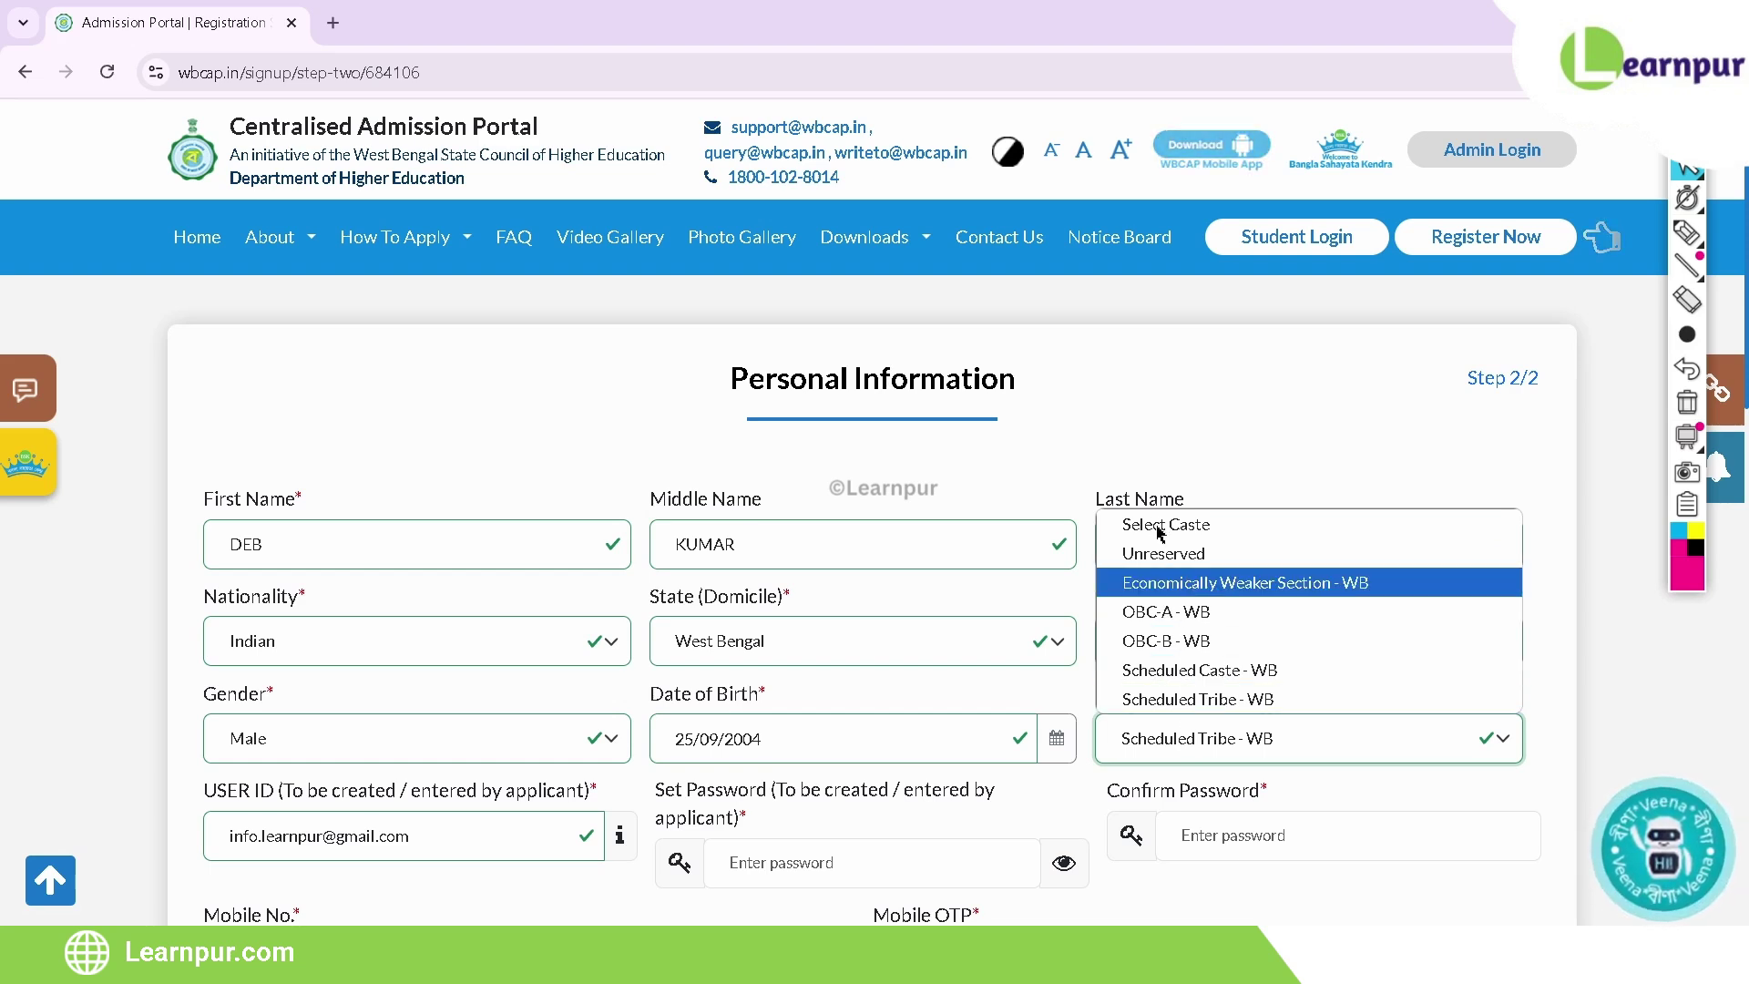
pyautogui.click(1171, 554)
pyautogui.scroll(-4, 1157, 674)
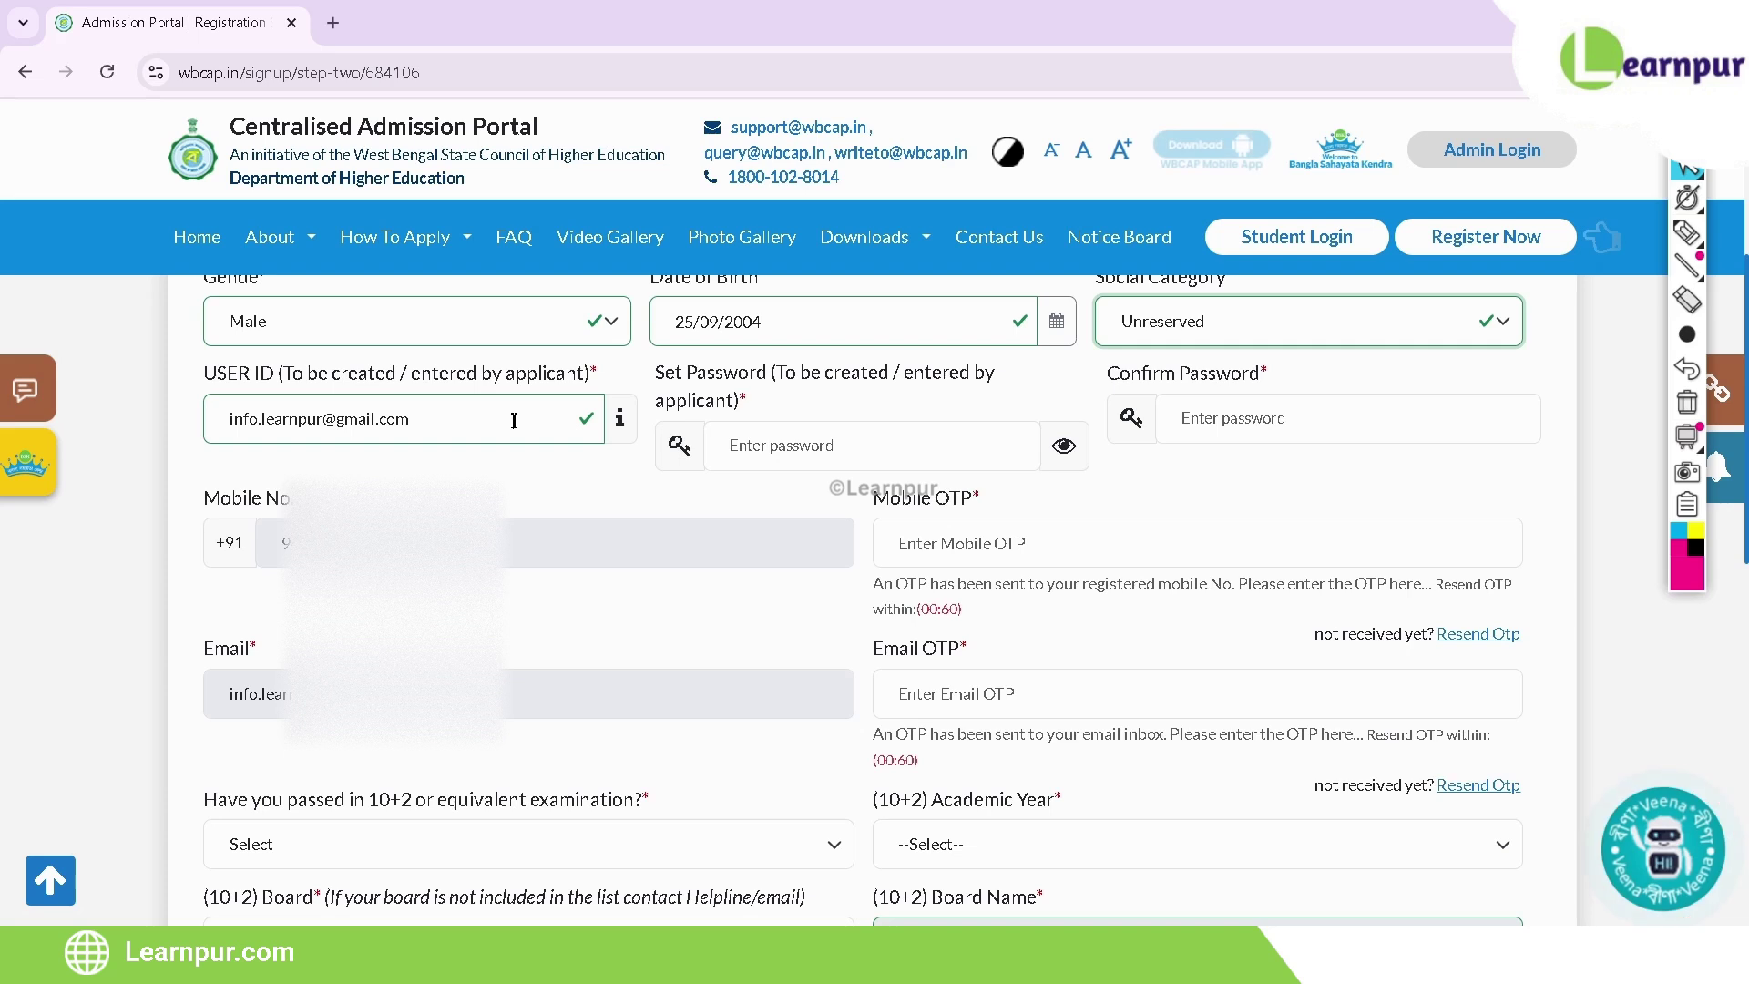
pyautogui.click(512, 418)
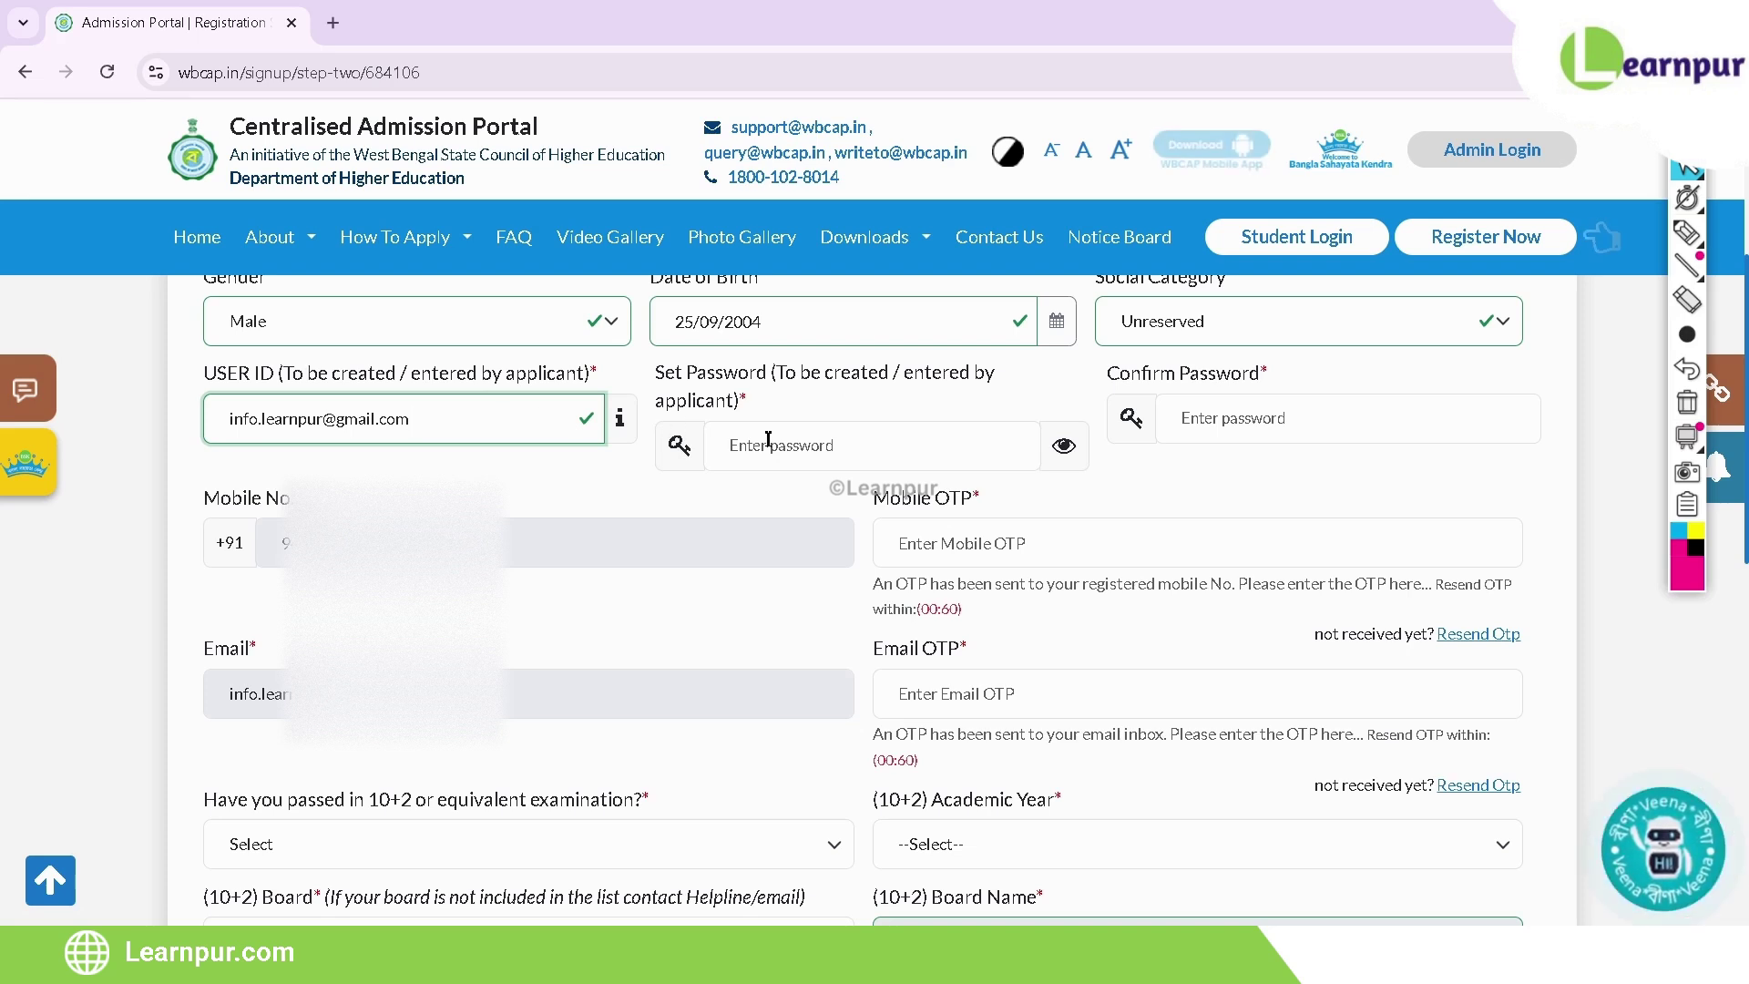
pyautogui.click(1686, 233)
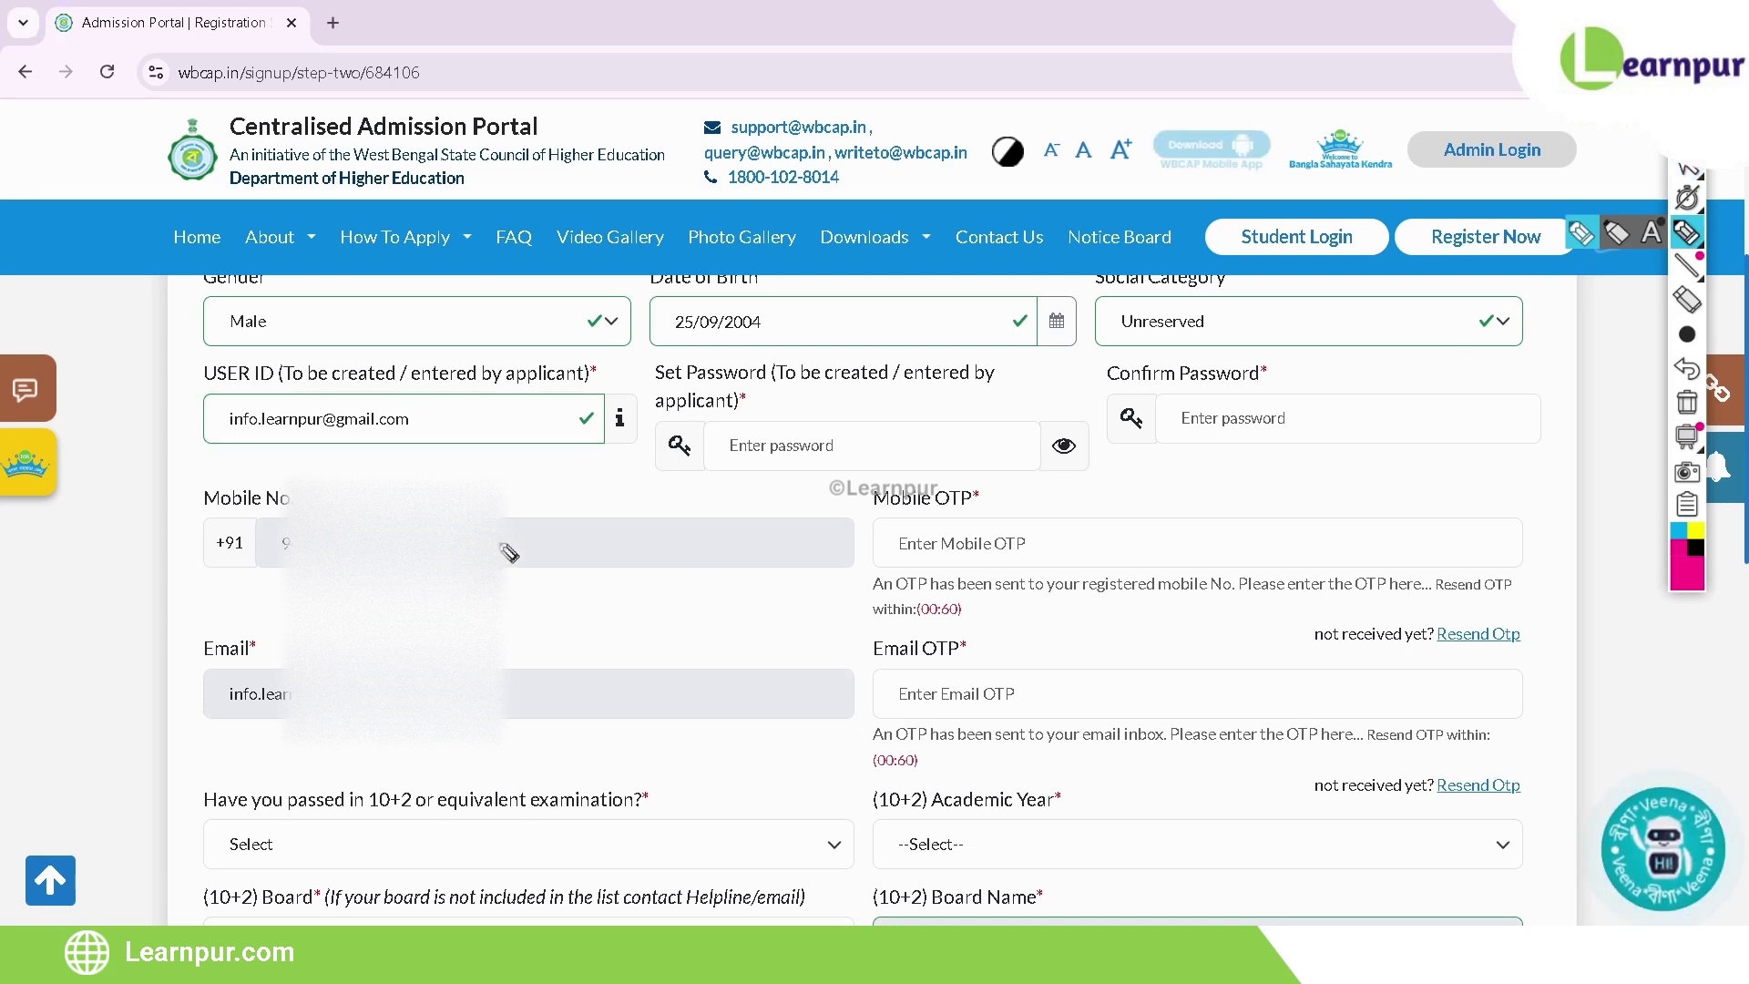
# - Handwrite the applicant's first name in magenta over the Mobile No field, bracket and underline it
pyautogui.moveTo(508, 552)
pyautogui.mouseDown()
pyautogui.moveTo(526, 636)
pyautogui.moveTo(559, 546)
pyautogui.moveTo(537, 642)
pyautogui.mouseUp()
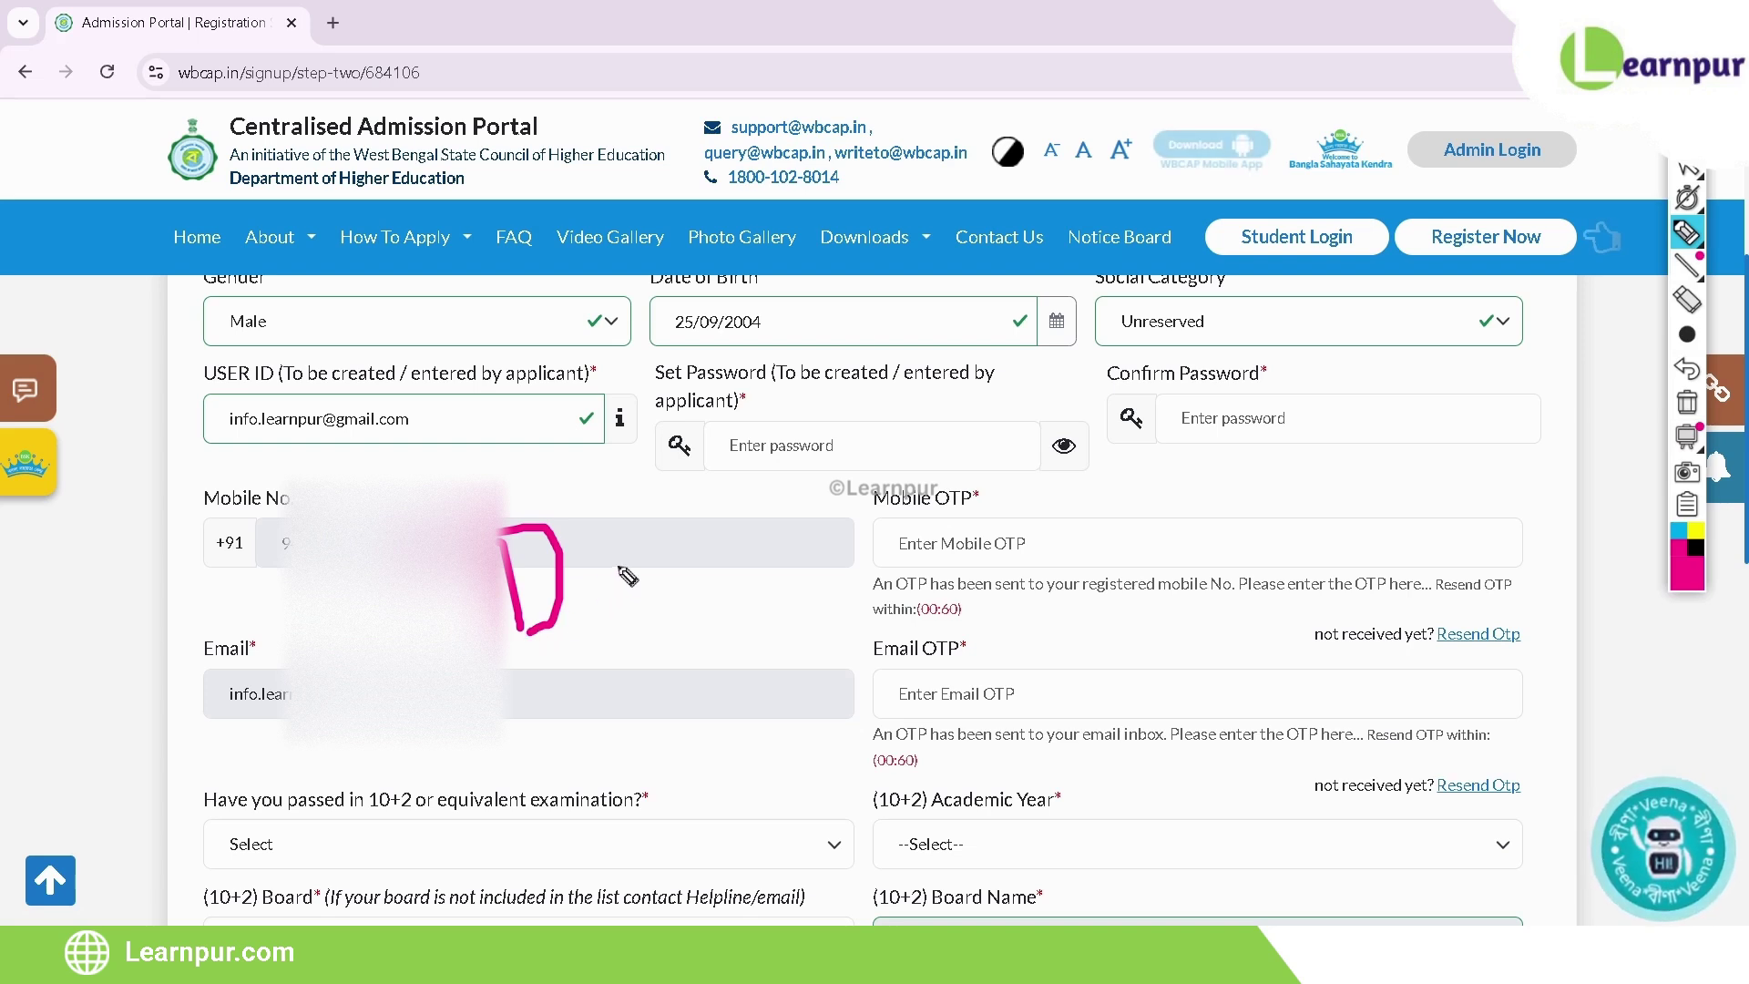
pyautogui.moveTo(638, 553)
pyautogui.mouseDown()
pyautogui.moveTo(660, 617)
pyautogui.moveTo(657, 558)
pyautogui.mouseUp()
pyautogui.moveTo(632, 421); pyautogui.dragTo(697, 624)
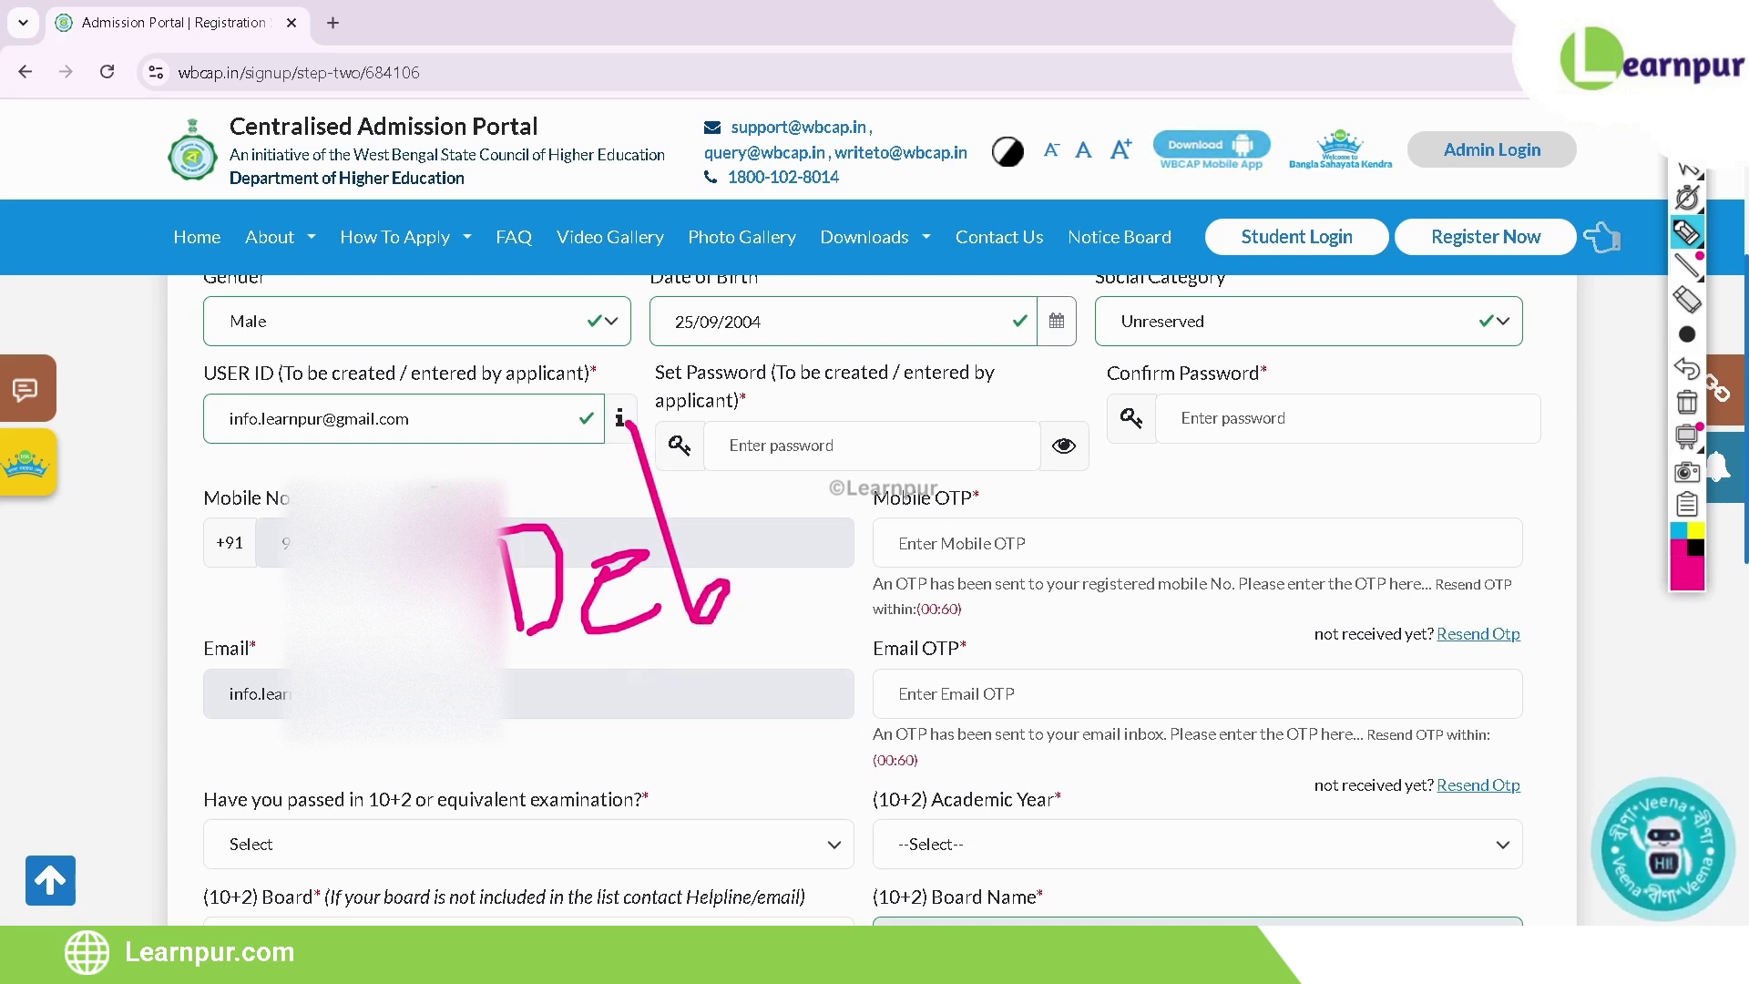
pyautogui.moveTo(531, 455); pyautogui.dragTo(437, 485)
pyautogui.moveTo(474, 497)
pyautogui.mouseDown()
pyautogui.moveTo(506, 739)
pyautogui.moveTo(551, 629)
pyautogui.mouseUp()
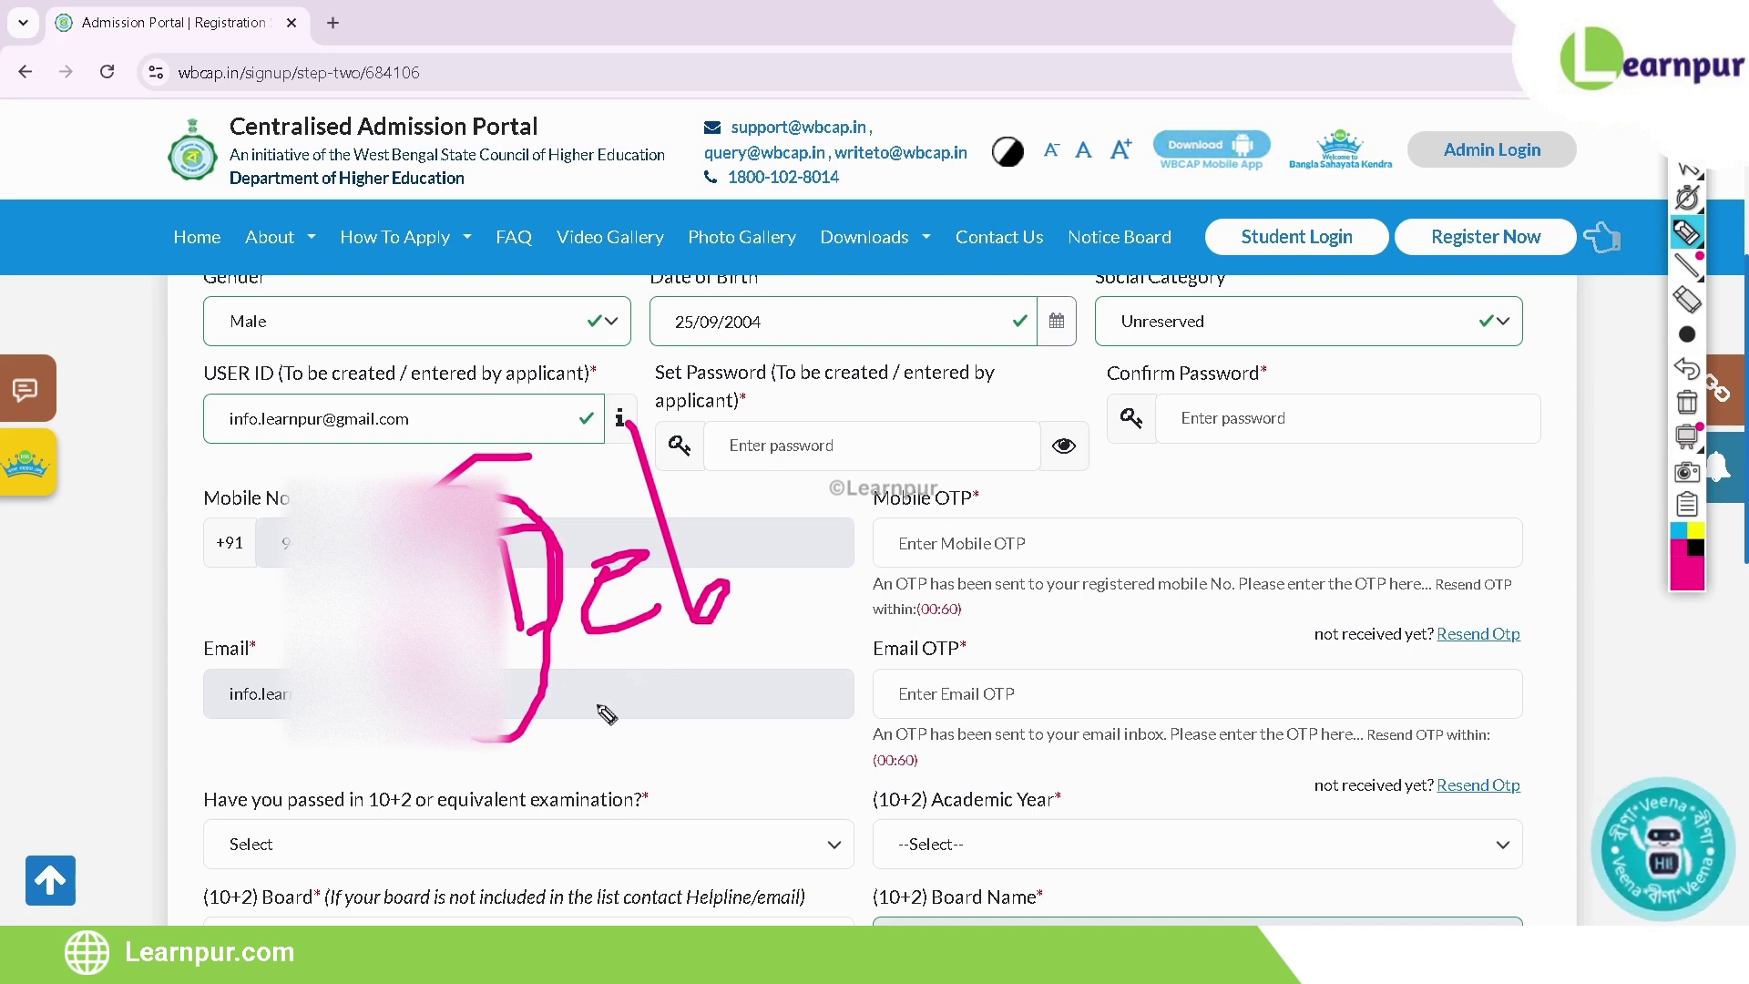
pyautogui.moveTo(583, 681); pyautogui.dragTo(776, 647)
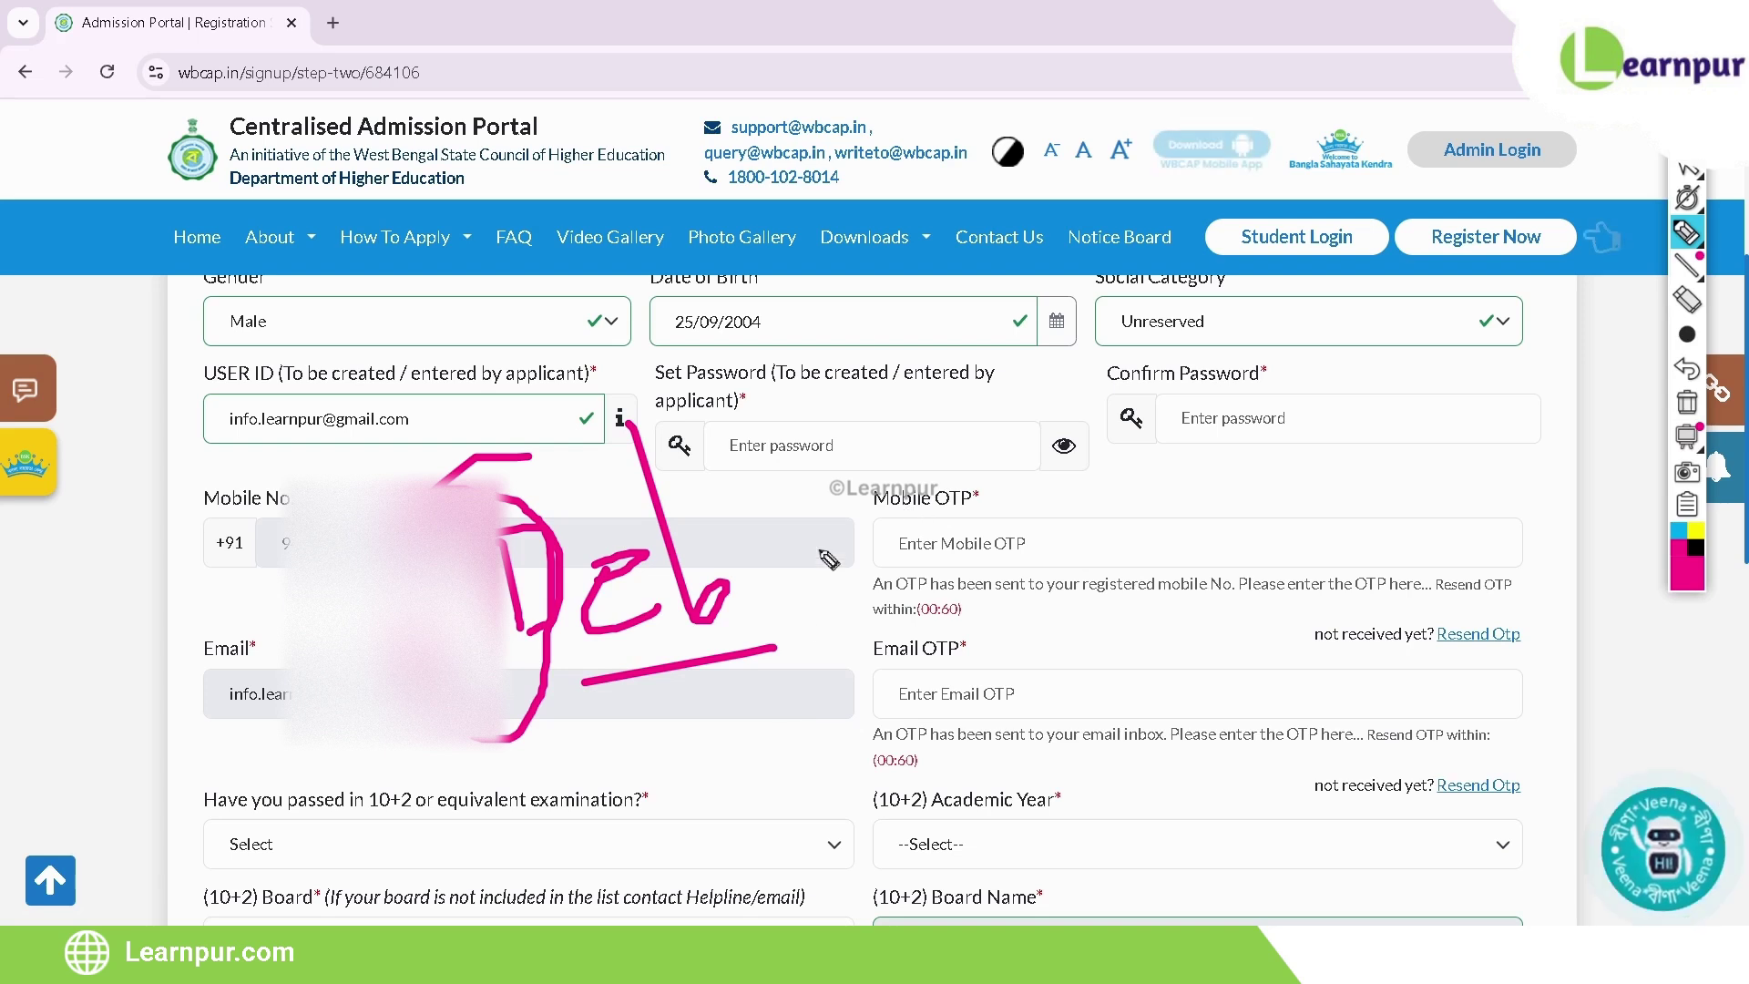
# - Clear old markings and handwrite the surname followed by @ and # signs as a password example
pyautogui.click(1686, 402)
pyautogui.moveTo(615, 468); pyautogui.dragTo(650, 635)
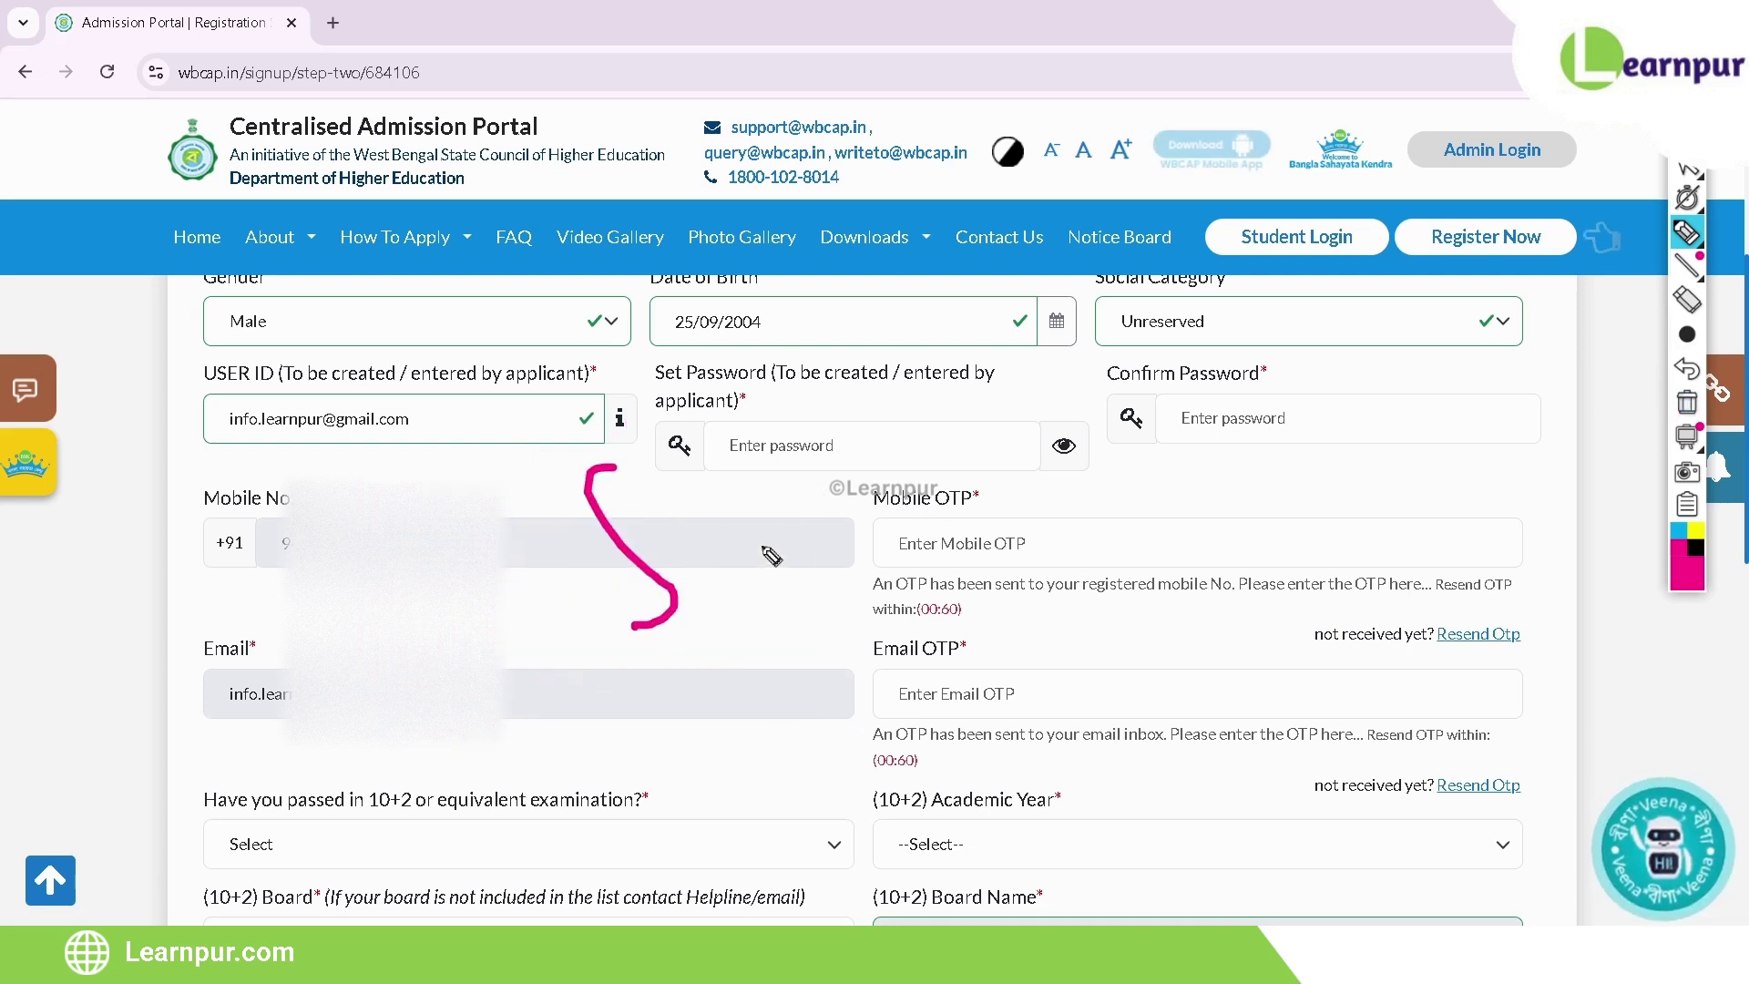
pyautogui.moveTo(770, 549)
pyautogui.mouseDown()
pyautogui.moveTo(765, 621)
pyautogui.moveTo(782, 546)
pyautogui.moveTo(824, 616)
pyautogui.moveTo(840, 601)
pyautogui.mouseUp()
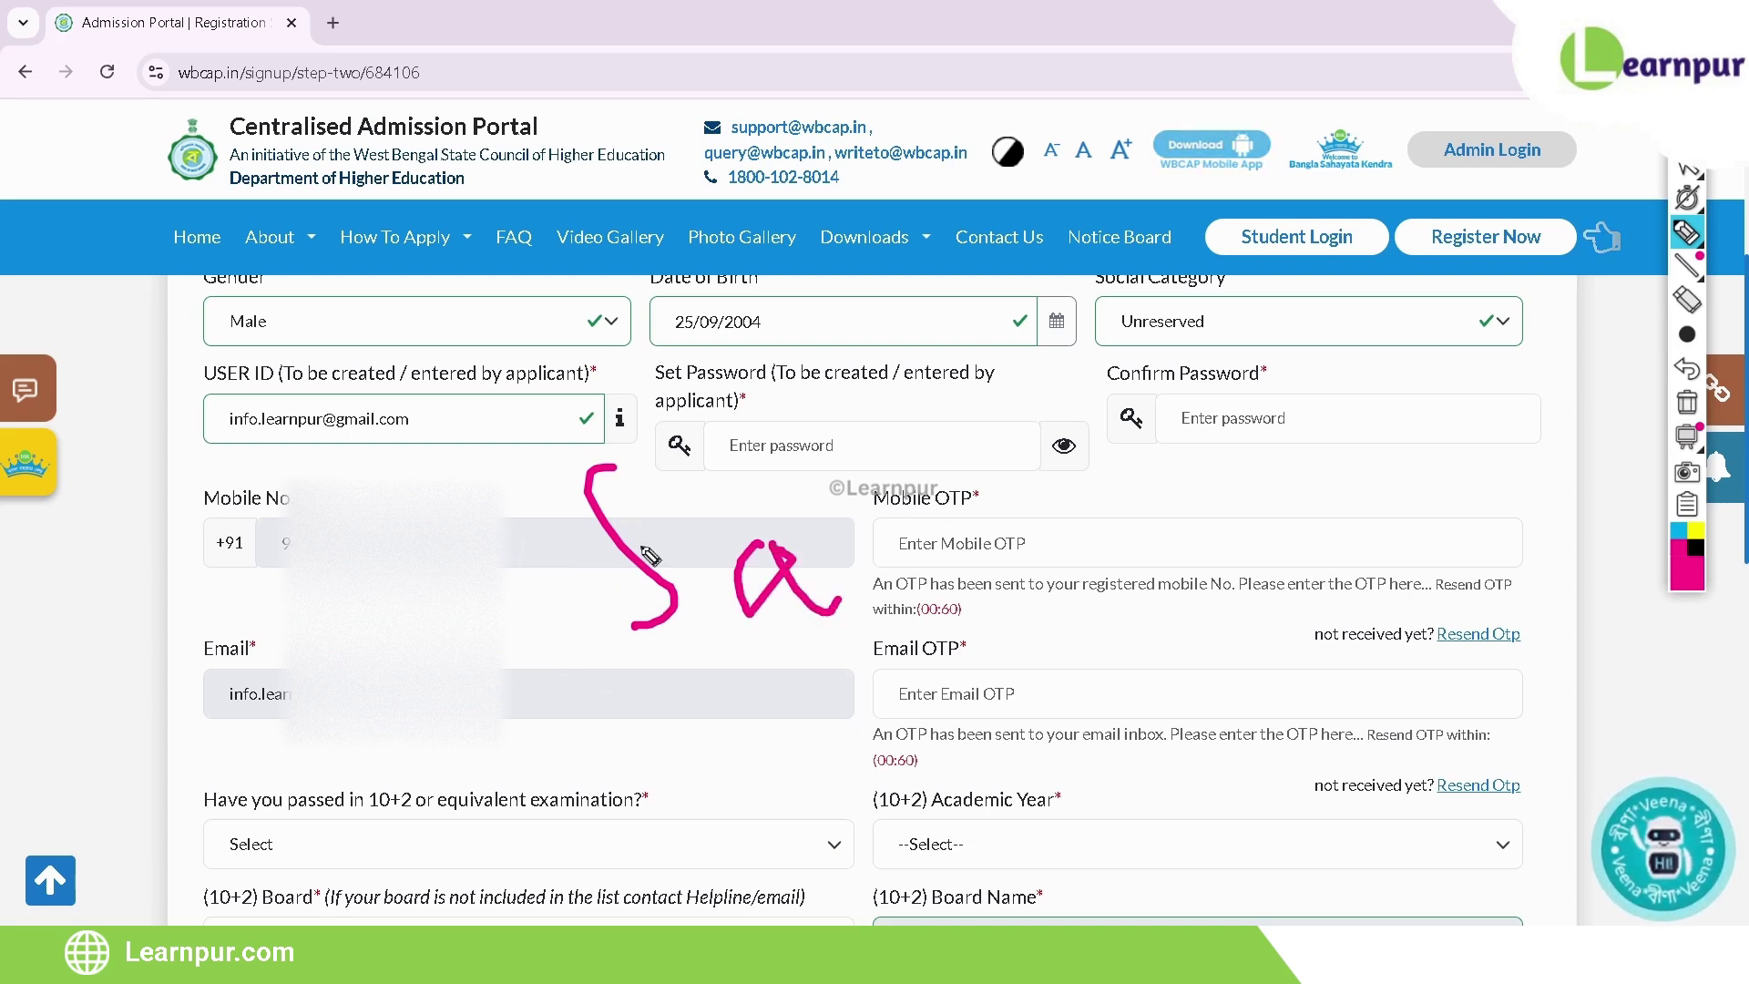
pyautogui.moveTo(850, 526)
pyautogui.mouseDown()
pyautogui.moveTo(933, 402)
pyautogui.moveTo(1002, 519)
pyautogui.moveTo(1085, 507)
pyautogui.moveTo(1168, 553)
pyautogui.mouseUp()
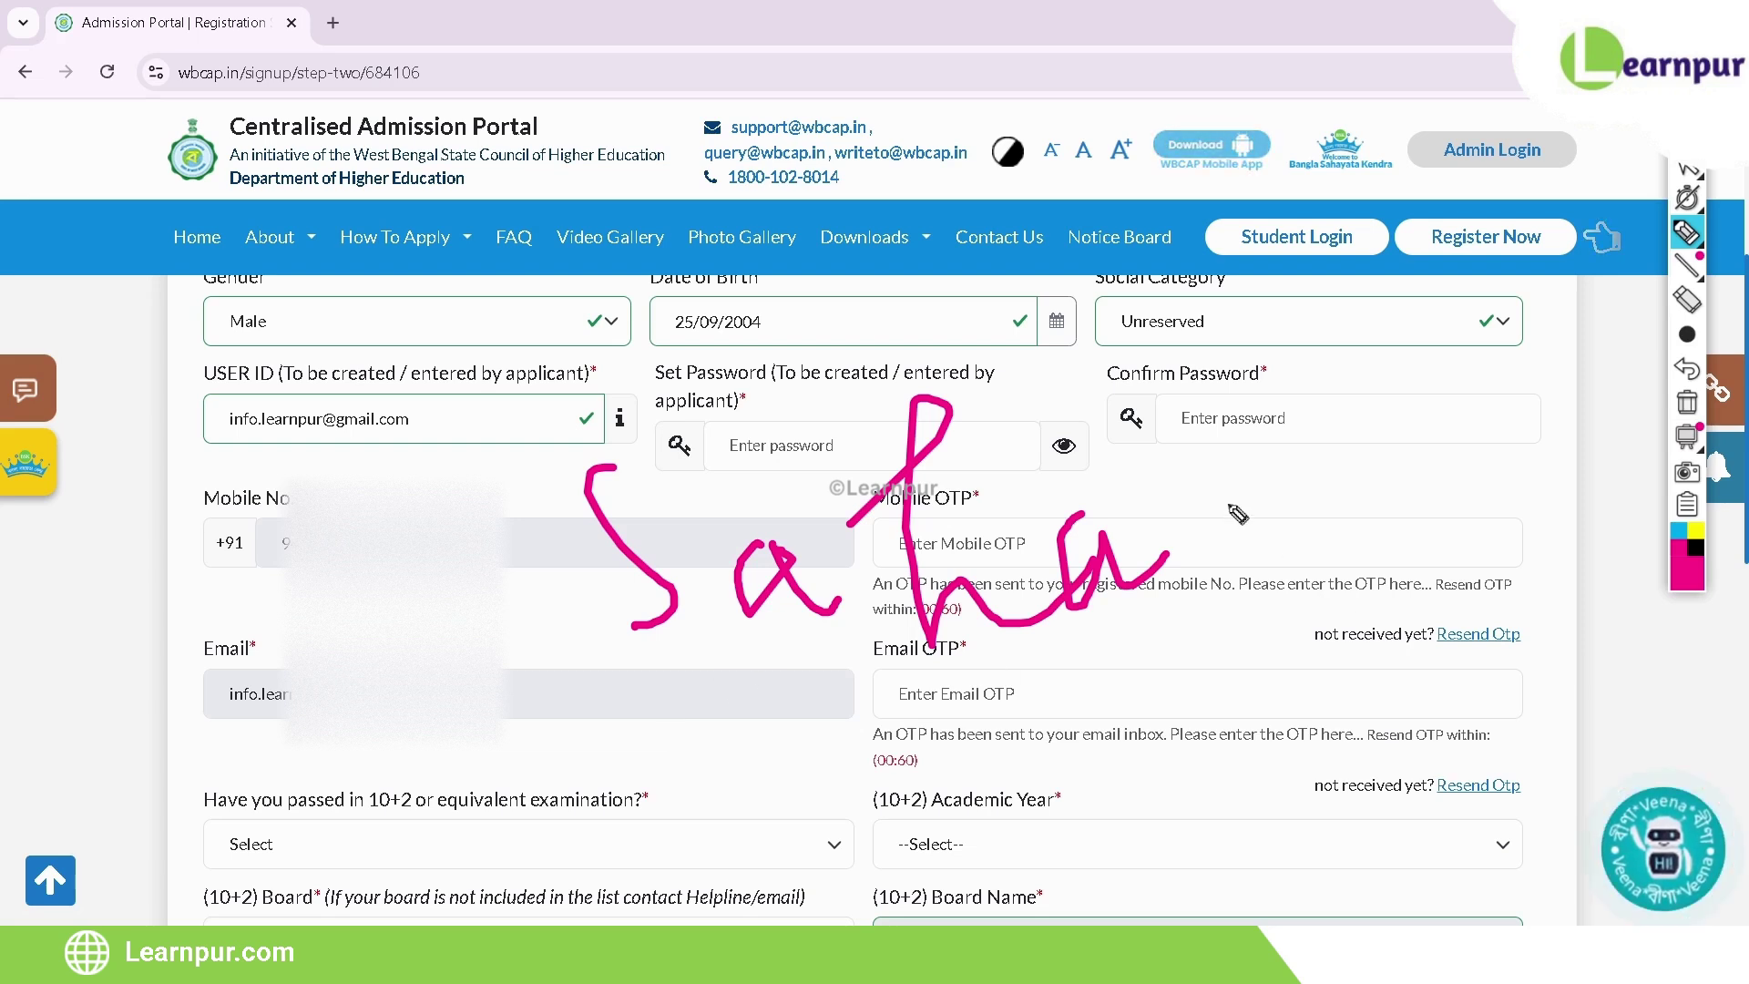
pyautogui.moveTo(1246, 515)
pyautogui.mouseDown()
pyautogui.moveTo(1257, 568)
pyautogui.moveTo(1297, 567)
pyautogui.moveTo(1220, 460)
pyautogui.moveTo(1308, 672)
pyautogui.moveTo(1336, 524)
pyautogui.mouseUp()
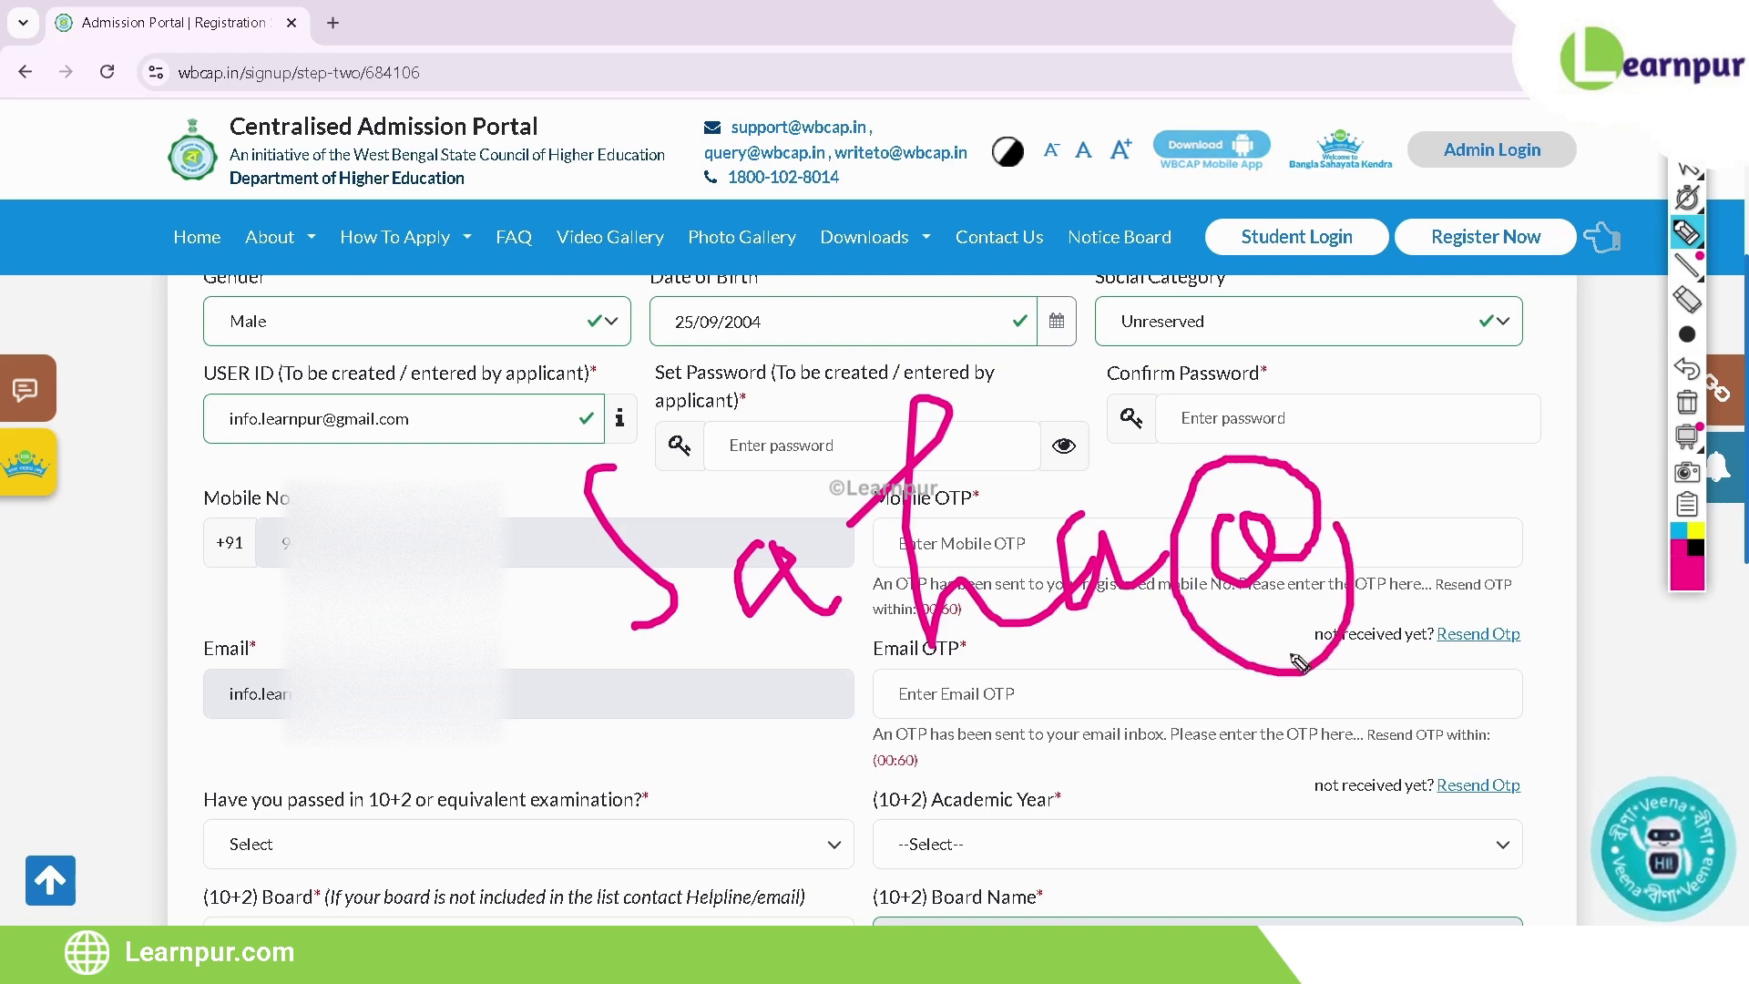
pyautogui.moveTo(625, 726); pyautogui.dragTo(645, 879)
pyautogui.moveTo(665, 679); pyautogui.dragTo(676, 925)
pyautogui.moveTo(552, 806); pyautogui.dragTo(674, 765)
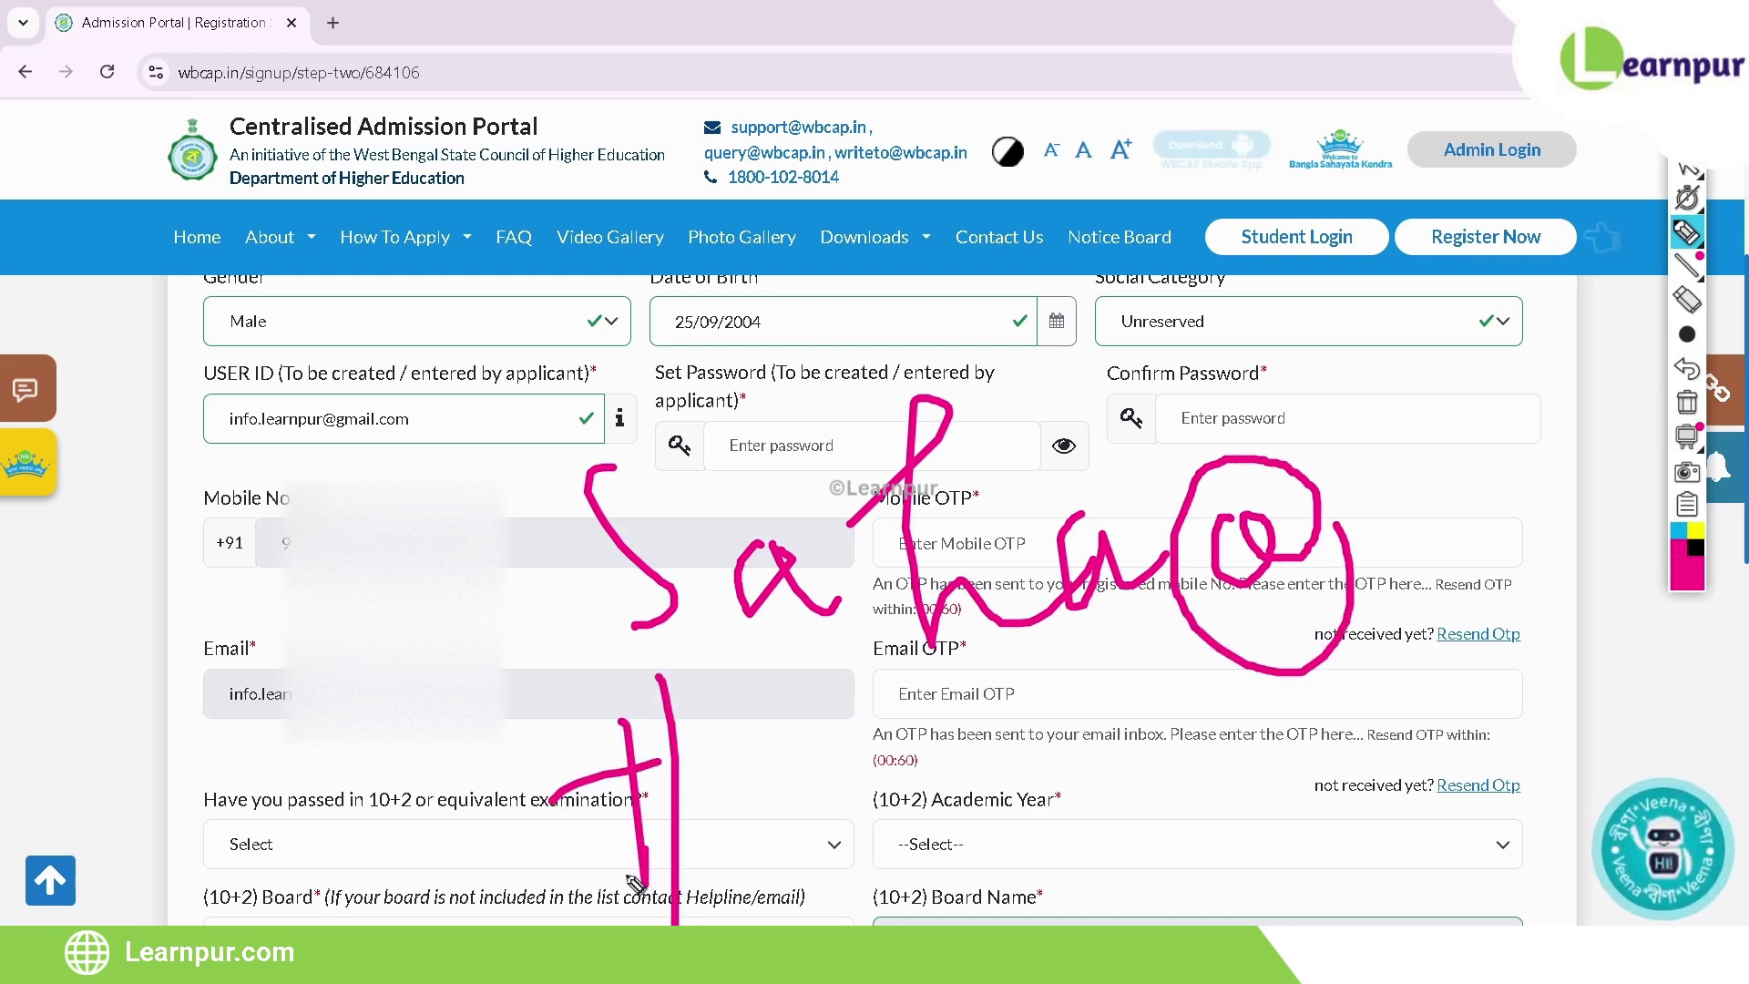
pyautogui.moveTo(609, 859); pyautogui.dragTo(747, 795)
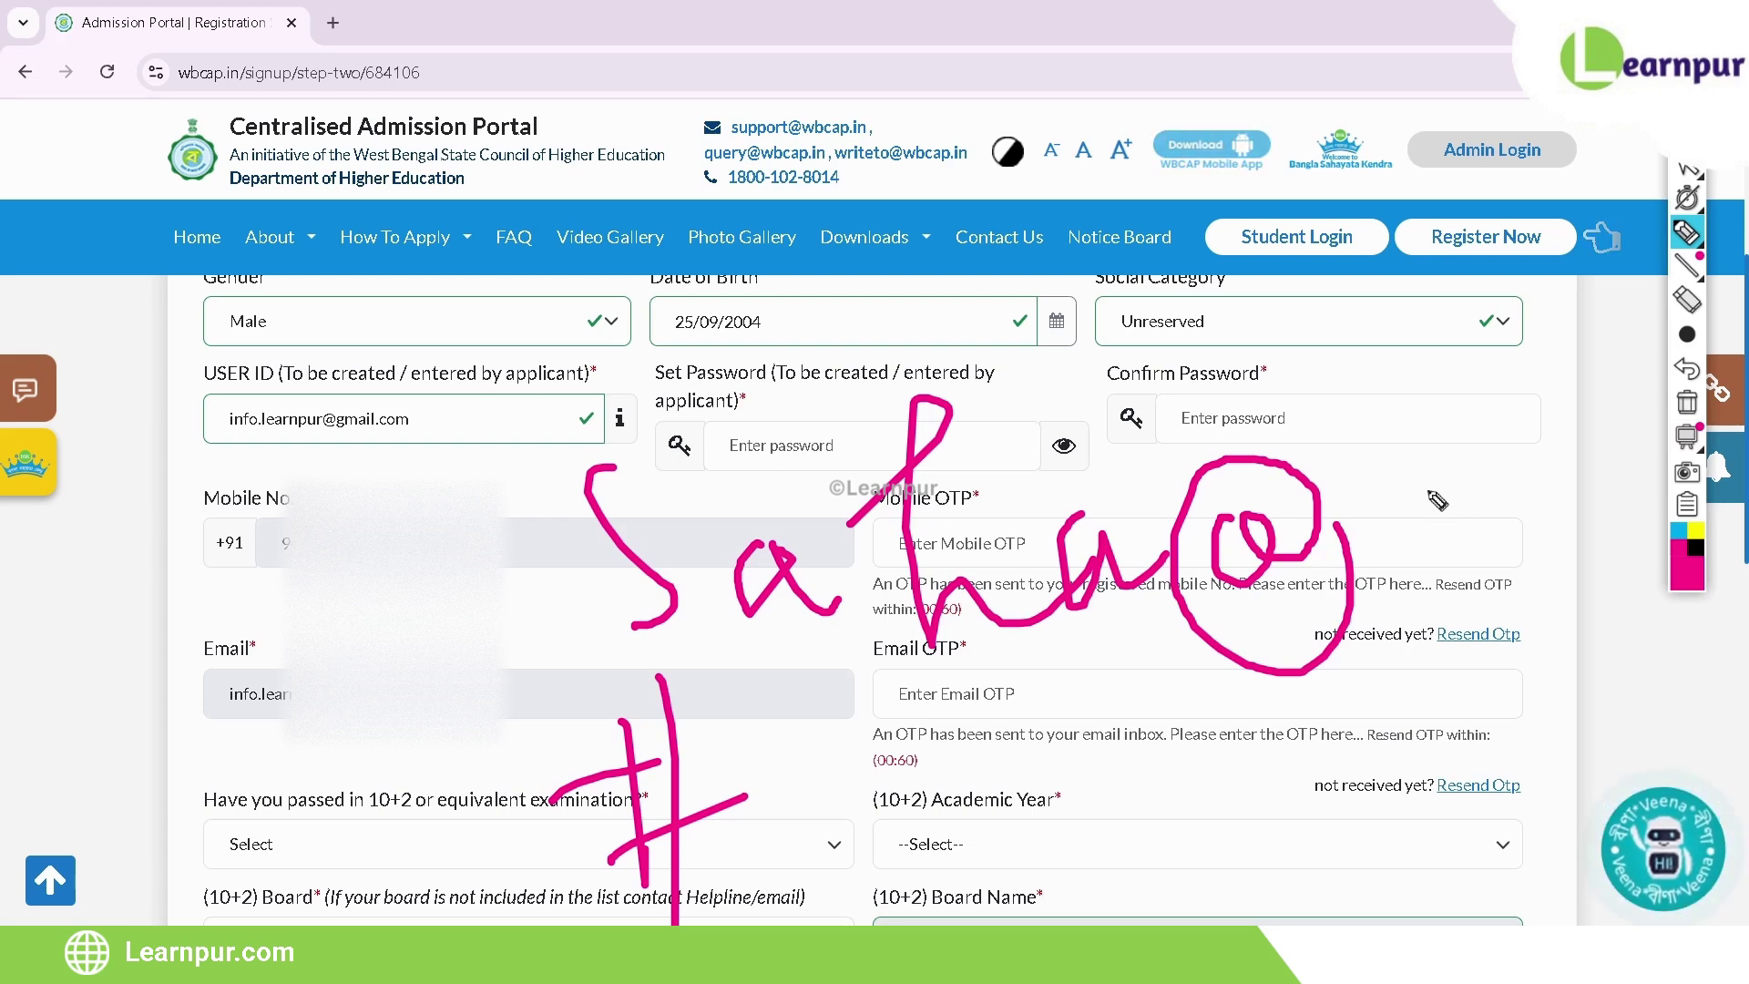
# - Add digits and 45 to the handwritten example, underline it, then erase all pen markings
pyautogui.moveTo(1409, 476)
pyautogui.mouseDown()
pyautogui.moveTo(1405, 557)
pyautogui.moveTo(1450, 546)
pyautogui.mouseUp()
pyautogui.moveTo(1451, 487)
pyautogui.mouseDown()
pyautogui.moveTo(1448, 594)
pyautogui.moveTo(1509, 469)
pyautogui.moveTo(1493, 588)
pyautogui.mouseUp()
pyautogui.moveTo(1455, 521)
pyautogui.mouseDown()
pyautogui.moveTo(1558, 472)
pyautogui.moveTo(1546, 530)
pyautogui.moveTo(1585, 516)
pyautogui.moveTo(1573, 565)
pyautogui.mouseUp()
pyautogui.moveTo(1620, 438); pyautogui.dragTo(1667, 518)
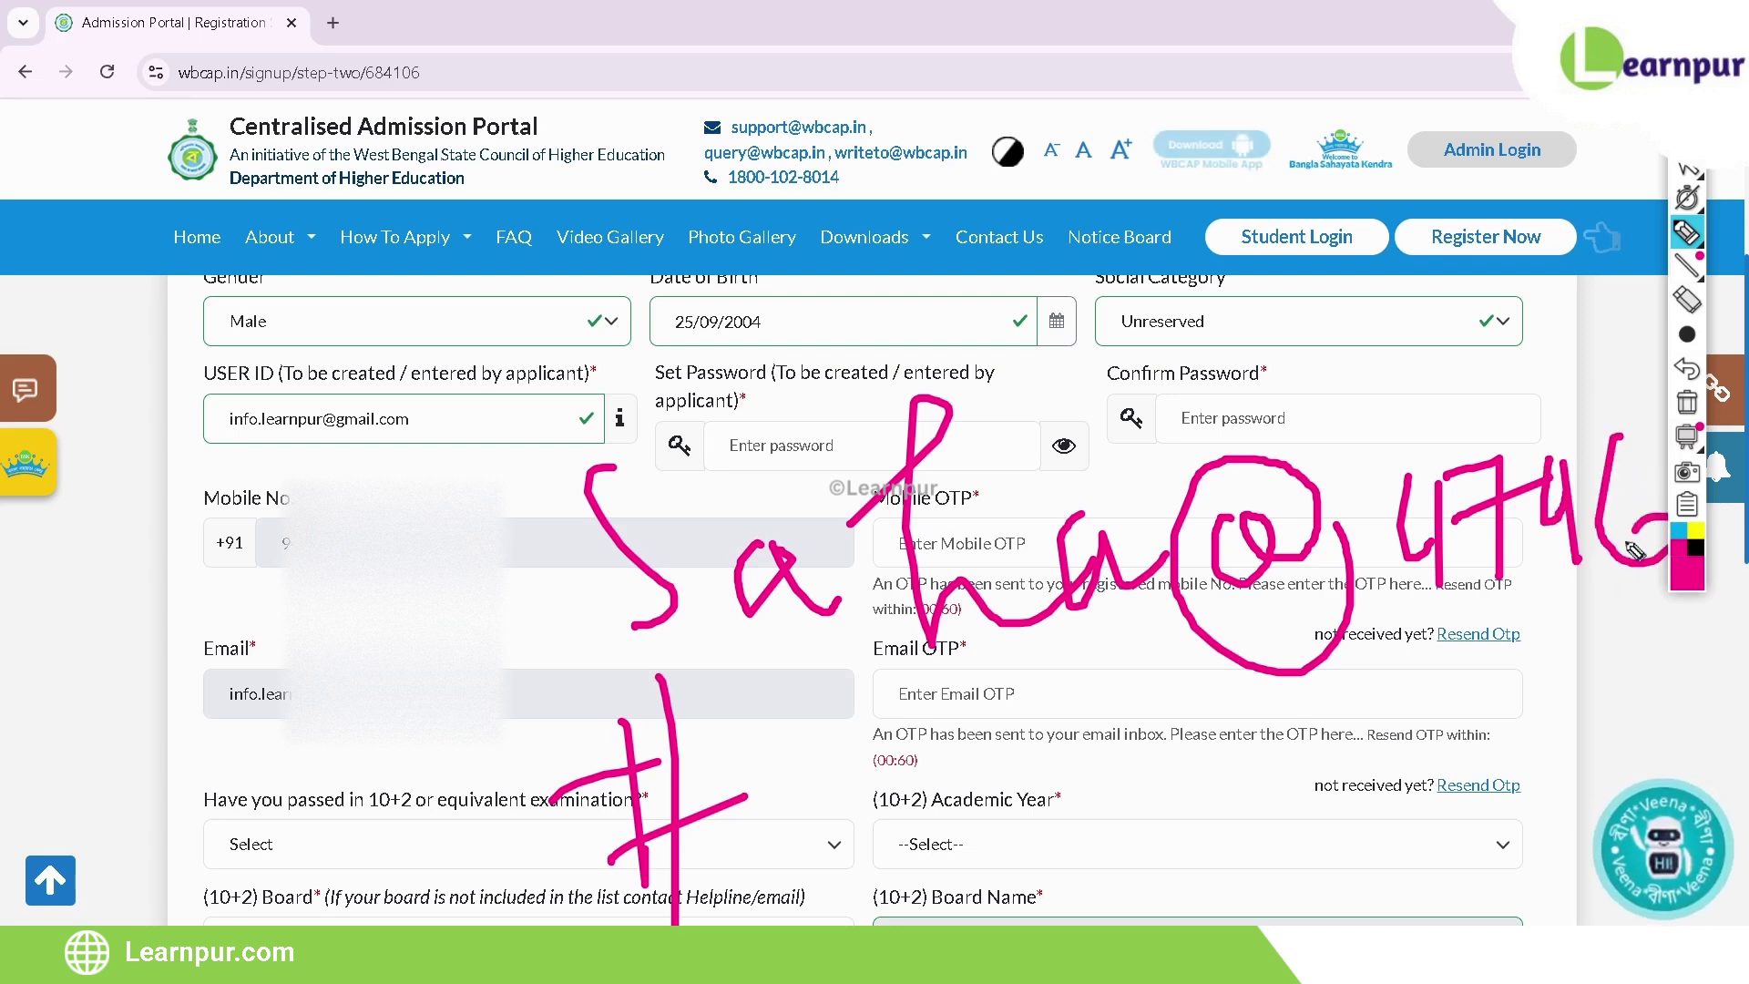
pyautogui.moveTo(1386, 661); pyautogui.dragTo(1672, 572)
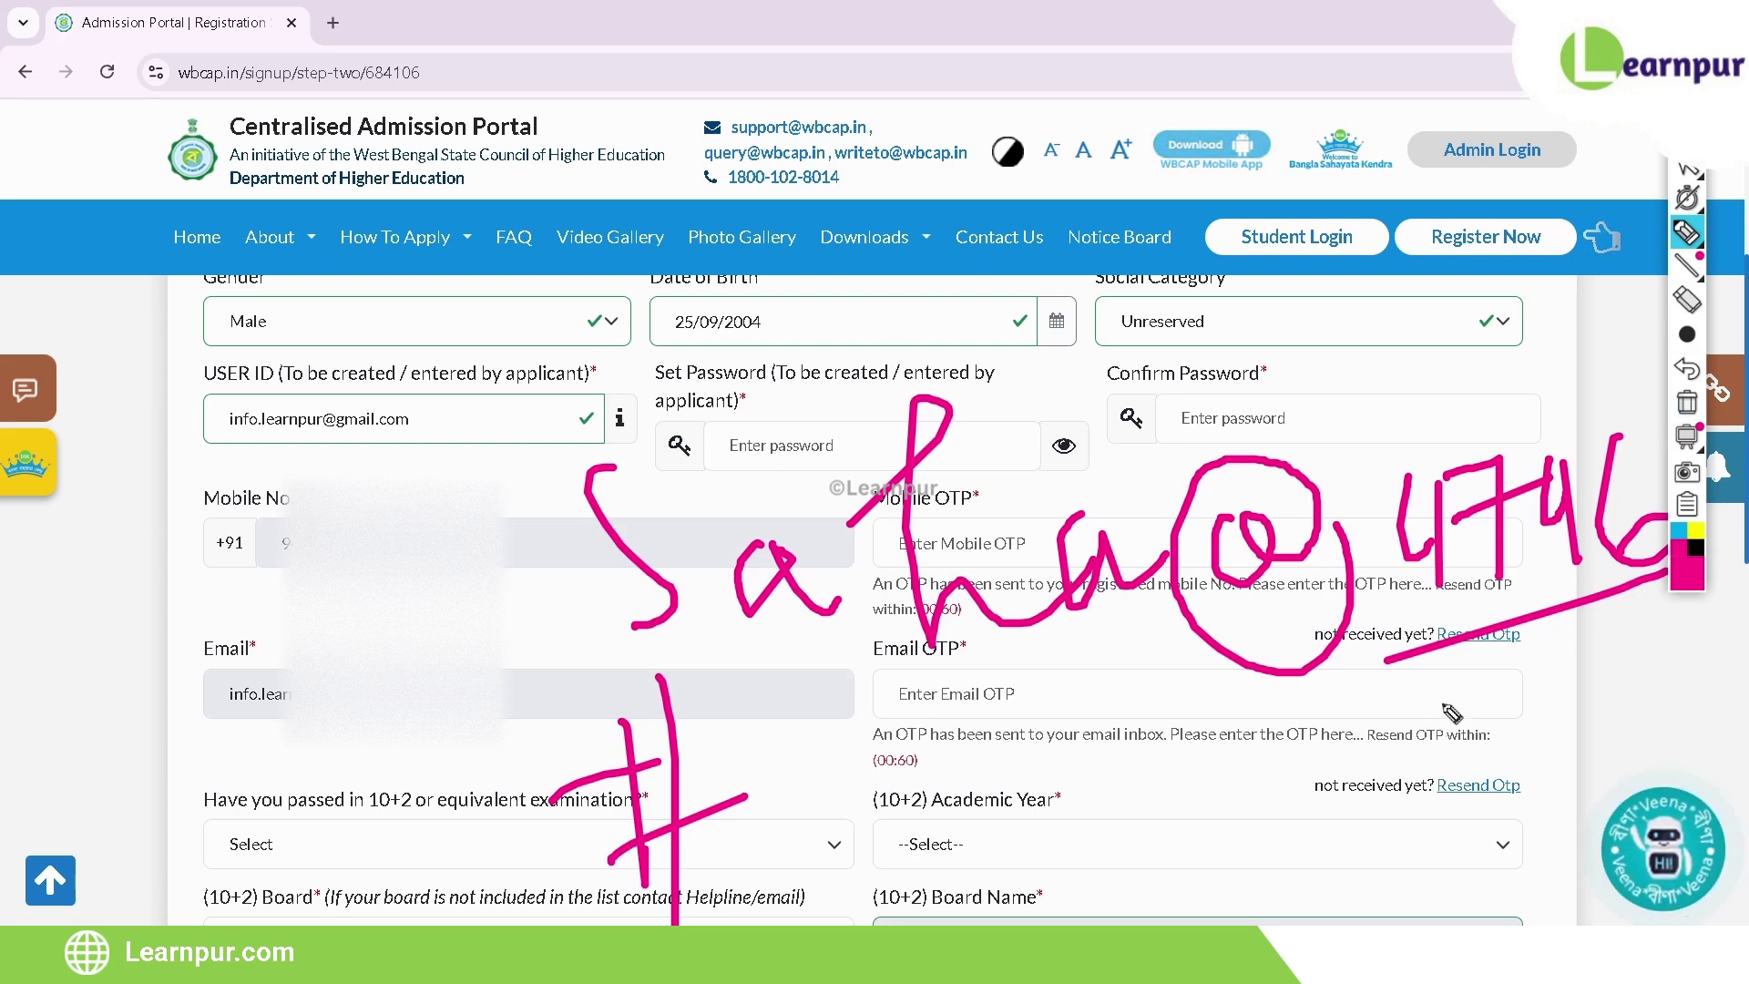
pyautogui.moveTo(1447, 679); pyautogui.dragTo(1494, 697)
pyautogui.moveTo(1476, 672); pyautogui.dragTo(1489, 742)
pyautogui.moveTo(1589, 635)
pyautogui.mouseDown()
pyautogui.moveTo(1551, 679)
pyautogui.moveTo(1589, 706)
pyautogui.moveTo(1530, 733)
pyautogui.mouseUp()
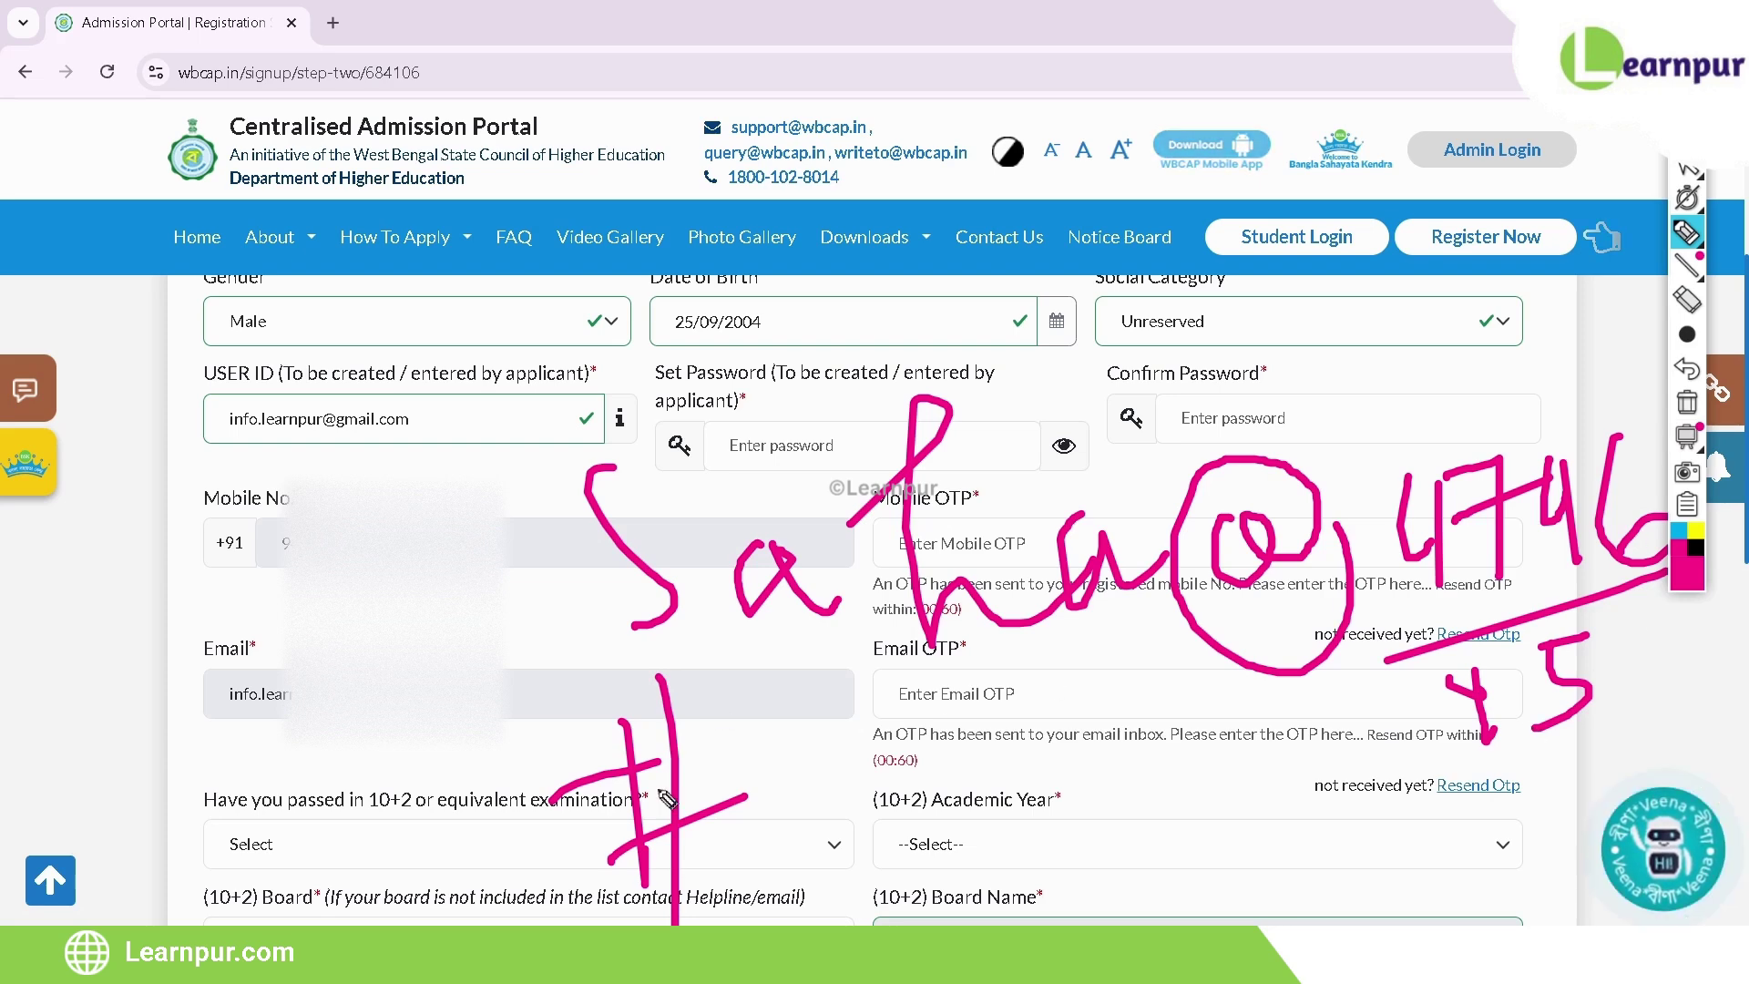
pyautogui.moveTo(546, 631)
pyautogui.mouseDown()
pyautogui.moveTo(628, 671)
pyautogui.moveTo(1566, 747)
pyautogui.mouseUp()
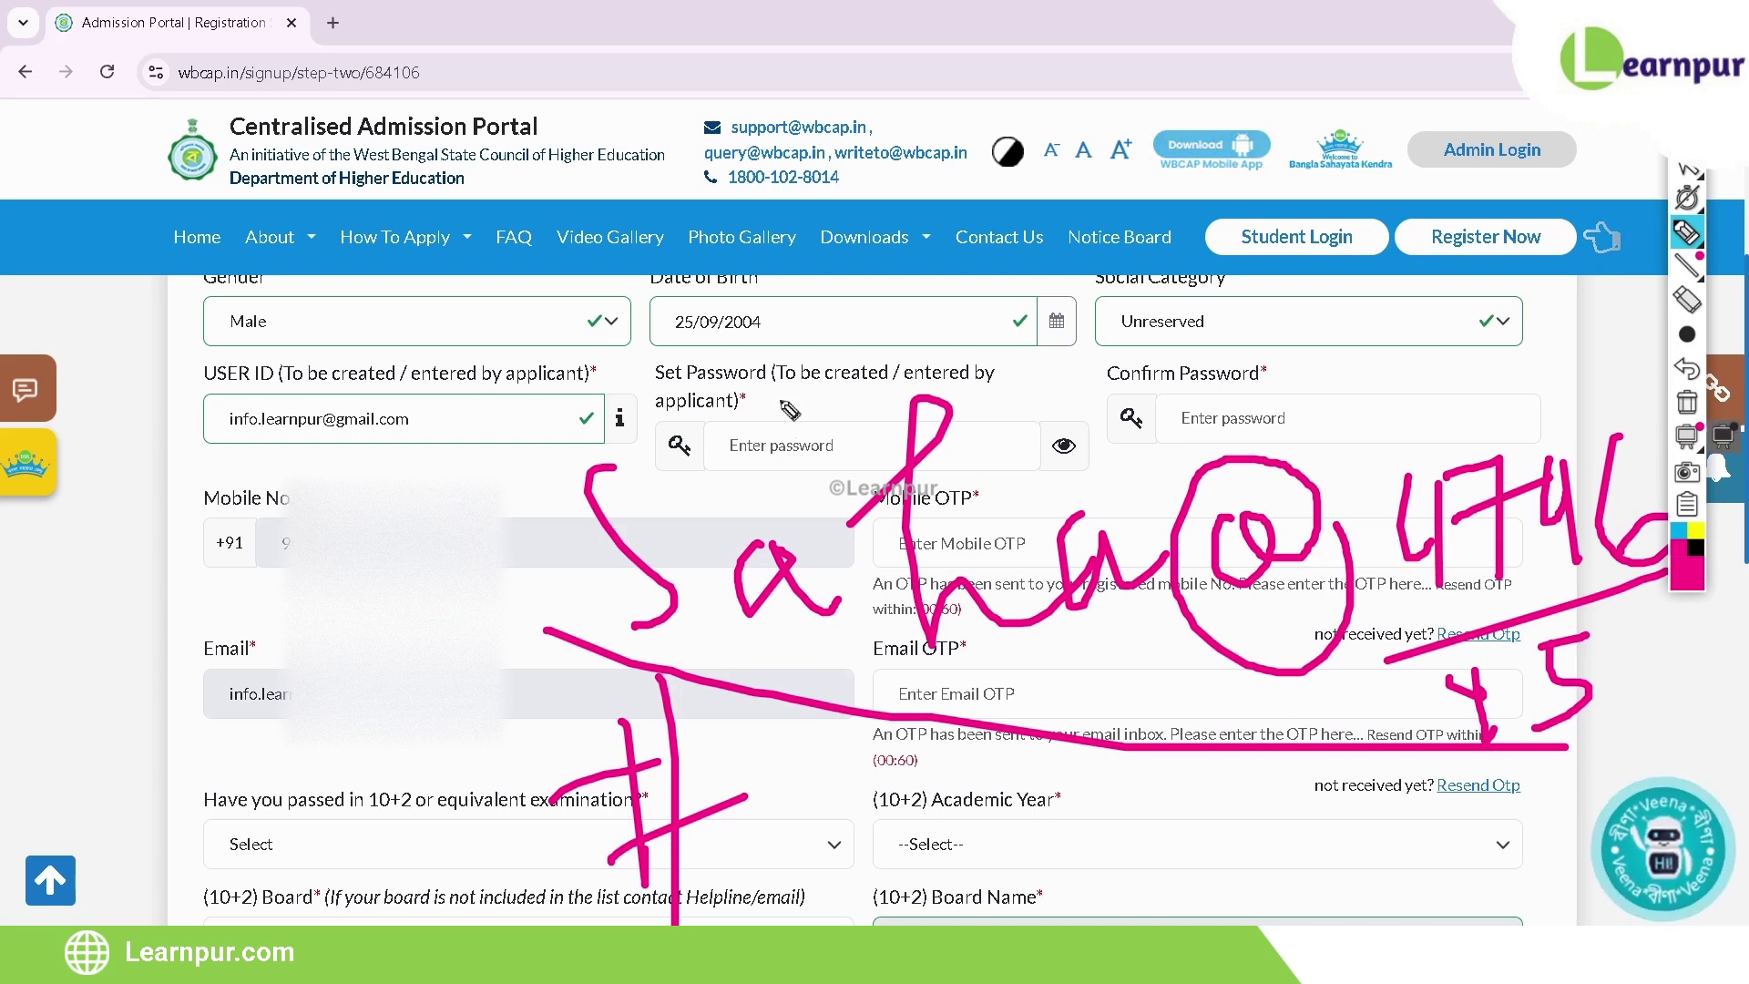
pyautogui.moveTo(780, 398); pyautogui.dragTo(929, 390)
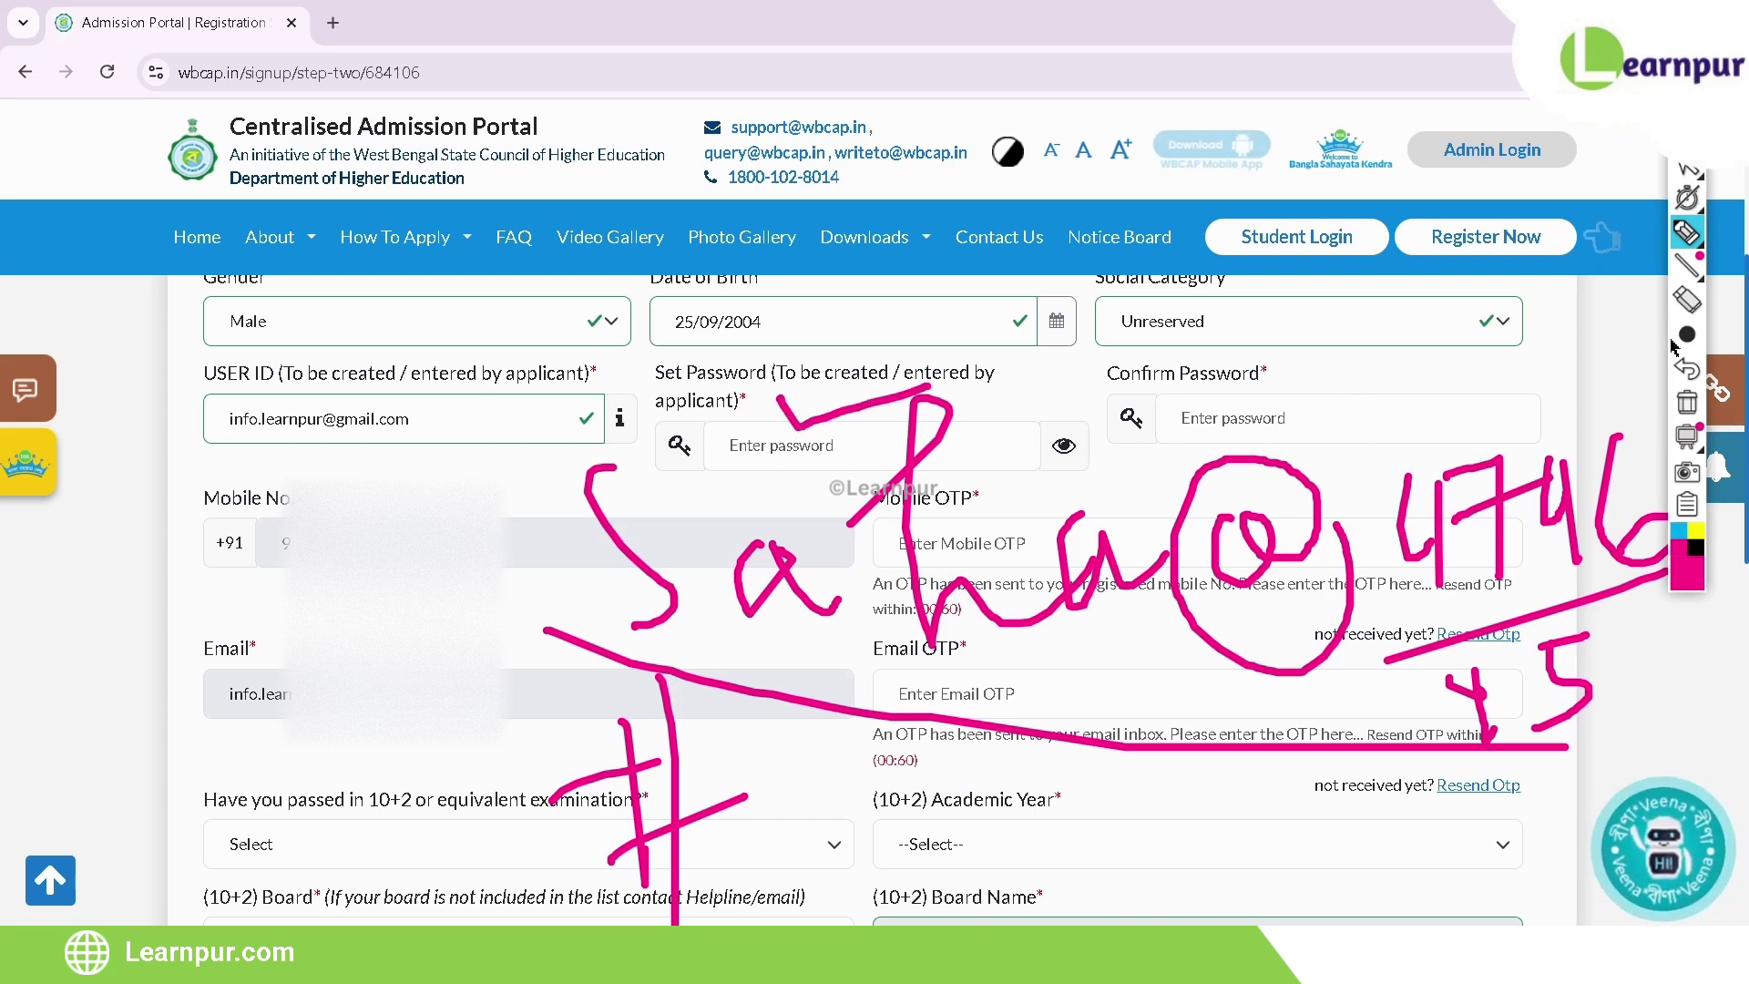
pyautogui.click(1687, 402)
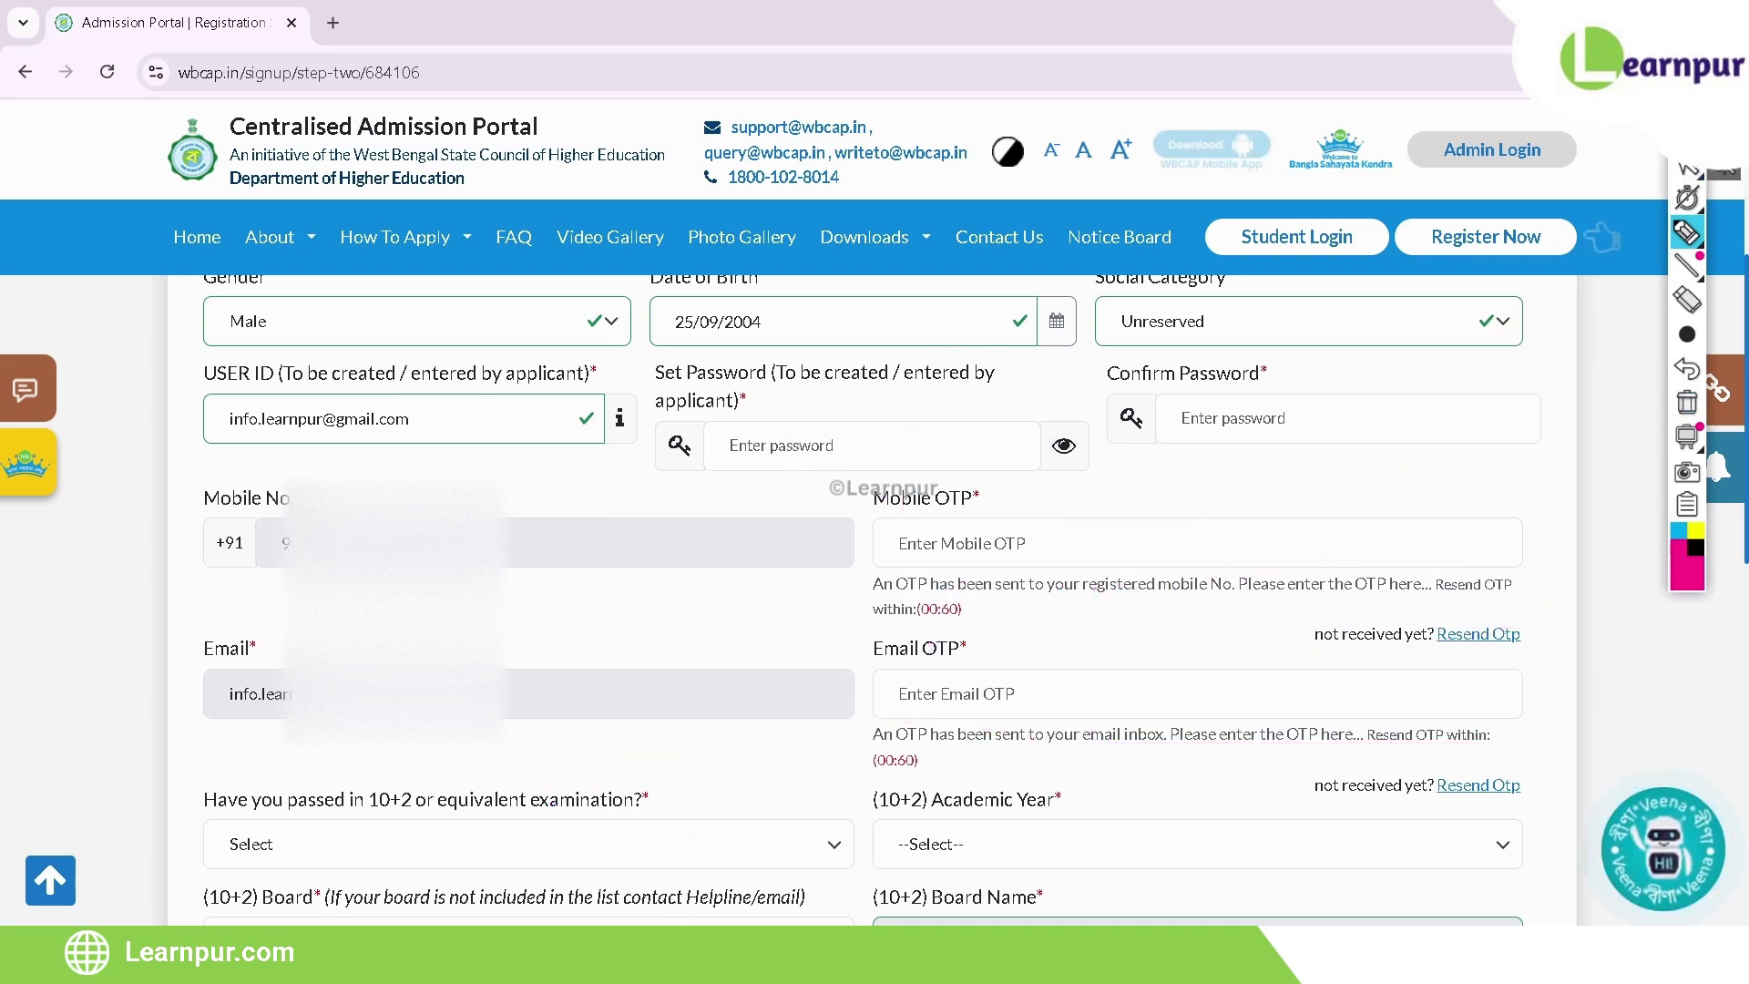
# - Begin typing in Set Password and highlight the six password rules
pyautogui.click(1688, 170)
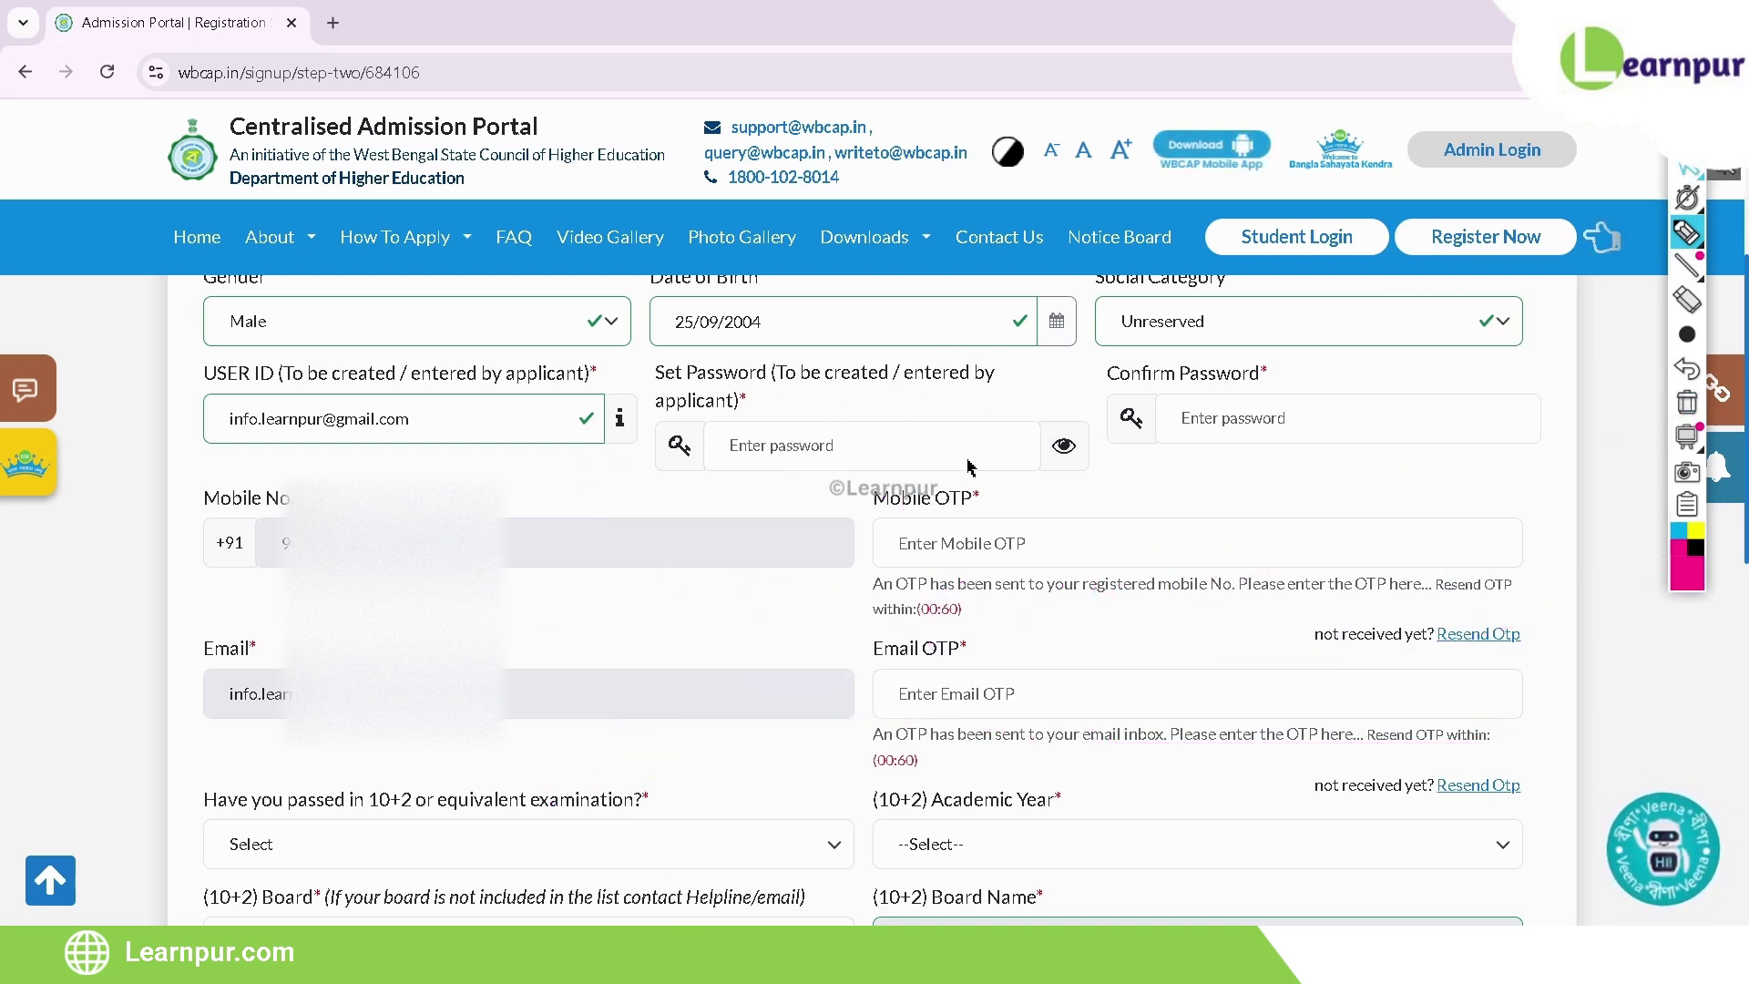
pyautogui.click(822, 439)
pyautogui.write('Lea')
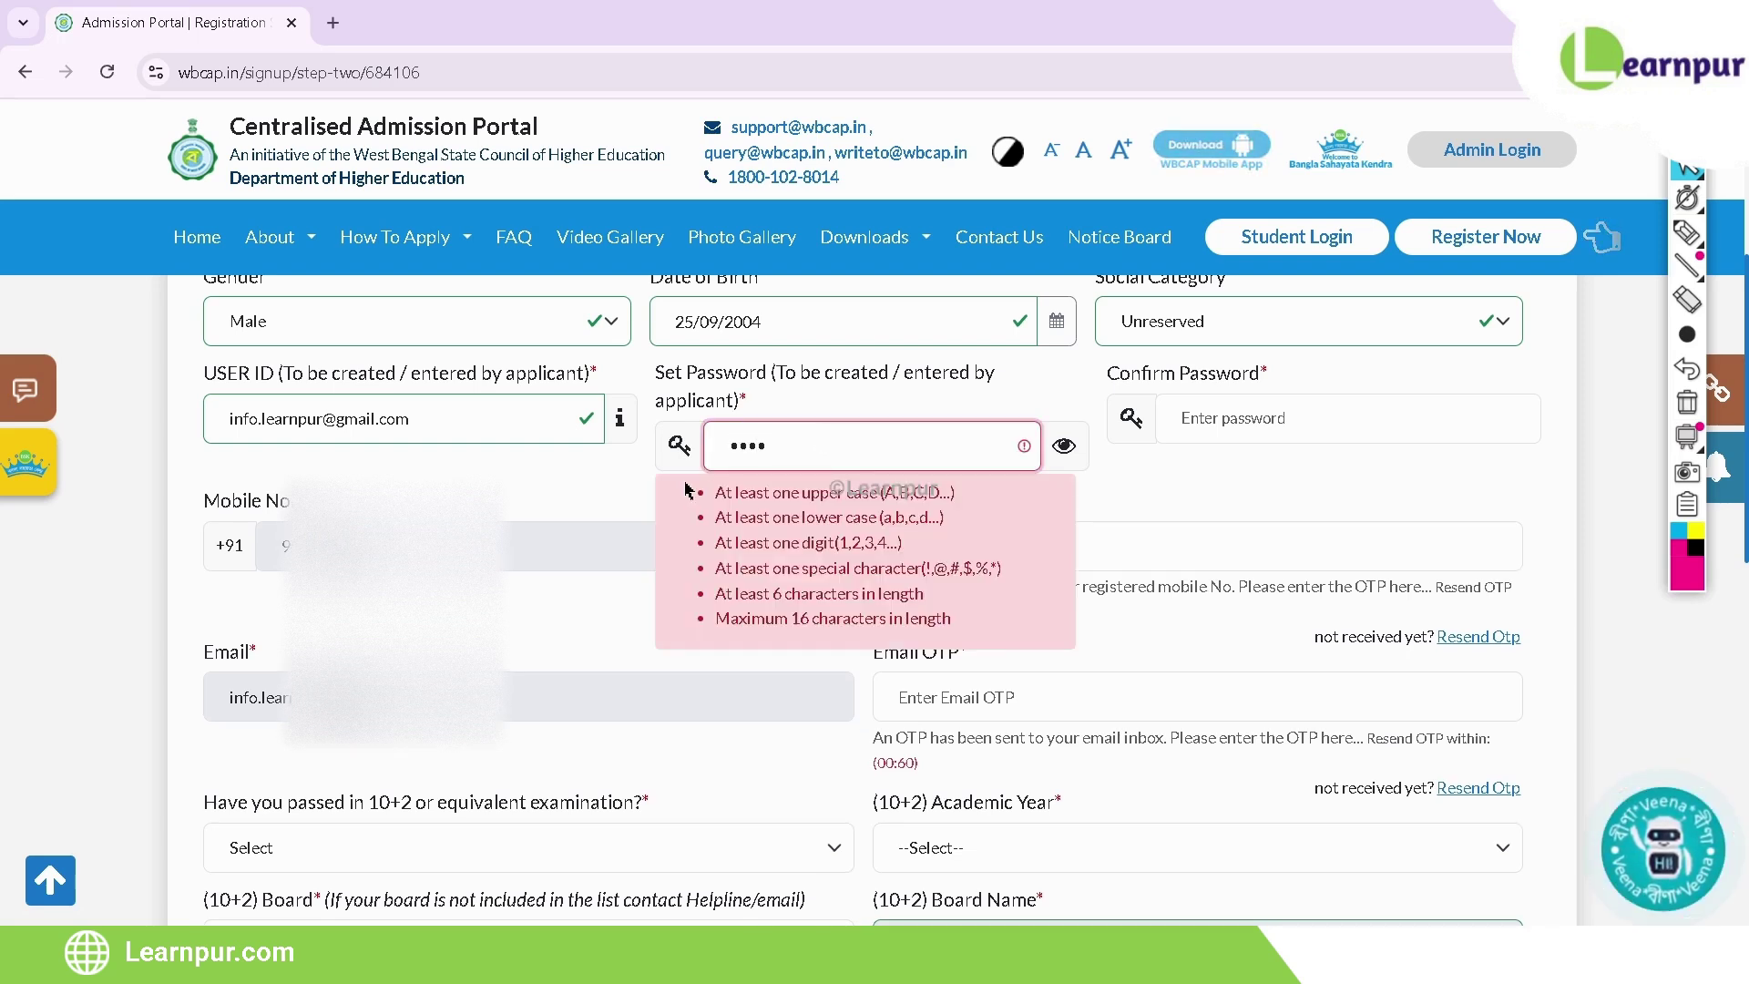
pyautogui.doubleClick(727, 492)
pyautogui.moveTo(948, 615); pyautogui.dragTo(967, 631)
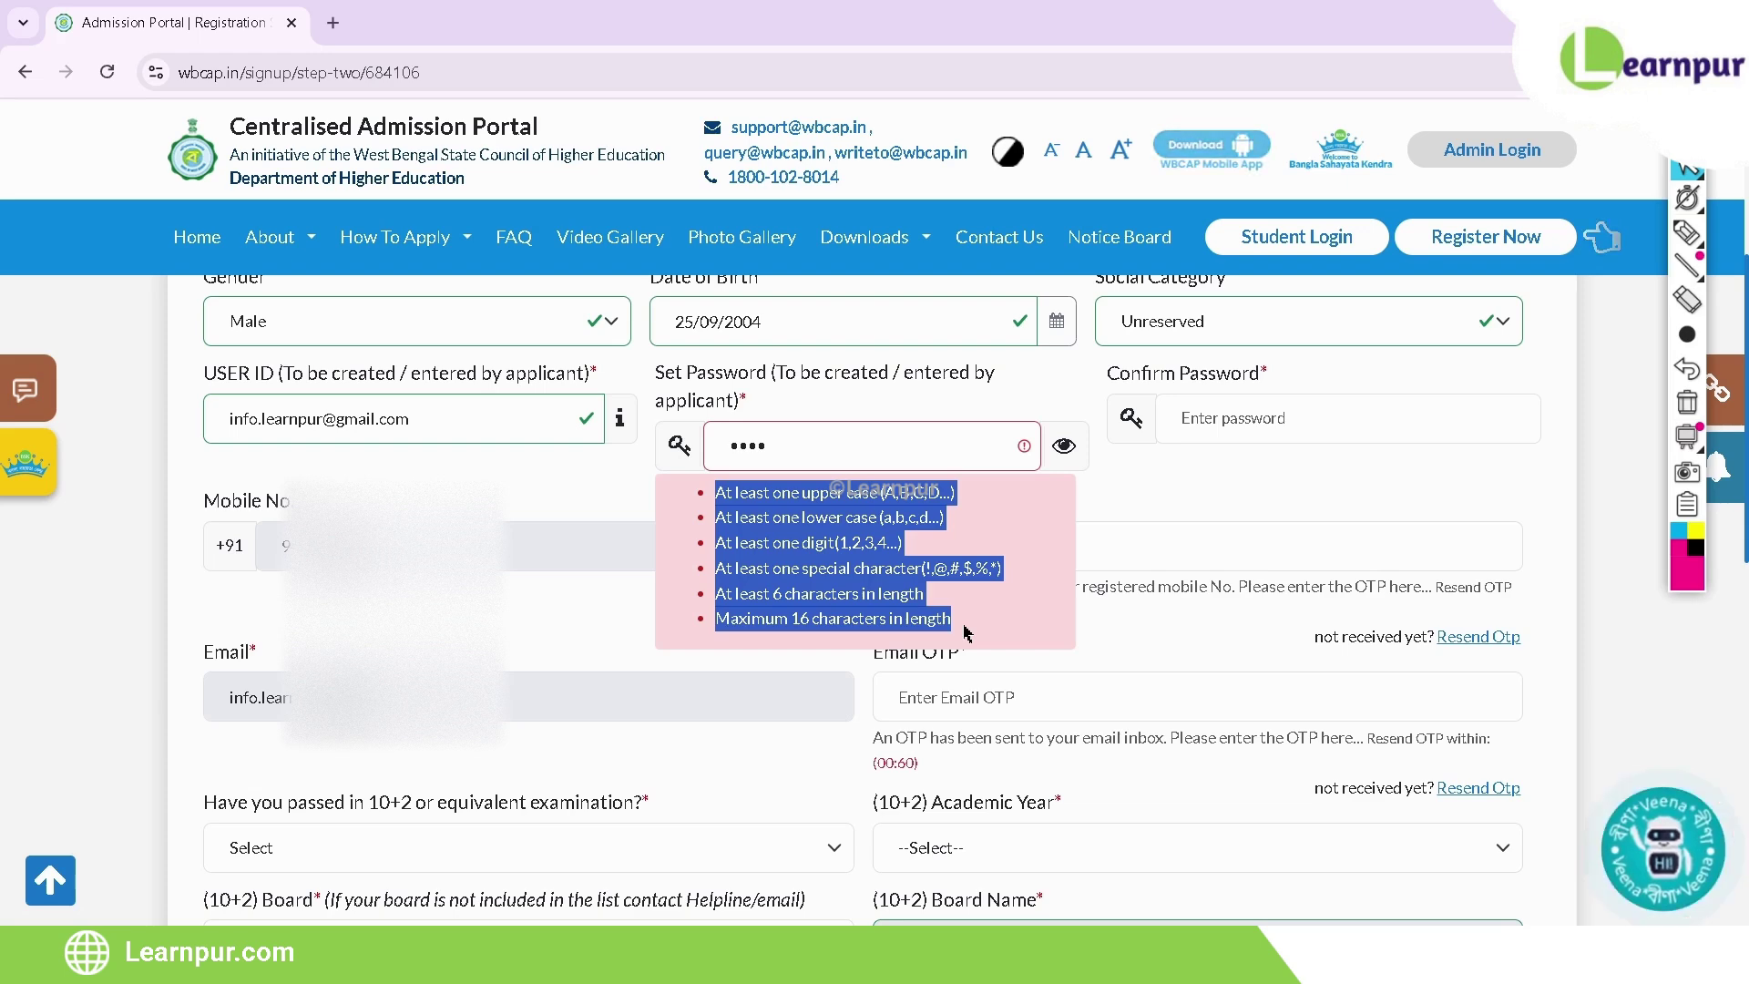
# - Replace the partial entry with a nine-character password and repeat it in Confirm Password
pyautogui.doubleClick(765, 454)
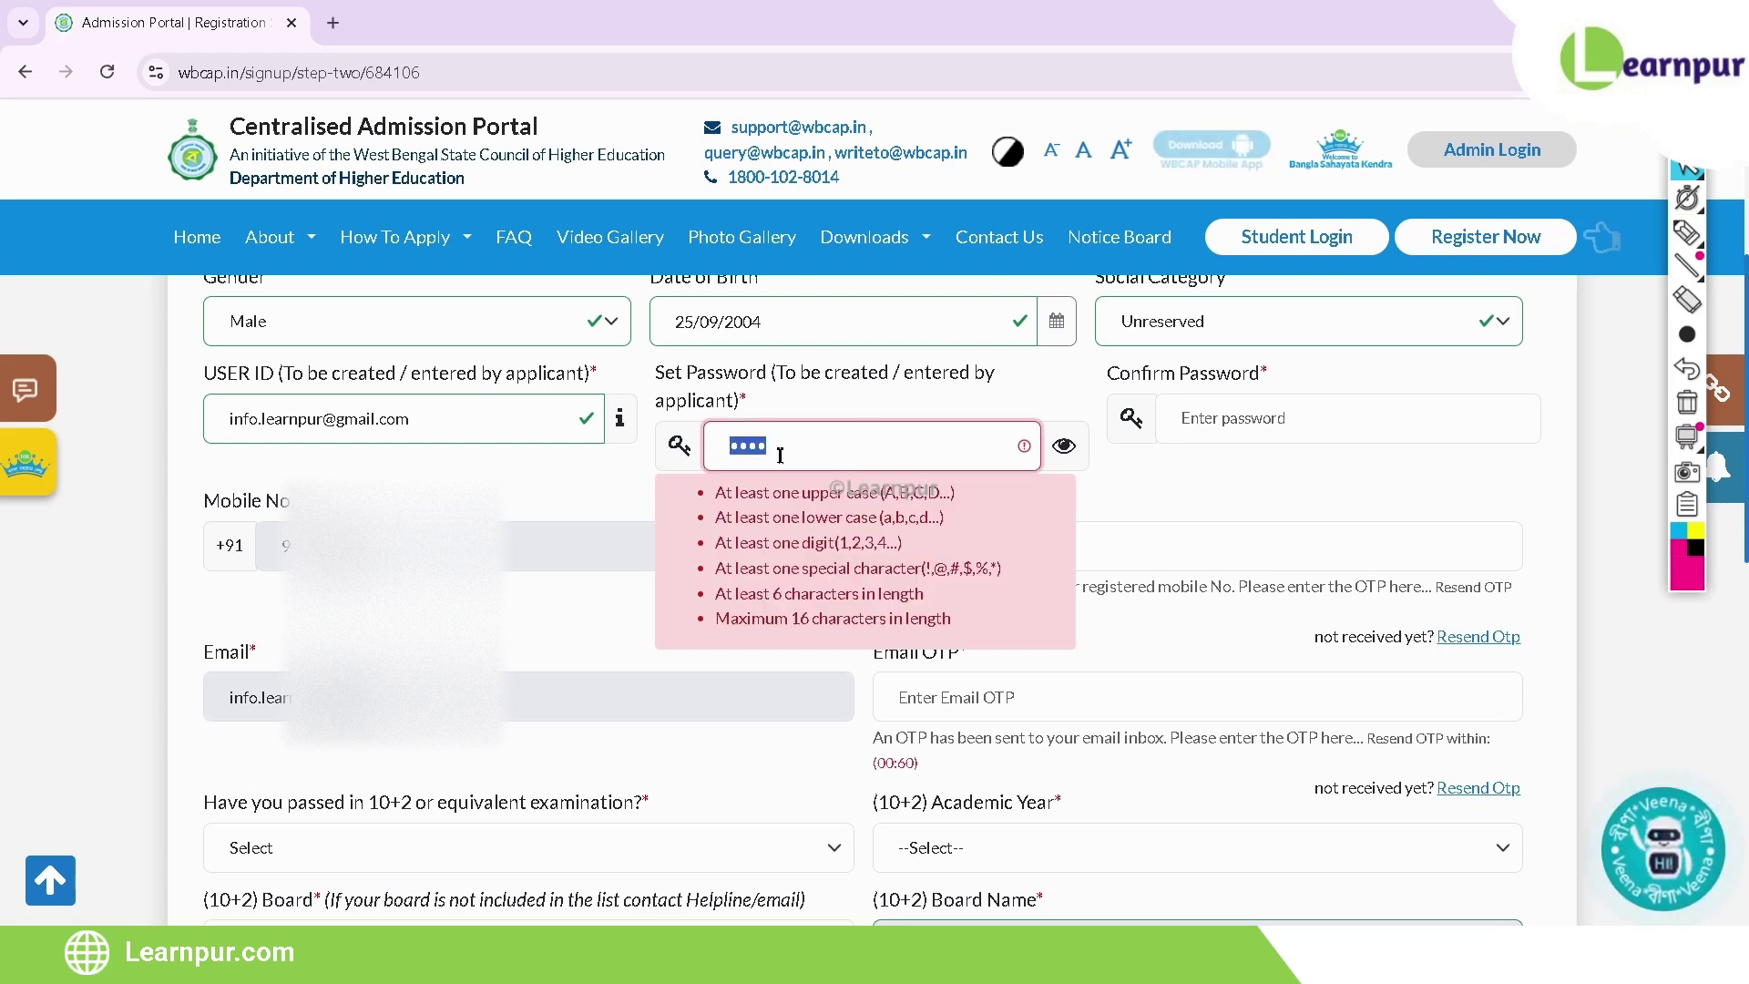
pyautogui.press('BackSpace')
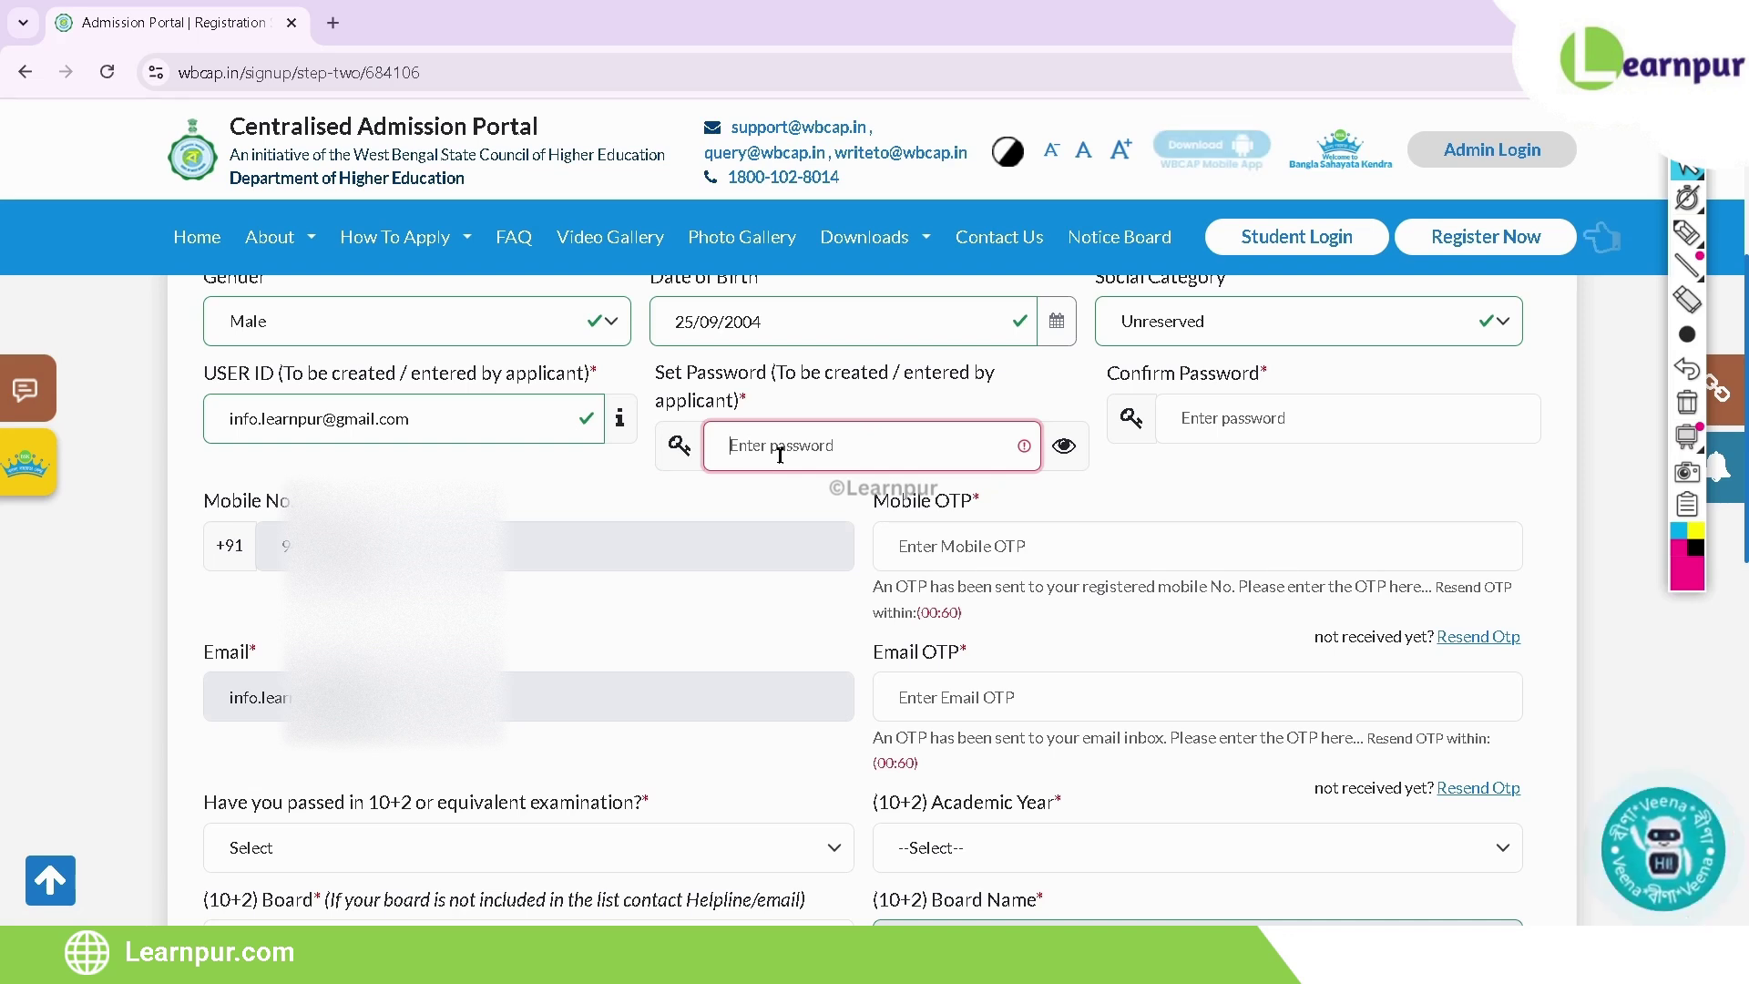
pyautogui.write('•')
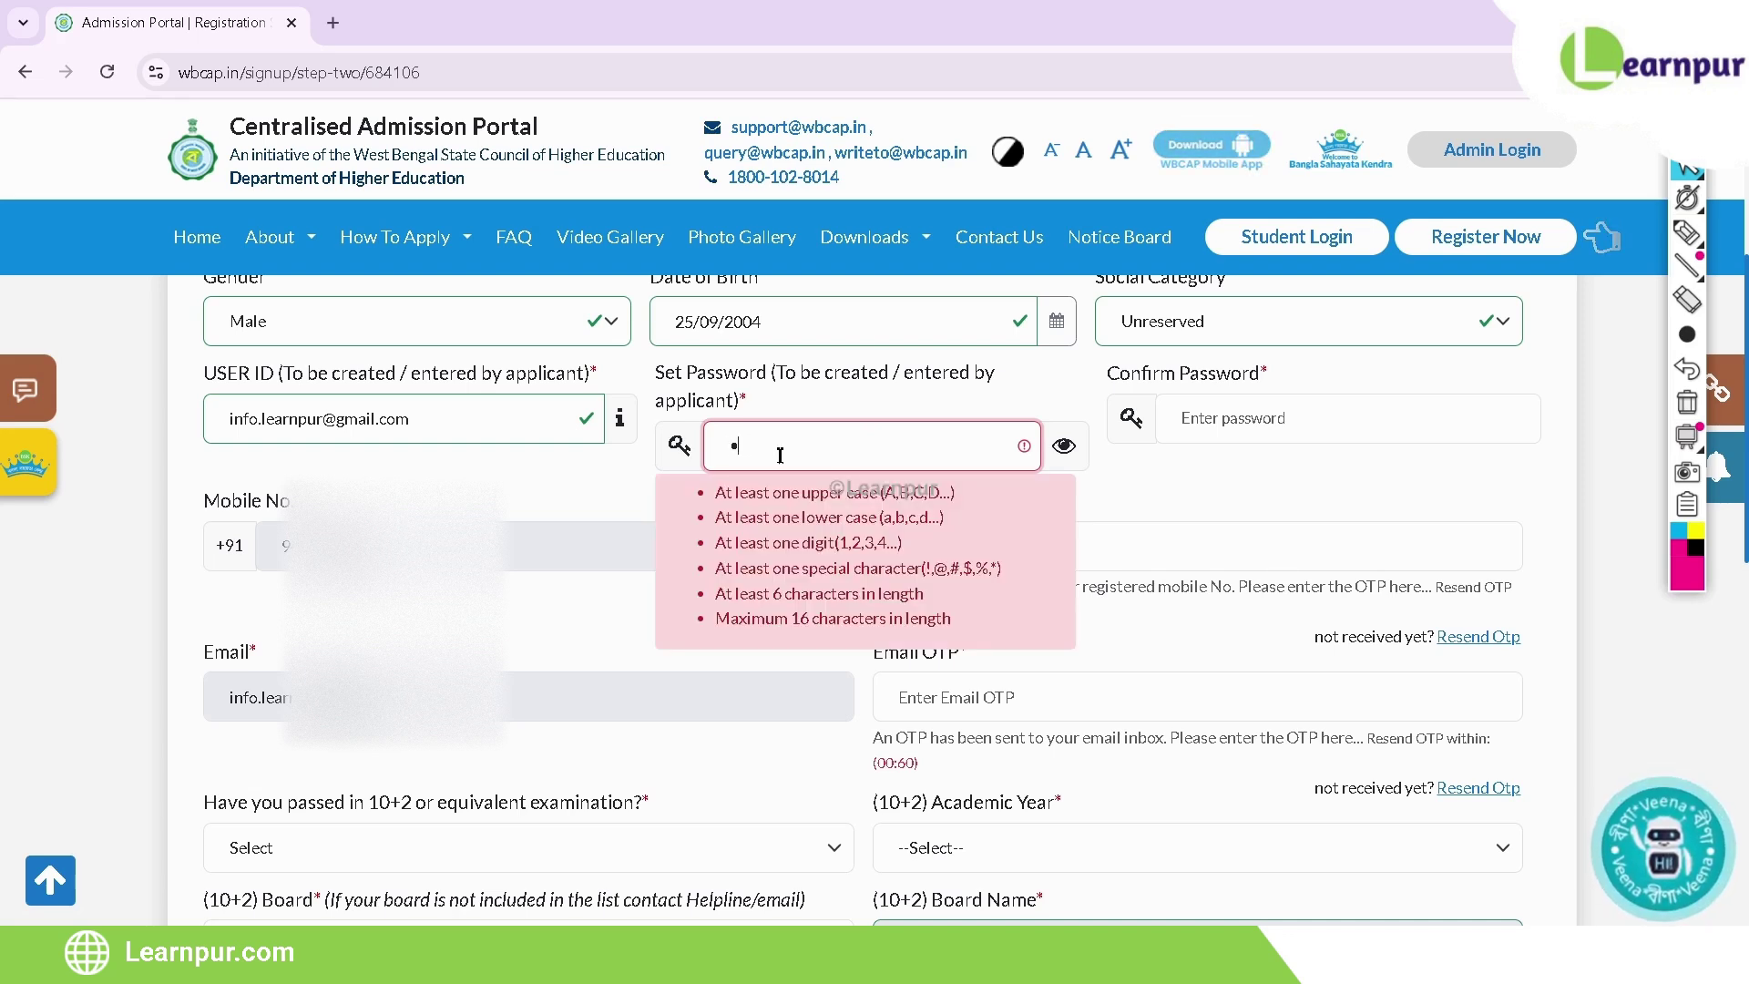
pyautogui.write('••••••••')
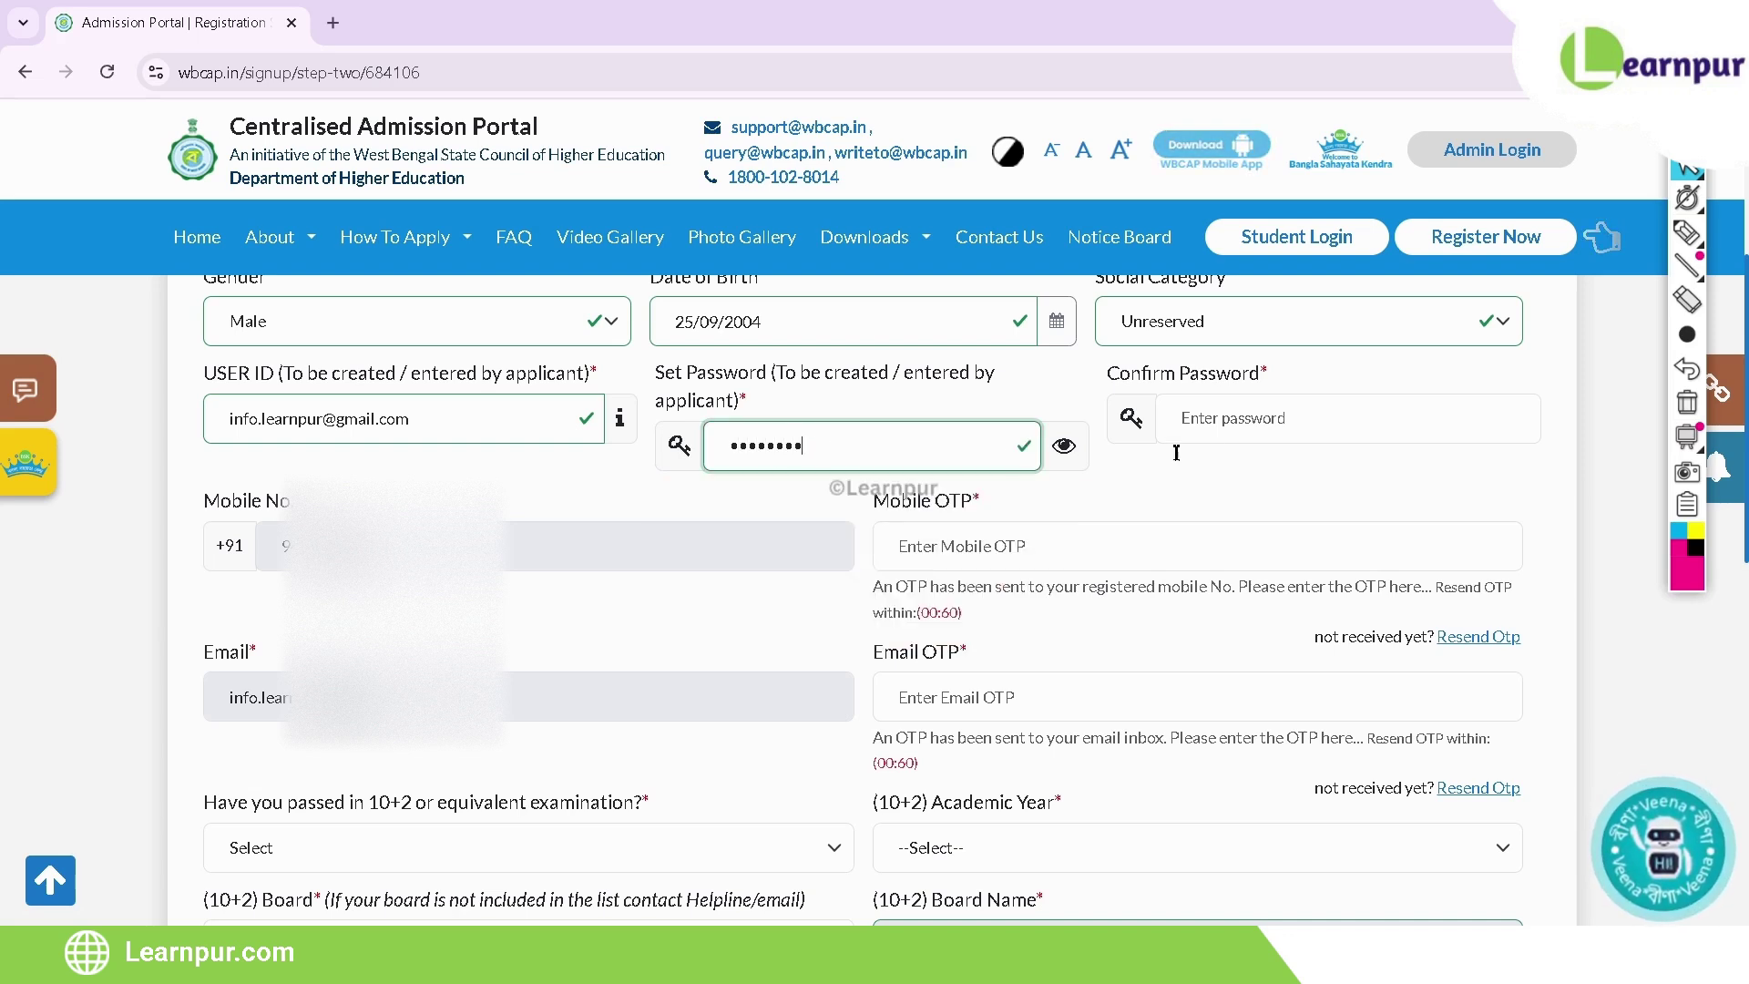
pyautogui.click(1250, 427)
pyautogui.write('•••')
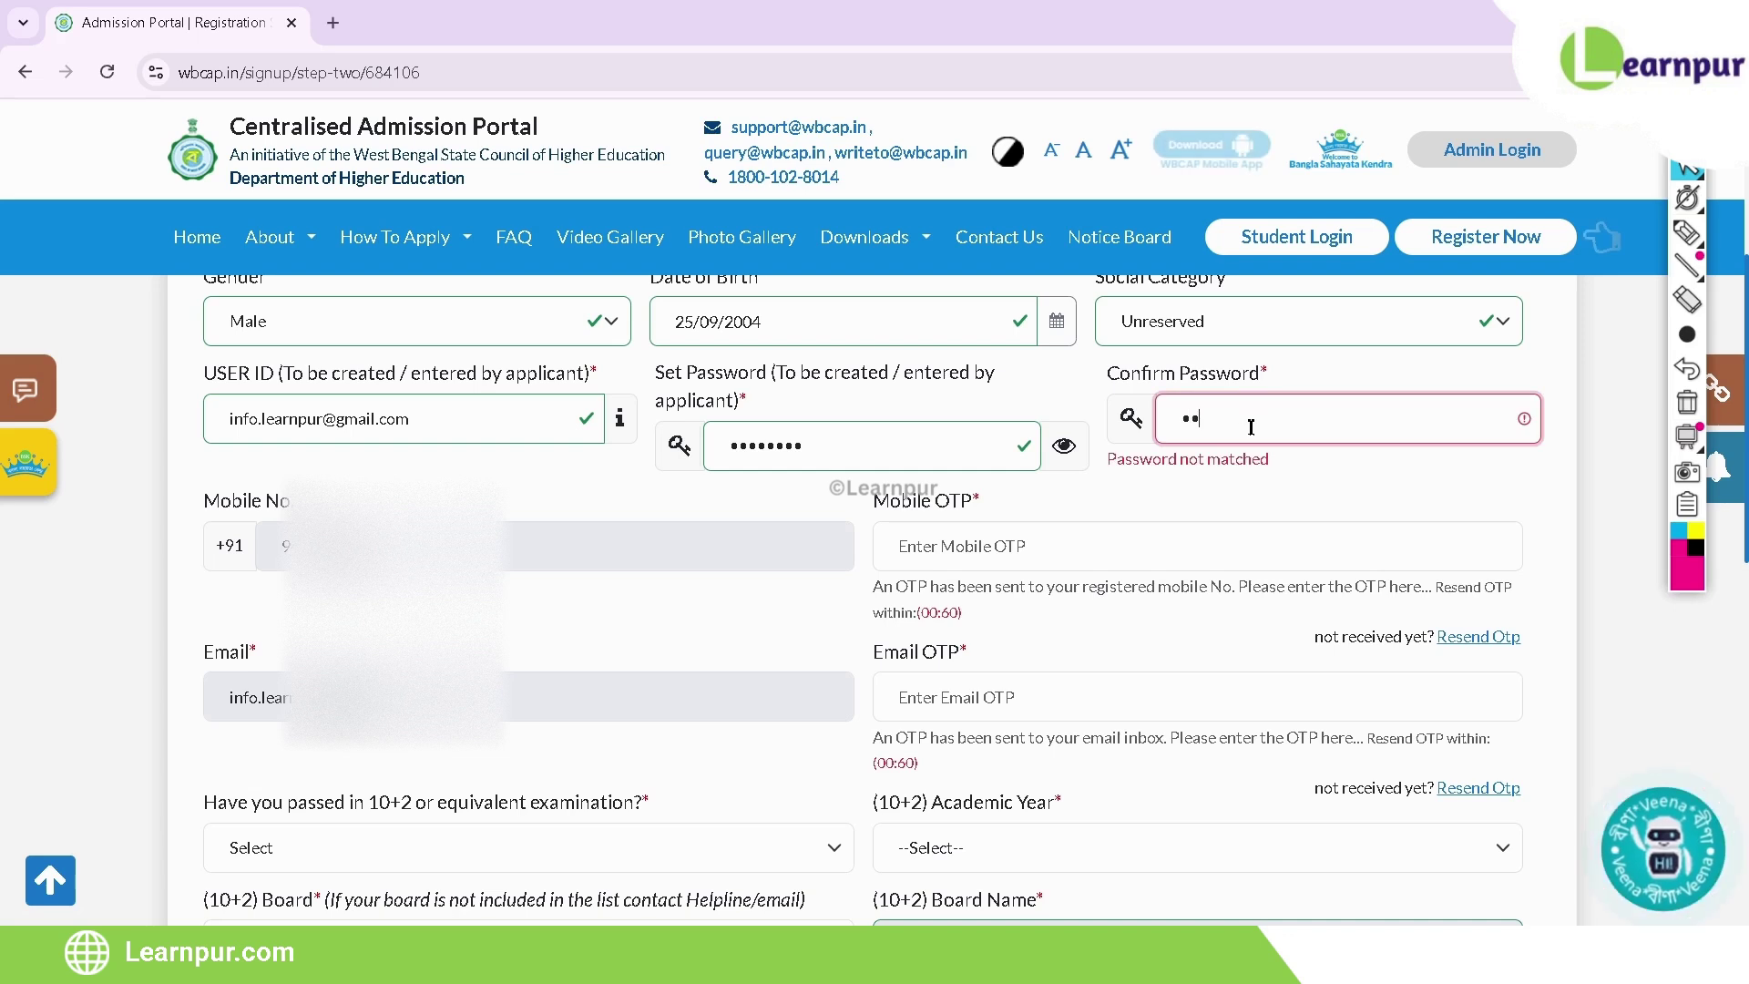
pyautogui.write('••••••')
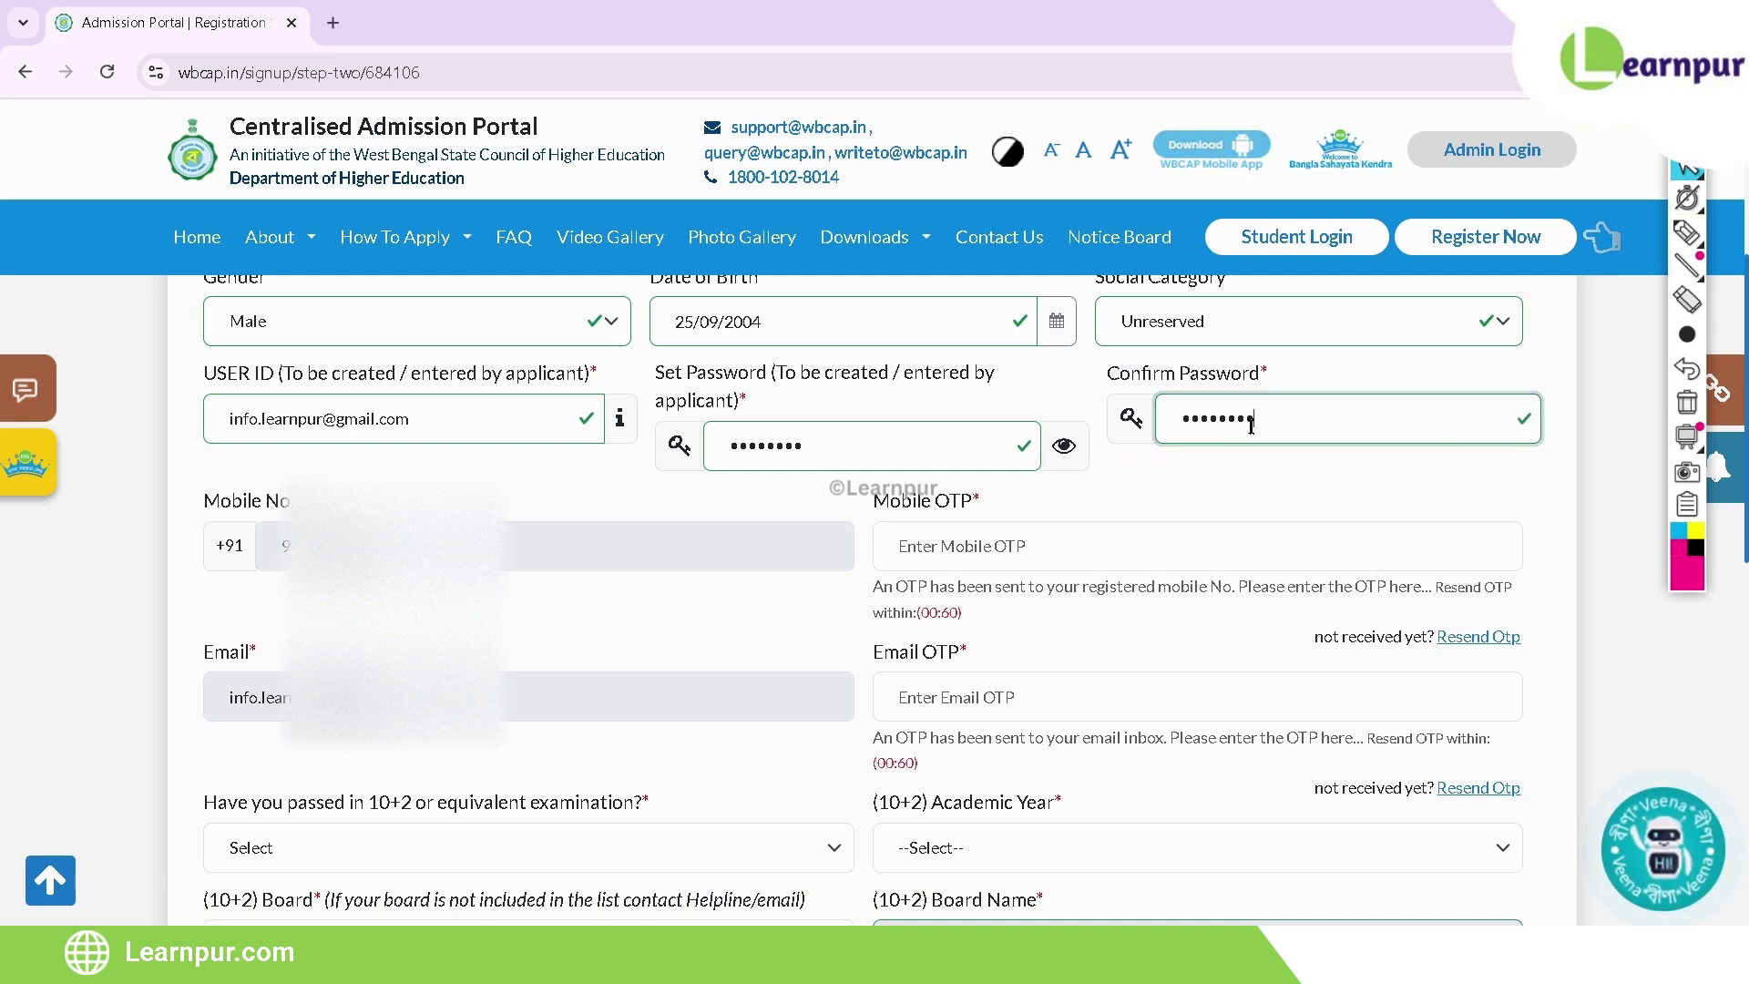
pyautogui.click(1152, 507)
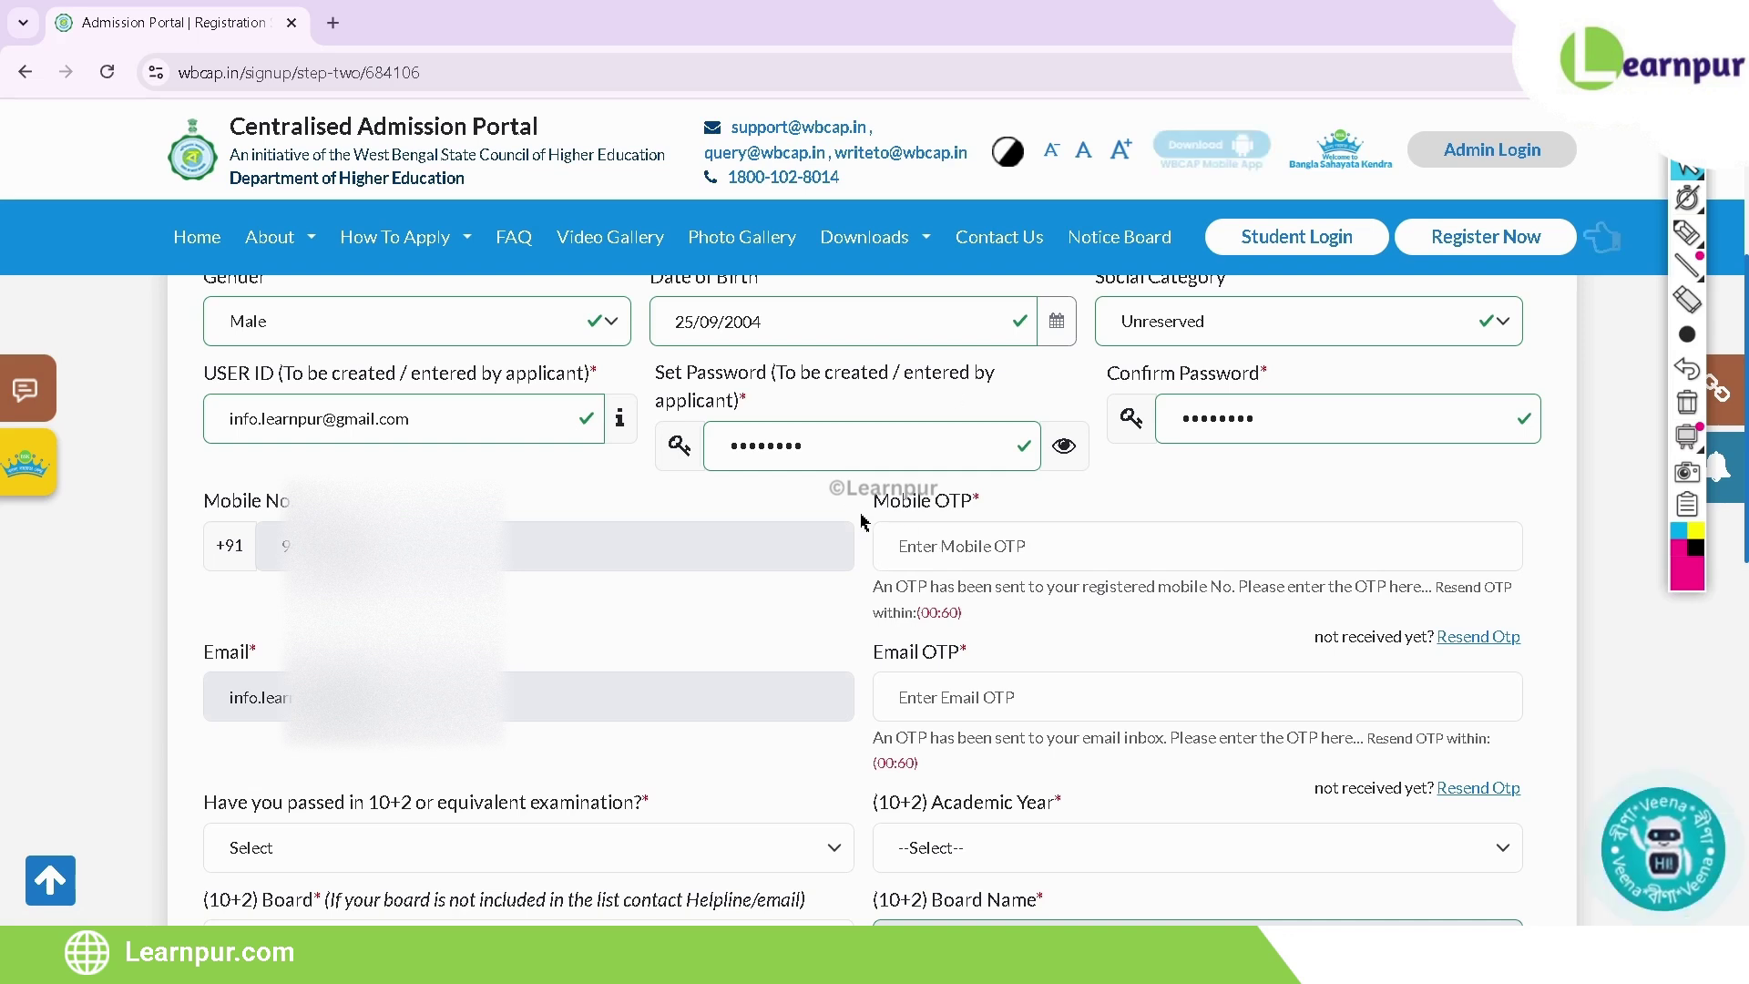
# - Enter the six-digit Mobile OTP and Email OTP codes in their verification fields
pyautogui.click(1030, 549)
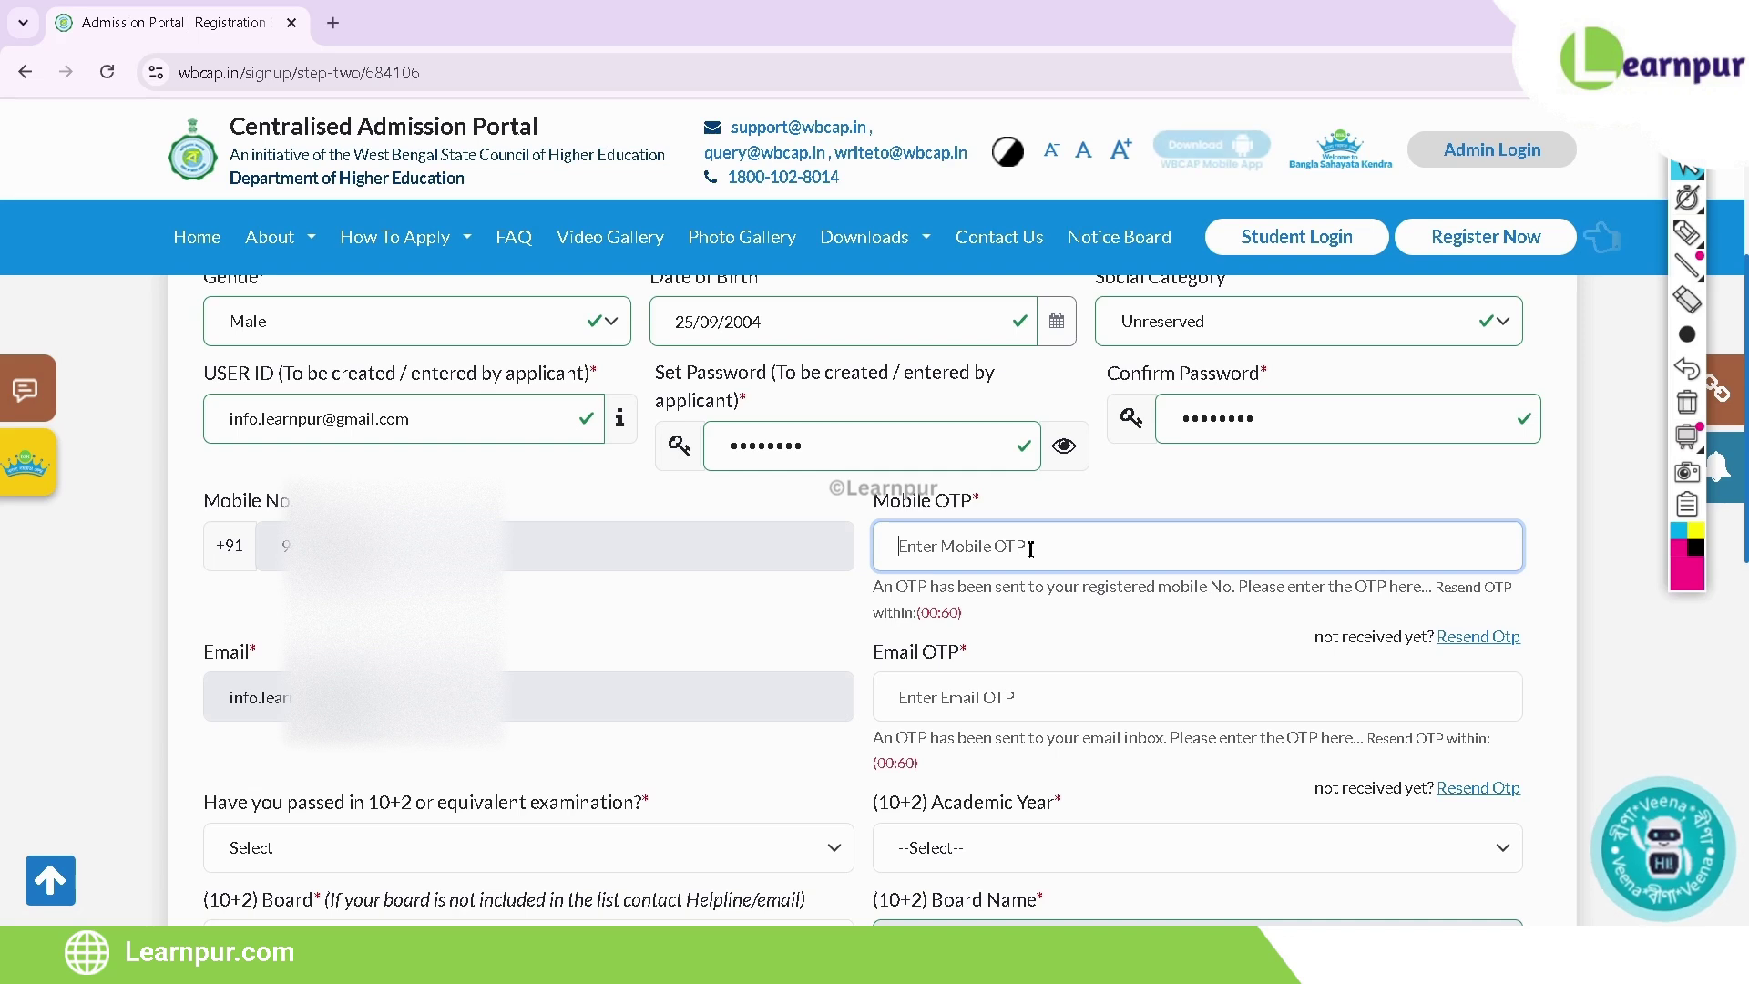
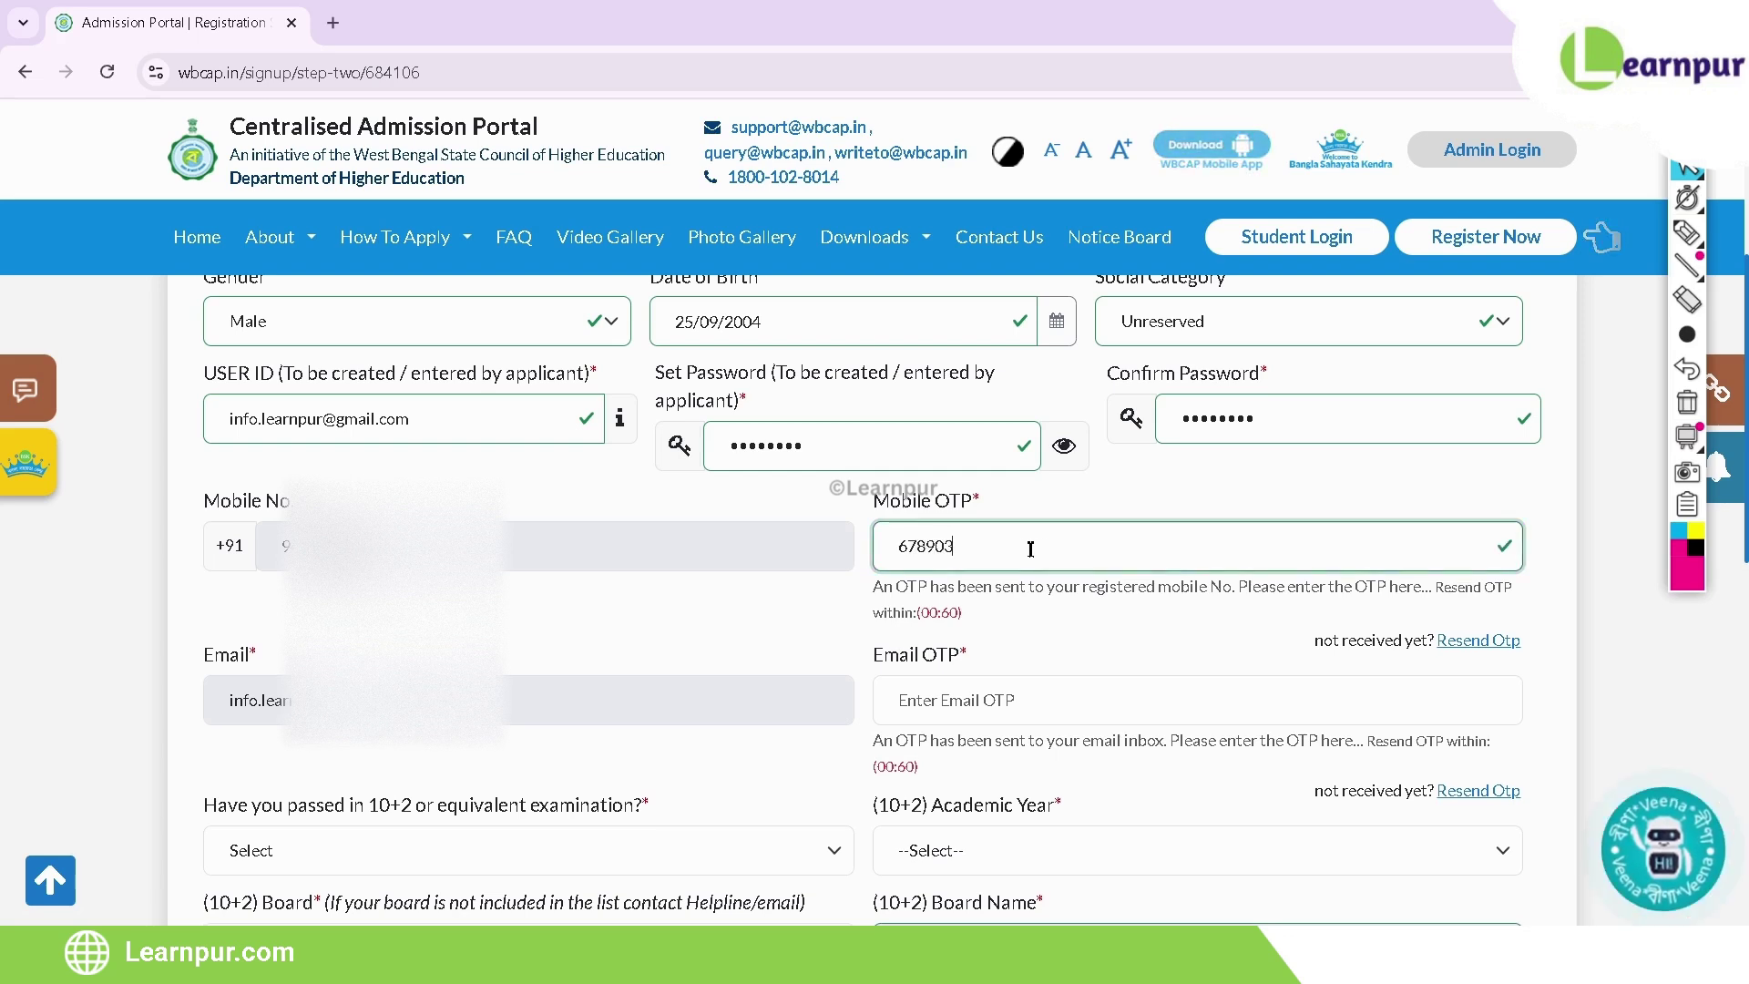
pyautogui.click(996, 685)
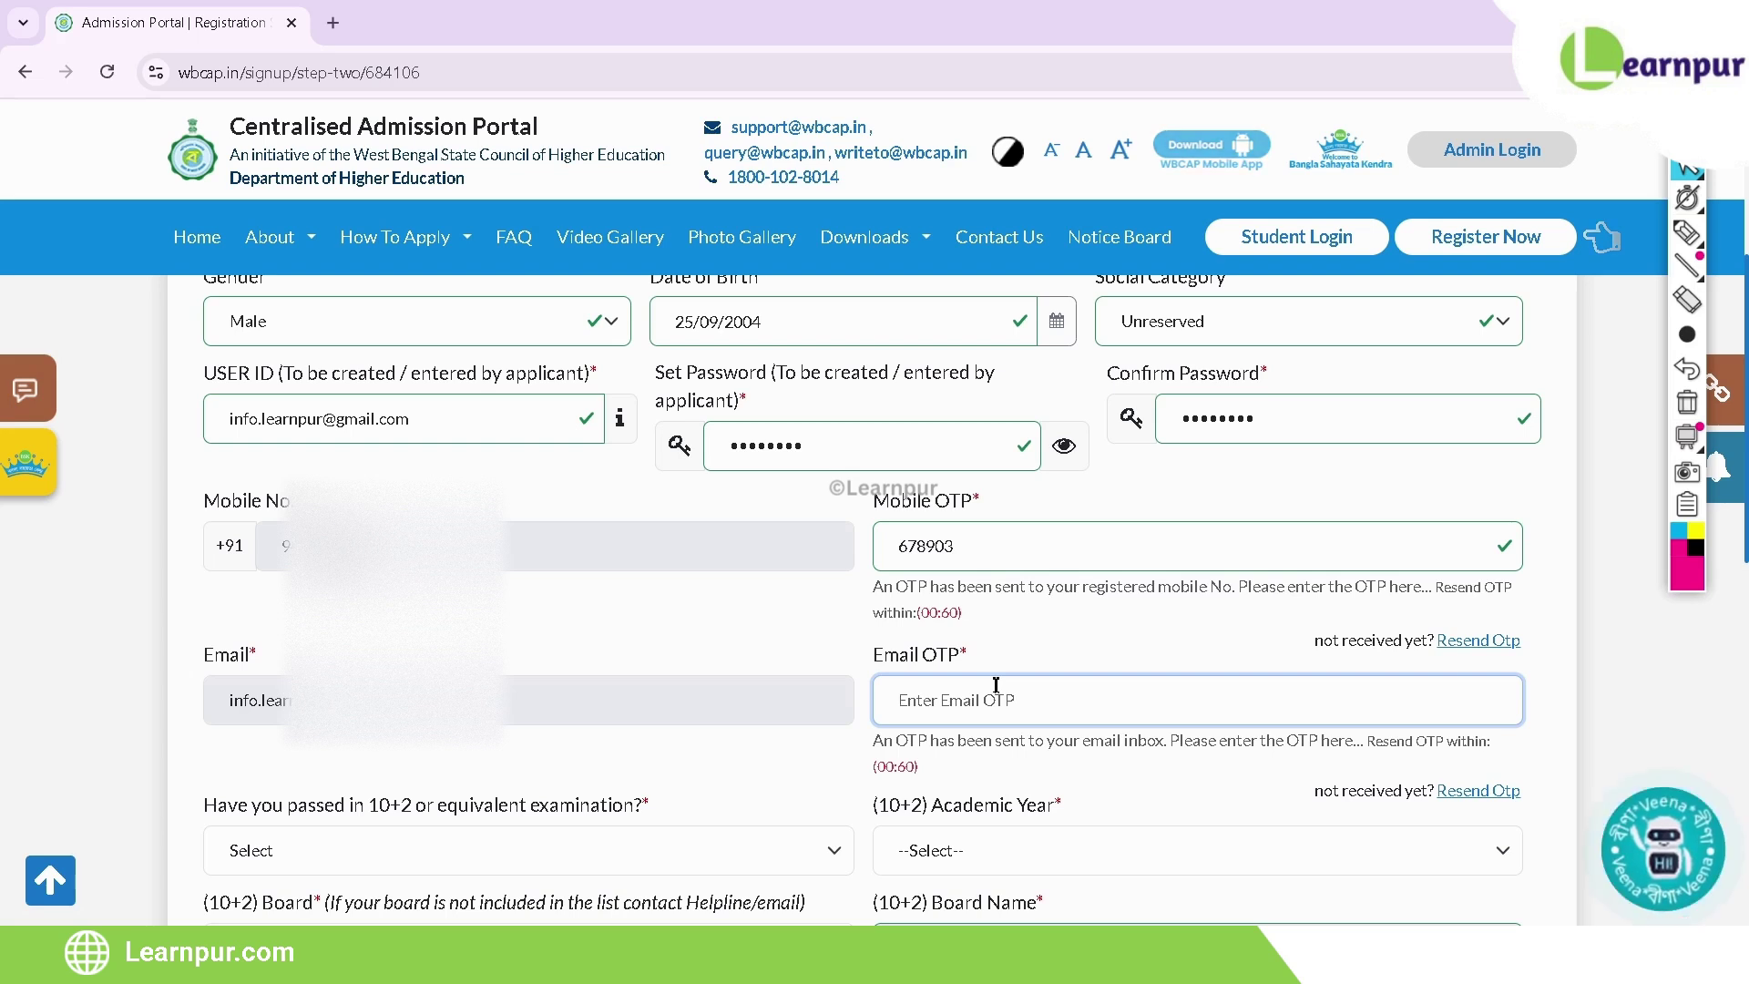
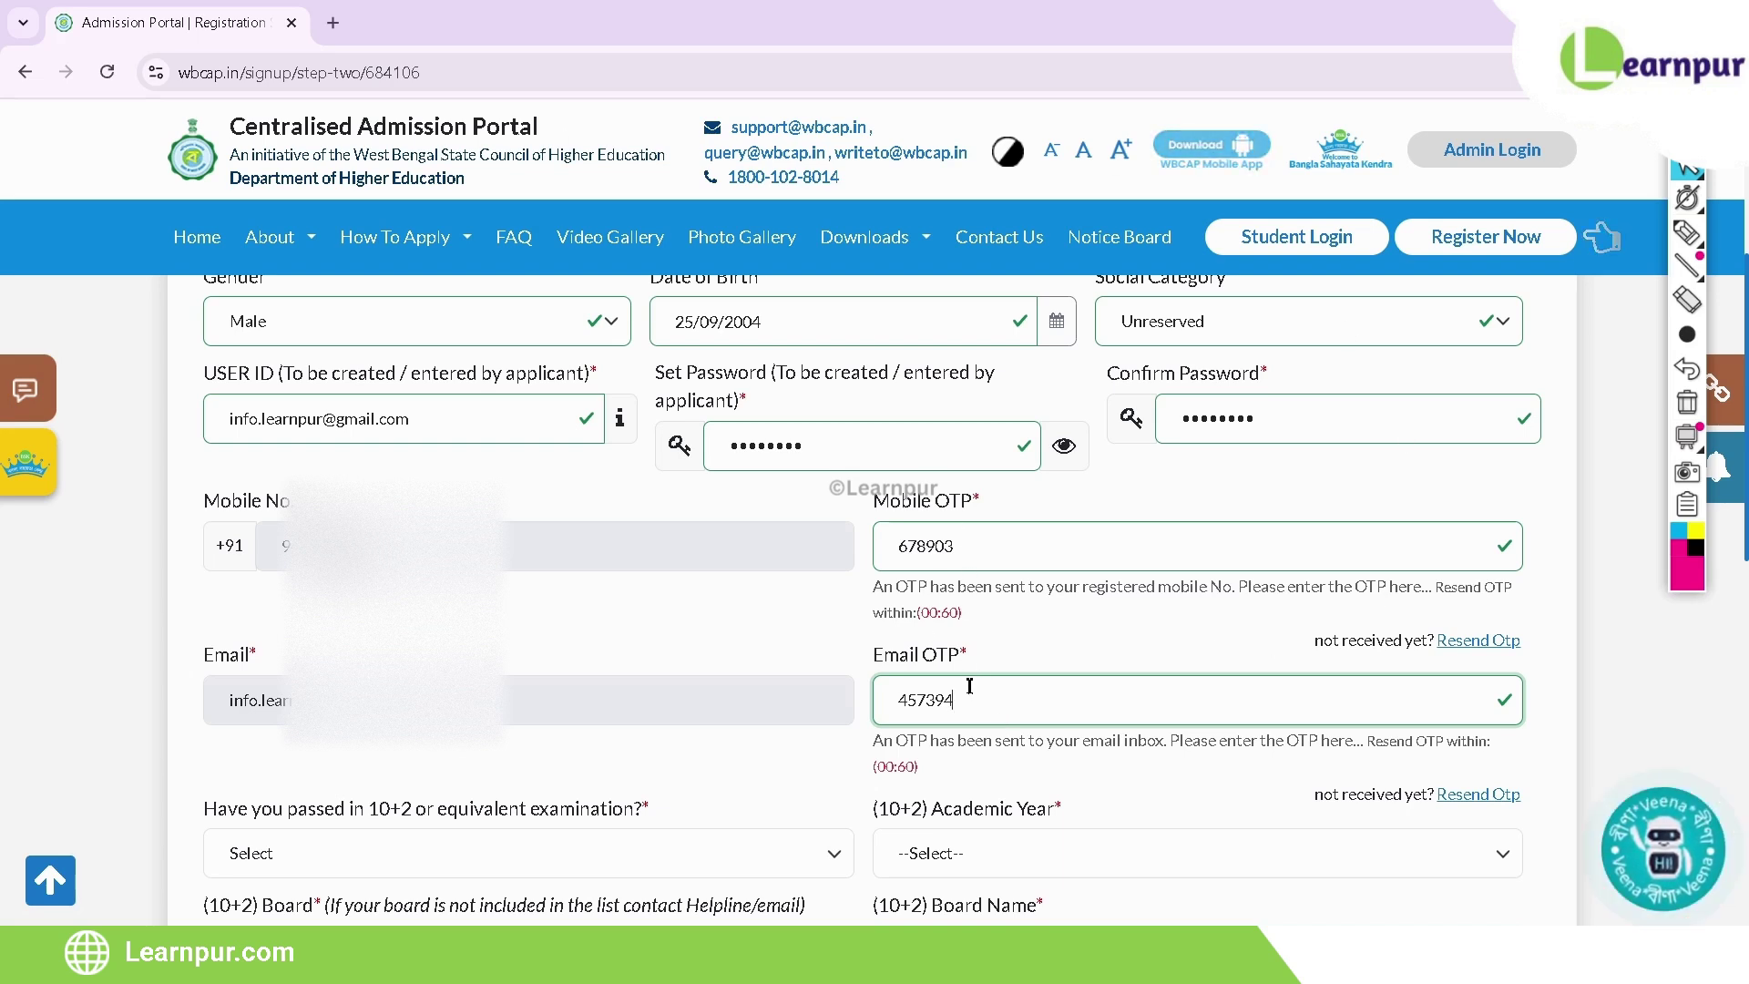
pyautogui.scroll(-5, 969, 685)
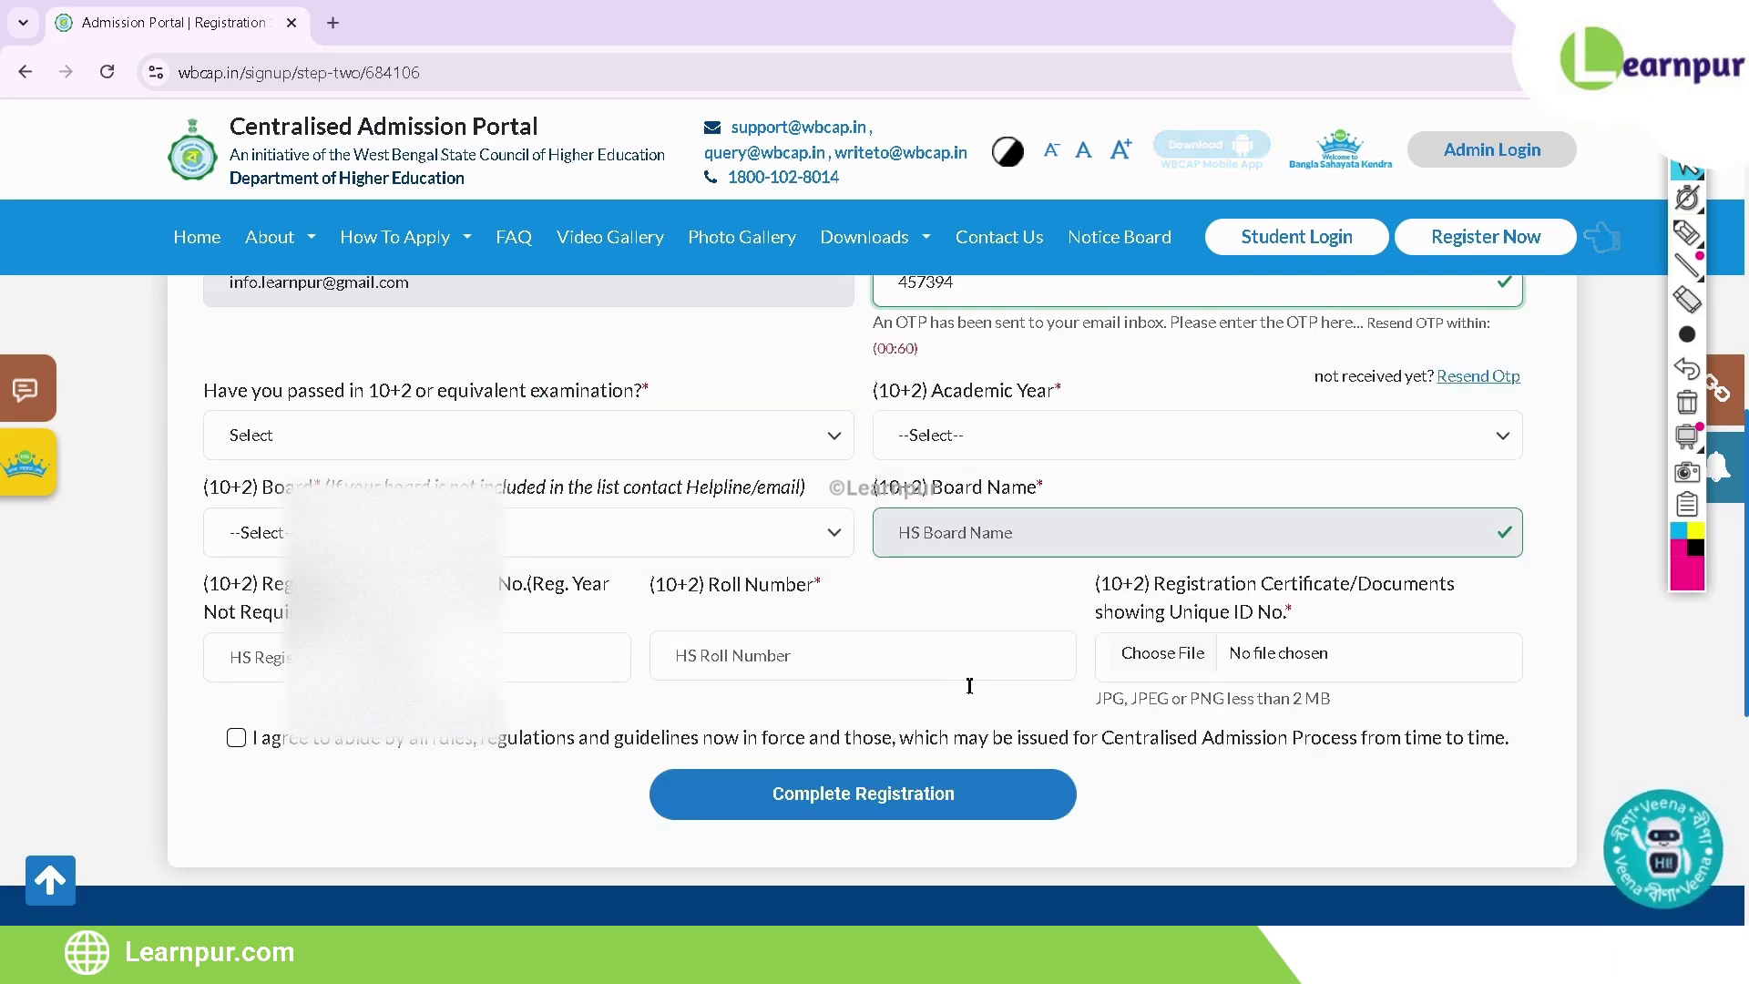
# - Answer YES to passing 10+2 and pick 2025 as the 10+2 academic year, leaving the board blank
pyautogui.click(325, 432)
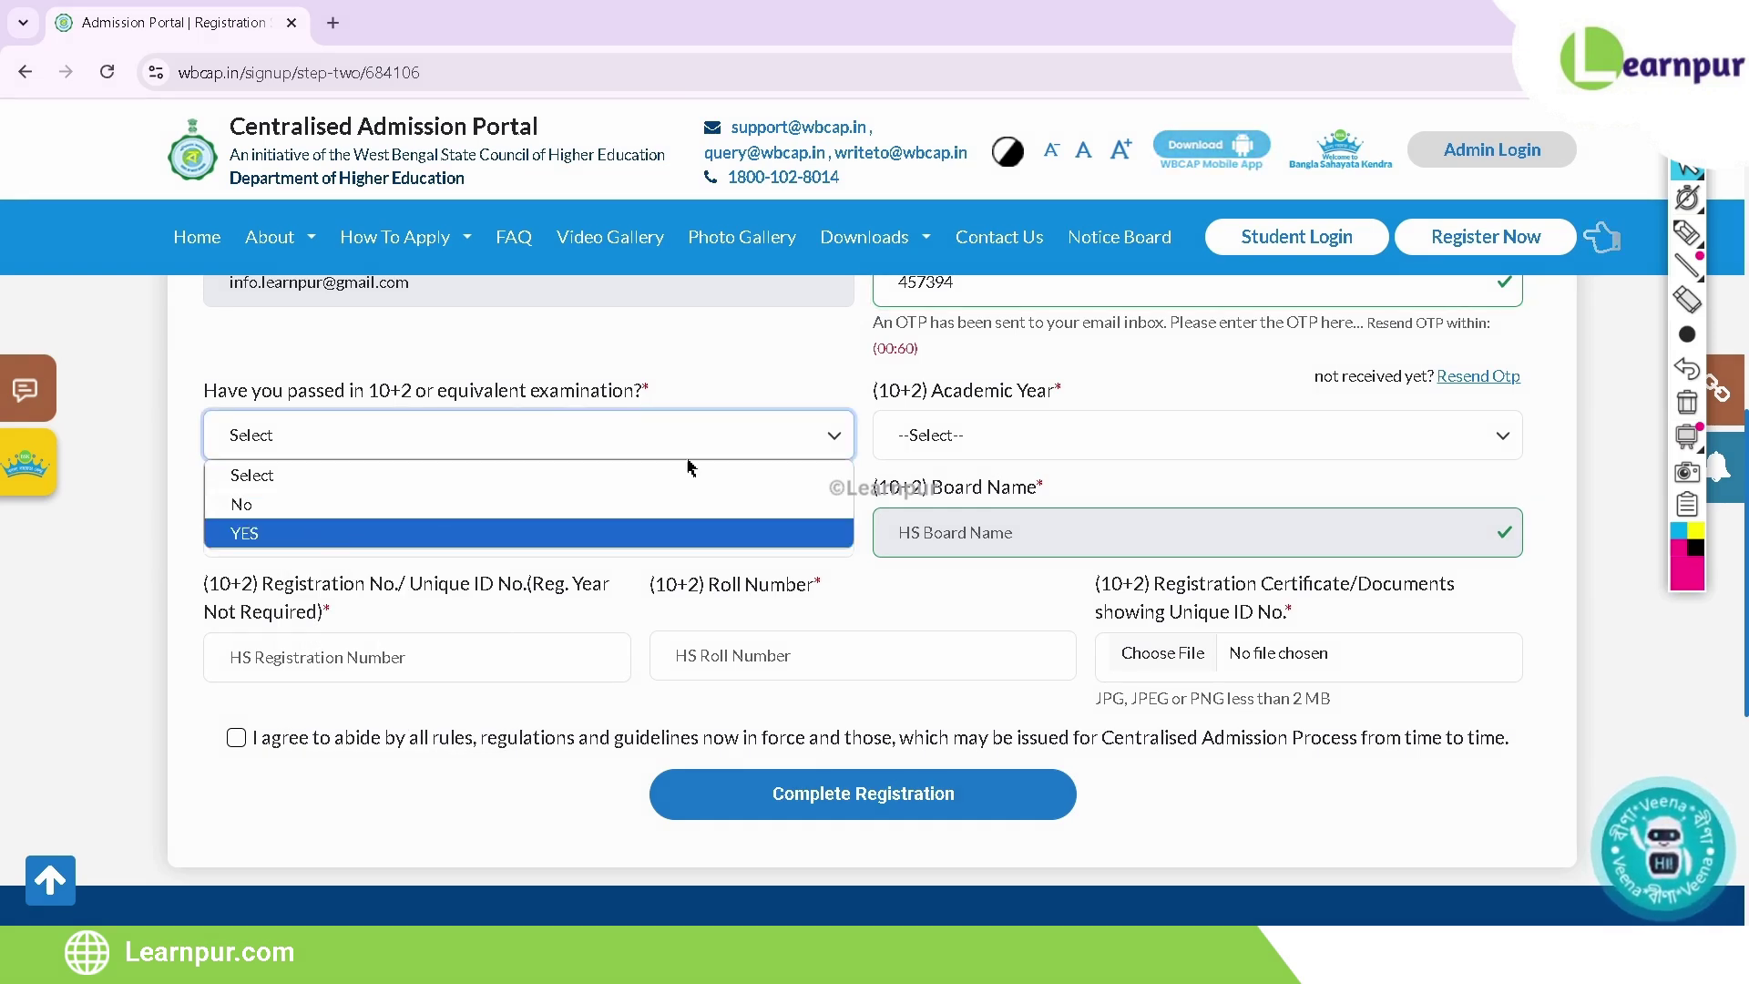
pyautogui.click(719, 533)
pyautogui.click(1056, 446)
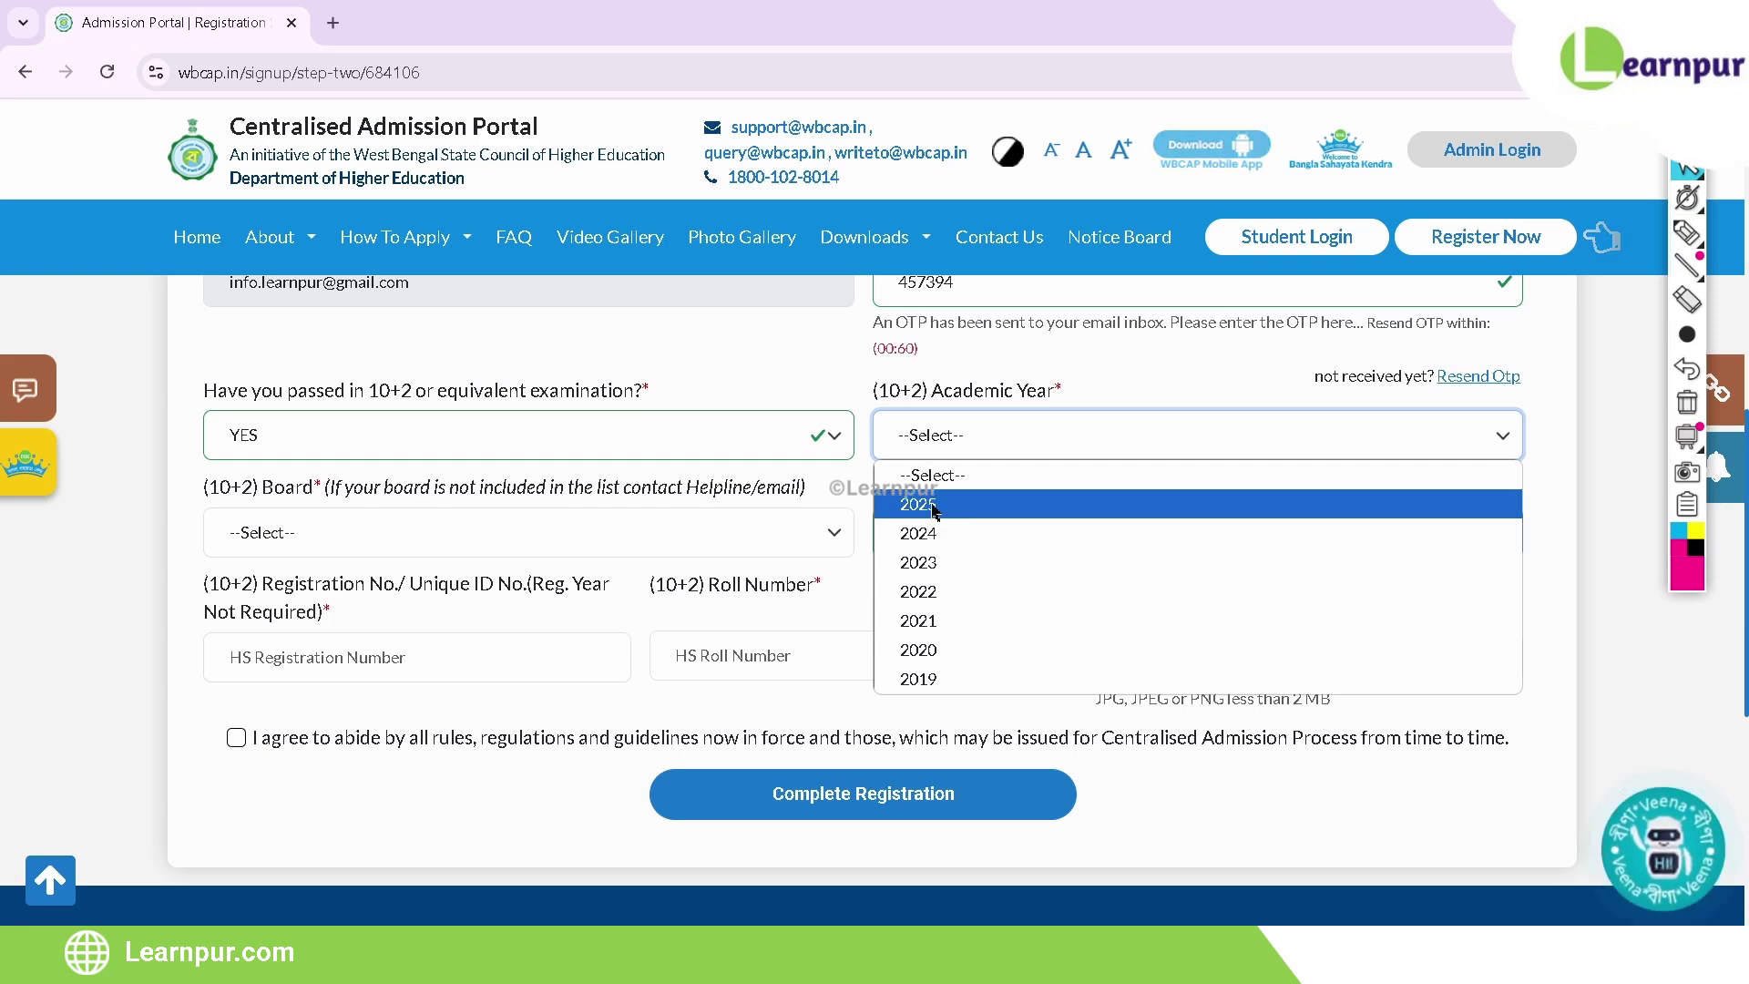
pyautogui.click(933, 505)
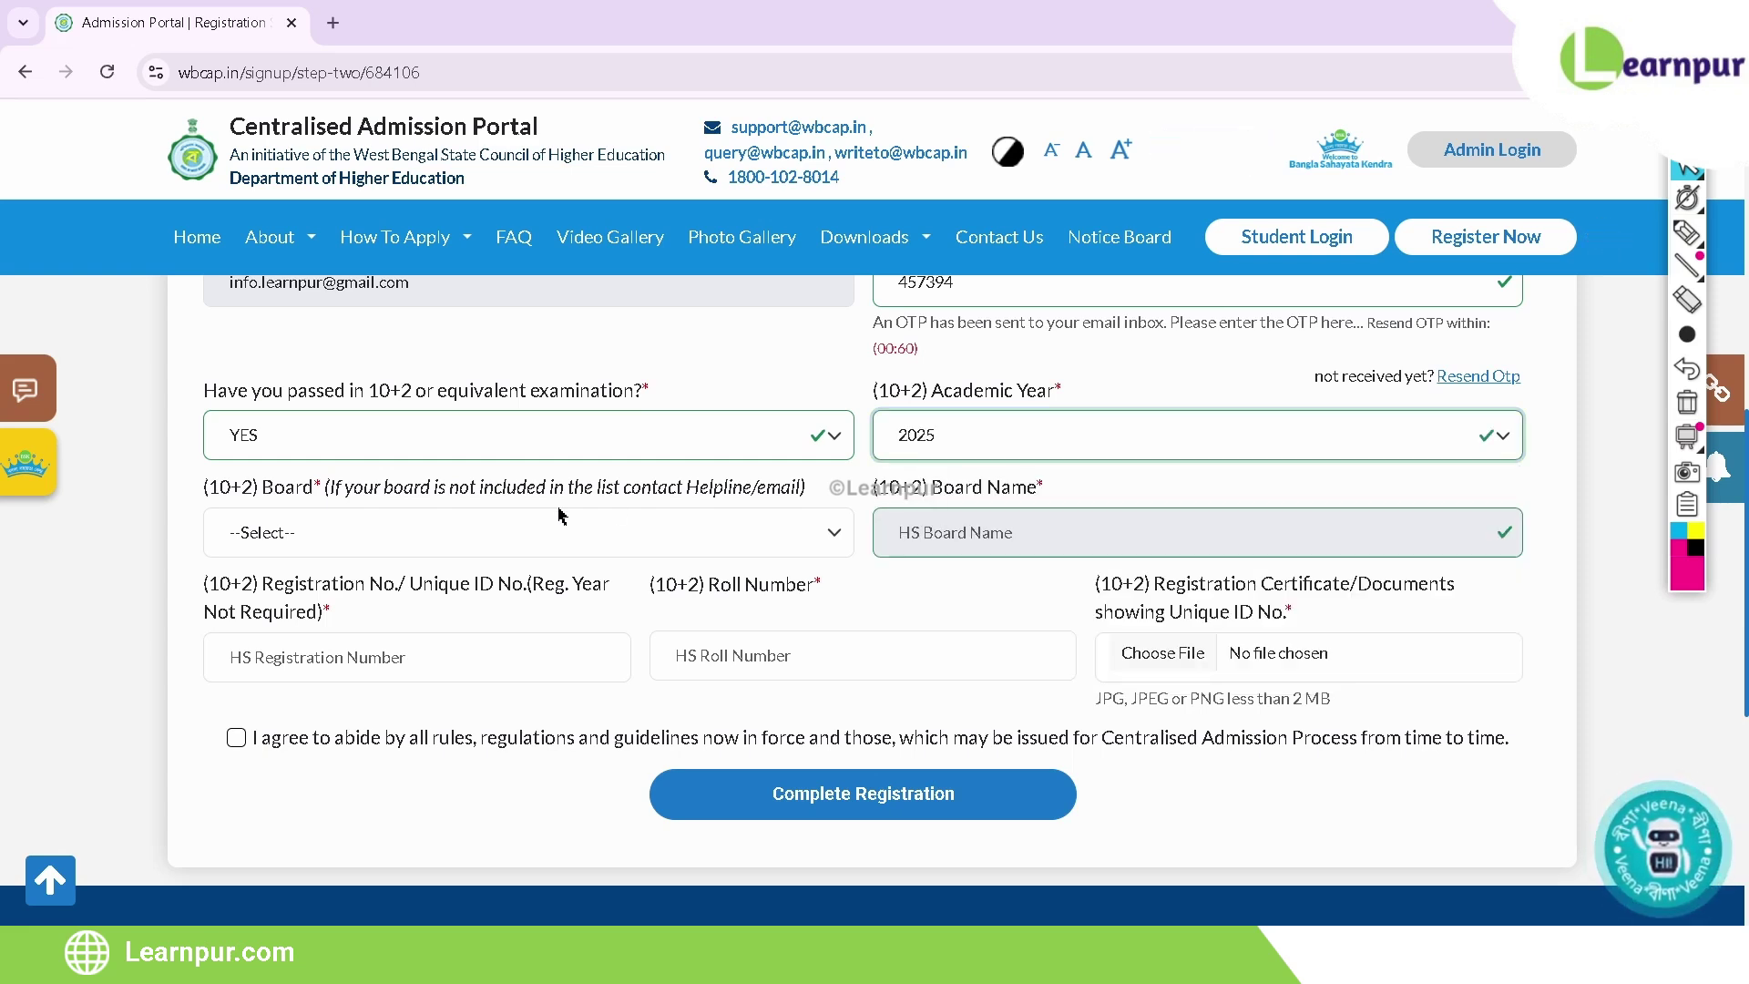
pyautogui.click(474, 542)
pyautogui.click(444, 547)
pyautogui.click(388, 569)
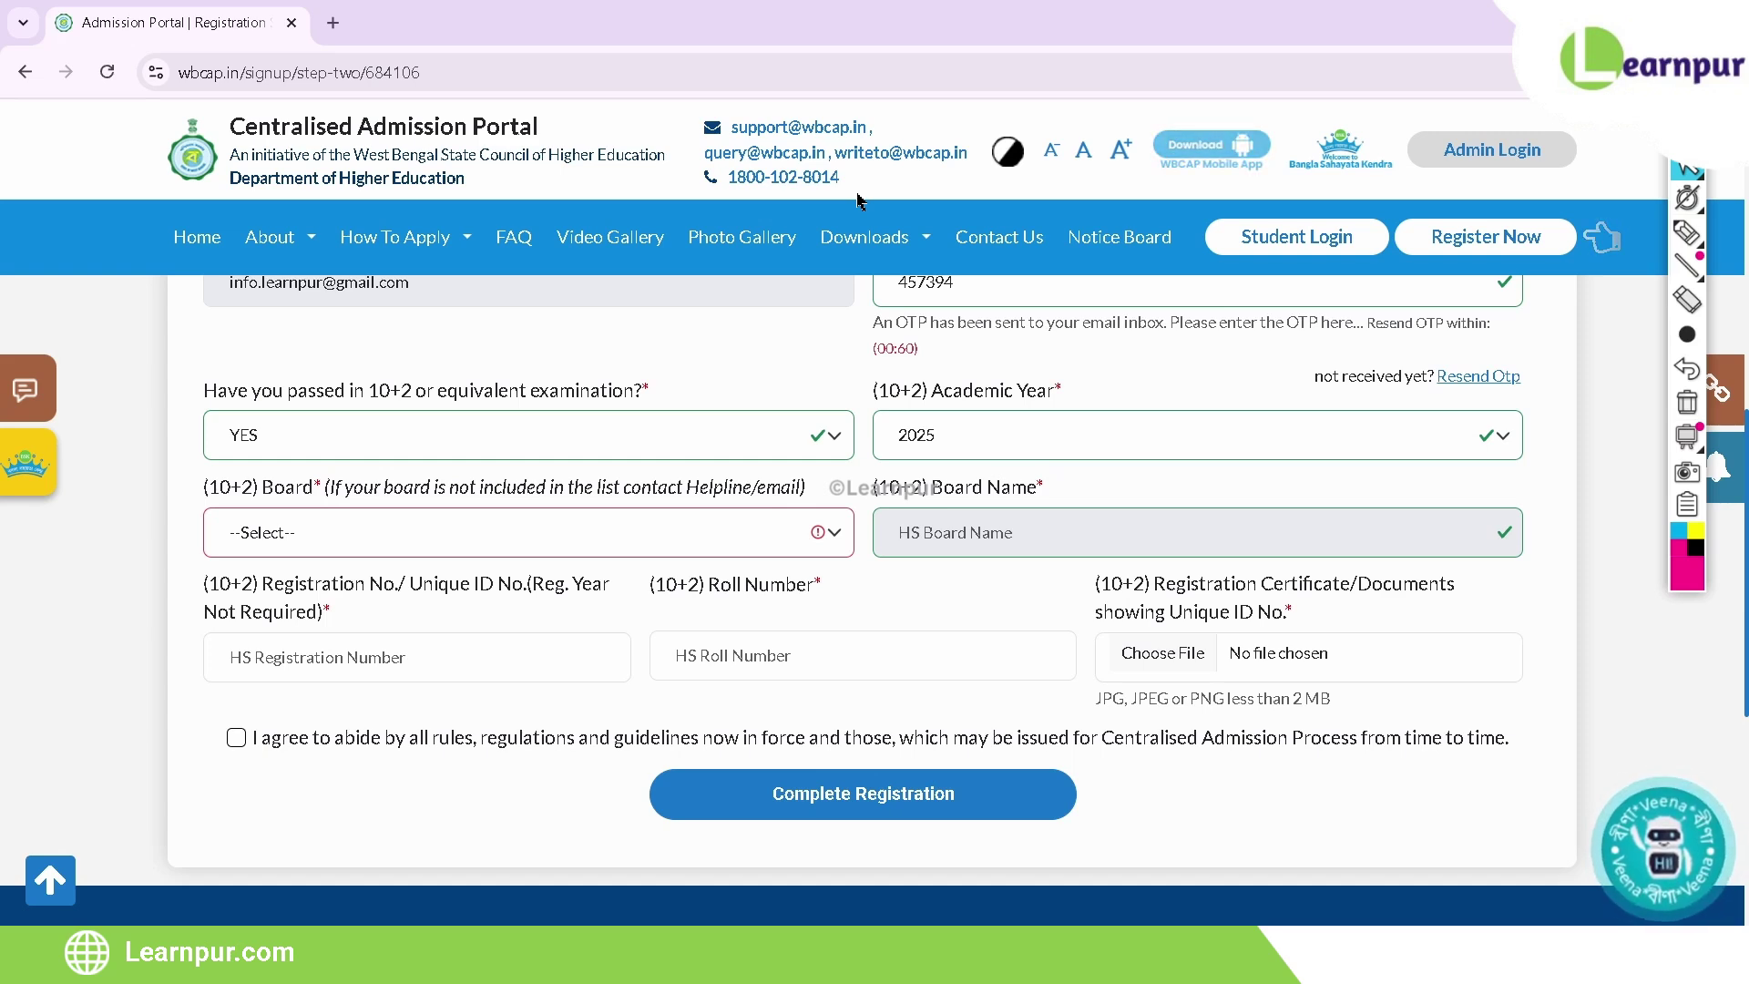
# - Select West Bengal Council of Higher Secondary Education as the 10+2 board
pyautogui.click(678, 549)
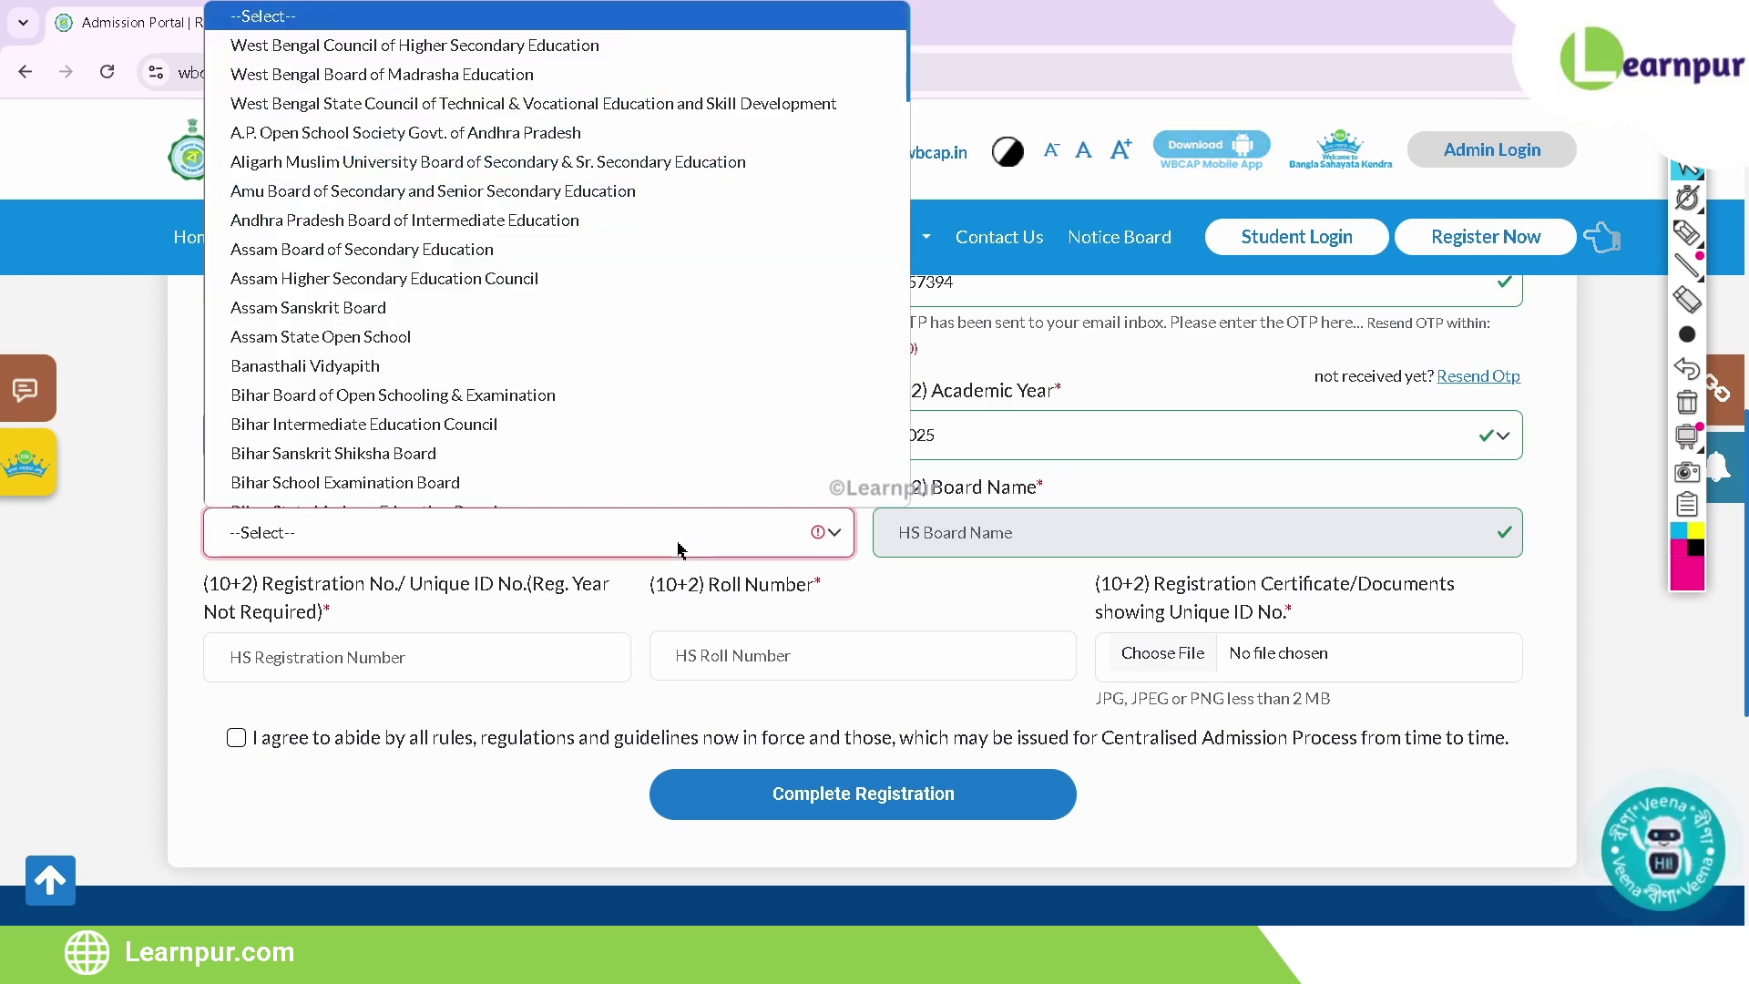
pyautogui.press('Down')
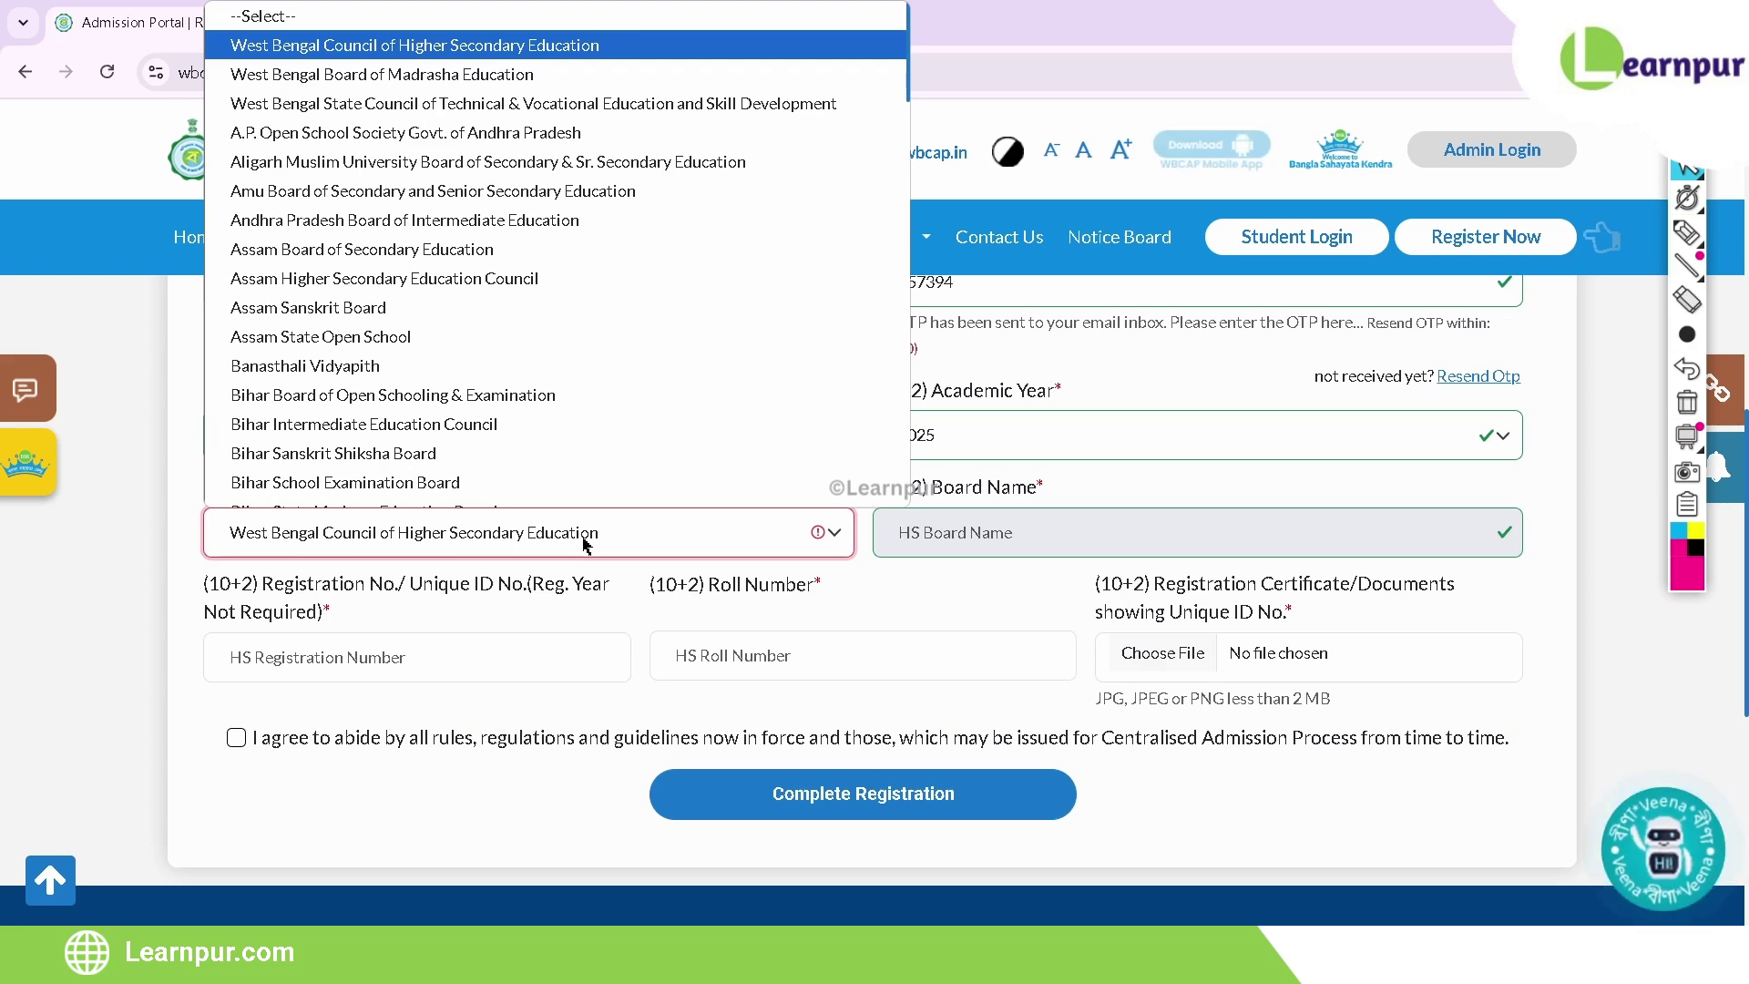
pyautogui.press('Return')
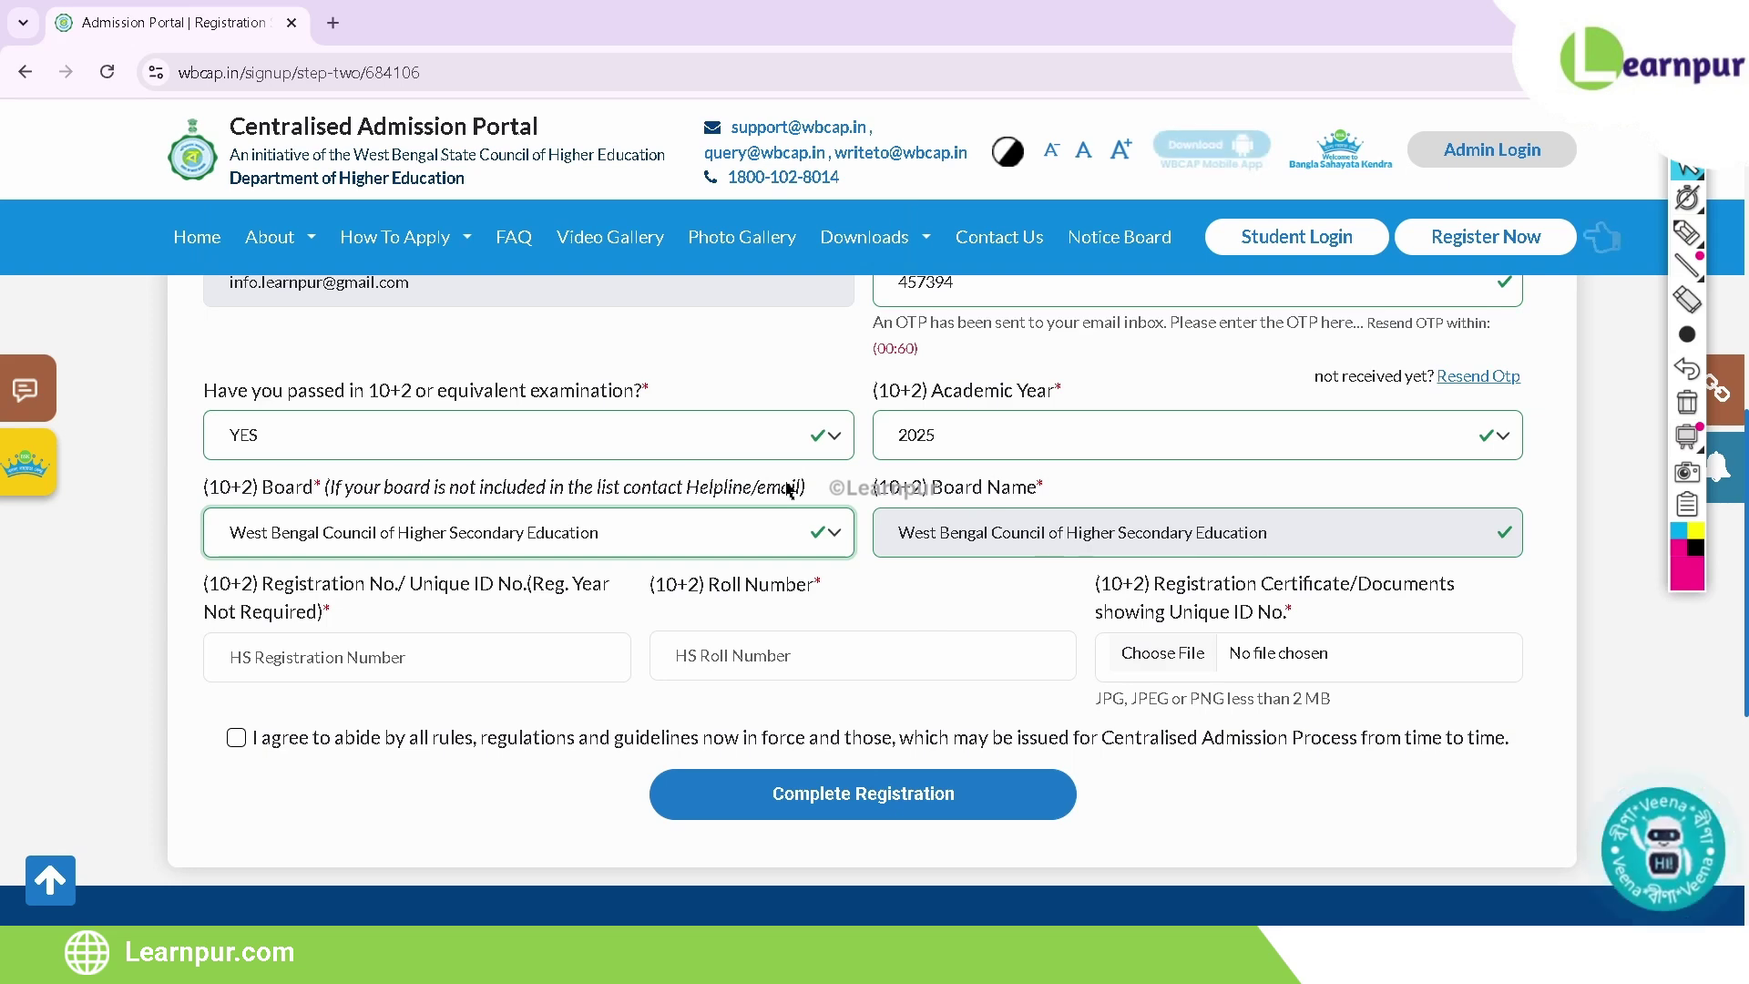
# - Try Central Board of Secondary Education as the board, then switch back to West Bengal Council of Higher Secondary Education
pyautogui.click(635, 541)
pyautogui.write('ce')
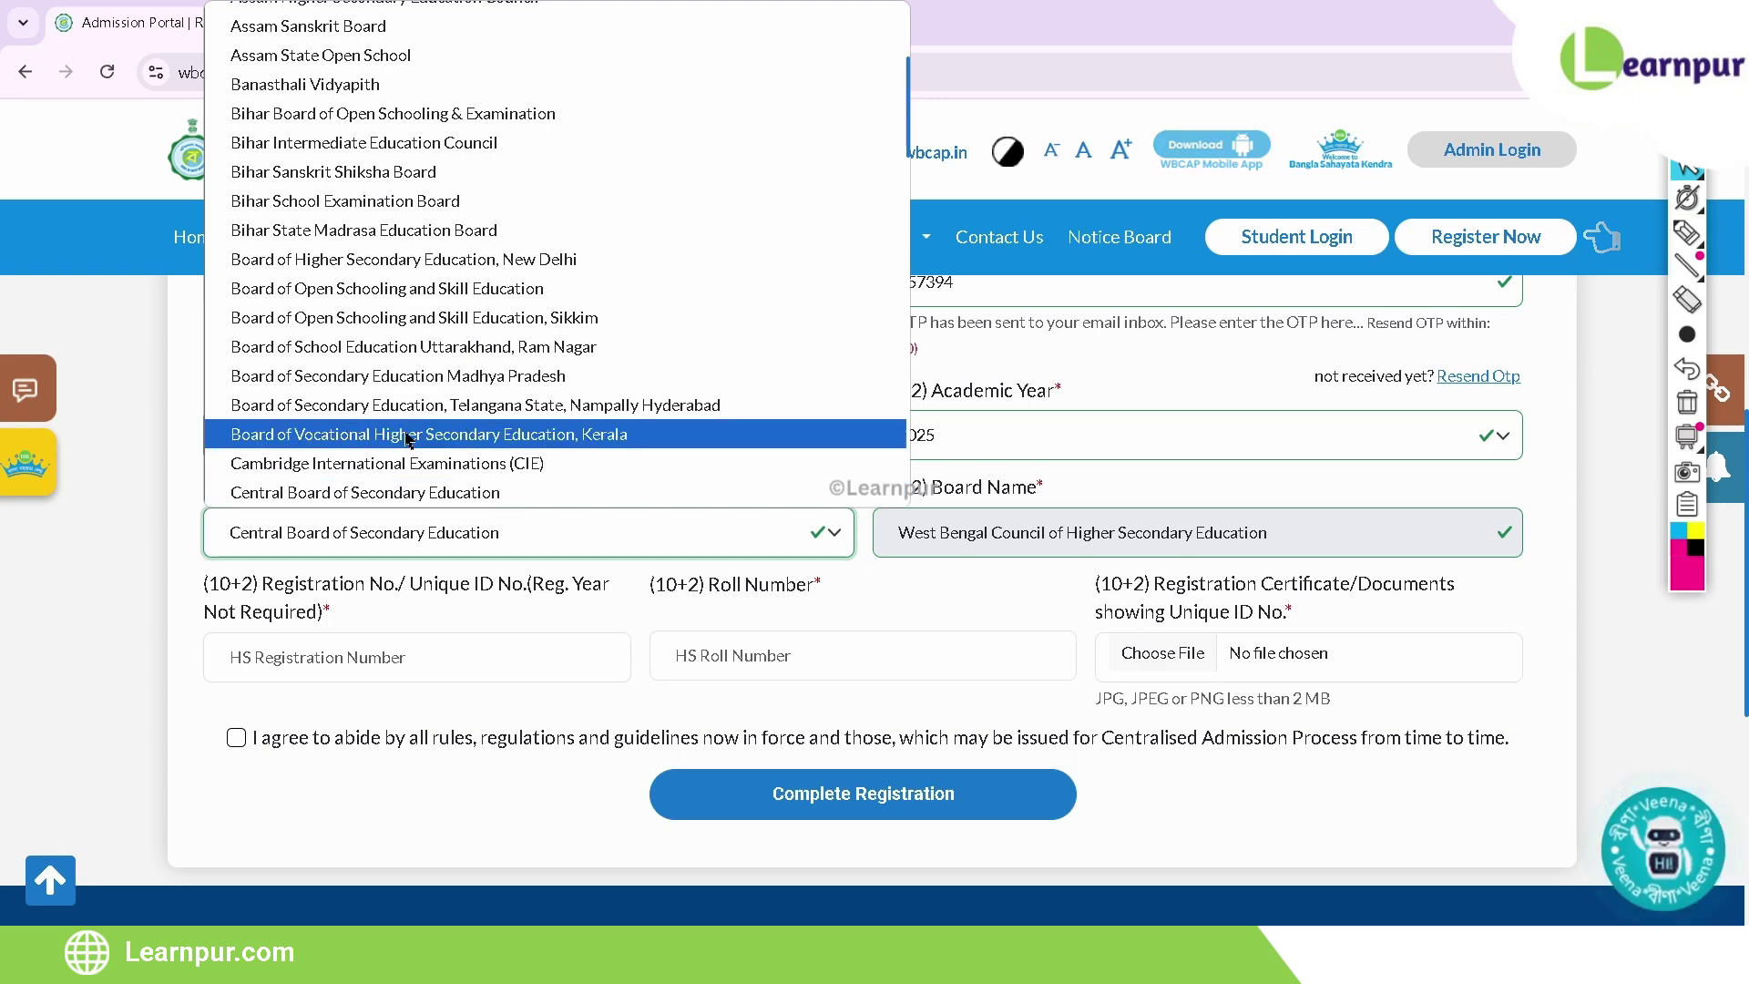
pyautogui.scroll(-5, 463, 451)
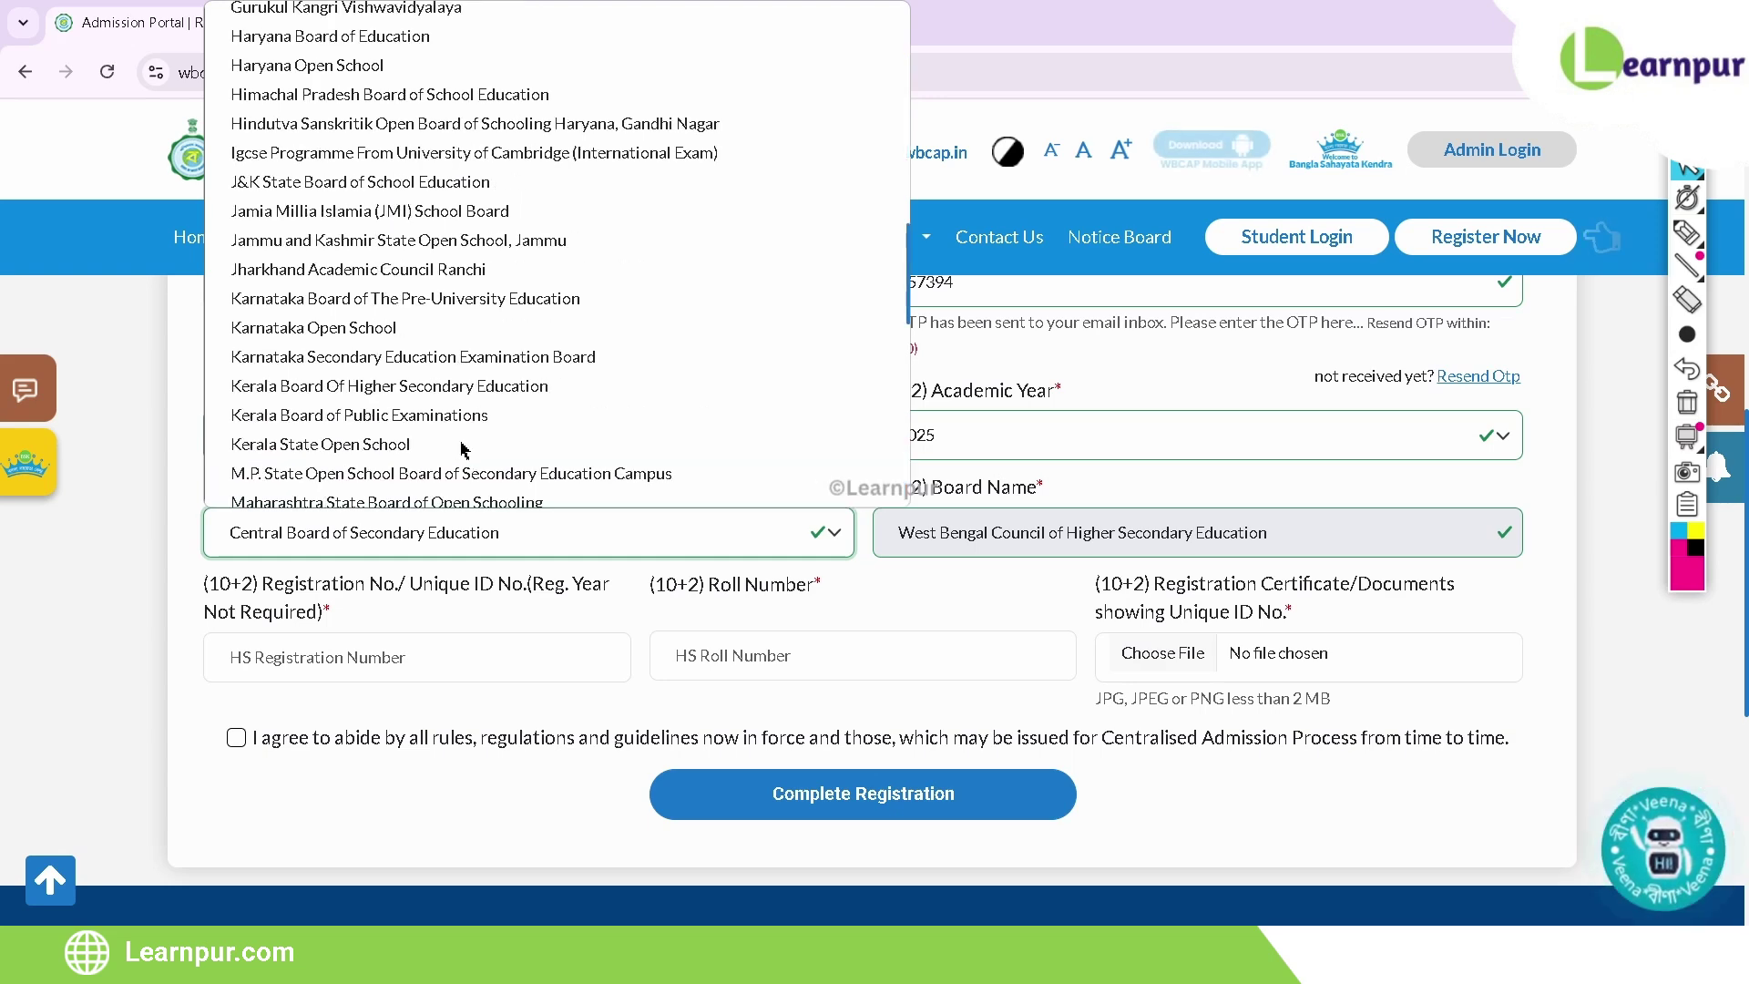
pyautogui.scroll(5, 462, 448)
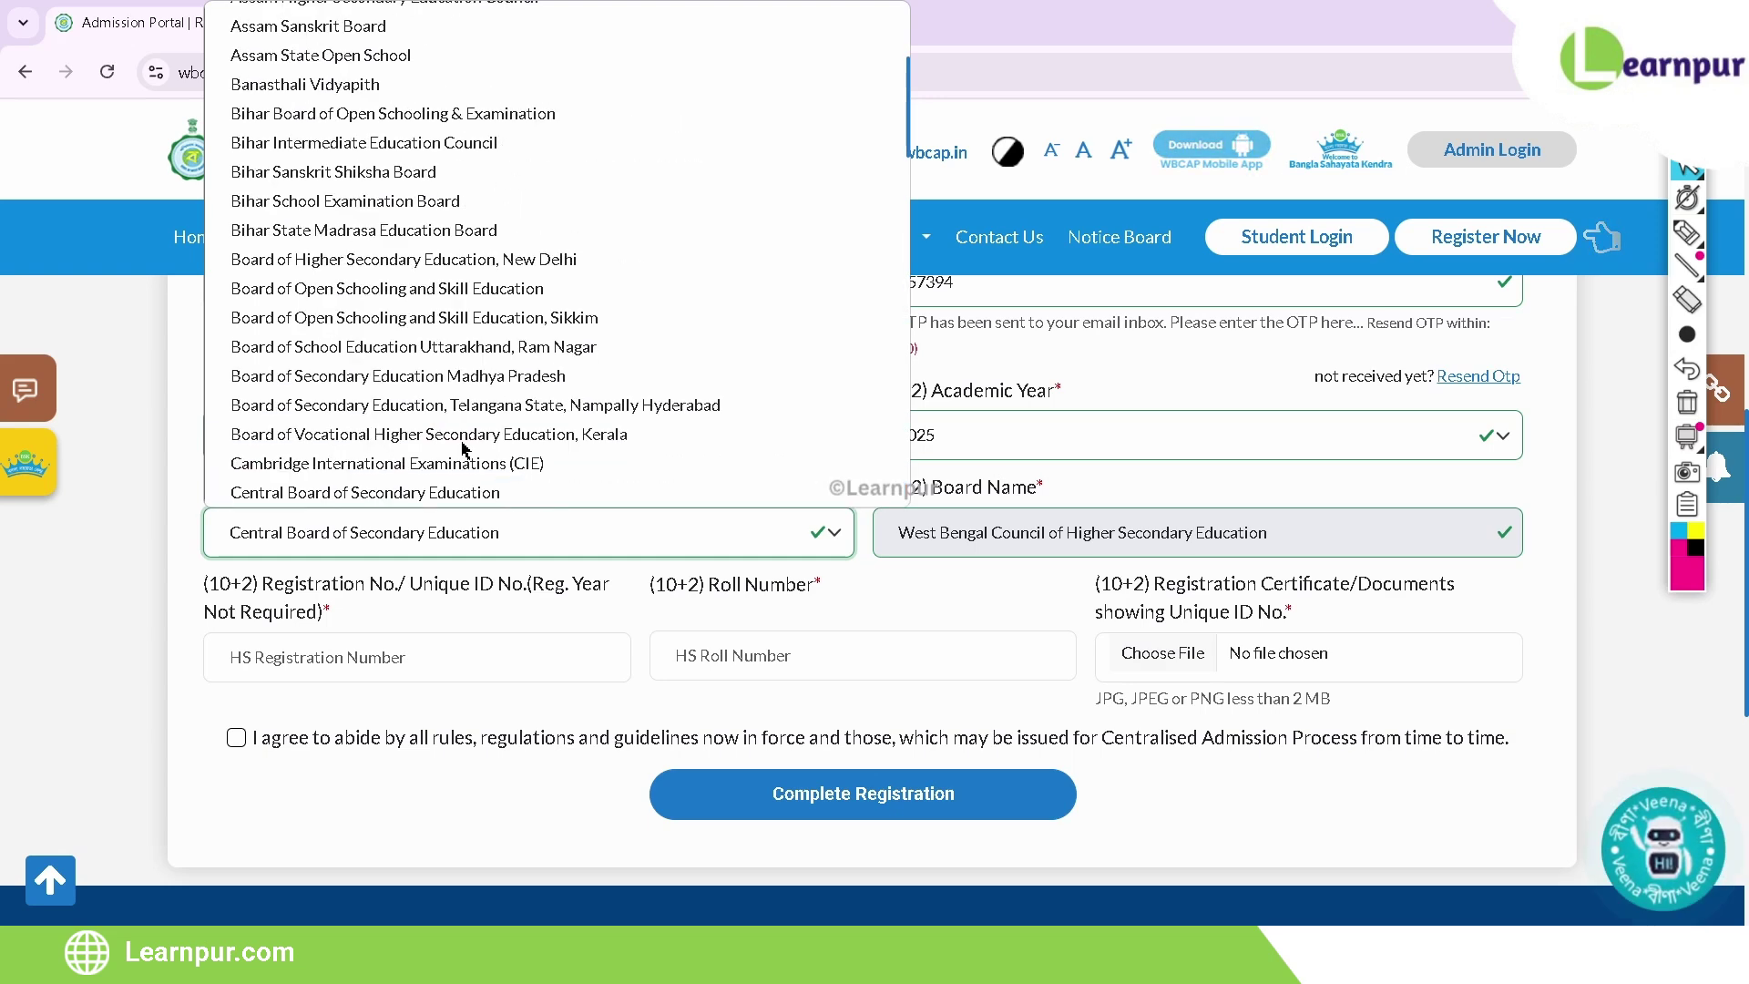
pyautogui.click(380, 497)
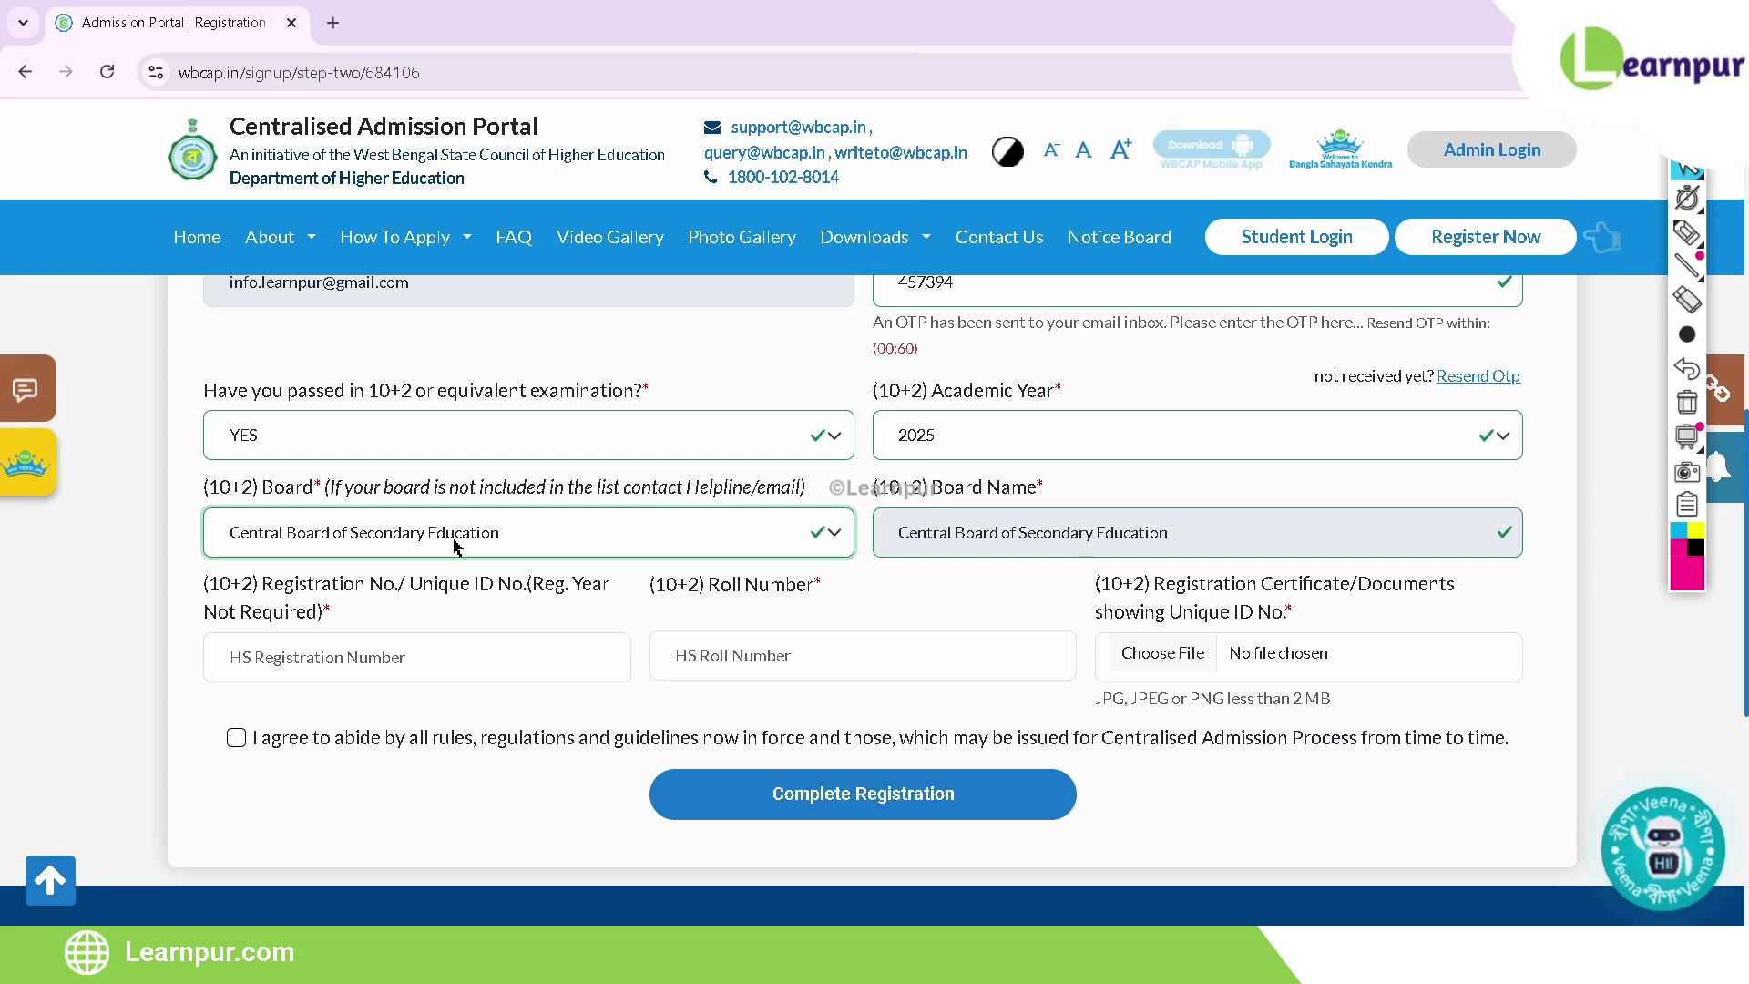
pyautogui.click(439, 532)
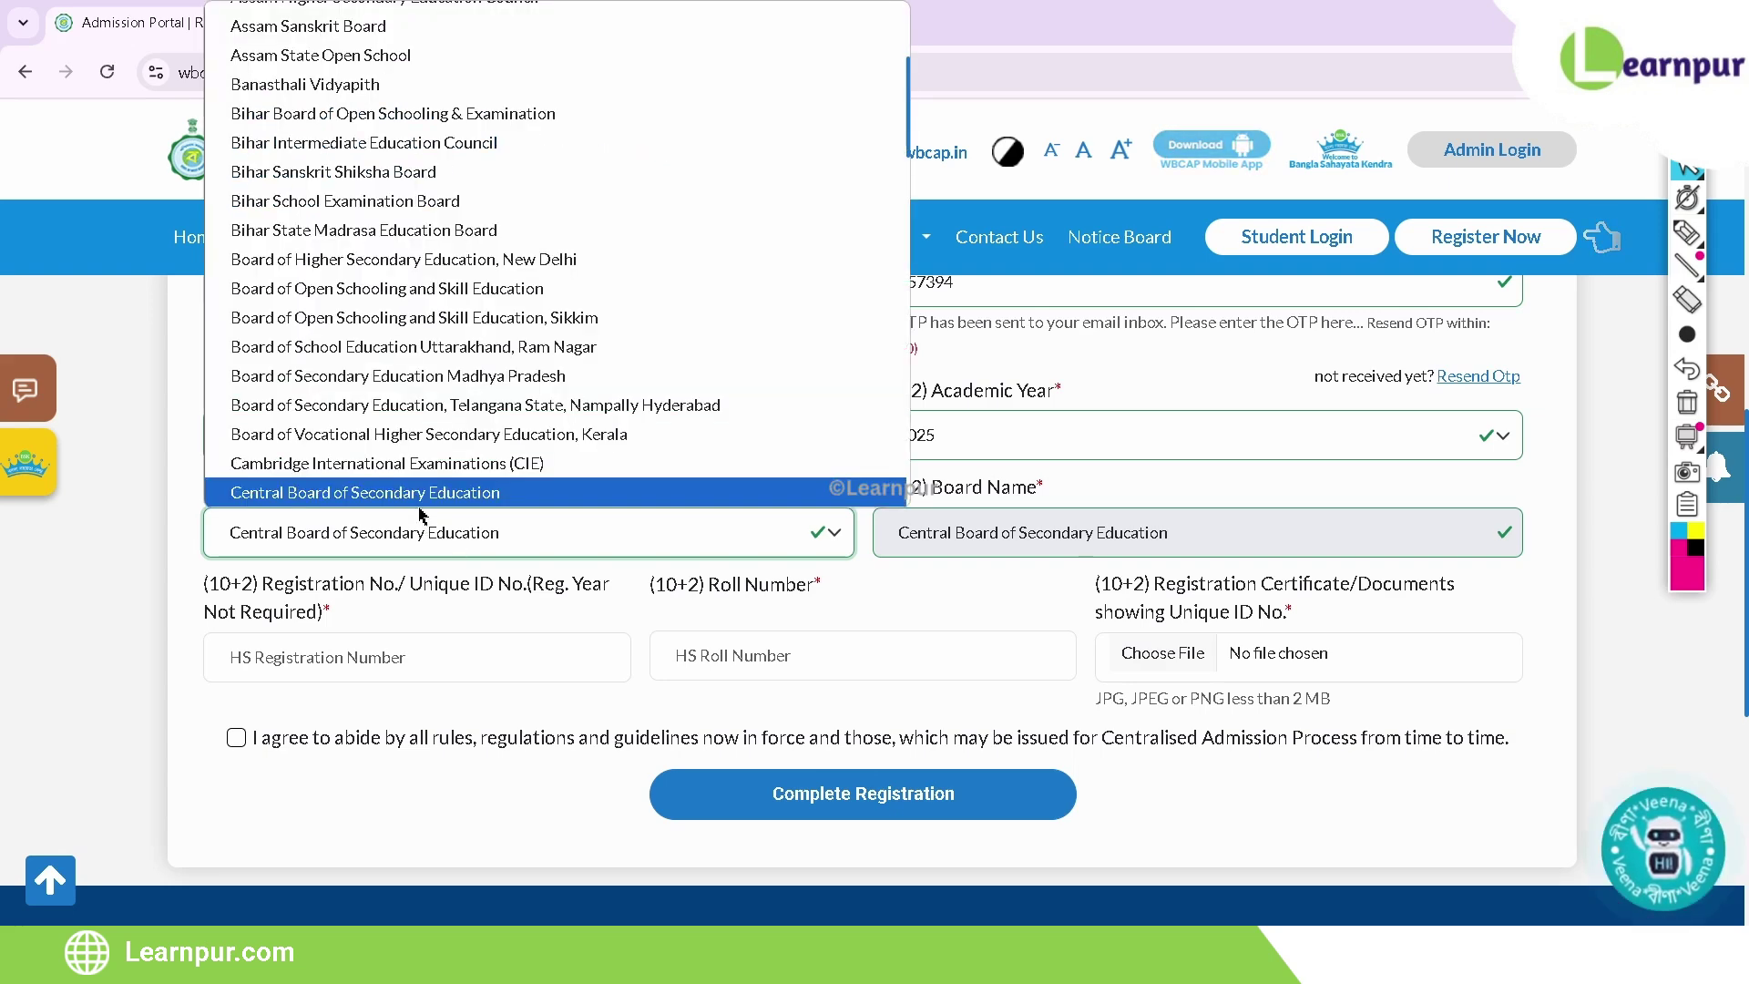
pyautogui.scroll(-10, 422, 505)
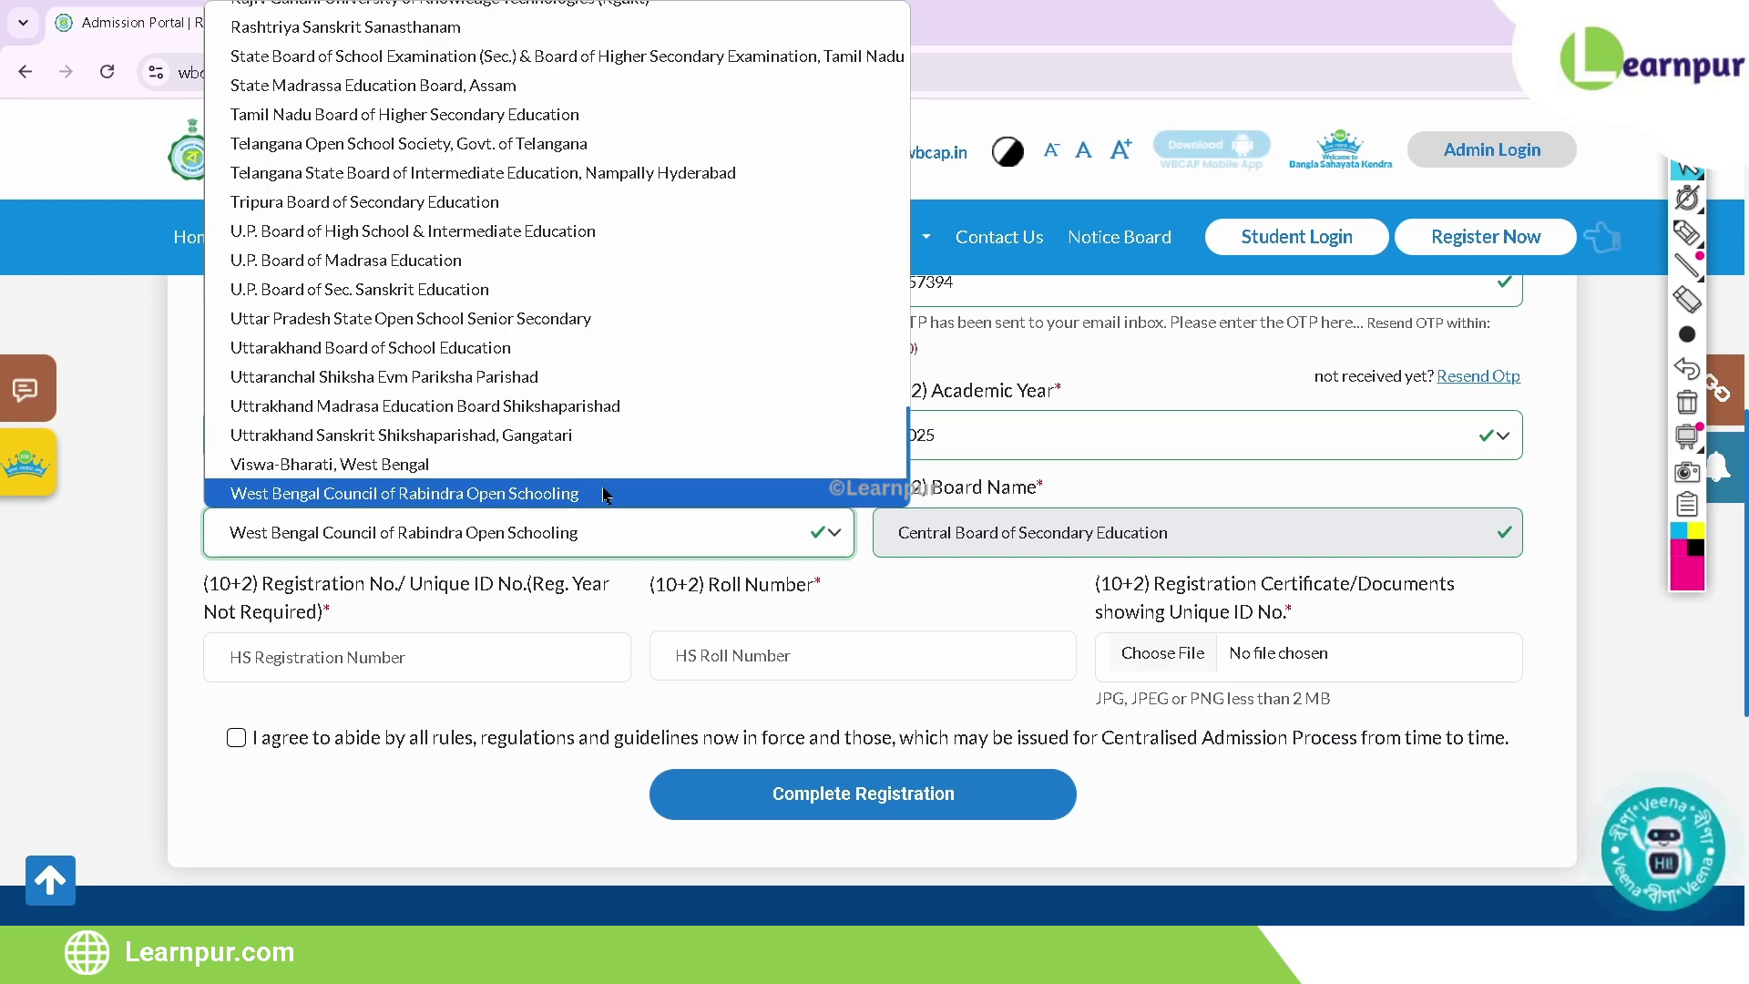
pyautogui.press('w')
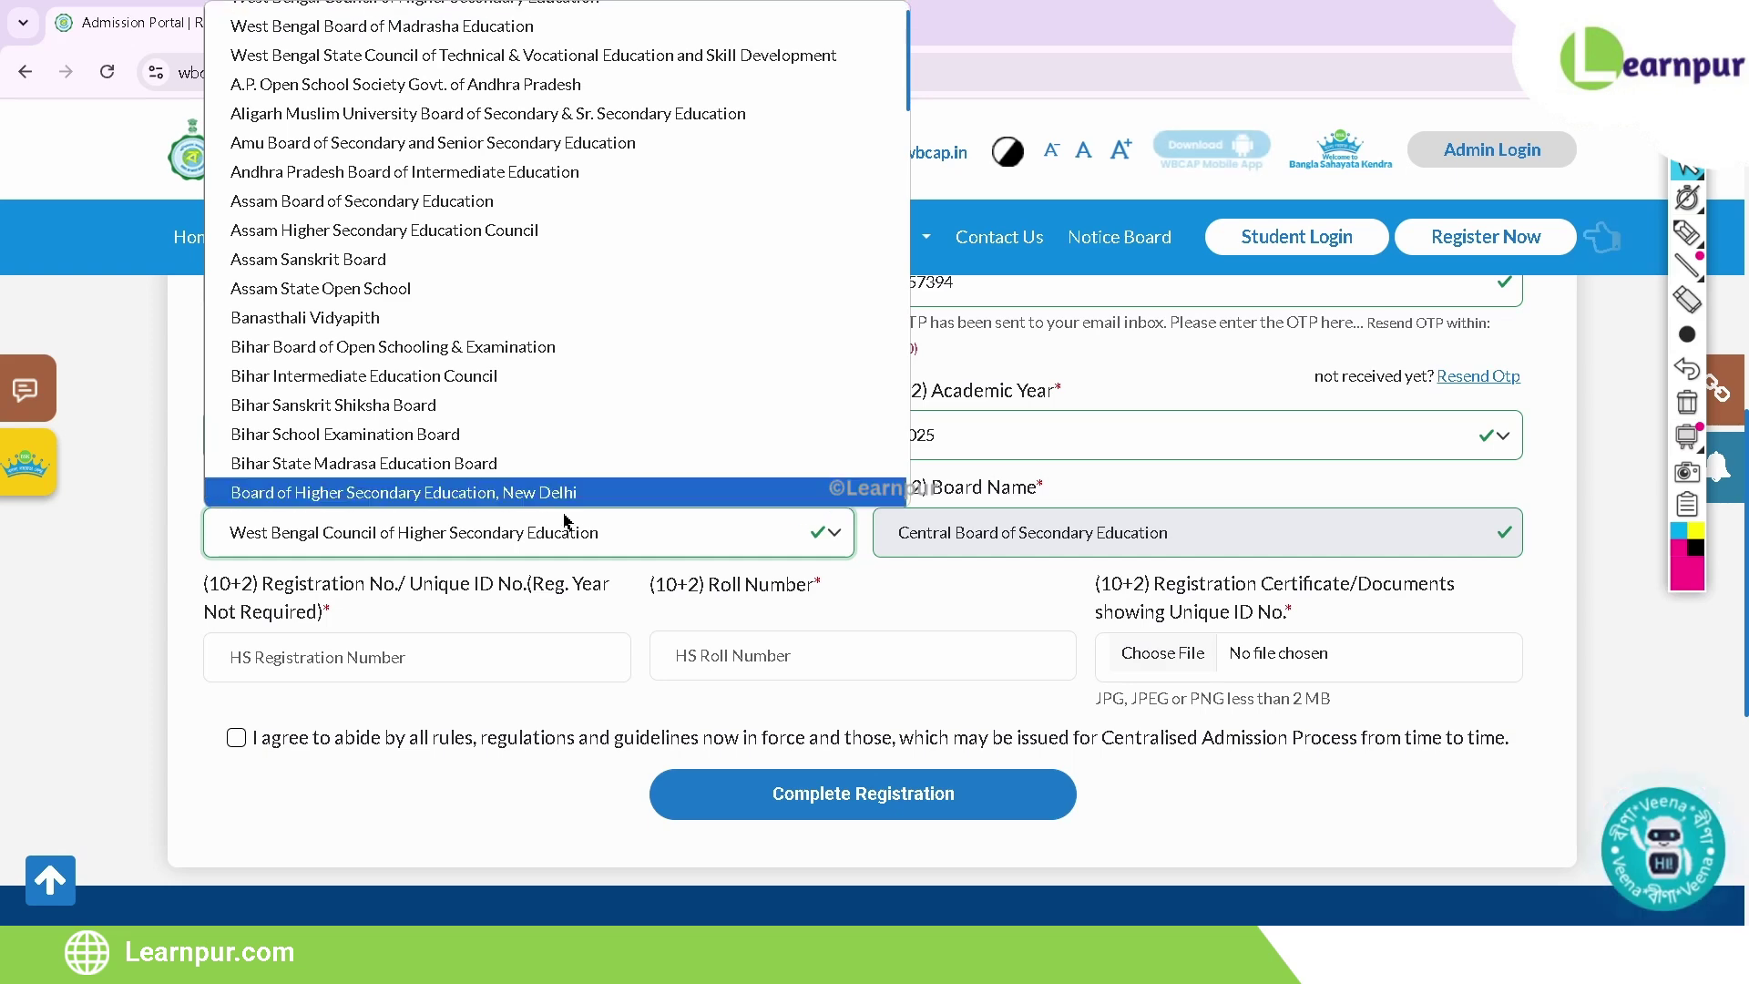
pyautogui.click(523, 533)
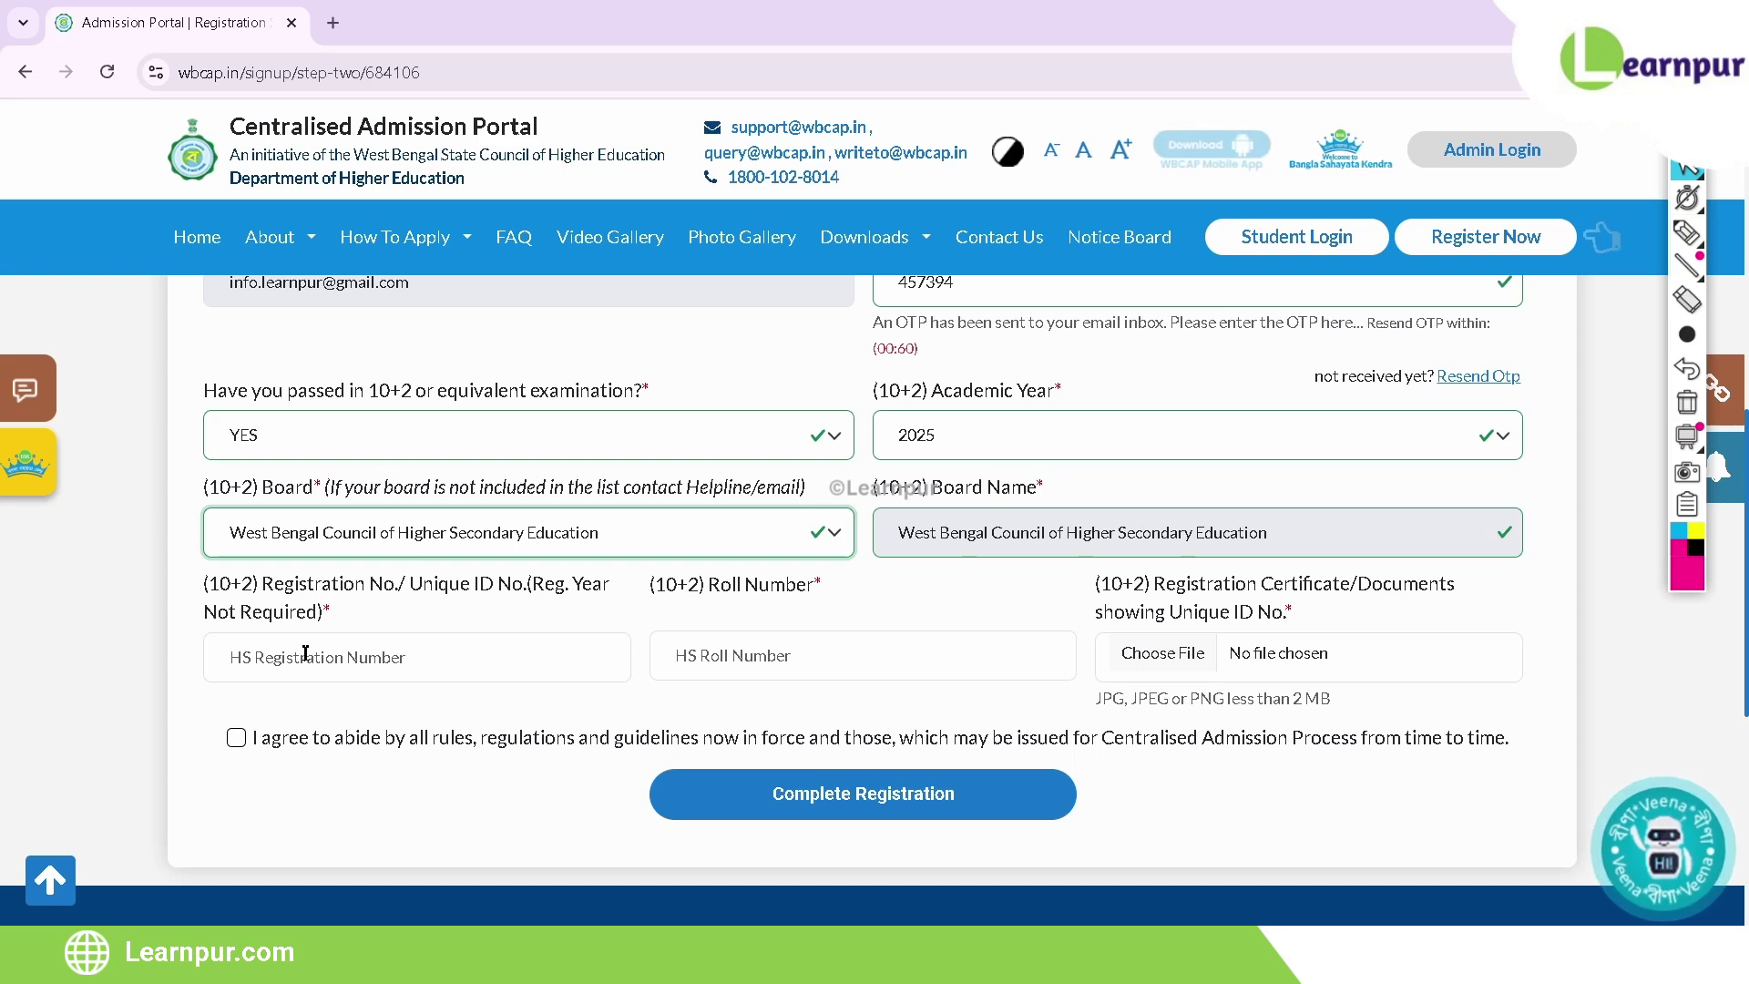
# - Enter the student's registration number in the HS Registration Number field
pyautogui.click(427, 663)
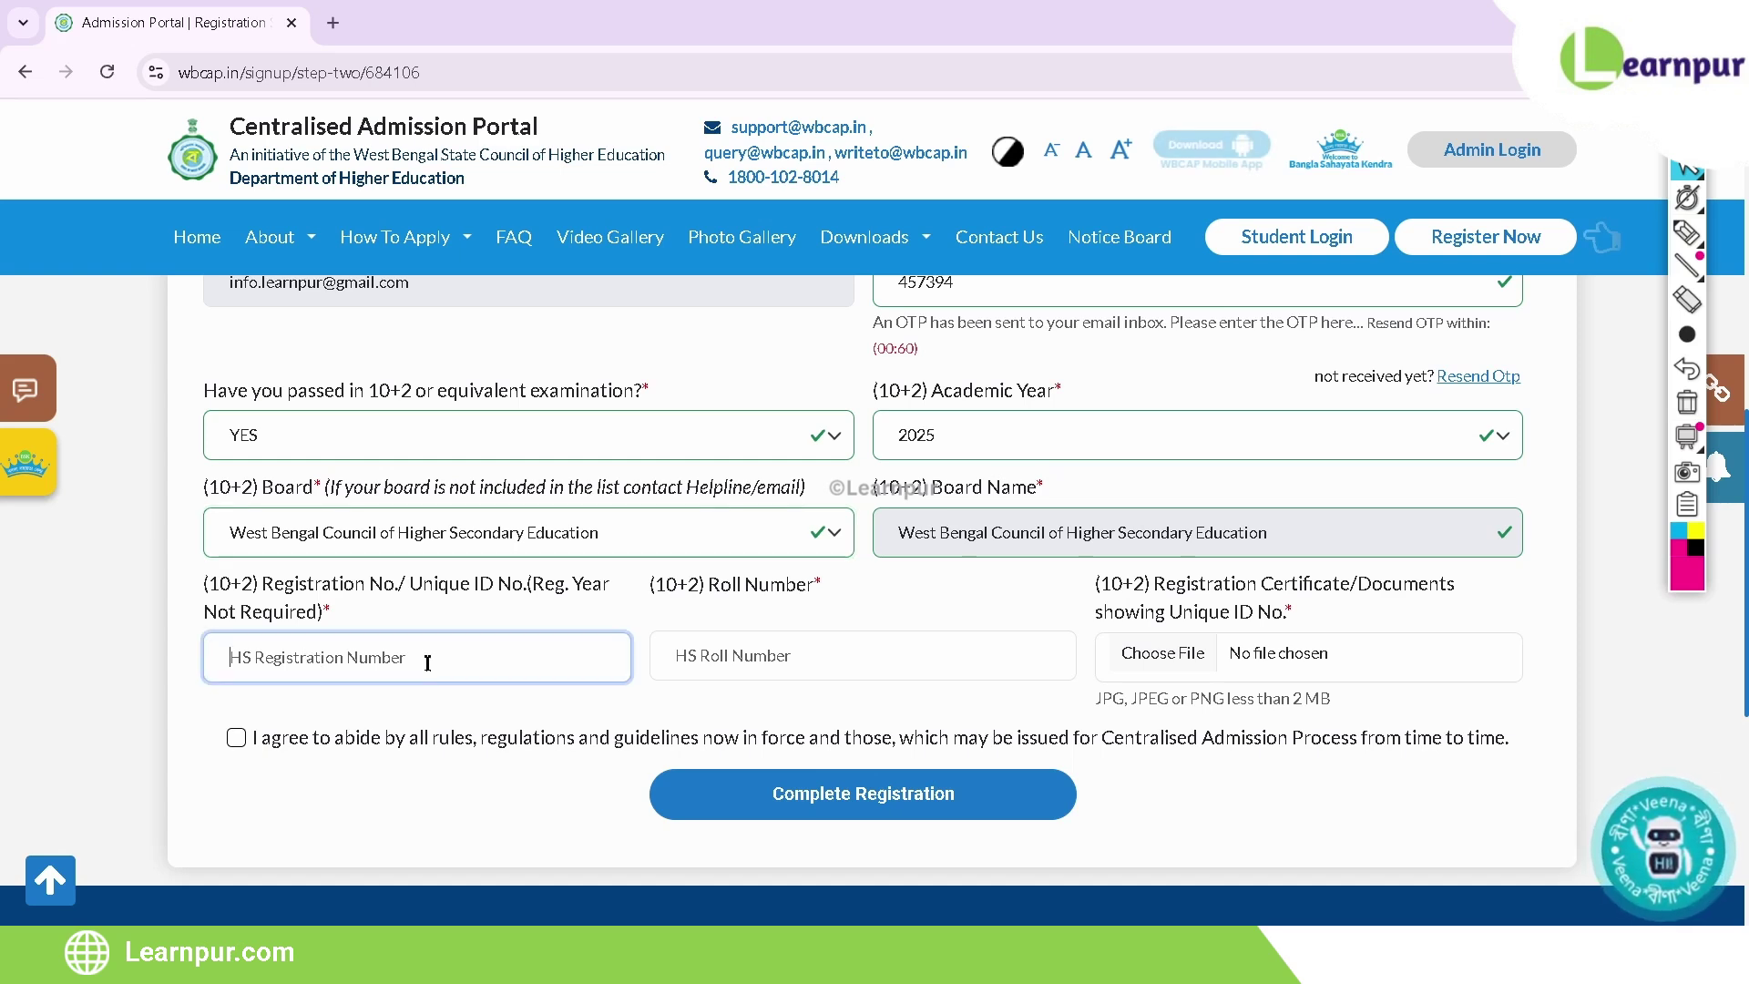
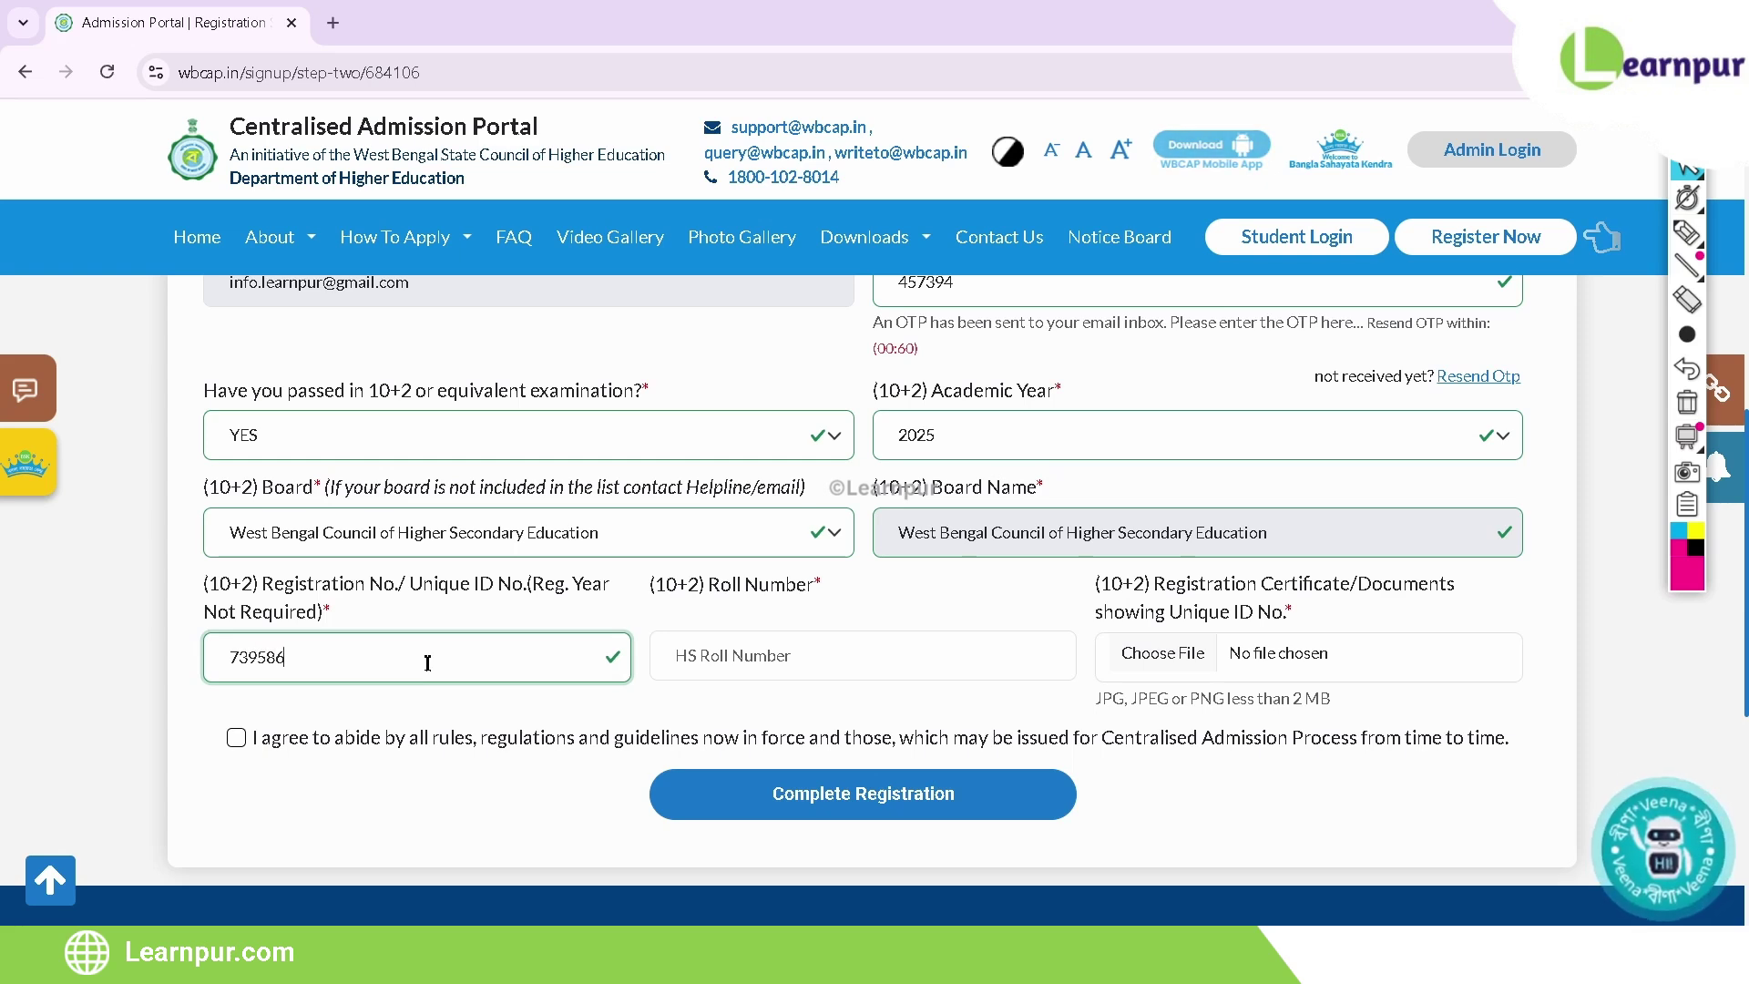
pyautogui.click(1687, 232)
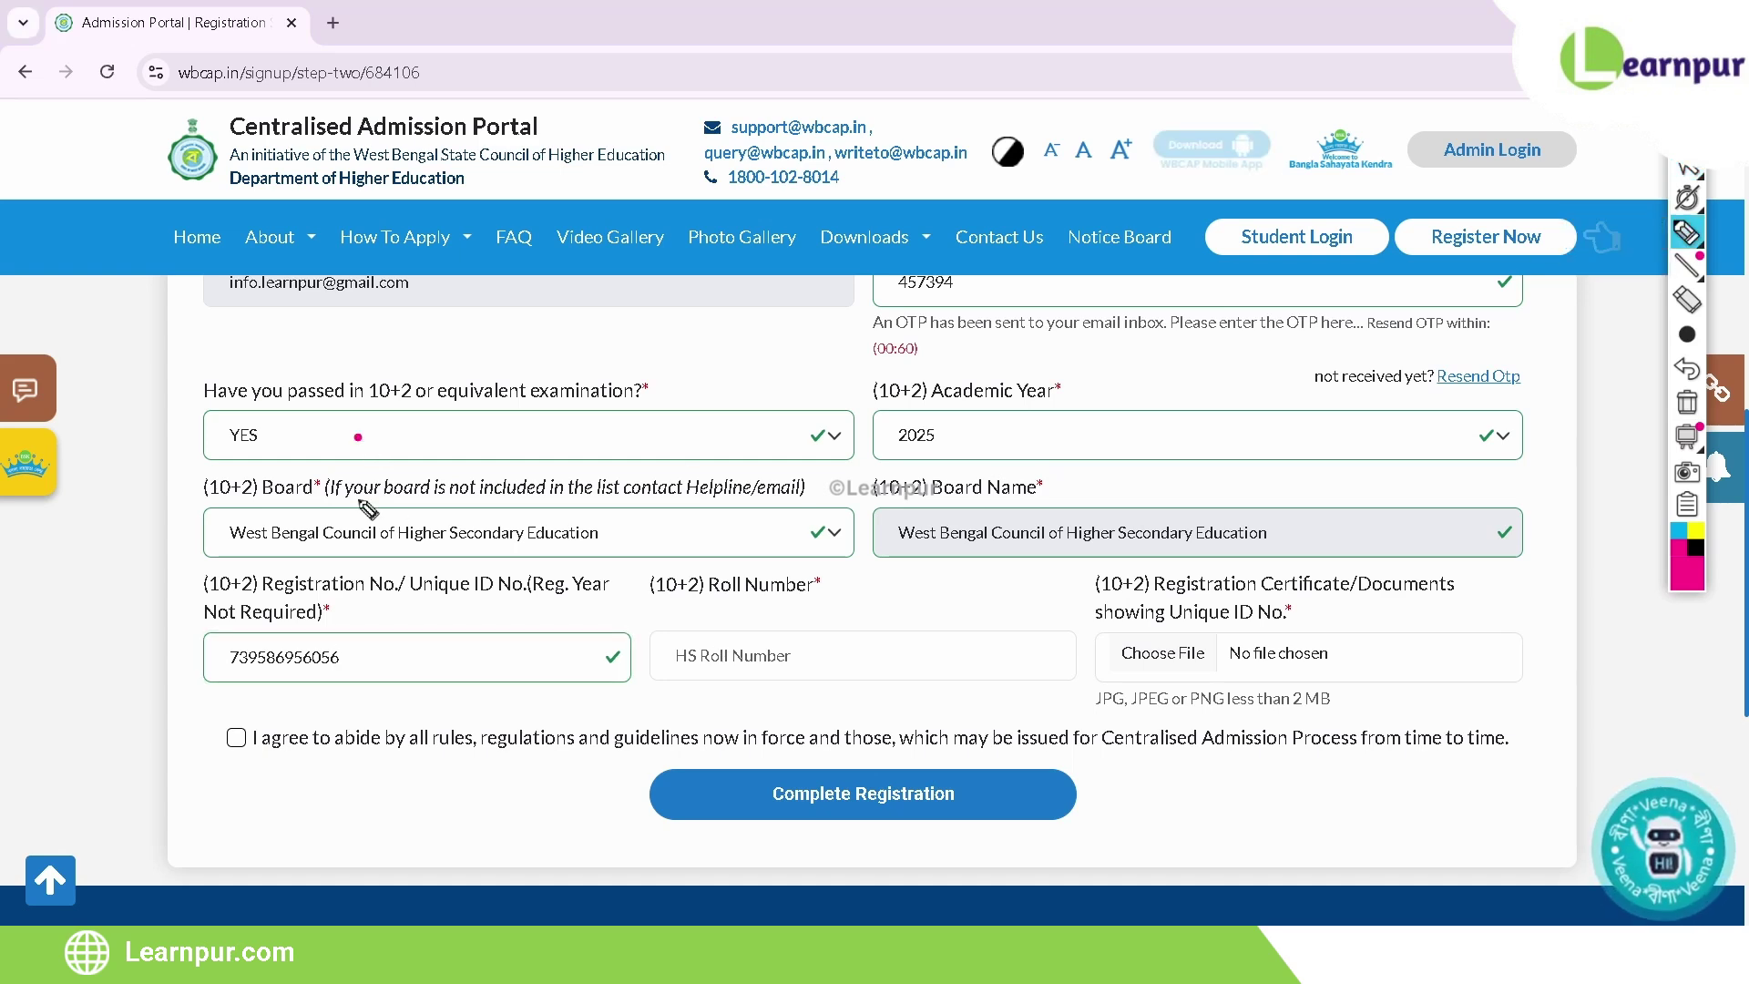
pyautogui.moveTo(358, 435); pyautogui.dragTo(358, 506)
pyautogui.moveTo(415, 423); pyautogui.dragTo(415, 472)
pyautogui.moveTo(478, 417)
pyautogui.mouseDown()
pyautogui.moveTo(524, 387)
pyautogui.moveTo(558, 480)
pyautogui.mouseUp()
pyautogui.moveTo(603, 364)
pyautogui.mouseDown()
pyautogui.moveTo(620, 363)
pyautogui.moveTo(633, 423)
pyautogui.moveTo(624, 481)
pyautogui.mouseUp()
pyautogui.moveTo(177, 583); pyautogui.dragTo(208, 769)
pyautogui.moveTo(159, 629)
pyautogui.mouseDown()
pyautogui.moveTo(234, 642)
pyautogui.moveTo(261, 711)
pyautogui.mouseUp()
pyautogui.moveTo(299, 665)
pyautogui.mouseDown()
pyautogui.moveTo(305, 682)
pyautogui.moveTo(278, 678)
pyautogui.moveTo(296, 651)
pyautogui.mouseUp()
pyautogui.moveTo(307, 592); pyautogui.dragTo(320, 626)
pyautogui.moveTo(375, 721); pyautogui.dragTo(339, 569)
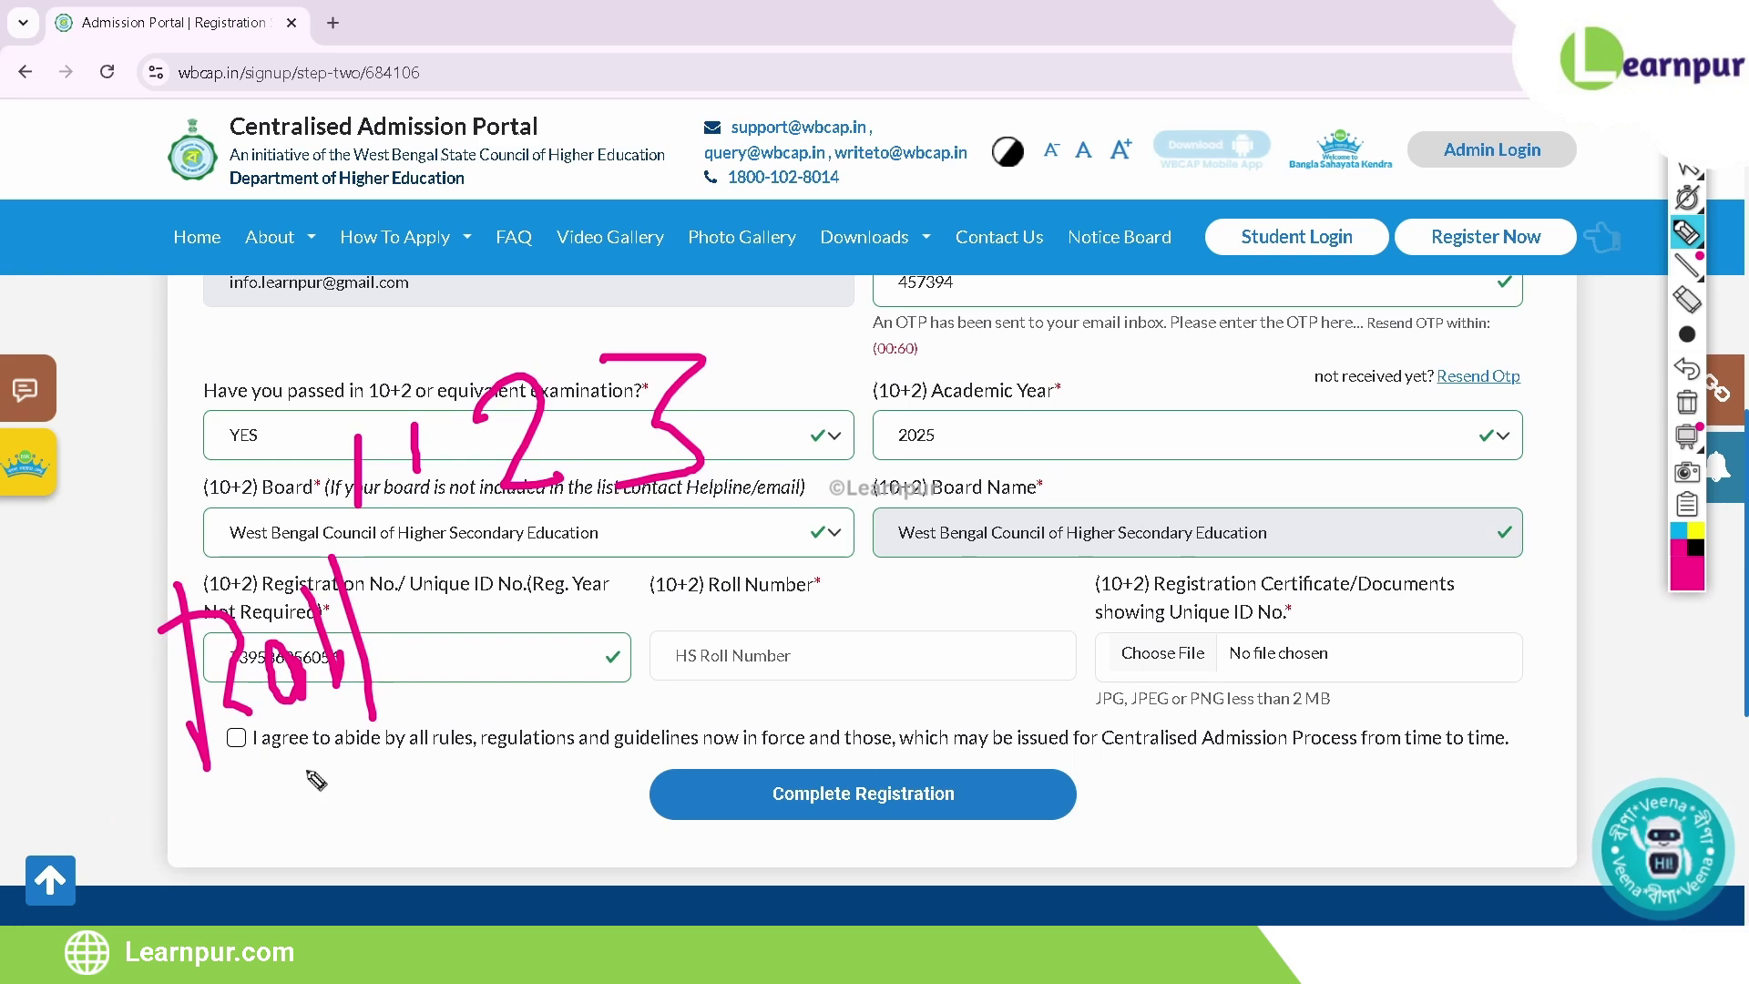
pyautogui.moveTo(105, 796); pyautogui.dragTo(392, 740)
pyautogui.moveTo(446, 674); pyautogui.dragTo(524, 526)
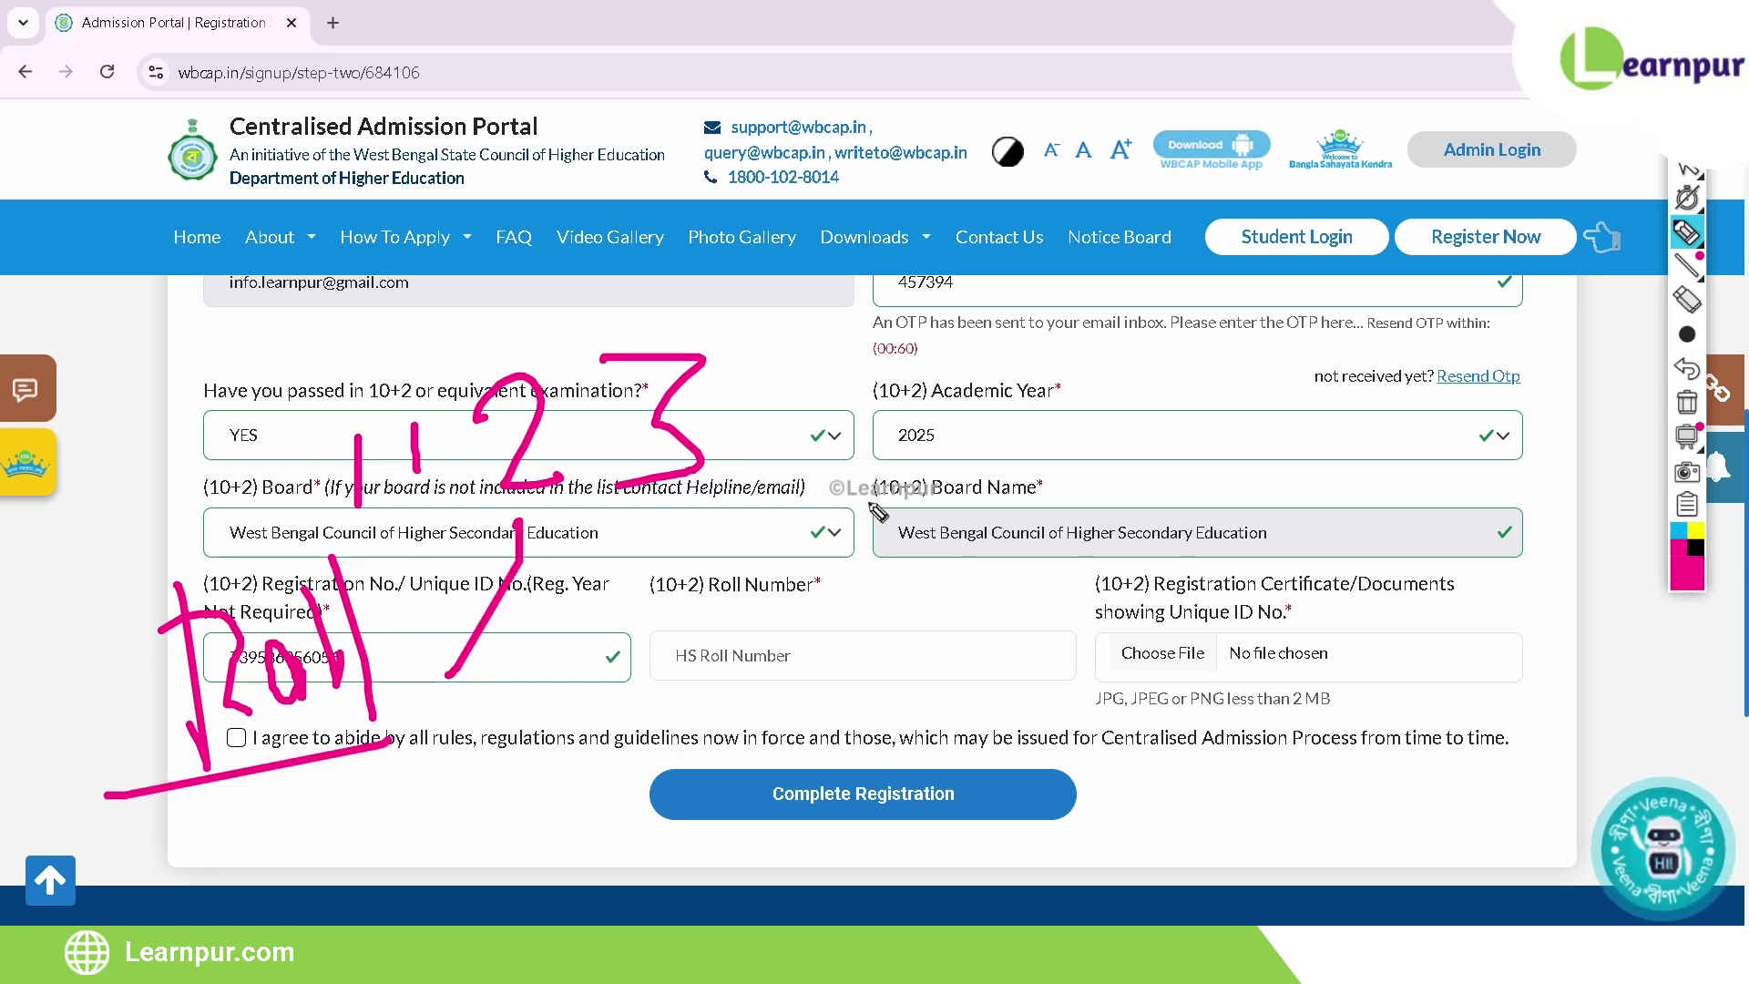
pyautogui.moveTo(908, 472); pyautogui.dragTo(925, 640)
pyautogui.moveTo(1005, 601)
pyautogui.mouseDown()
pyautogui.moveTo(920, 503)
pyautogui.moveTo(1009, 497)
pyautogui.moveTo(1070, 585)
pyautogui.moveTo(1089, 547)
pyautogui.mouseUp()
pyautogui.click(1139, 522)
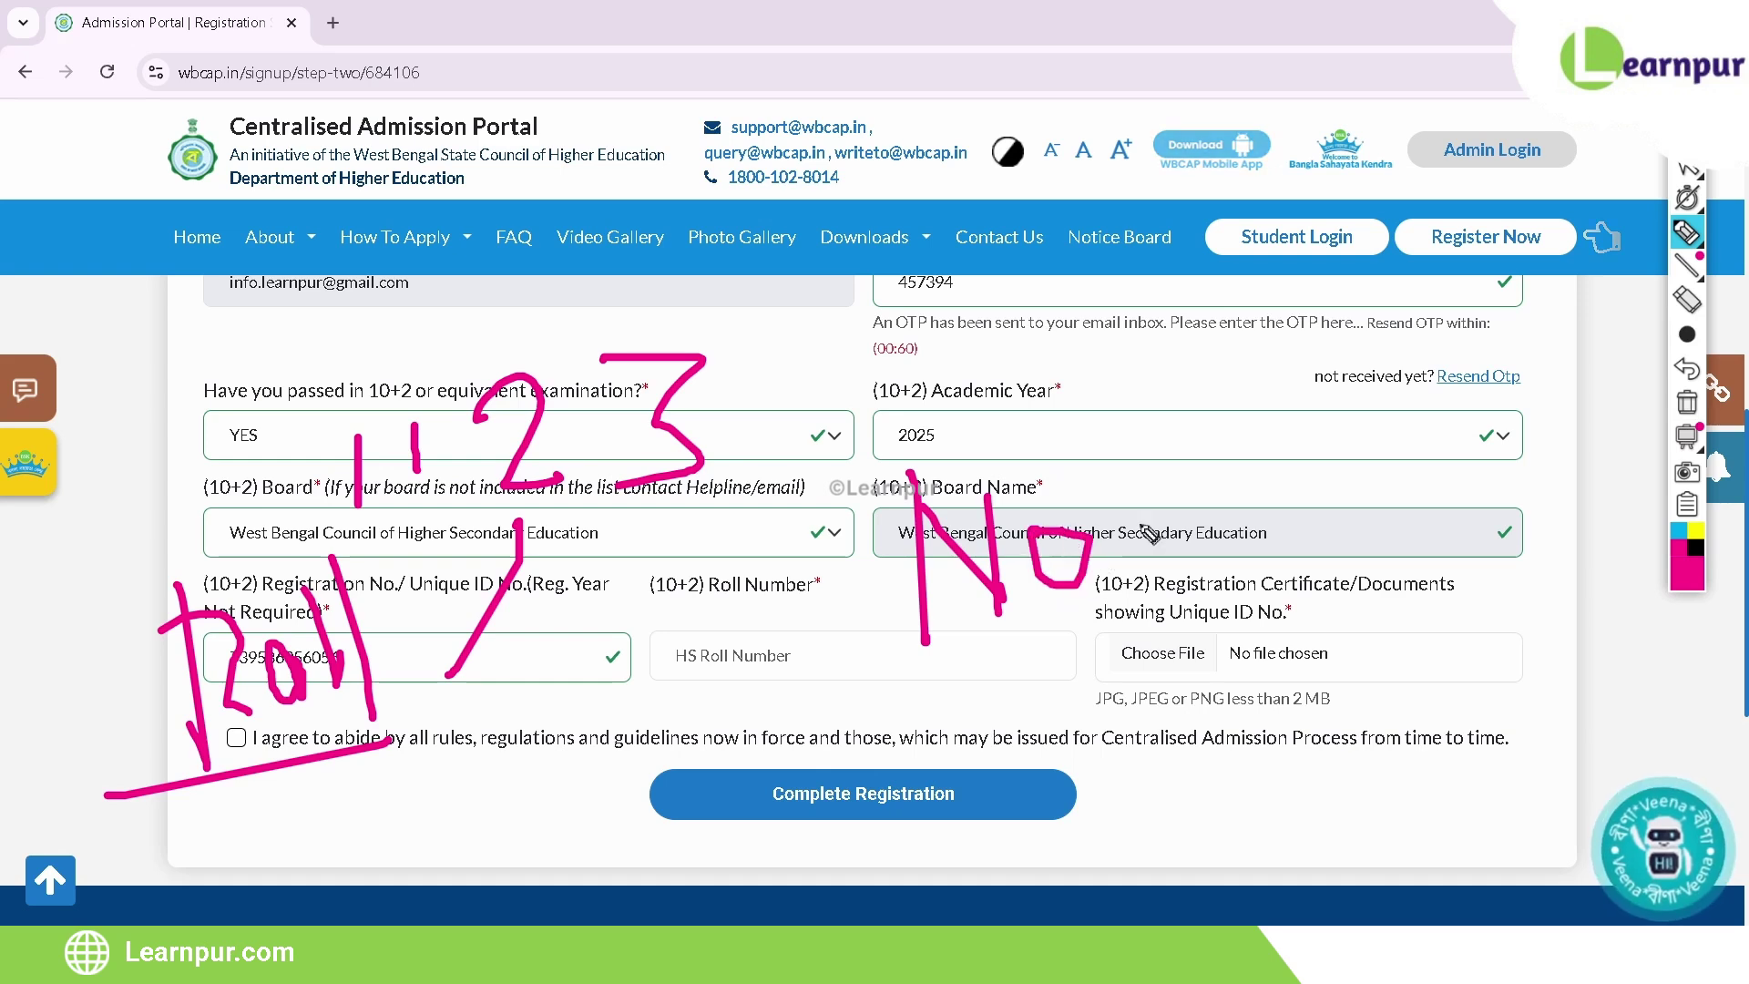
pyautogui.click(1150, 580)
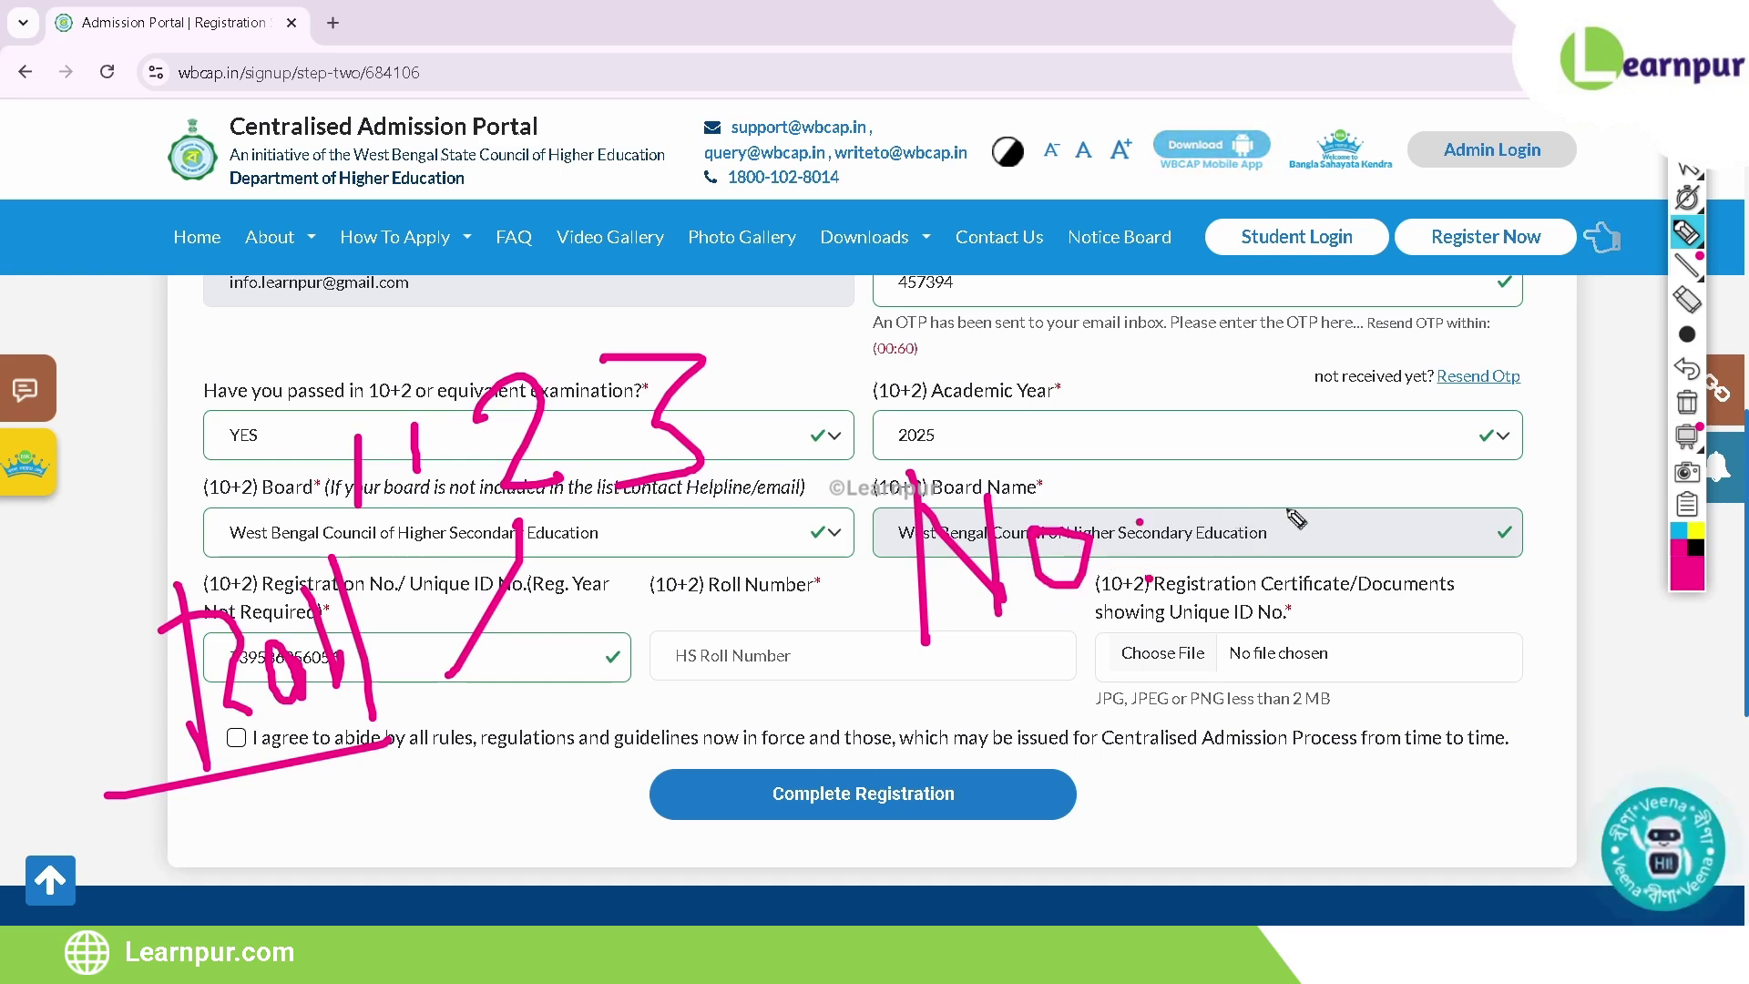
pyautogui.moveTo(1286, 515)
pyautogui.mouseDown()
pyautogui.moveTo(1302, 626)
pyautogui.moveTo(1358, 624)
pyautogui.mouseUp()
pyautogui.moveTo(1348, 524)
pyautogui.mouseDown()
pyautogui.moveTo(1371, 547)
pyautogui.moveTo(1377, 627)
pyautogui.mouseUp()
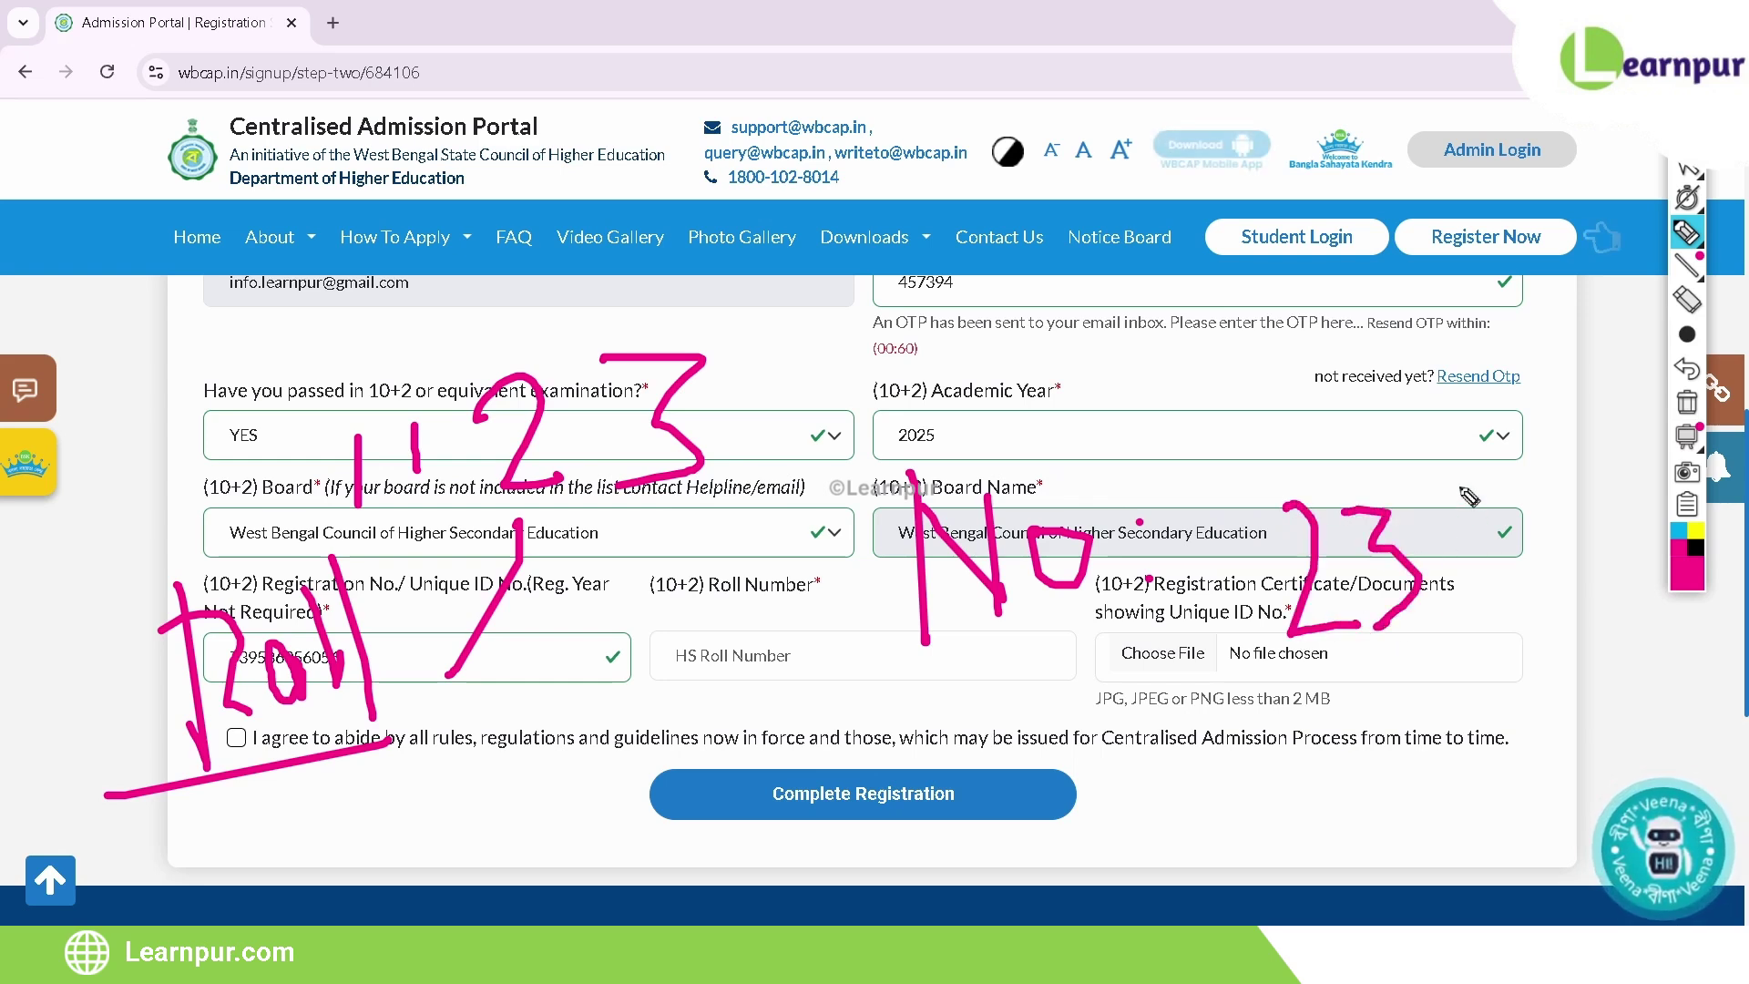
pyautogui.moveTo(1461, 483)
pyautogui.mouseDown()
pyautogui.moveTo(1520, 524)
pyautogui.moveTo(1519, 661)
pyautogui.mouseUp()
pyautogui.moveTo(1551, 484)
pyautogui.mouseDown()
pyautogui.moveTo(1612, 467)
pyautogui.moveTo(1596, 598)
pyautogui.mouseUp()
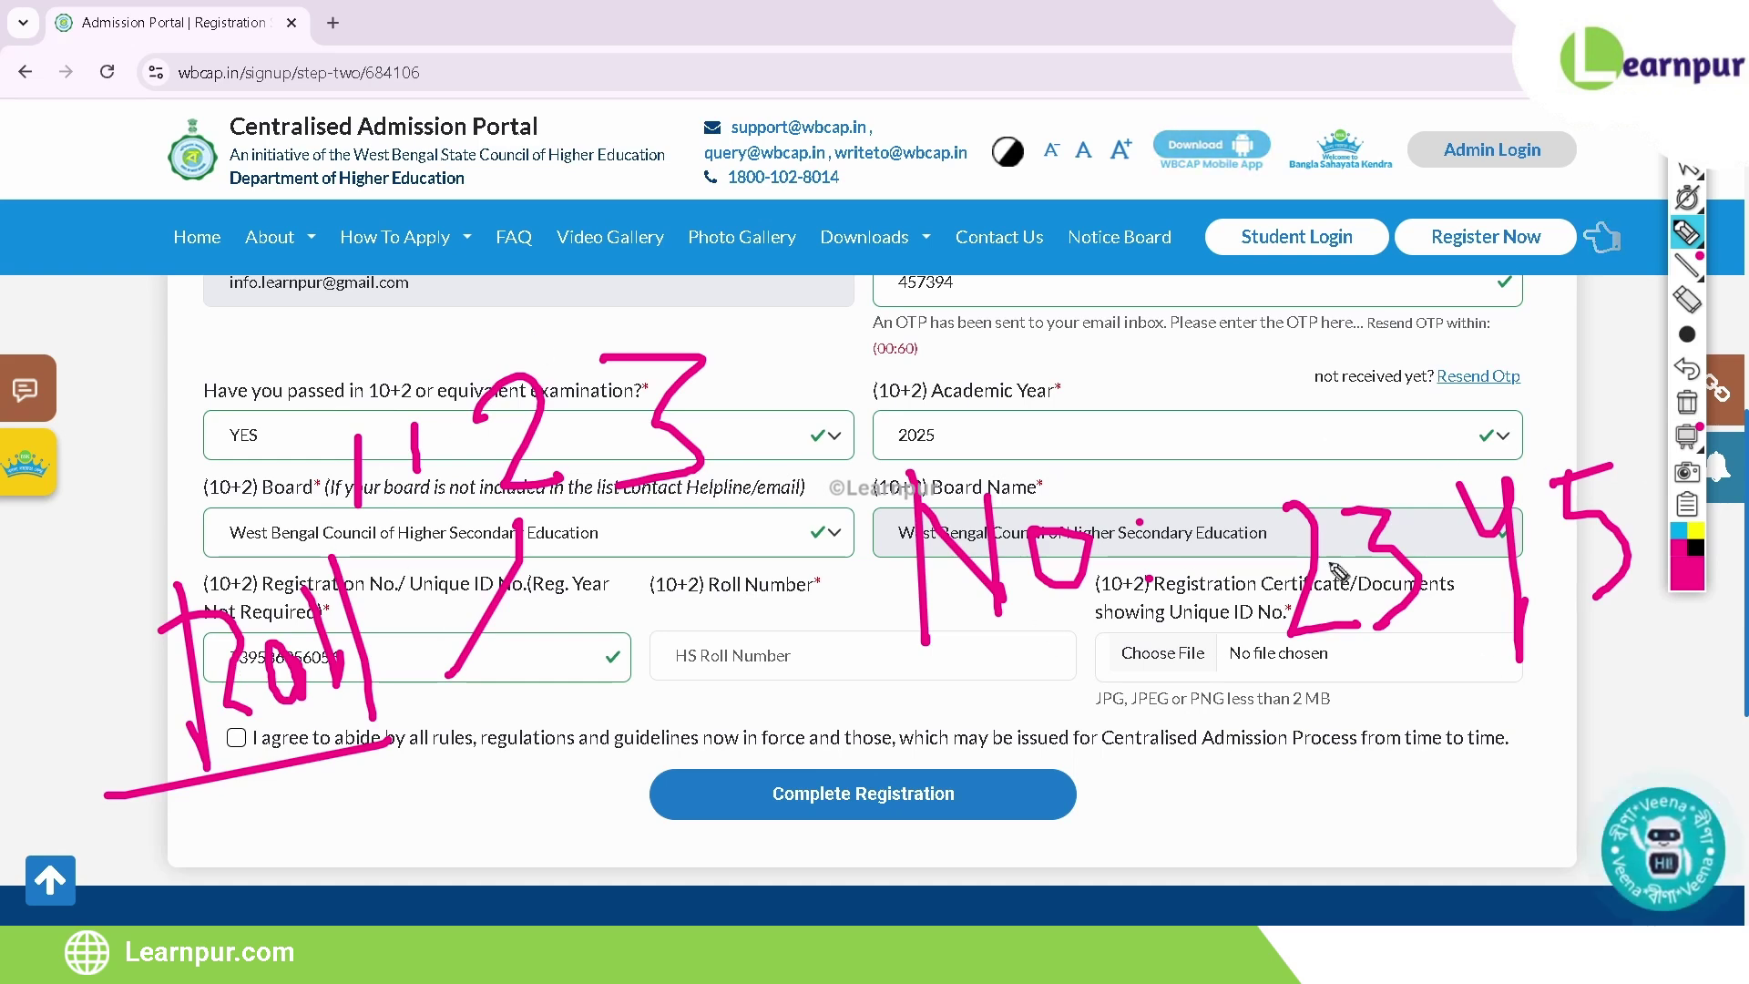
pyautogui.moveTo(1317, 671); pyautogui.dragTo(1490, 637)
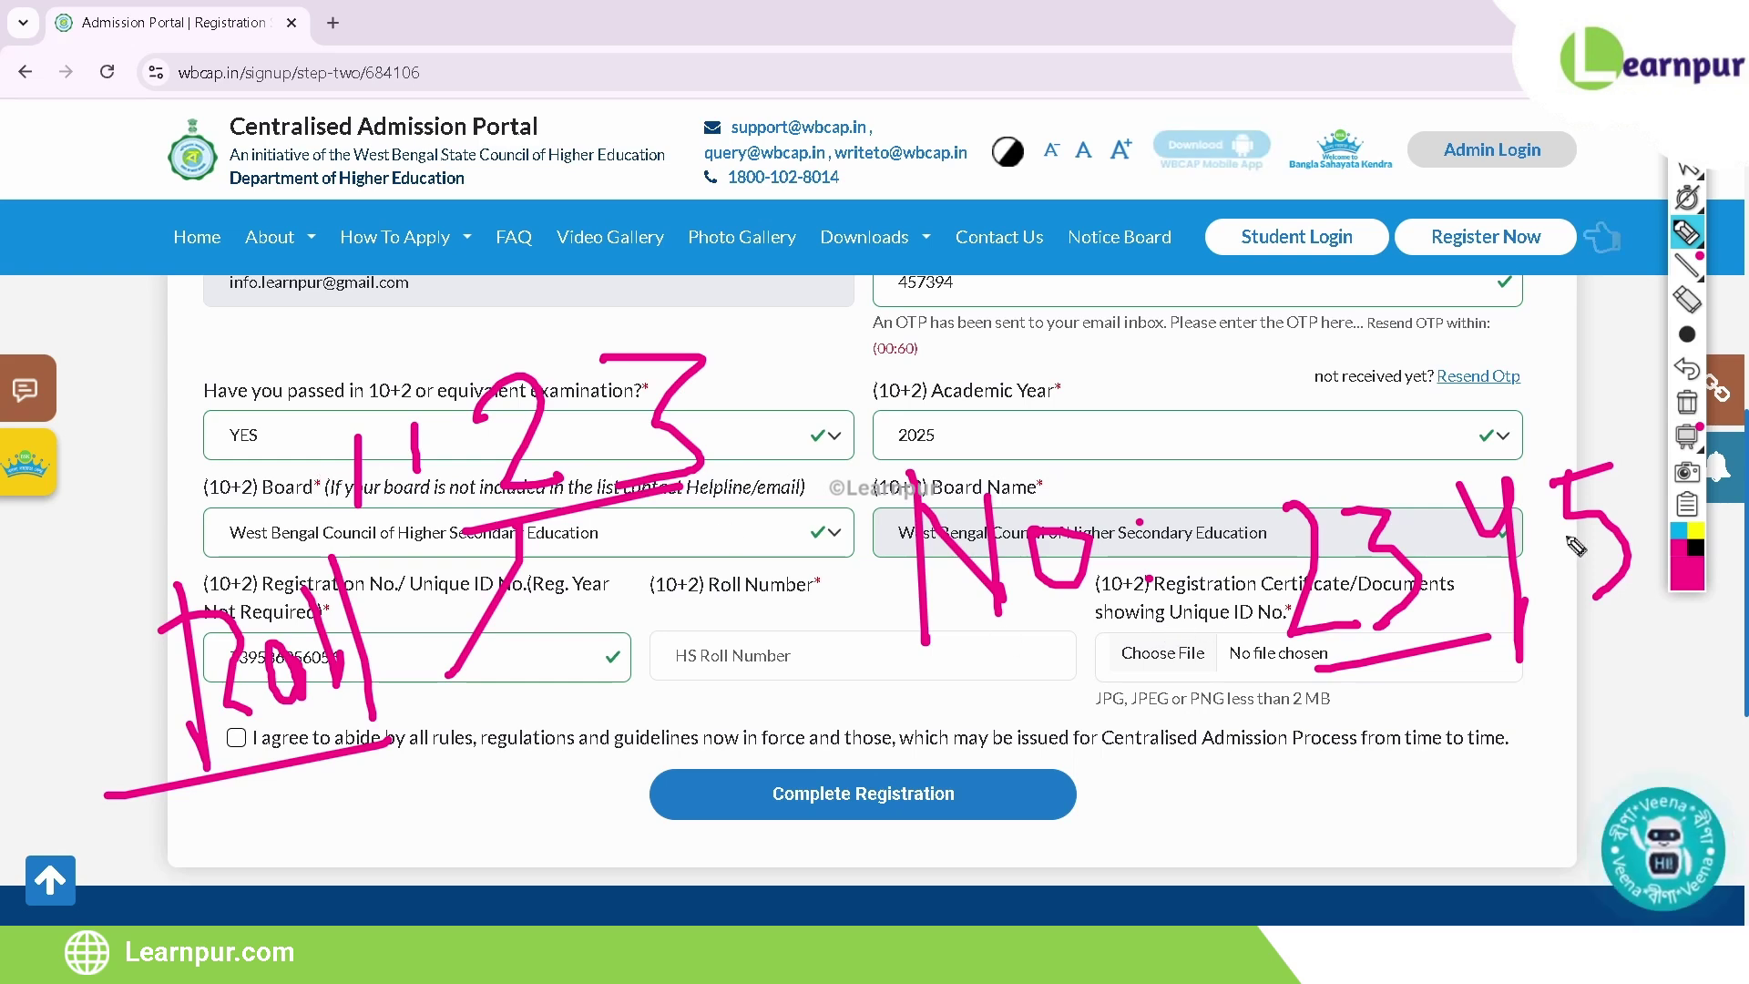
pyautogui.click(1686, 406)
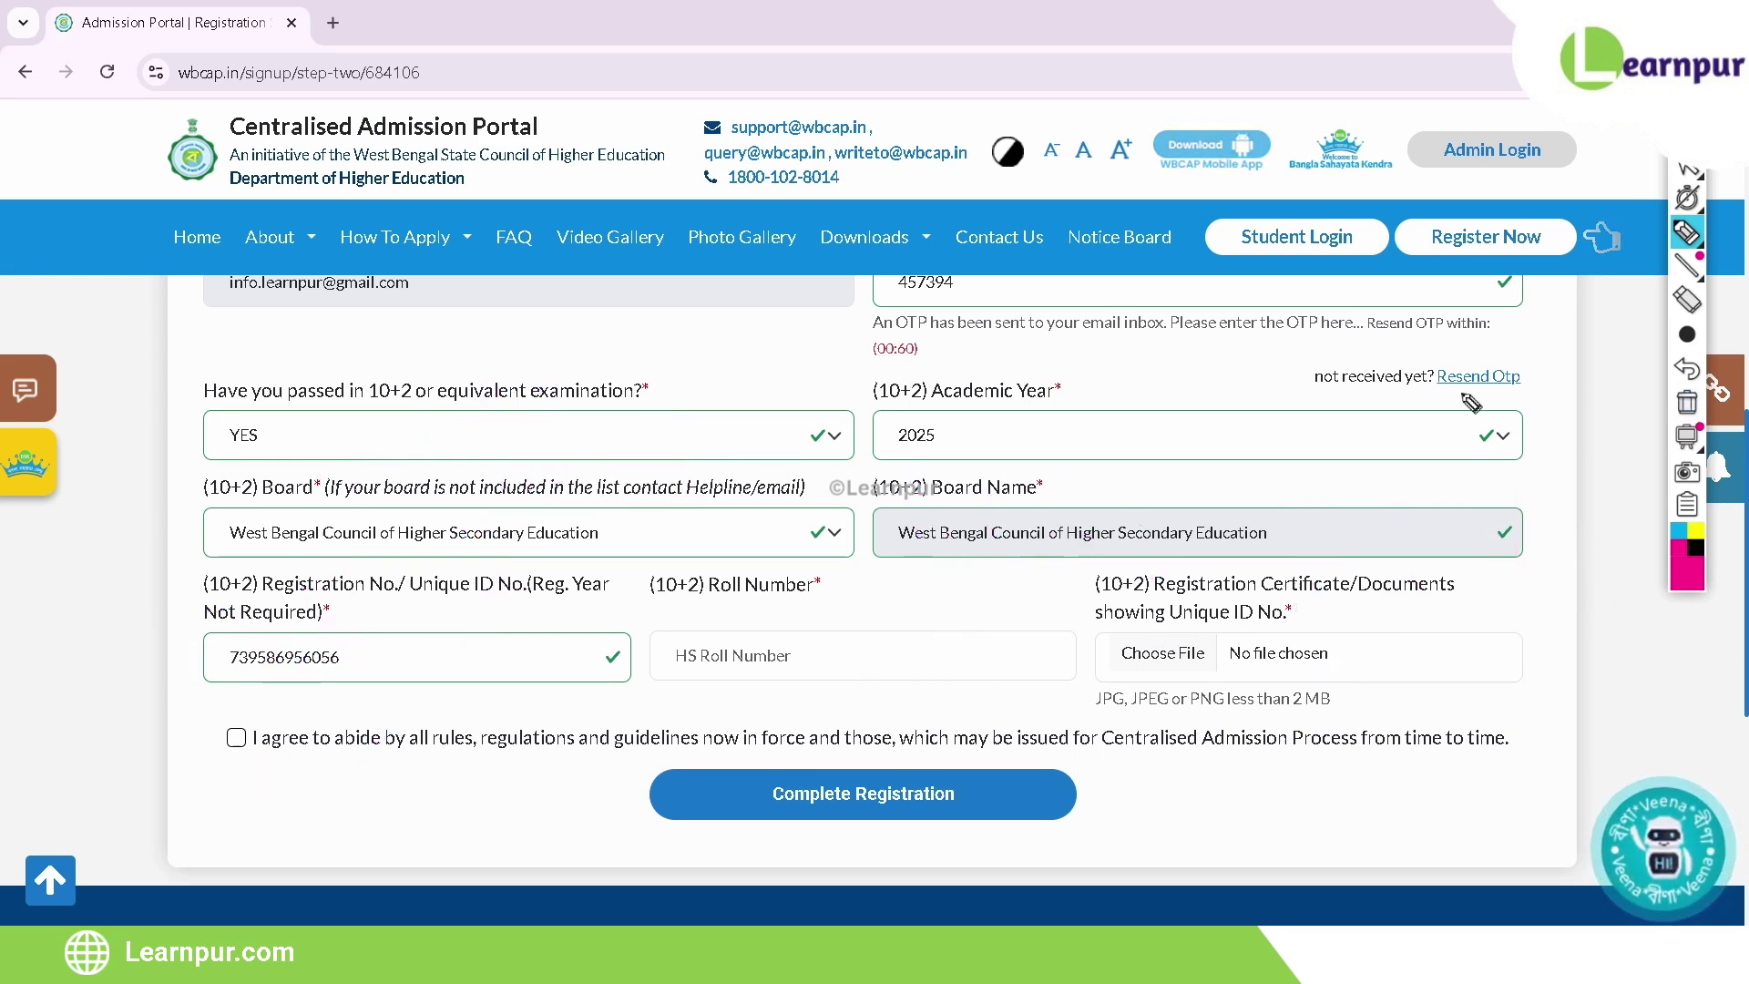
# - Exit annotation mode and type the student's roll number into the (10+2) Roll Number box
pyautogui.click(768, 656)
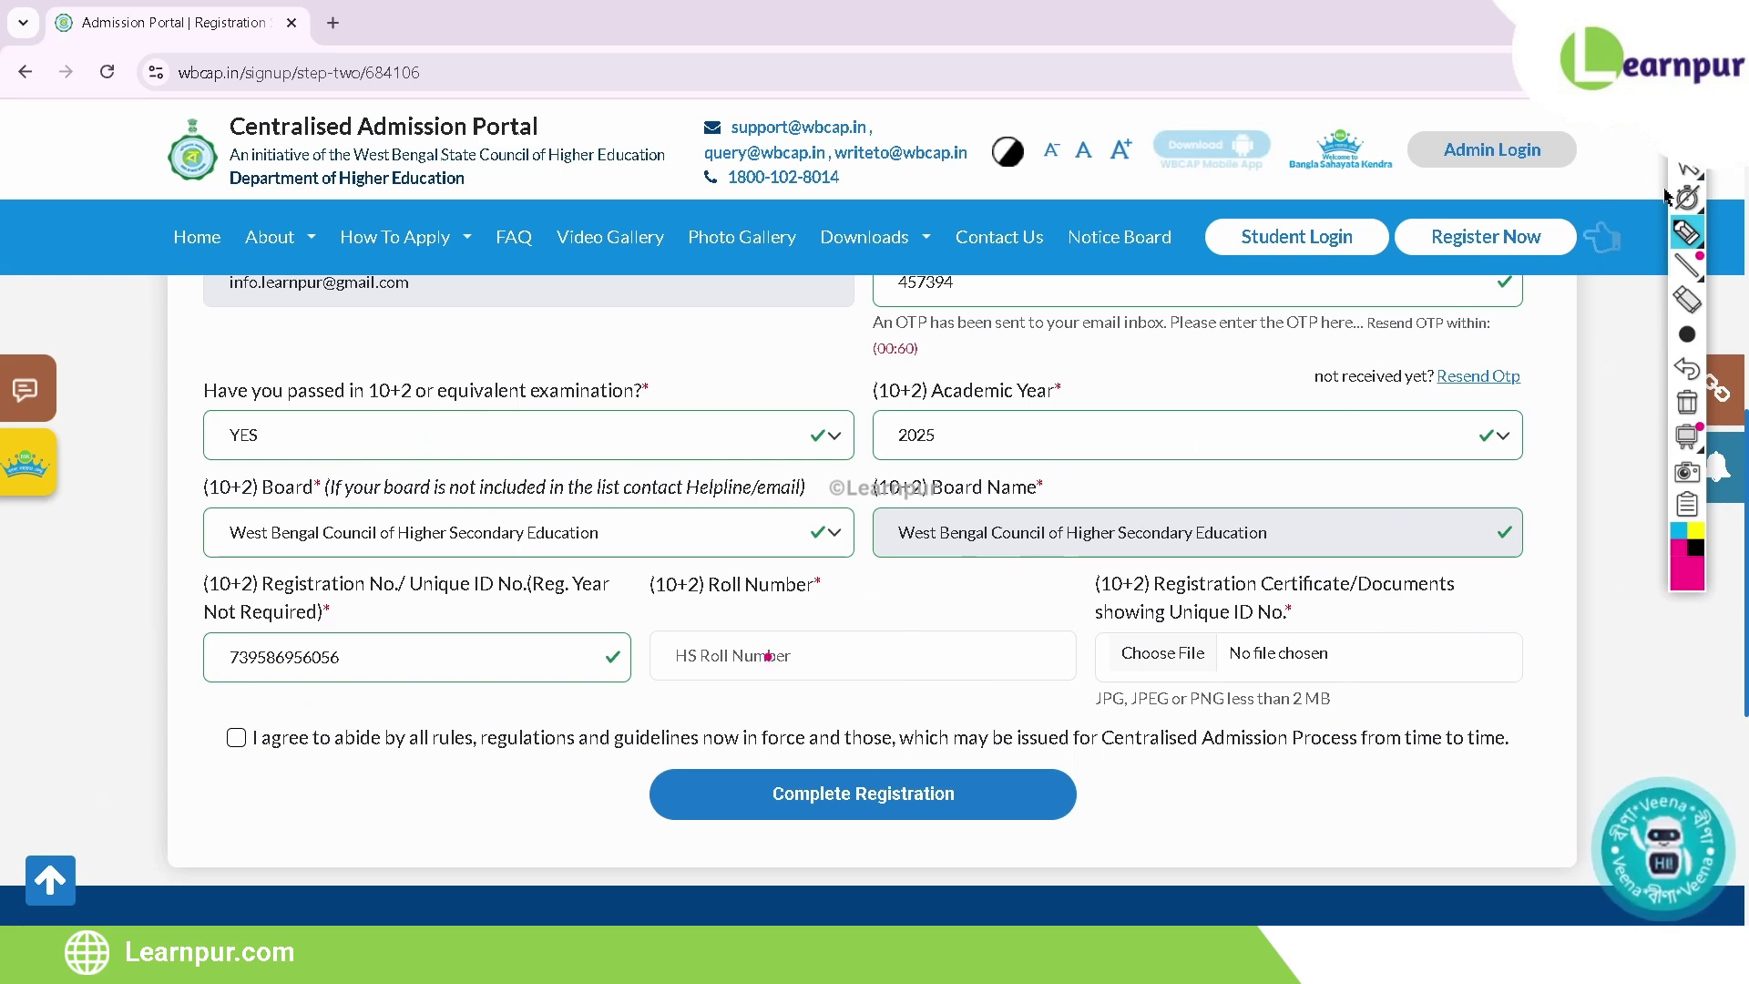
pyautogui.click(872, 657)
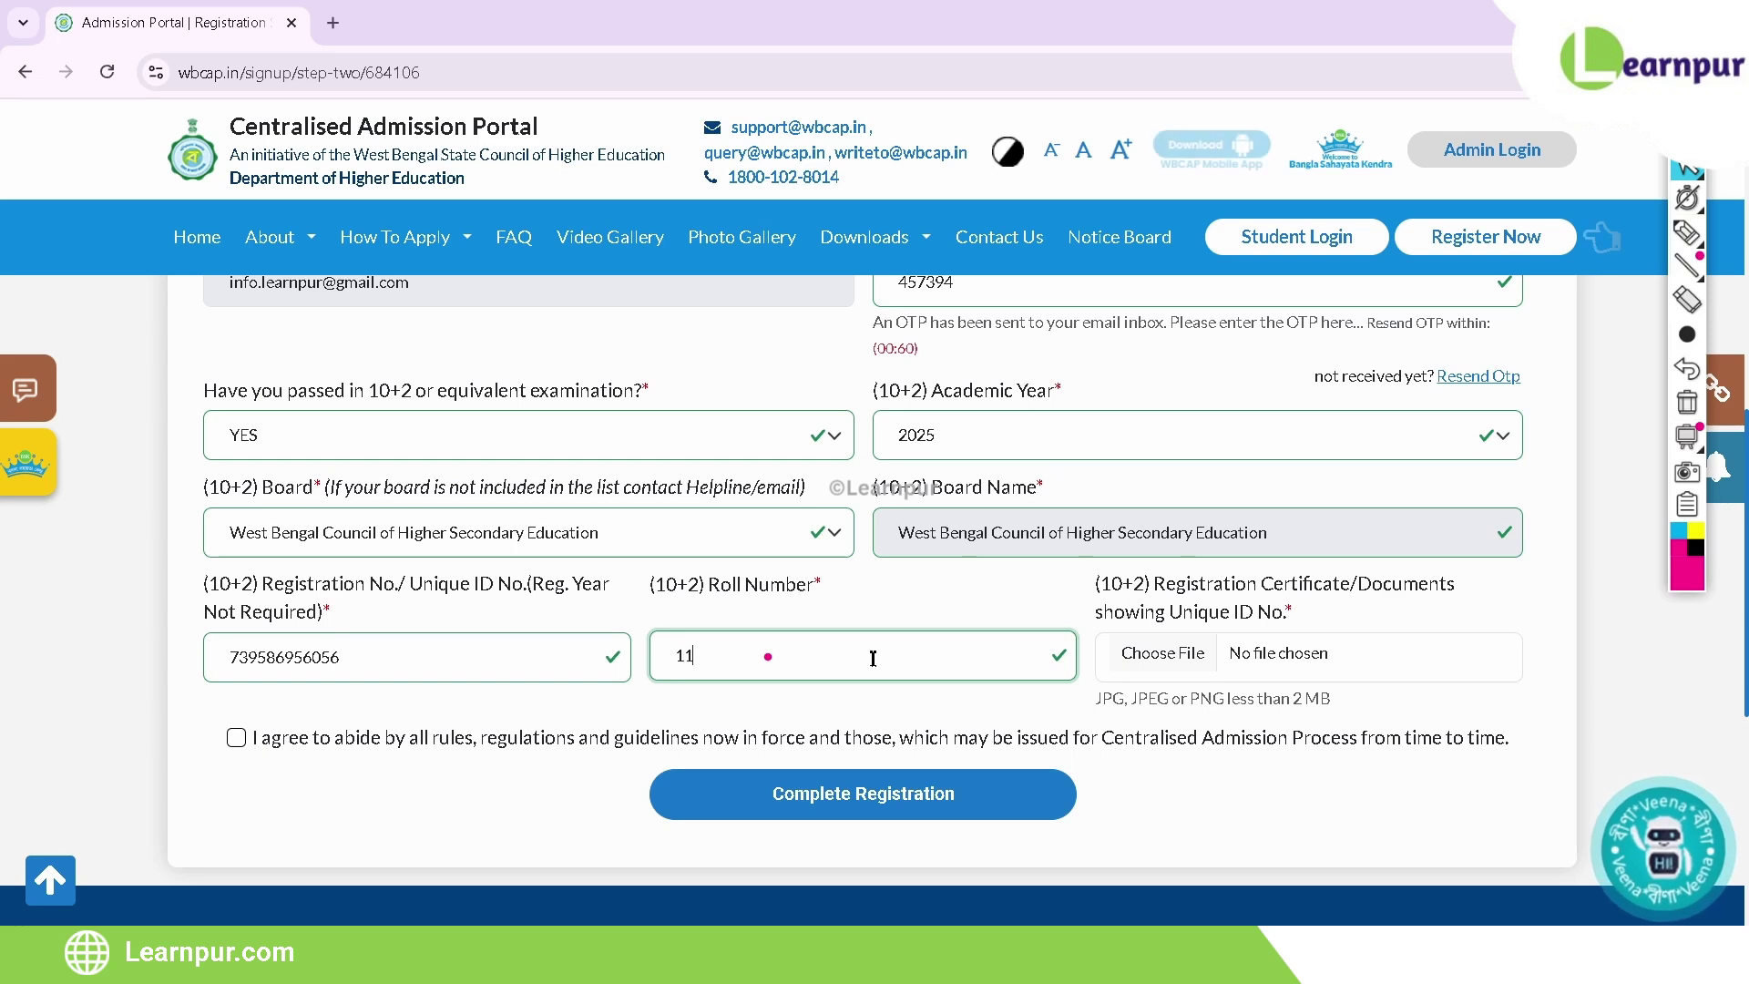
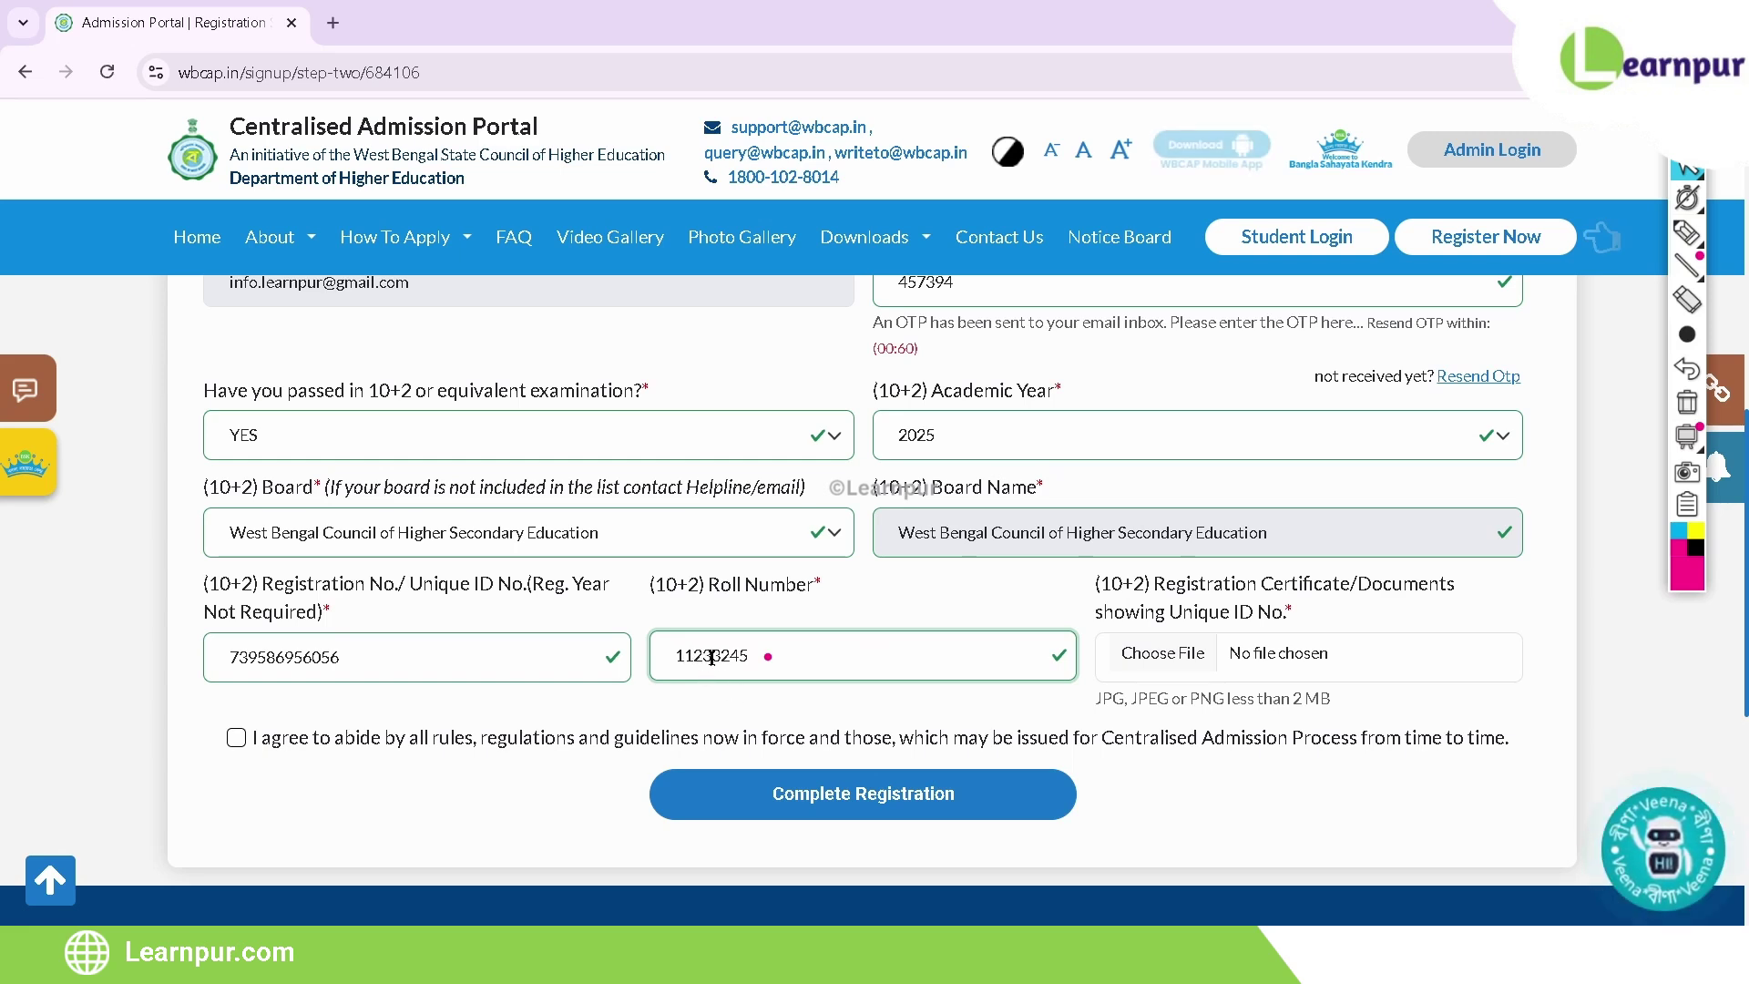
# - Highlight different parts of the entered roll number, ending on its last digits
pyautogui.moveTo(712, 658); pyautogui.dragTo(660, 658)
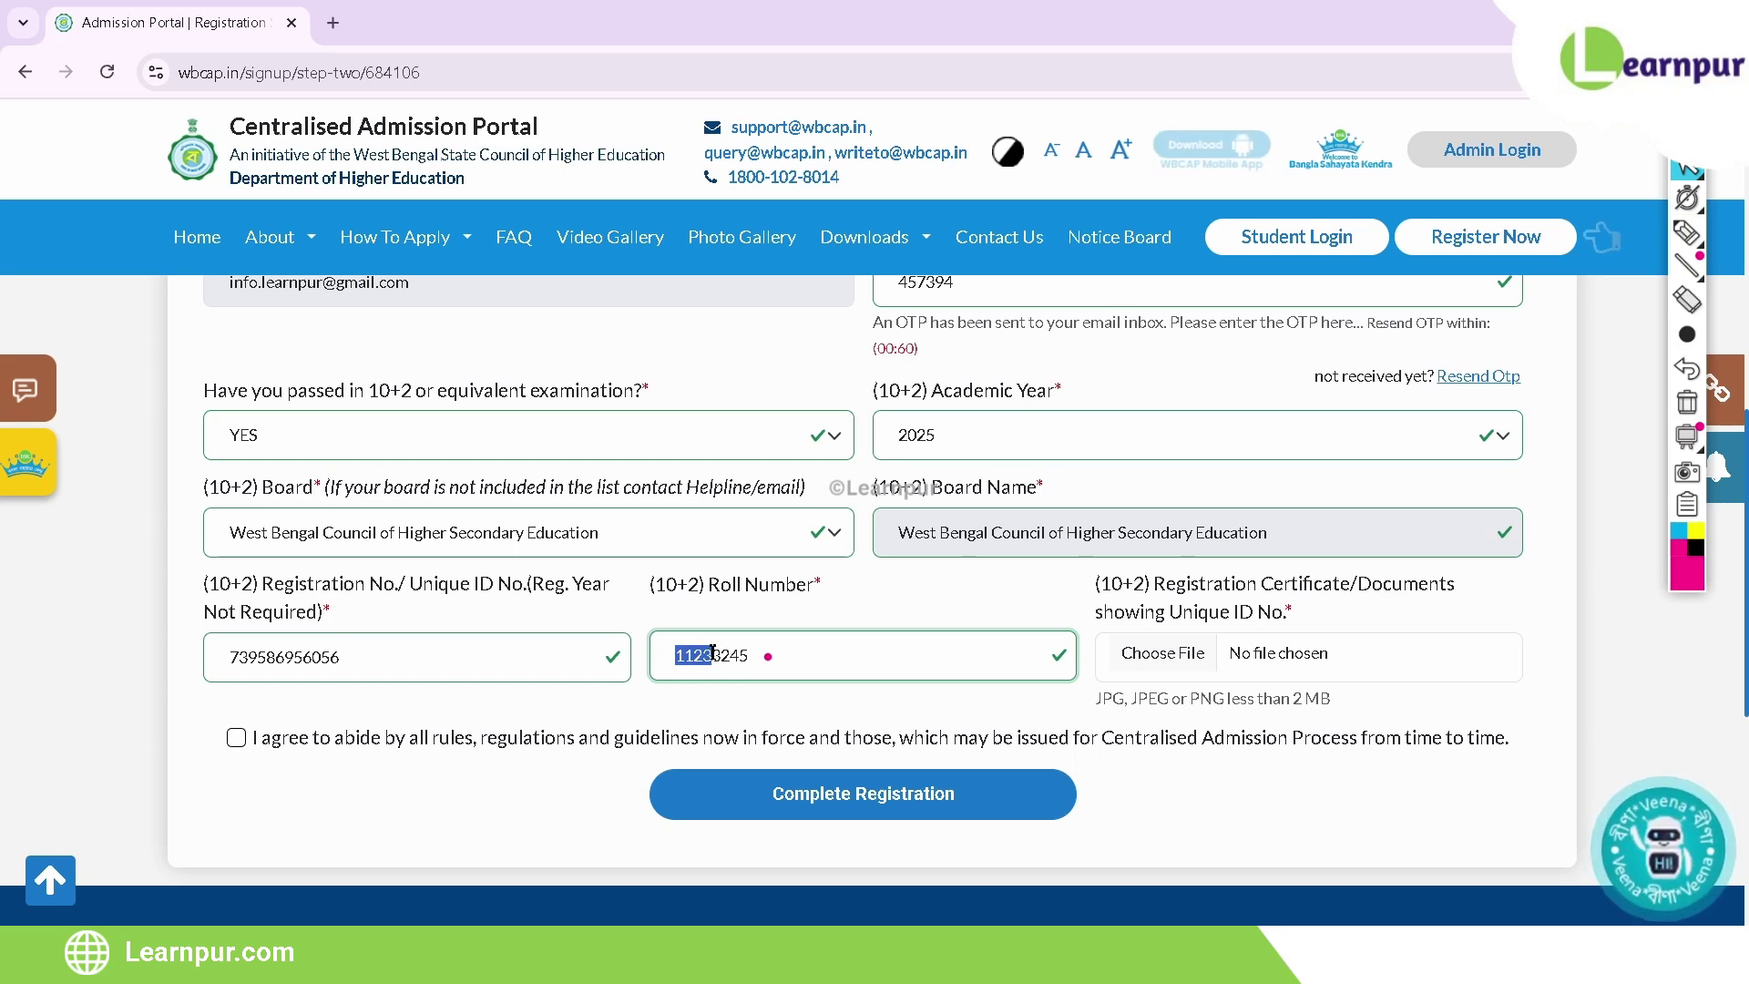
pyautogui.click(712, 653)
pyautogui.moveTo(765, 654); pyautogui.dragTo(713, 654)
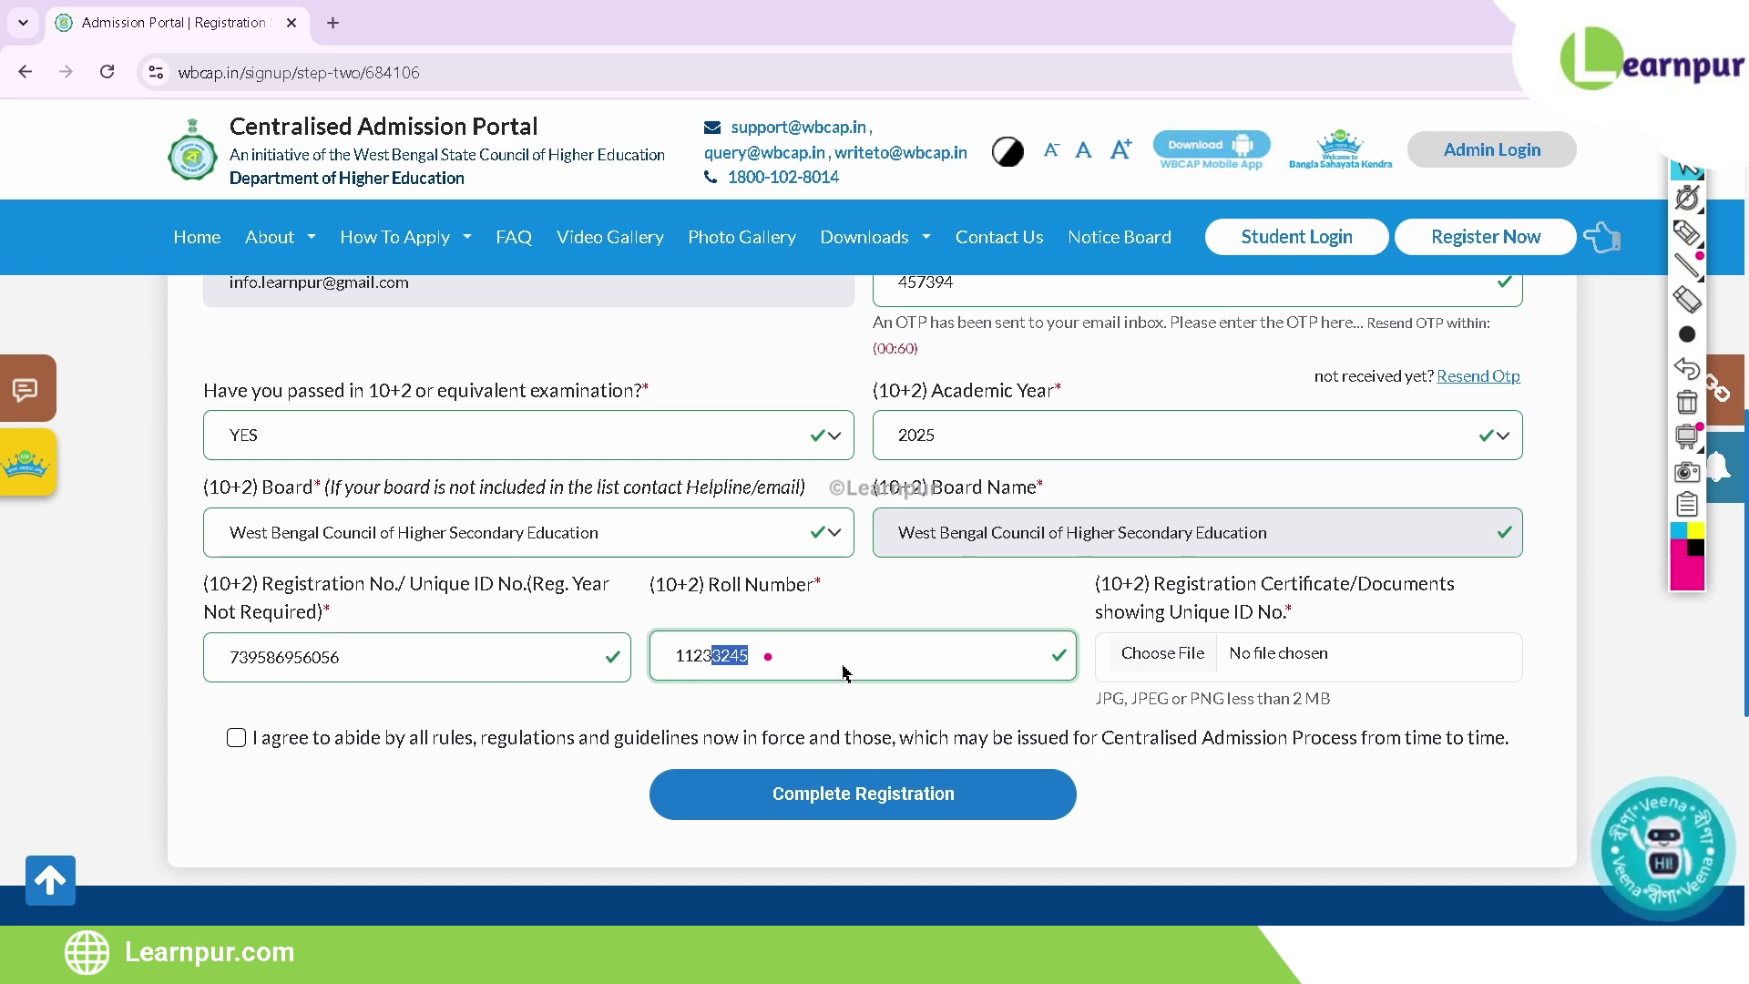
pyautogui.click(709, 690)
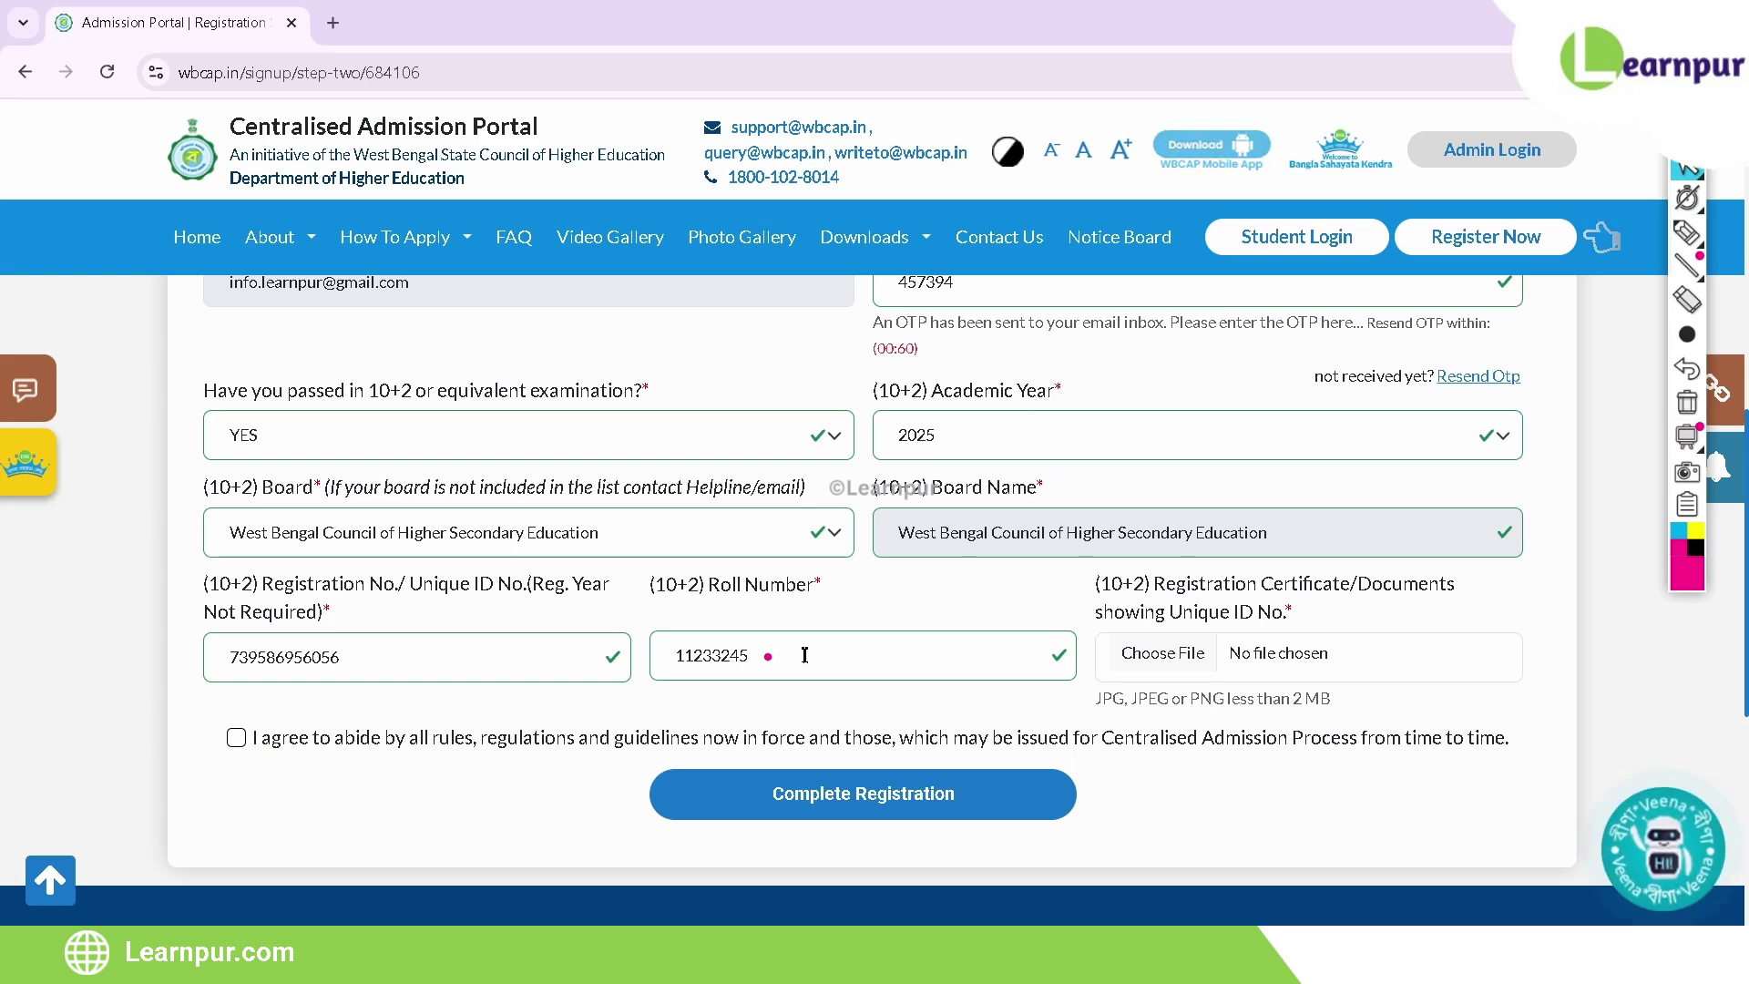
pyautogui.moveTo(804, 654); pyautogui.dragTo(491, 656)
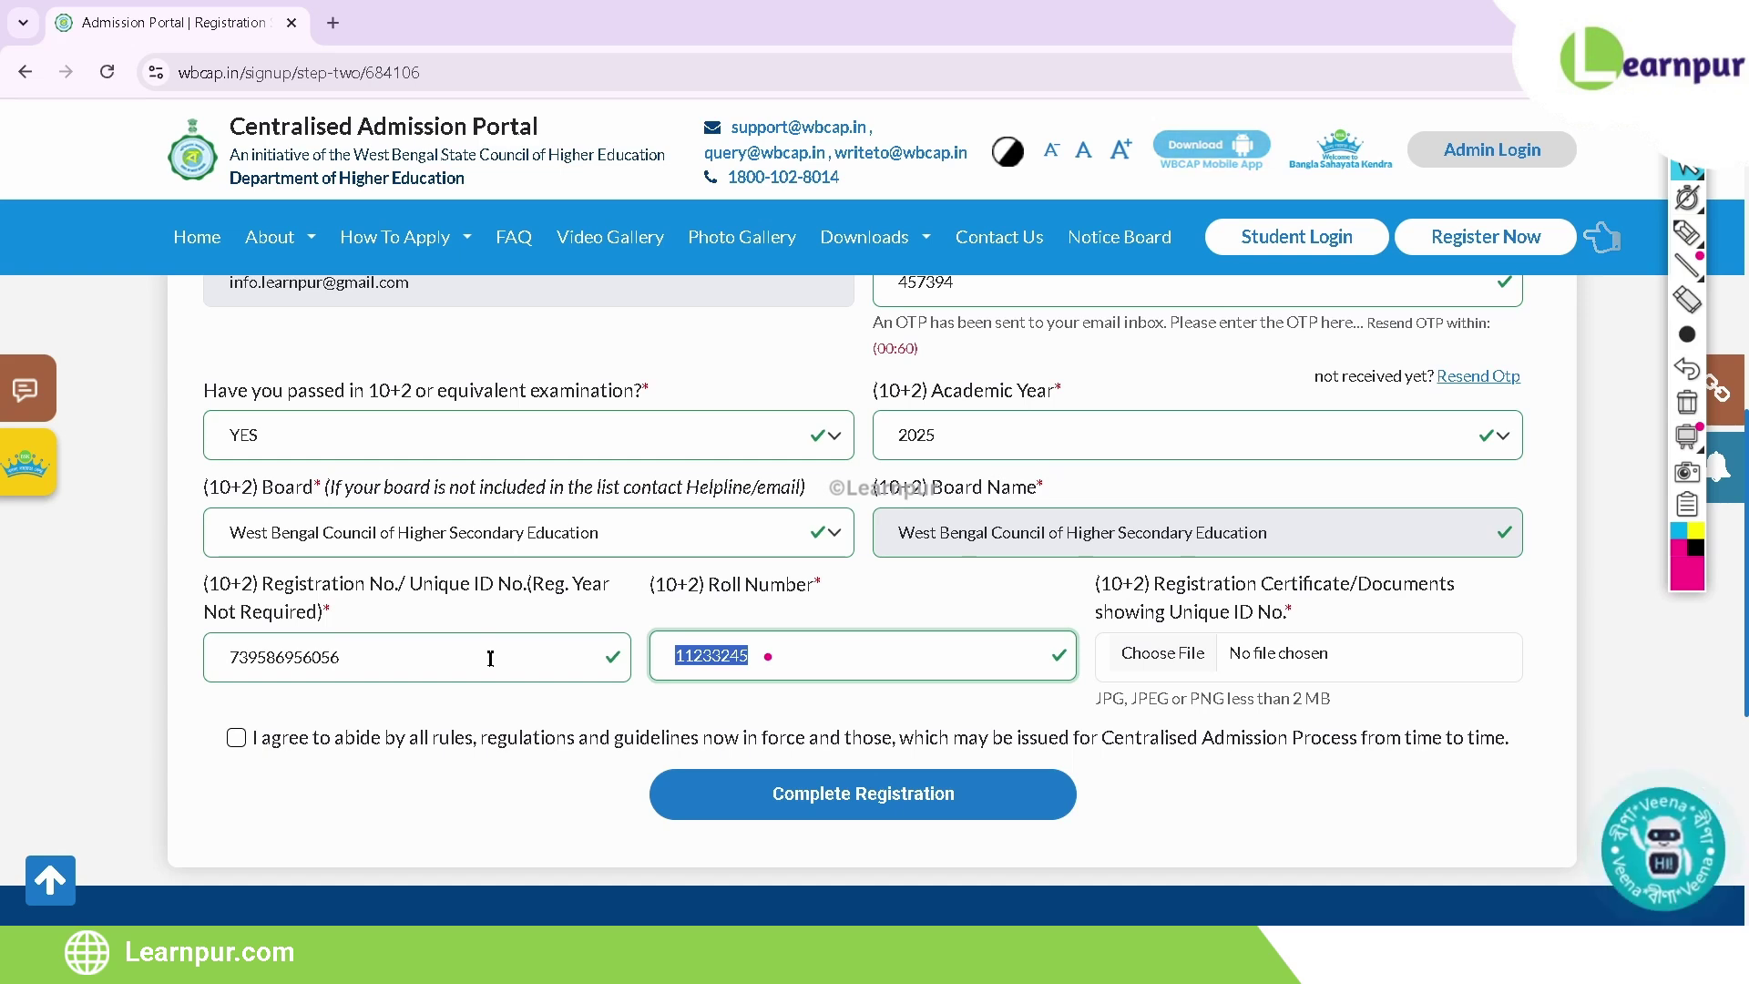
pyautogui.moveTo(721, 650); pyautogui.dragTo(675, 657)
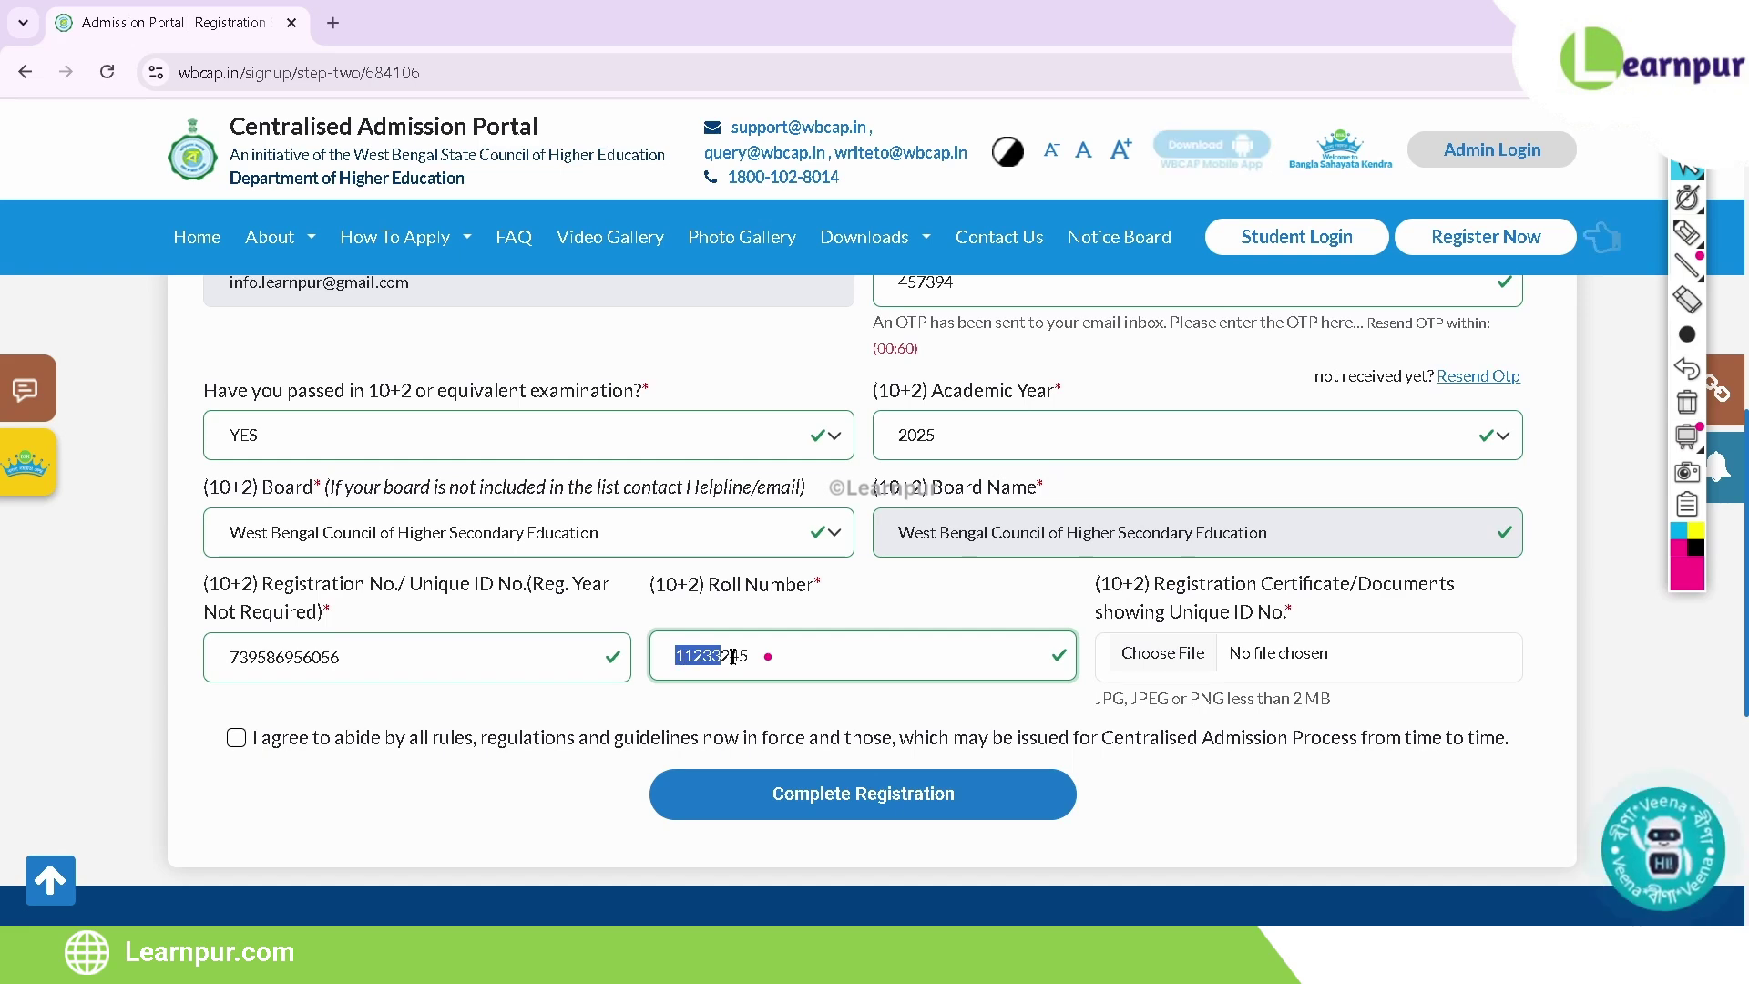
pyautogui.click(802, 647)
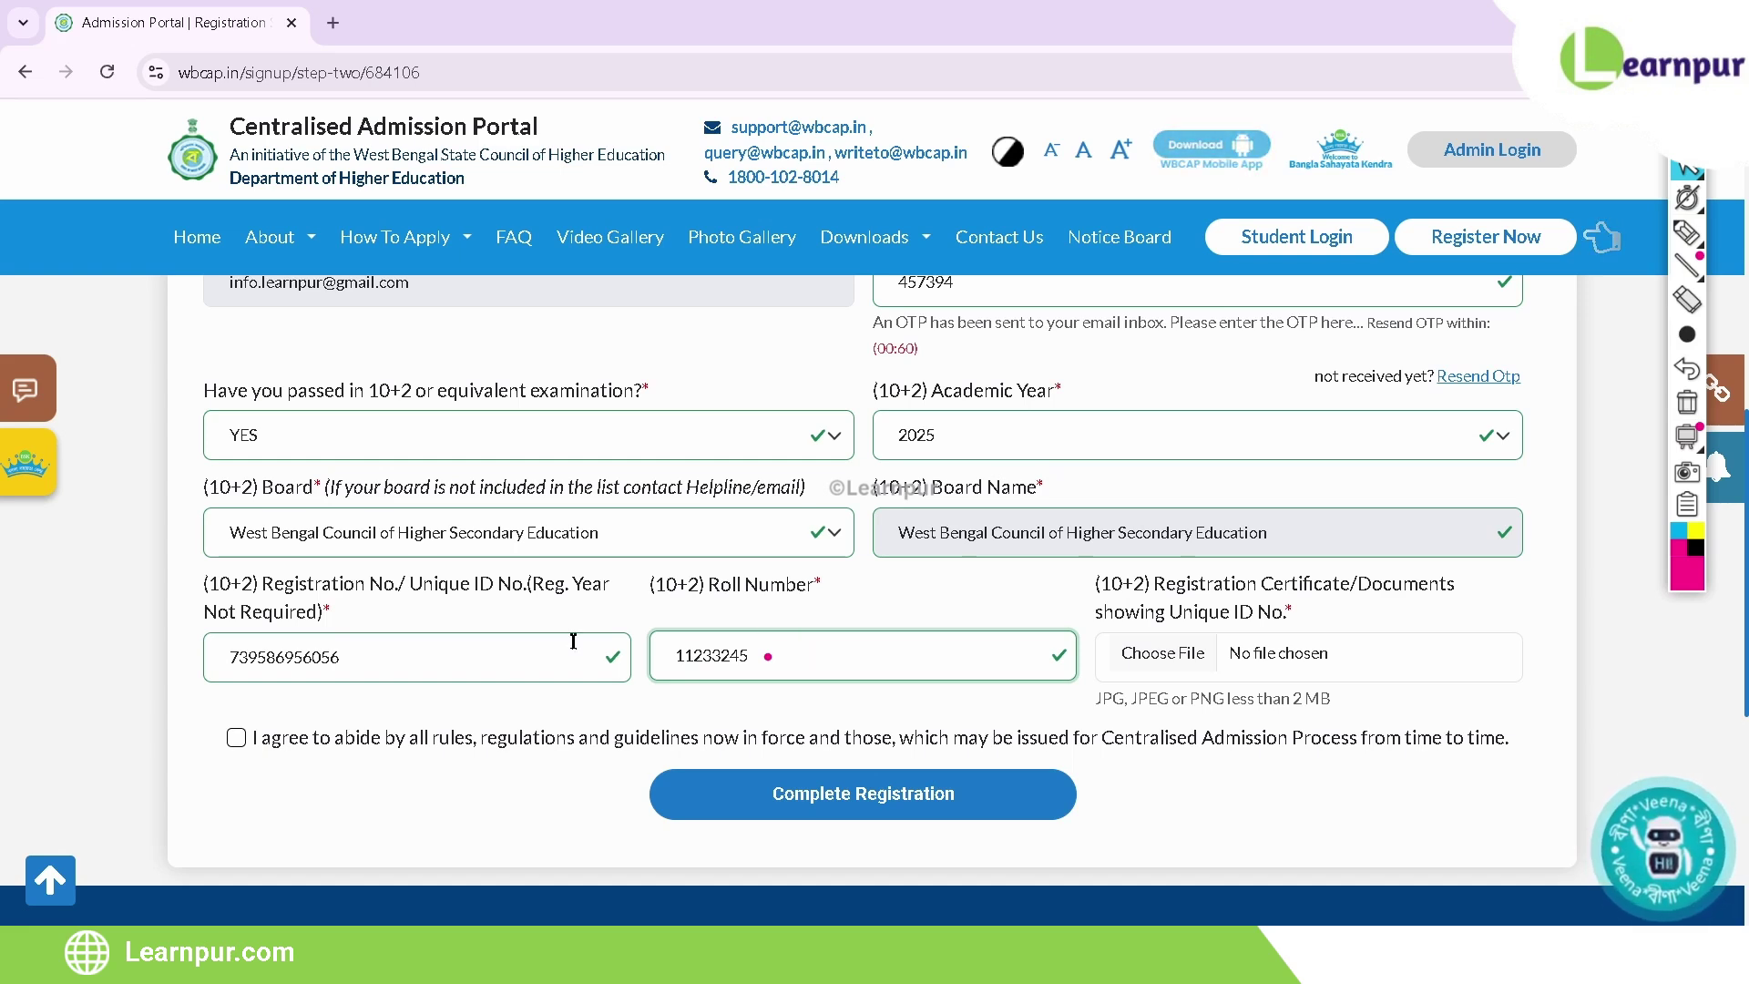
pyautogui.hotkey('ctrl', 'a')
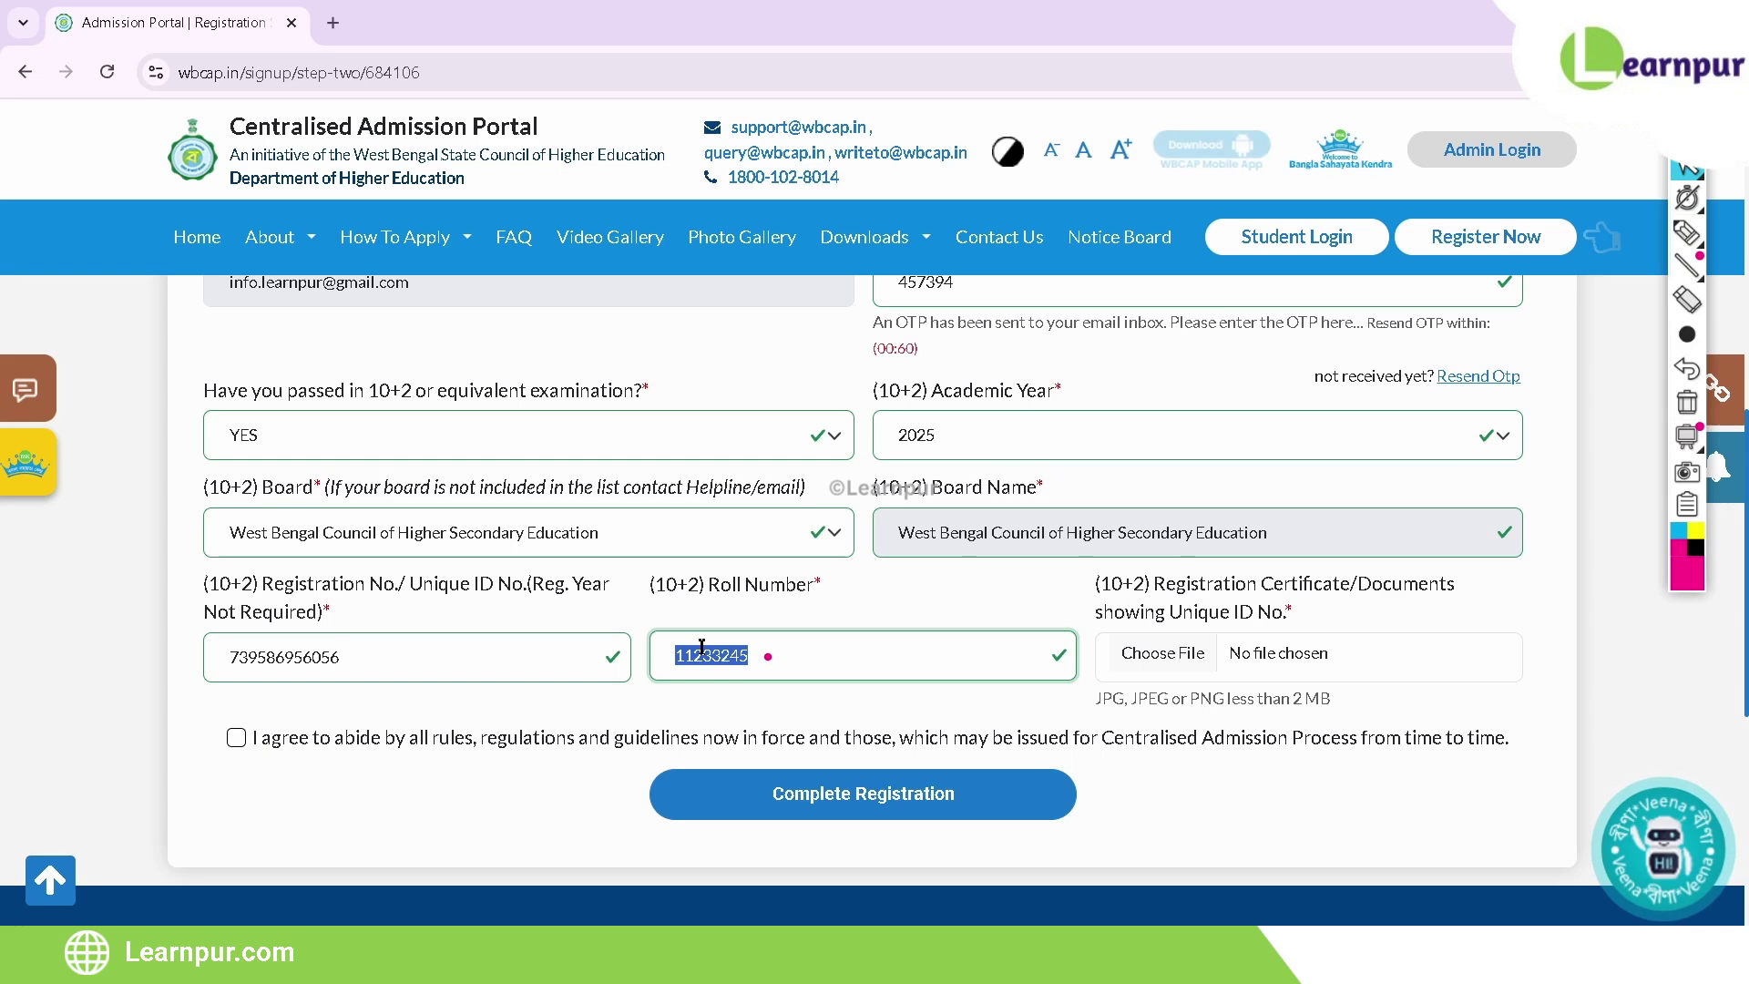
pyautogui.click(710, 647)
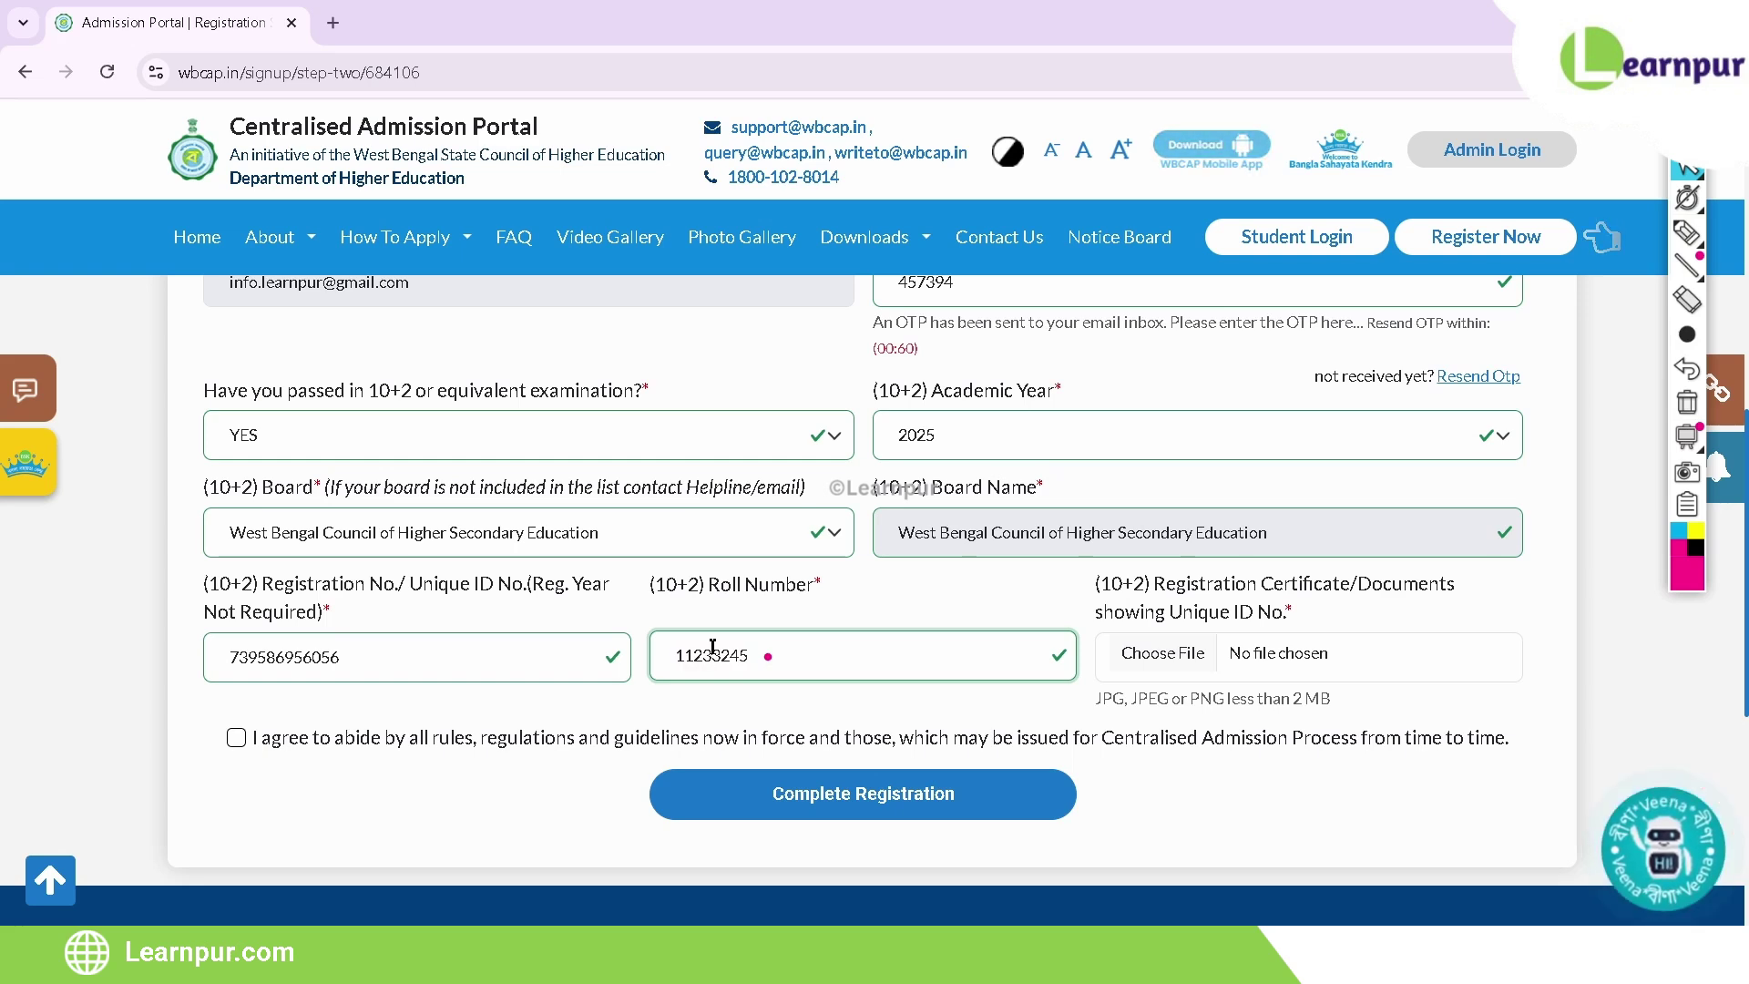
pyautogui.moveTo(712, 647); pyautogui.dragTo(764, 644)
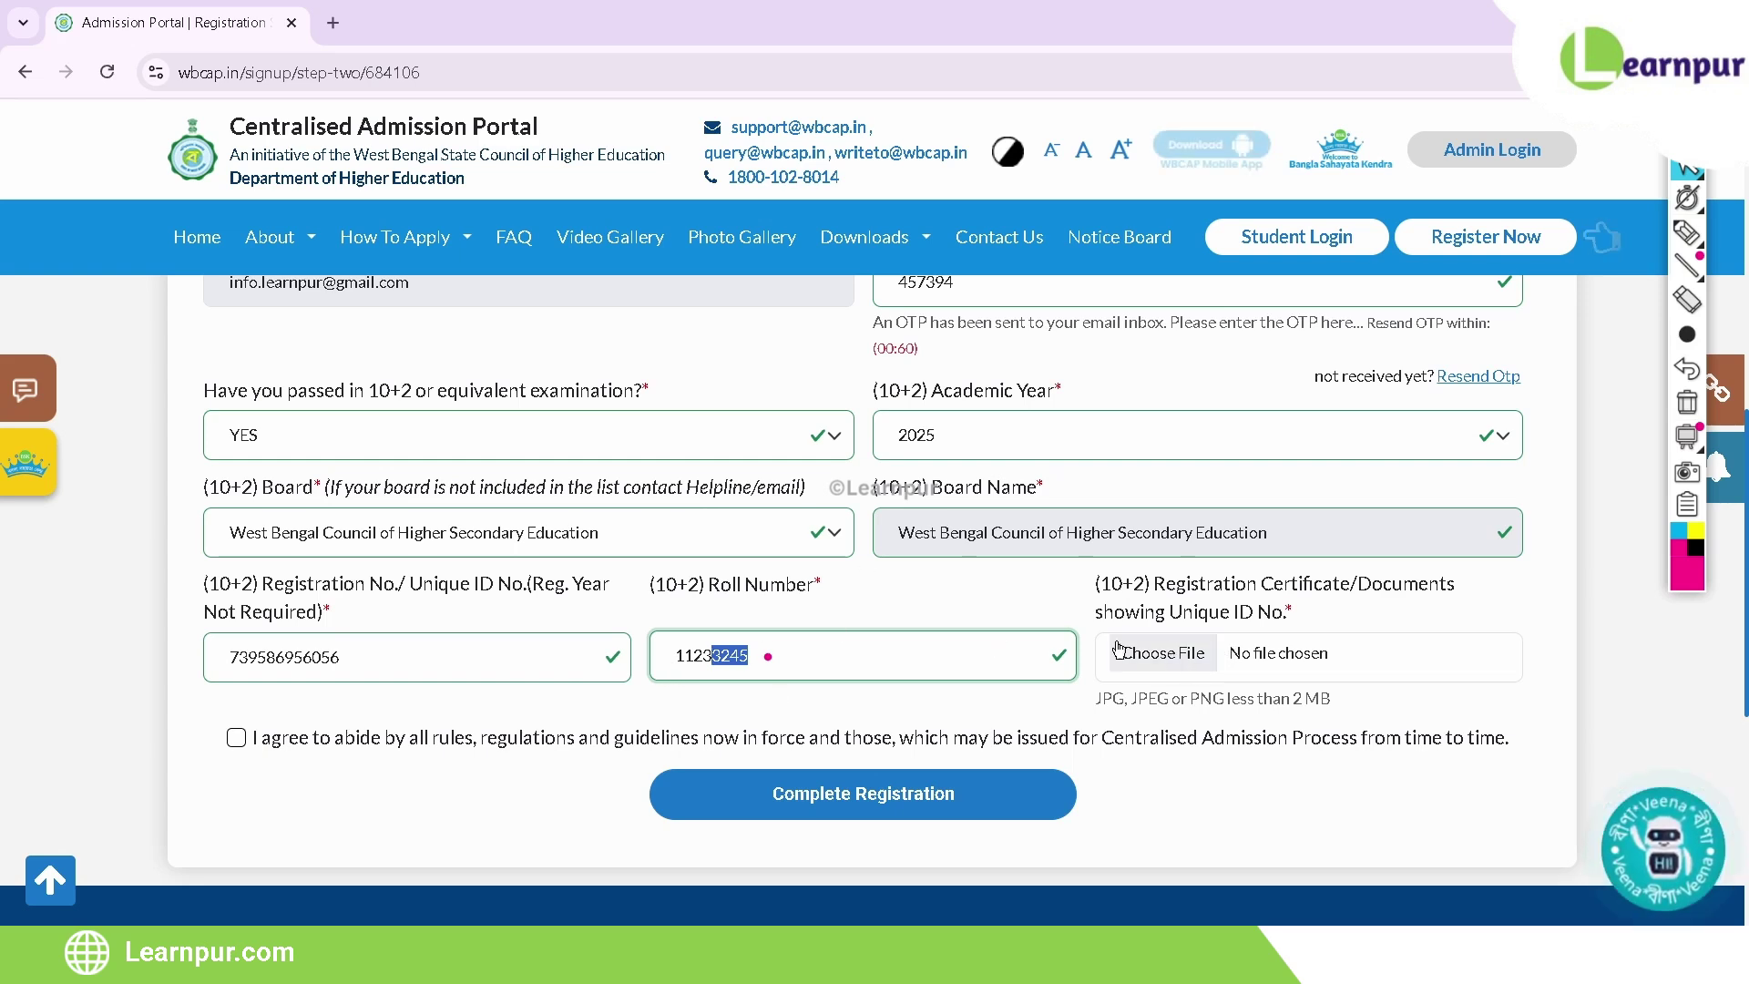
# - Draw on the form with the screen annotation tools, then erase the markings
pyautogui.click(1687, 232)
pyautogui.moveTo(1052, 659); pyautogui.dragTo(1165, 582)
pyautogui.moveTo(1104, 726); pyautogui.dragTo(1168, 597)
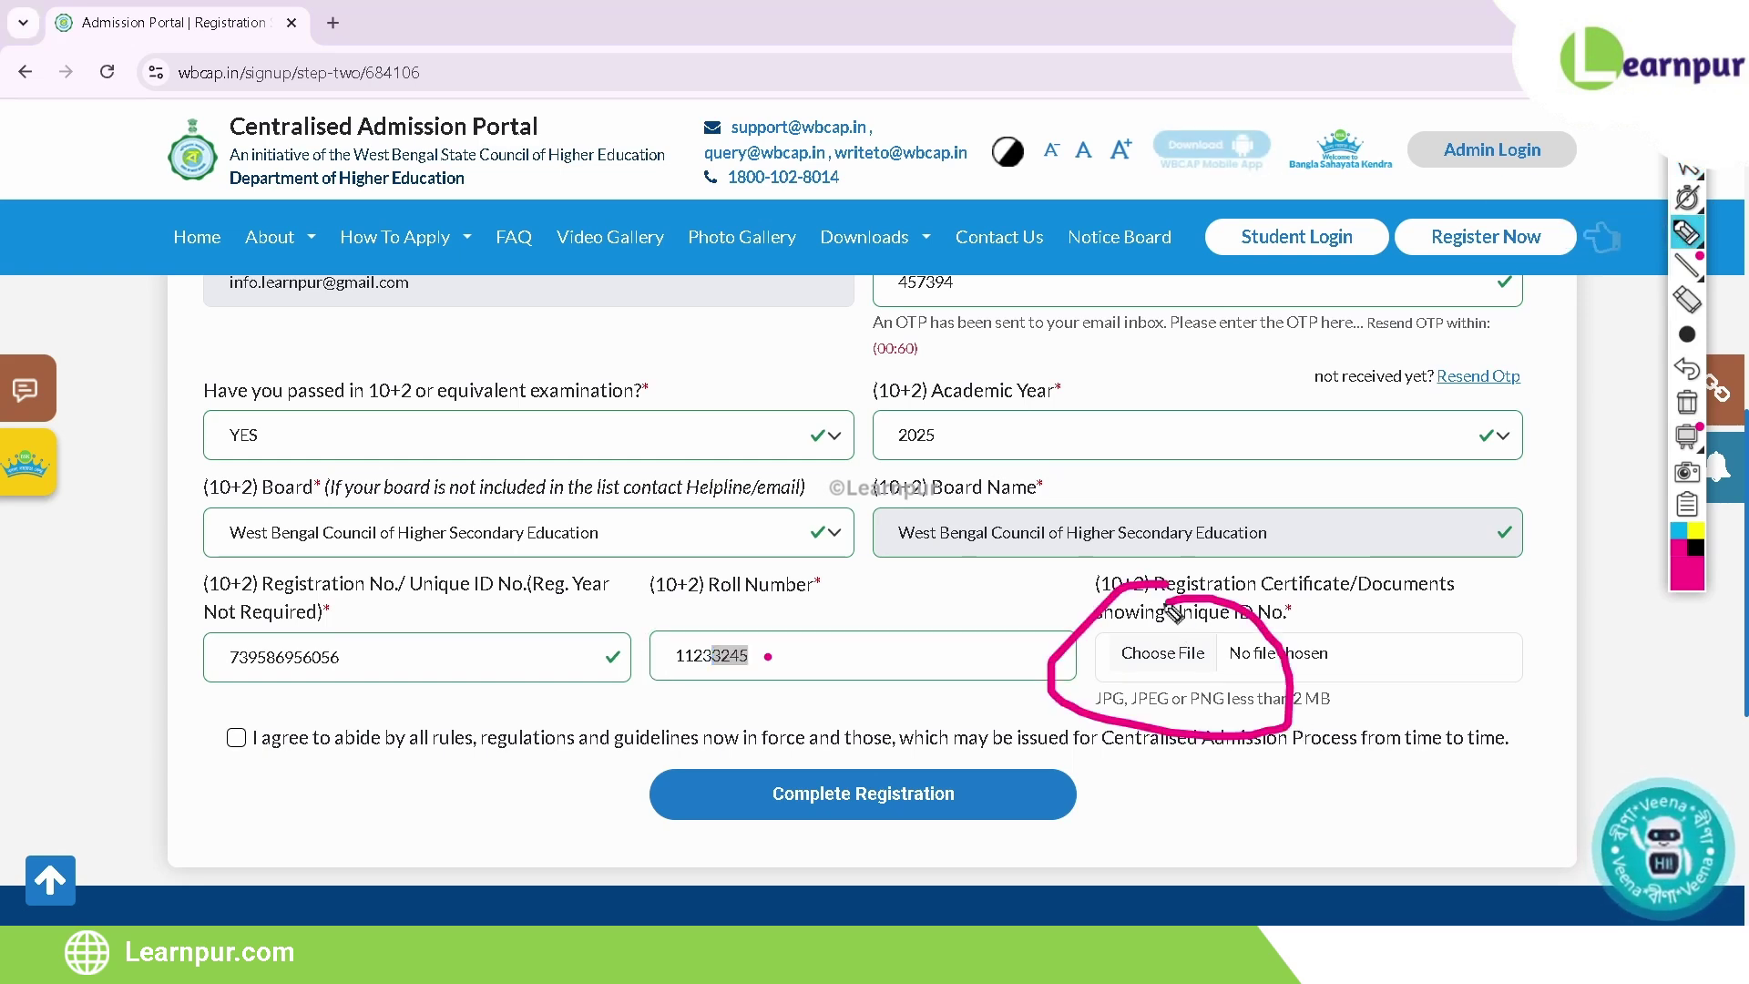
pyautogui.click(1686, 403)
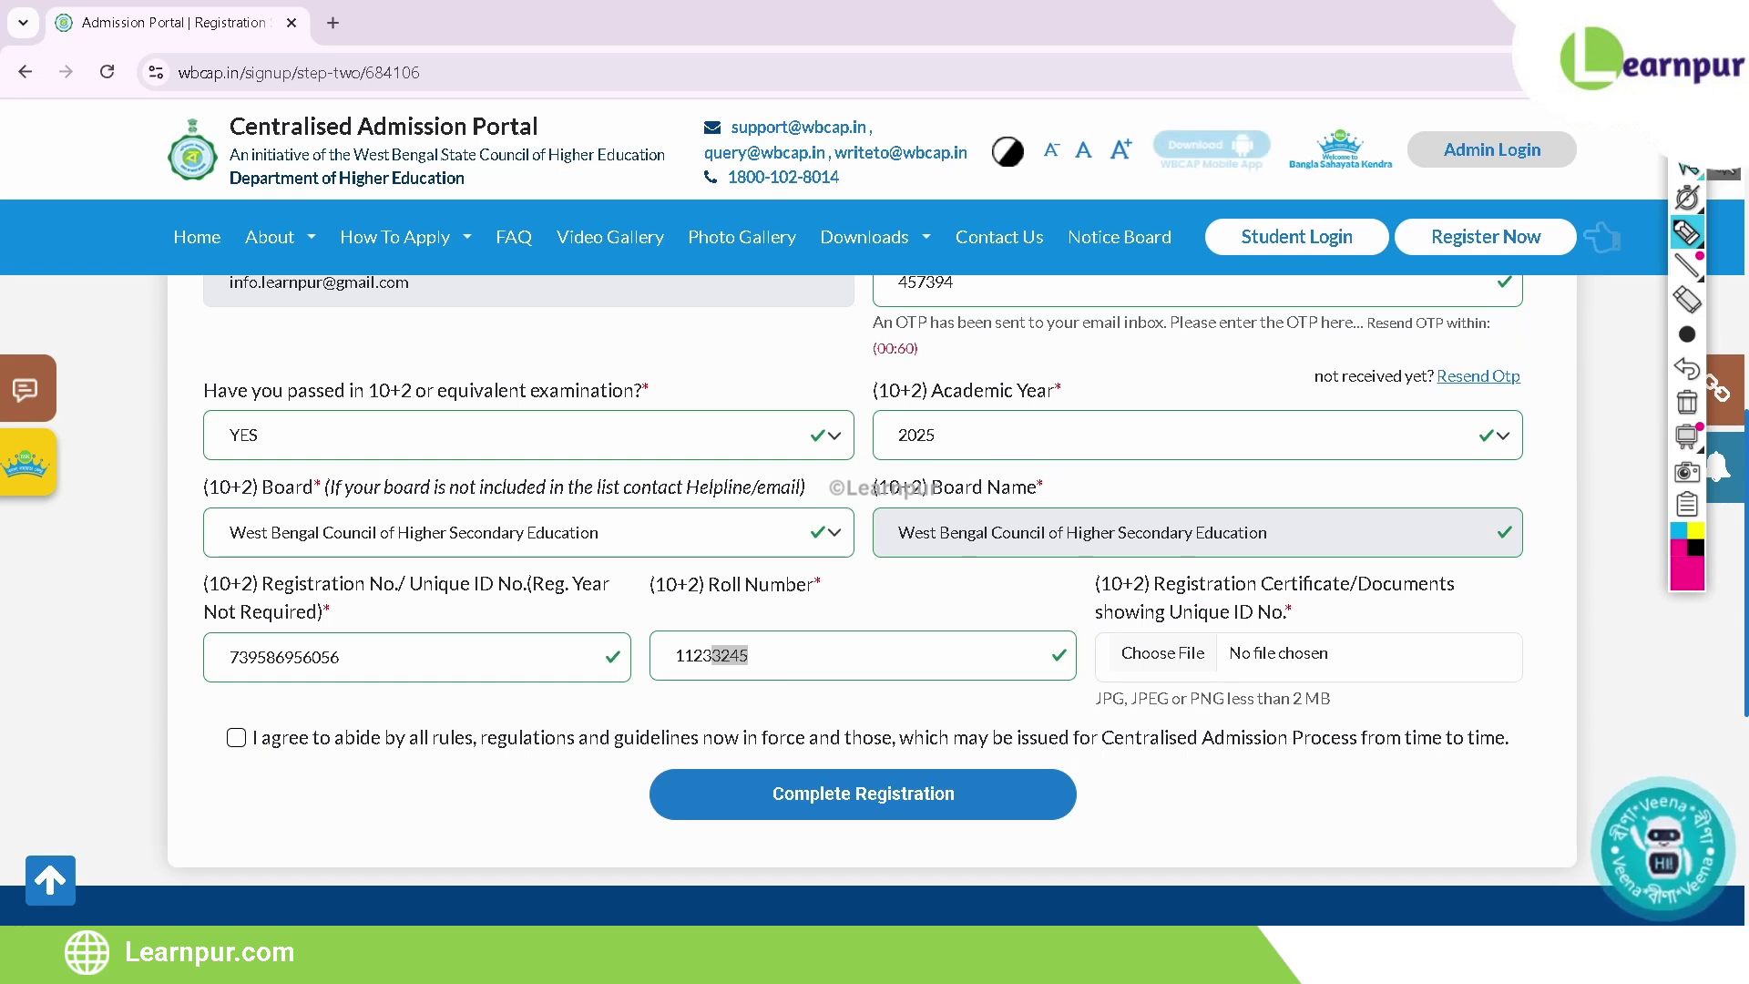
pyautogui.click(1687, 168)
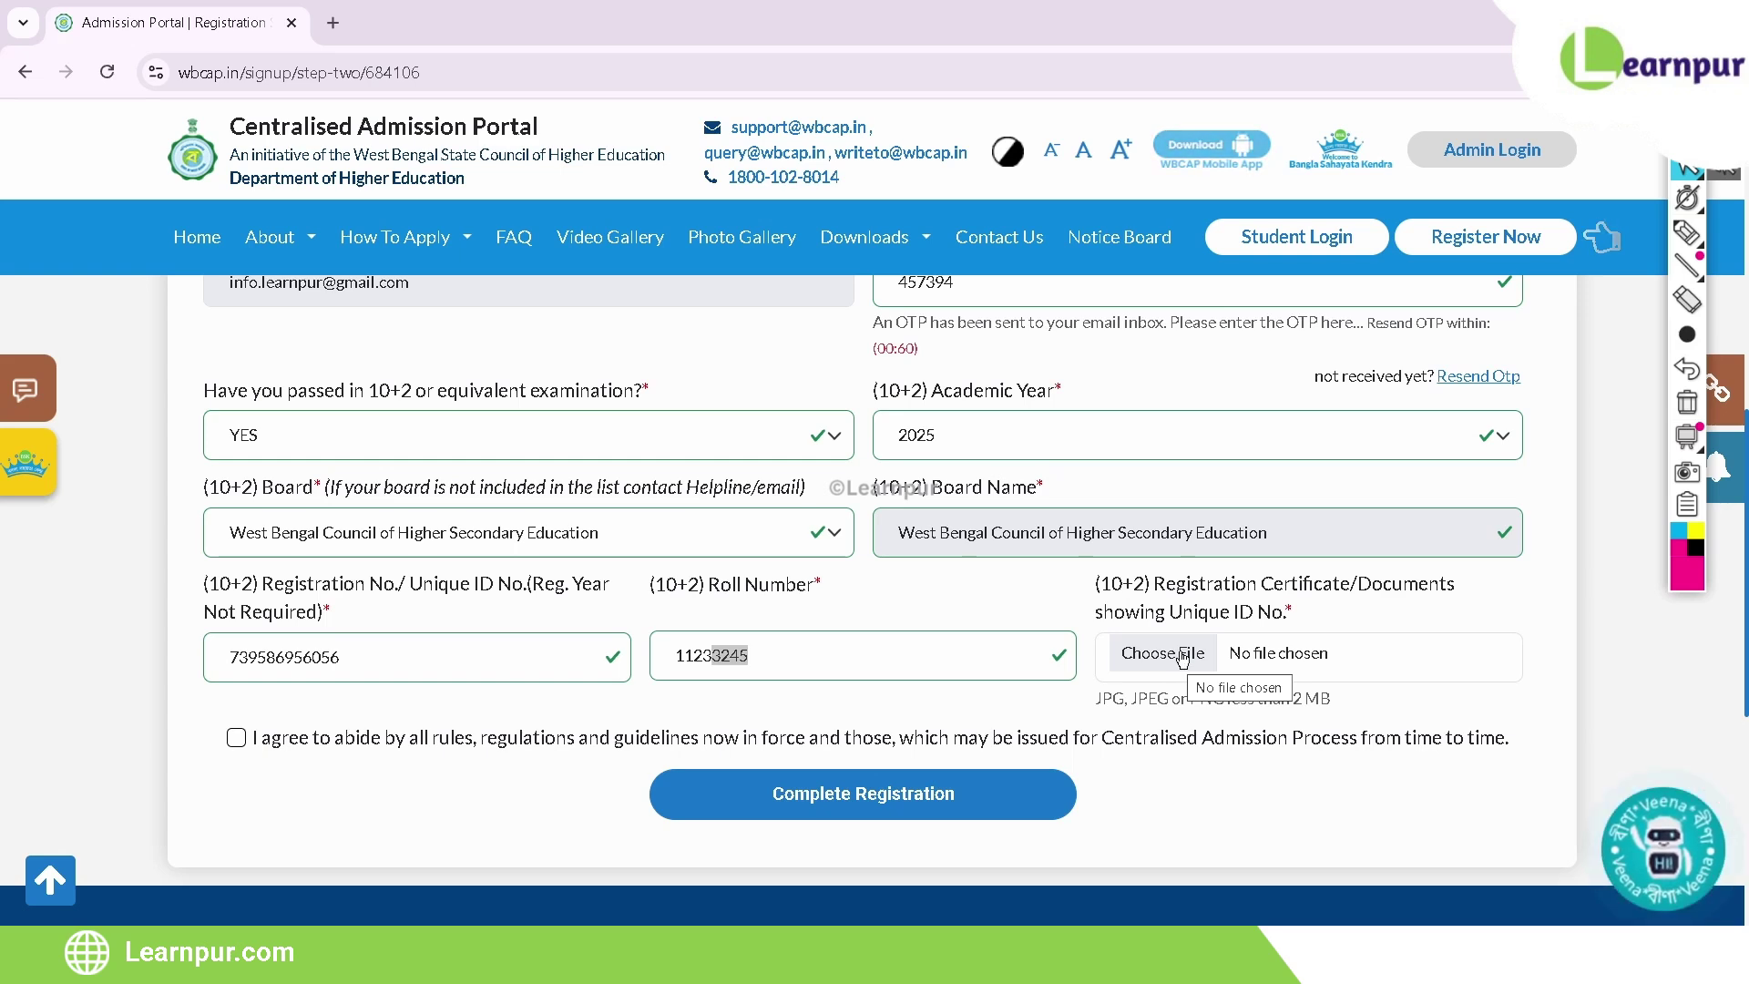
pyautogui.click(1687, 232)
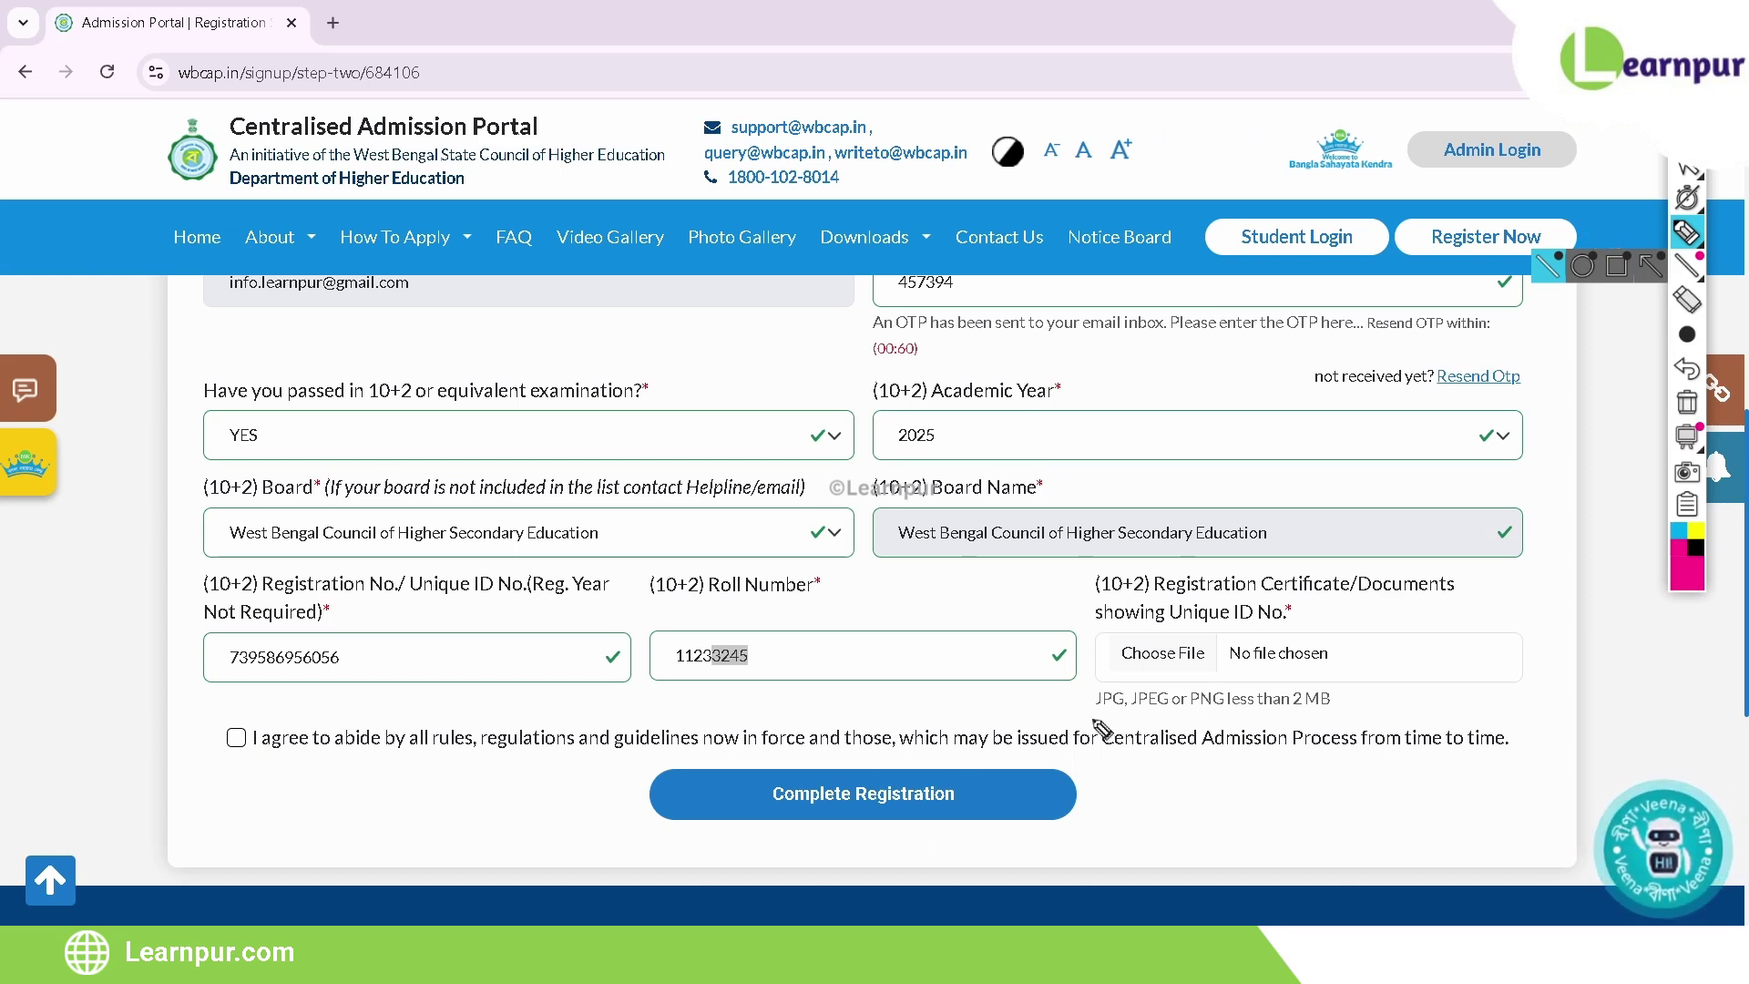
pyautogui.moveTo(1086, 717); pyautogui.dragTo(1221, 713)
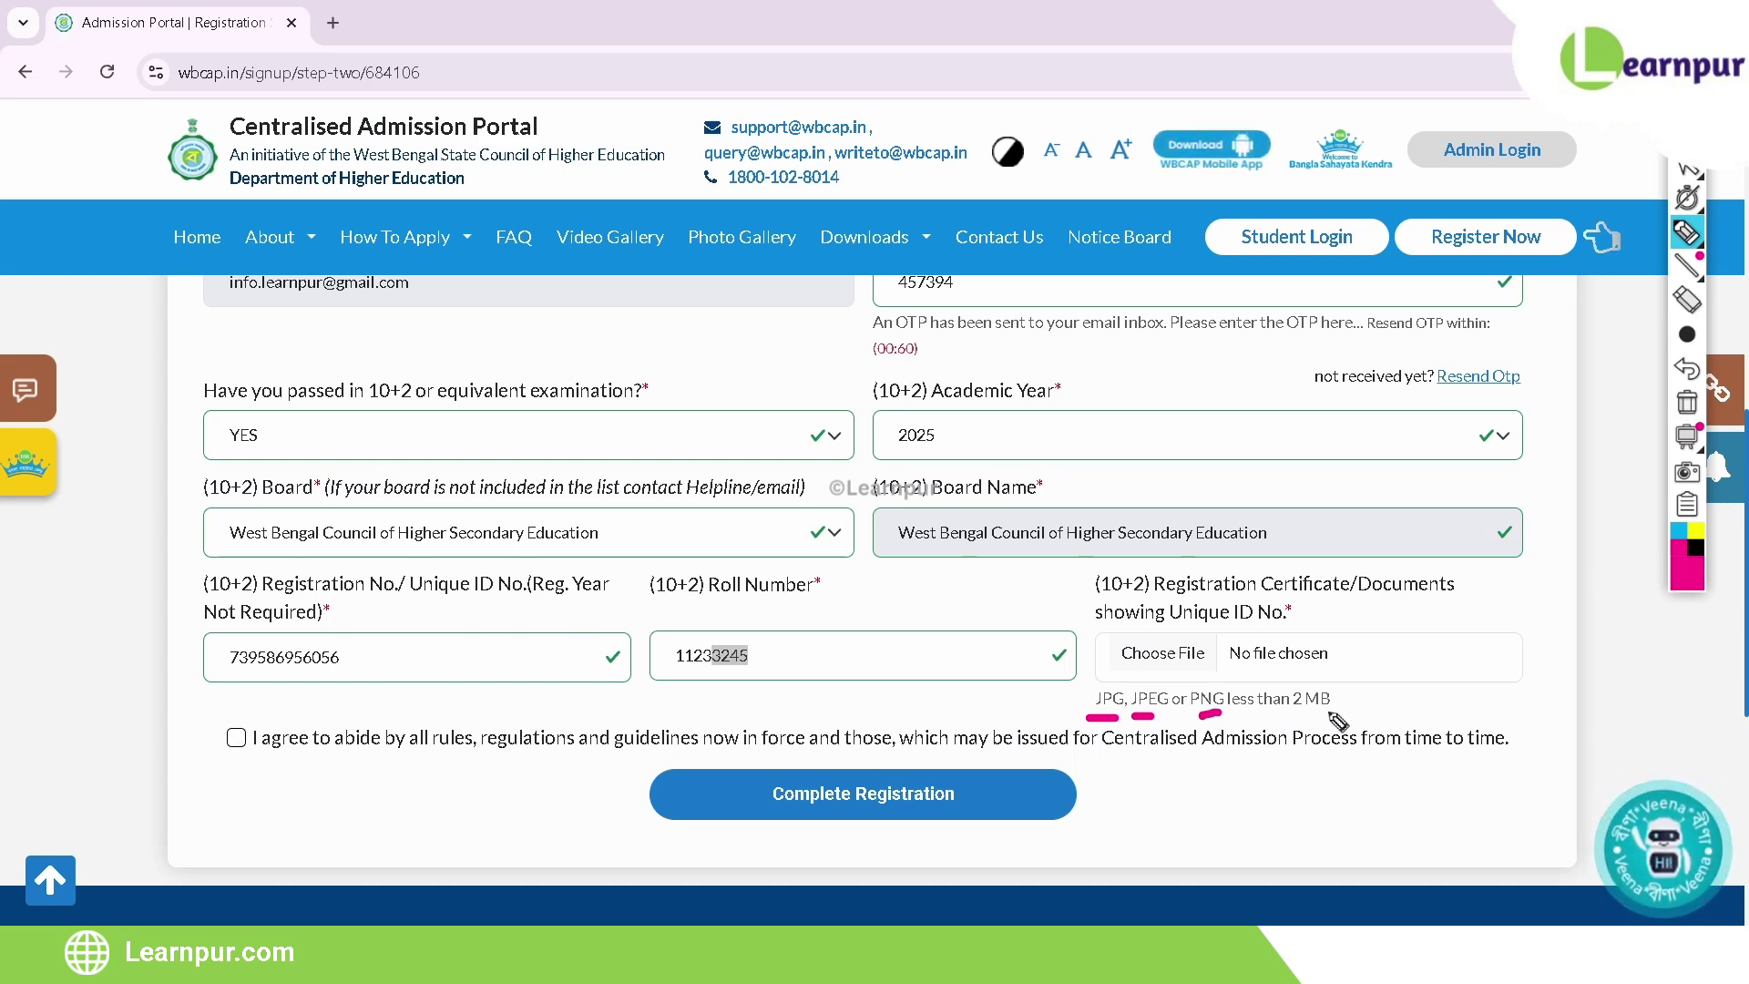
pyautogui.moveTo(1687, 347)
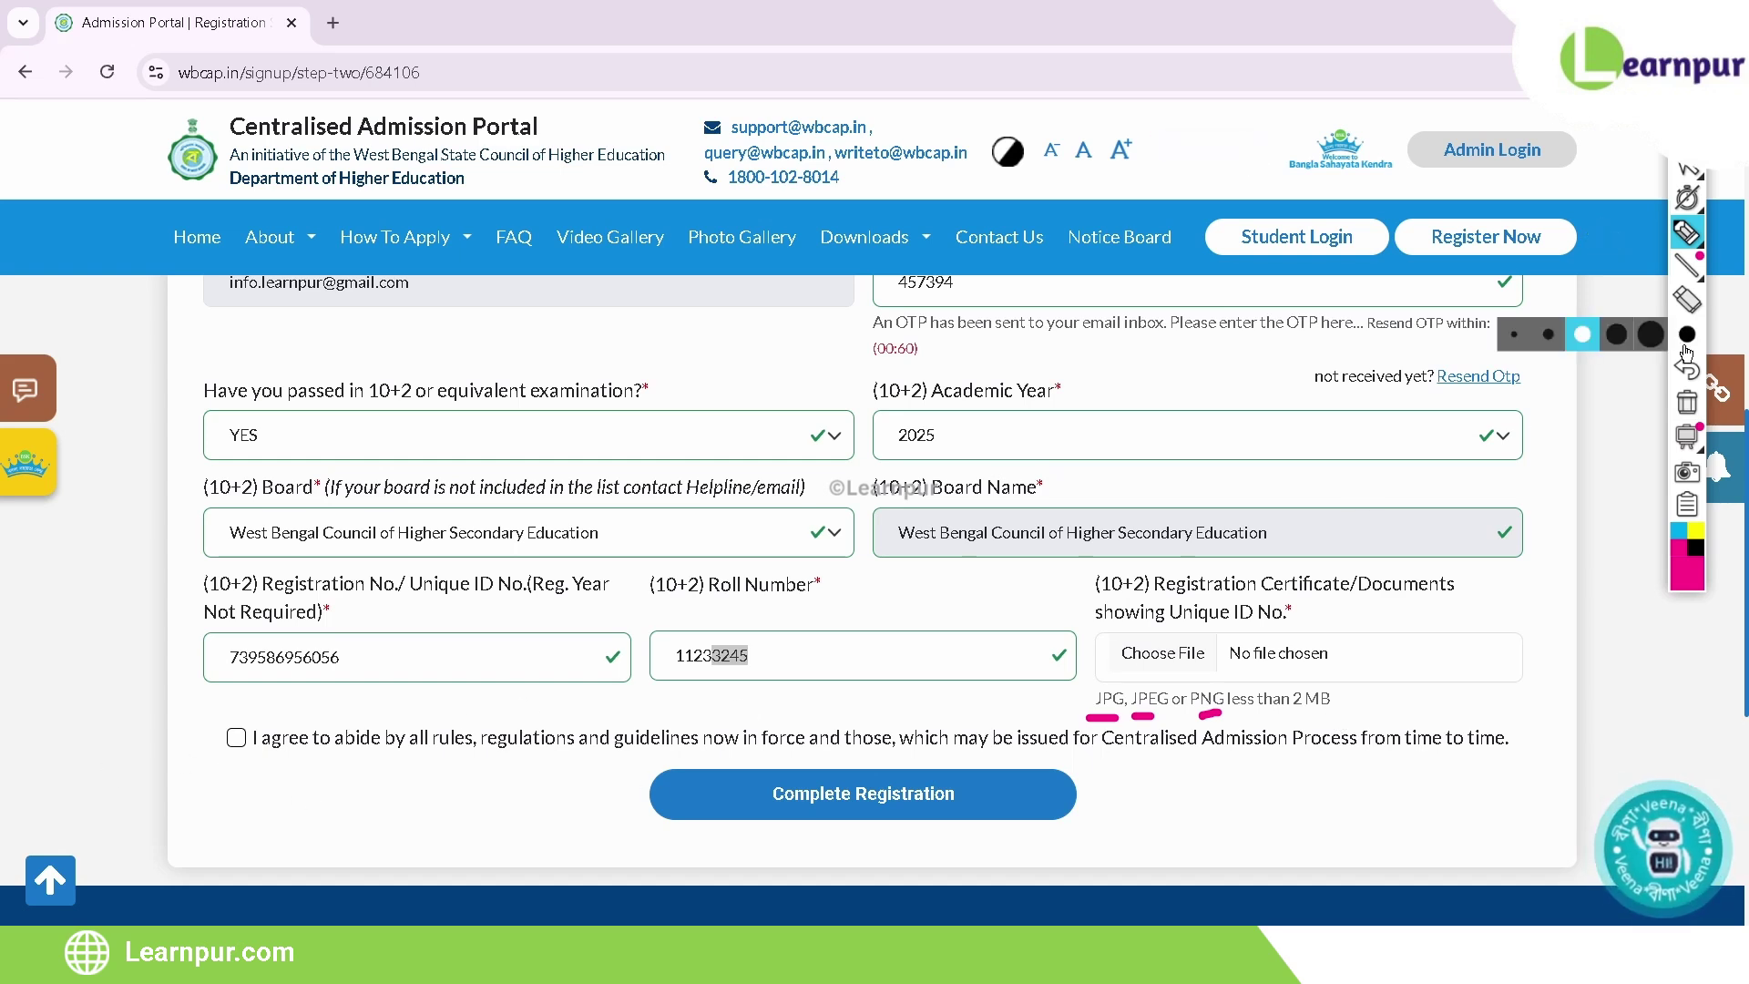
pyautogui.click(1687, 402)
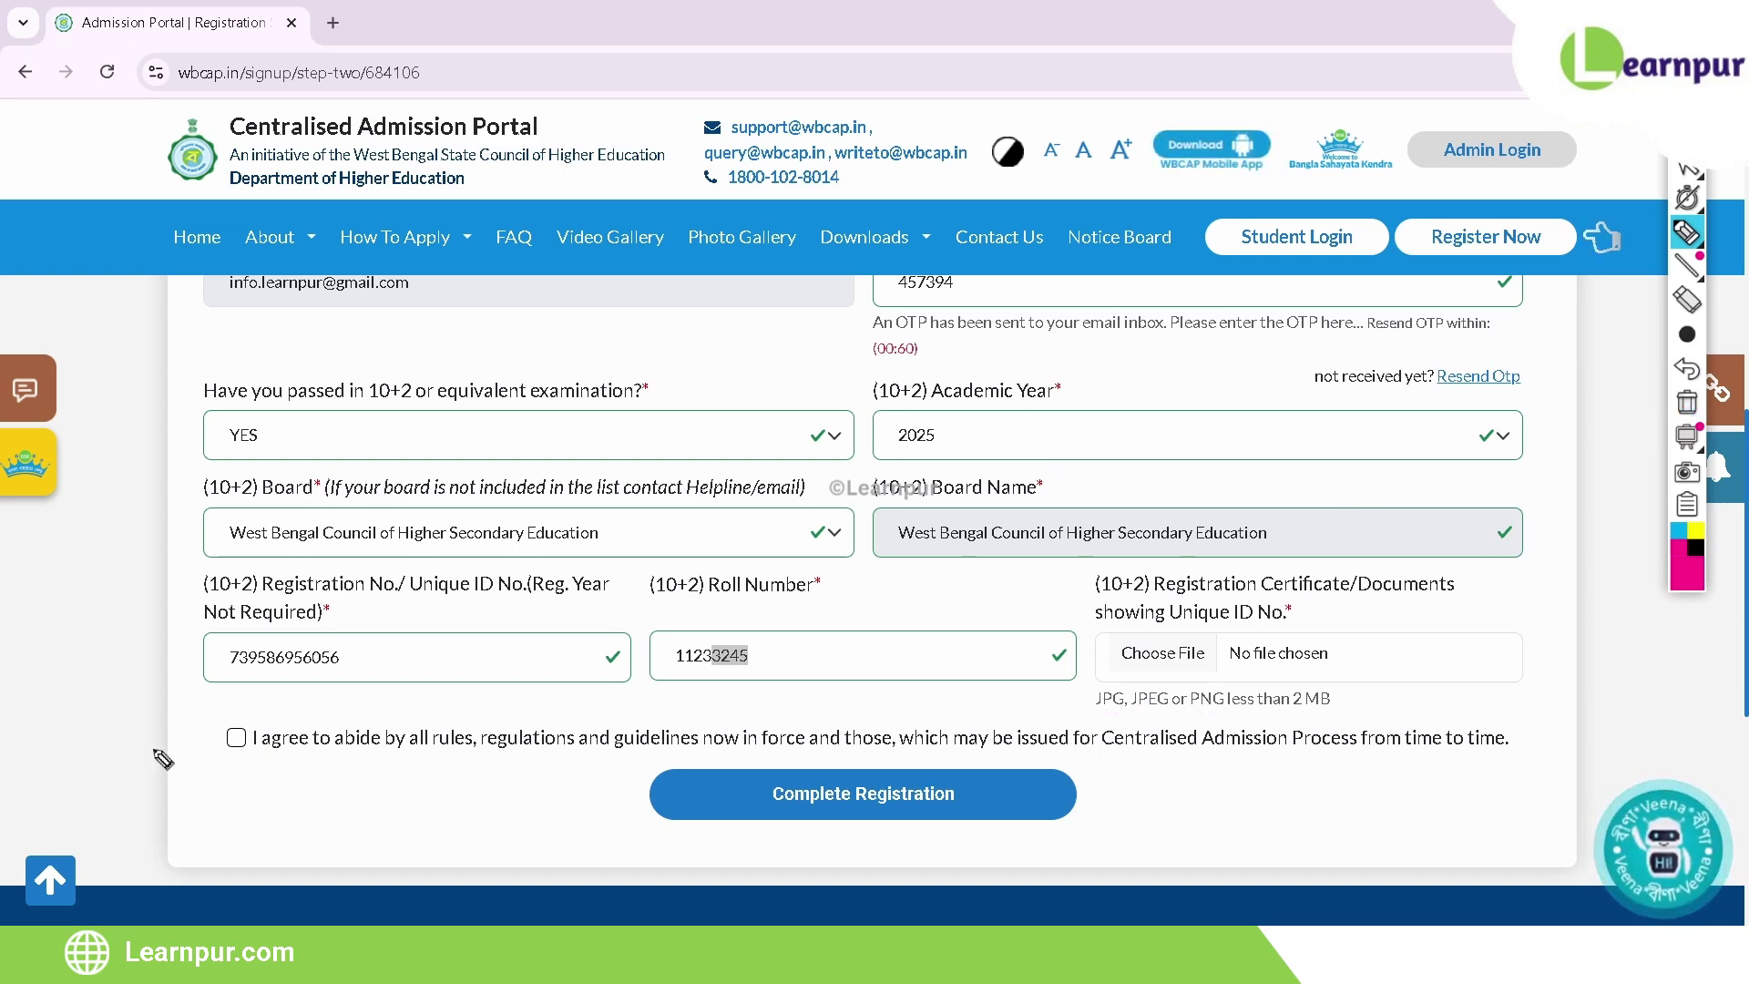
pyautogui.click(1688, 173)
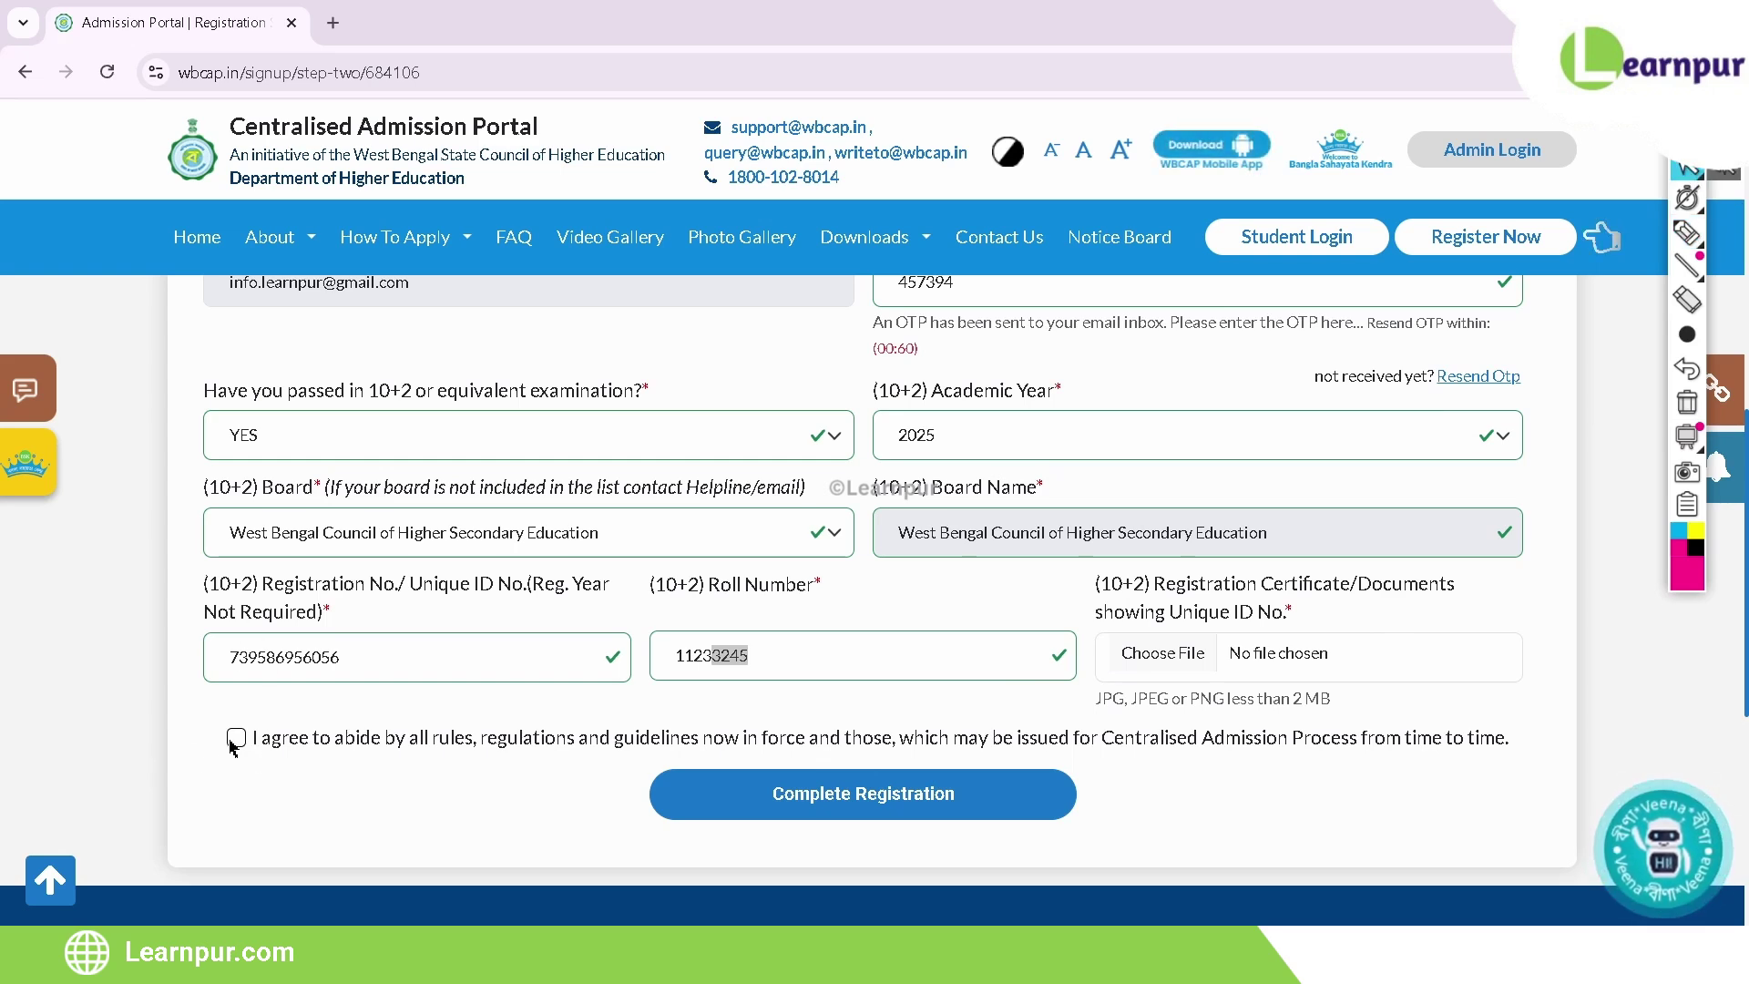
# - Tick 'I agree' to the admission rules and clear the Middle Name field
pyautogui.click(236, 740)
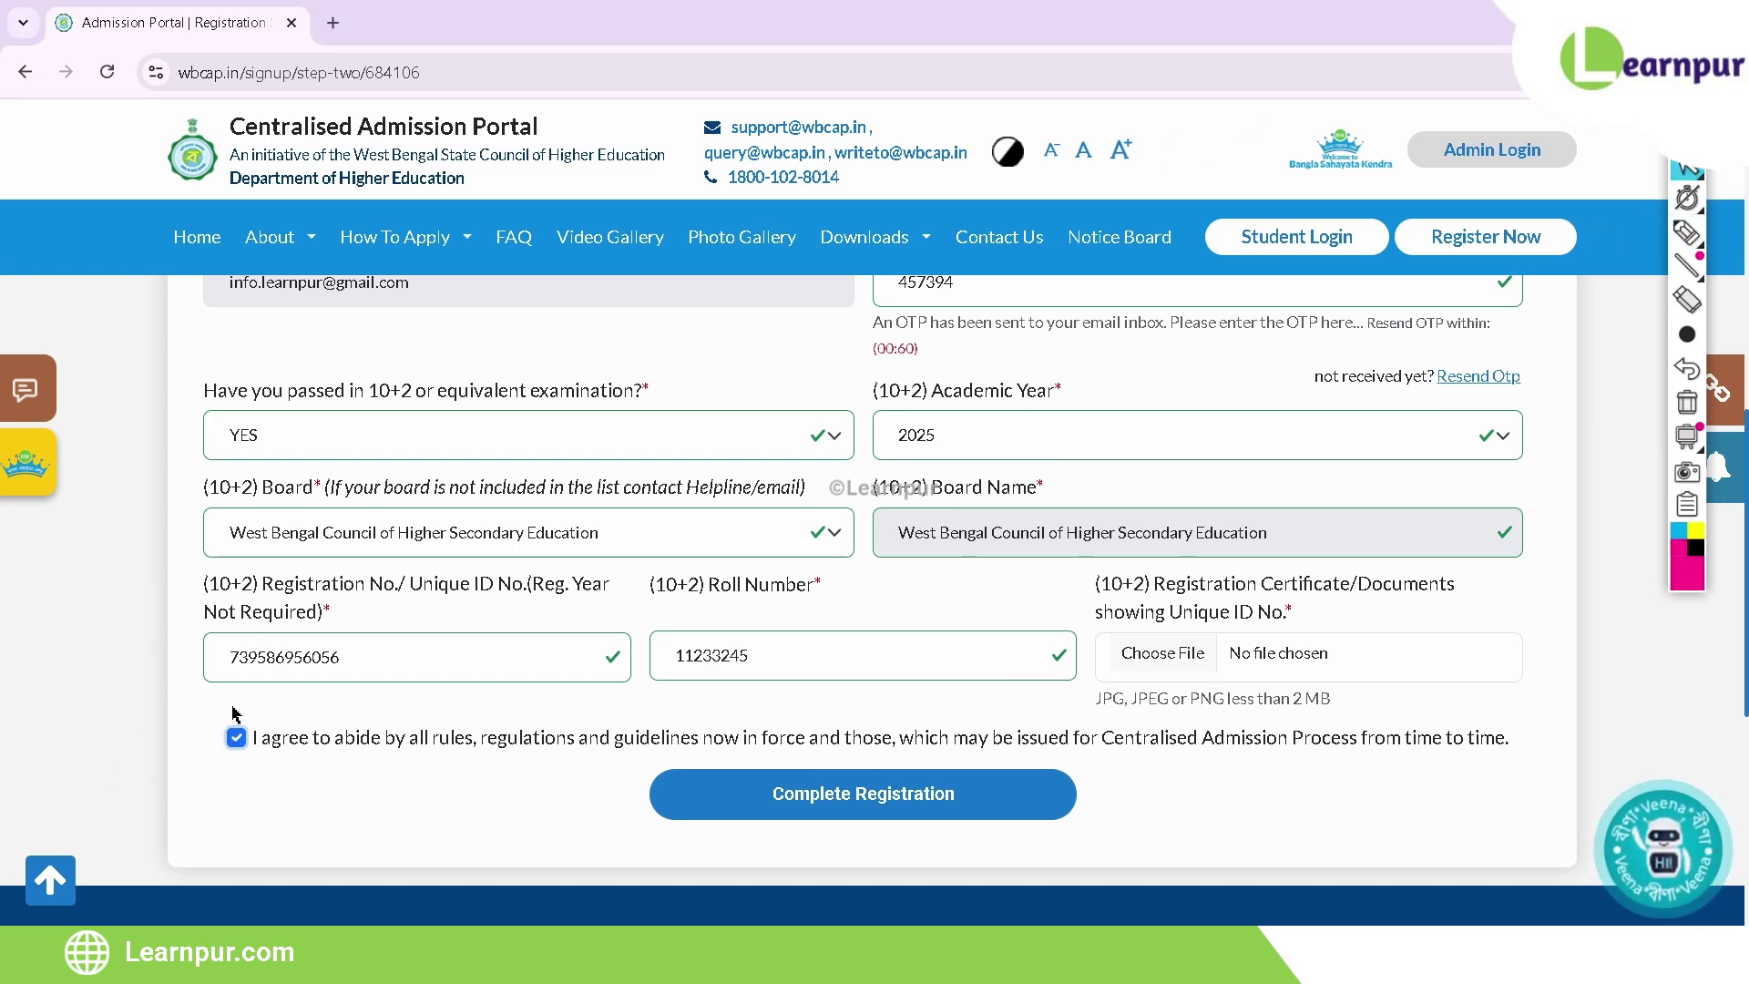
pyautogui.scroll(10, 275, 772)
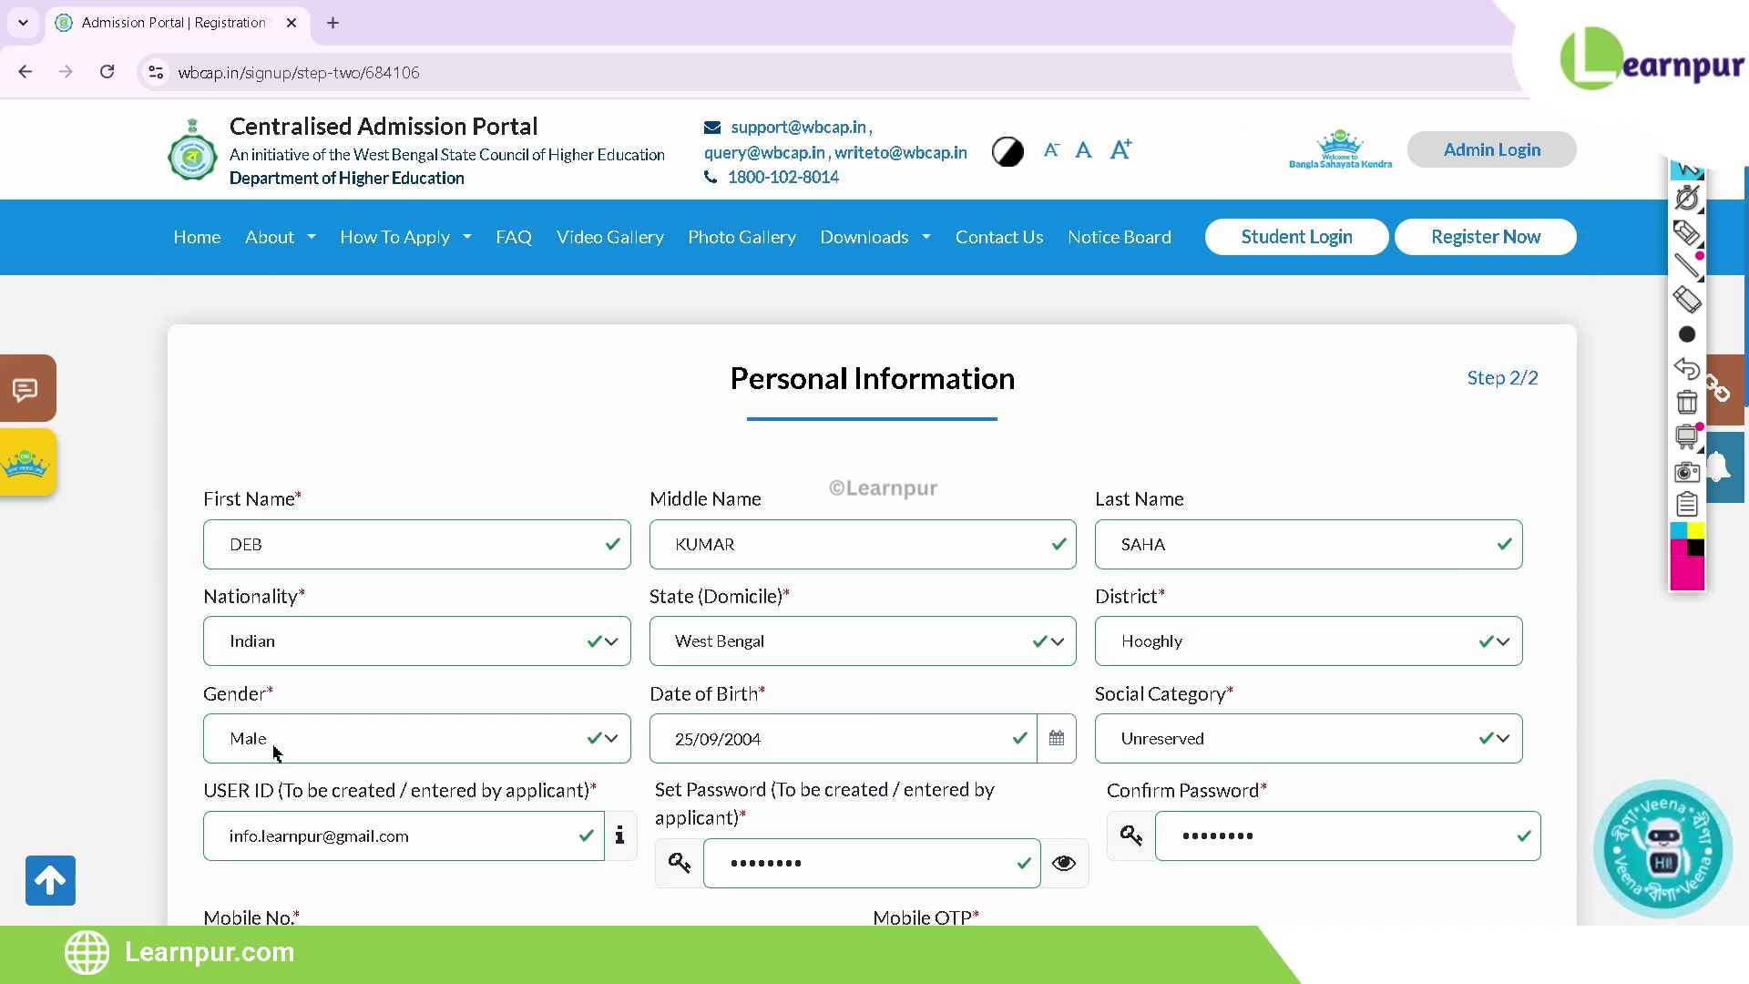
pyautogui.click(833, 546)
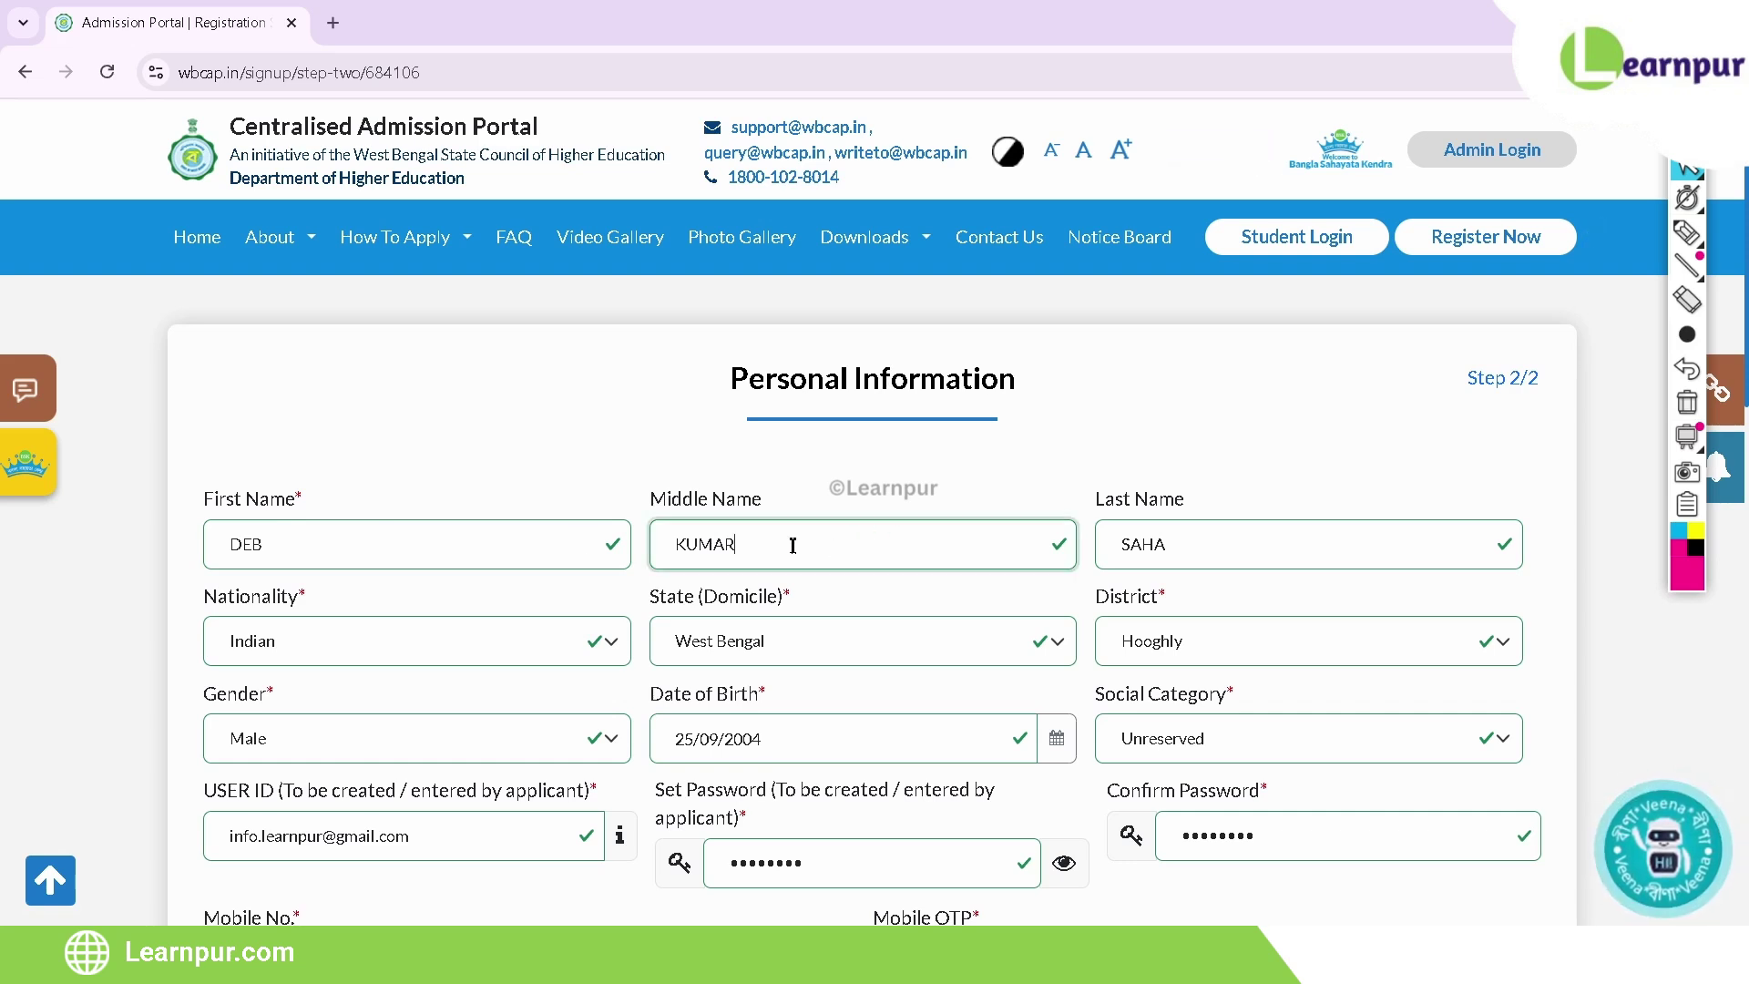
pyautogui.hotkey('ctrl', 'a')
pyautogui.press('BackSpace')
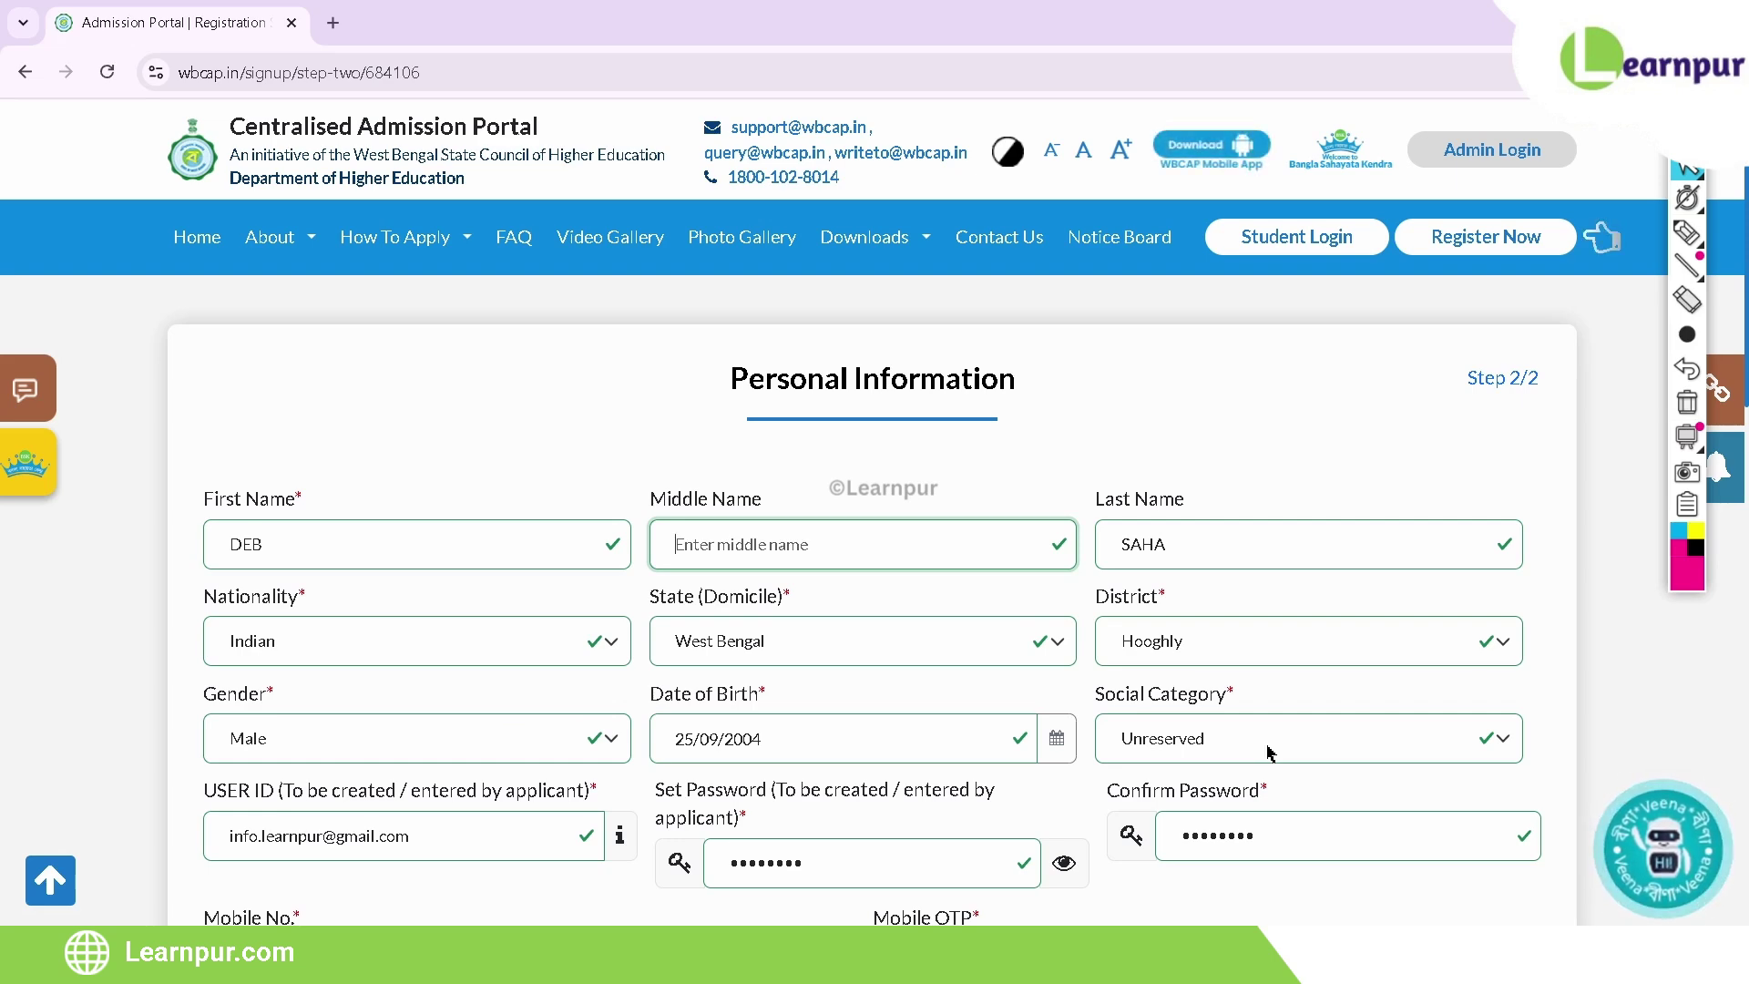
# - Submit the form with Complete Registration to reach the login page
pyautogui.scroll(-4, 1266, 751)
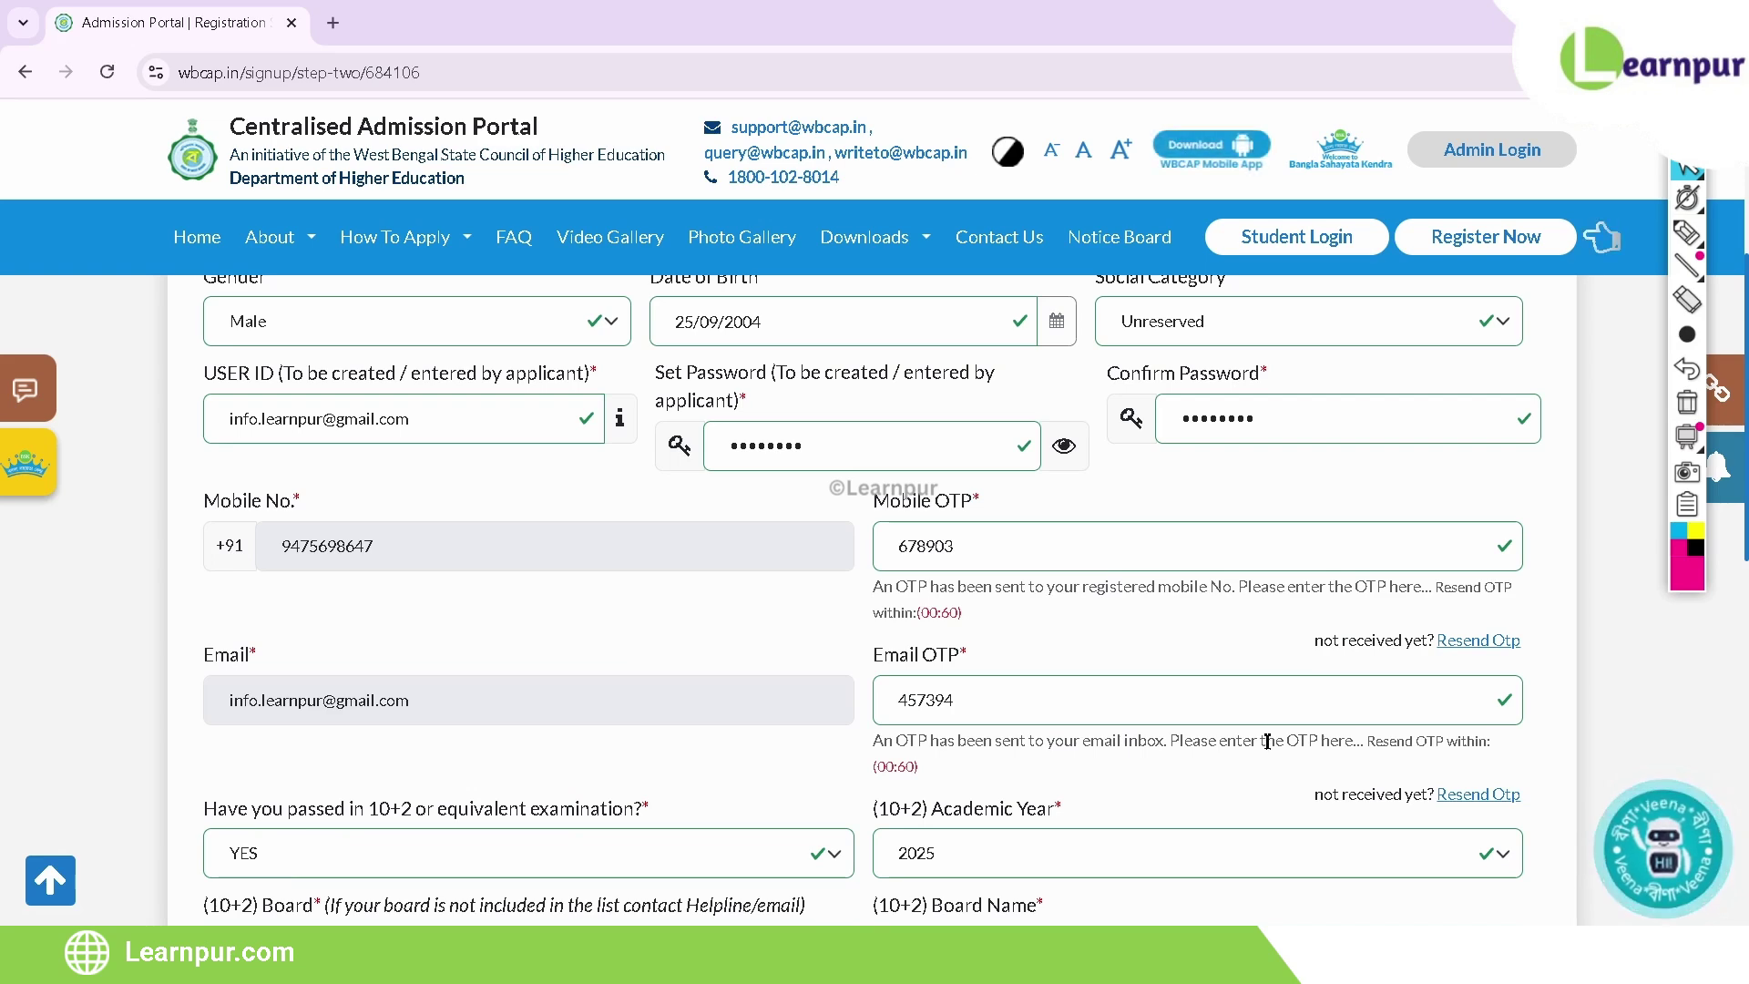
pyautogui.scroll(-4, 1266, 741)
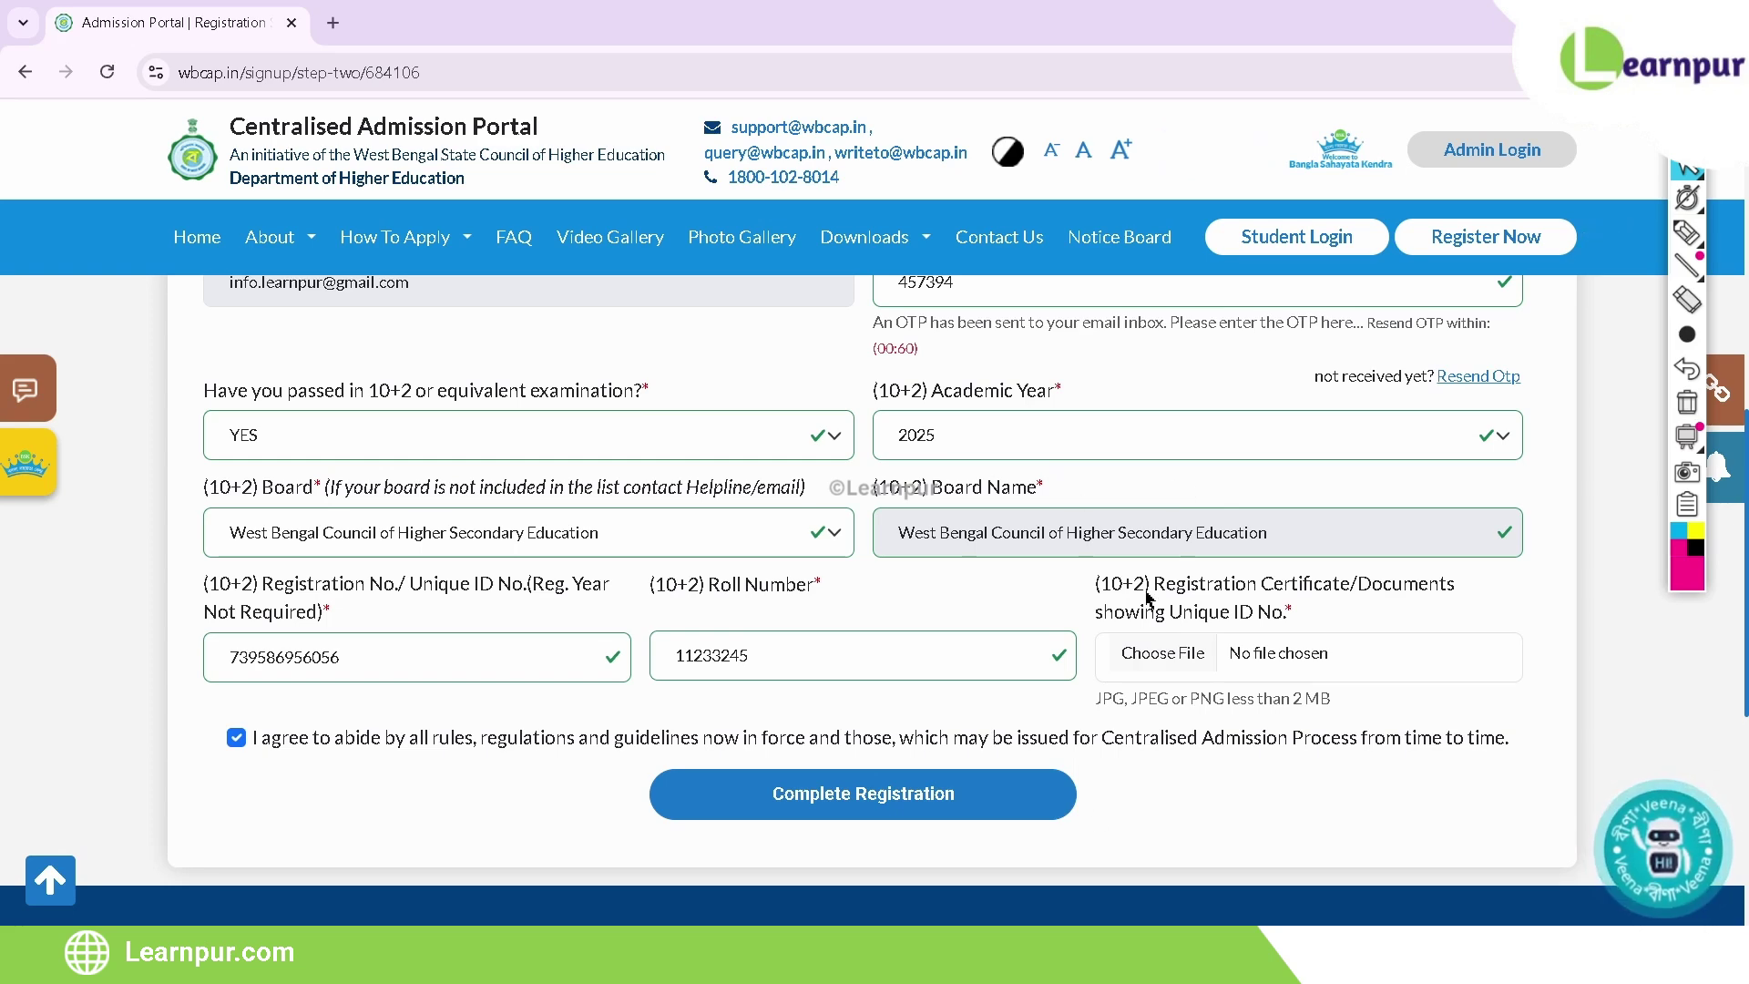
pyautogui.scroll(5, 1148, 597)
pyautogui.scroll(4, 1146, 592)
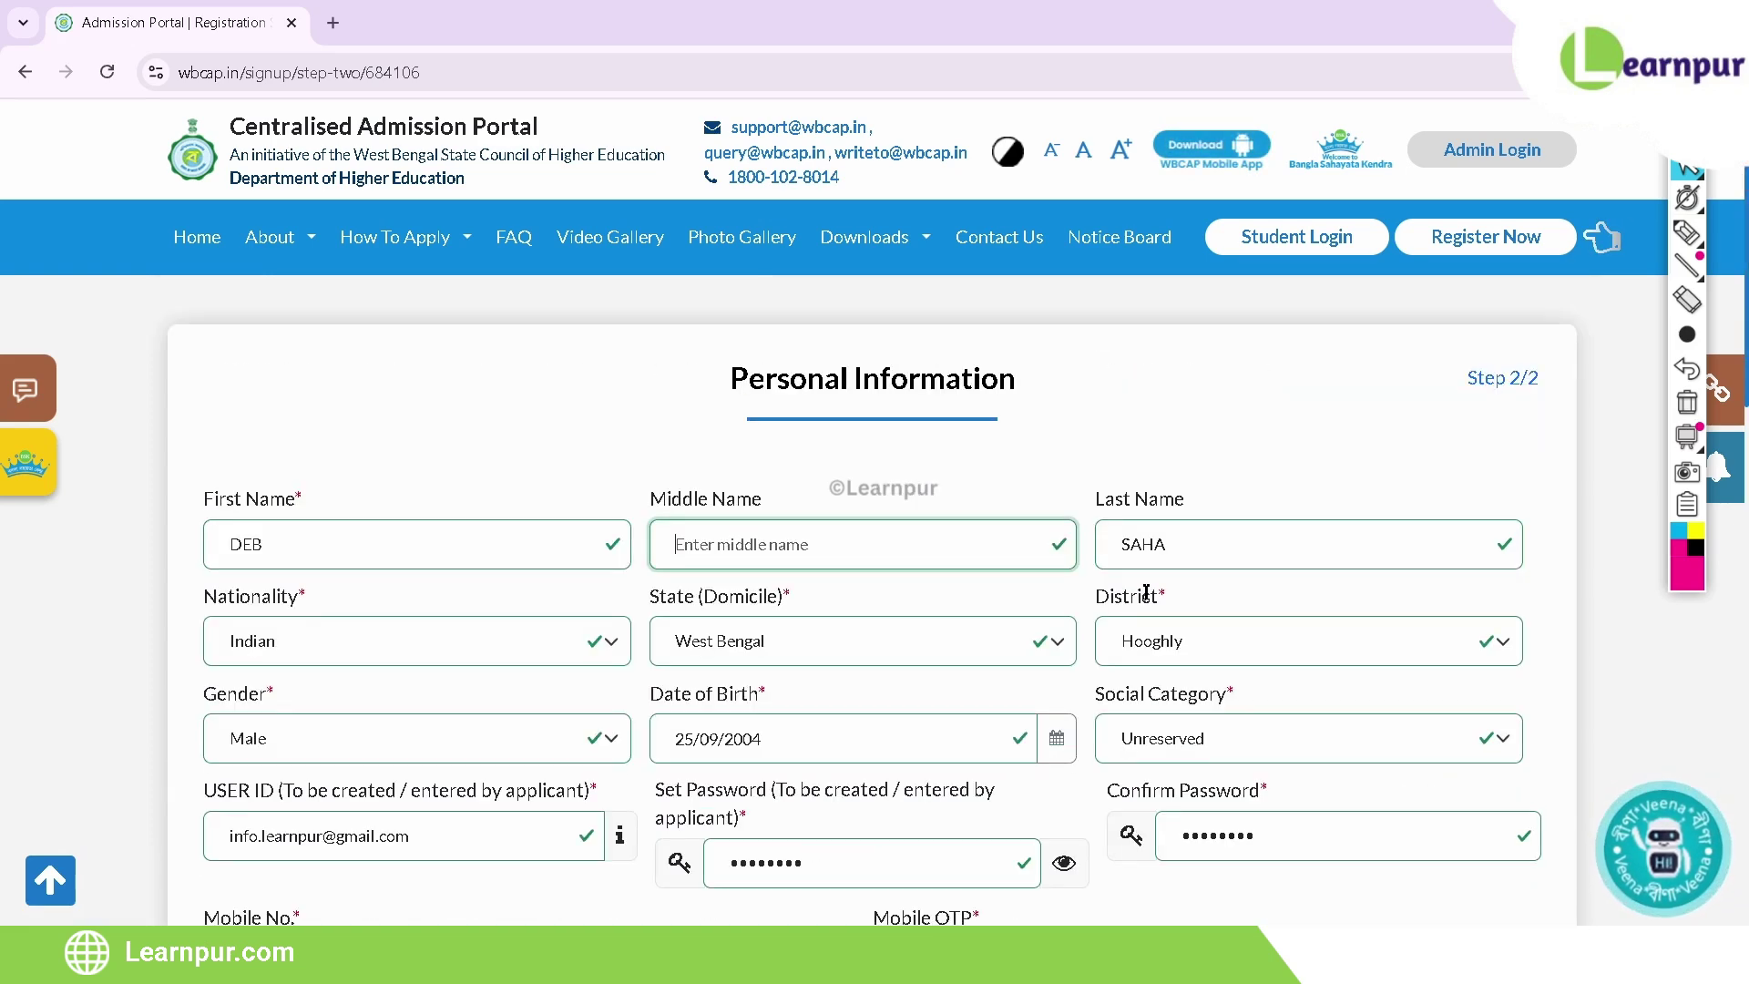
pyautogui.scroll(-9, 1146, 592)
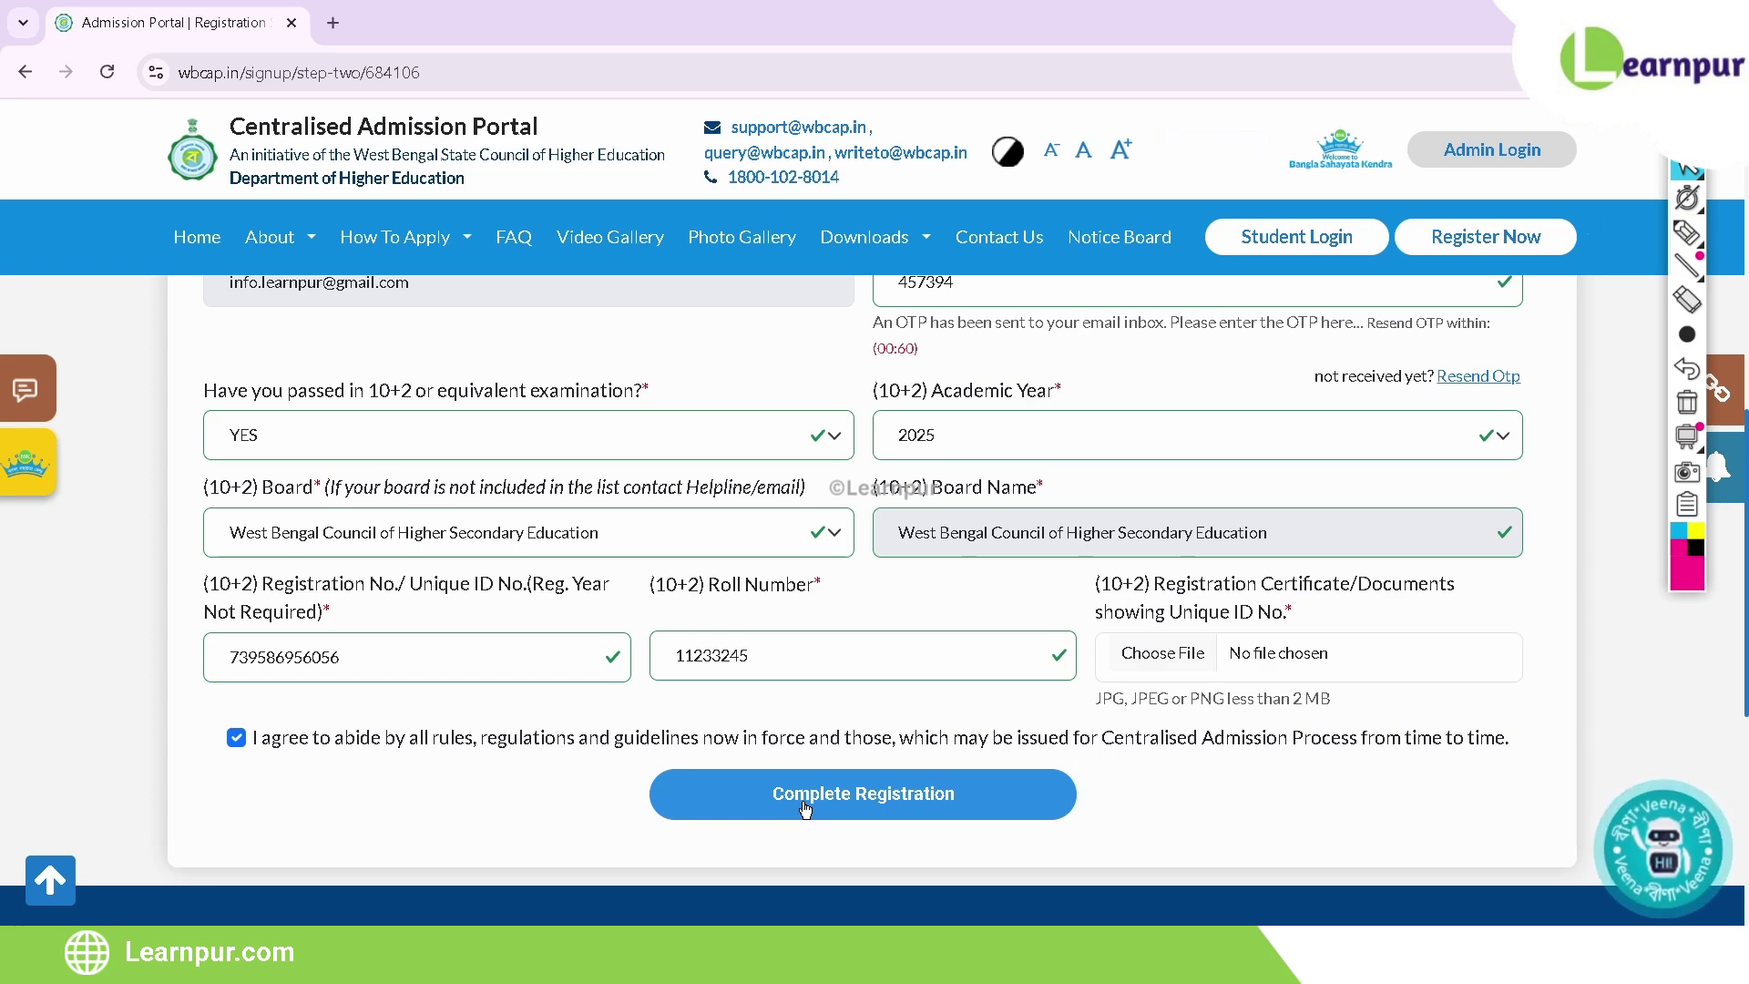
pyautogui.click(805, 806)
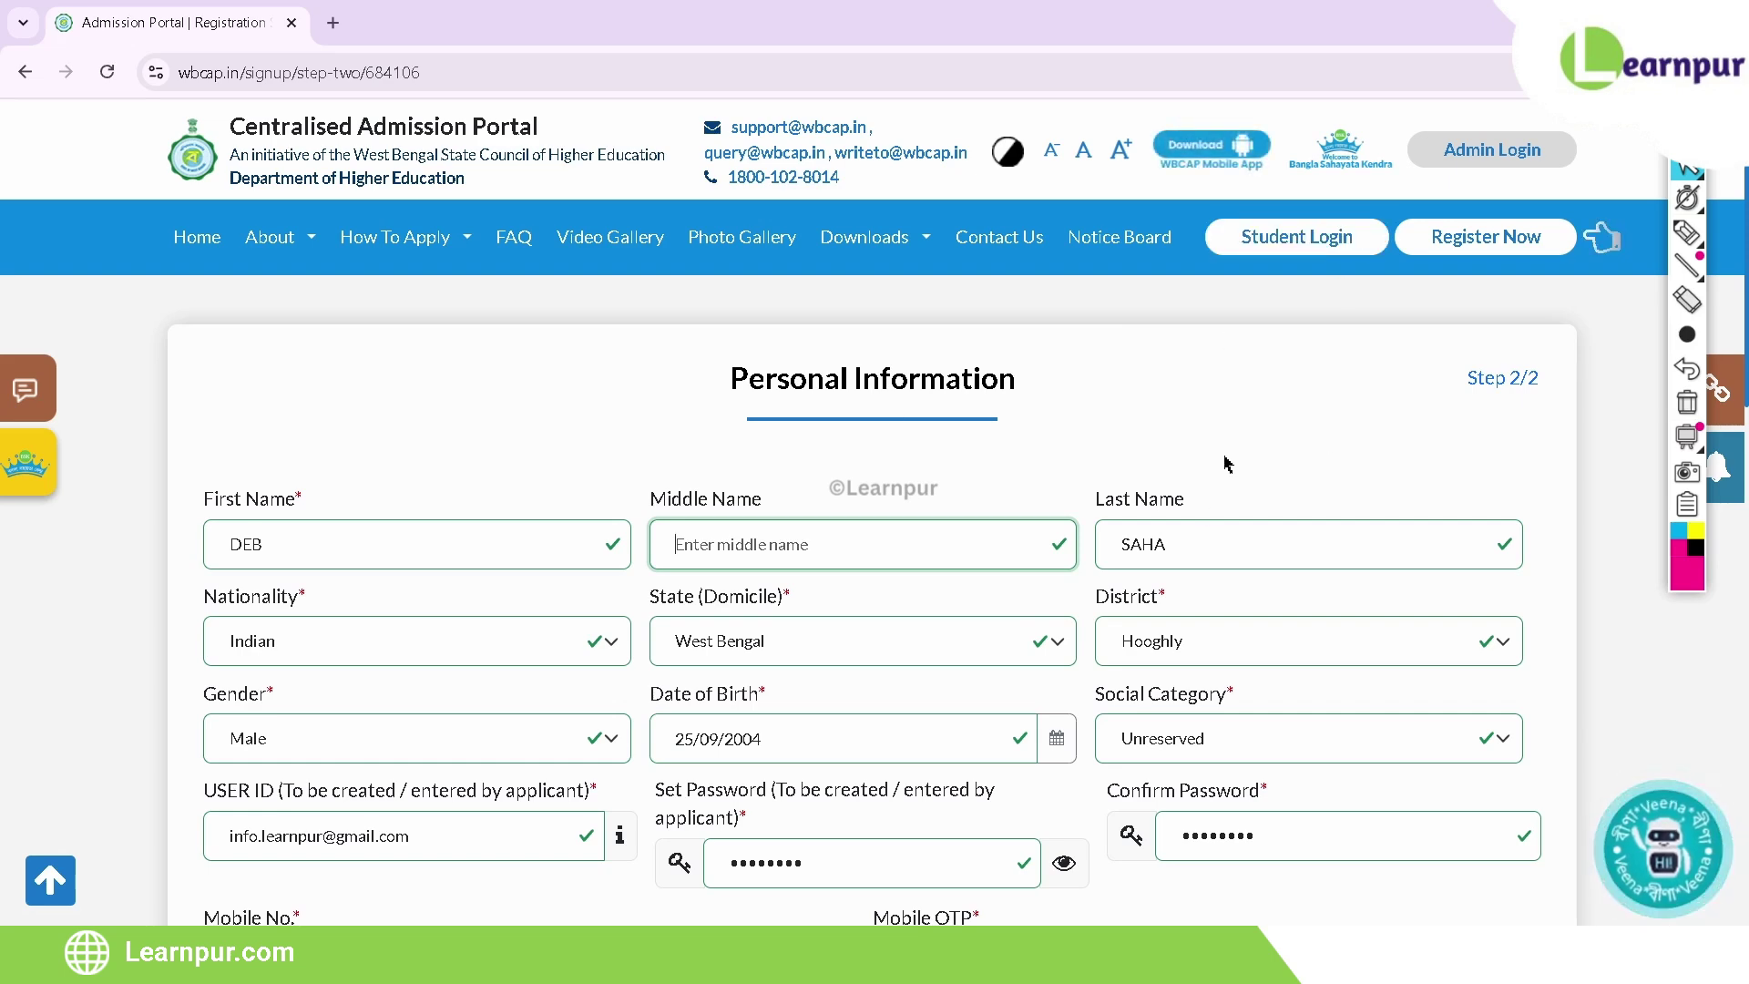
pyautogui.scroll(-10, 1225, 464)
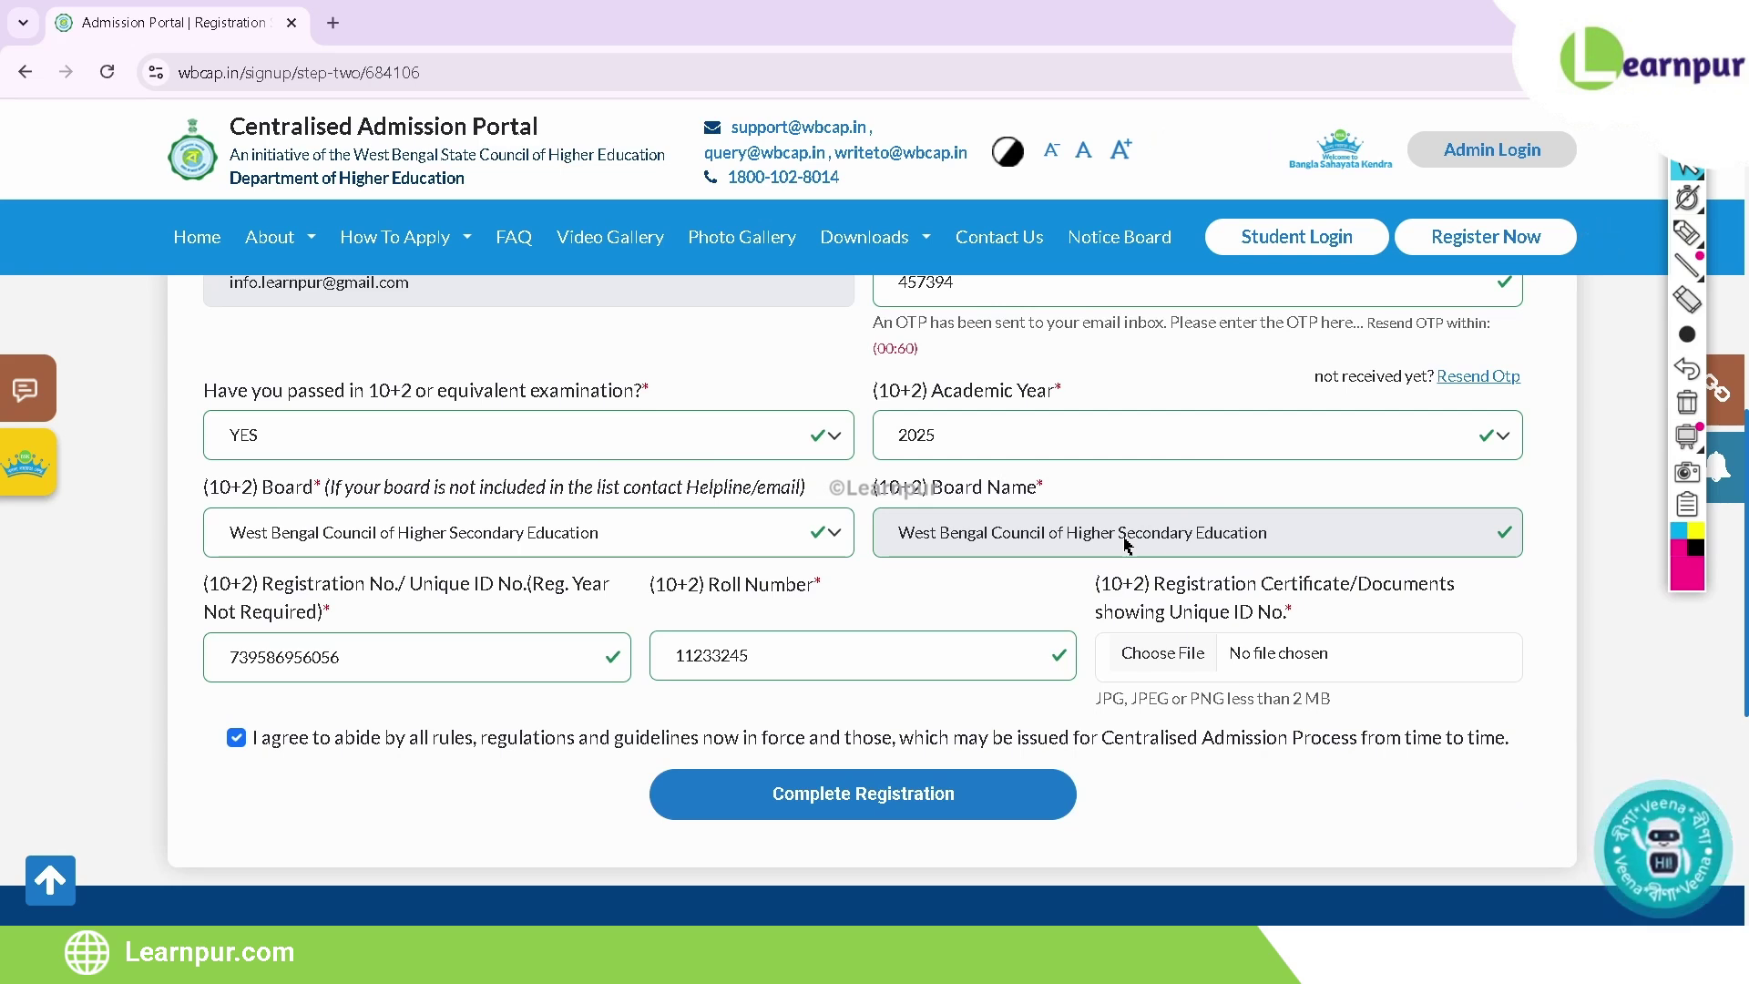
pyautogui.click(877, 783)
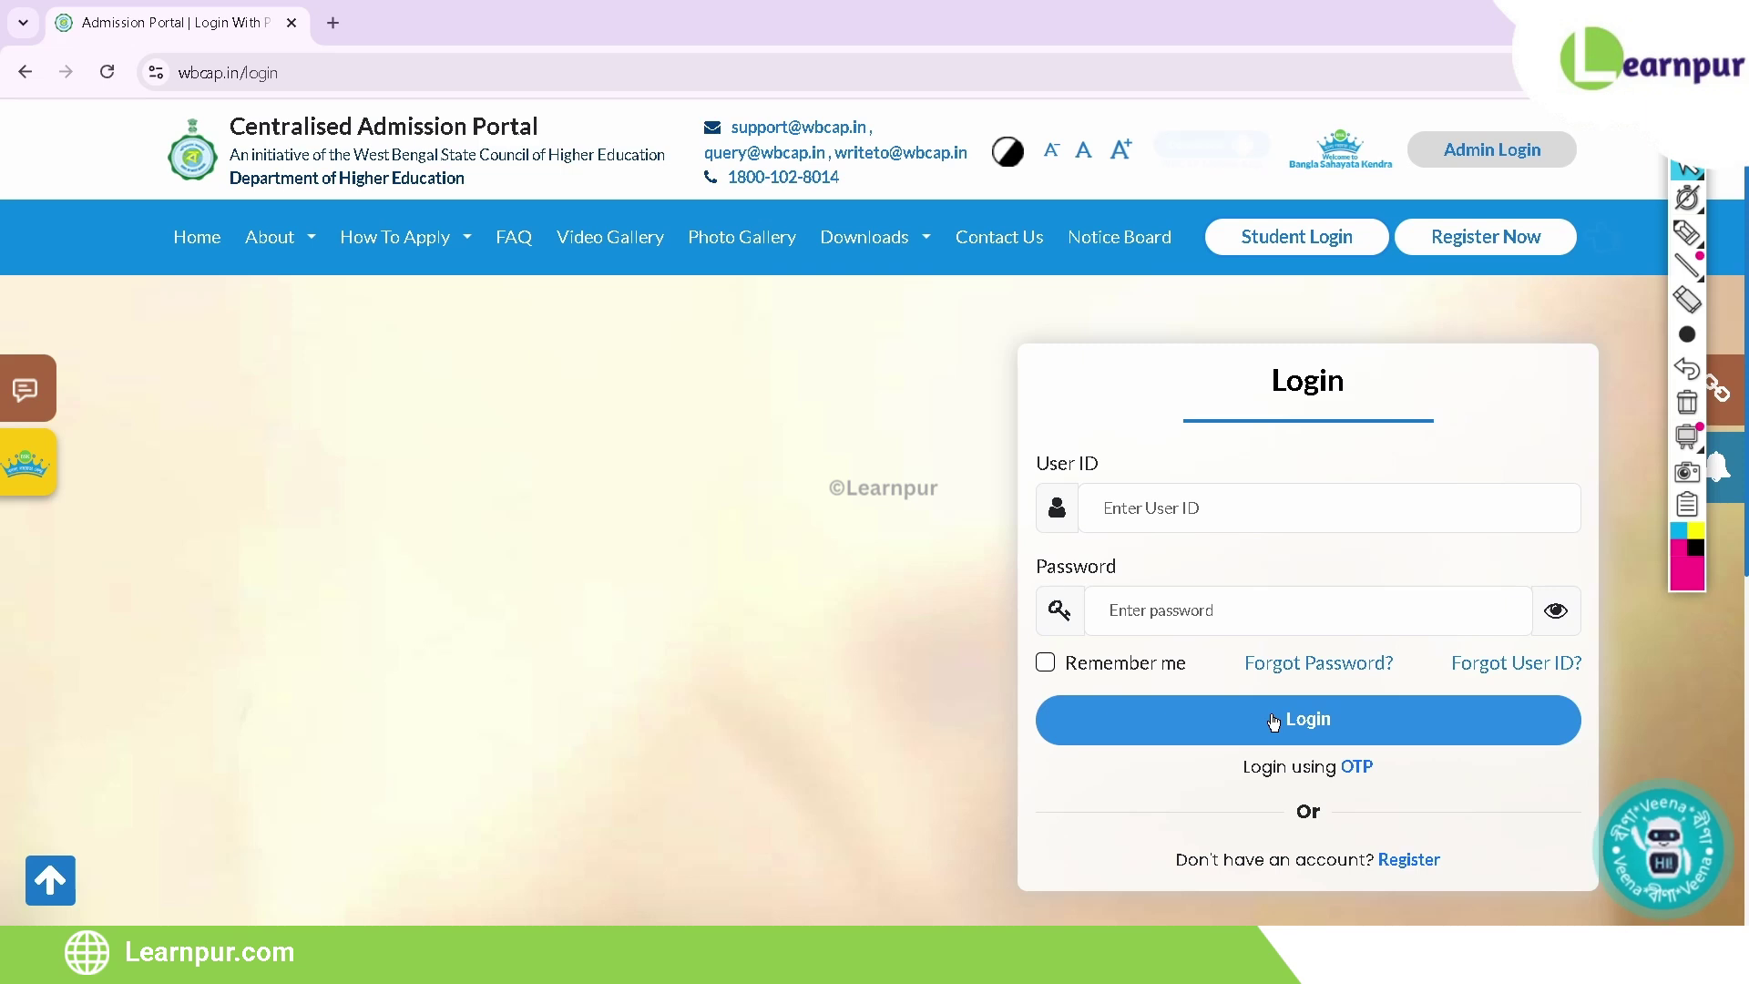
# - Switch the login page to 'Login using OTP', then back to password login
pyautogui.click(1357, 773)
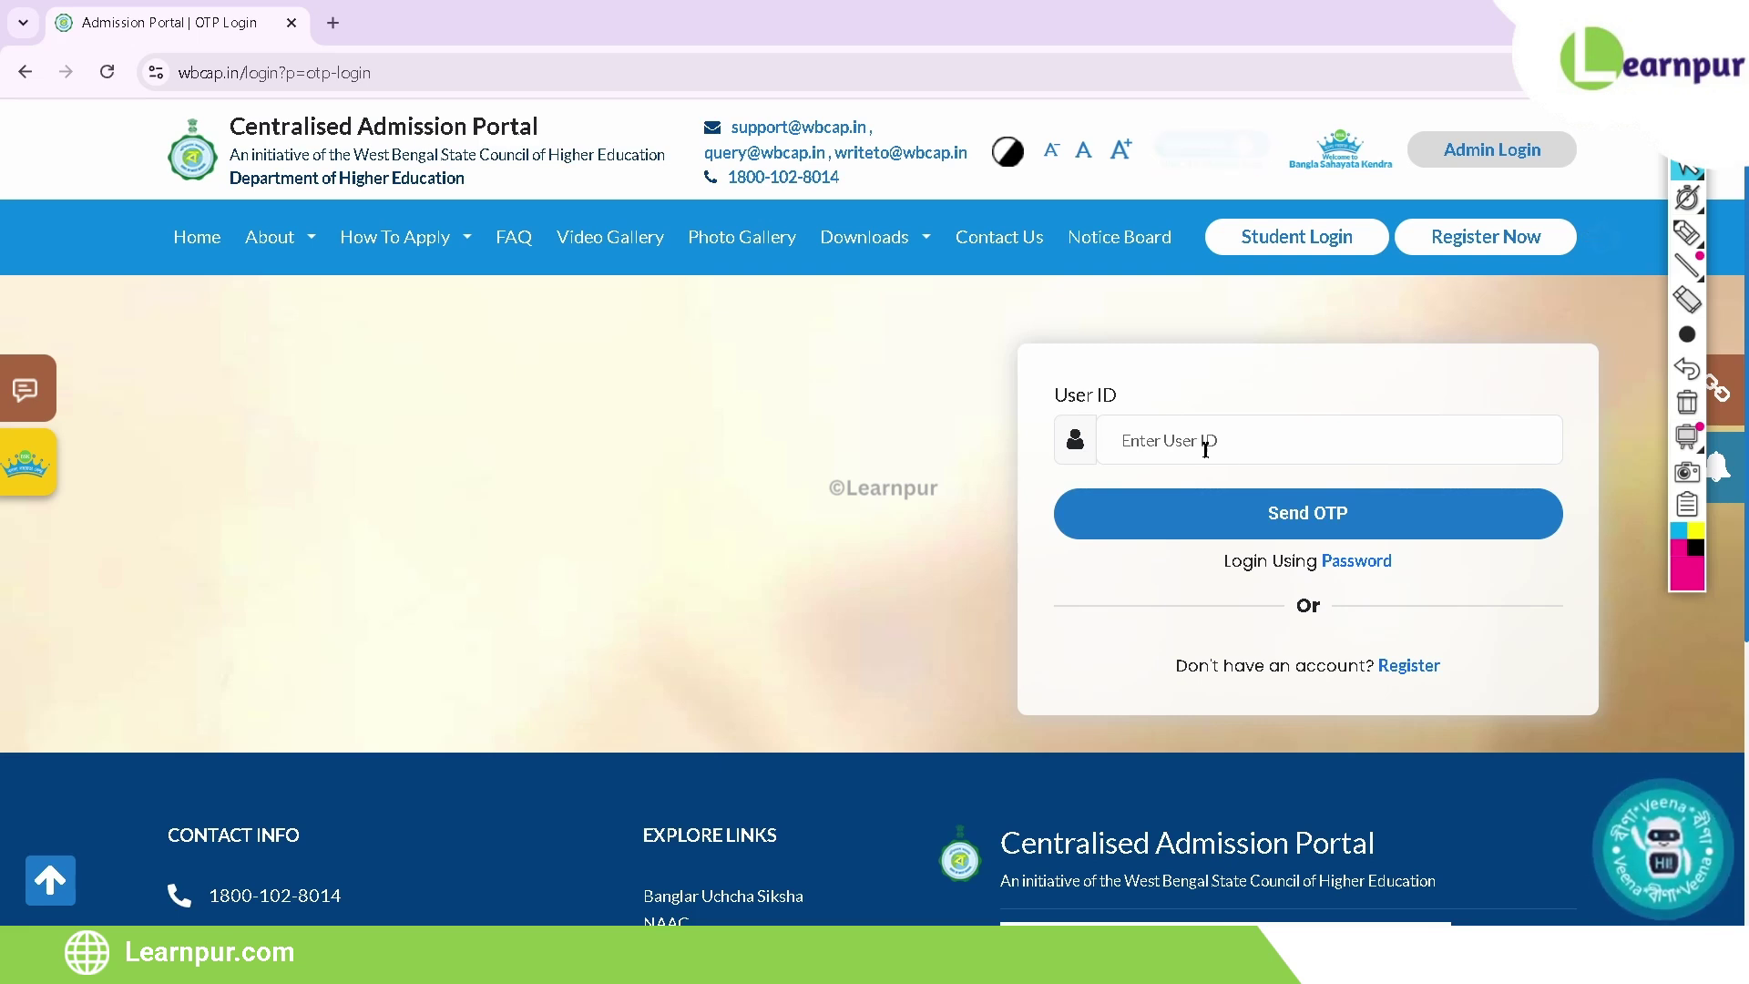
pyautogui.click(1348, 563)
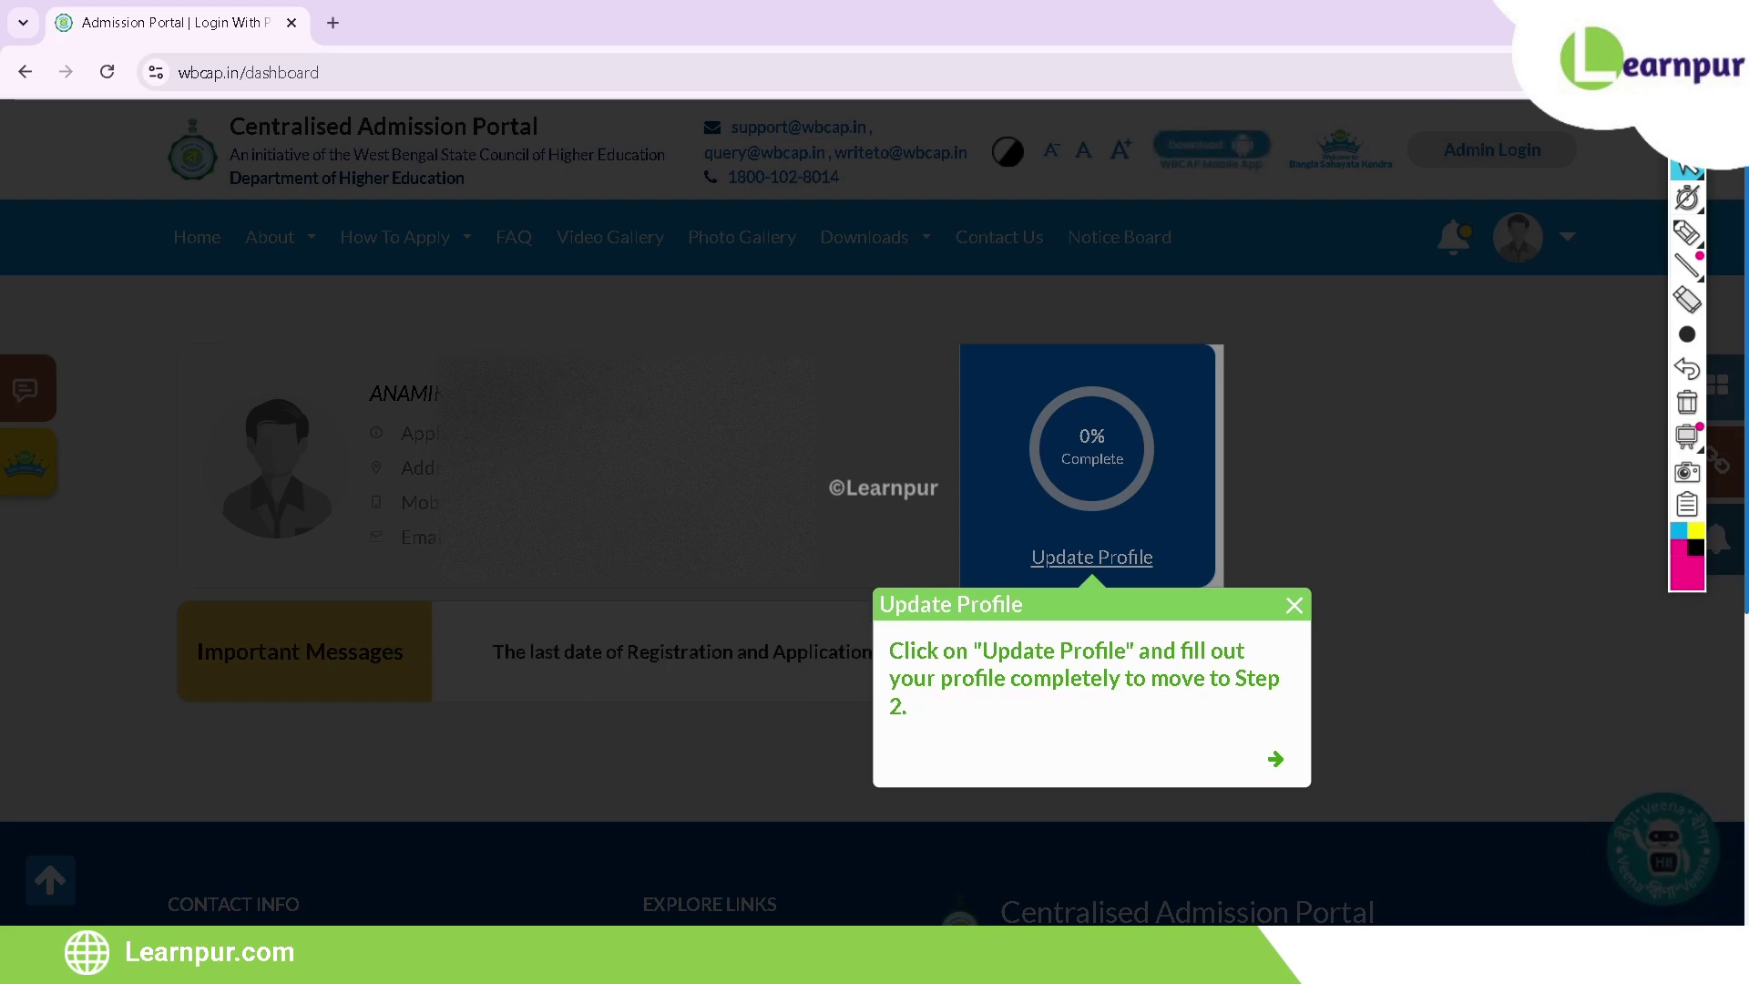
pyautogui.click(1293, 606)
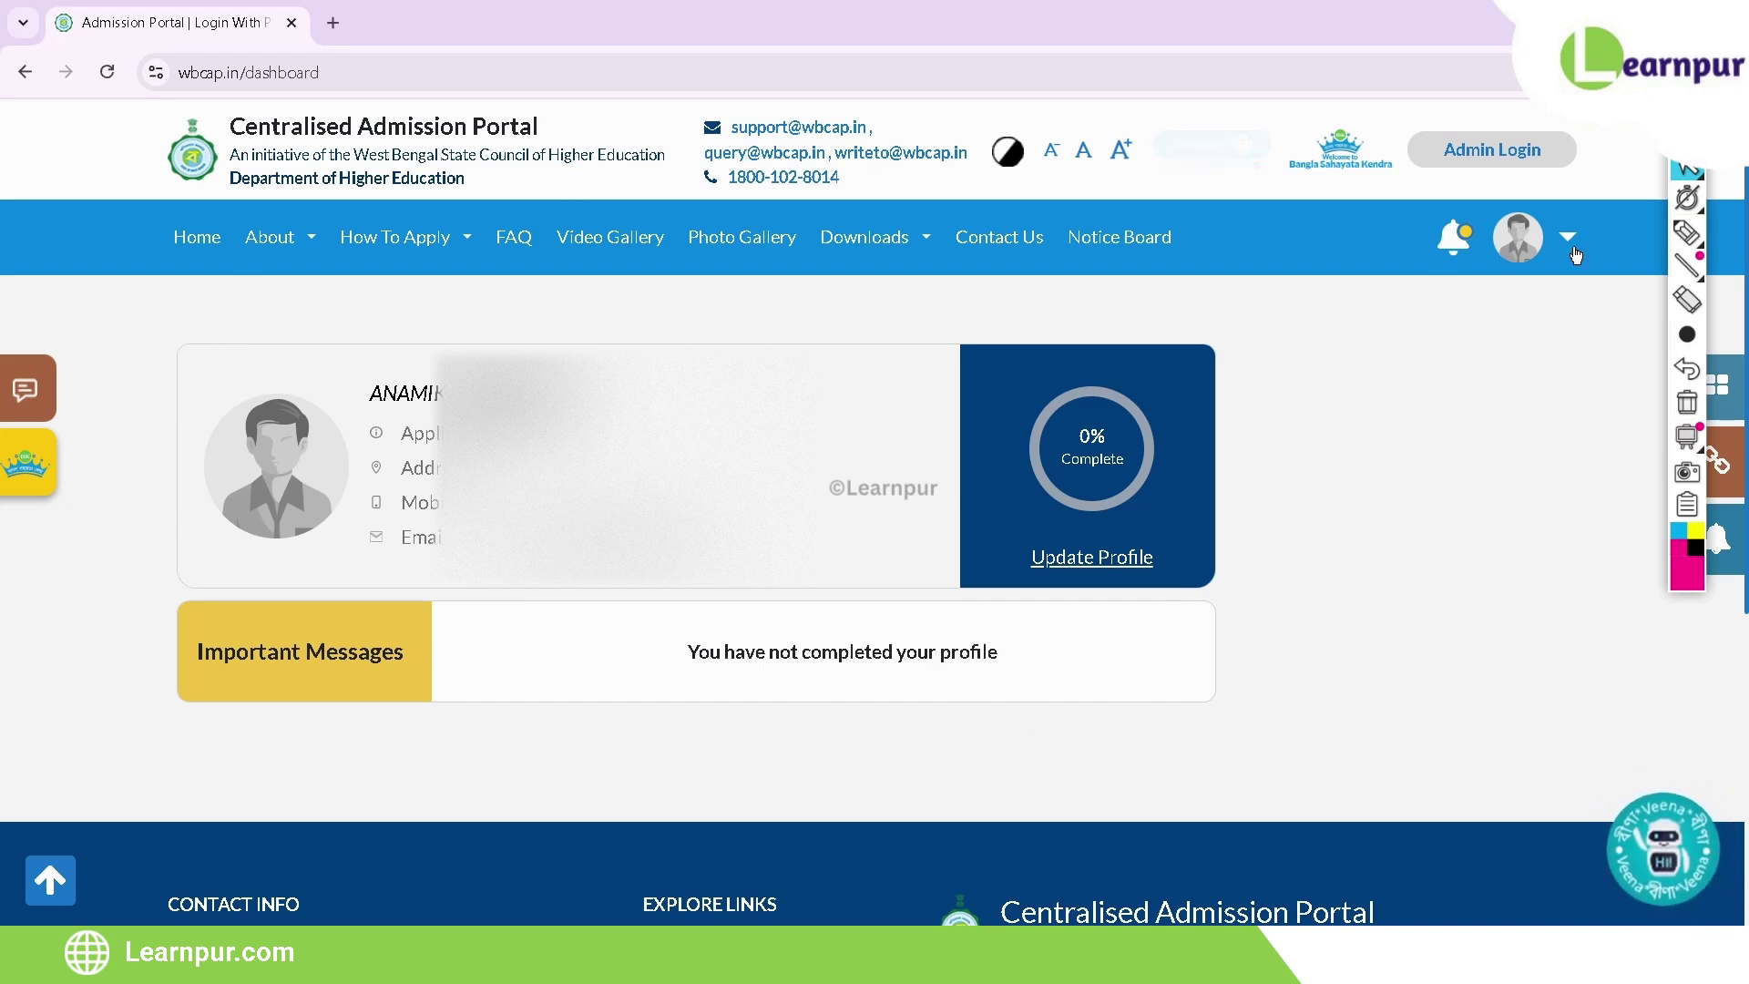
pyautogui.click(1686, 232)
pyautogui.moveTo(1218, 374); pyautogui.dragTo(1061, 330)
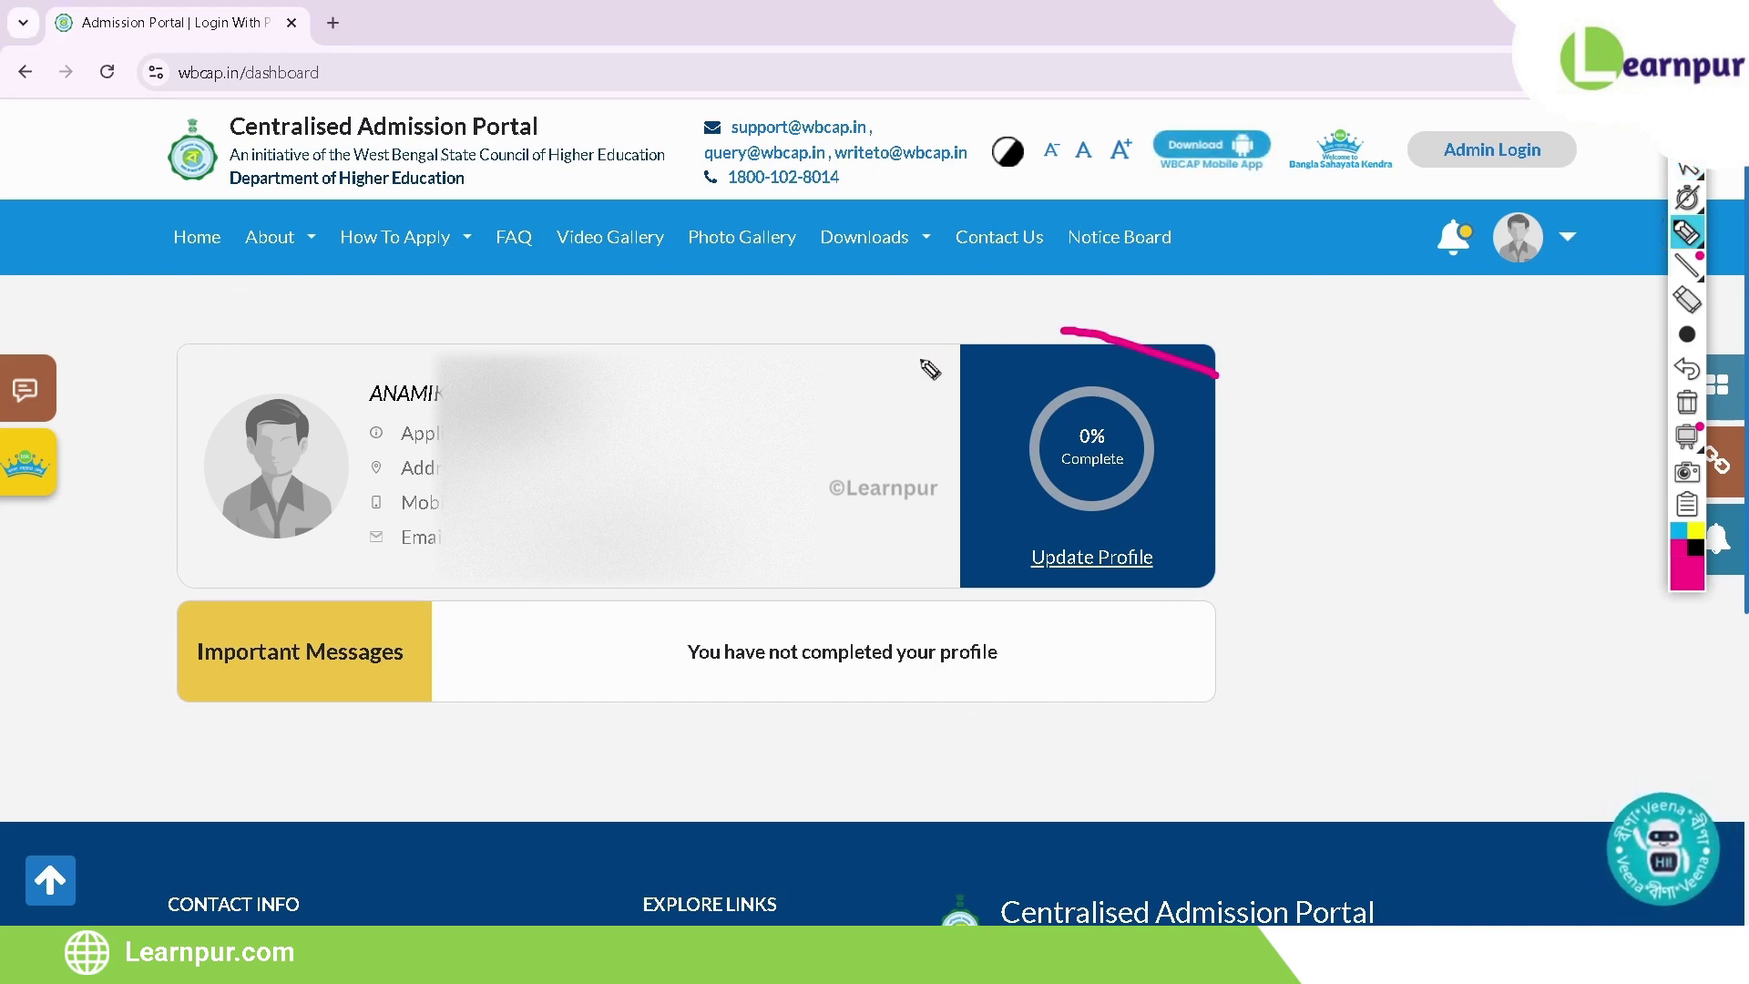
pyautogui.moveTo(929, 369)
pyautogui.mouseDown()
pyautogui.moveTo(1231, 626)
pyautogui.moveTo(1234, 371)
pyautogui.mouseUp()
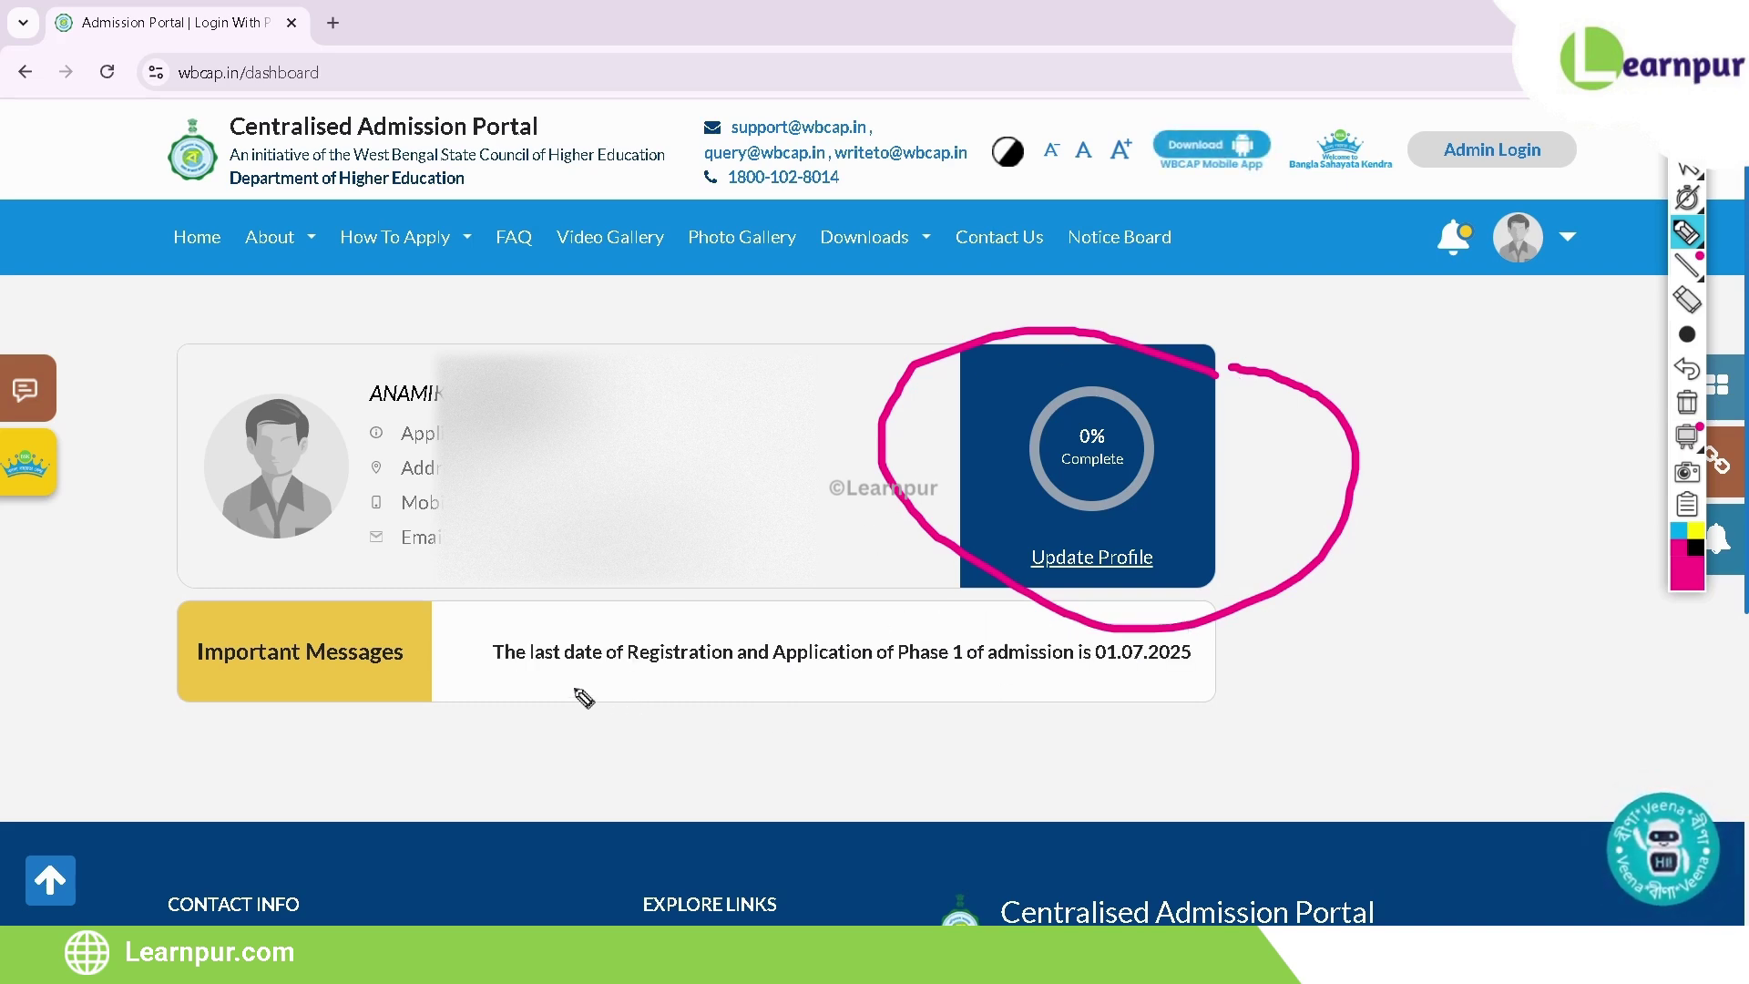
pyautogui.moveTo(508, 676); pyautogui.dragTo(920, 679)
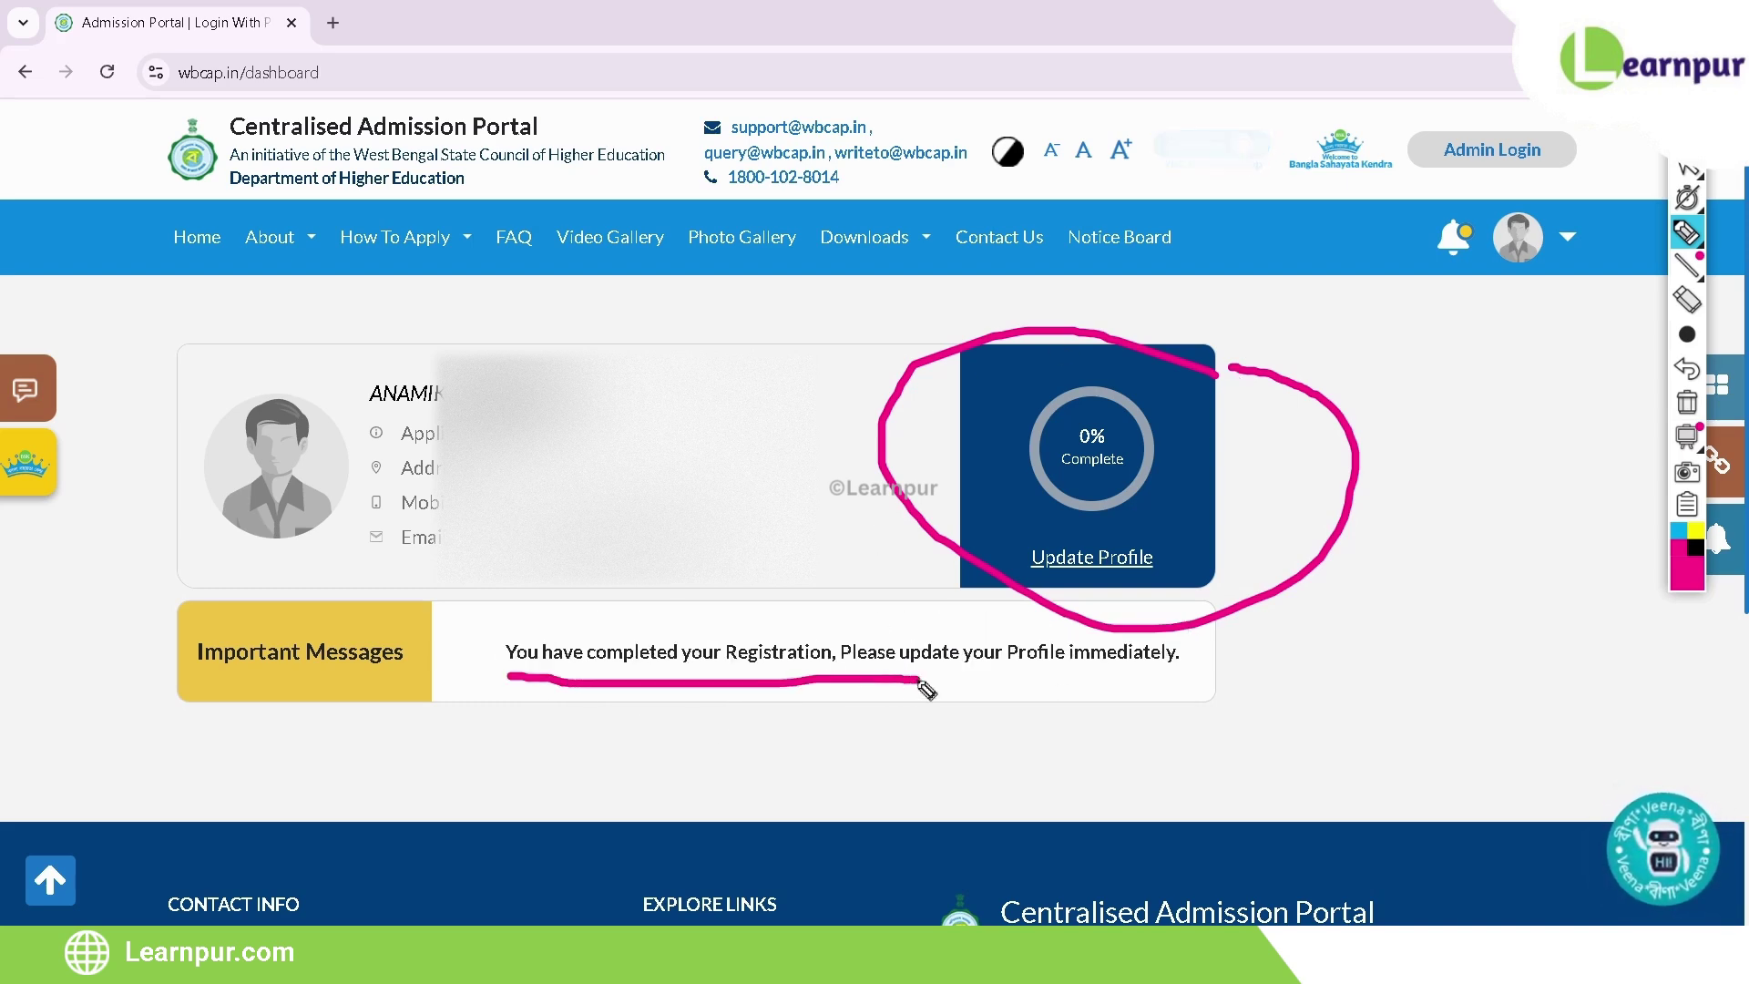
pyautogui.moveTo(1159, 684)
pyautogui.mouseDown()
pyautogui.moveTo(1168, 733)
pyautogui.moveTo(1130, 731)
pyautogui.moveTo(1255, 720)
pyautogui.mouseUp()
pyautogui.moveTo(1175, 624)
pyautogui.mouseDown()
pyautogui.moveTo(1093, 714)
pyautogui.moveTo(1170, 585)
pyautogui.mouseUp()
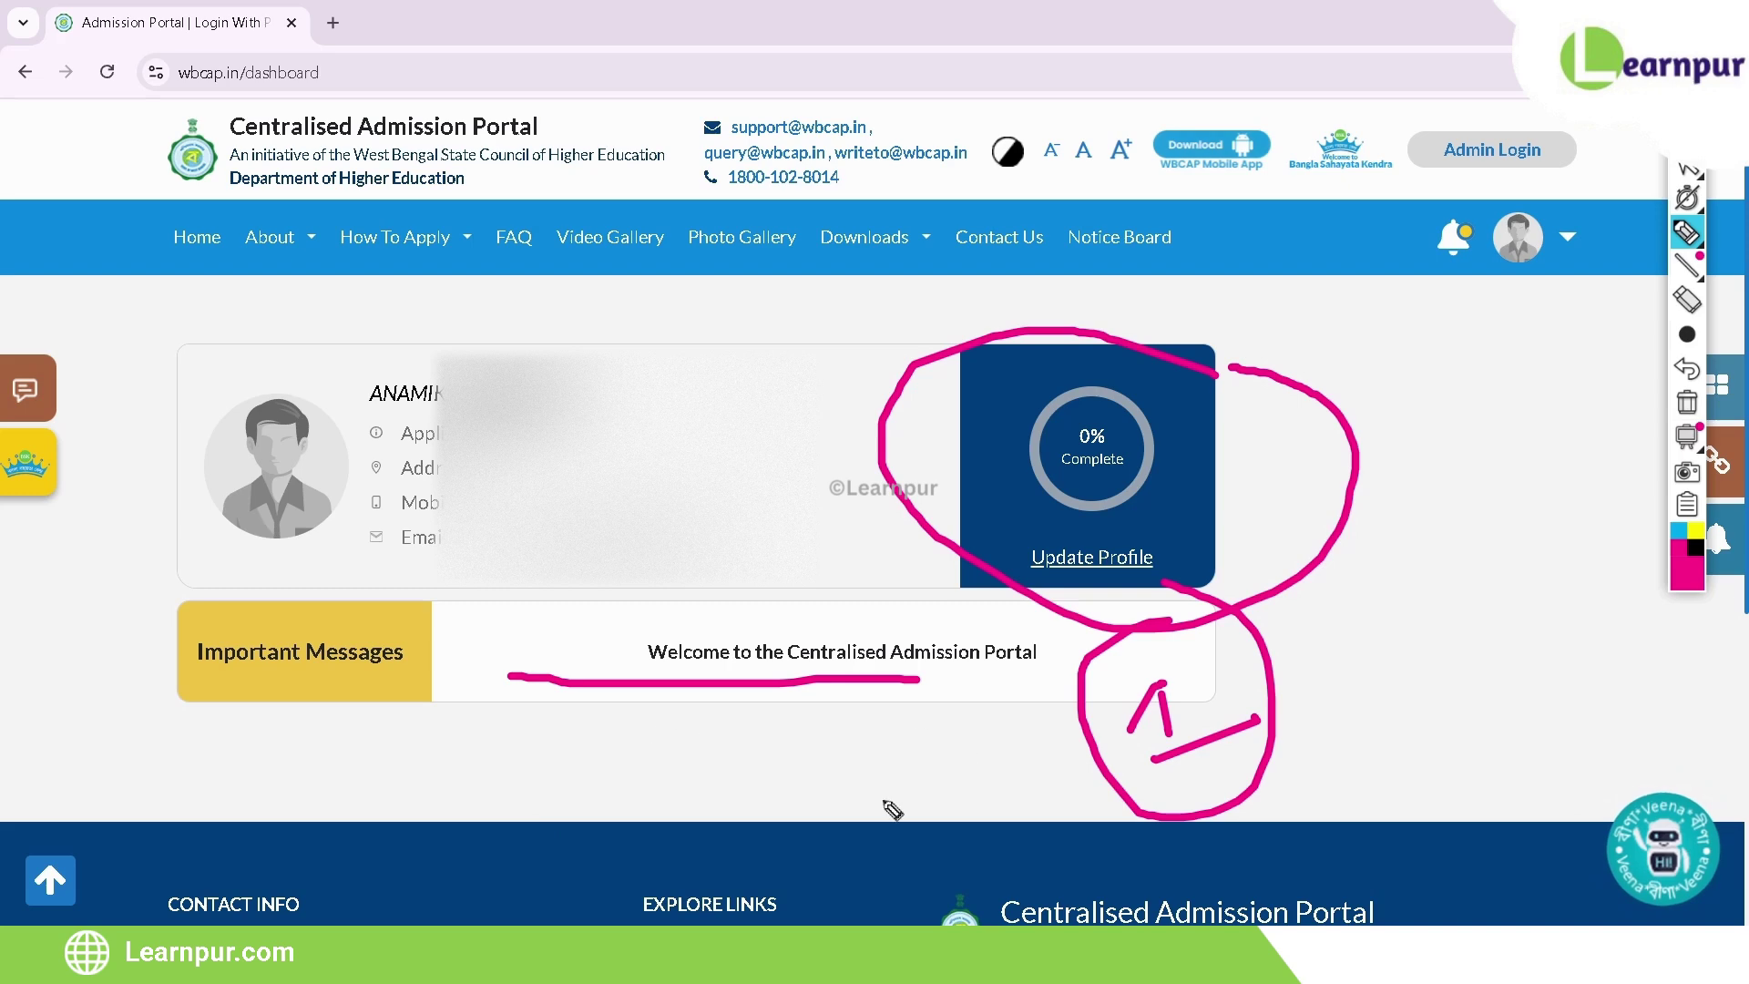
pyautogui.moveTo(726, 608); pyautogui.dragTo(792, 576)
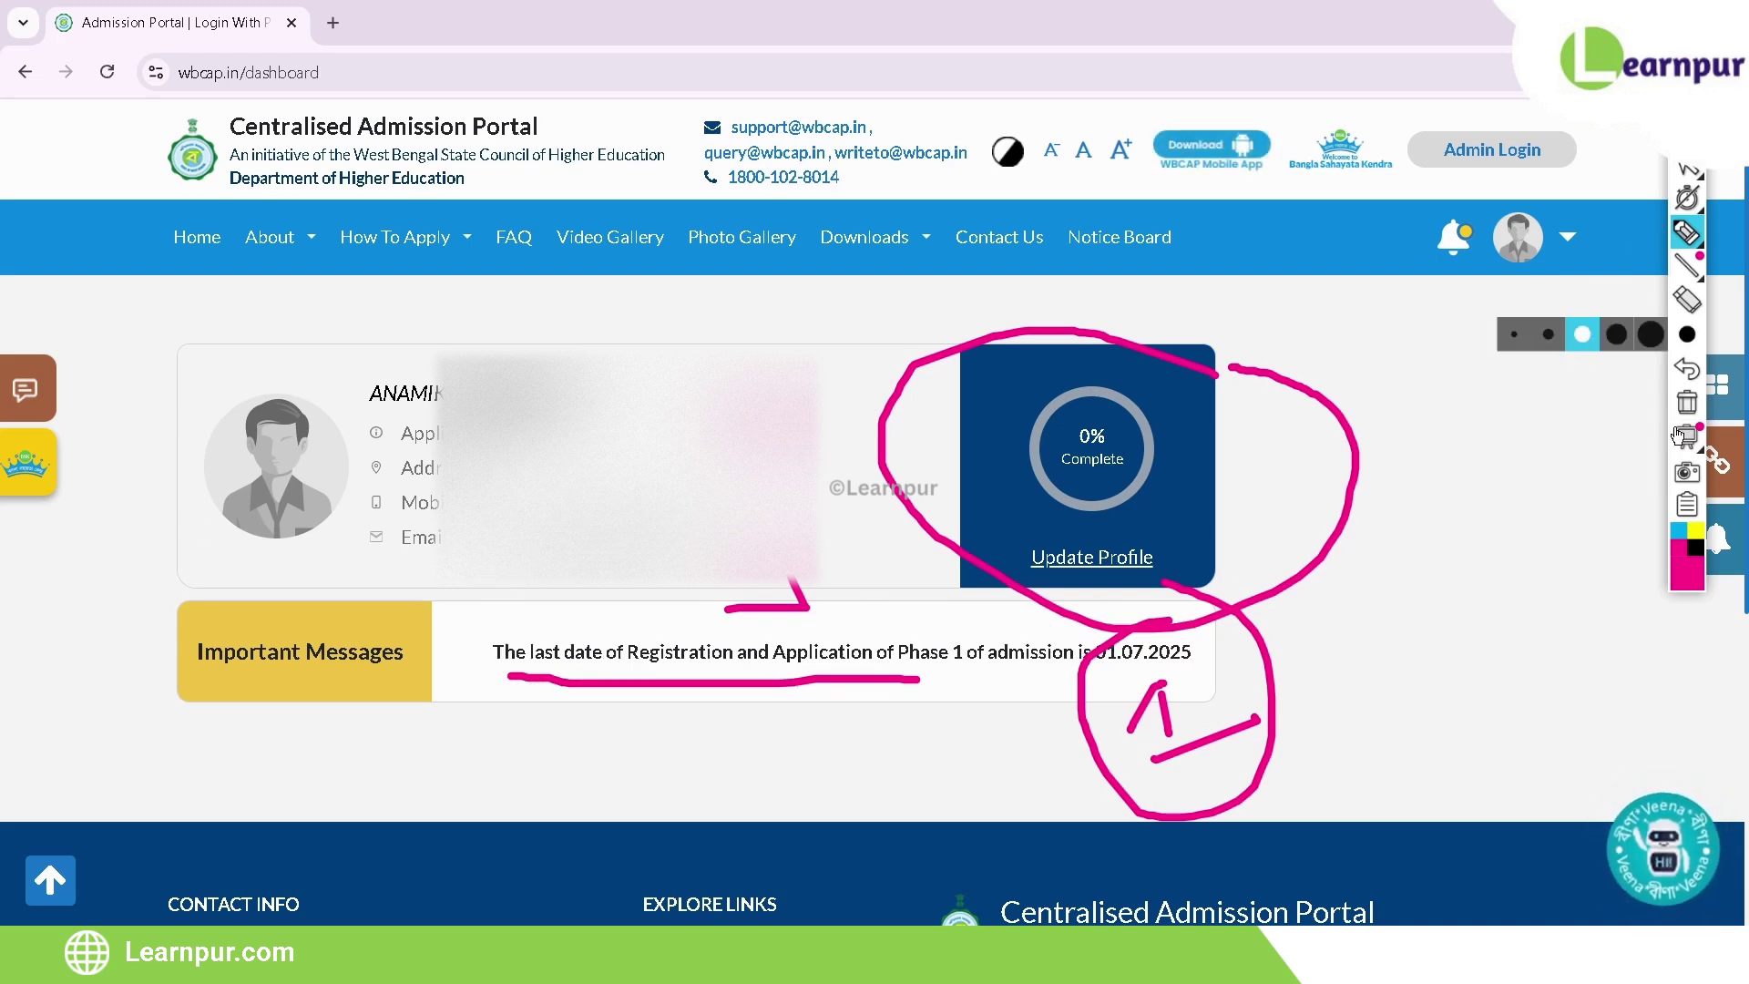
pyautogui.click(1687, 404)
# - Choose My Profile from the account menu in the top bar
pyautogui.click(1687, 169)
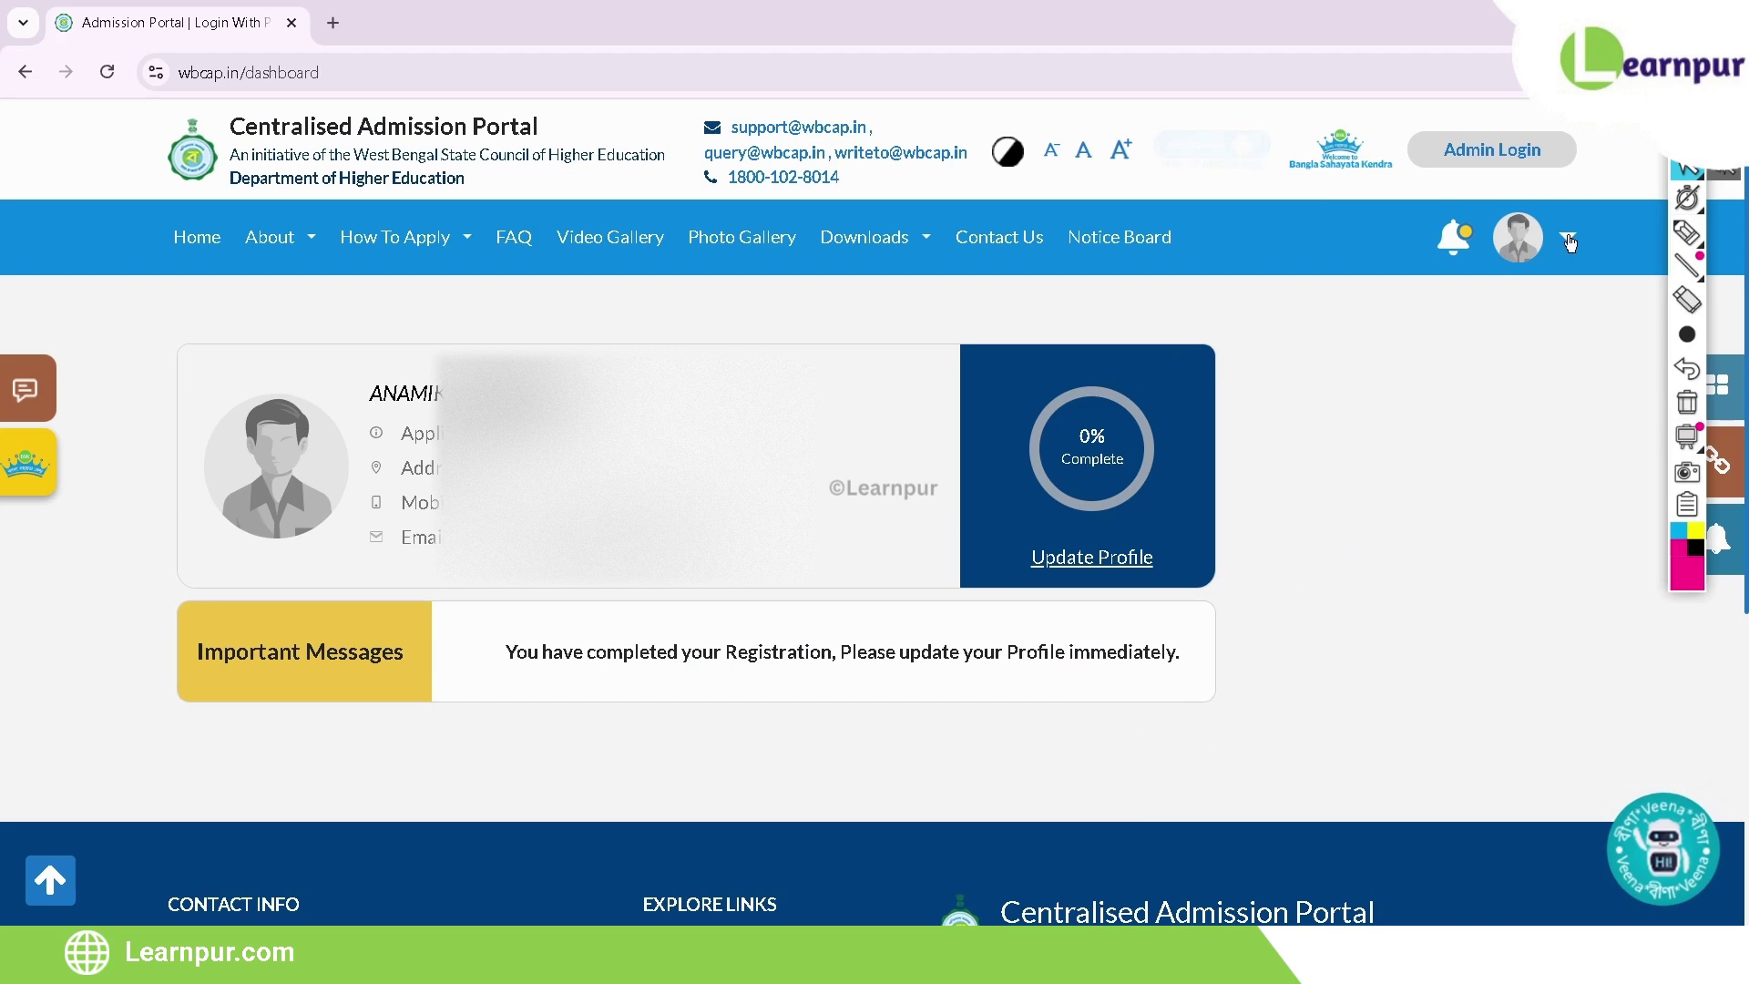
pyautogui.click(1569, 237)
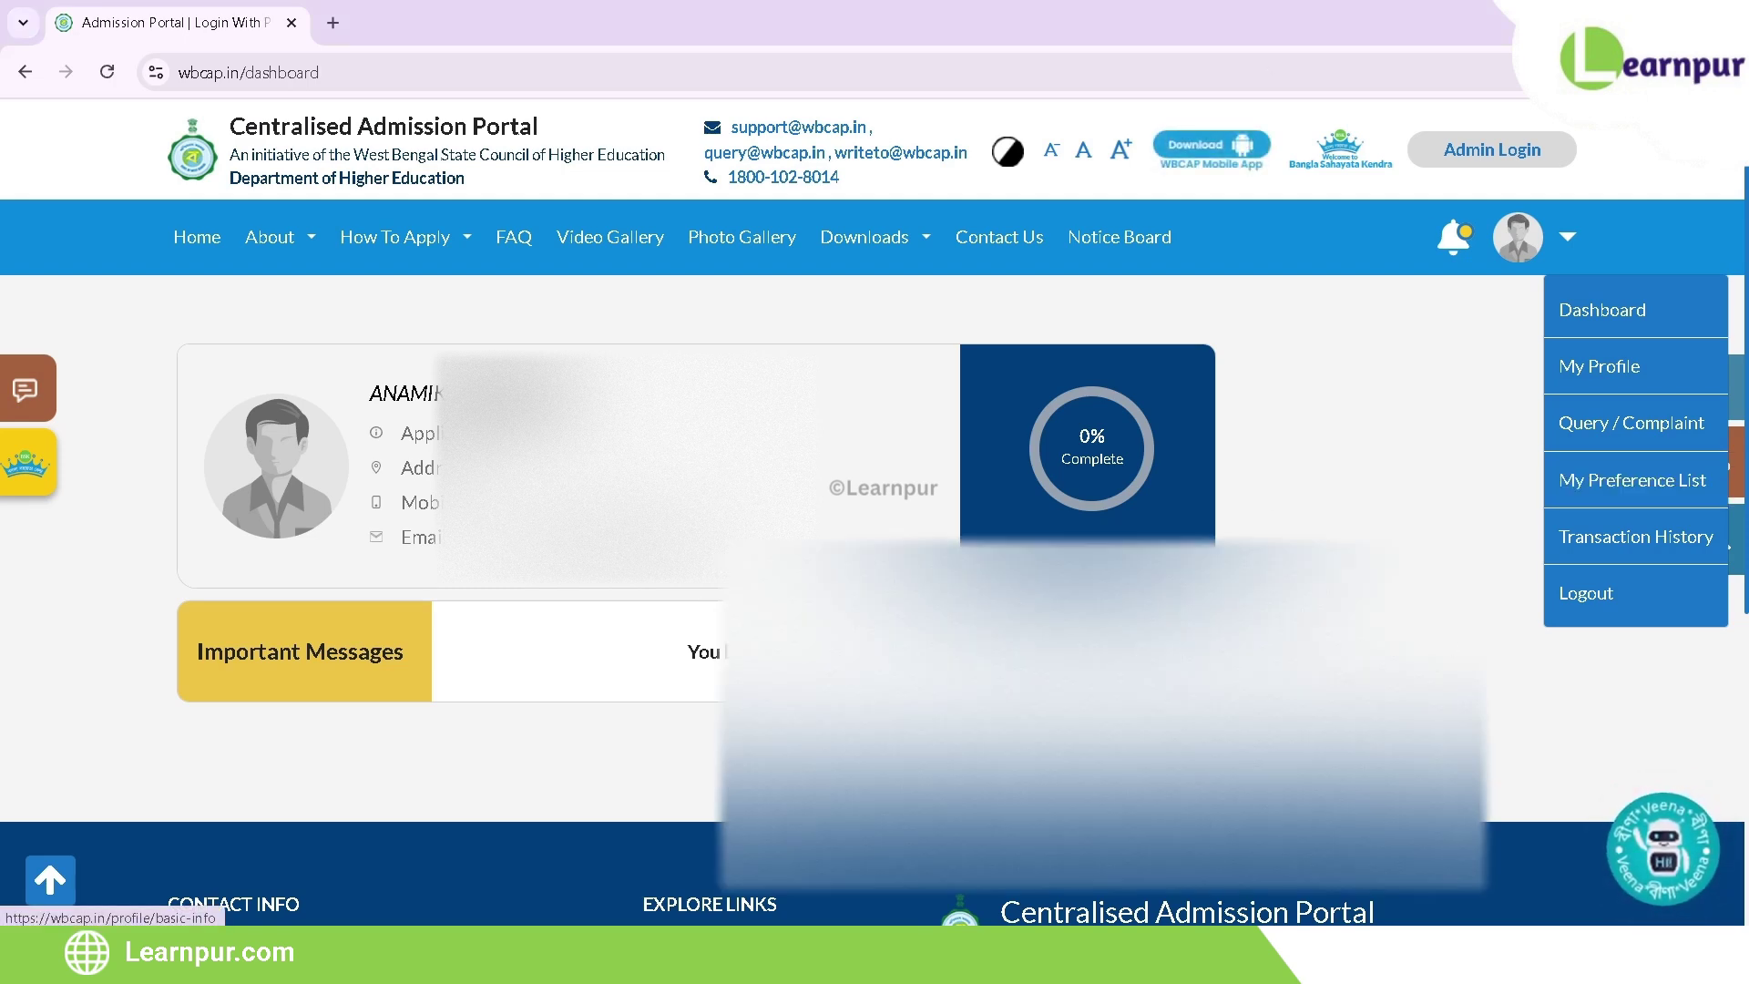
pyautogui.click(1071, 565)
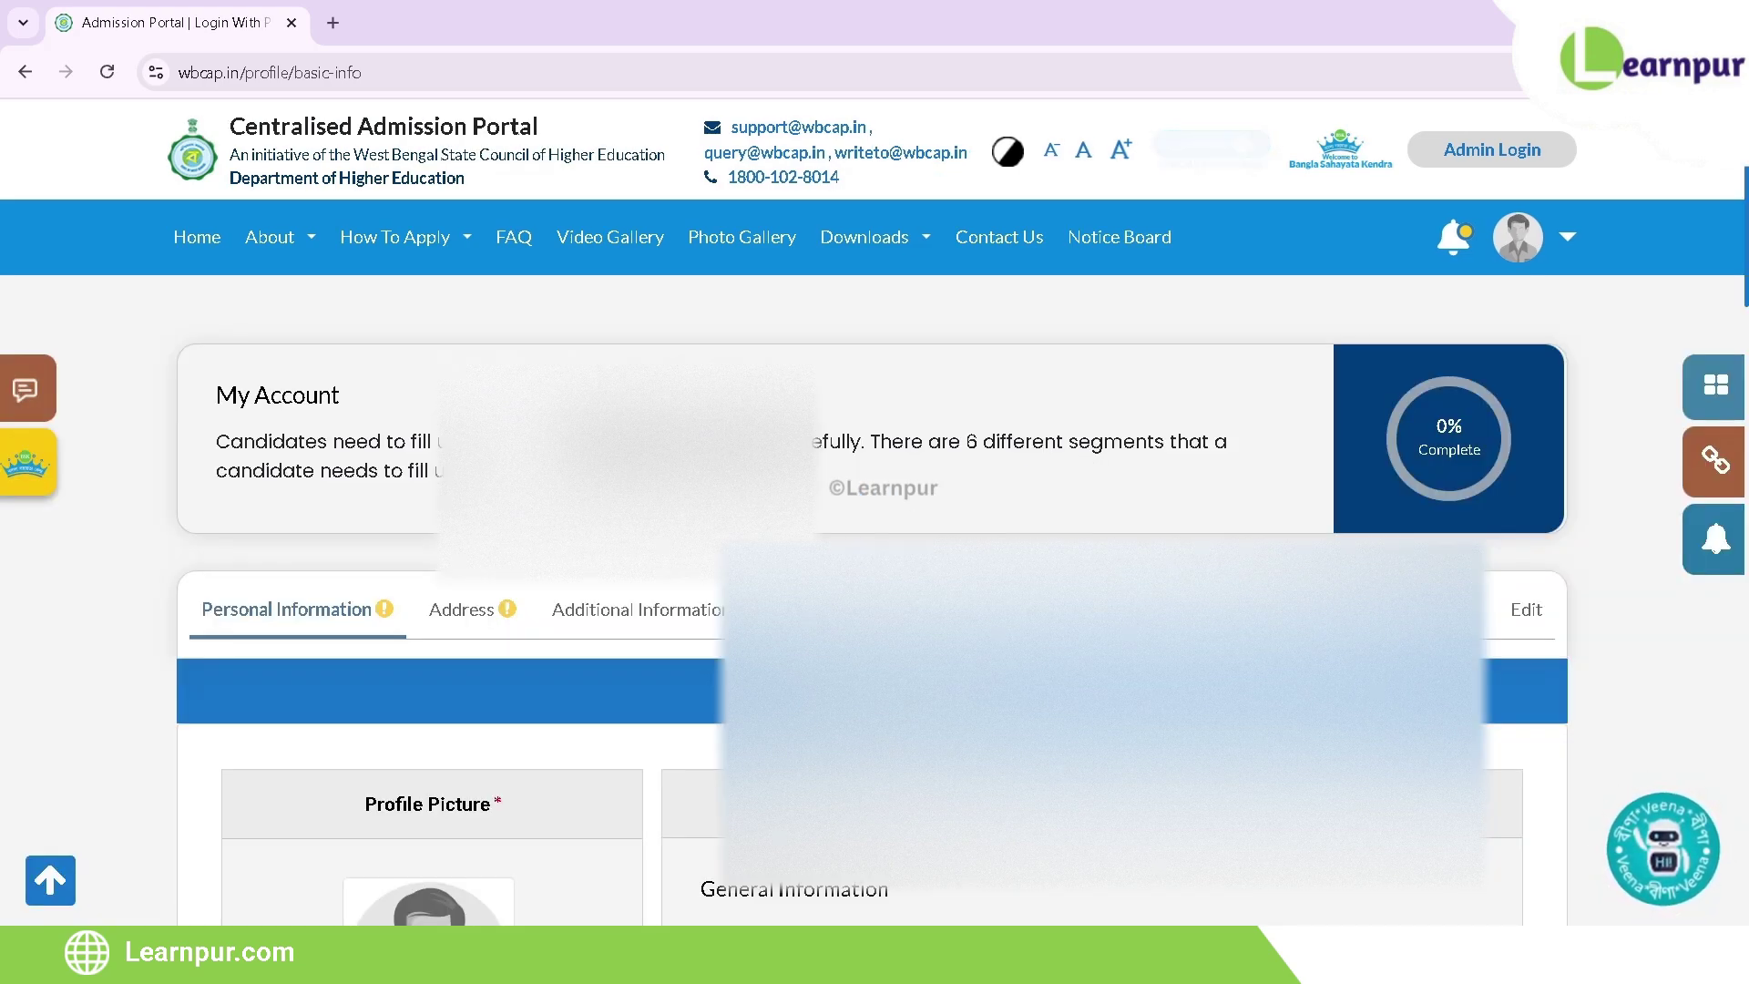
pyautogui.scroll(-5, 731, 501)
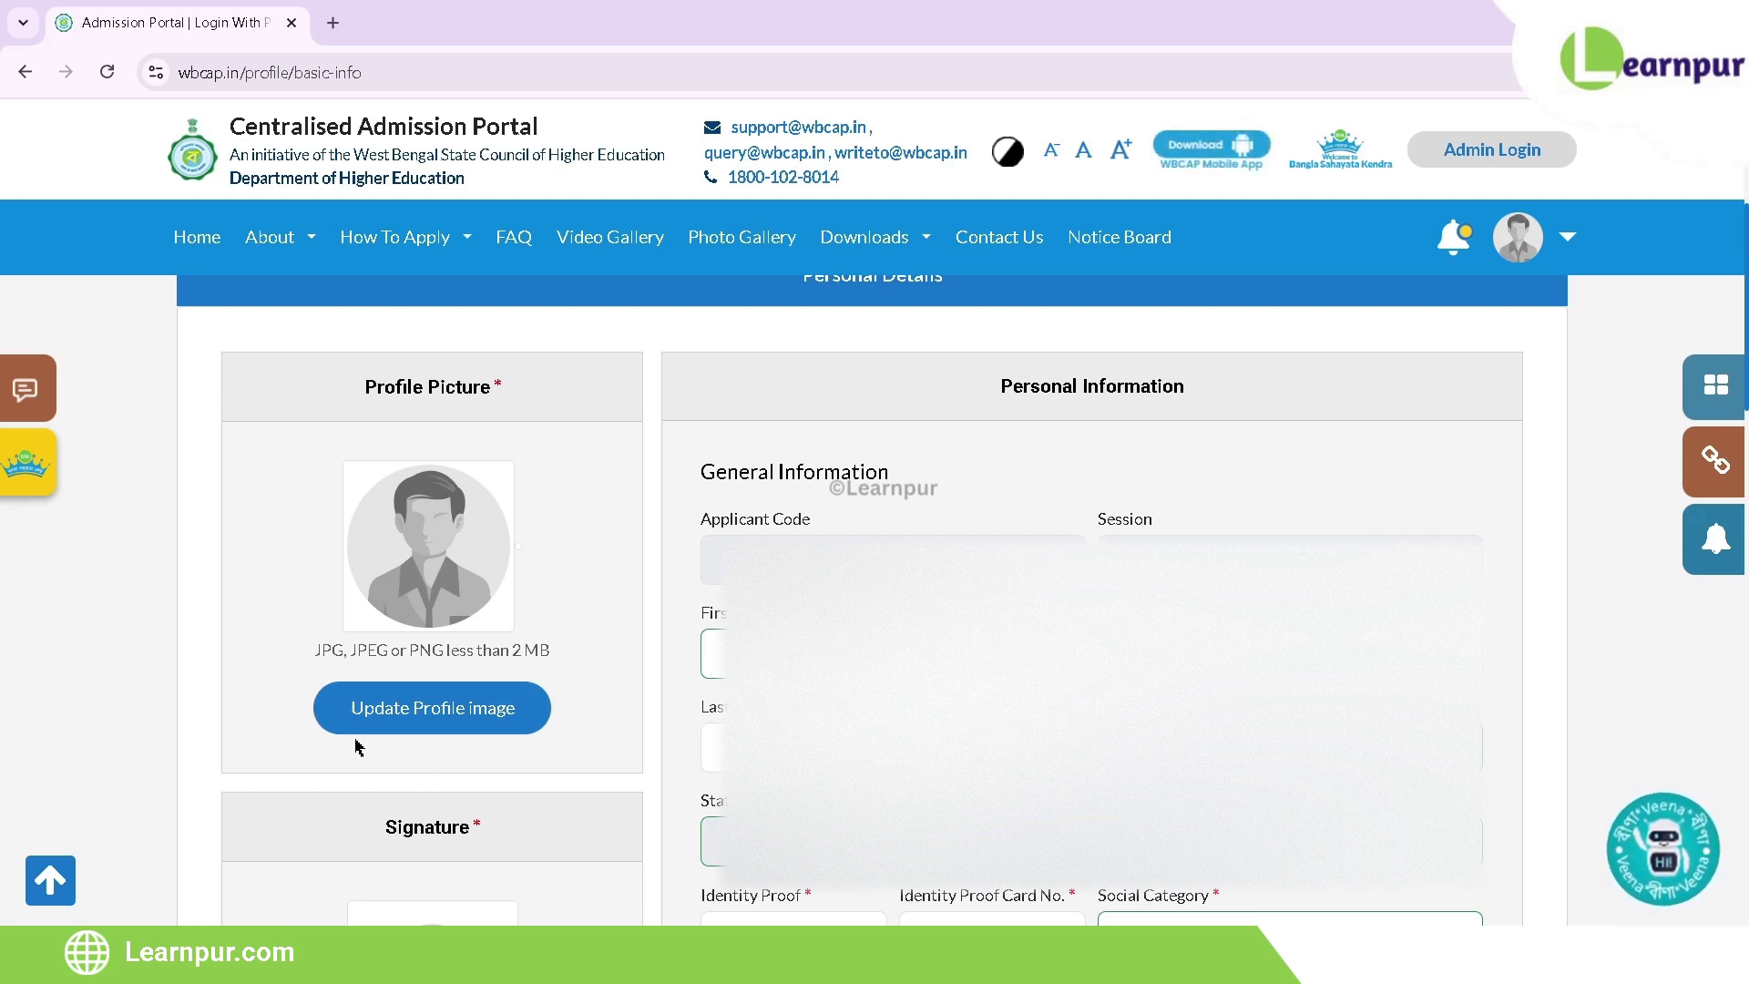
pyautogui.click(392, 707)
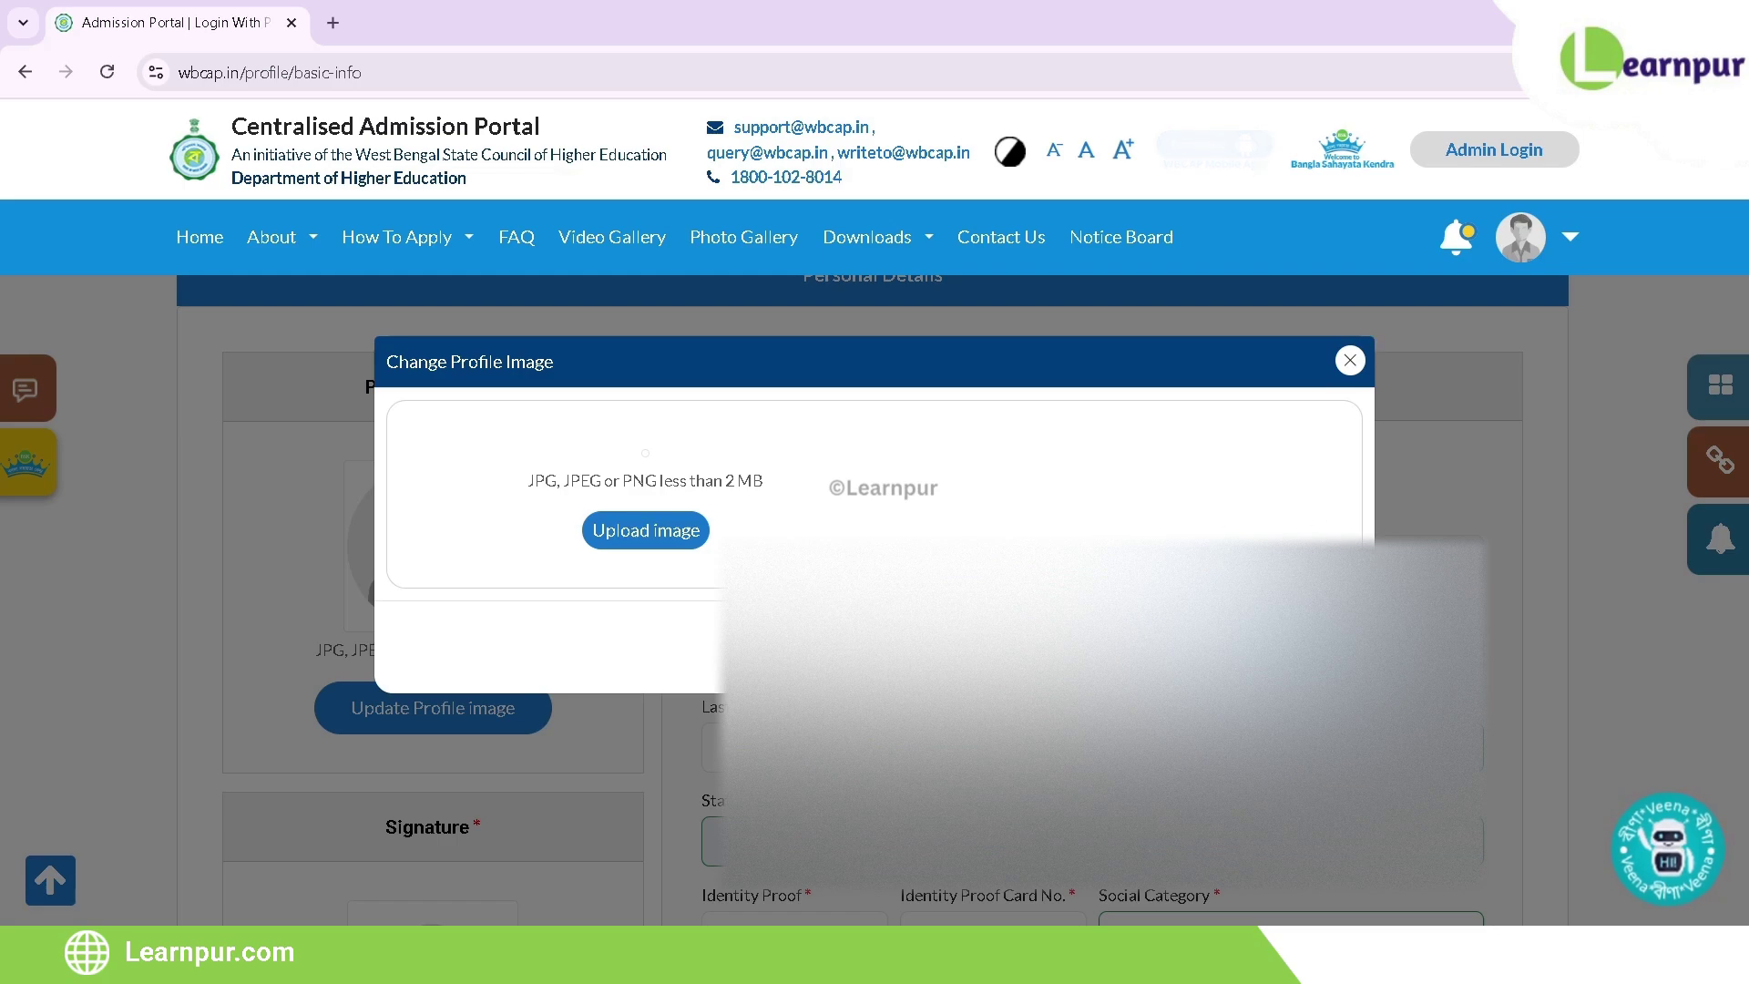
pyautogui.click(1348, 362)
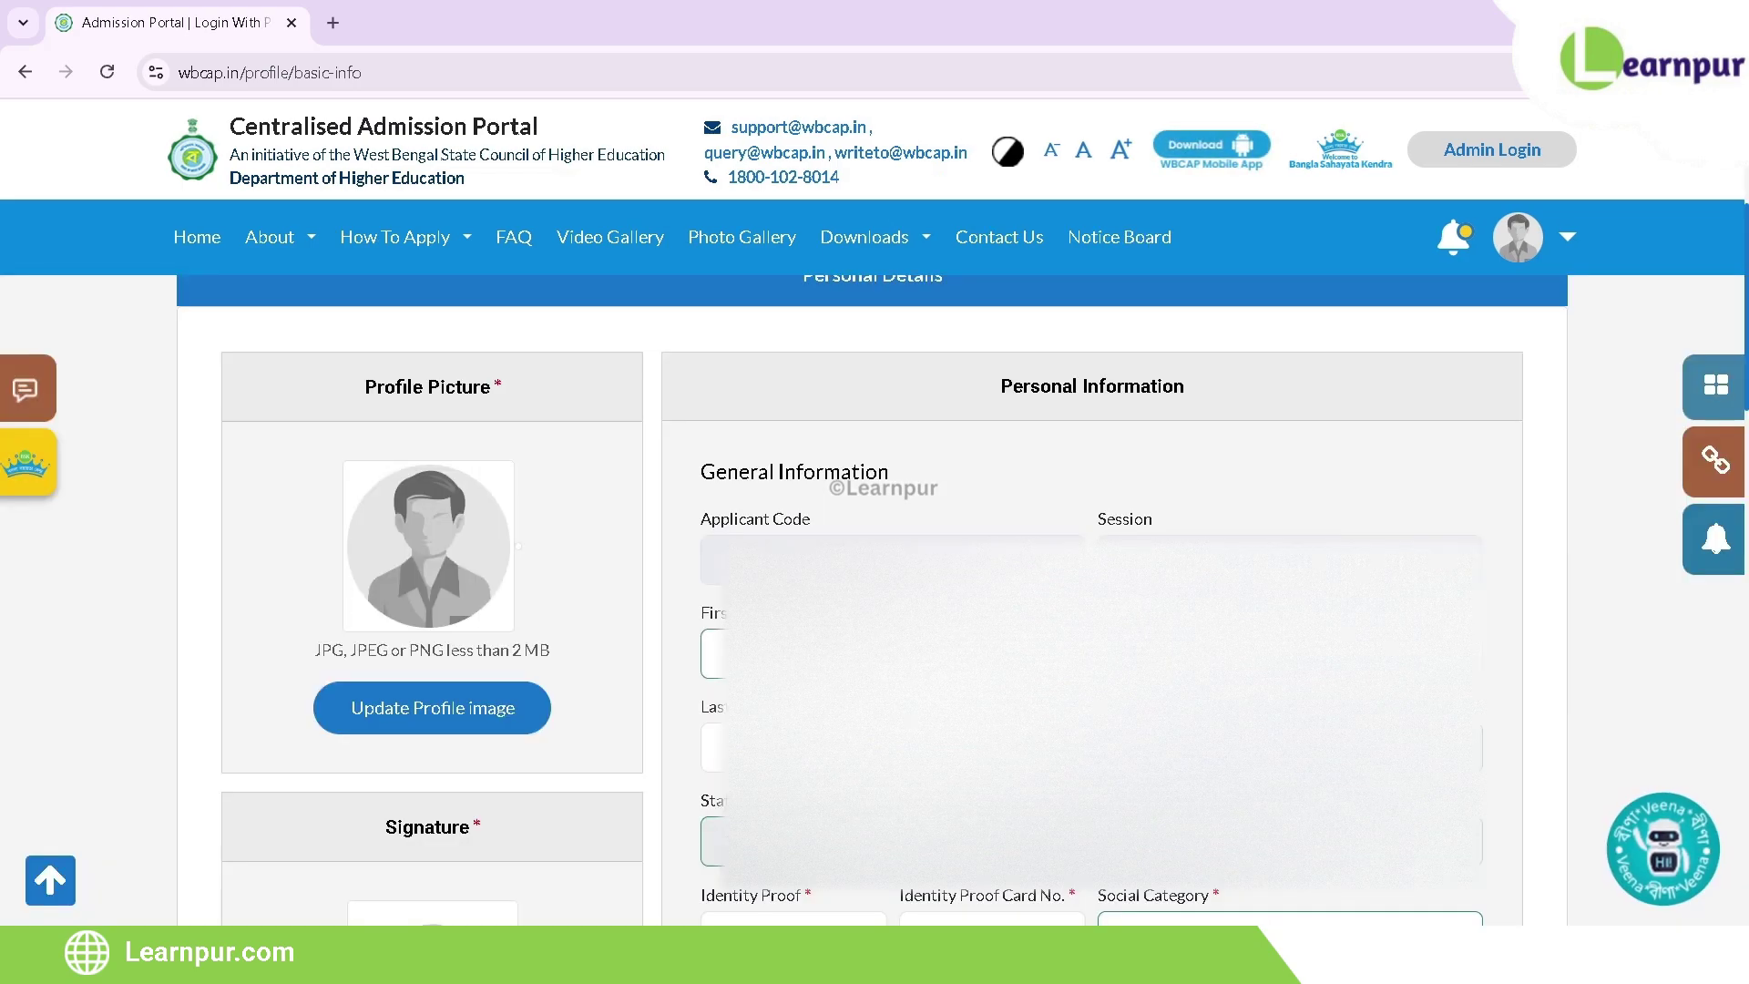
pyautogui.scroll(-5, 632, 547)
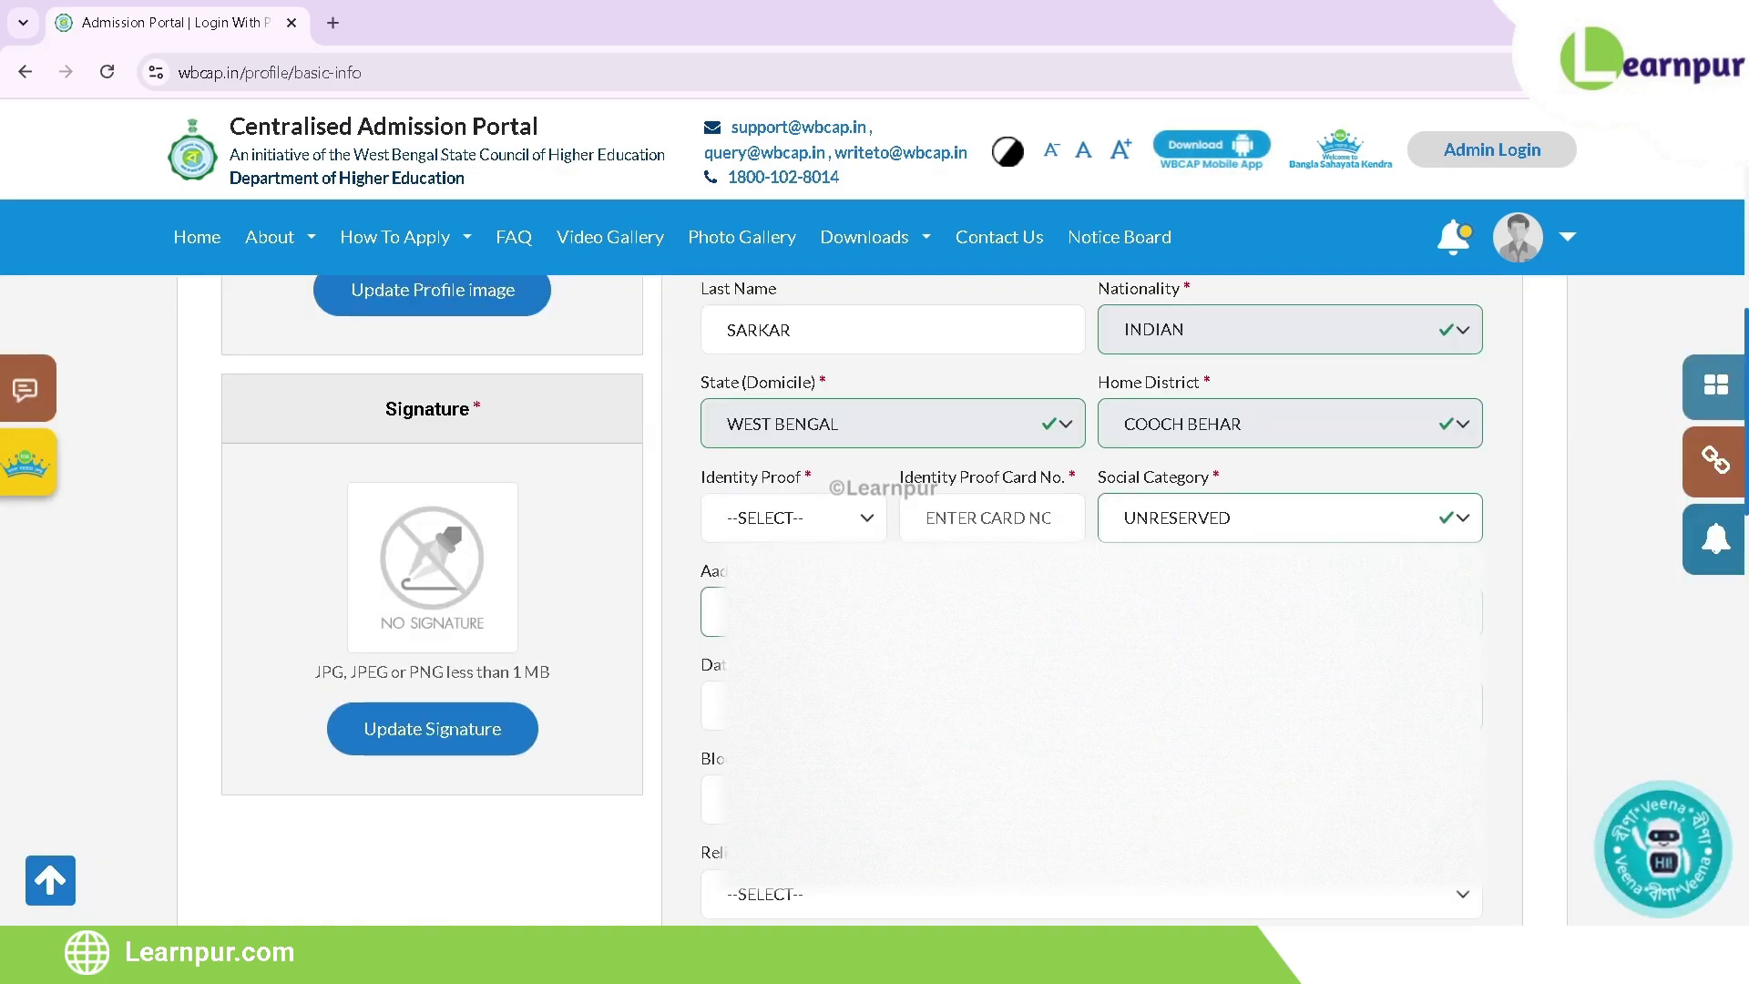
pyautogui.click(419, 738)
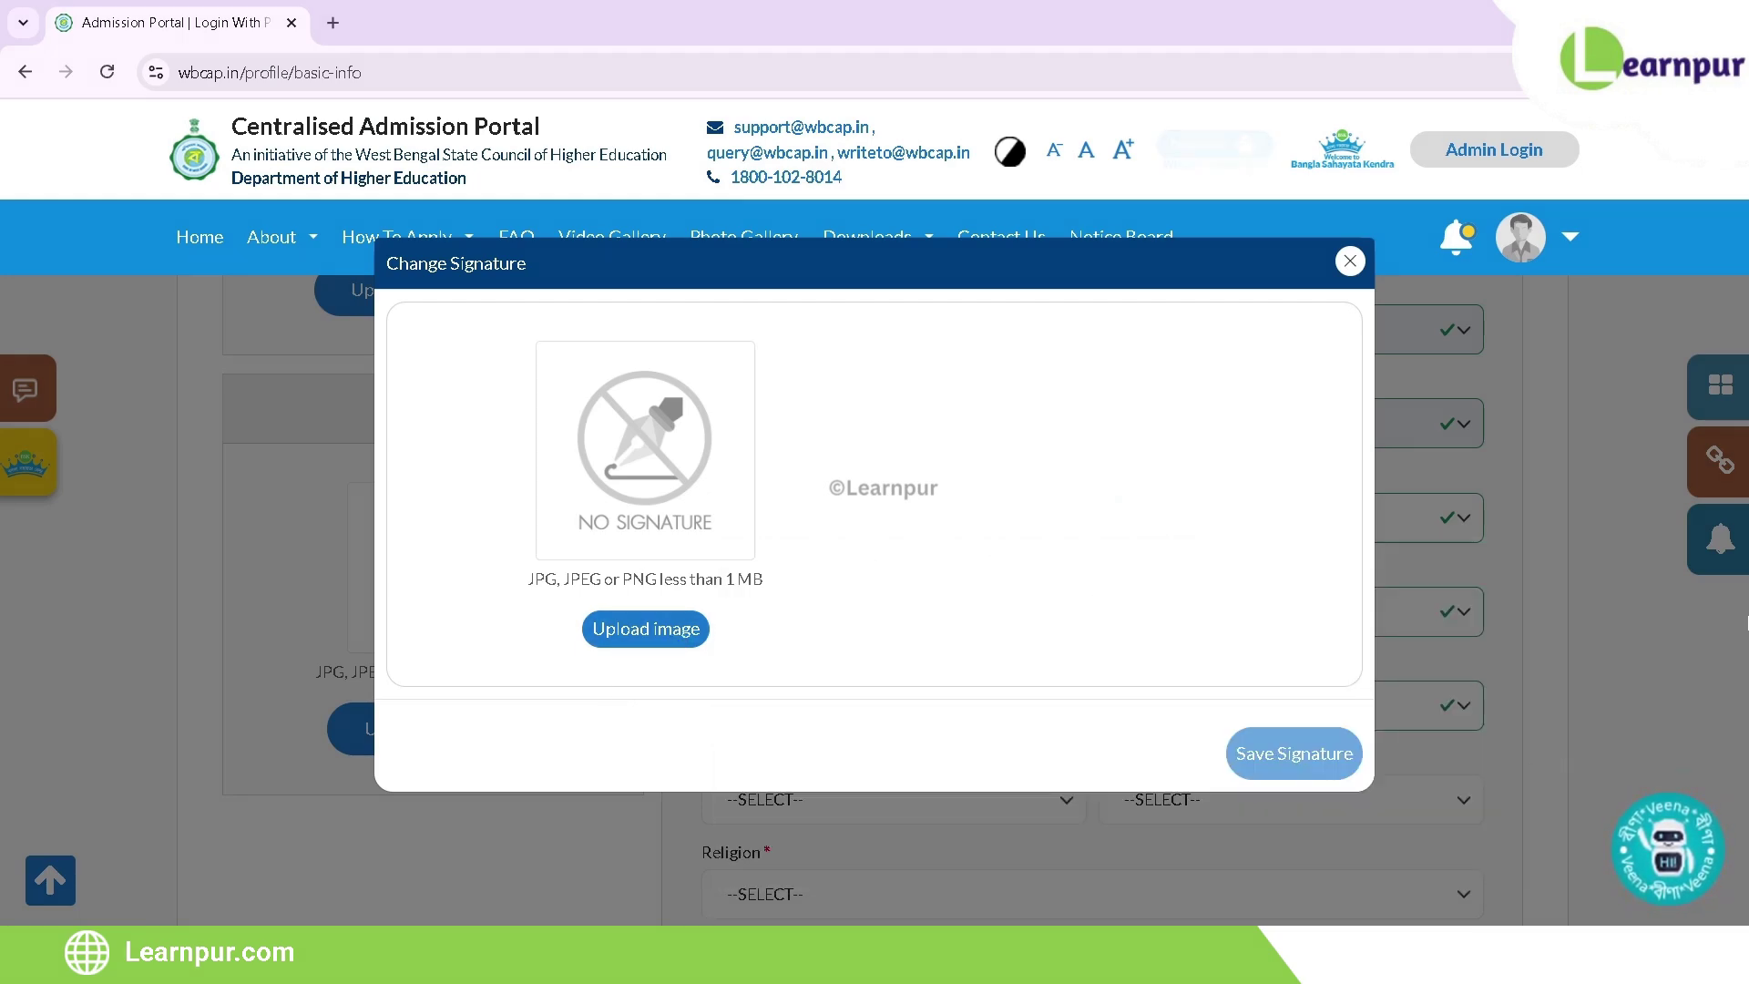
pyautogui.click(1686, 102)
pyautogui.click(1683, 235)
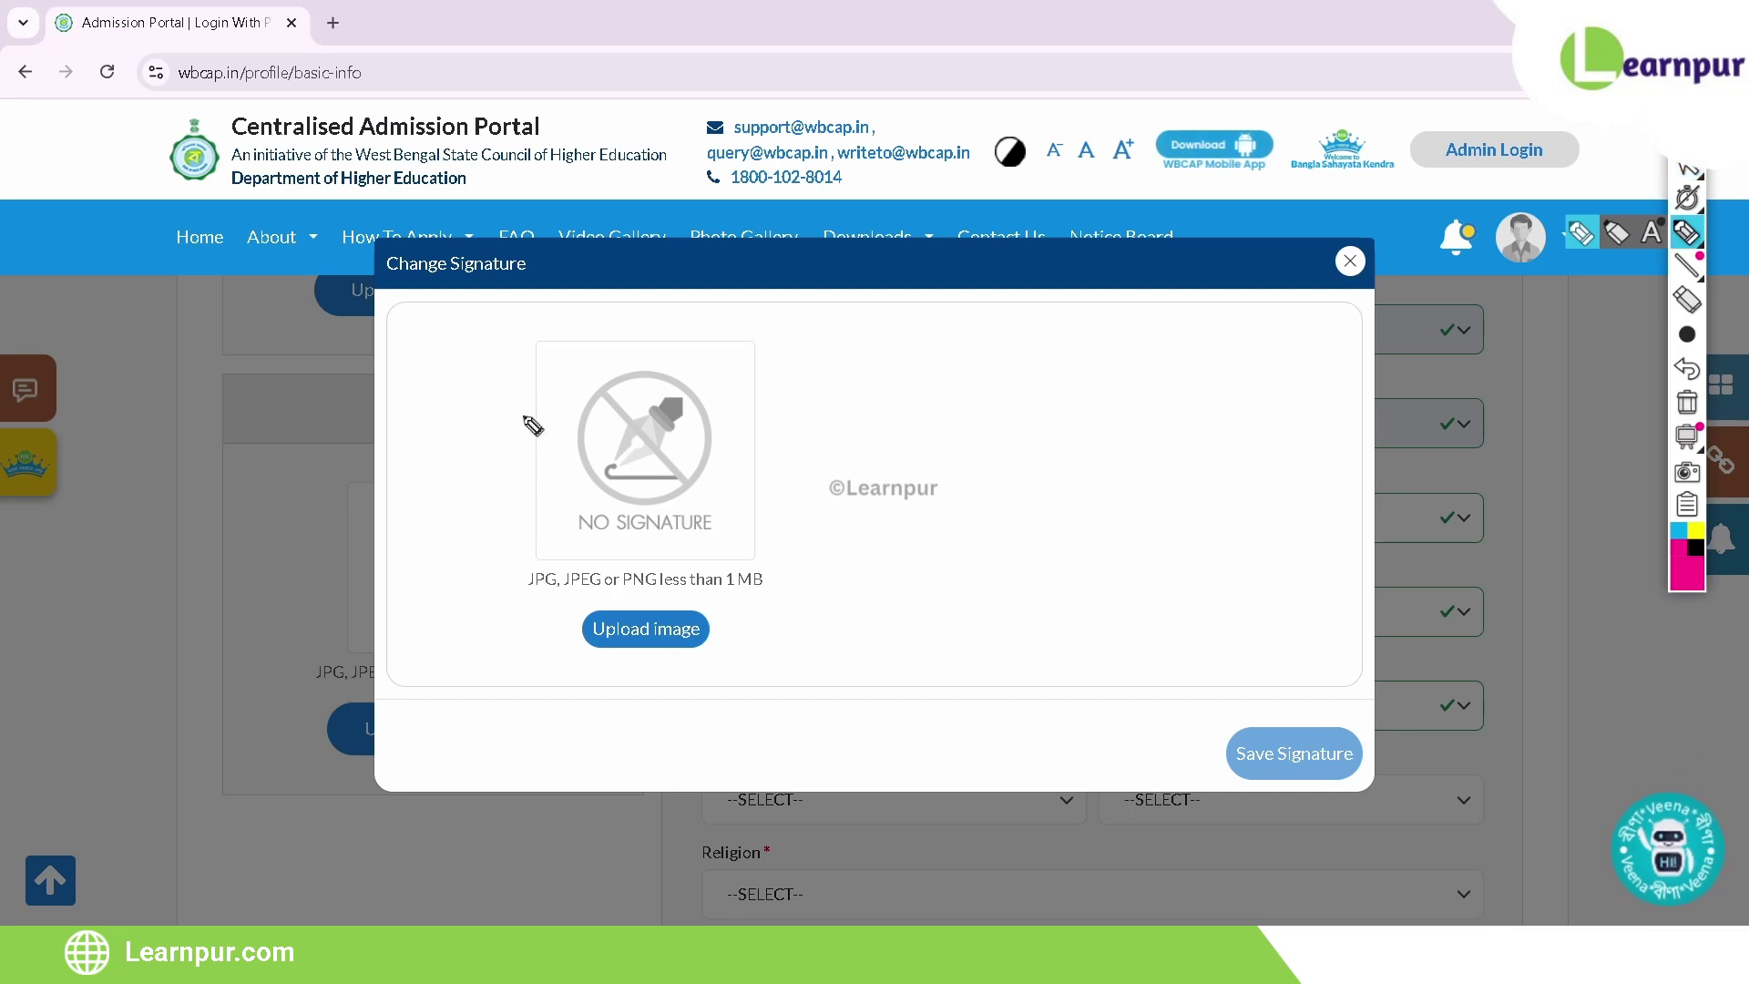
pyautogui.moveTo(836, 324)
pyautogui.mouseDown()
pyautogui.moveTo(885, 592)
pyautogui.moveTo(1164, 558)
pyautogui.mouseUp()
pyautogui.moveTo(890, 557); pyautogui.dragTo(1152, 575)
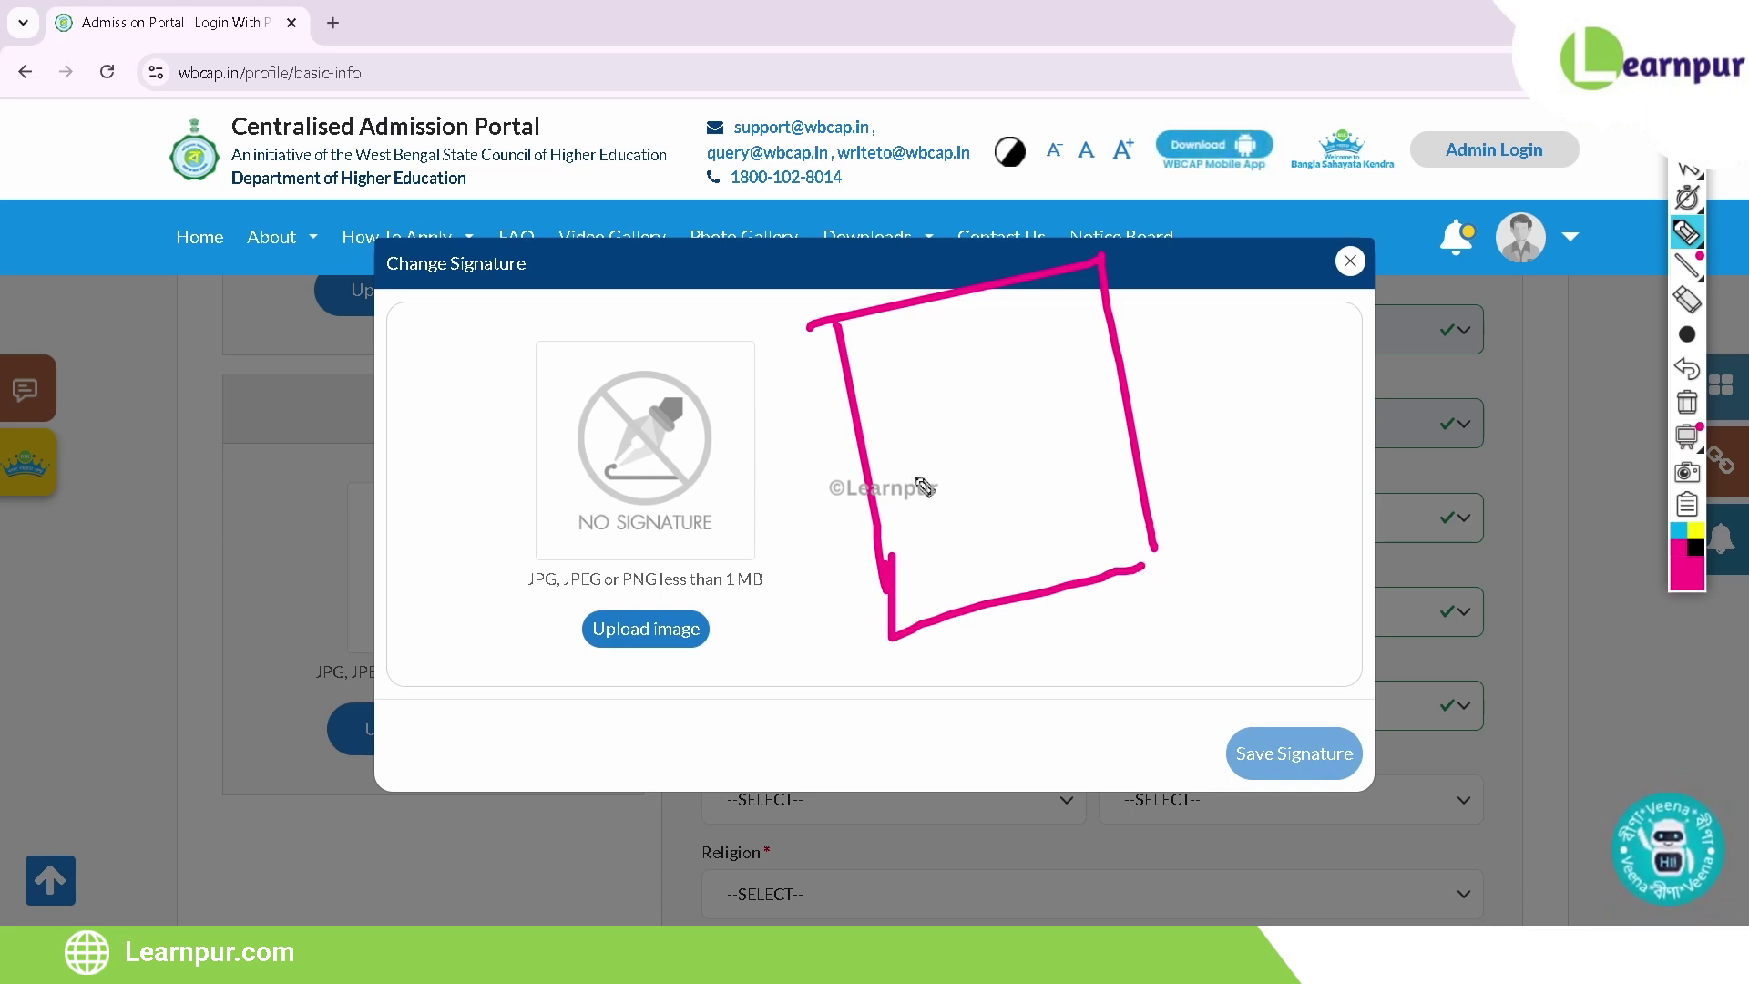
pyautogui.moveTo(931, 510); pyautogui.dragTo(963, 614)
pyautogui.moveTo(944, 519); pyautogui.dragTo(1107, 544)
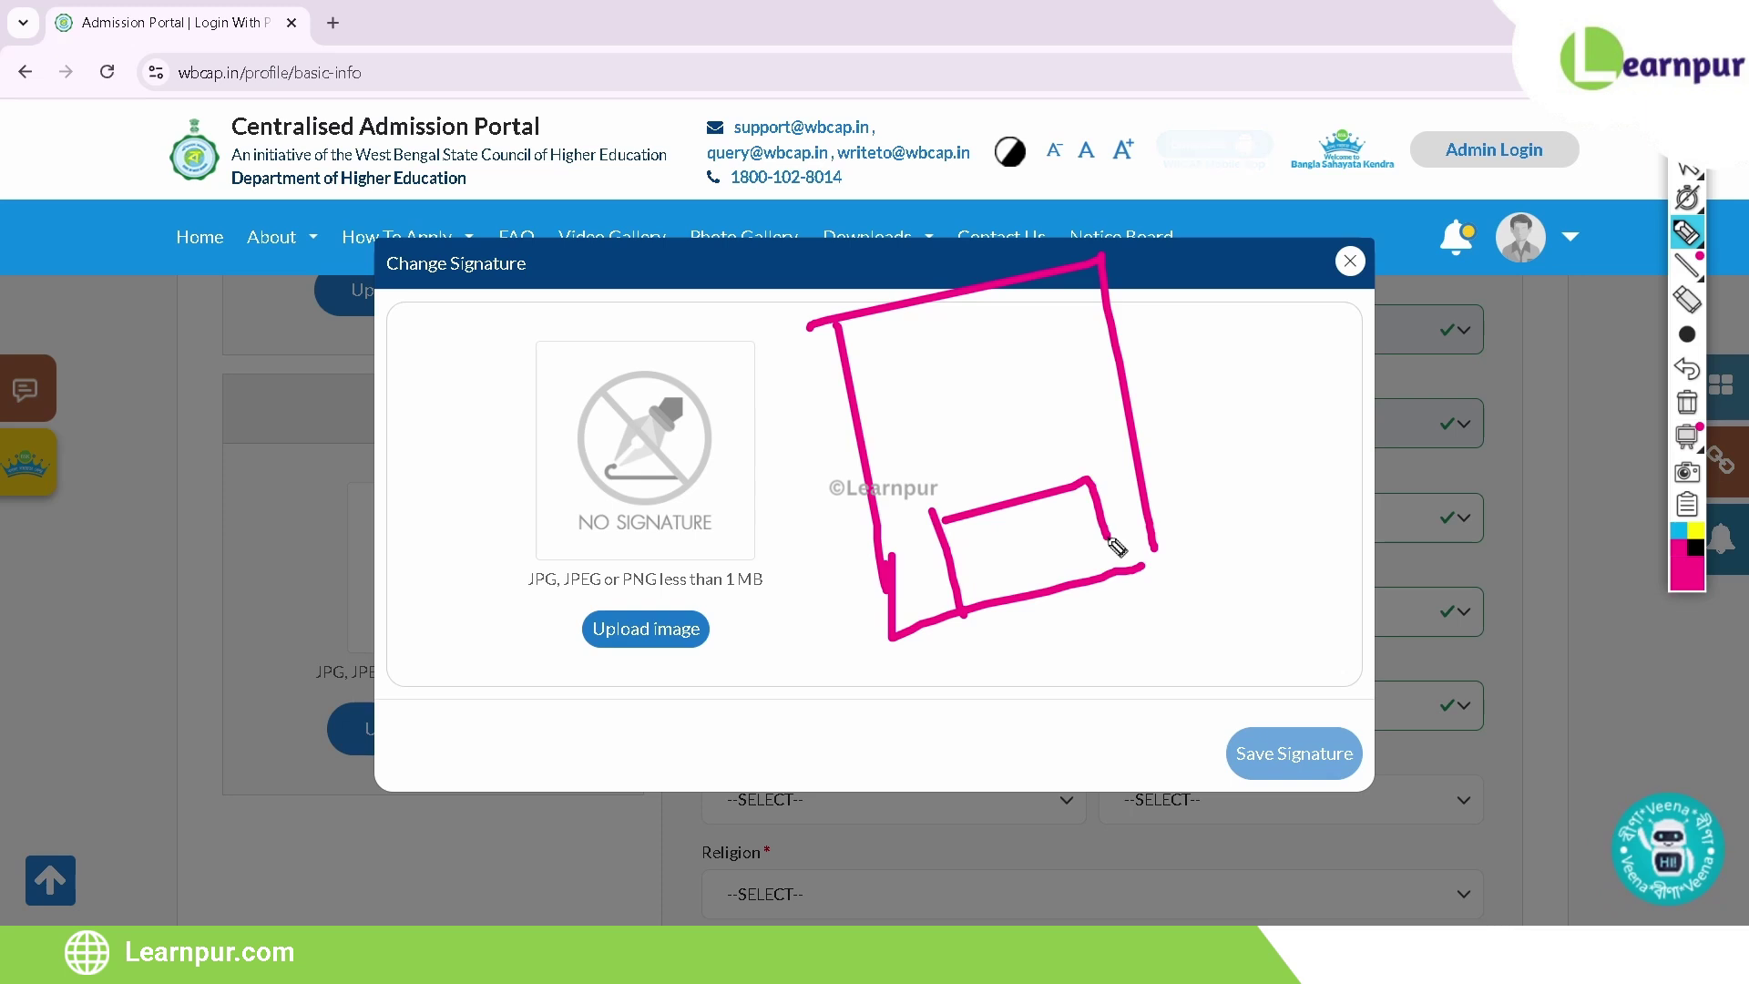
pyautogui.moveTo(947, 594); pyautogui.dragTo(1146, 551)
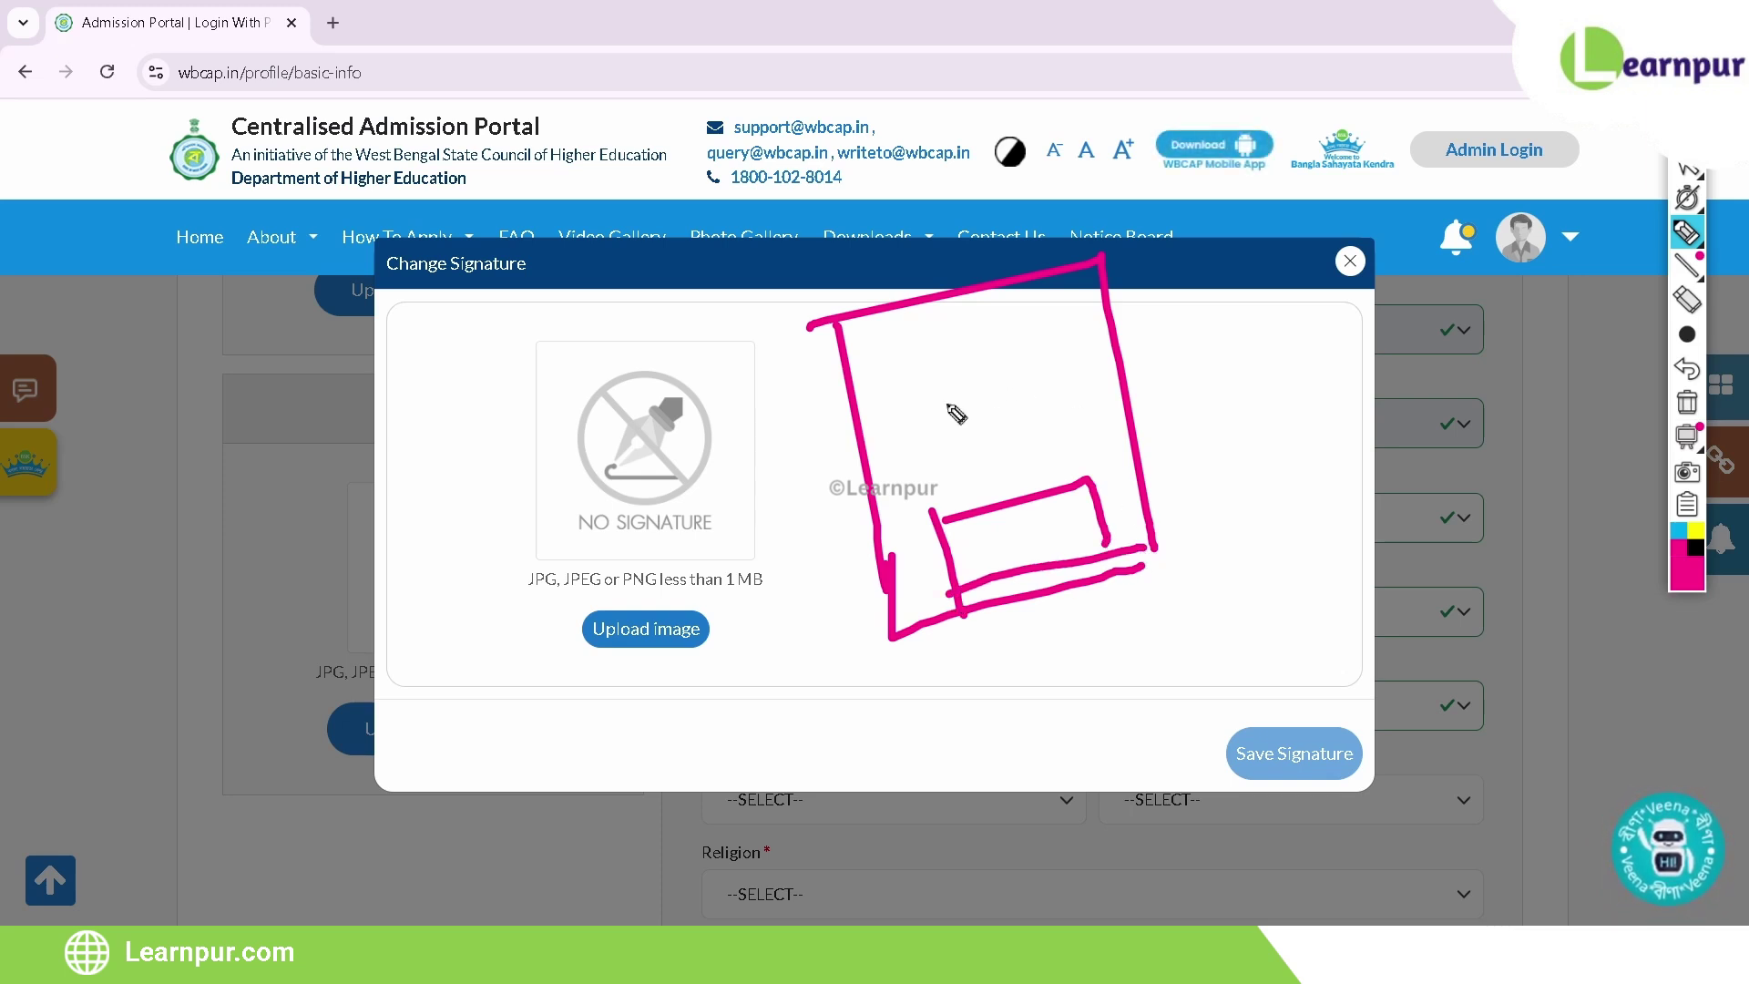
pyautogui.moveTo(886, 431); pyautogui.dragTo(1038, 412)
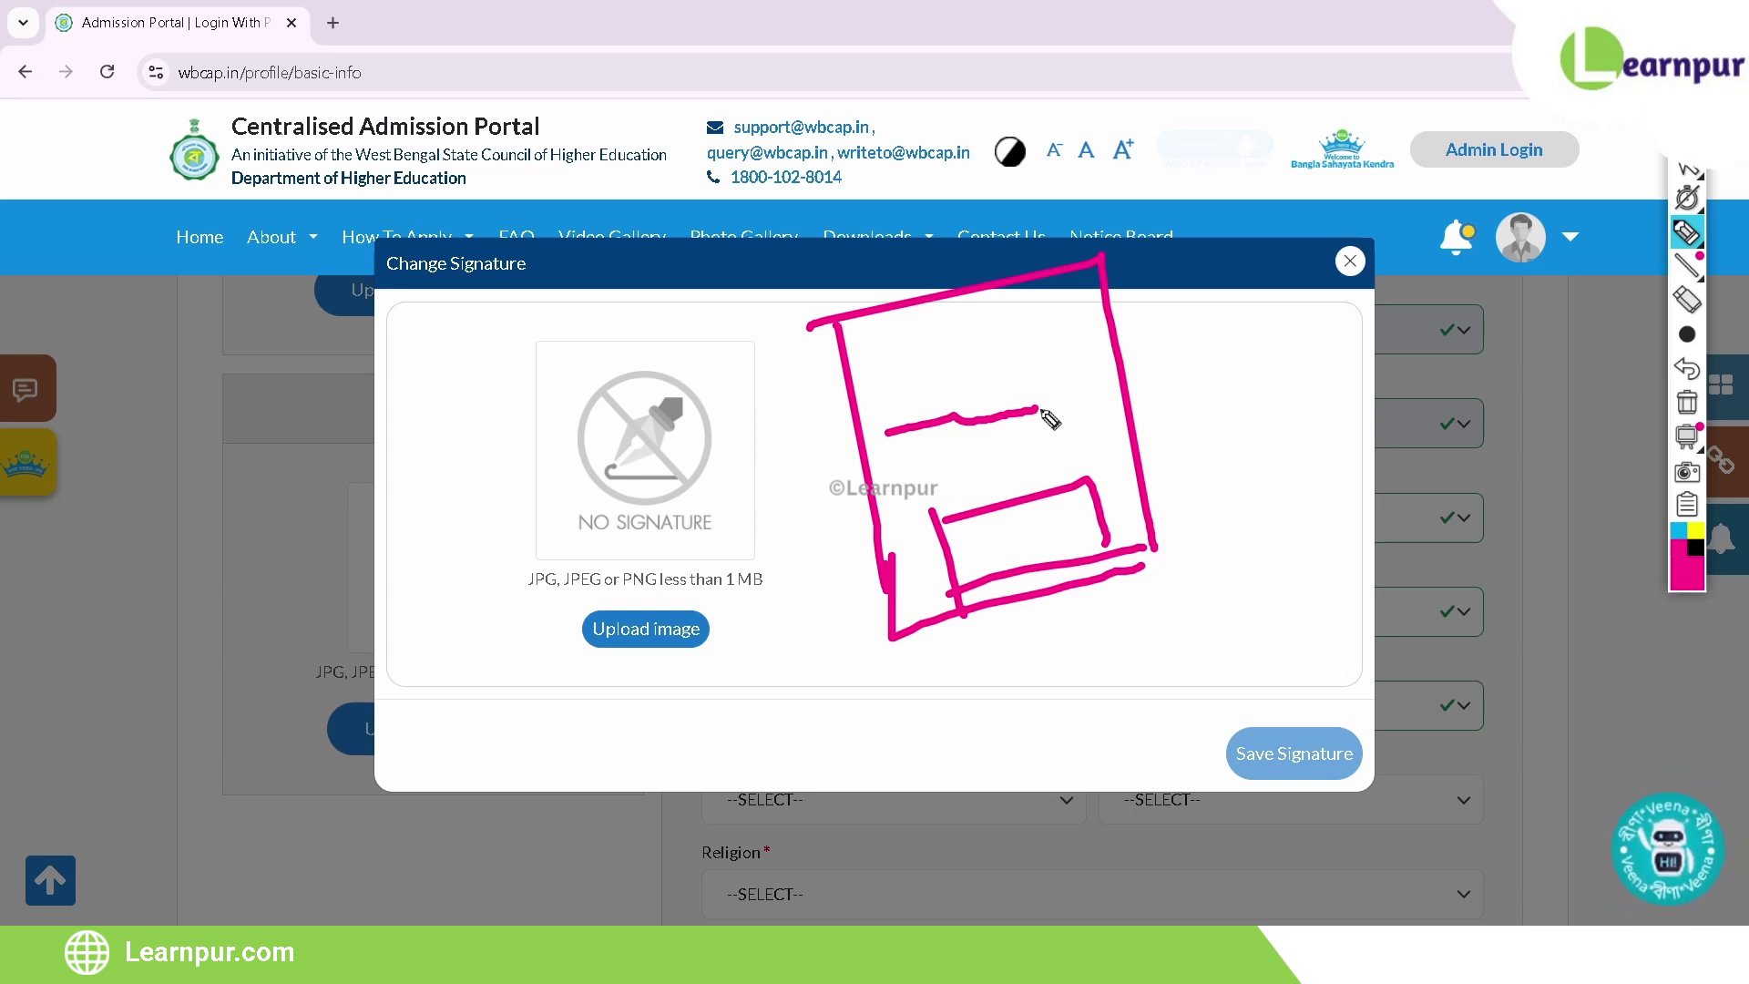
pyautogui.moveTo(1102, 264); pyautogui.dragTo(1072, 317)
pyautogui.moveTo(846, 310)
pyautogui.mouseDown()
pyautogui.moveTo(901, 337)
pyautogui.moveTo(1116, 350)
pyautogui.mouseUp()
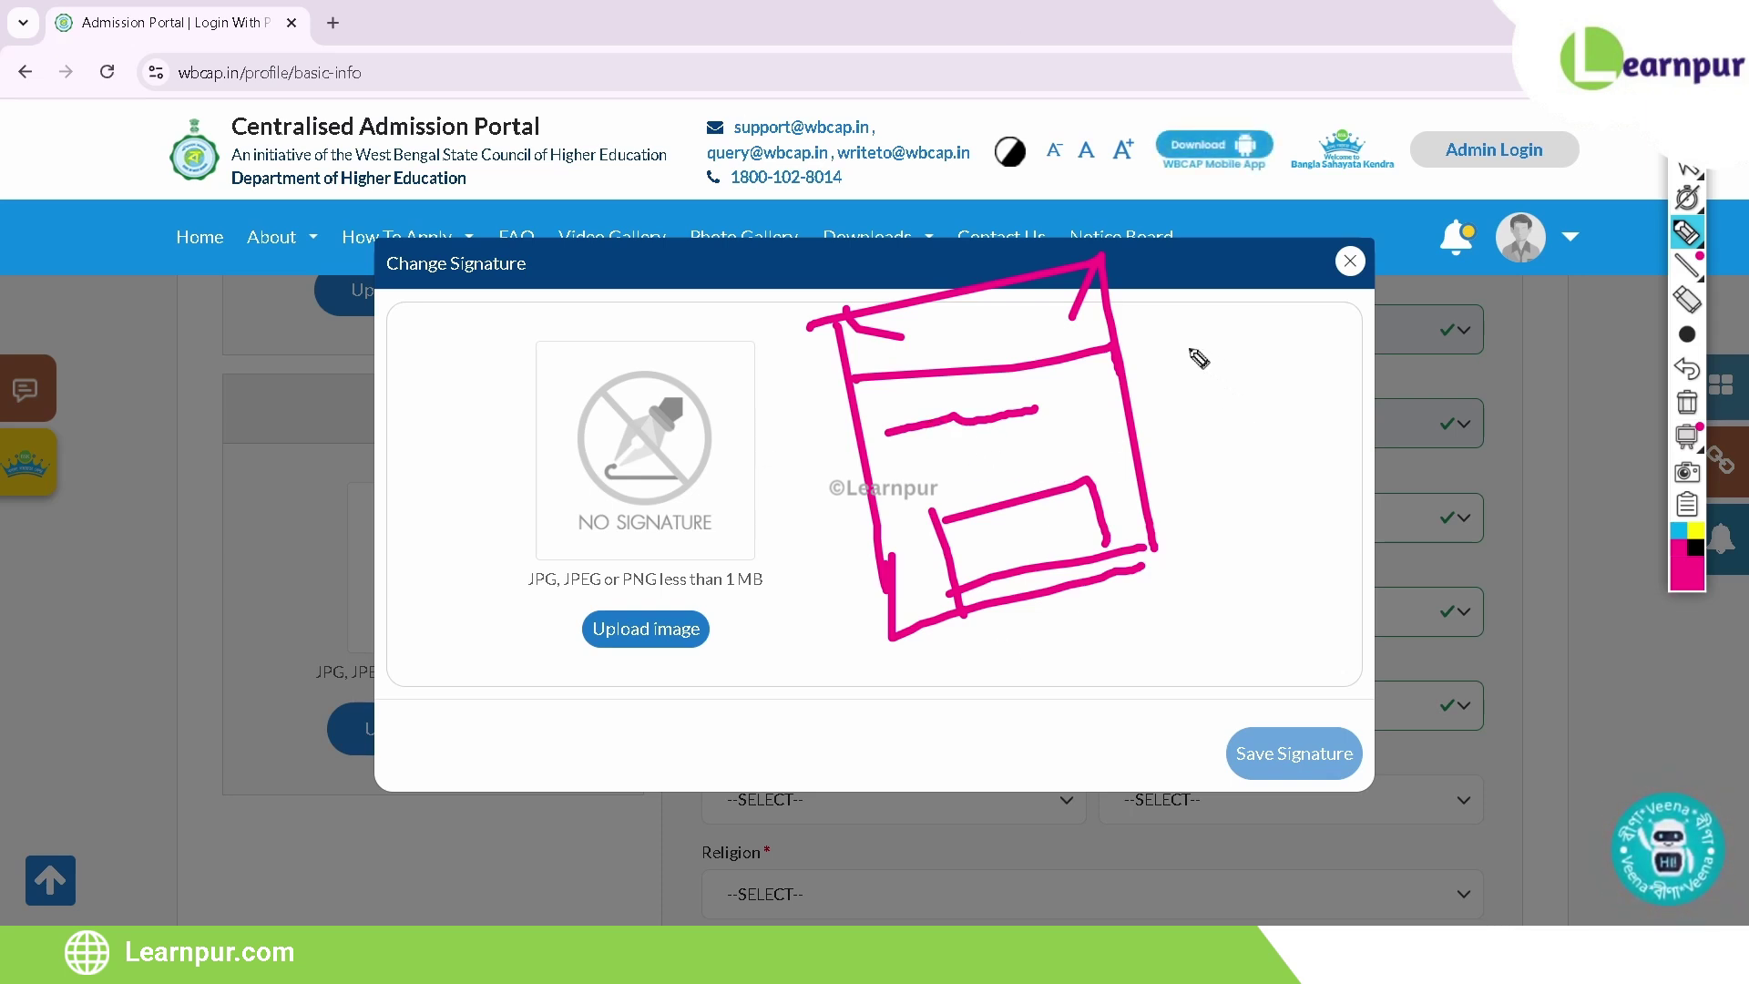
pyautogui.moveTo(1188, 348)
pyautogui.mouseDown()
pyautogui.moveTo(1222, 489)
pyautogui.moveTo(1397, 279)
pyautogui.moveTo(1437, 475)
pyautogui.mouseUp()
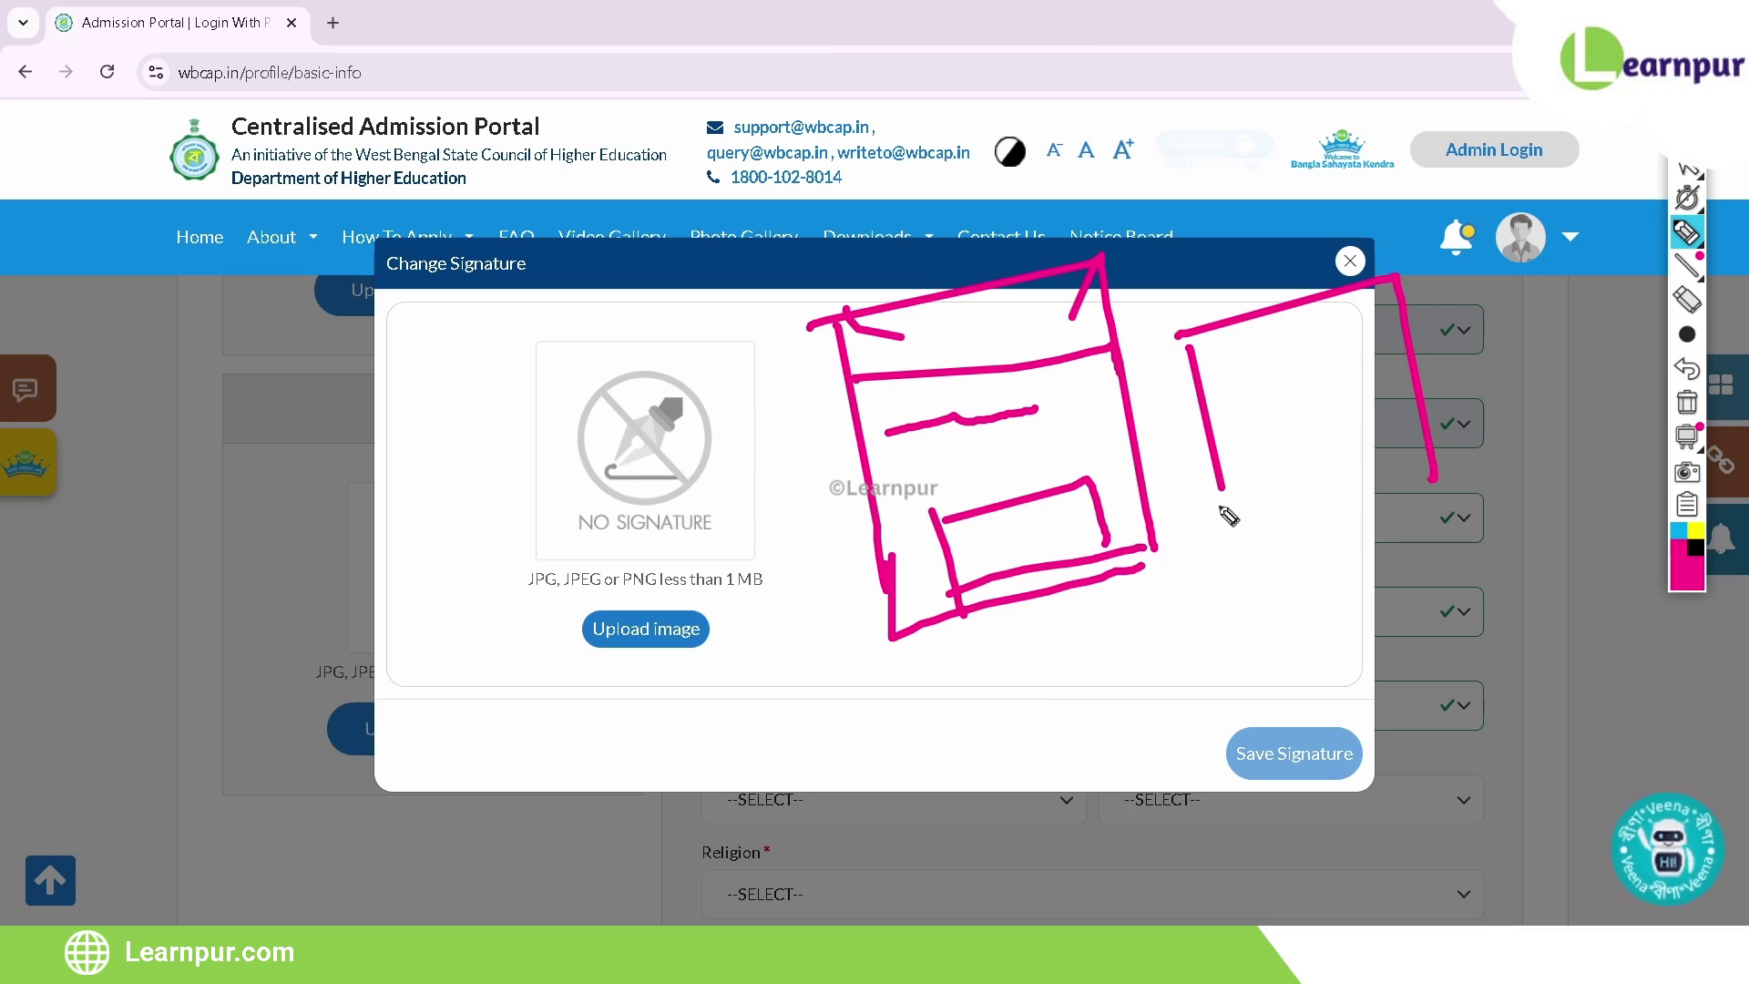
pyautogui.moveTo(1219, 503); pyautogui.dragTo(1453, 436)
pyautogui.moveTo(98, 444)
pyautogui.mouseDown()
pyautogui.moveTo(106, 468)
pyautogui.moveTo(392, 393)
pyautogui.moveTo(416, 508)
pyautogui.mouseUp()
pyautogui.moveTo(110, 521)
pyautogui.mouseDown()
pyautogui.moveTo(507, 539)
pyautogui.moveTo(449, 525)
pyautogui.mouseUp()
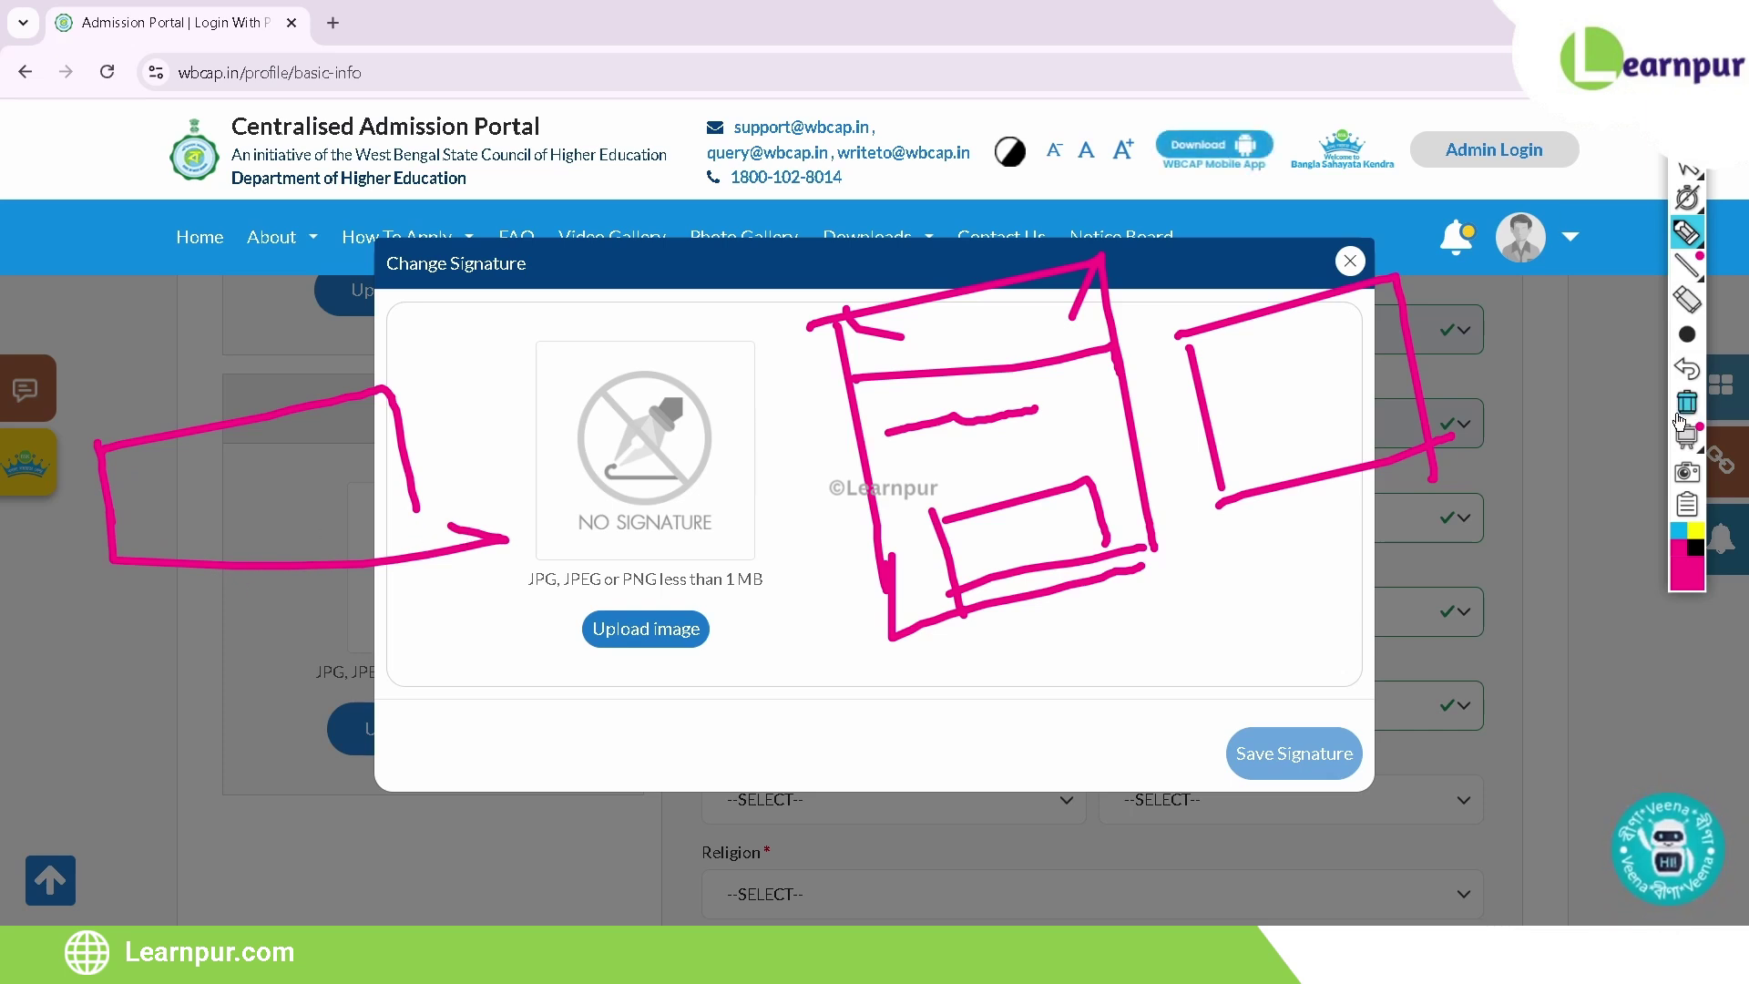
pyautogui.click(216, 546)
pyautogui.moveTo(218, 572)
pyautogui.mouseDown()
pyautogui.moveTo(342, 540)
pyautogui.moveTo(344, 561)
pyautogui.mouseUp()
pyautogui.click(1684, 301)
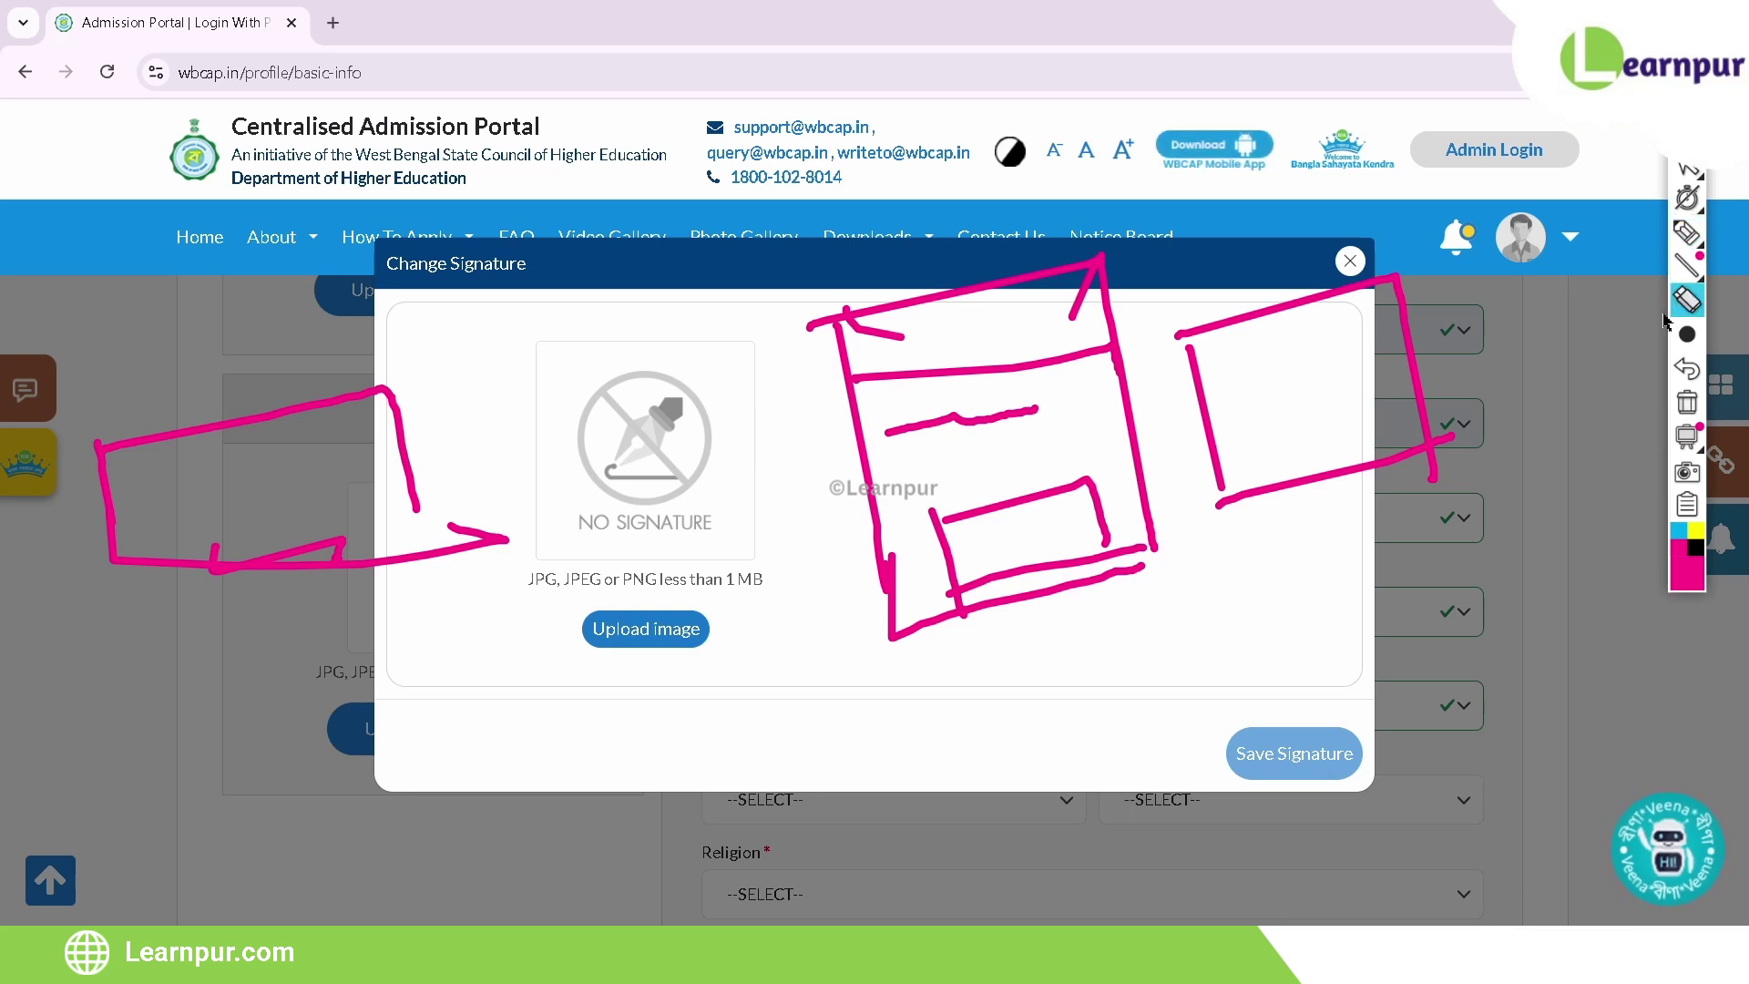
pyautogui.click(216, 567)
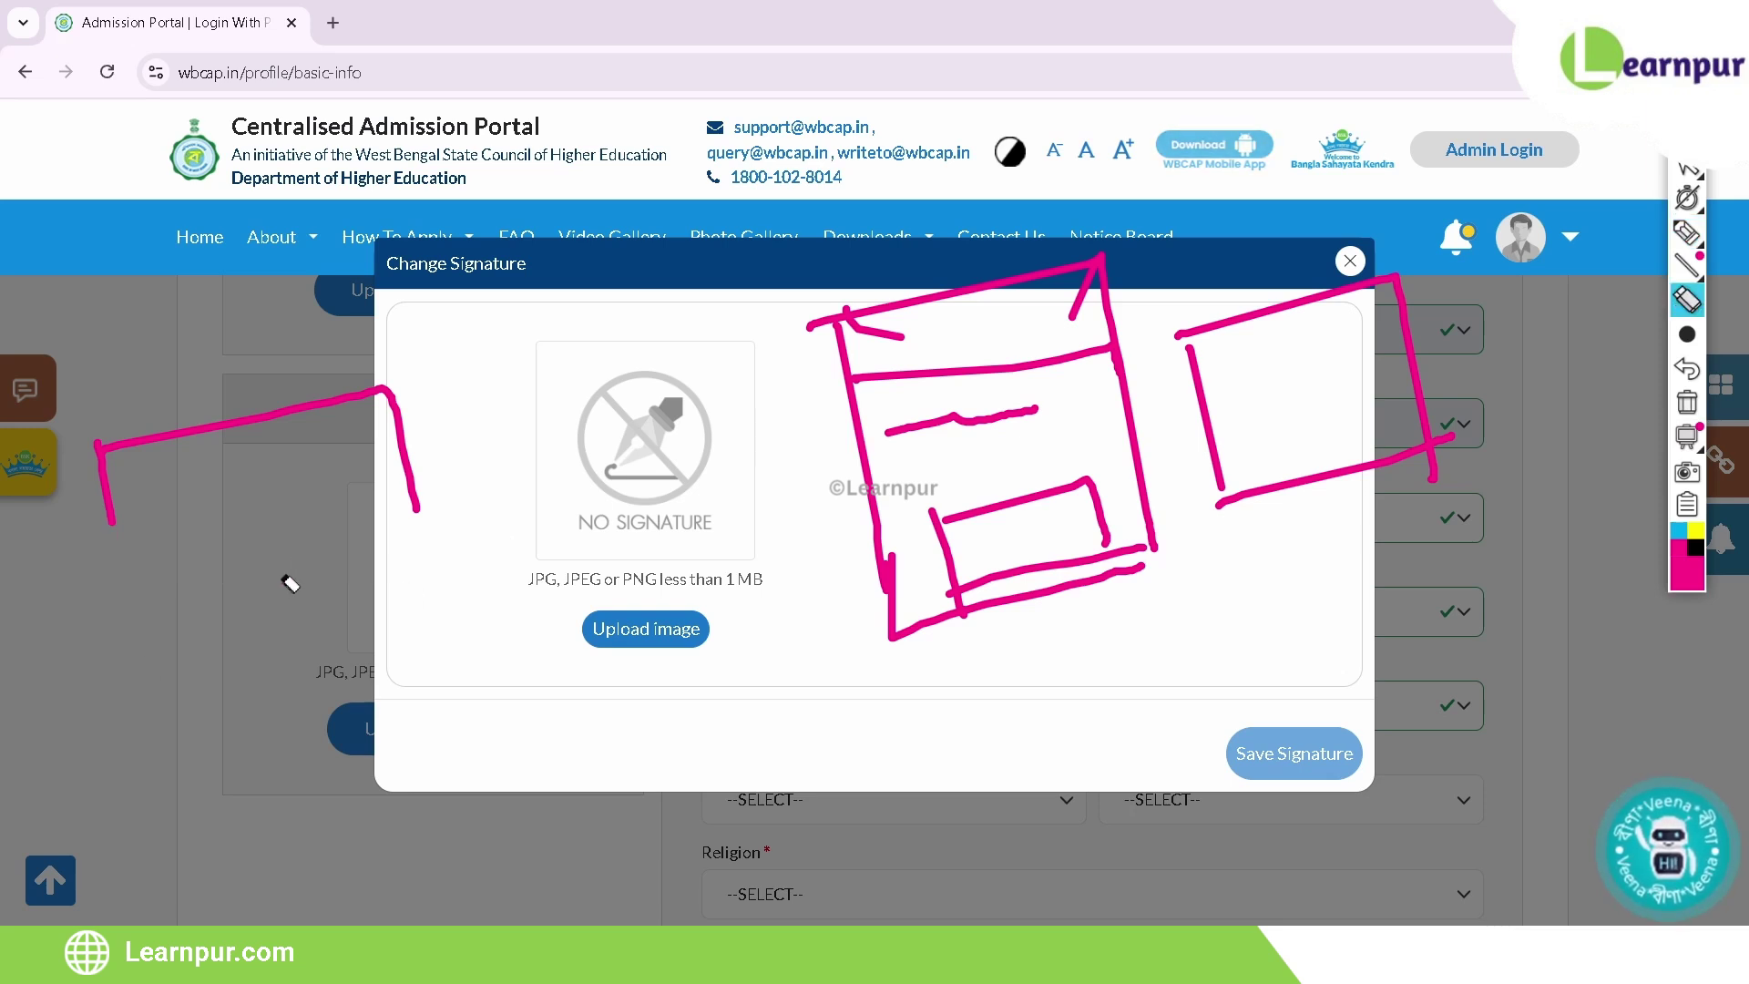
pyautogui.click(1687, 233)
pyautogui.moveTo(113, 539)
pyautogui.mouseDown()
pyautogui.moveTo(117, 582)
pyautogui.moveTo(407, 546)
pyautogui.moveTo(429, 517)
pyautogui.mouseUp()
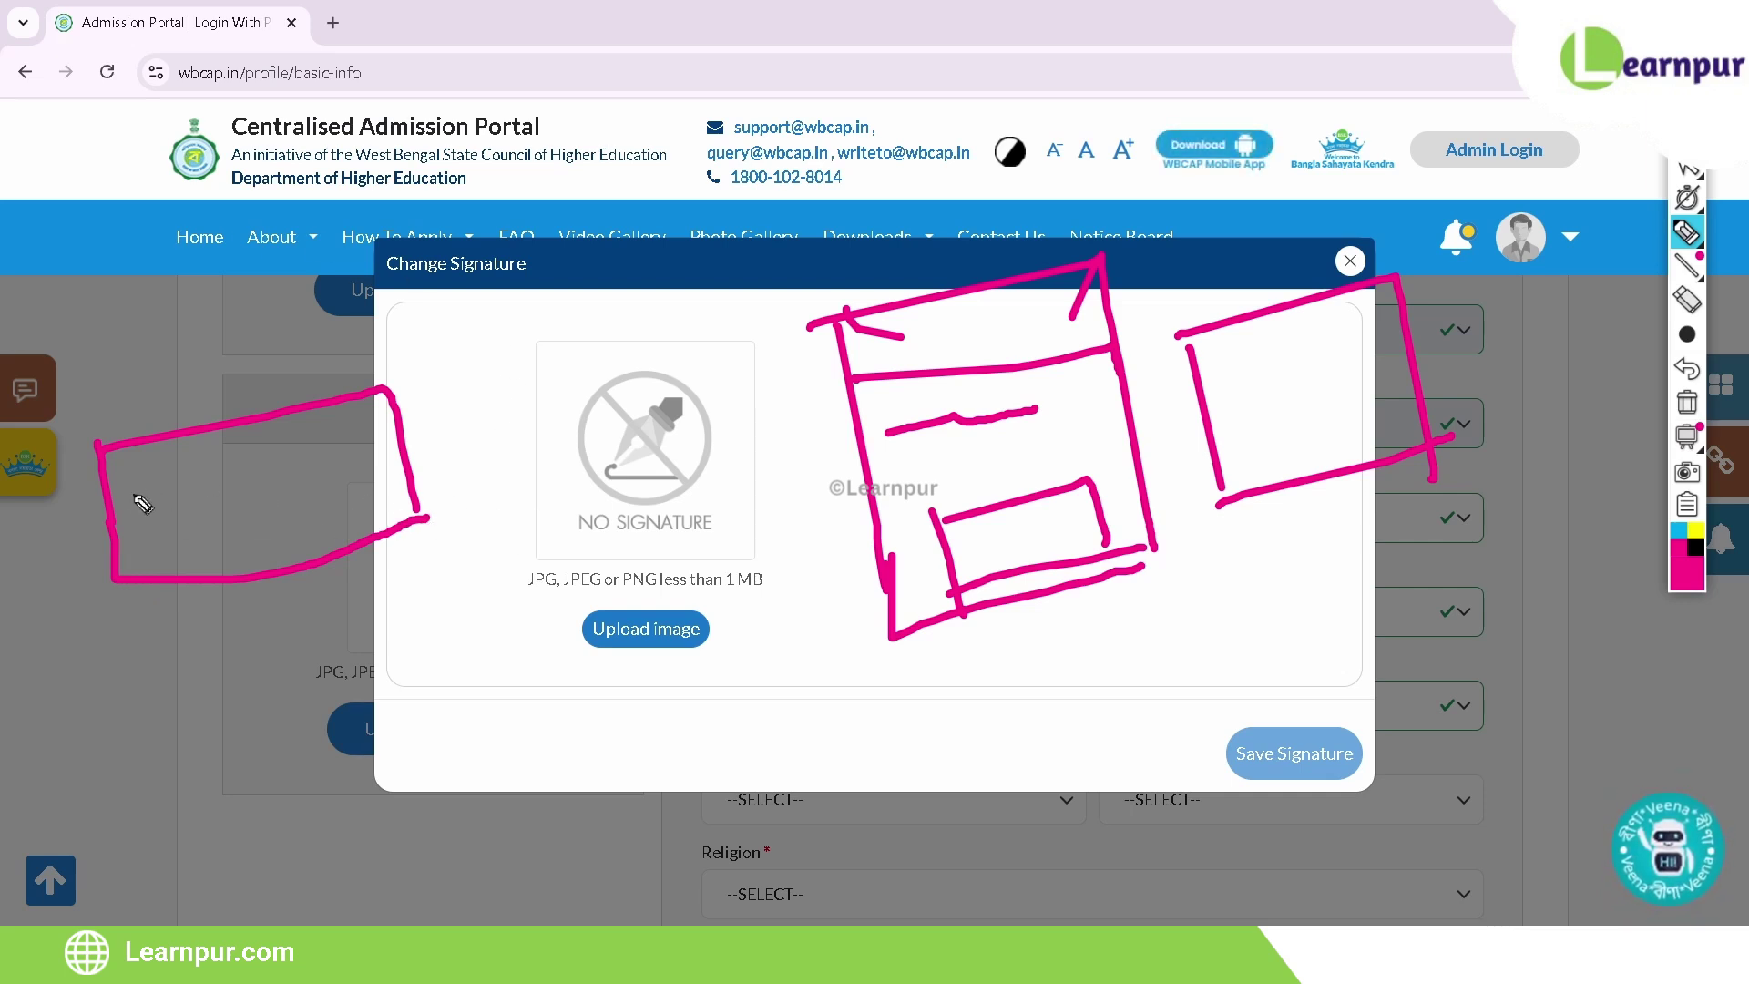
pyautogui.moveTo(157, 498); pyautogui.dragTo(349, 468)
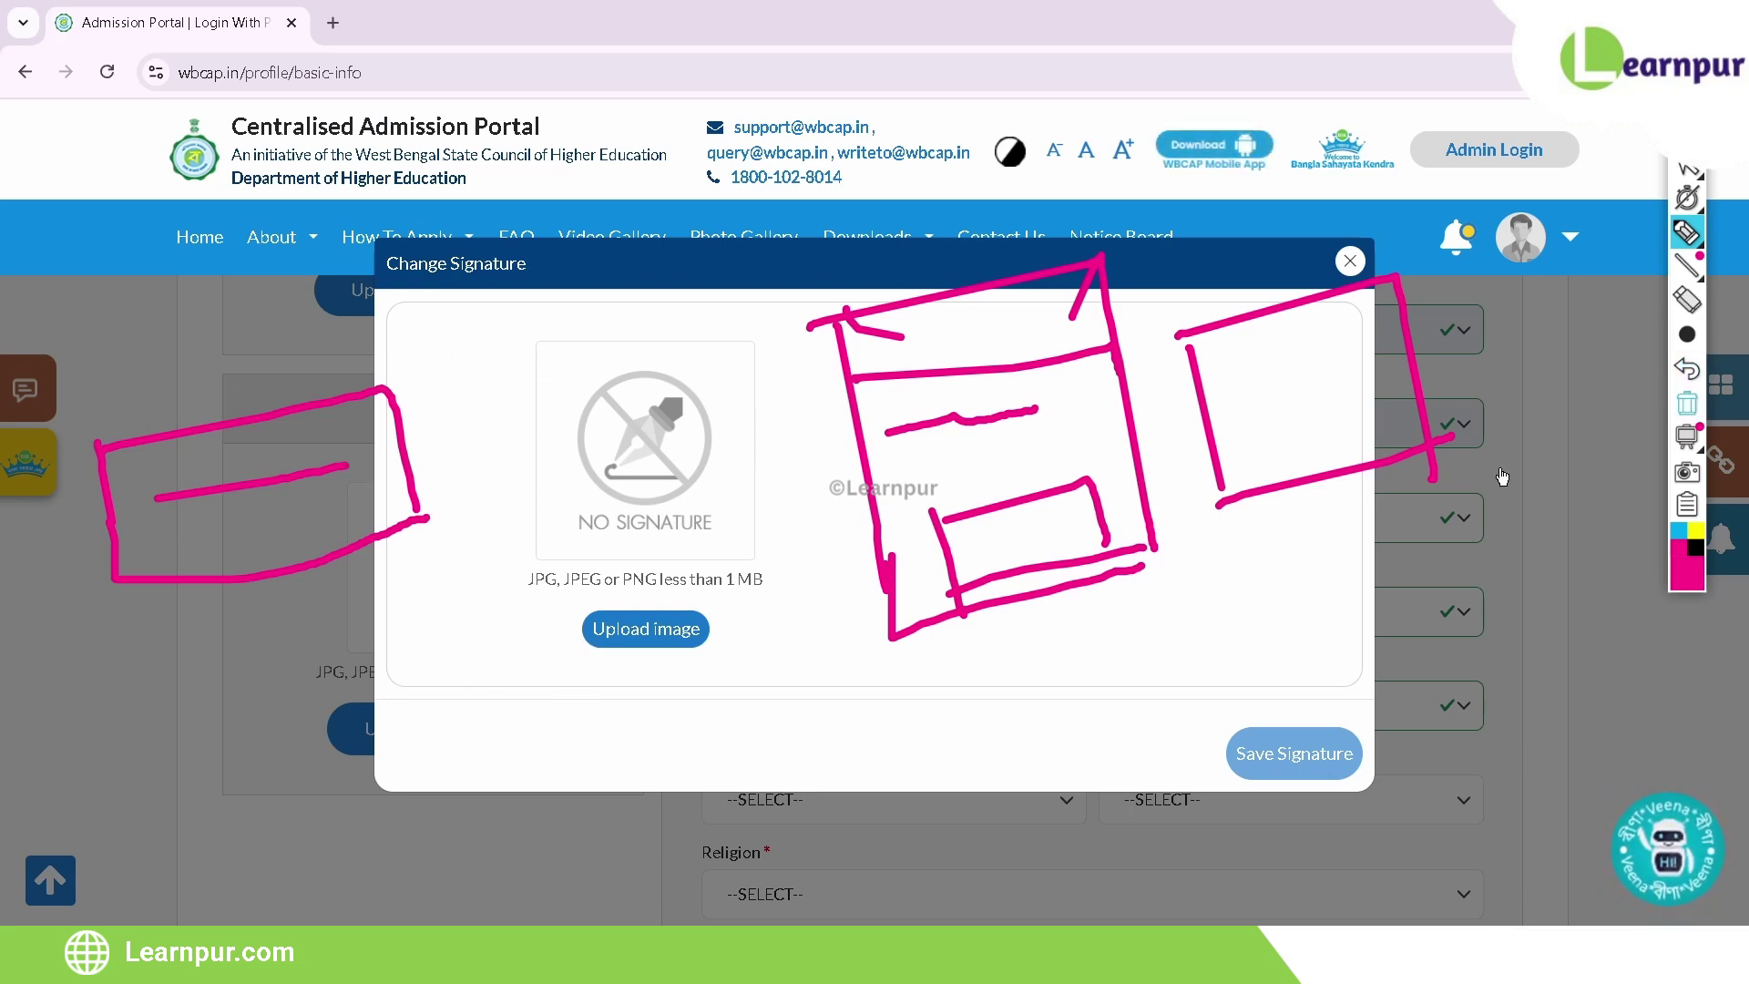
pyautogui.click(1685, 401)
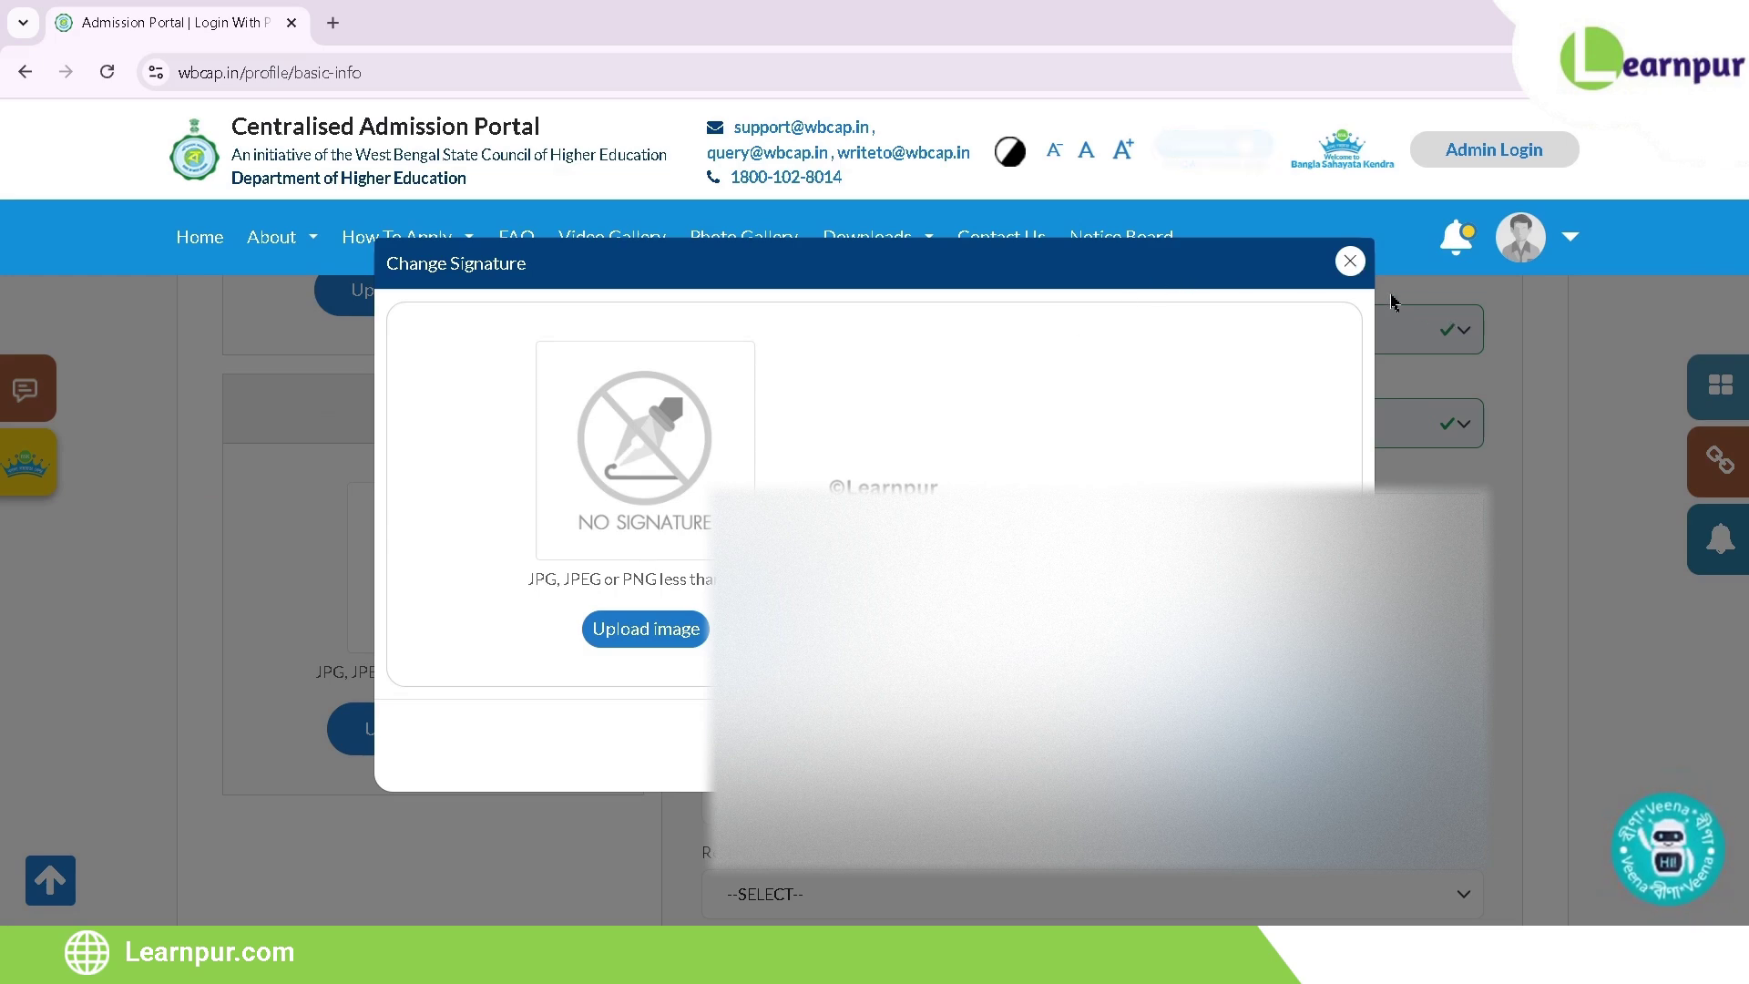
pyautogui.click(226, 658)
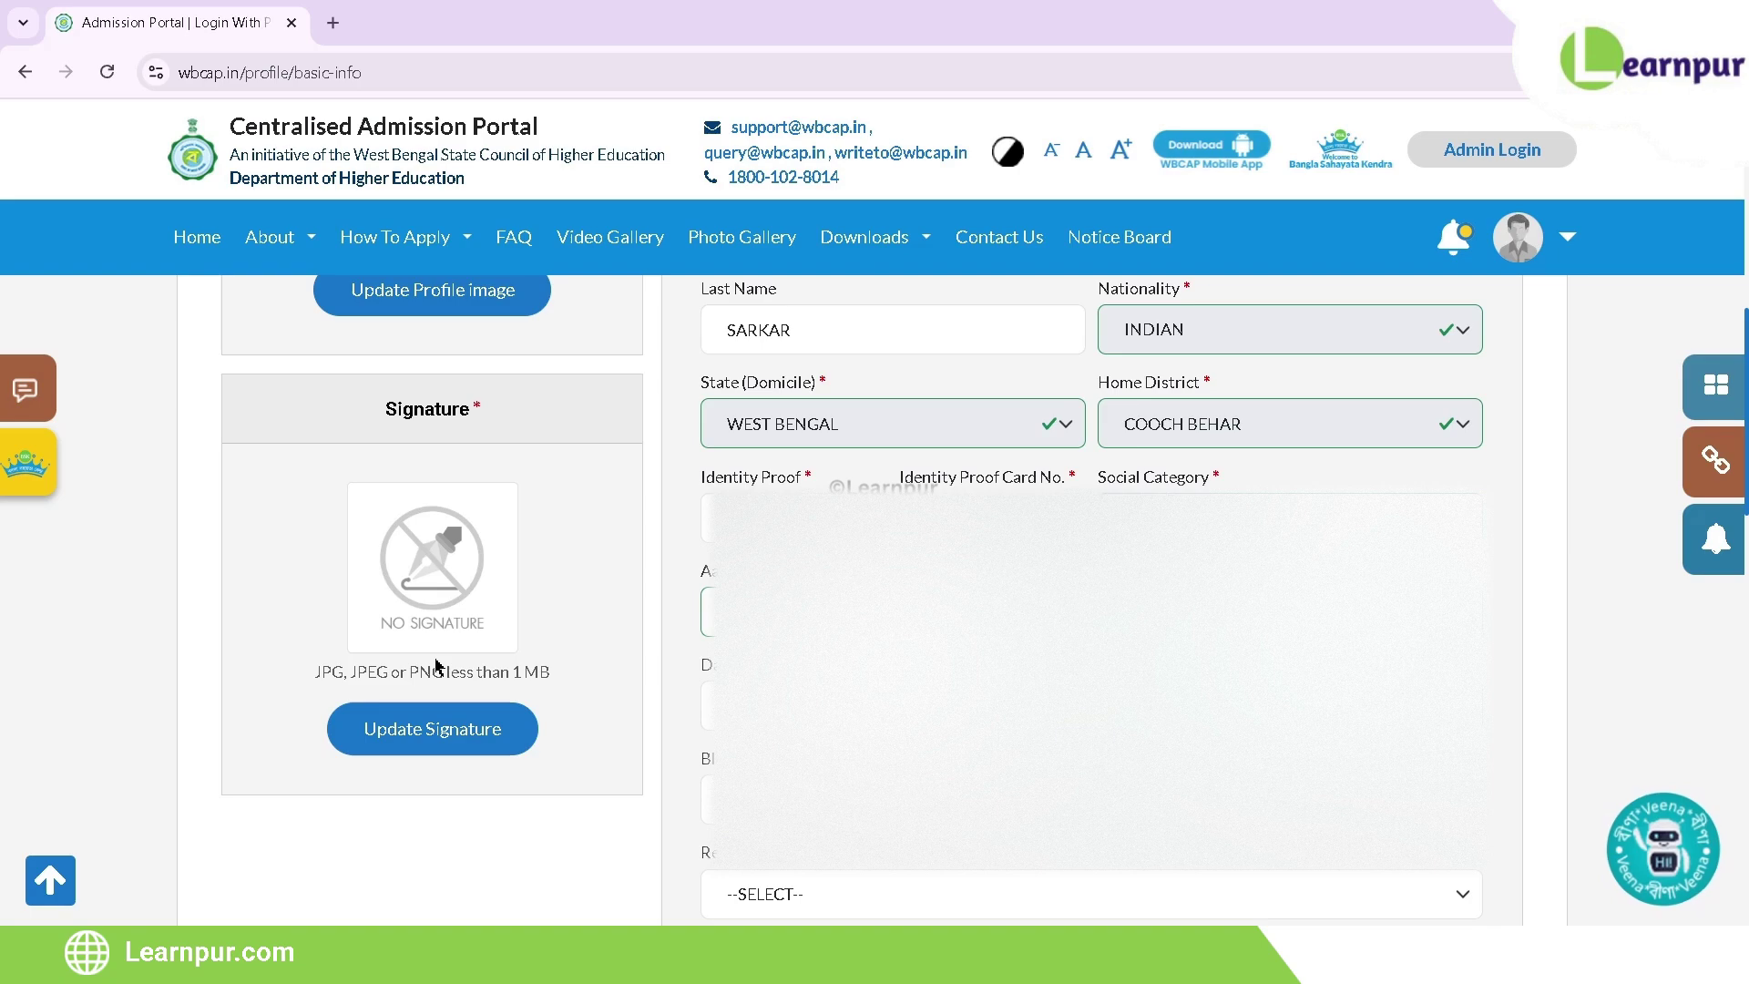
# - Choose AADHAAR CARD as the Identity Proof and point out the card number label that appears
pyautogui.scroll(5, 437, 665)
pyautogui.scroll(-5, 518, 764)
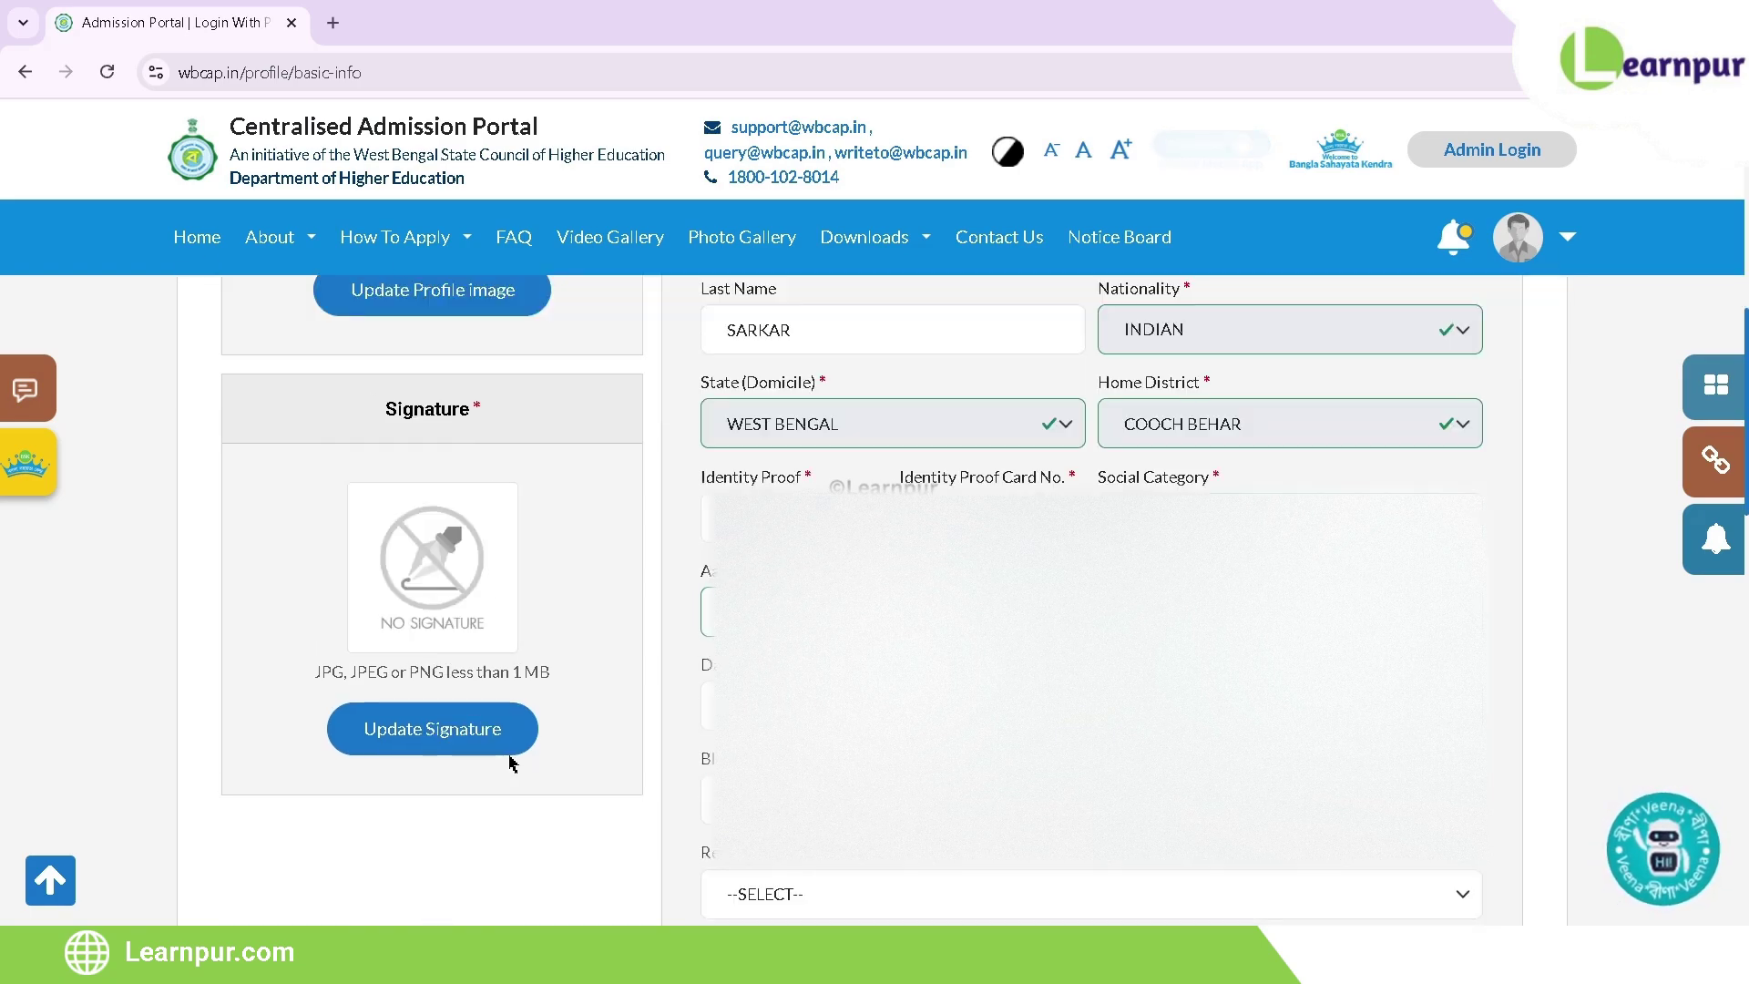
pyautogui.scroll(5, 510, 762)
pyautogui.scroll(3, 364, 592)
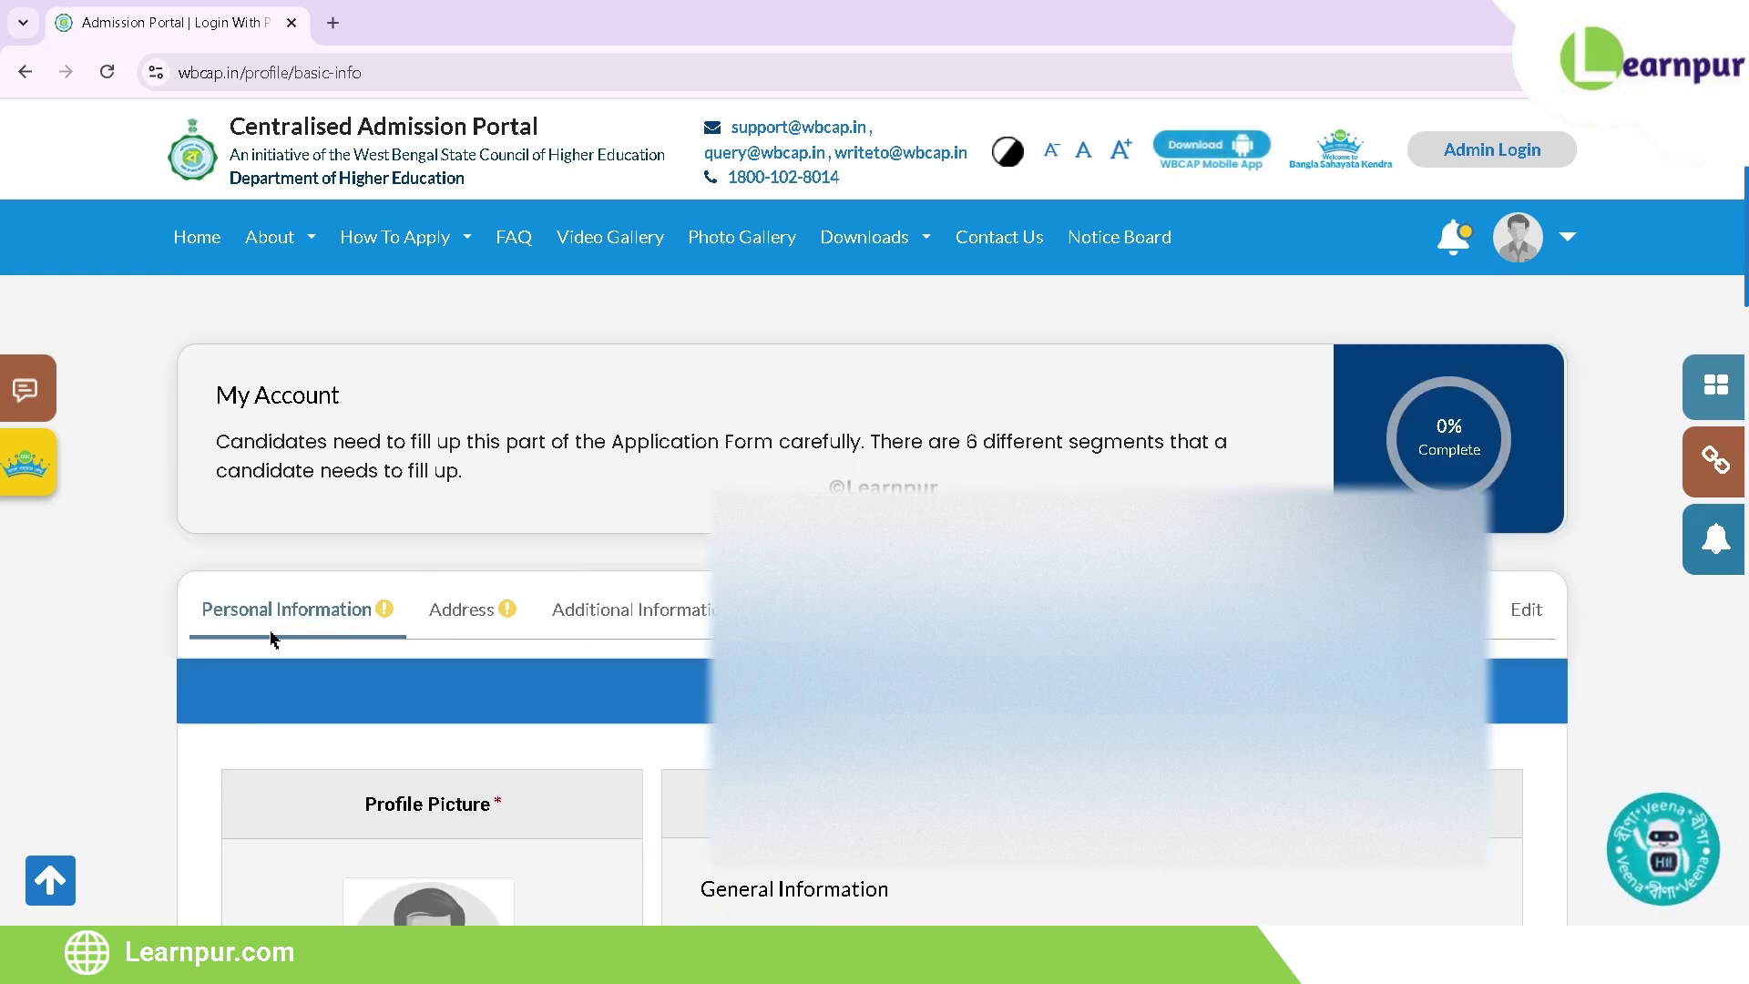
pyautogui.scroll(-5, 577, 645)
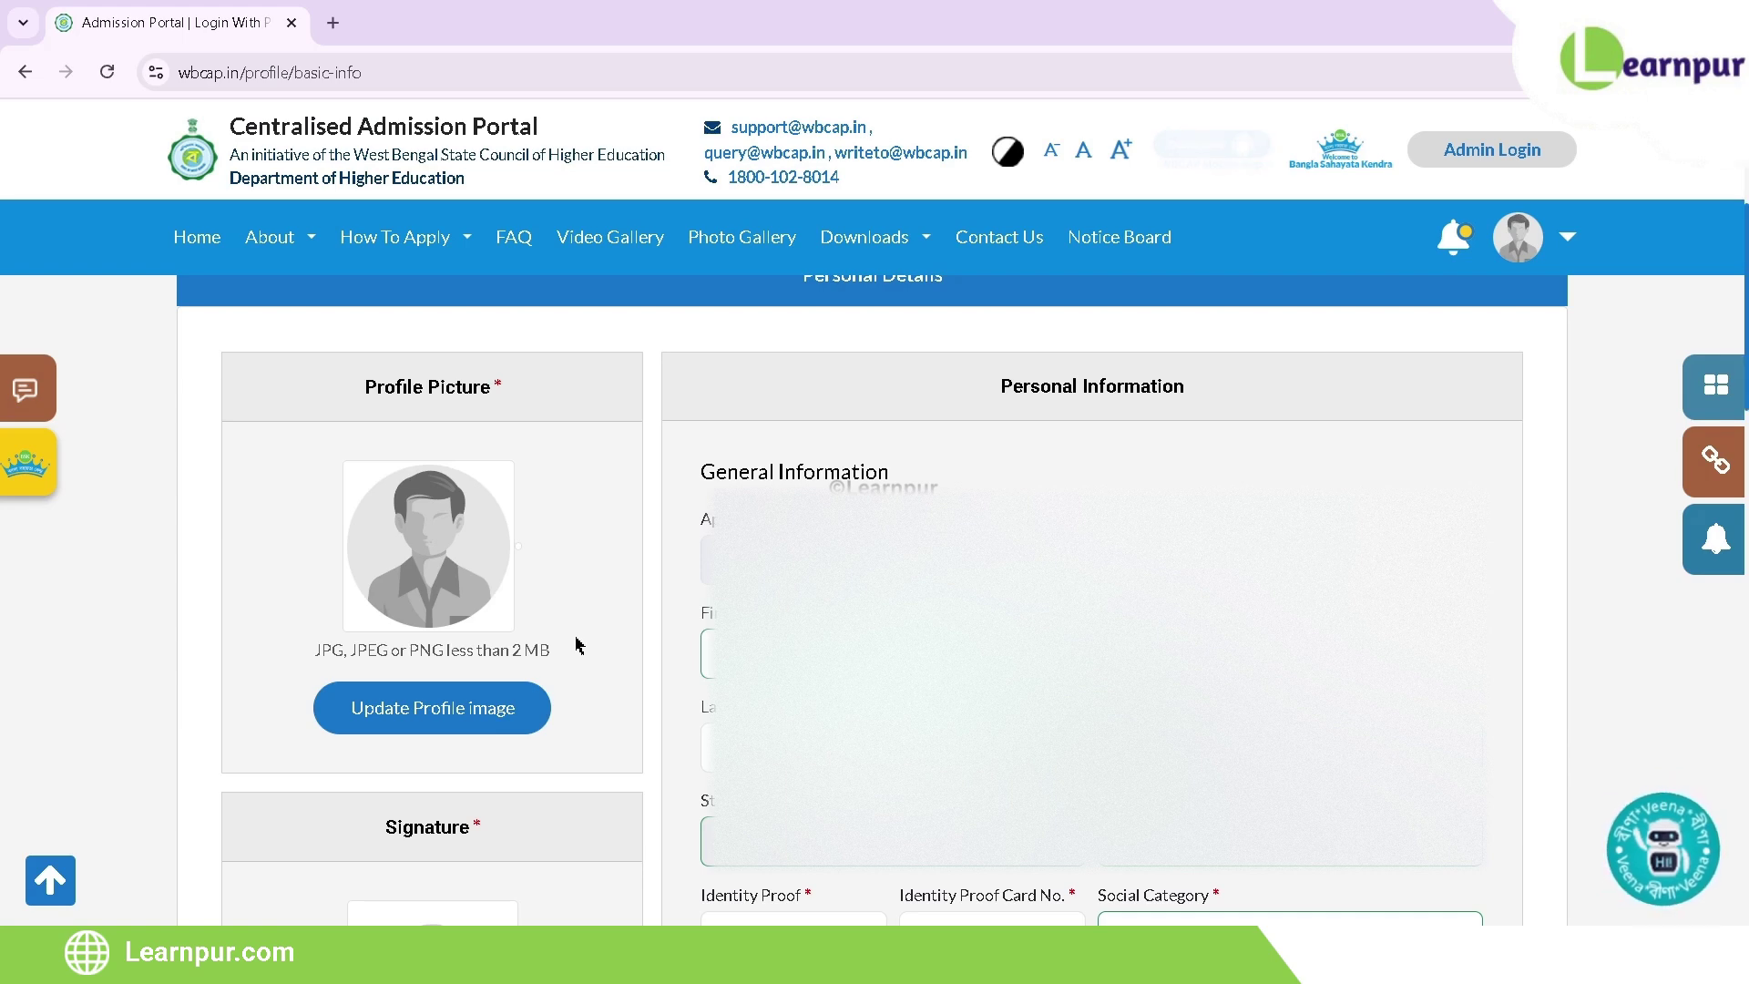
pyautogui.scroll(-5, 875, 592)
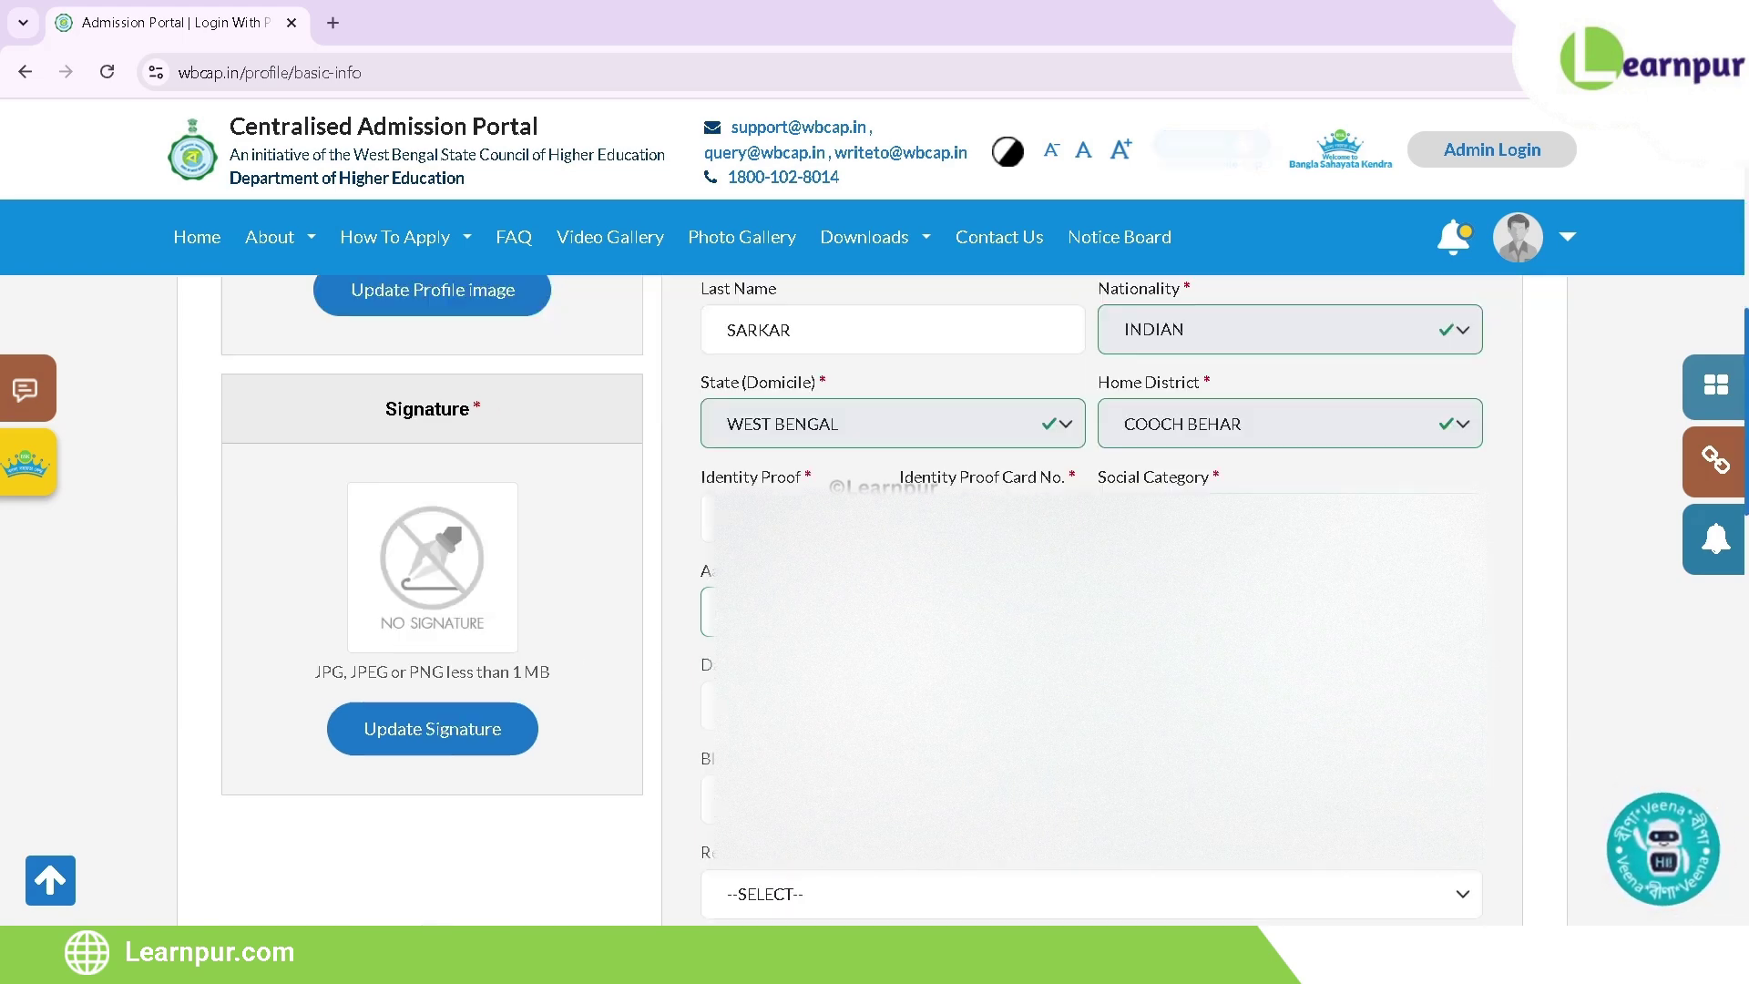
pyautogui.click(761, 519)
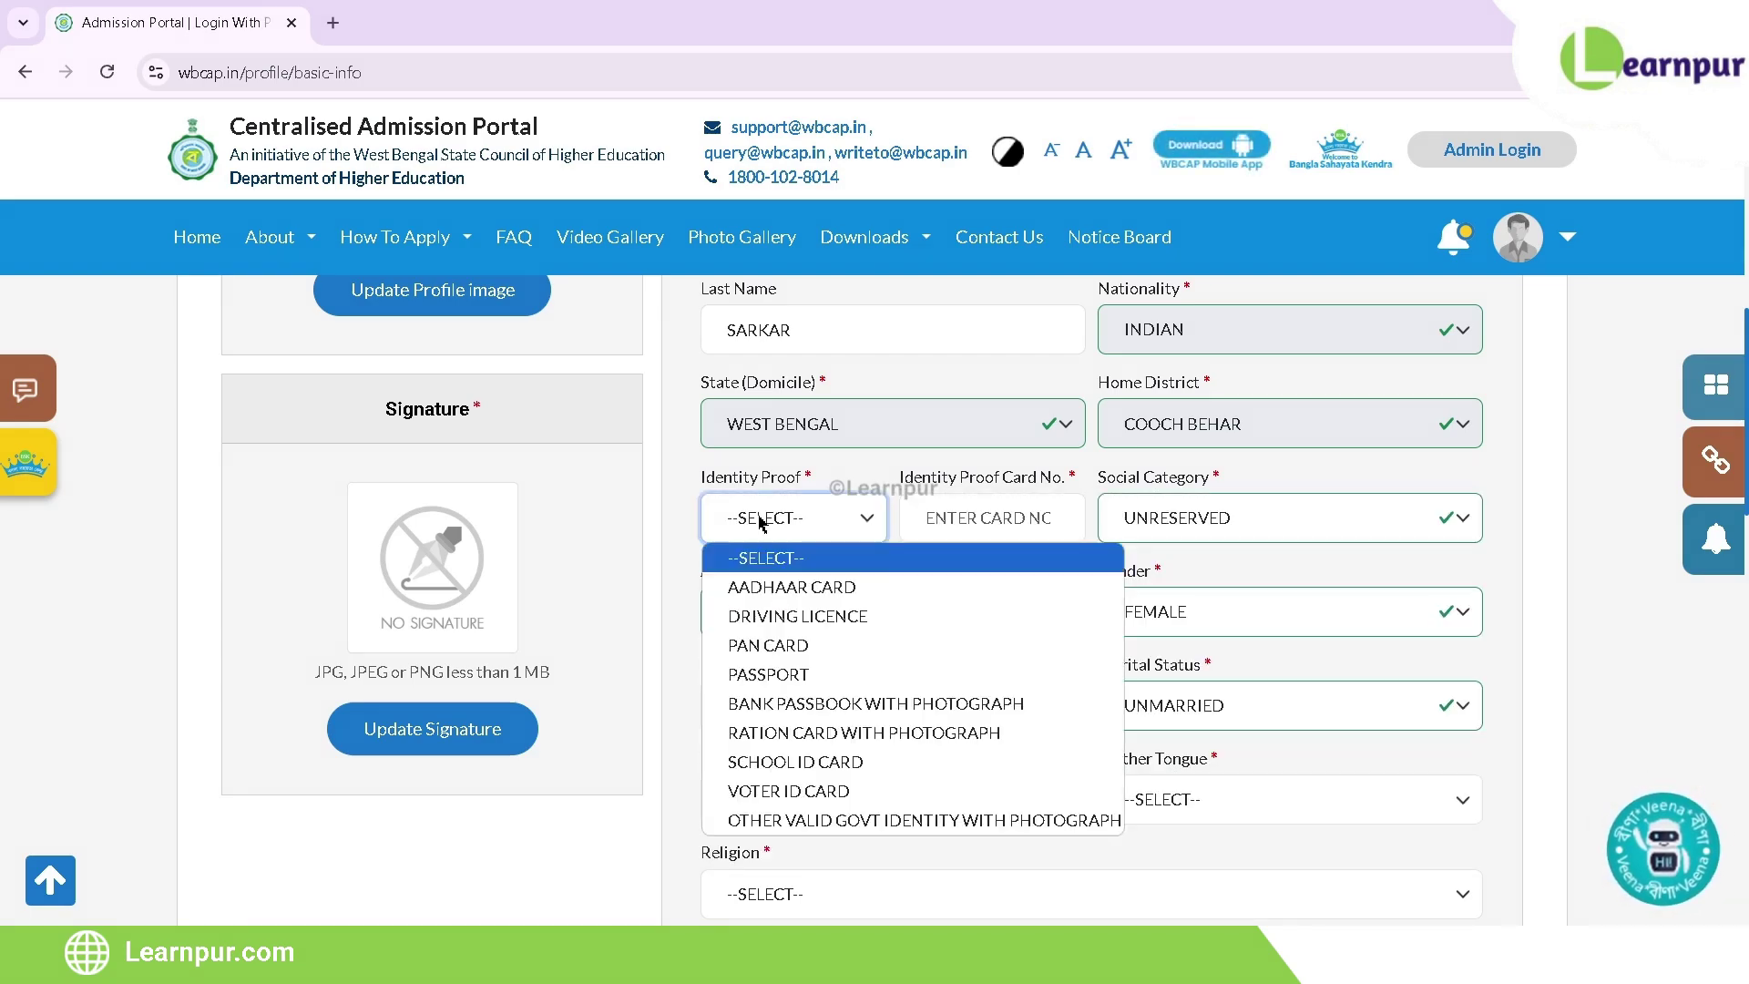
pyautogui.click(770, 588)
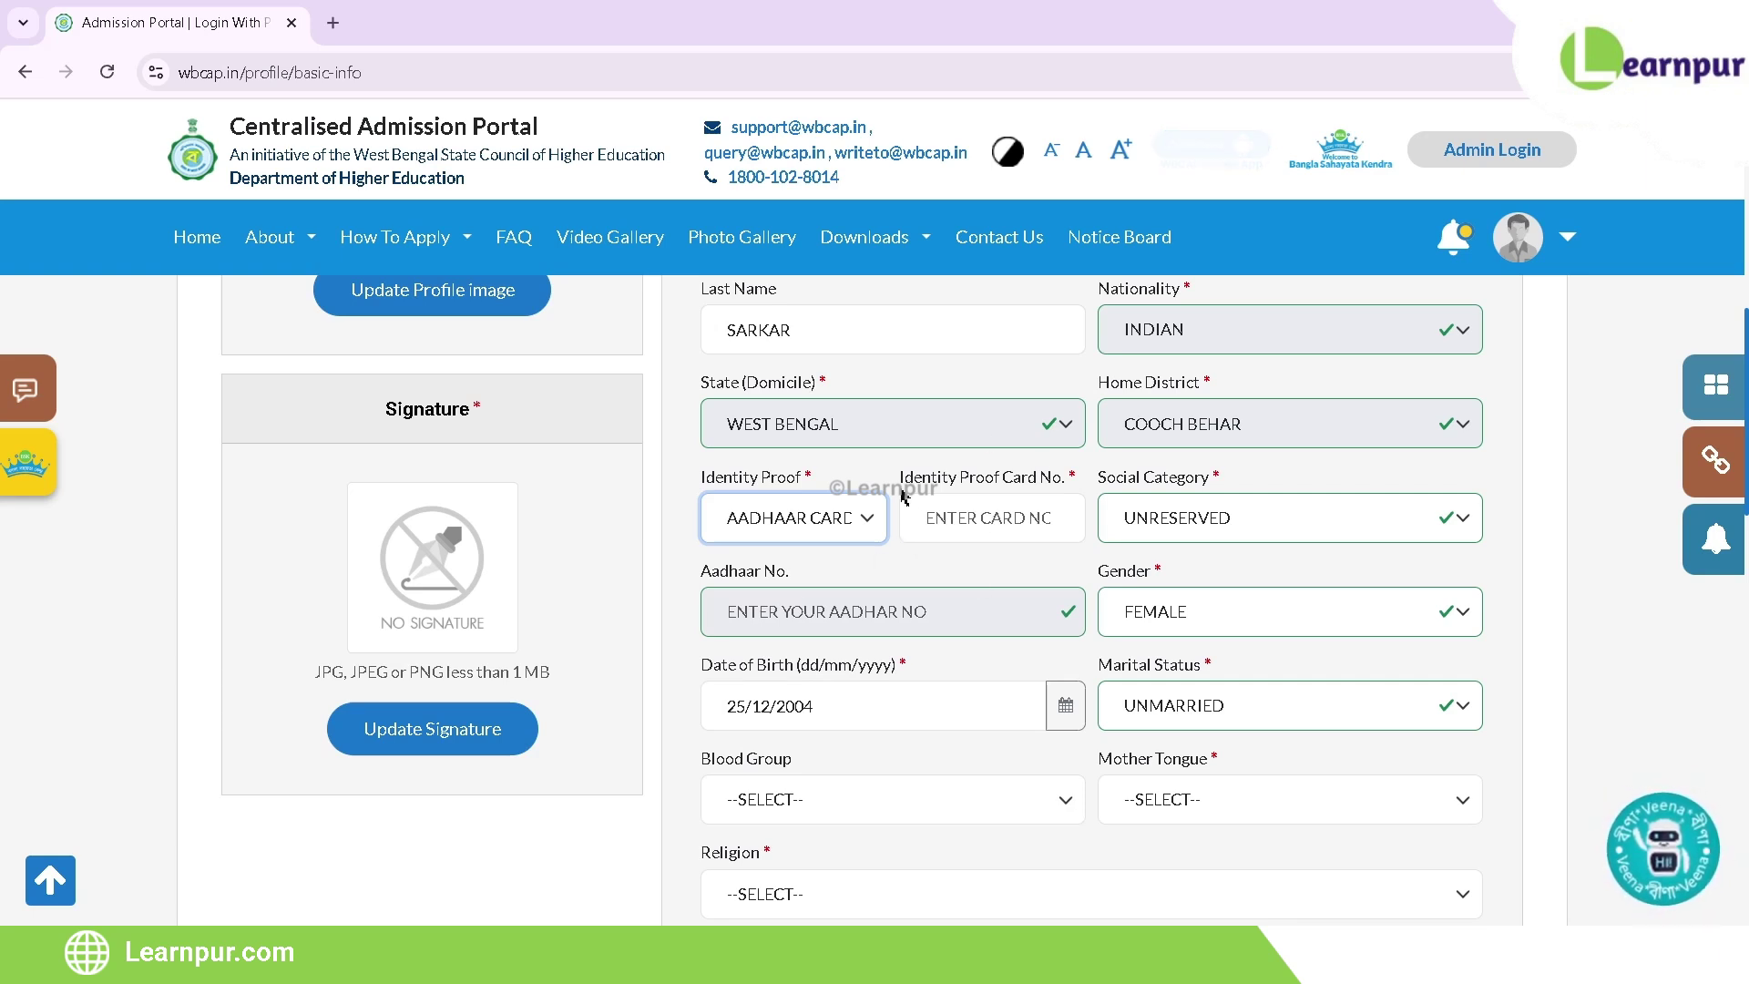
pyautogui.moveTo(899, 475); pyautogui.dragTo(1059, 476)
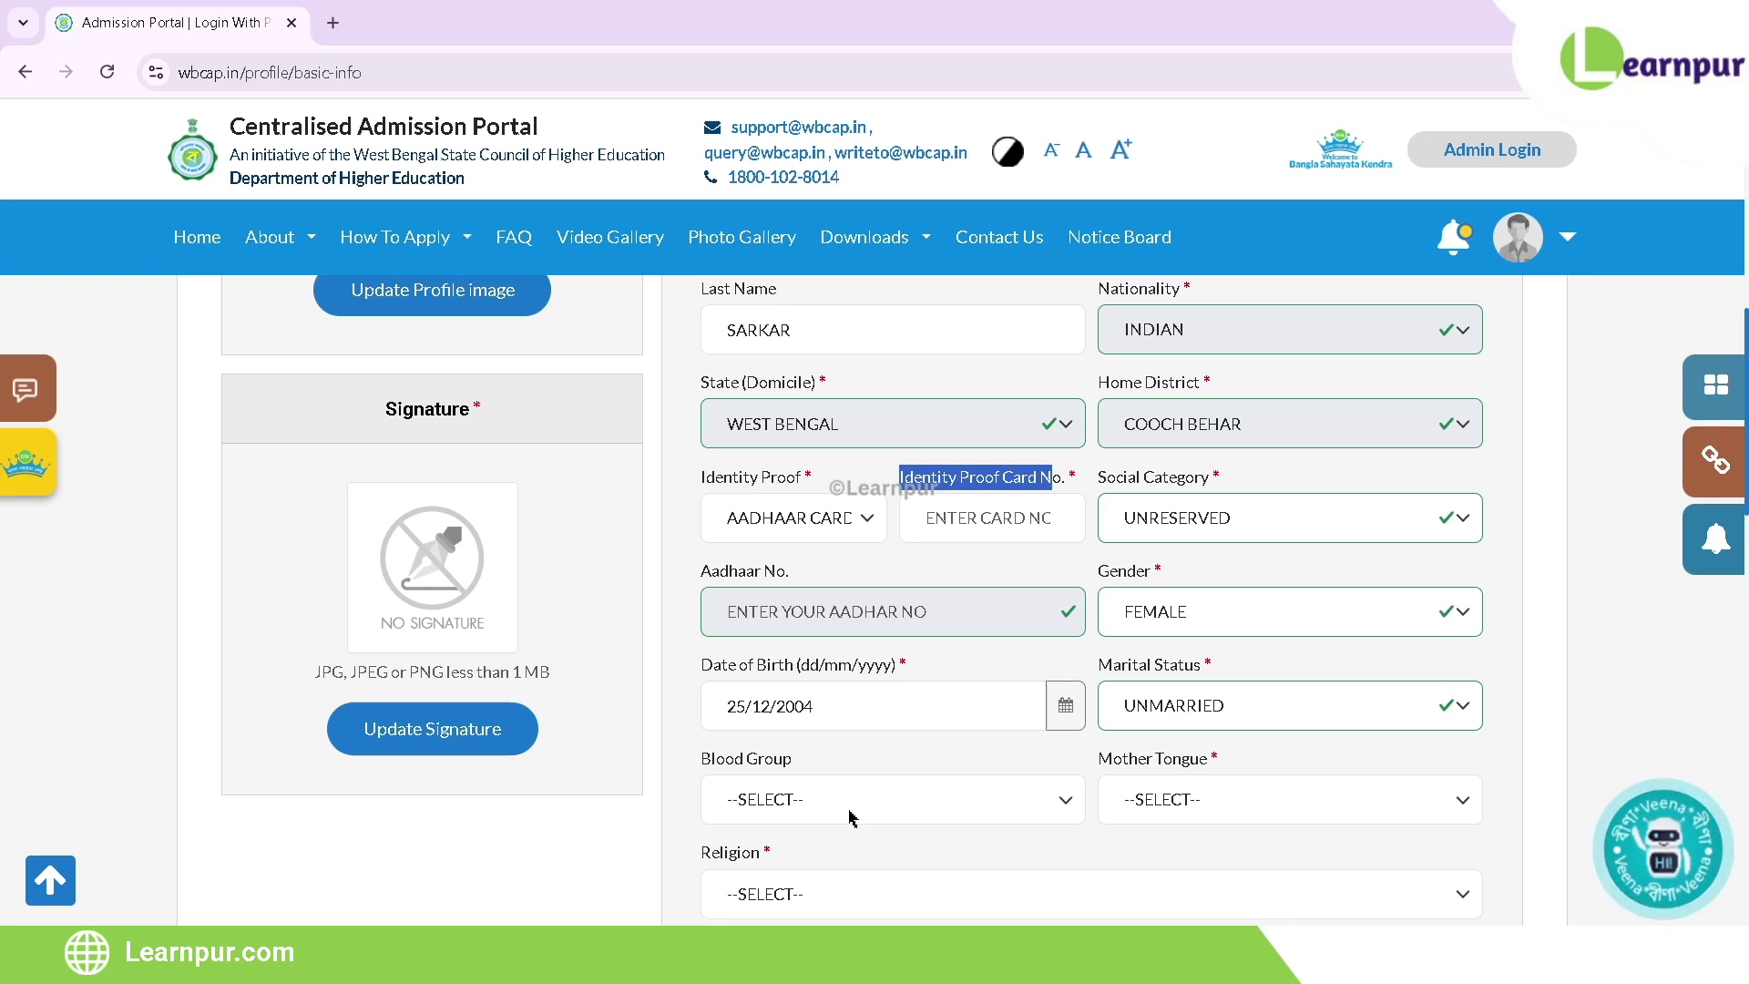
pyautogui.click(893, 555)
pyautogui.scroll(-5, 812, 442)
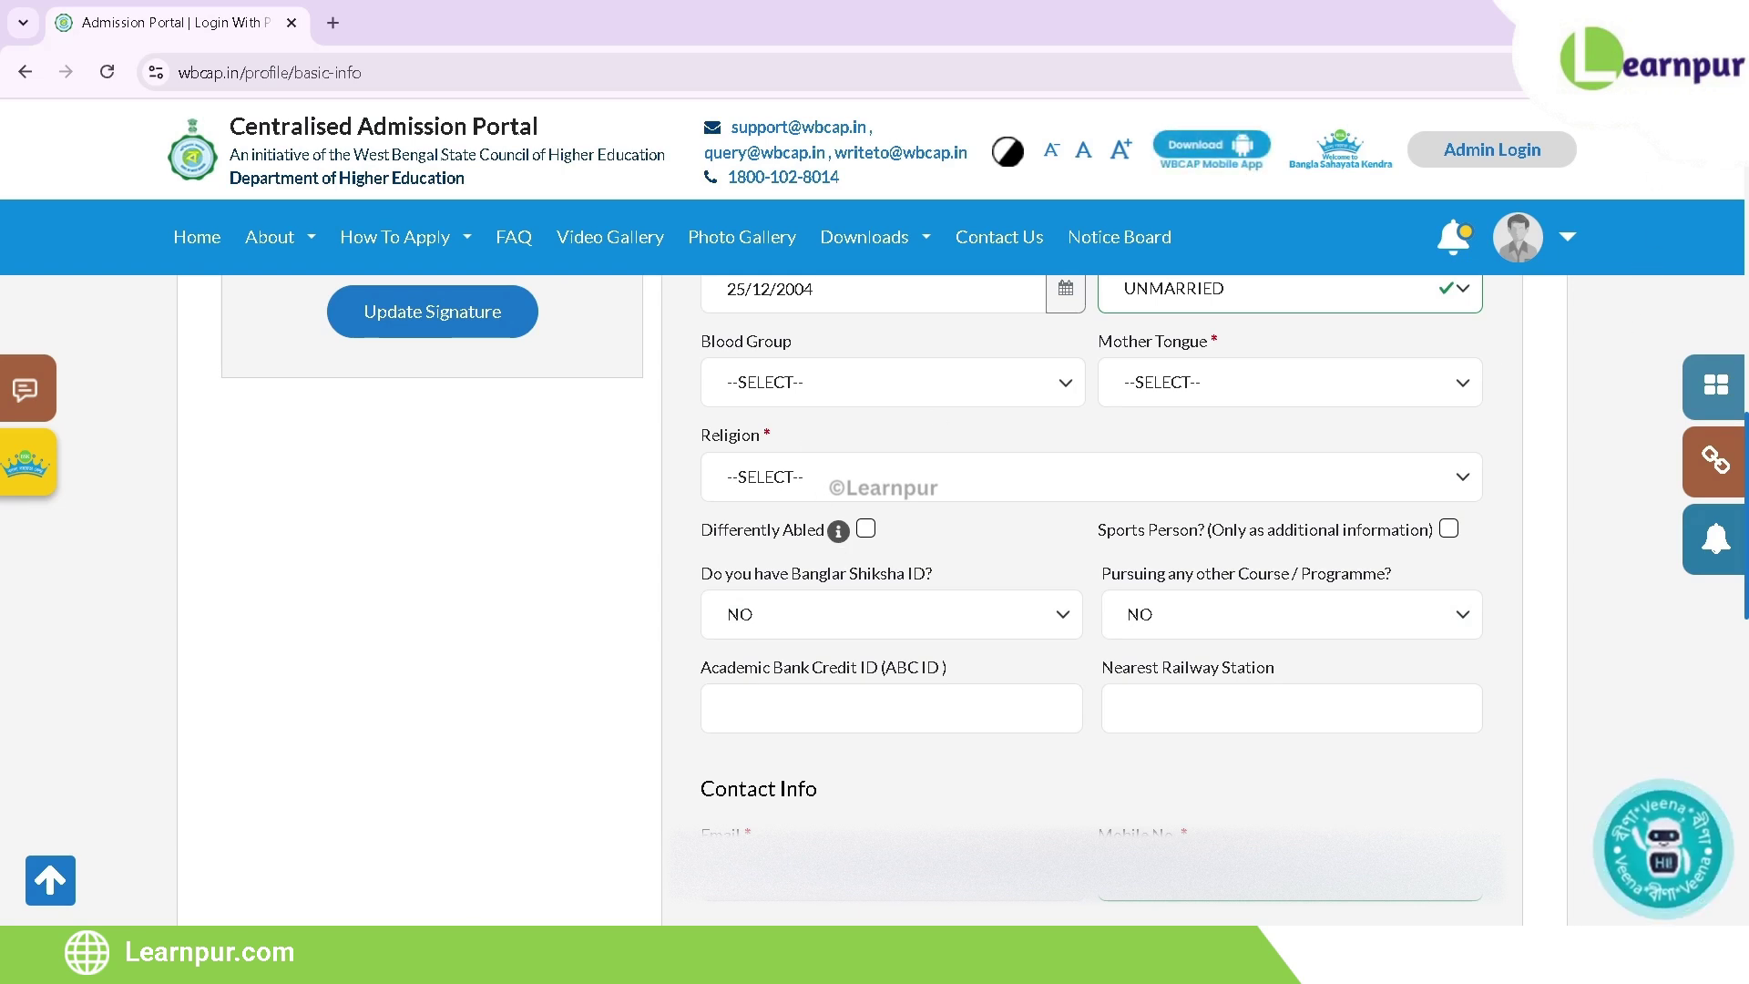
# - Circle the Mother Tongue label using the screen annotation highlighter
pyautogui.click(1683, 235)
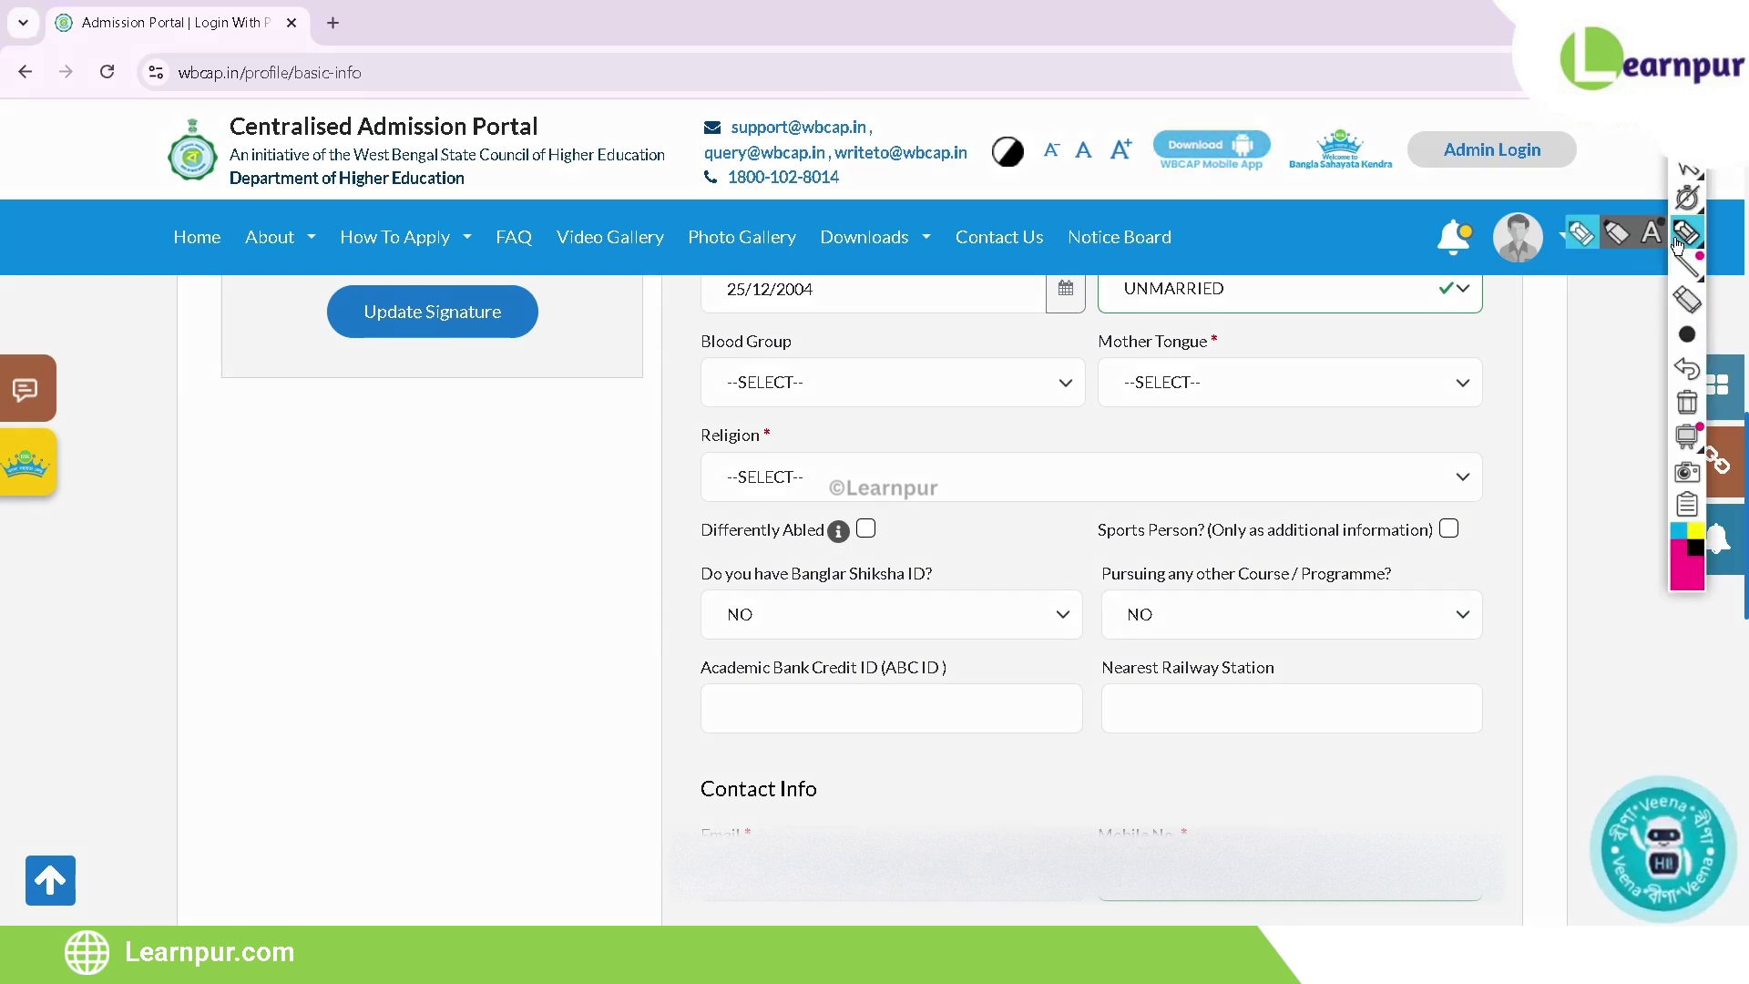
pyautogui.click(1687, 169)
pyautogui.click(856, 398)
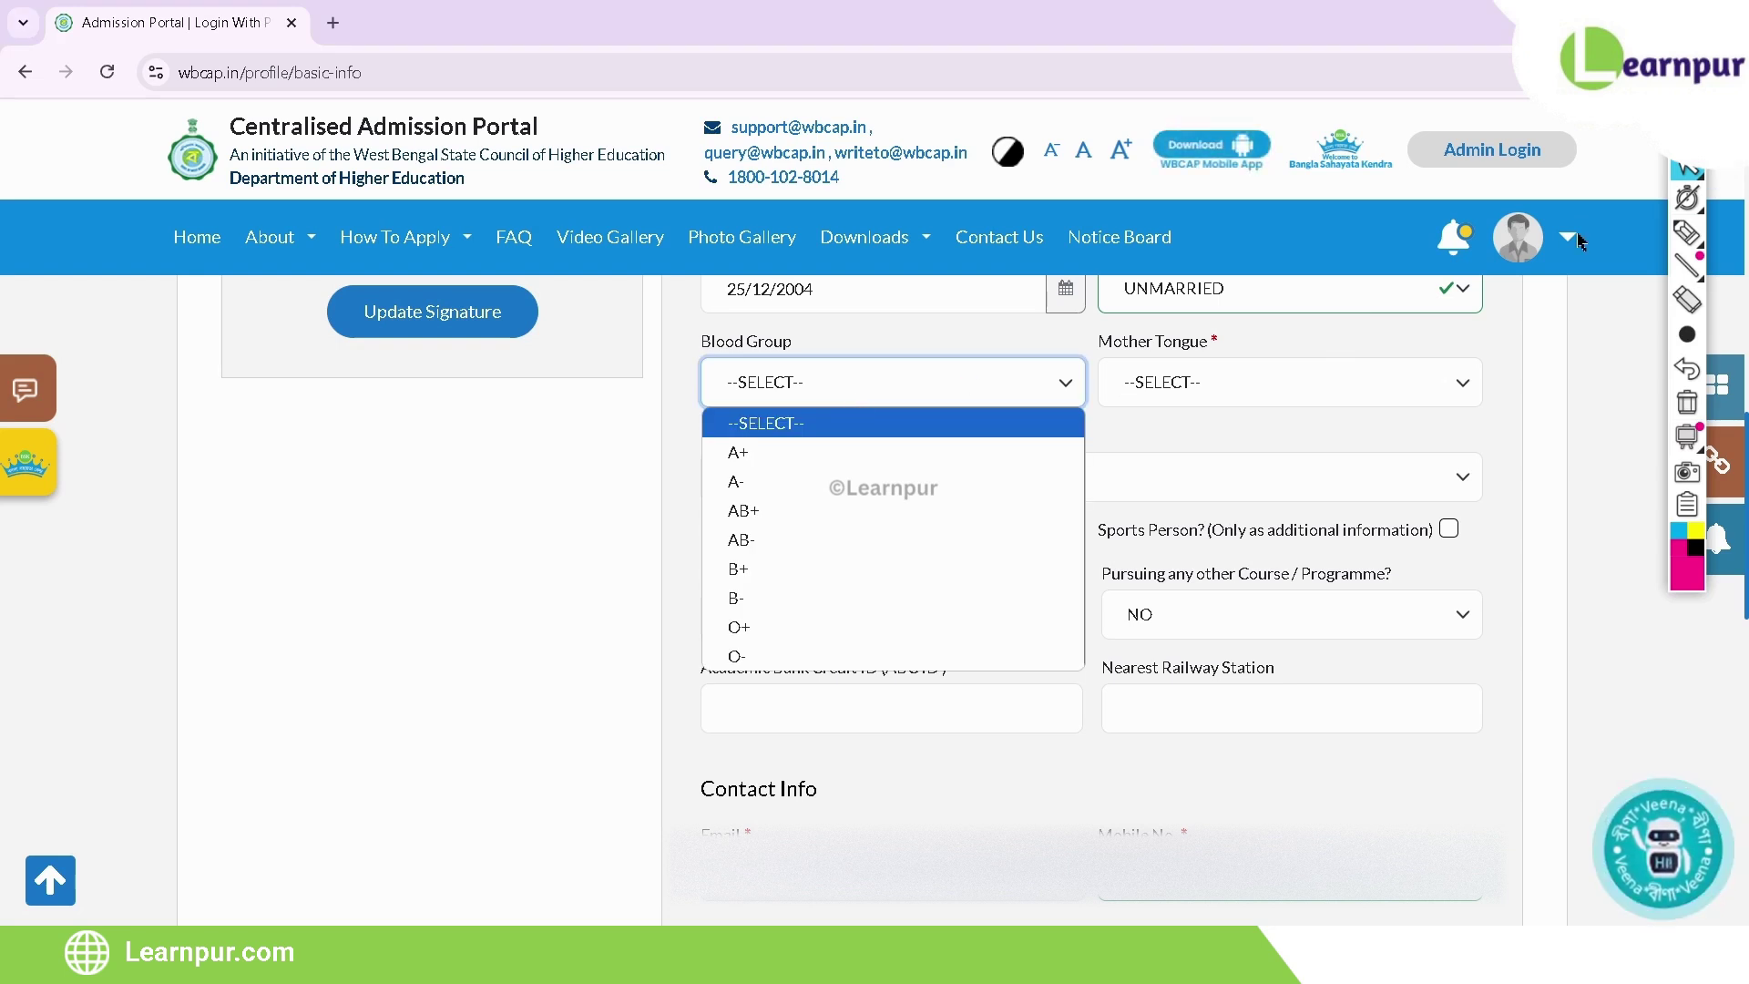
pyautogui.click(1687, 233)
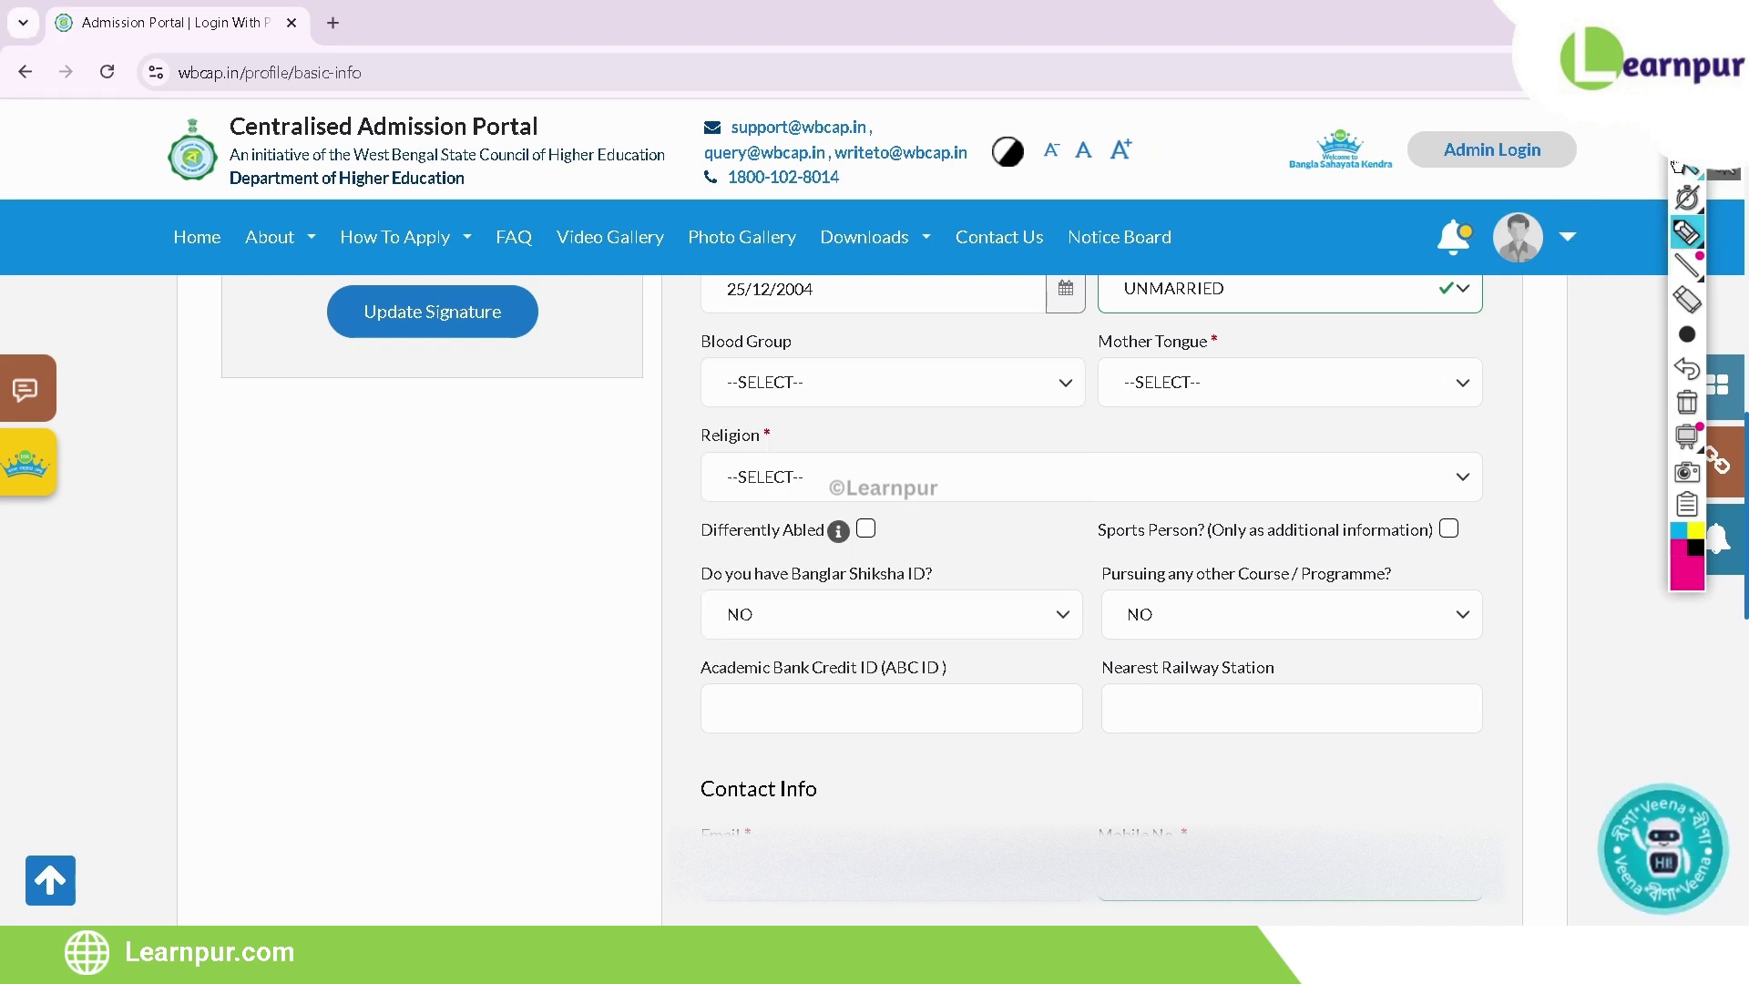
pyautogui.click(1687, 233)
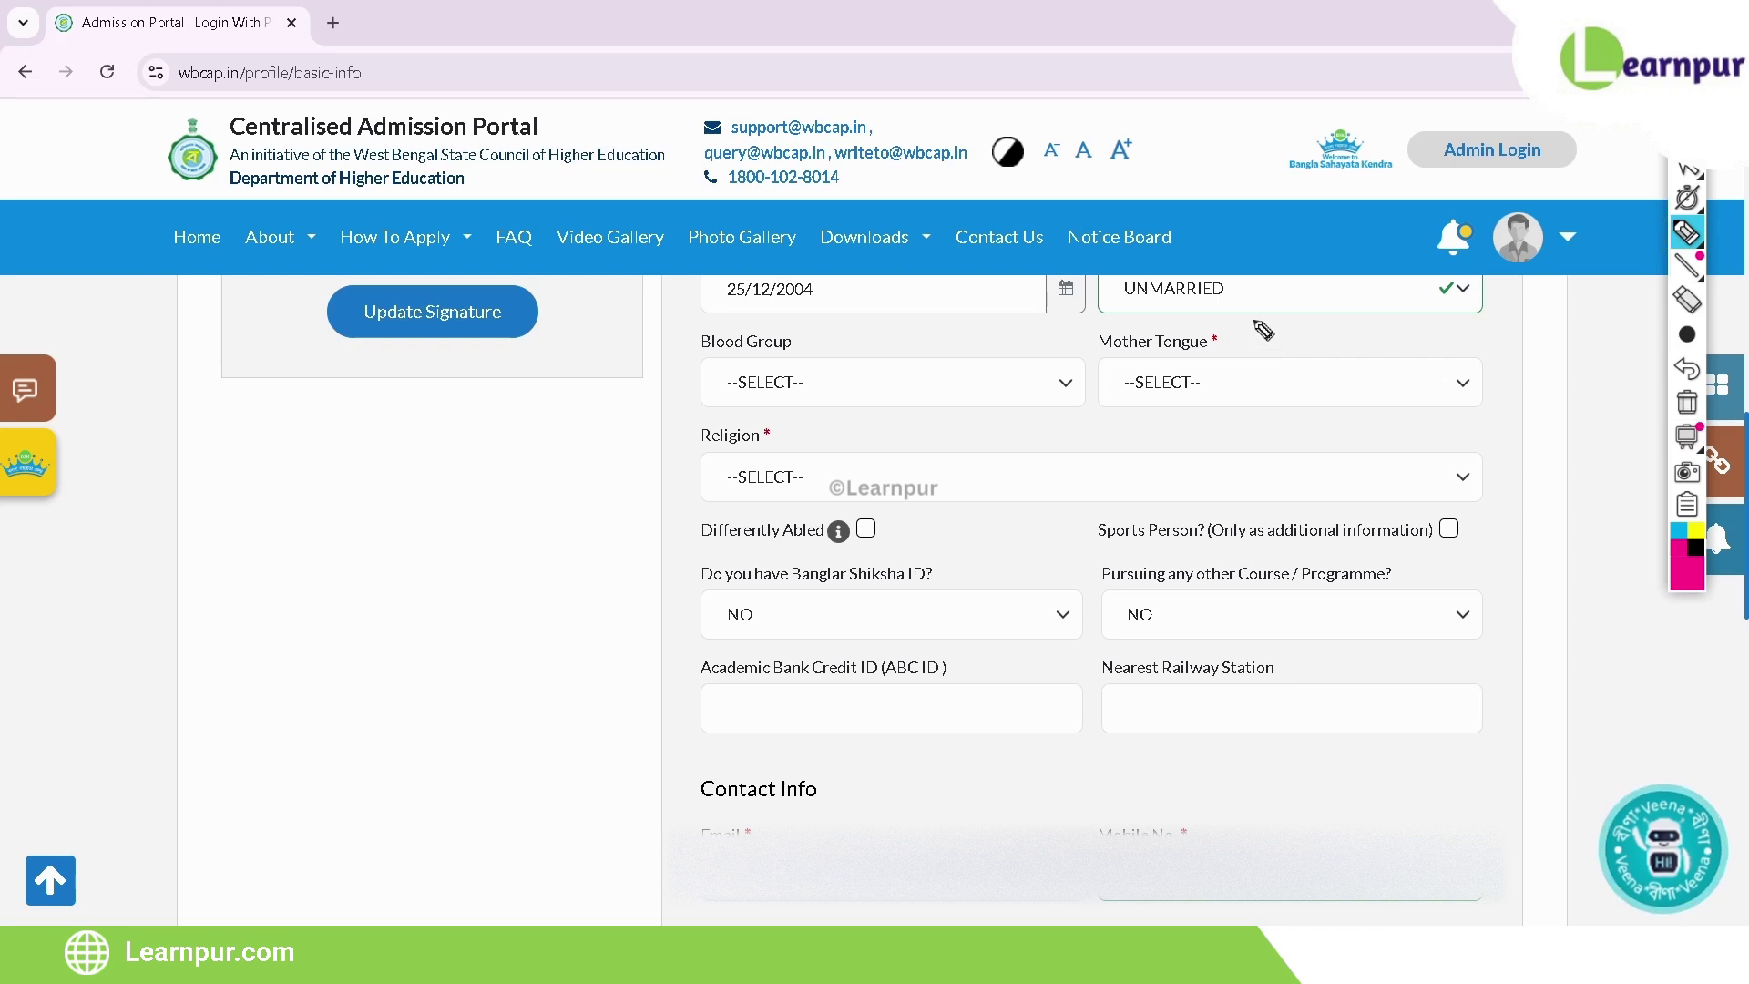
pyautogui.moveTo(1258, 326)
pyautogui.mouseDown()
pyautogui.moveTo(1210, 321)
pyautogui.moveTo(1216, 400)
pyautogui.moveTo(1280, 339)
pyautogui.mouseUp()
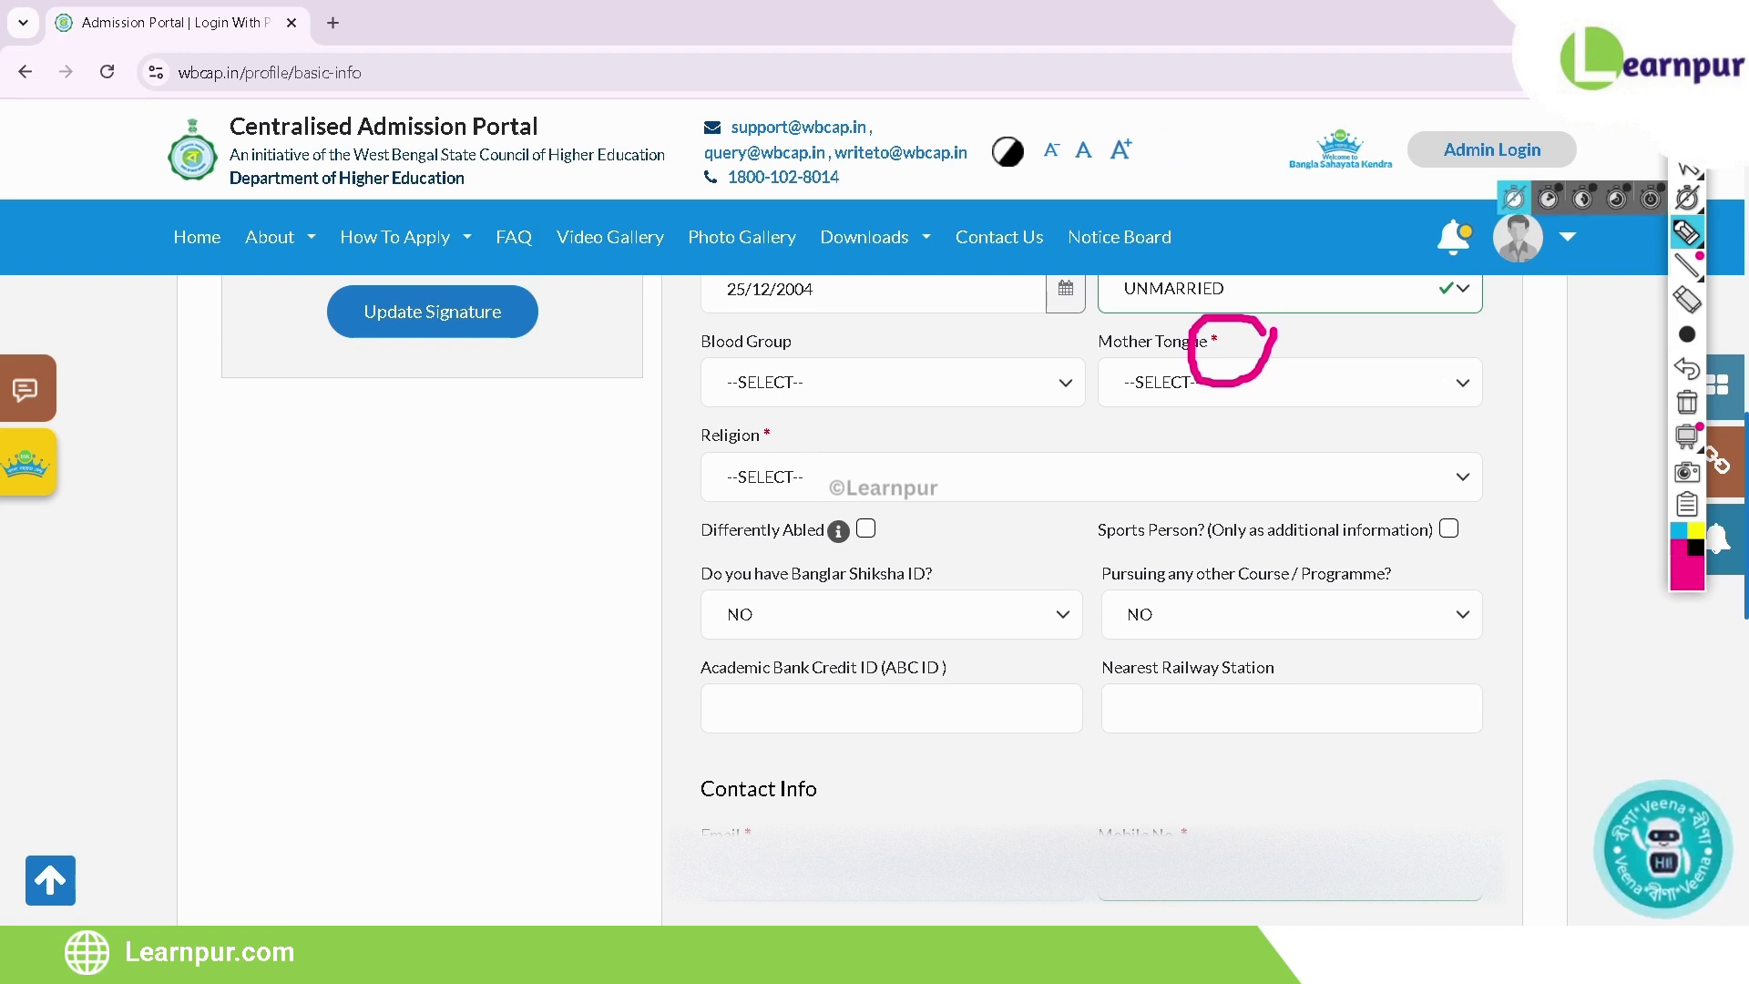
pyautogui.click(1685, 172)
# - Open and dismiss the religion list a few times, then erase the Mother Tongue circle
pyautogui.click(827, 495)
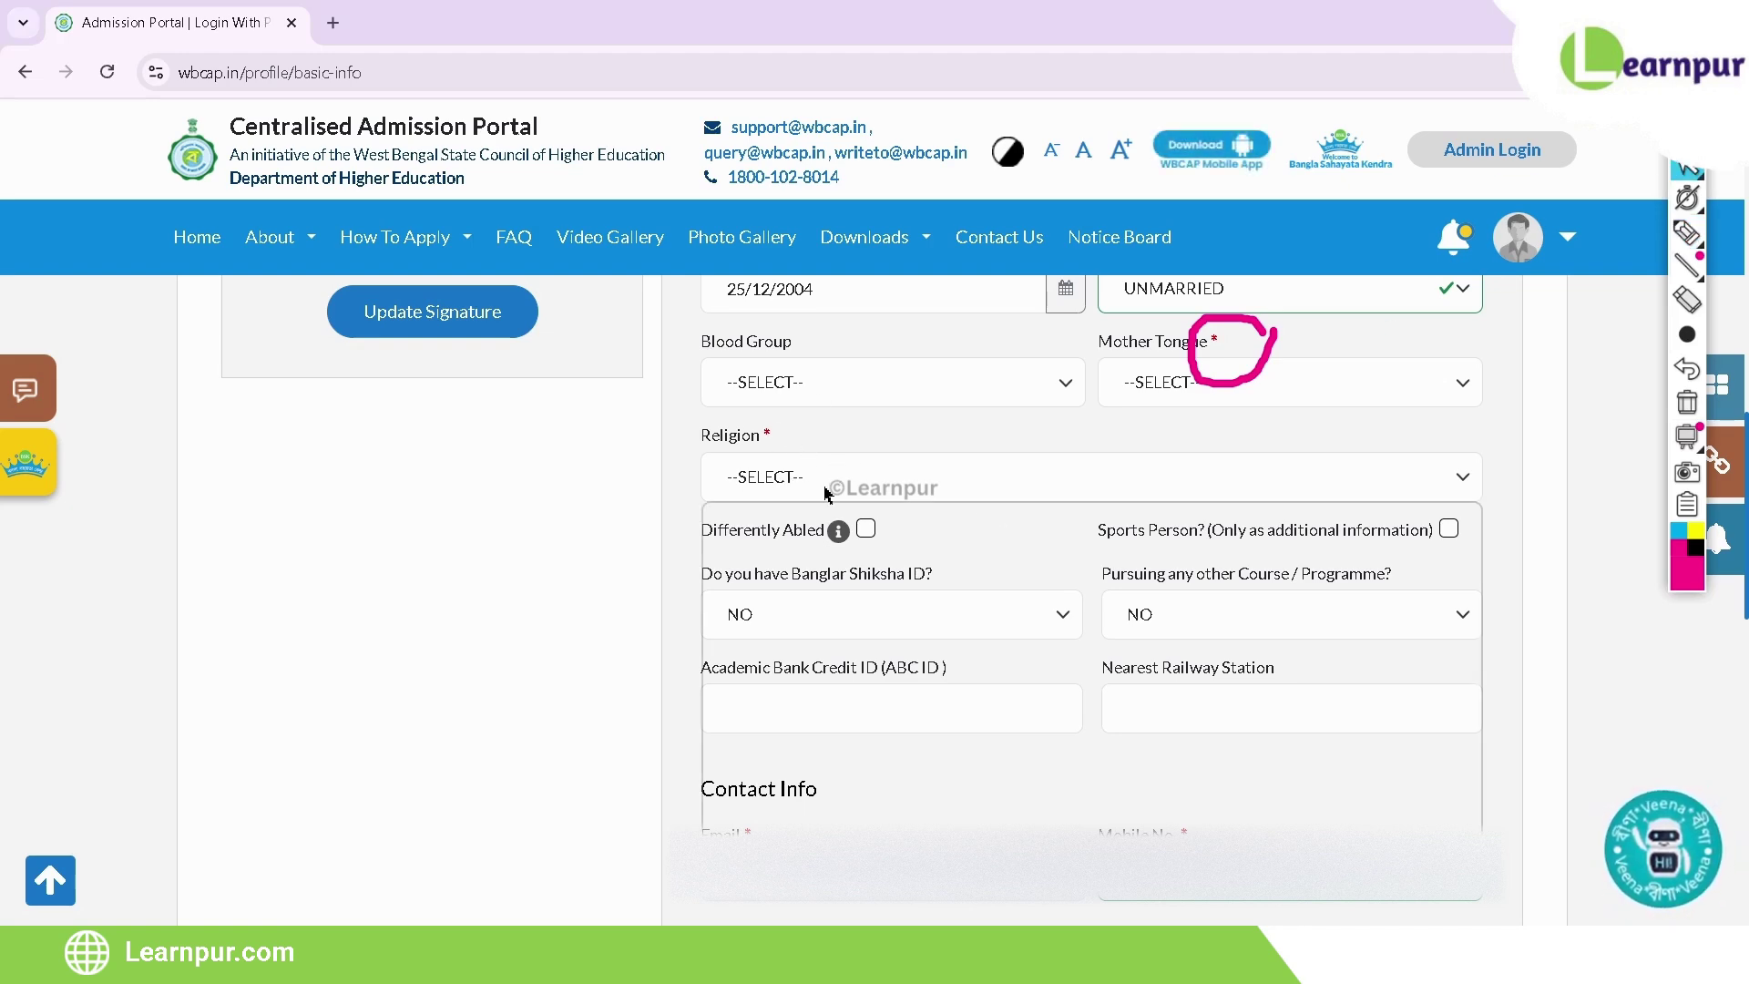
pyautogui.click(818, 496)
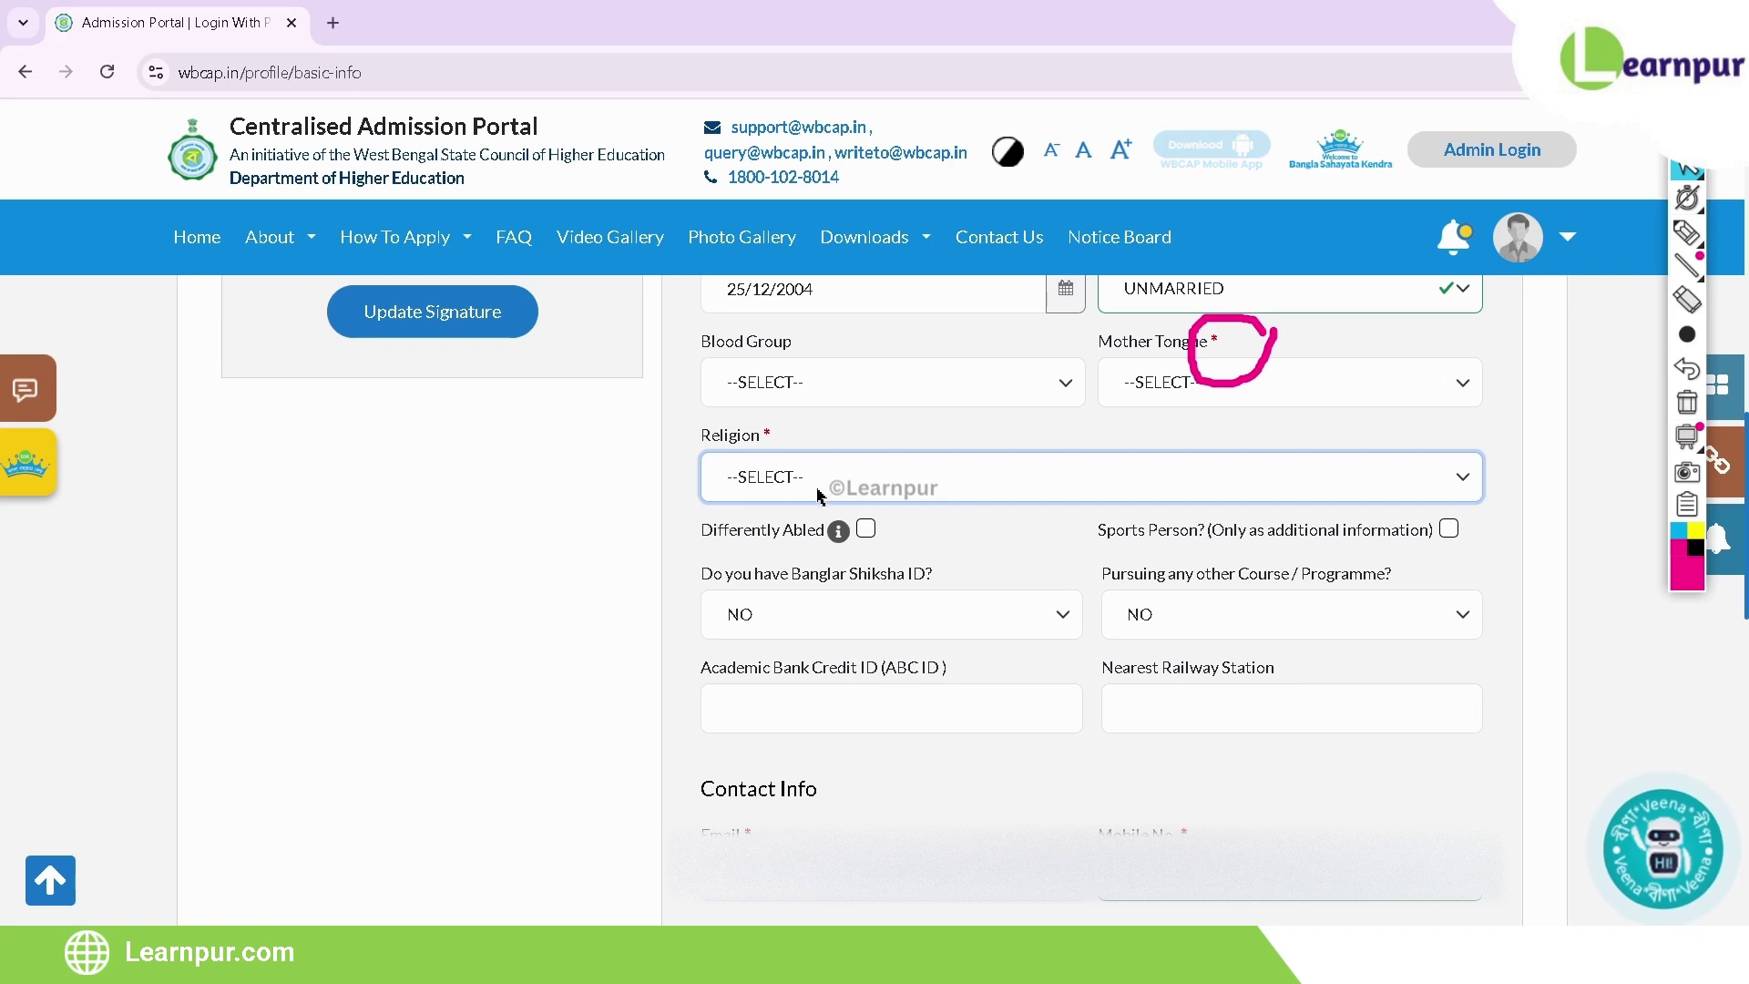
pyautogui.click(770, 481)
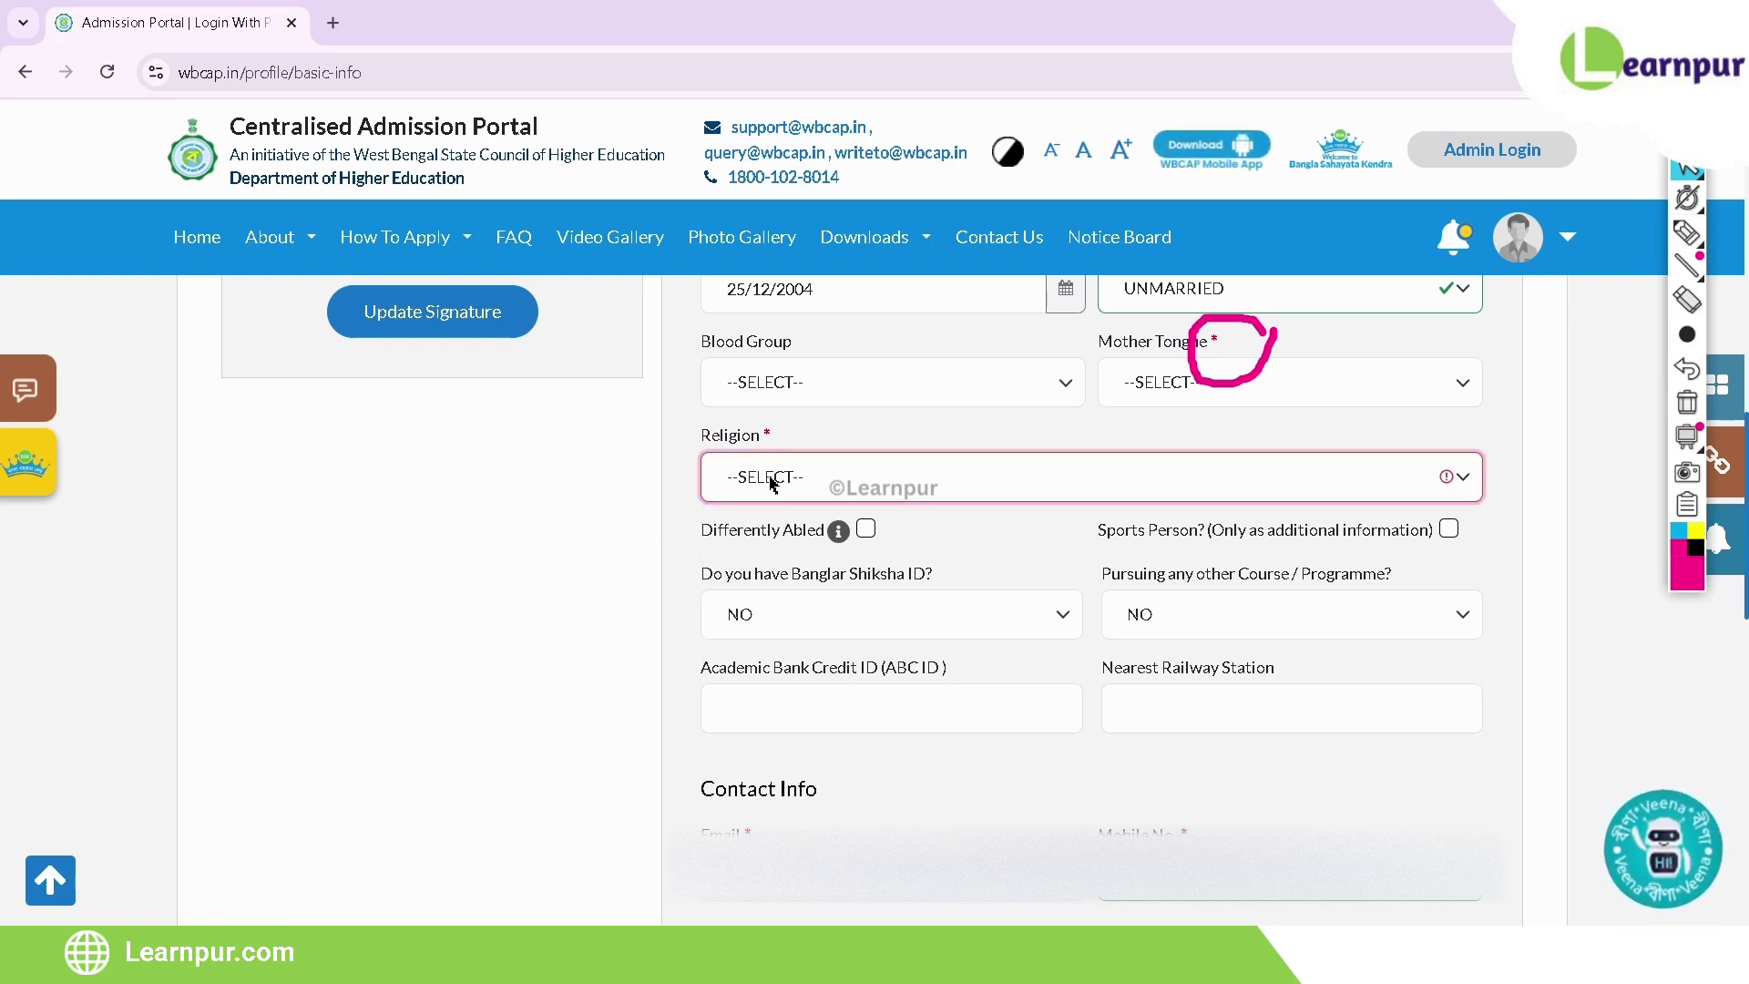
pyautogui.click(948, 418)
pyautogui.click(1014, 463)
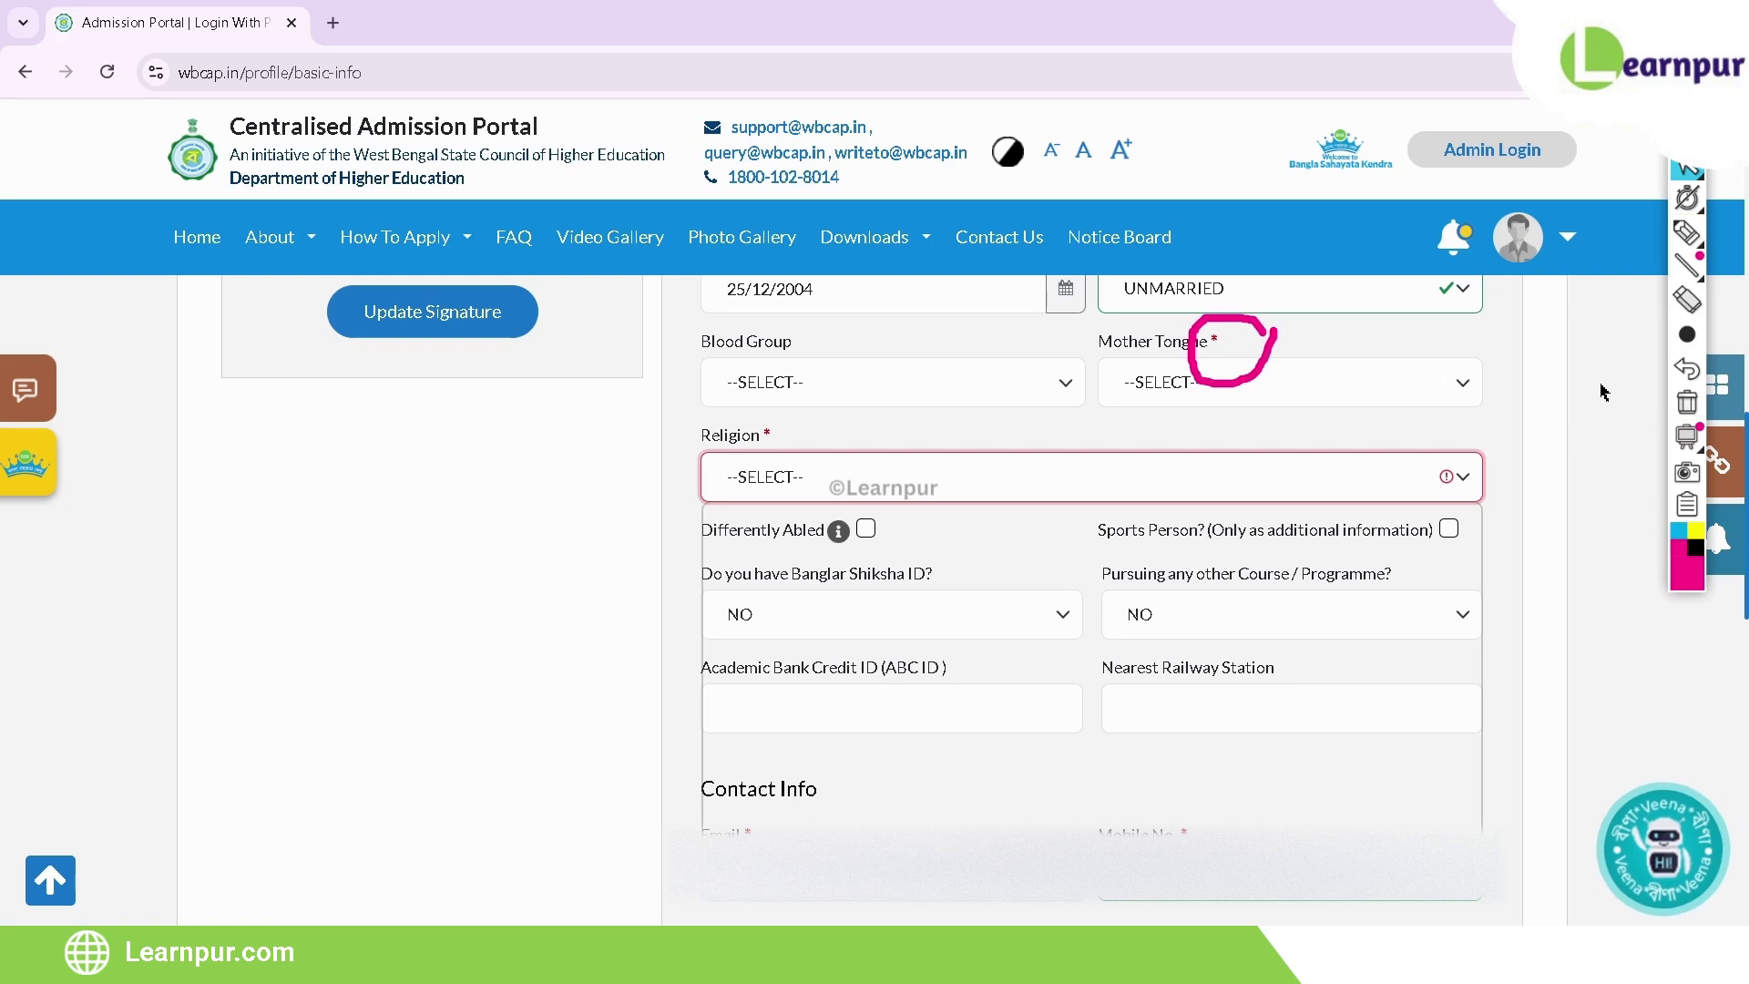
pyautogui.click(1686, 402)
# - Select HINDUISM from the Religion dropdown
pyautogui.click(1450, 481)
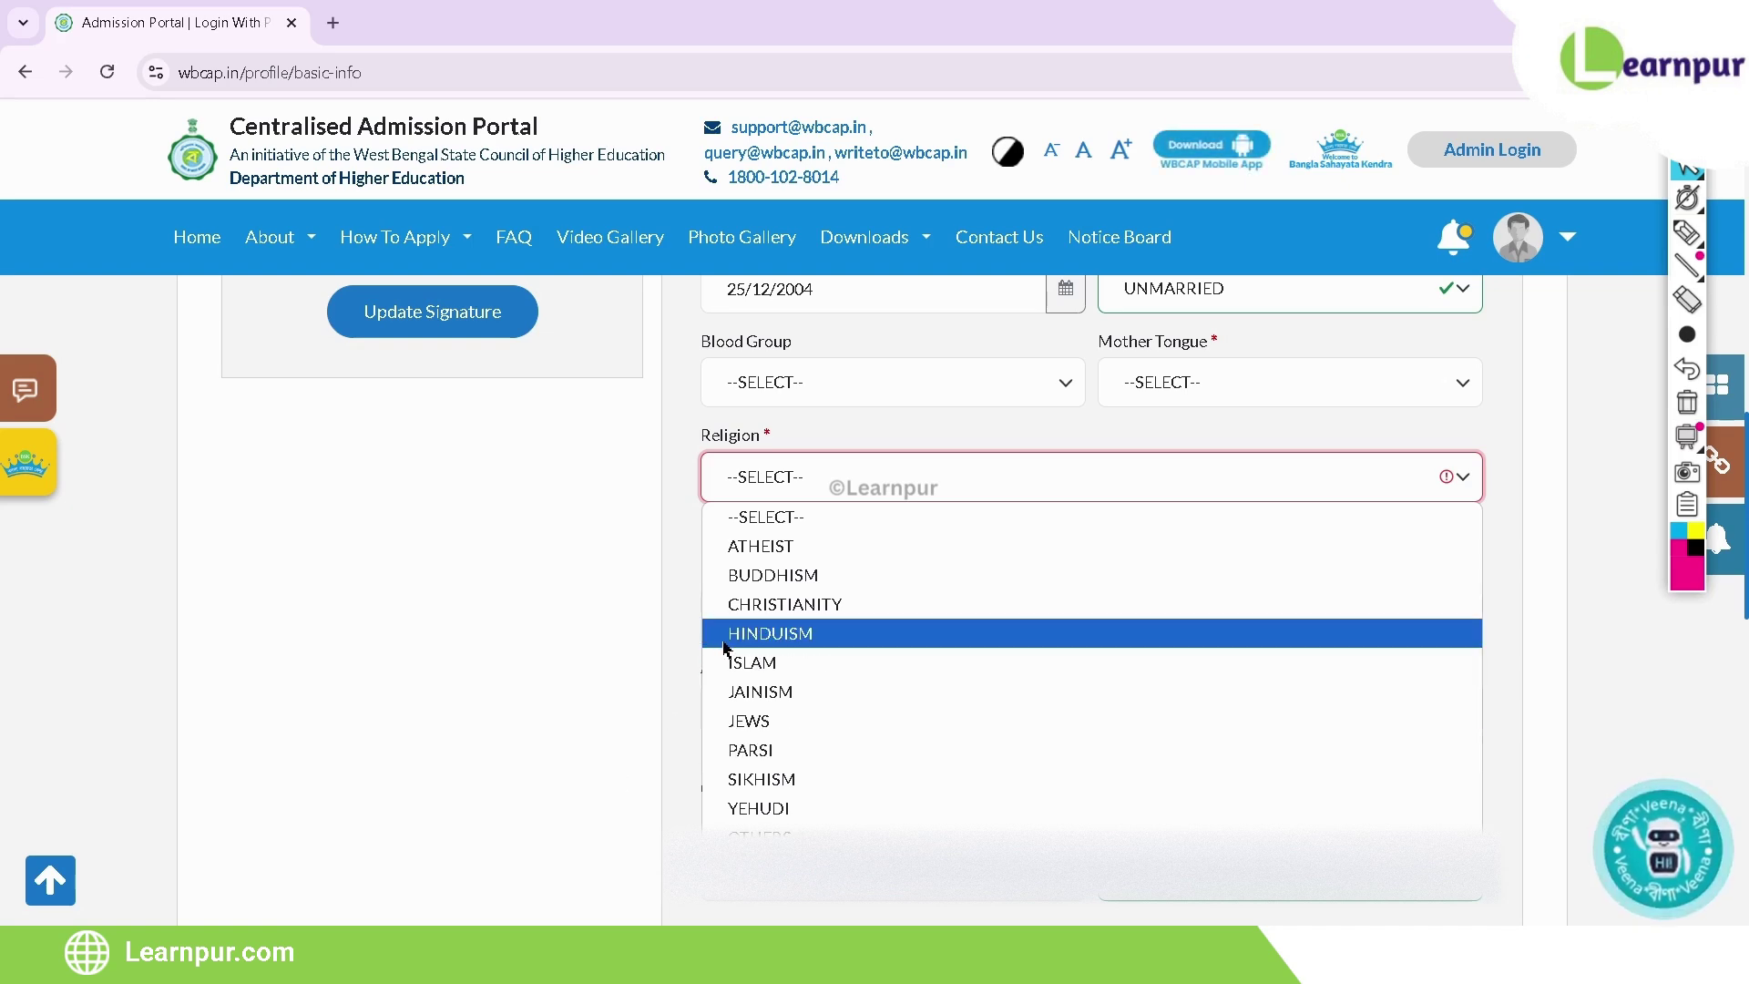
pyautogui.click(560, 655)
pyautogui.click(837, 483)
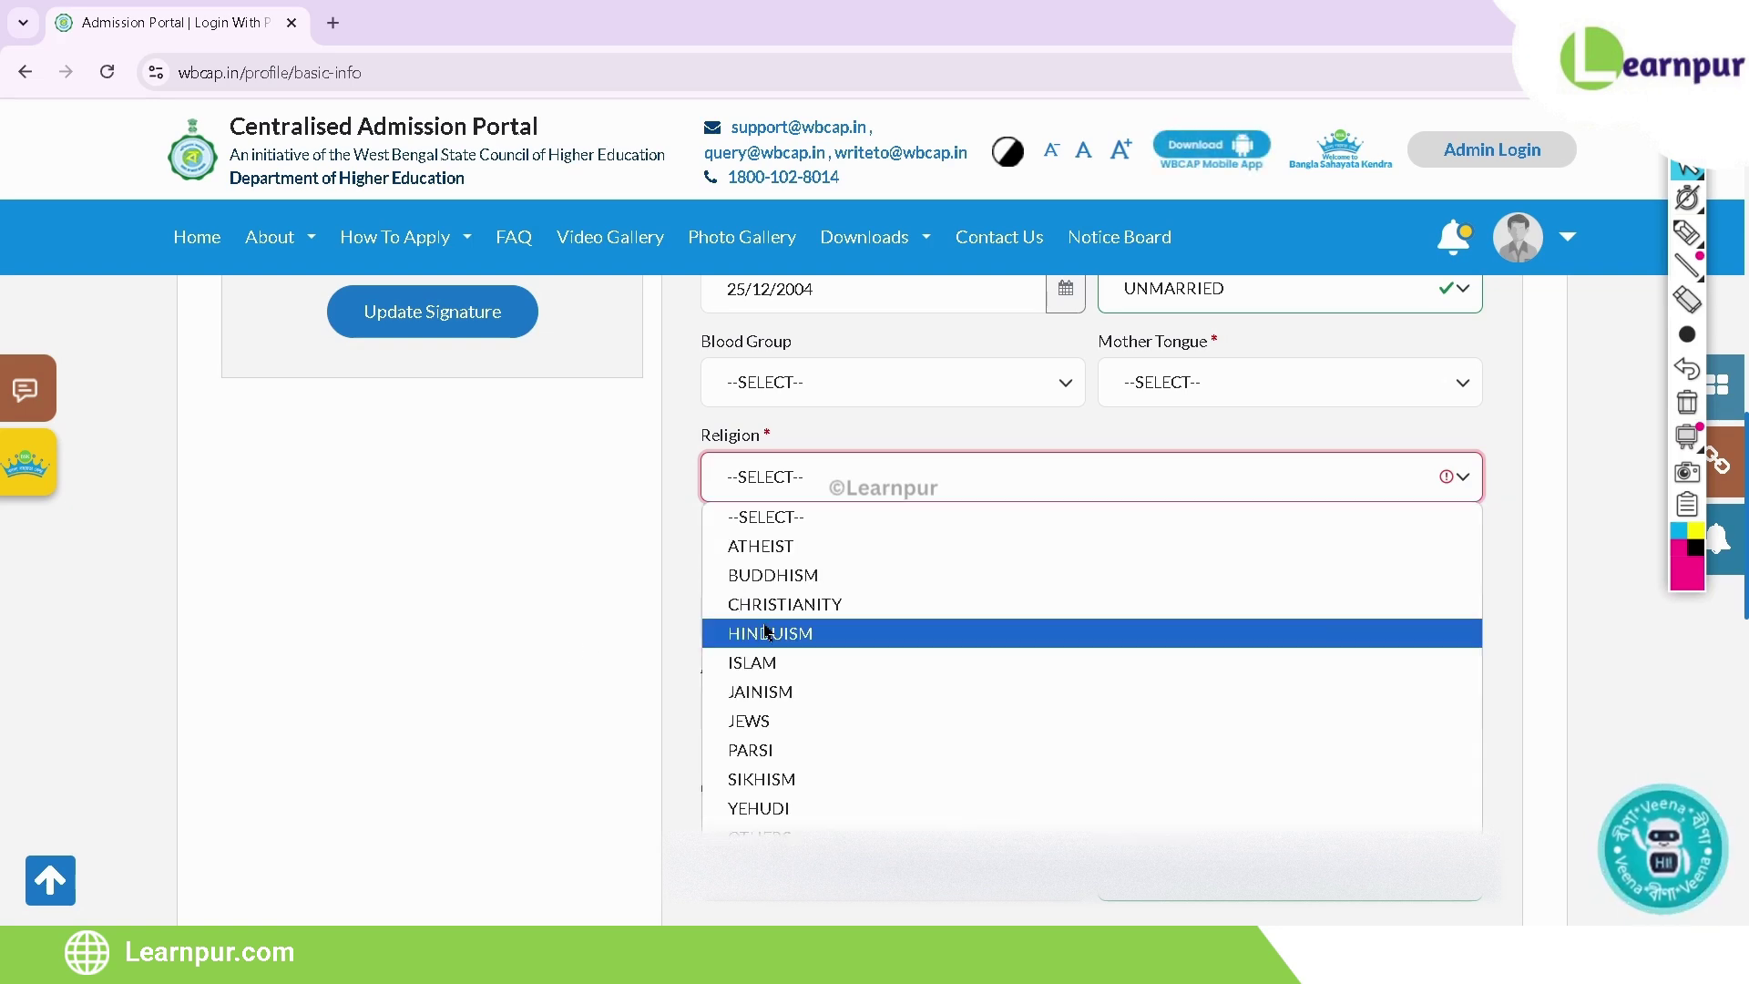
pyautogui.click(766, 631)
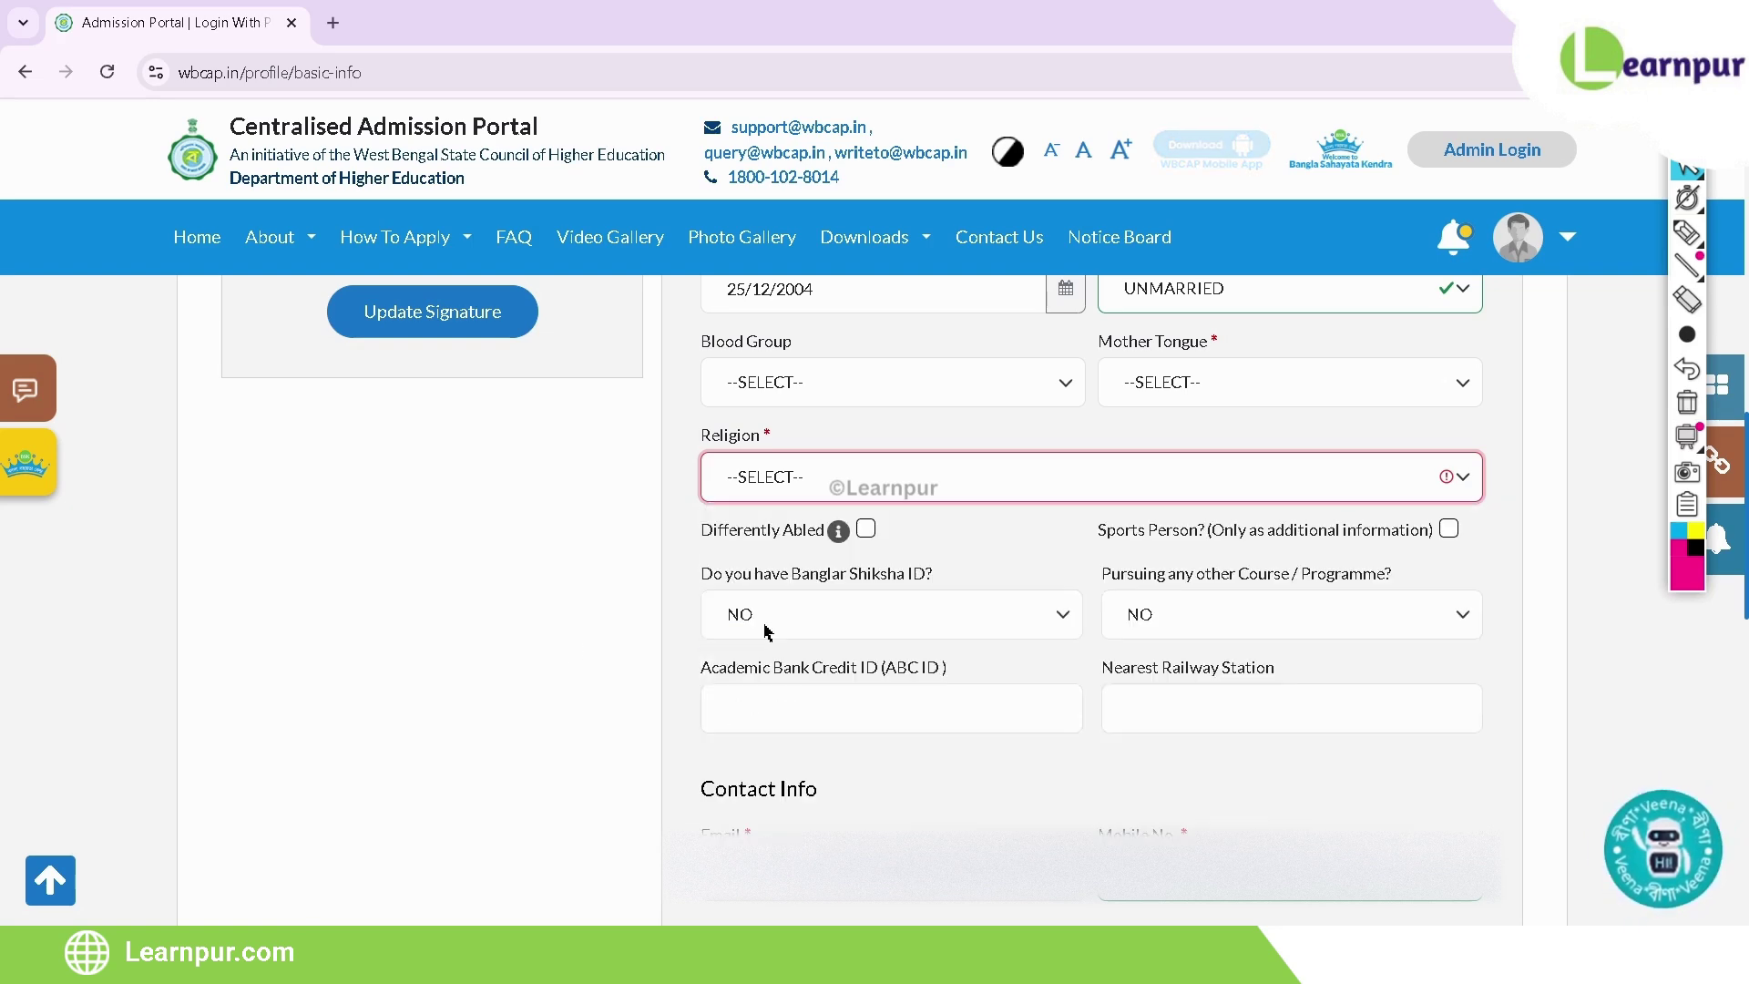
pyautogui.click(551, 579)
# - Pick BENGALI (BANGLA) as mother tongue after confirming religion still reads HINDUISM
pyautogui.click(832, 386)
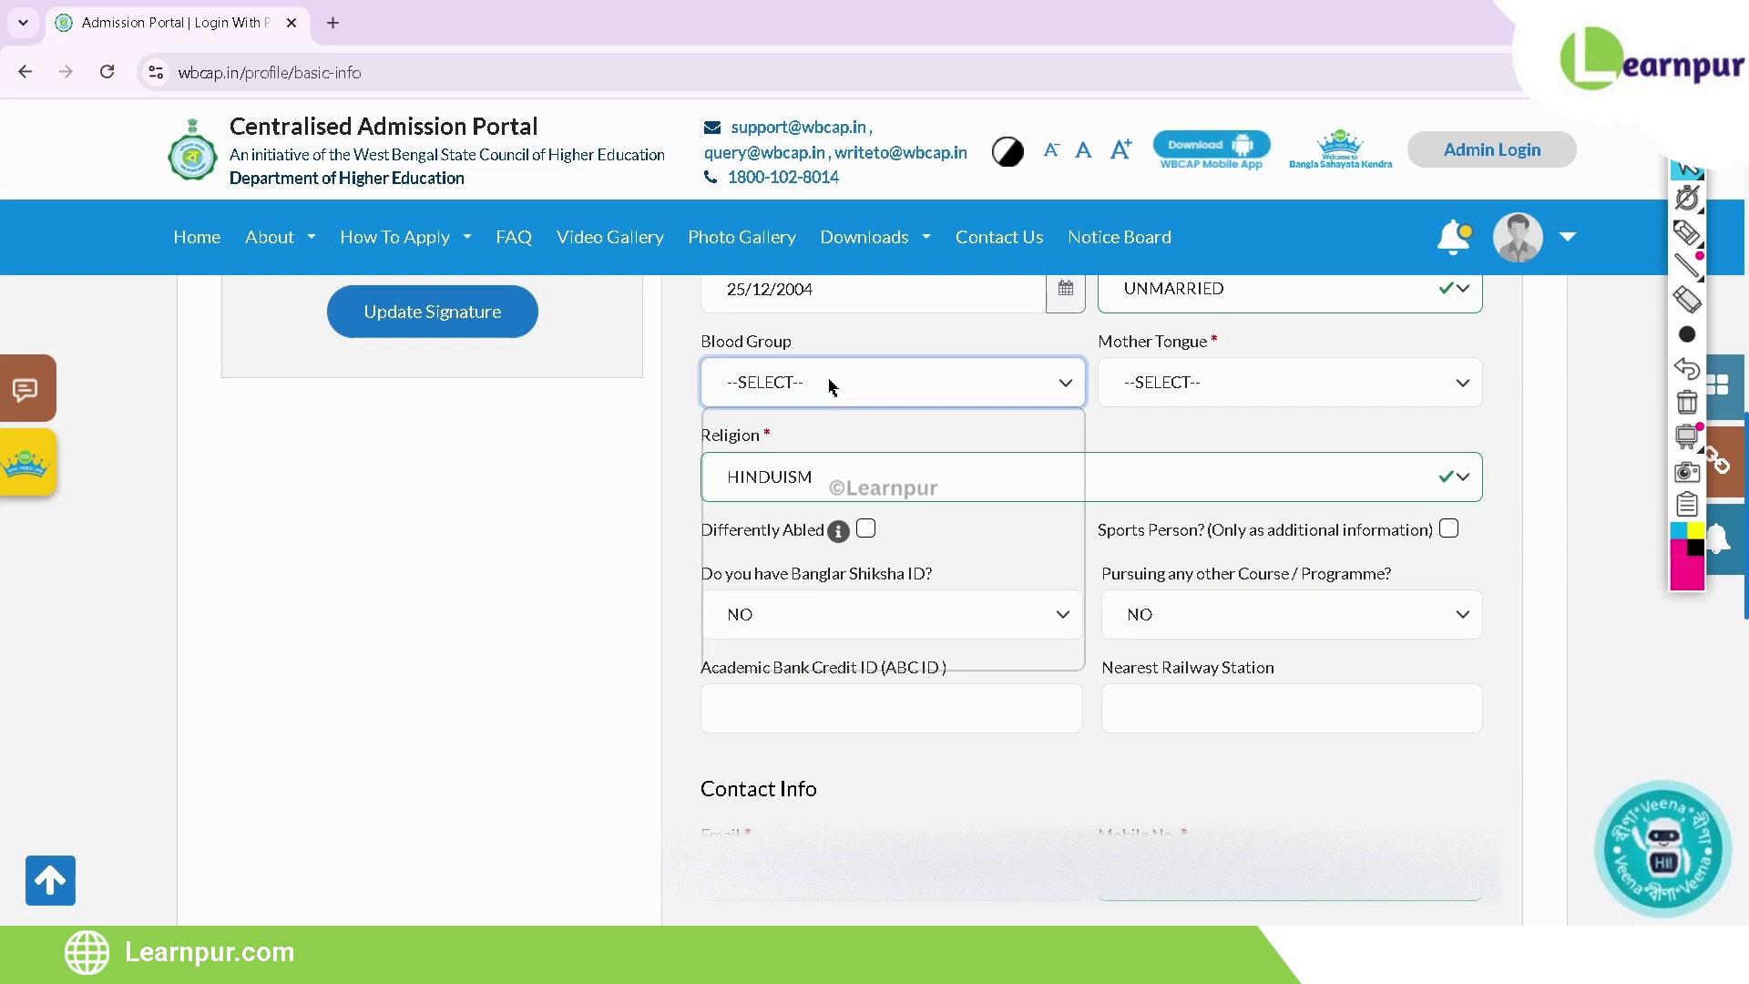
pyautogui.click(832, 386)
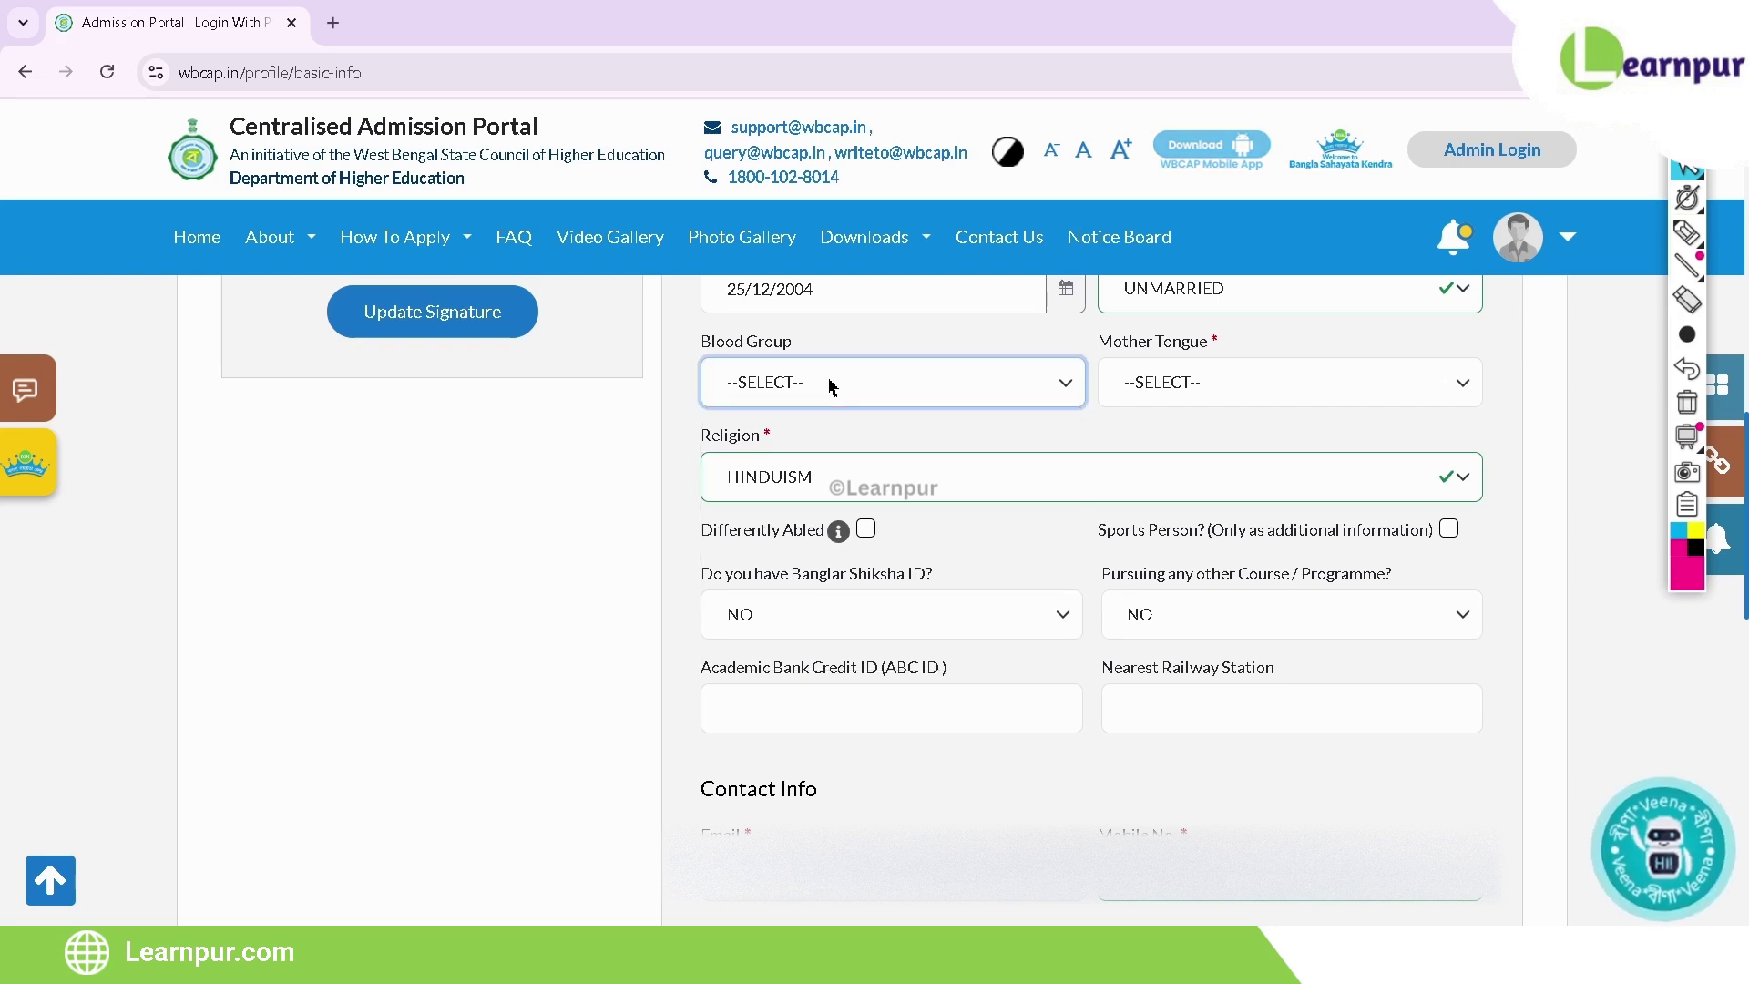
pyautogui.click(1072, 389)
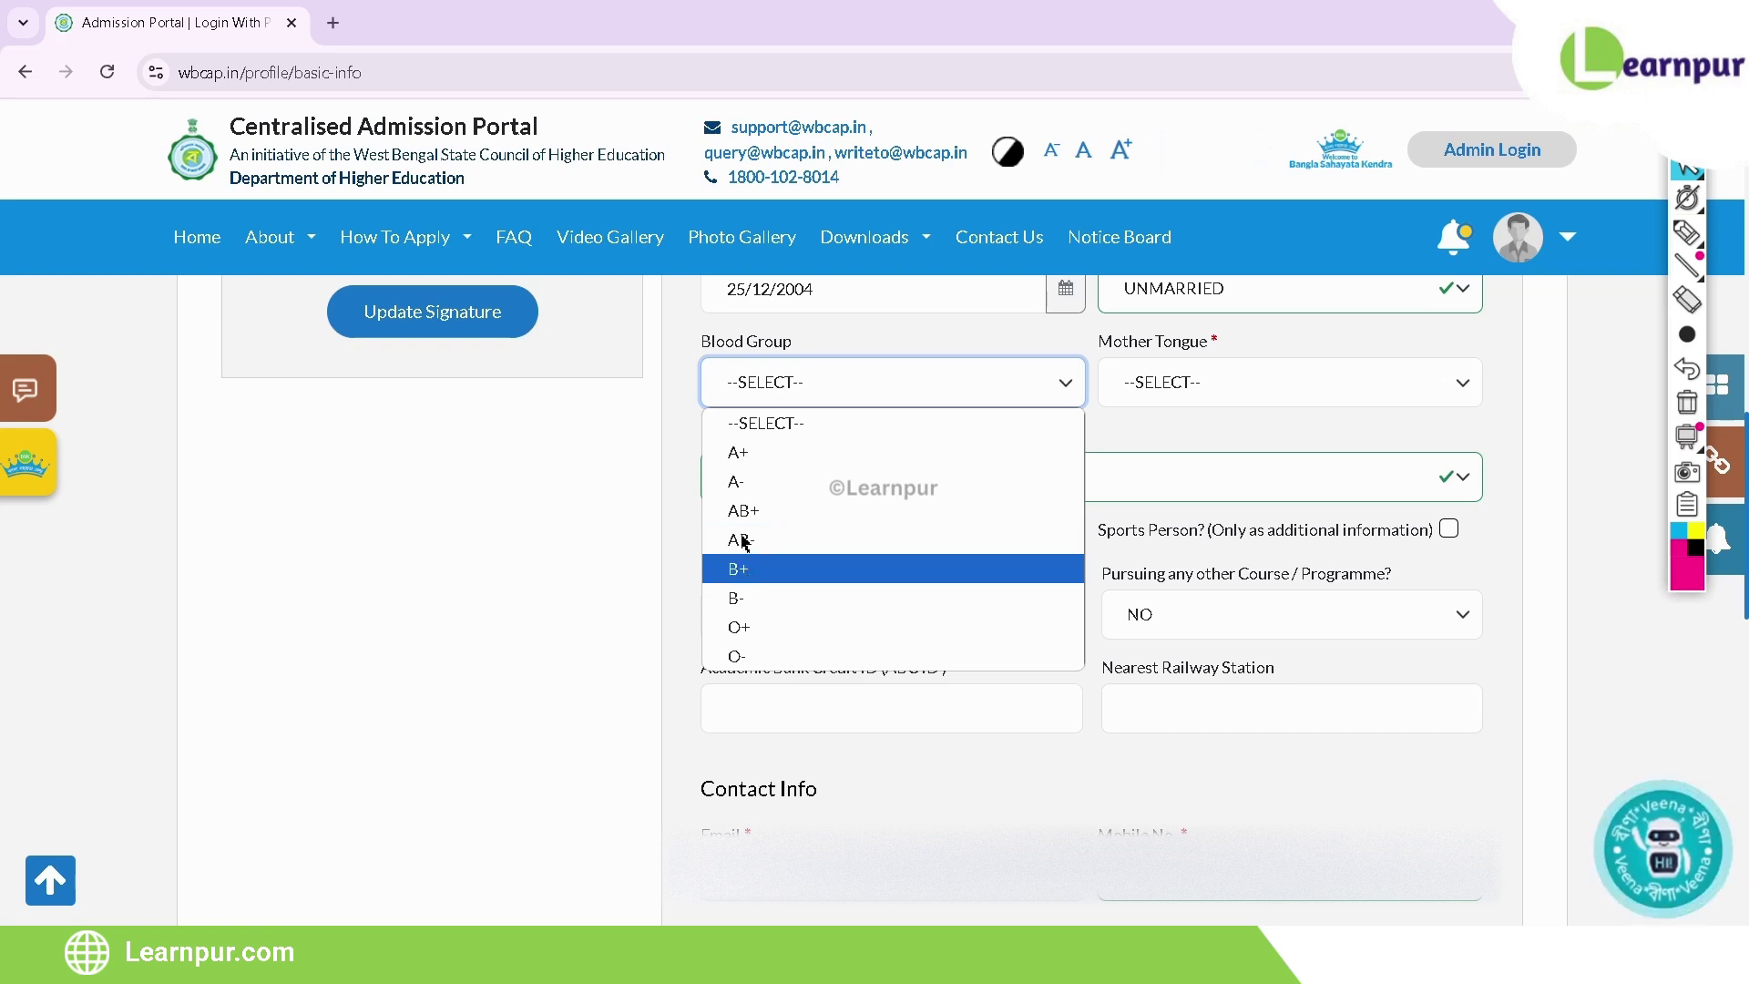
pyautogui.click(1106, 472)
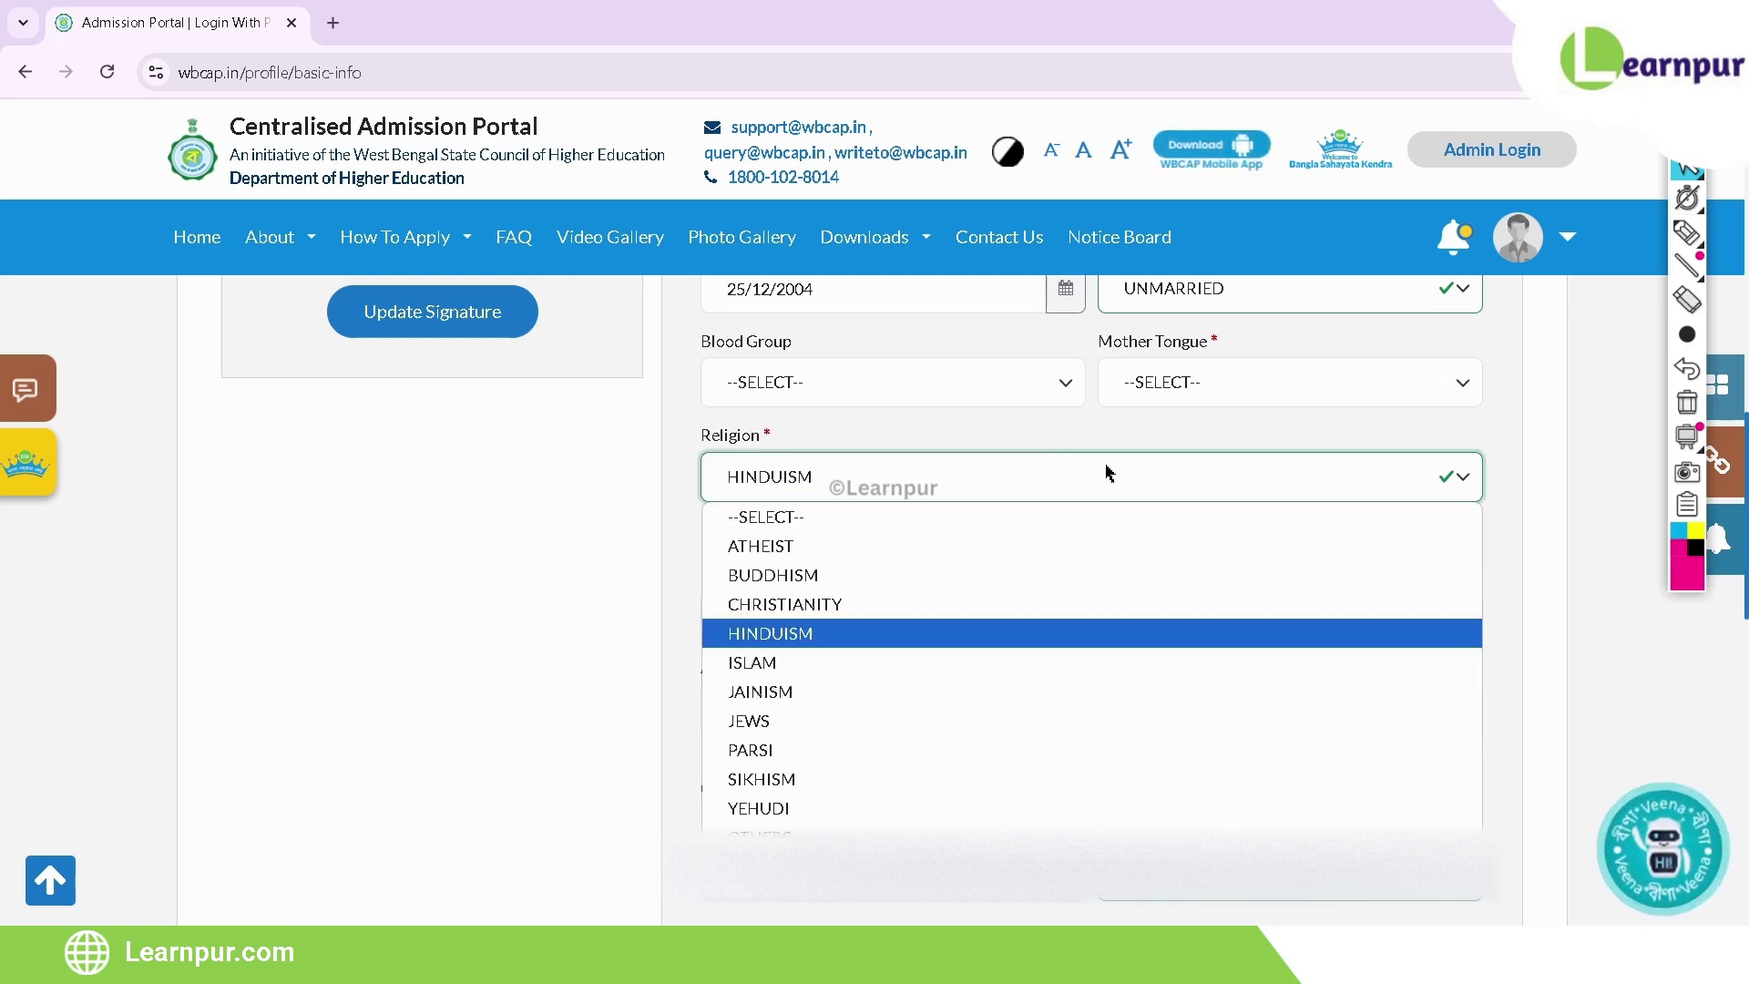
pyautogui.click(1049, 440)
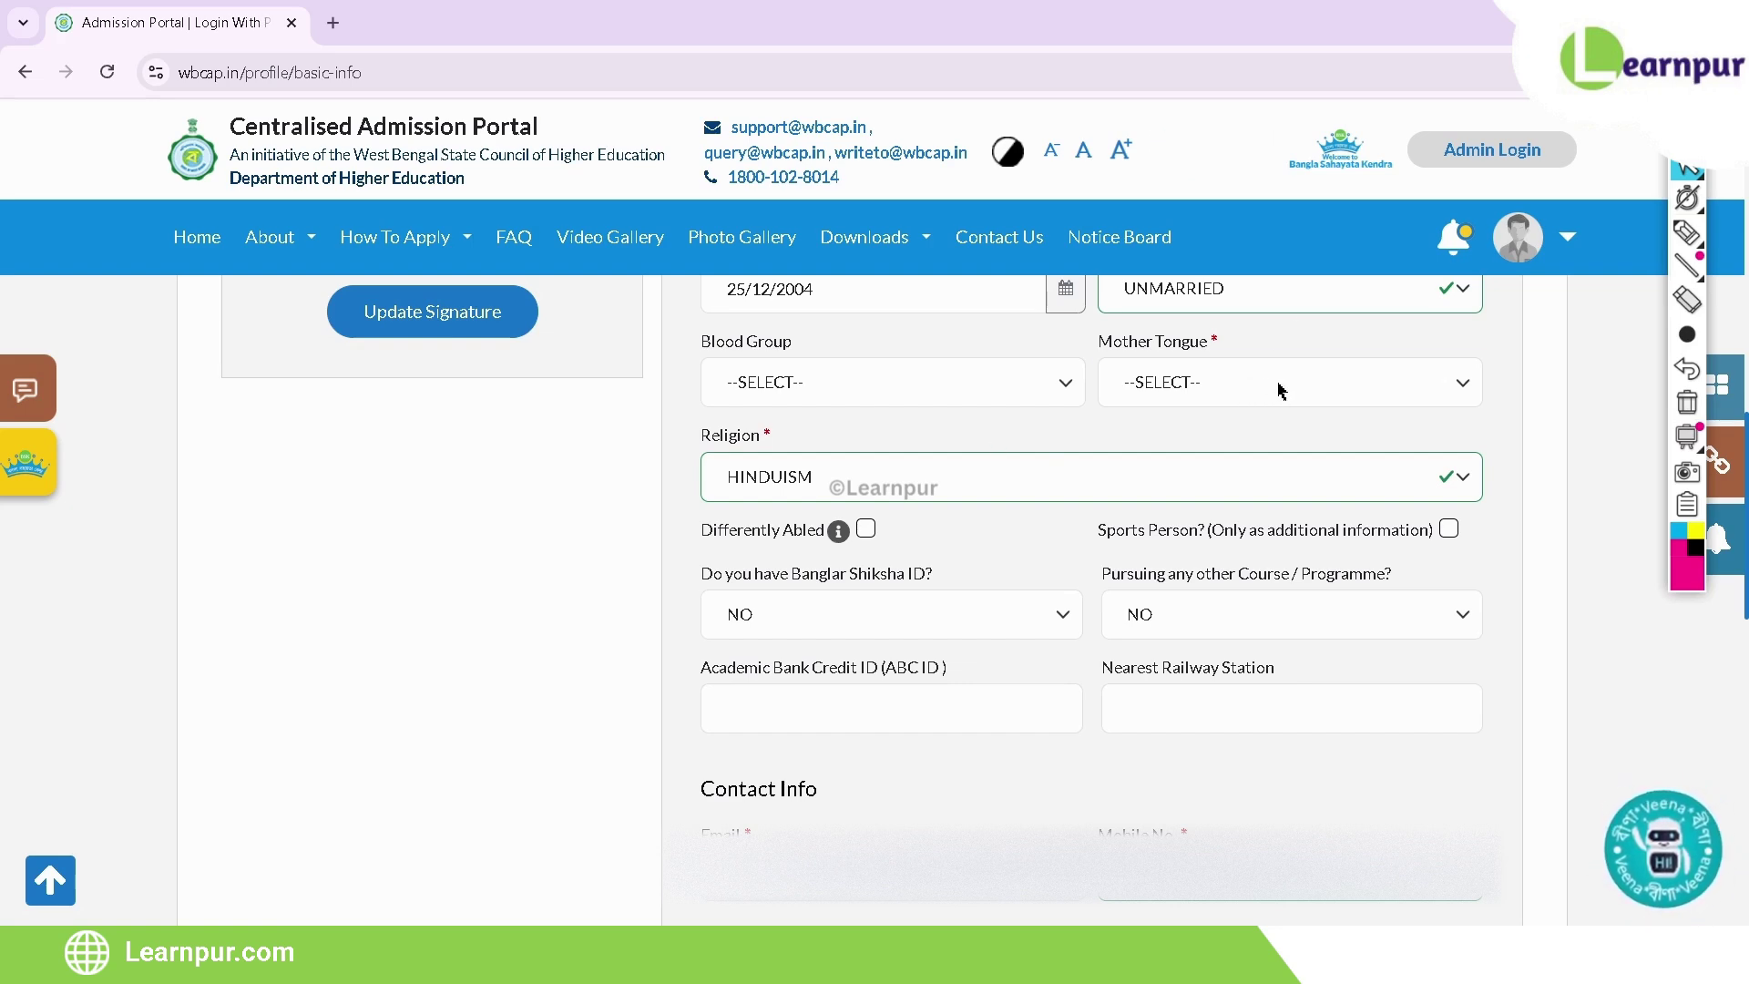
pyautogui.click(1429, 378)
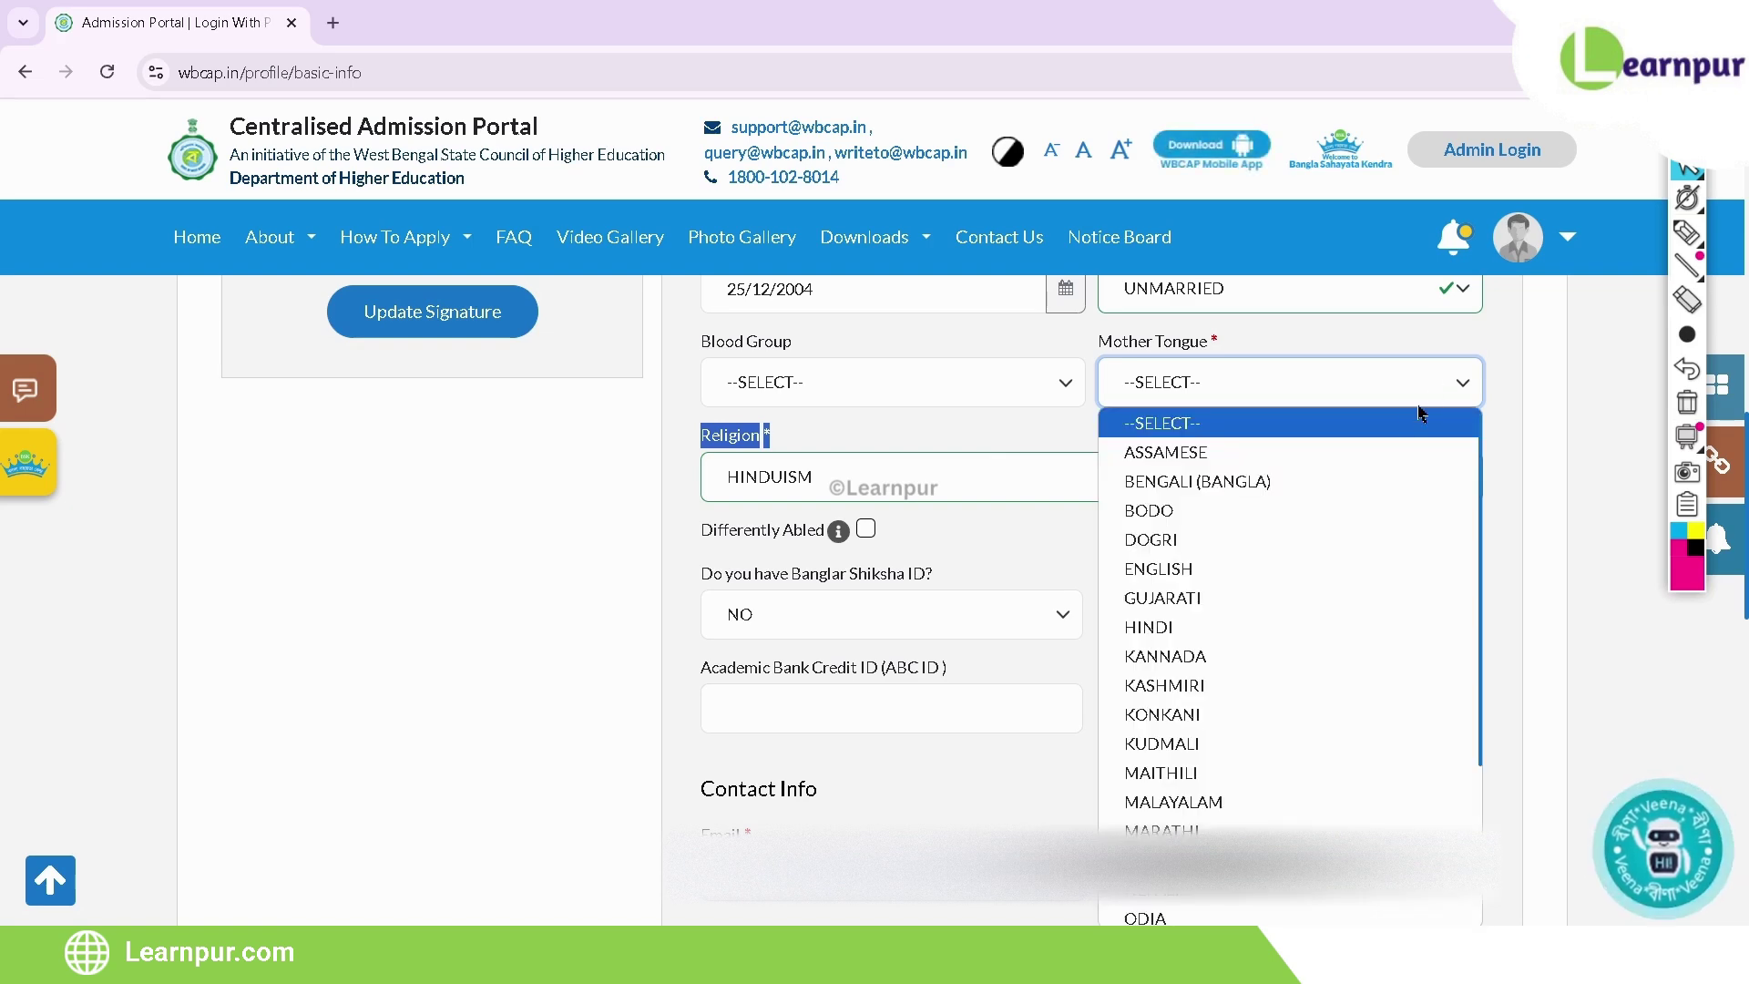
pyautogui.click(1171, 482)
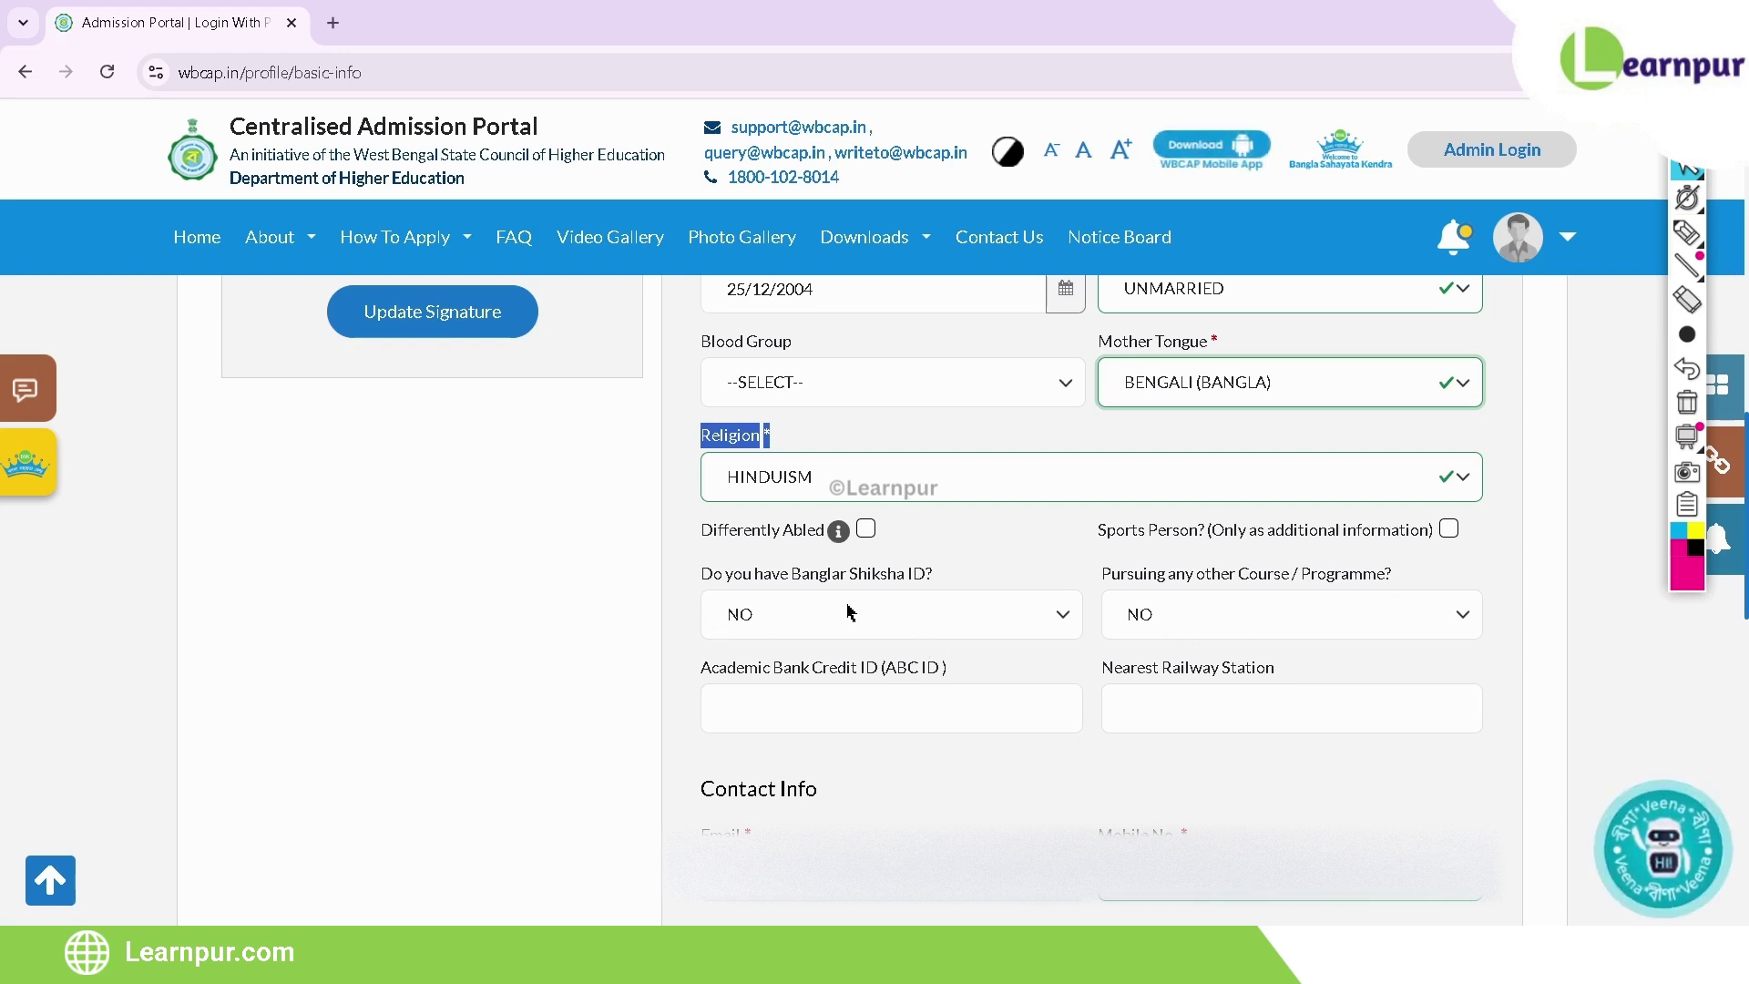
pyautogui.click(964, 615)
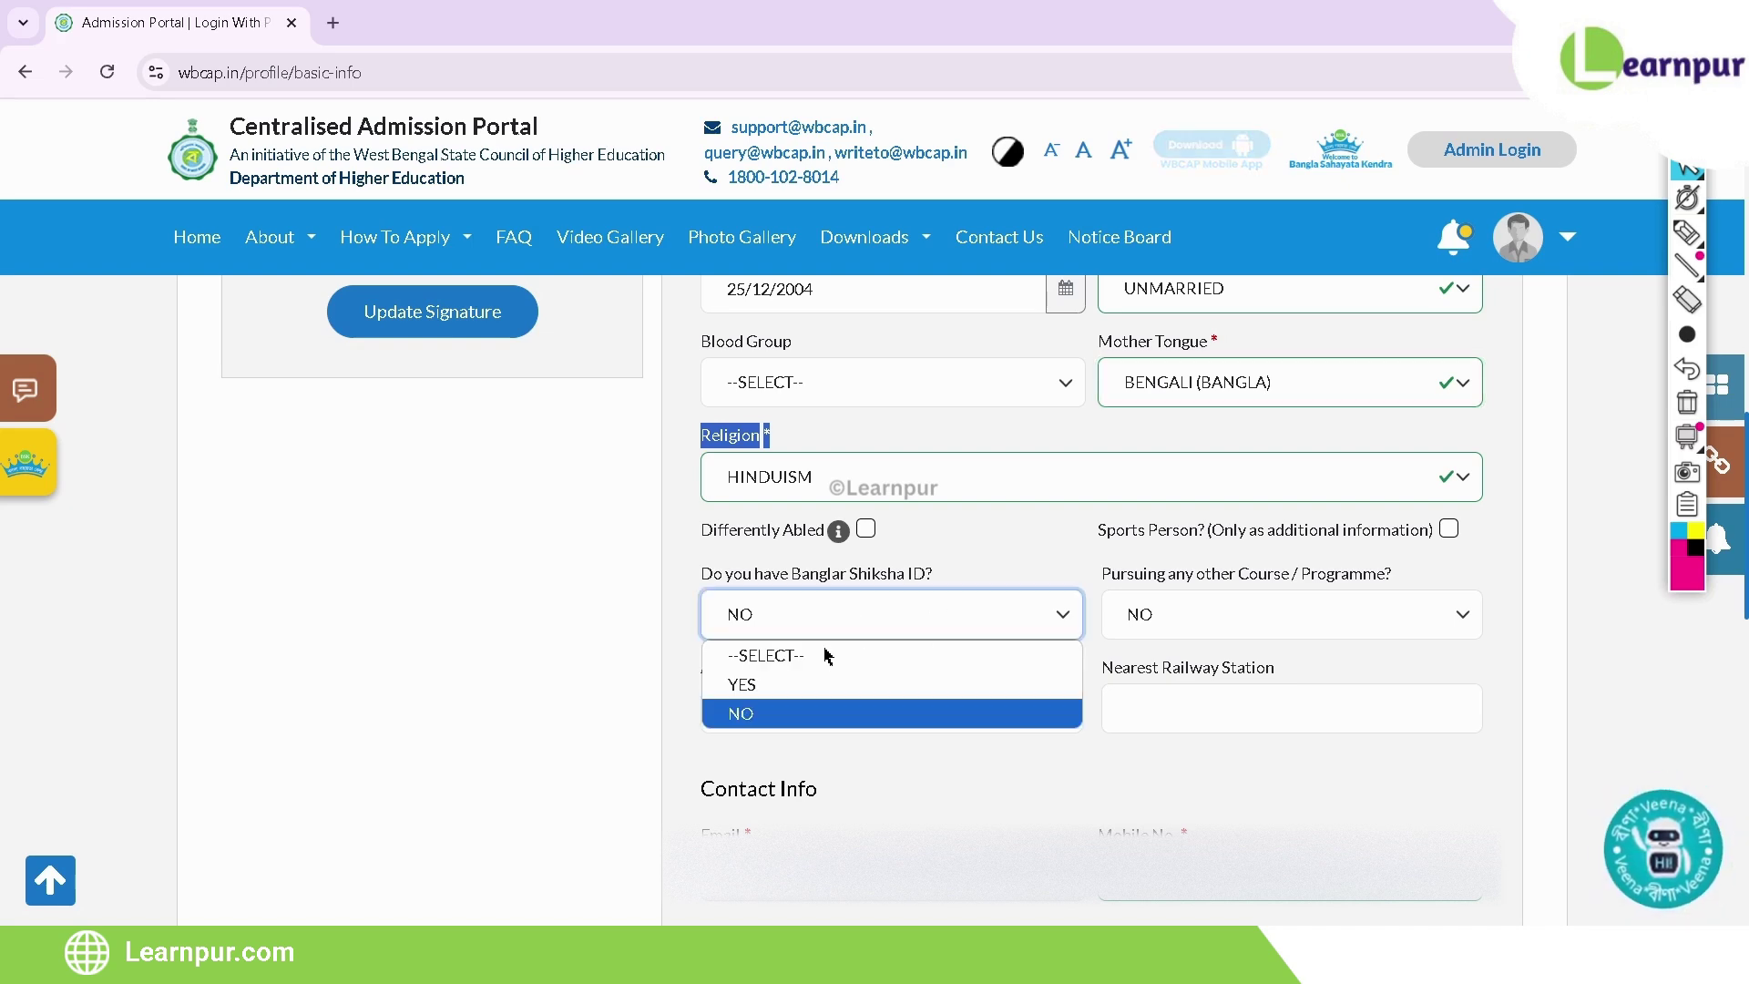
pyautogui.click(774, 688)
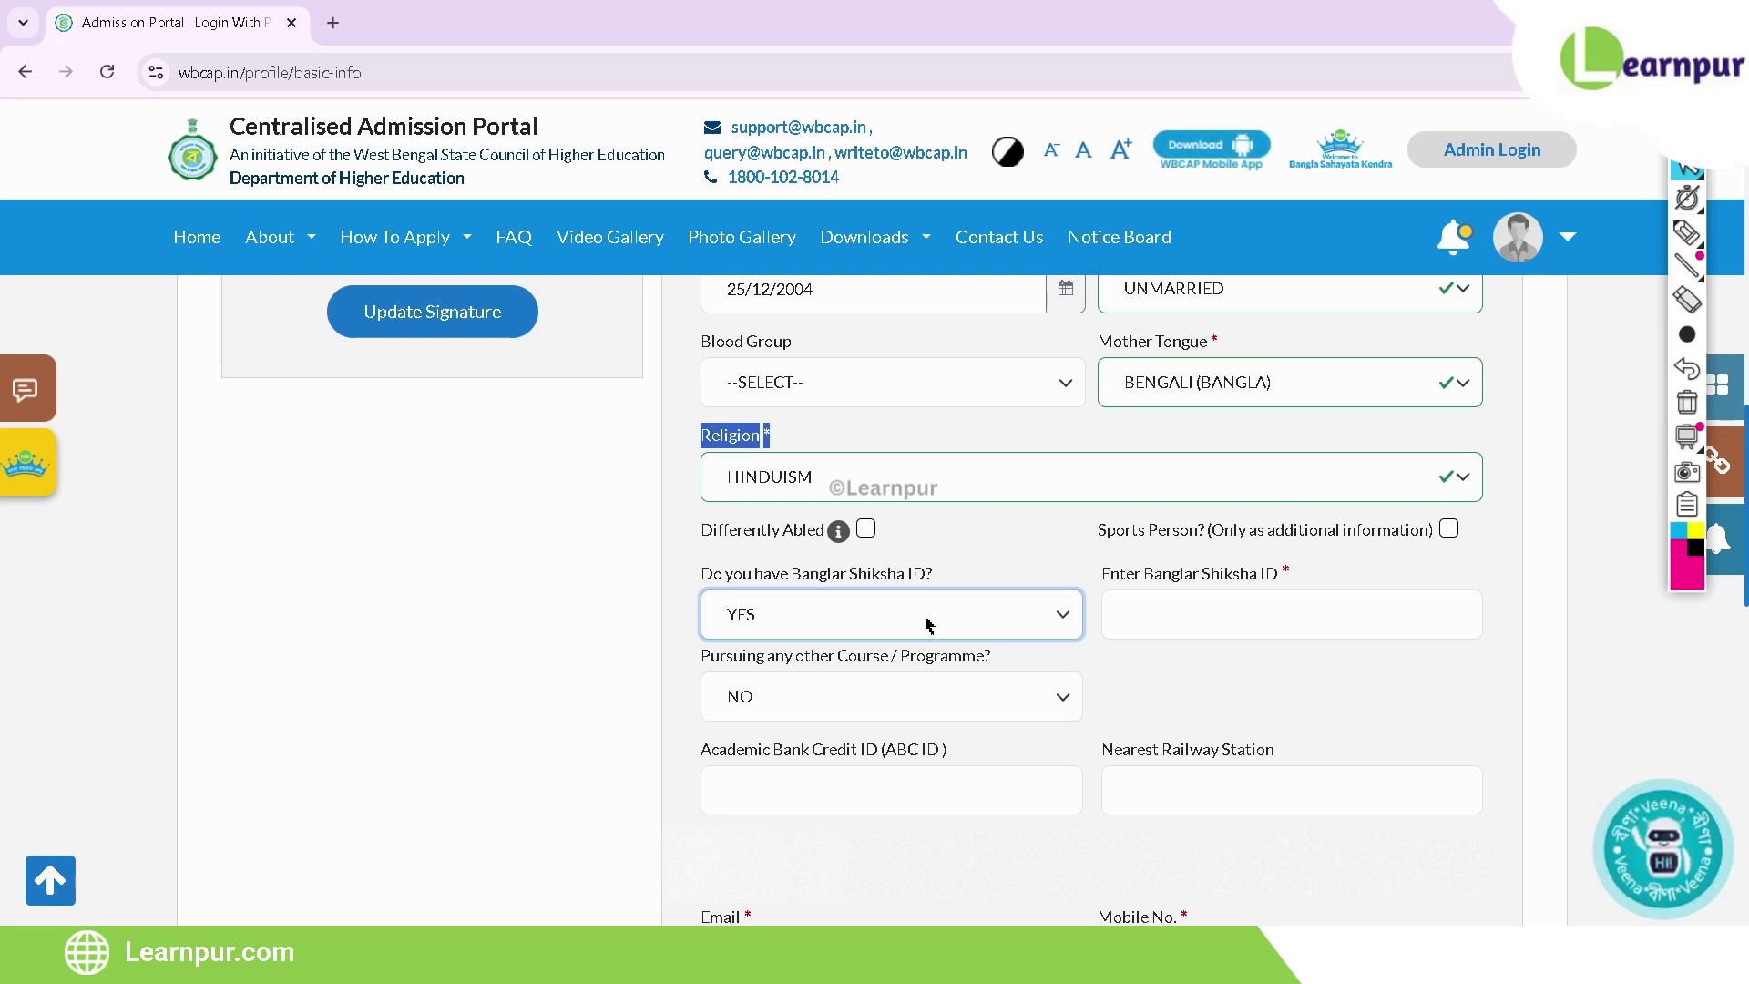
pyautogui.click(926, 621)
pyautogui.click(745, 715)
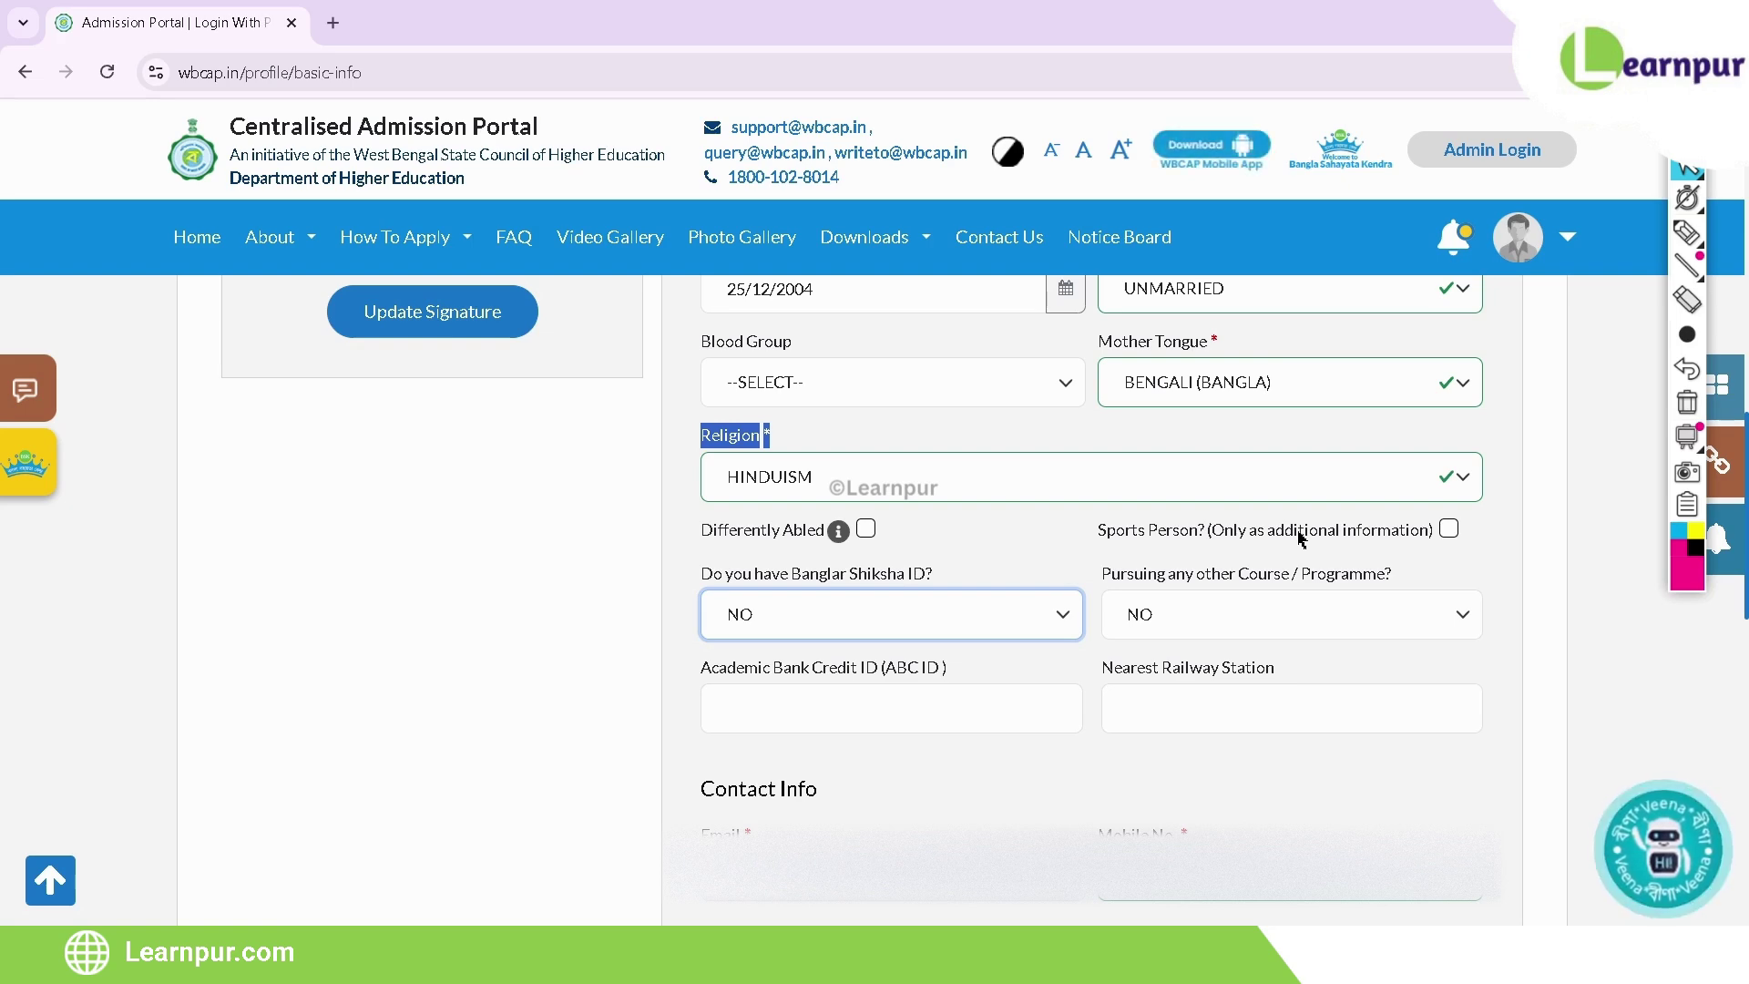
pyautogui.moveTo(1680, 239)
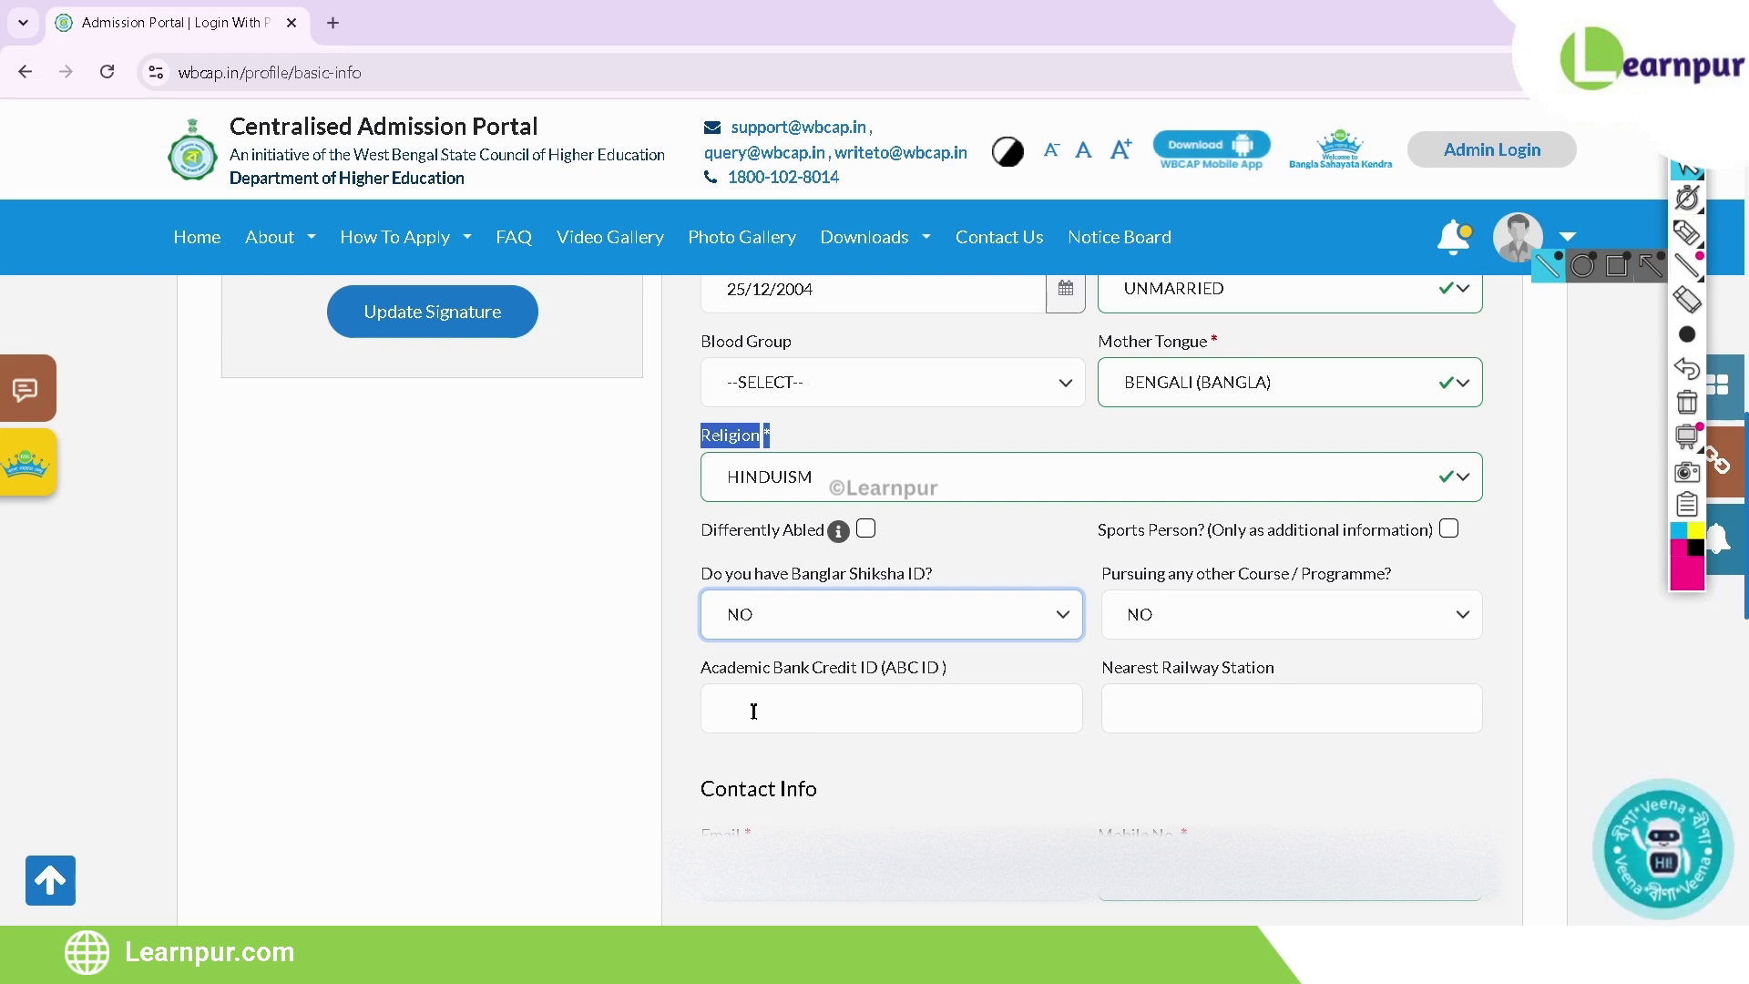
pyautogui.click(1686, 232)
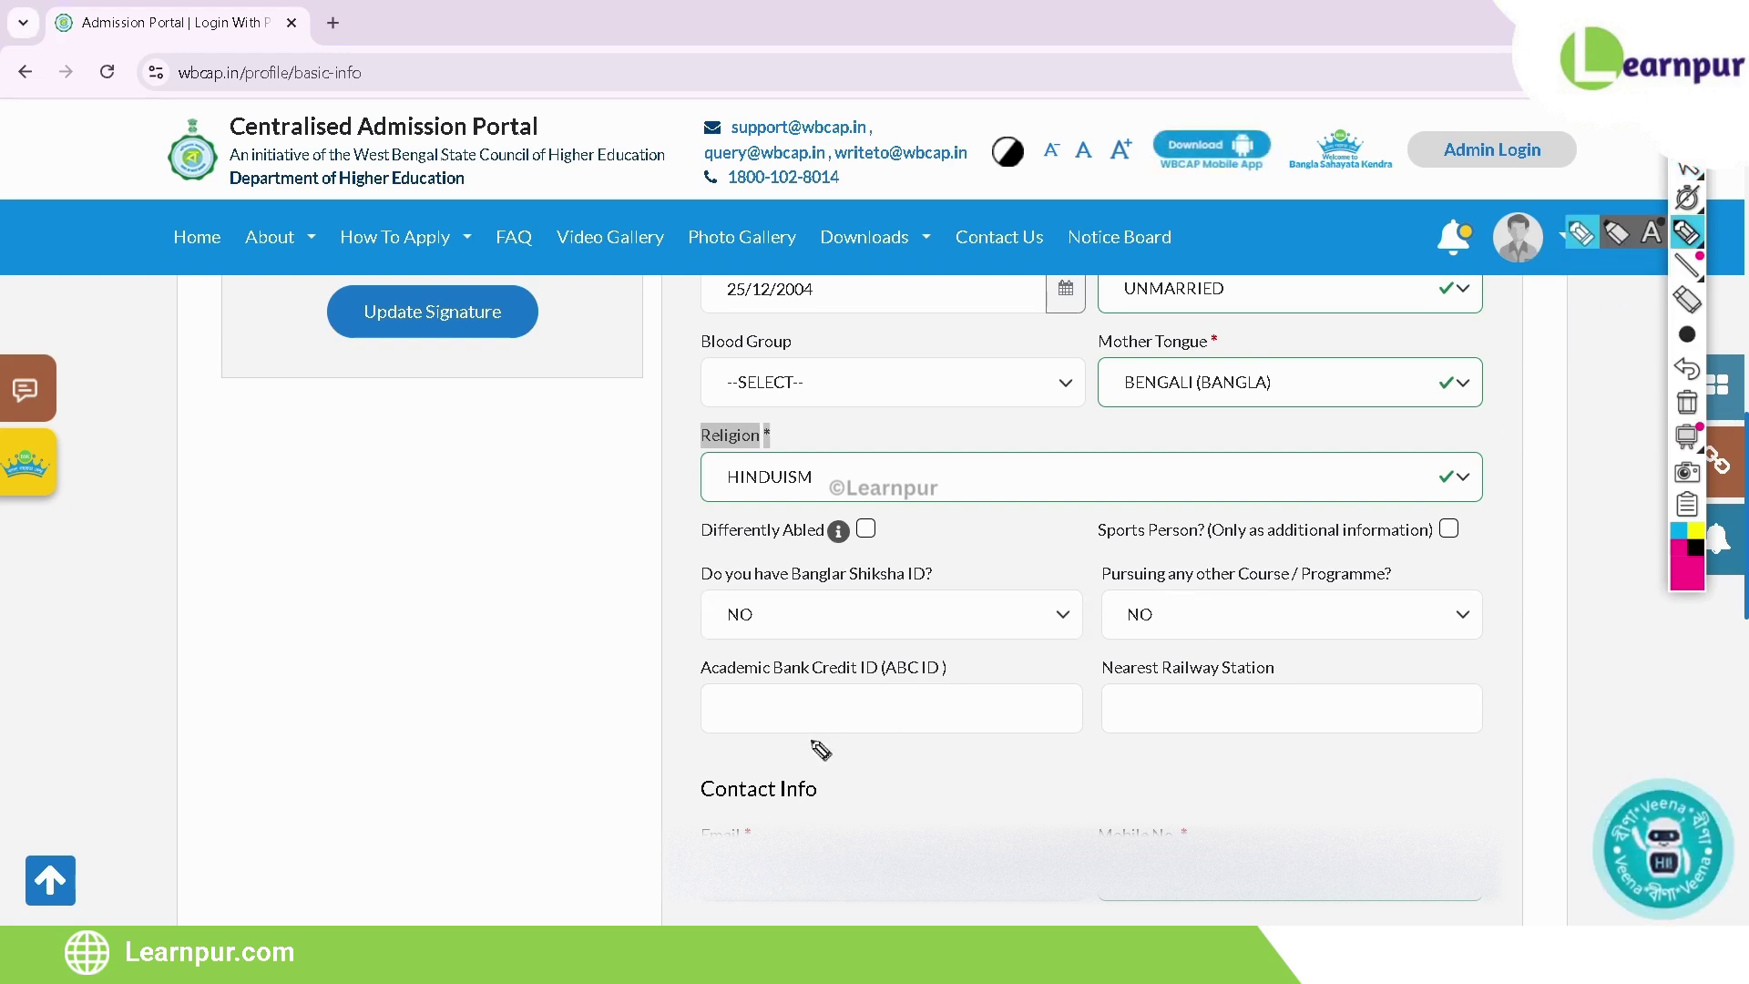
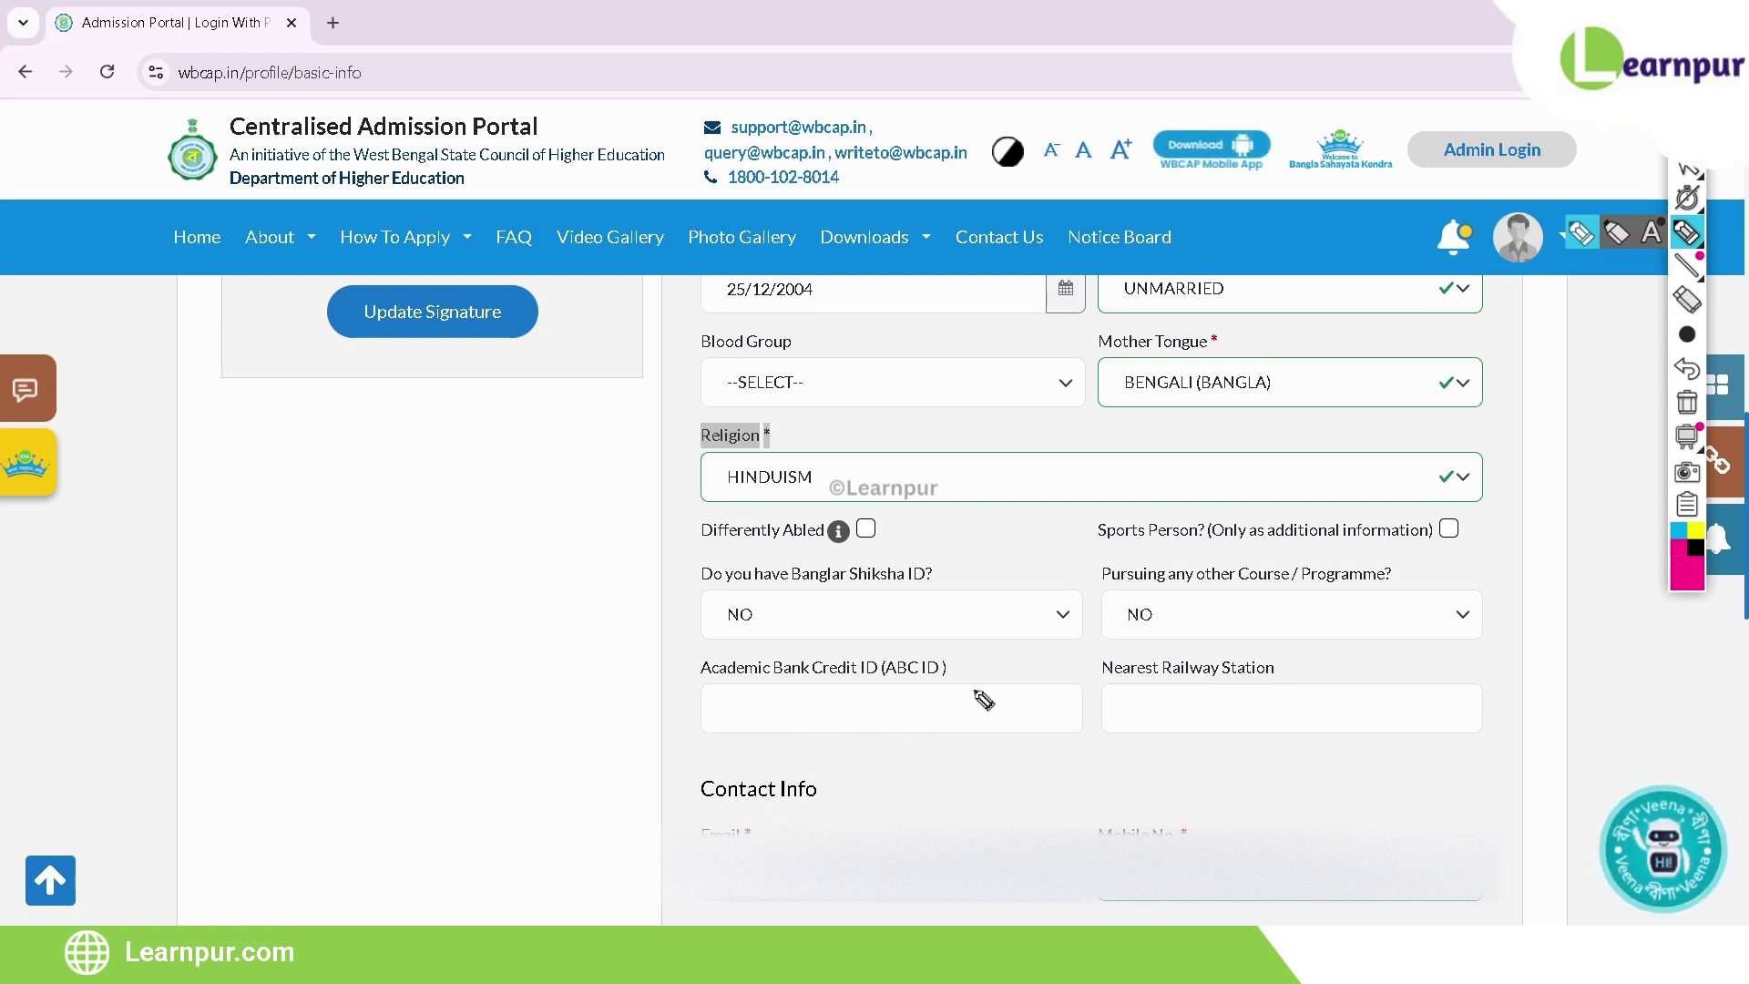
# - Keep NO for pursuing another course while highlighting the ABC ID field
pyautogui.moveTo(866, 702); pyautogui.dragTo(1052, 664)
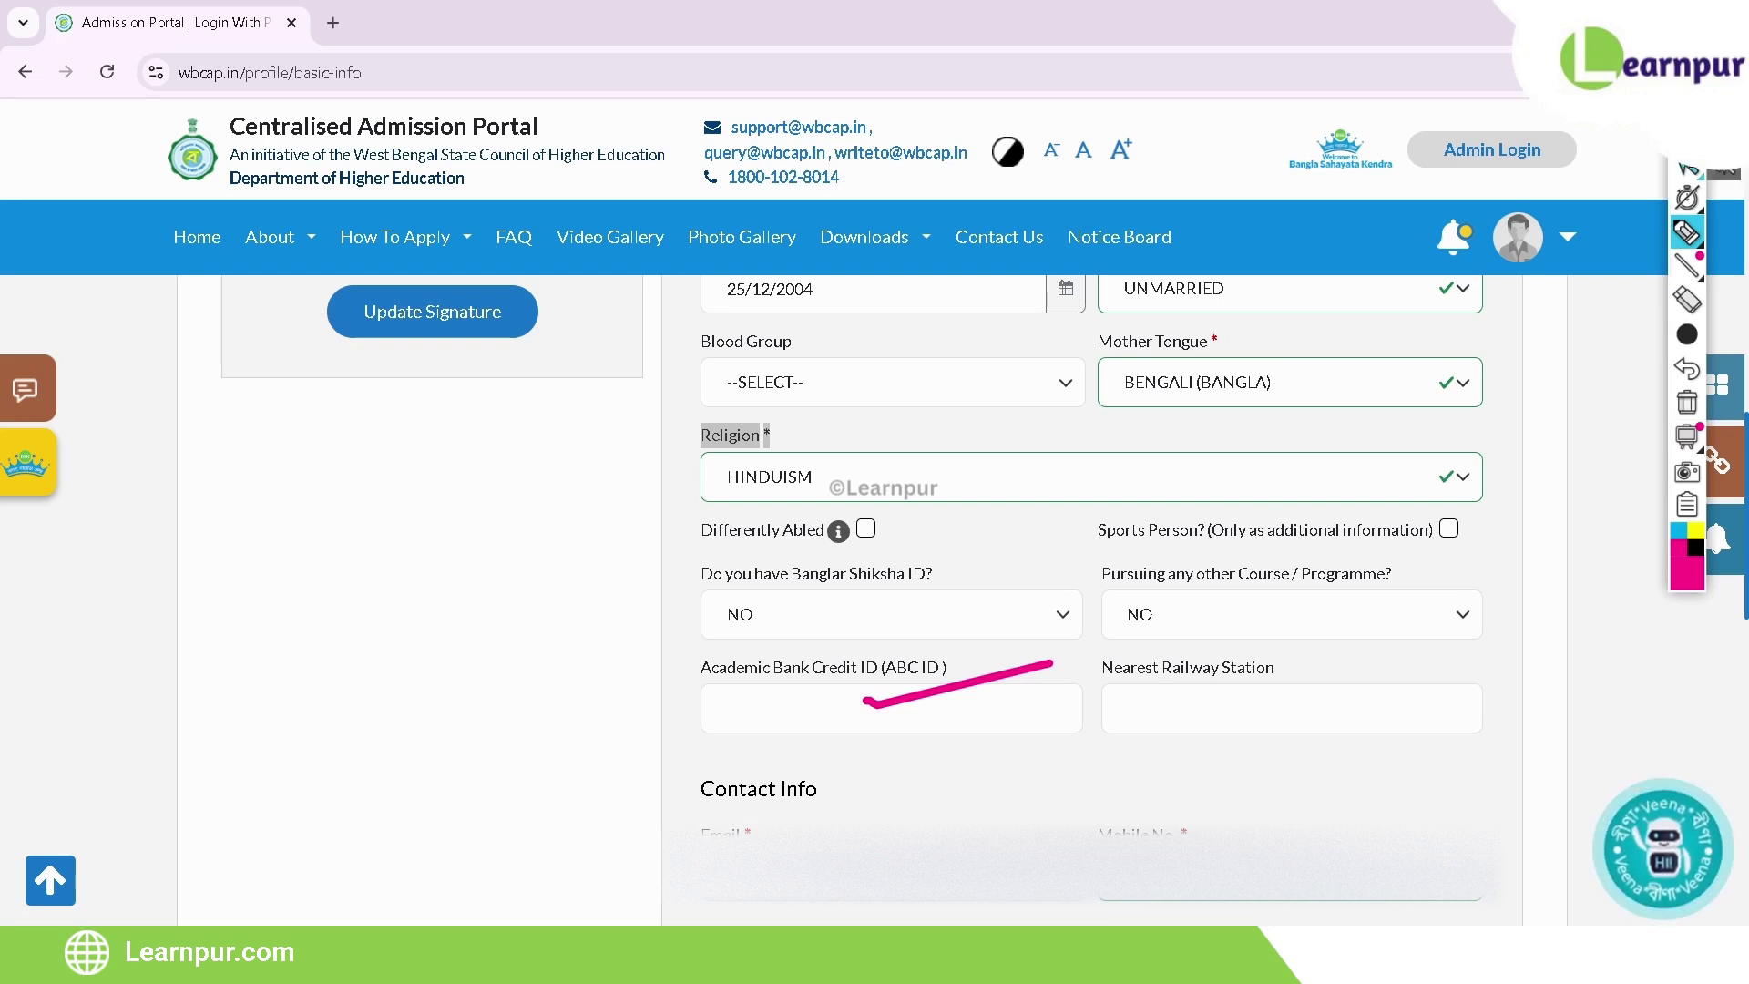
pyautogui.click(1687, 169)
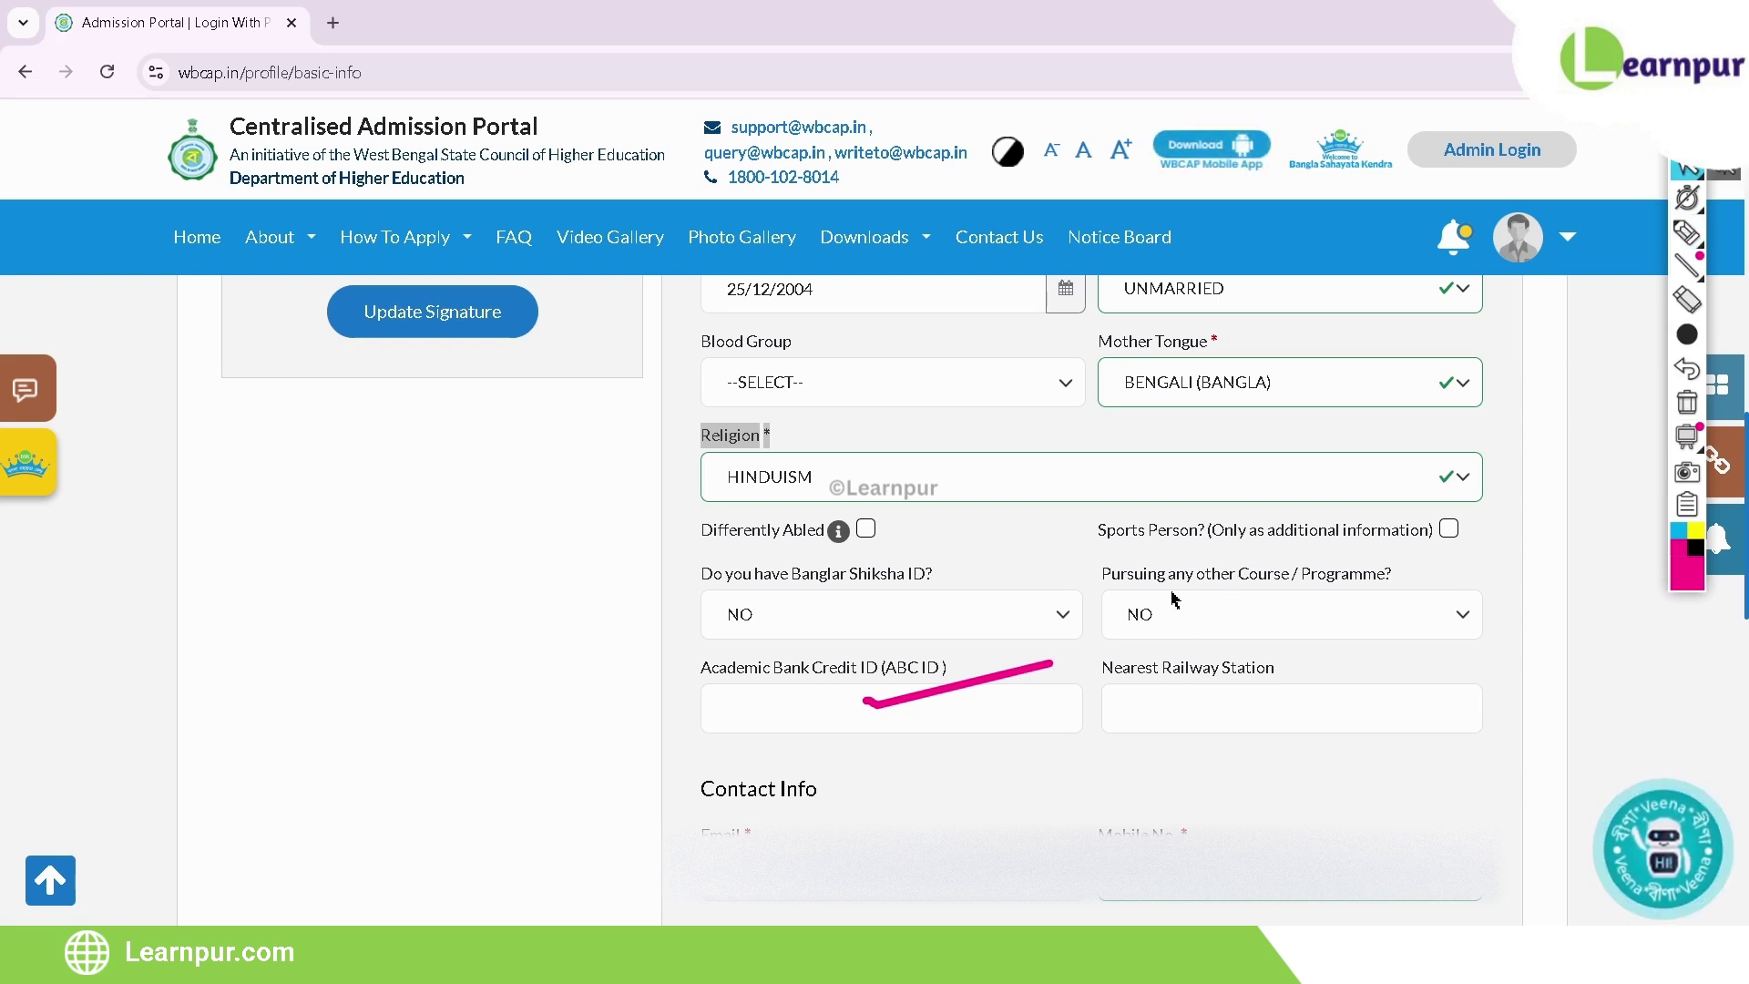
pyautogui.click(1191, 615)
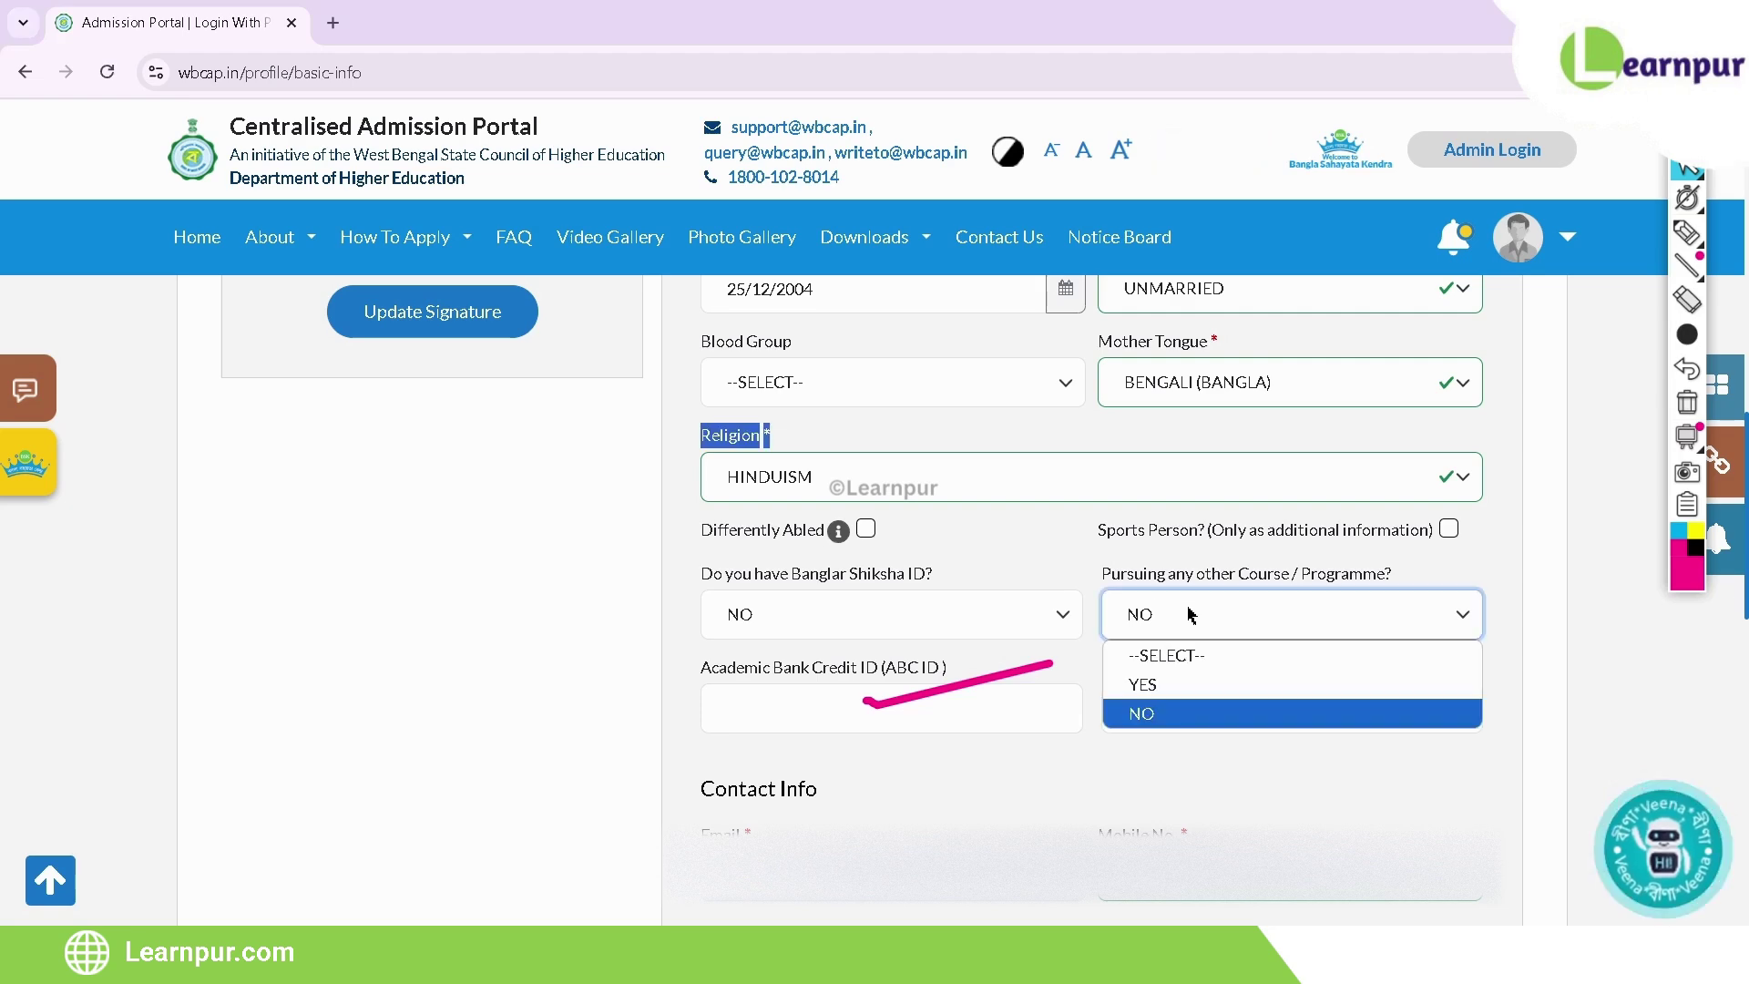
pyautogui.click(1179, 717)
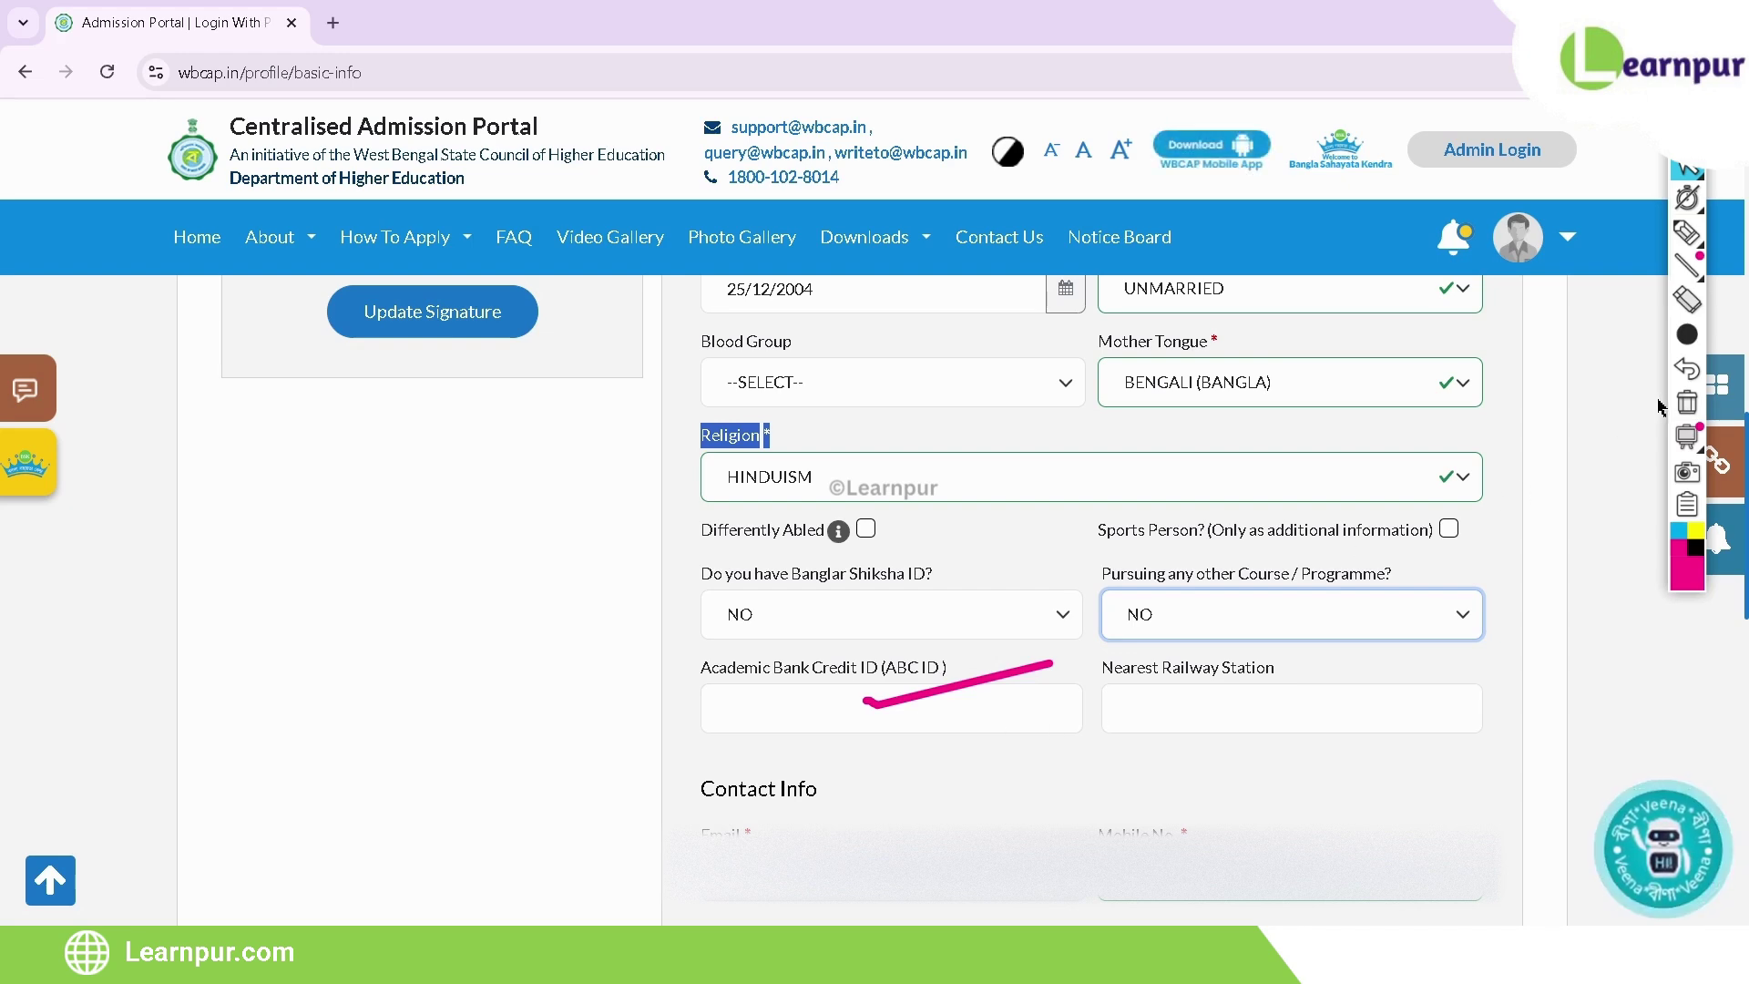
pyautogui.click(1687, 401)
pyautogui.click(1687, 232)
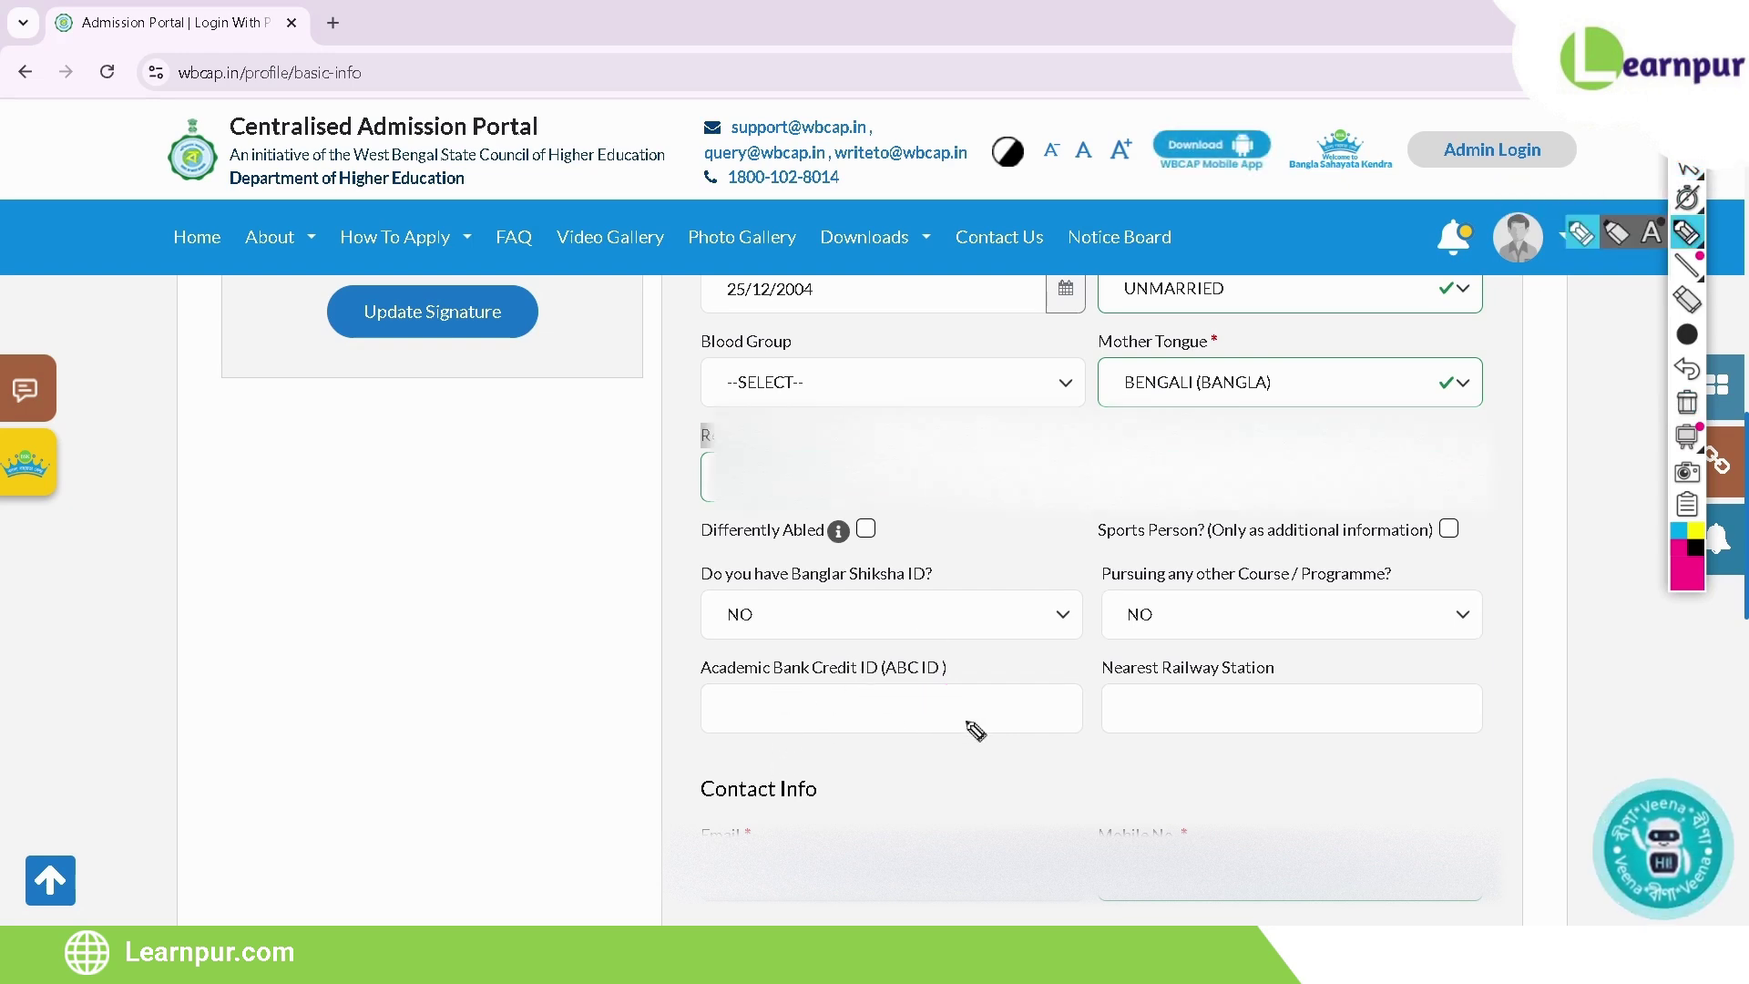
pyautogui.moveTo(955, 694); pyautogui.dragTo(1054, 679)
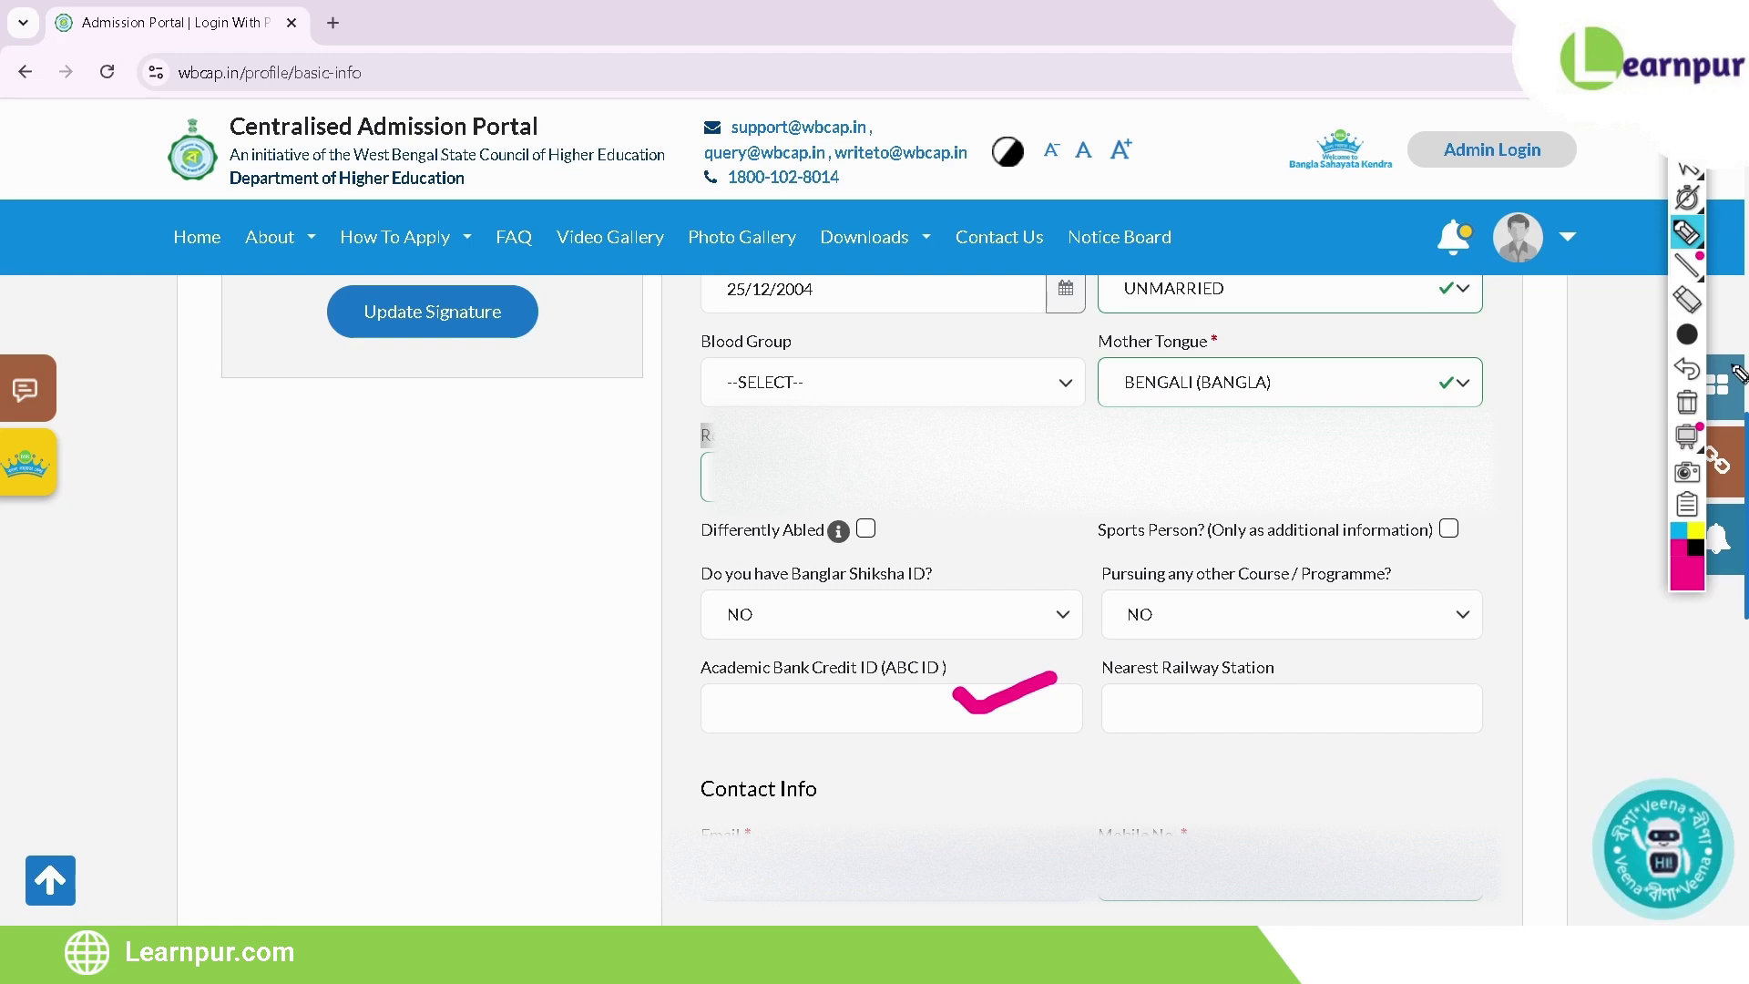
pyautogui.click(1687, 401)
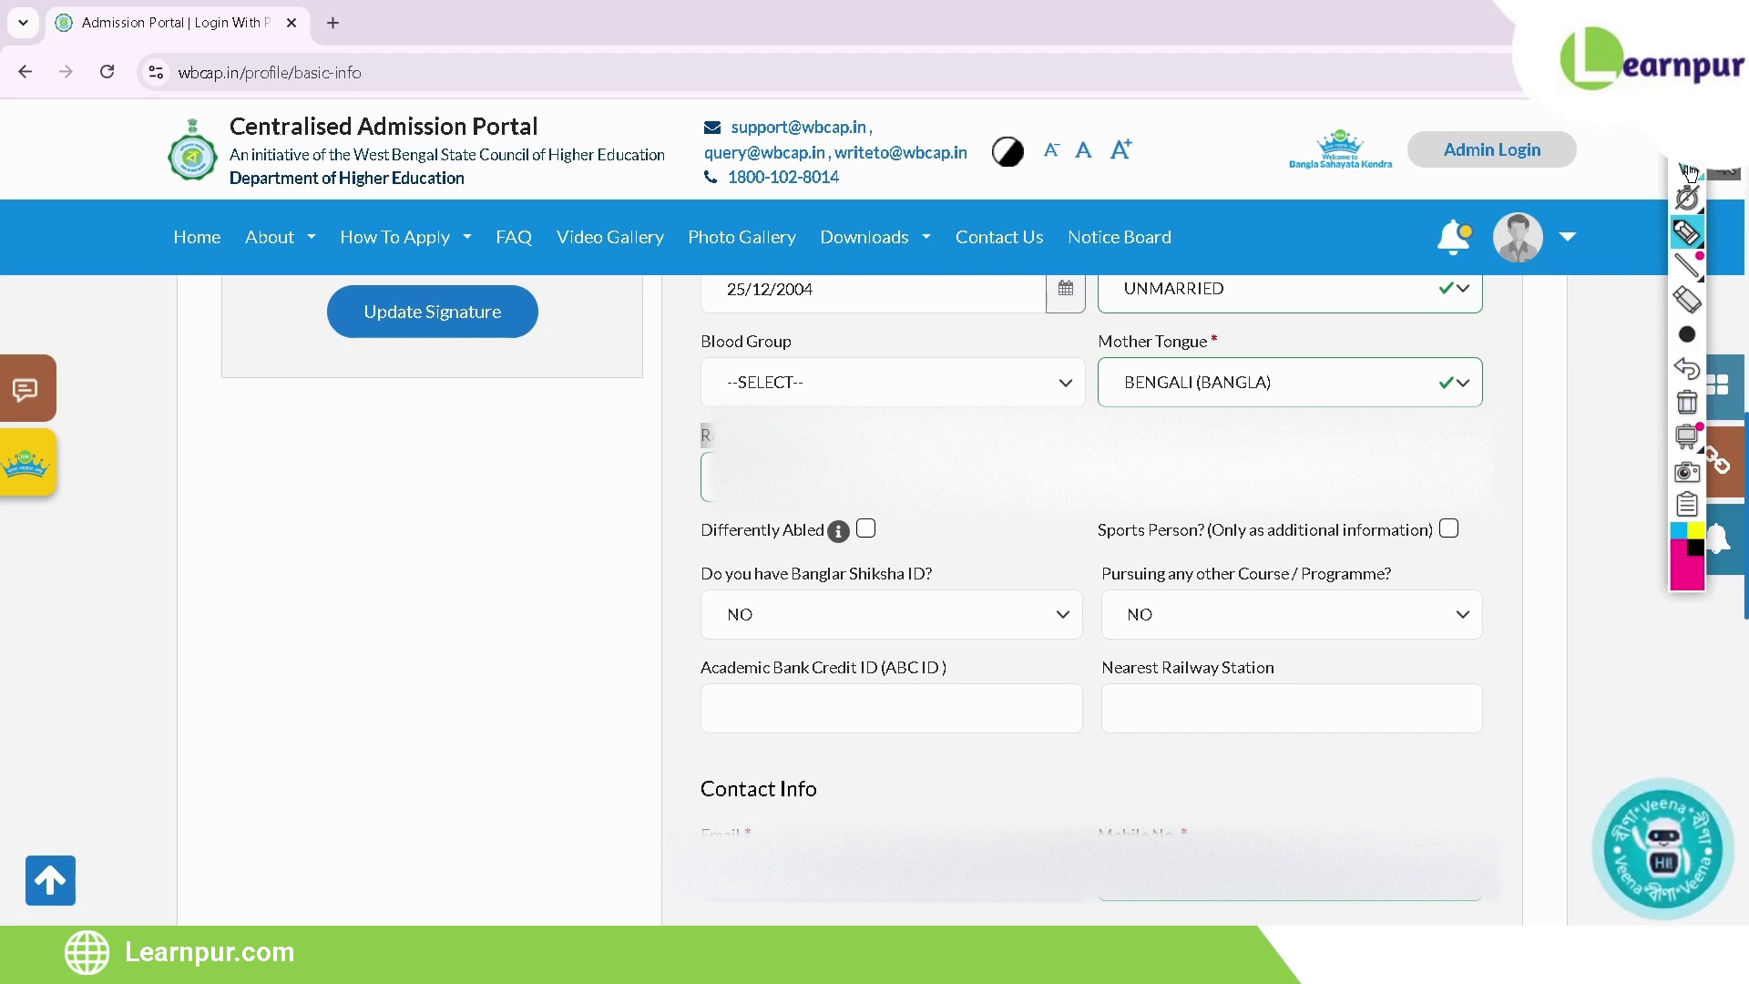
pyautogui.click(1689, 171)
# - Scroll to Bank Account Details and briefly open the bank lookup by IFS code
pyautogui.scroll(-5, 919, 675)
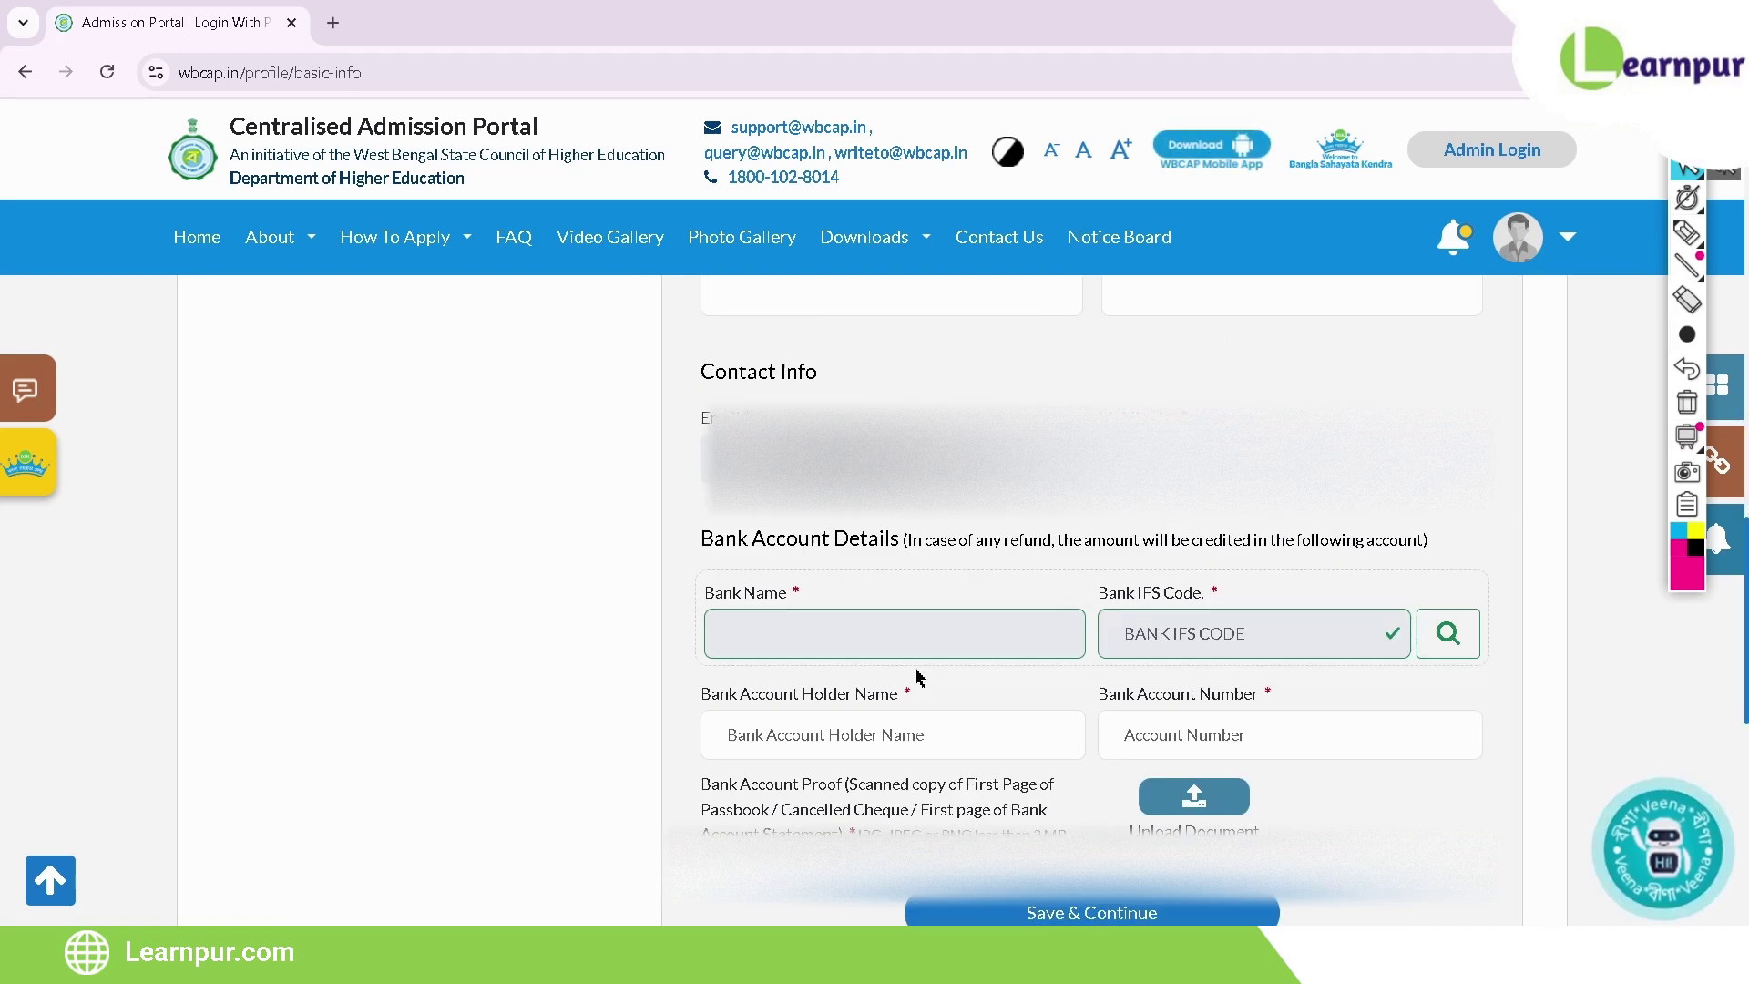
pyautogui.scroll(5, 918, 676)
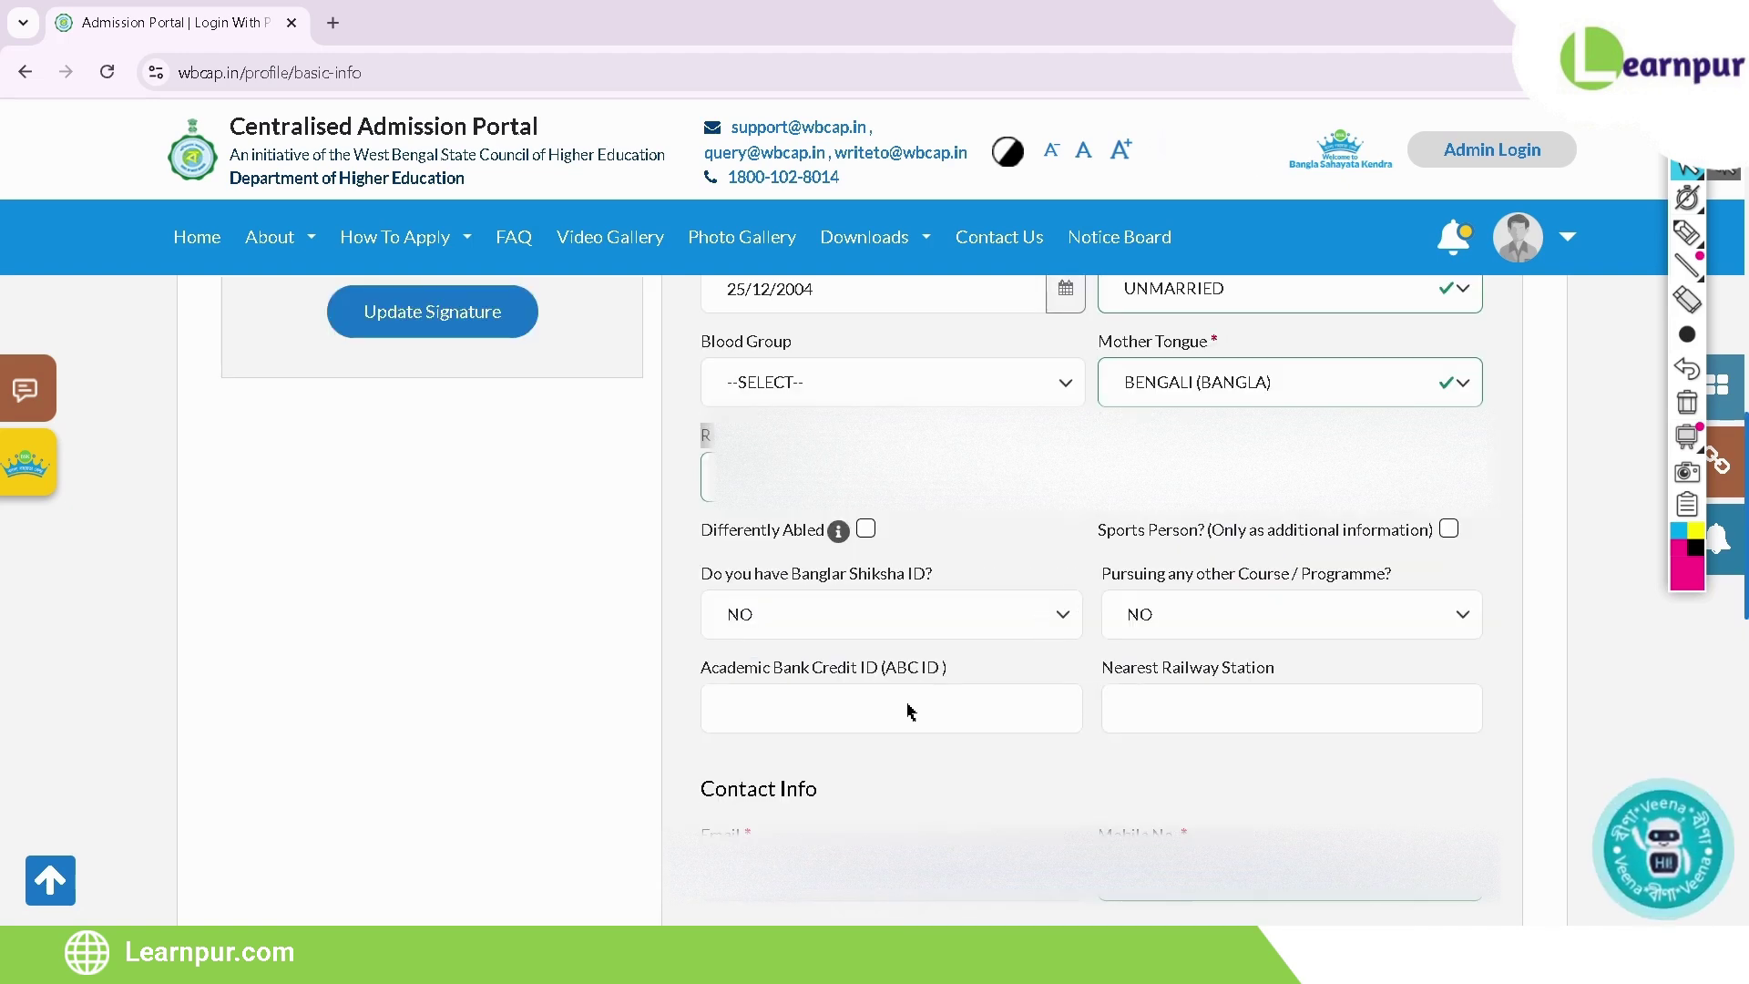
pyautogui.scroll(-5, 937, 720)
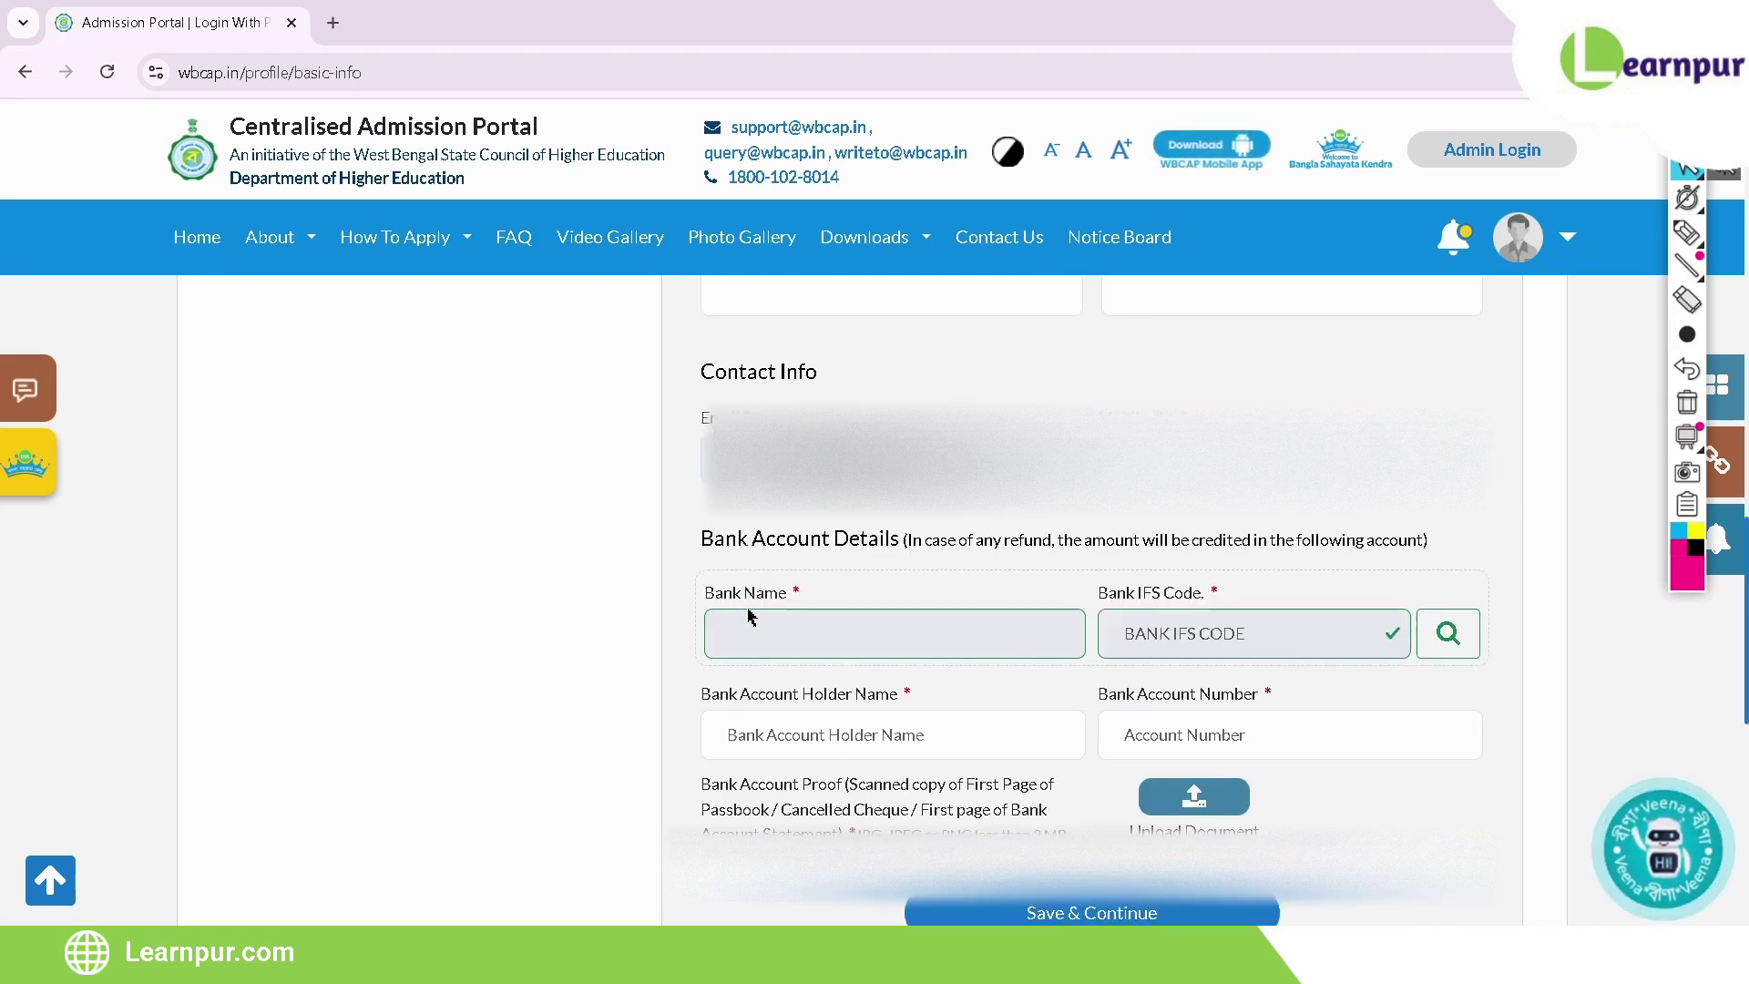
pyautogui.scroll(5, 753, 613)
pyautogui.scroll(-5, 1005, 633)
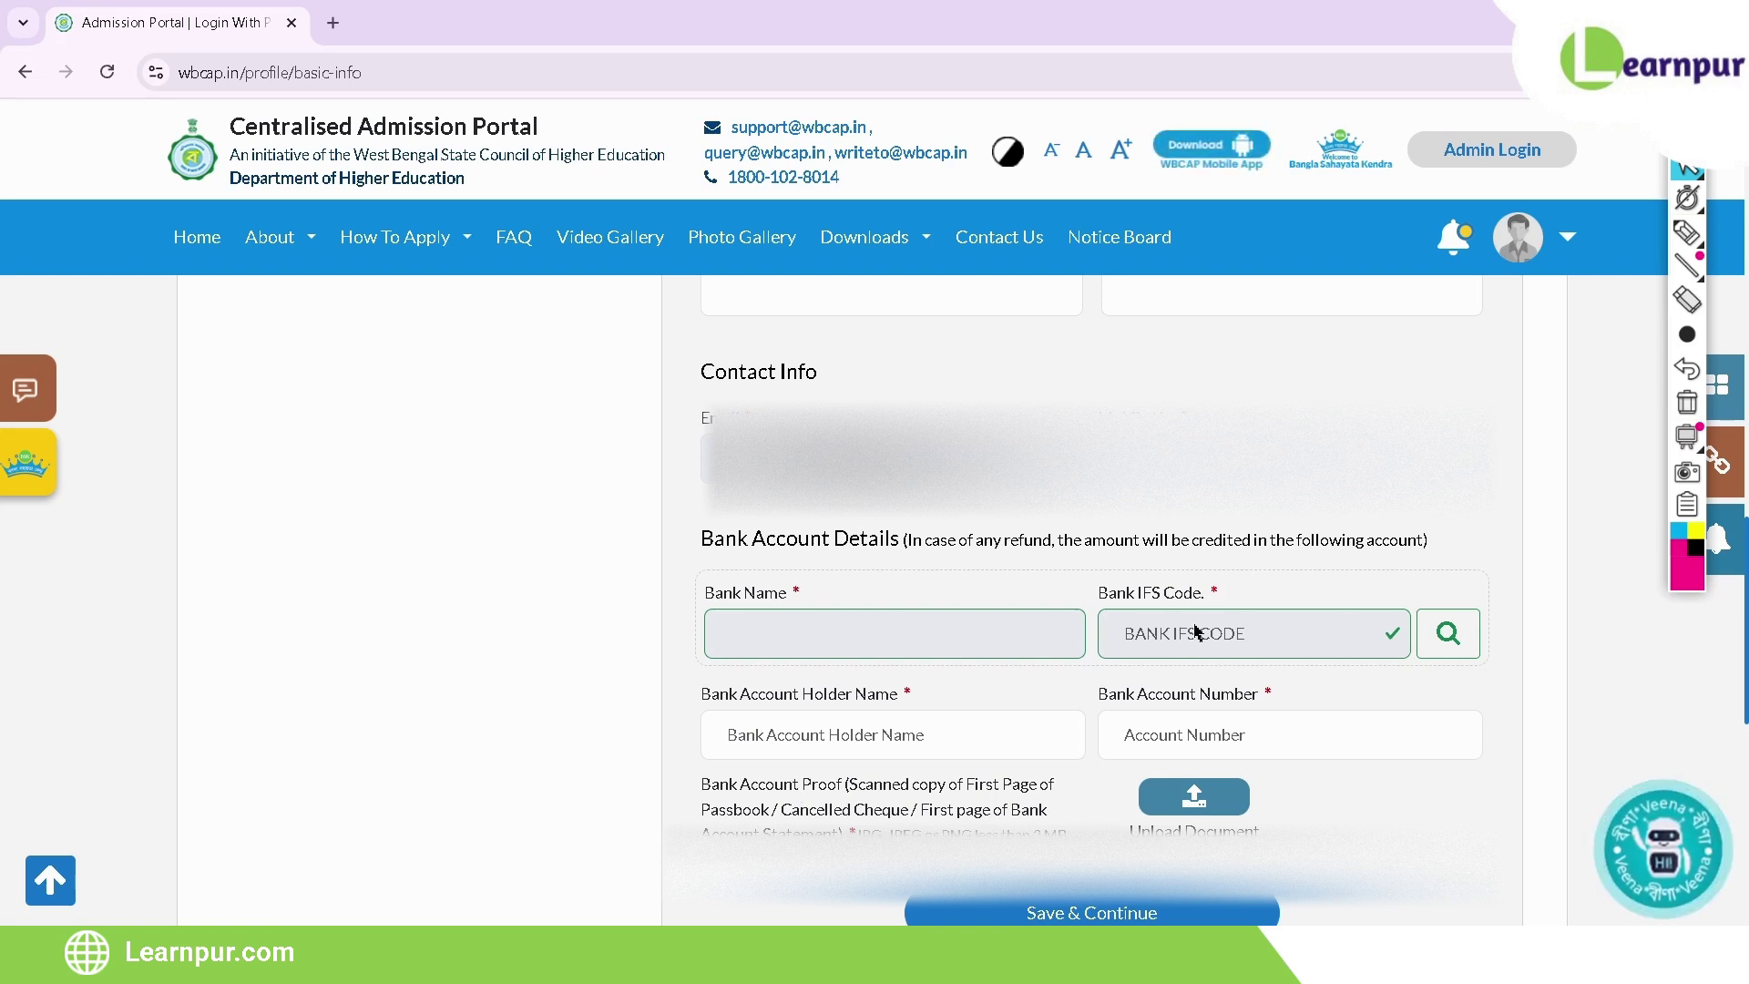
pyautogui.click(1434, 632)
pyautogui.click(410, 369)
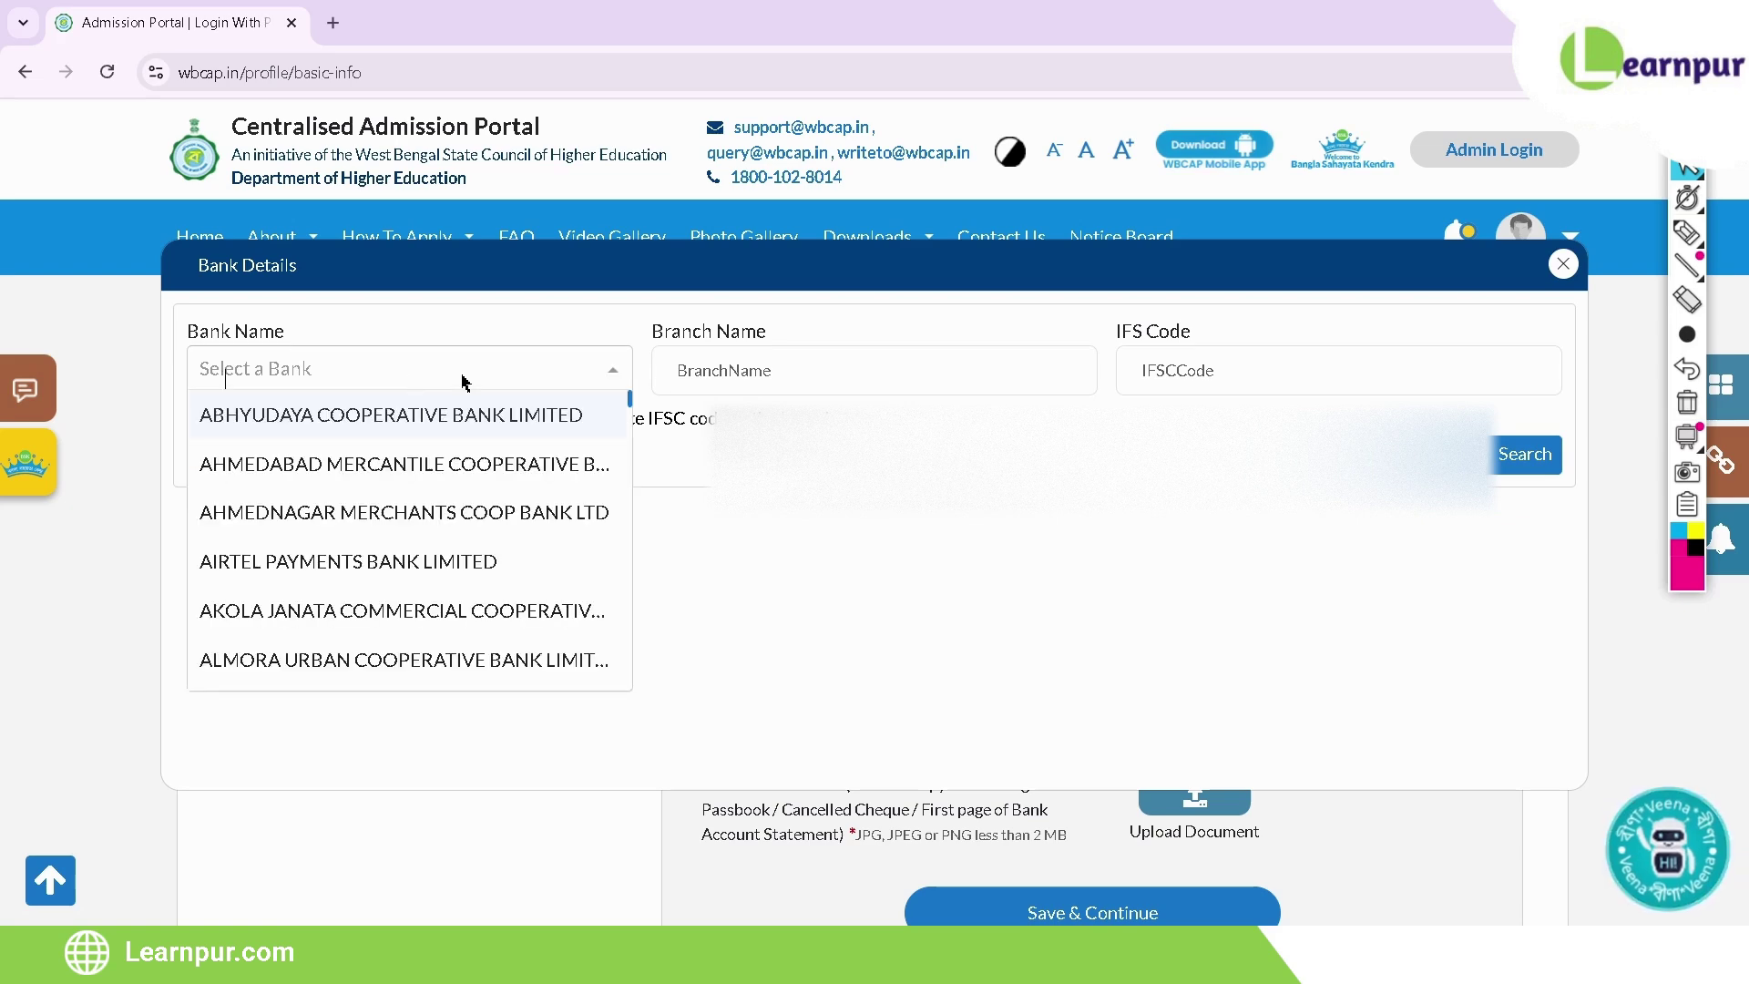
pyautogui.click(1563, 266)
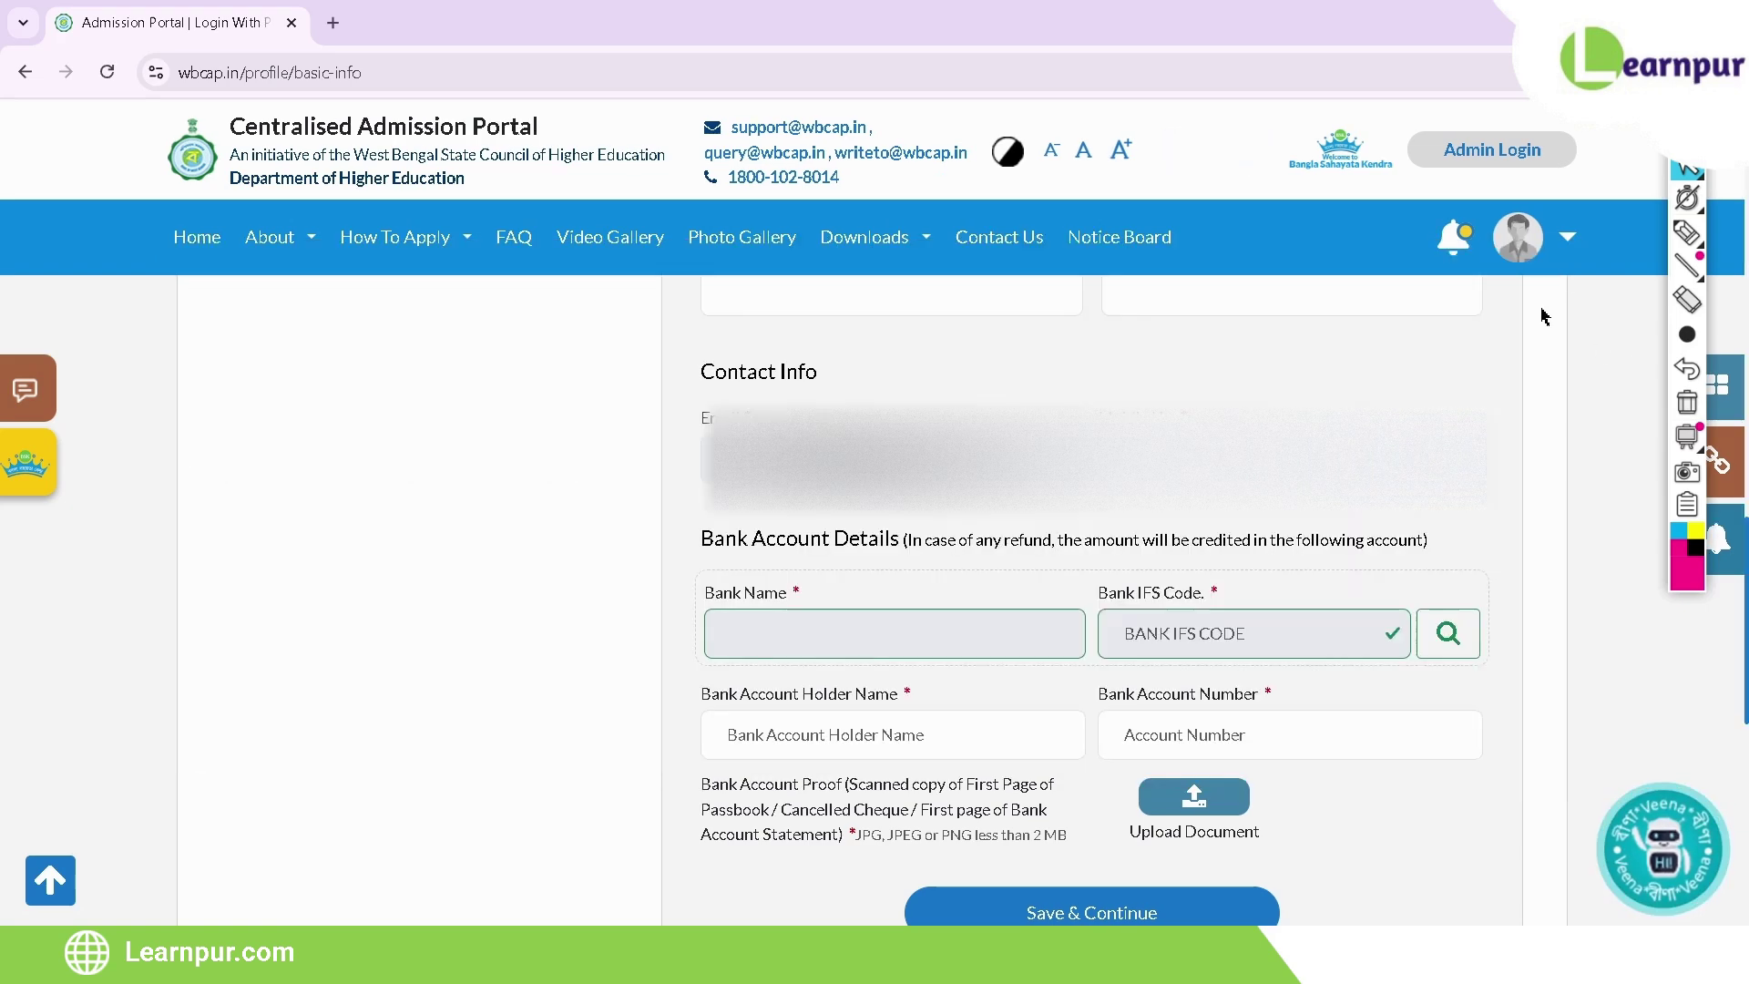
# - In the bank lookup, search 'stat' and choose STATE BANK OF INDIA as bank name
pyautogui.click(1425, 651)
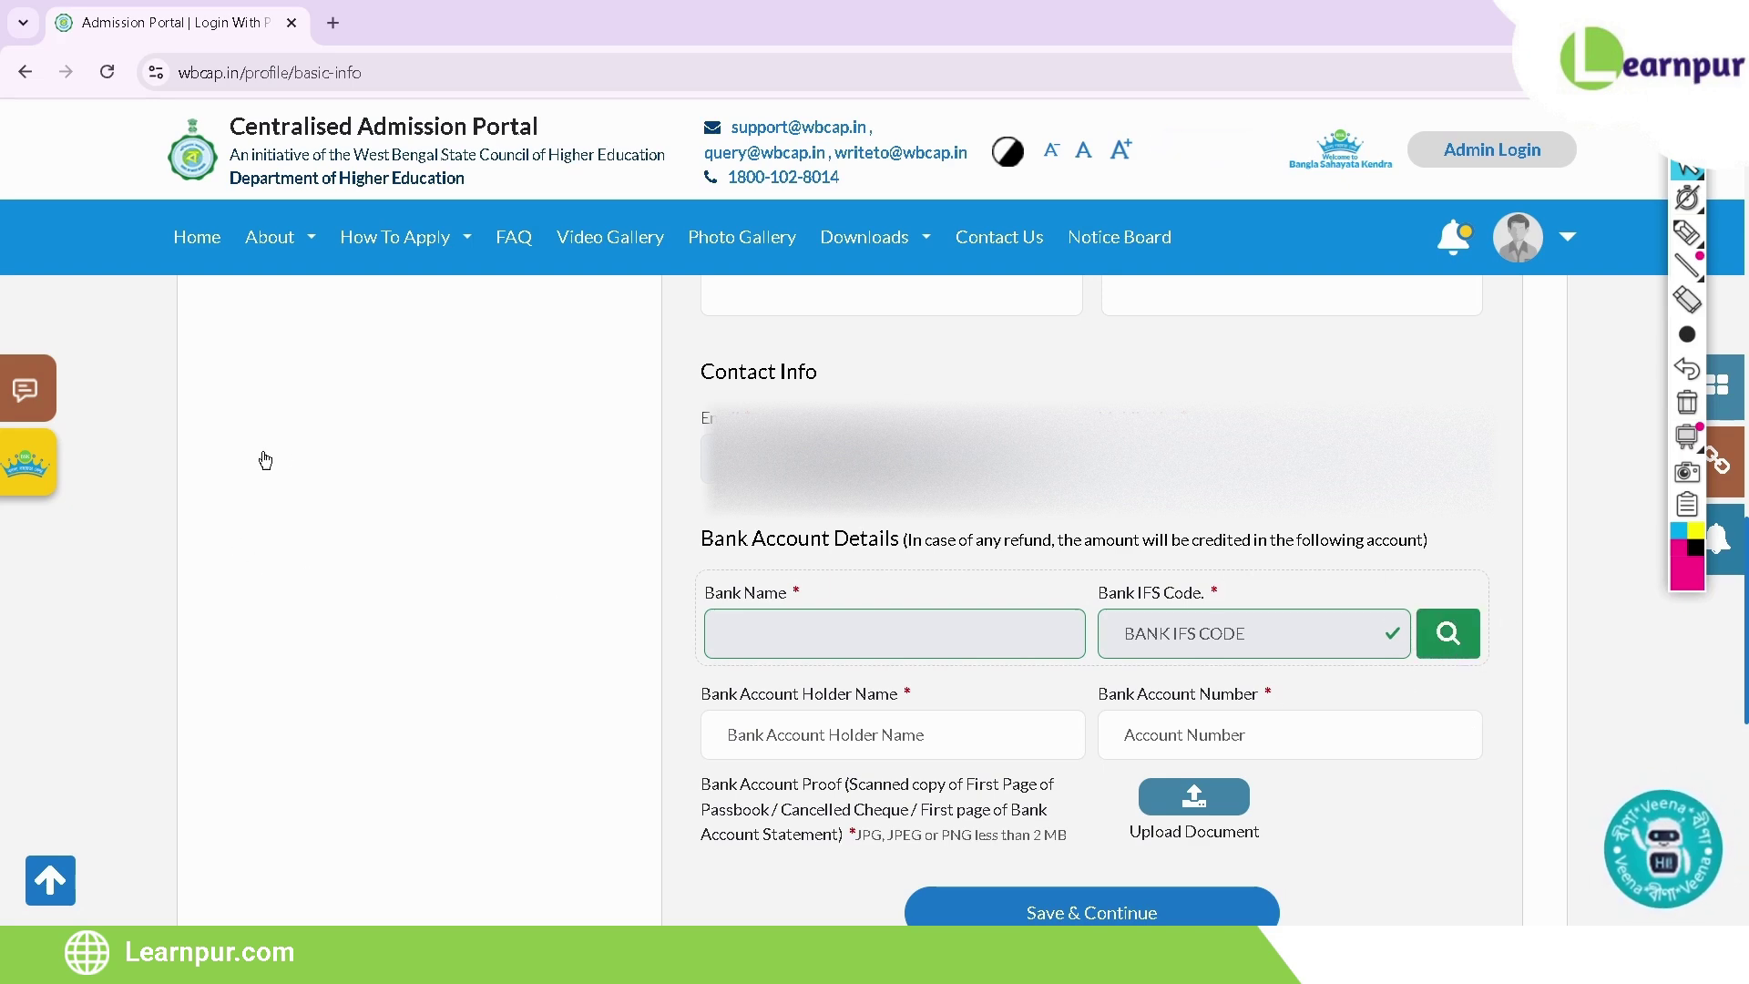
pyautogui.click(349, 369)
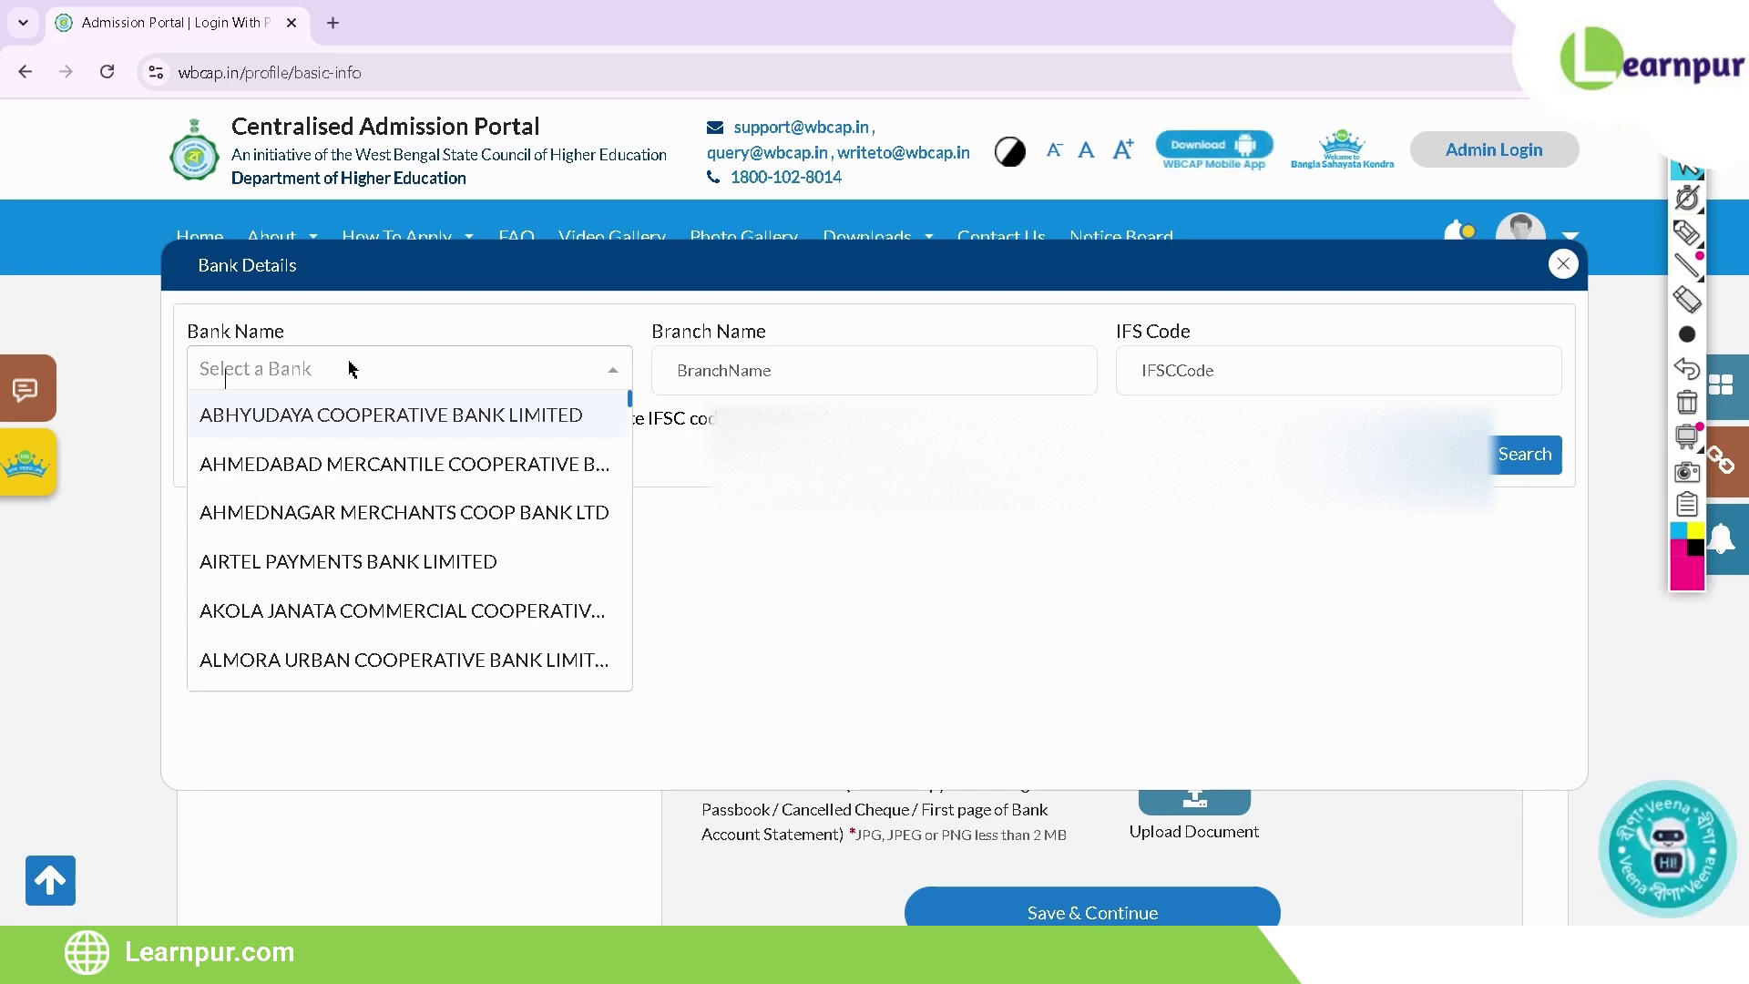
pyautogui.write('ban')
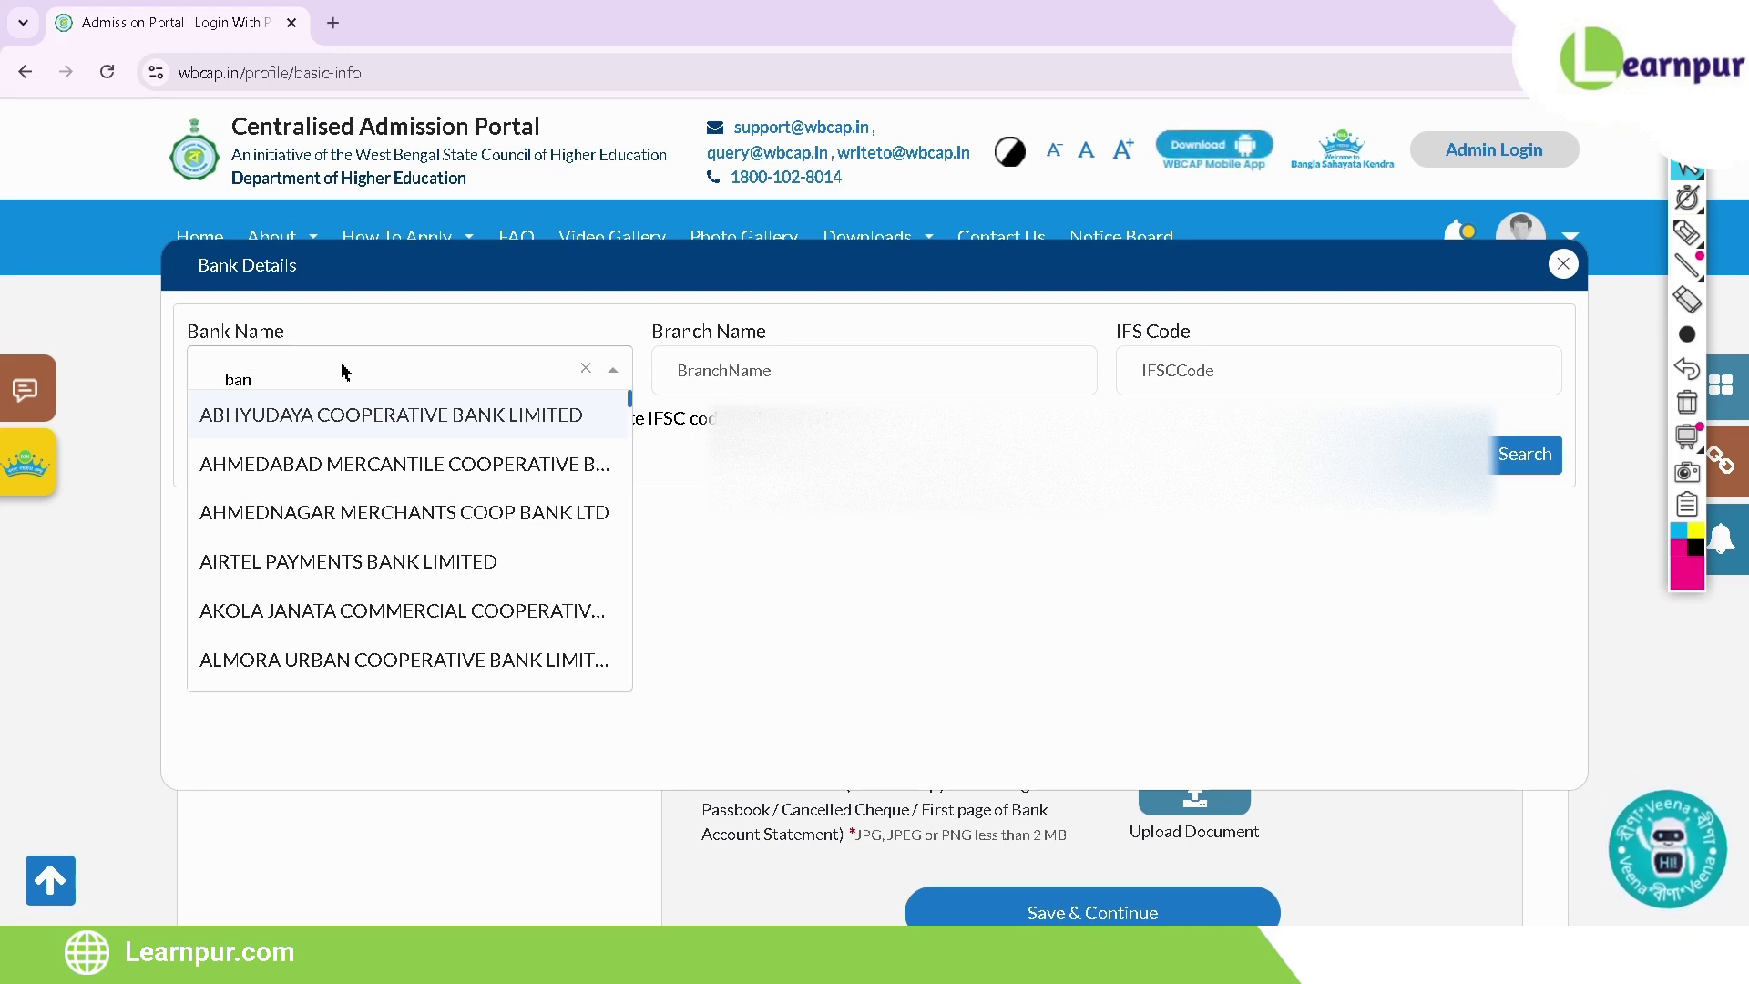
pyautogui.press('BackSpace')
pyautogui.press('BackSpace')
pyautogui.press('BackSpace')
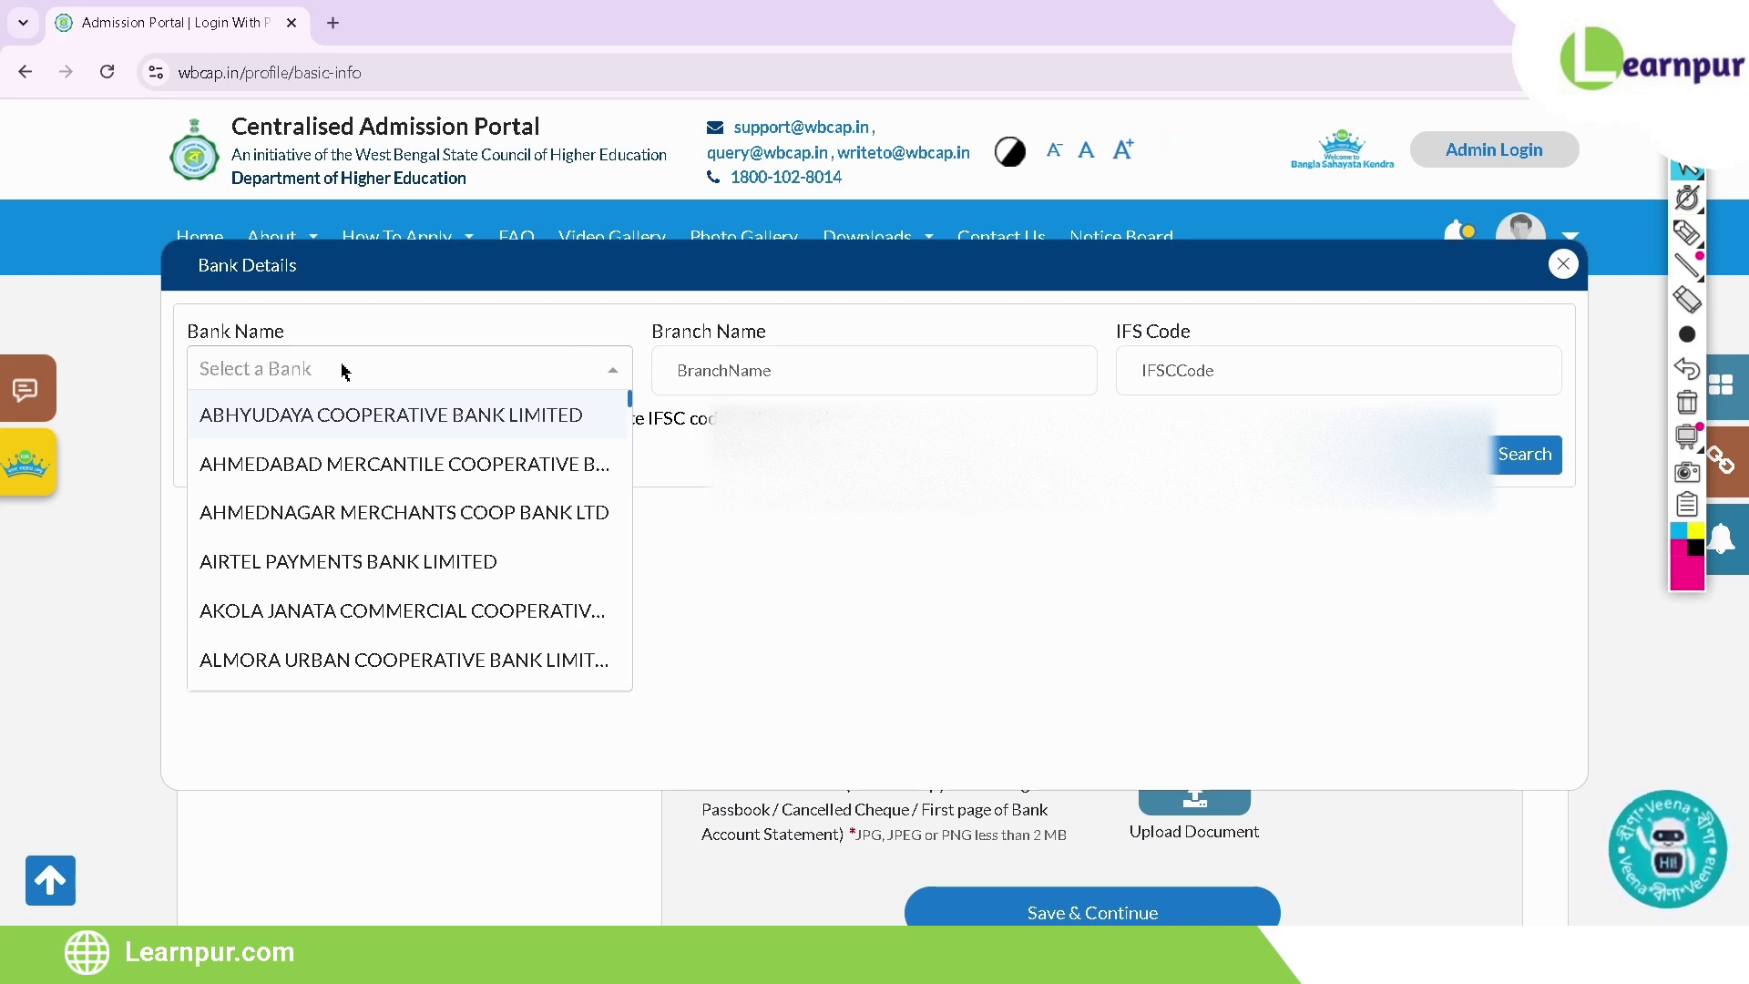
pyautogui.write('state')
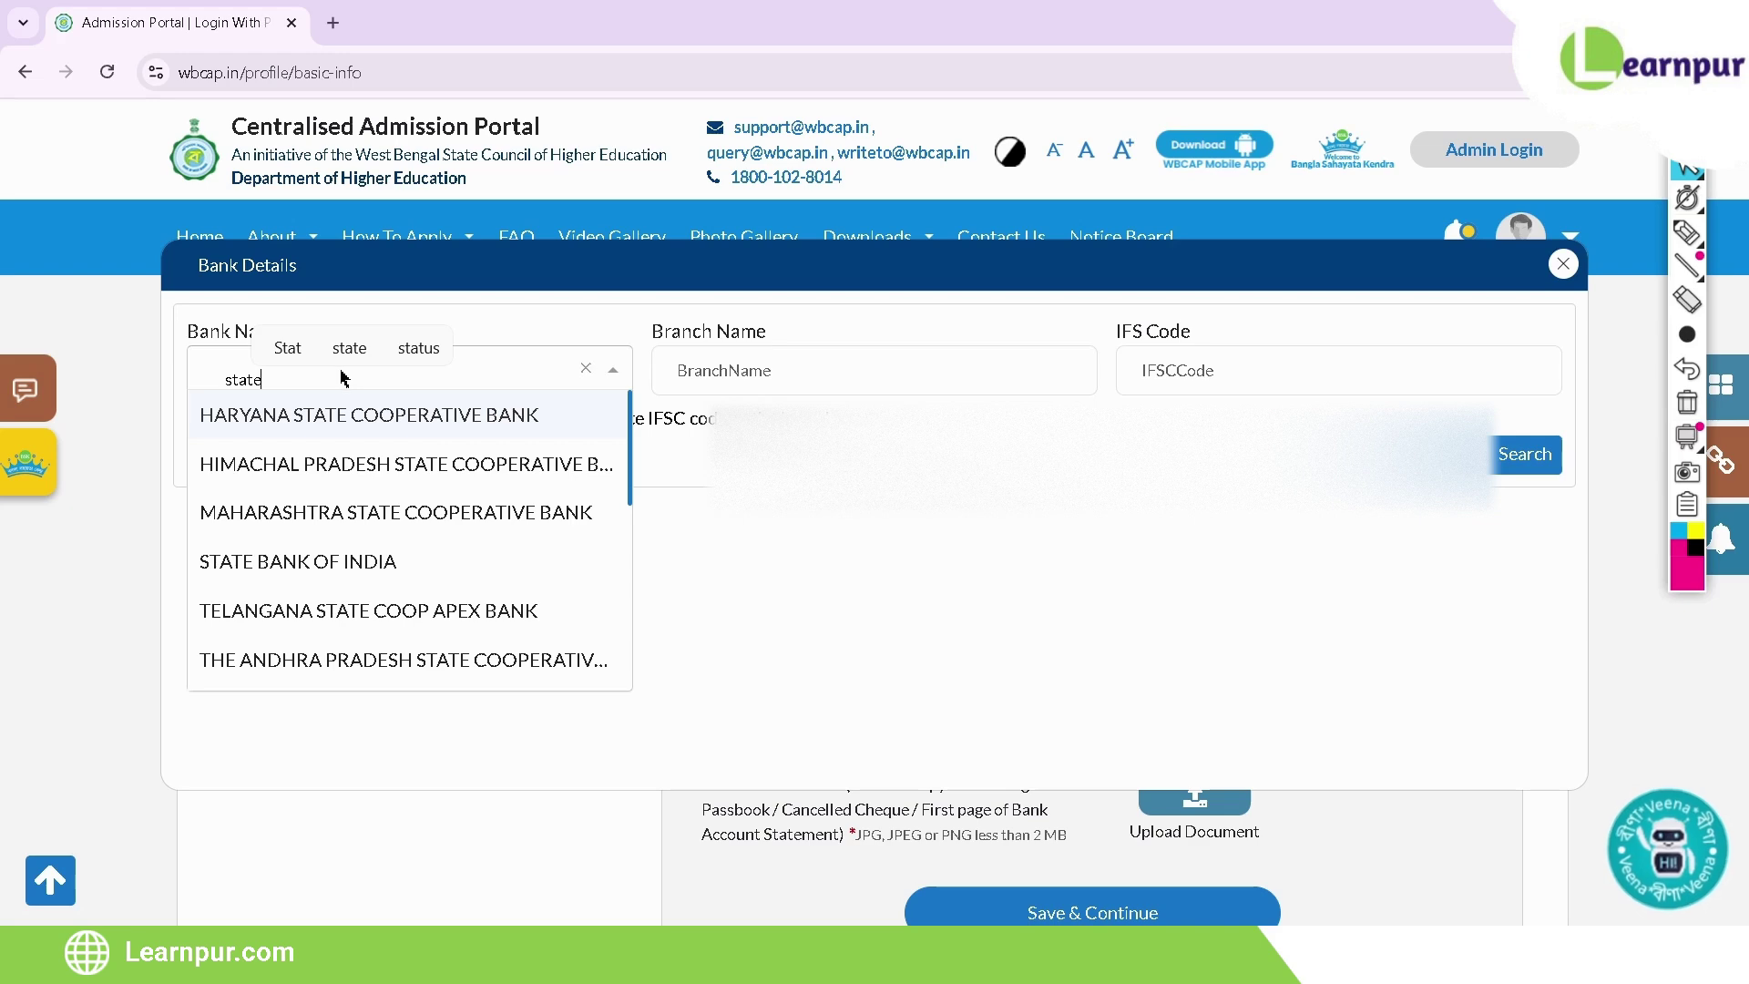
pyautogui.click(323, 562)
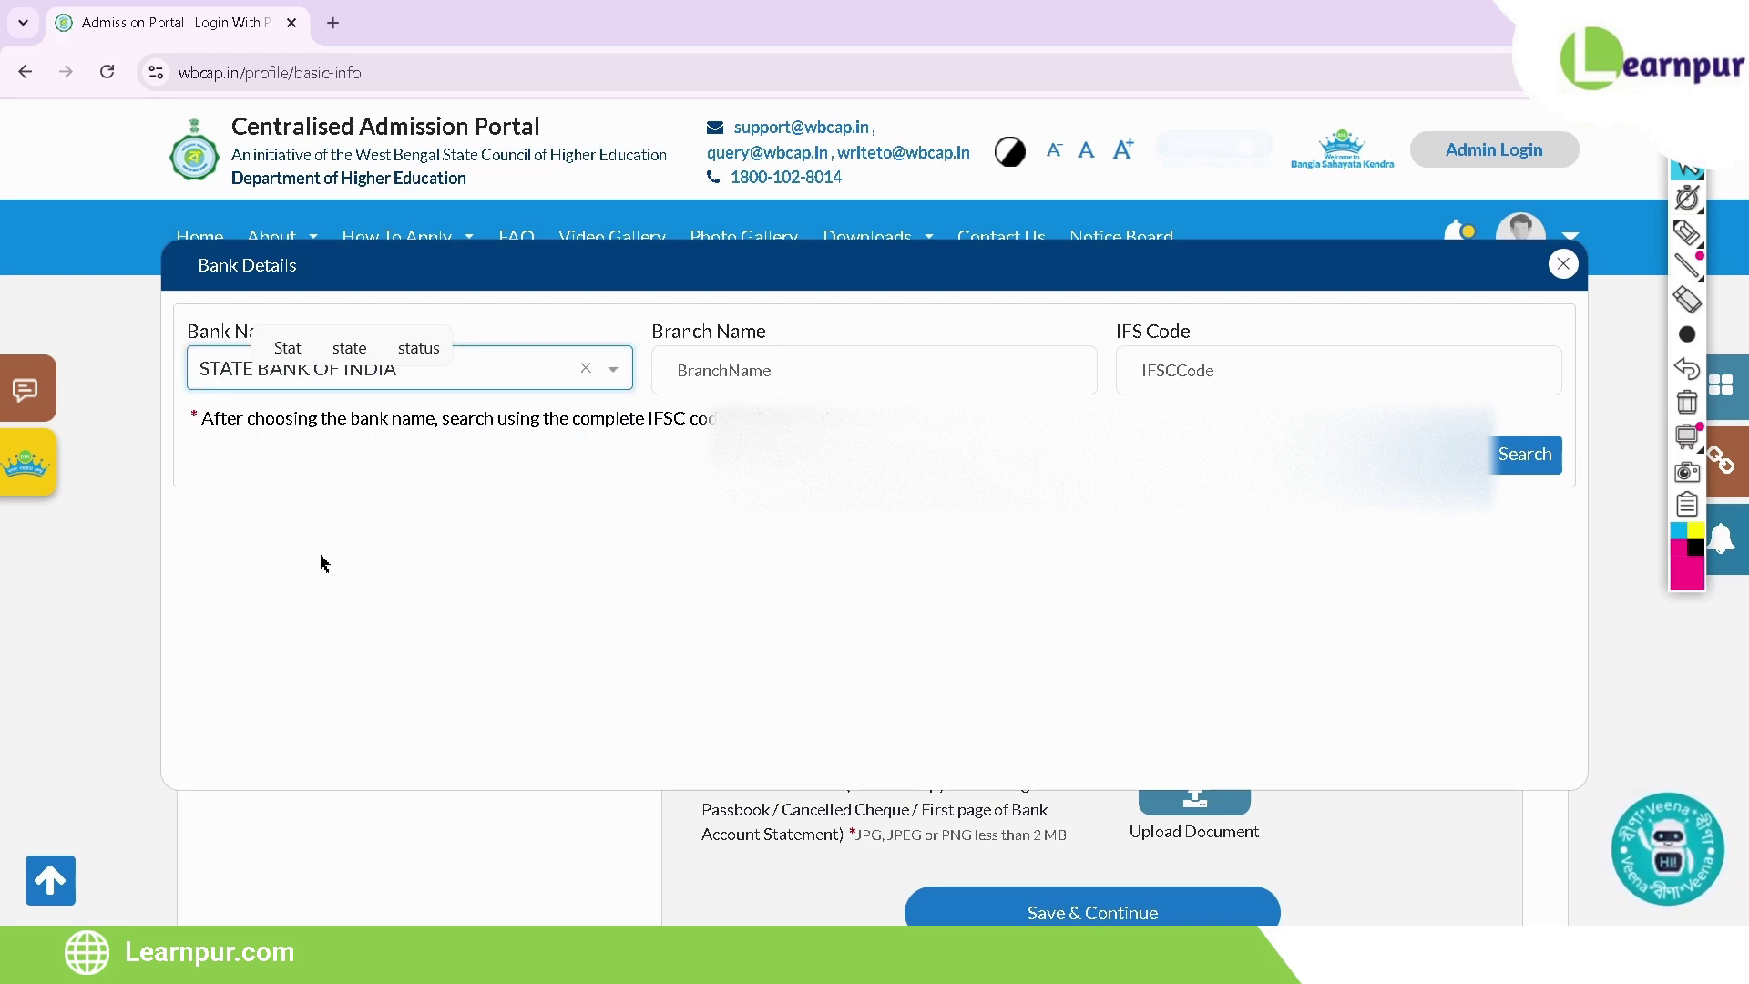
# - Enter the partial IFS code CRRB, then close the bank lookup without searching
pyautogui.click(720, 379)
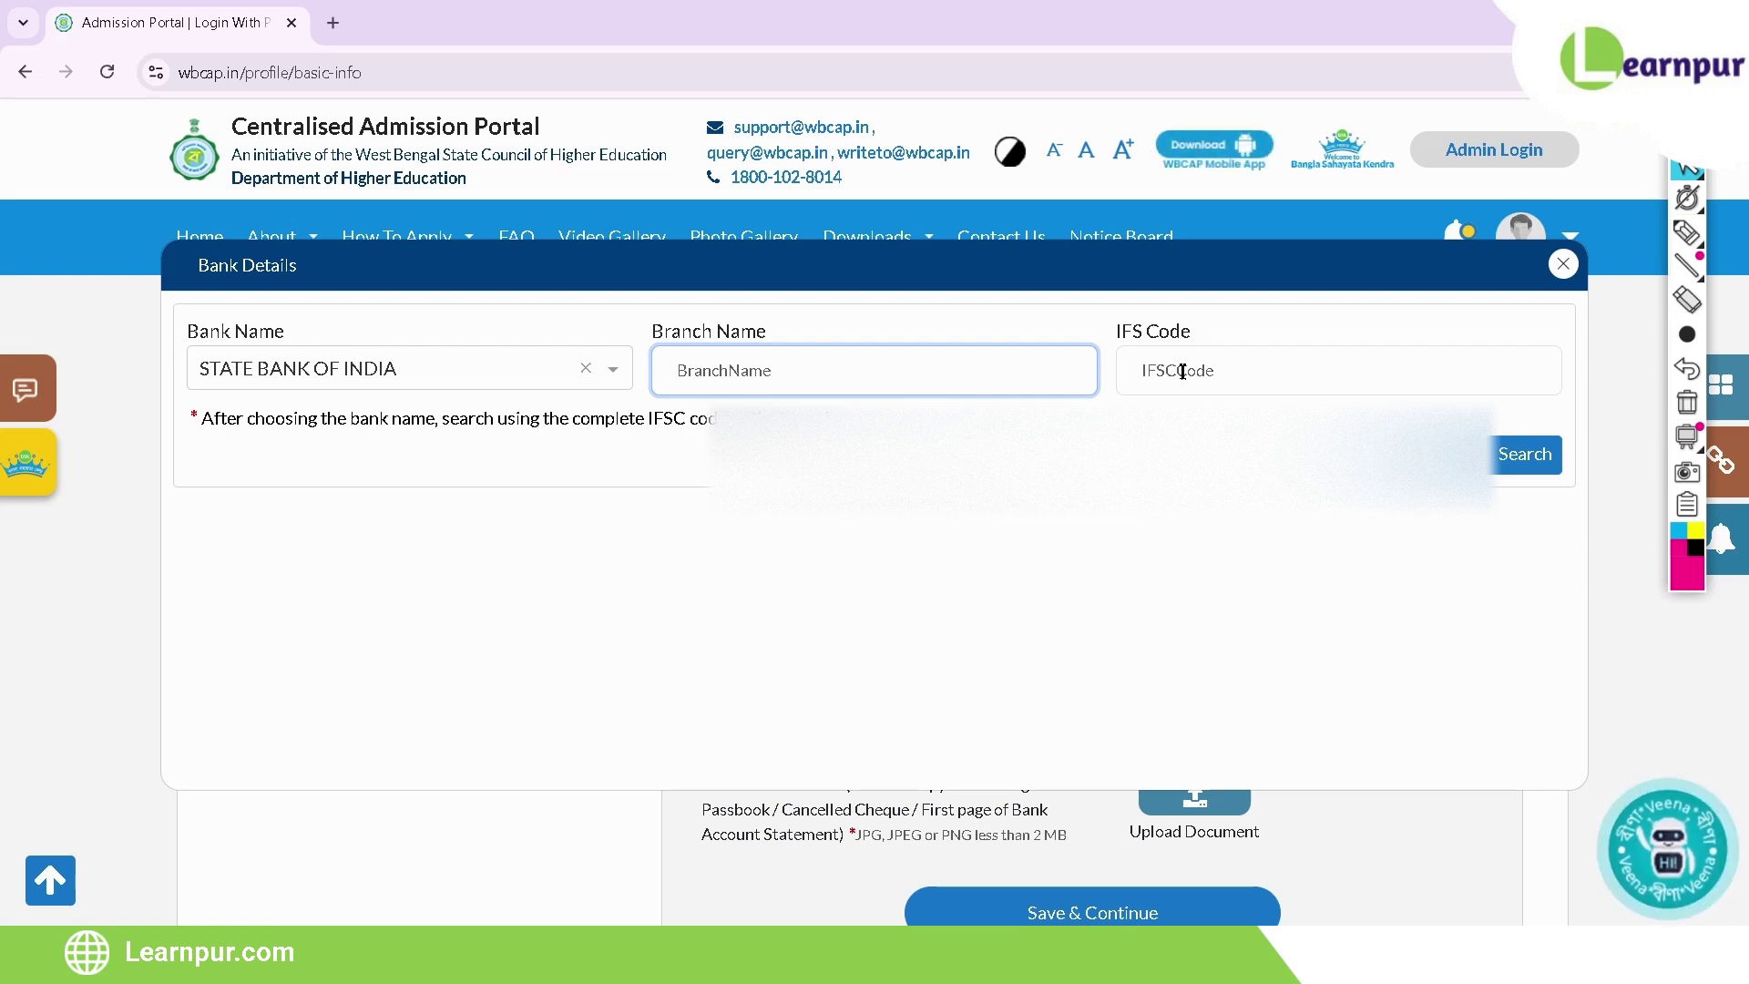
pyautogui.click(1181, 371)
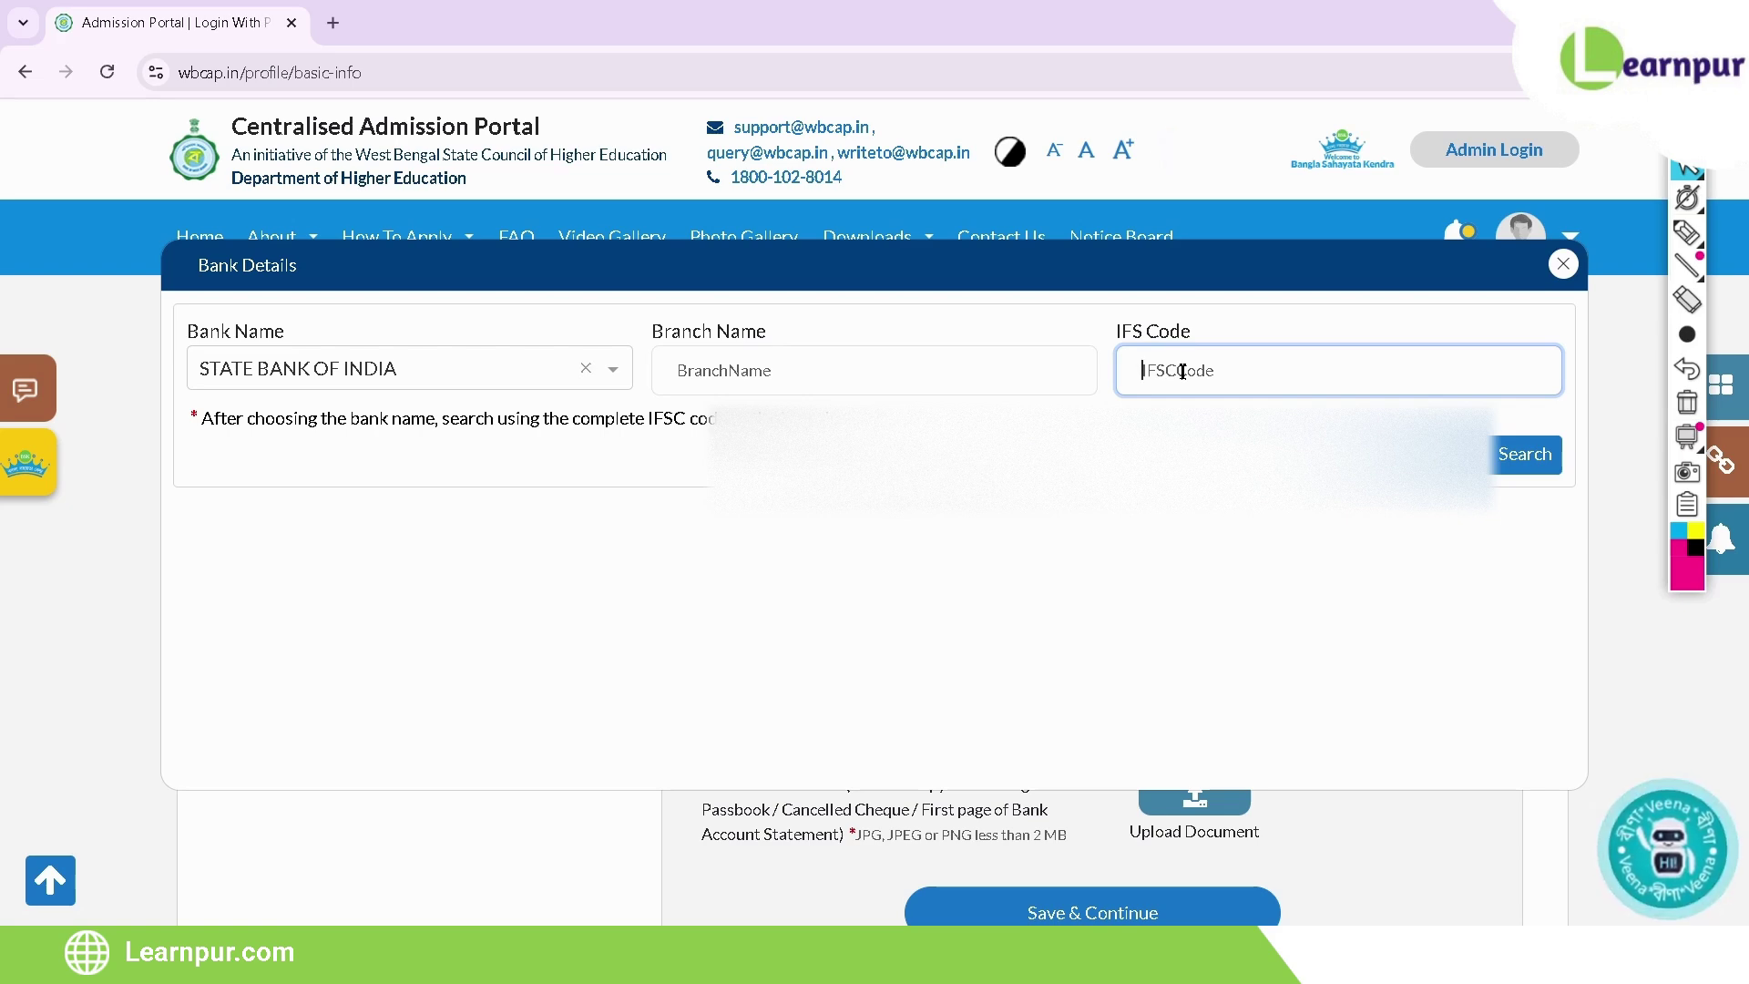
pyautogui.write('CR')
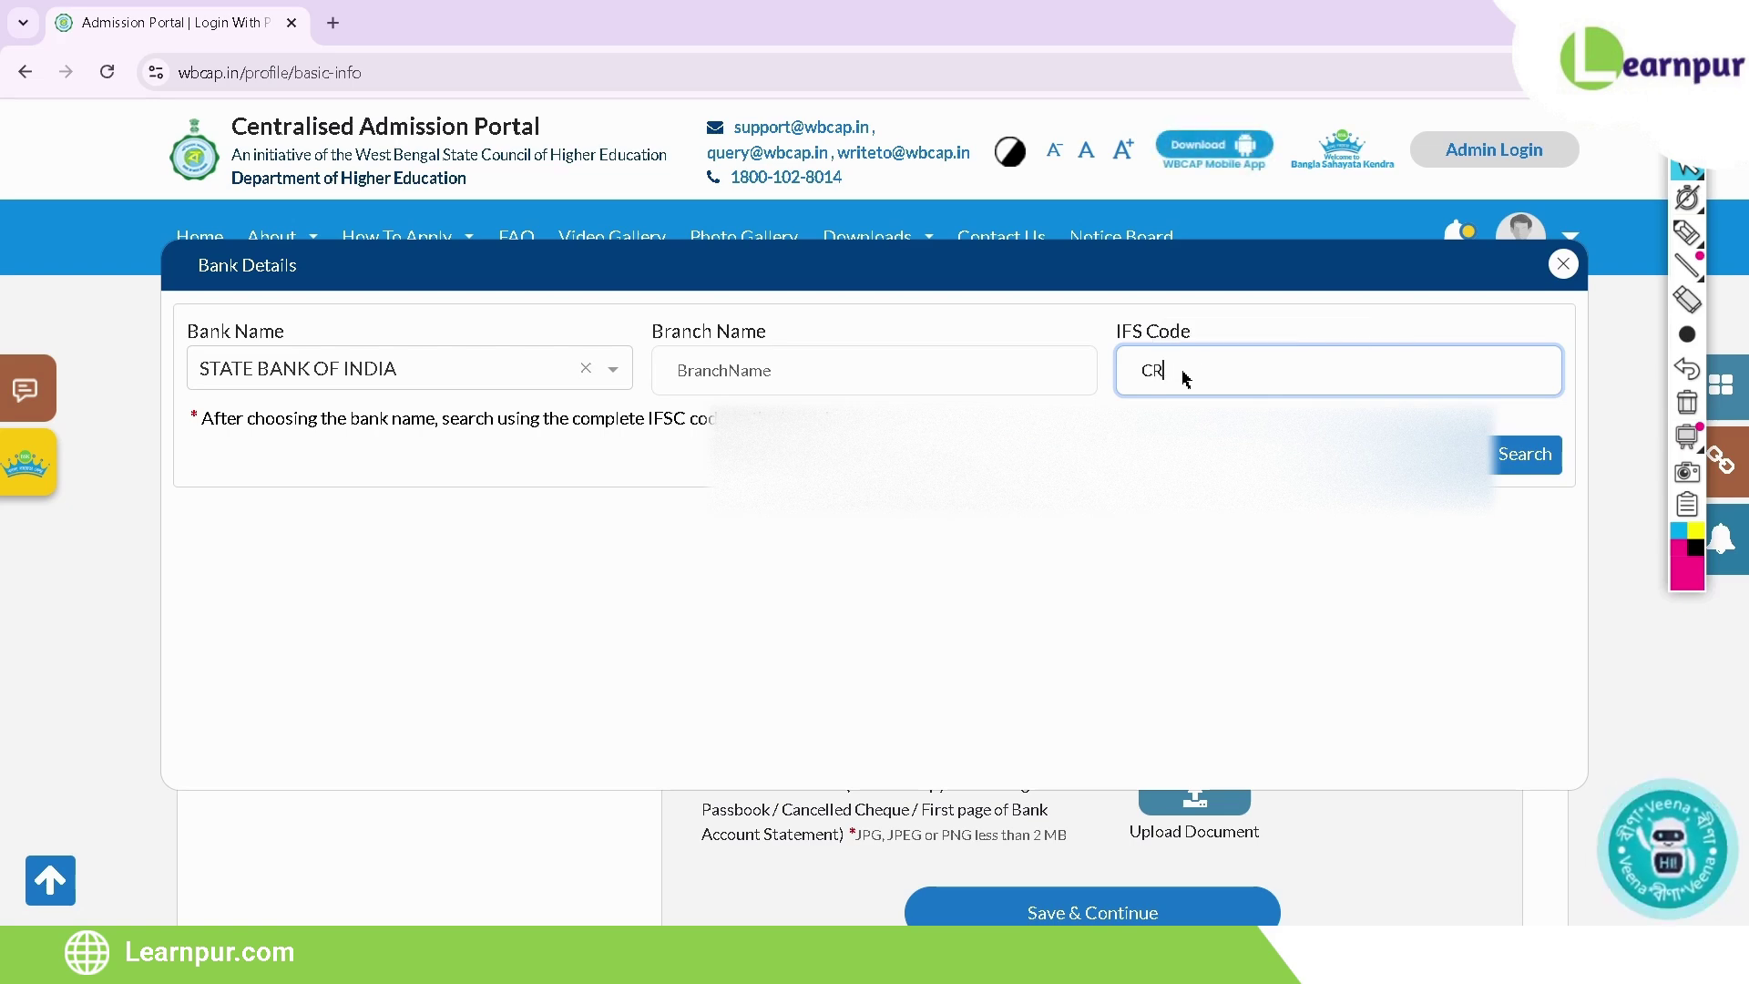
pyautogui.write('RB')
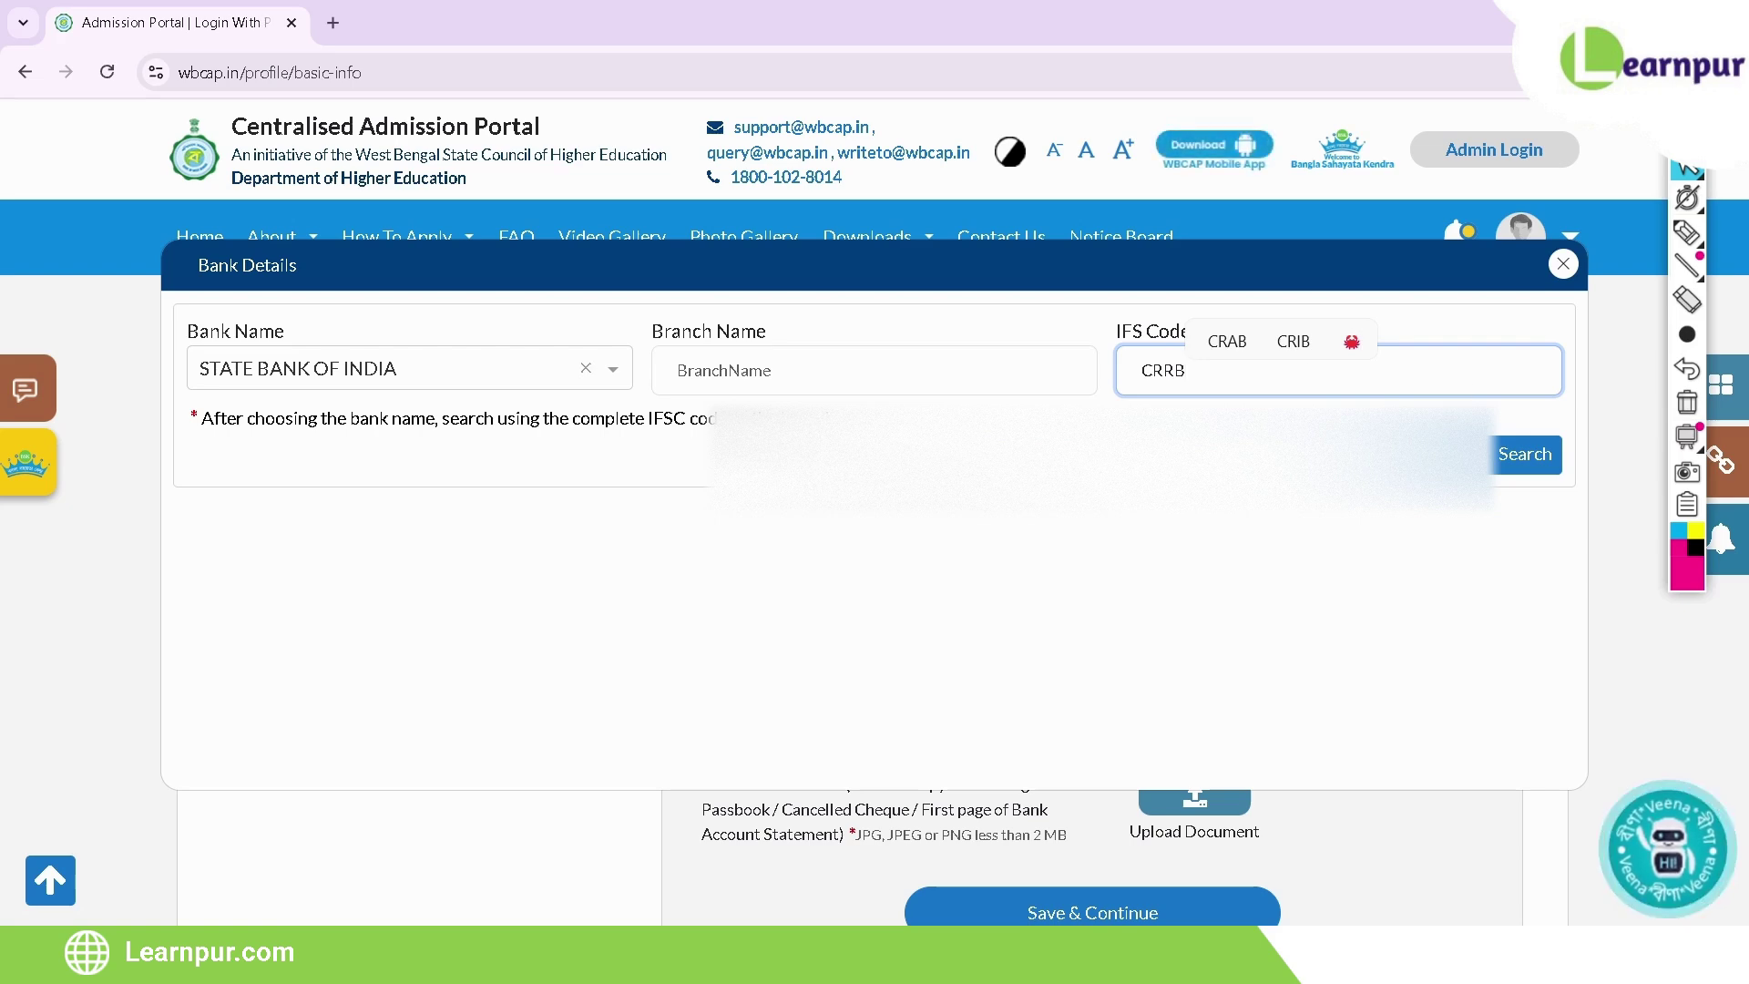
pyautogui.click(1561, 265)
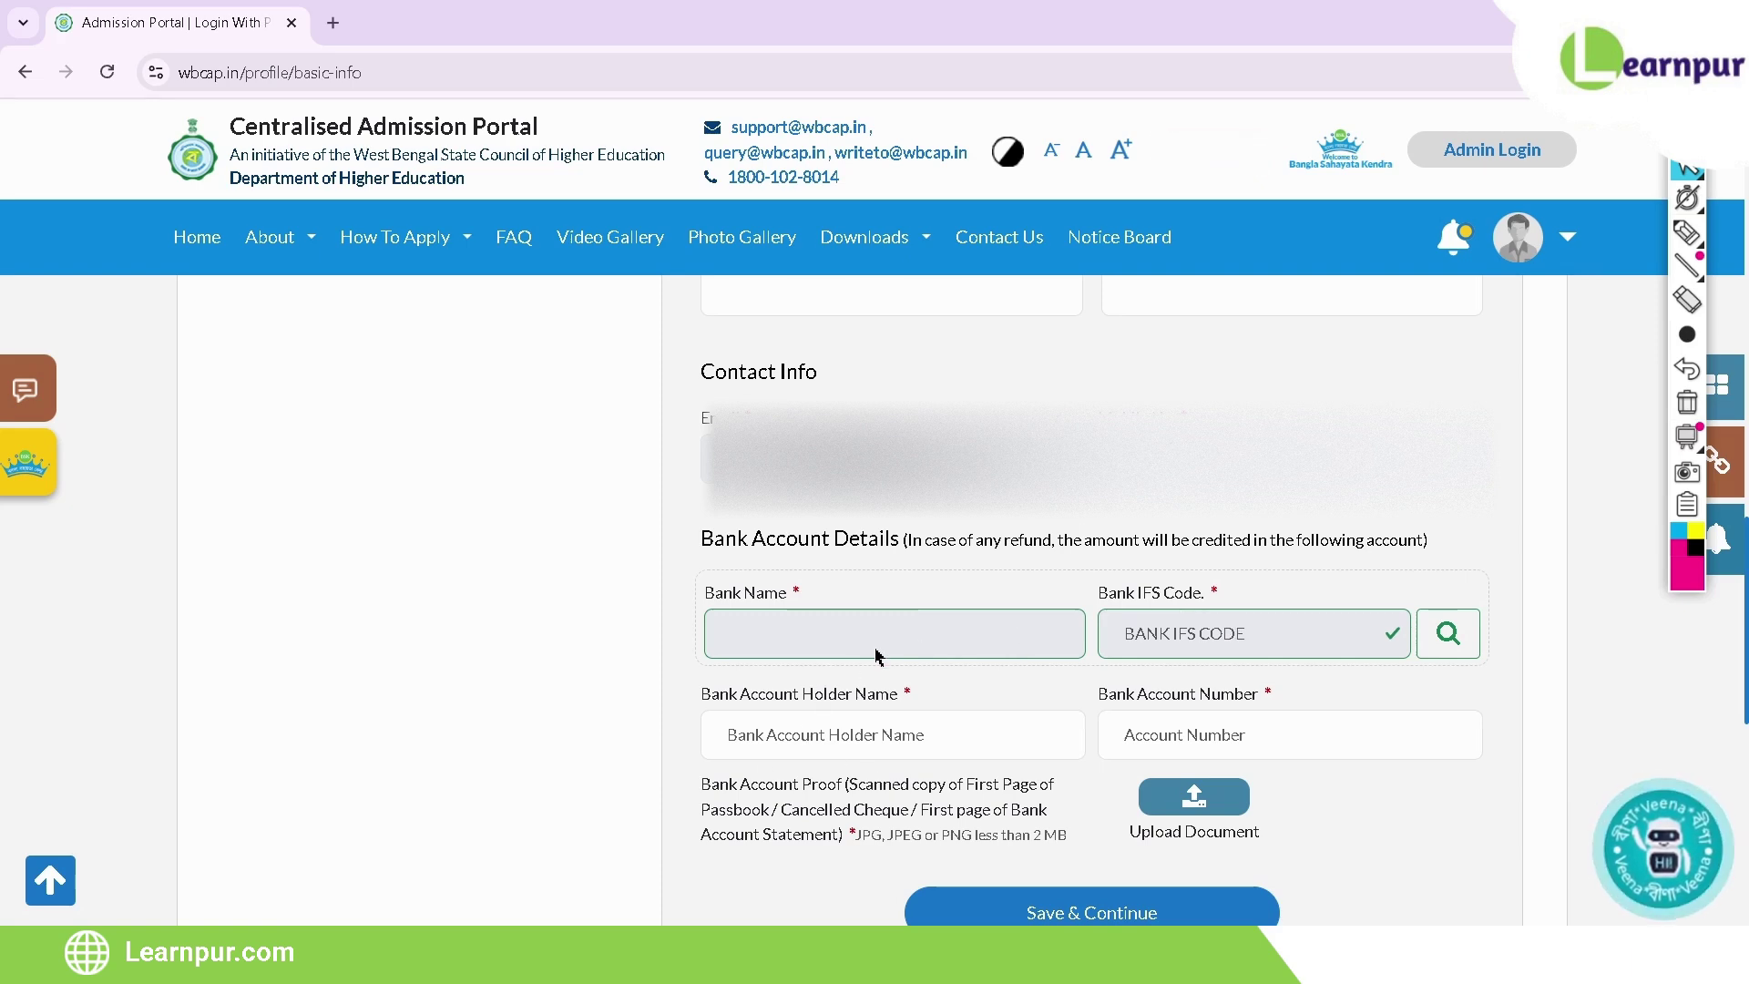
pyautogui.scroll(1, 796, 743)
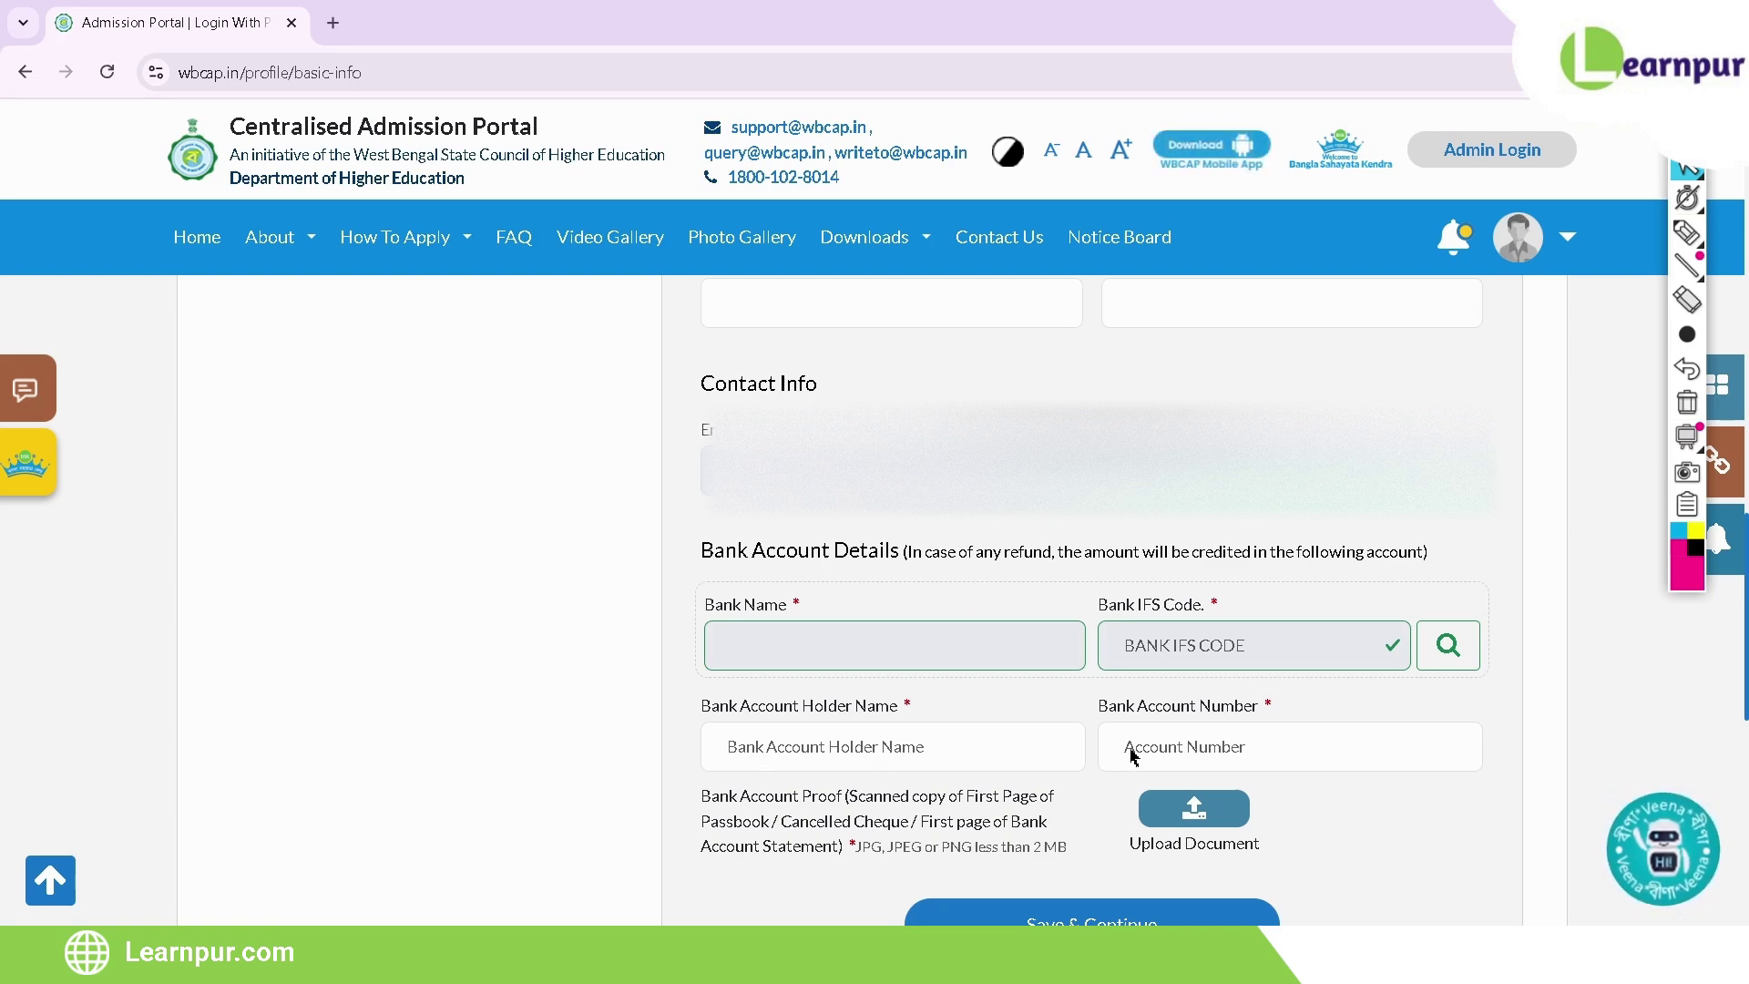
pyautogui.moveTo(1139, 712); pyautogui.dragTo(1307, 709)
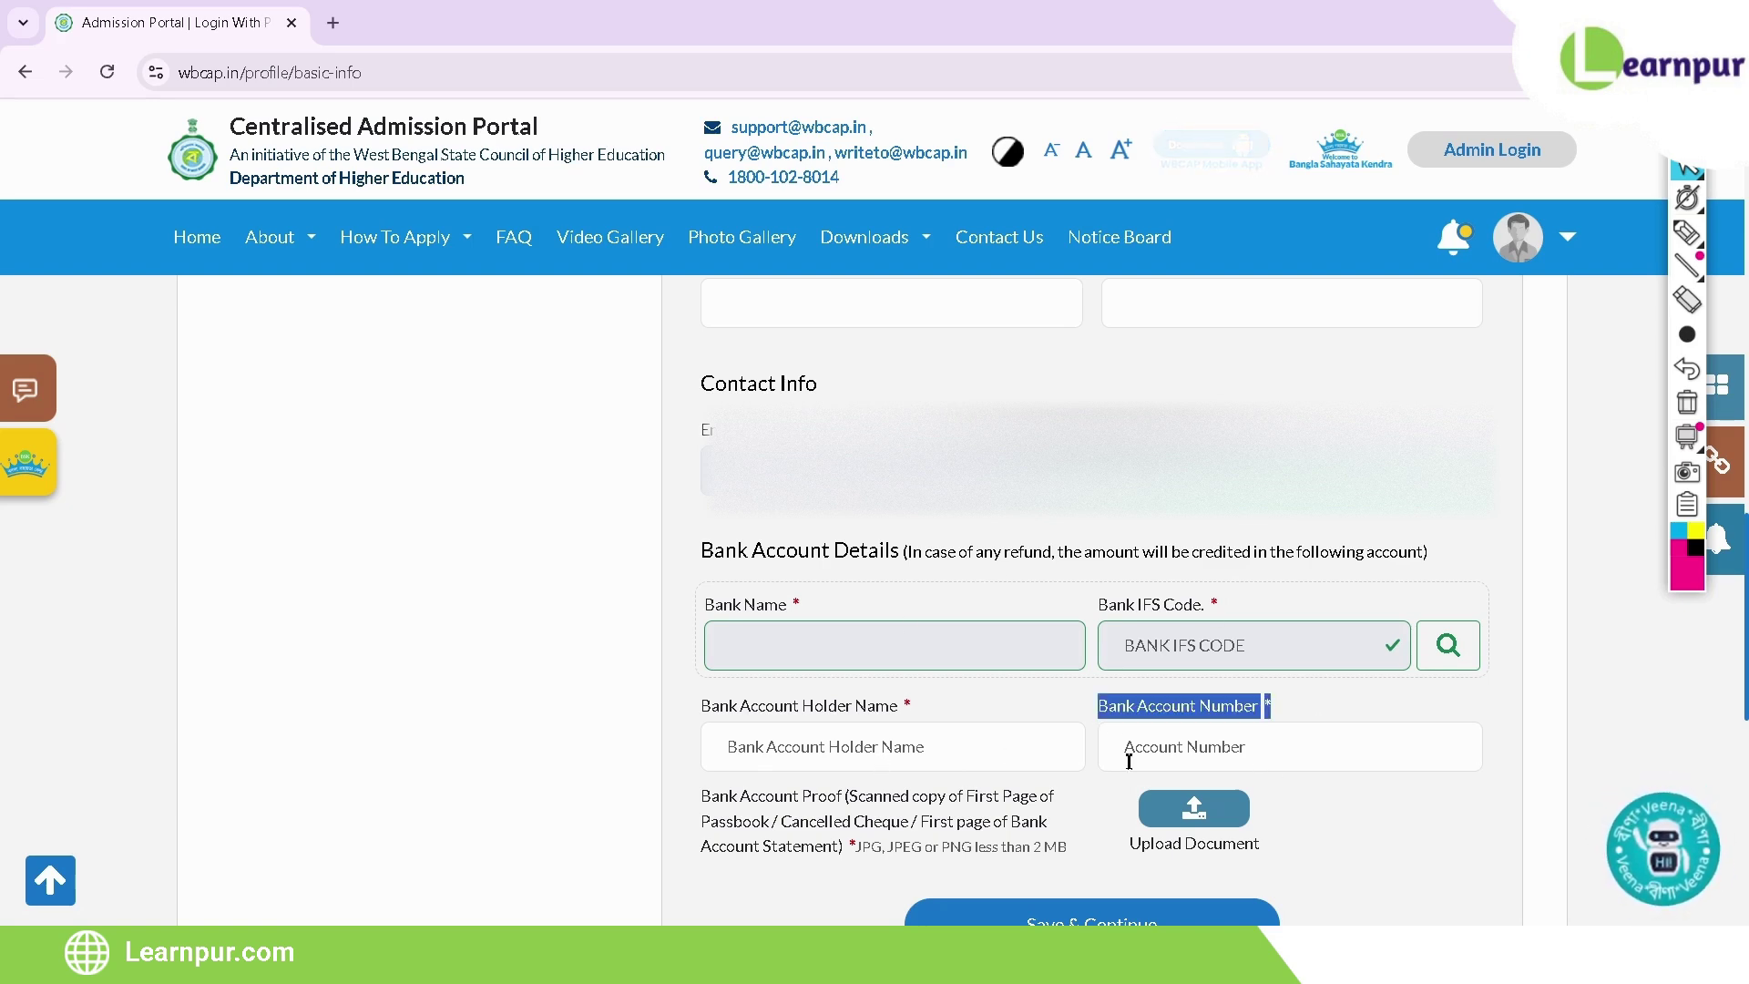
pyautogui.click(1050, 783)
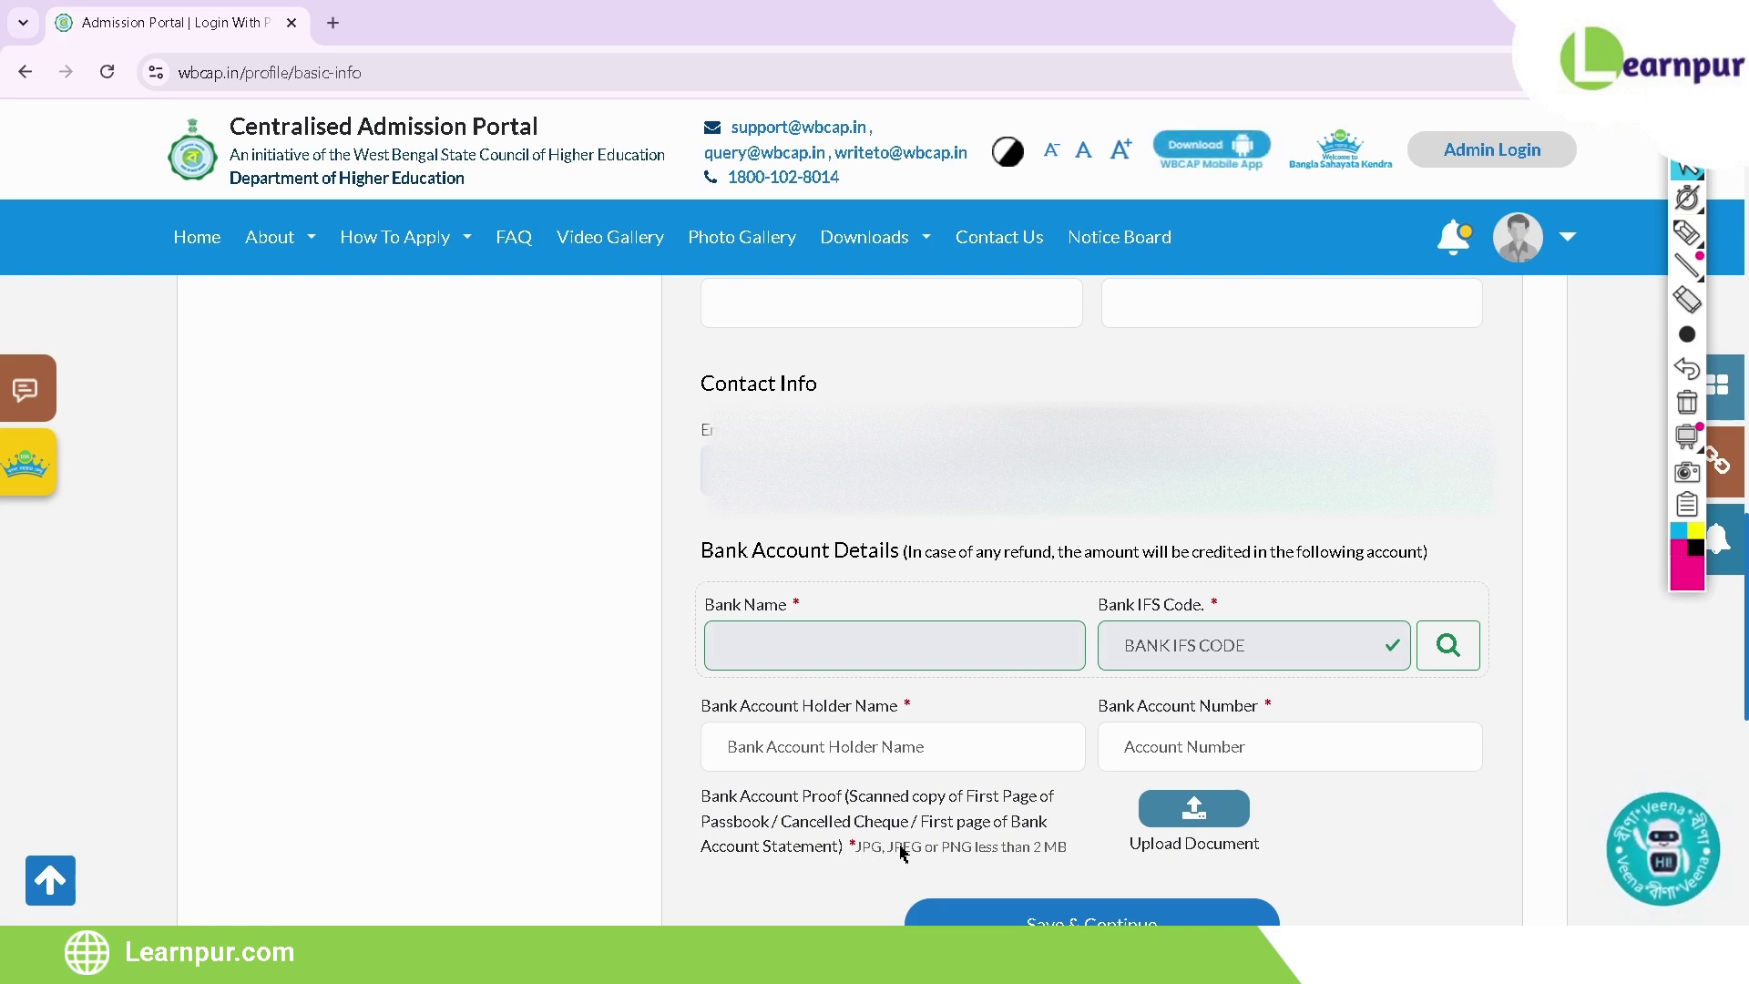
pyautogui.moveTo(911, 849); pyautogui.dragTo(964, 849)
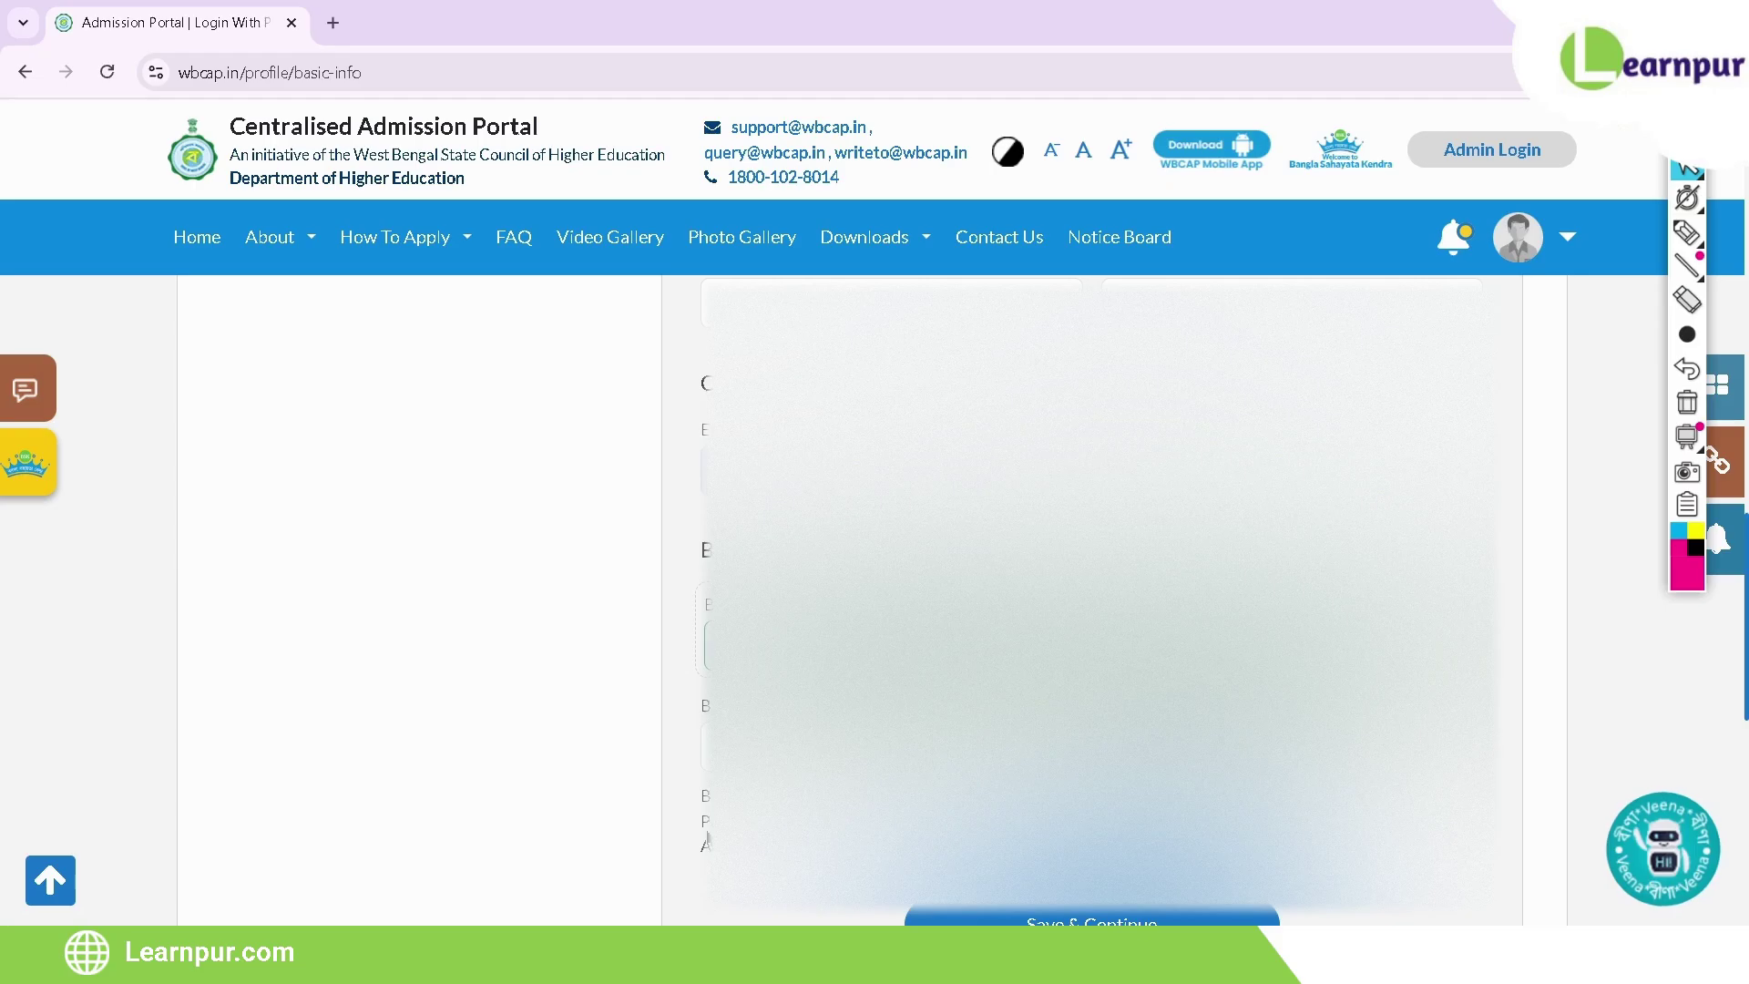
# - Review the Personal Information form, including the signature image area
pyautogui.scroll(7, 707, 838)
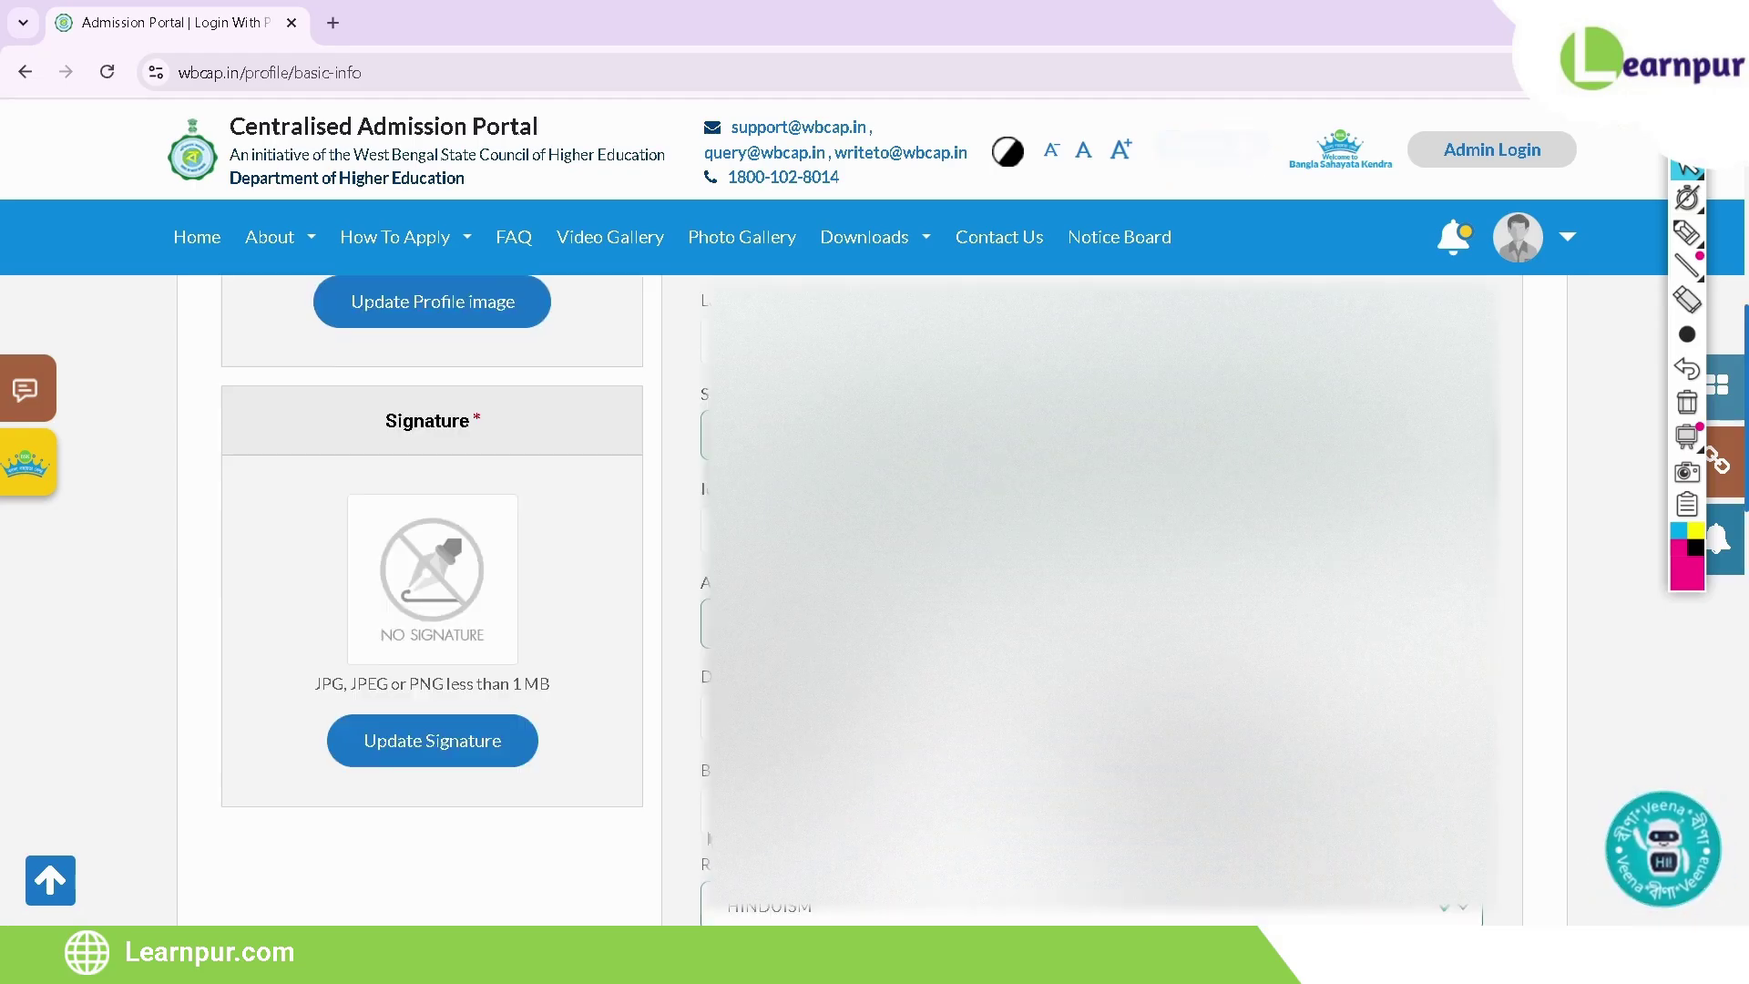
pyautogui.scroll(5, 708, 838)
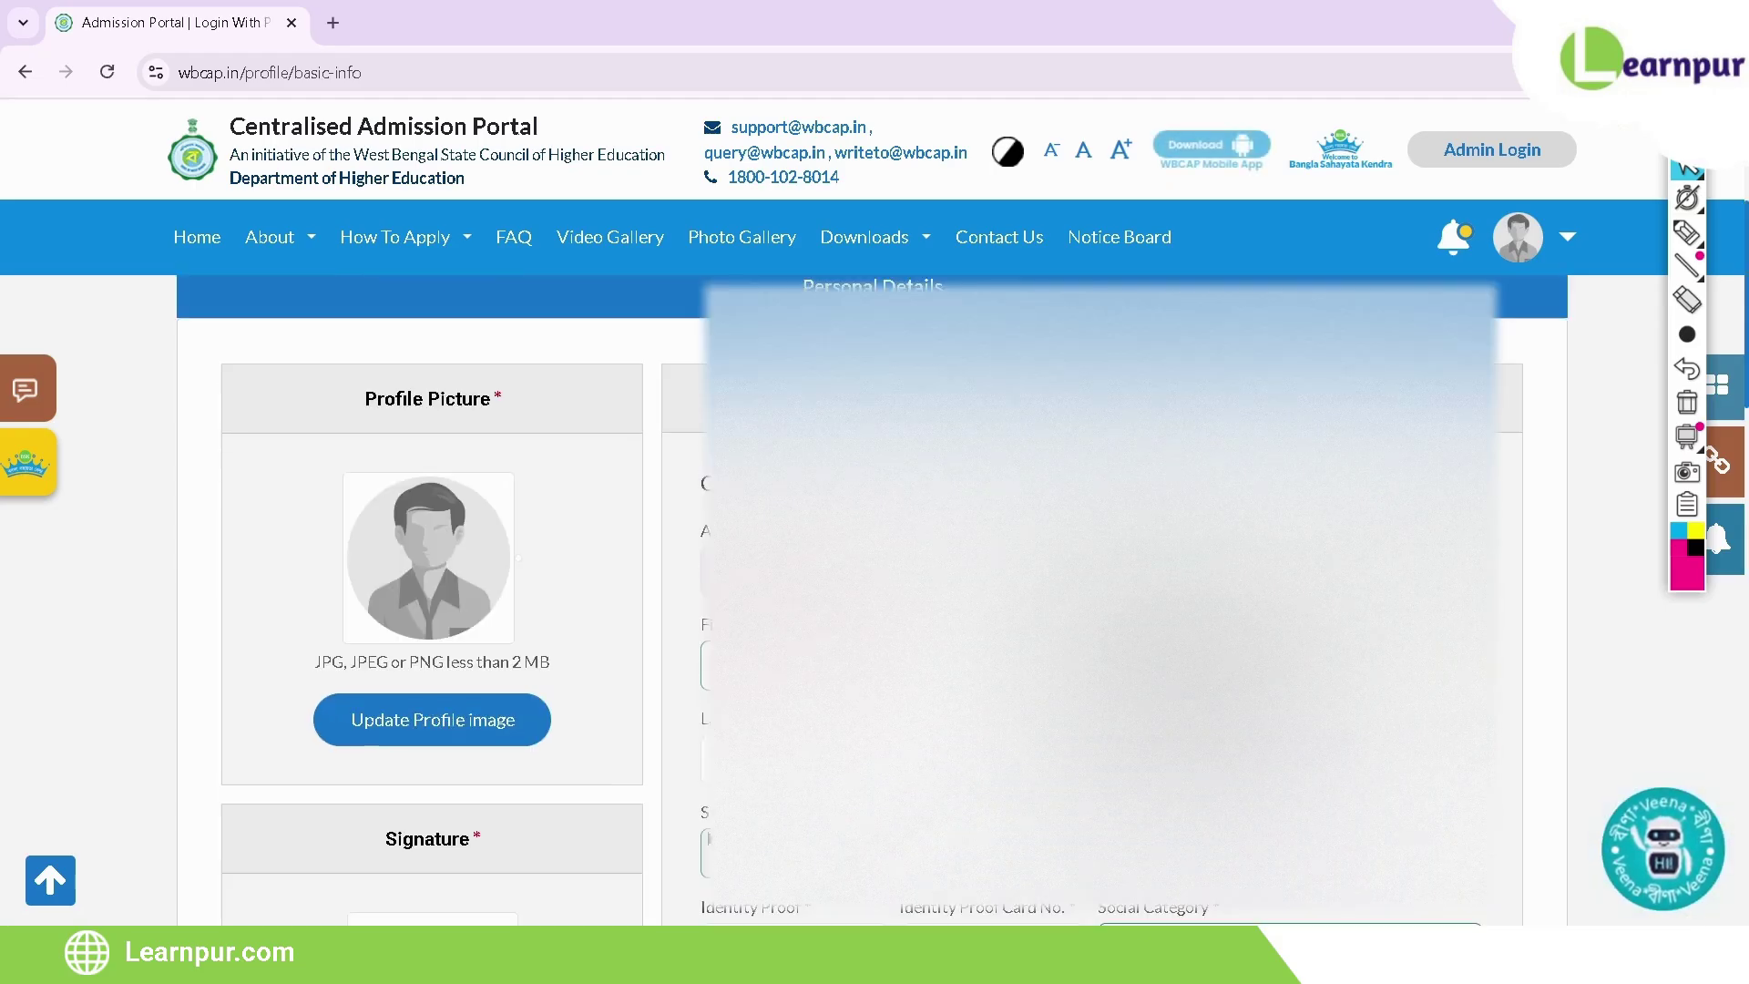
pyautogui.scroll(-5, 392, 752)
pyautogui.click(392, 752)
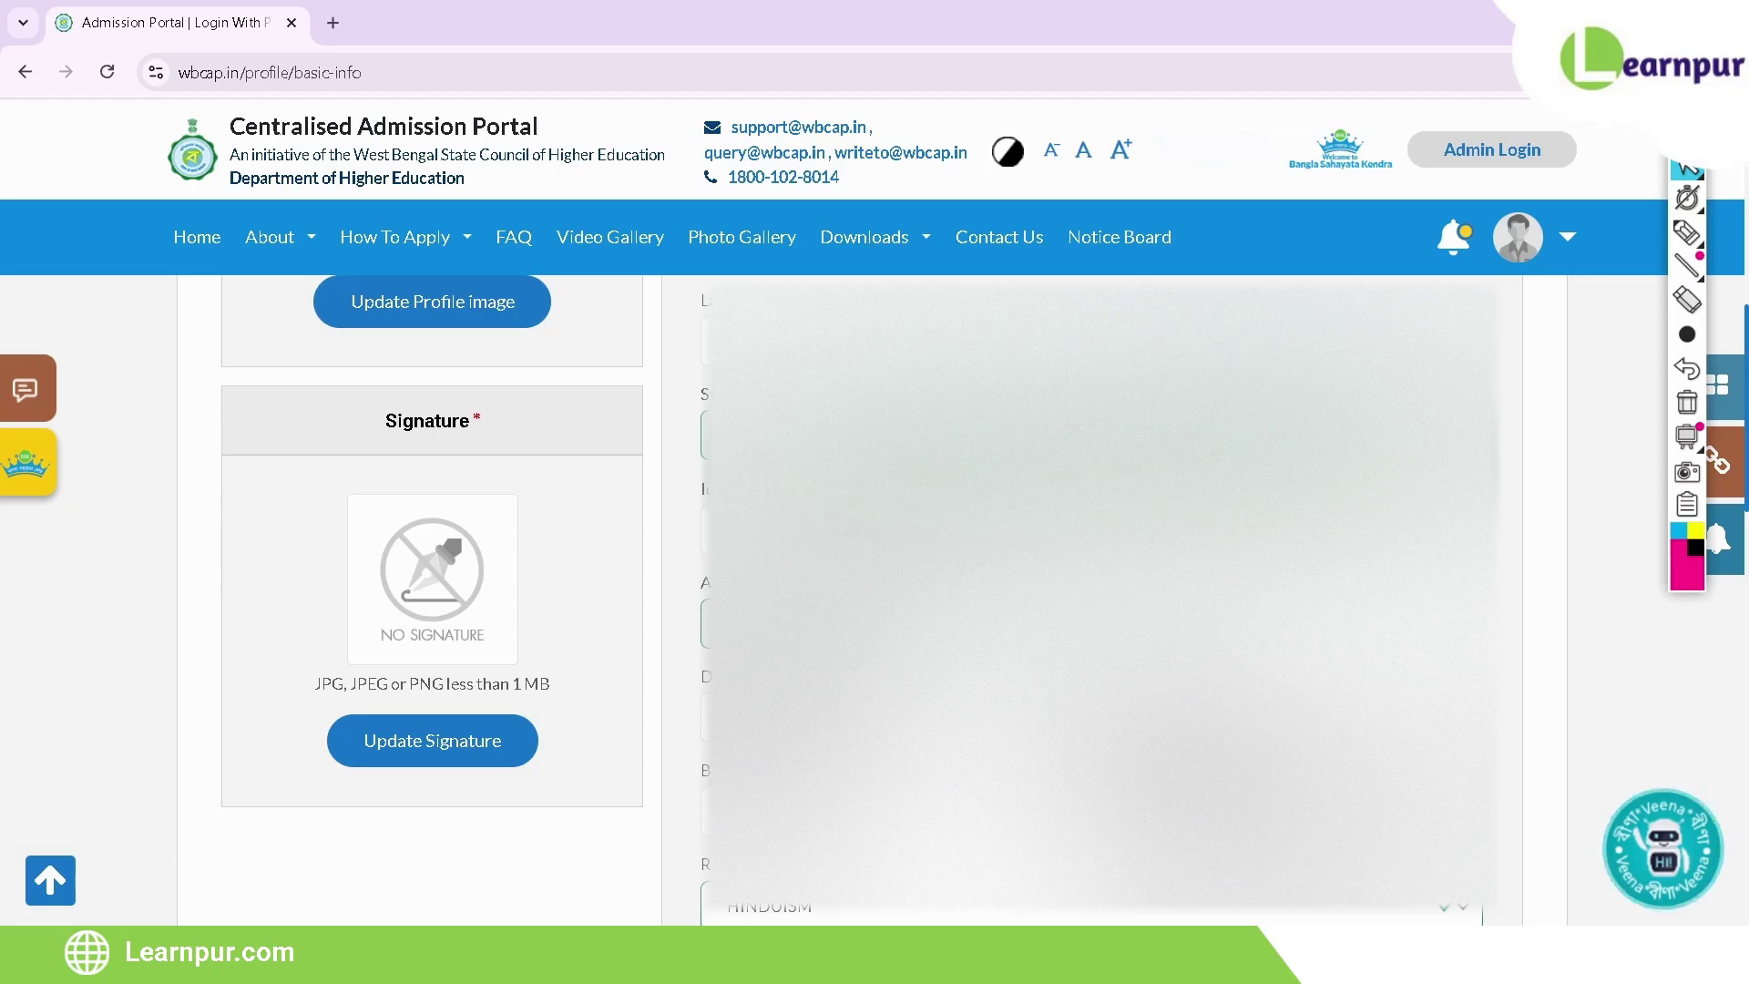
pyautogui.scroll(-5, 874, 601)
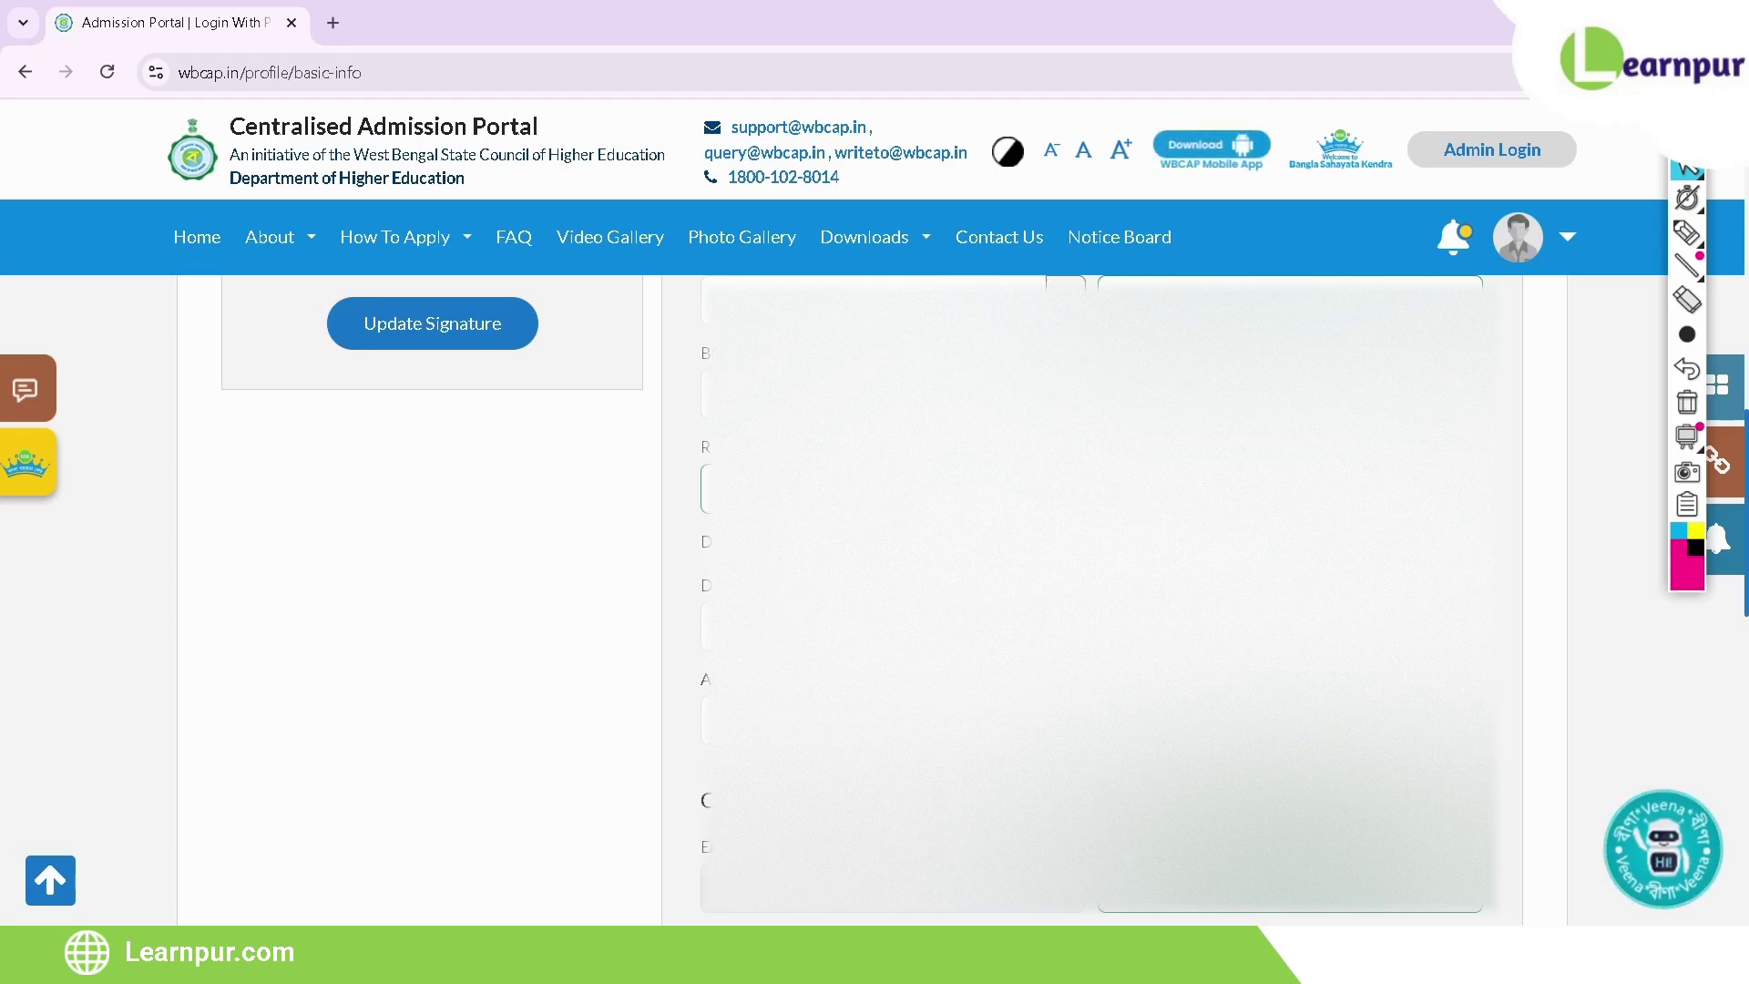
pyautogui.scroll(-9, 874, 601)
pyautogui.scroll(4, 874, 601)
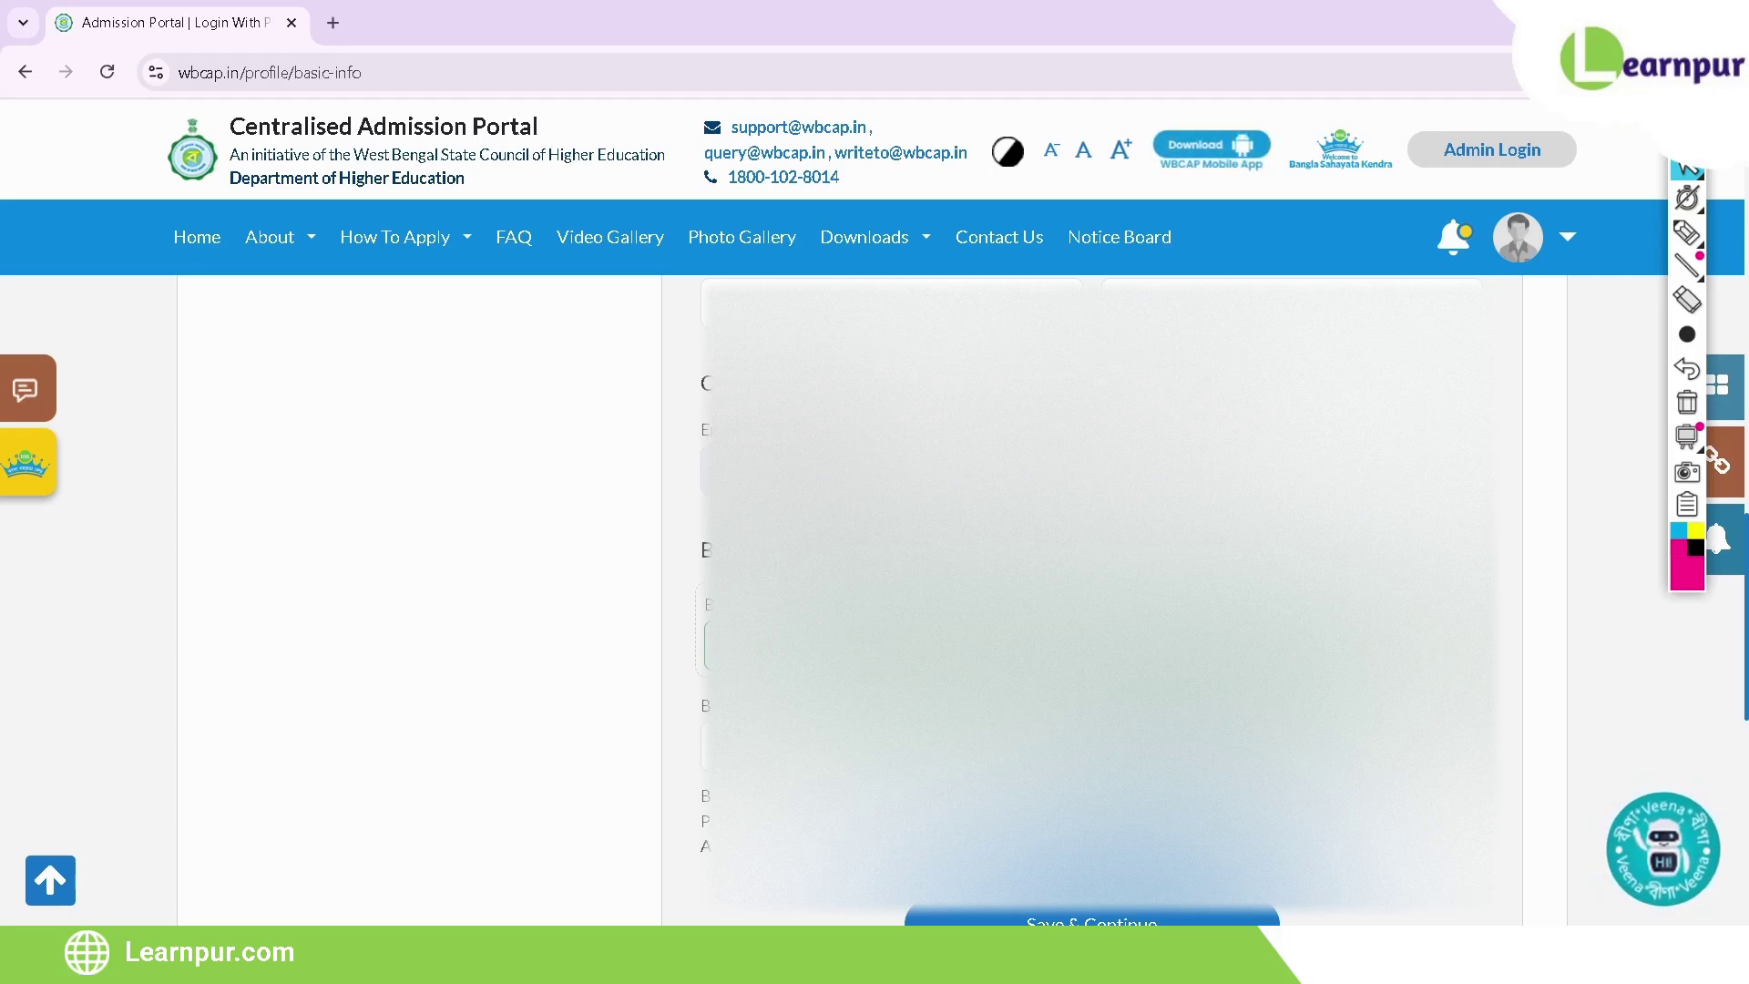
# - Open and close the bank details lookup without making changes
pyautogui.click(893, 645)
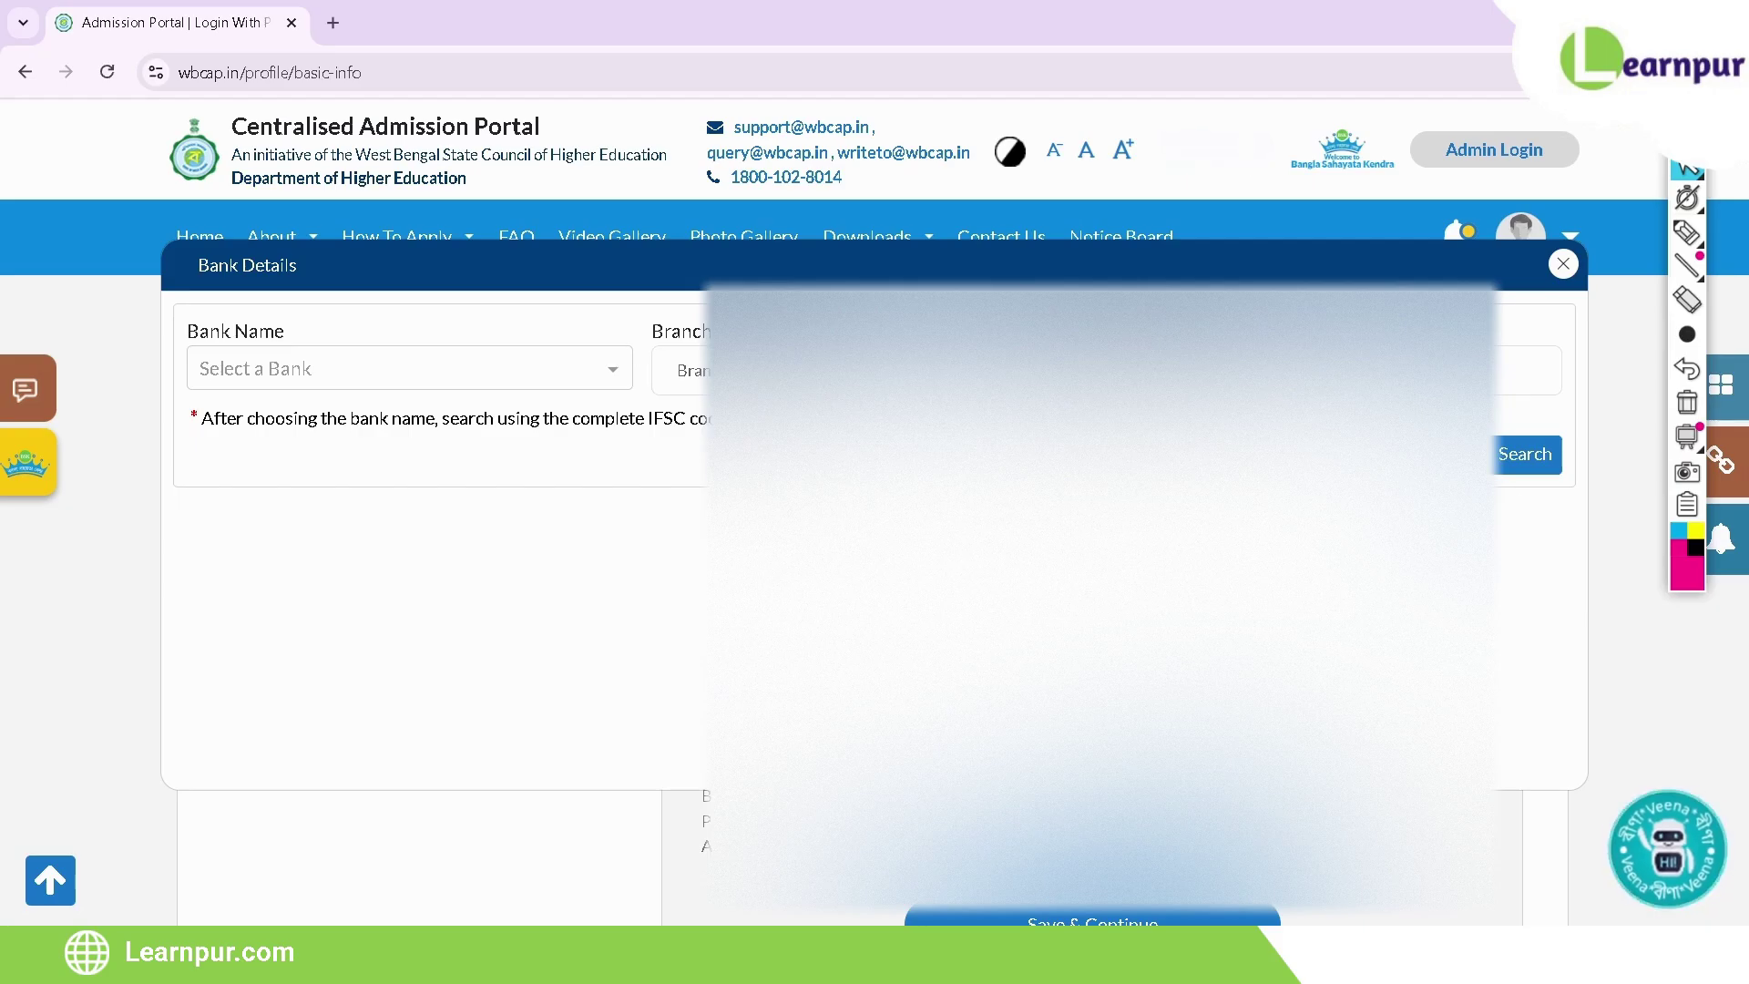
pyautogui.click(1563, 263)
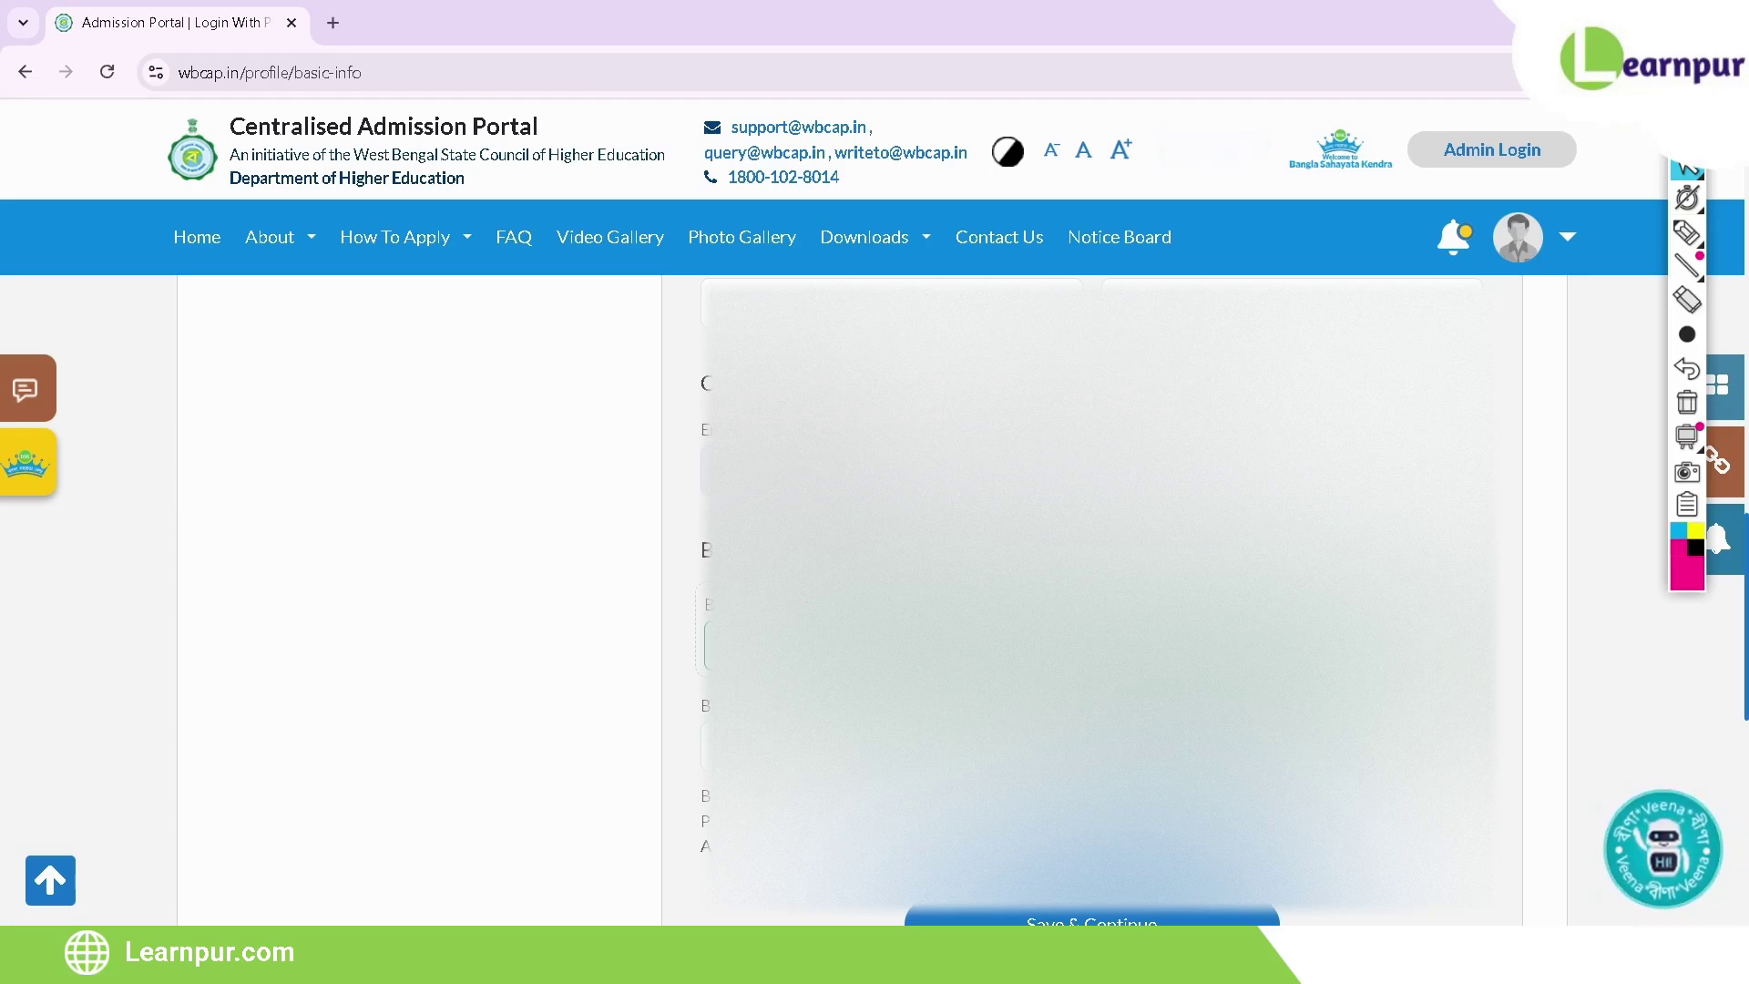
pyautogui.scroll(-5, 874, 546)
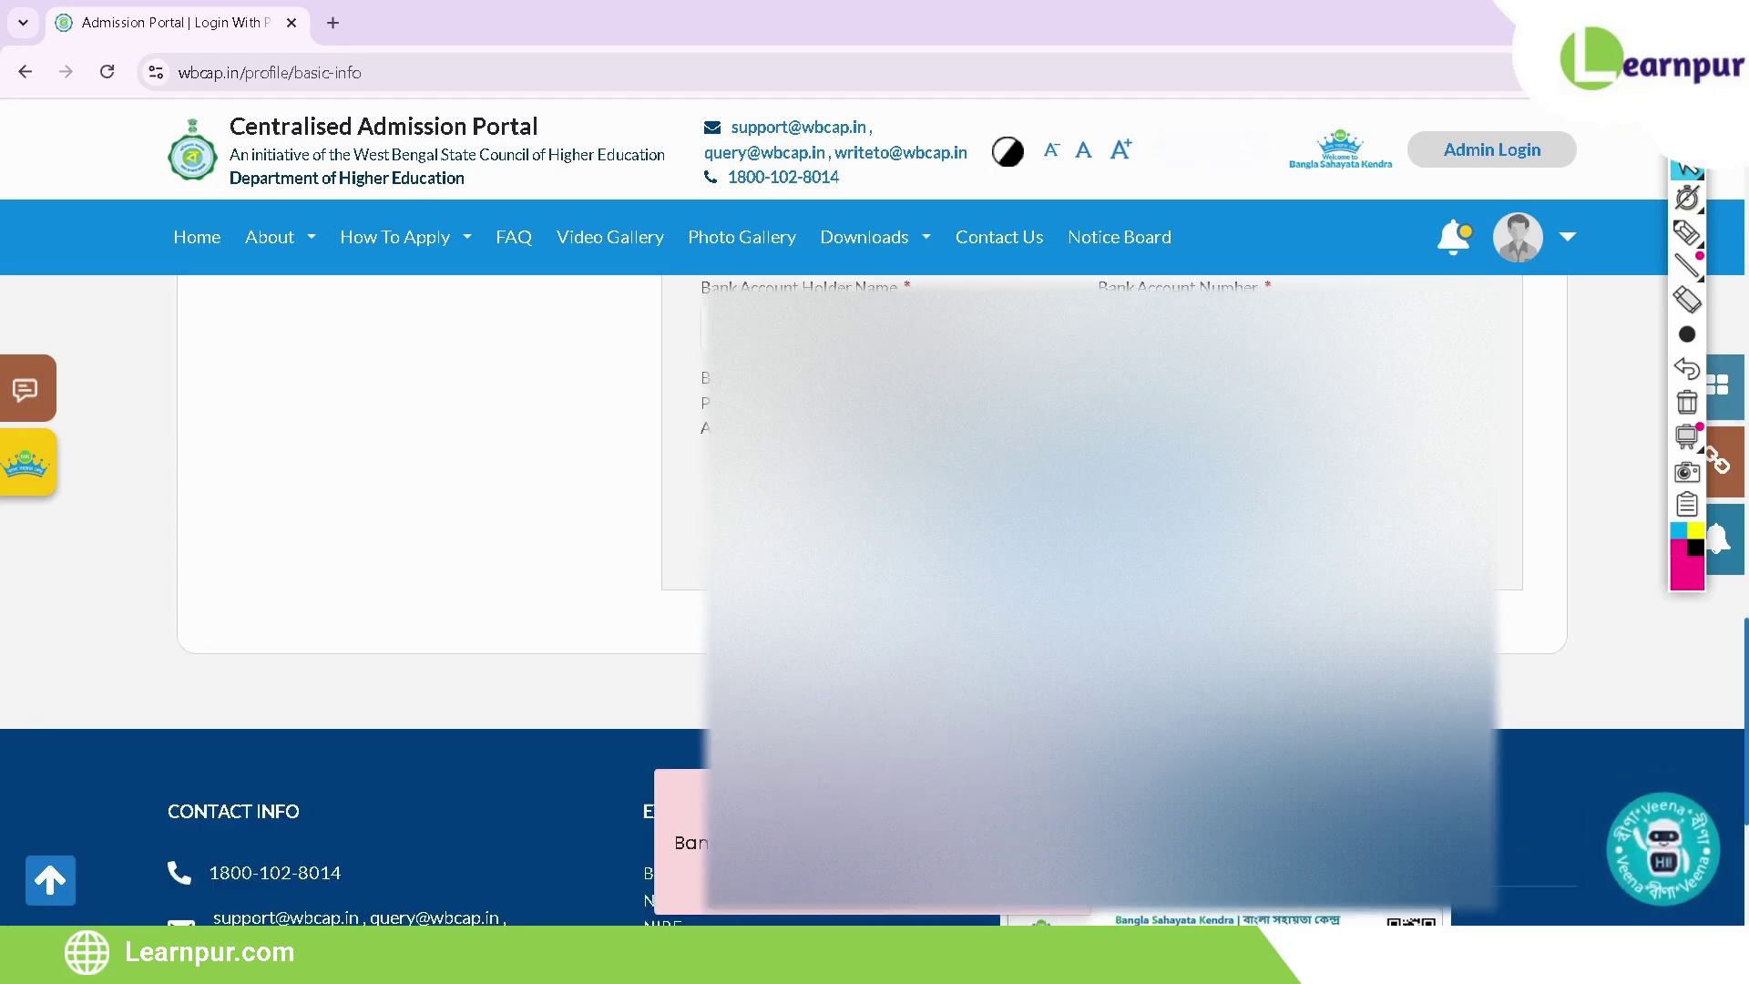
pyautogui.scroll(10, 874, 593)
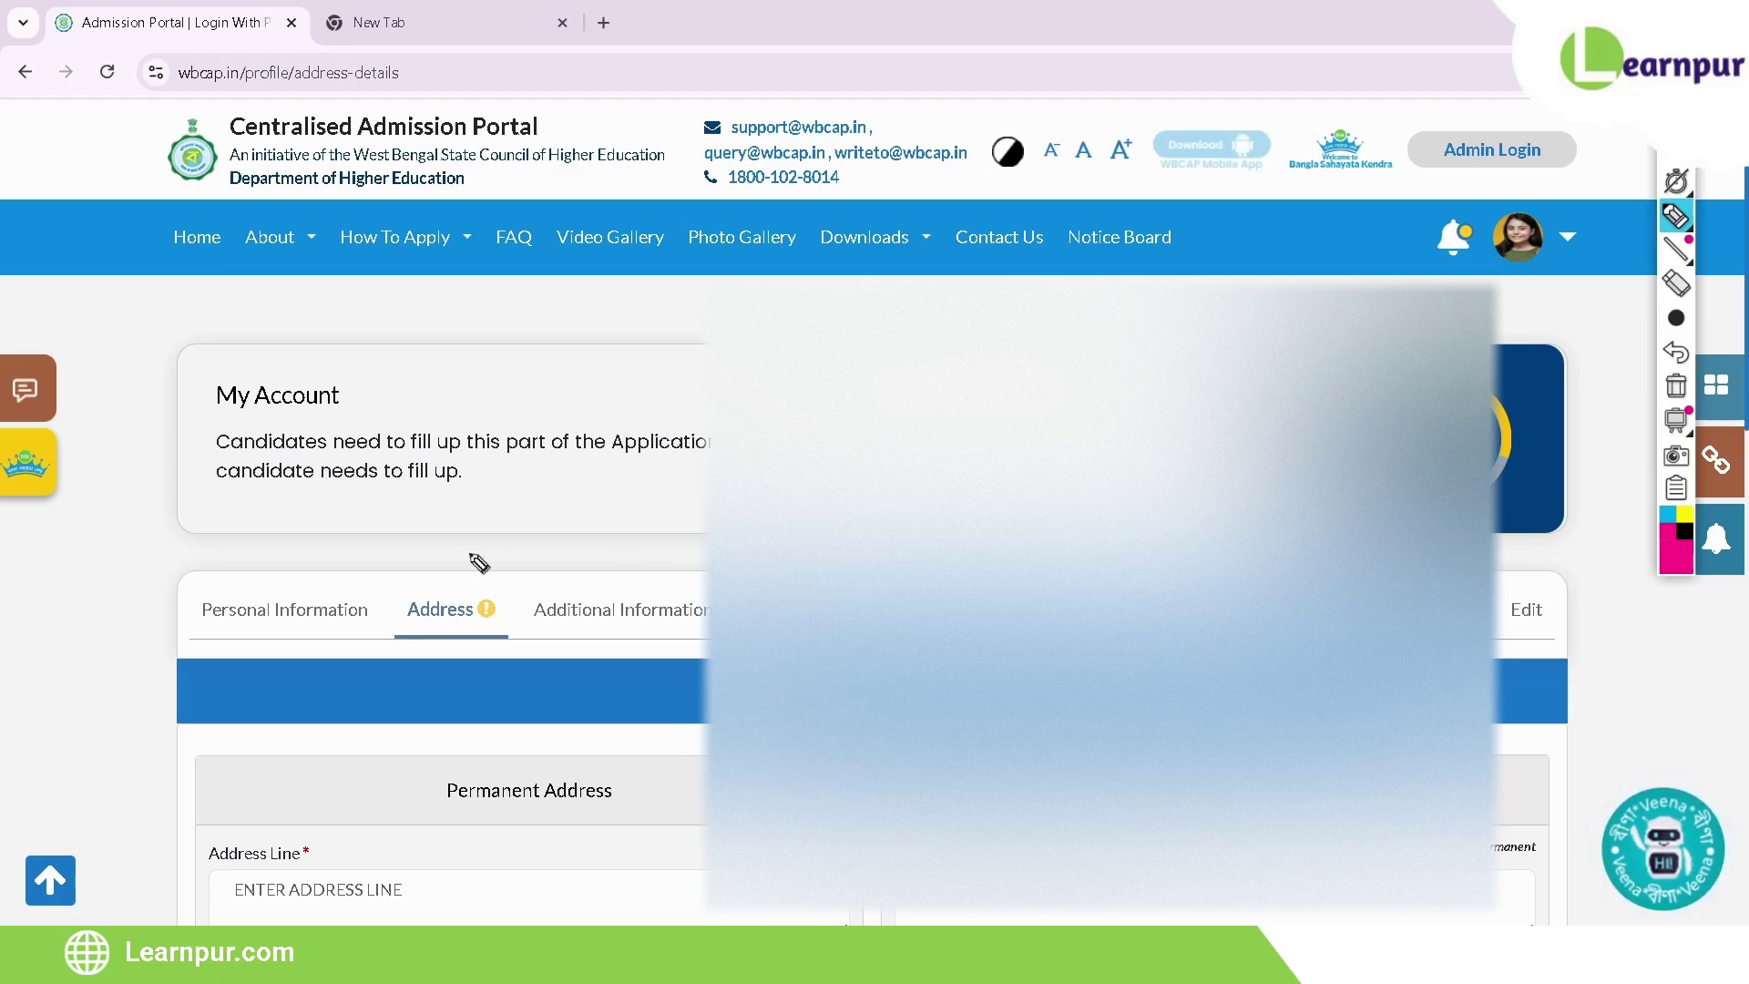
pyautogui.moveTo(470, 548)
pyautogui.mouseDown()
pyautogui.moveTo(566, 608)
pyautogui.moveTo(449, 534)
pyautogui.mouseUp()
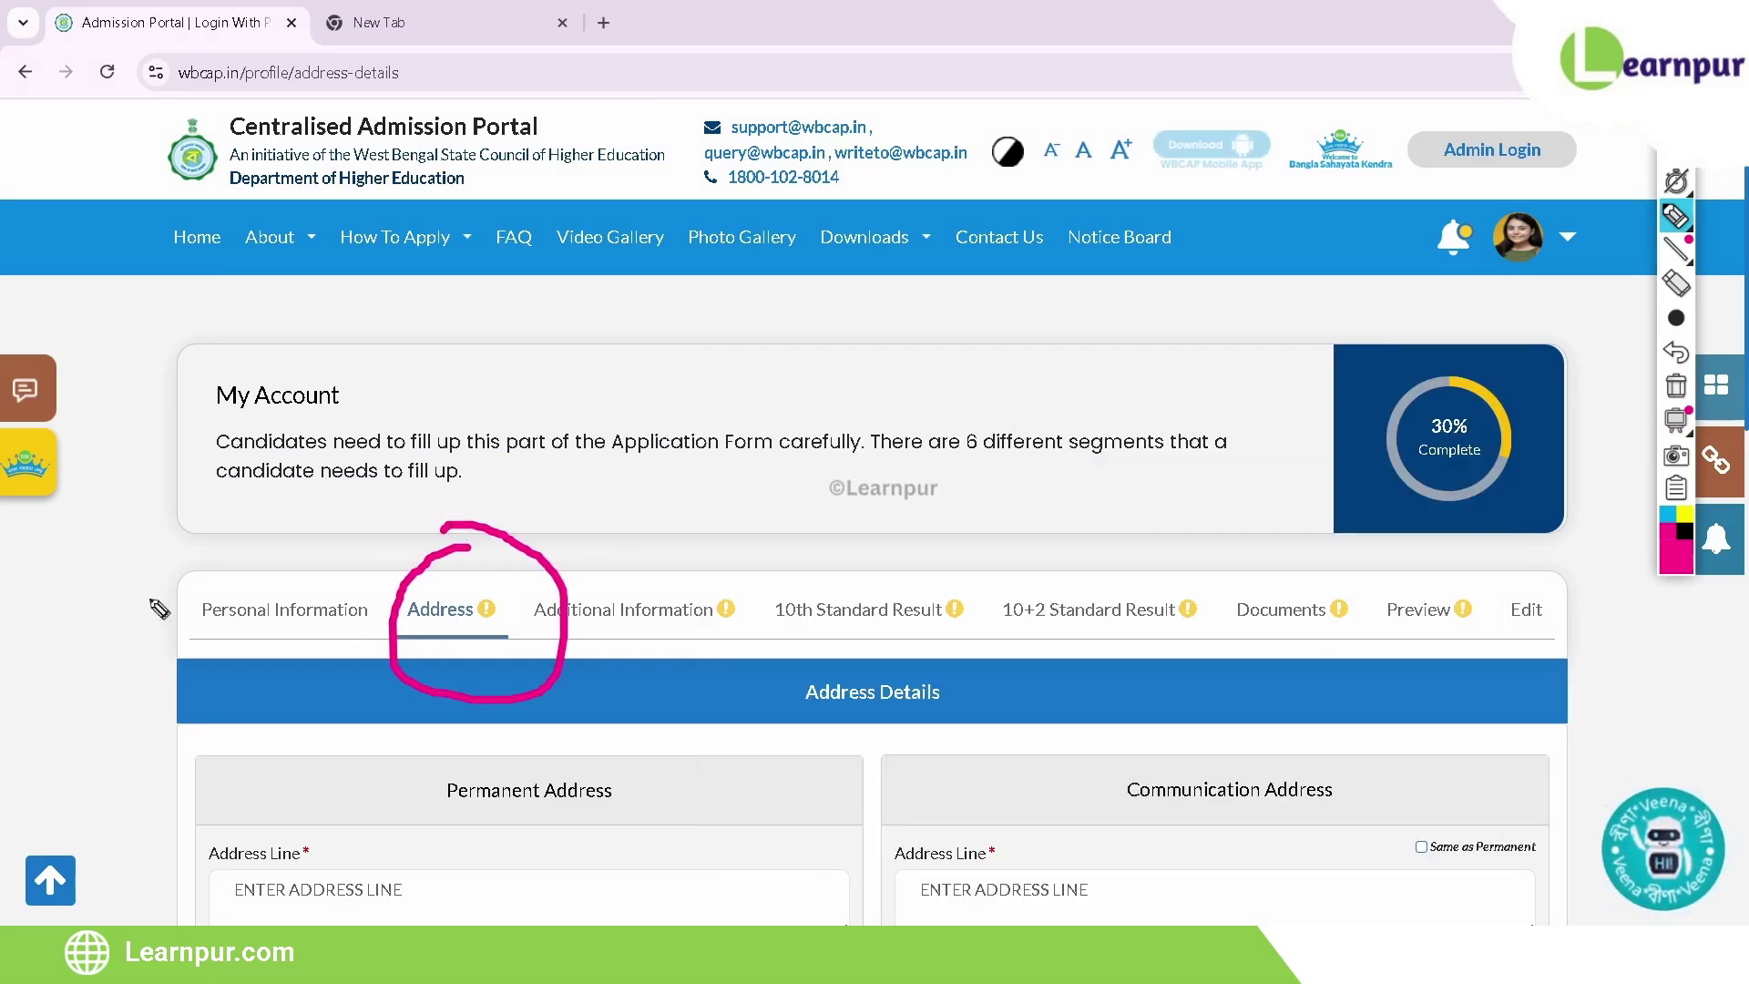
pyautogui.moveTo(202, 553)
pyautogui.mouseDown()
pyautogui.moveTo(234, 587)
pyautogui.moveTo(428, 498)
pyautogui.mouseUp()
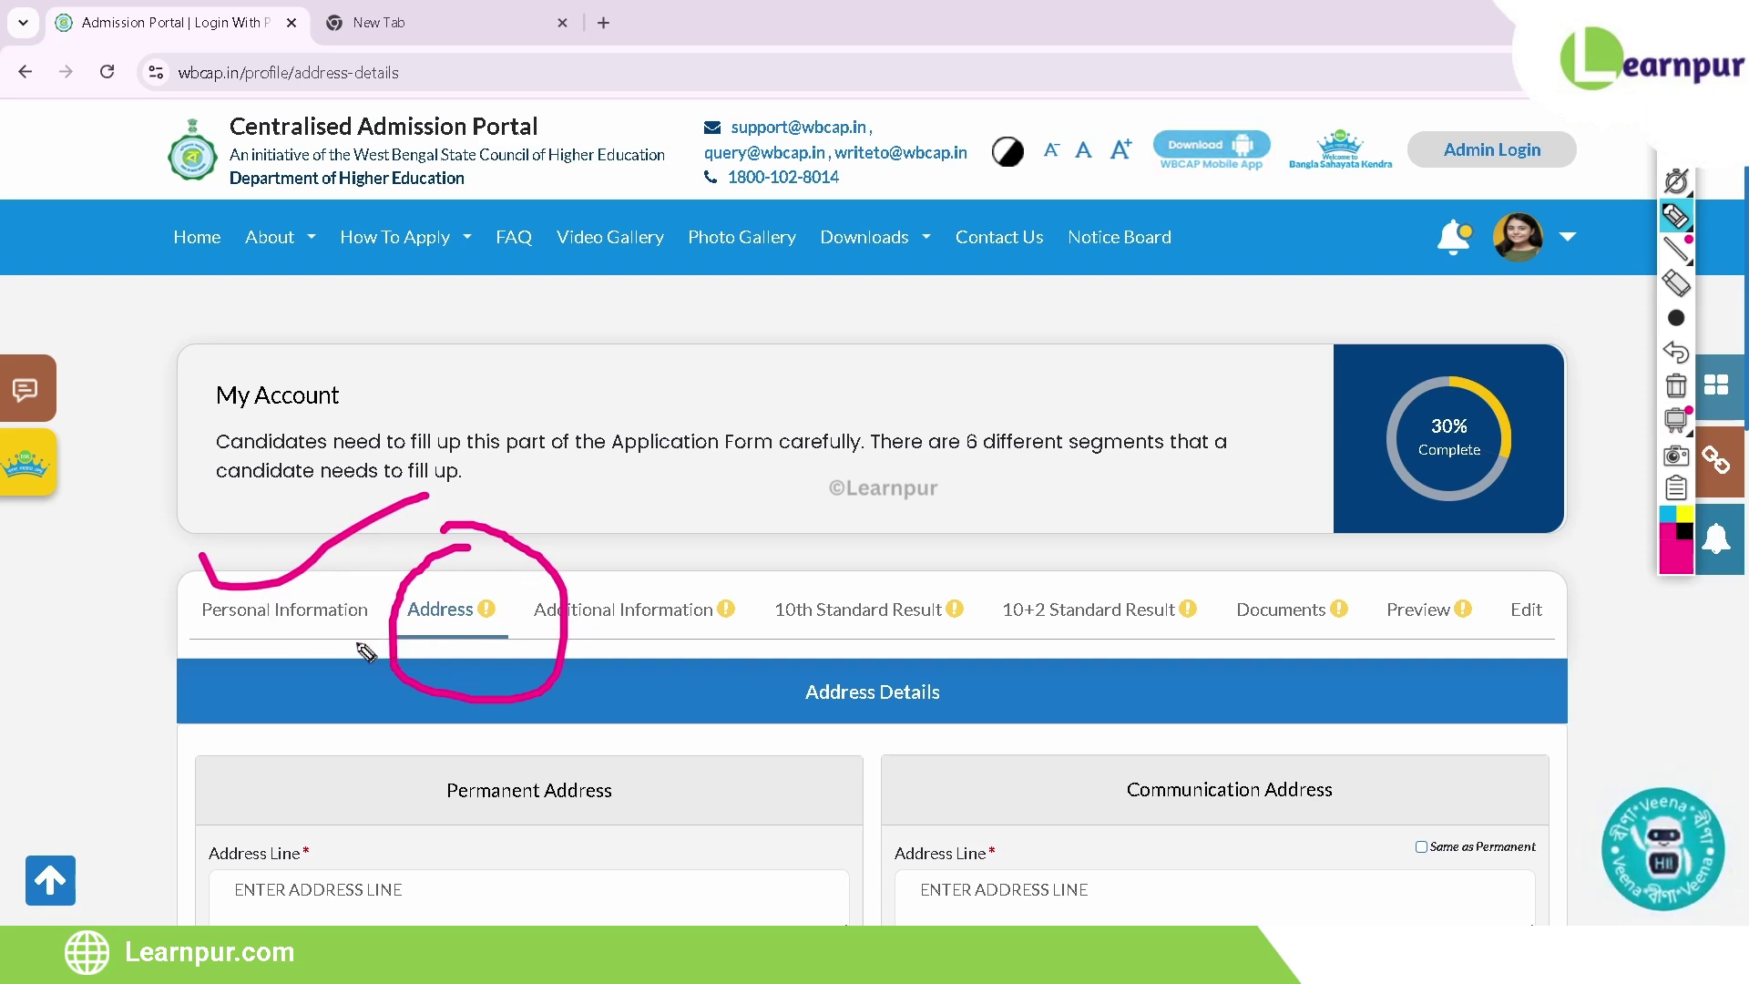
pyautogui.moveTo(1507, 402)
pyautogui.mouseDown()
pyautogui.moveTo(1515, 415)
pyautogui.moveTo(1561, 358)
pyautogui.mouseUp()
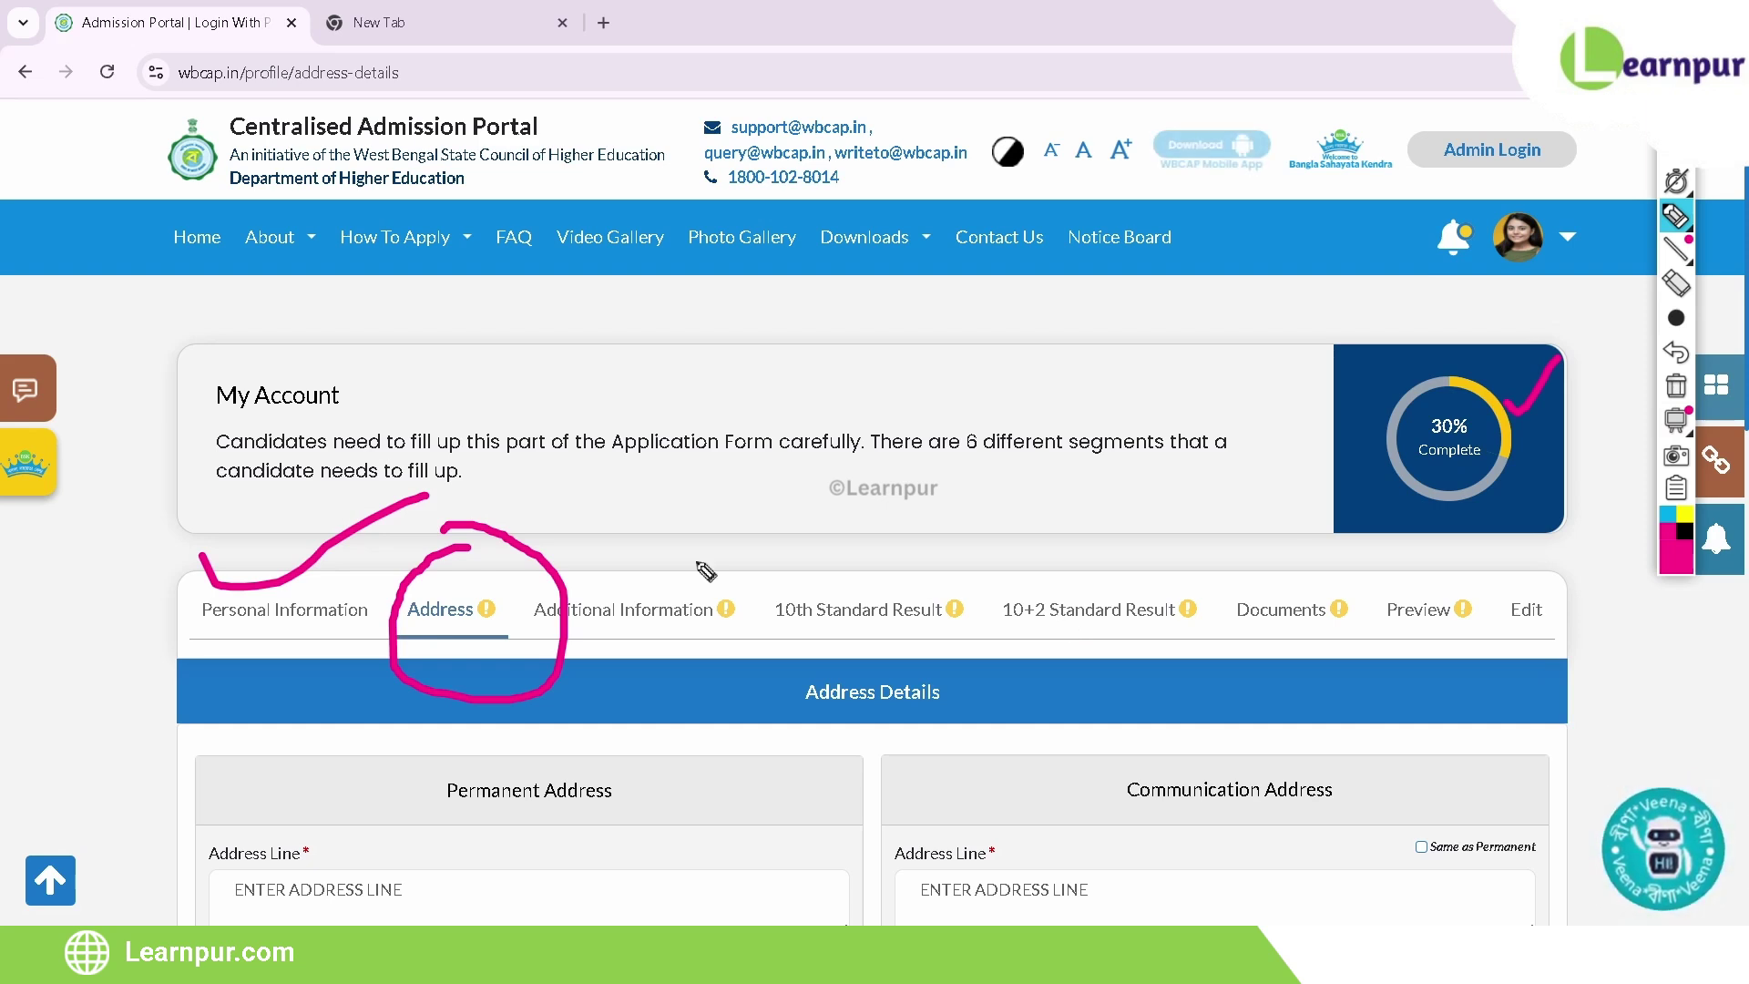
pyautogui.moveTo(865, 558)
pyautogui.mouseDown()
pyautogui.moveTo(1047, 565)
pyautogui.moveTo(1195, 531)
pyautogui.mouseUp()
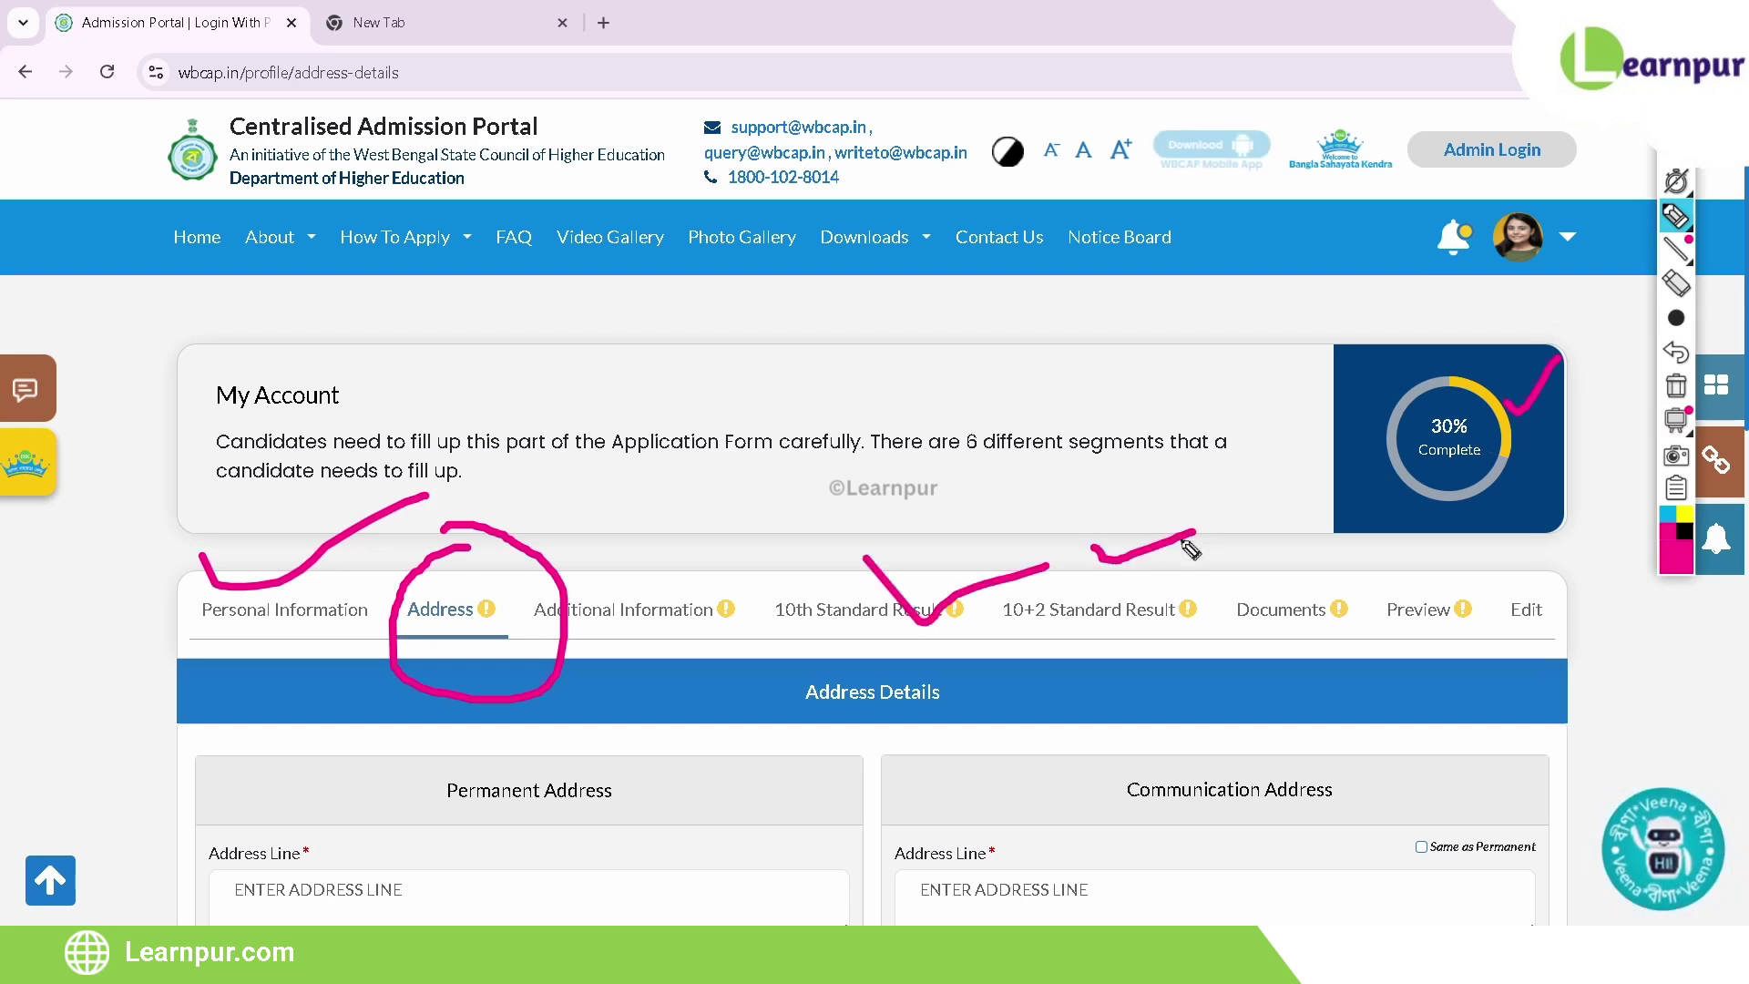
pyautogui.click(1672, 224)
pyautogui.scroll(-5, 1683, 387)
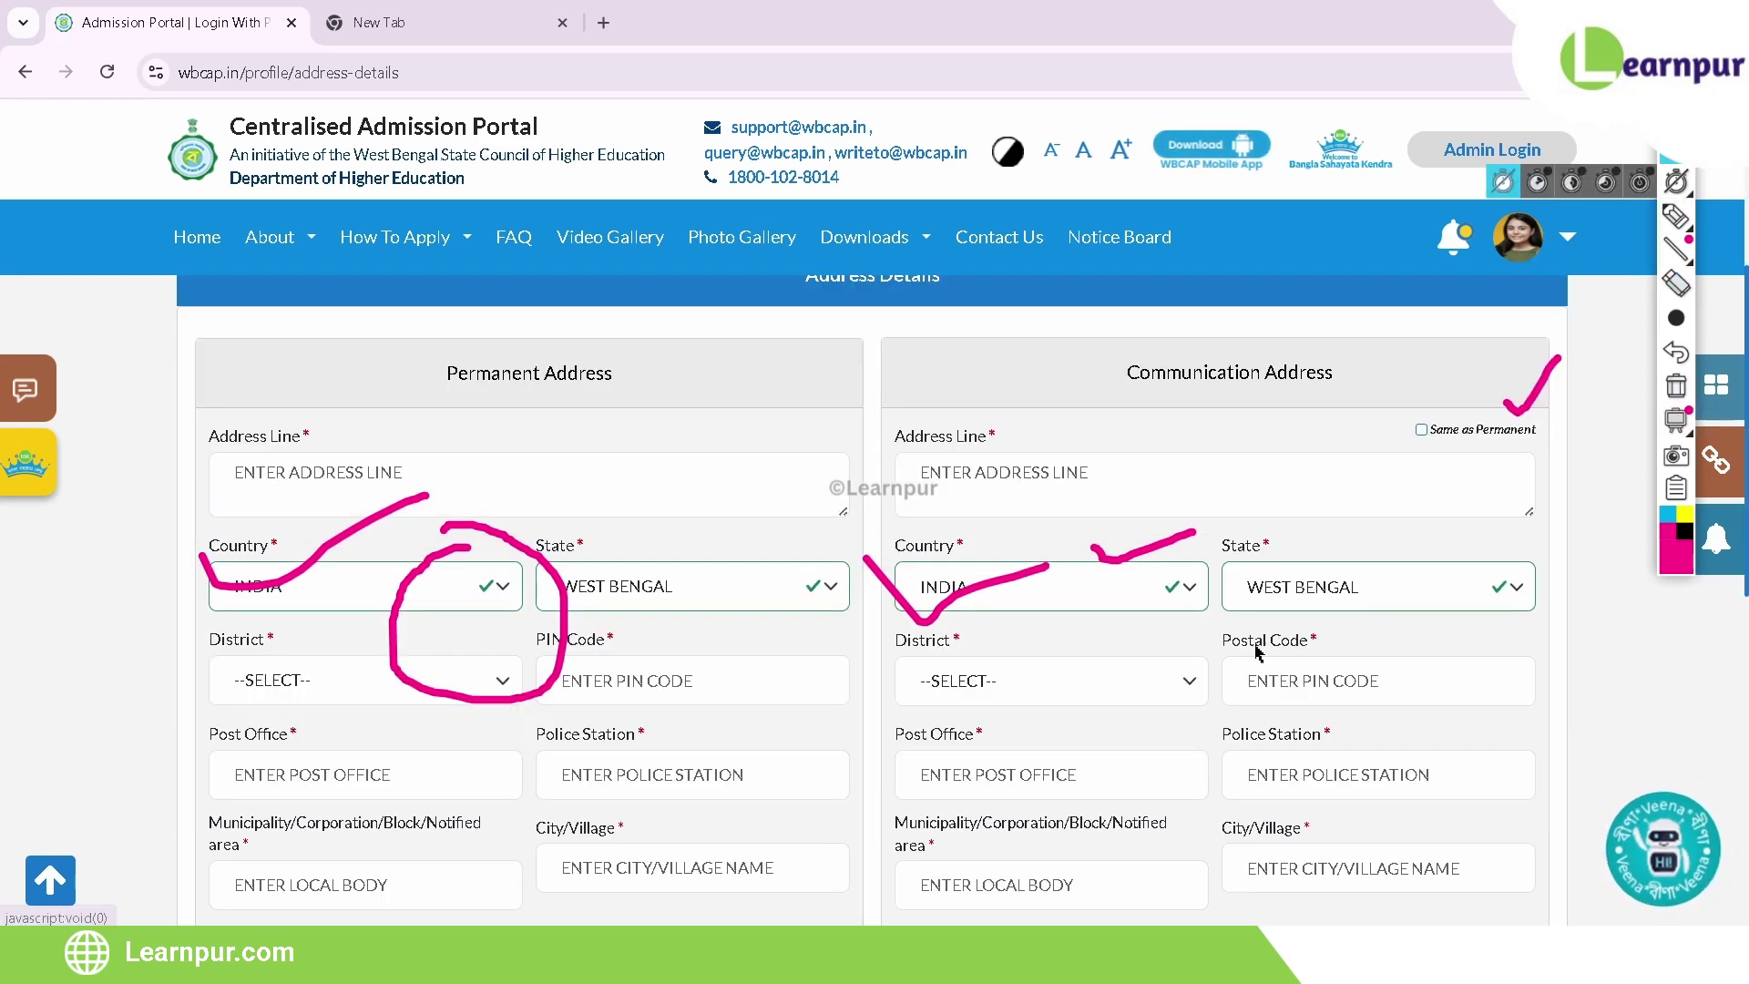
pyautogui.click(1677, 386)
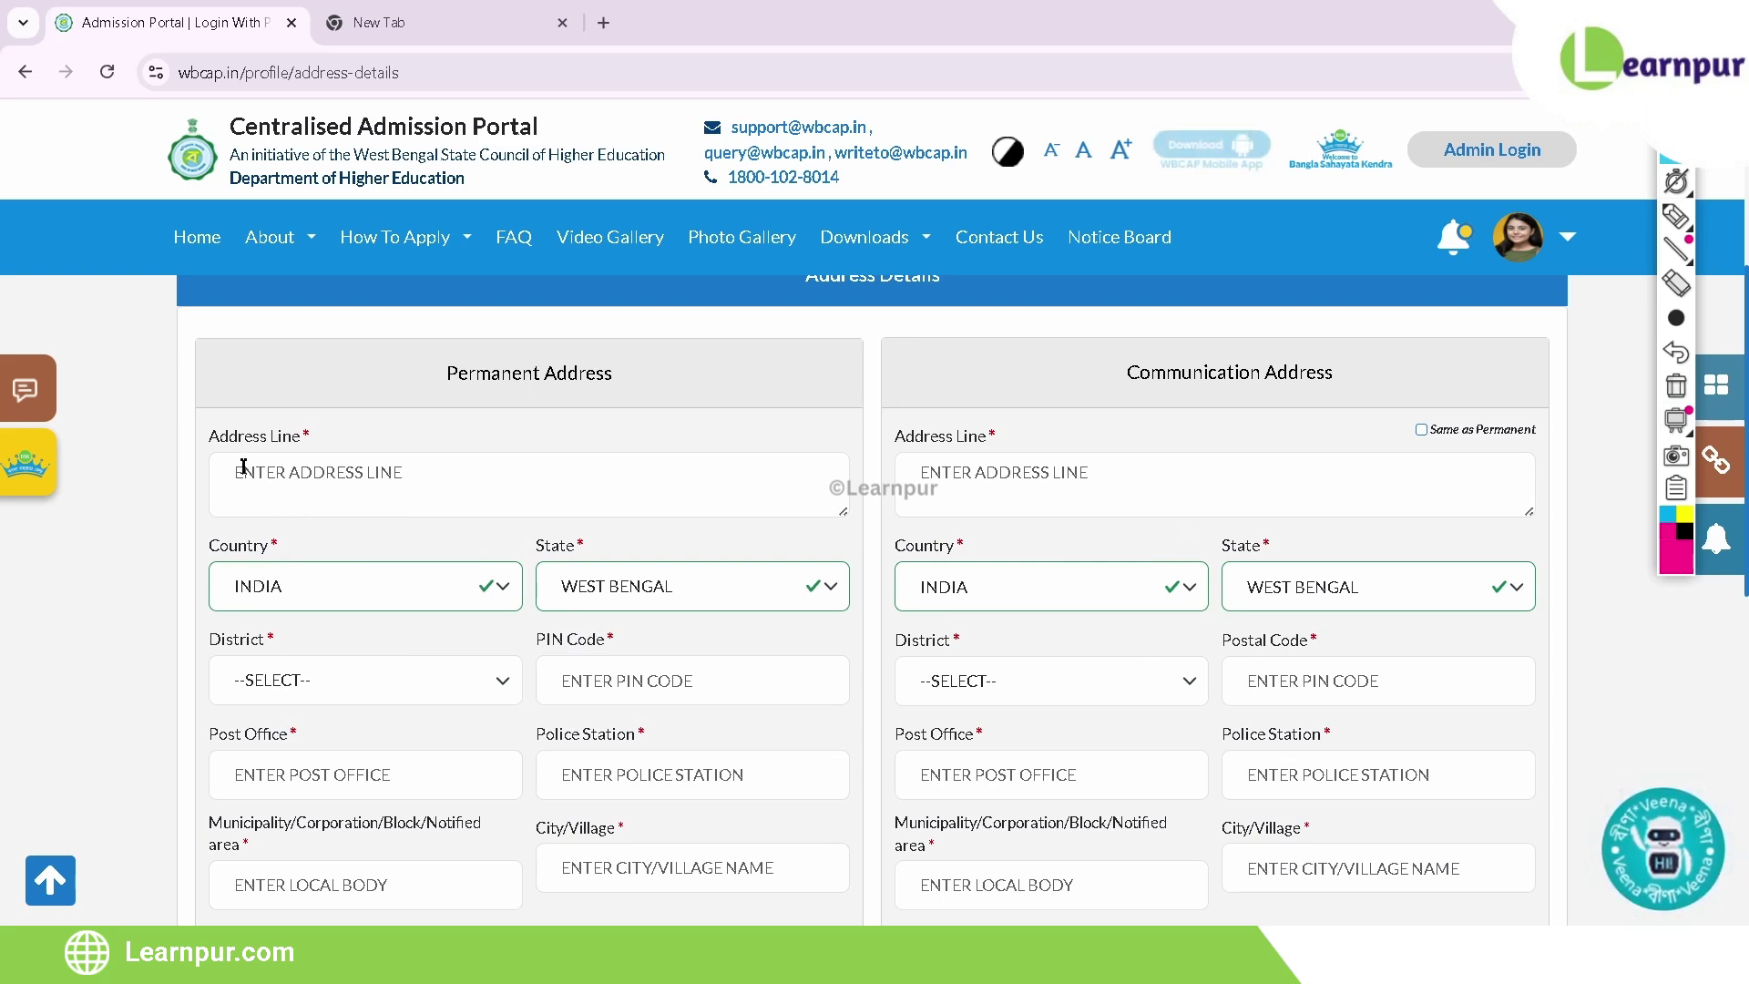
pyautogui.click(1675, 216)
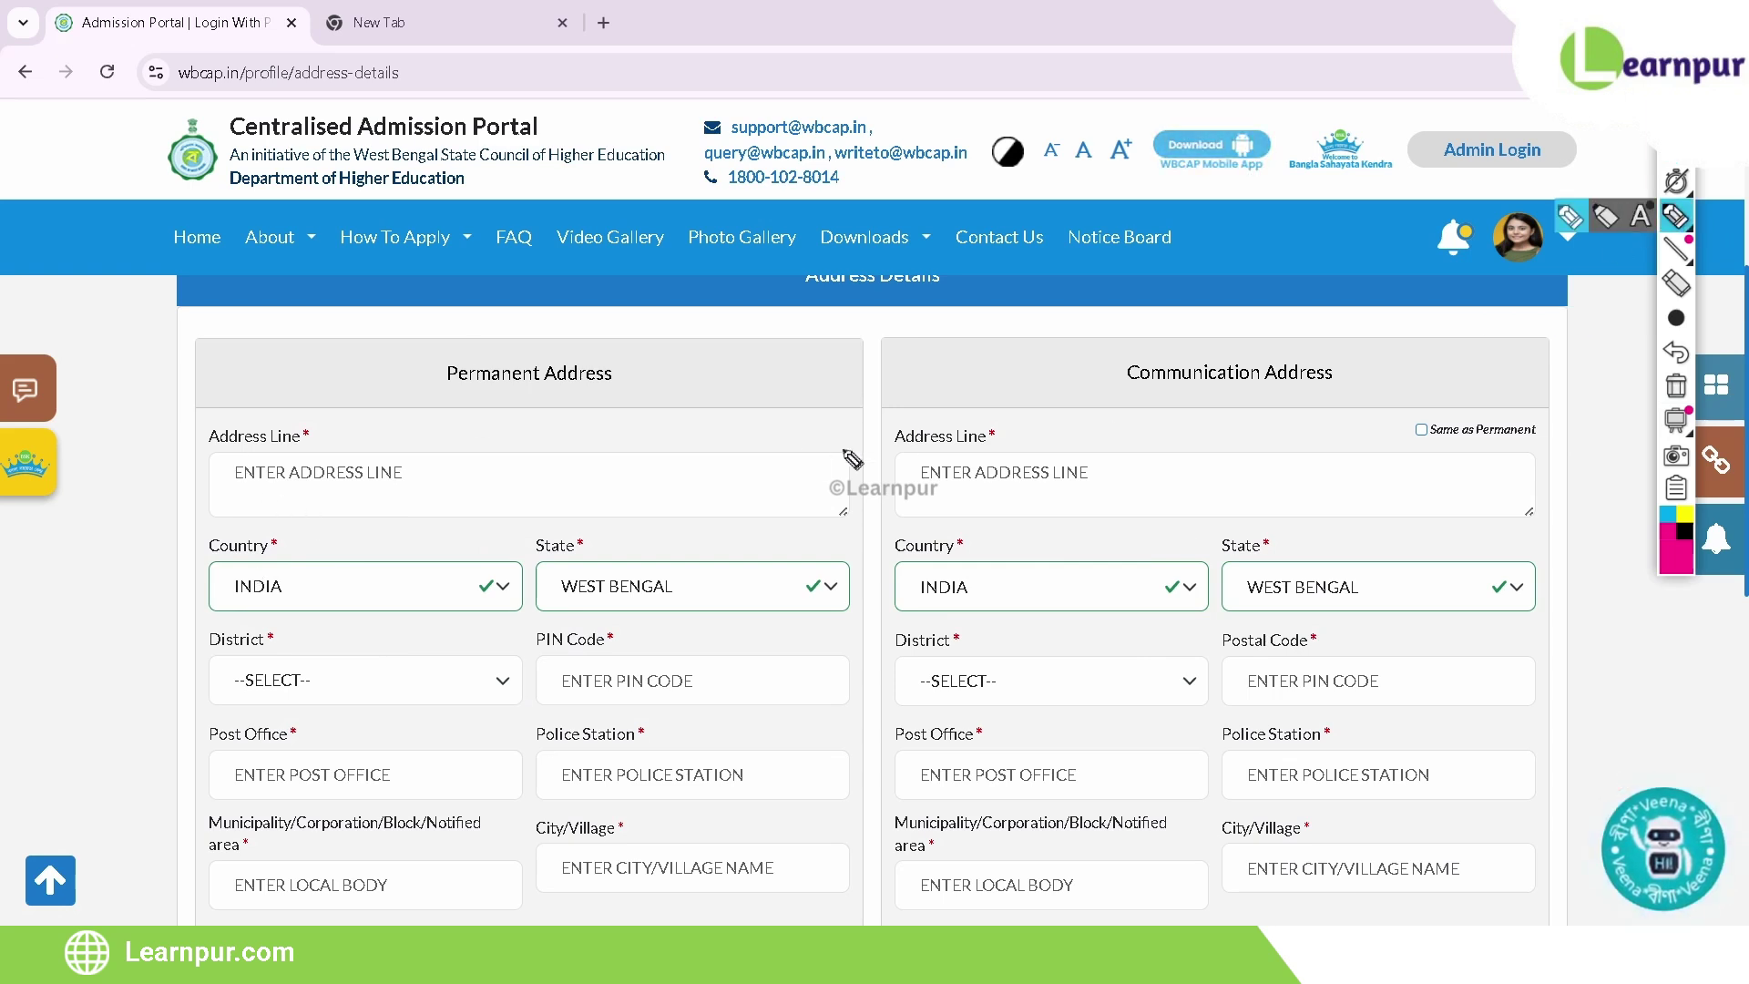
pyautogui.moveTo(620, 388); pyautogui.dragTo(747, 343)
pyautogui.moveTo(1355, 356); pyautogui.dragTo(1448, 321)
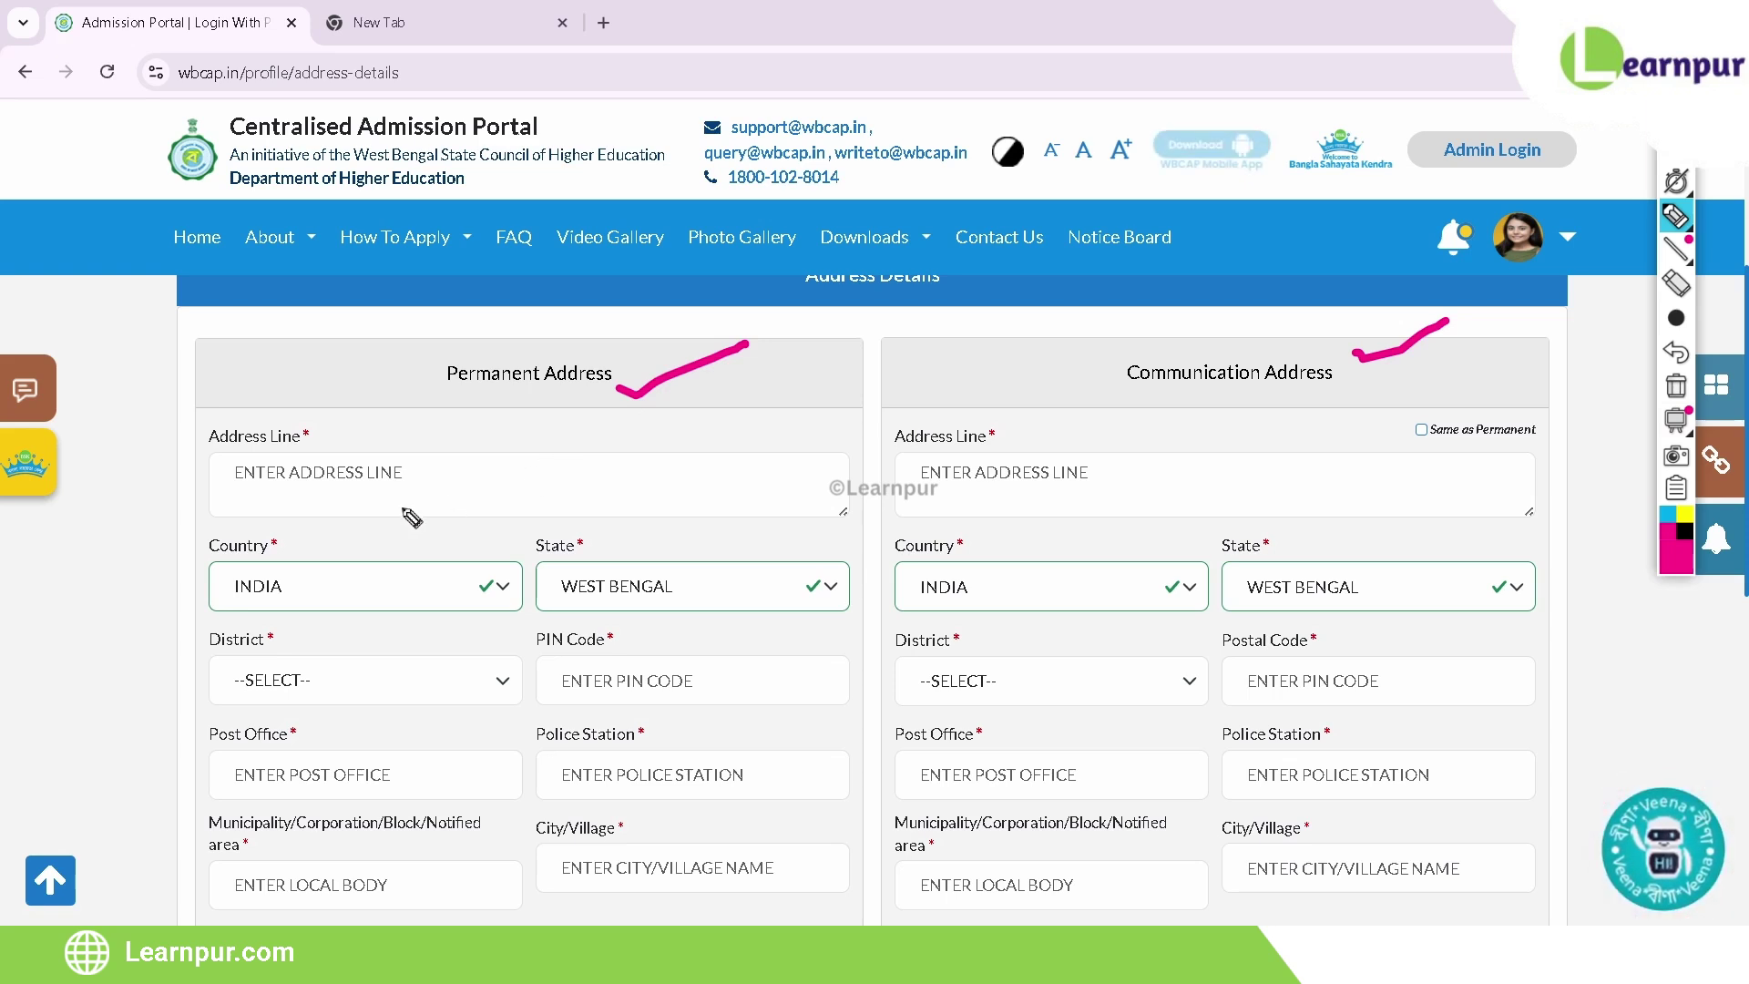
pyautogui.moveTo(442, 443); pyautogui.dragTo(531, 446)
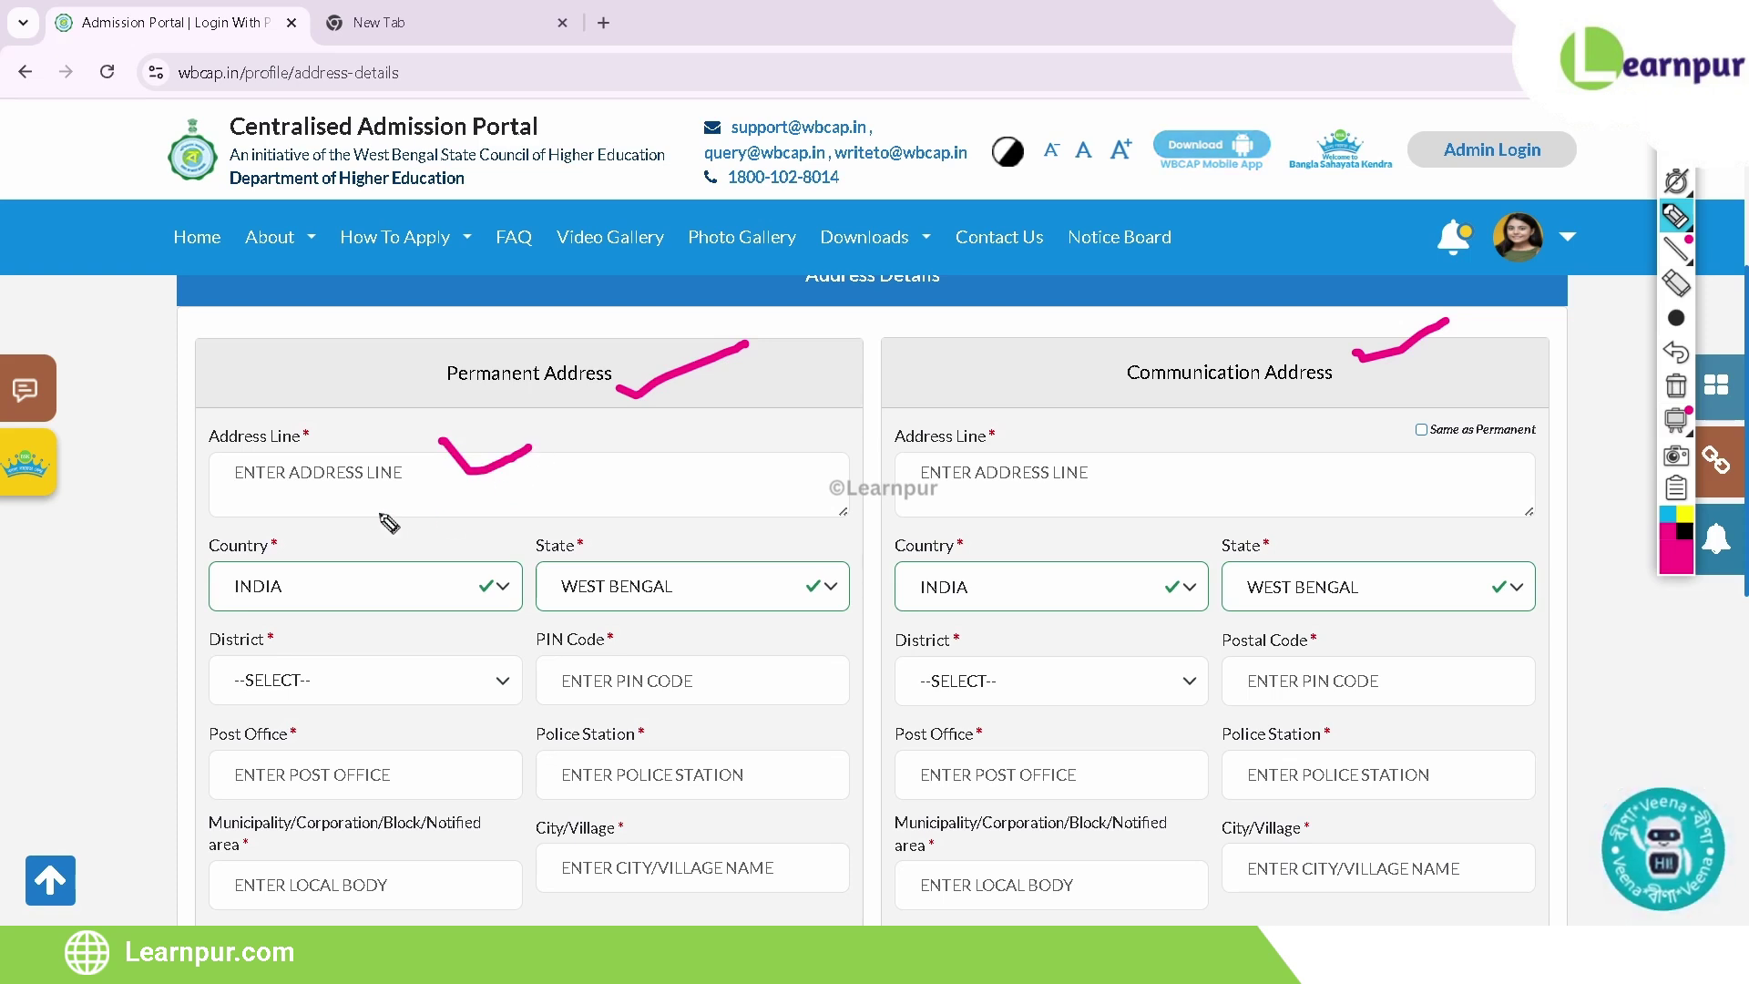
pyautogui.click(1676, 386)
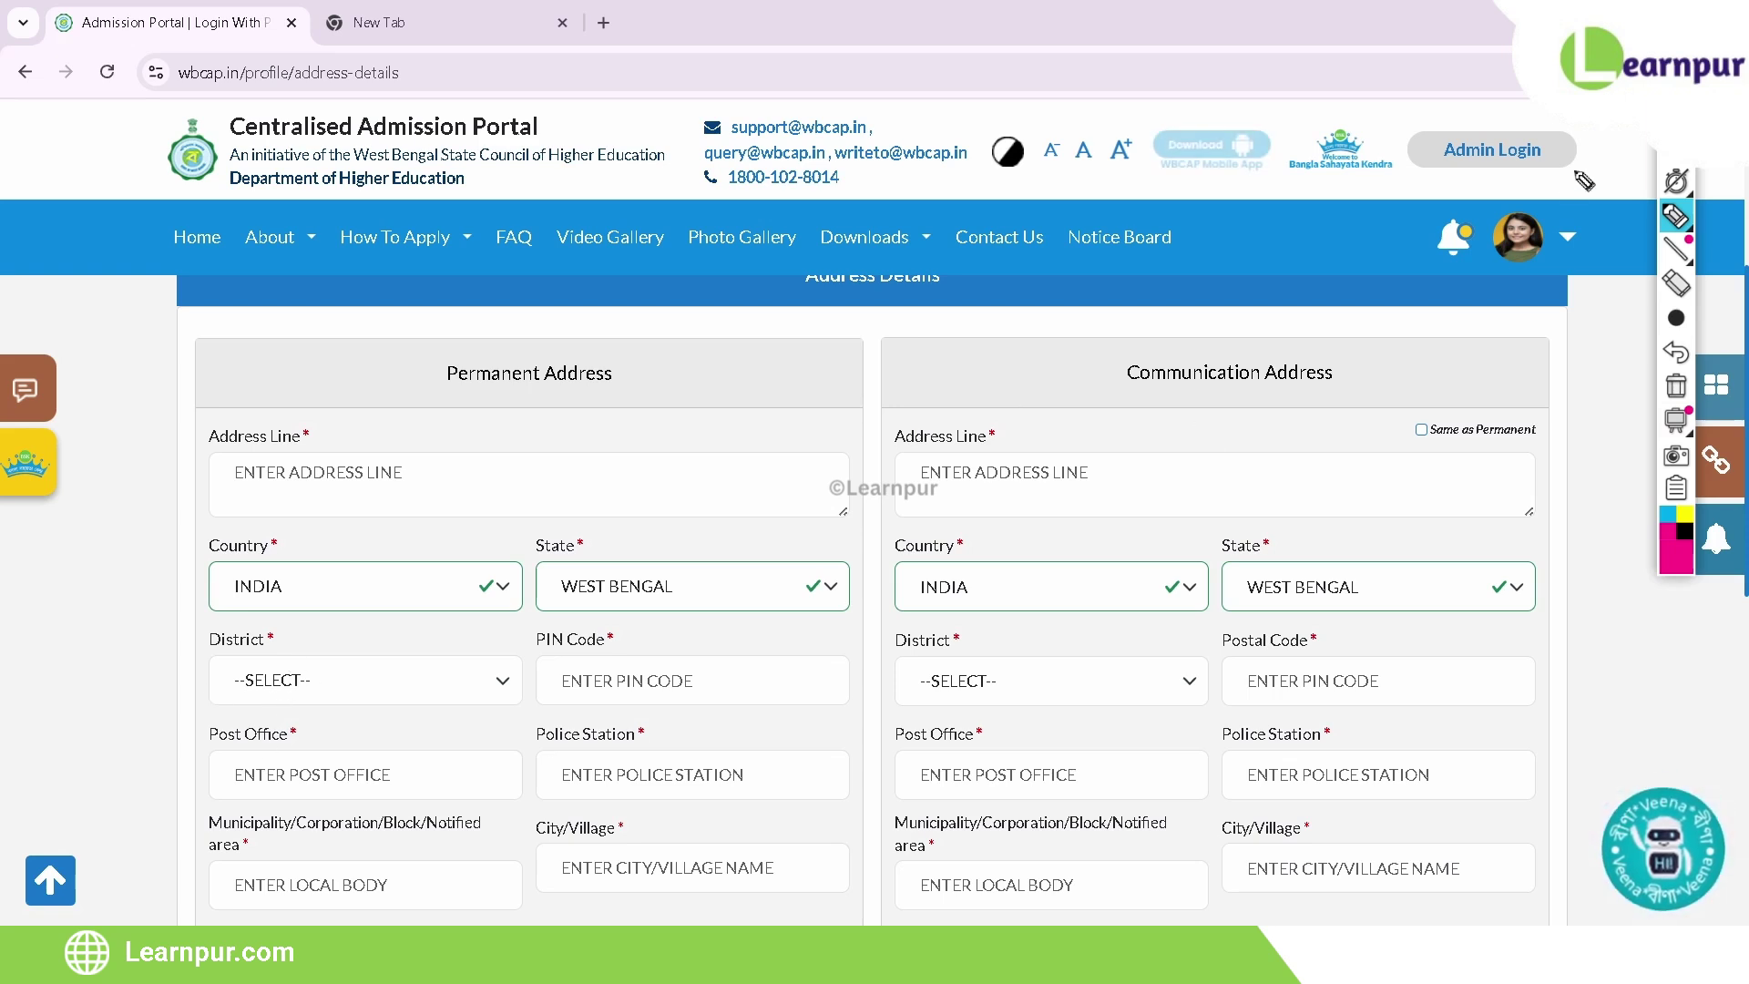
pyautogui.click(1676, 149)
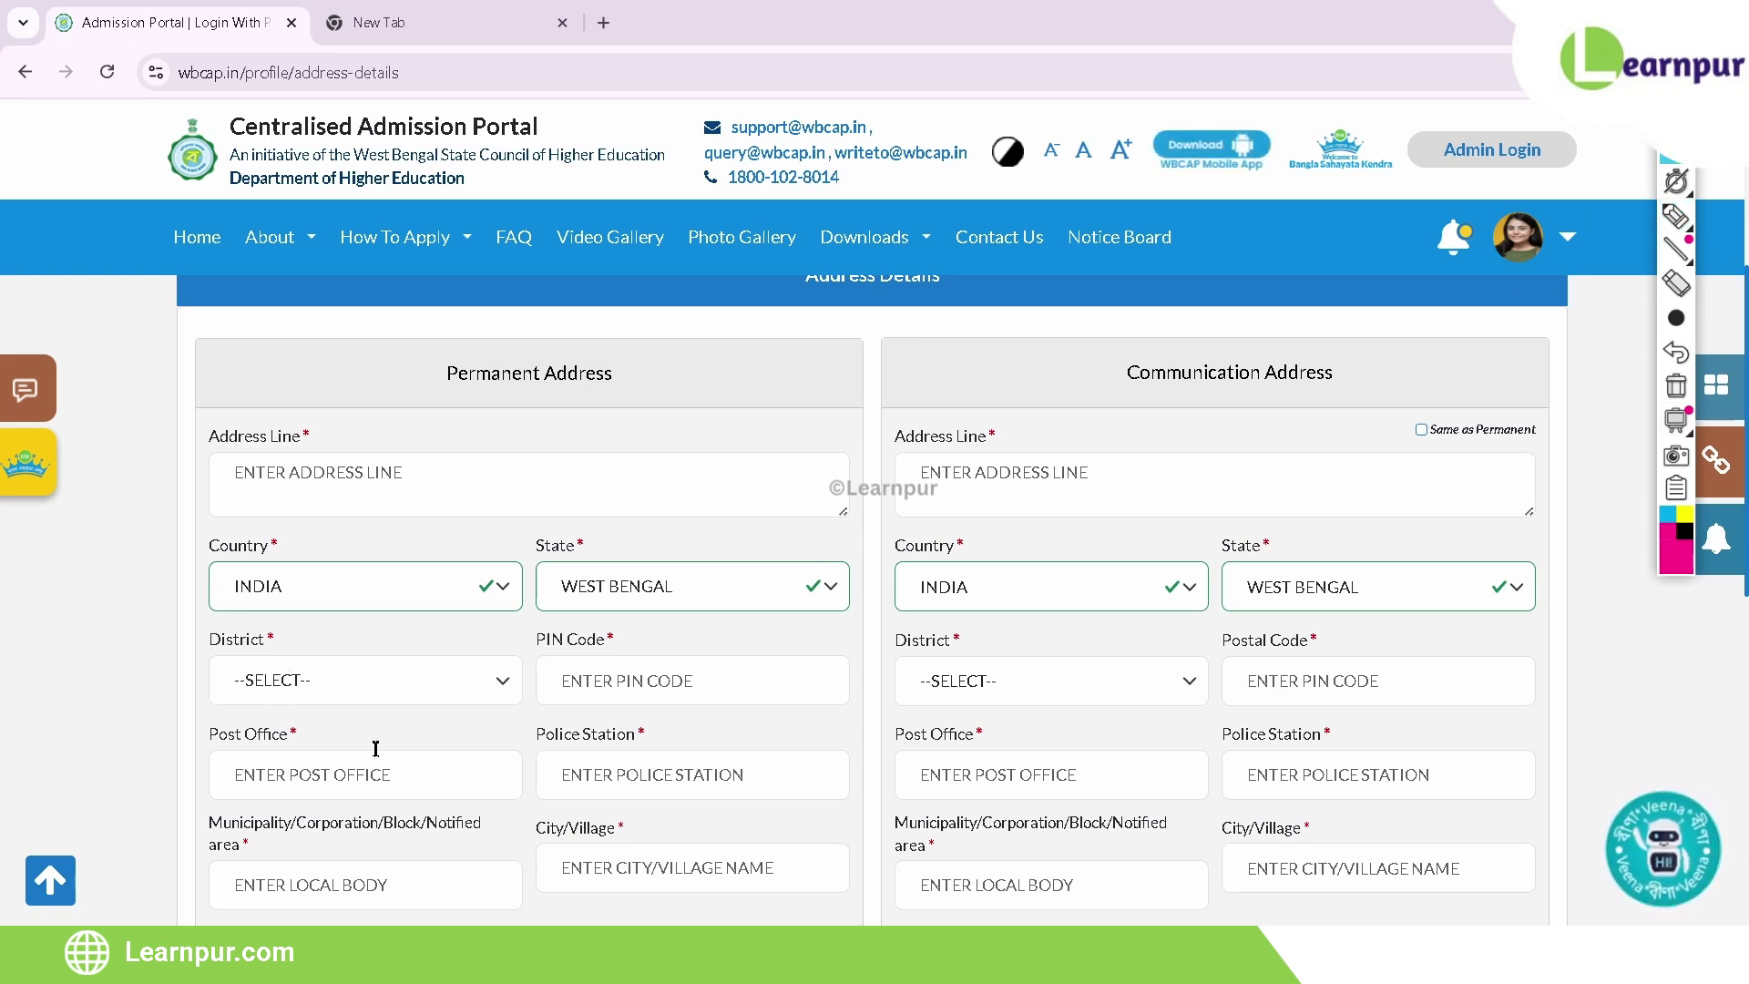
# - Choose HOOGHLY as the permanent address district and move to the PIN Code field
pyautogui.click(405, 692)
pyautogui.click(295, 290)
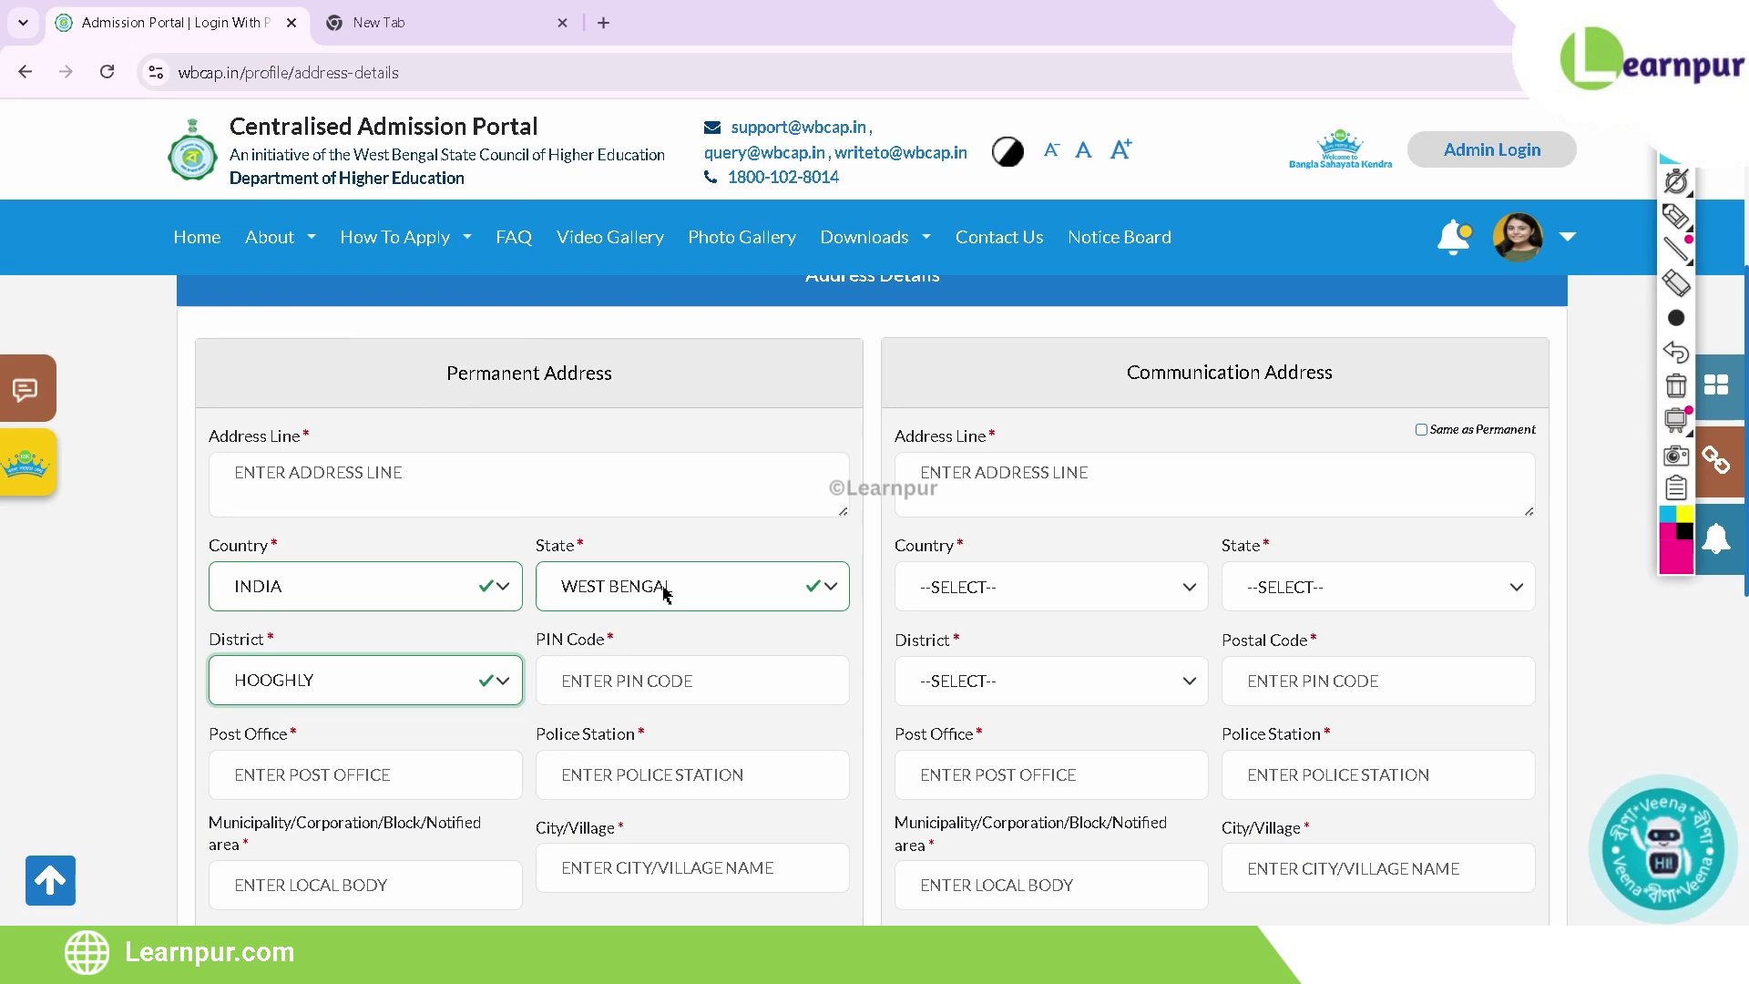
pyautogui.click(636, 681)
pyautogui.scroll(-5, 490, 616)
pyautogui.click(490, 617)
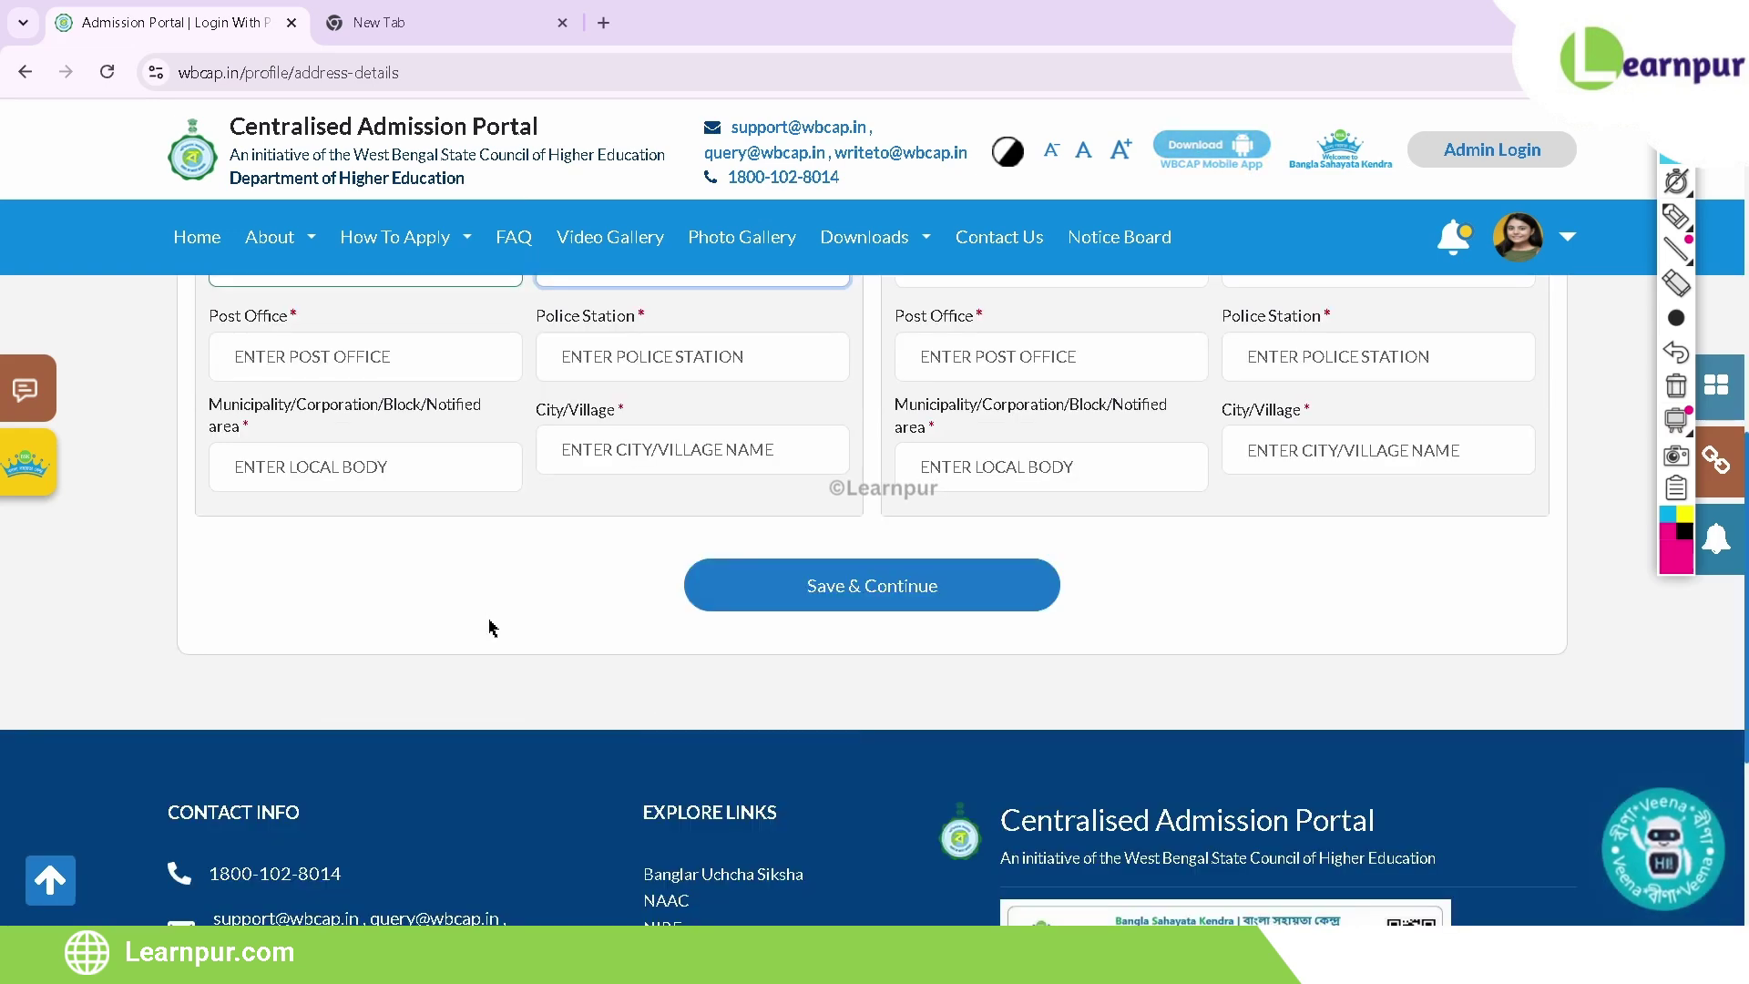
pyautogui.scroll(5, 490, 616)
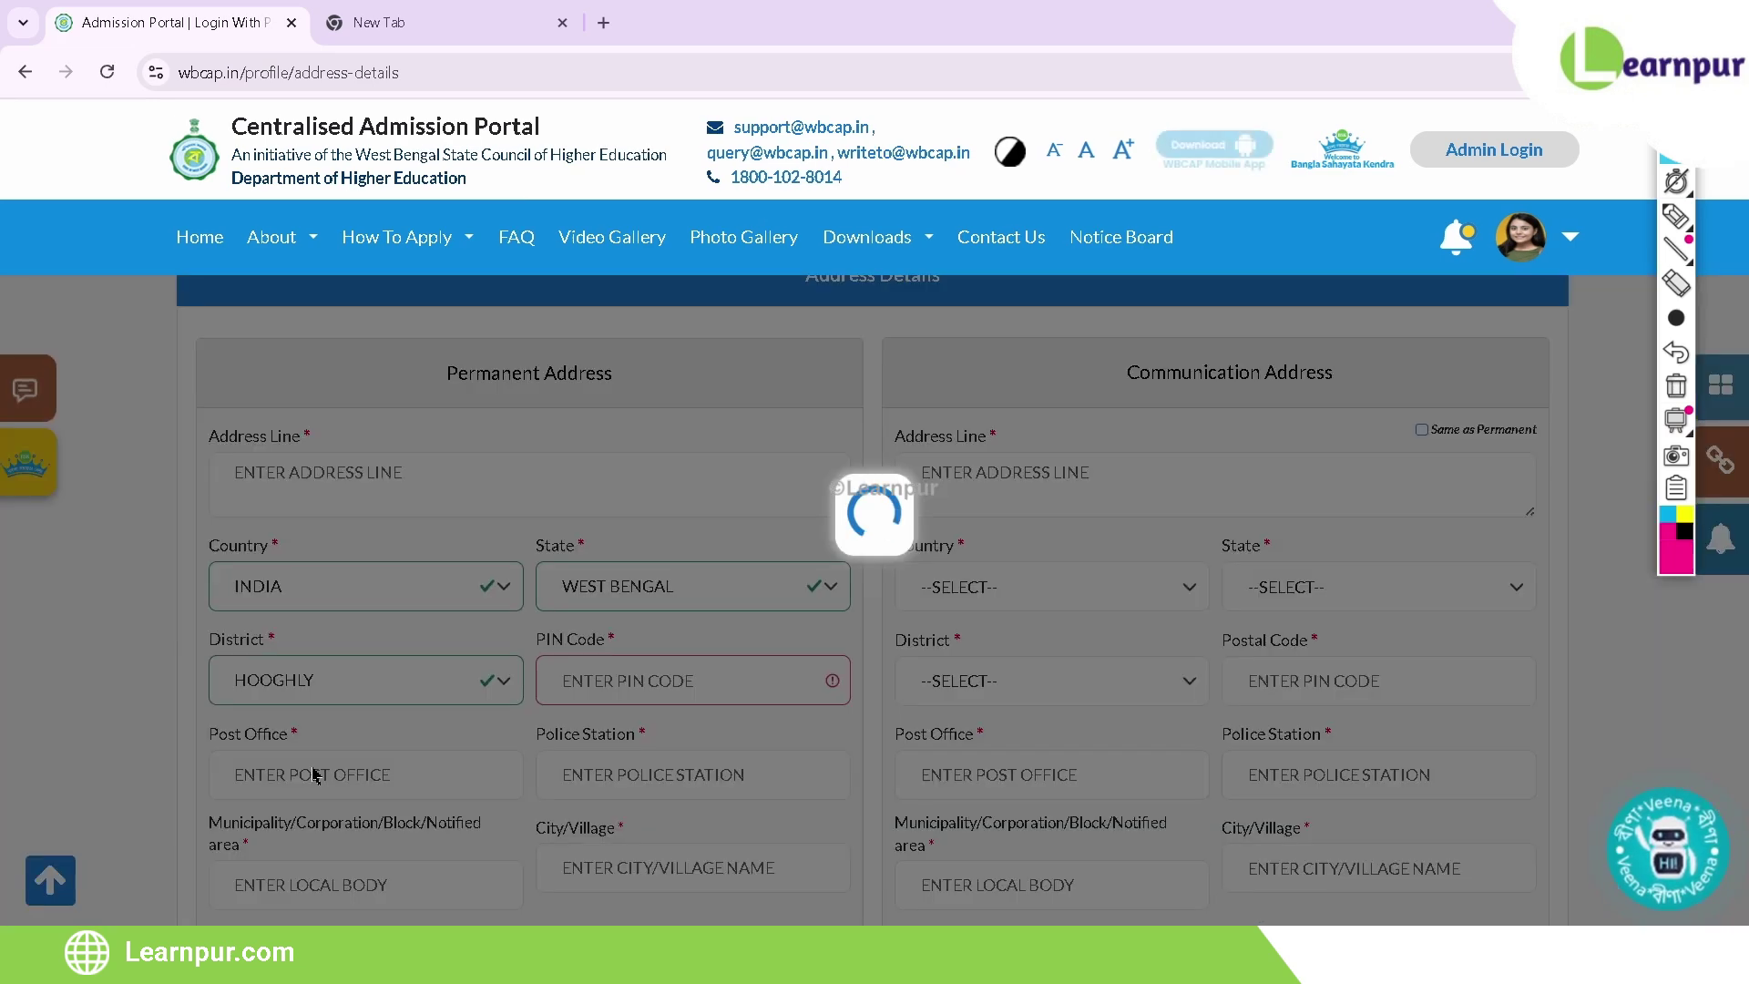
pyautogui.scroll(-5, 313, 768)
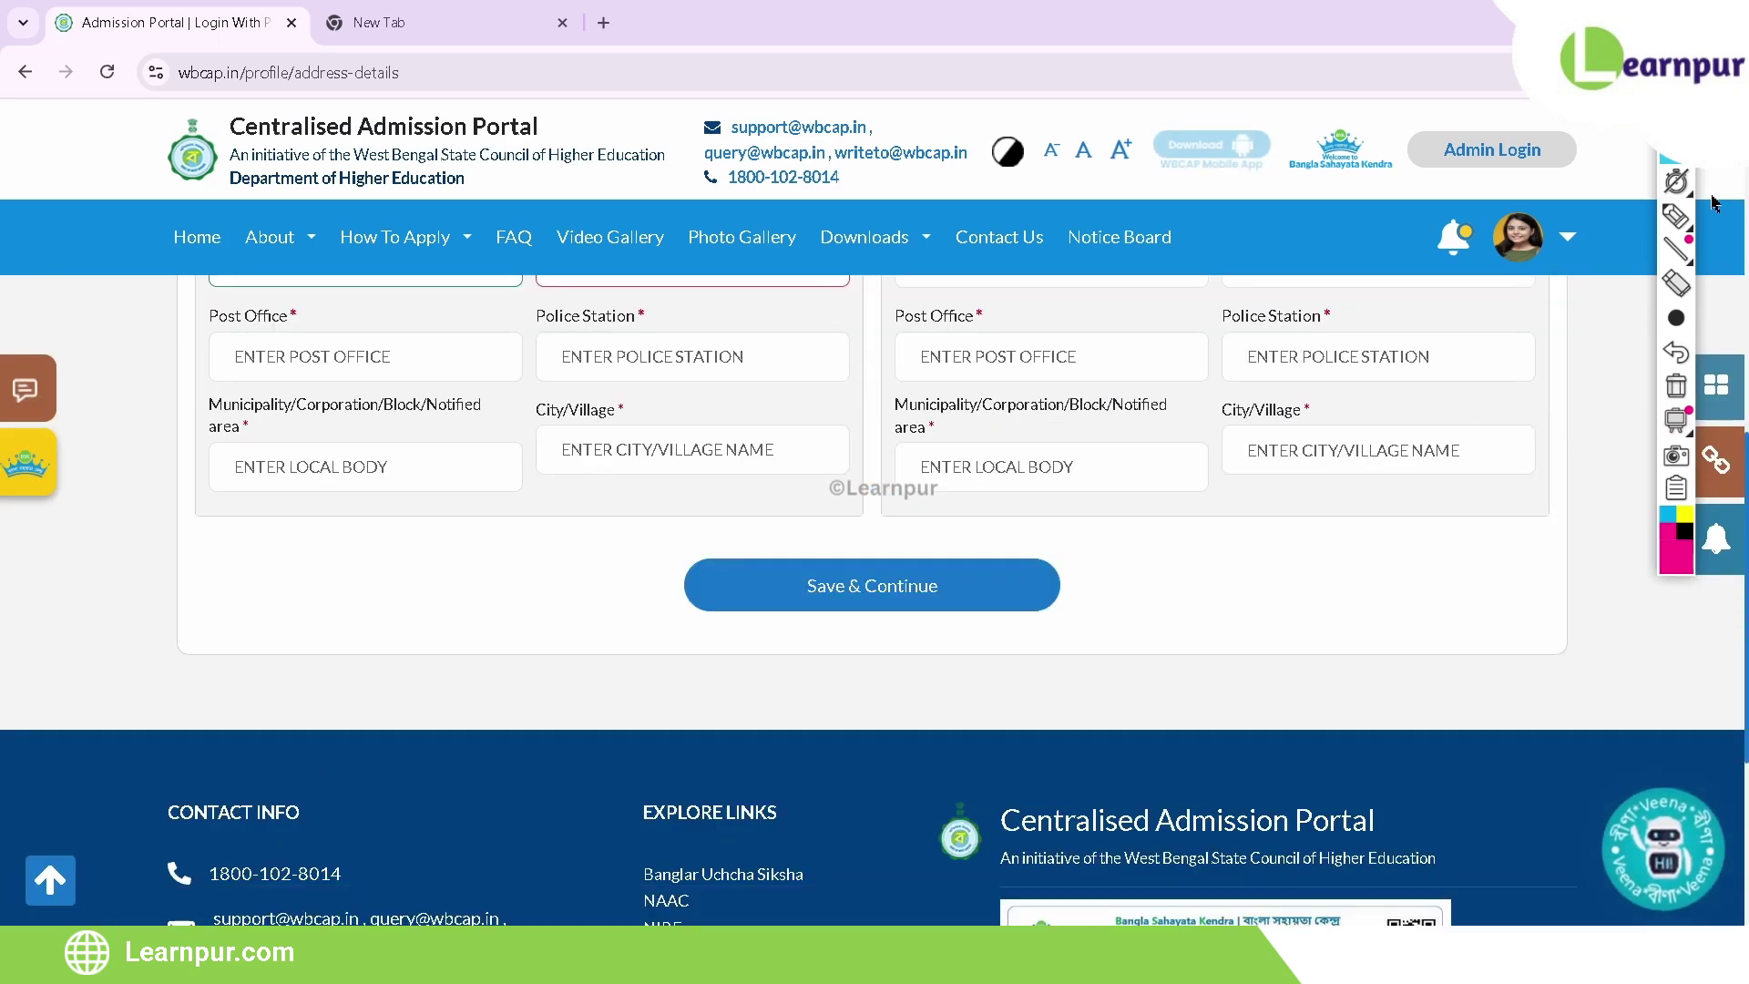
# - Highlight the still-empty address fields with on-screen annotation marks
pyautogui.click(1676, 216)
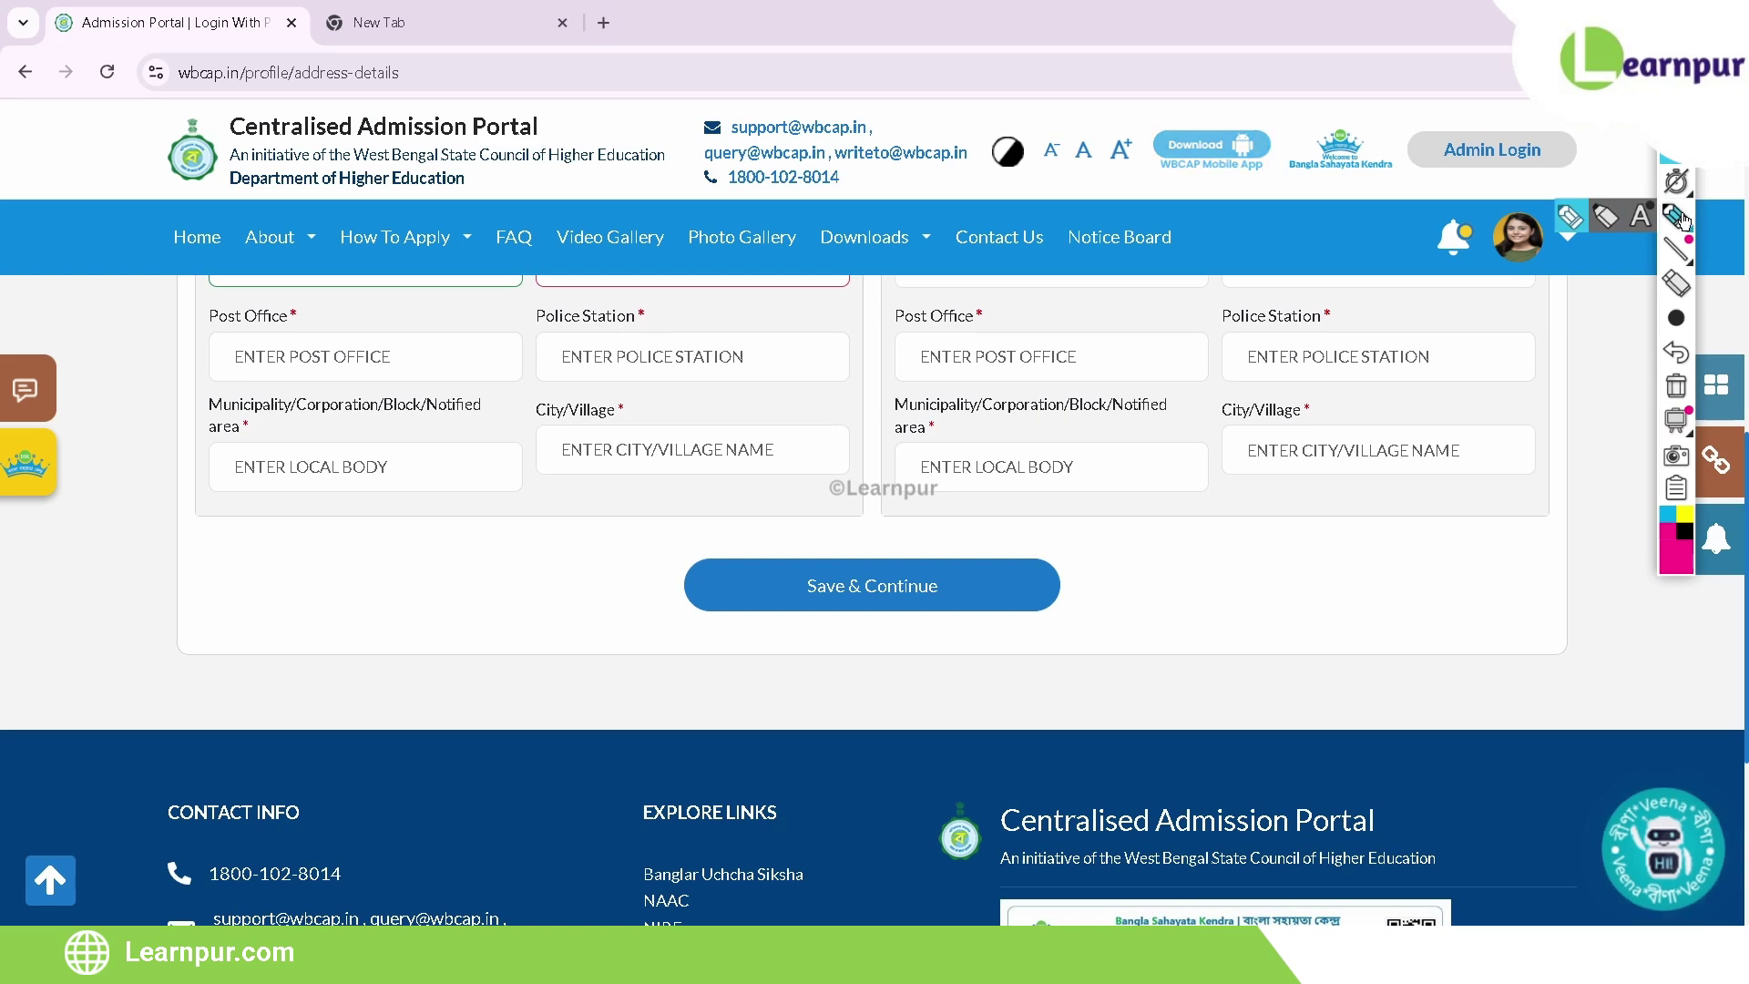
pyautogui.moveTo(681, 361); pyautogui.dragTo(817, 337)
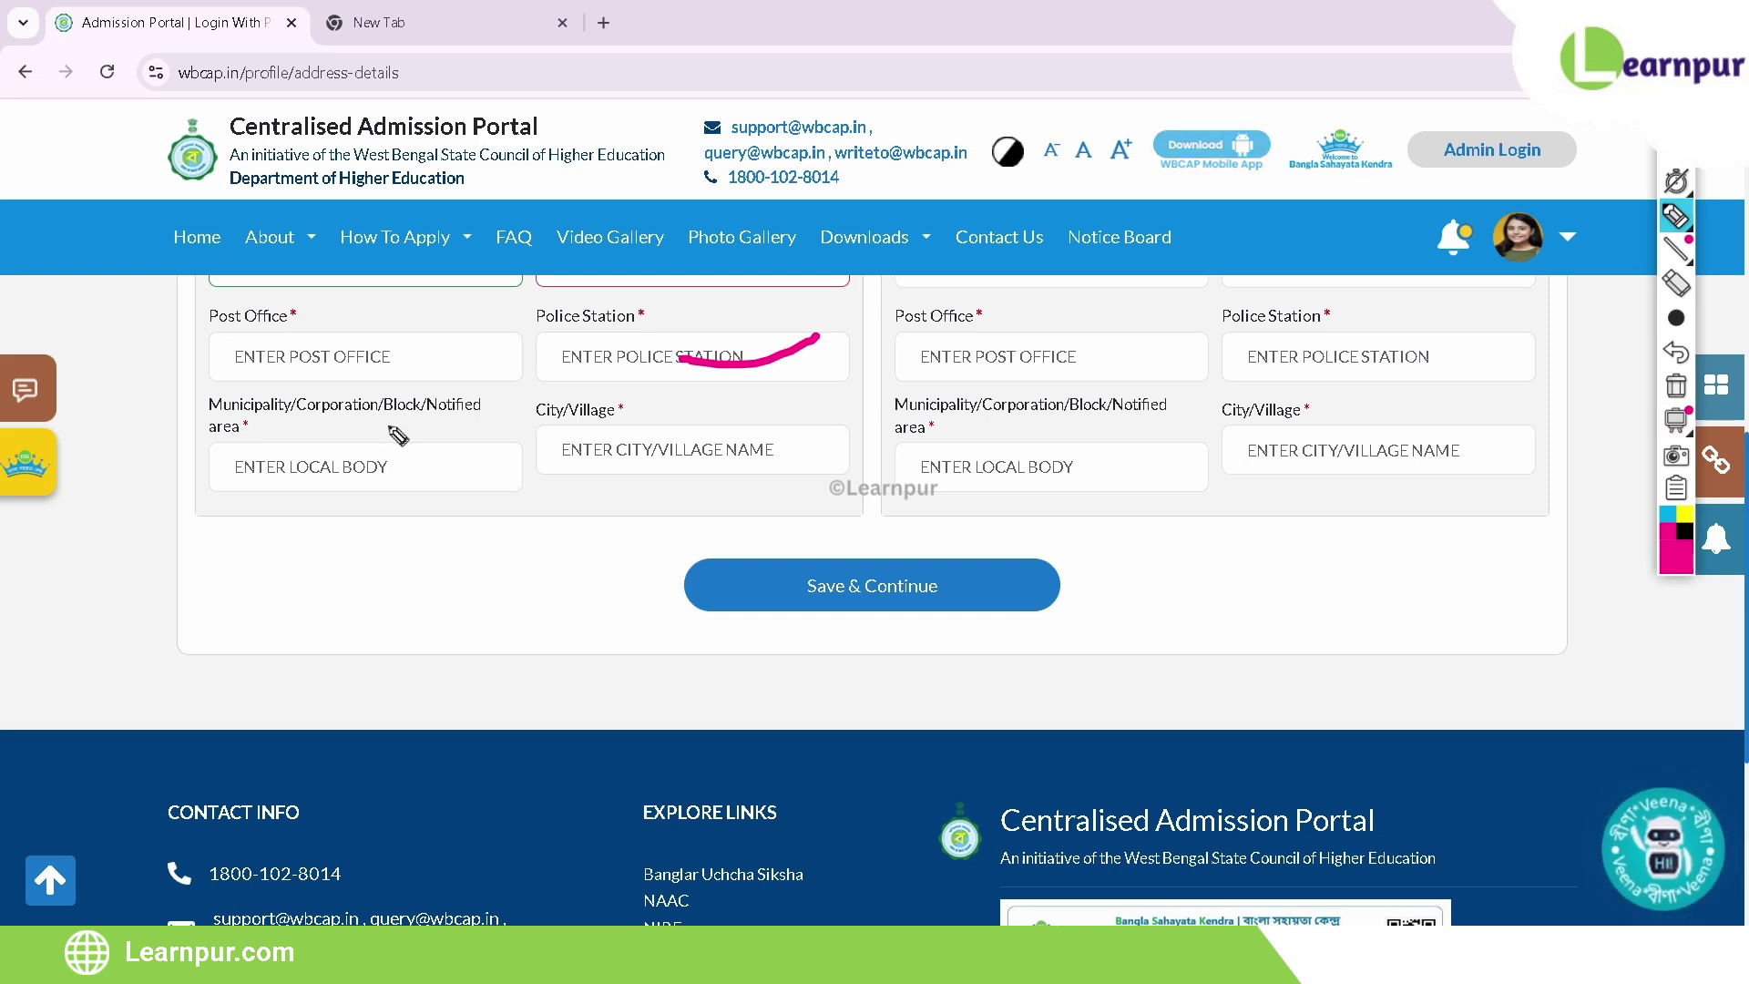
pyautogui.moveTo(371, 421); pyautogui.dragTo(444, 421)
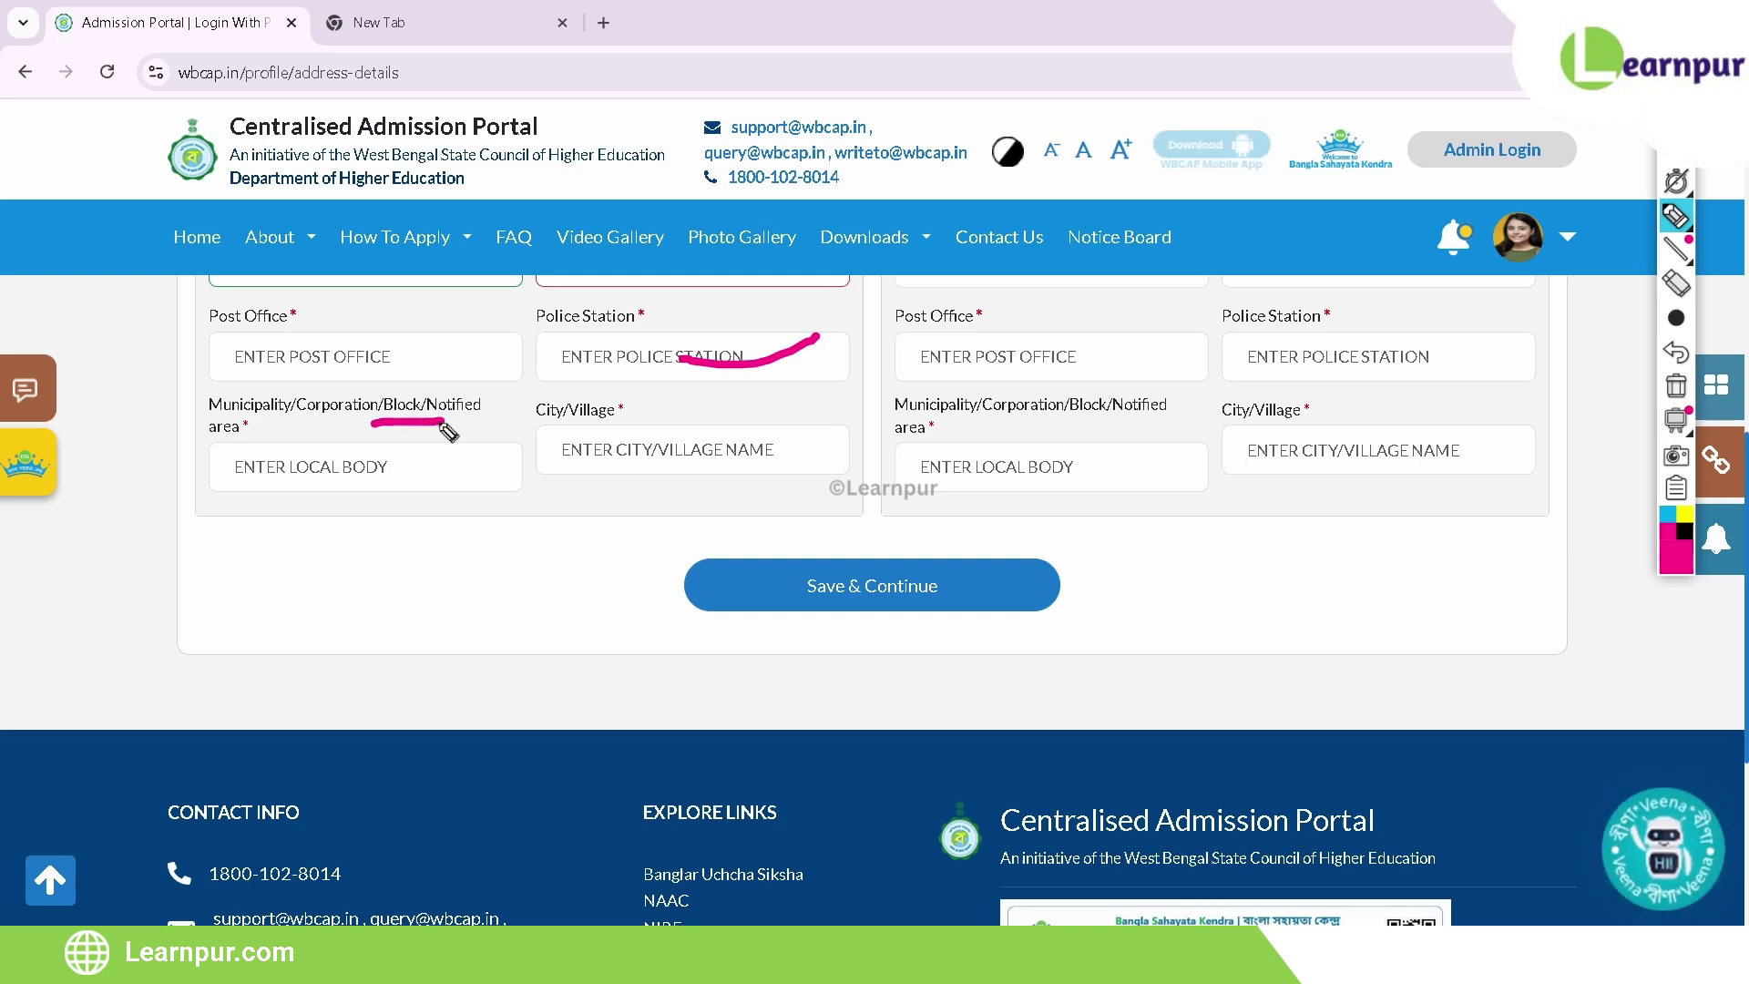
pyautogui.moveTo(269, 495); pyautogui.dragTo(501, 504)
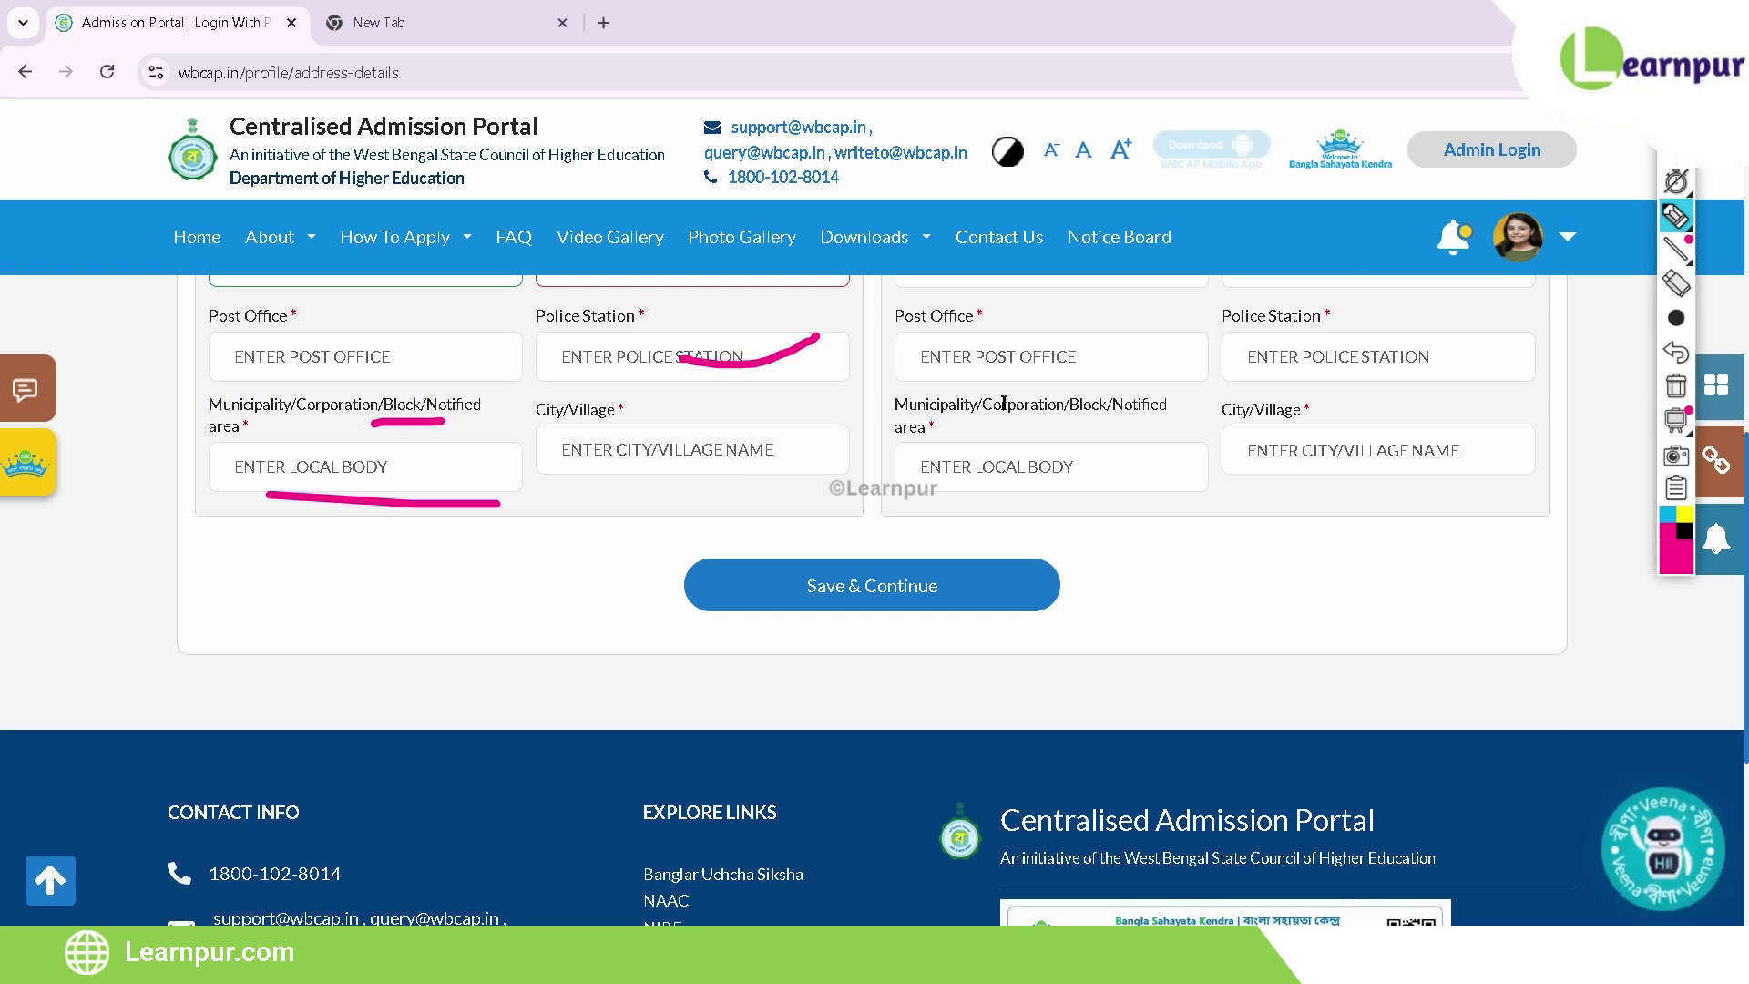
pyautogui.scroll(5, 656, 501)
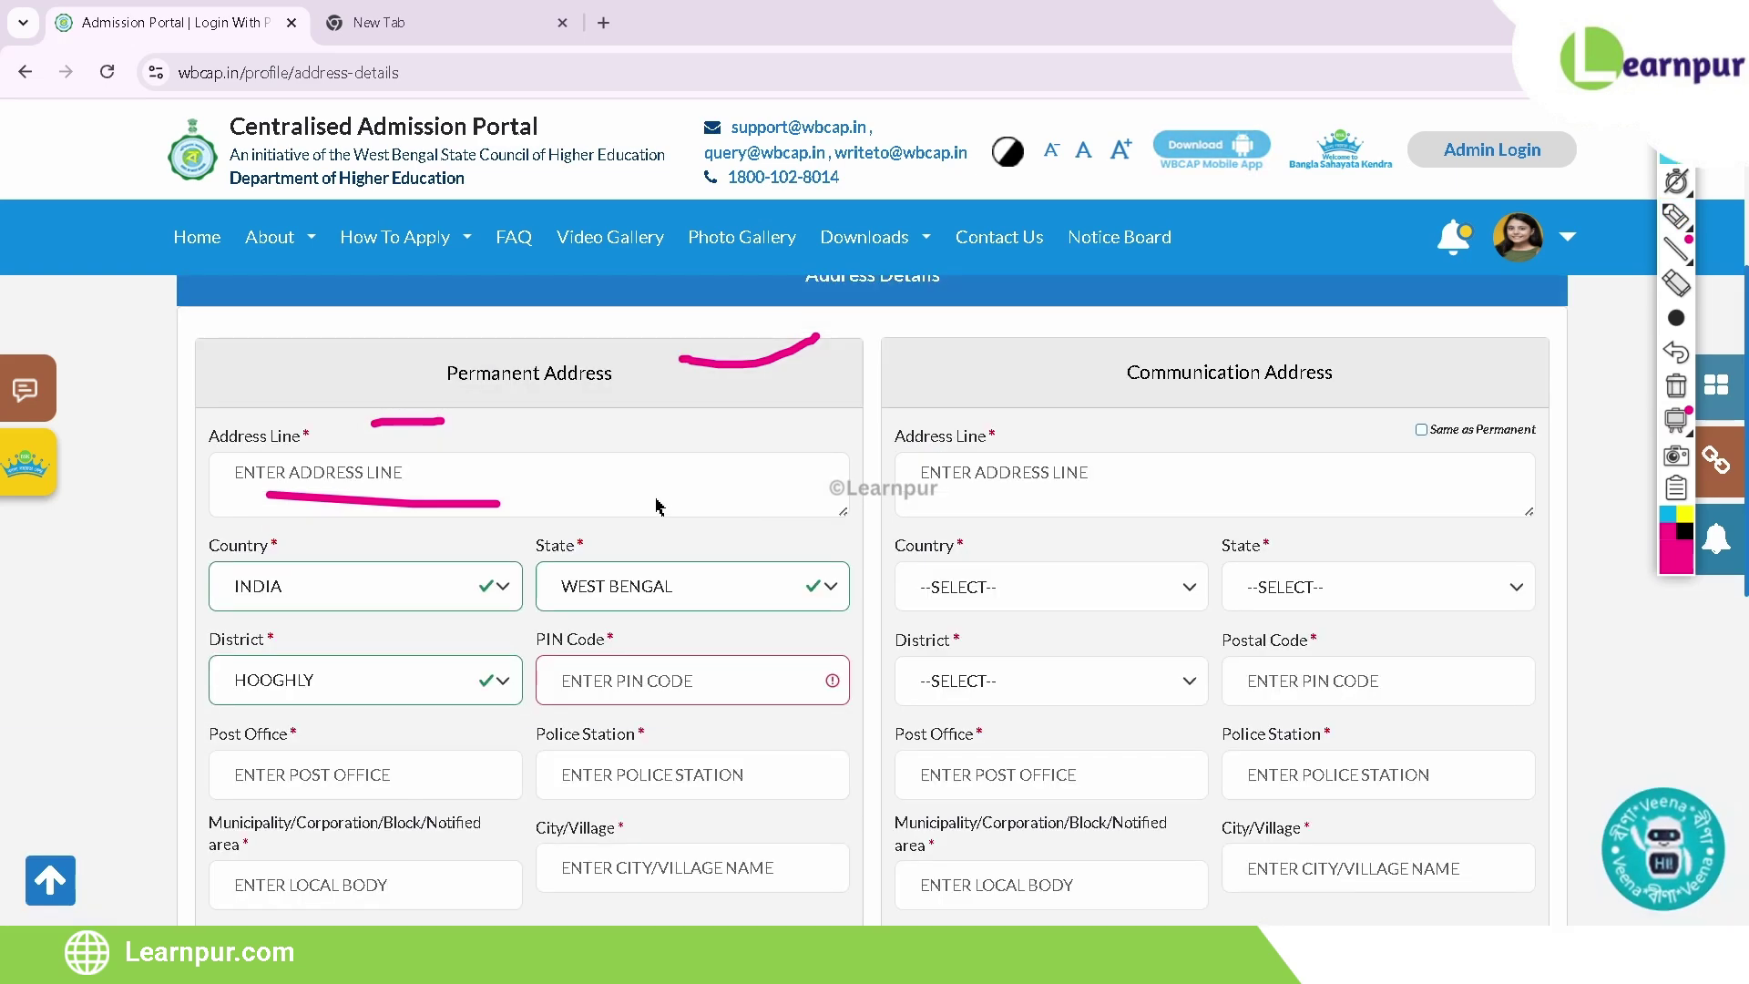
pyautogui.scroll(-5, 656, 501)
pyautogui.scroll(5, 646, 519)
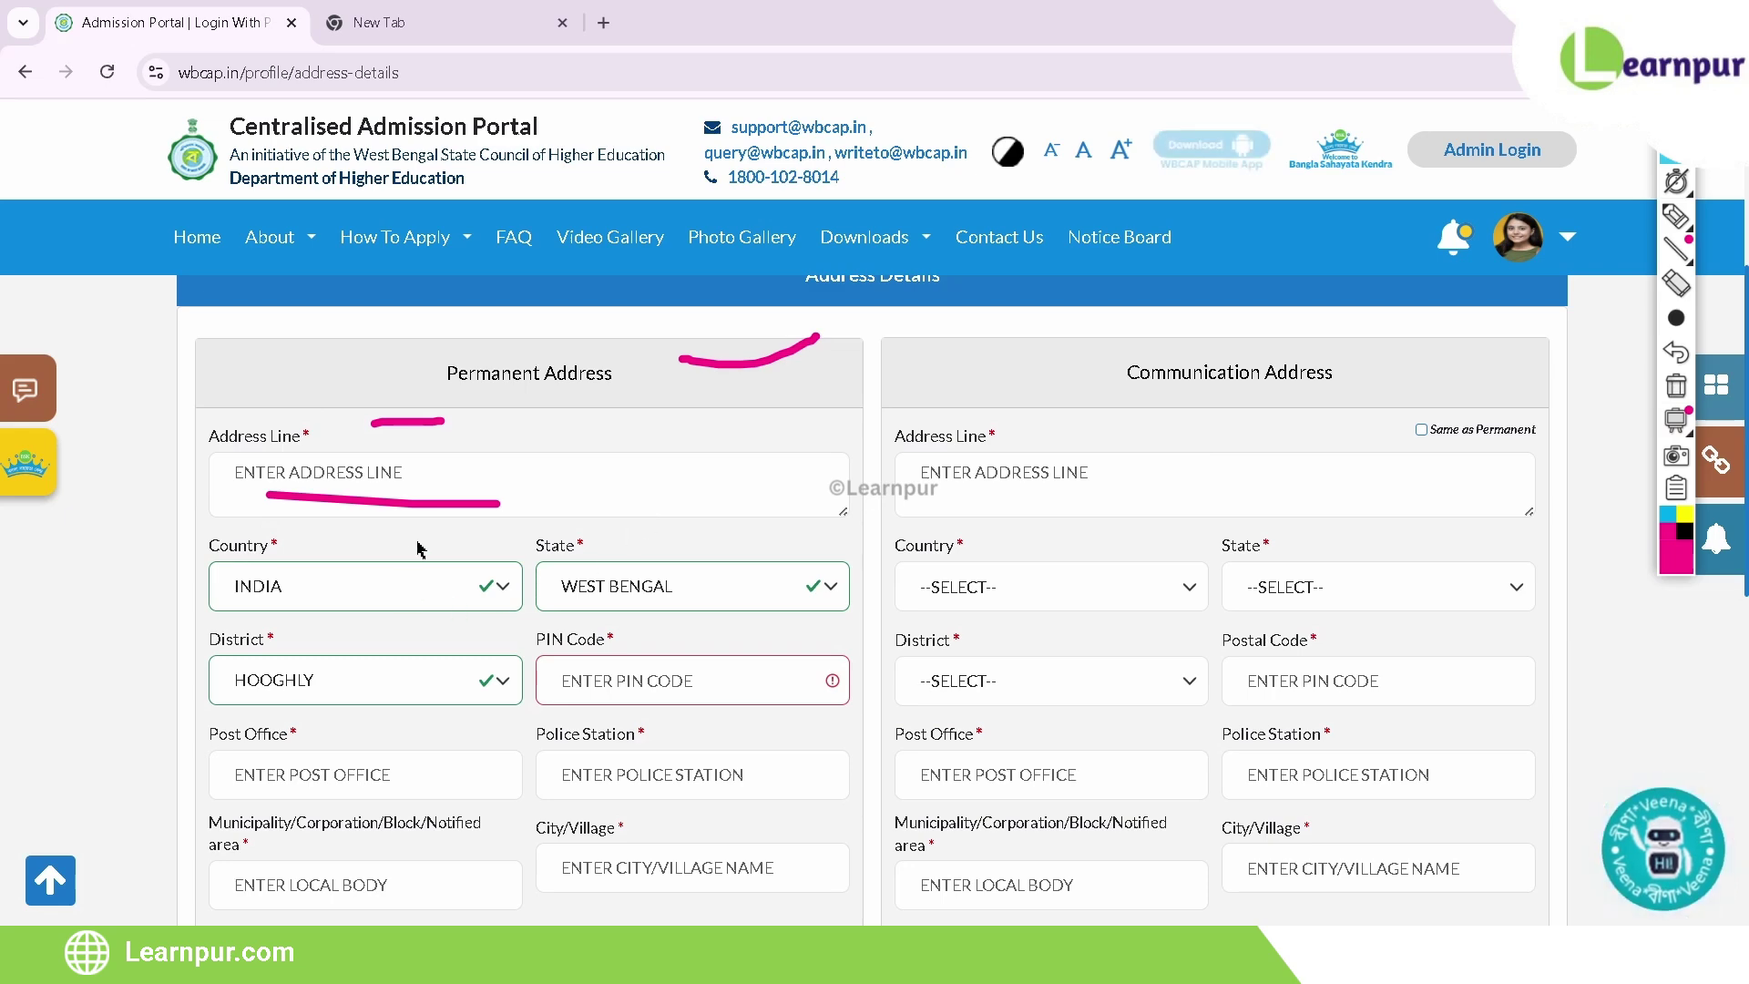
pyautogui.scroll(-5, 487, 390)
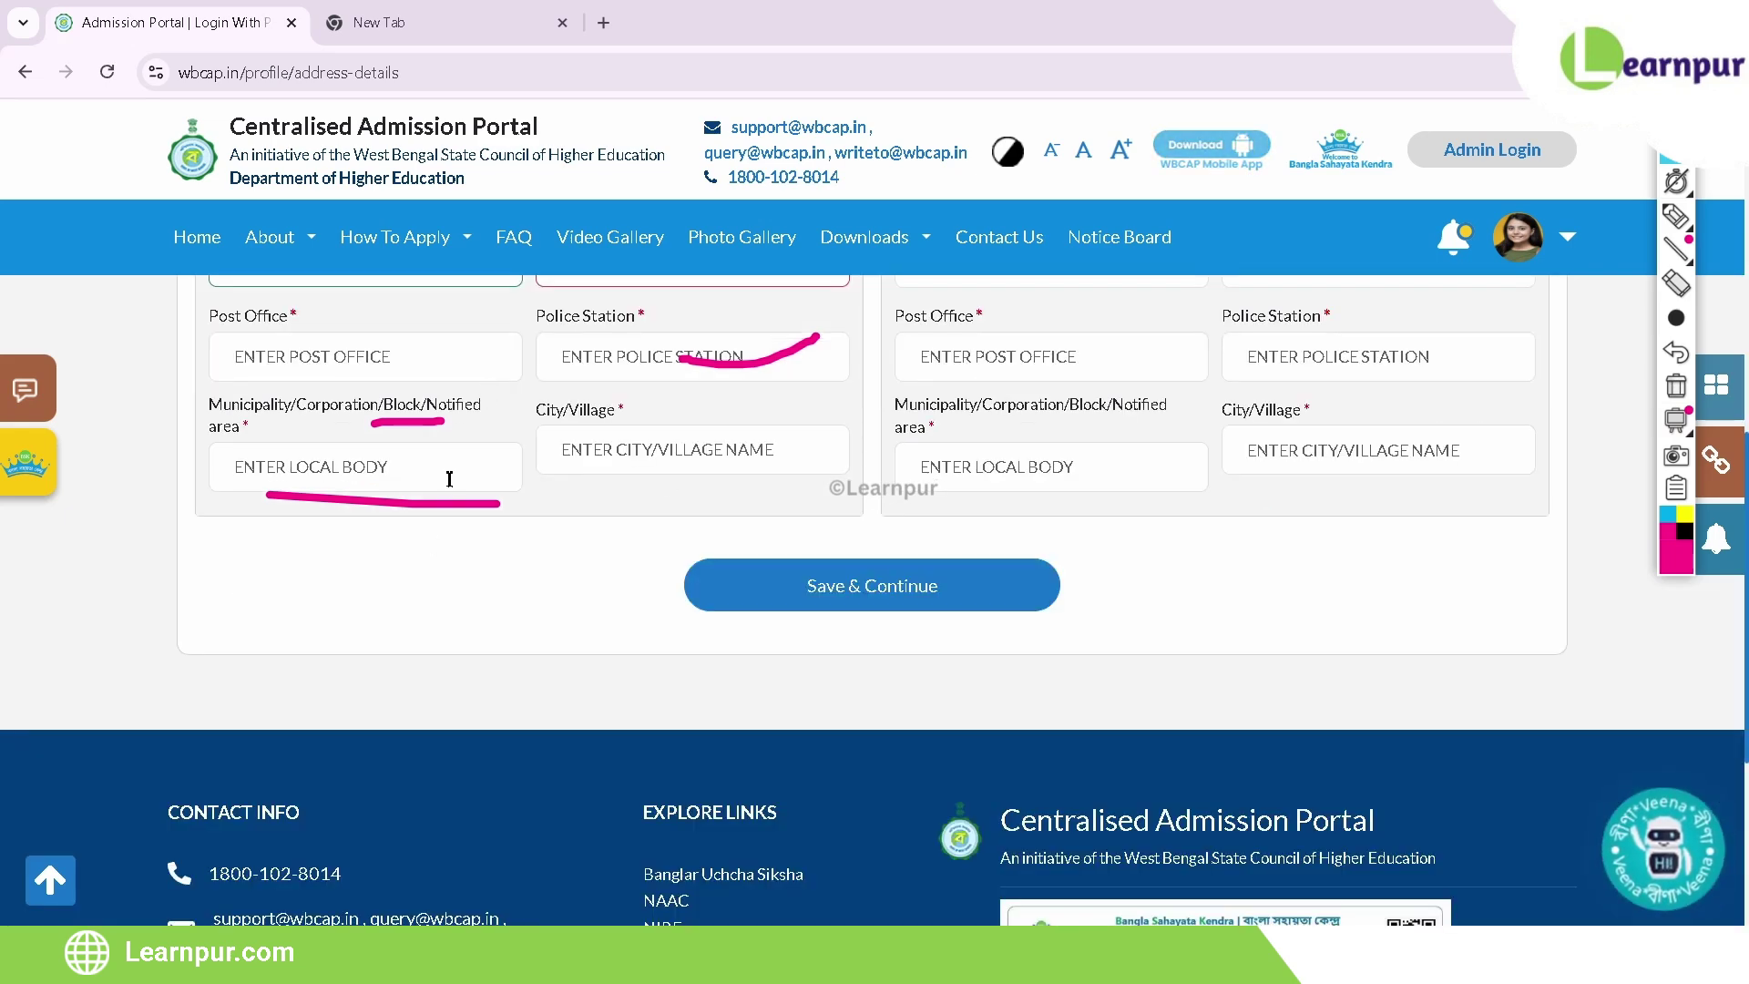
pyautogui.scroll(5, 408, 666)
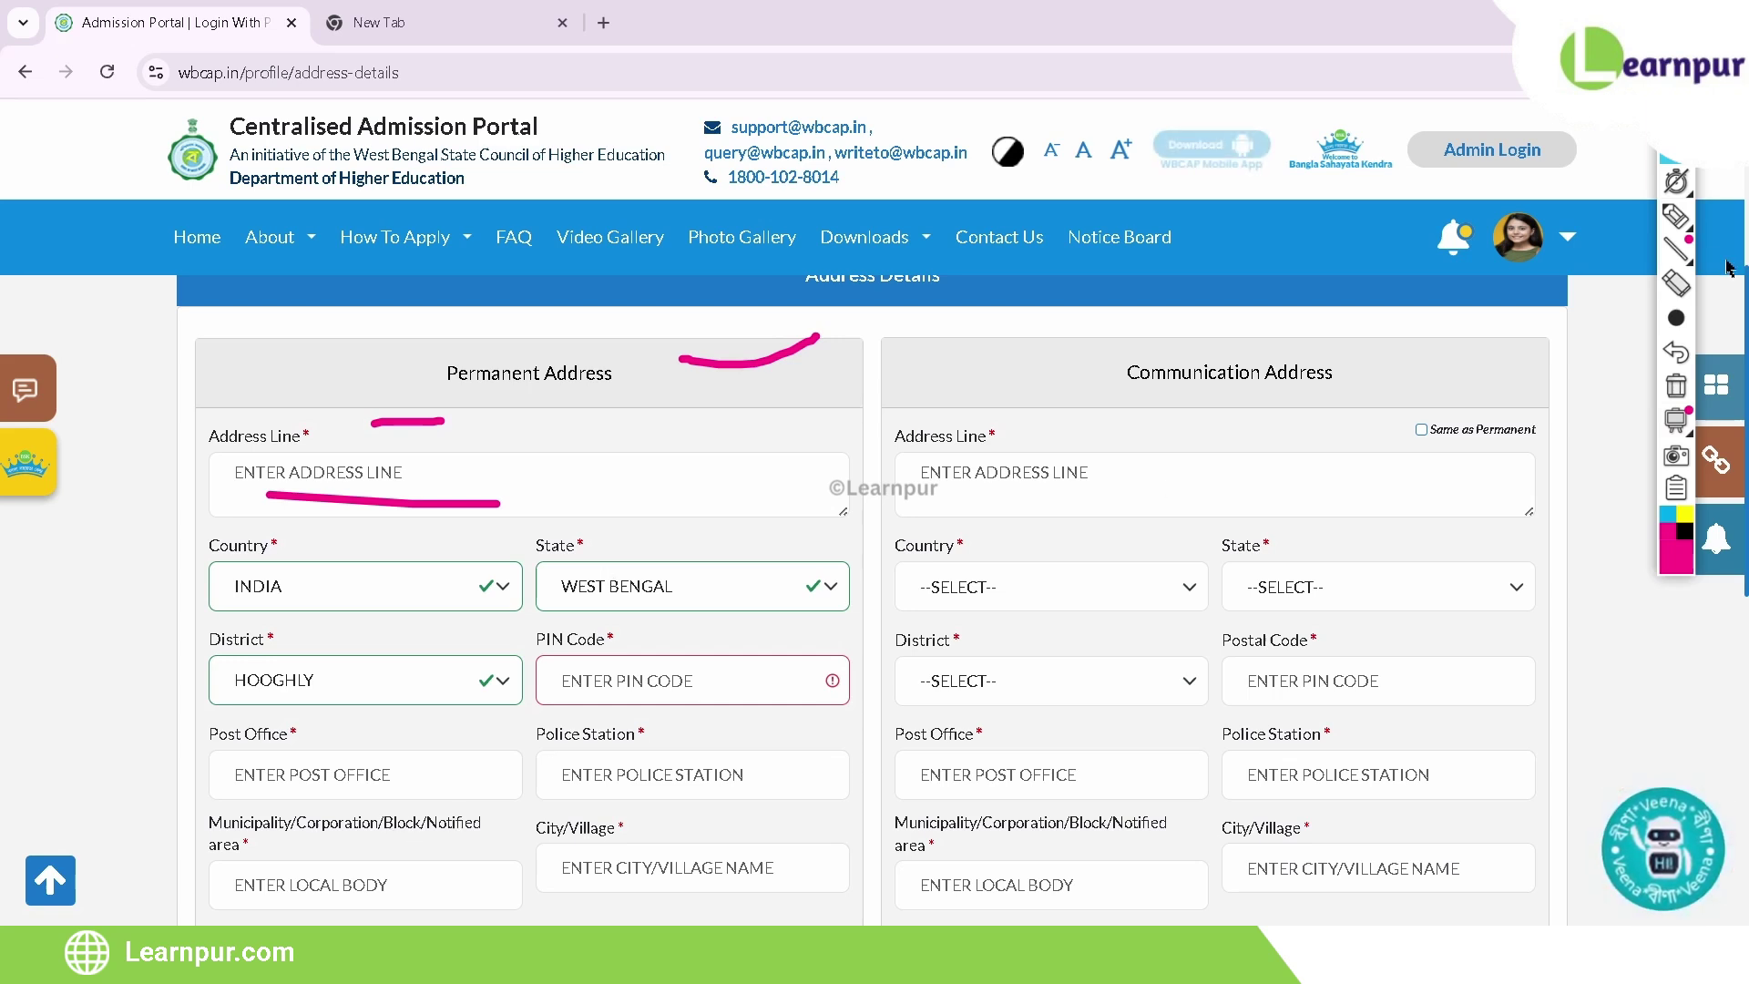
pyautogui.click(1675, 216)
pyautogui.moveTo(200, 458)
pyautogui.mouseDown()
pyautogui.moveTo(86, 669)
pyautogui.moveTo(102, 925)
pyautogui.mouseUp()
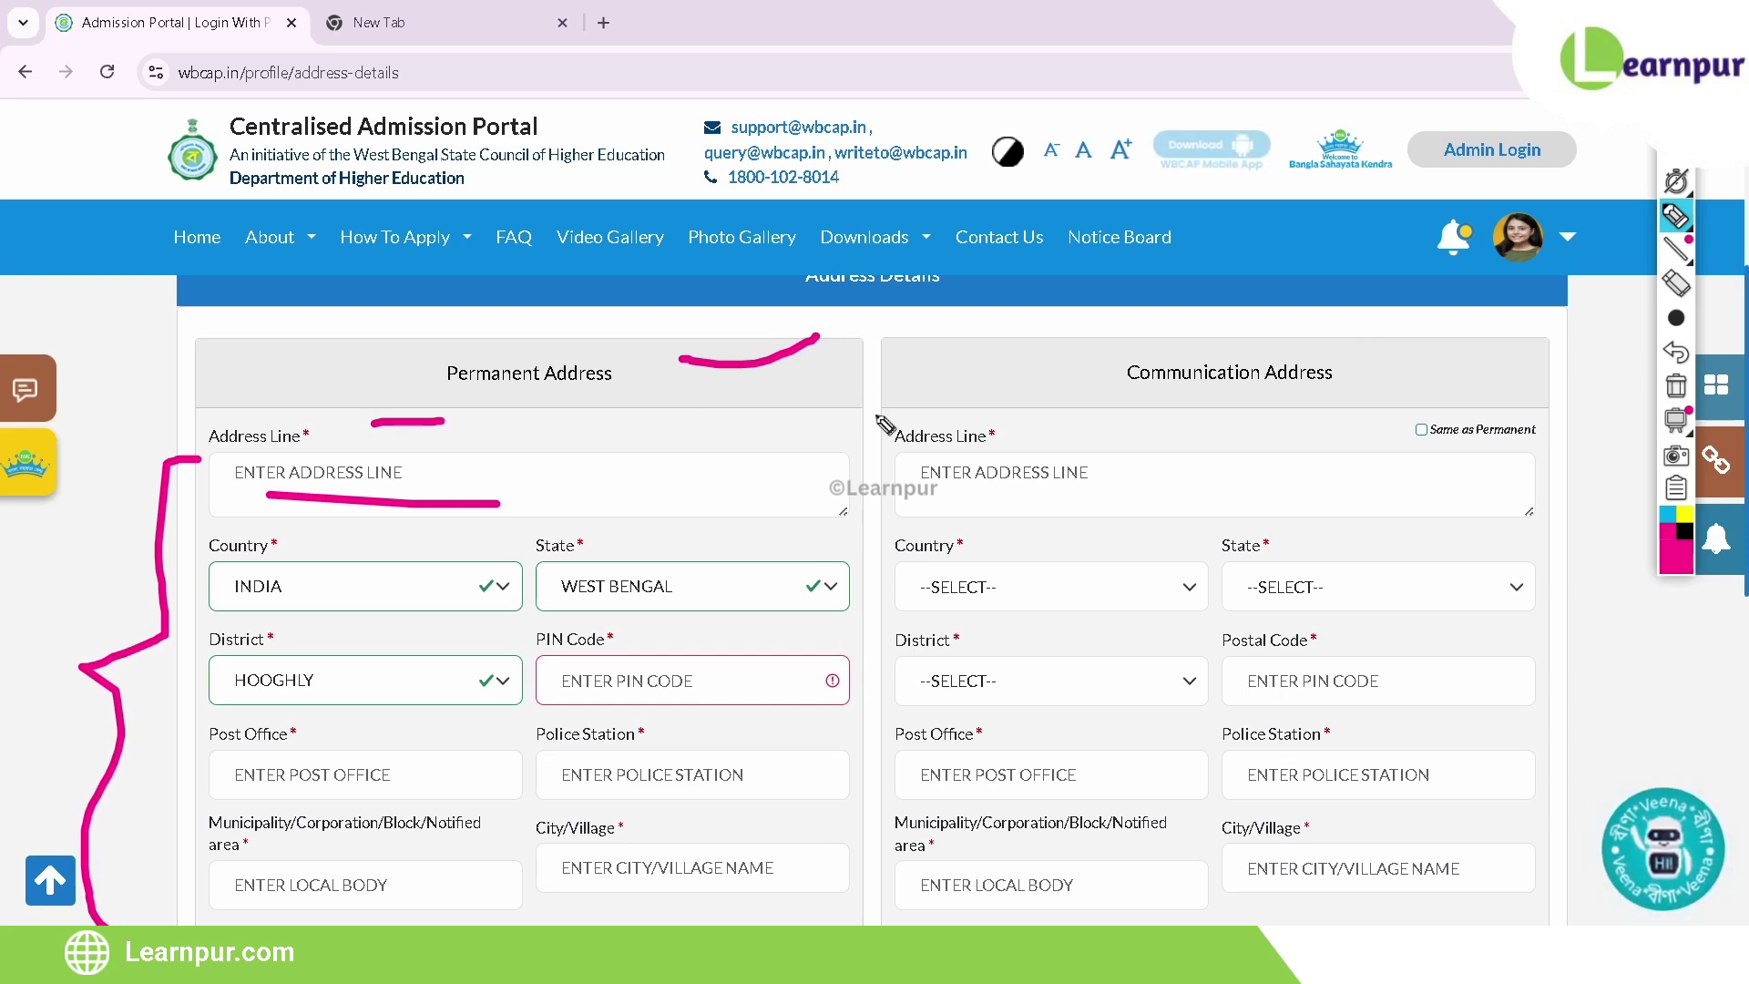
pyautogui.moveTo(1377, 348); pyautogui.dragTo(1513, 327)
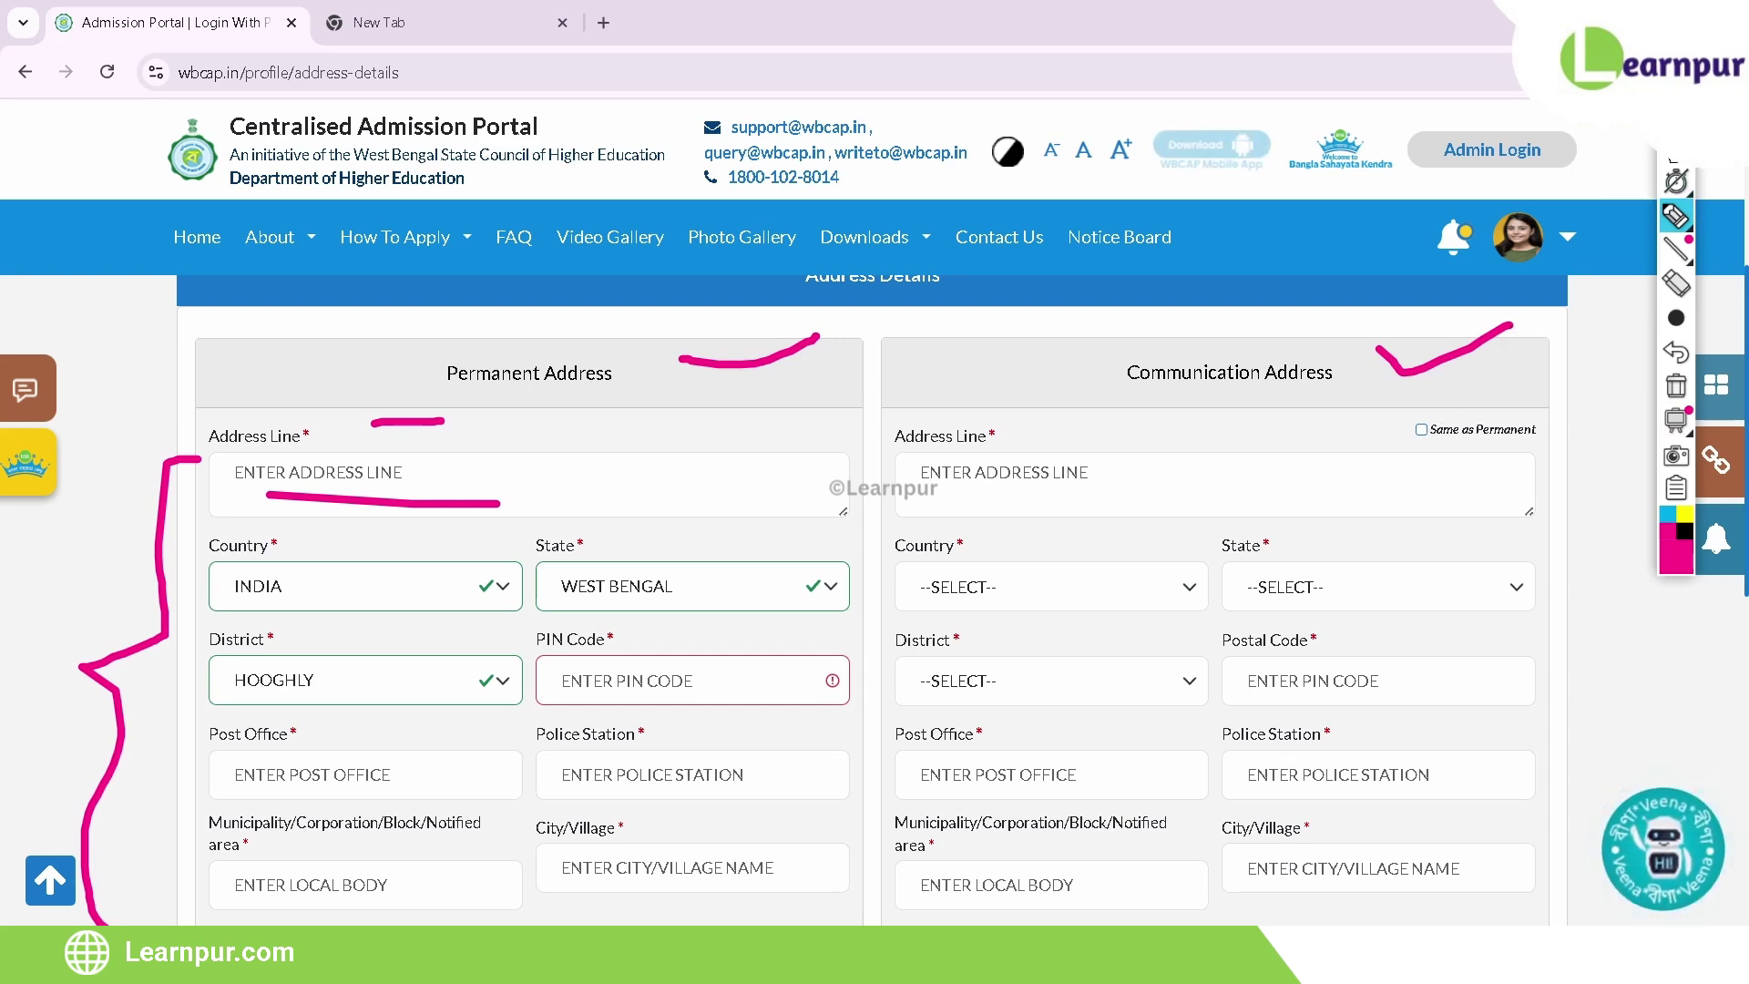
pyautogui.click(1667, 162)
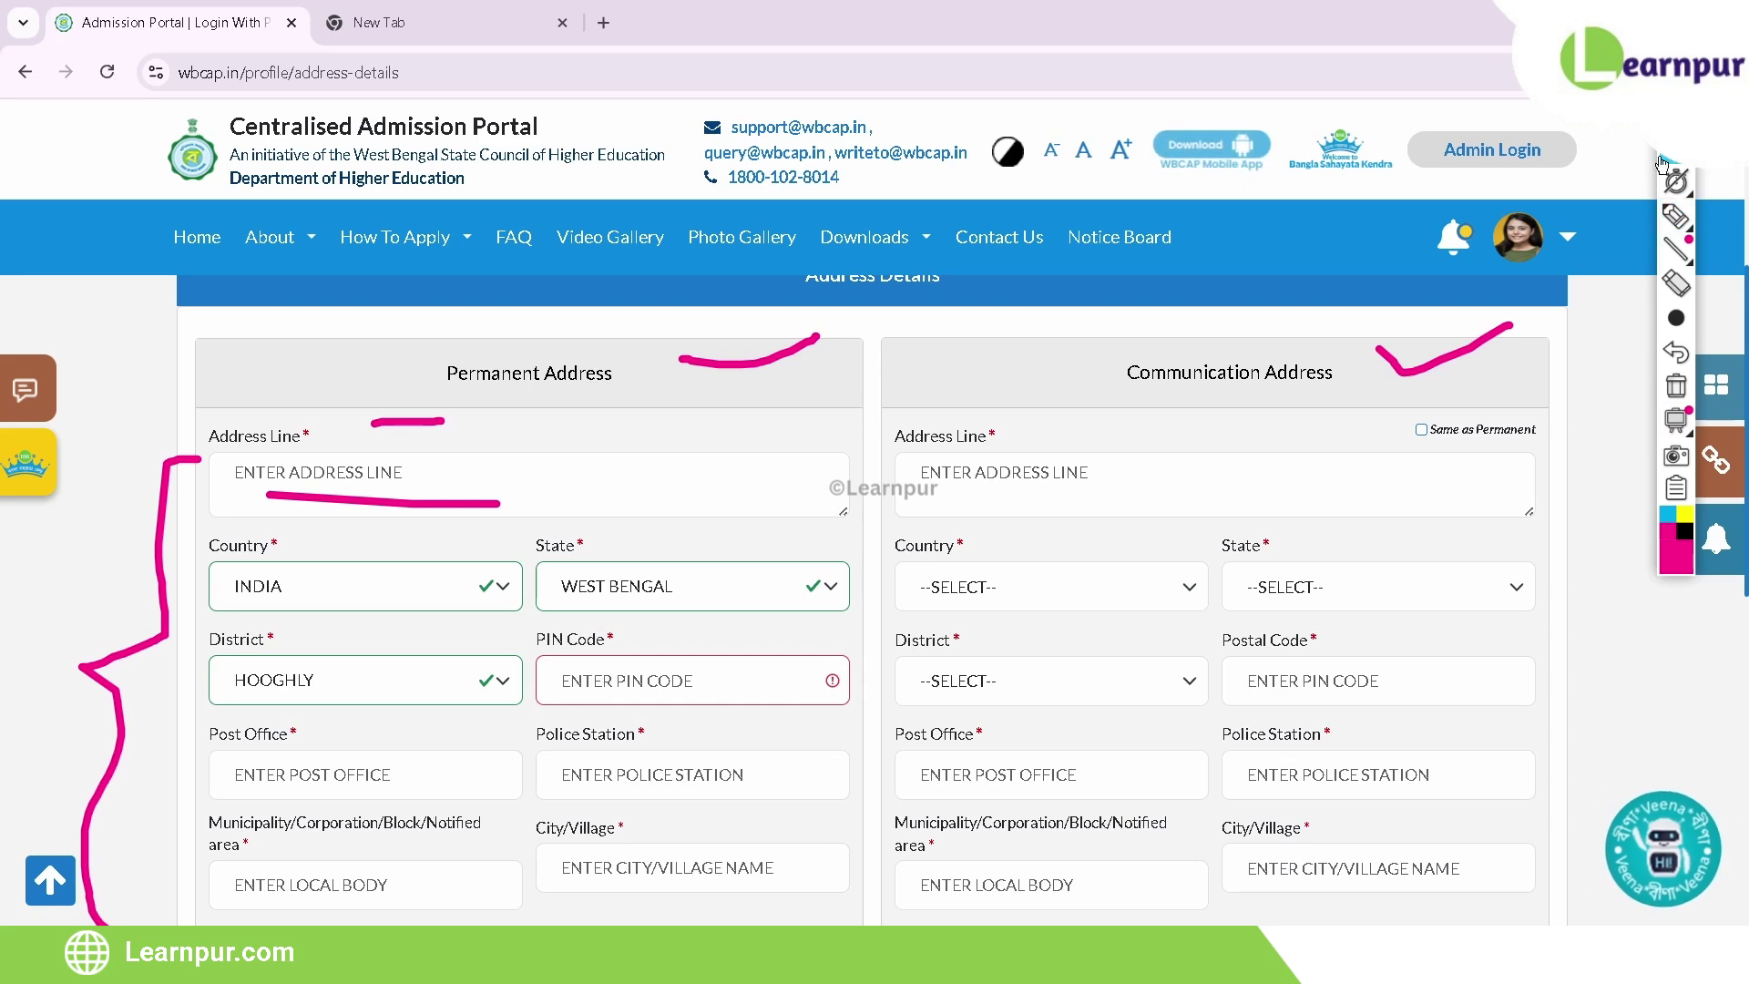
pyautogui.click(1418, 434)
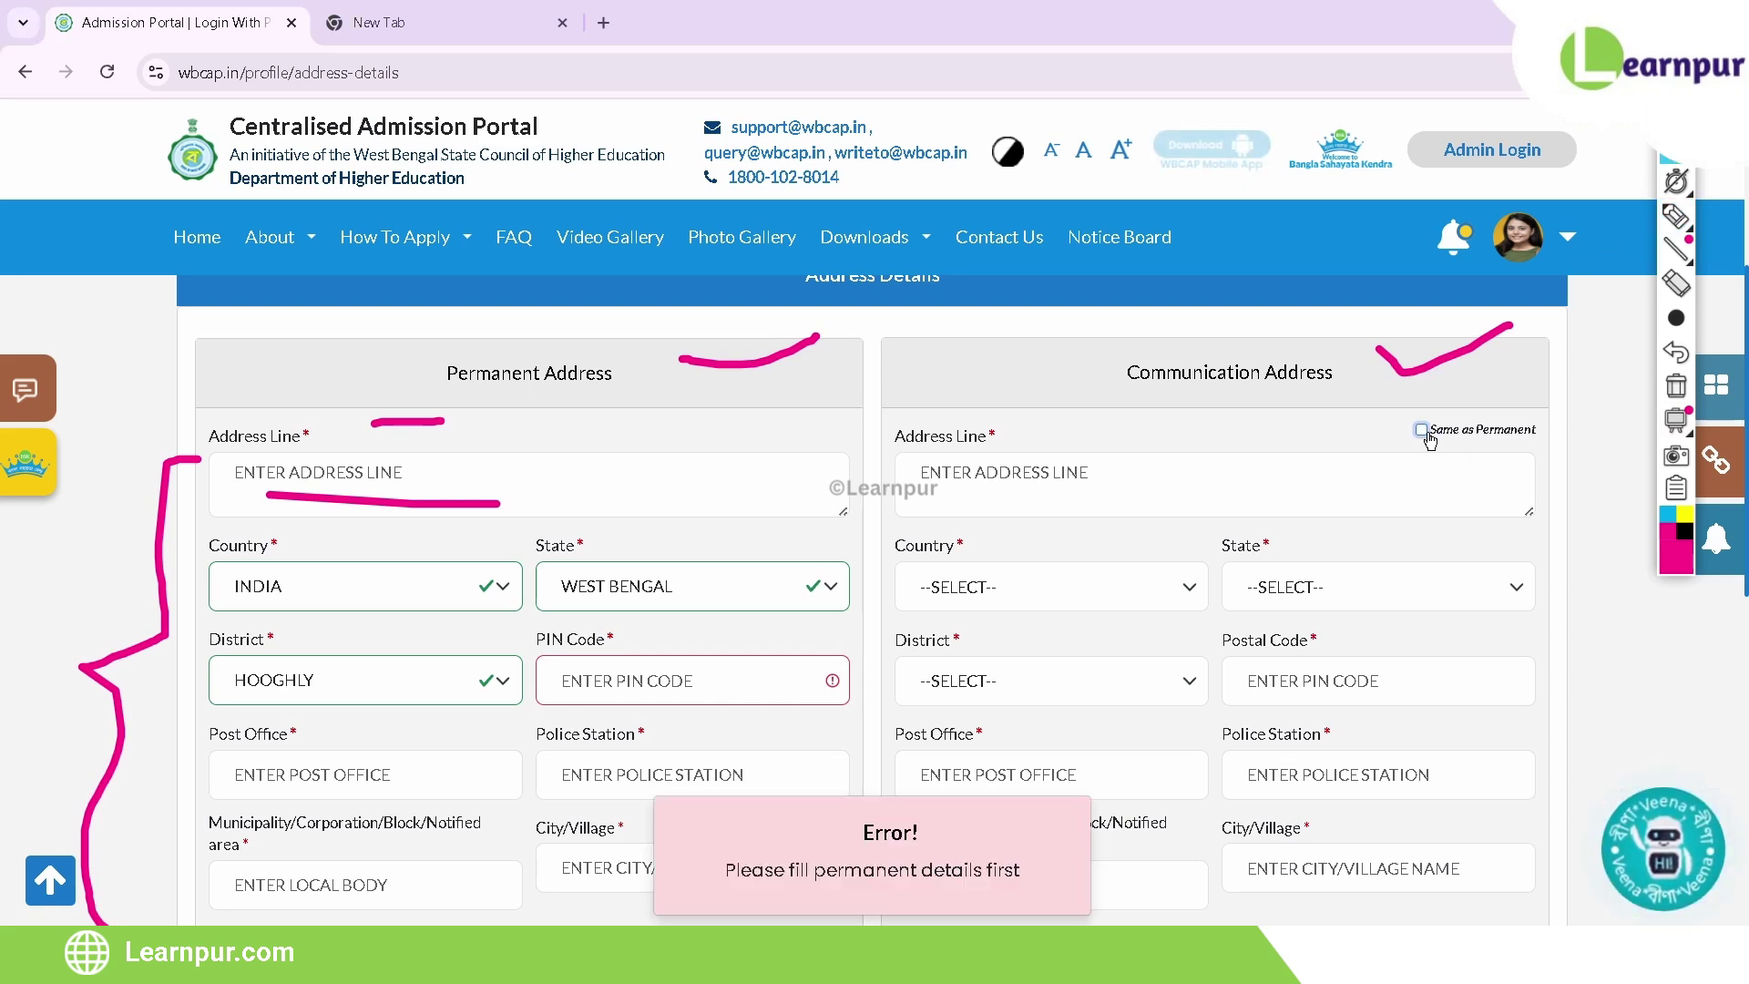
pyautogui.doubleClick(1426, 437)
pyautogui.click(1422, 431)
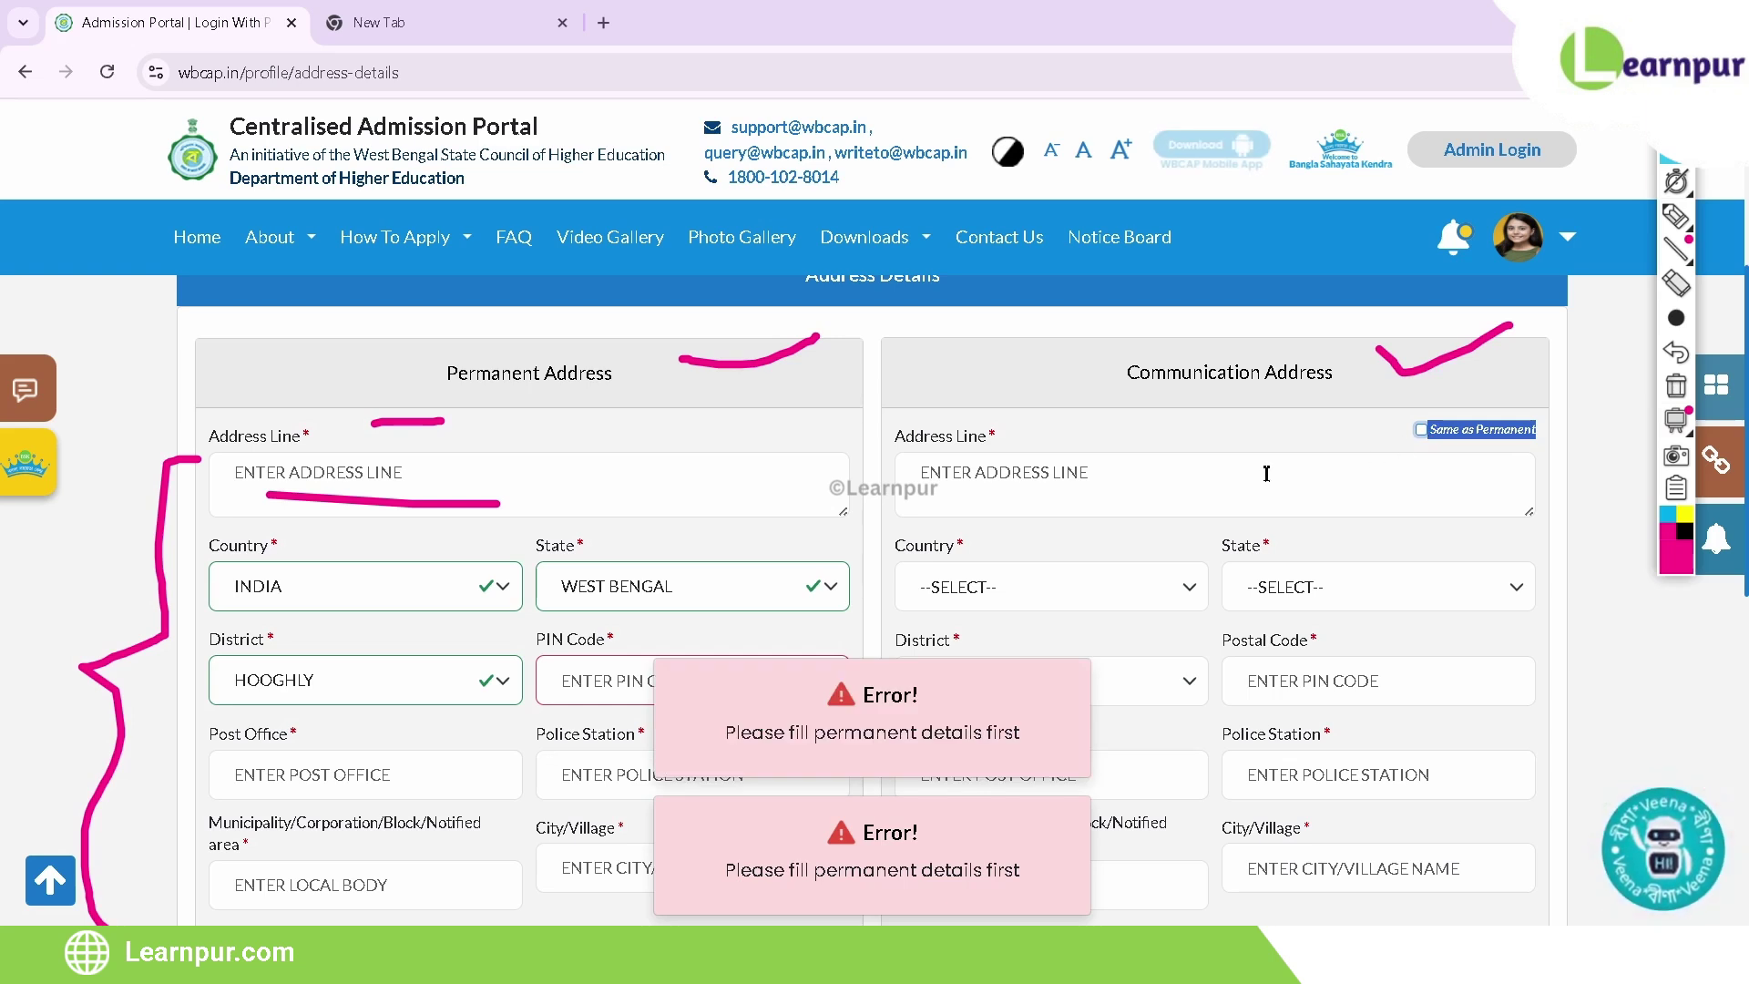
pyautogui.click(1674, 216)
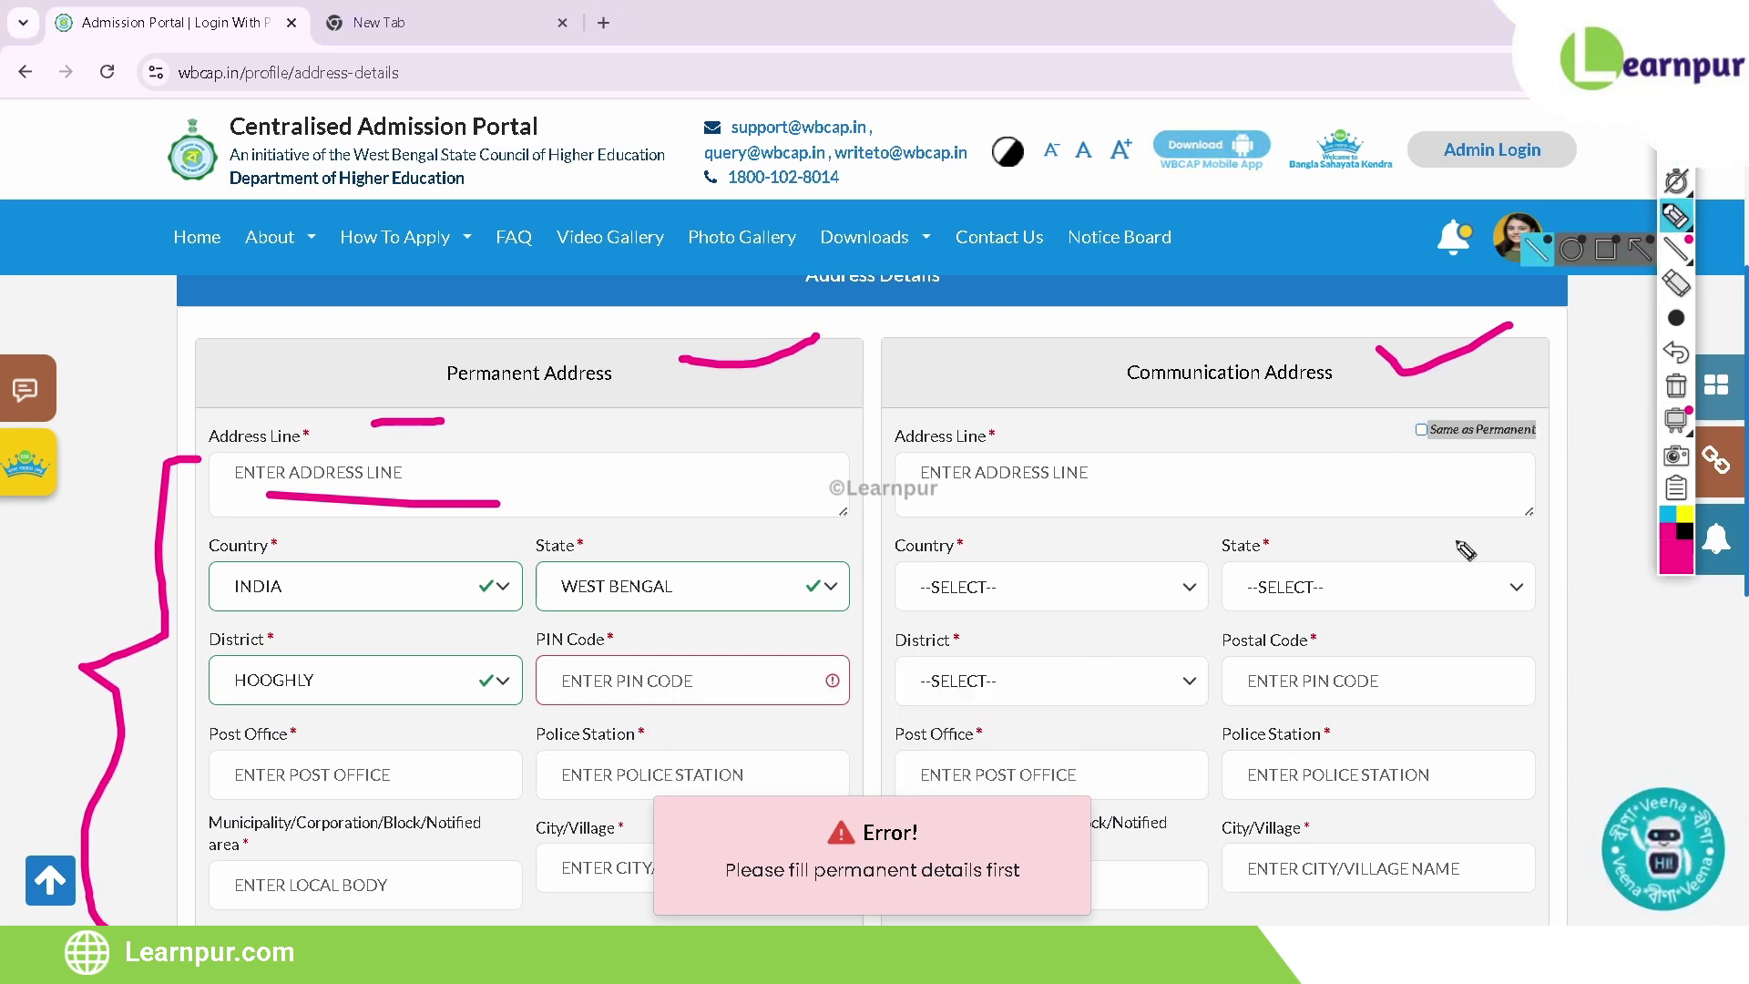
pyautogui.moveTo(1551, 416)
pyautogui.mouseDown()
pyautogui.moveTo(1338, 436)
pyautogui.moveTo(1645, 423)
pyautogui.moveTo(1567, 396)
pyautogui.mouseUp()
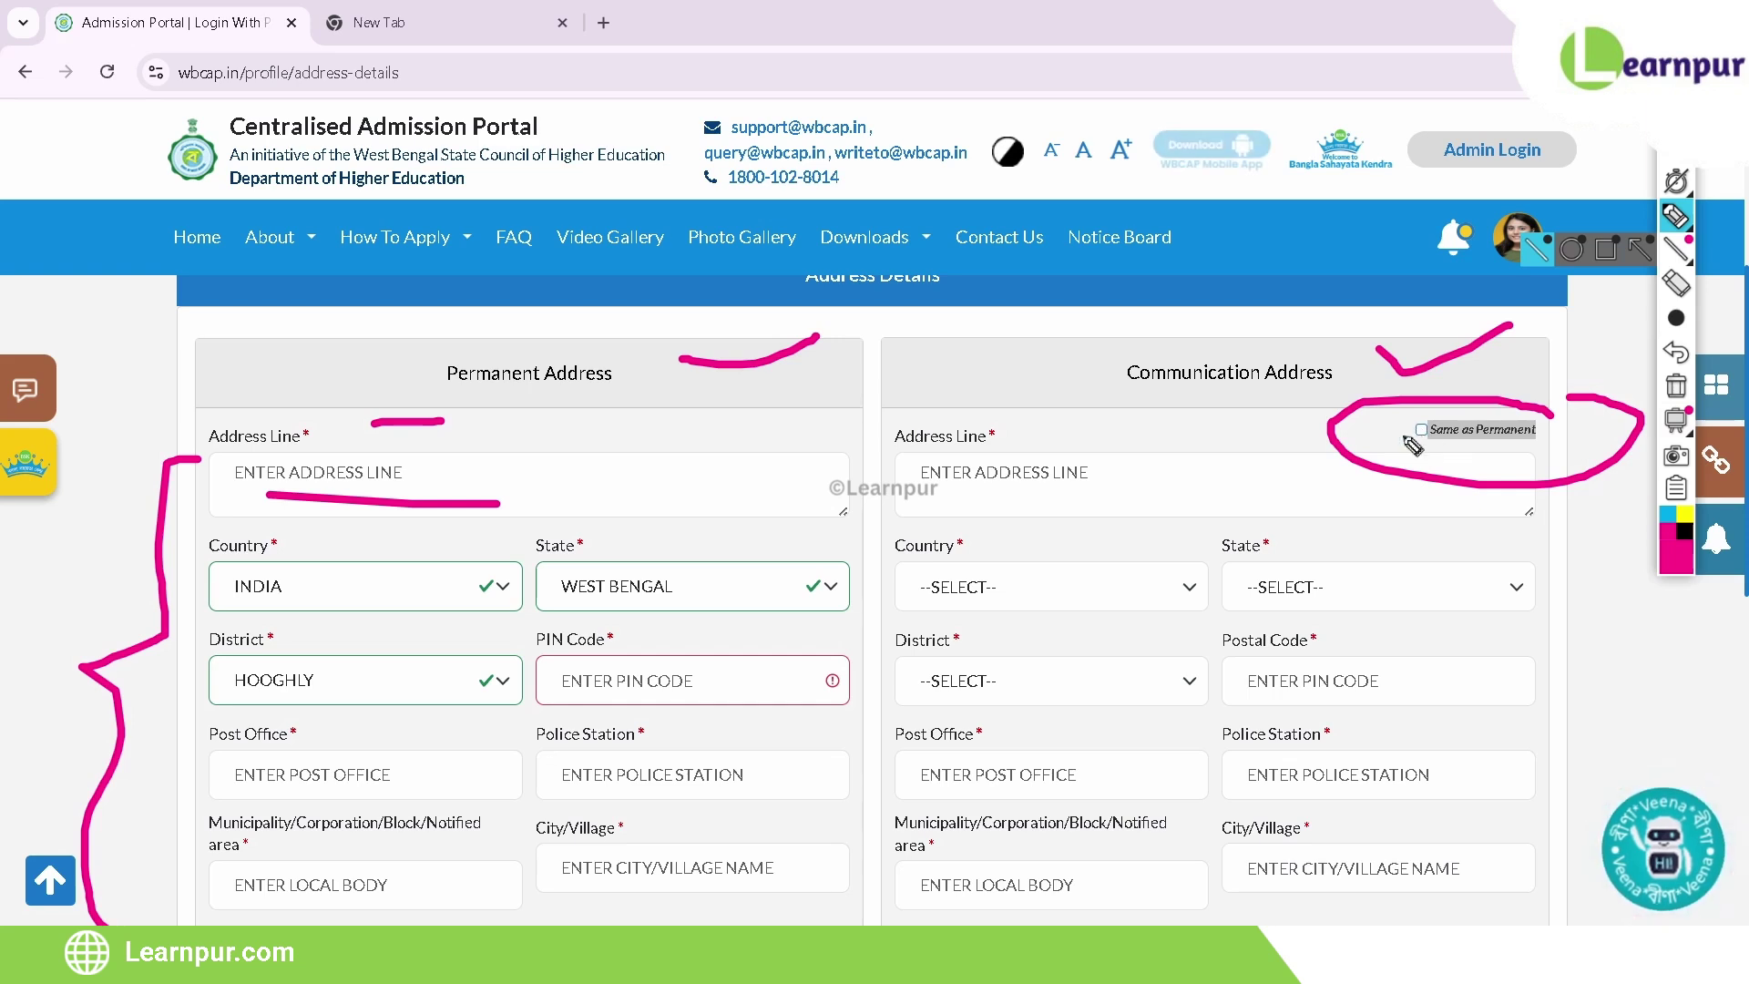
pyautogui.press('Escape')
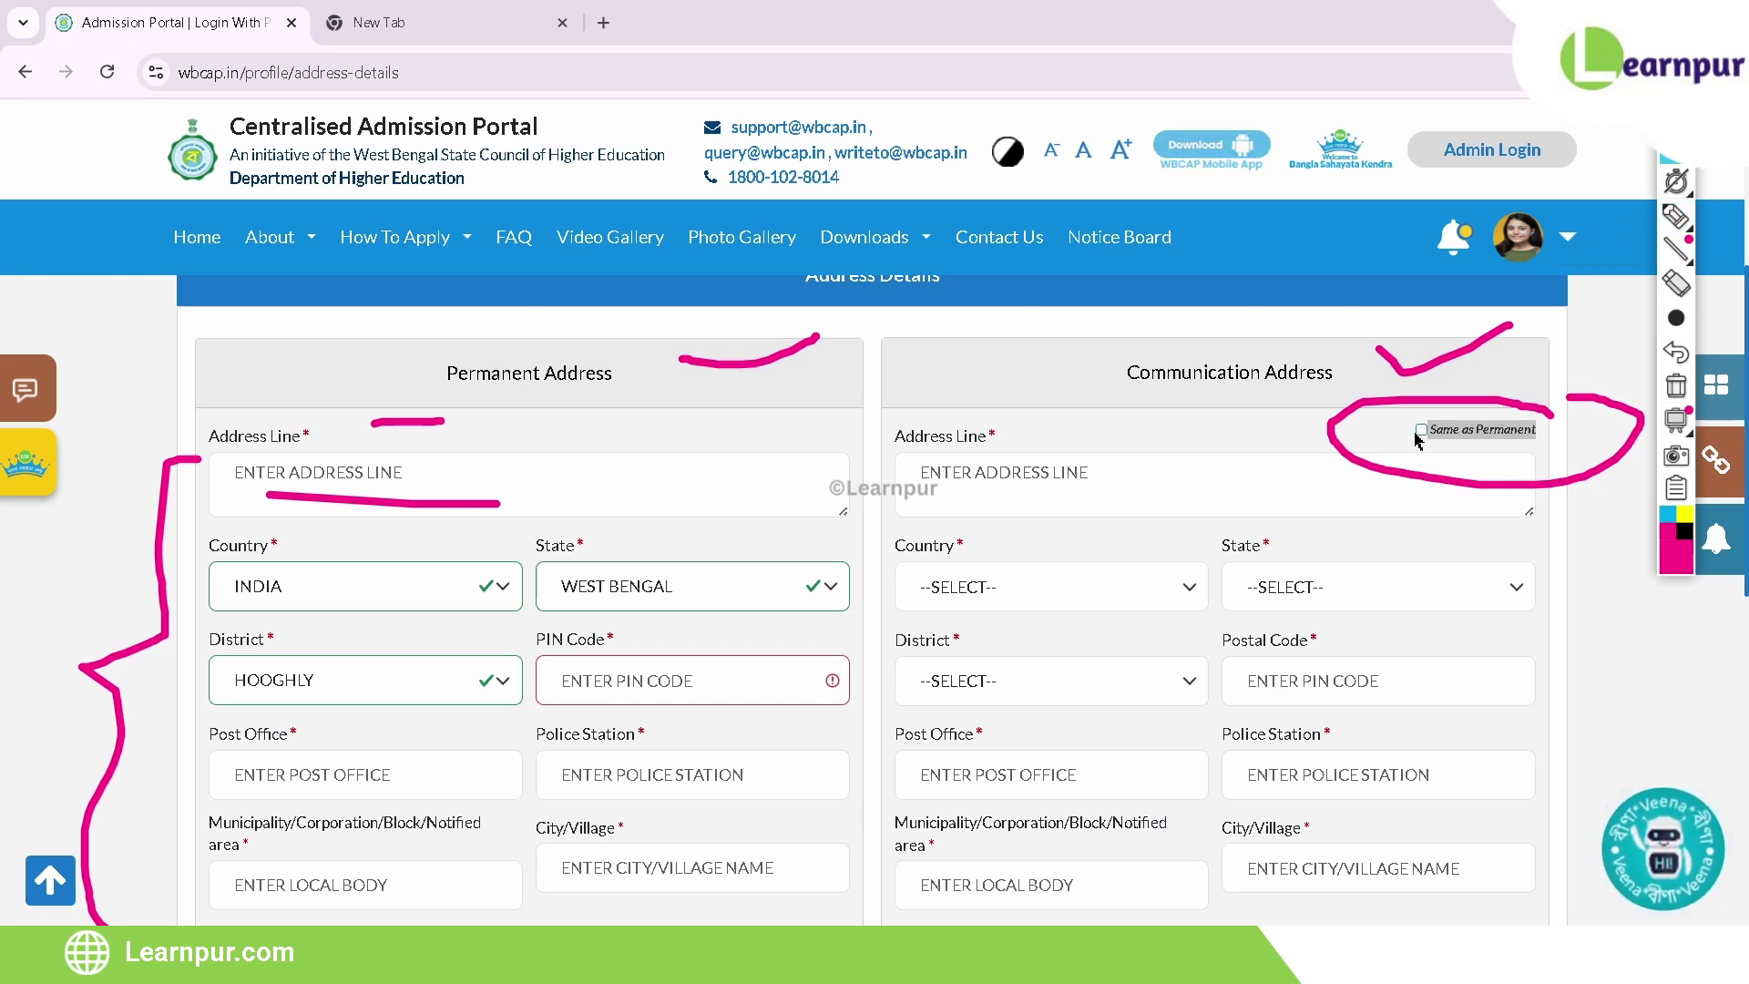
pyautogui.click(359, 479)
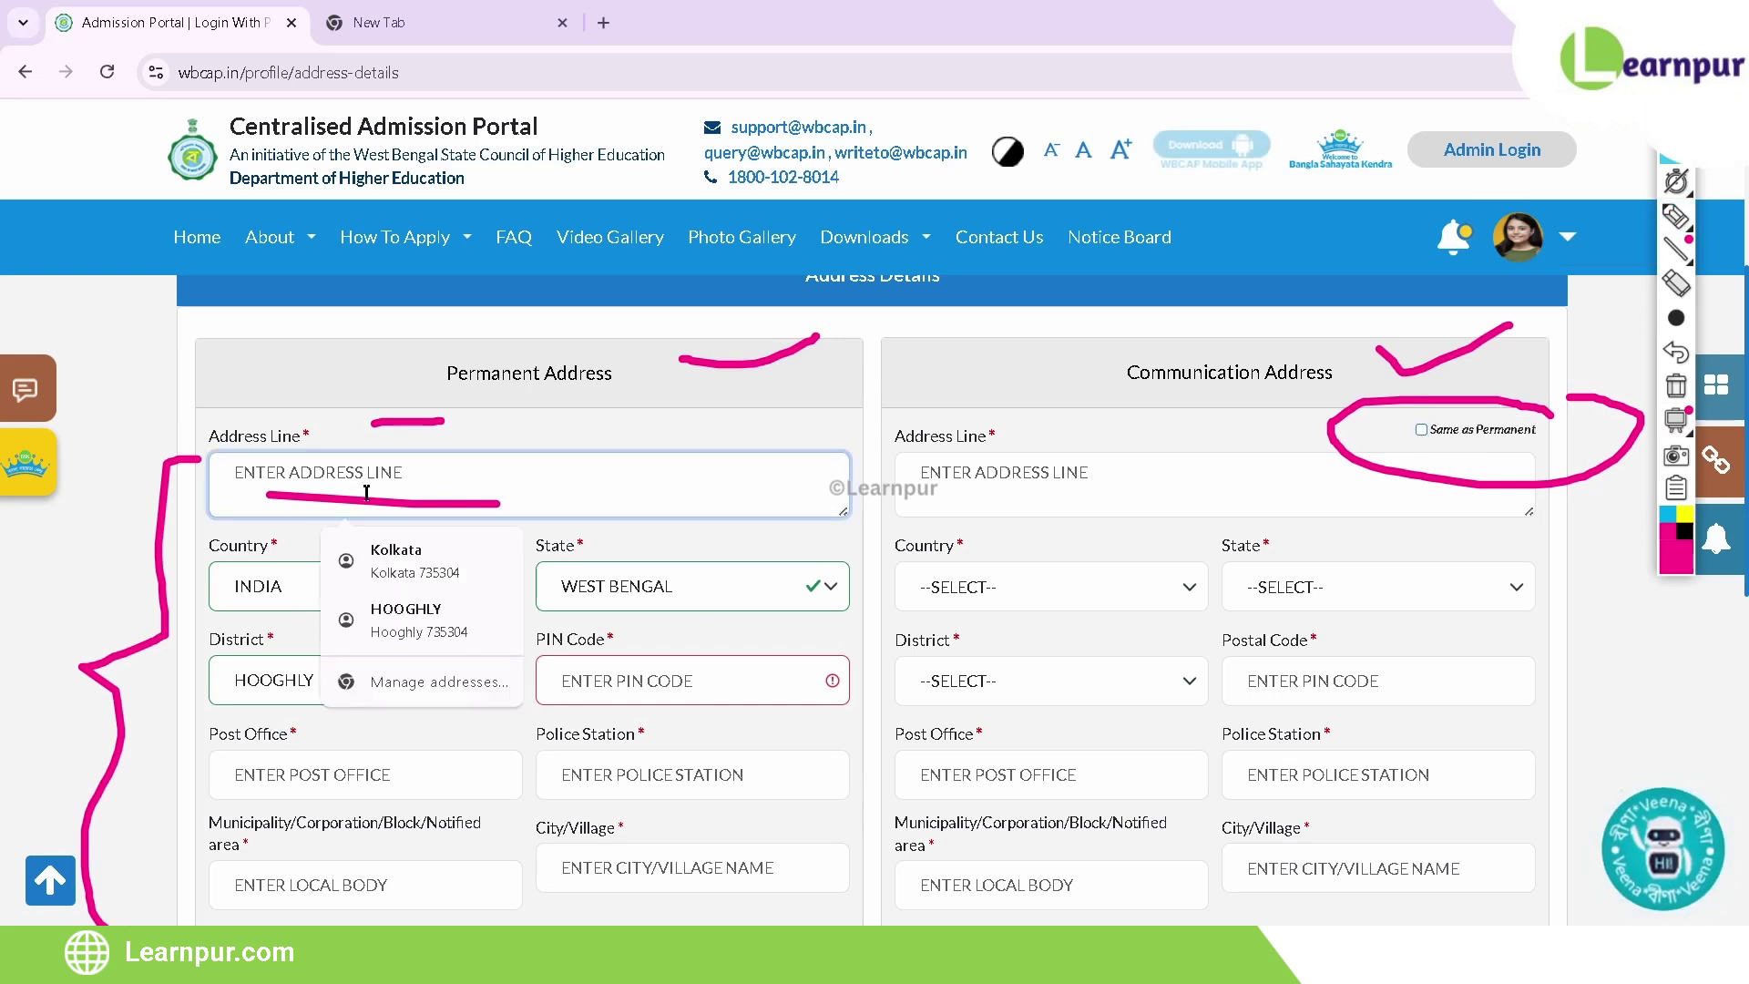
# - Autofill the HOOGHLY address, with post office ALIPUR B.O and police station DANKUNI
pyautogui.click(384, 617)
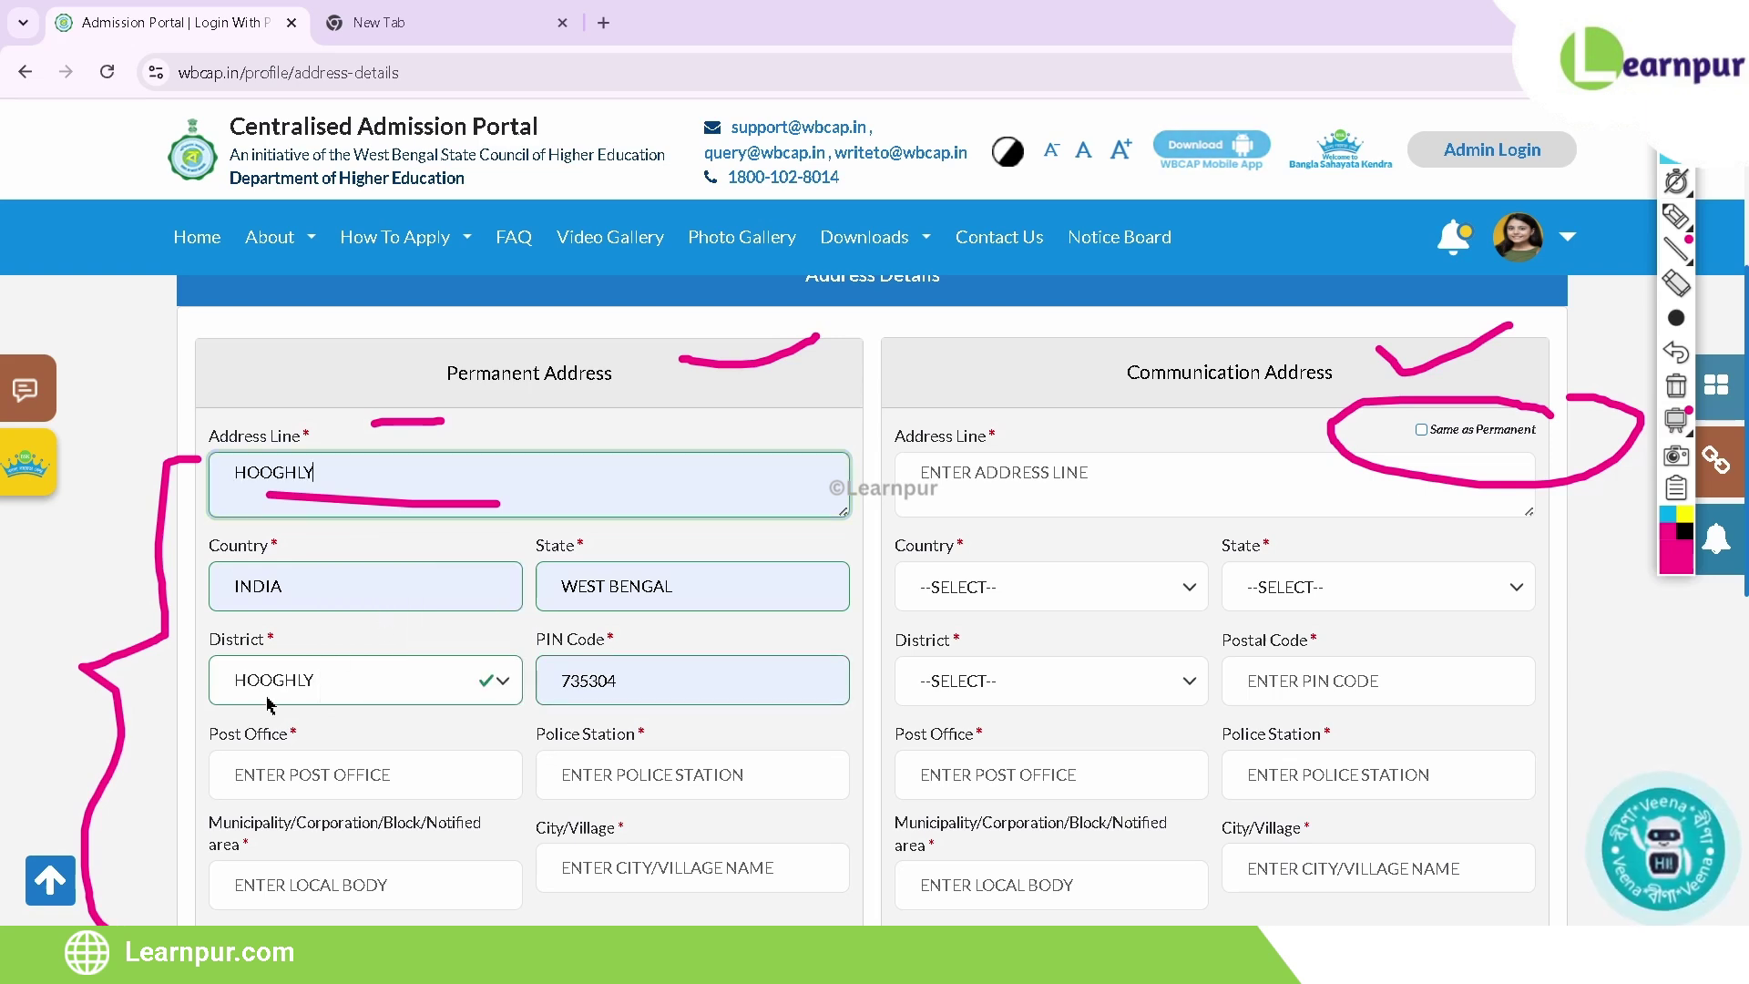
pyautogui.click(356, 773)
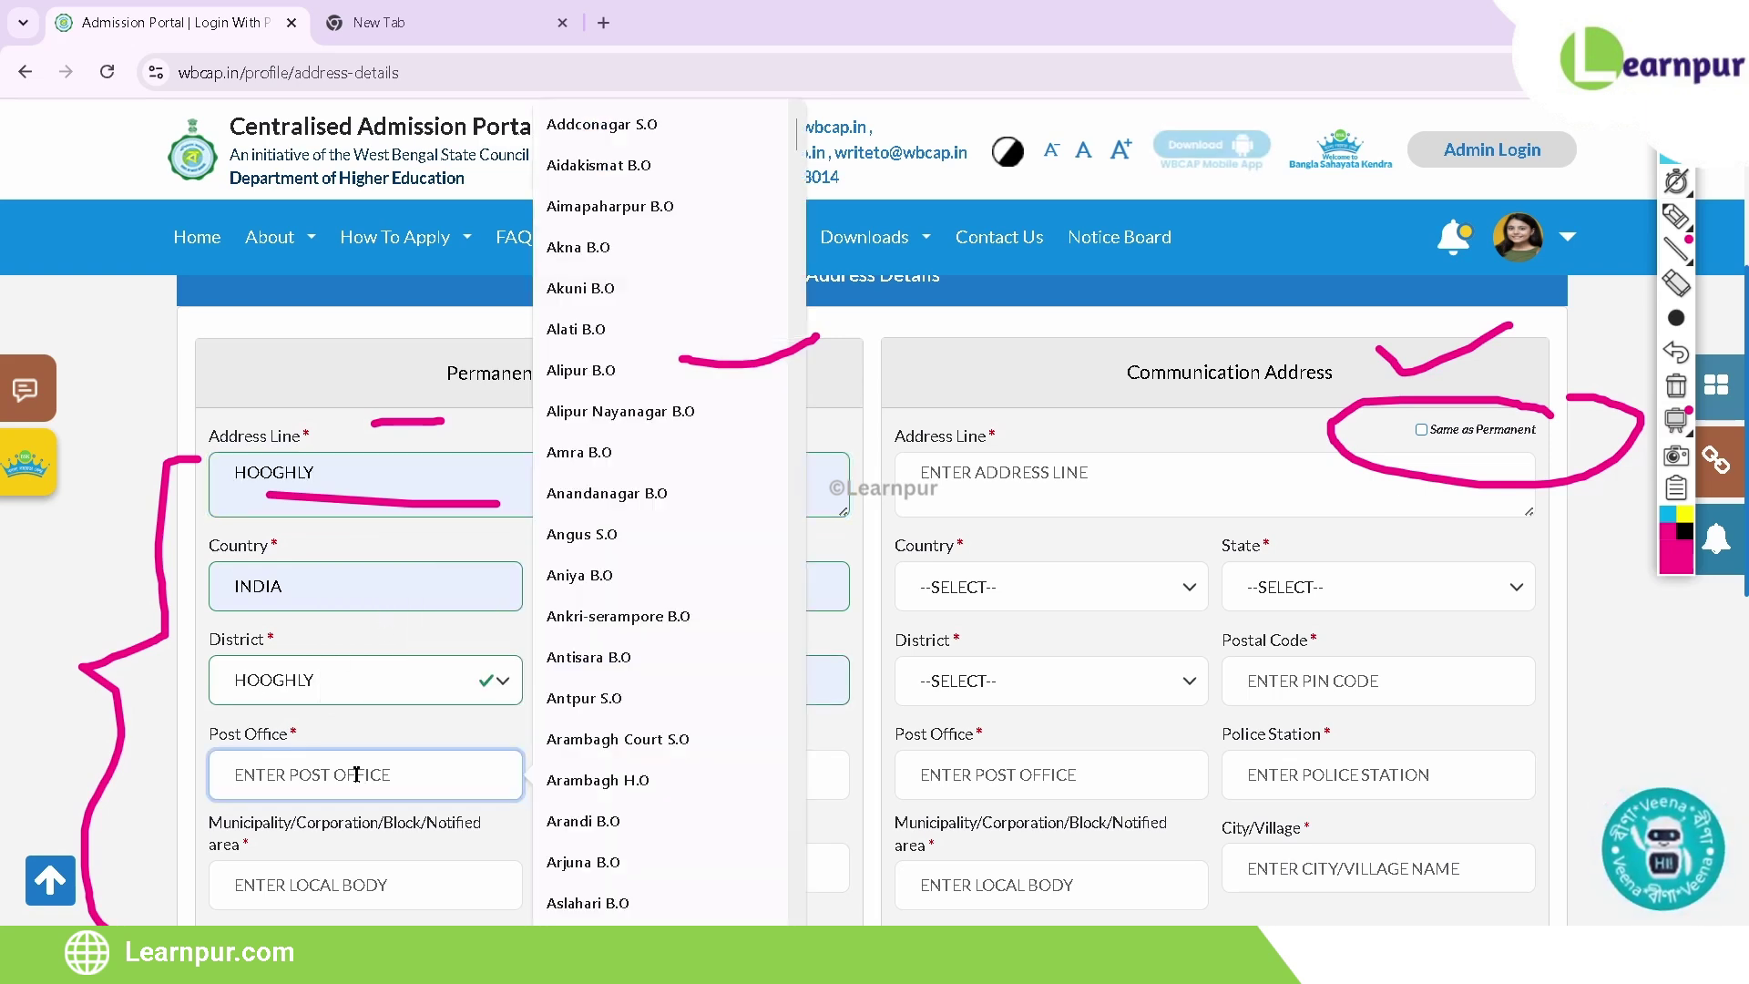
pyautogui.click(590, 381)
pyautogui.click(661, 774)
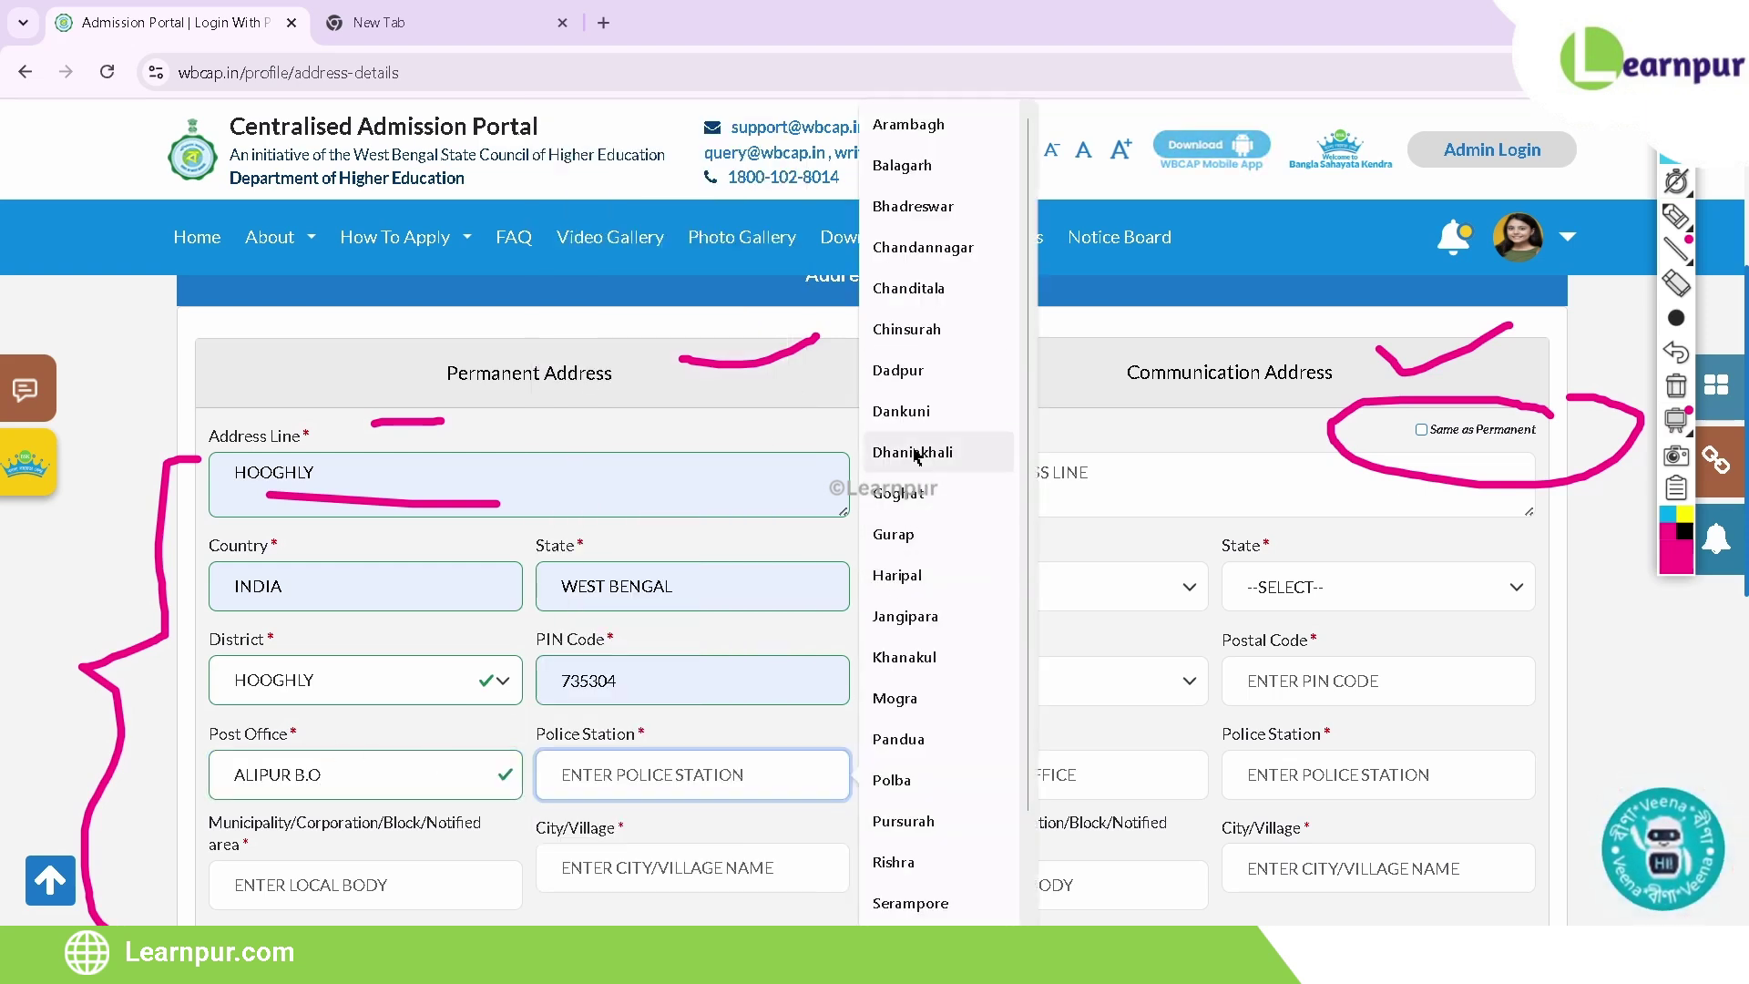
pyautogui.click(913, 421)
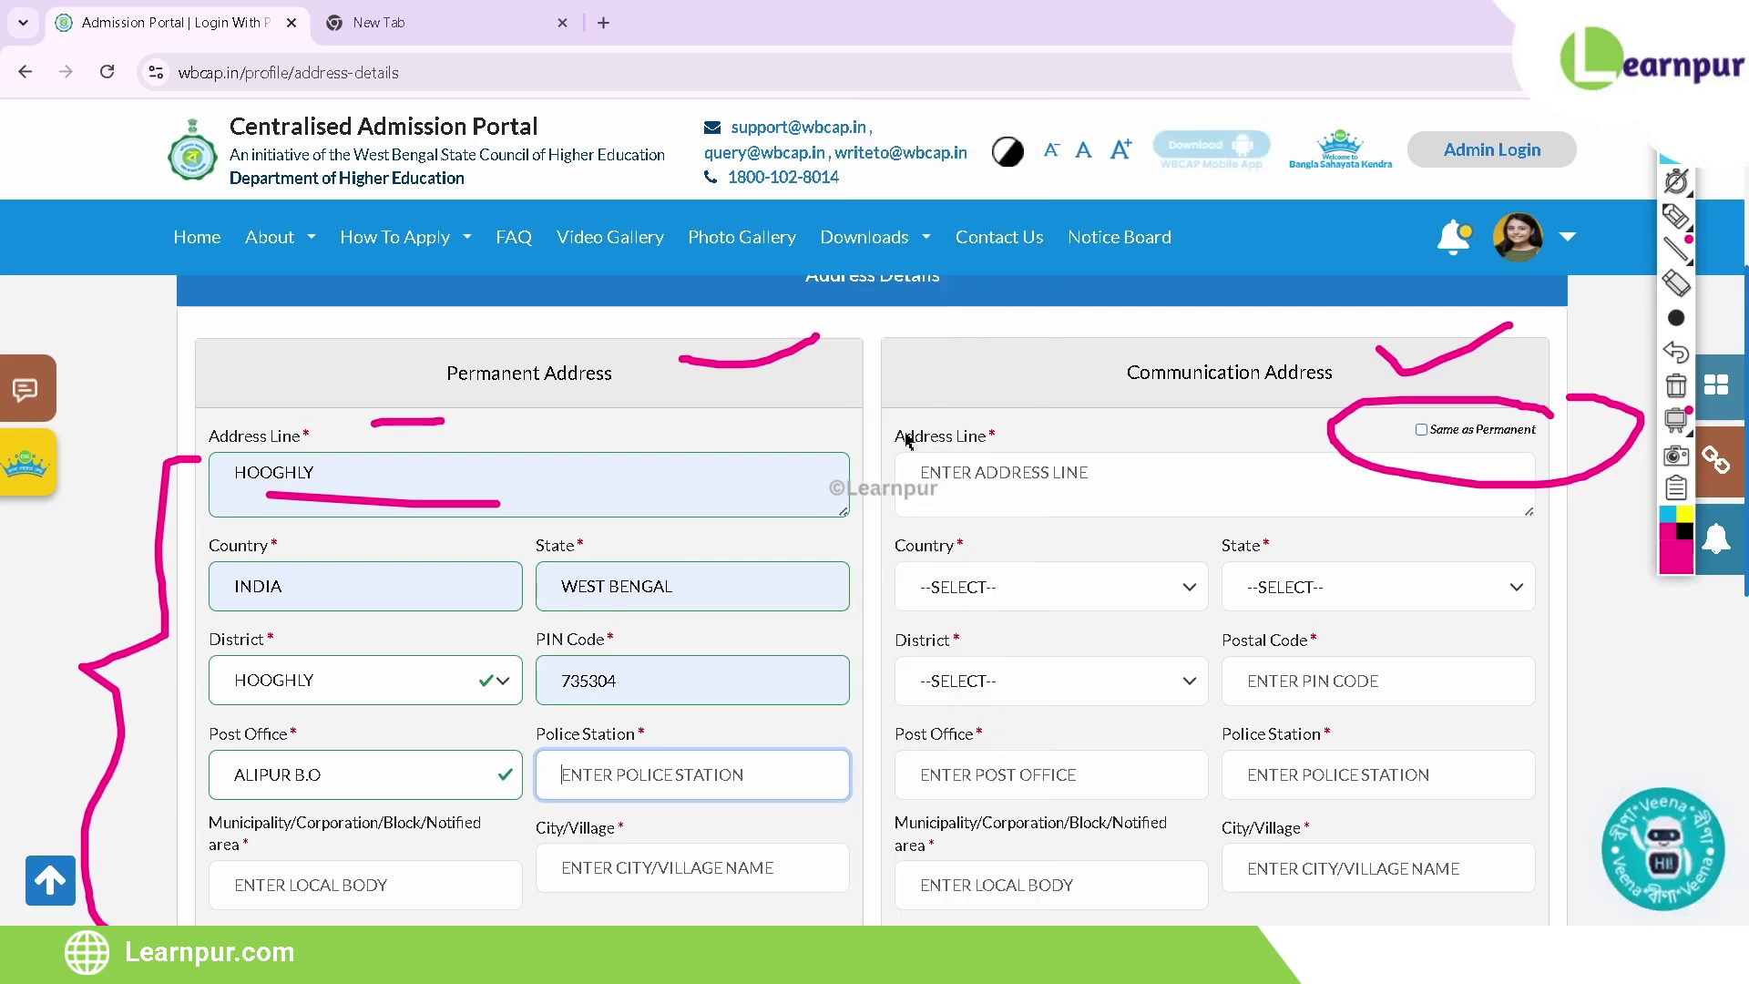
# - Enter NA for both Local Body and City/Village in the permanent address
pyautogui.scroll(-5, 792, 695)
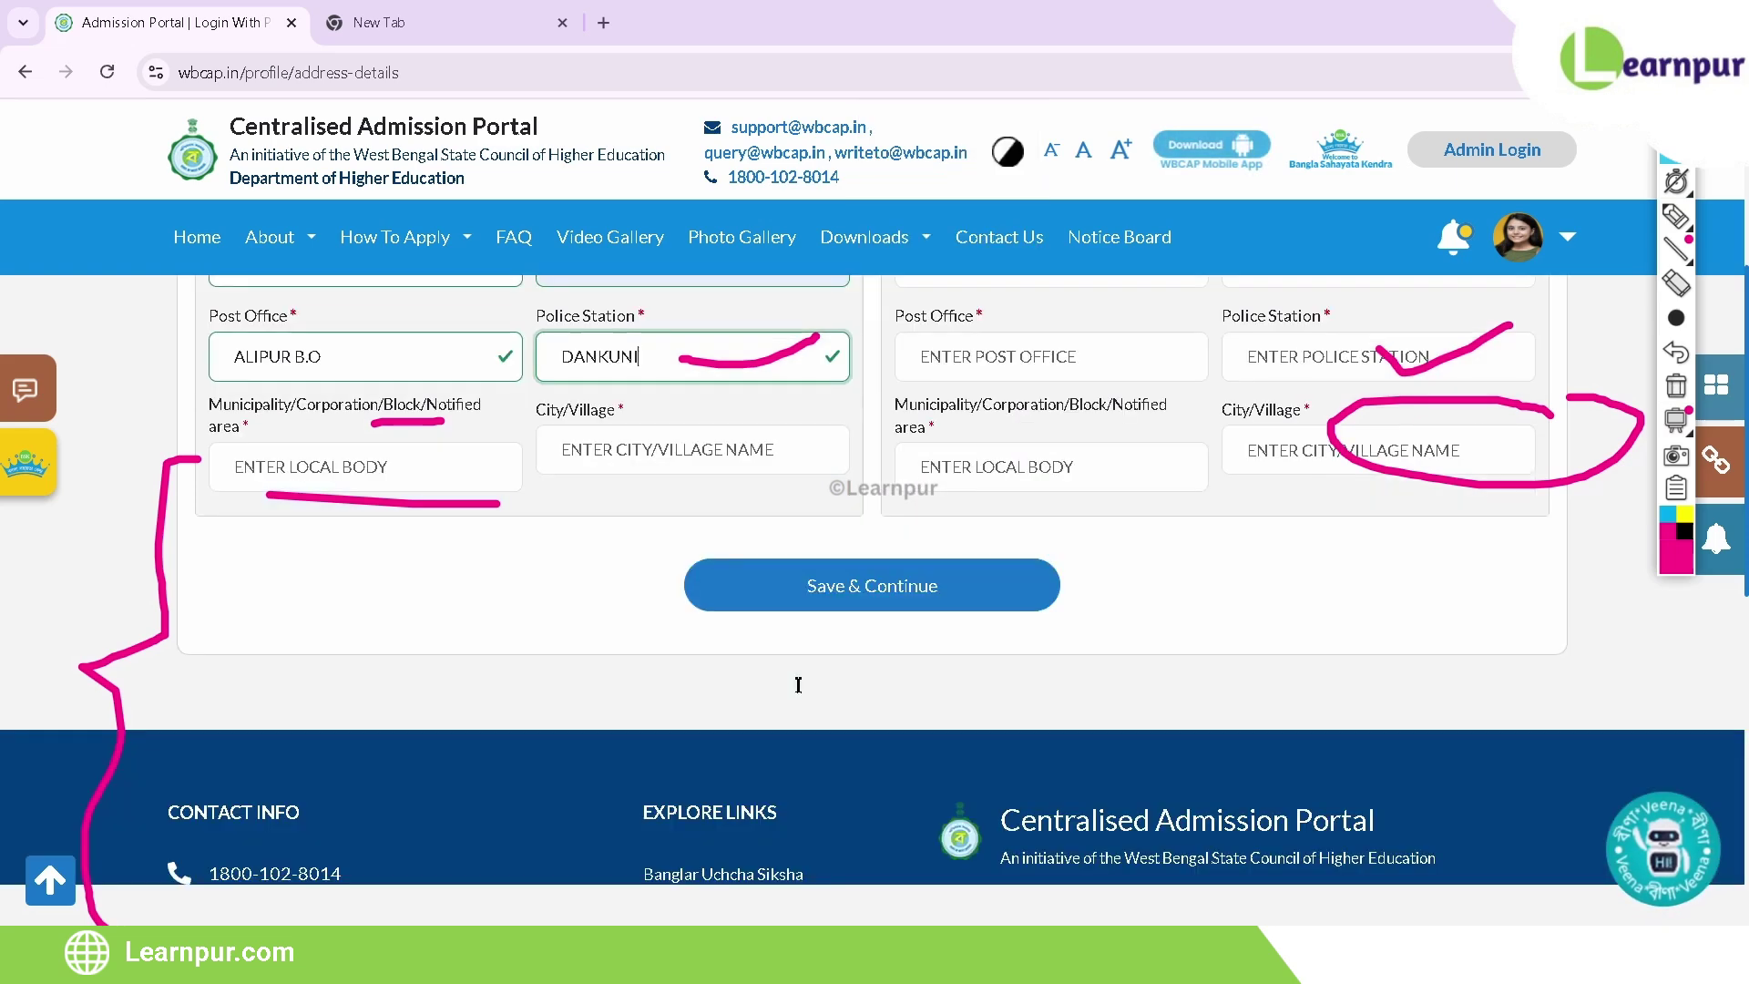
pyautogui.click(420, 475)
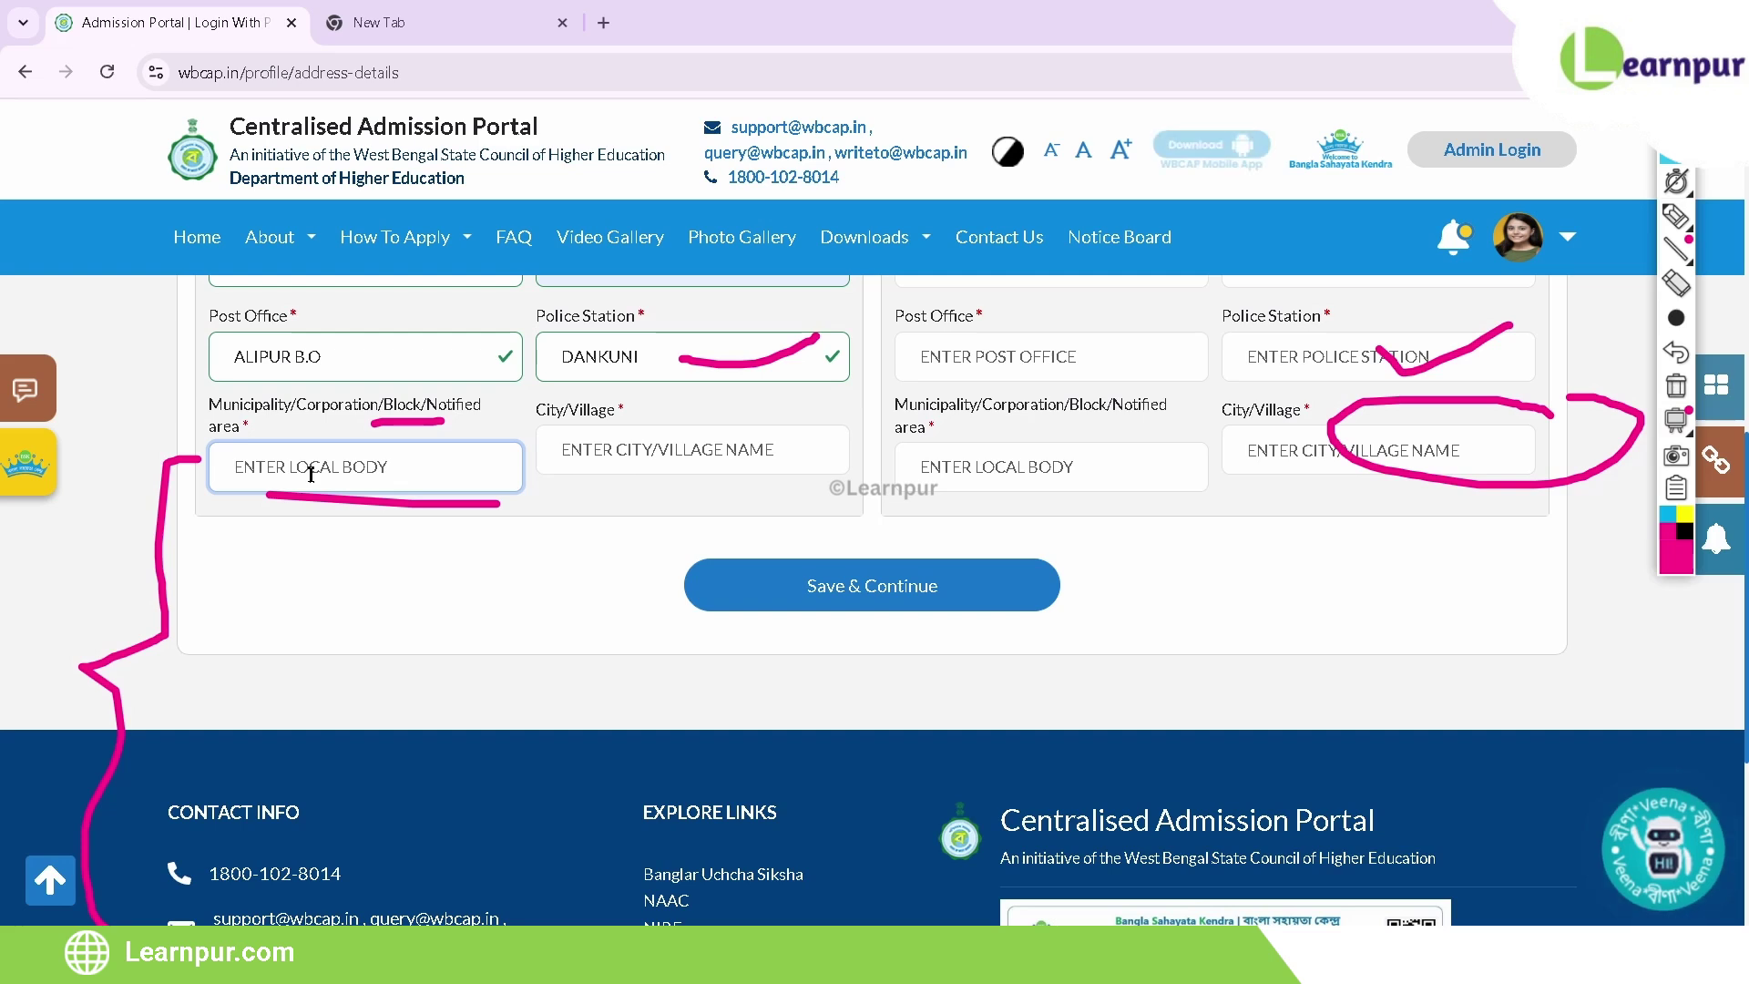
pyautogui.write('NA')
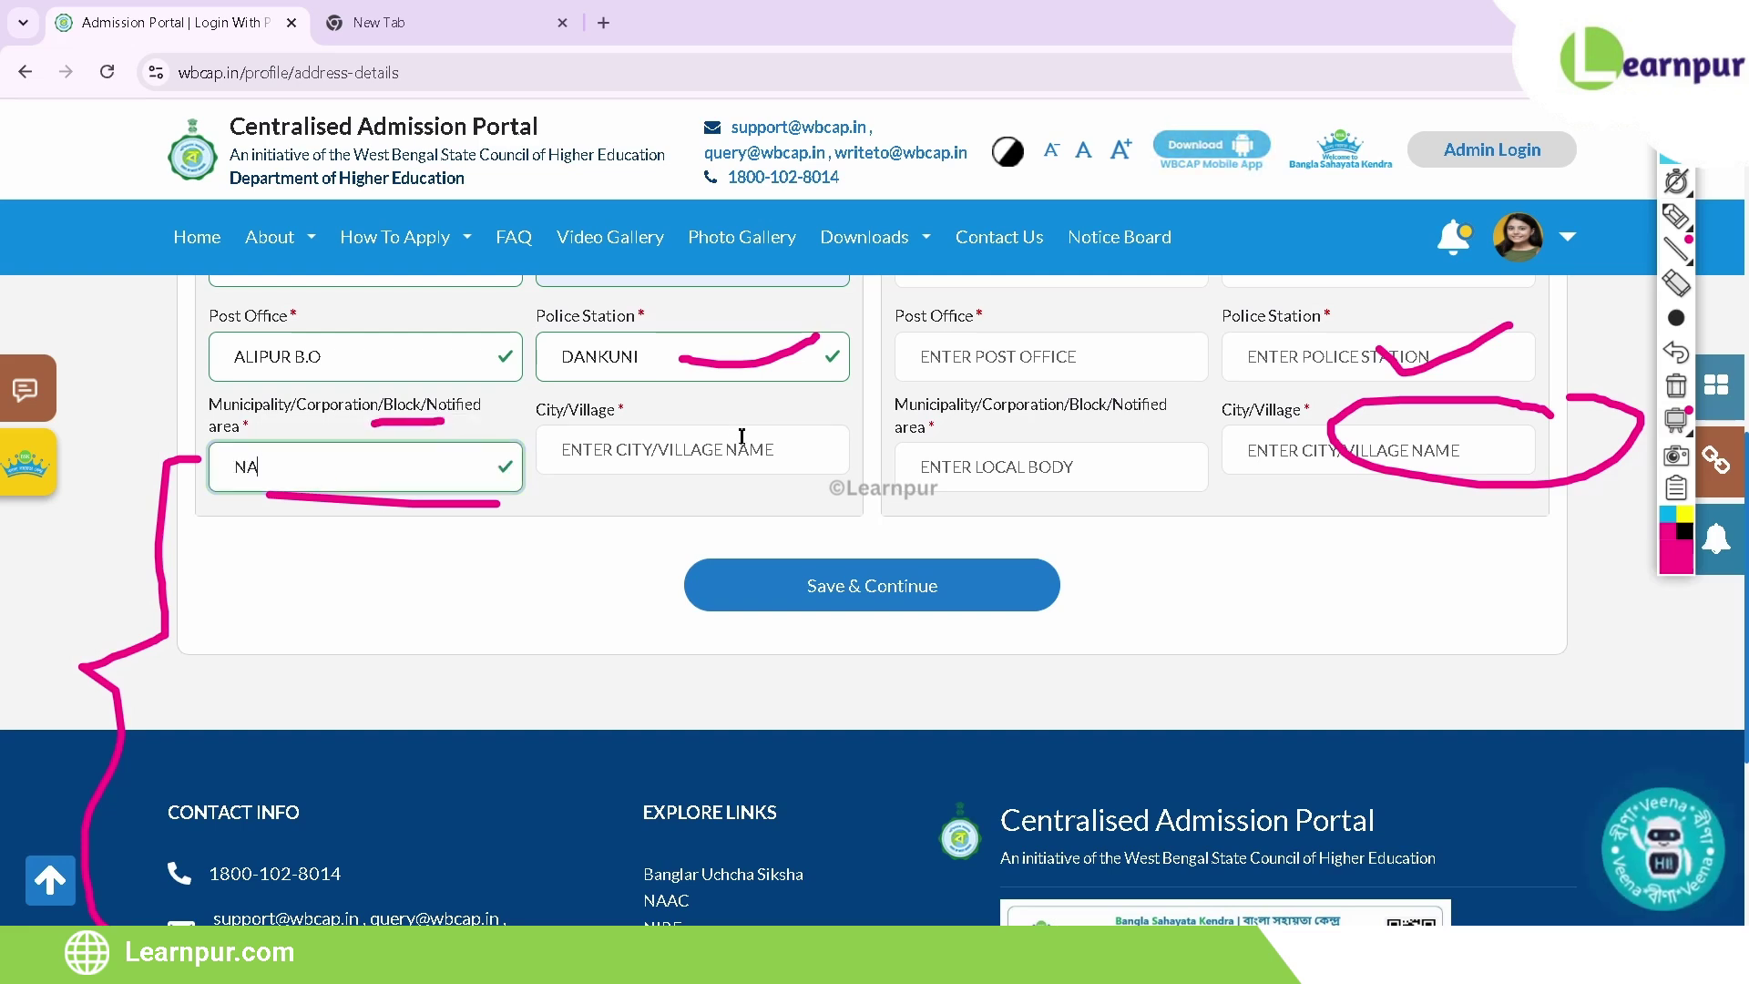
pyautogui.click(742, 436)
pyautogui.write('NA')
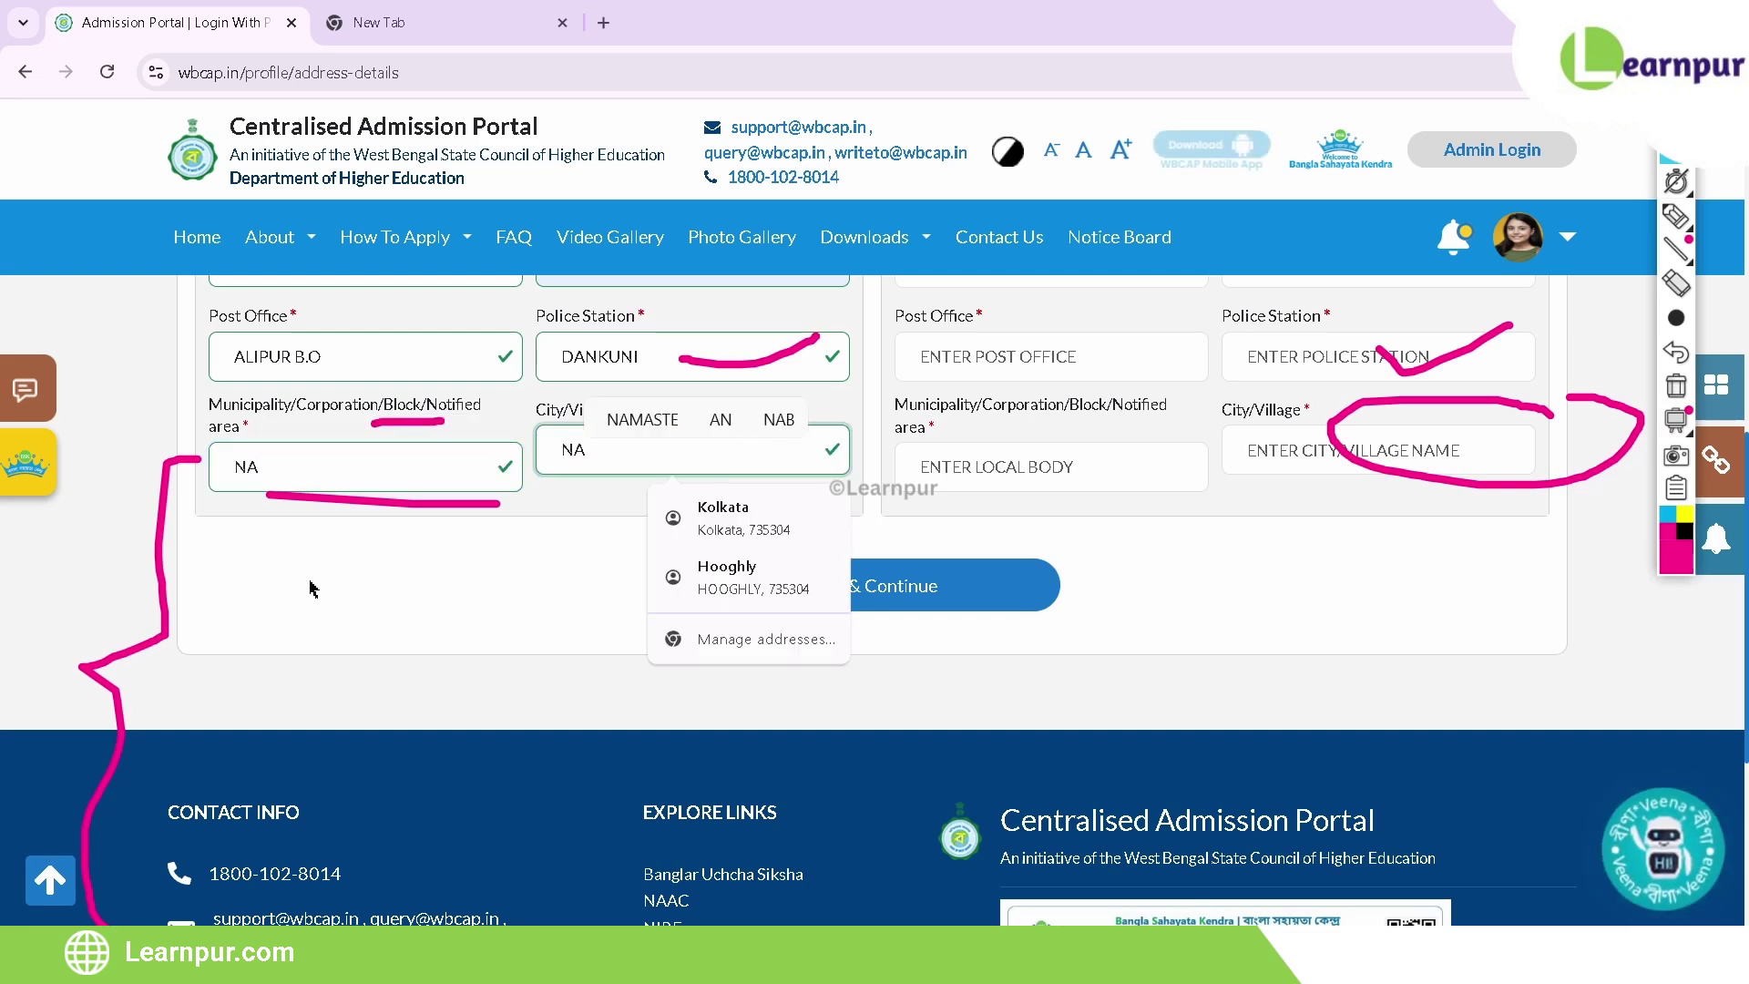
pyautogui.click(914, 608)
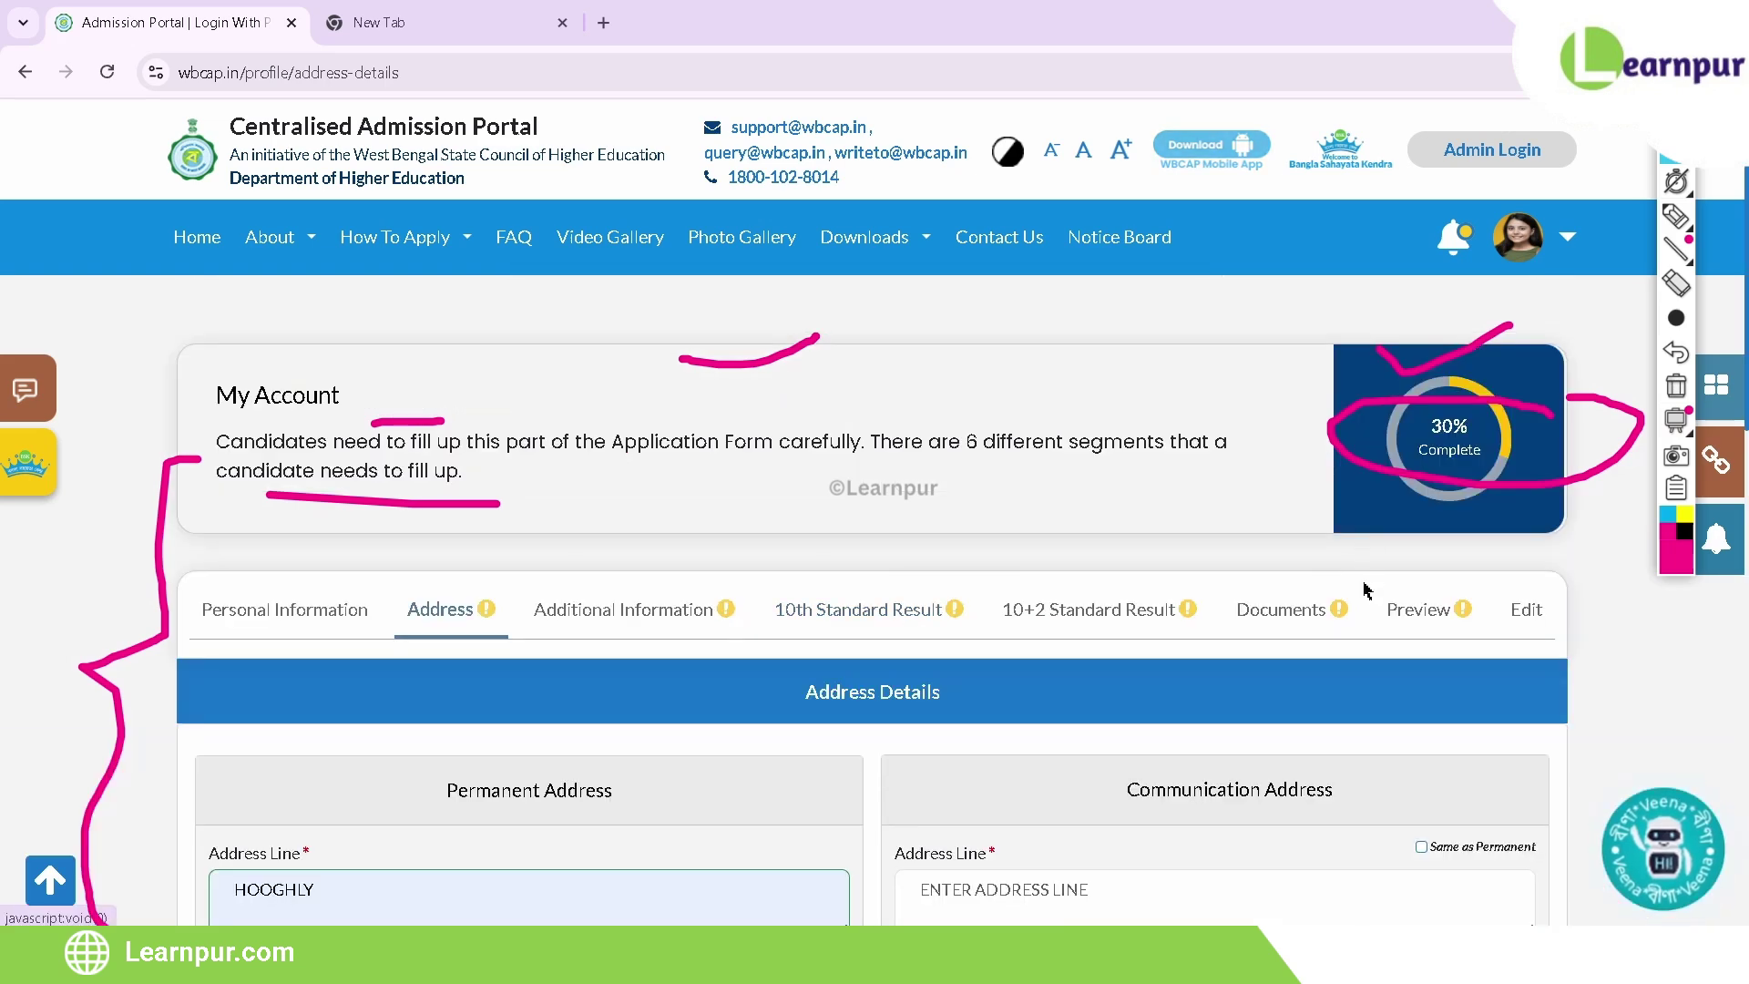
pyautogui.scroll(-5, 1363, 510)
pyautogui.scroll(5, 1366, 588)
pyautogui.scroll(-5, 1363, 588)
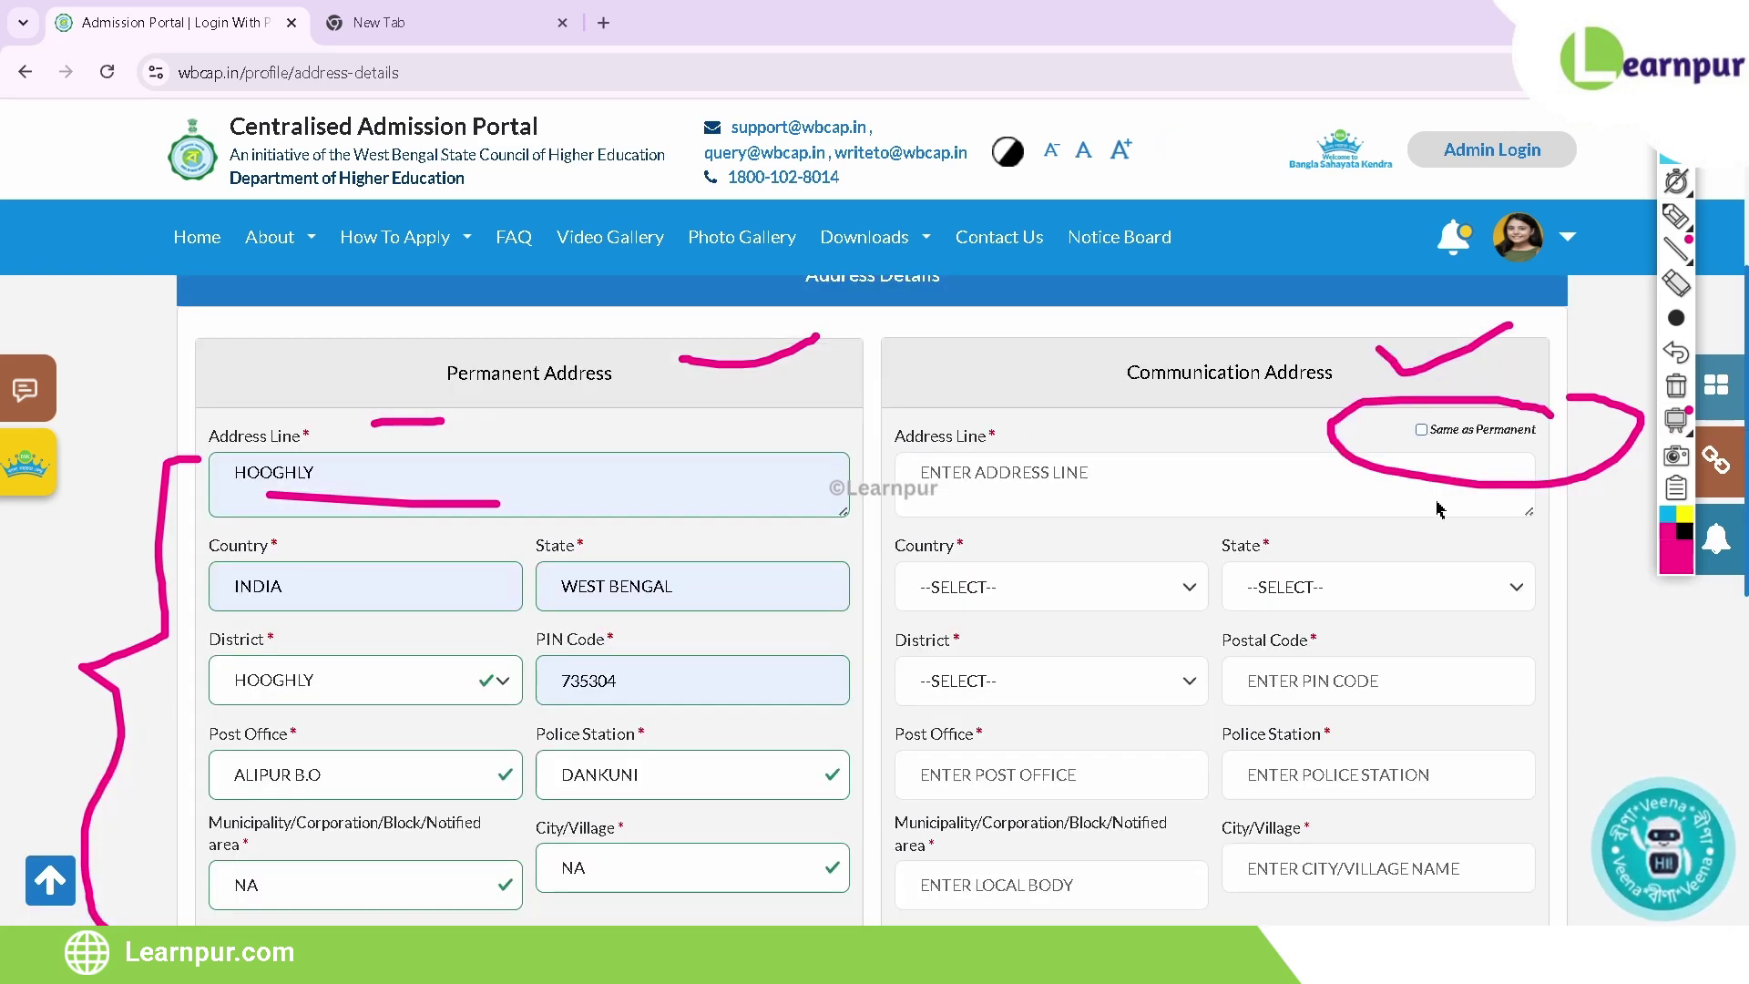
pyautogui.click(1422, 429)
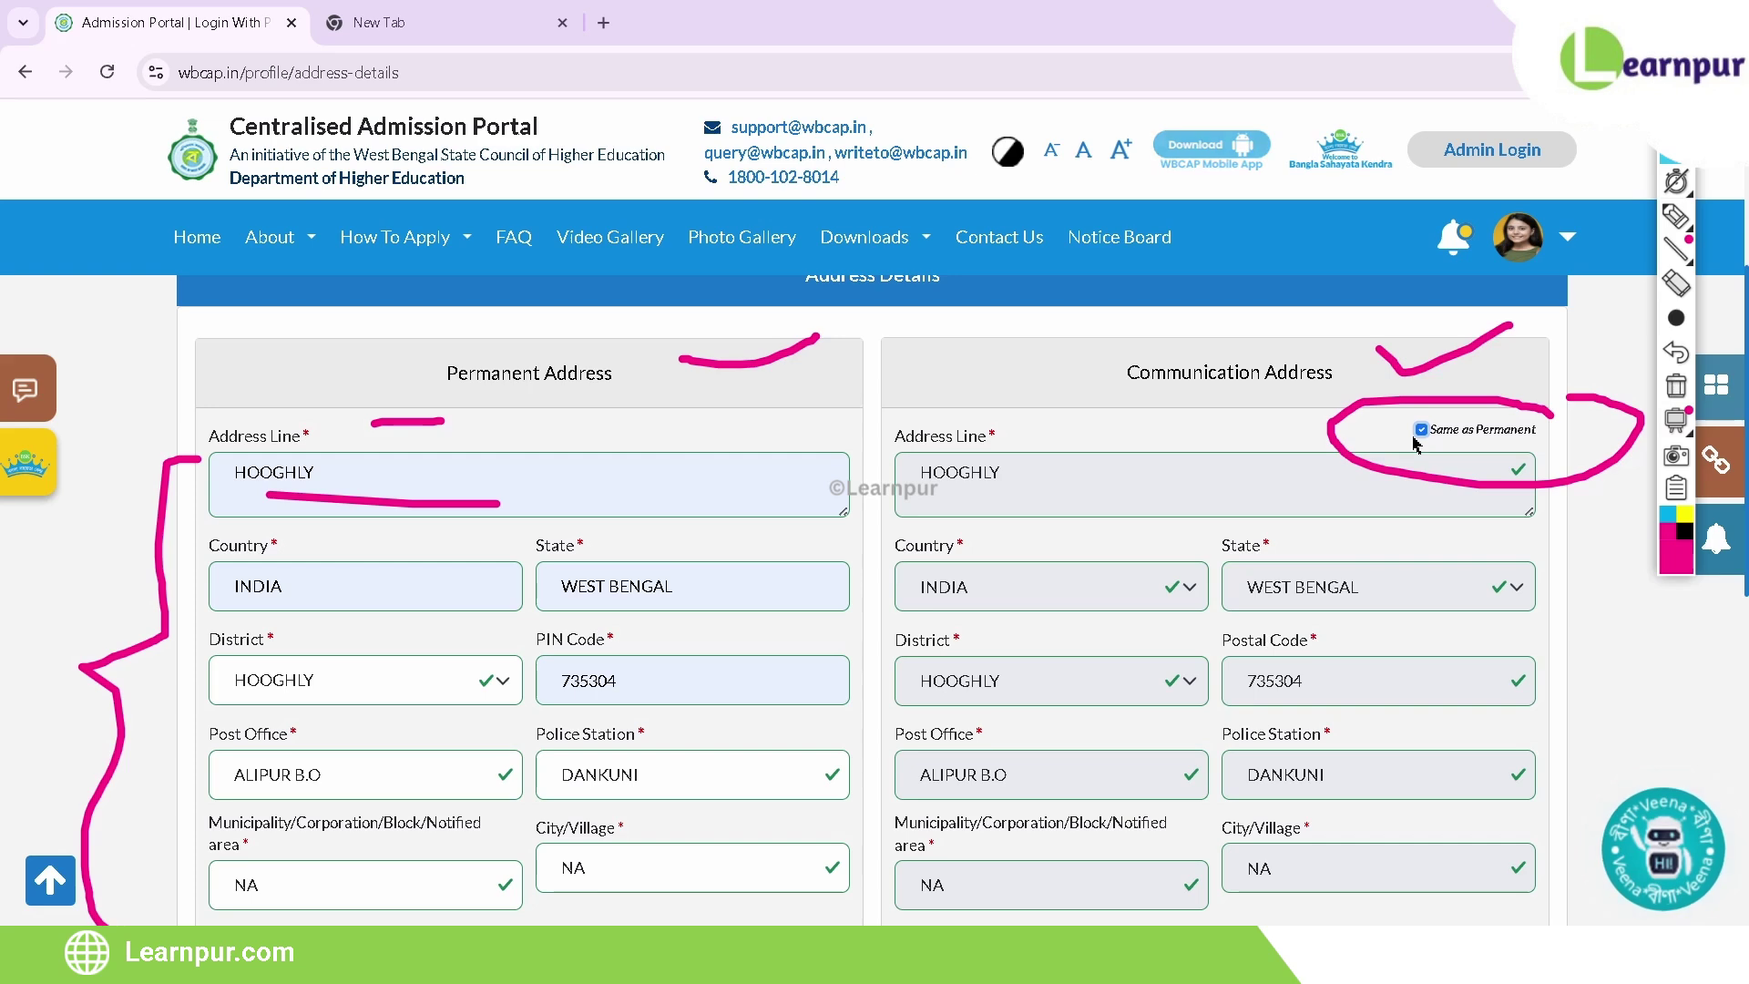
pyautogui.scroll(-5, 1208, 489)
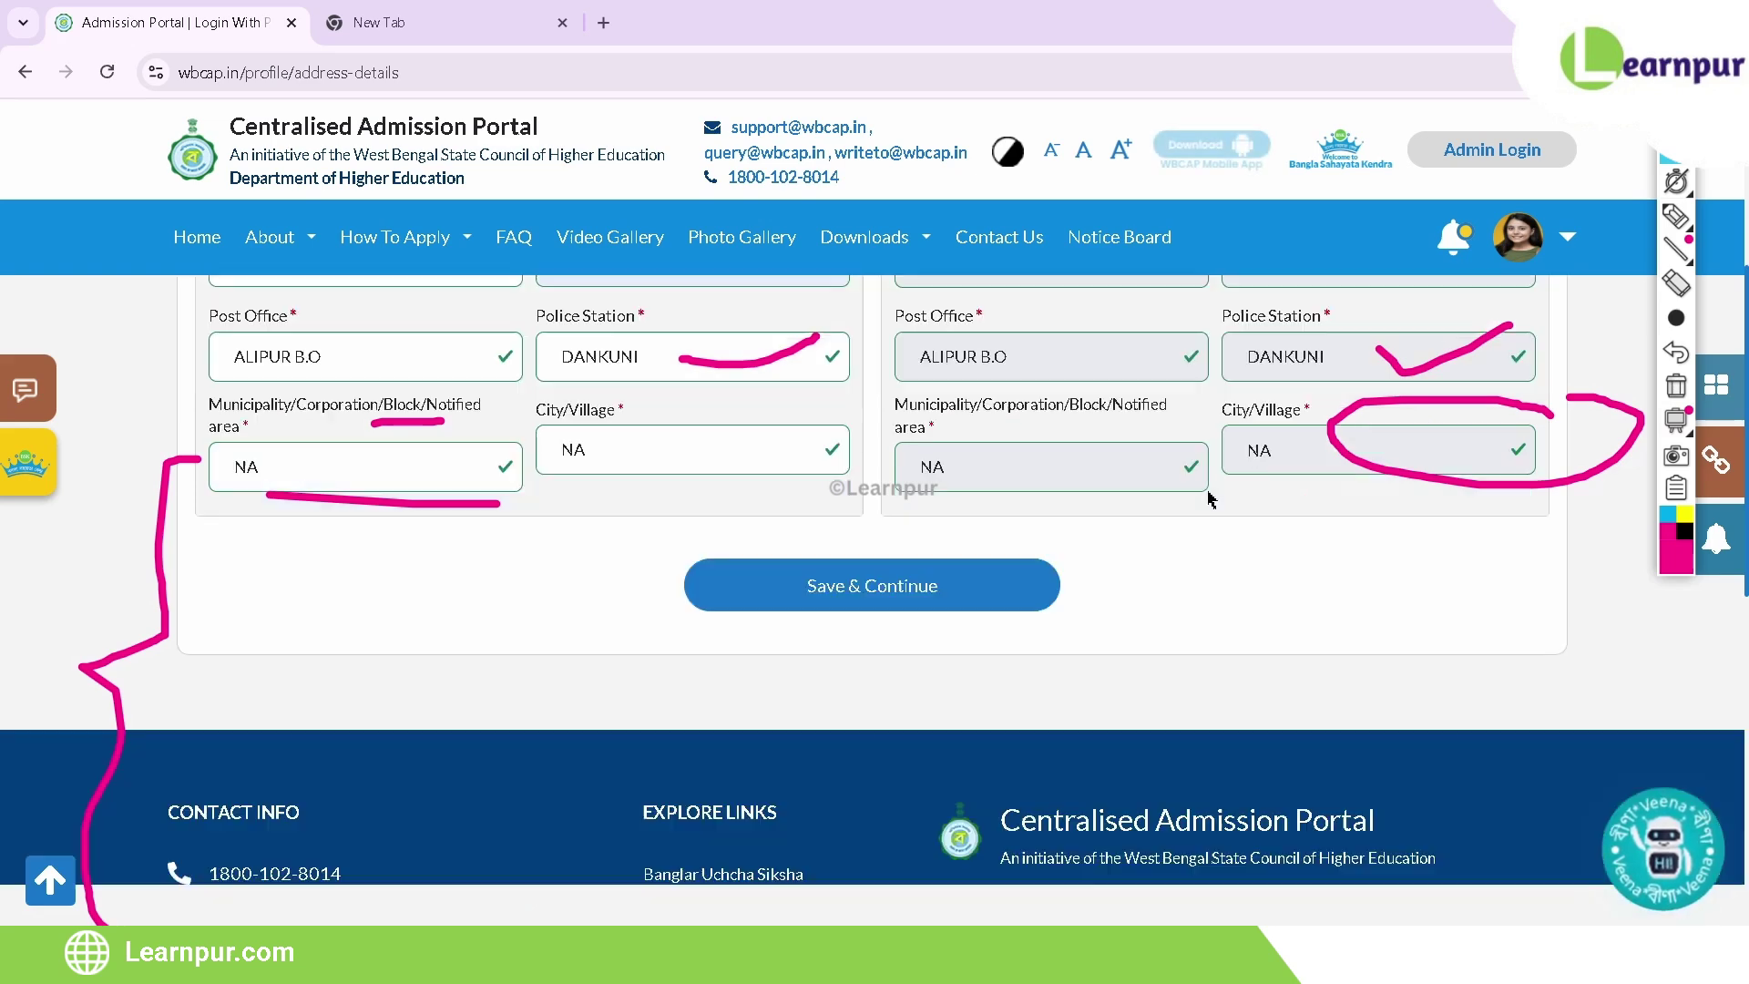
pyautogui.click(1677, 394)
pyautogui.scroll(5, 644, 695)
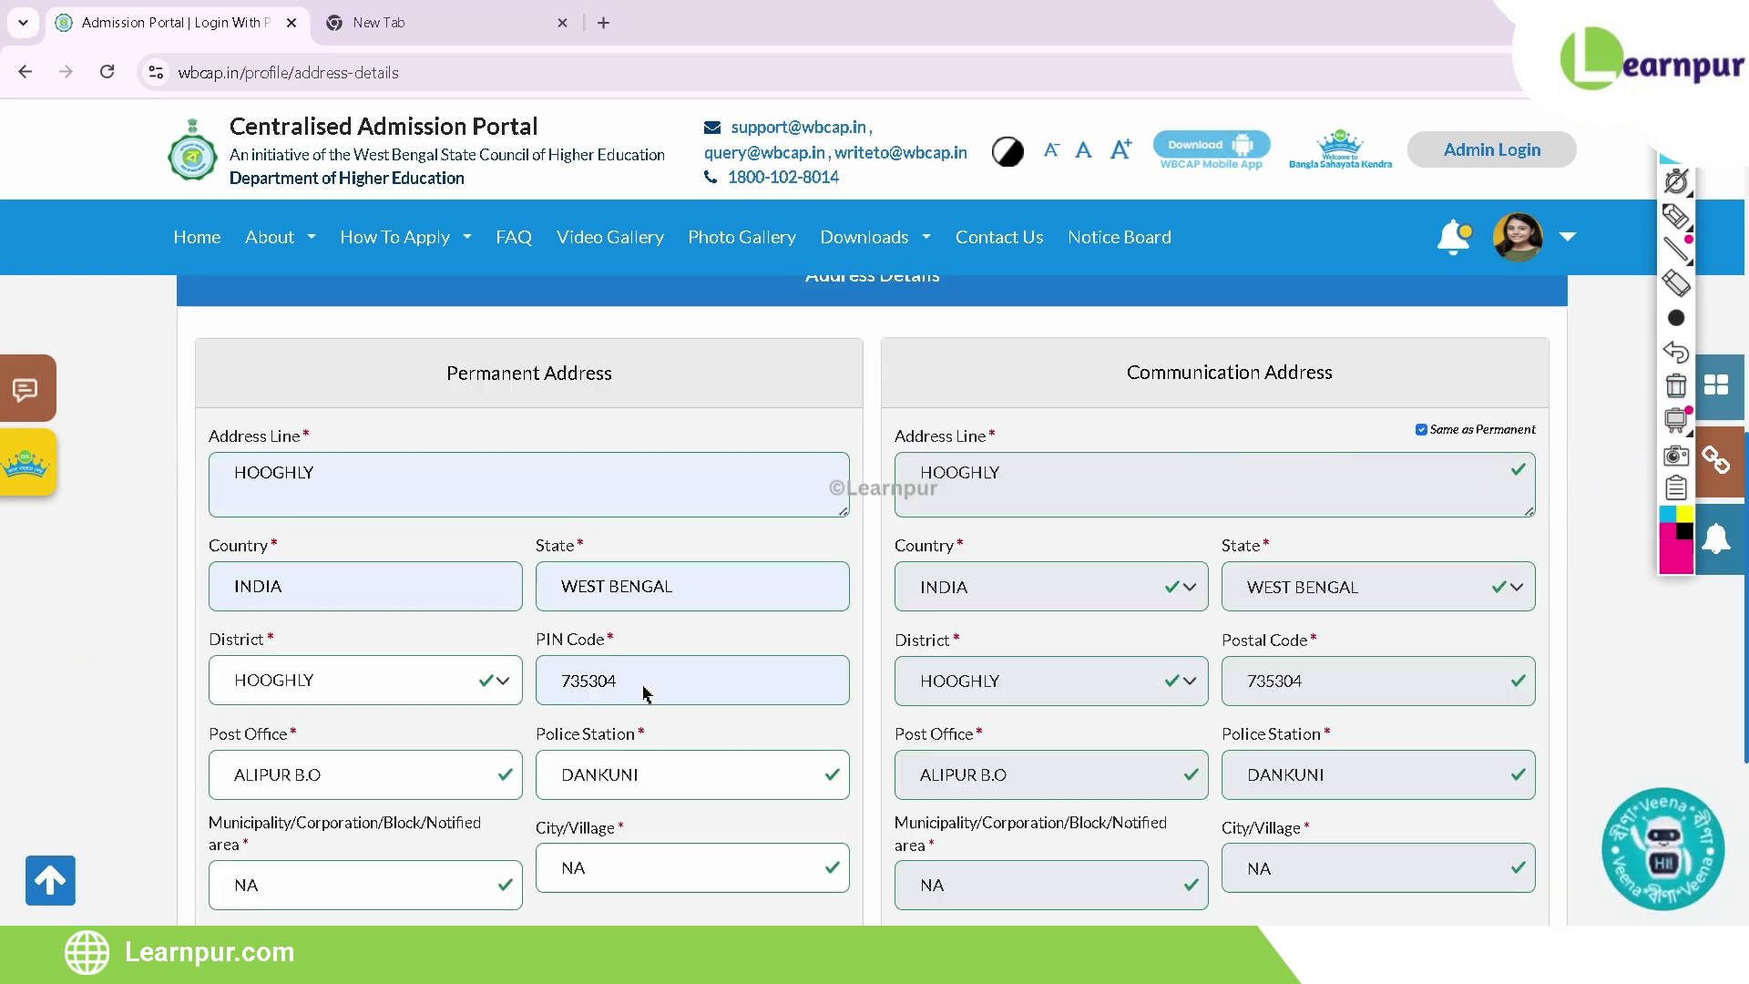
pyautogui.scroll(-5, 644, 597)
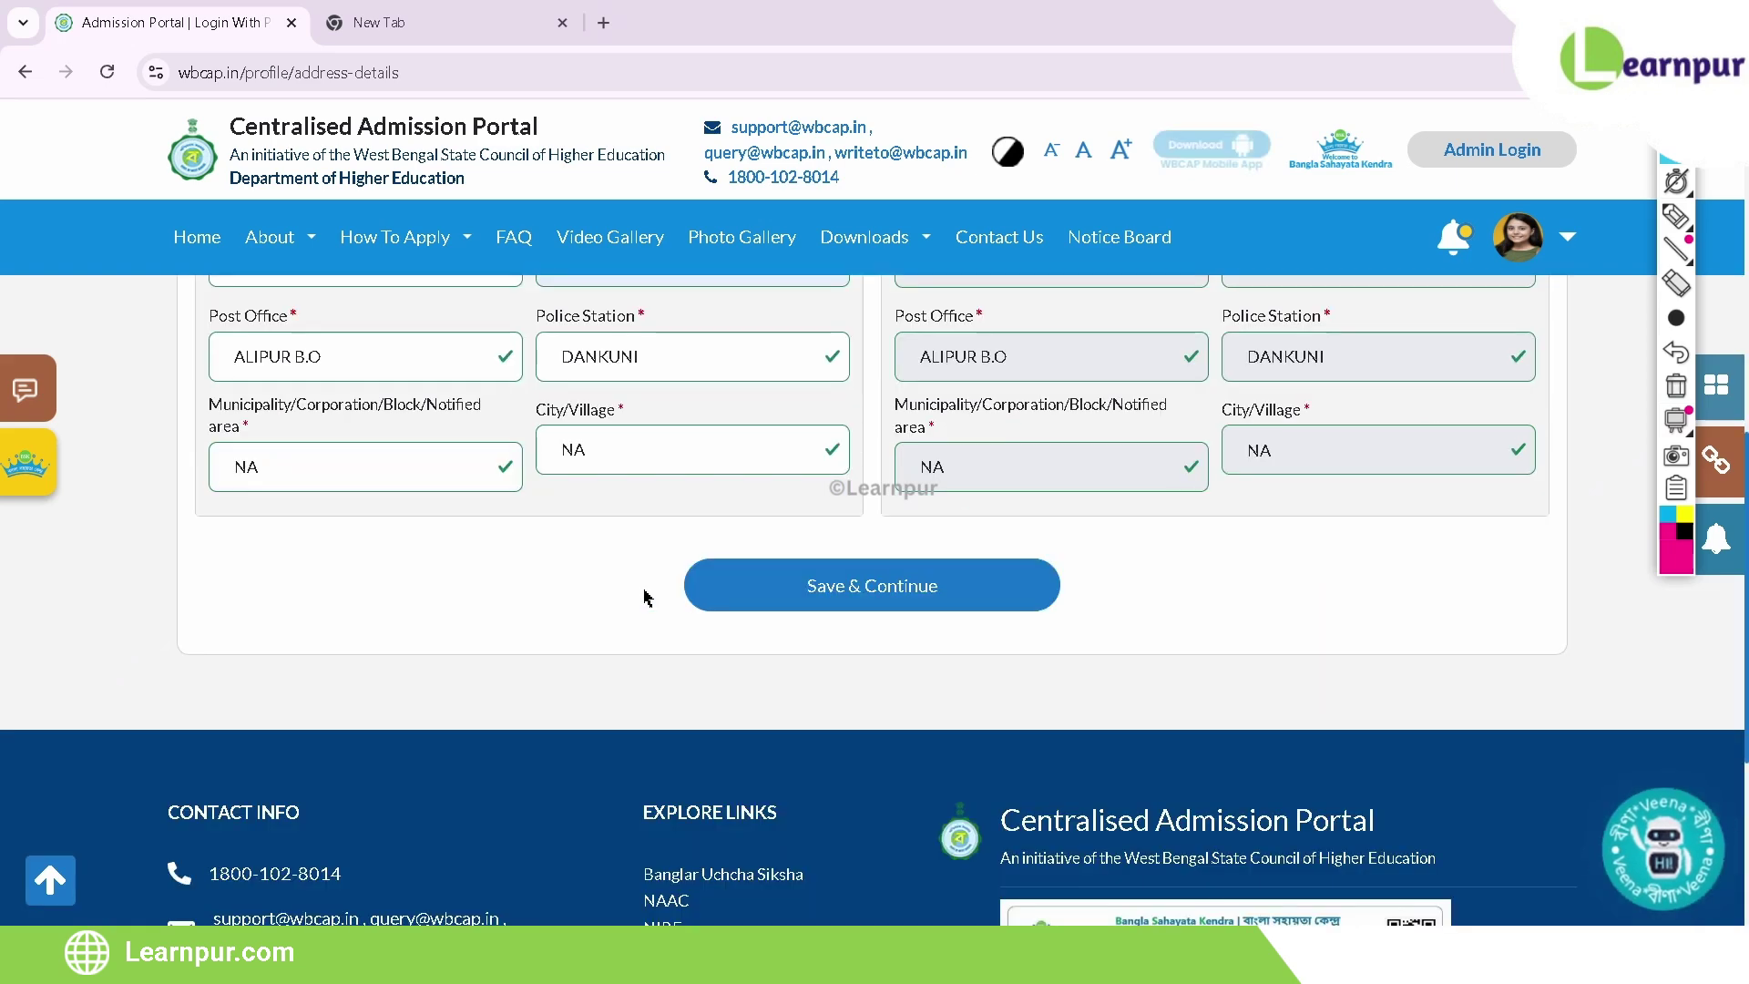
pyautogui.scroll(5, 646, 593)
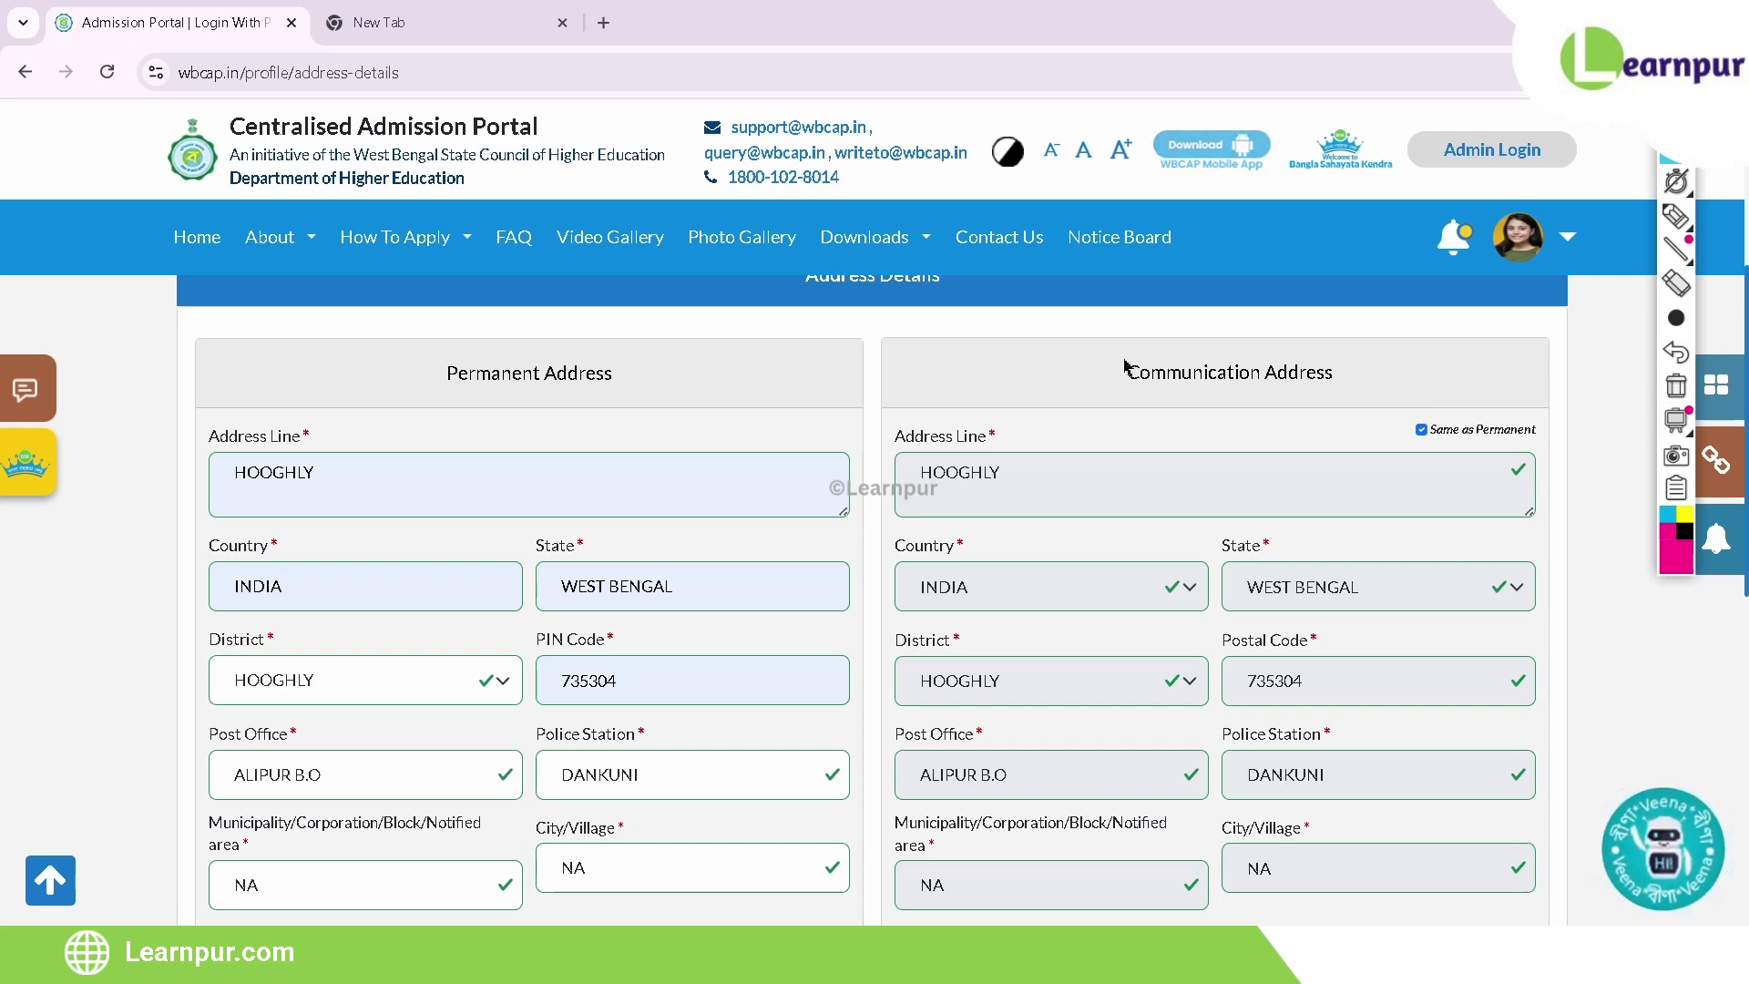
pyautogui.tripleClick(1400, 382)
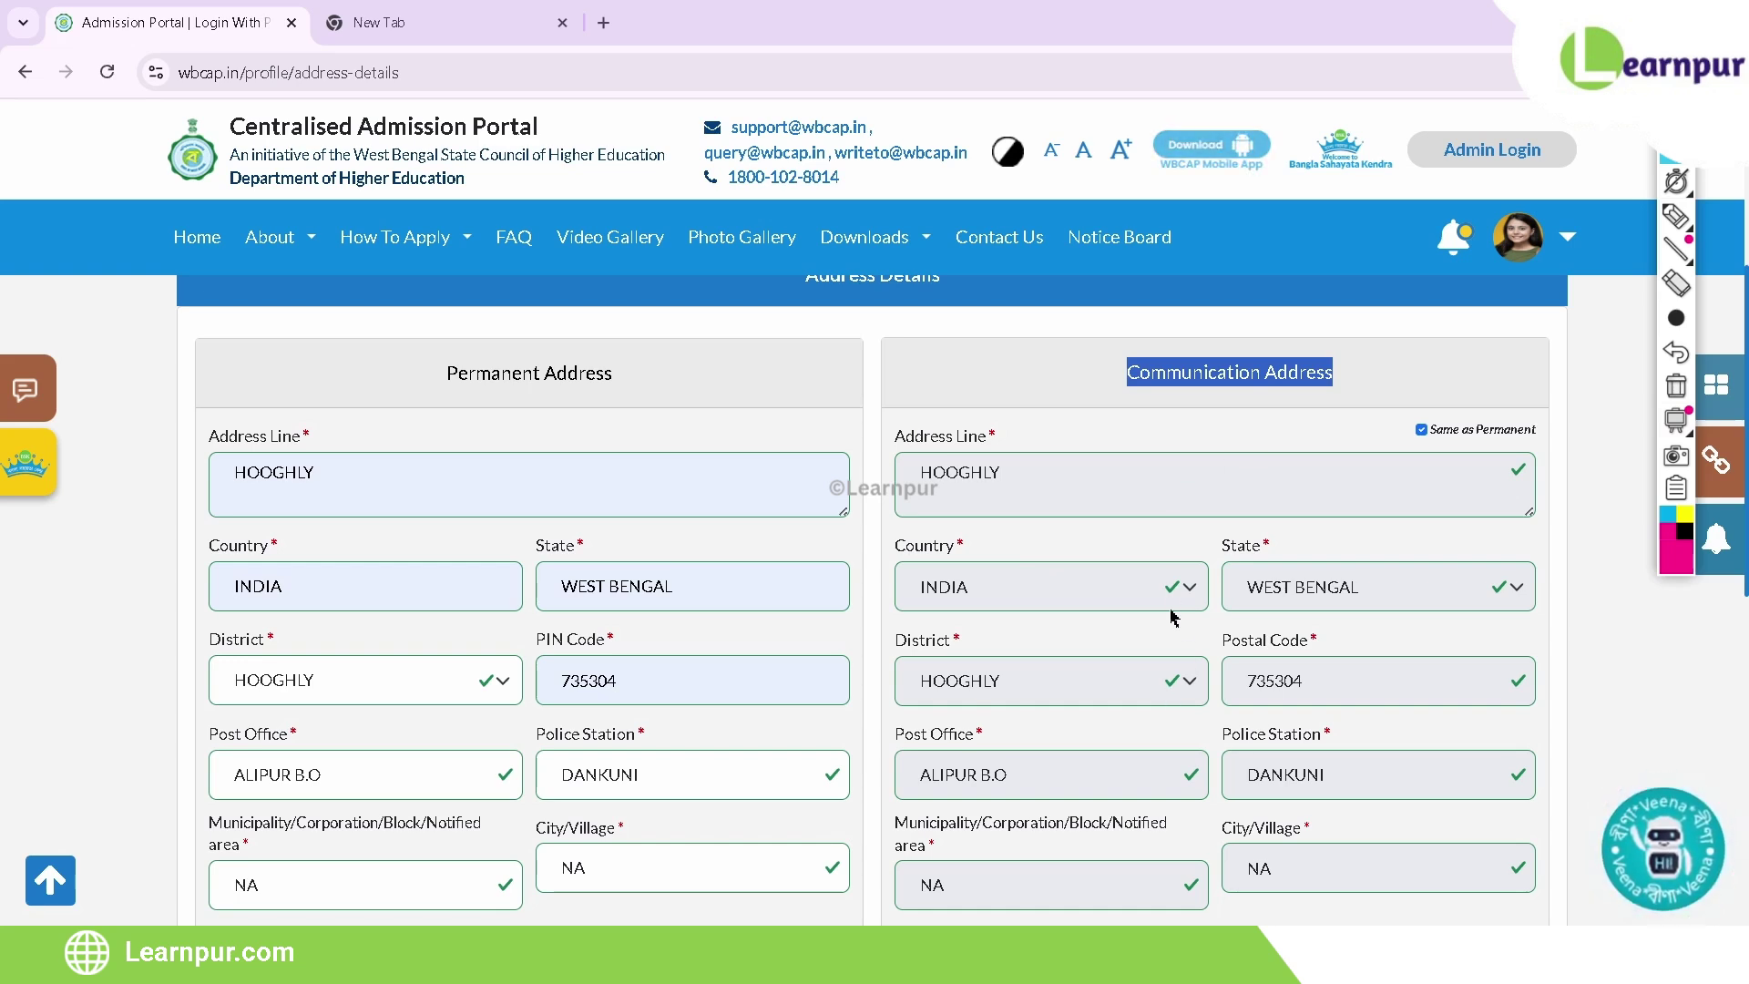
pyautogui.click(1676, 216)
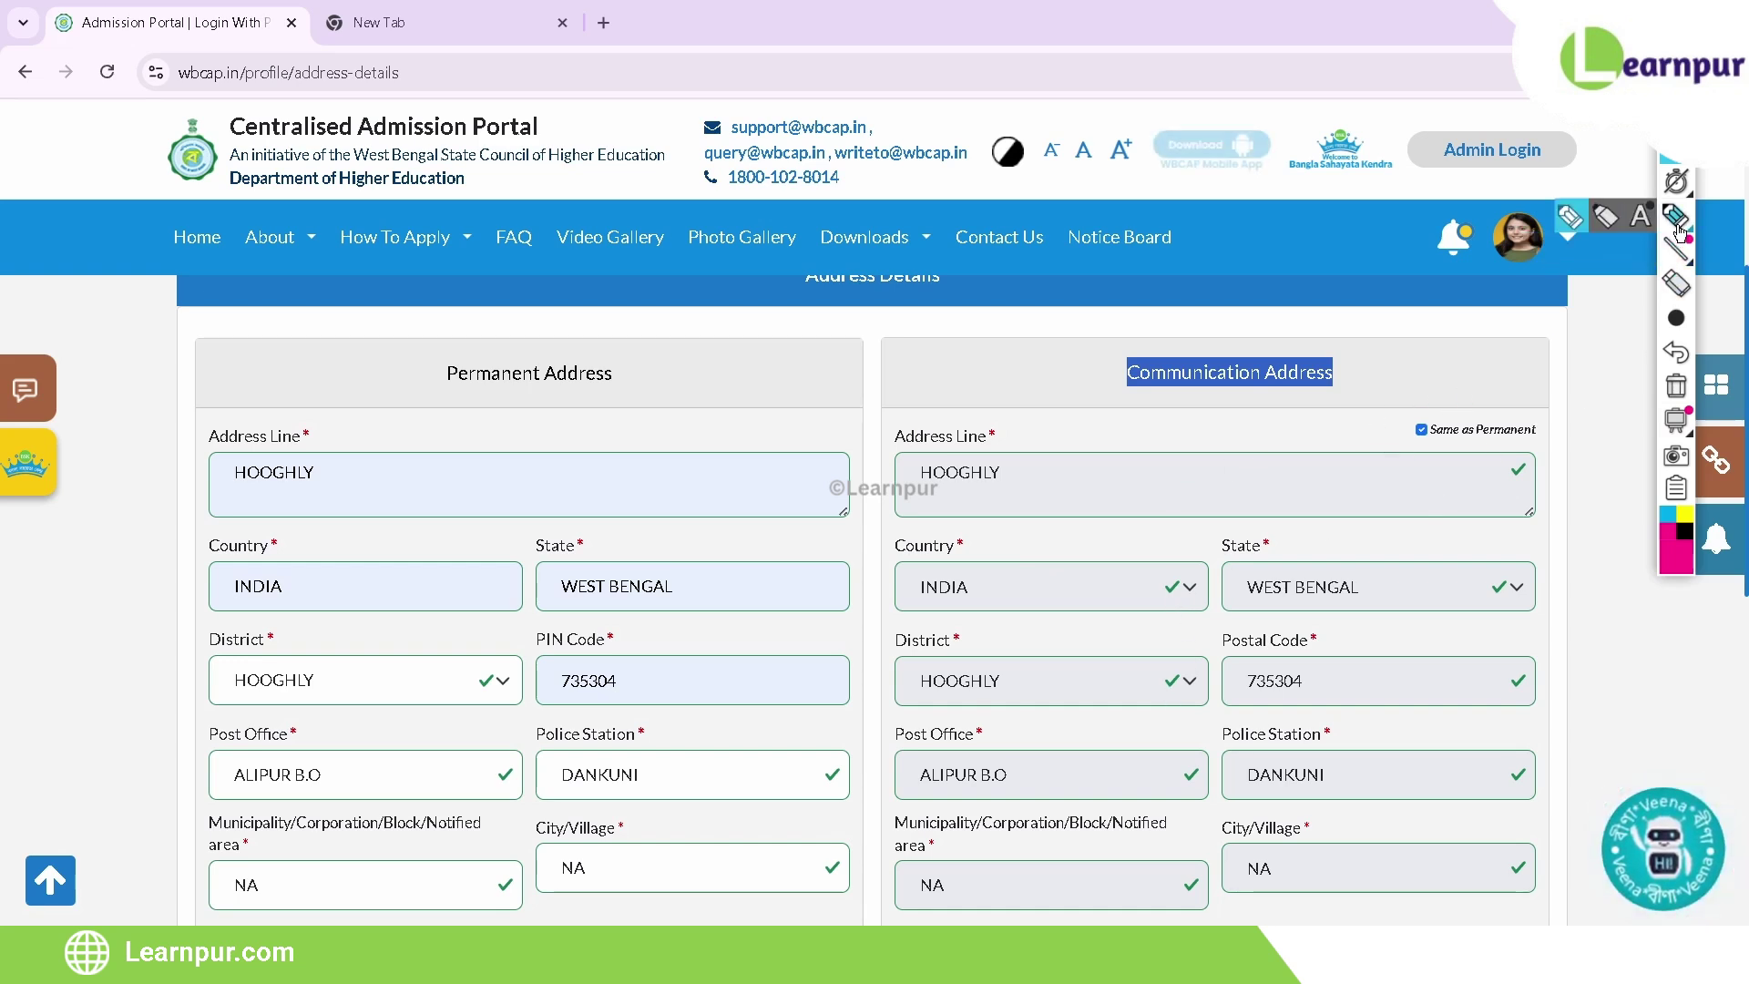
pyautogui.click(1676, 216)
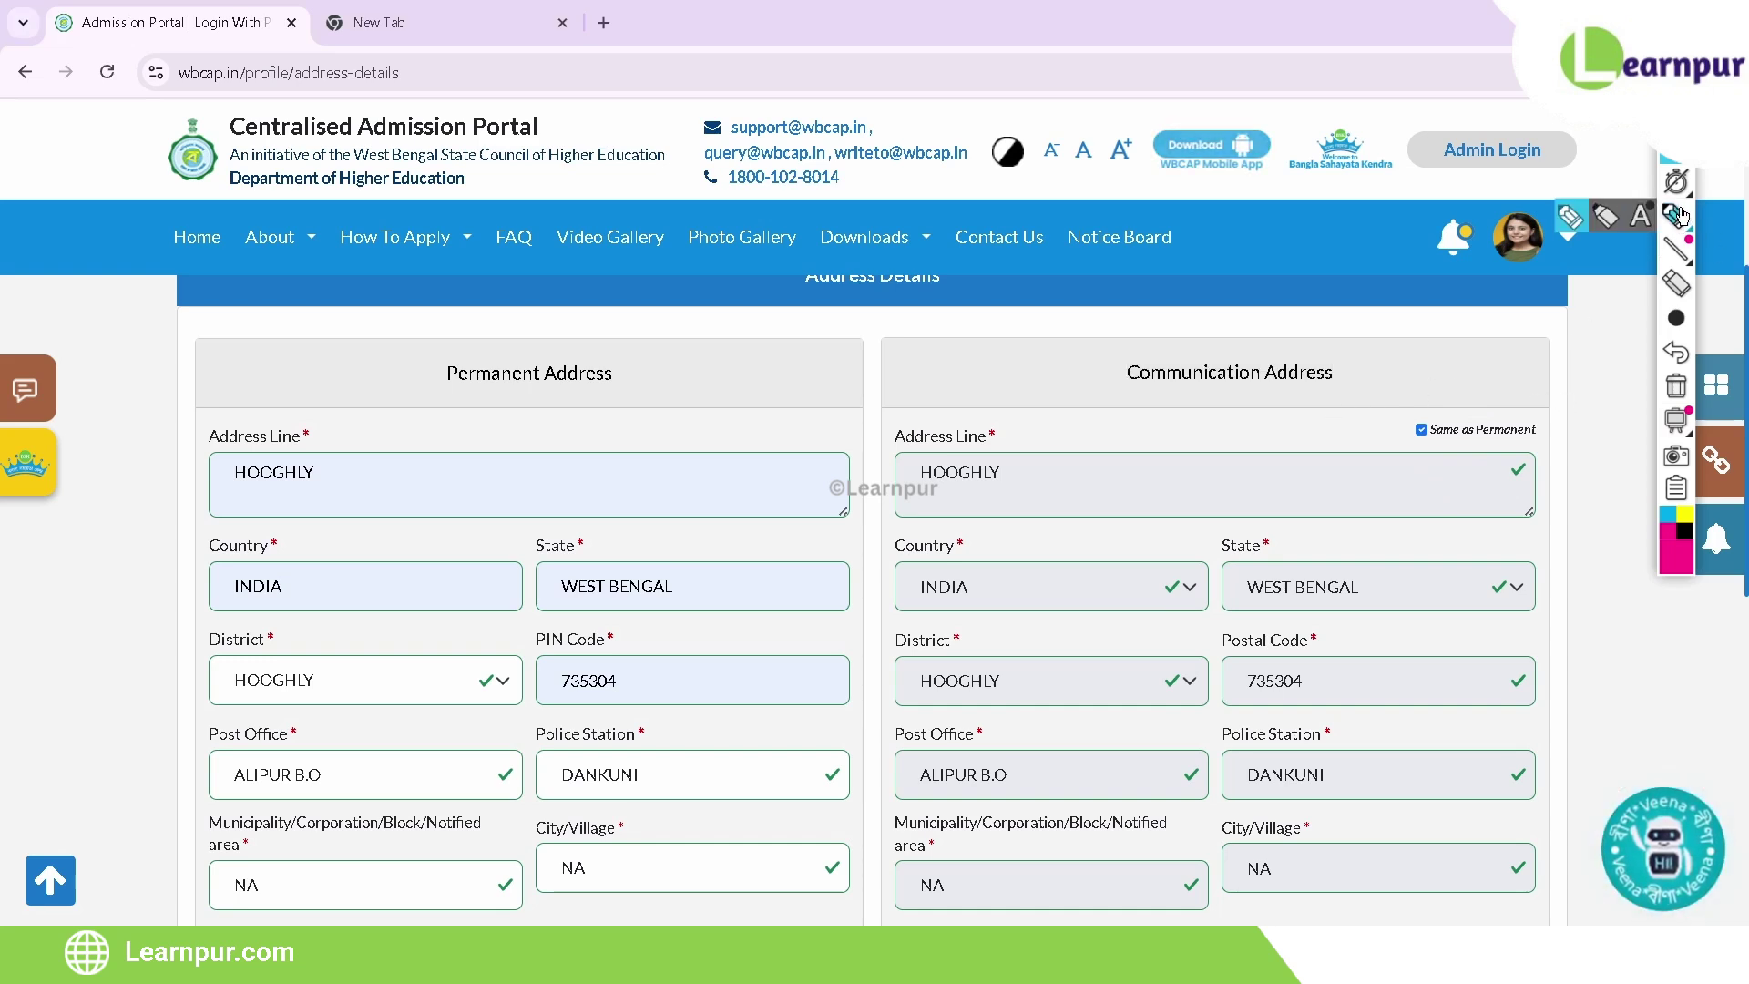
pyautogui.moveTo(1404, 381)
pyautogui.mouseDown()
pyautogui.moveTo(1583, 465)
pyautogui.moveTo(1498, 383)
pyautogui.mouseUp()
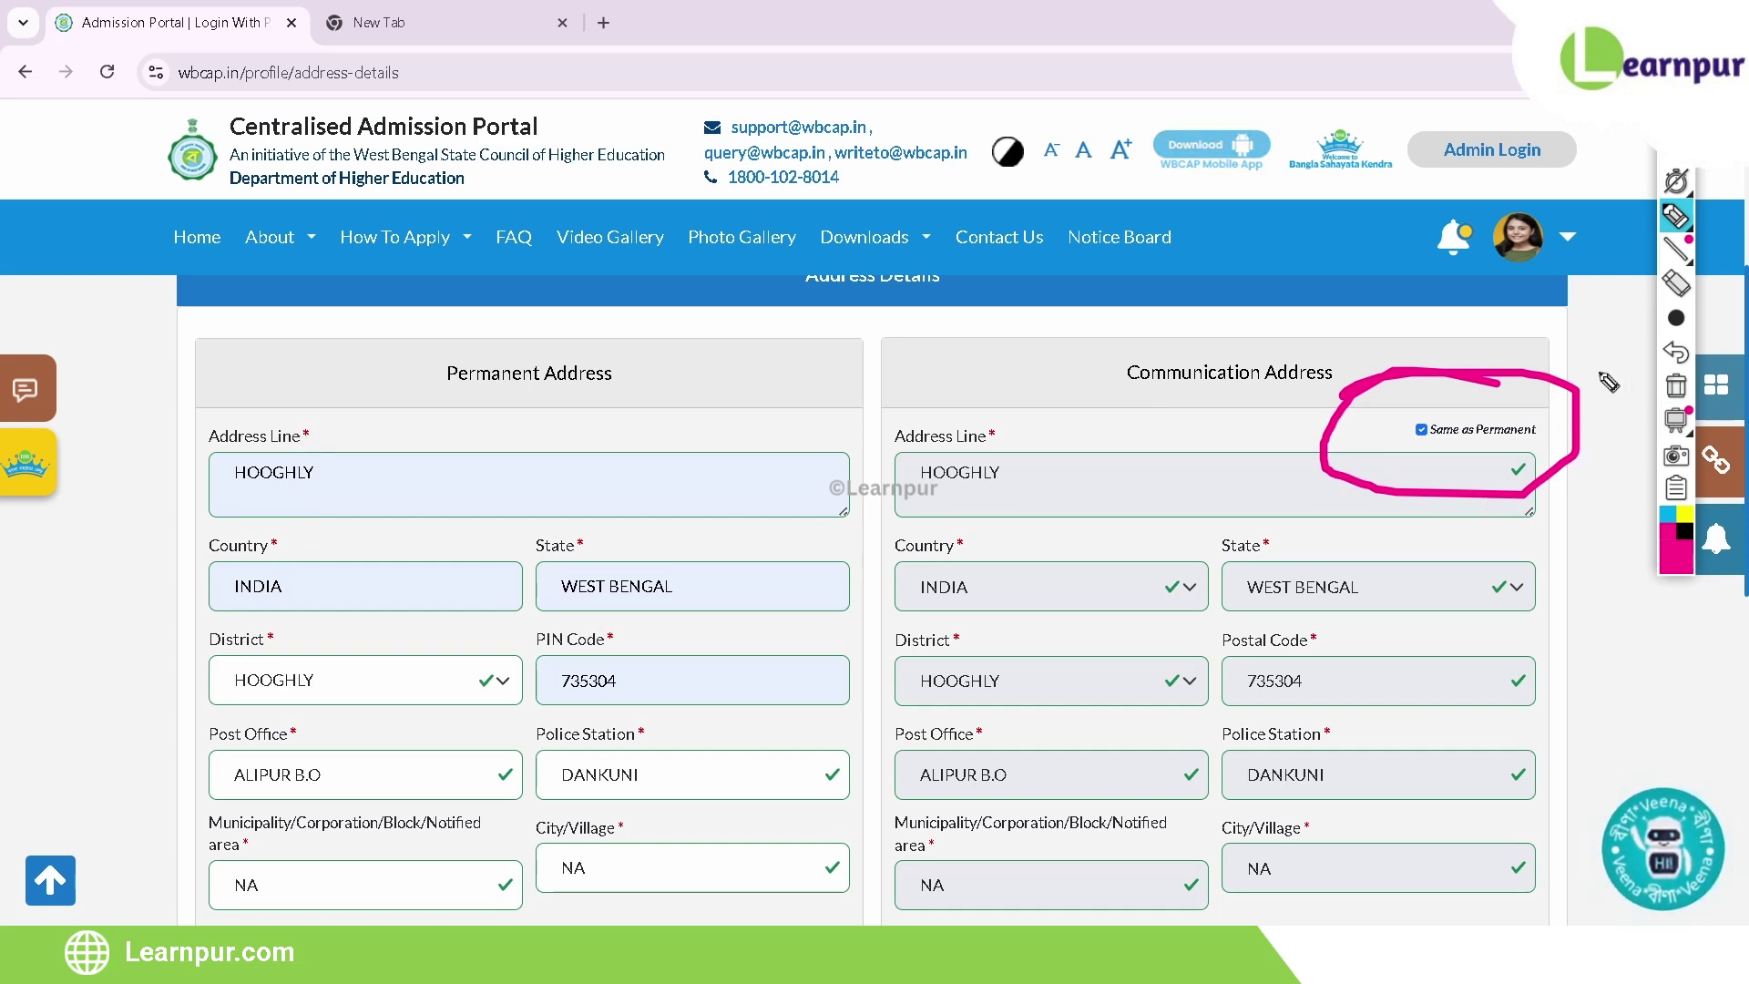
pyautogui.click(1676, 351)
pyautogui.click(1676, 181)
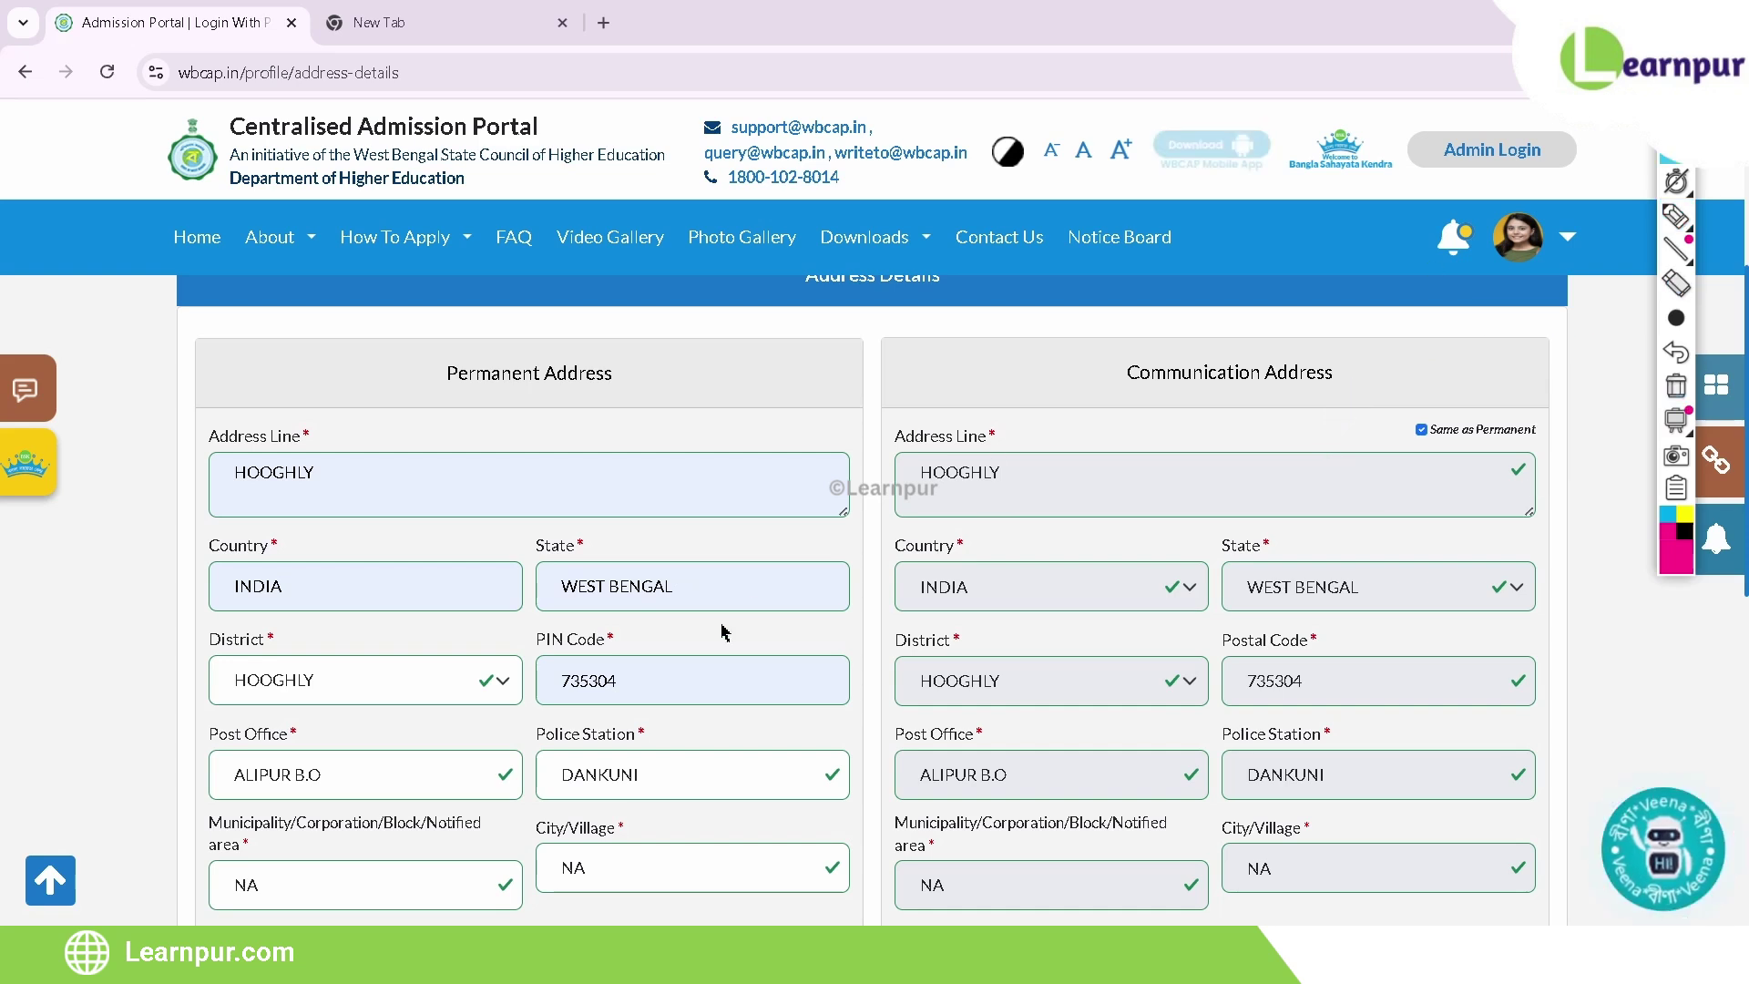
pyautogui.scroll(-5, 334, 597)
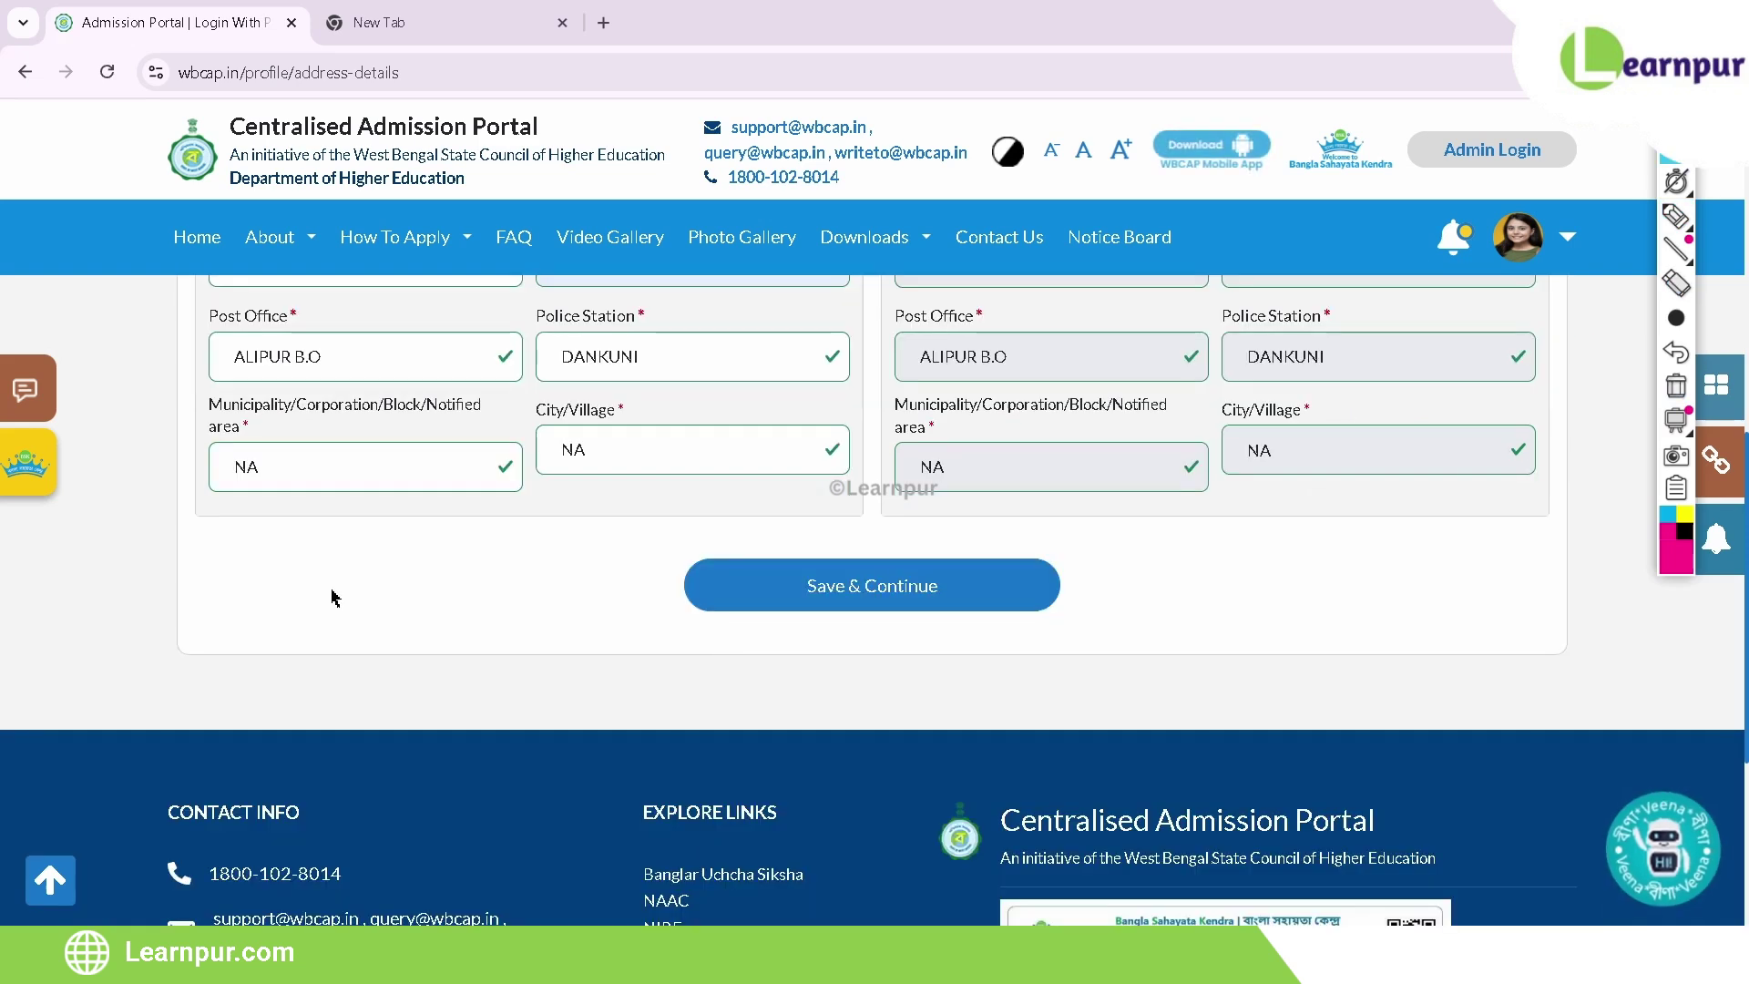
# - Save the address details and confirm leaving the address page
pyautogui.click(824, 607)
pyautogui.scroll(4, 824, 614)
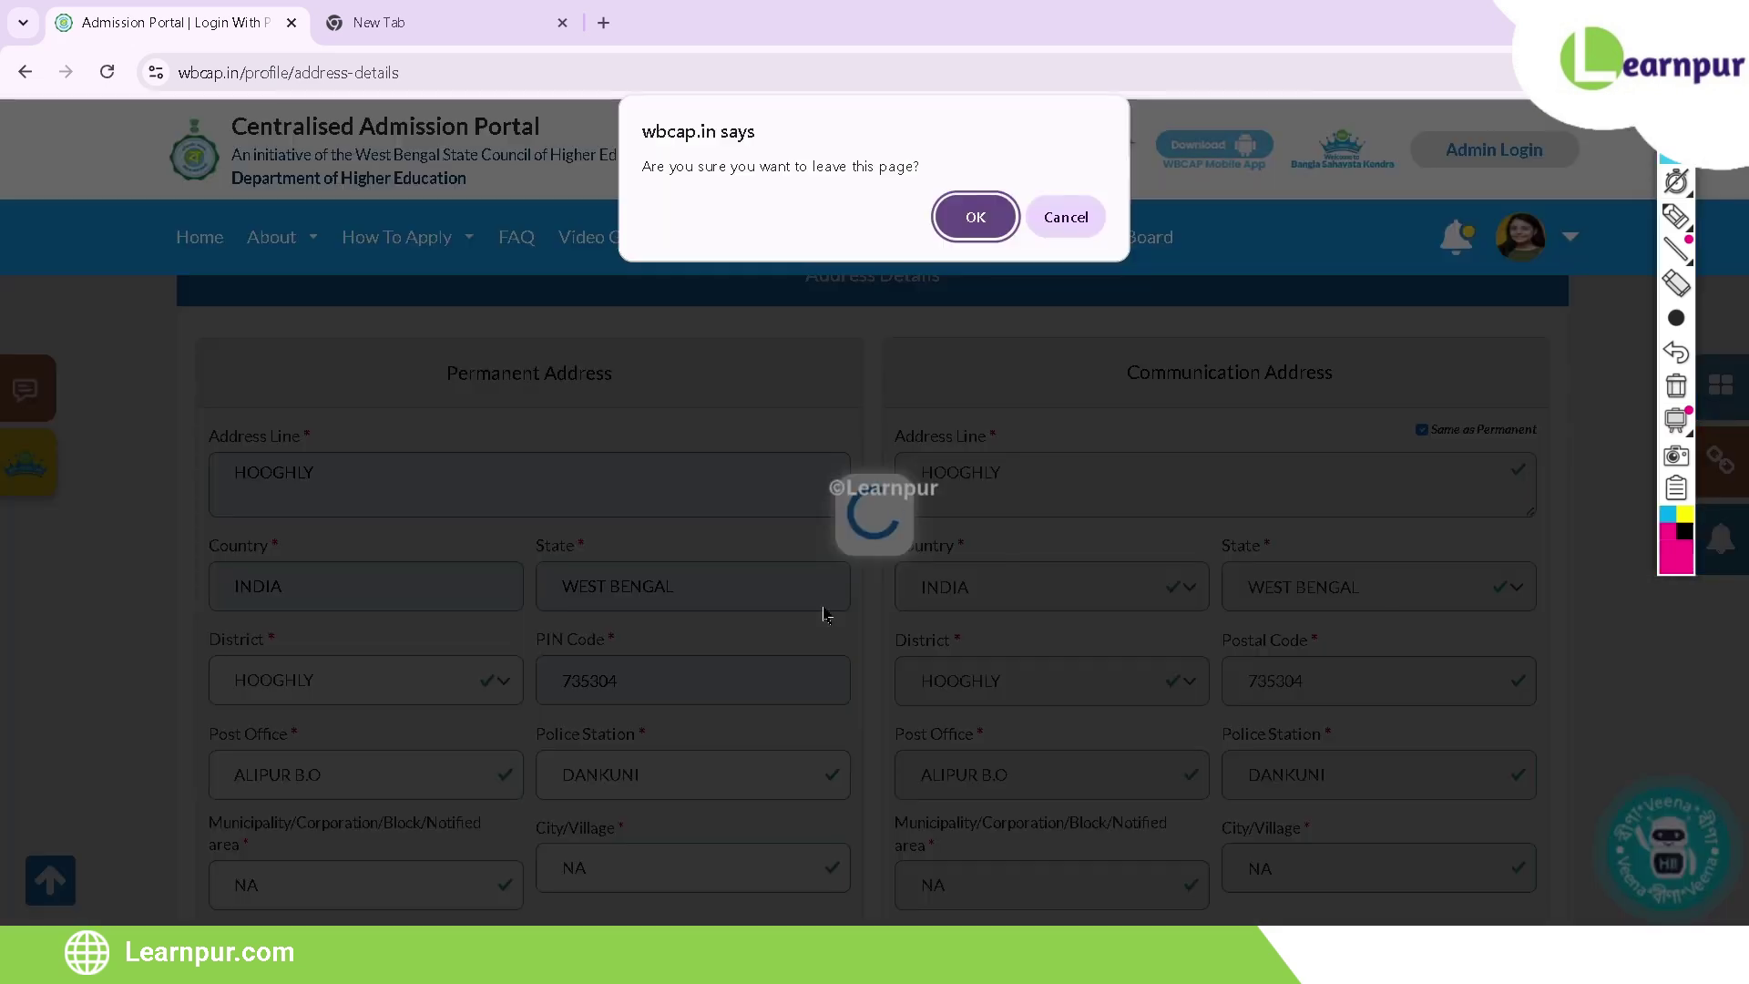
pyautogui.click(976, 218)
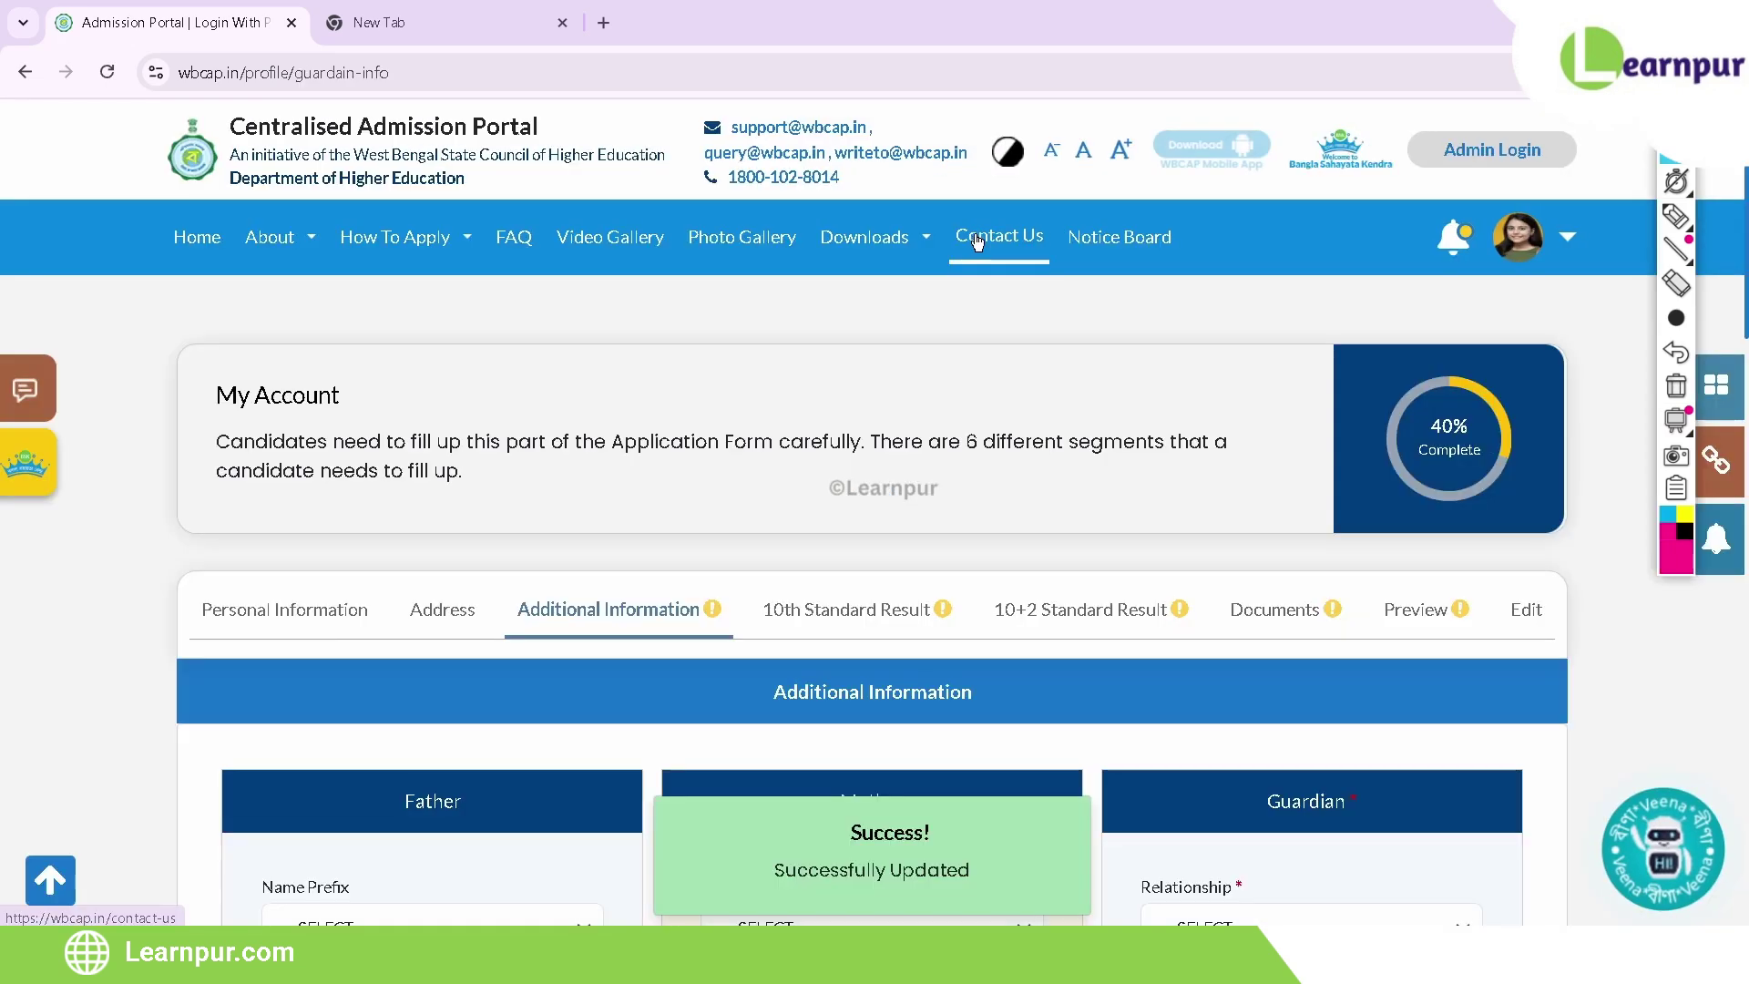
# - Mark up the Additional Information page and scroll down to the Father, Mother and Guardian fields
pyautogui.click(443, 610)
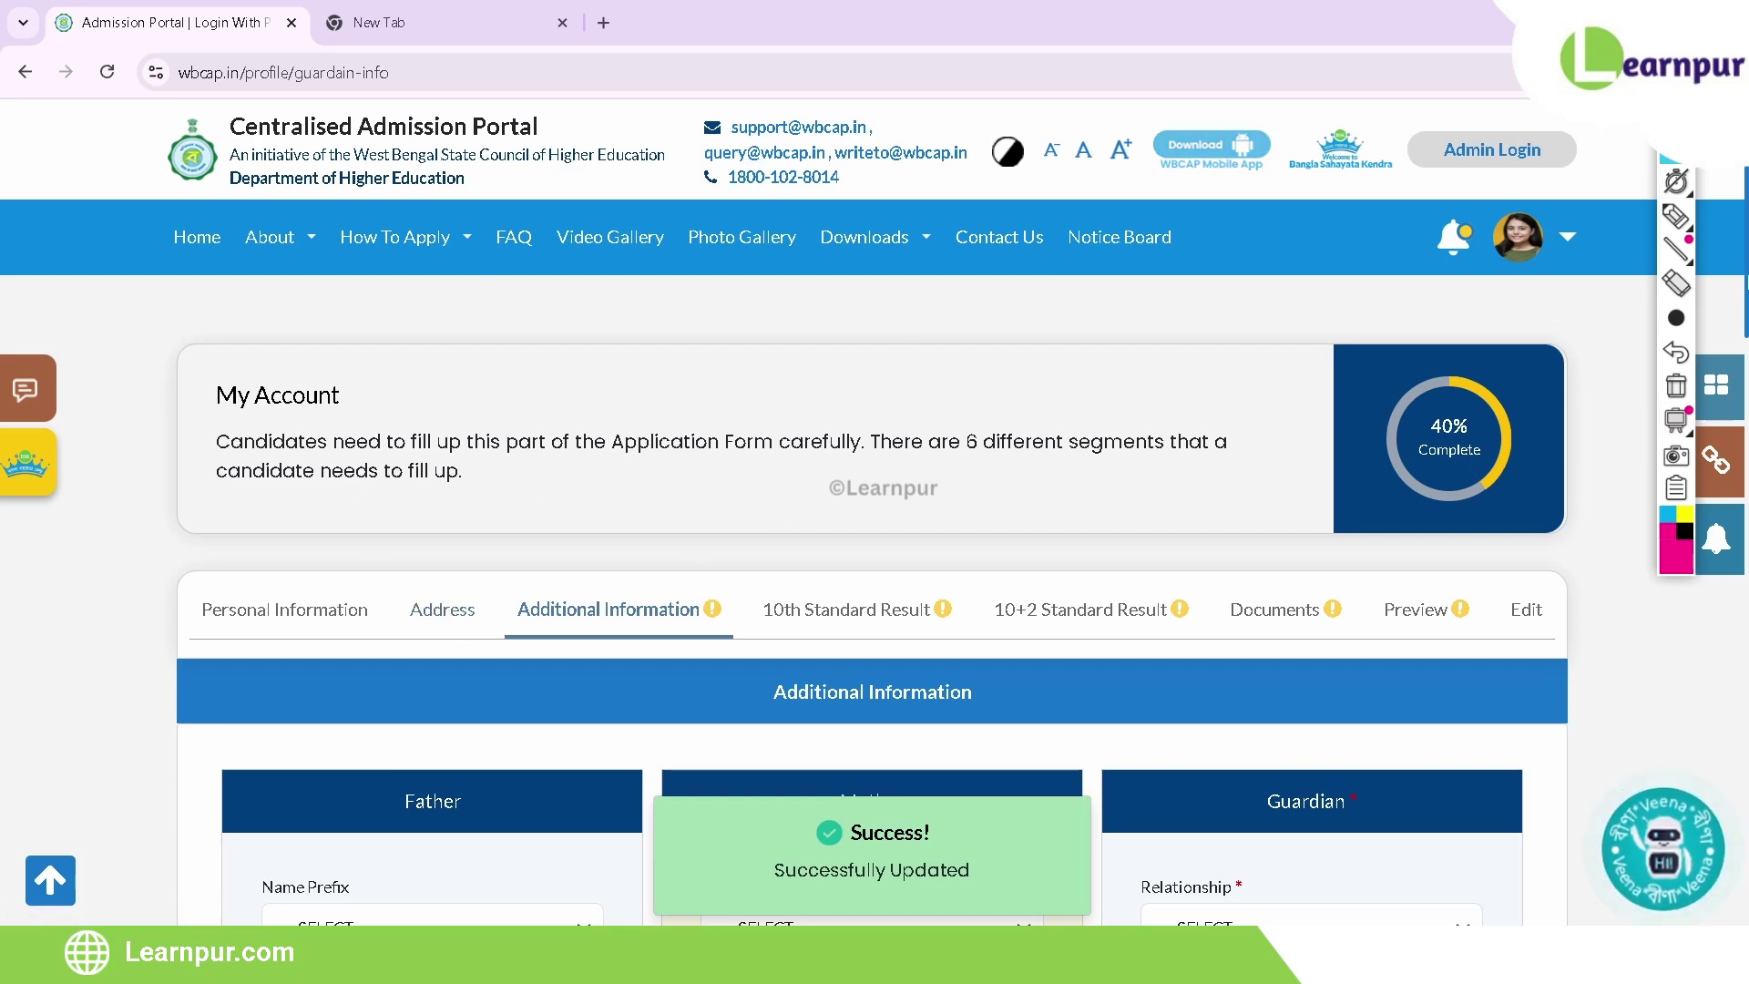
pyautogui.click(1676, 216)
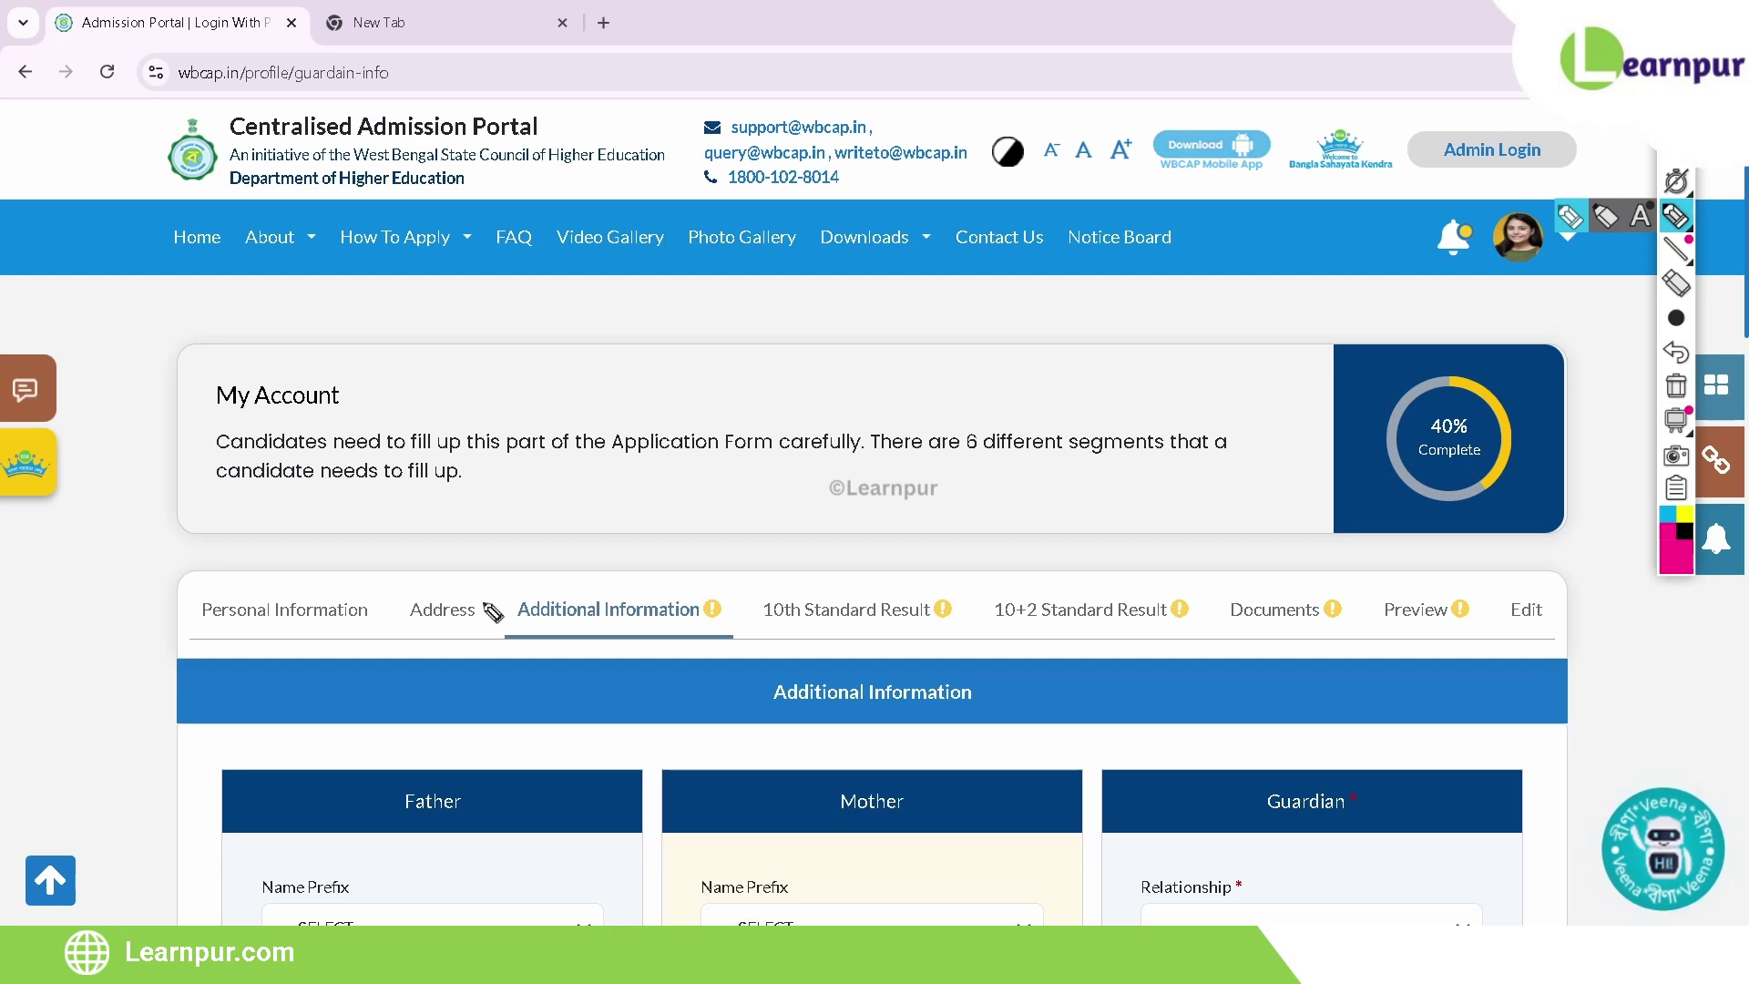
pyautogui.moveTo(455, 566)
pyautogui.mouseDown()
pyautogui.moveTo(464, 590)
pyautogui.moveTo(564, 516)
pyautogui.mouseUp()
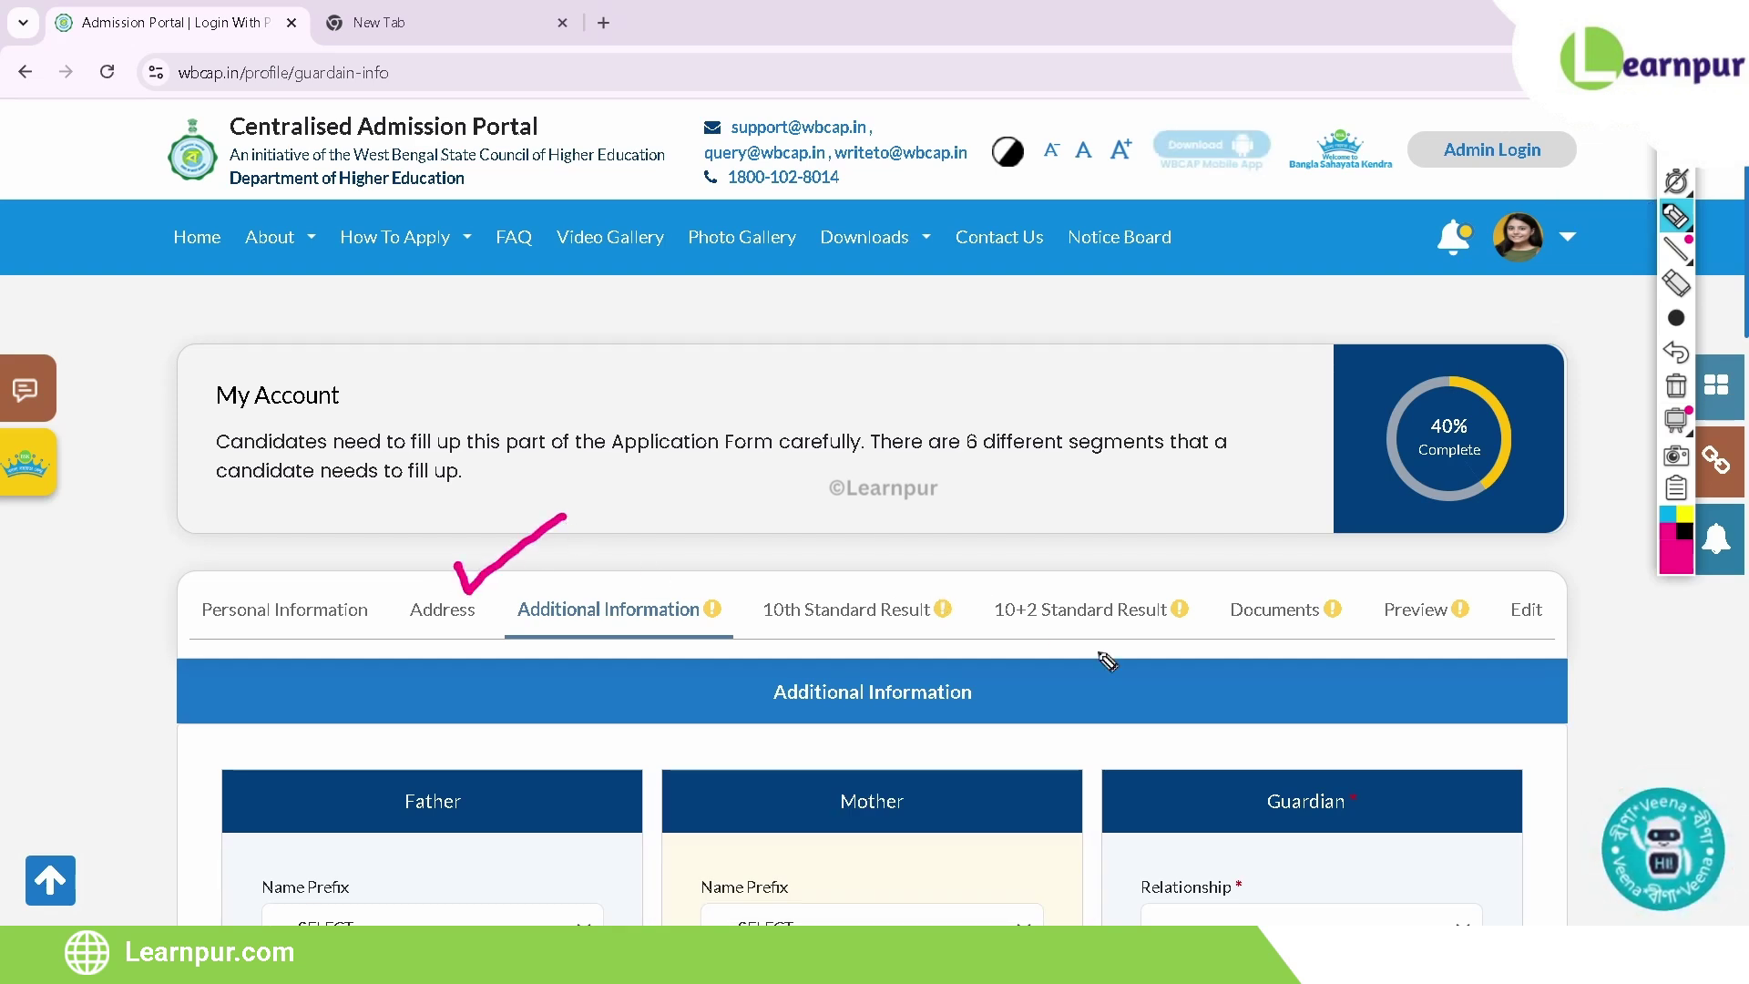
pyautogui.moveTo(951, 581); pyautogui.dragTo(1011, 545)
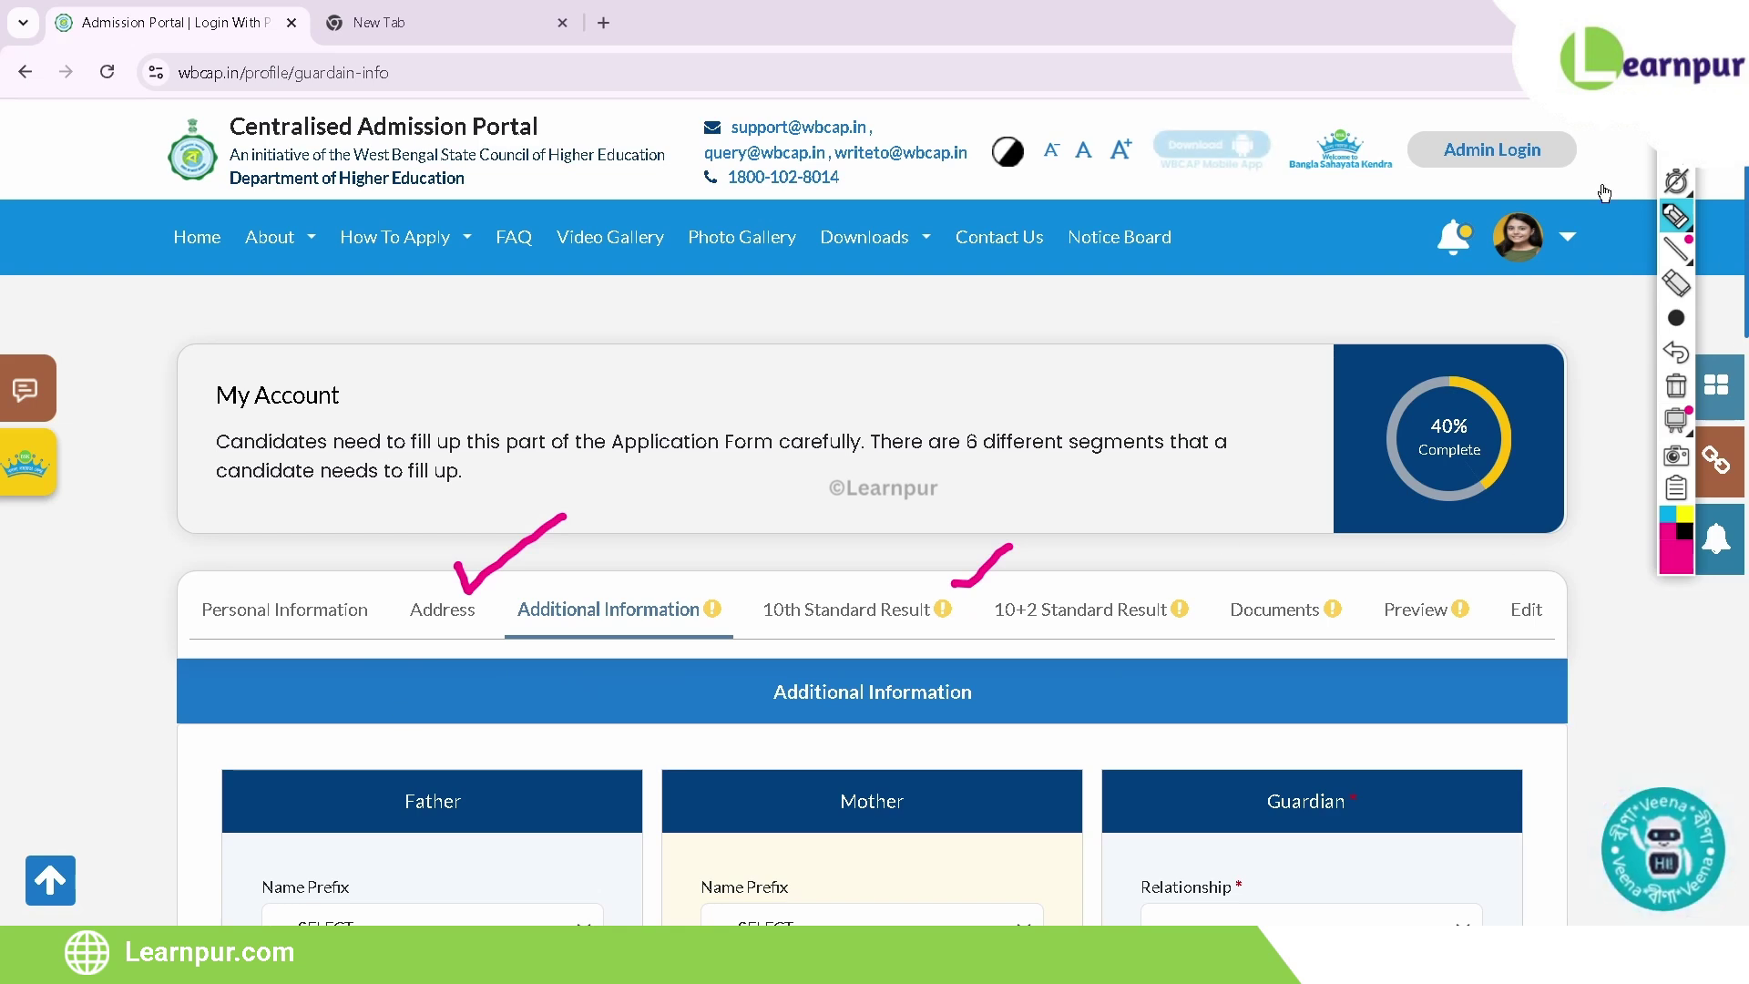
pyautogui.scroll(-5, 695, 617)
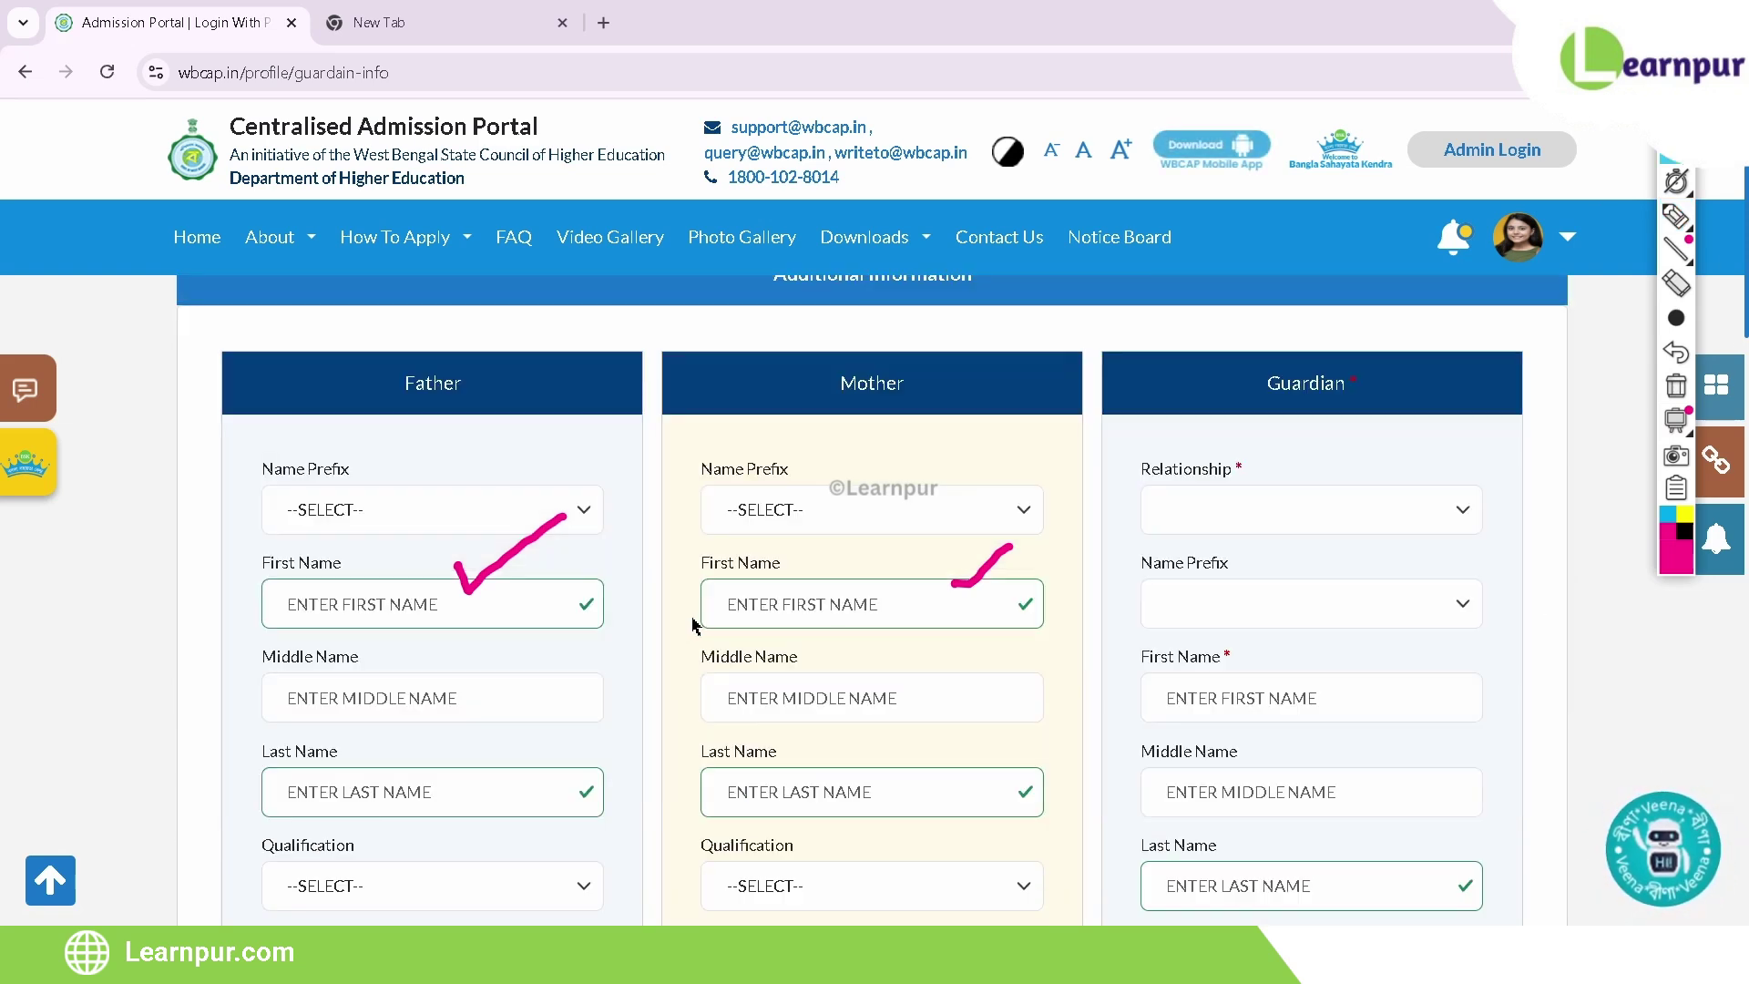
pyautogui.click(407, 525)
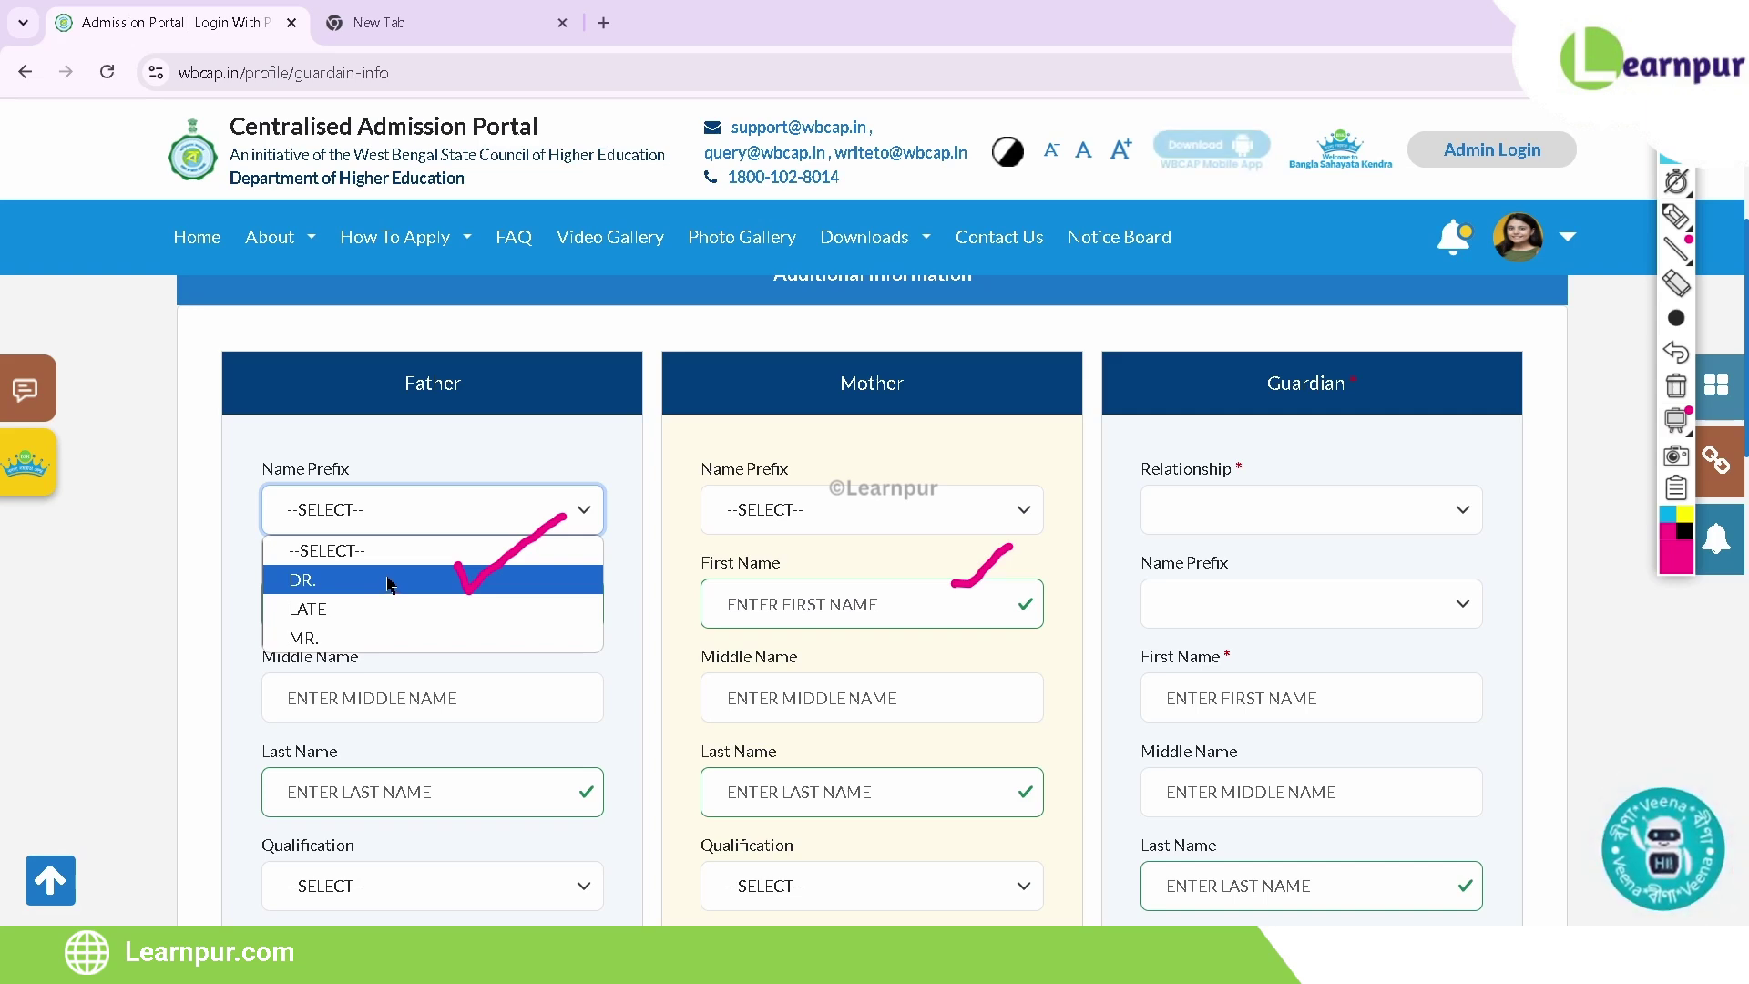
pyautogui.click(320, 642)
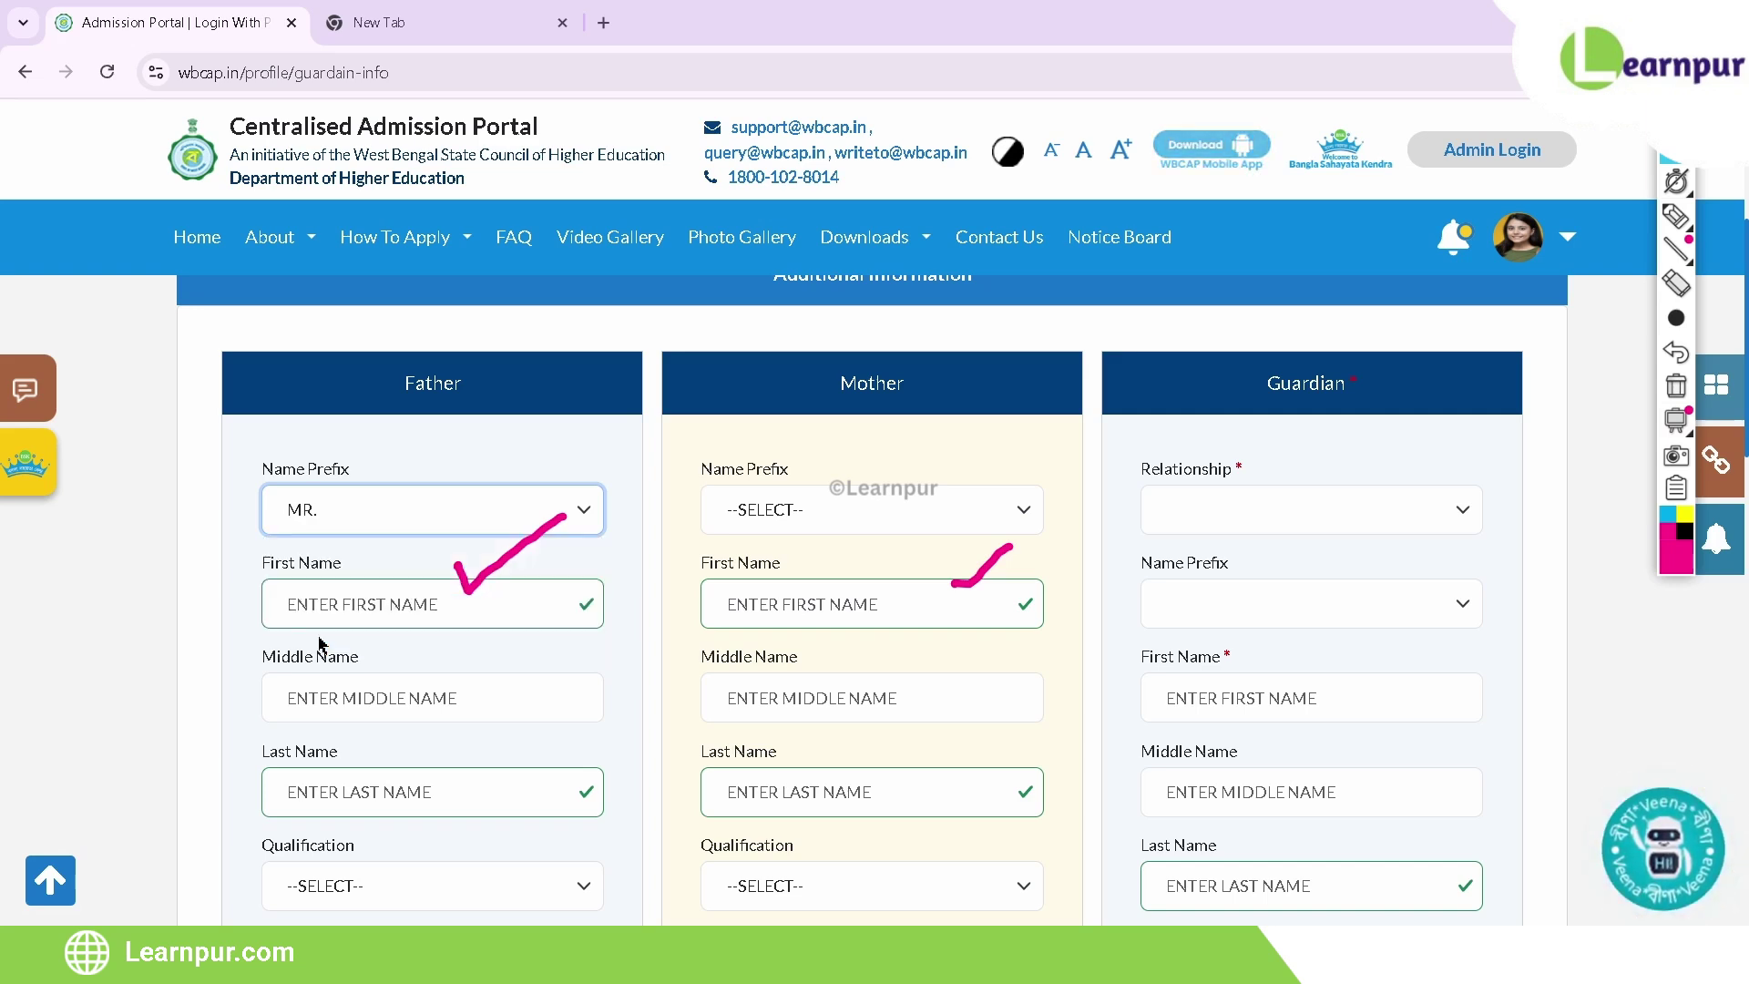
pyautogui.click(863, 524)
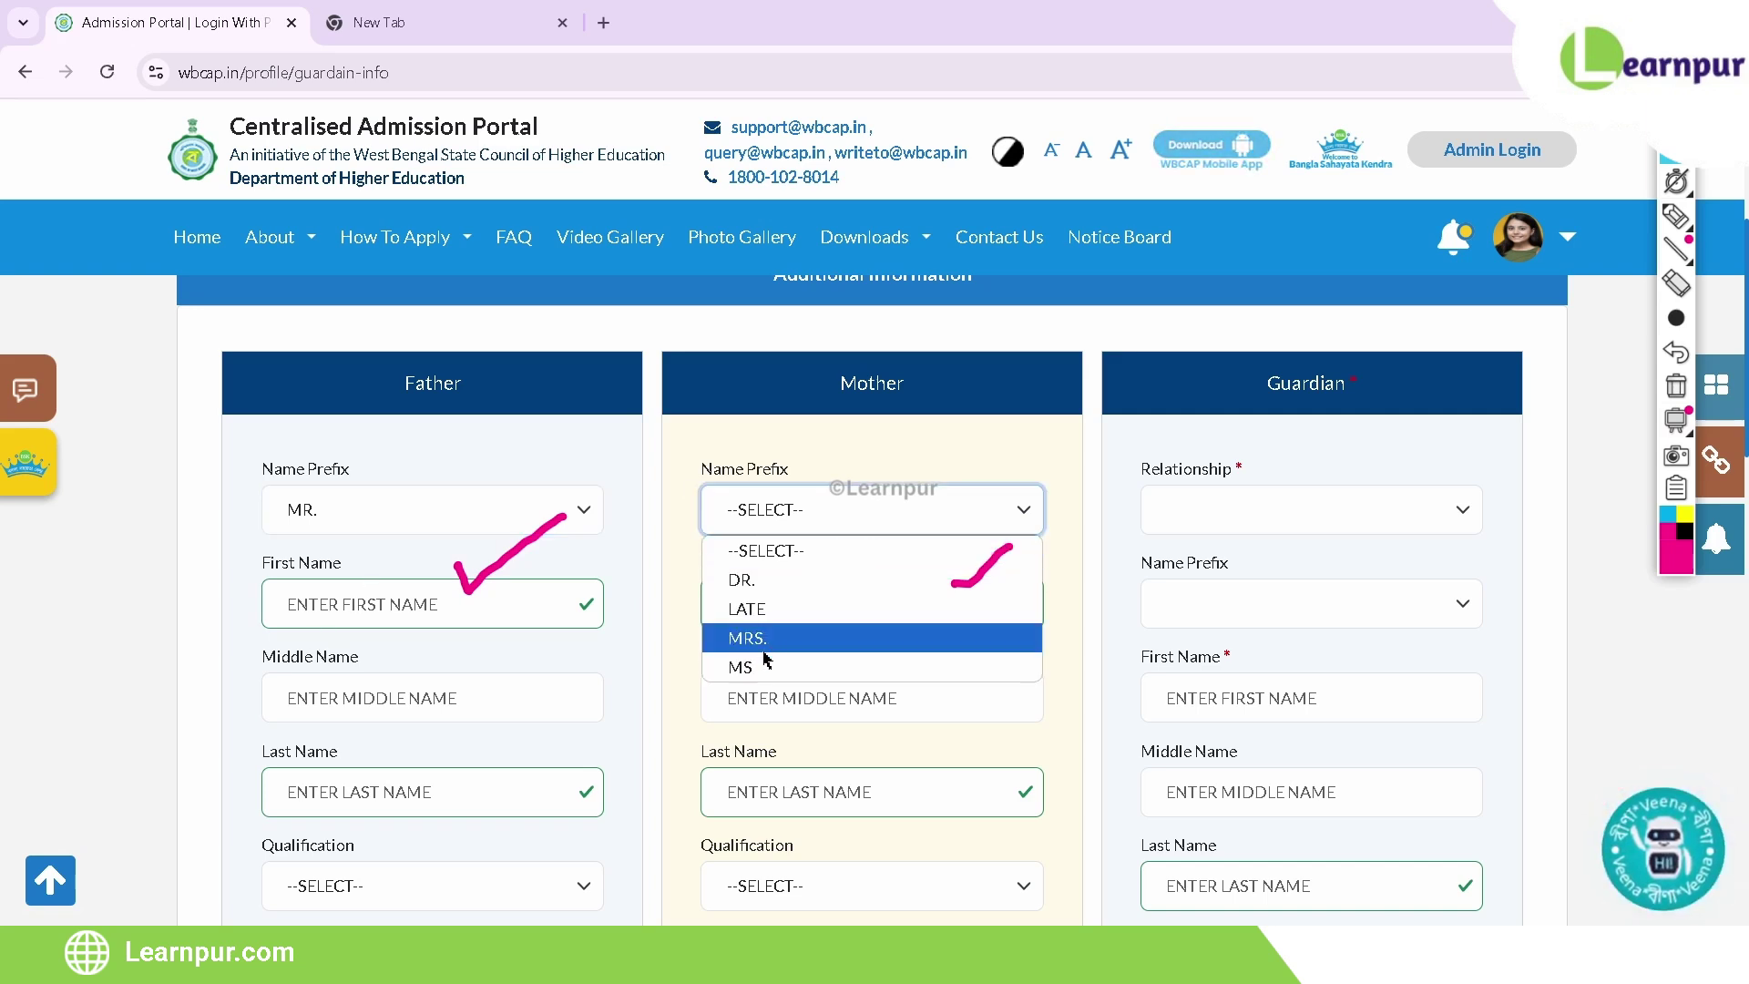
pyautogui.click(715, 638)
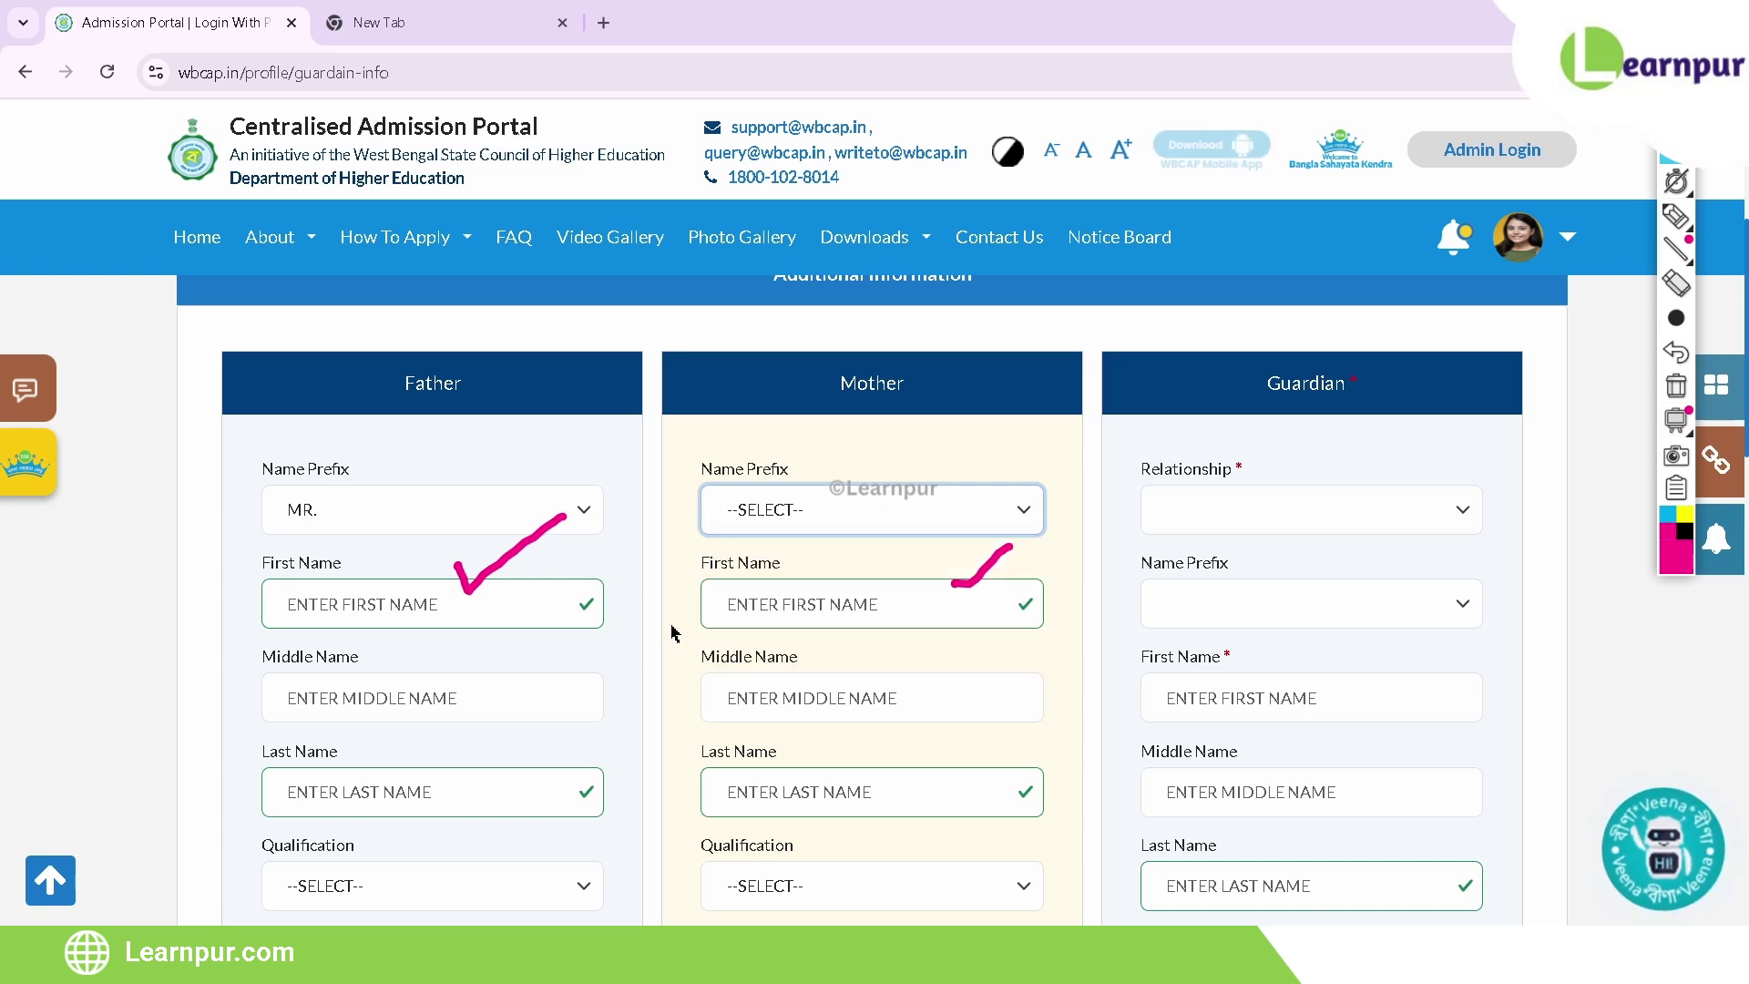
pyautogui.click(796, 601)
pyautogui.click(772, 510)
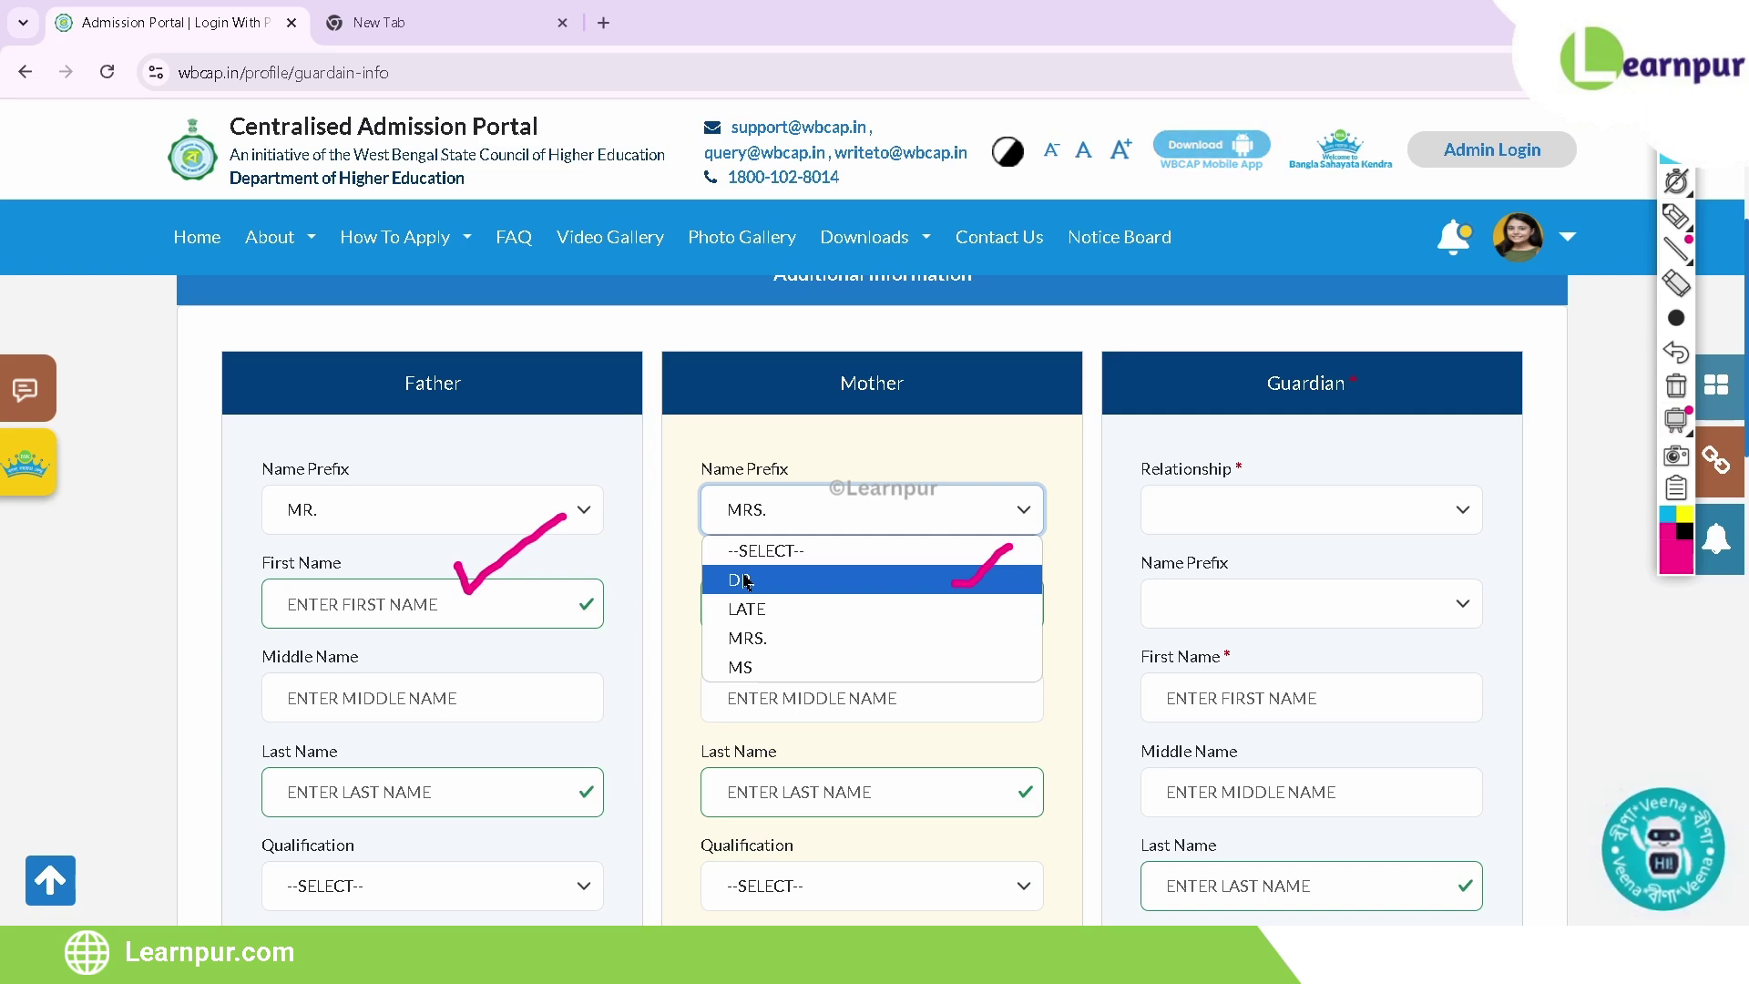
pyautogui.click(754, 623)
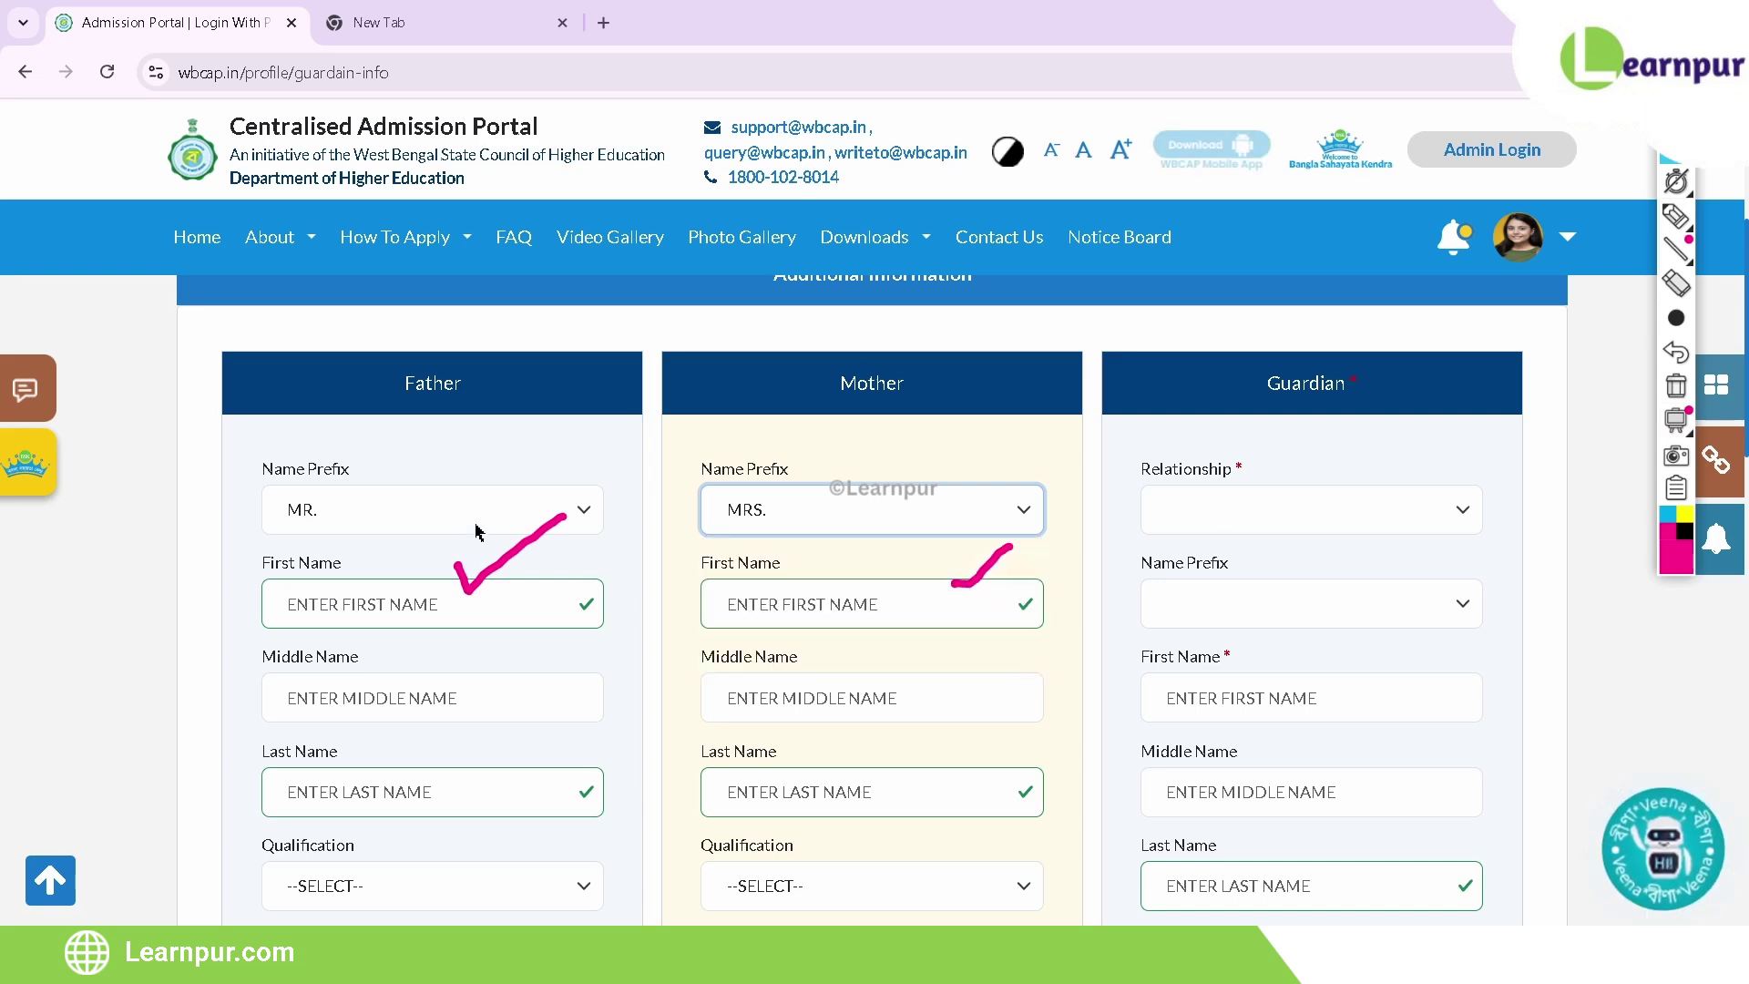
pyautogui.click(464, 515)
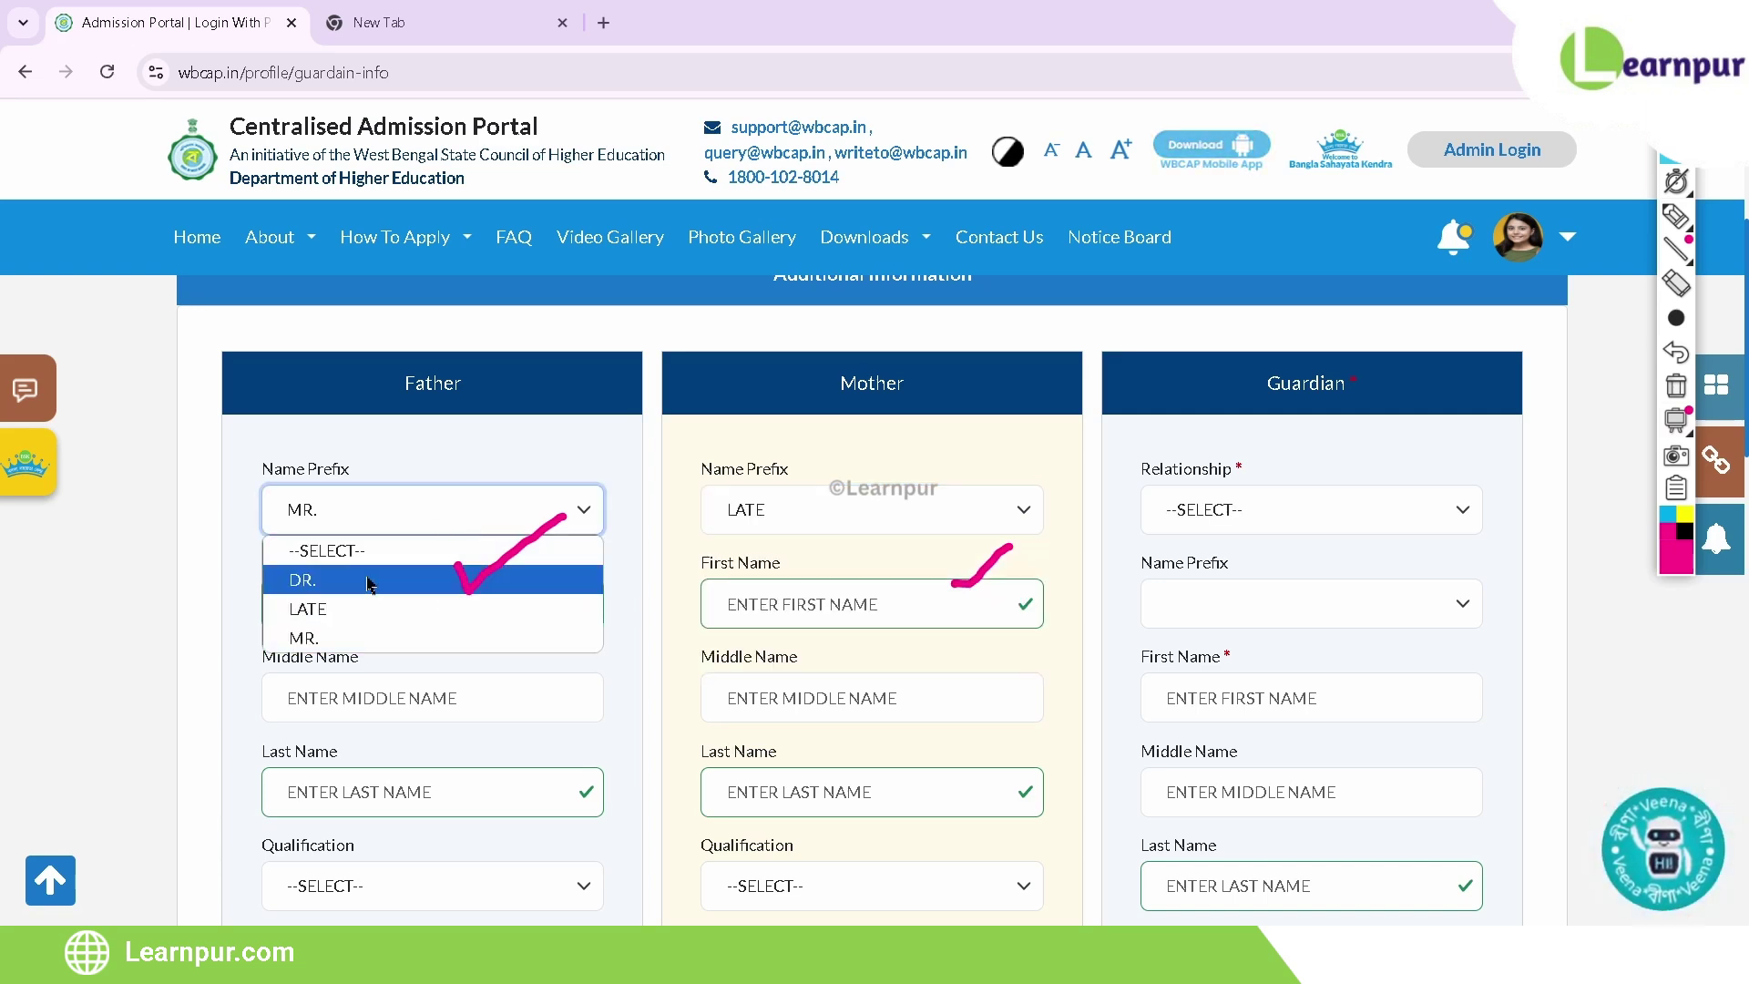
pyautogui.click(337, 622)
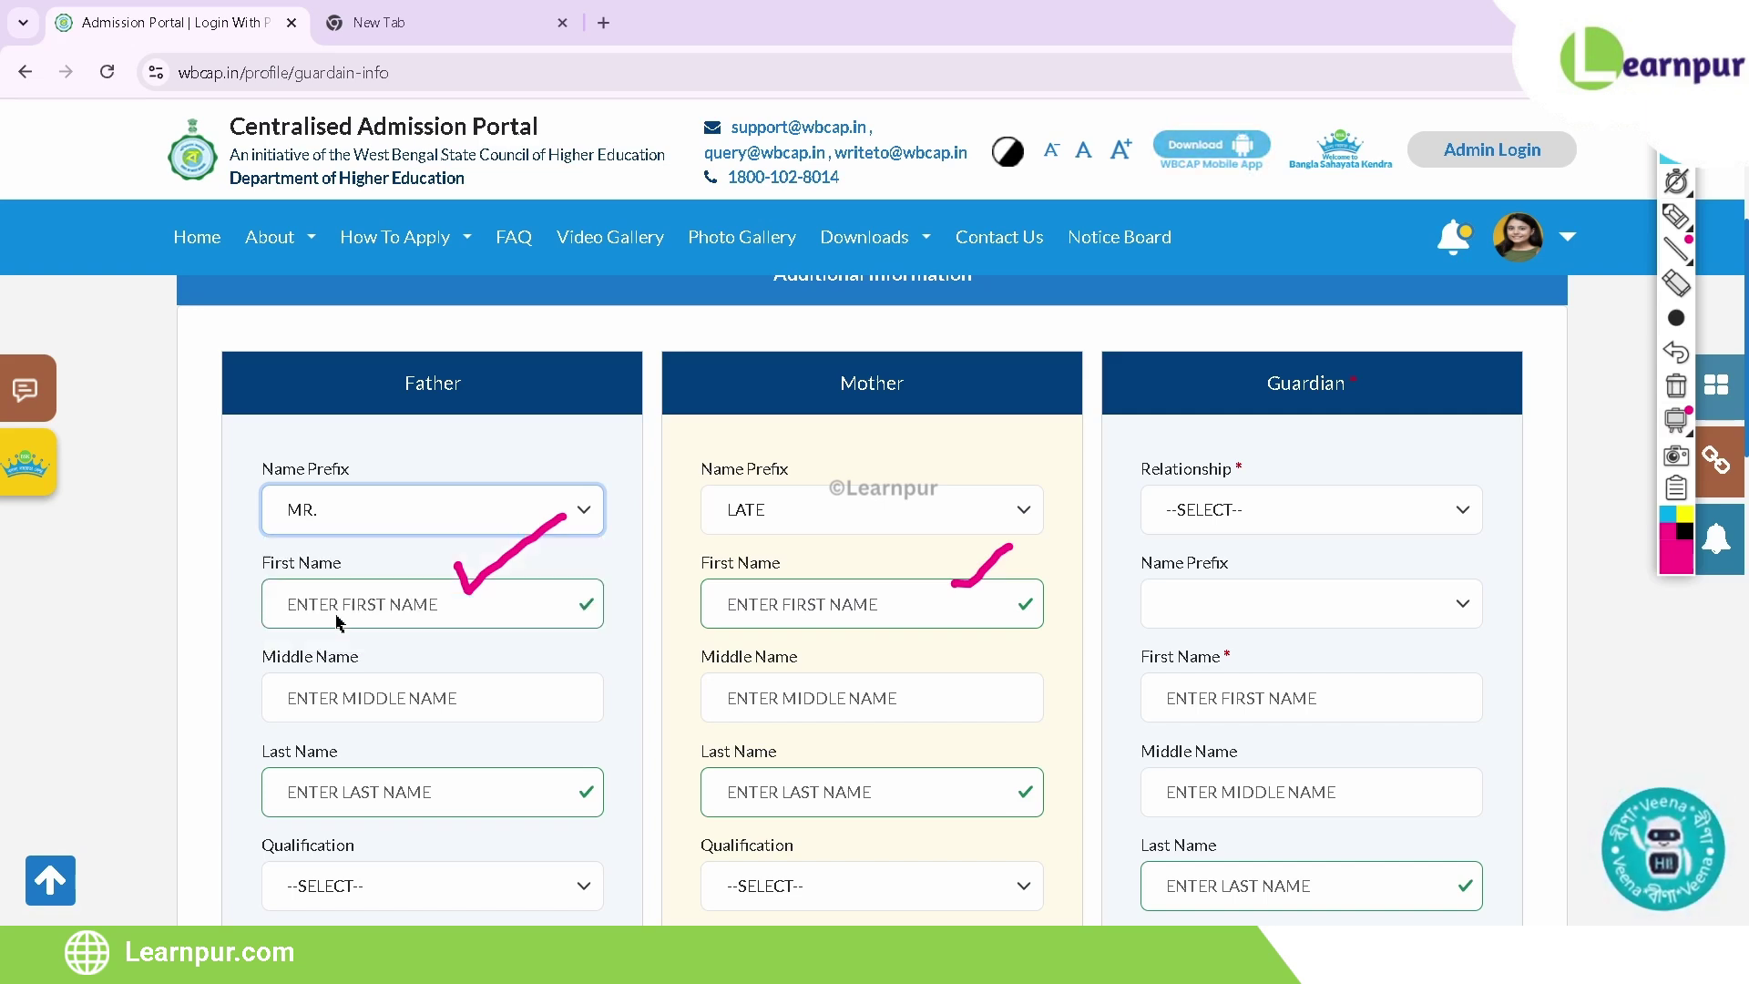
pyautogui.click(801, 520)
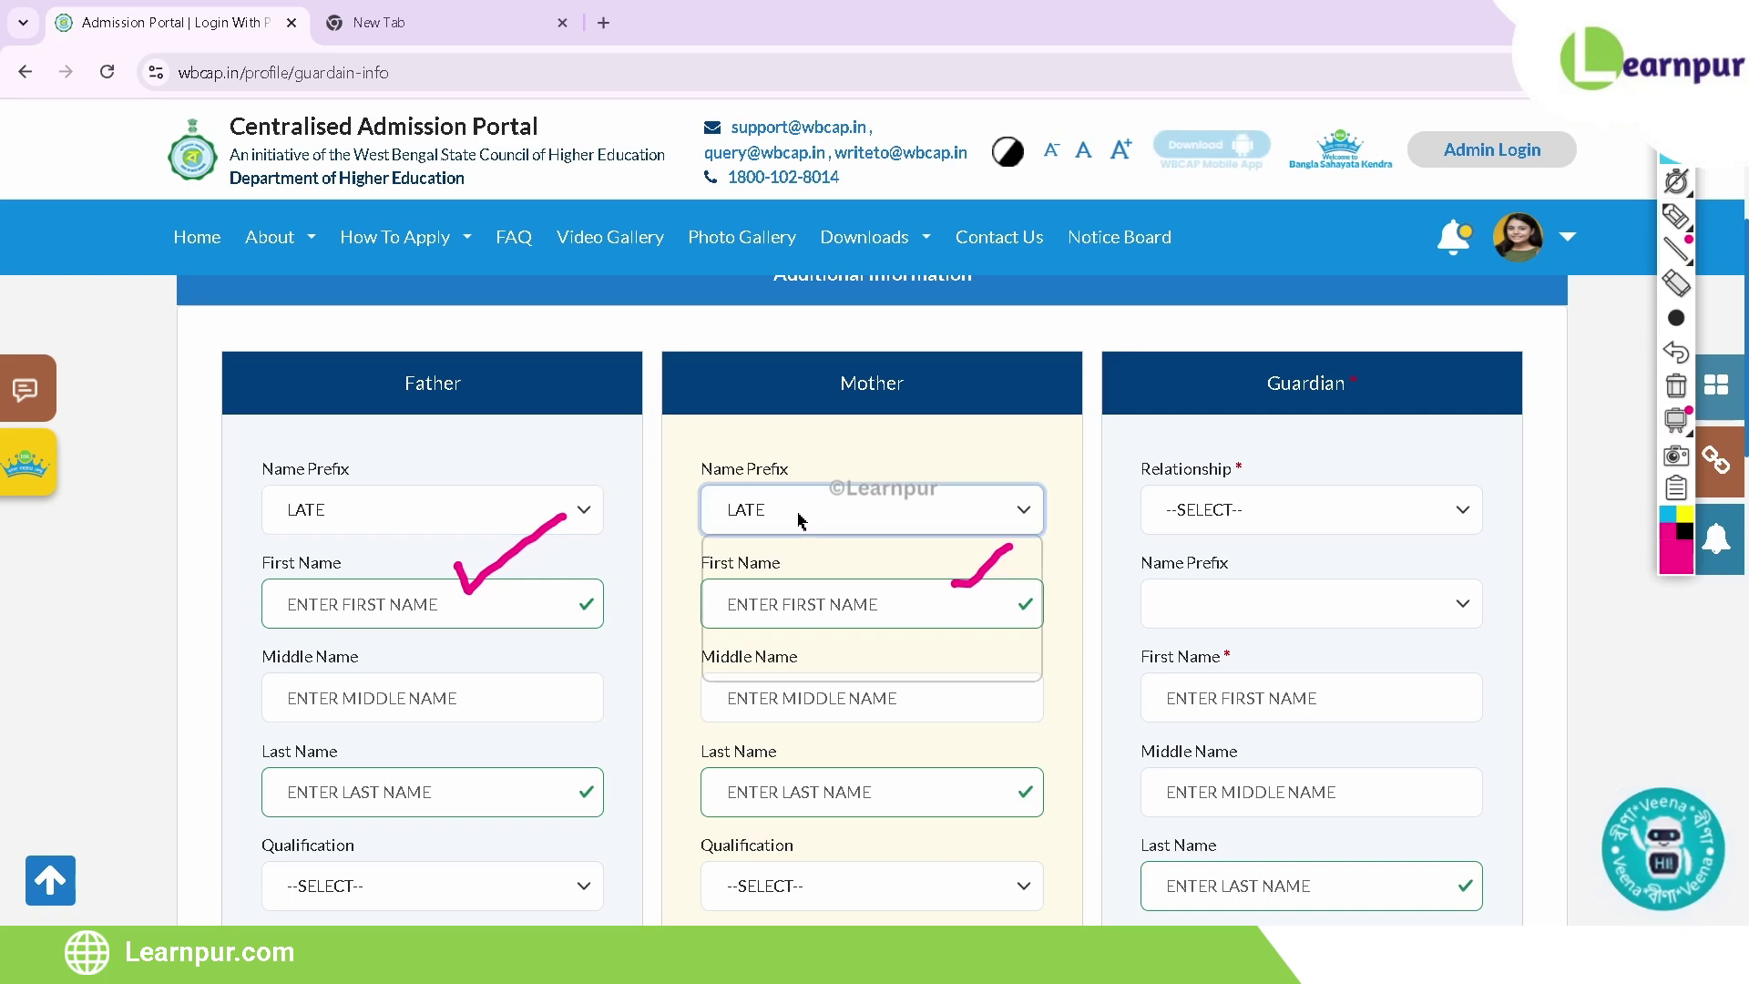
pyautogui.click(472, 514)
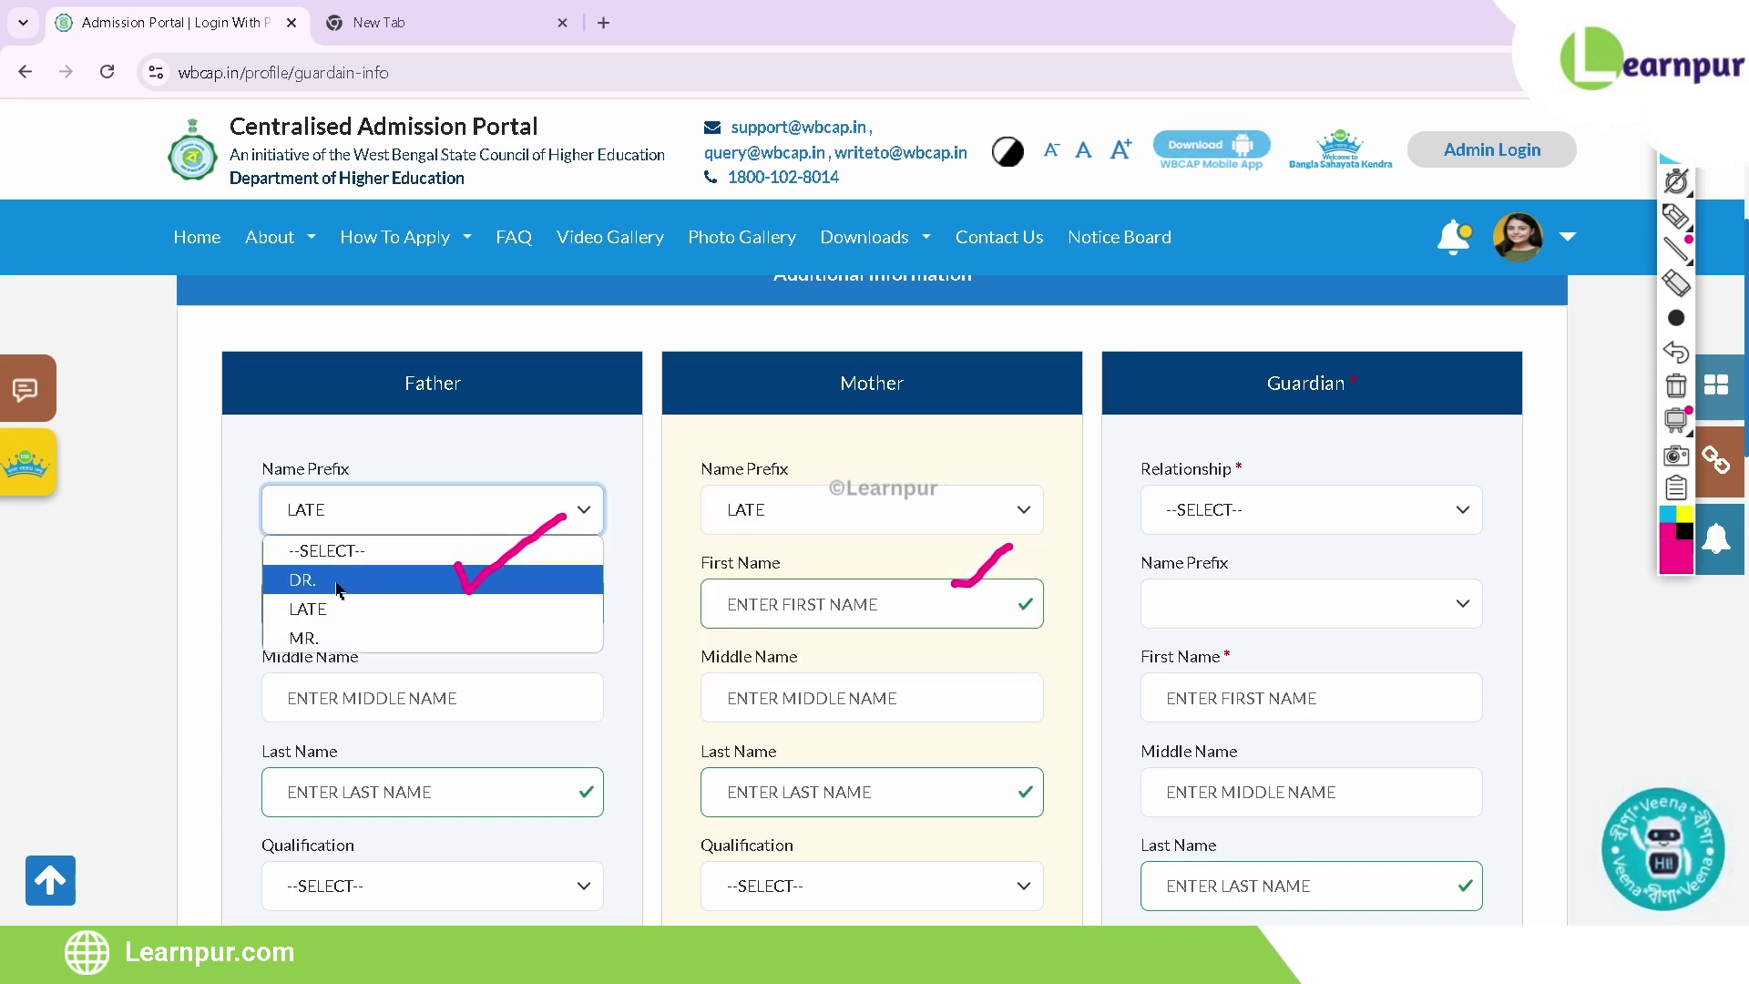
pyautogui.click(311, 637)
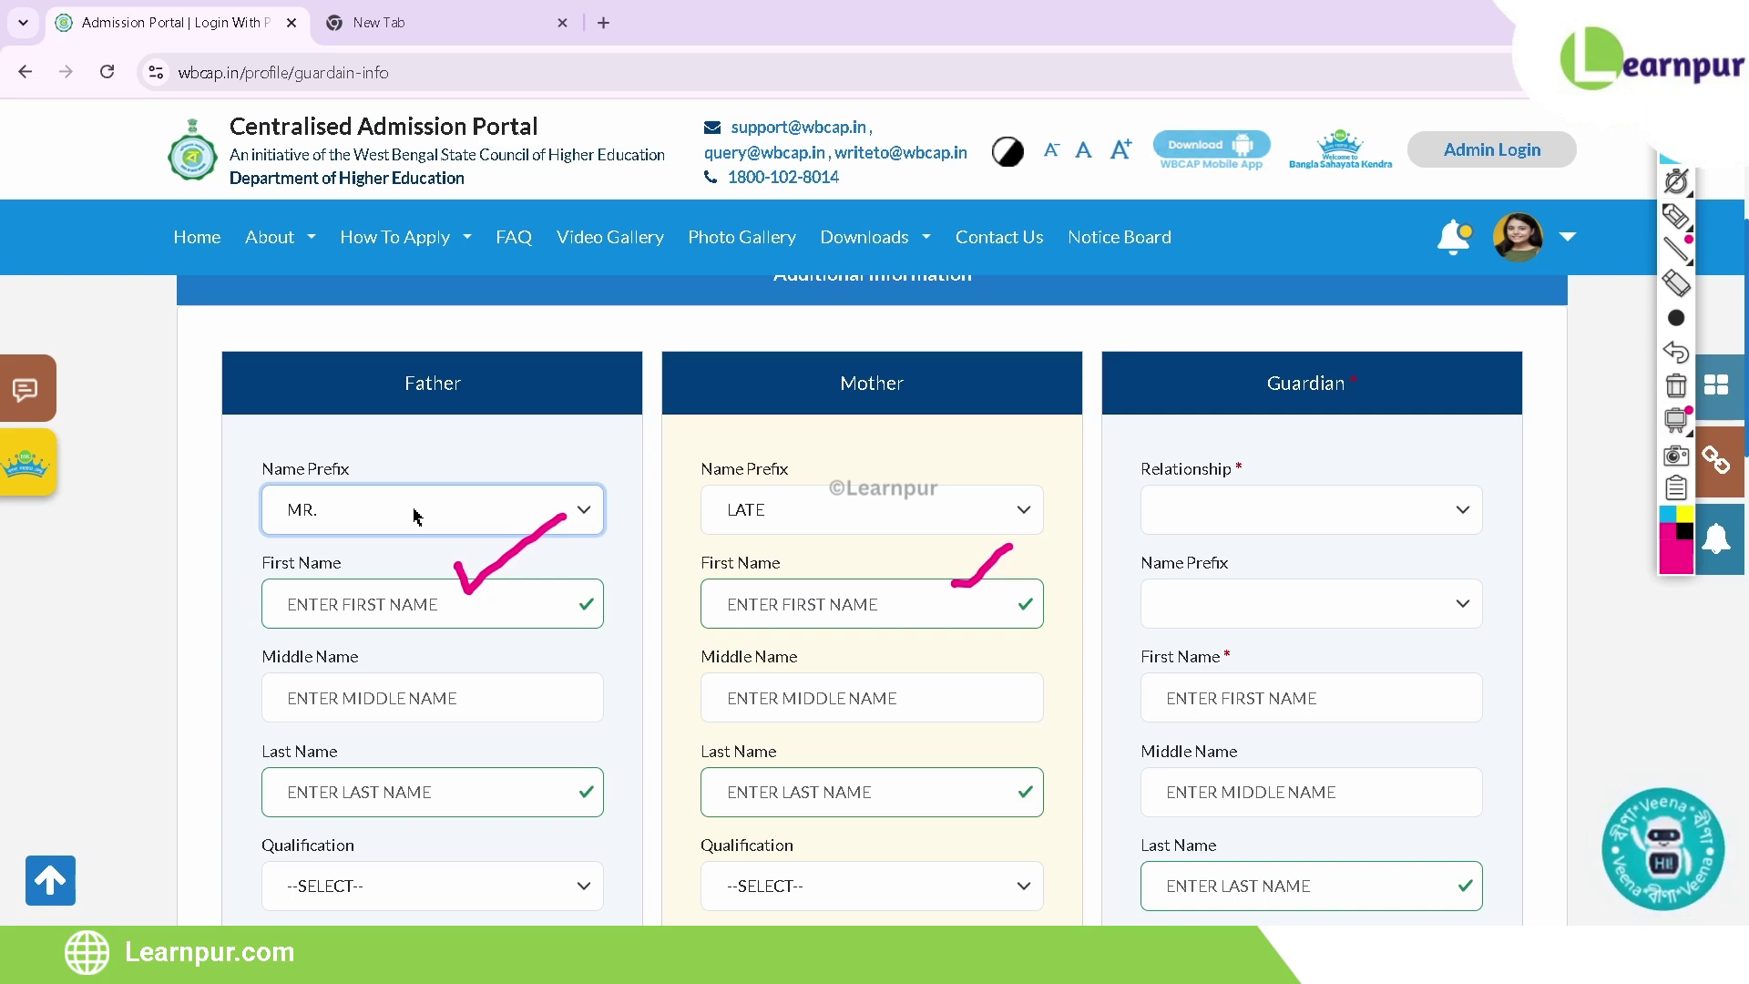
pyautogui.click(375, 528)
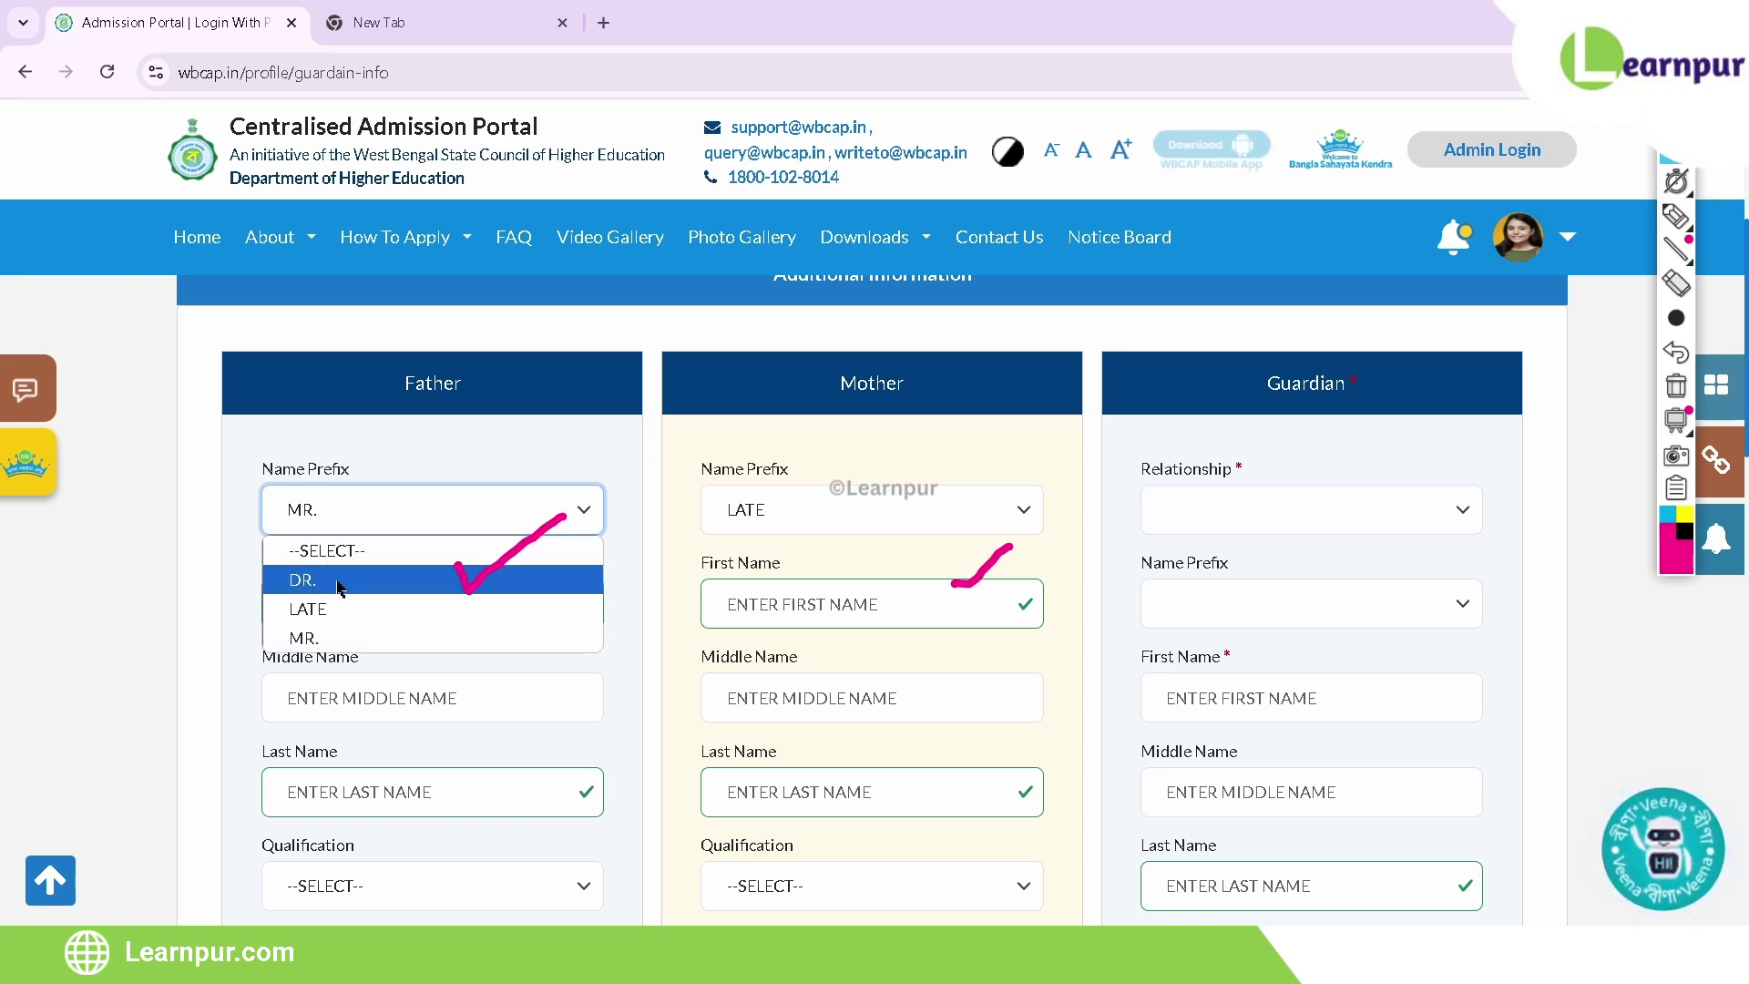
pyautogui.click(333, 635)
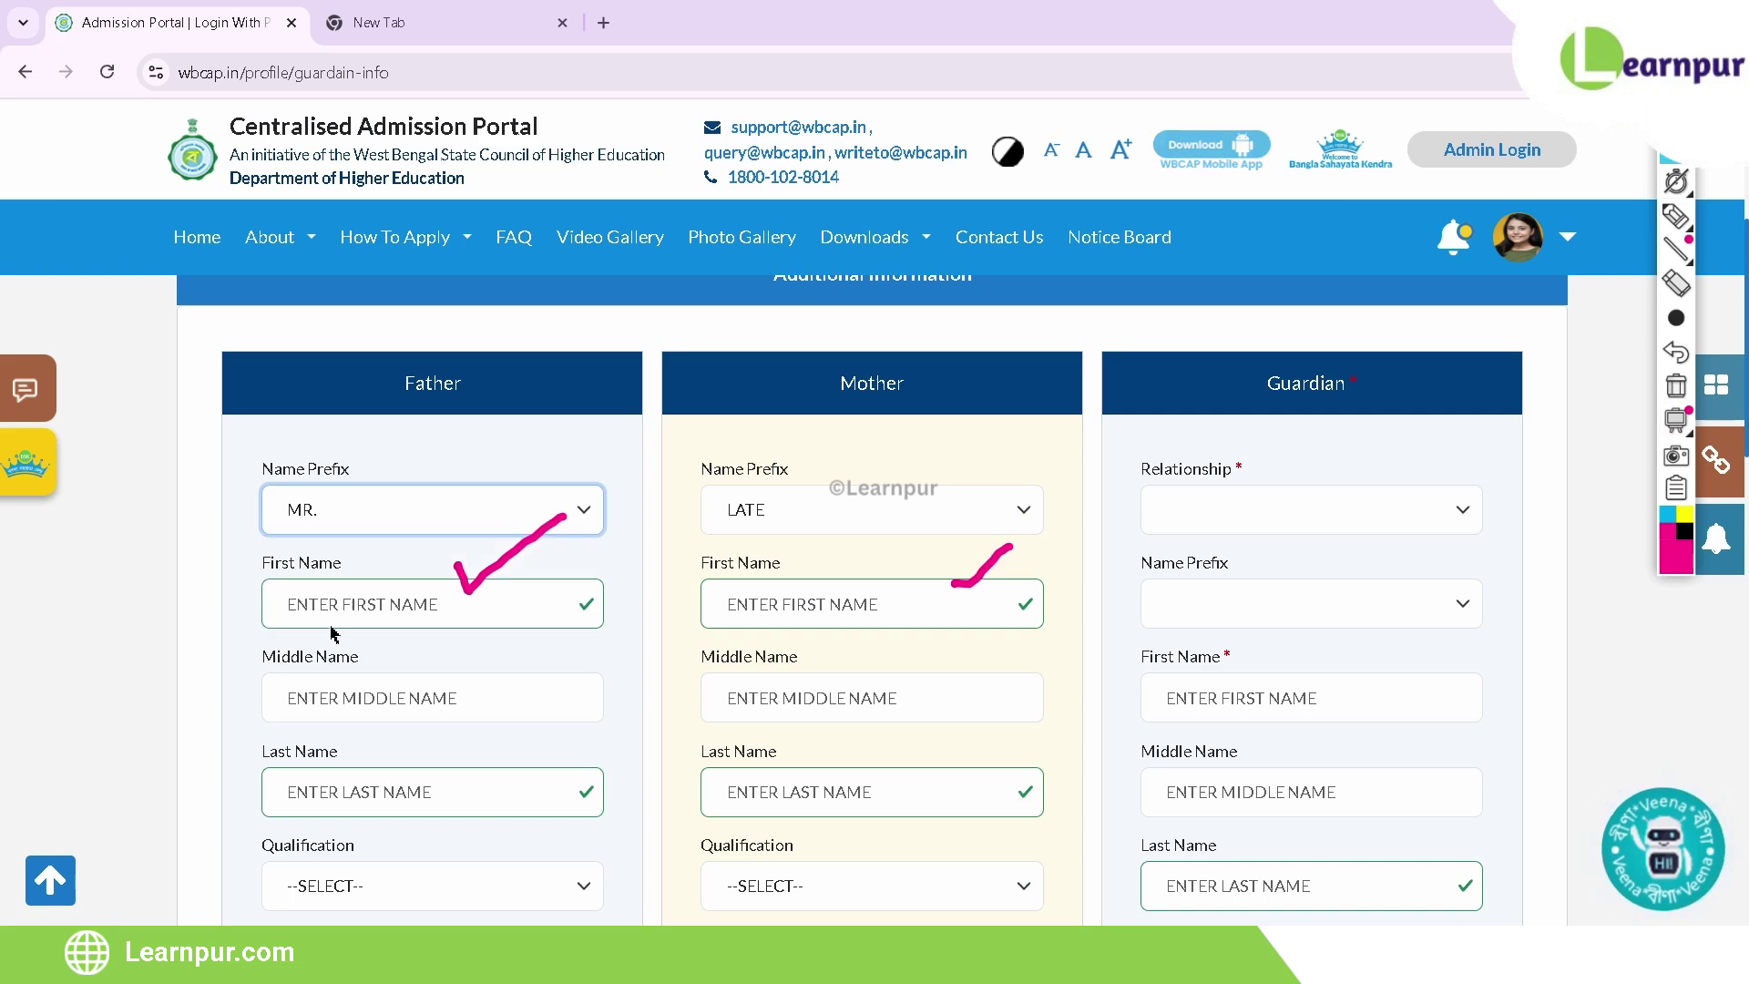
pyautogui.click(365, 517)
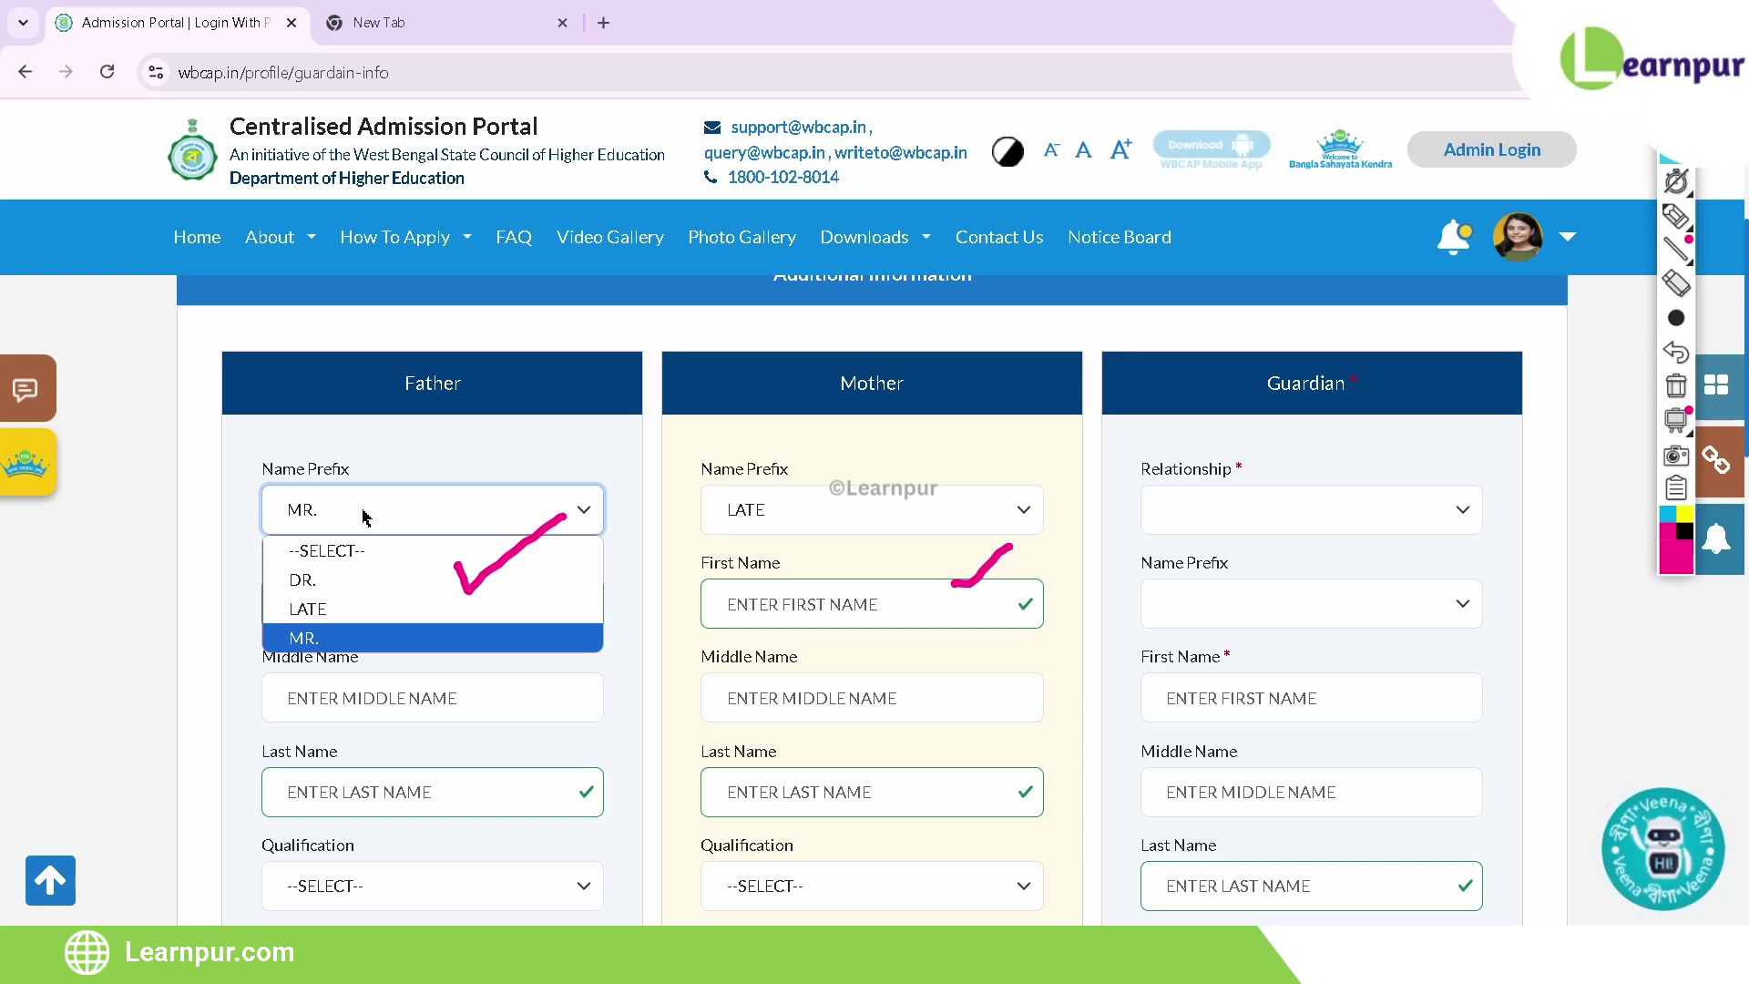
pyautogui.click(322, 639)
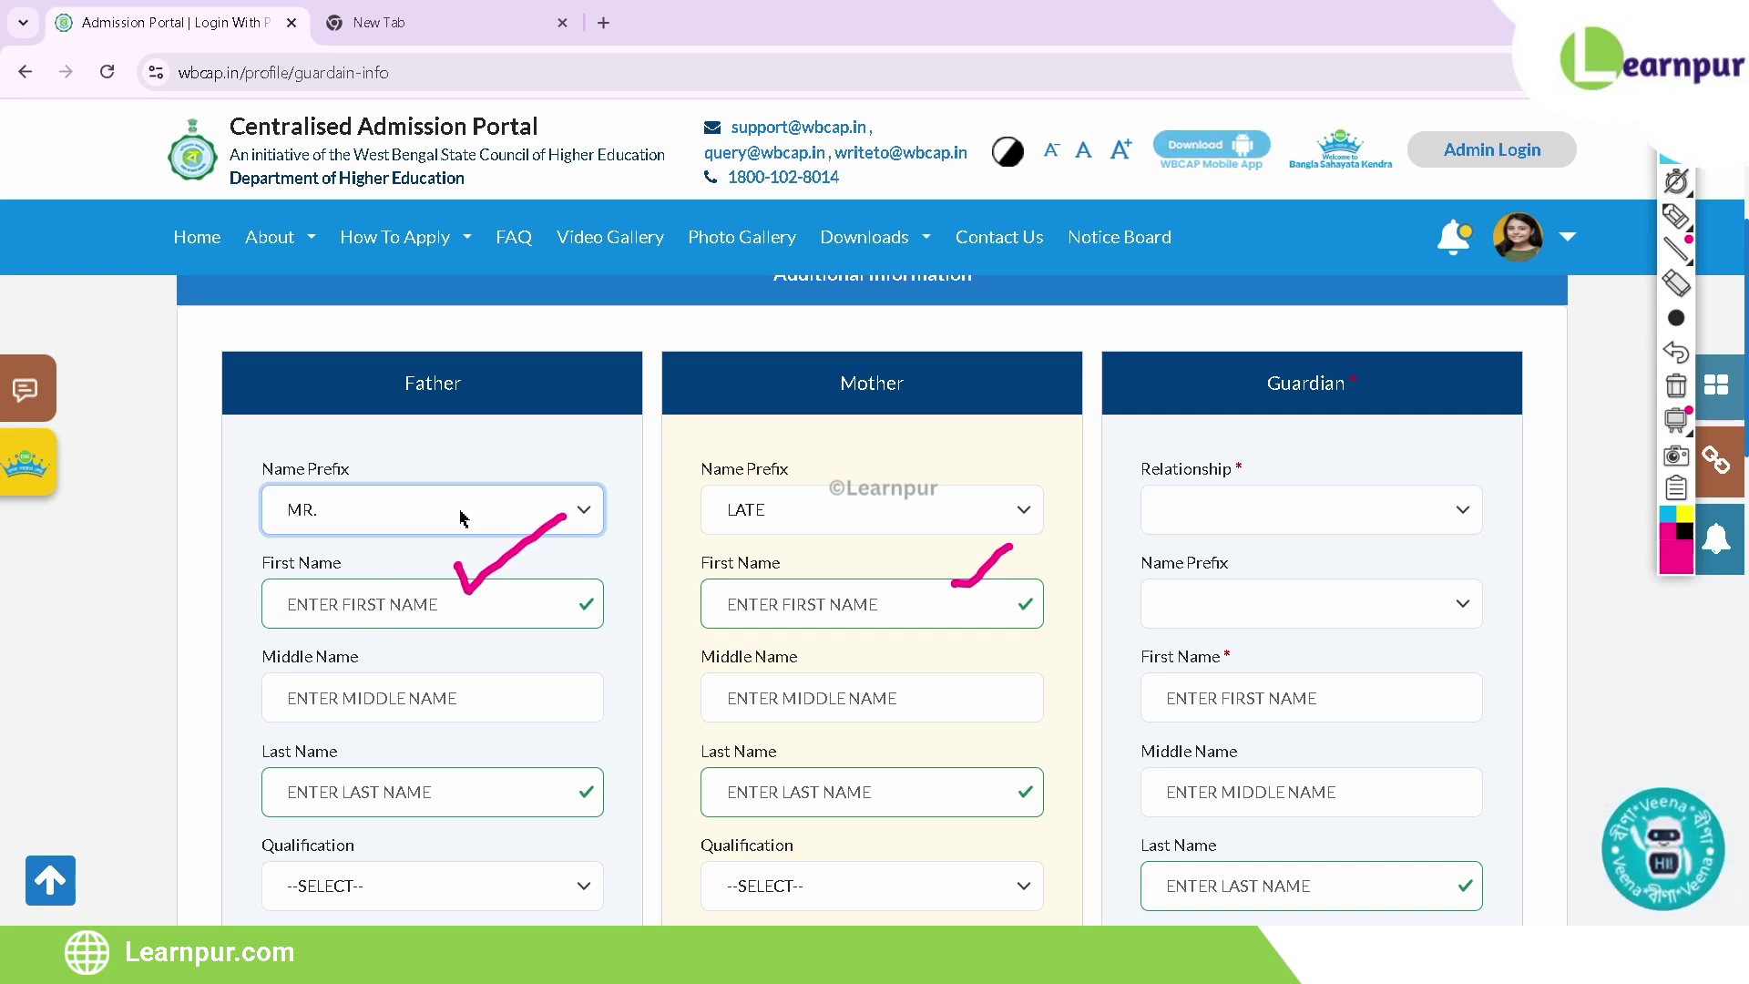
pyautogui.click(823, 515)
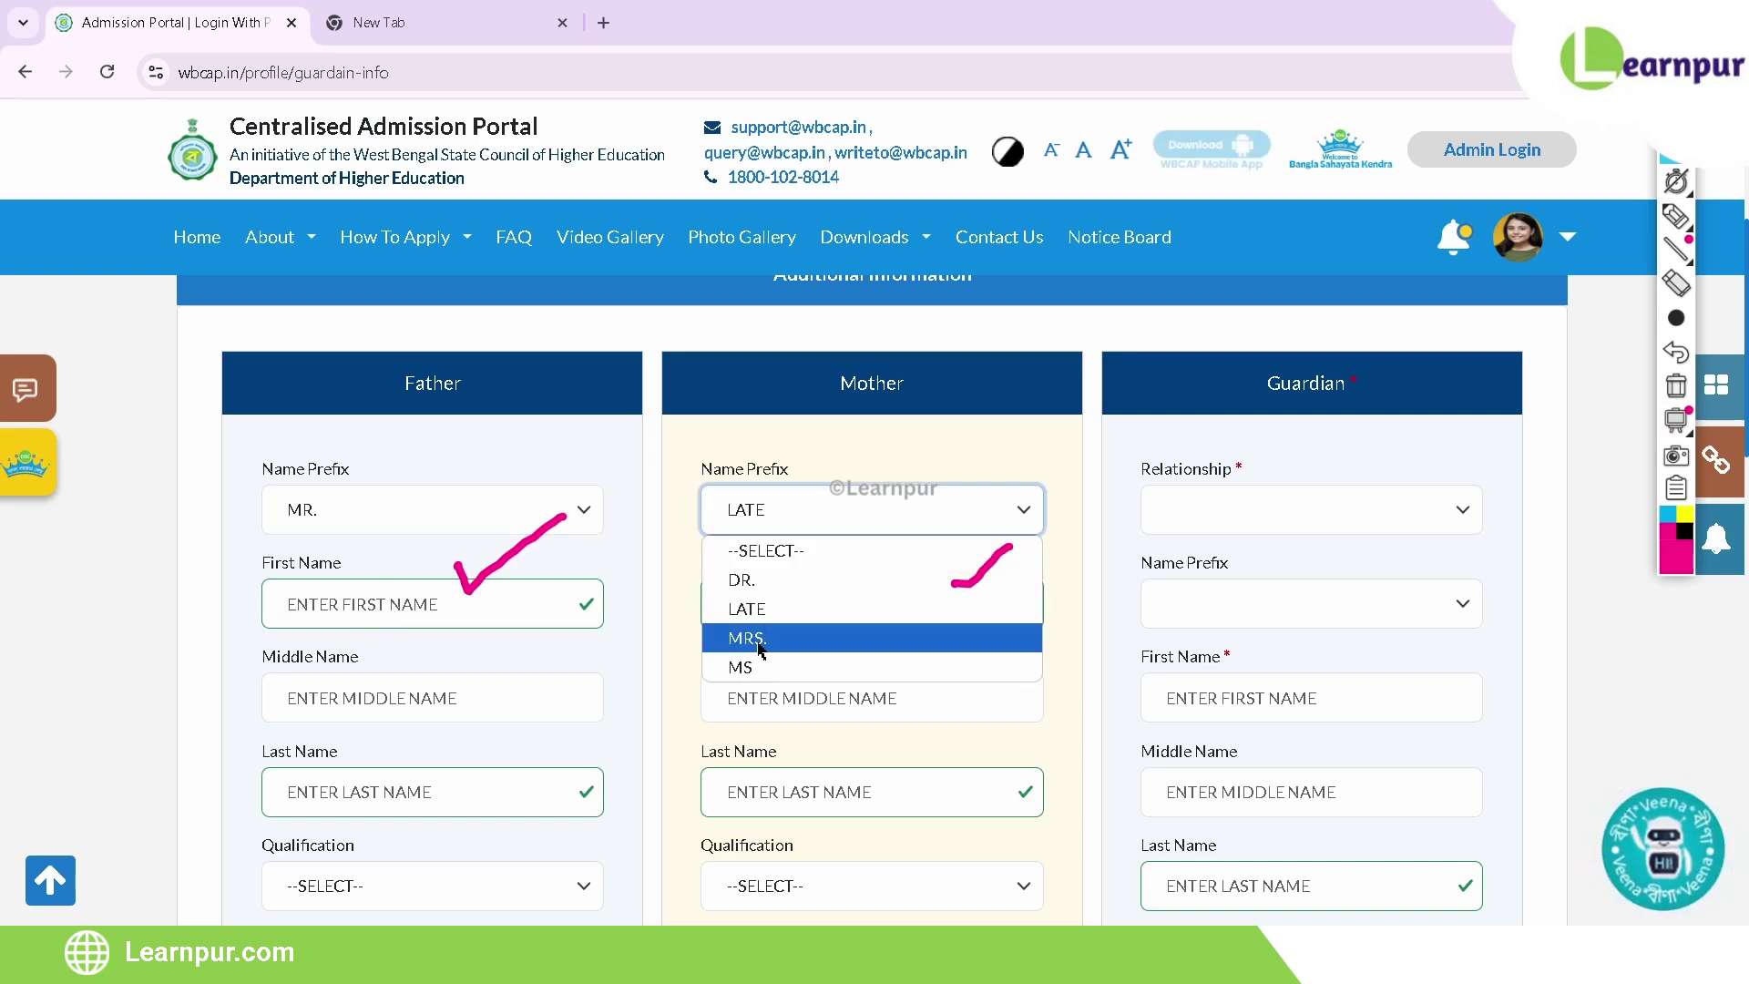
pyautogui.click(759, 643)
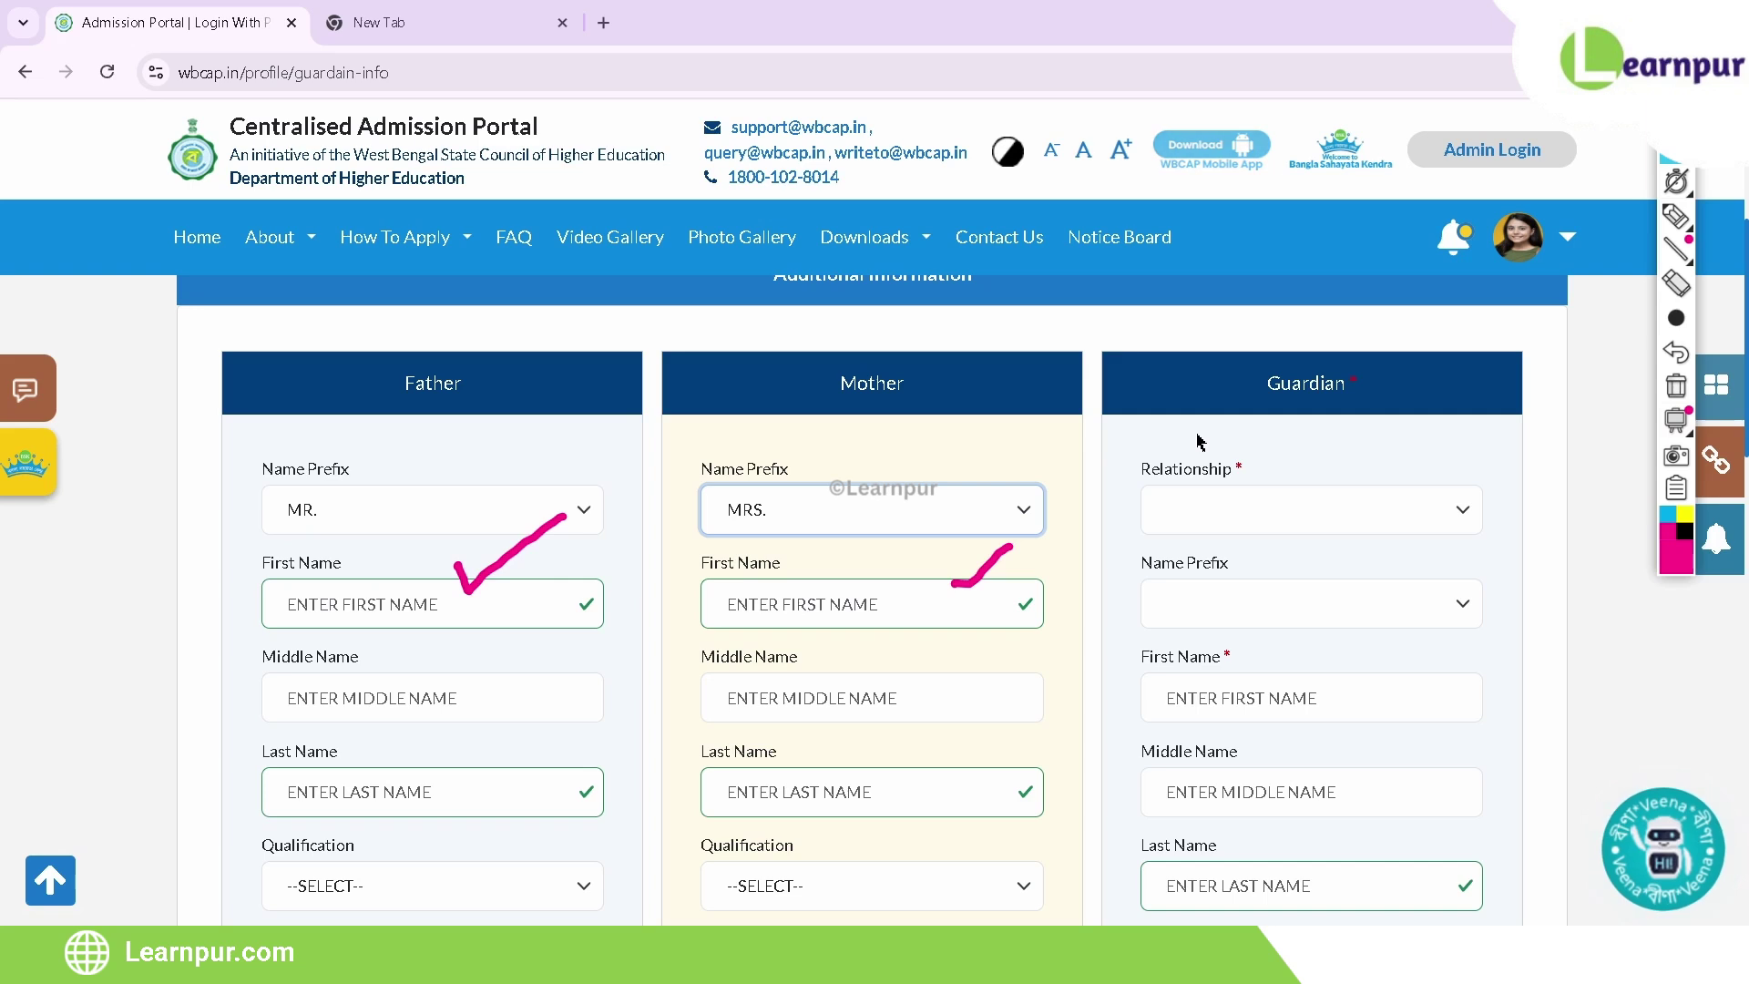
pyautogui.click(1674, 216)
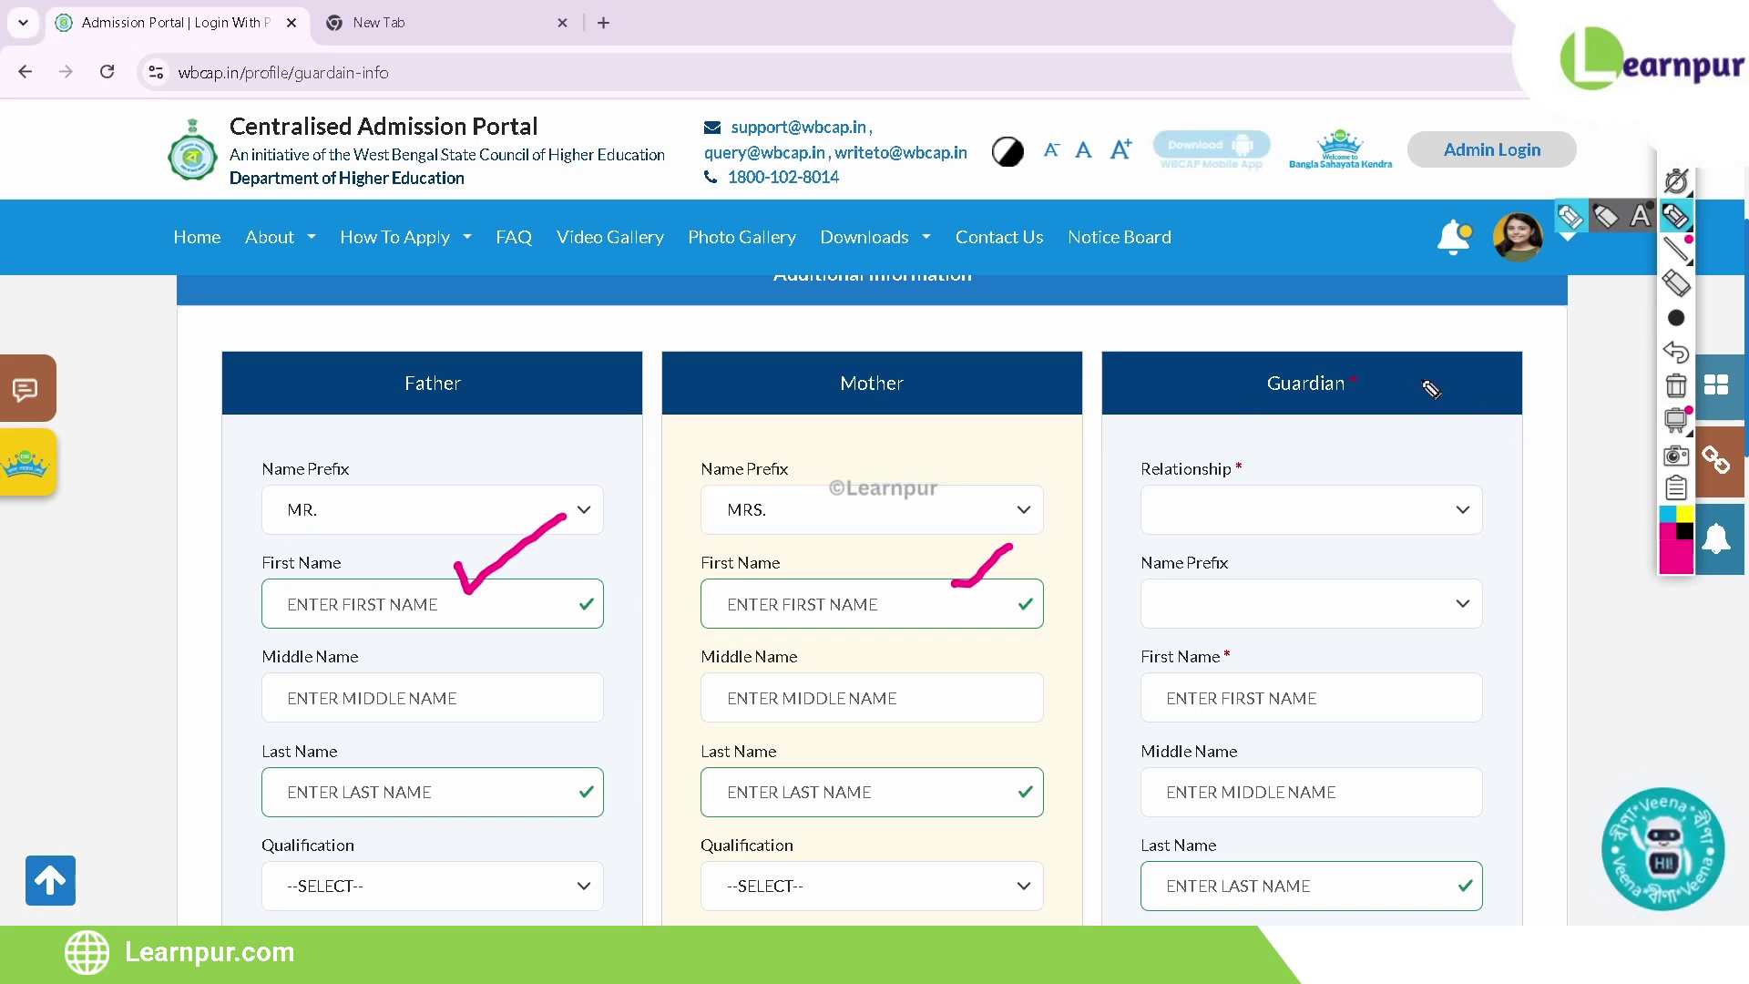
pyautogui.moveTo(1407, 350); pyautogui.dragTo(1505, 351)
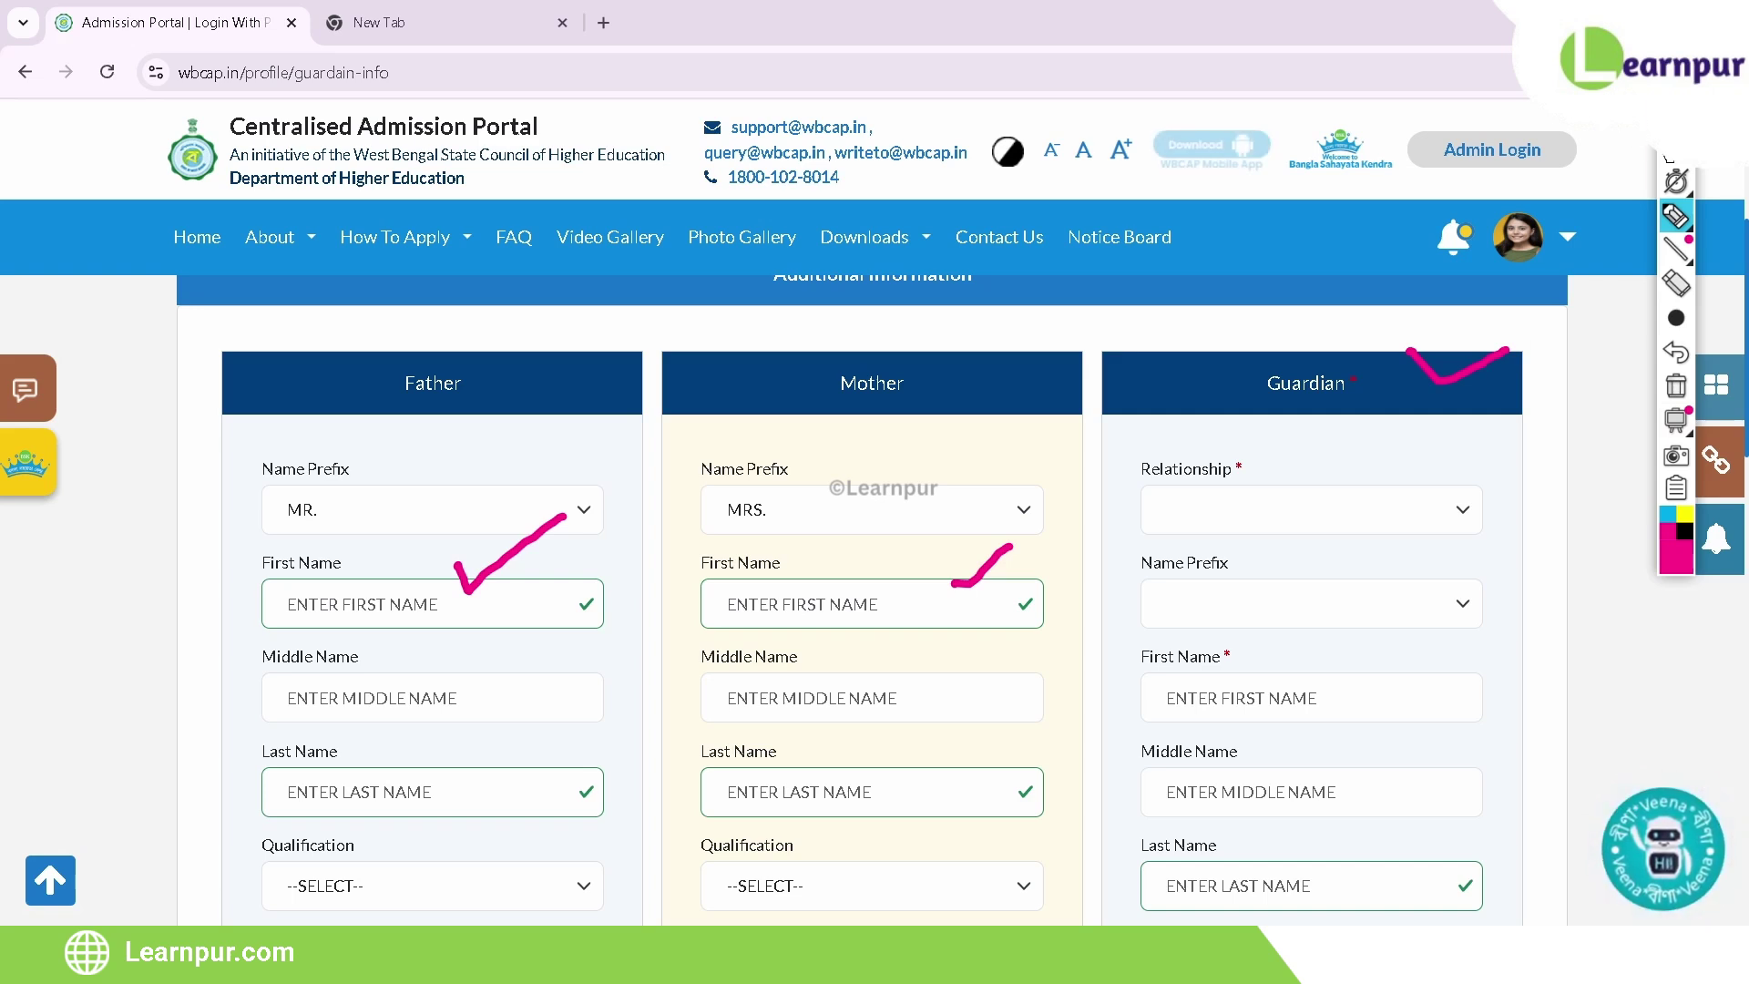
# - Set the guardian's relationship to OTHER after trying FATHER and MOTHER
pyautogui.click(1676, 180)
pyautogui.click(1343, 512)
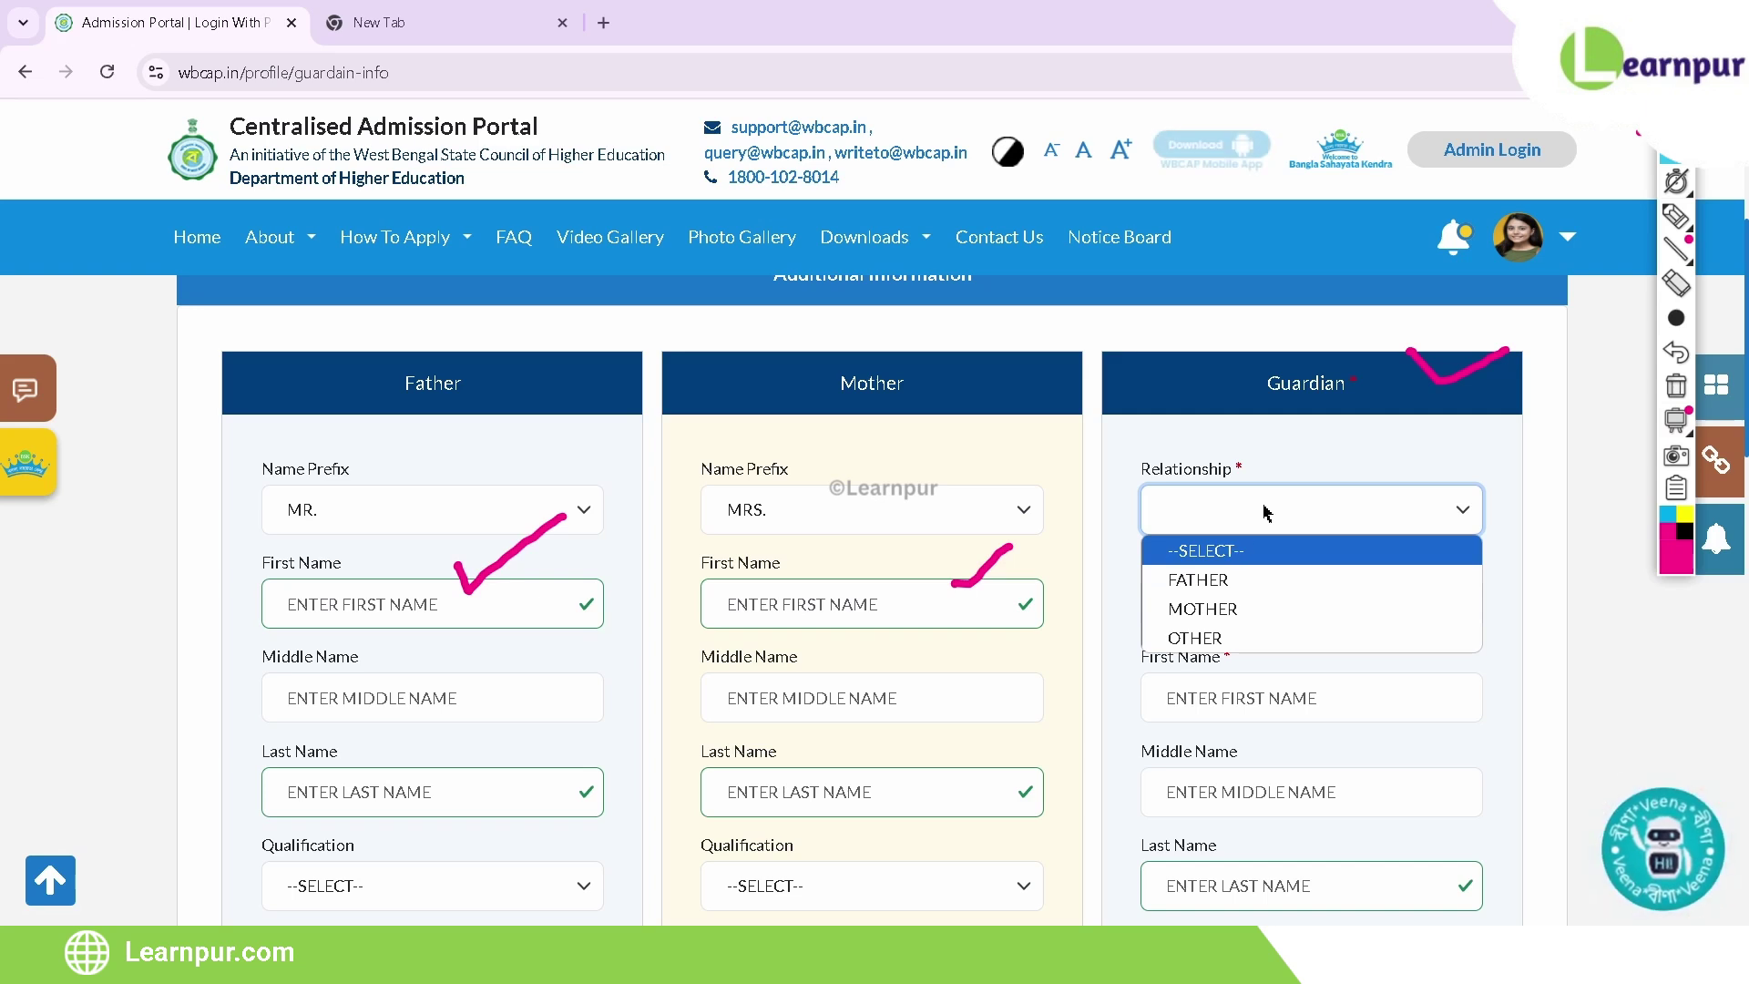
pyautogui.click(1210, 579)
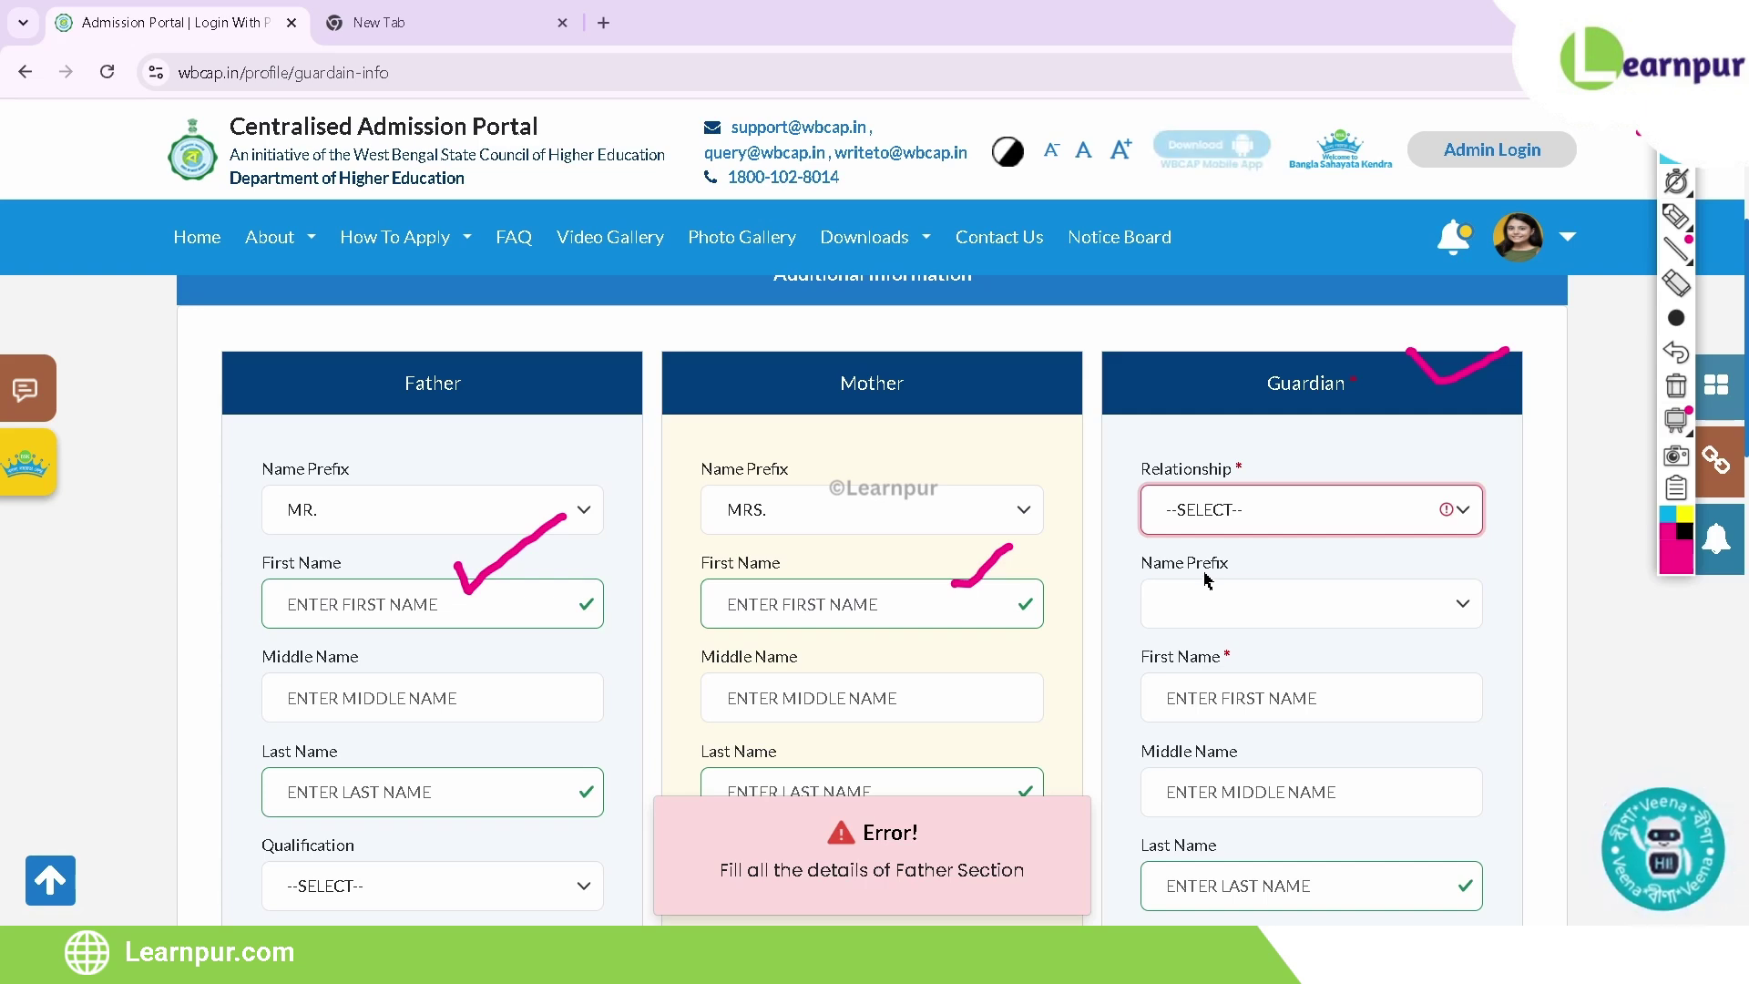
pyautogui.click(1234, 527)
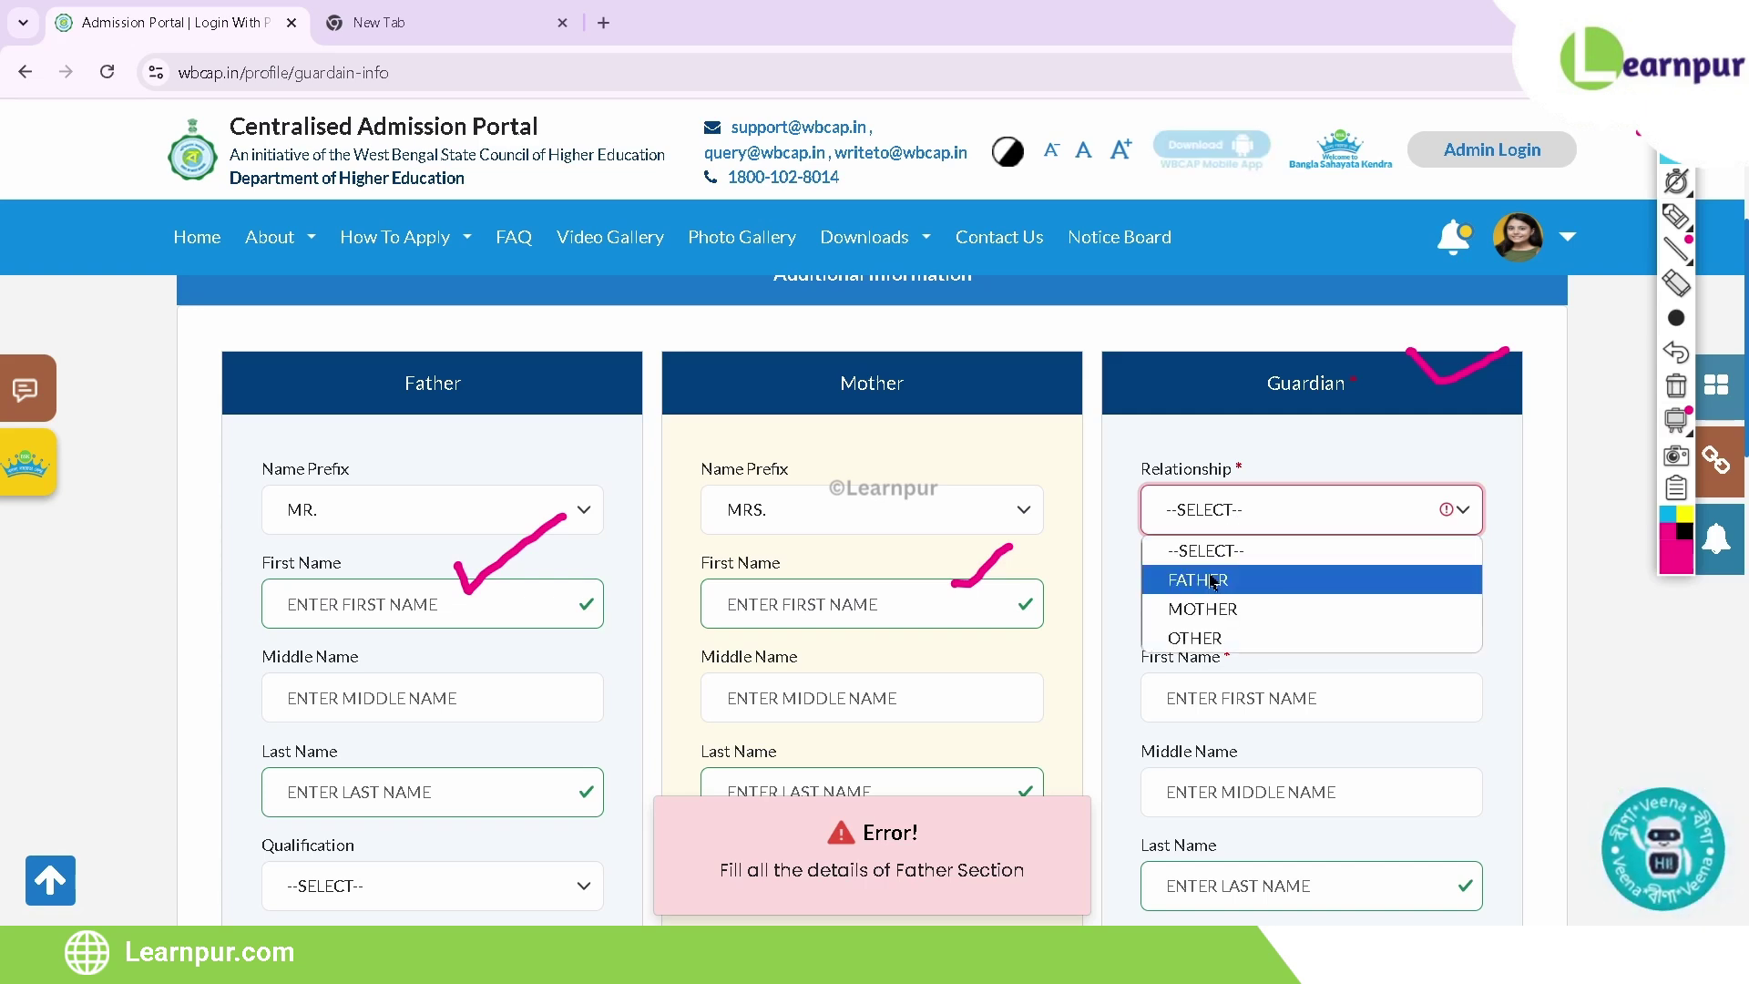
pyautogui.click(1207, 608)
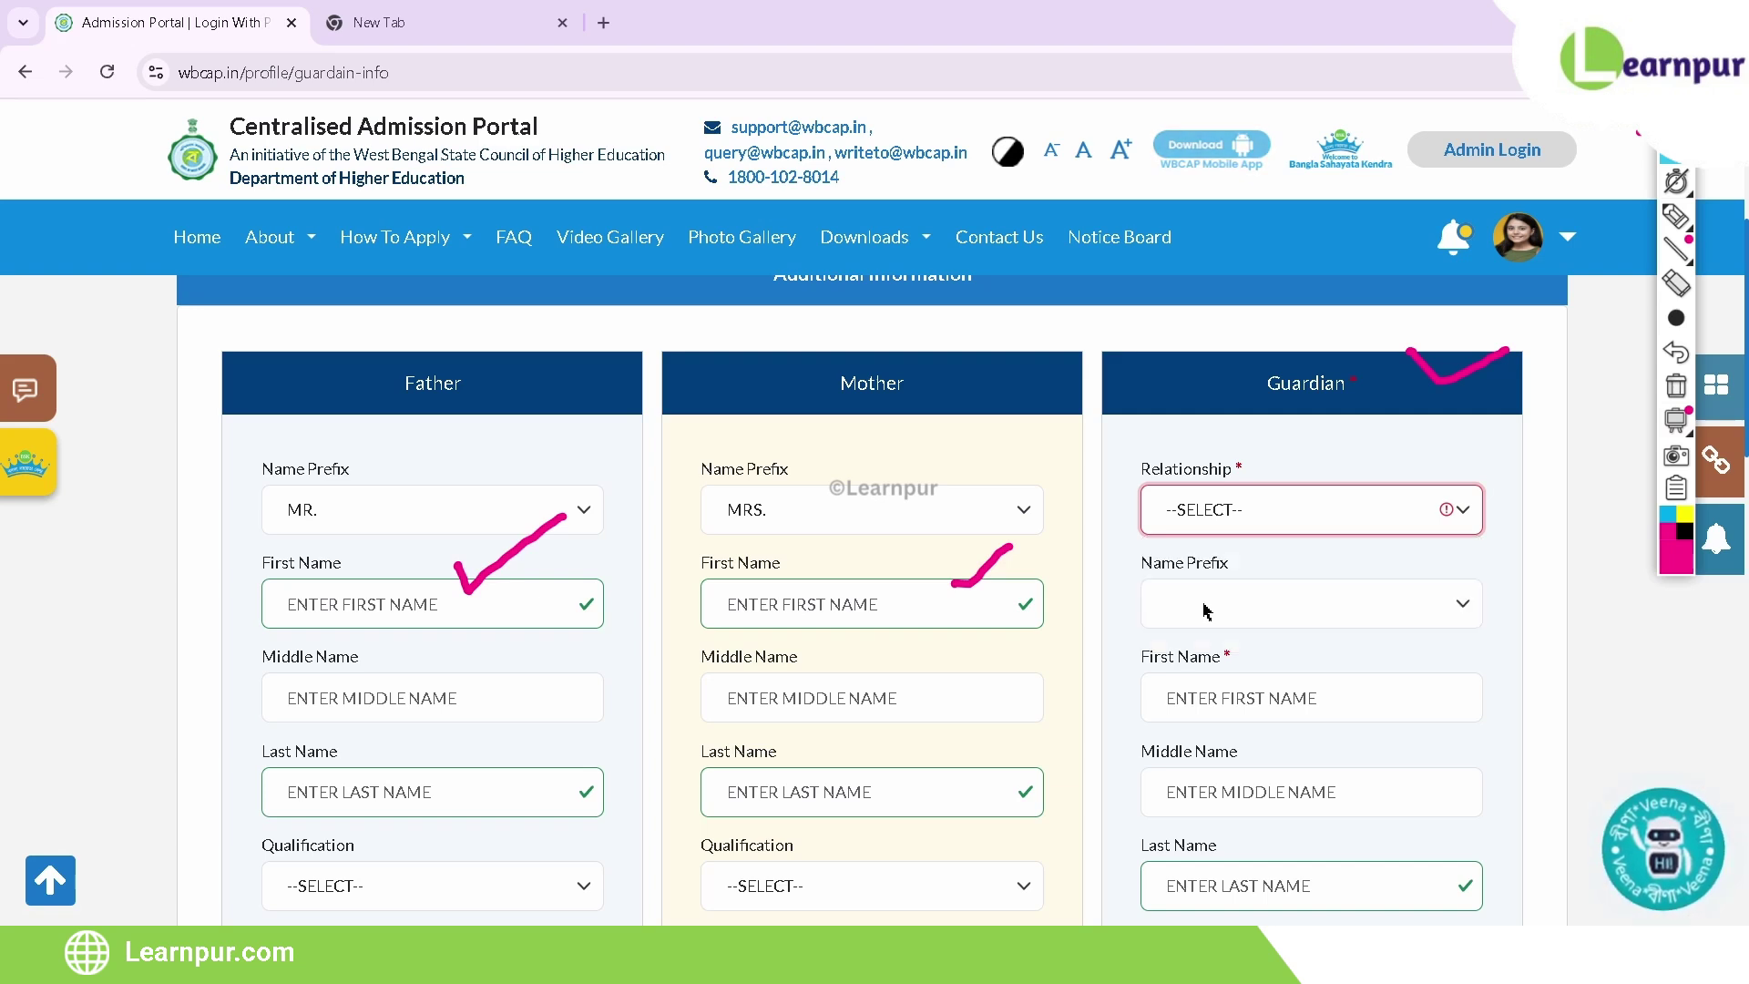
pyautogui.click(1244, 507)
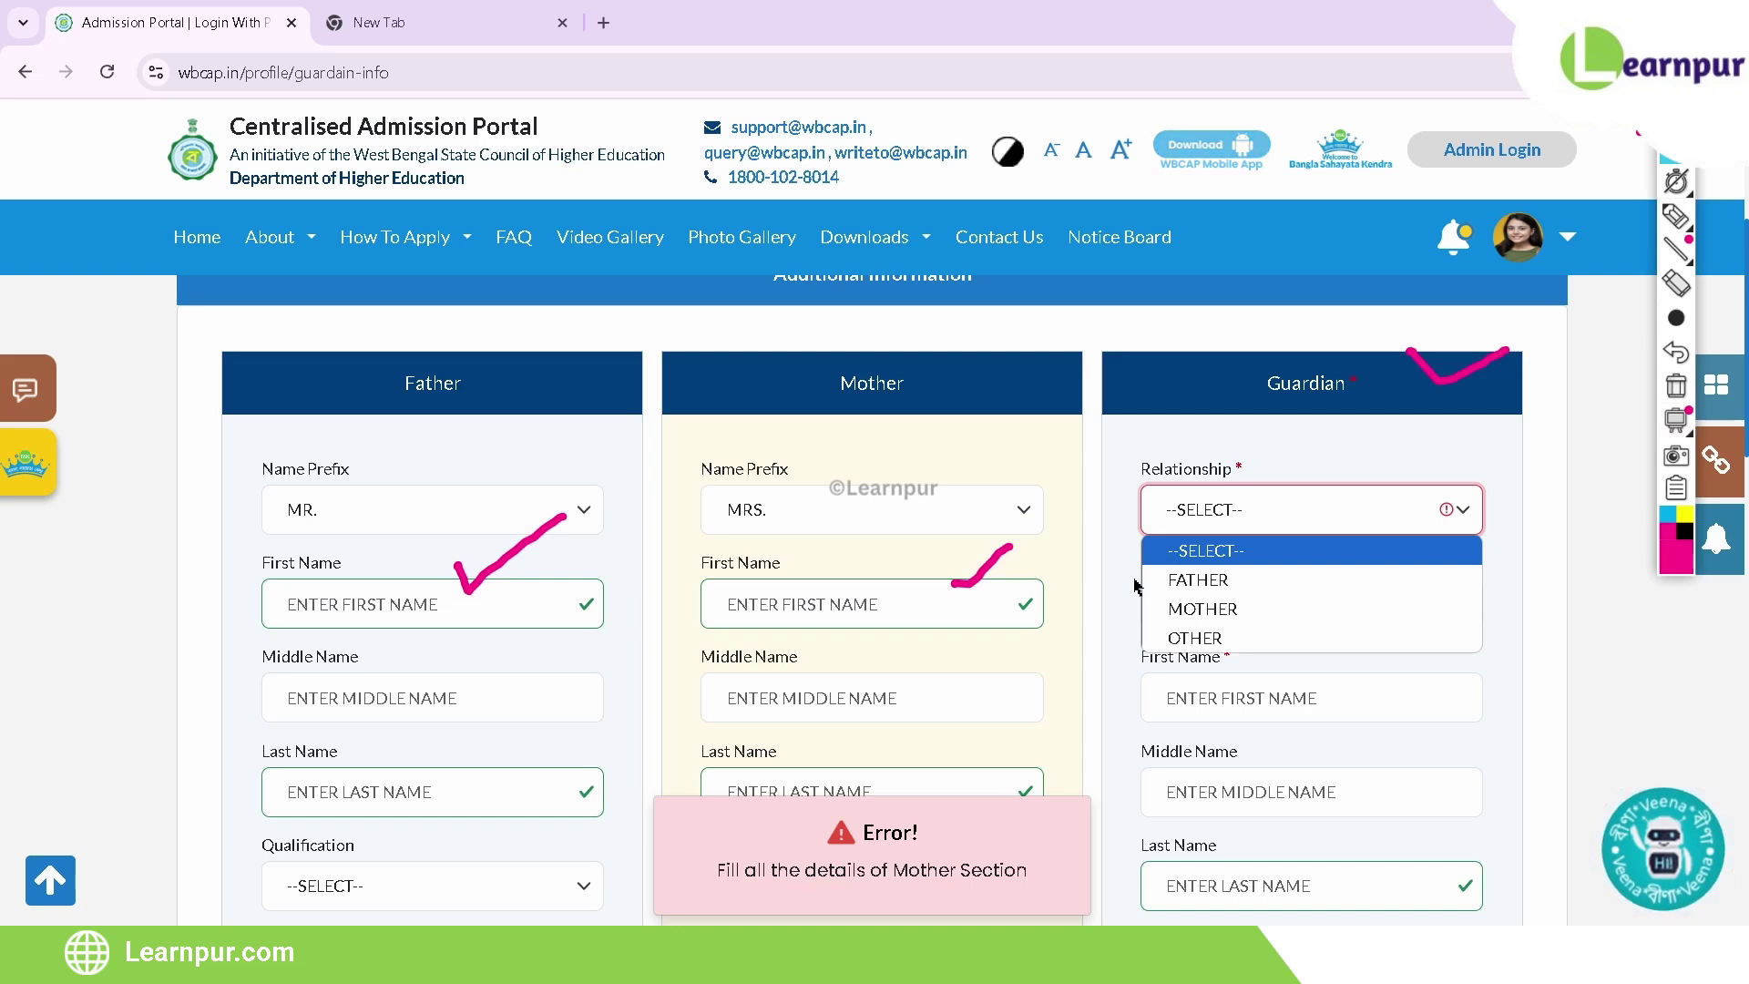
pyautogui.click(1204, 642)
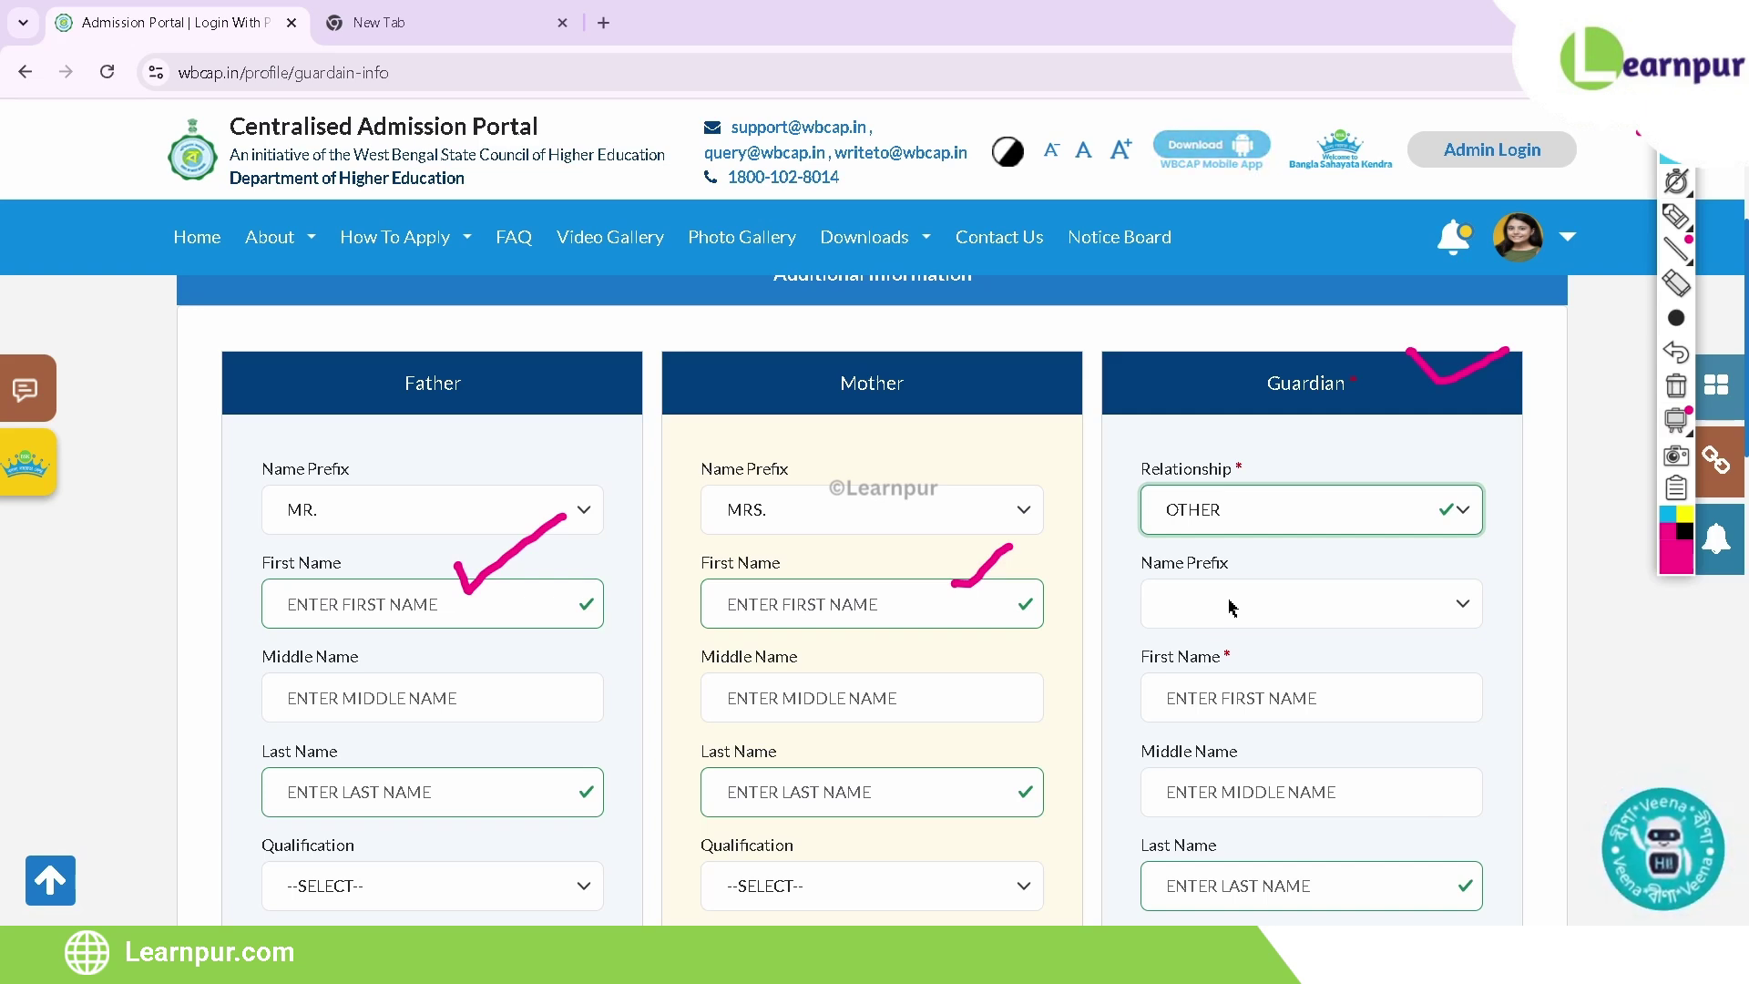
# - Choose MR. as the guardian's name prefix
pyautogui.click(1185, 609)
pyautogui.click(1175, 603)
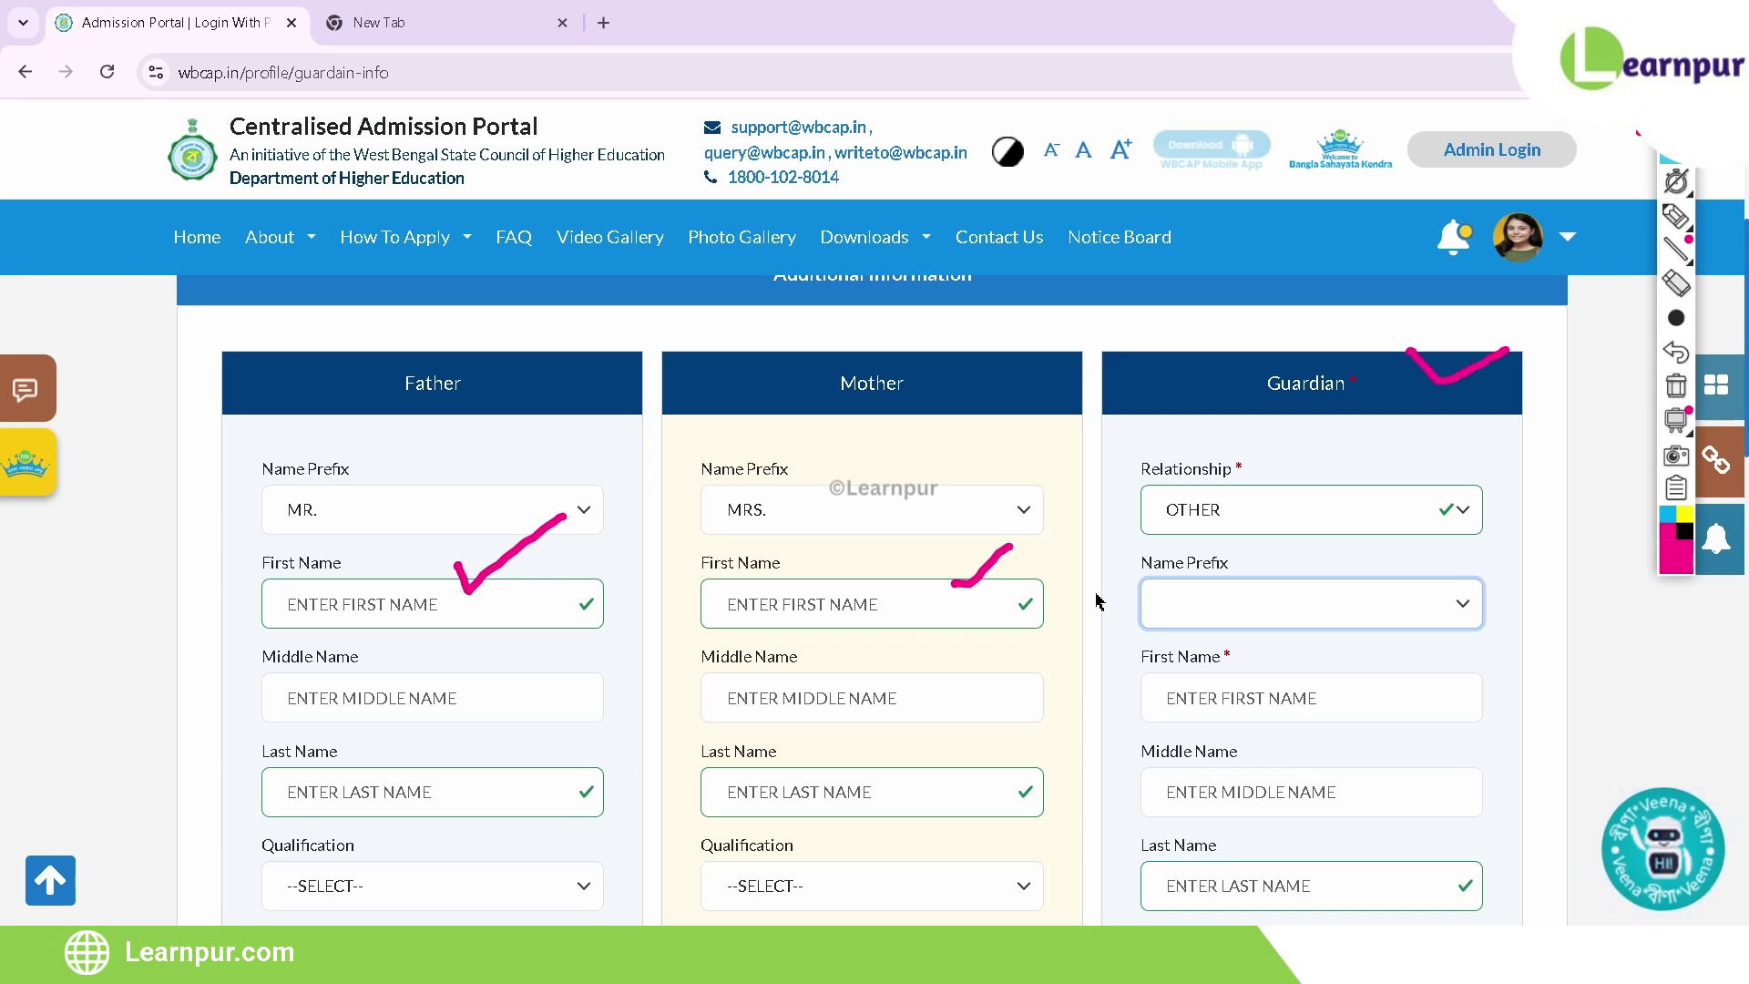
pyautogui.click(1214, 596)
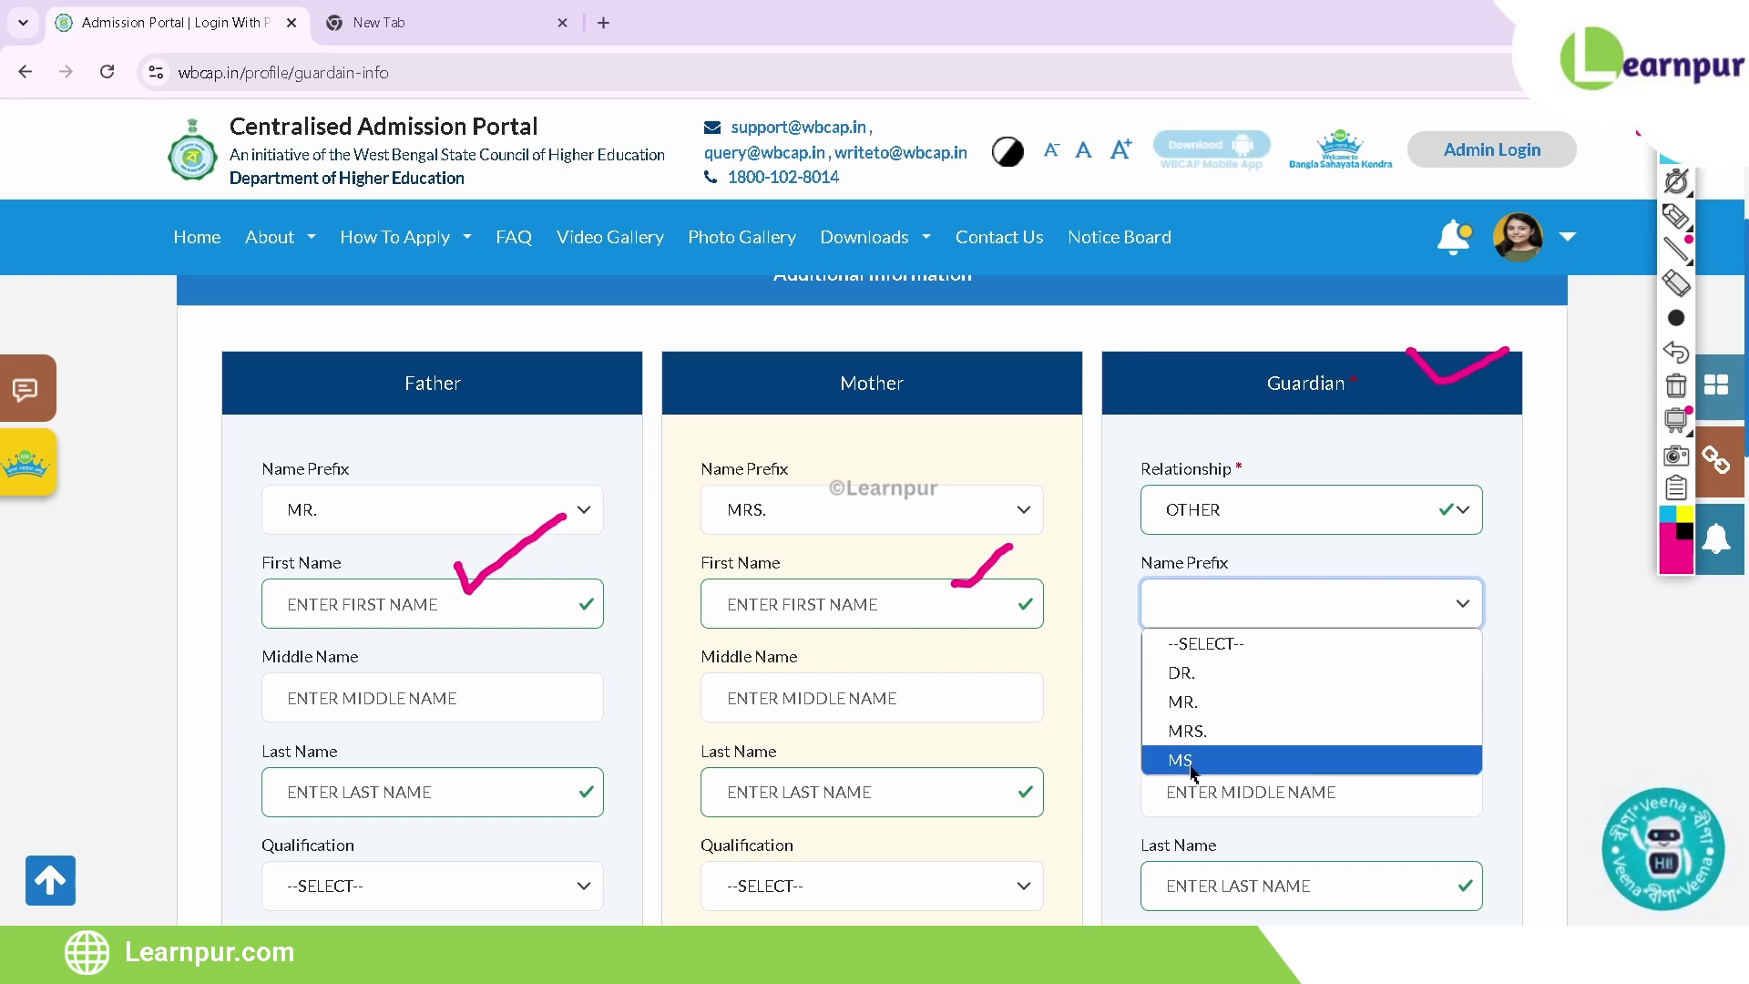
pyautogui.click(1197, 703)
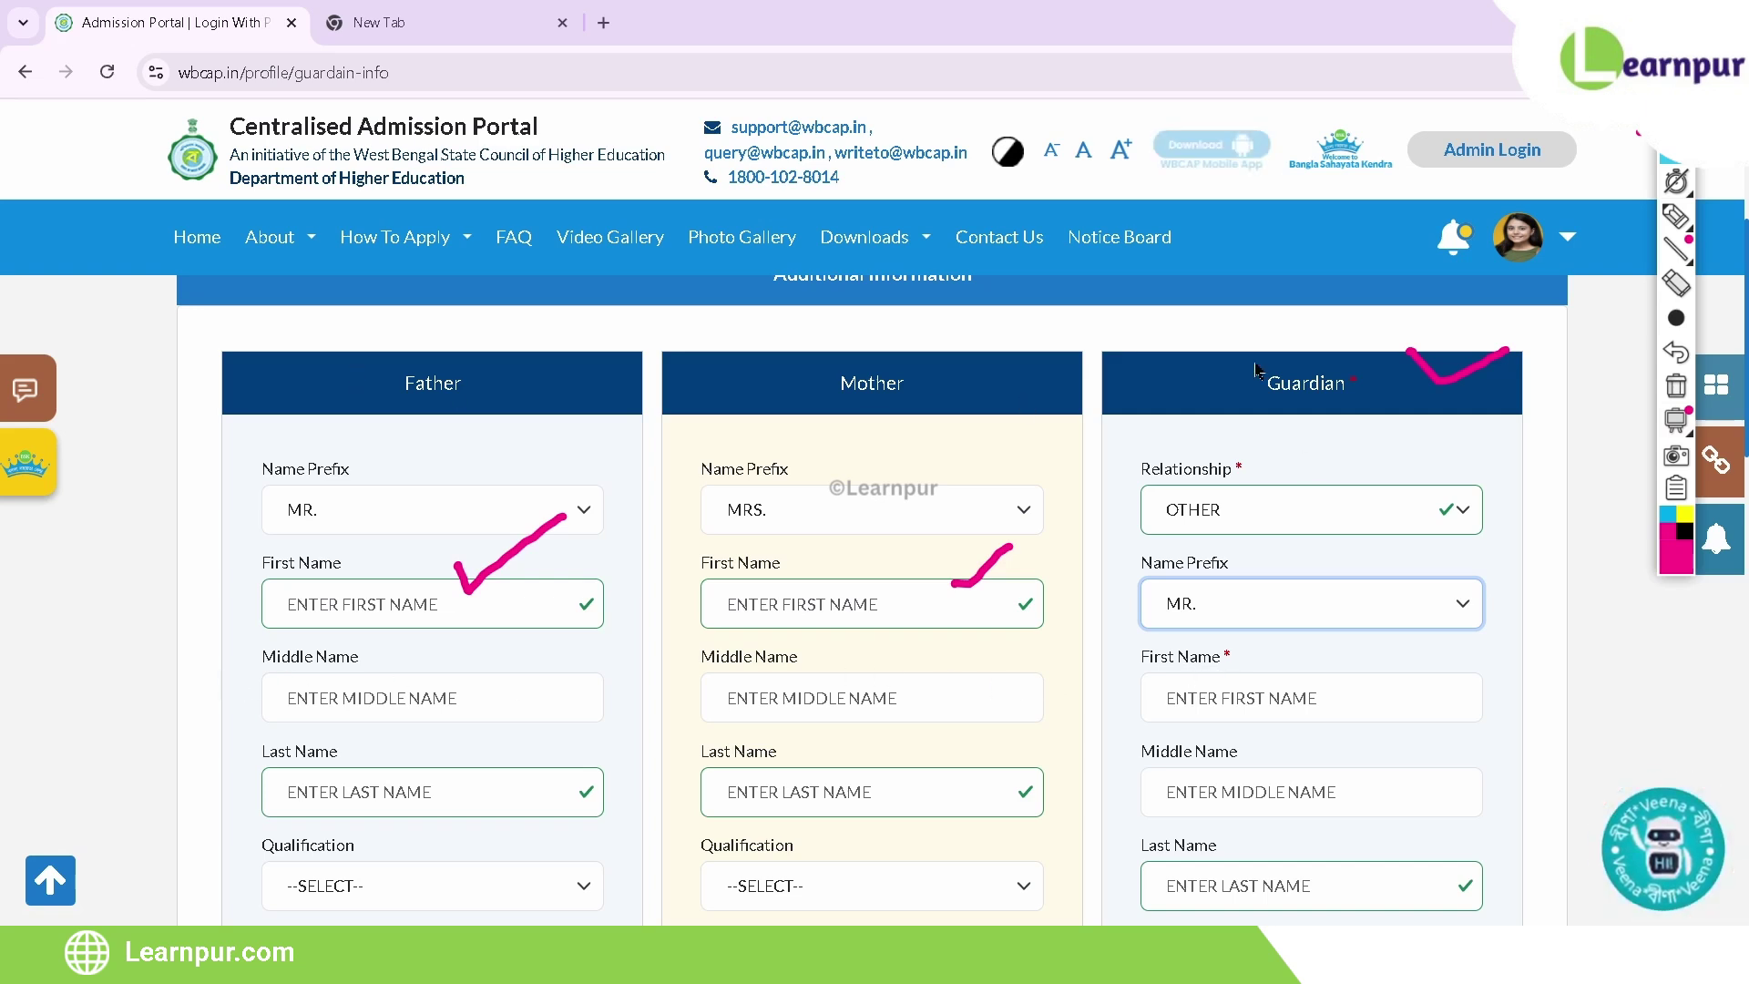
# - Enter the father's first and last name, removing the surname typed into the first-name field
pyautogui.click(1676, 216)
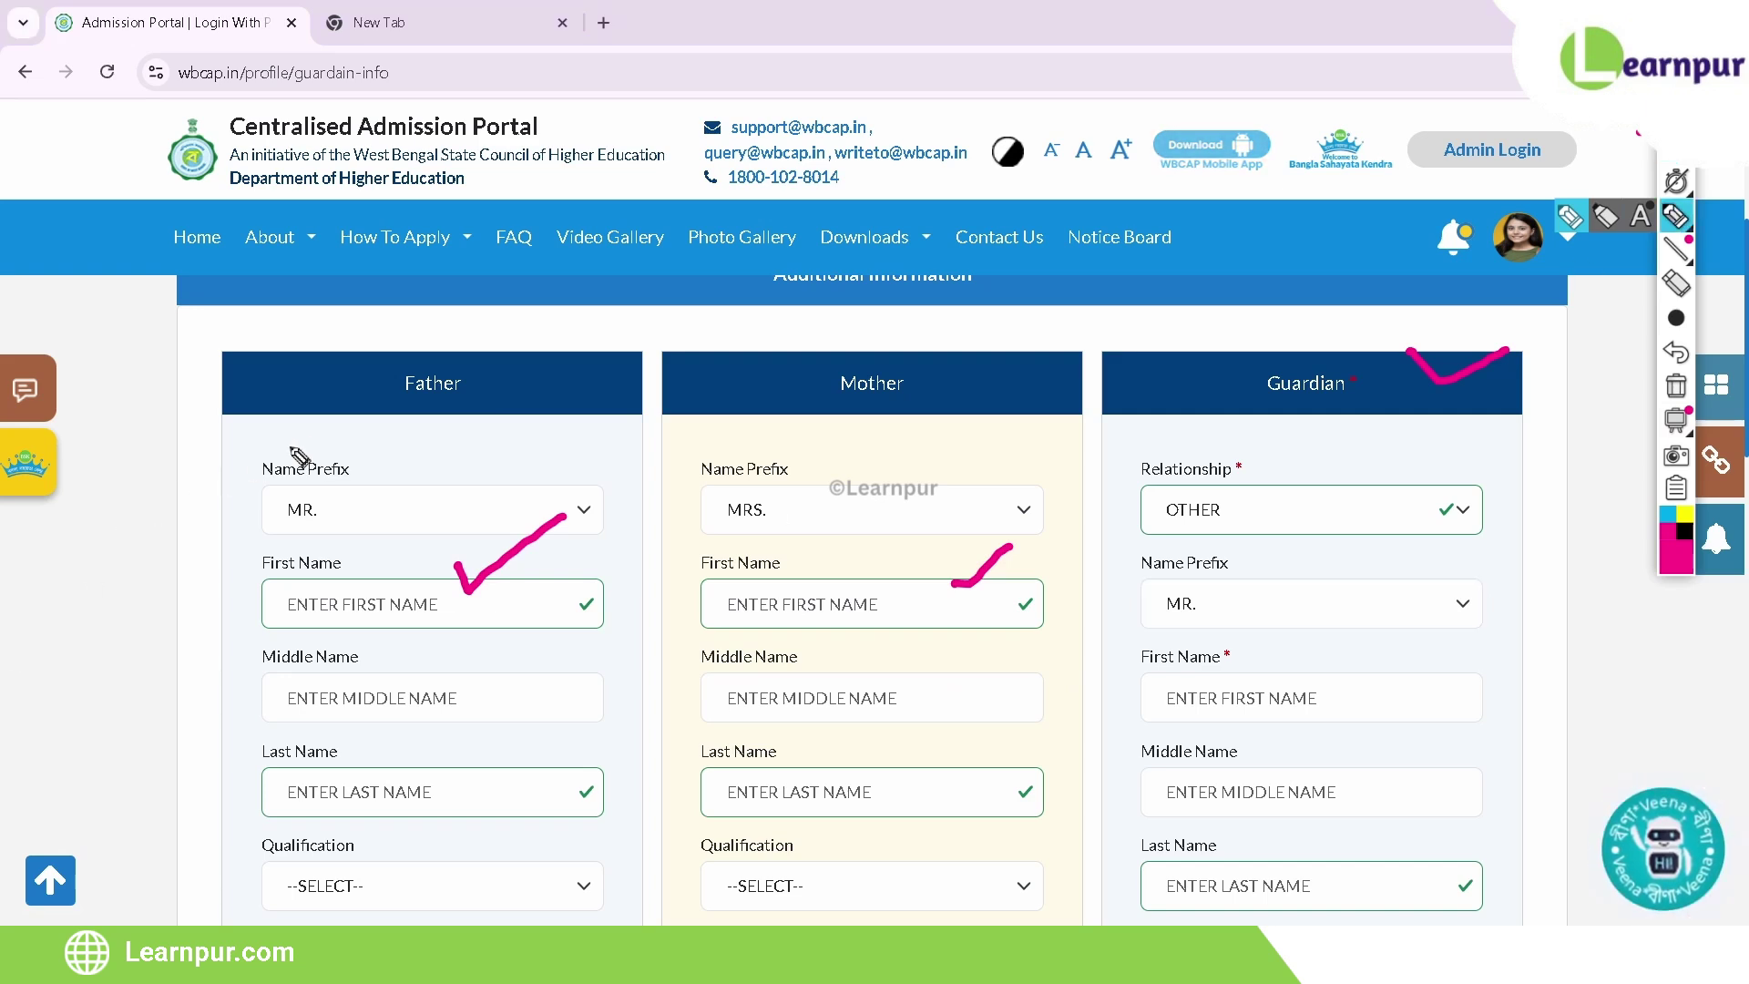
pyautogui.click(1676, 180)
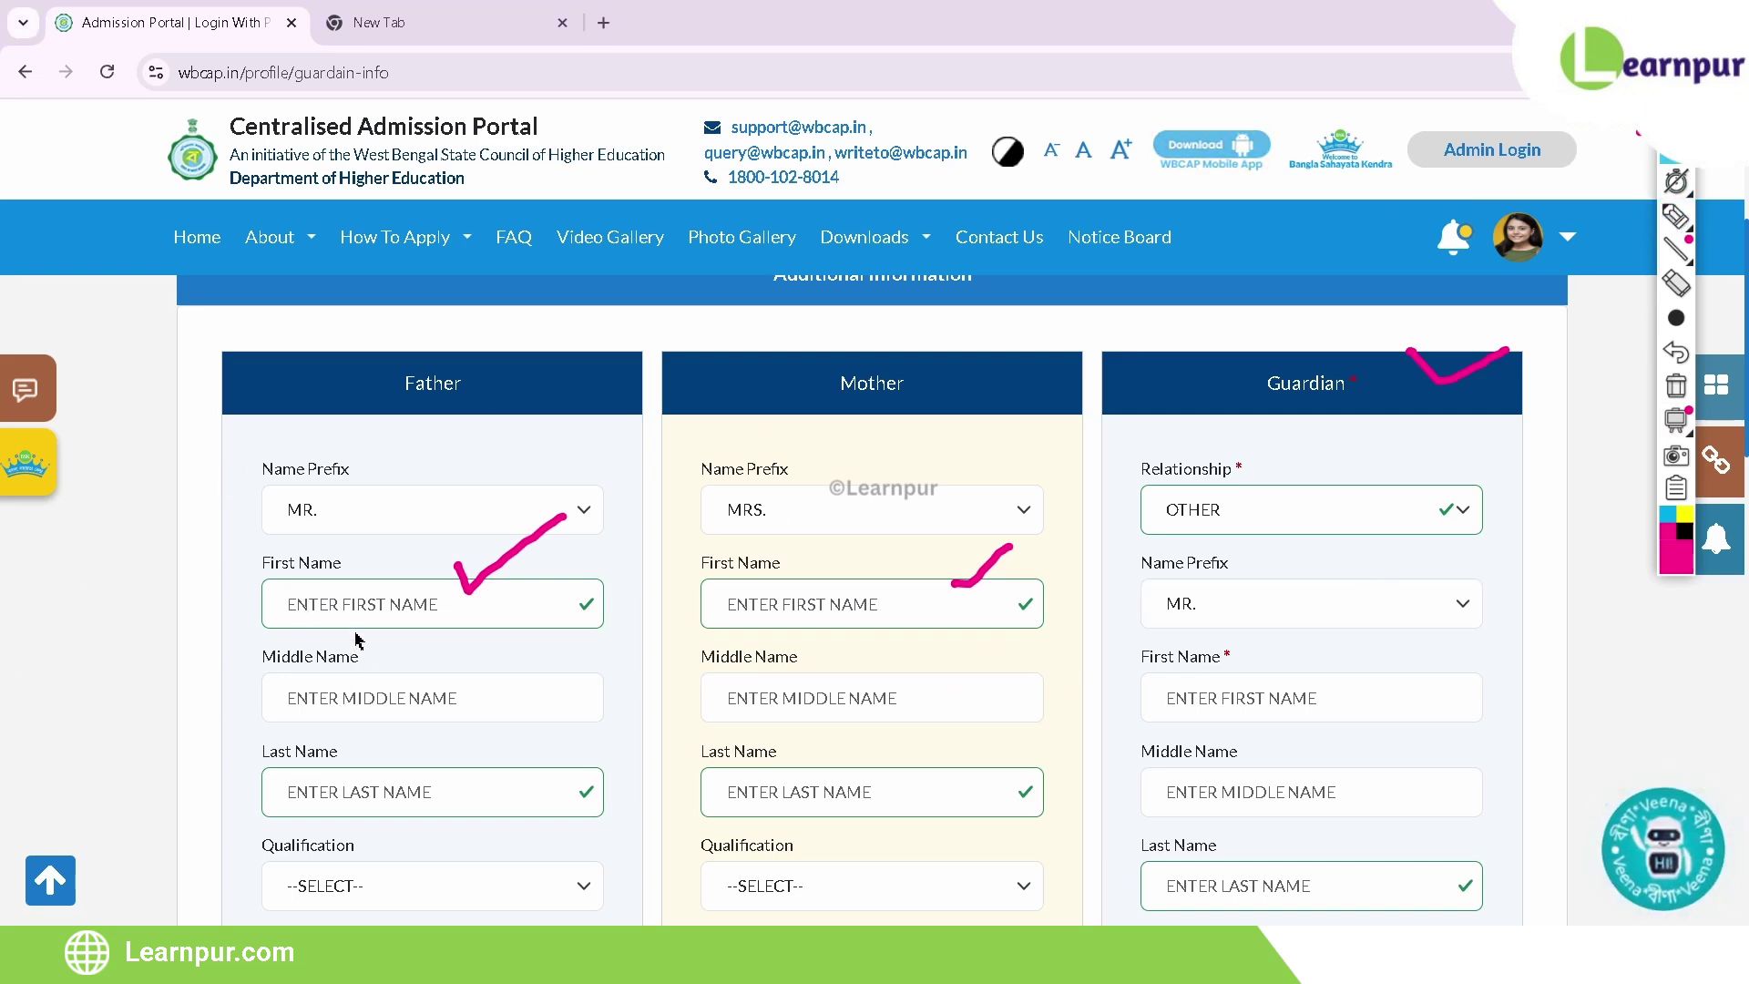
pyautogui.click(374, 606)
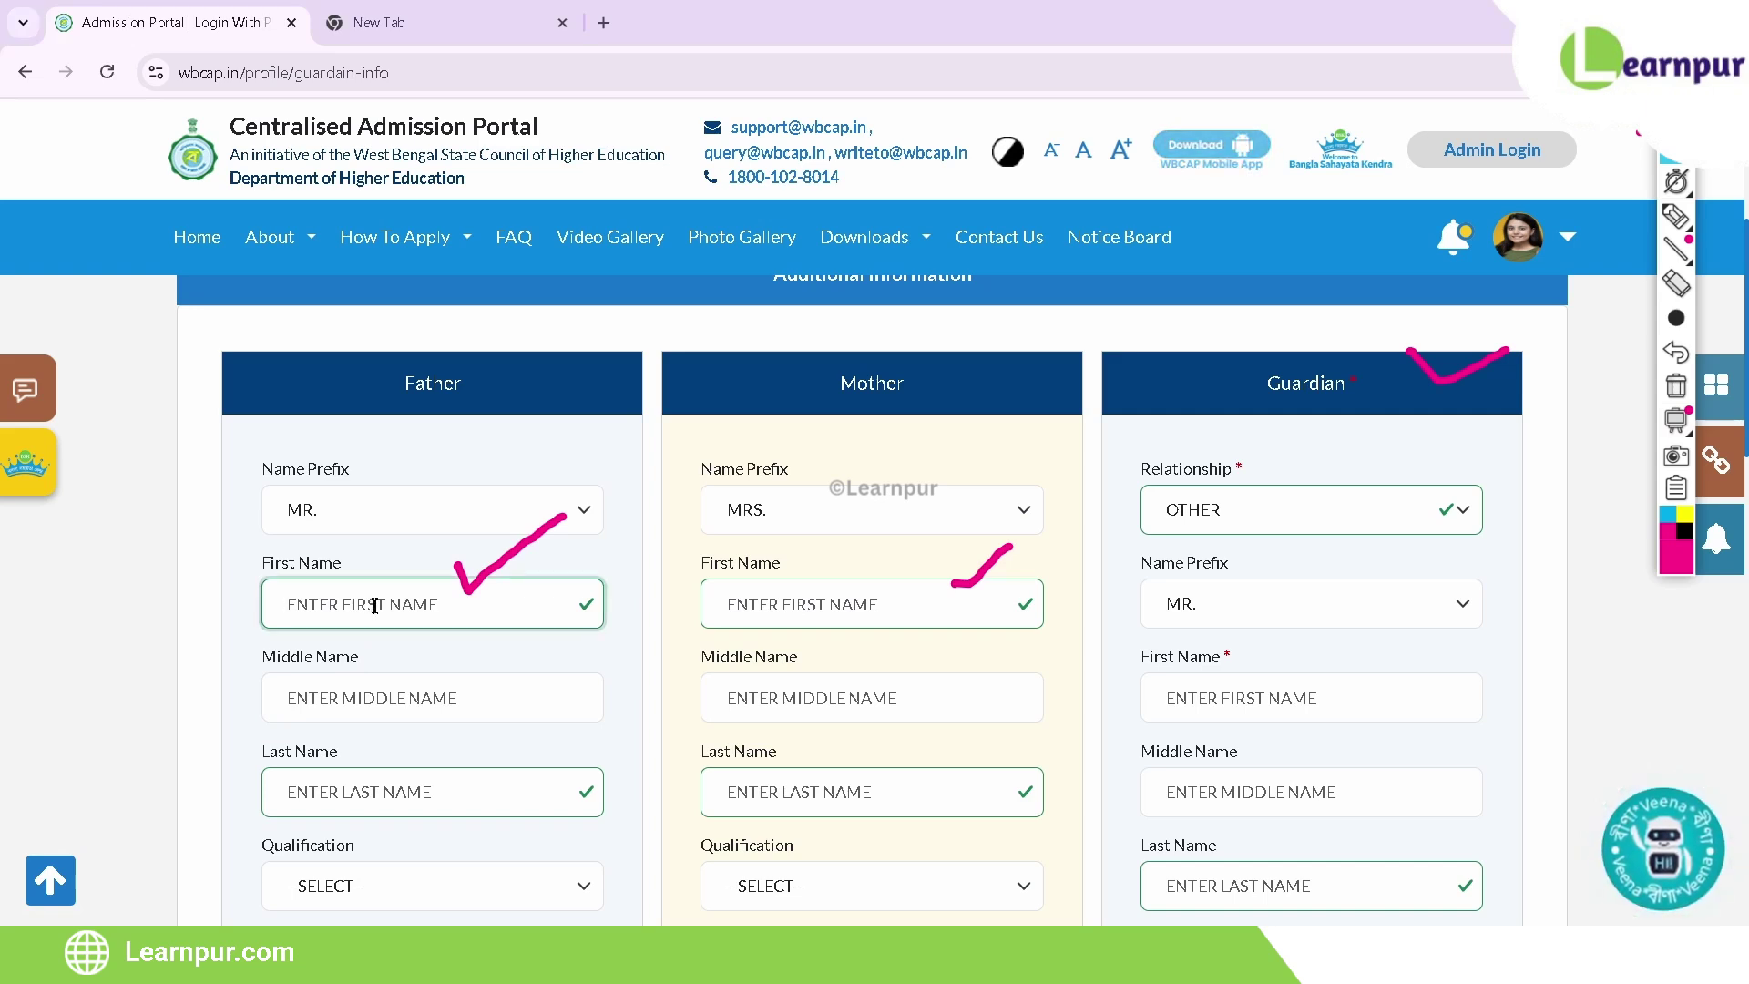
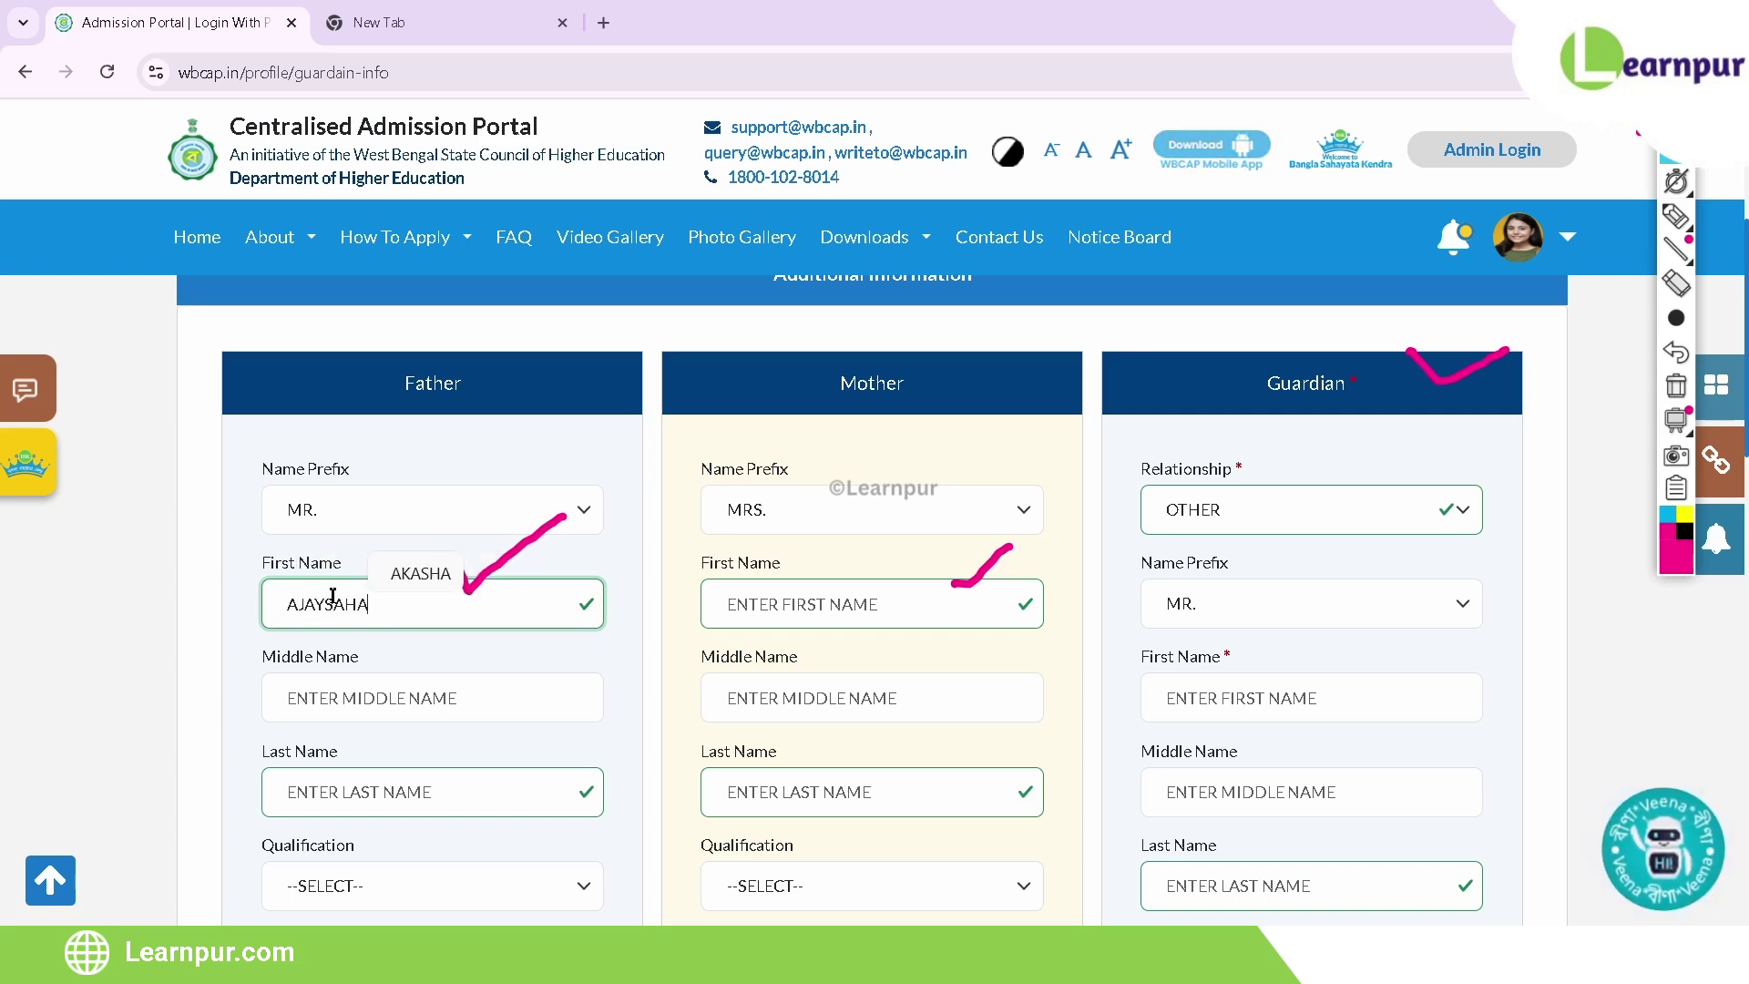
pyautogui.click(323, 603)
pyautogui.moveTo(316, 604); pyautogui.dragTo(372, 607)
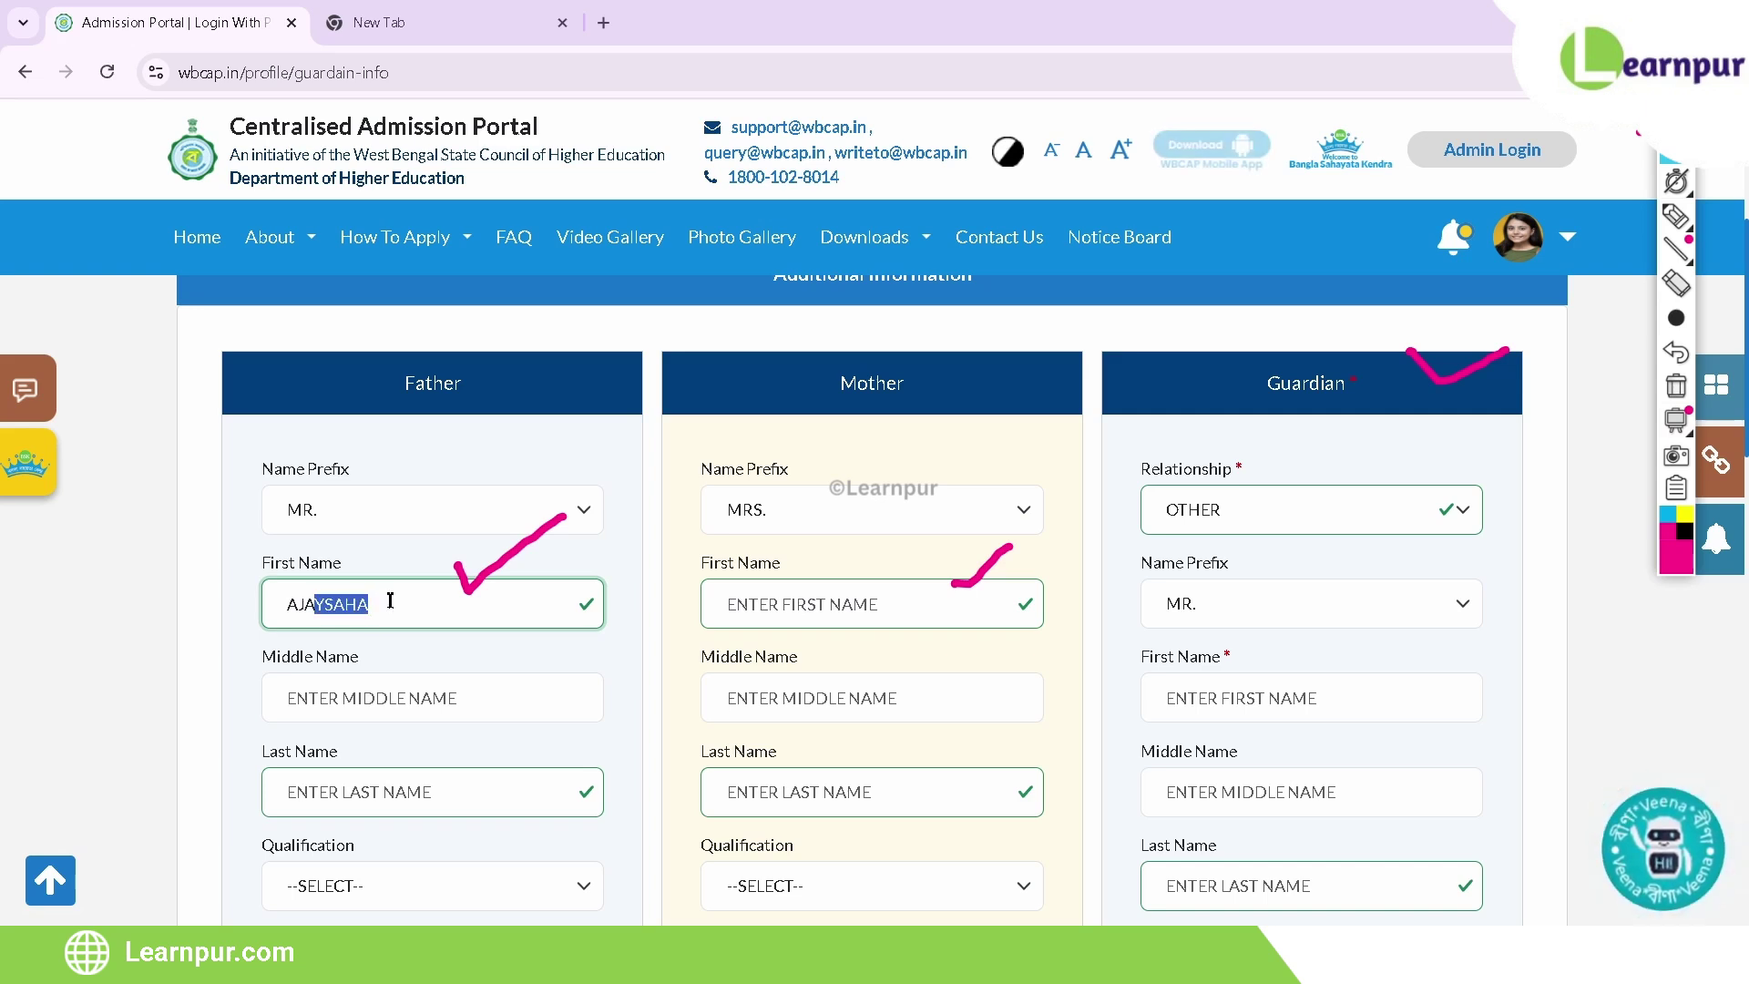
pyautogui.press('BackSpace')
pyautogui.press('BackSpace')
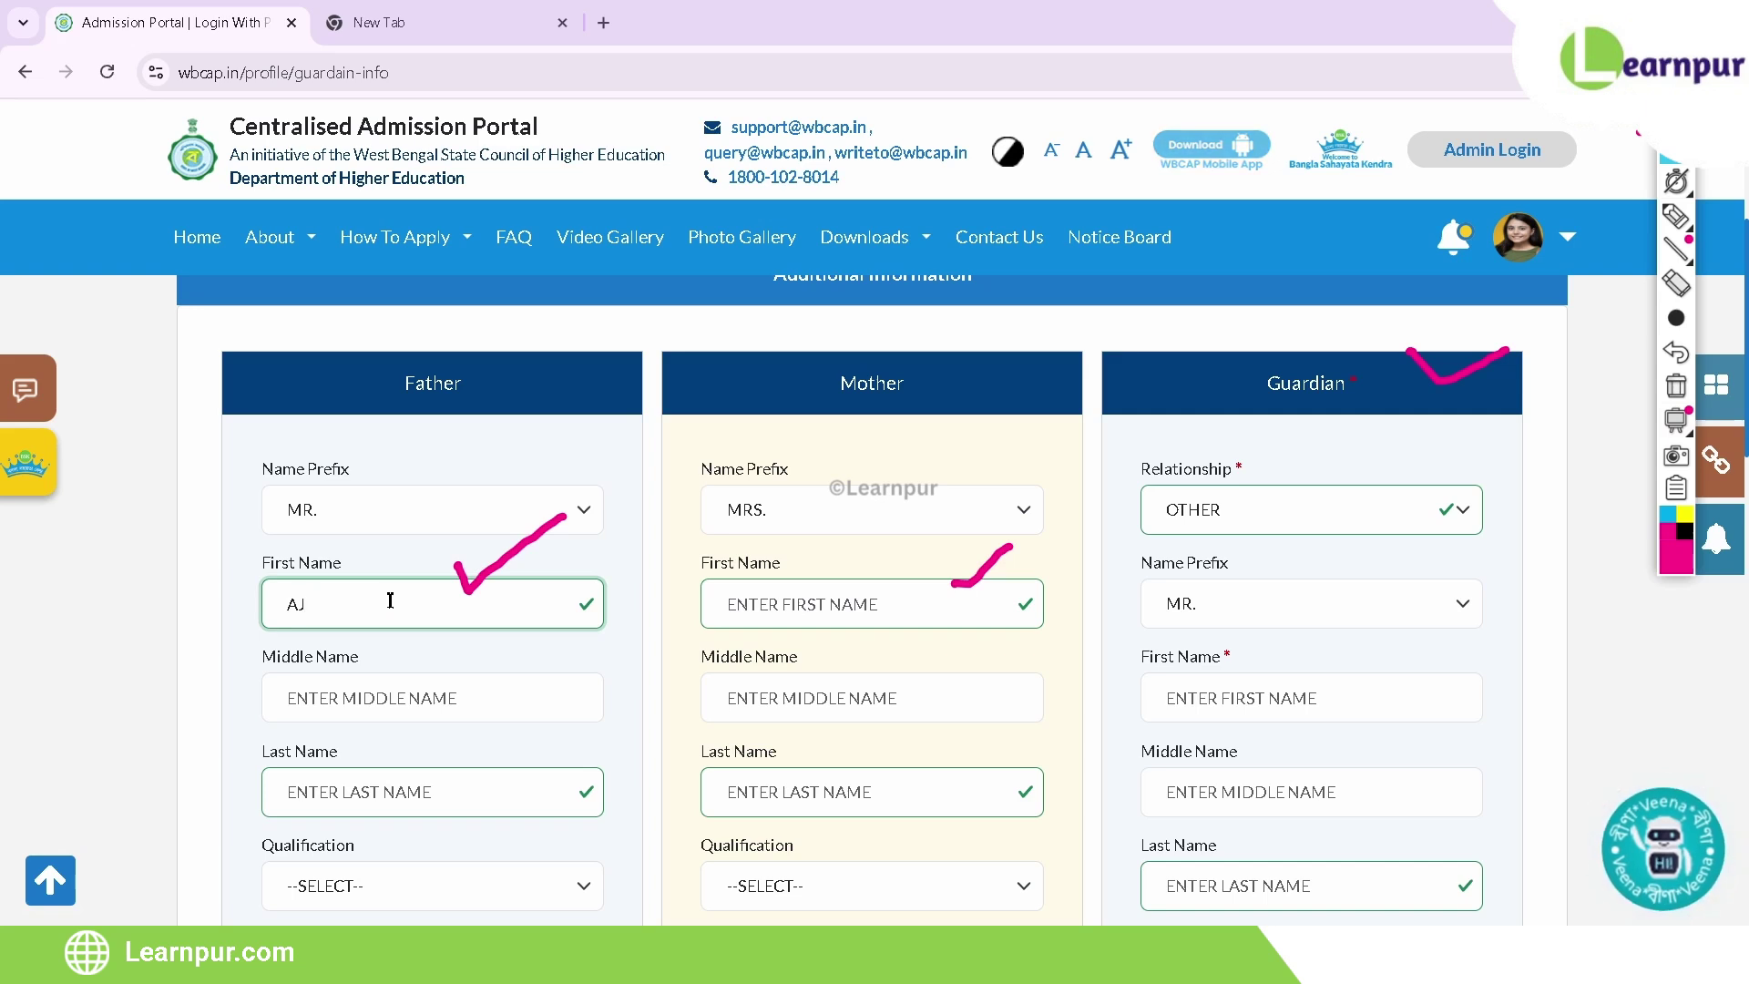
pyautogui.write('AY')
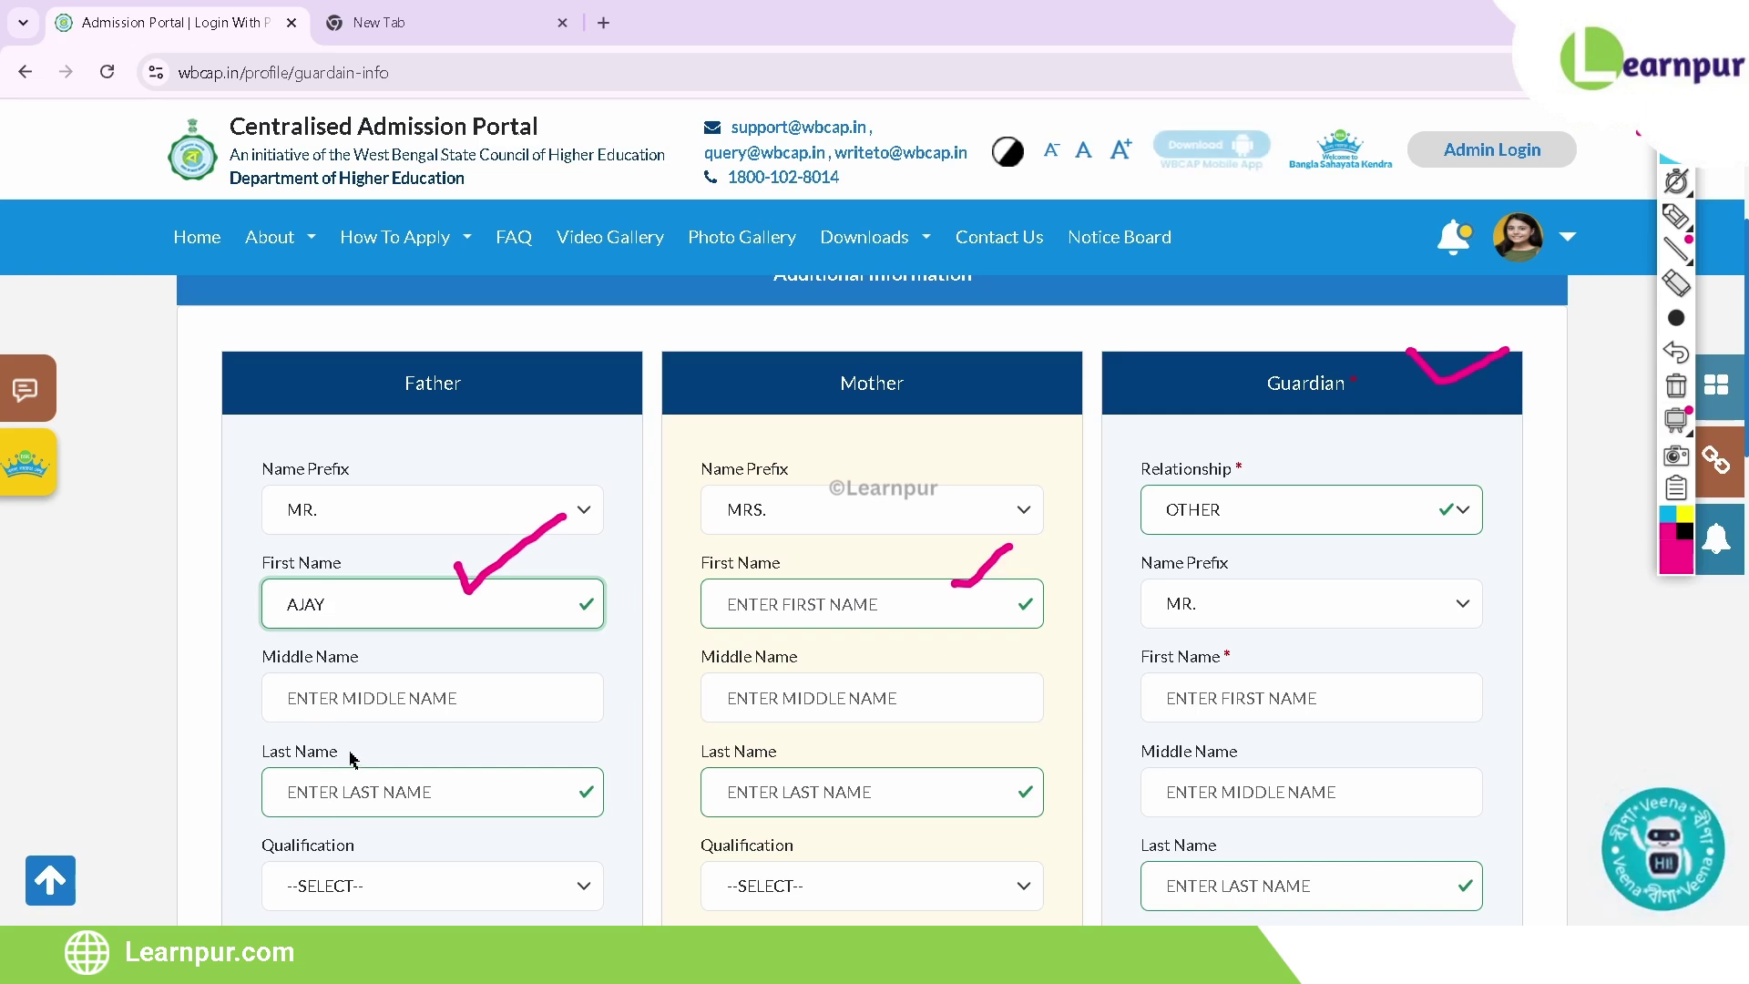
pyautogui.click(347, 791)
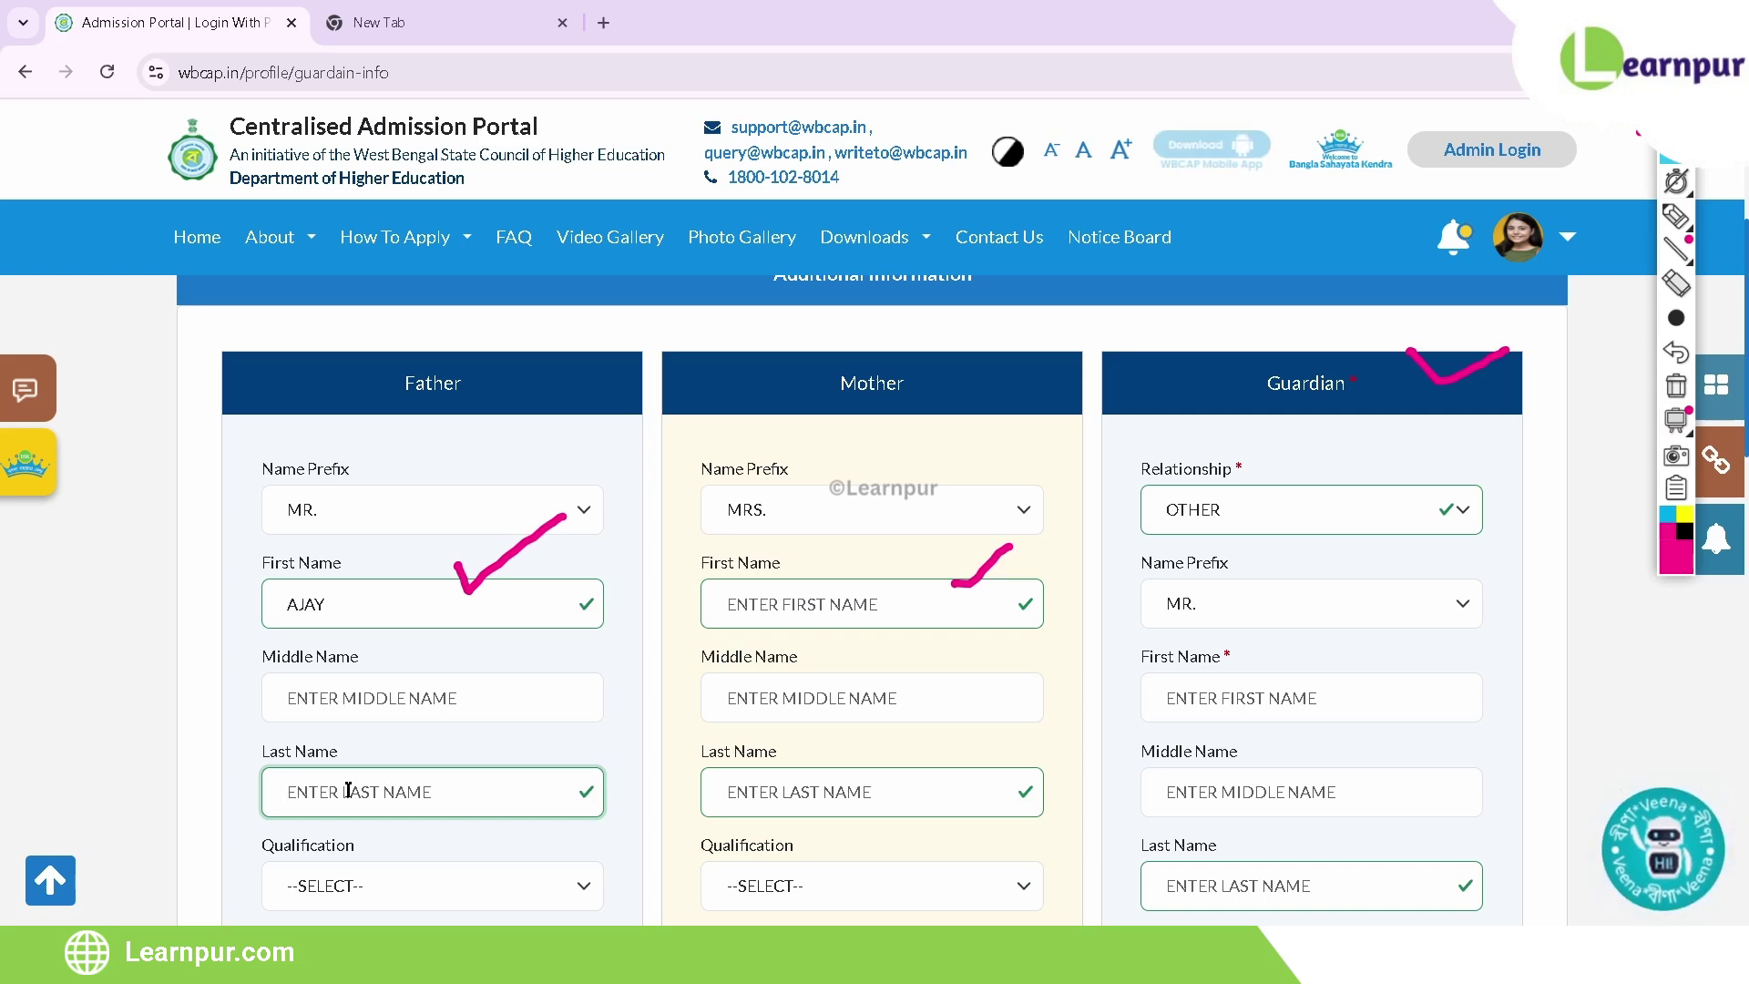
pyautogui.write('SAHA')
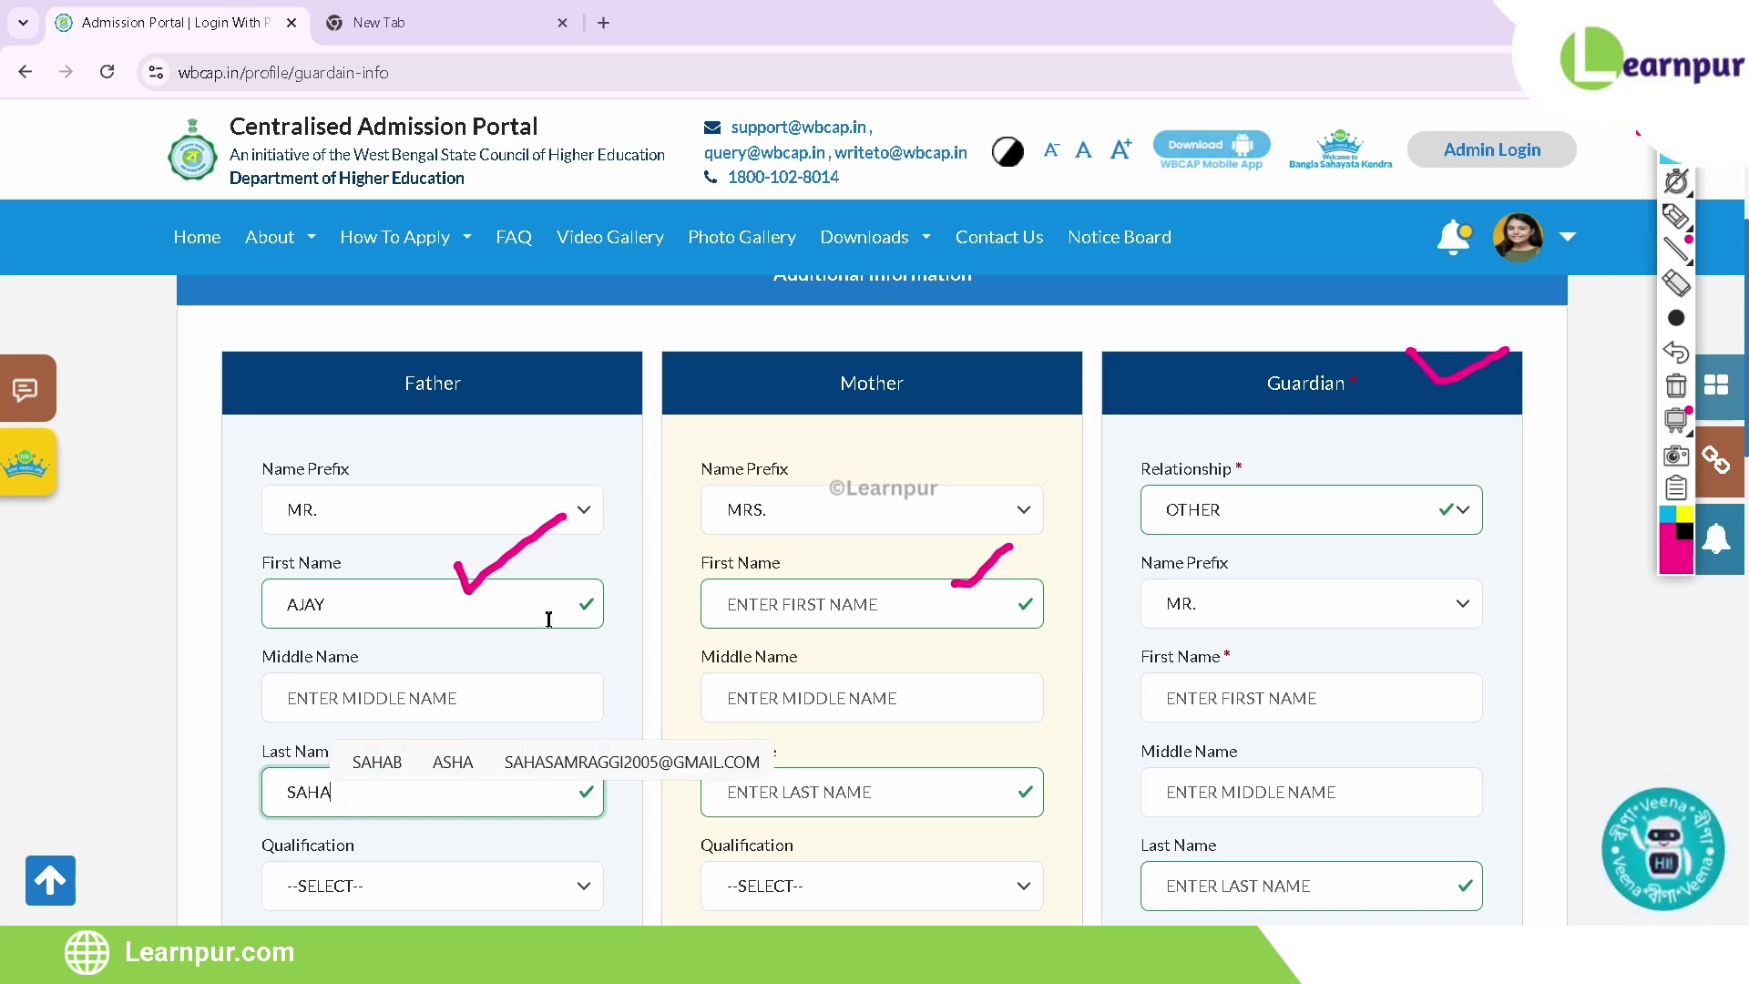
pyautogui.click(622, 695)
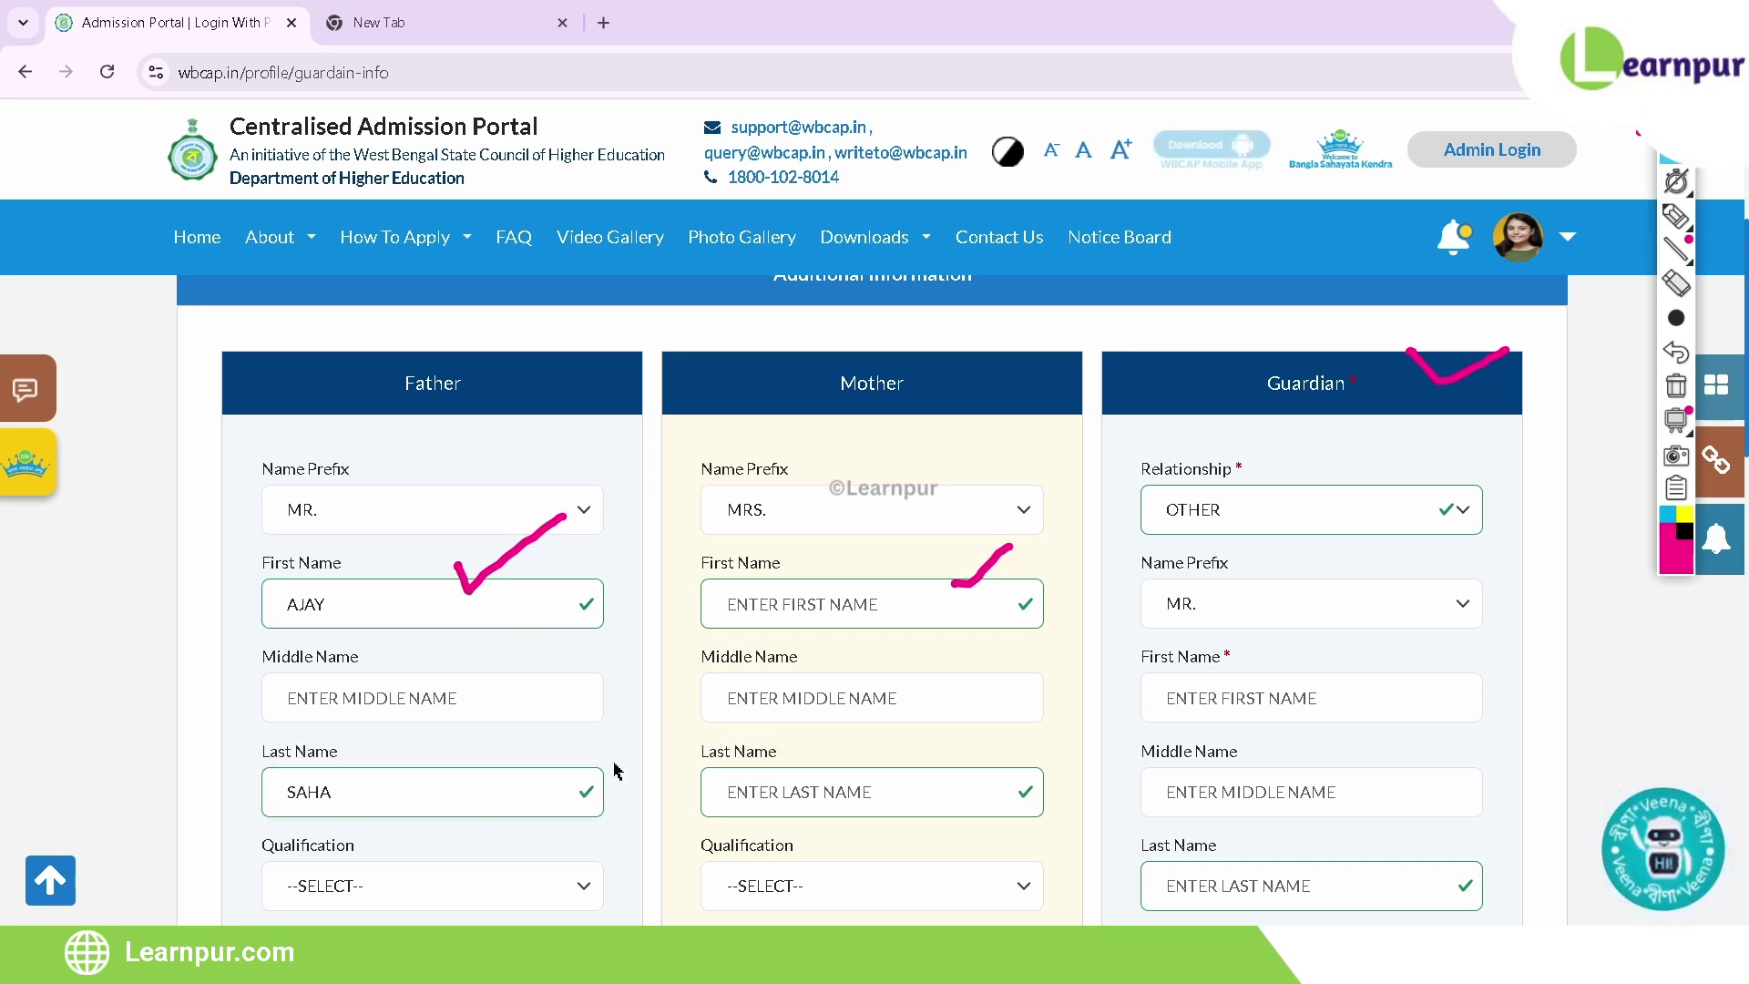
# - Enter the mother's first and last name, correcting an extra letter in the first name
pyautogui.click(733, 612)
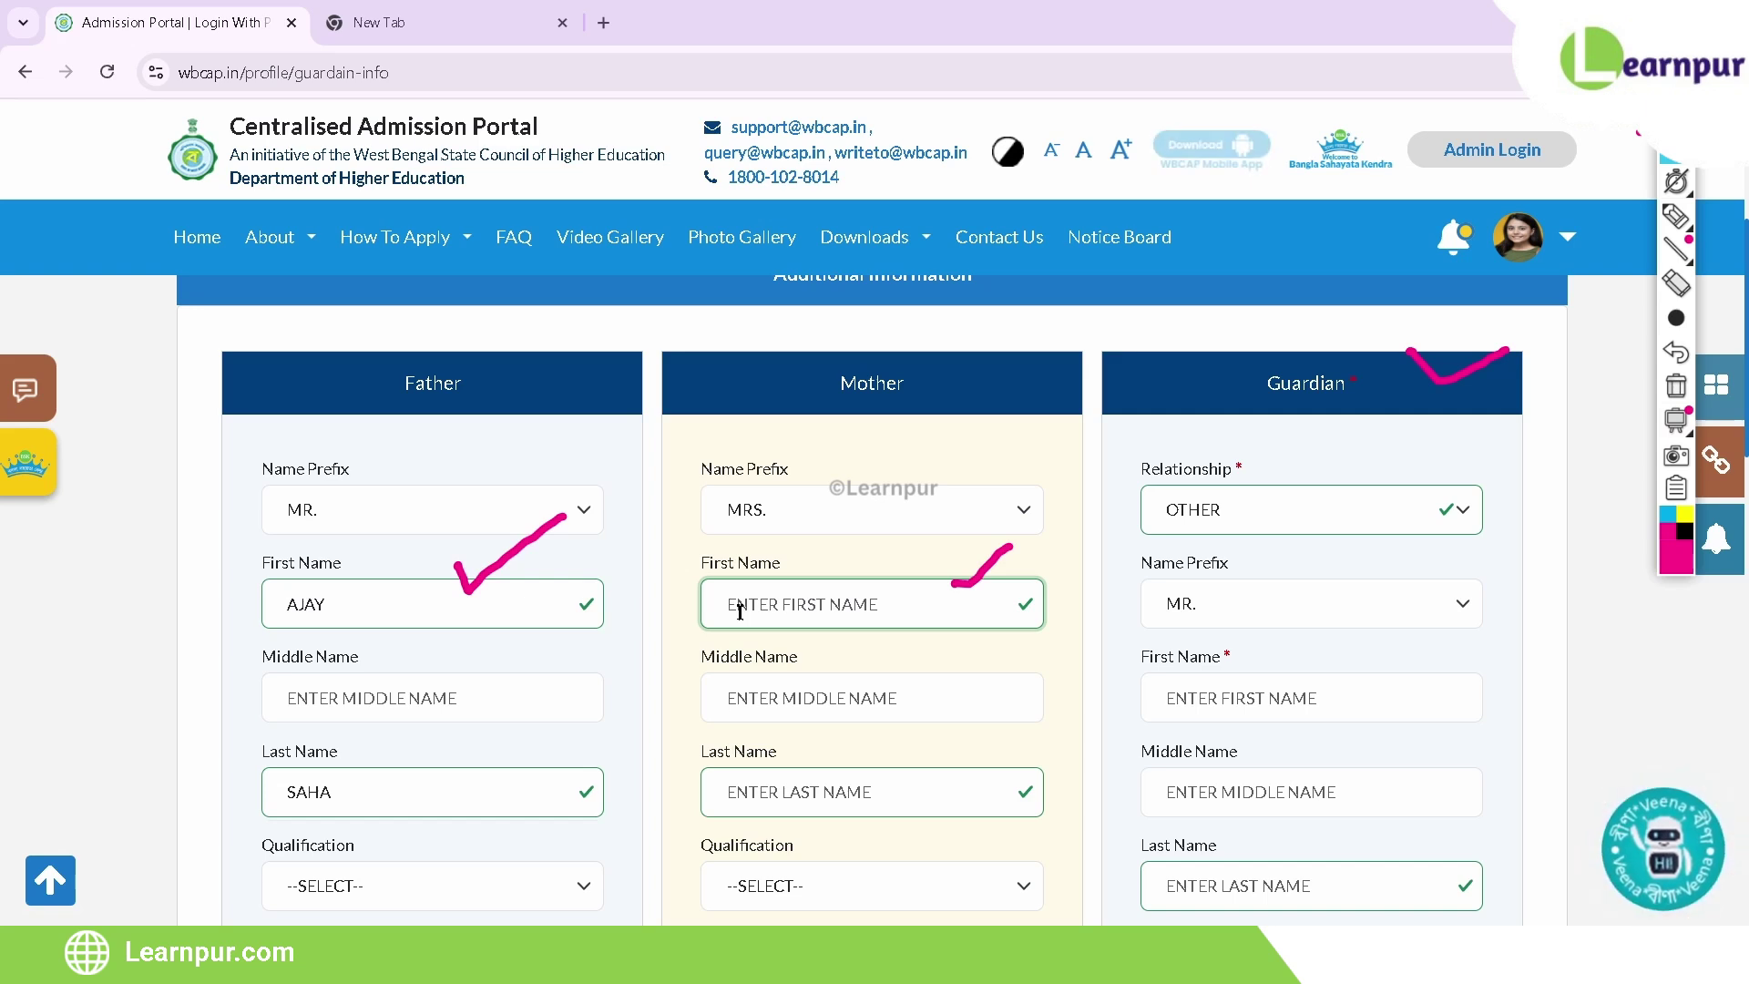
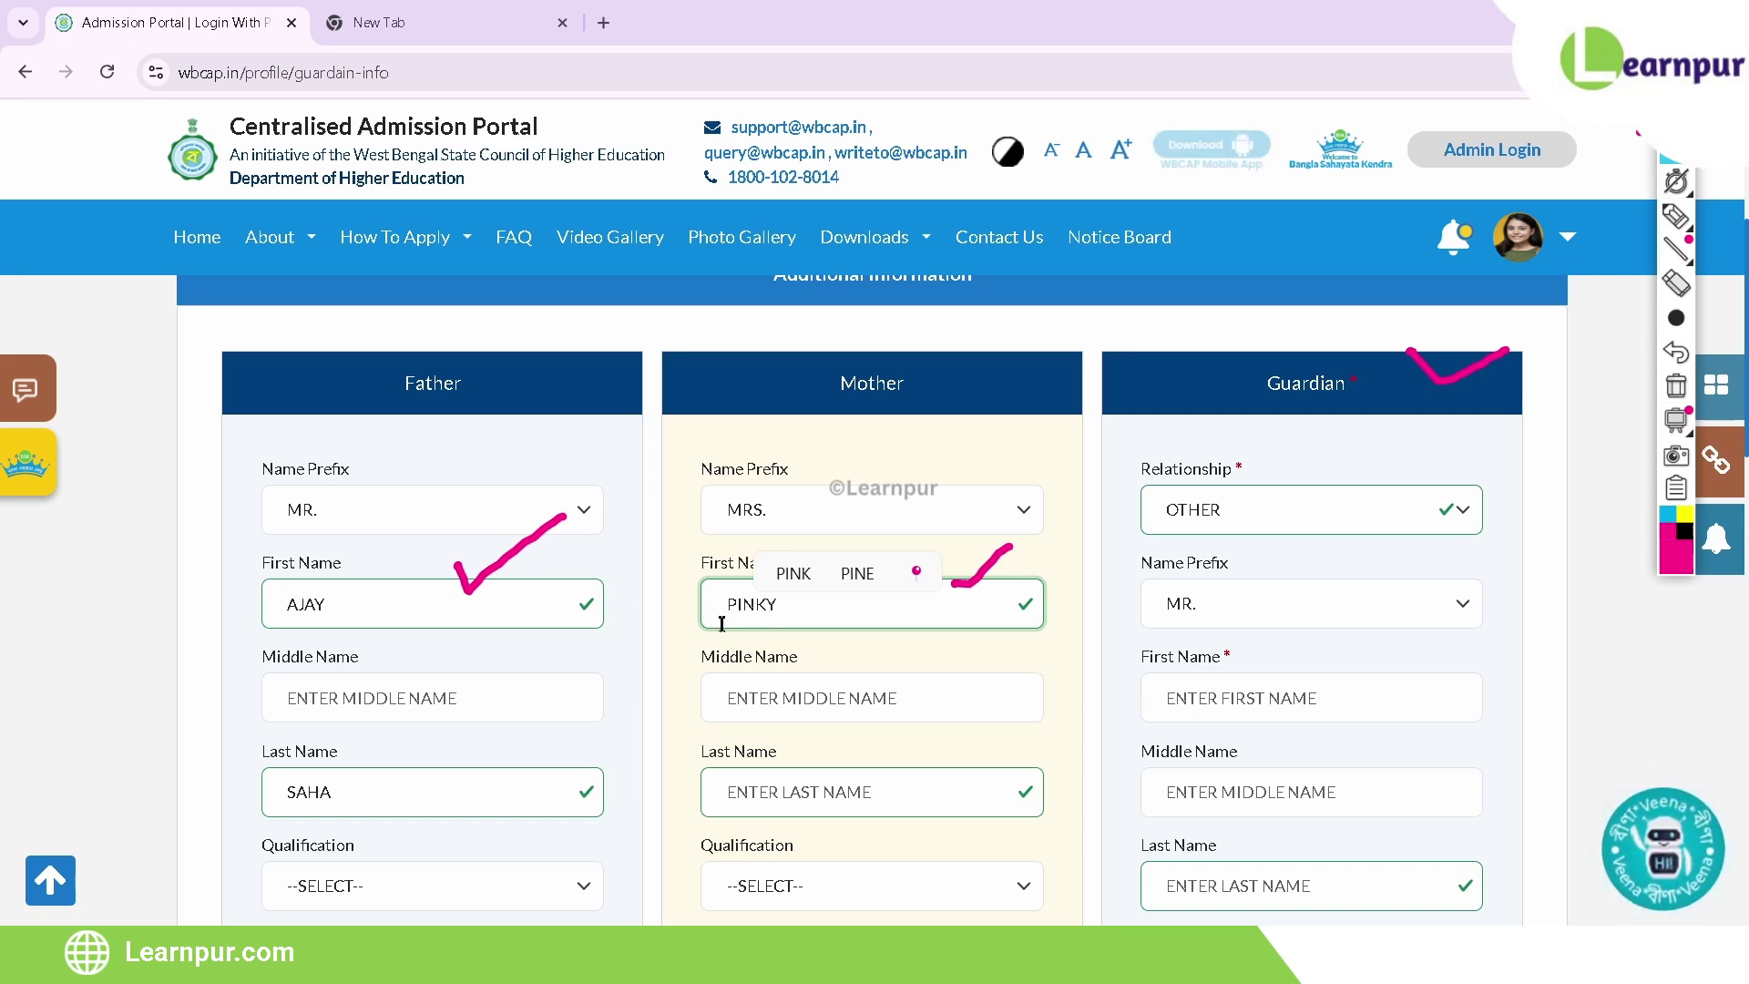
pyautogui.write('S')
pyautogui.press('BackSpace')
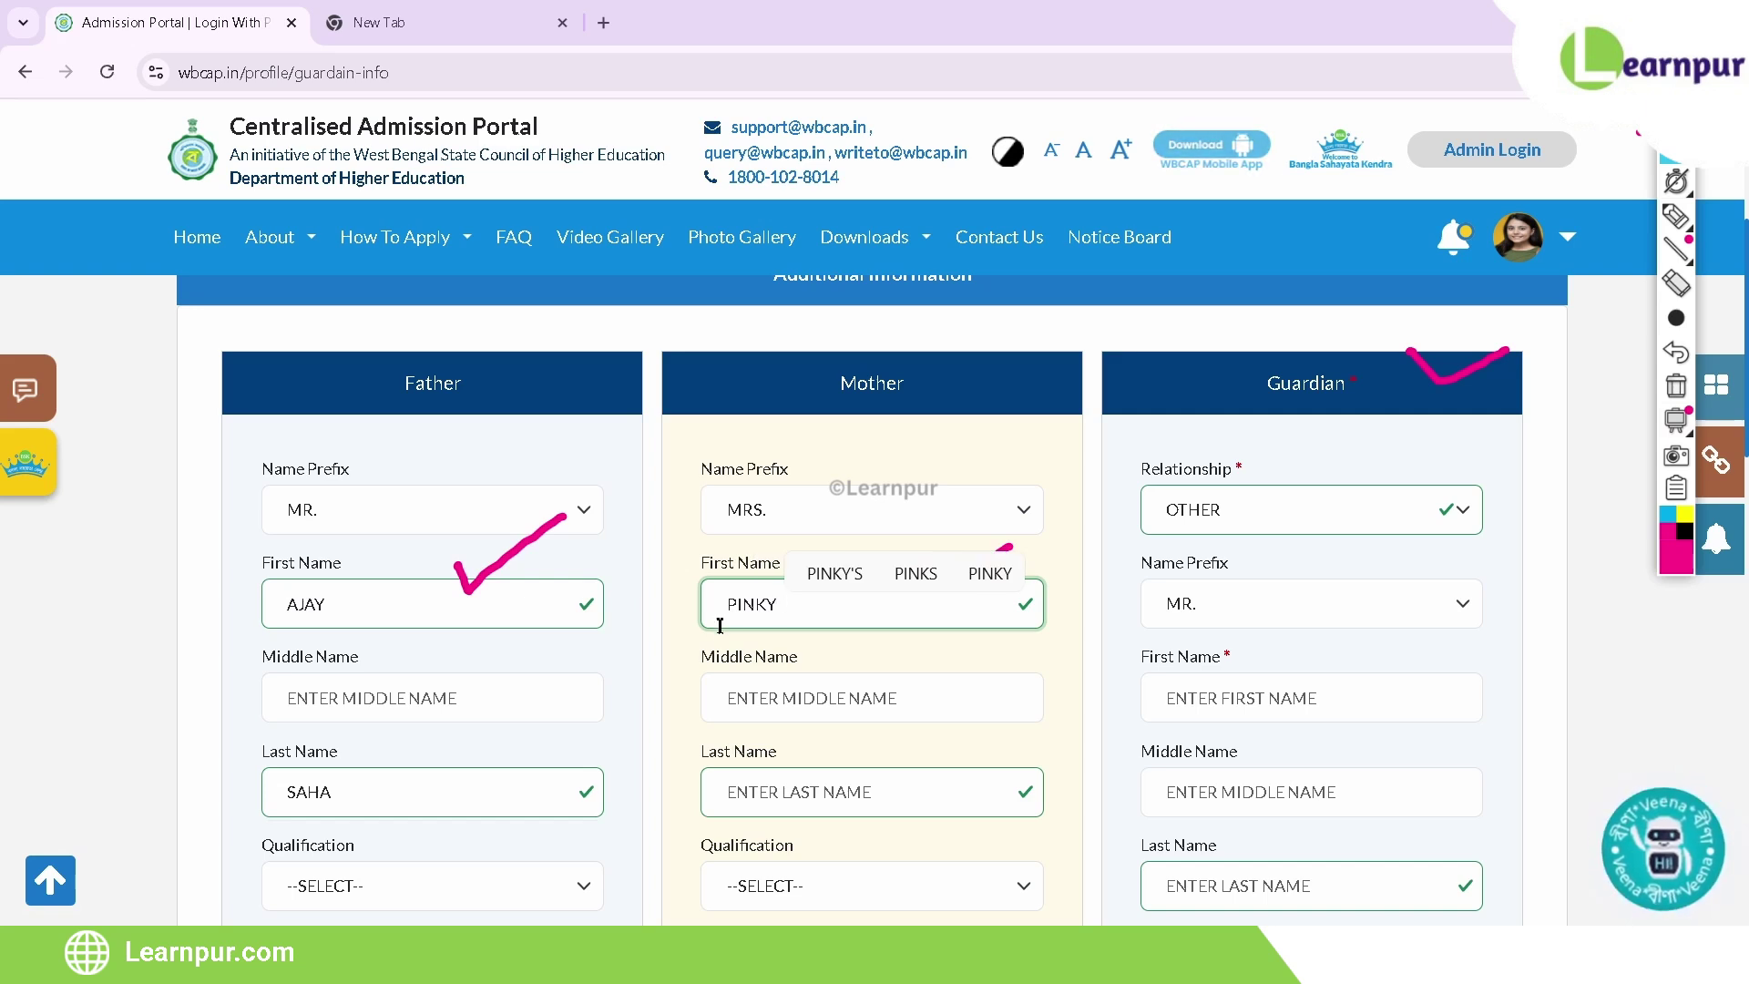
pyautogui.click(738, 776)
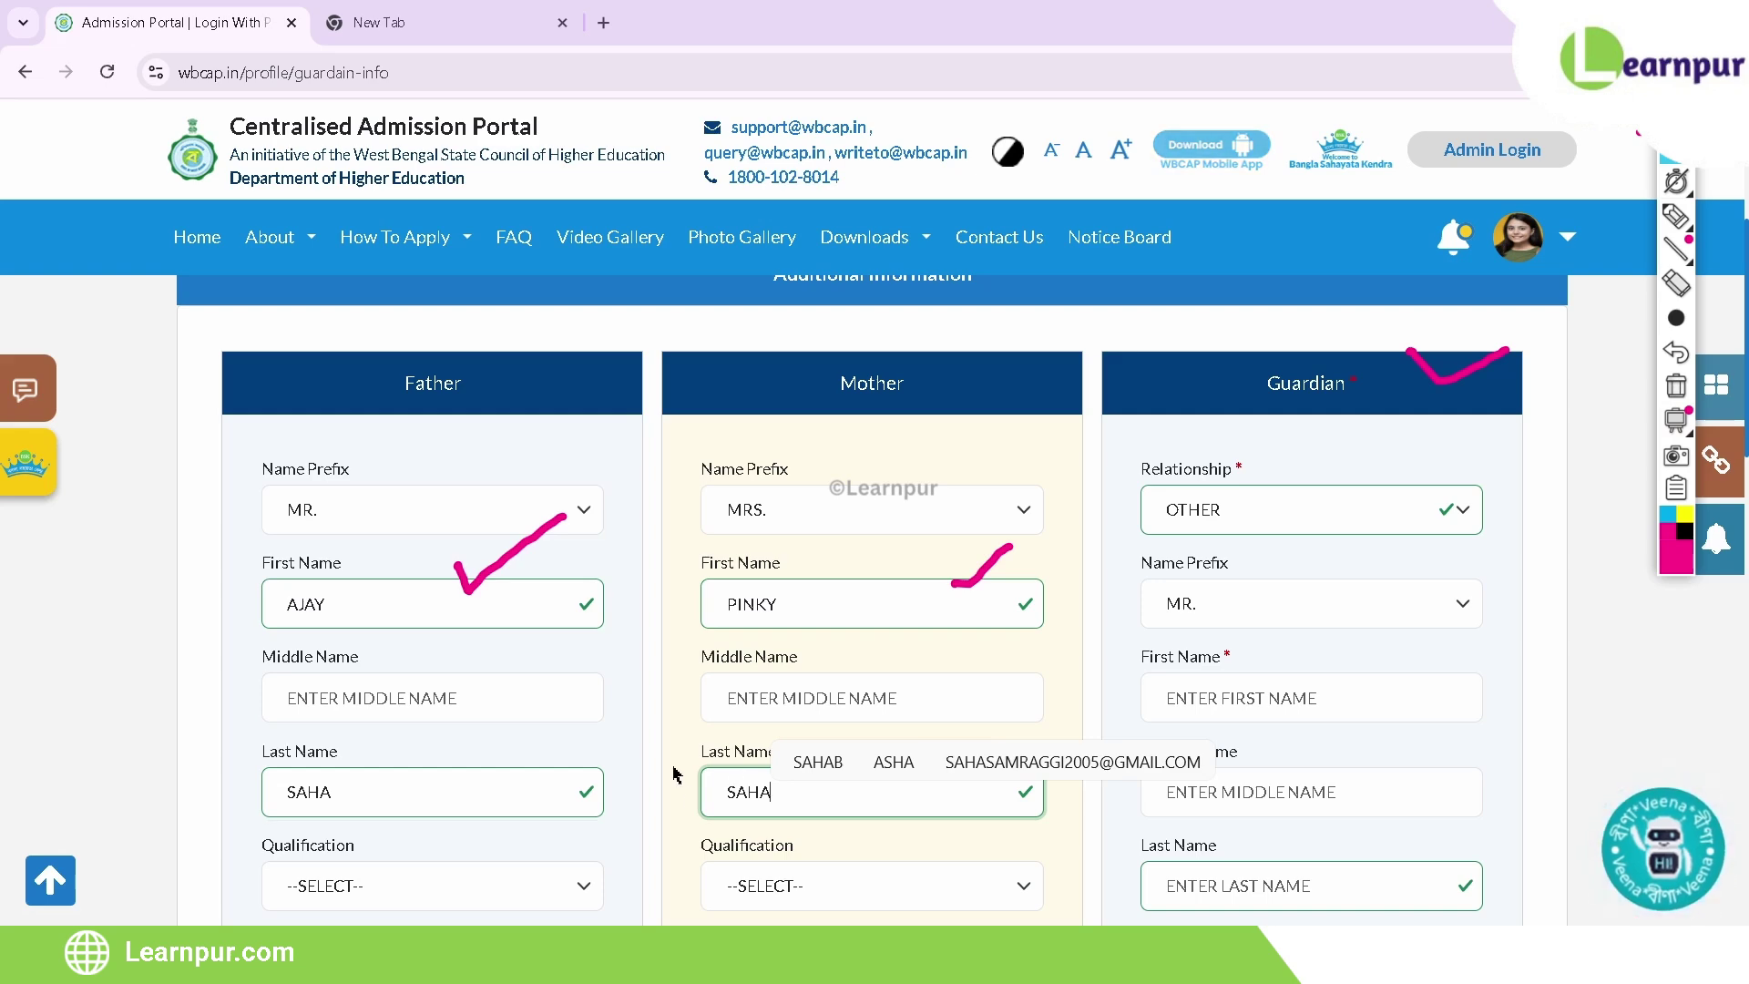
pyautogui.click(668, 825)
pyautogui.scroll(-5, 667, 824)
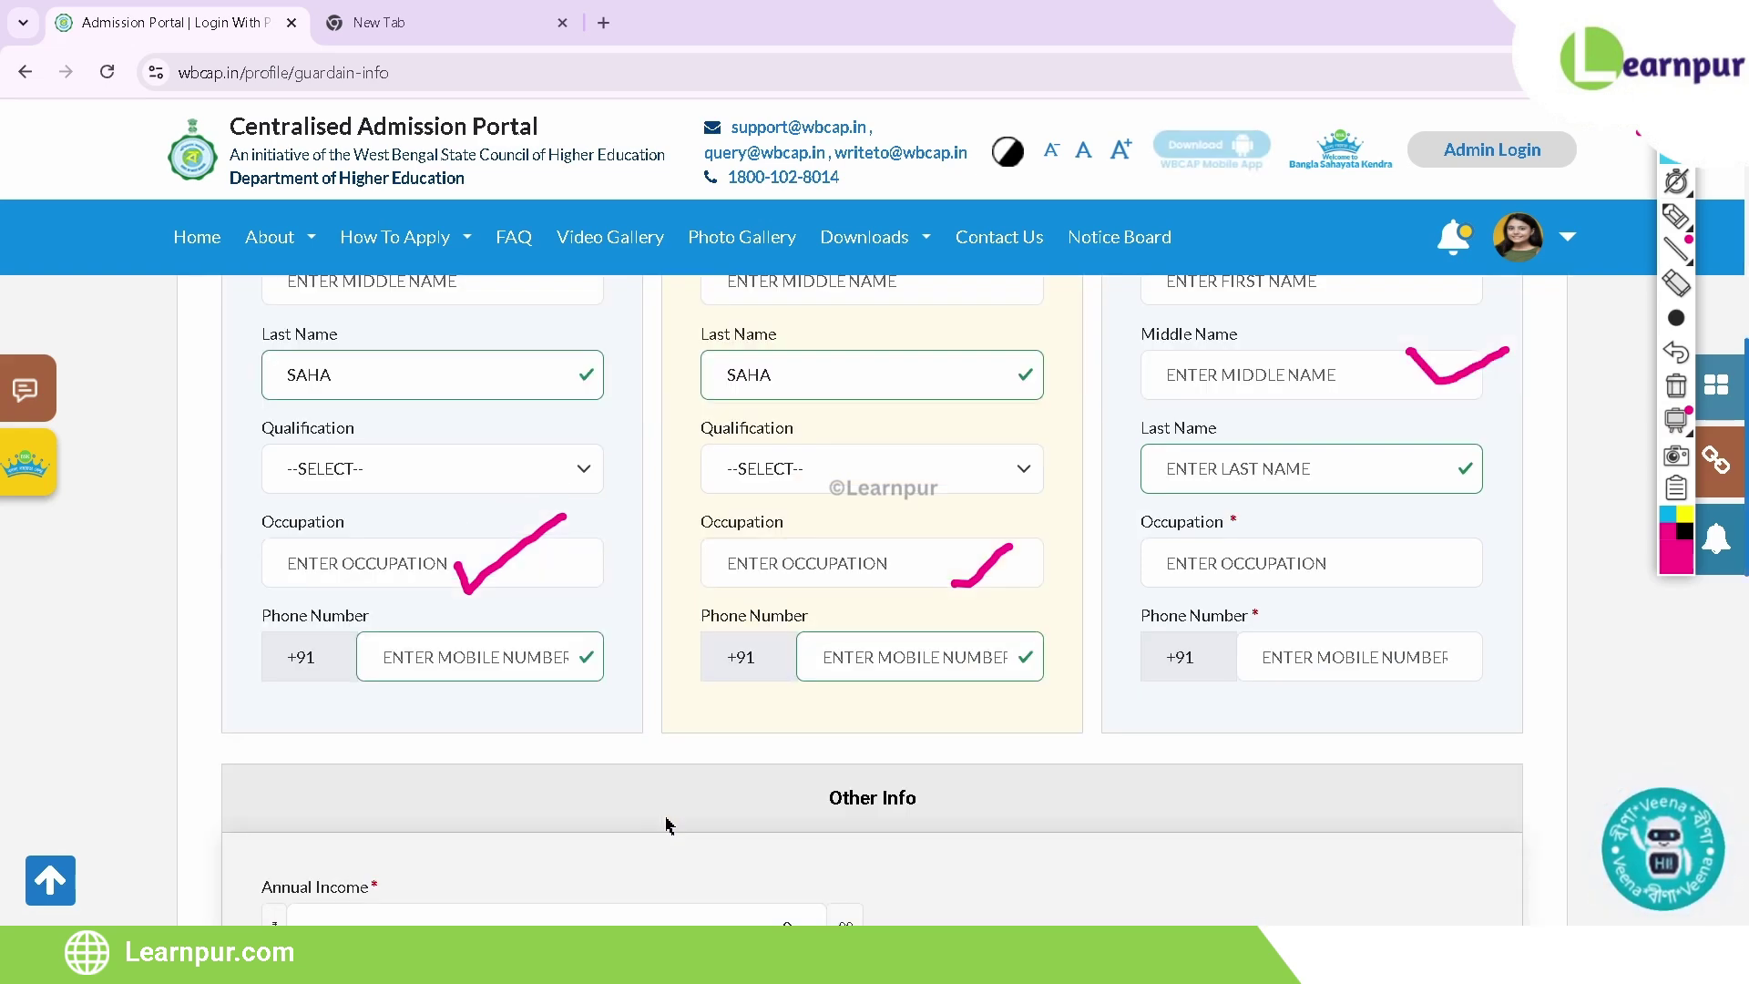
pyautogui.scroll(5, 666, 824)
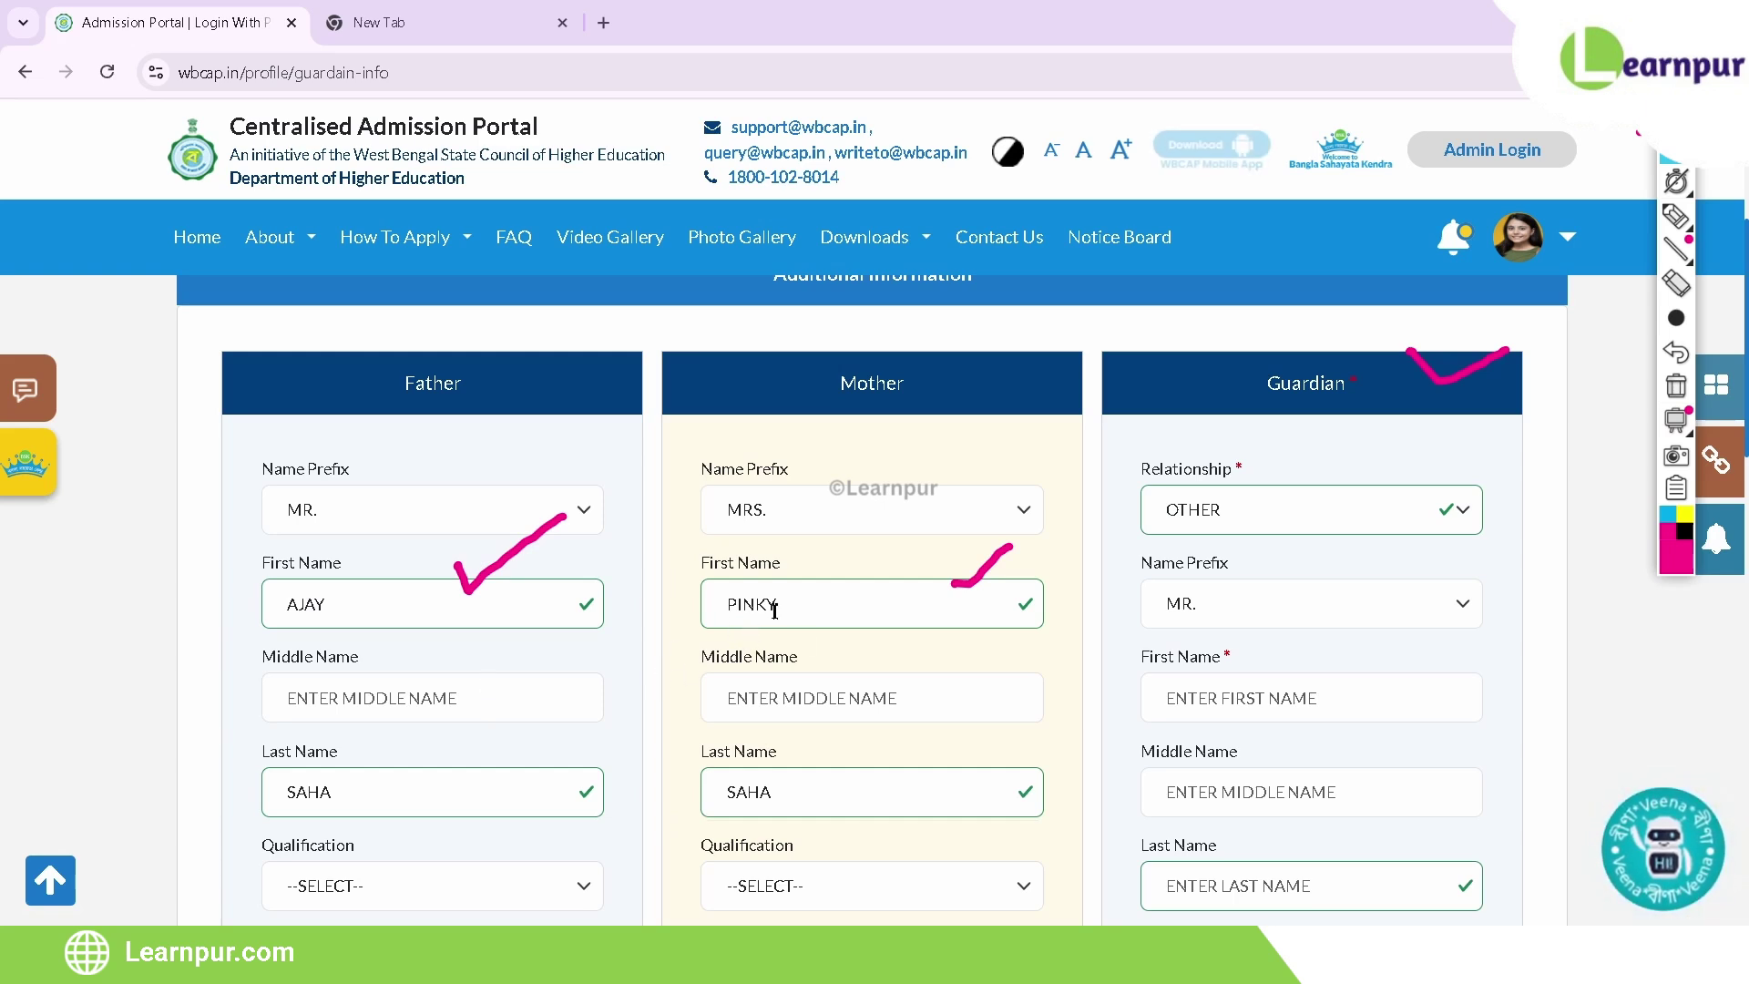
pyautogui.scroll(-5, 749, 805)
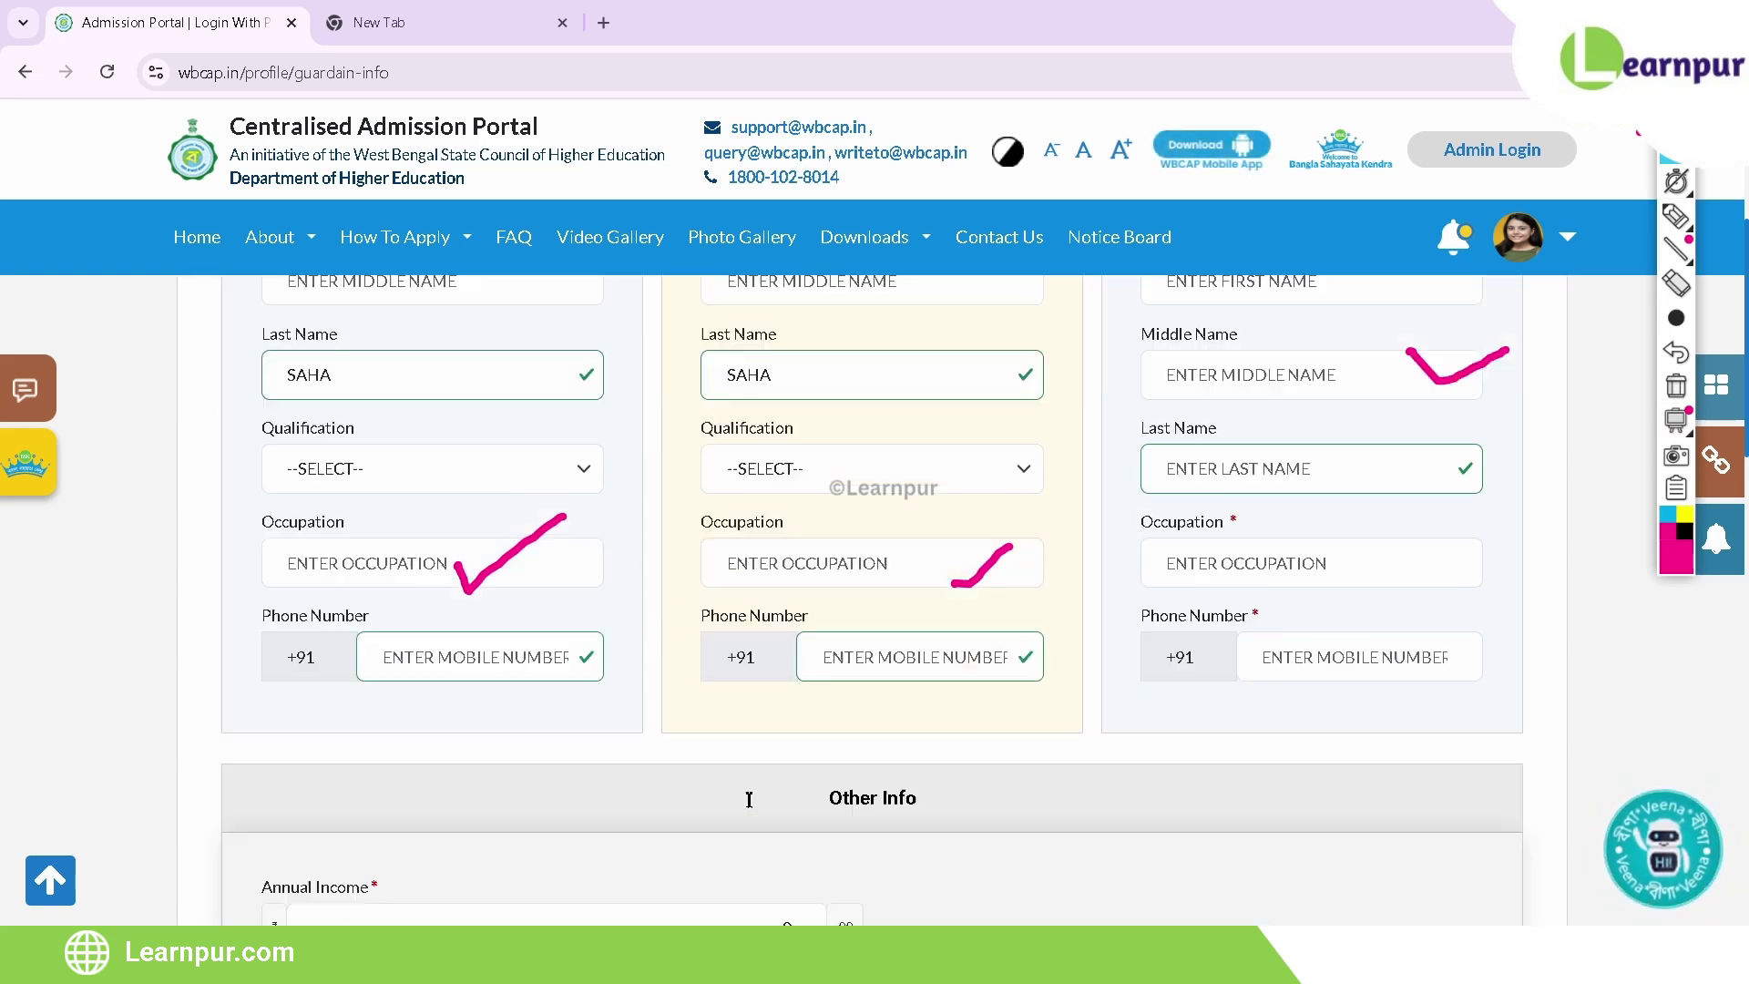
# - Open and close the father's qualification list, leaving it unset
pyautogui.click(467, 469)
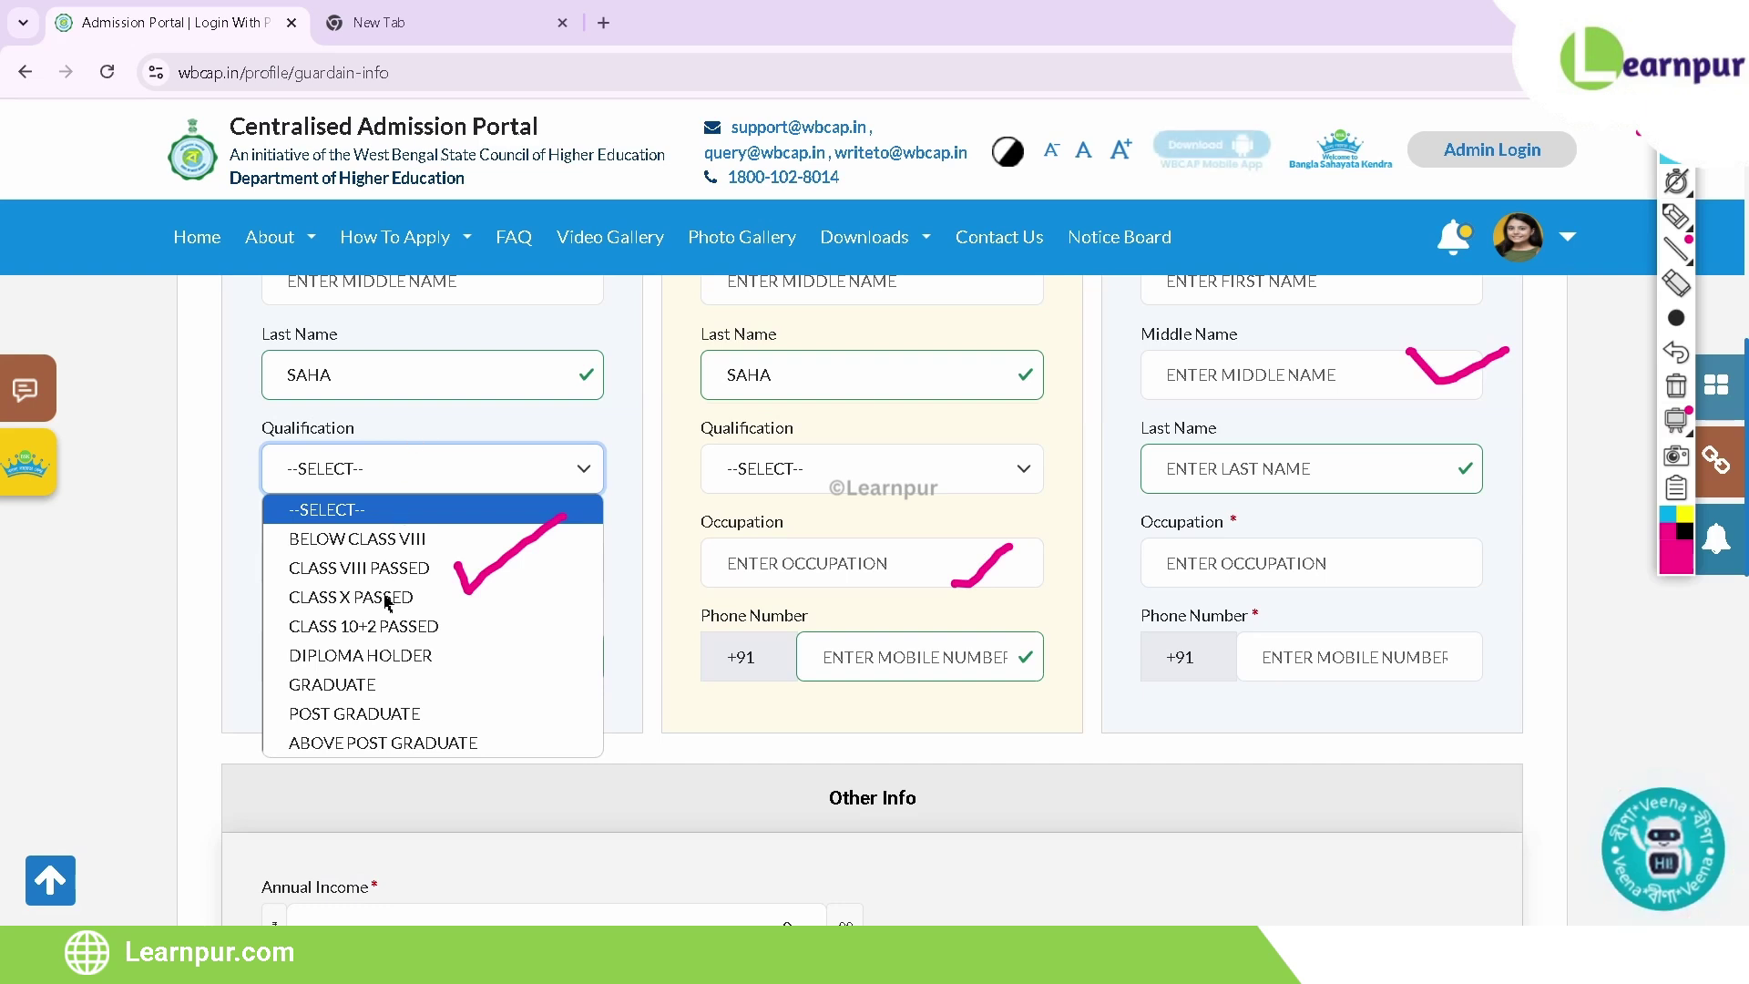
pyautogui.click(200, 507)
pyautogui.click(316, 471)
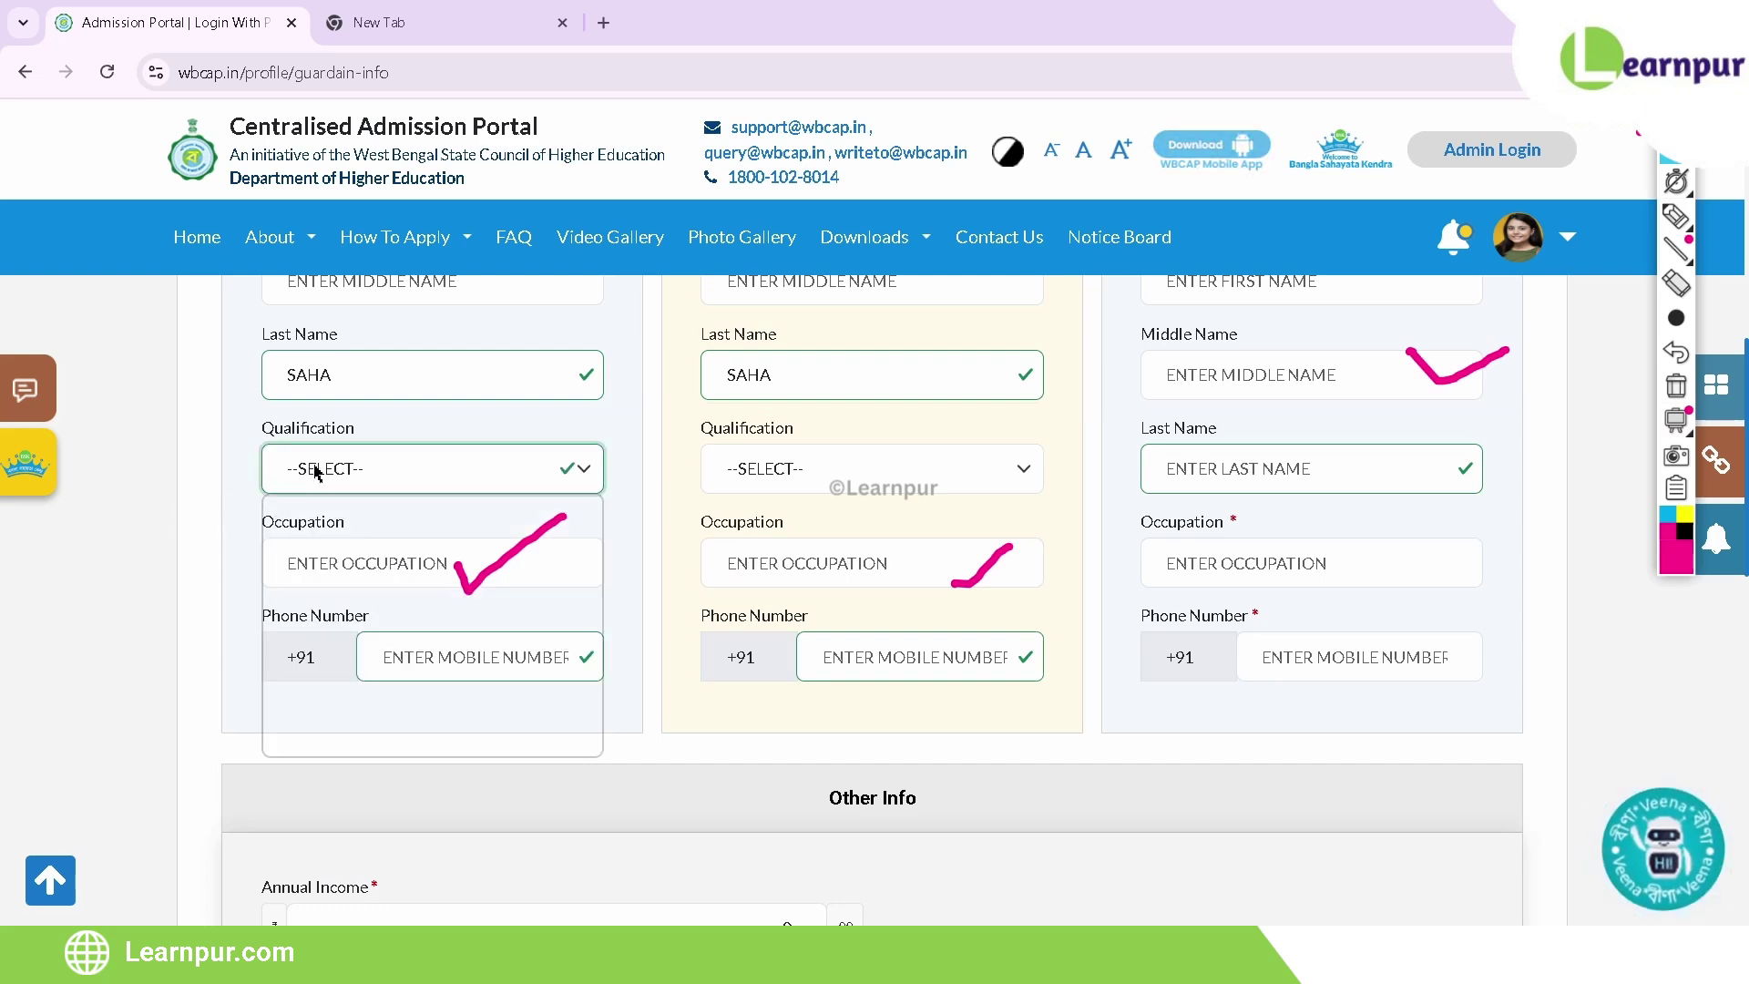
pyautogui.click(238, 570)
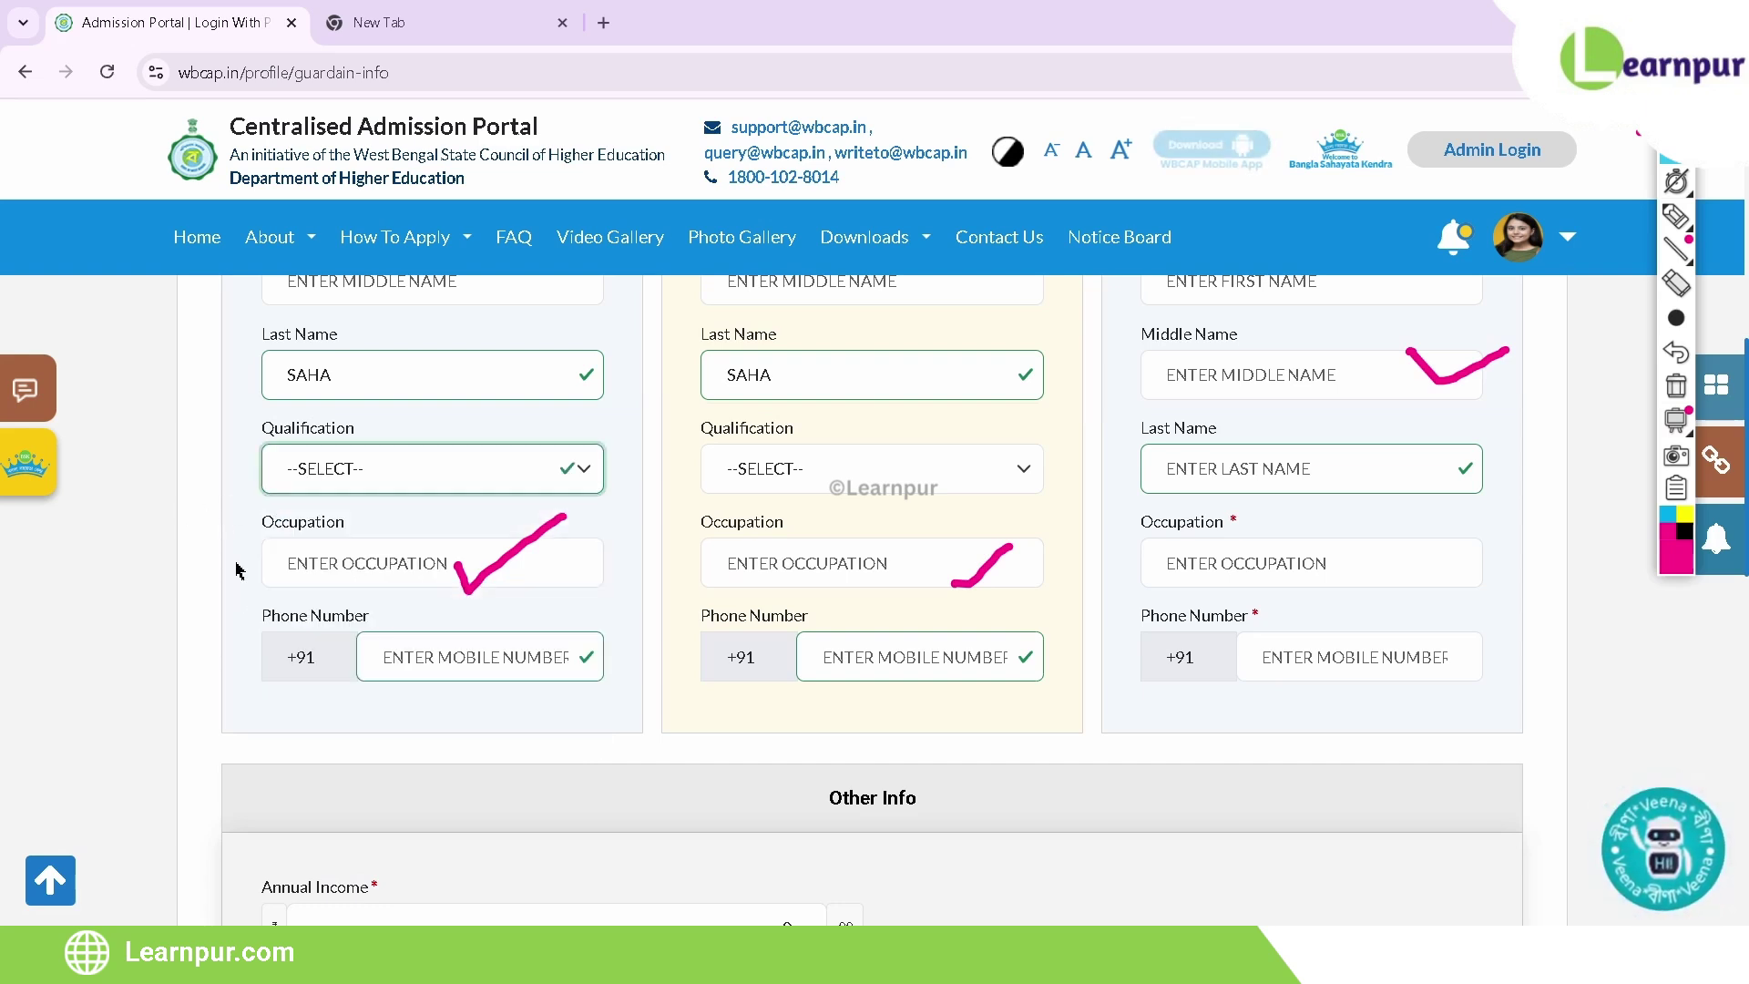
# - Change the mother's qualification from BELOW CLASS VIII to CLASS VIII PASSED
pyautogui.click(850, 487)
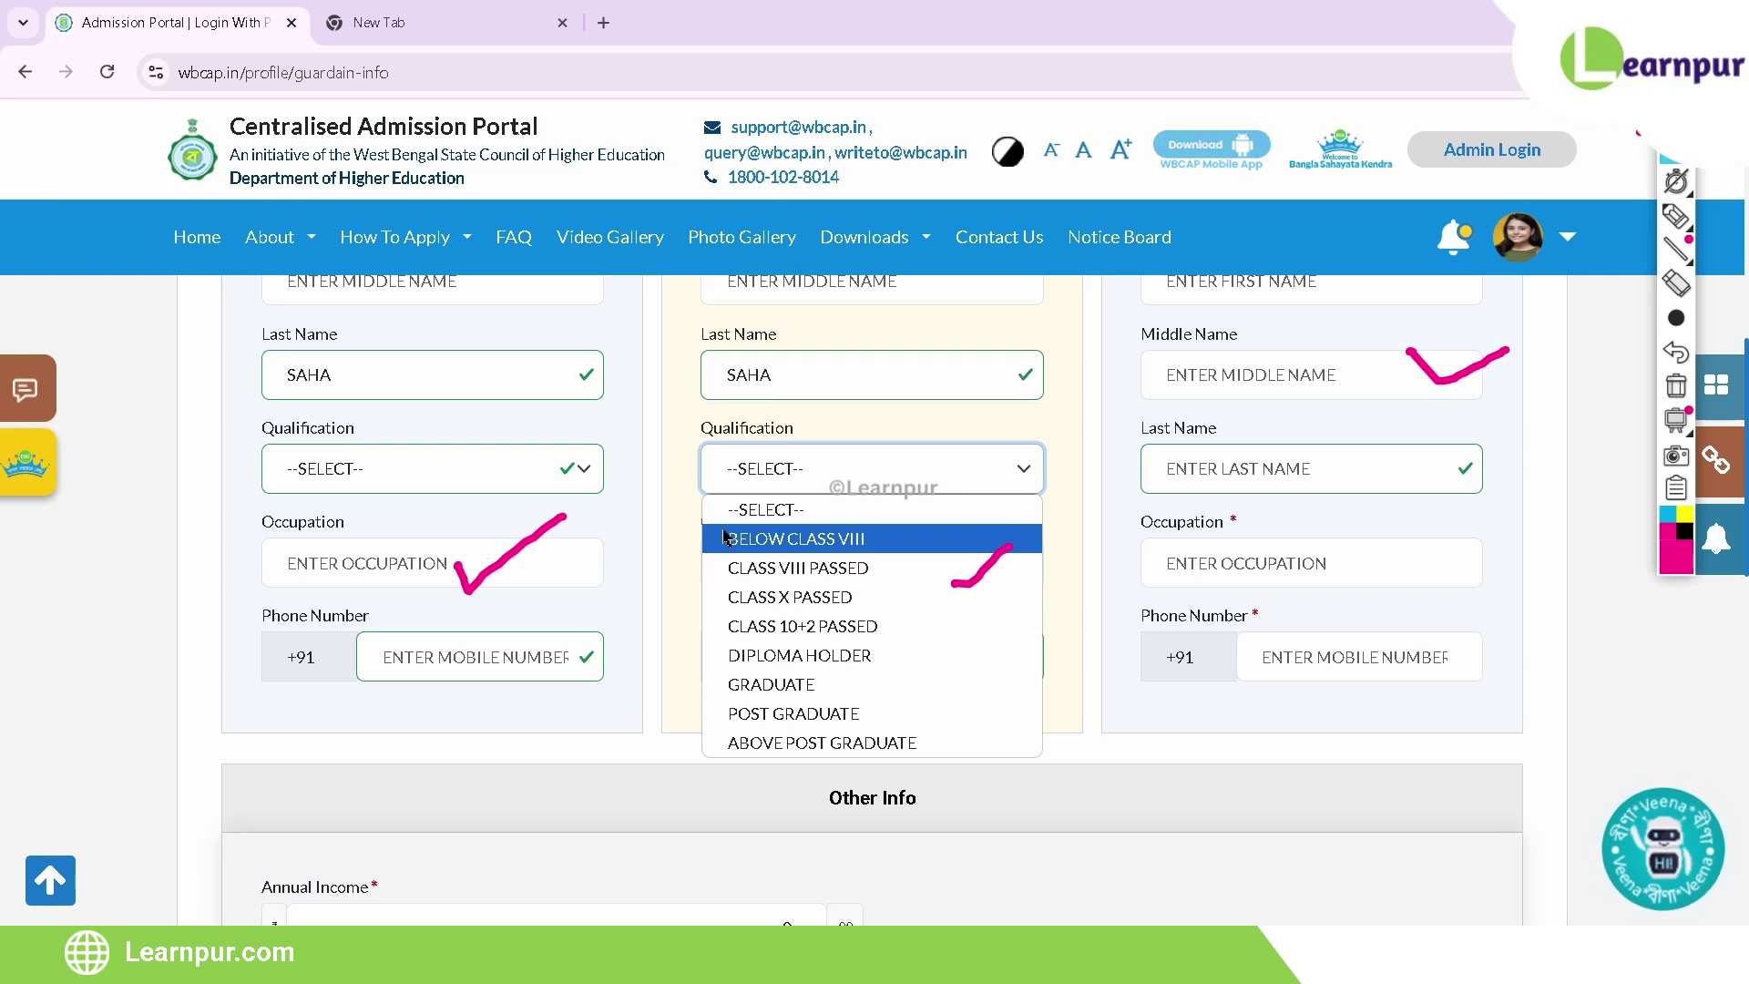
pyautogui.click(725, 537)
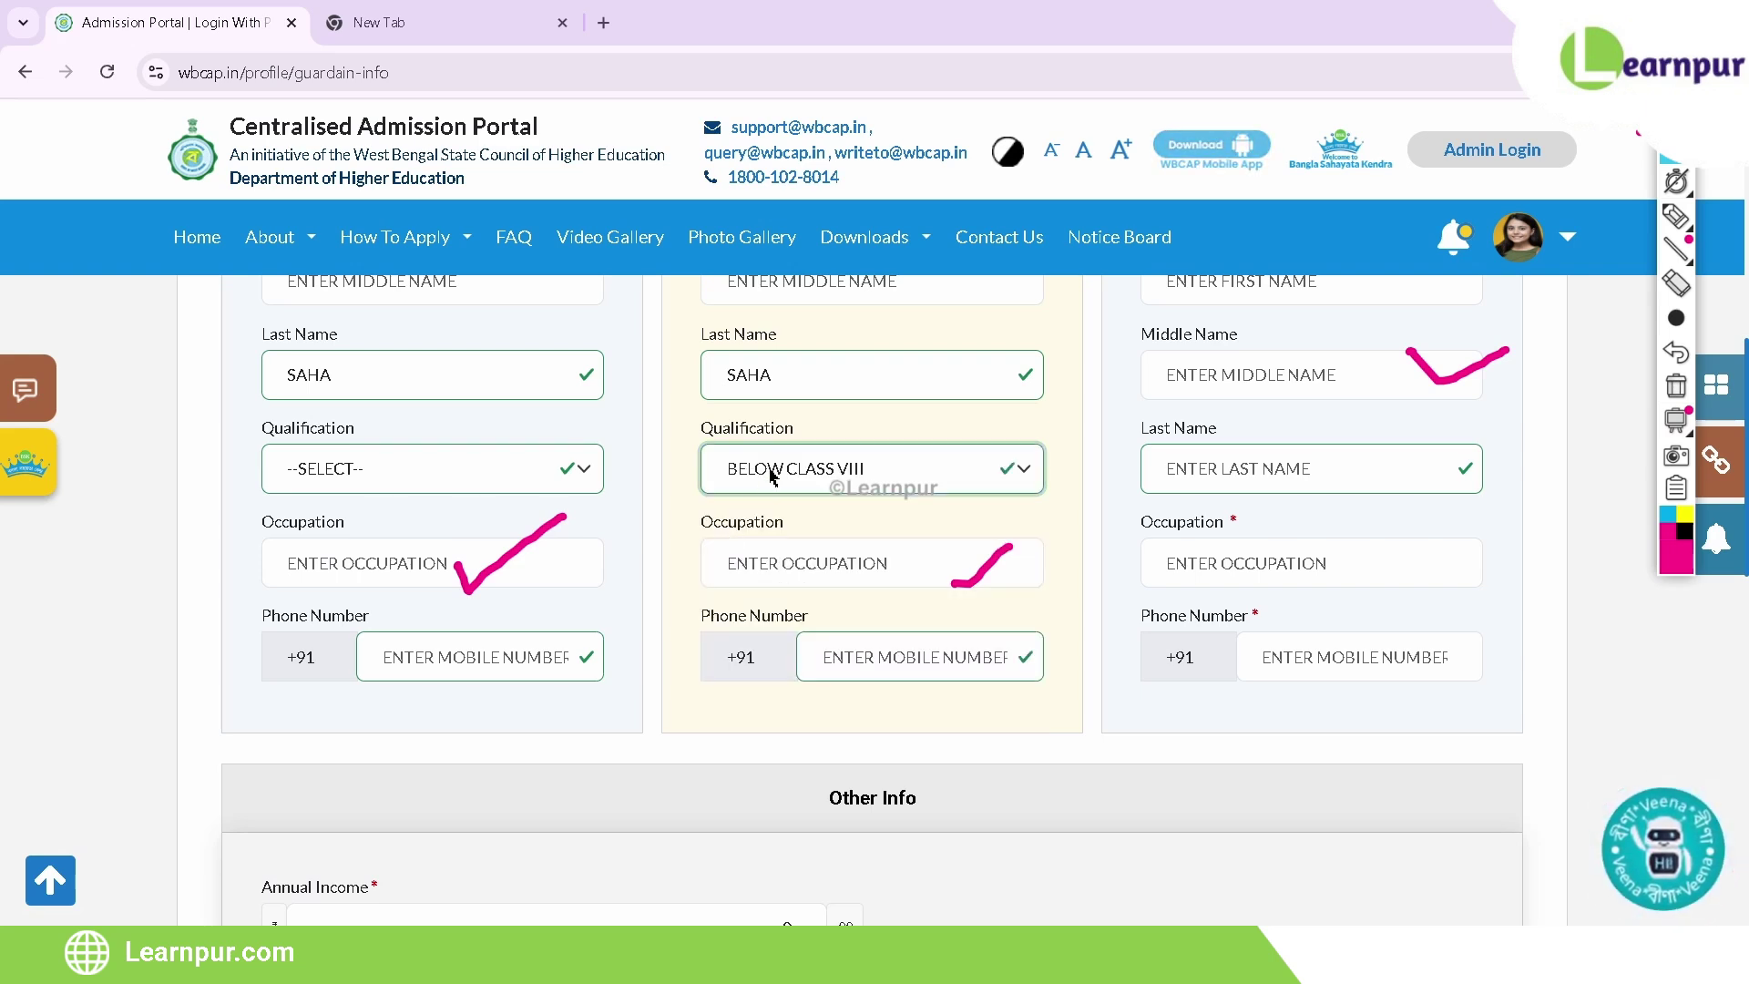
pyautogui.click(770, 474)
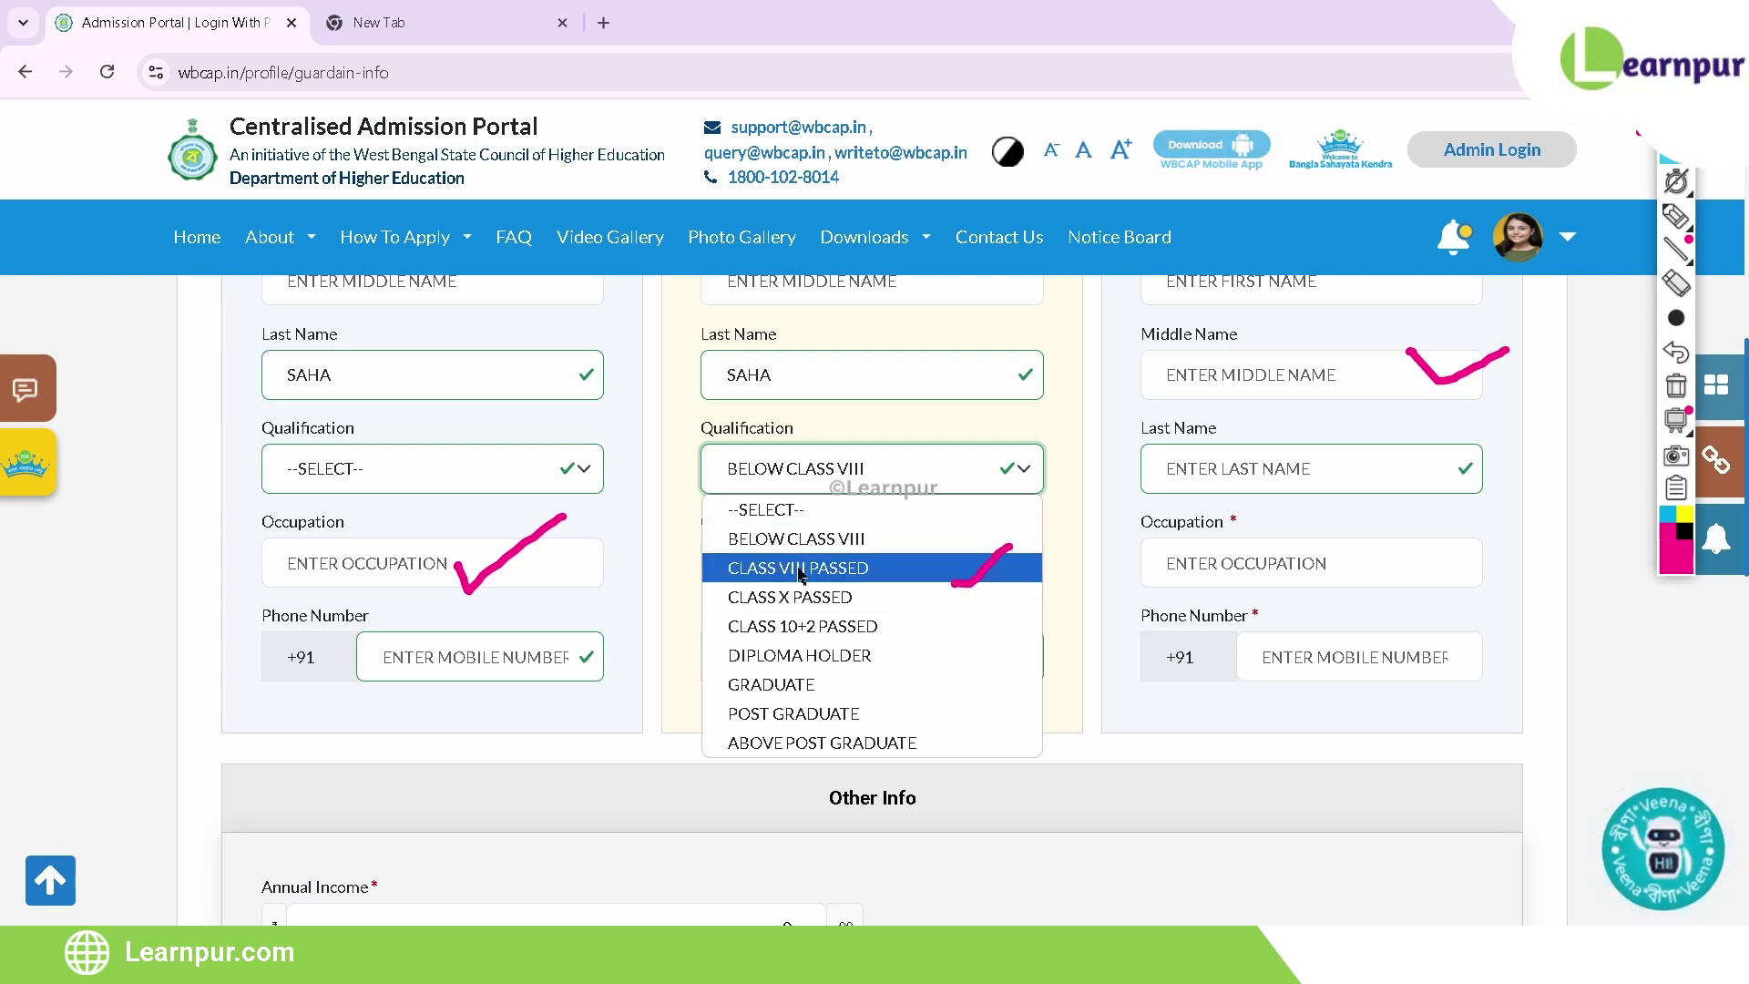
pyautogui.click(802, 561)
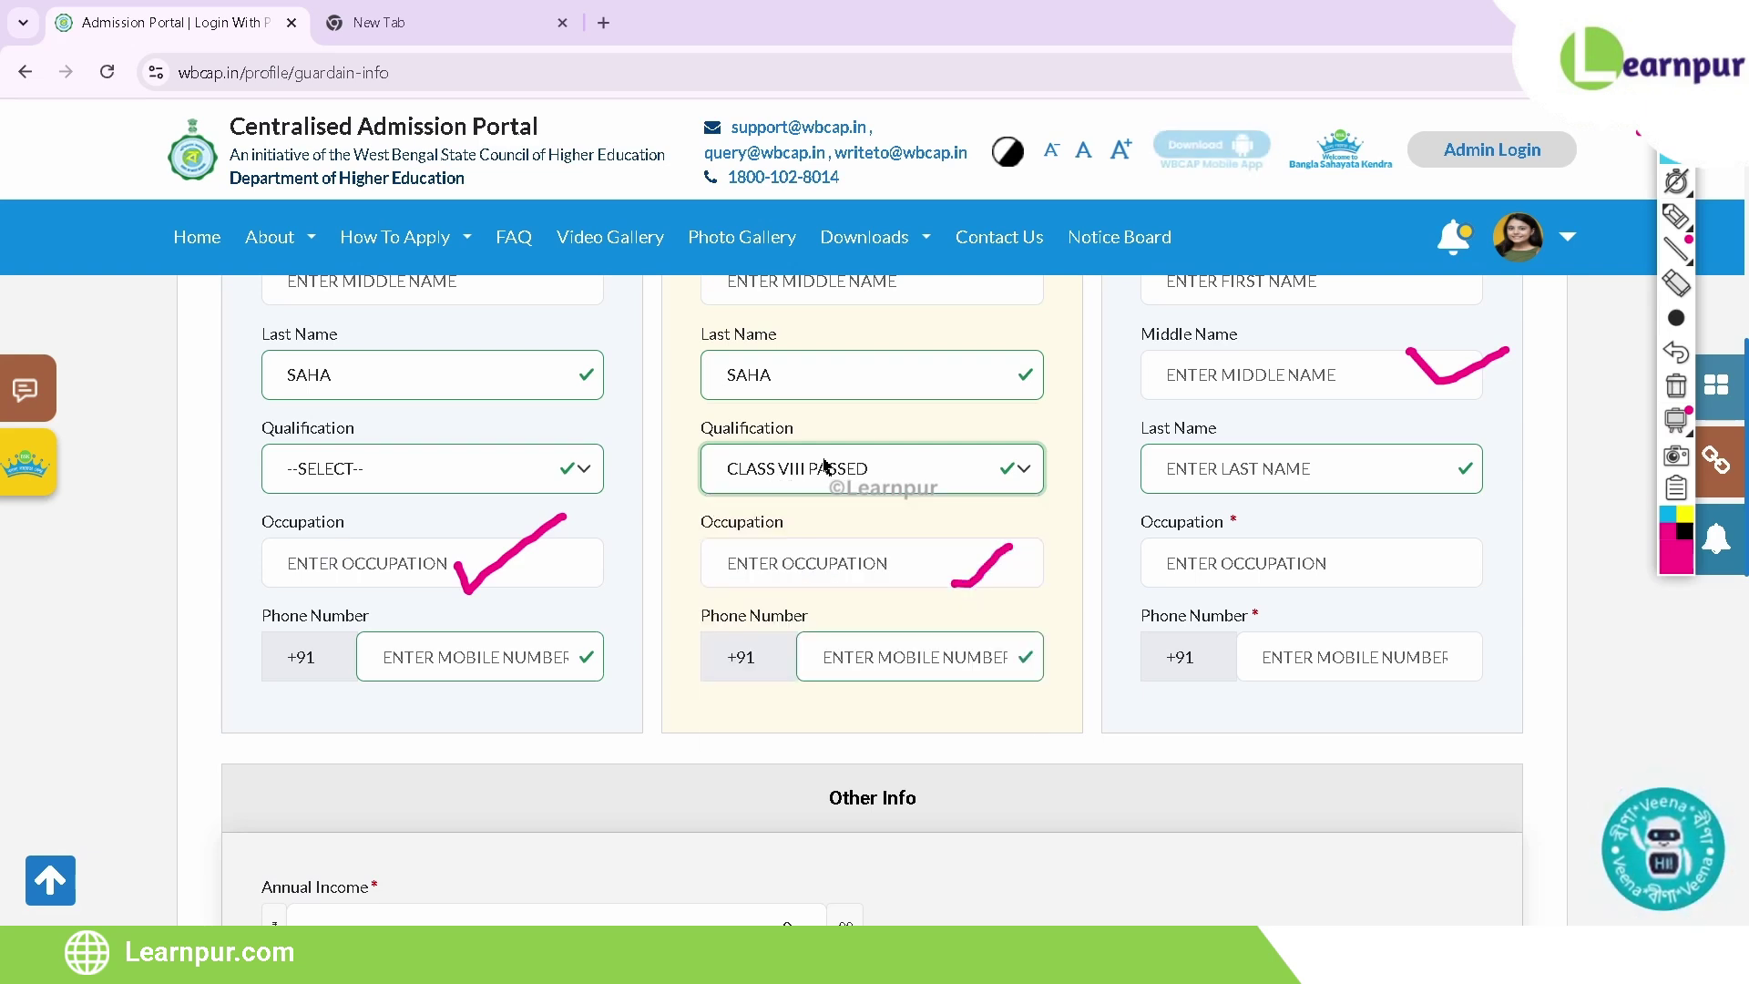
pyautogui.click(826, 469)
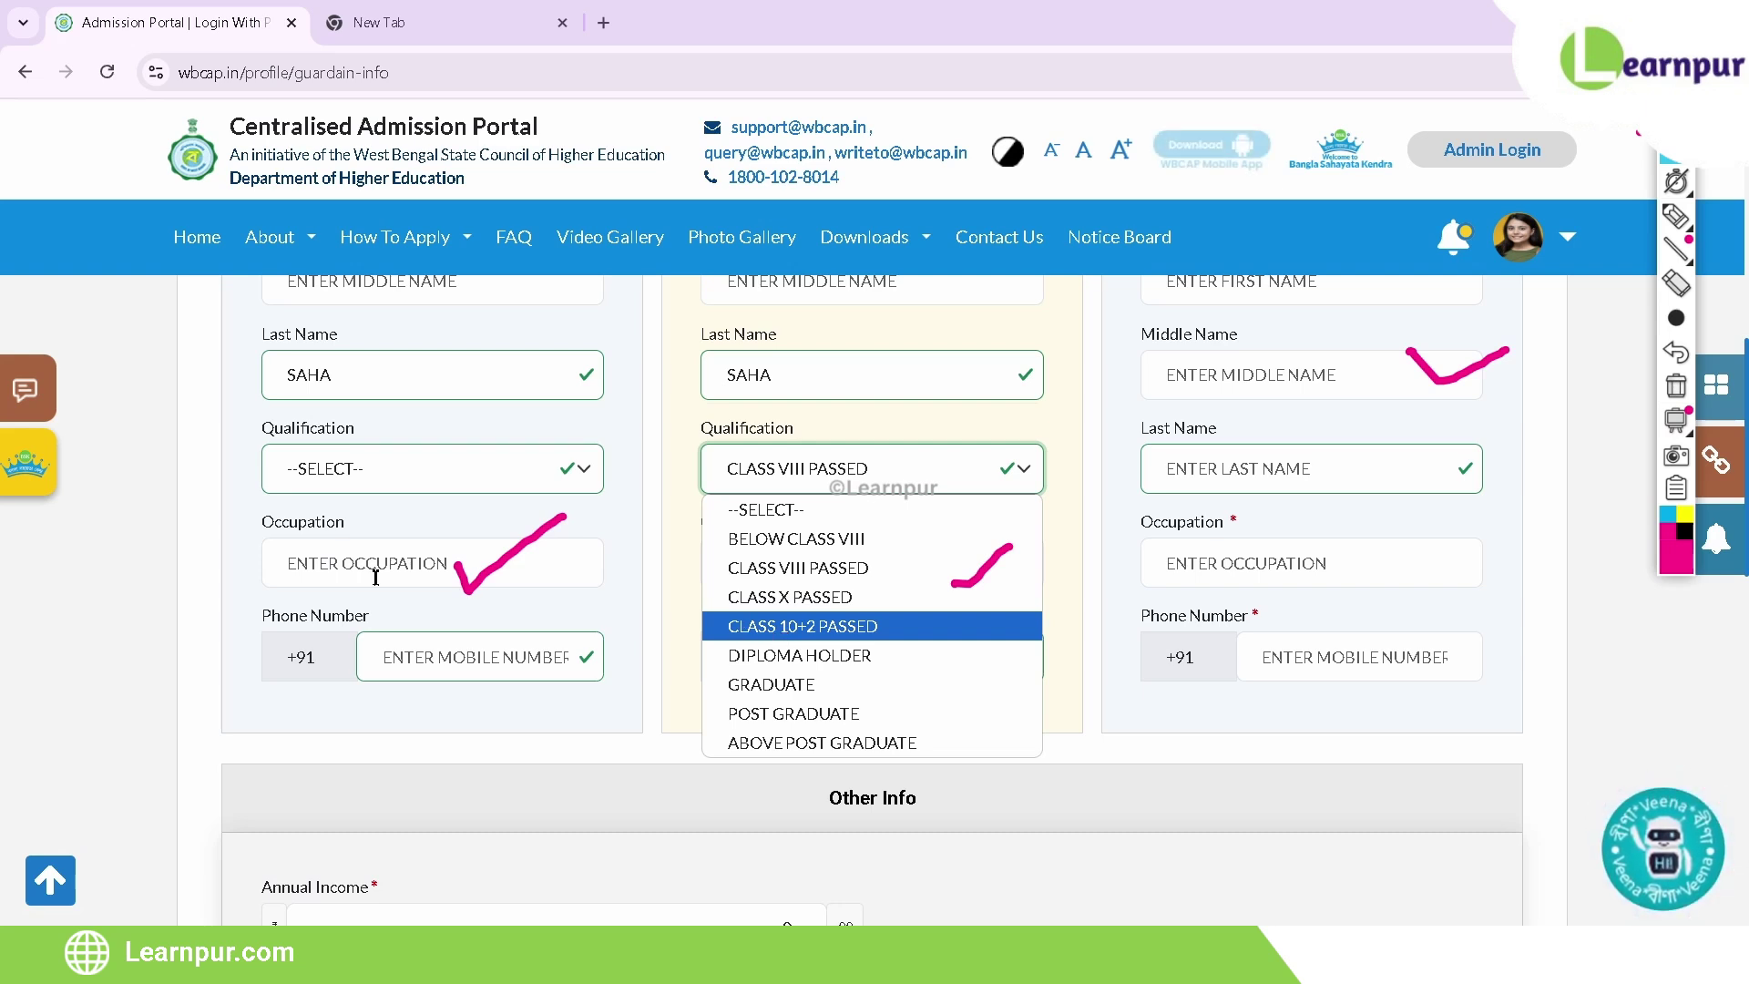
pyautogui.click(428, 525)
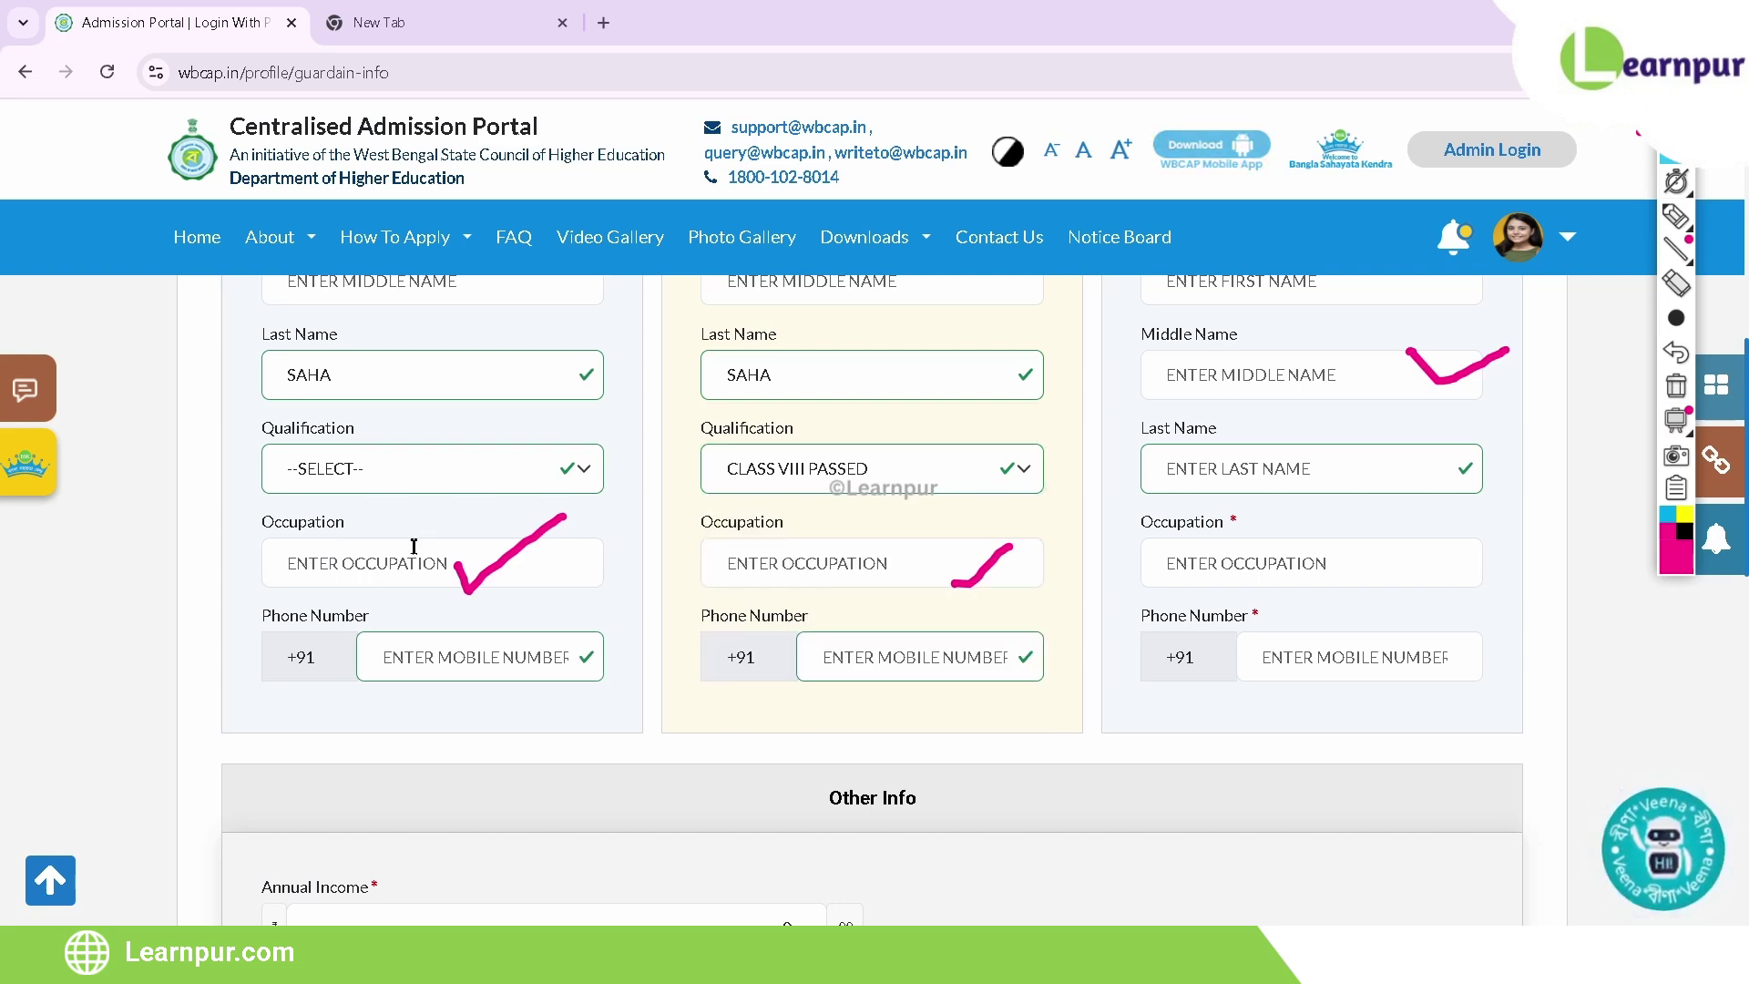
pyautogui.click(339, 564)
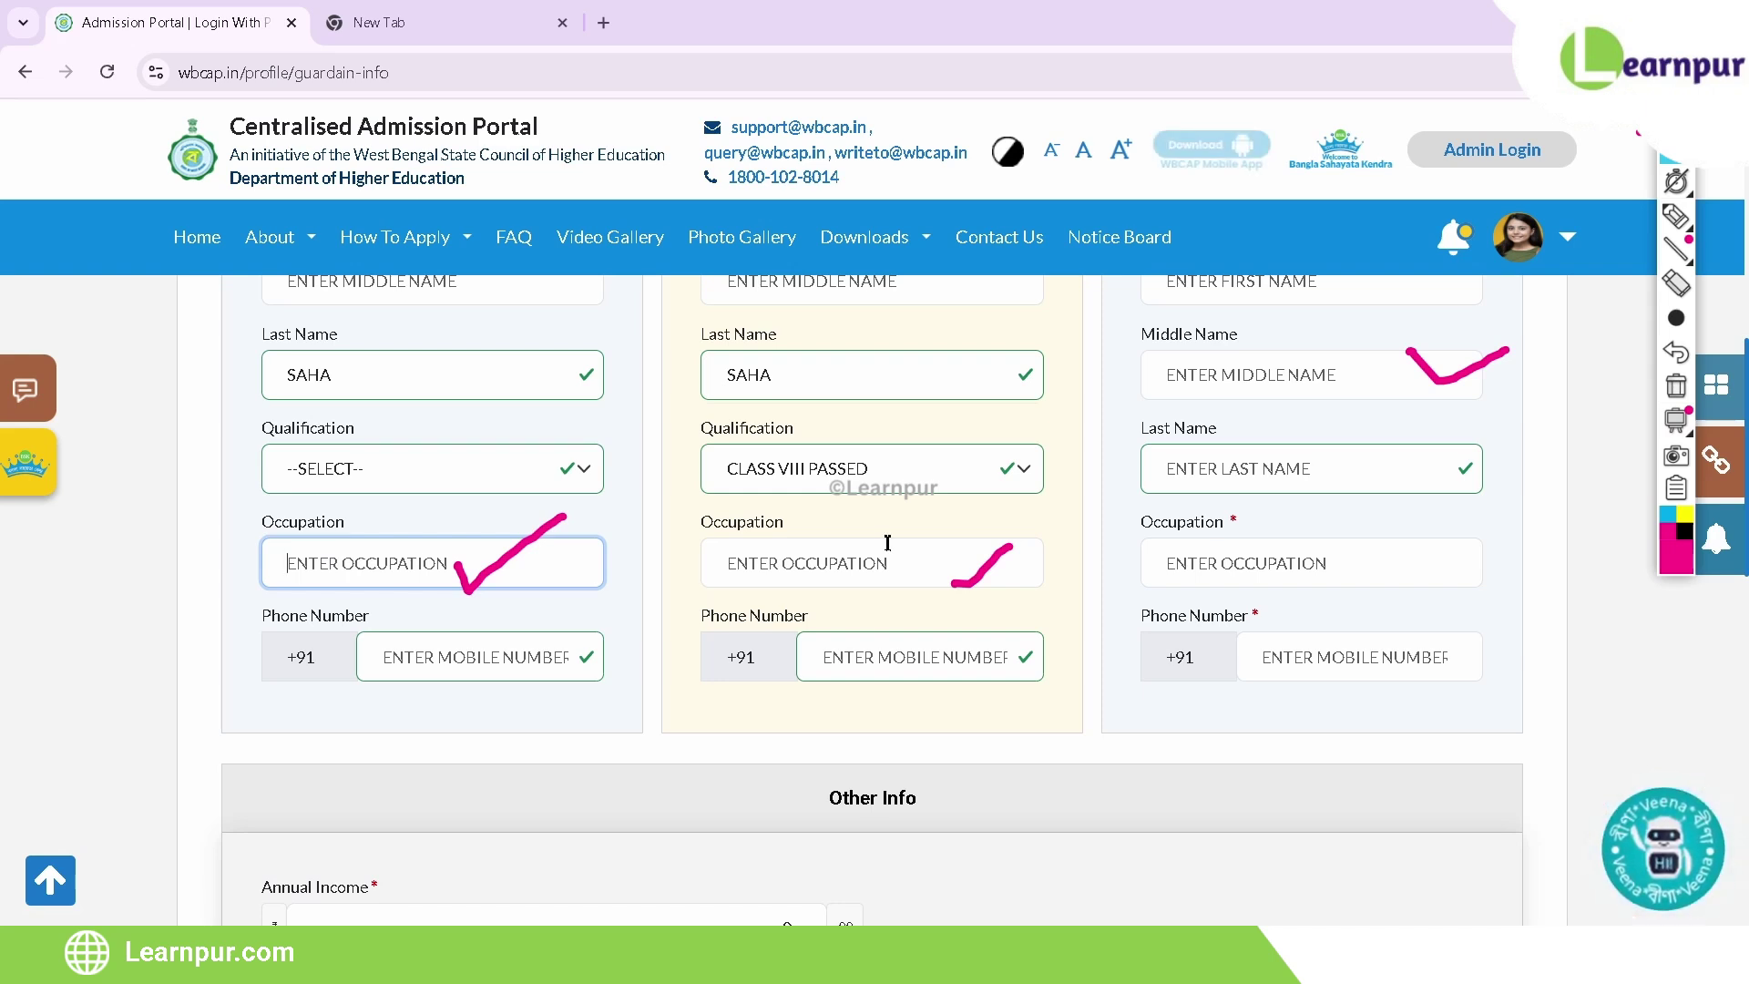
pyautogui.click(803, 568)
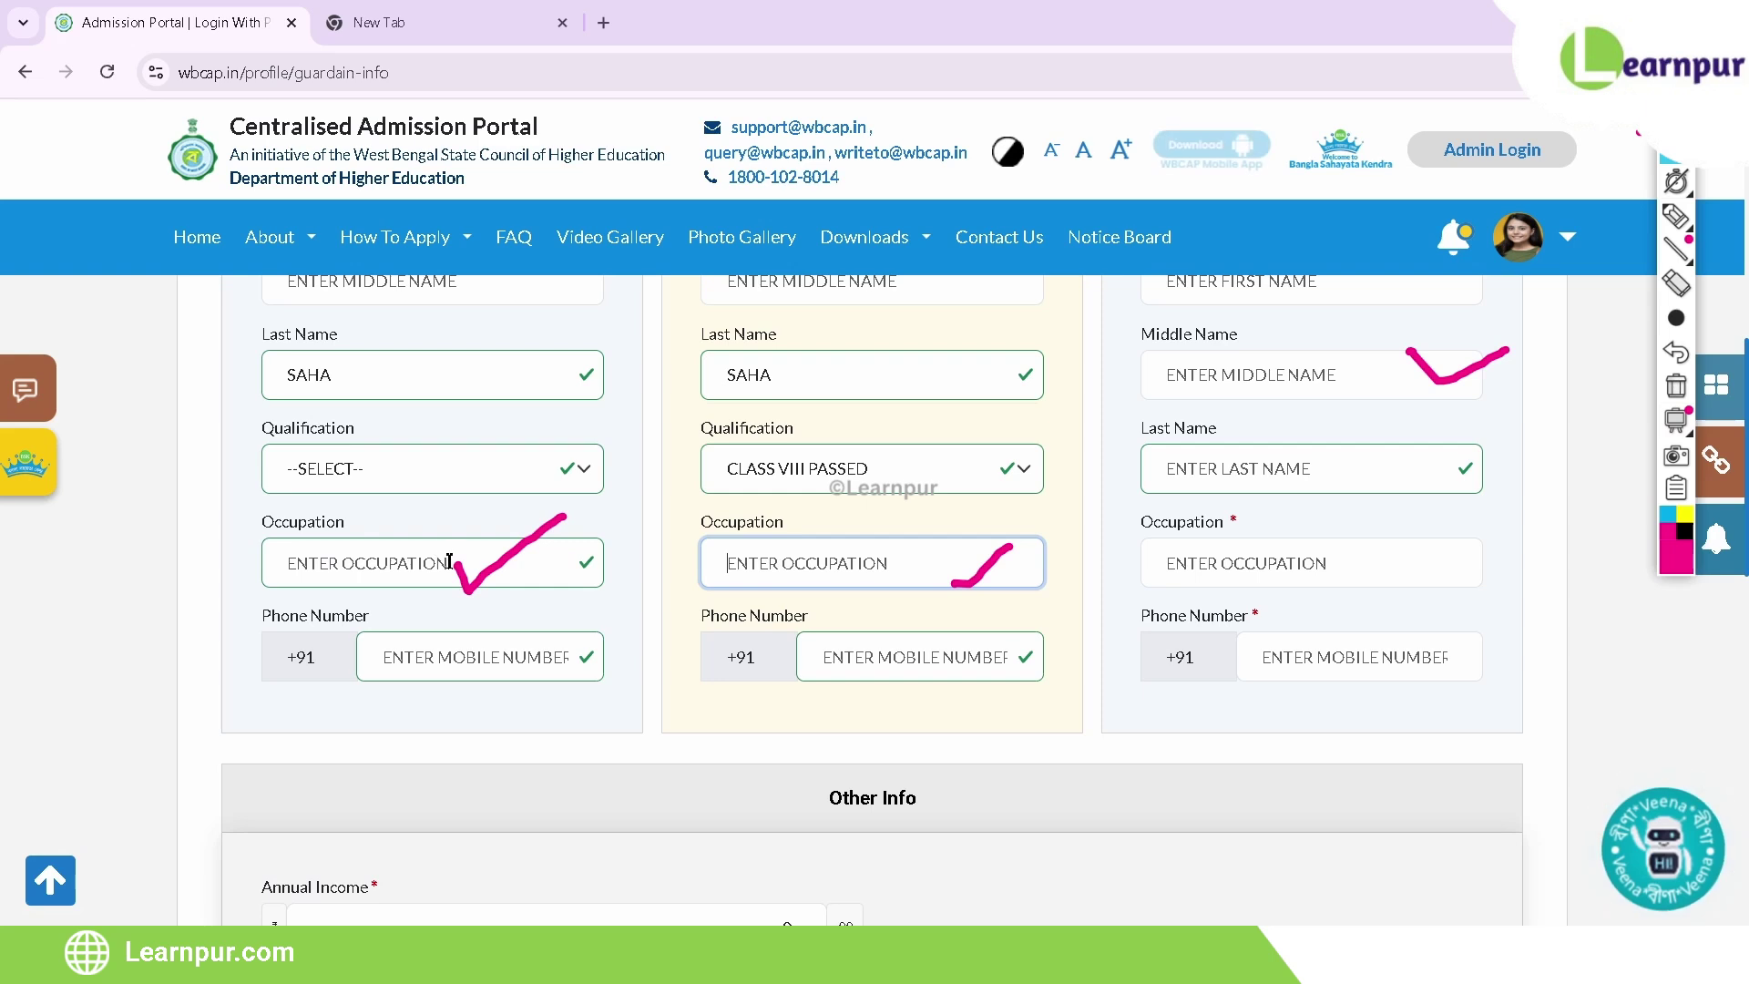
pyautogui.click(1676, 216)
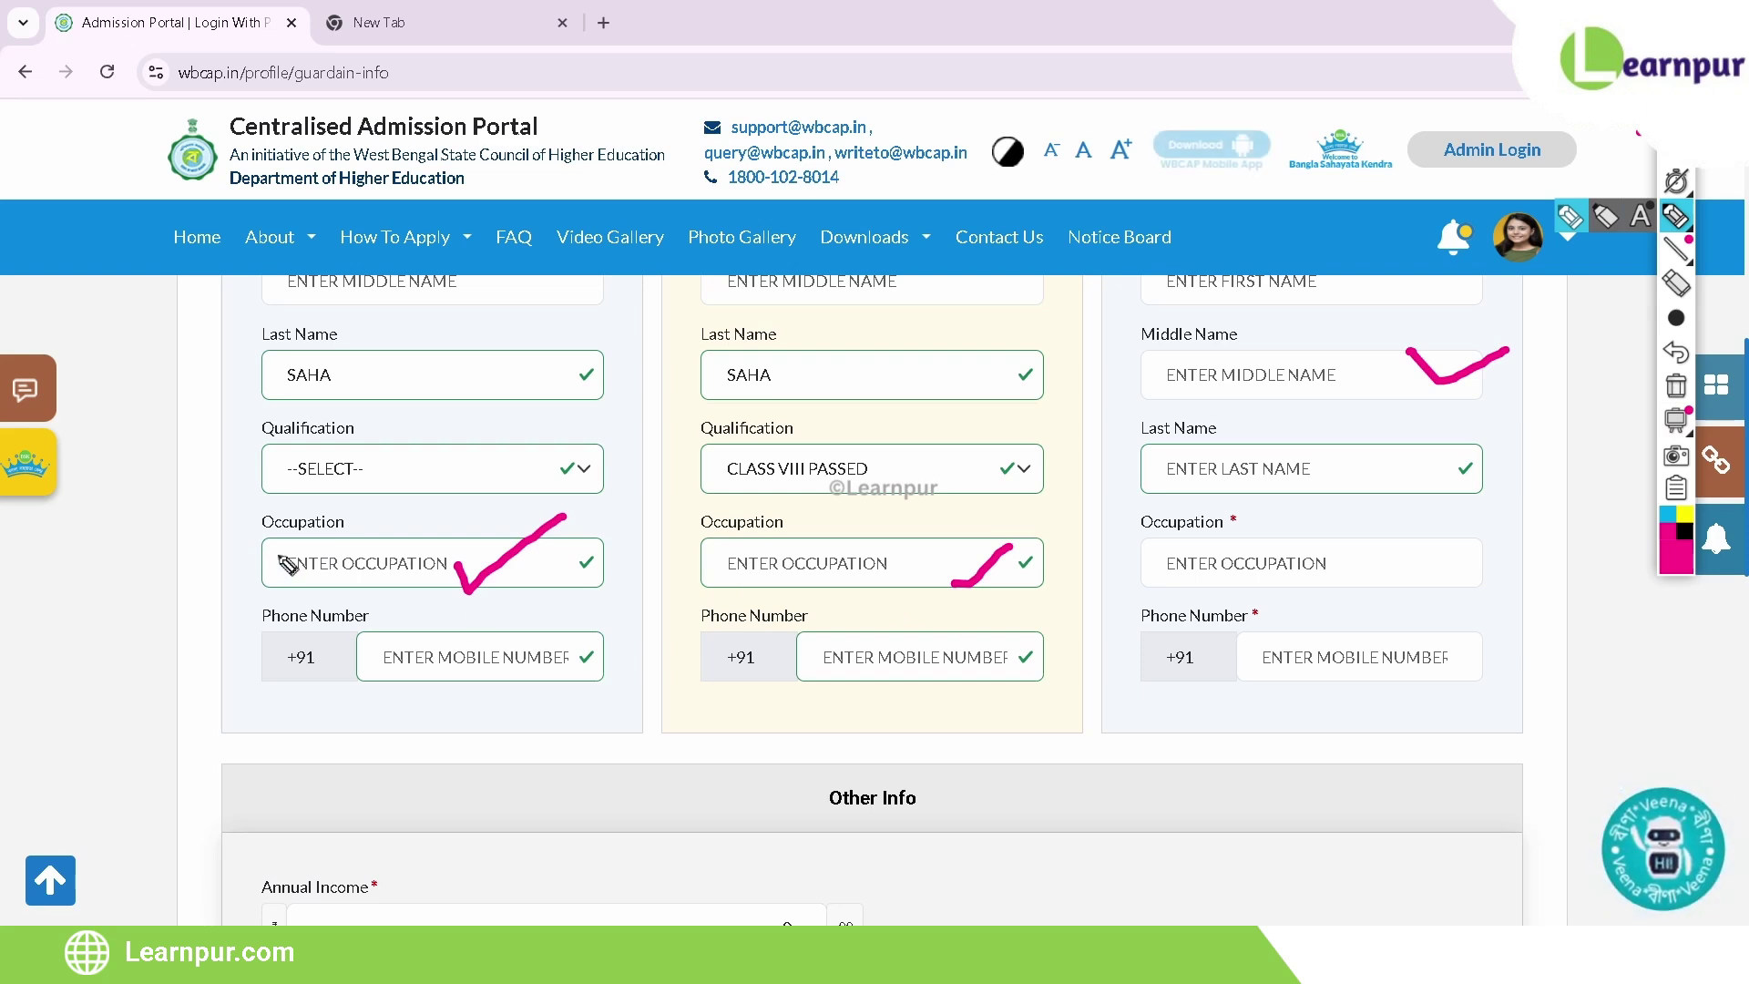
# - Choose CLASS VIII PASSED for the father's qualification, matching the mother's
pyautogui.moveTo(1241, 487)
pyautogui.mouseDown()
pyautogui.moveTo(1216, 555)
pyautogui.moveTo(1240, 516)
pyautogui.mouseUp()
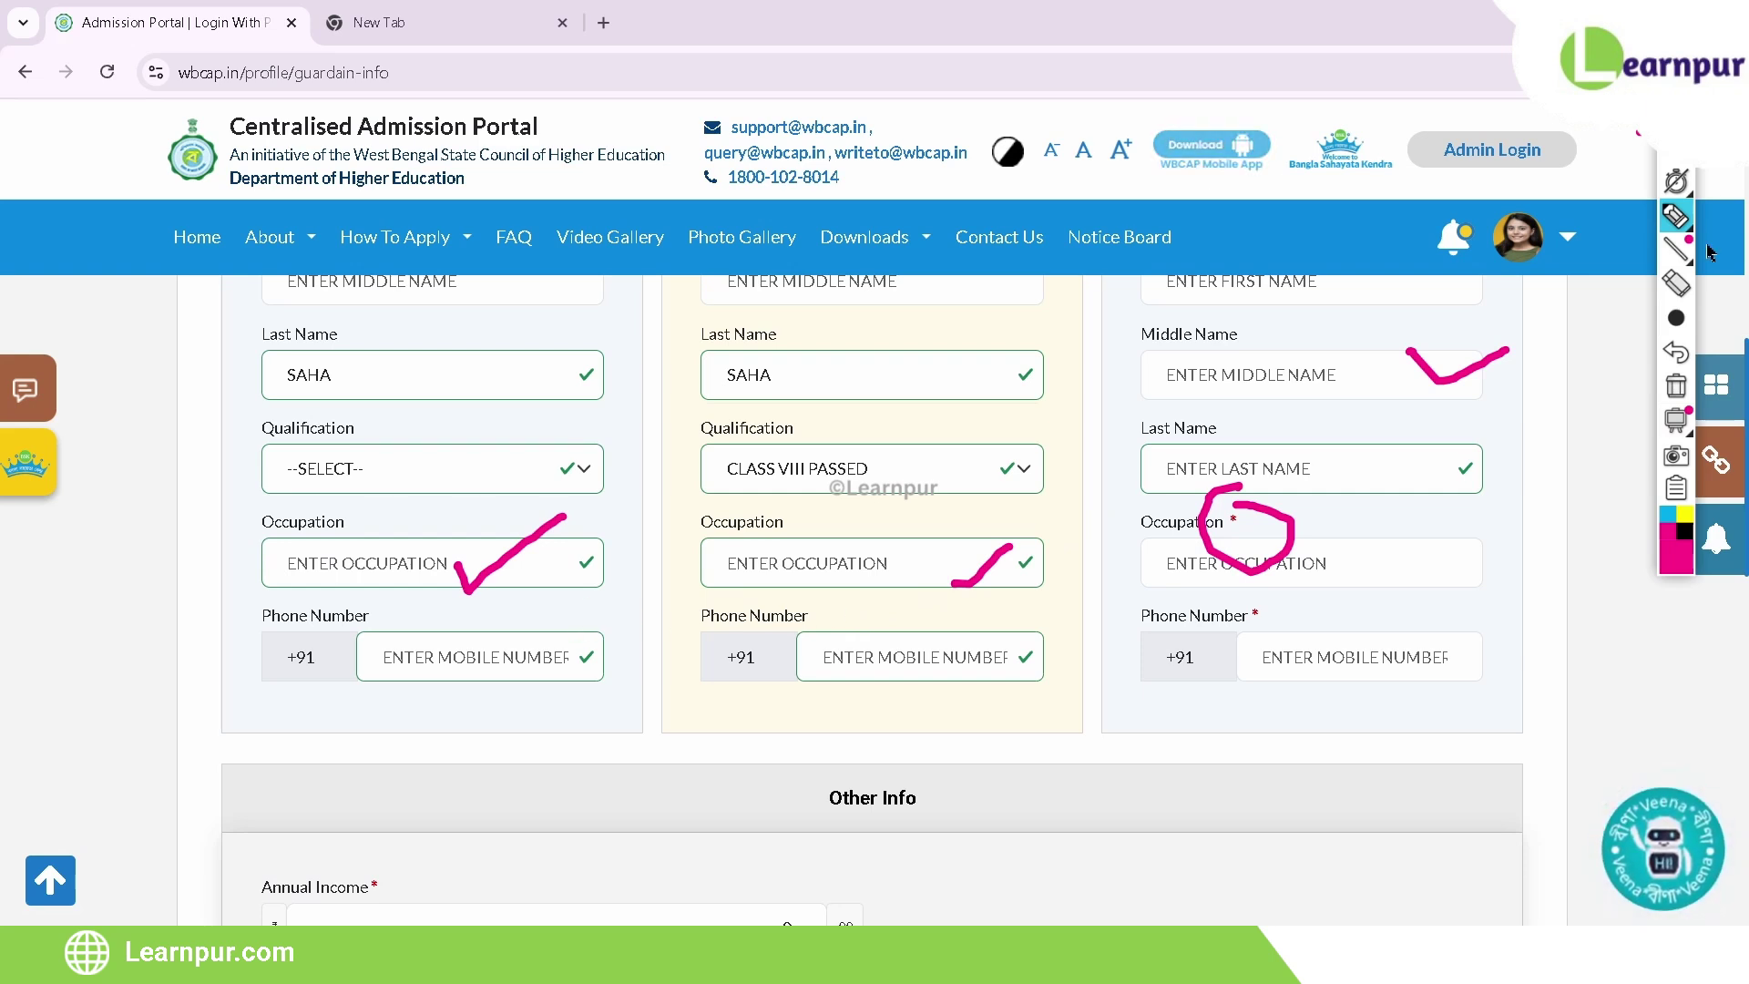
pyautogui.click(1676, 216)
pyautogui.click(334, 485)
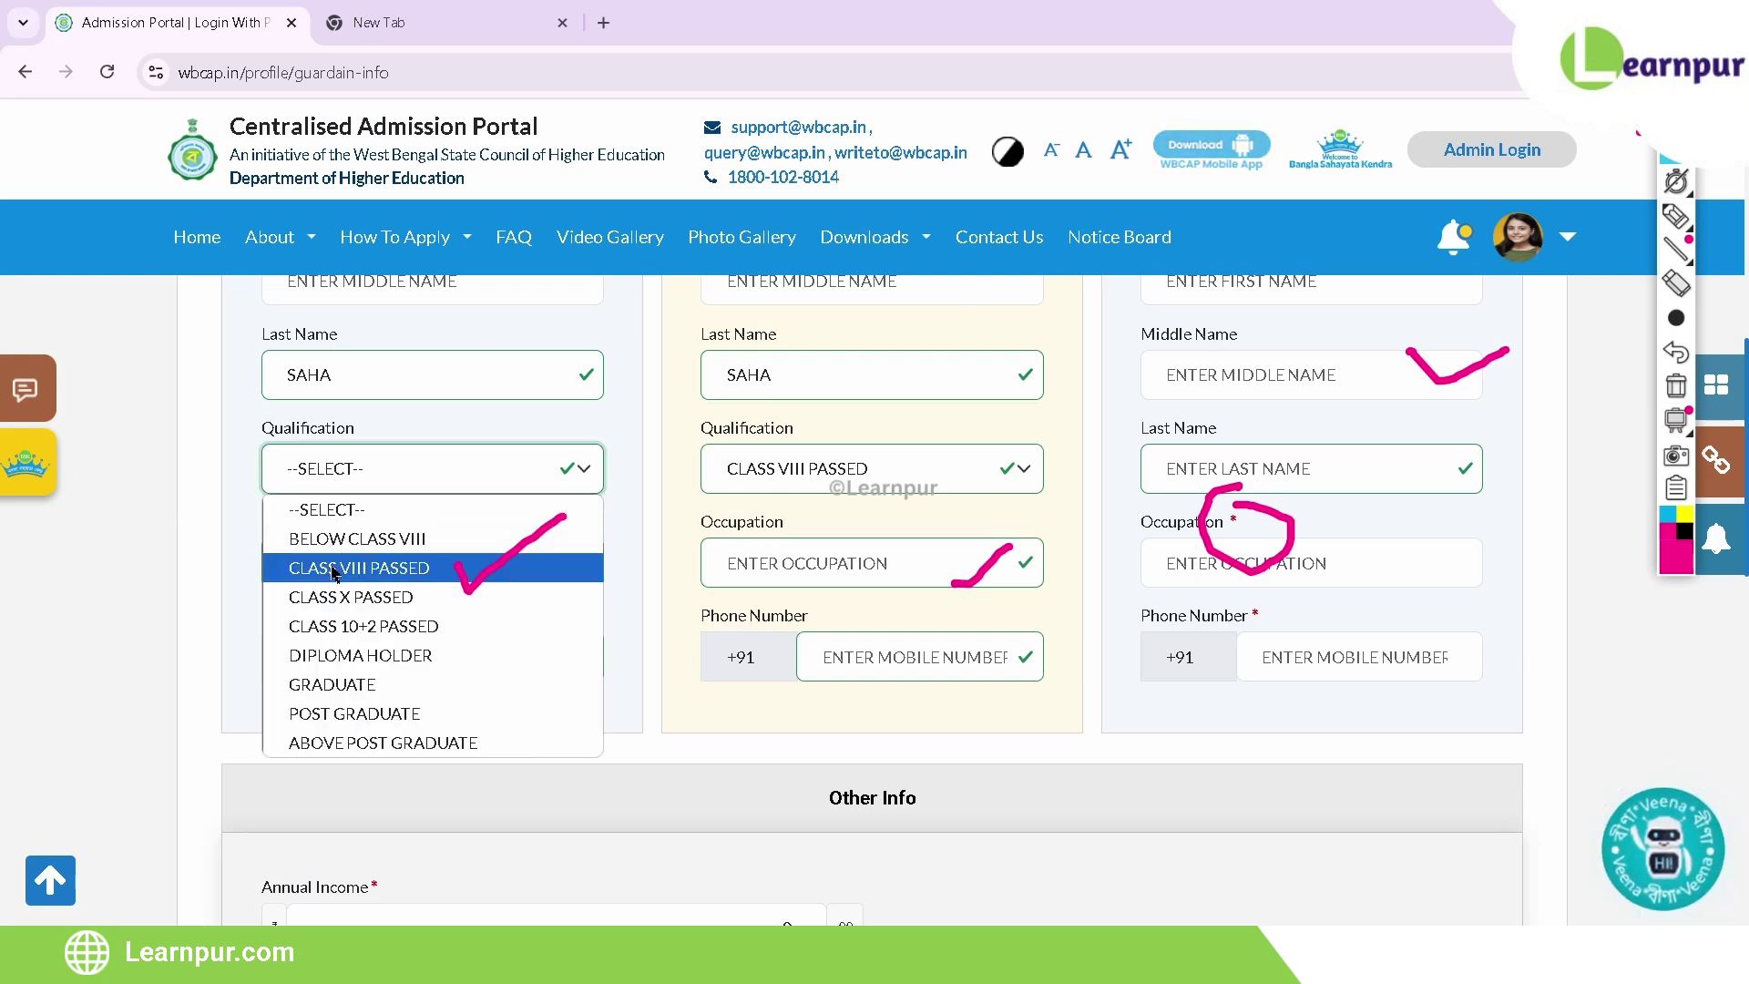
pyautogui.click(337, 568)
pyautogui.click(423, 565)
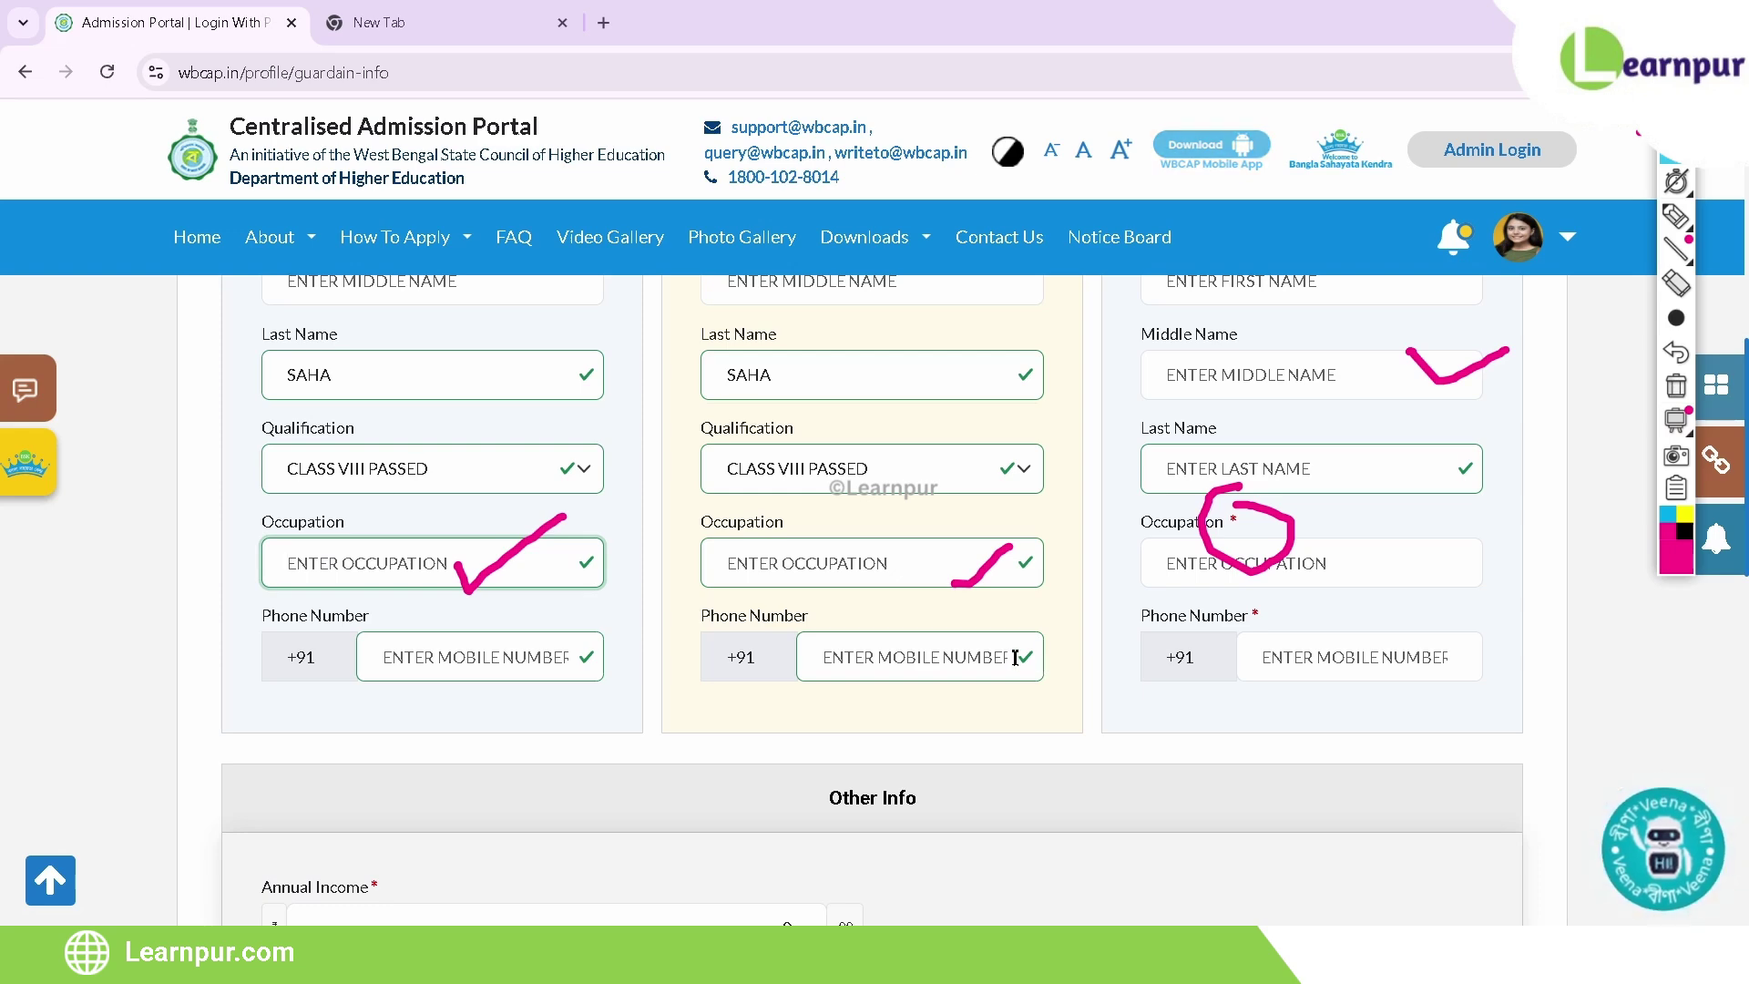
pyautogui.scroll(5, 1016, 661)
pyautogui.scroll(-5, 1016, 663)
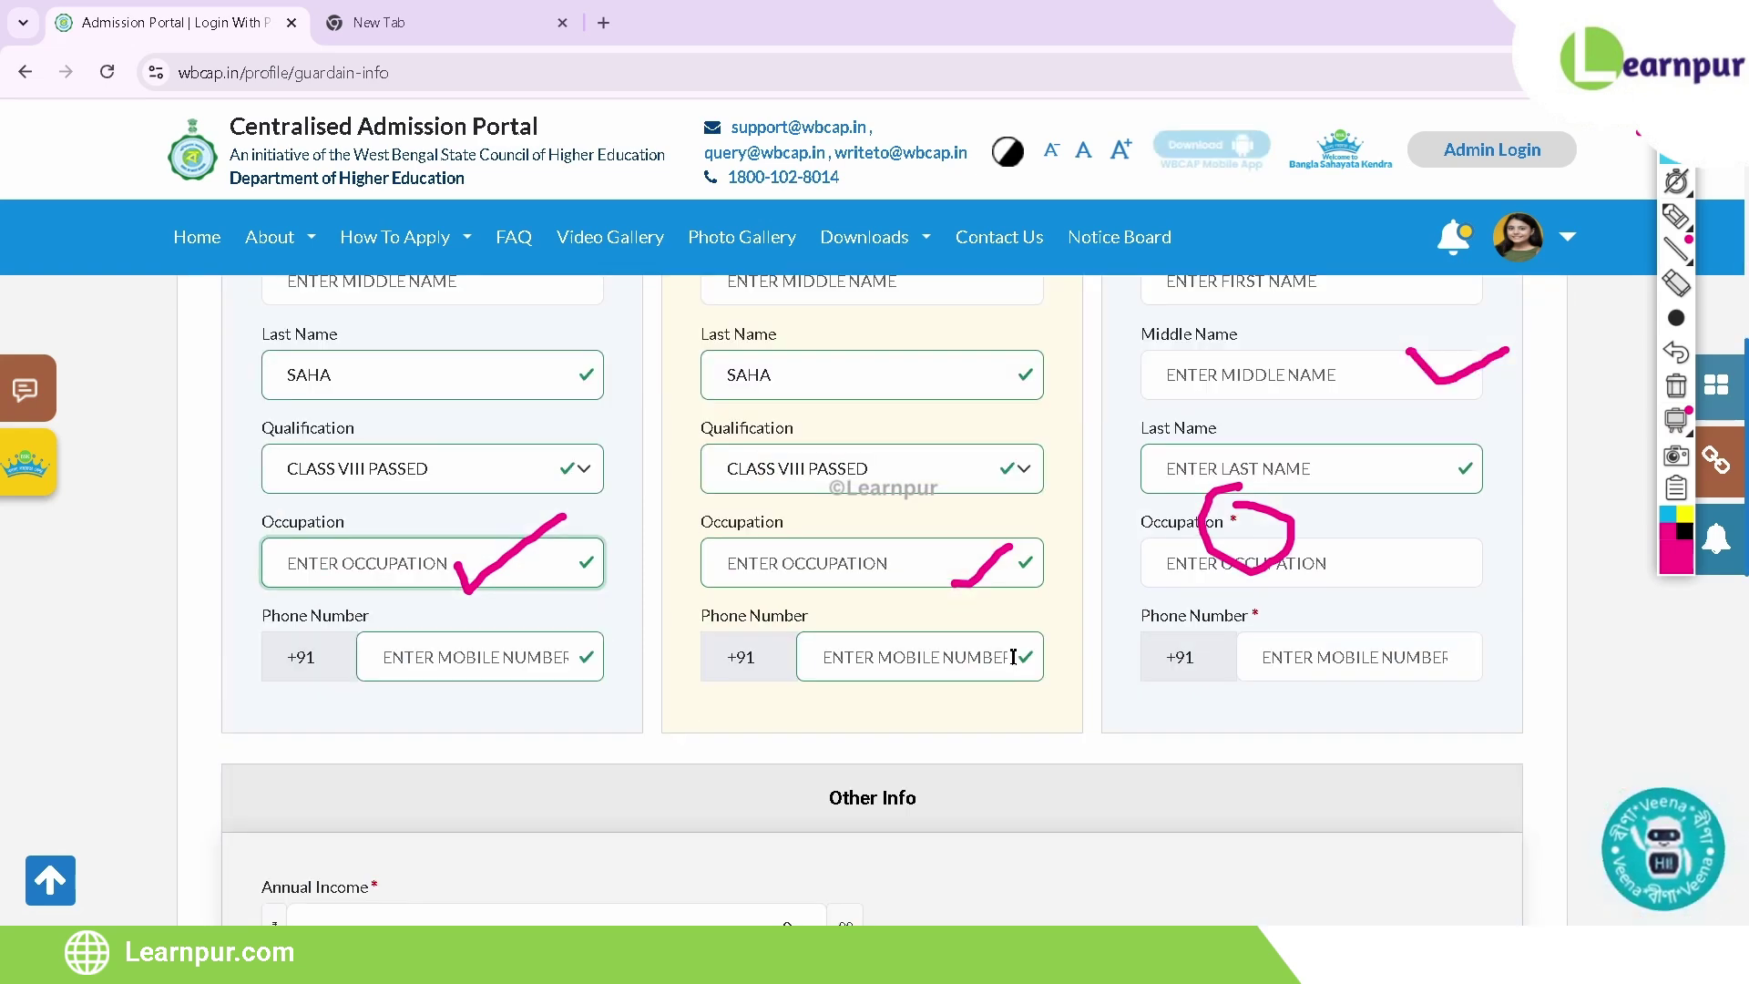
pyautogui.scroll(5, 1012, 655)
pyautogui.scroll(-5, 1011, 656)
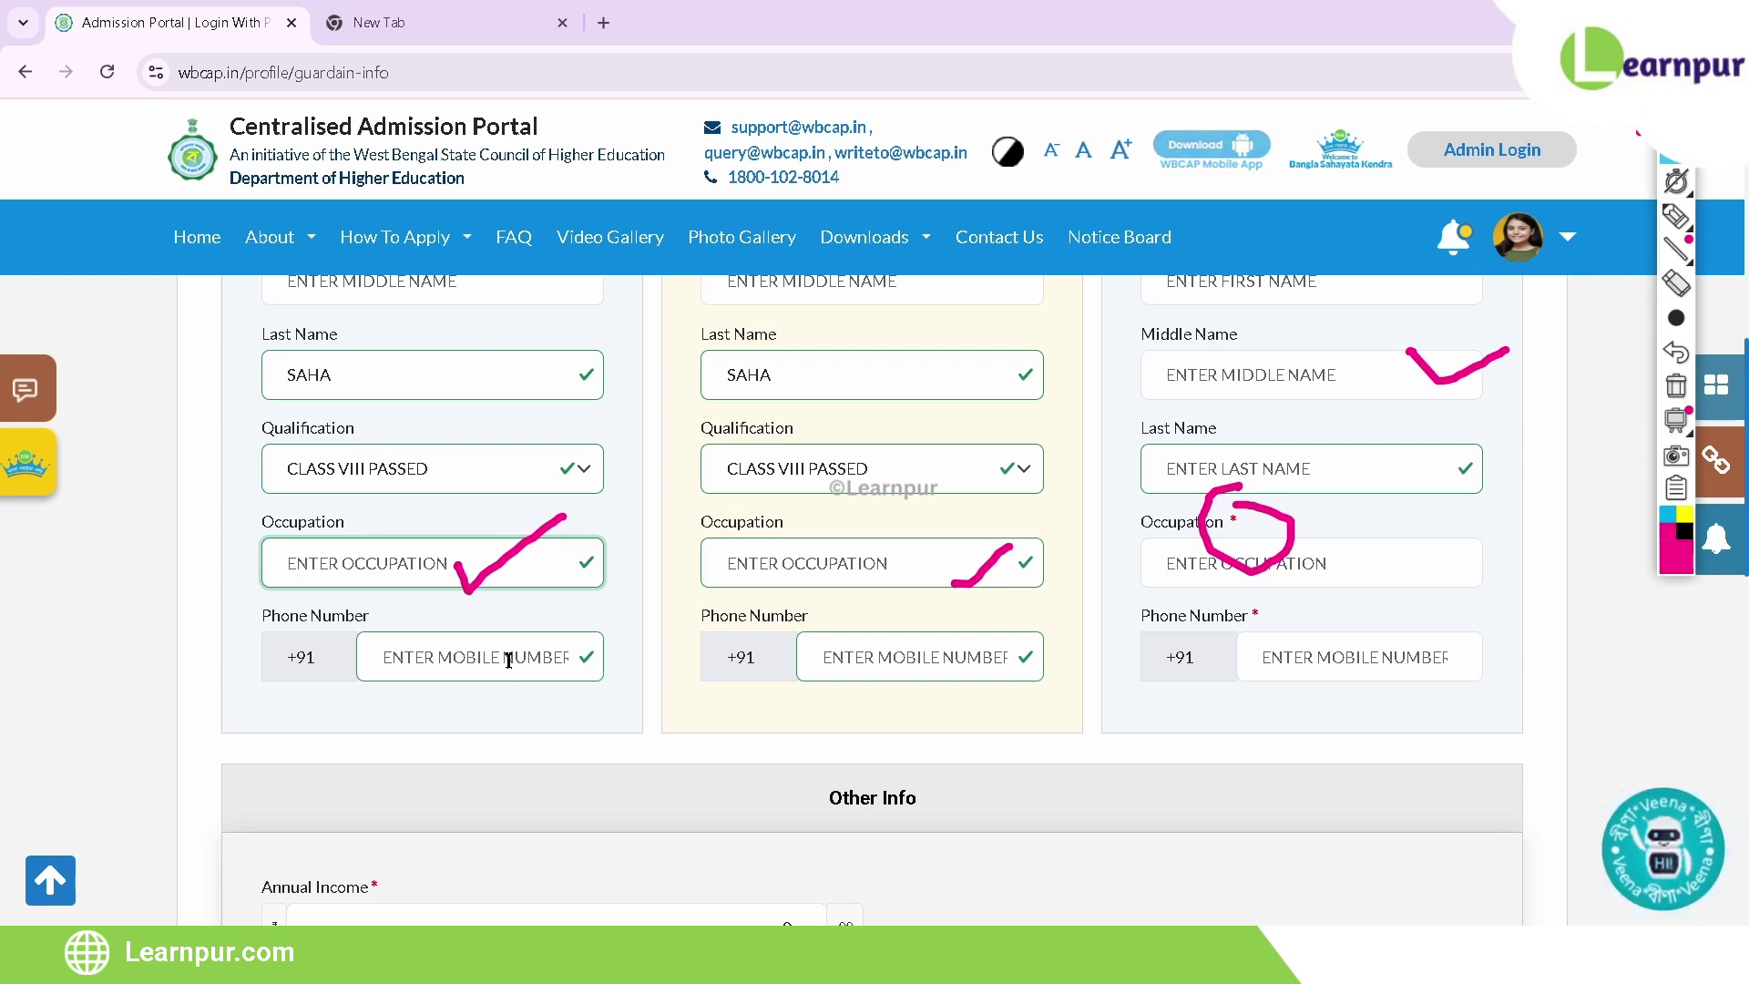
pyautogui.scroll(5, 763, 703)
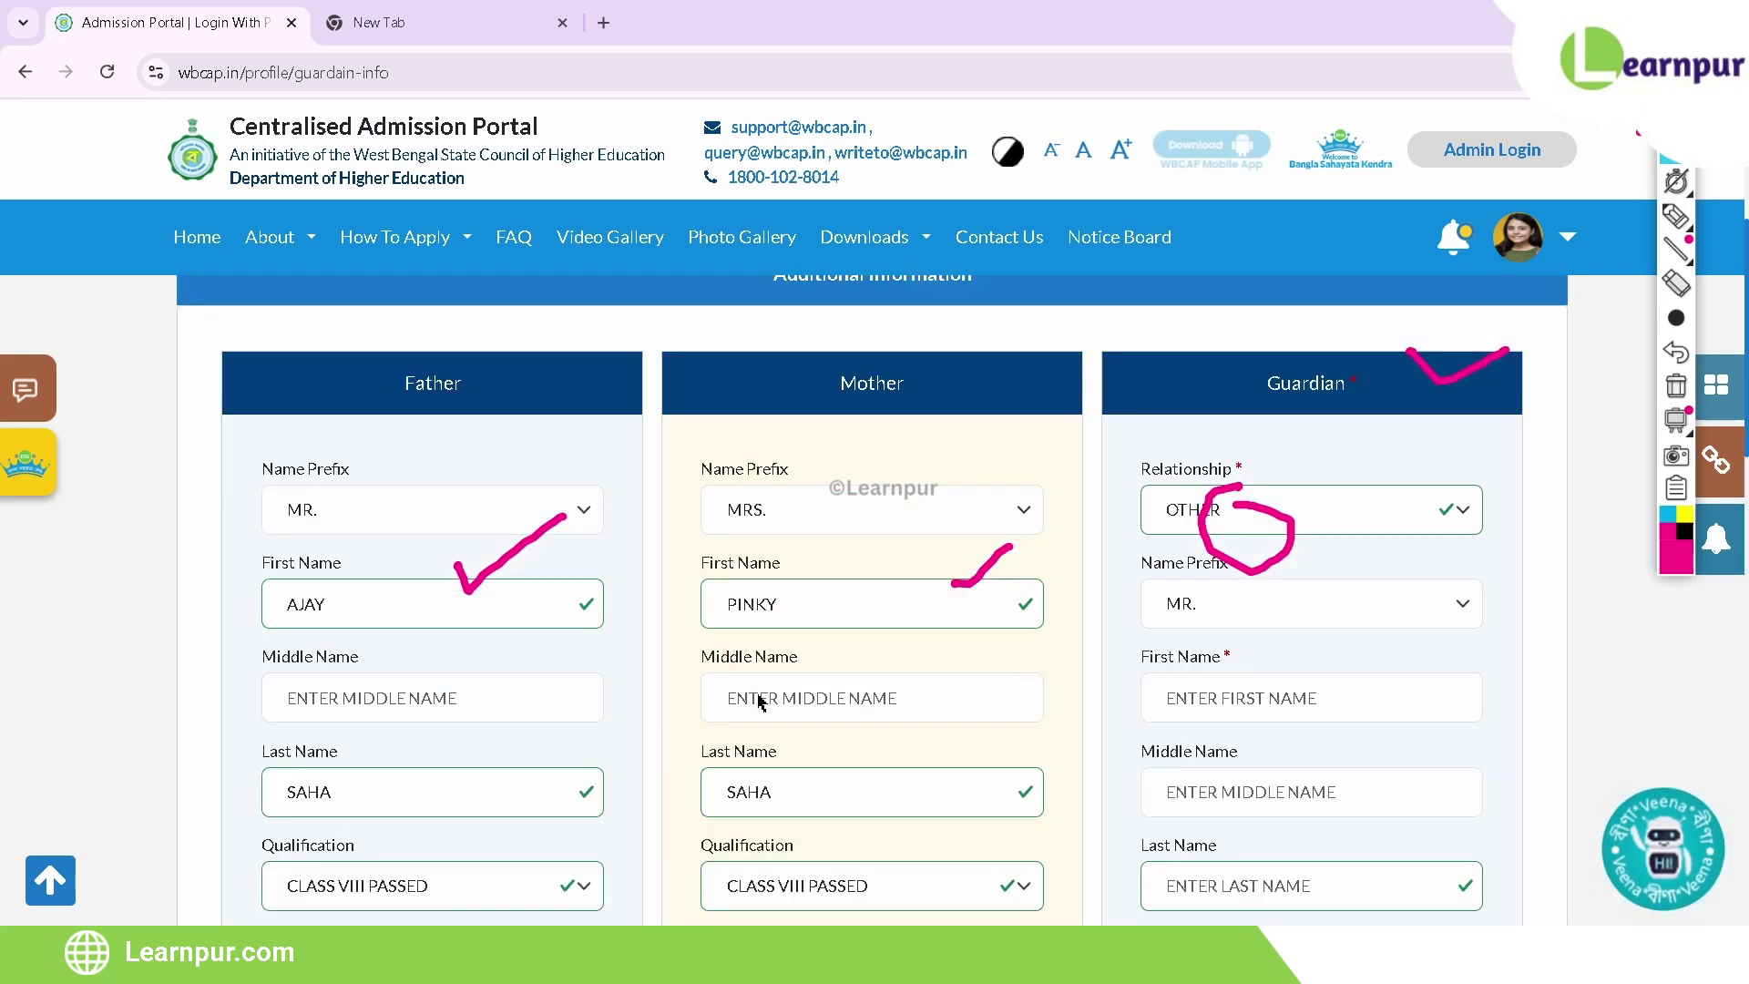
pyautogui.click(1676, 385)
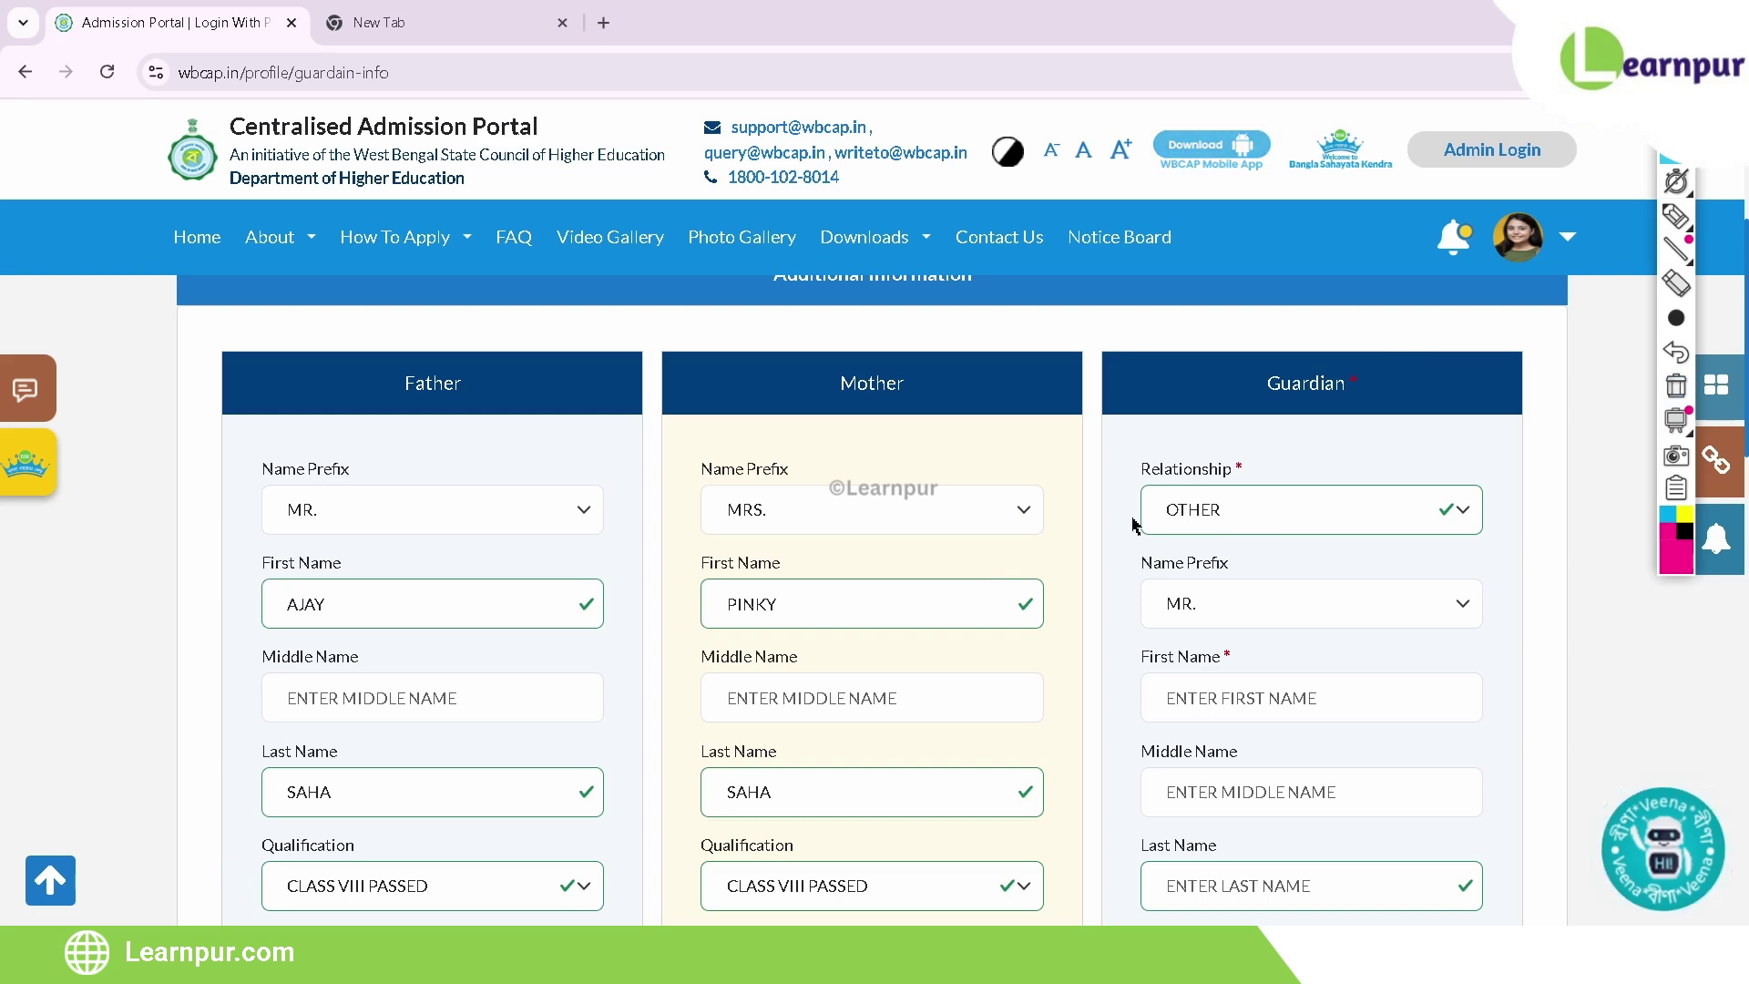
pyautogui.scroll(-3, 1136, 526)
pyautogui.scroll(3, 1136, 531)
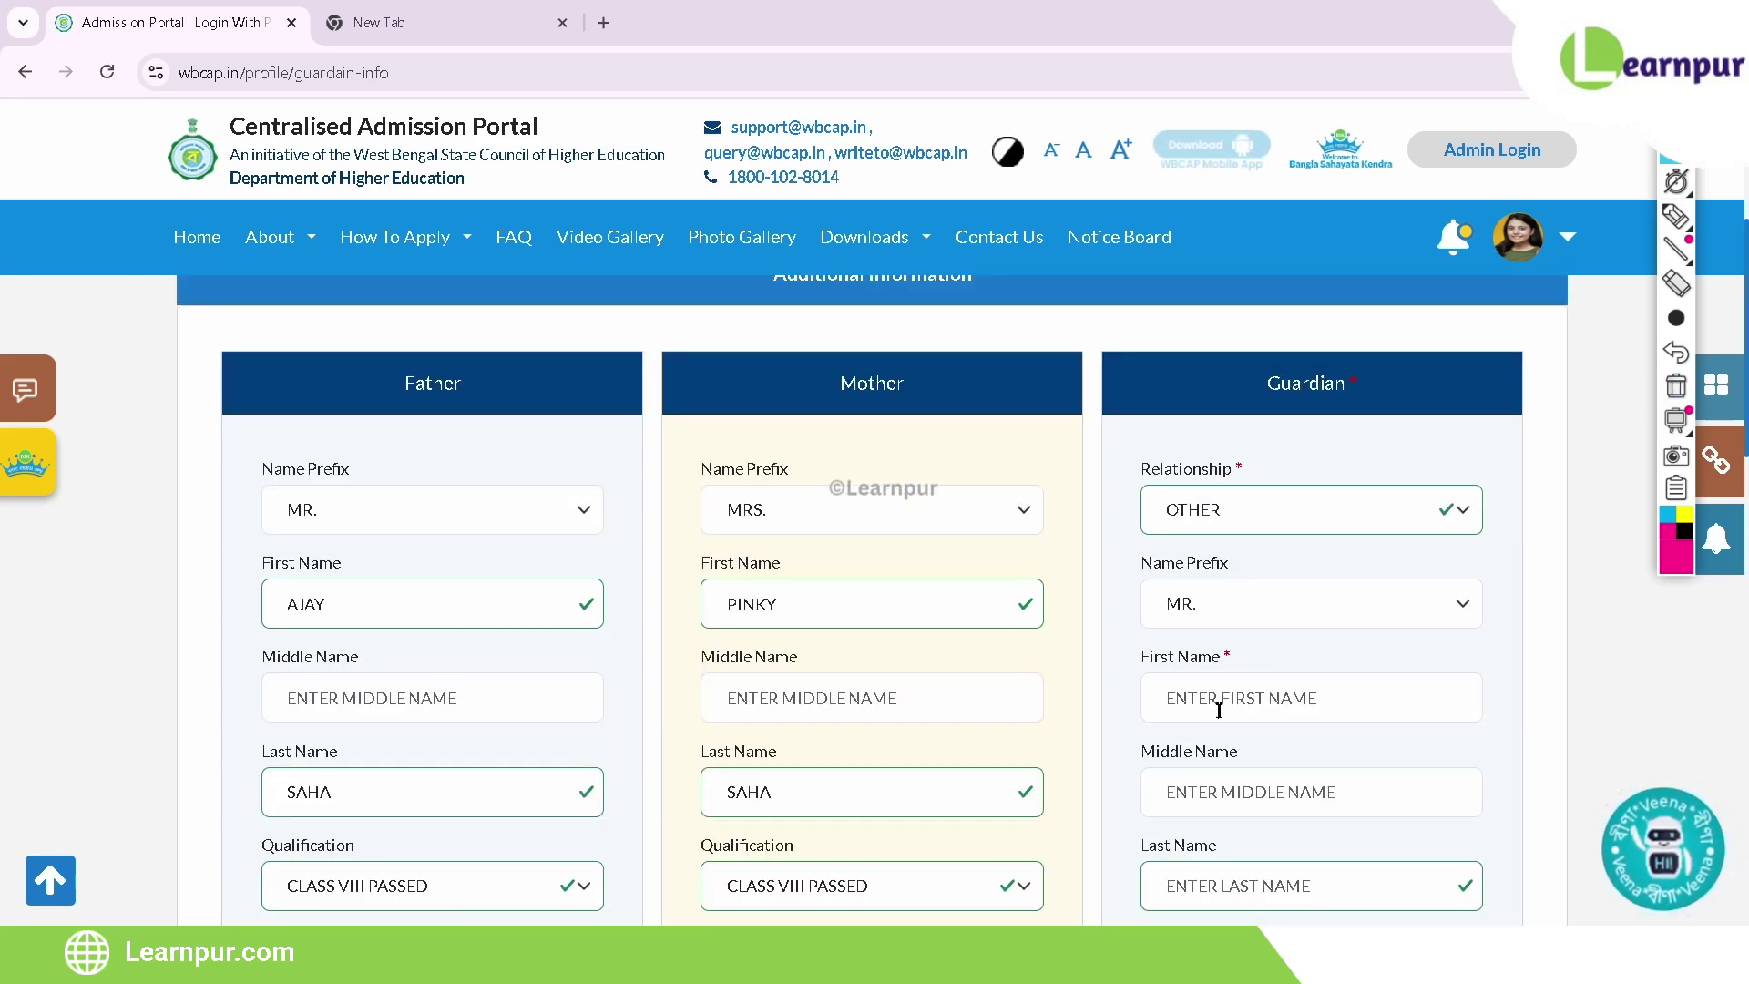
pyautogui.scroll(-3, 1219, 701)
pyautogui.scroll(3, 1218, 706)
pyautogui.scroll(-5, 1219, 706)
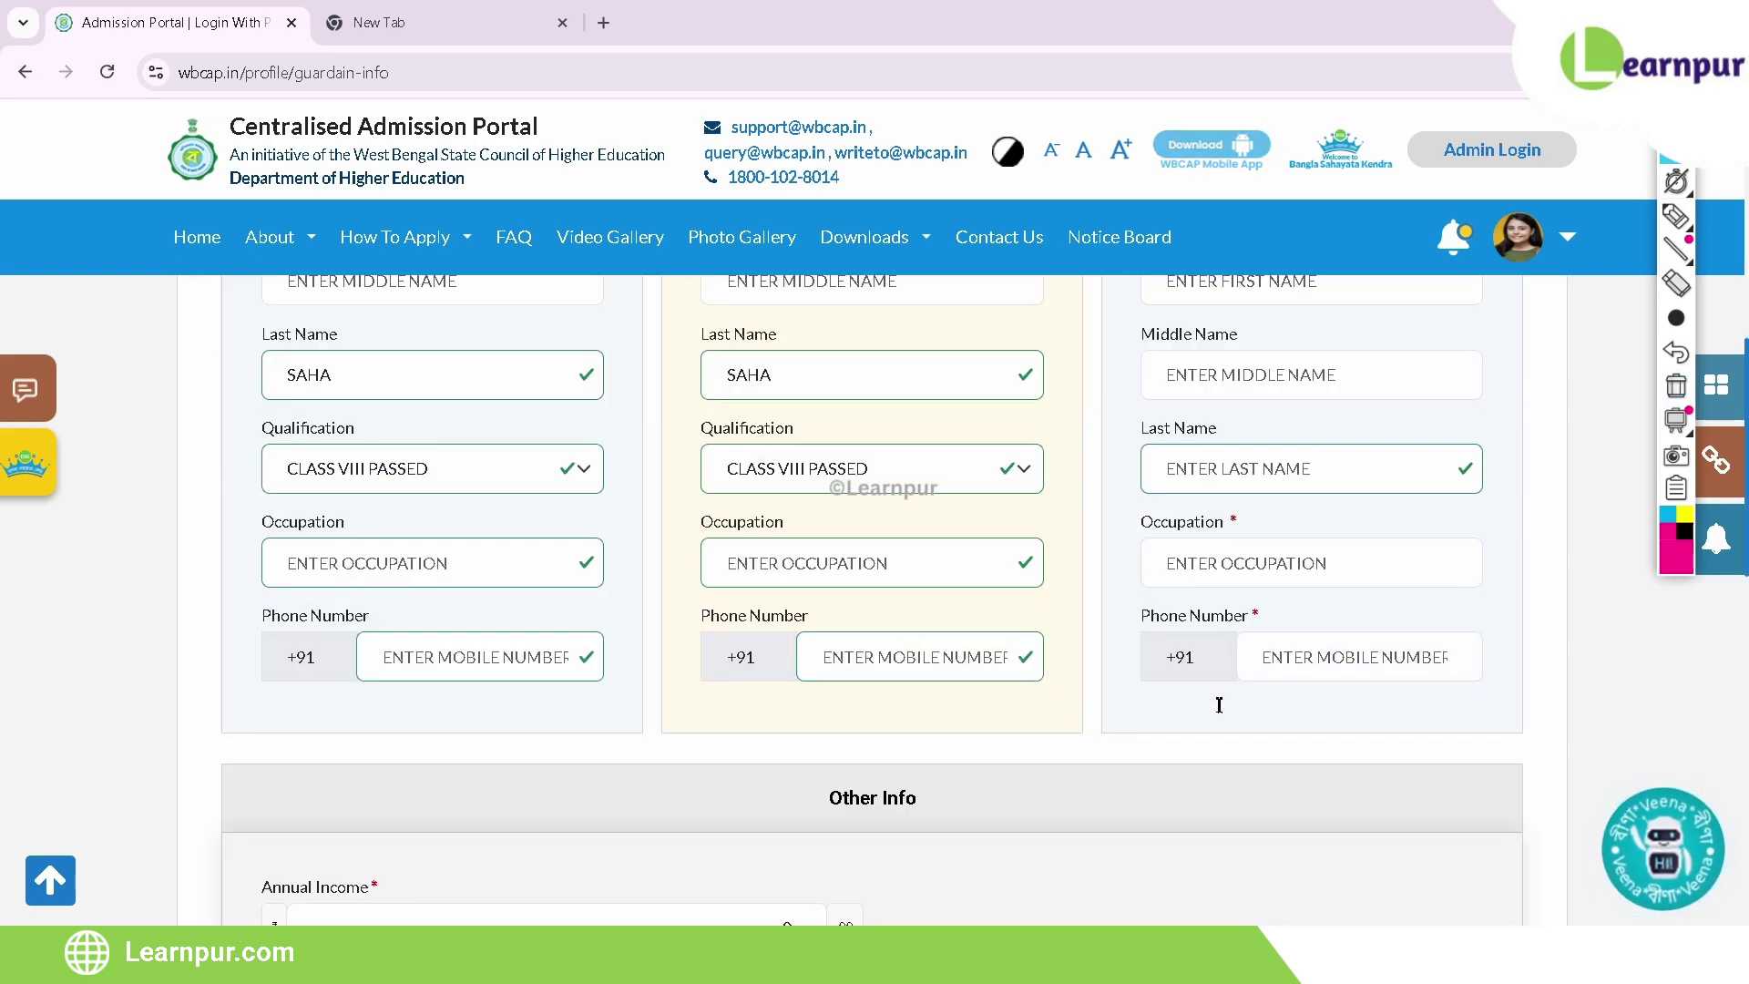
pyautogui.scroll(5, 1221, 707)
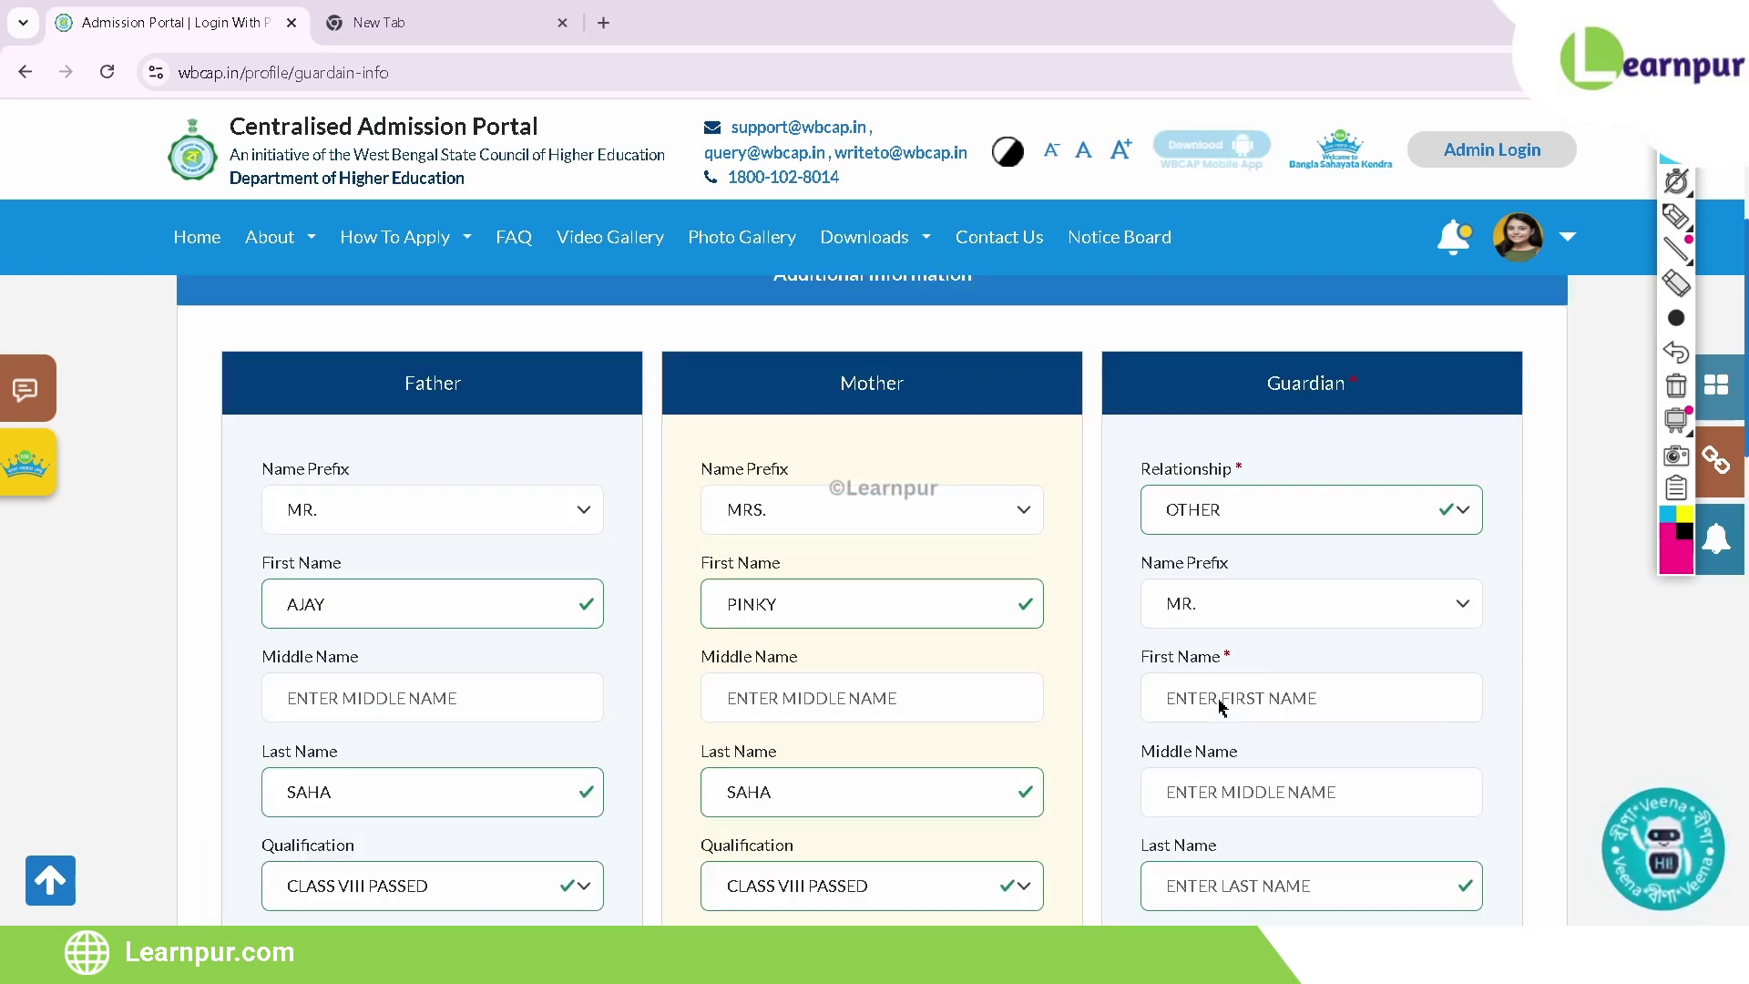
pyautogui.scroll(-5, 1219, 699)
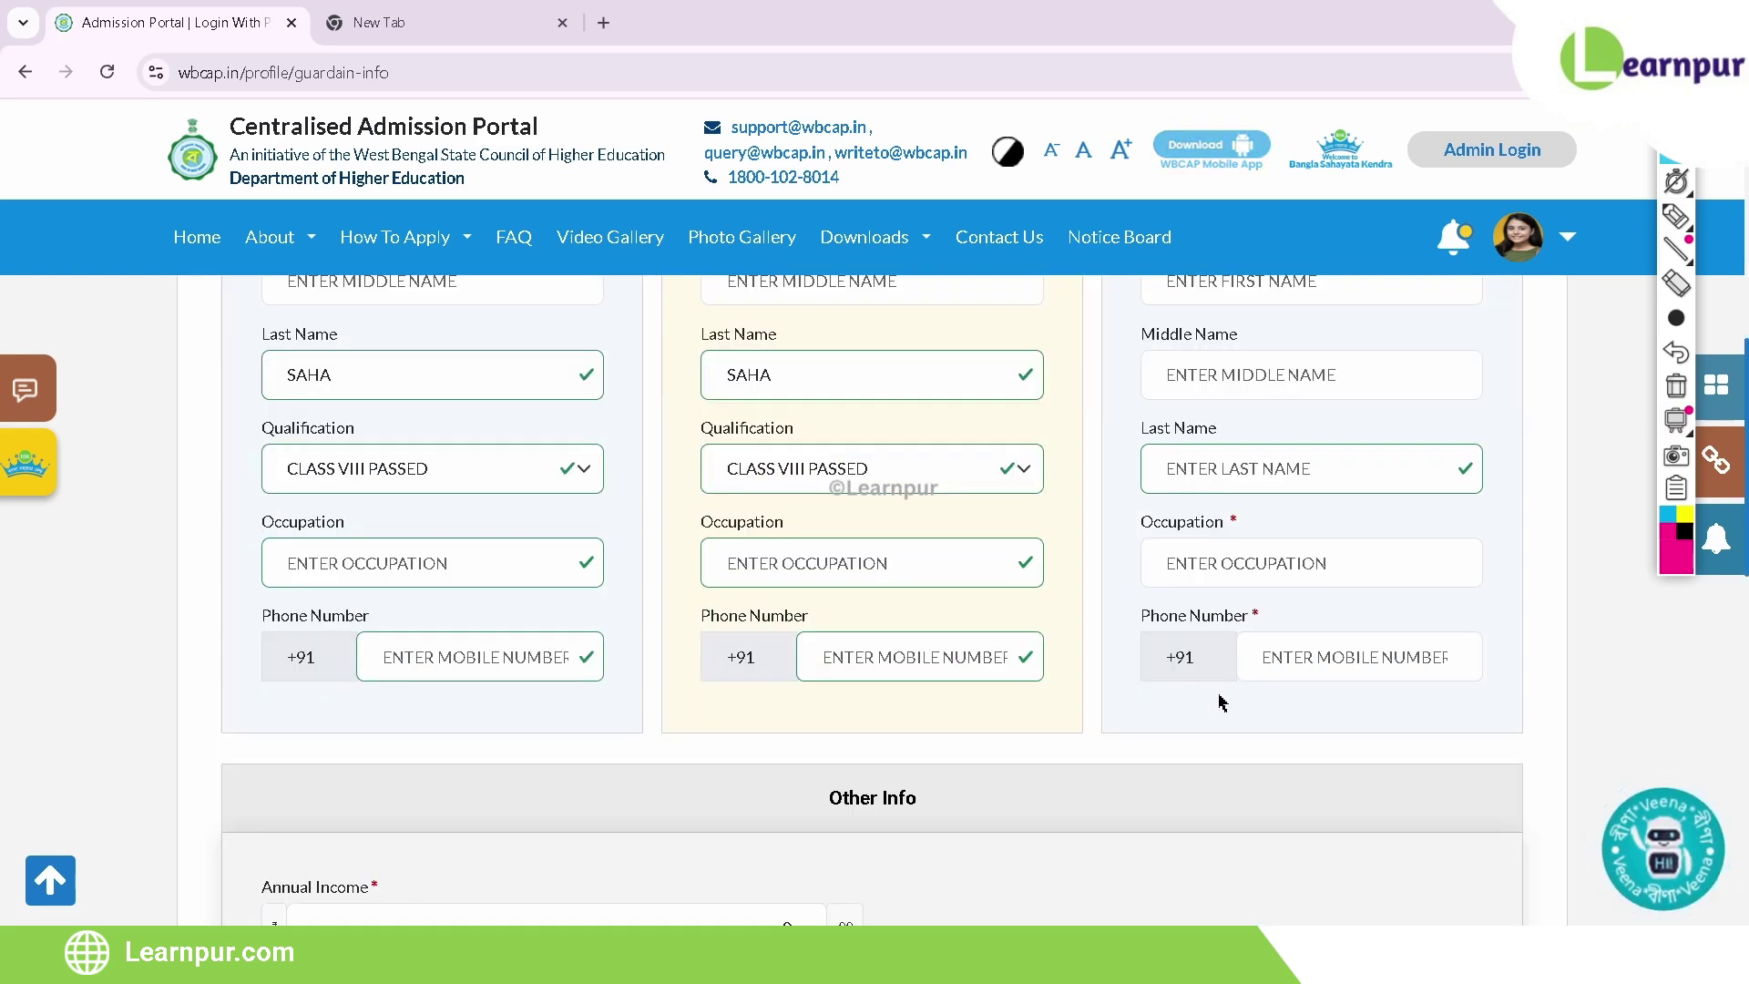
pyautogui.scroll(5, 1218, 701)
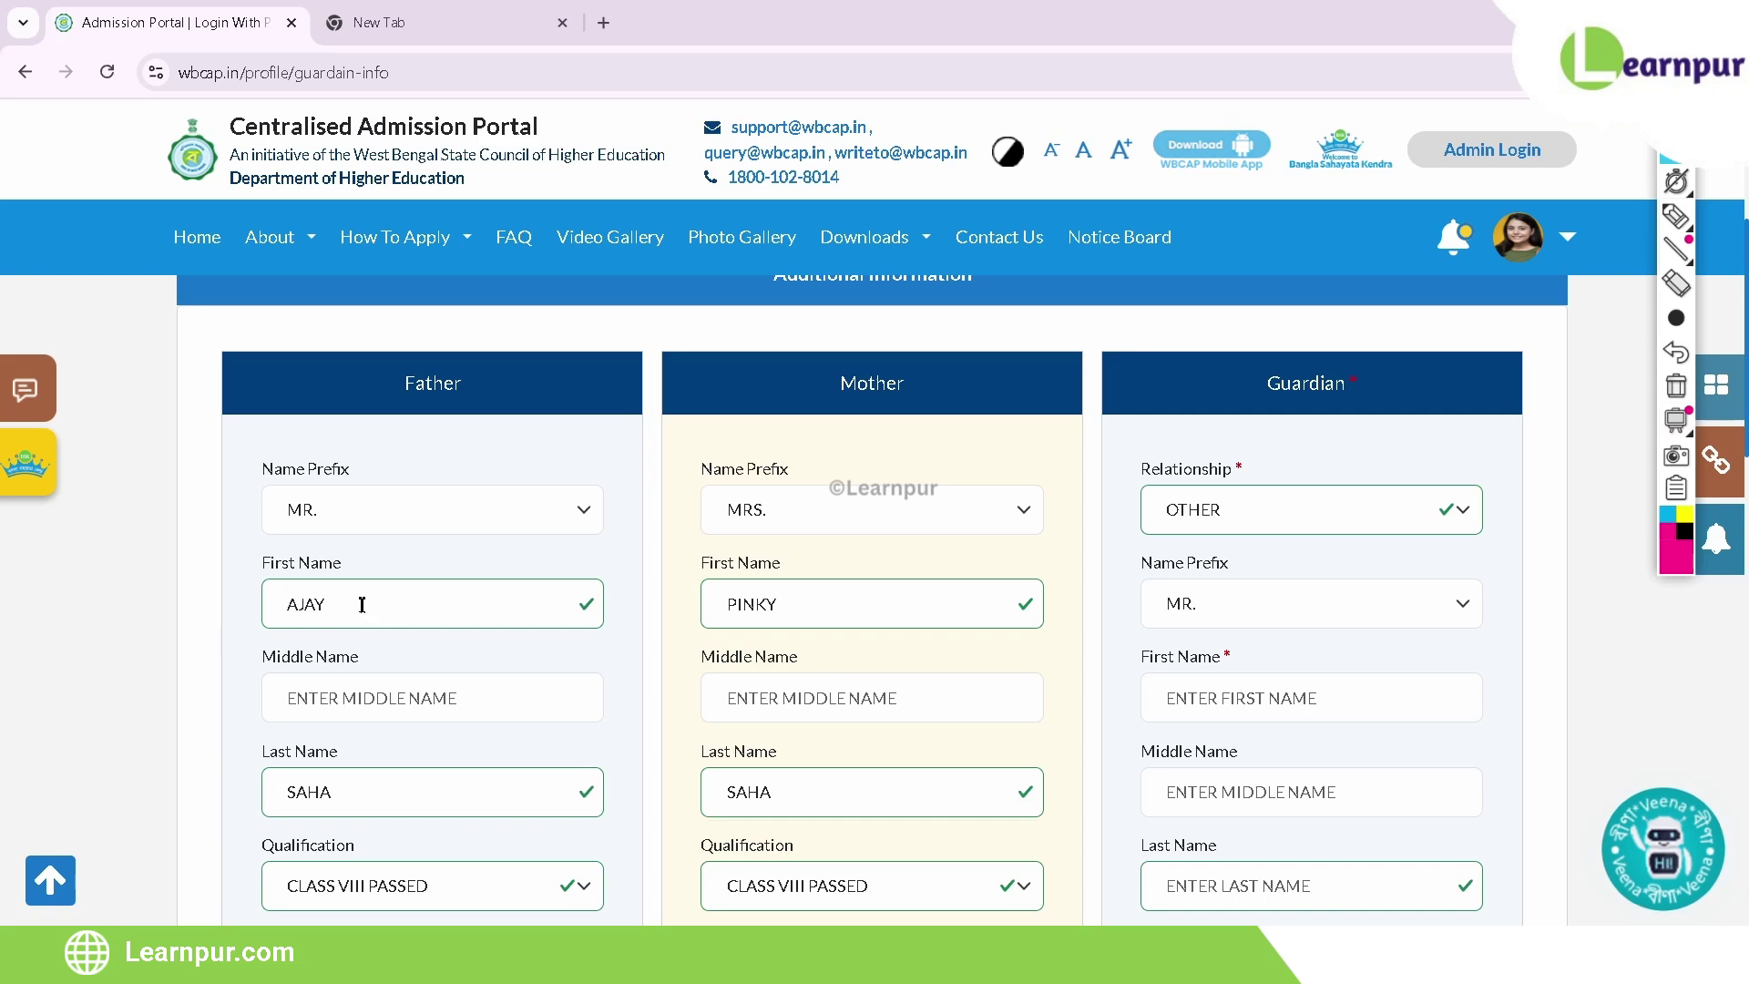
pyautogui.moveTo(358, 606); pyautogui.dragTo(163, 606)
pyautogui.hotkey('ctrl', 'c')
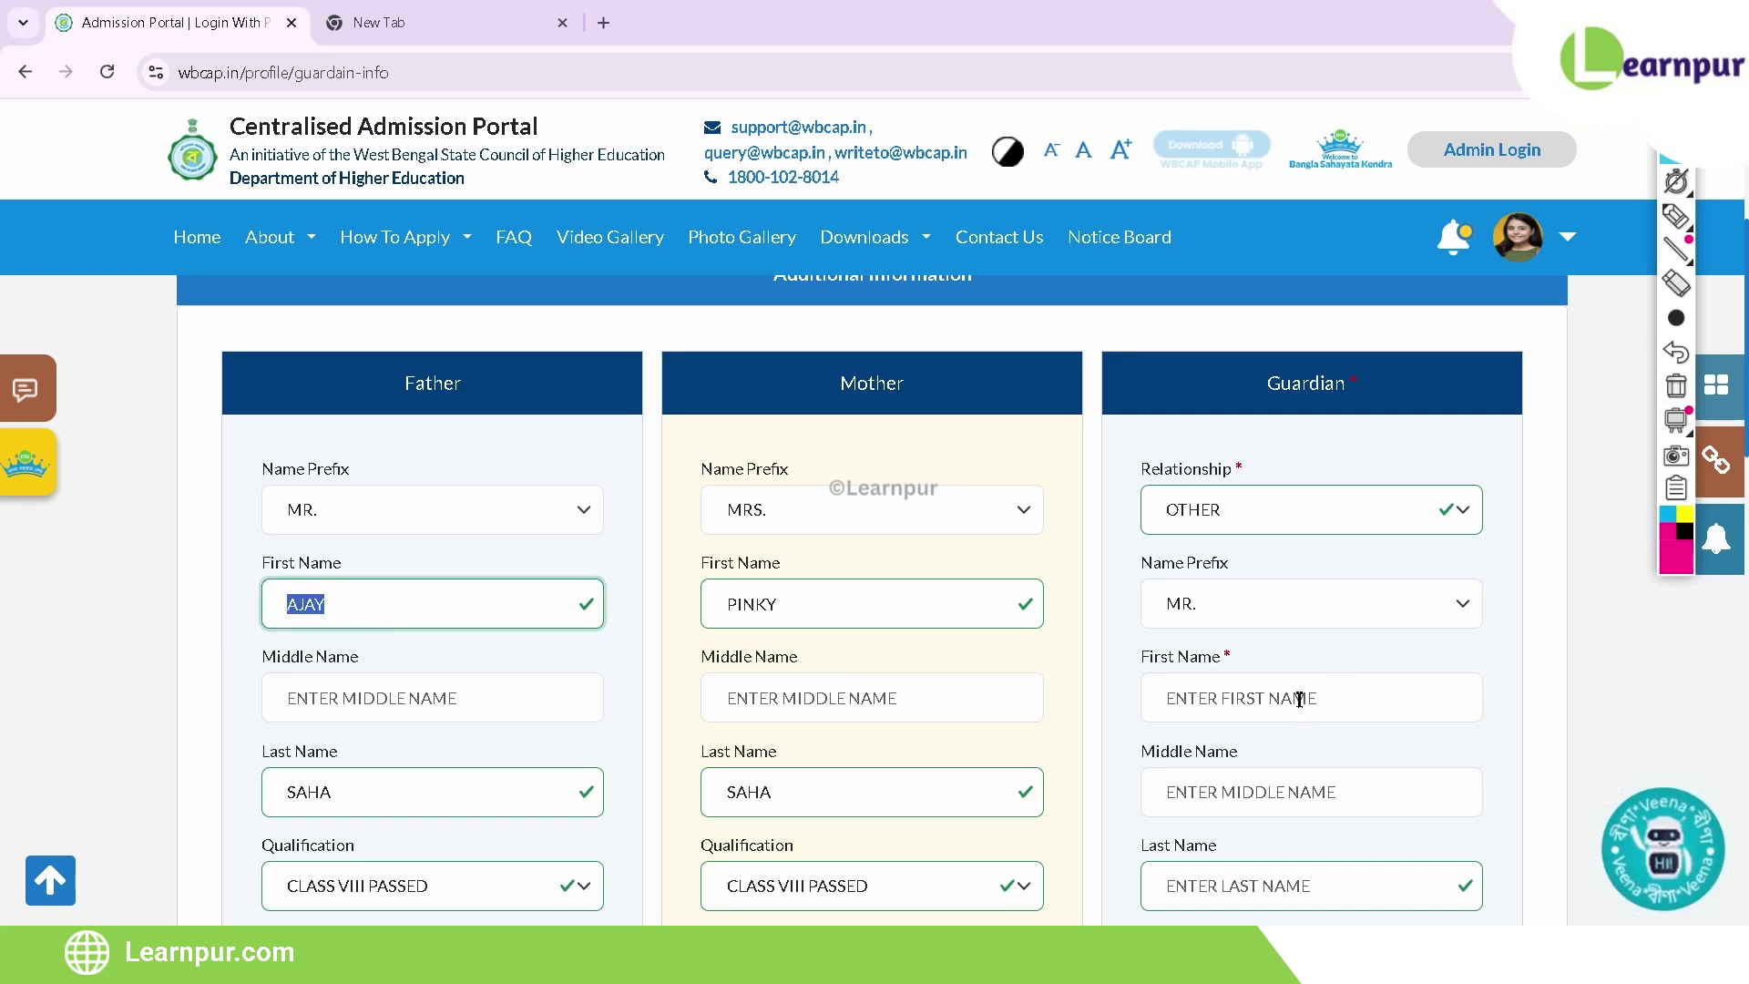
# - Paste the father's first name into Guardian First Name and enter the family surname as Guardian Last Name
pyautogui.click(1302, 701)
pyautogui.hotkey('ctrl', 'v')
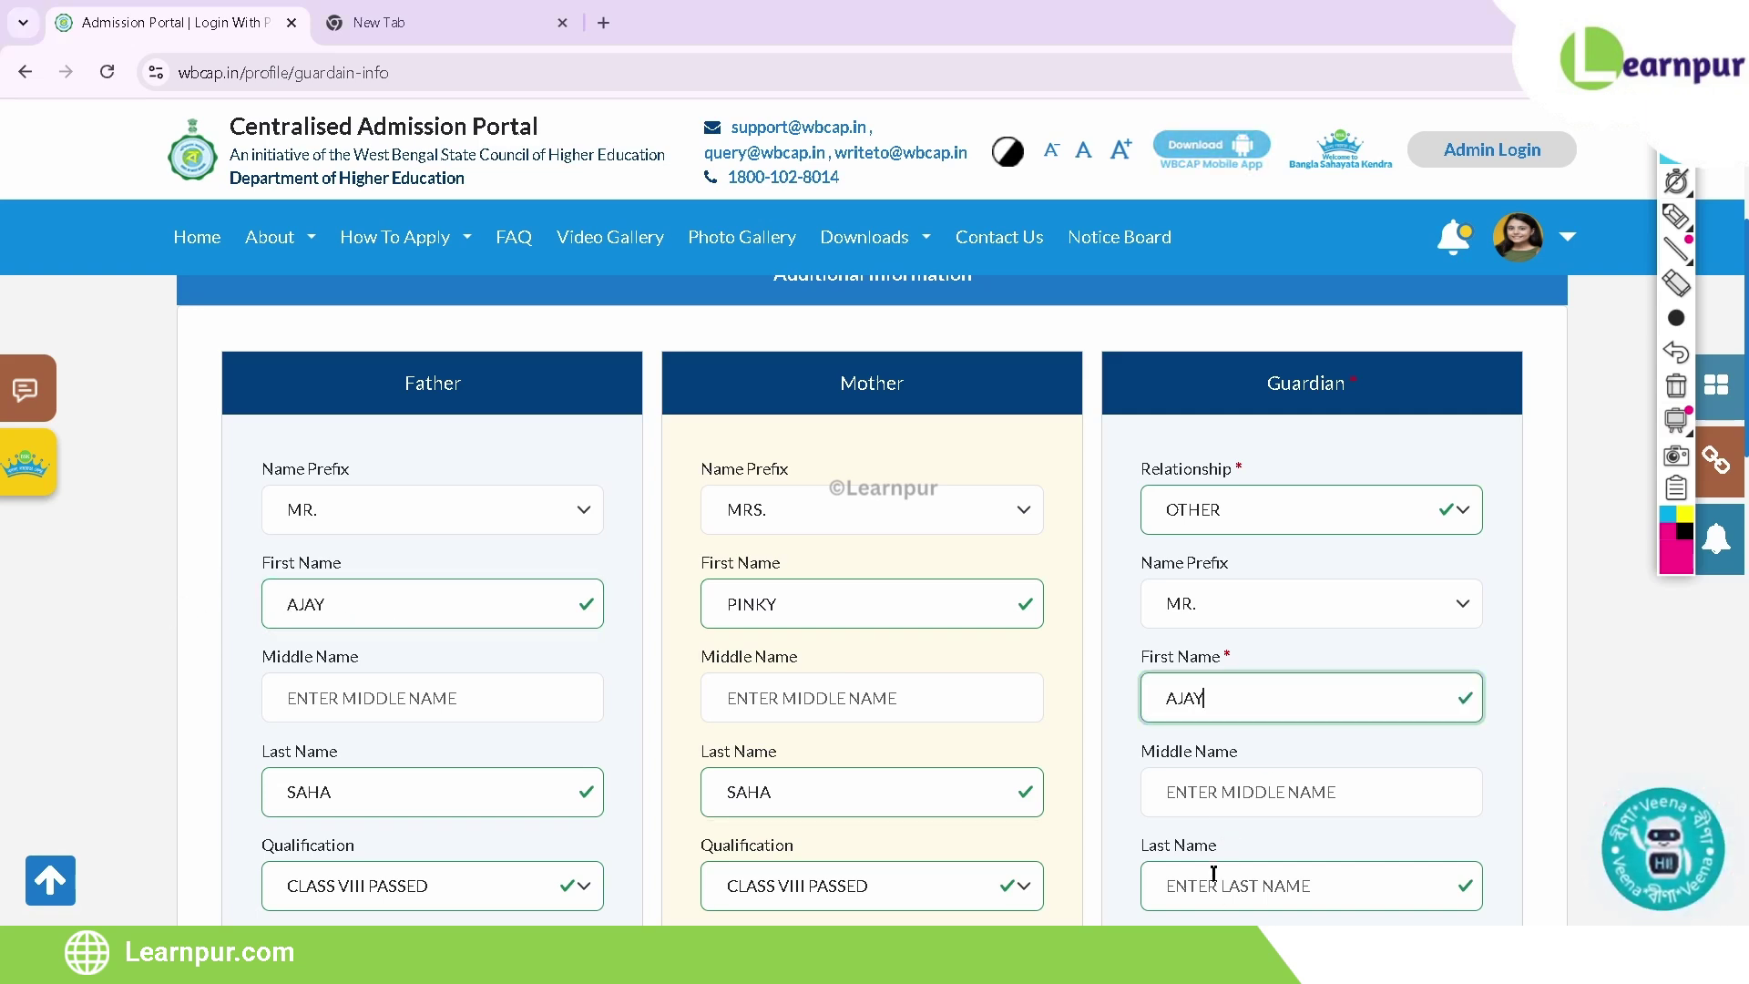
pyautogui.click(1214, 876)
pyautogui.write('SAHA')
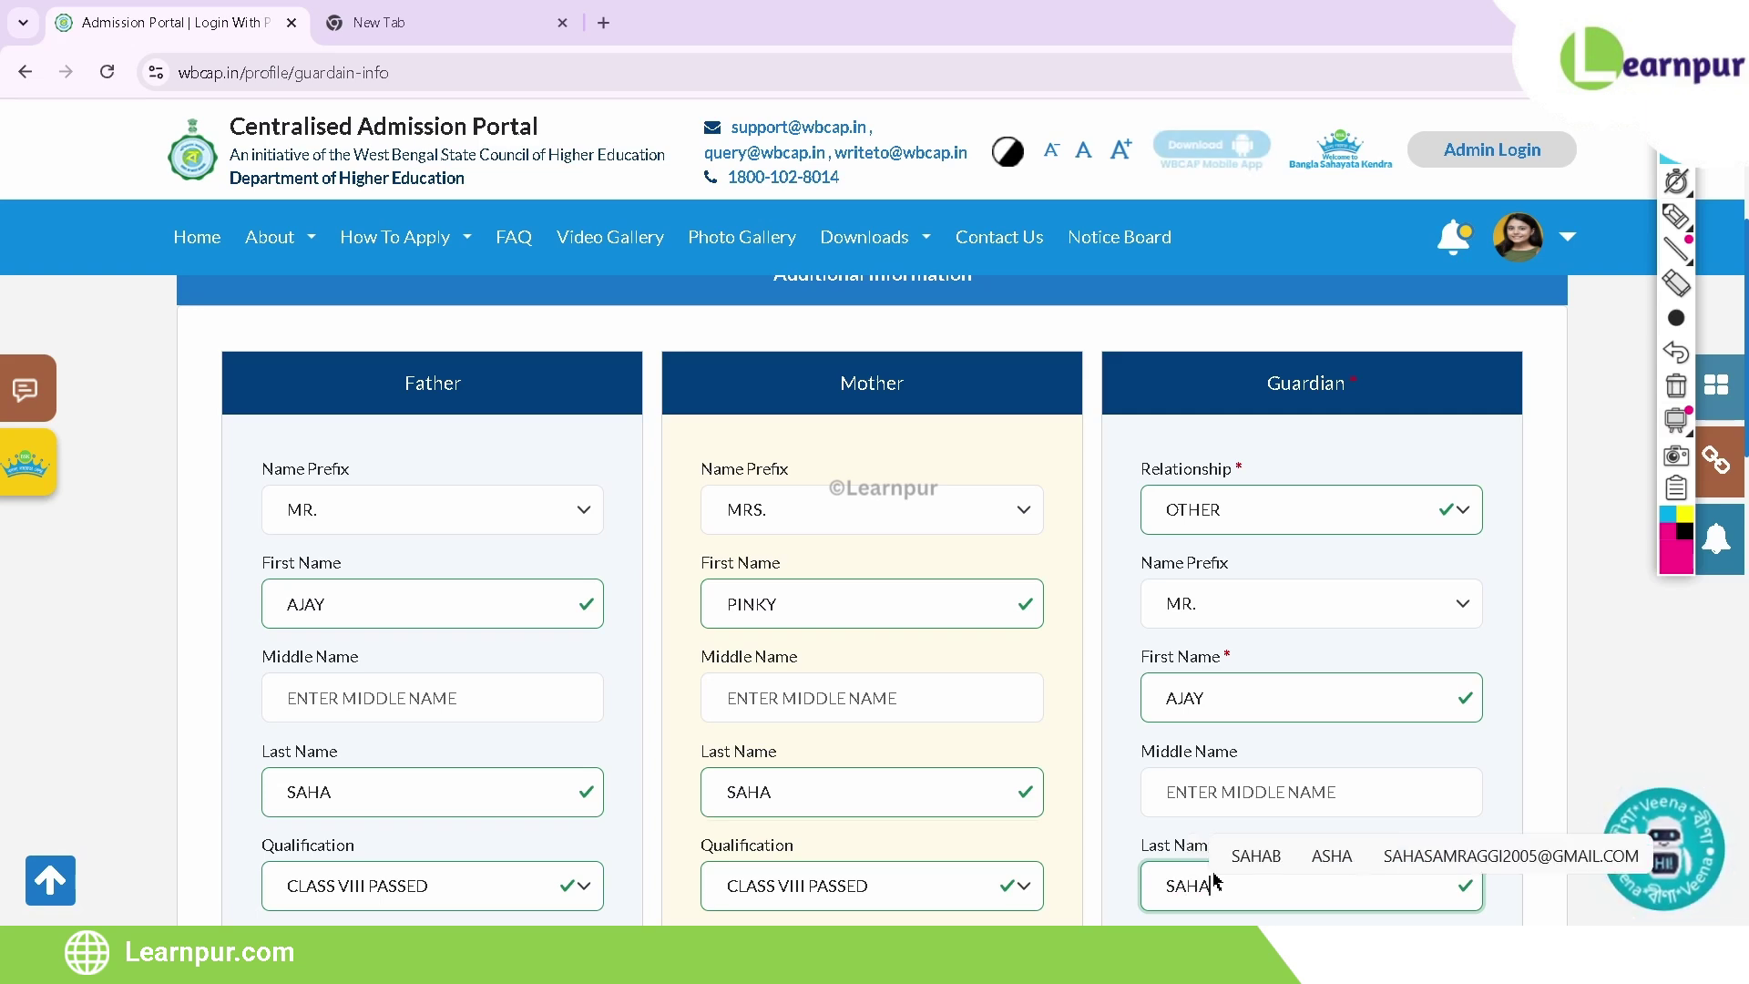
pyautogui.scroll(-5, 1163, 754)
pyautogui.click(1345, 773)
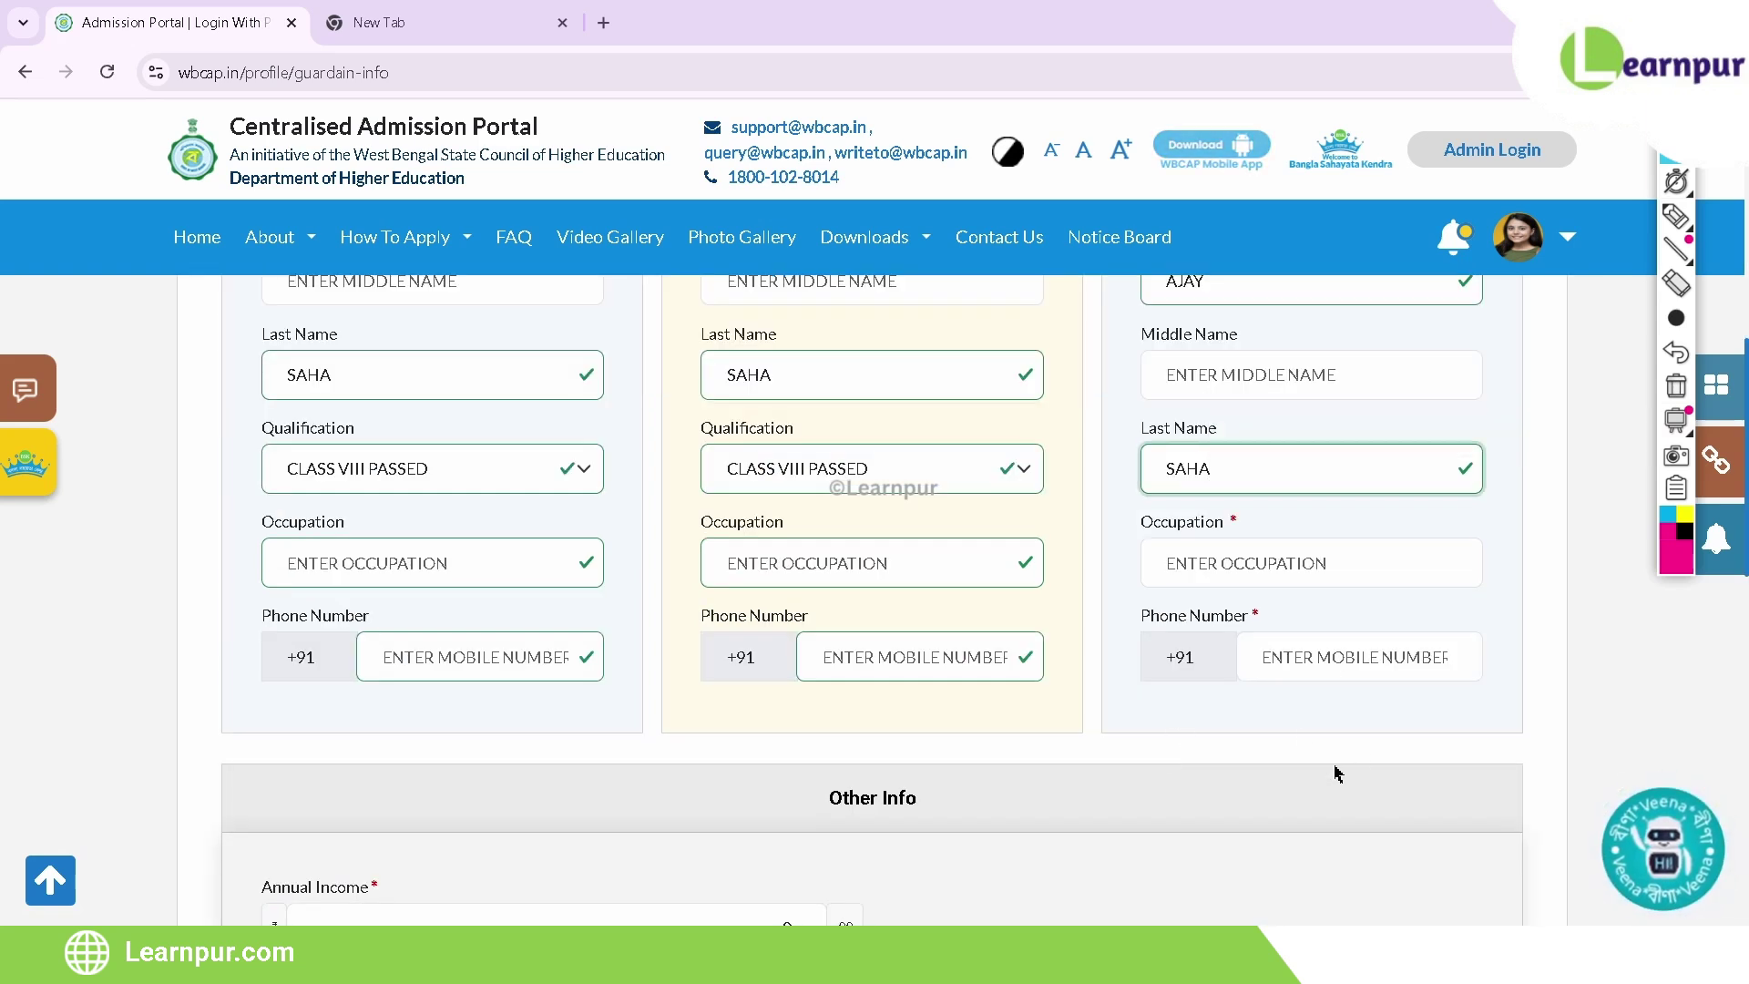
pyautogui.click(1284, 565)
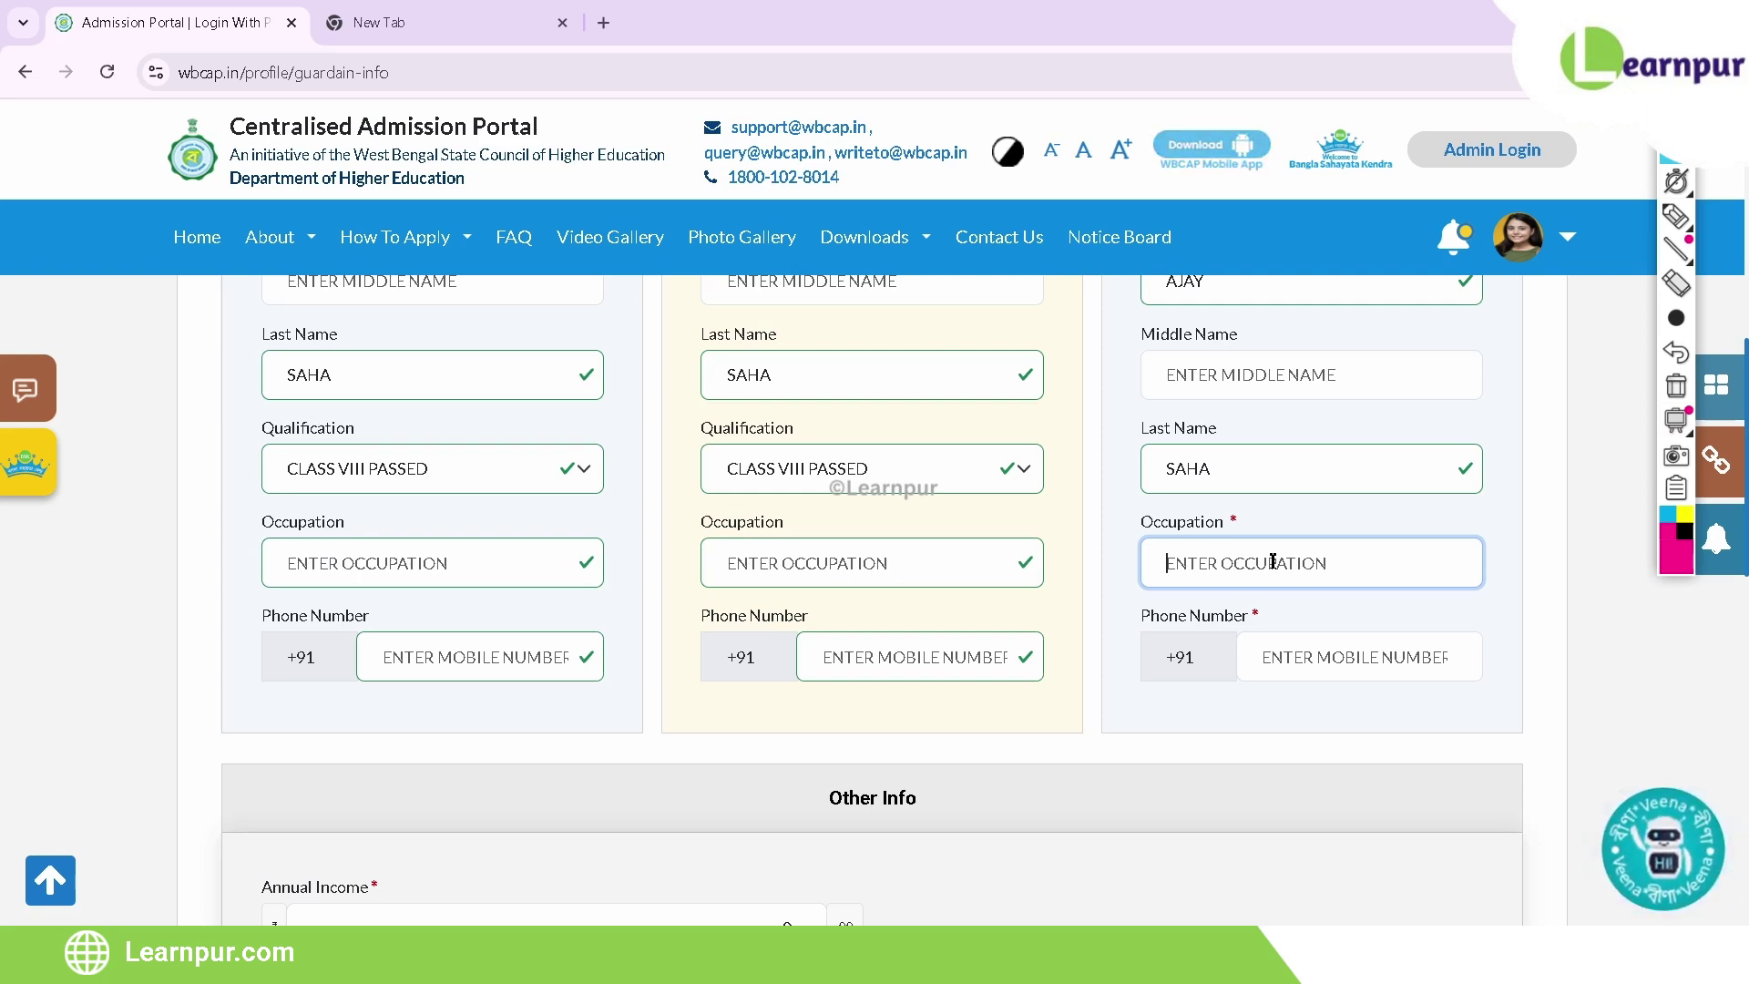
# - Set the guardian's occupation to TEACHER, correcting the typed 'TECHER' via the suggestion
pyautogui.write('TECH')
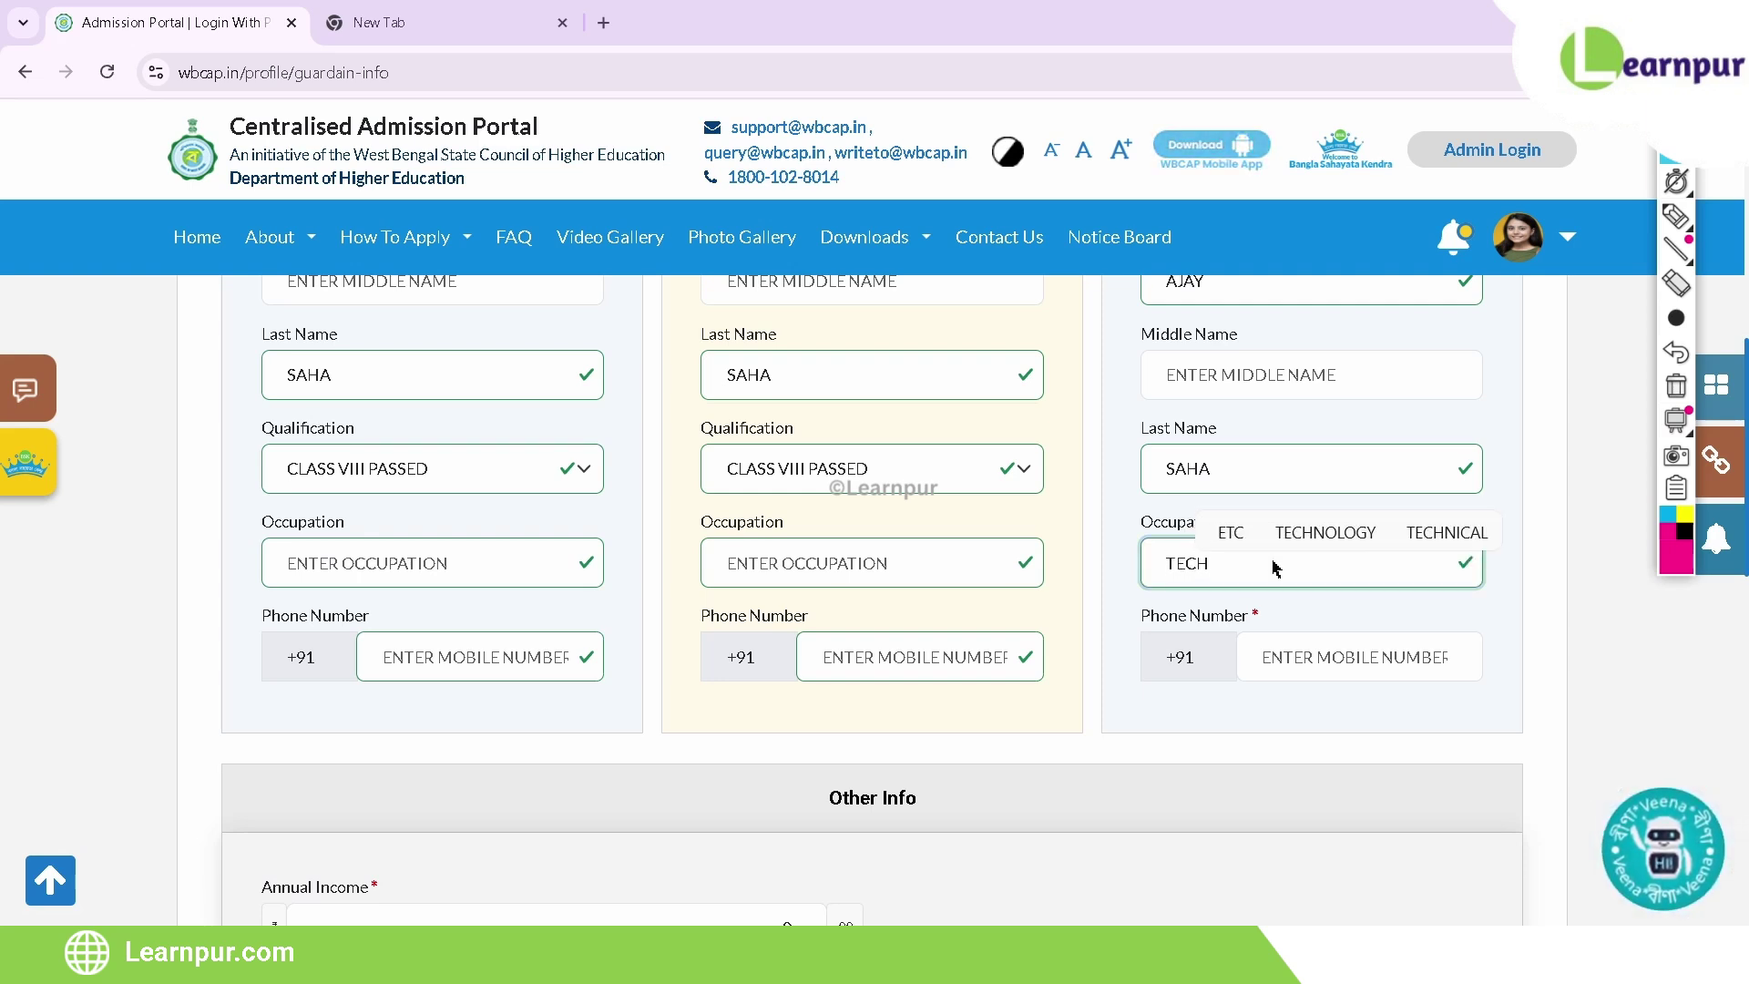
pyautogui.write('ER')
pyautogui.click(1284, 534)
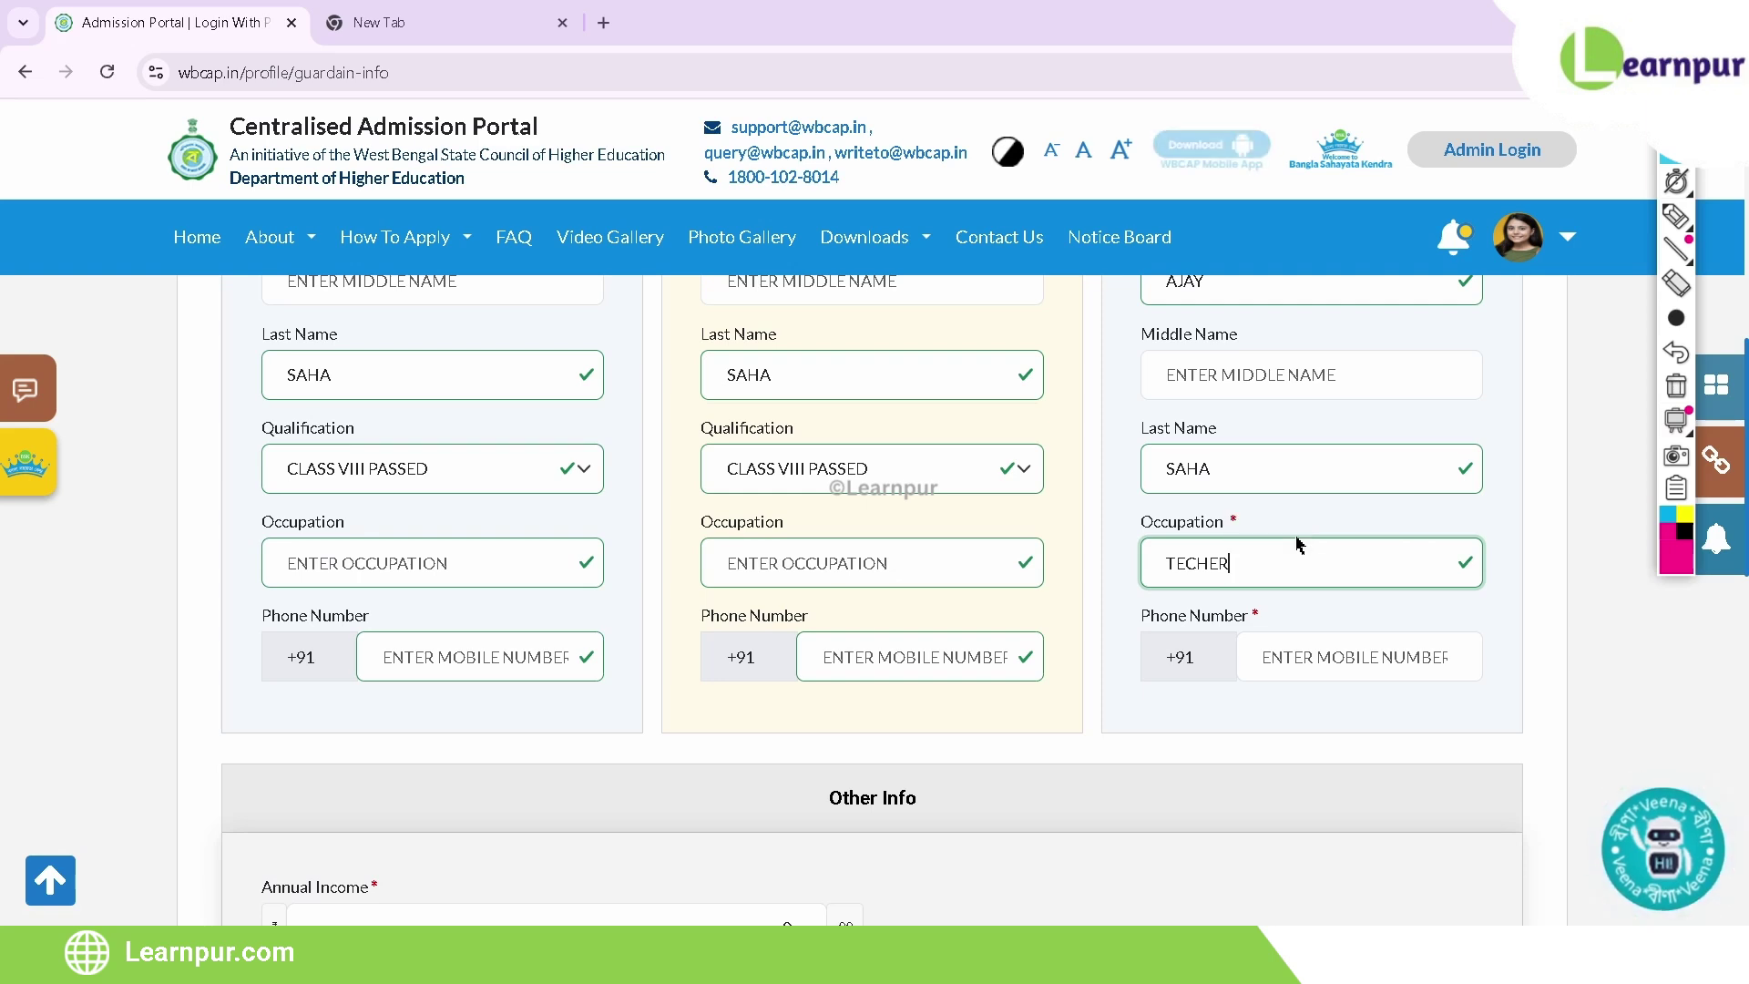
pyautogui.click(1272, 610)
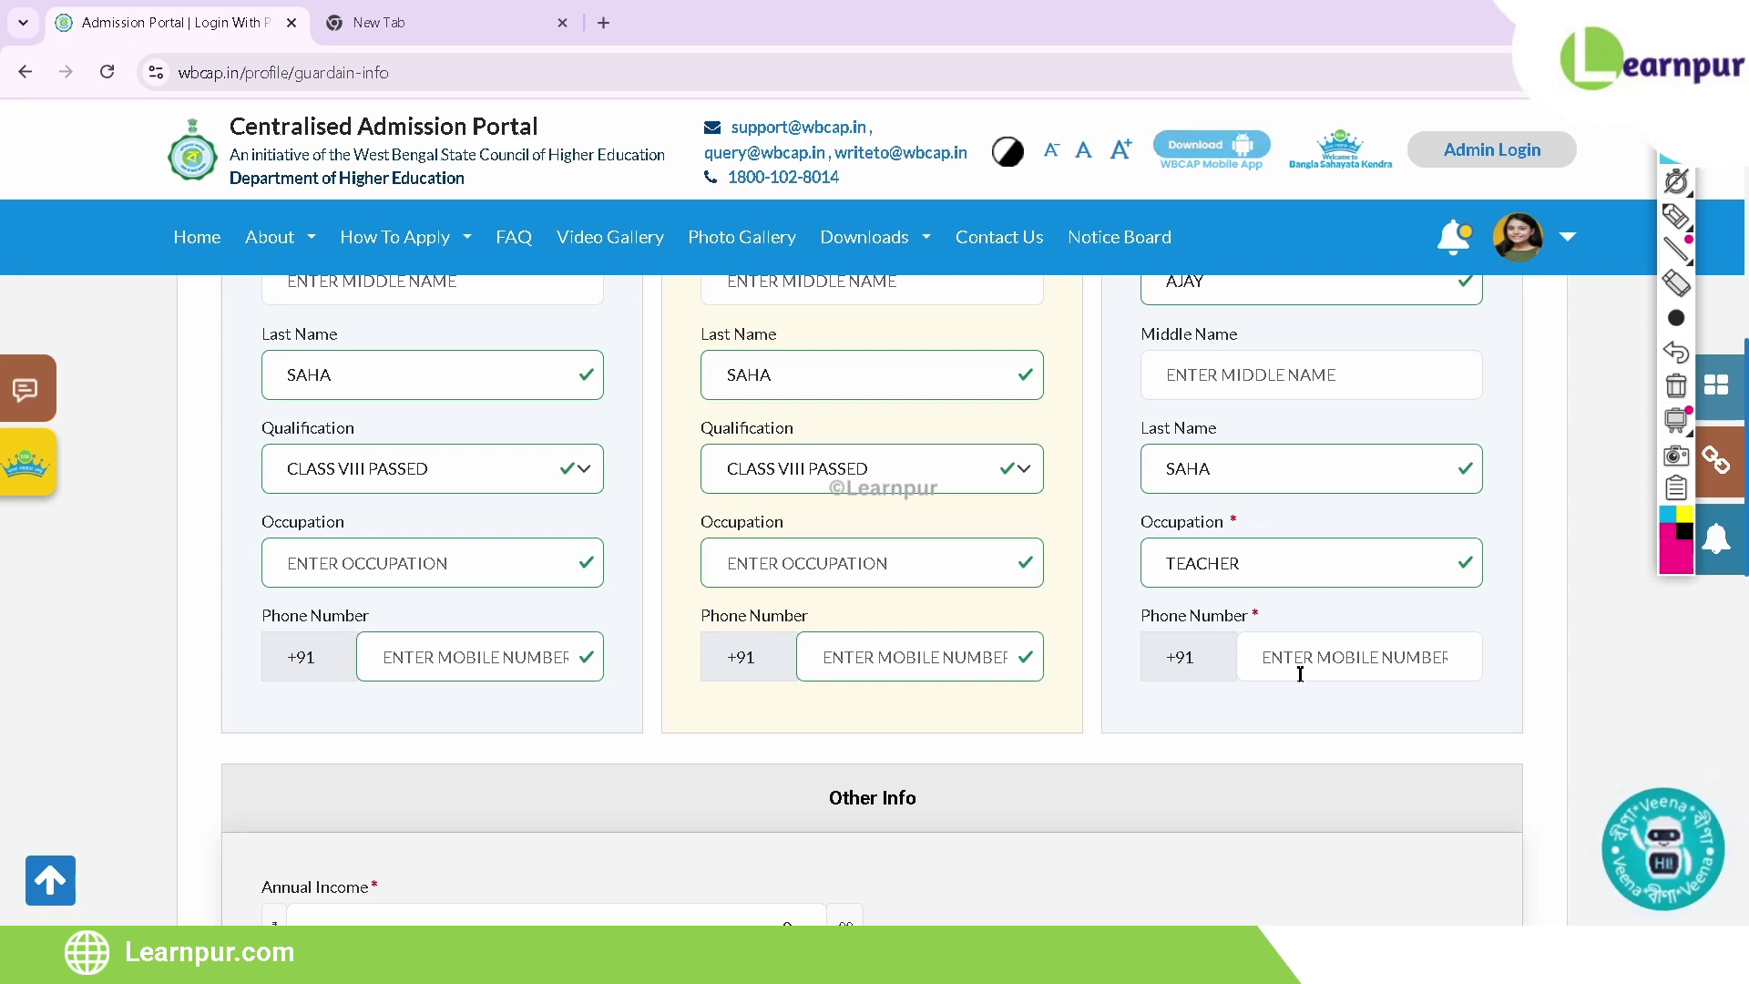
# - Scroll down to the Other Info section and select the Annual Income field
pyautogui.scroll(-5, 1244, 717)
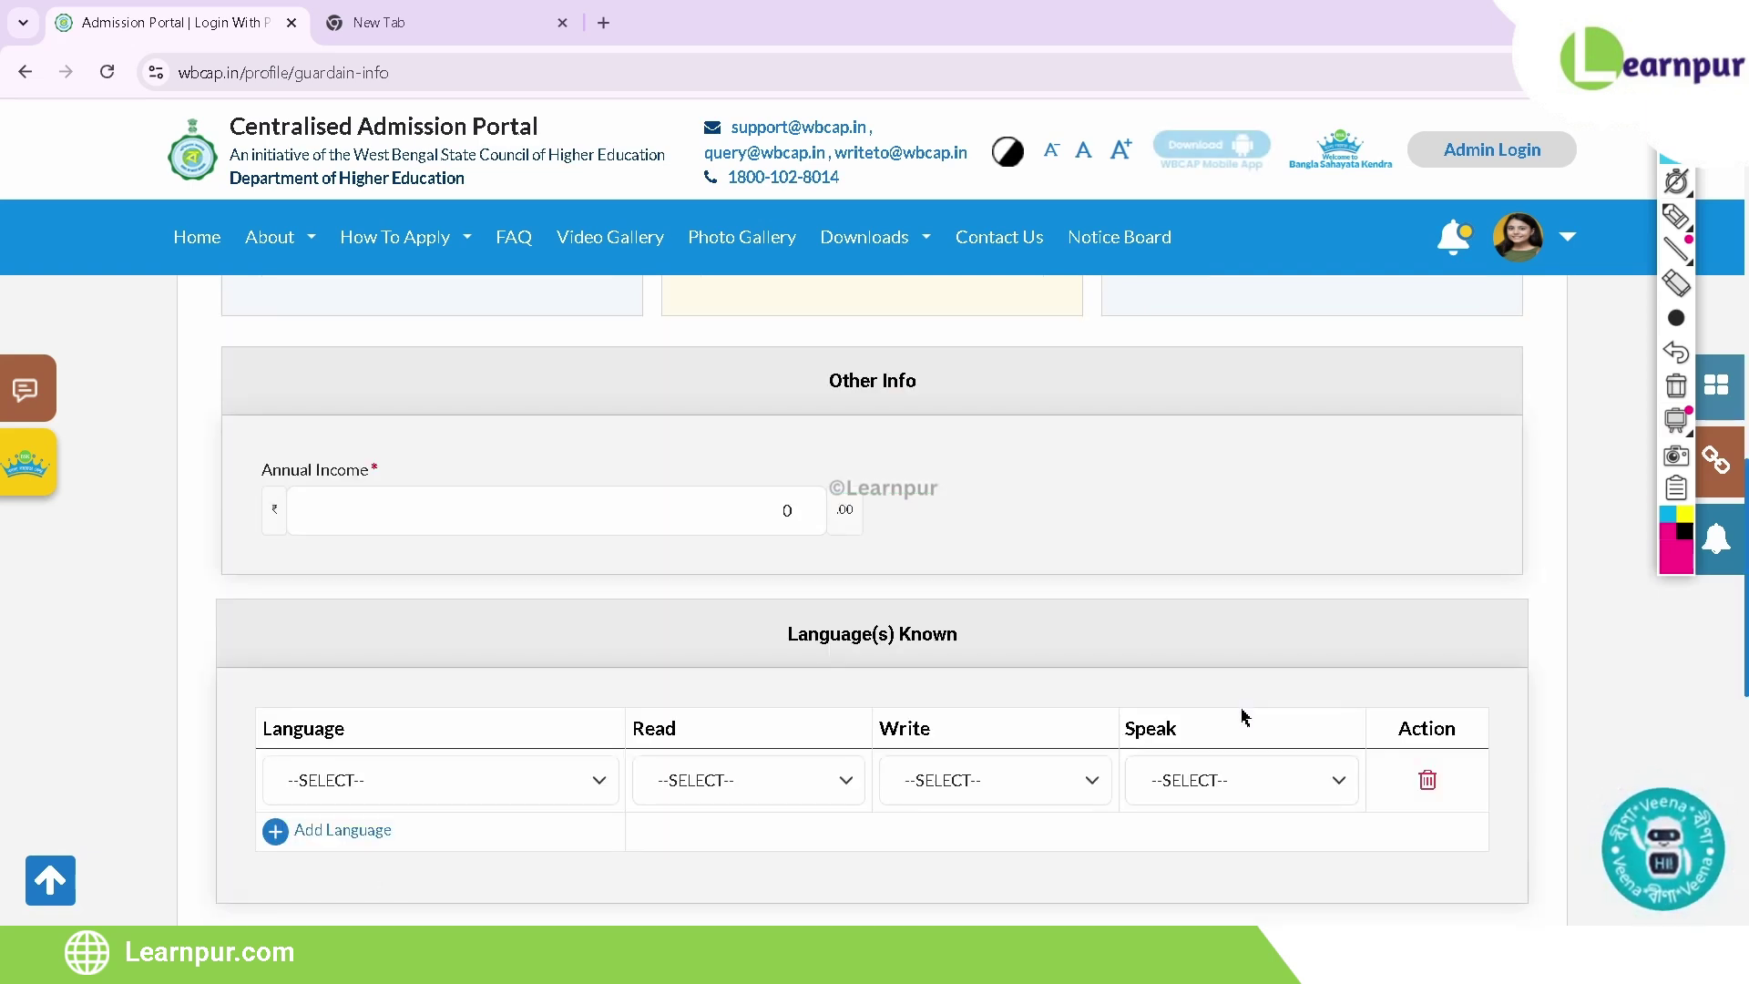
pyautogui.scroll(5, 1244, 717)
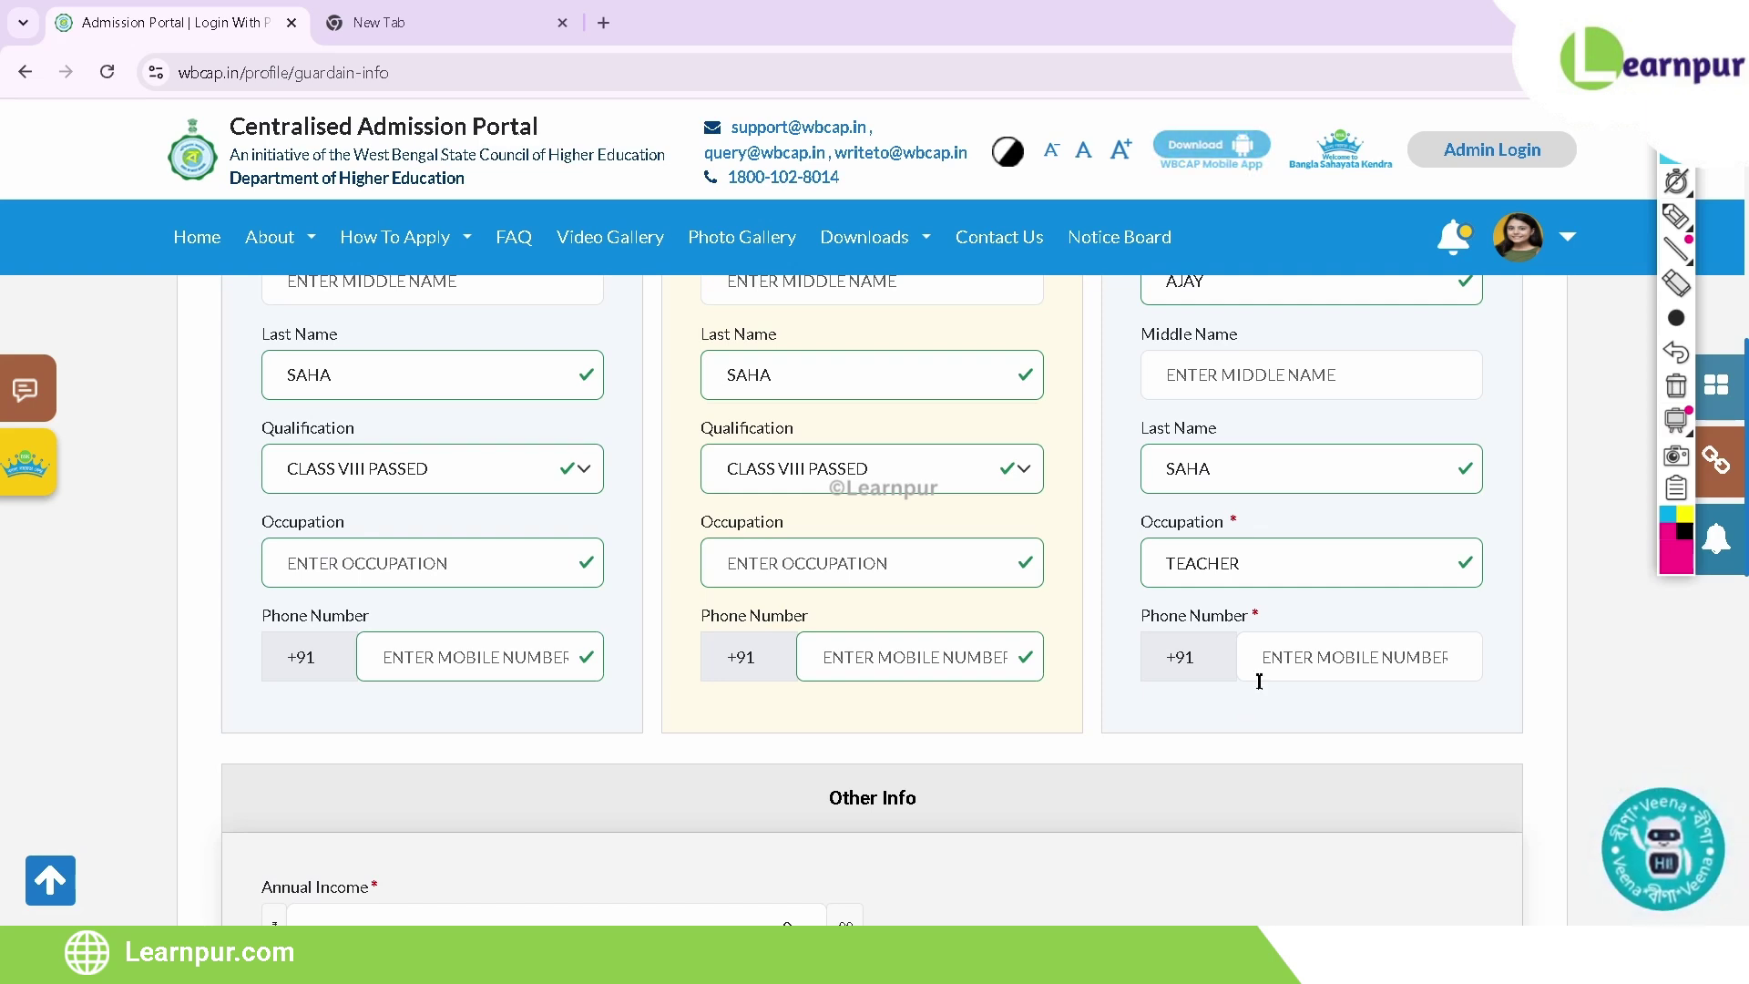
pyautogui.scroll(-5, 1295, 662)
pyautogui.scroll(5, 1295, 662)
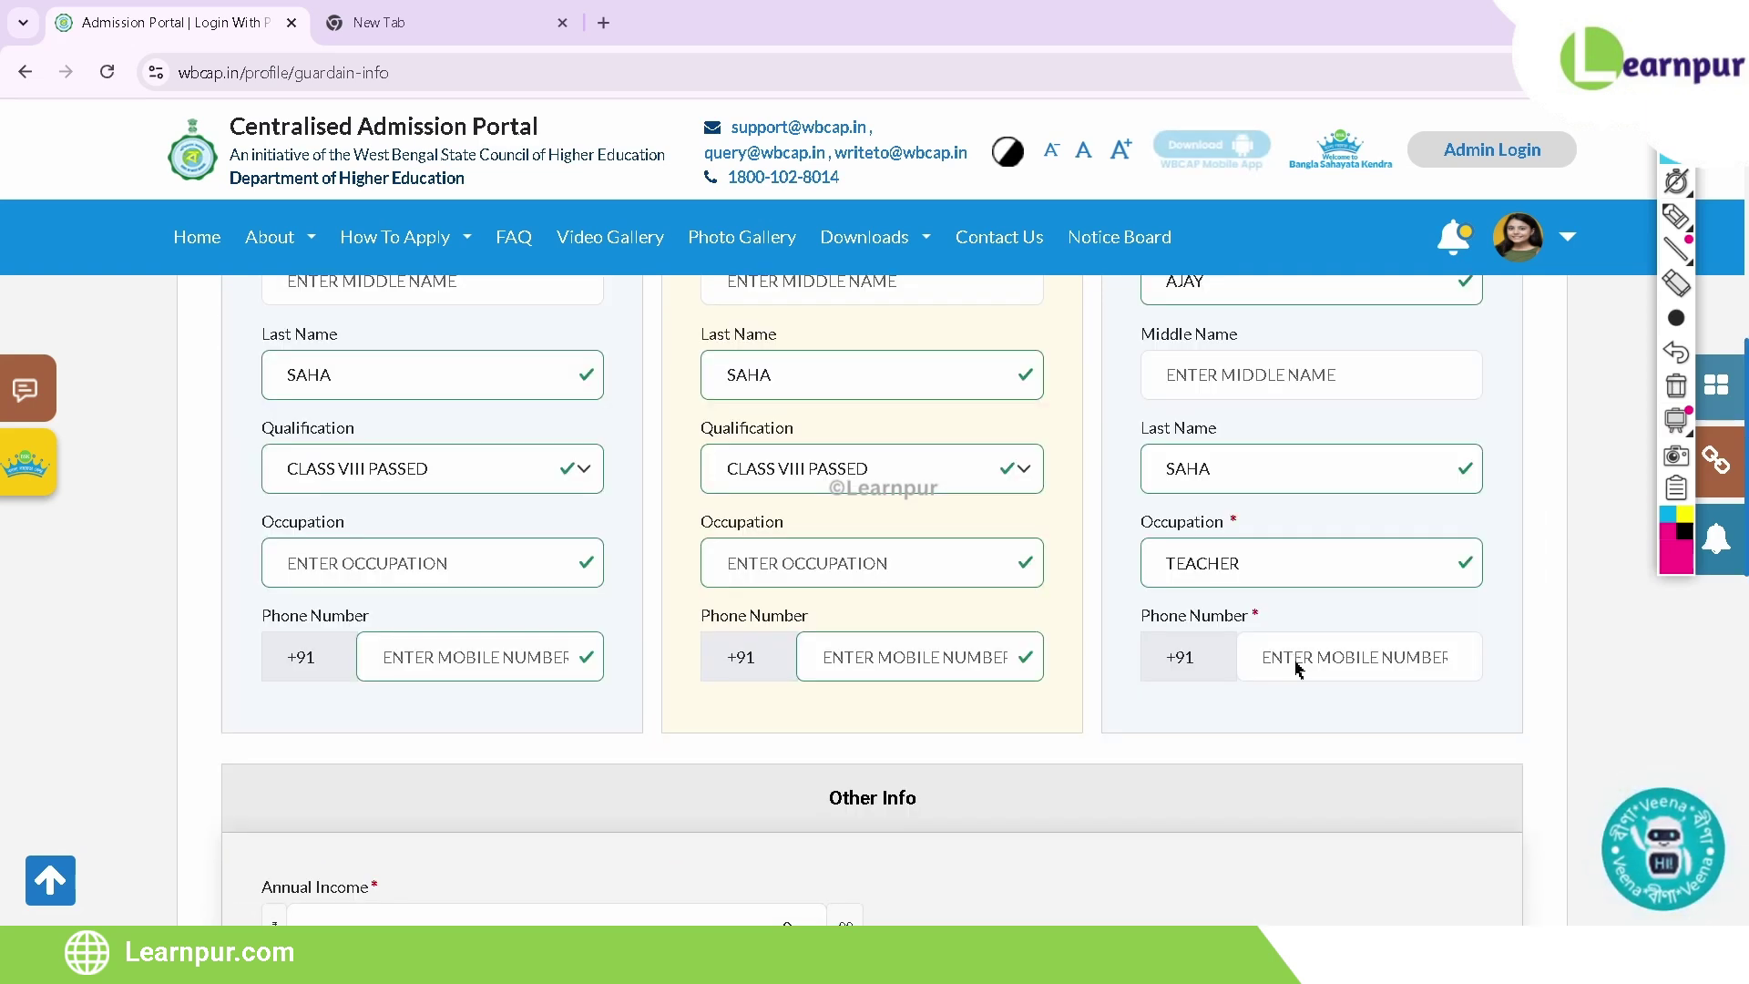
pyautogui.scroll(-5, 1298, 670)
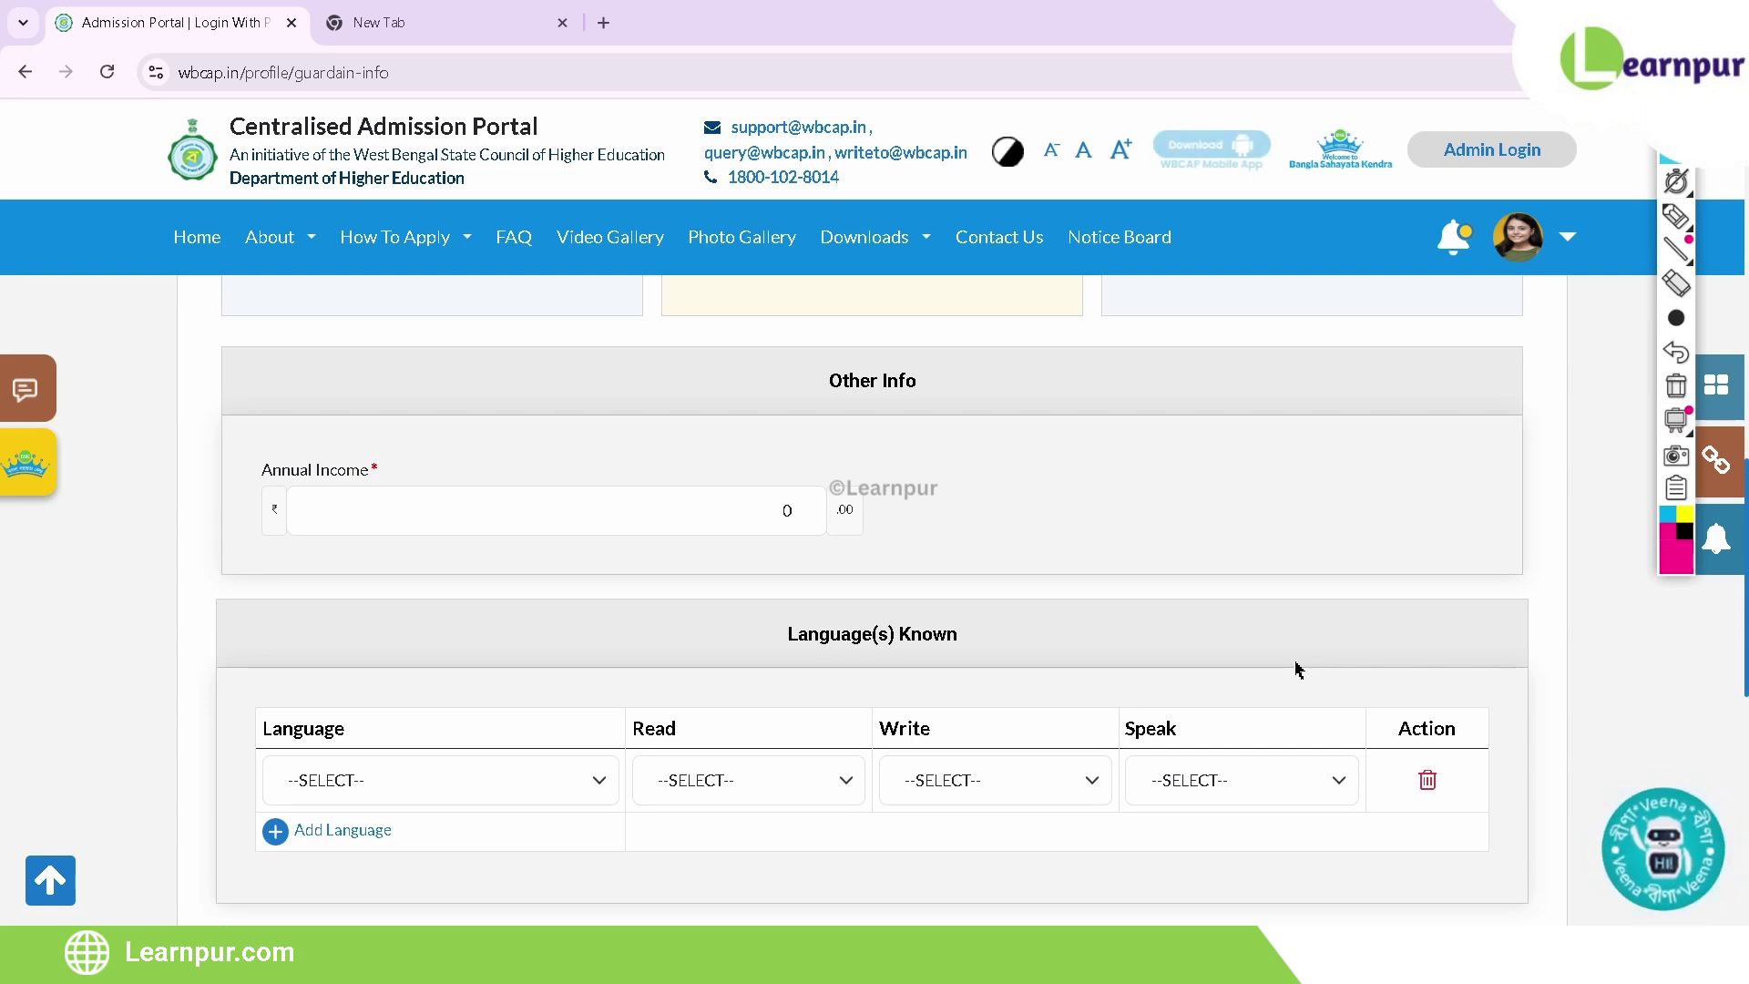
pyautogui.scroll(-5, 1298, 669)
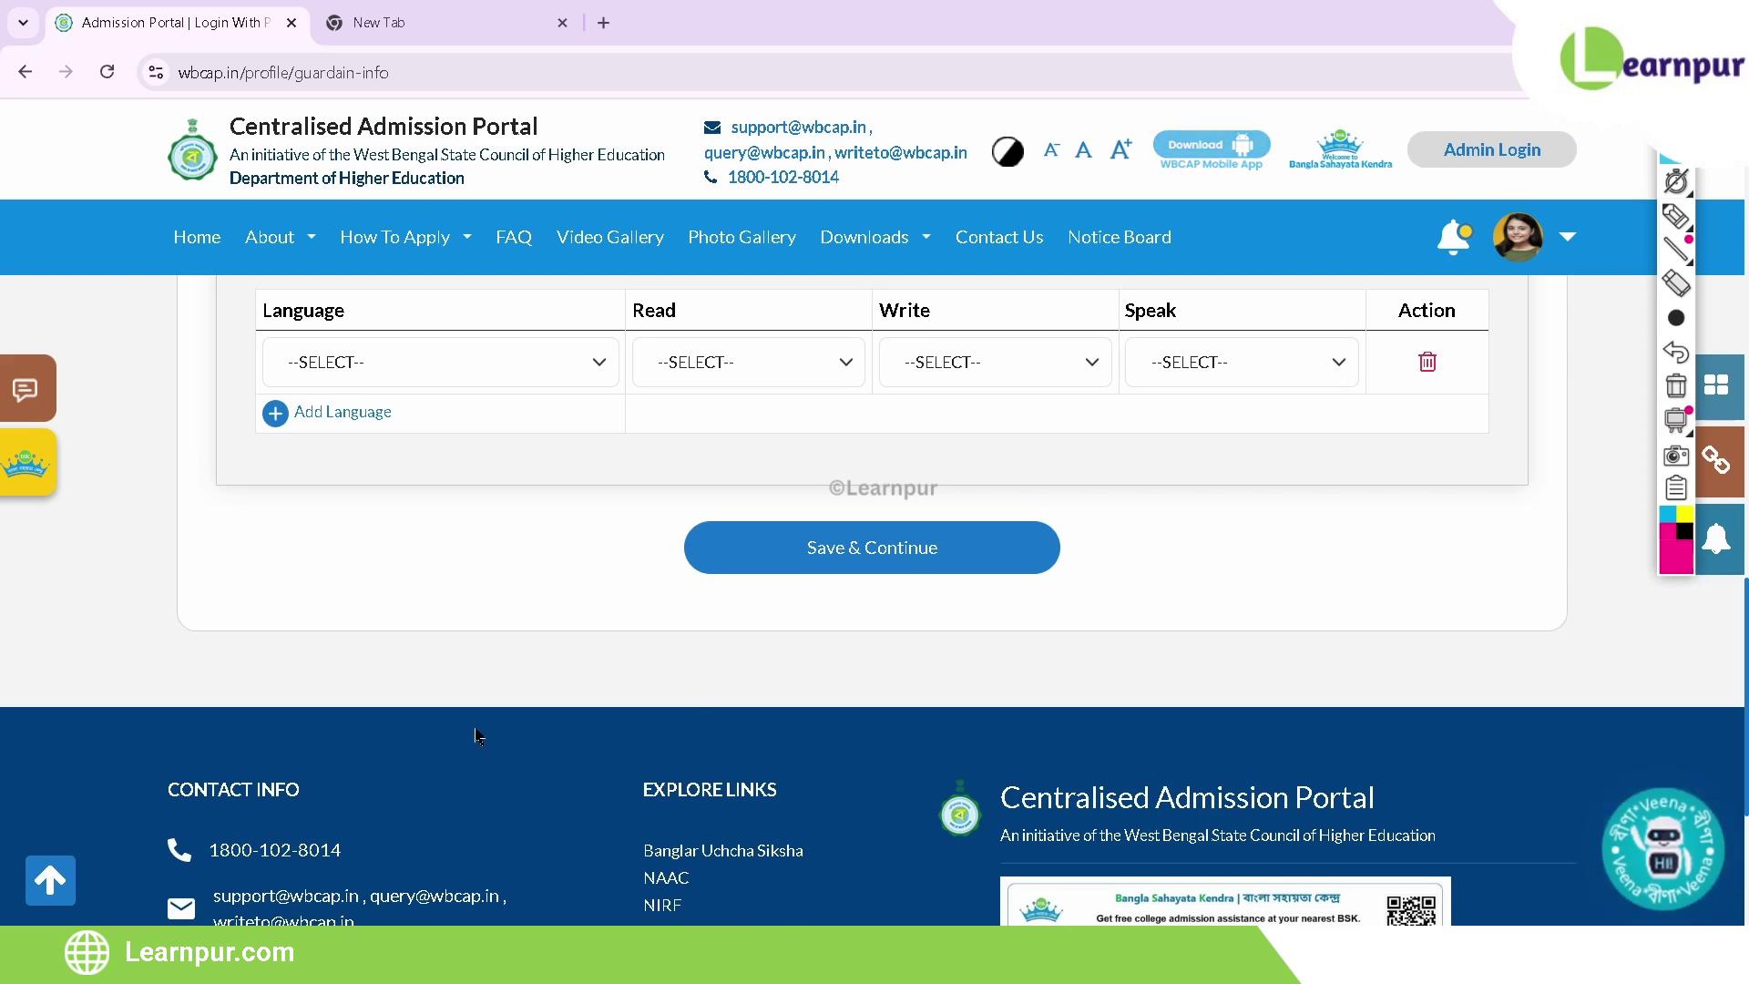
pyautogui.scroll(5, 480, 729)
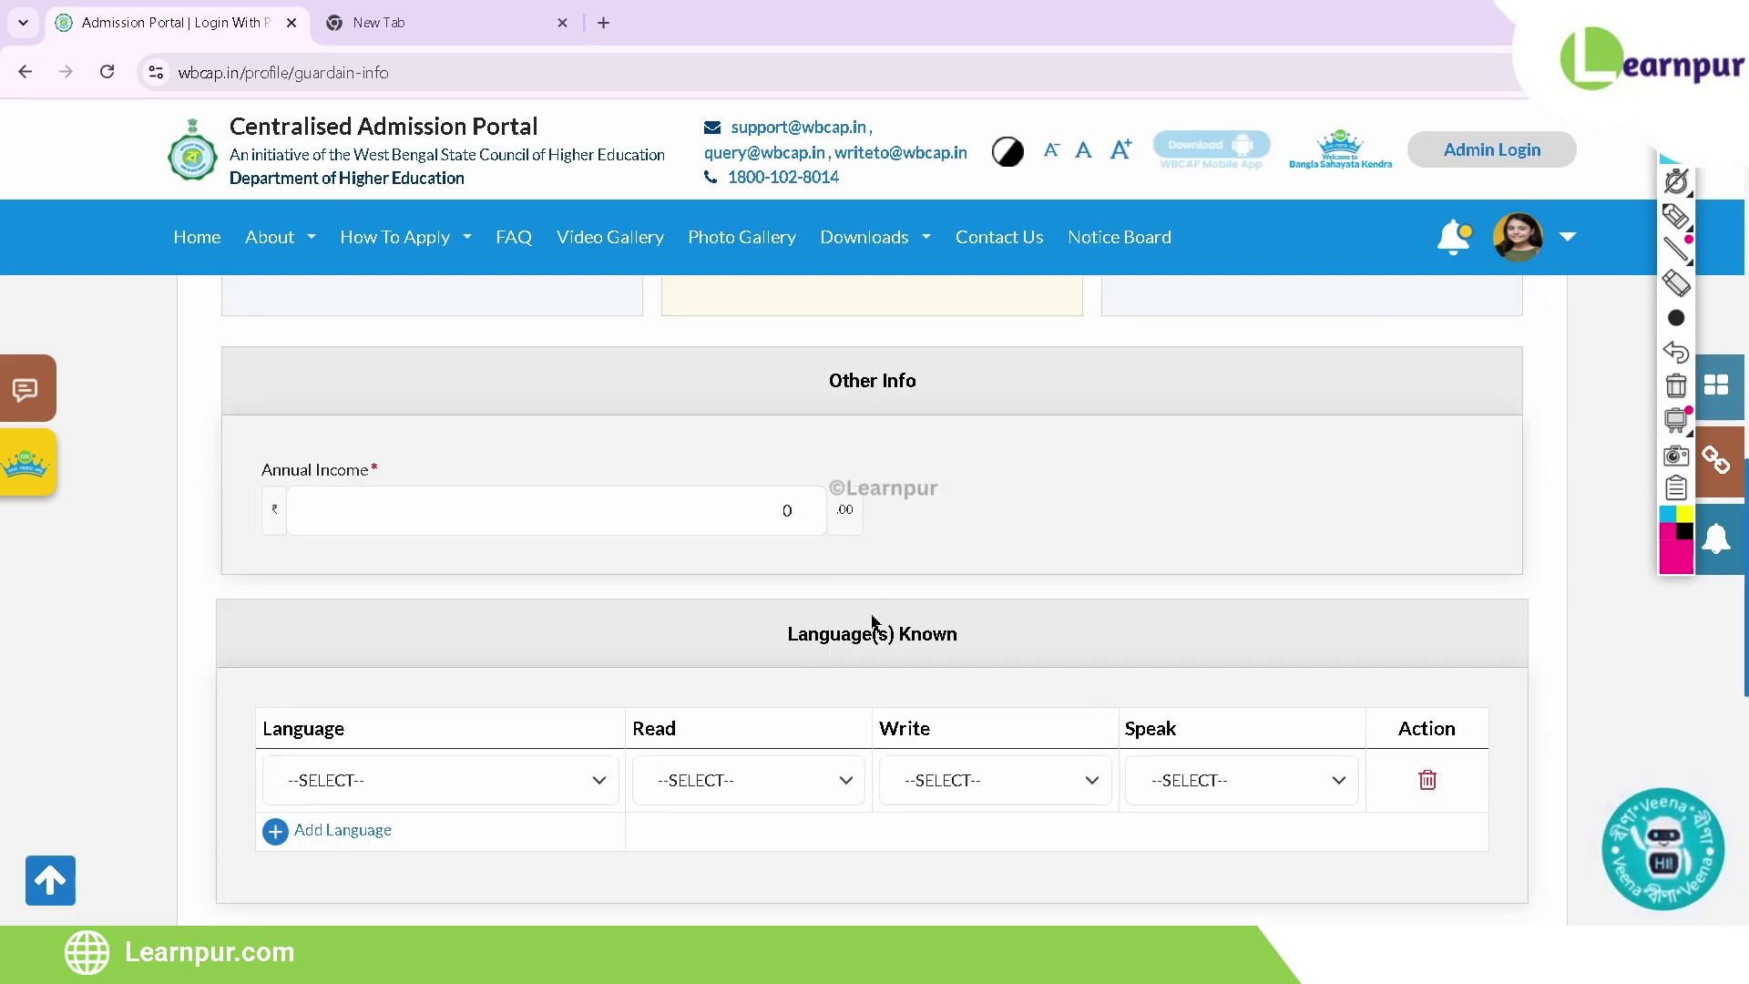
pyautogui.scroll(5, 874, 614)
pyautogui.scroll(-5, 872, 622)
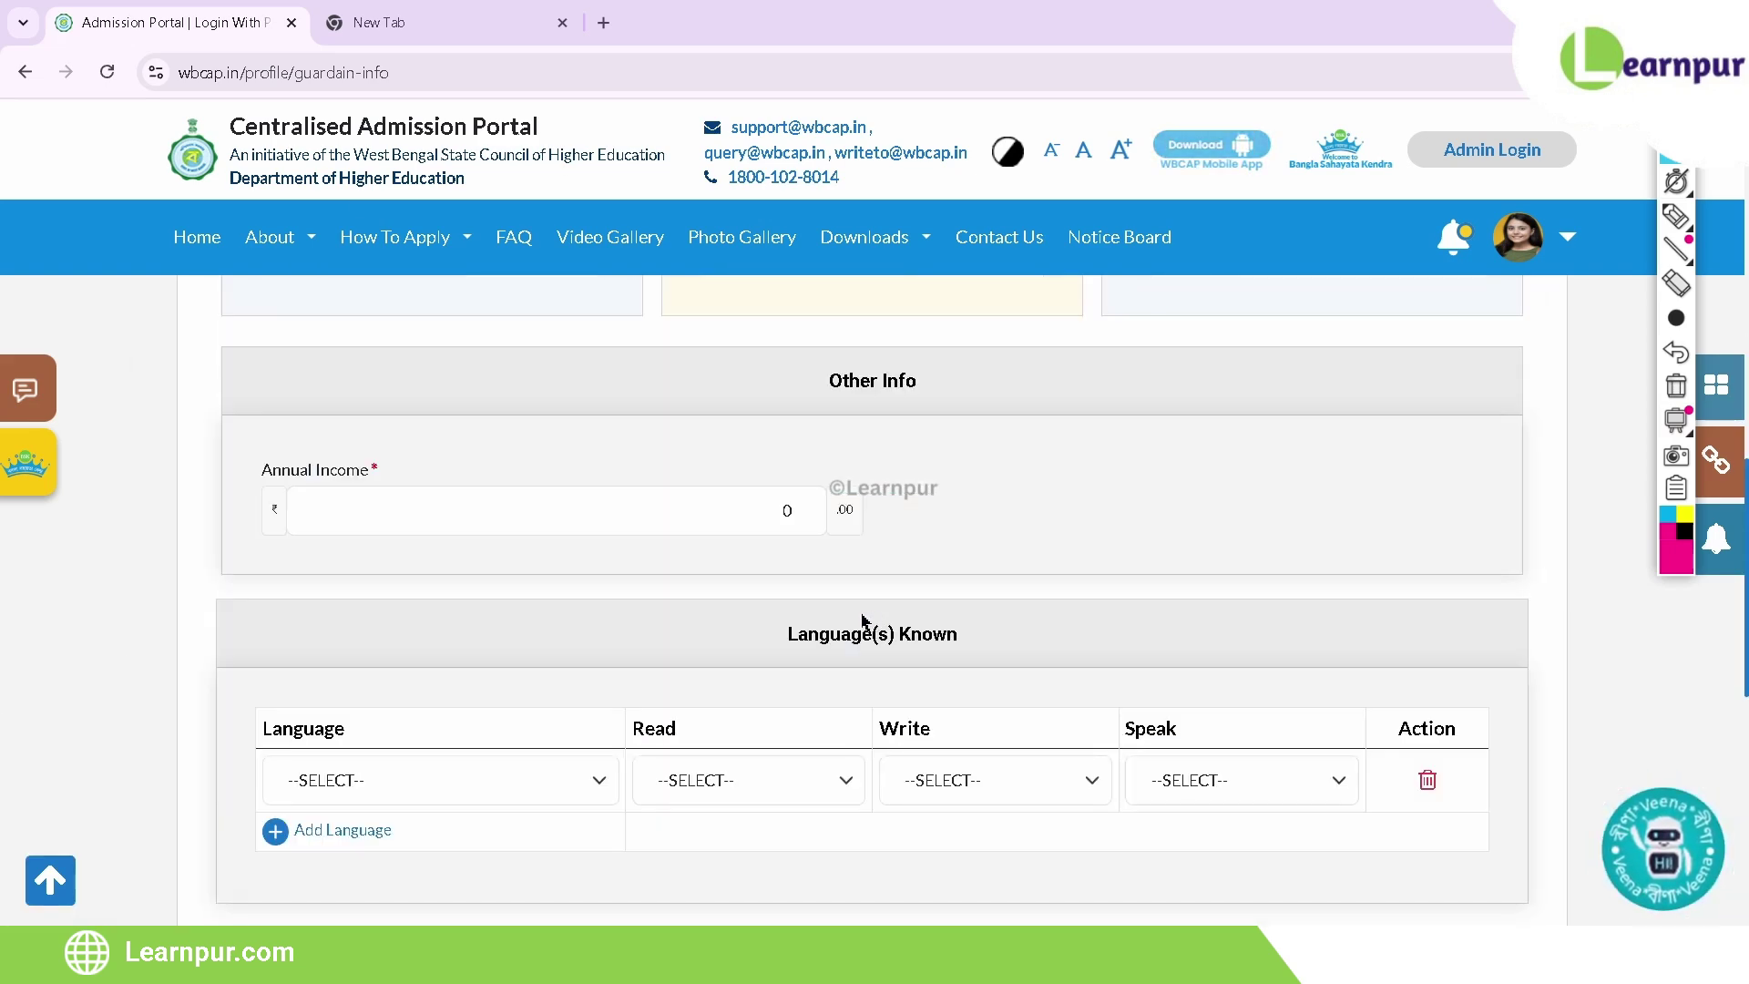
pyautogui.click(474, 507)
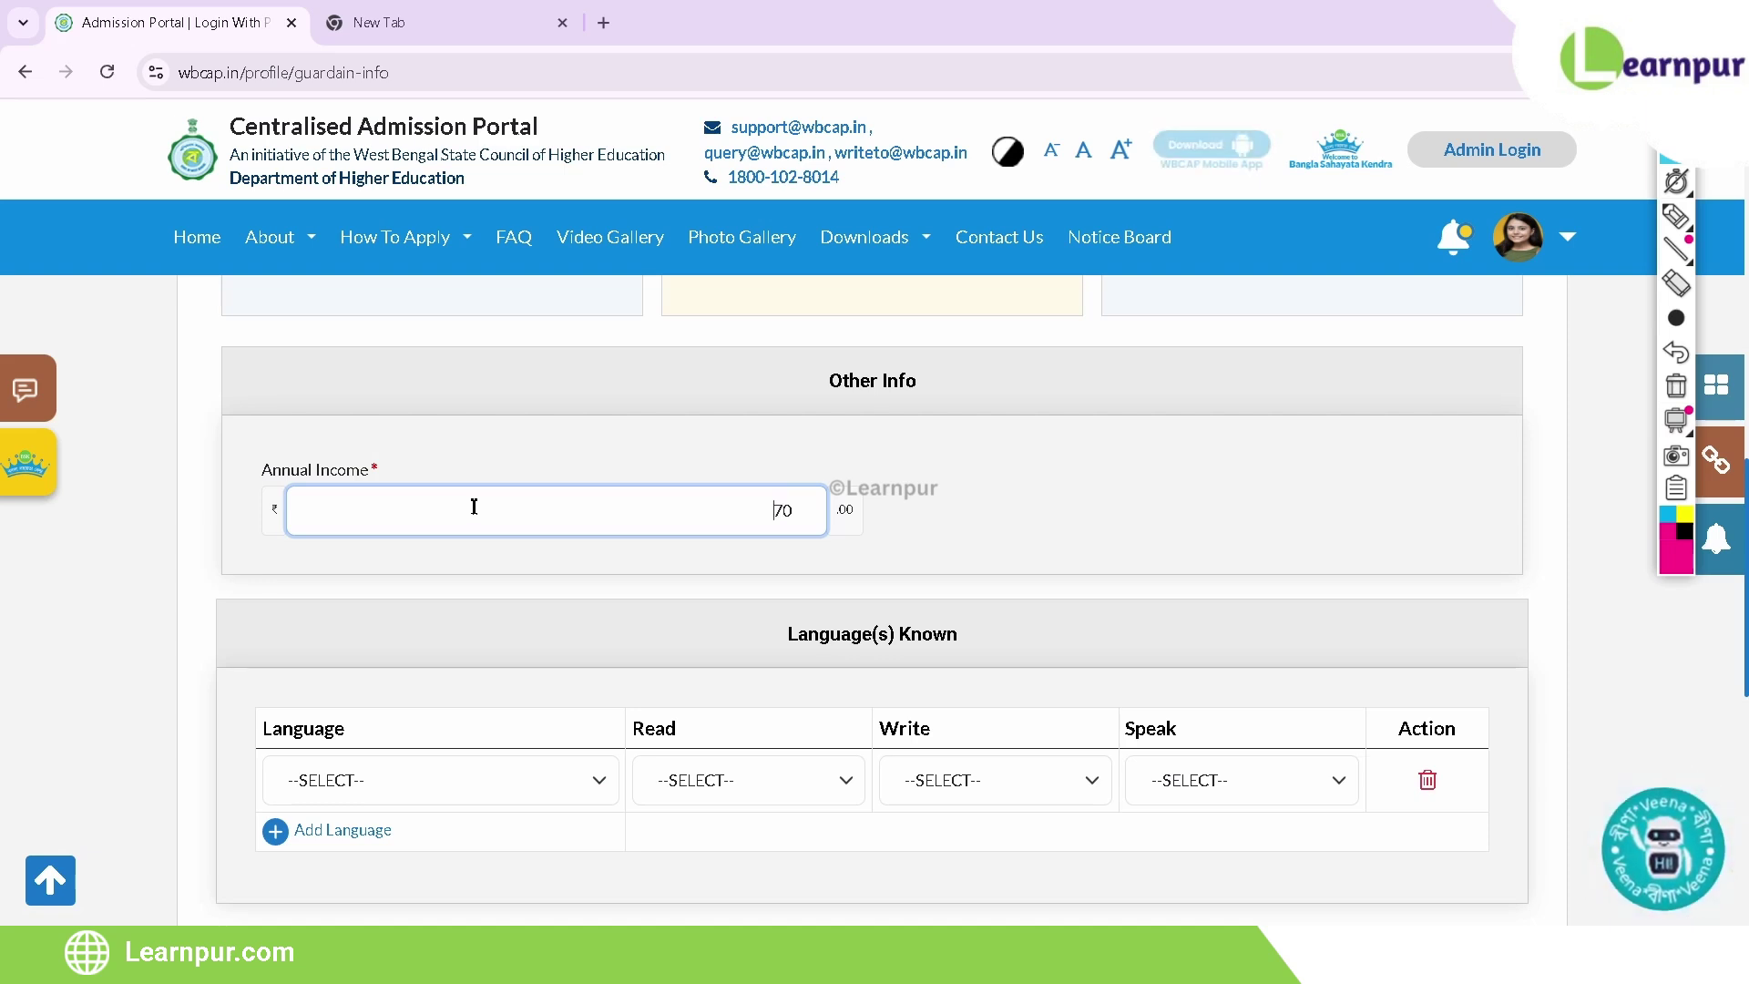
# - Fix Annual Income to read 72000 by removing the extra zero and adding 2000
pyautogui.press('Left')
pyautogui.click(806, 510)
pyautogui.press('BackSpace')
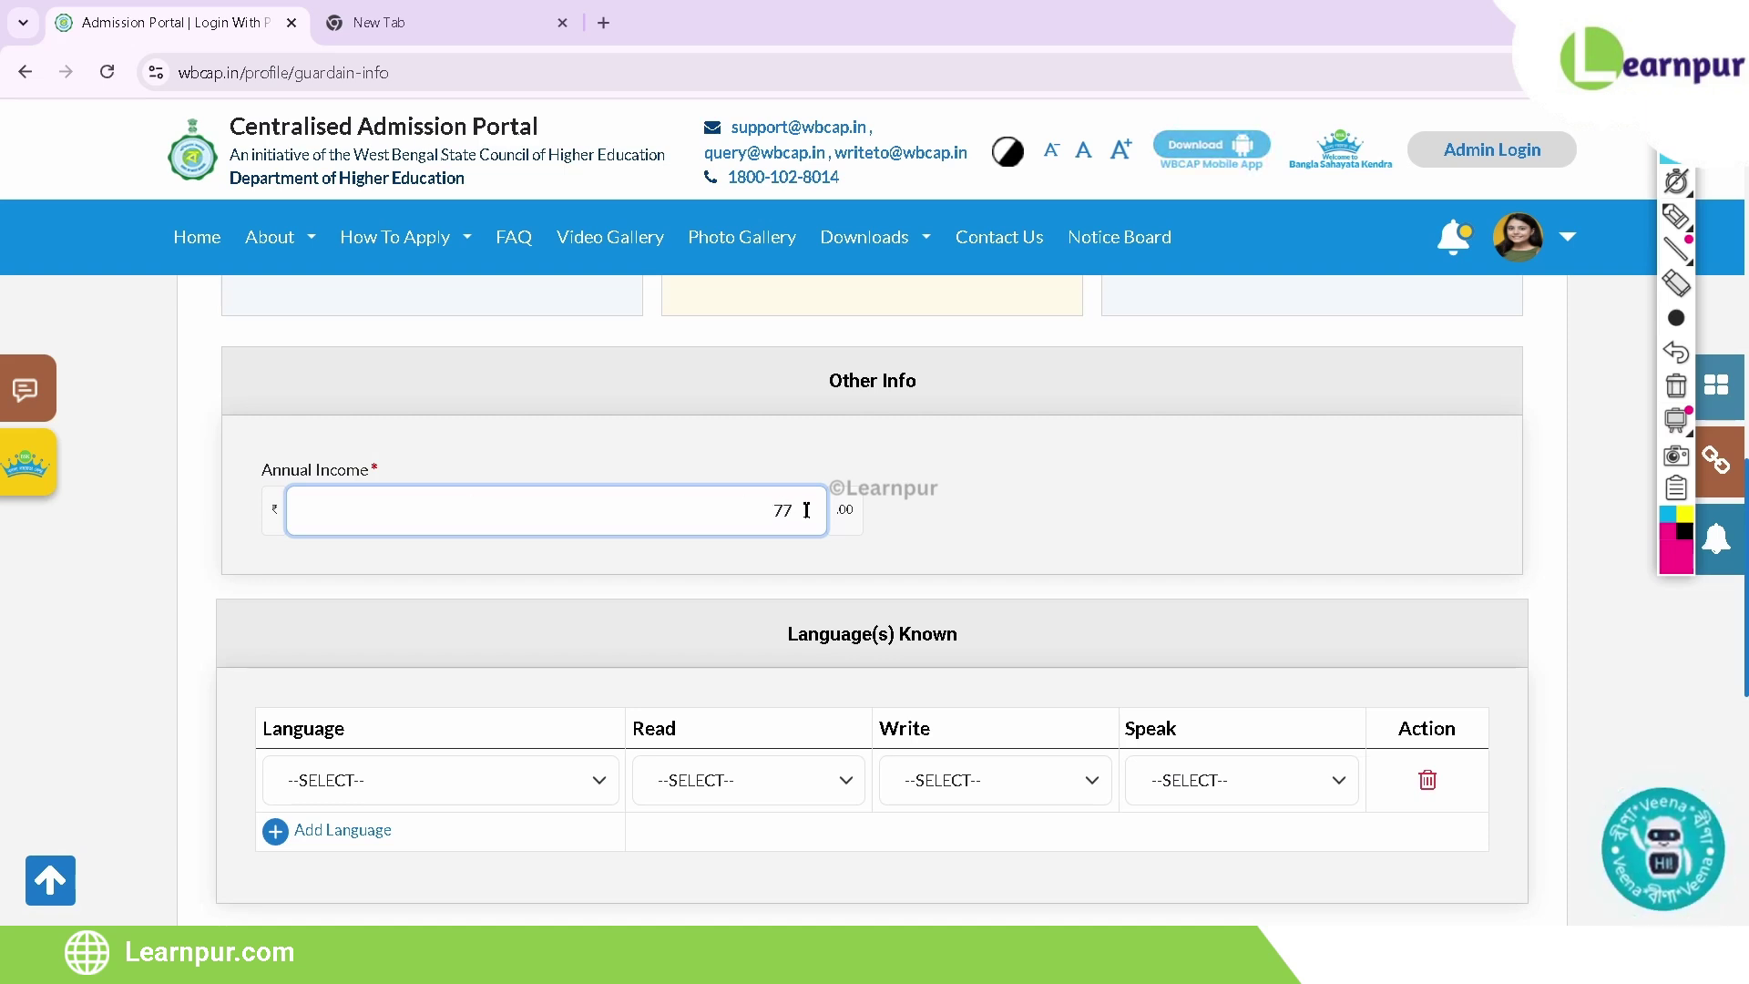
pyautogui.write('2000')
pyautogui.scroll(-5, 833, 513)
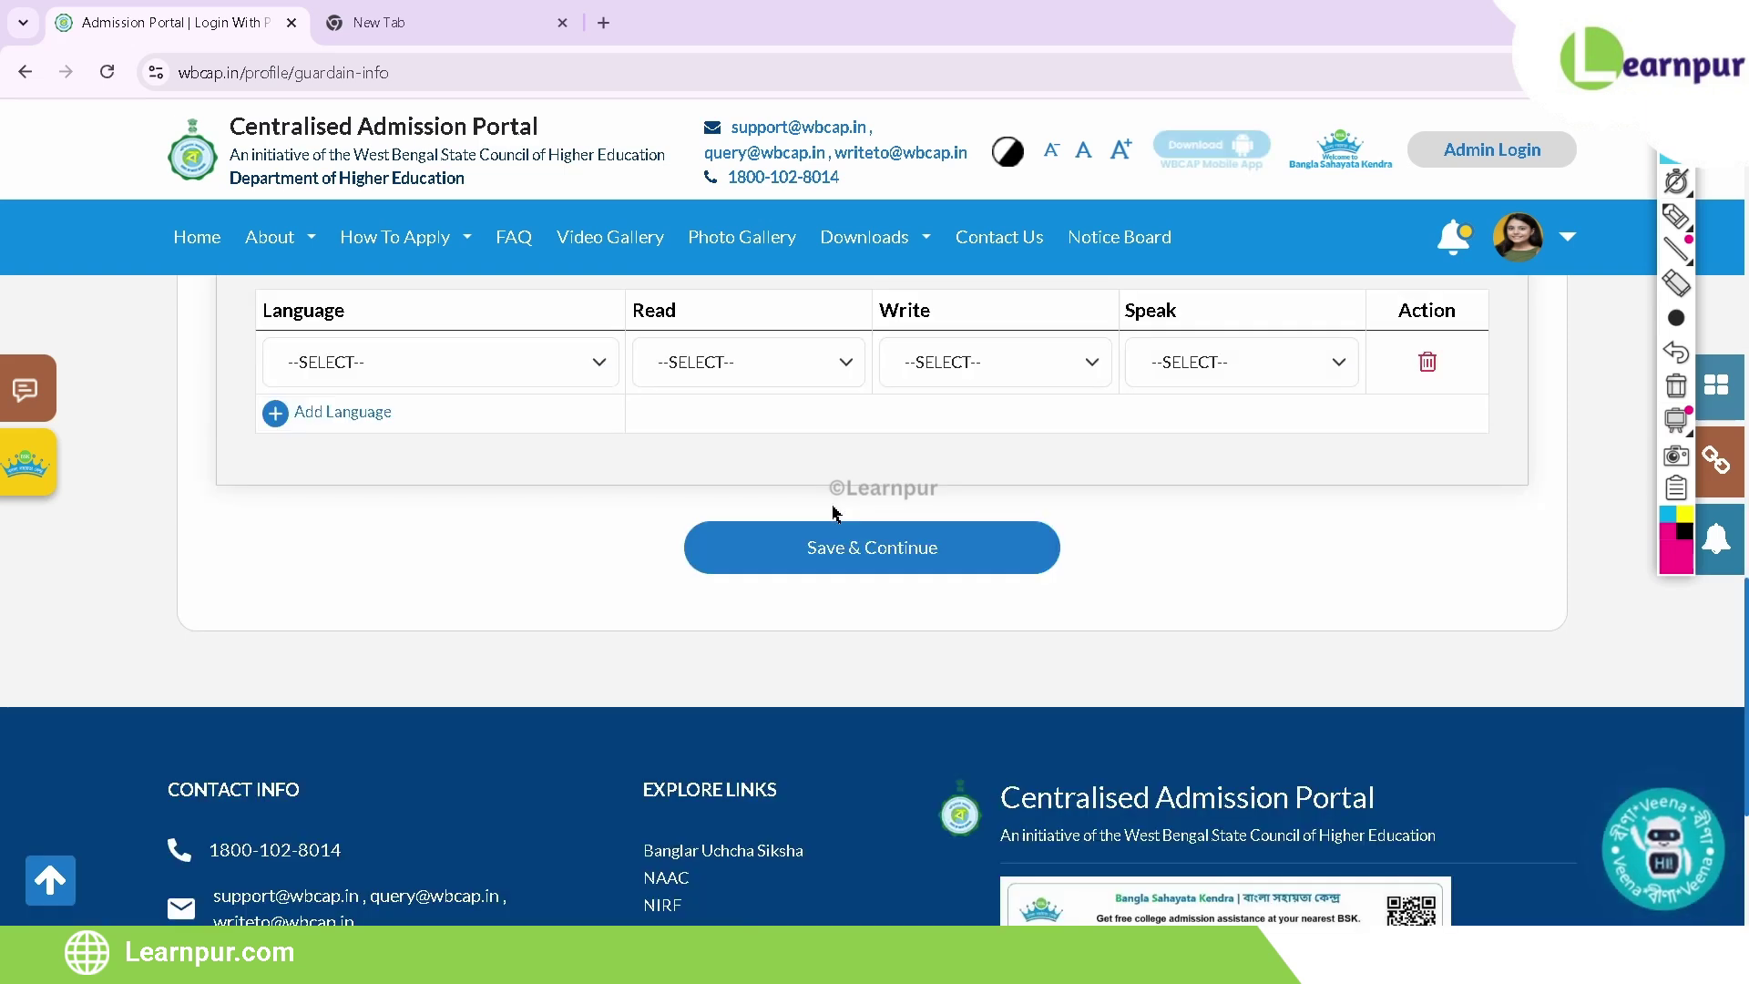
# - Choose BENGALI (BANGLA) from the Language dropdown in Language(s) Known
pyautogui.click(490, 355)
pyautogui.click(731, 451)
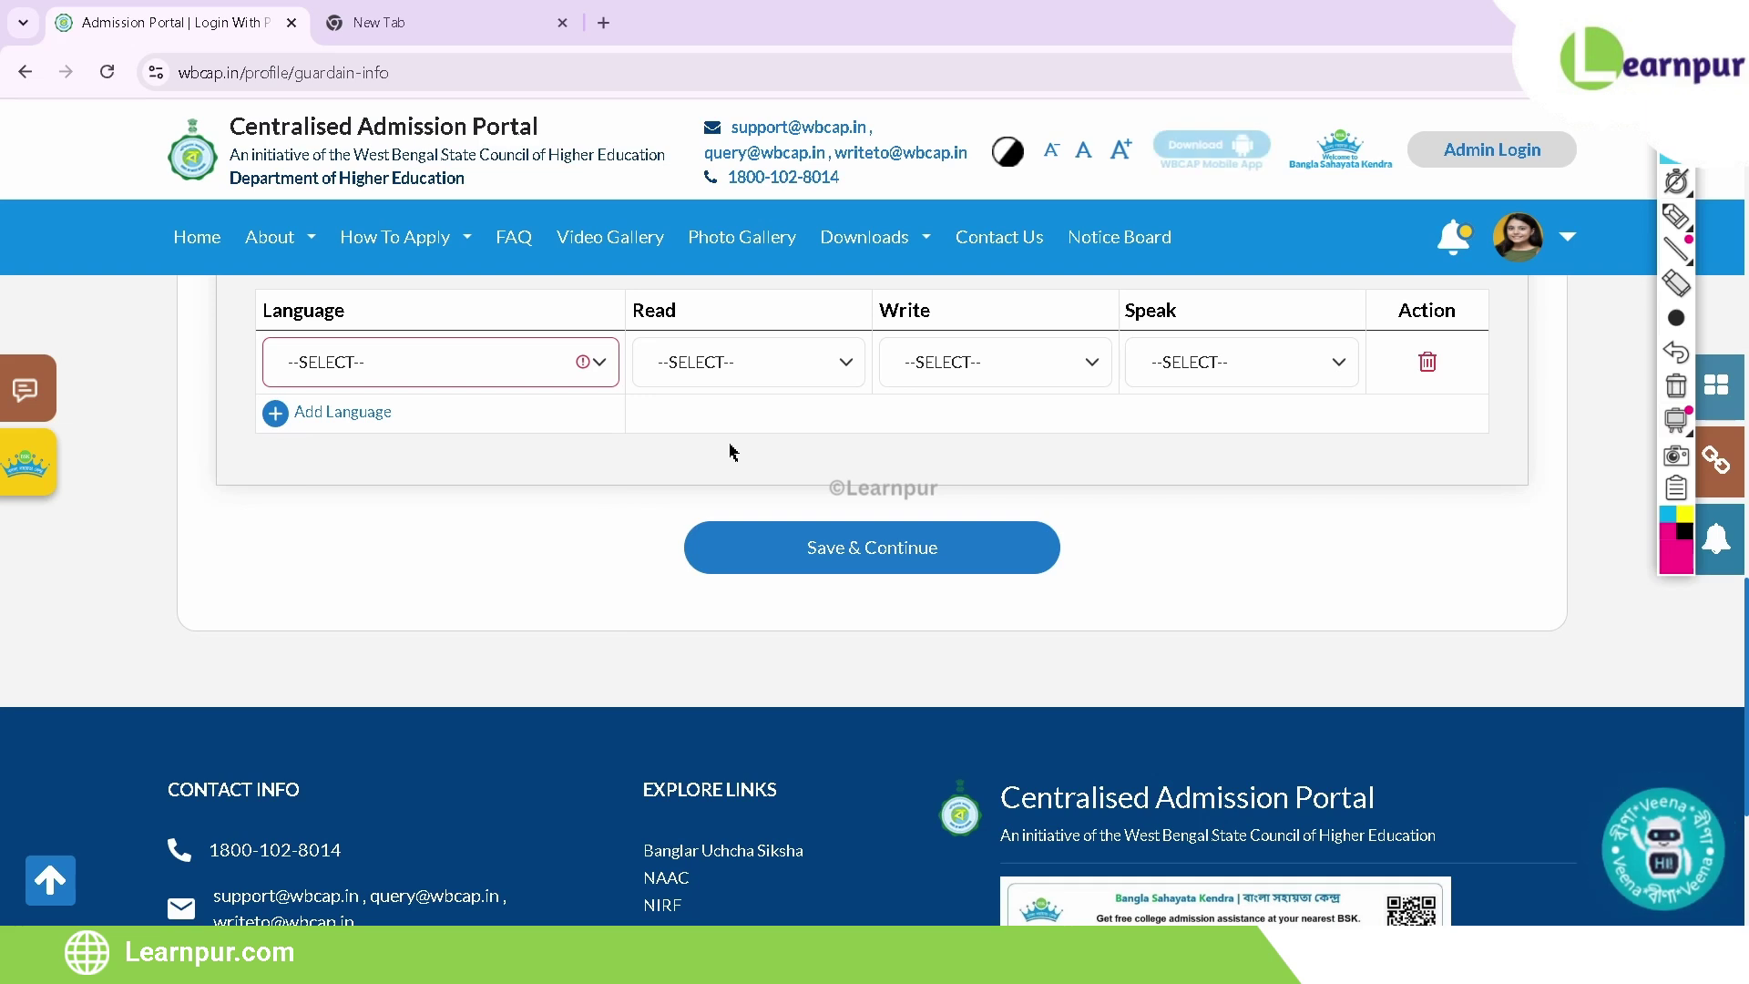
pyautogui.click(520, 366)
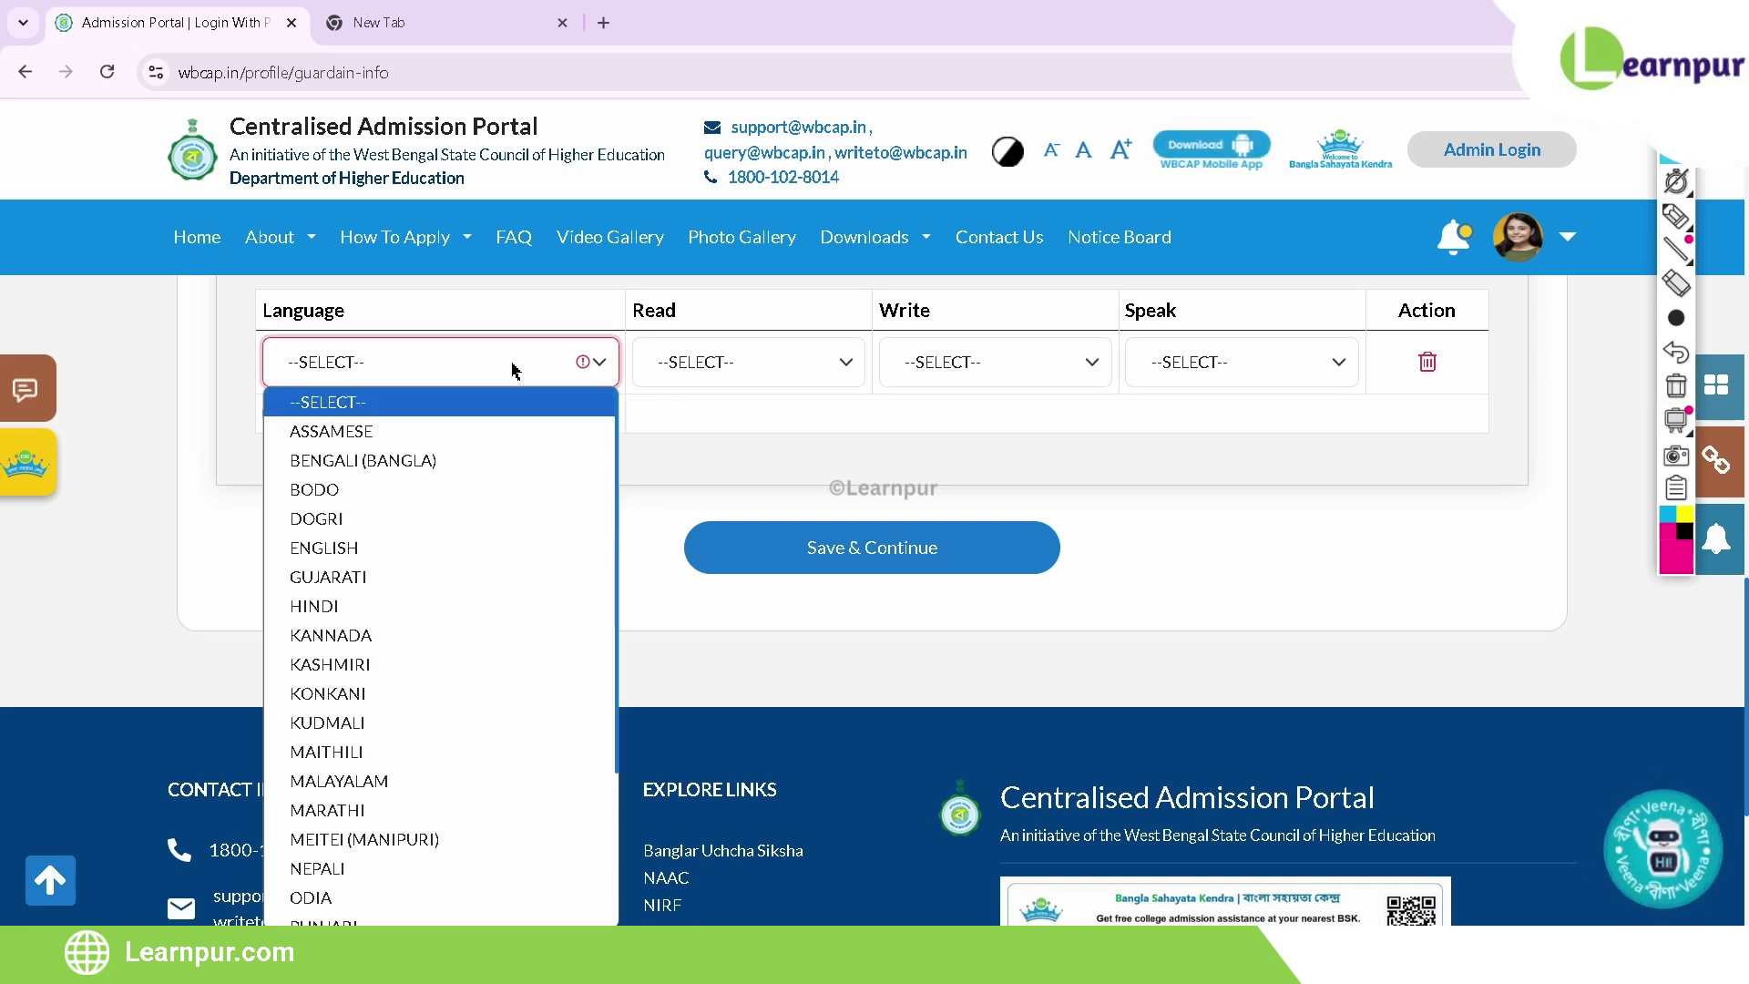
pyautogui.click(414, 462)
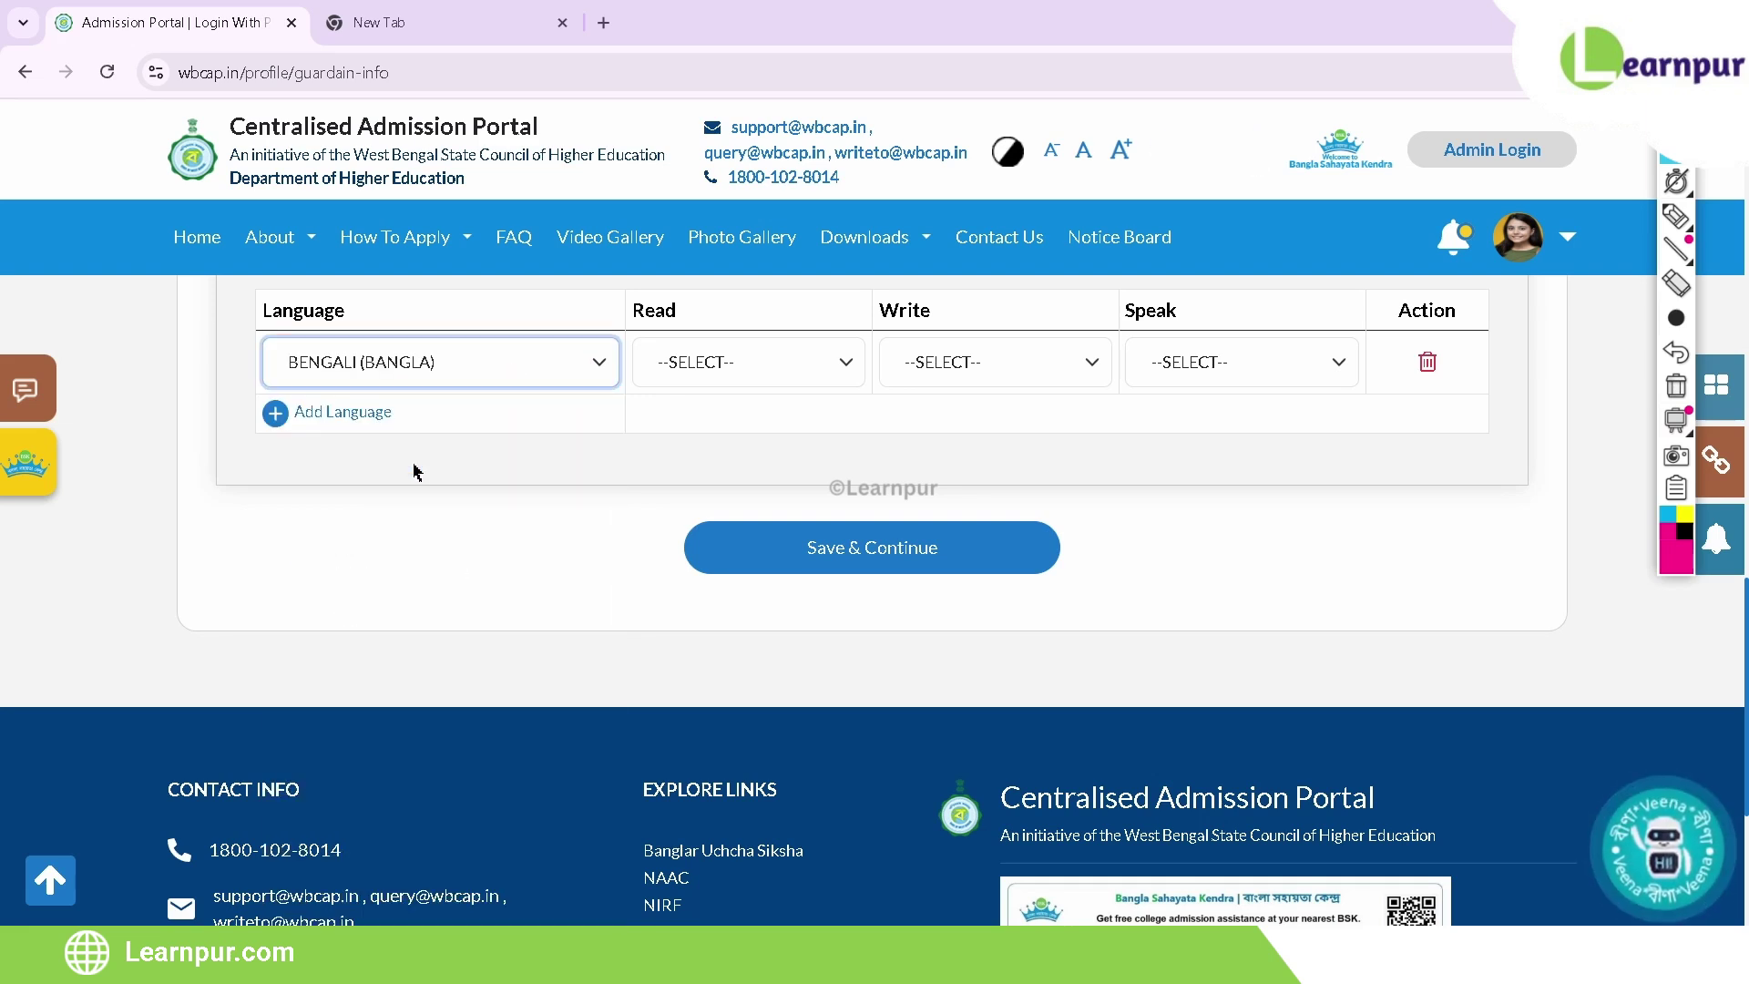
# - Set Read, Write and Speak to YES for Bengali
pyautogui.click(764, 368)
pyautogui.click(761, 369)
pyautogui.click(762, 369)
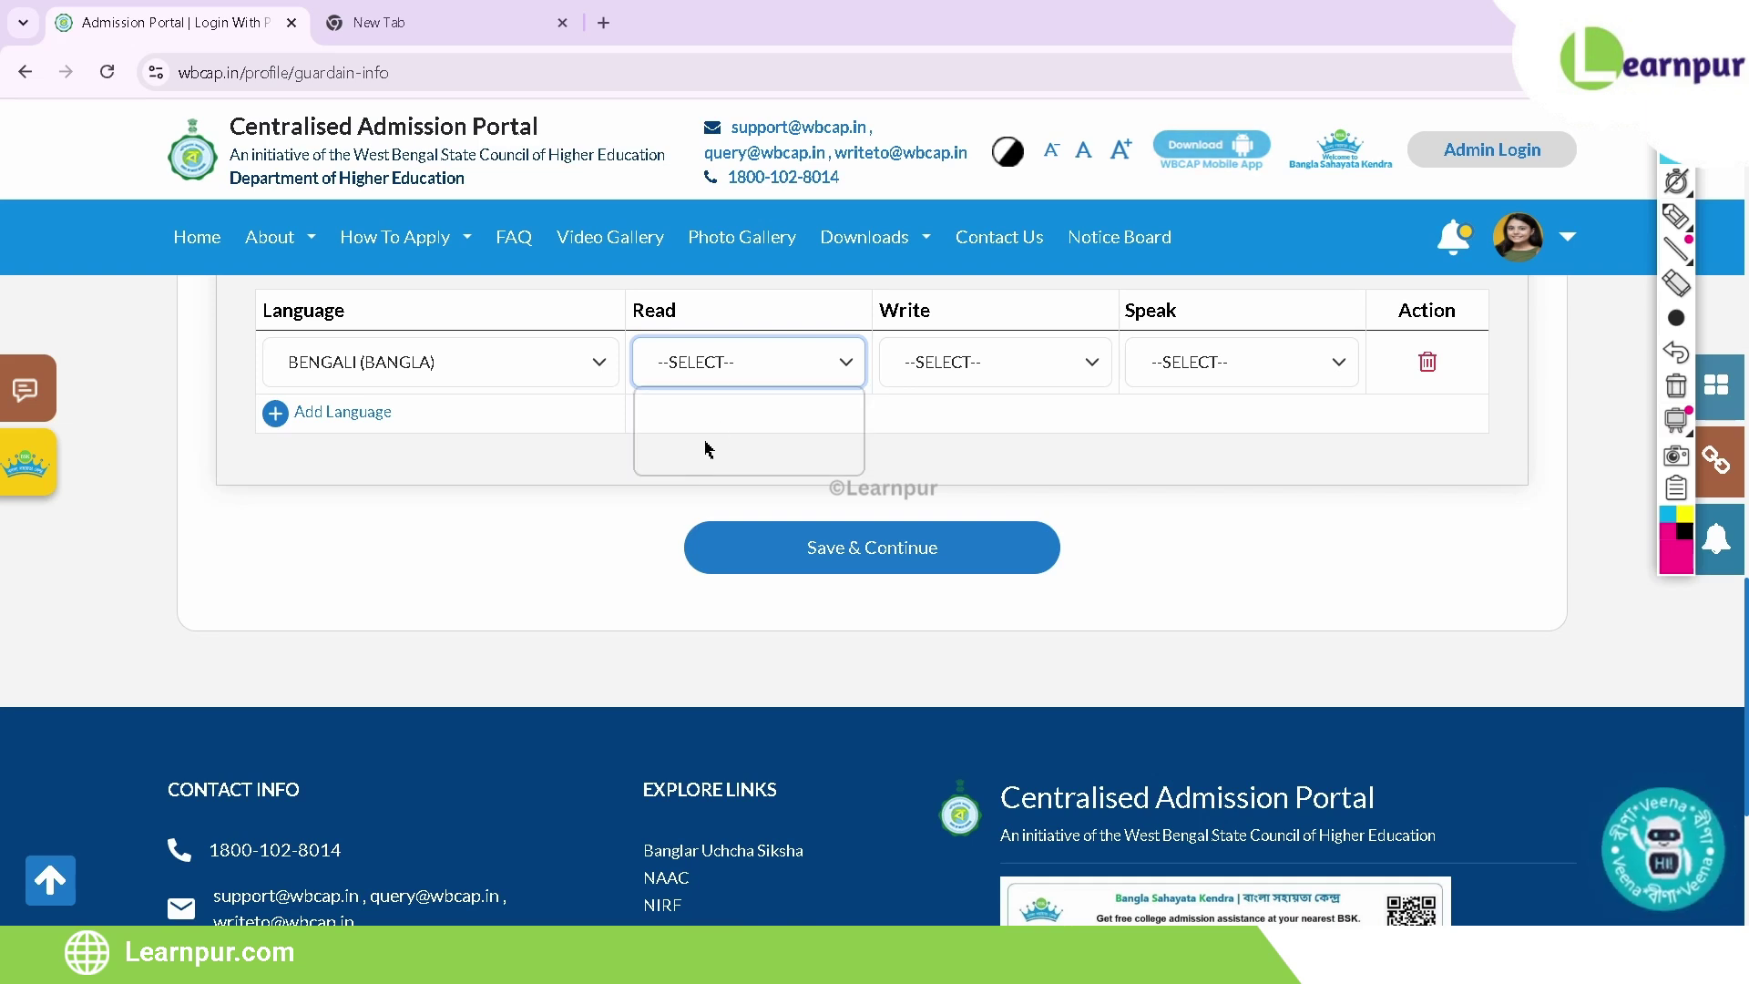
pyautogui.click(694, 428)
pyautogui.click(965, 361)
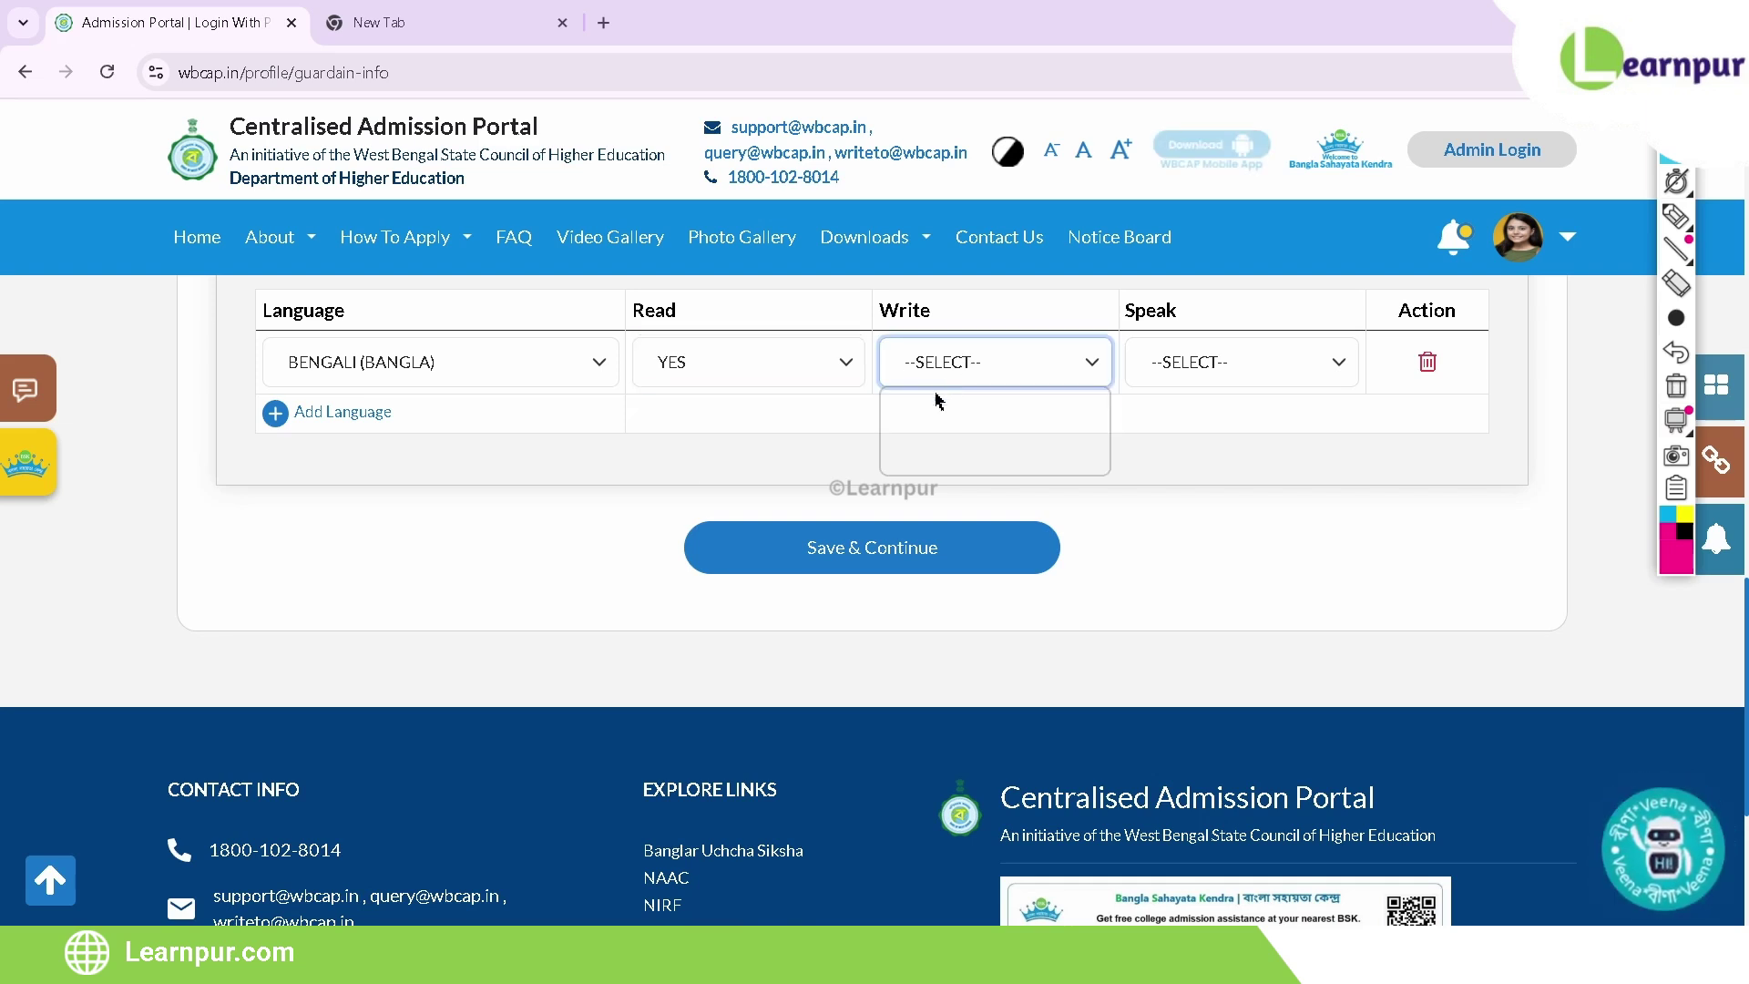
pyautogui.click(924, 434)
pyautogui.click(1189, 364)
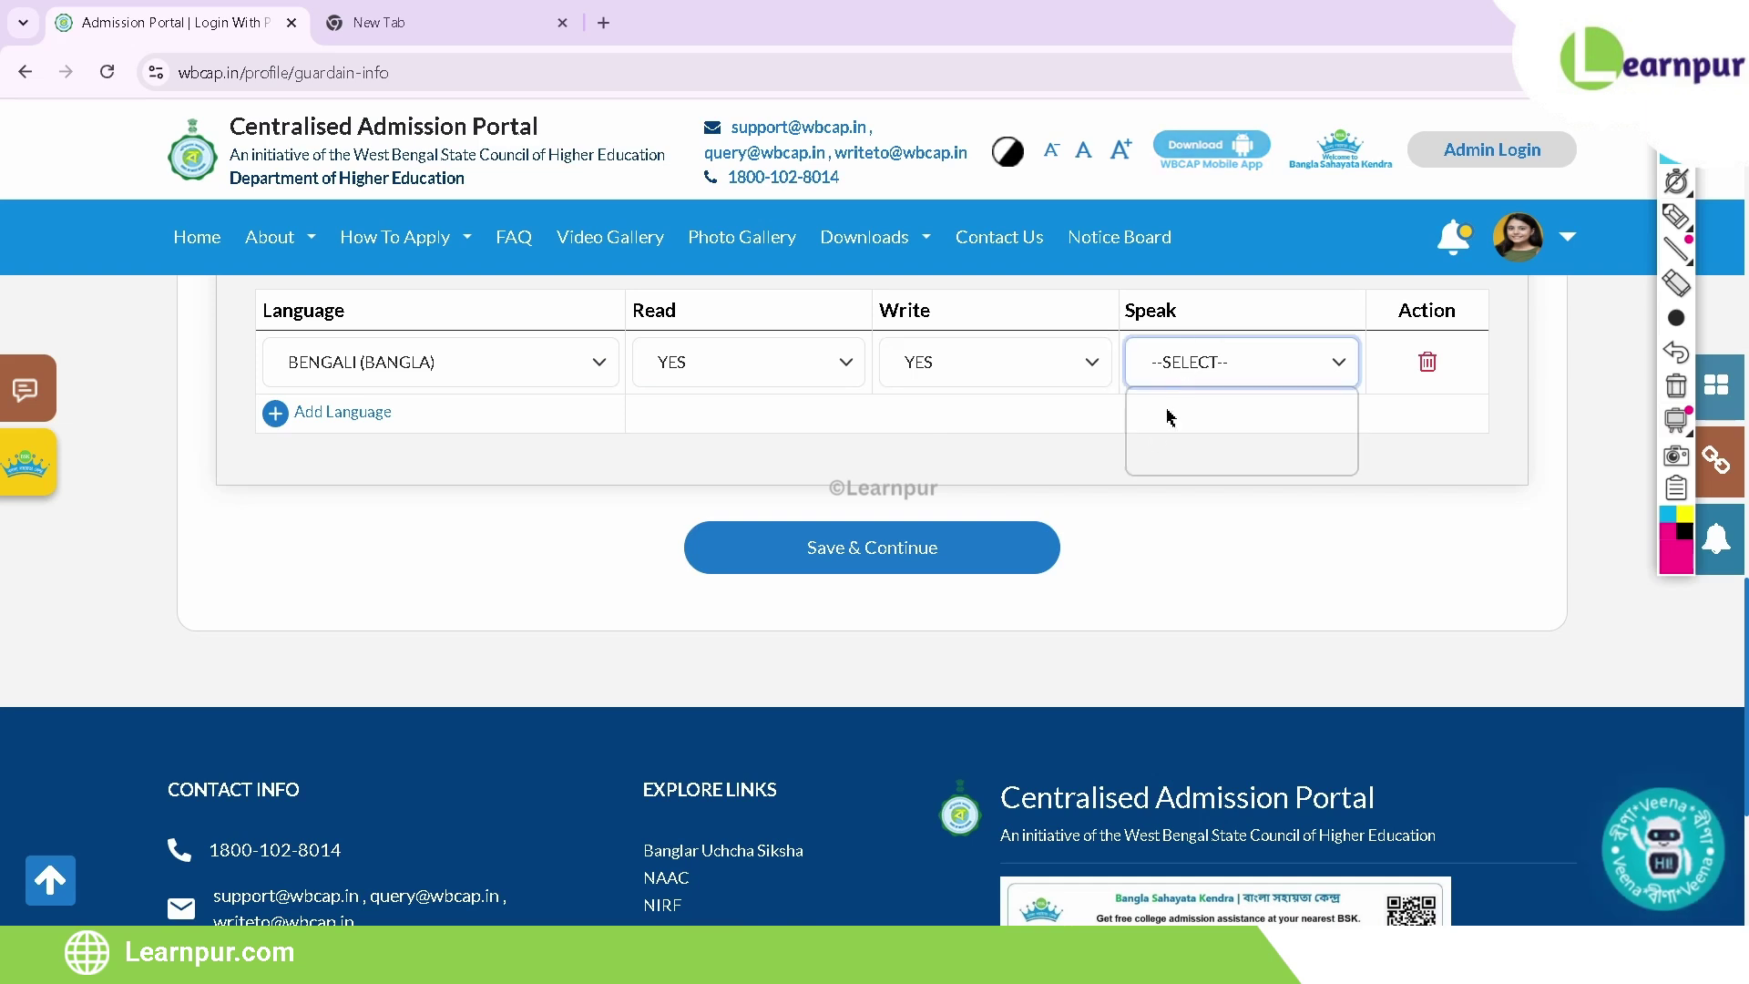
pyautogui.click(1158, 431)
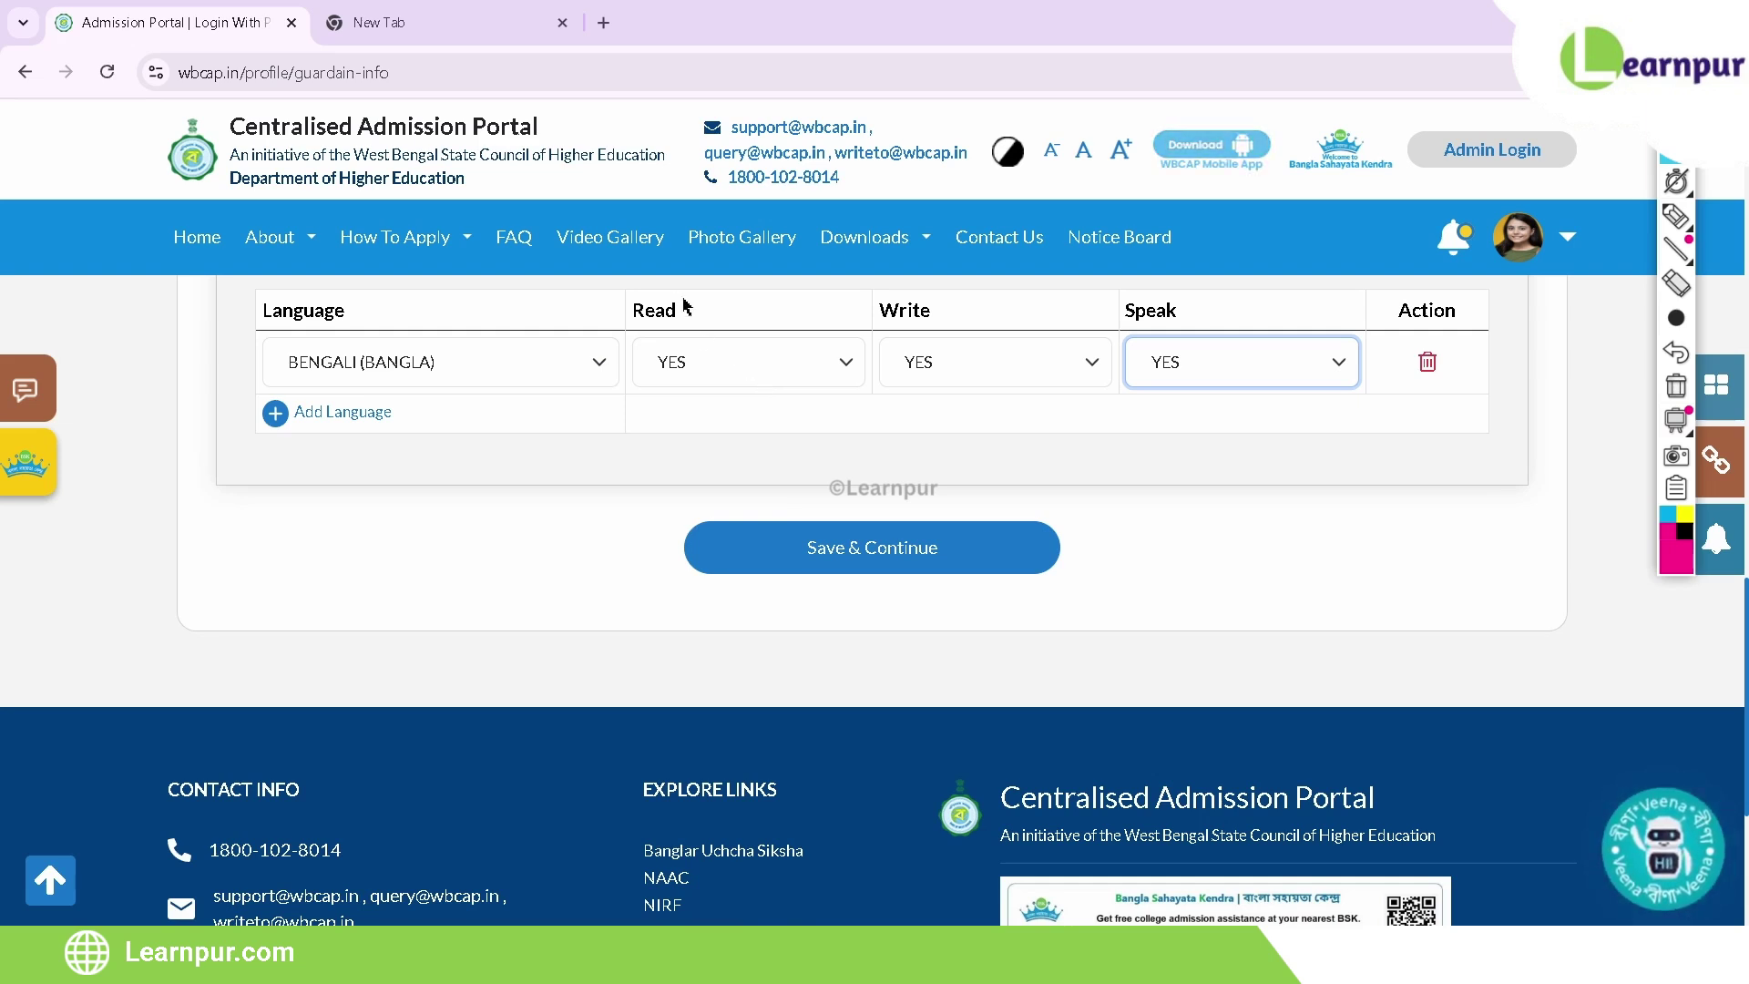
# - Recheck the Read and Write options for Bengali, leaving them at YES
pyautogui.doubleClick(643, 310)
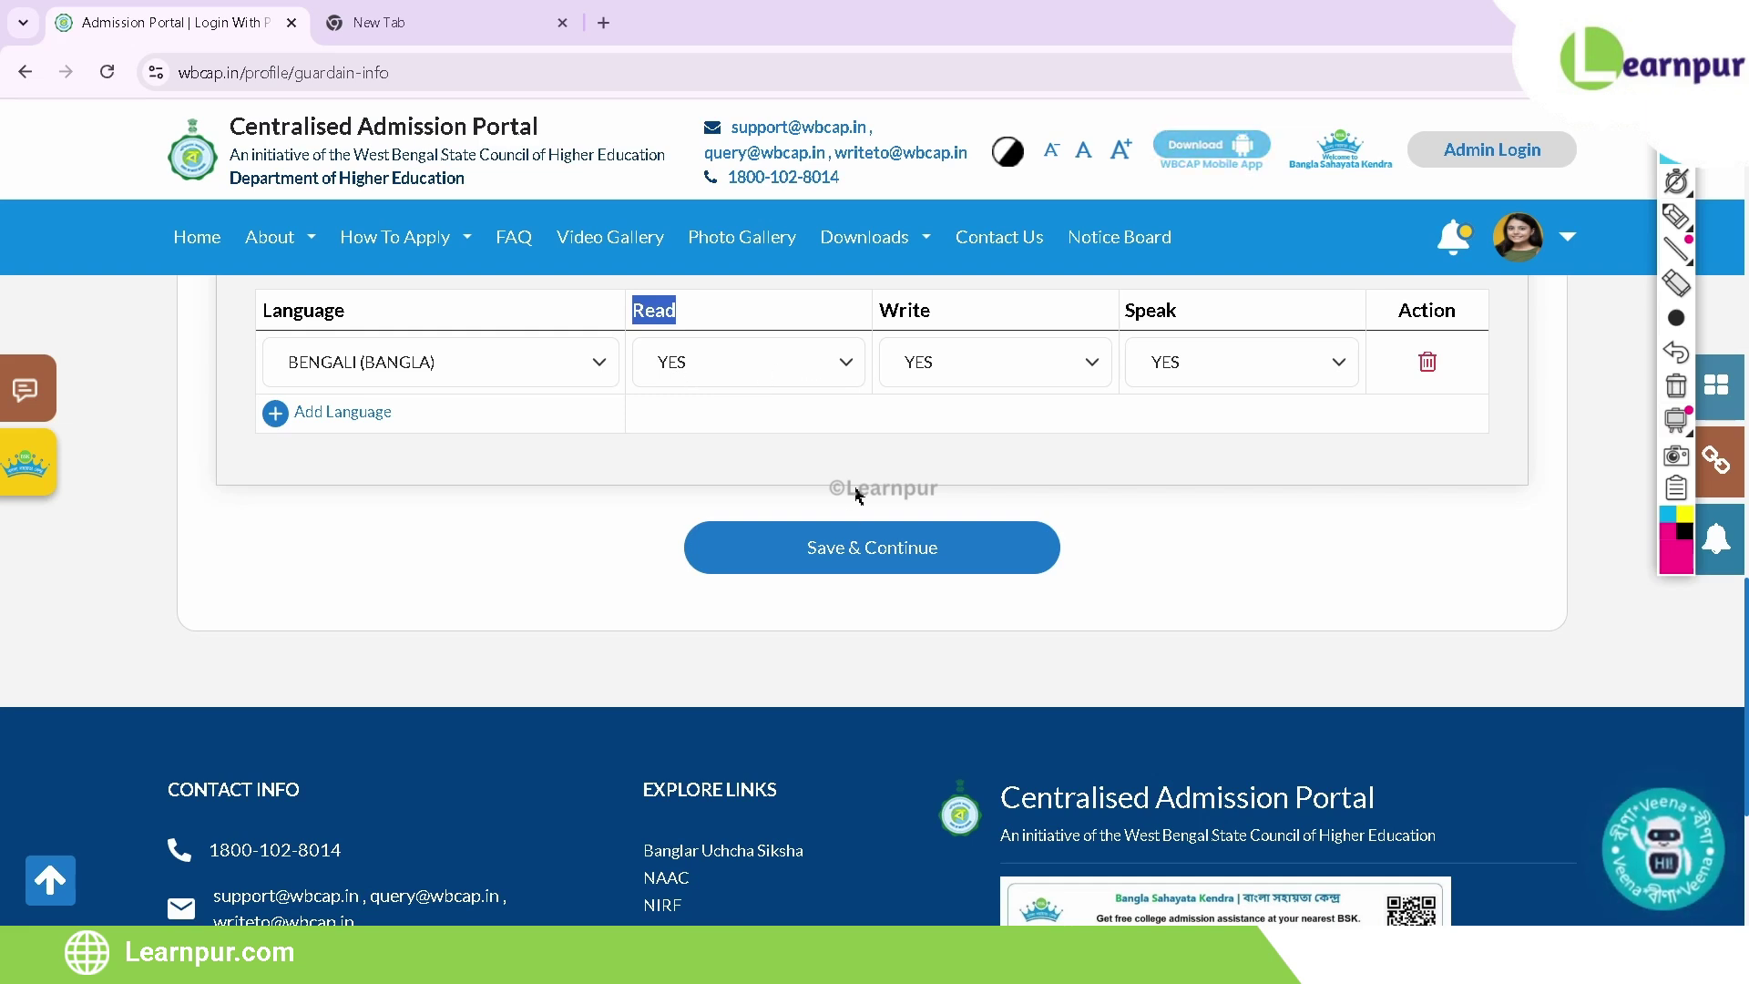
pyautogui.scroll(5, 679, 478)
pyautogui.scroll(-5, 679, 478)
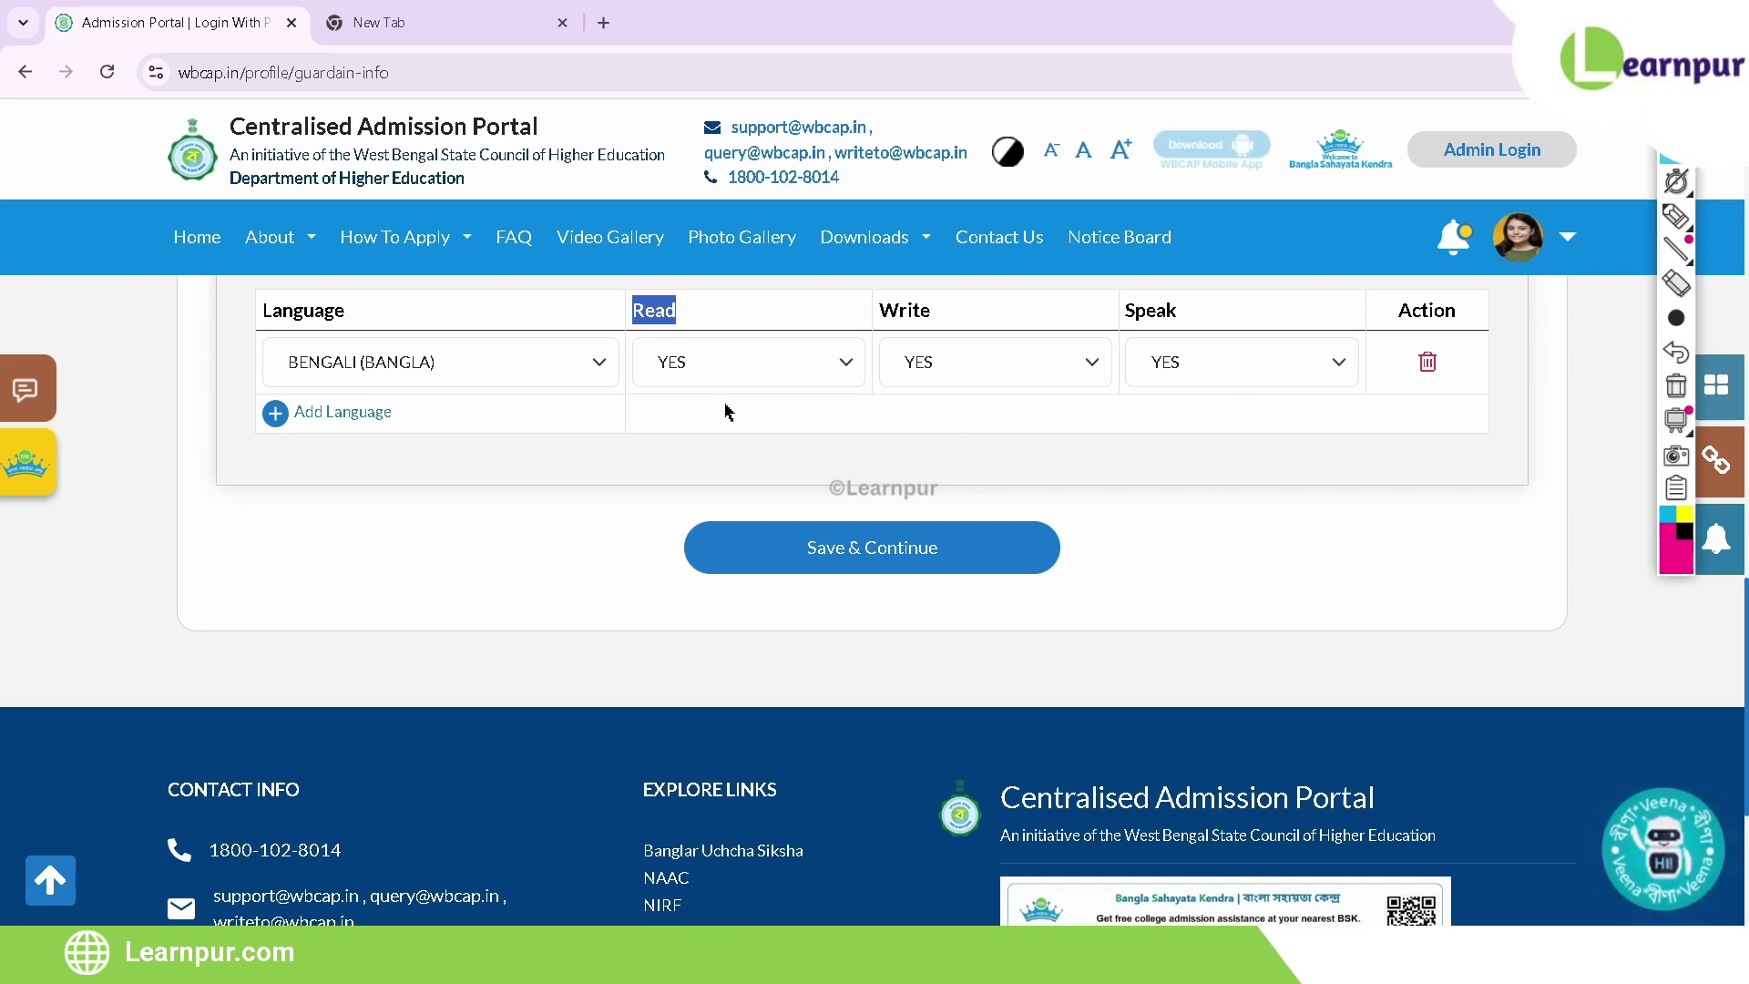
pyautogui.click(1028, 387)
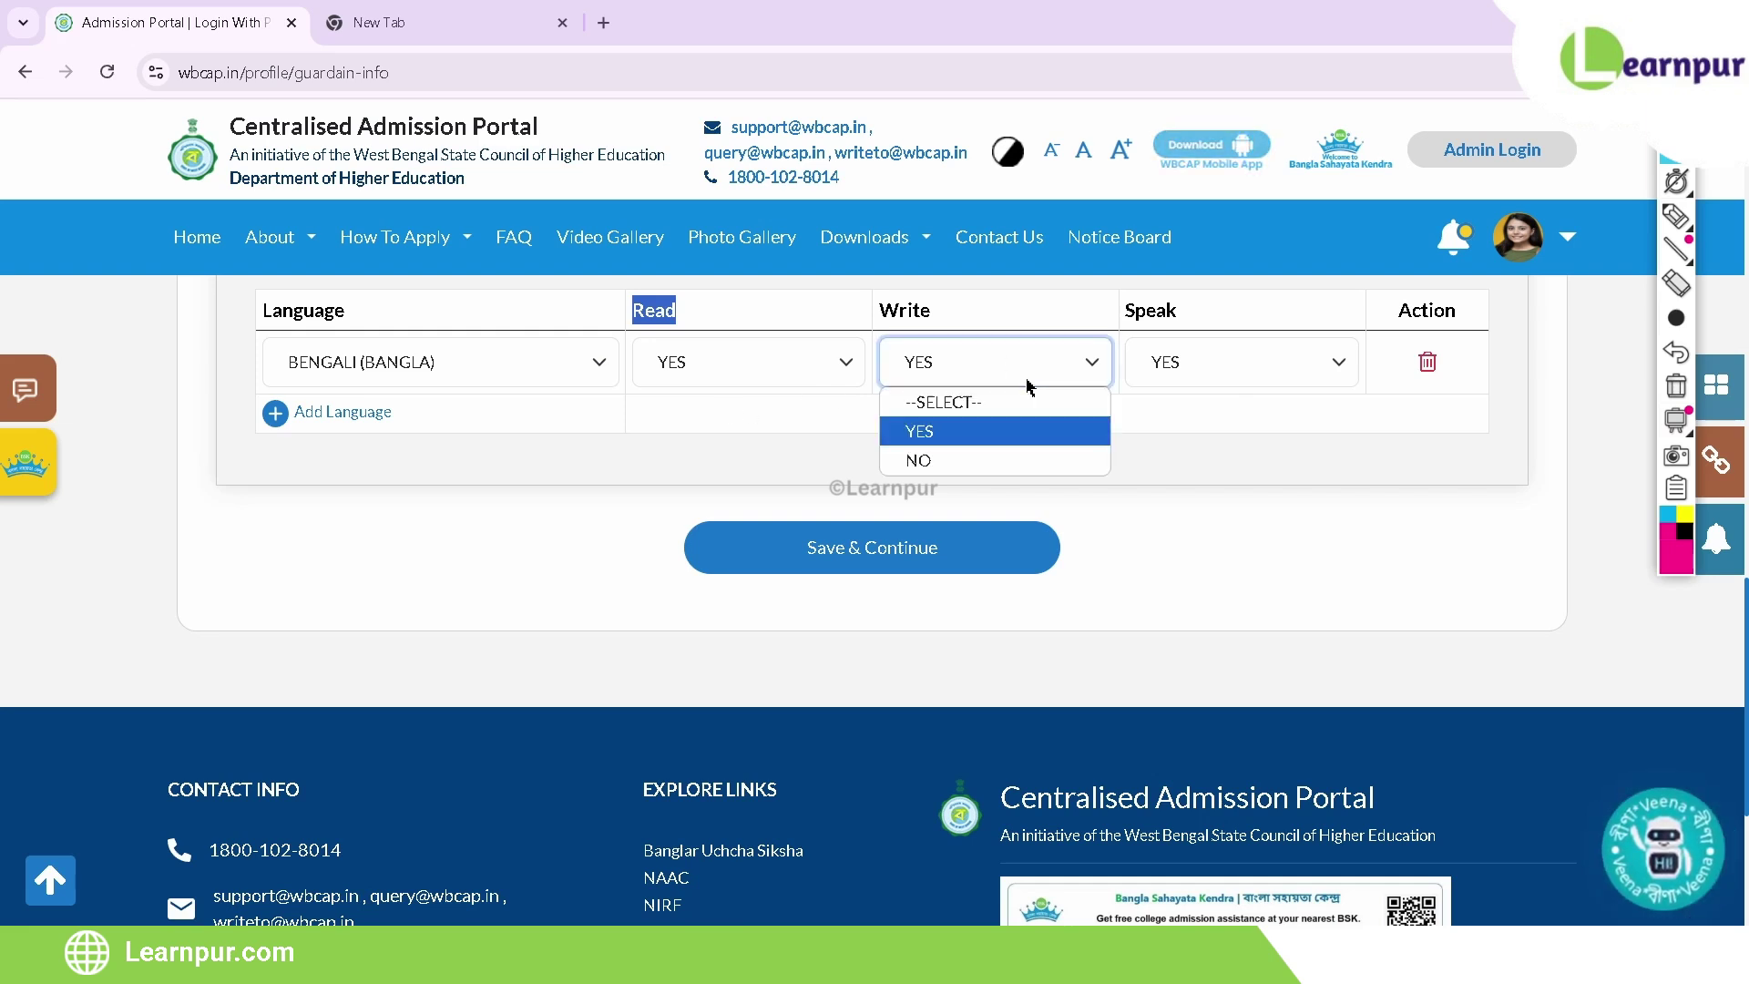
pyautogui.click(1163, 449)
pyautogui.click(982, 362)
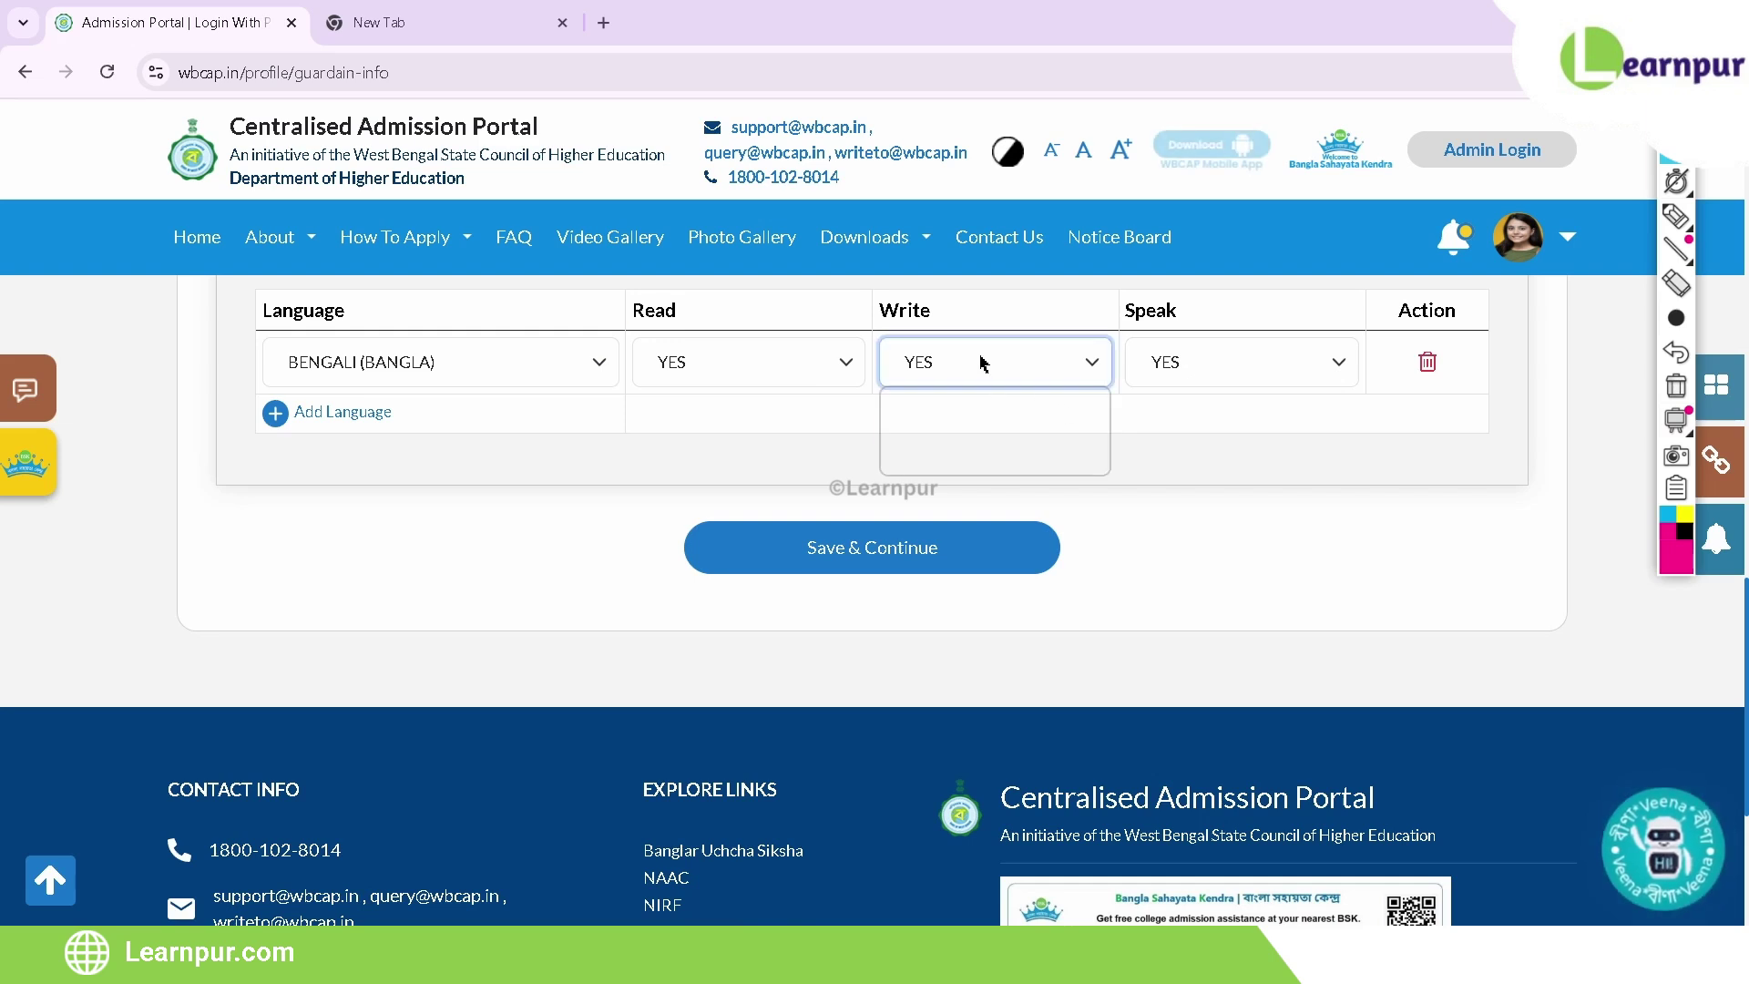
pyautogui.click(770, 373)
pyautogui.click(770, 374)
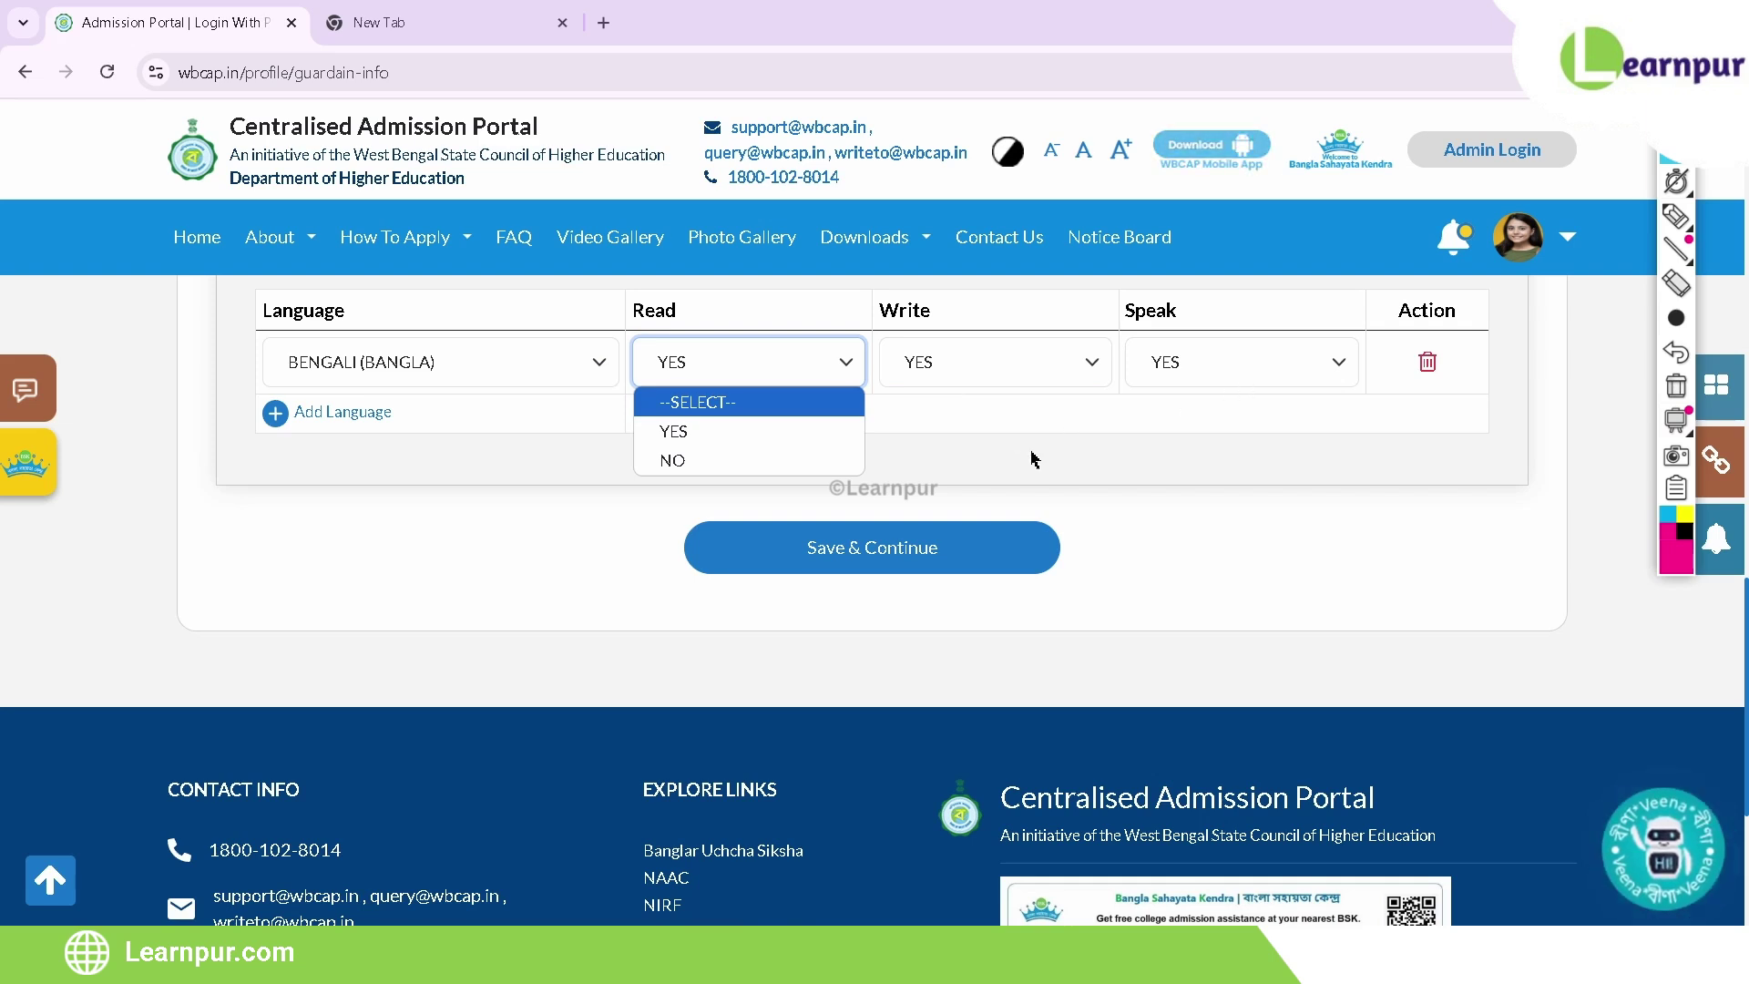
pyautogui.scroll(5, 1030, 460)
pyautogui.click(956, 598)
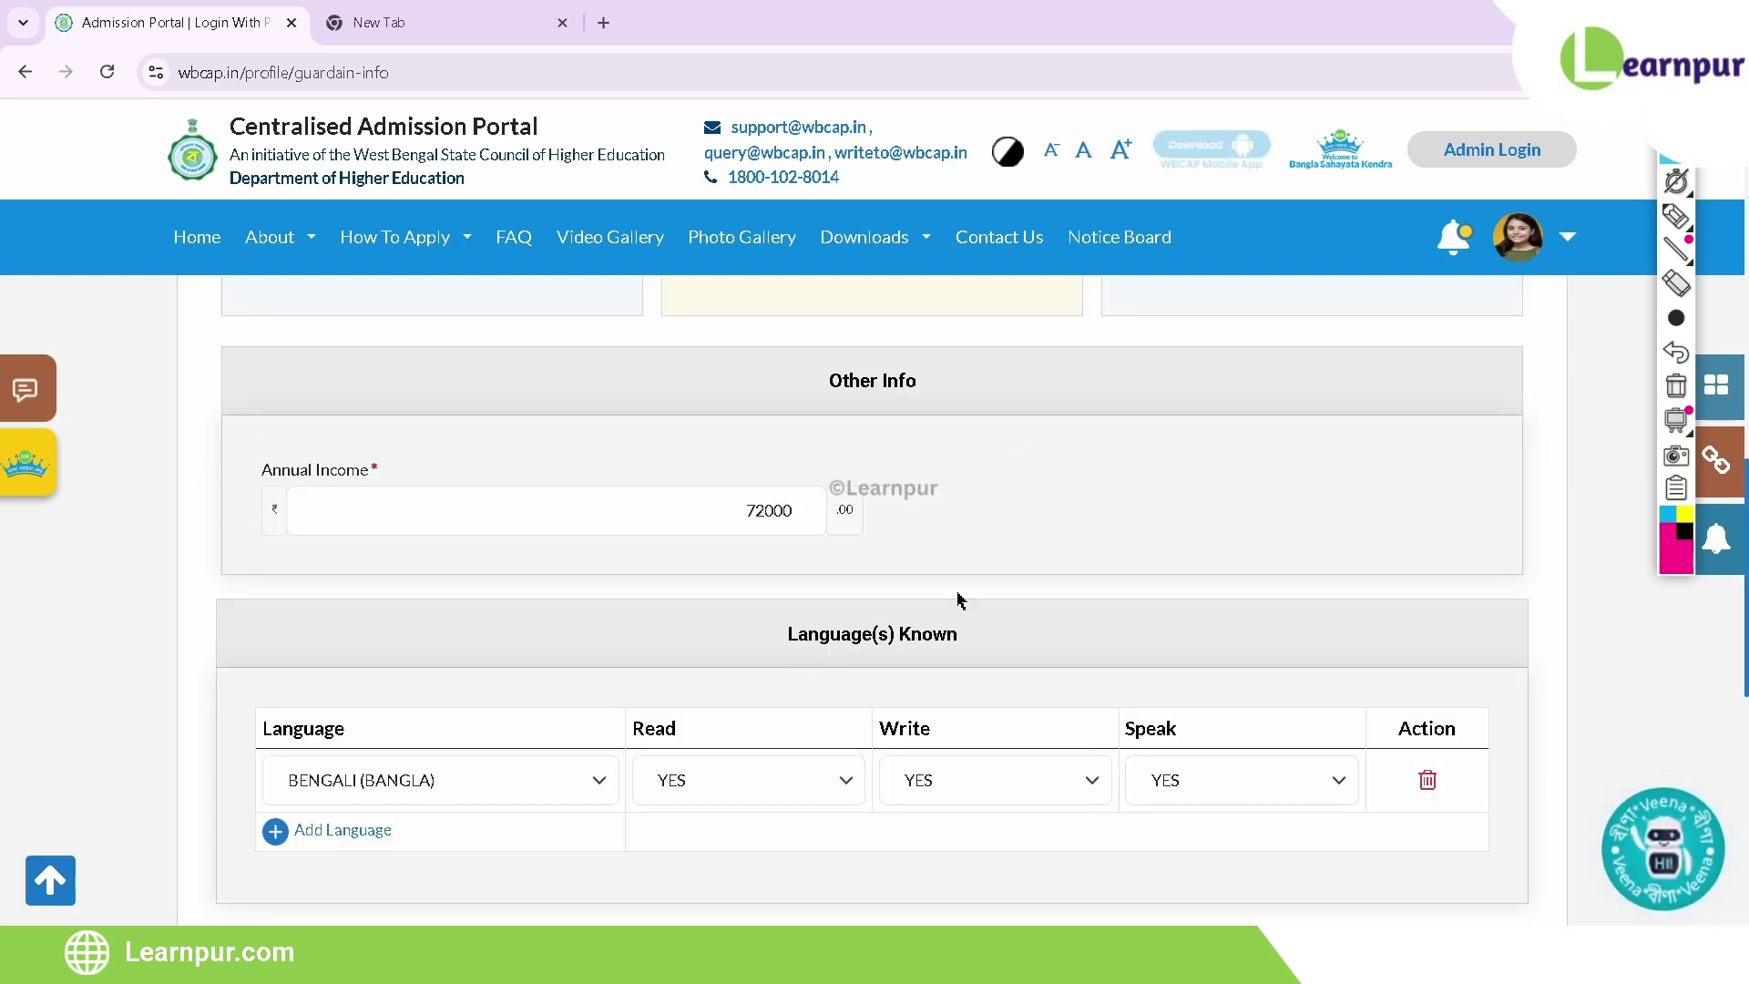
pyautogui.scroll(-5, 959, 599)
pyautogui.scroll(5, 958, 599)
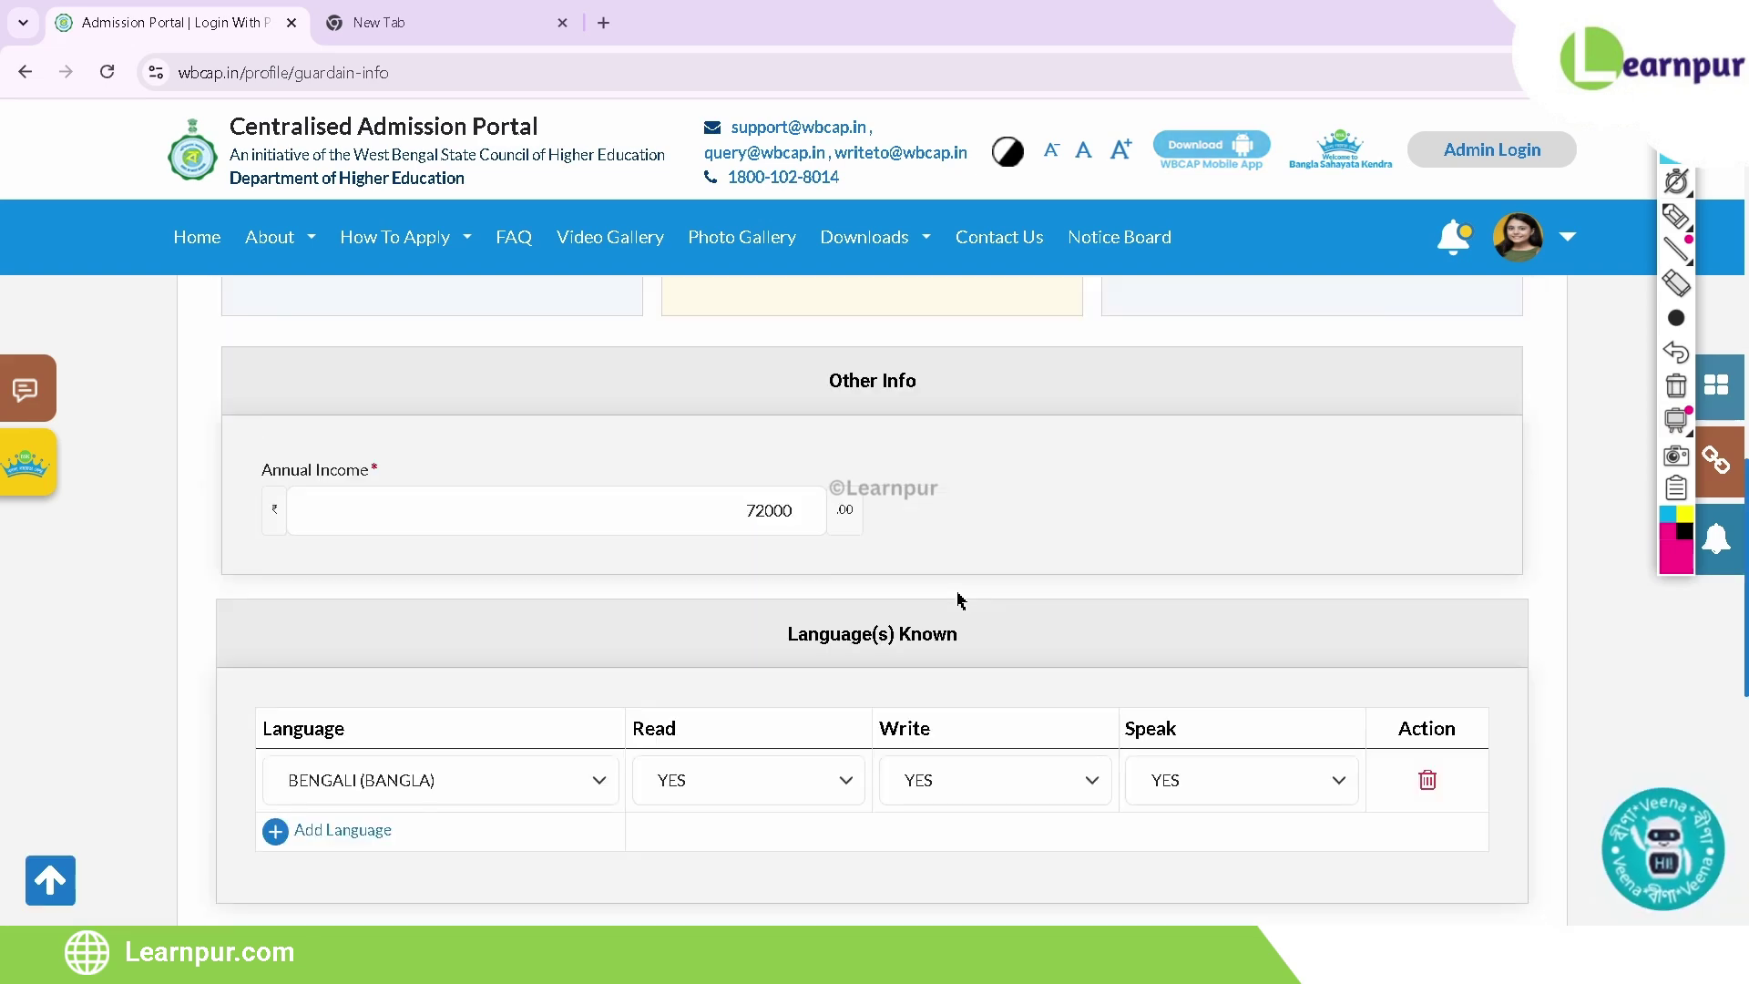
pyautogui.scroll(-5, 957, 598)
pyautogui.scroll(5, 959, 601)
pyautogui.scroll(-5, 772, 489)
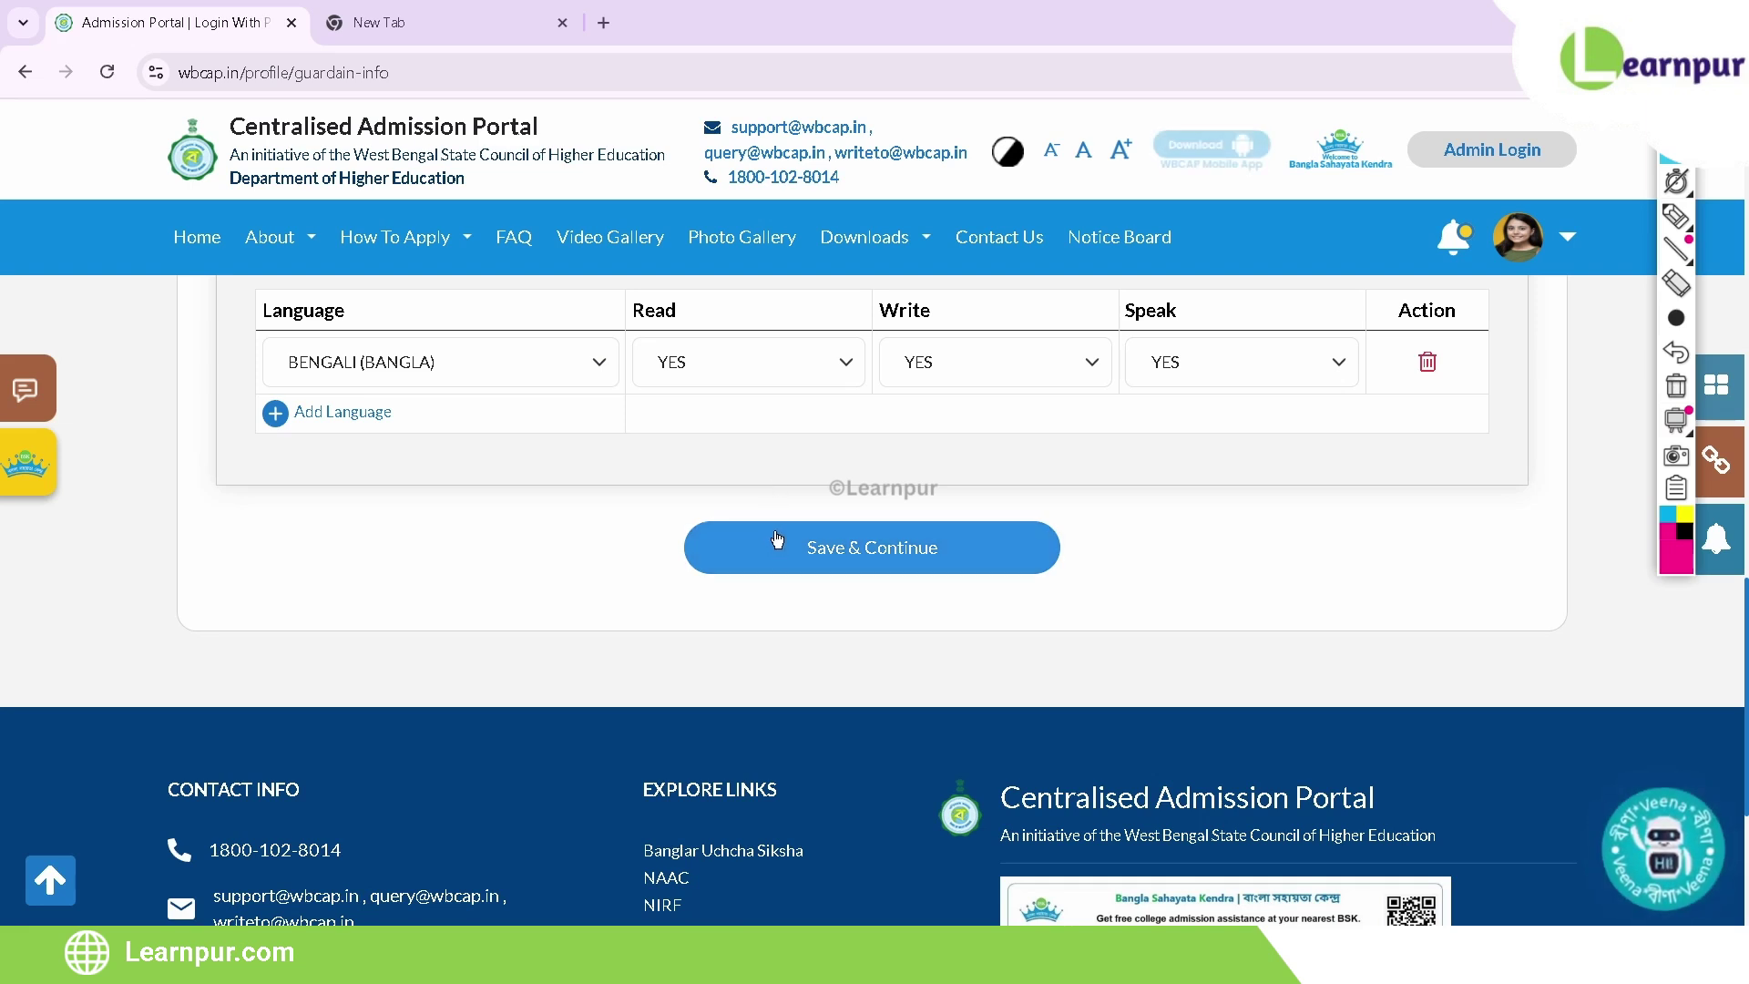
pyautogui.scroll(4, 777, 539)
pyautogui.scroll(-4, 775, 531)
pyautogui.scroll(5, 793, 566)
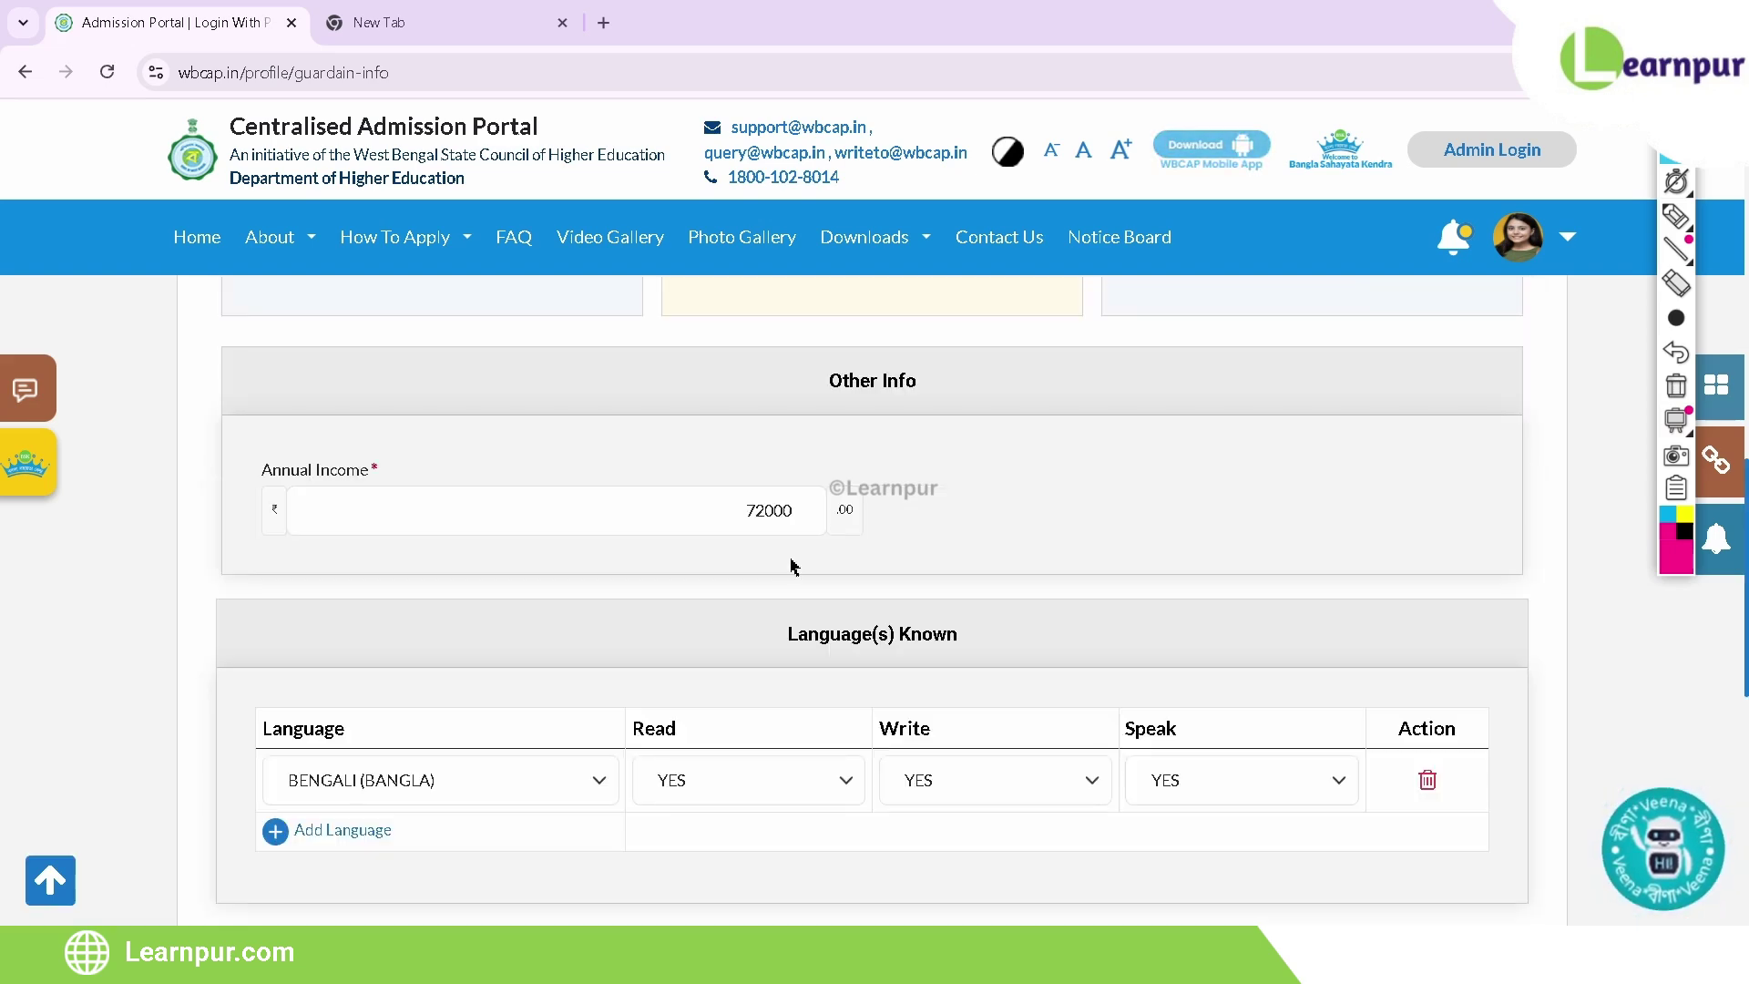
pyautogui.scroll(5, 793, 563)
pyautogui.scroll(-10, 792, 562)
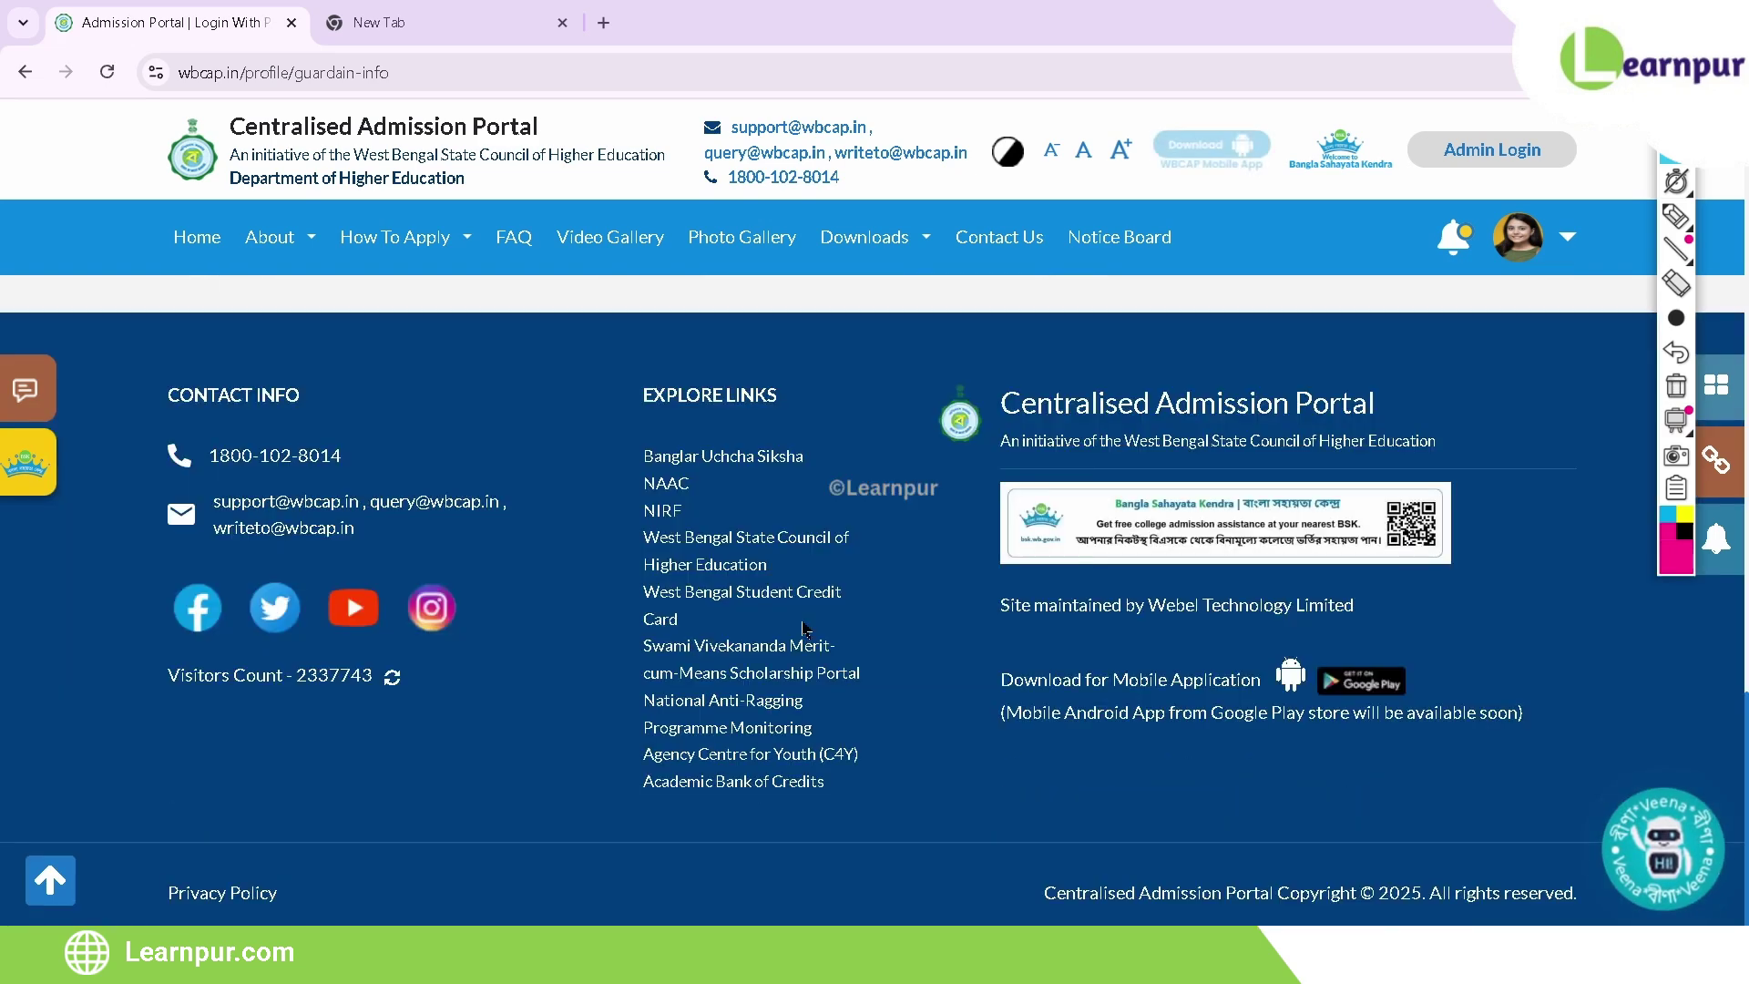
pyautogui.scroll(4, 816, 572)
# - Attempt Save & Continue, then enter FARMER as the father's occupation
pyautogui.click(817, 572)
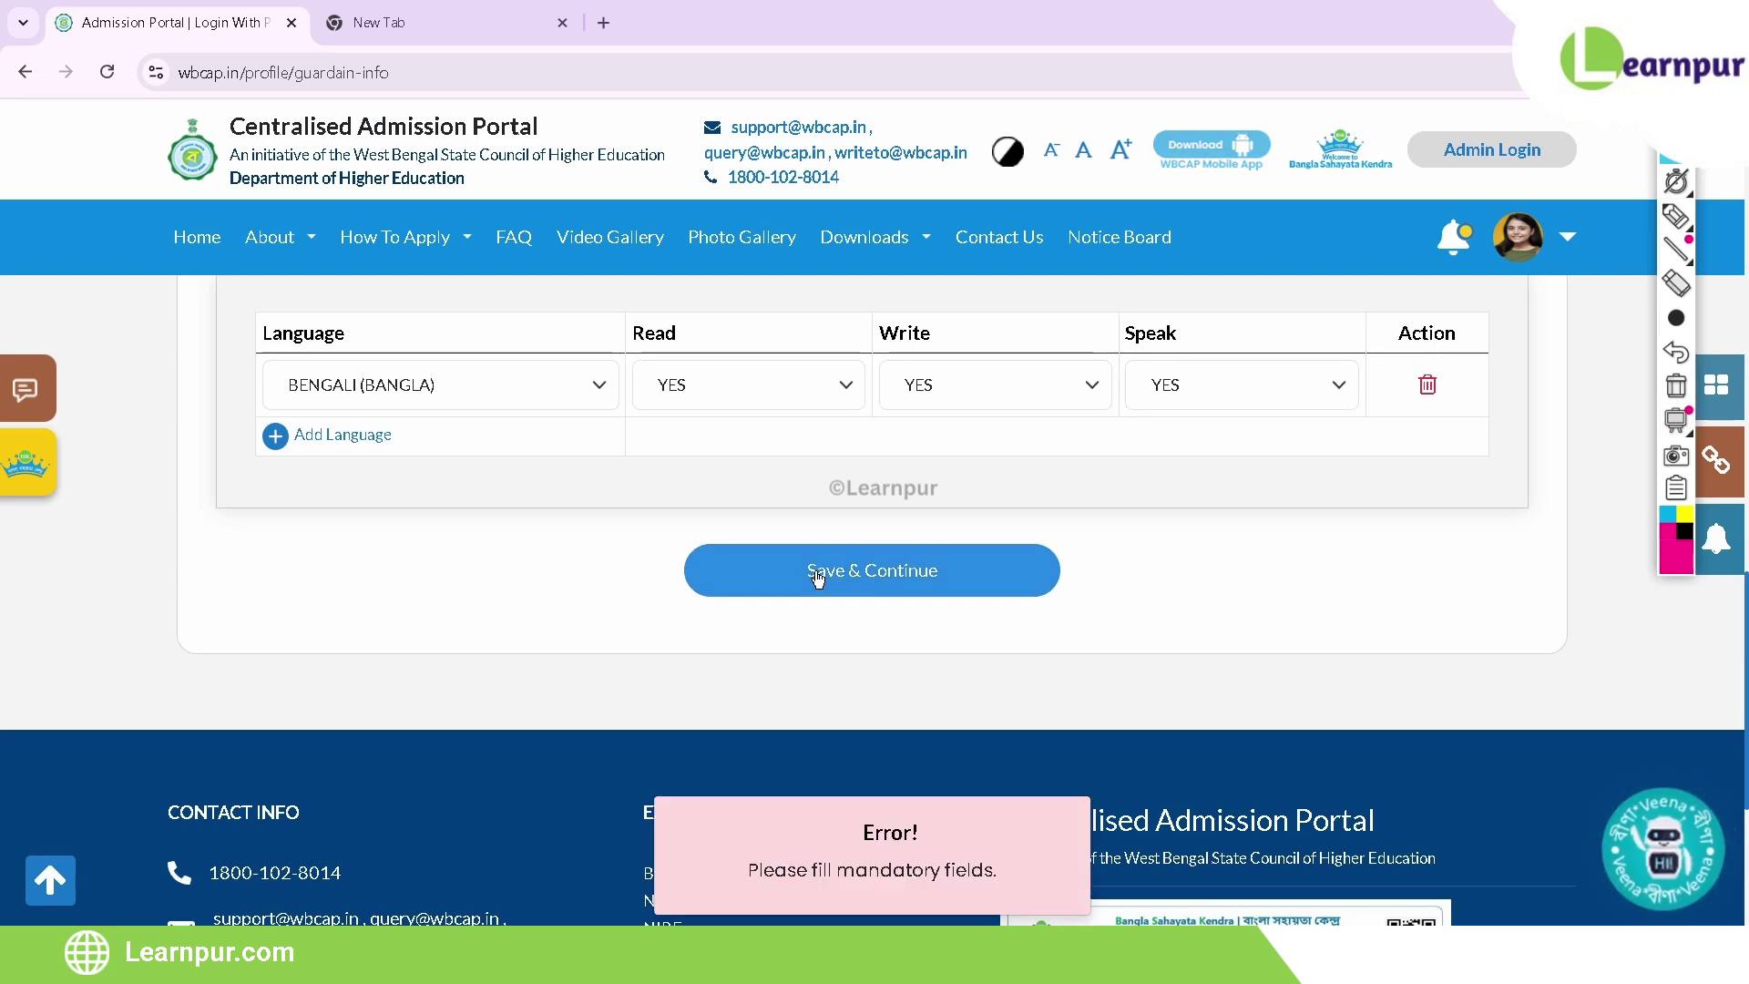
pyautogui.scroll(8, 816, 571)
pyautogui.click(430, 584)
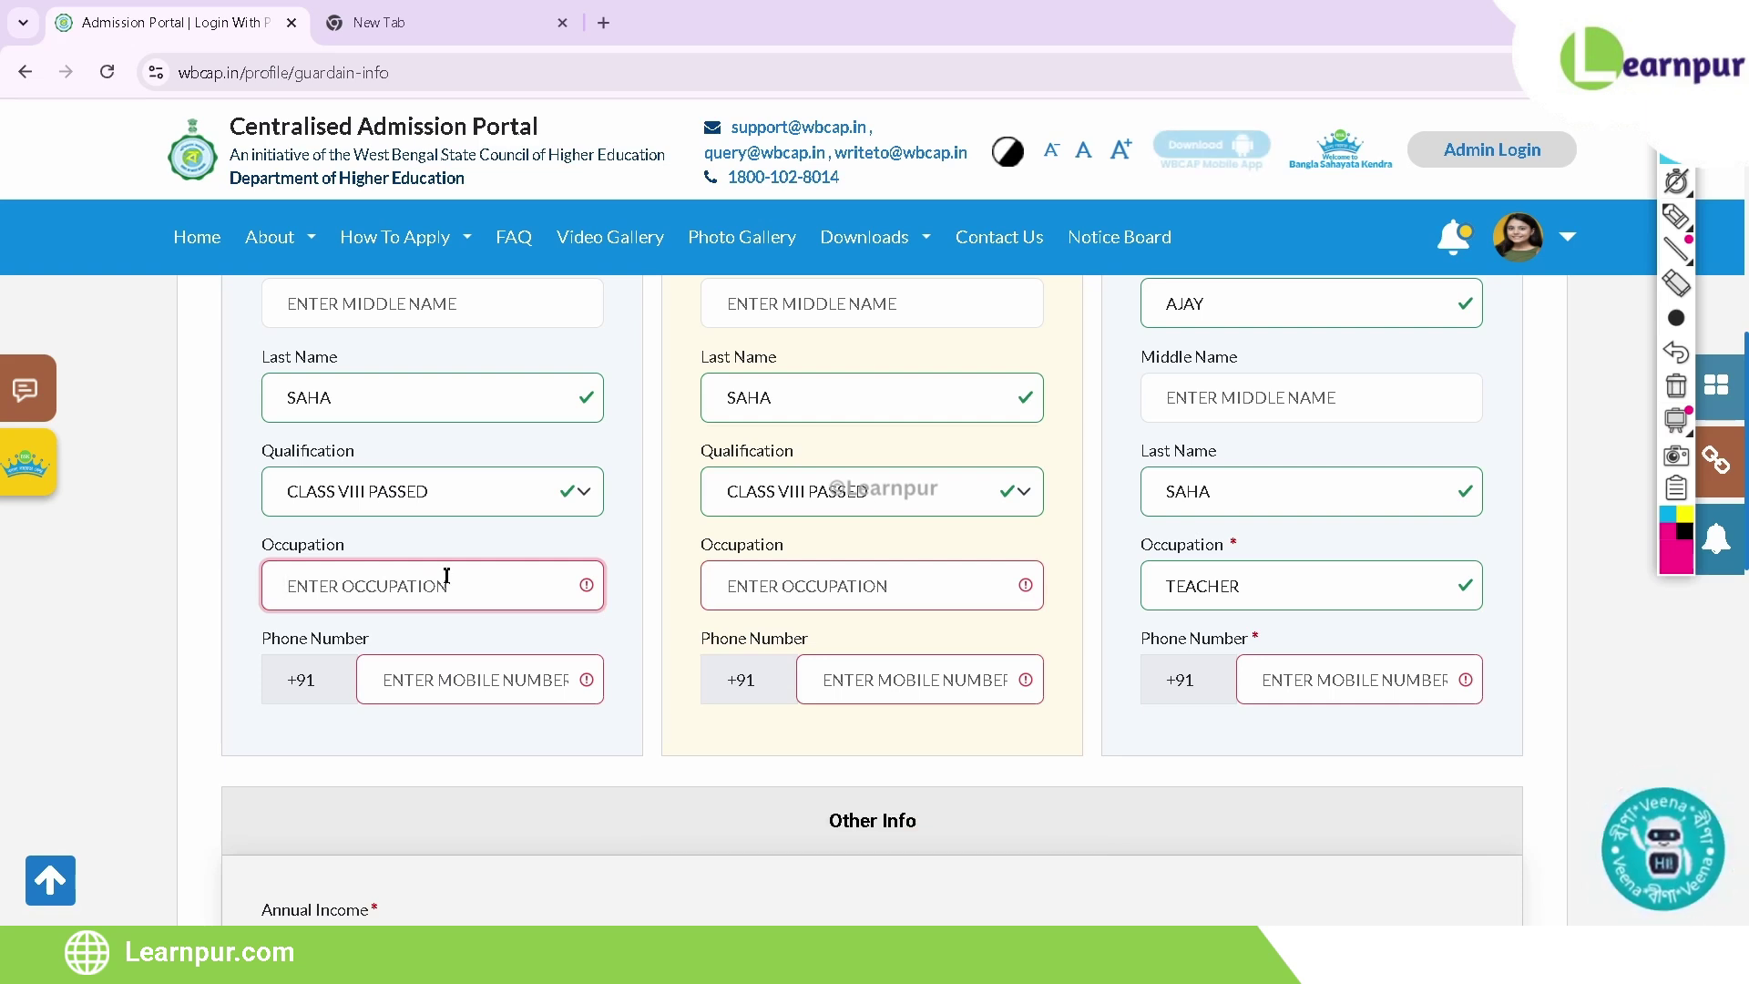
pyautogui.write('F')
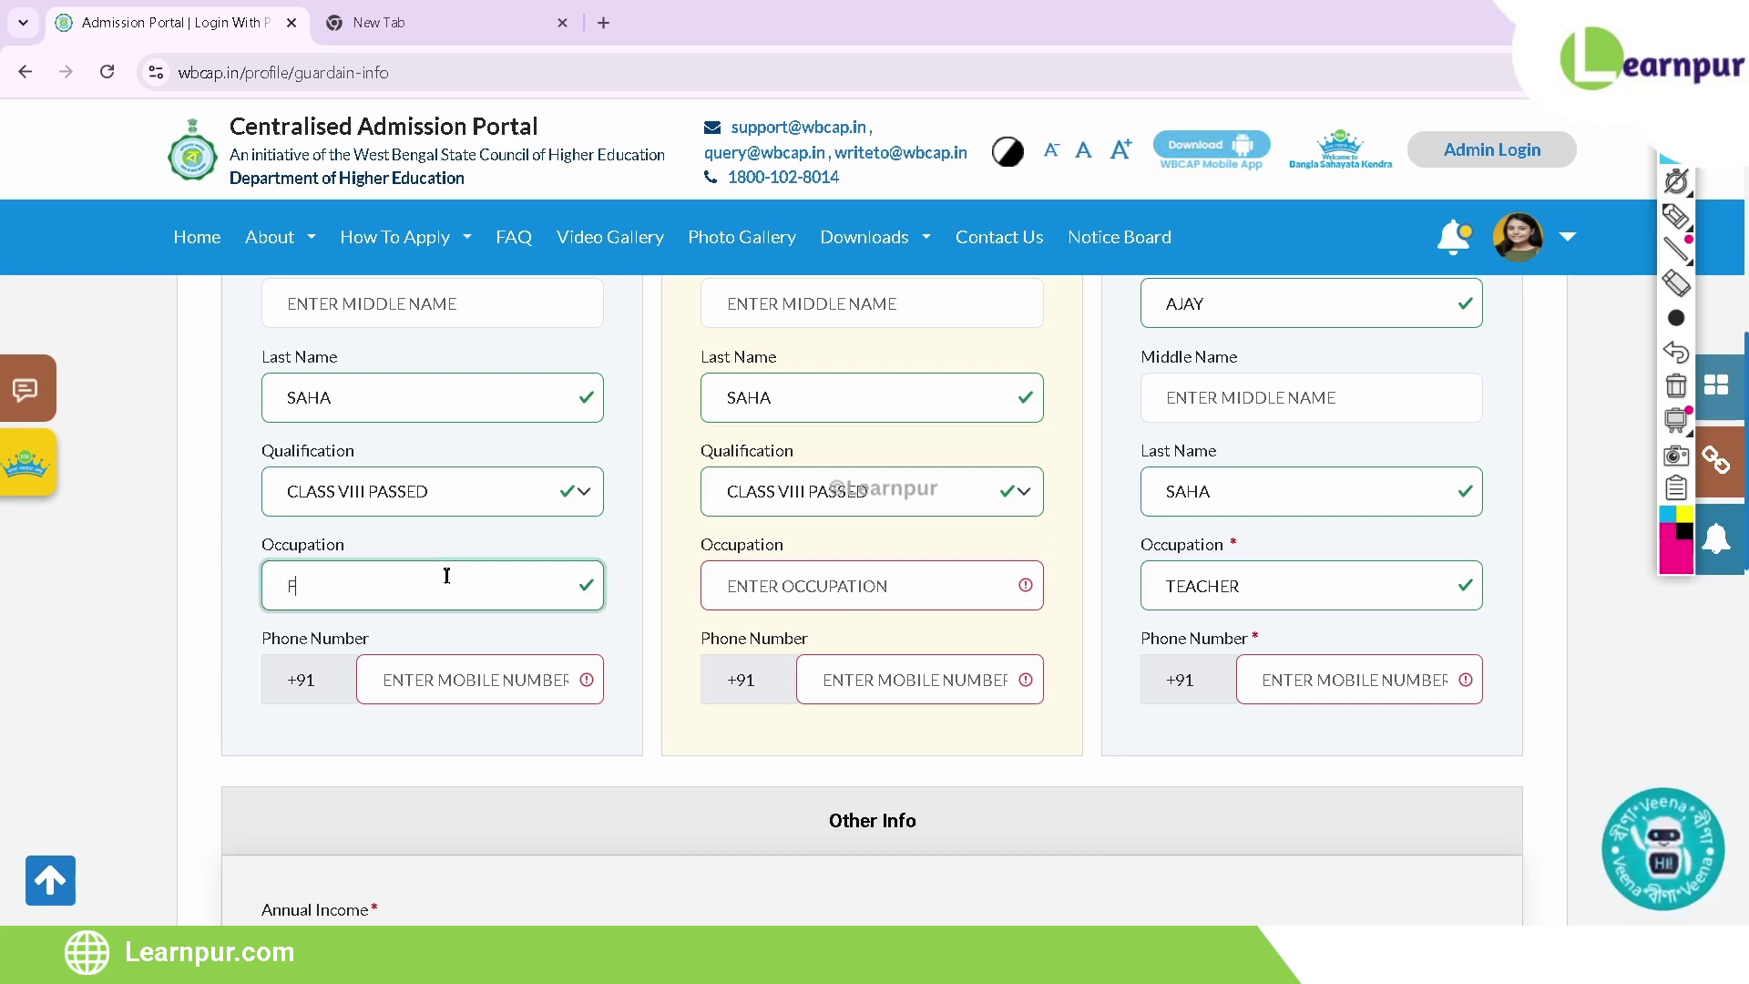
pyautogui.write('ARMER')
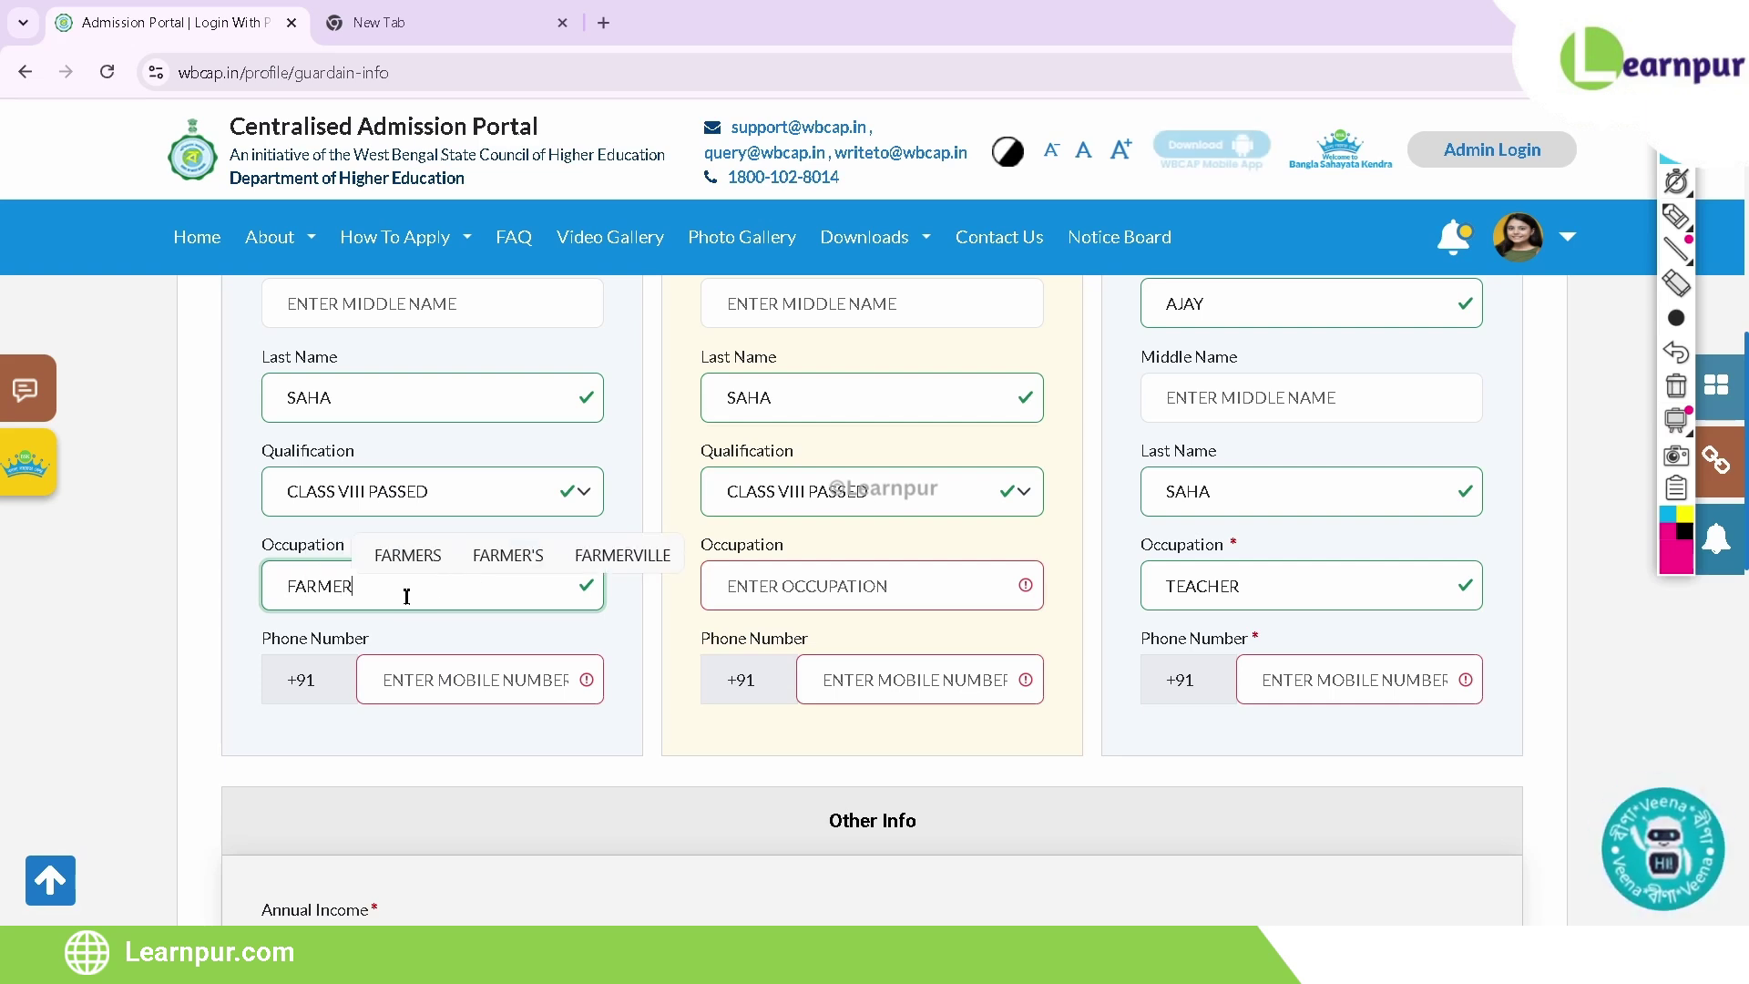
pyautogui.click(898, 572)
# - Enter HOUSEWIFE as the mother's occupation
pyautogui.click(870, 583)
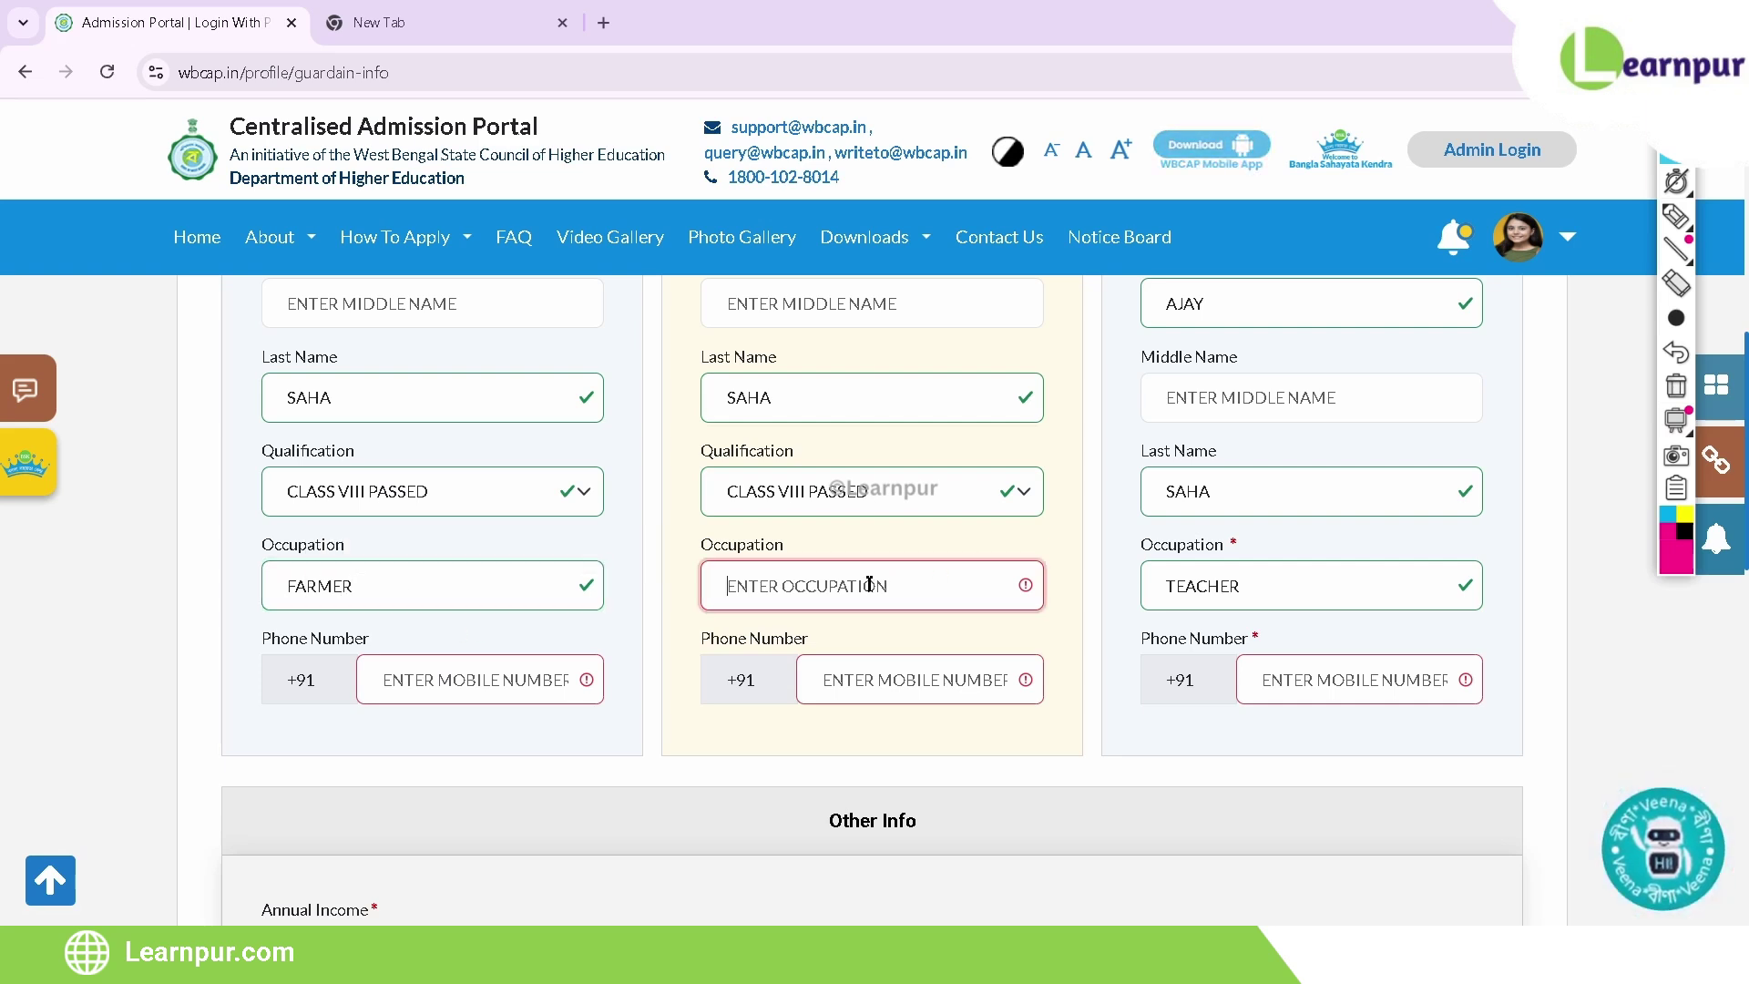
pyautogui.write('HOUSE')
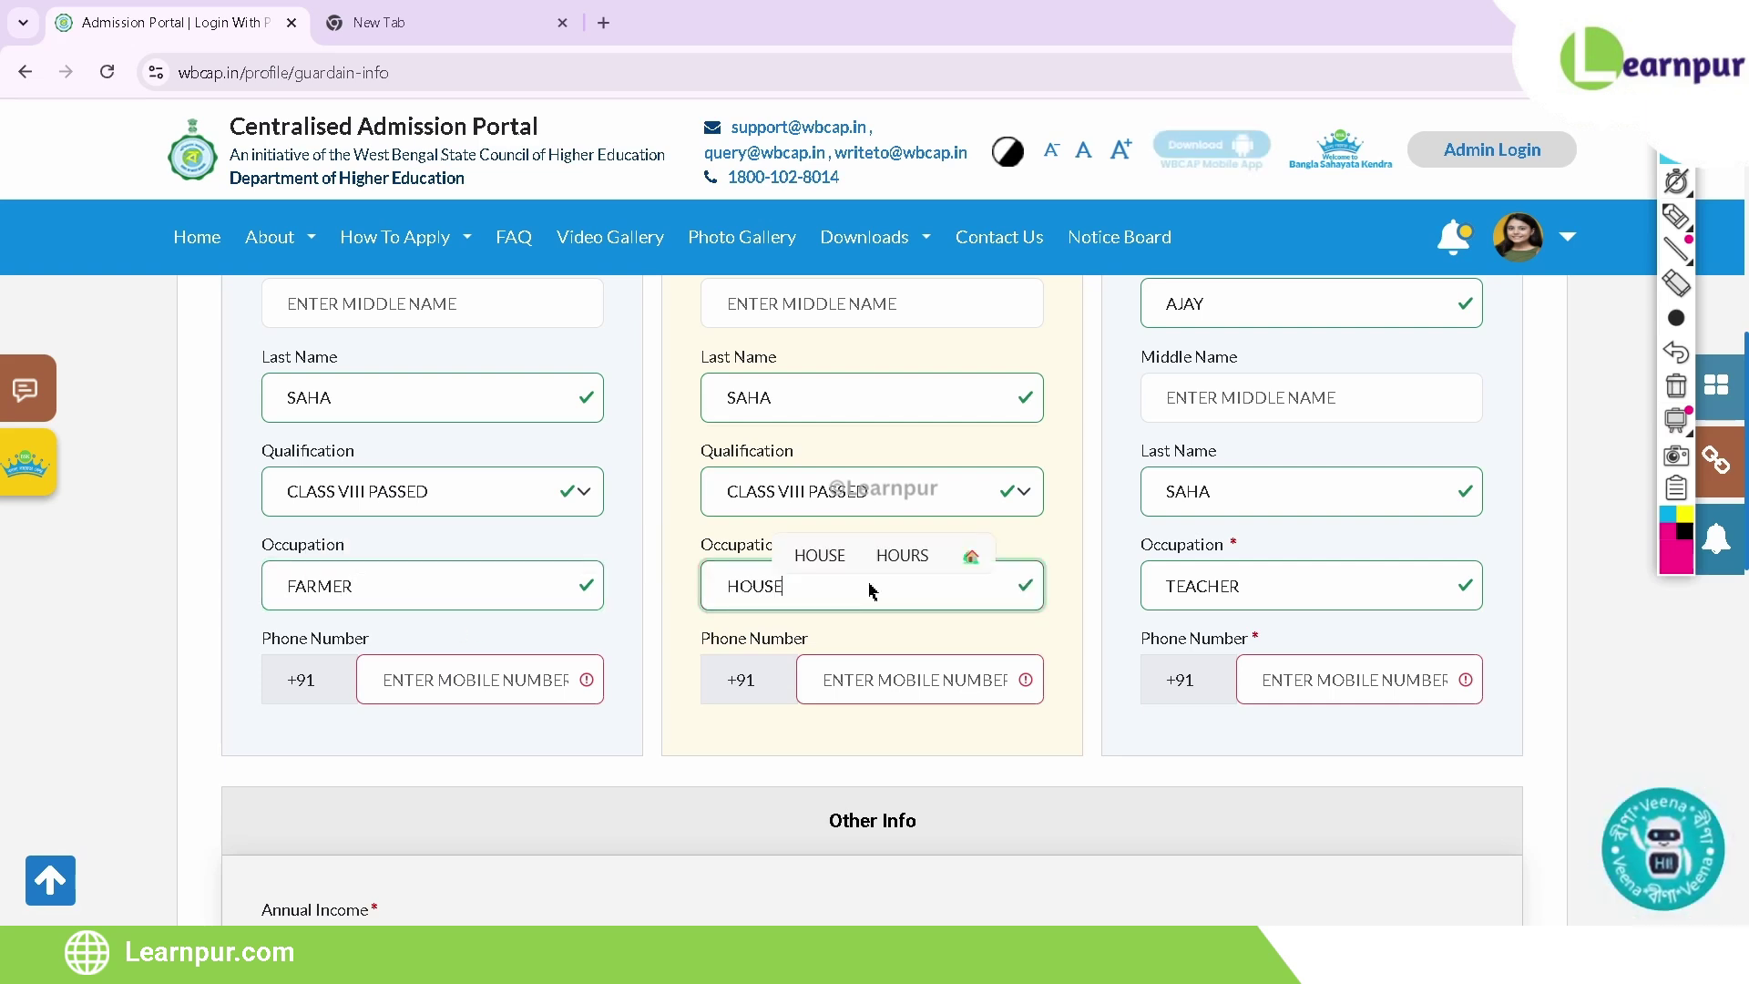
pyautogui.write('WIF')
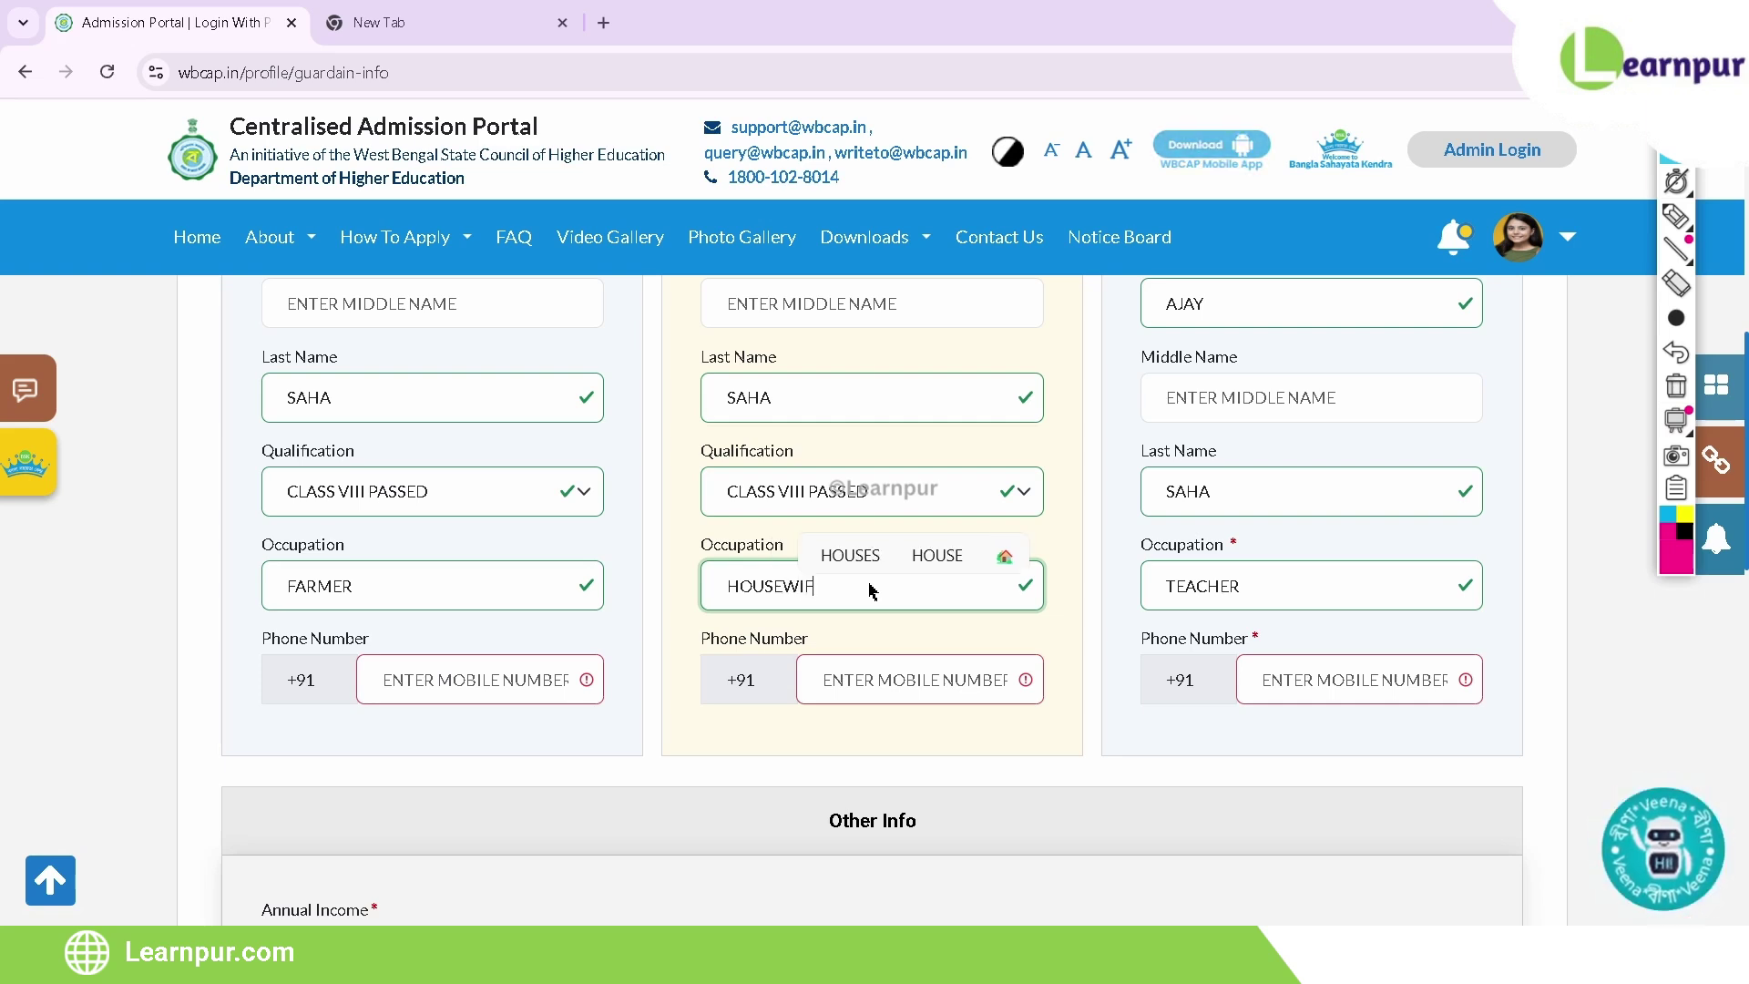
pyautogui.write('E')
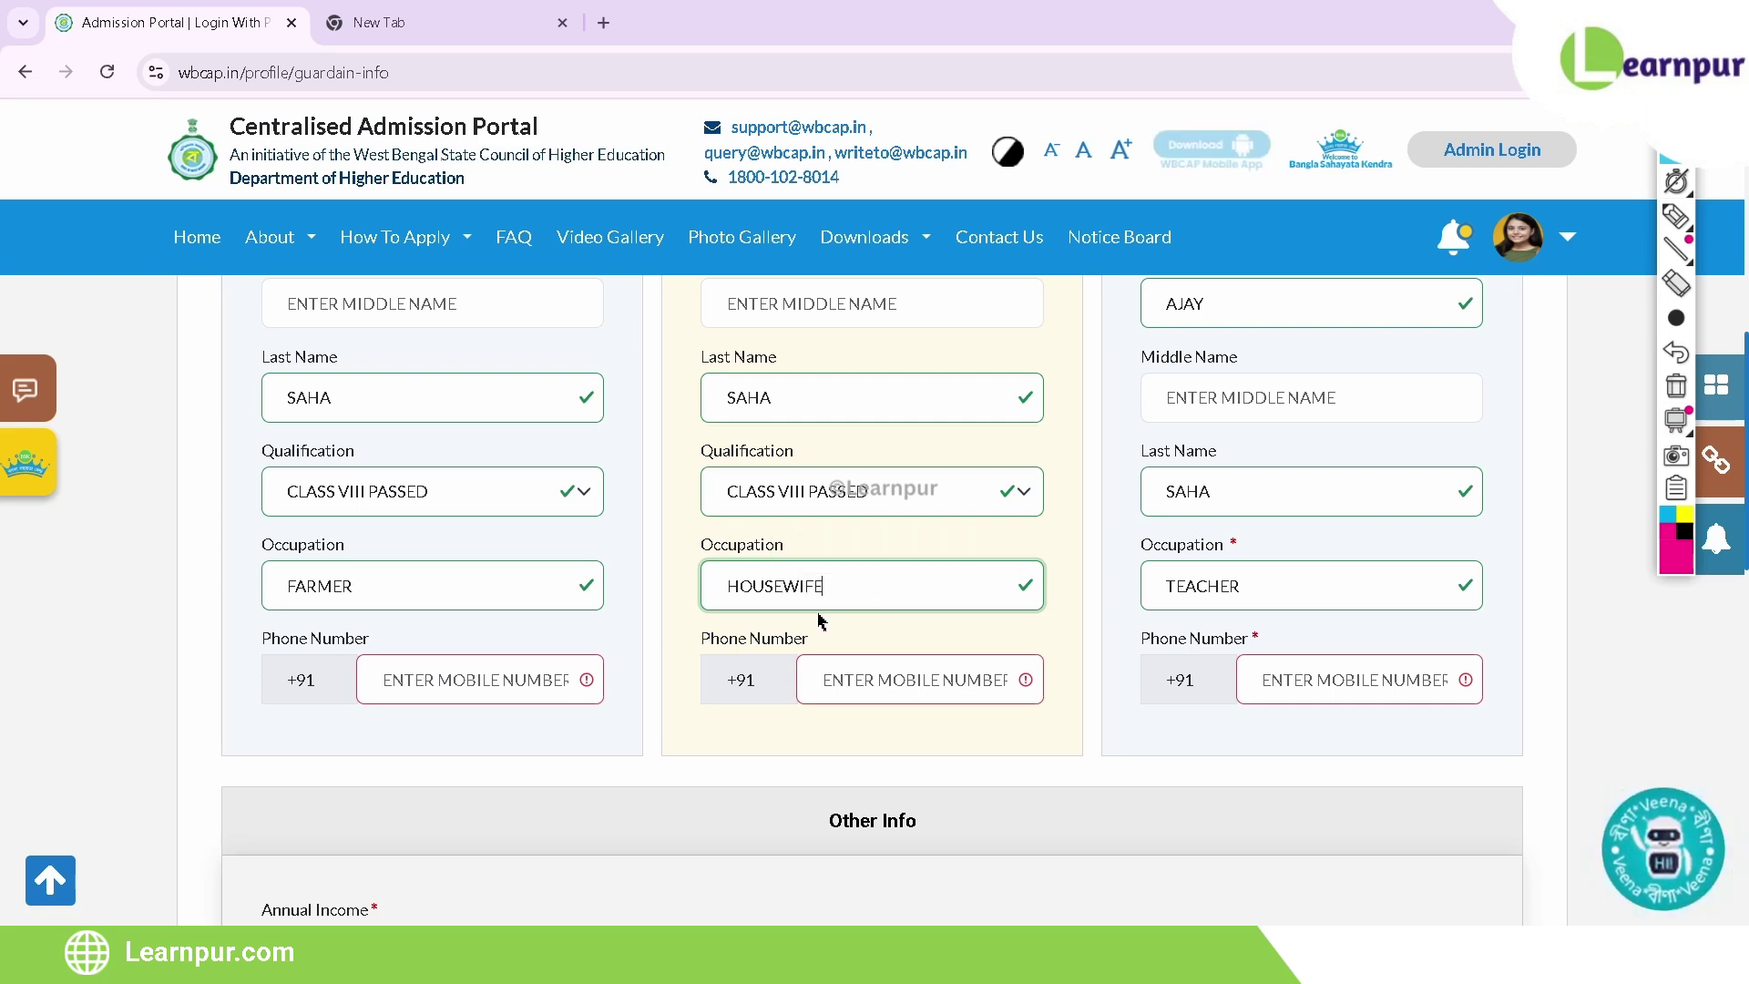
pyautogui.click(823, 620)
pyautogui.click(490, 687)
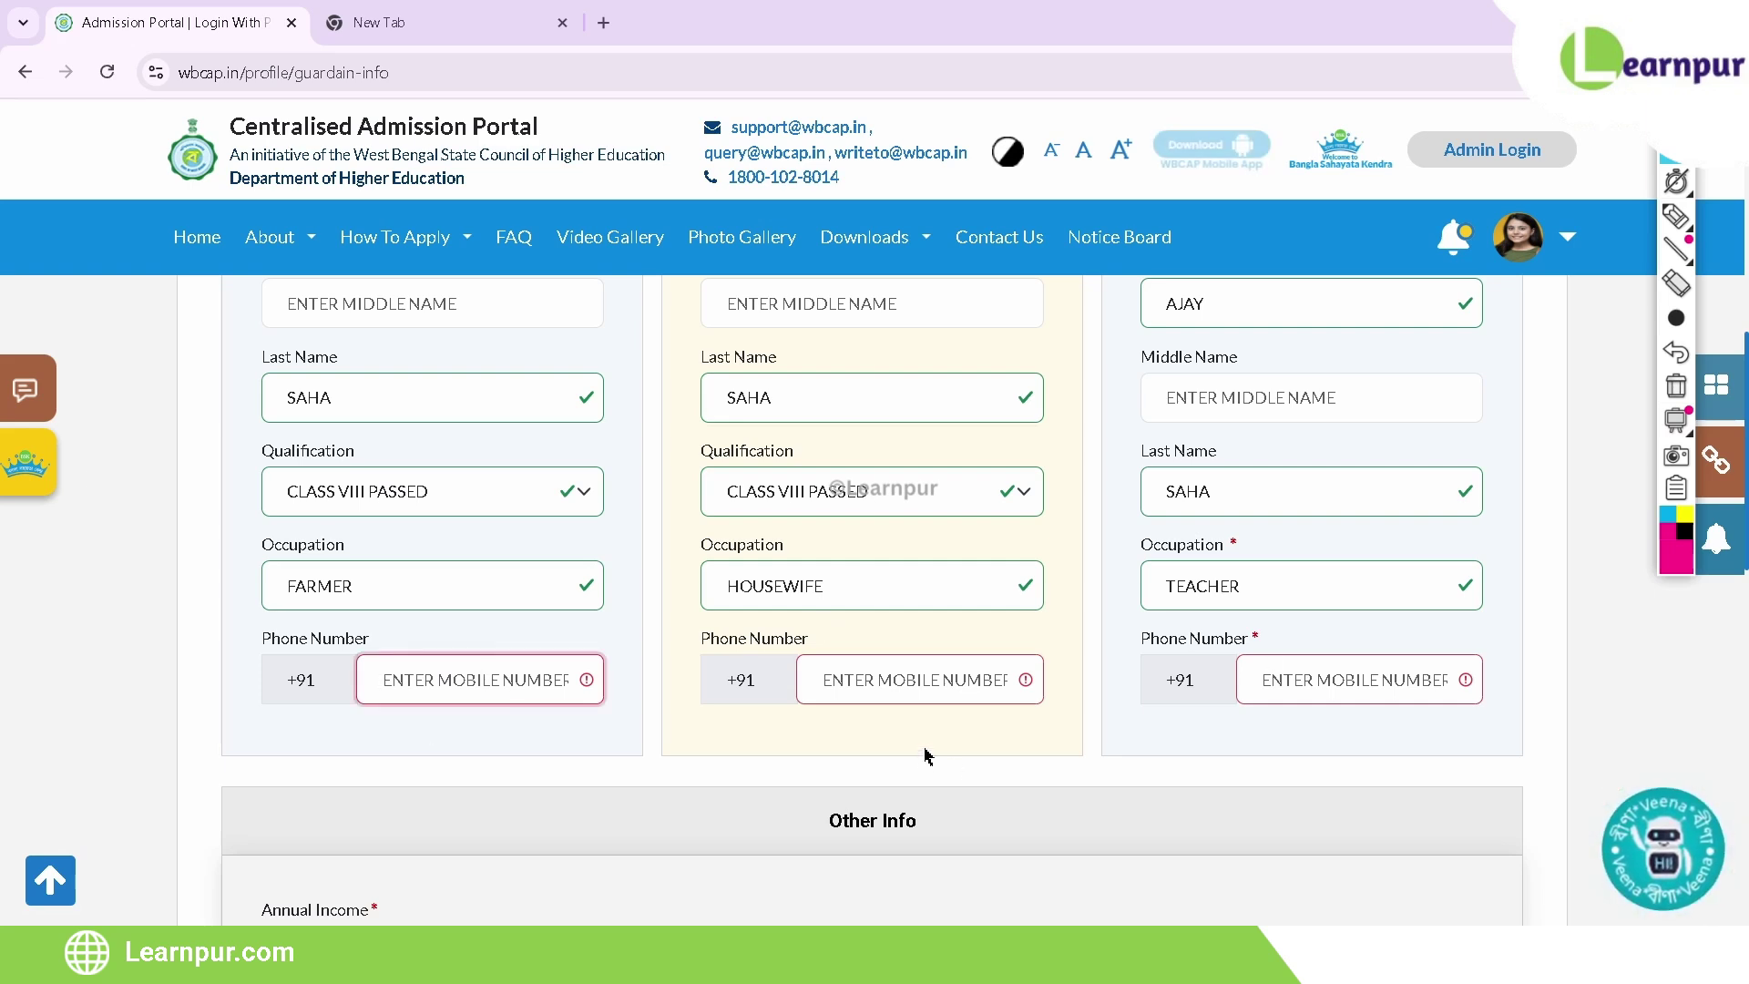
pyautogui.scroll(-5, 524, 743)
pyautogui.scroll(5, 526, 741)
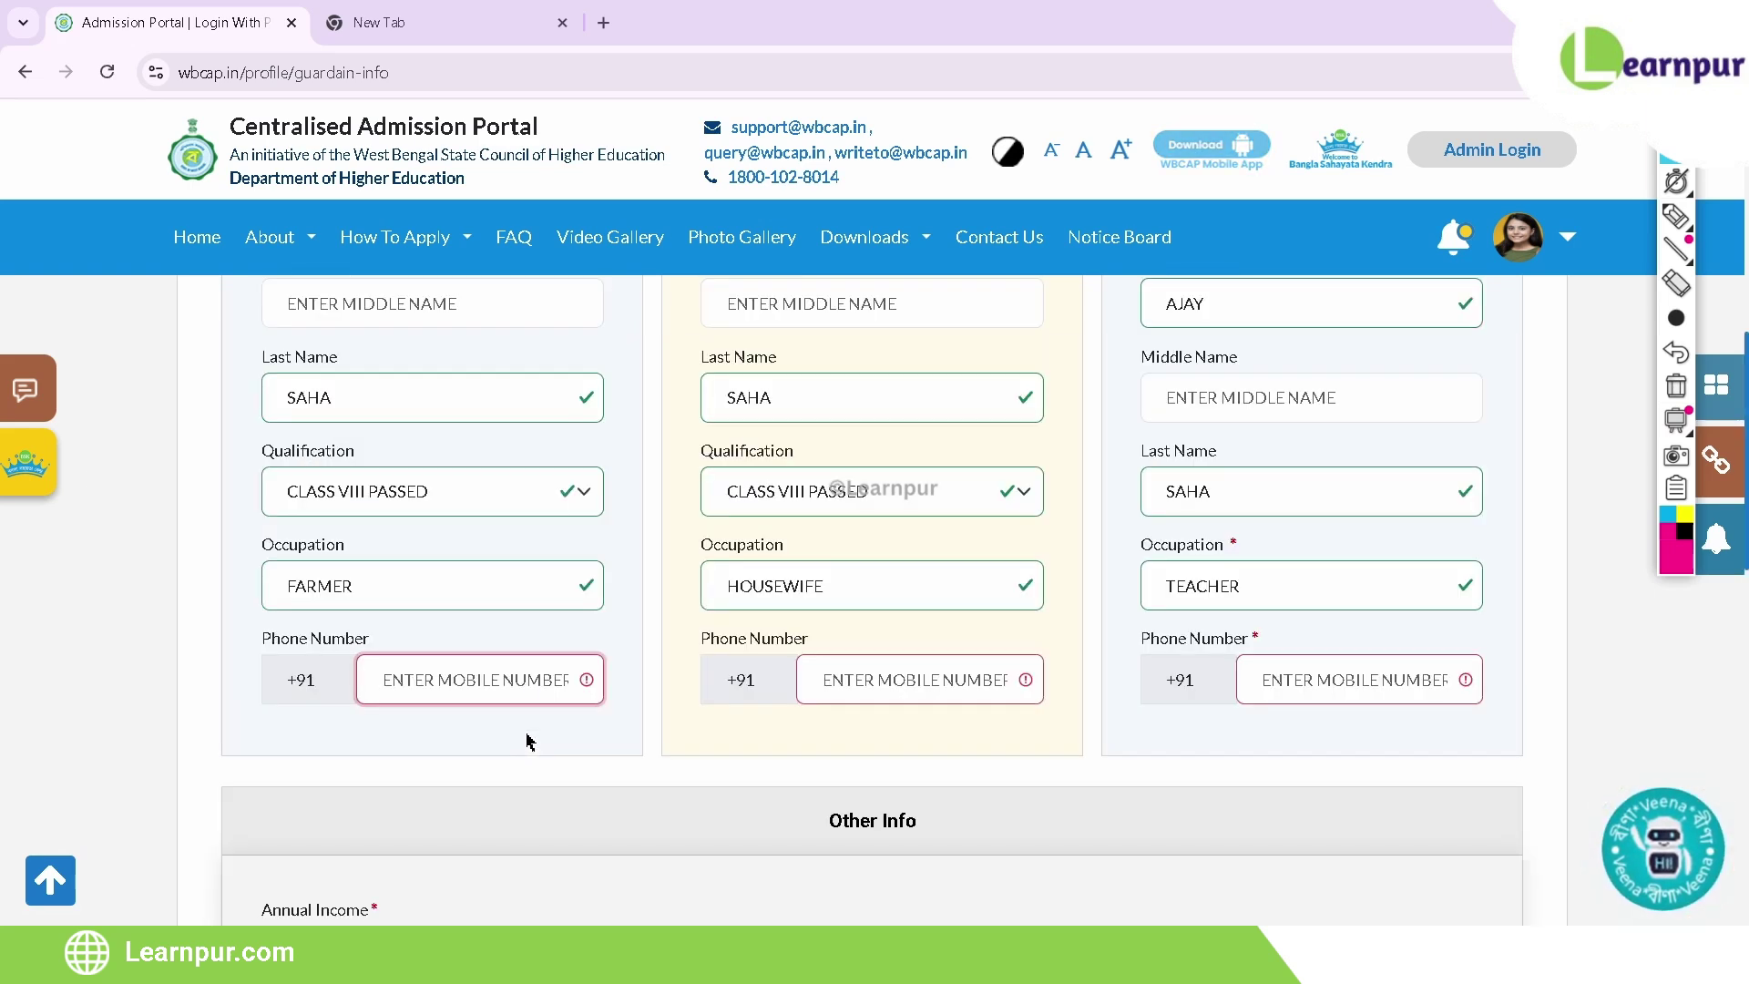
pyautogui.scroll(5, 1284, 695)
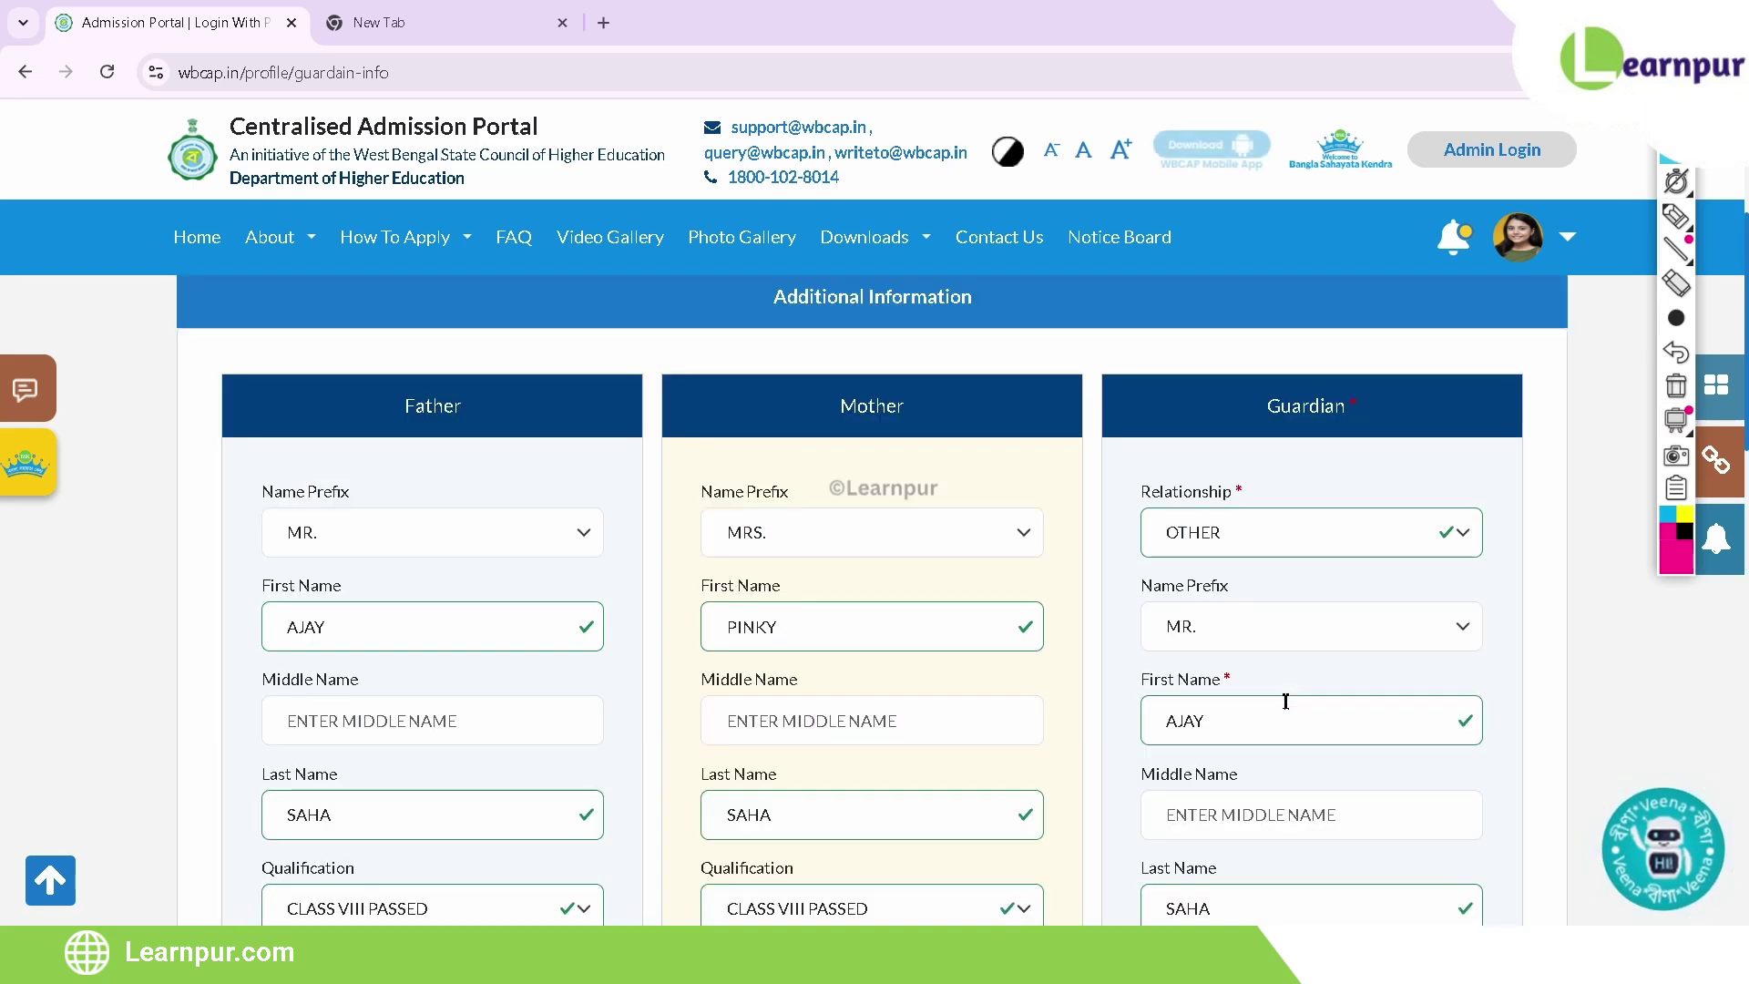
pyautogui.scroll(-5, 1285, 695)
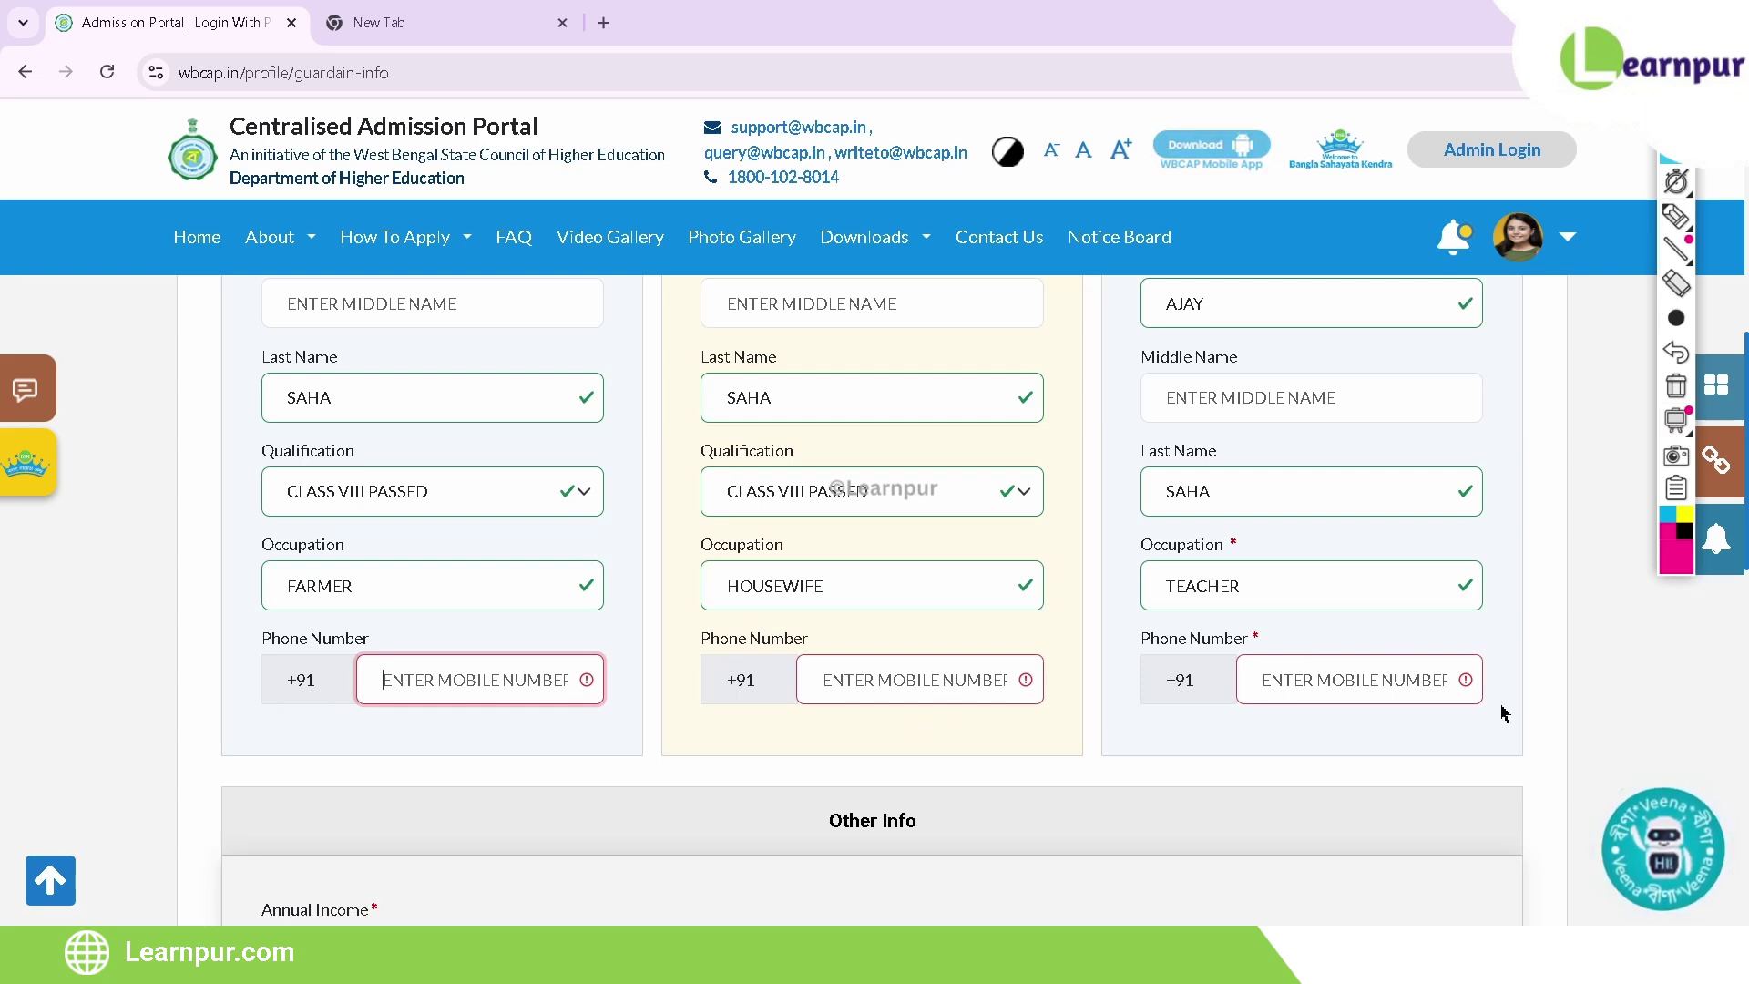
pyautogui.scroll(-5, 1093, 711)
pyautogui.scroll(-5, 1093, 712)
pyautogui.scroll(10, 1093, 712)
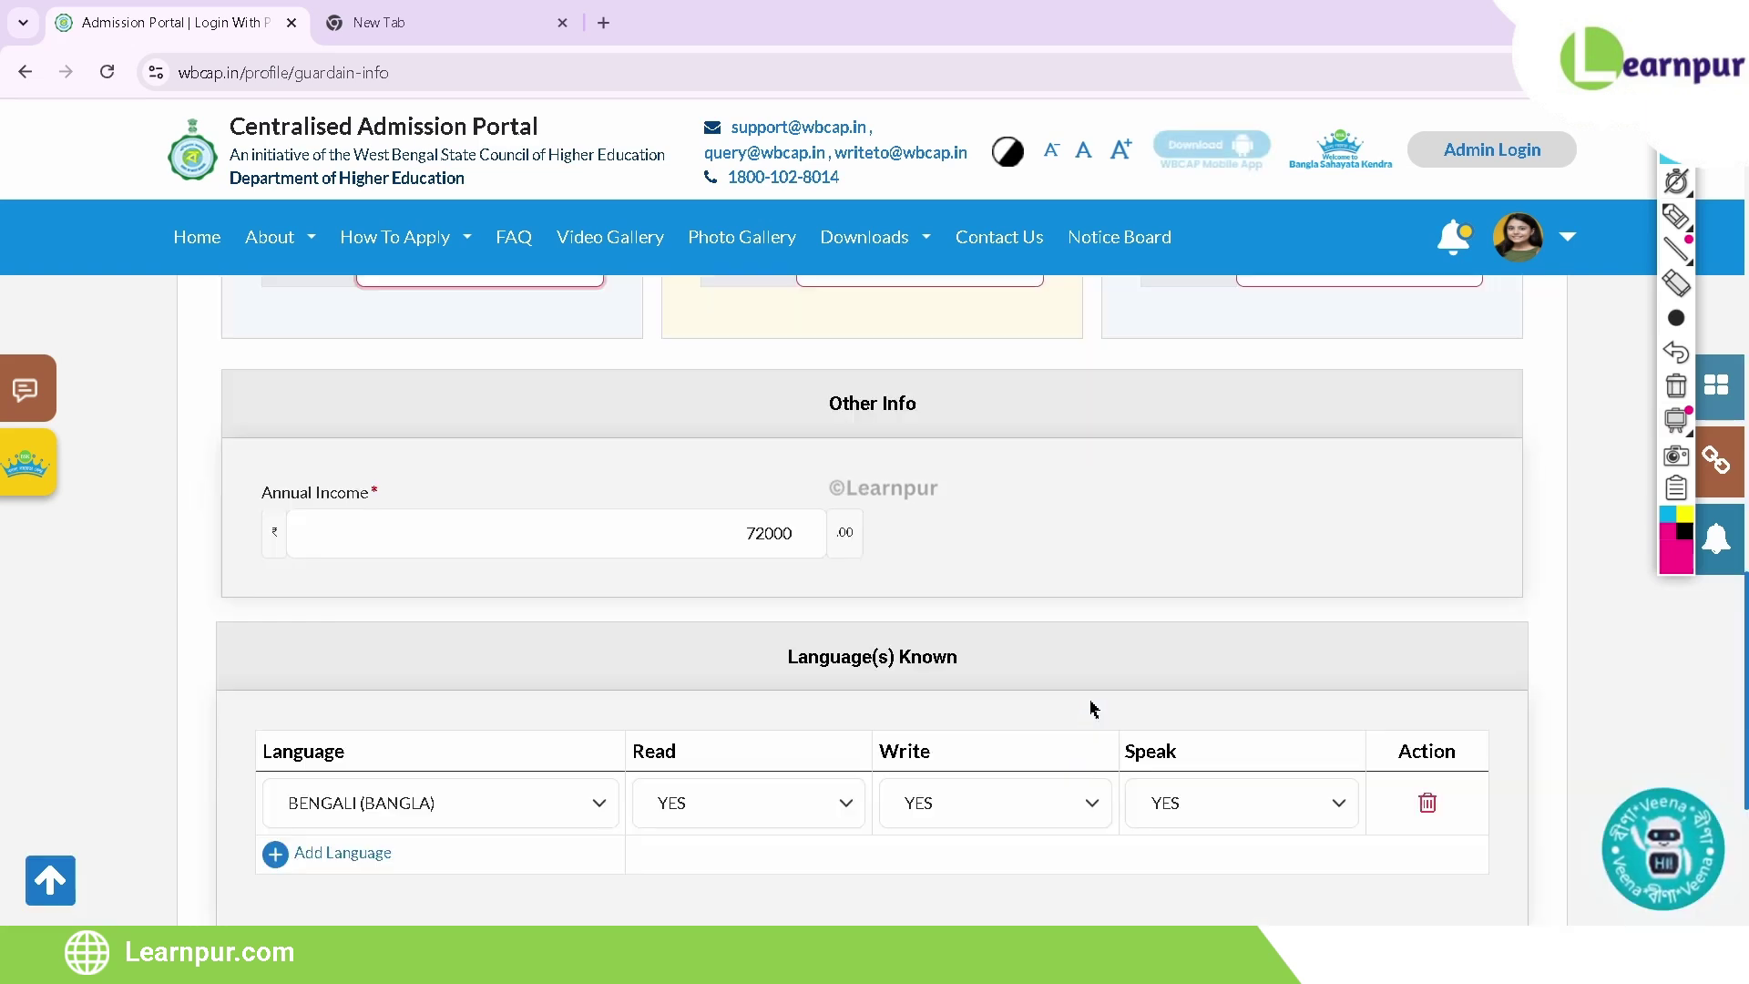
pyautogui.scroll(5, 1093, 709)
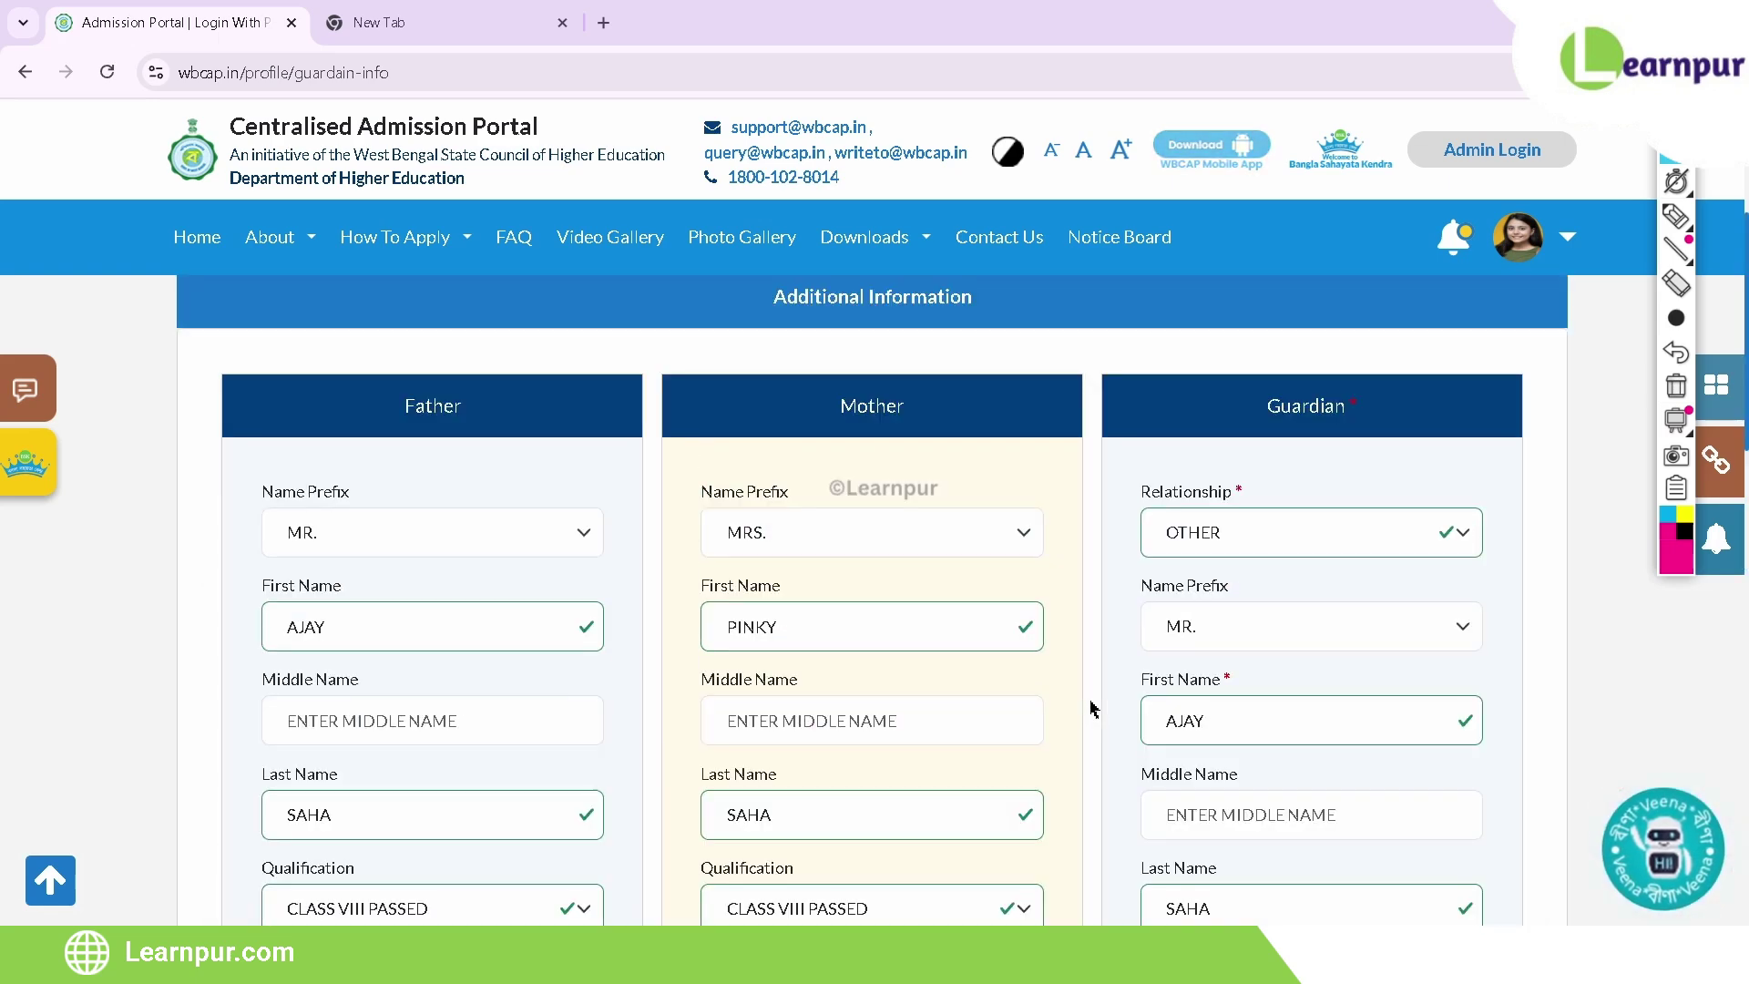
pyautogui.scroll(-5, 1093, 709)
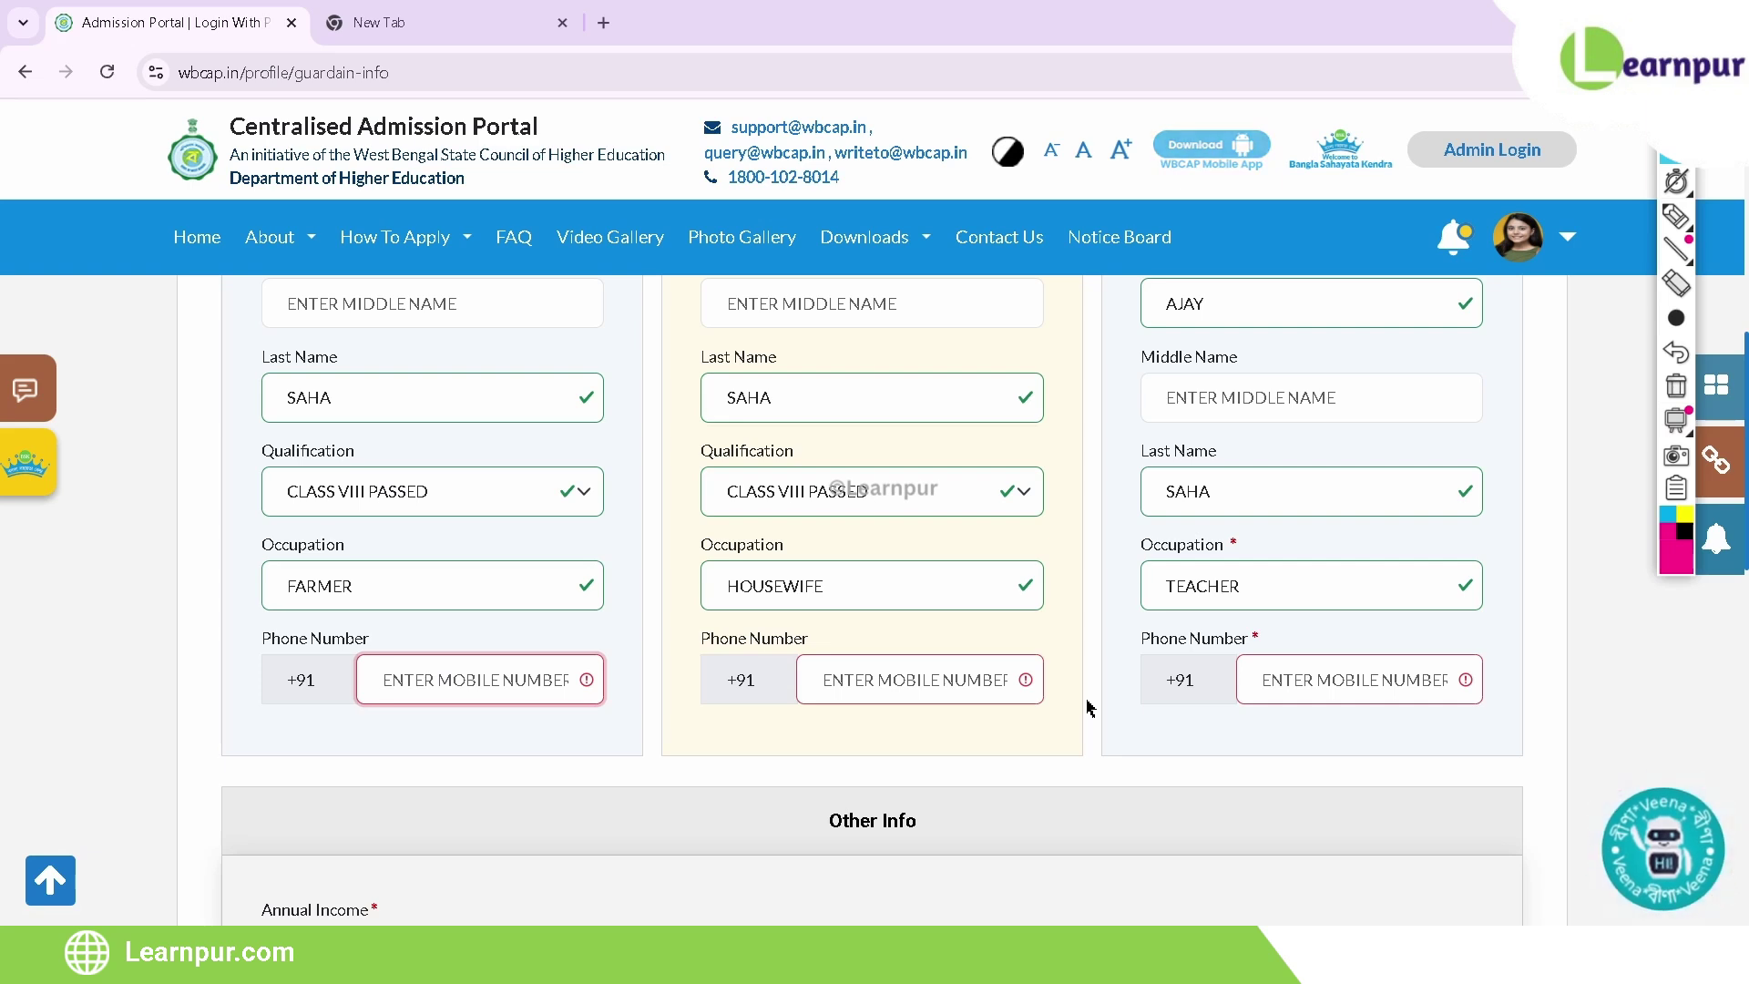
pyautogui.scroll(-10, 1091, 707)
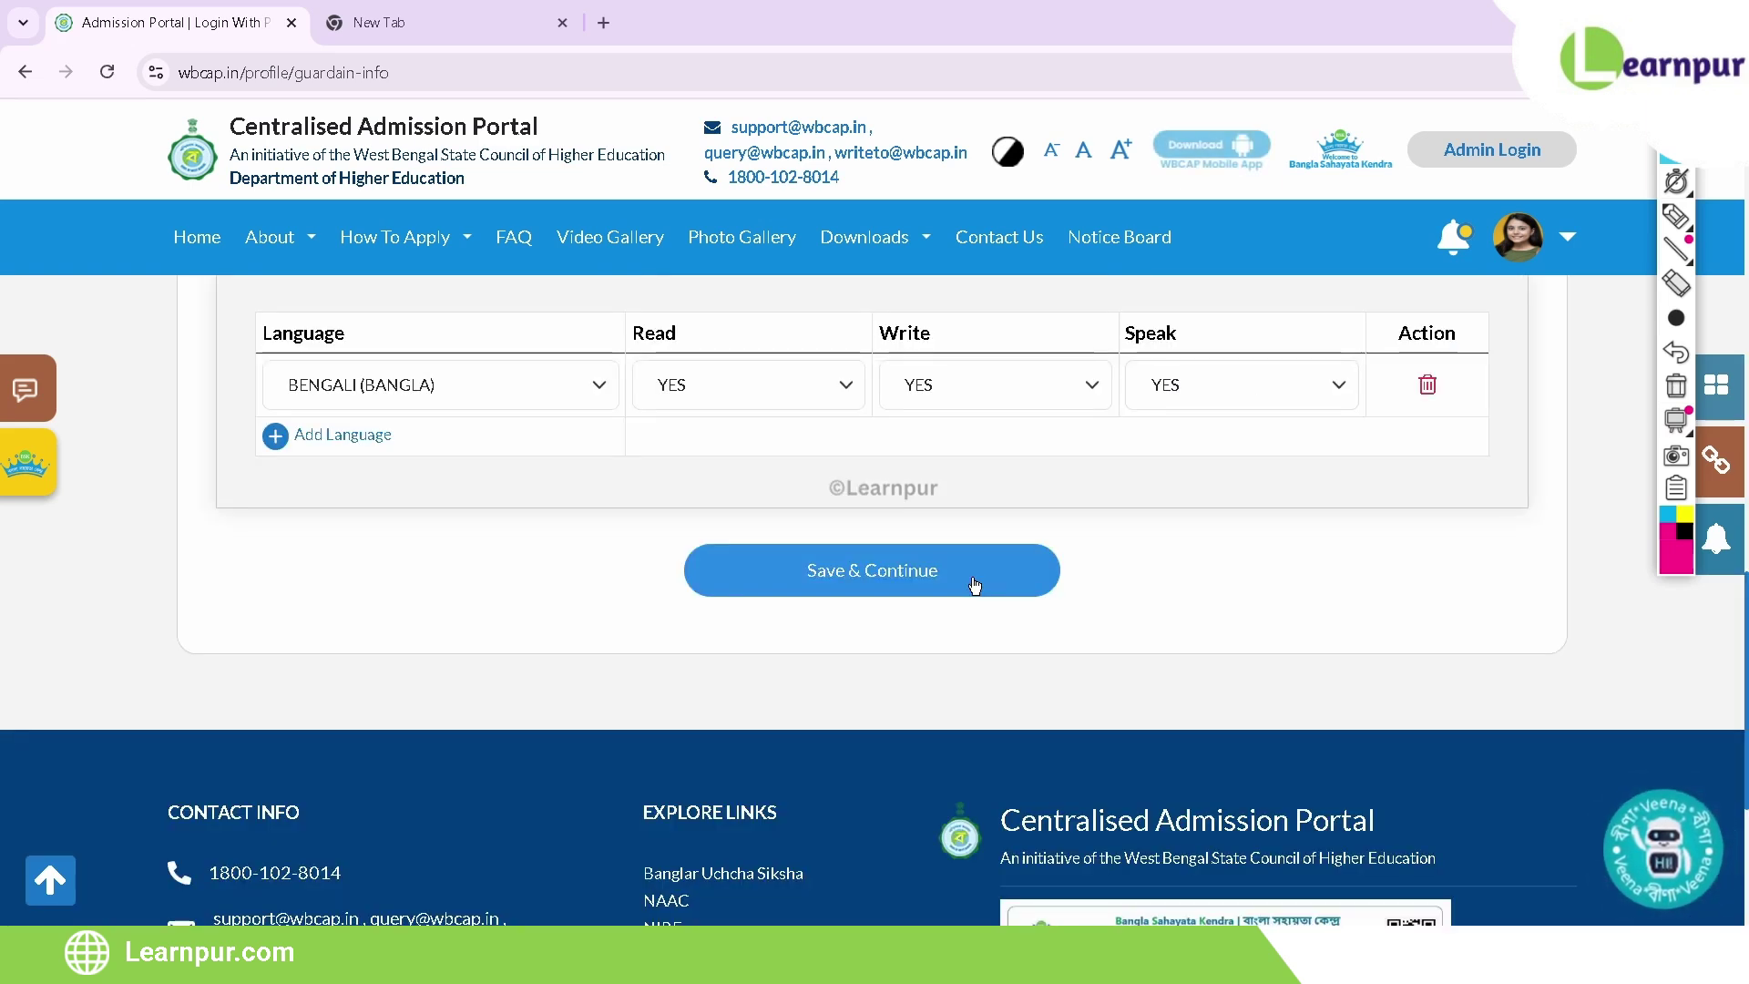
# - Save & Continue, confirm leaving the page, and dismiss the Board popup on the 10th Standard Result page
pyautogui.click(974, 586)
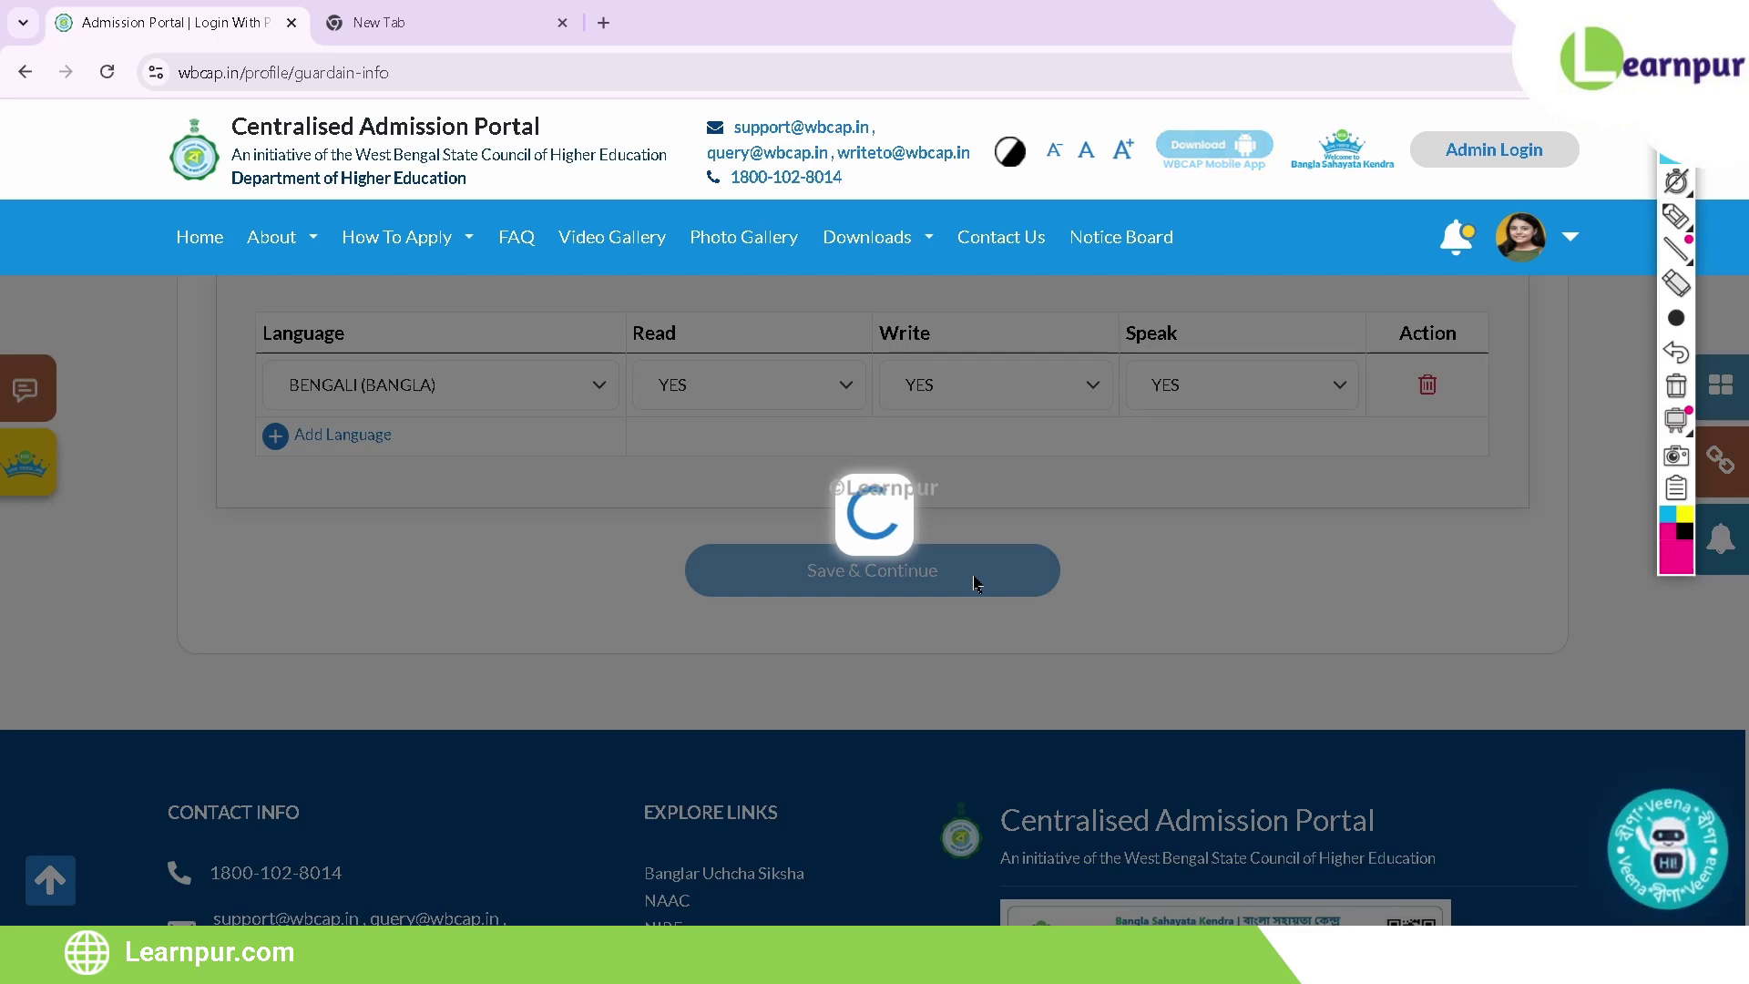
pyautogui.press('Return')
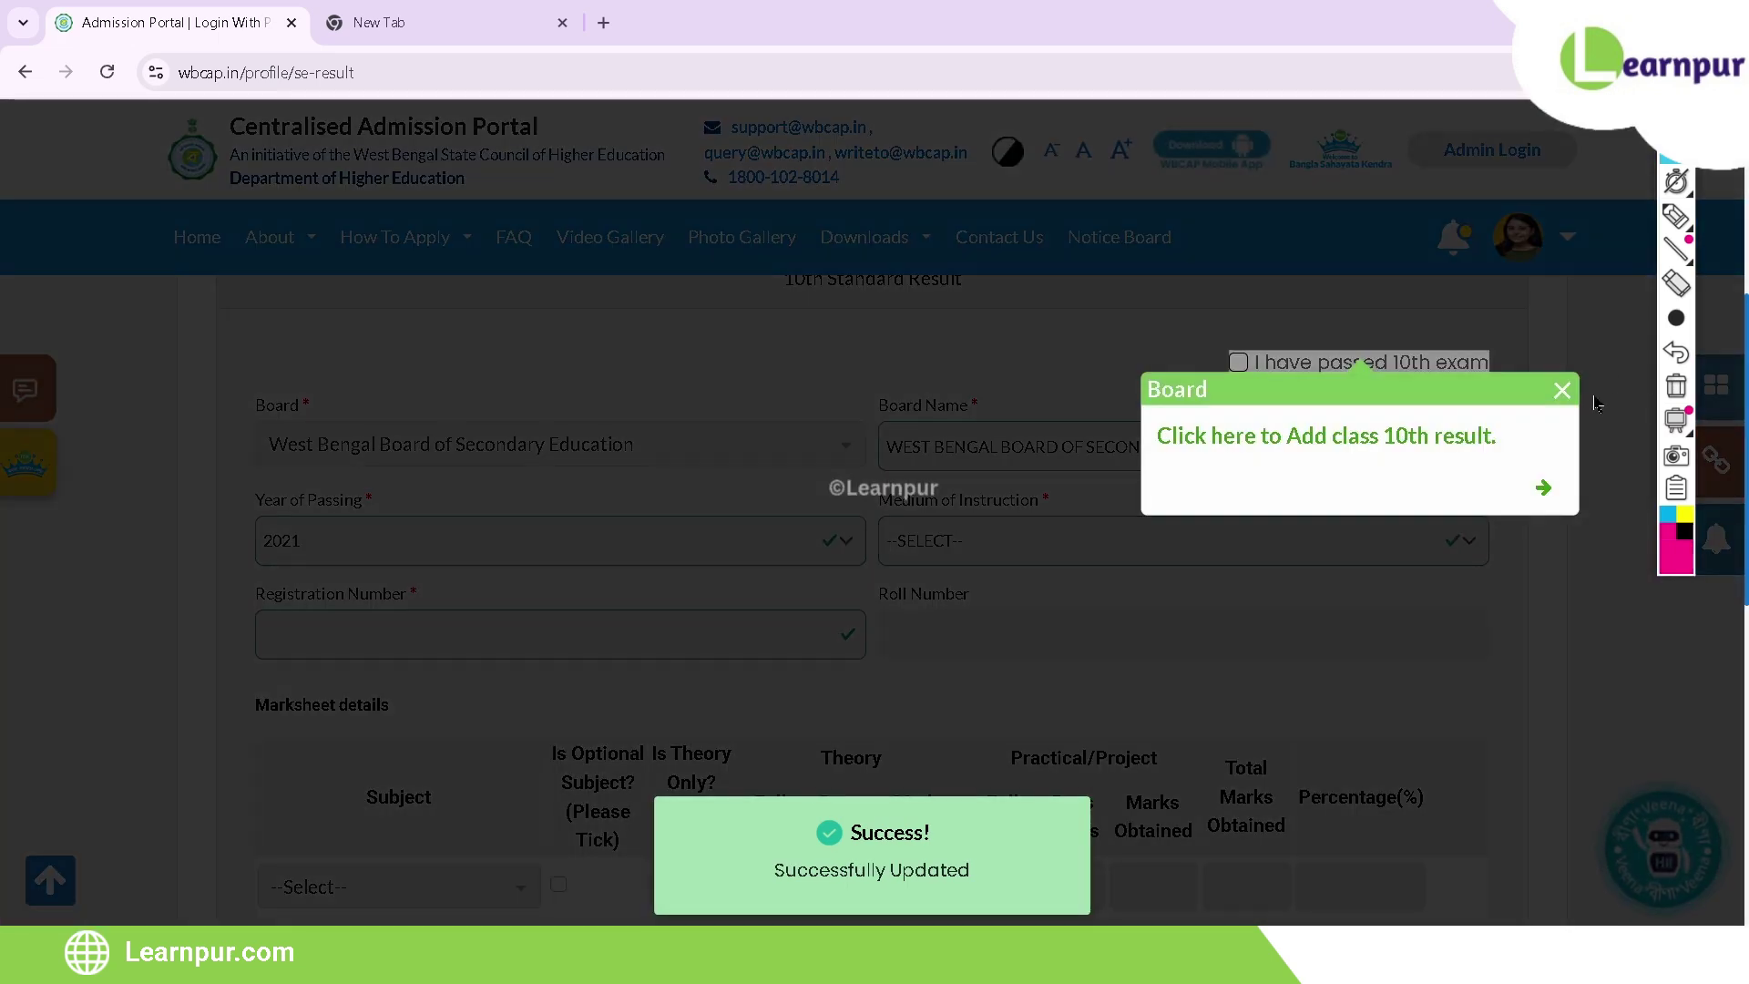
pyautogui.click(1562, 390)
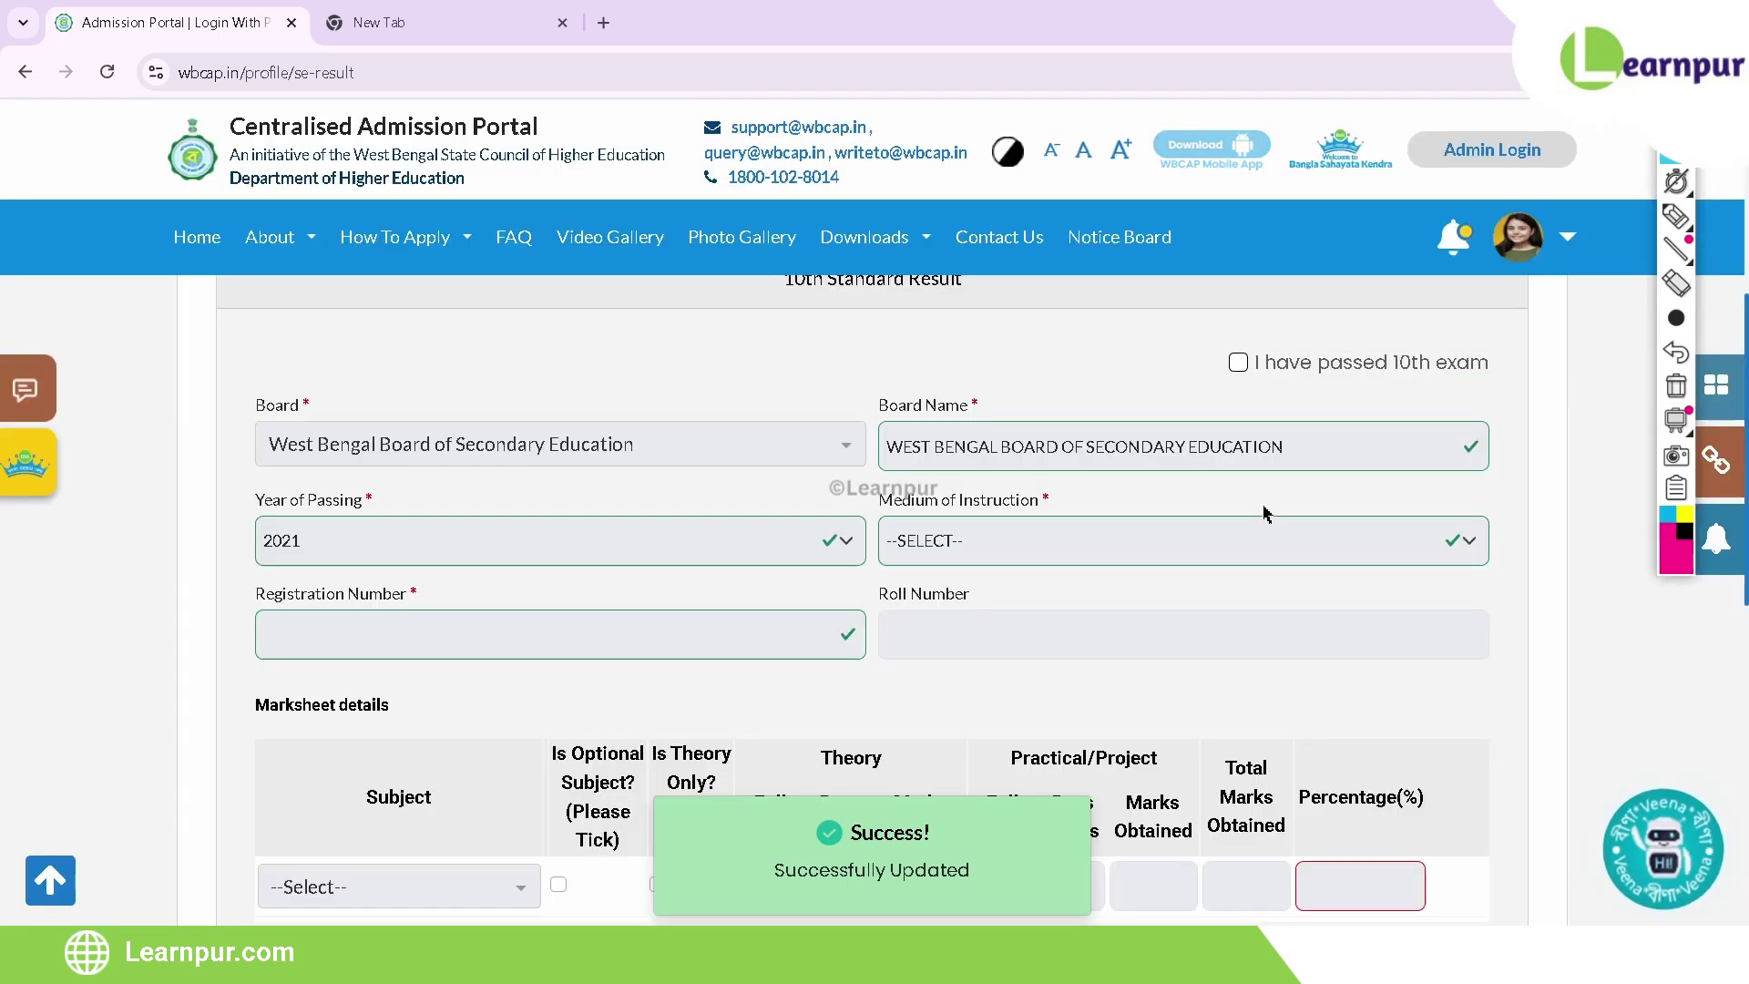
pyautogui.scroll(5, 637, 615)
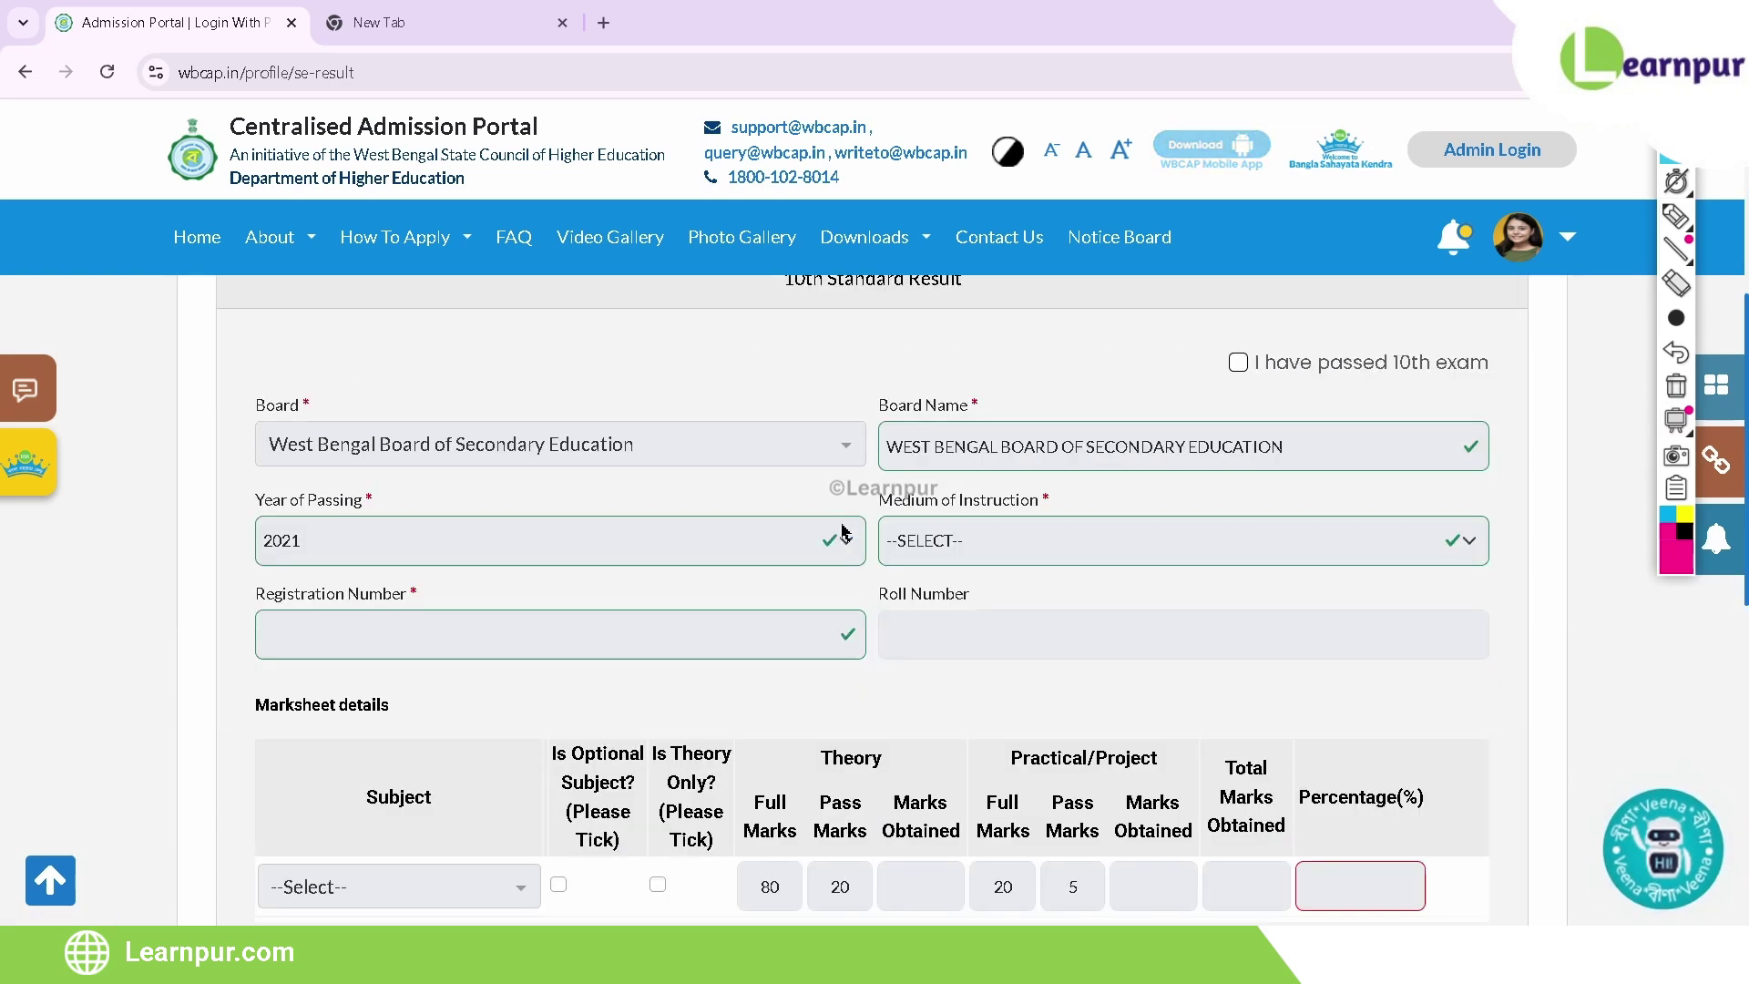
pyautogui.scroll(-5, 845, 533)
pyautogui.scroll(5, 846, 533)
pyautogui.scroll(-5, 848, 544)
pyautogui.scroll(5, 847, 543)
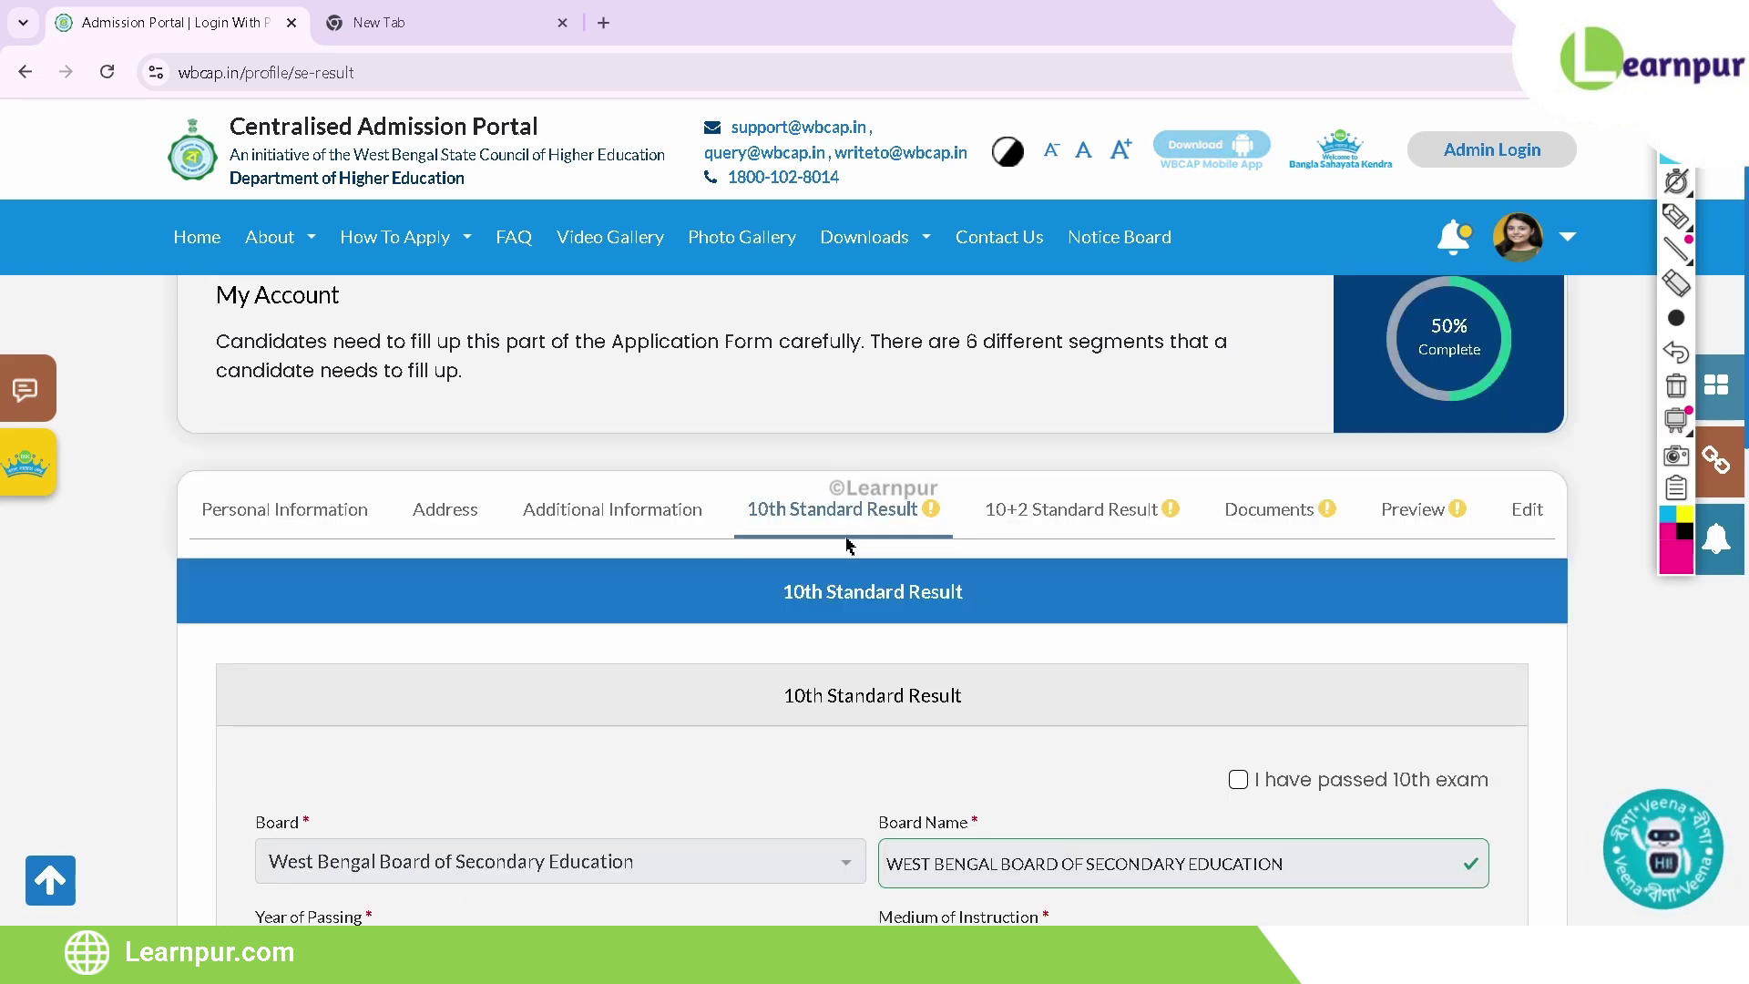
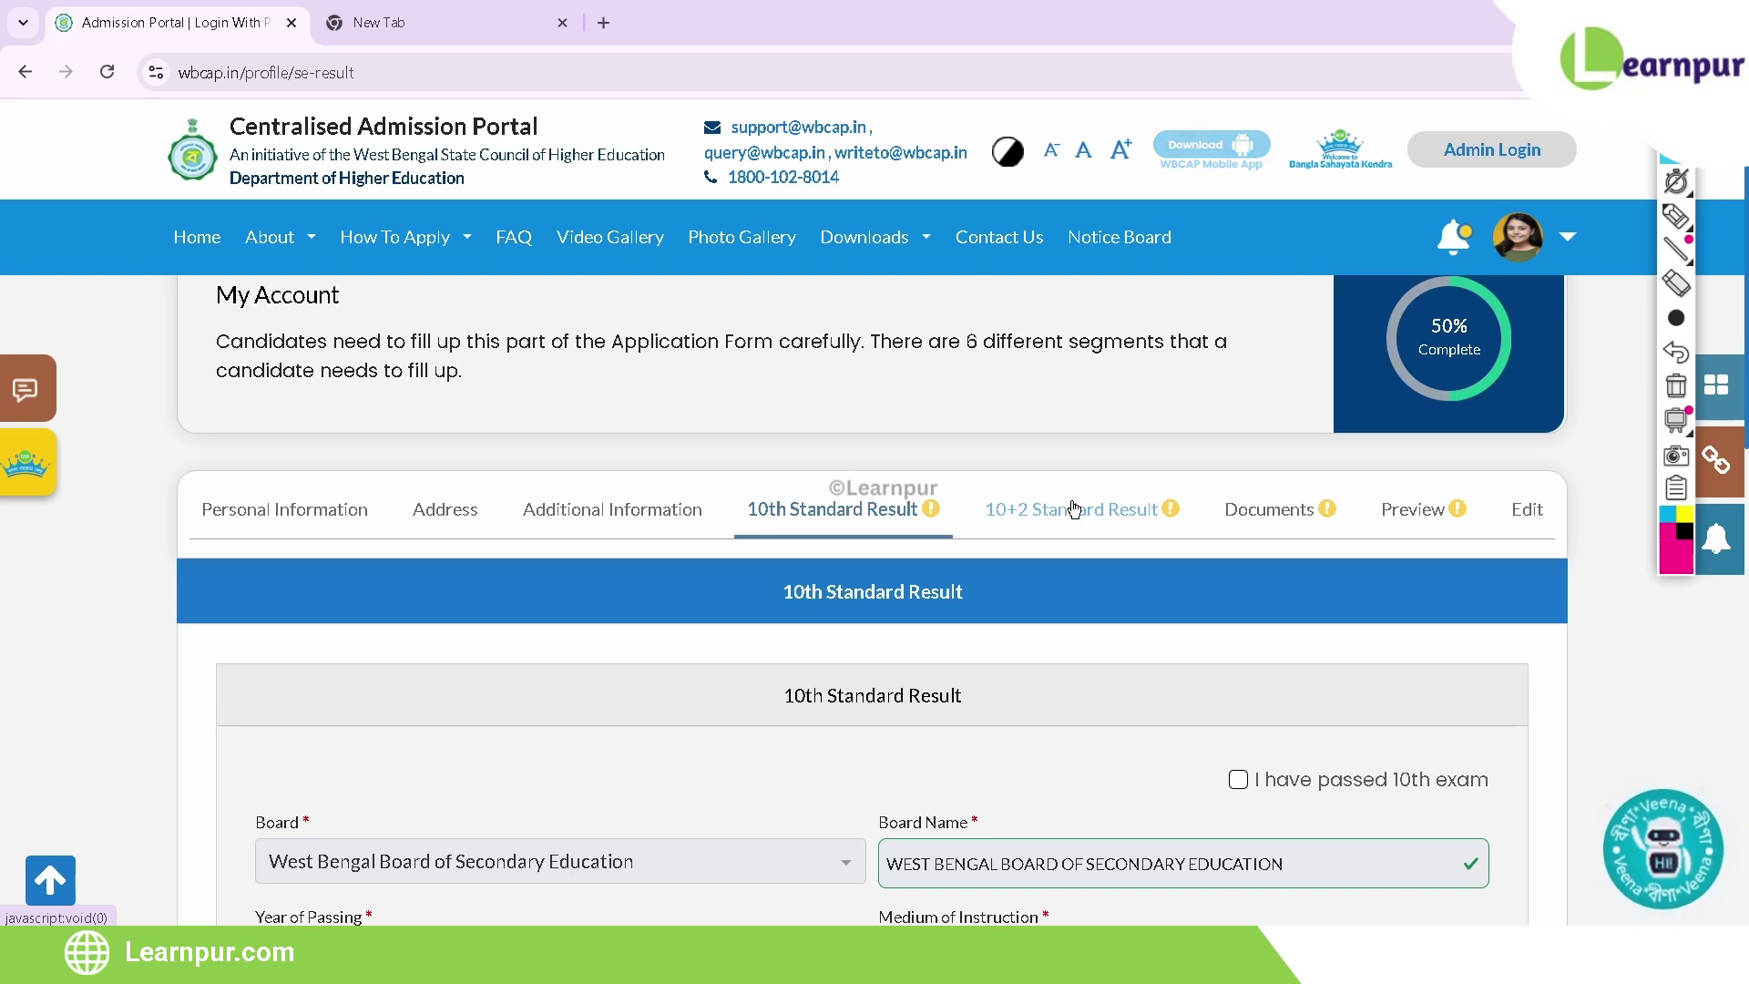
# - Mark the 10th exam as passed with 2023 as the year of passing
pyautogui.scroll(-4, 1074, 509)
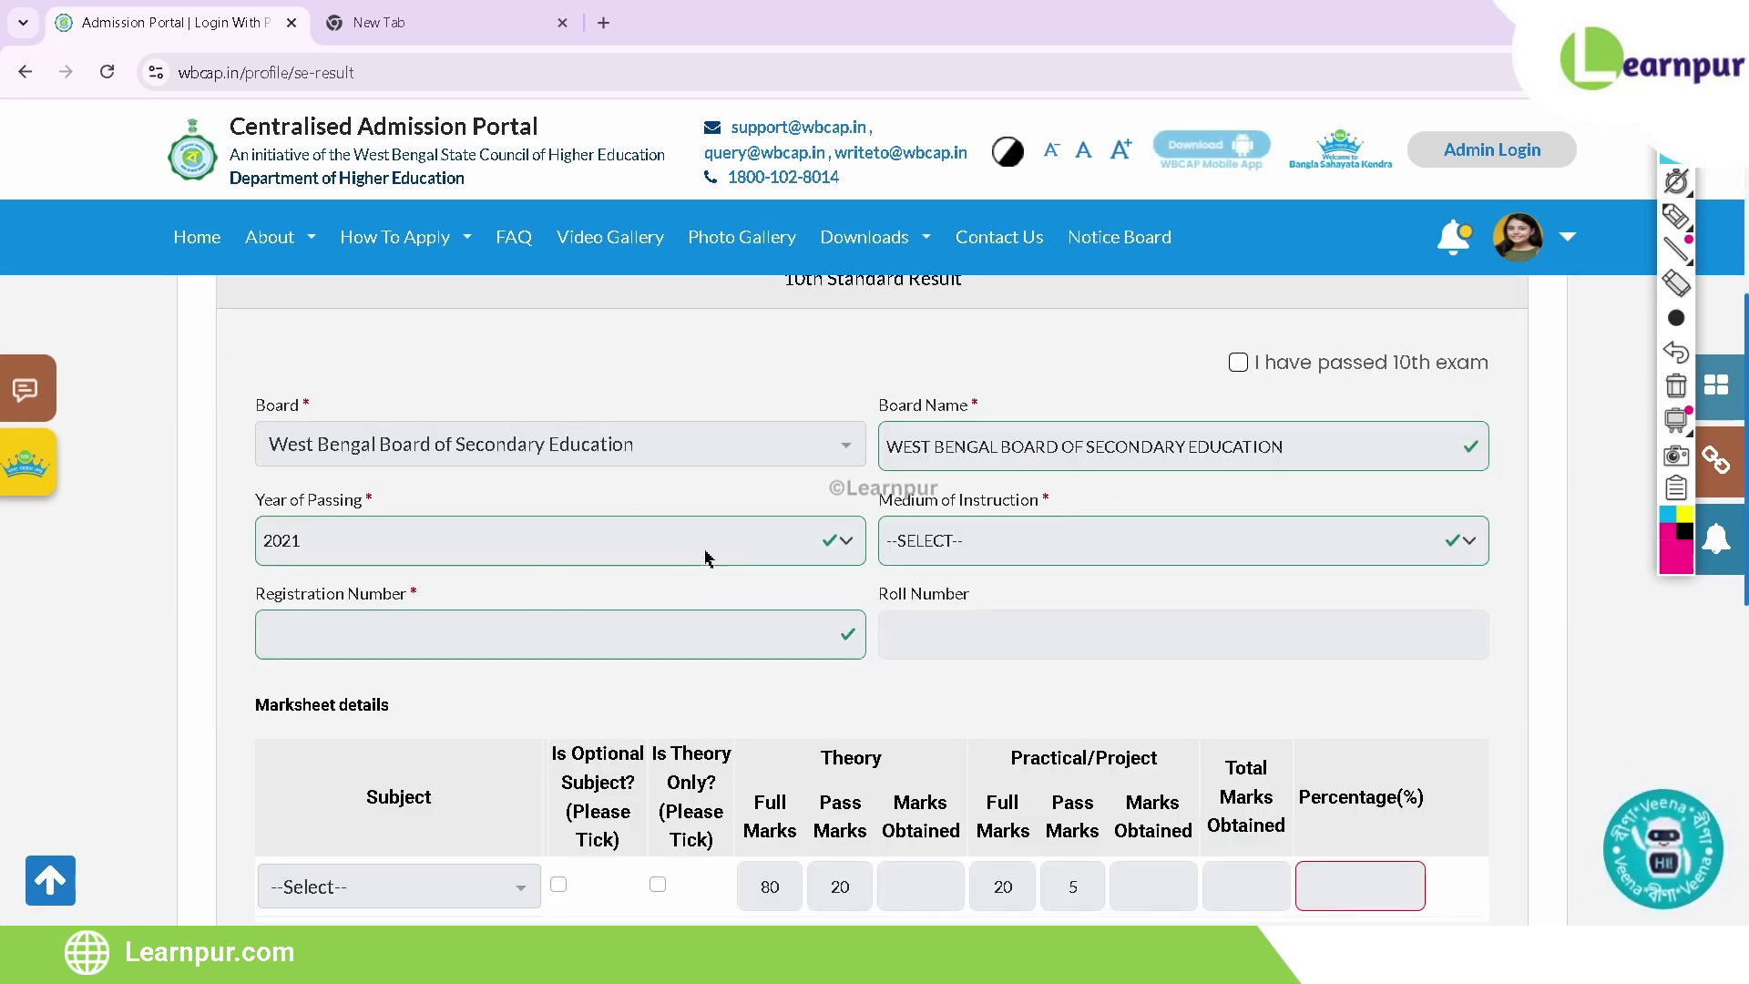
pyautogui.scroll(4, 709, 558)
pyautogui.scroll(-4, 710, 578)
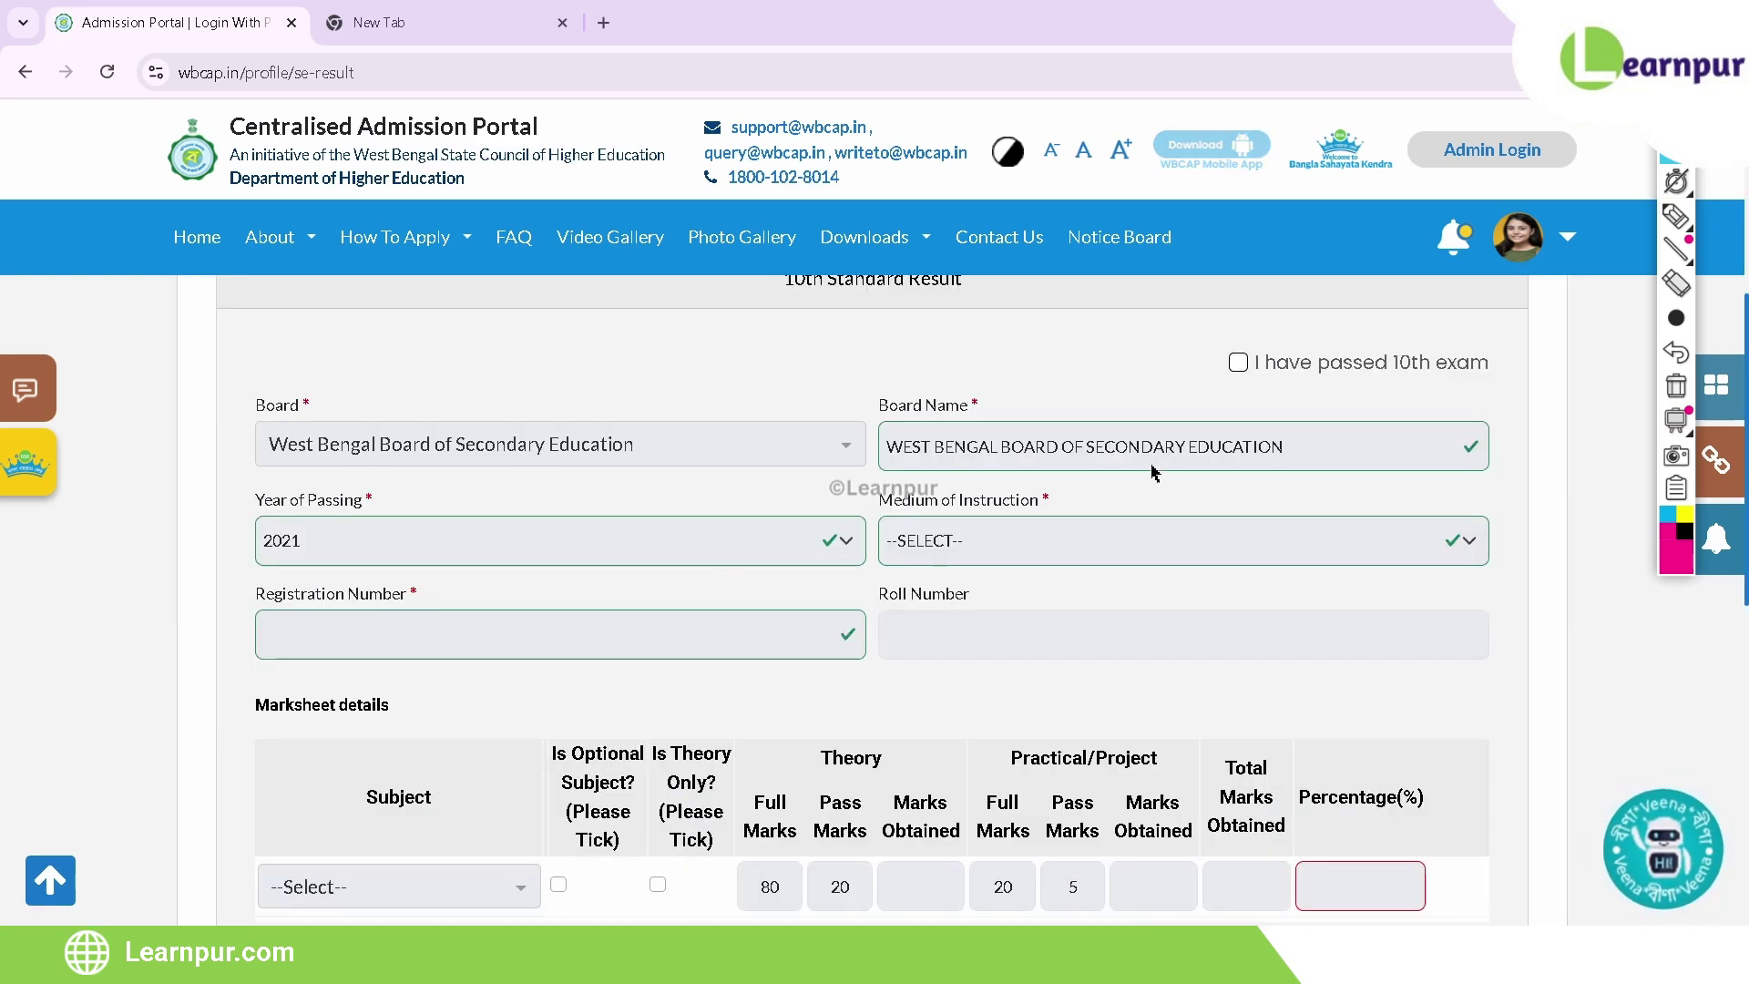
pyautogui.click(1239, 362)
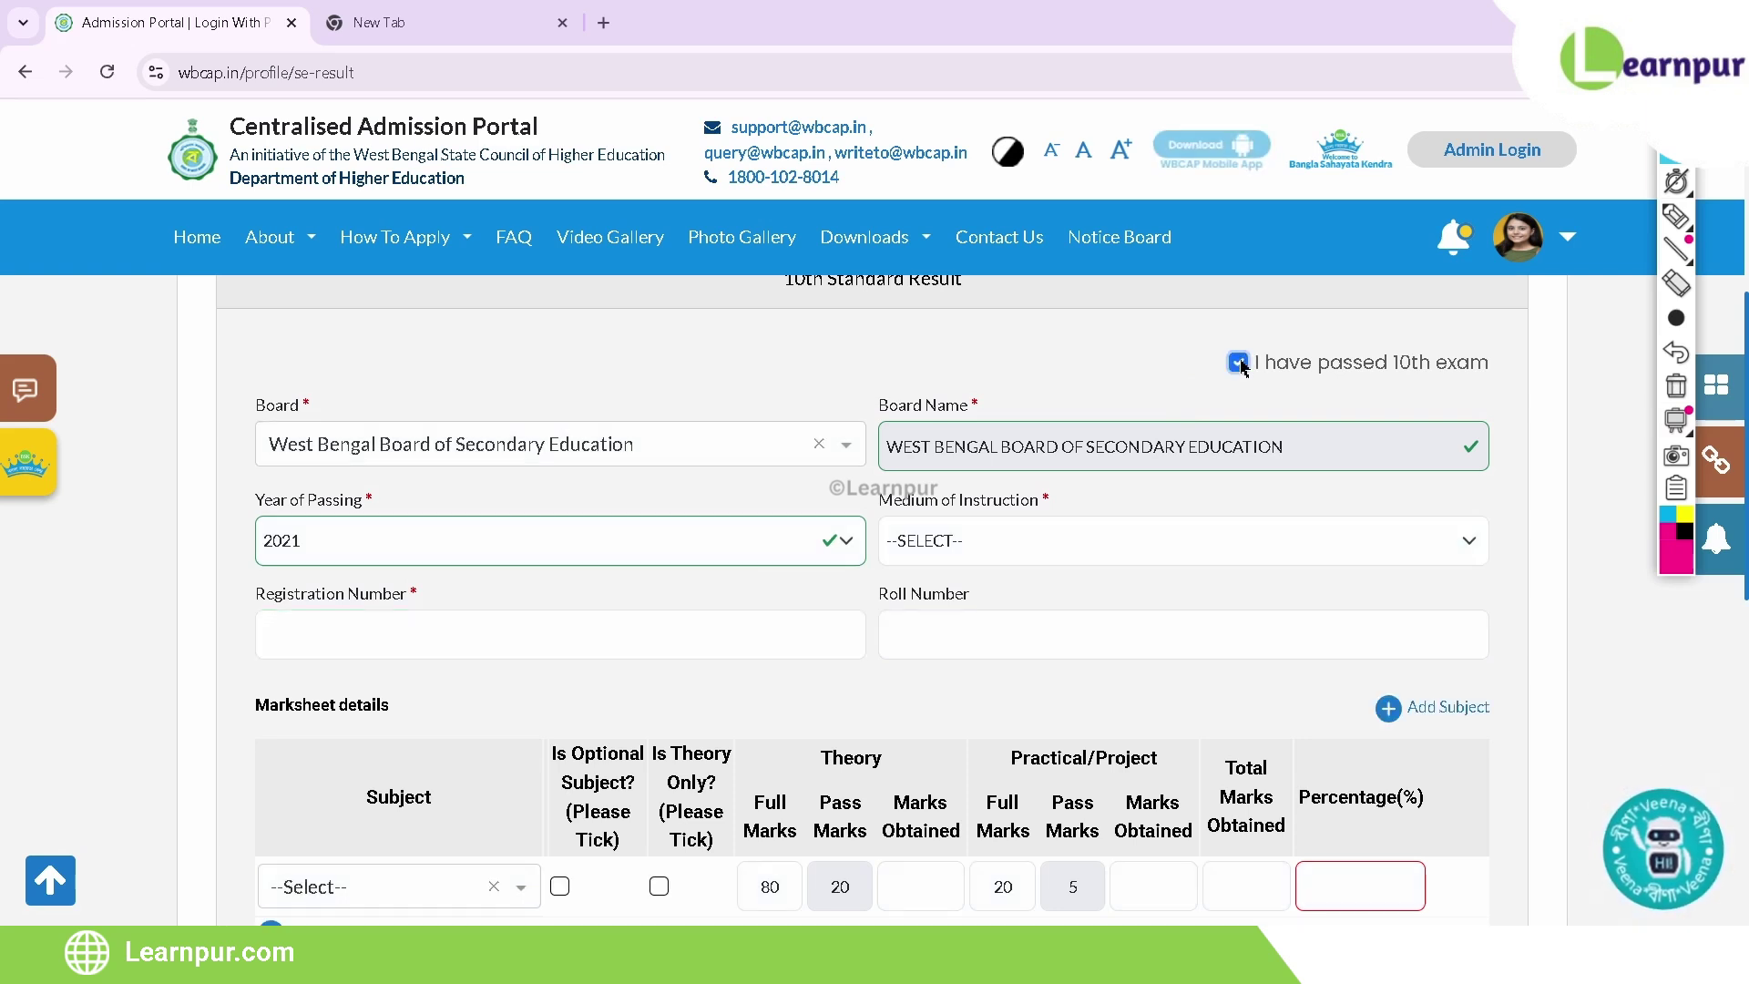
pyautogui.click(629, 542)
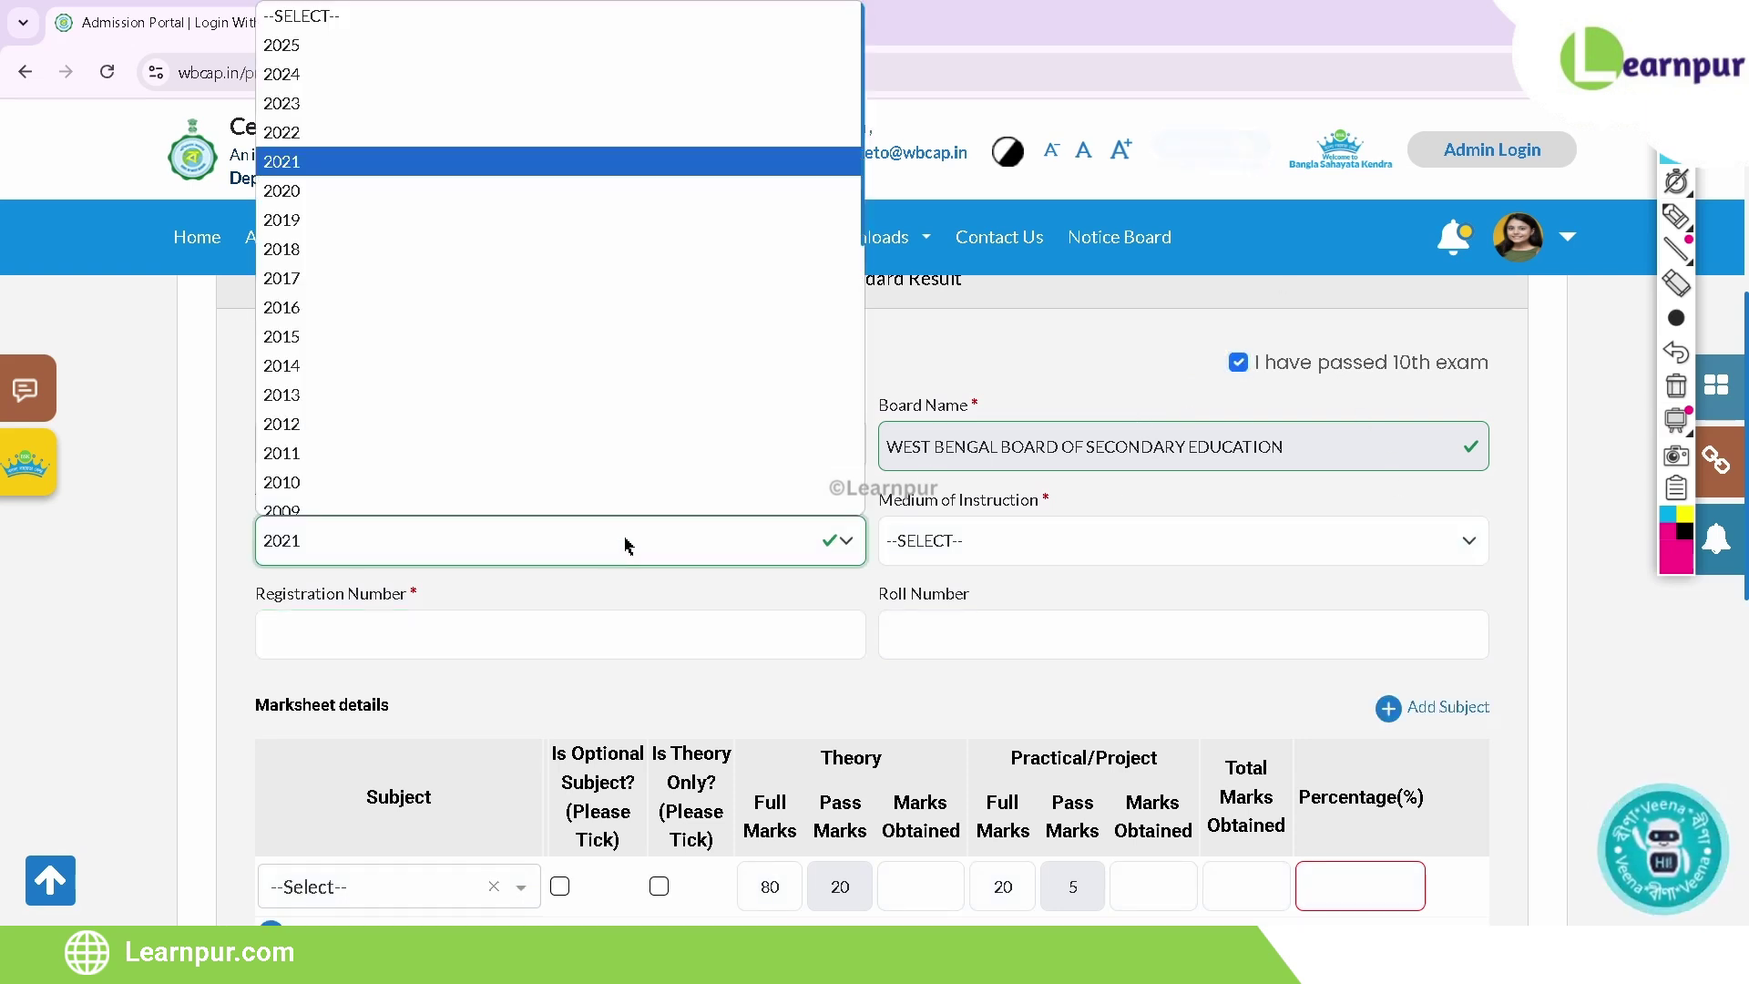
pyautogui.click(304, 91)
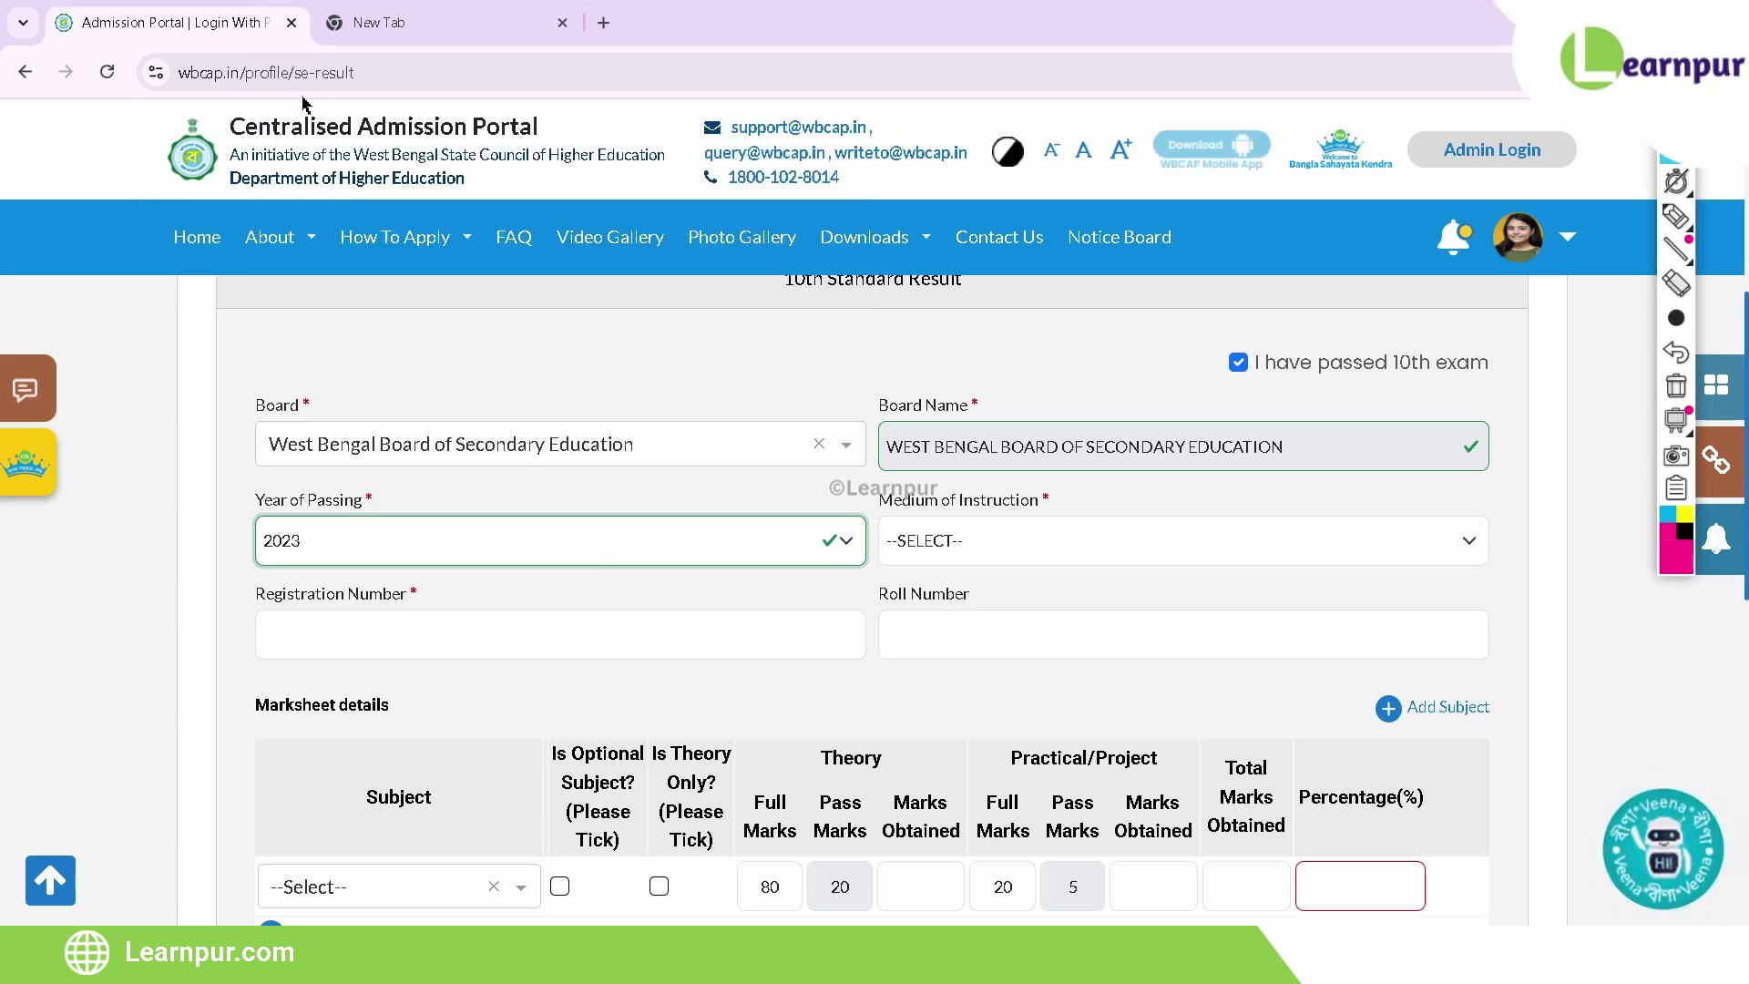
# - Choose BENGALI as the medium of instruction
pyautogui.click(960, 536)
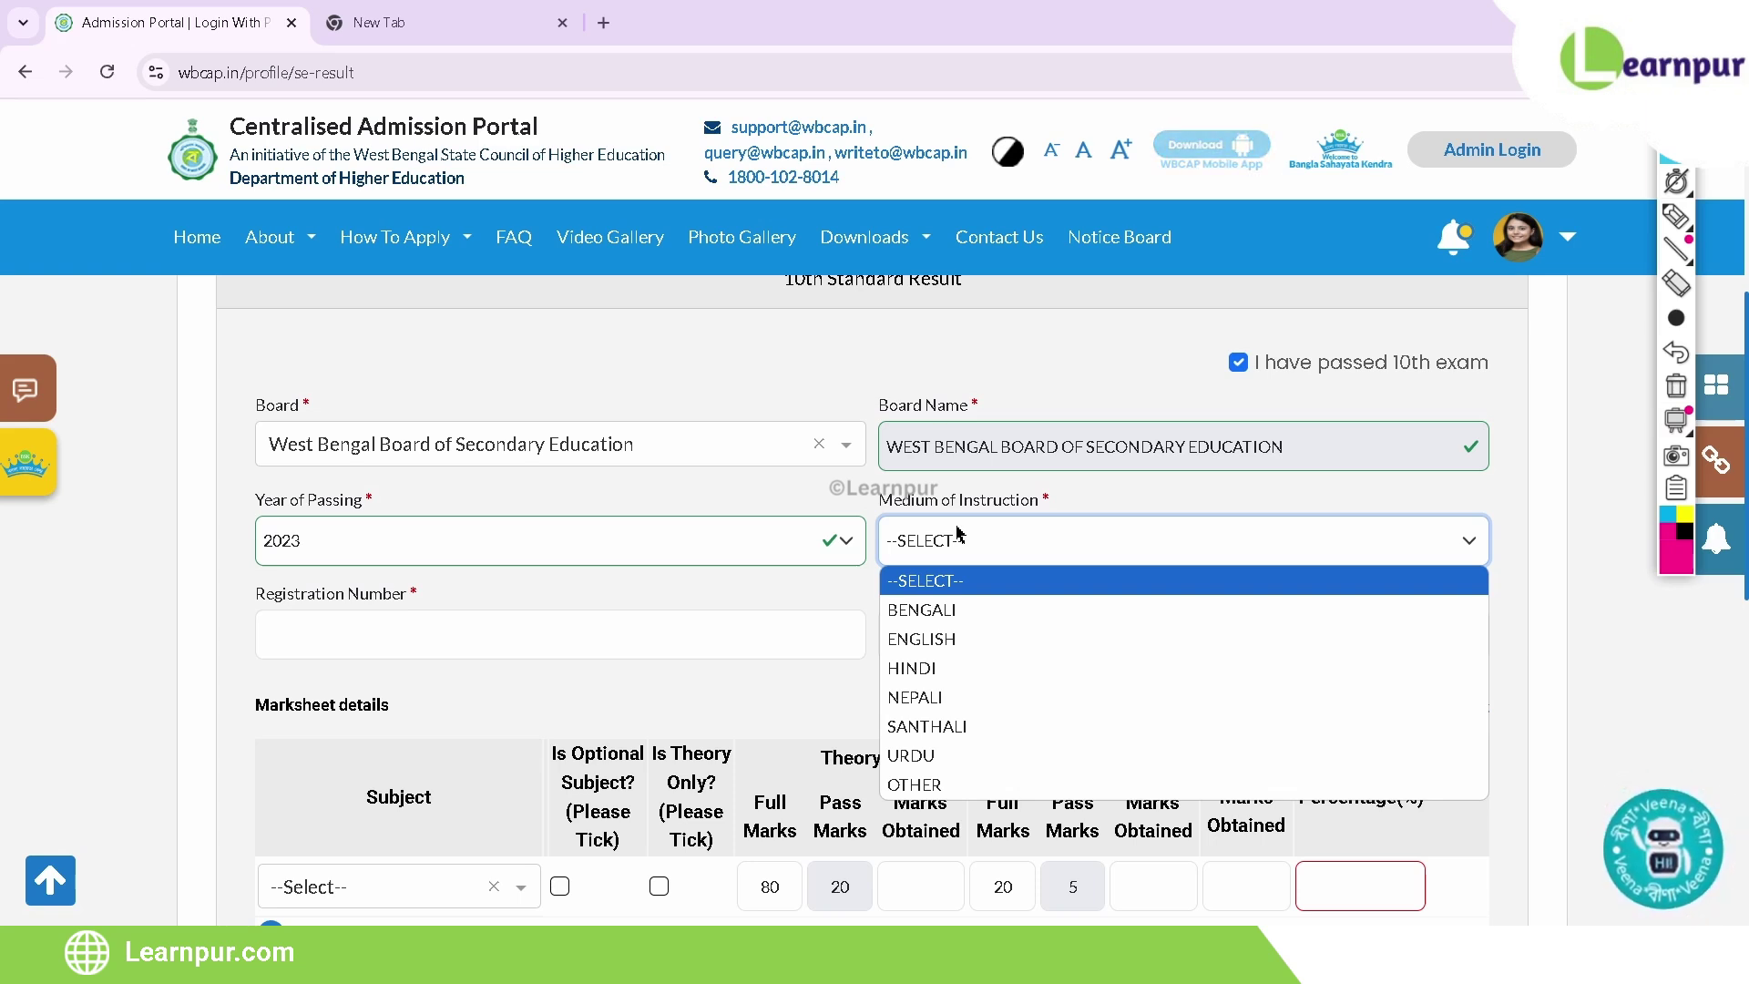
pyautogui.click(944, 612)
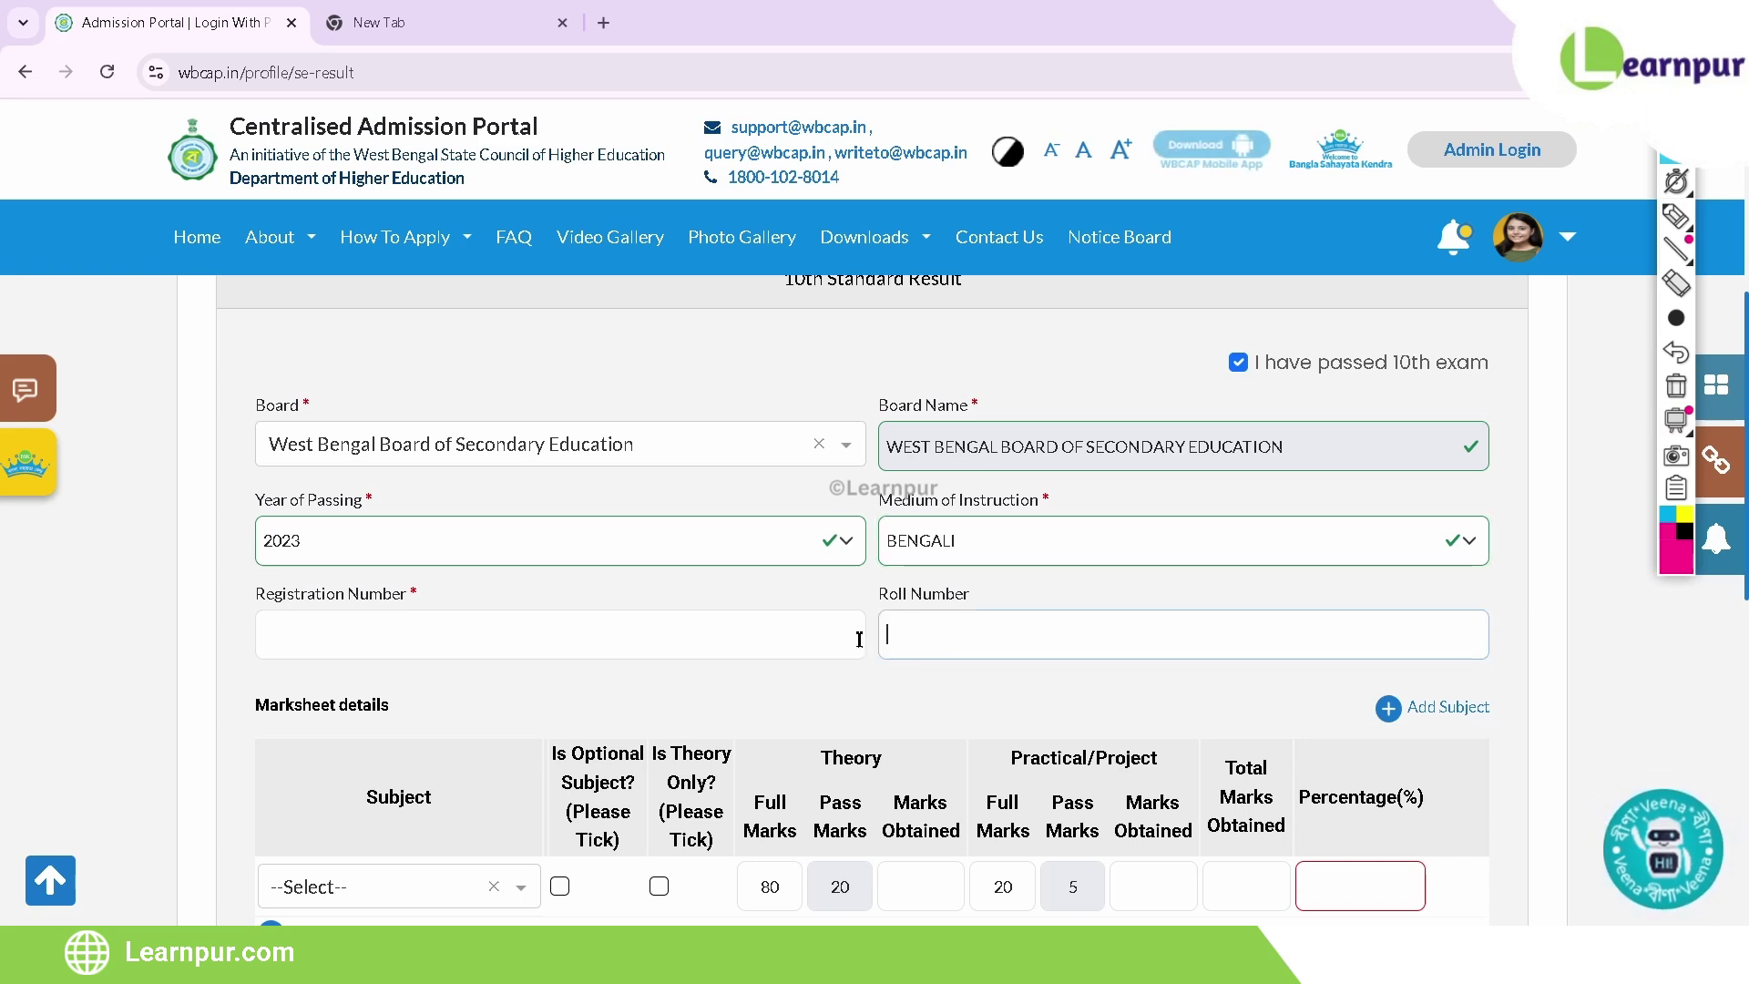
pyautogui.click(924, 648)
# - Enter the student's roll number in the Roll Number field
pyautogui.click(1676, 215)
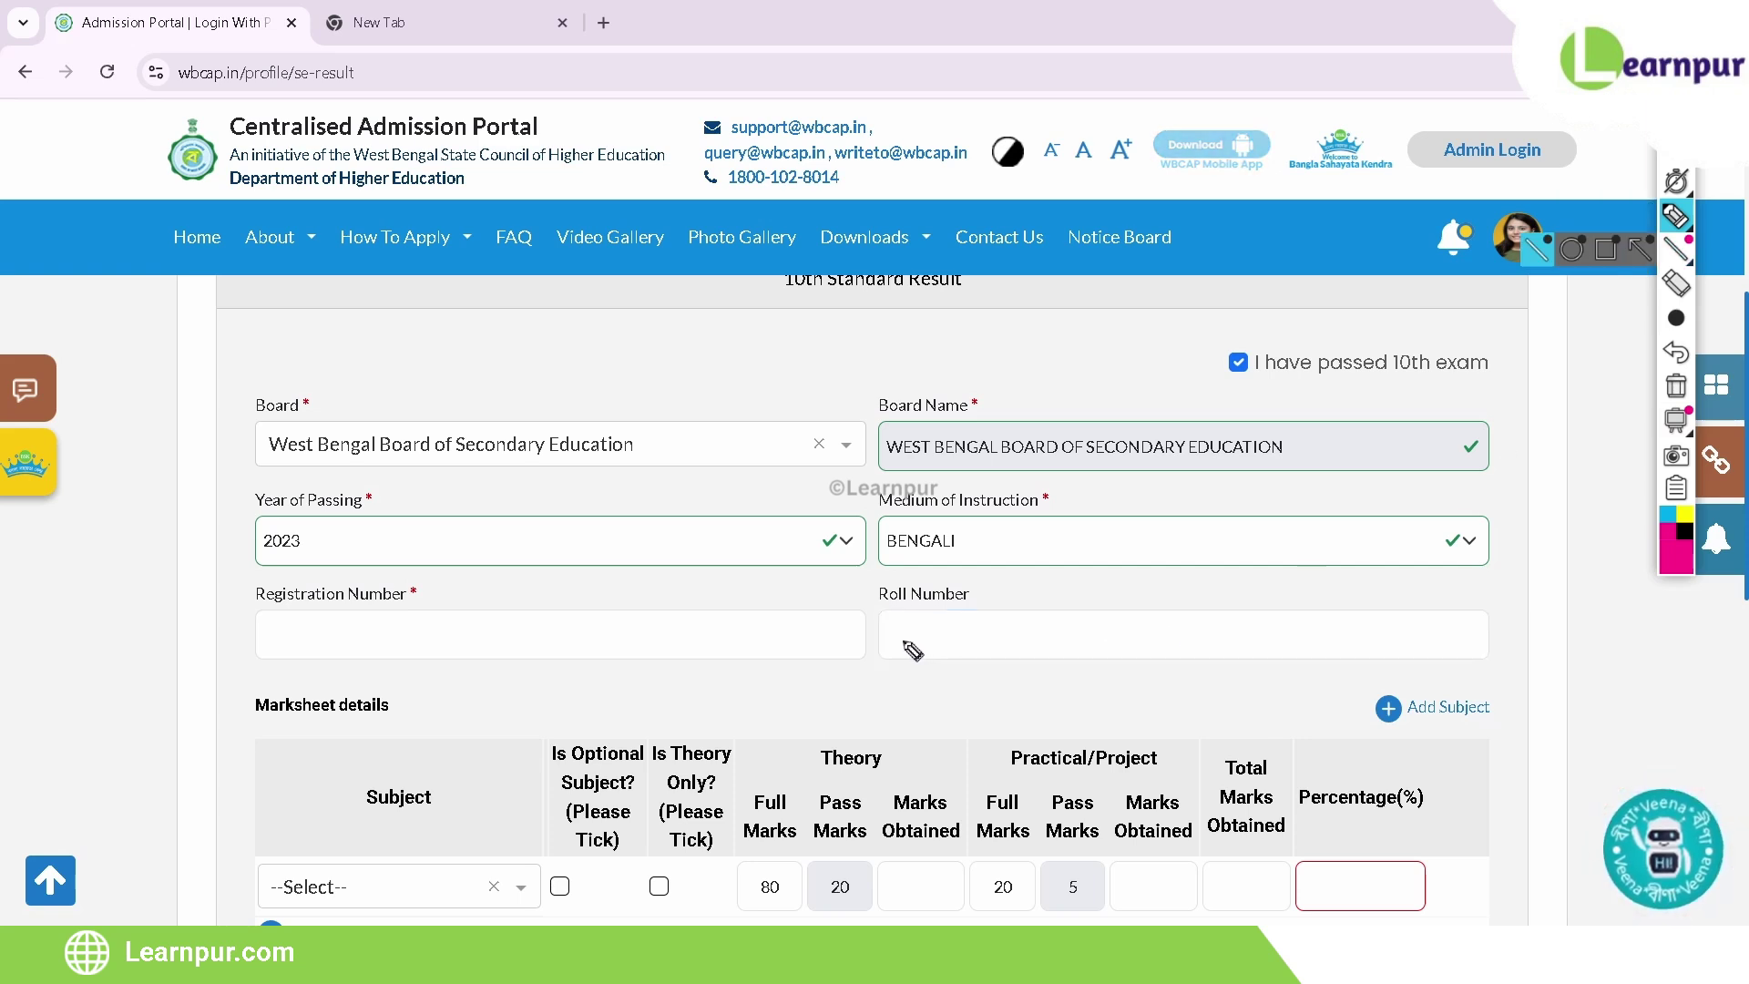
pyautogui.moveTo(902, 638)
pyautogui.mouseDown()
pyautogui.moveTo(976, 636)
pyautogui.moveTo(910, 629)
pyautogui.moveTo(967, 609)
pyautogui.moveTo(999, 624)
pyautogui.mouseUp()
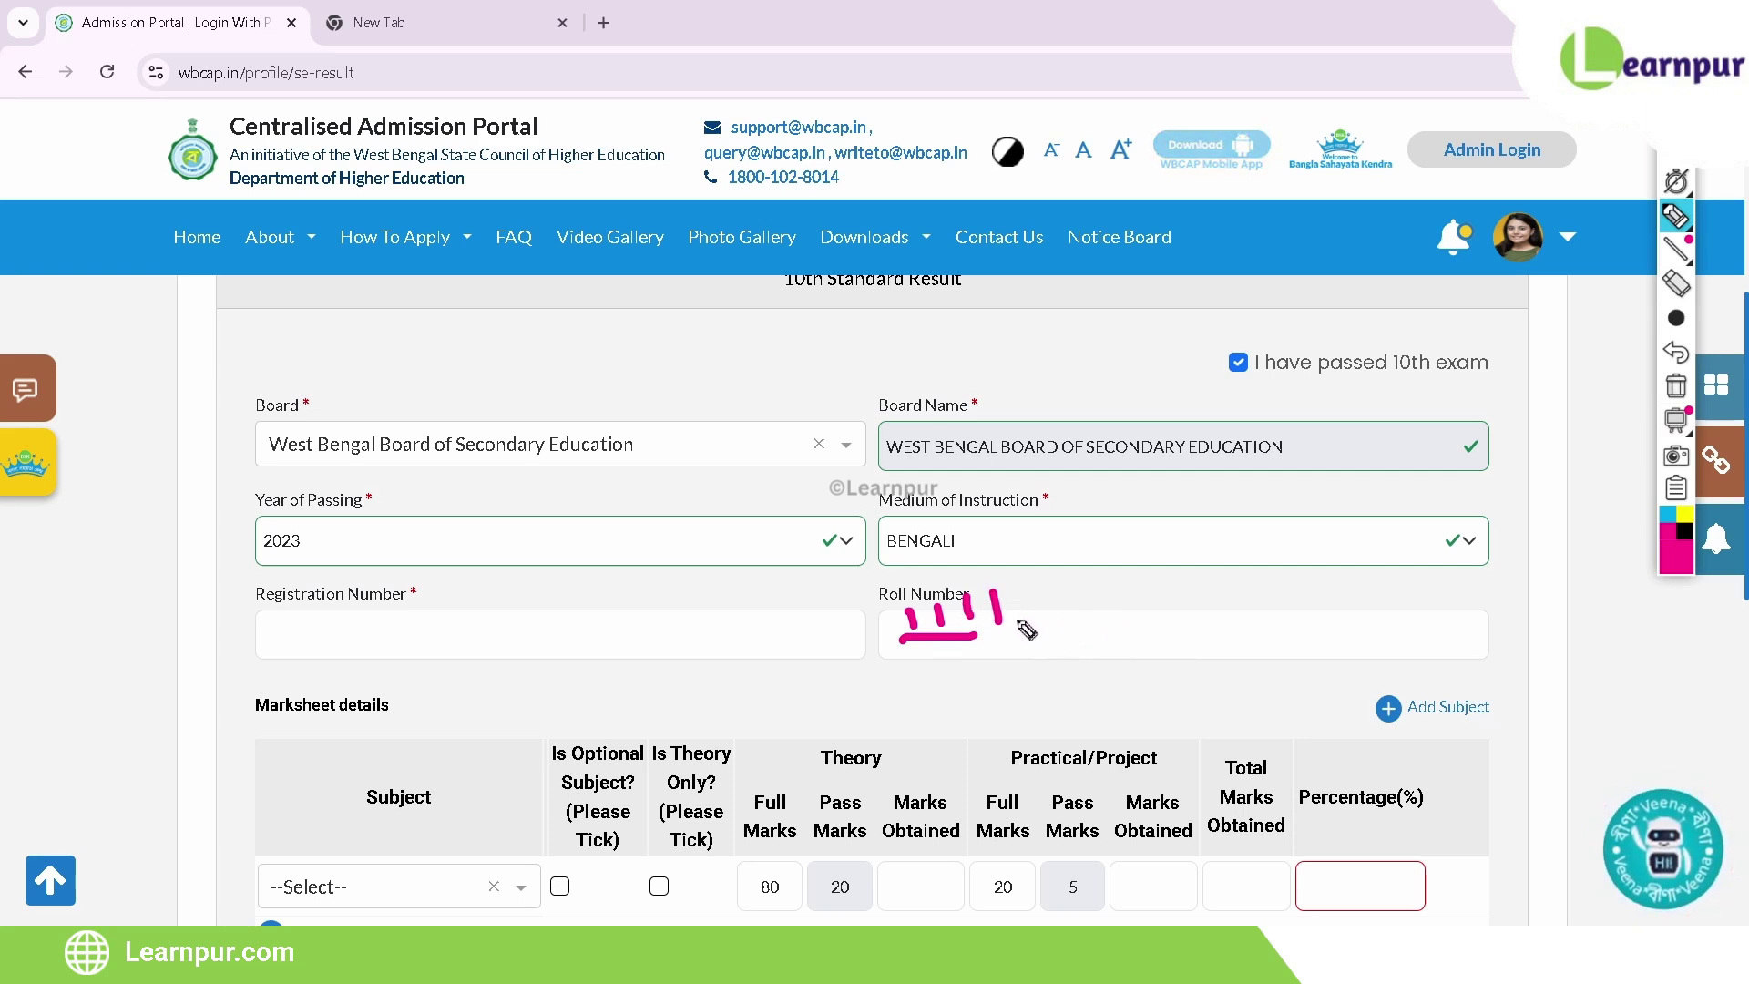
pyautogui.moveTo(1013, 621); pyautogui.dragTo(1113, 612)
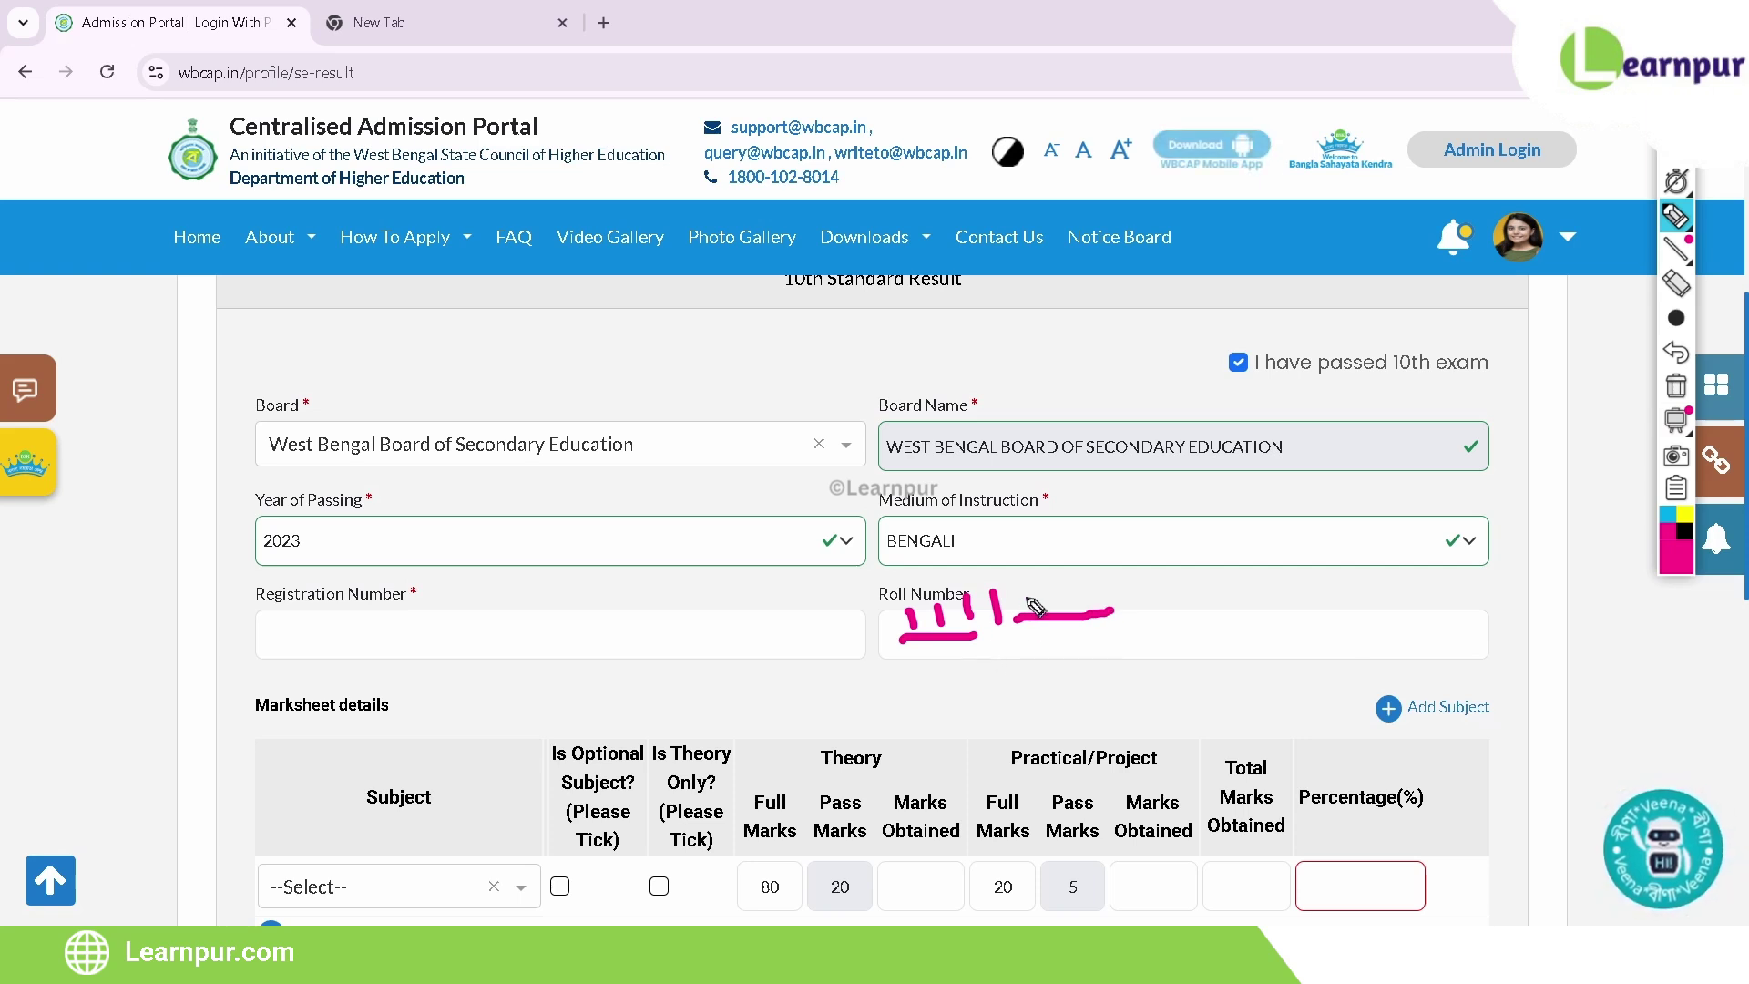
pyautogui.moveTo(984, 642); pyautogui.dragTo(1113, 617)
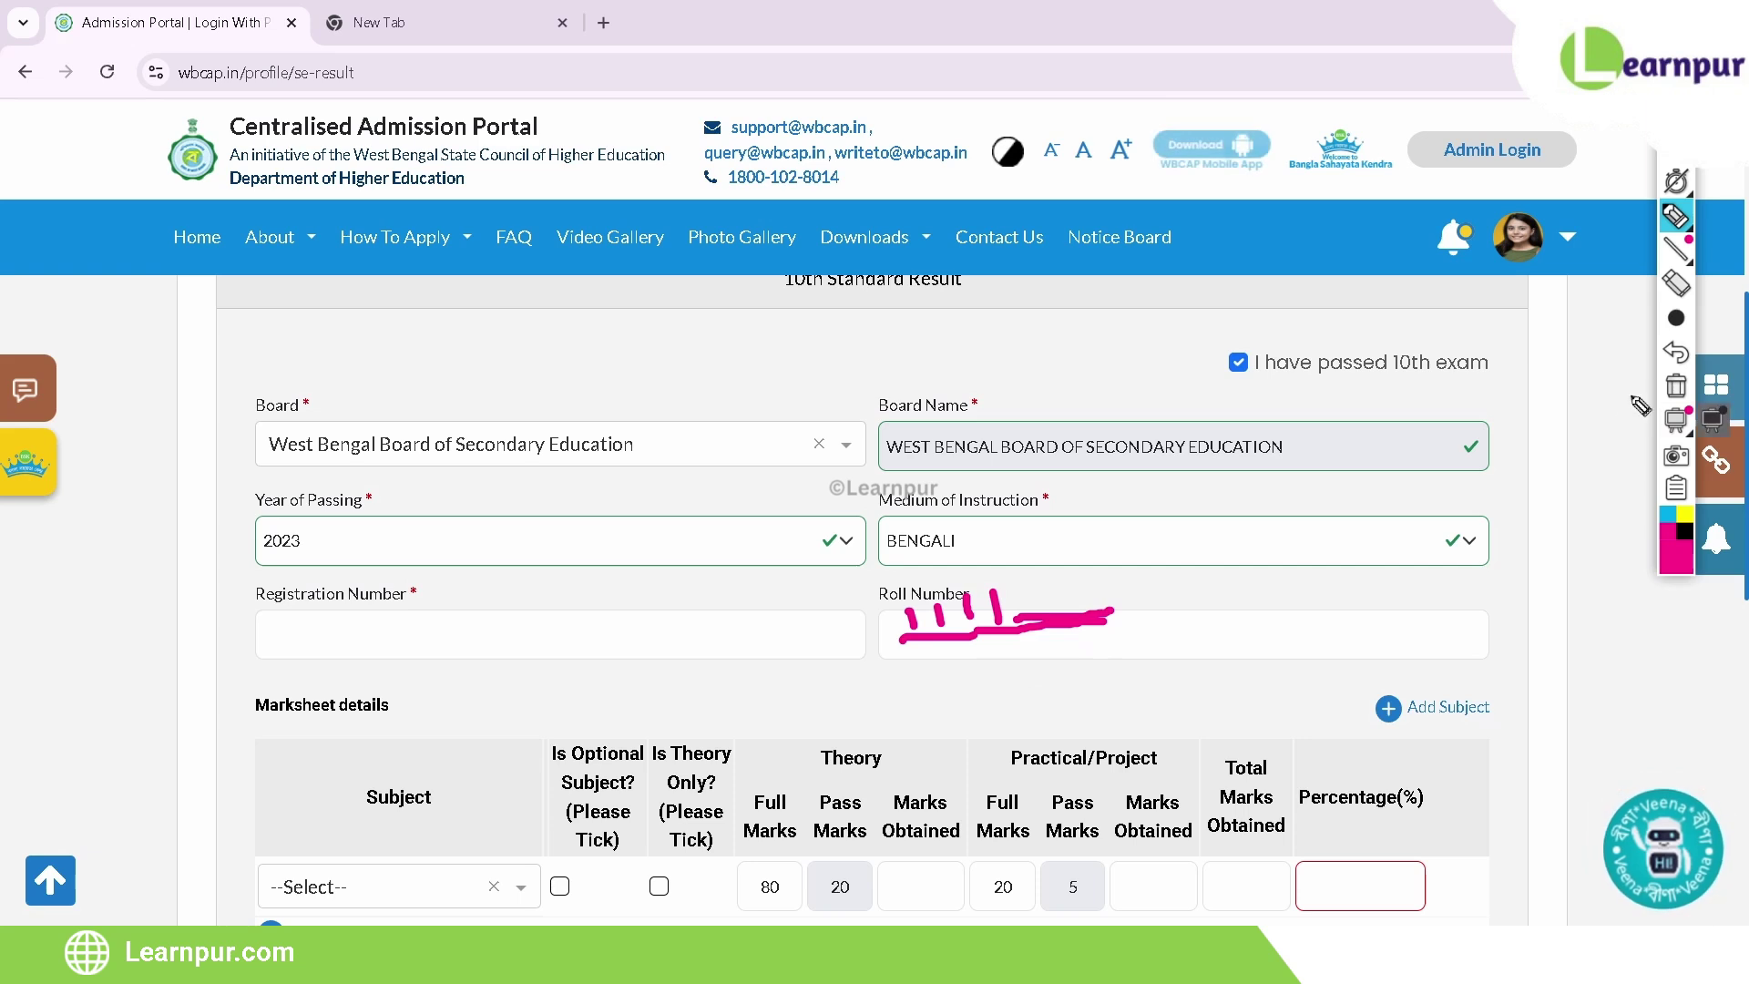
pyautogui.click(1676, 385)
pyautogui.click(1682, 161)
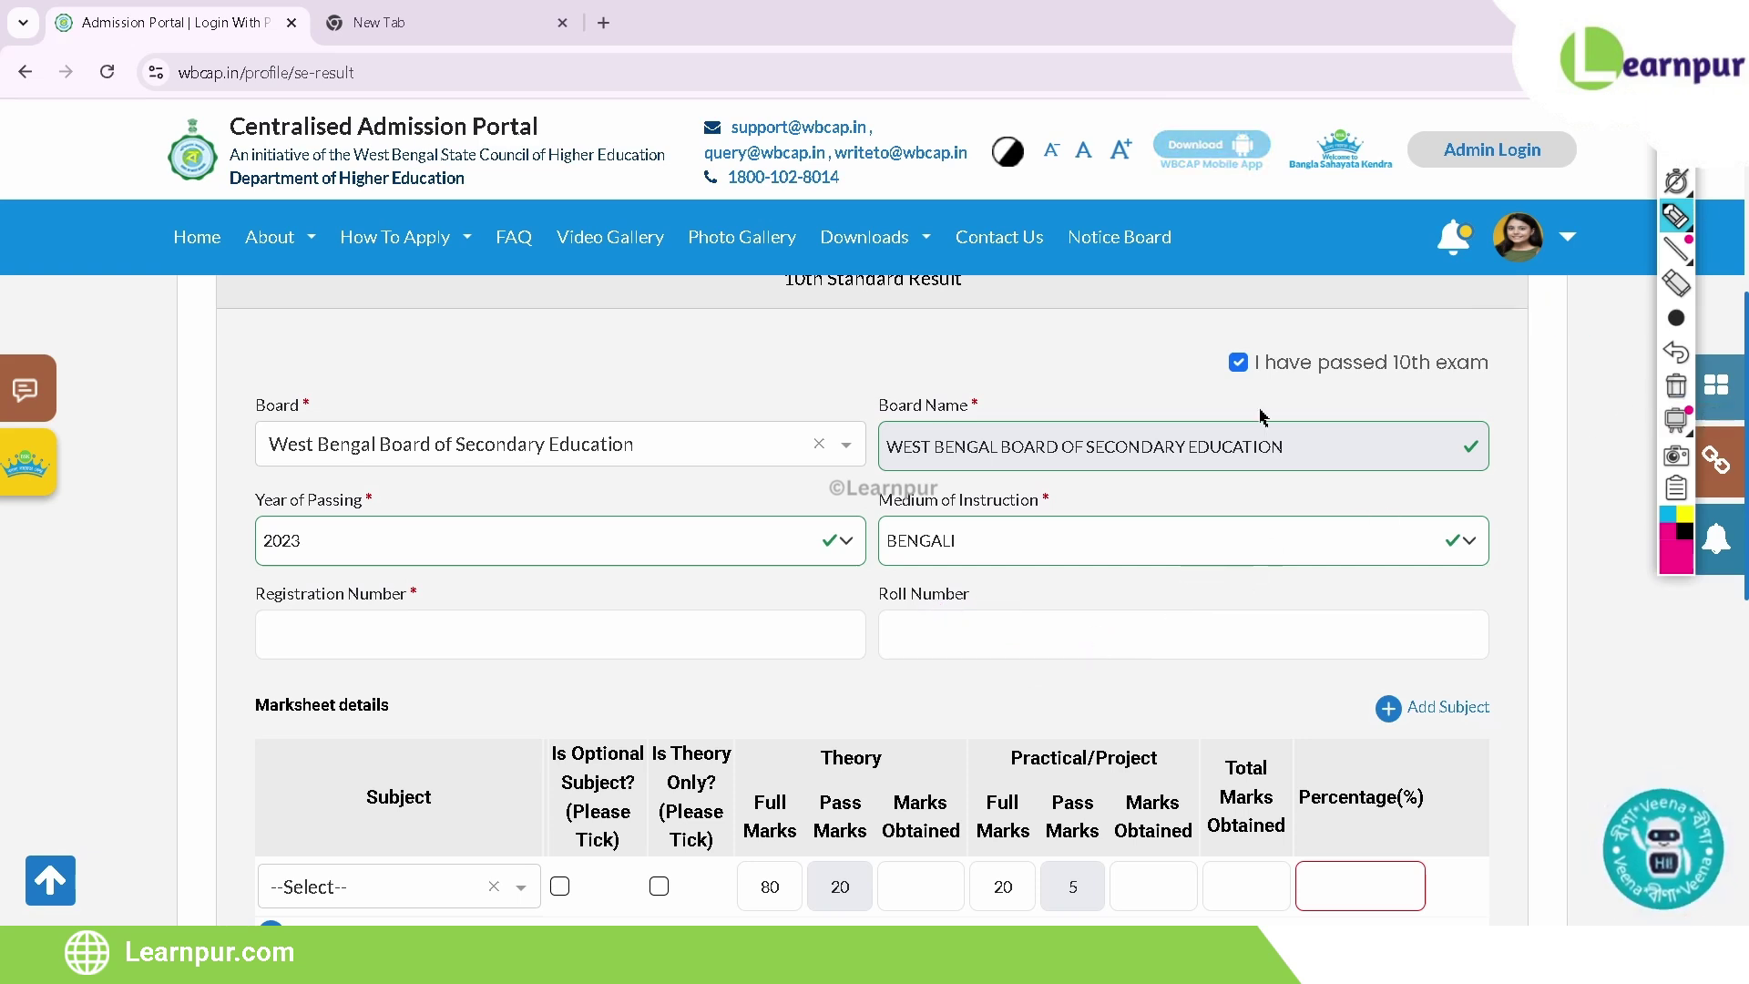
pyautogui.click(1004, 620)
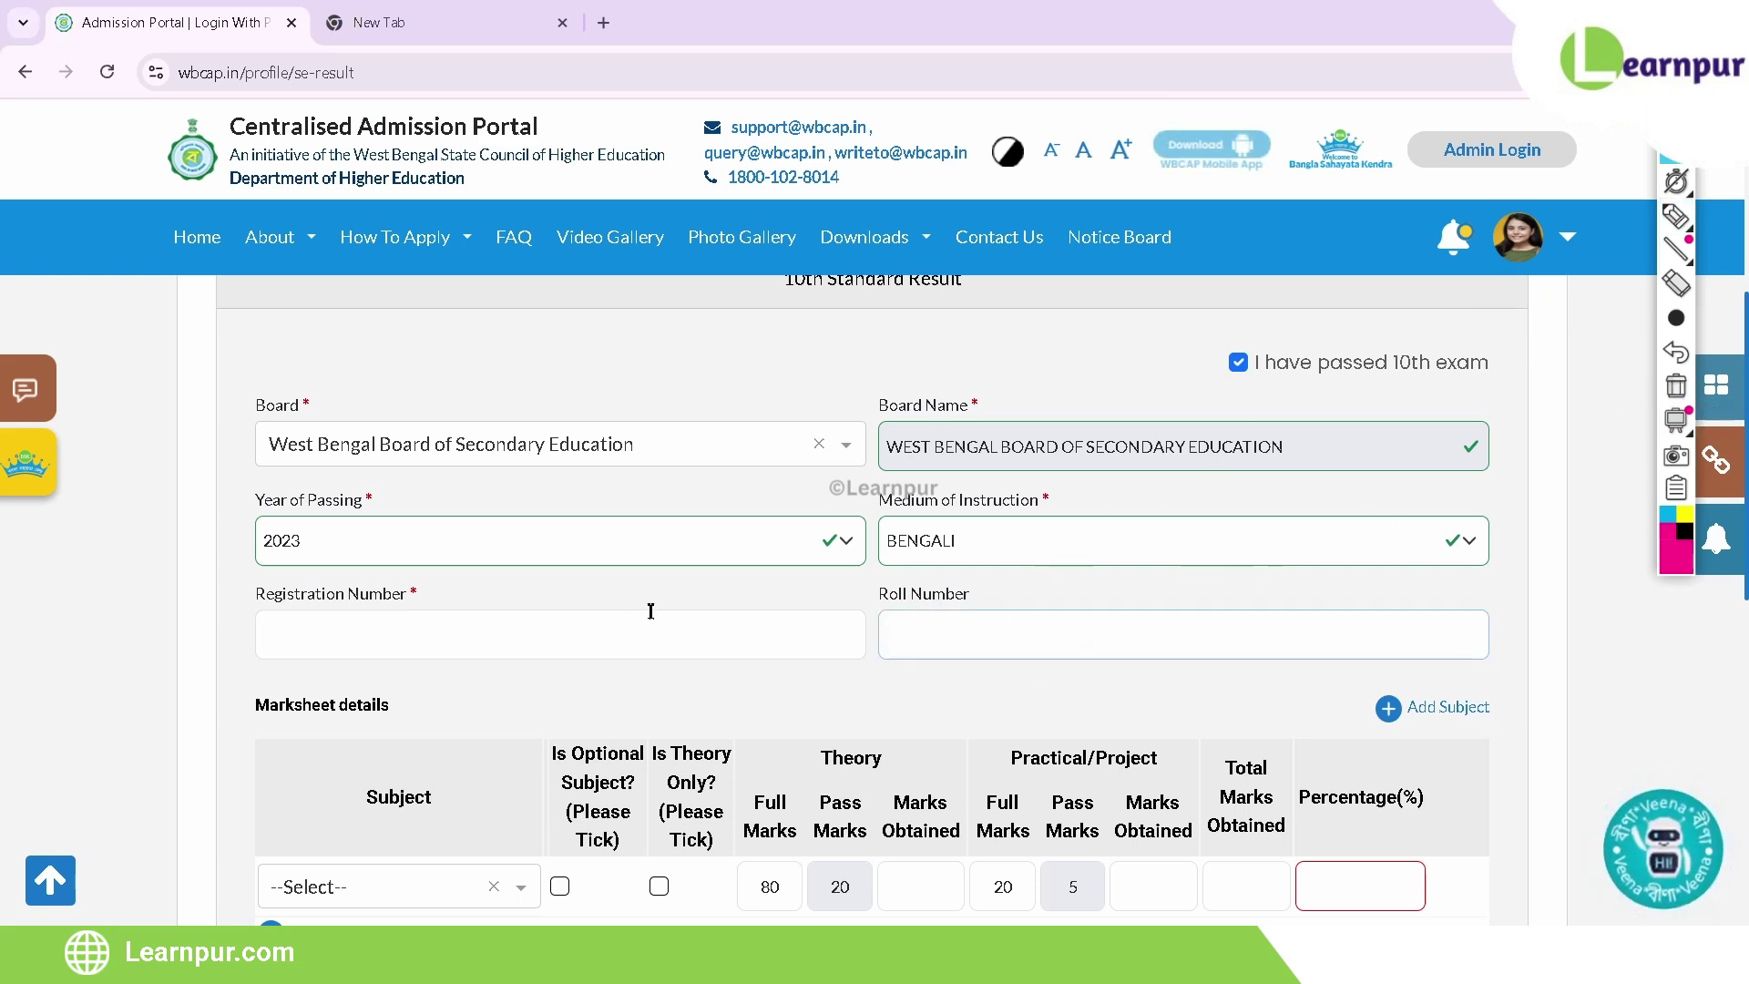
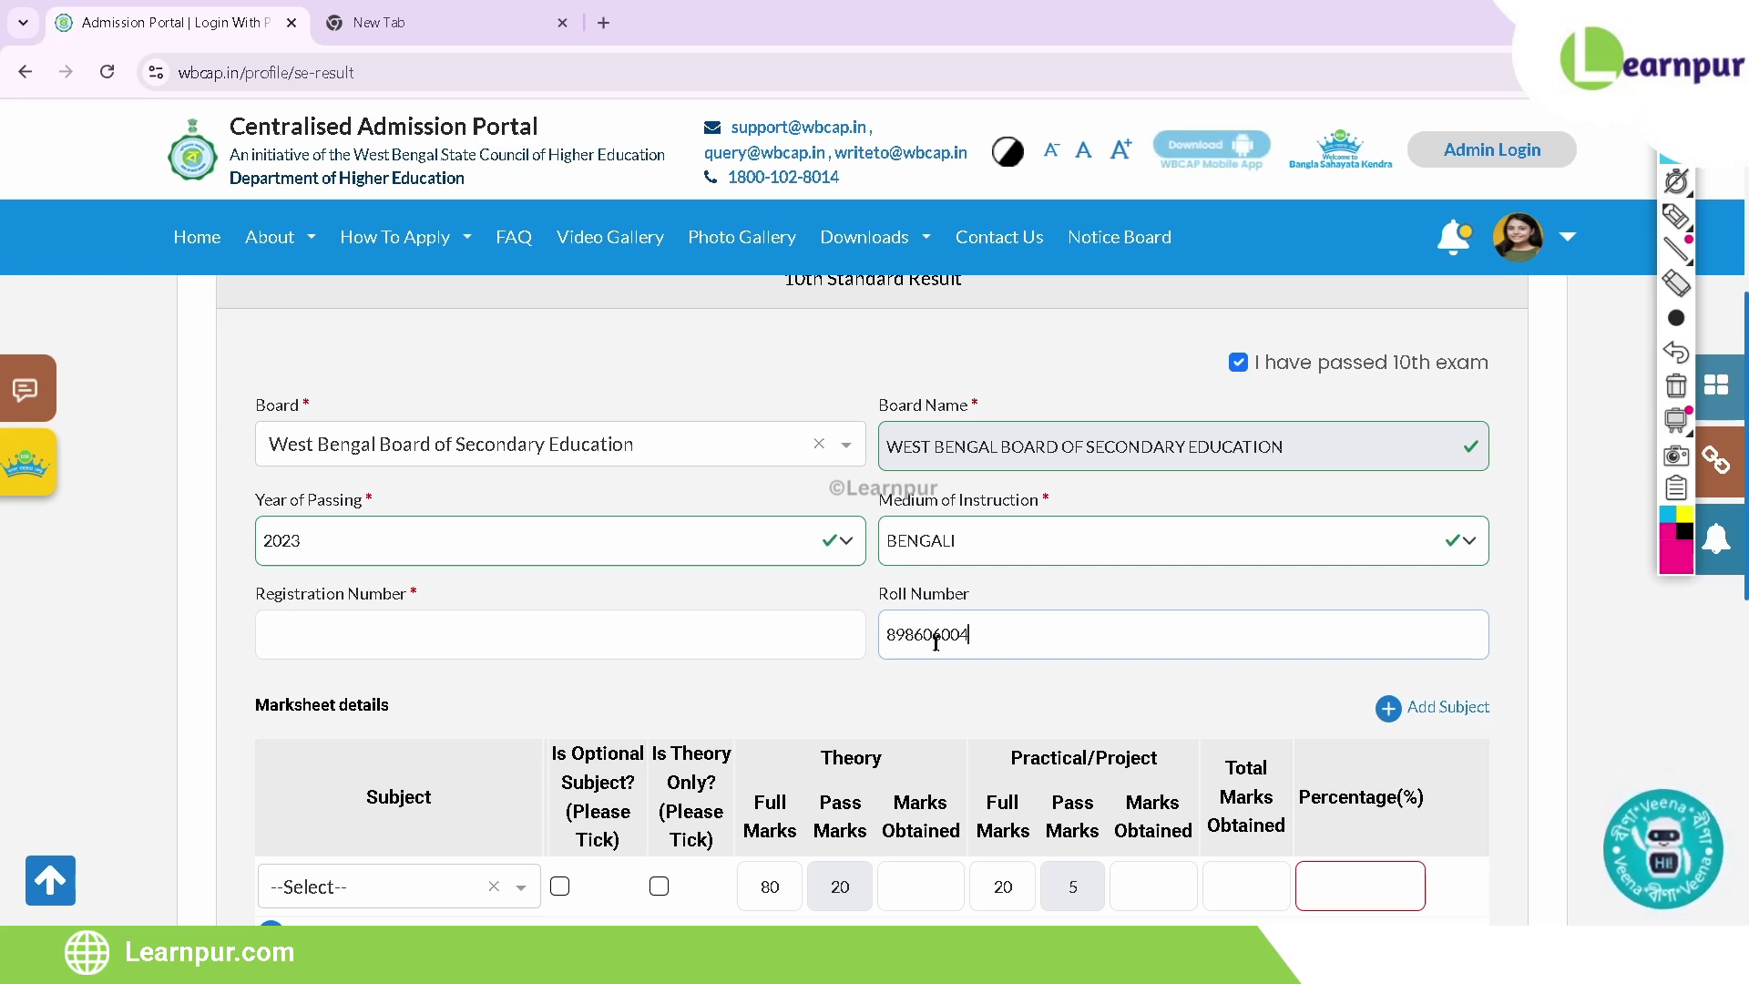
# - Review the typed roll number, then move to the Registration Number field
pyautogui.click(945, 627)
pyautogui.keyDown('shift'); pyautogui.click(985, 627); pyautogui.keyUp('shift')
pyautogui.moveTo(970, 629); pyautogui.dragTo(913, 593)
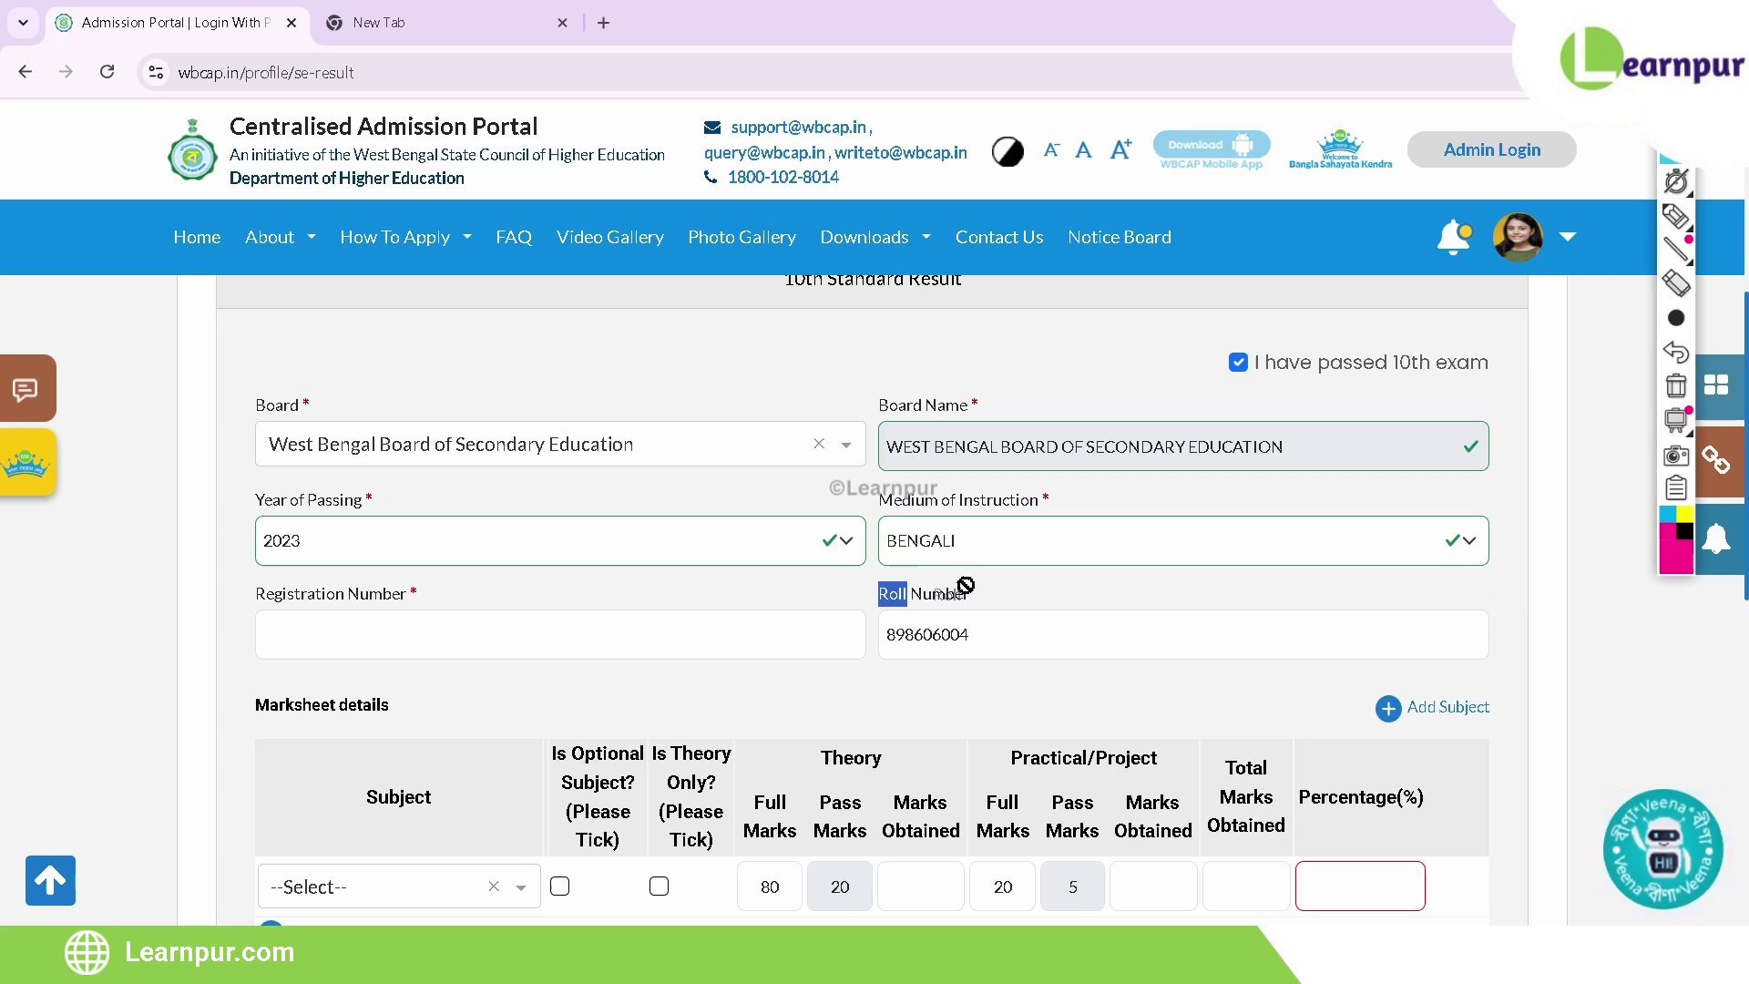
pyautogui.click(994, 632)
pyautogui.hotkey('ctrl', 'a')
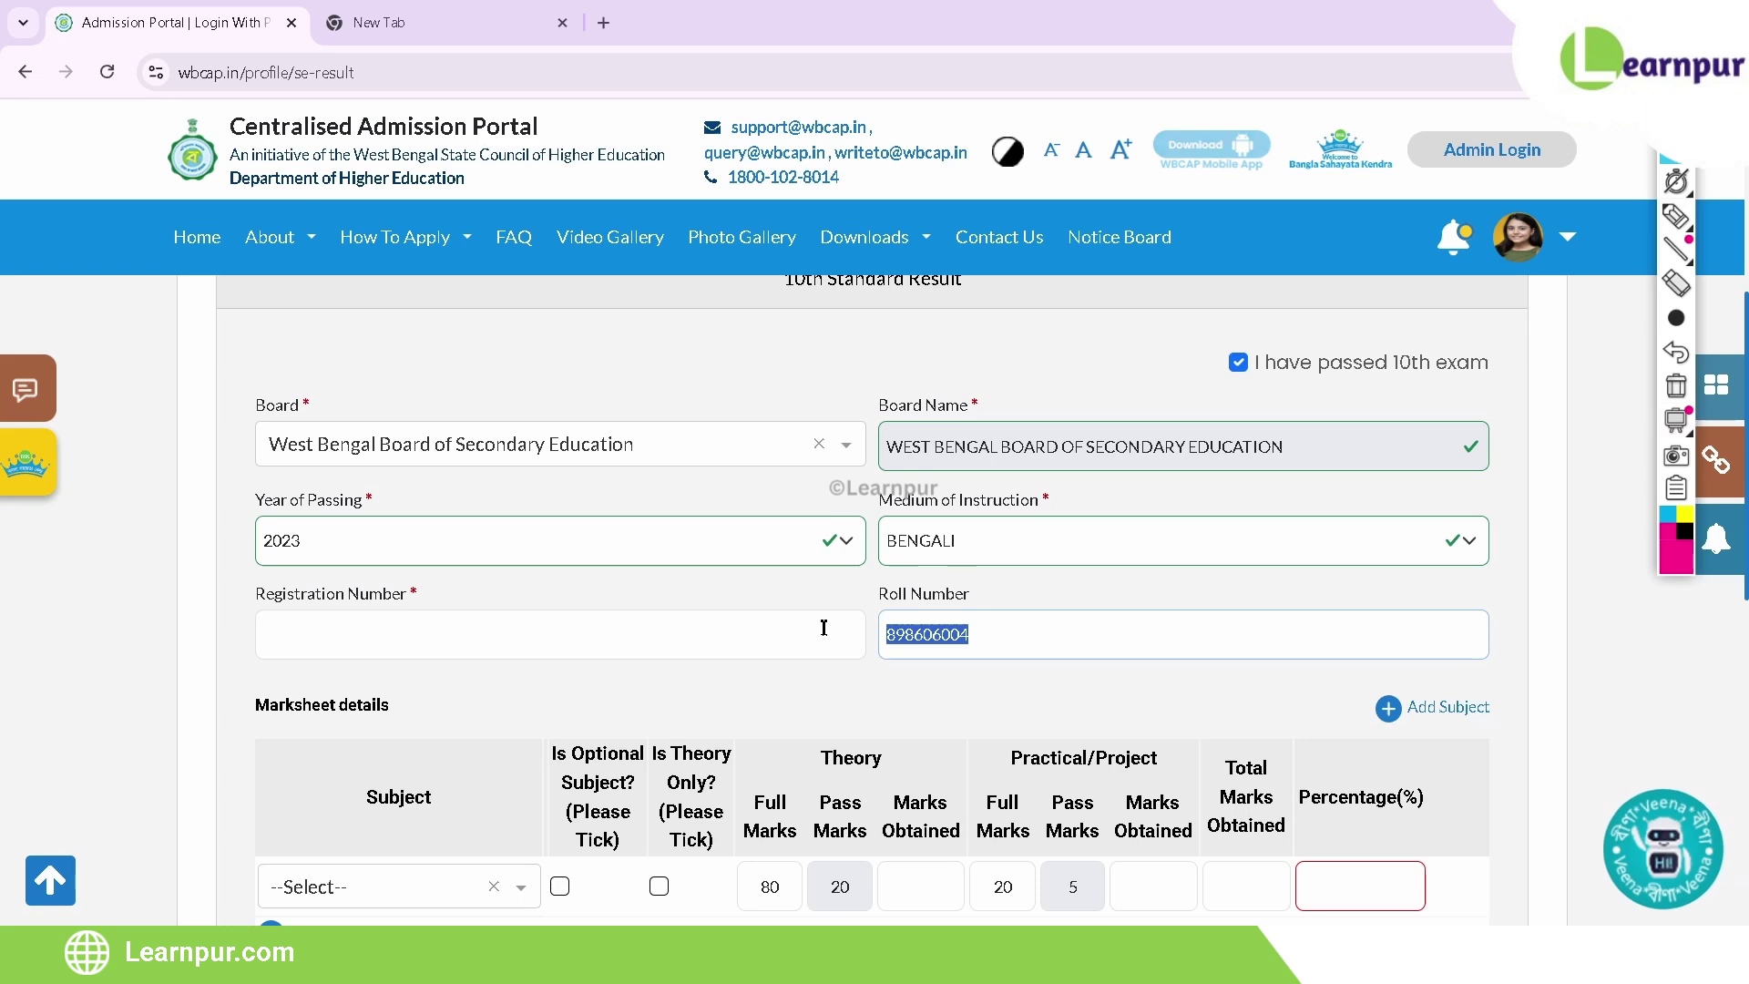
pyautogui.press('Right')
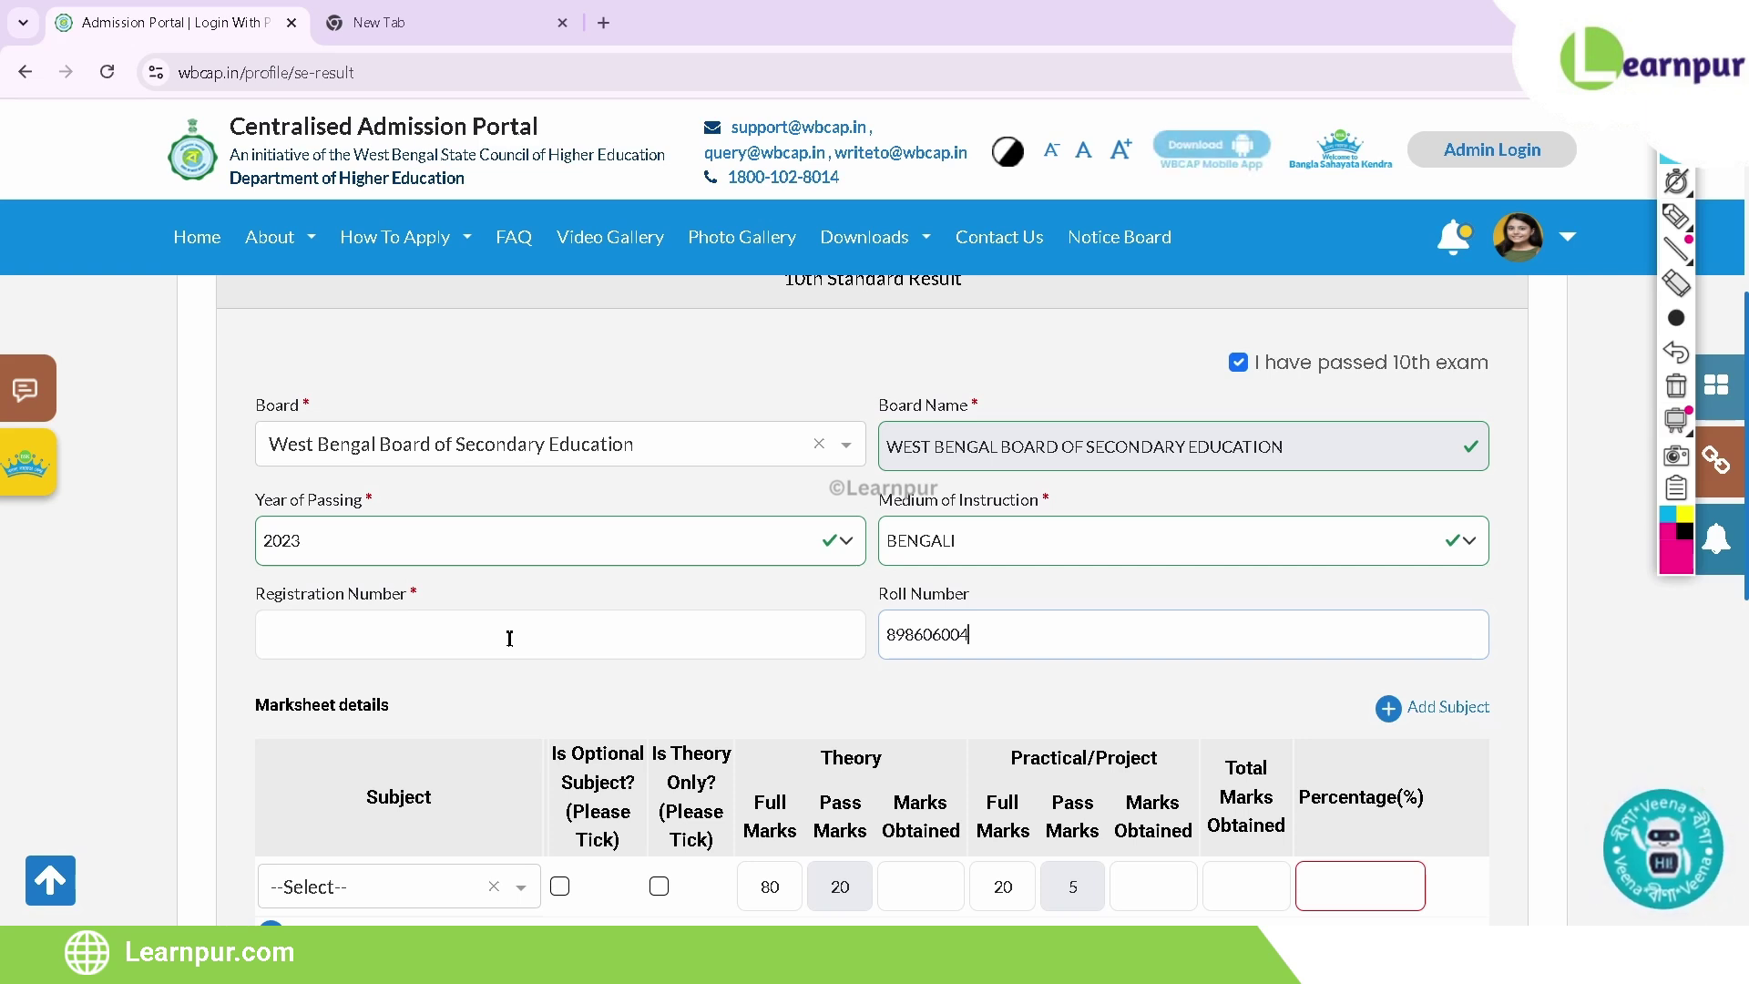
pyautogui.click(515, 657)
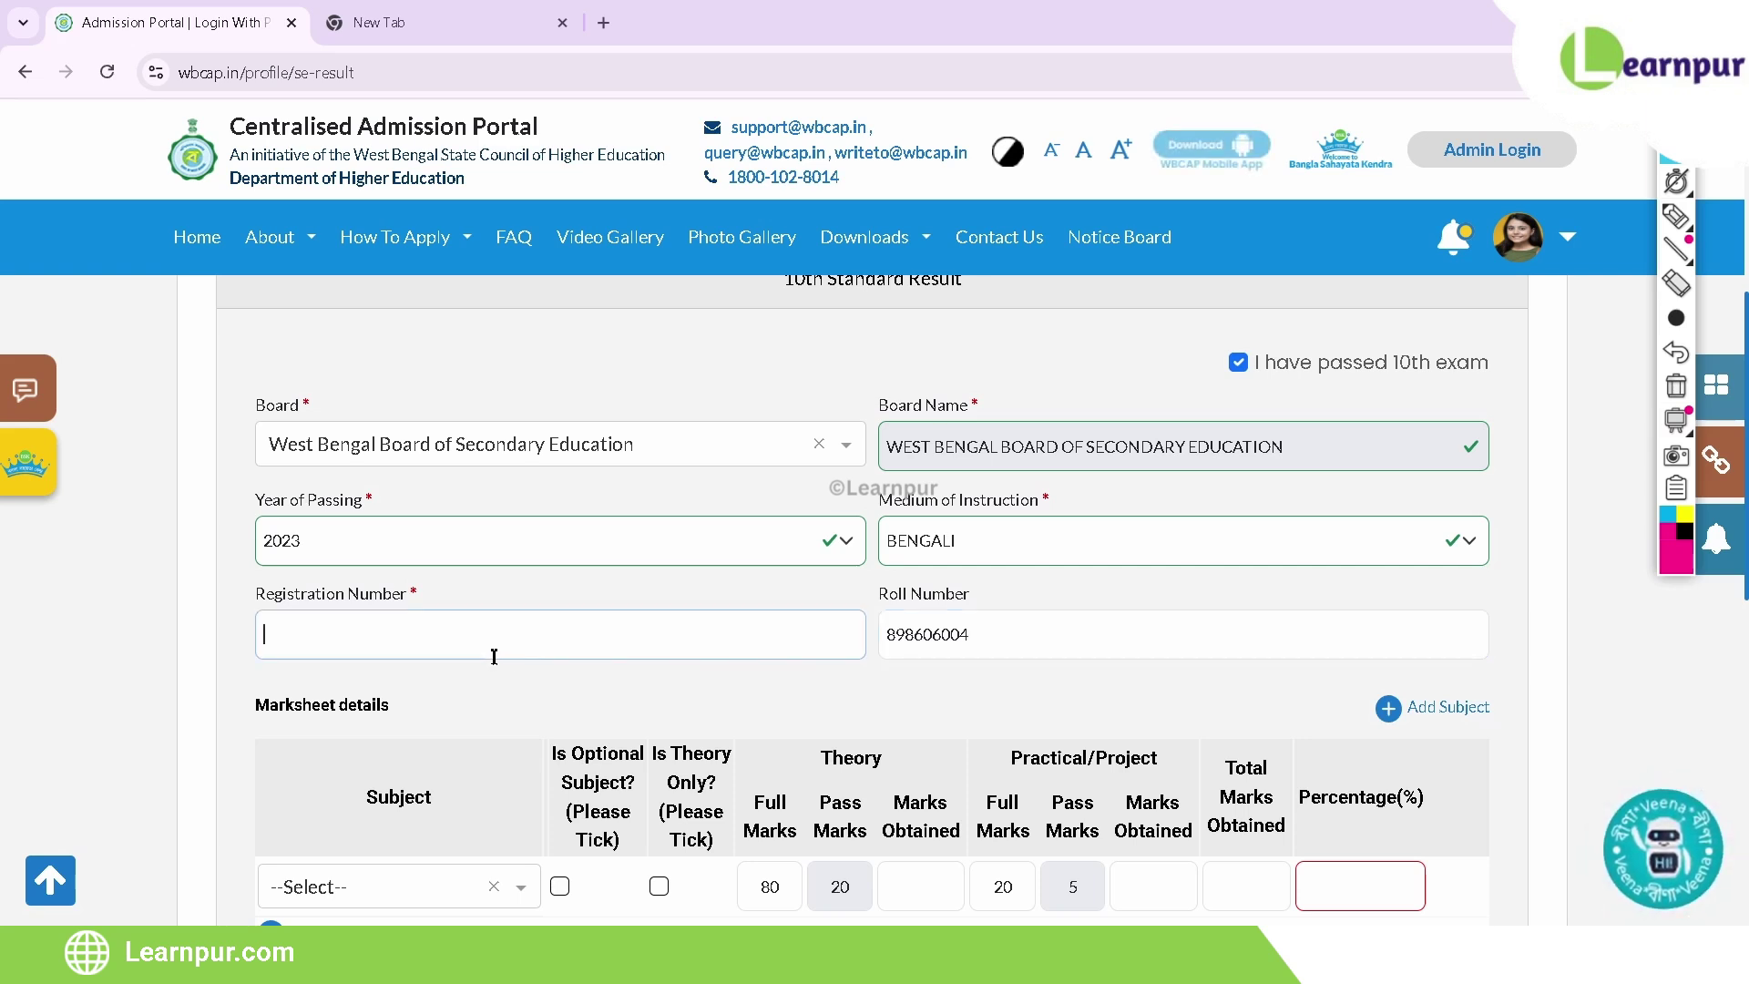
pyautogui.scroll(-5, 493, 657)
pyautogui.scroll(5, 493, 657)
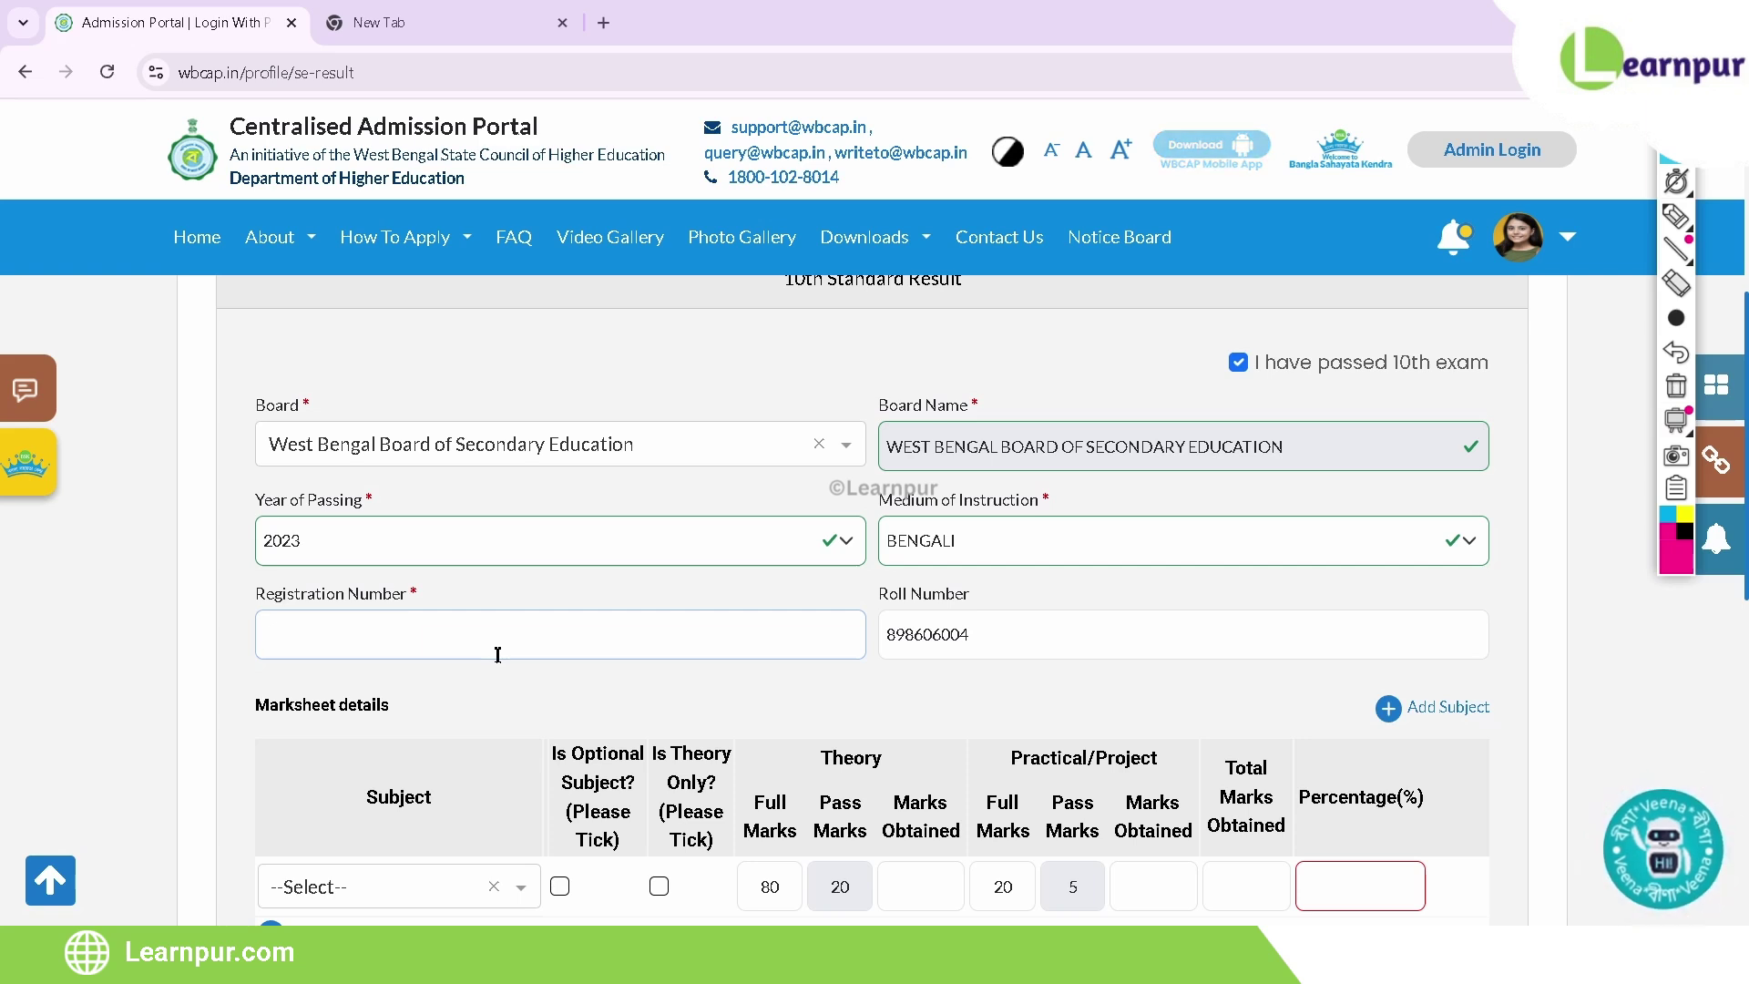
pyautogui.scroll(-5, 499, 653)
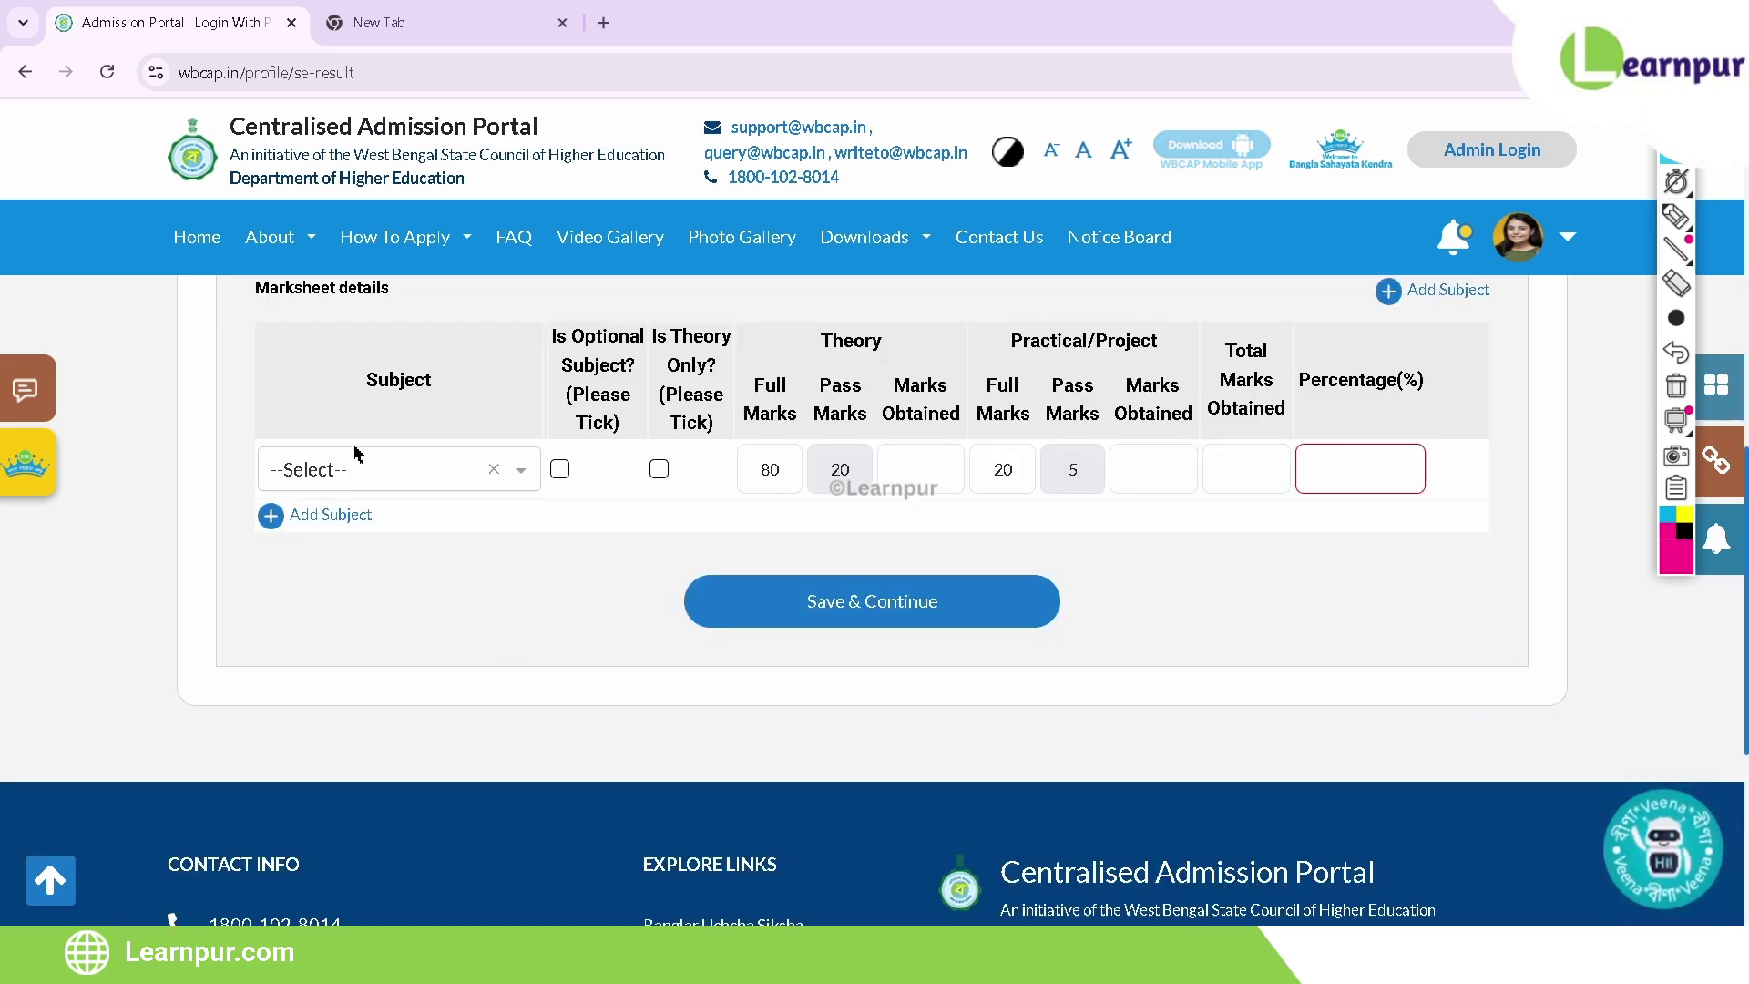
# - Add Bengali as the first subject, marked as 1st Lang
pyautogui.click(360, 485)
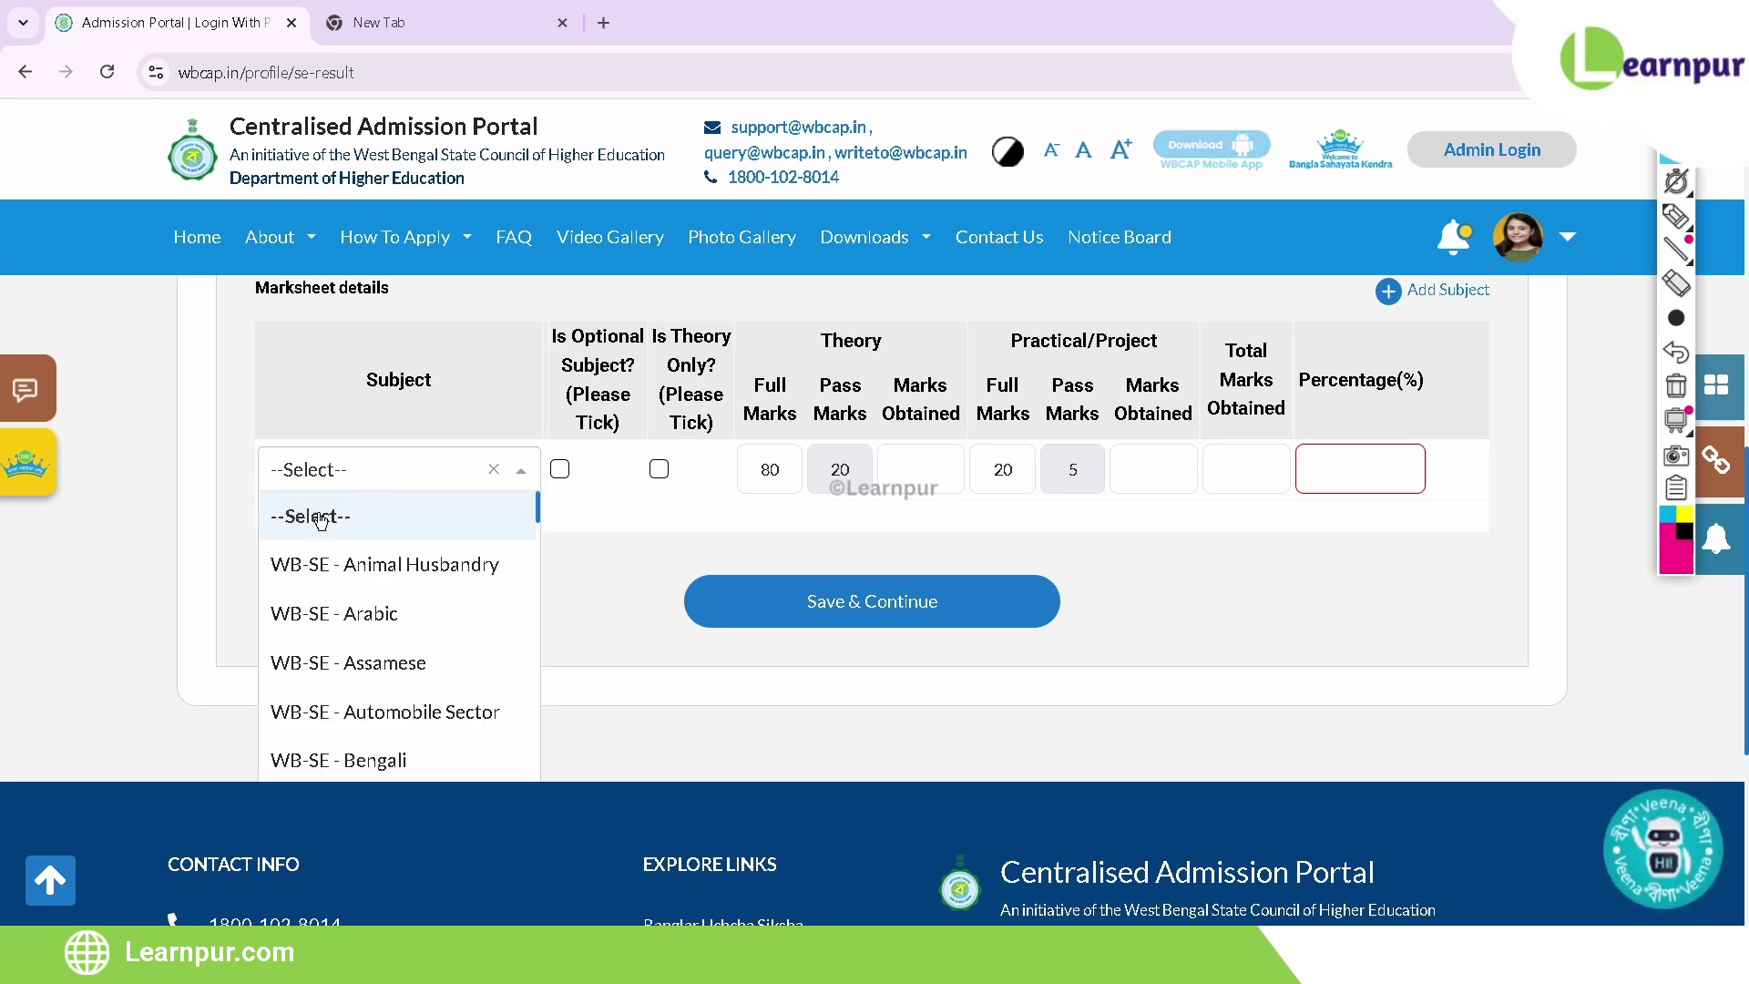
pyautogui.click(344, 762)
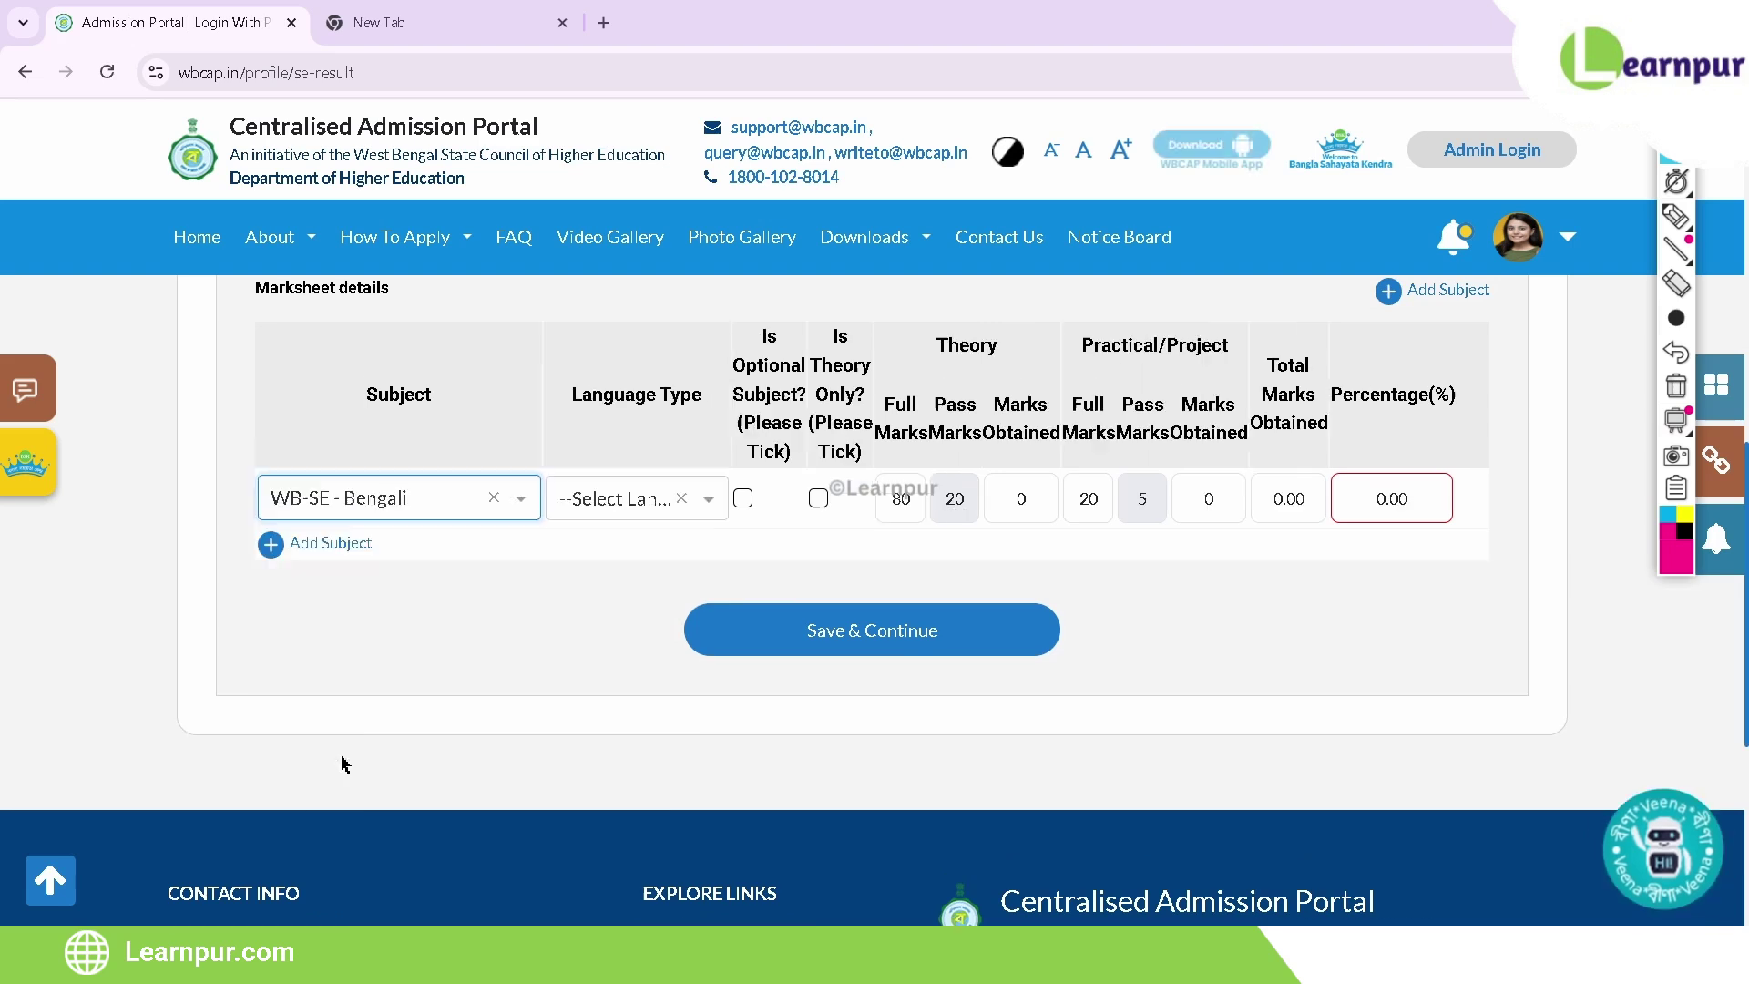
pyautogui.click(641, 506)
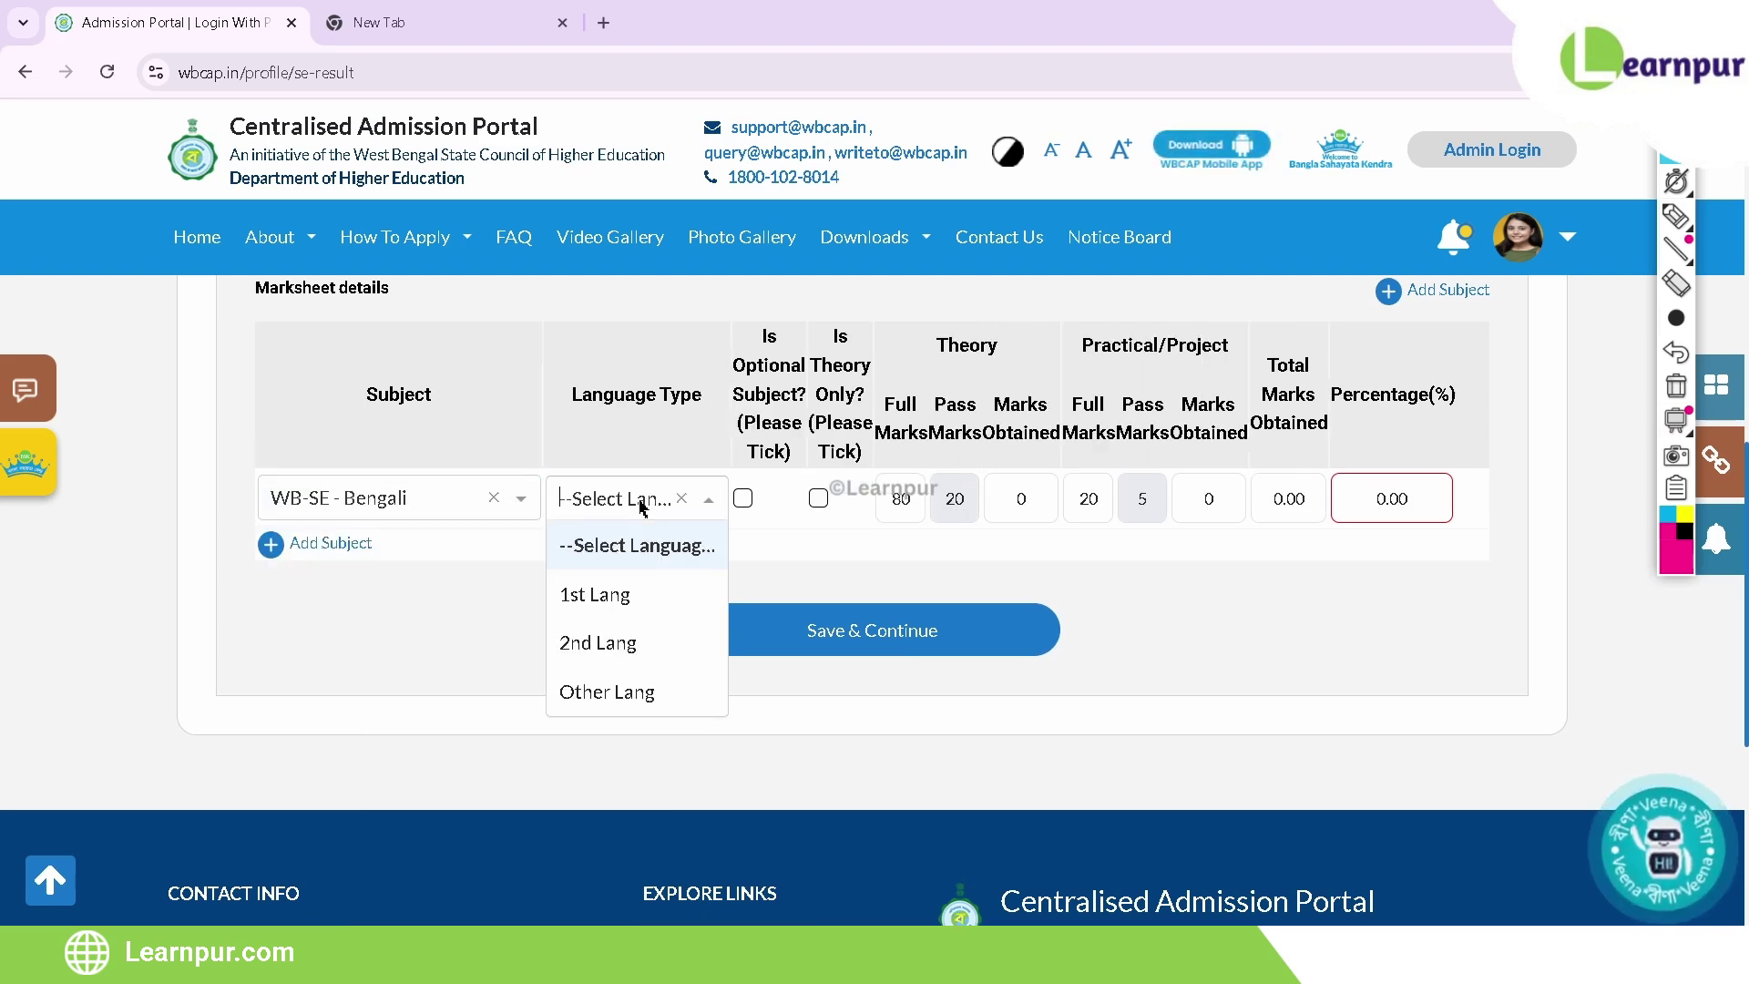
pyautogui.click(615, 596)
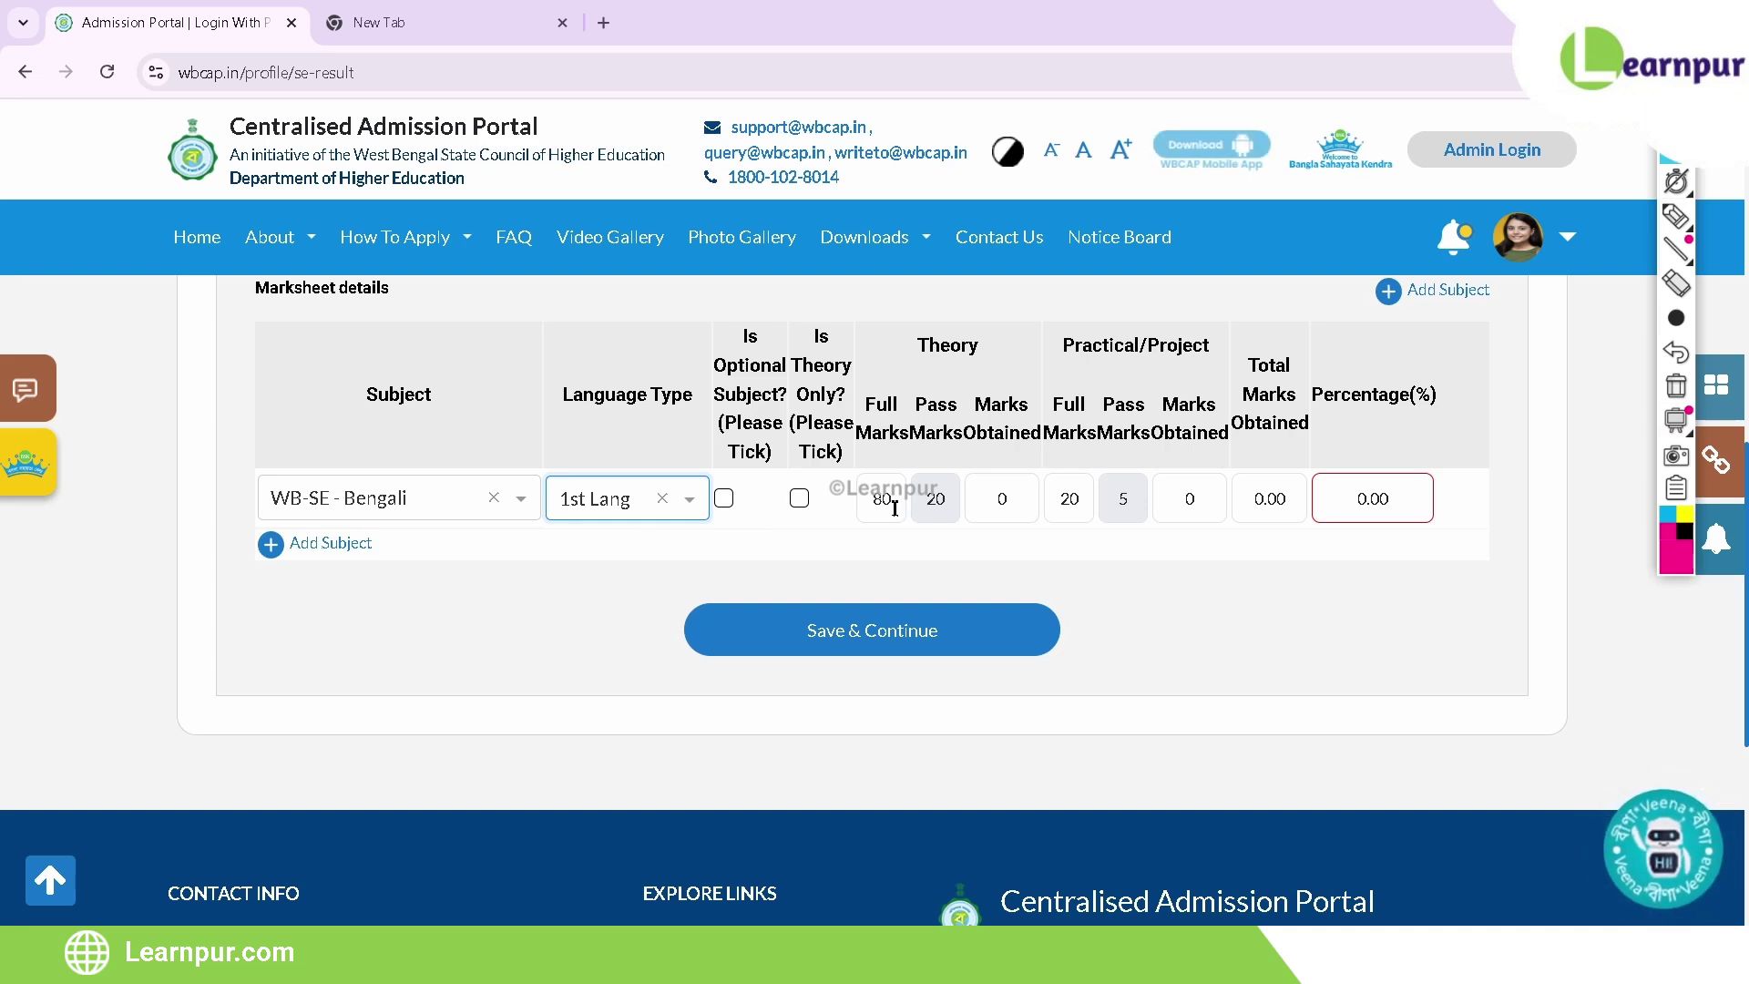
# - Enter Bengali marks: theory 84 of 90, practical 10 of 10
pyautogui.click(893, 508)
pyautogui.press('BackSpace')
pyautogui.press('BackSpace')
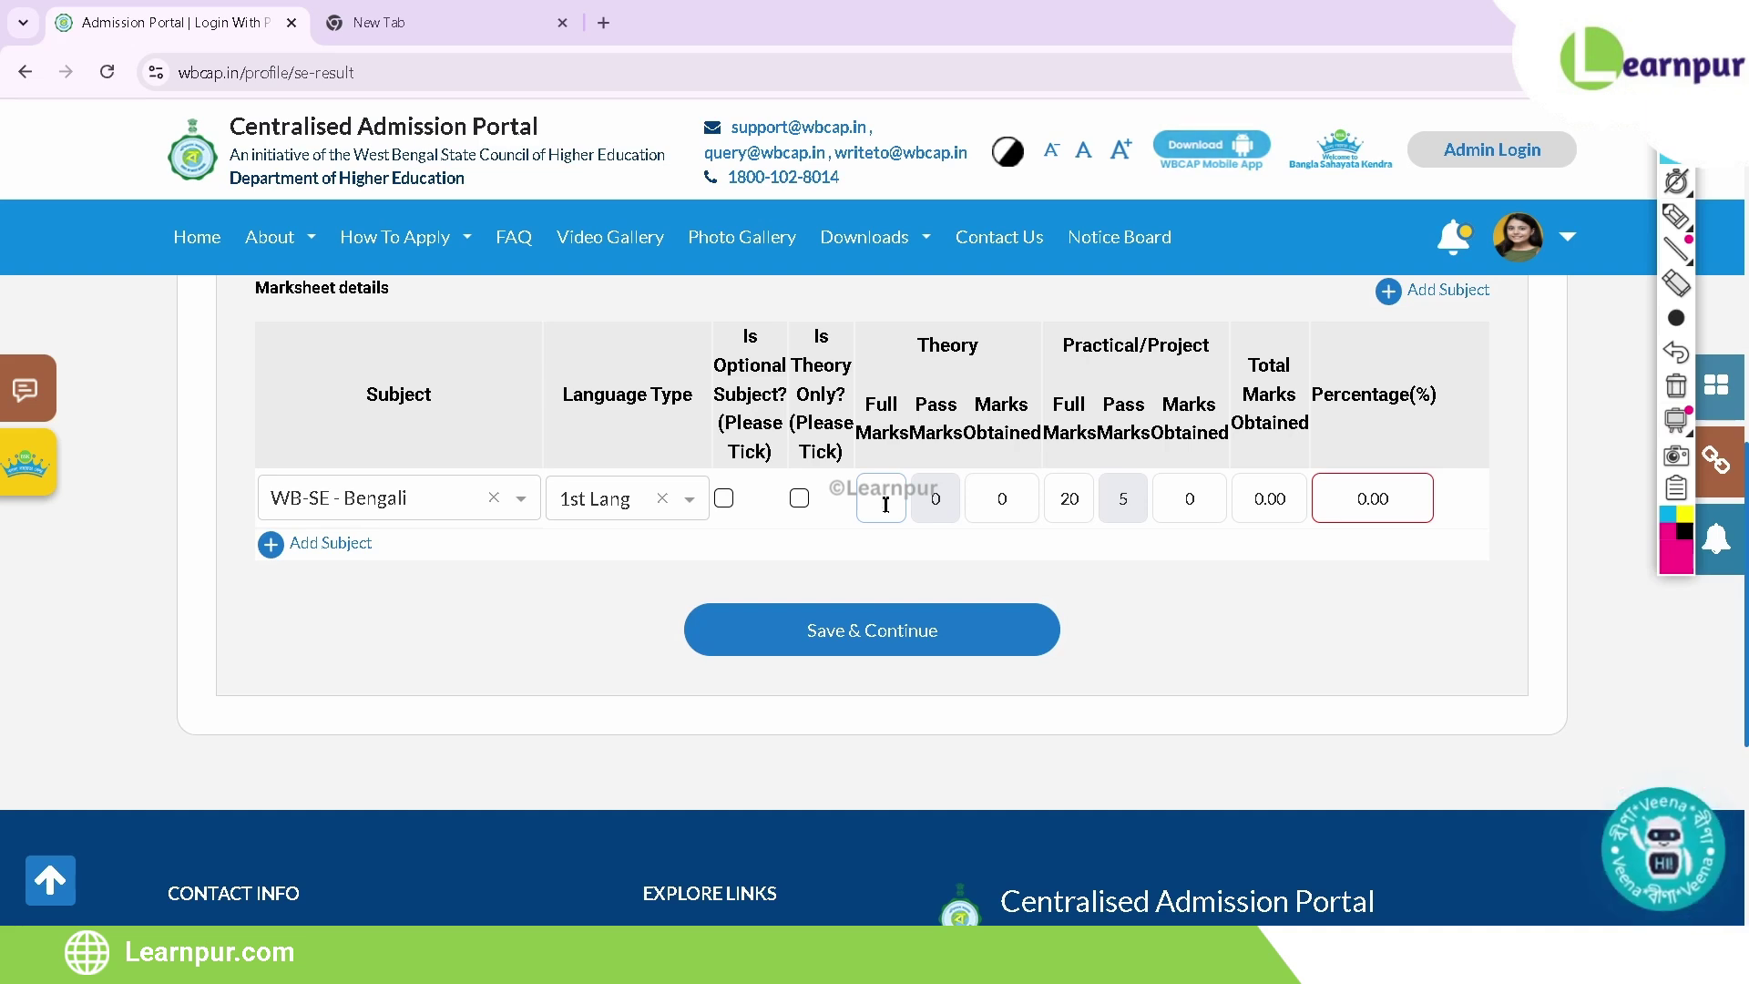
pyautogui.write('8')
pyautogui.write('0')
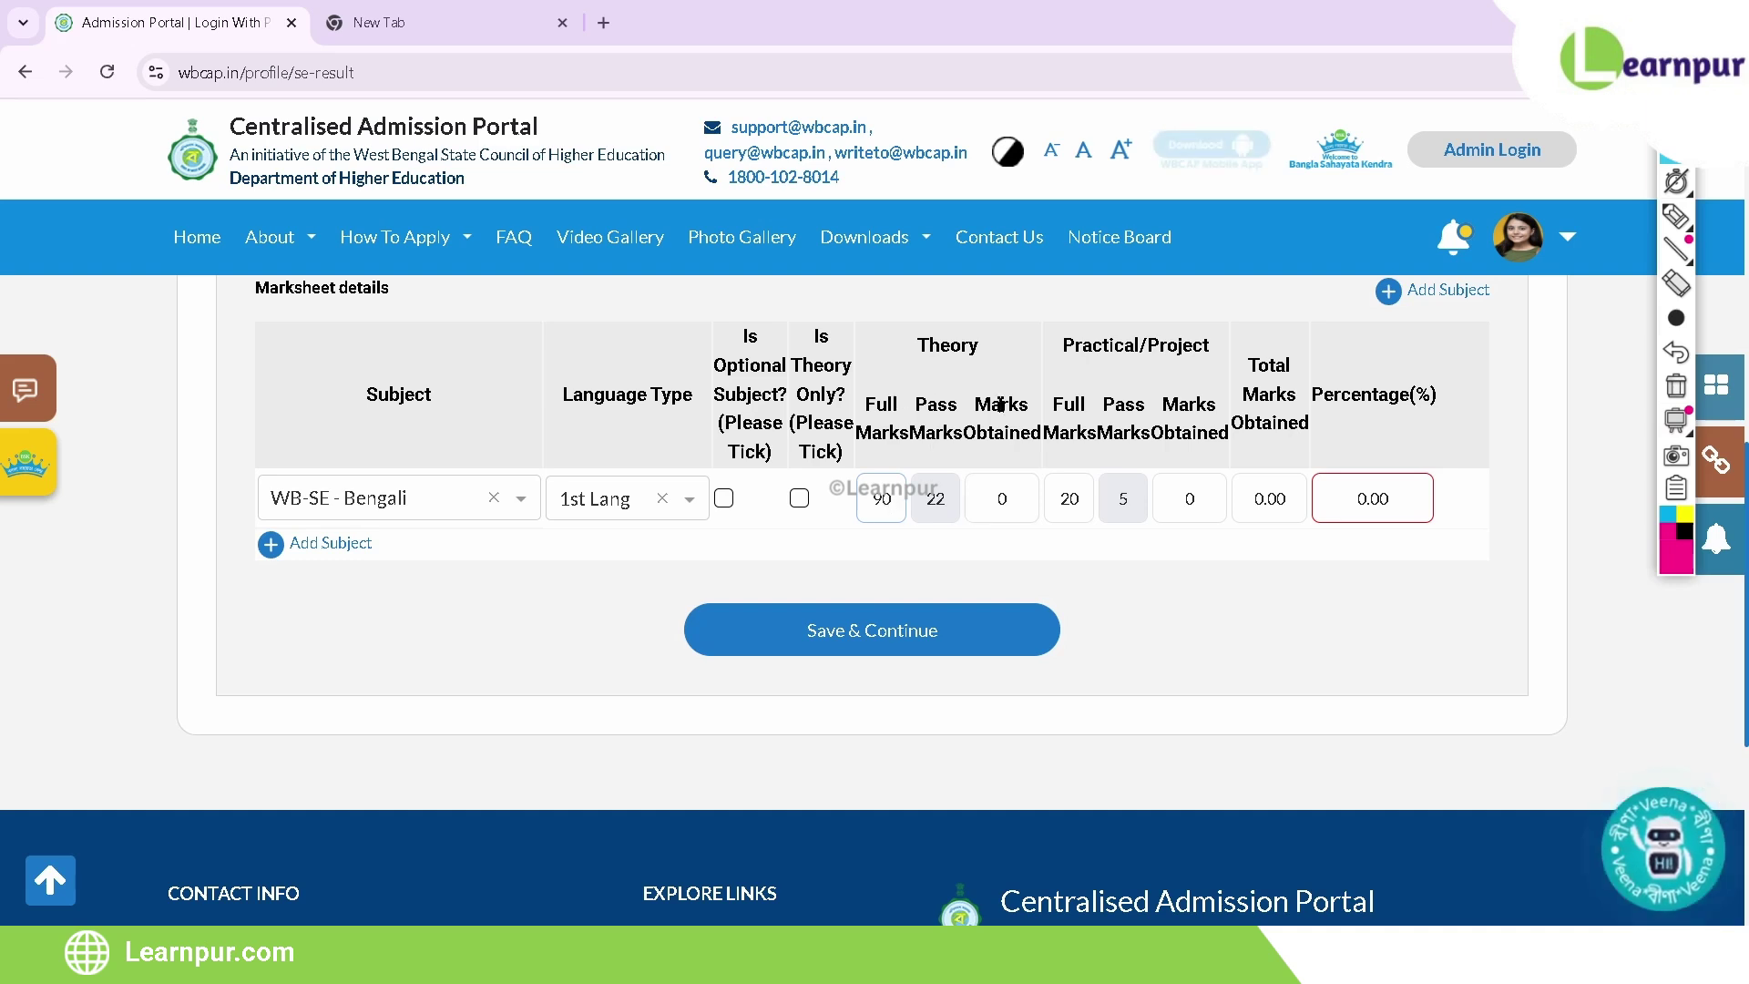
pyautogui.click(1006, 496)
pyautogui.write('8')
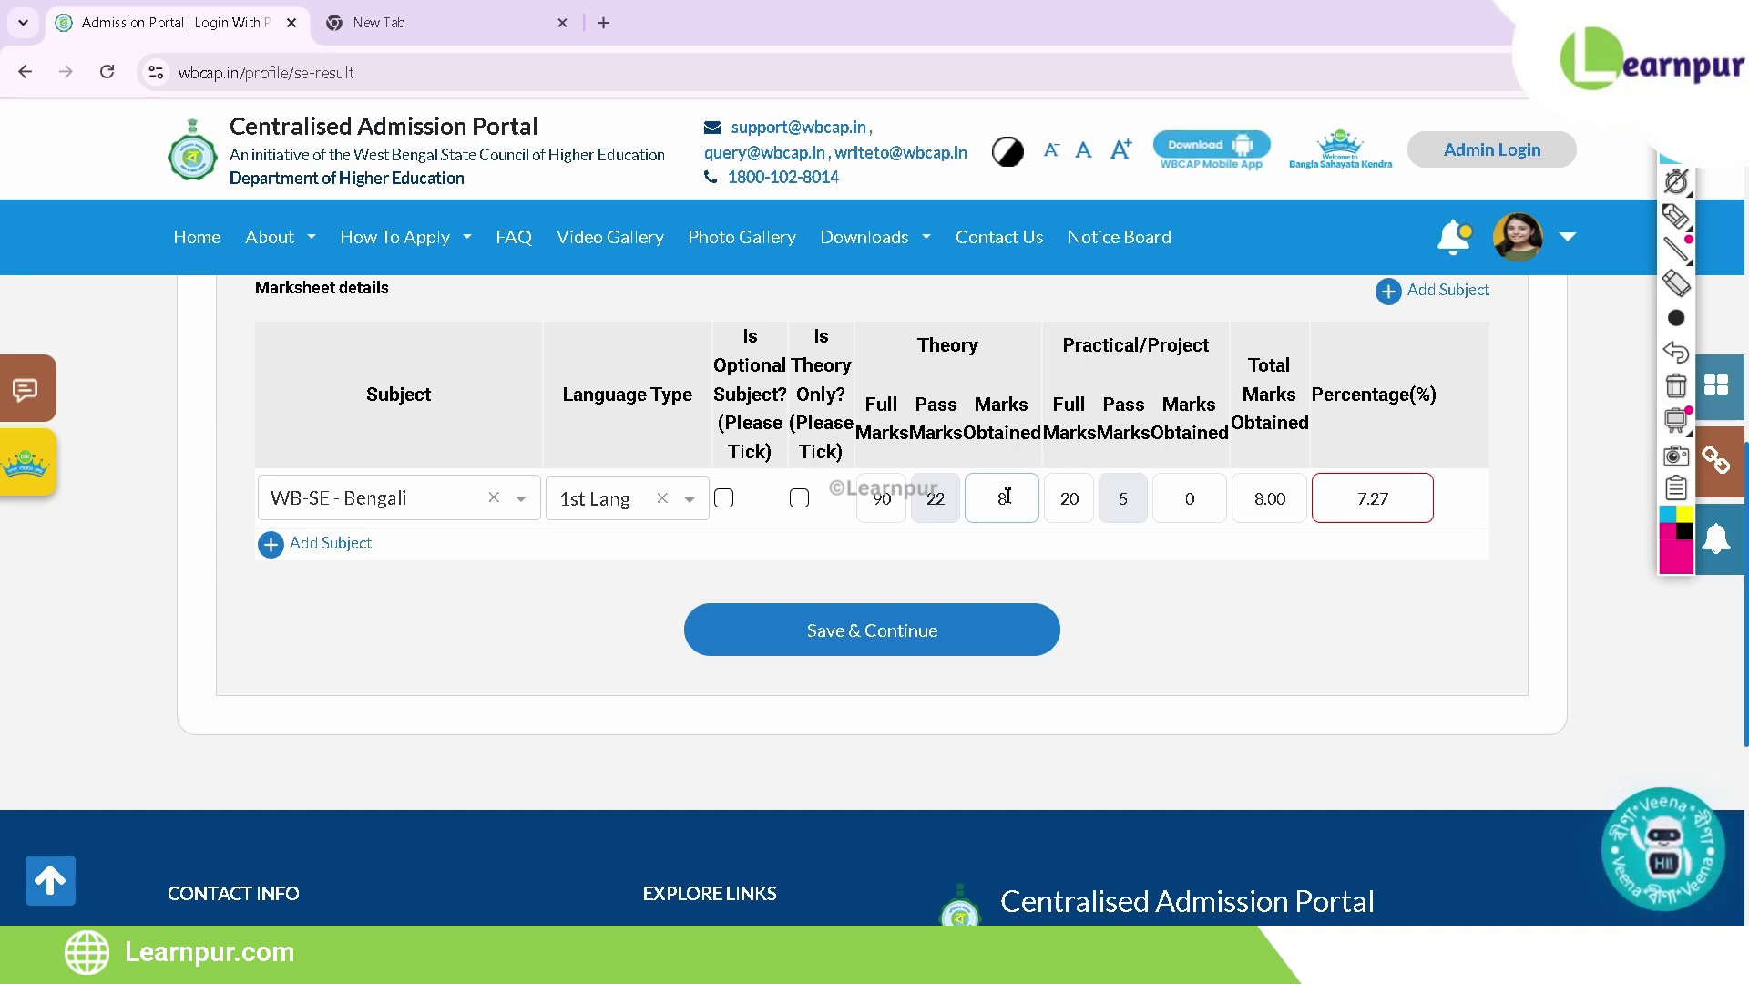
pyautogui.write('4')
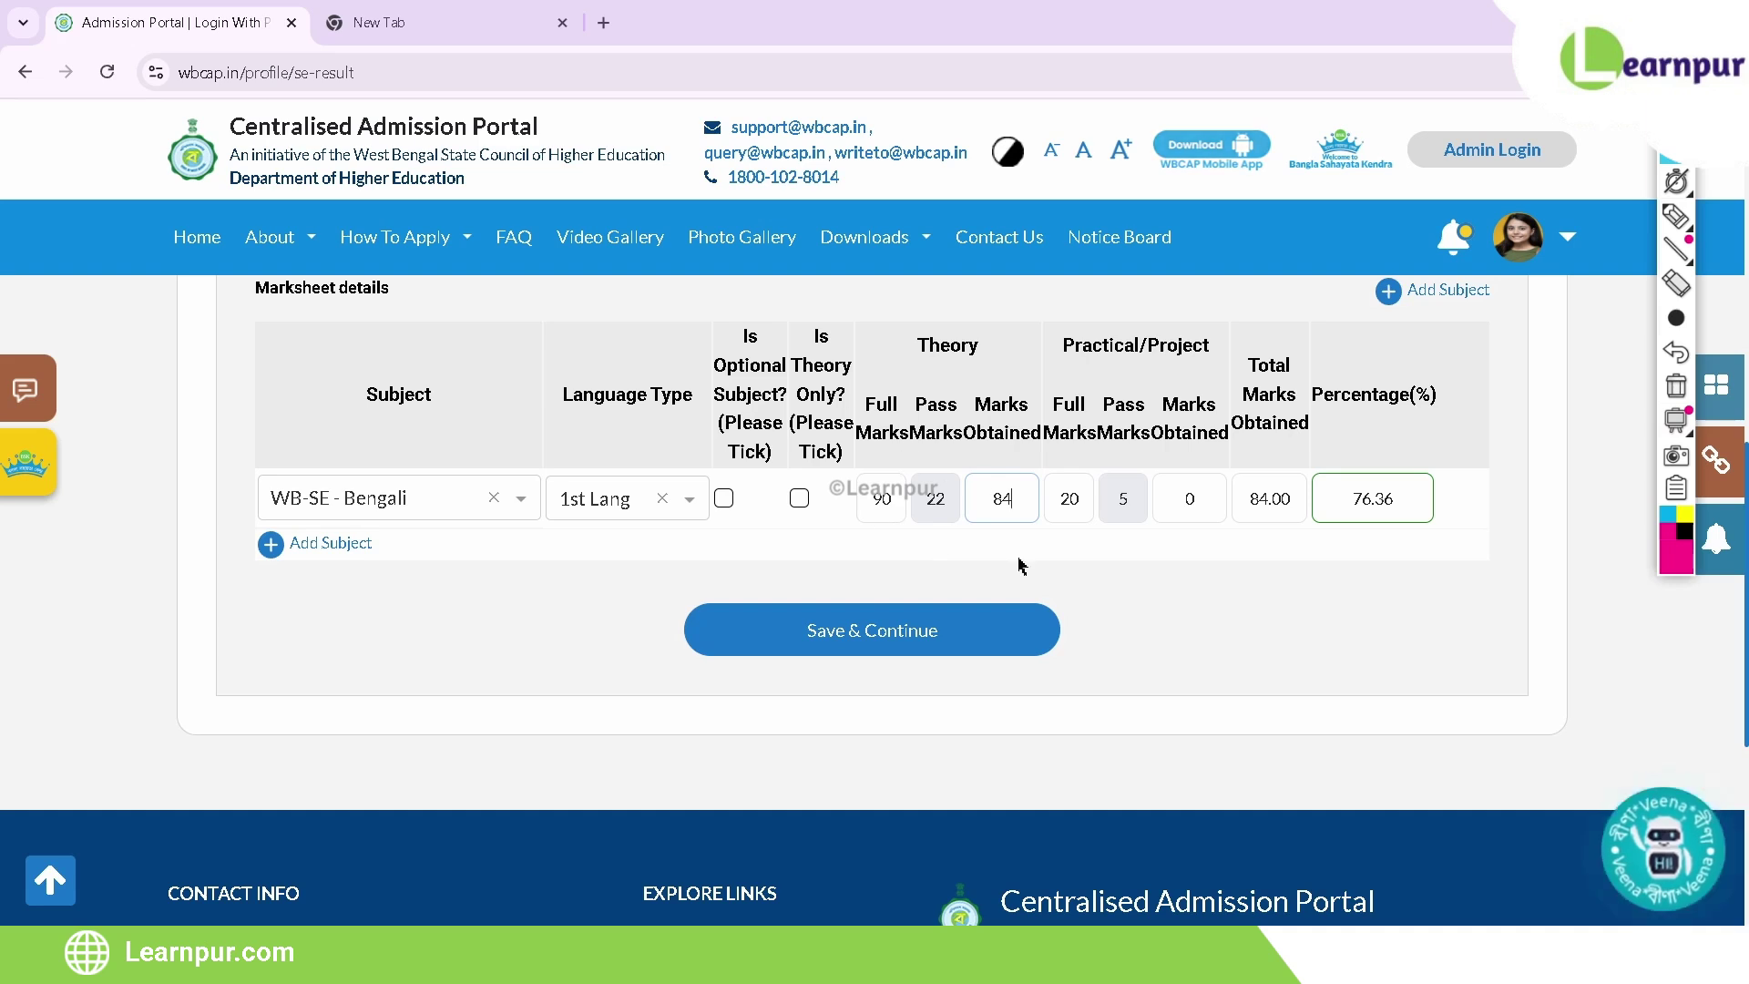
pyautogui.click(1076, 501)
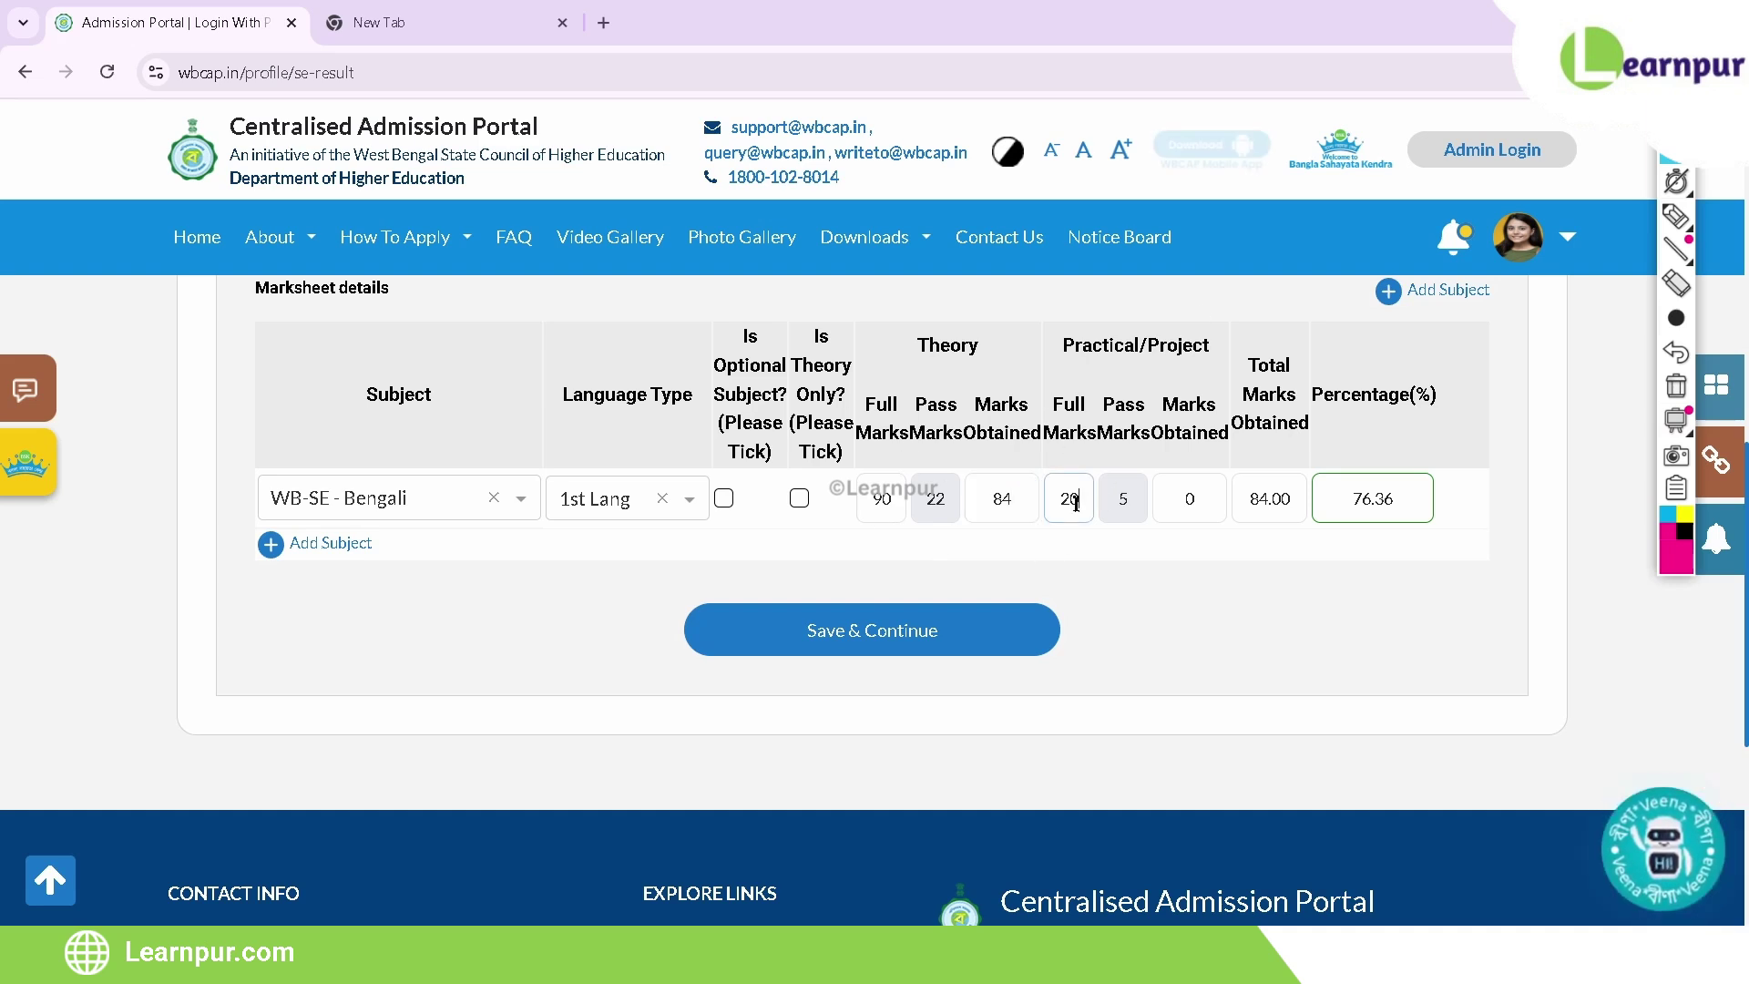
pyautogui.press('BackSpace')
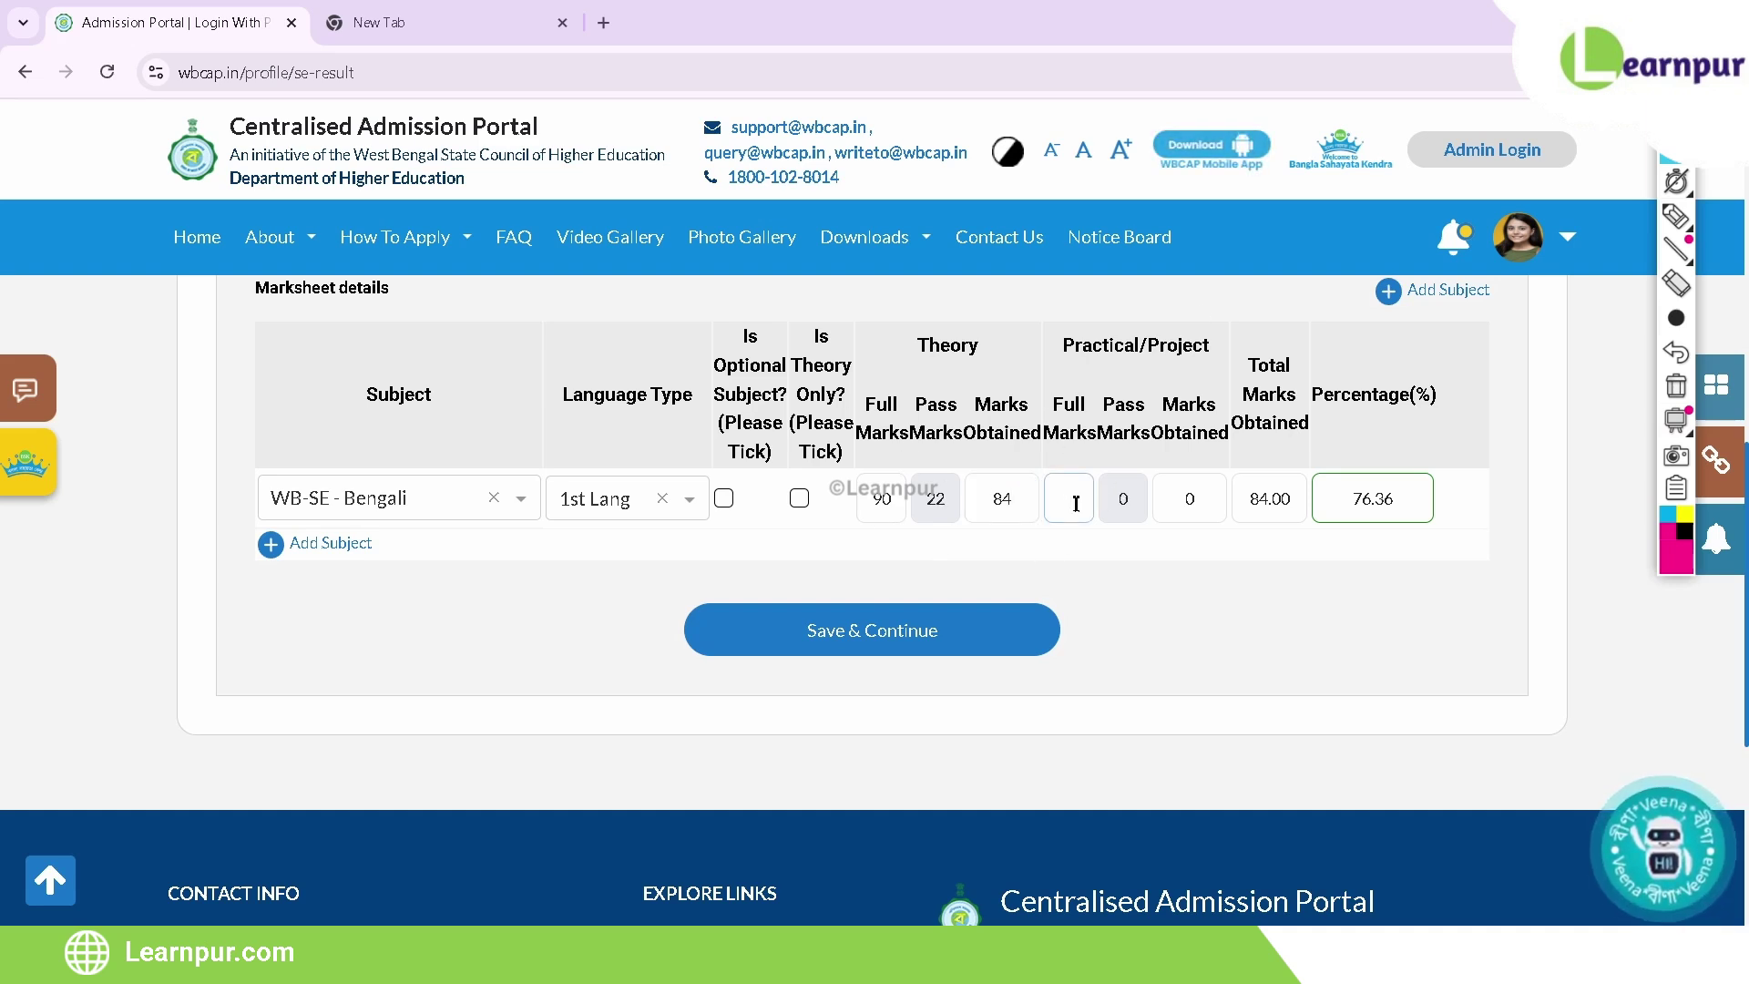
pyautogui.write('10')
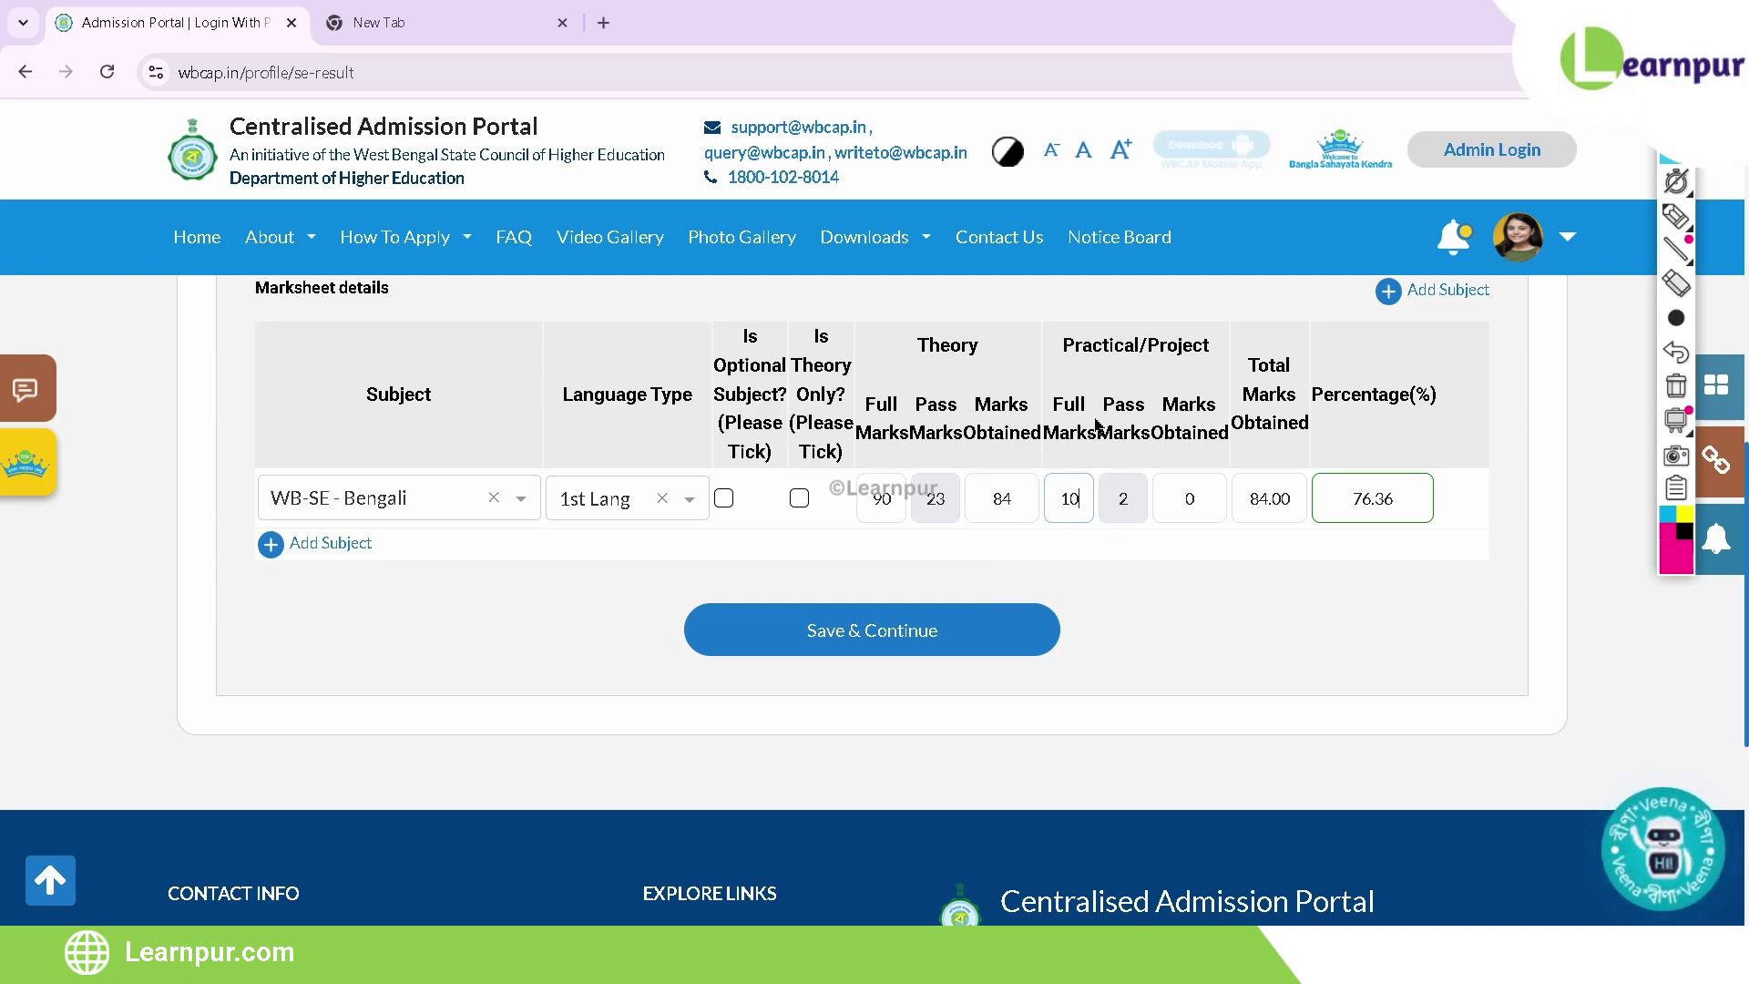
pyautogui.click(1190, 501)
pyautogui.press('BackSpace')
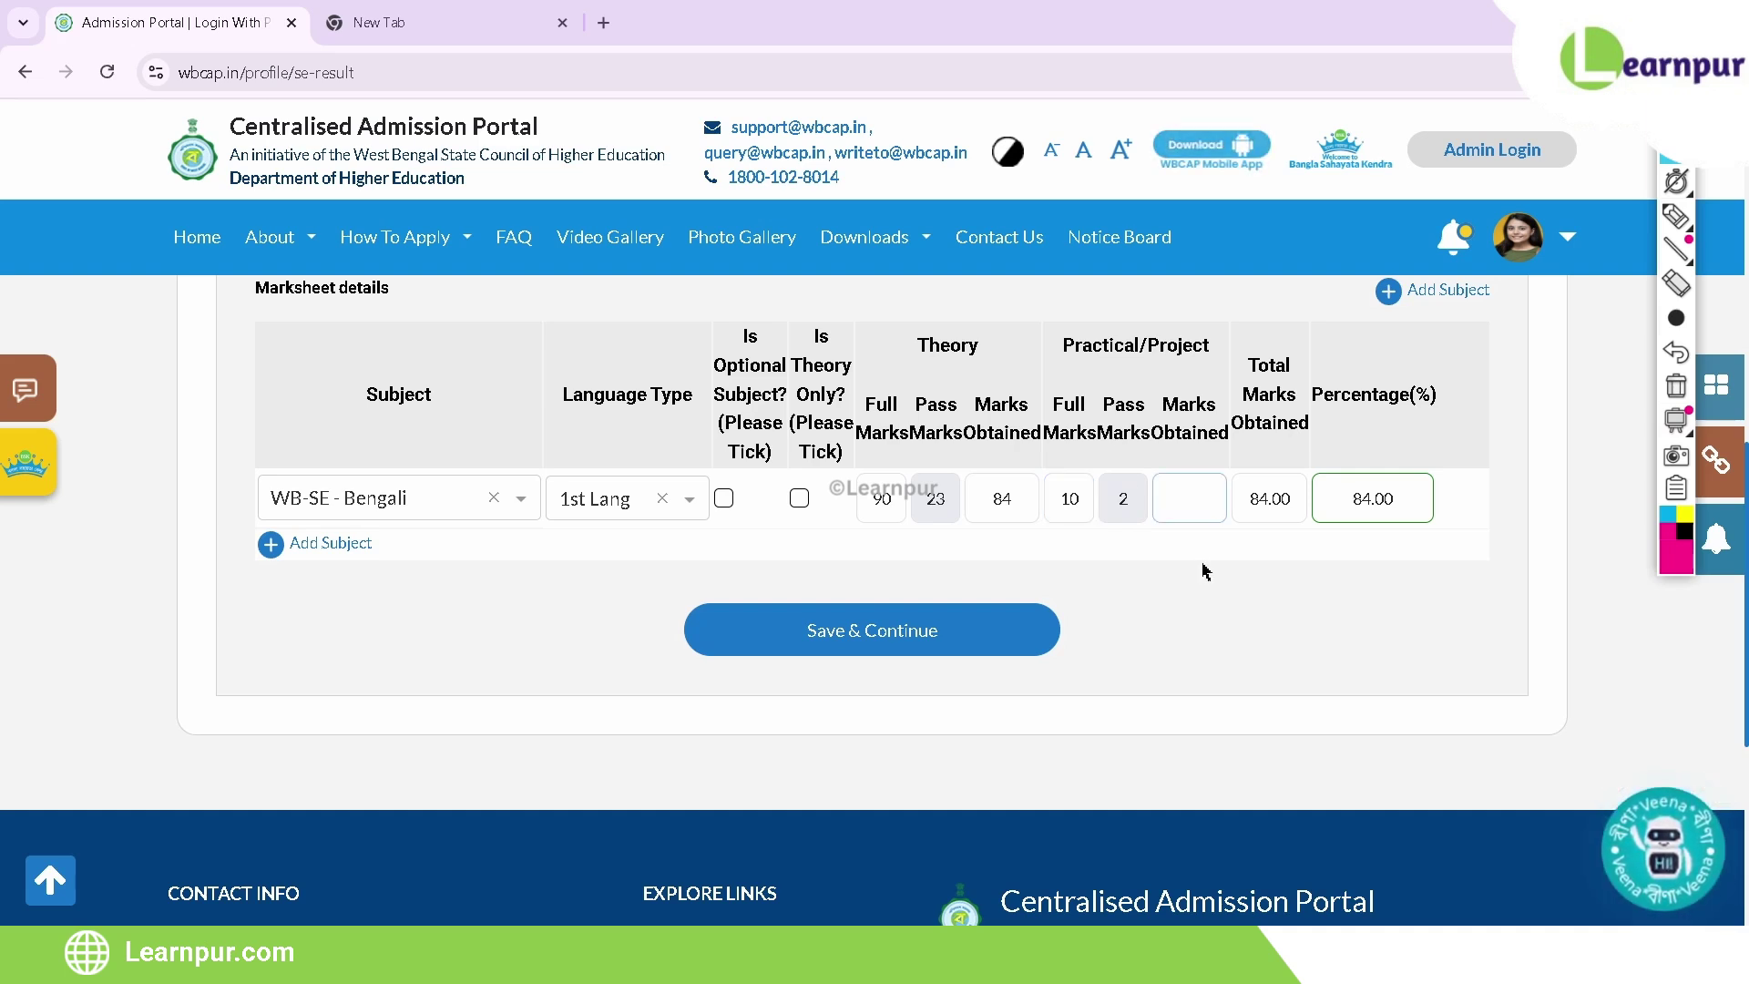
pyautogui.write('10')
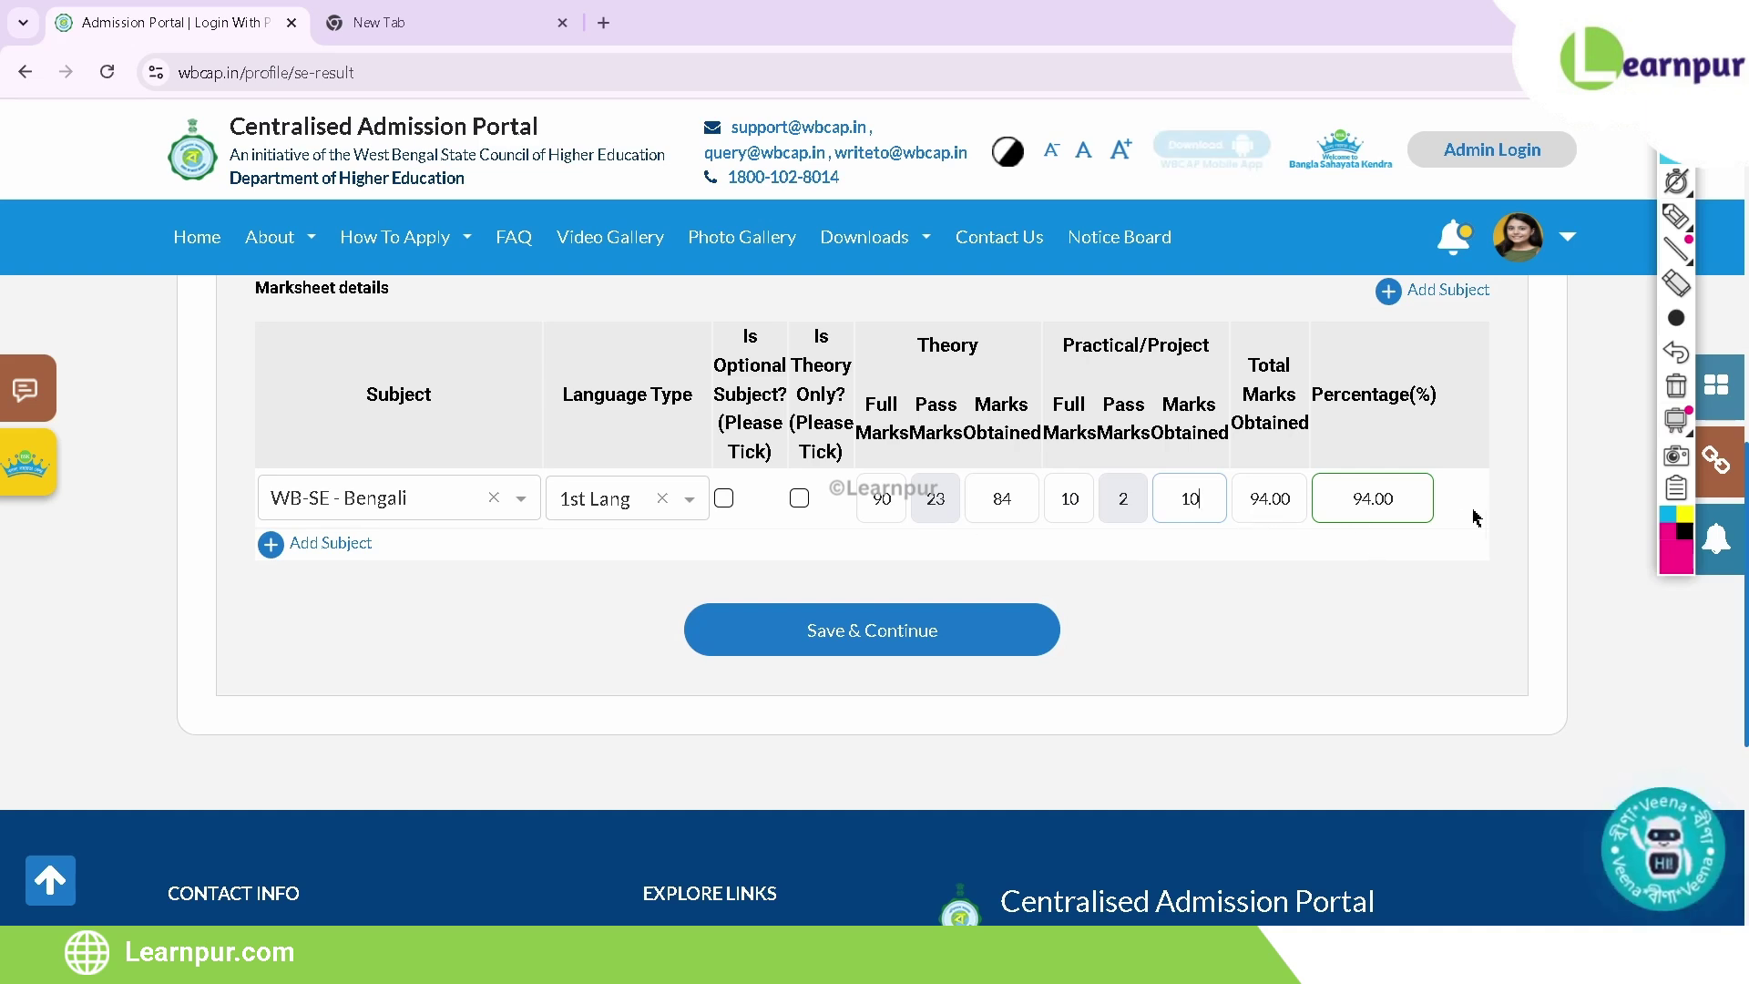
# - Add a second subject row with WB-SE - English as 2nd Lang
pyautogui.click(328, 543)
pyautogui.click(335, 569)
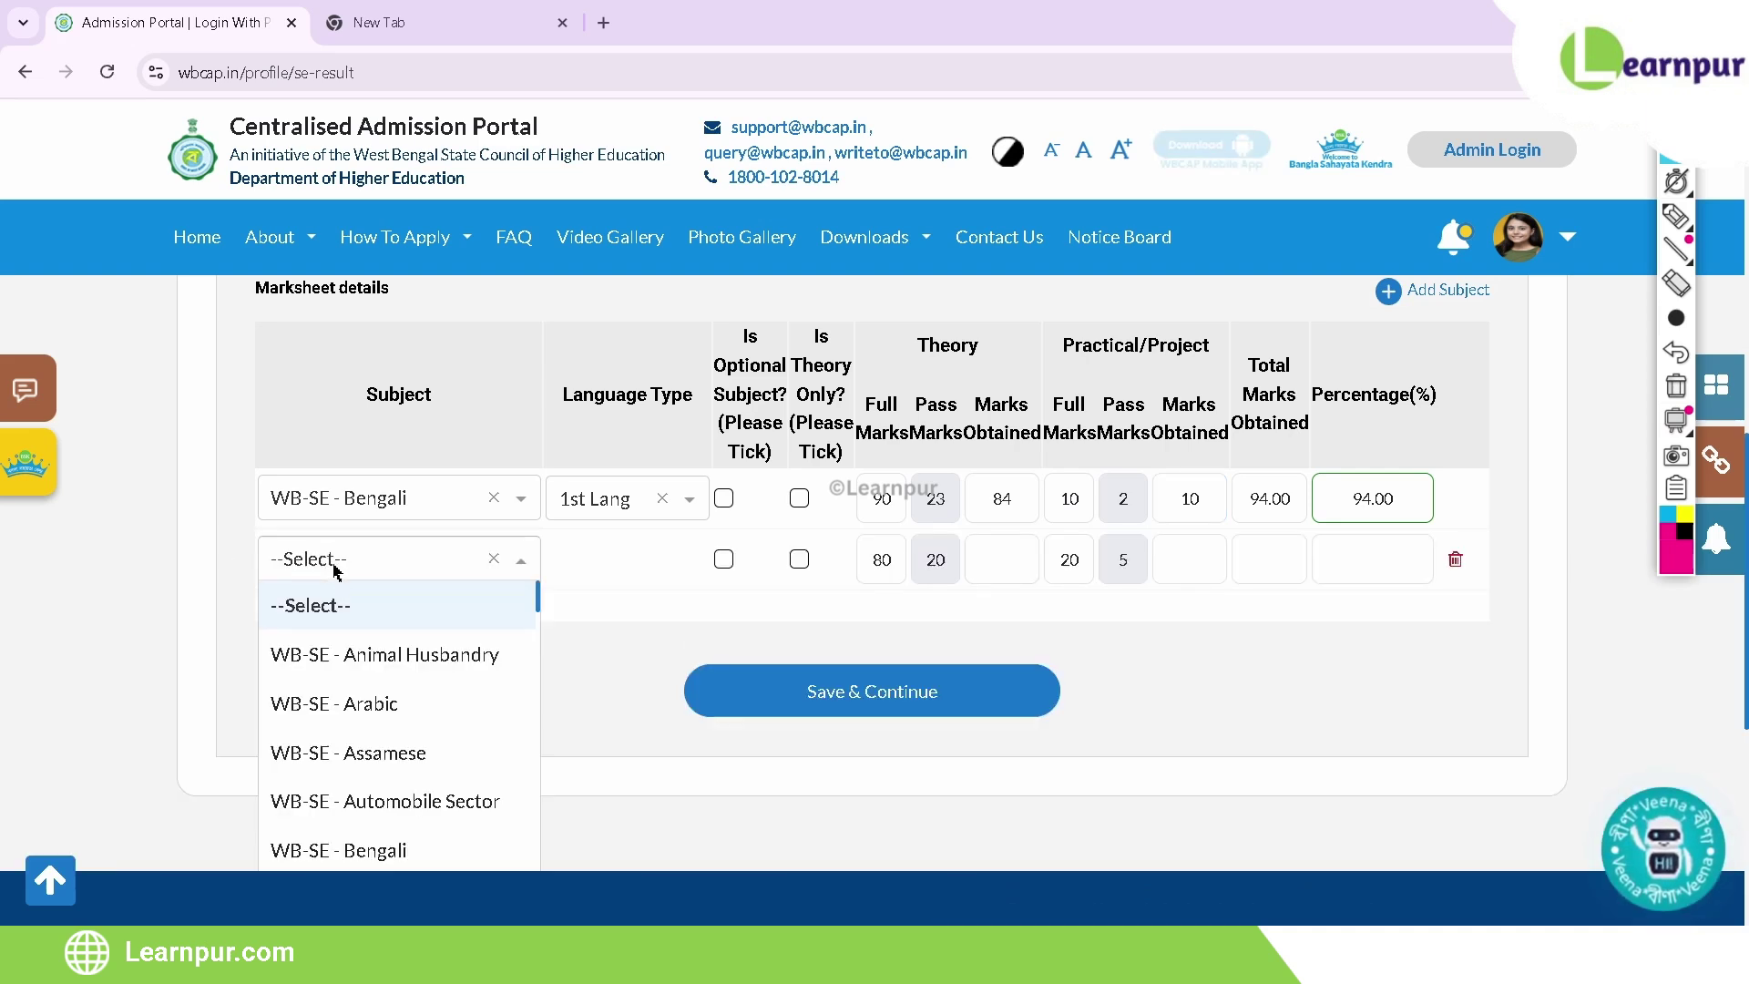
pyautogui.write('eng')
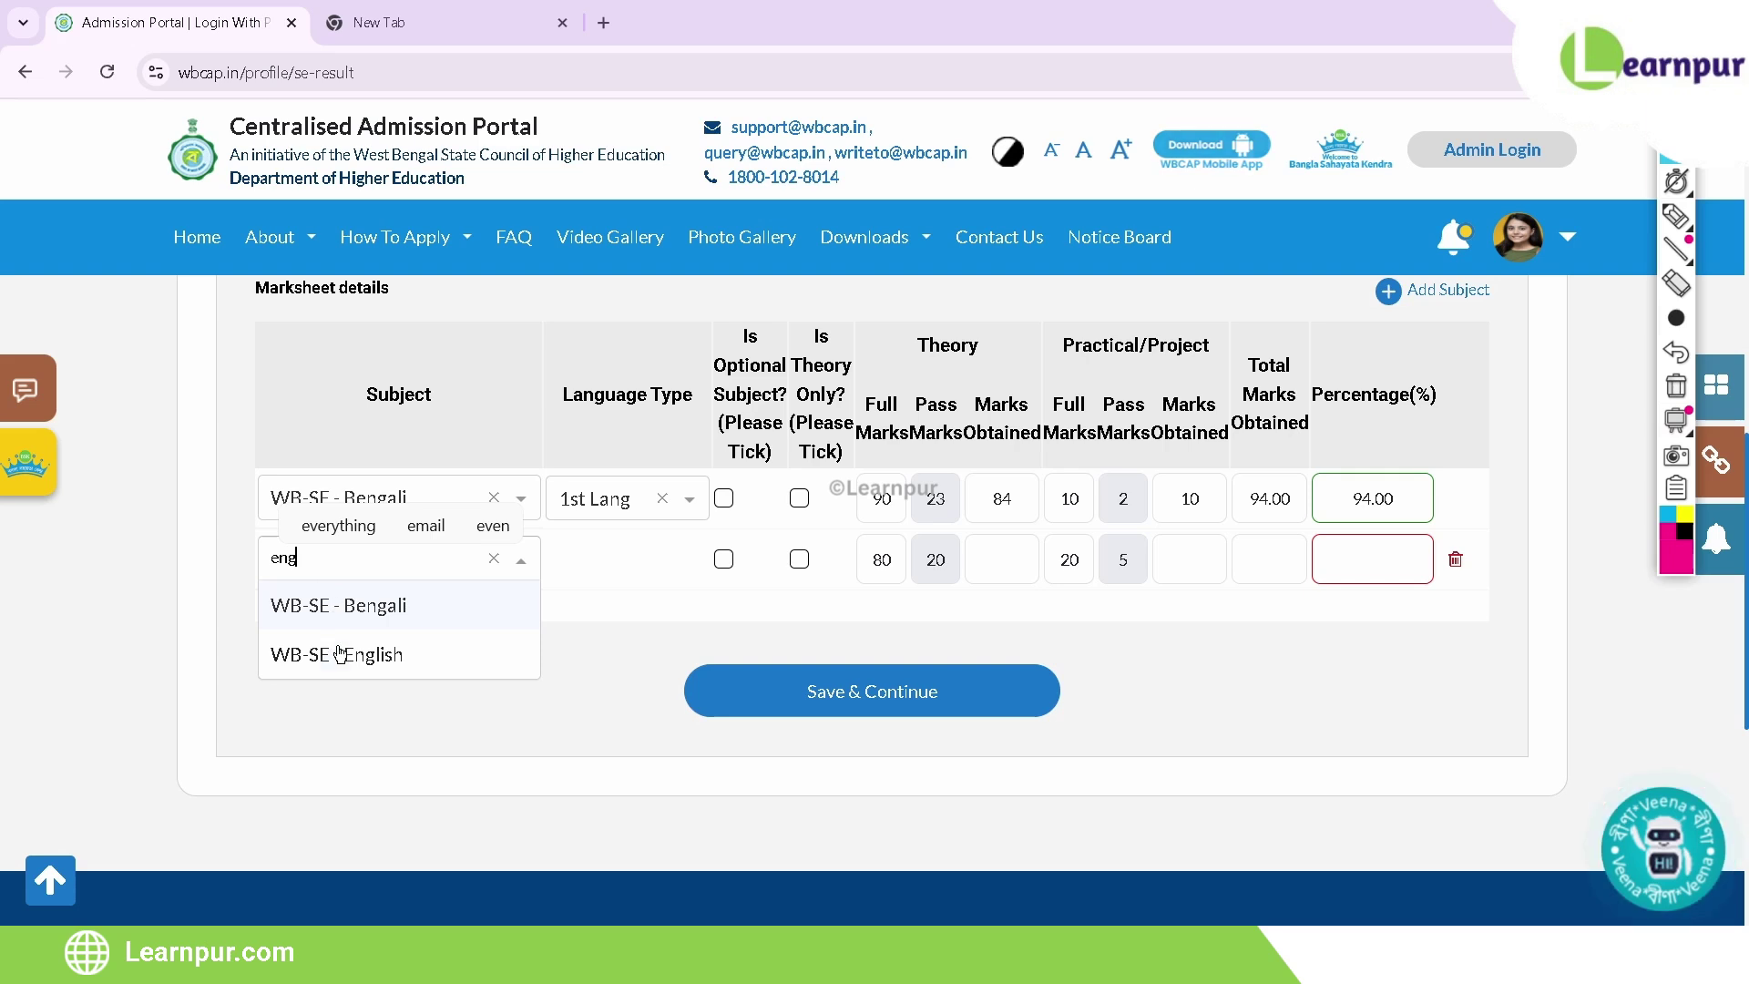
pyautogui.click(339, 654)
pyautogui.click(640, 572)
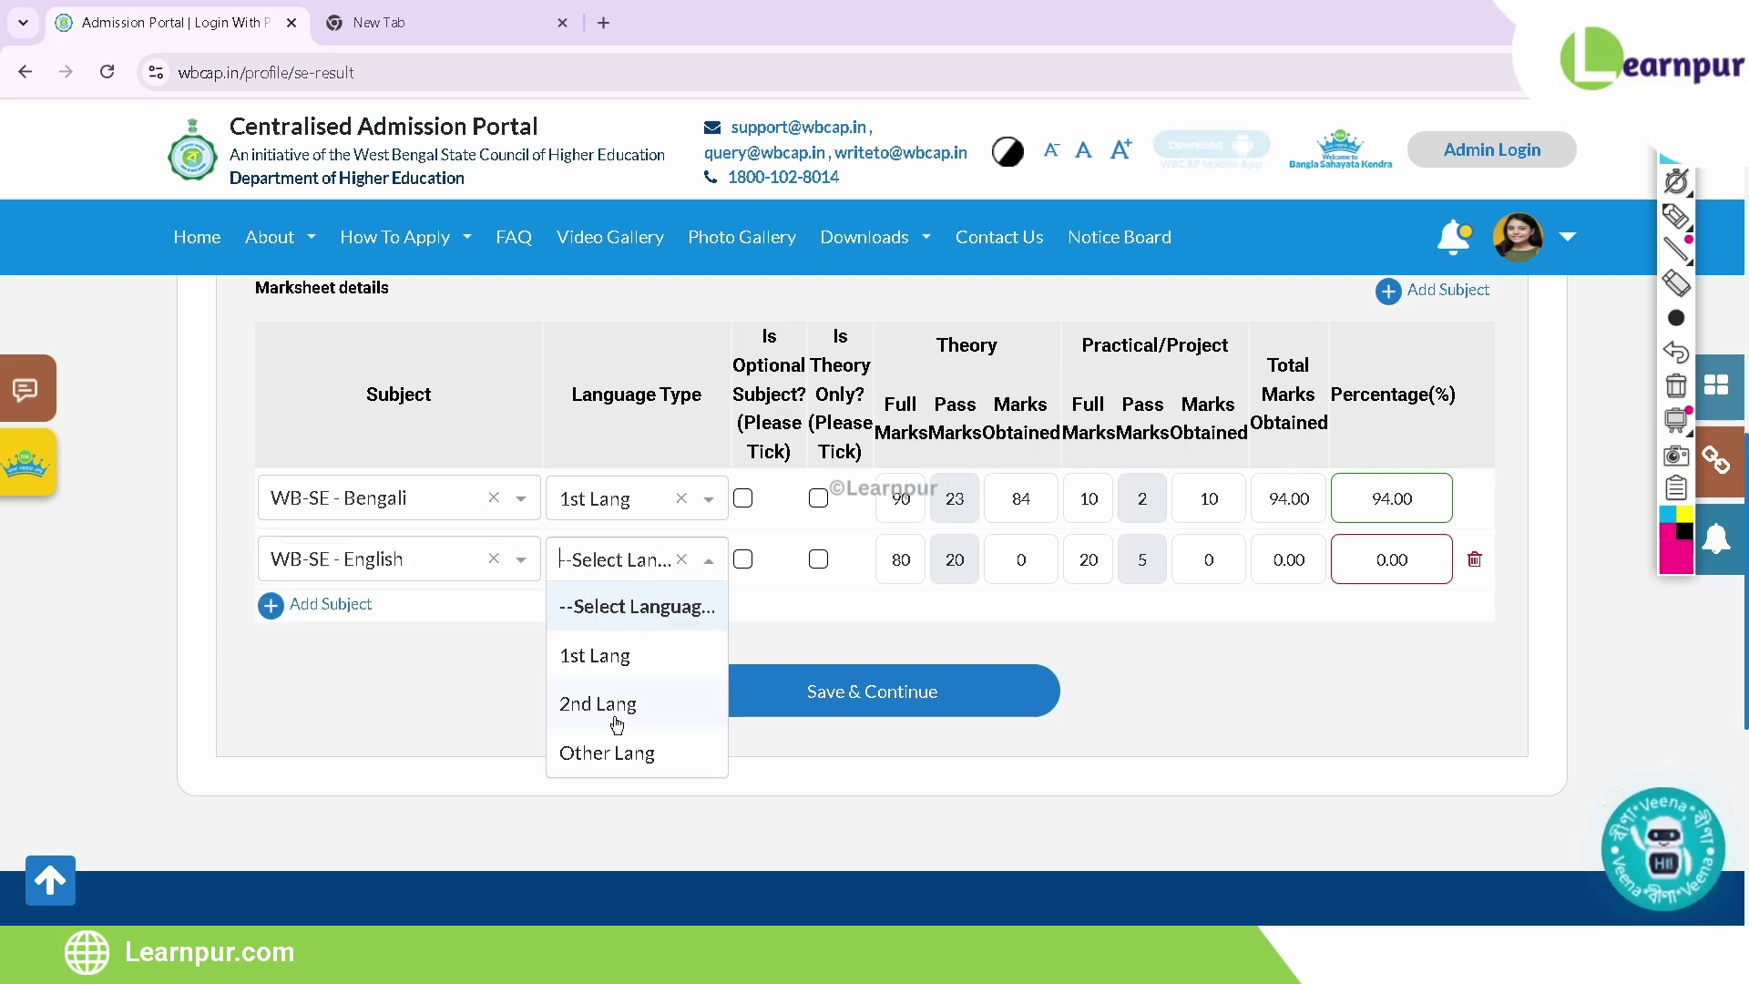
pyautogui.click(623, 706)
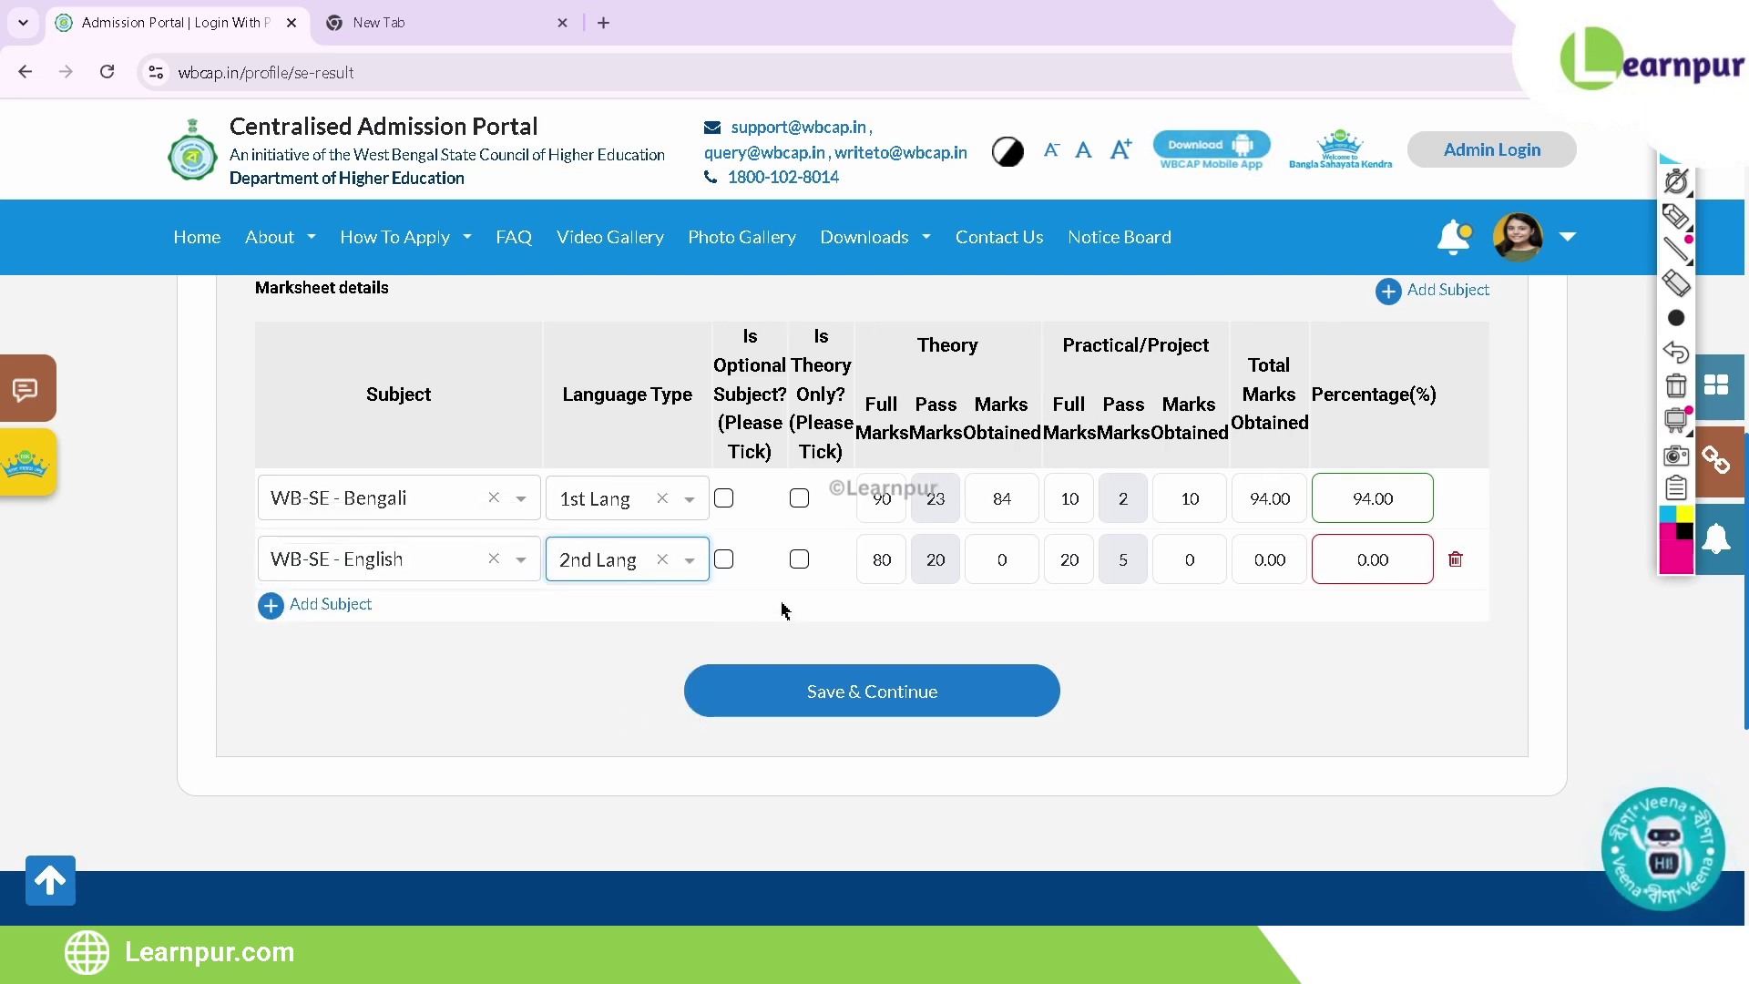
# - Enter English marks: theory 76 of 90, practical 9 of 10
pyautogui.click(877, 556)
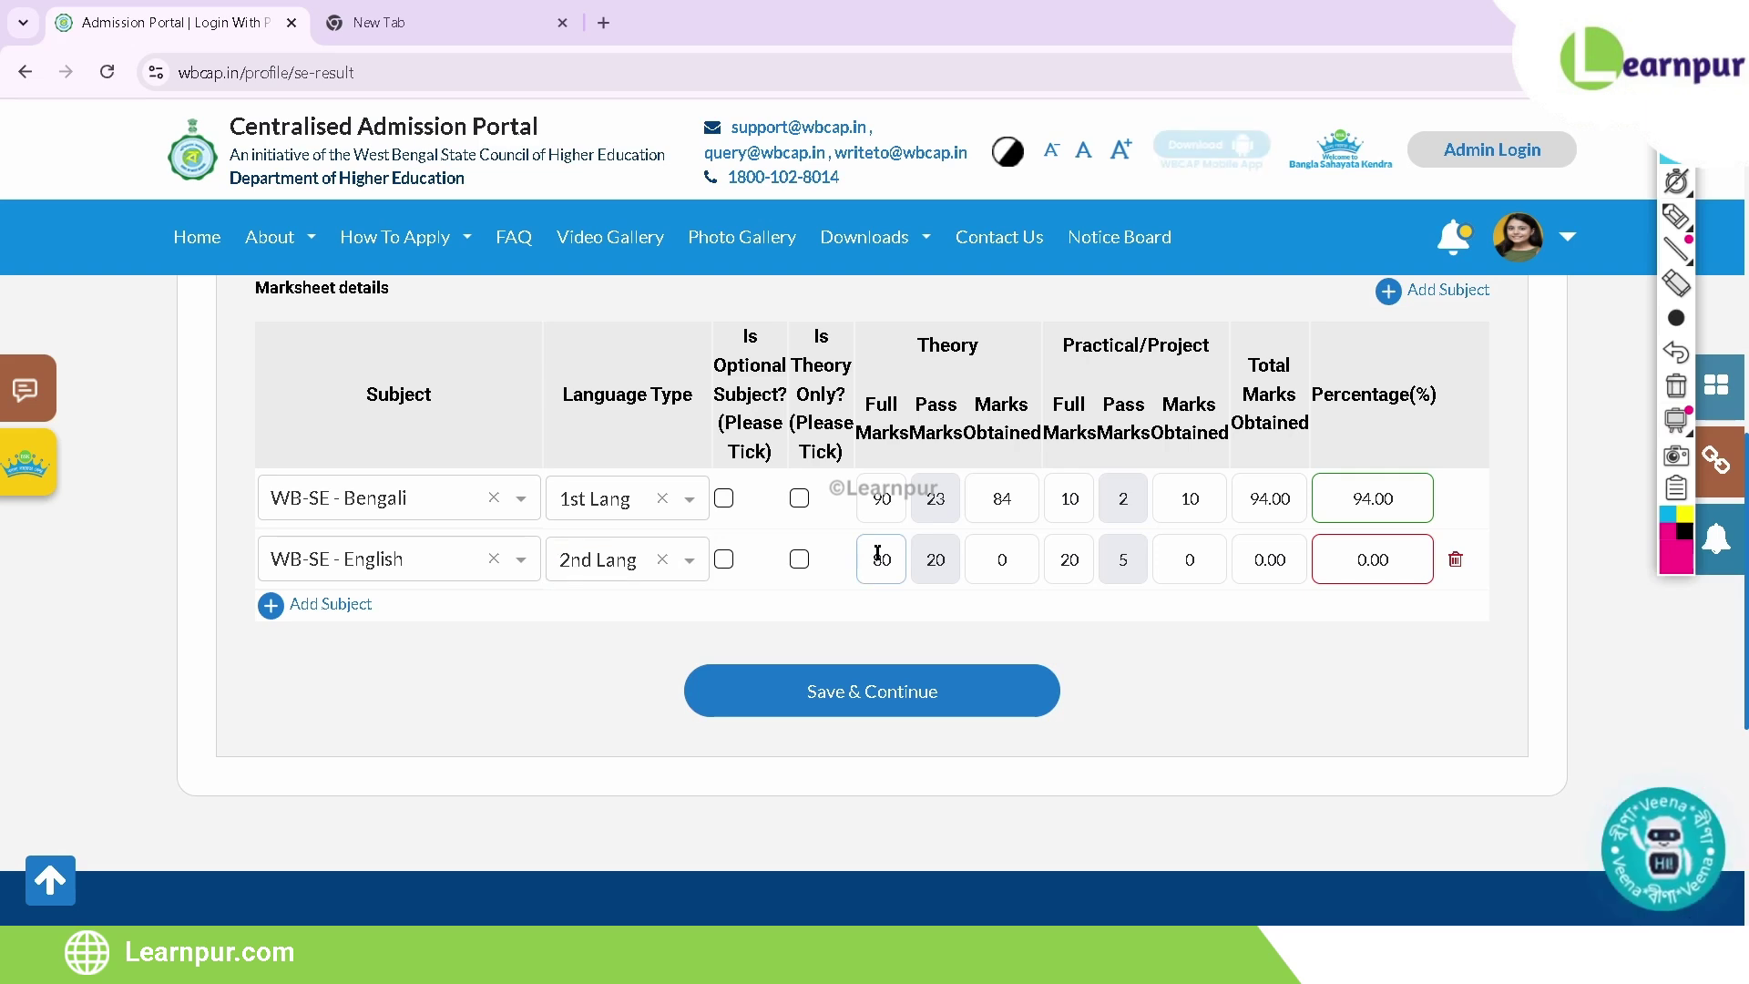
pyautogui.press('BackSpace')
pyautogui.press('BackSpace')
pyautogui.write('90')
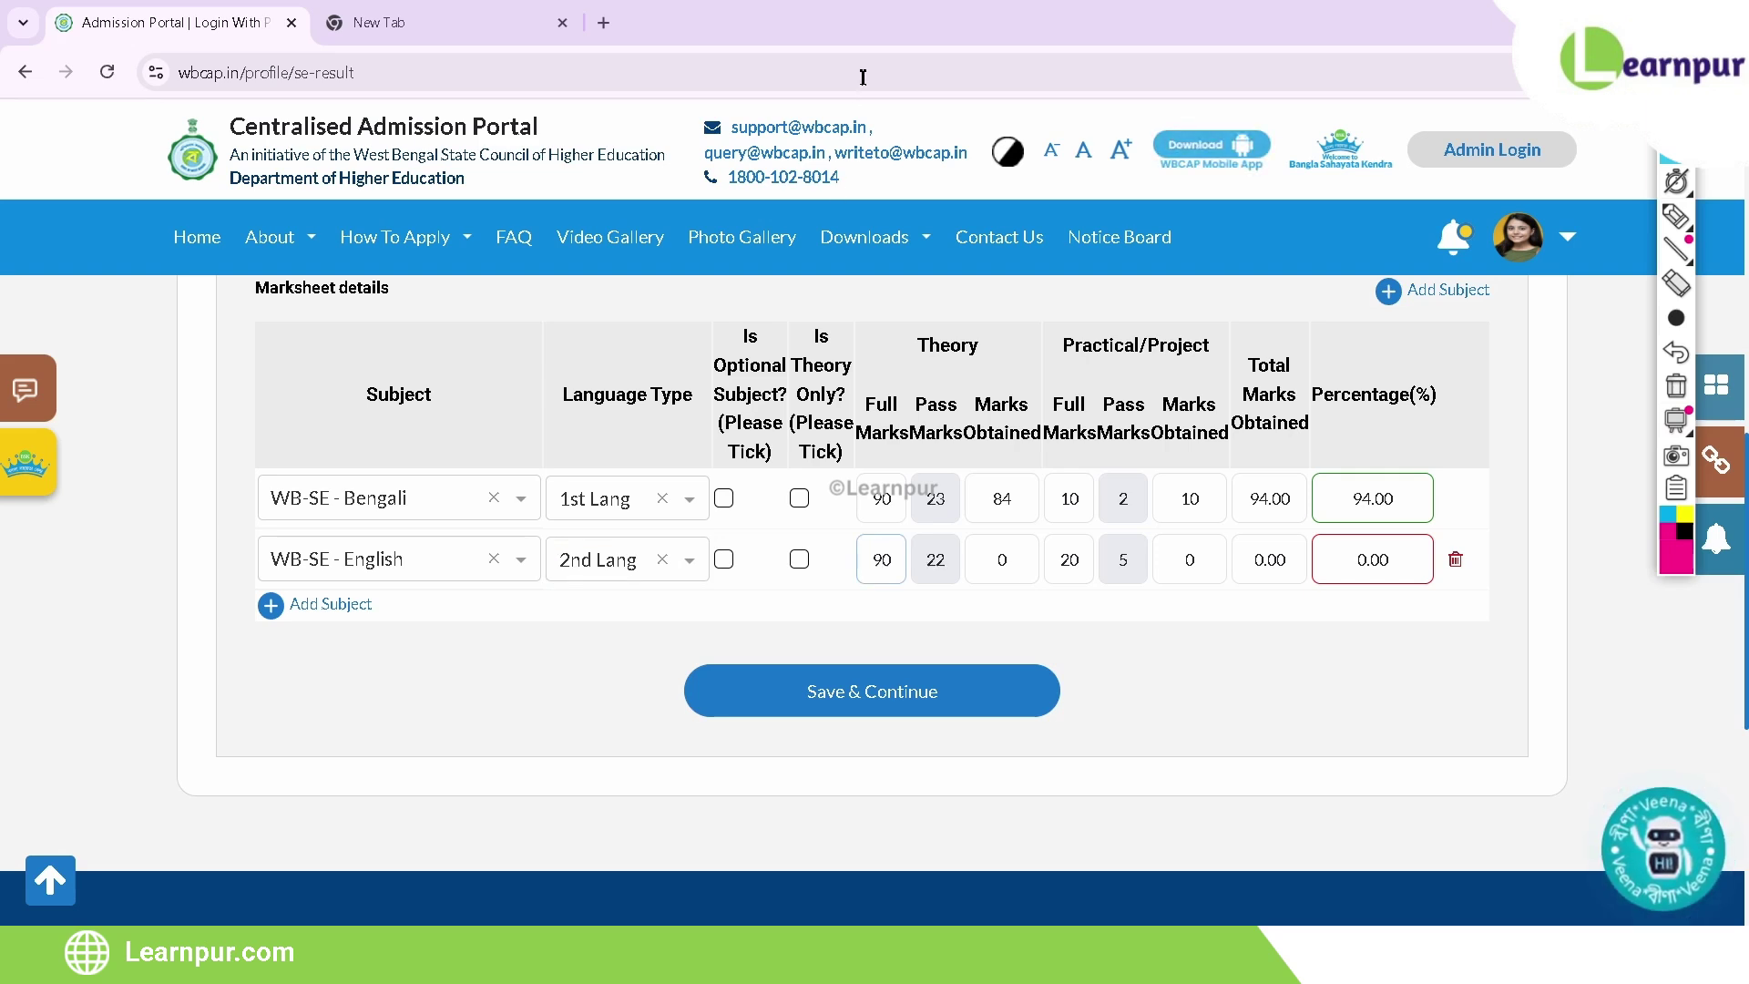
pyautogui.click(1029, 562)
pyautogui.write('76')
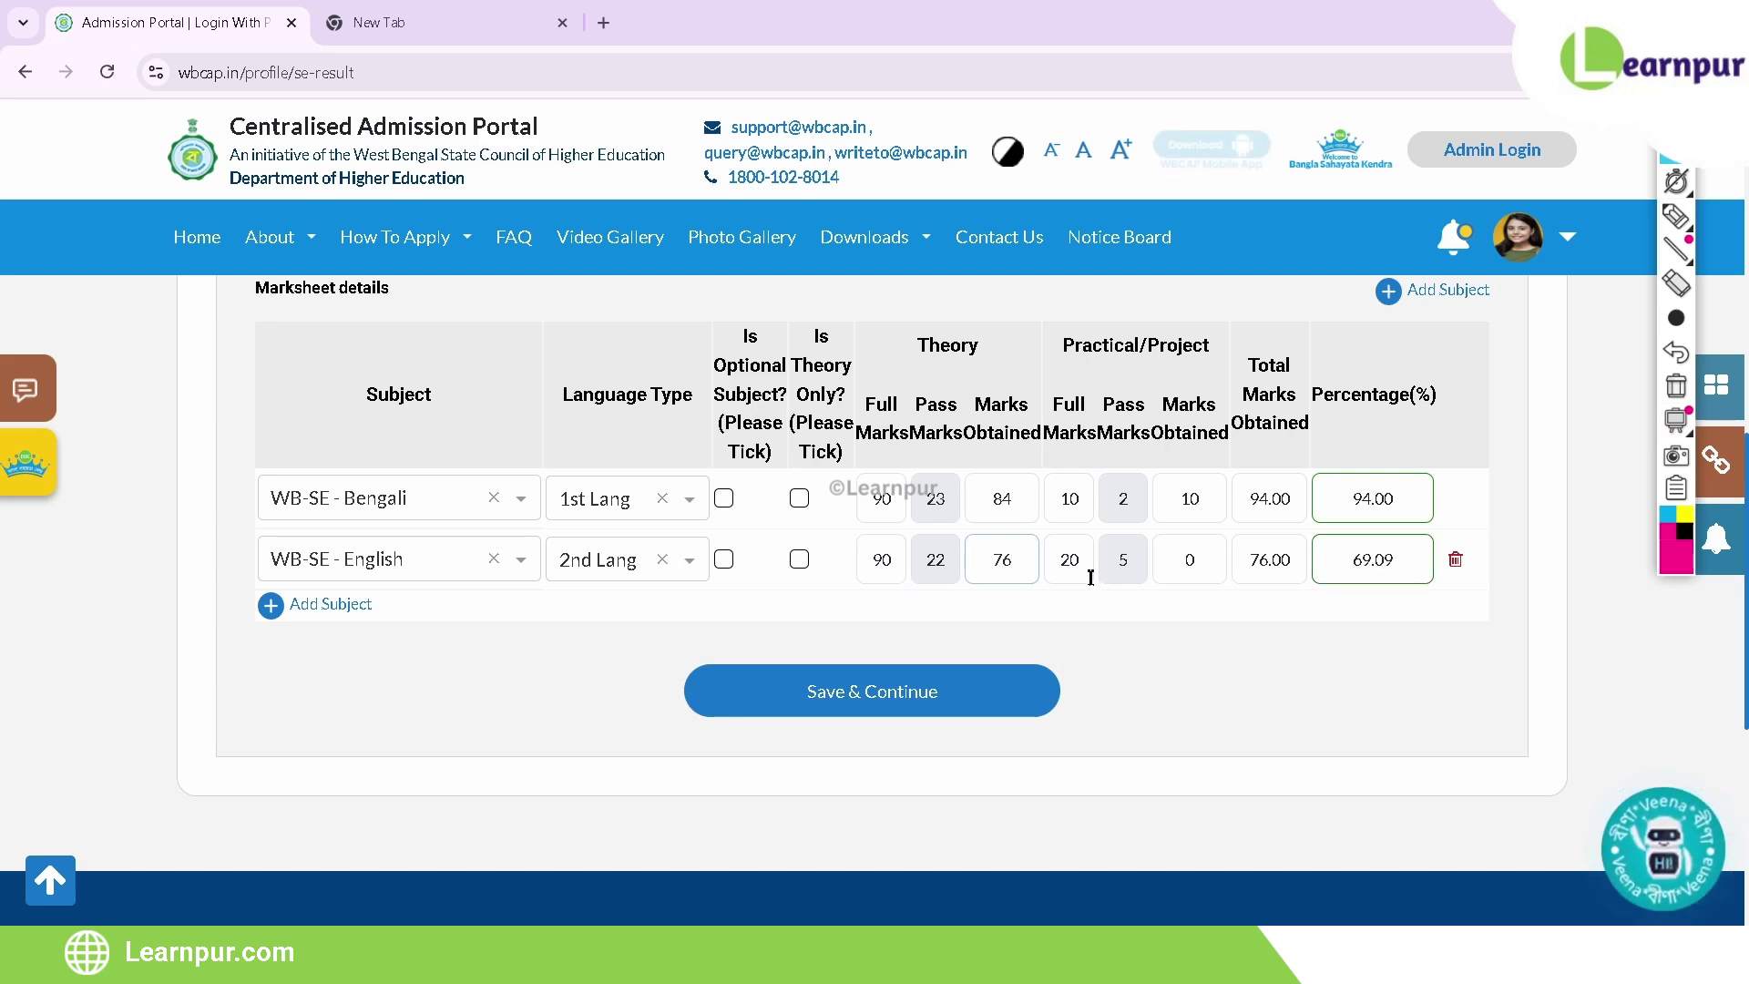
pyautogui.click(1091, 566)
pyautogui.press('BackSpace')
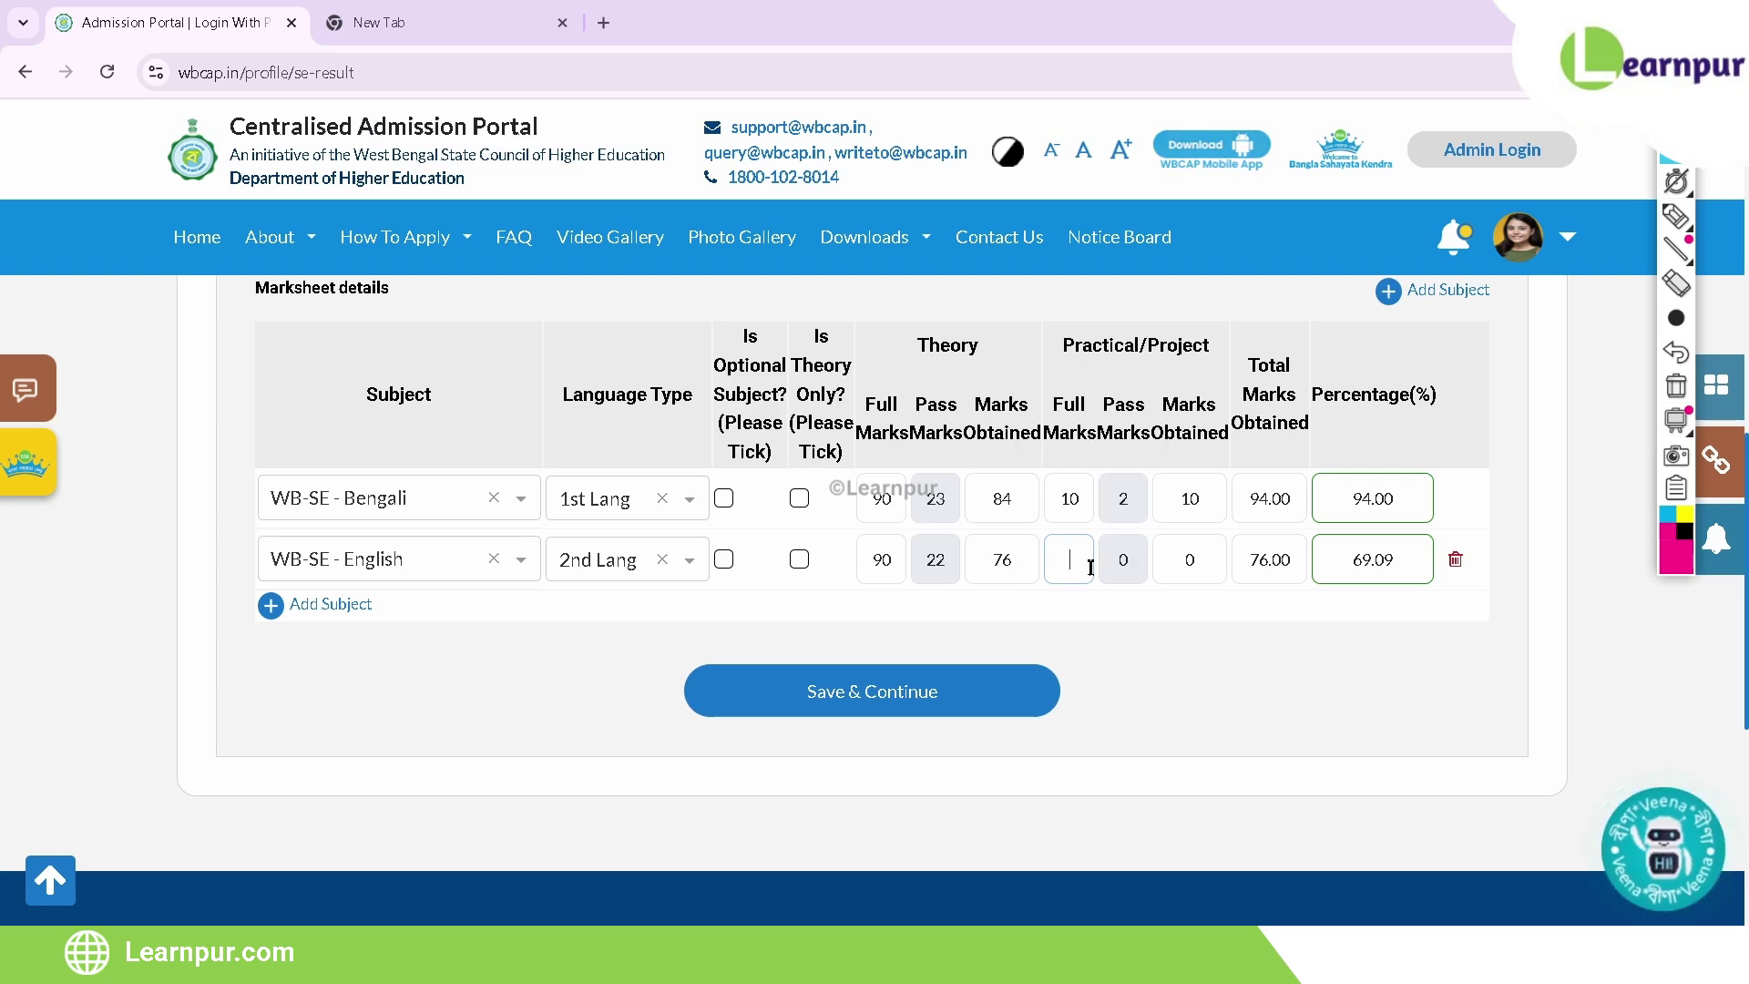
pyautogui.write('10')
pyautogui.click(1217, 559)
pyautogui.press('BackSpace')
pyautogui.write('9')
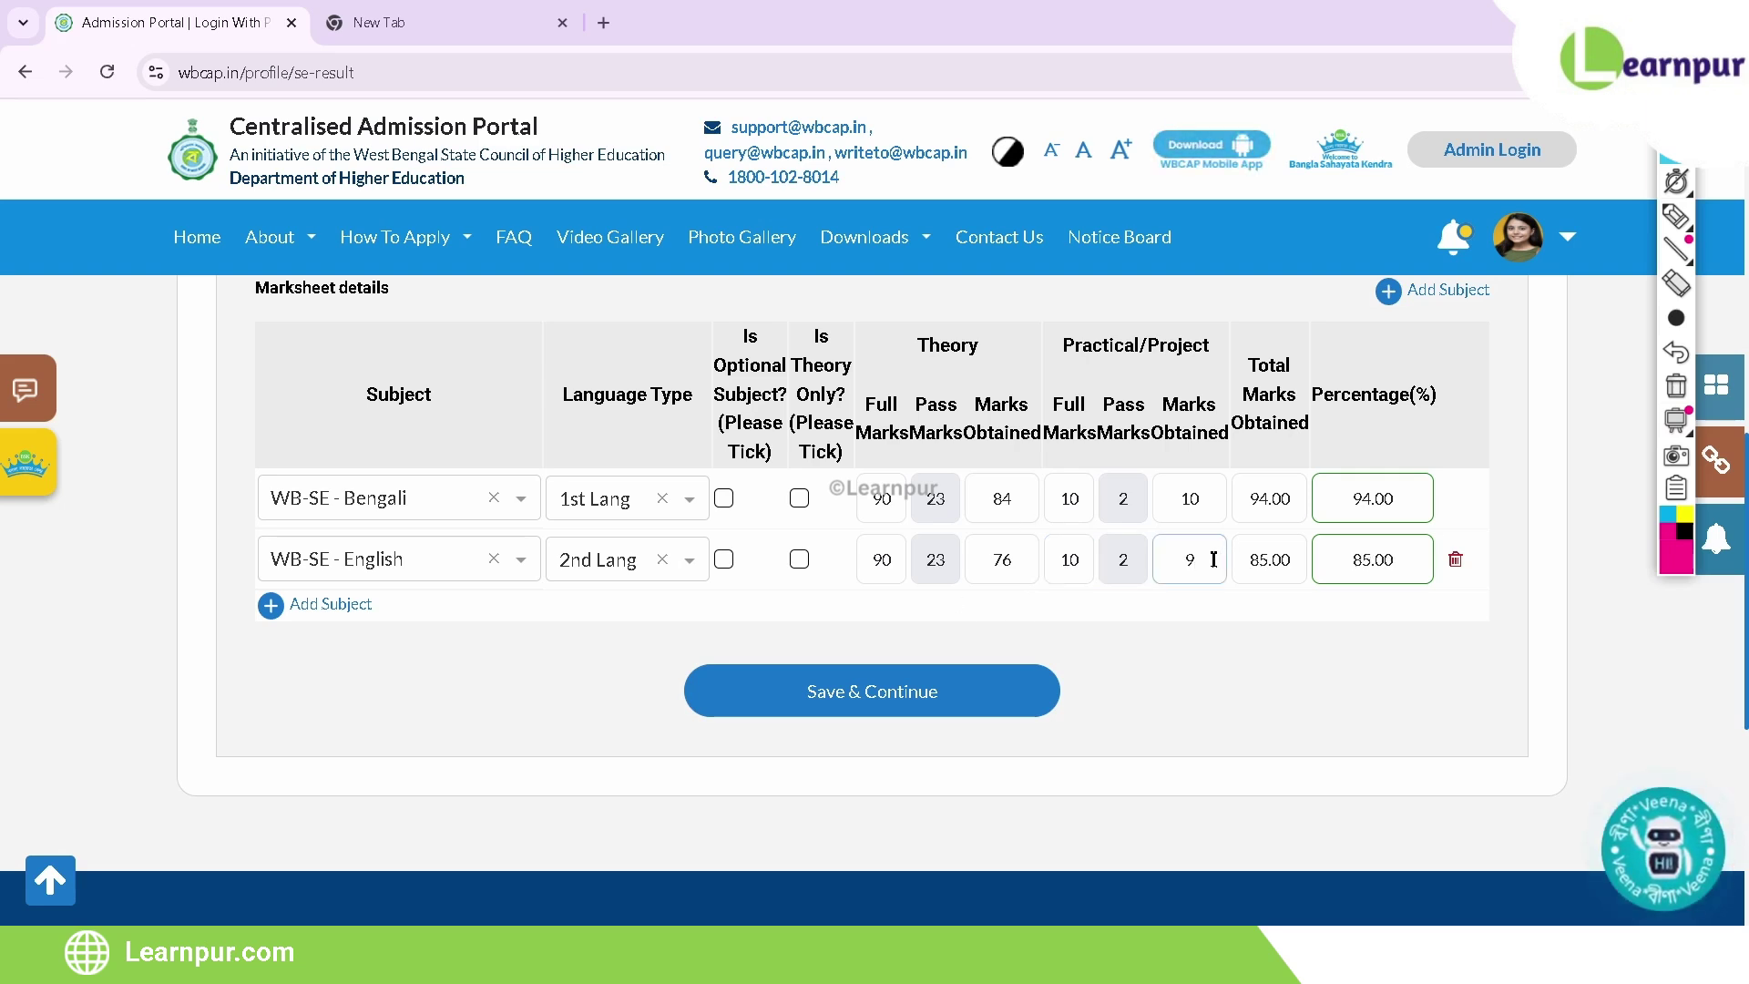
pyautogui.click(320, 621)
# - Pick WB-SE - Mathematics as the third row's subject
pyautogui.click(340, 635)
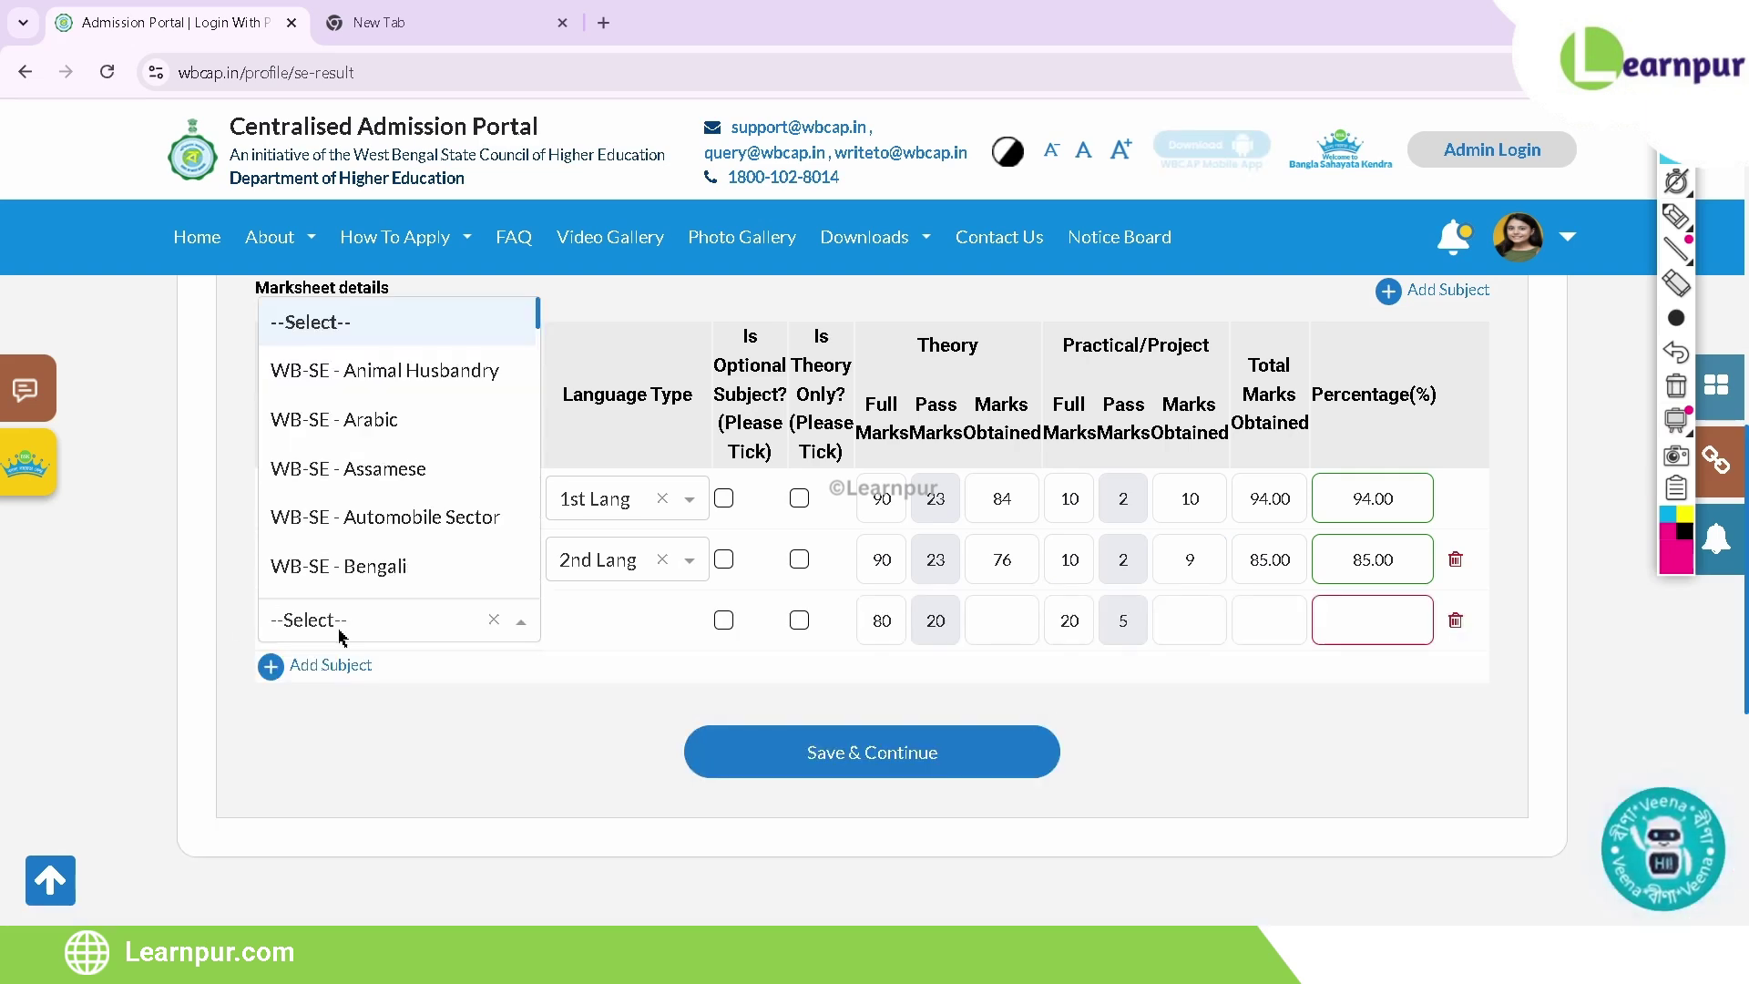
pyautogui.write('m')
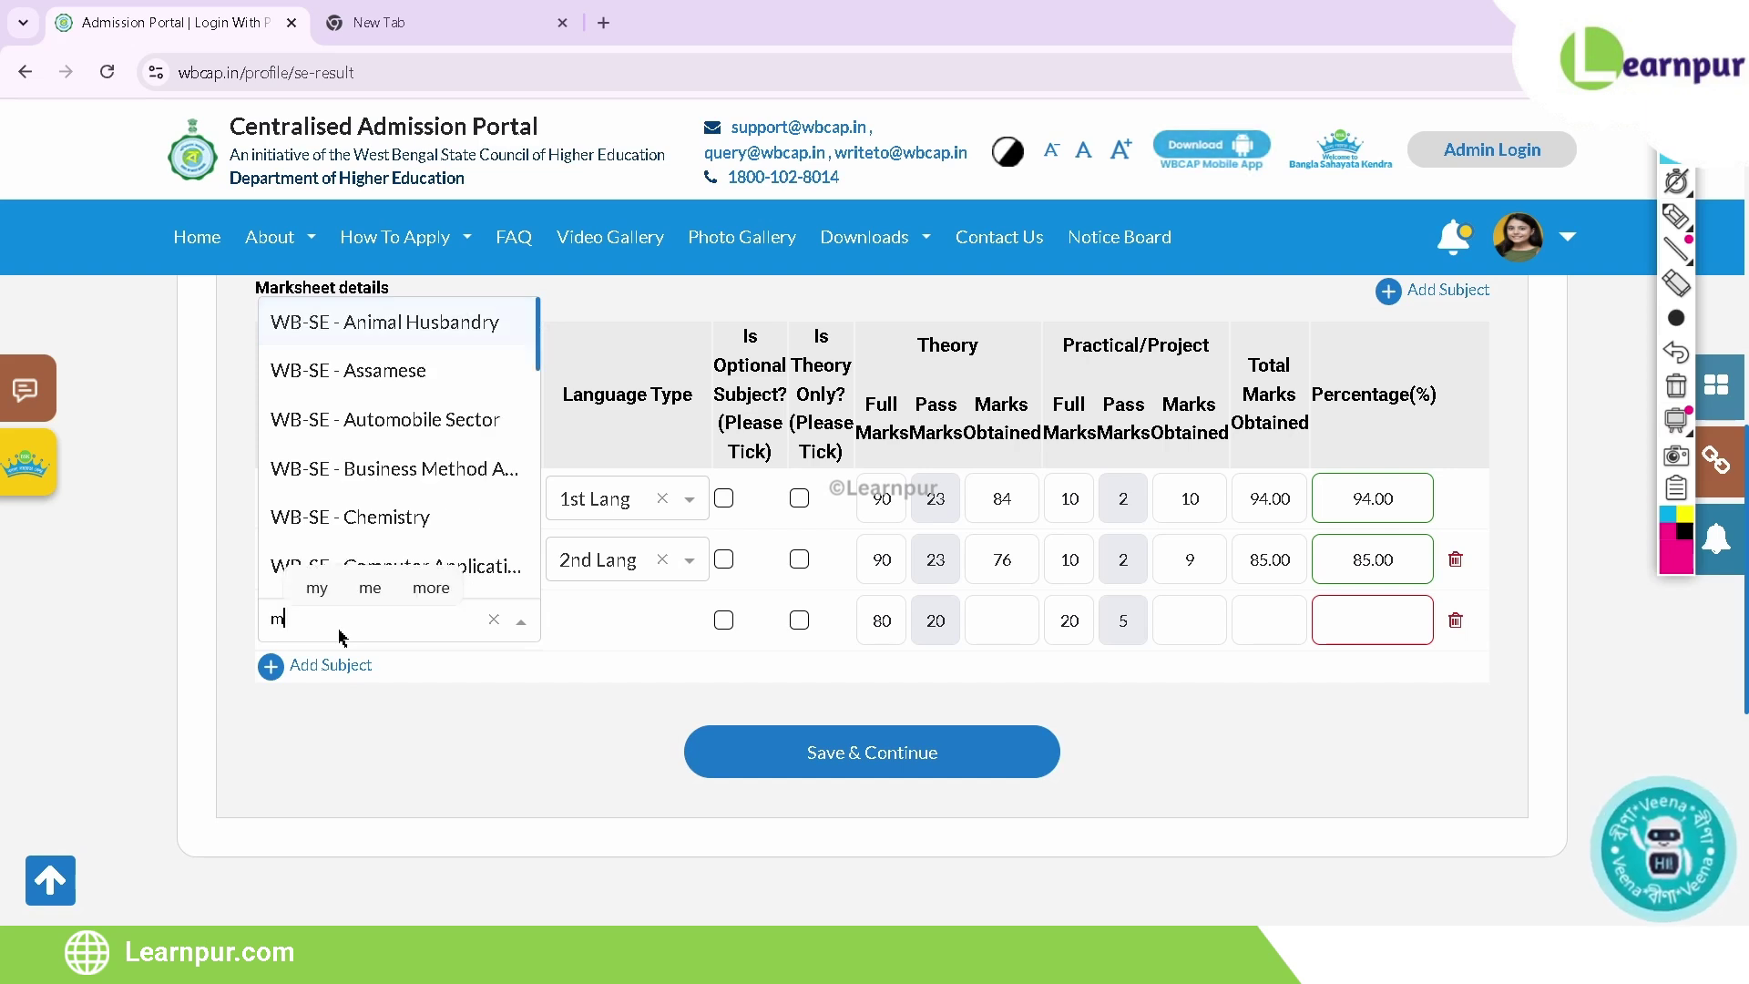
pyautogui.write('at')
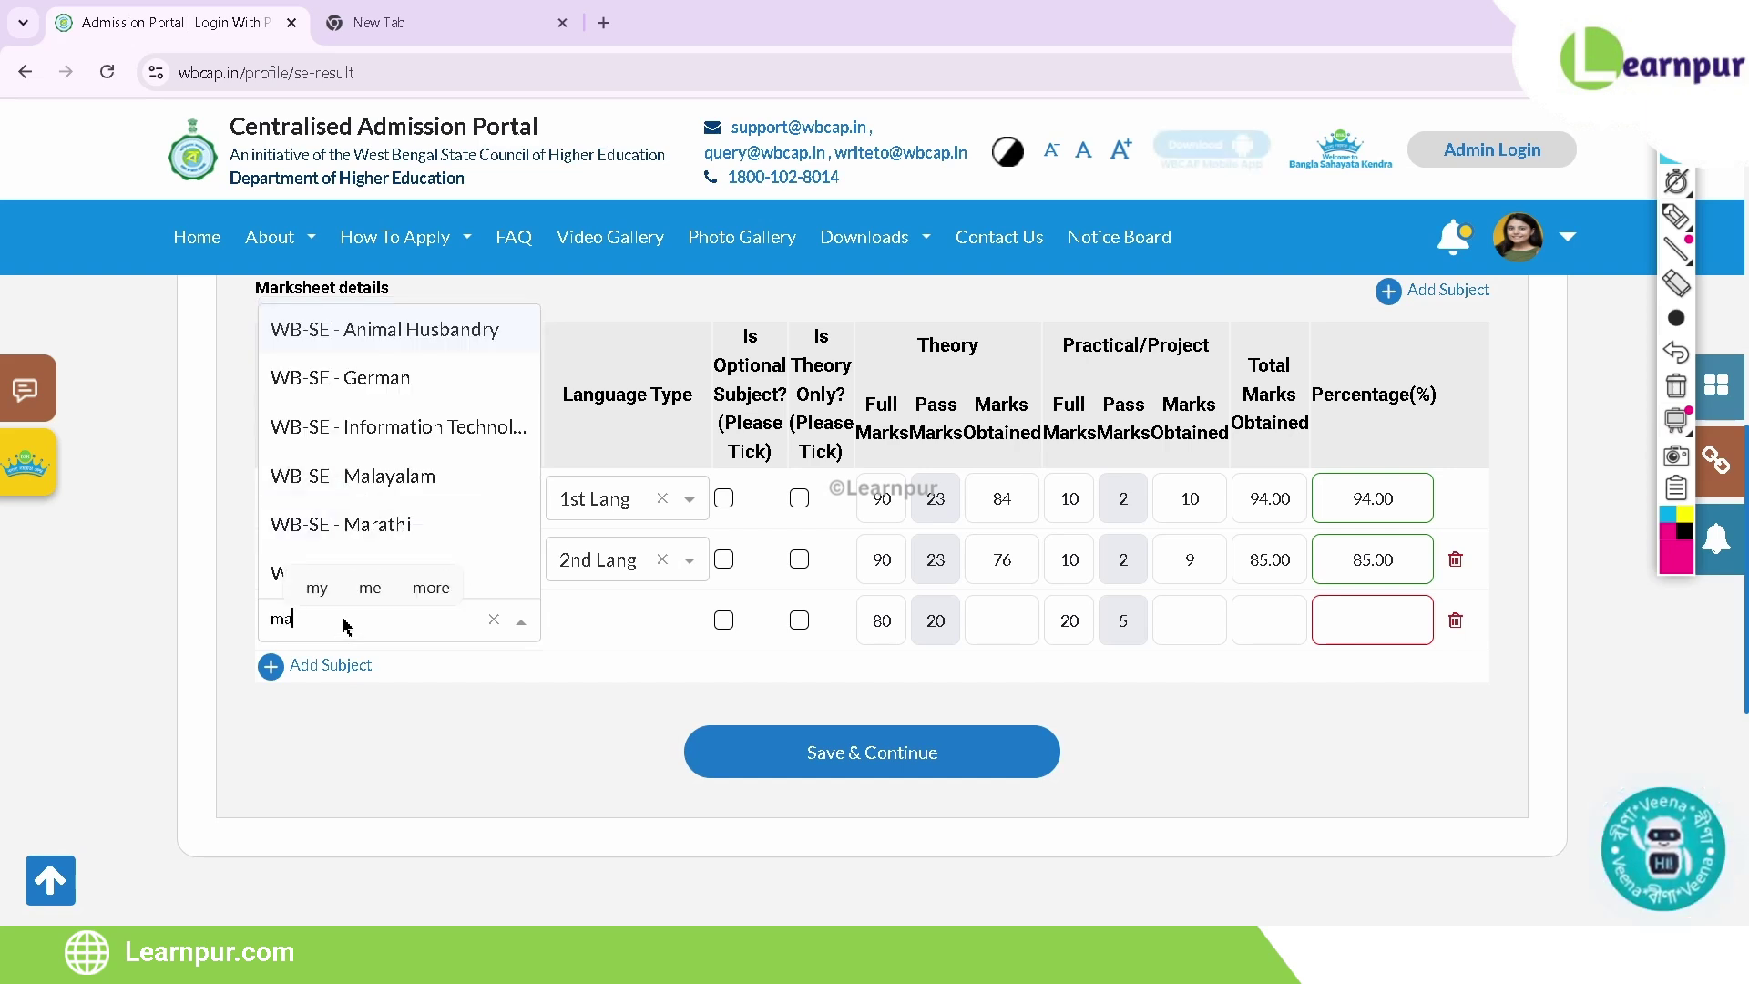
pyautogui.scroll(-5, 338, 414)
pyautogui.scroll(5, 338, 415)
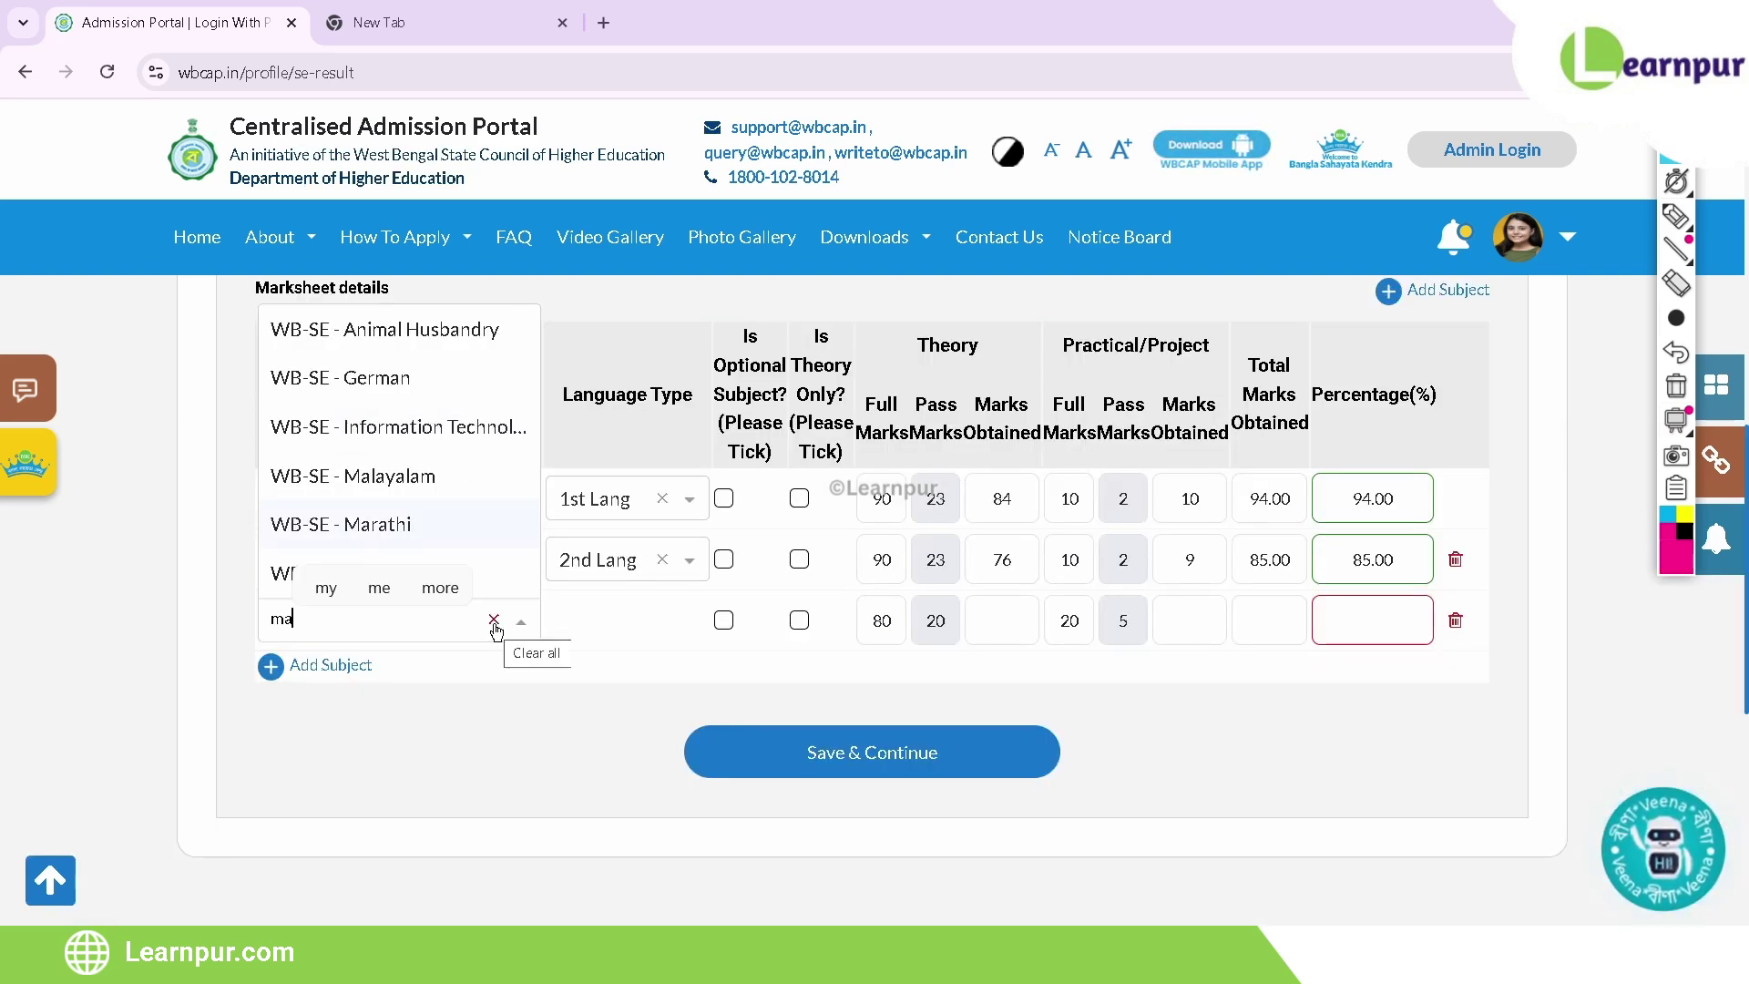
pyautogui.write('th')
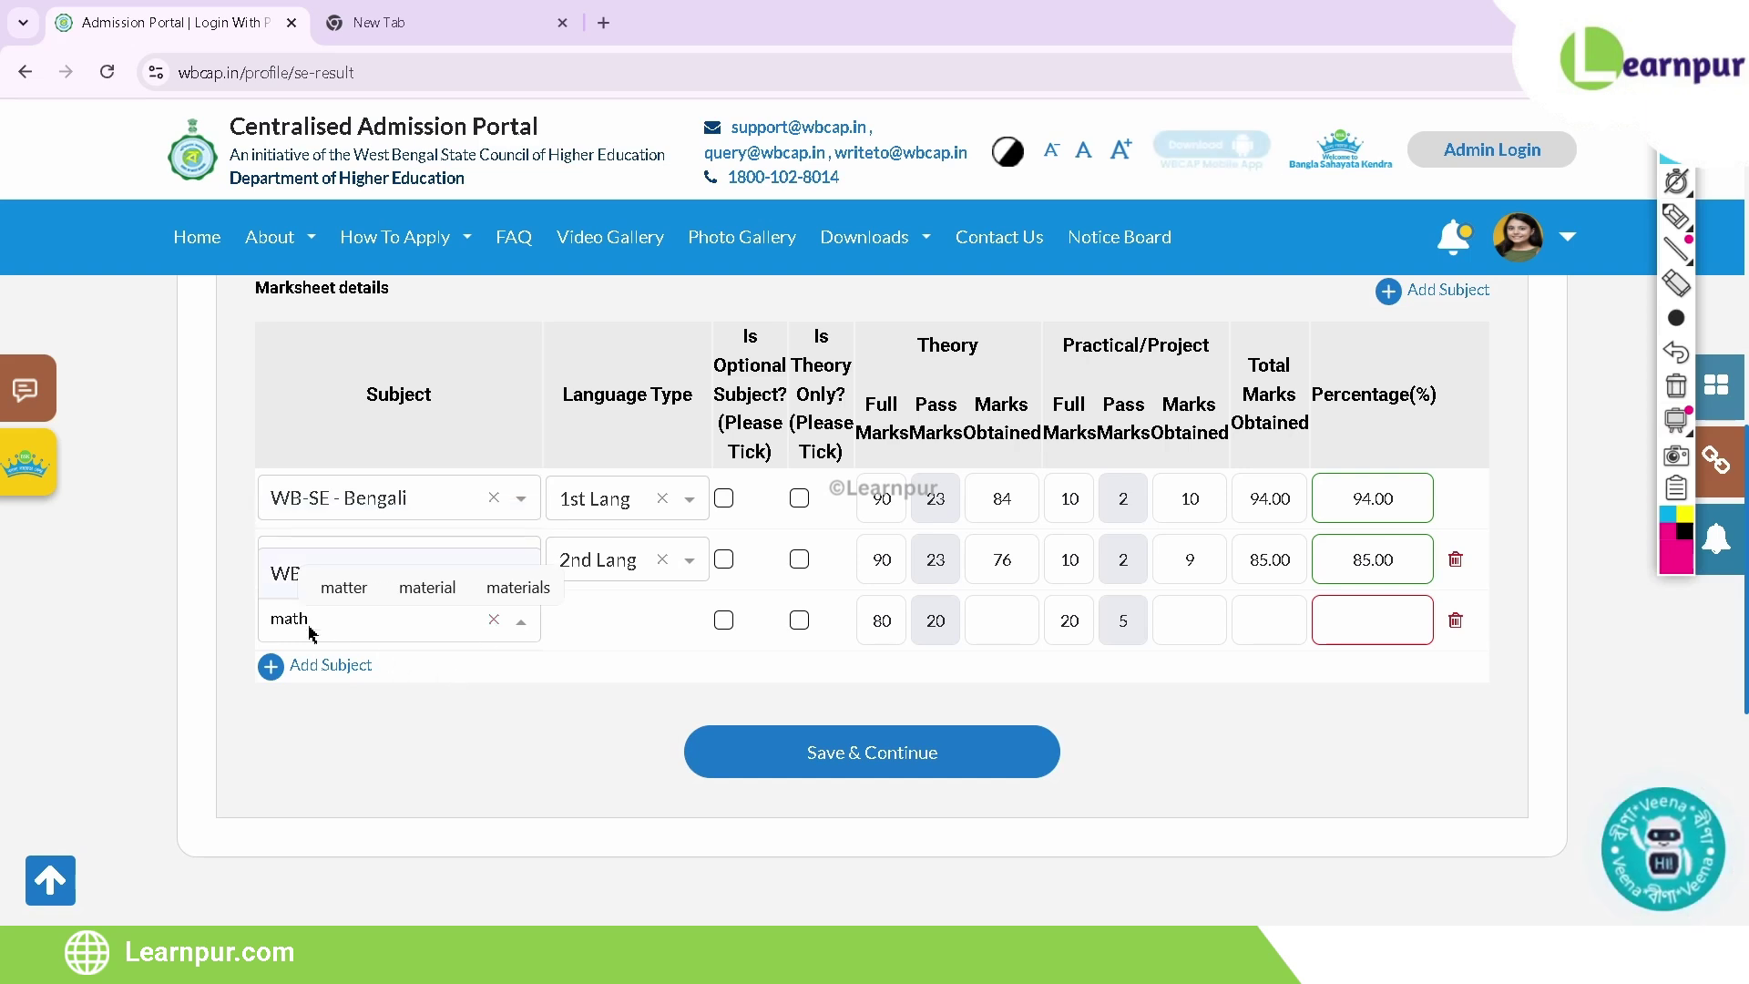
pyautogui.click(285, 575)
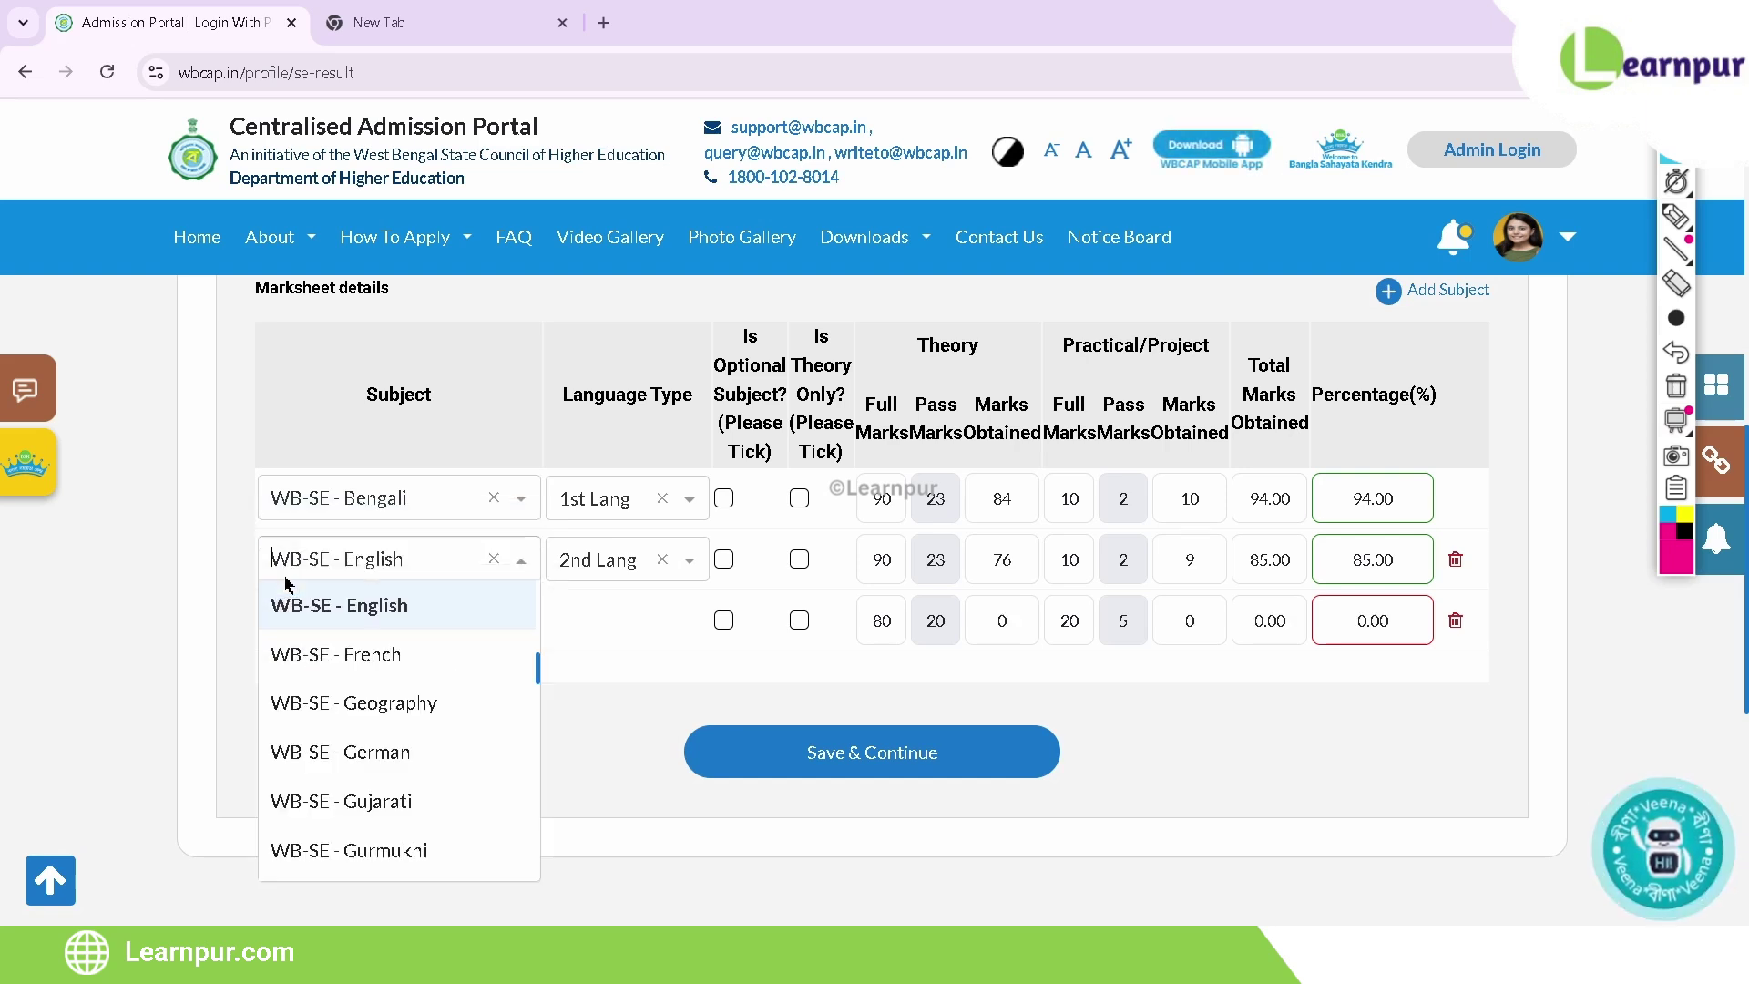
pyautogui.click(158, 617)
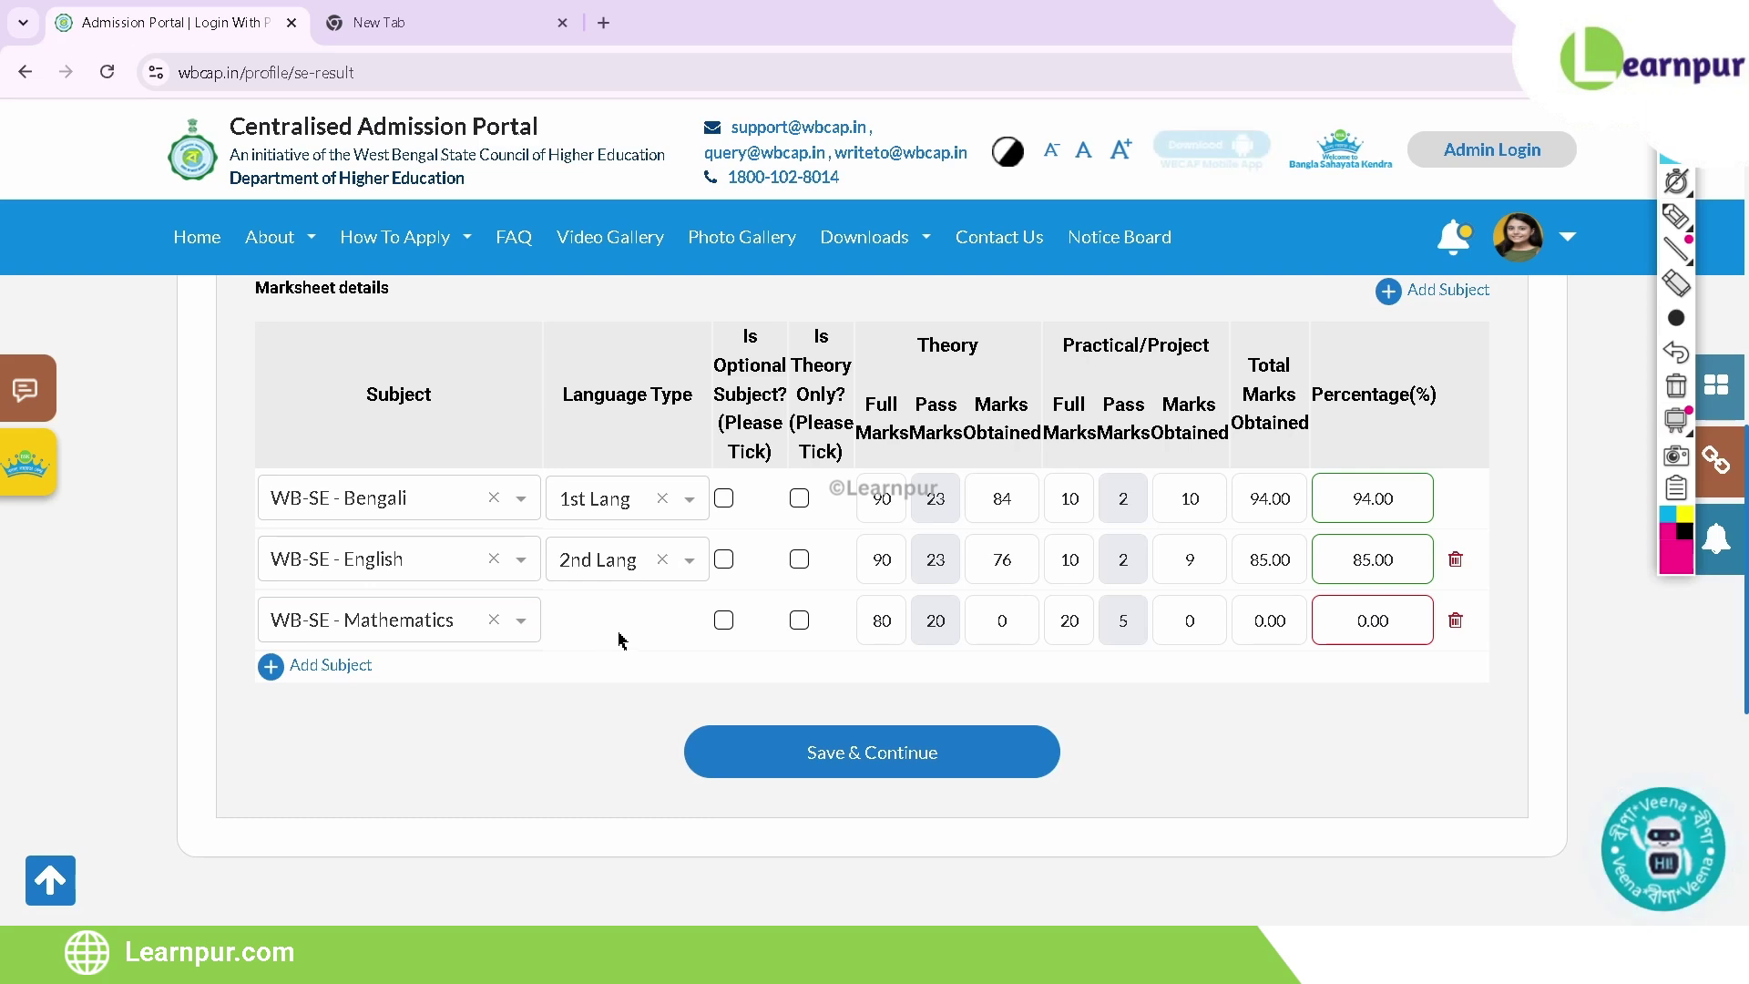
# - Enter Mathematics marks: theory 81 of 90, practical 10 of 10
pyautogui.click(880, 622)
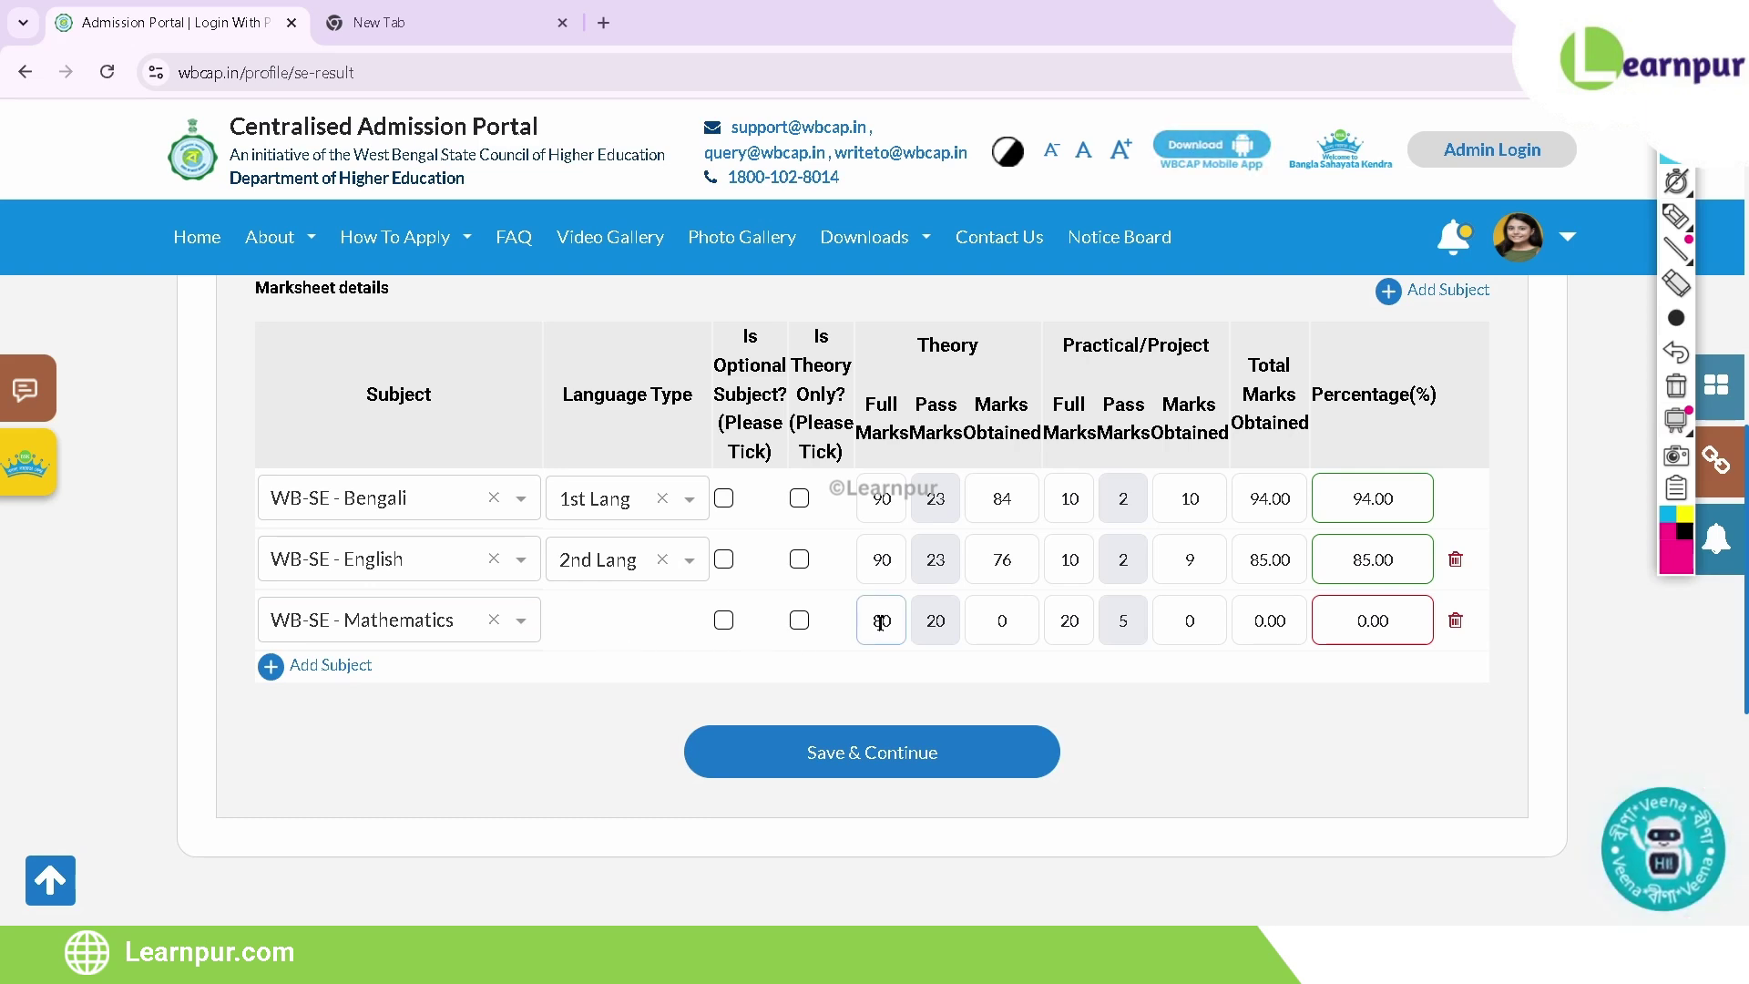
pyautogui.press('BackSpace')
pyautogui.press('BackSpace')
pyautogui.write('90')
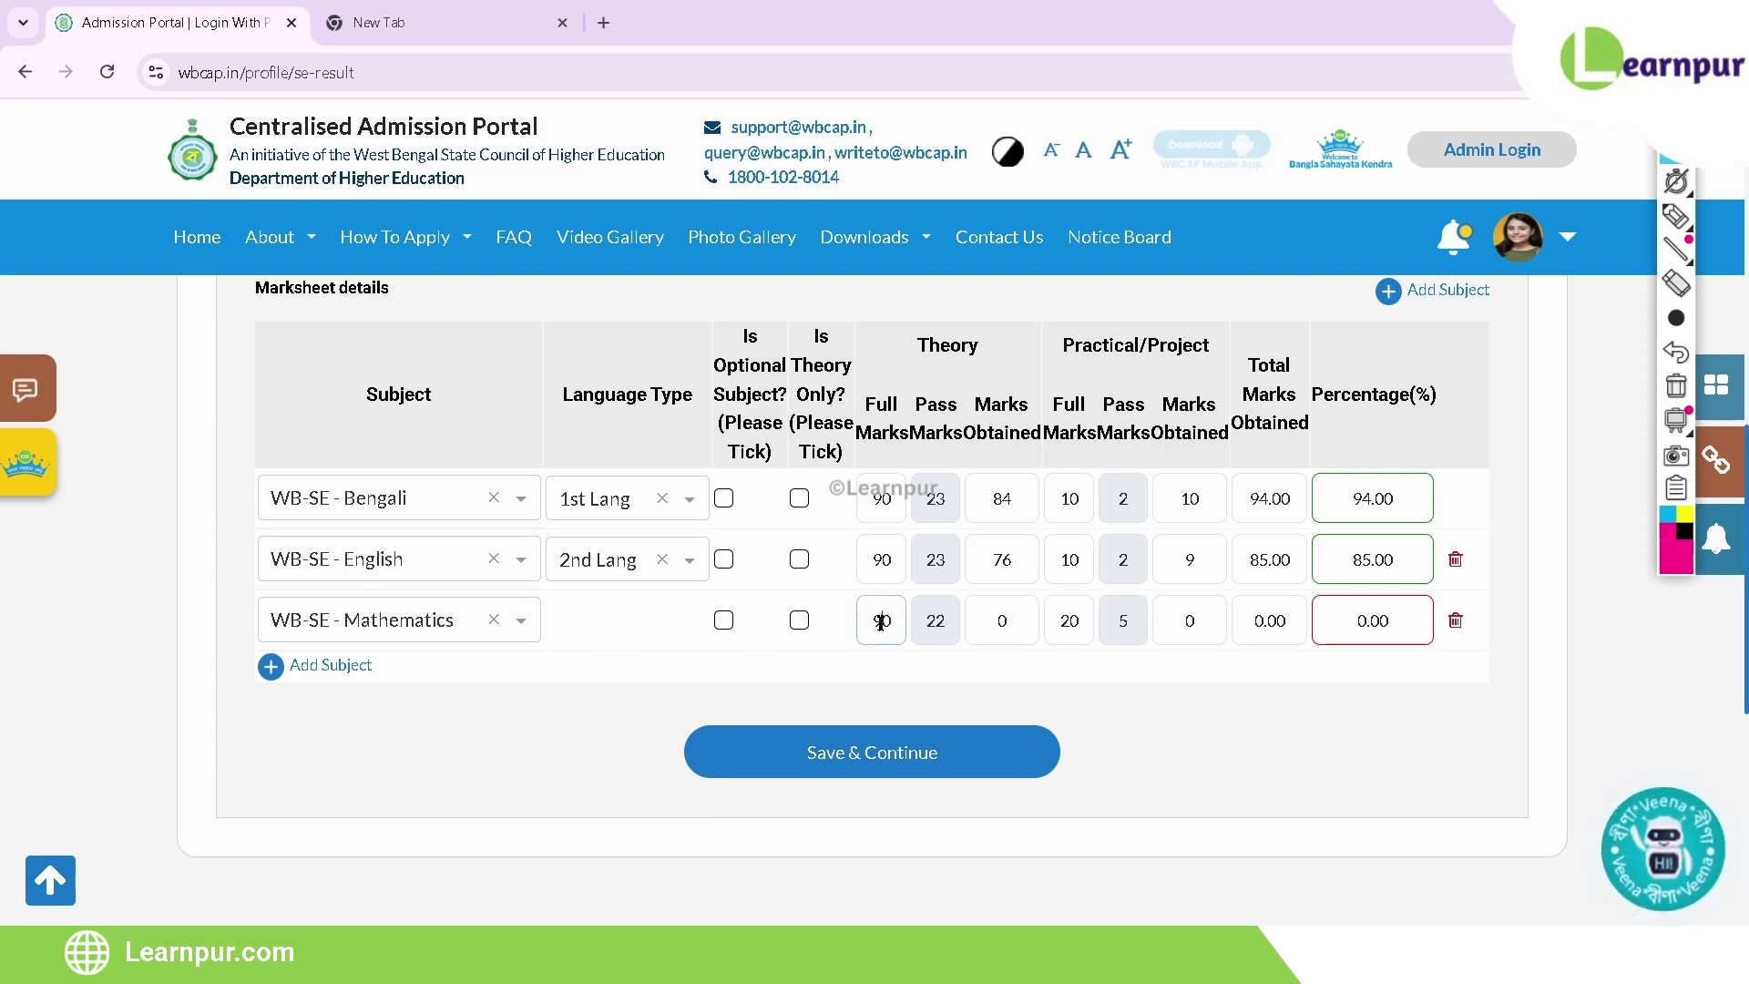
pyautogui.click(1029, 615)
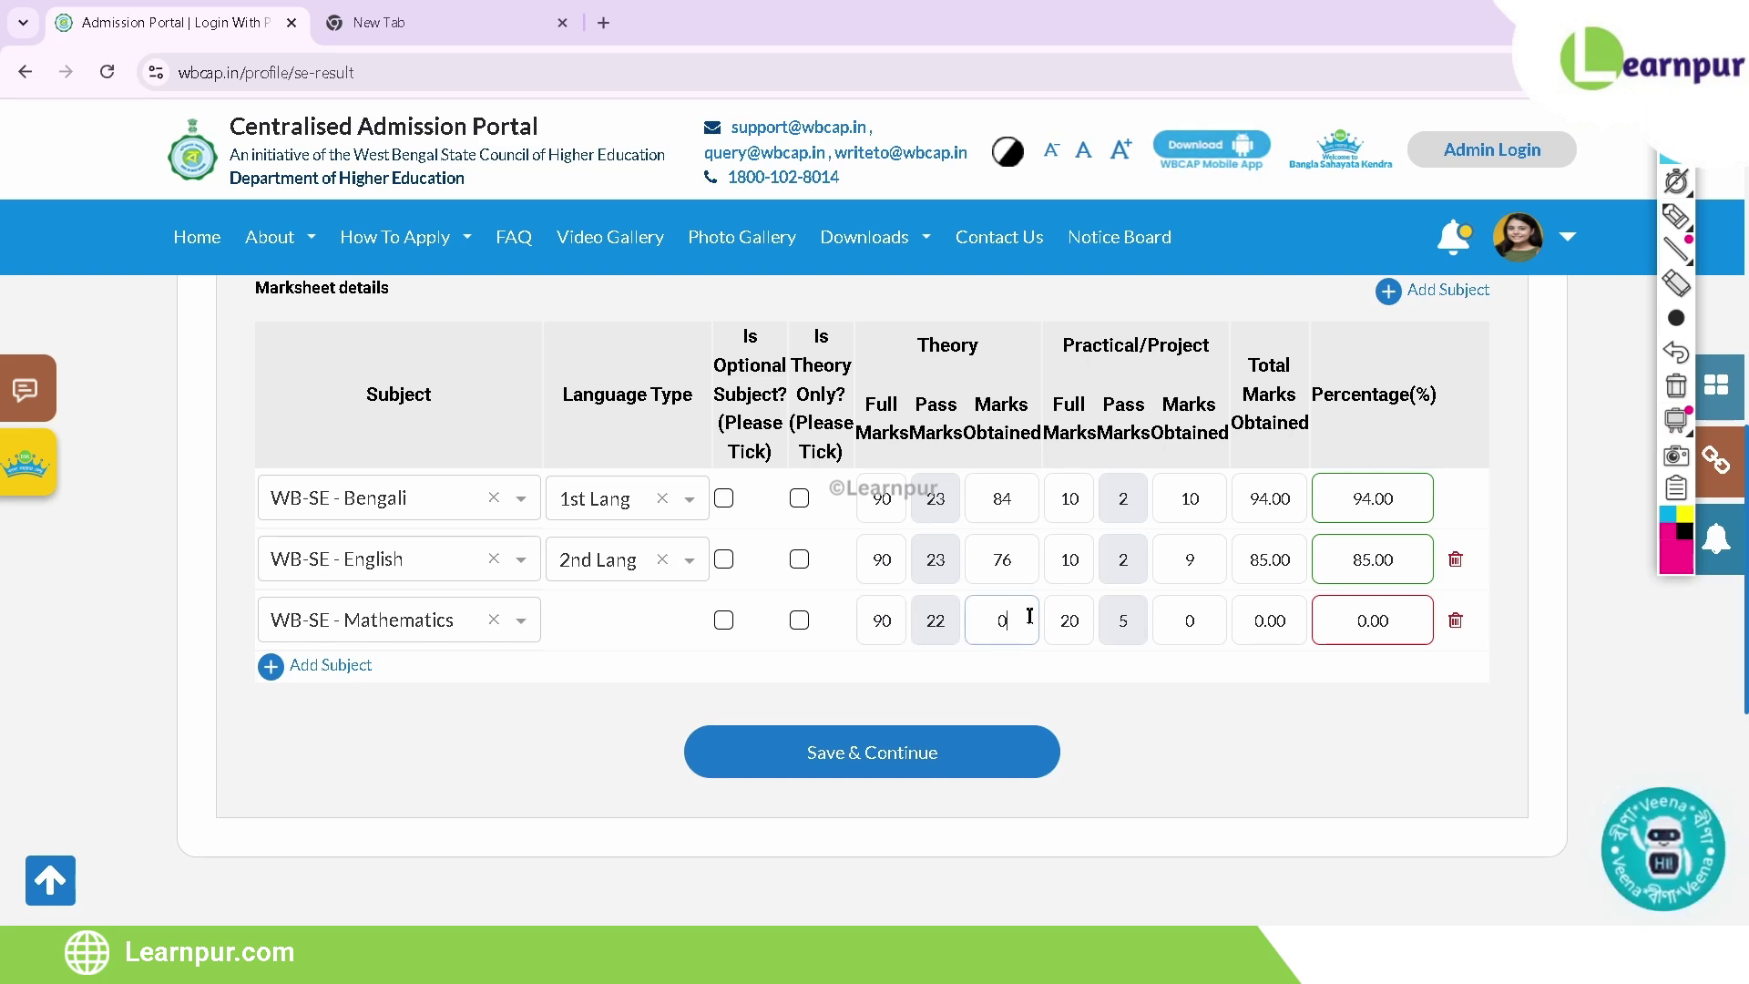
pyautogui.press('BackSpace')
pyautogui.write('81')
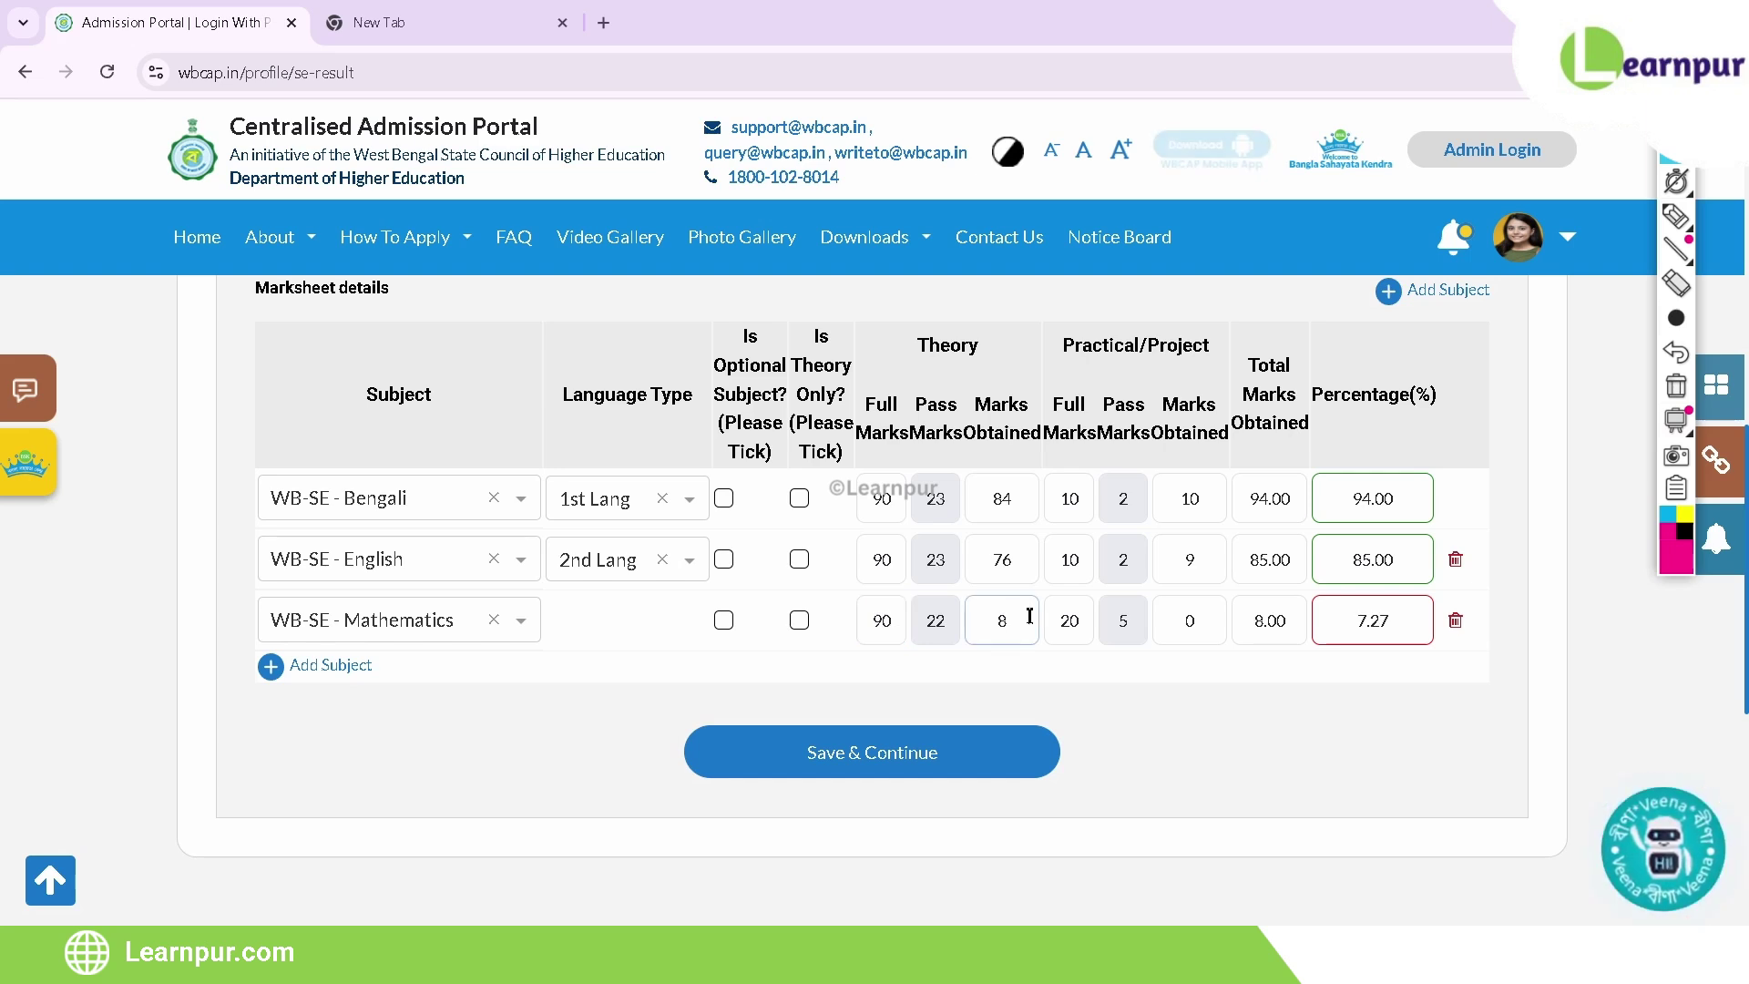
pyautogui.click(1081, 616)
pyautogui.press('BackSpace')
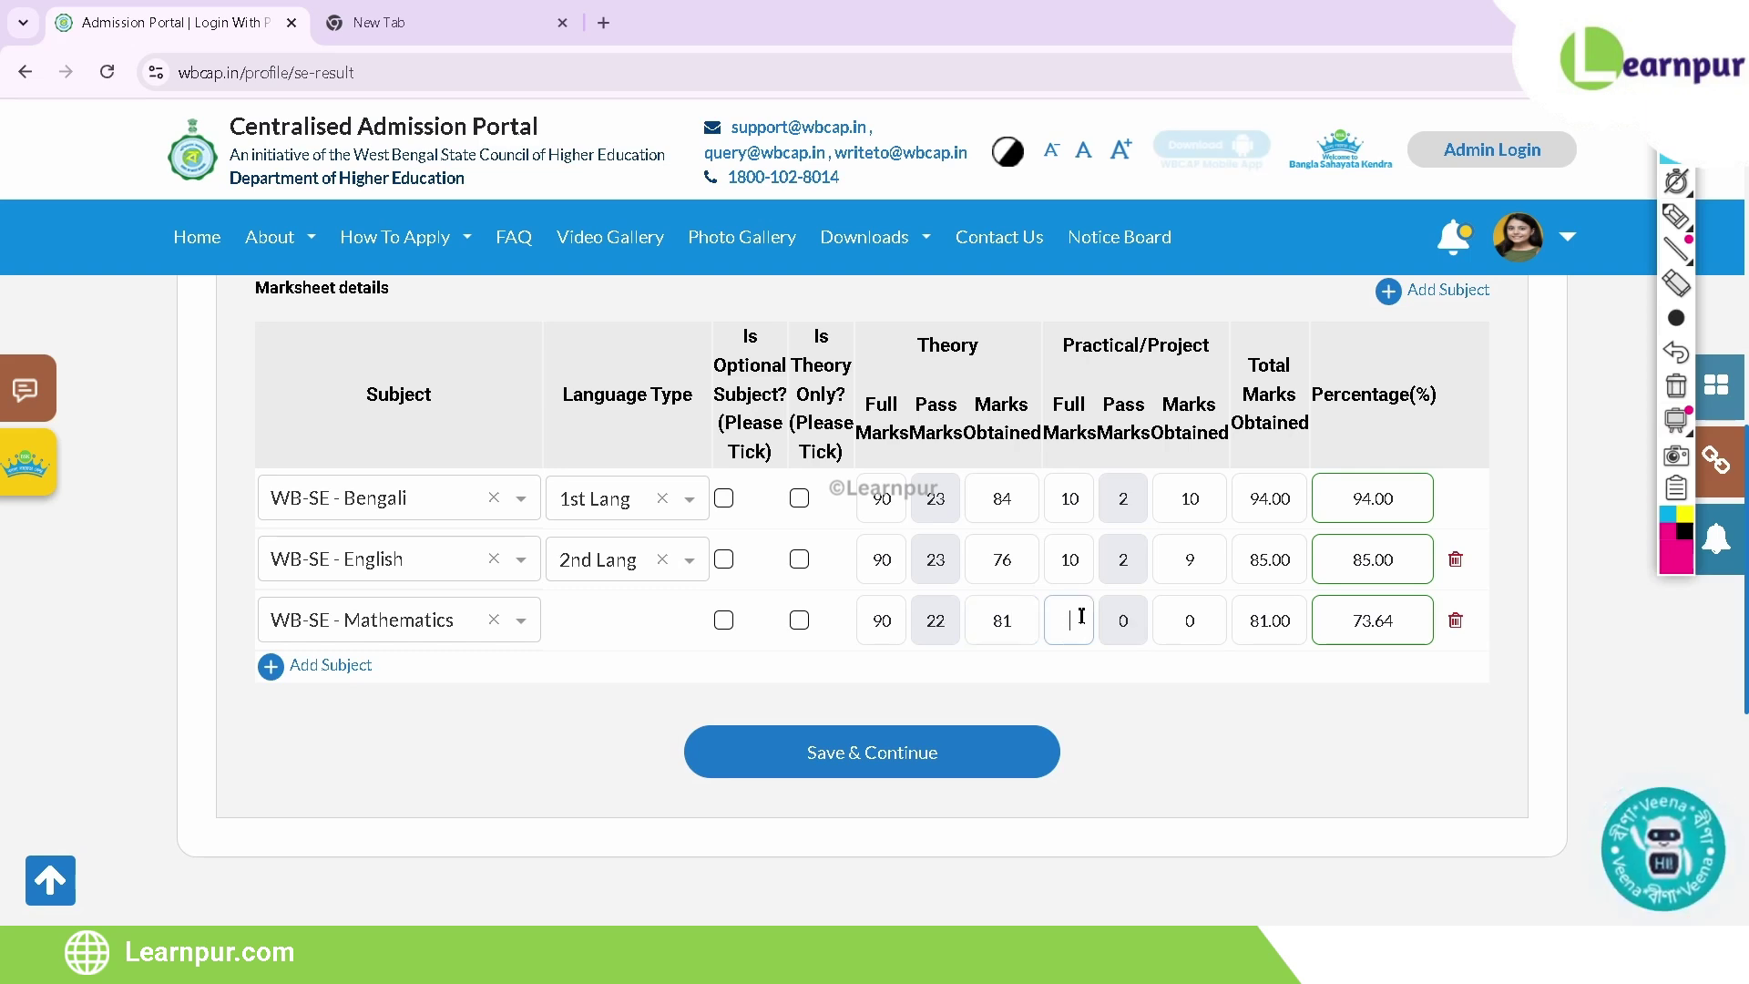
pyautogui.write('1')
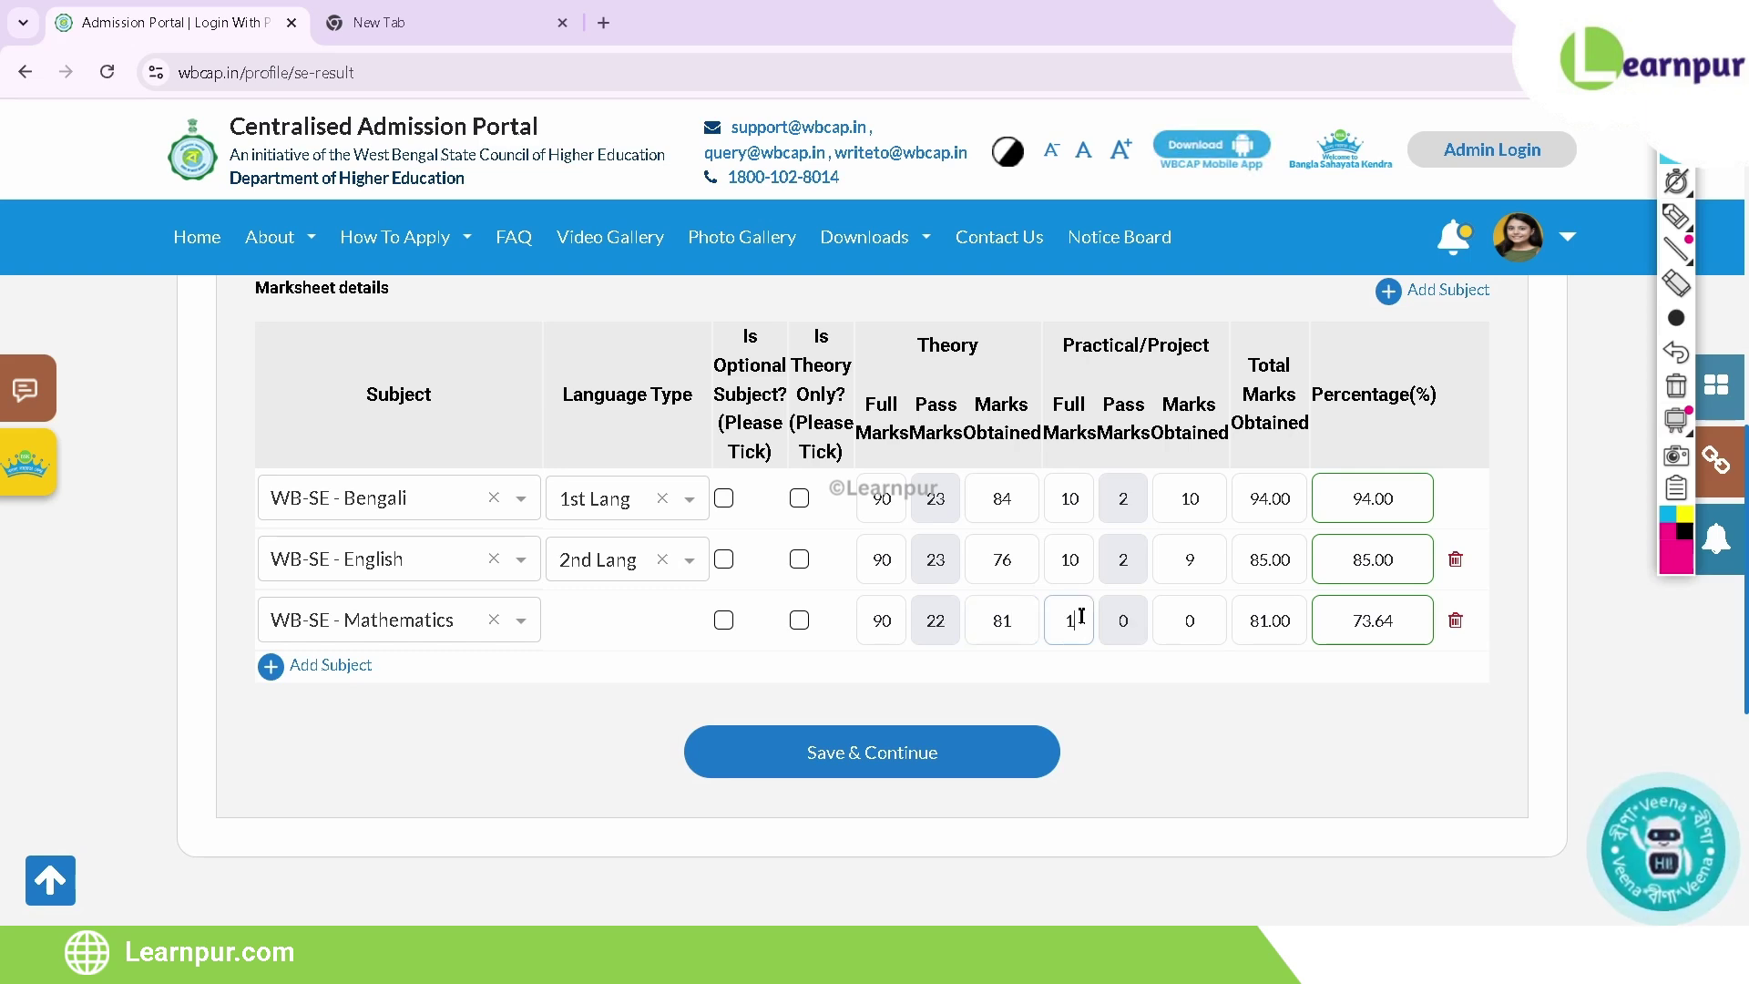
pyautogui.write('0')
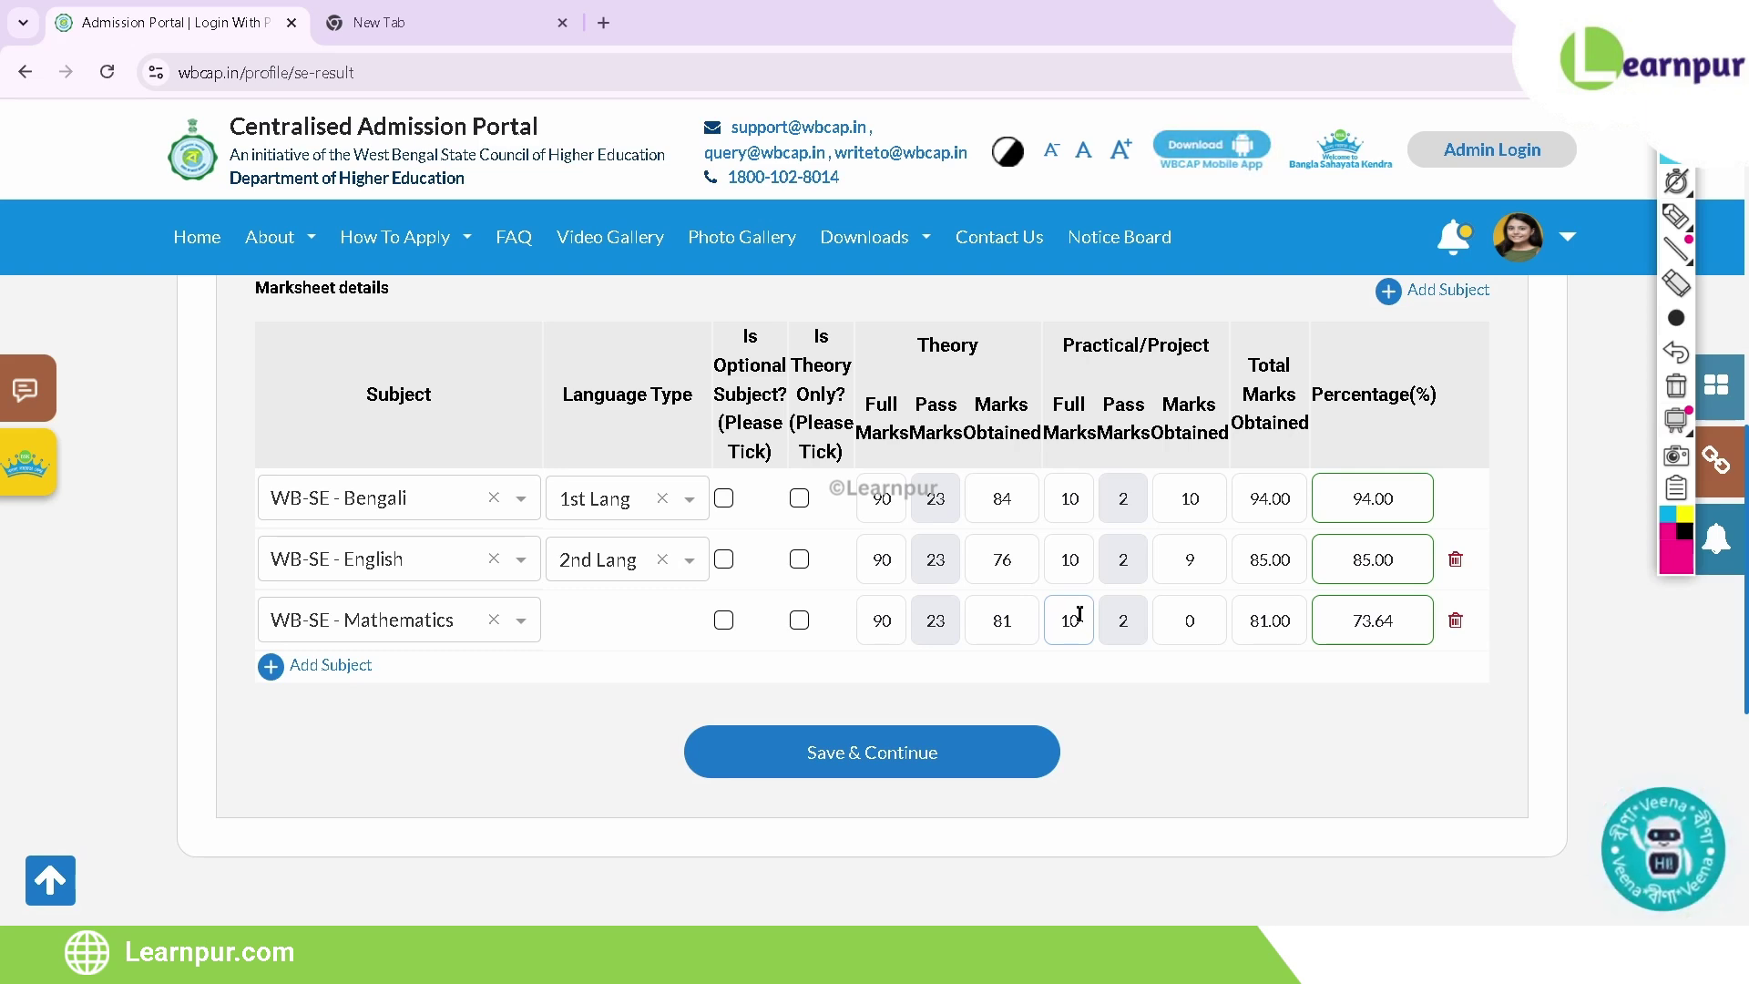
pyautogui.click(1204, 620)
pyautogui.press('BackSpace')
pyautogui.write('1')
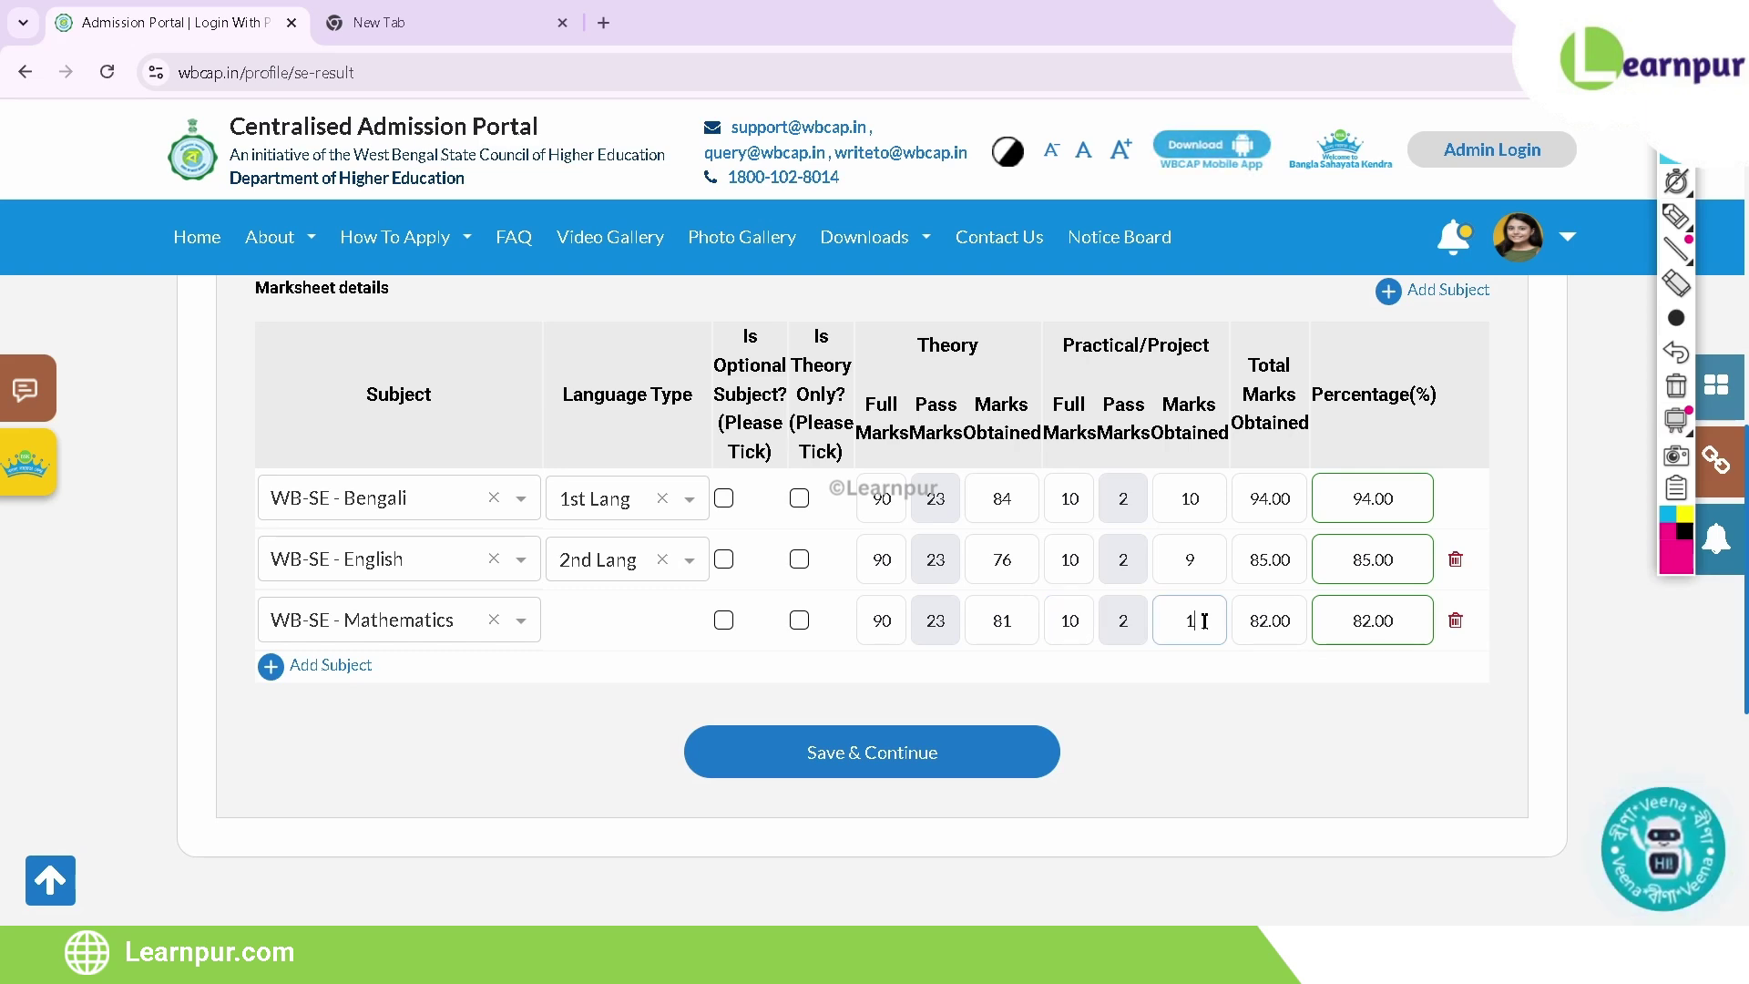
pyautogui.write('0')
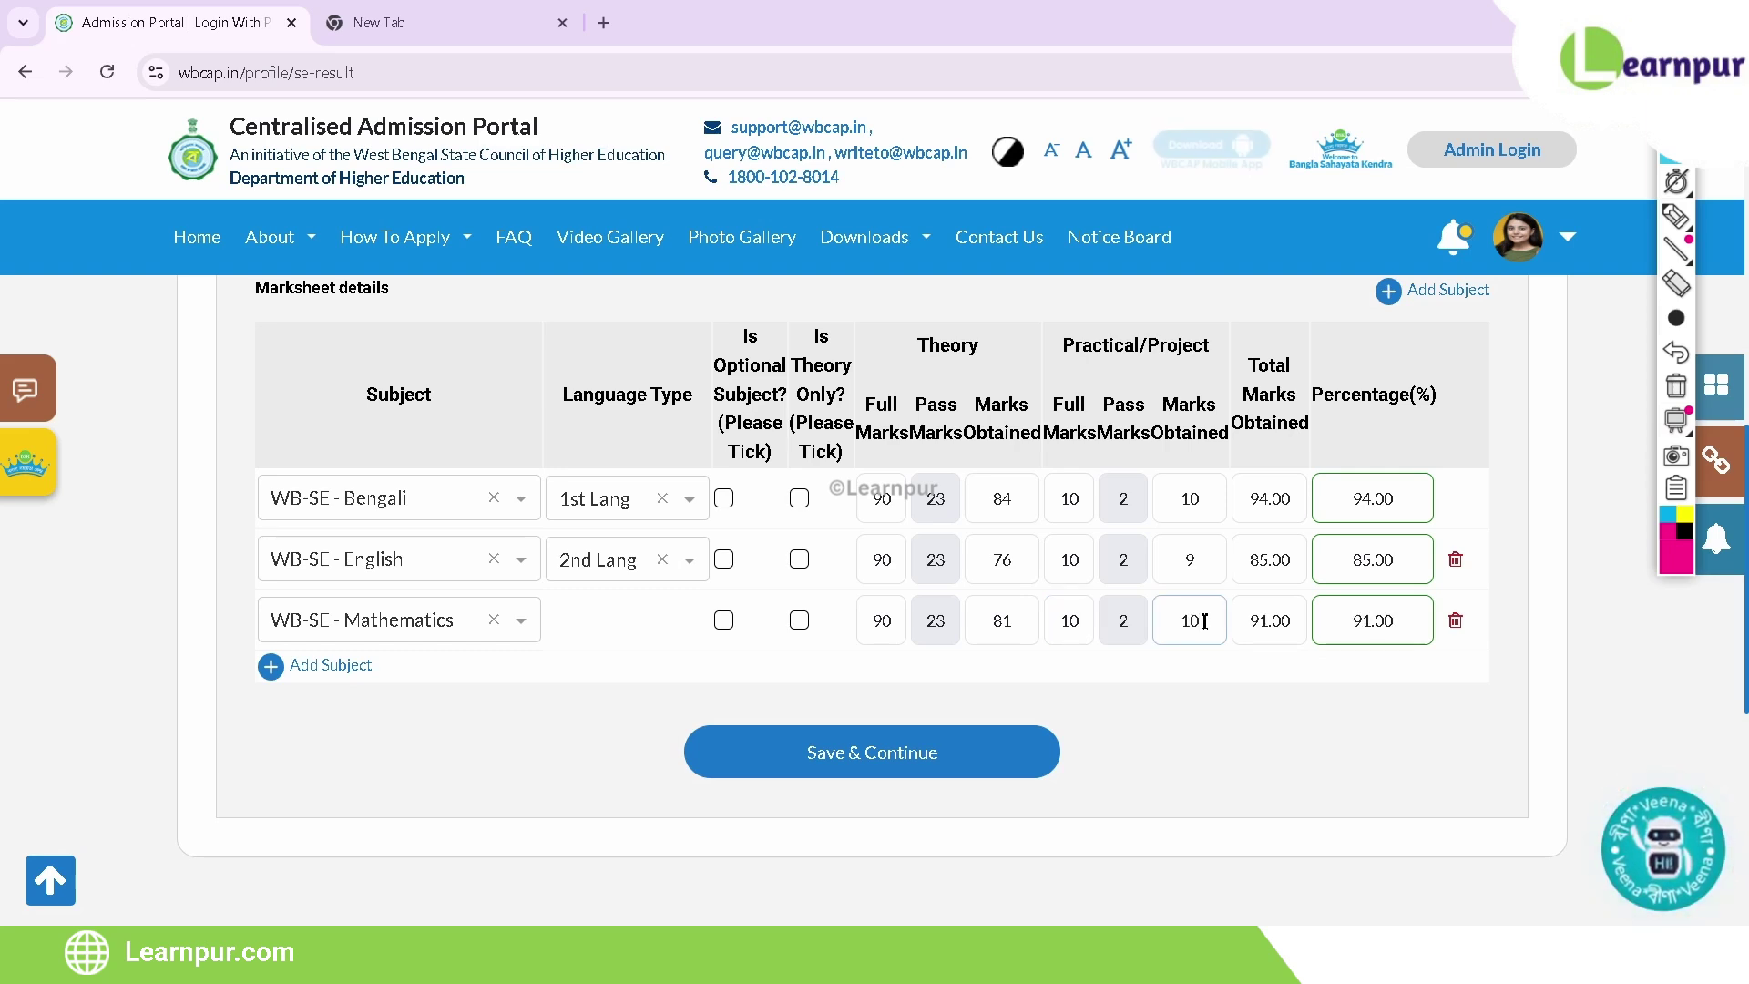
pyautogui.click(1285, 719)
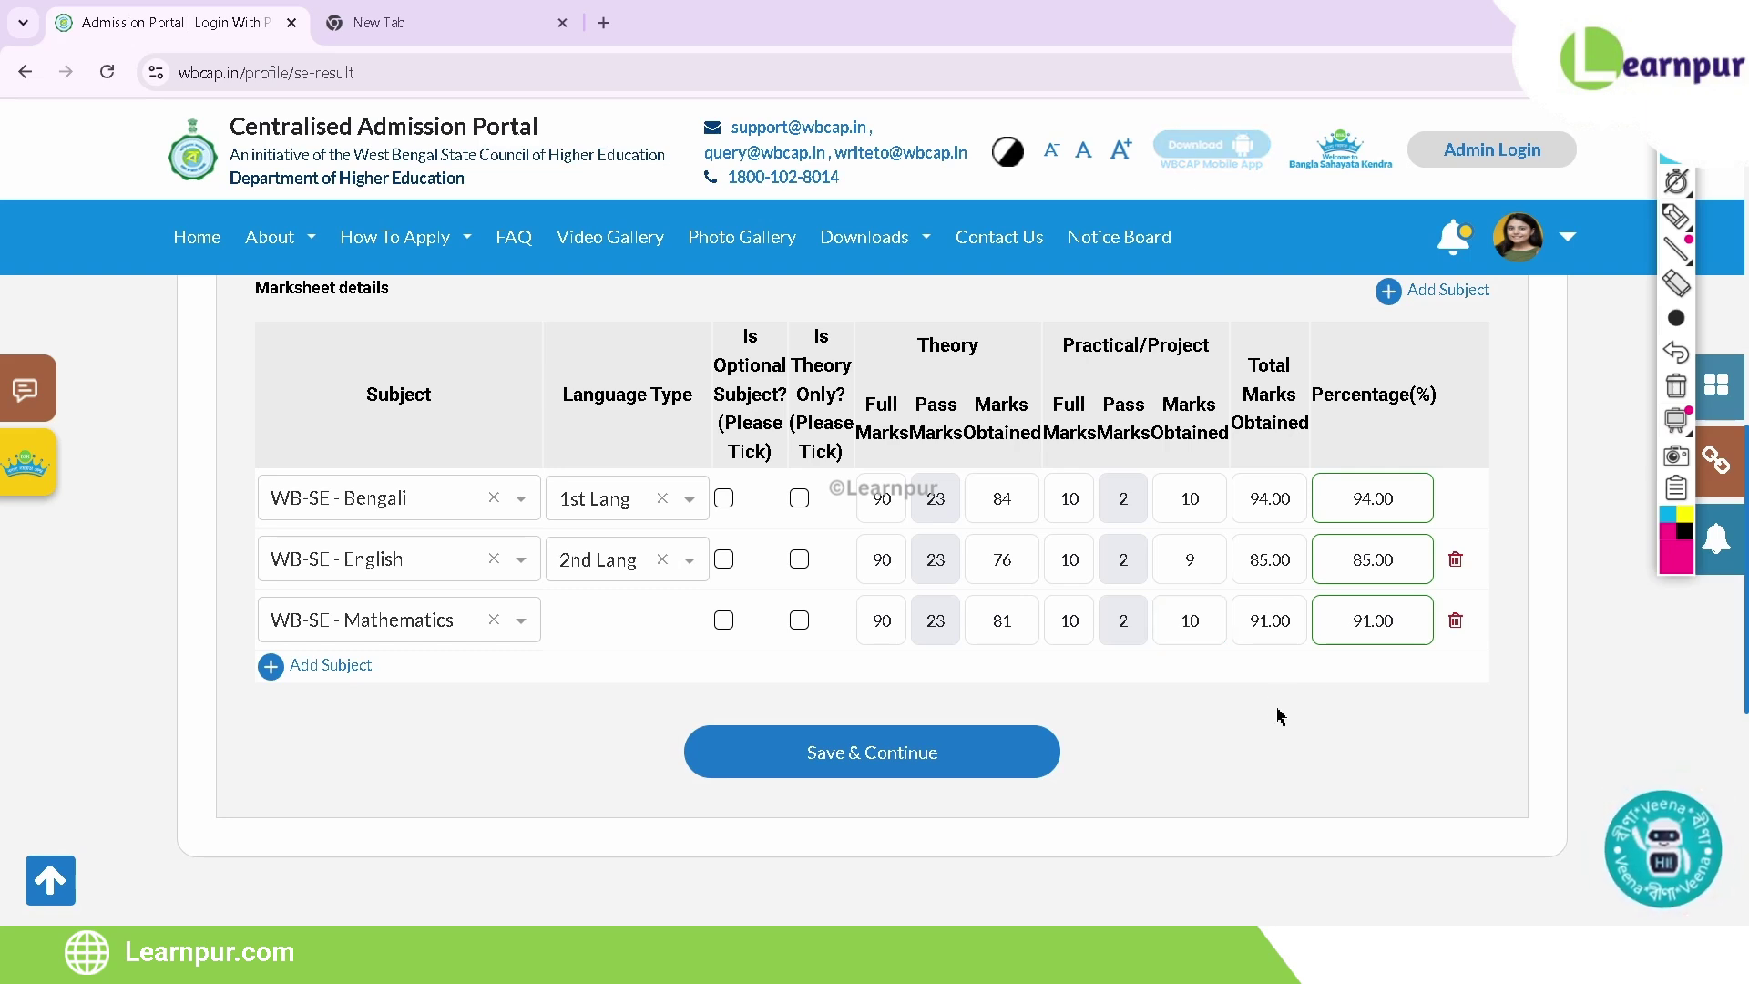
# - Add a fourth subject row with WB-SE - Physical Sc
pyautogui.click(318, 666)
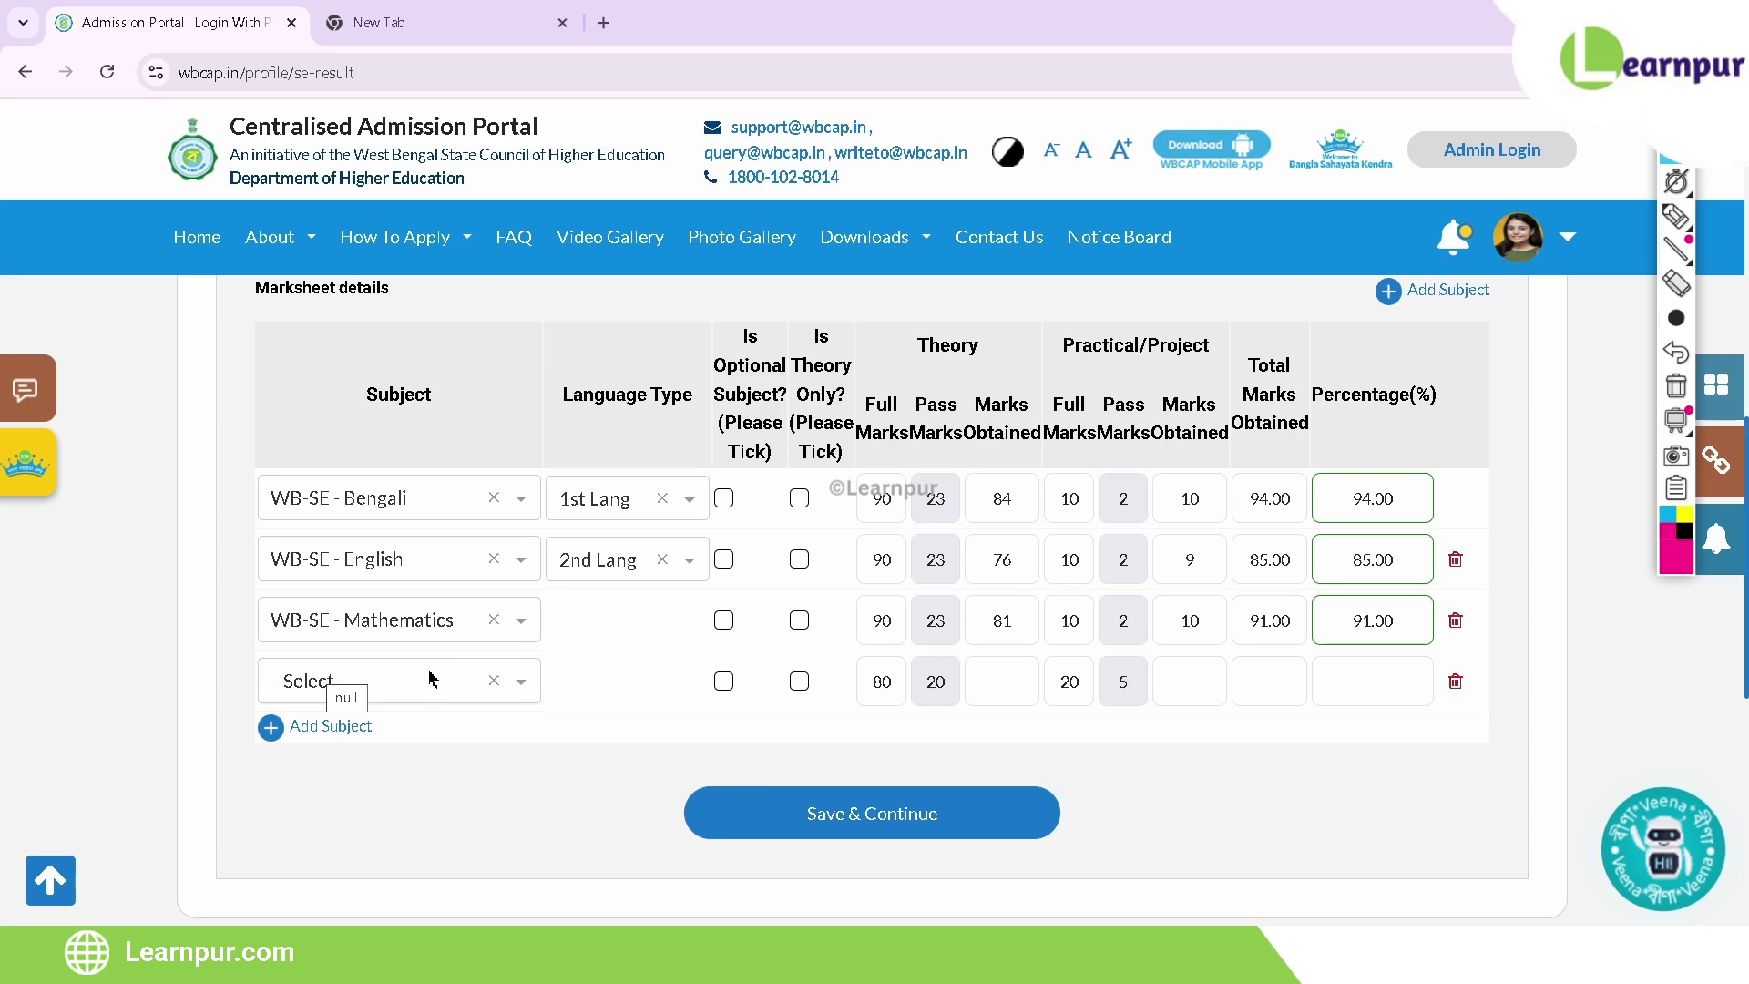
pyautogui.click(377, 684)
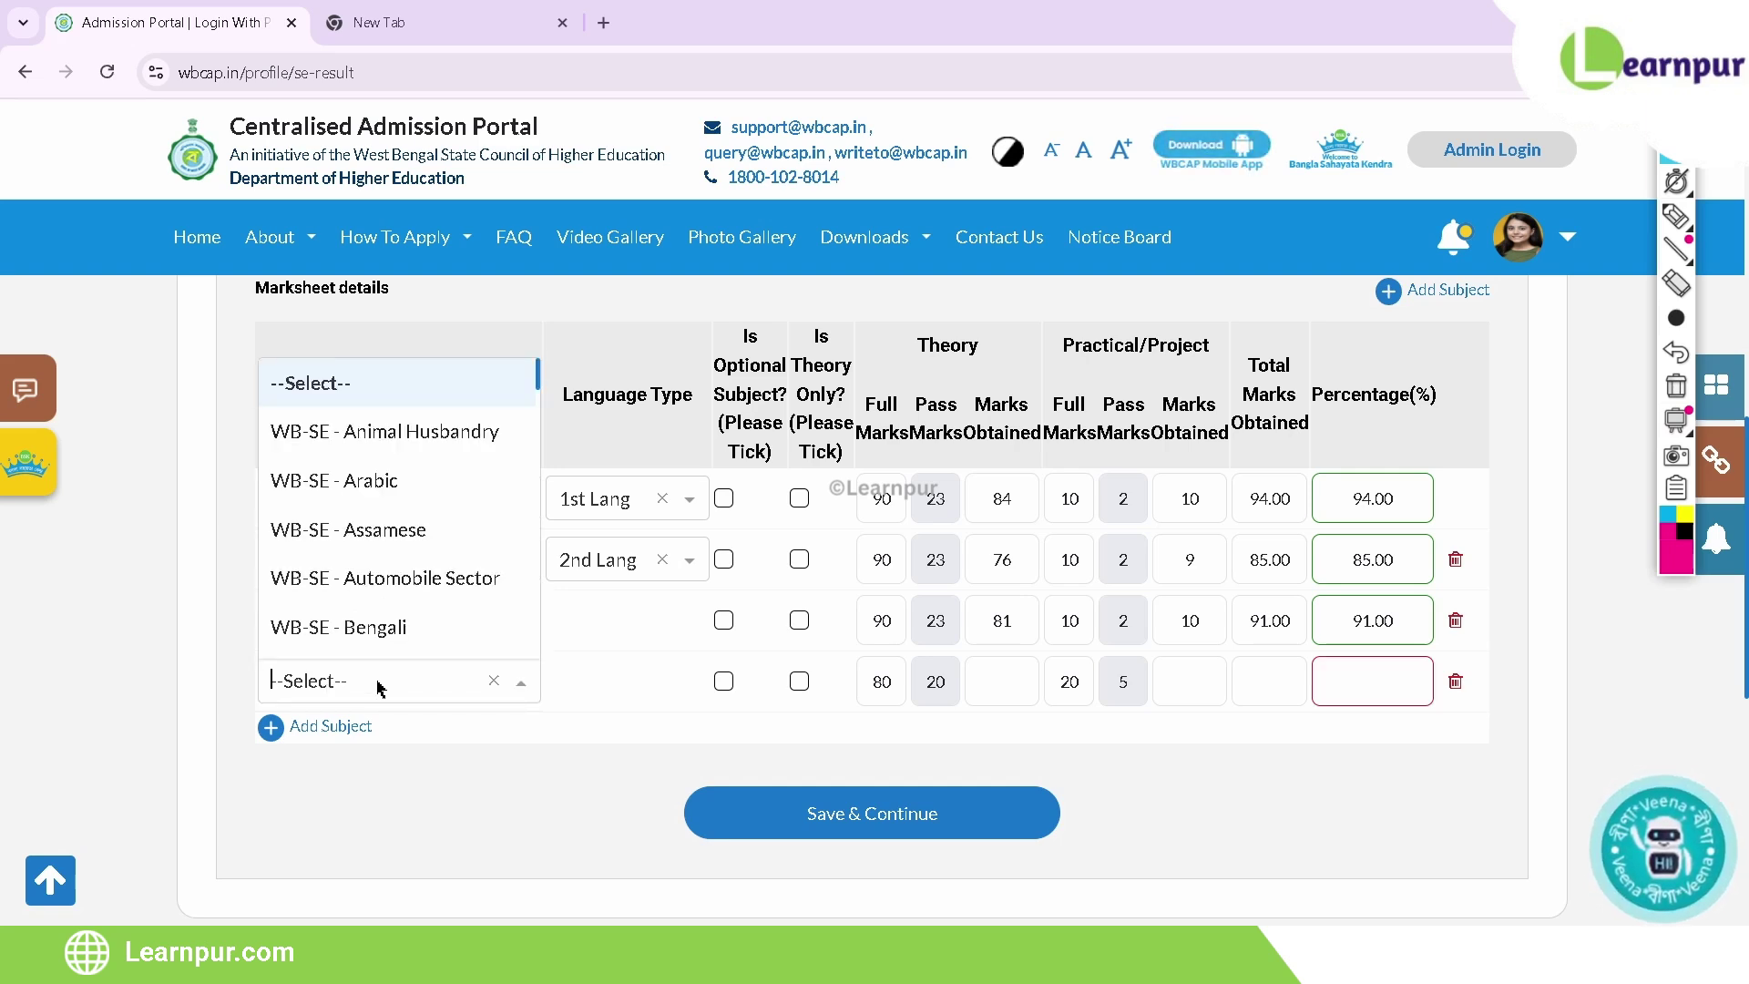
pyautogui.write('ph')
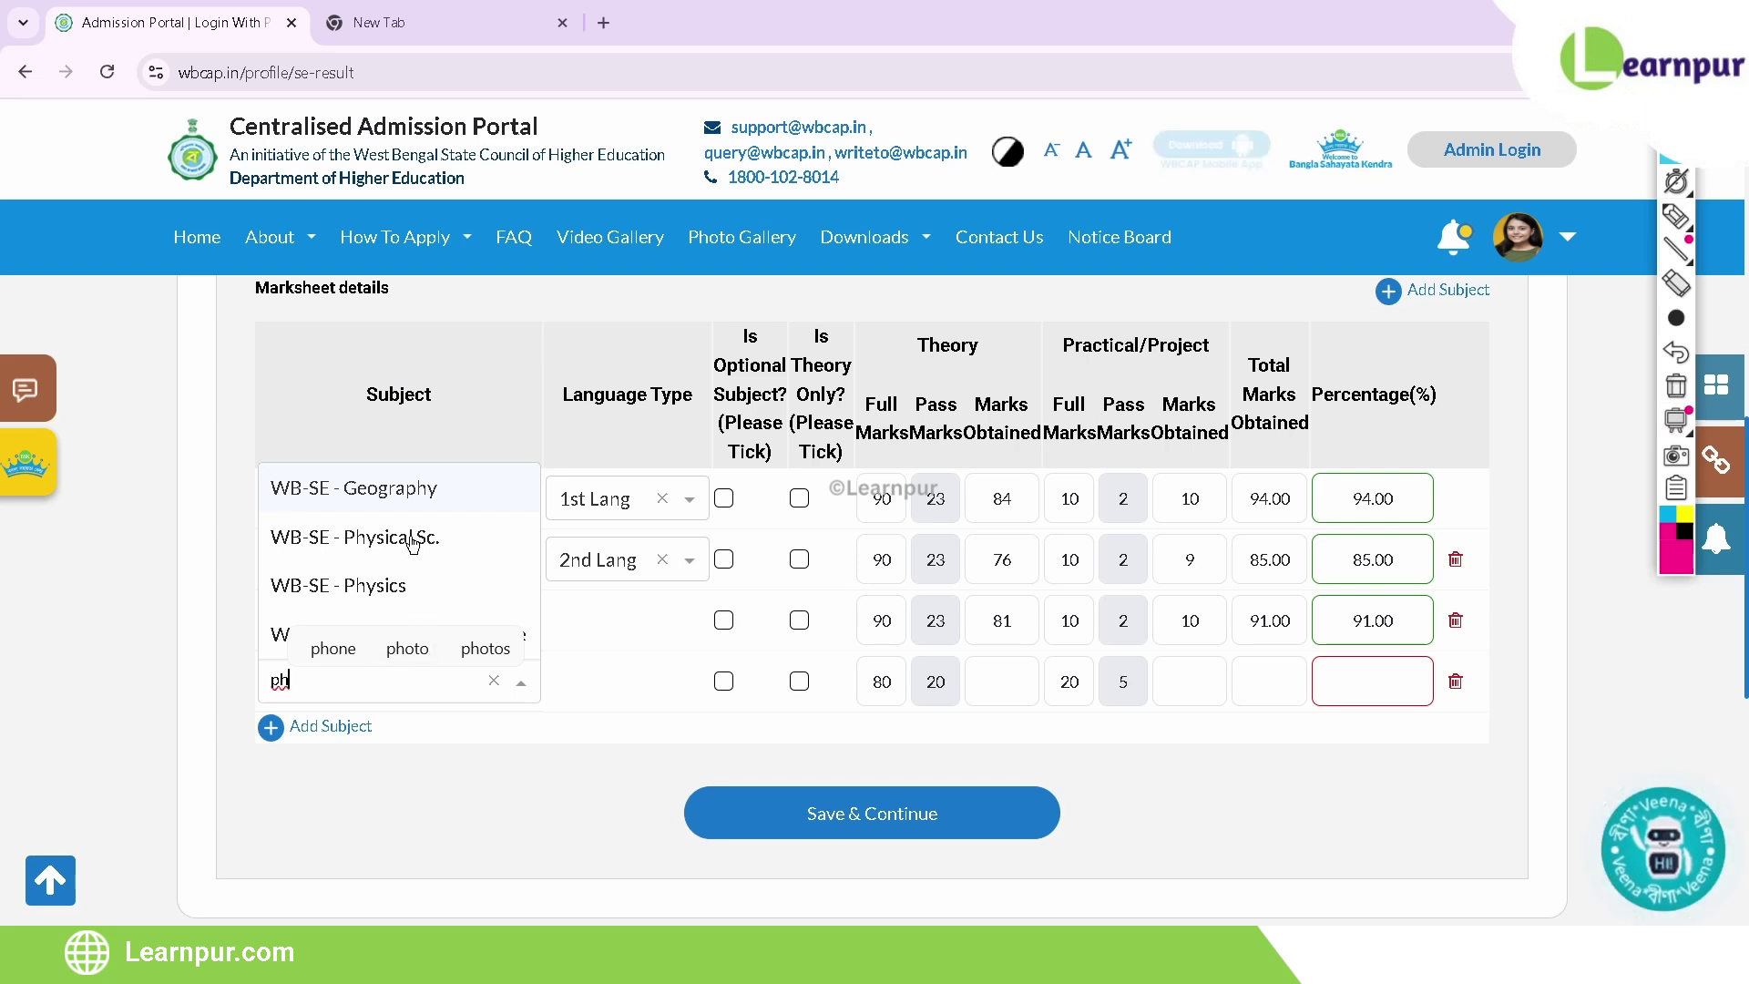
pyautogui.click(410, 537)
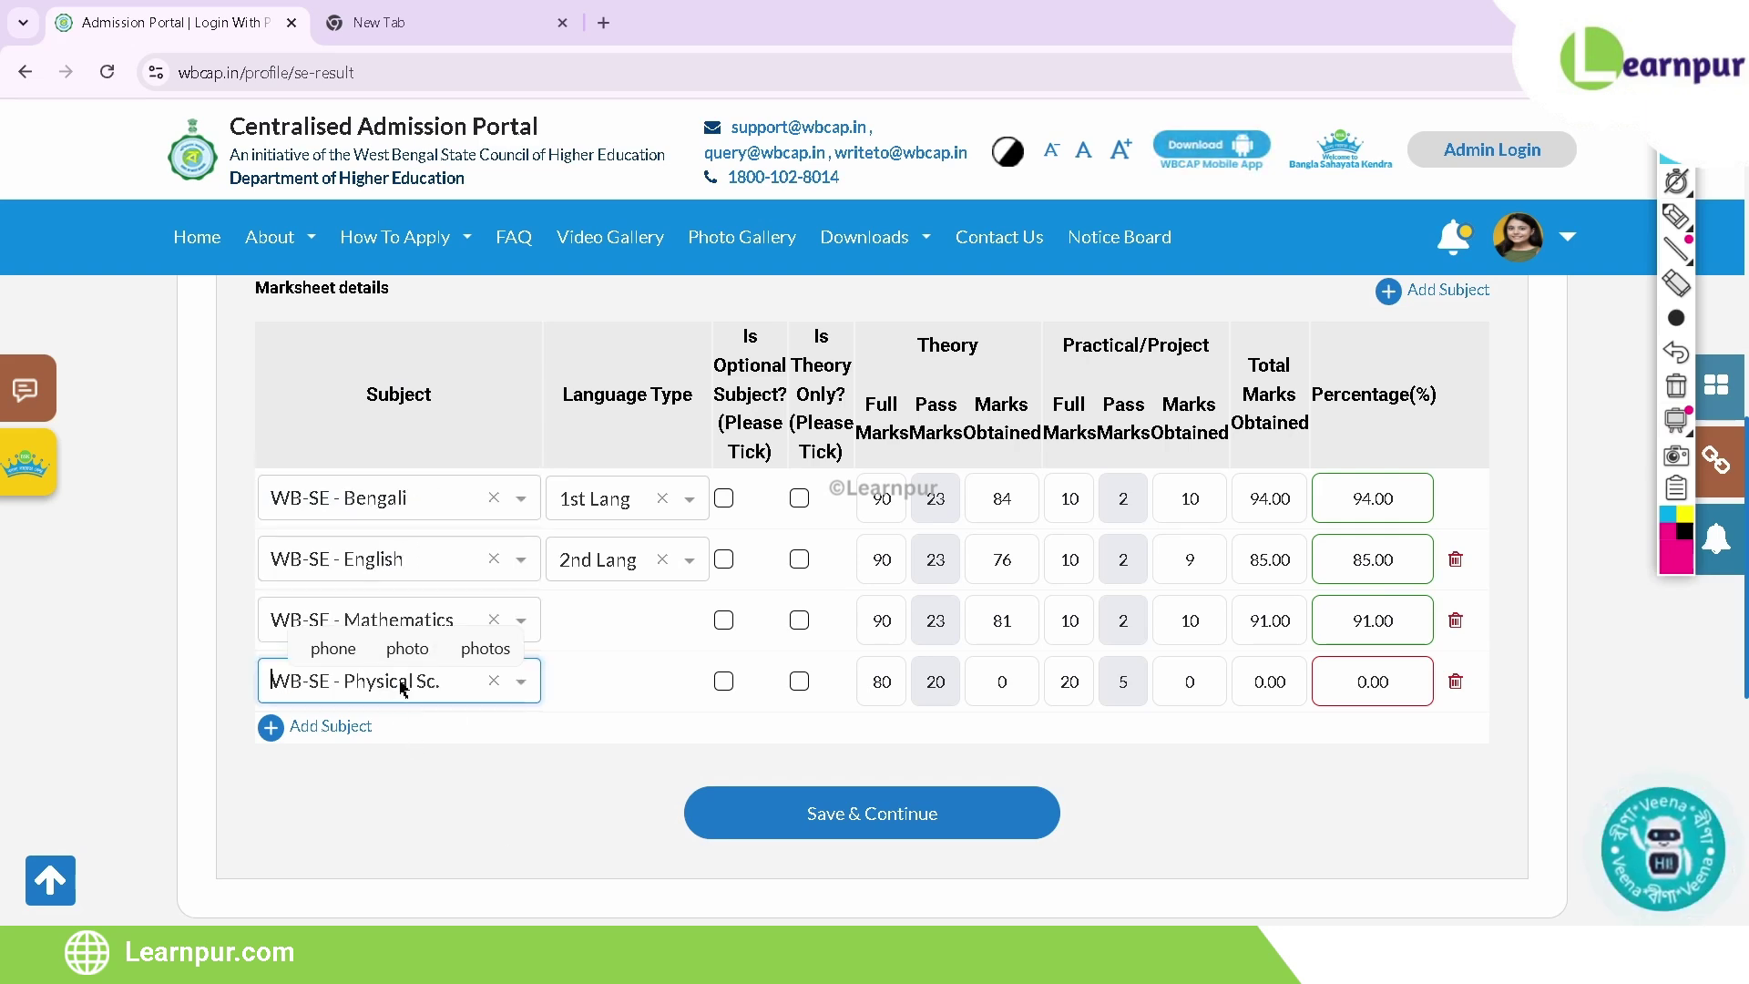
pyautogui.click(473, 817)
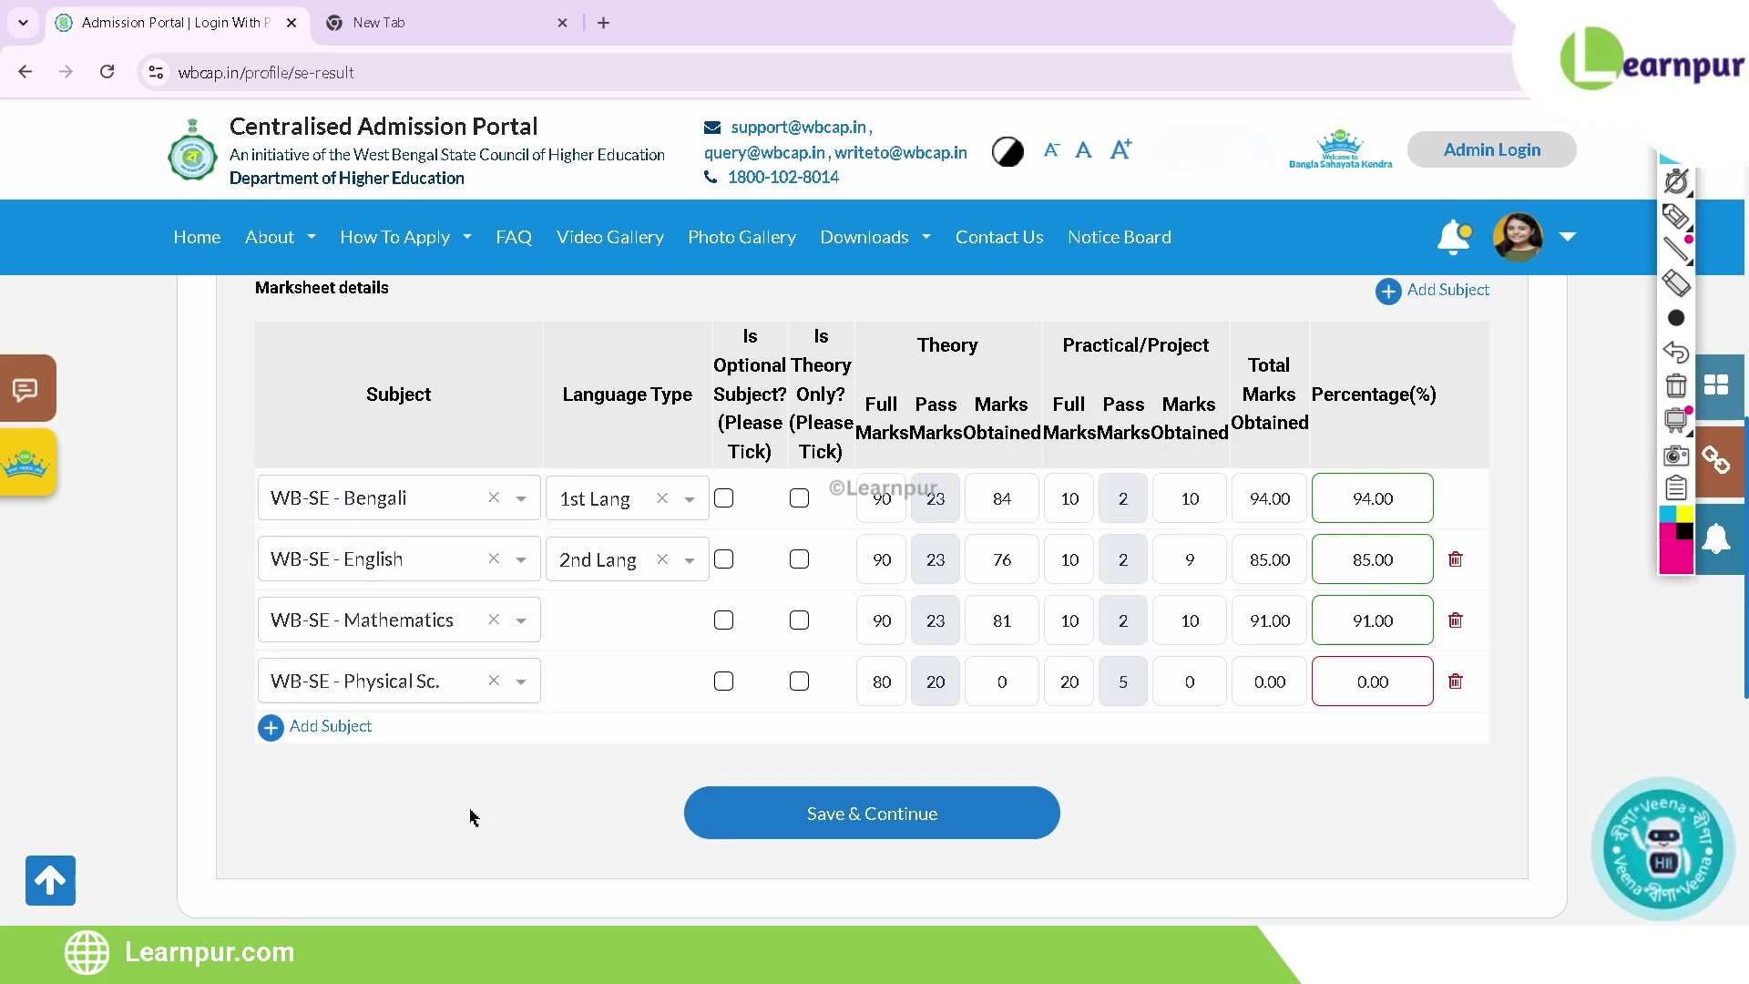
pyautogui.click(388, 692)
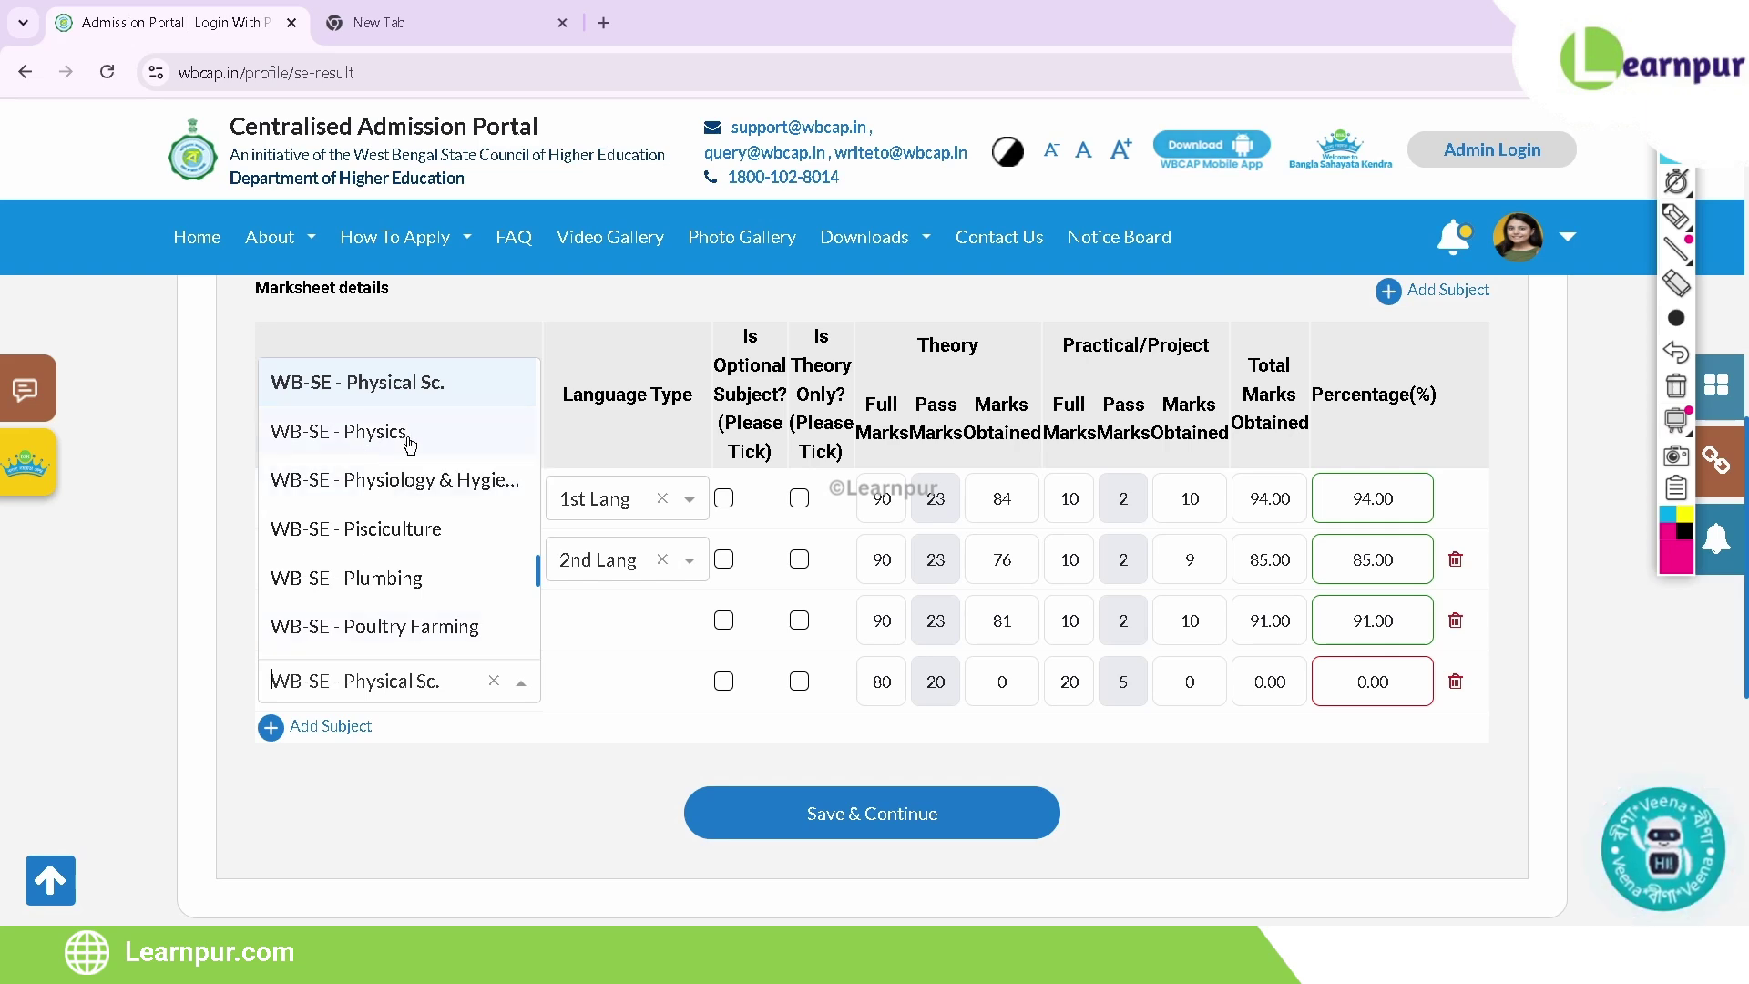
pyautogui.click(402, 734)
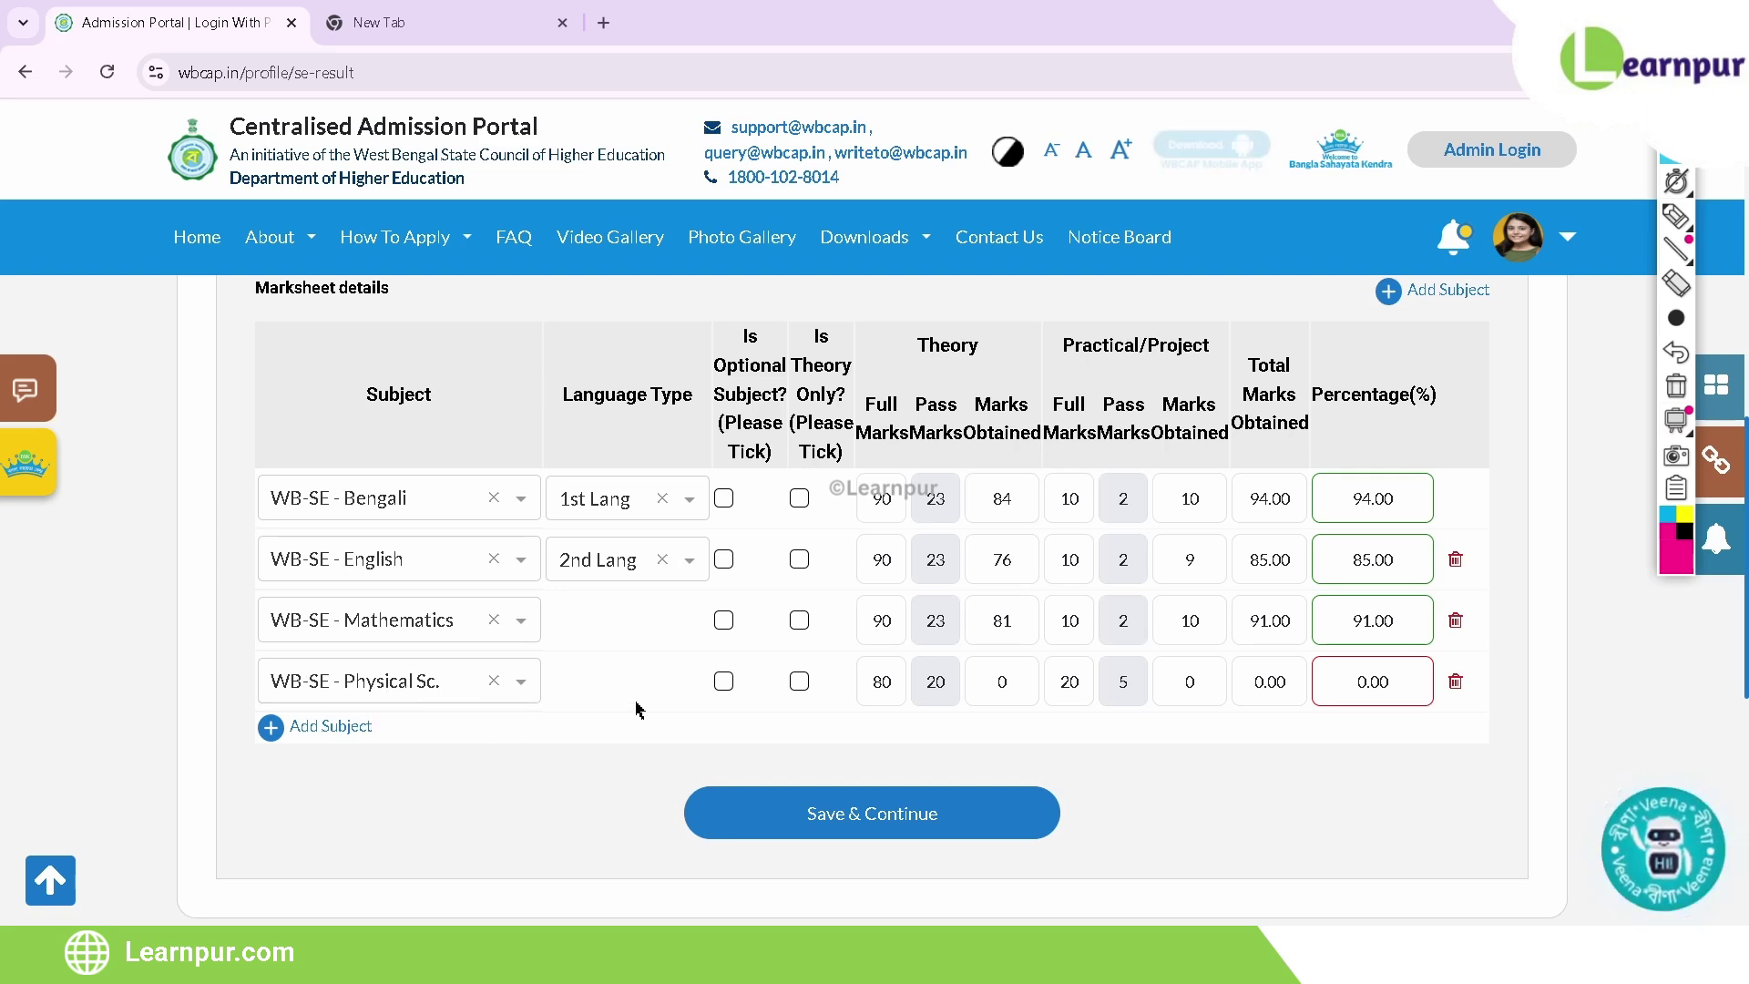
# - Enter Physical Sc. marks: theory 87 of 90, practical 10 of 10
pyautogui.click(892, 685)
pyautogui.press('BackSpace')
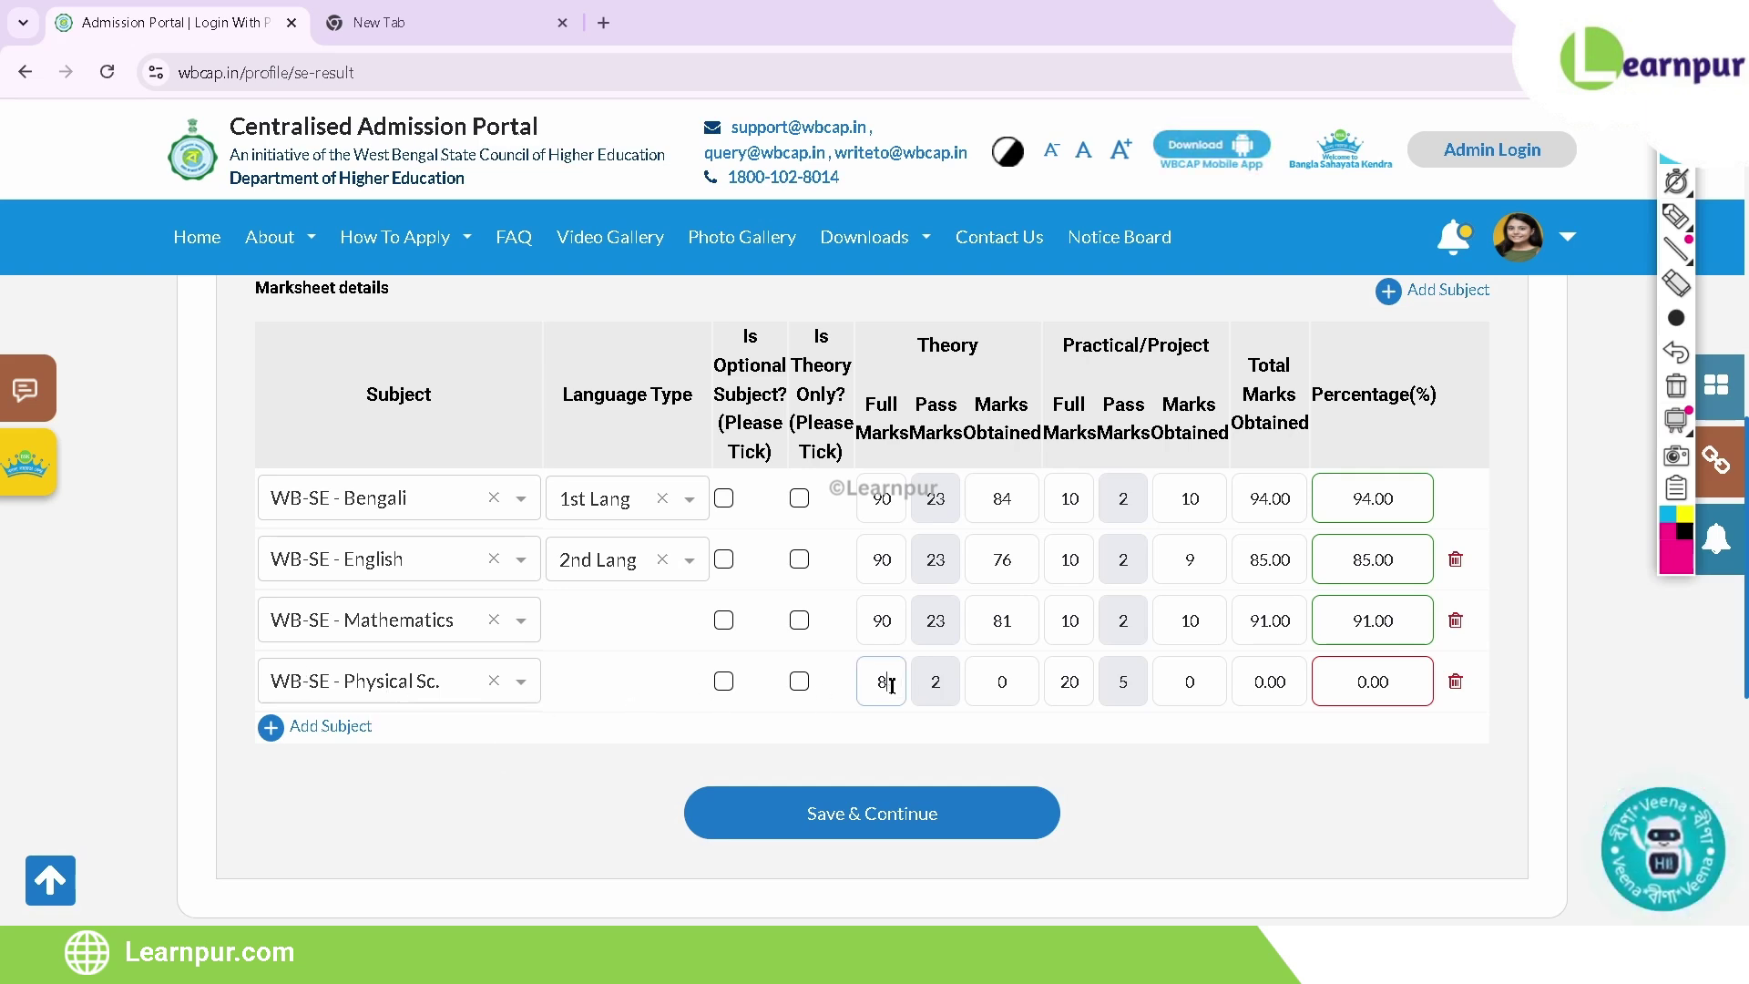
pyautogui.press('BackSpace')
pyautogui.write('90')
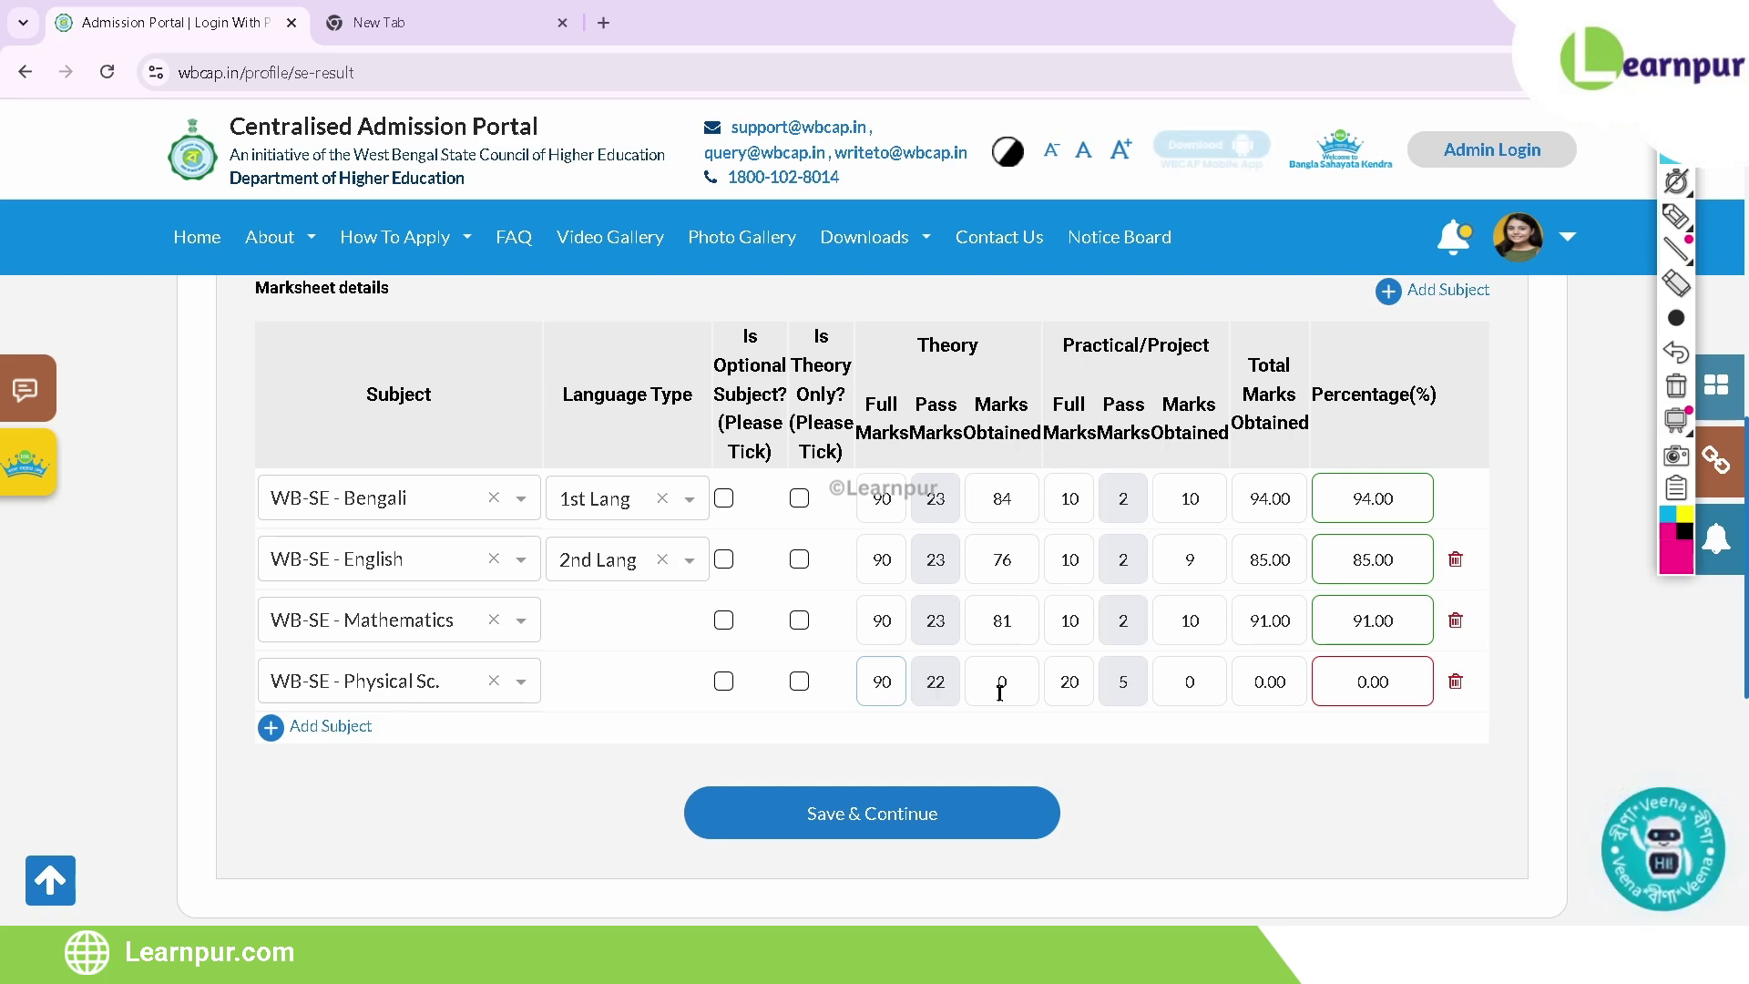
pyautogui.click(1006, 692)
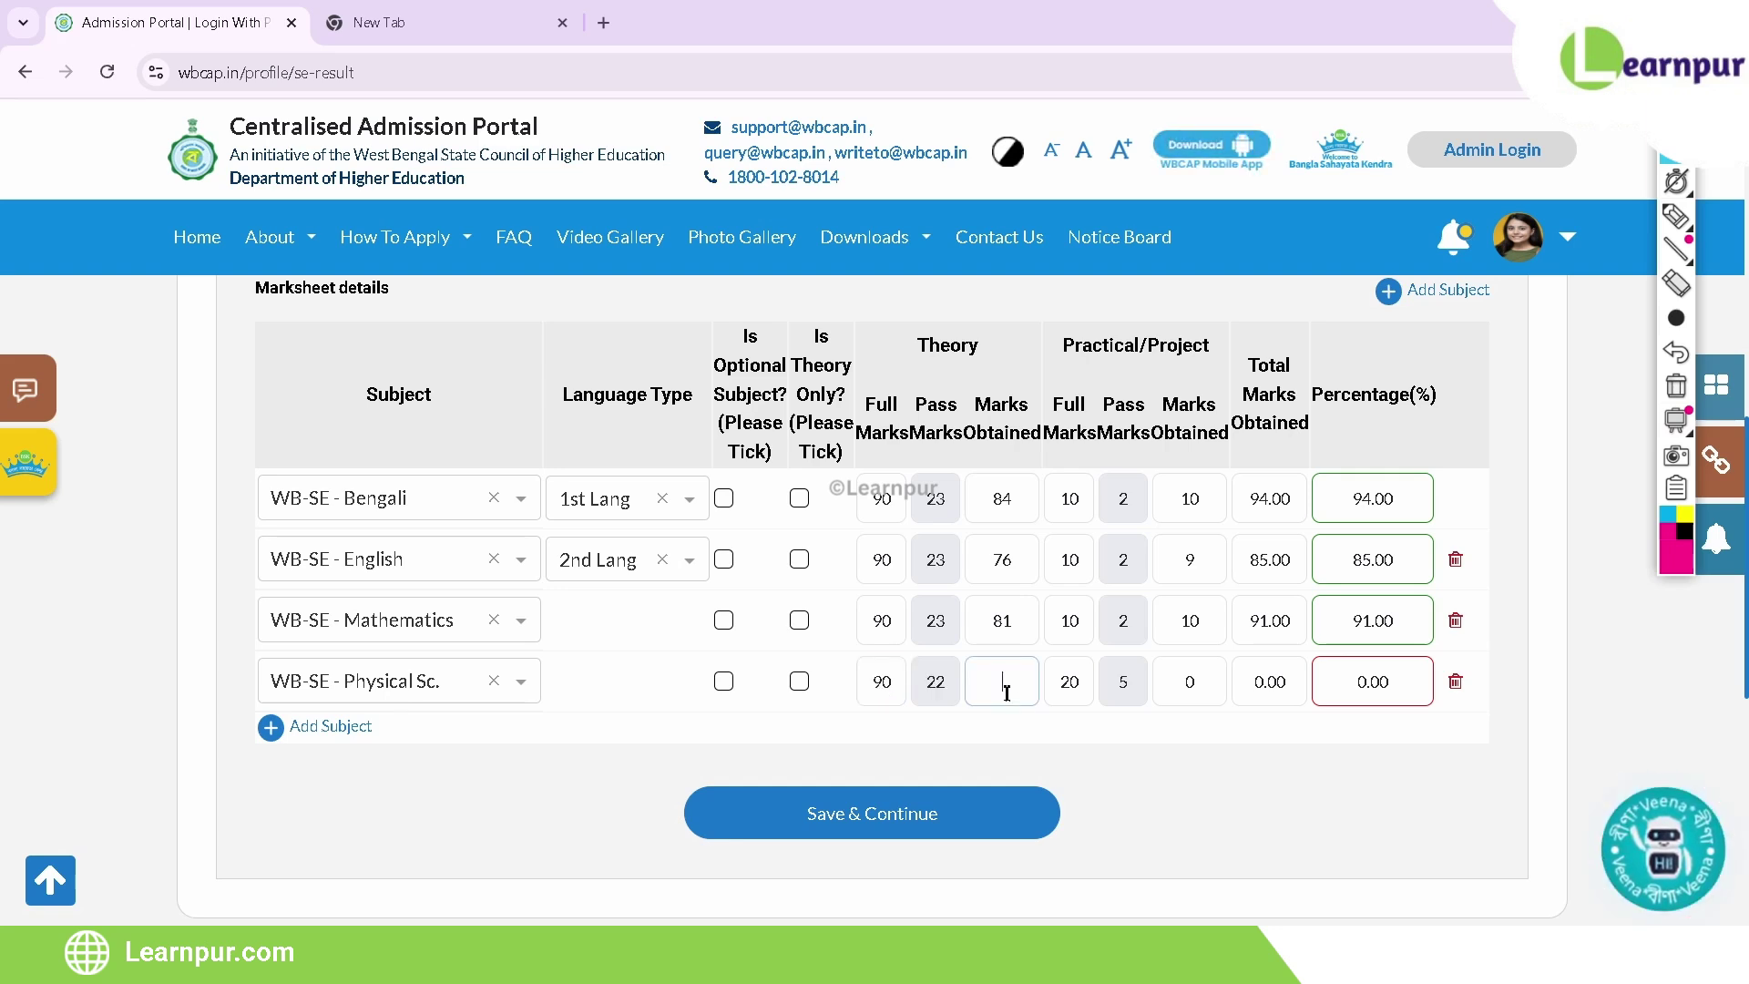
pyautogui.write('87')
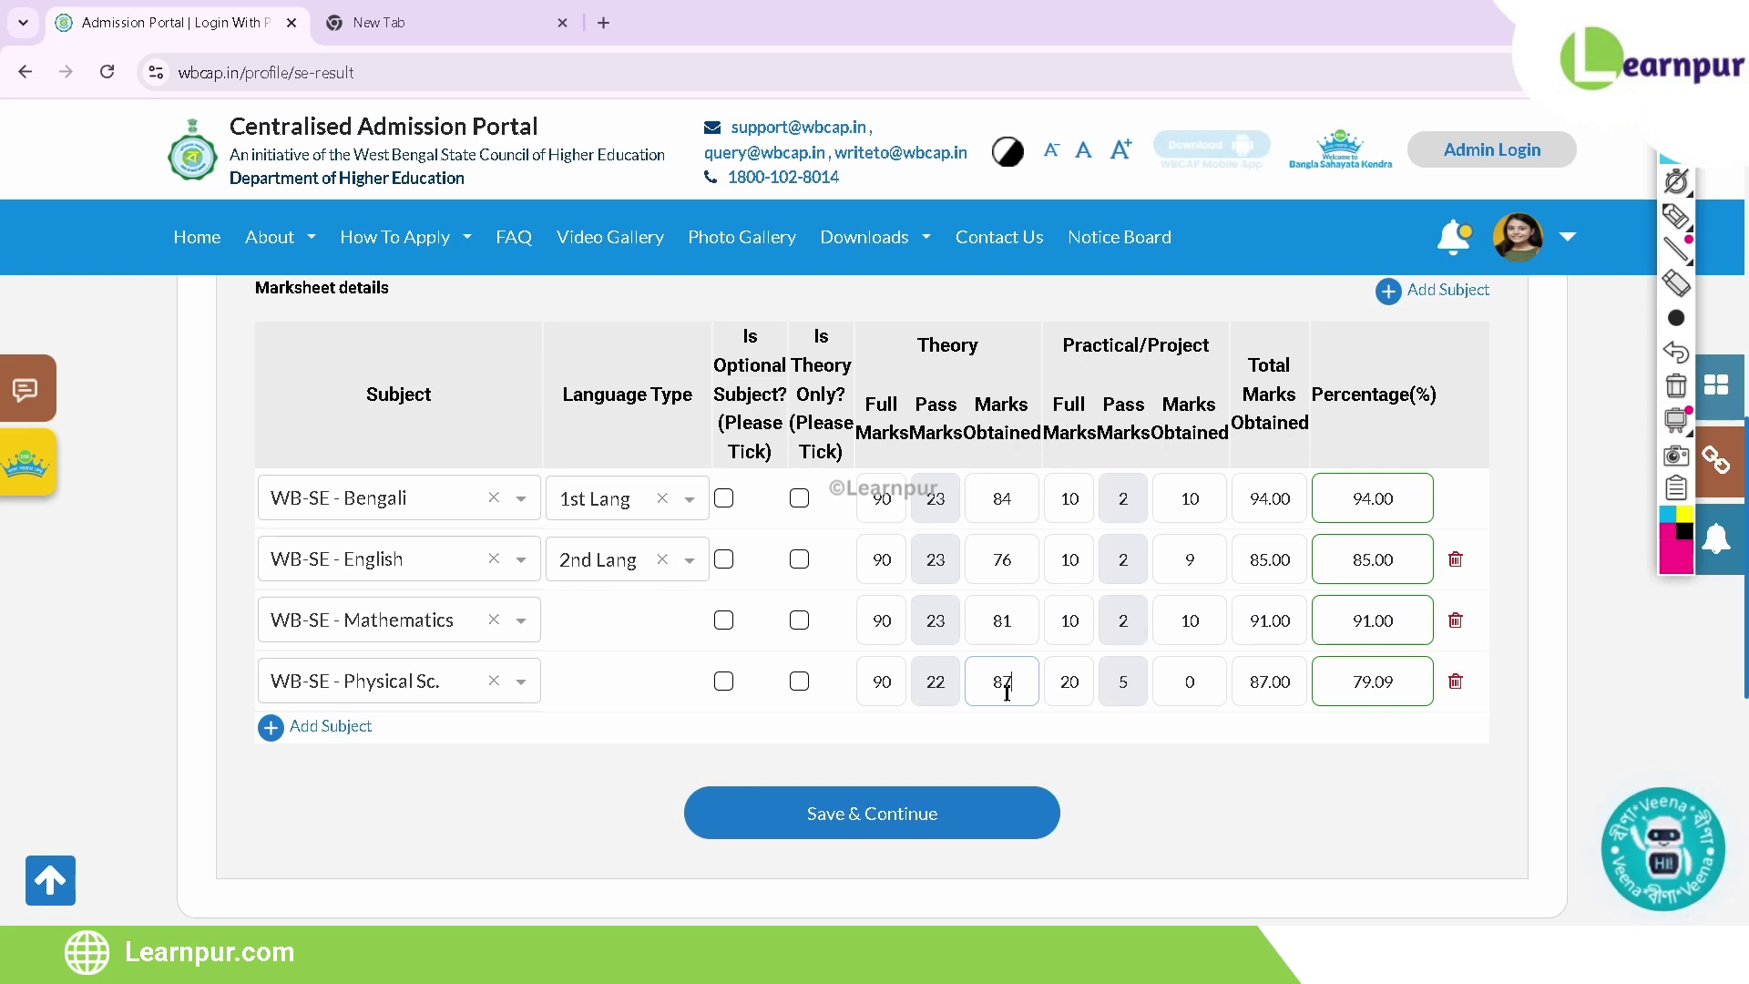
pyautogui.click(1210, 692)
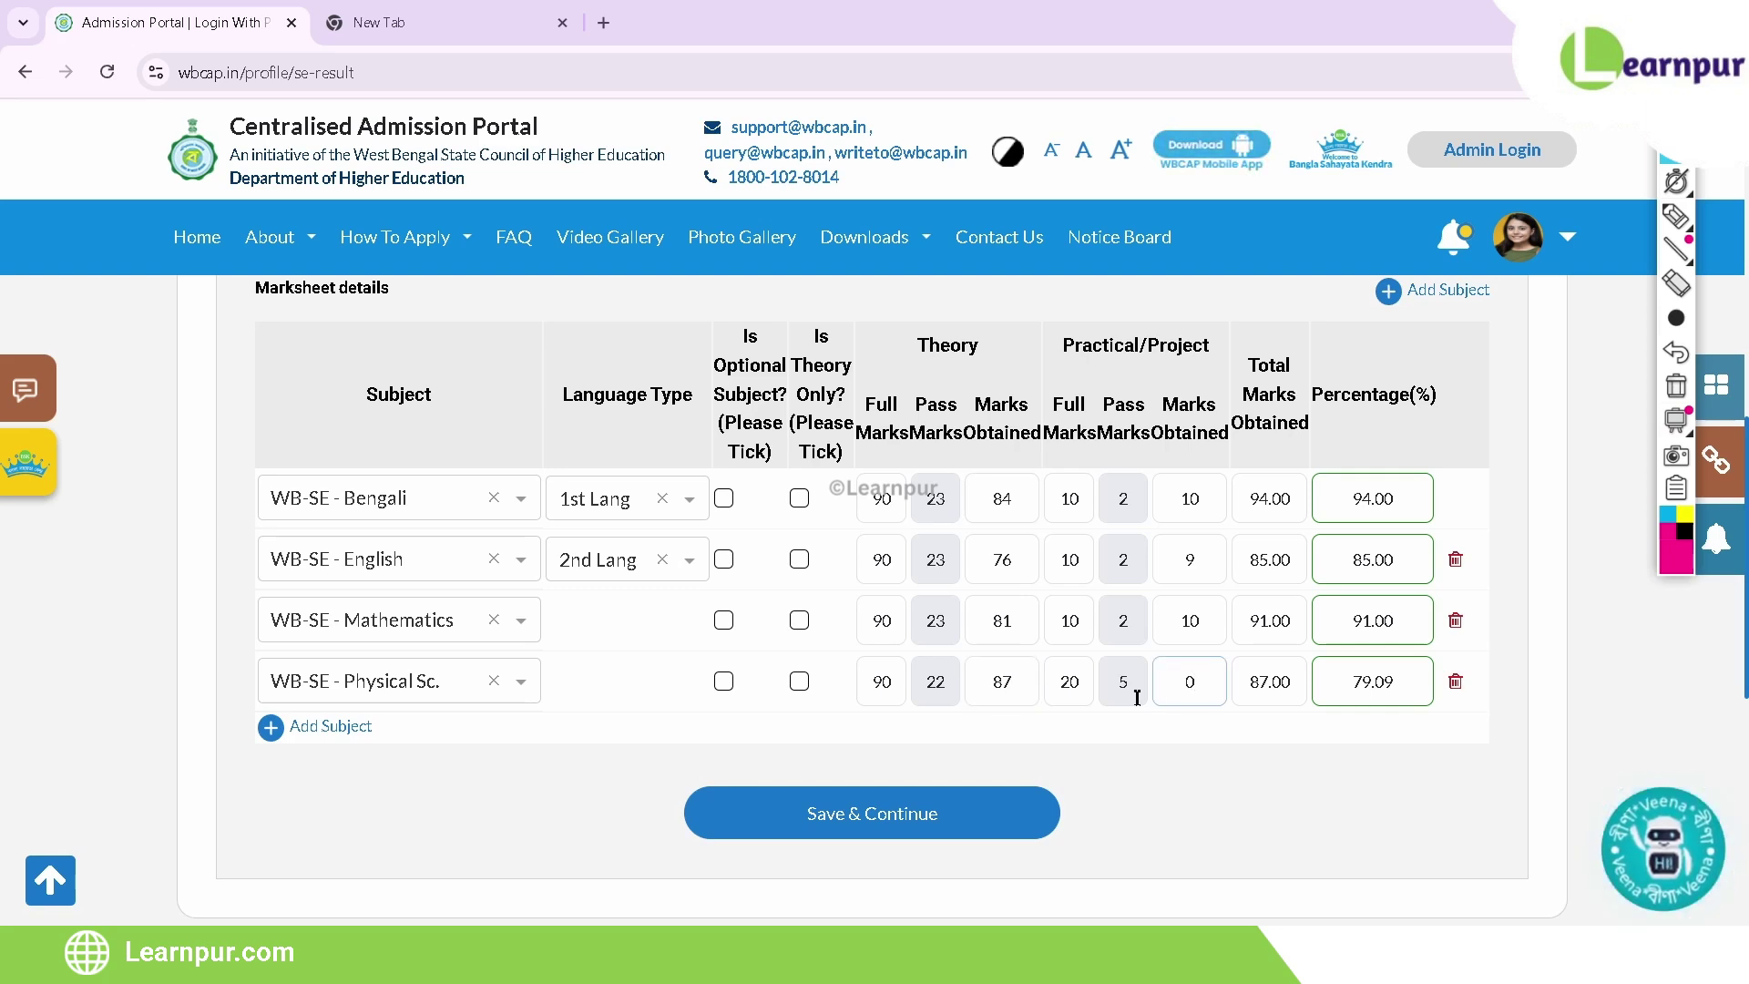
pyautogui.click(1076, 674)
pyautogui.press('BackSpace')
pyautogui.press('BackSpace')
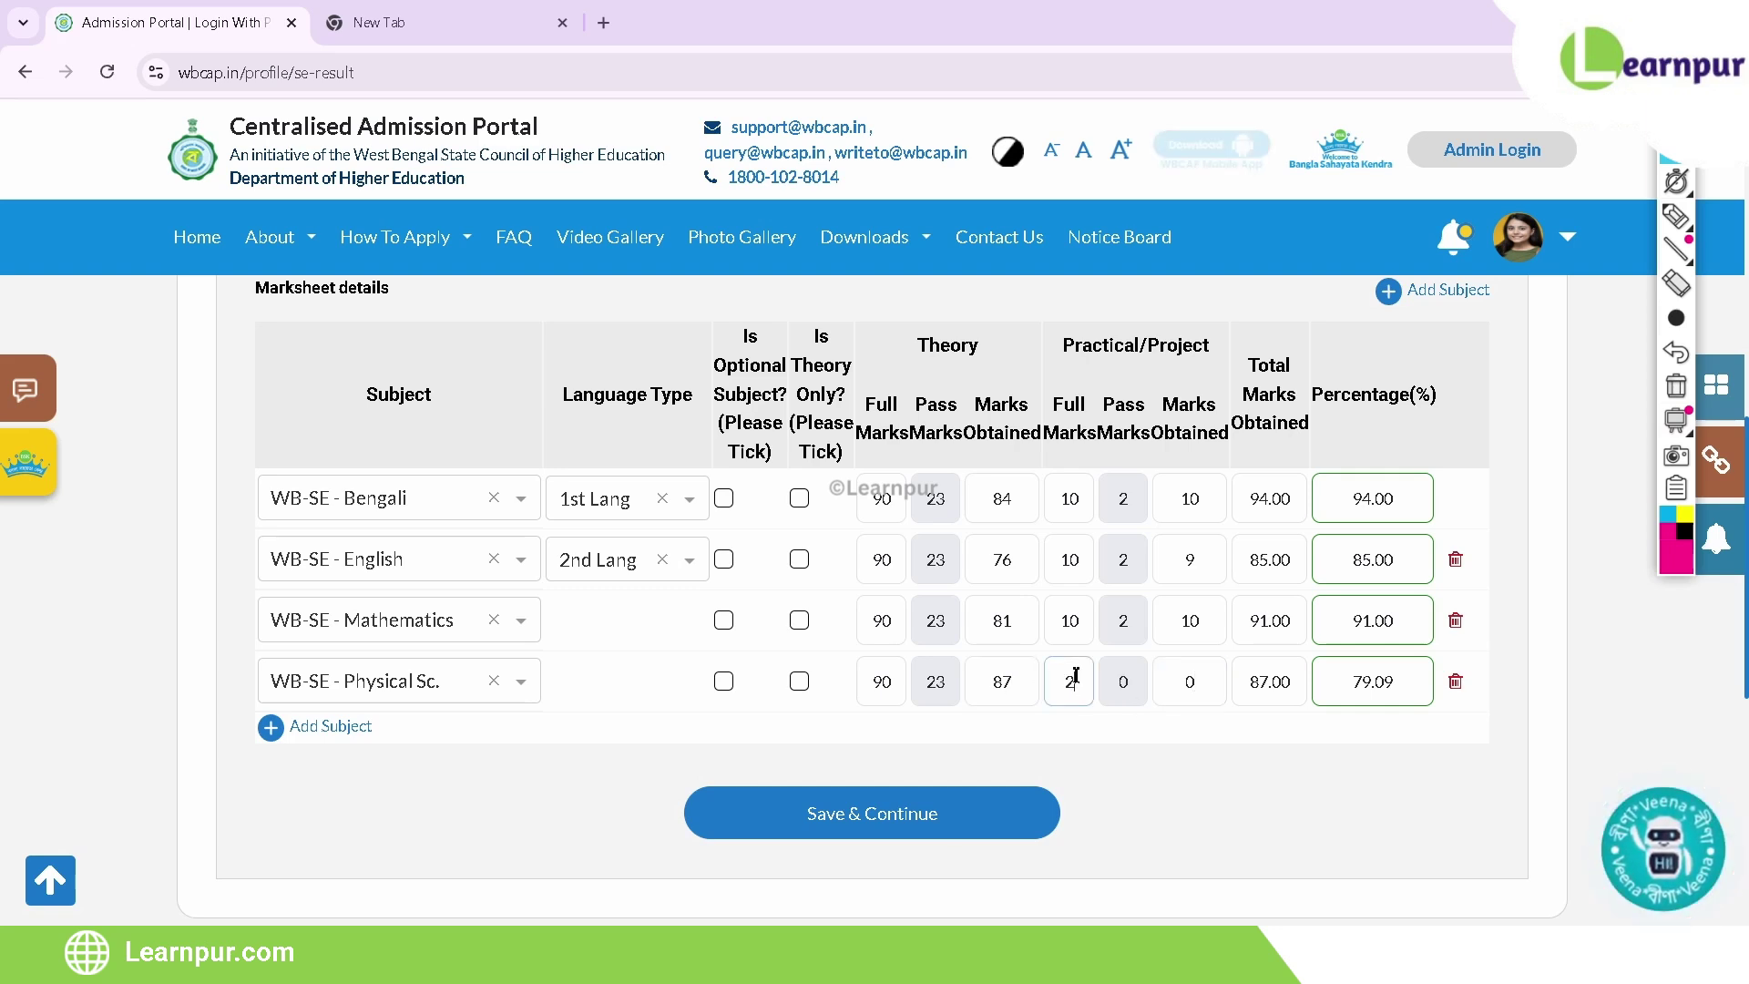
pyautogui.write('1')
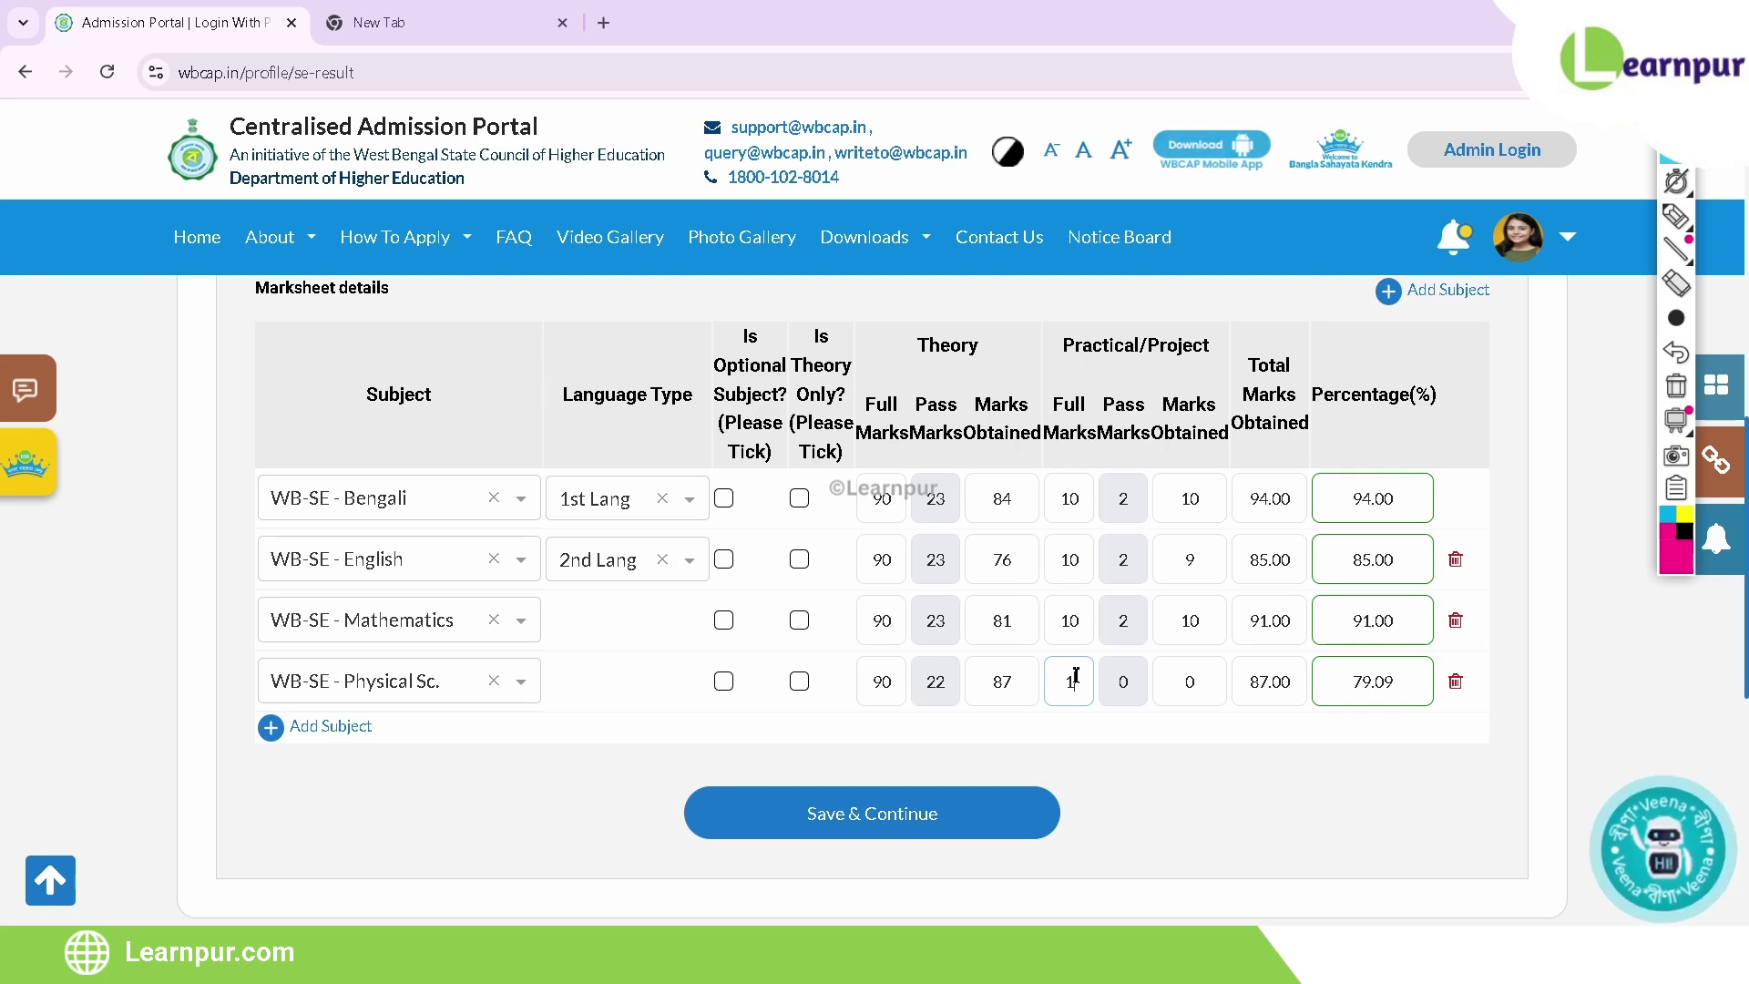
pyautogui.write('0')
pyautogui.click(1191, 681)
pyautogui.press('BackSpace')
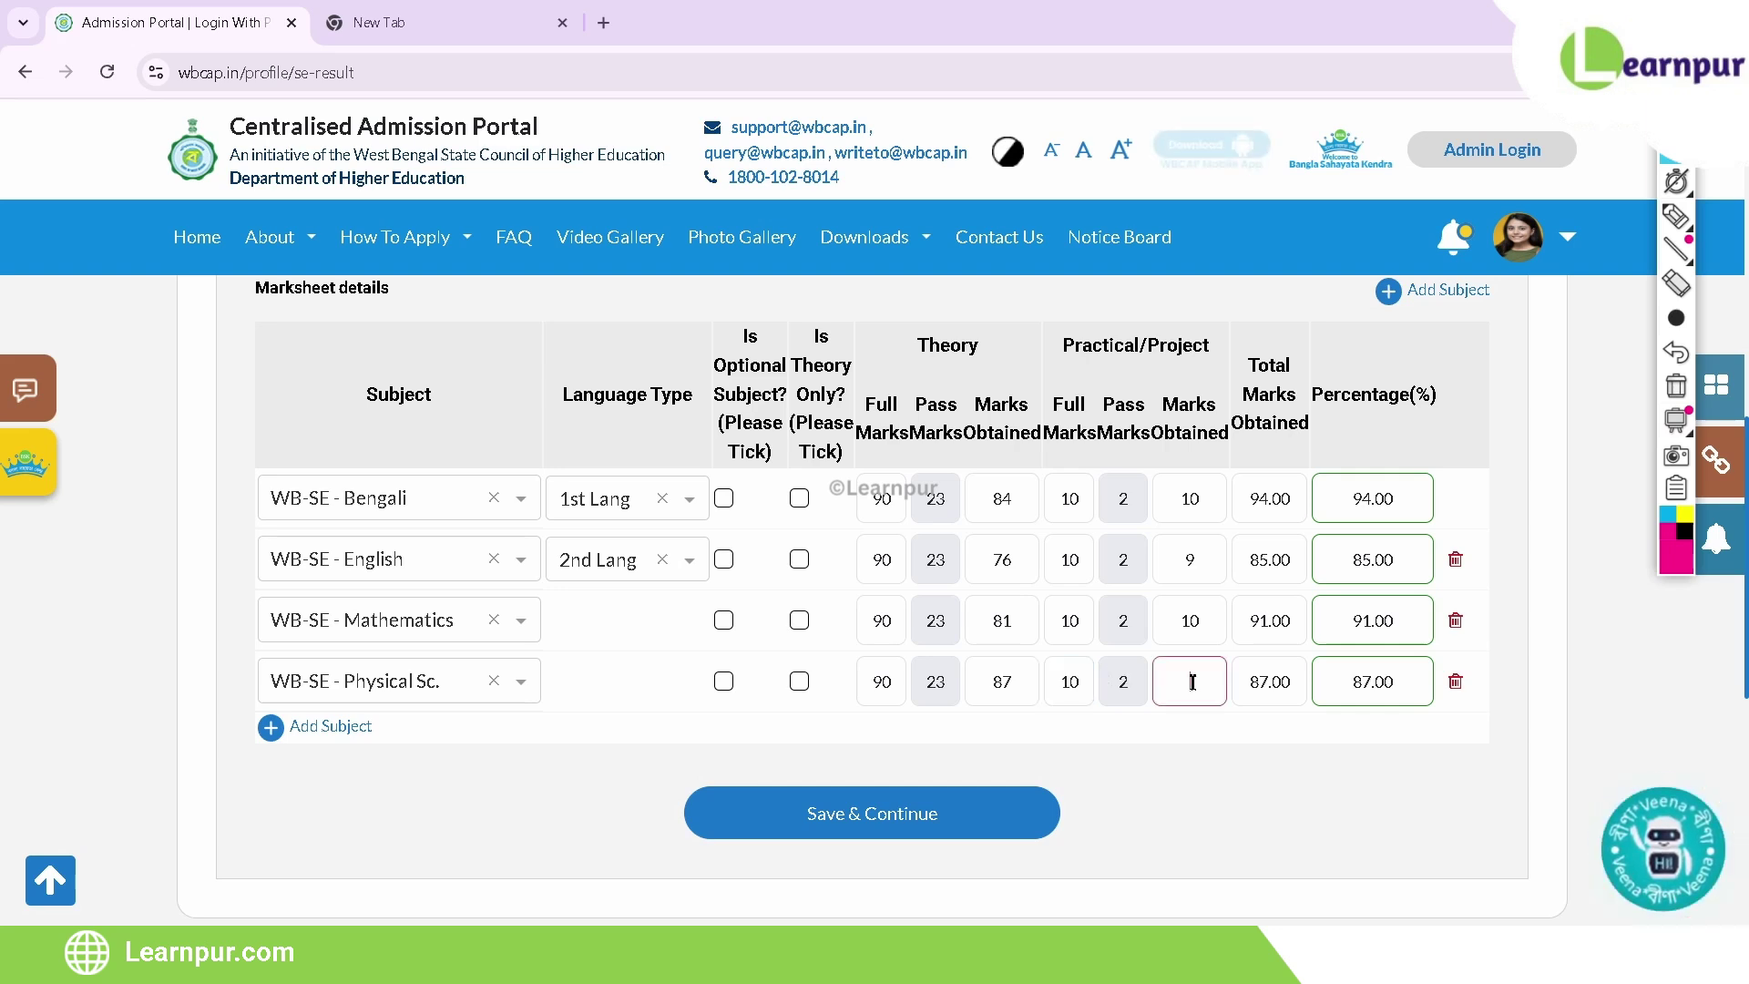
pyautogui.write('10')
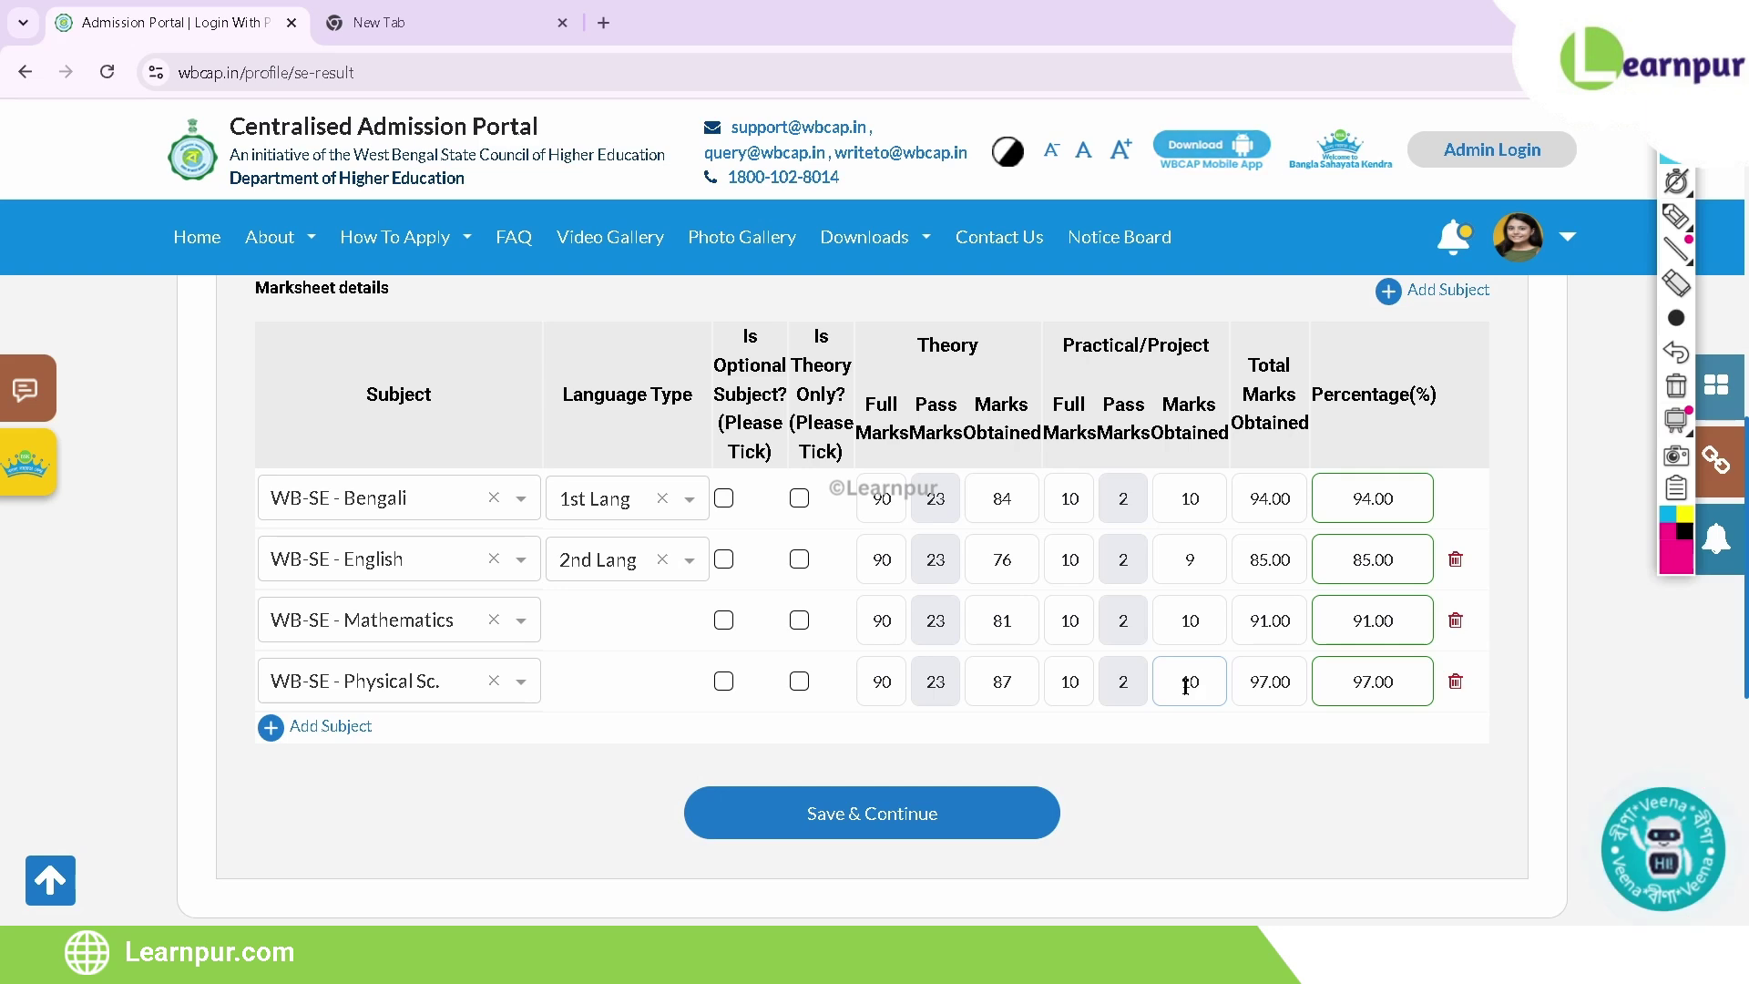
pyautogui.click(330, 726)
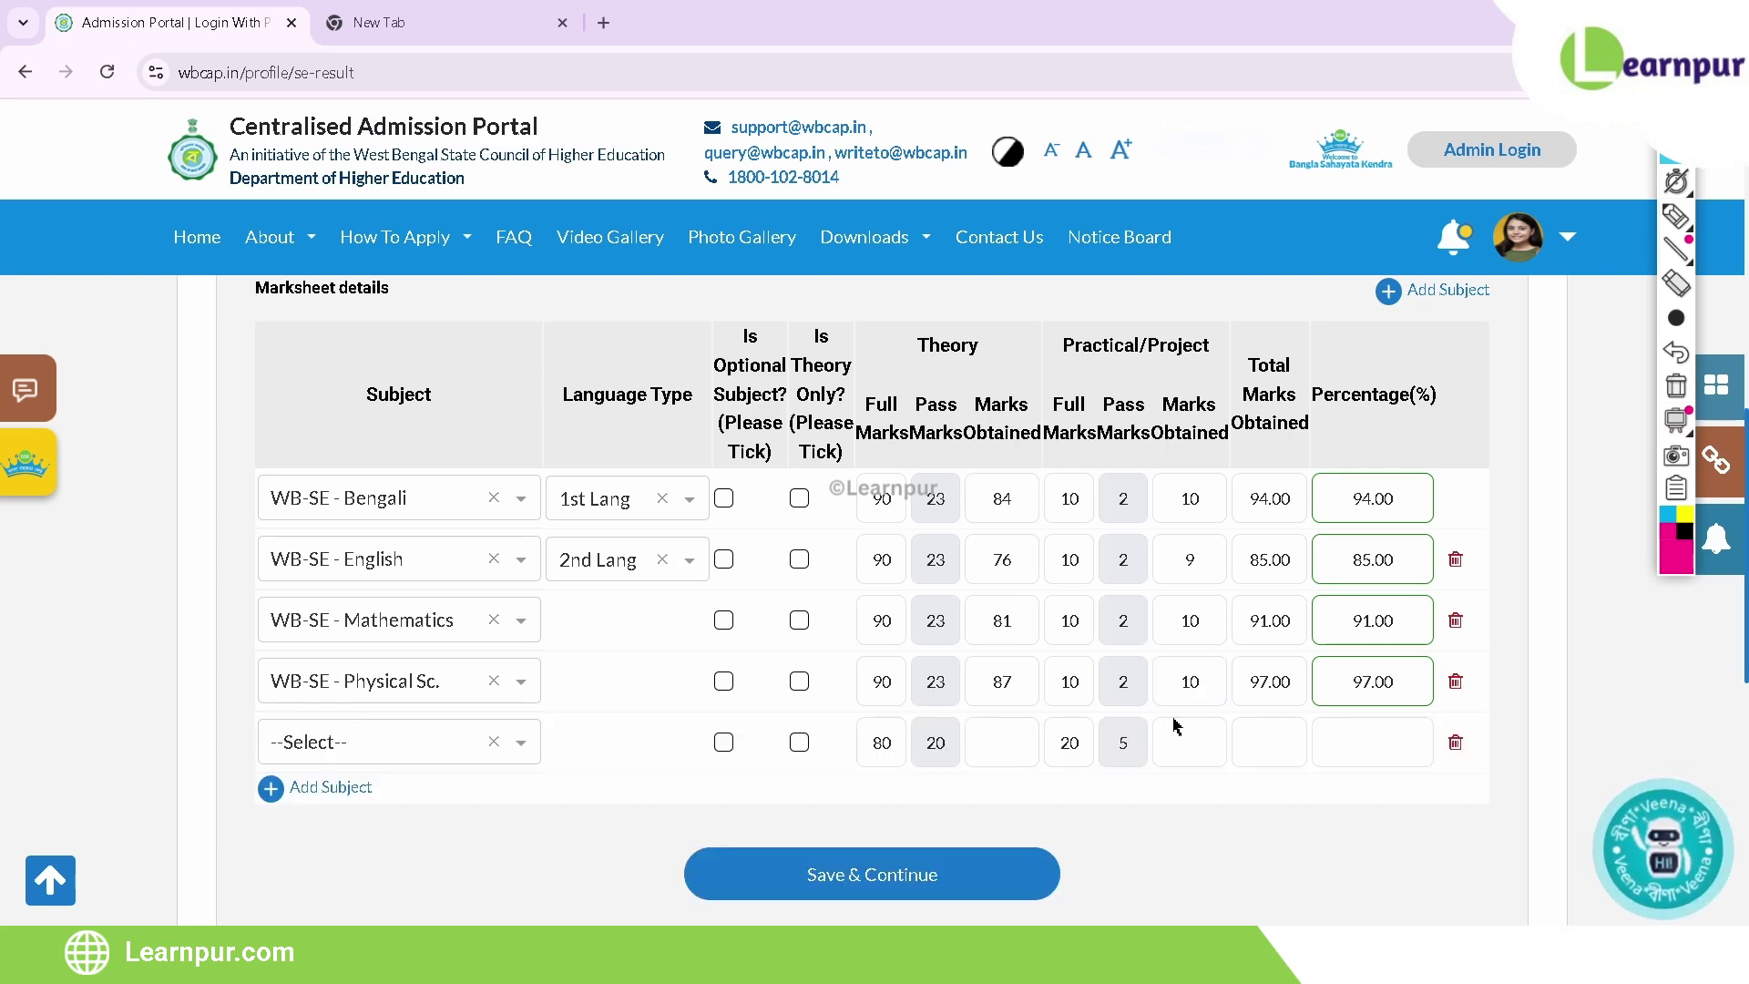
# - Pick WB-SE - Life Sc. for the fifth row and set theory full marks to 90
pyautogui.click(398, 745)
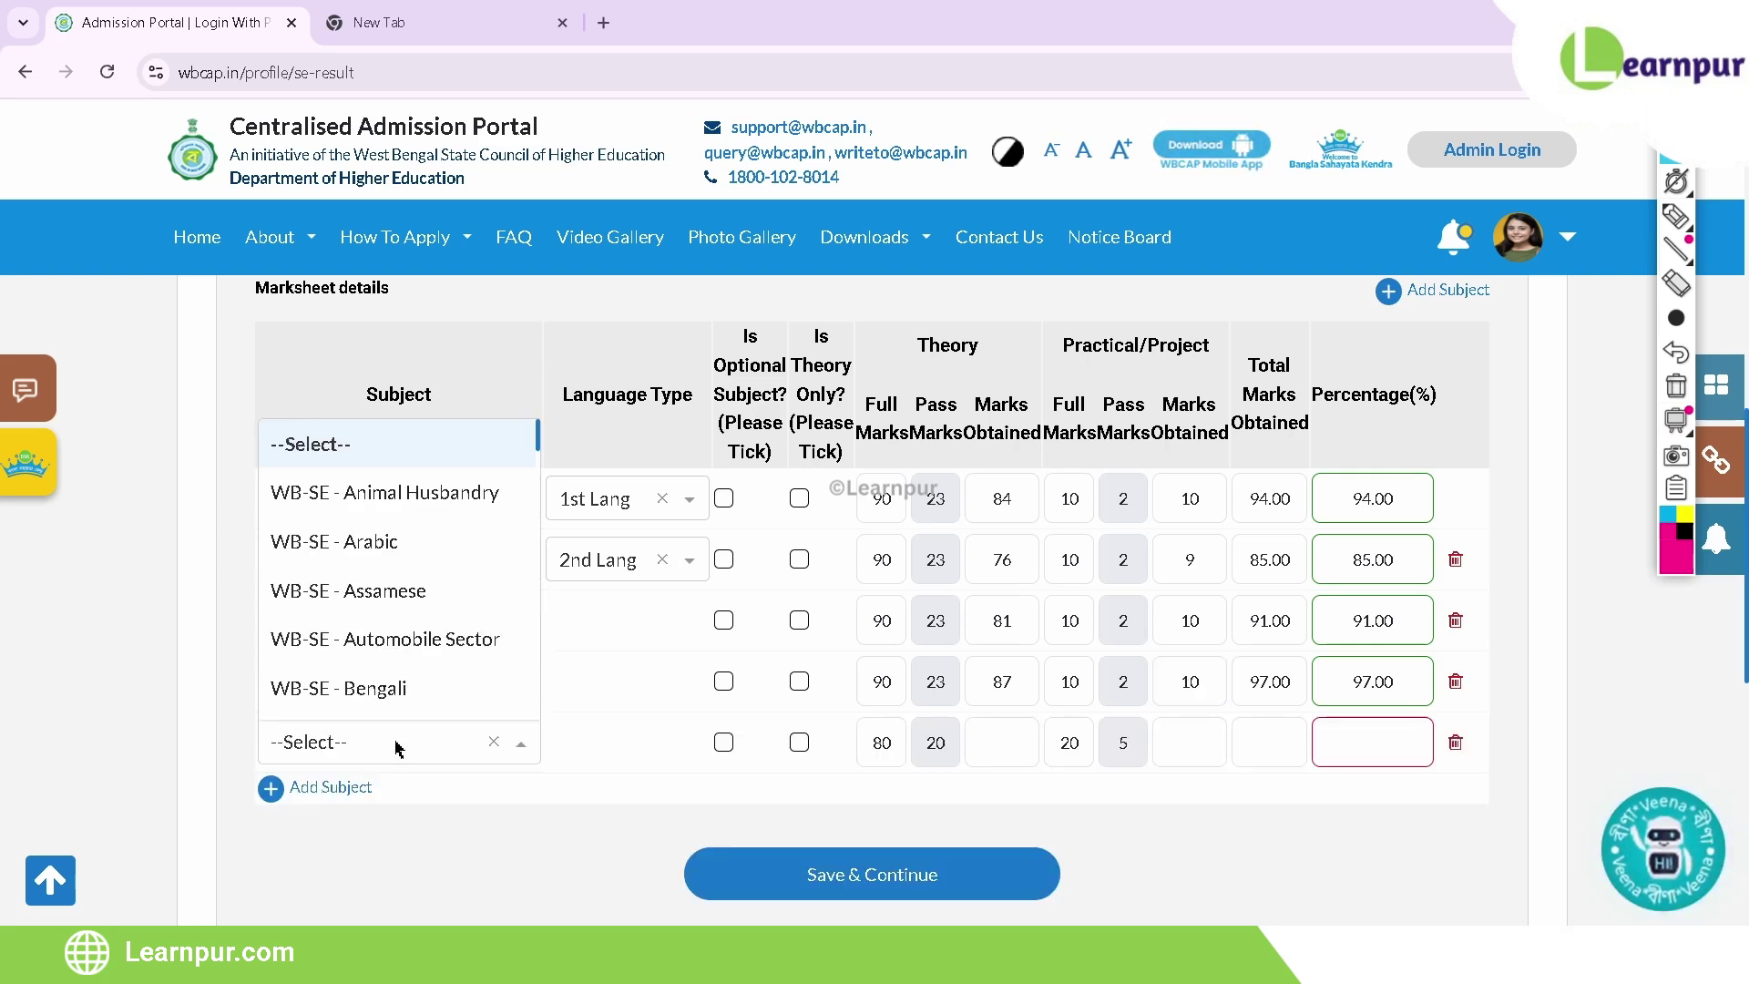
pyautogui.write('l')
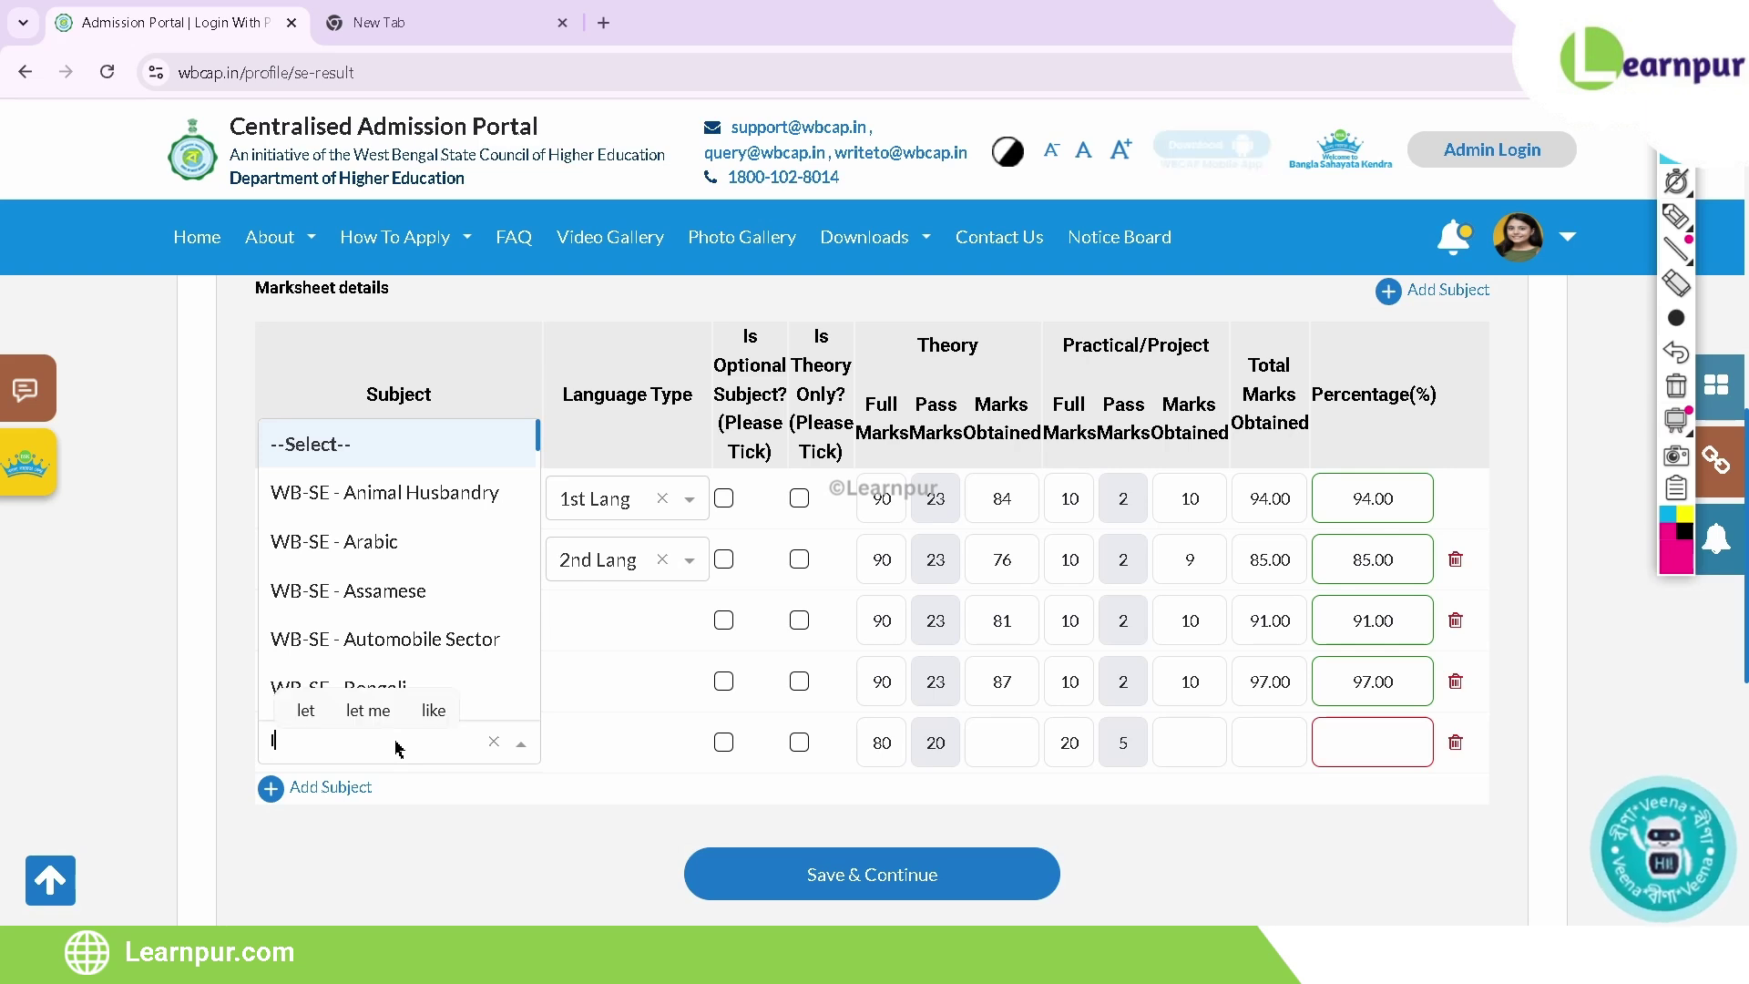
pyautogui.write('ife')
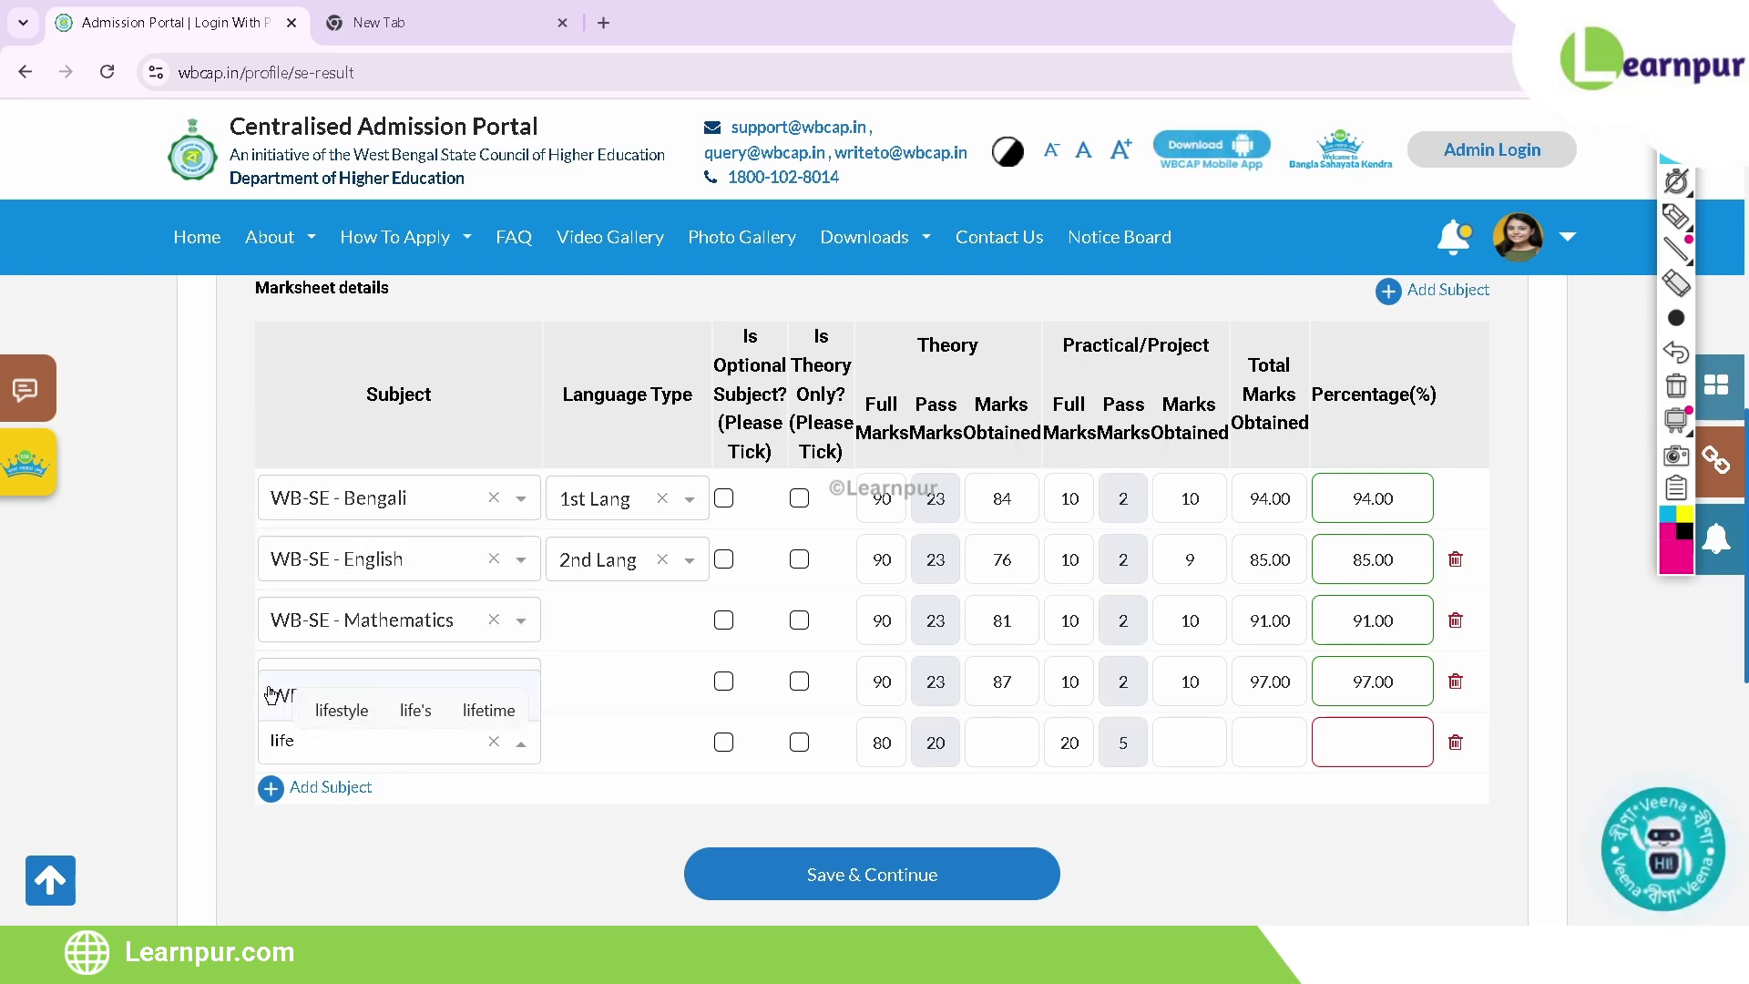
pyautogui.click(270, 694)
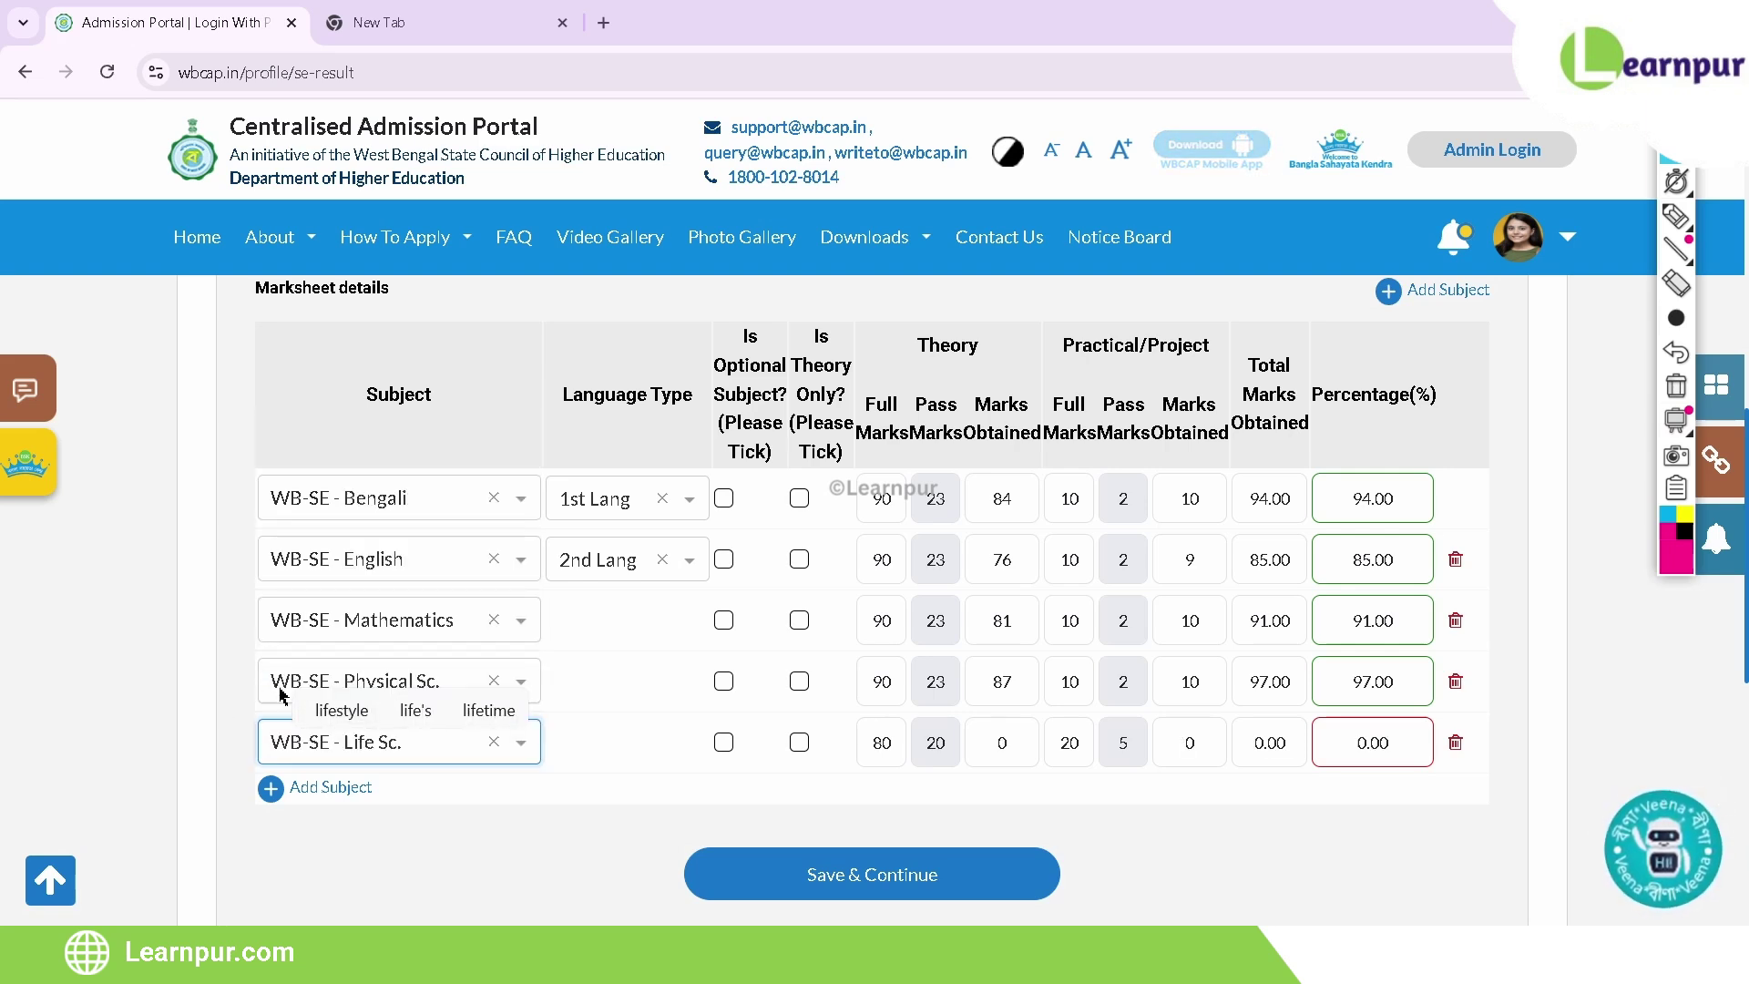
pyautogui.click(887, 745)
pyautogui.press('BackSpace')
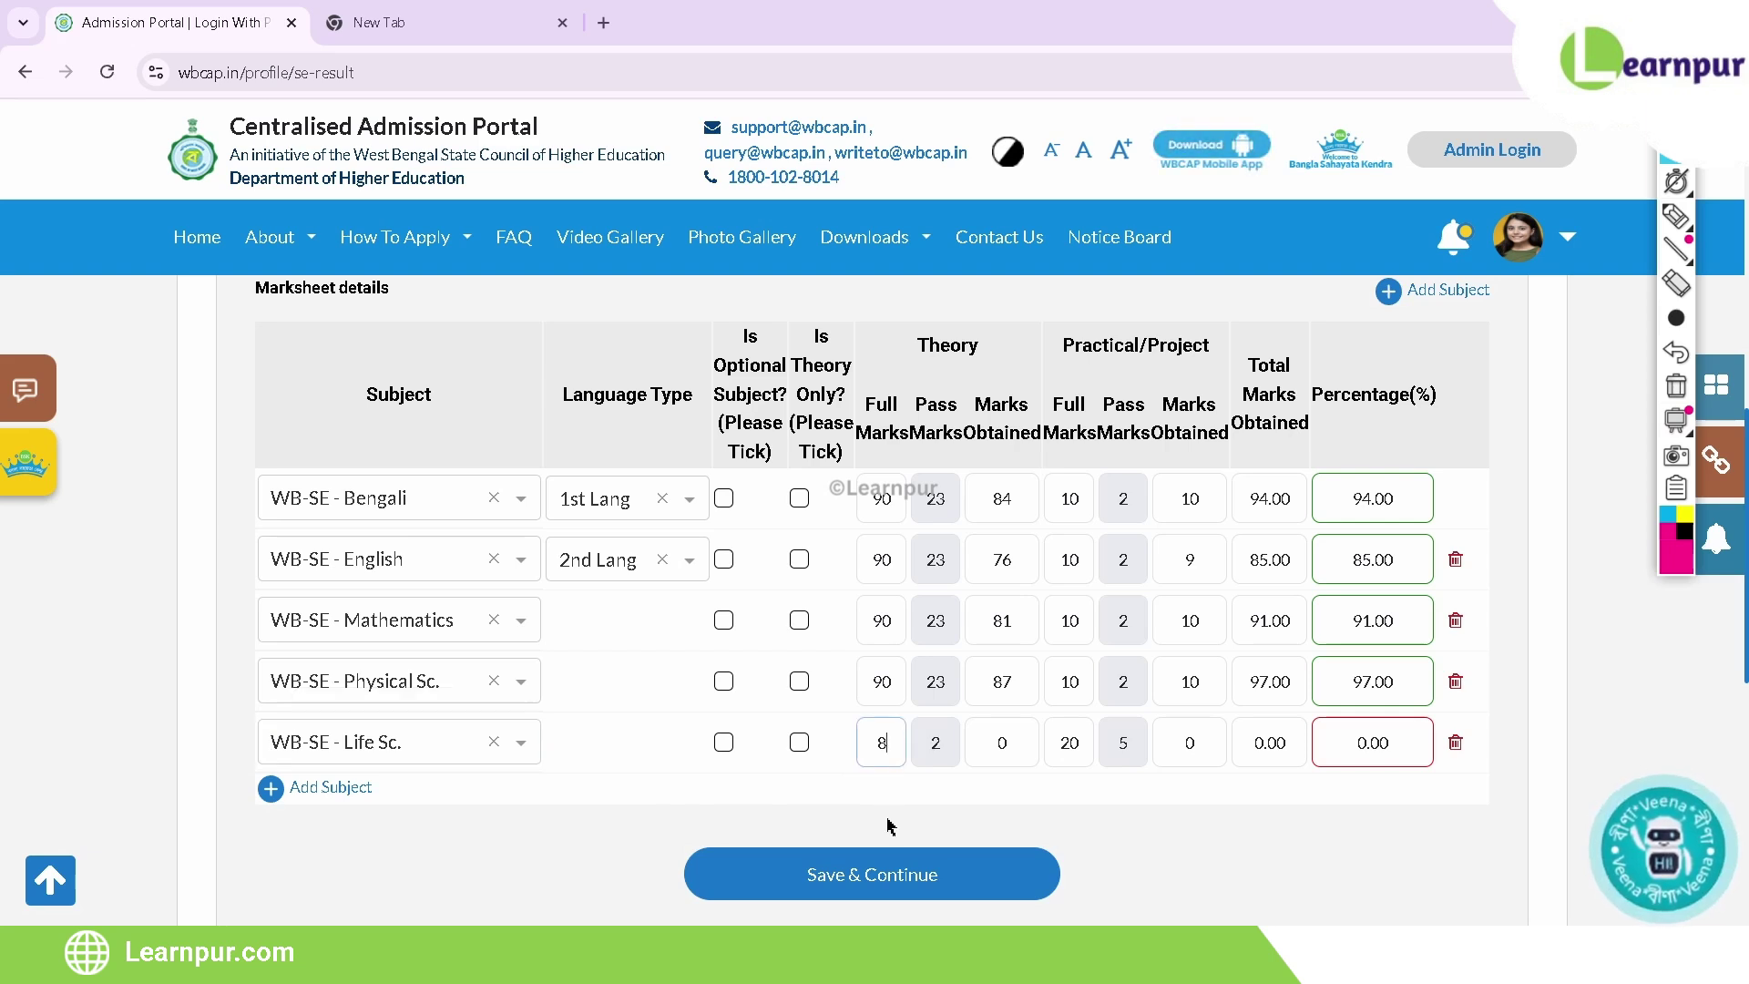
pyautogui.write('0')
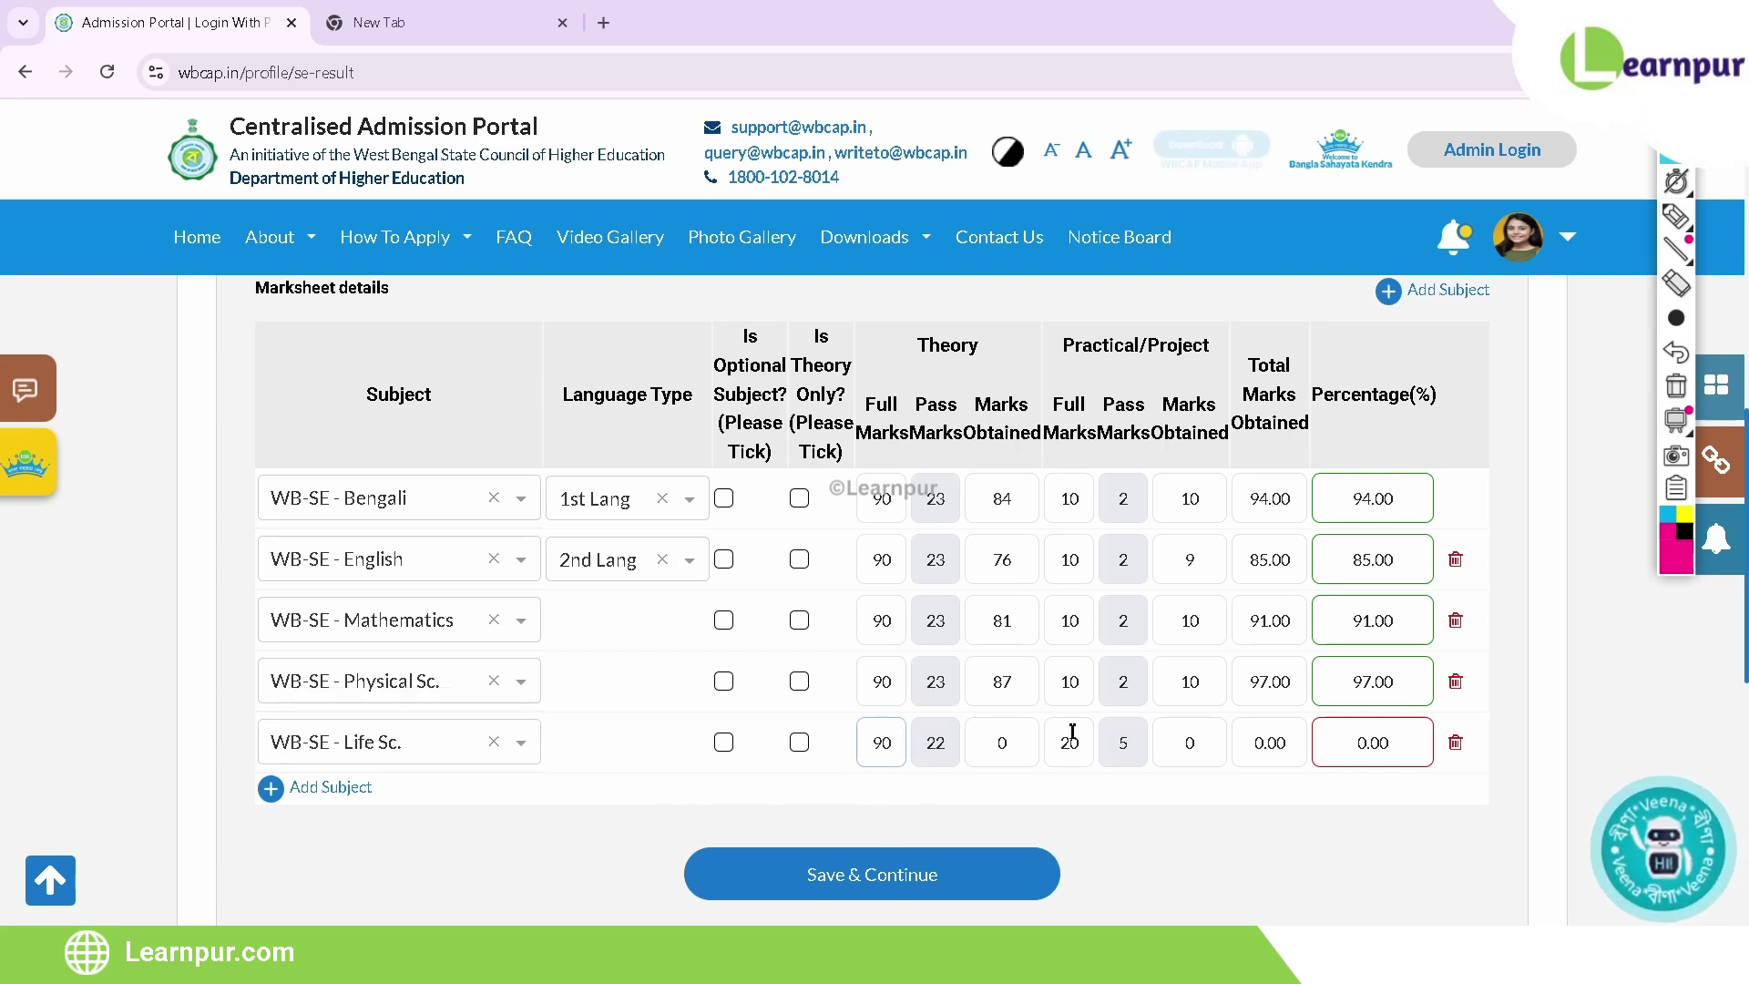
# - Set Life Sc. practical marks to 10 out of 10
pyautogui.click(1072, 731)
pyautogui.press('BackSpace')
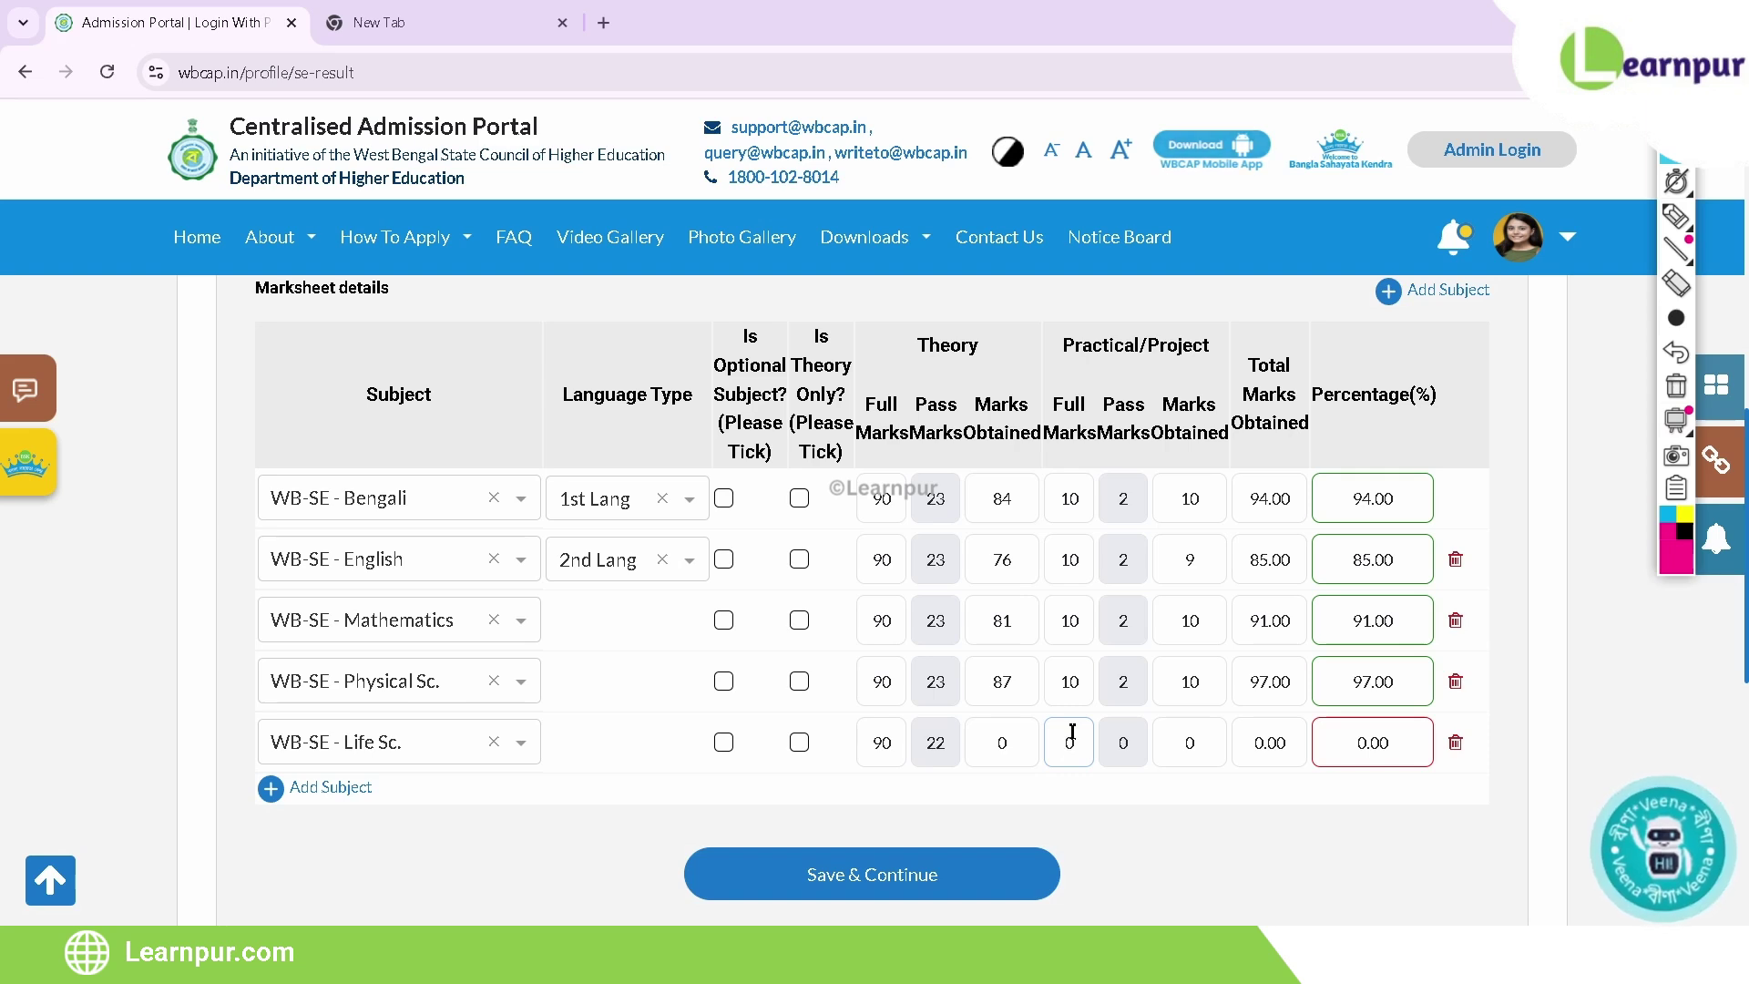
pyautogui.write('100')
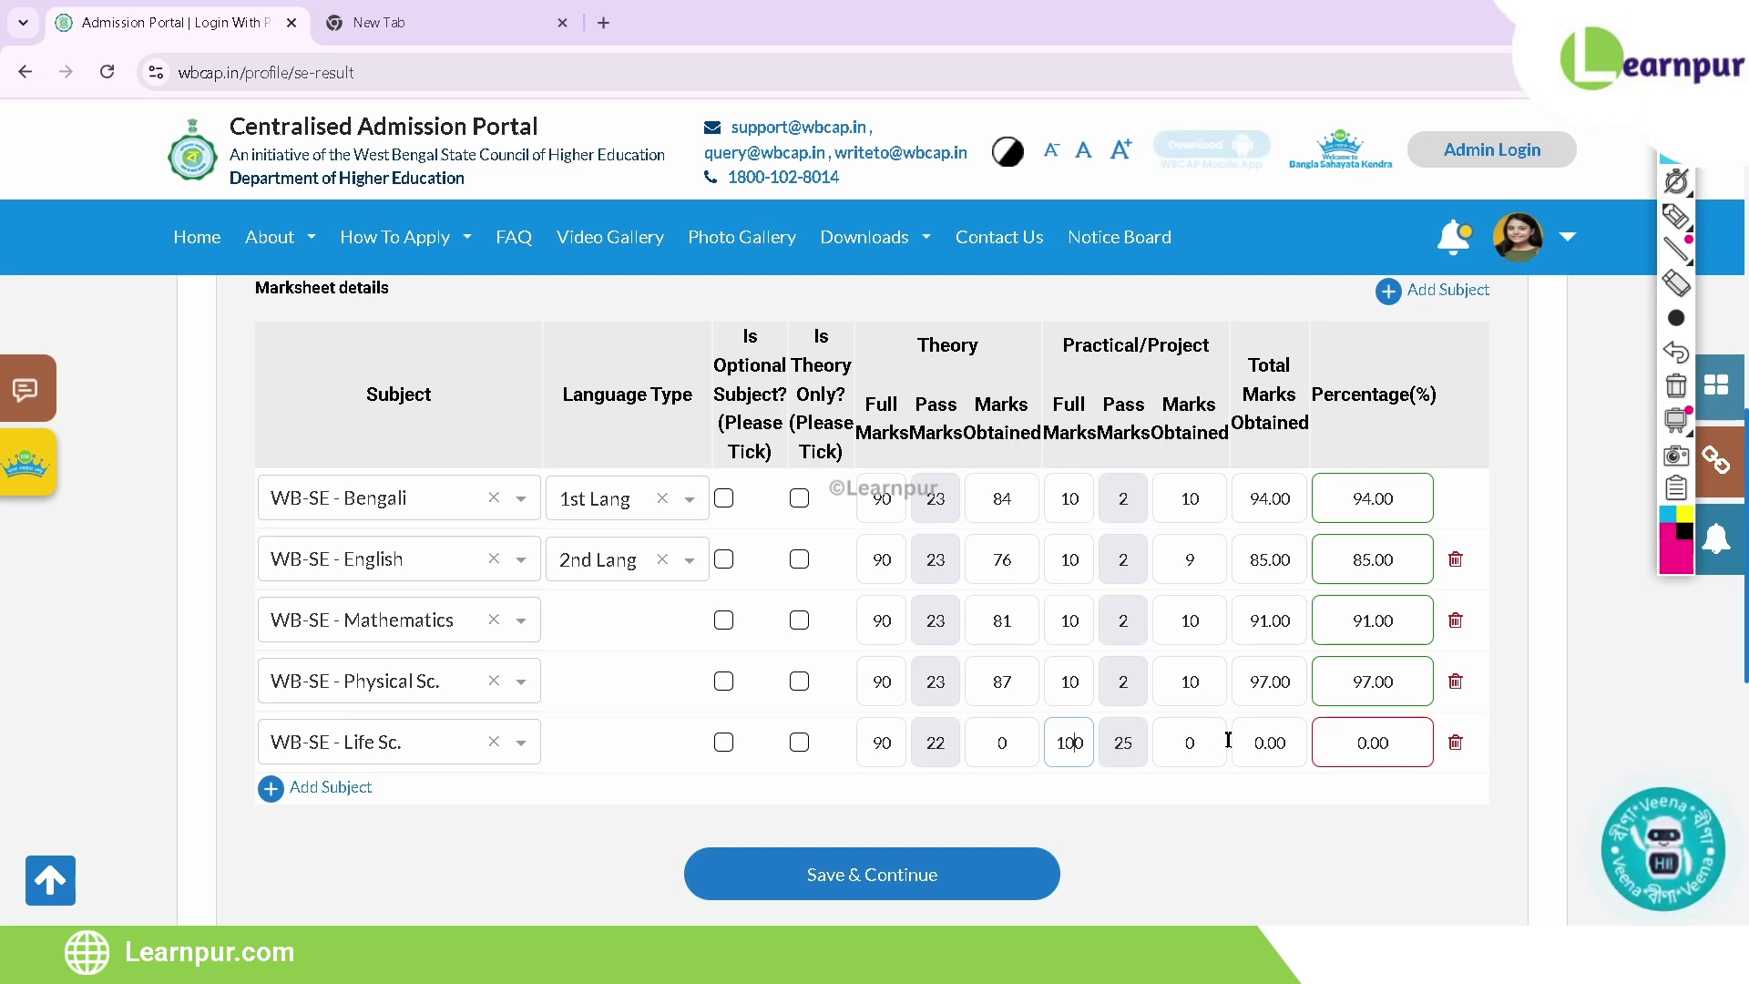
pyautogui.press('Tab')
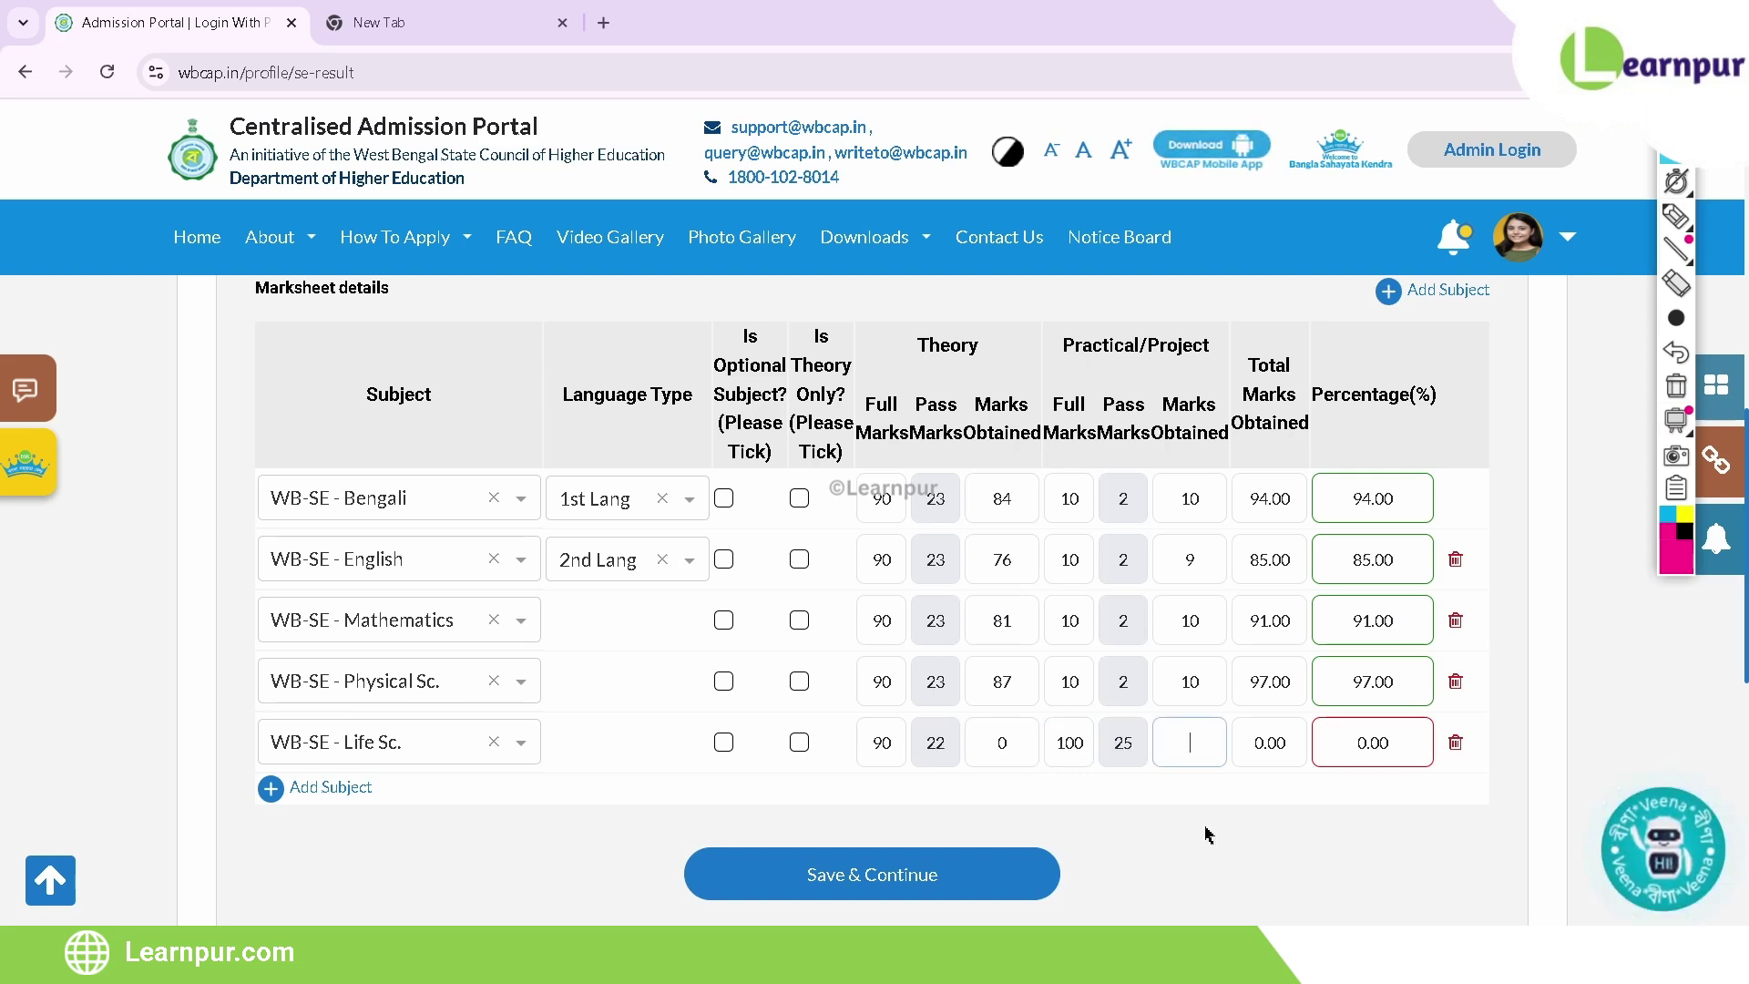
pyautogui.write('10')
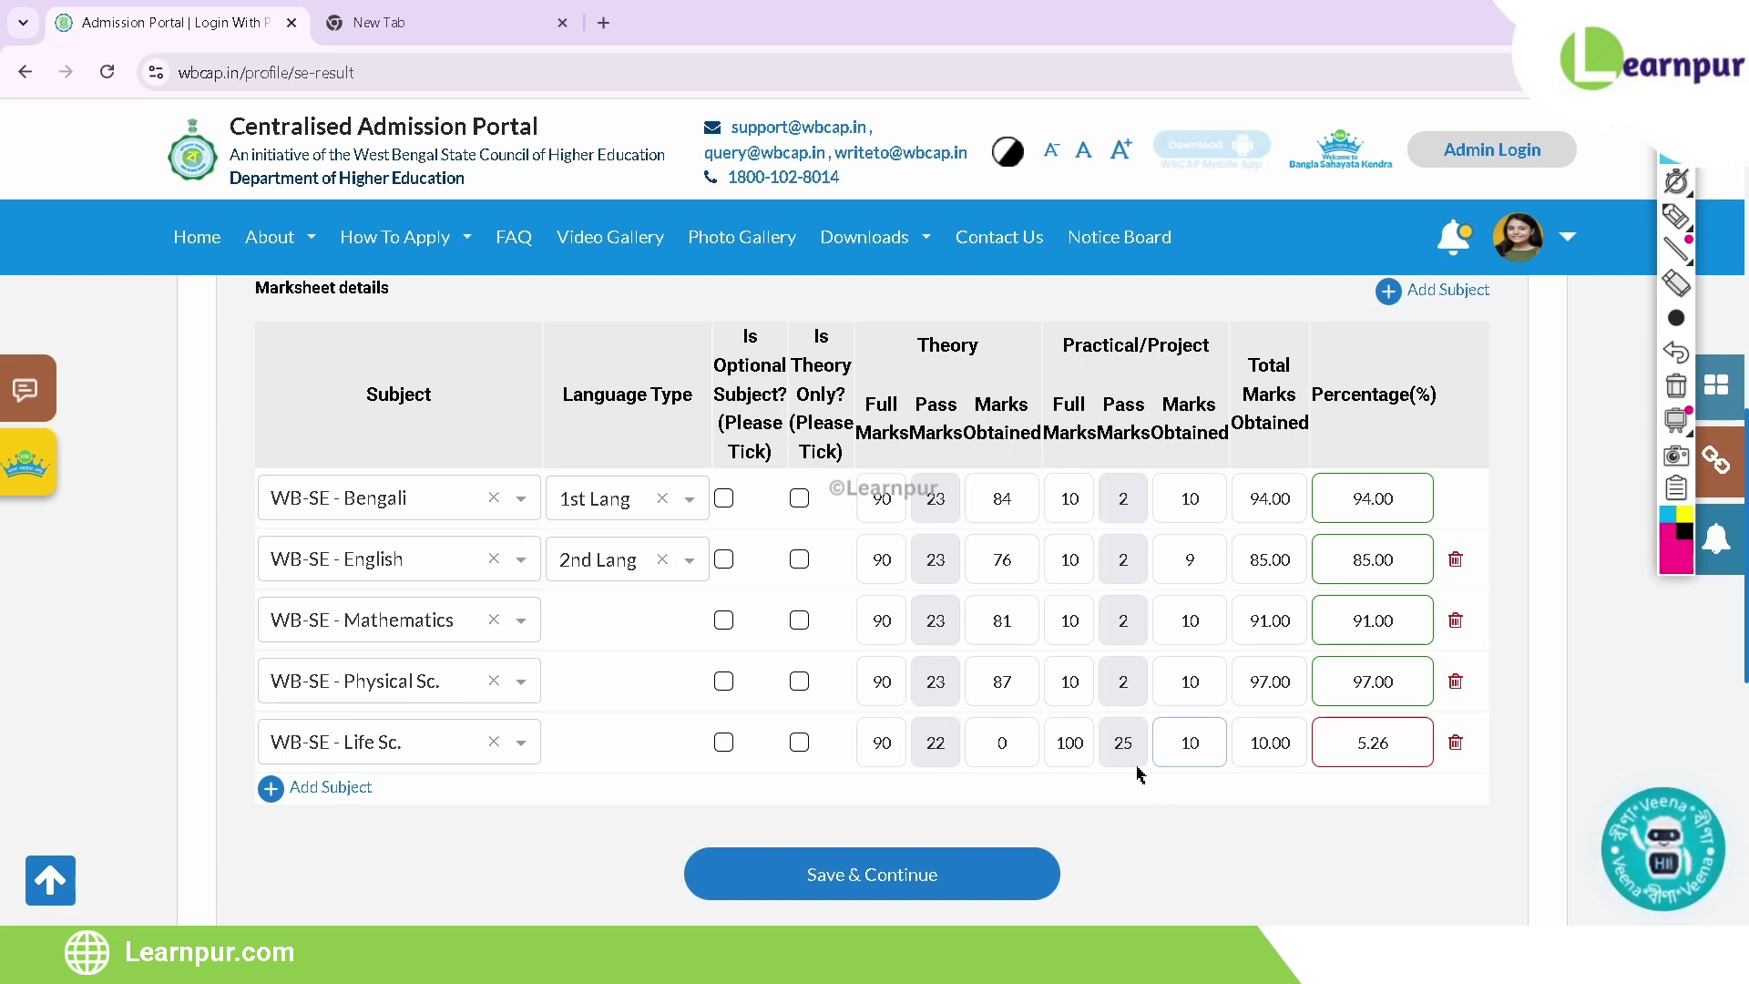
pyautogui.click(1082, 731)
pyautogui.press('BackSpace')
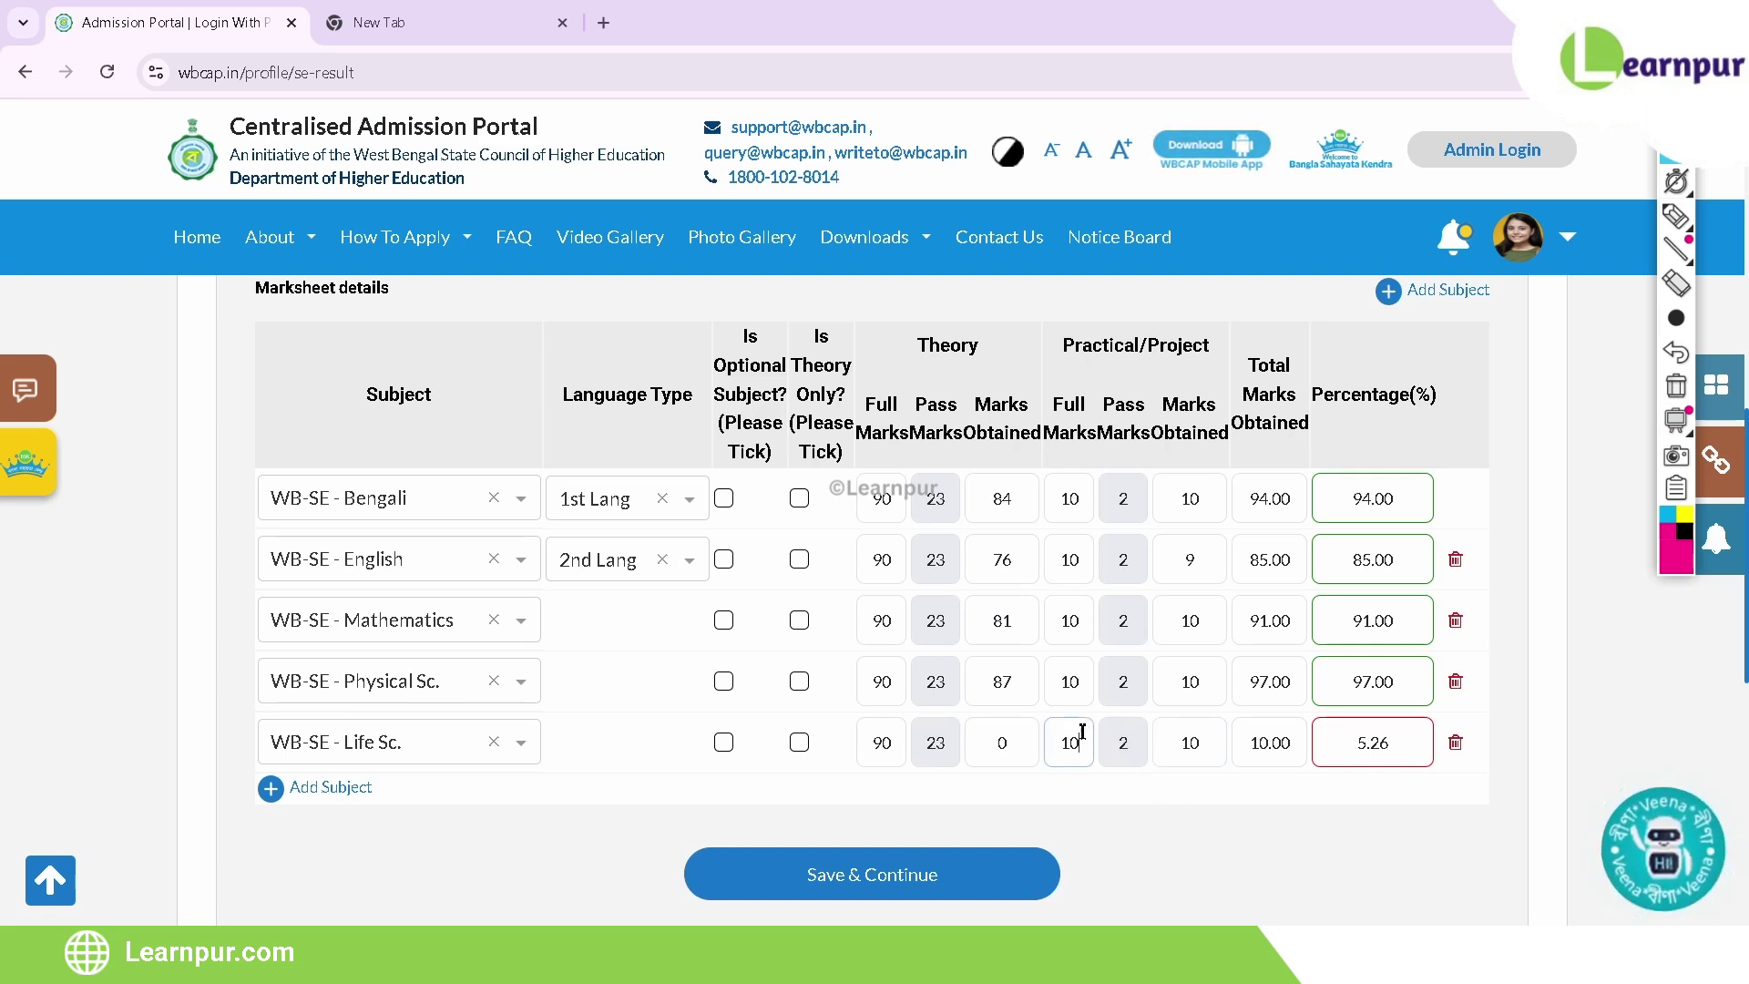
pyautogui.tripleClick(1082, 349)
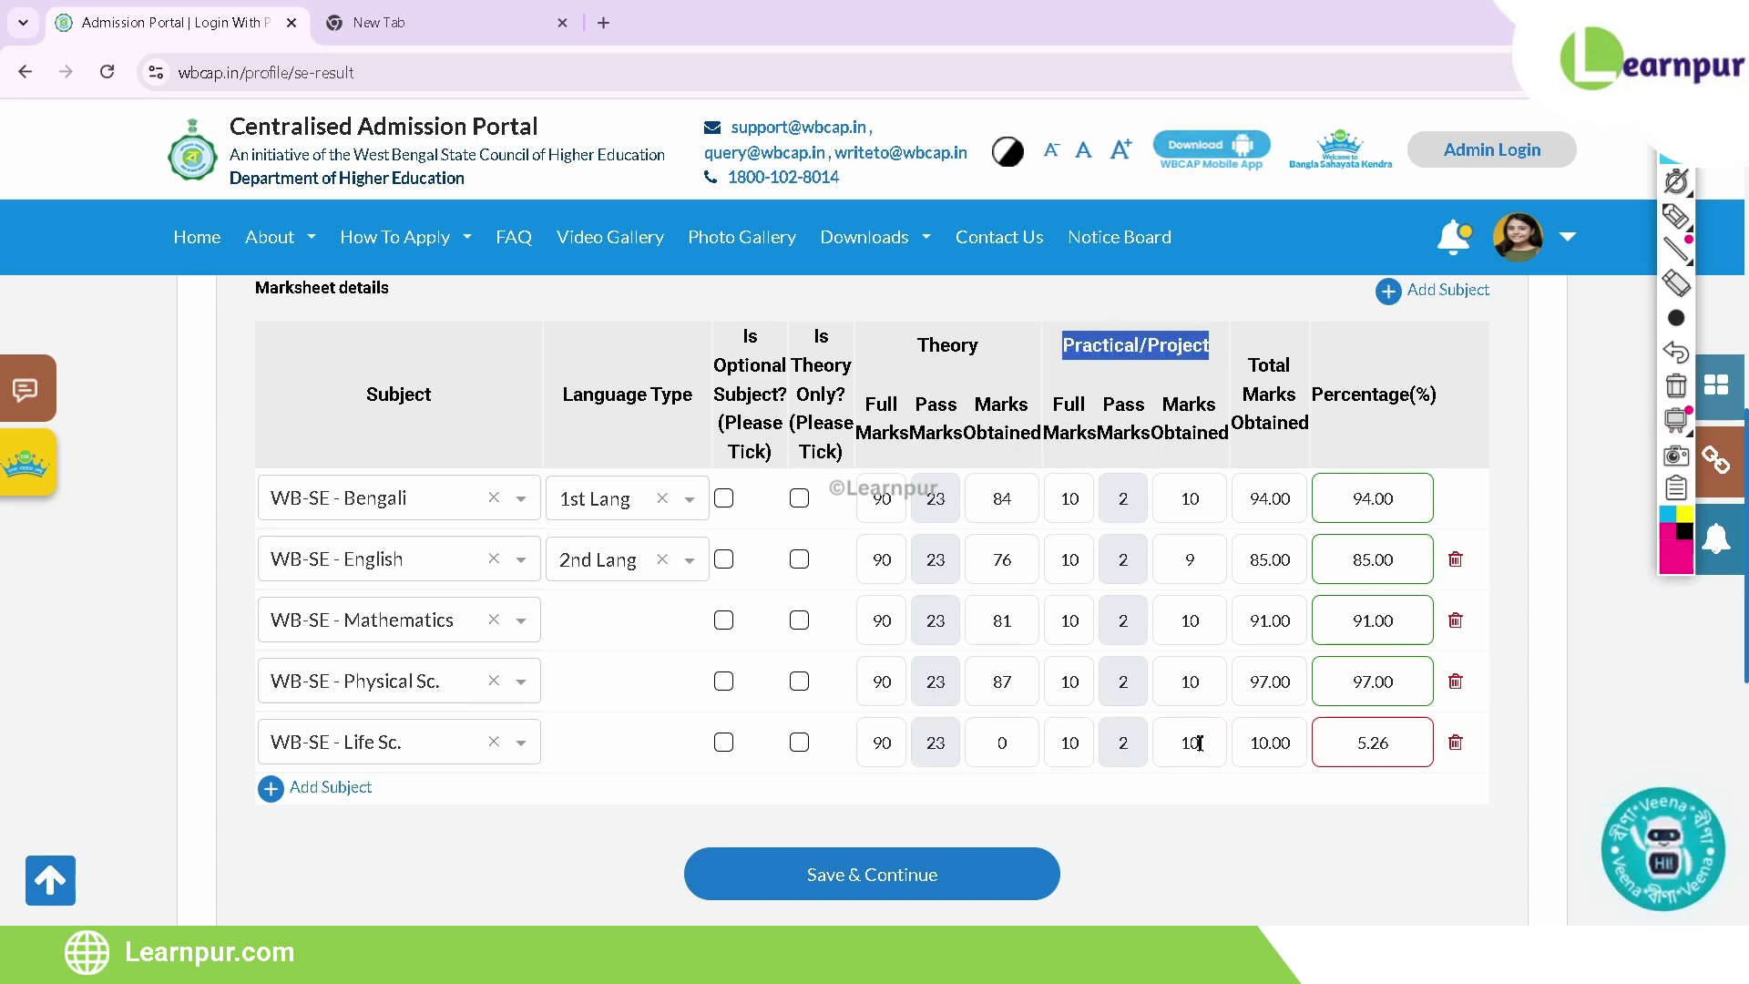
pyautogui.click(1175, 756)
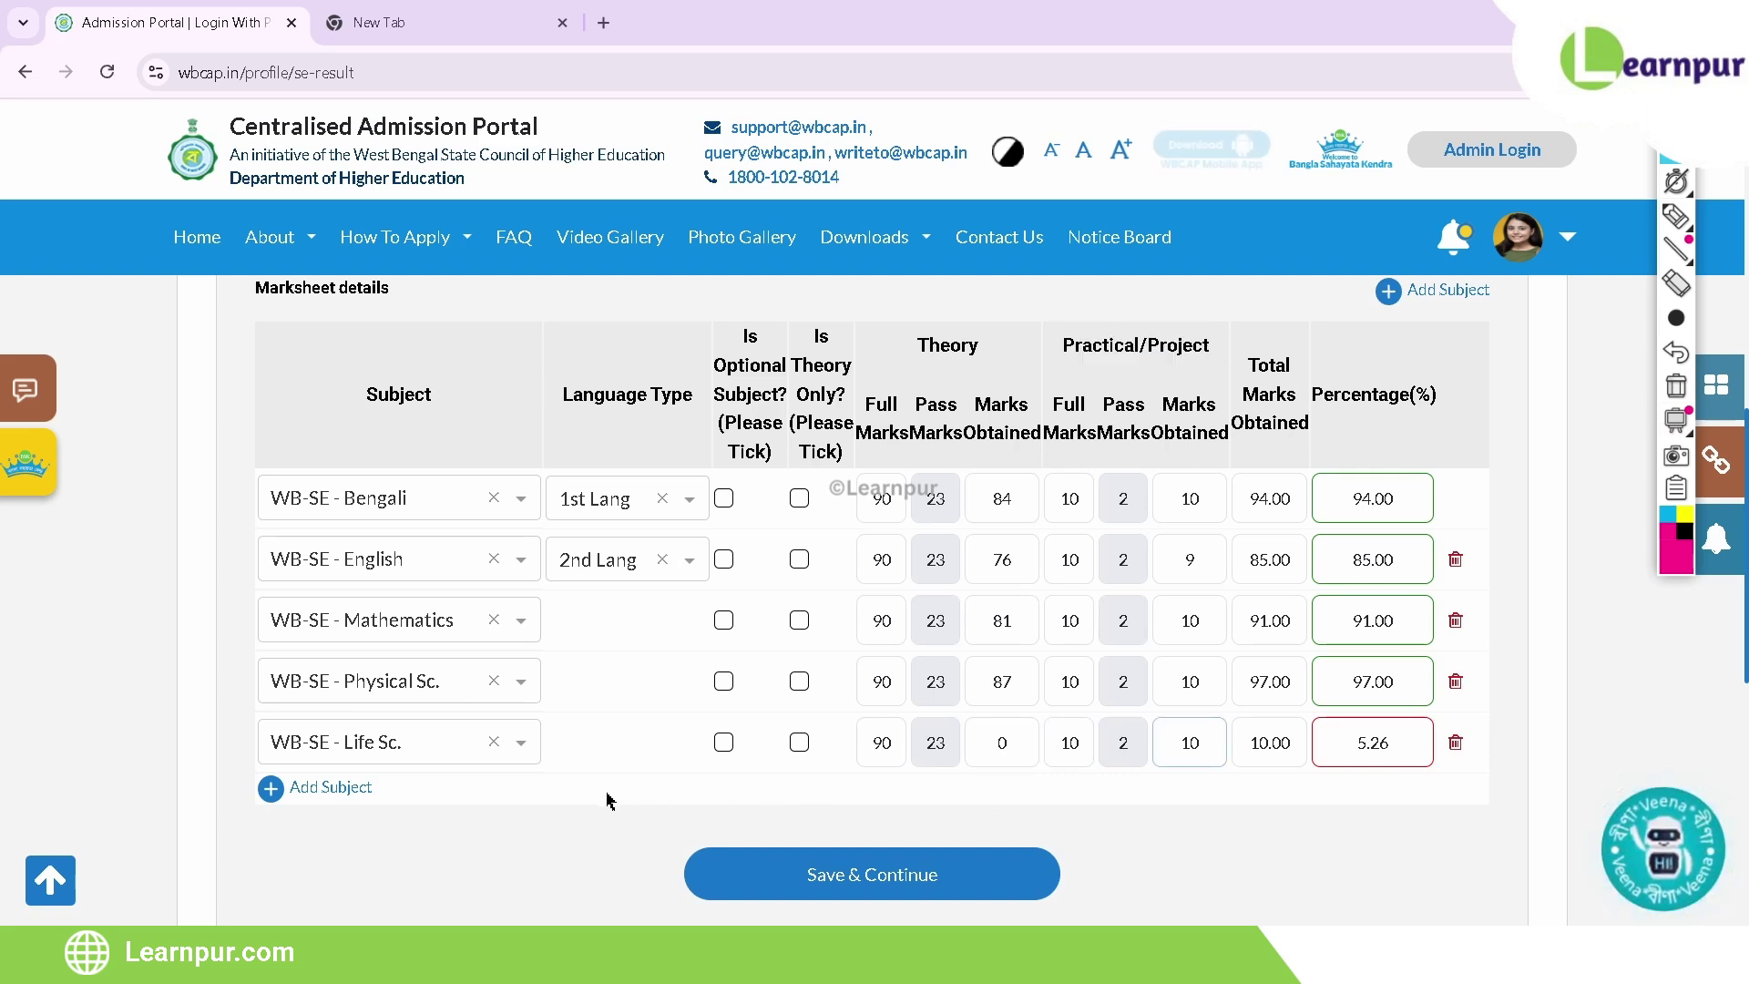
# - Enter 76 as the Life Sc. theory marks obtained
pyautogui.click(1006, 739)
pyautogui.press('BackSpace')
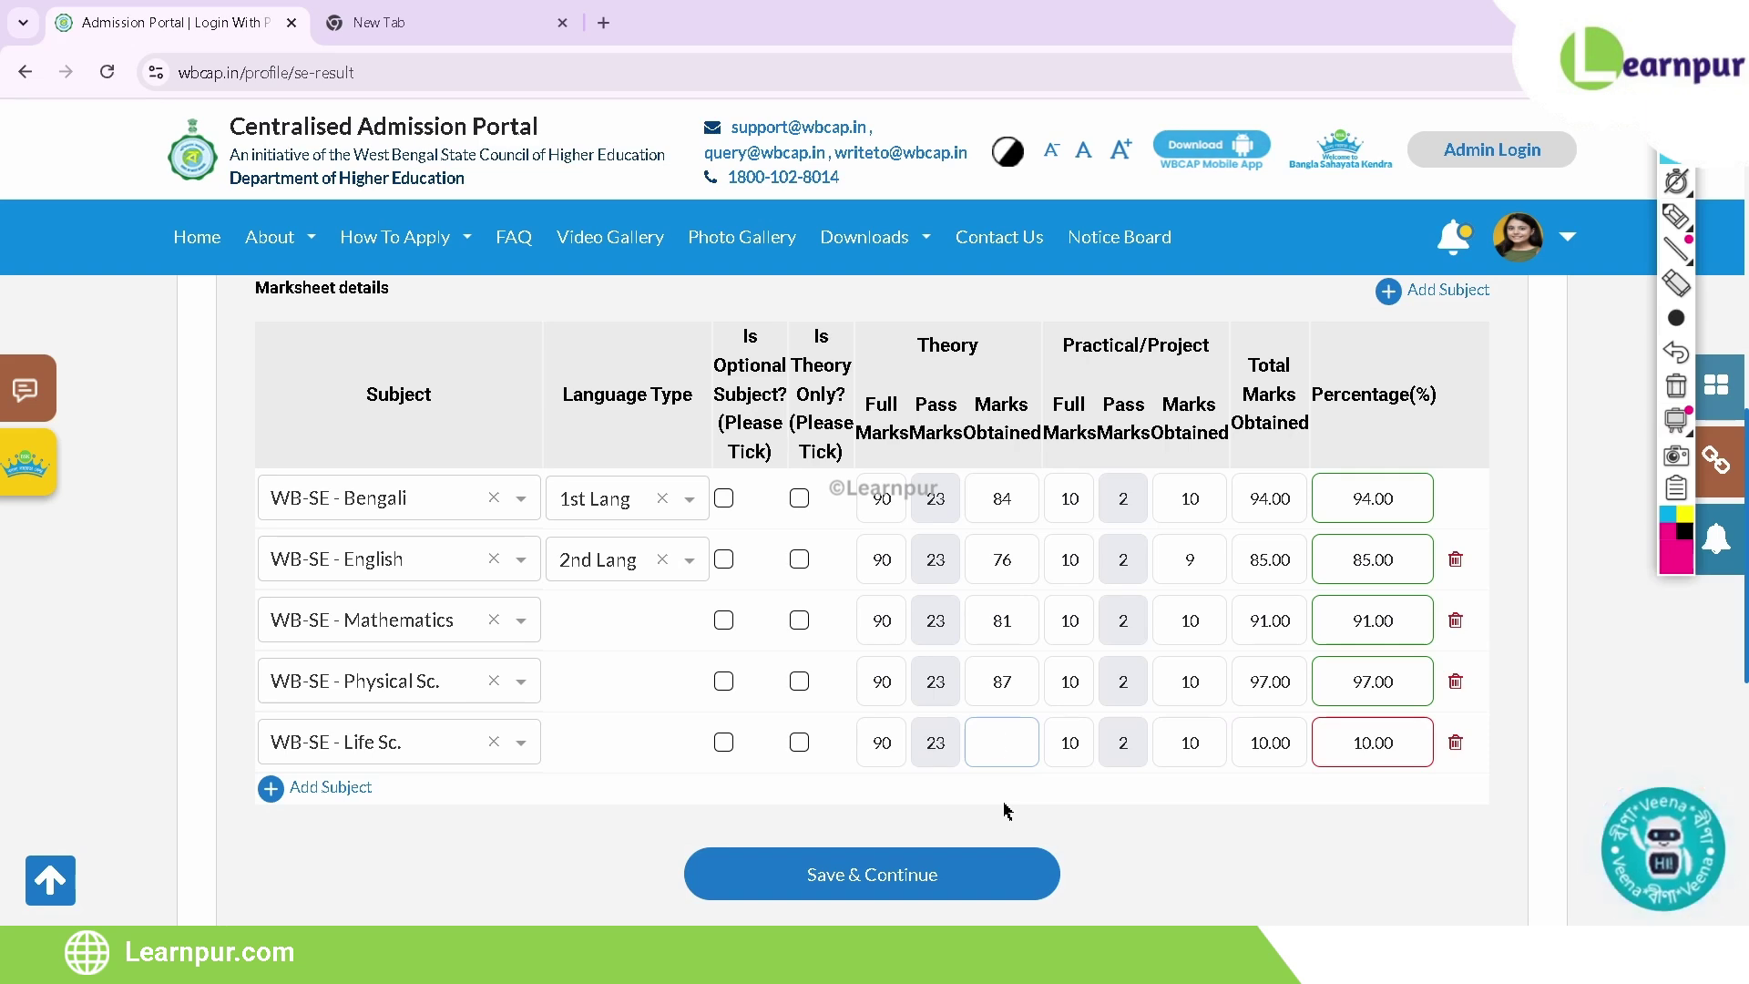
pyautogui.write('76')
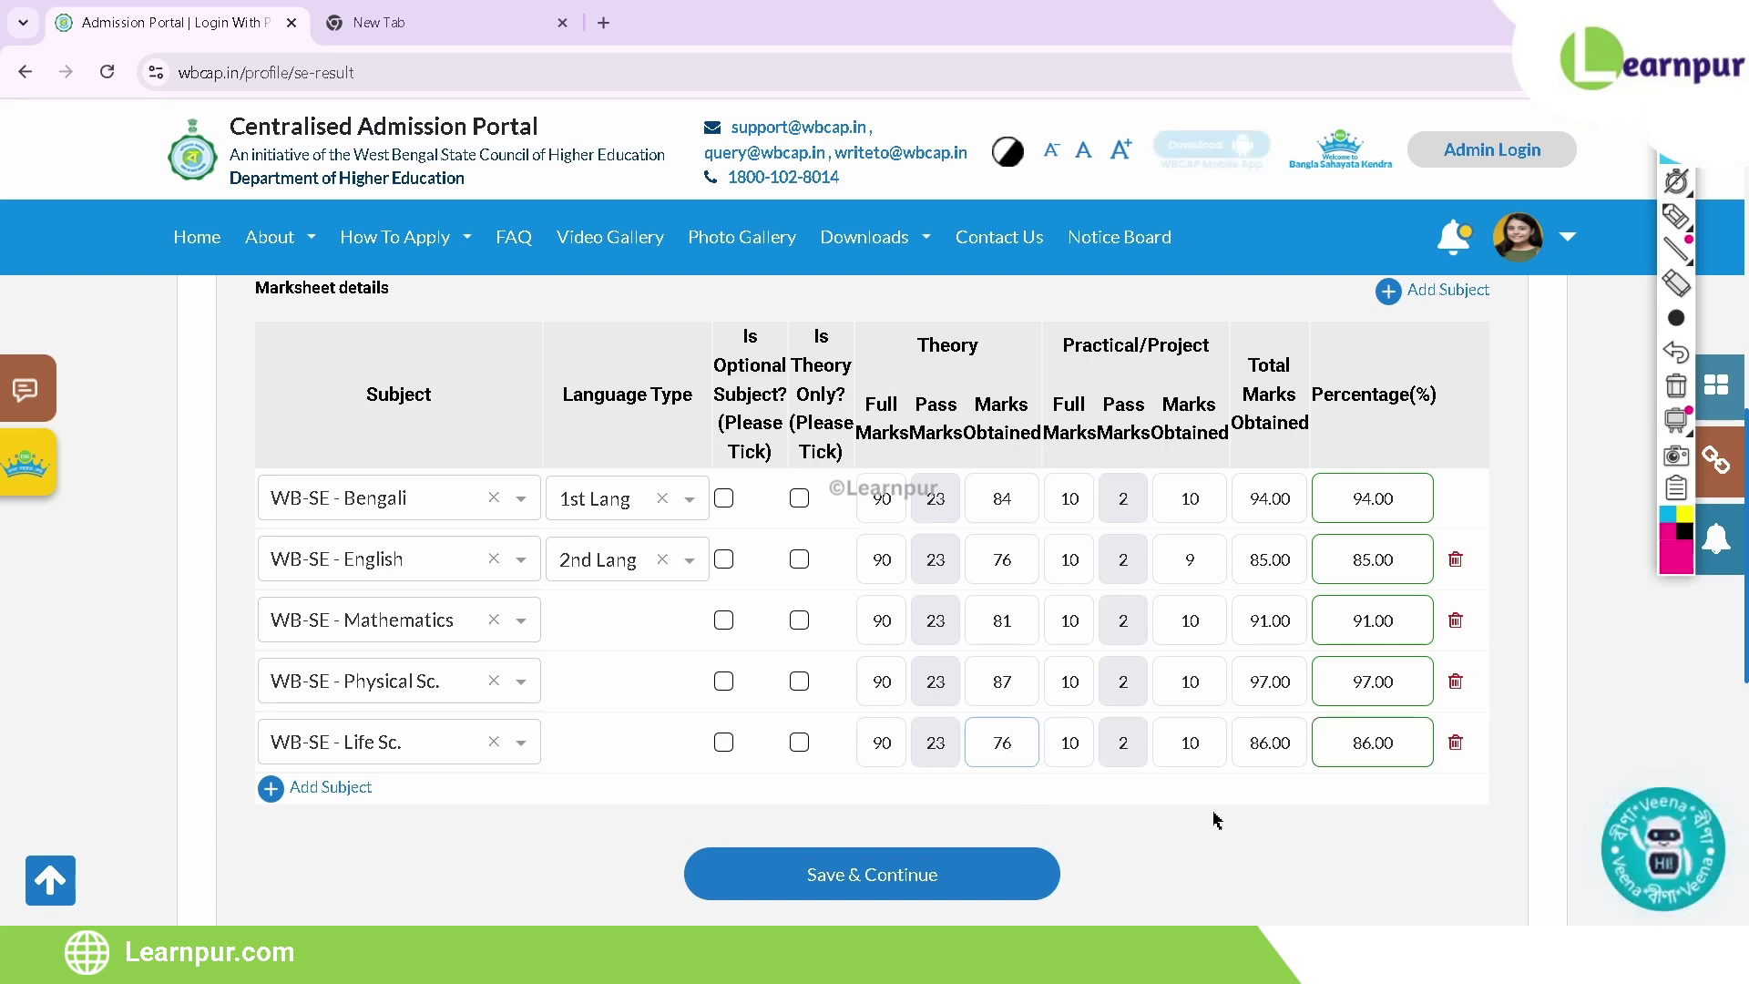
pyautogui.click(1335, 796)
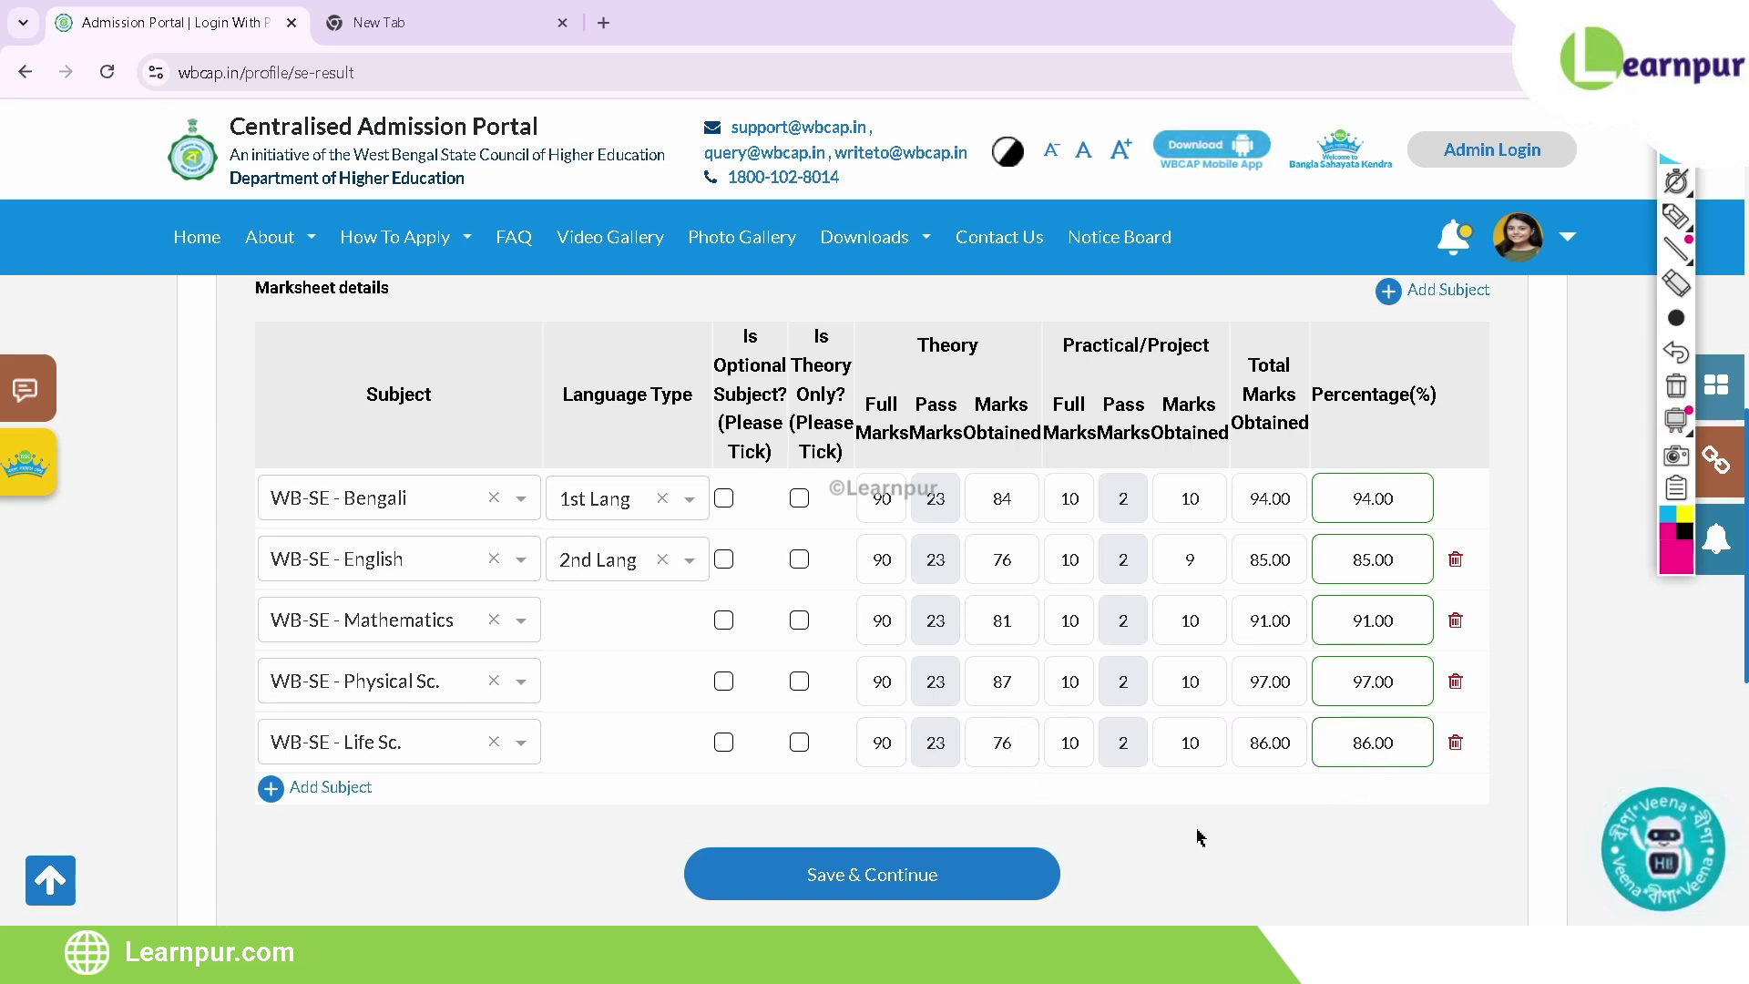
# - Add a sixth subject row with WB-SE - History
pyautogui.click(314, 788)
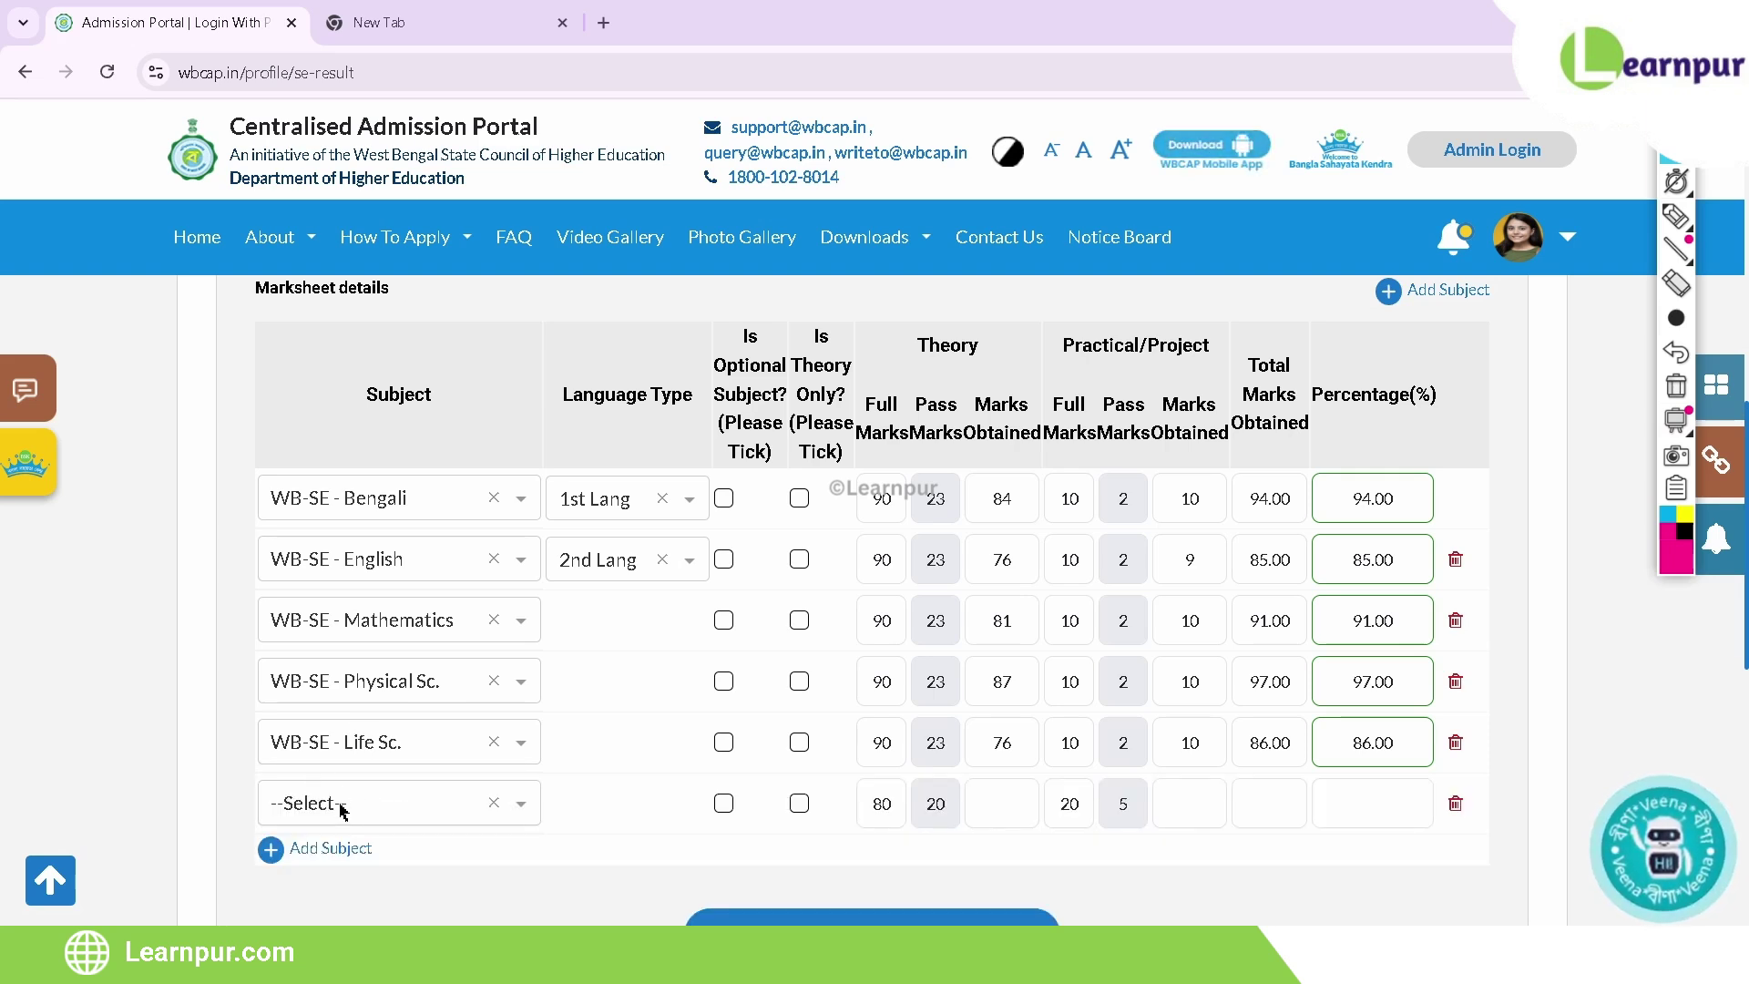
pyautogui.click(343, 807)
pyautogui.write('hi')
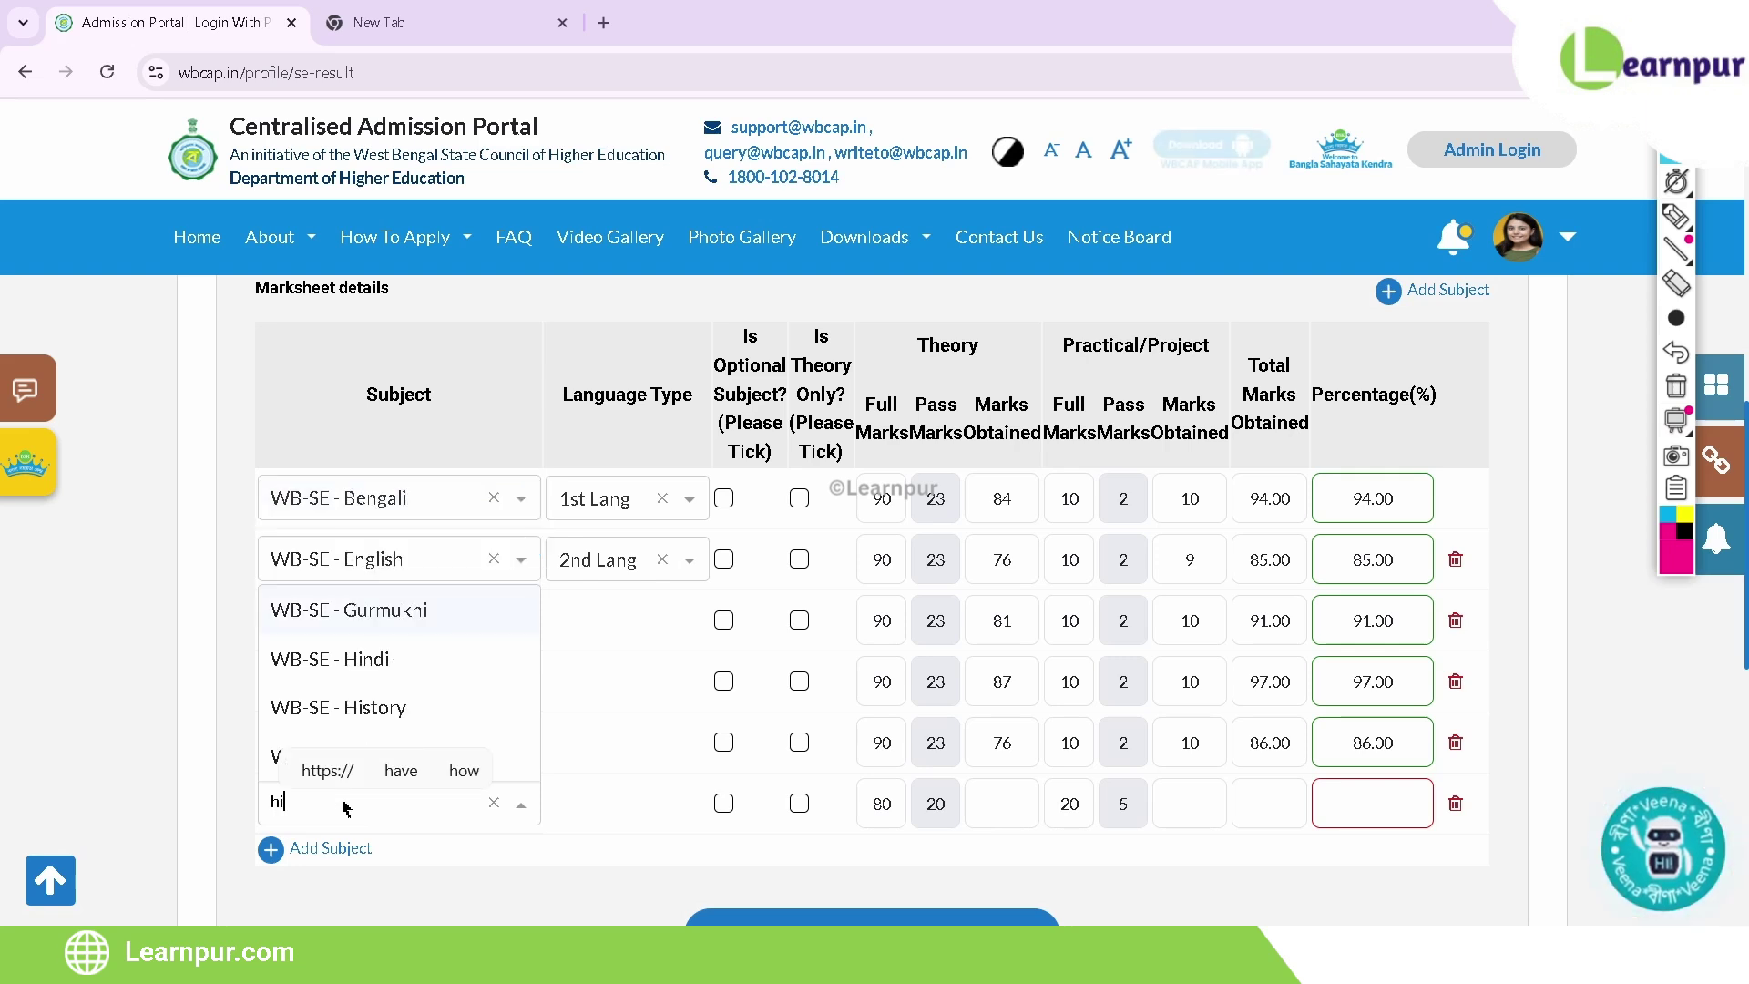
pyautogui.click(374, 709)
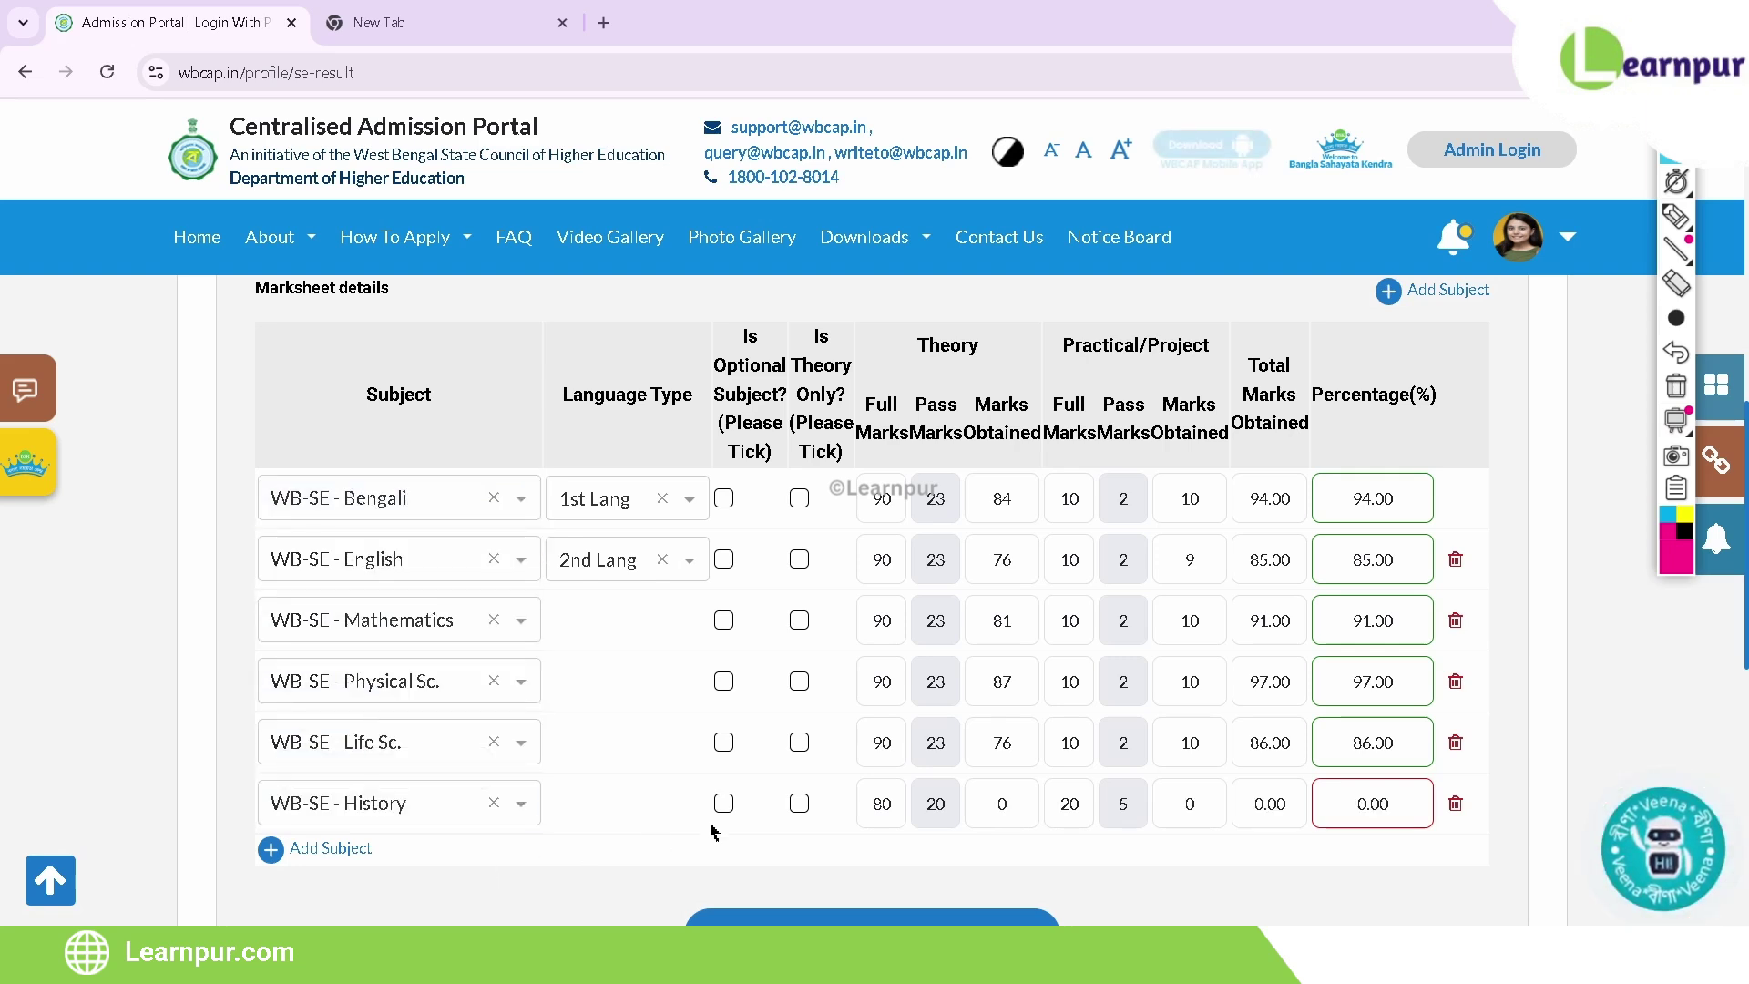
# - Enter History marks: theory 70 of 90, practical 9 of 10
pyautogui.click(877, 806)
pyautogui.press('BackSpace')
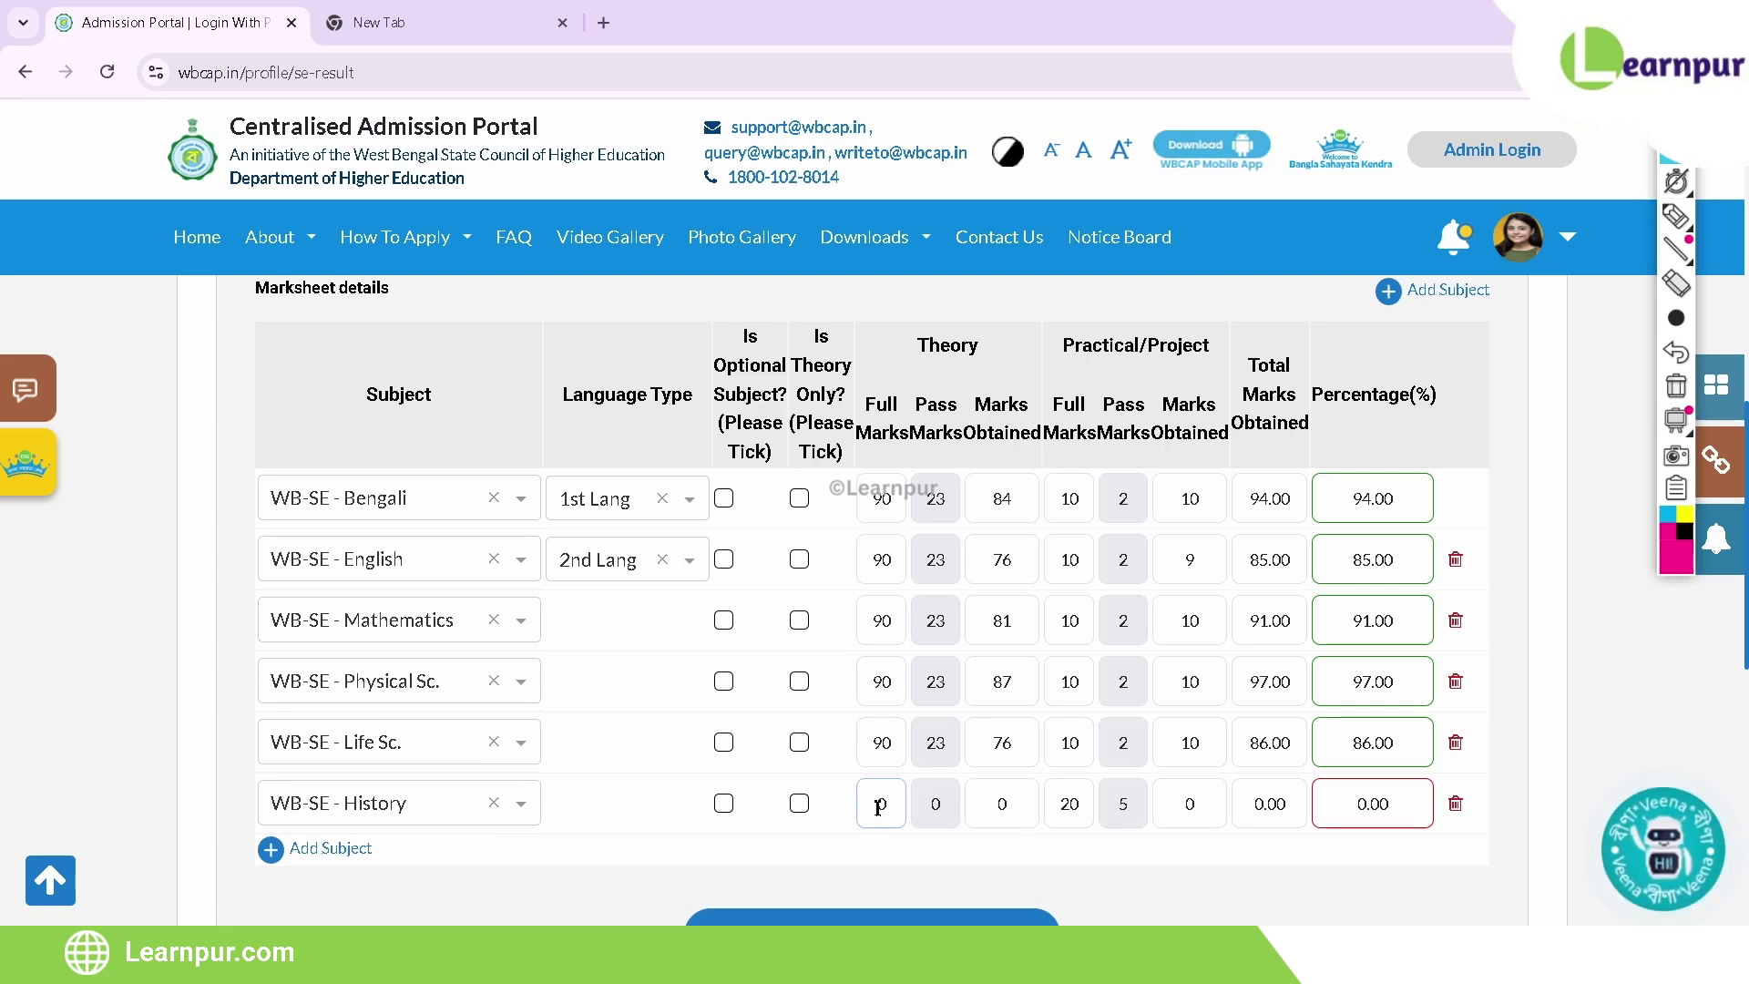
pyautogui.write('9')
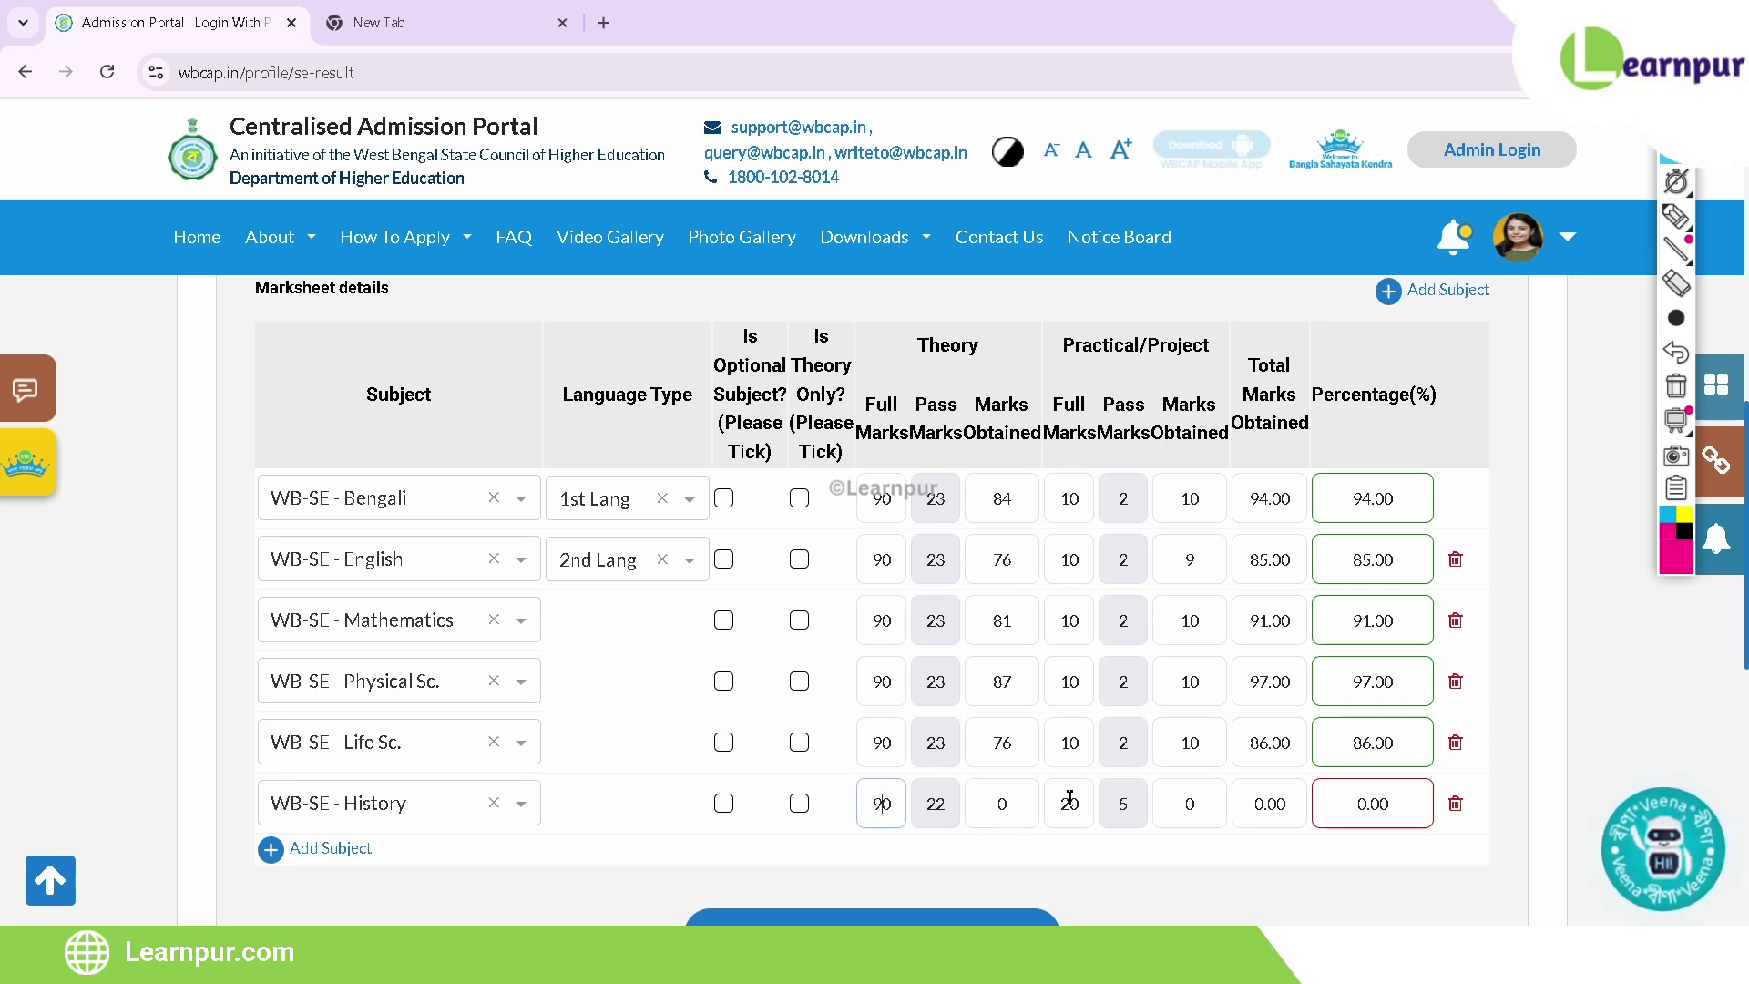
pyautogui.click(1069, 802)
pyautogui.press('BackSpace')
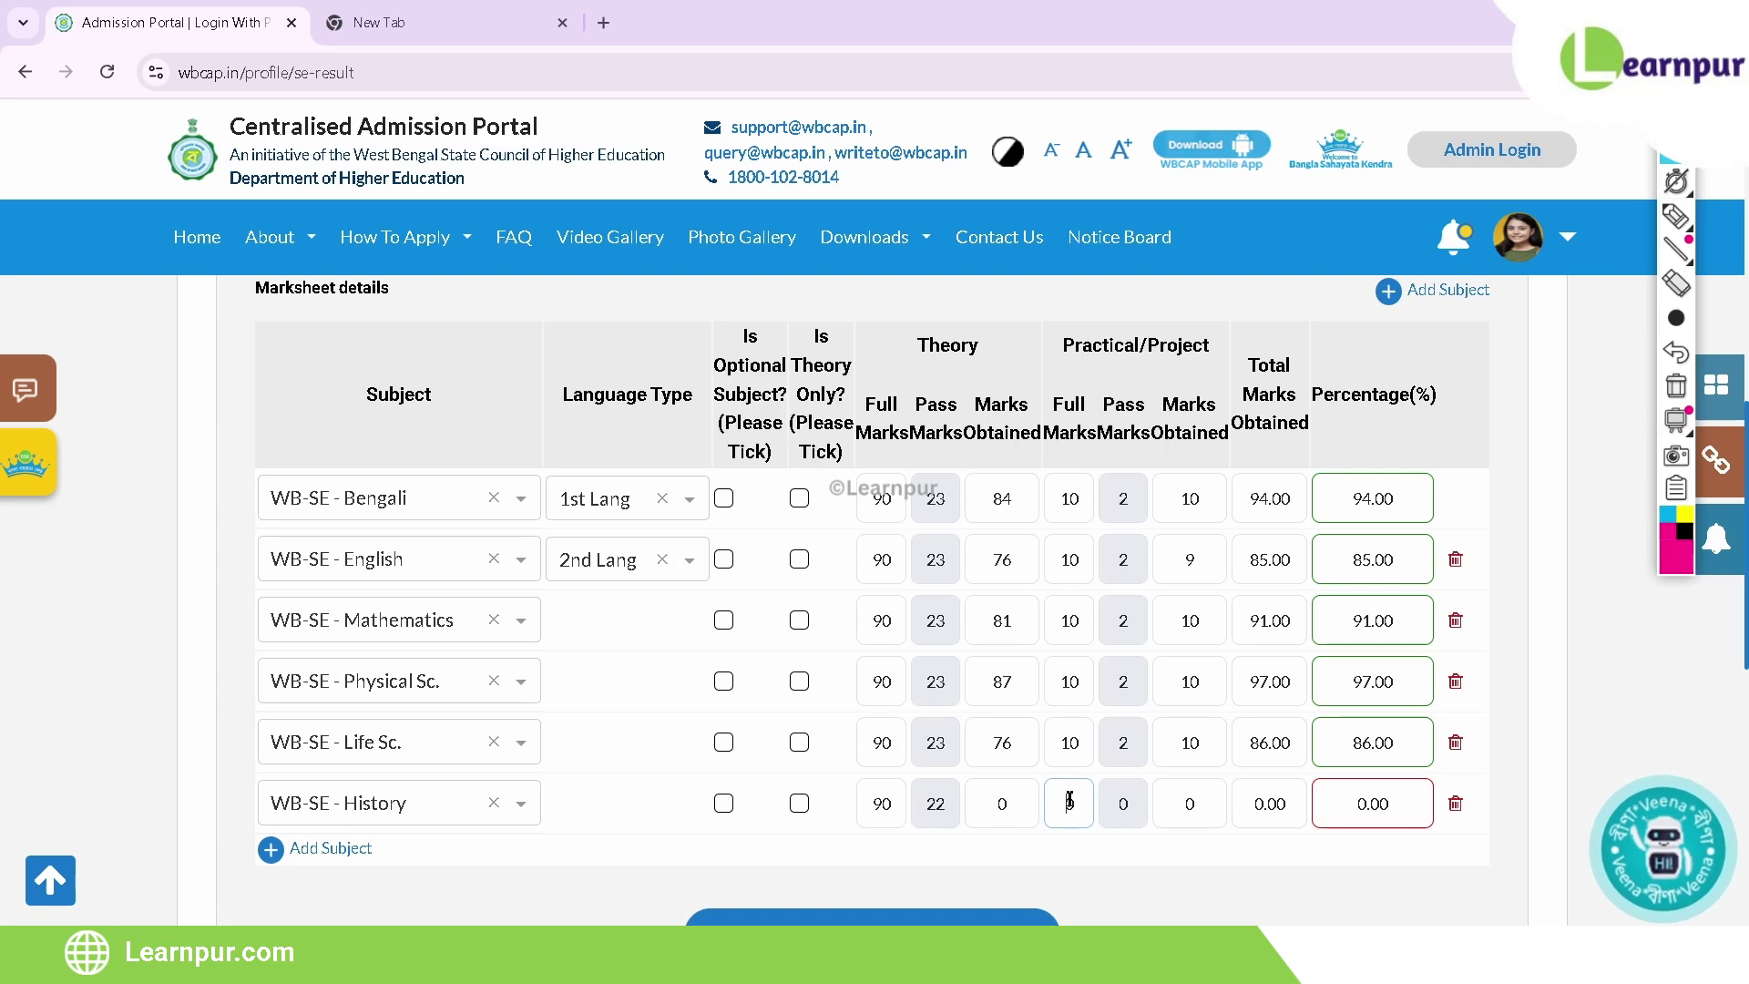
pyautogui.write('1')
pyautogui.click(1194, 807)
pyautogui.write('9')
pyautogui.scroll(-4, 1184, 802)
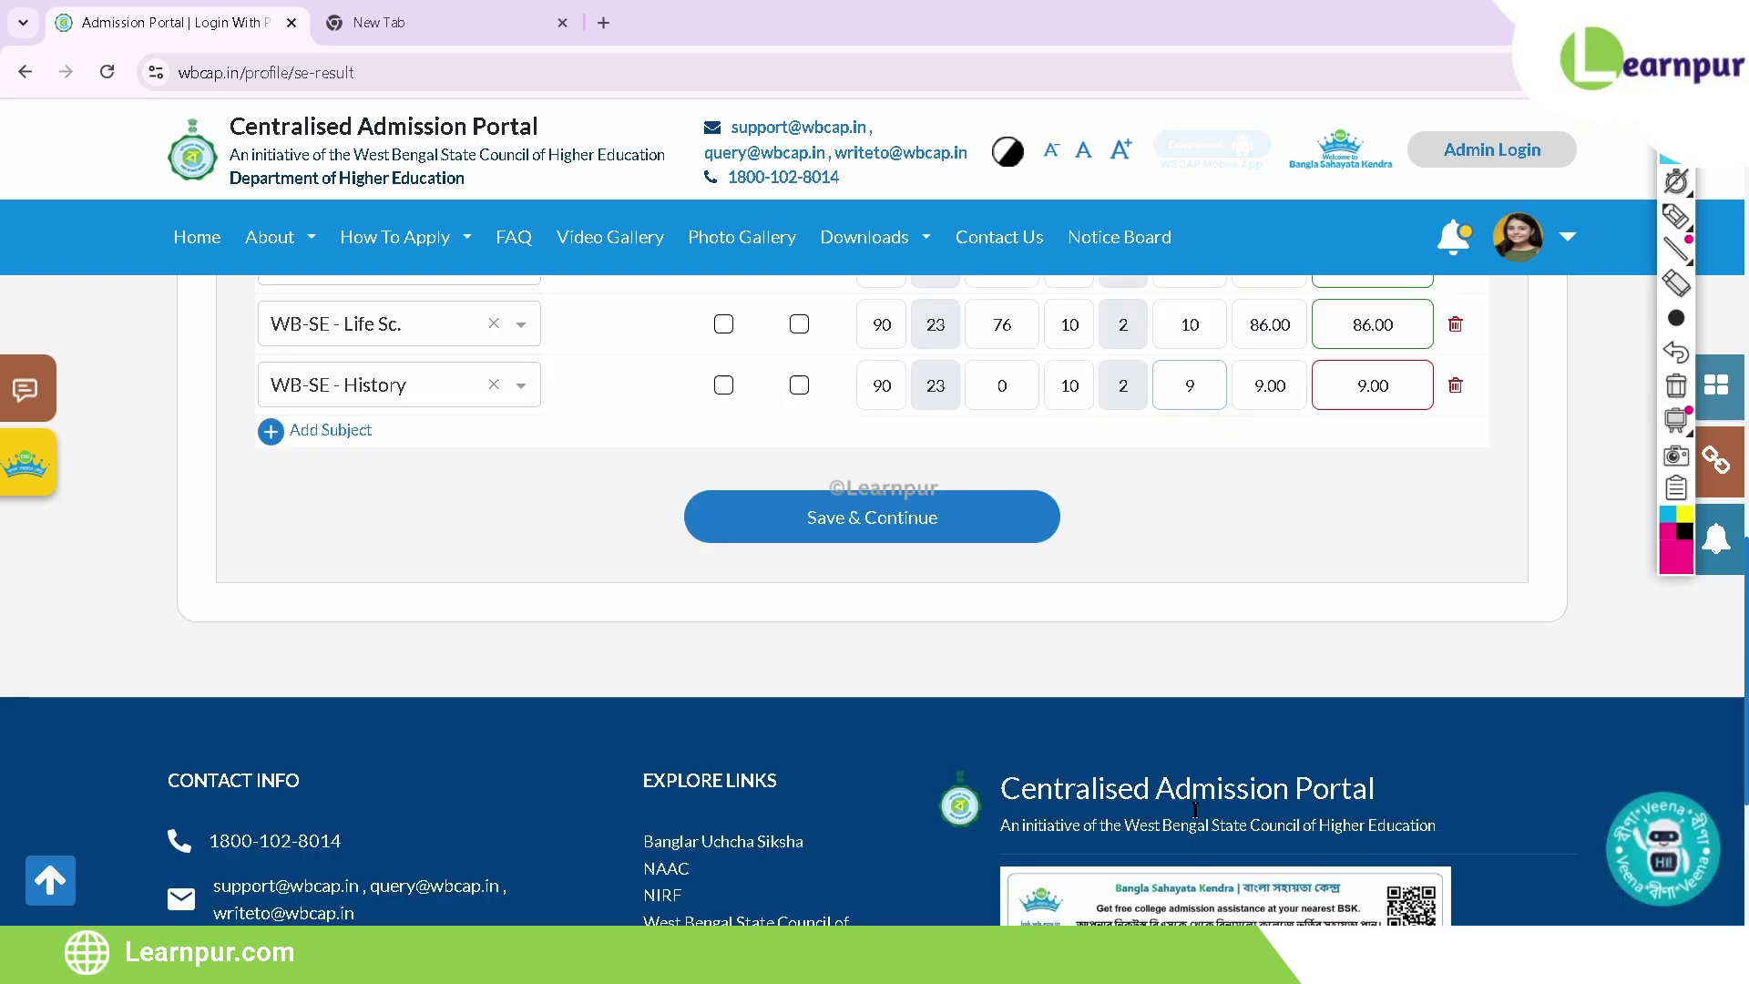
pyautogui.click(1026, 384)
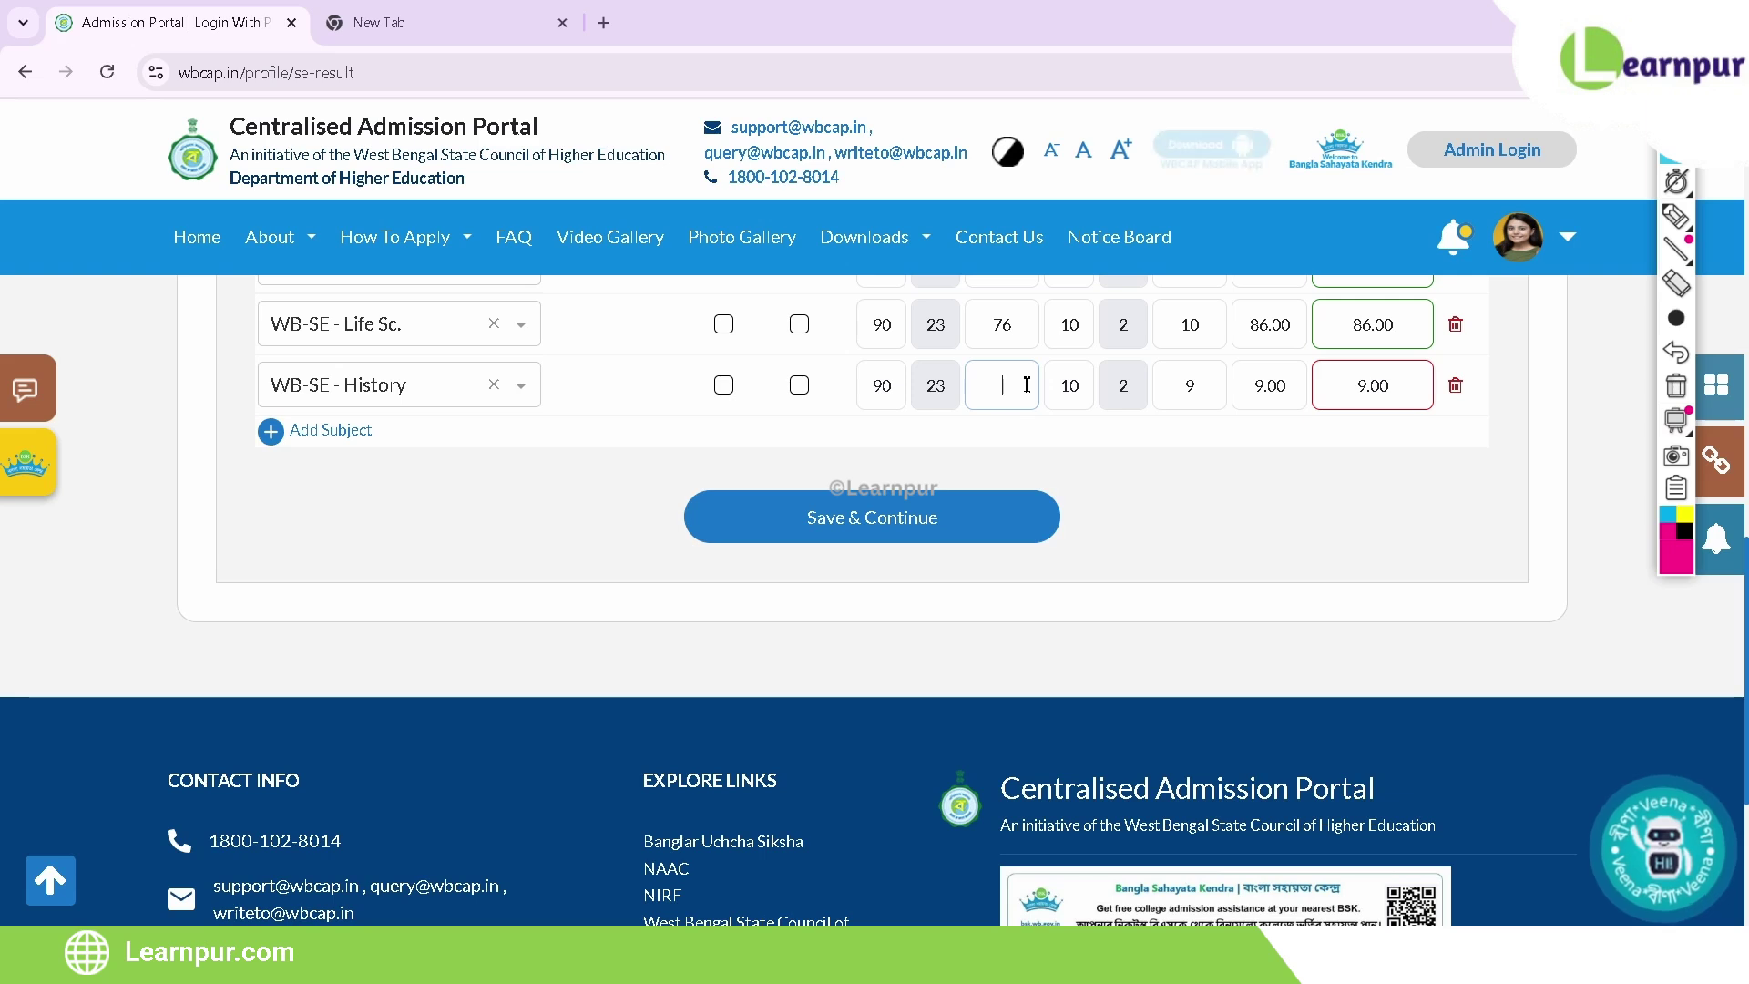
pyautogui.write('70')
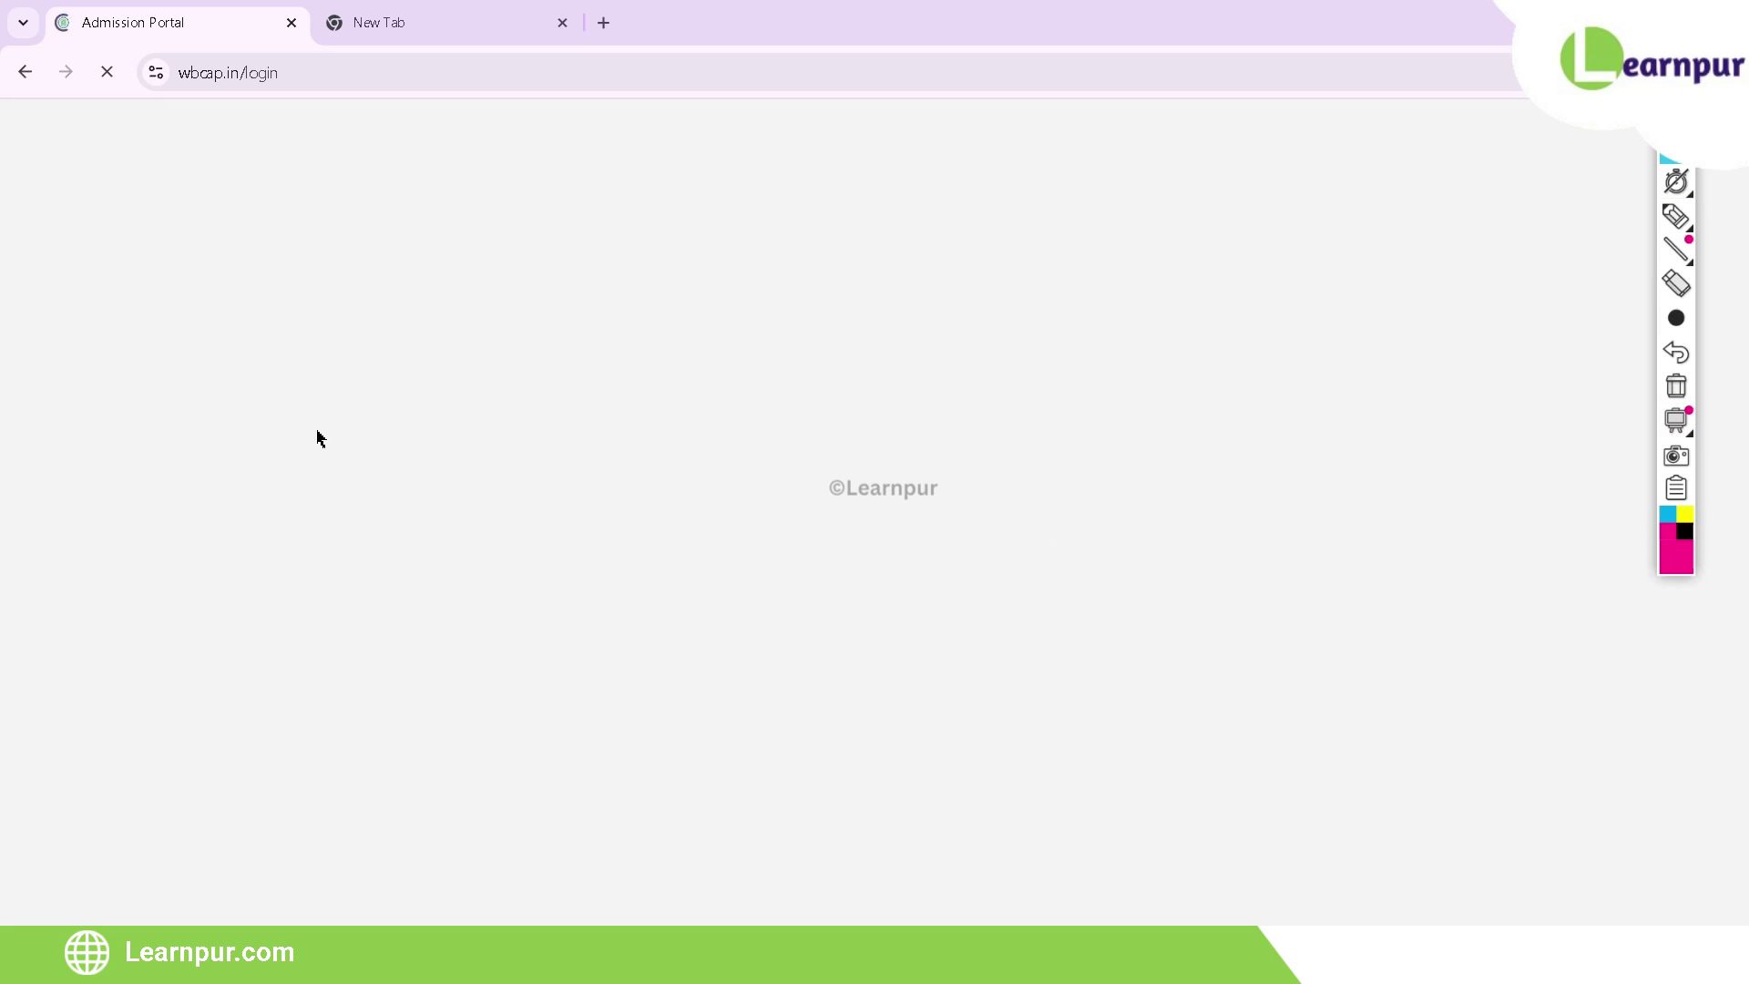
# - Go back from the login page to the marksheet and review its six subjects, including History at 79.00%
pyautogui.hotkey('alt', 'Left')
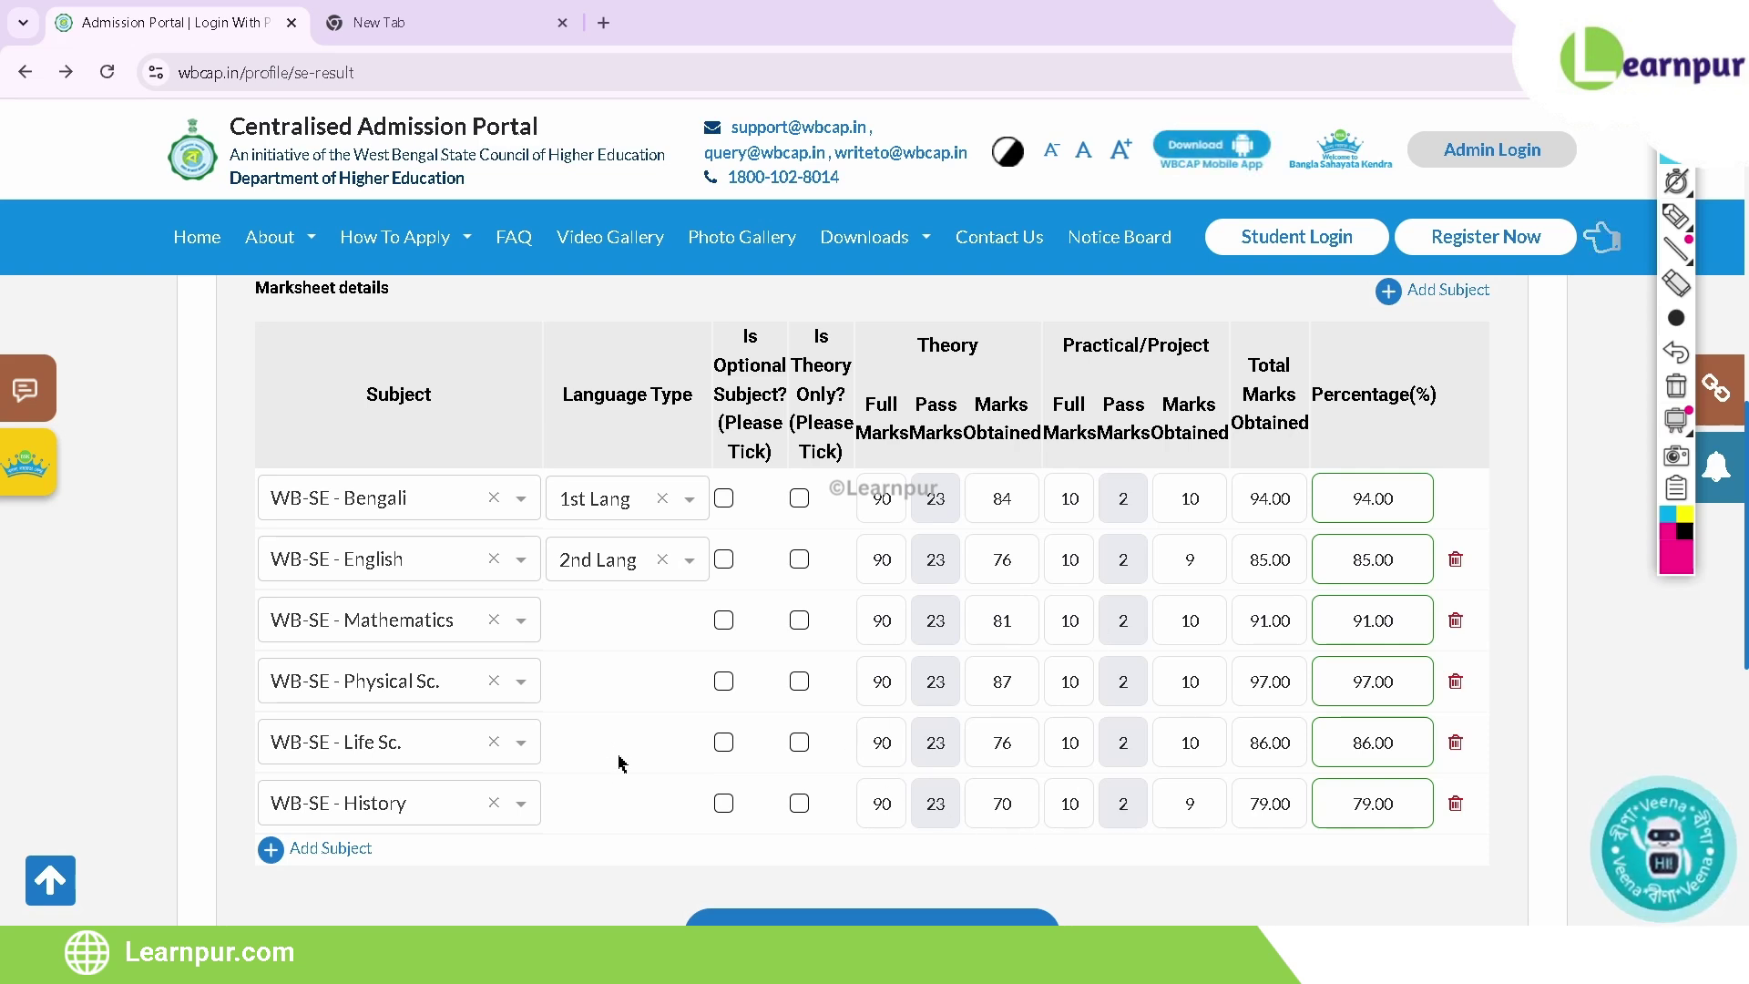
pyautogui.scroll(5, 620, 763)
pyautogui.scroll(-5, 619, 763)
pyautogui.scroll(-5, 1189, 847)
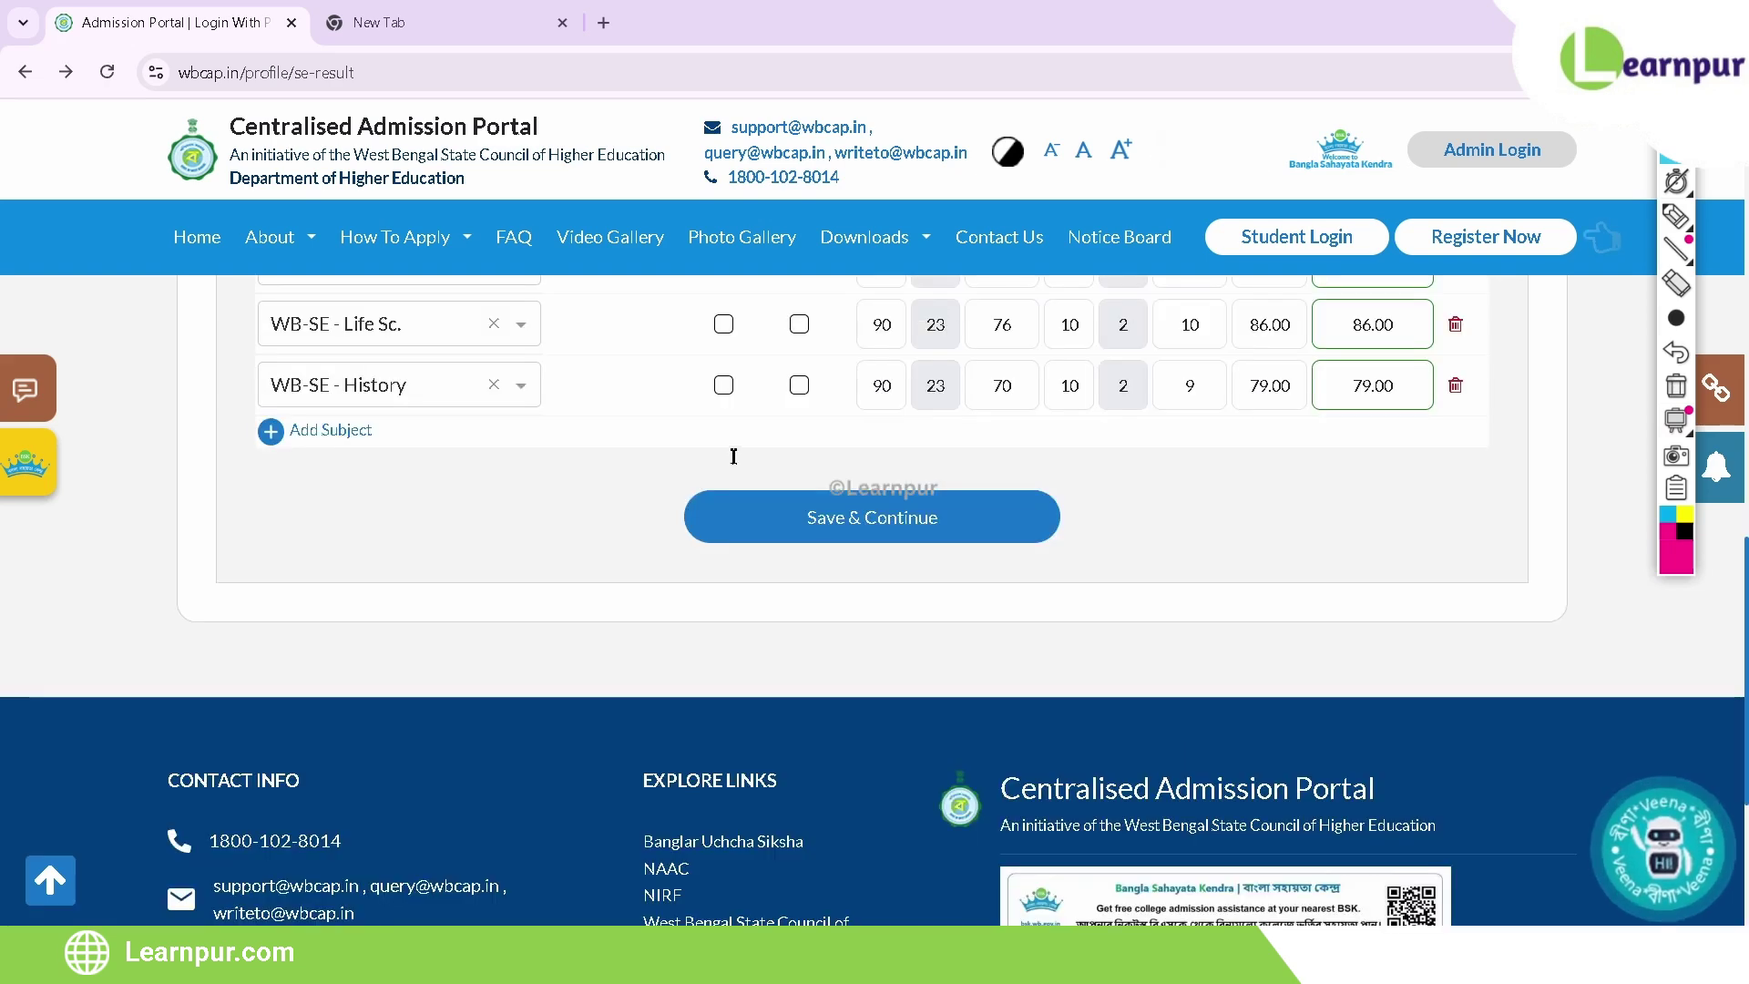
pyautogui.scroll(7, 734, 455)
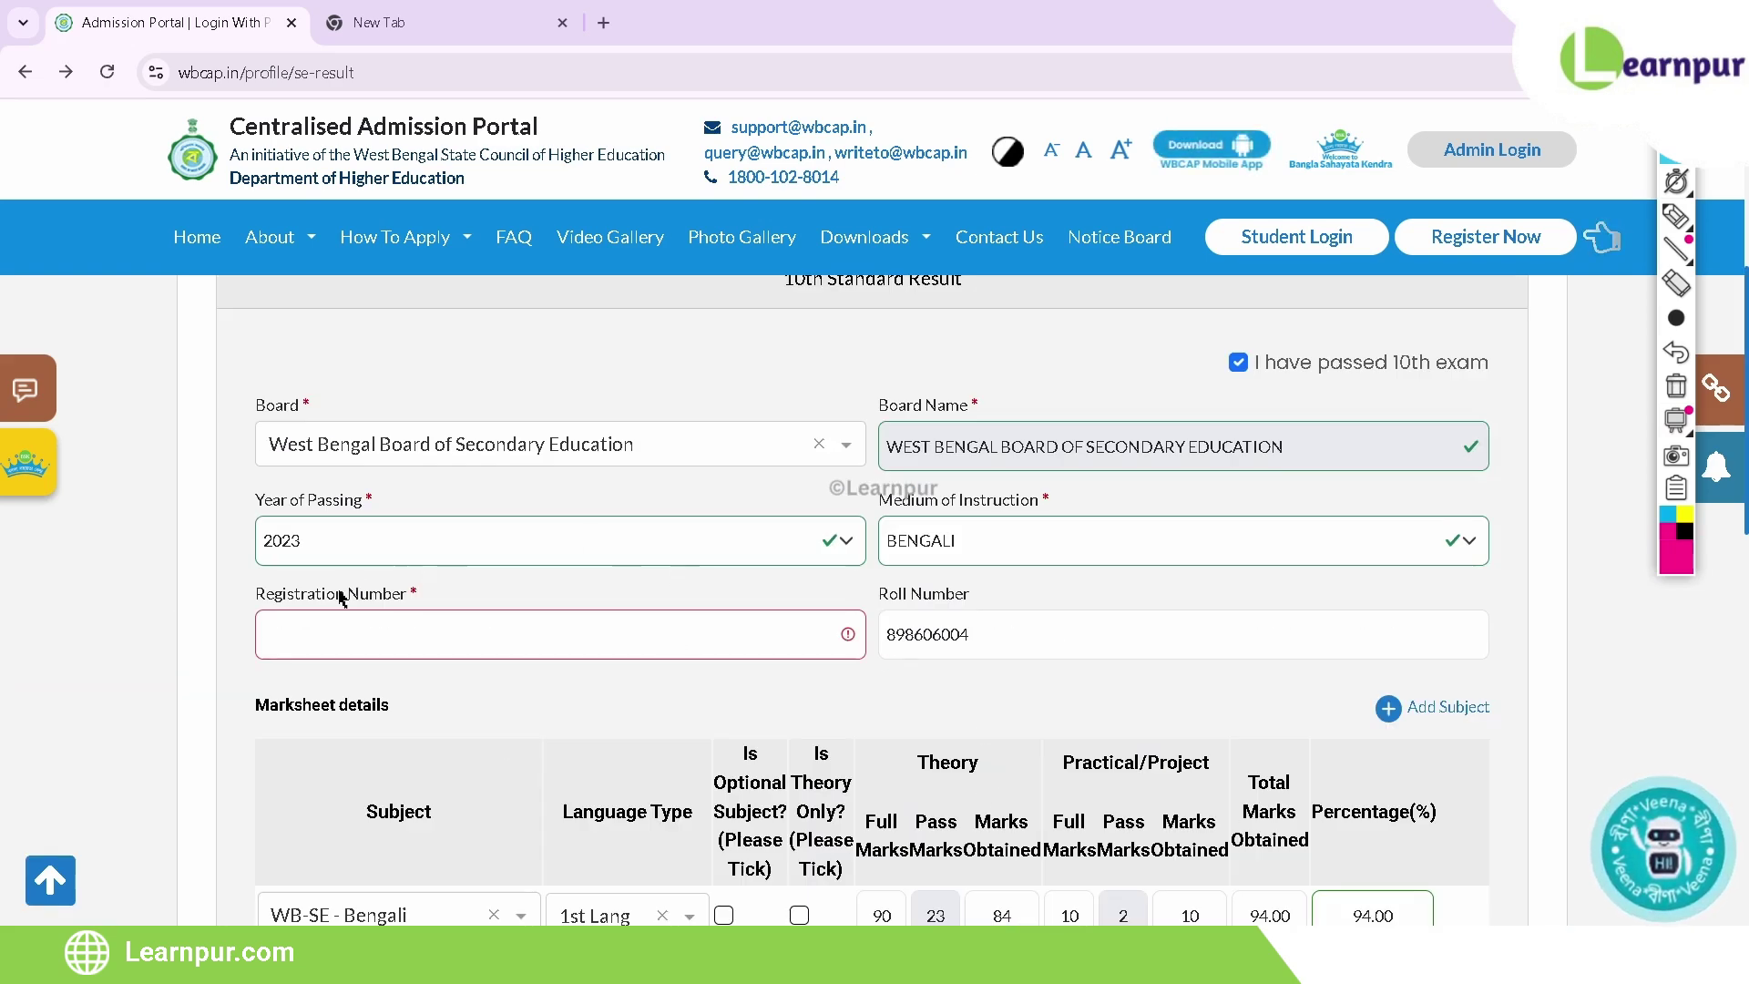
pyautogui.scroll(5, 601, 669)
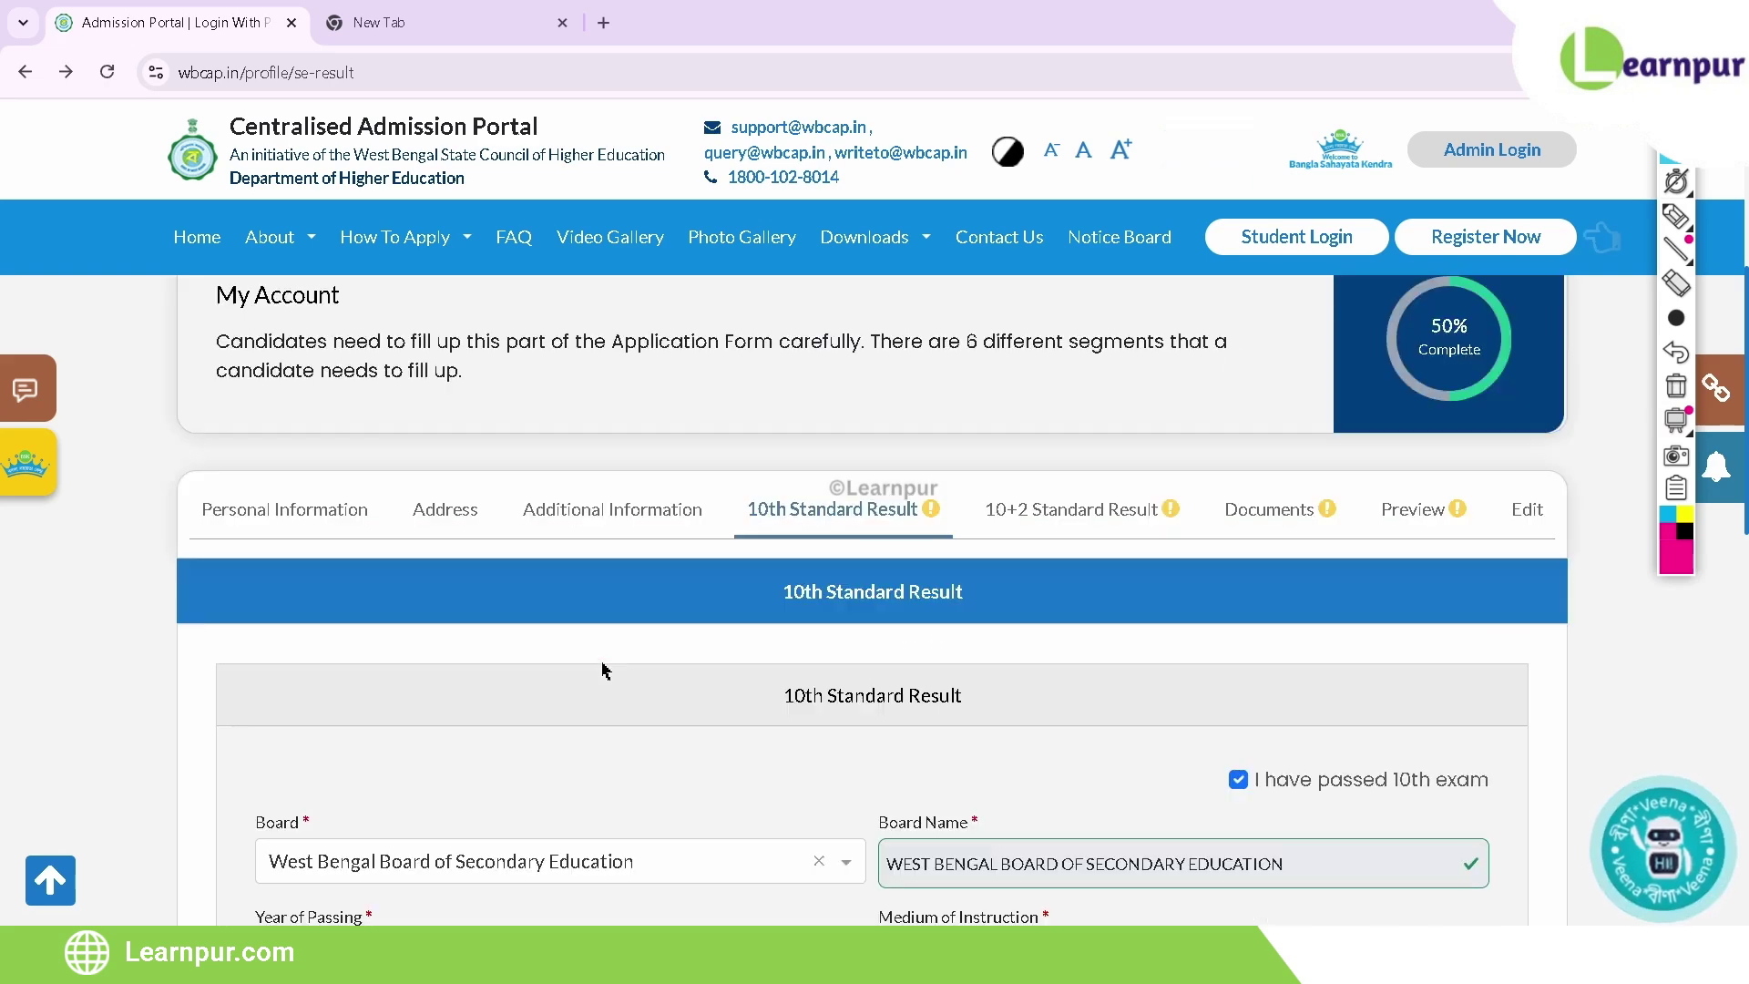
pyautogui.scroll(-14, 603, 670)
pyautogui.scroll(5, 618, 672)
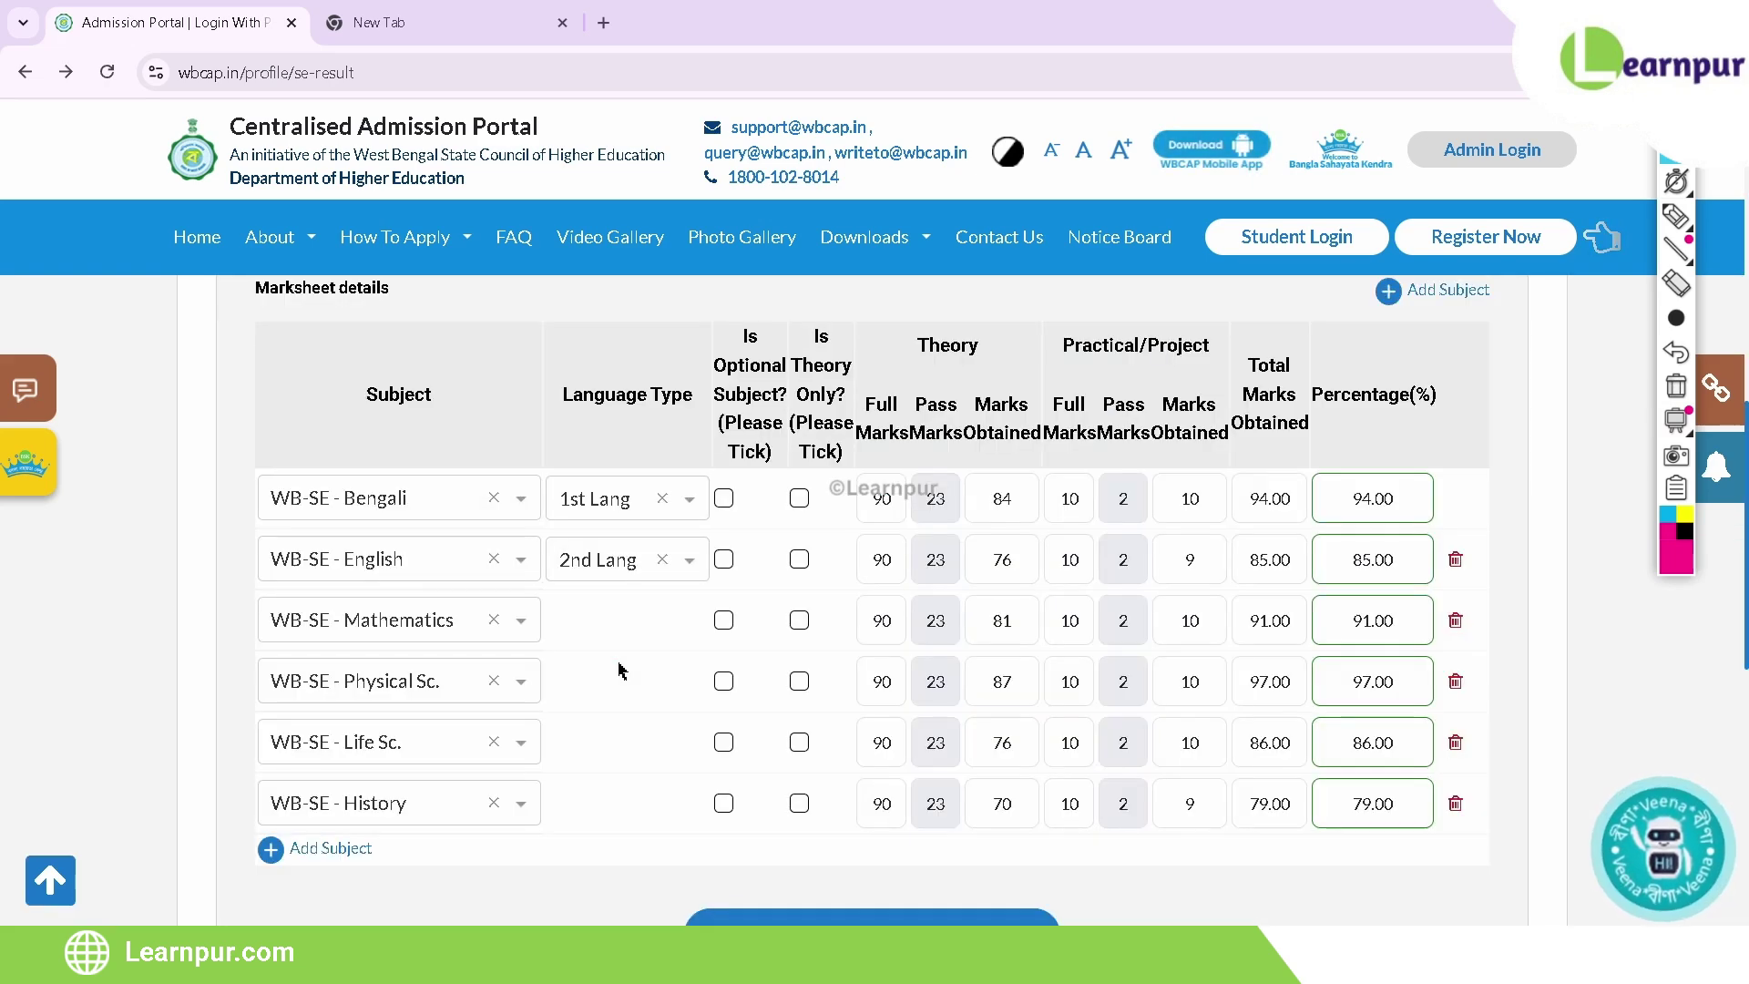
pyautogui.scroll(5, 619, 671)
pyautogui.scroll(-5, 618, 671)
pyautogui.scroll(-5, 620, 671)
pyautogui.scroll(5, 620, 671)
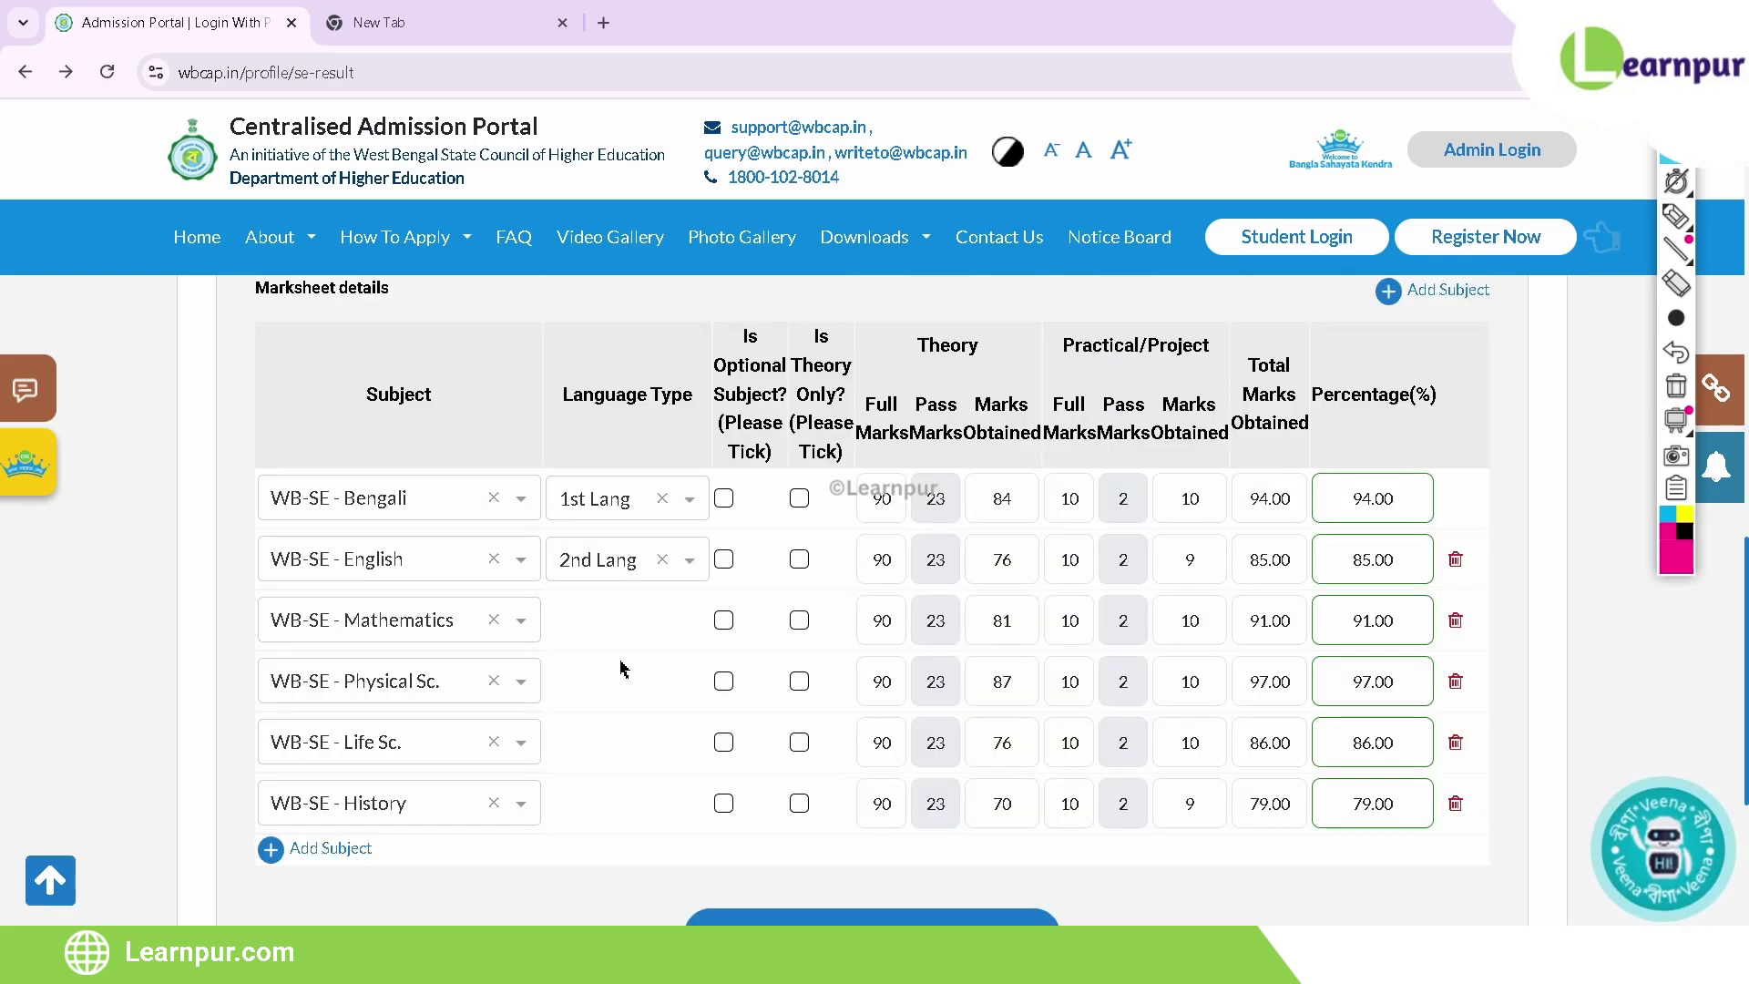
pyautogui.scroll(5, 1082, 604)
pyautogui.scroll(-5, 1082, 604)
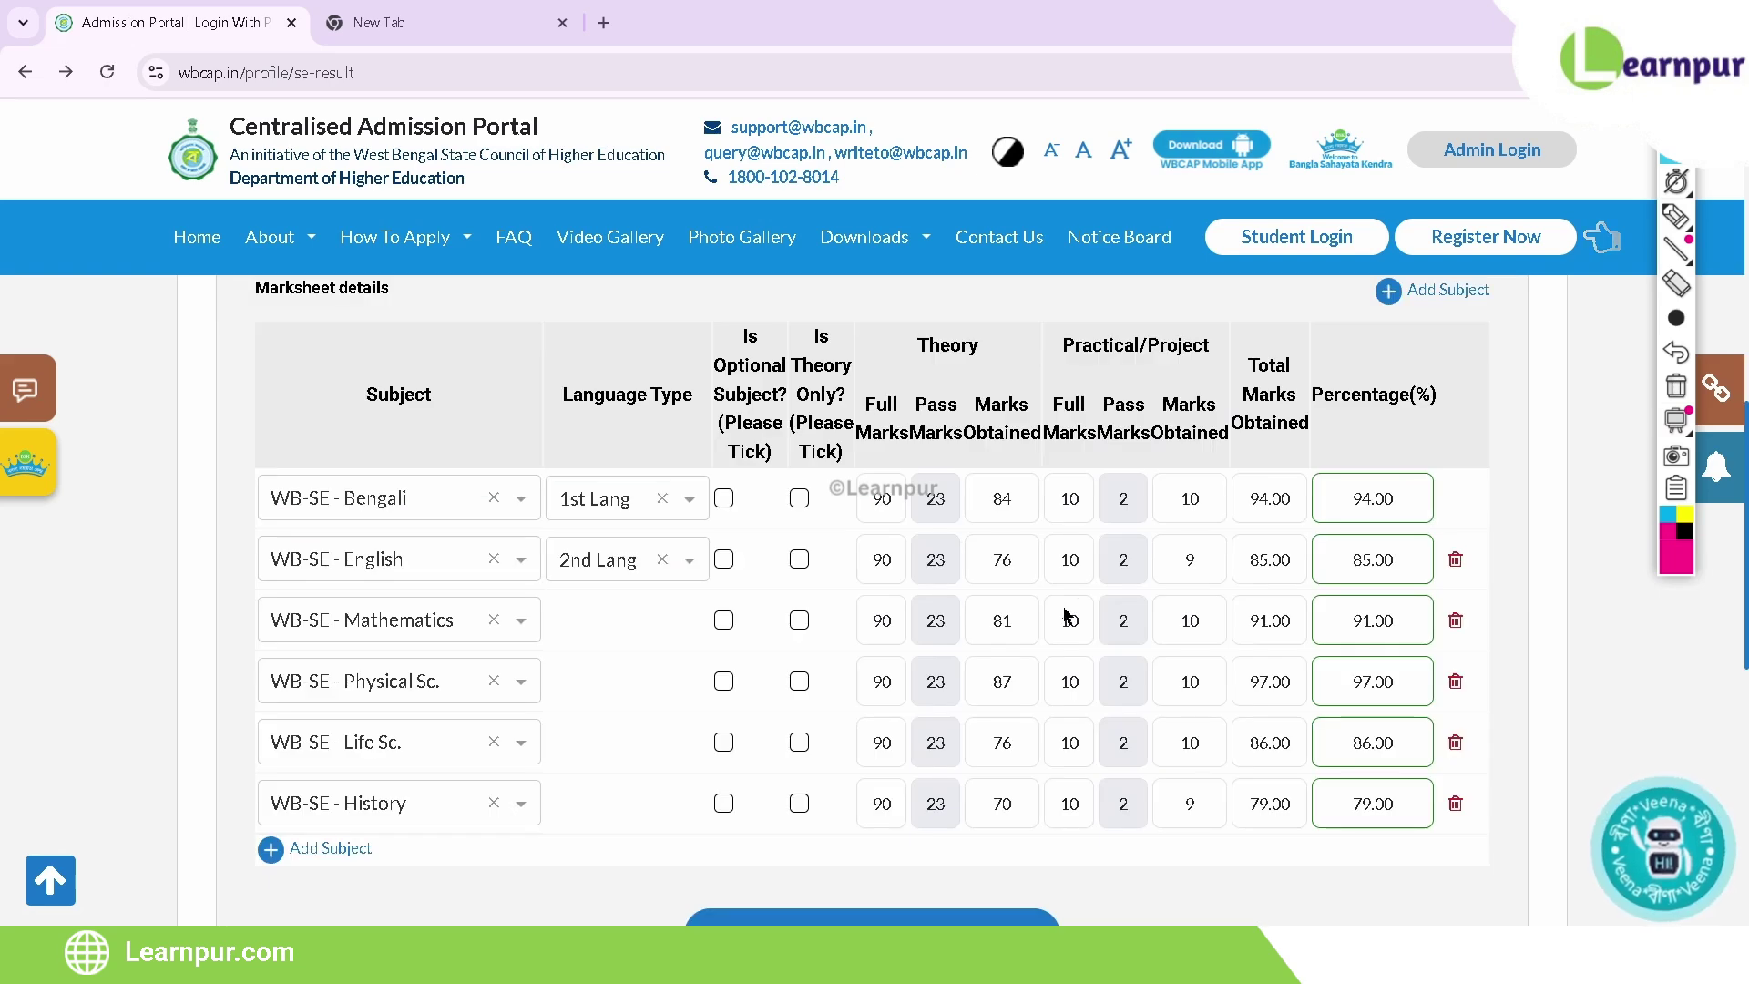
pyautogui.scroll(-5, 1048, 610)
pyautogui.scroll(5, 838, 605)
pyautogui.doubleClick(881, 406)
pyautogui.moveTo(974, 404); pyautogui.dragTo(1021, 434)
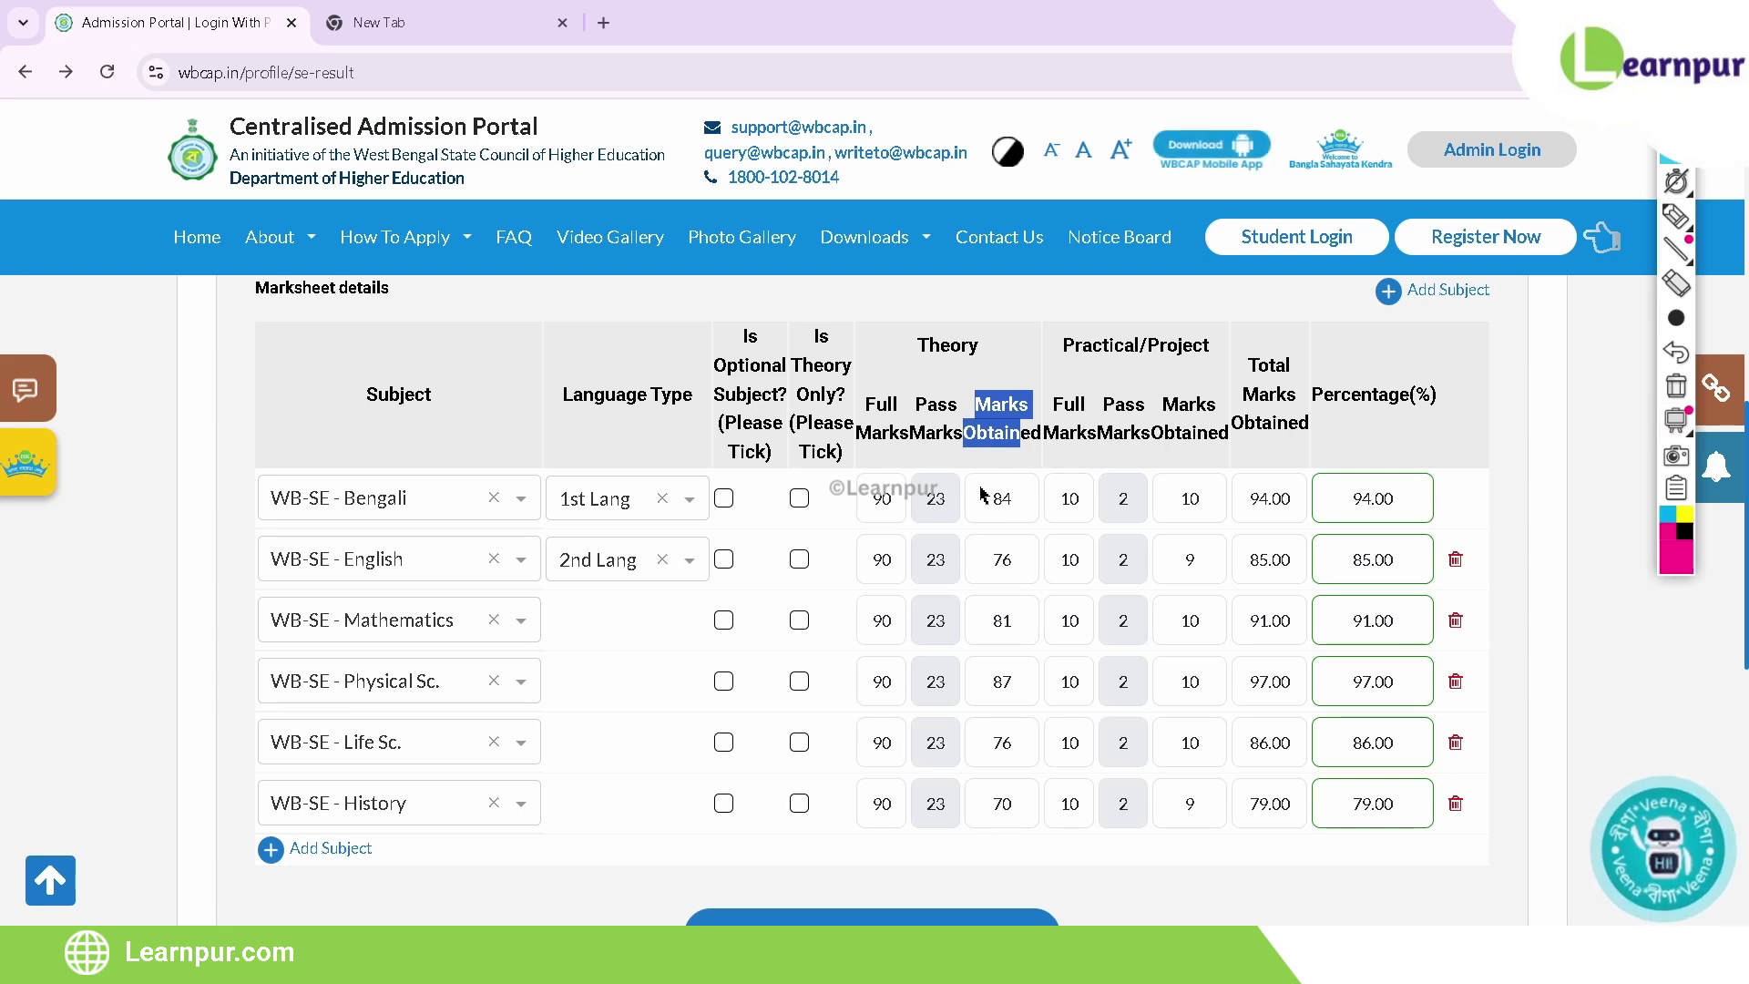
pyautogui.click(1094, 423)
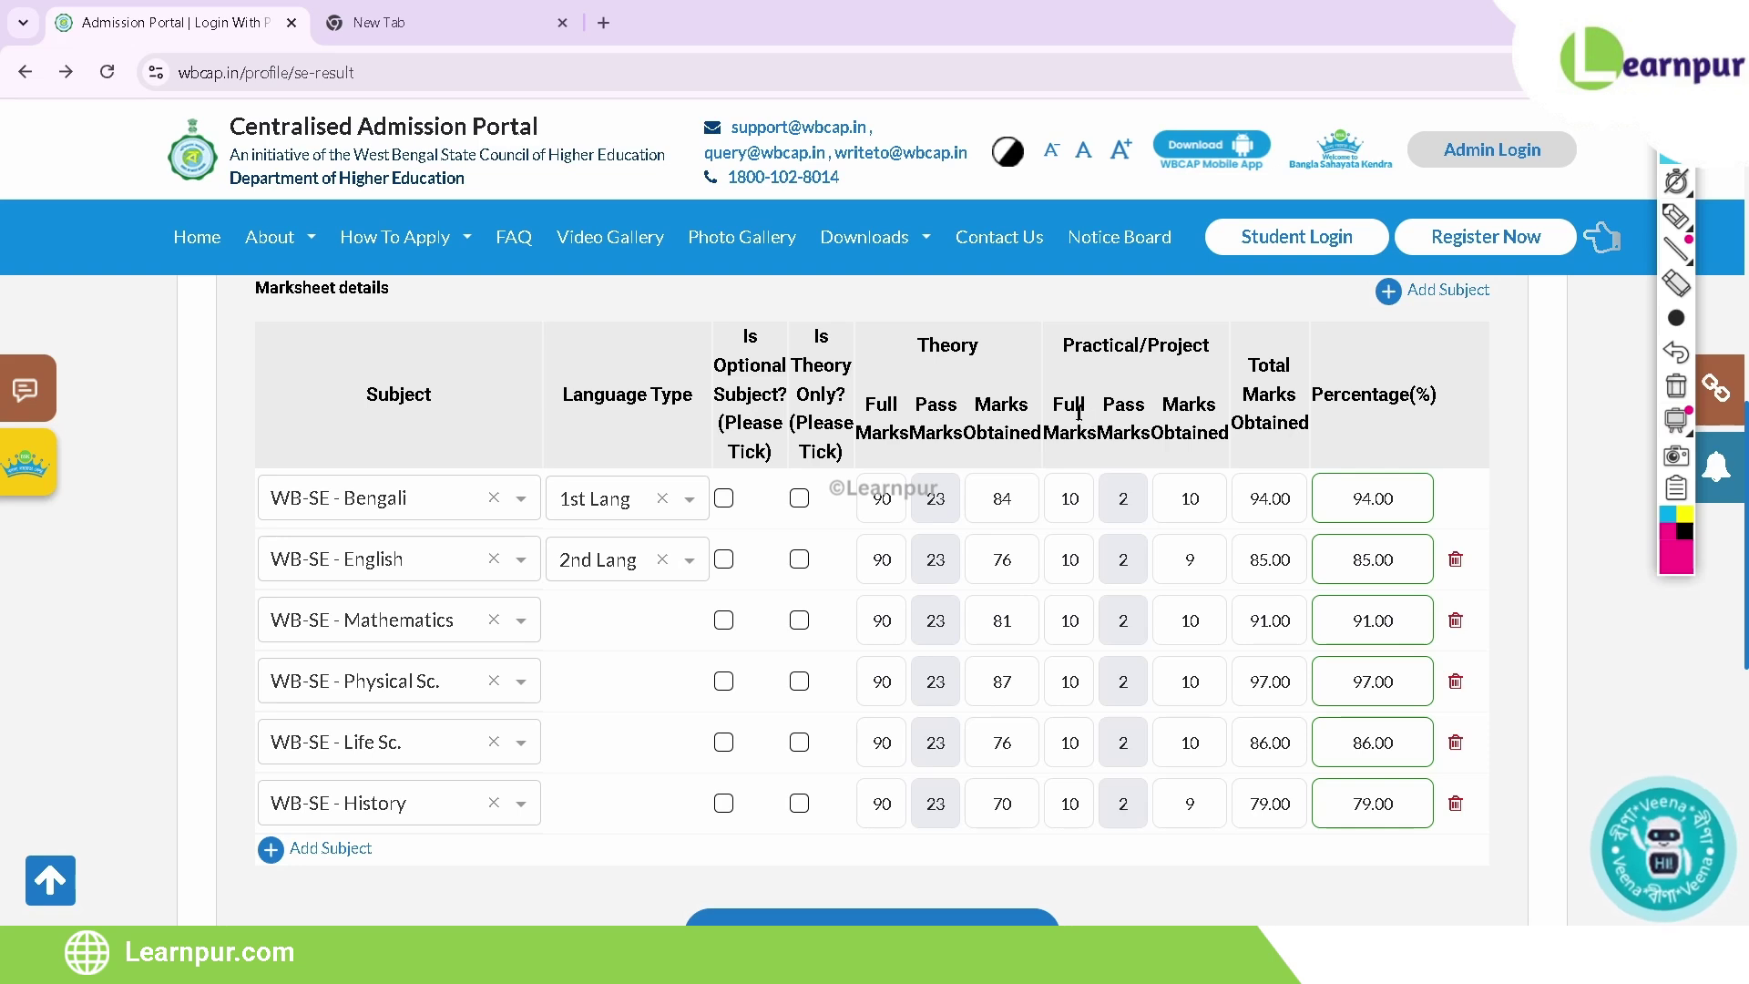
pyautogui.moveTo(1056, 399); pyautogui.dragTo(1096, 435)
pyautogui.moveTo(1231, 432); pyautogui.dragTo(1277, 447)
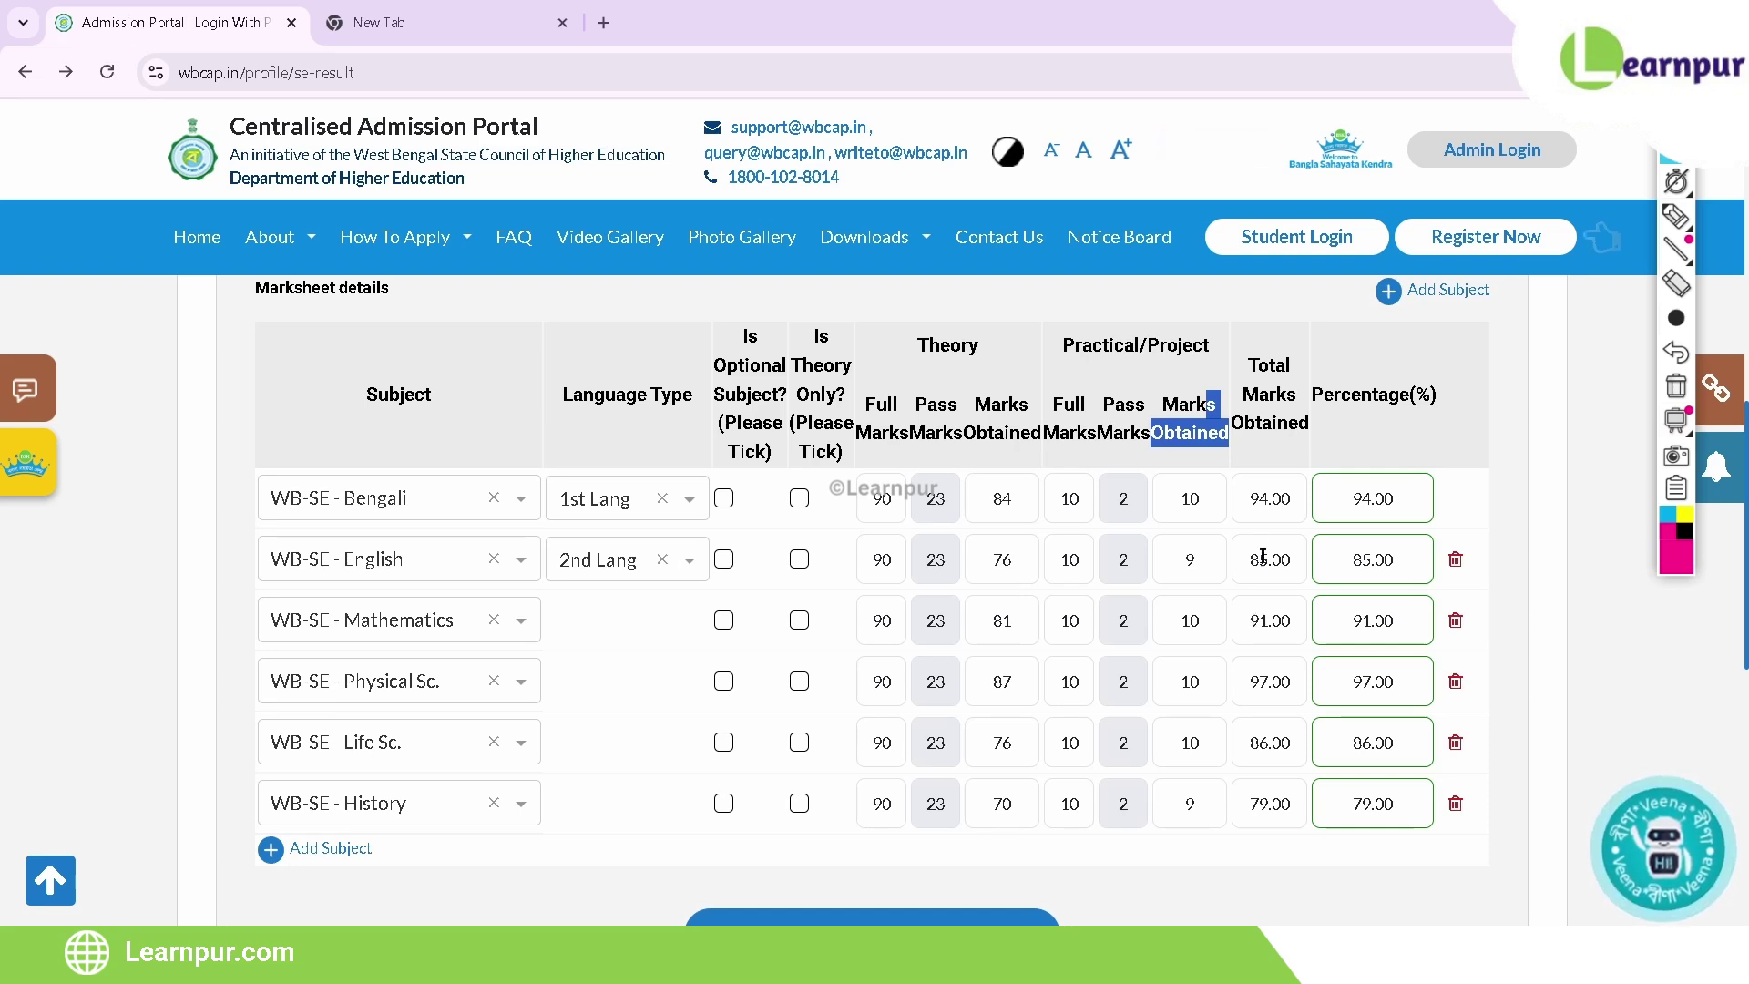
pyautogui.doubleClick(1266, 498)
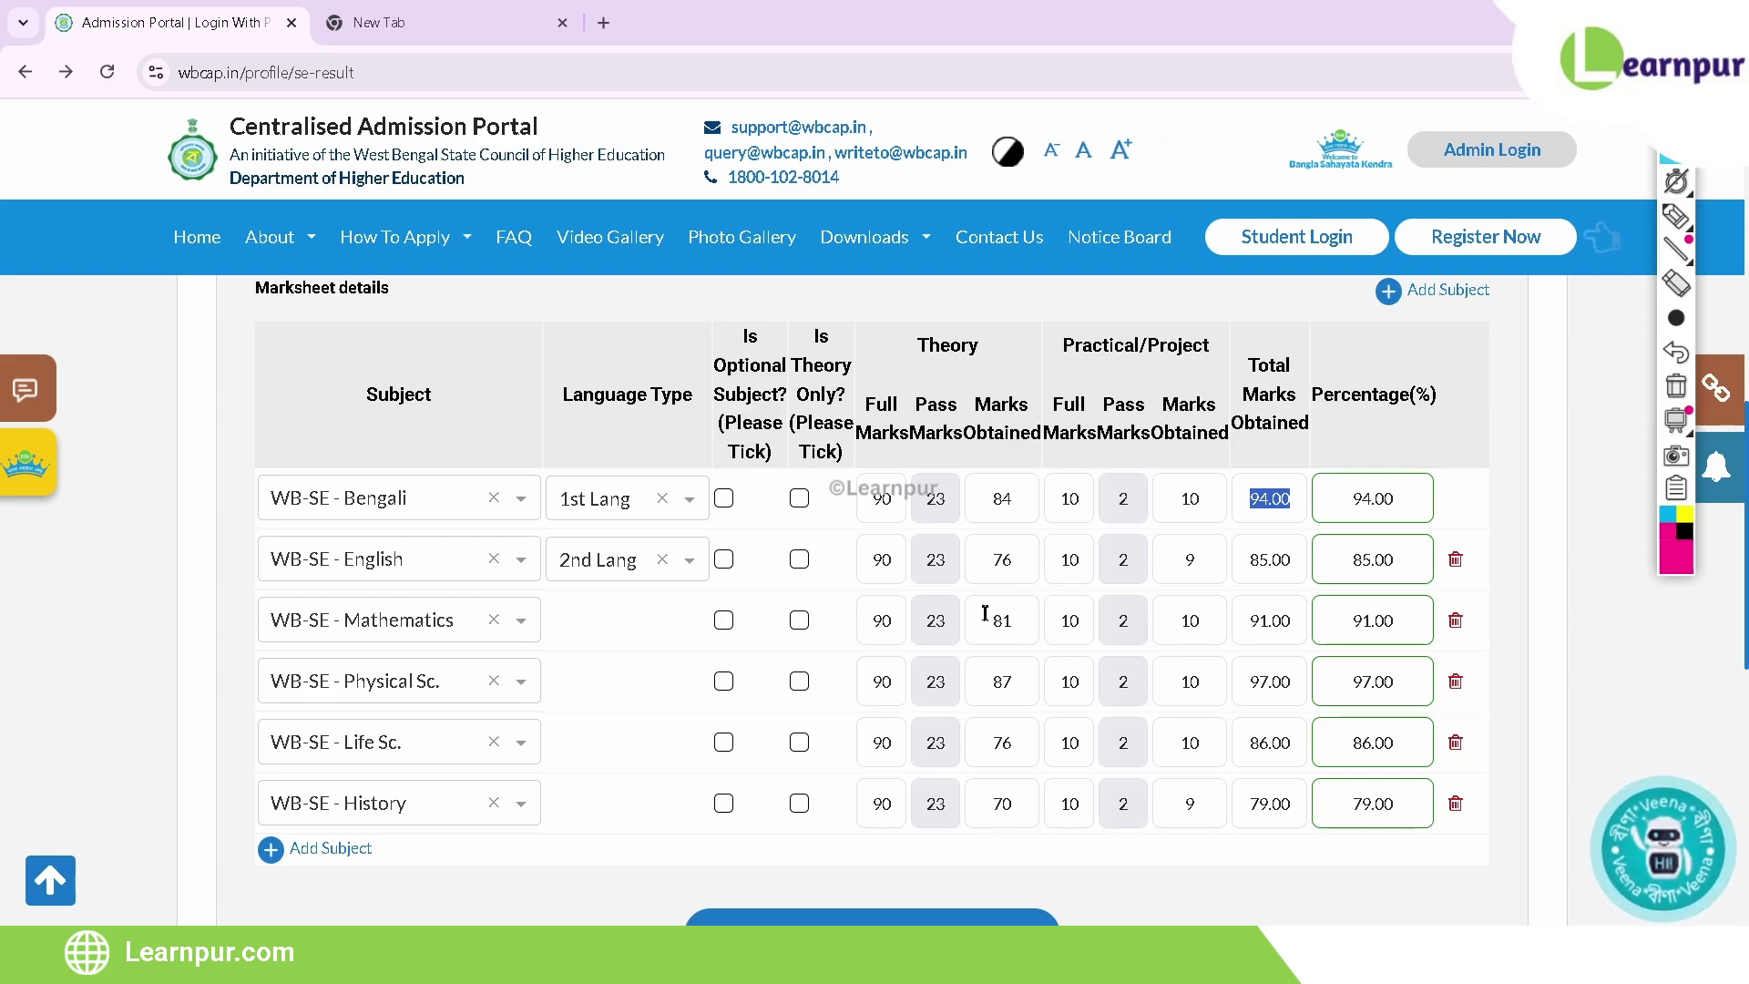
# - Attempt Save & Continue on the 10th result and check the flagged fields
pyautogui.scroll(-5, 1032, 597)
pyautogui.scroll(5, 1033, 596)
pyautogui.scroll(-5, 1034, 597)
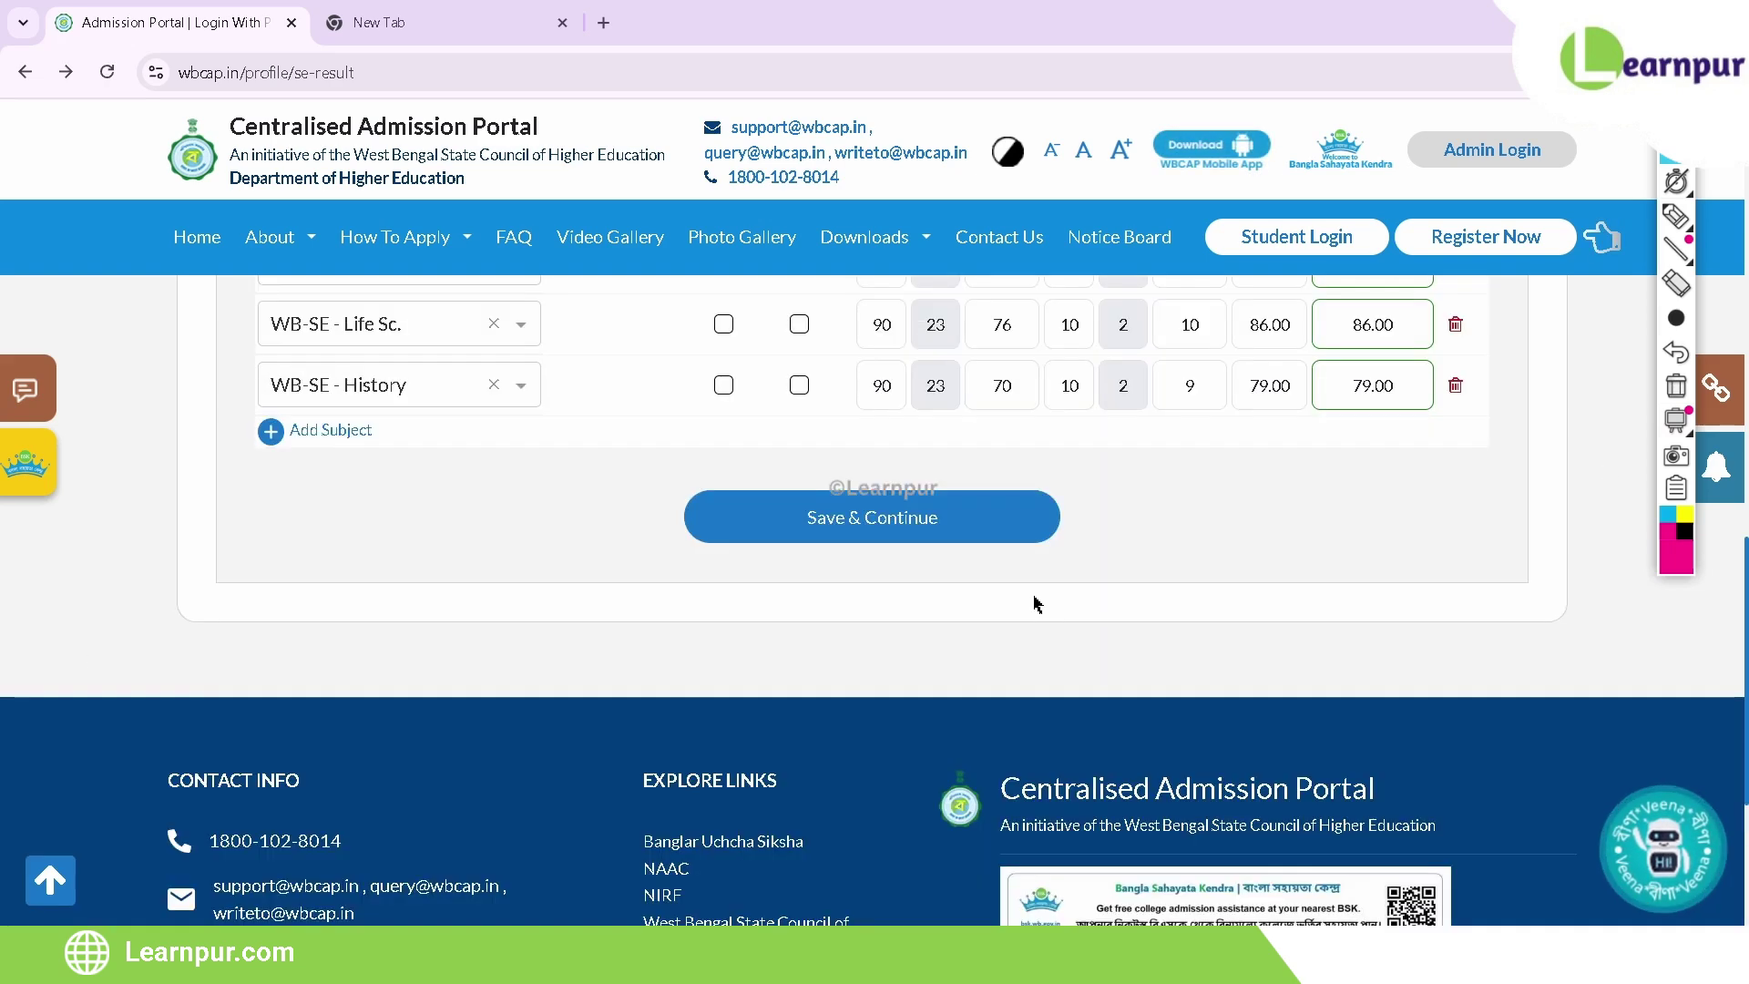
pyautogui.click(923, 528)
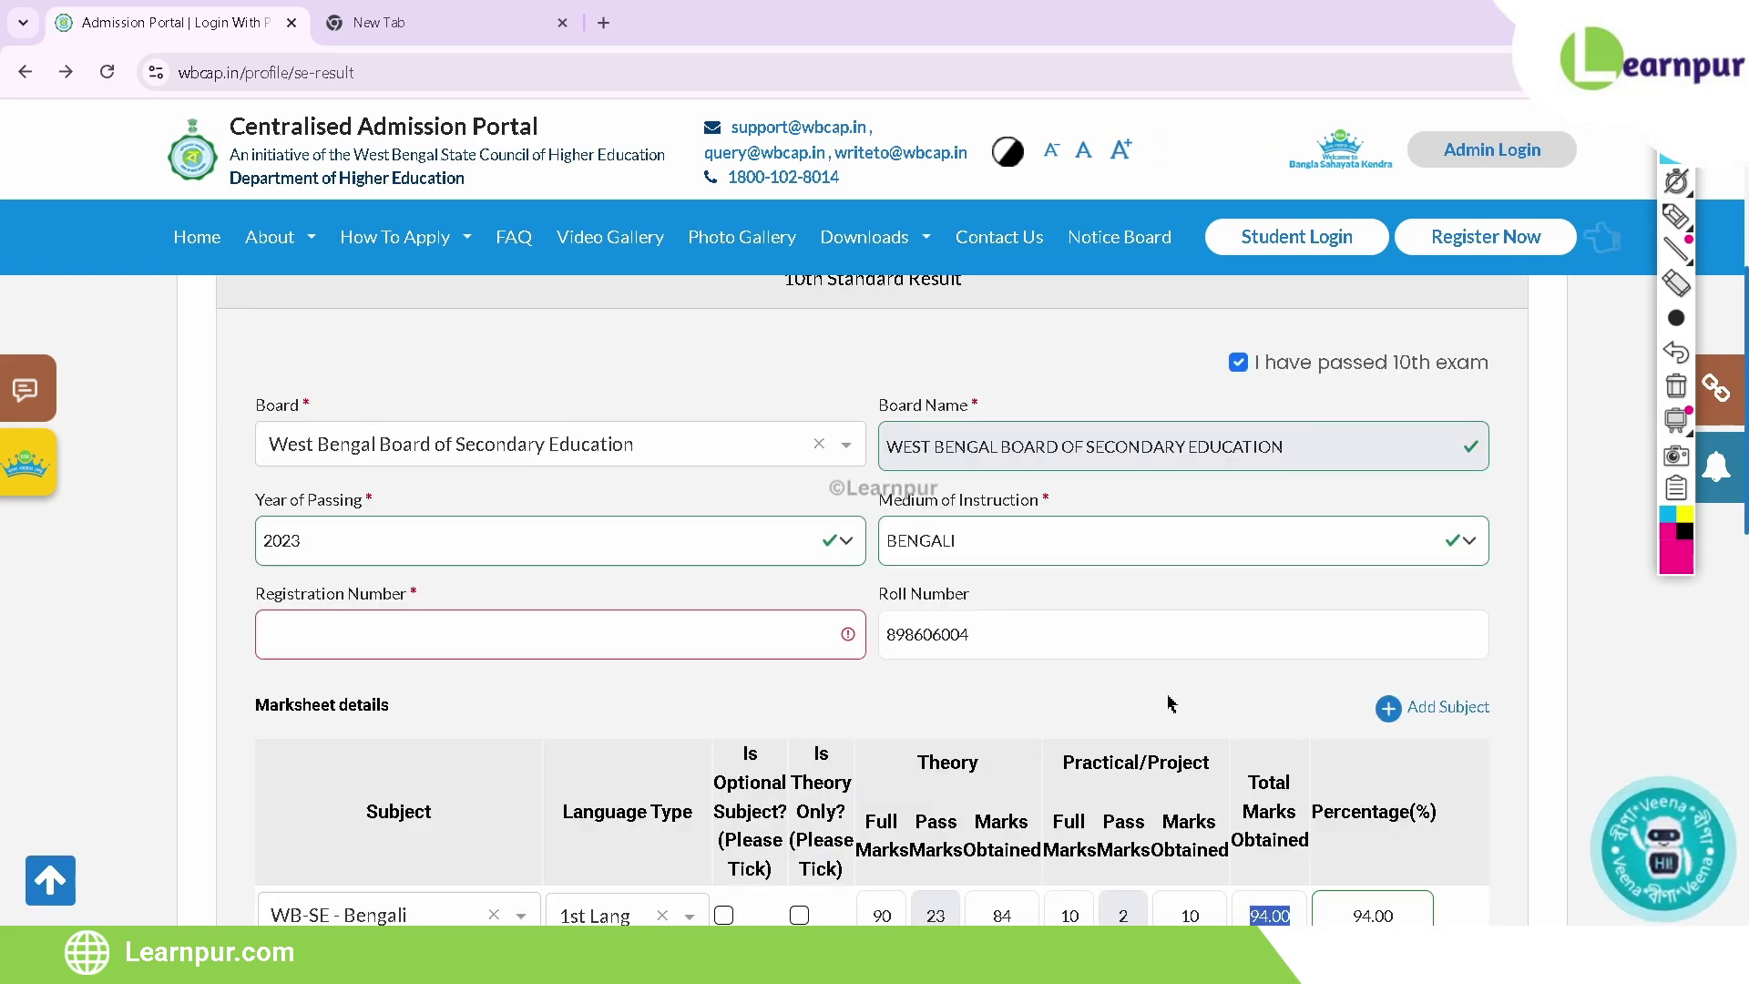
pyautogui.scroll(5, 1008, 671)
pyautogui.scroll(-5, 1007, 672)
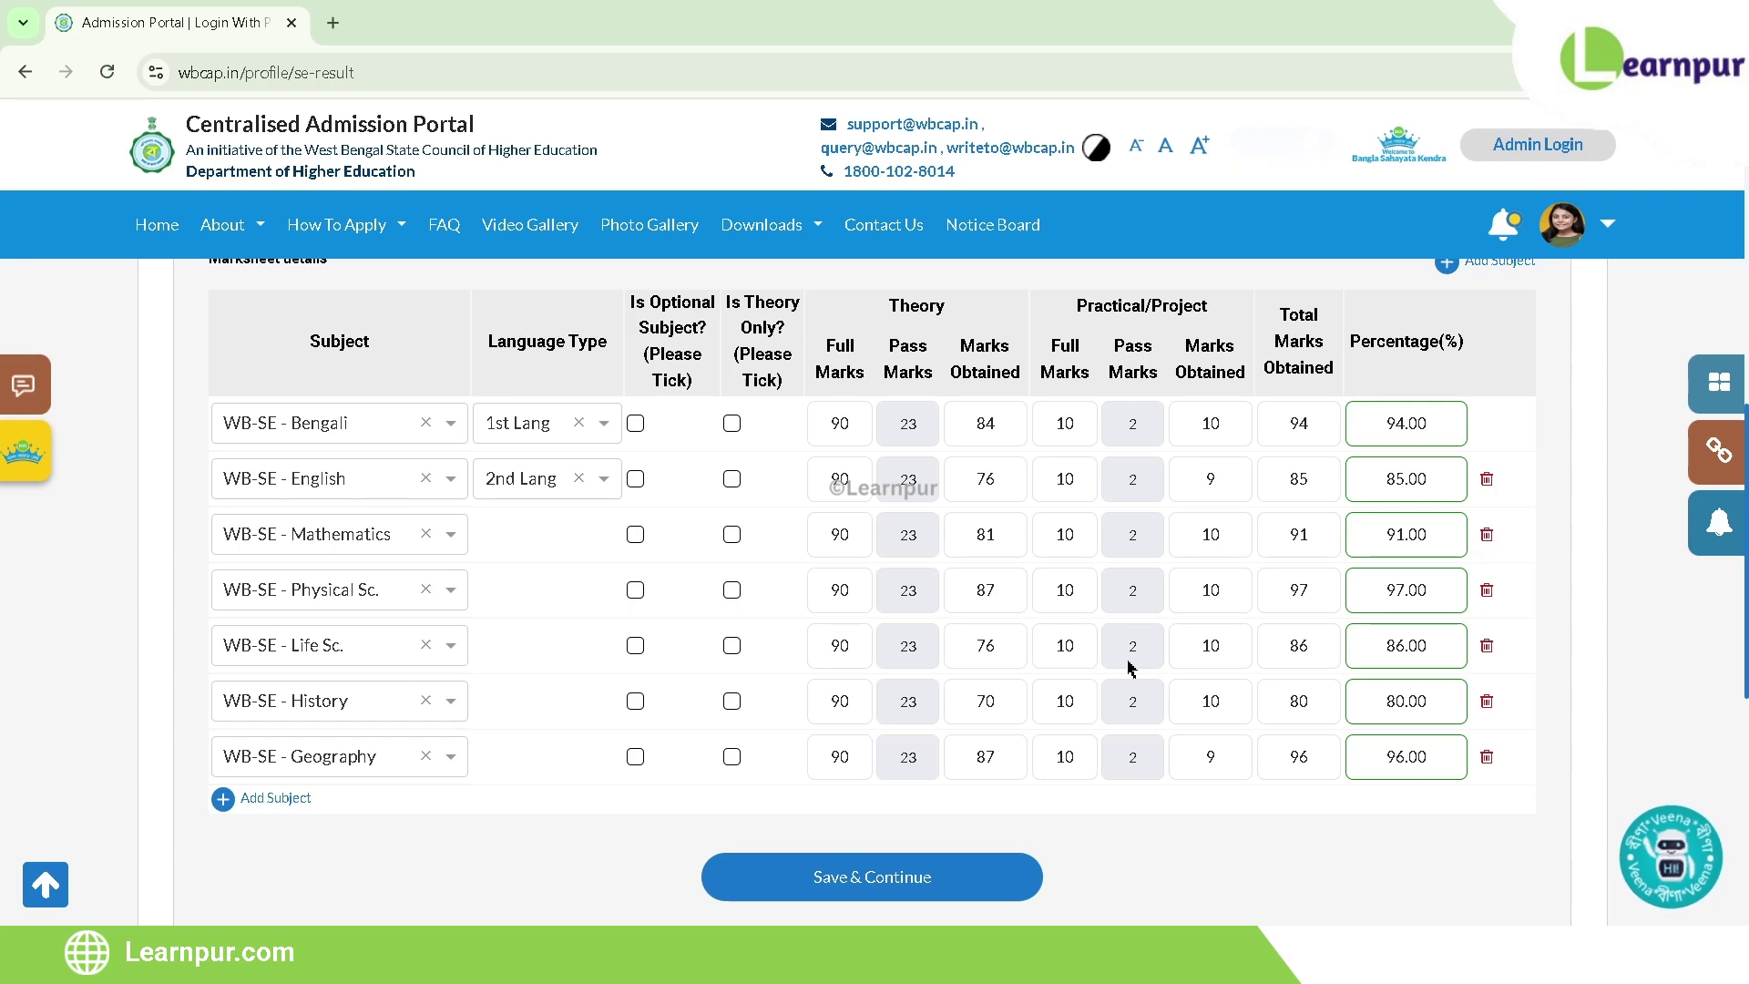
# - Retry saving the 10th result and review the marksheet for errors
pyautogui.scroll(-5, 1129, 668)
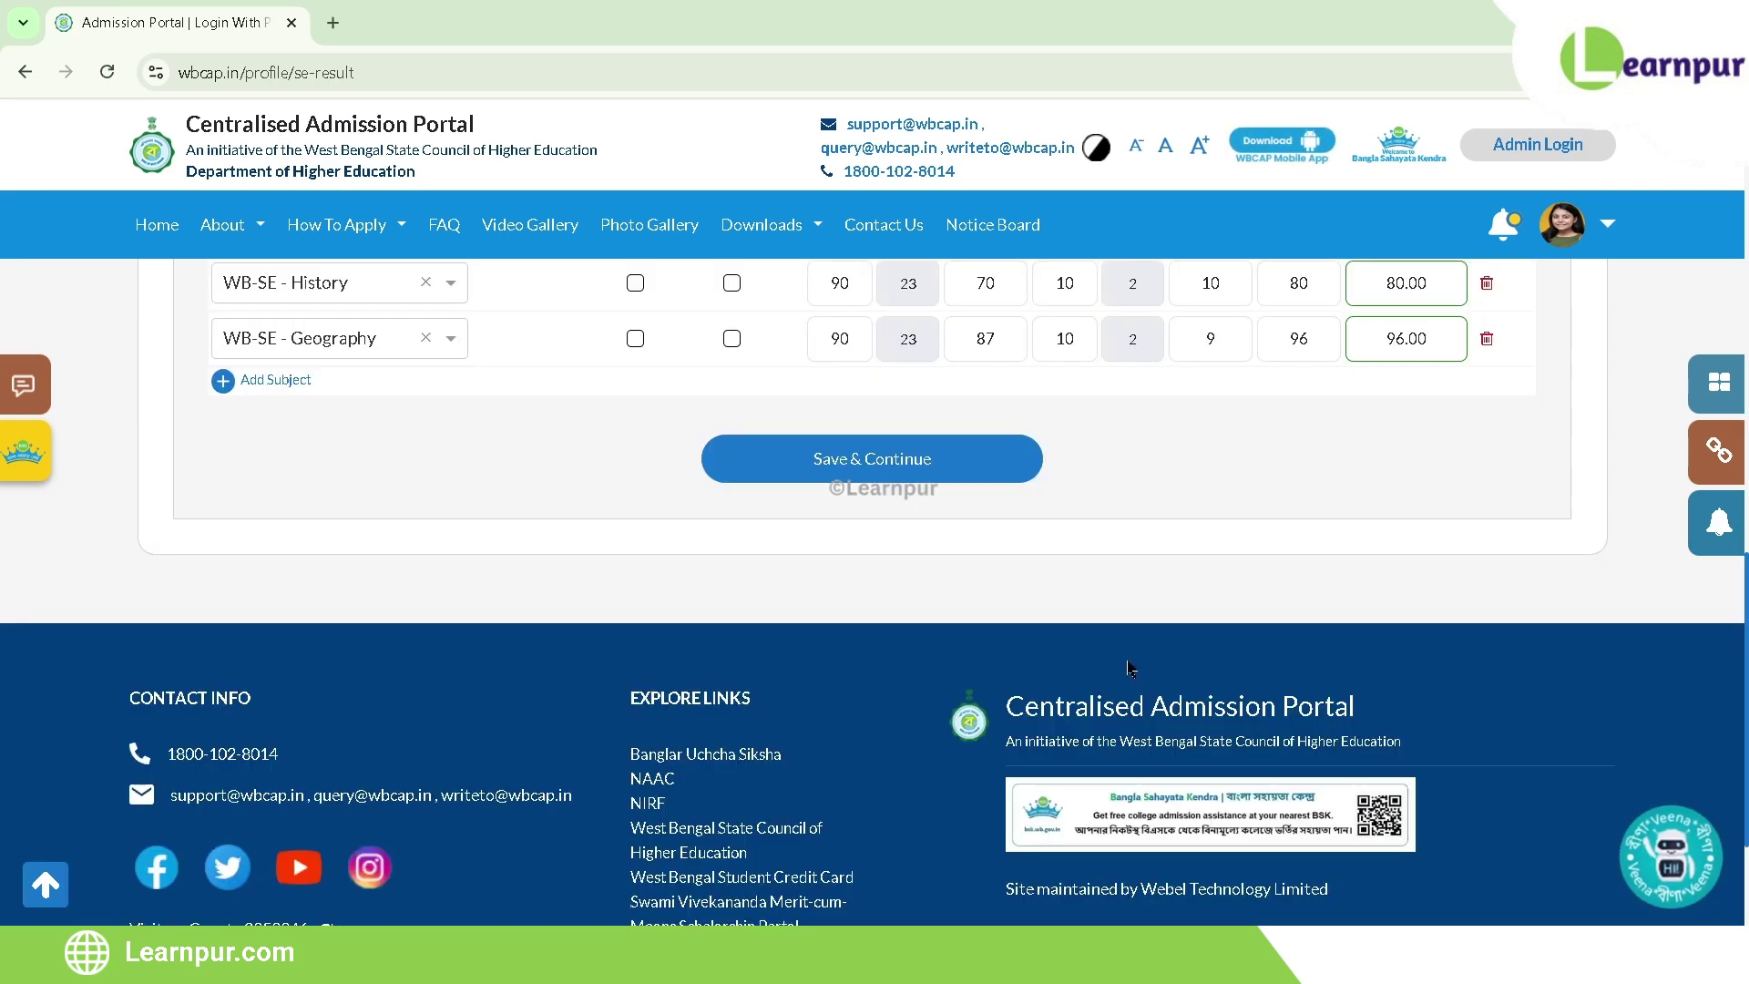
pyautogui.click(923, 462)
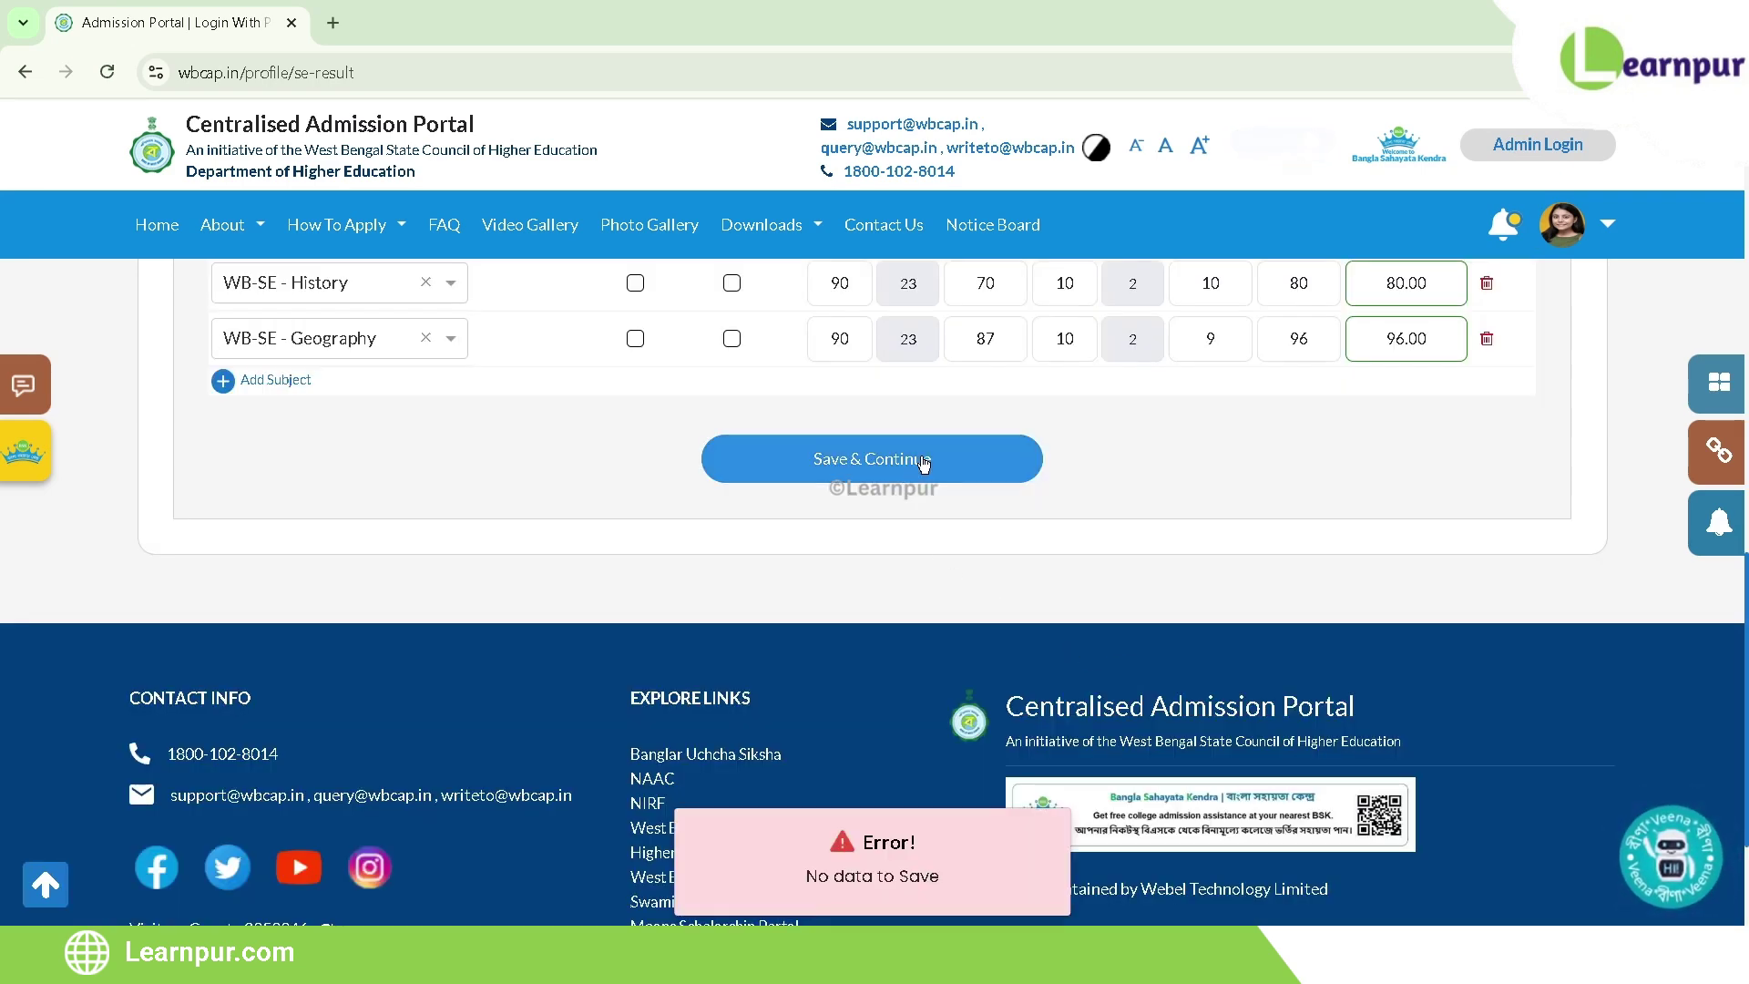
pyautogui.scroll(4, 1052, 557)
pyautogui.scroll(-4, 1052, 557)
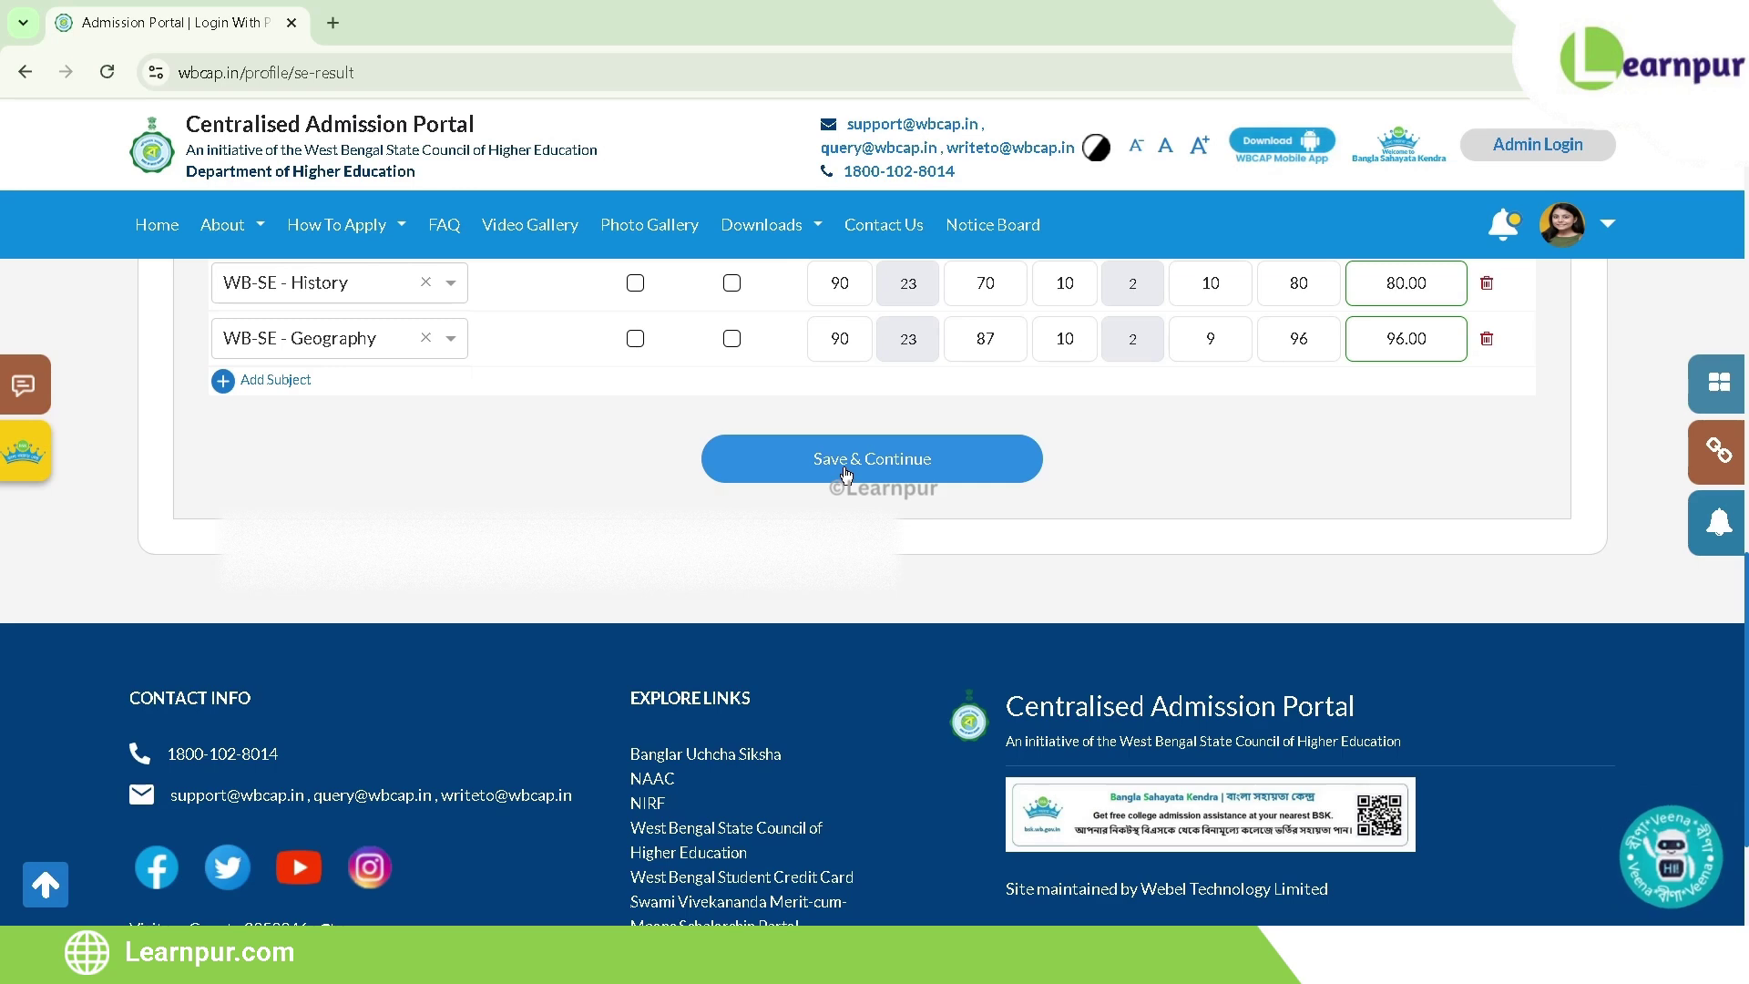
pyautogui.scroll(4, 845, 476)
# - Change Physical Sc. theory marks from 87 to 86, then save and confirm leaving the page
pyautogui.click(999, 593)
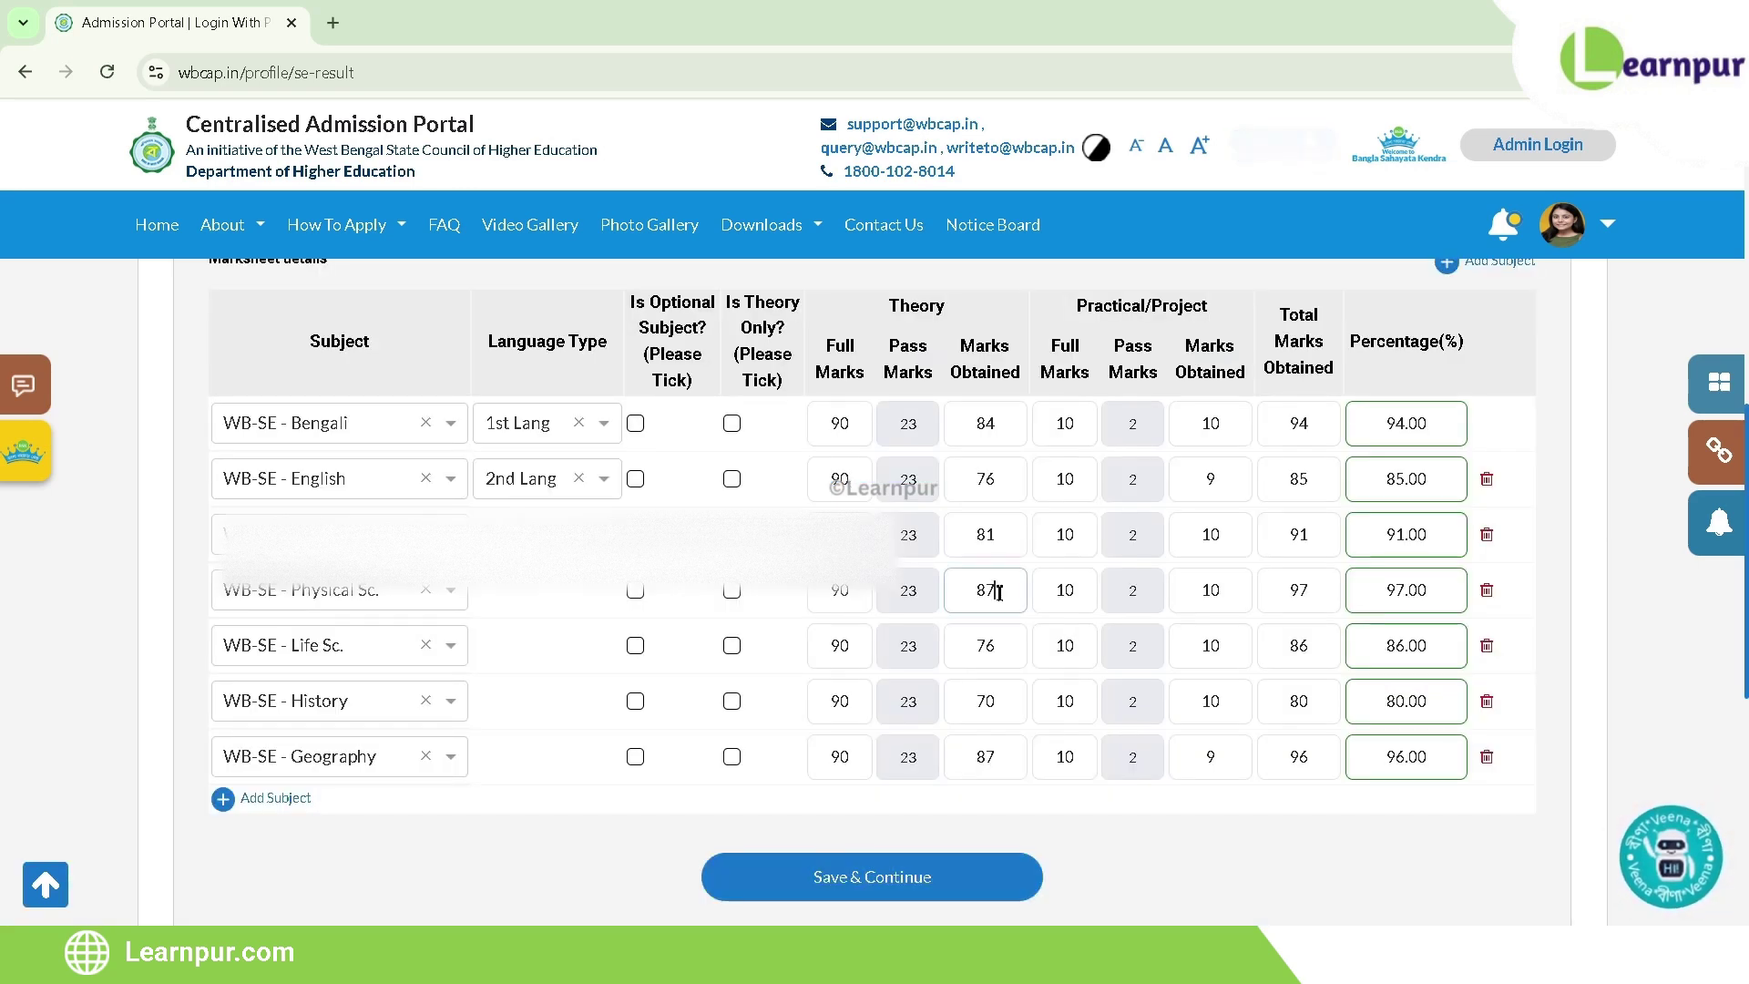
pyautogui.press('BackSpace')
pyautogui.write('6')
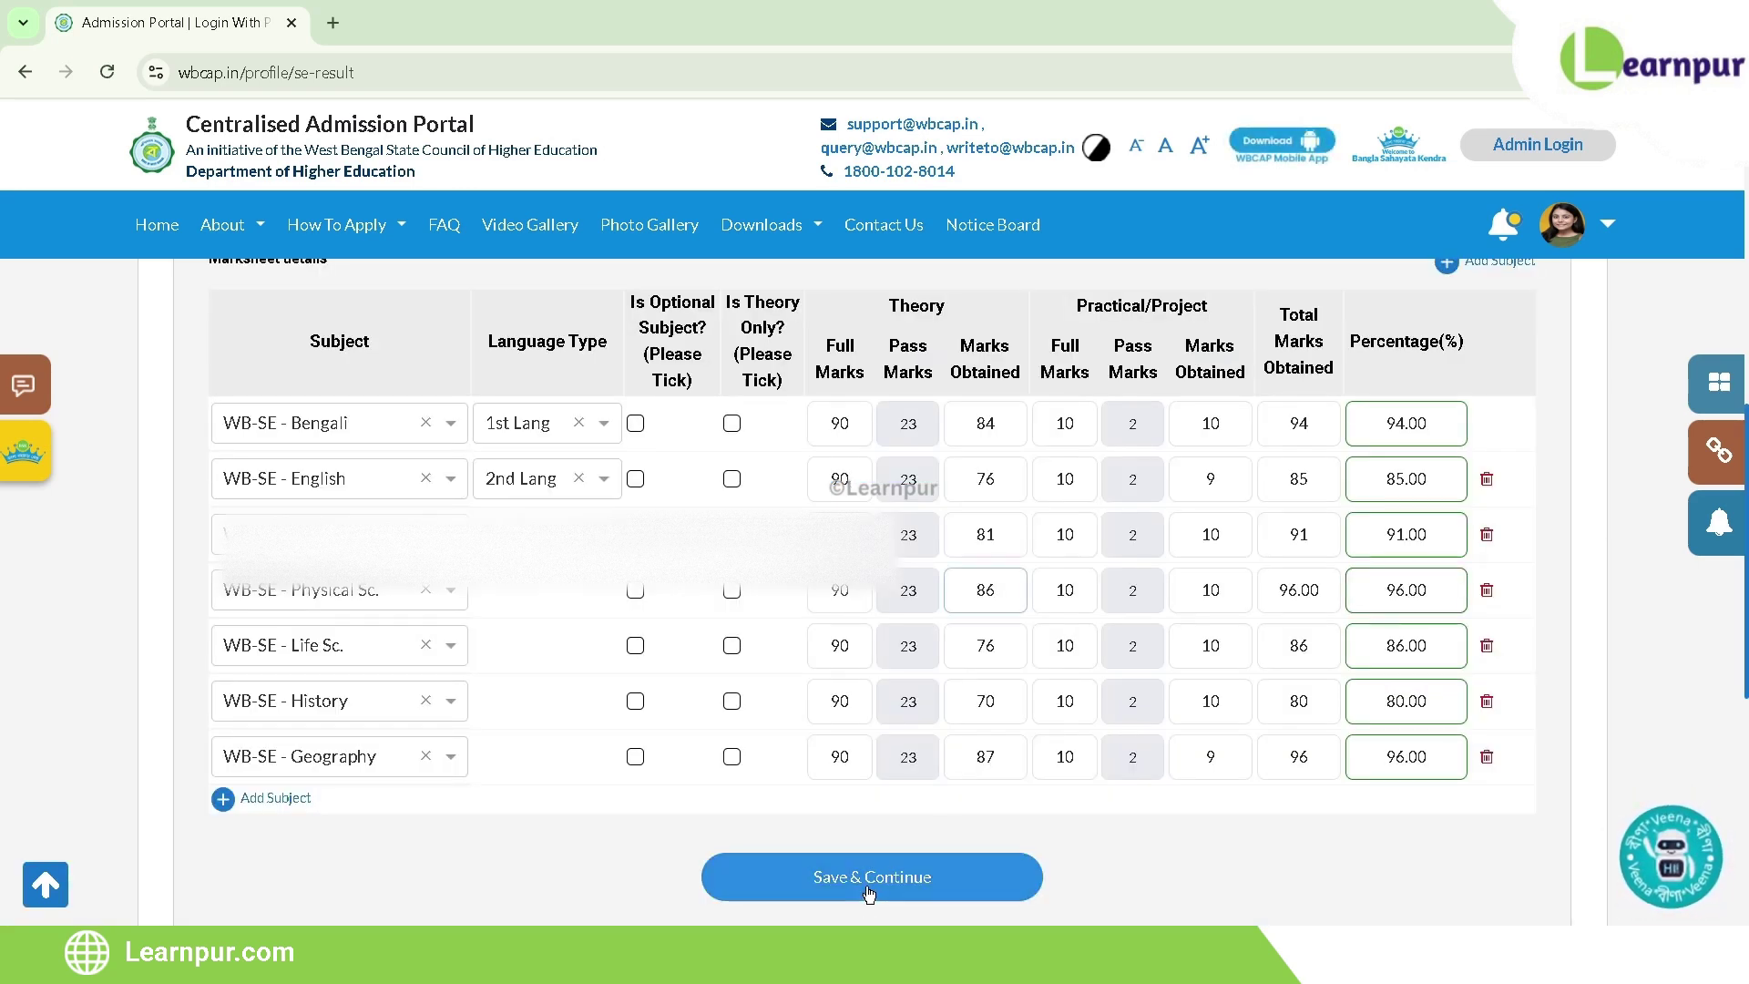
pyautogui.click(870, 893)
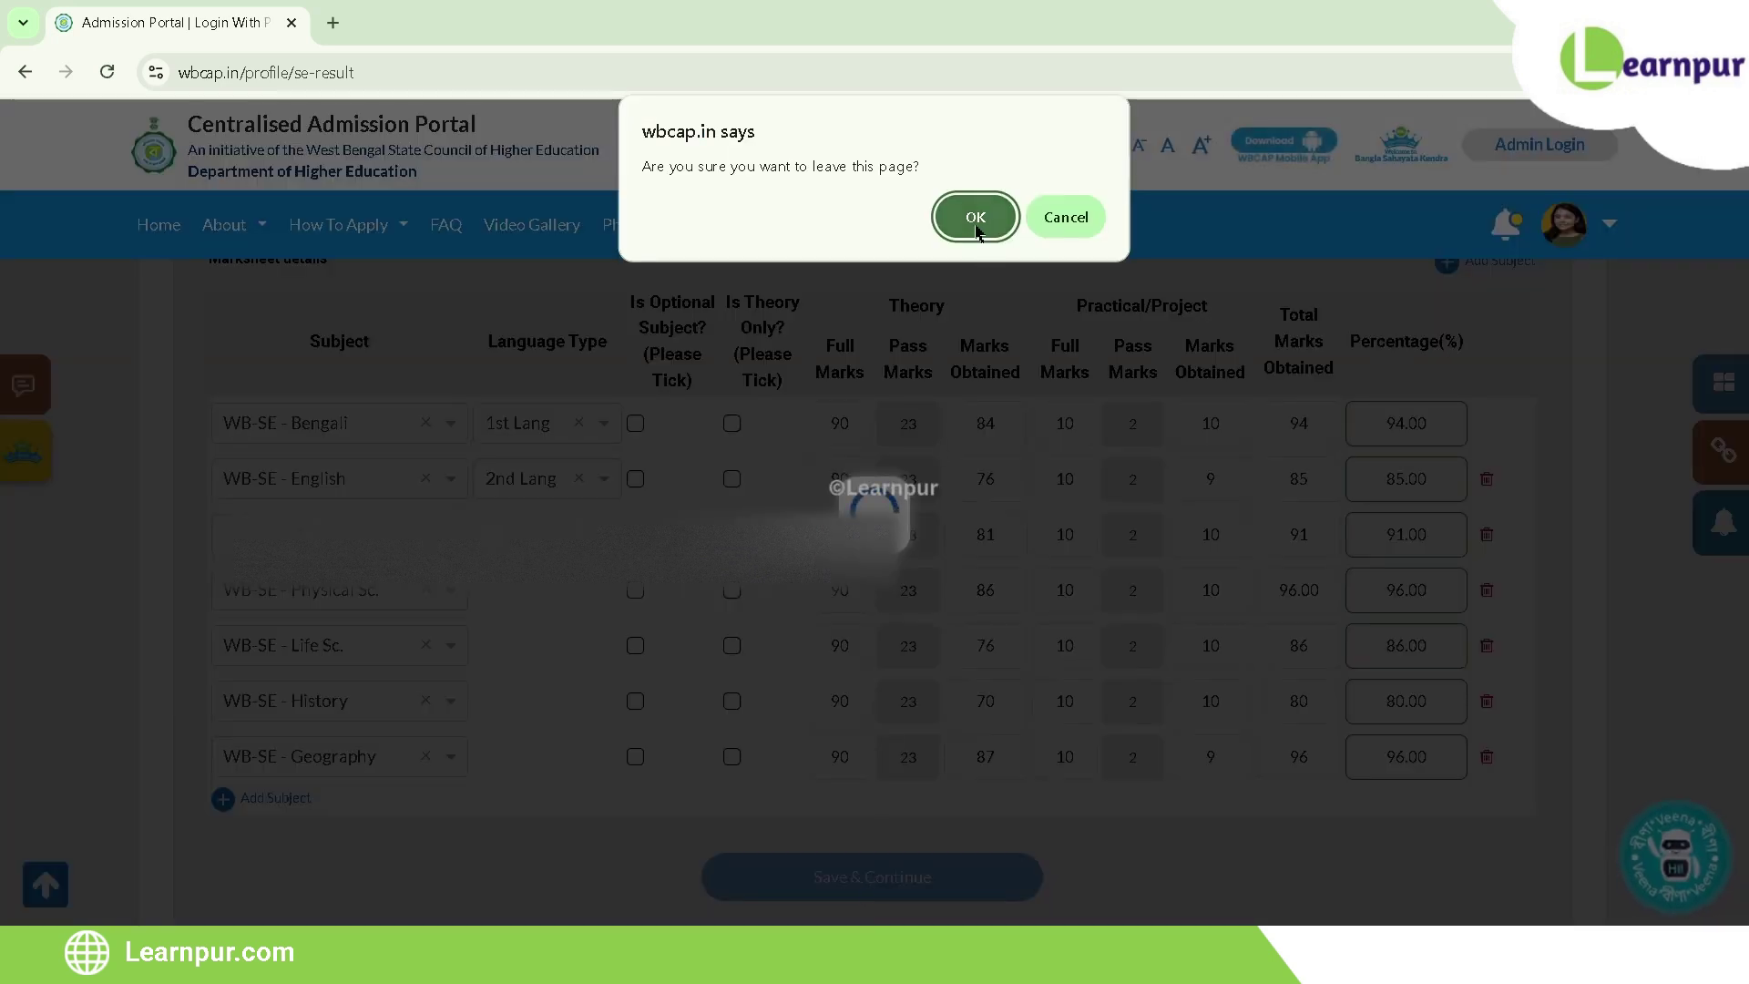
pyautogui.click(975, 219)
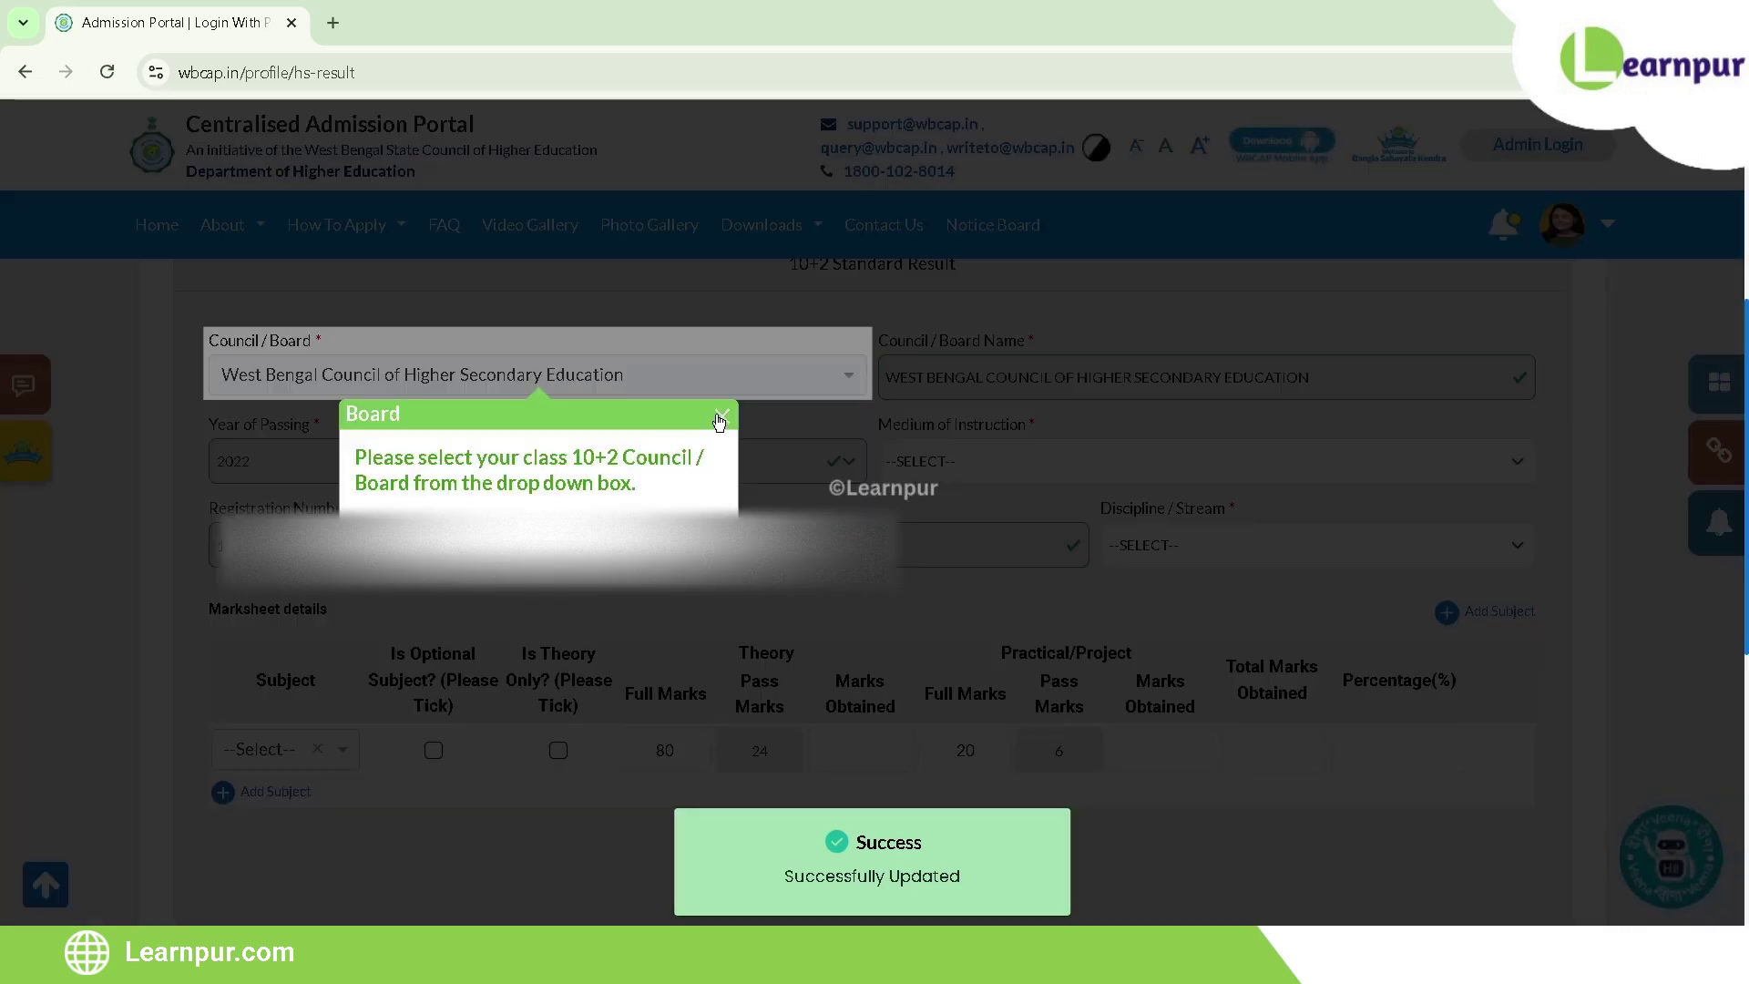
# - Dismiss the Board tip and choose BENGALI medium of instruction and SCIENCE stream
pyautogui.click(719, 418)
pyautogui.scroll(5, 861, 593)
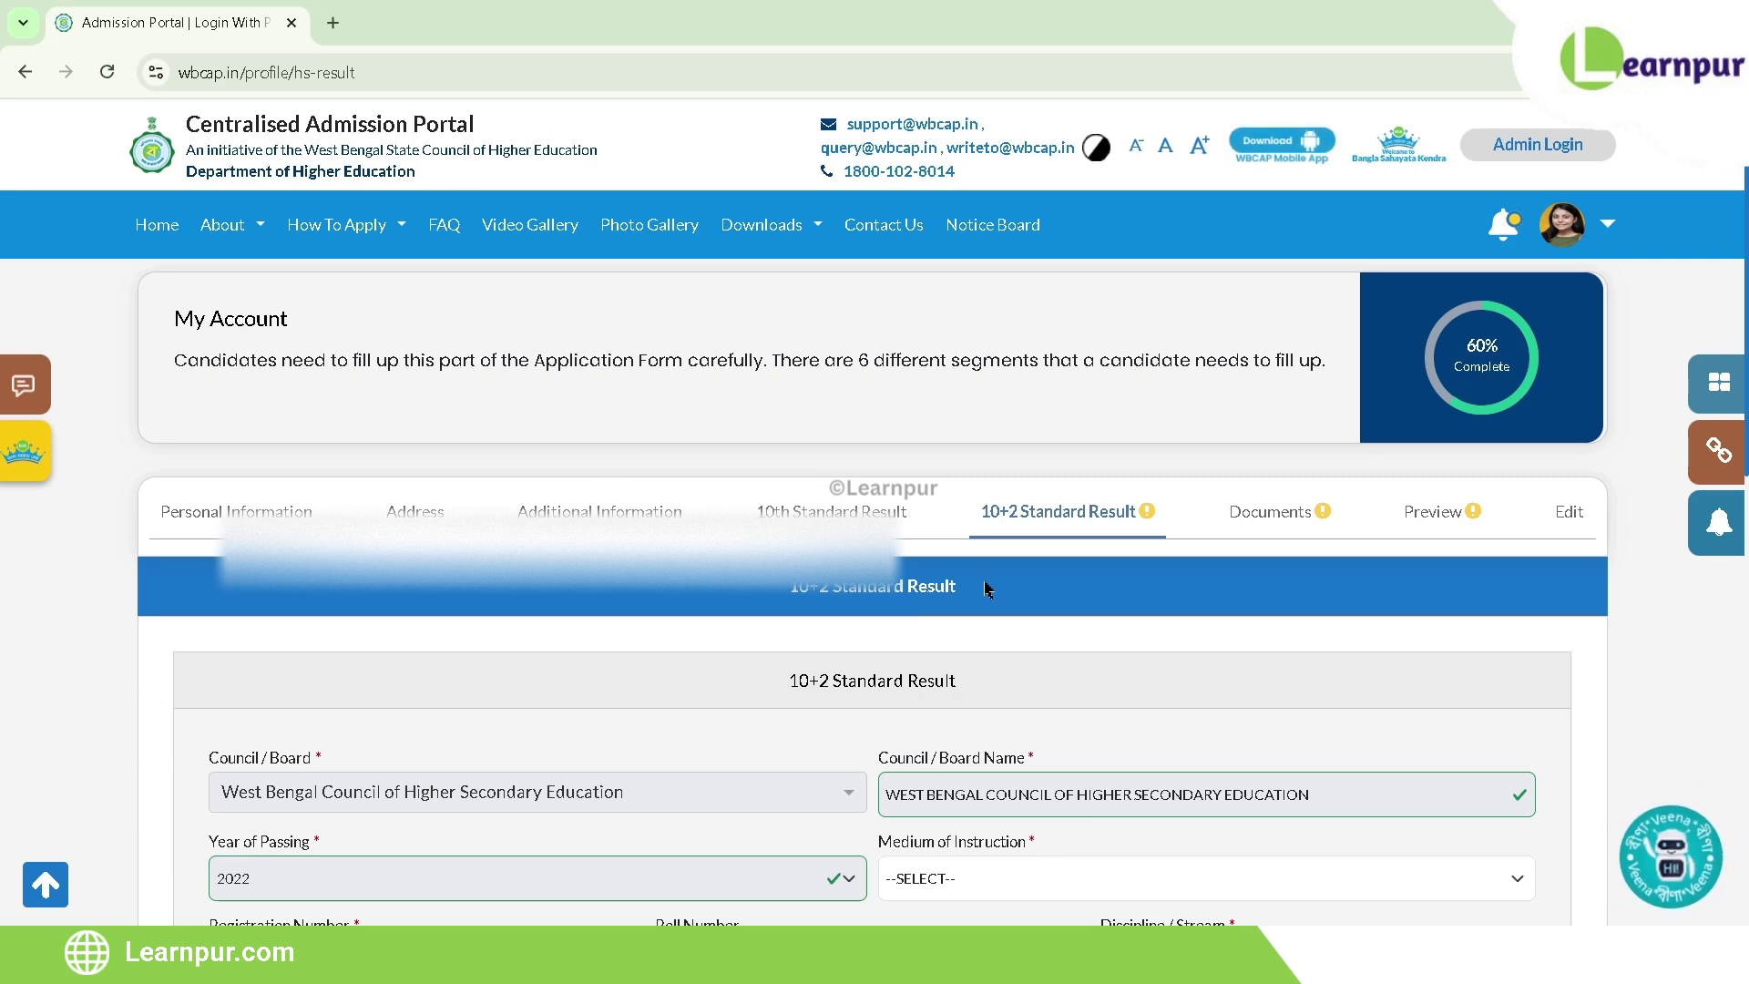
pyautogui.scroll(-5, 989, 587)
pyautogui.click(1014, 462)
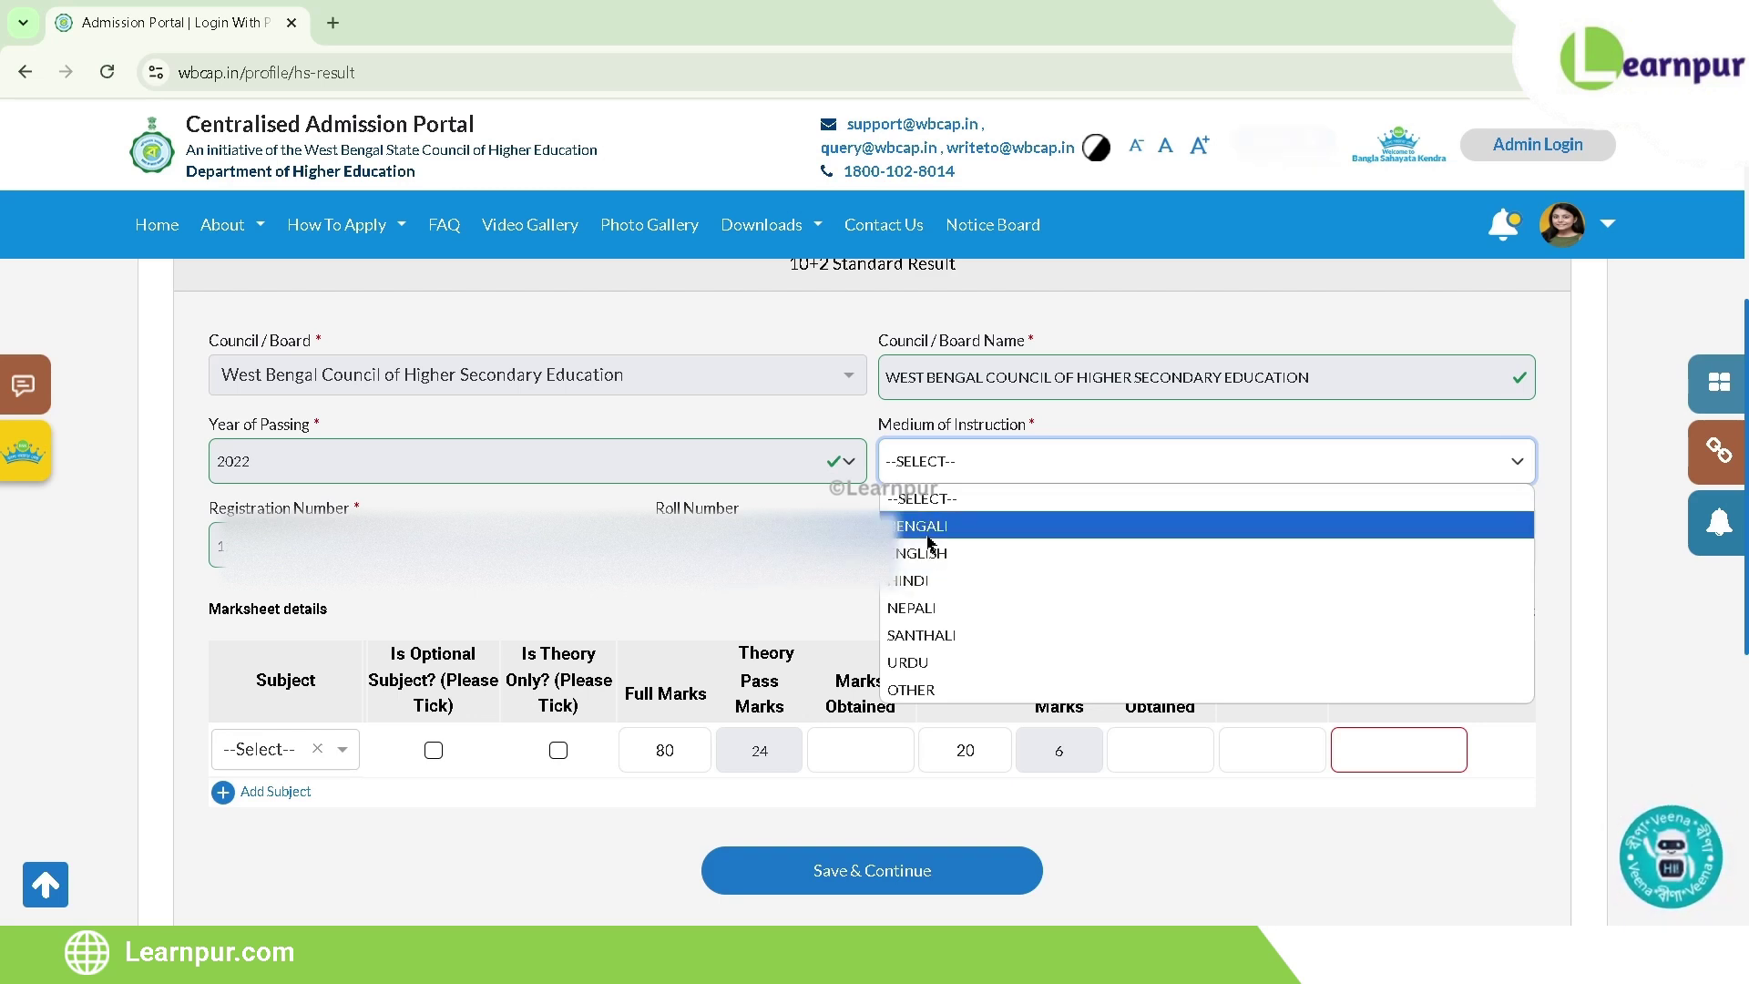
pyautogui.click(929, 541)
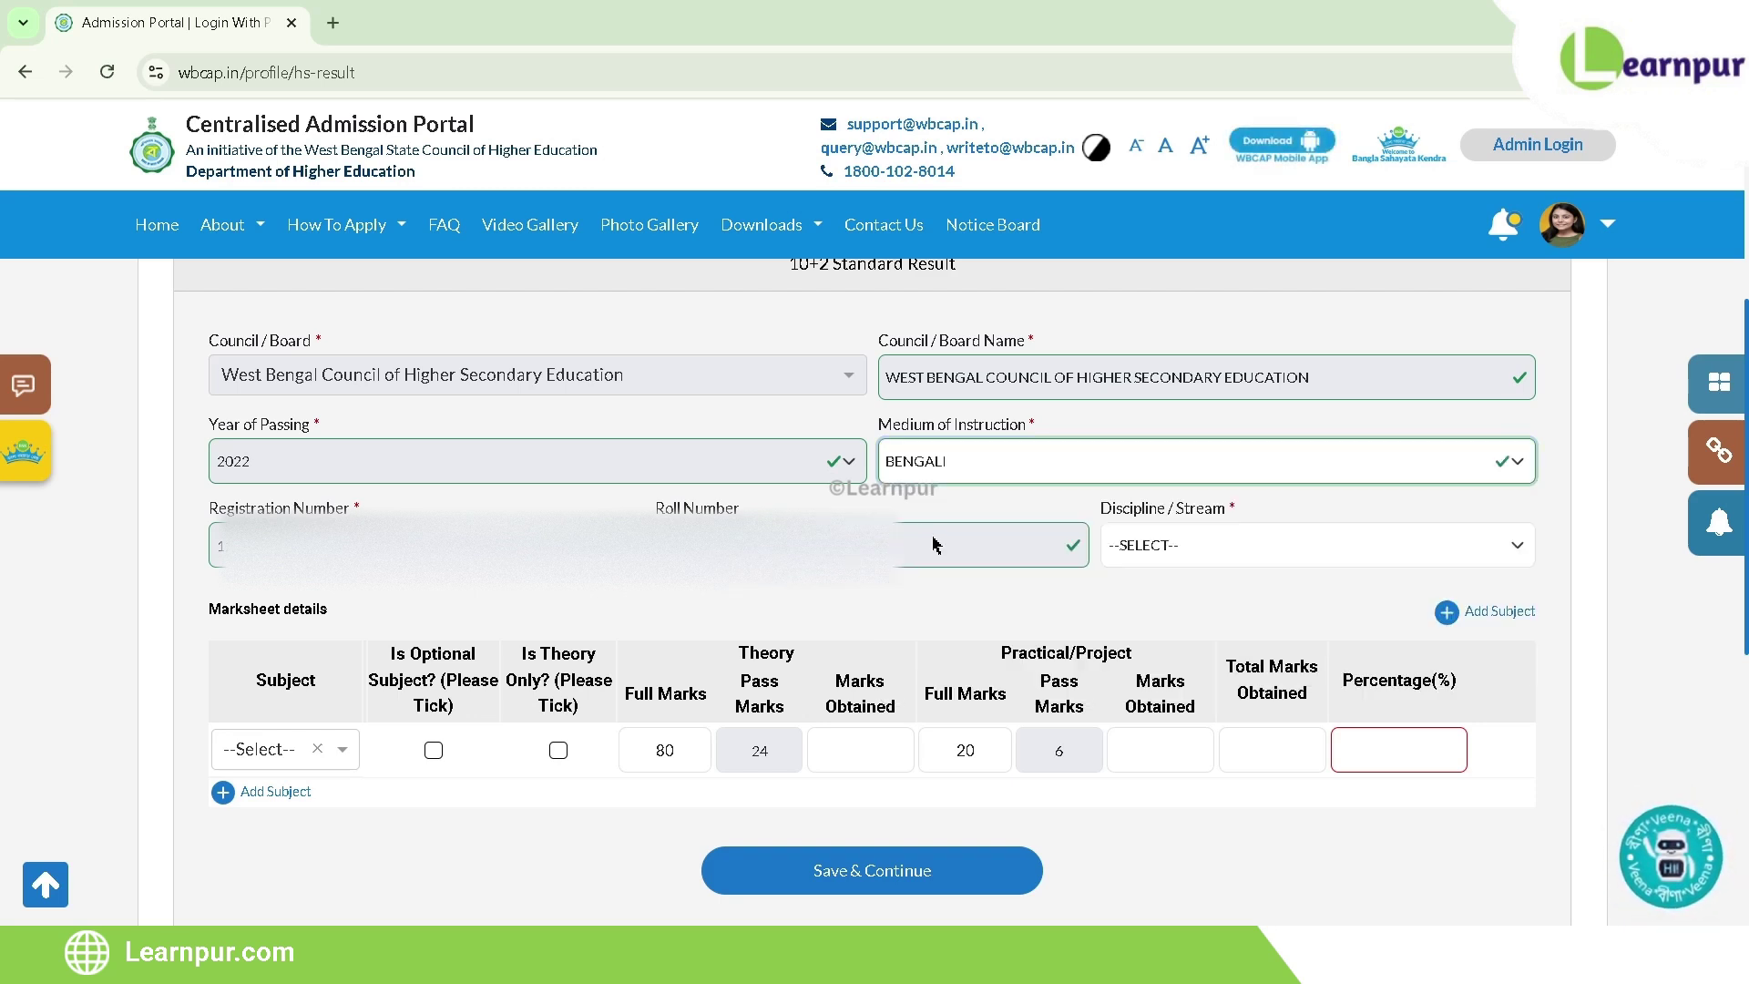
pyautogui.click(1155, 539)
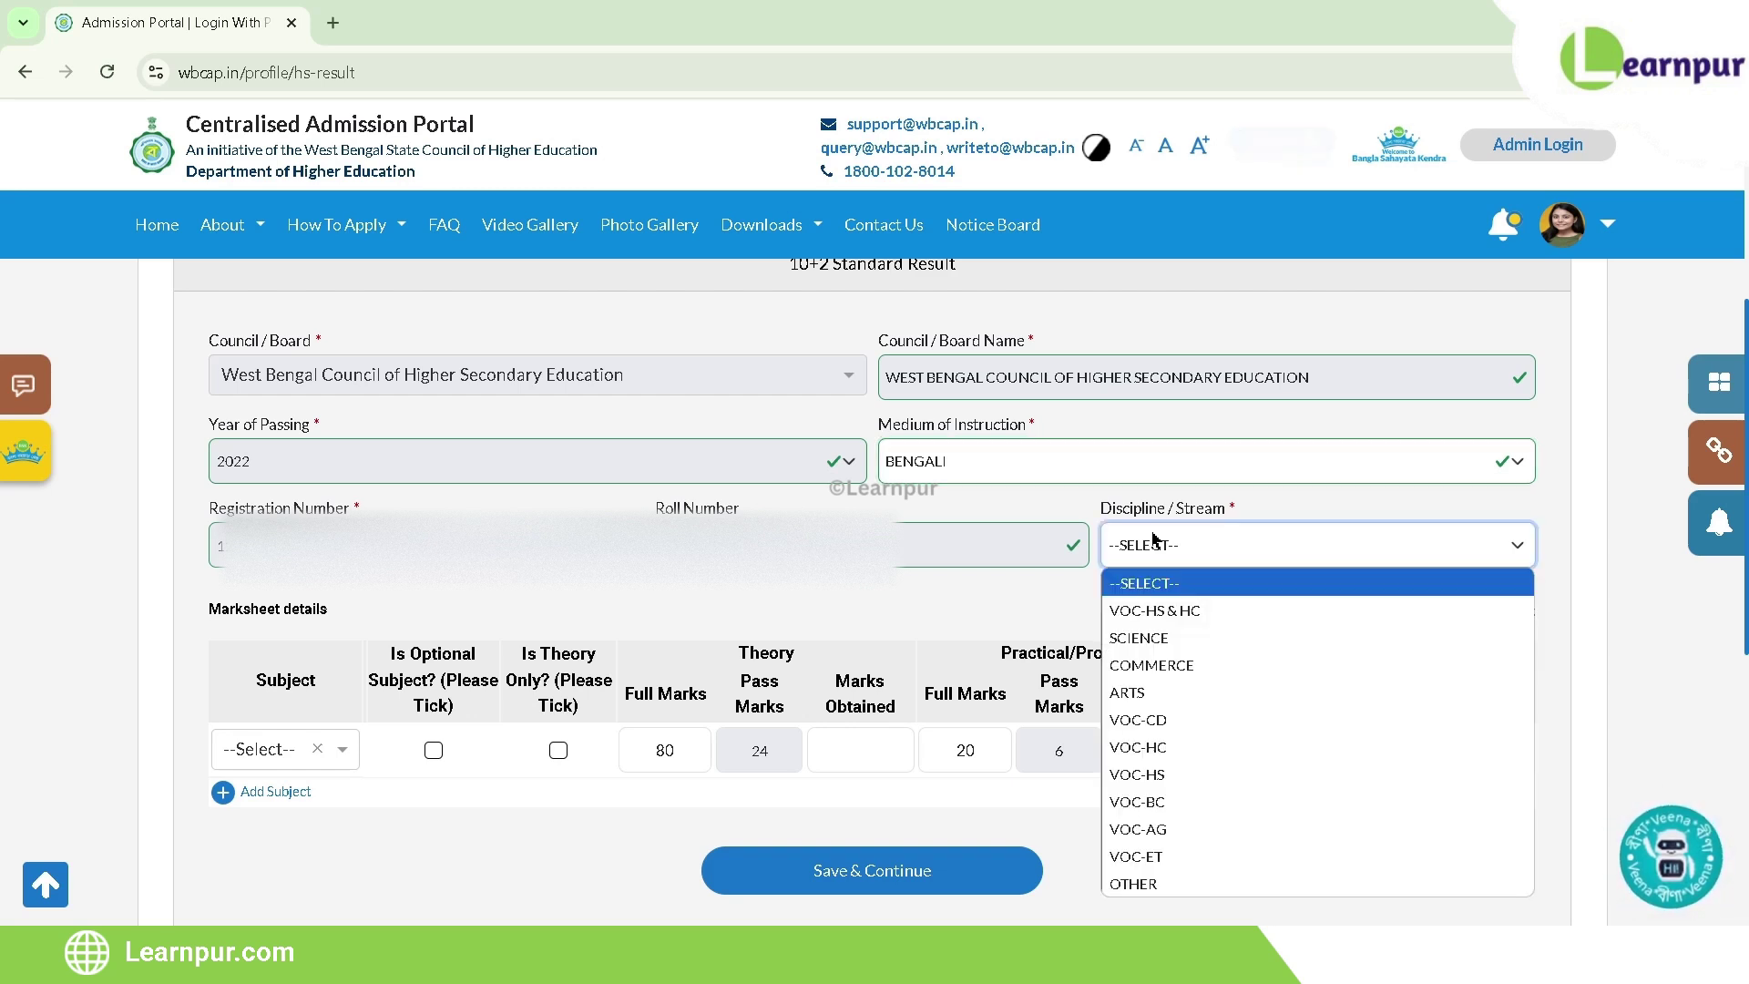
pyautogui.click(1137, 645)
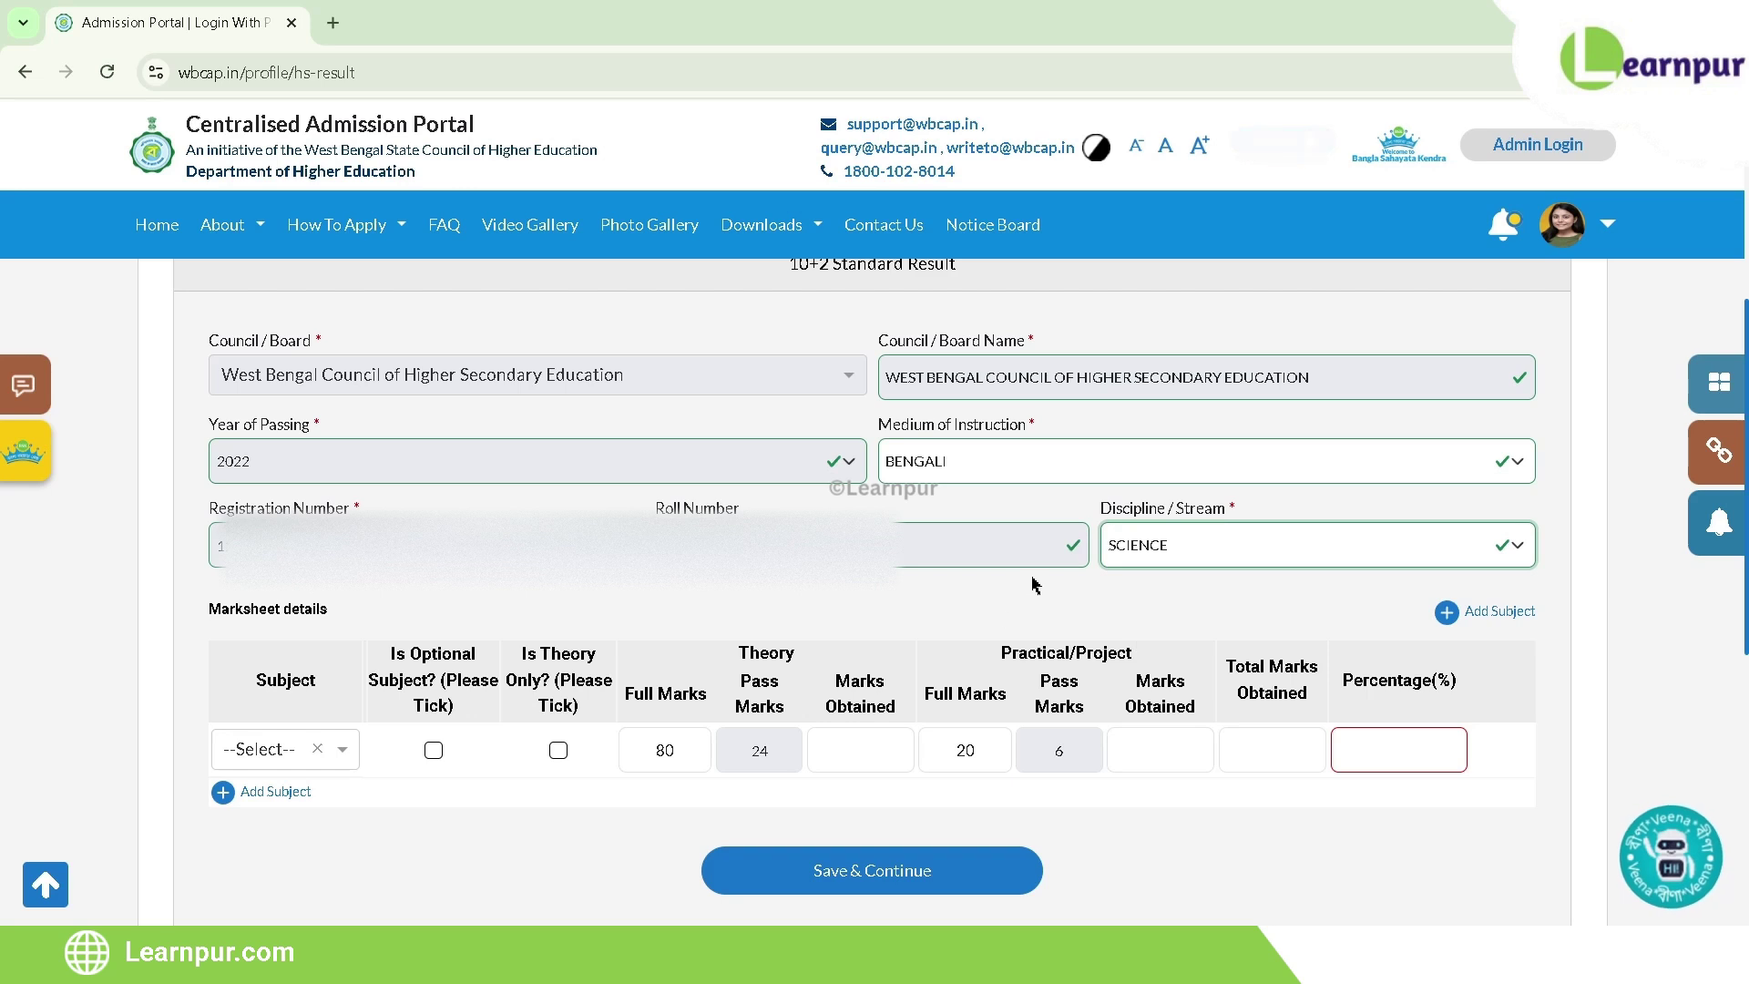
# - Open the first row's Subject dropdown
pyautogui.click(271, 751)
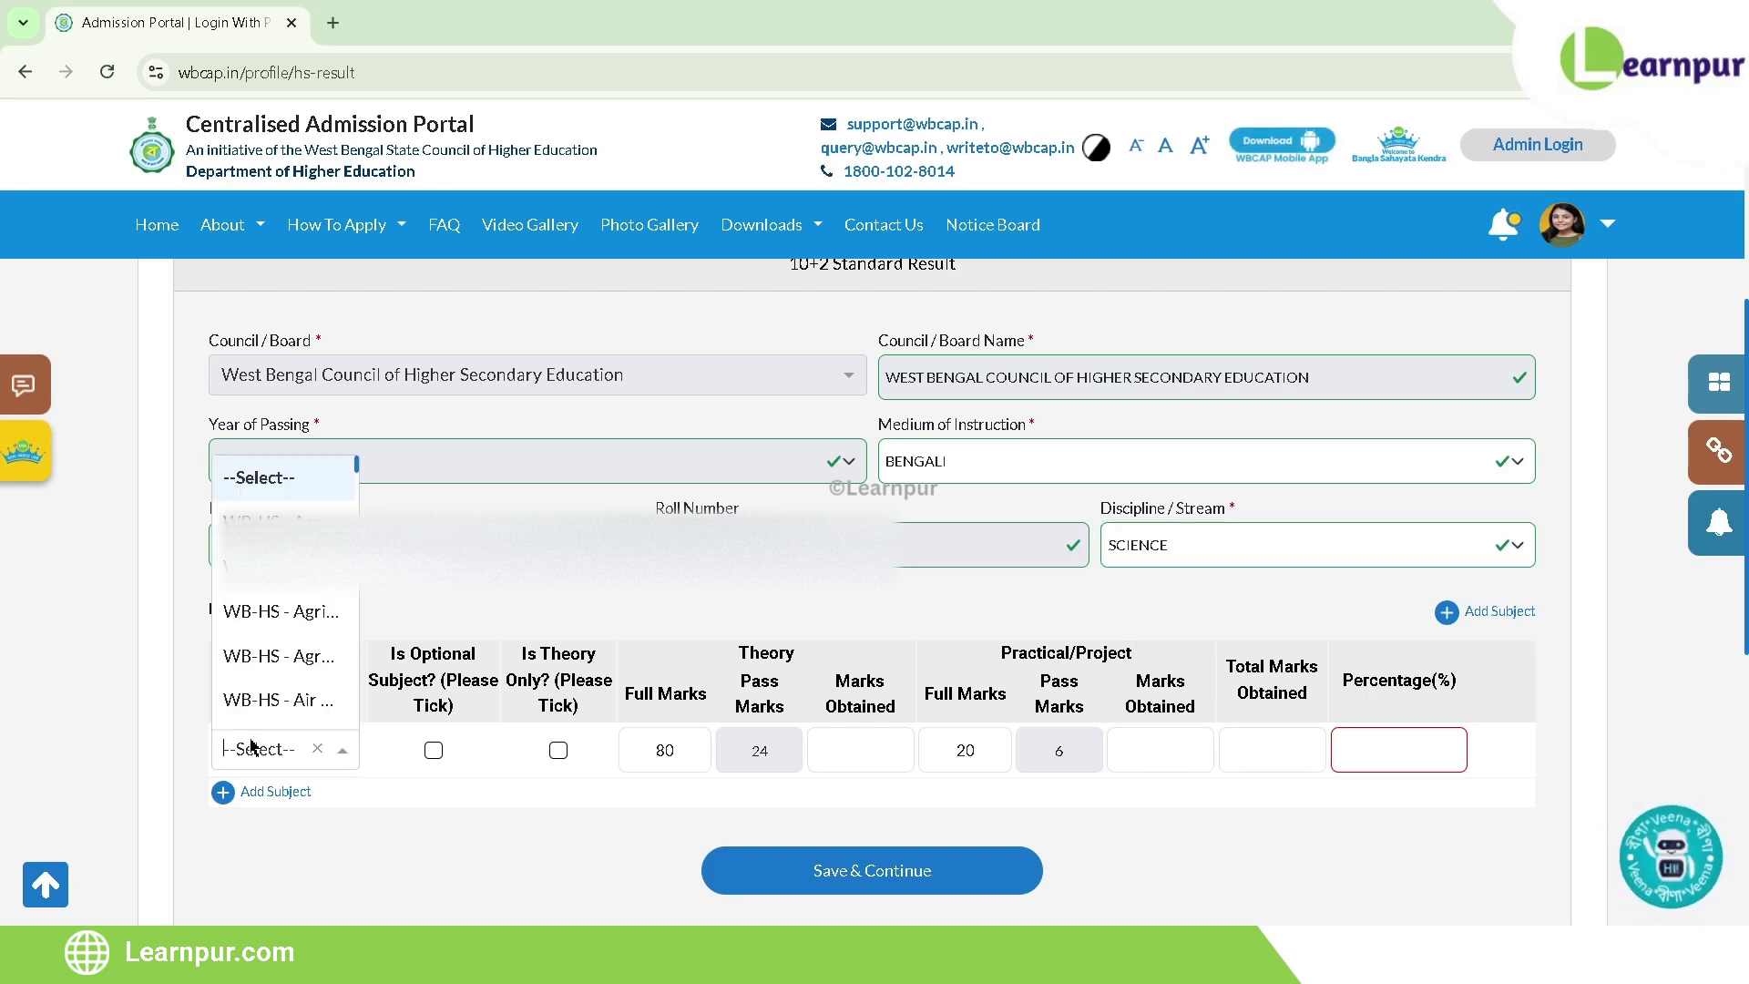
pyautogui.click(538, 609)
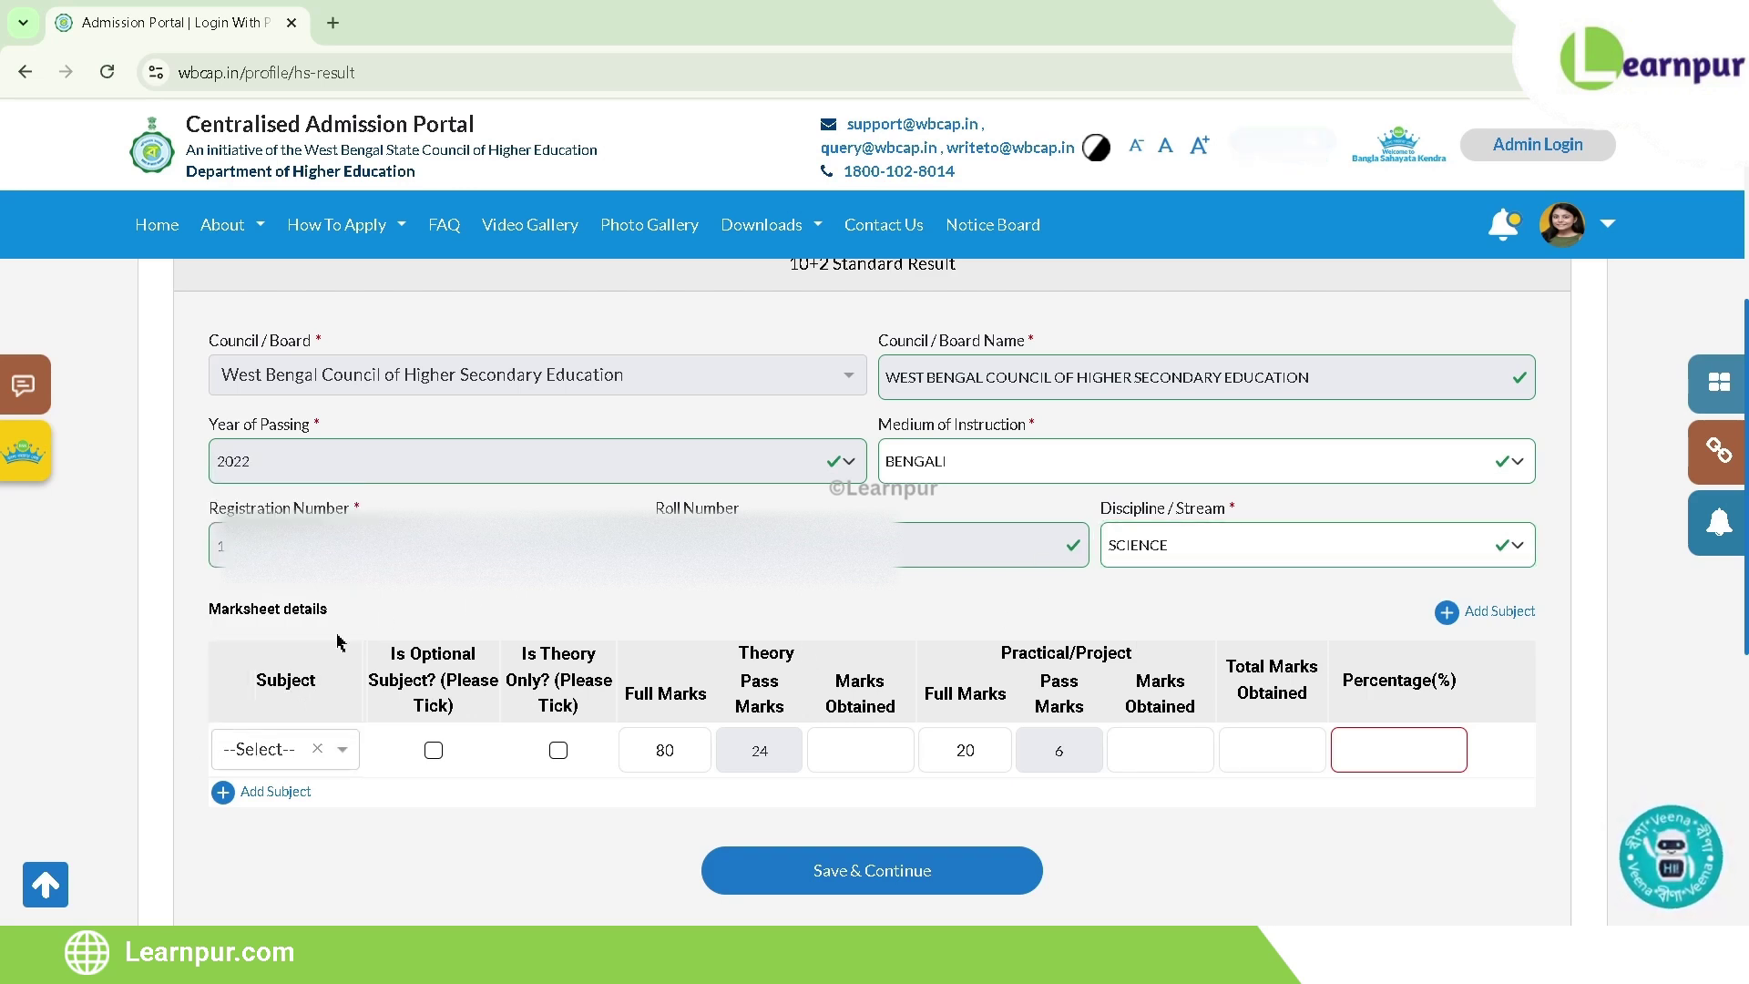
pyautogui.click(273, 752)
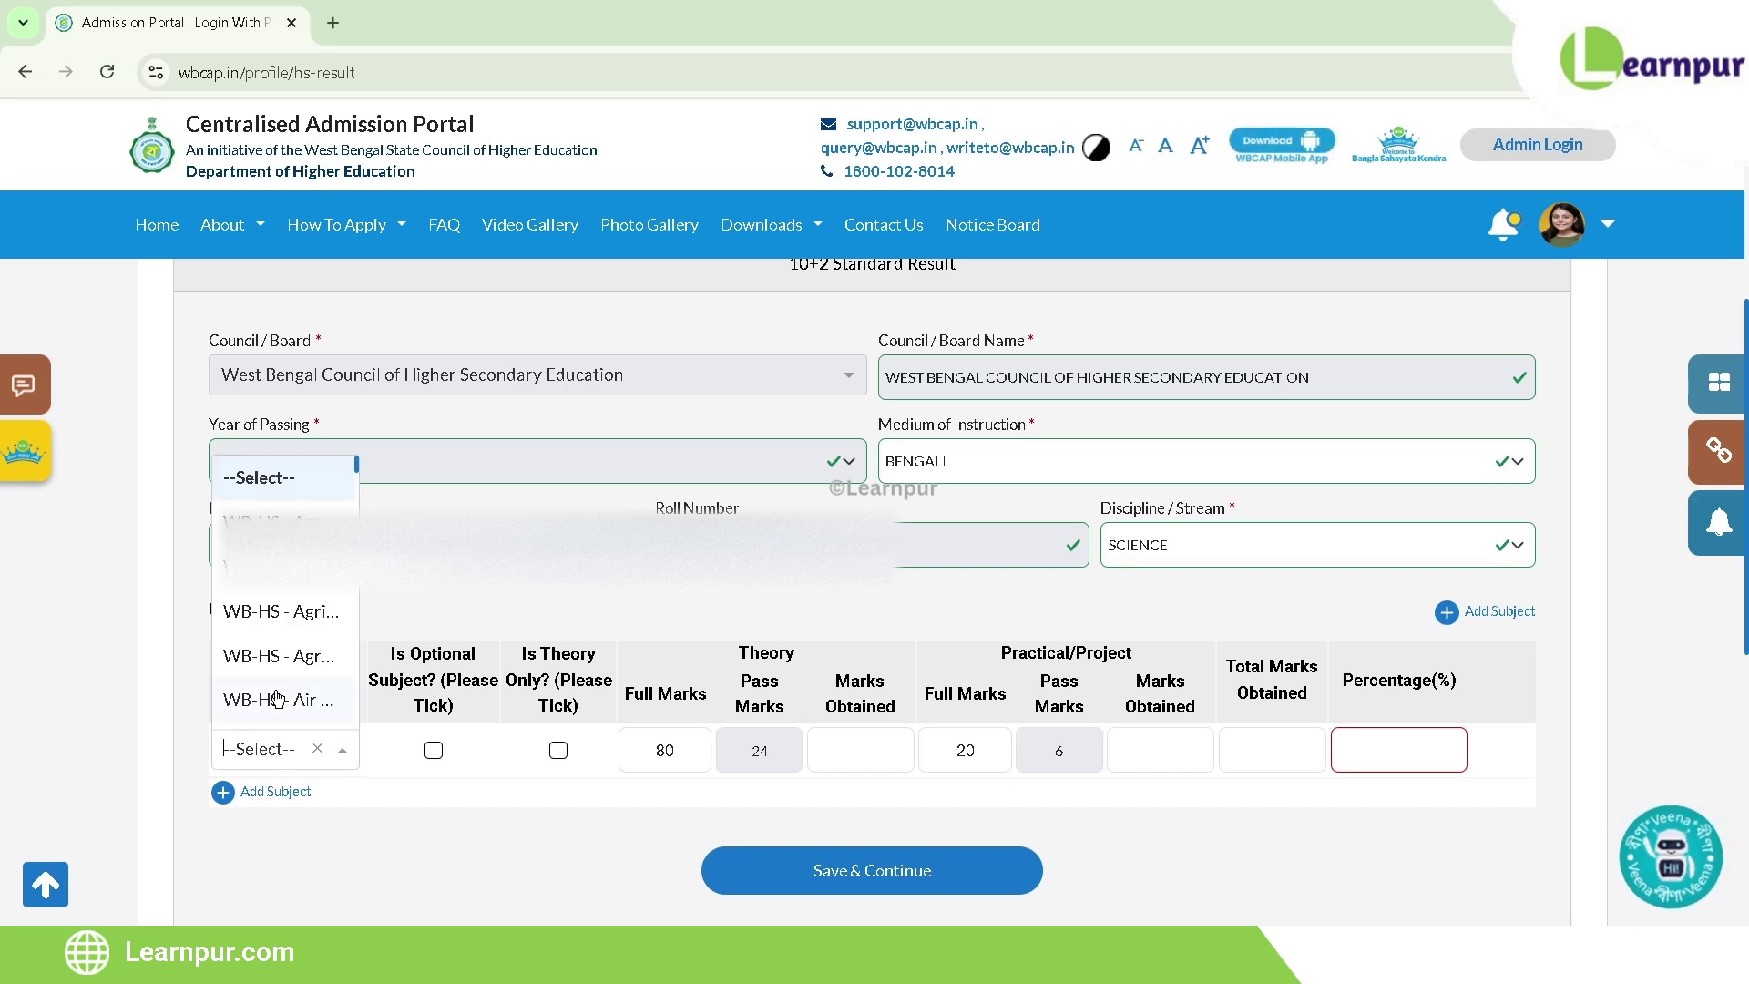
# - Set the first subject to WB-HS - Bengali with language type 1st Lang
pyautogui.write('be')
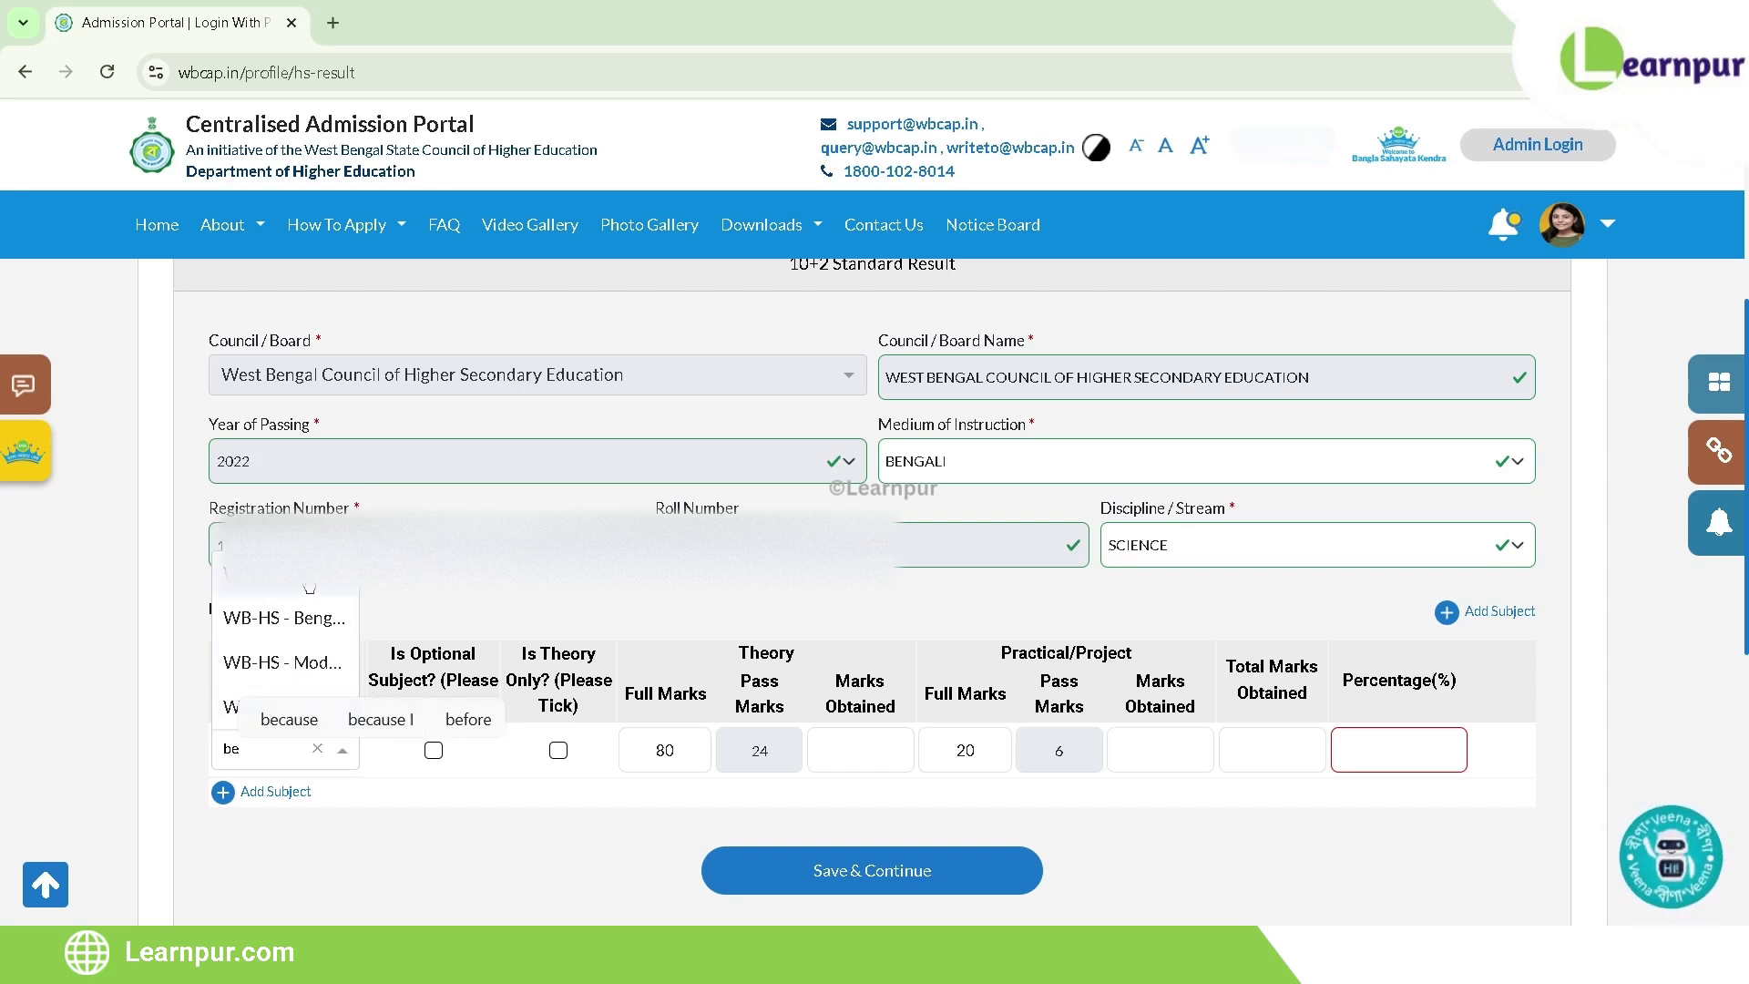
pyautogui.click(301, 697)
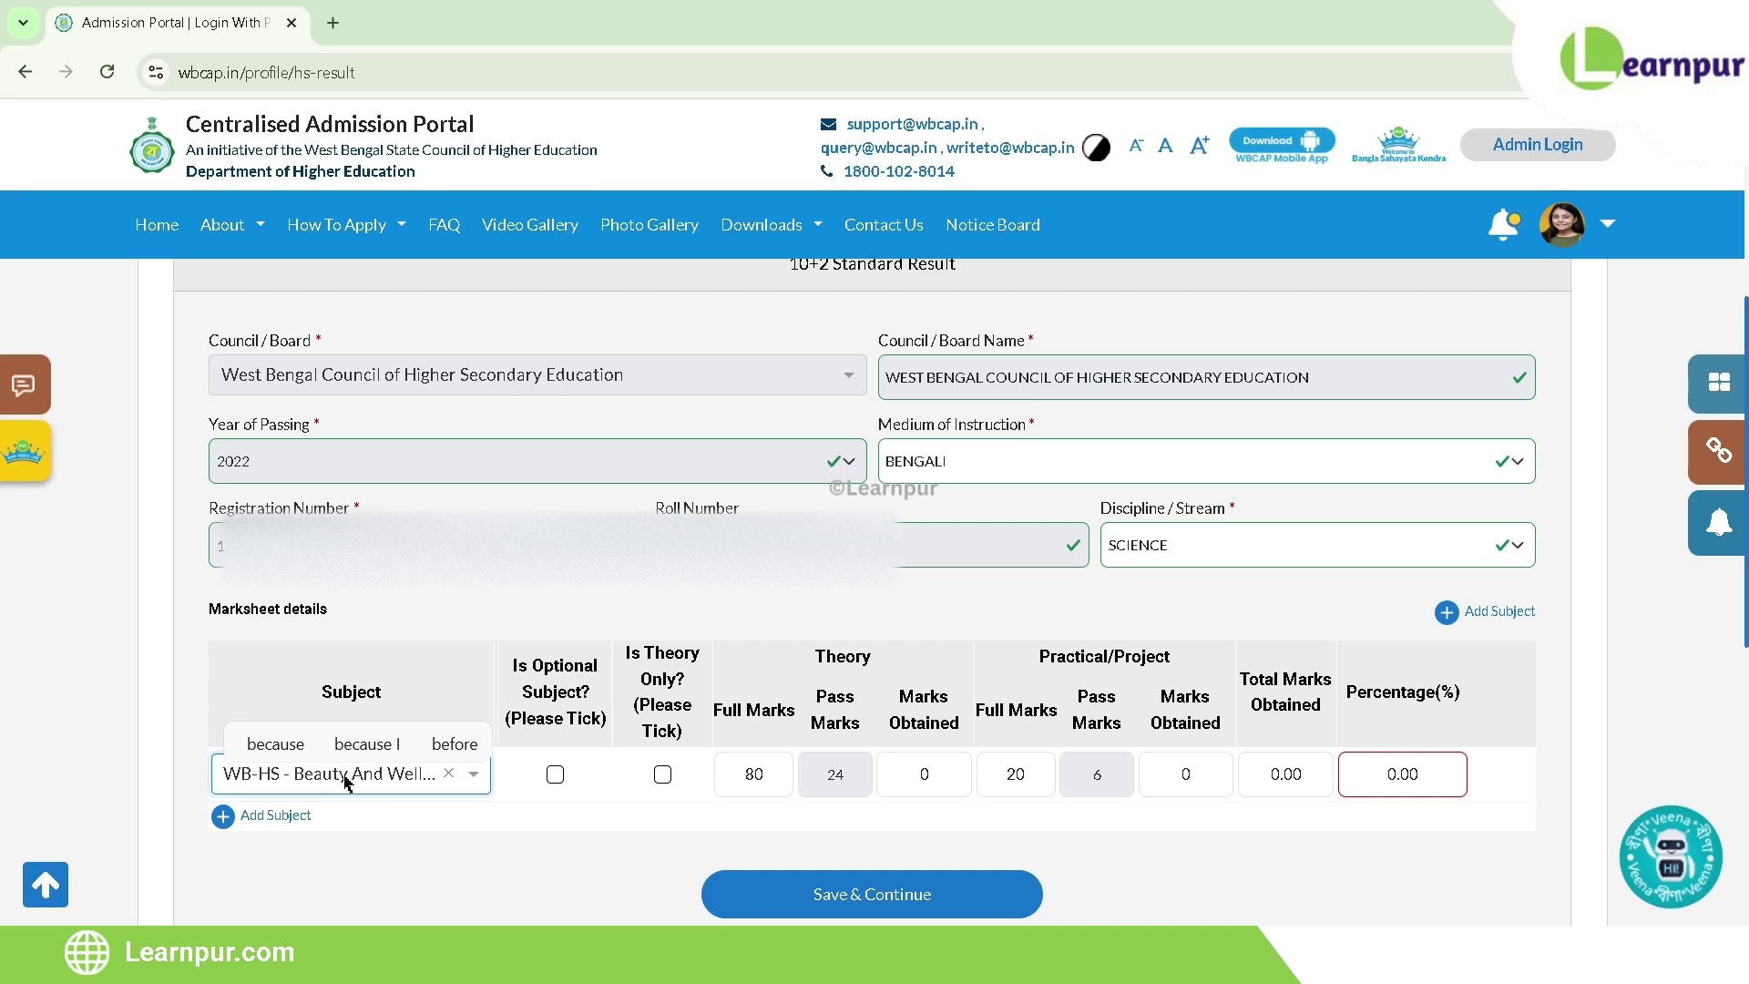
pyautogui.click(500, 784)
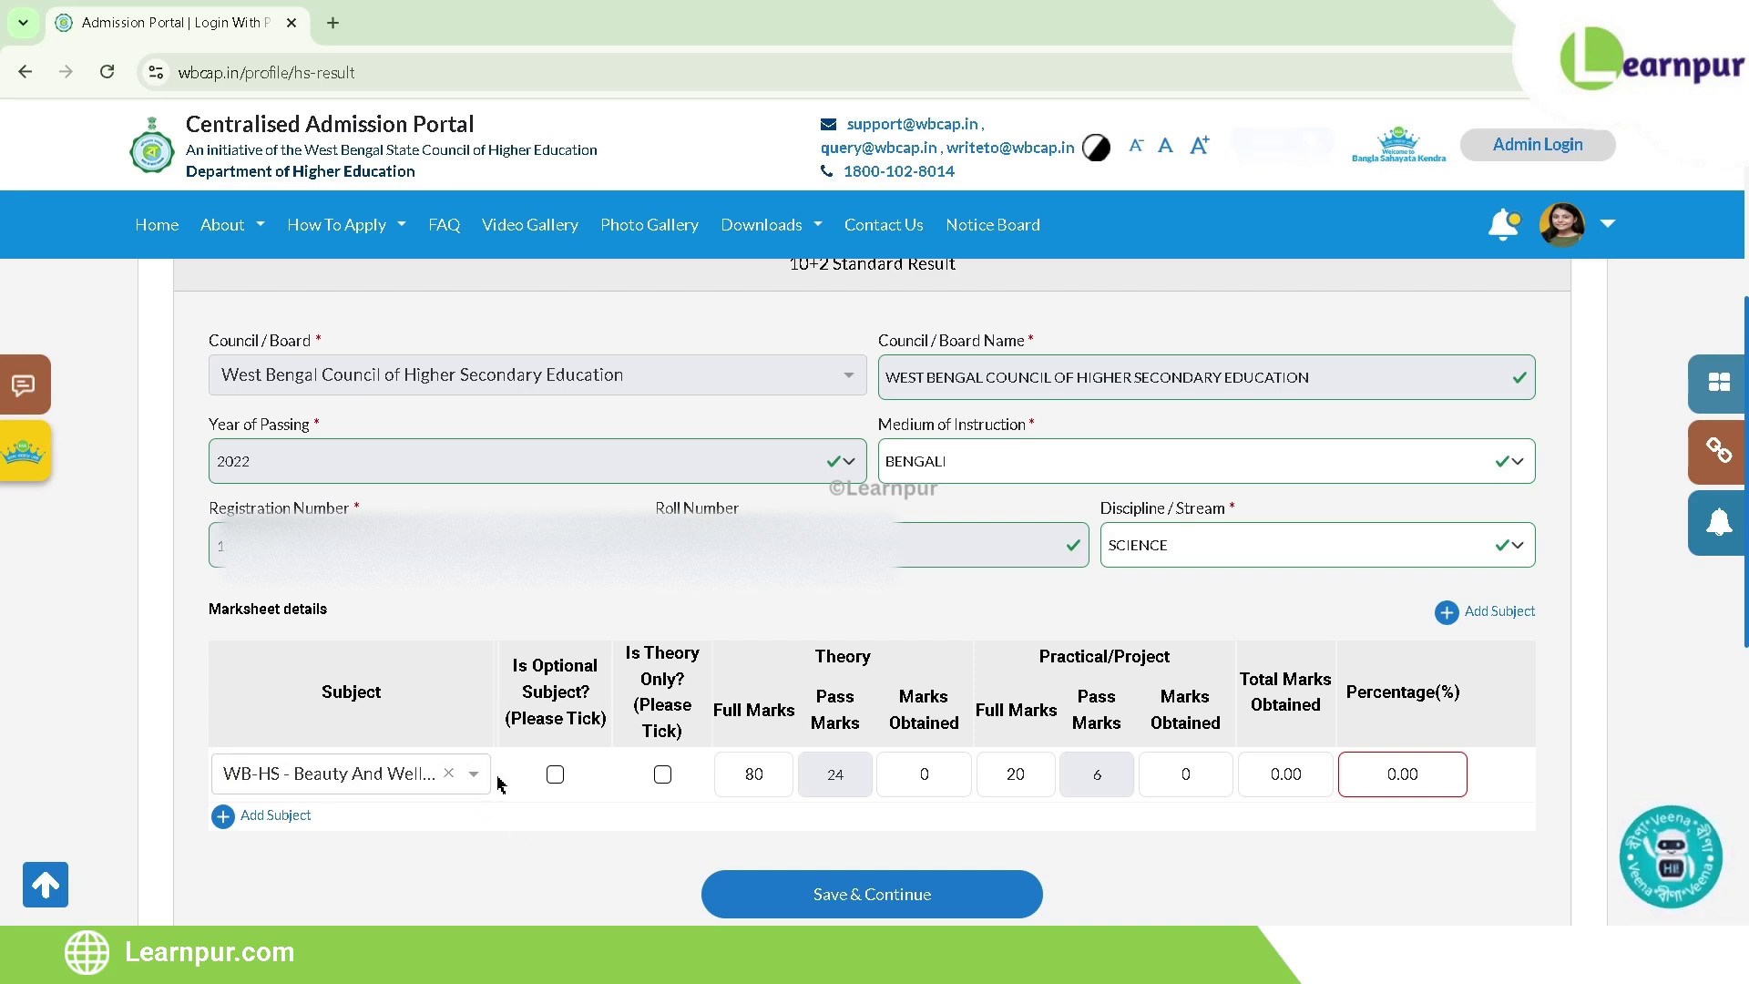
pyautogui.click(444, 773)
pyautogui.write('b')
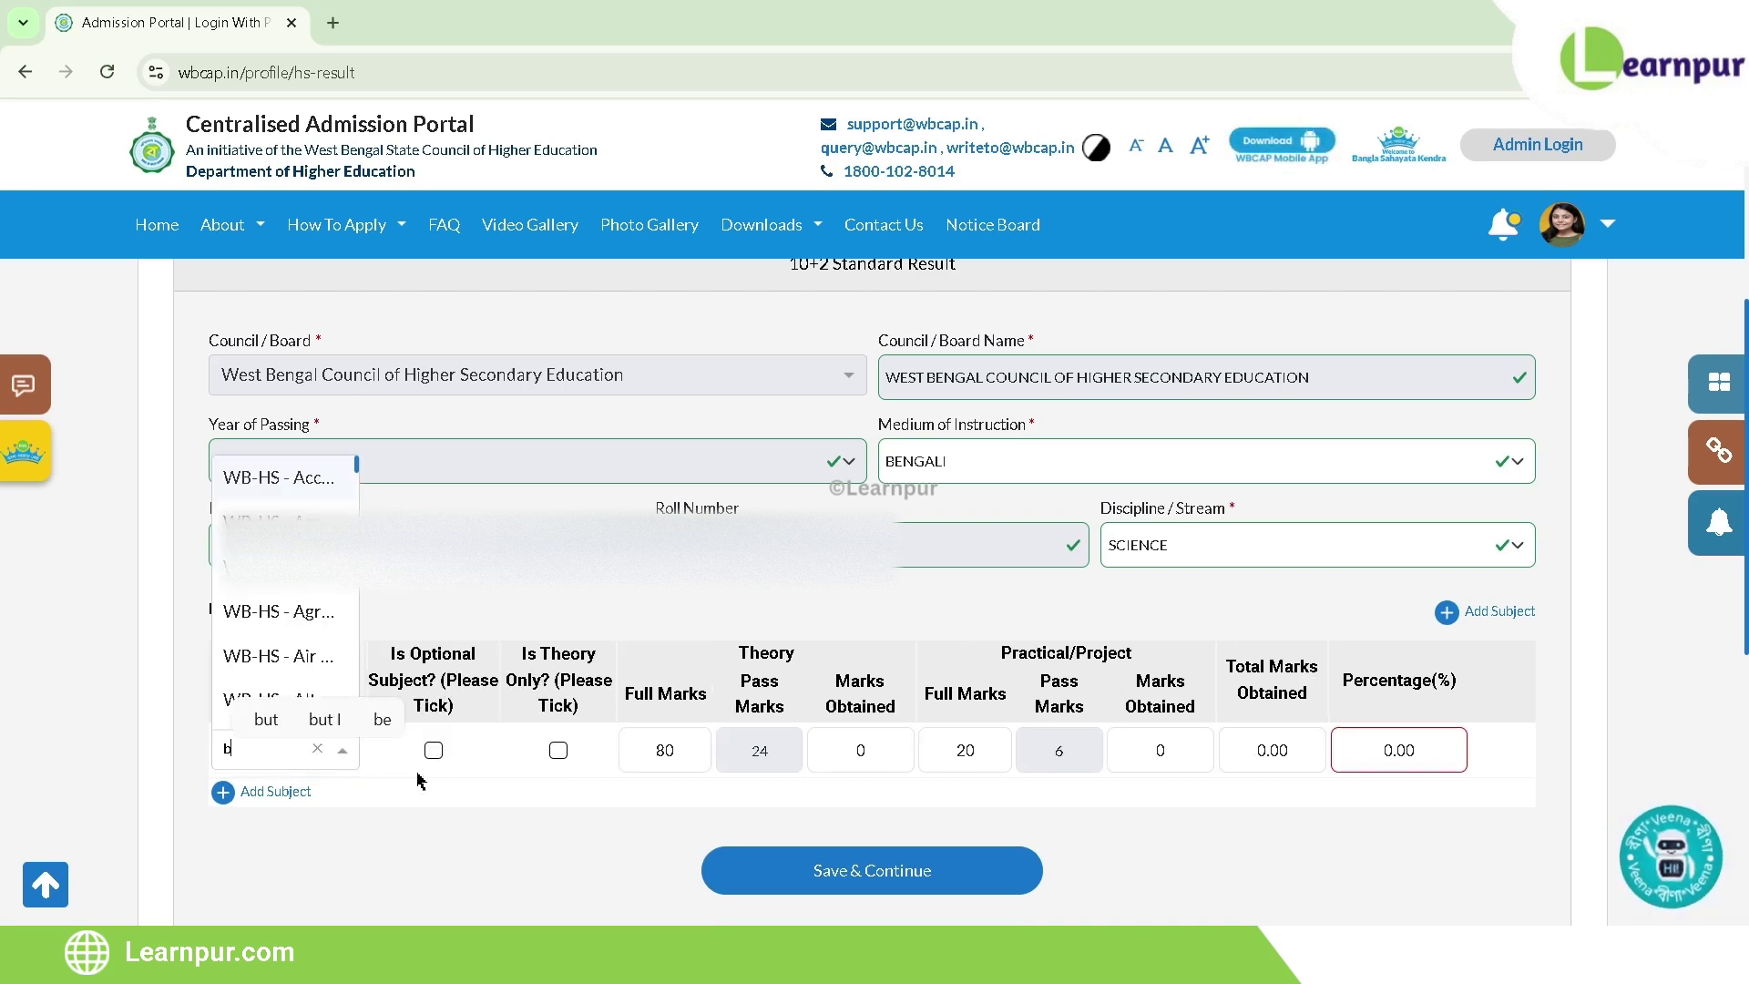
pyautogui.write('e')
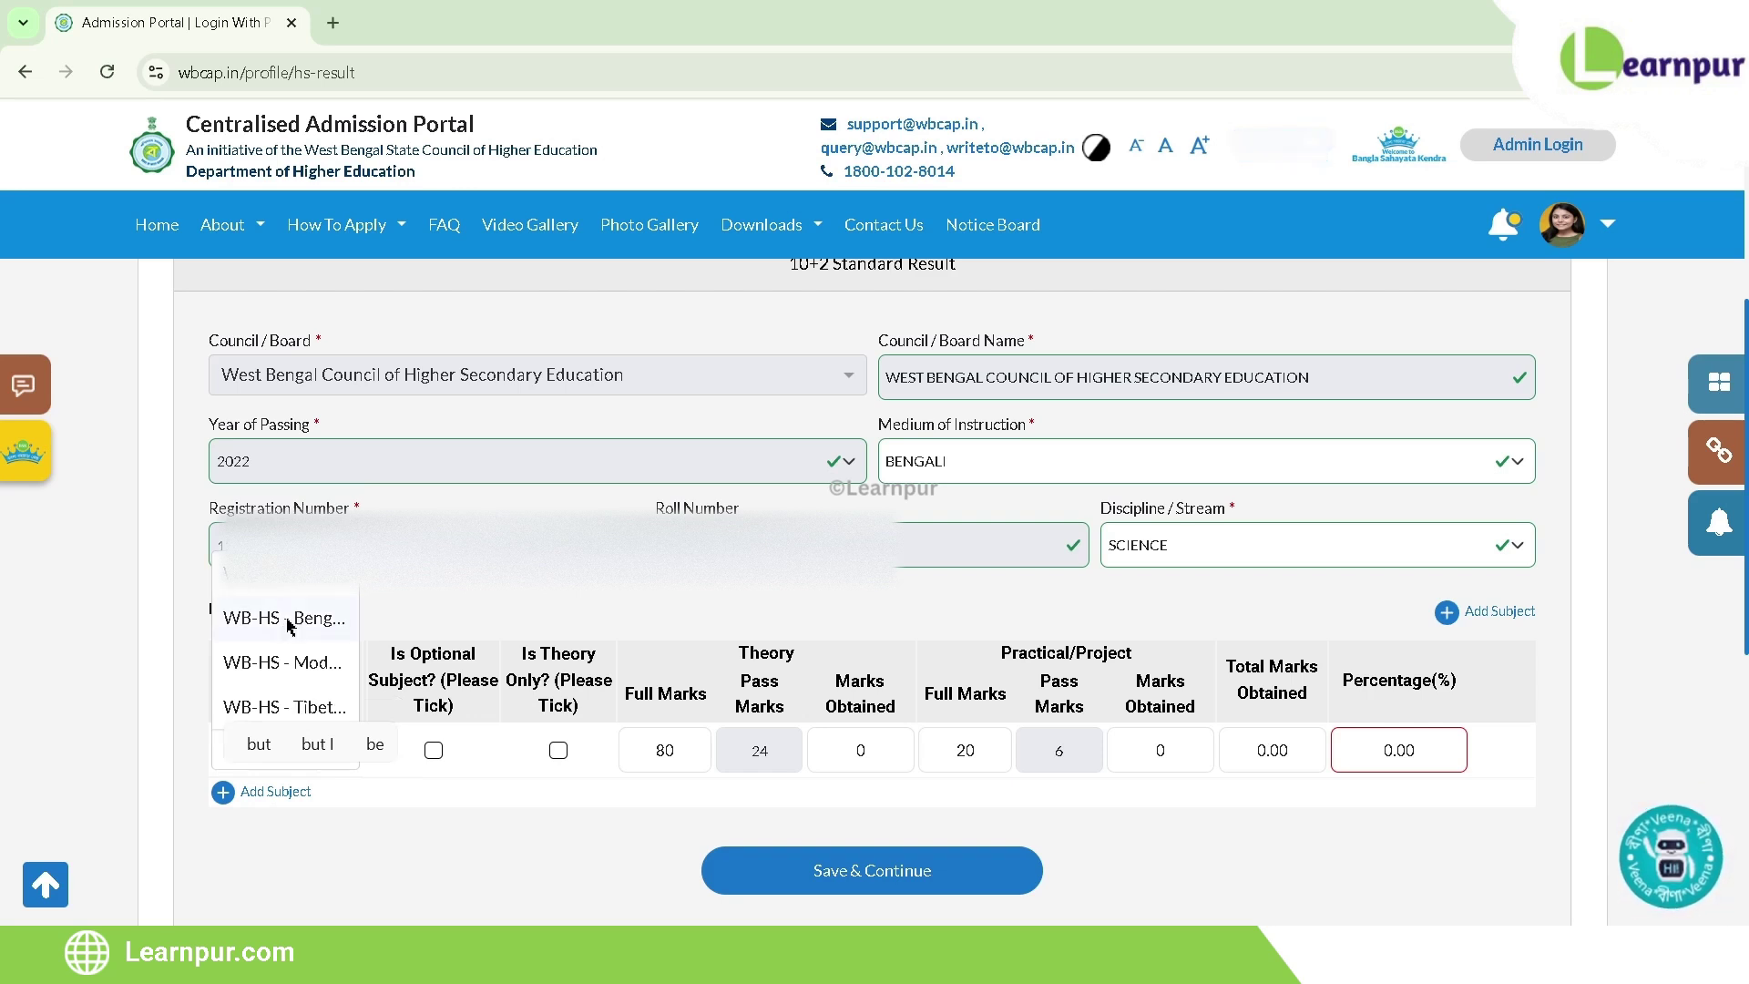
pyautogui.click(288, 625)
pyautogui.click(485, 780)
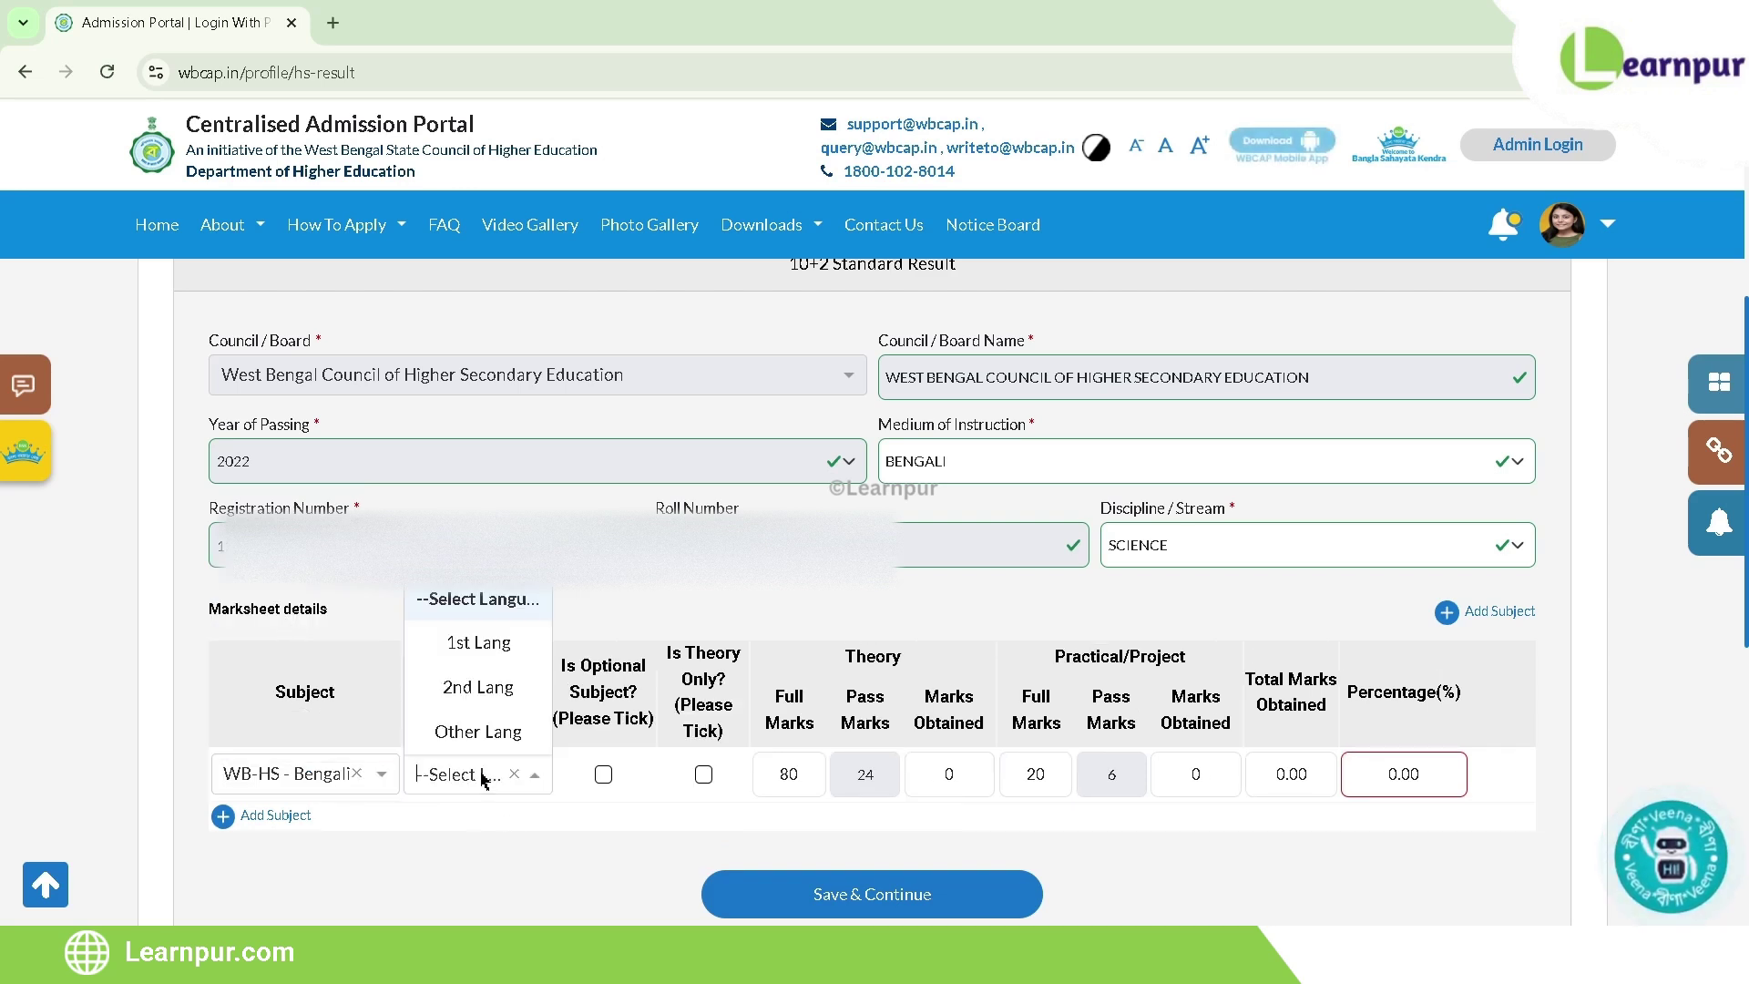
pyautogui.click(463, 645)
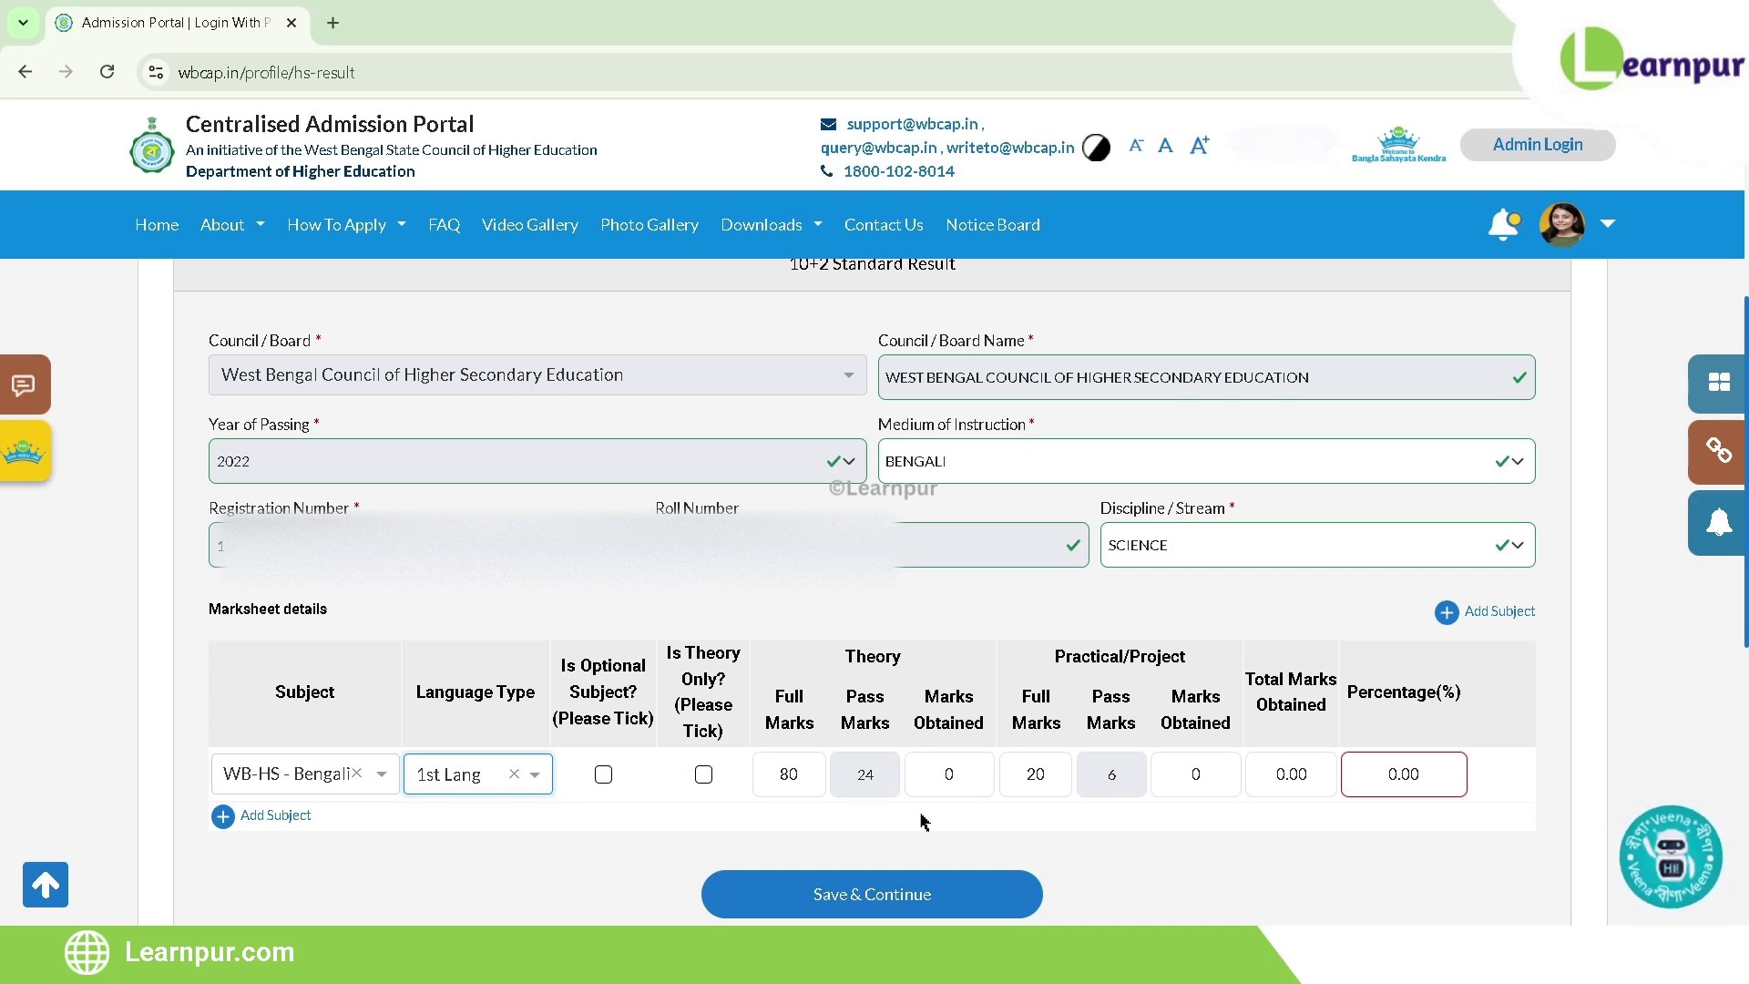
# - Enter Bengali marks of 70 theory and 20 practical, then add a second row
pyautogui.click(956, 769)
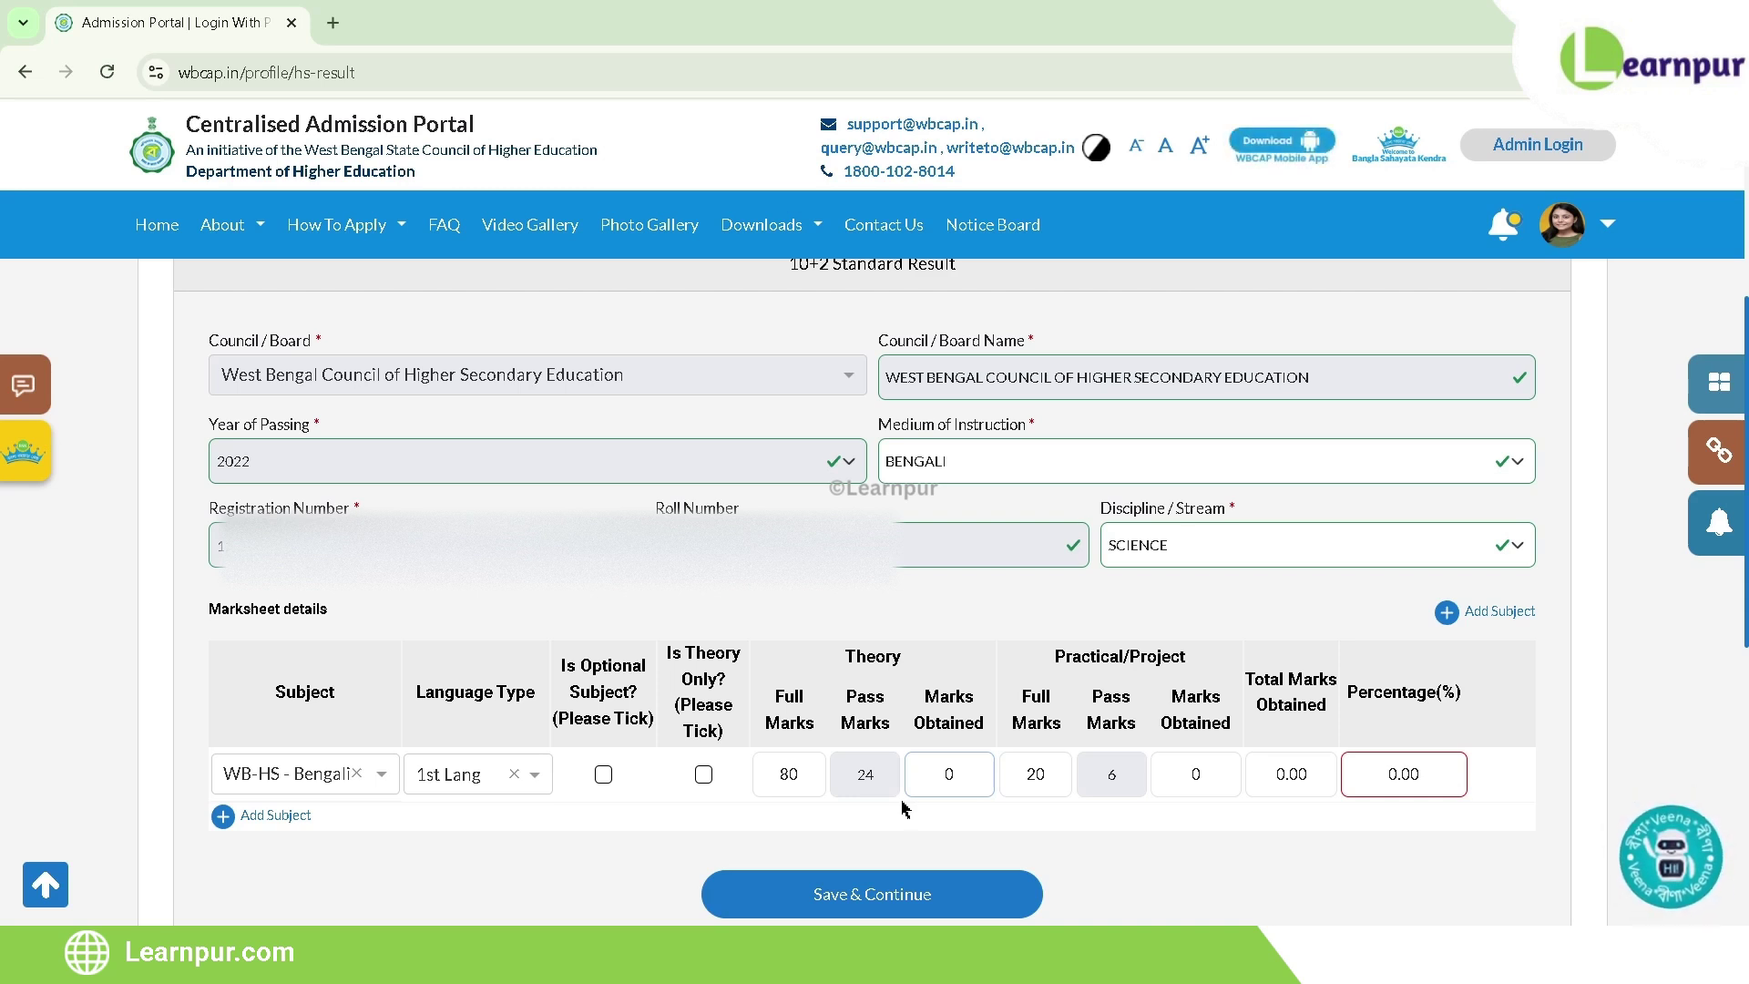
pyautogui.press('BackSpace')
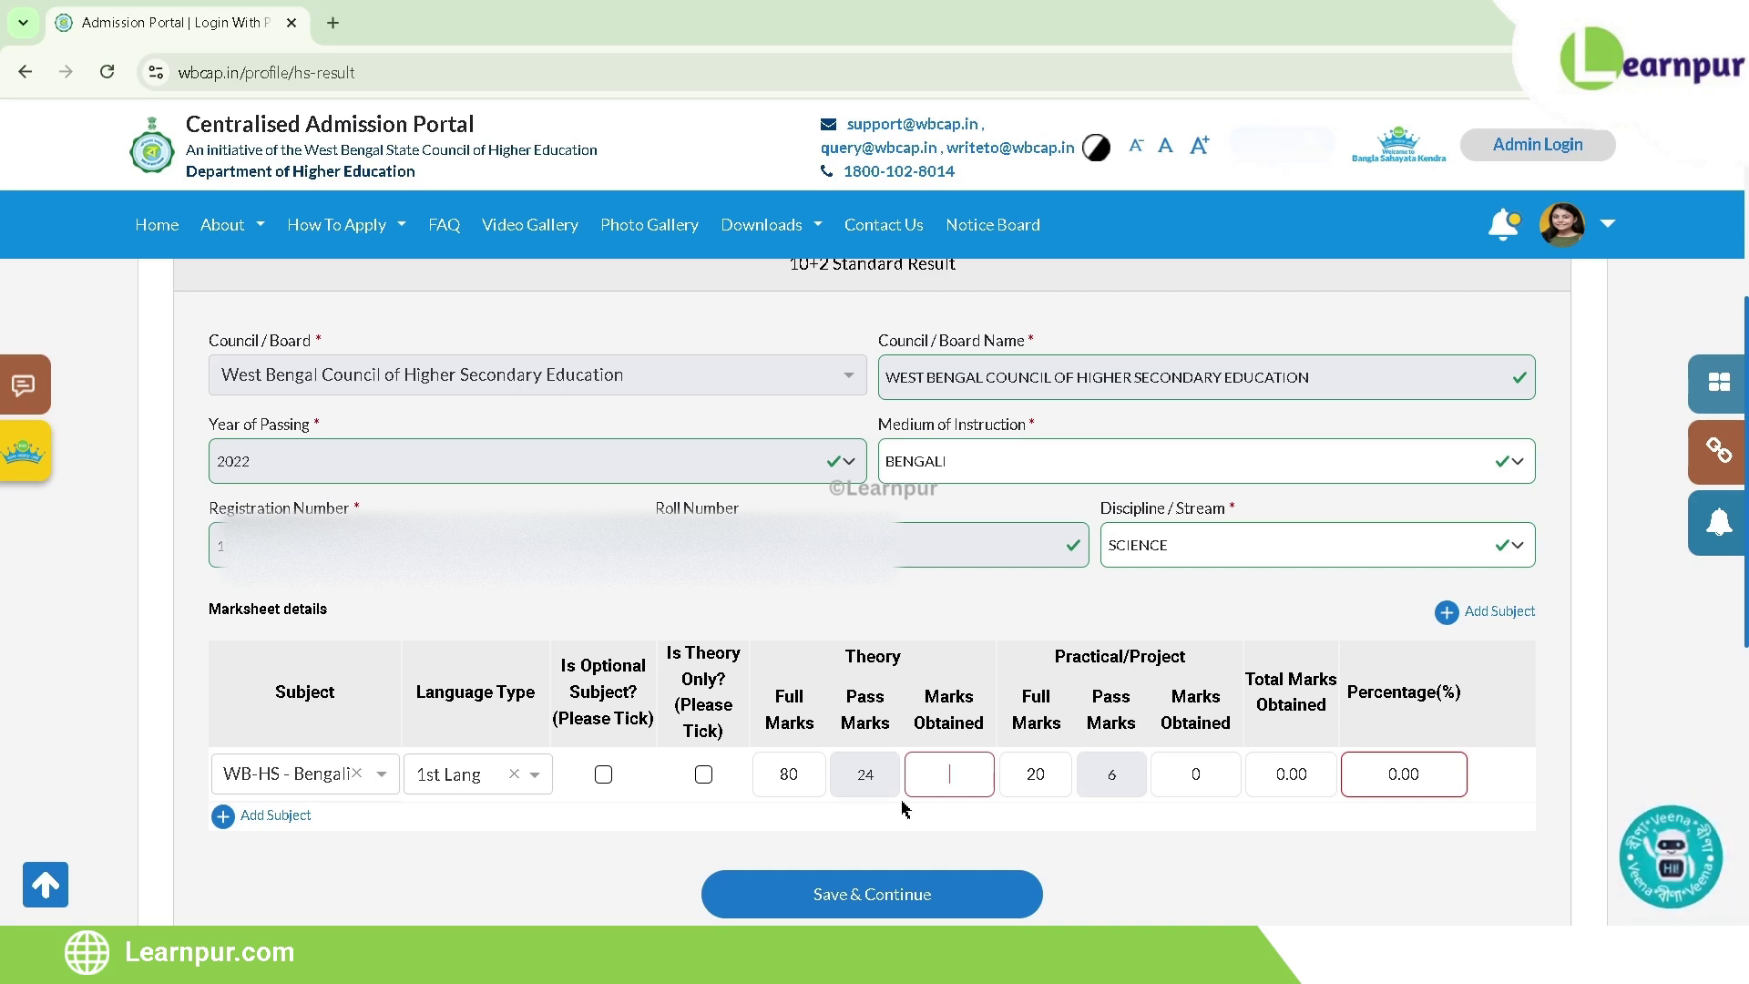
pyautogui.write('70')
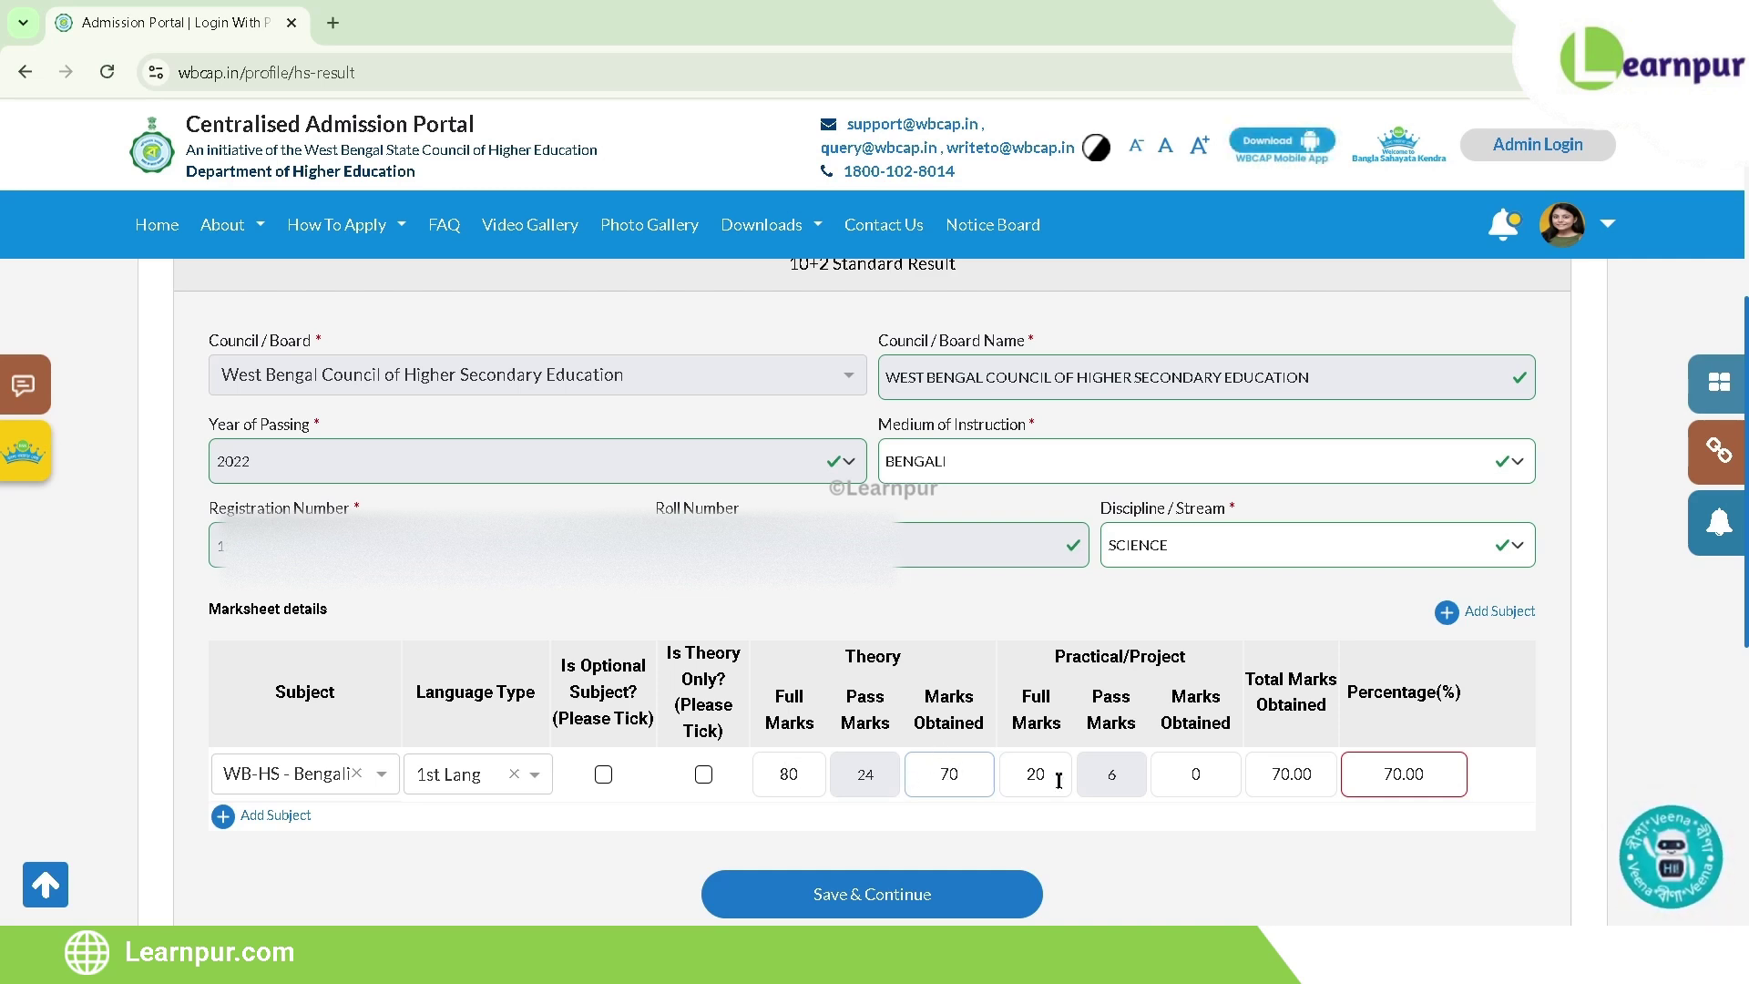
pyautogui.click(1187, 774)
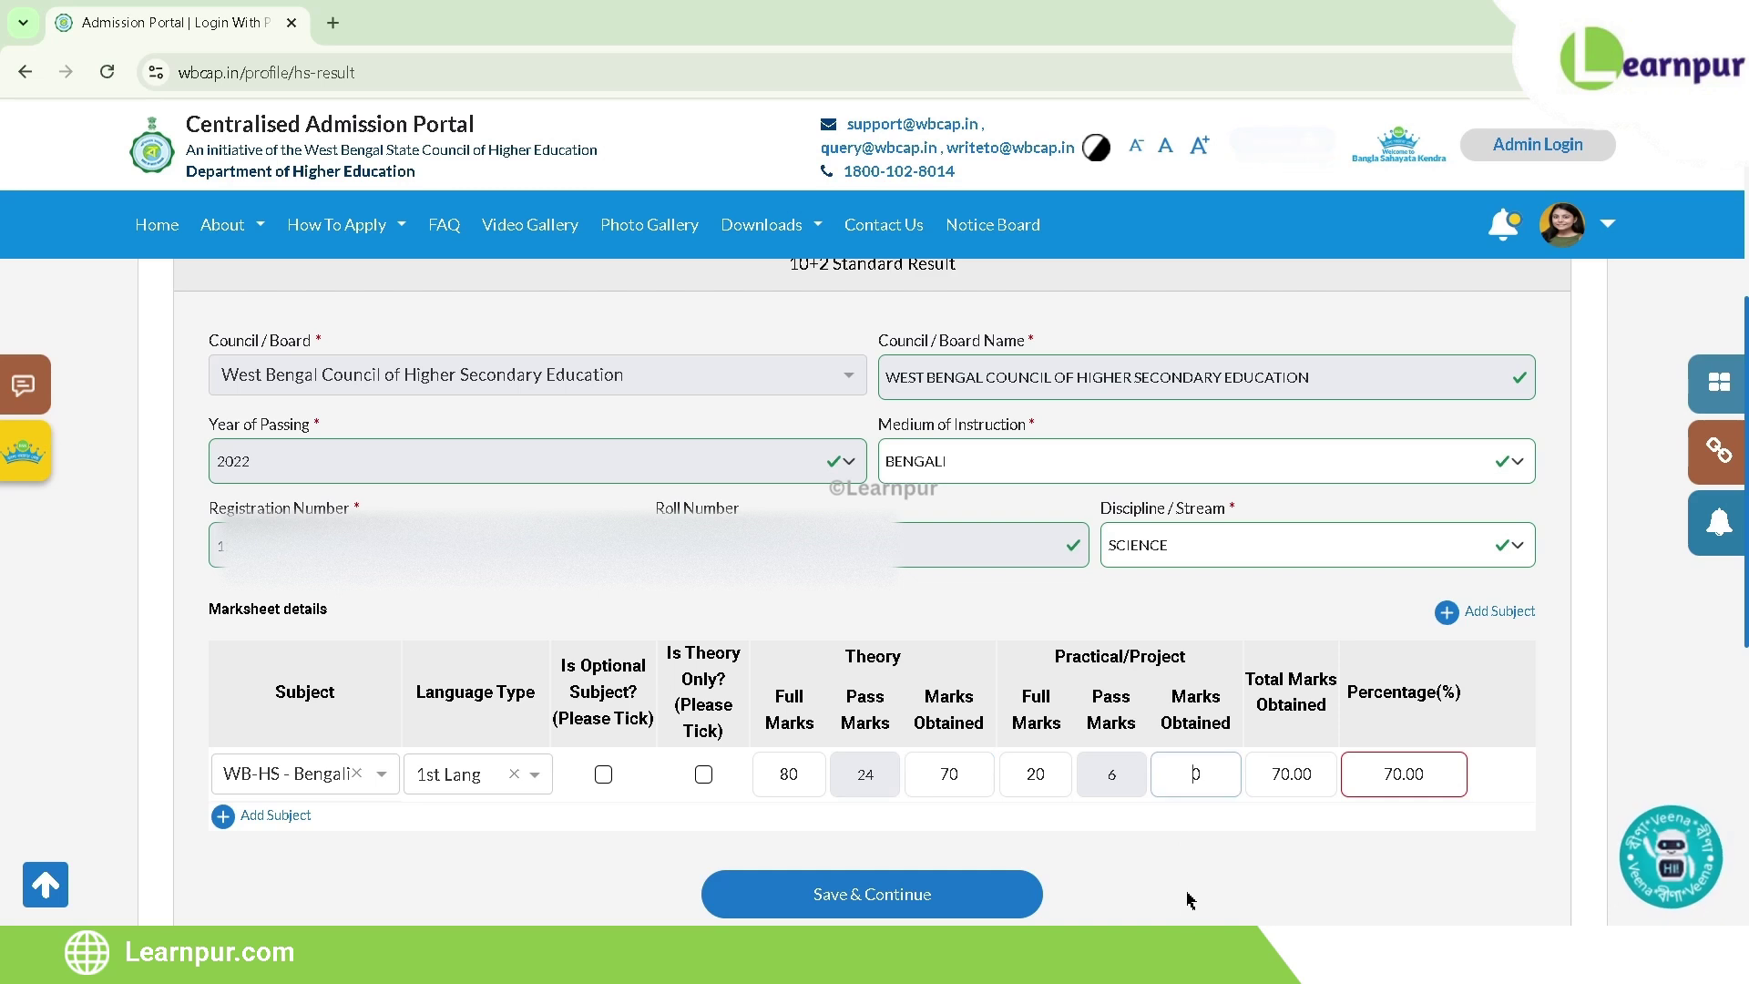
pyautogui.write('2')
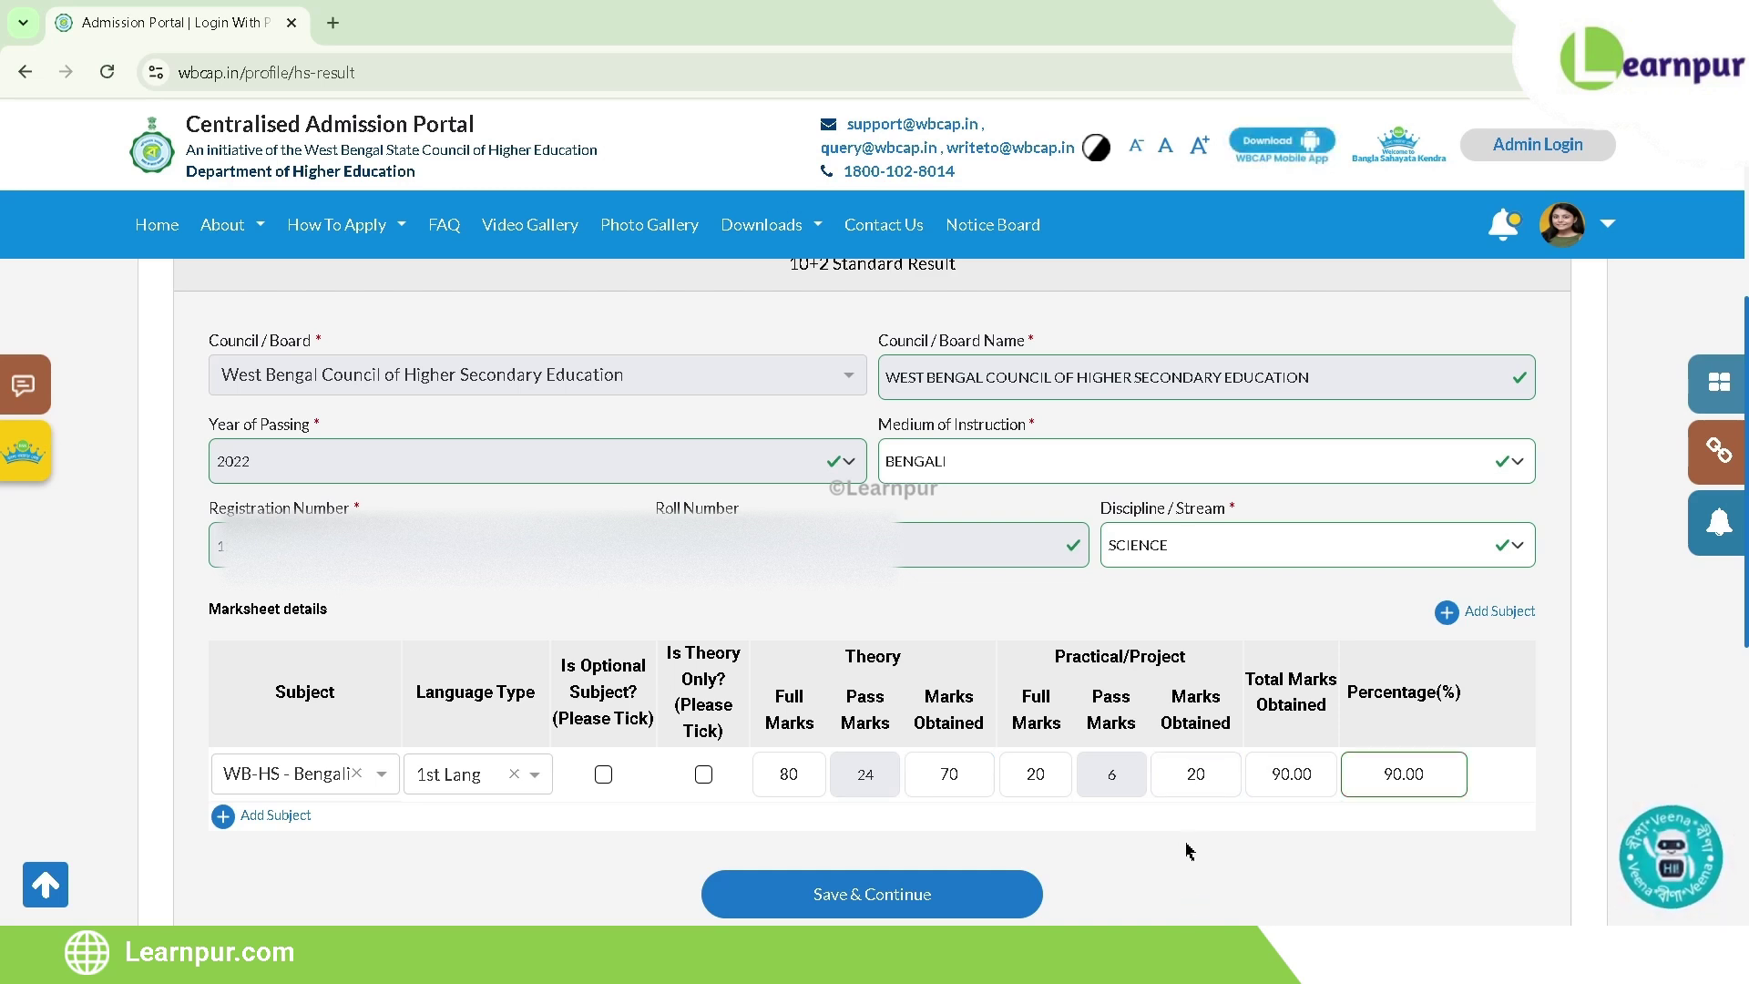
pyautogui.click(290, 815)
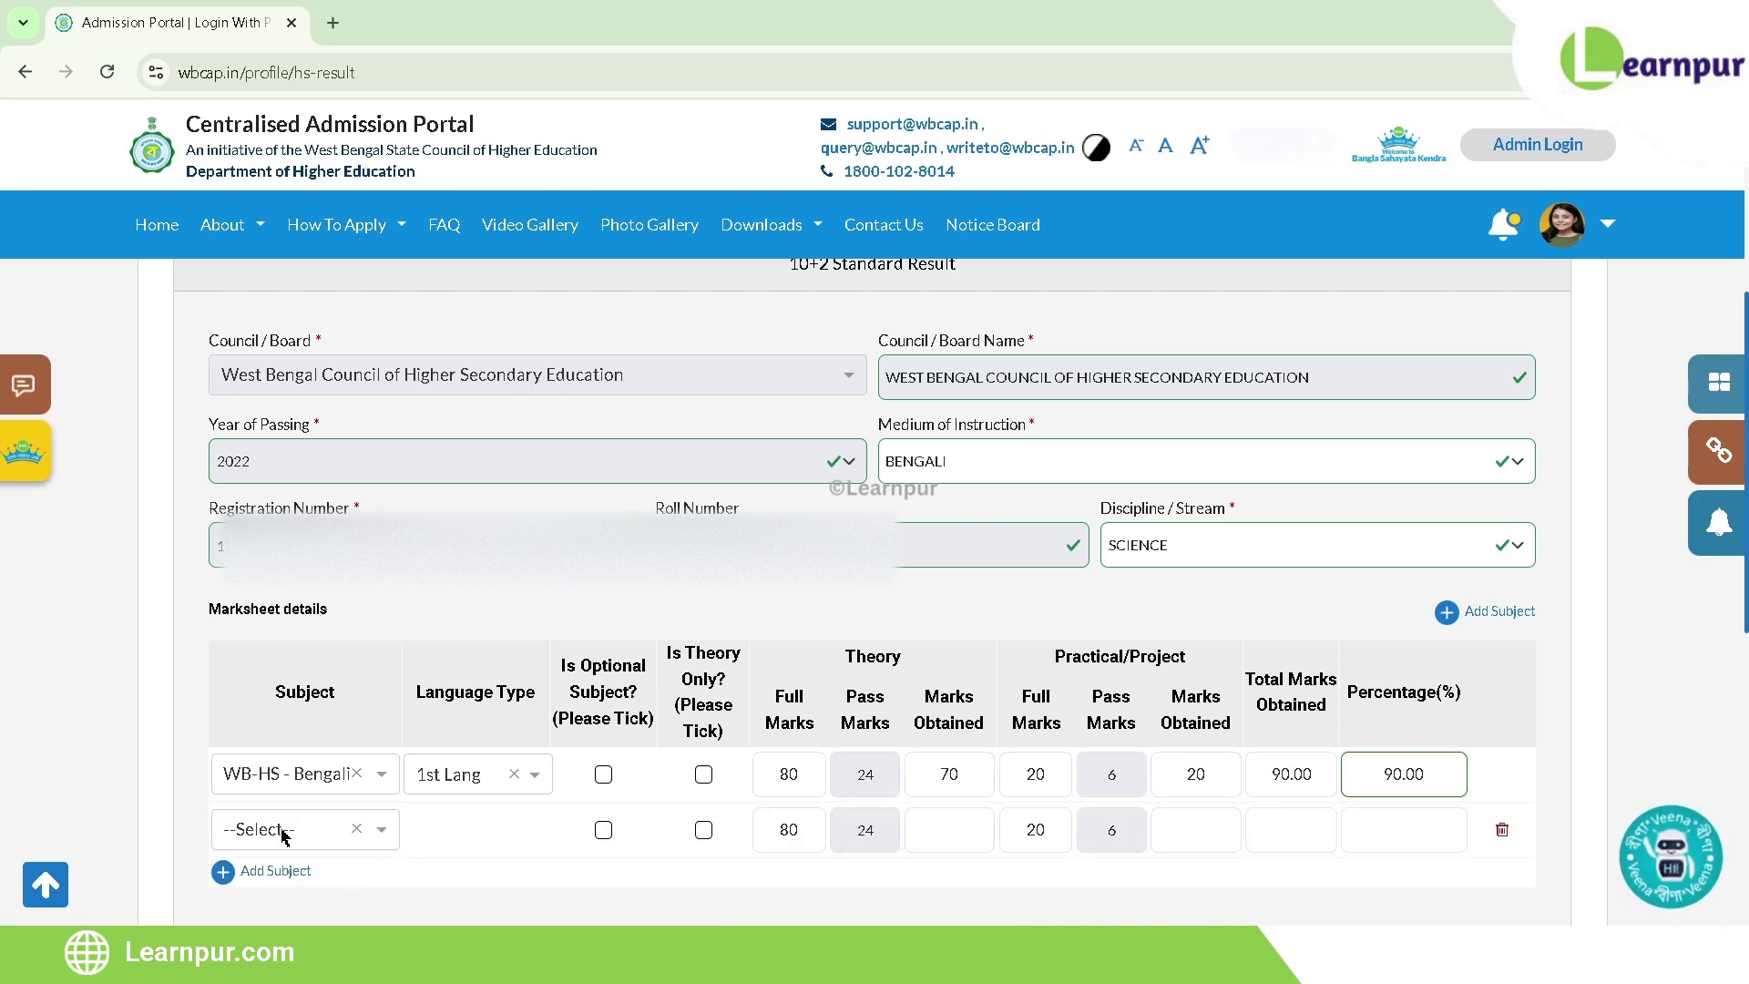
# - Set the second row's subject to WB-HS - English as 2nd Lang
pyautogui.click(292, 825)
pyautogui.write('eng')
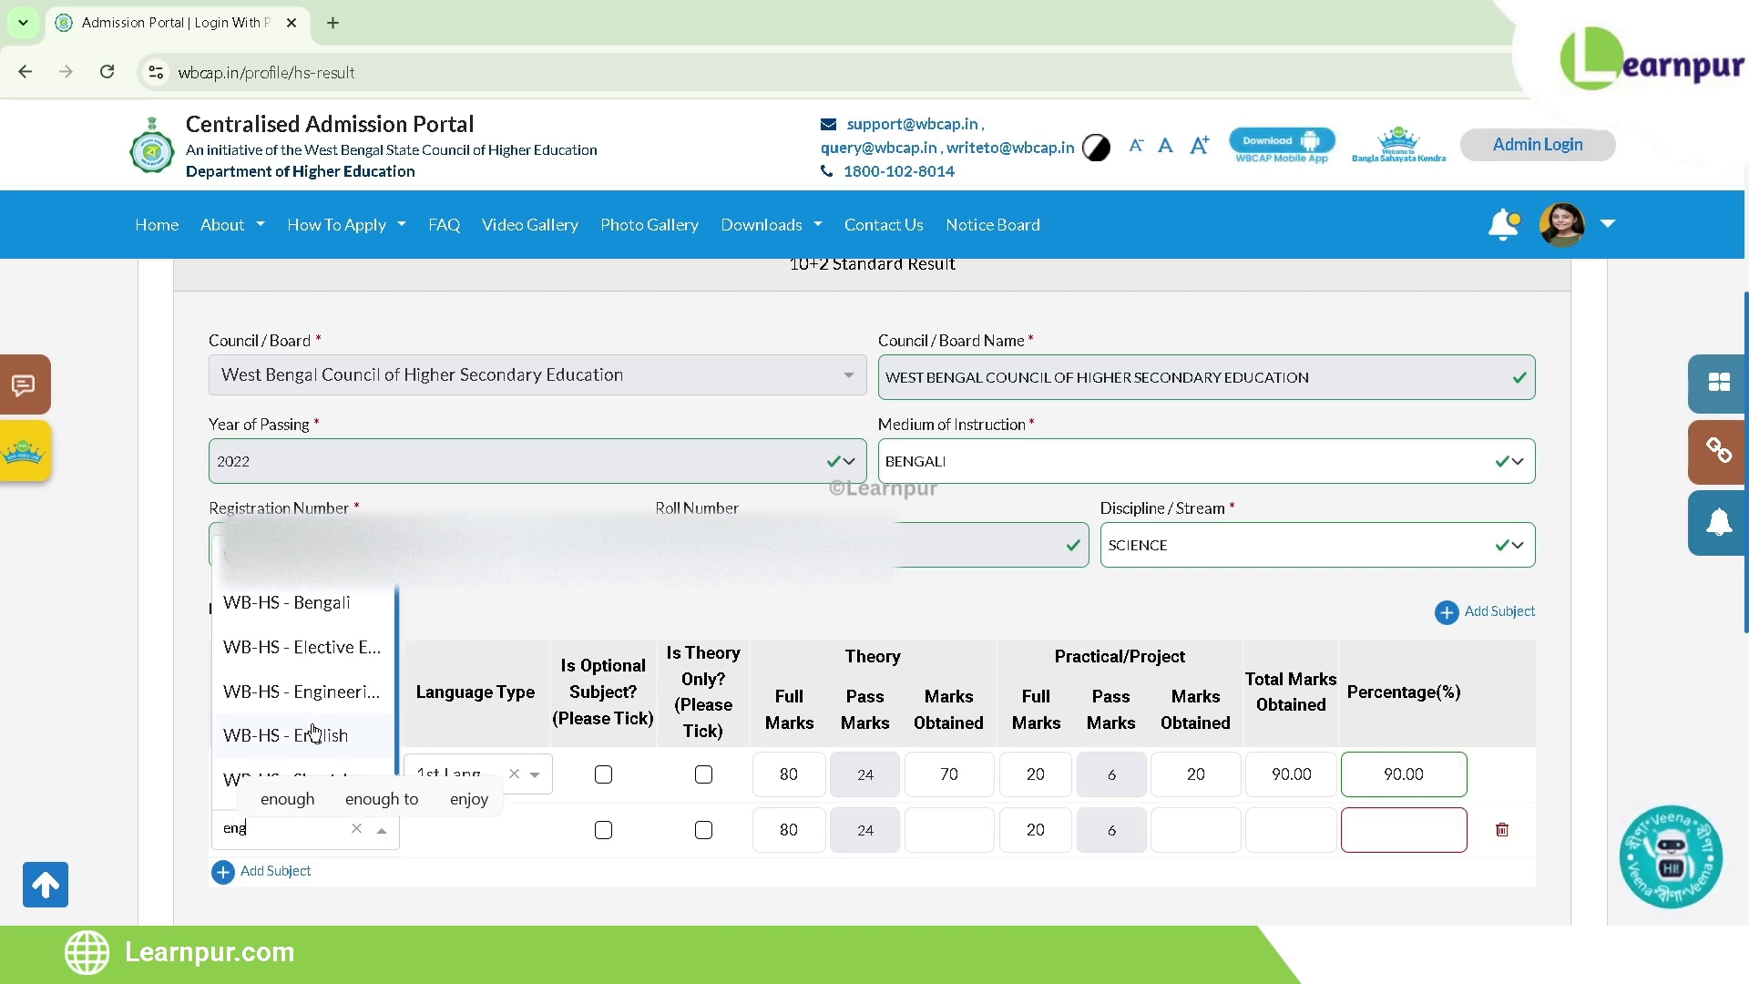
pyautogui.click(298, 734)
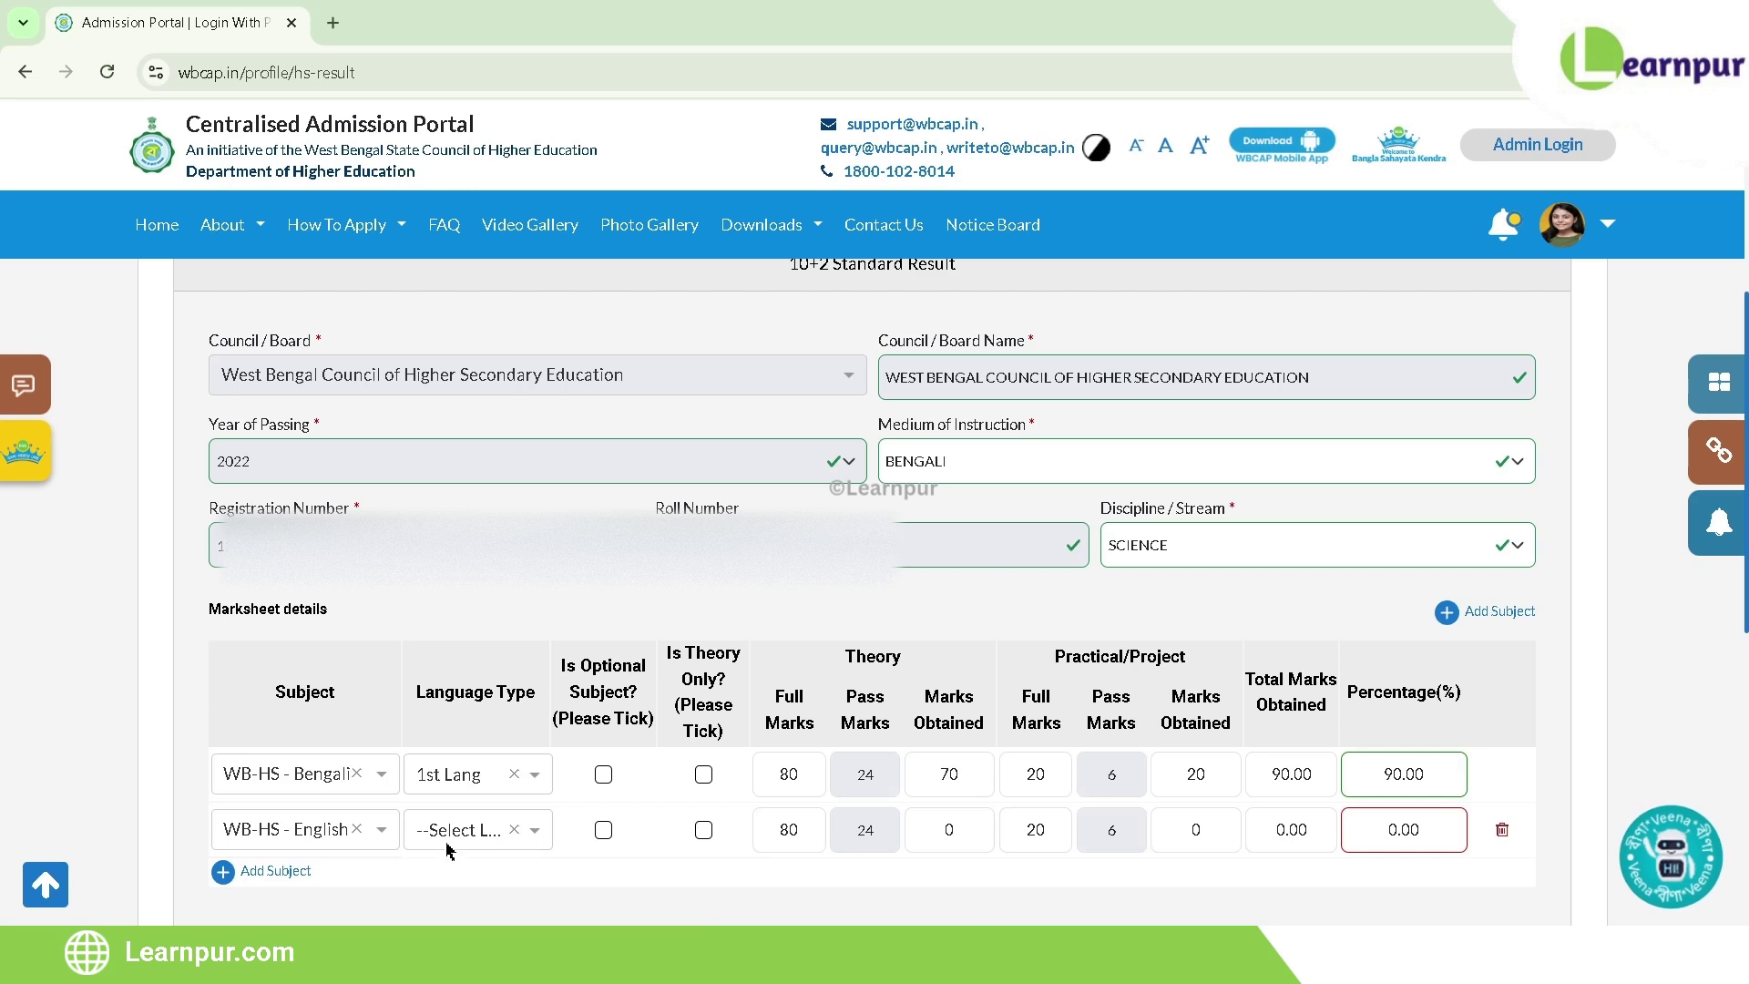
pyautogui.click(447, 827)
pyautogui.click(453, 742)
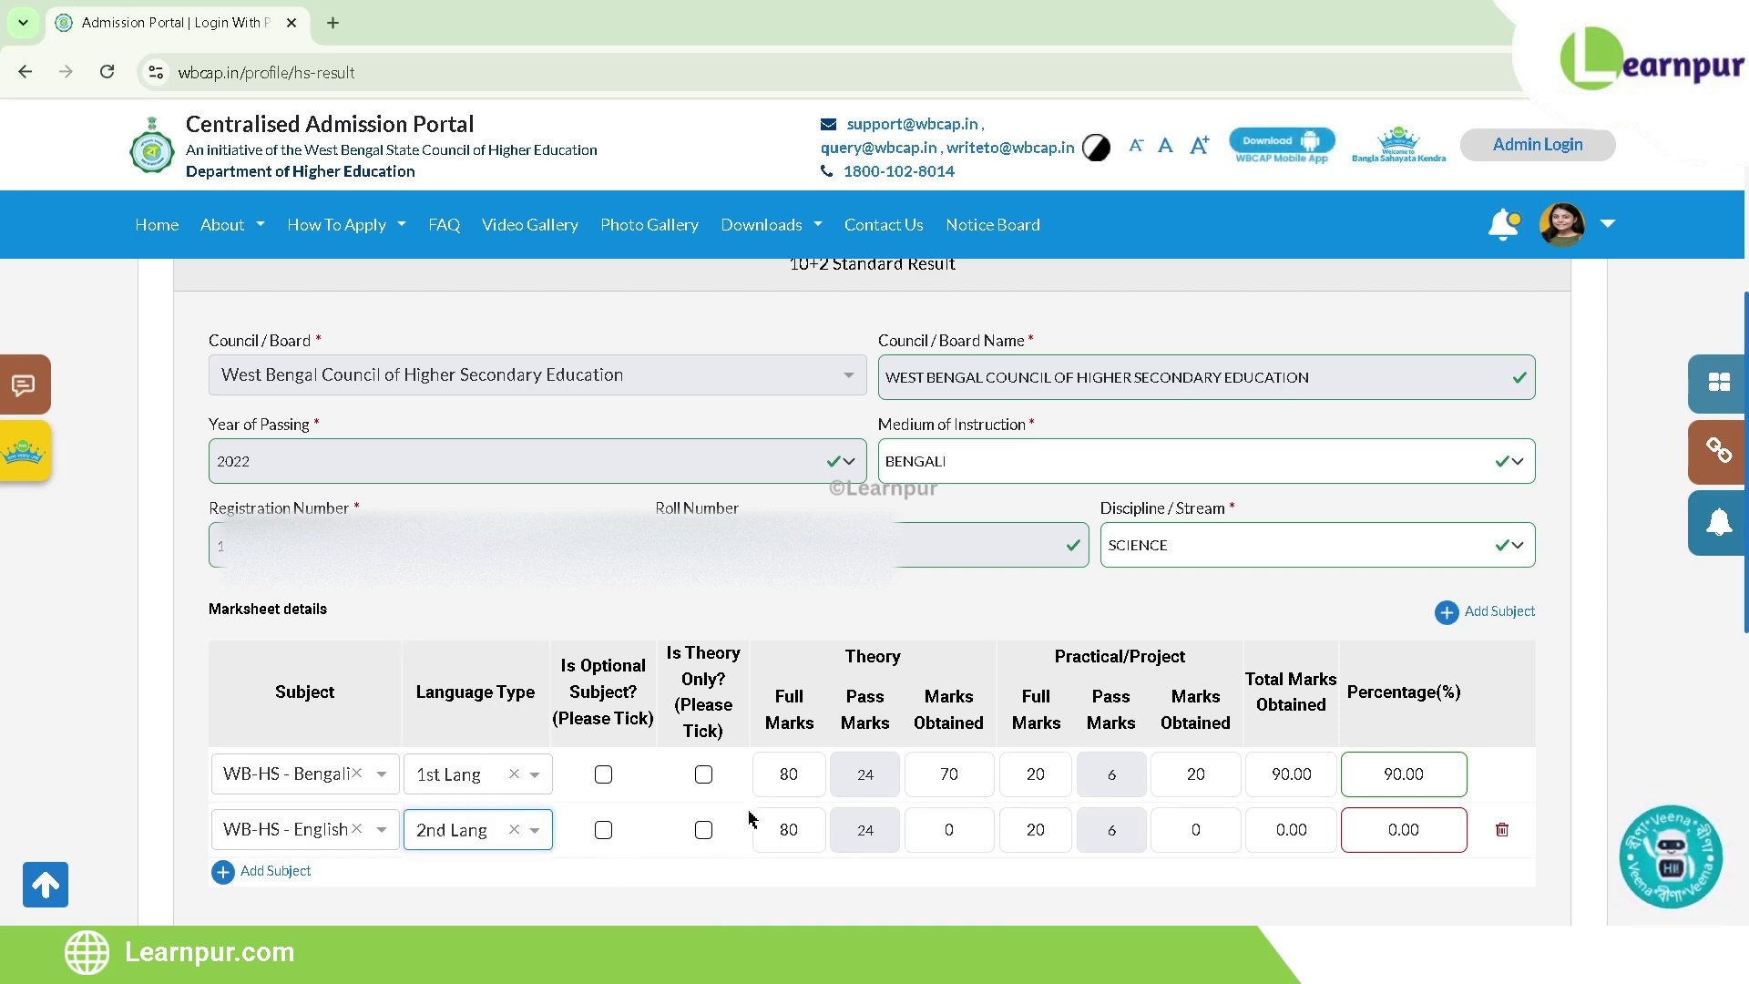
# - Enter English marks of 79 theory and 20 practical, then add a third row
pyautogui.click(964, 823)
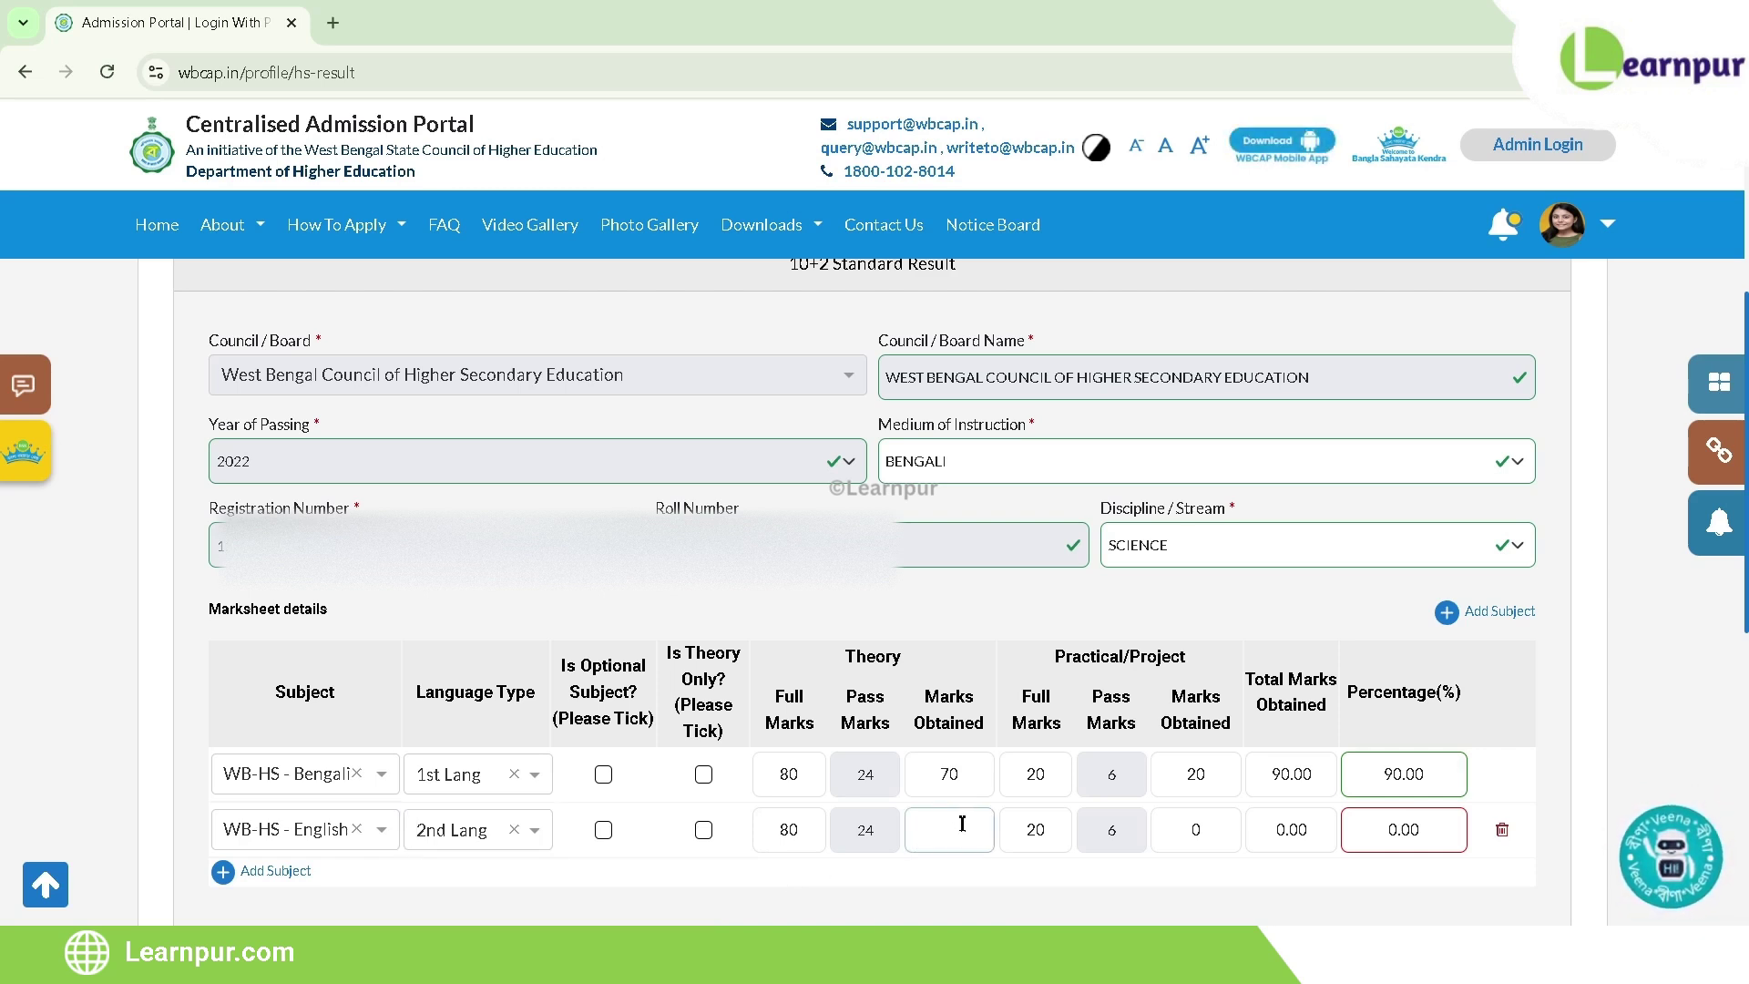
pyautogui.write('79')
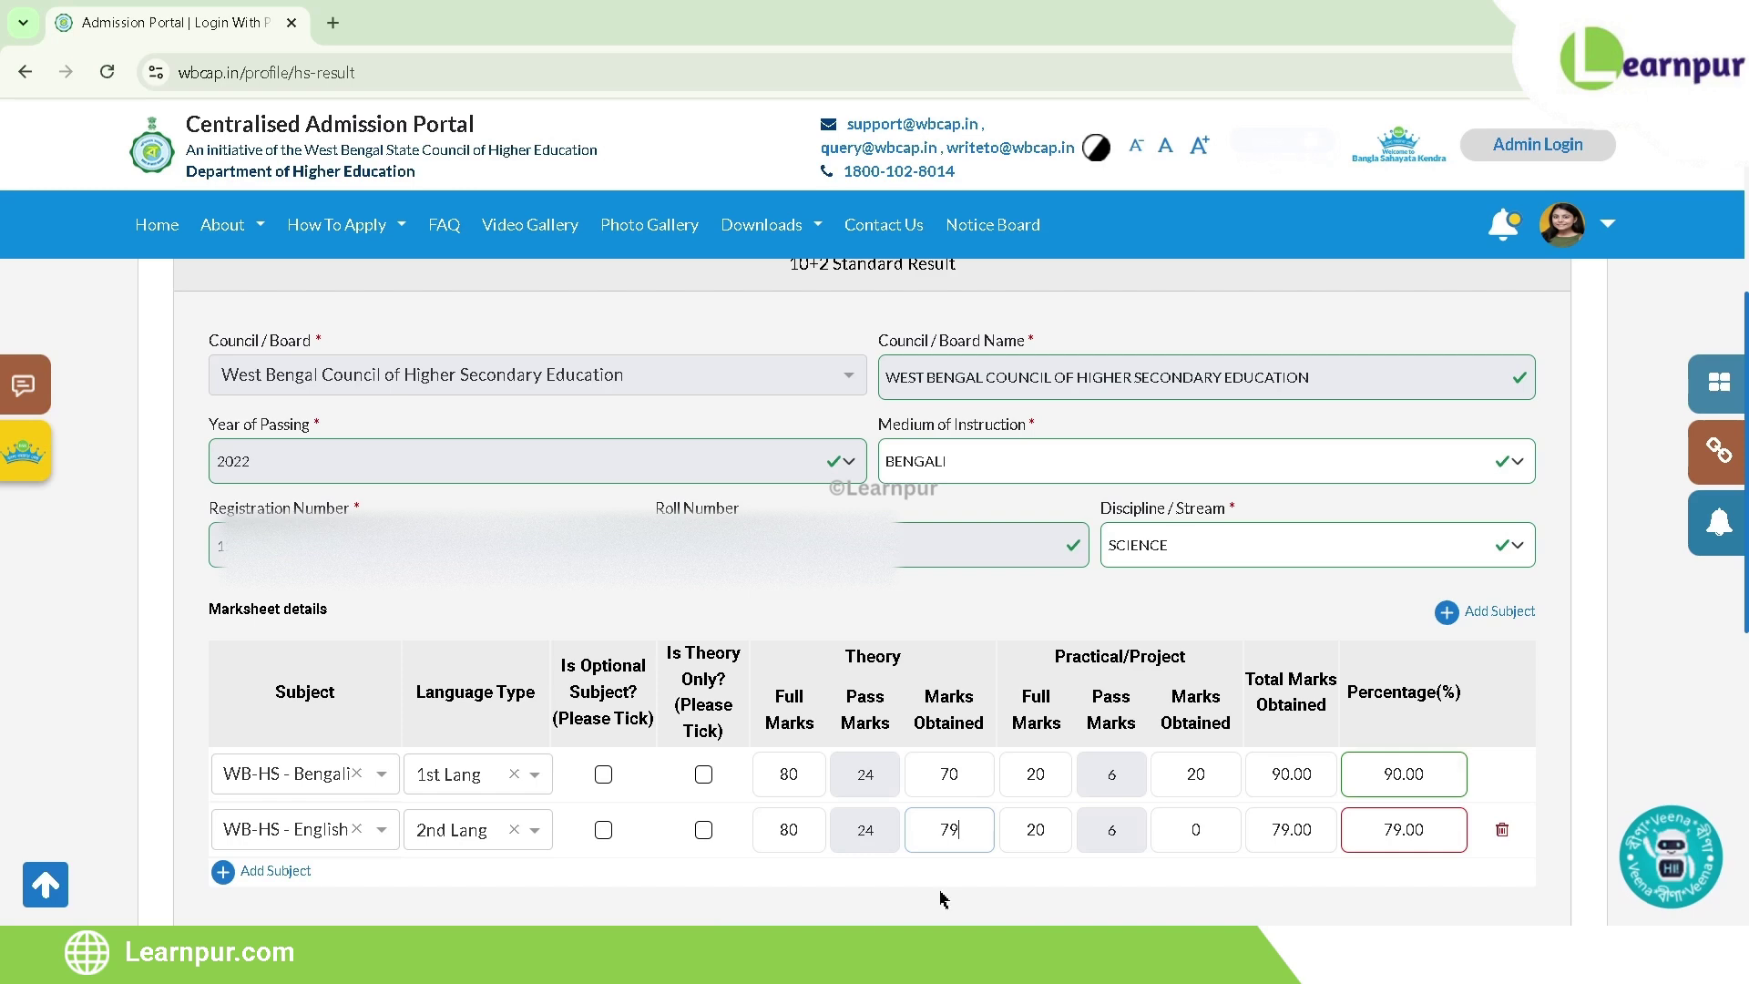
pyautogui.click(1193, 829)
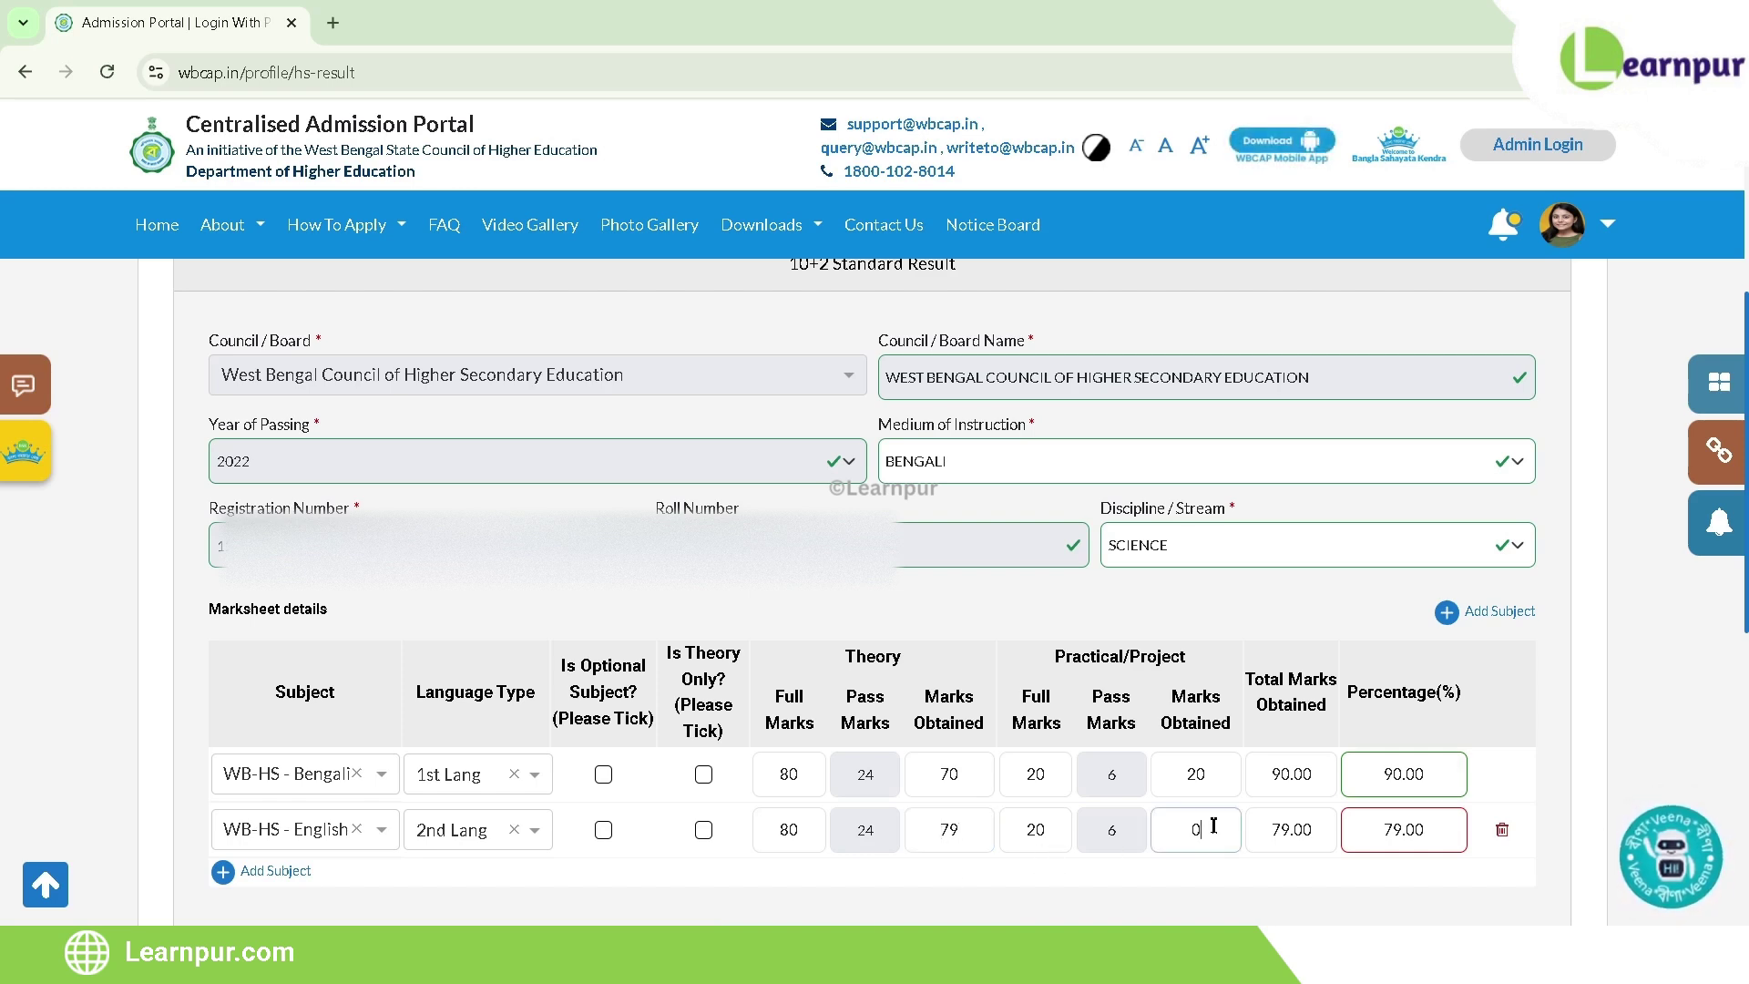
pyautogui.write('20')
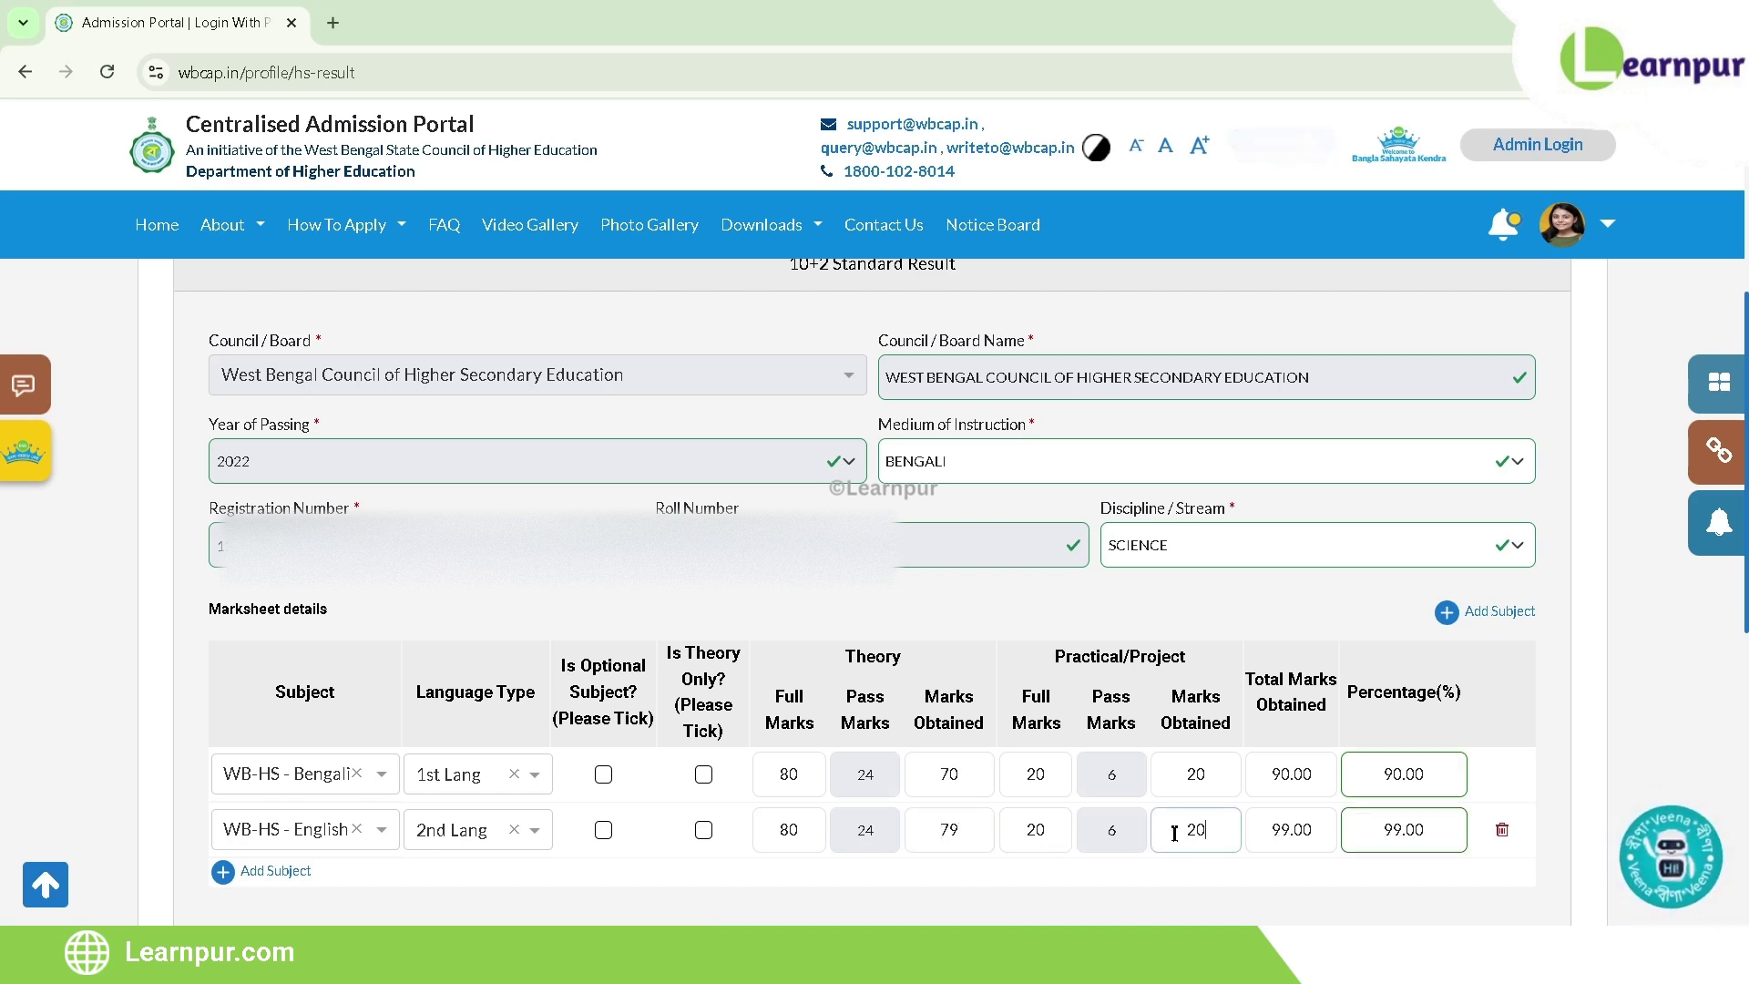
pyautogui.scroll(-5, 1172, 833)
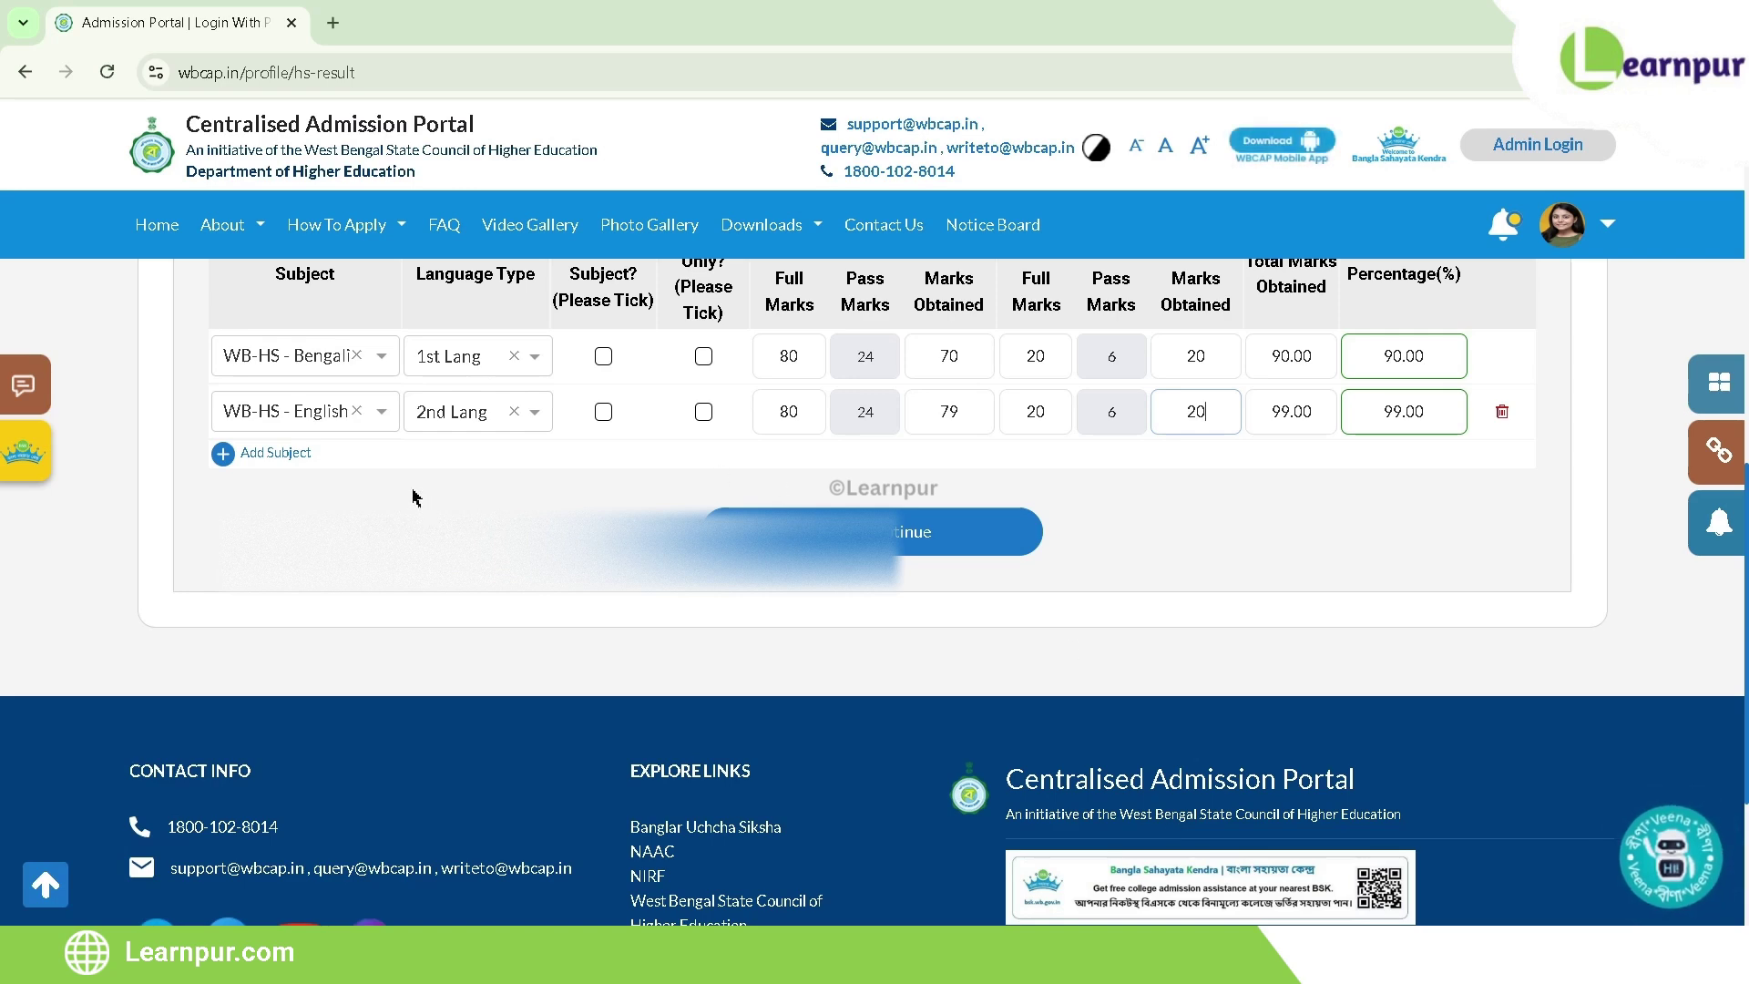
pyautogui.click(277, 455)
# - Choose WB-HS - Mathematics as the third row's subject
pyautogui.click(290, 481)
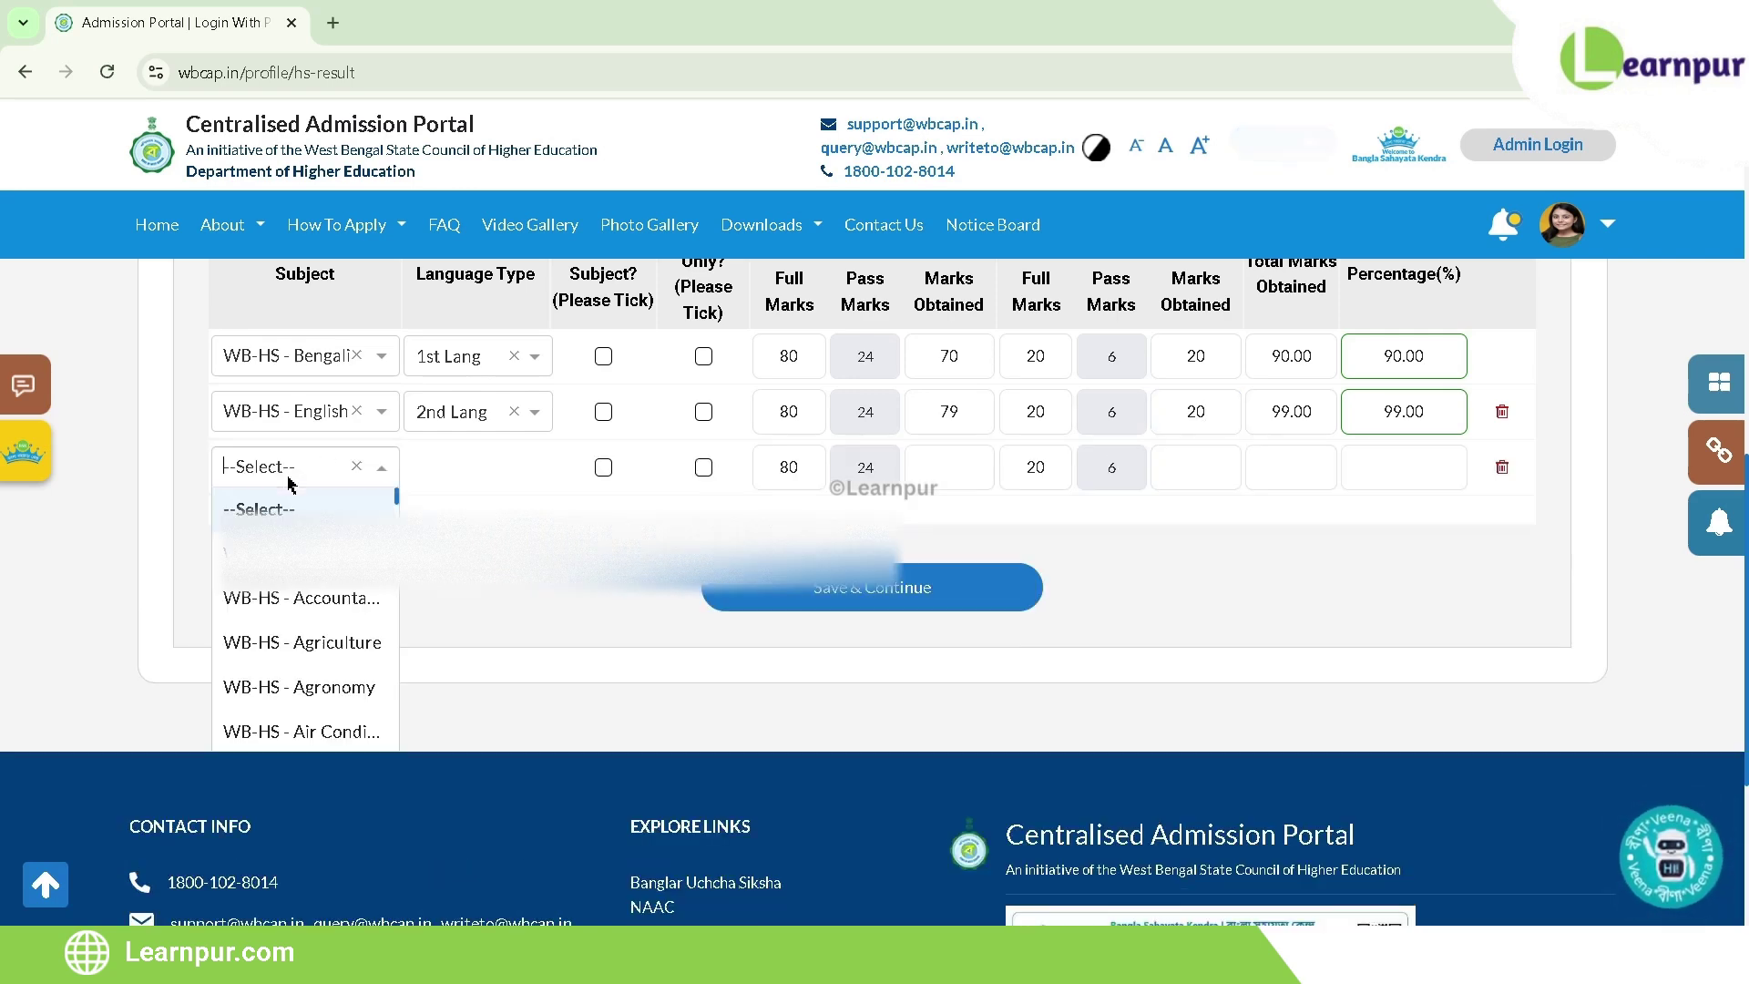
pyautogui.write('m')
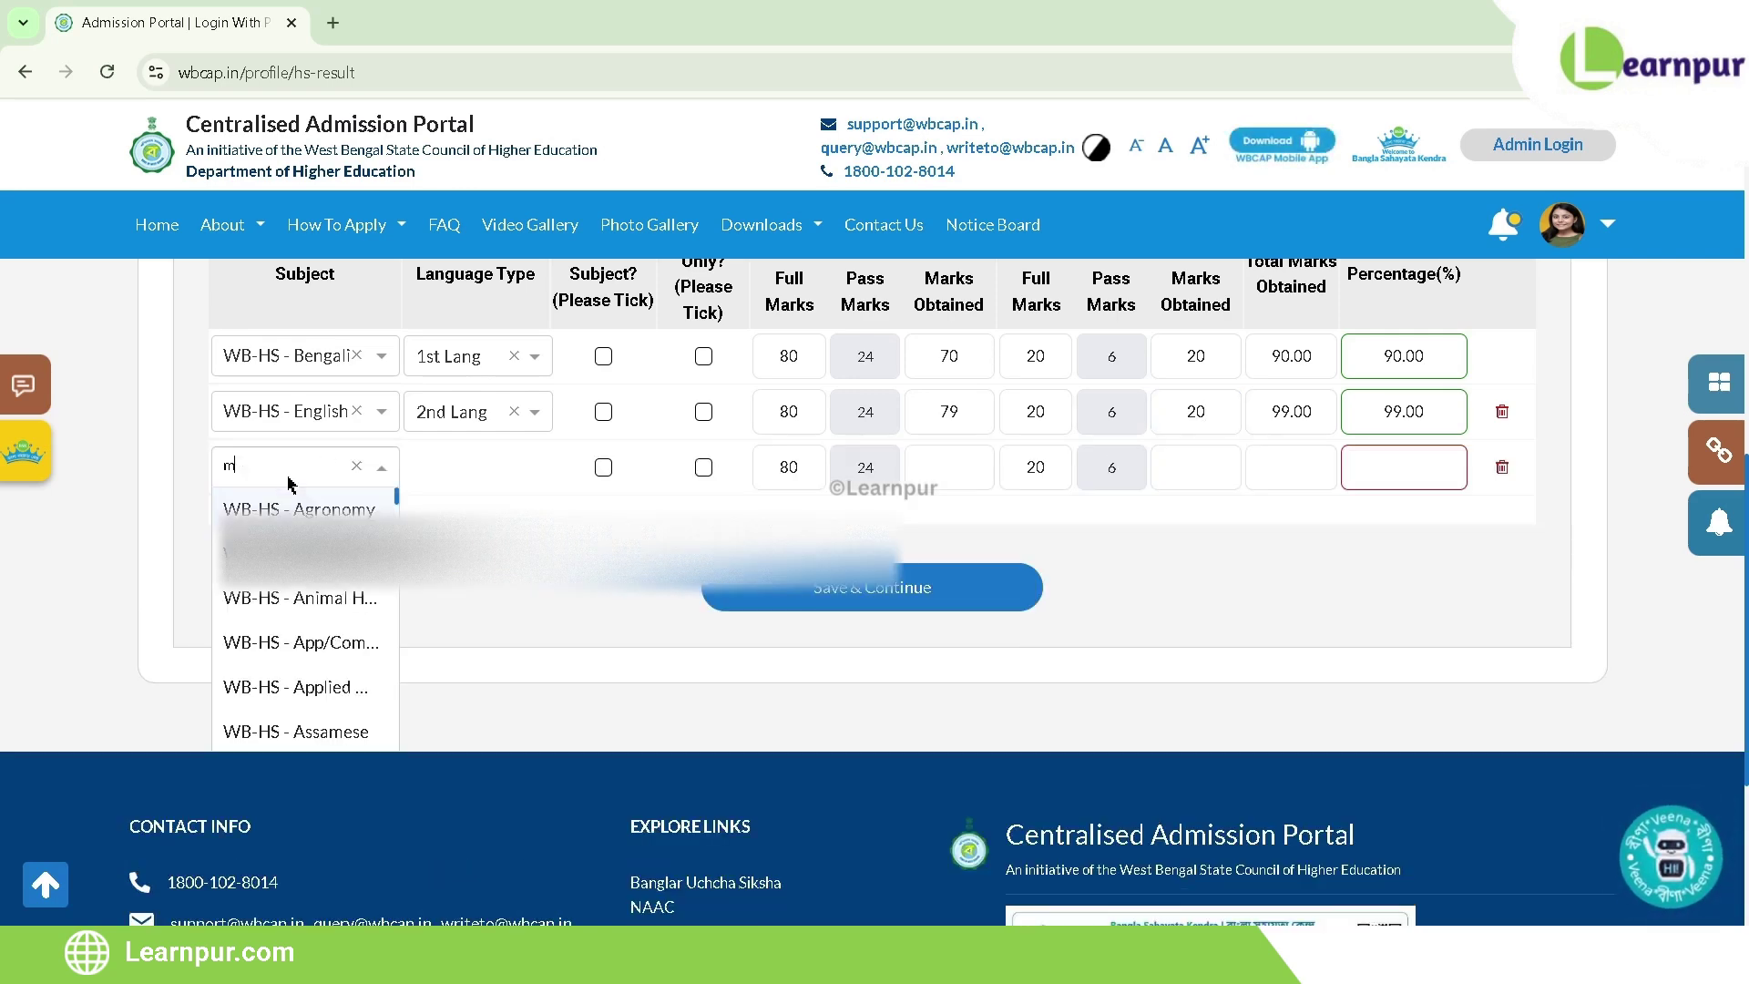
pyautogui.write('at')
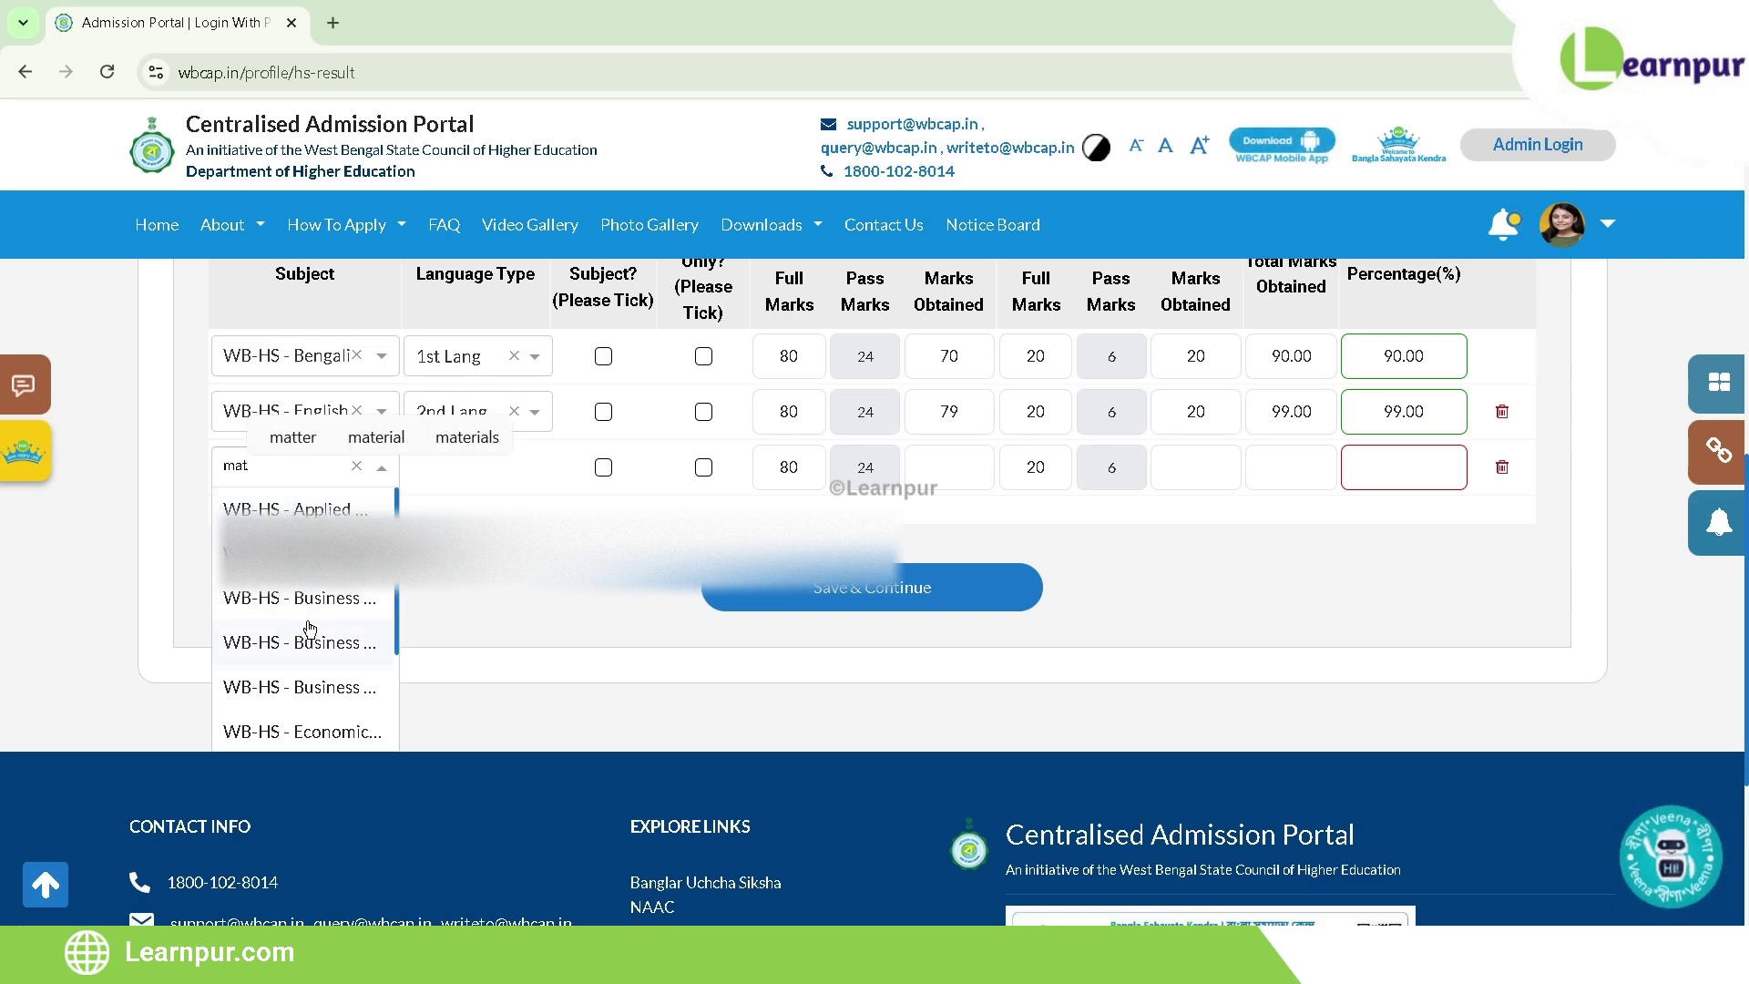
pyautogui.write('h')
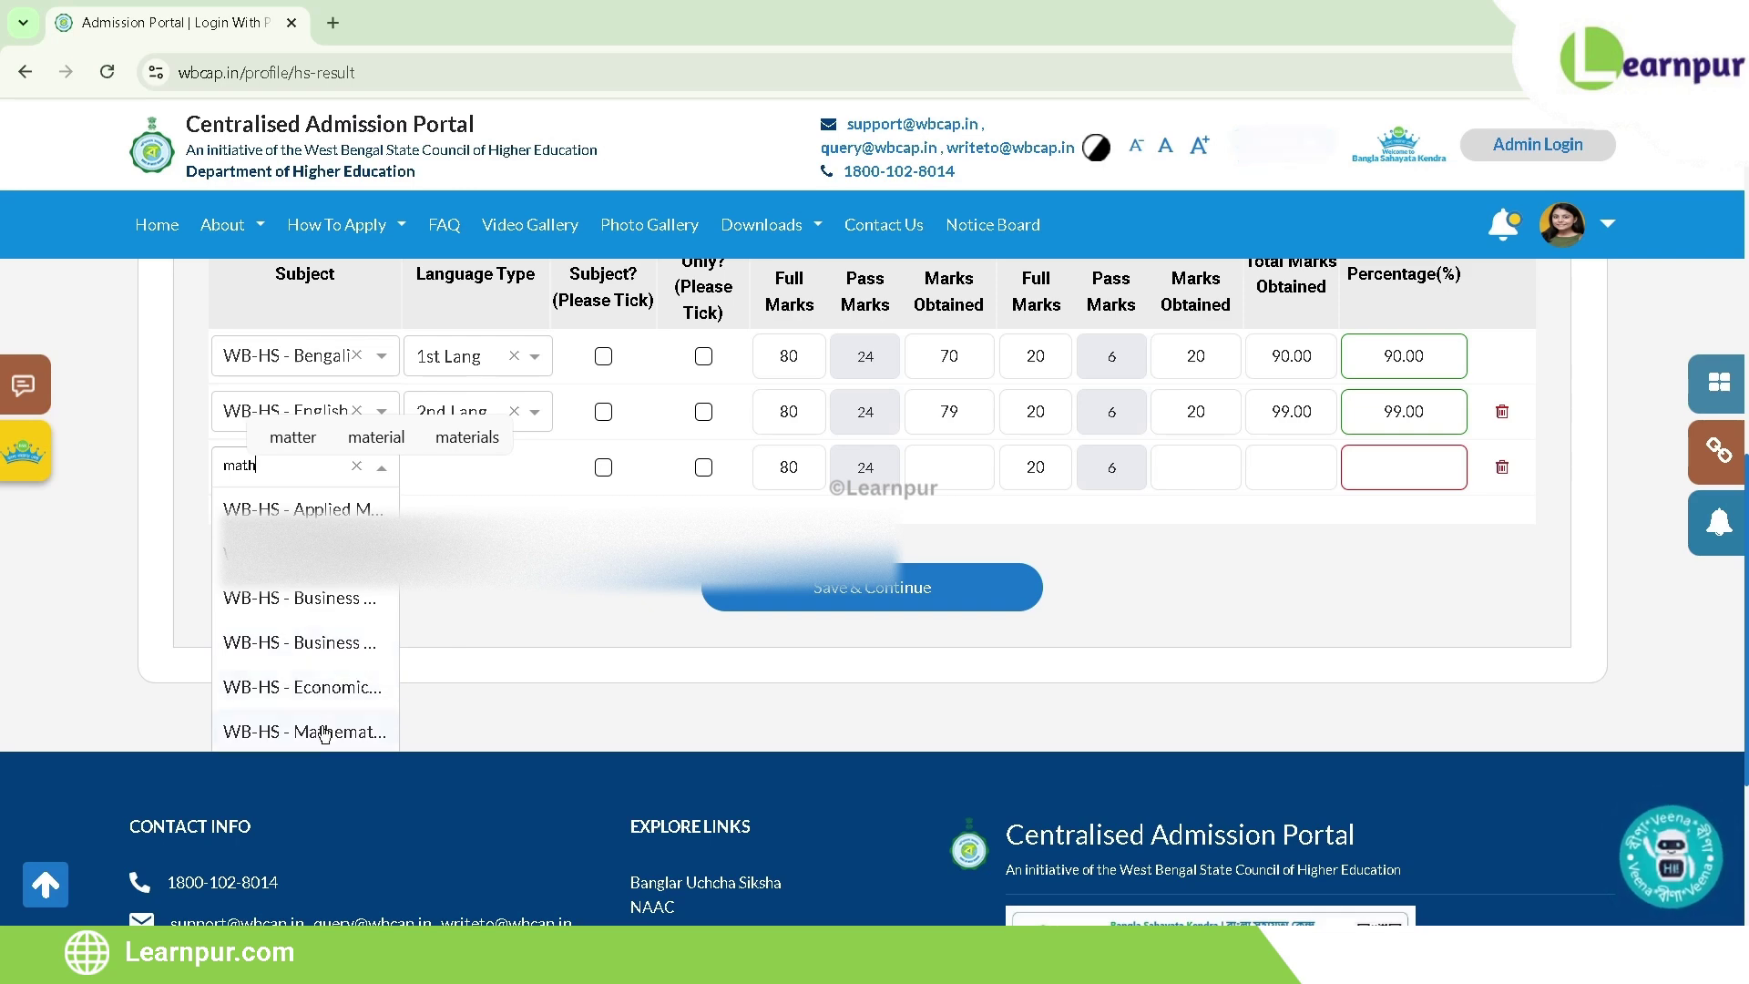
pyautogui.click(326, 733)
pyautogui.click(712, 506)
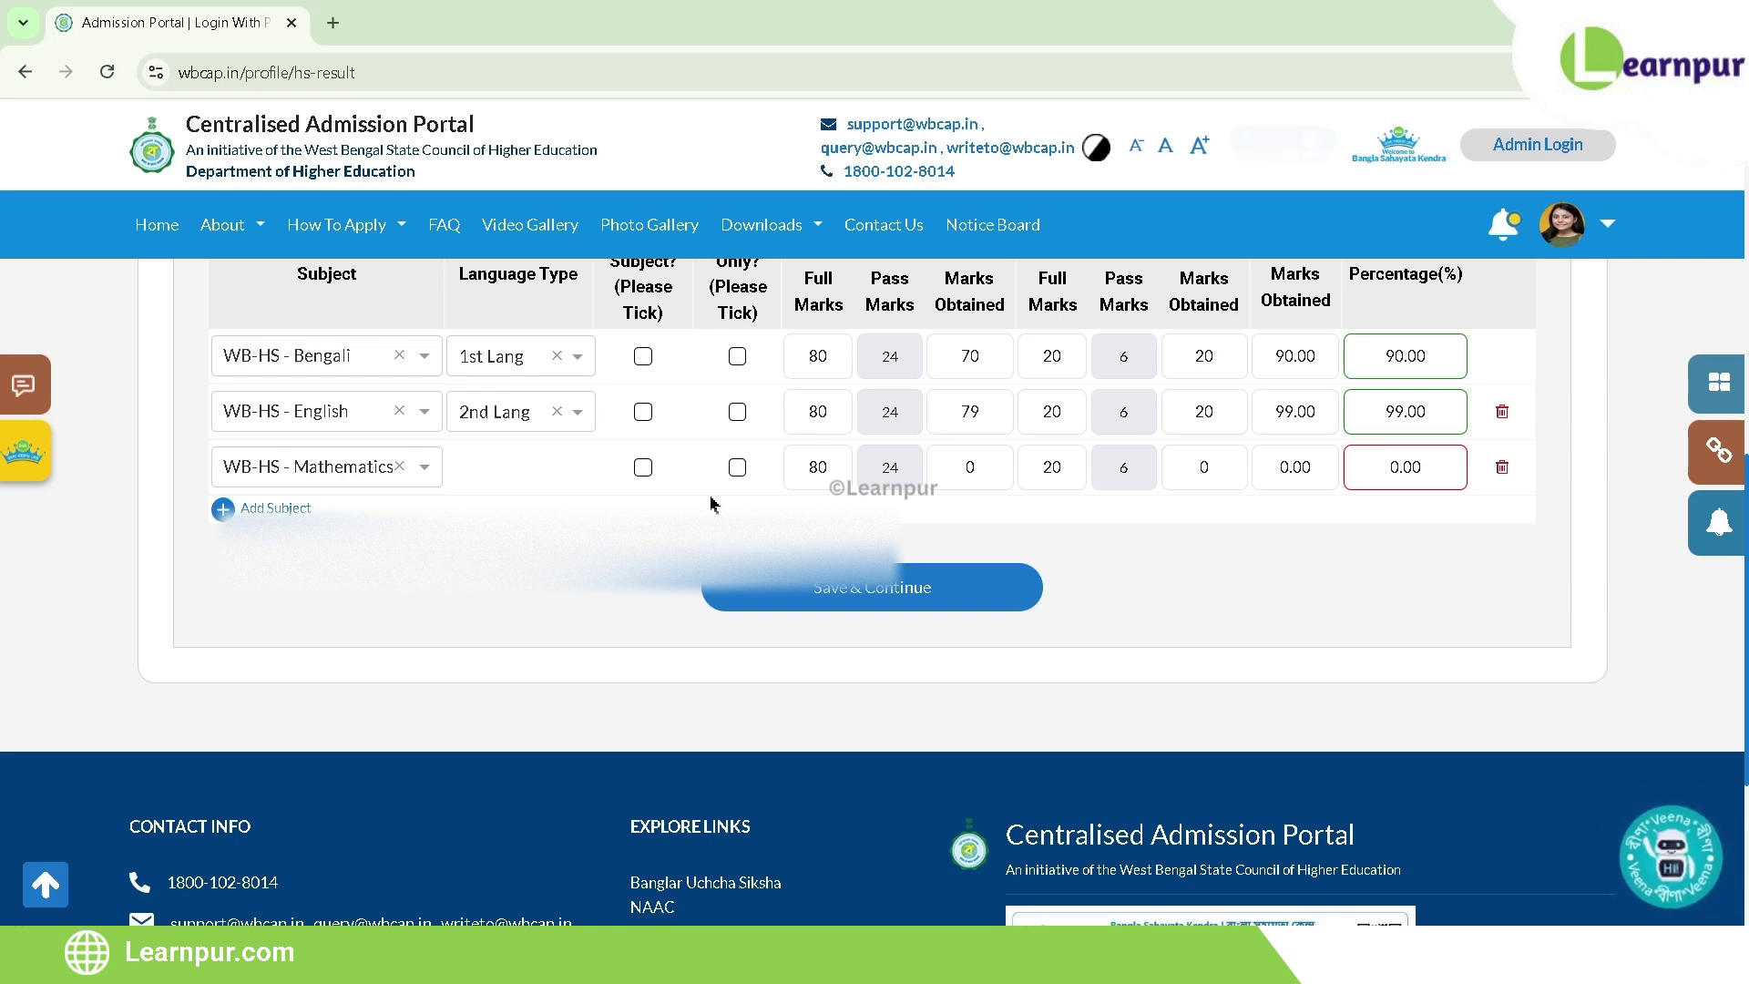
pyautogui.scroll(5, 711, 503)
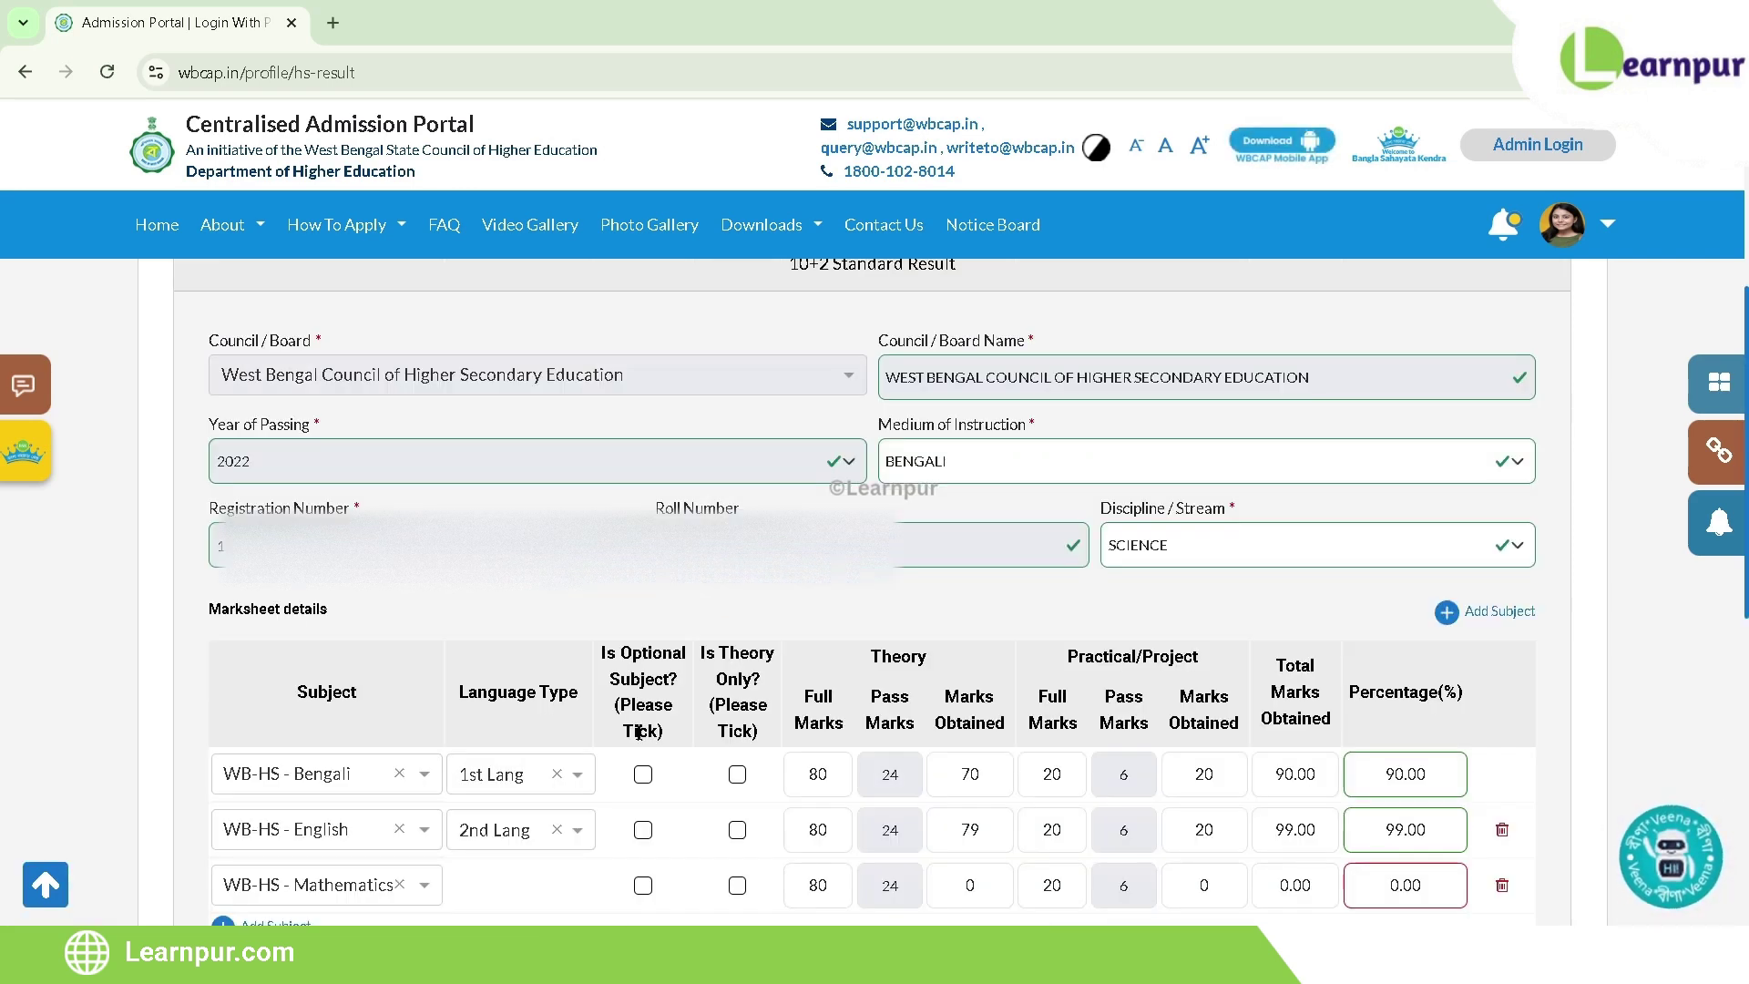
pyautogui.scroll(-5, 668, 635)
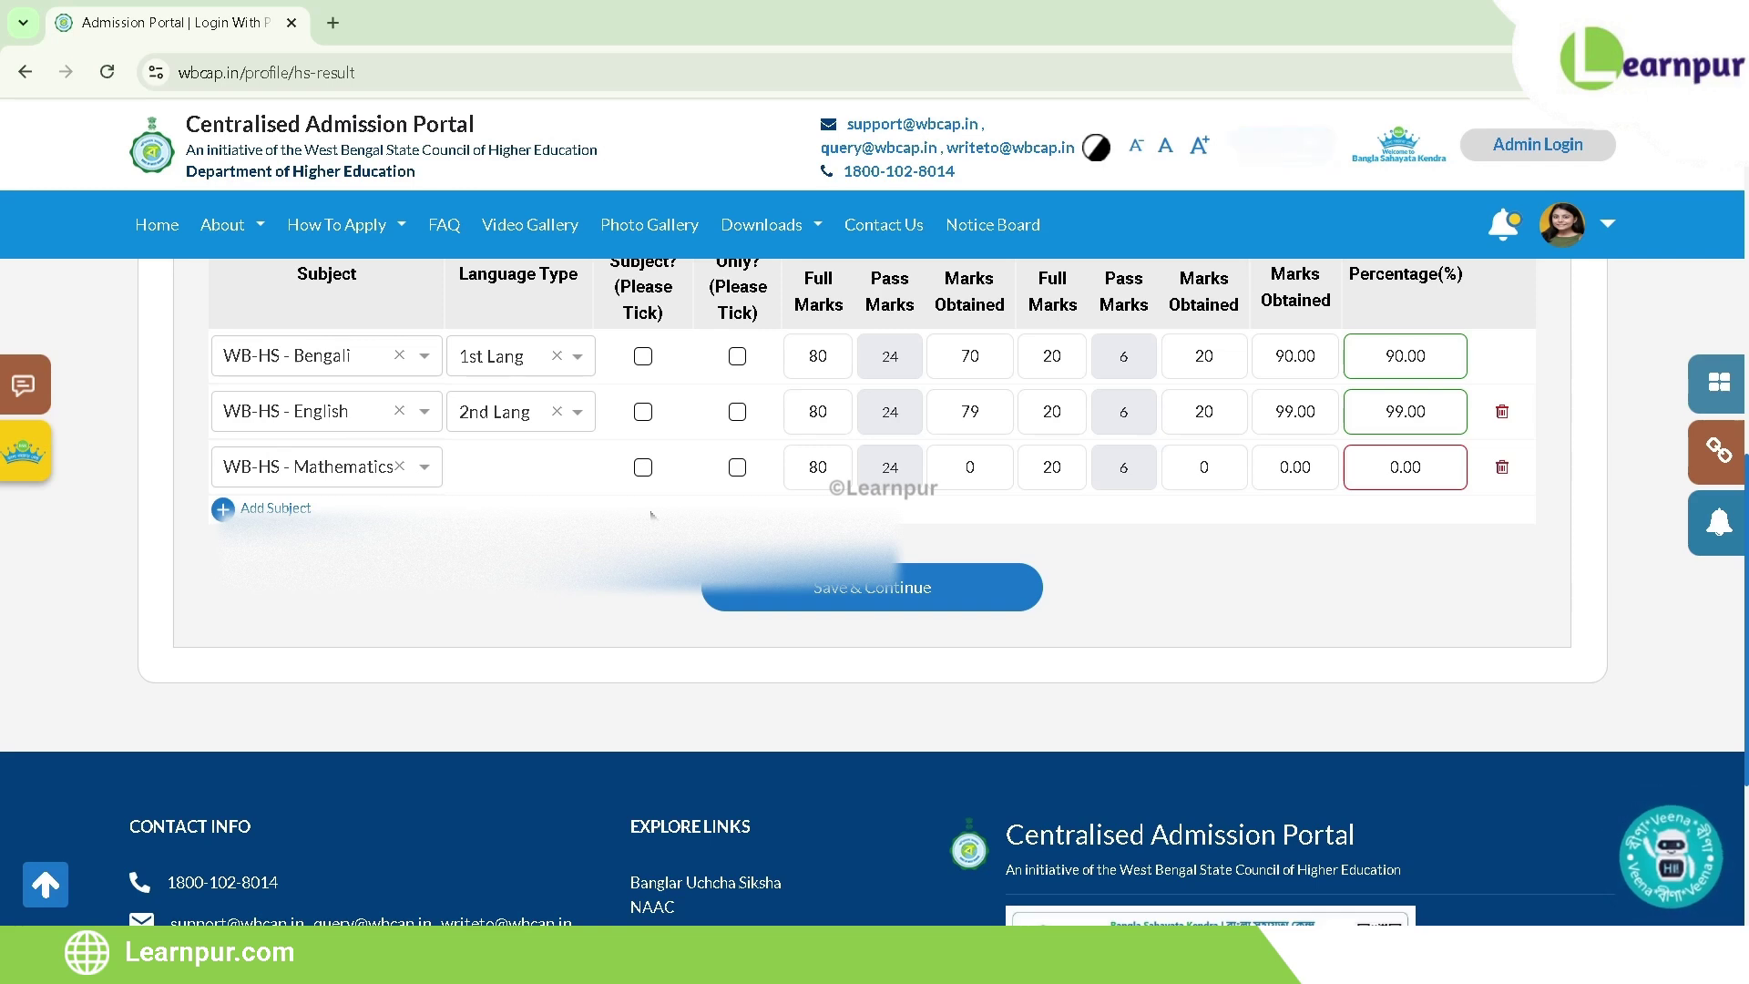
pyautogui.click(817, 470)
# - Enter Mathematics marks of 73 theory and 20 practical, then add a fourth row
pyautogui.click(959, 481)
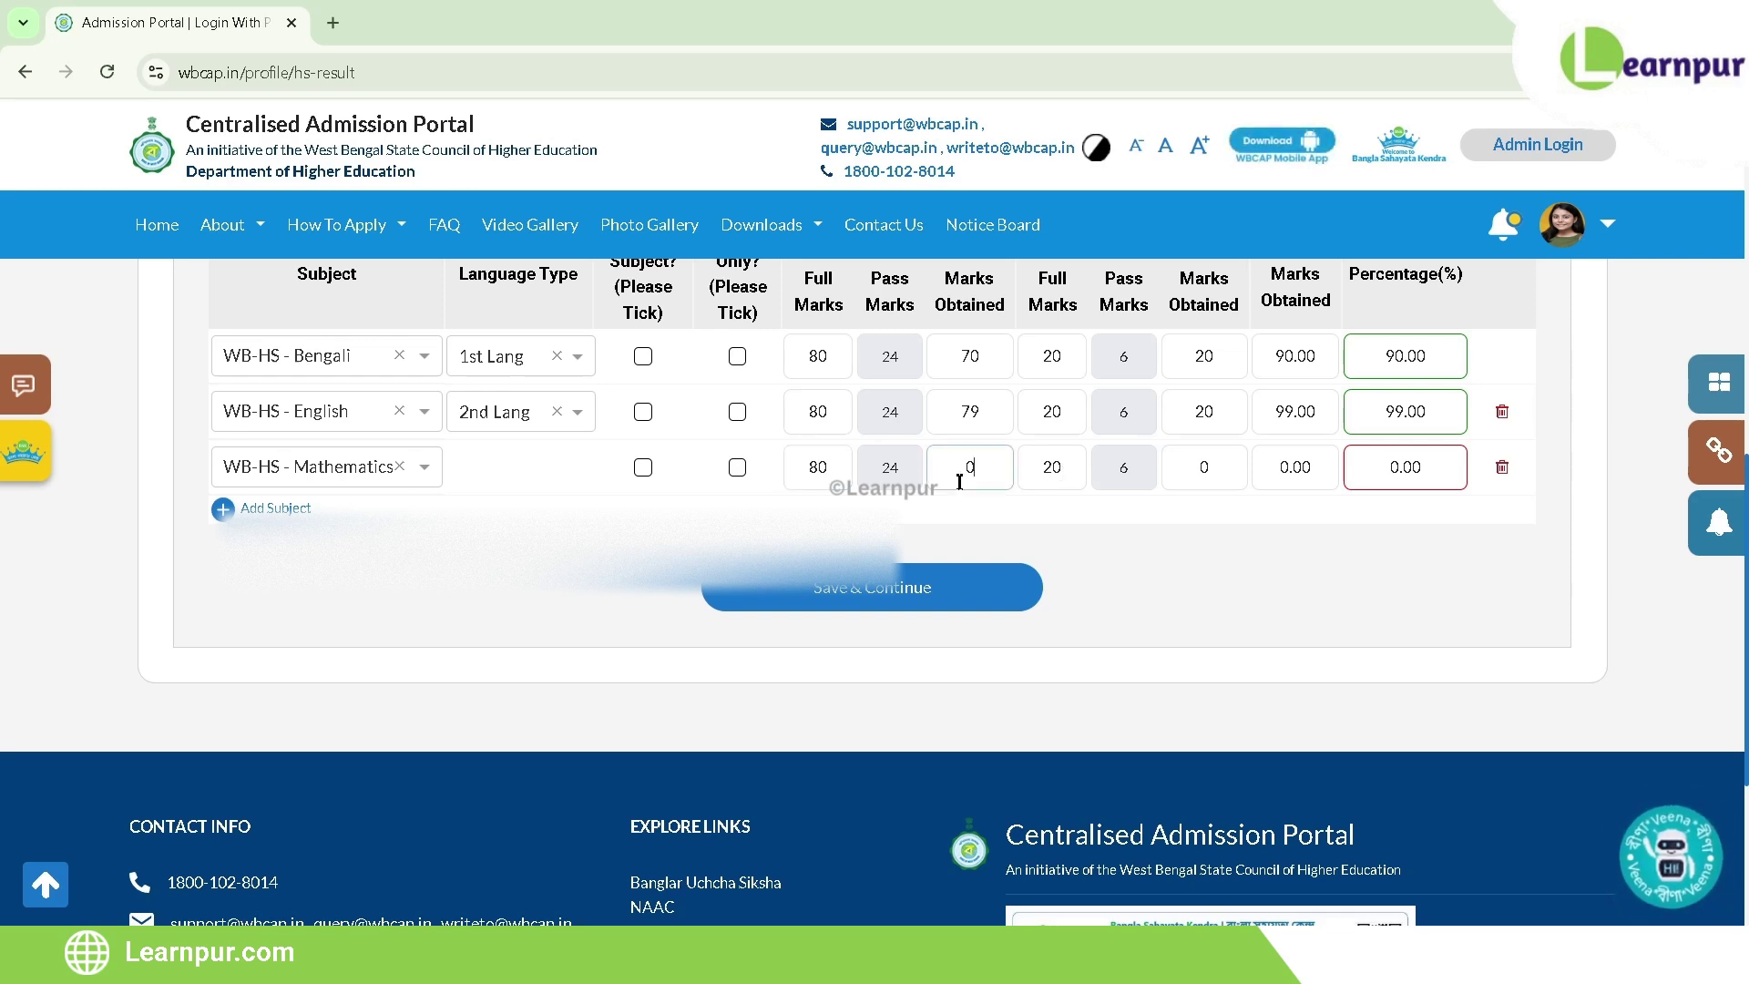
pyautogui.write('7')
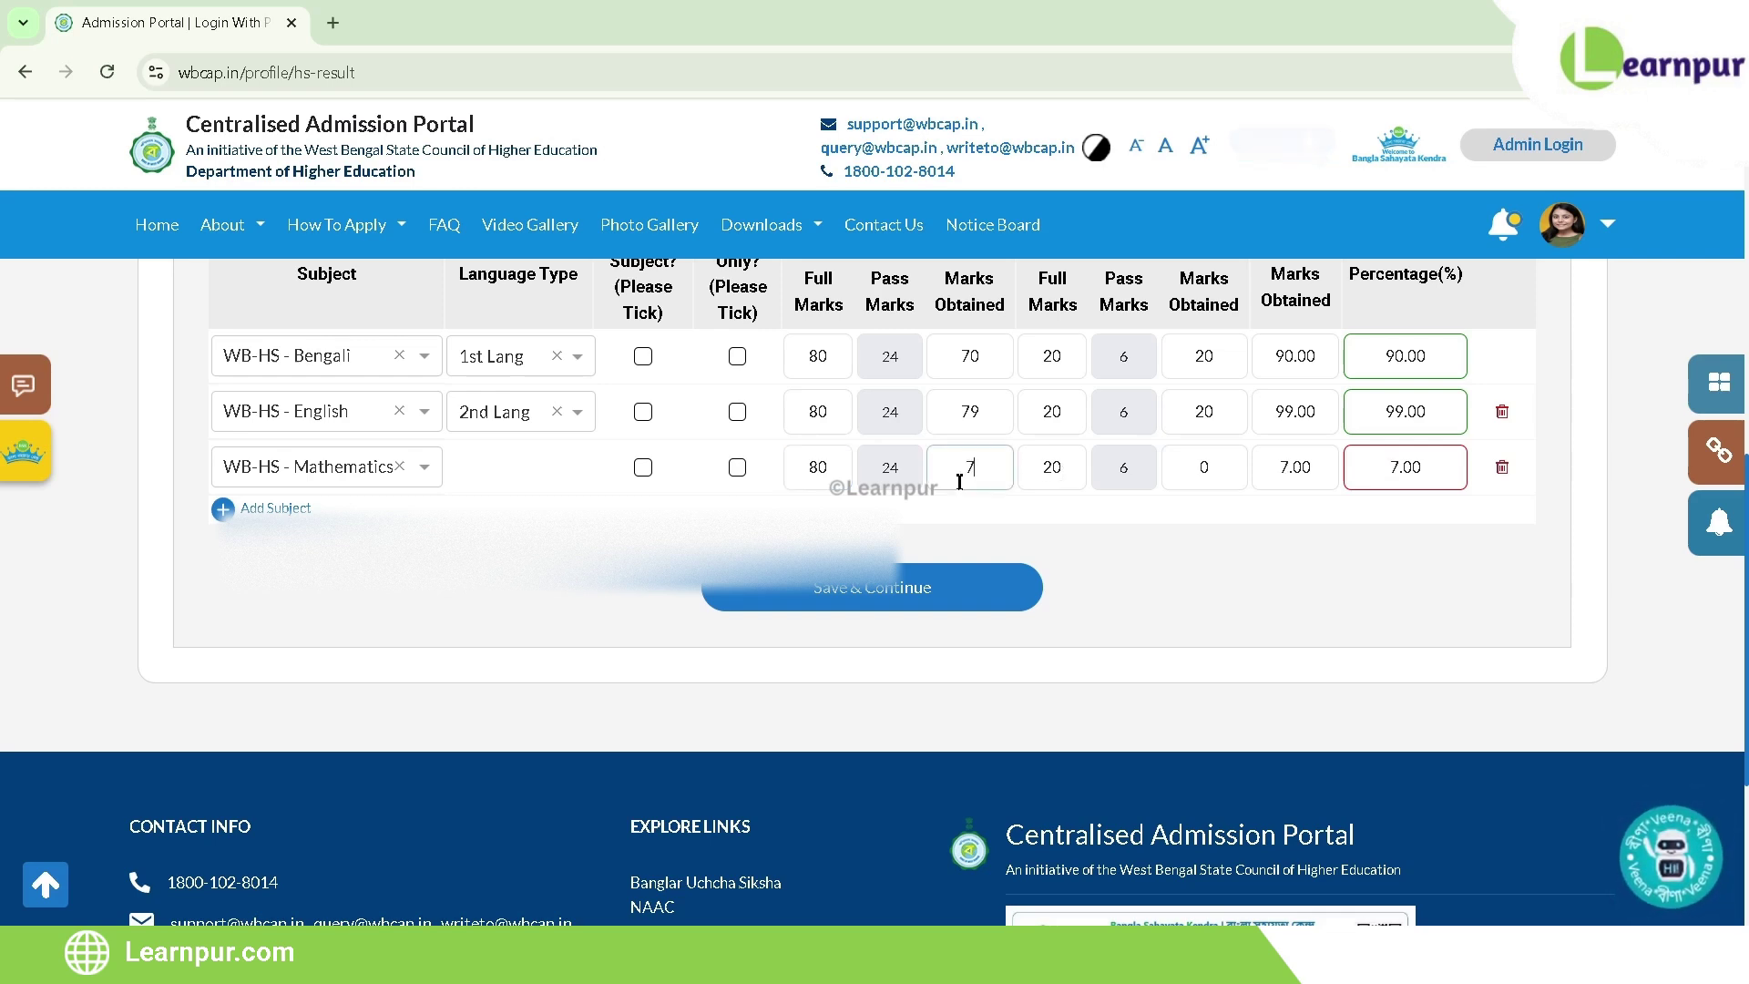
pyautogui.write('3')
pyautogui.click(995, 510)
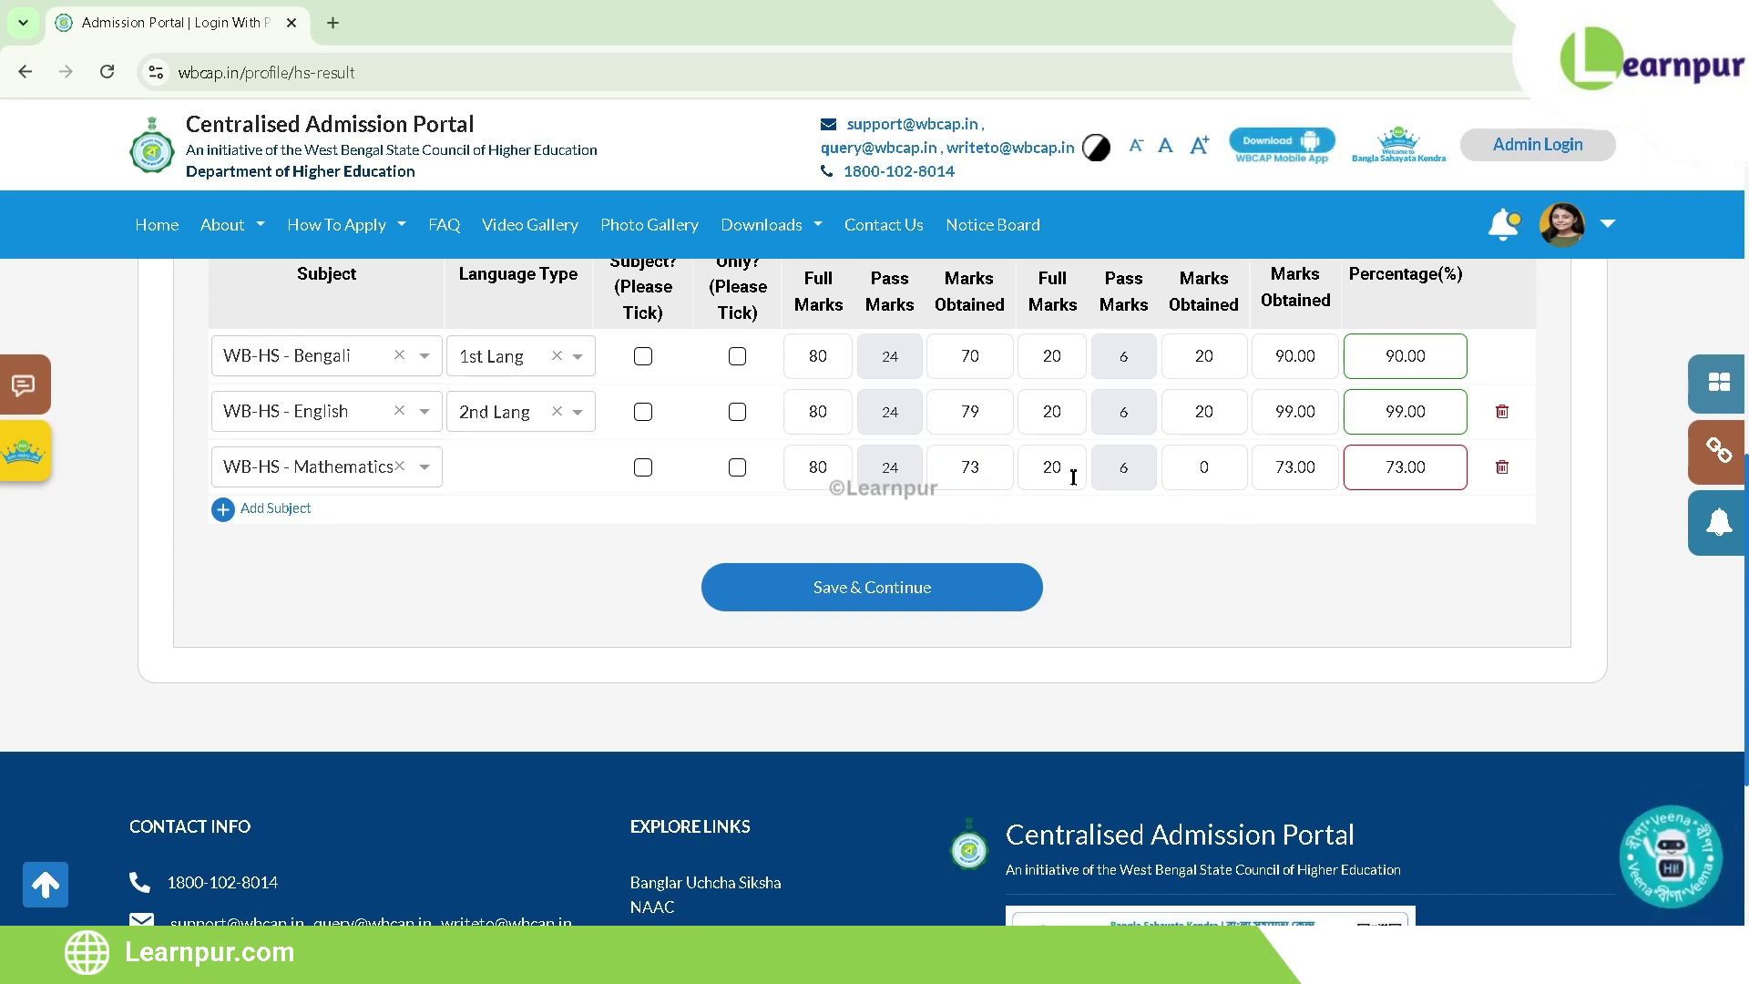
pyautogui.click(1204, 467)
pyautogui.write('2')
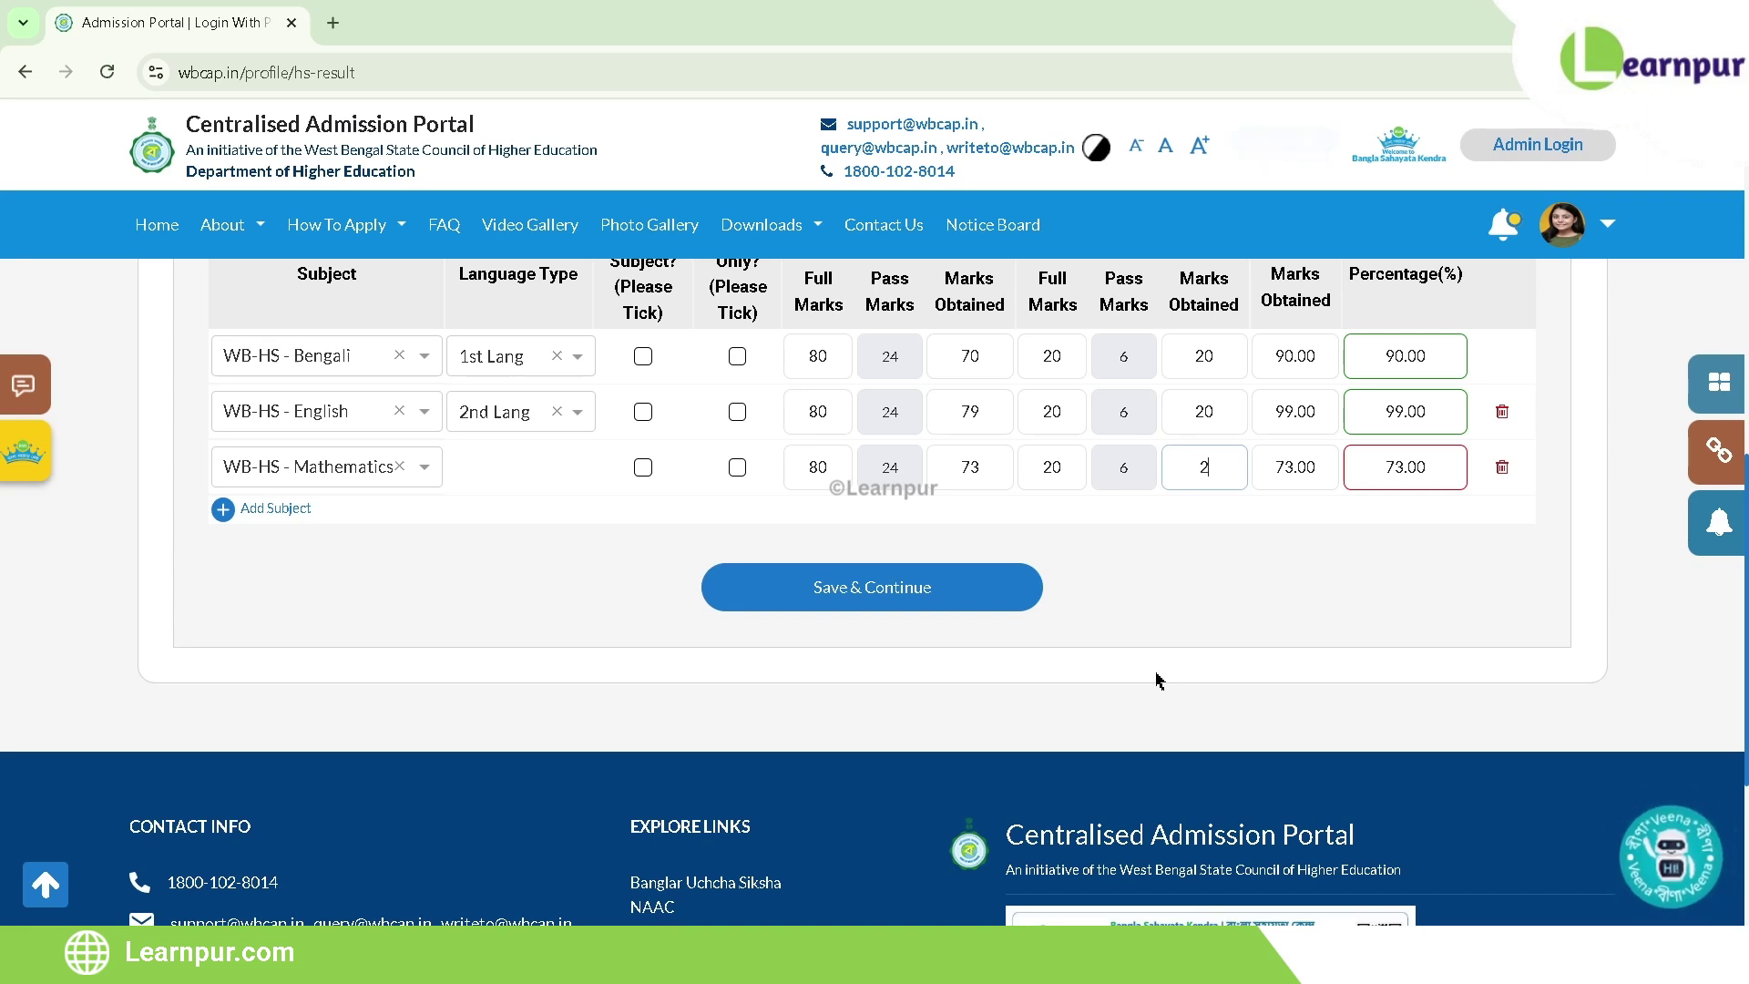
pyautogui.write('0')
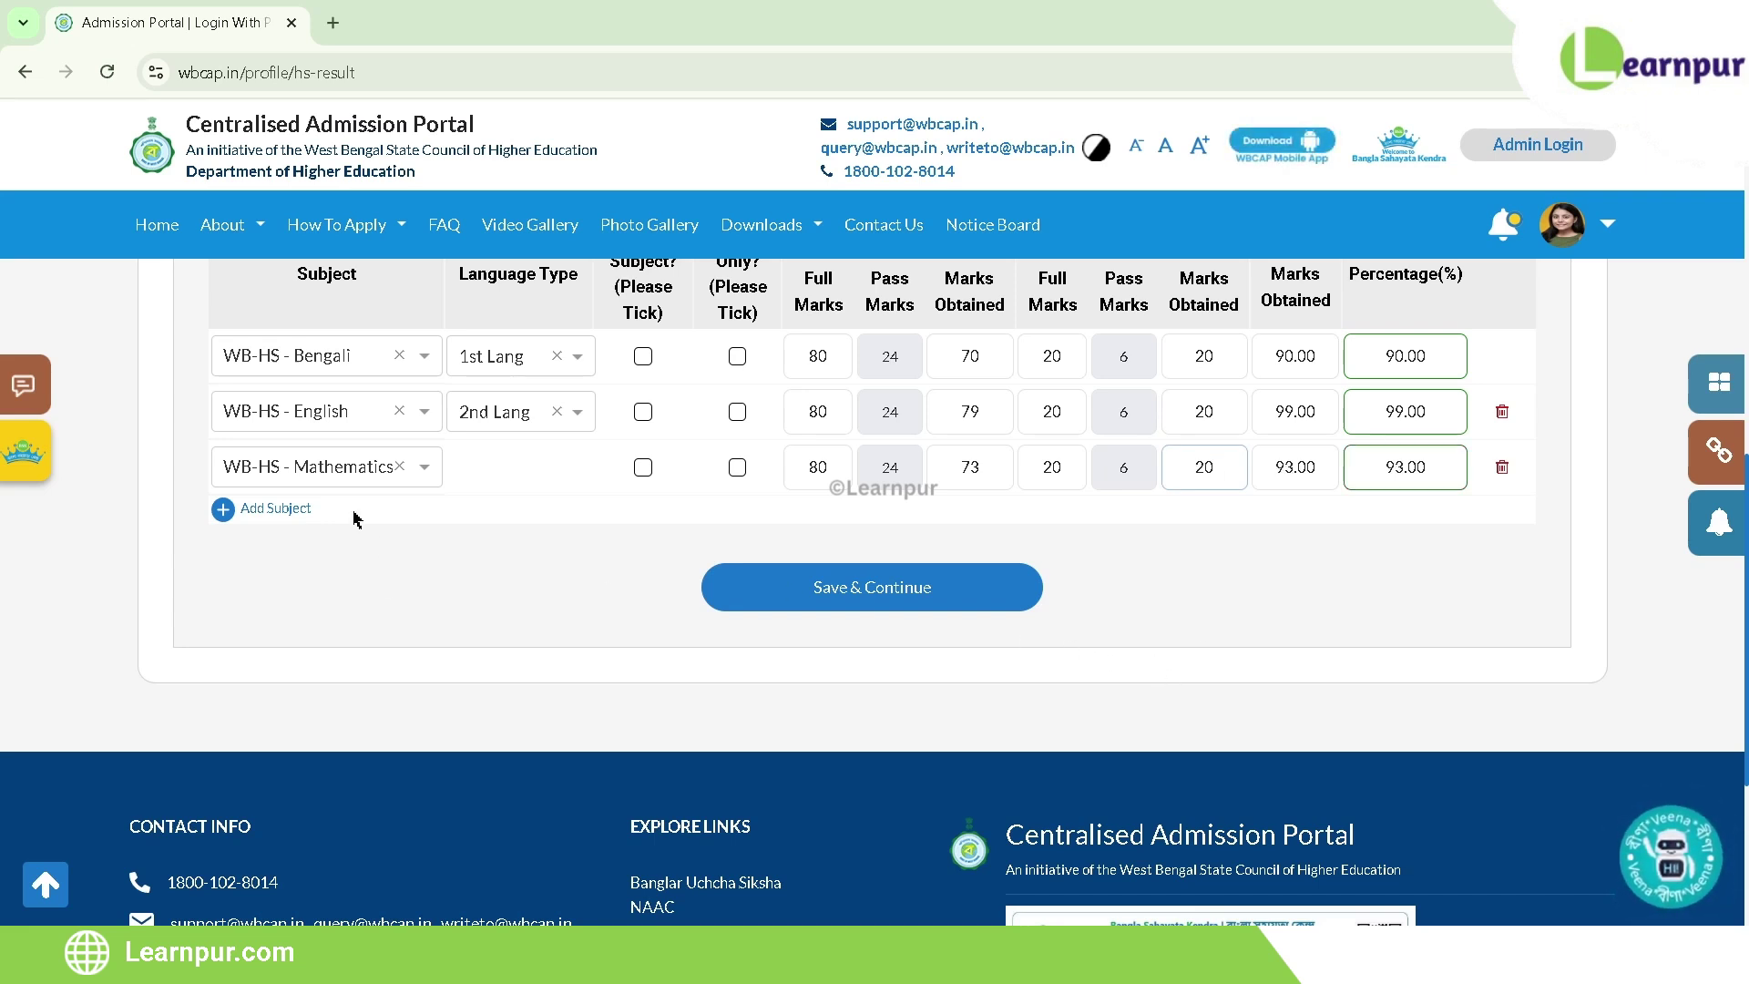
pyautogui.click(293, 508)
# - Choose WB-HS - Physics as the fourth row's subject
pyautogui.click(295, 522)
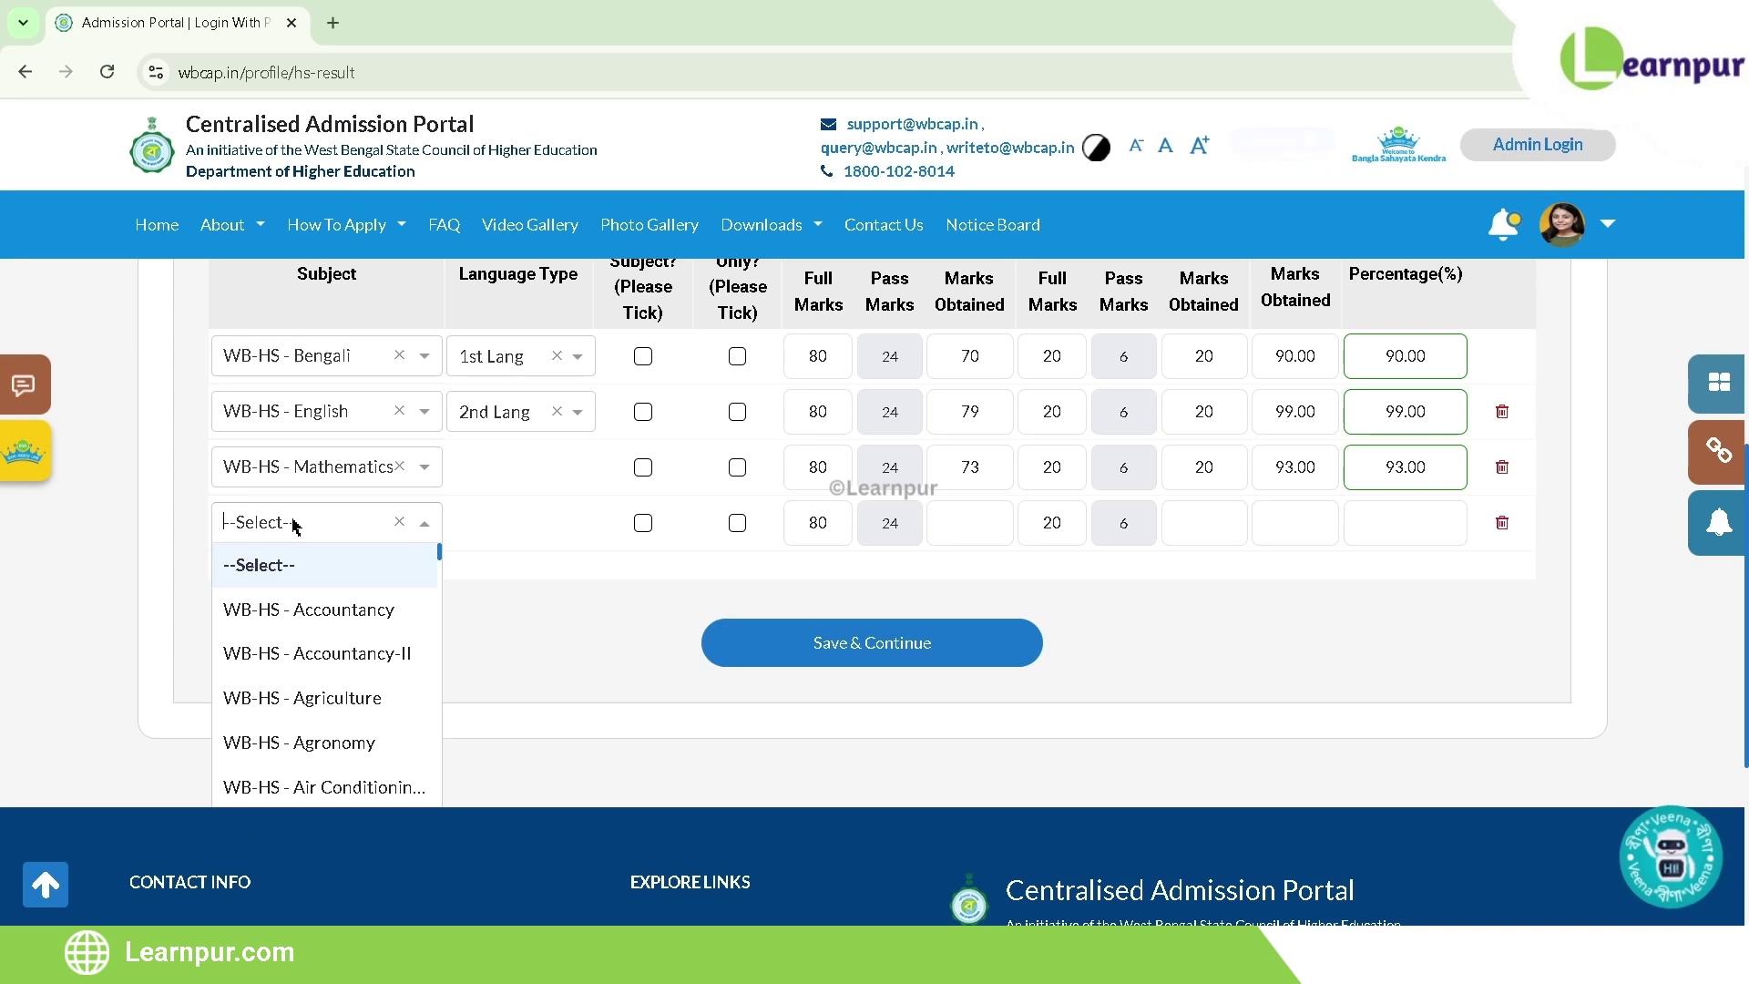
pyautogui.write('ph')
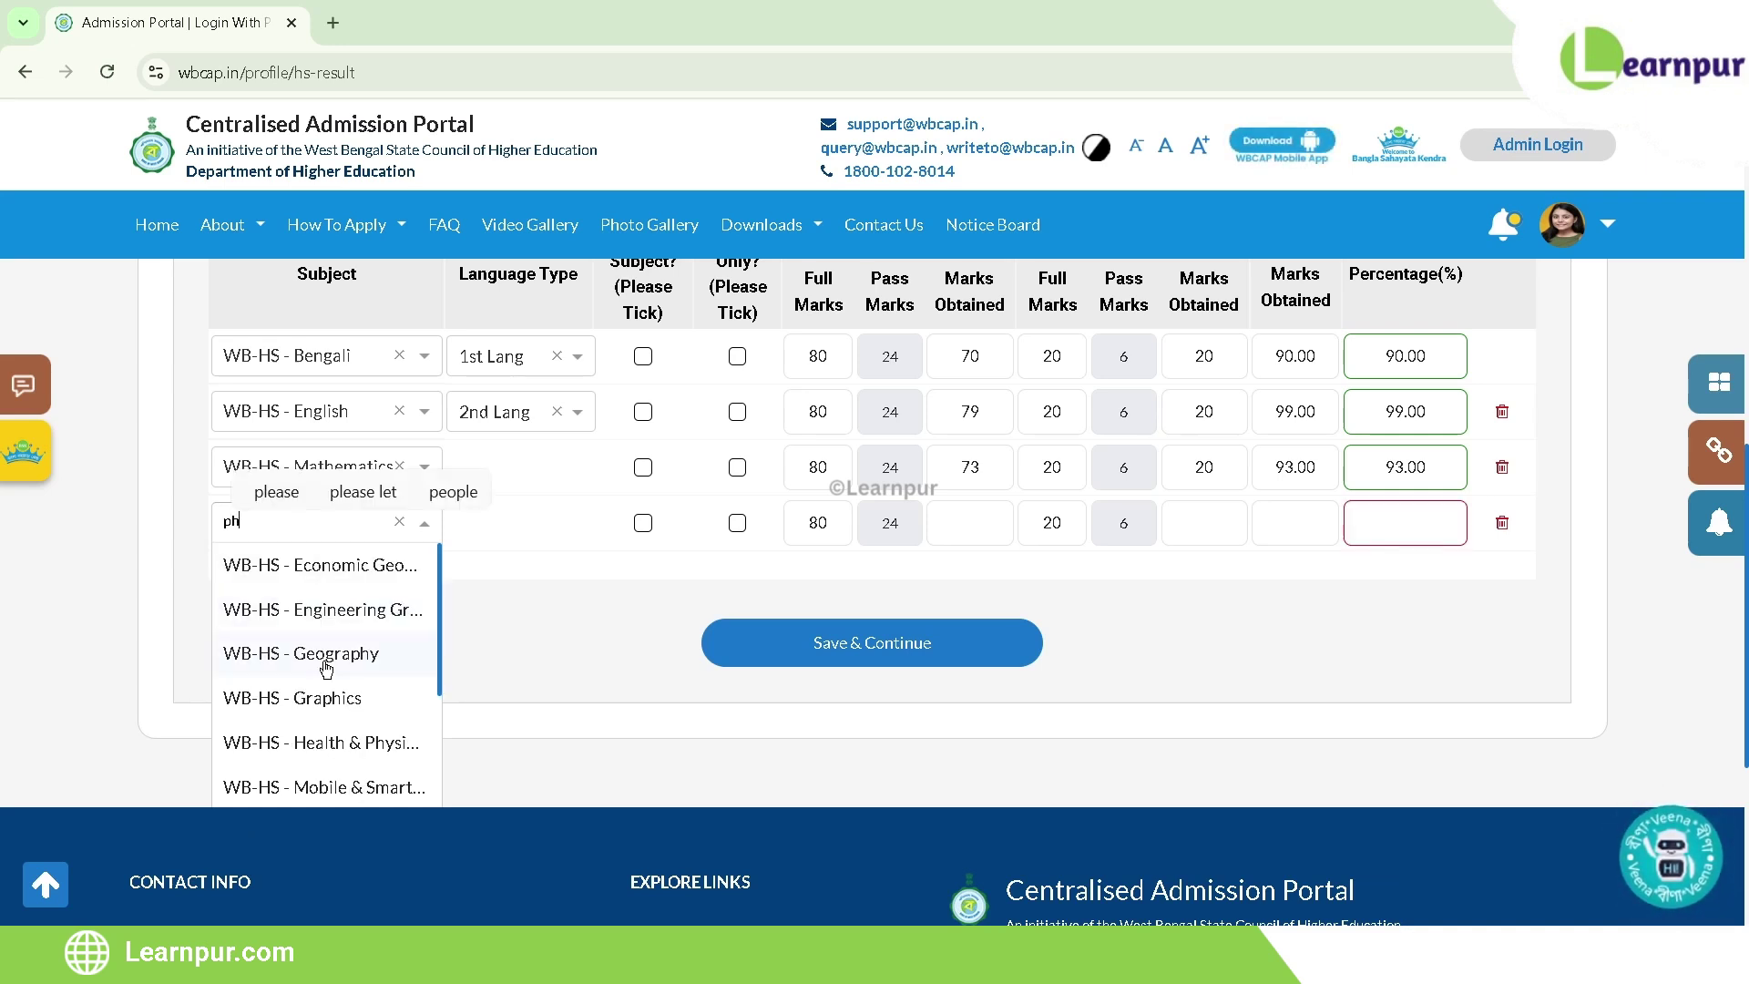
pyautogui.write('y')
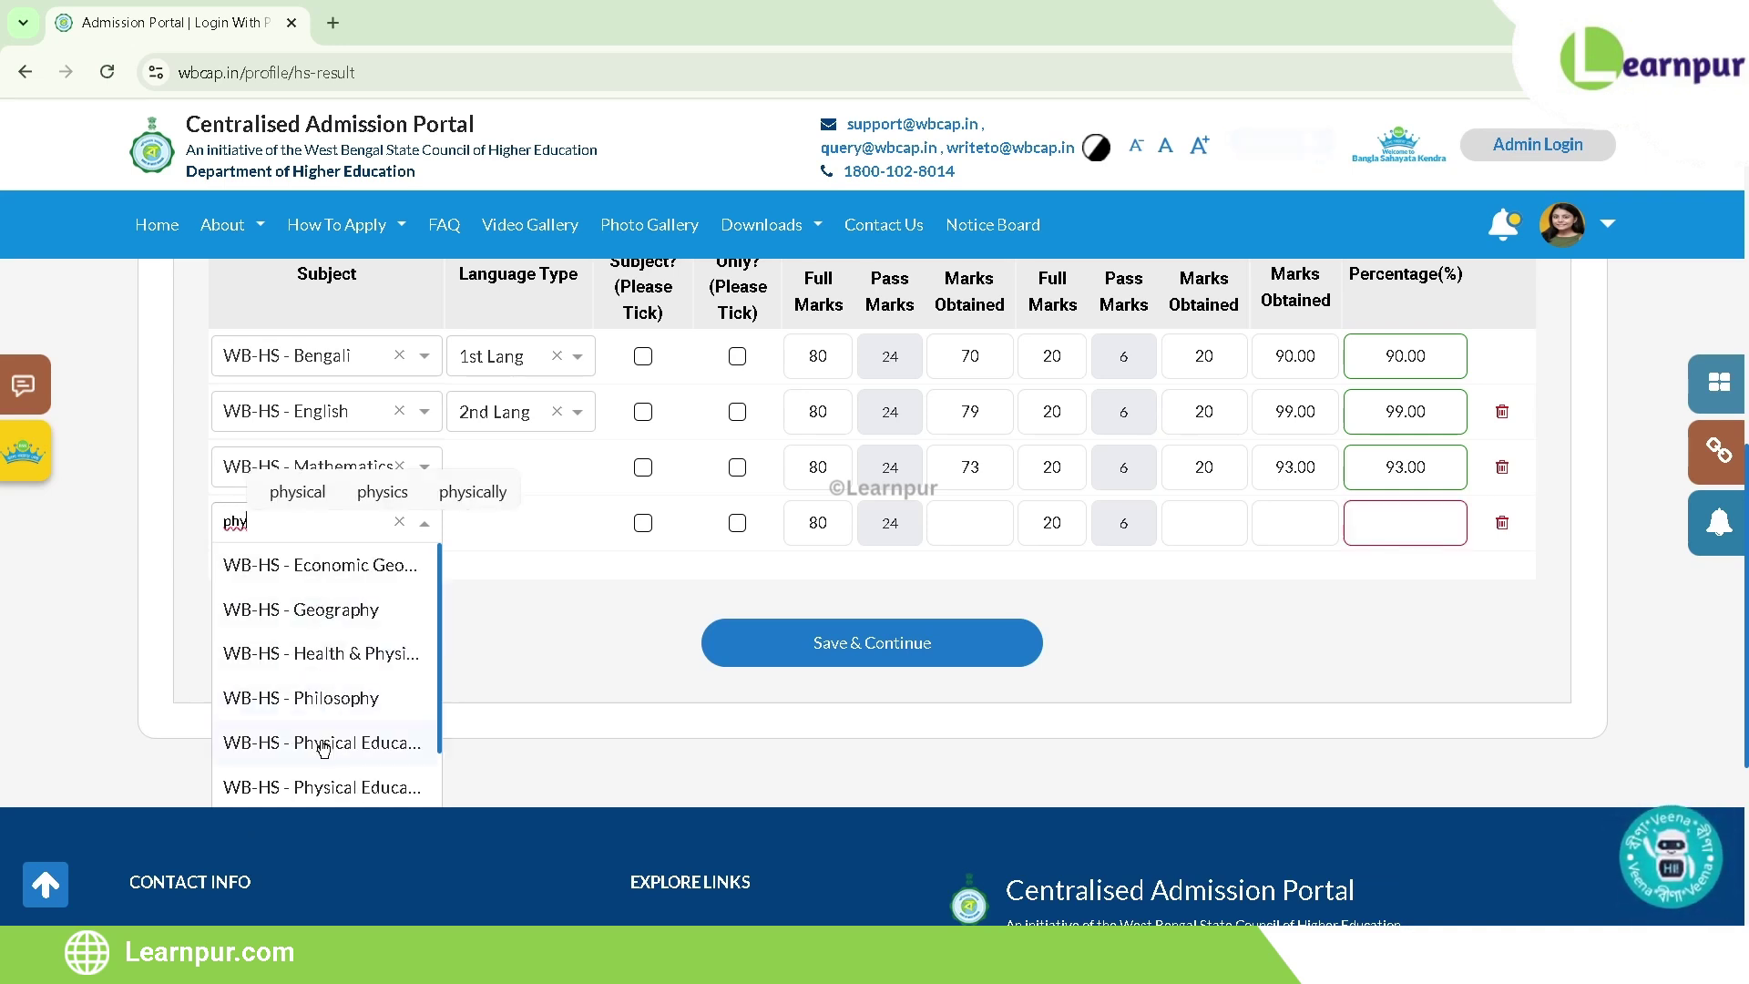
pyautogui.scroll(-1, 371, 770)
pyautogui.click(319, 747)
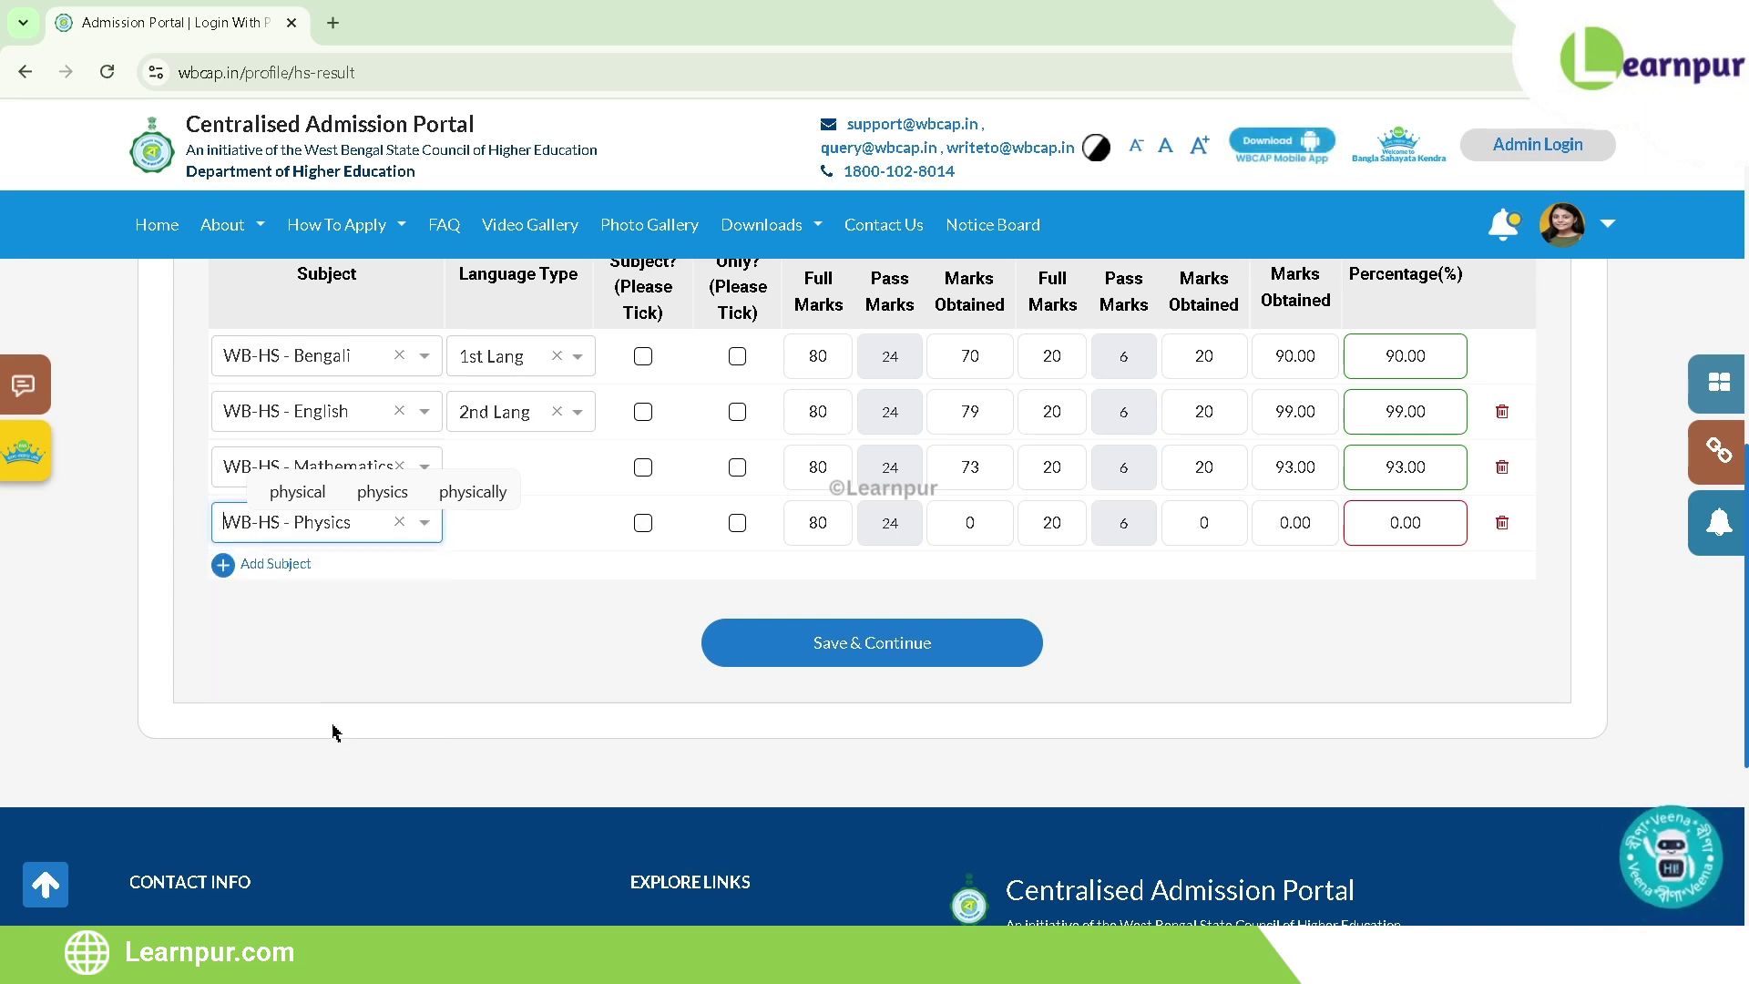
# - Set Physics full marks to 70 theory and 30 practical
pyautogui.click(836, 527)
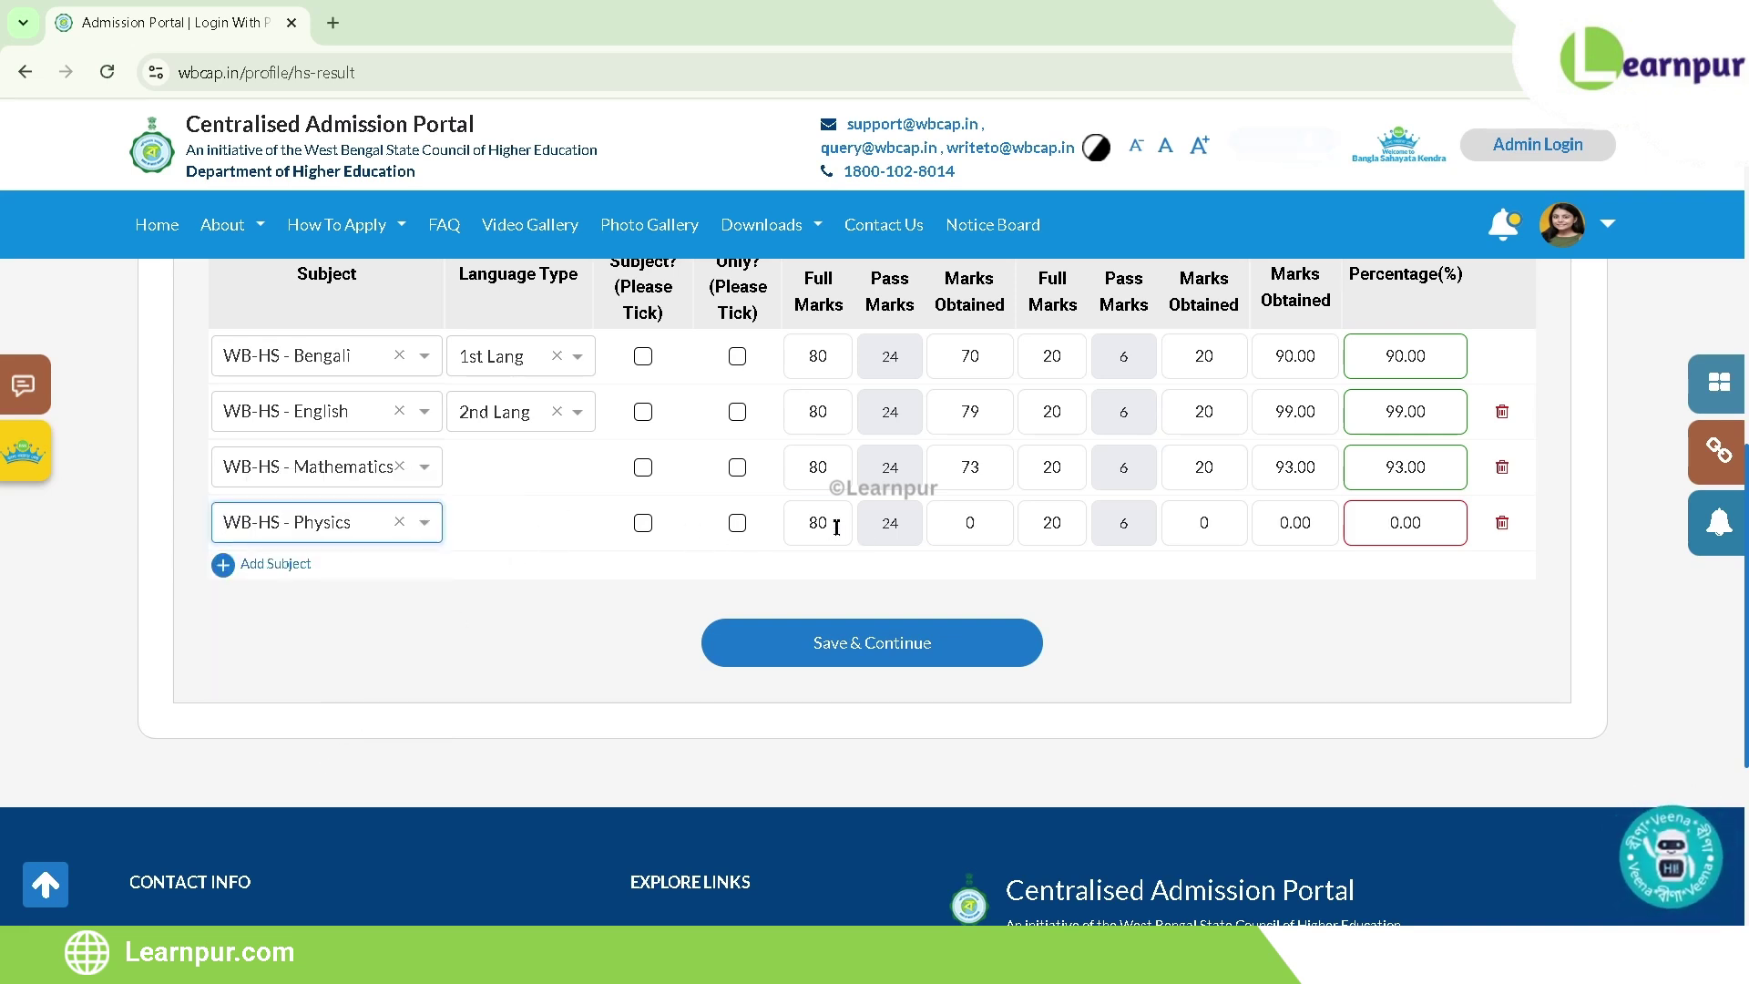
pyautogui.press('BackSpace')
pyautogui.write('70')
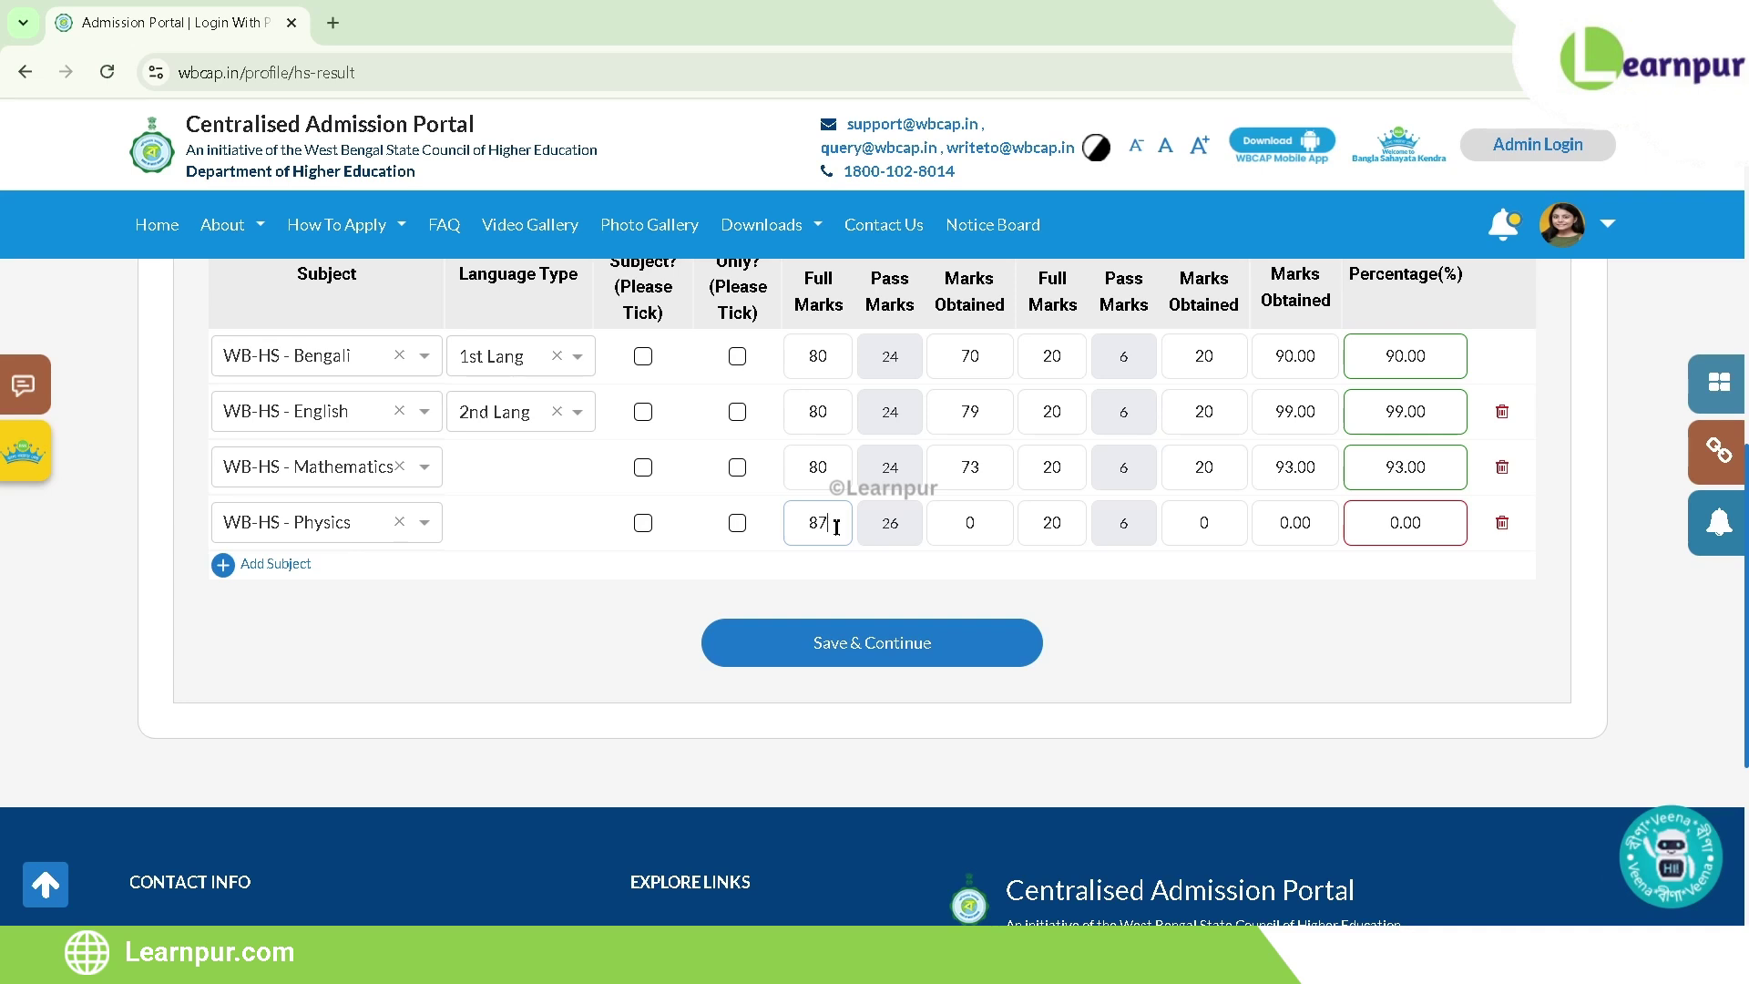
pyautogui.press('BackSpace')
pyautogui.press('BackSpace')
pyautogui.press('BackSpace')
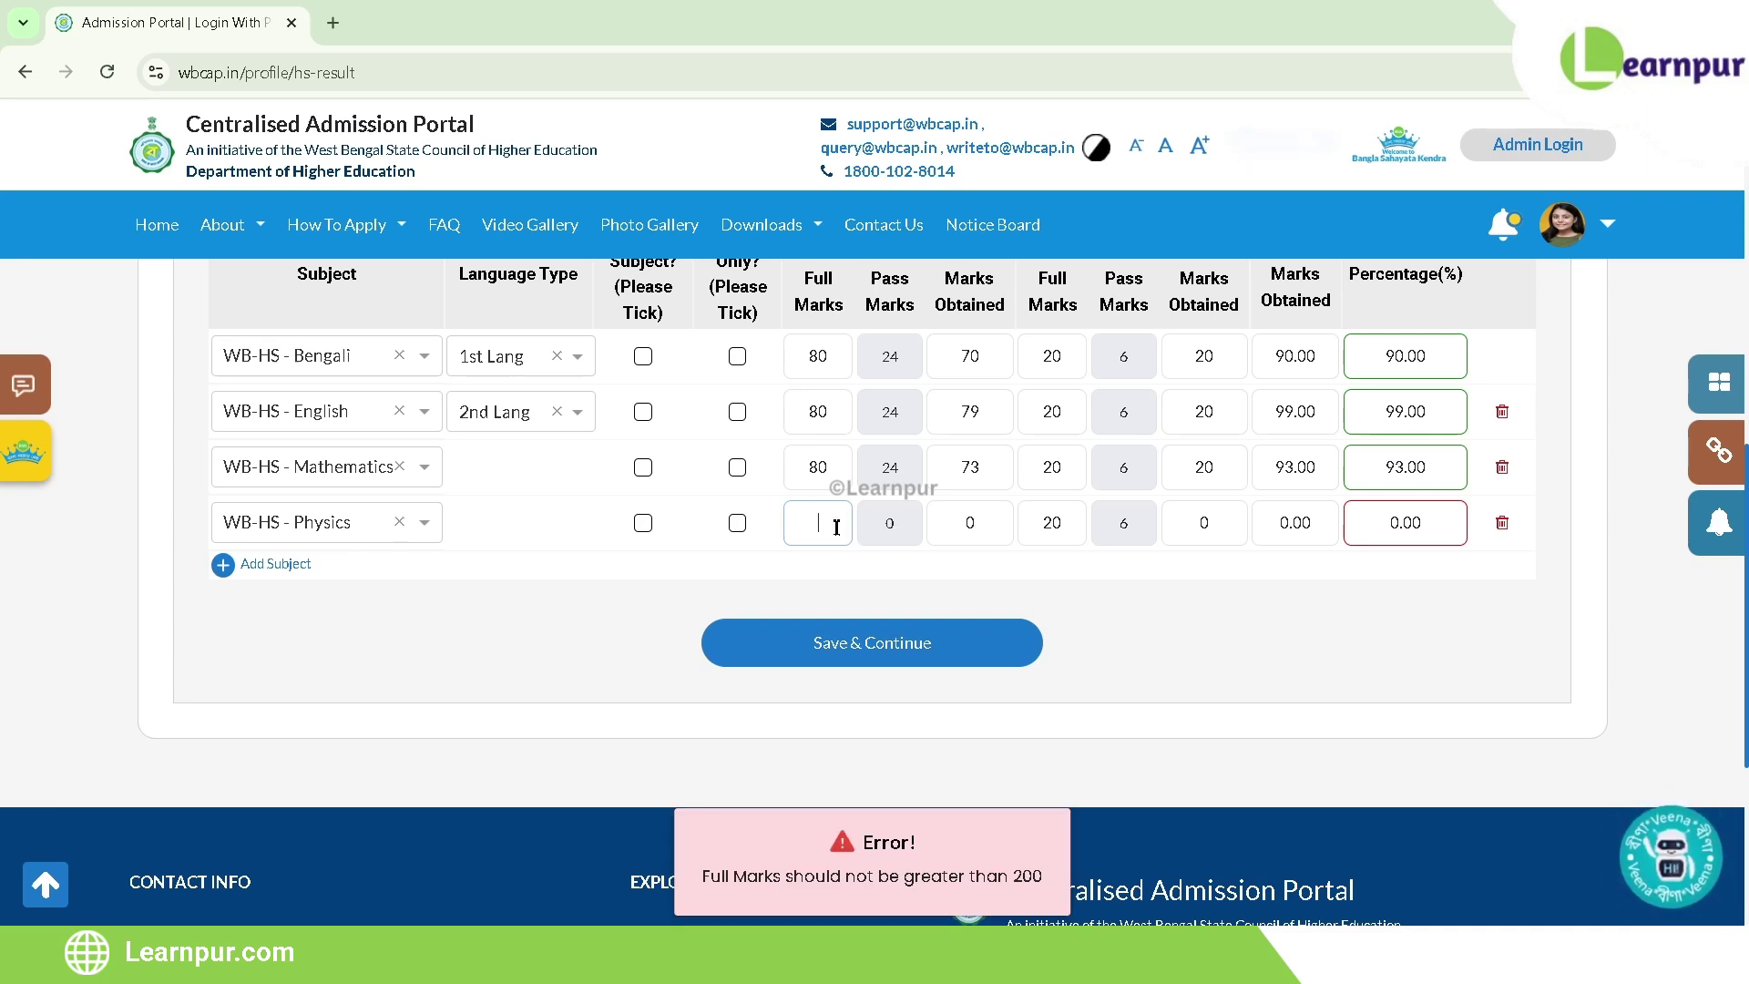
pyautogui.write('70')
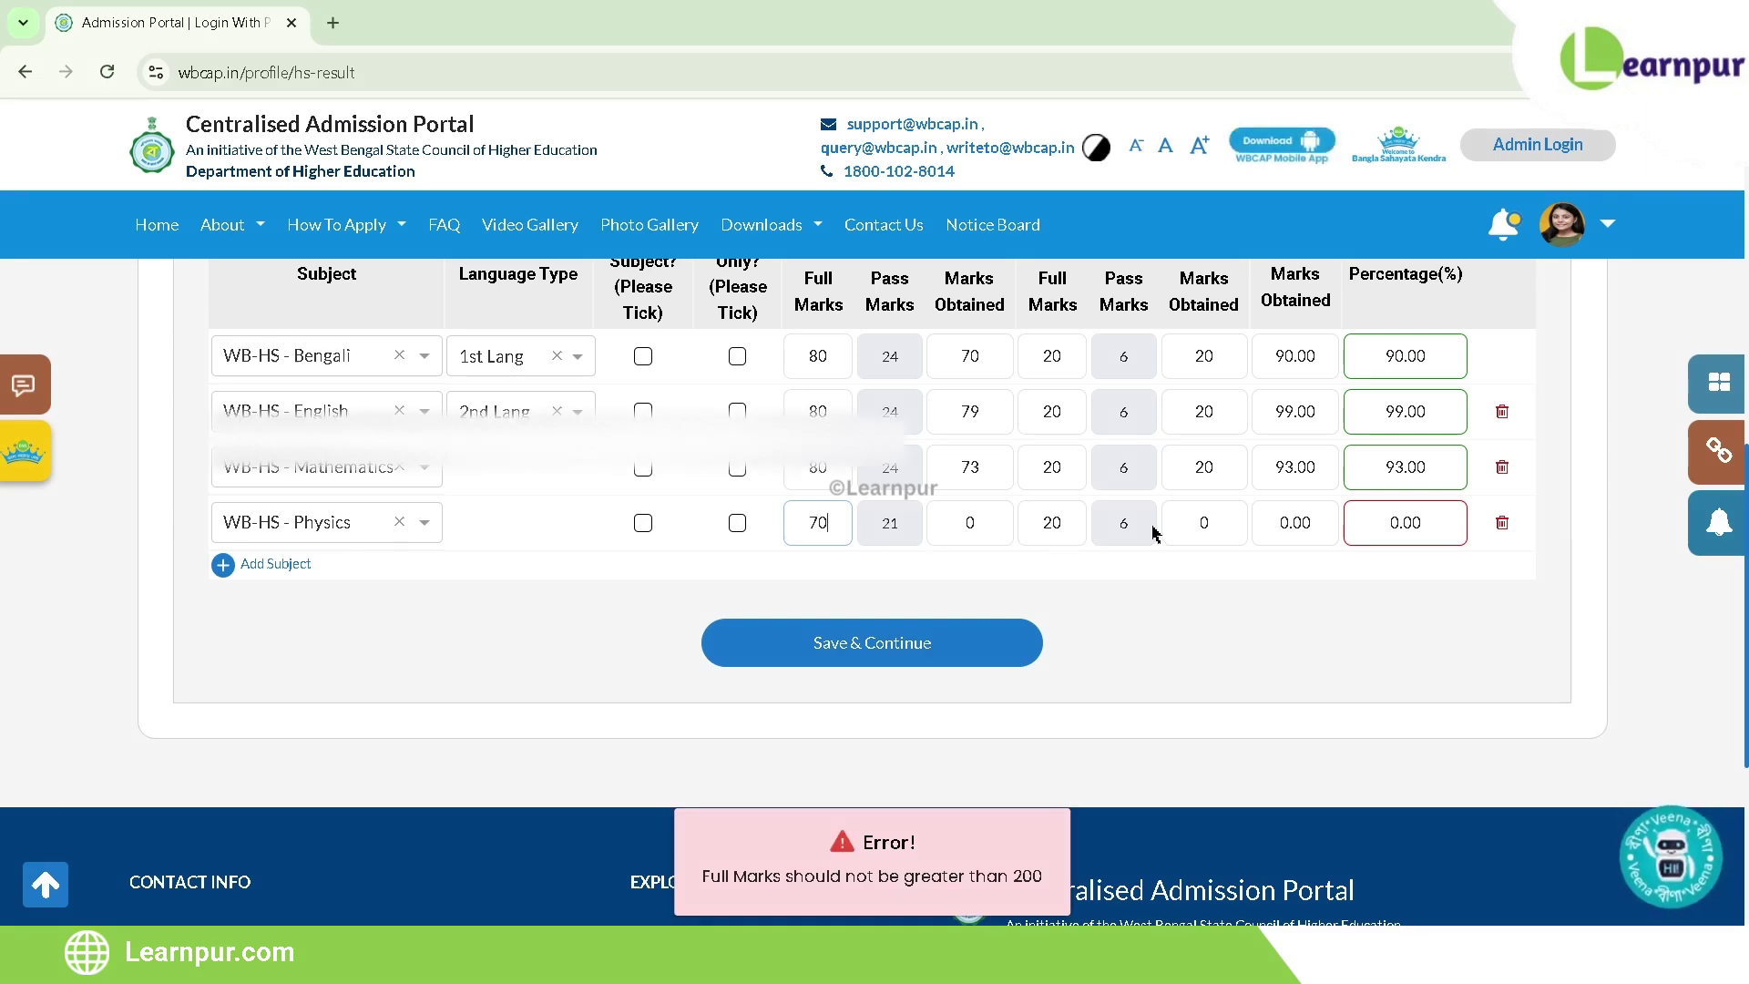
pyautogui.click(1047, 523)
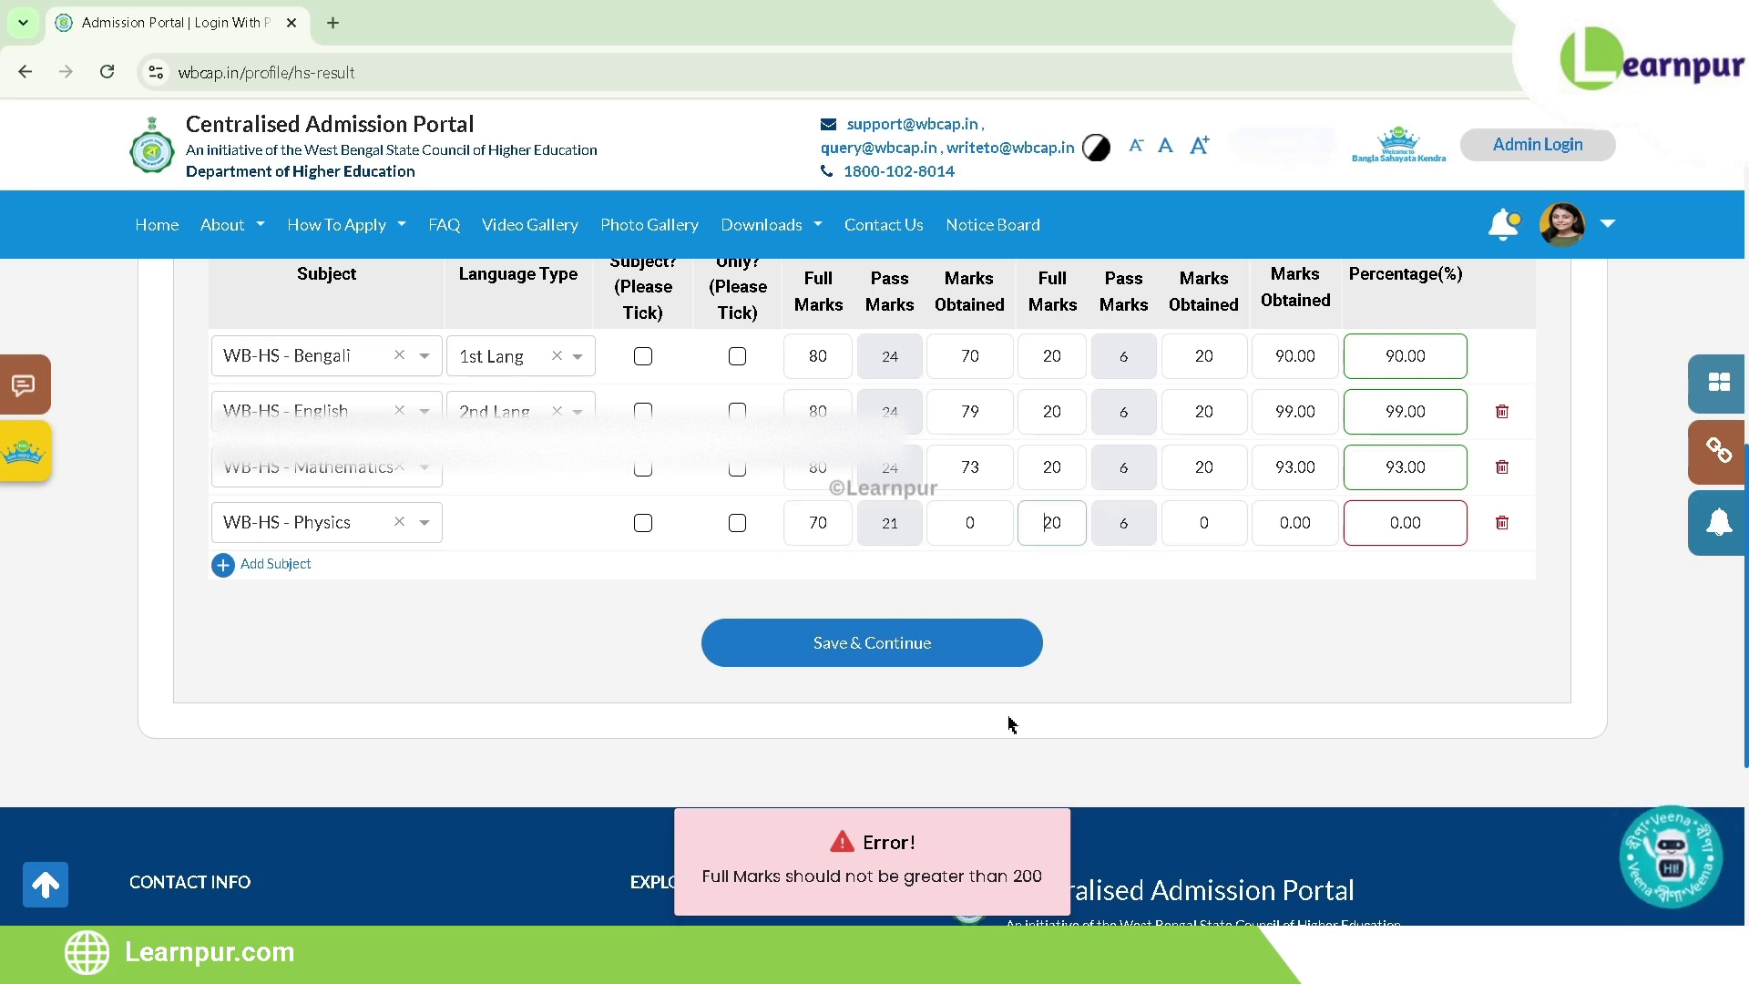
pyautogui.press('BackSpace')
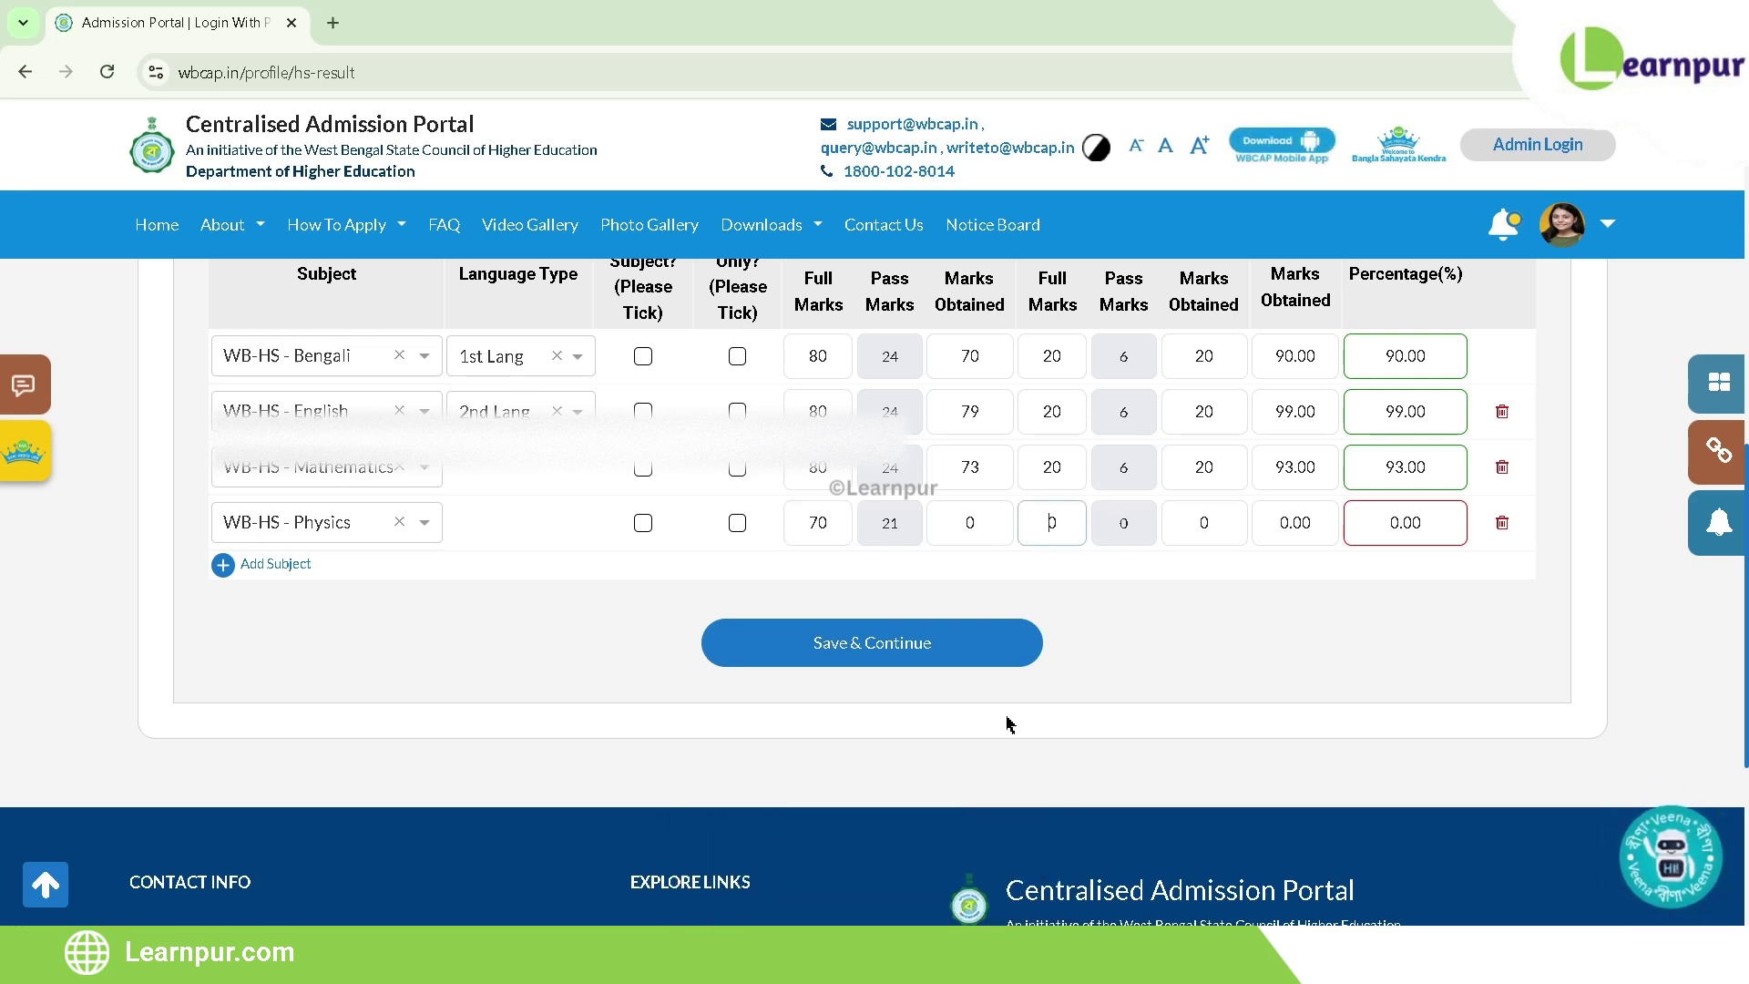
pyautogui.write('3')
pyautogui.scroll(5, 831, 561)
pyautogui.scroll(-5, 831, 561)
# - Enter 67 as the Physics theory marks obtained
pyautogui.click(989, 532)
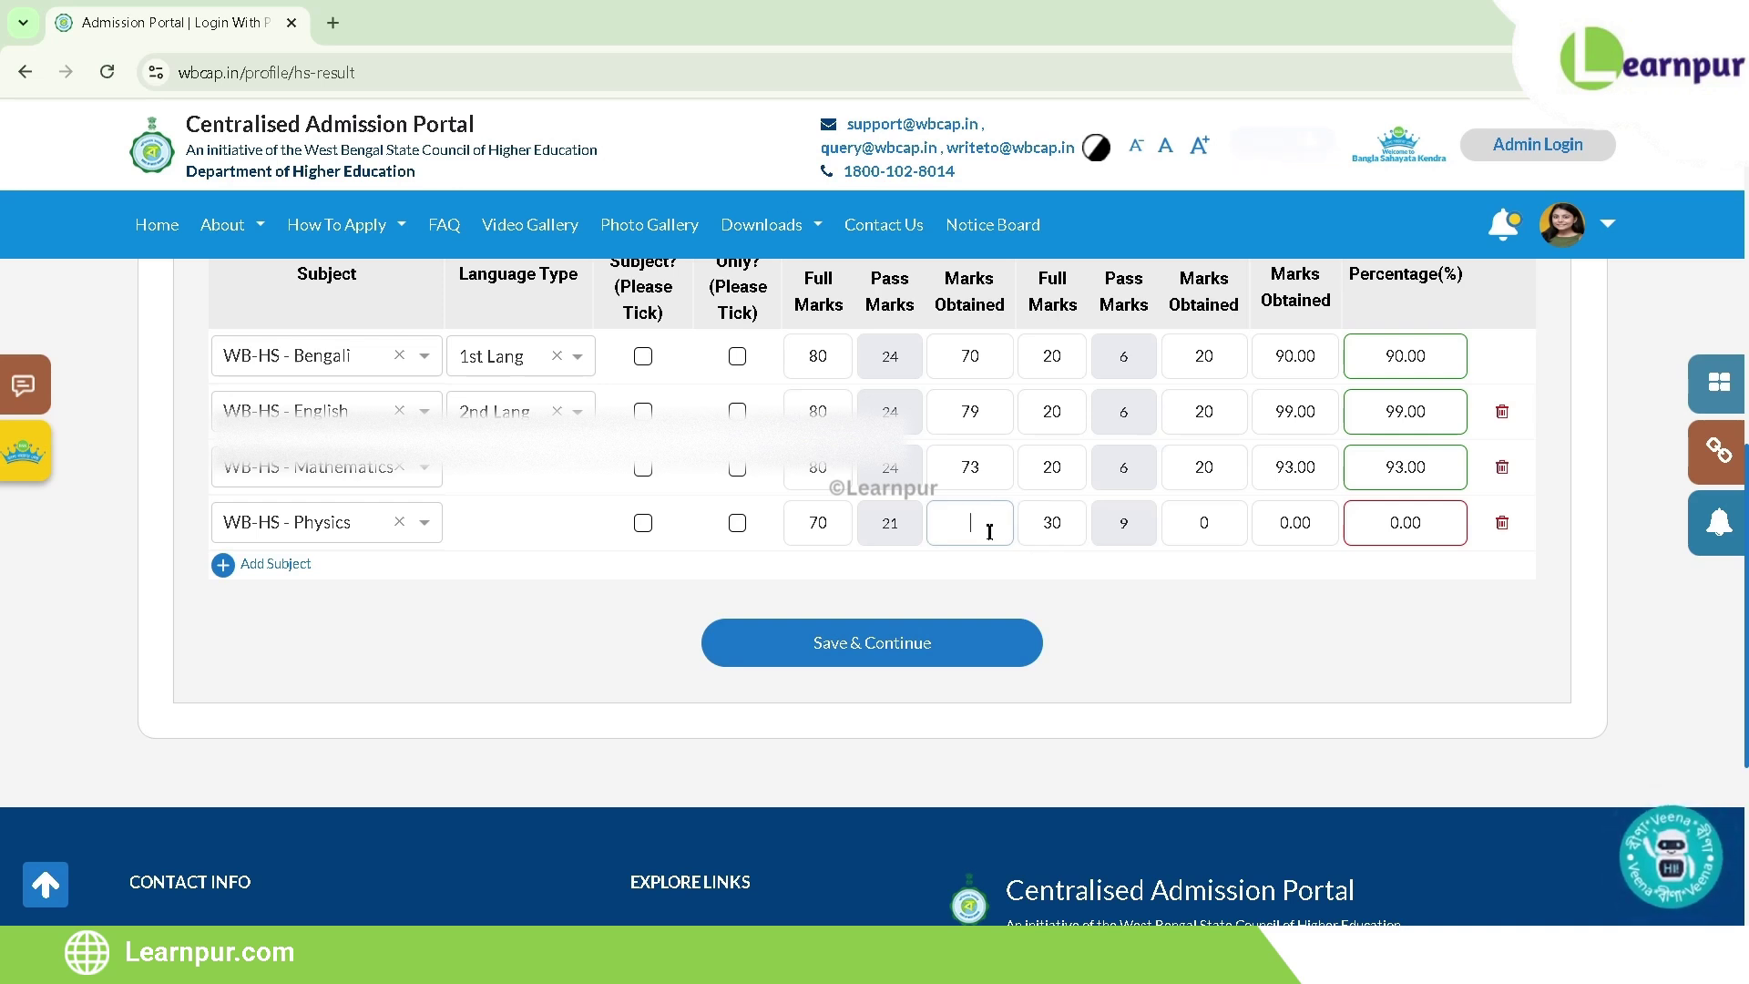
pyautogui.write('67')
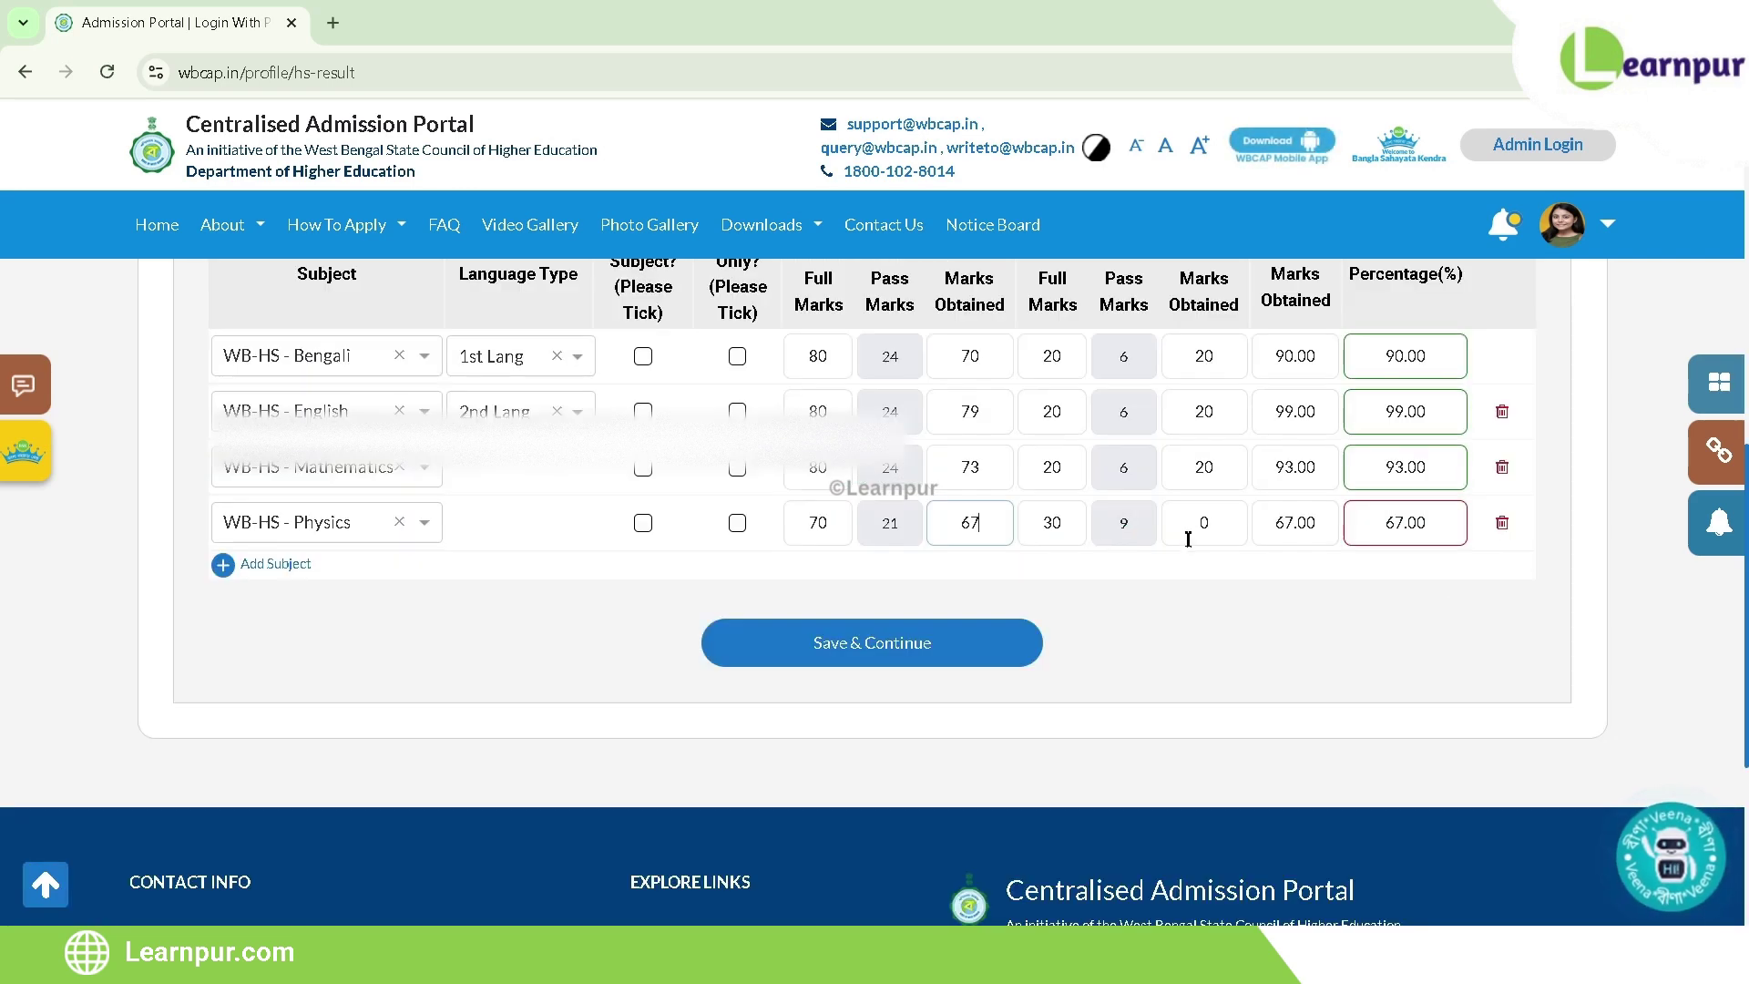
pyautogui.click(1200, 535)
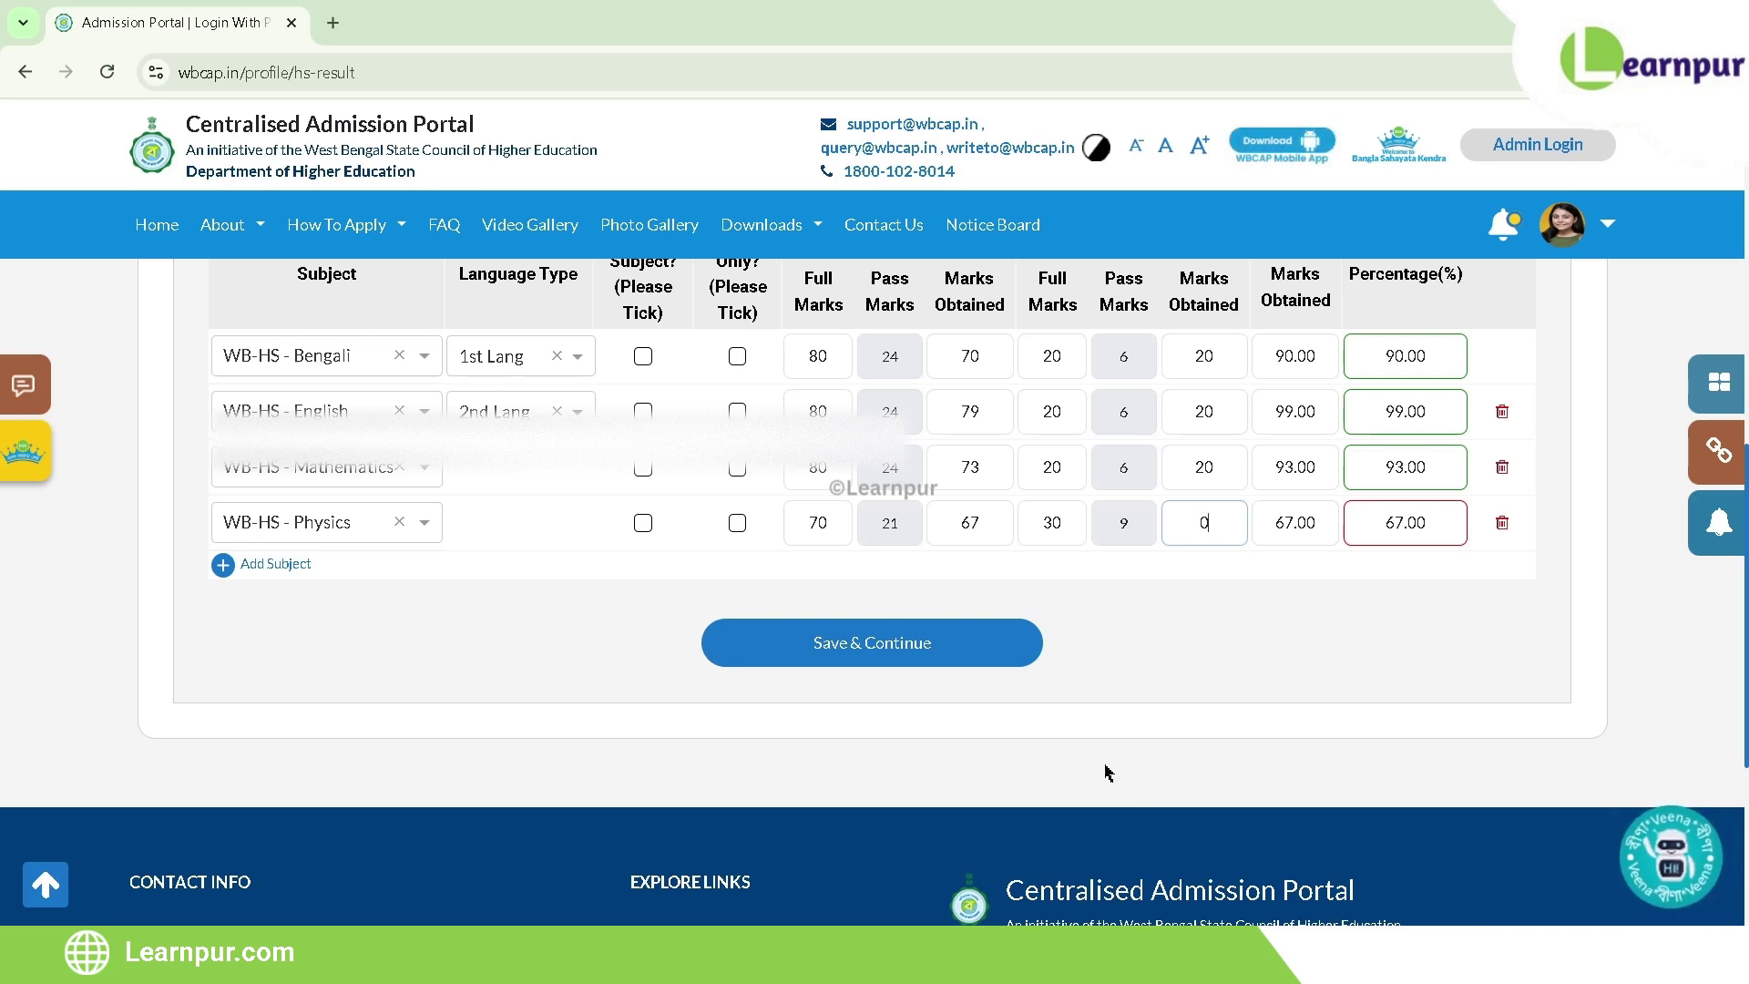
# - Enter 28 as the Physics practical marks obtained
pyautogui.press('BackSpace')
pyautogui.write('28')
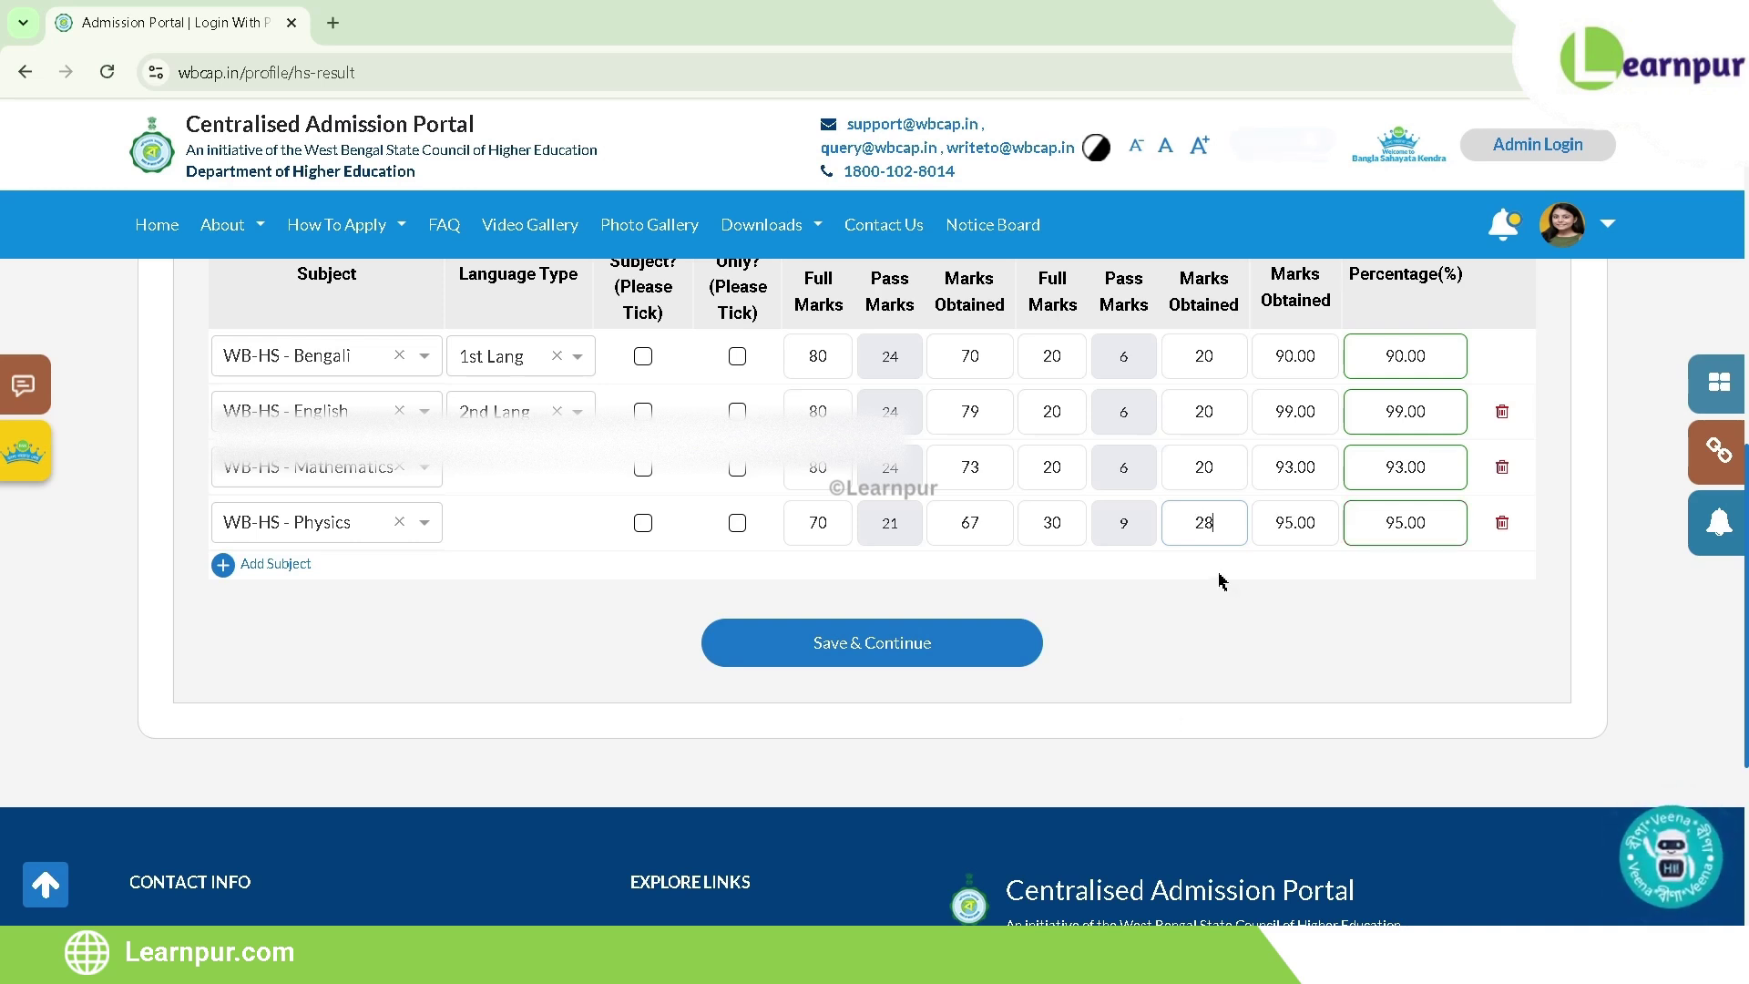
pyautogui.click(1220, 580)
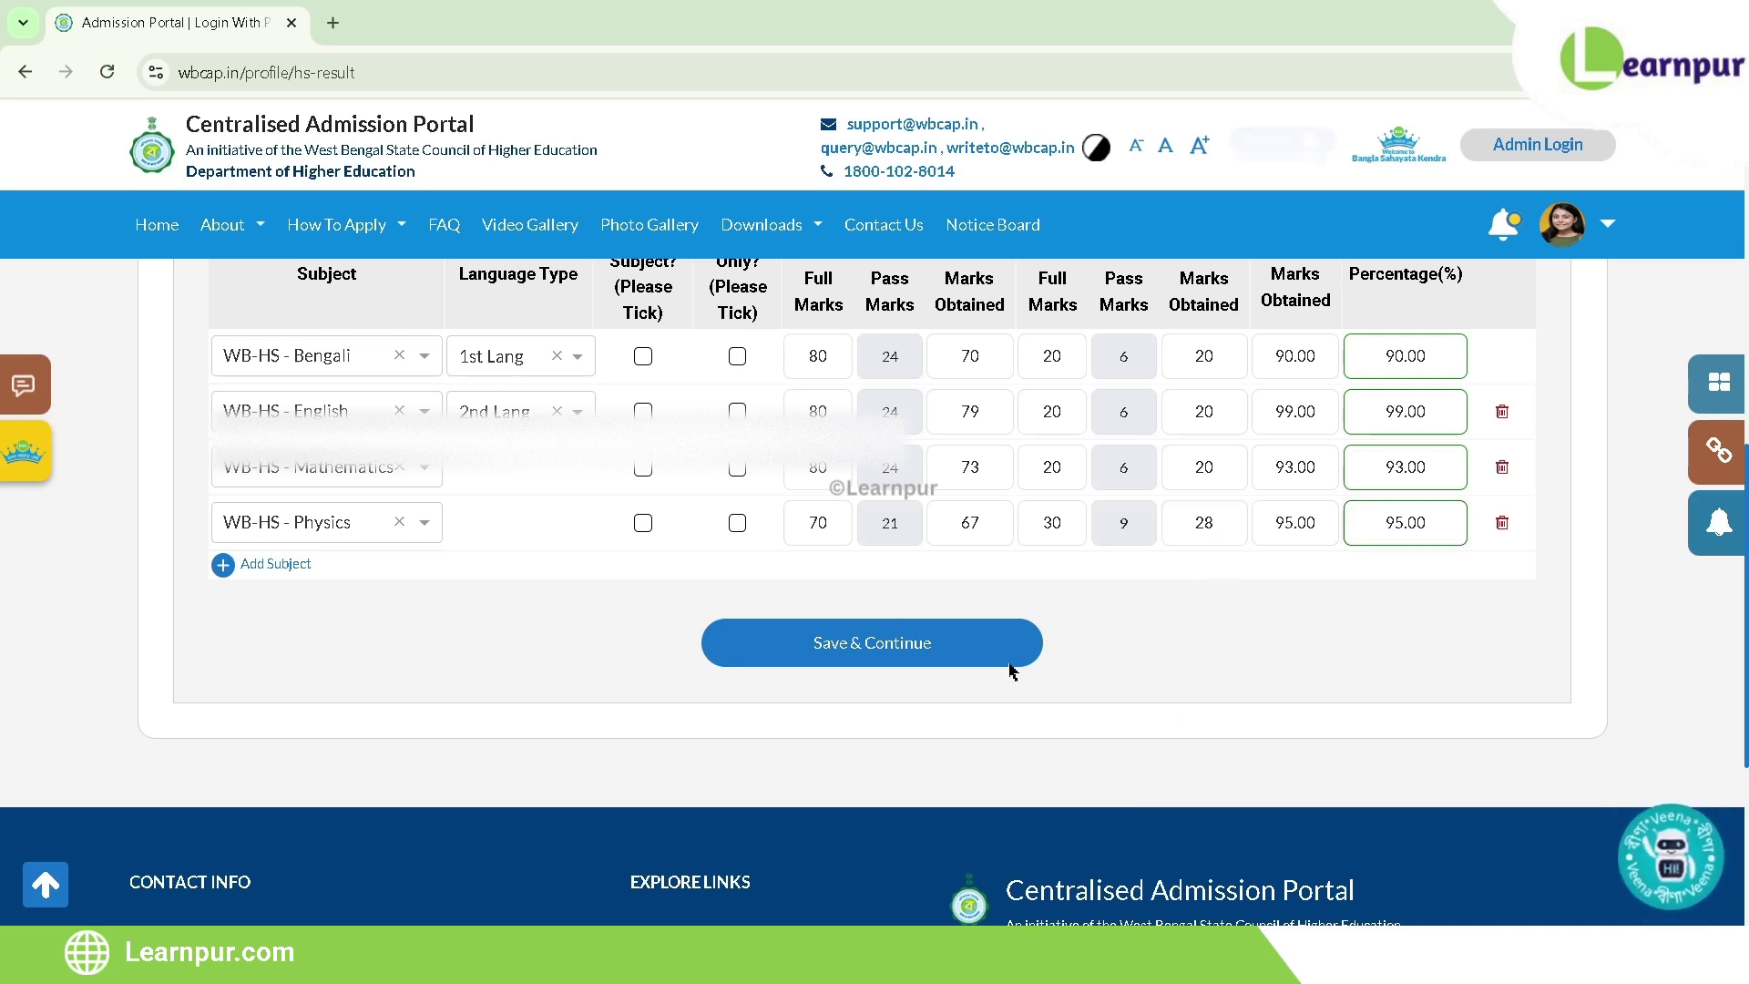
# - Add a fifth row with WB-HS - Chemistry as its subject
pyautogui.click(278, 562)
pyautogui.click(318, 578)
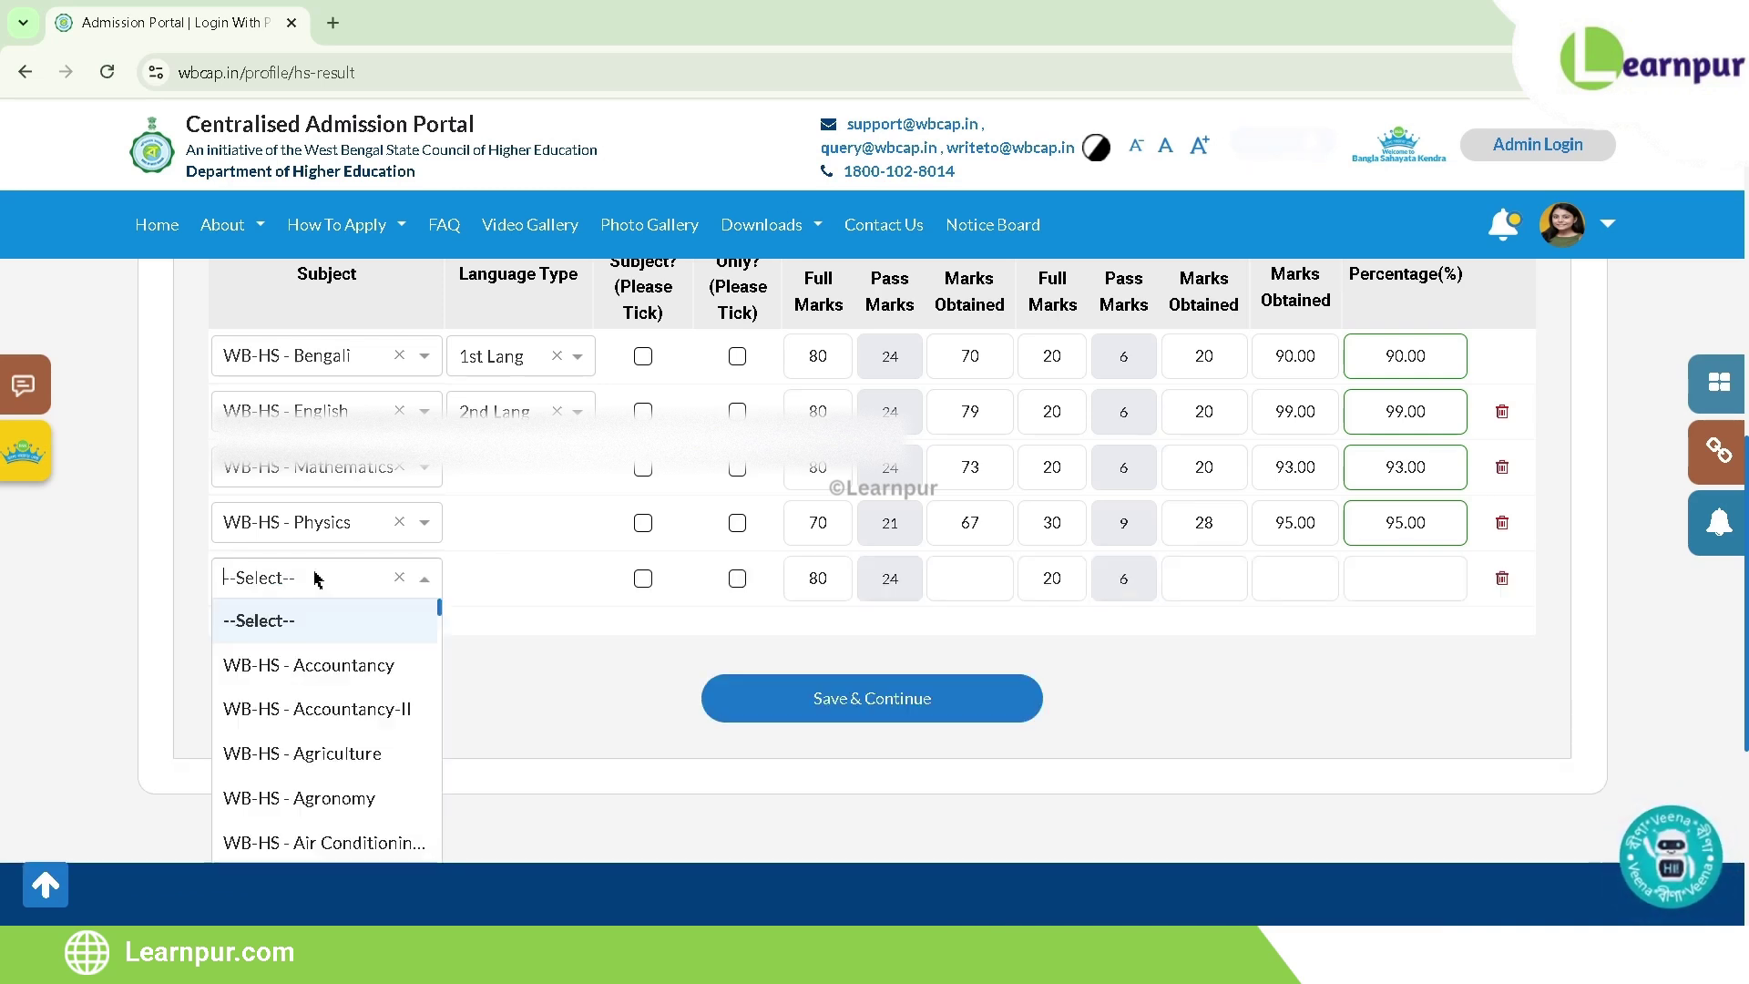
pyautogui.write('che')
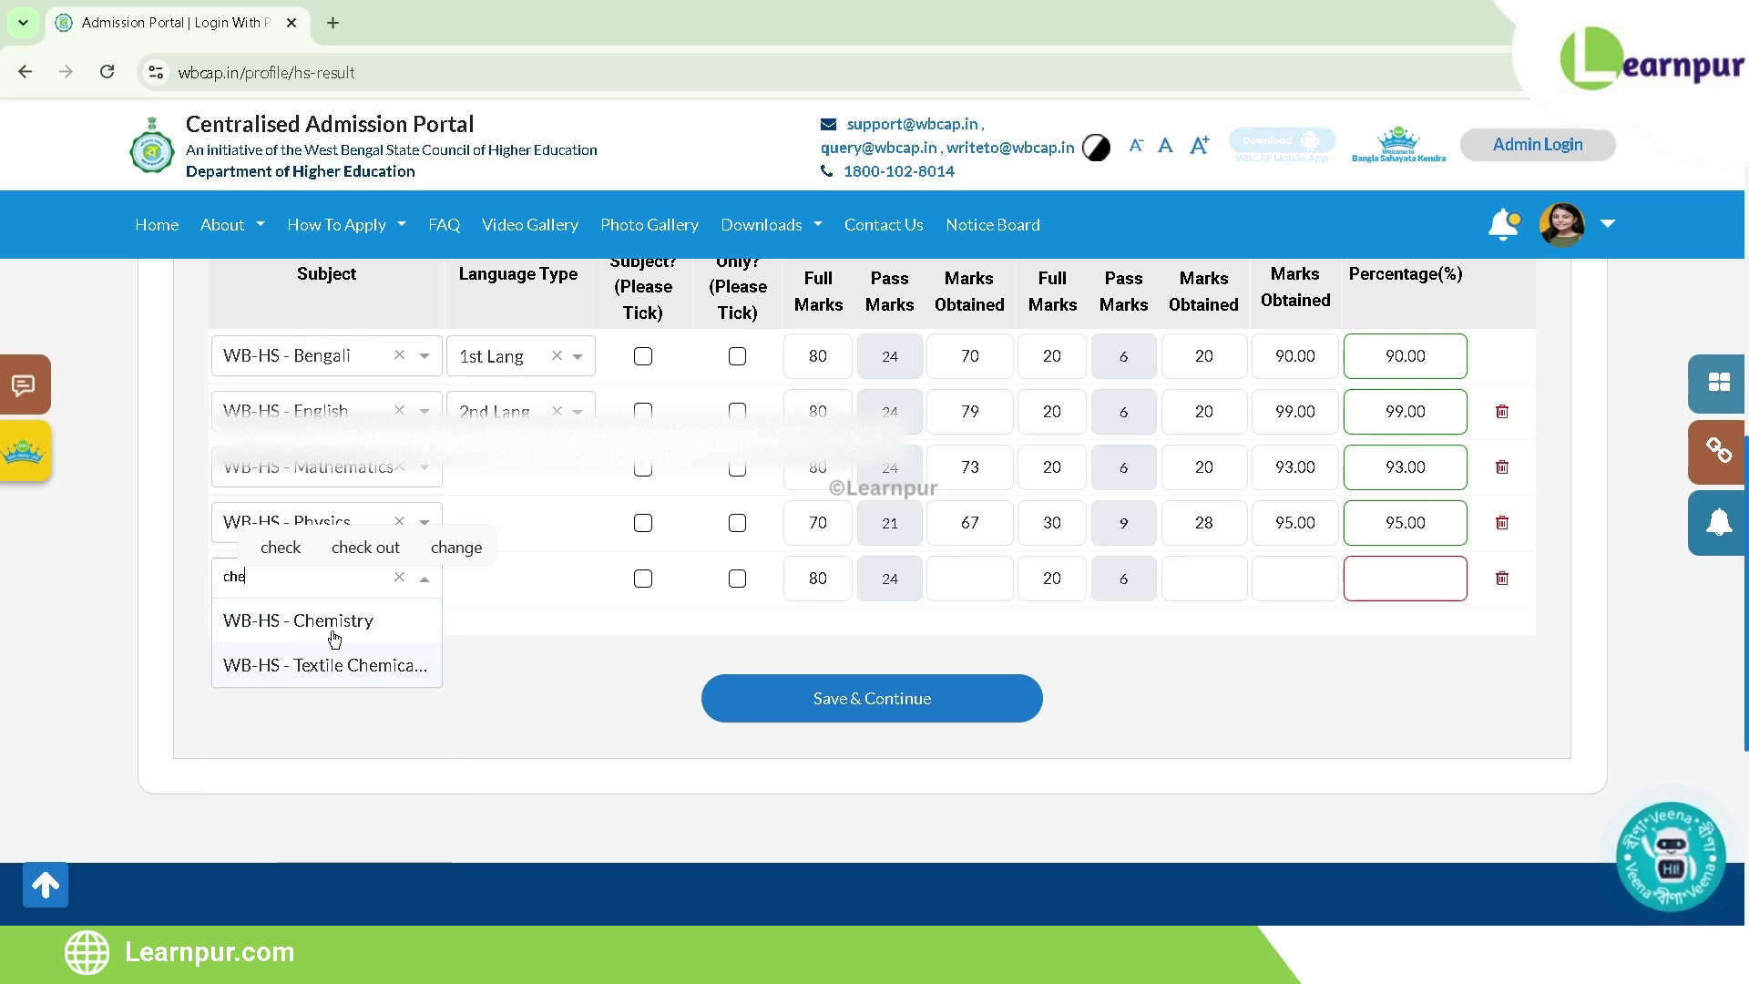
pyautogui.click(334, 638)
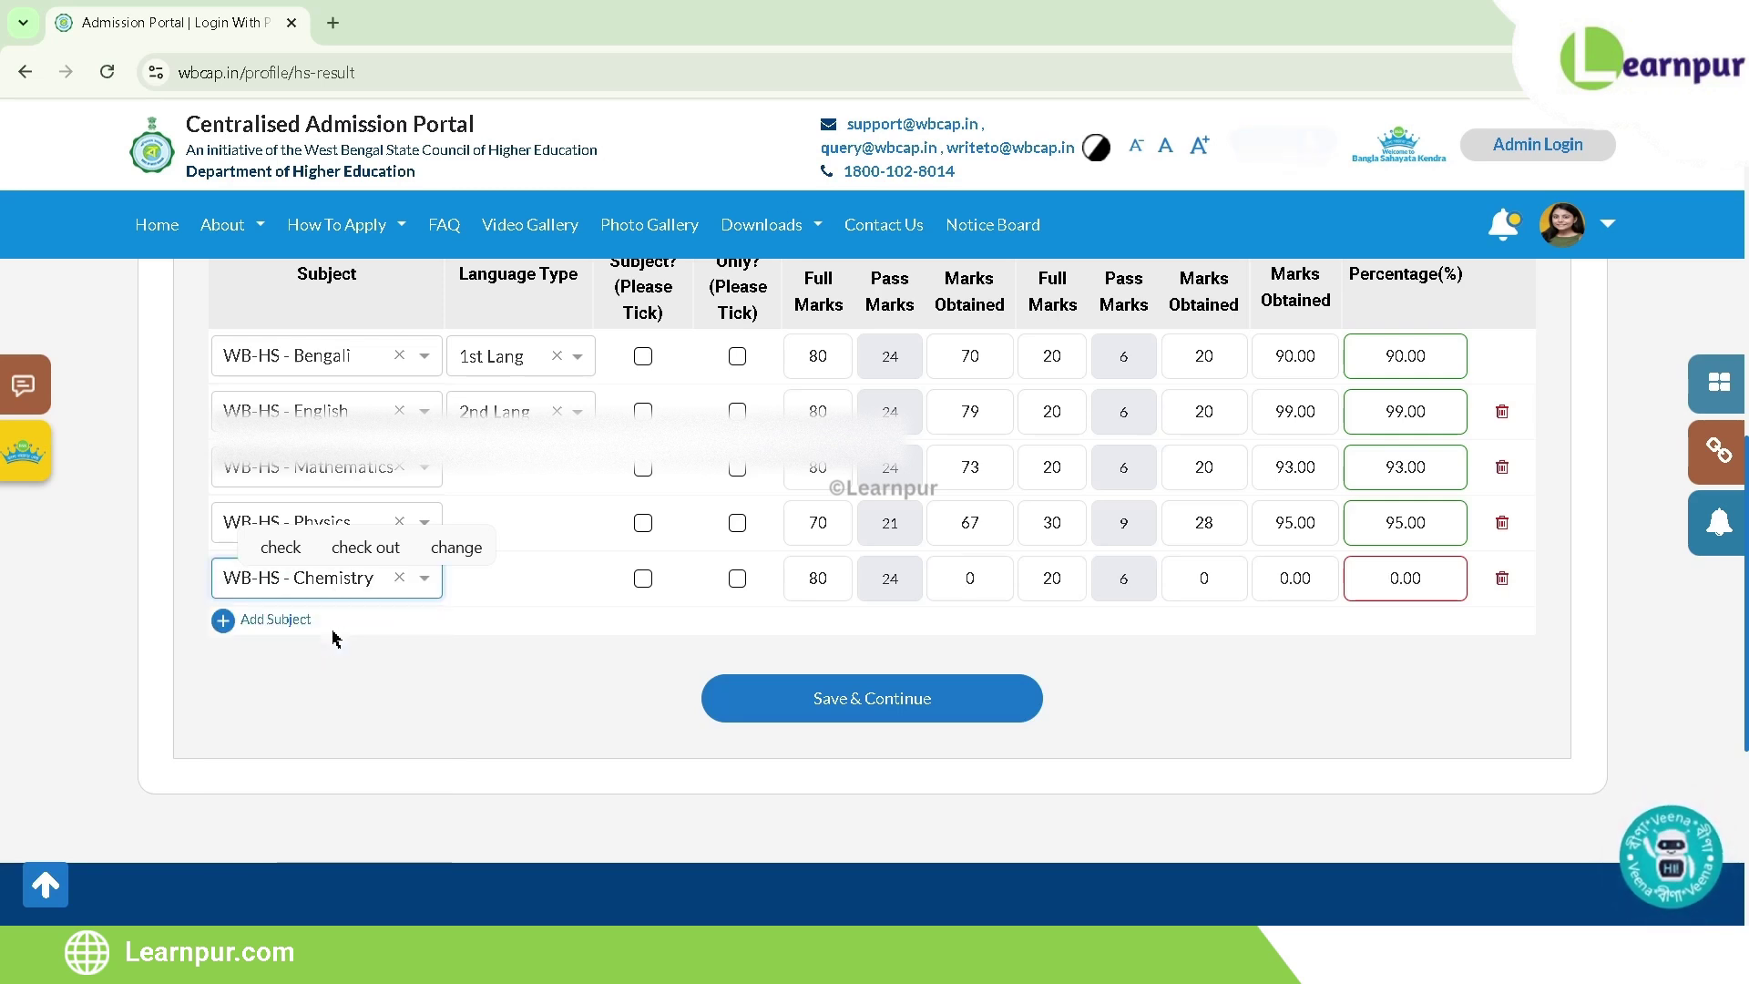
# - Set Chemistry theory full marks to 70 and theory marks obtained to 63
pyautogui.click(836, 585)
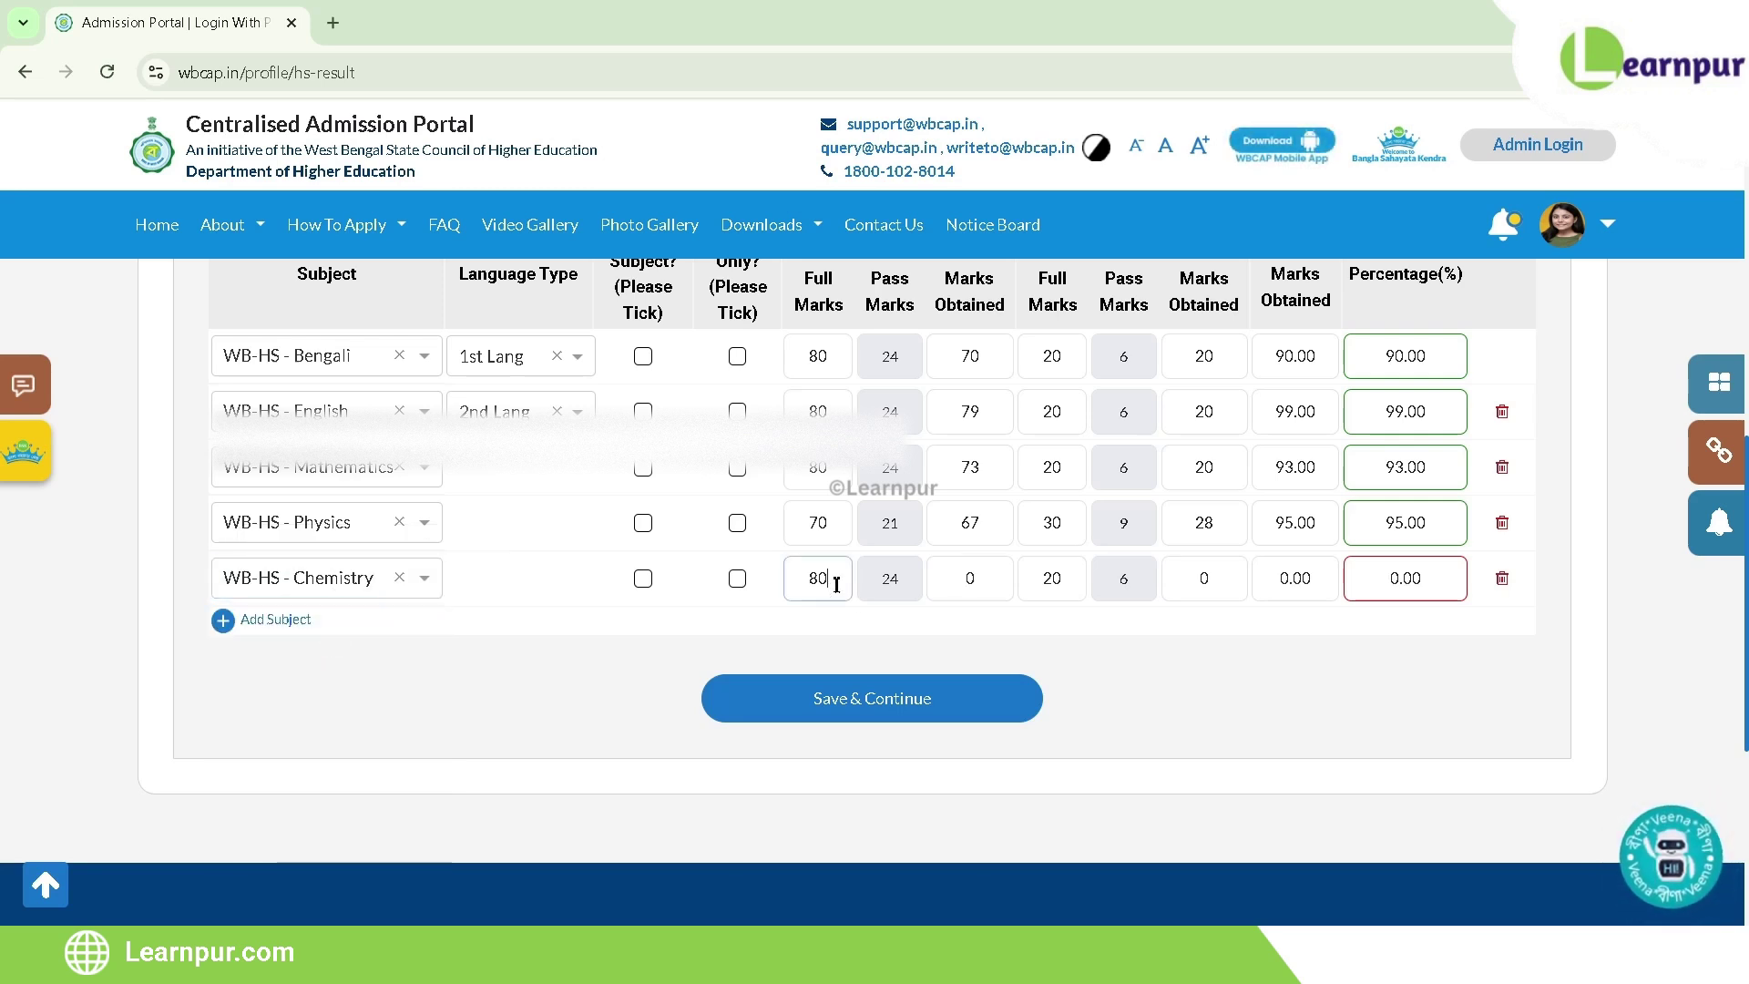
pyautogui.press('BackSpace')
pyautogui.write('70')
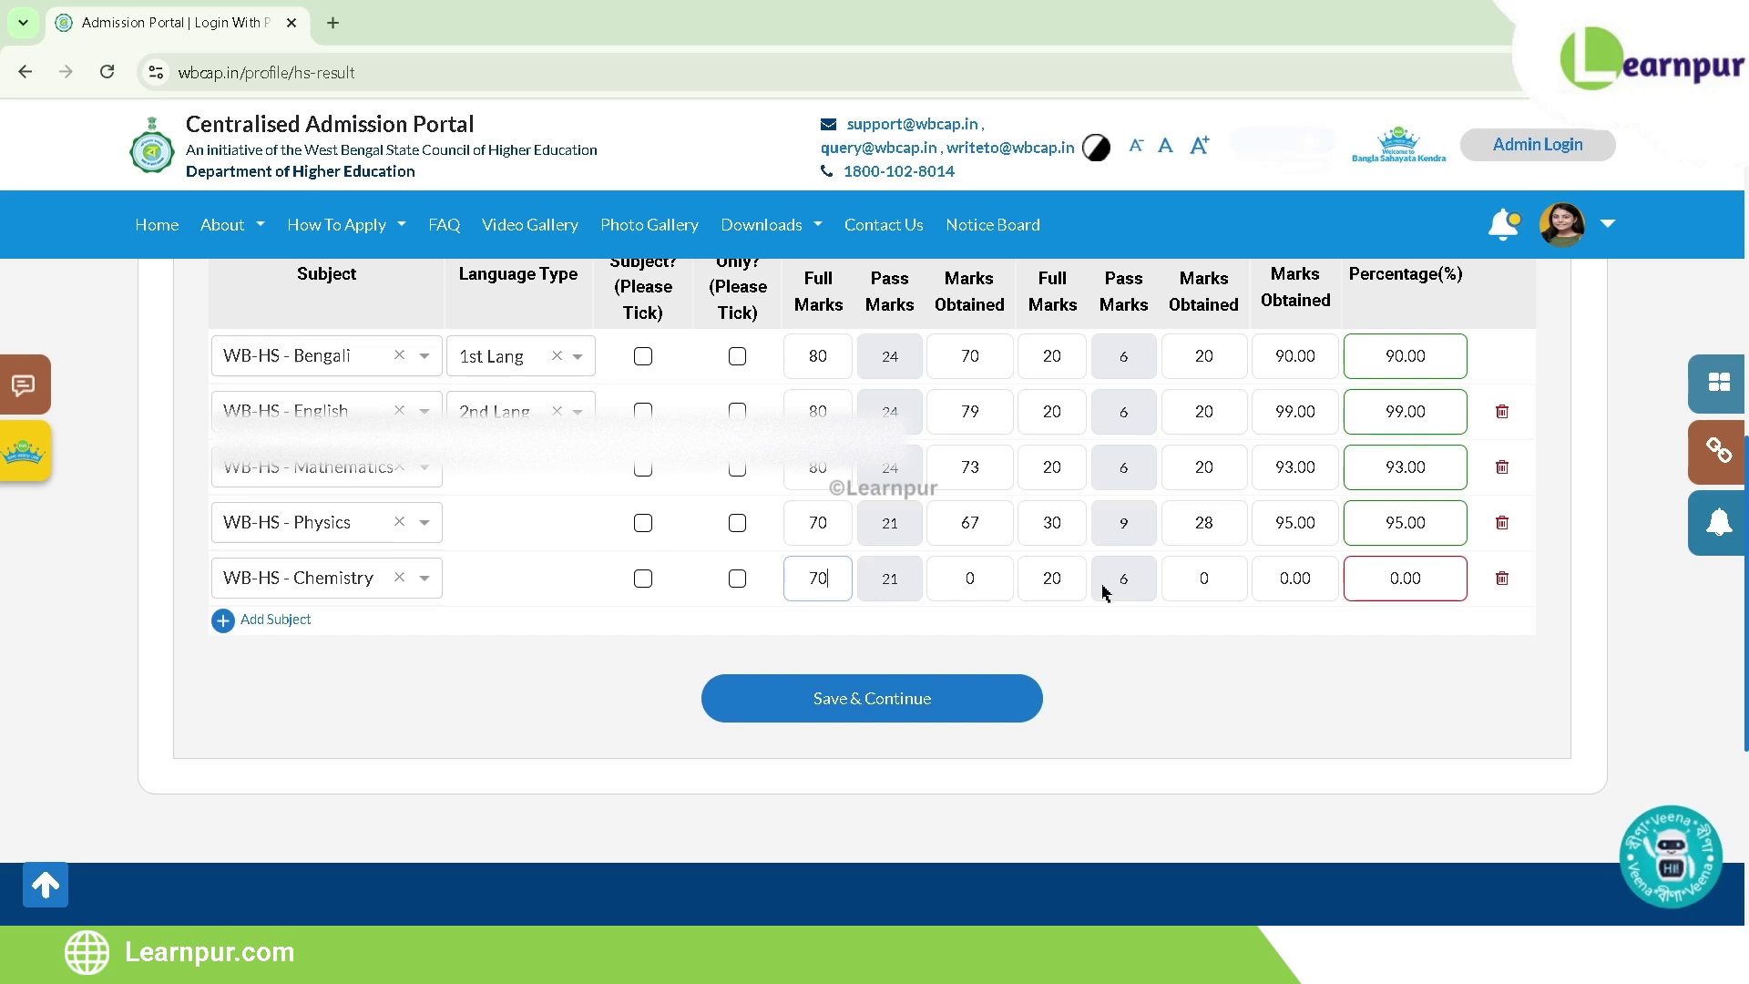
pyautogui.click(1075, 581)
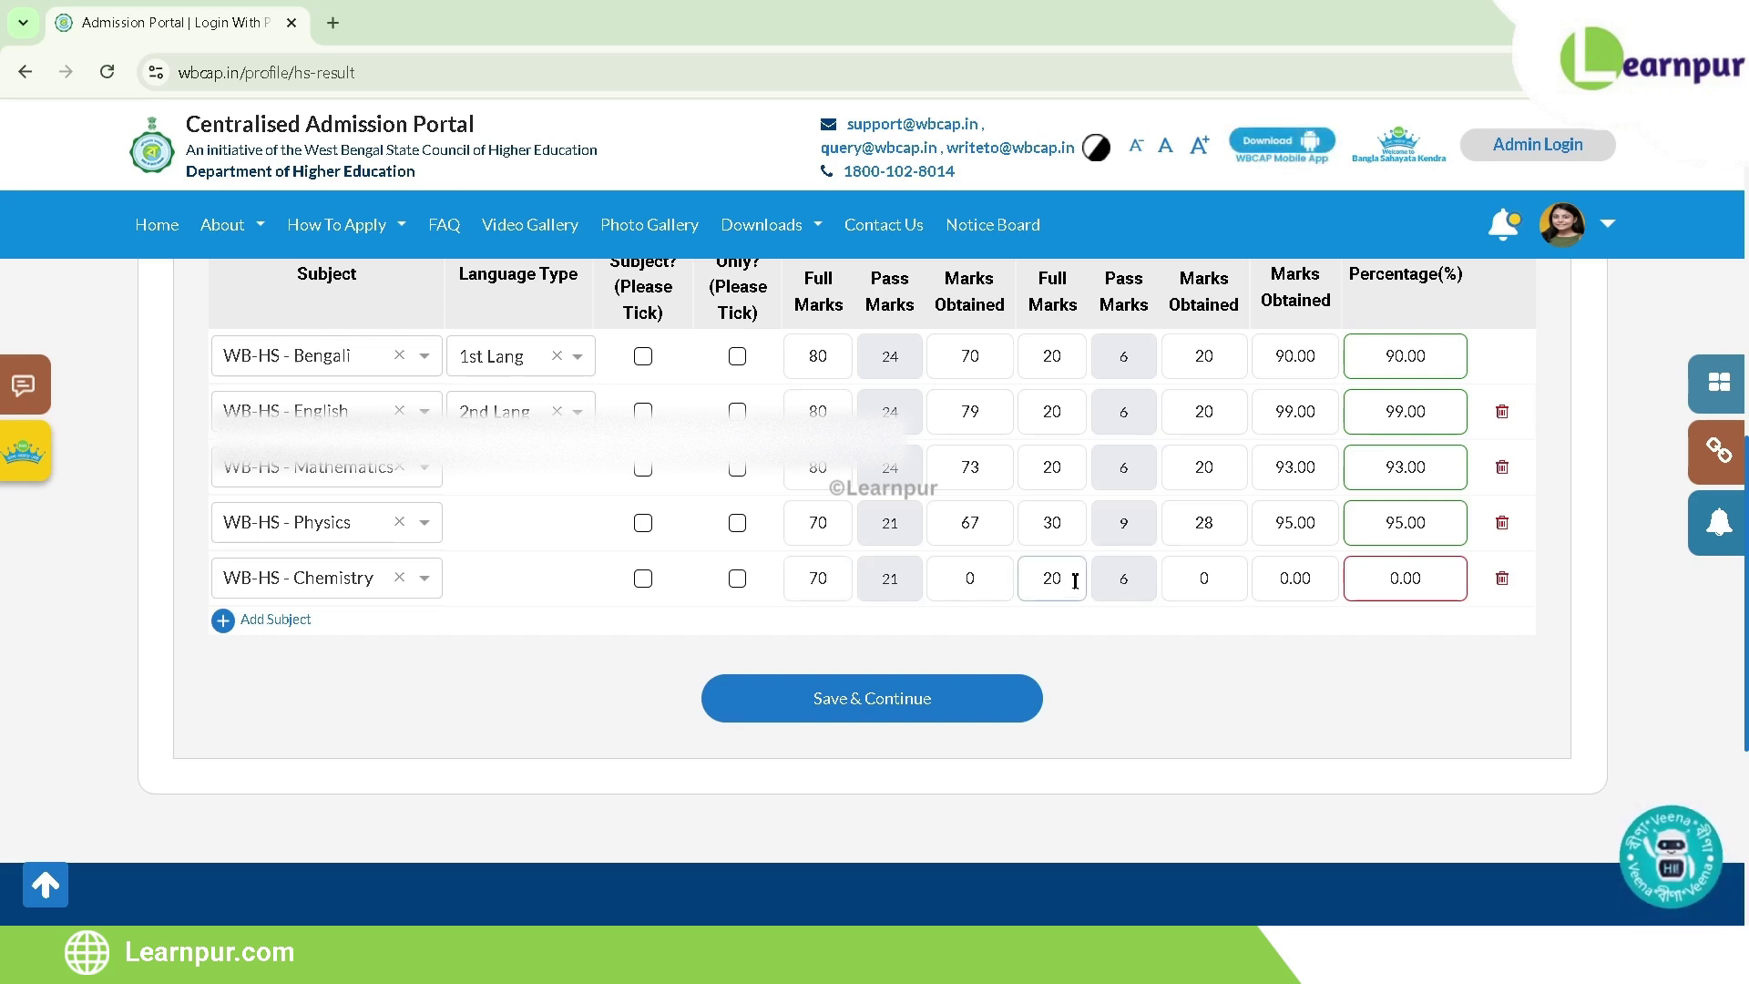
pyautogui.click(976, 581)
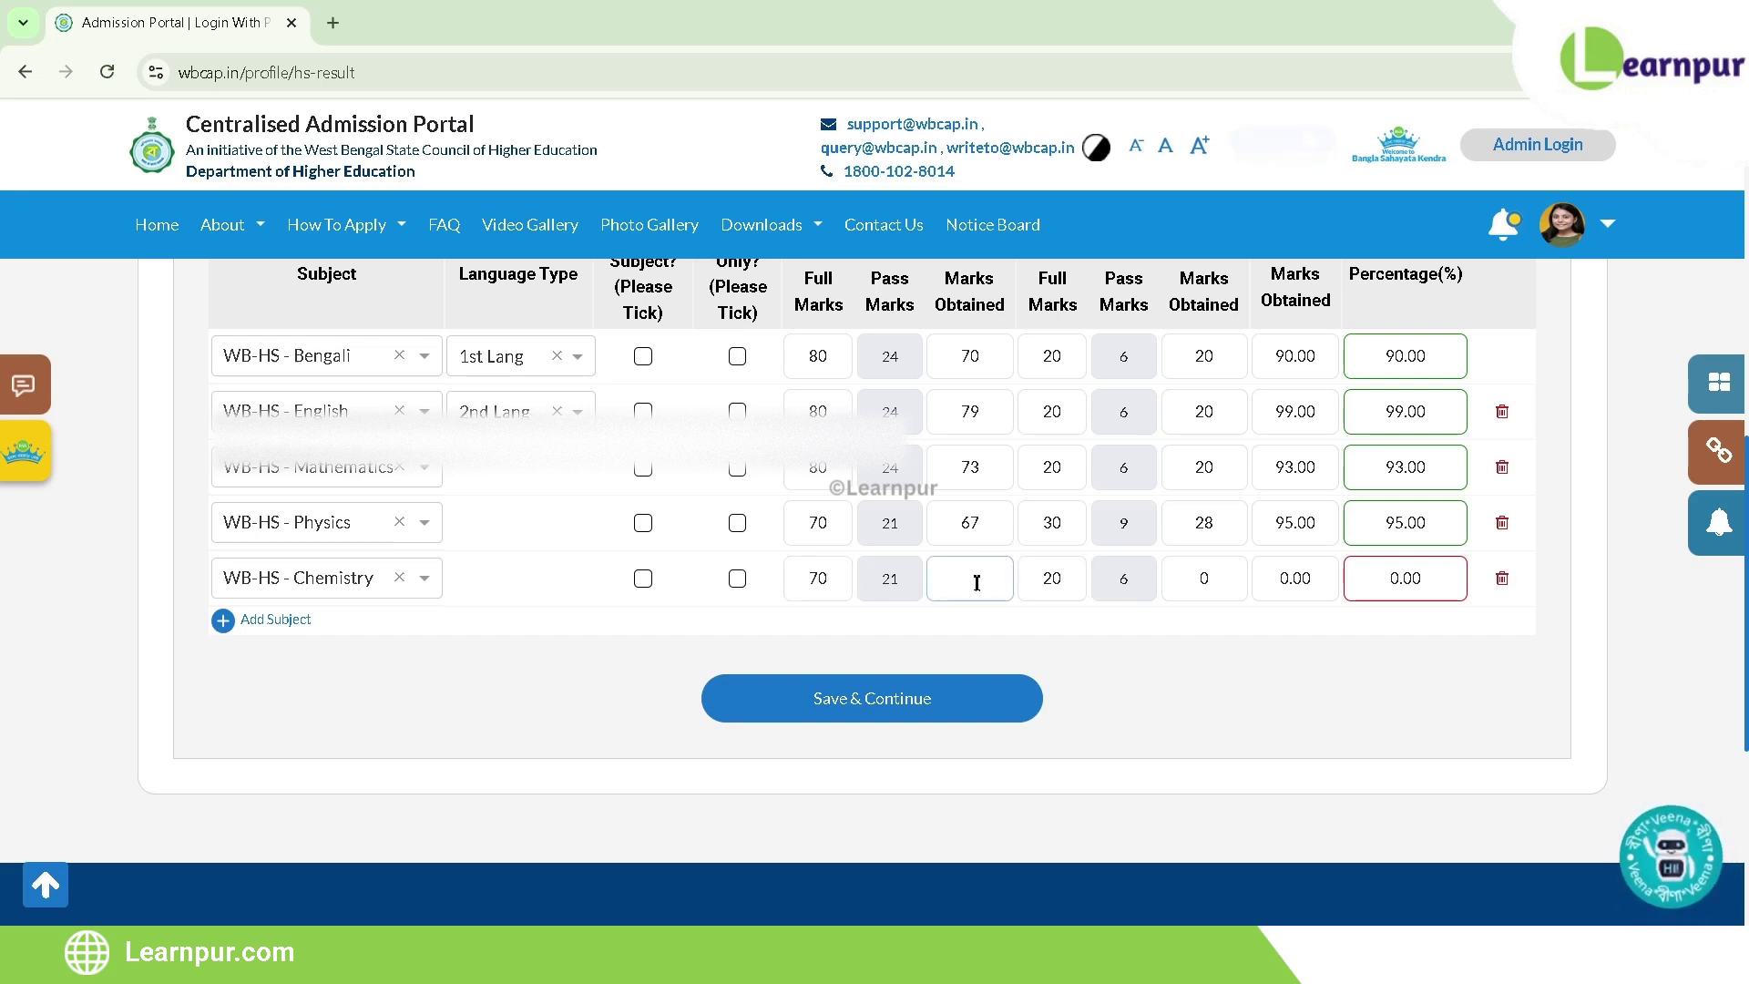
pyautogui.write('63')
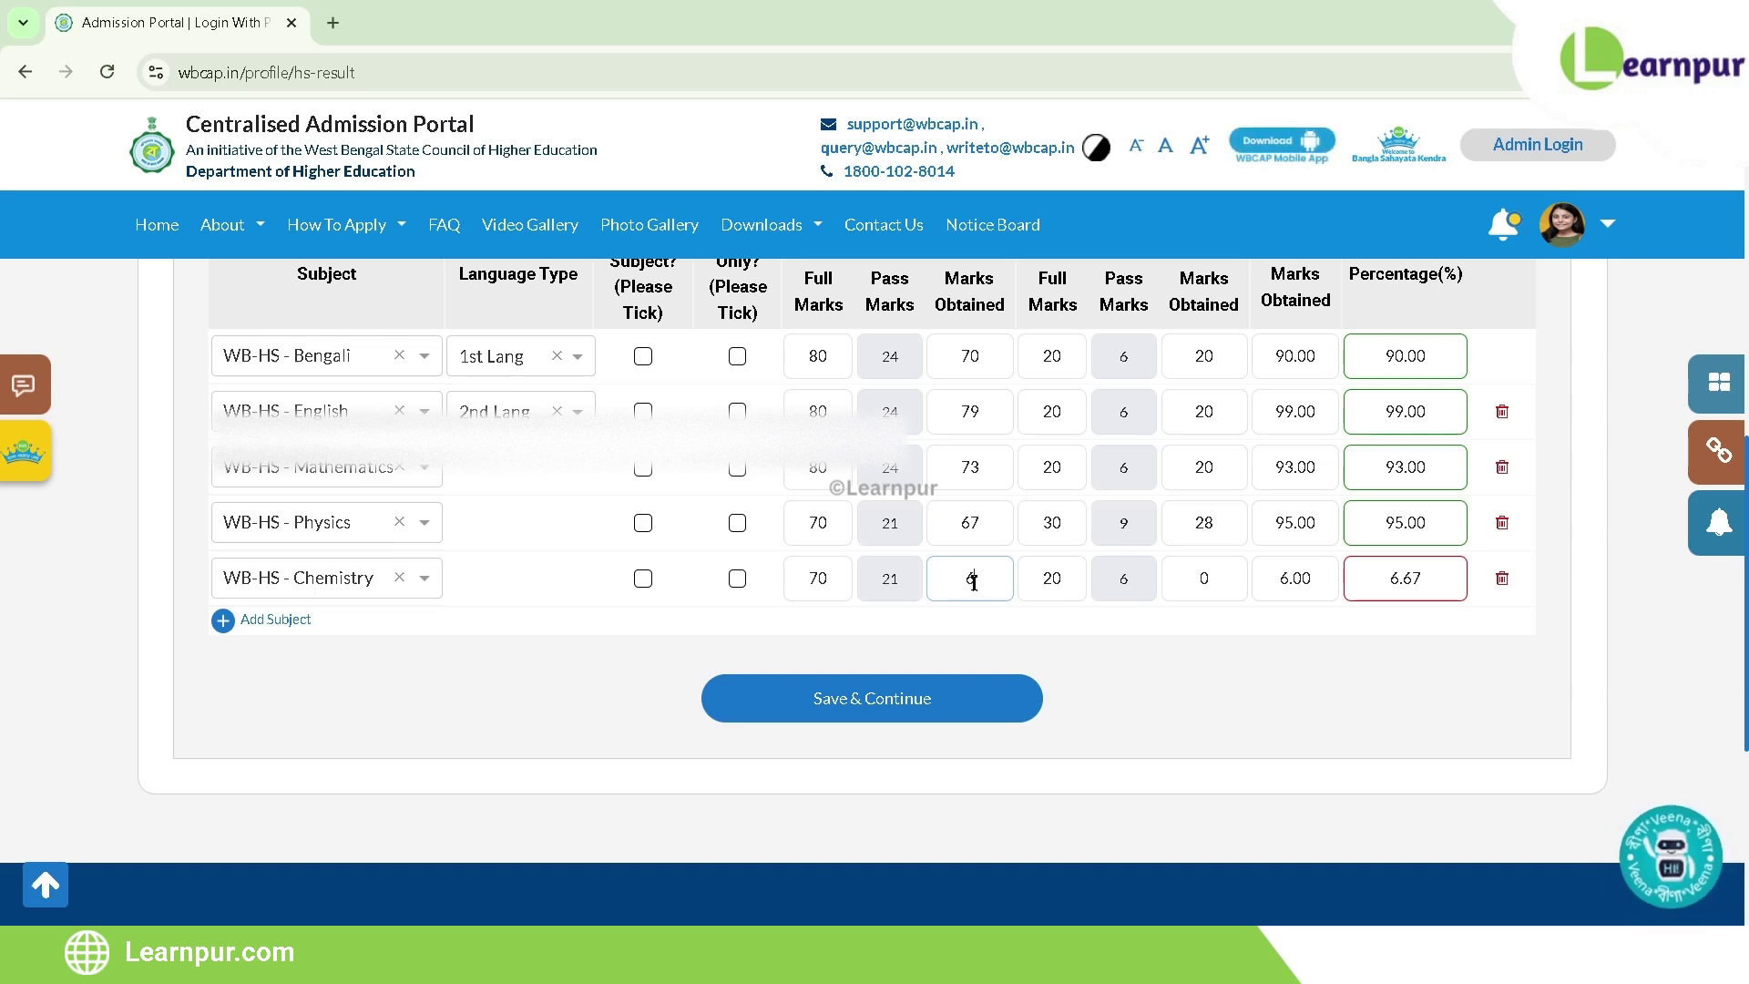
pyautogui.click(1125, 613)
pyautogui.scroll(5, 1125, 619)
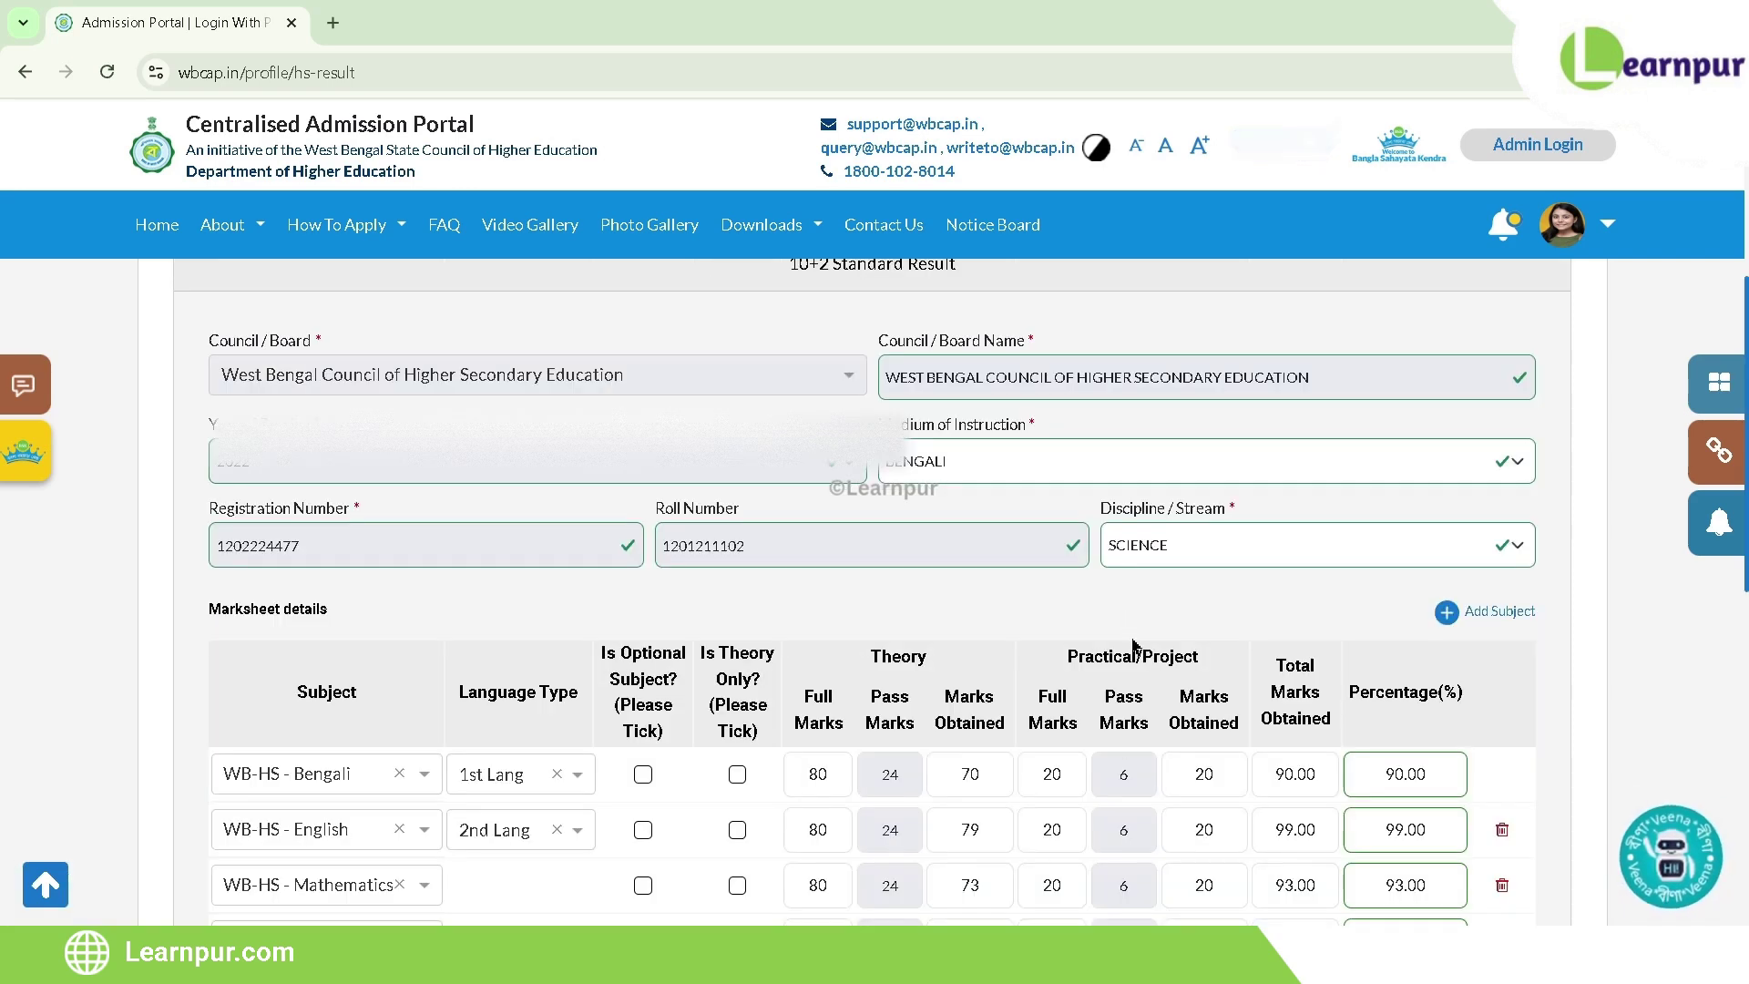
pyautogui.scroll(-9, 1125, 620)
pyautogui.scroll(5, 1113, 599)
# - Set Chemistry practical full marks to 30 and practical marks obtained to 30
pyautogui.click(1071, 593)
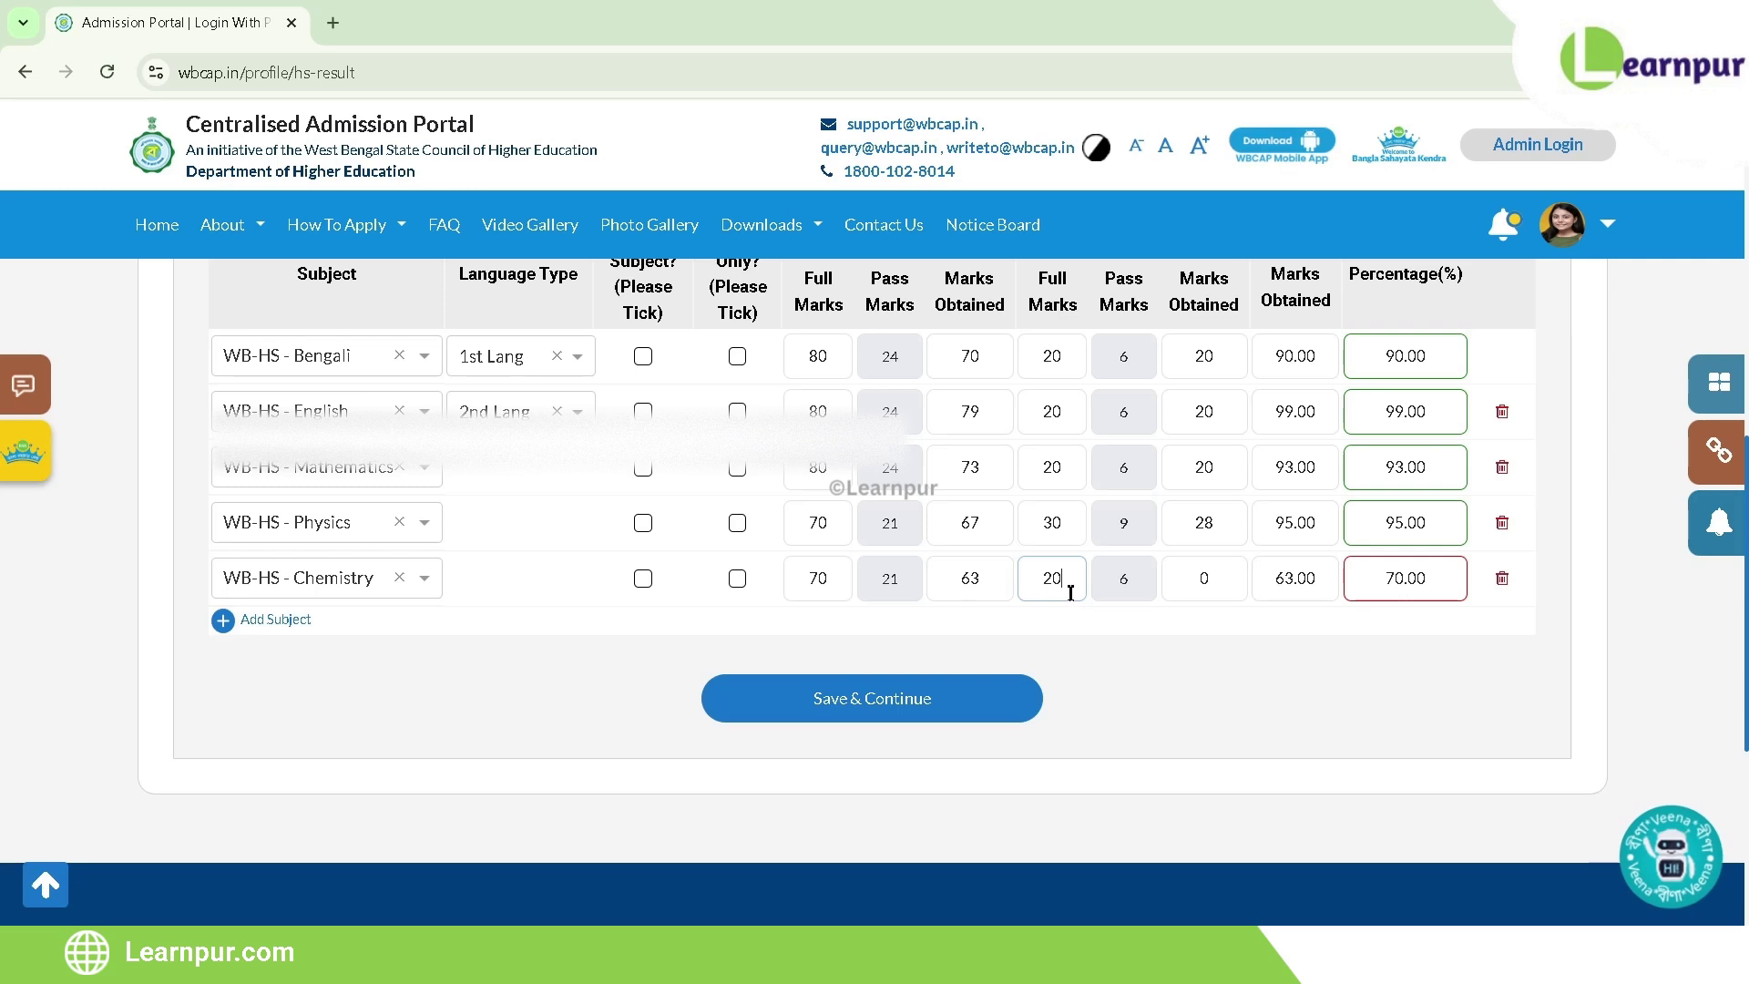
pyautogui.press('BackSpace')
pyautogui.press('BackSpace')
pyautogui.write('30')
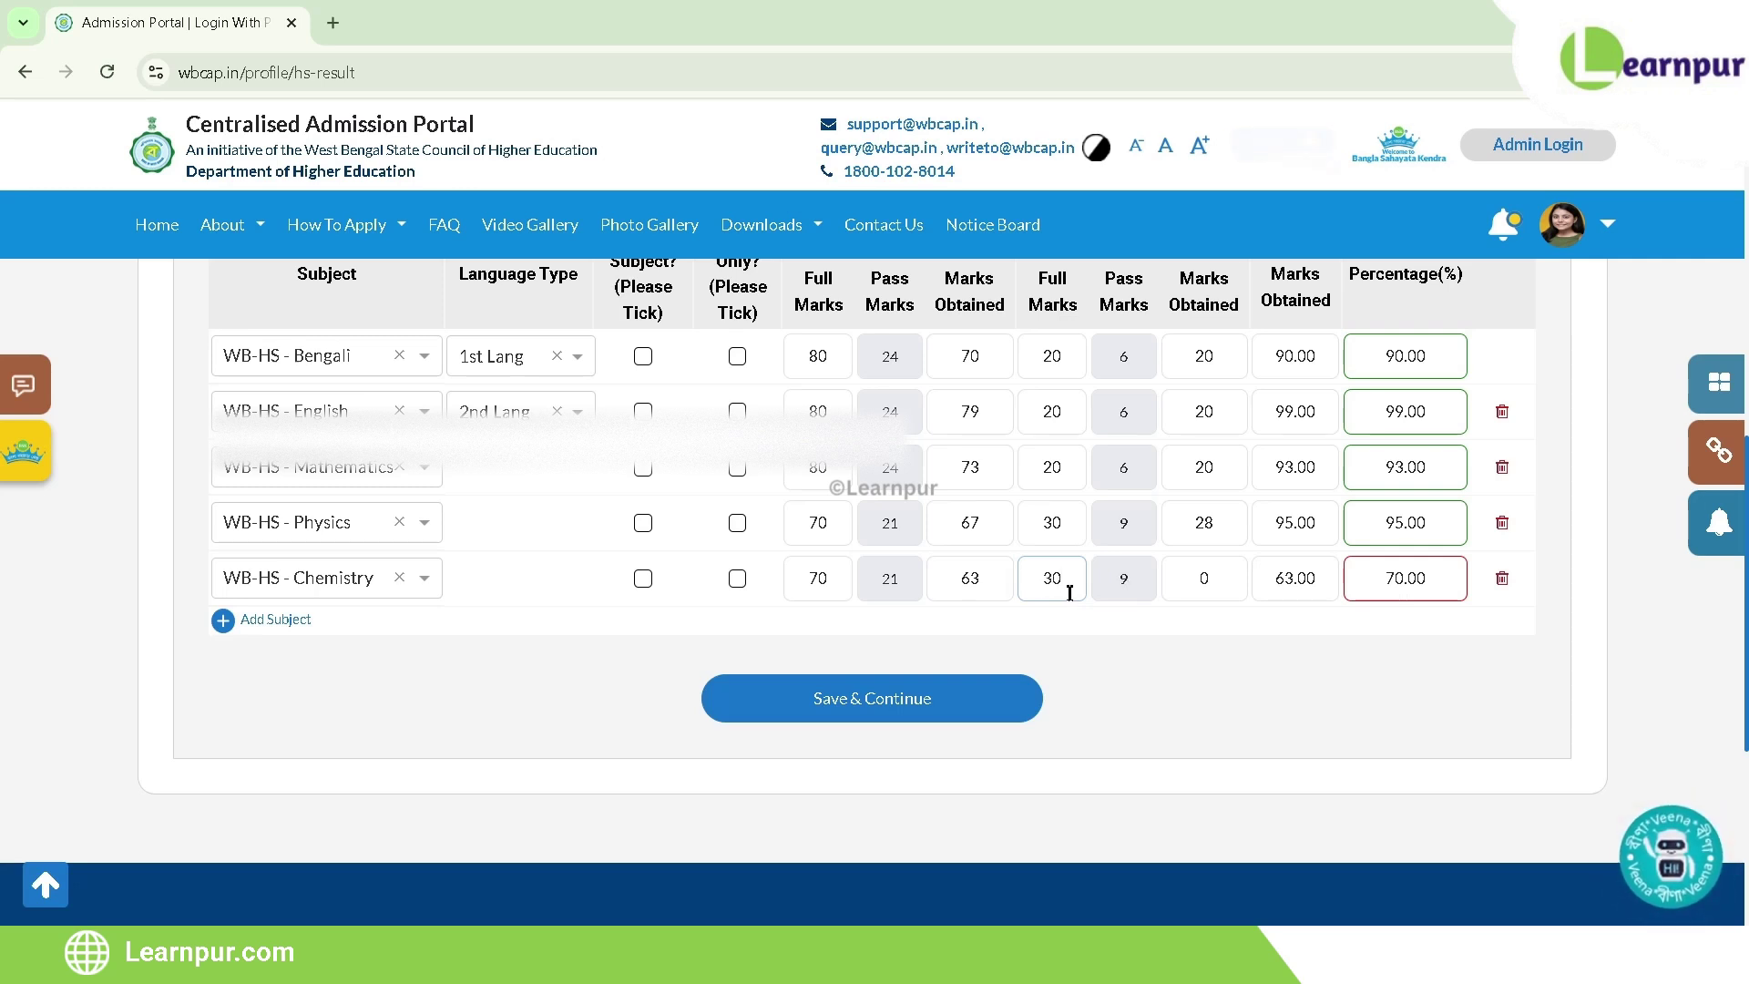
pyautogui.click(1218, 576)
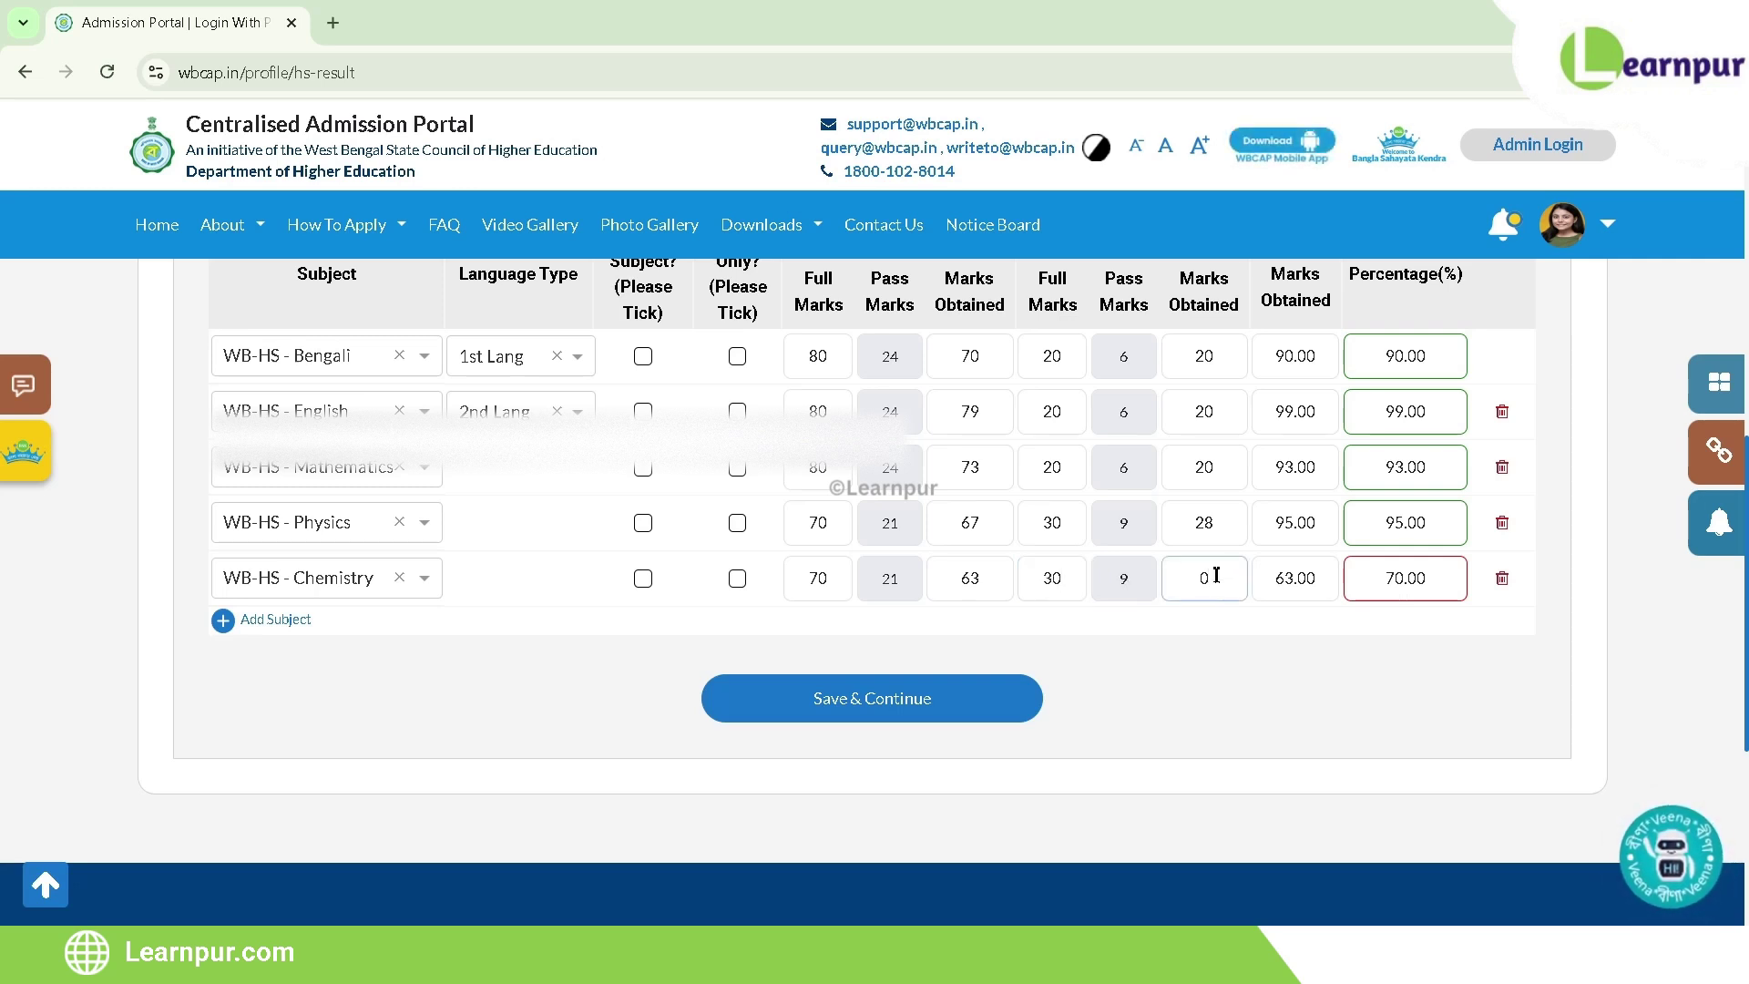
pyautogui.press('BackSpace')
pyautogui.write('30')
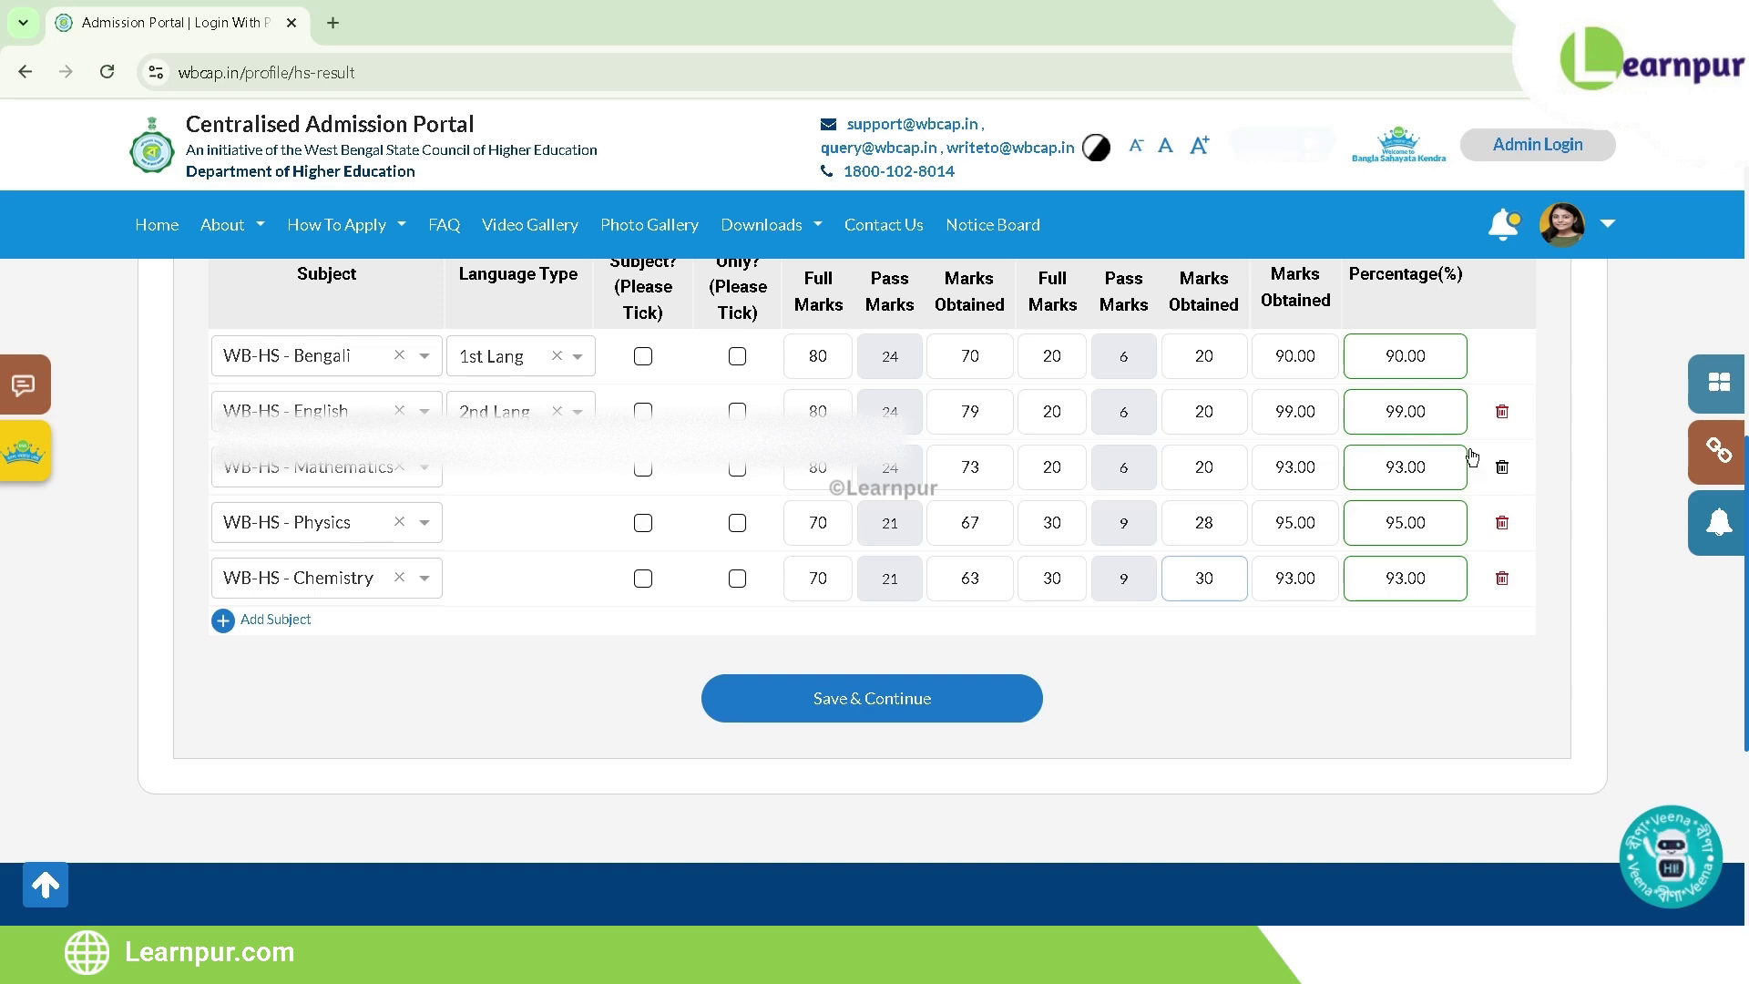
pyautogui.scroll(4, 1276, 392)
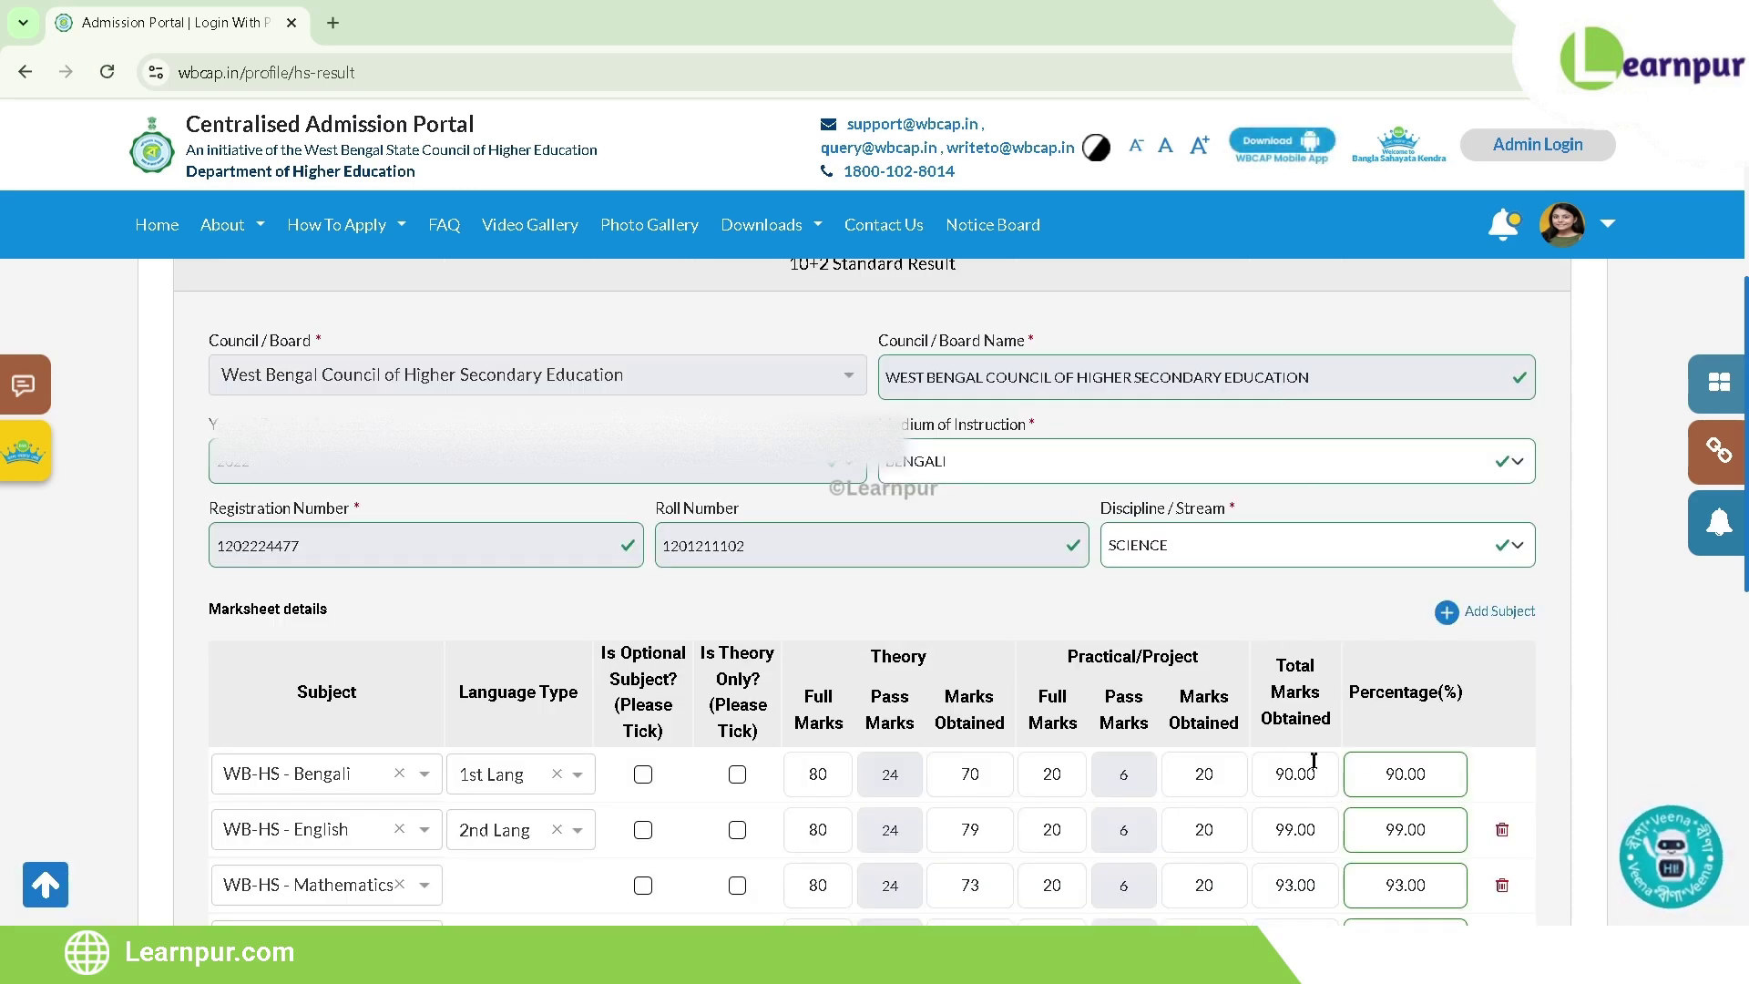
pyautogui.scroll(-4, 1312, 564)
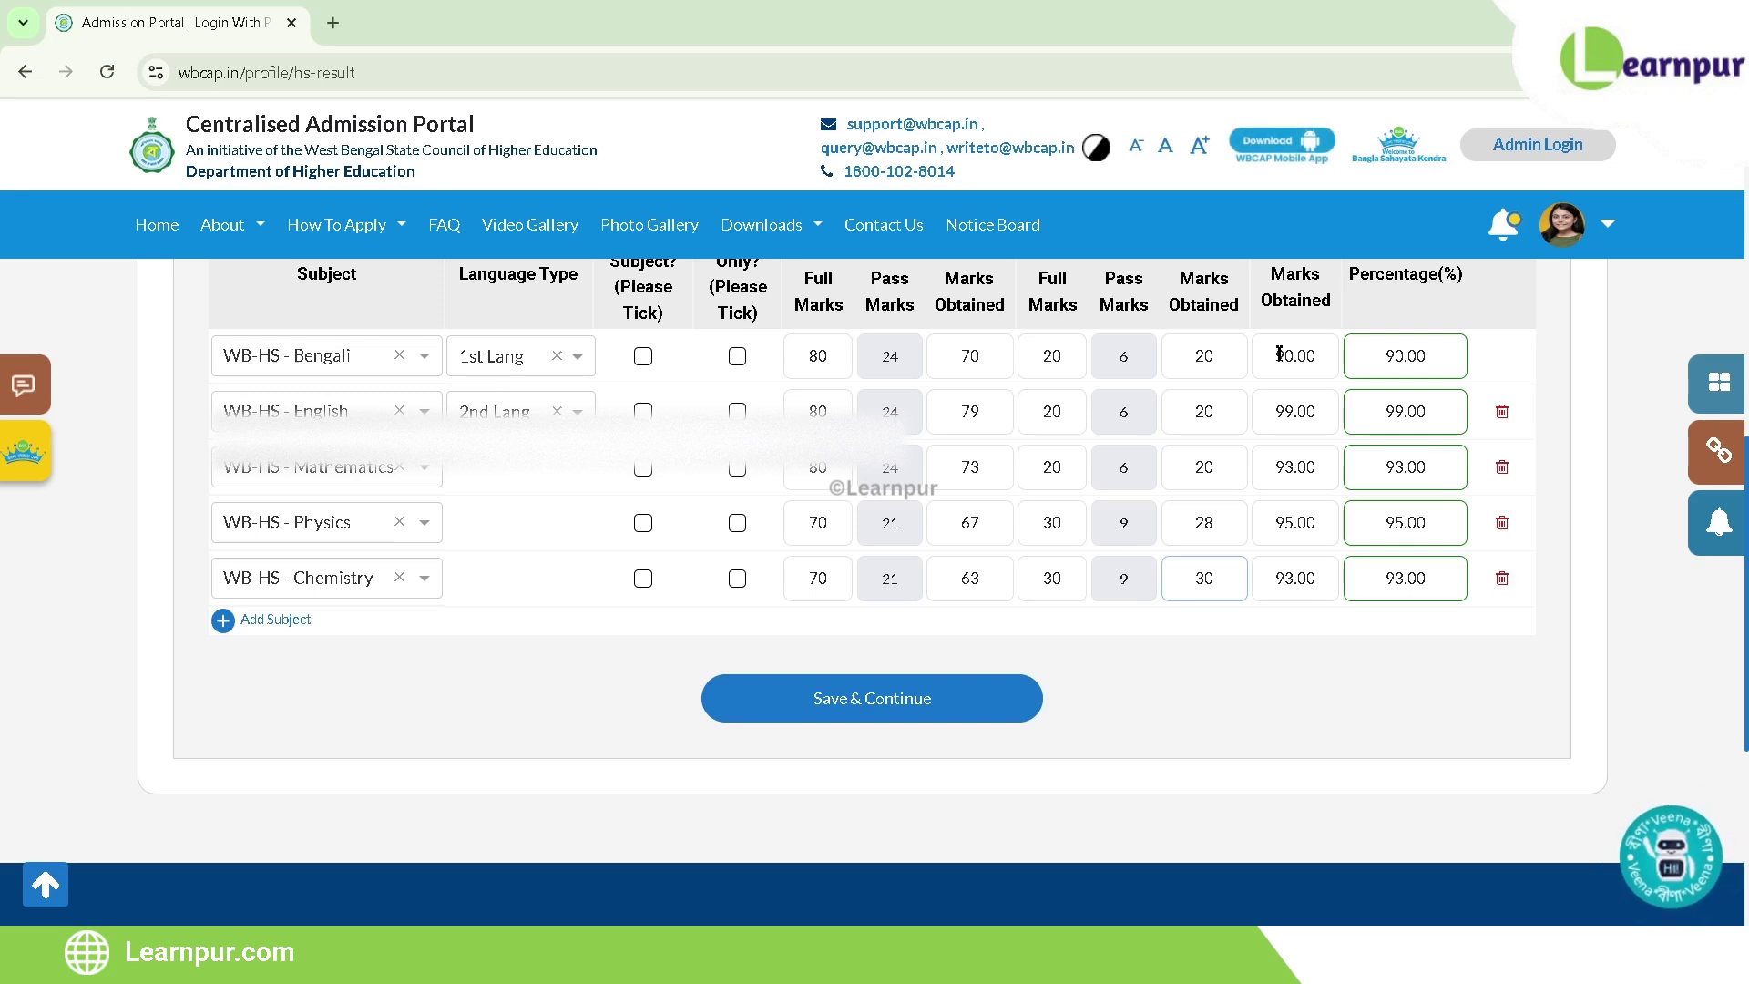
pyautogui.click(1279, 352)
# - Add a sixth row with WB-HS - Biological Sciences, ticked as an optional subject
pyautogui.click(296, 627)
pyautogui.click(298, 637)
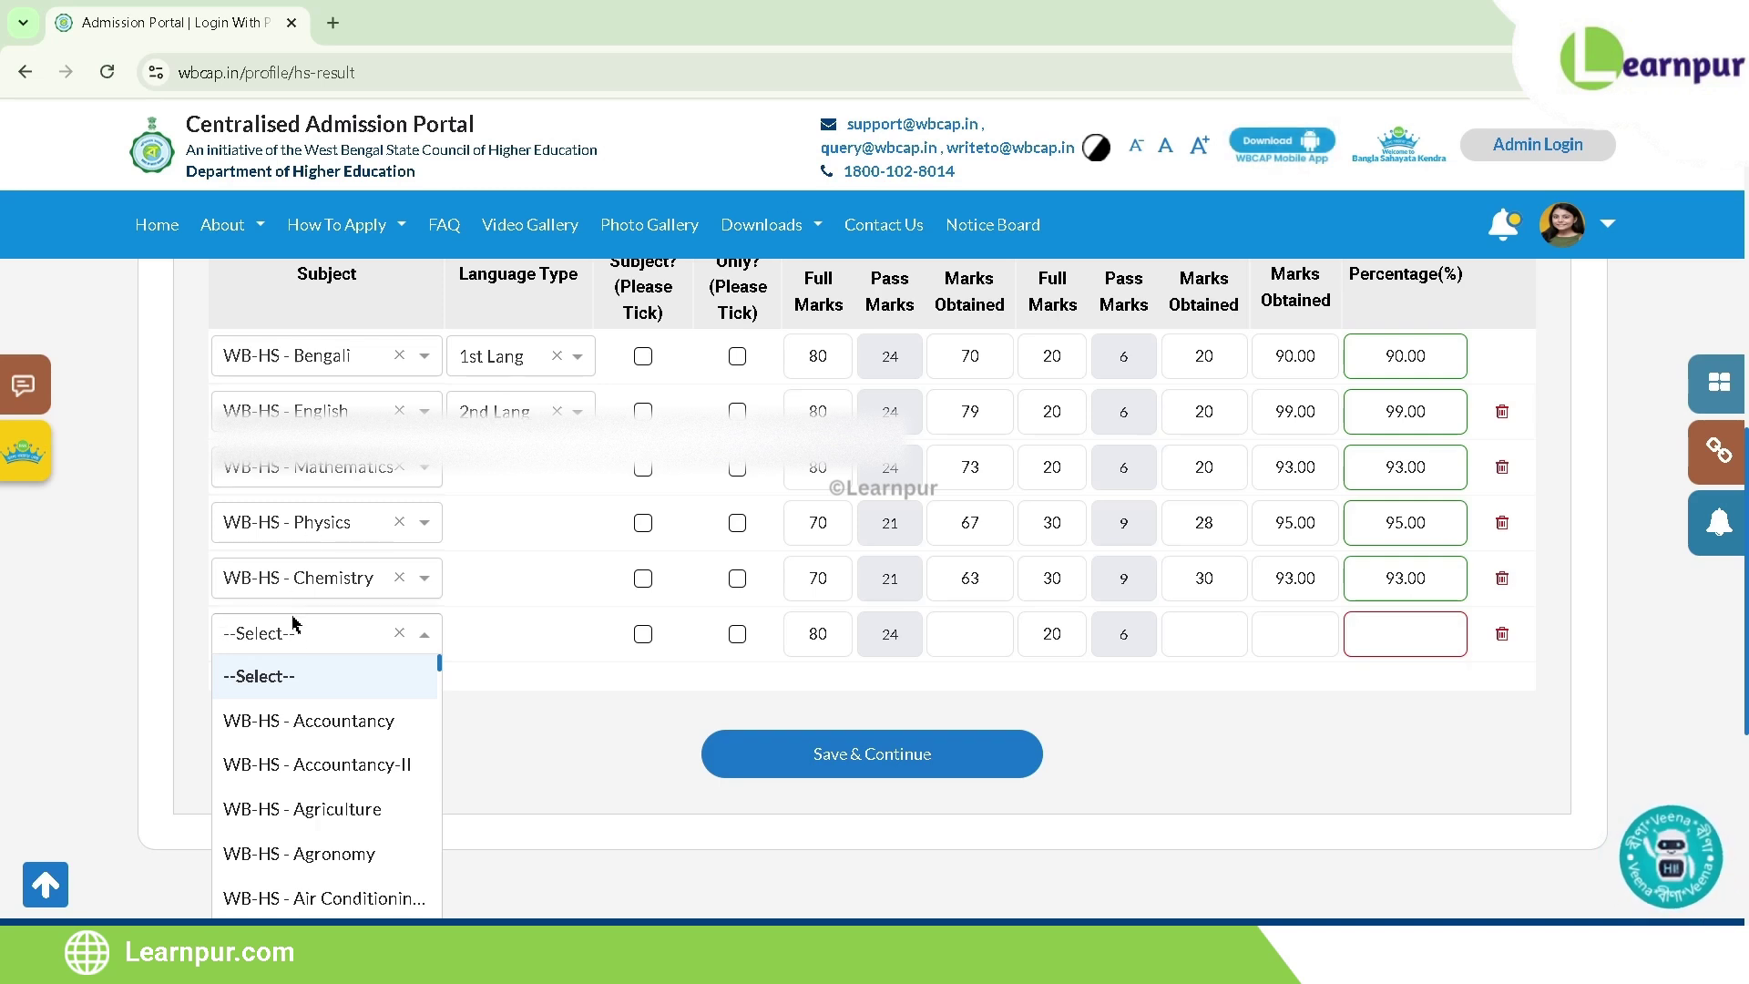
pyautogui.write('bi')
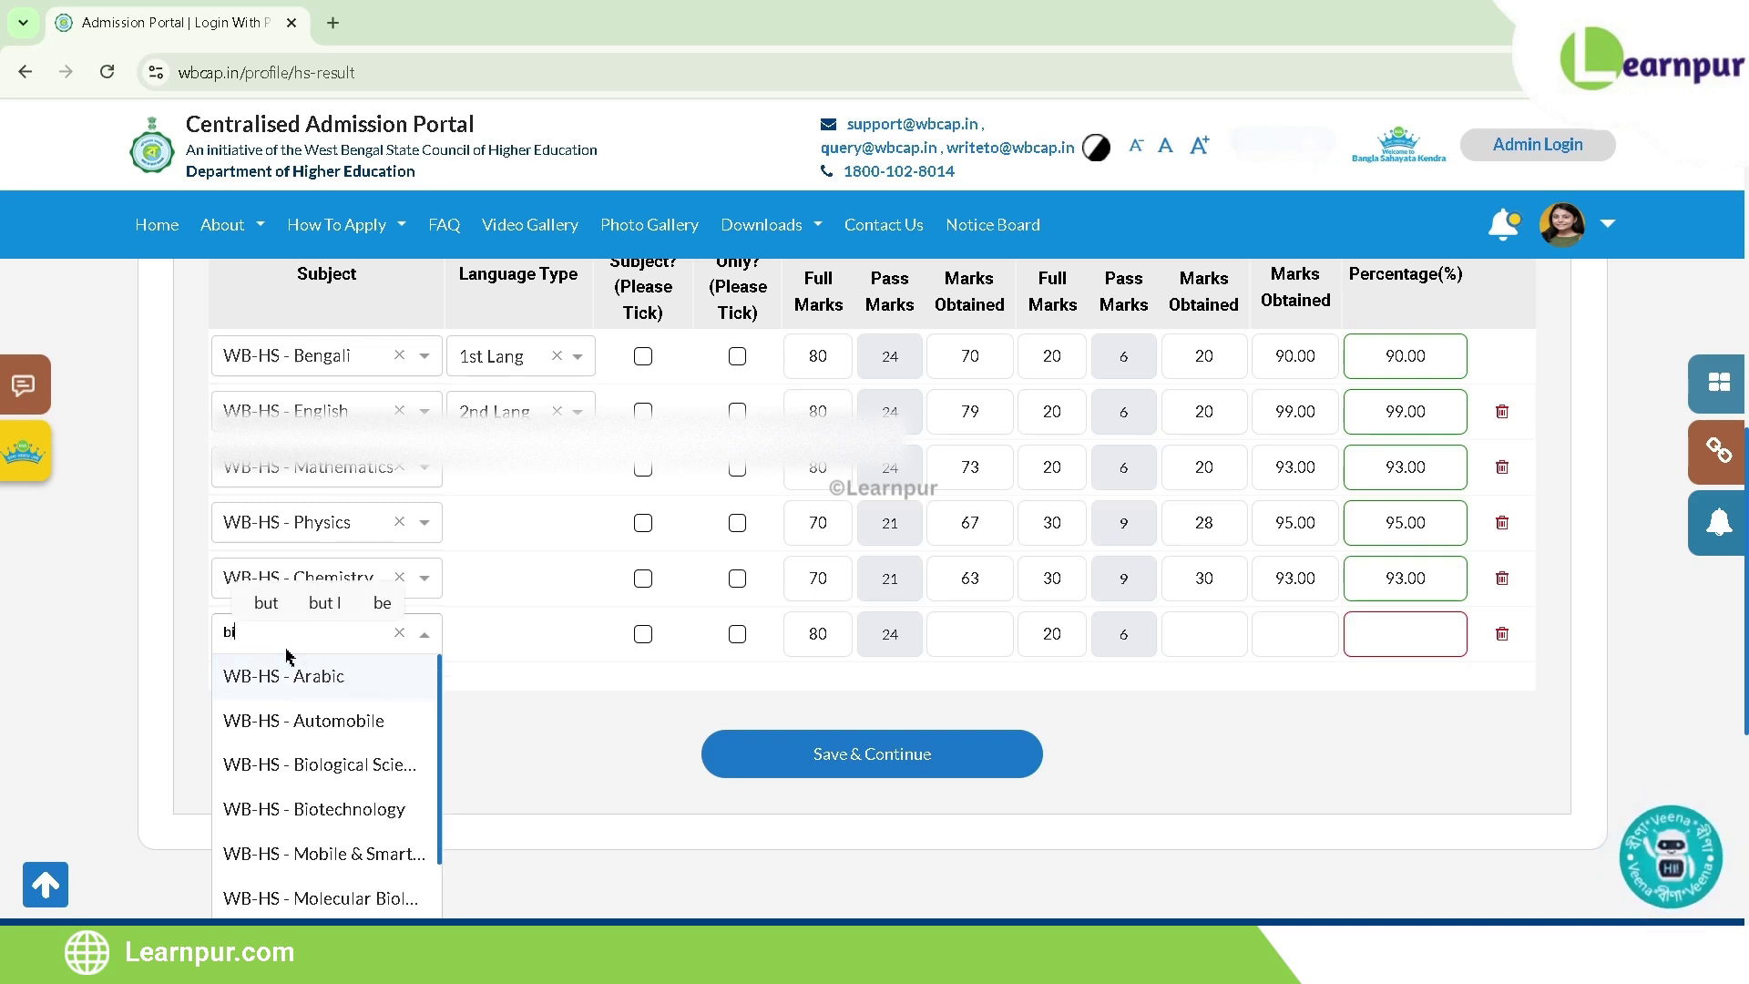
pyautogui.write('o')
pyautogui.scroll(-1, 264, 532)
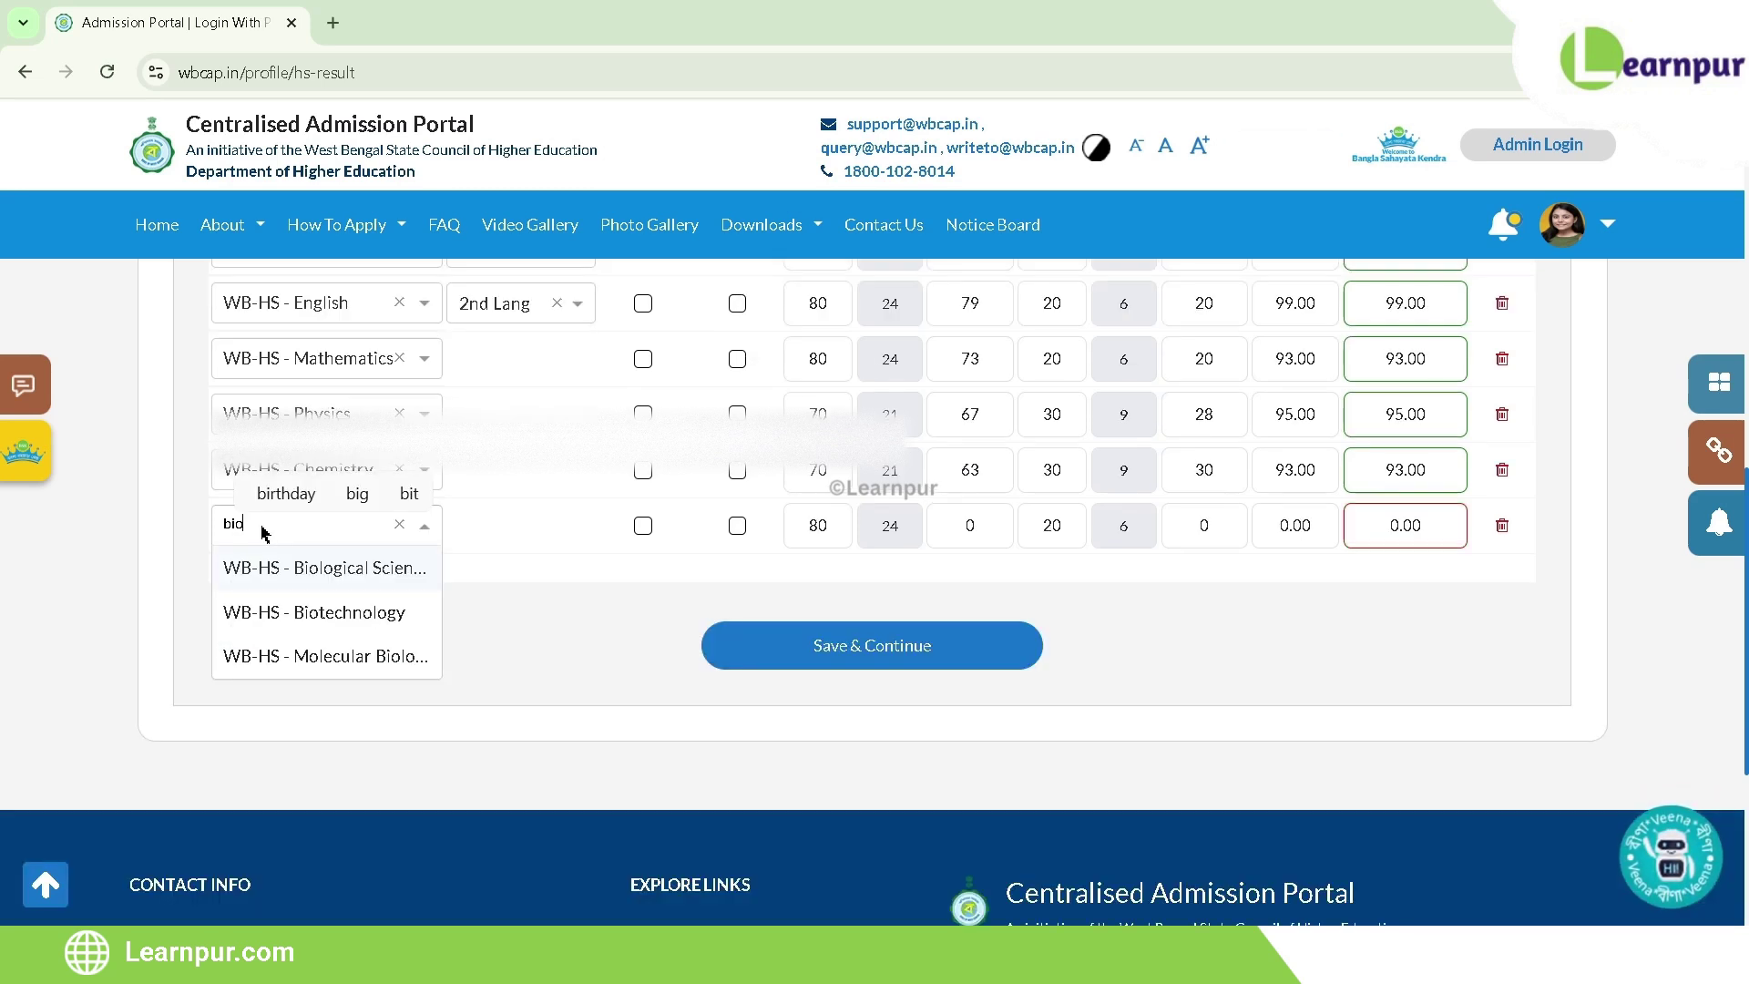
pyautogui.click(318, 569)
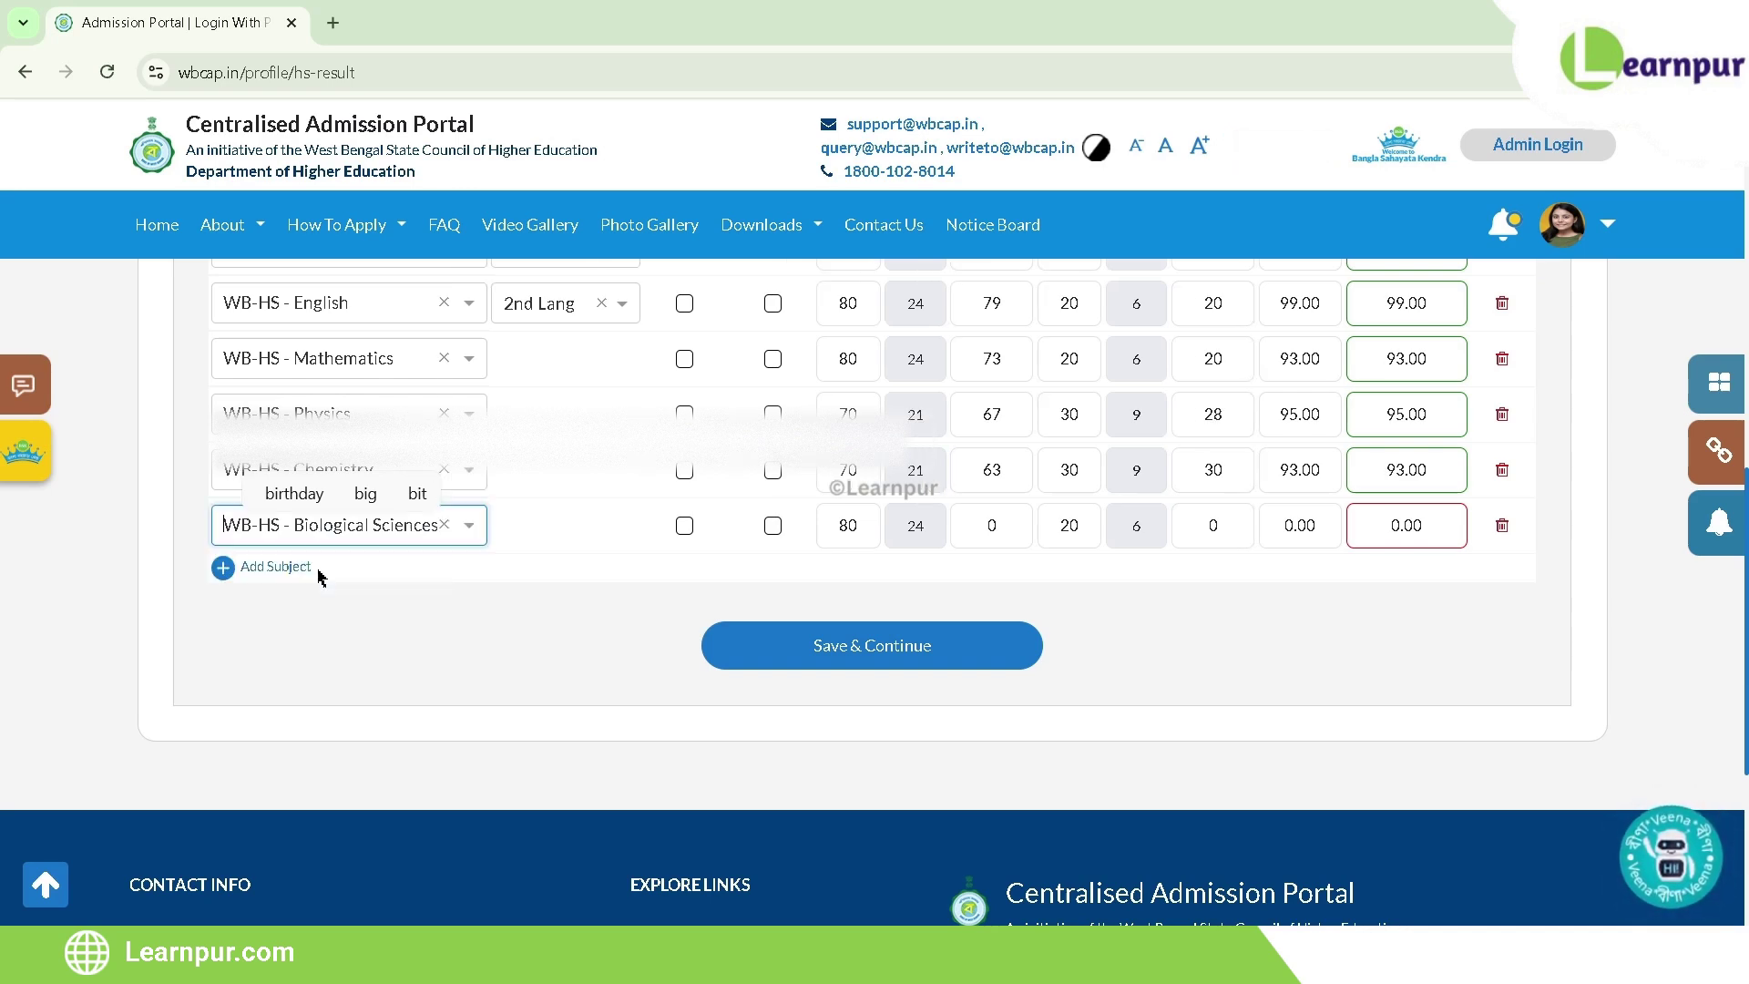
pyautogui.scroll(4, 335, 586)
pyautogui.scroll(-4, 334, 585)
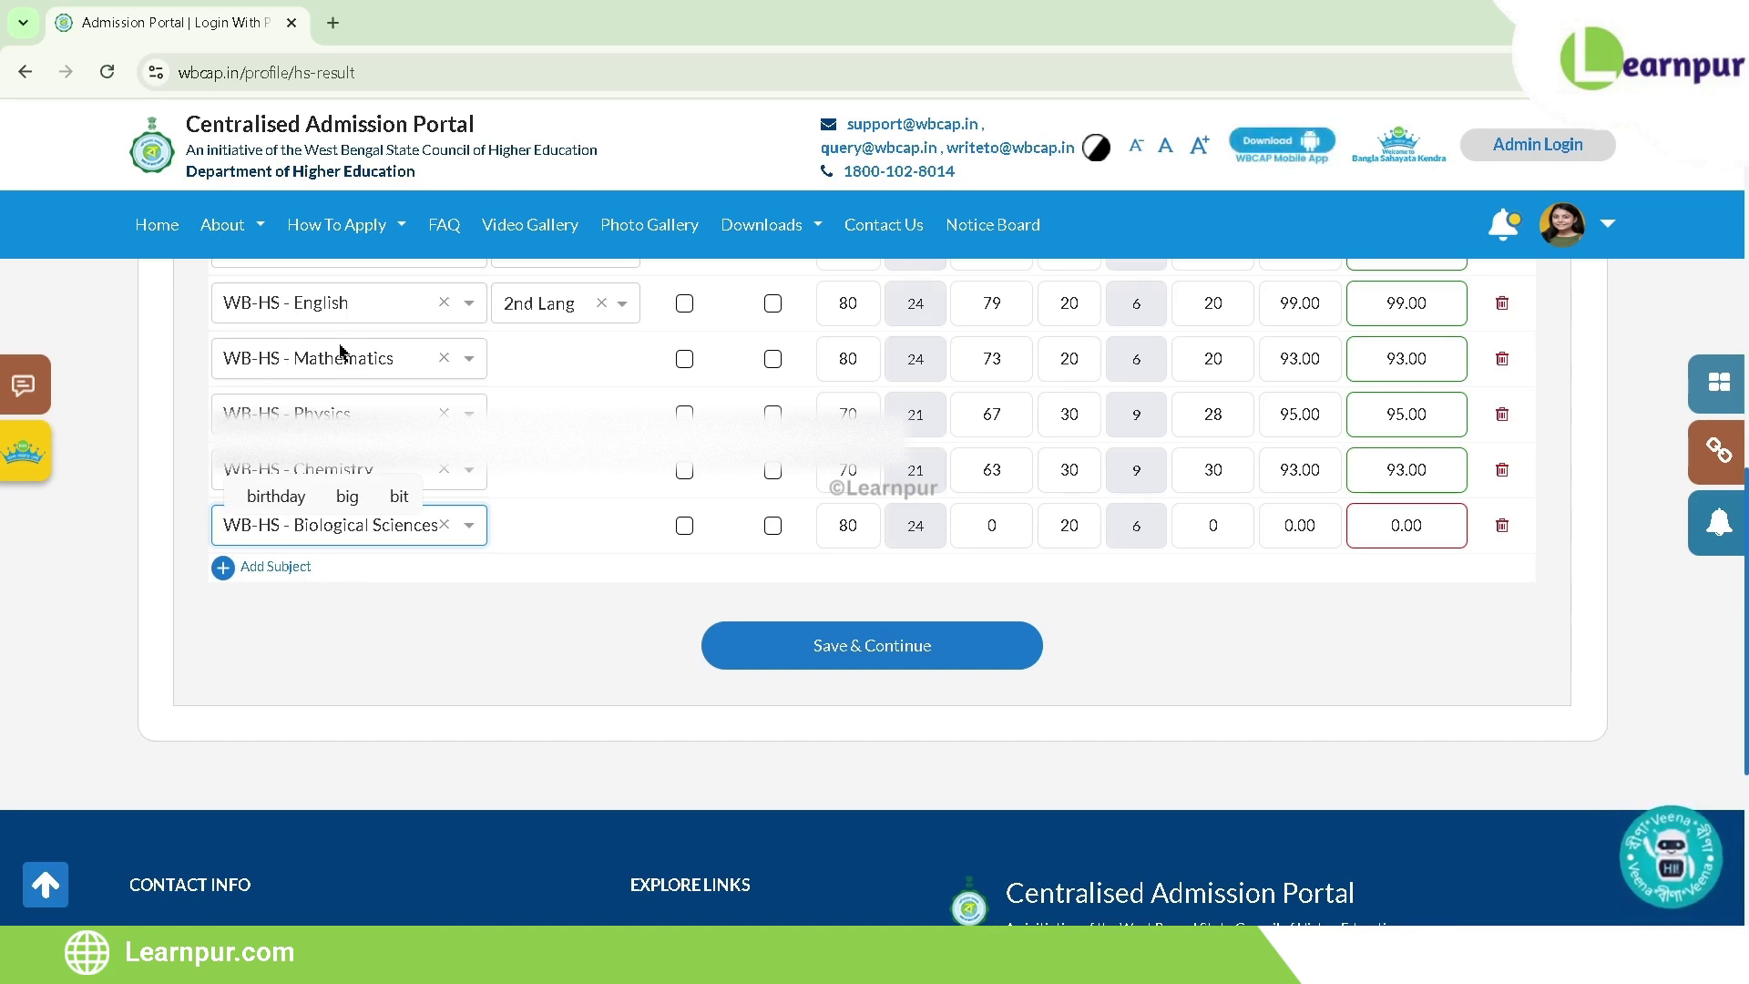
pyautogui.click(383, 611)
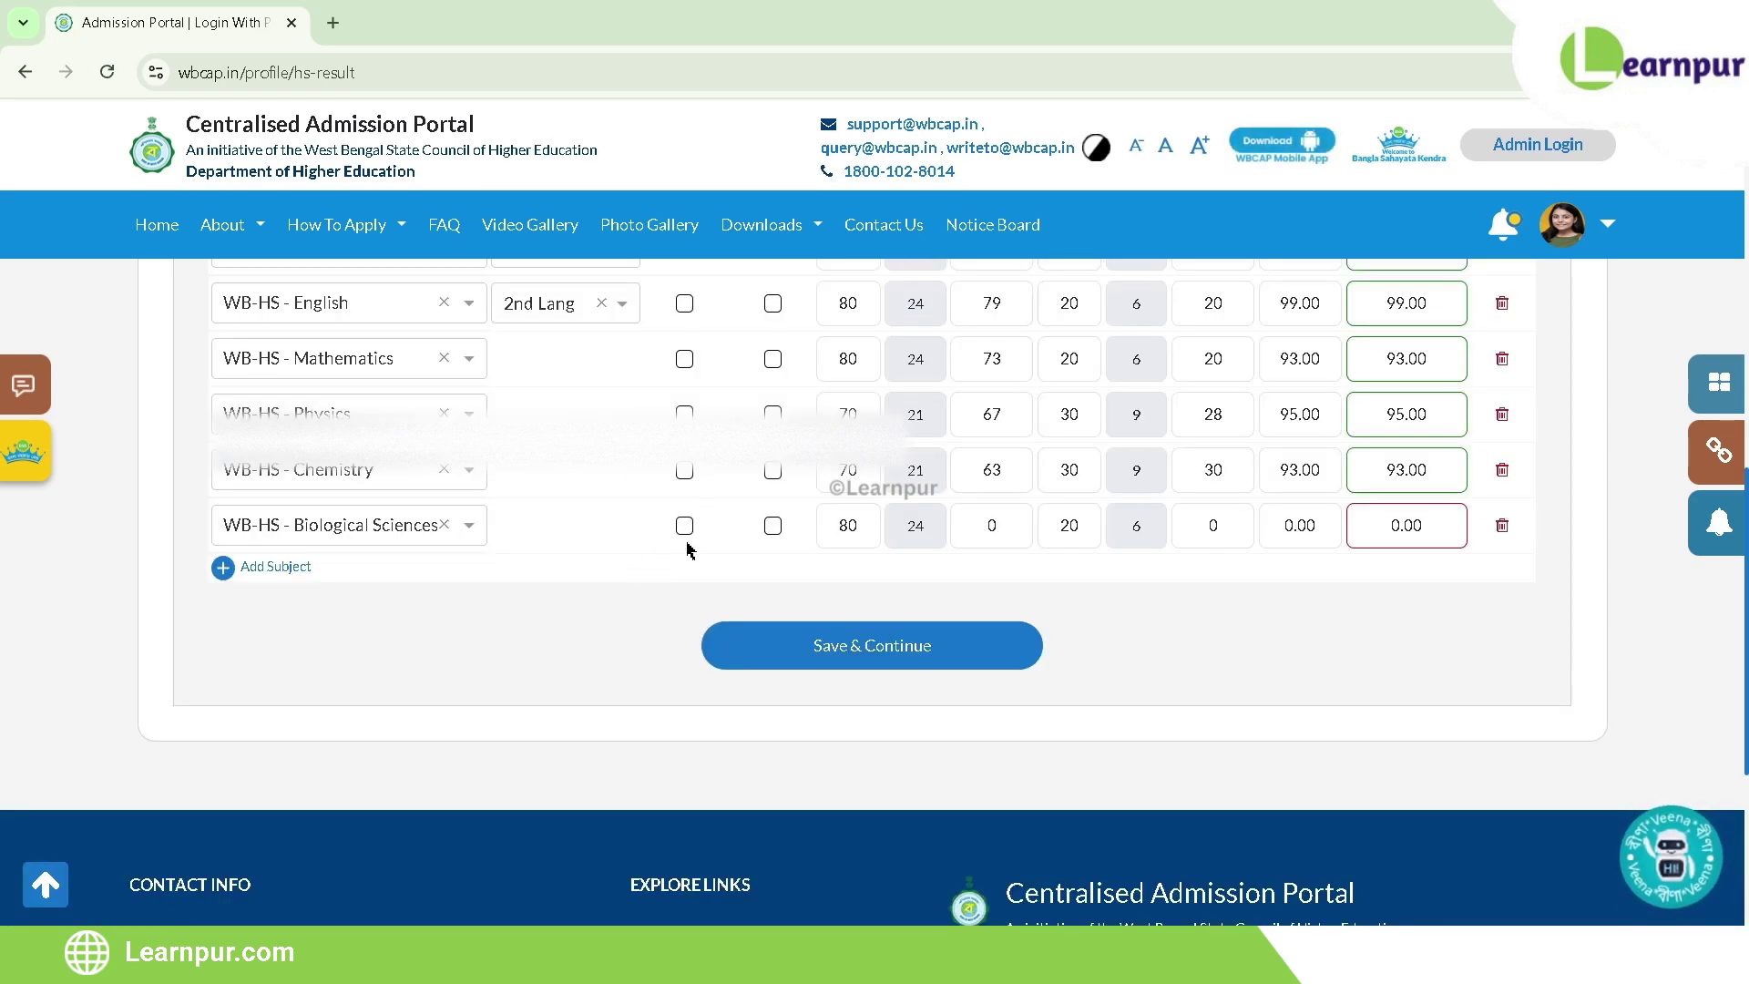
pyautogui.click(684, 526)
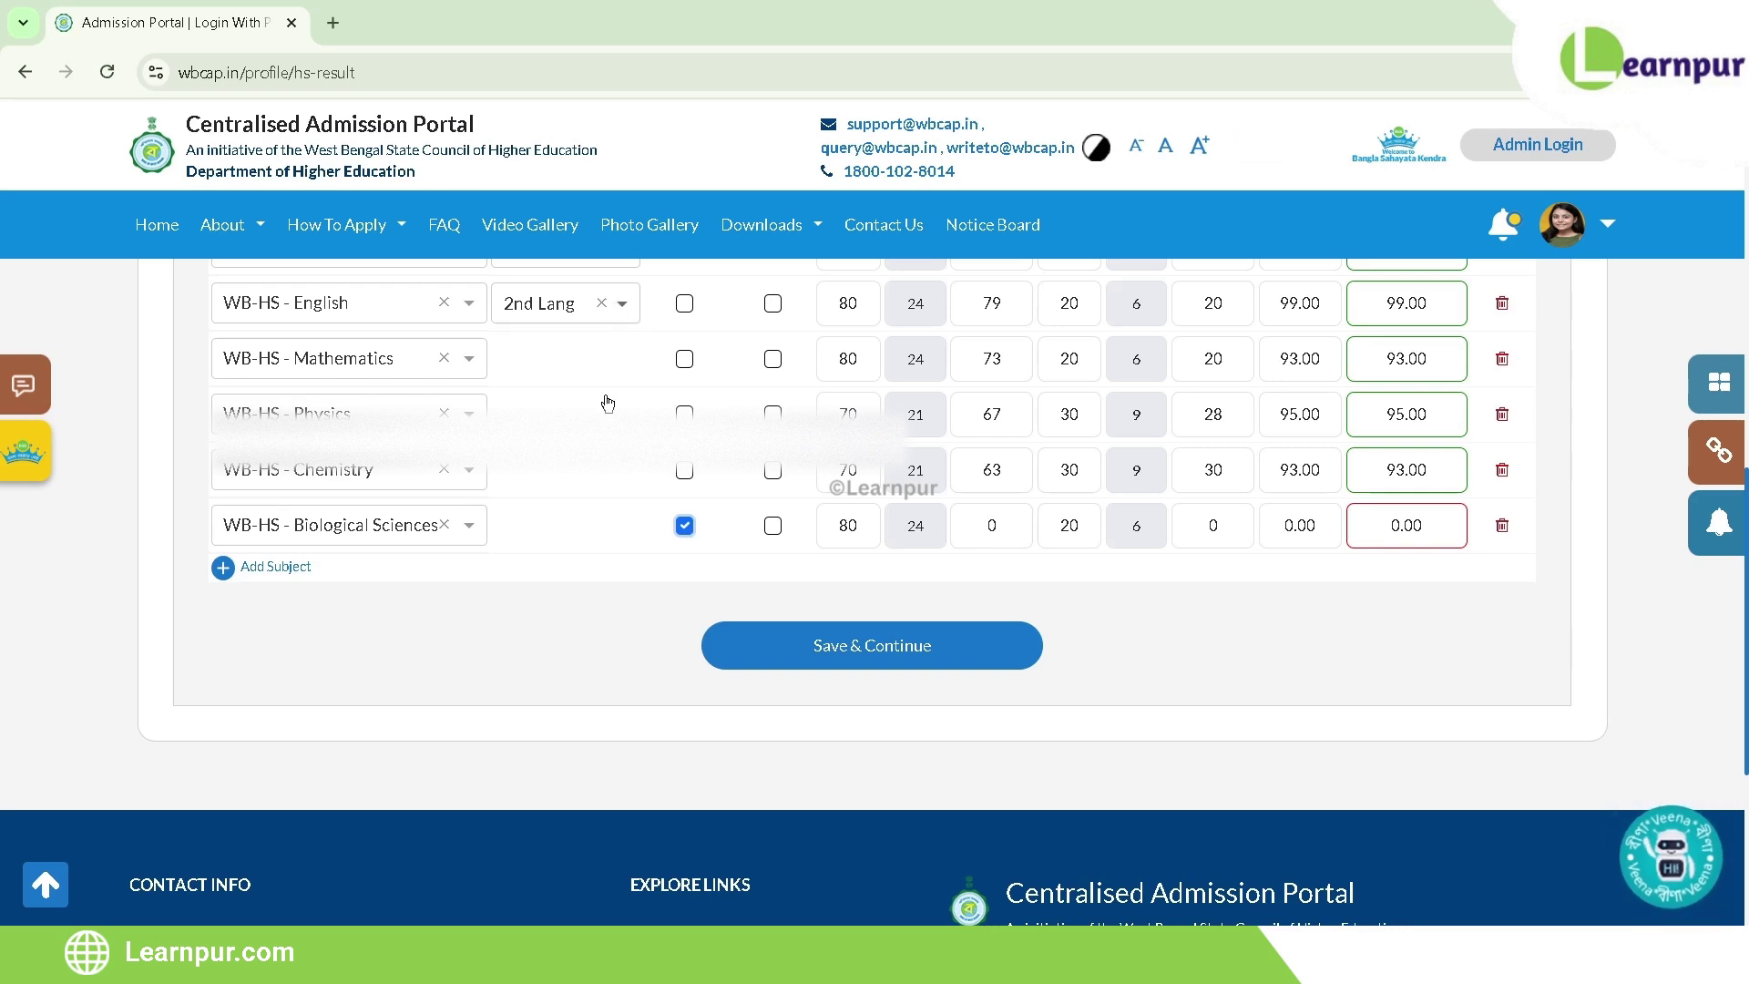
# - Set Biological Sciences theory full marks to 70 and theory marks obtained to 61
pyautogui.scroll(5, 638, 492)
pyautogui.scroll(-5, 677, 577)
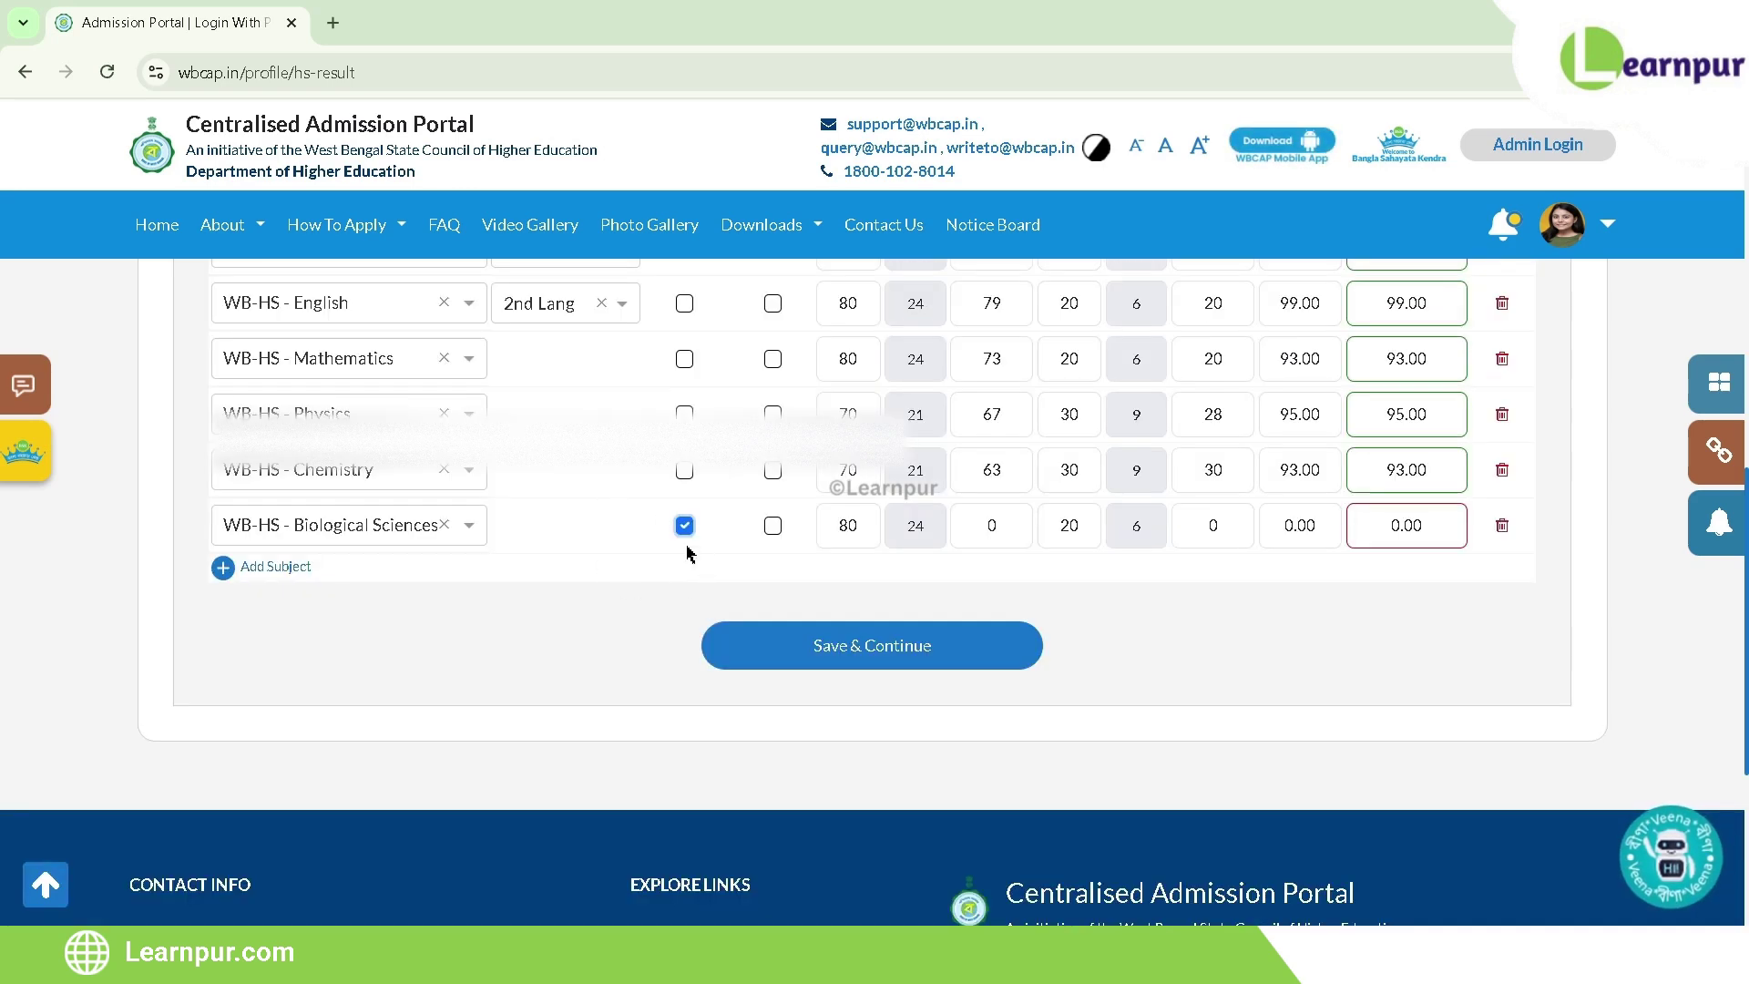
pyautogui.scroll(5, 694, 547)
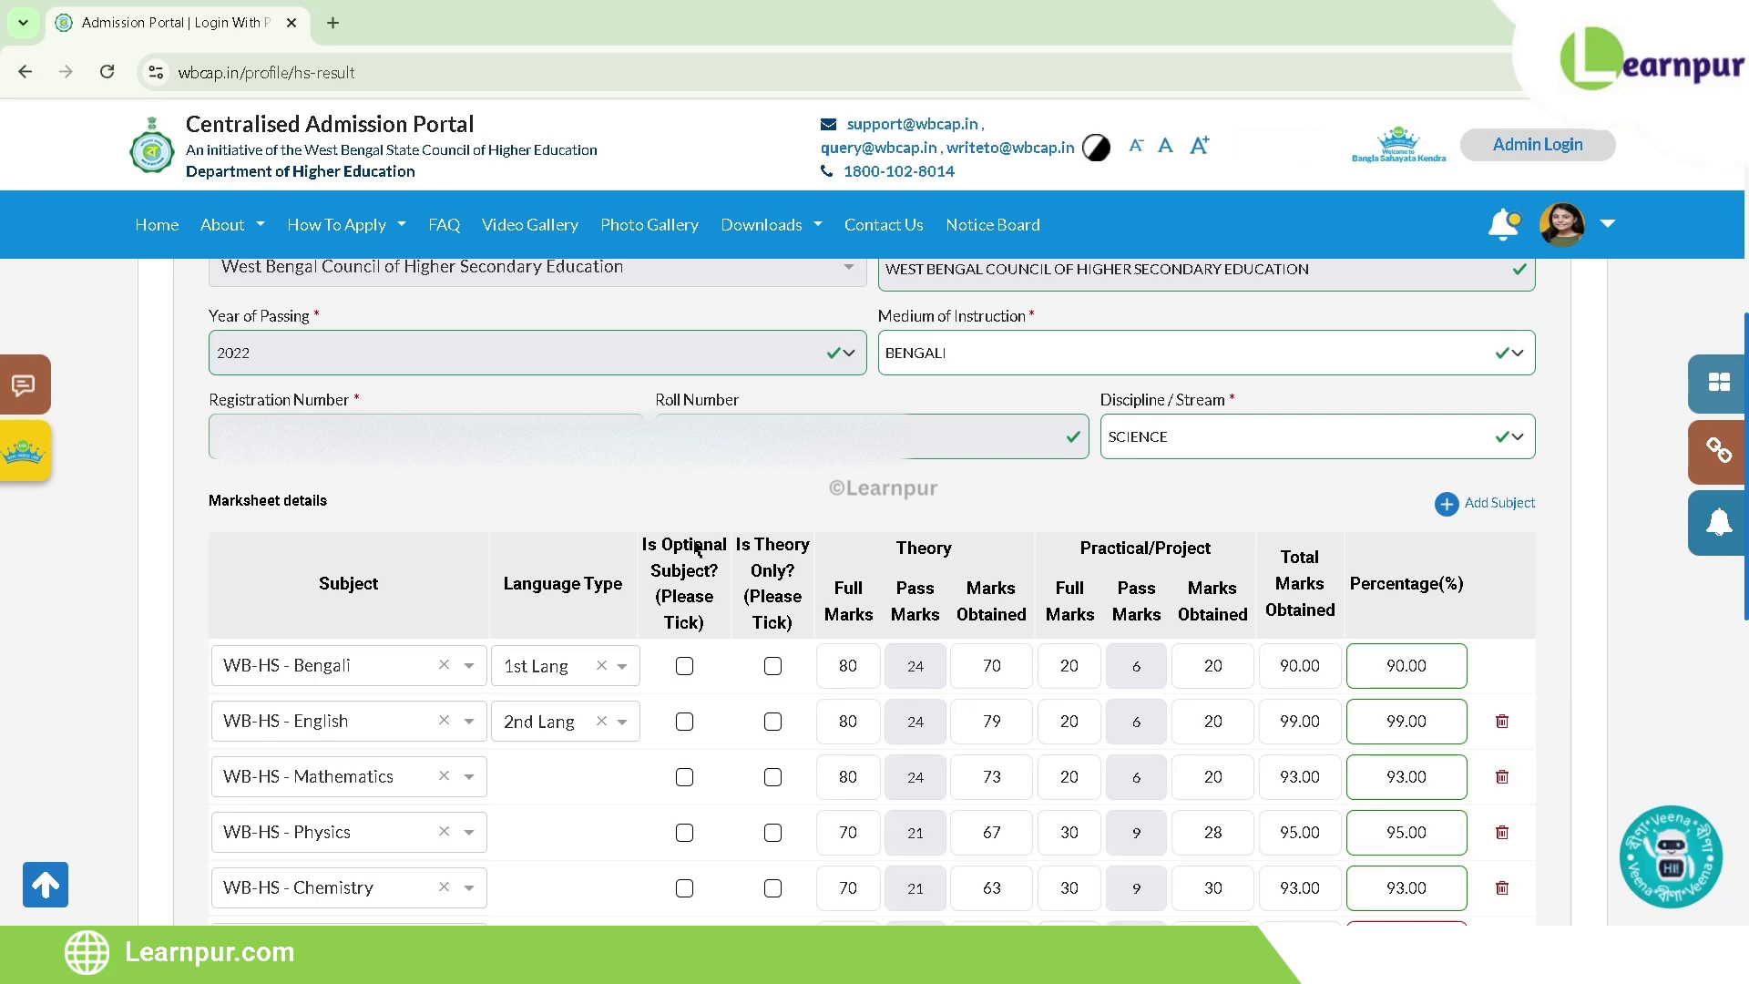
pyautogui.scroll(-5, 693, 565)
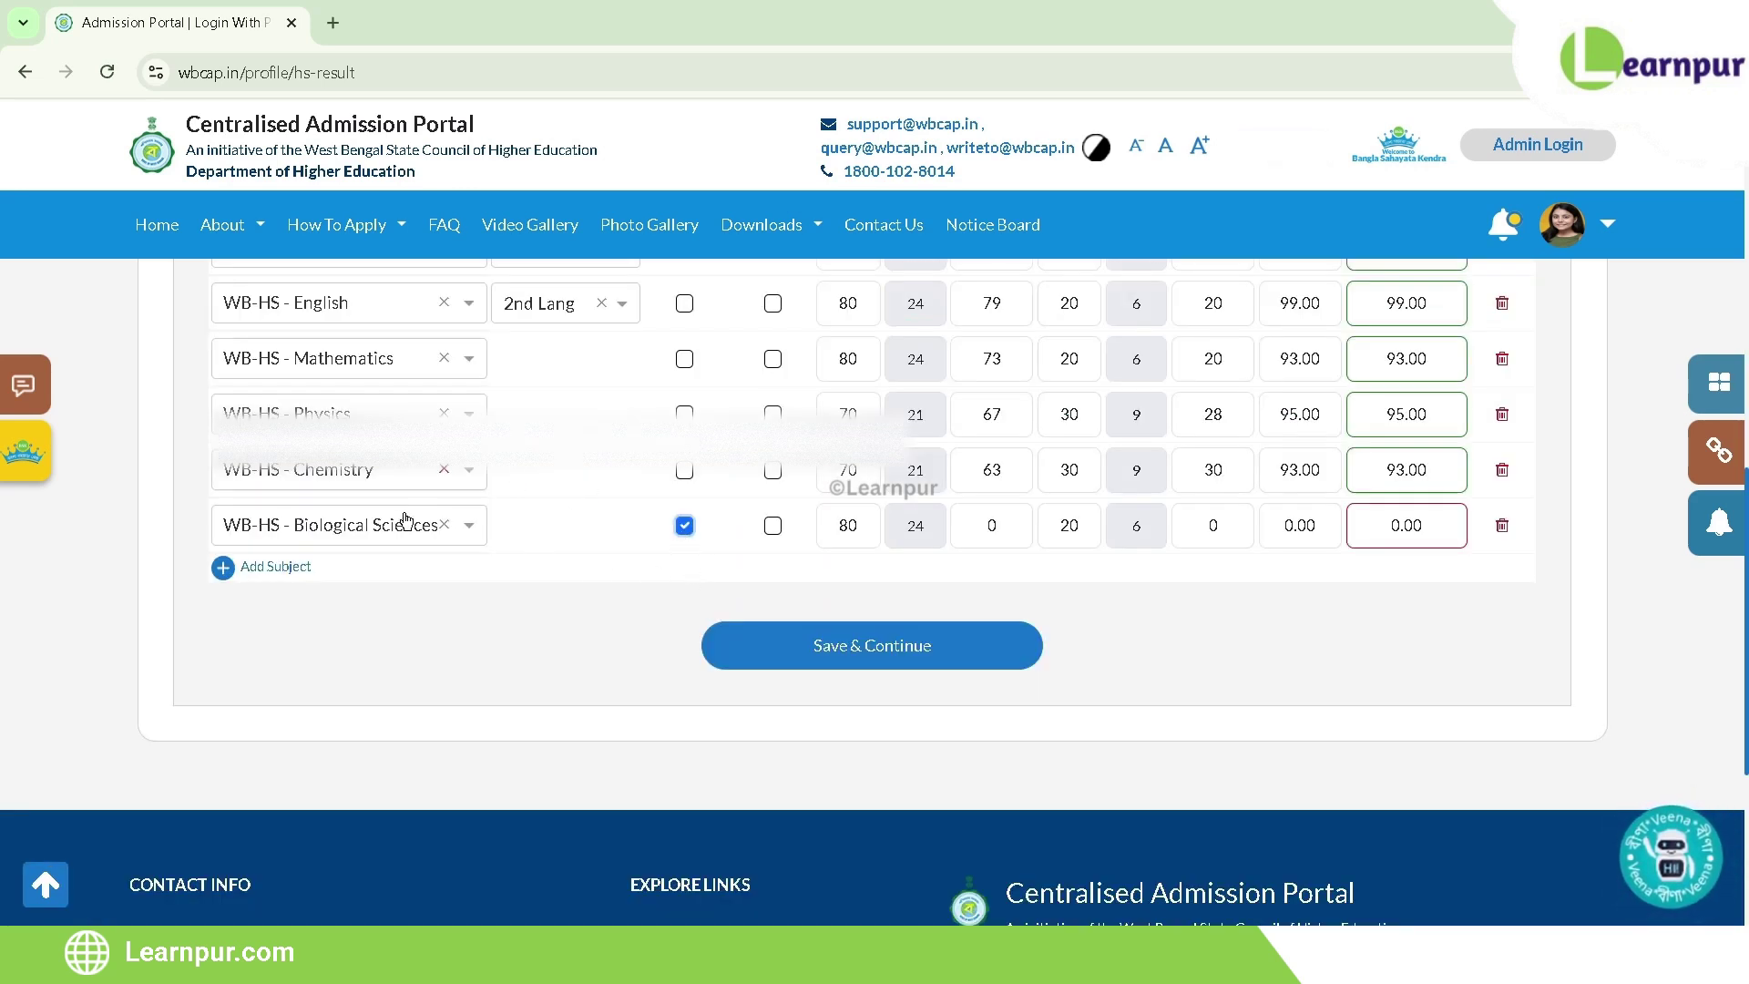
pyautogui.scroll(5, 492, 574)
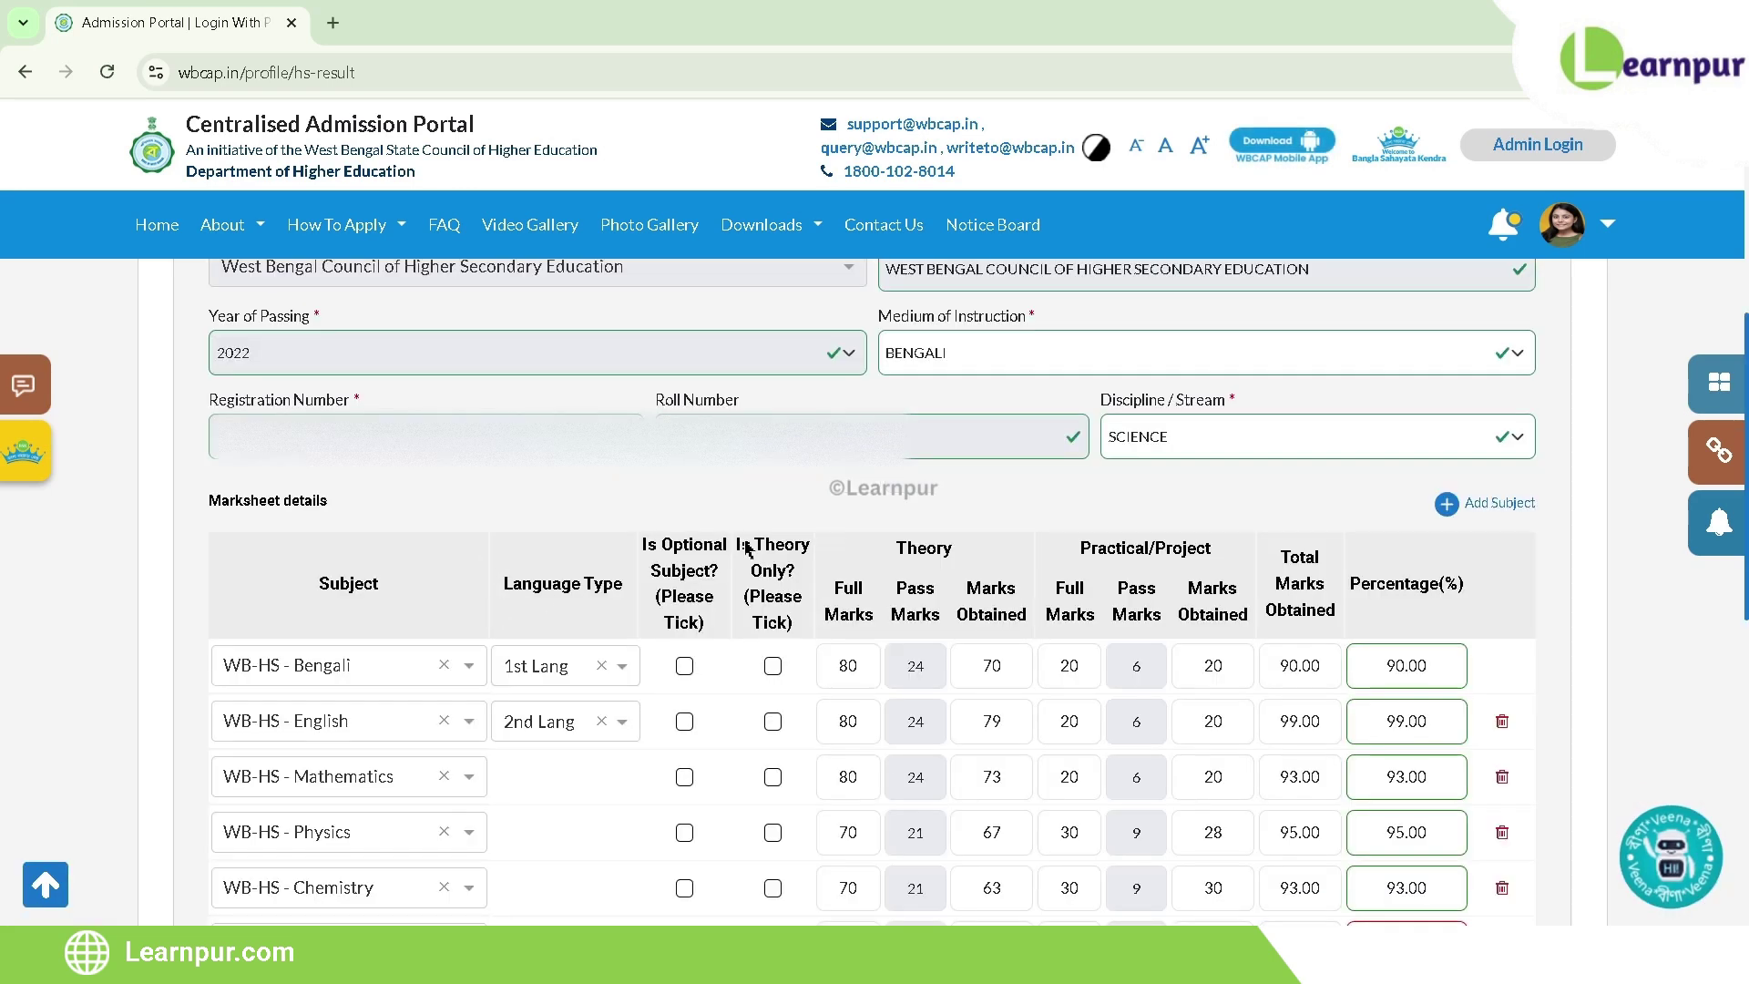
pyautogui.scroll(-5, 491, 573)
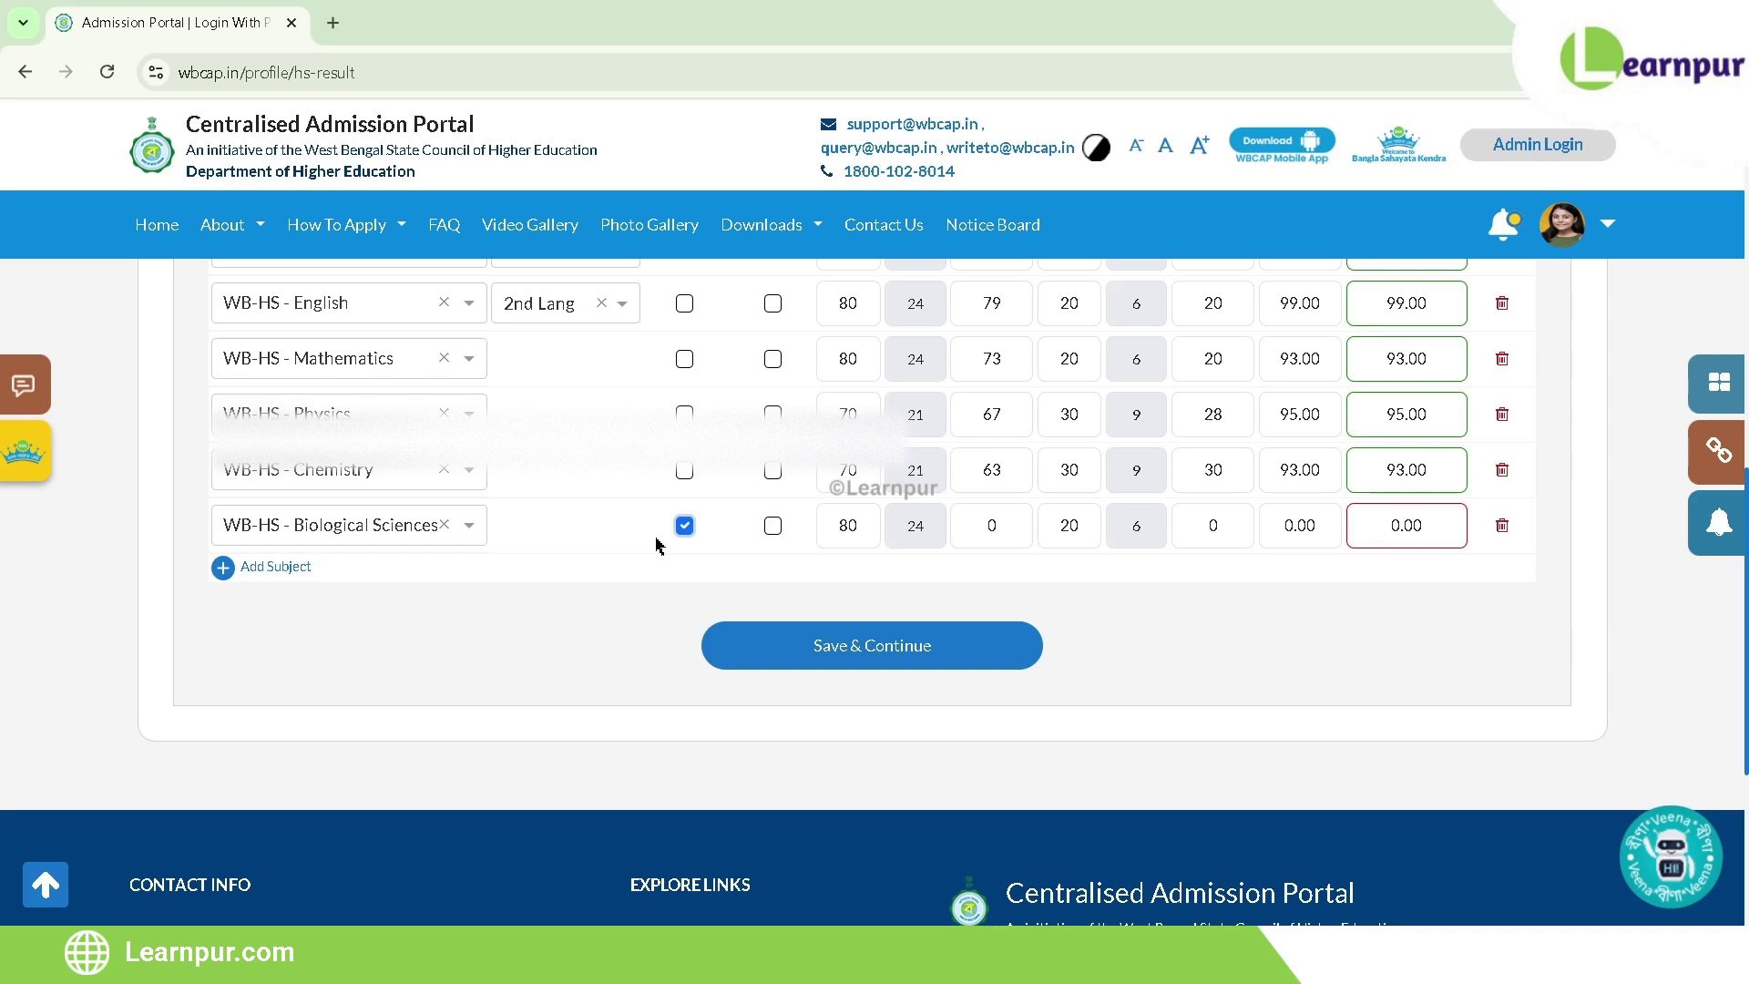
pyautogui.scroll(5, 656, 544)
pyautogui.scroll(-5, 656, 544)
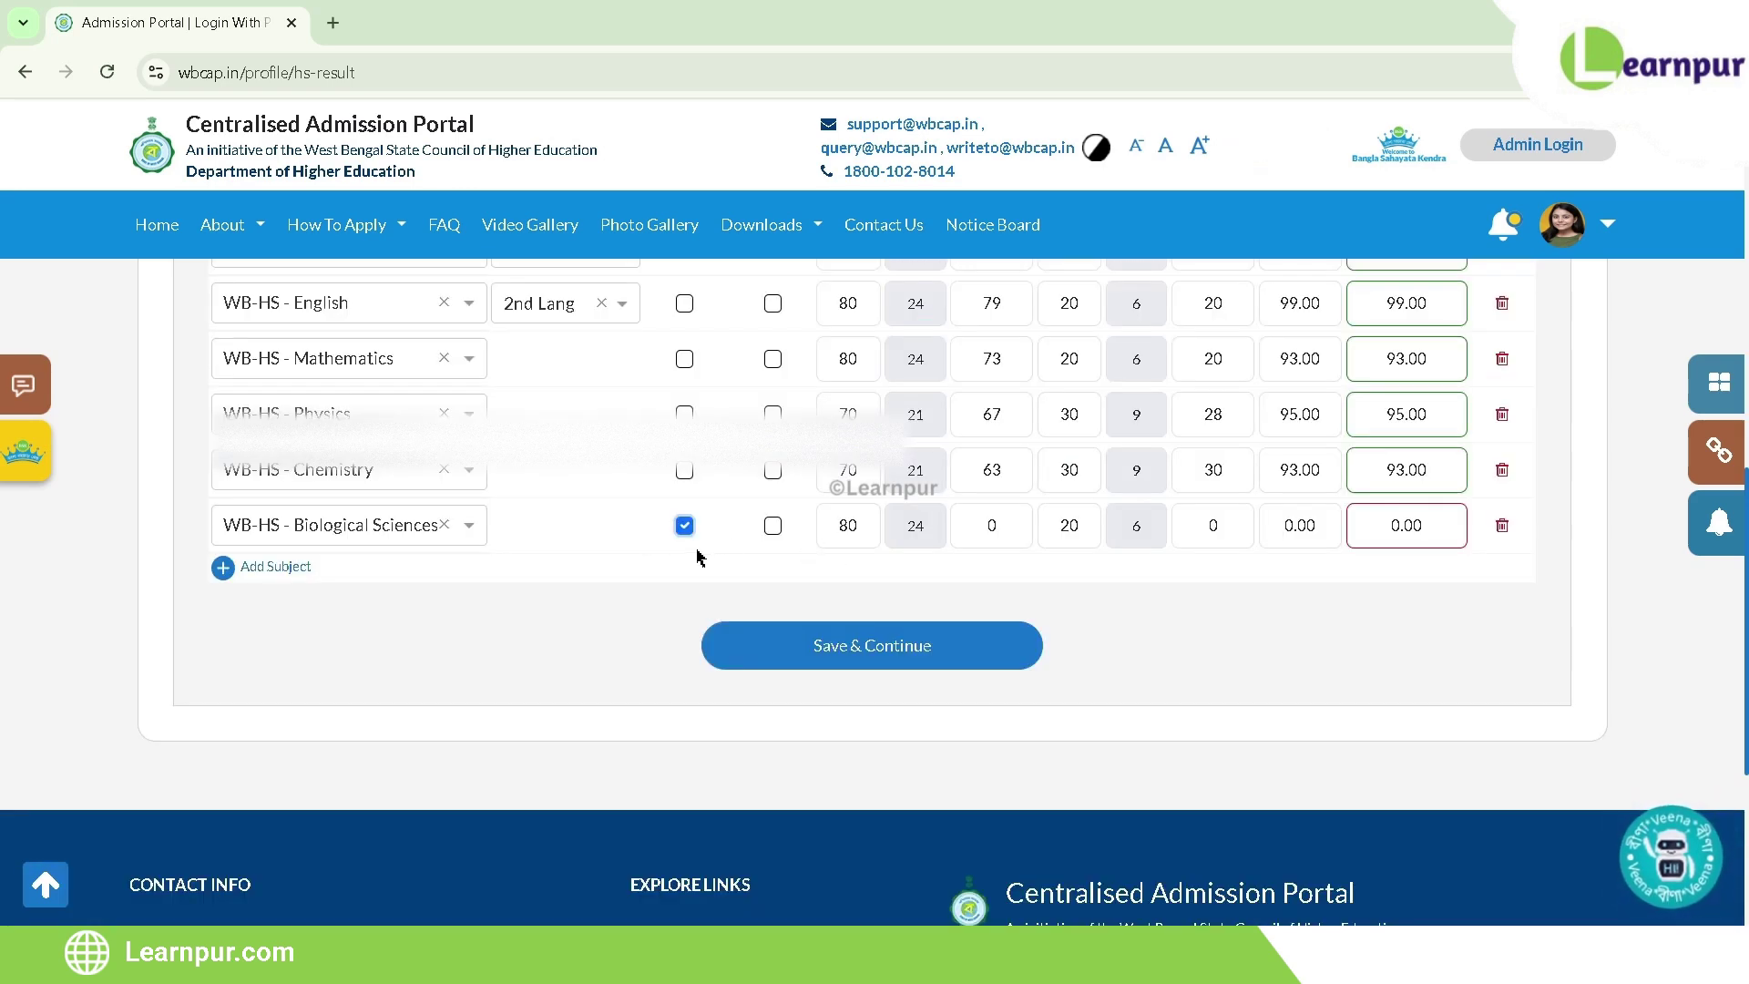
pyautogui.click(841, 526)
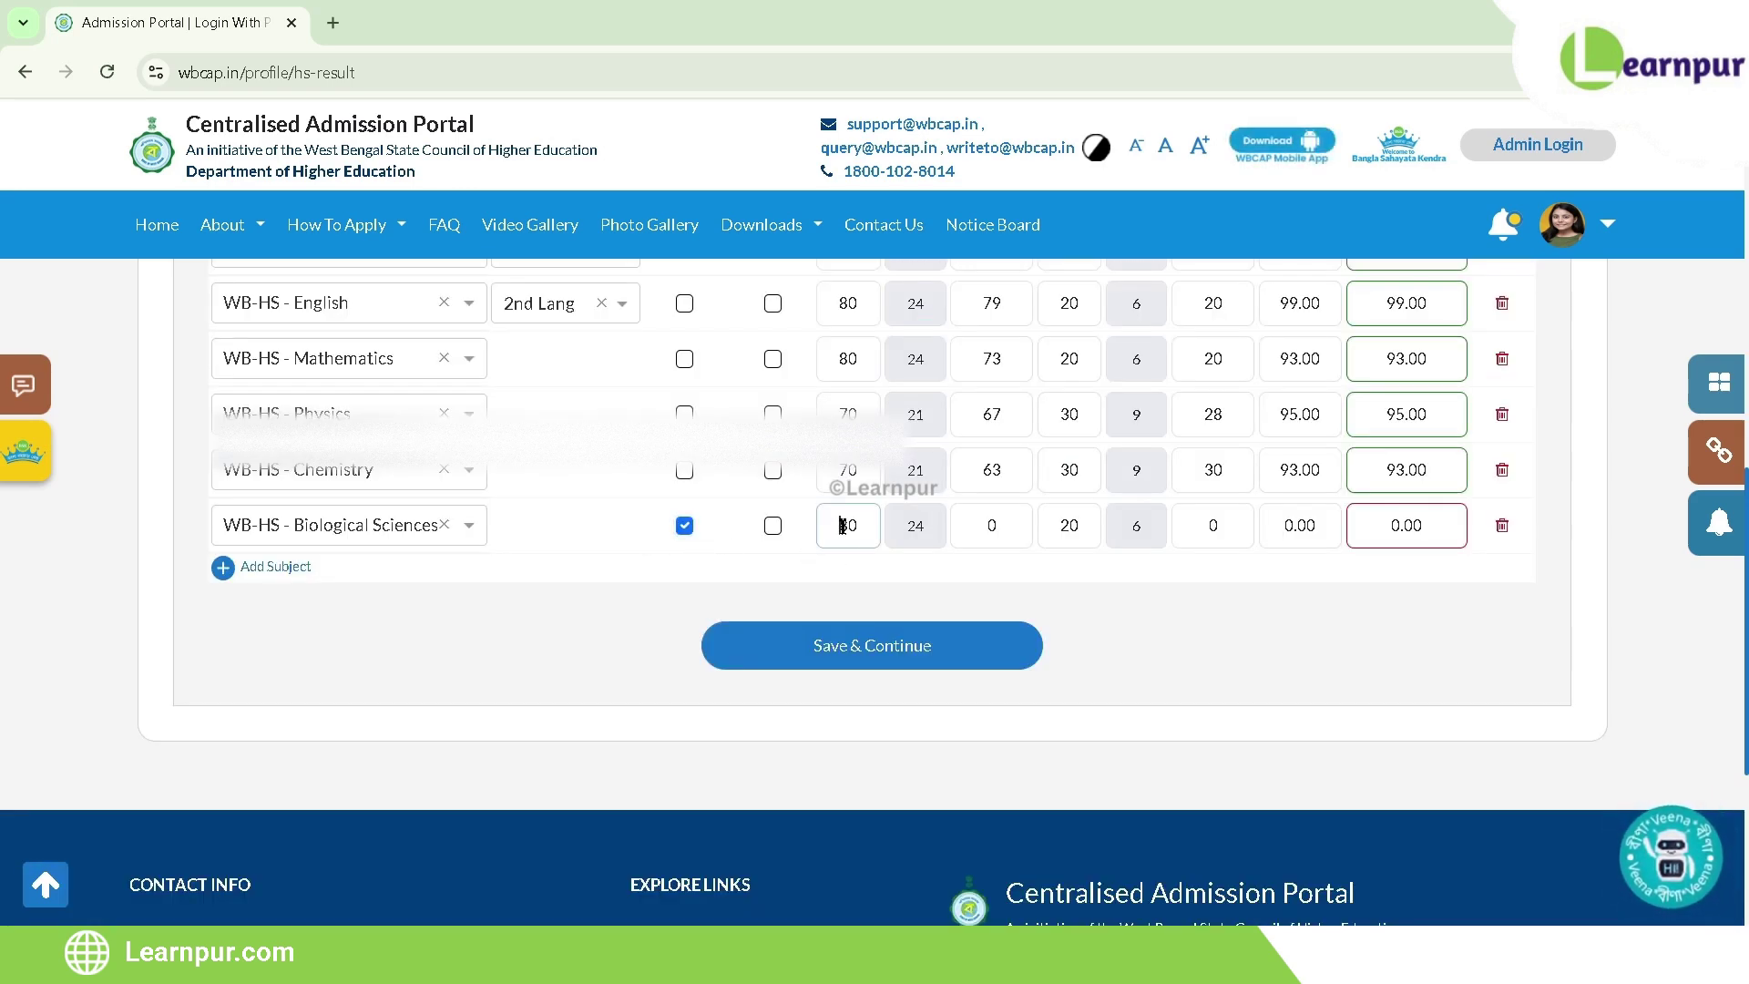
pyautogui.press('BackSpace')
pyautogui.write('7')
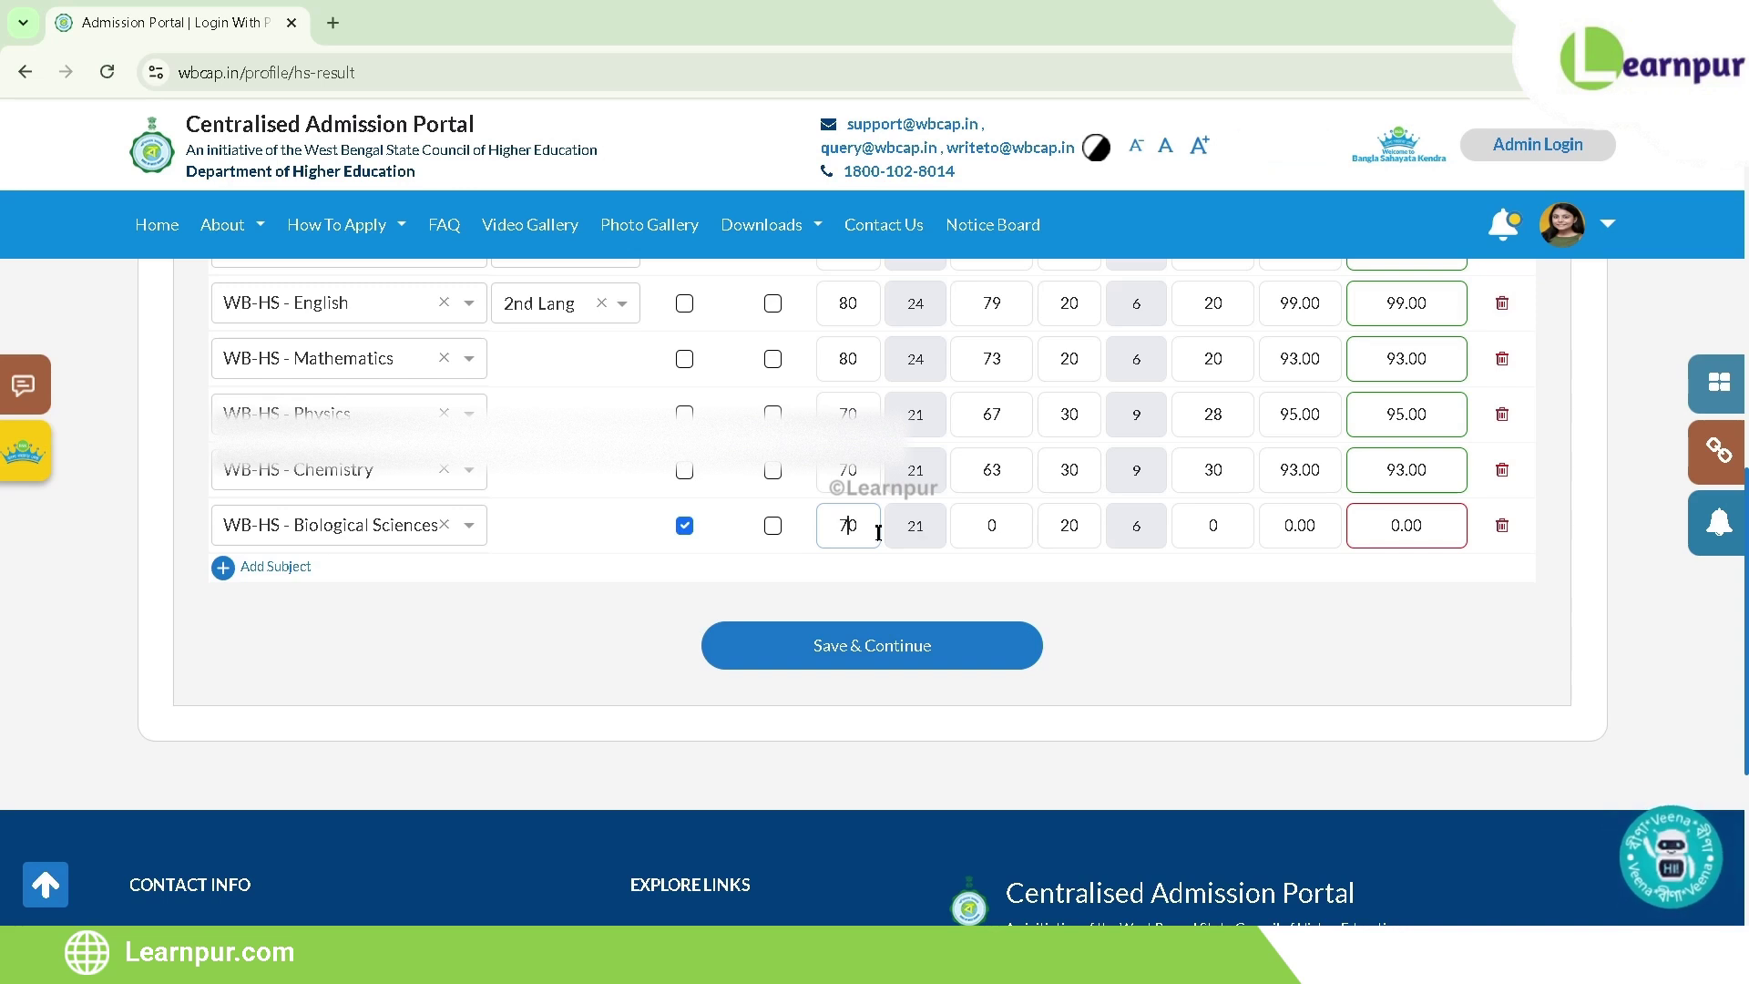
pyautogui.click(1023, 532)
pyautogui.press('BackSpace')
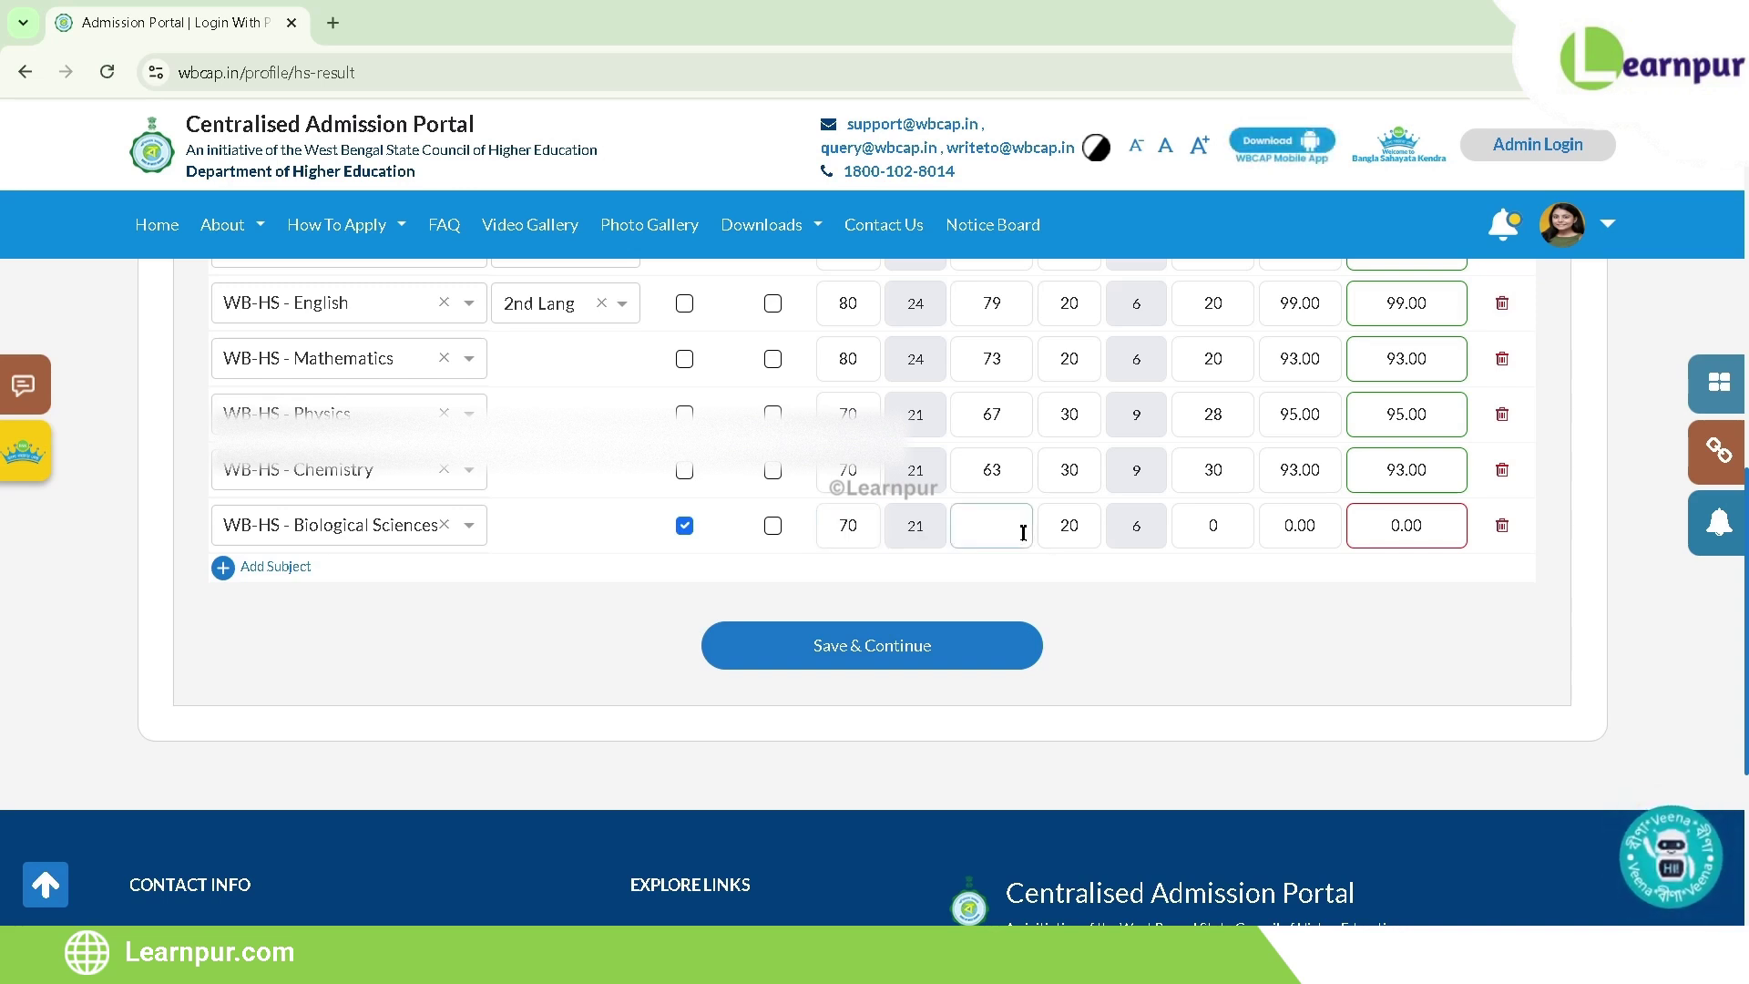
pyautogui.write('71')
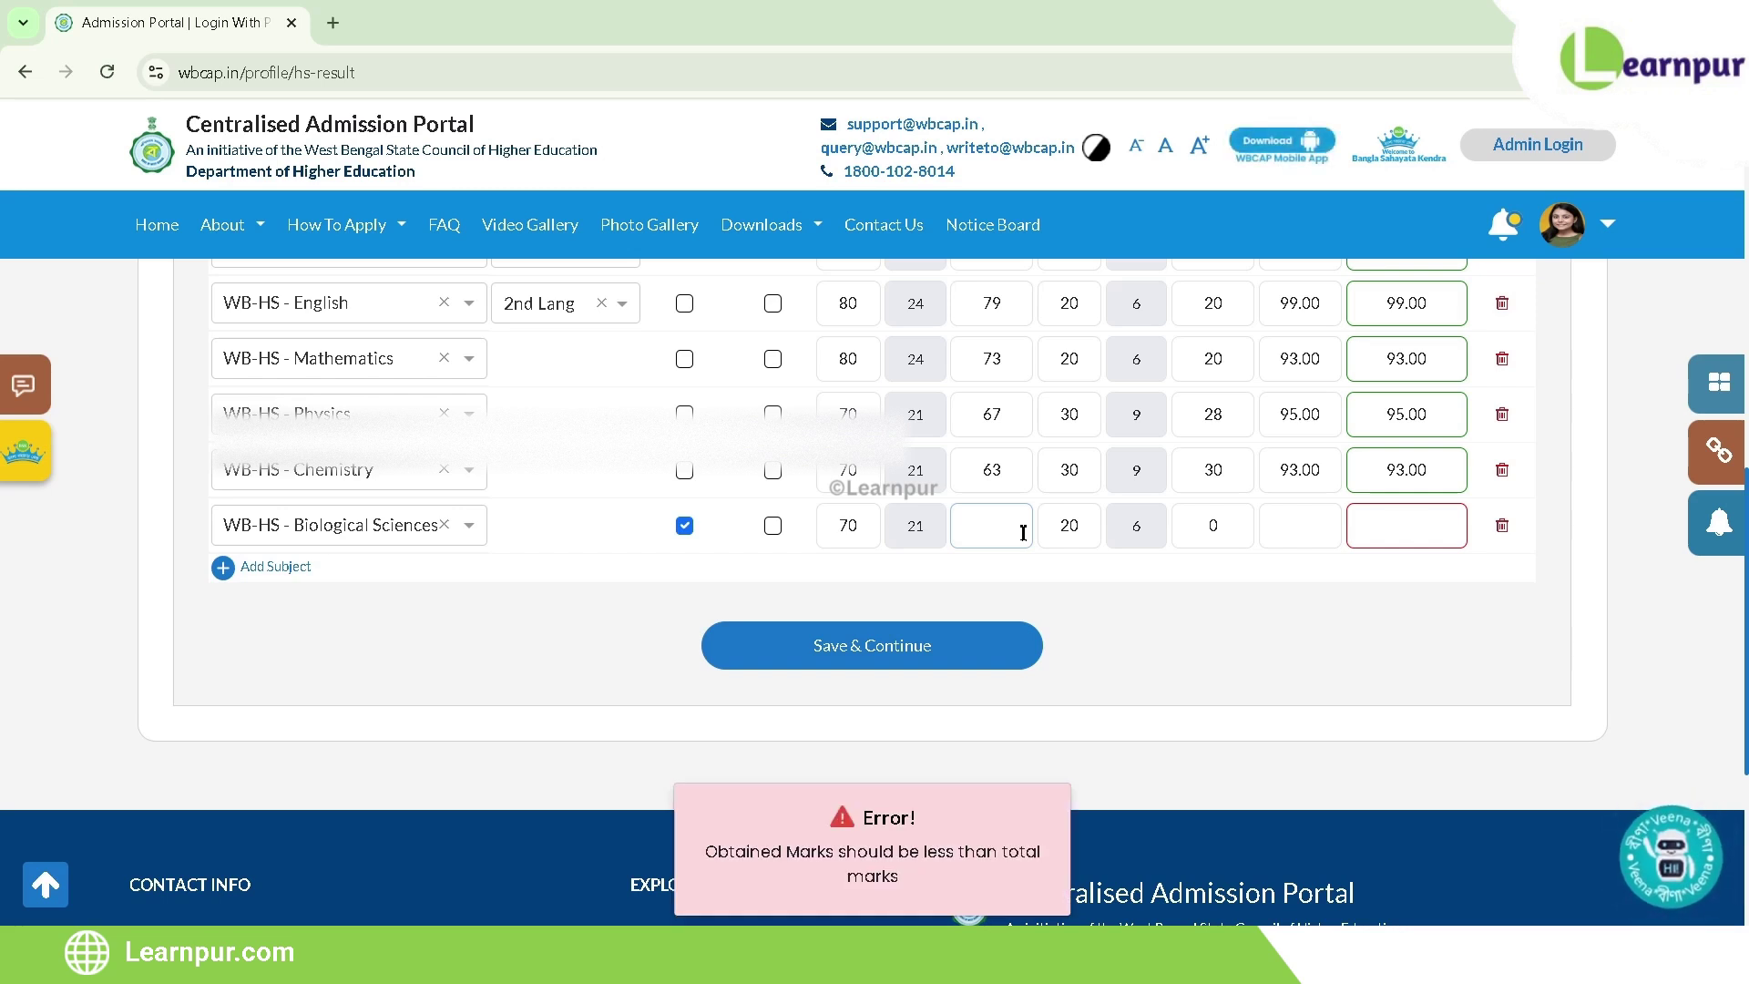
pyautogui.write('61')
pyautogui.click(1073, 588)
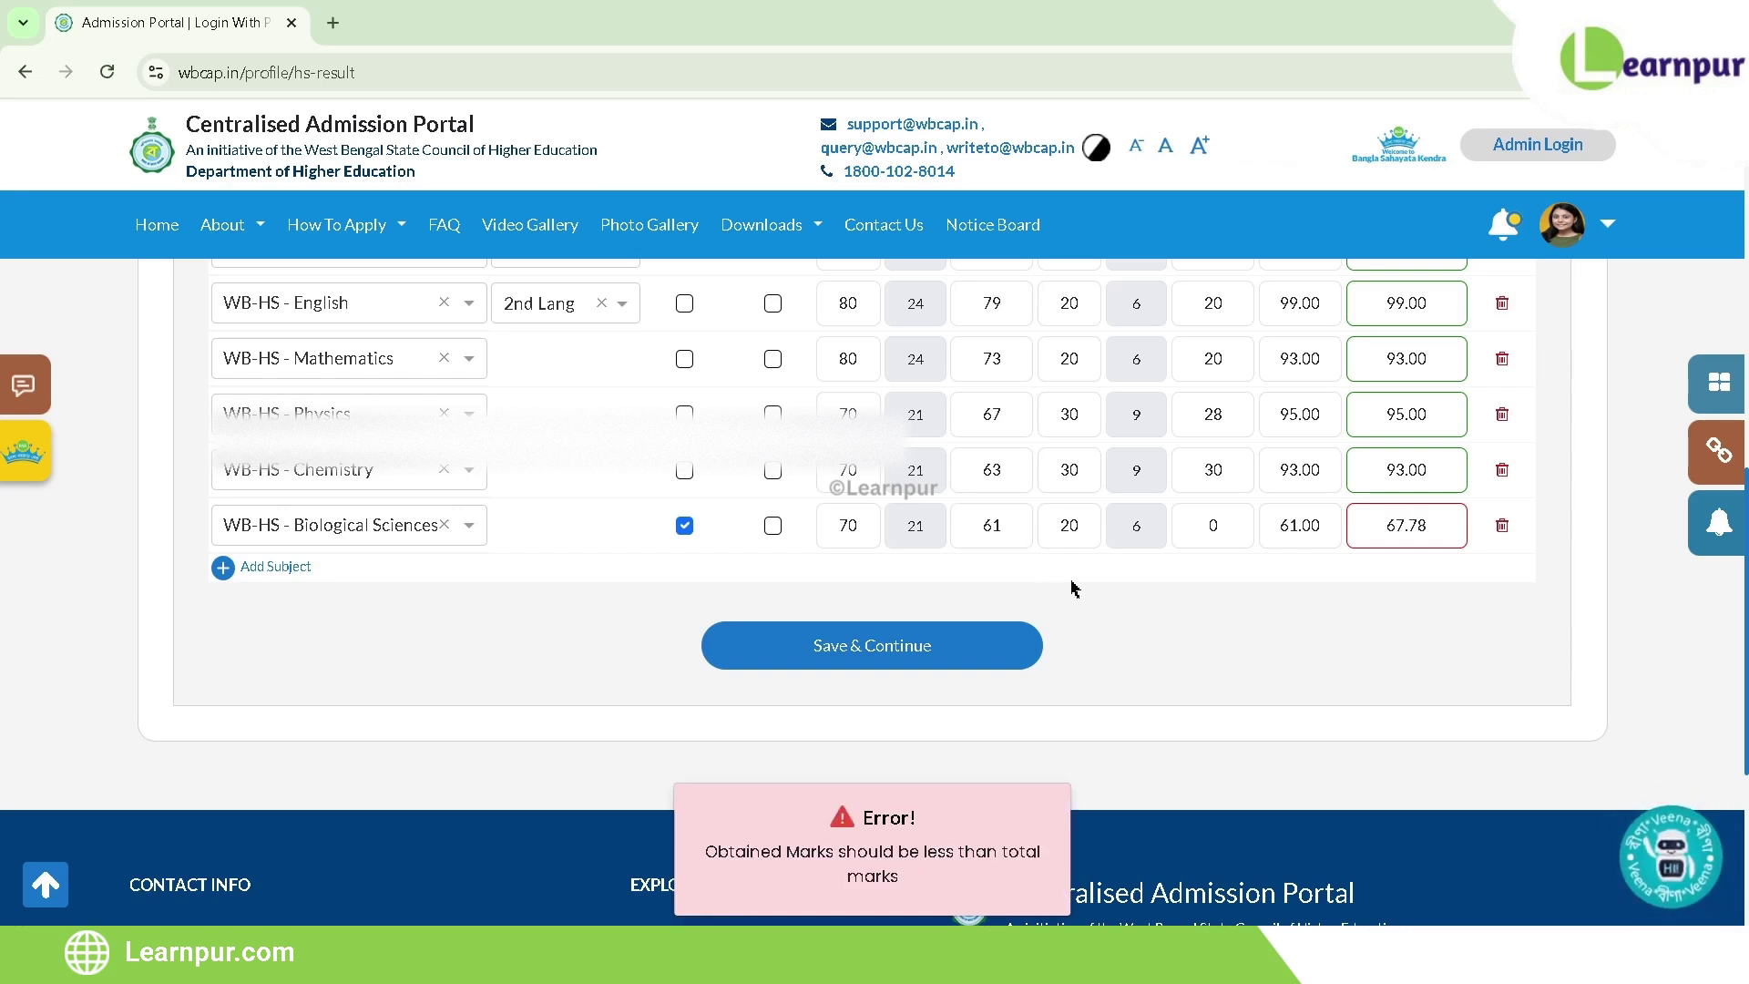
# - Set Biological Sciences practical full marks to 30 and practical marks obtained to 30
pyautogui.scroll(4, 1210, 562)
pyautogui.scroll(-4, 1211, 562)
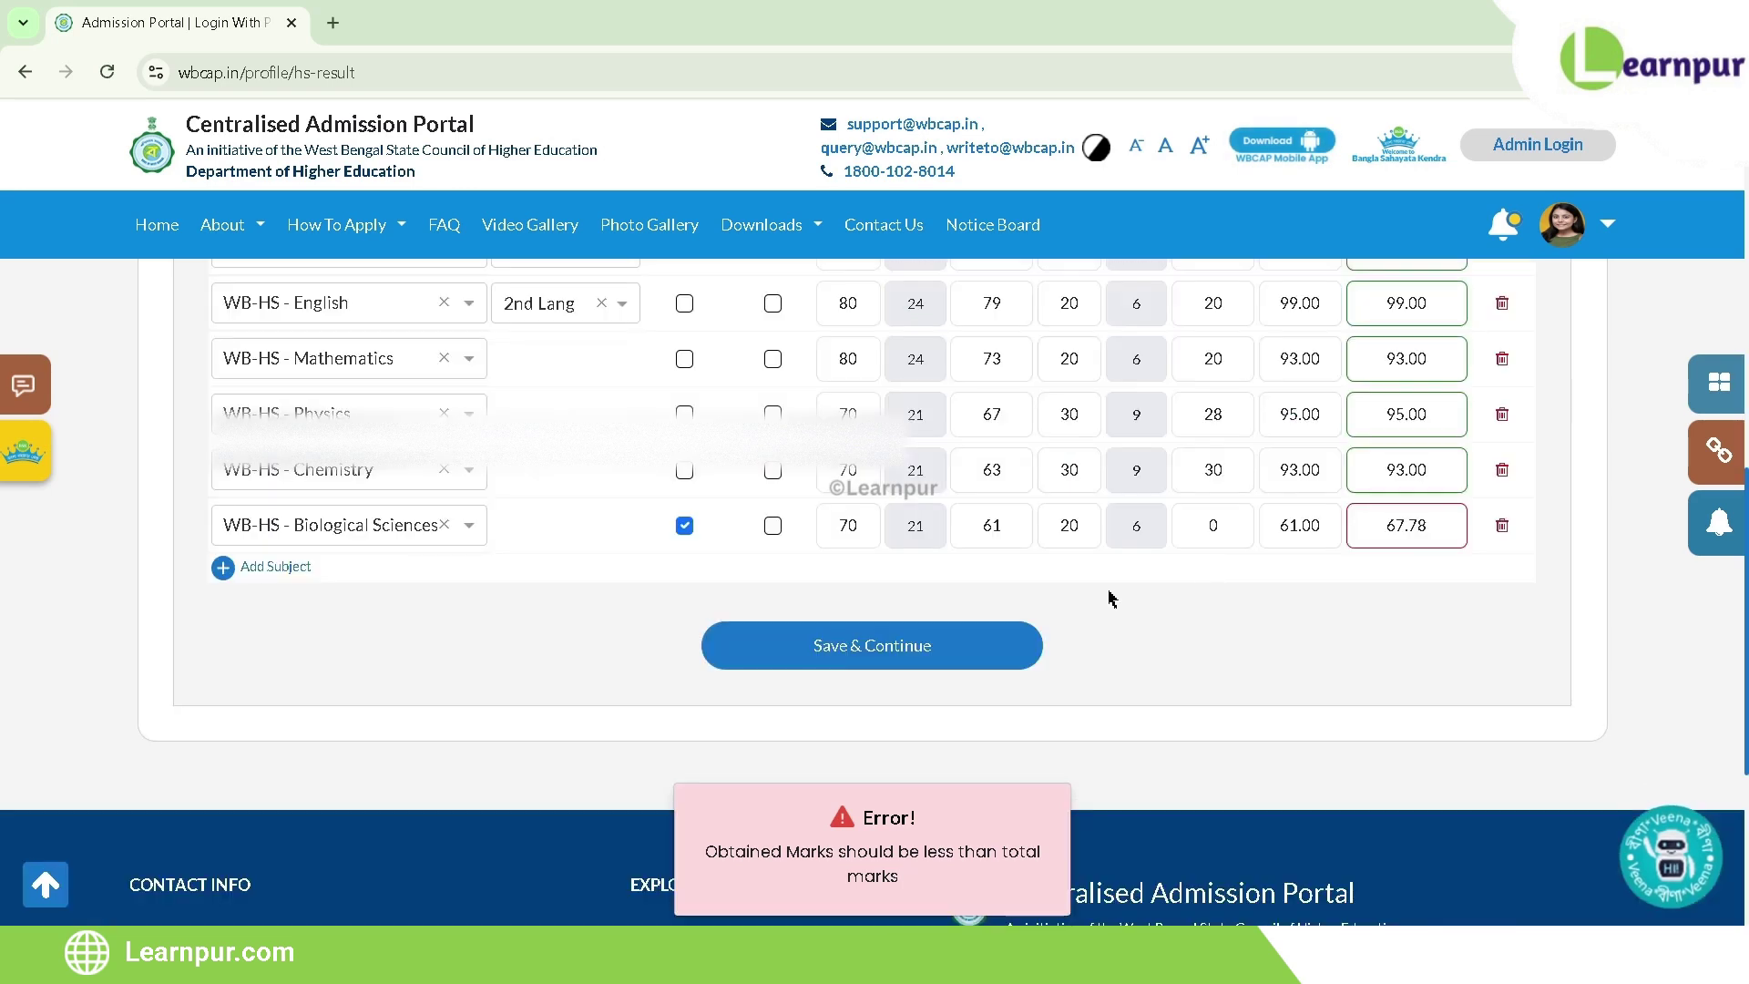
pyautogui.click(1069, 526)
pyautogui.doubleClick(1068, 525)
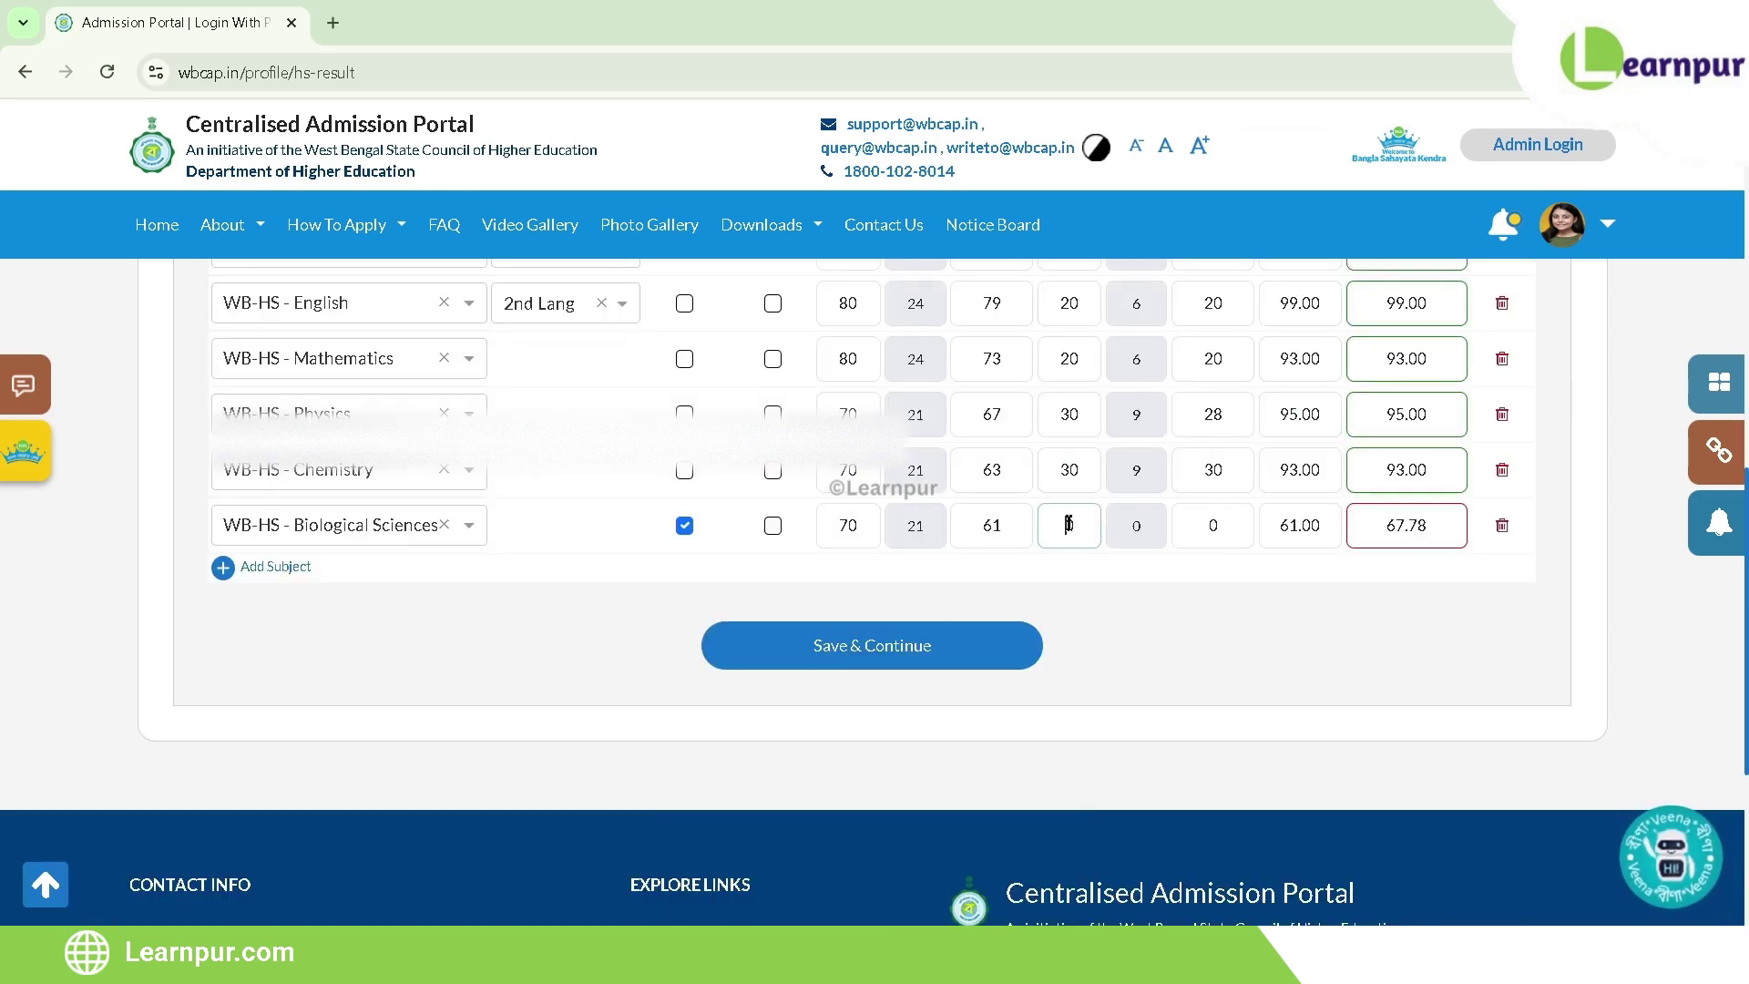
pyautogui.write('30')
pyautogui.click(1192, 525)
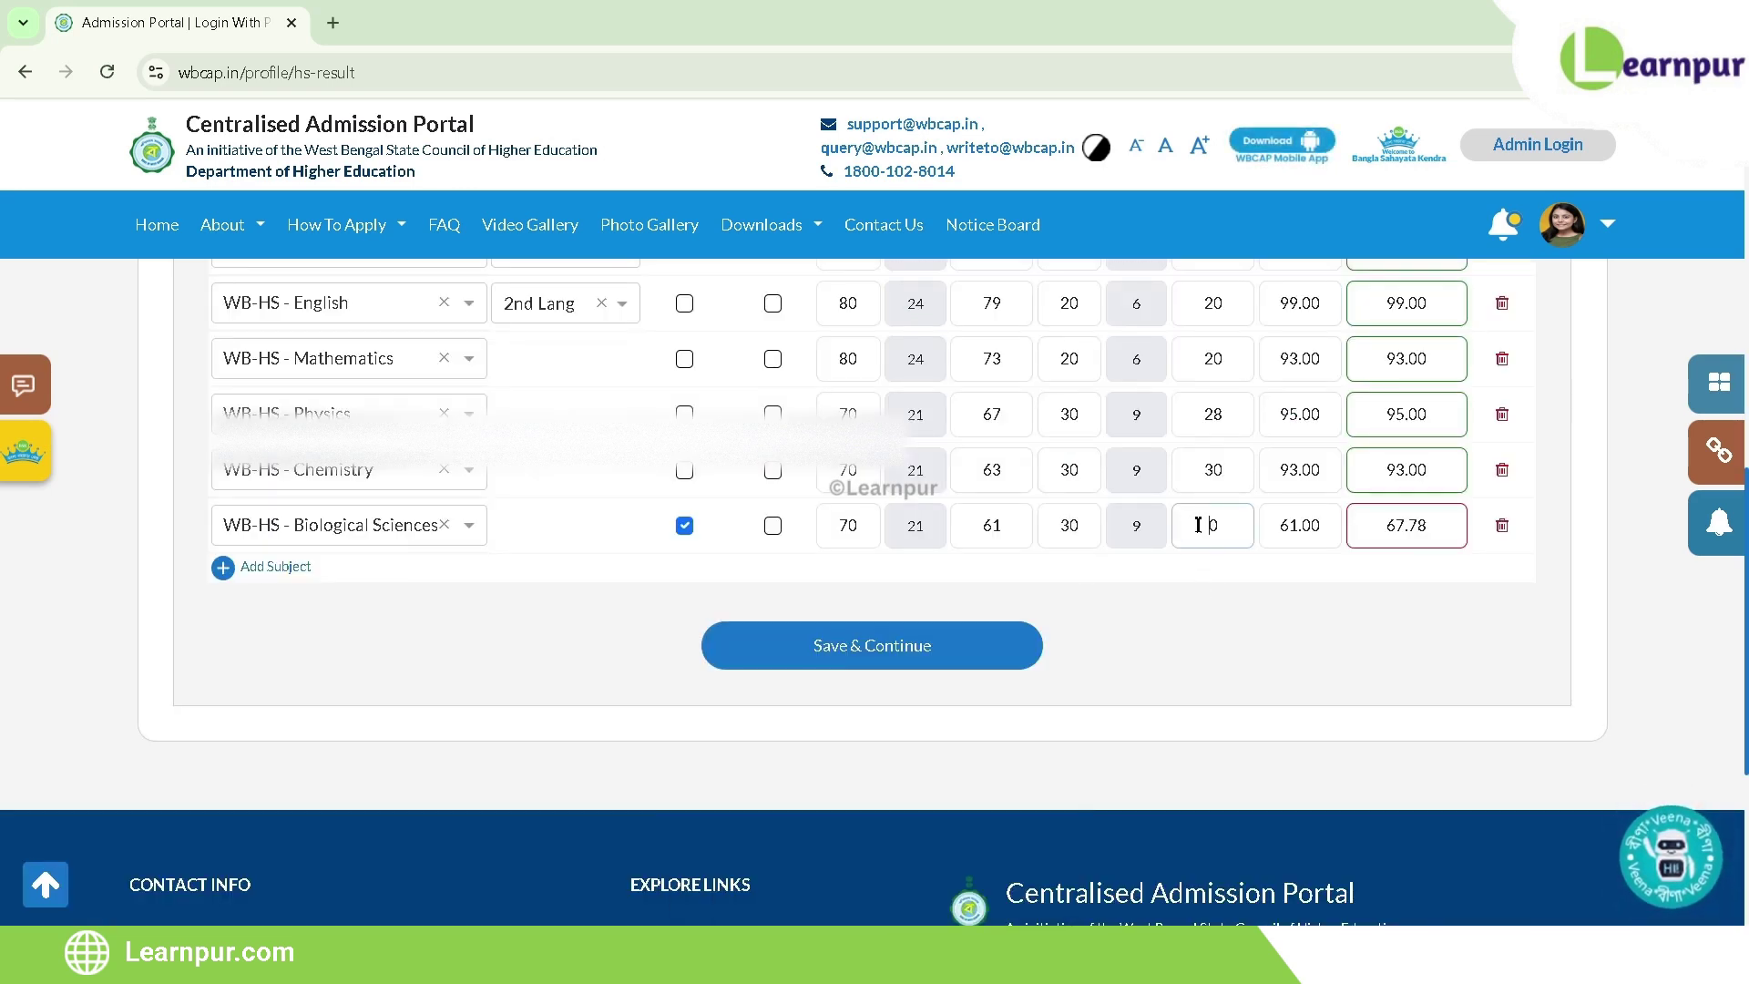
pyautogui.write('3')
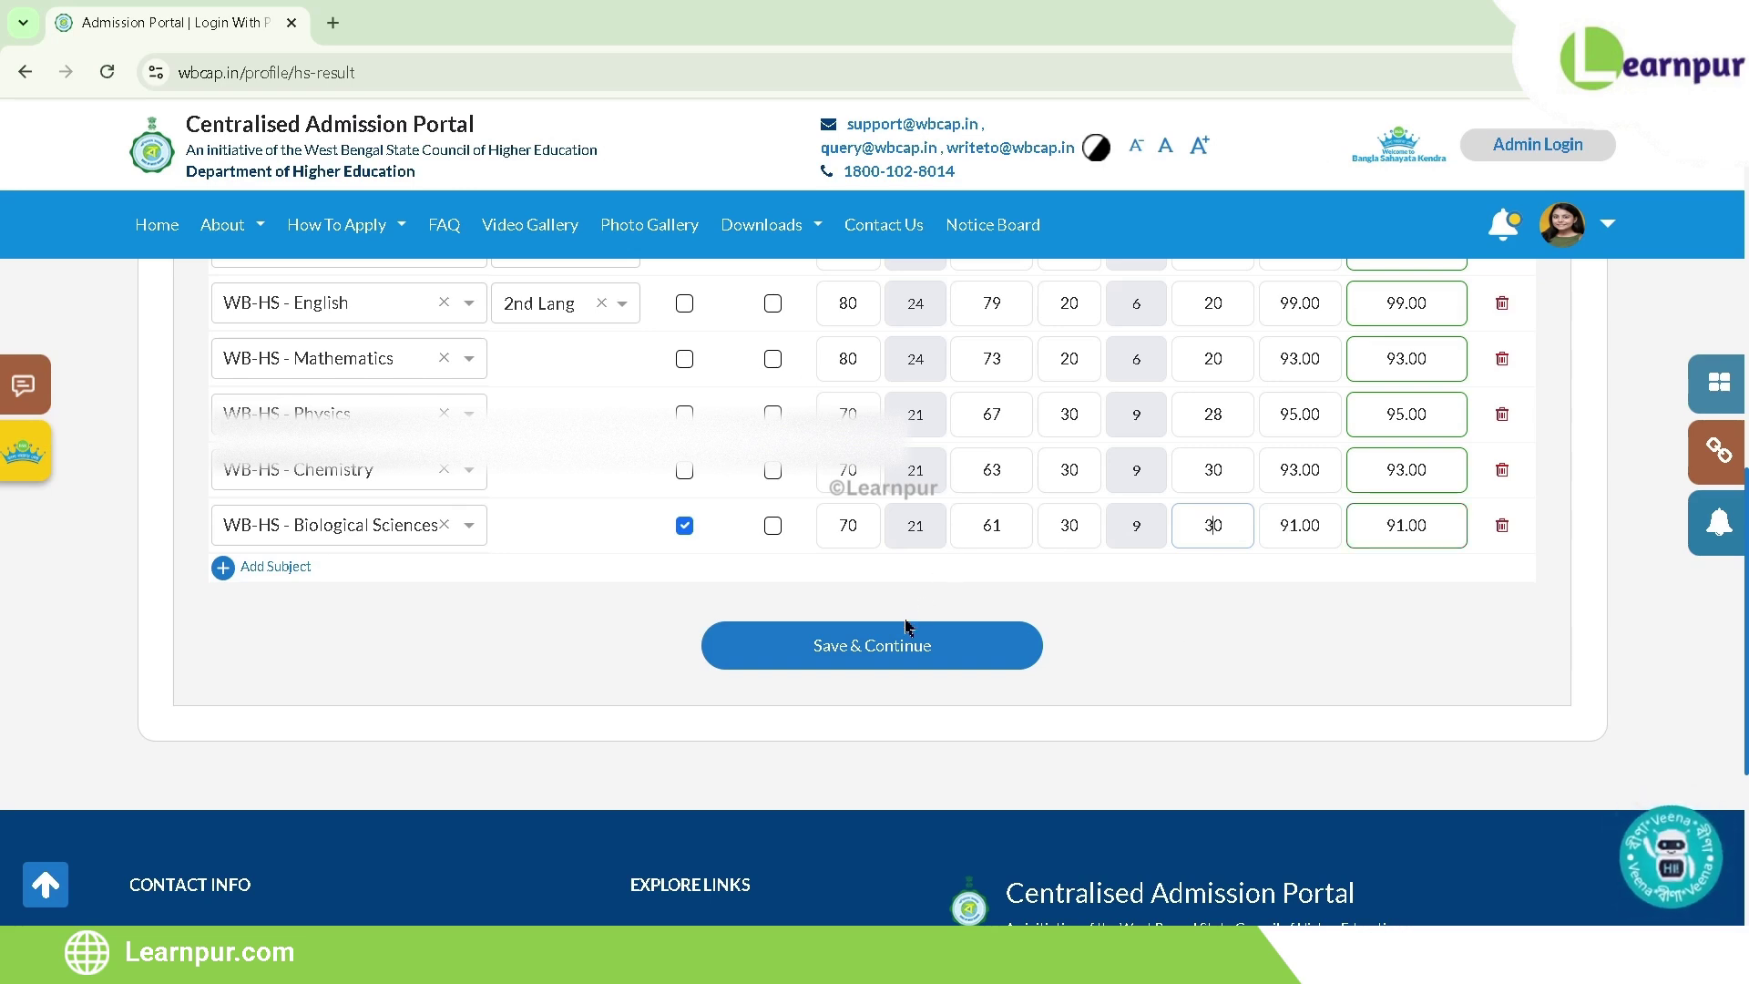
pyautogui.click(906, 637)
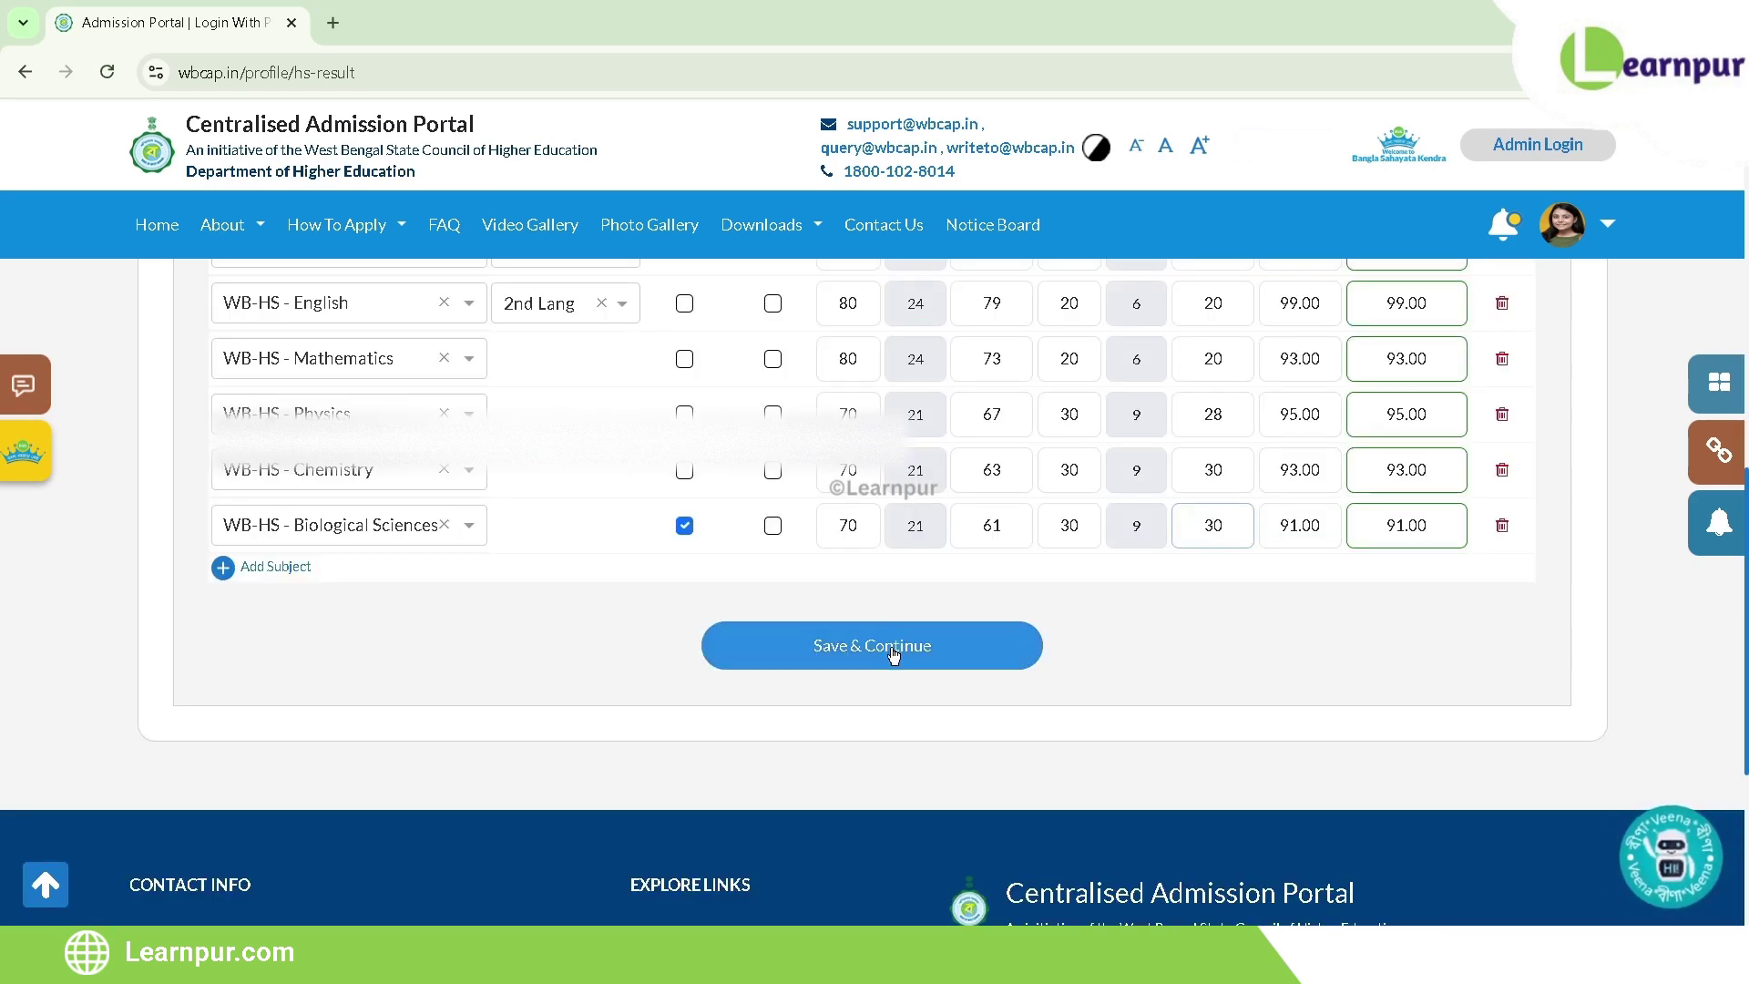
# - Save the 10+2 marksheet, confirm leaving the page, and dismiss the Upload Document guide
pyautogui.click(893, 652)
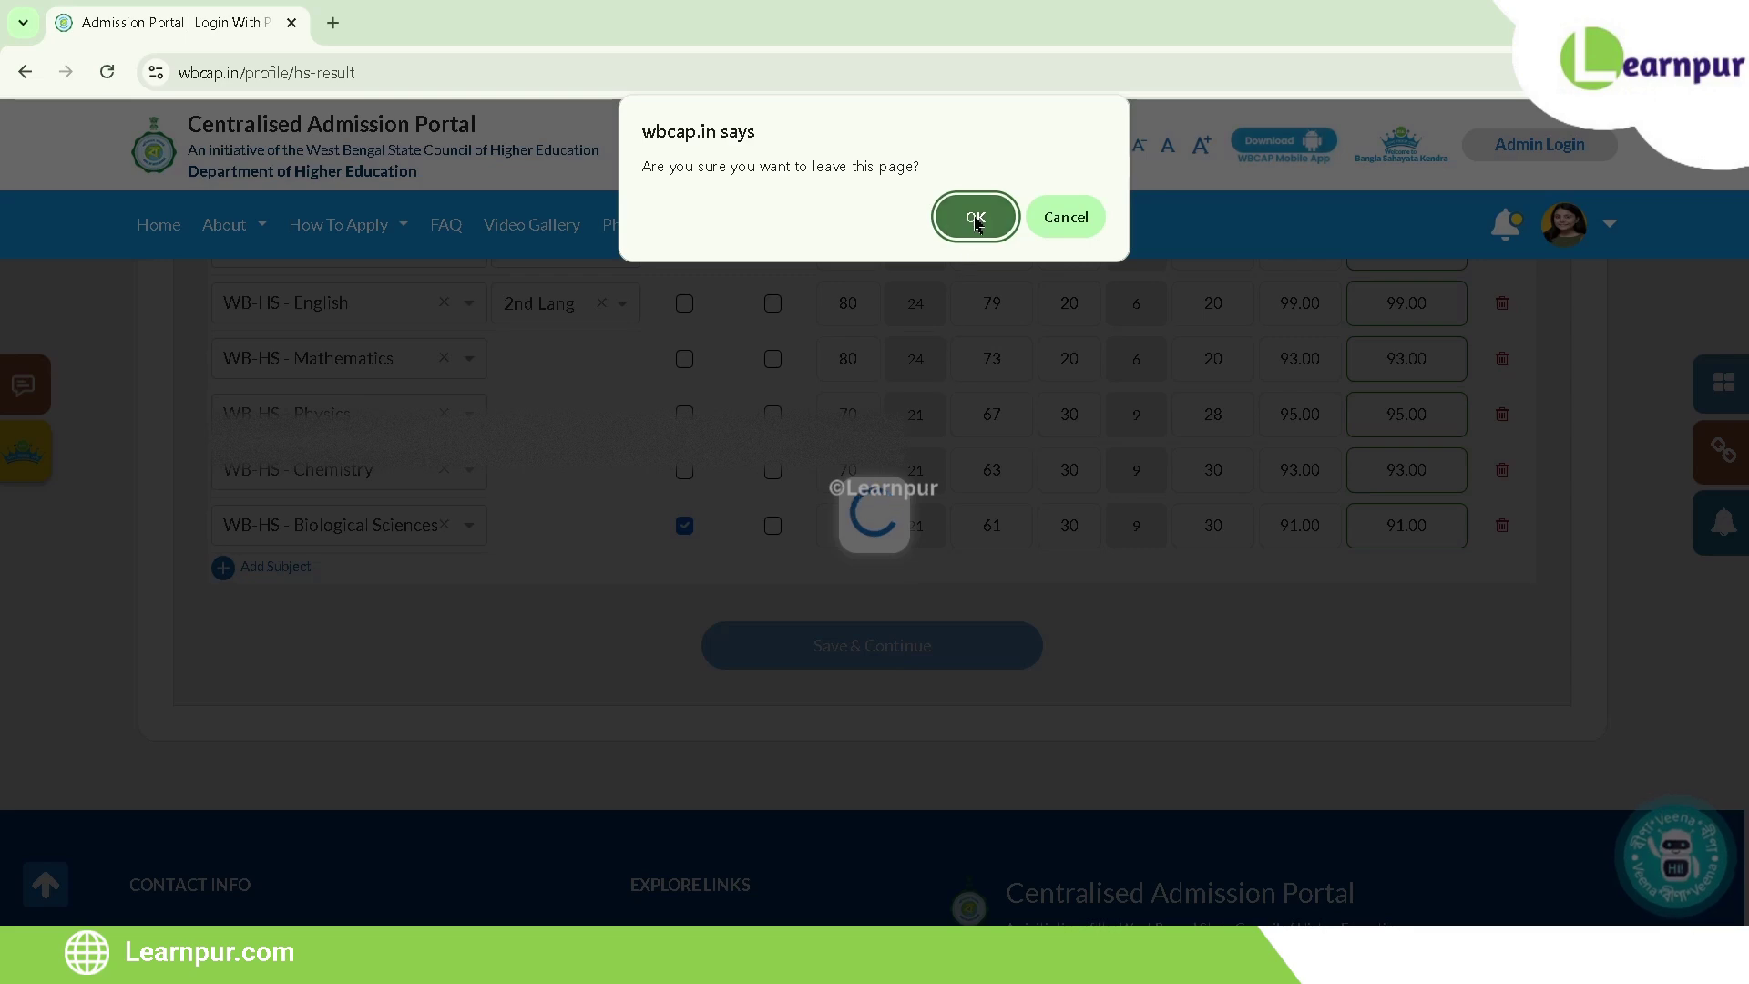
pyautogui.click(975, 217)
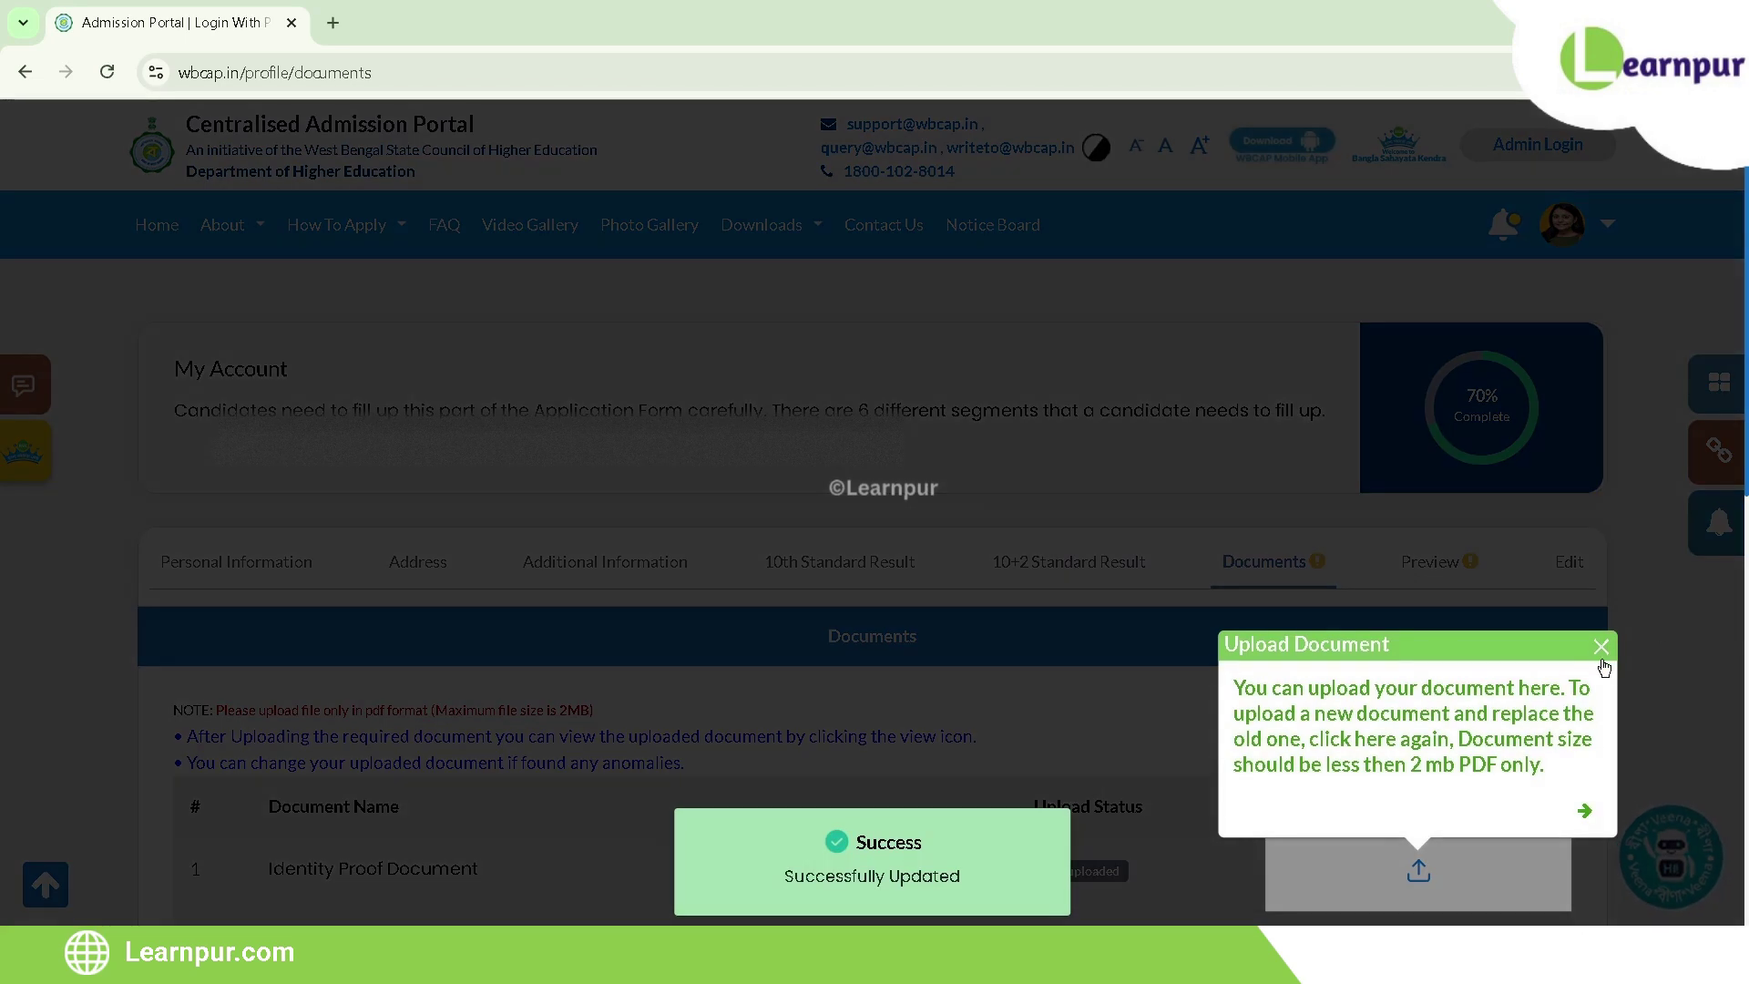
pyautogui.click(1598, 648)
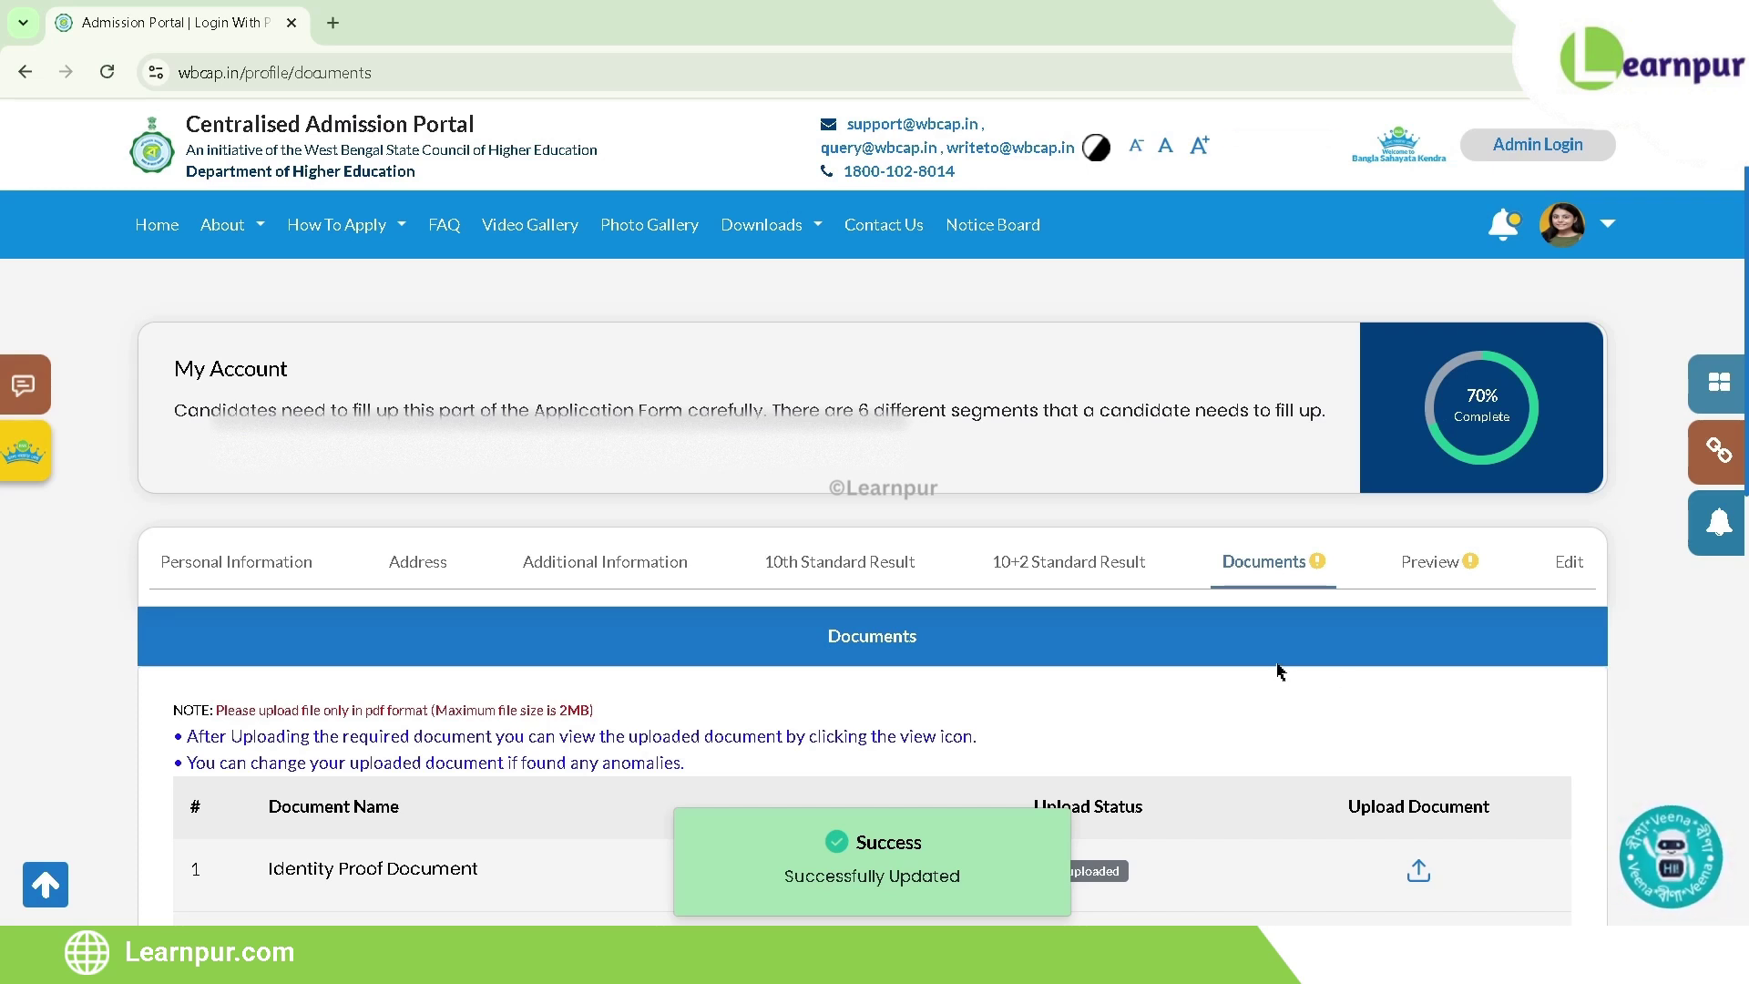
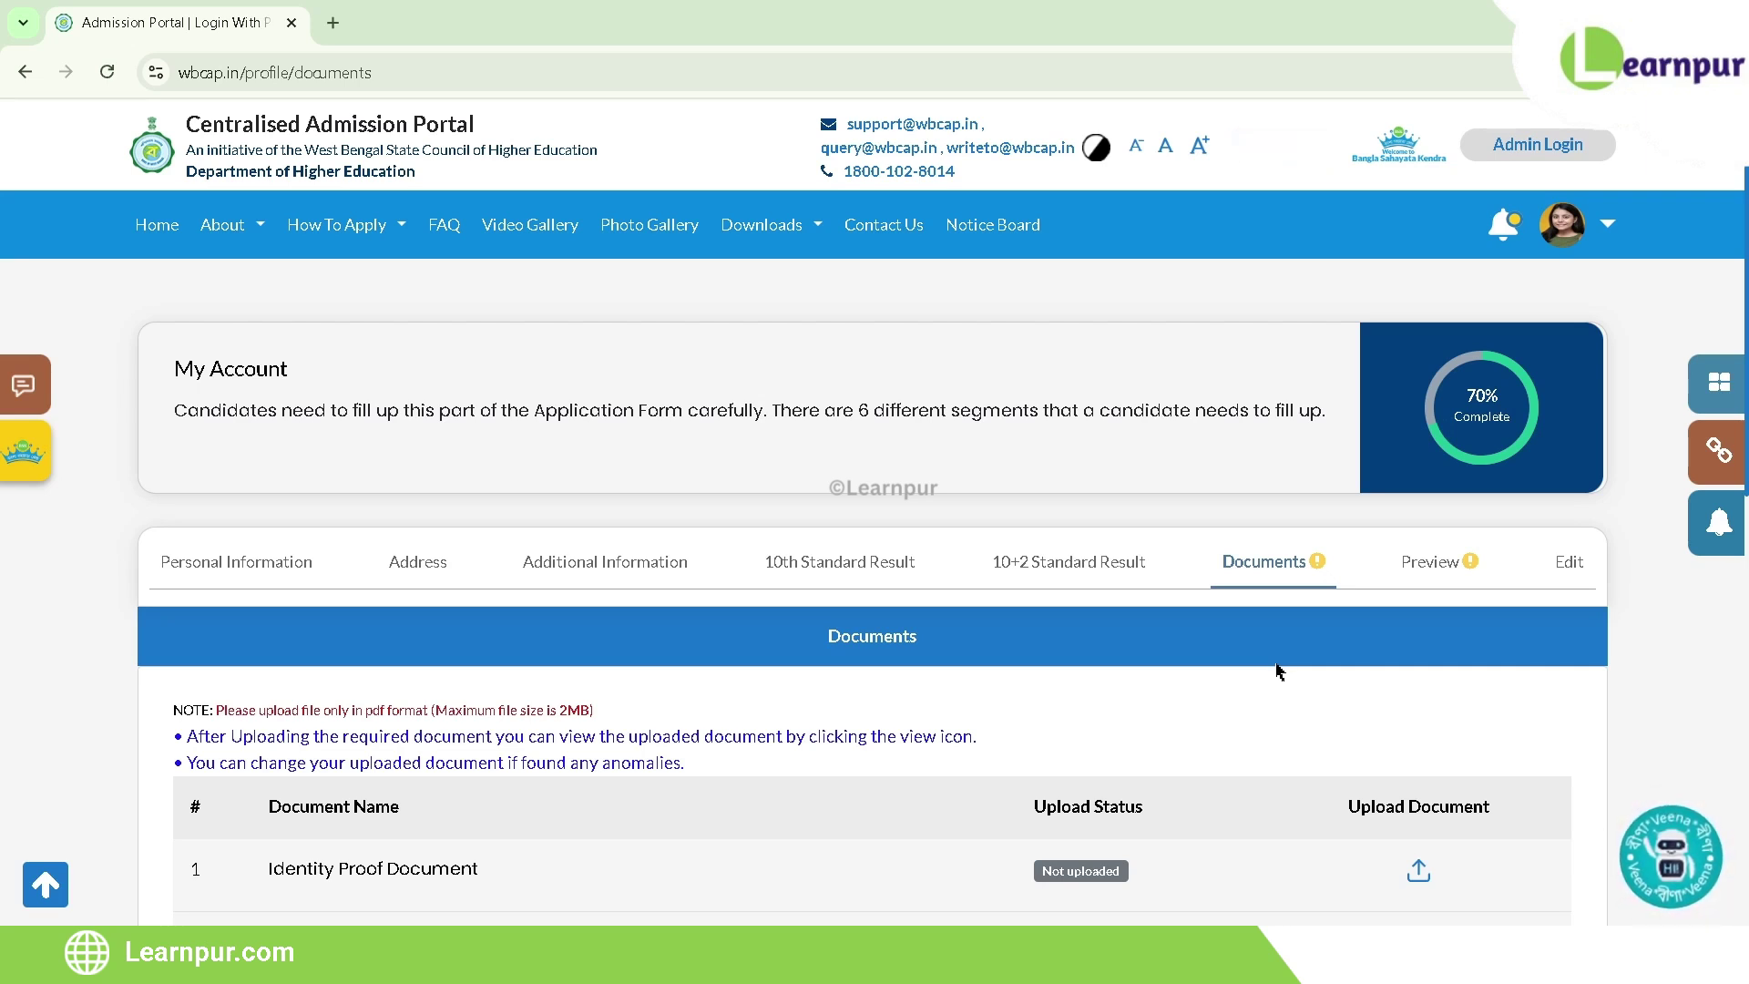
# - Start uploading the Identity Proof Document from the documents list
pyautogui.scroll(-5, 1277, 671)
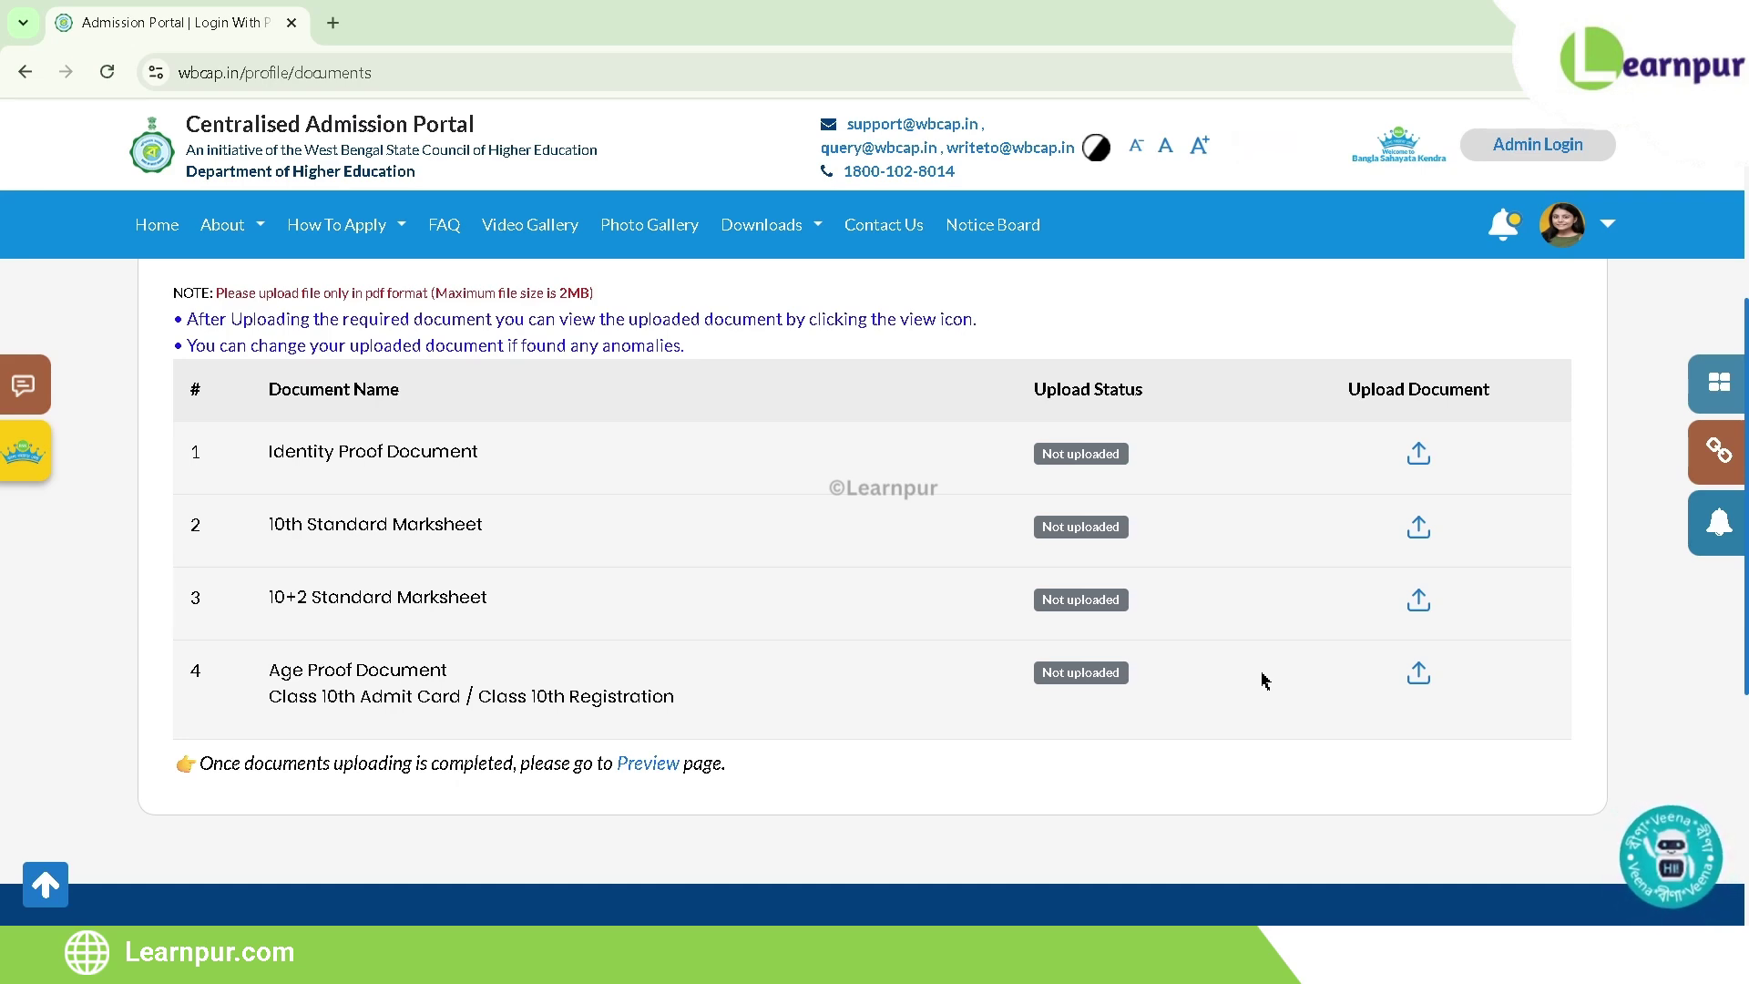
pyautogui.scroll(5, 1257, 676)
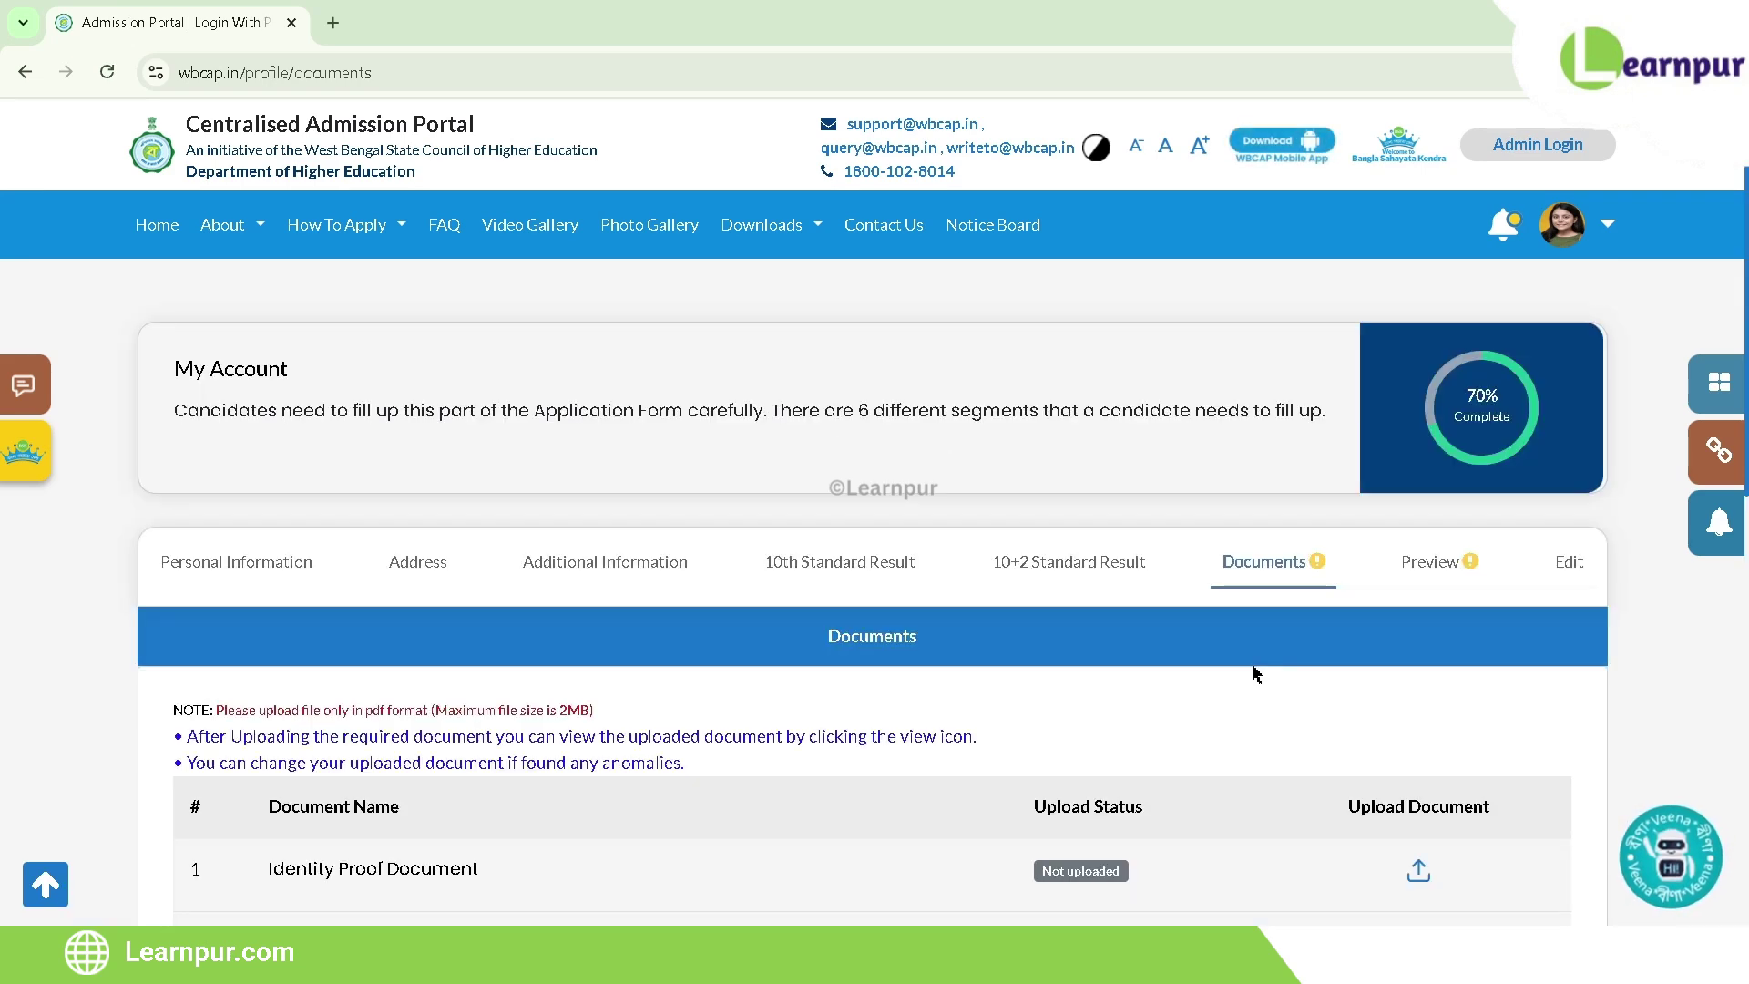
pyautogui.scroll(-5, 1255, 674)
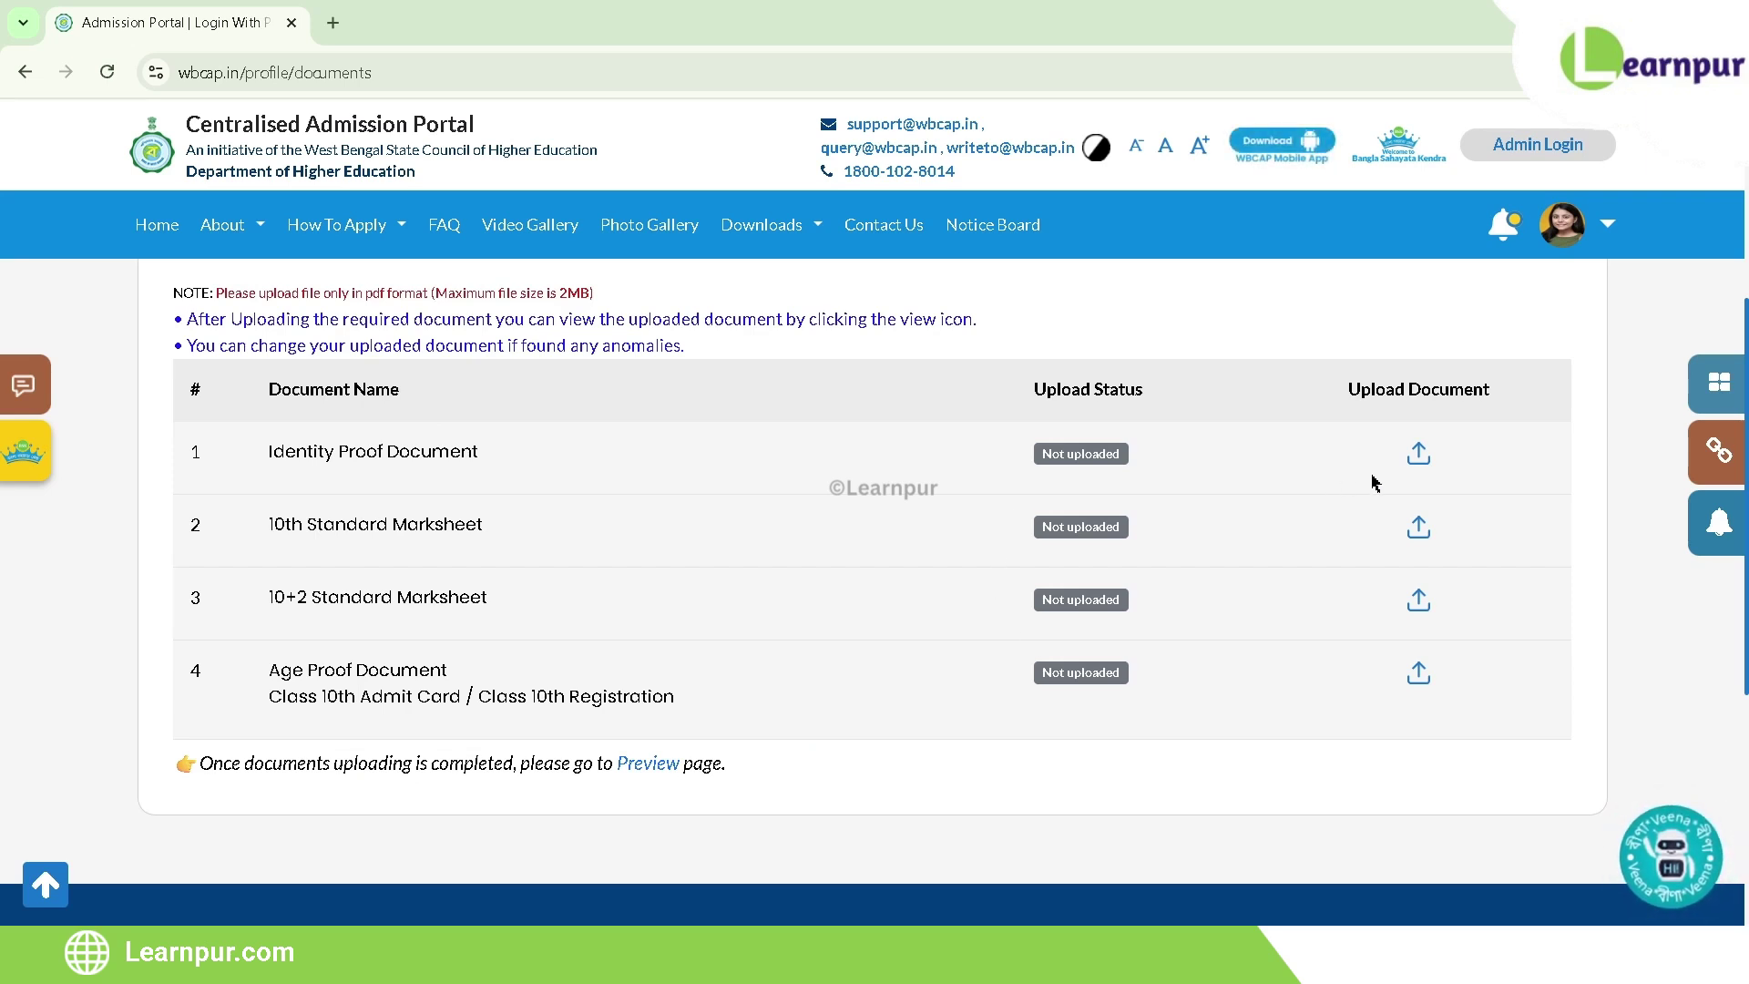
pyautogui.click(1412, 451)
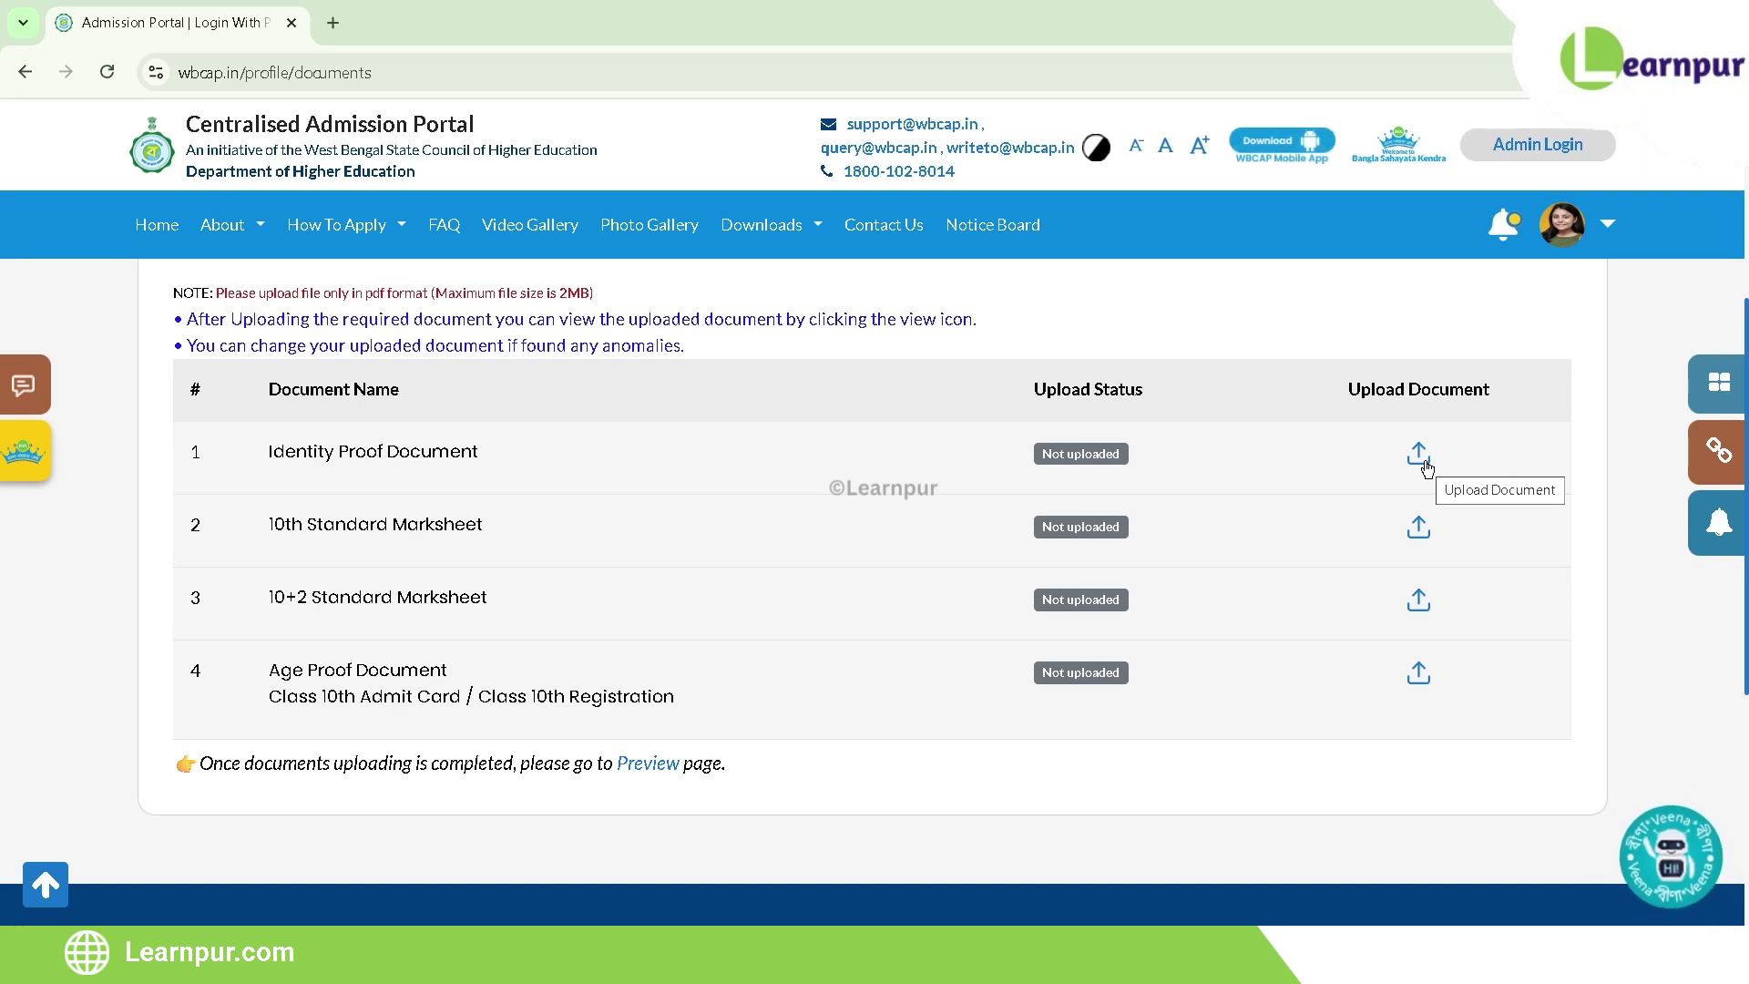
pyautogui.scroll(5, 1426, 469)
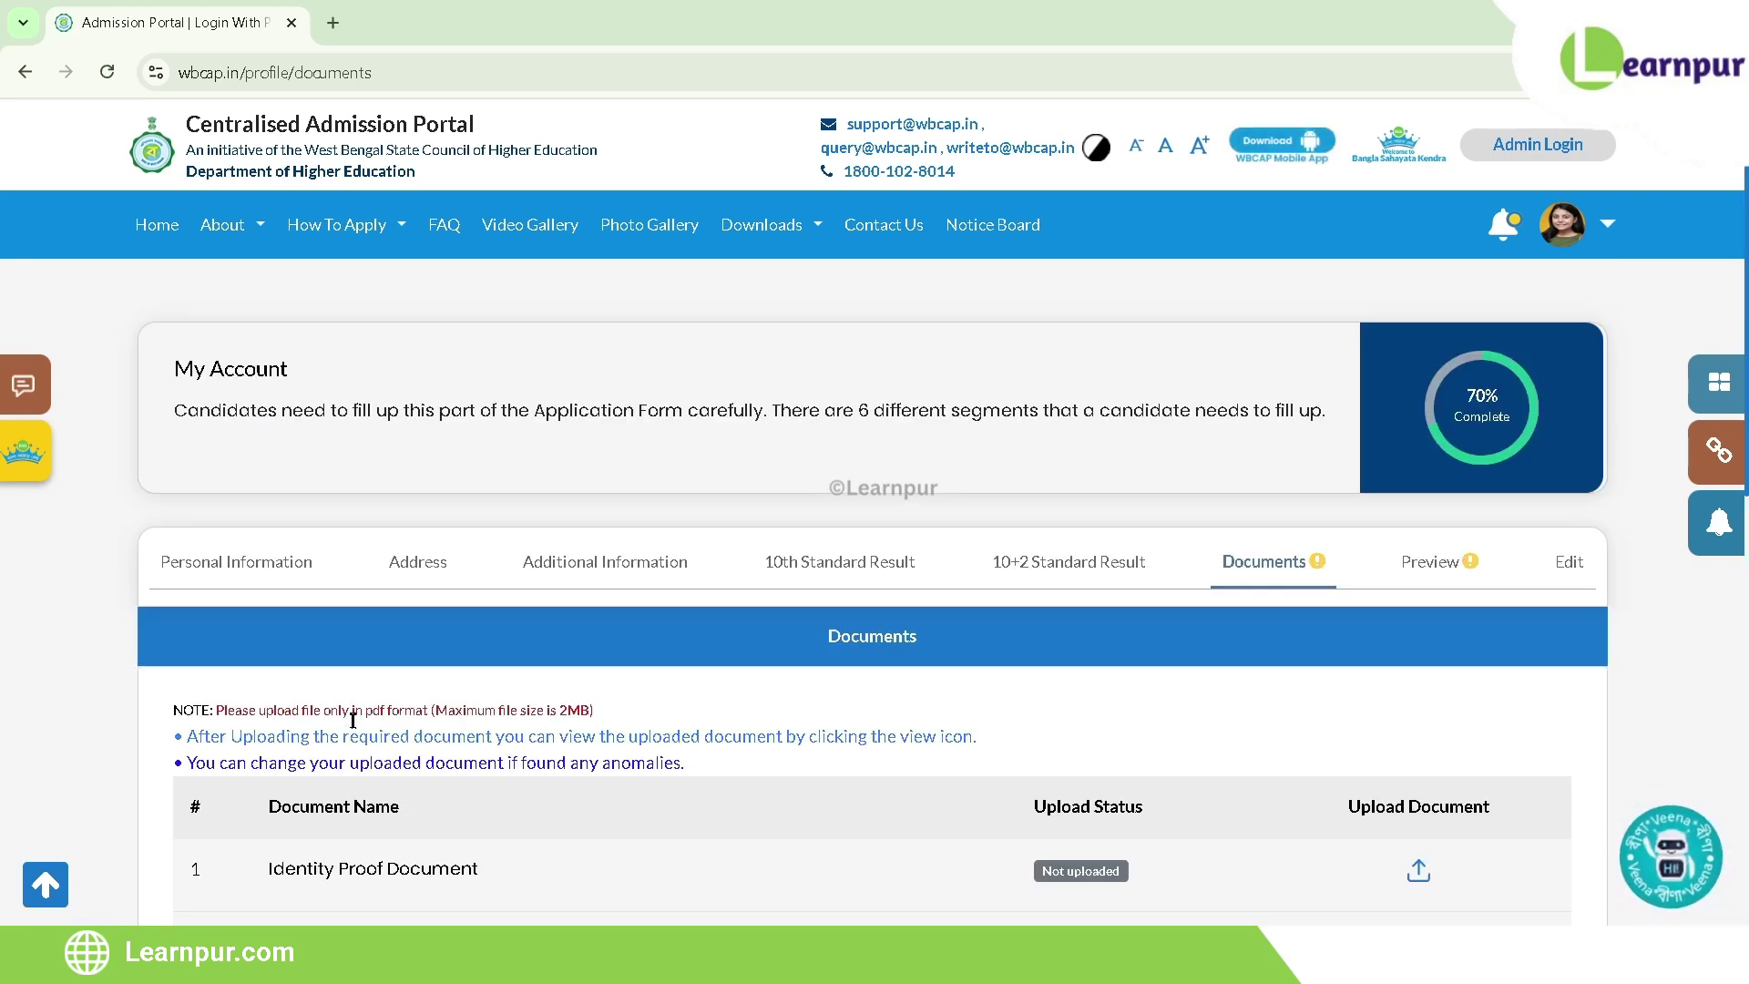
pyautogui.scroll(-5, 359, 716)
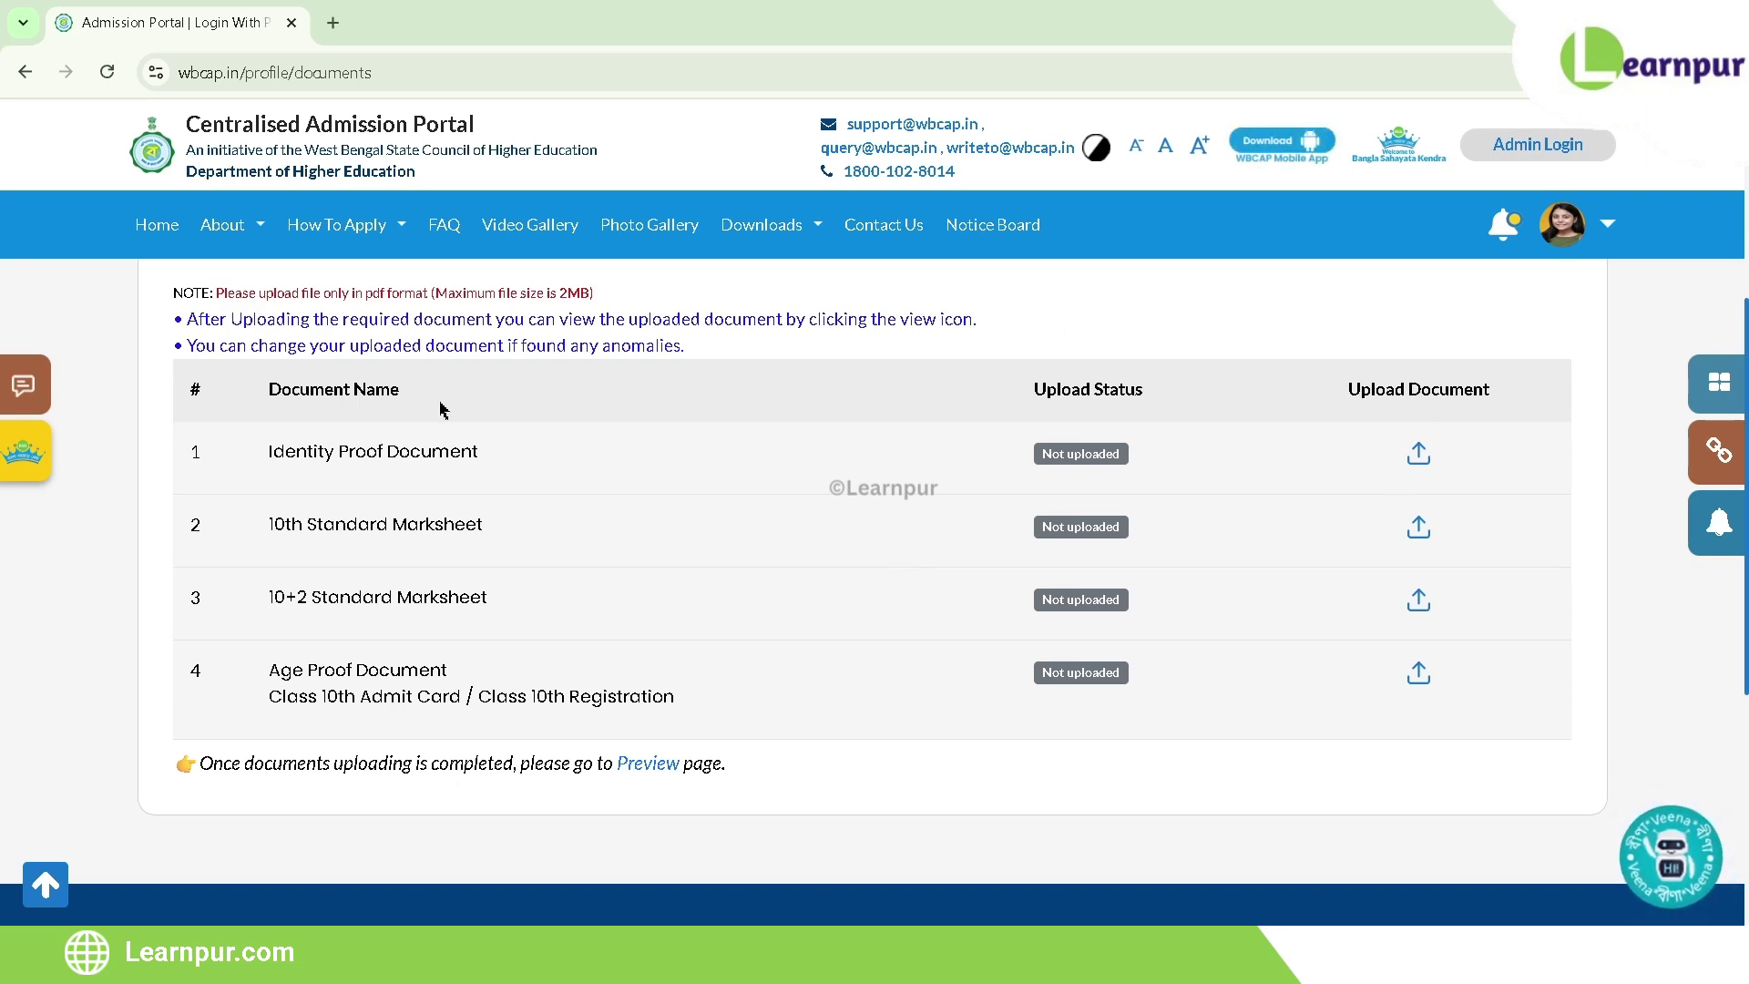
# - Highlight the PDF-only note, required document names and row 1's 'Not uploaded' status
pyautogui.moveTo(366, 290); pyautogui.dragTo(430, 292)
pyautogui.moveTo(266, 453); pyautogui.dragTo(817, 736)
pyautogui.scroll(5, 1057, 754)
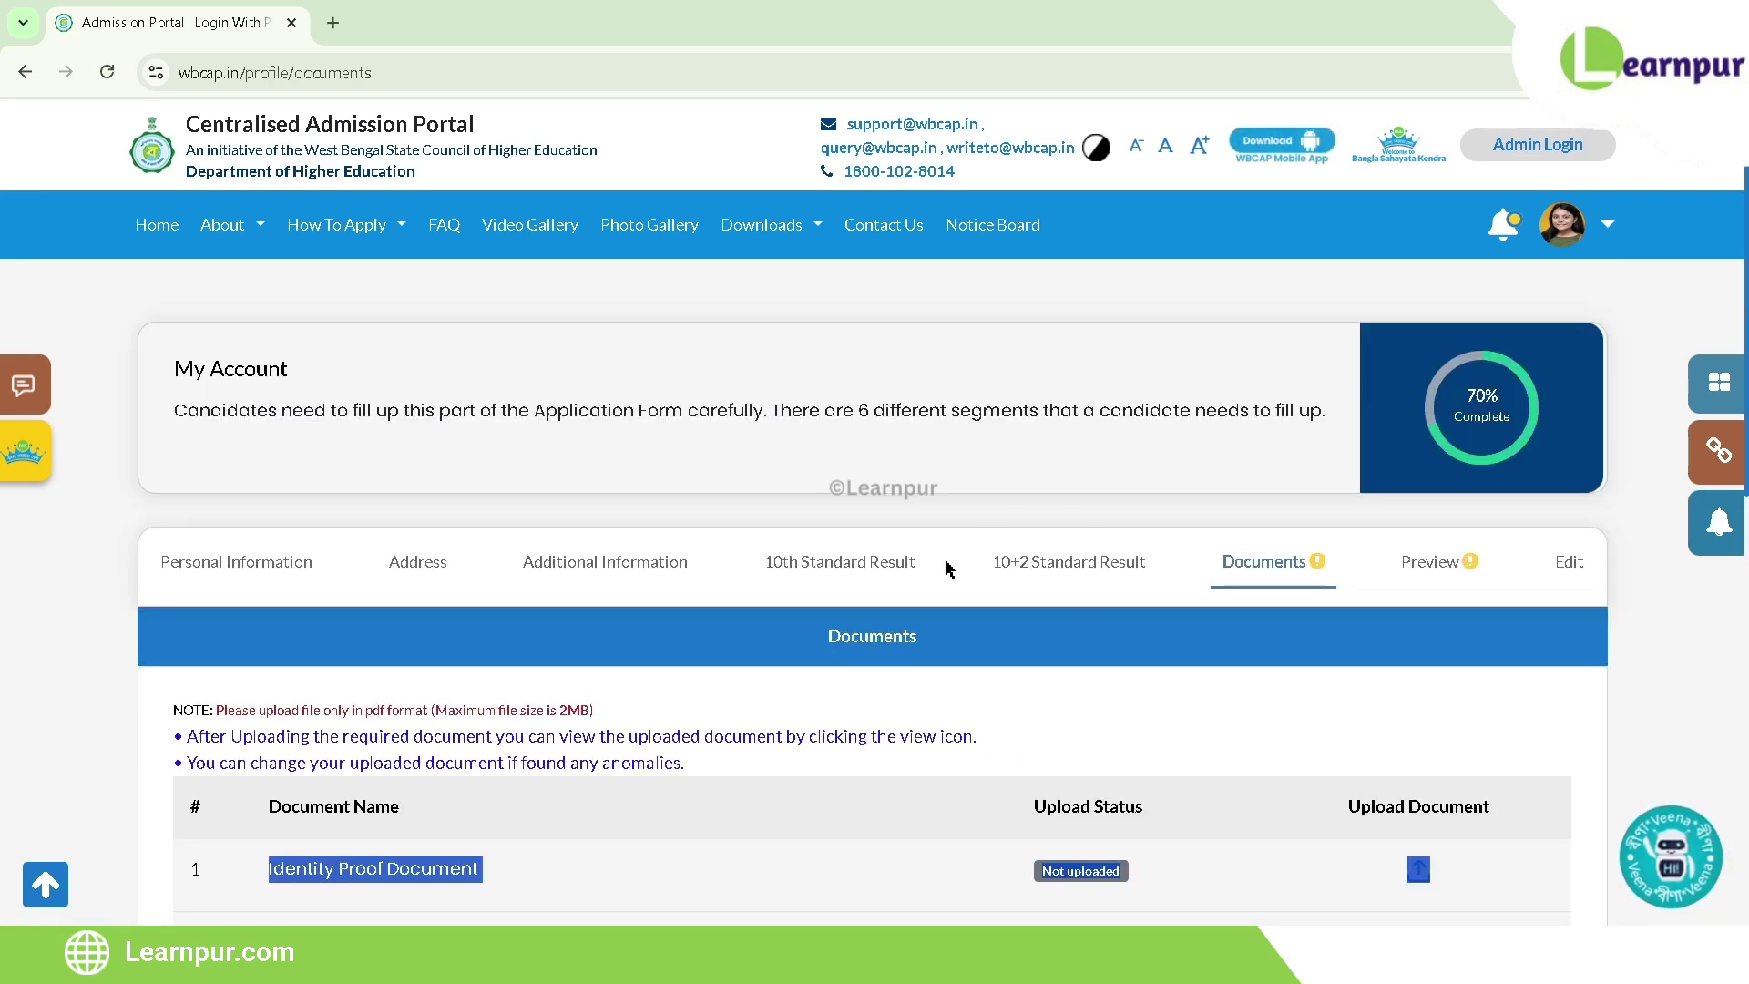
pyautogui.scroll(-5, 1309, 633)
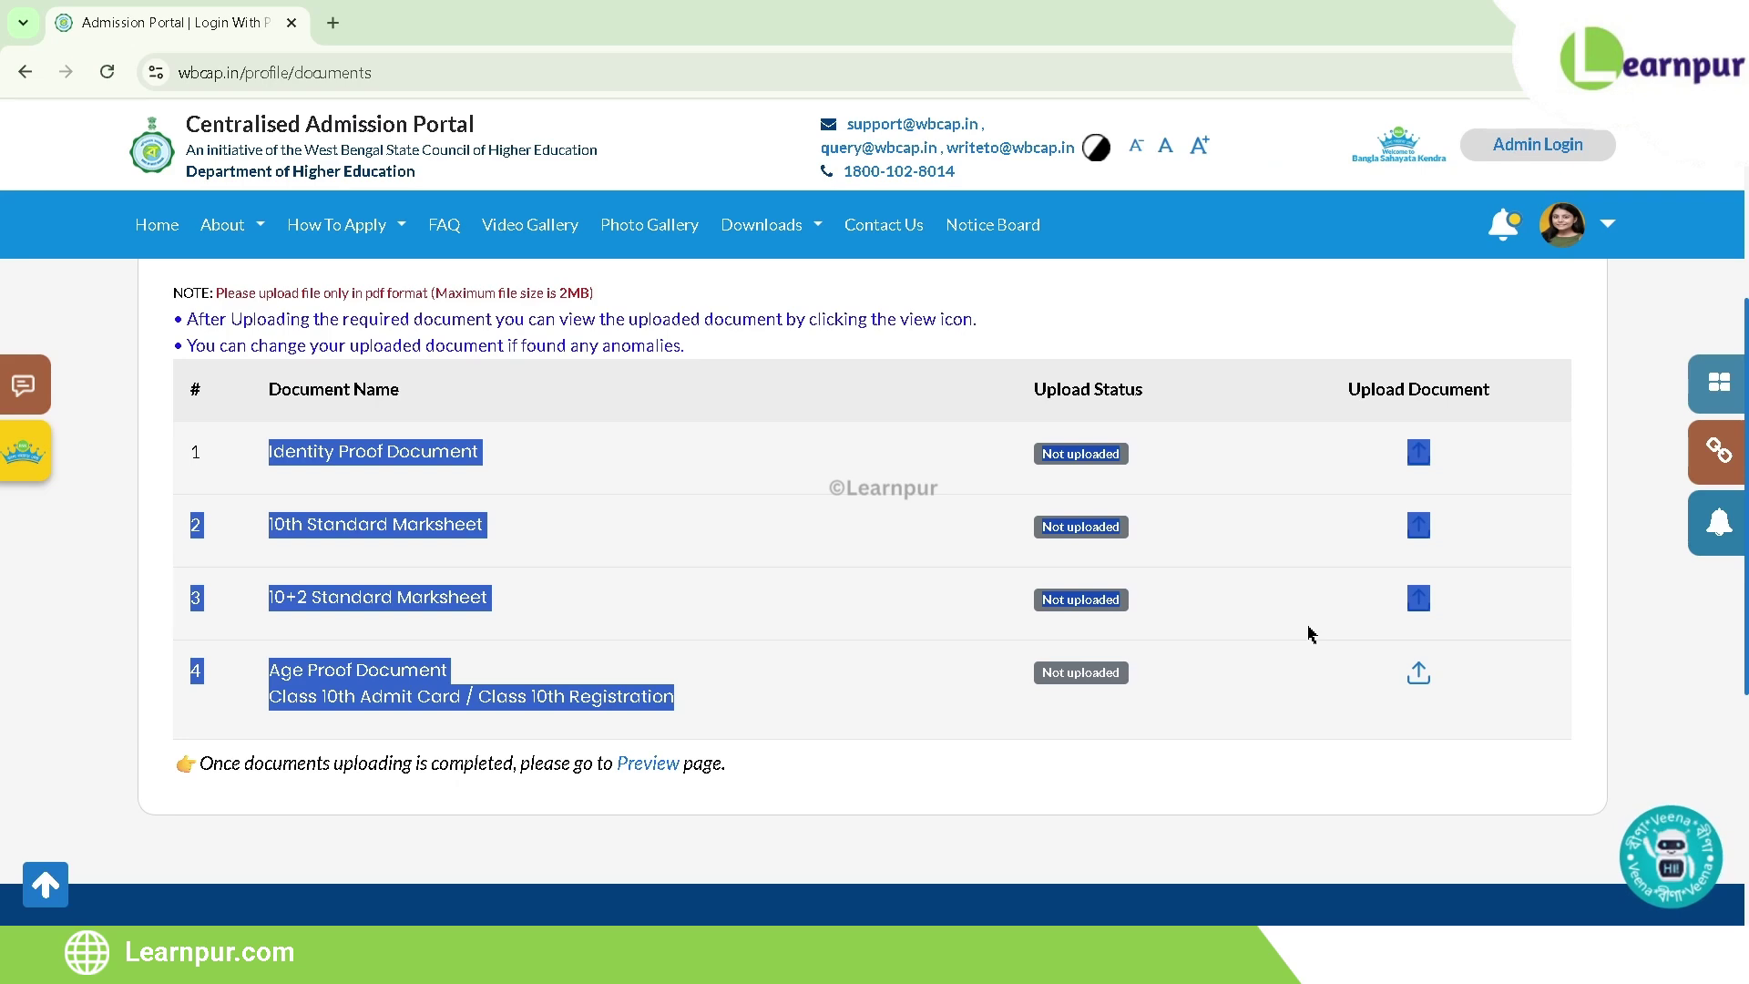
pyautogui.scroll(5, 1309, 633)
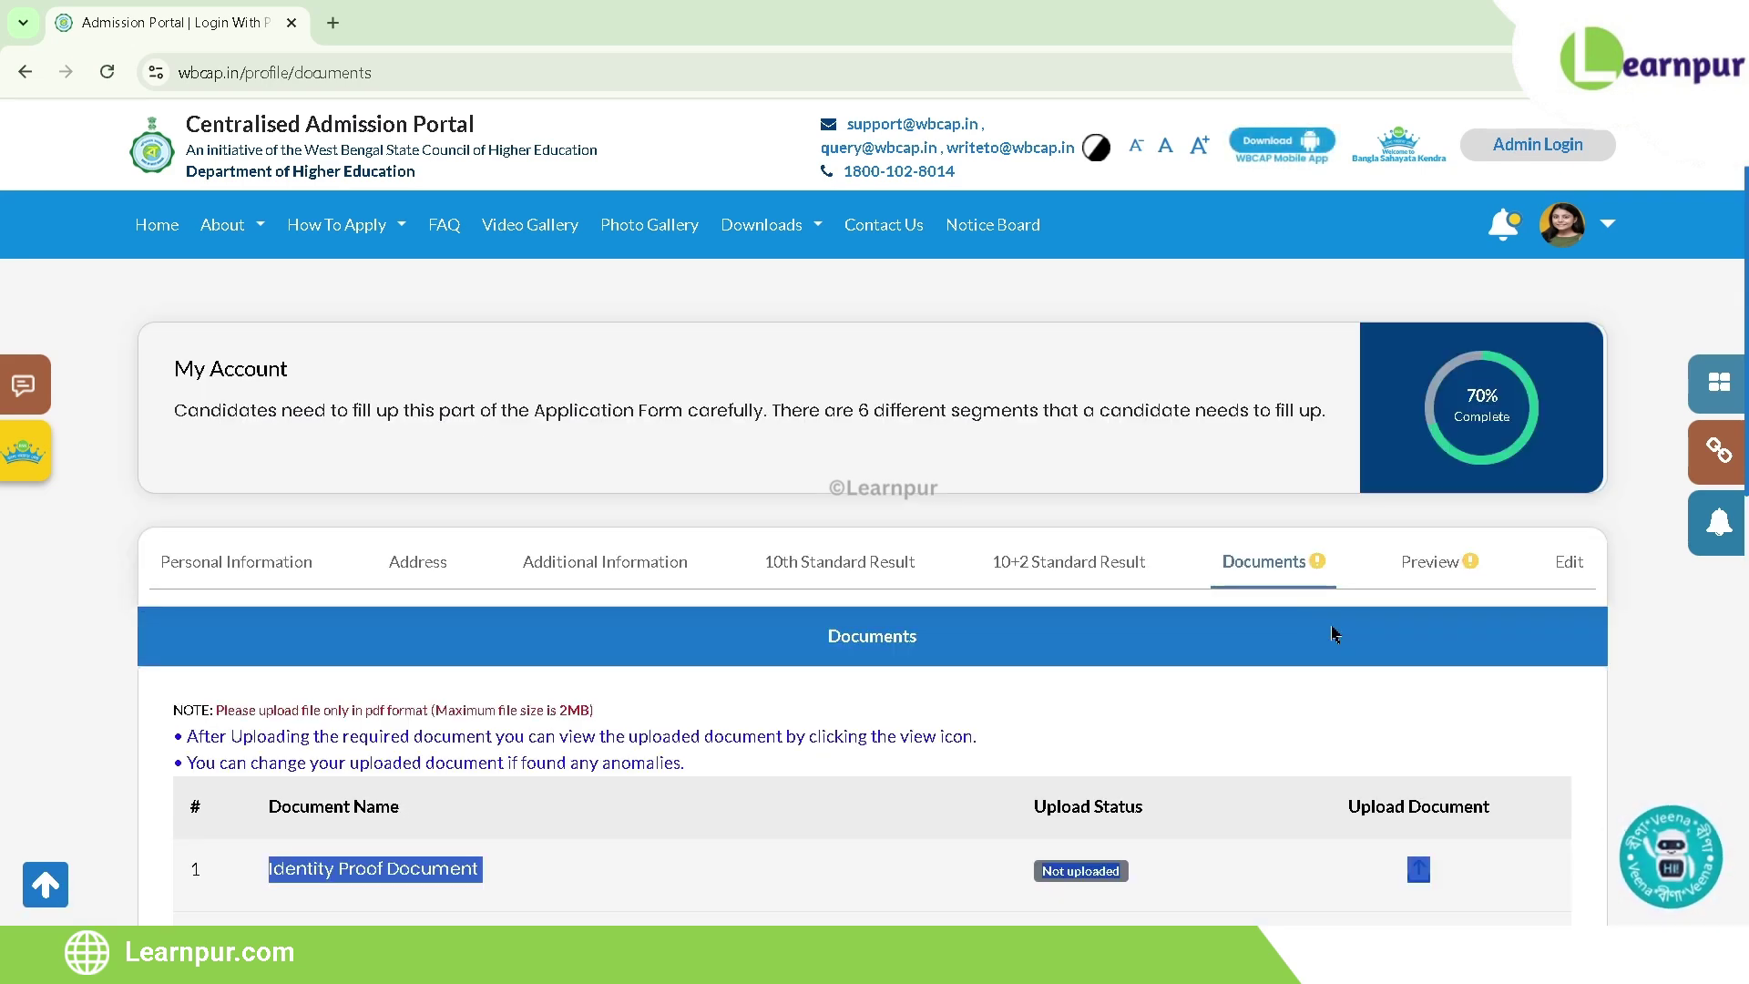
pyautogui.scroll(-5, 1336, 635)
pyautogui.click(1126, 476)
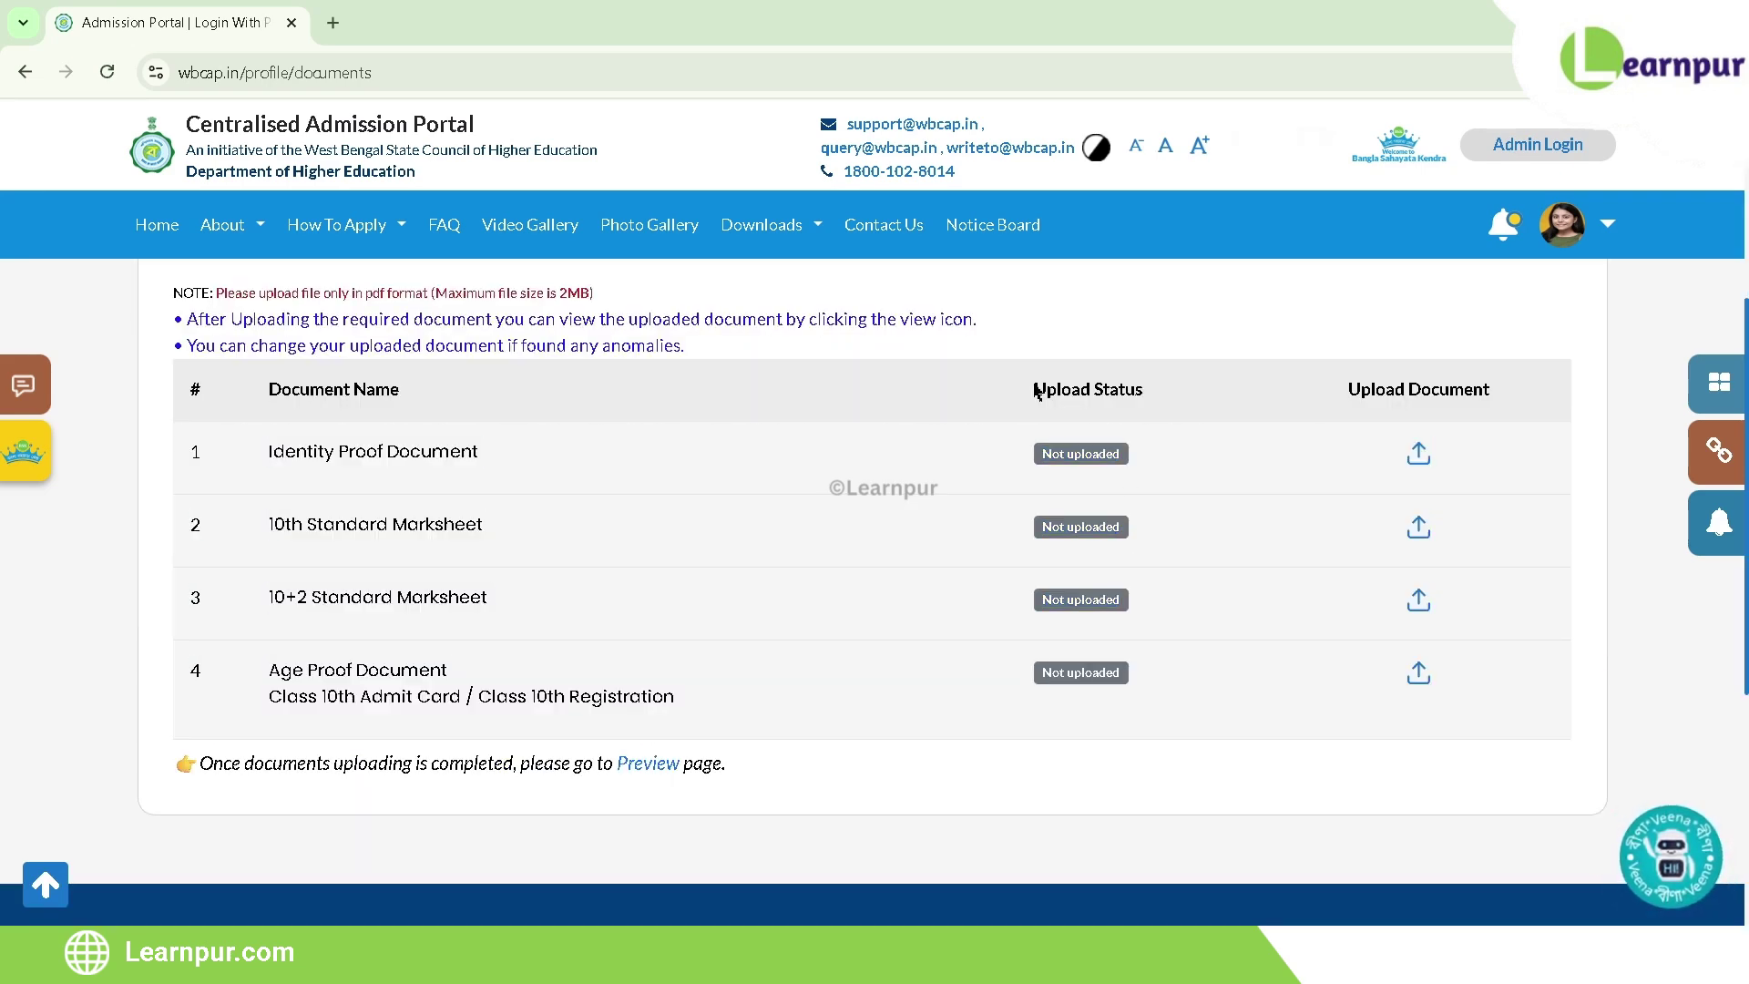
pyautogui.moveTo(1038, 390); pyautogui.dragTo(1167, 400)
pyautogui.moveTo(1036, 456); pyautogui.dragTo(1130, 461)
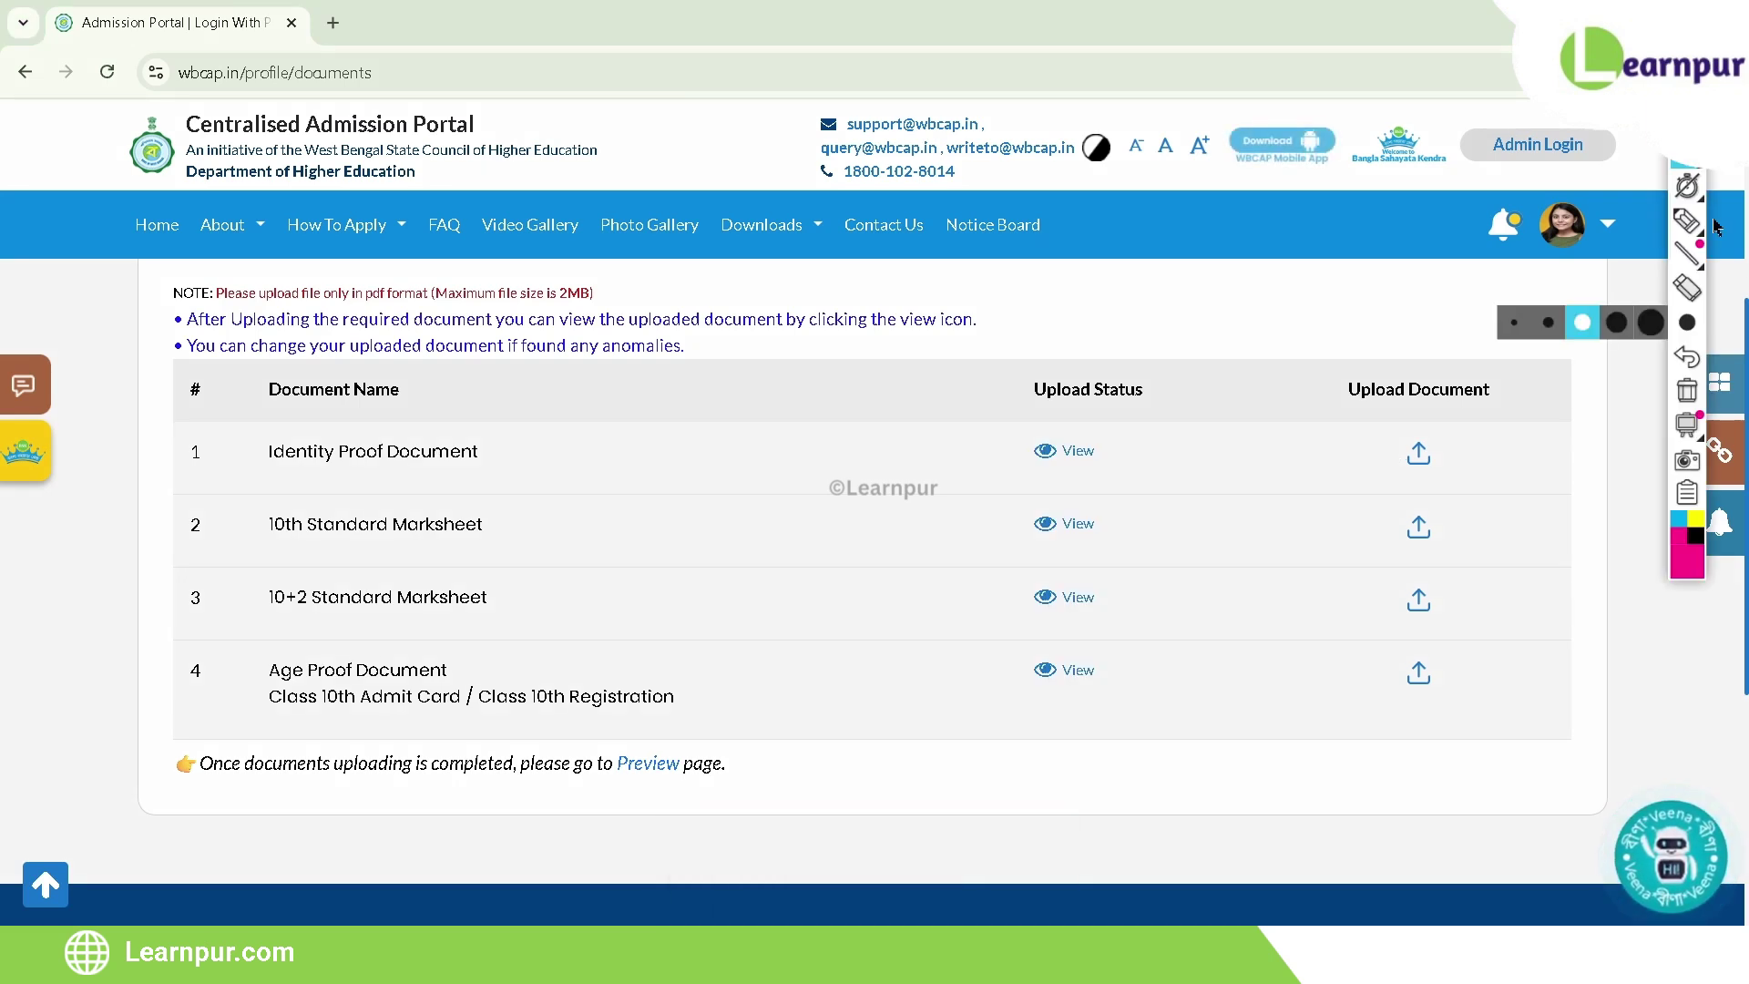
# - Circle the four upload statuses, tick the document rows, underline age proofs, then erase the ink
pyautogui.click(1687, 221)
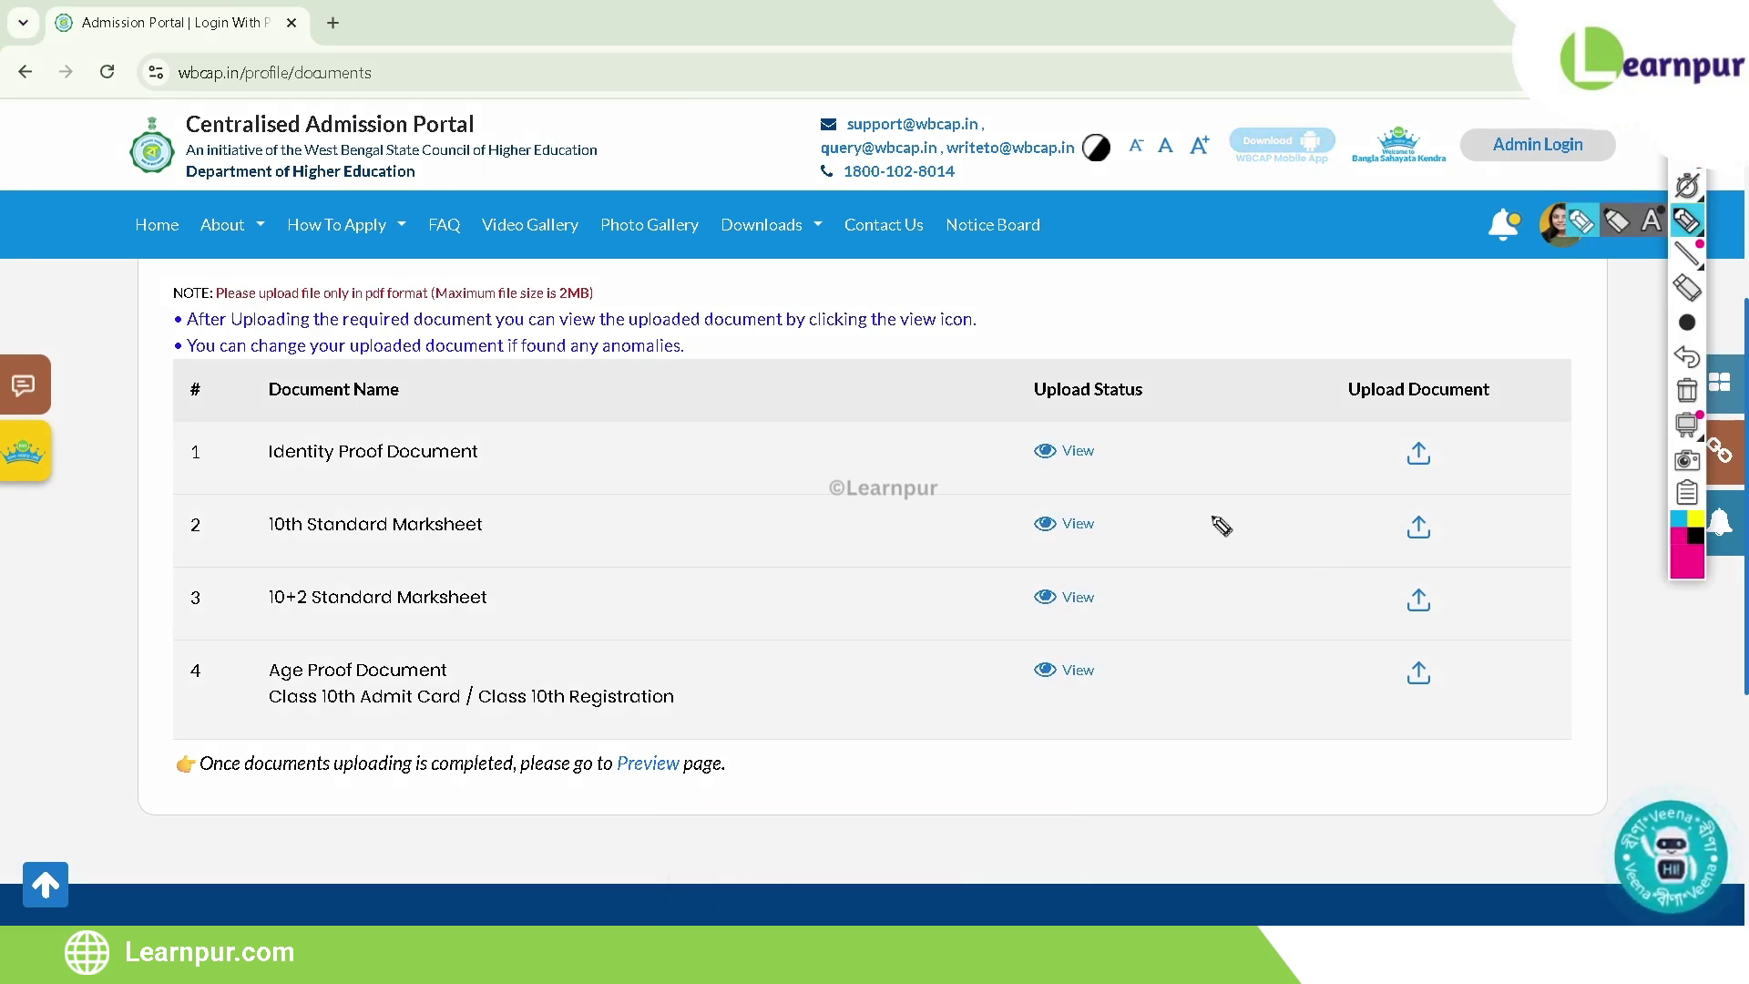
pyautogui.moveTo(1129, 387)
pyautogui.mouseDown()
pyautogui.moveTo(873, 616)
pyautogui.moveTo(1204, 401)
pyautogui.moveTo(1077, 366)
pyautogui.mouseUp()
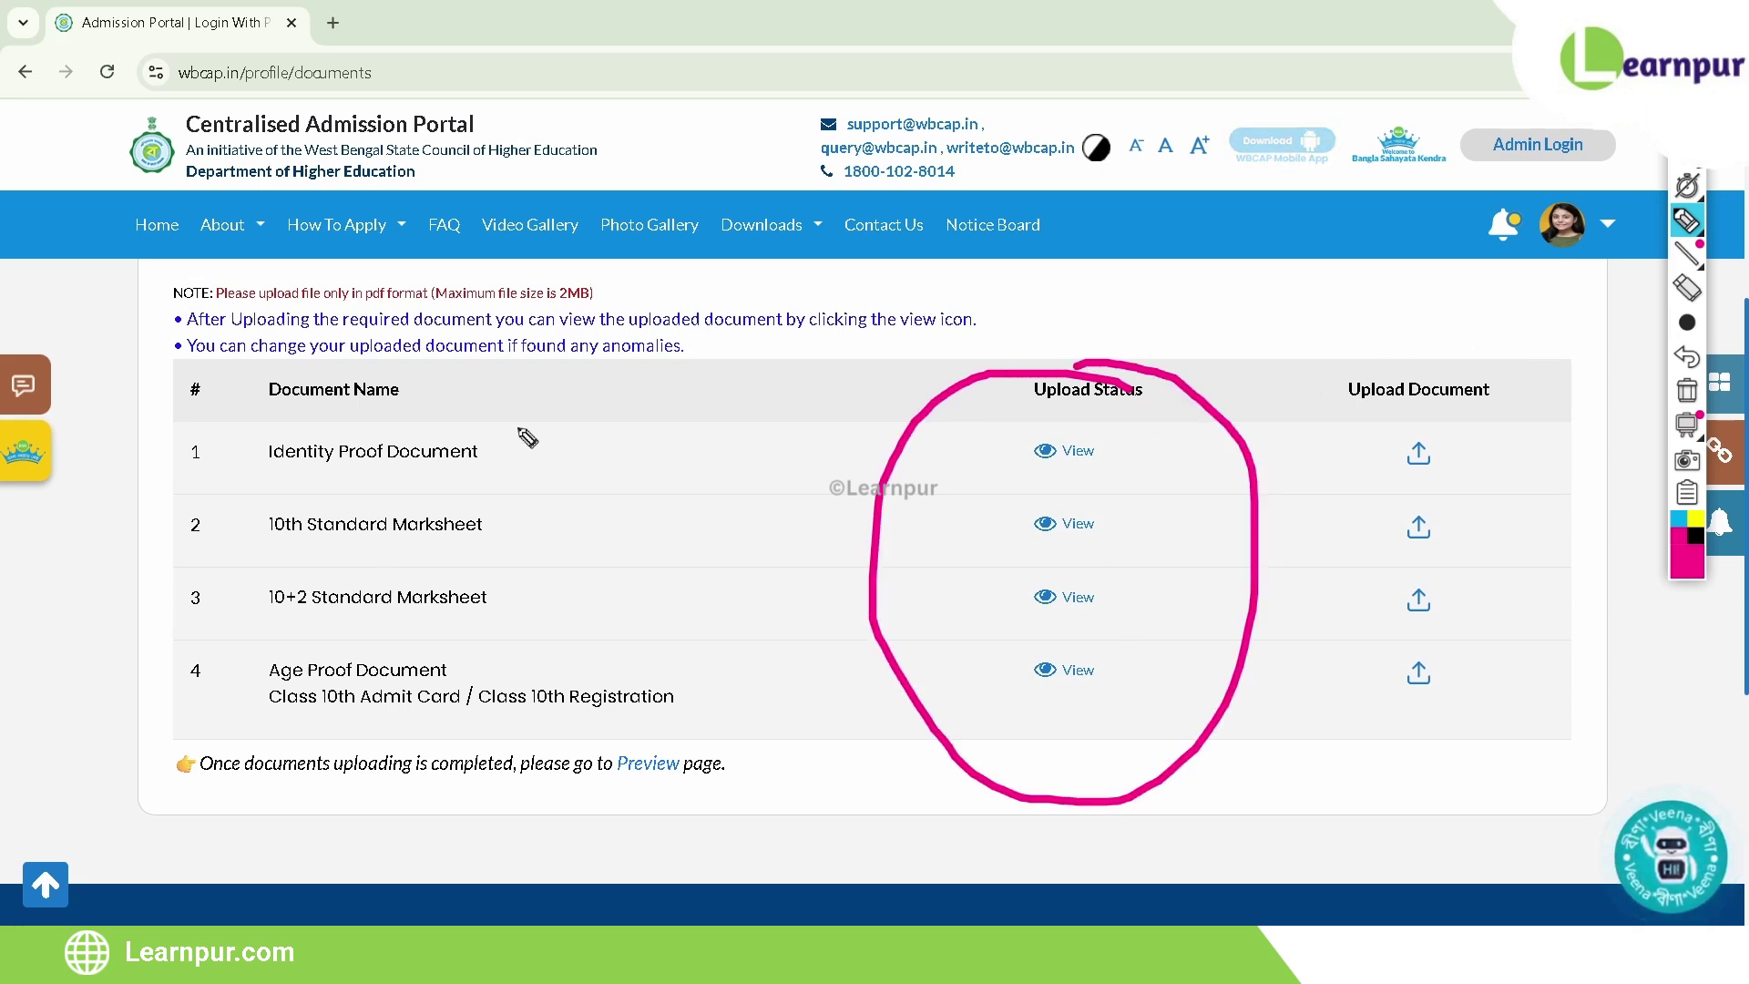
pyautogui.moveTo(534, 445); pyautogui.dragTo(795, 416)
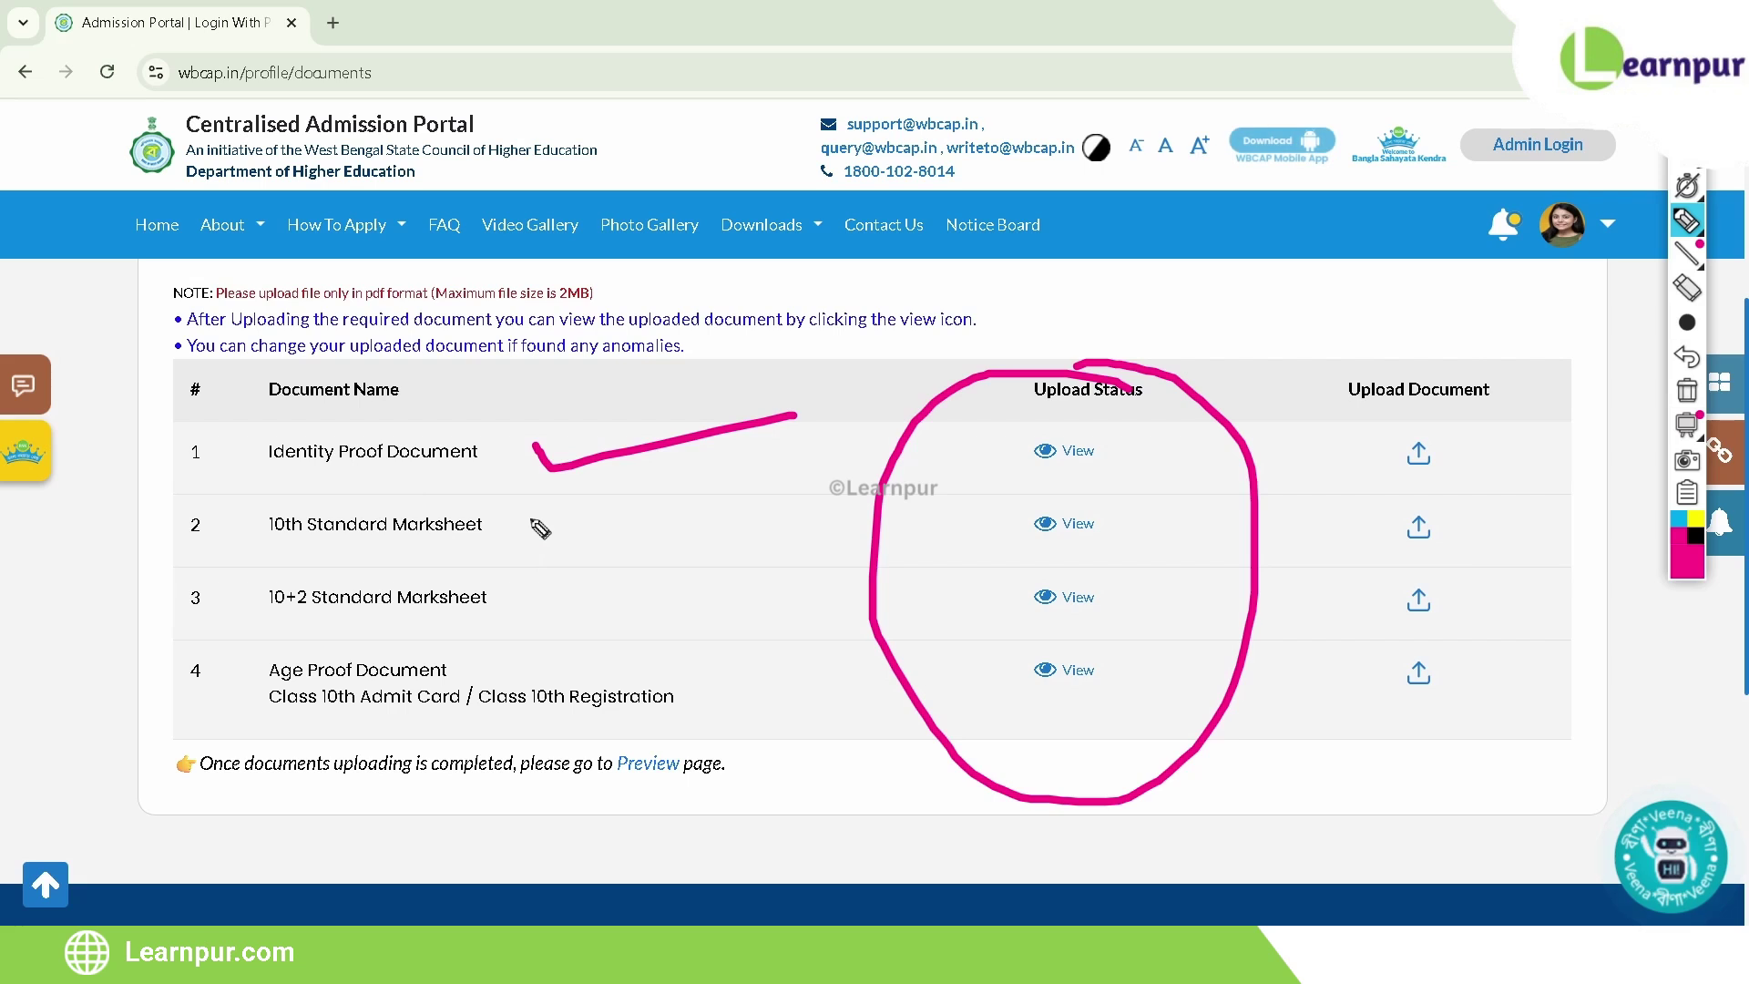
pyautogui.moveTo(536, 508); pyautogui.dragTo(738, 504)
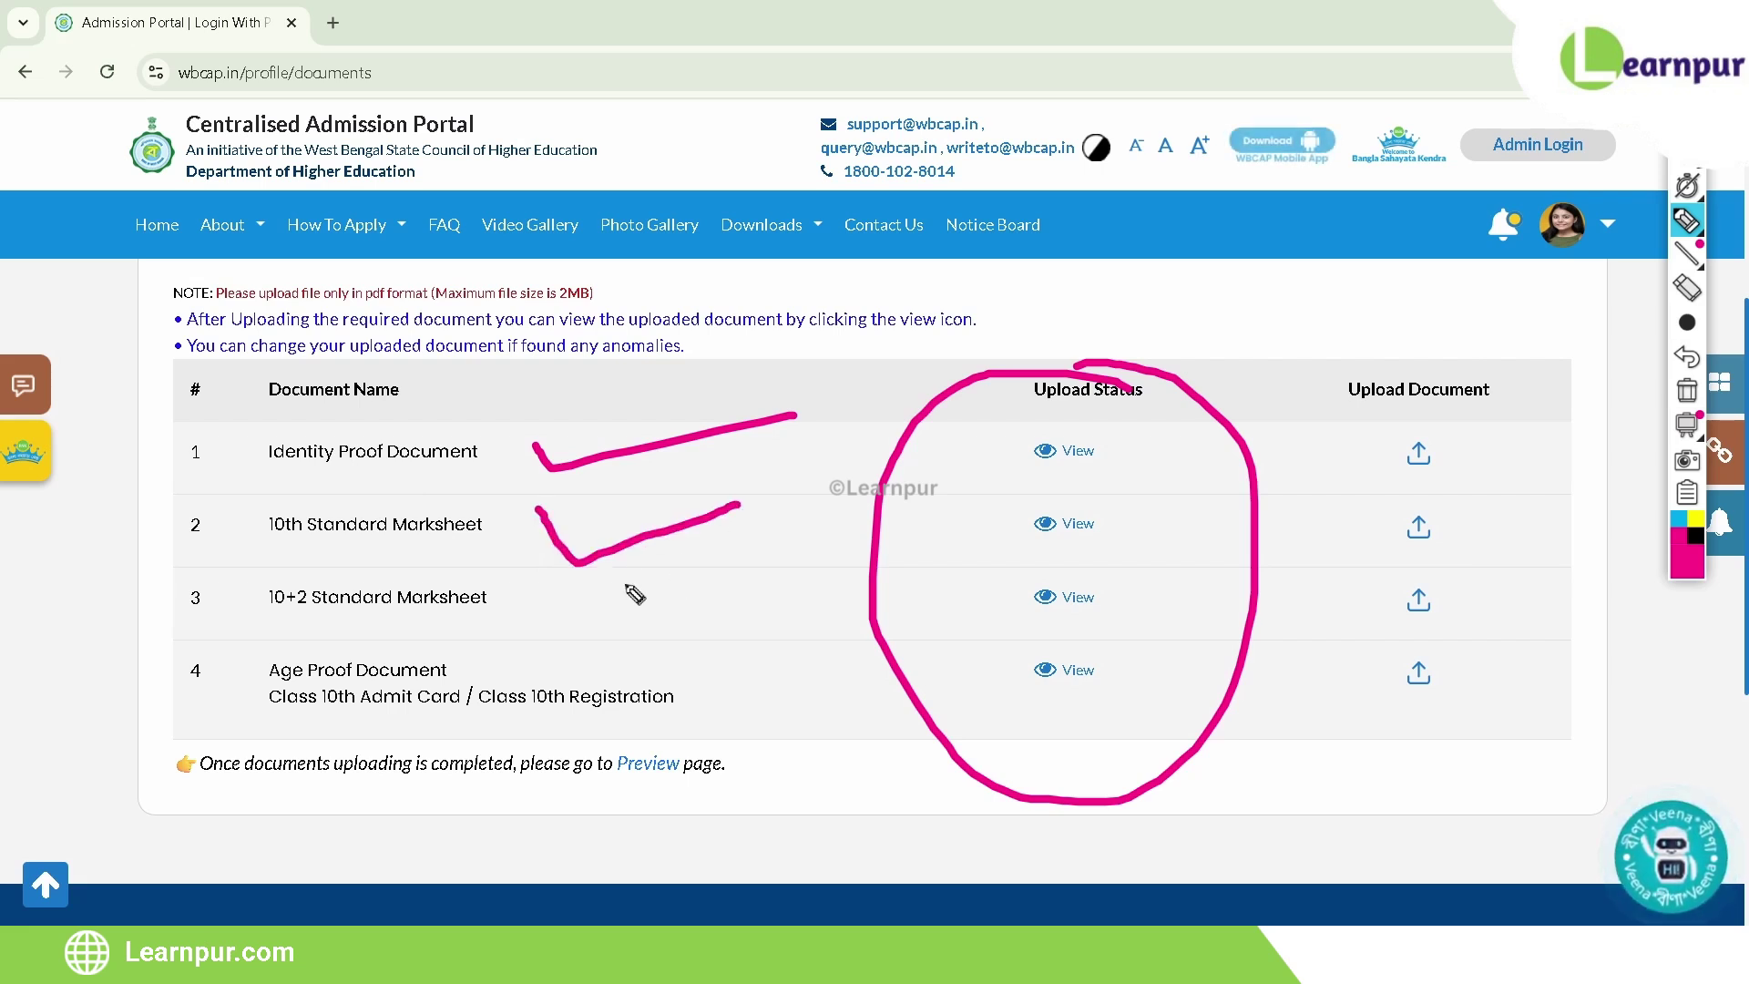
pyautogui.moveTo(625, 584); pyautogui.dragTo(845, 517)
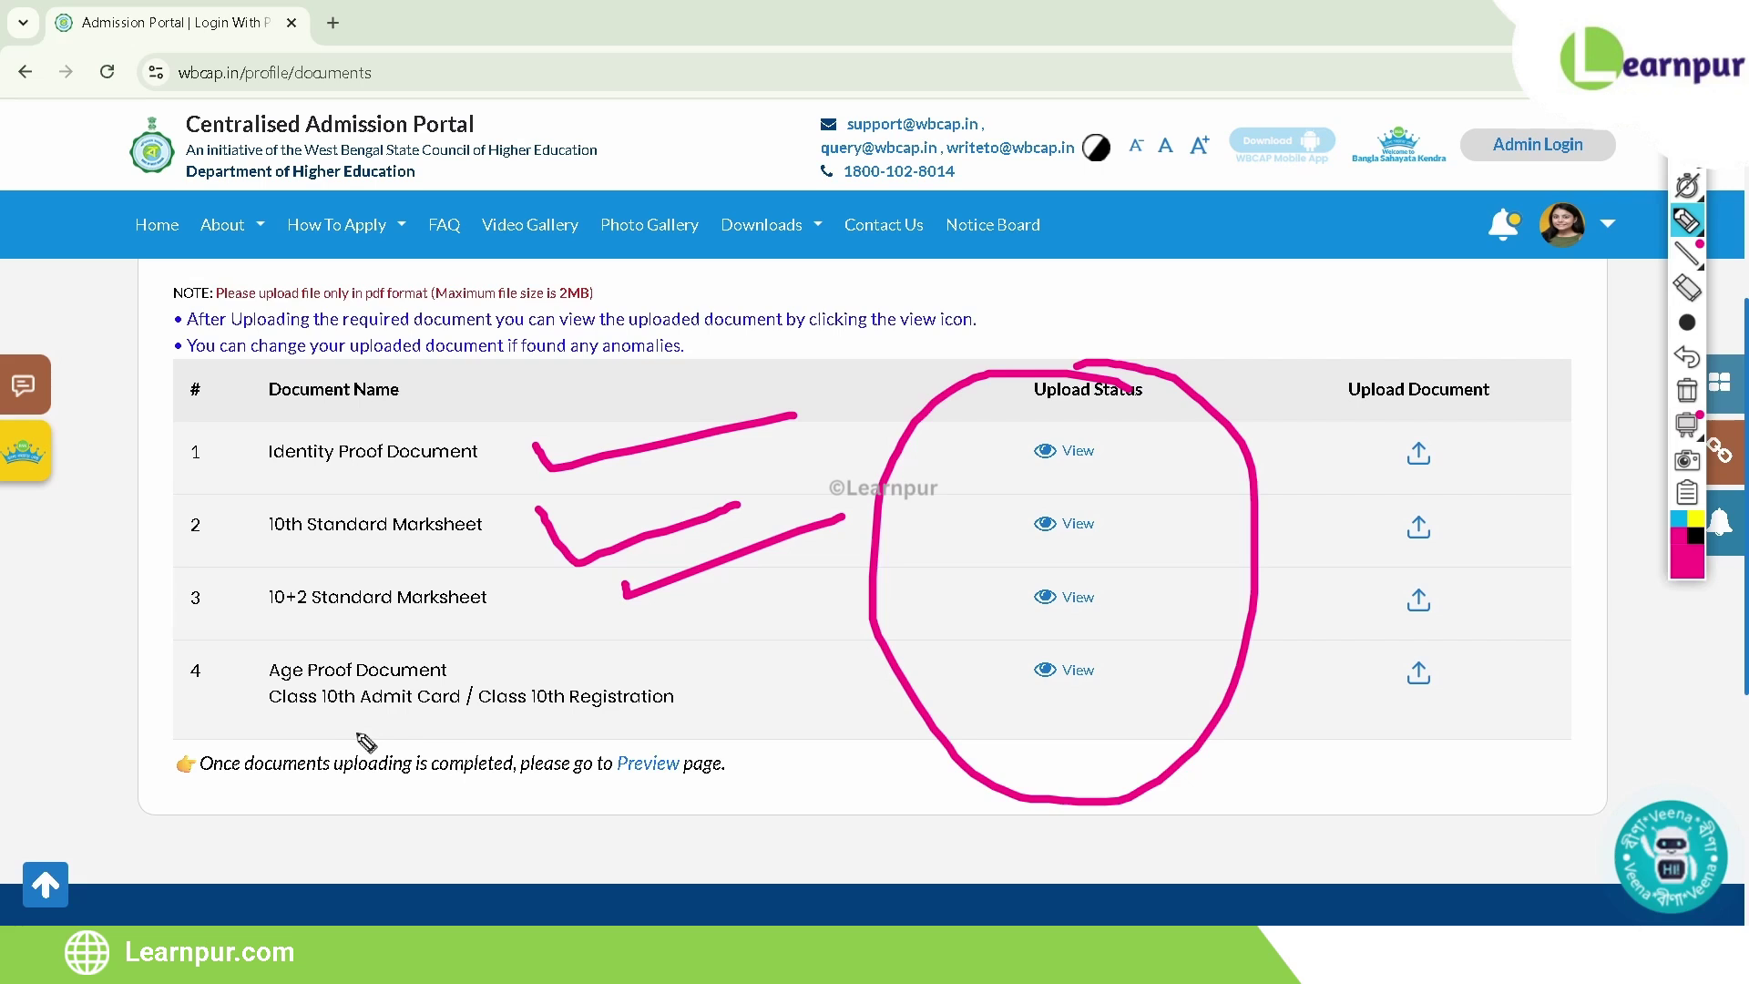
pyautogui.moveTo(237, 726); pyautogui.dragTo(704, 726)
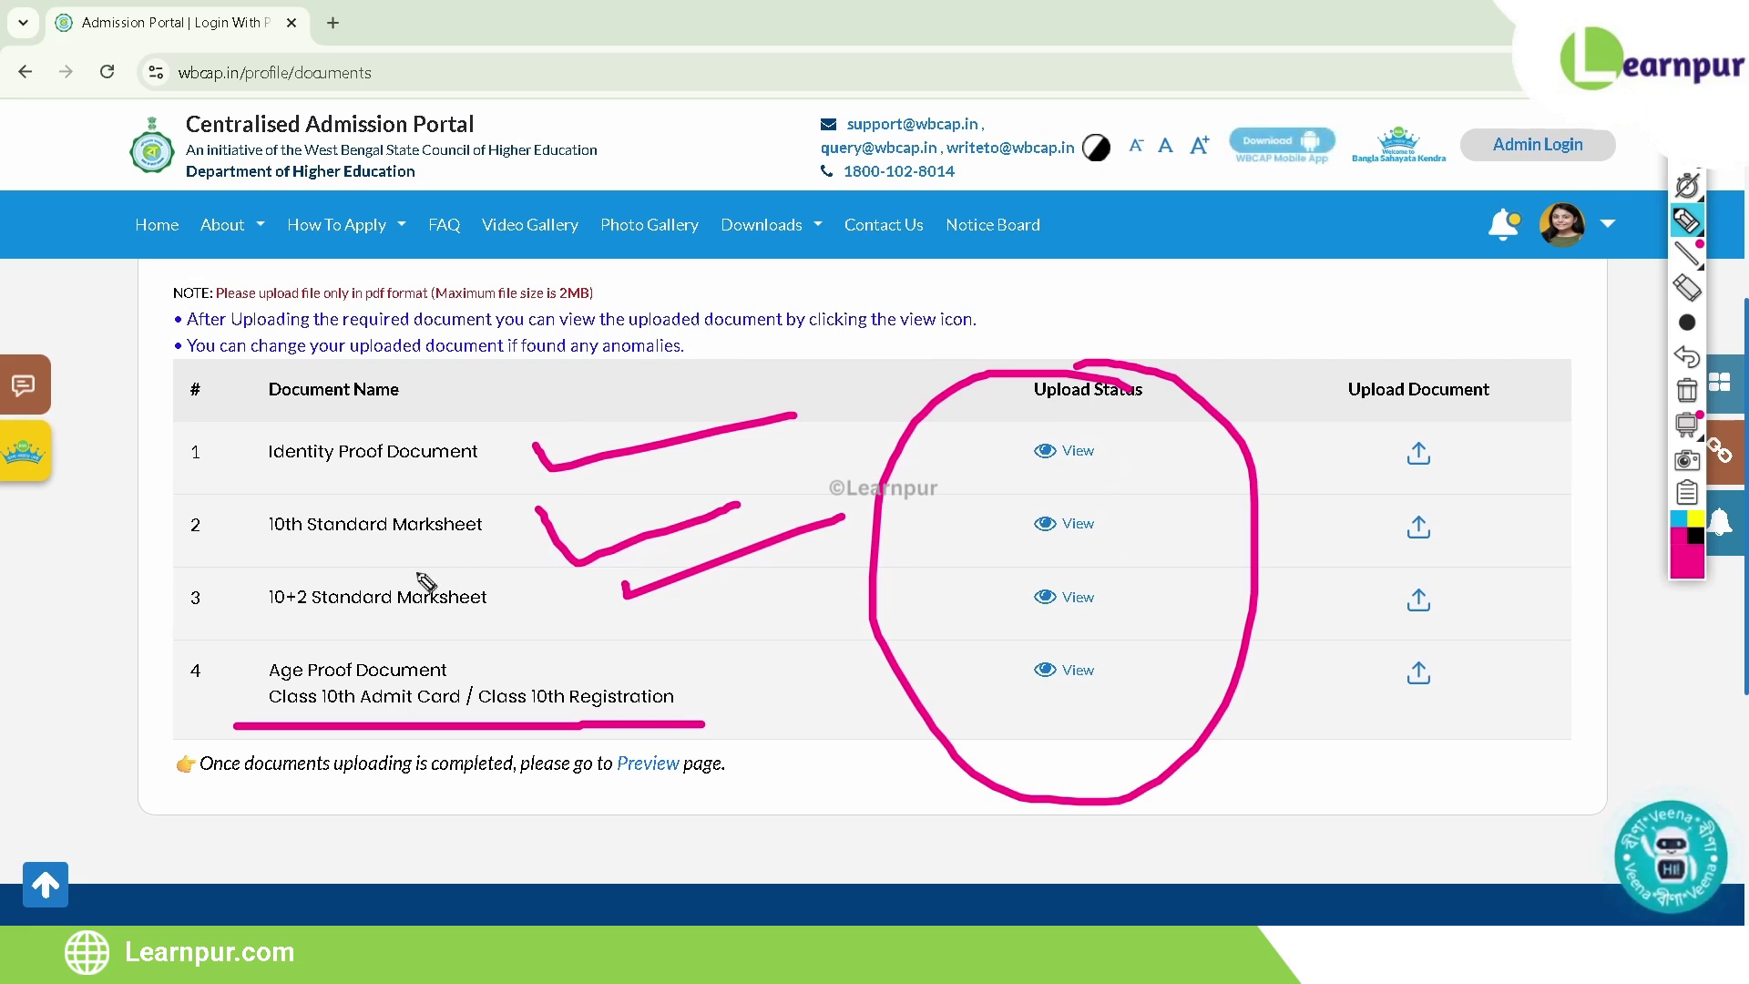
pyautogui.click(1685, 390)
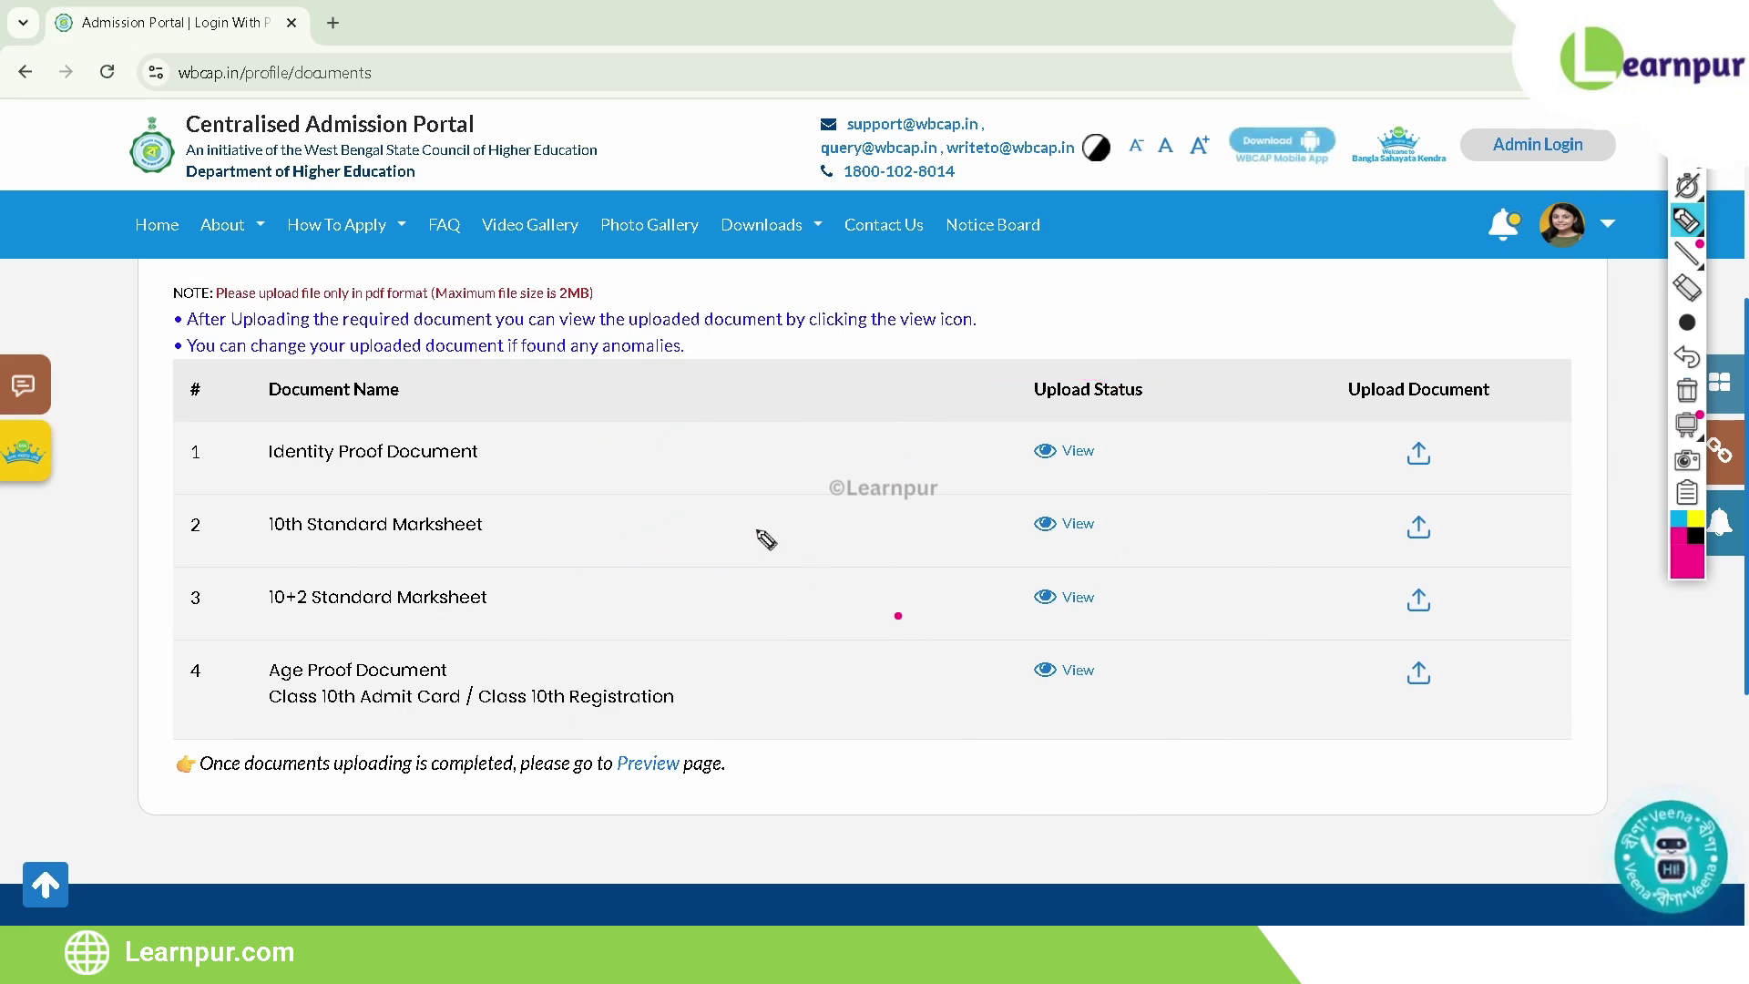
pyautogui.moveTo(763, 512)
pyautogui.mouseDown()
pyautogui.moveTo(776, 557)
pyautogui.moveTo(803, 511)
pyautogui.mouseUp()
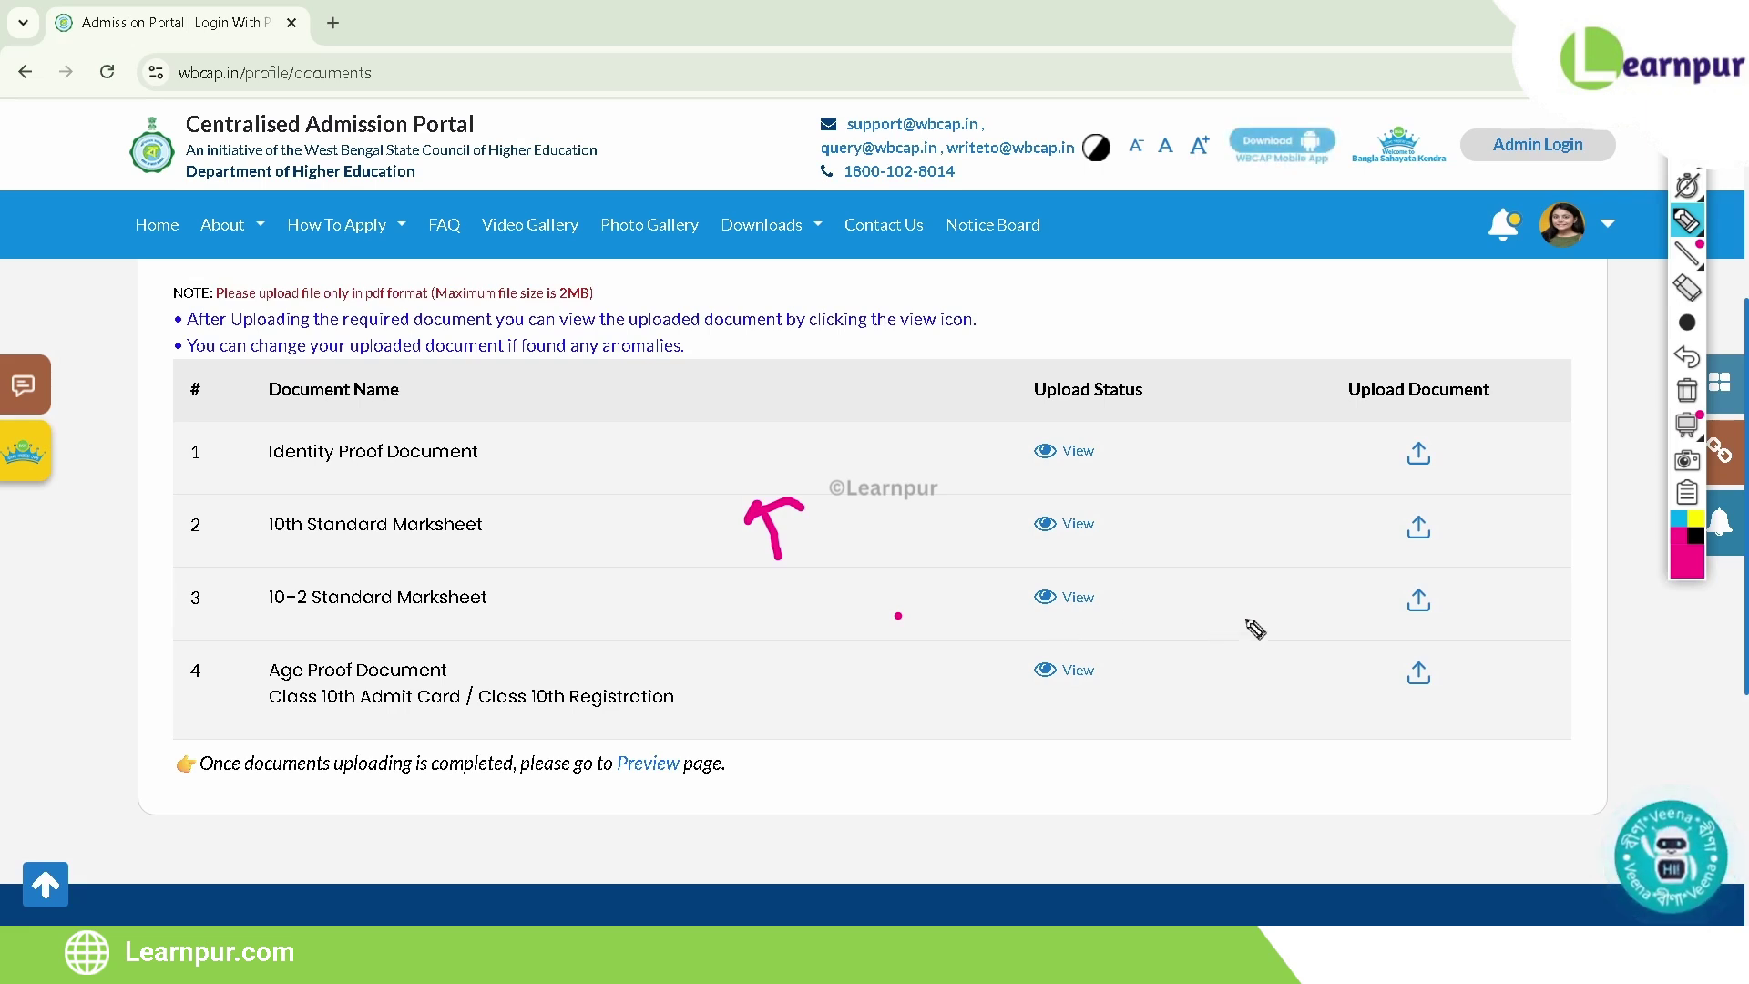
pyautogui.moveTo(1403, 568)
pyautogui.mouseDown()
pyautogui.moveTo(1432, 649)
pyautogui.moveTo(1461, 619)
pyautogui.mouseUp()
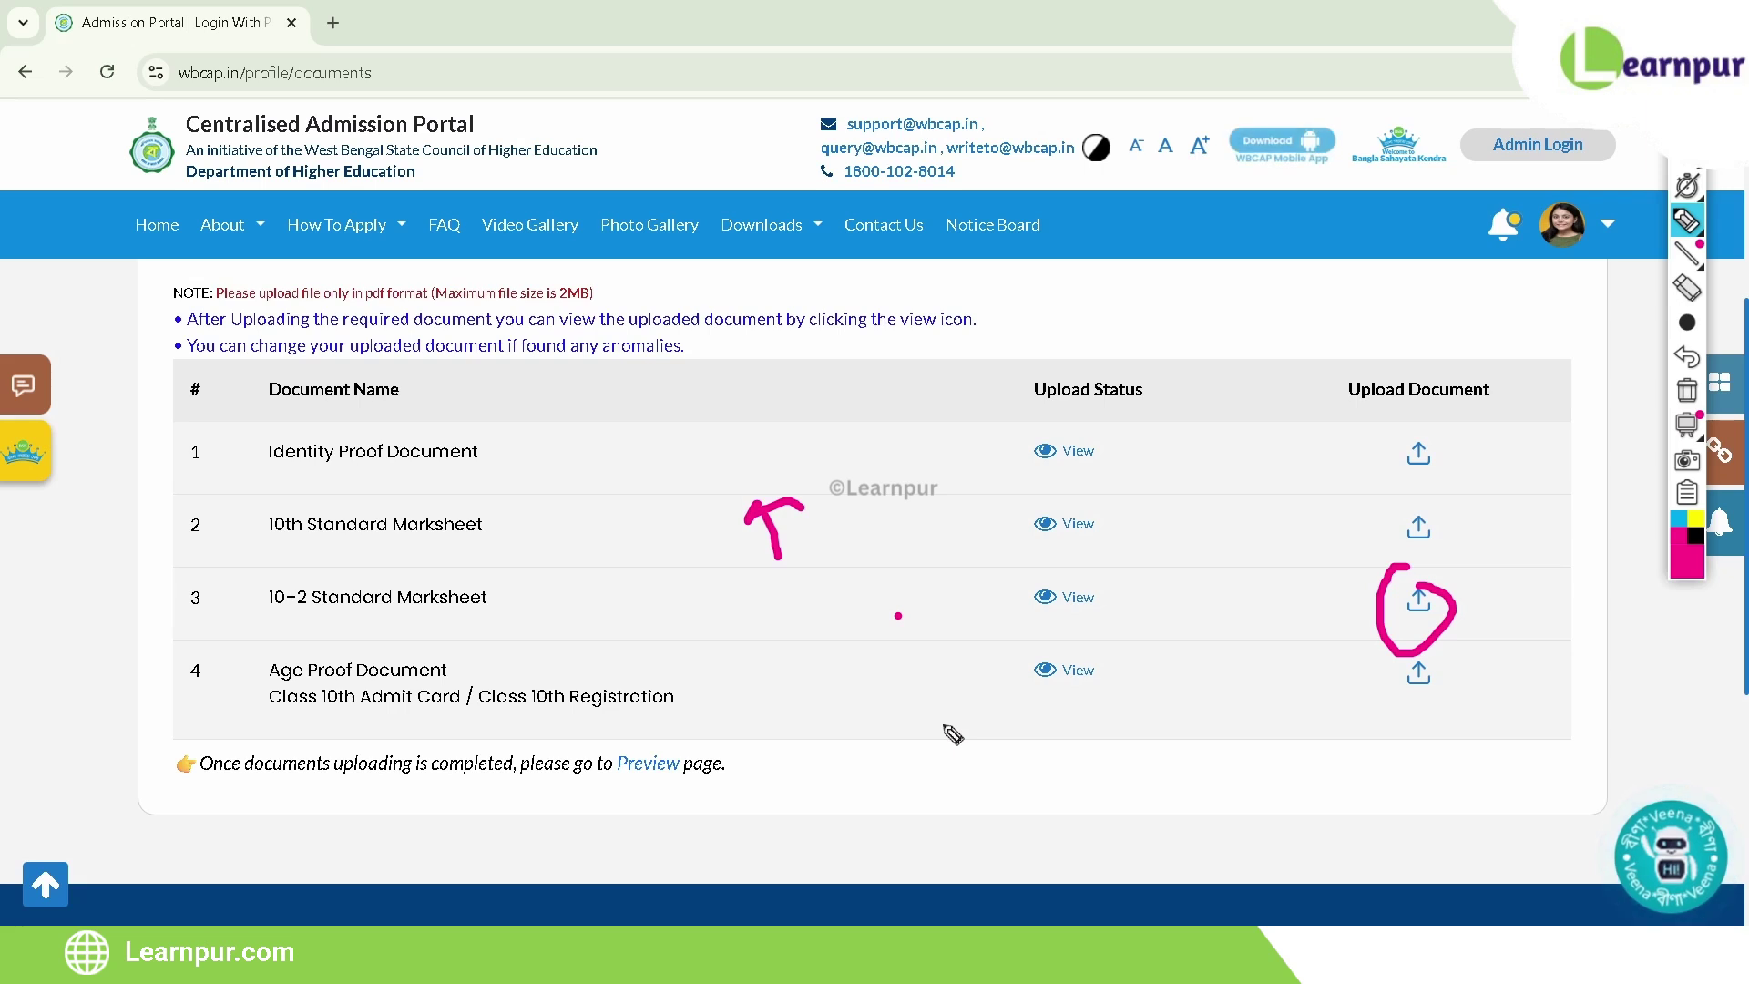
pyautogui.click(1687, 357)
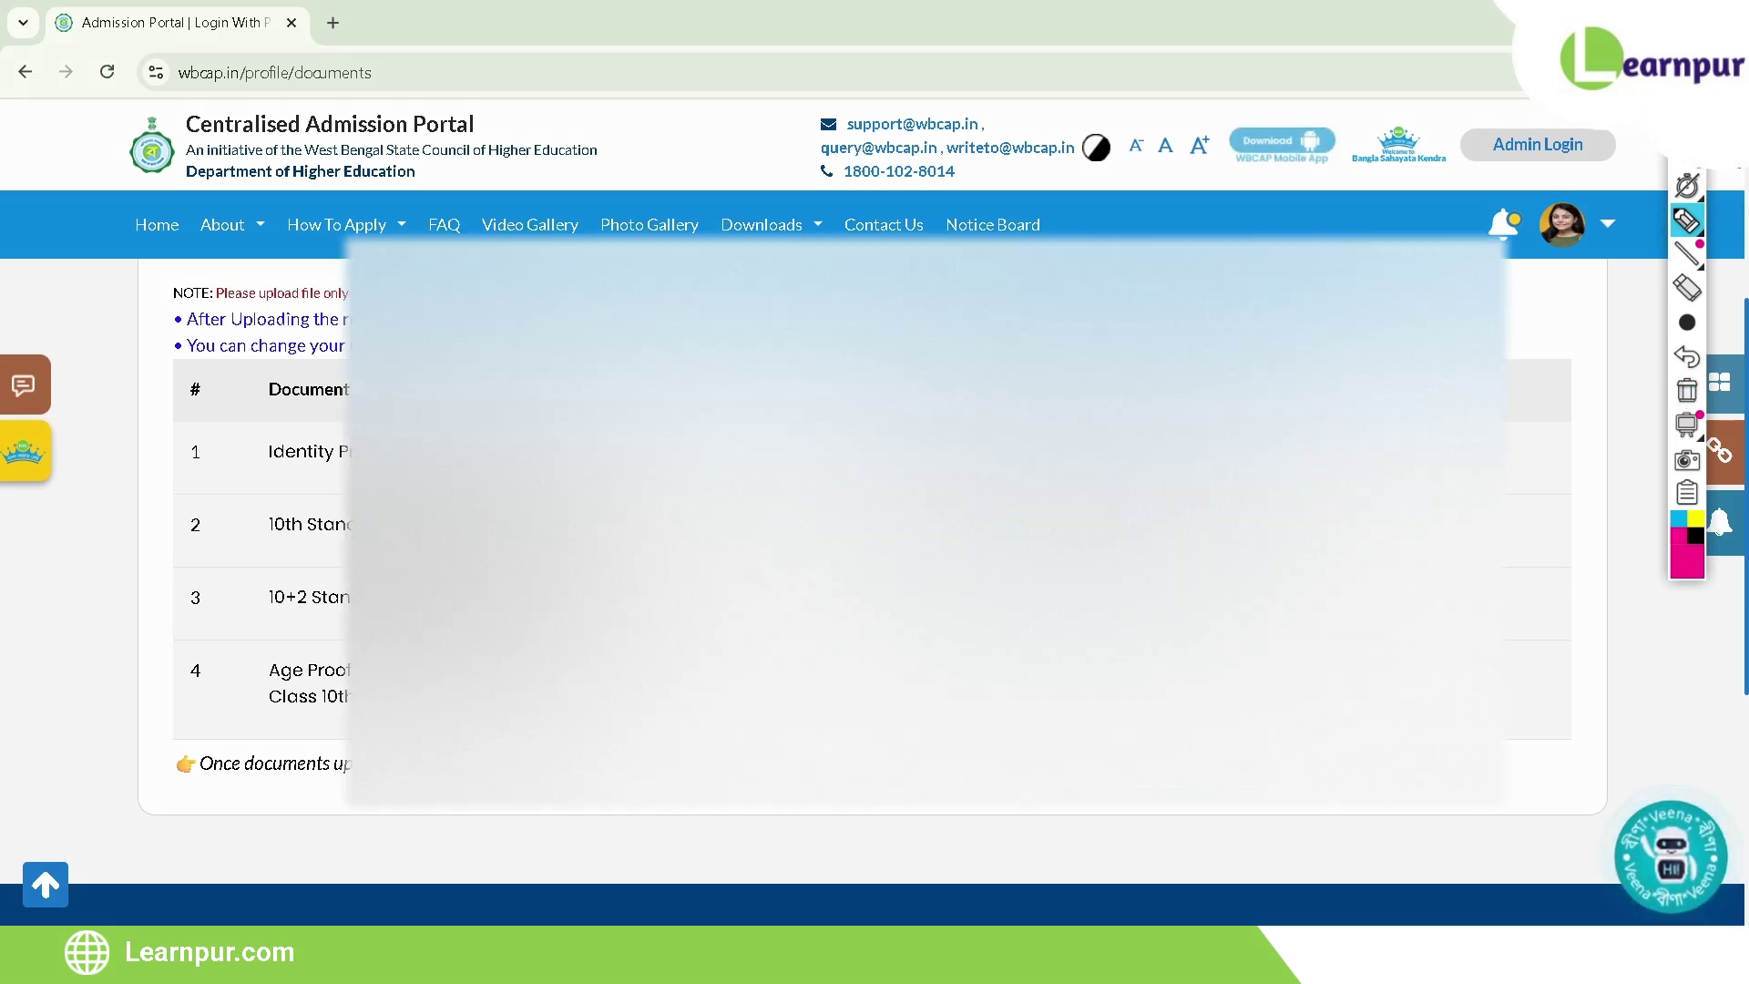
# - Turn off the pen and move to the preview page's Personal Information with photo and signature
pyautogui.click(1686, 221)
pyautogui.scroll(5, 1687, 221)
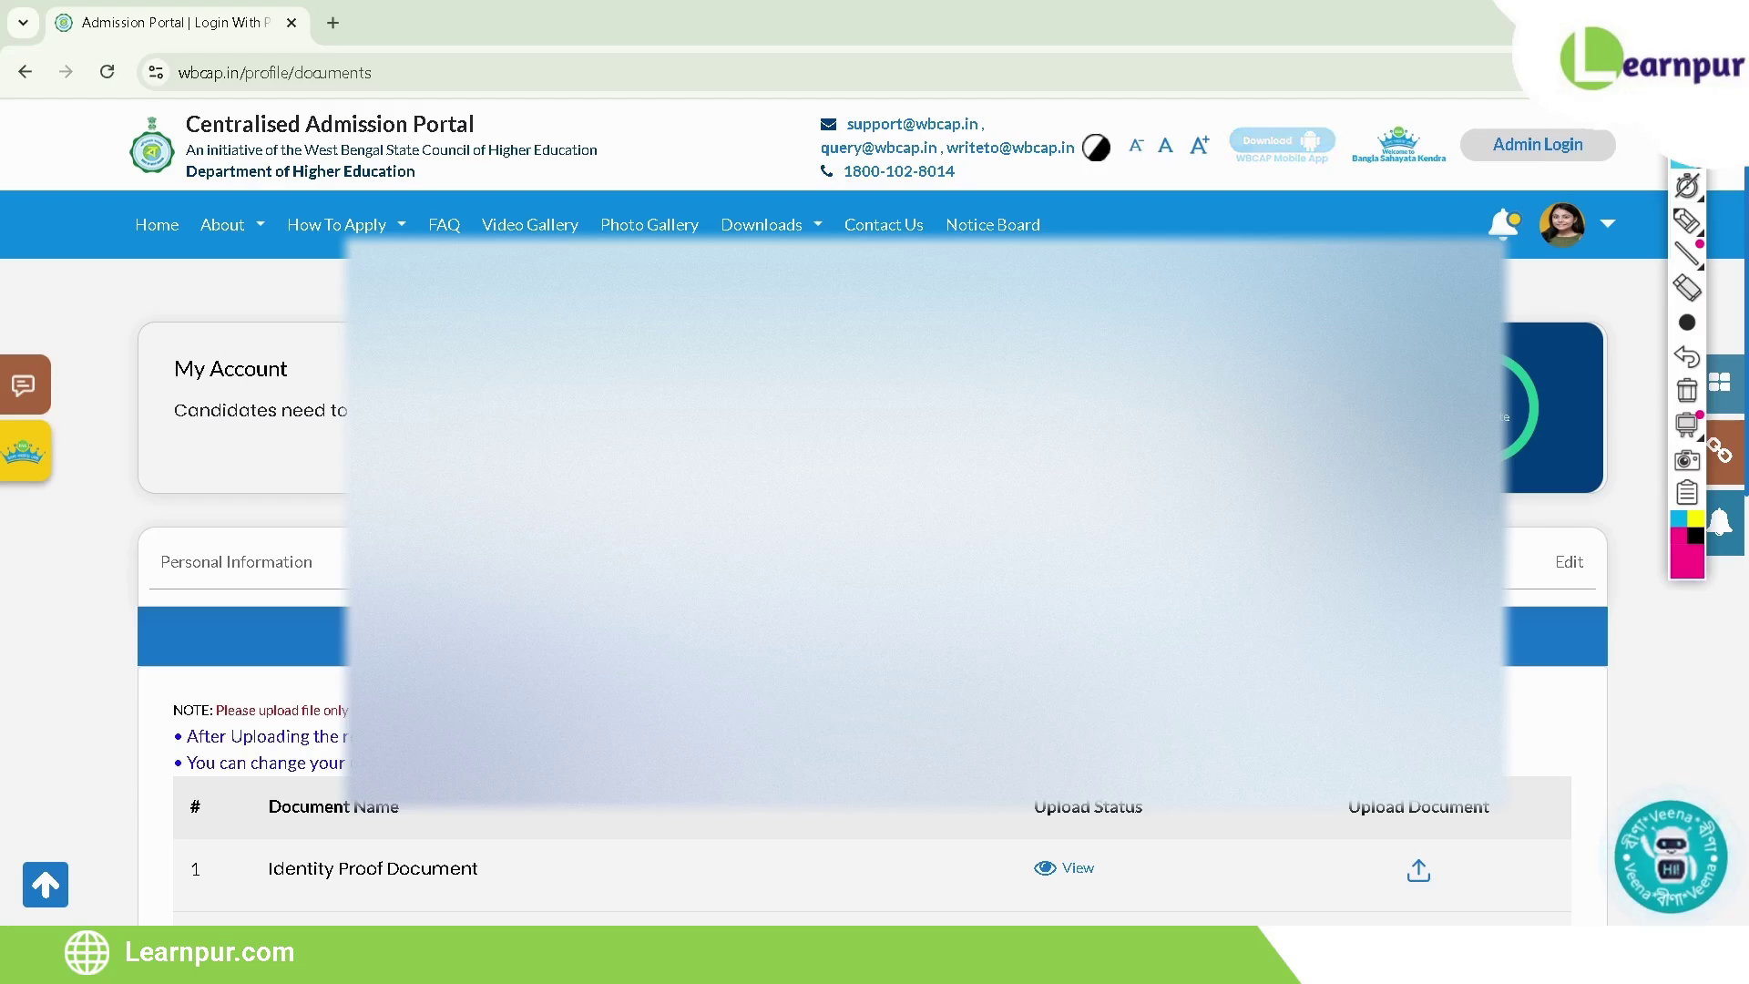
pyautogui.scroll(-5, 874, 583)
pyautogui.scroll(5, 874, 583)
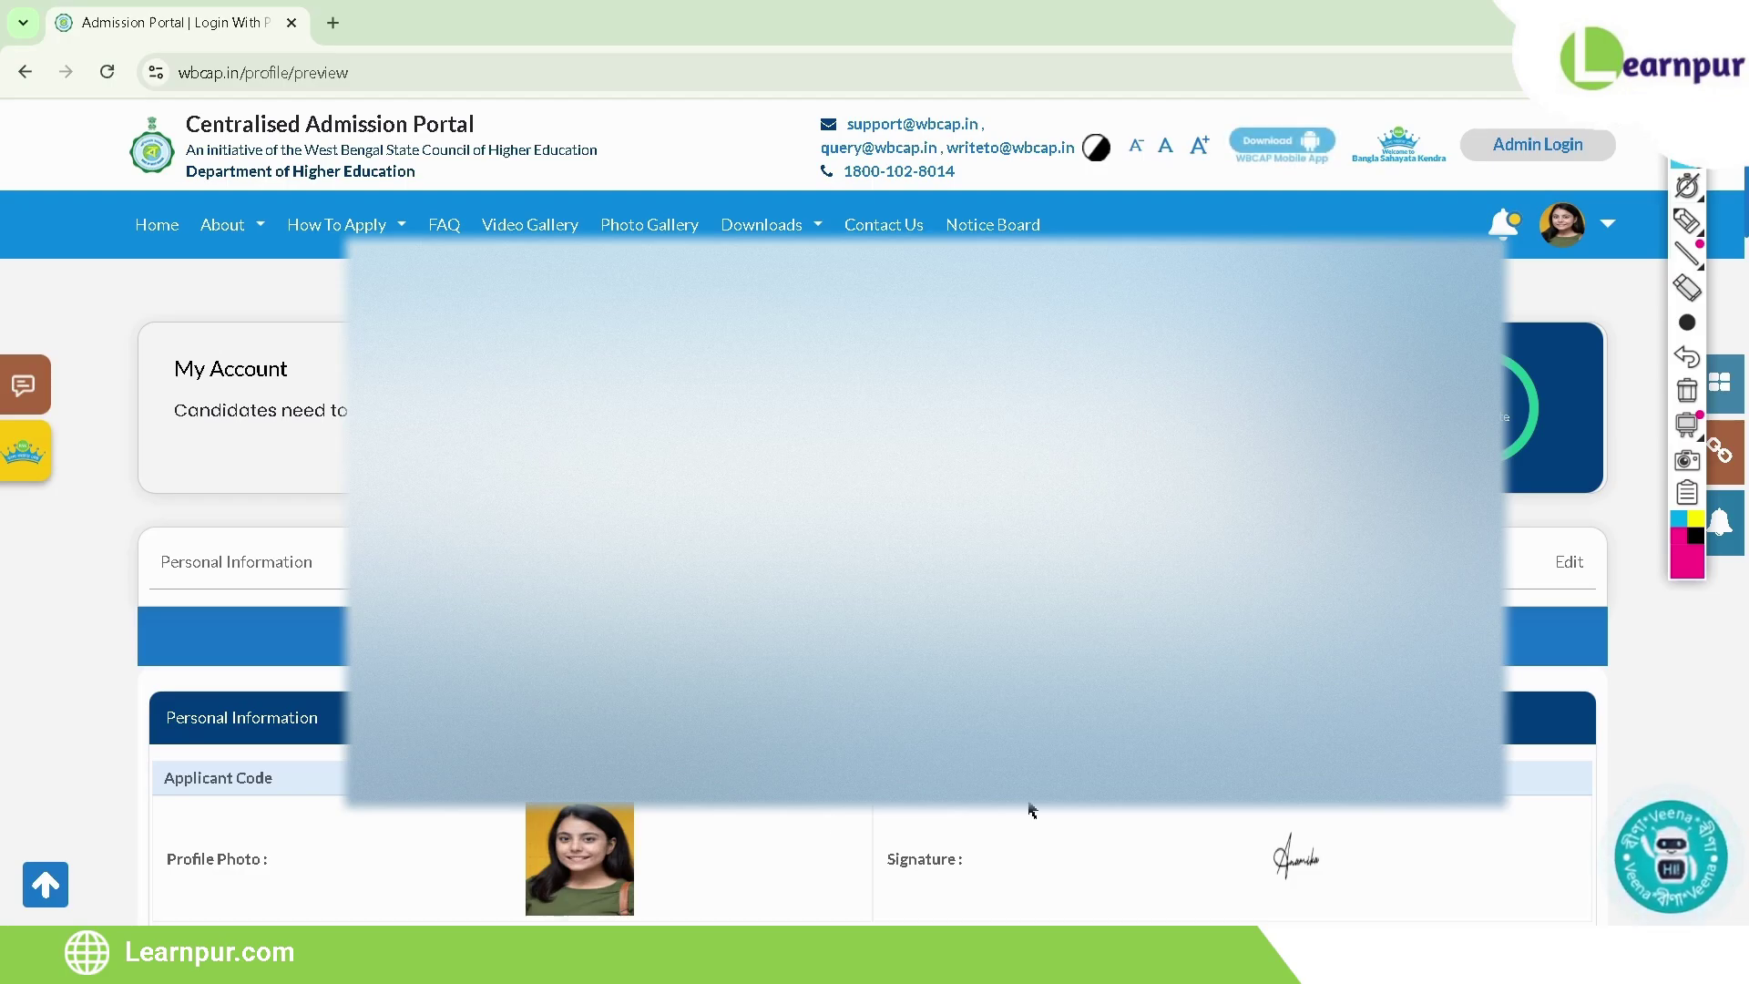
pyautogui.scroll(-5, 1031, 809)
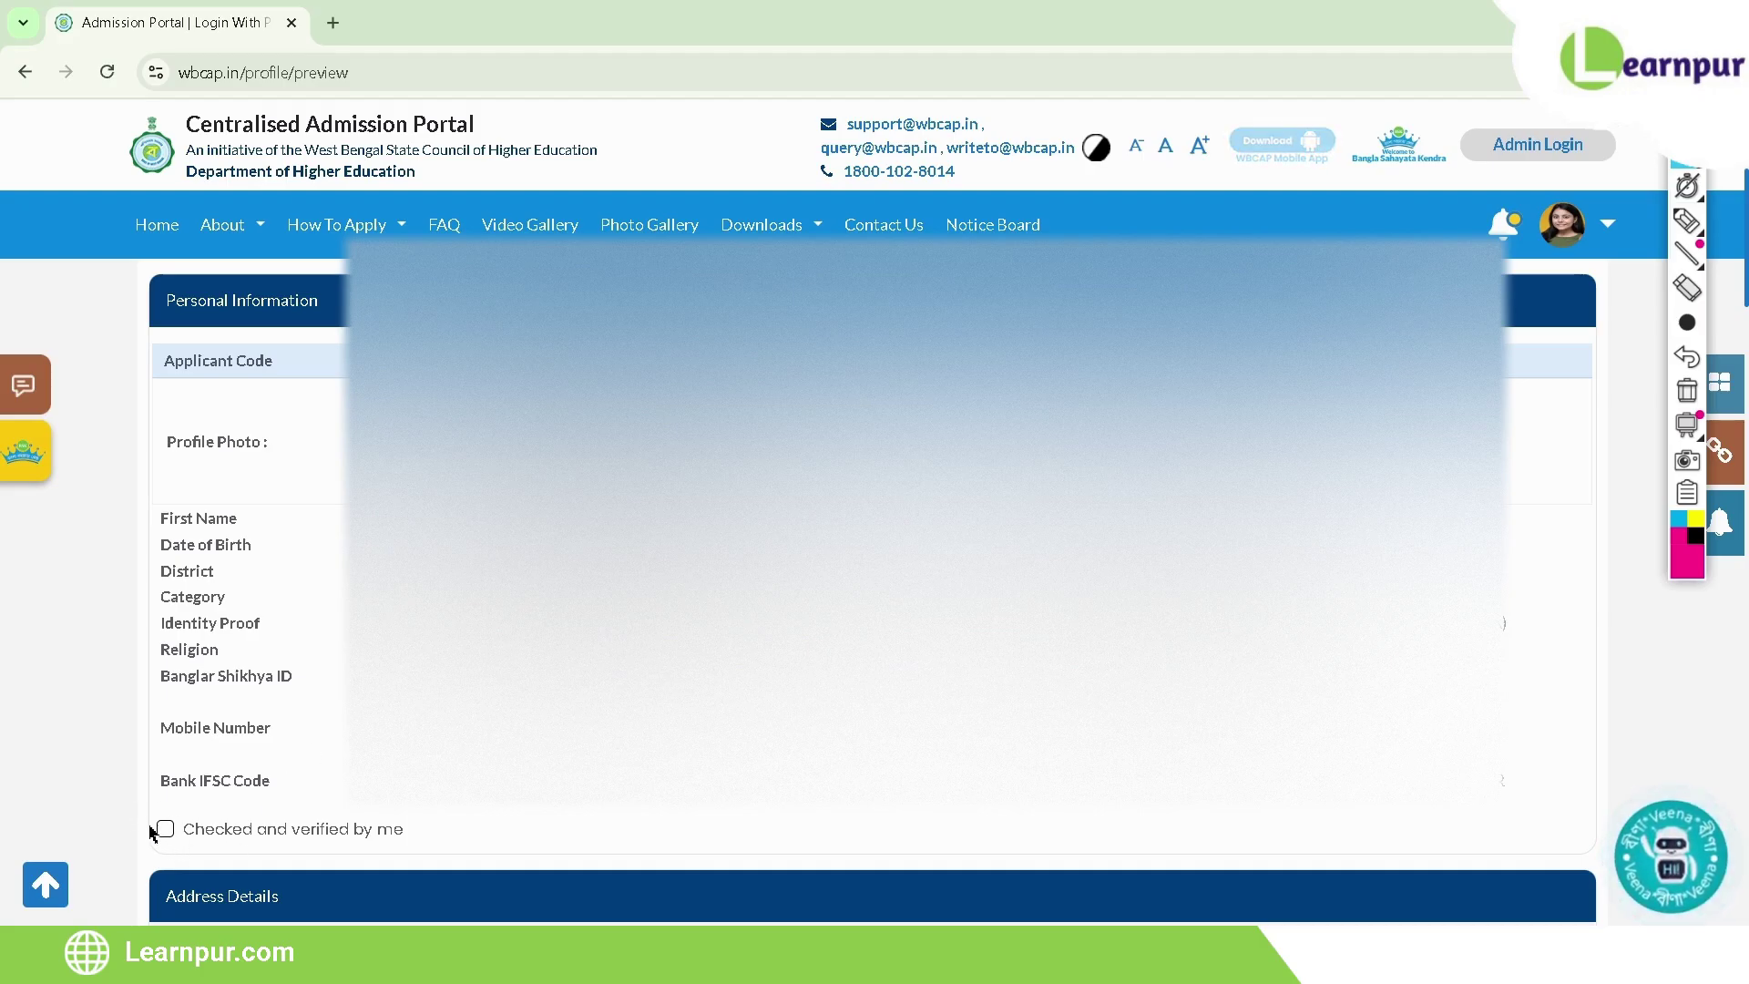
pyautogui.click(1687, 221)
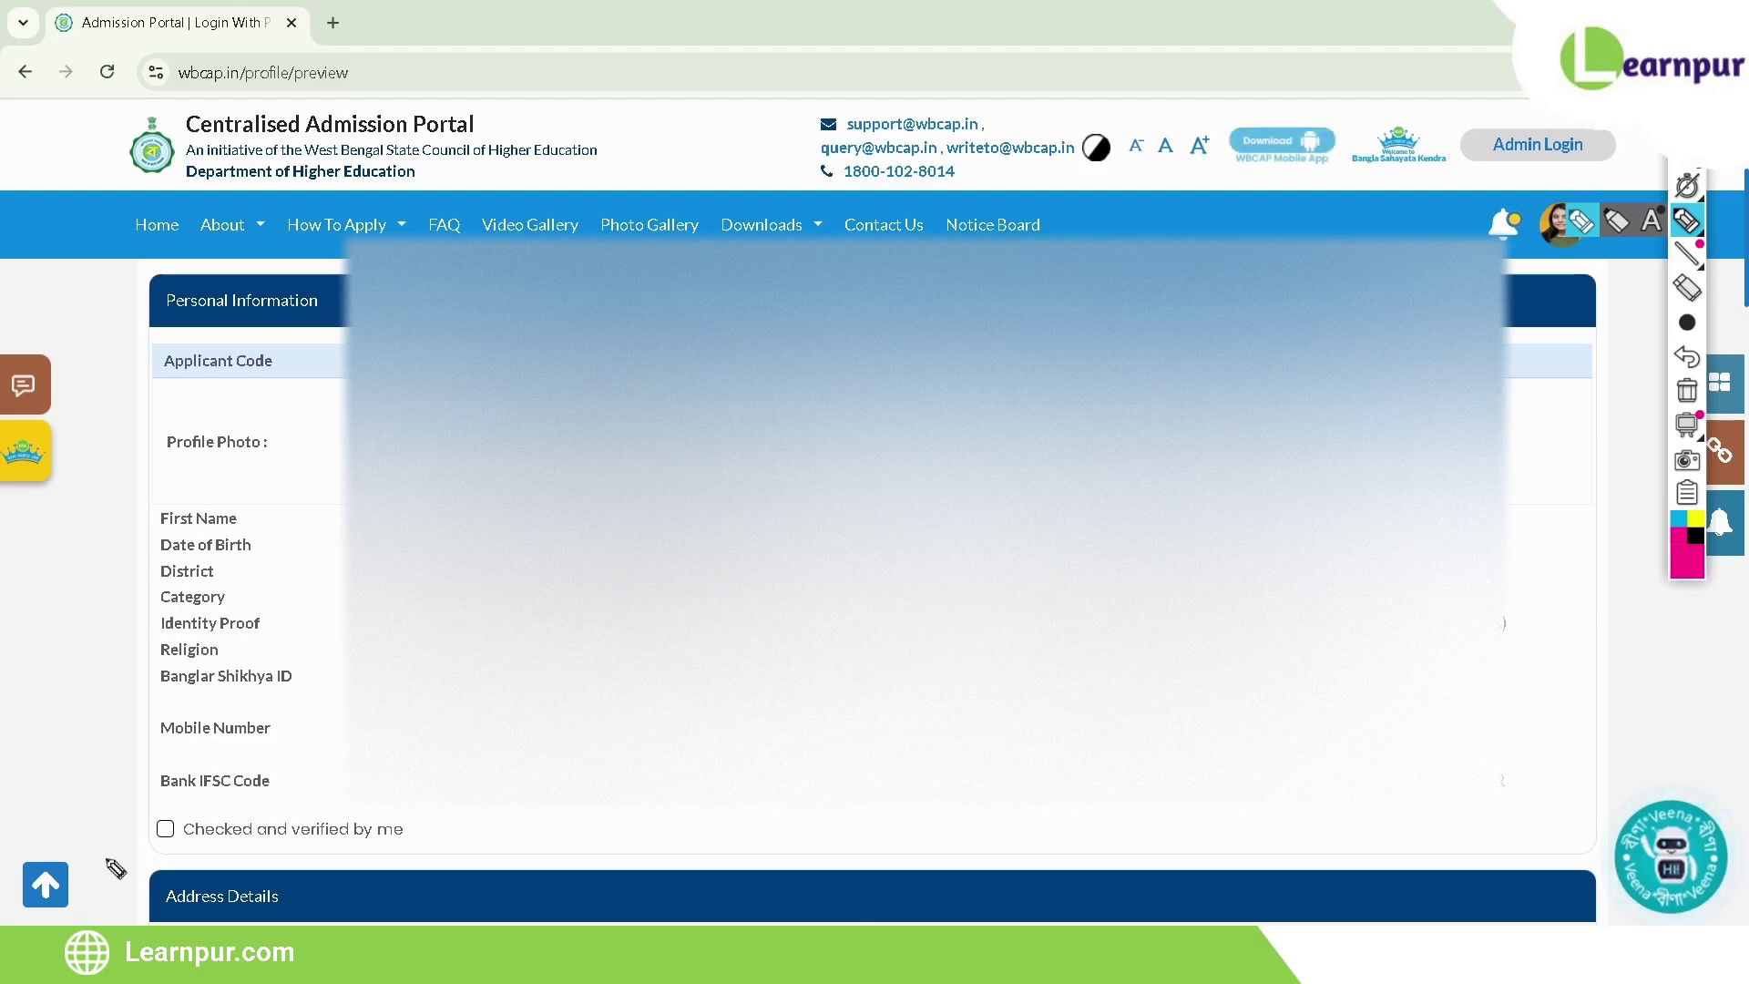
pyautogui.moveTo(116, 848)
pyautogui.mouseDown()
pyautogui.moveTo(445, 865)
pyautogui.moveTo(294, 792)
pyautogui.moveTo(85, 807)
pyautogui.moveTo(88, 836)
pyautogui.mouseUp()
pyautogui.click(1687, 390)
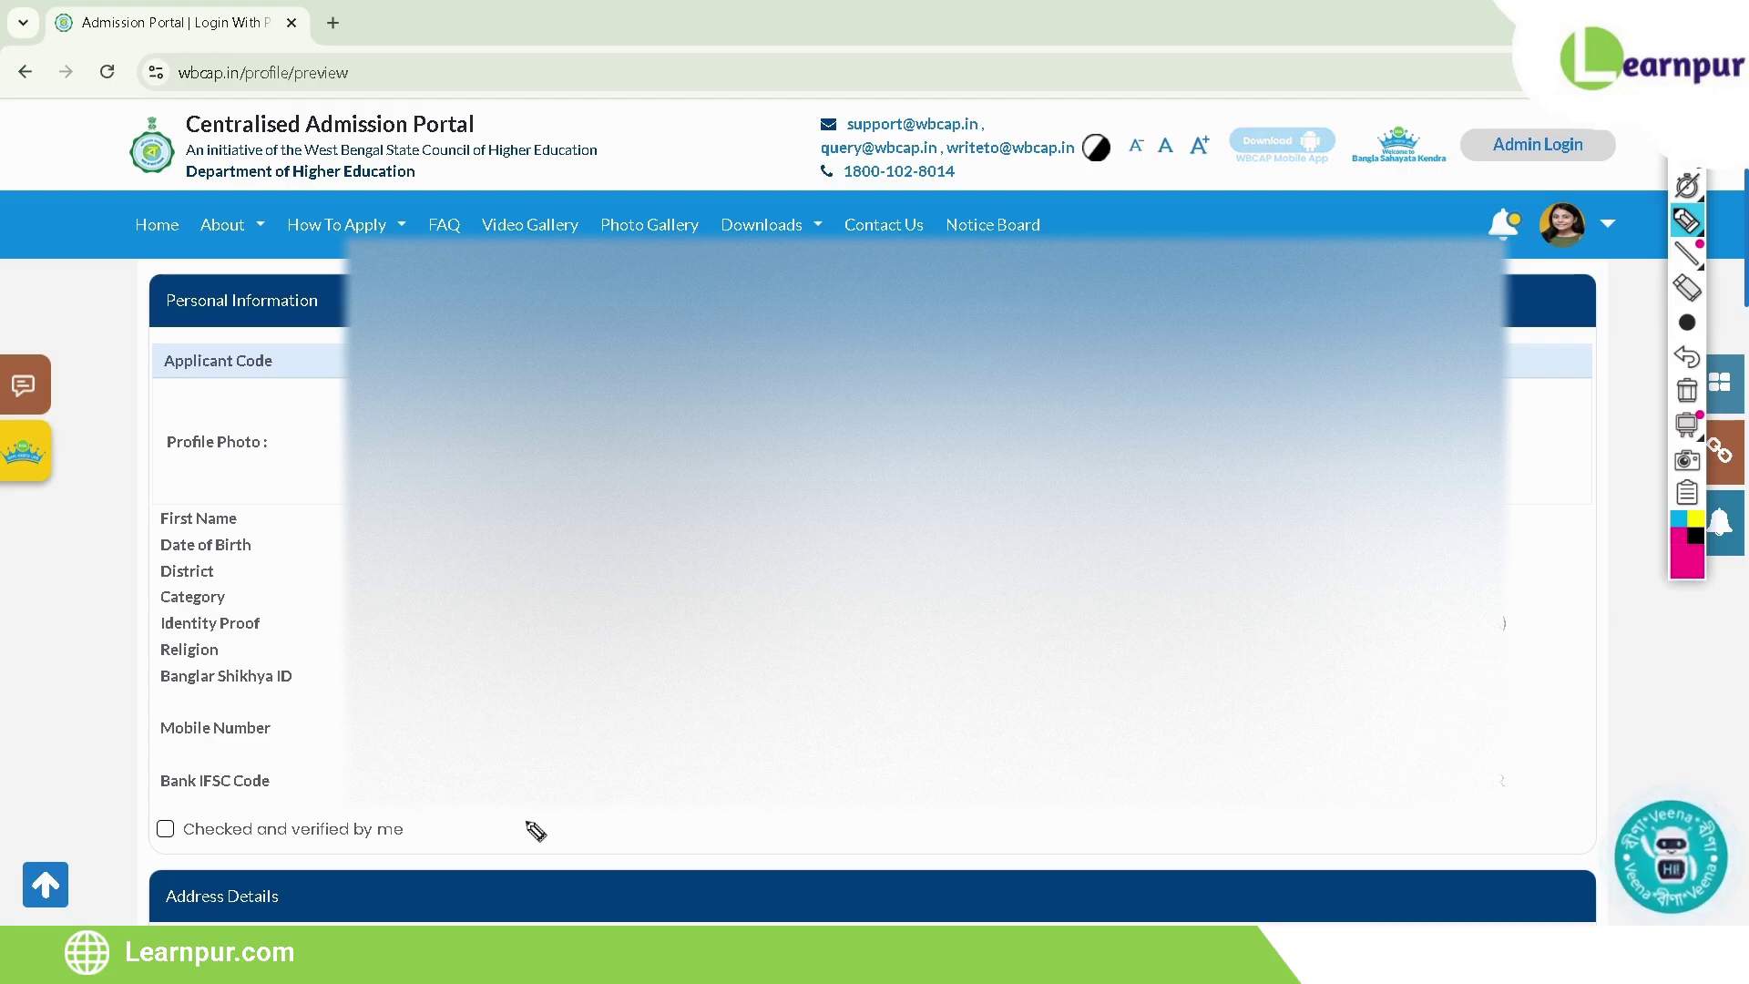
pyautogui.moveTo(127, 415)
pyautogui.mouseDown()
pyautogui.moveTo(41, 663)
pyautogui.moveTo(100, 801)
pyautogui.mouseUp()
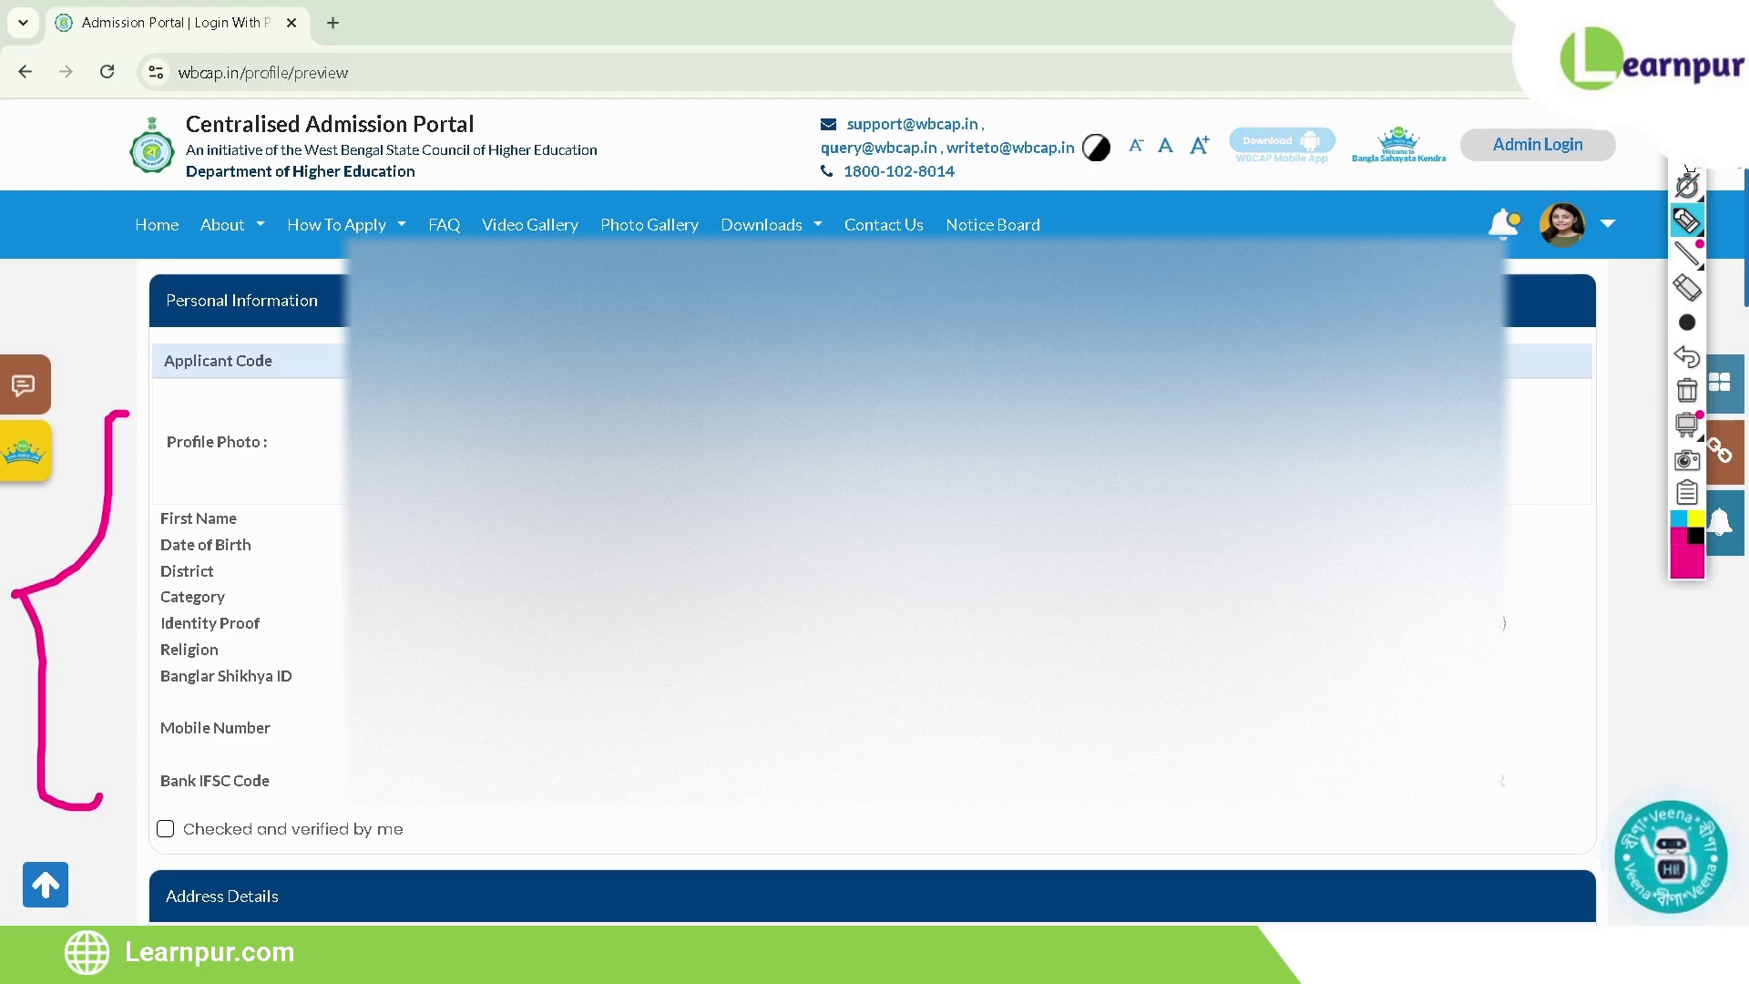
# - Tick 'Checked and verified' for Personal Information, Address Details and Additional Information
pyautogui.click(1687, 165)
pyautogui.click(165, 828)
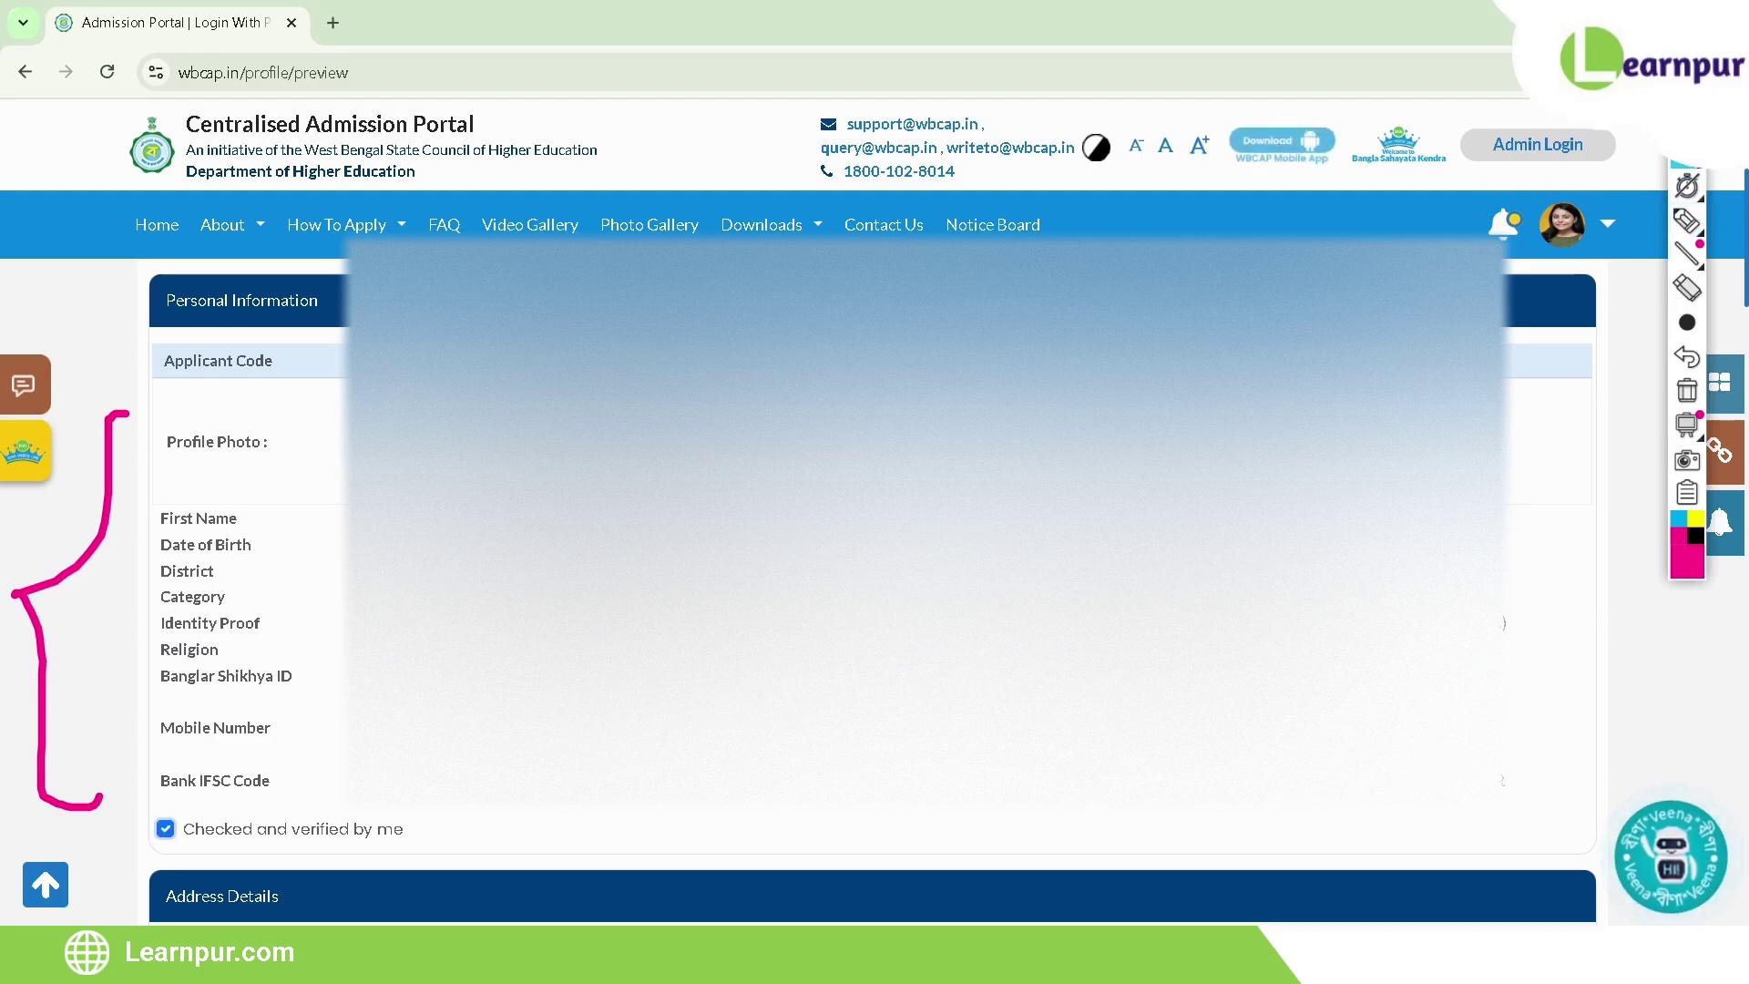
pyautogui.scroll(-5, 872, 592)
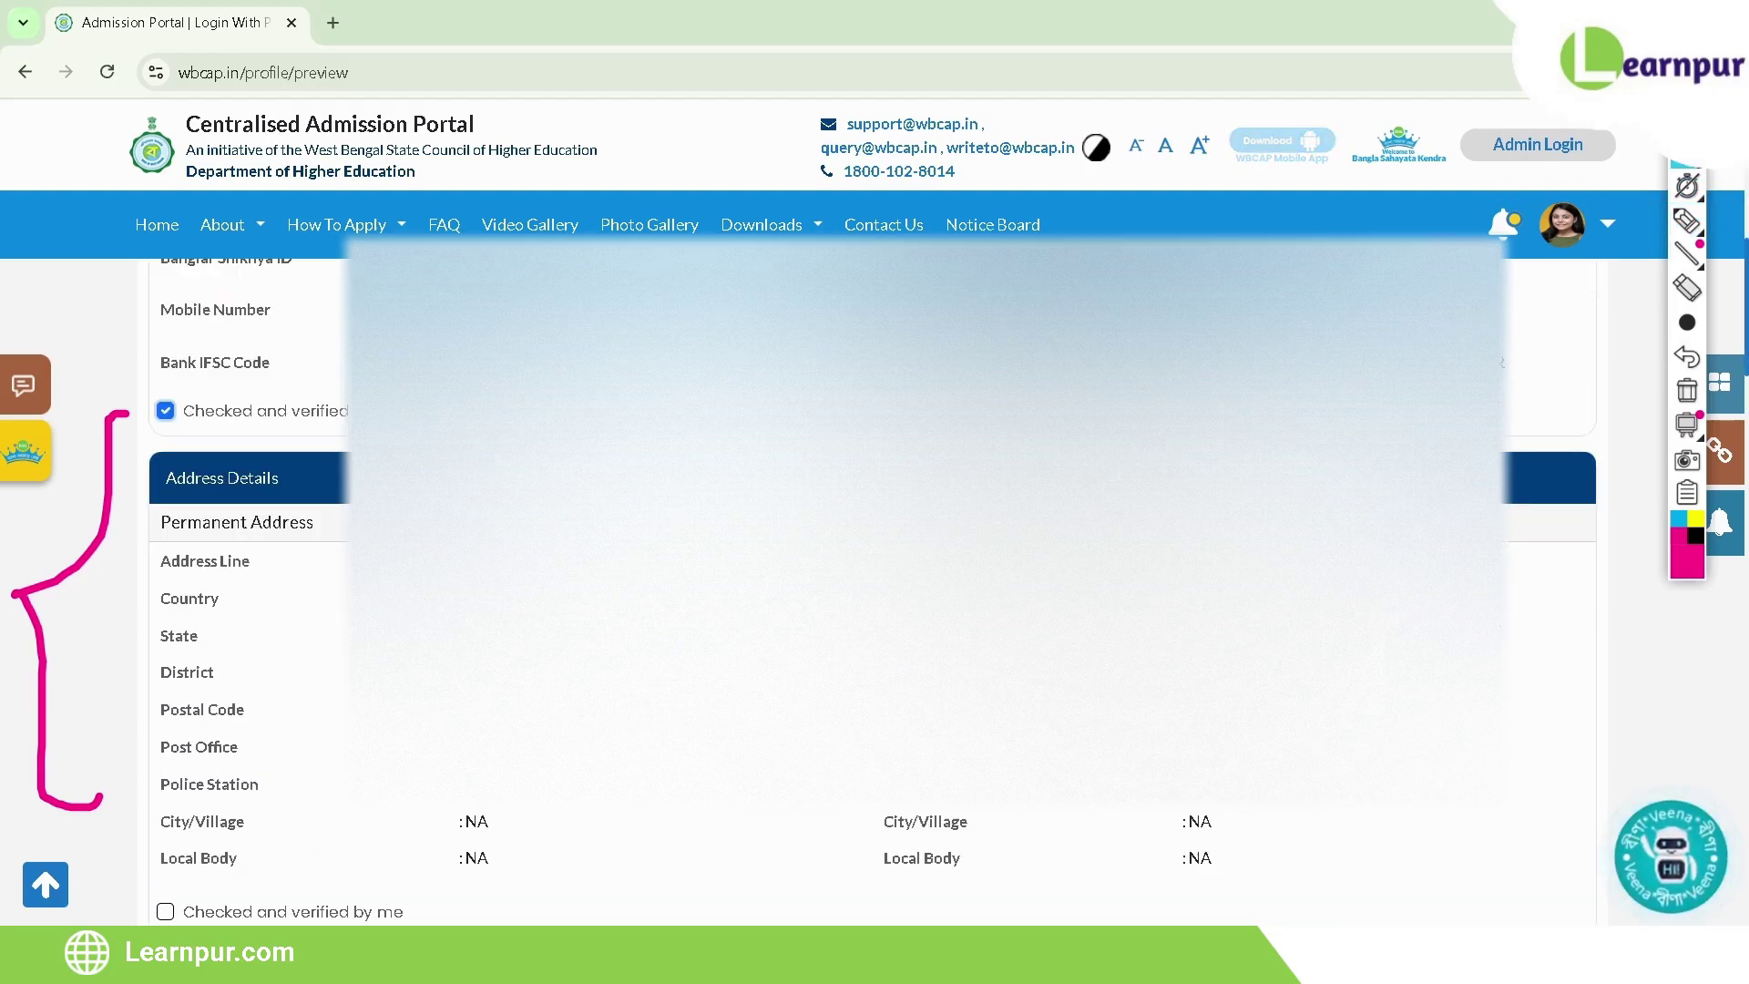
pyautogui.scroll(-5, 872, 592)
pyautogui.scroll(5, 873, 592)
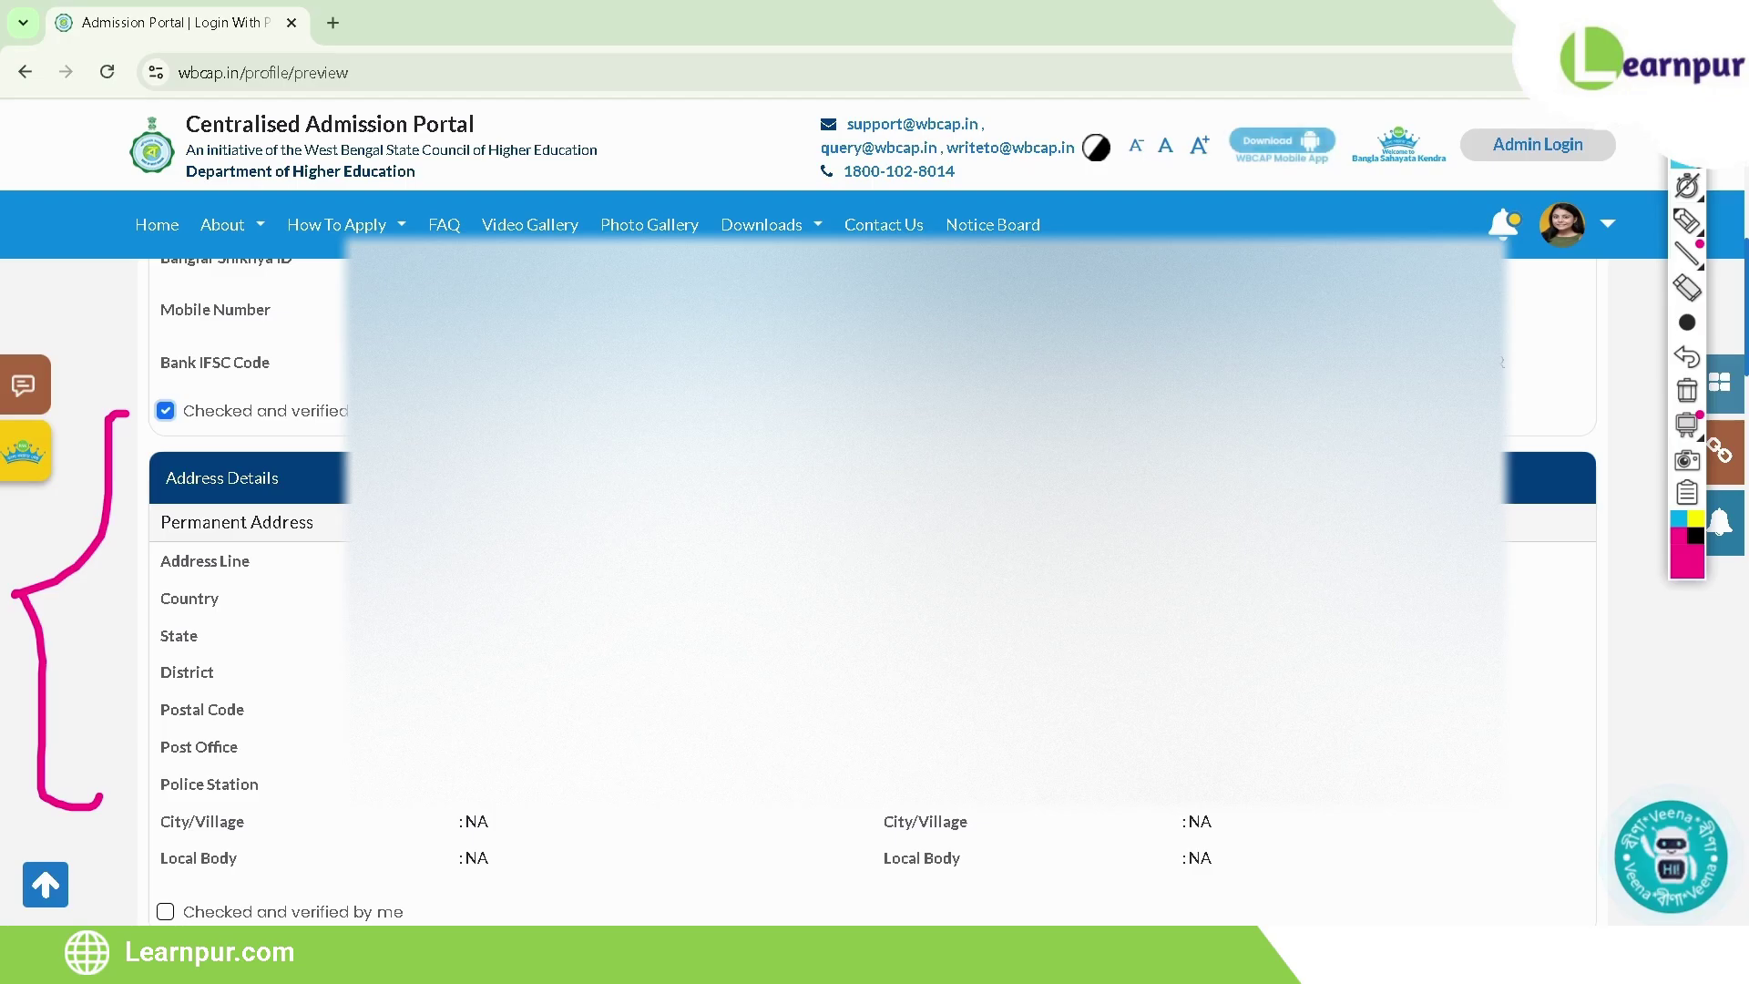
pyautogui.scroll(-5, 873, 592)
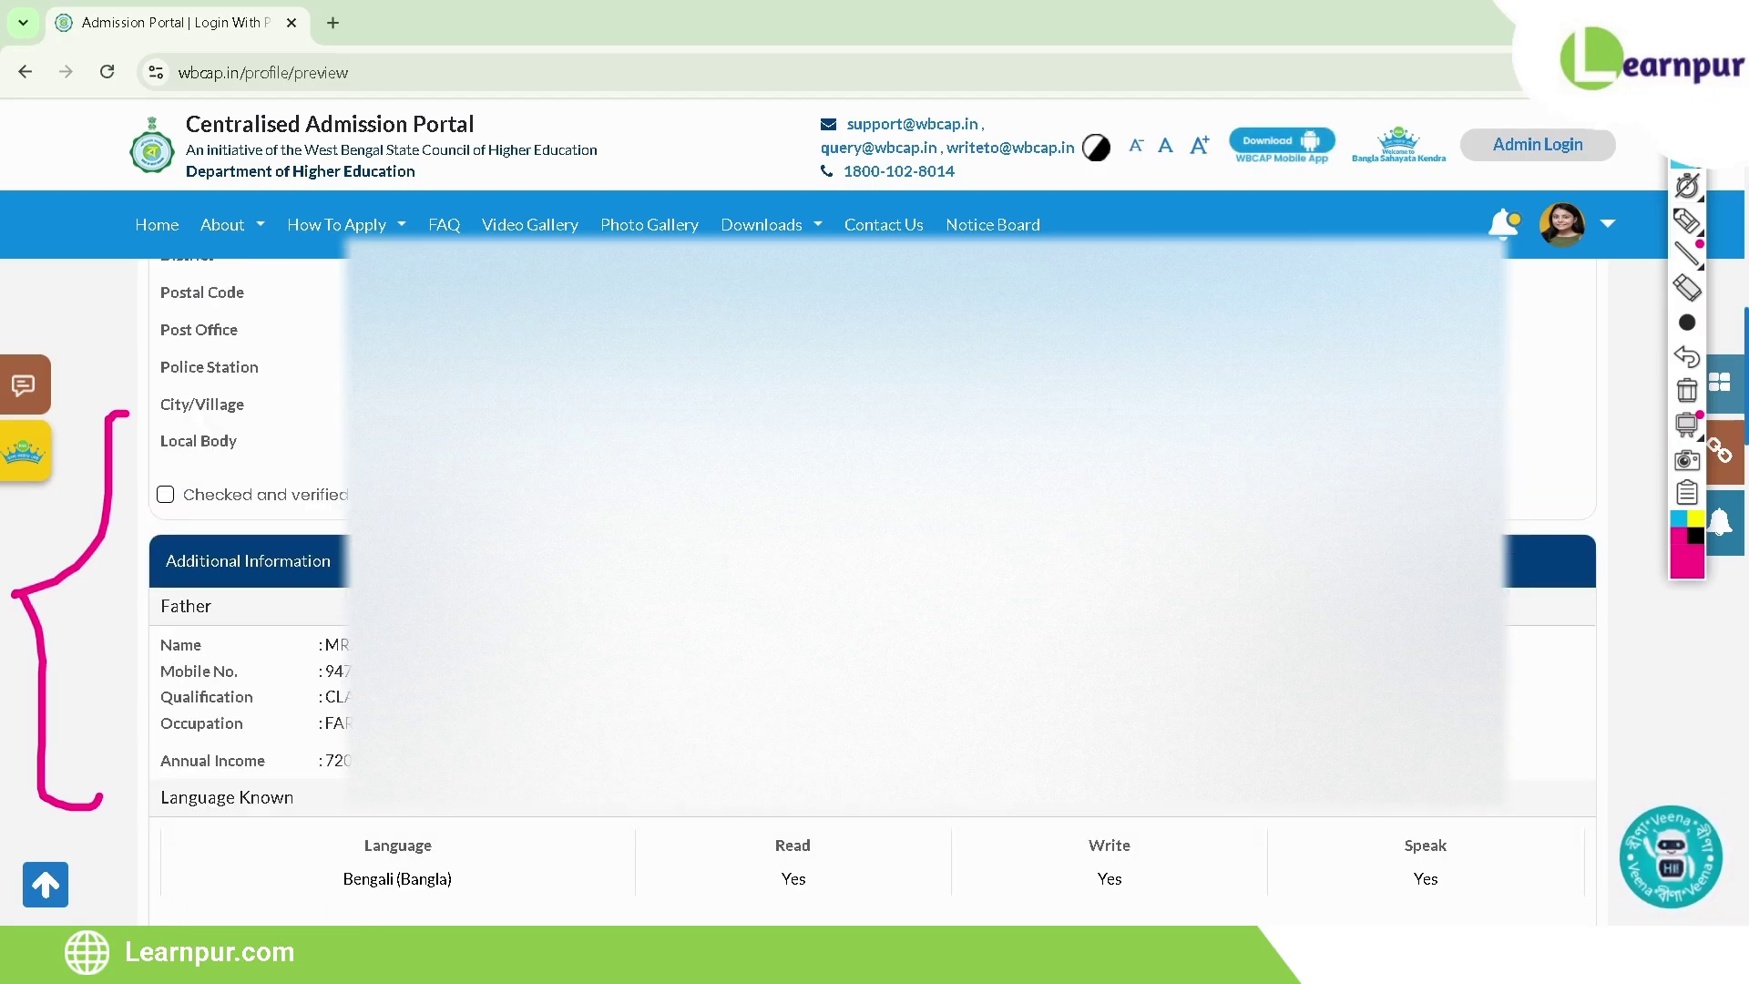
pyautogui.click(166, 494)
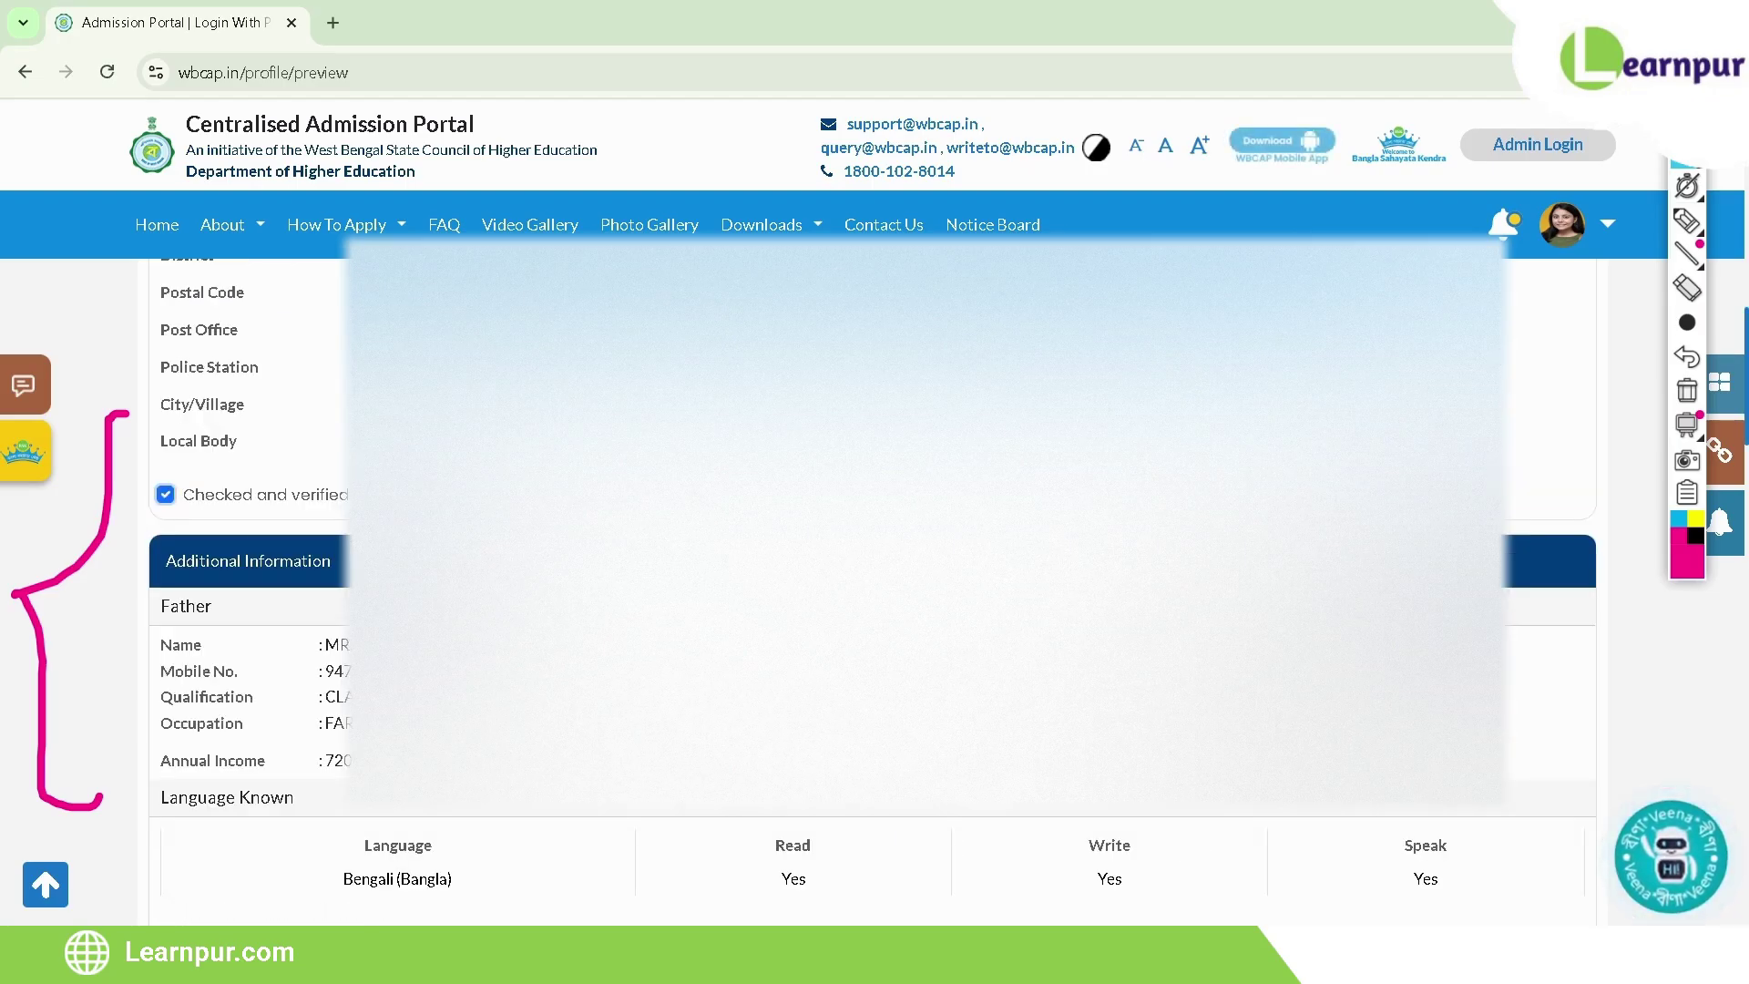
pyautogui.scroll(-5, 873, 592)
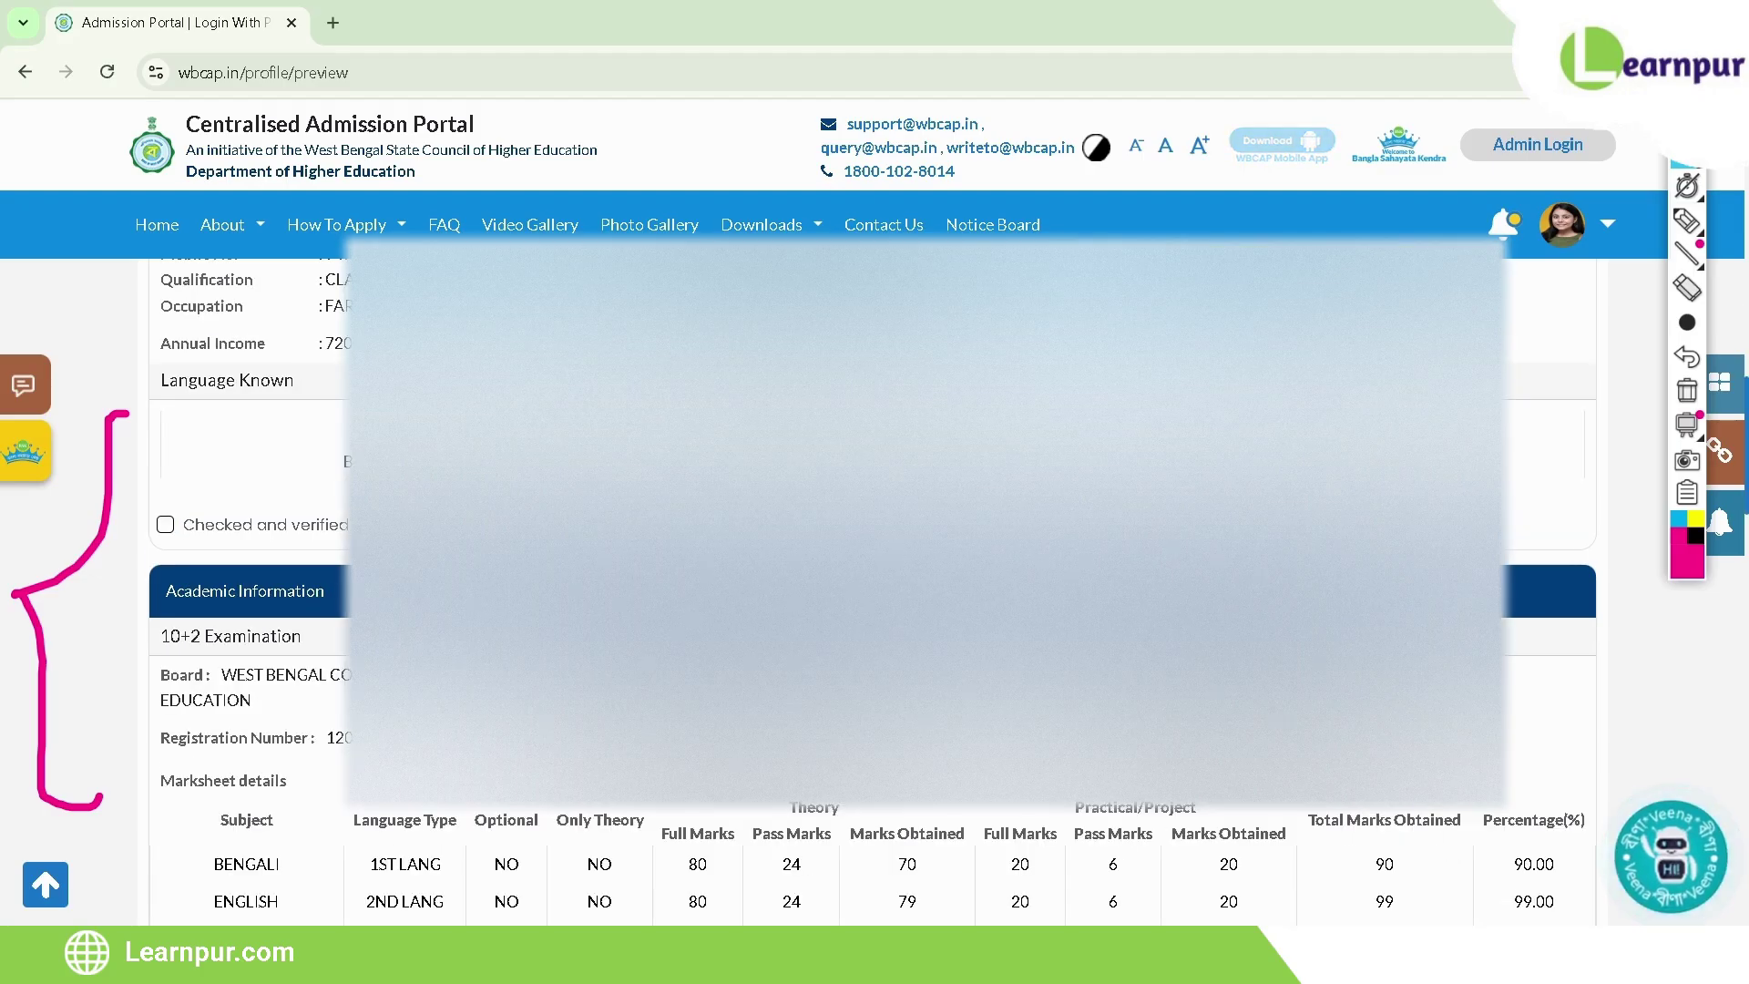
pyautogui.scroll(5, 873, 592)
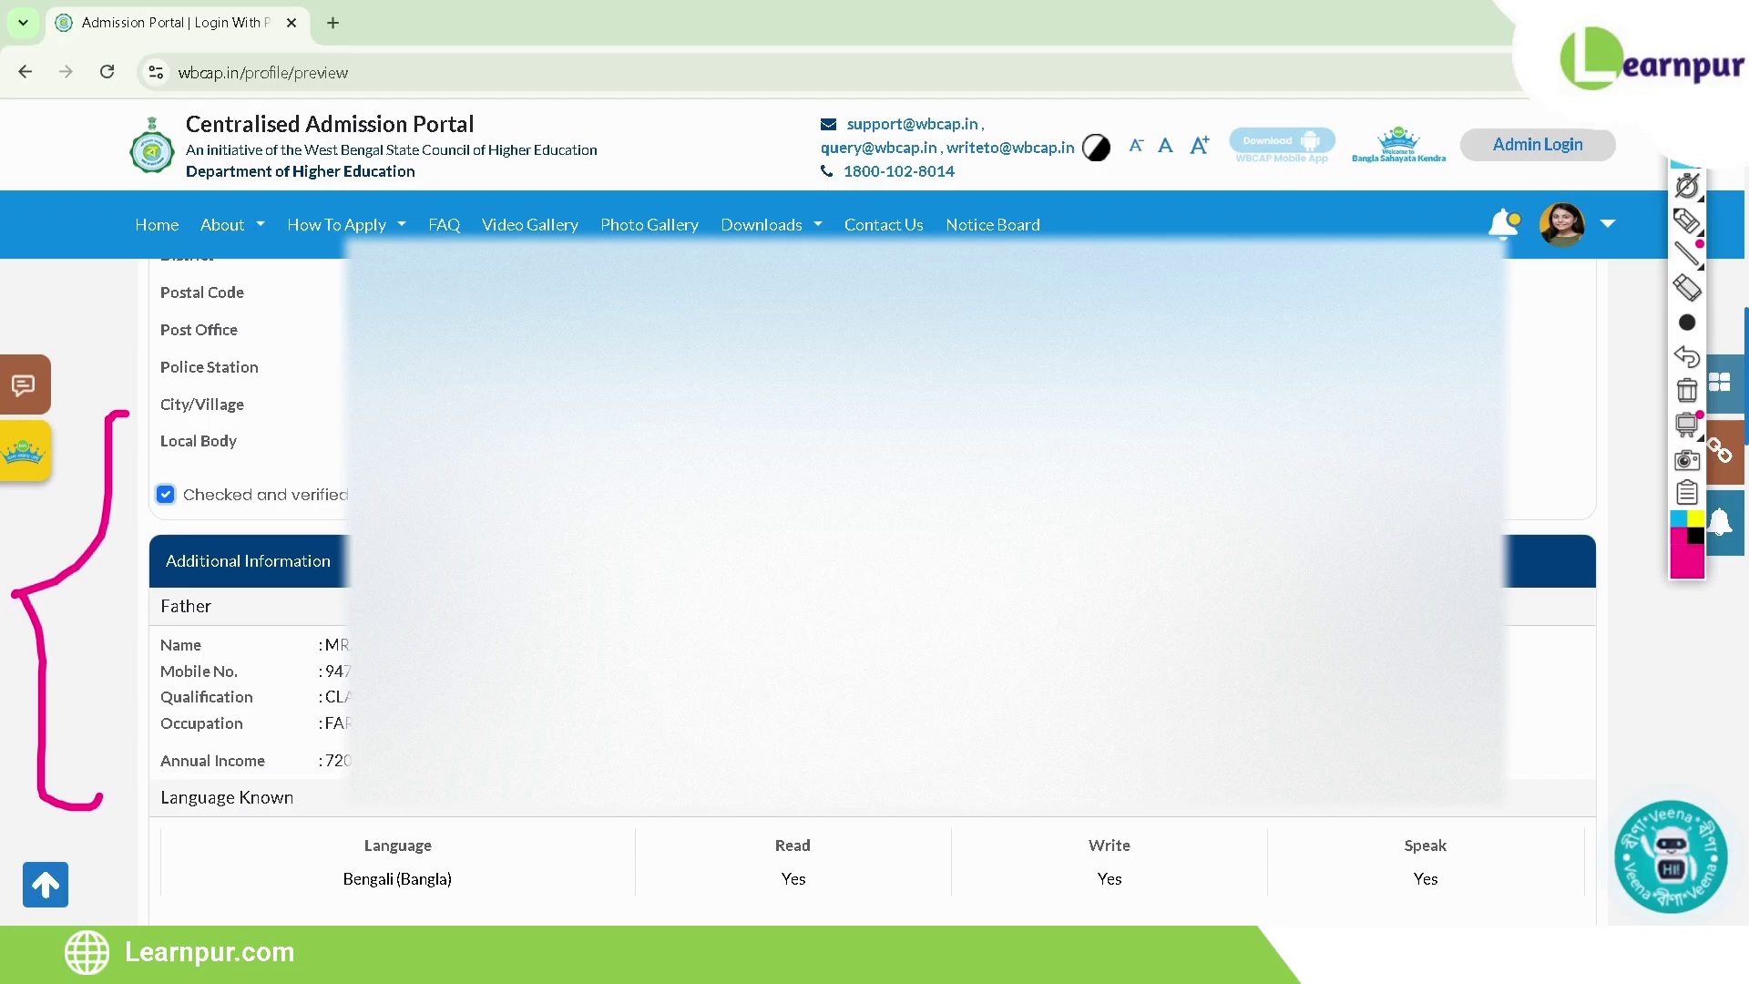
pyautogui.scroll(-5, 872, 592)
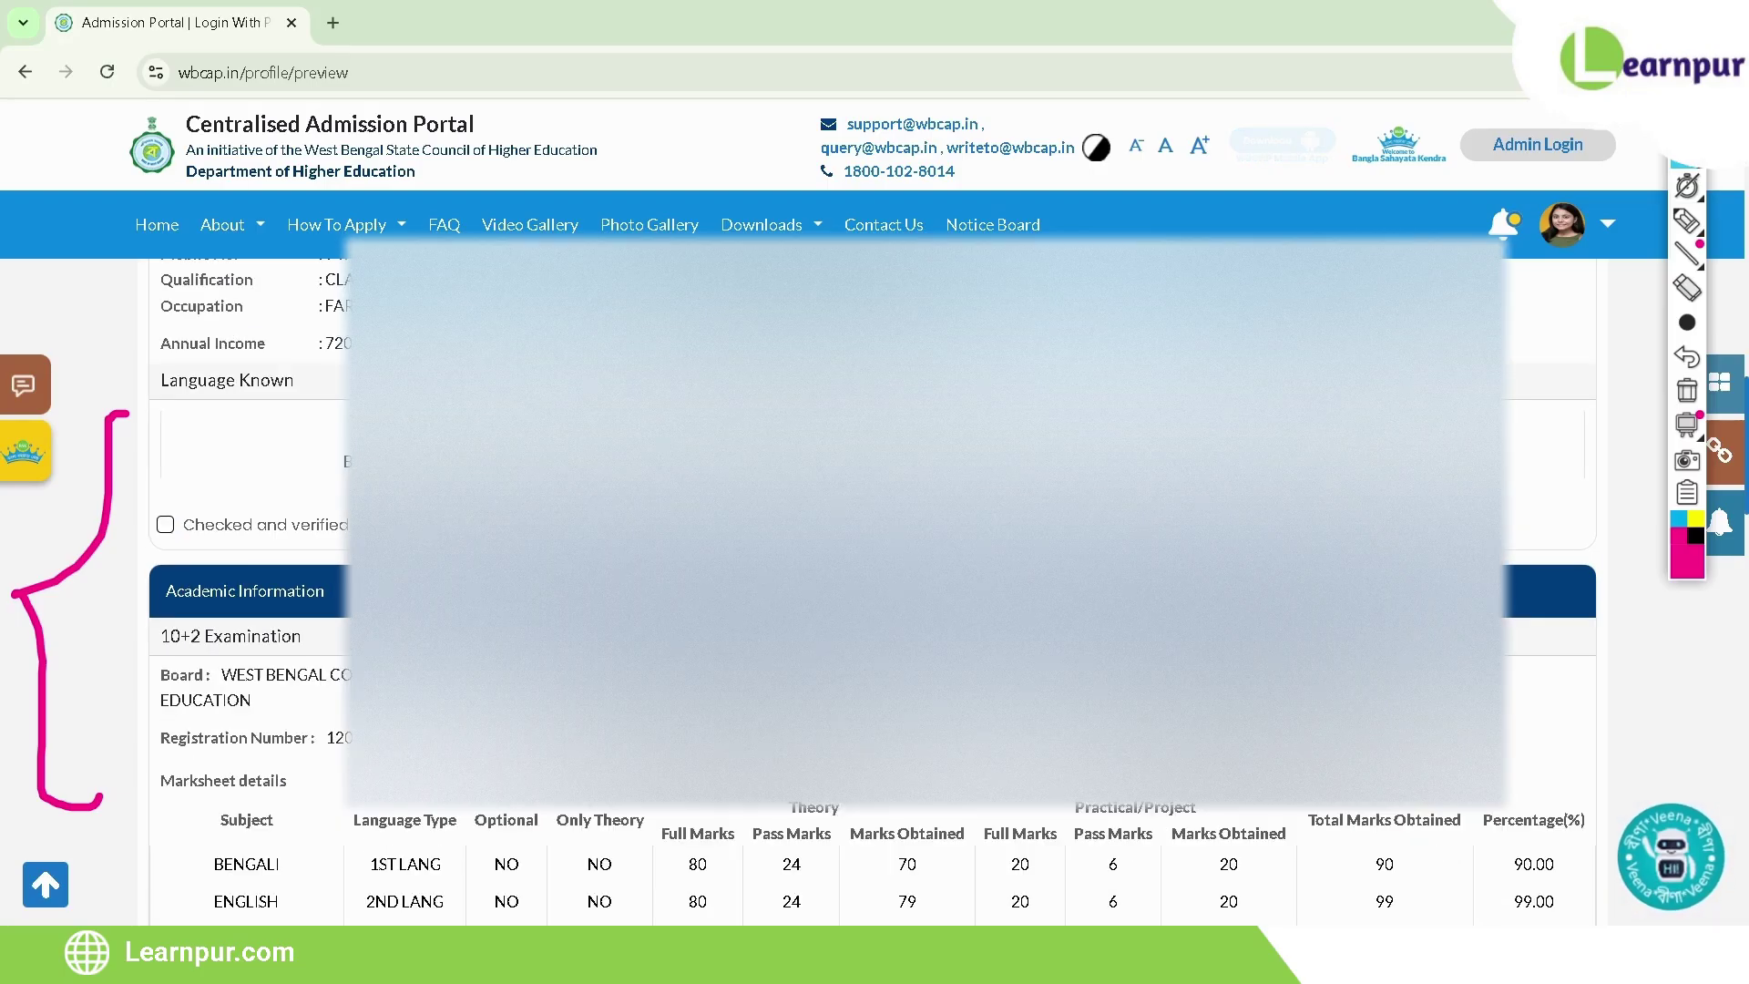
pyautogui.click(165, 525)
# - Tick 'Checked and verified' for the Academic Information marks and the uploaded Documents
pyautogui.scroll(-5, 308, 540)
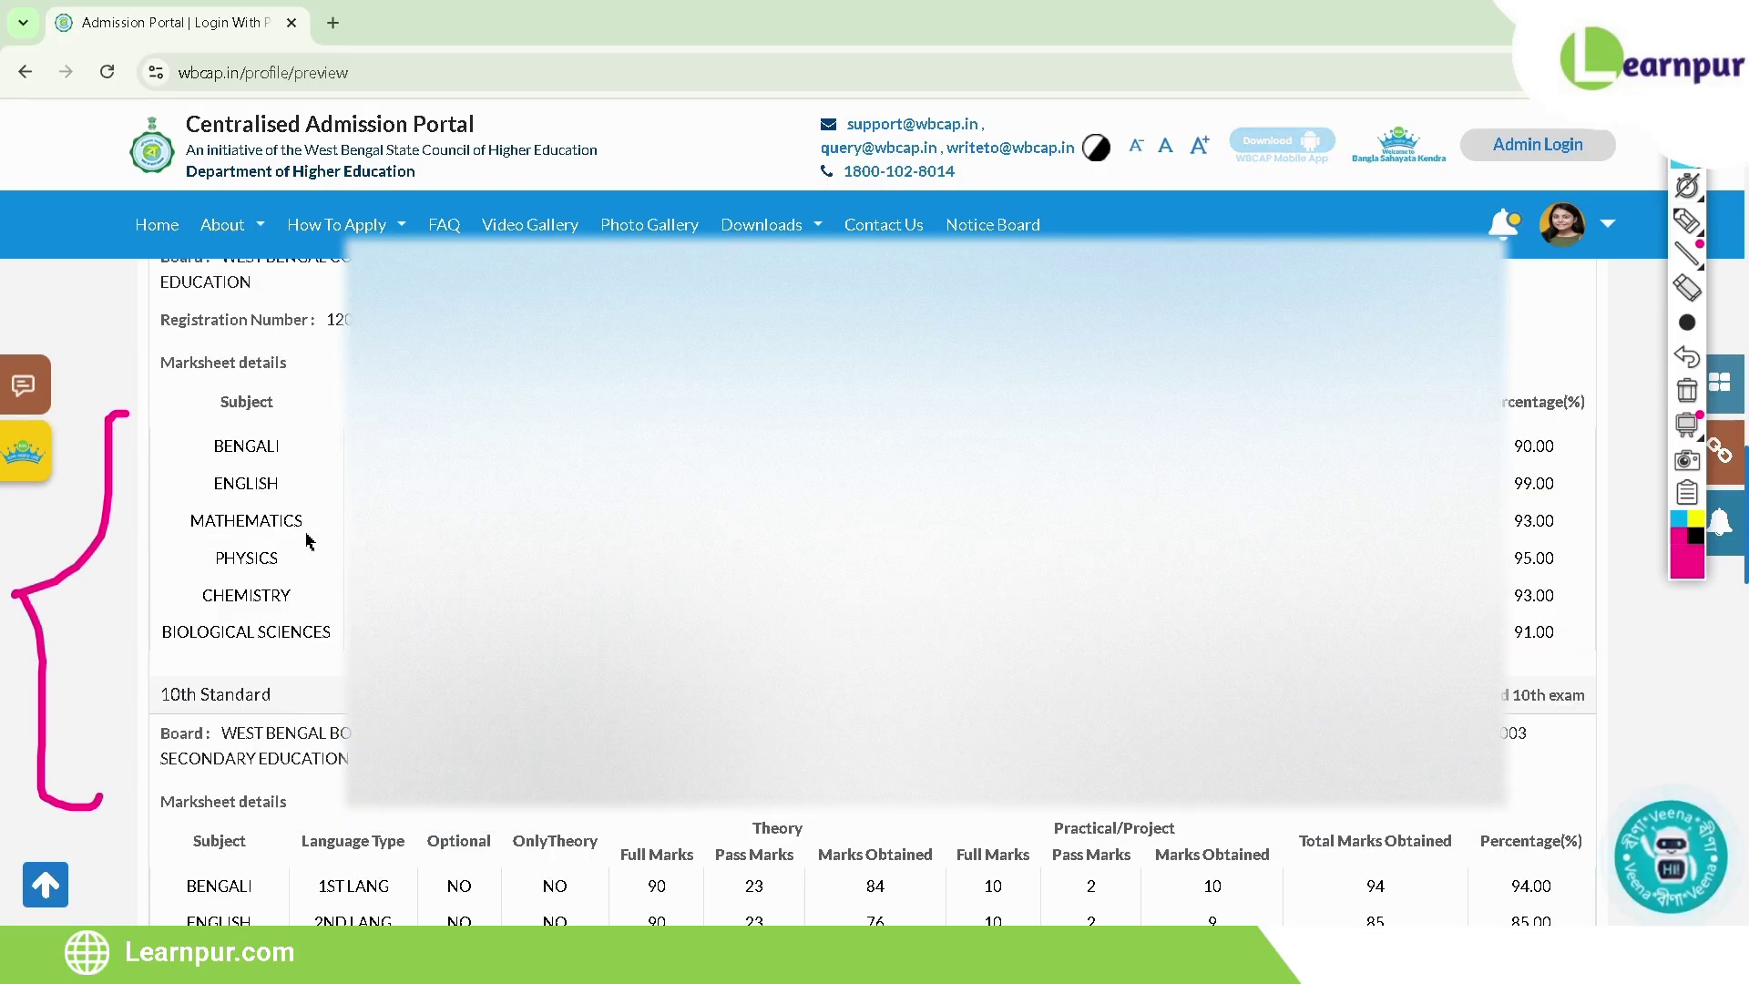
pyautogui.scroll(5, 308, 540)
pyautogui.scroll(5, 245, 668)
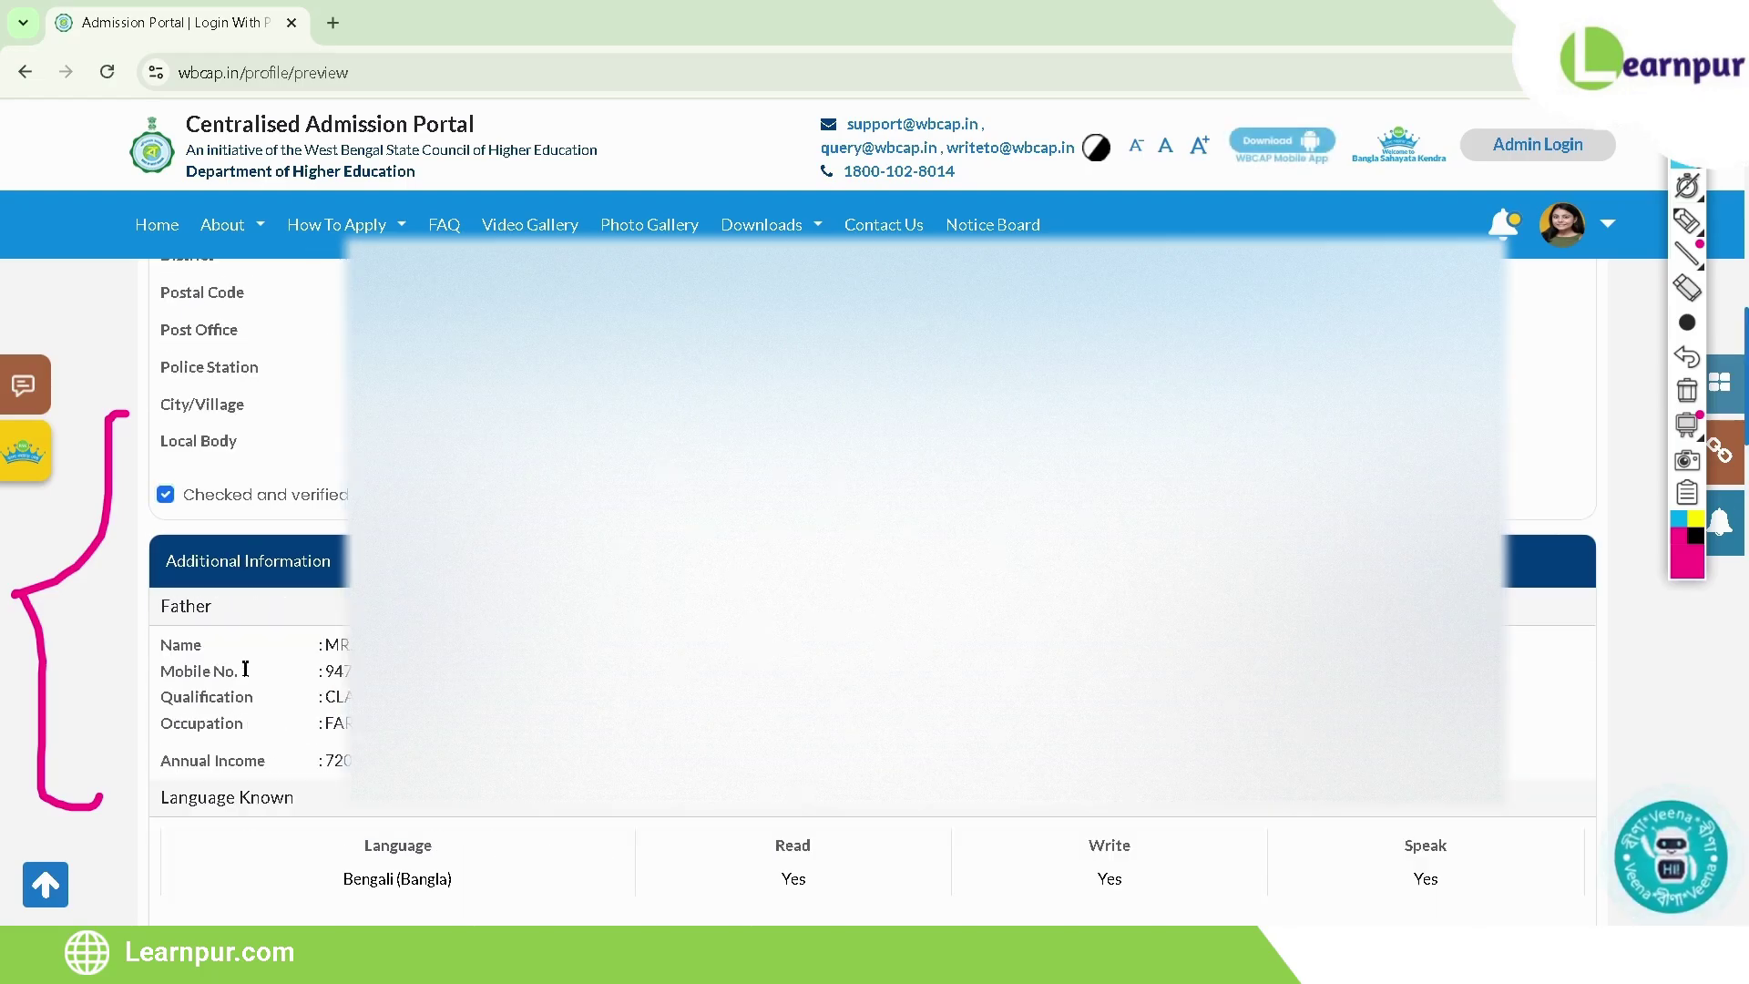
pyautogui.scroll(-5, 187, 637)
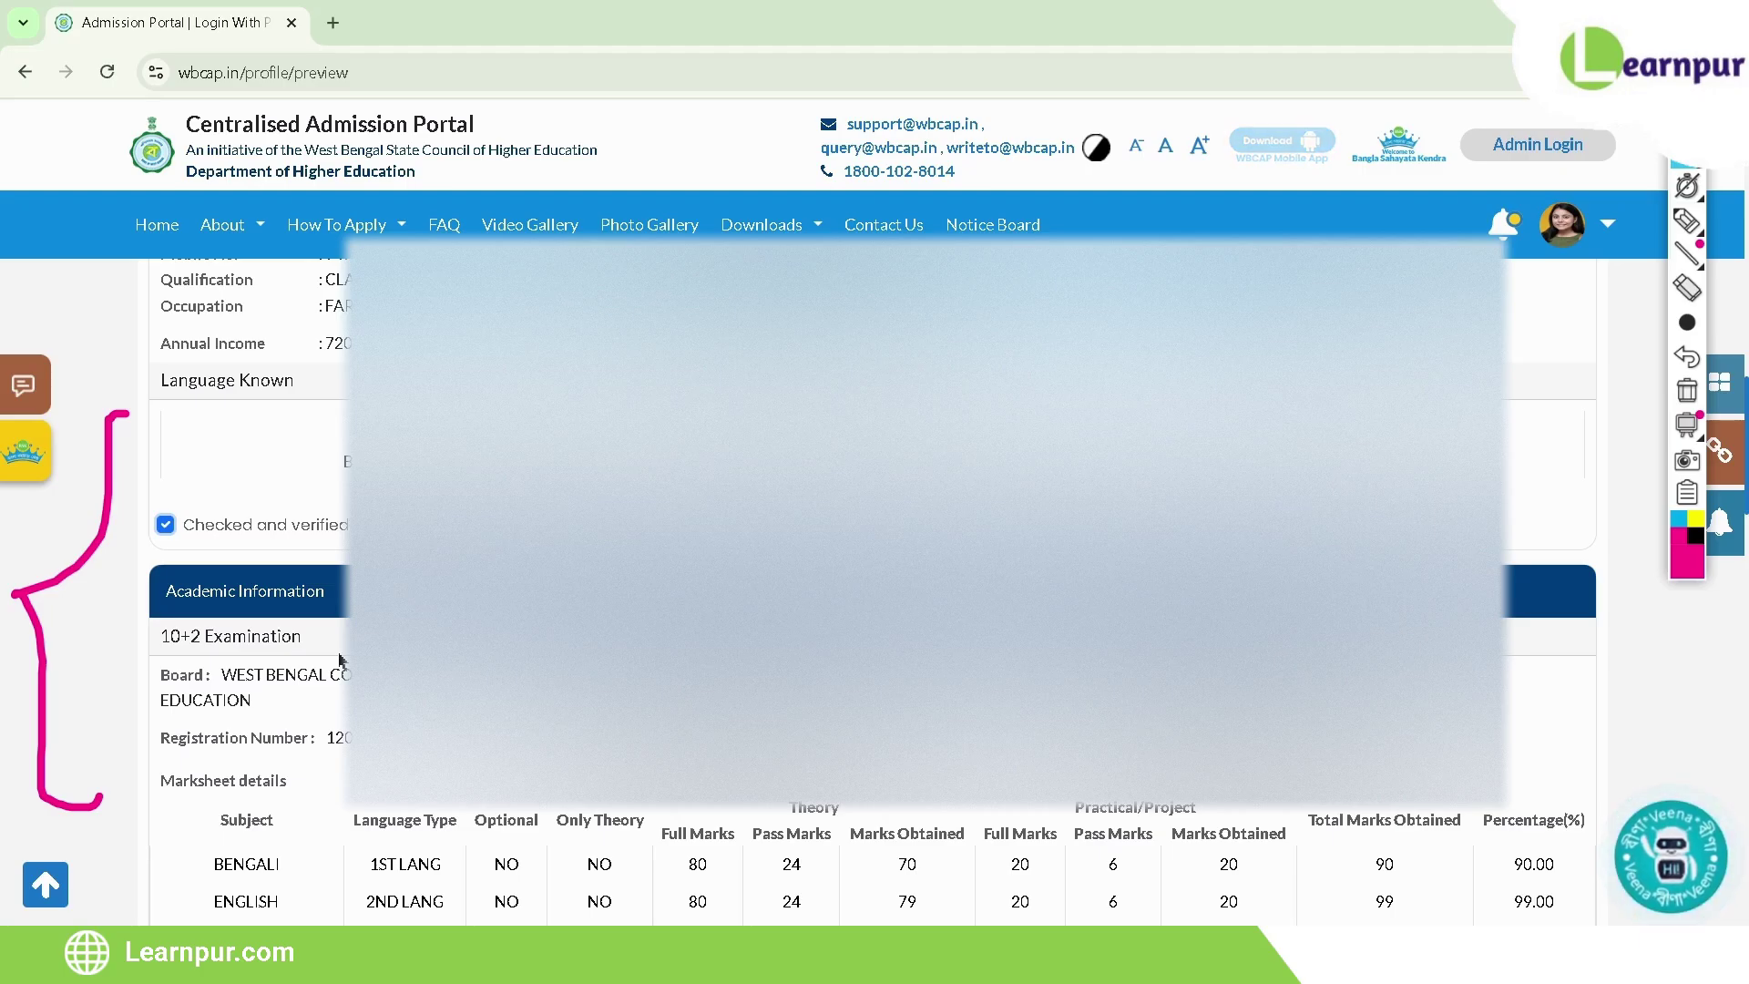
pyautogui.scroll(5, 339, 657)
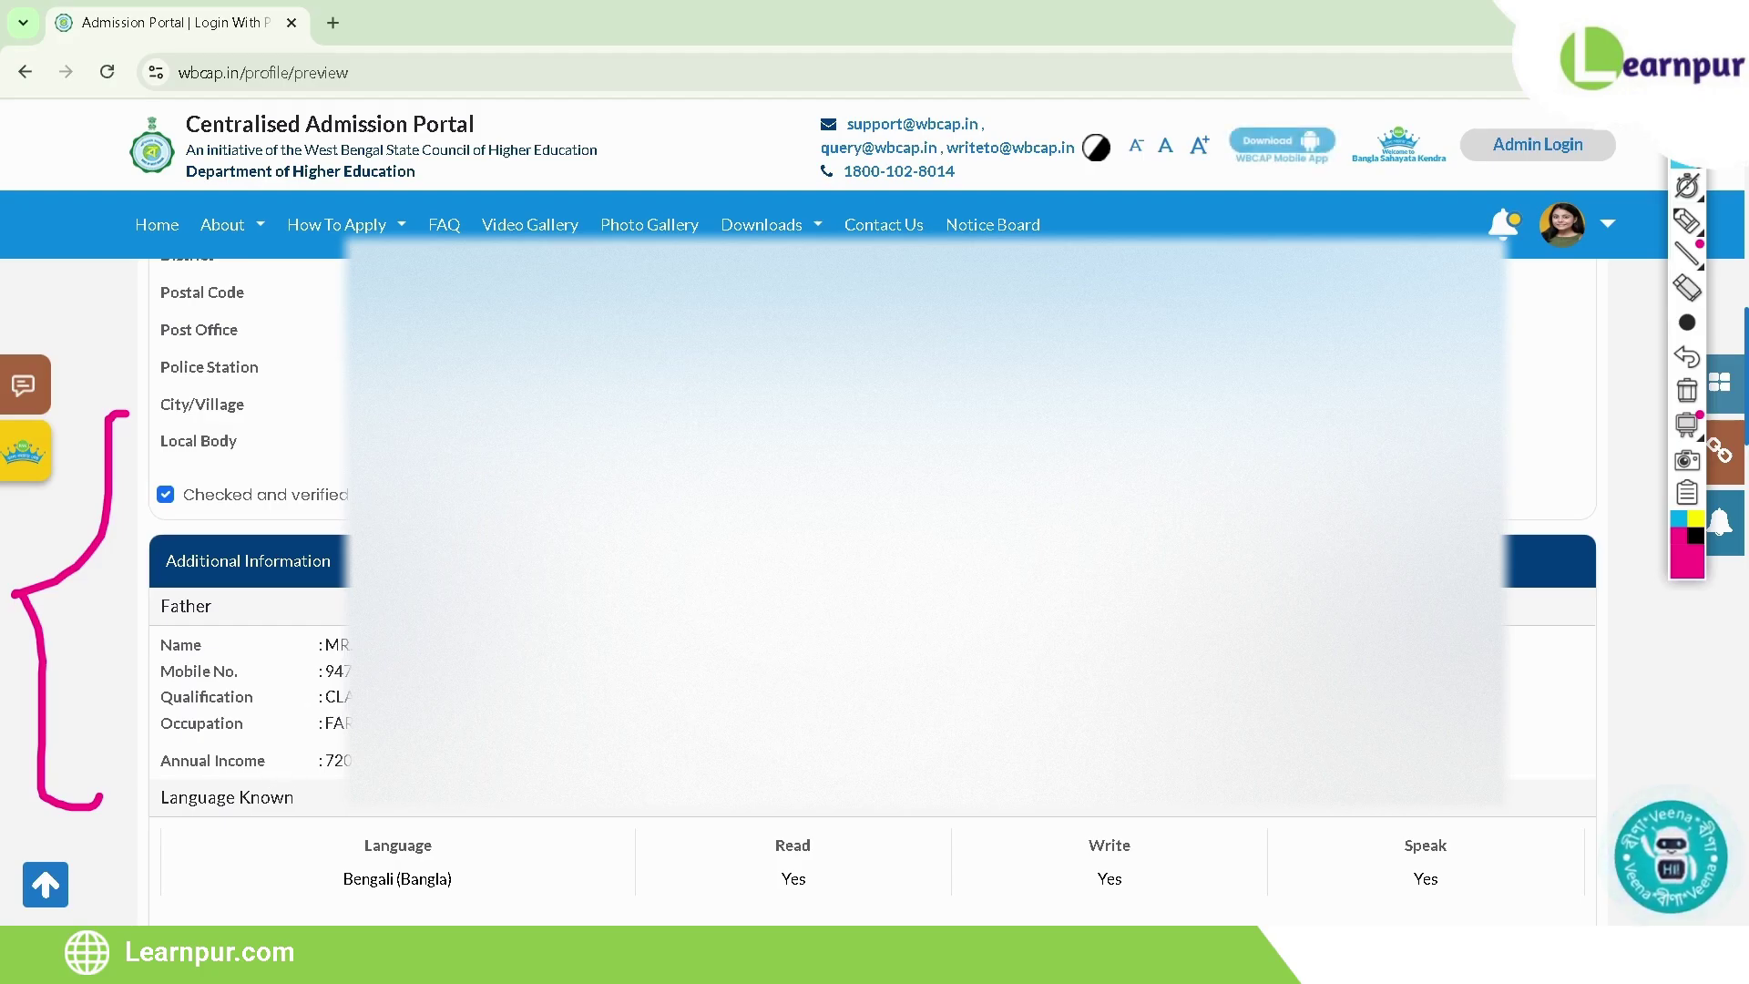
pyautogui.scroll(-5, 566, 813)
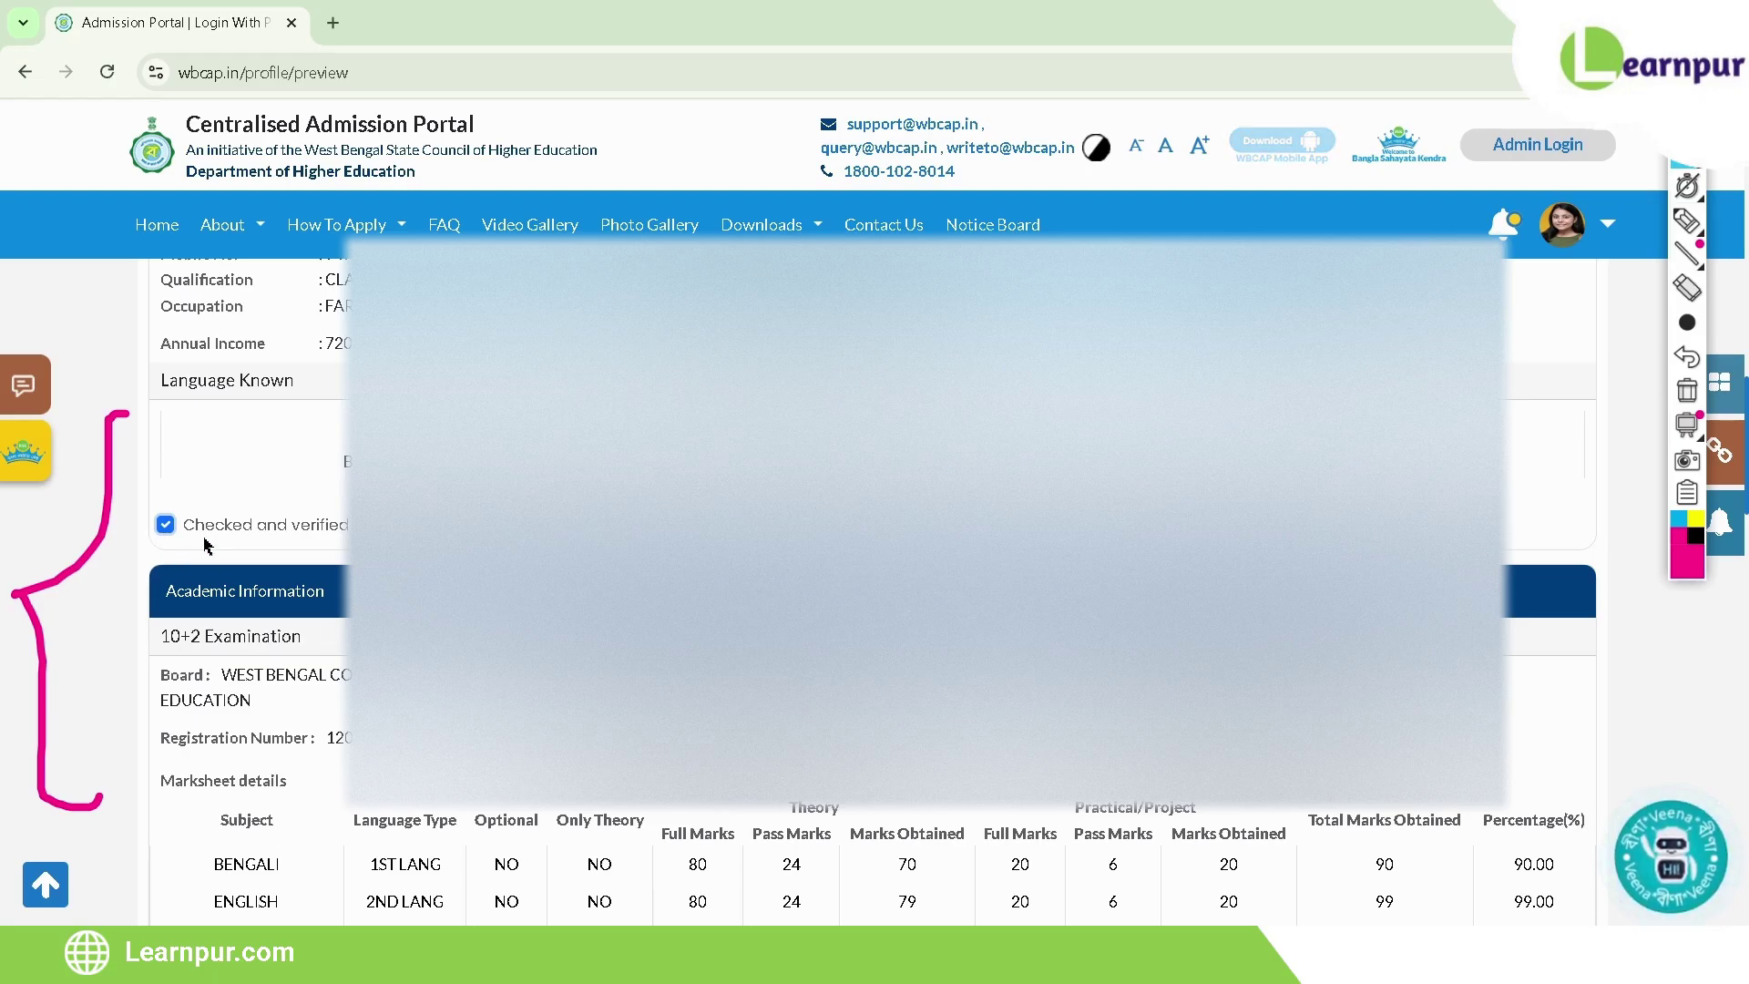
pyautogui.scroll(-5, 169, 540)
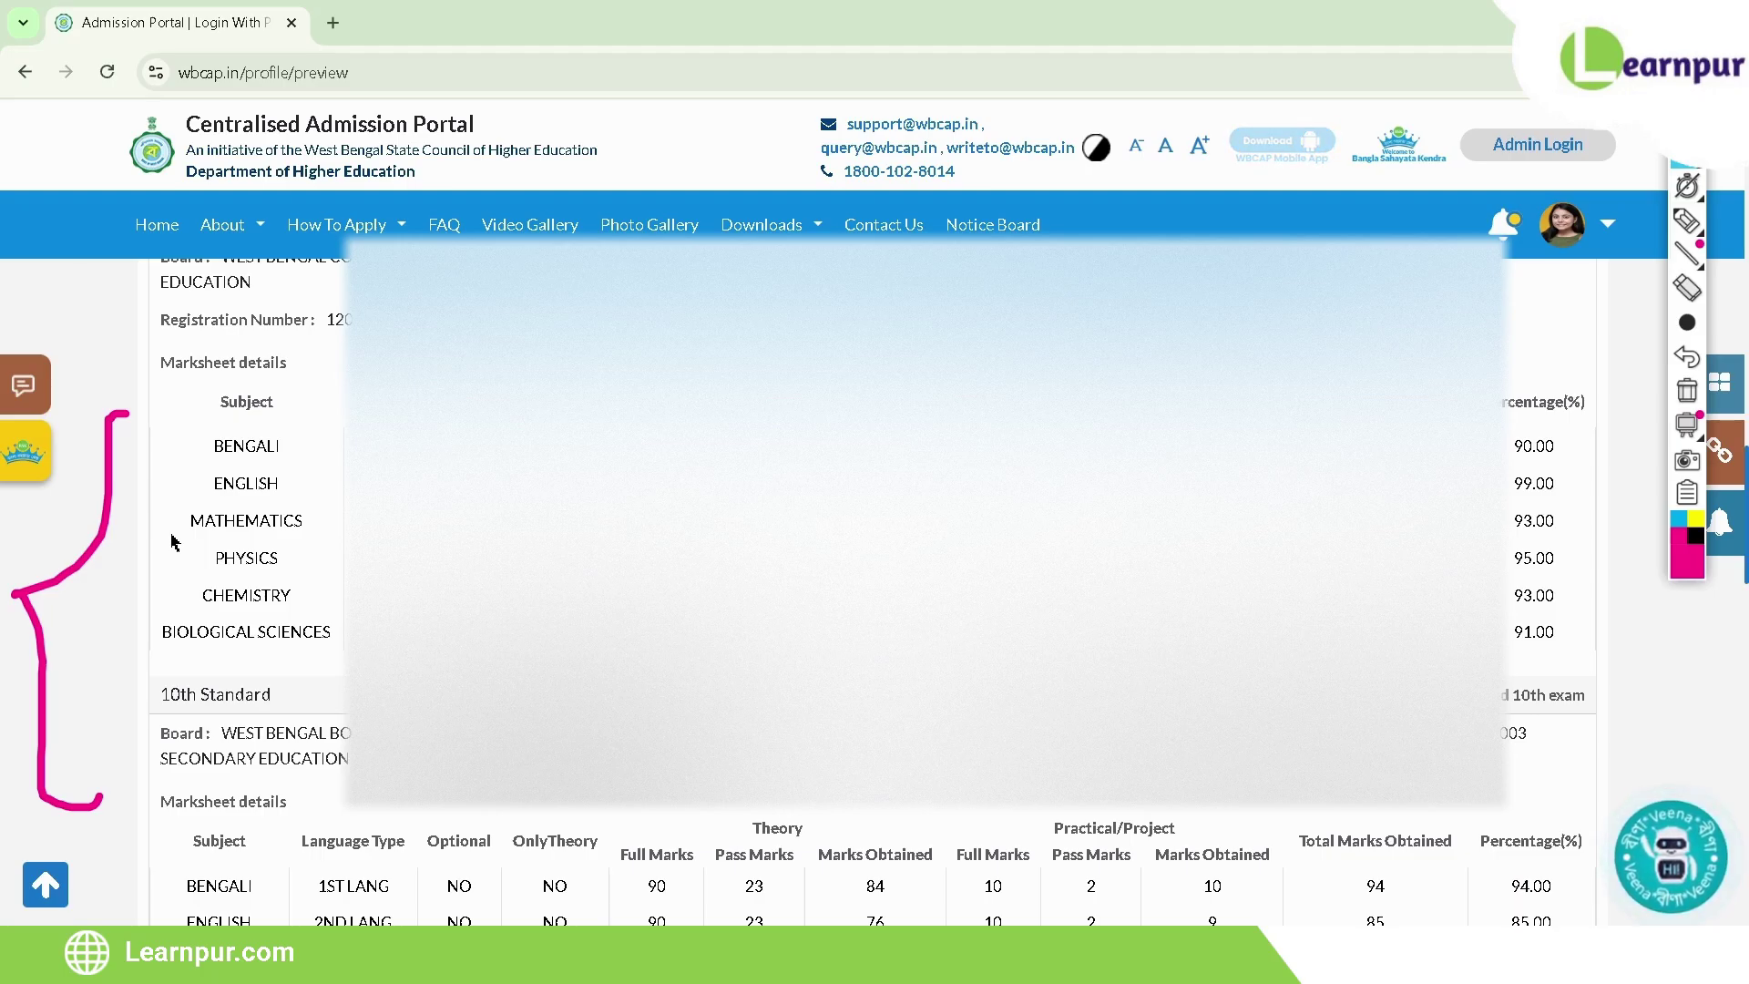
pyautogui.scroll(-5, 173, 543)
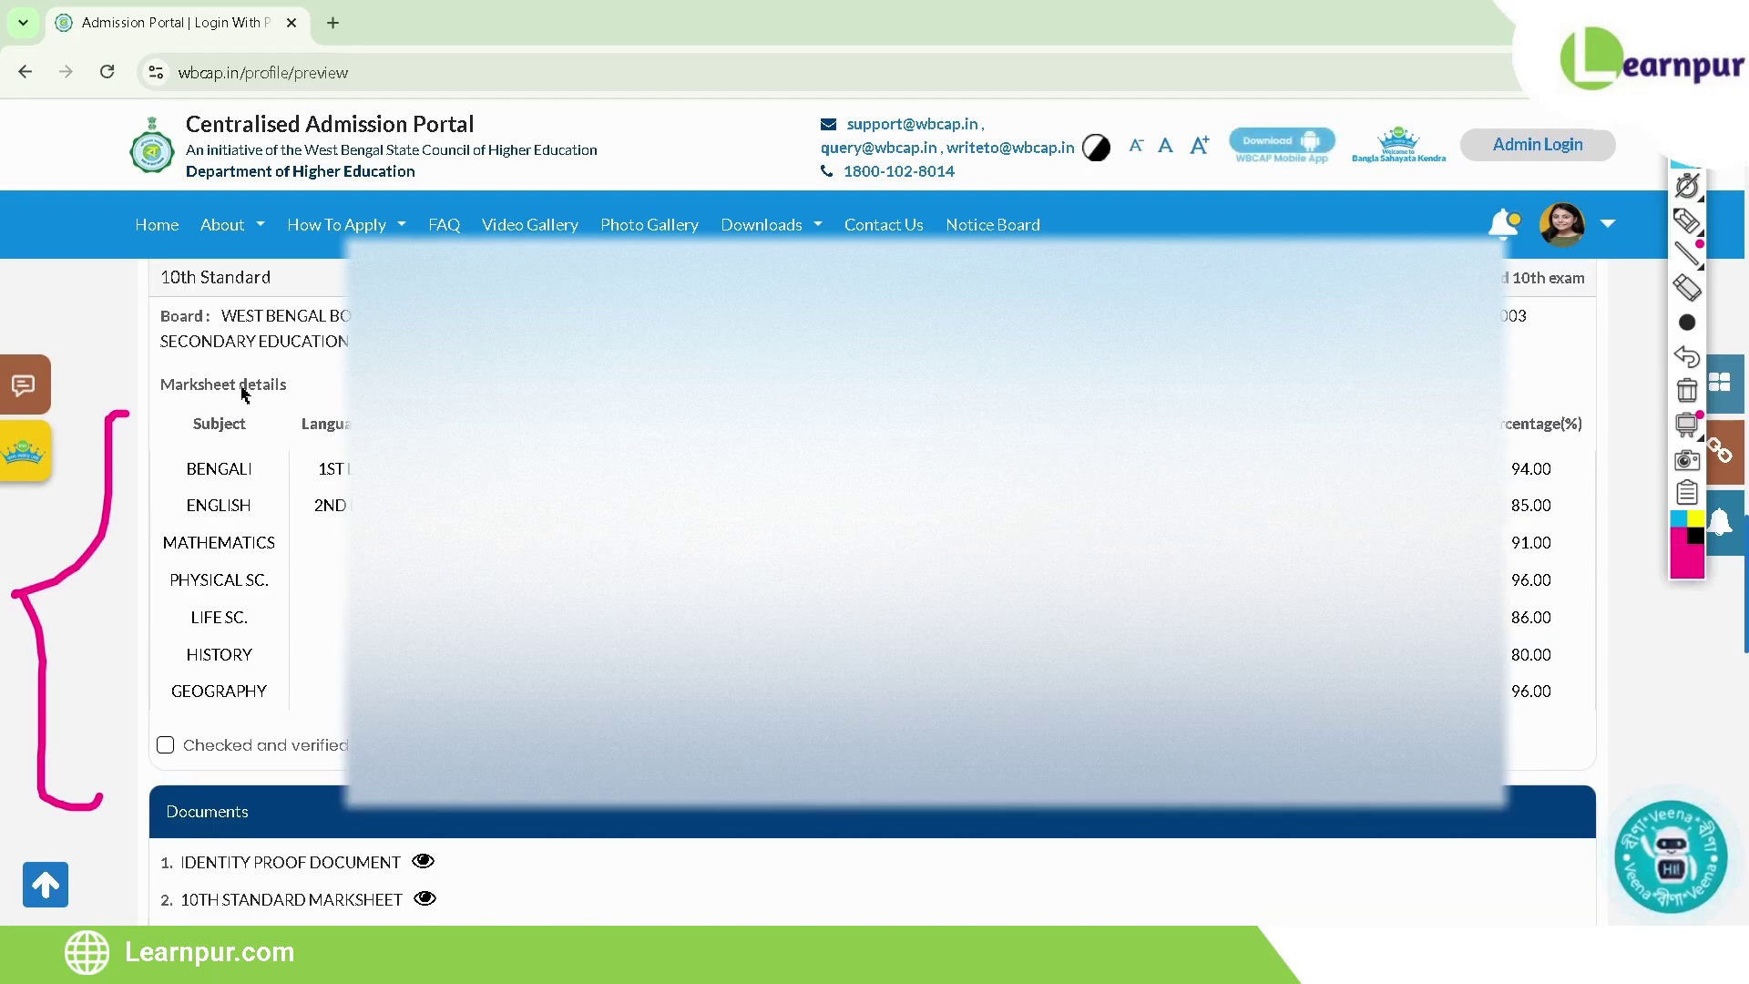
pyautogui.scroll(5, 339, 501)
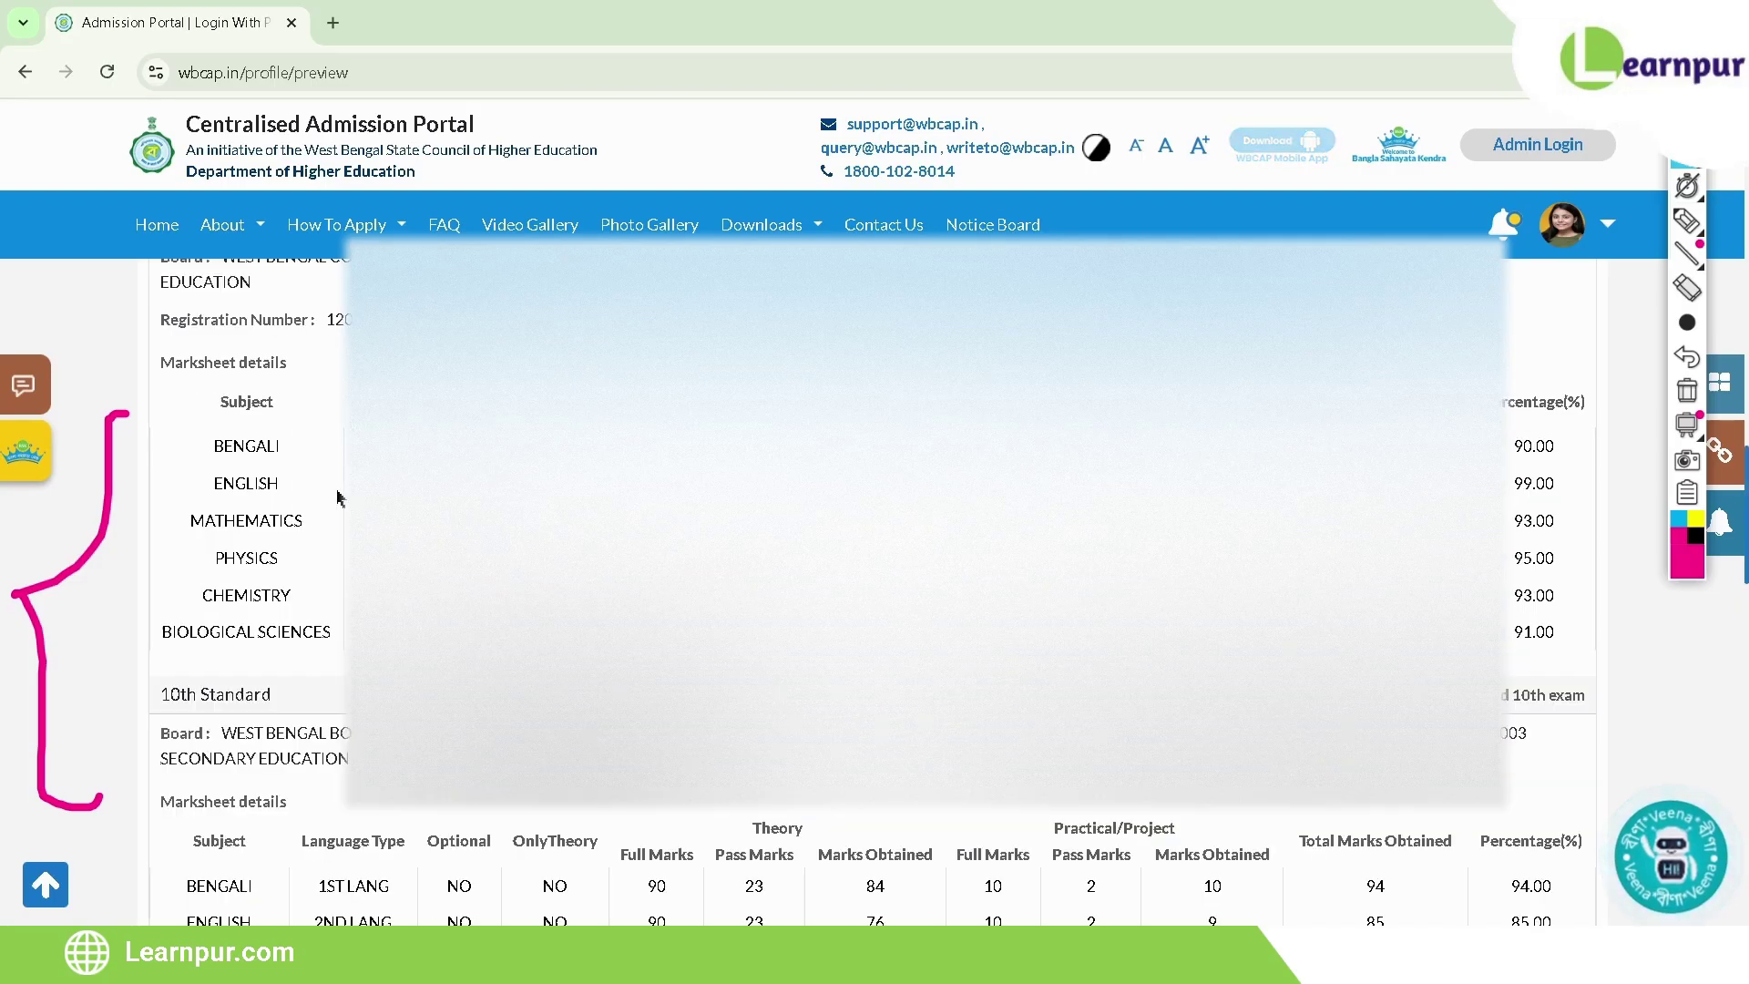
pyautogui.scroll(5, 339, 501)
pyautogui.scroll(-5, 274, 644)
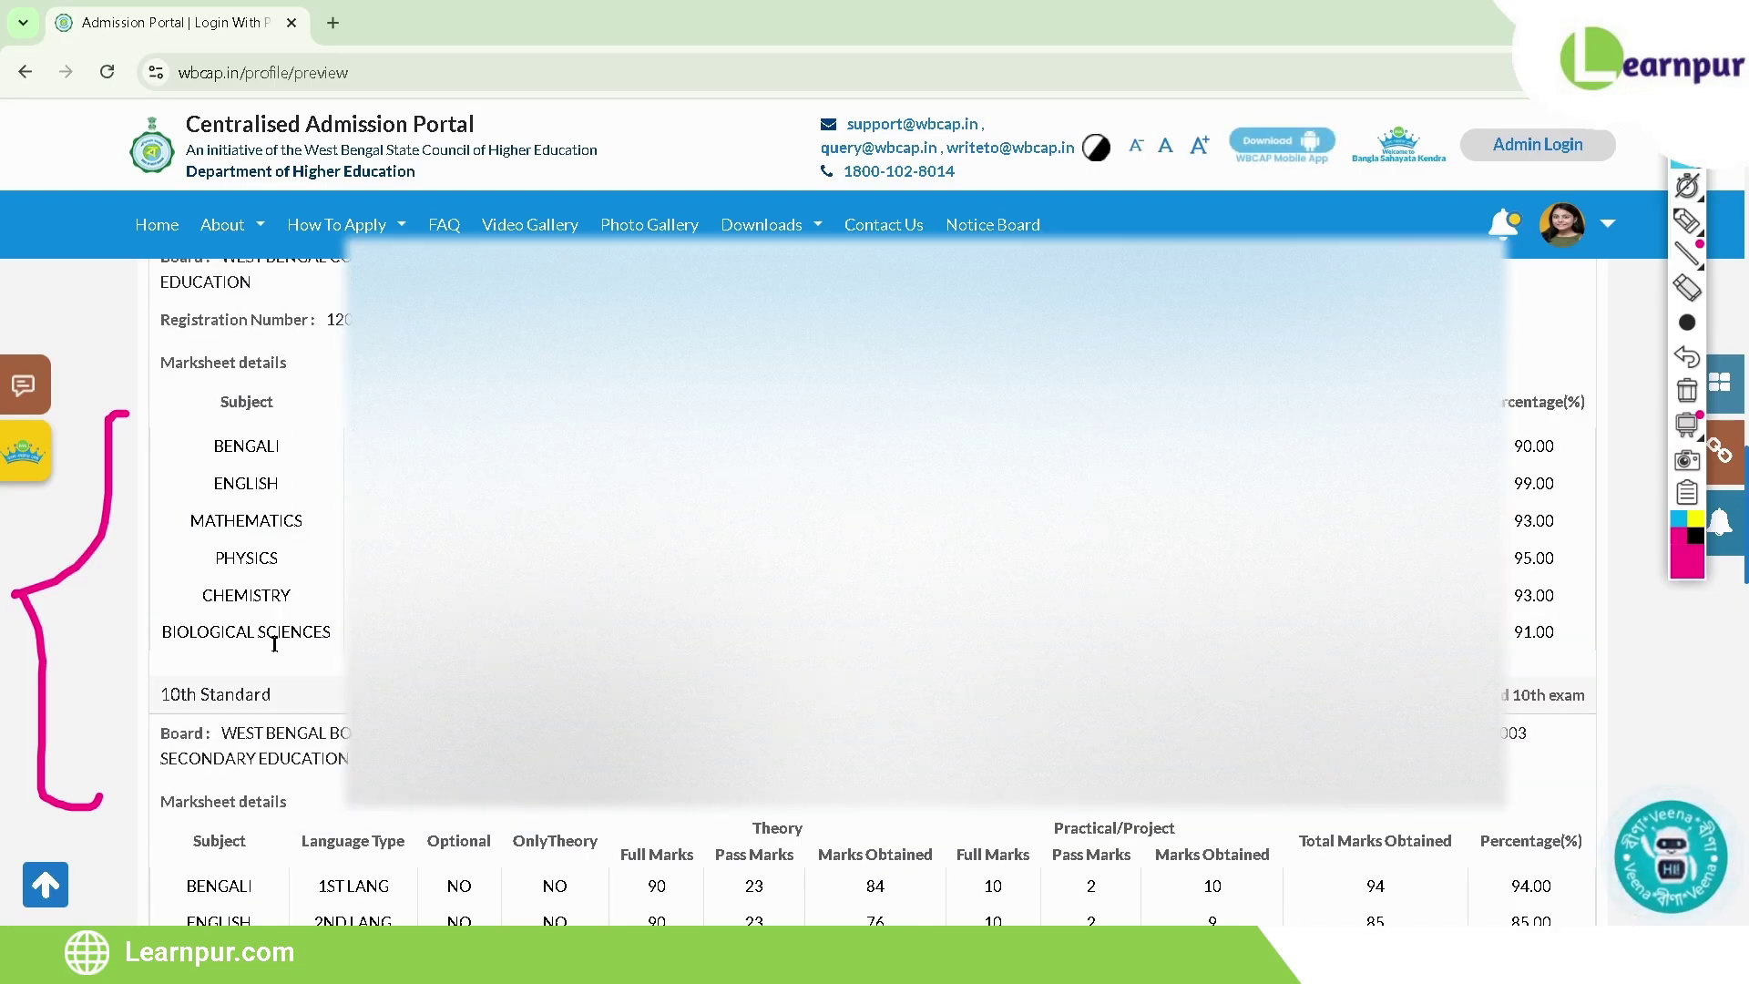
pyautogui.scroll(5, 274, 644)
pyautogui.scroll(-5, 274, 644)
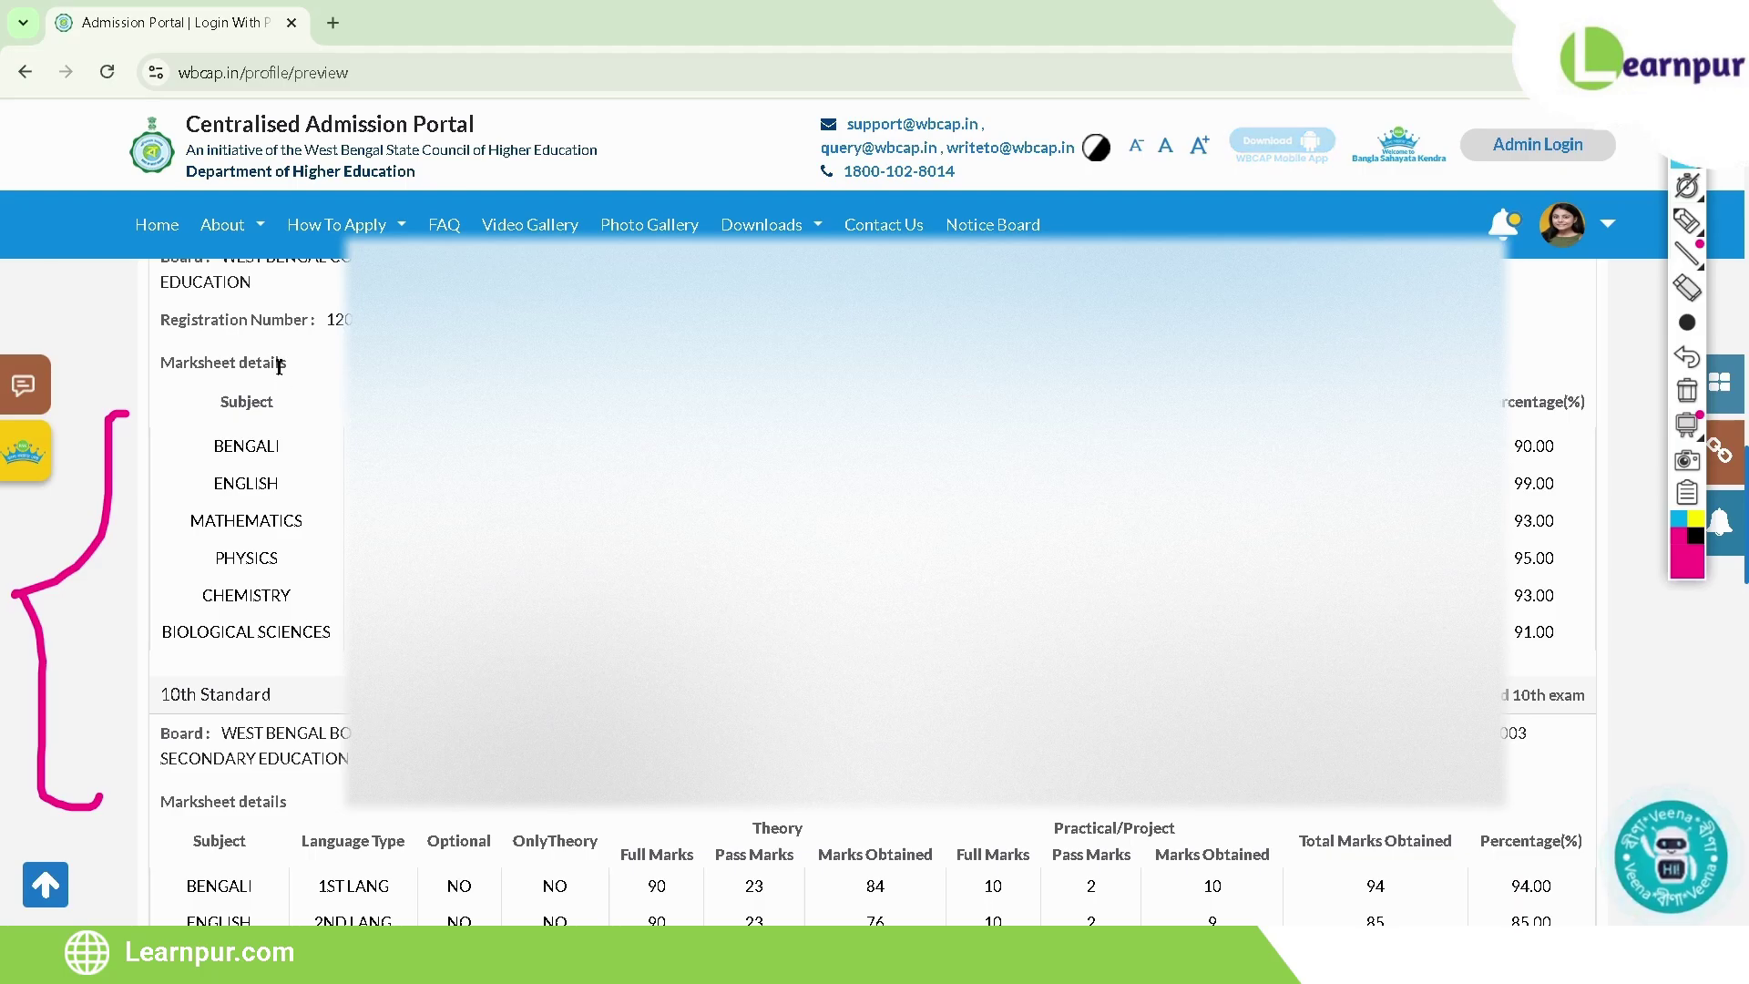
pyautogui.scroll(-5, 304, 617)
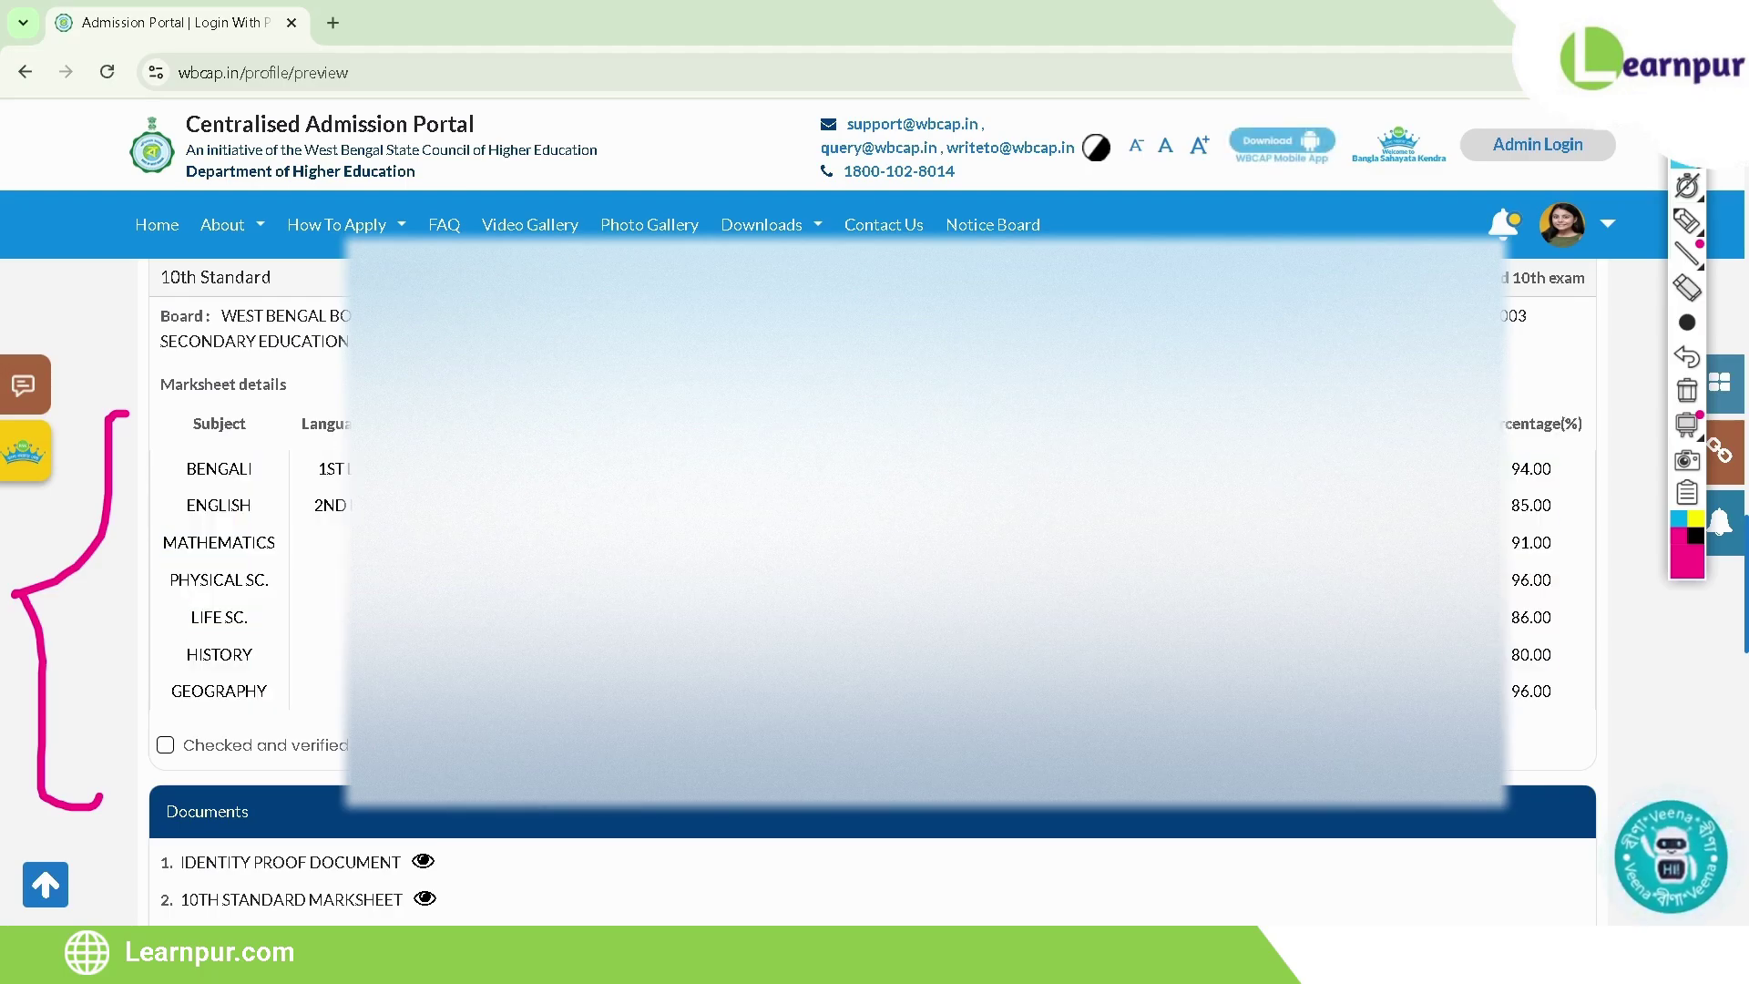
pyautogui.click(165, 744)
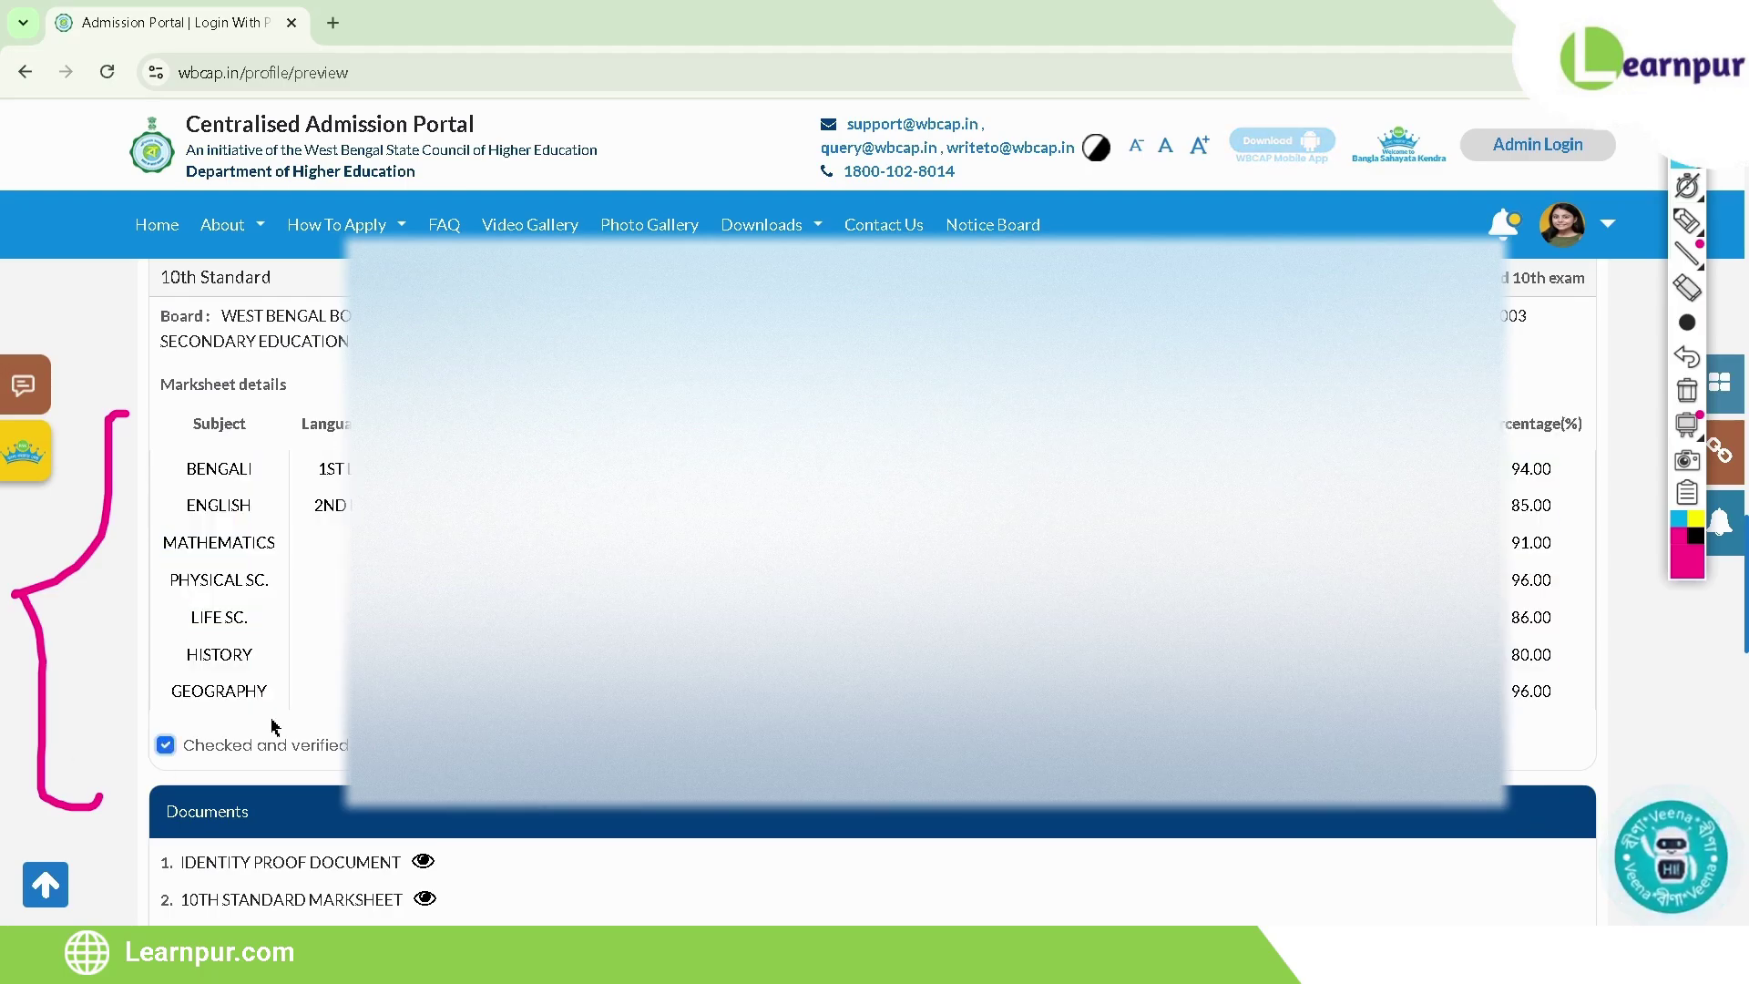
pyautogui.scroll(-4, 274, 726)
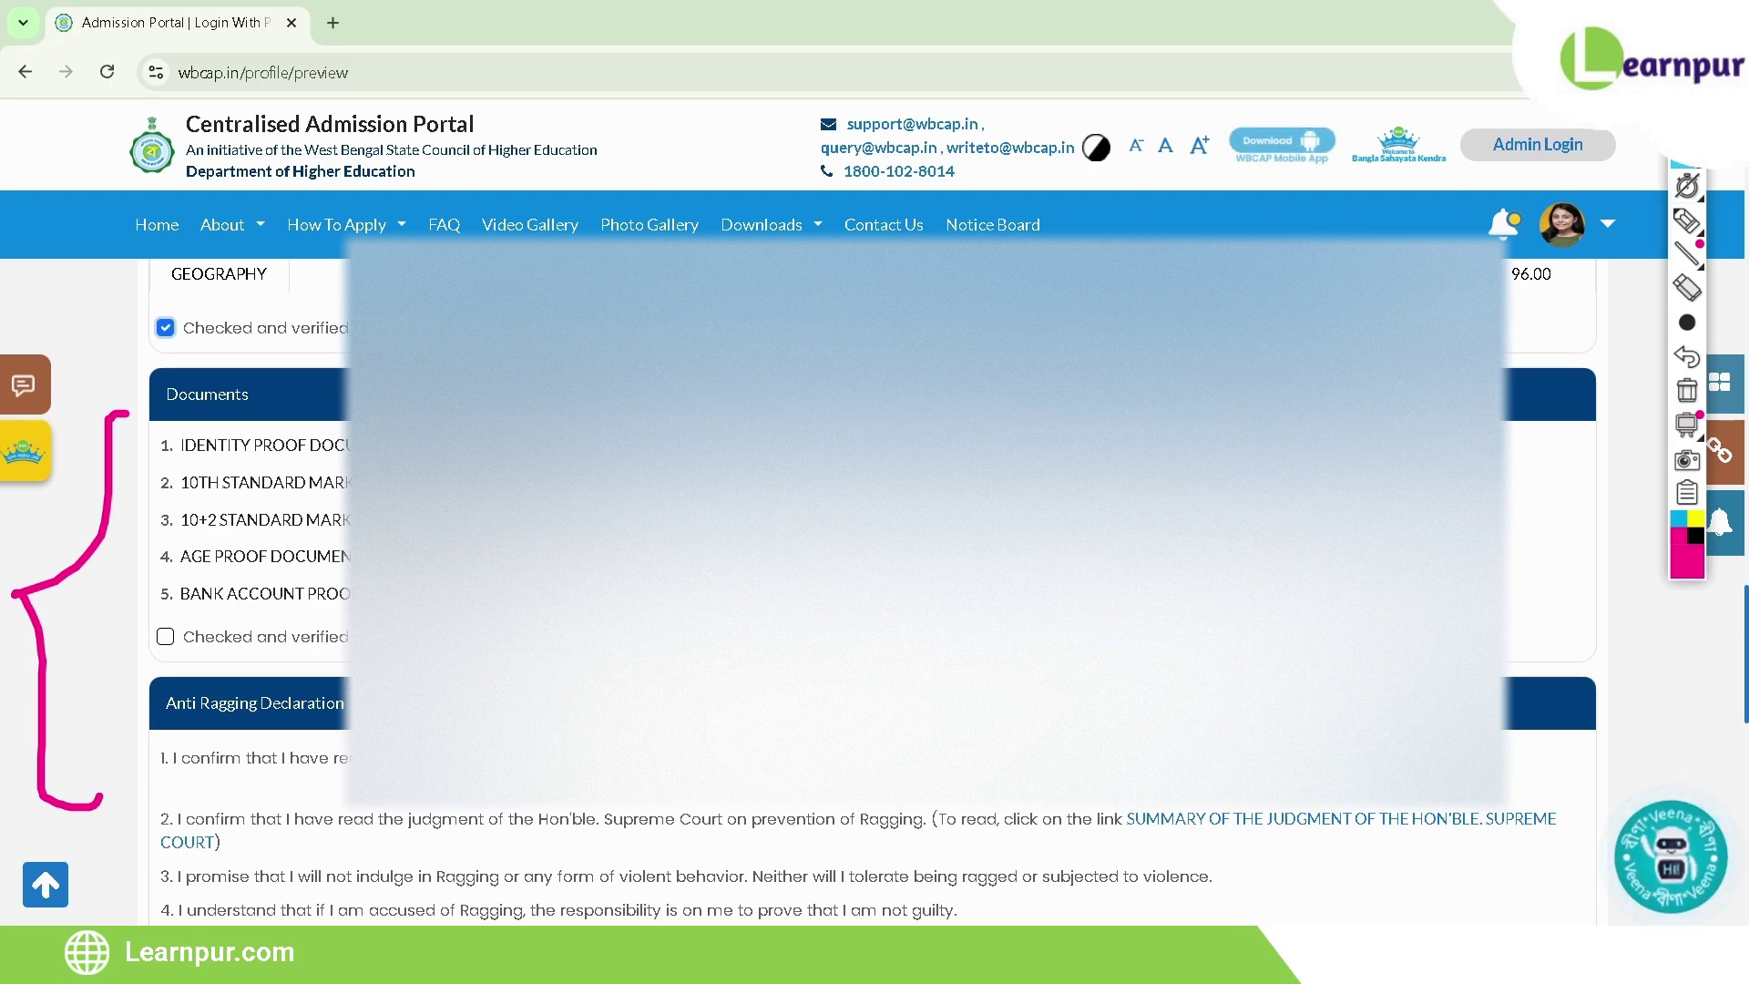
pyautogui.click(165, 638)
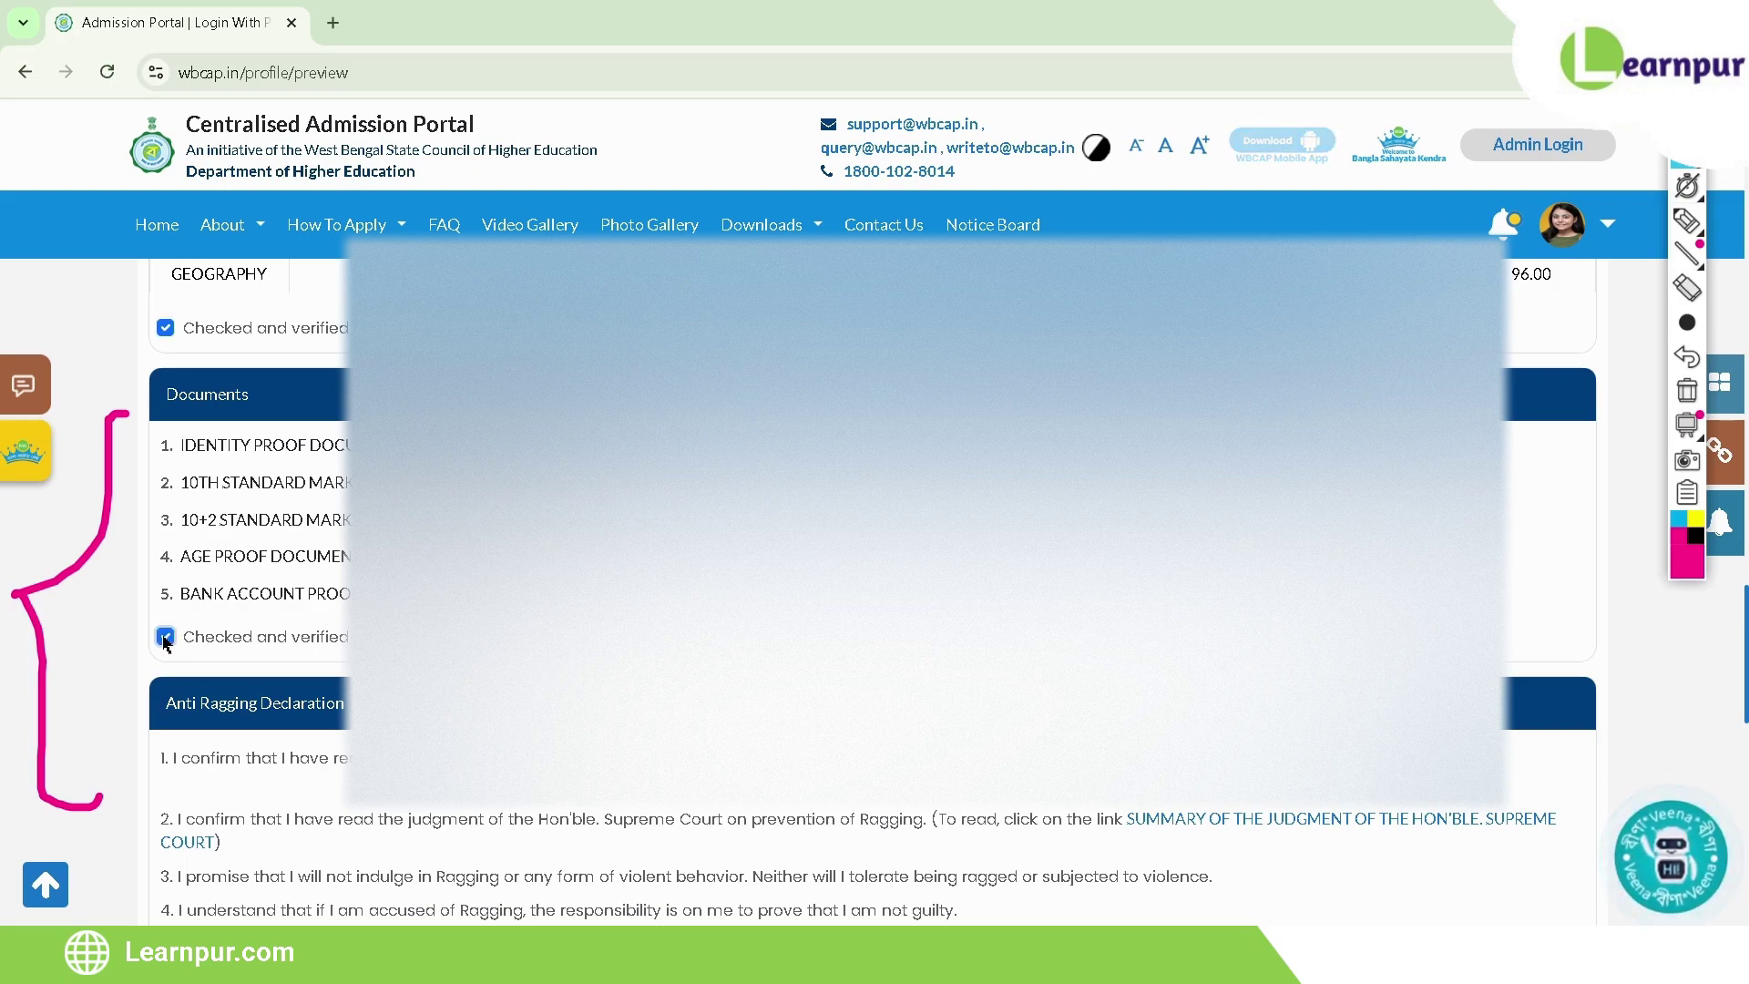
# - Tick 'I Acknowledge' on the anti-ragging declaration and confirm the application with consent
pyautogui.scroll(-5, 272, 645)
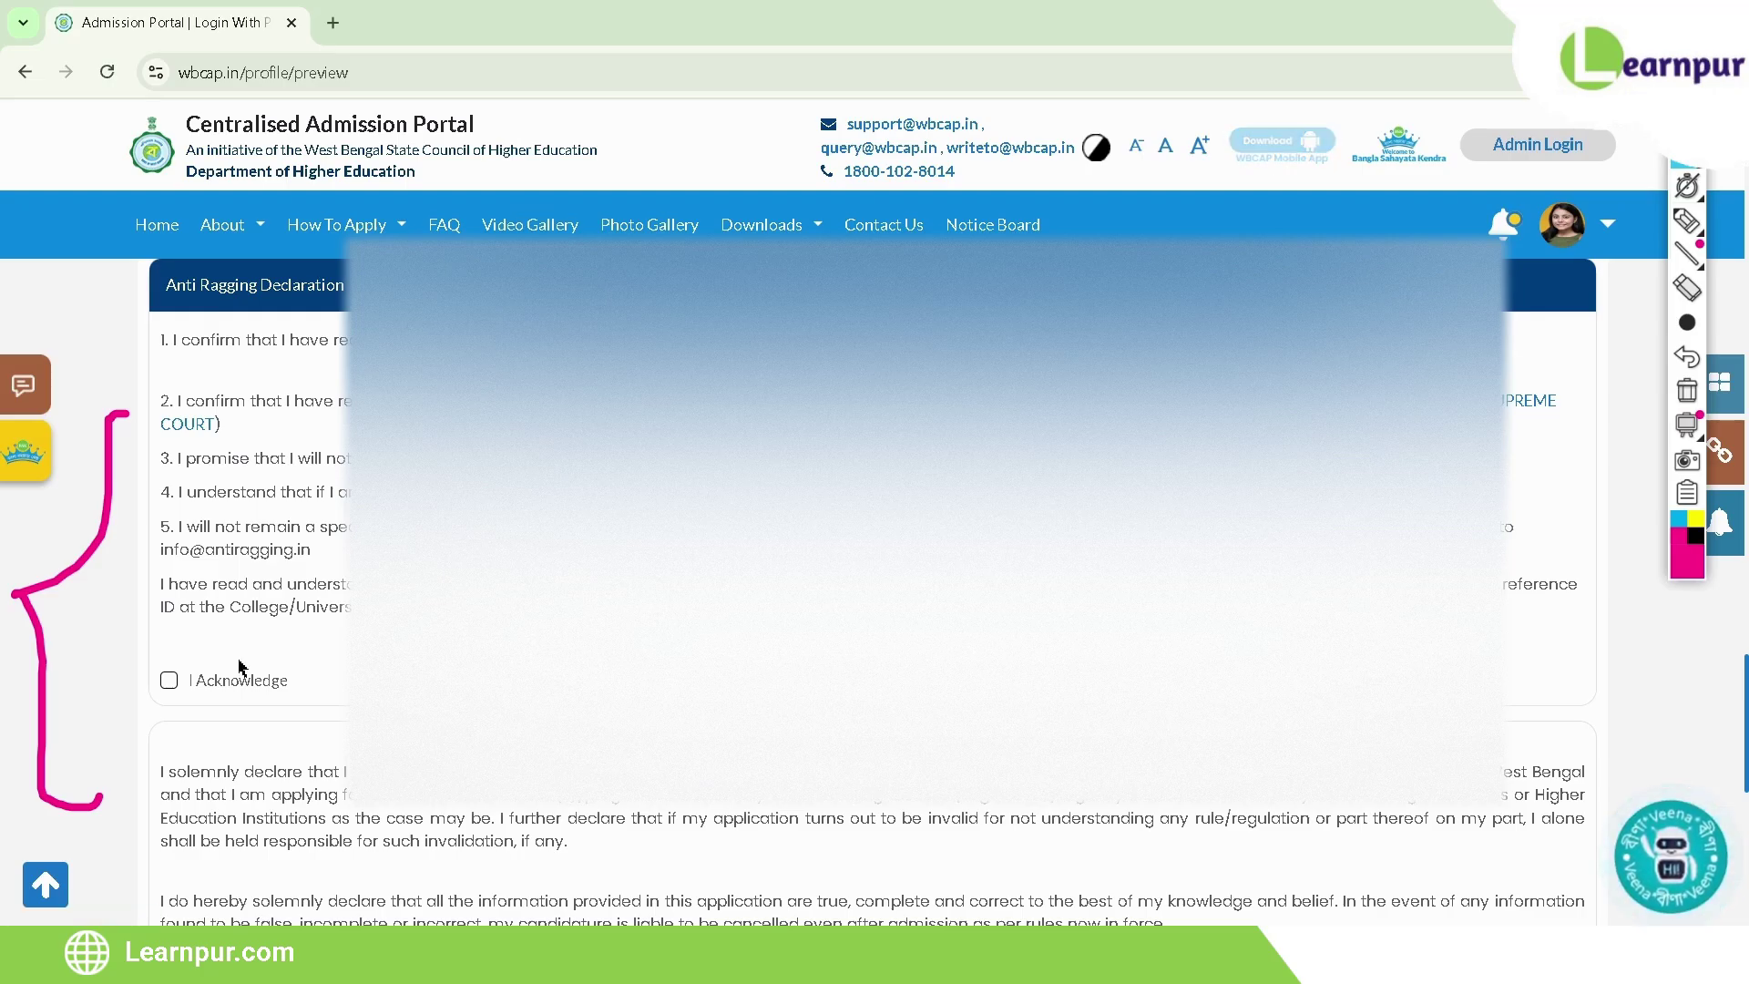
pyautogui.click(169, 681)
pyautogui.scroll(-5, 165, 690)
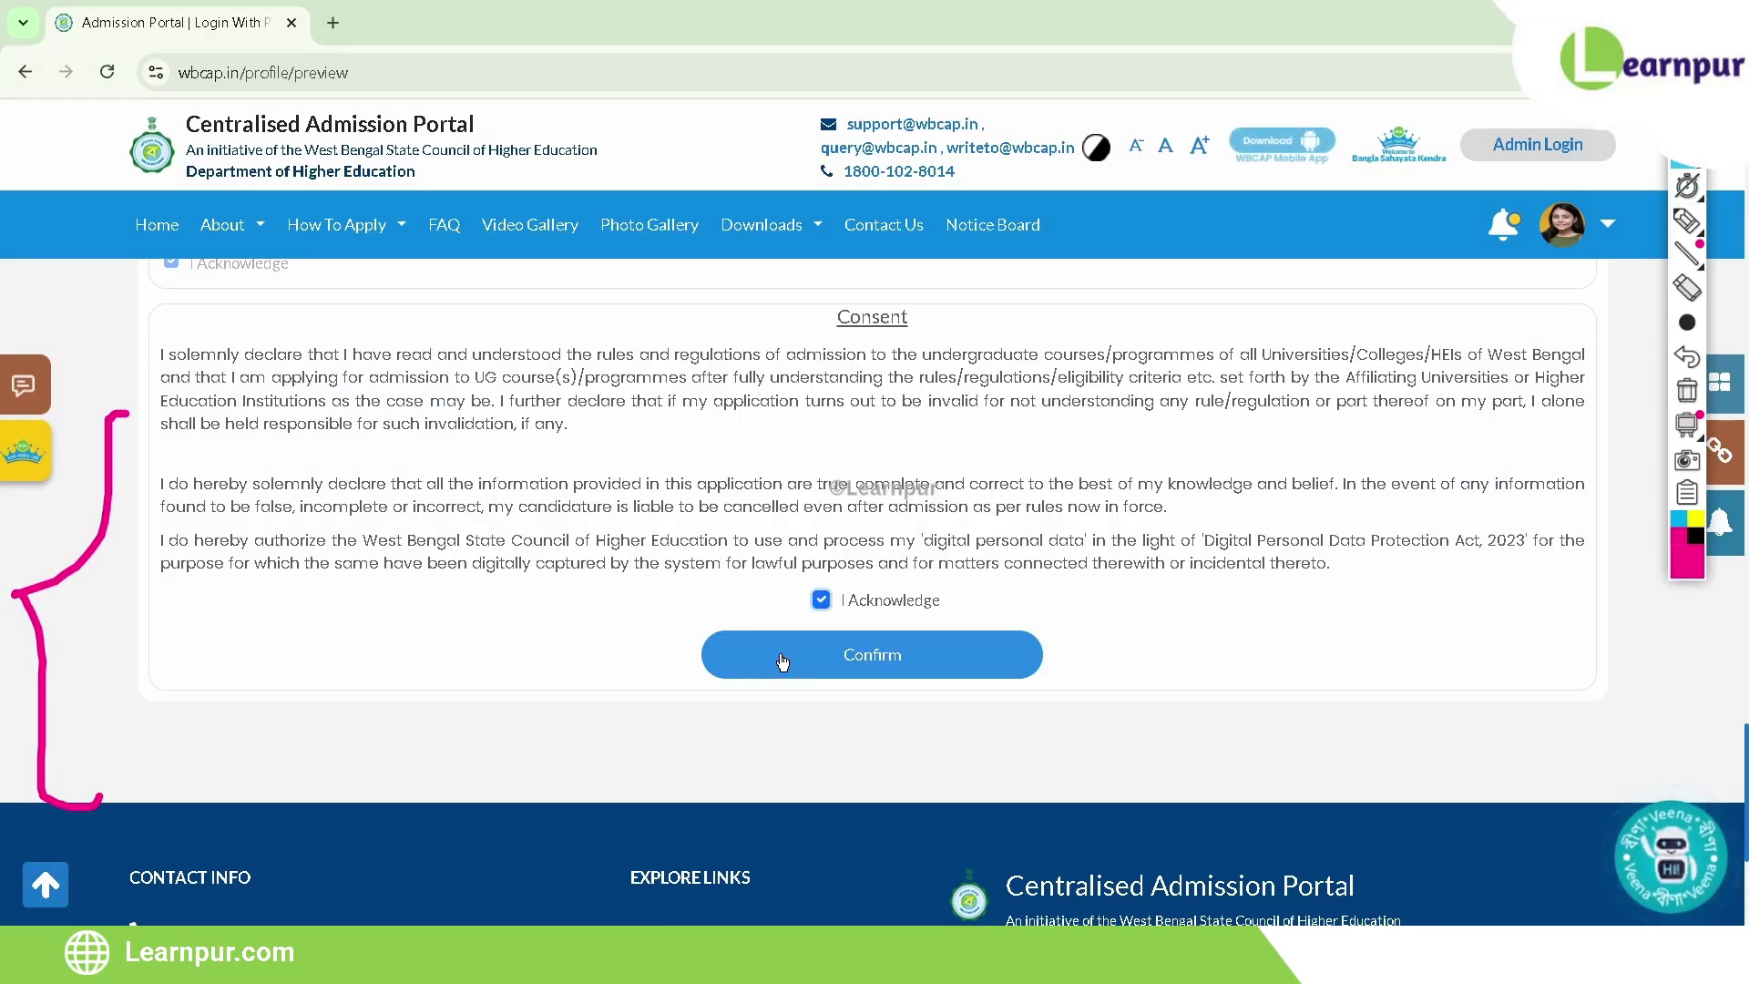
pyautogui.click(783, 662)
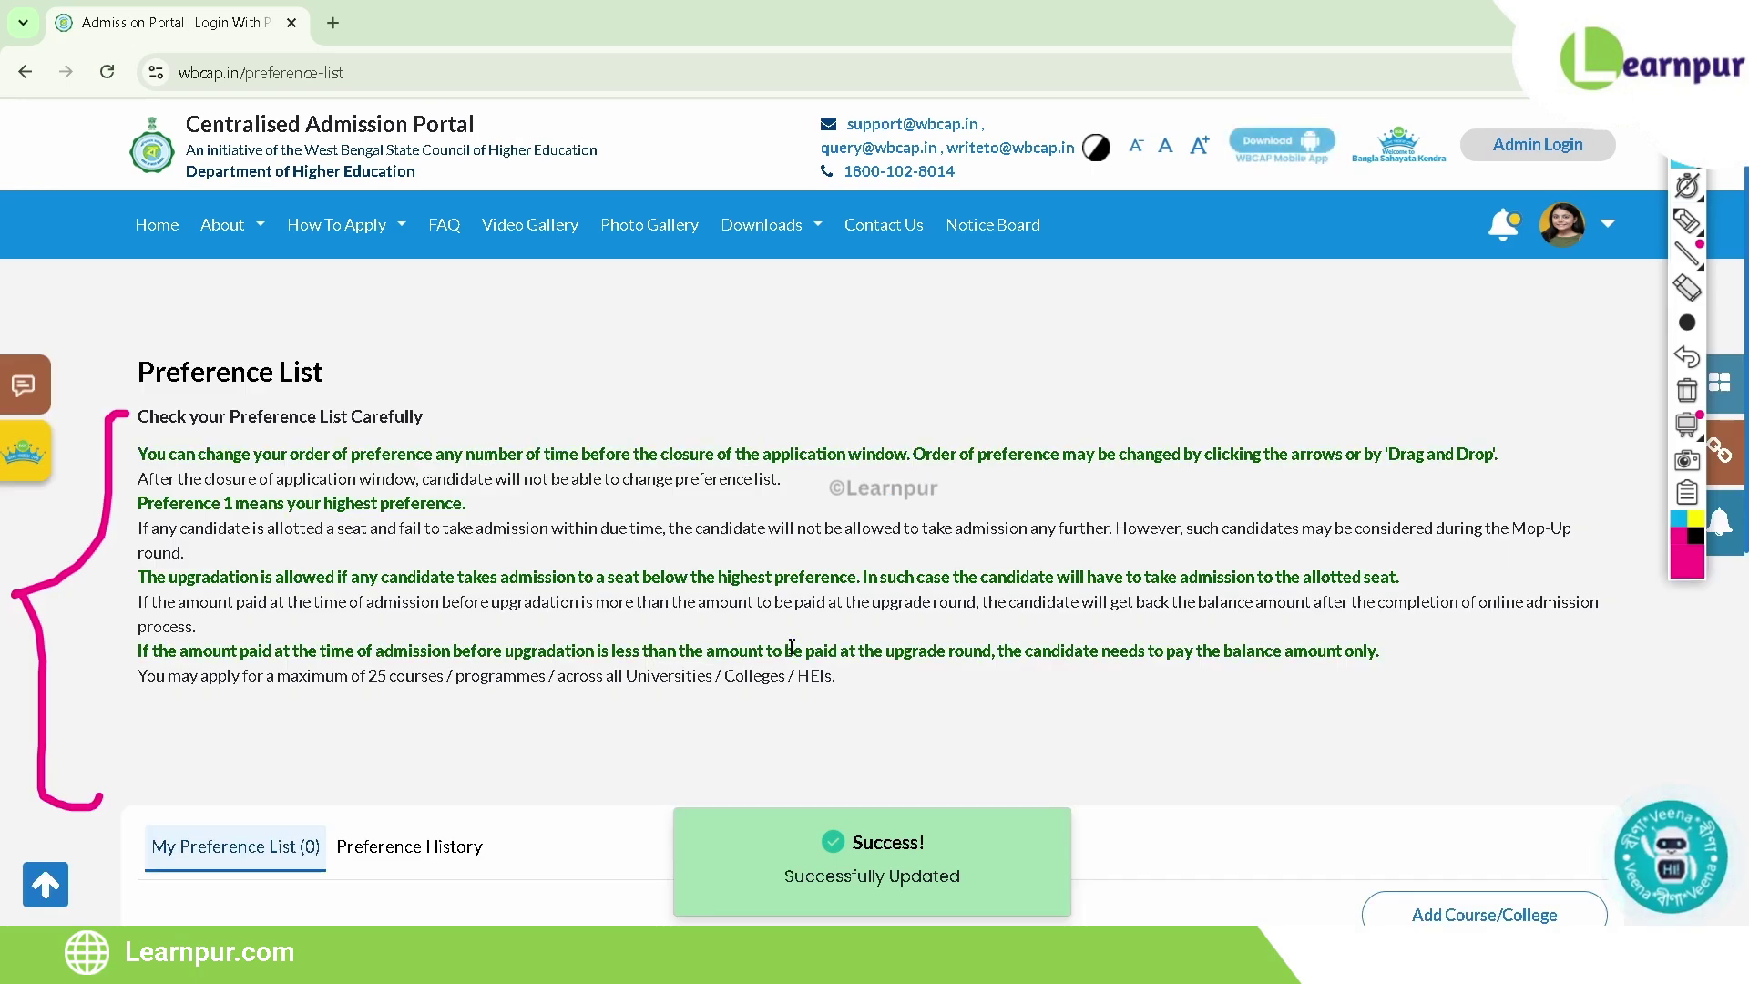
# - Start adding a course from the Preference List and select Hooghly as the district
pyautogui.scroll(-4, 781, 653)
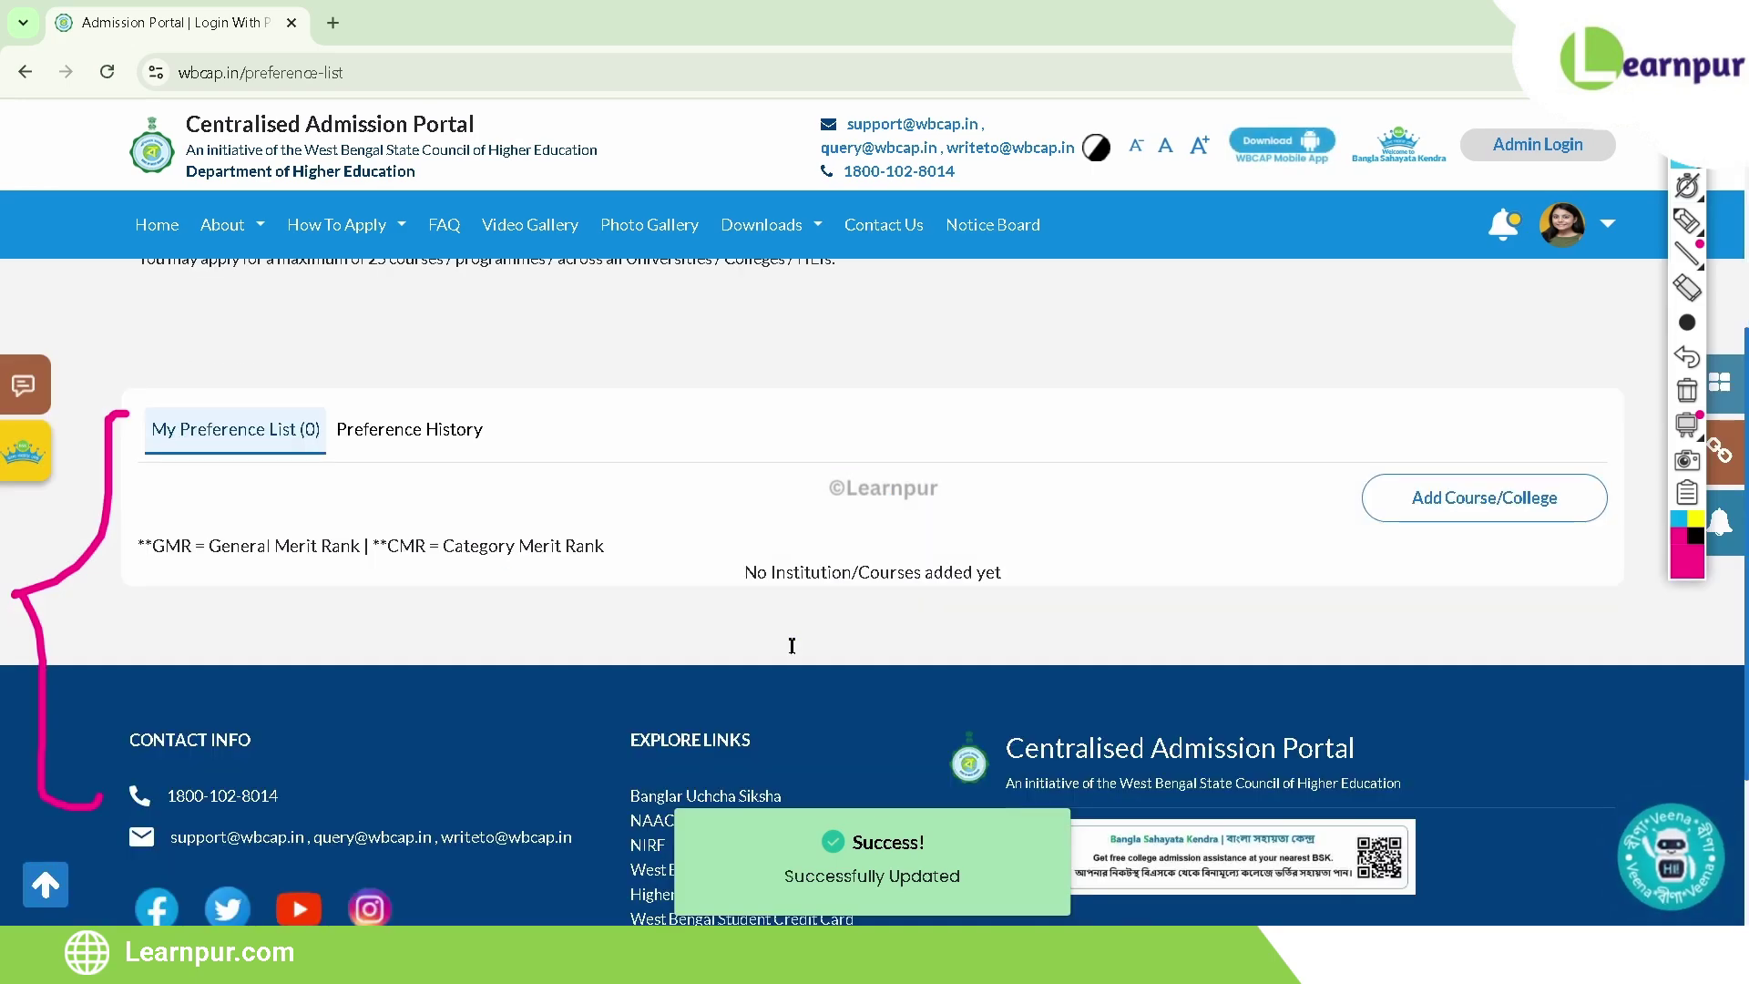
pyautogui.click(1427, 503)
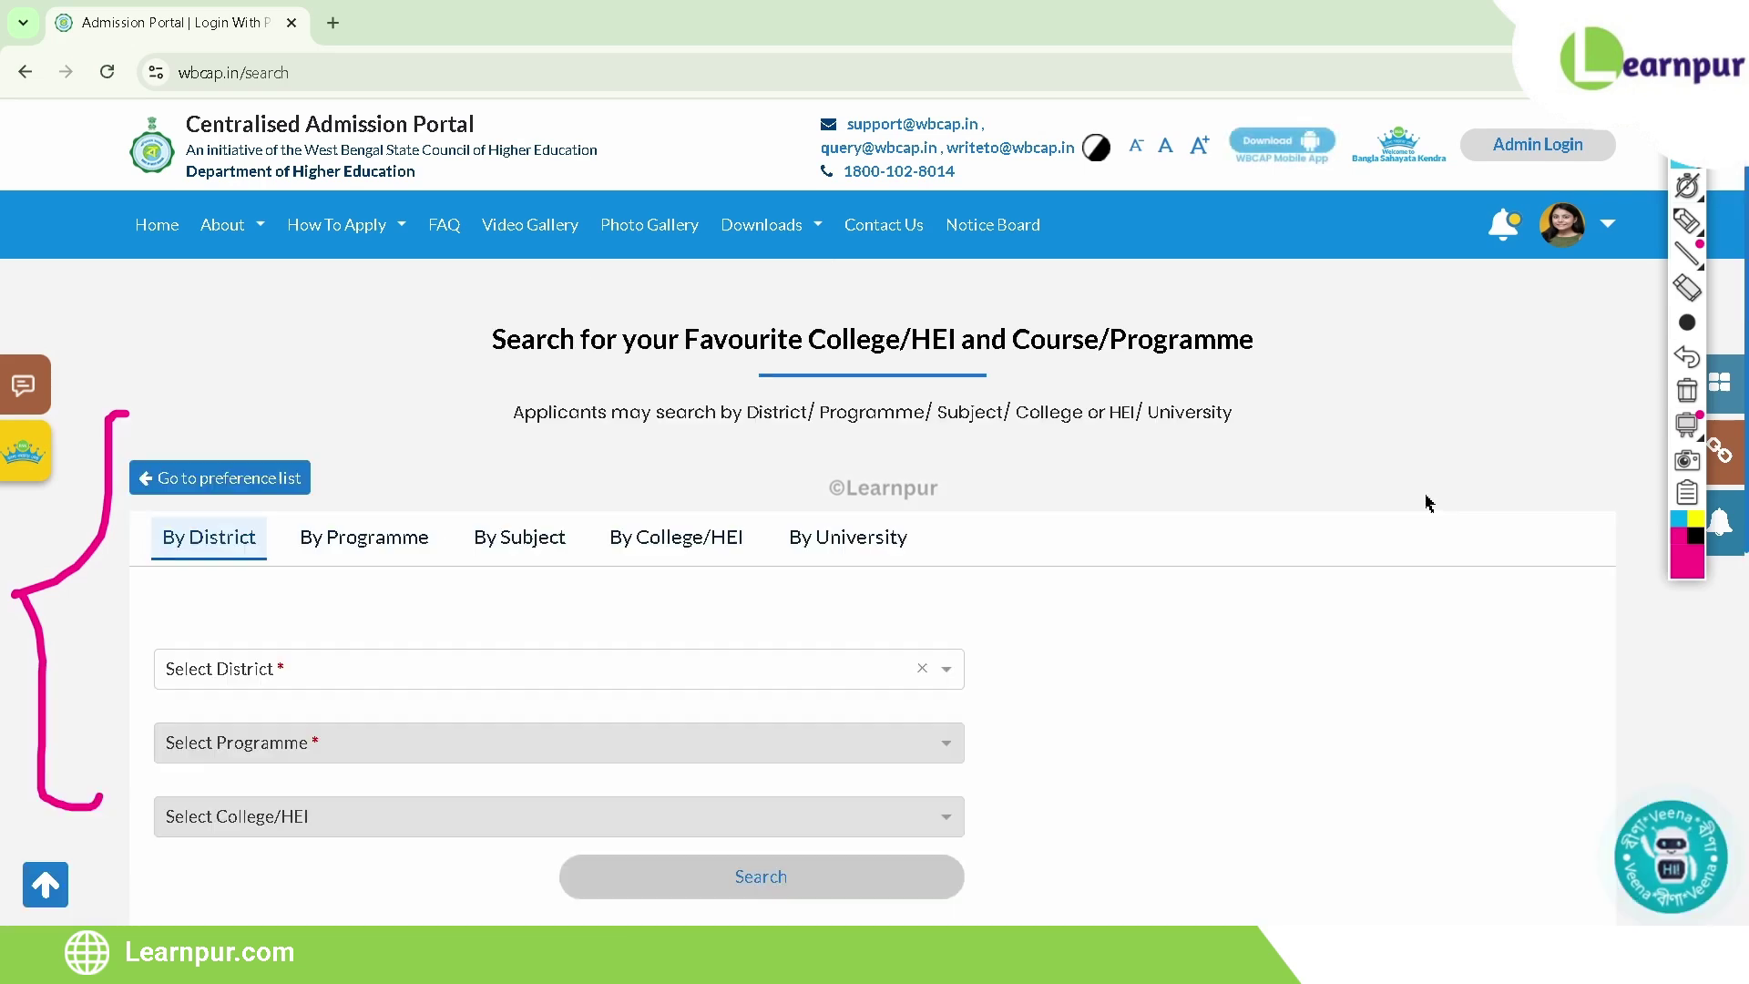
pyautogui.click(707, 671)
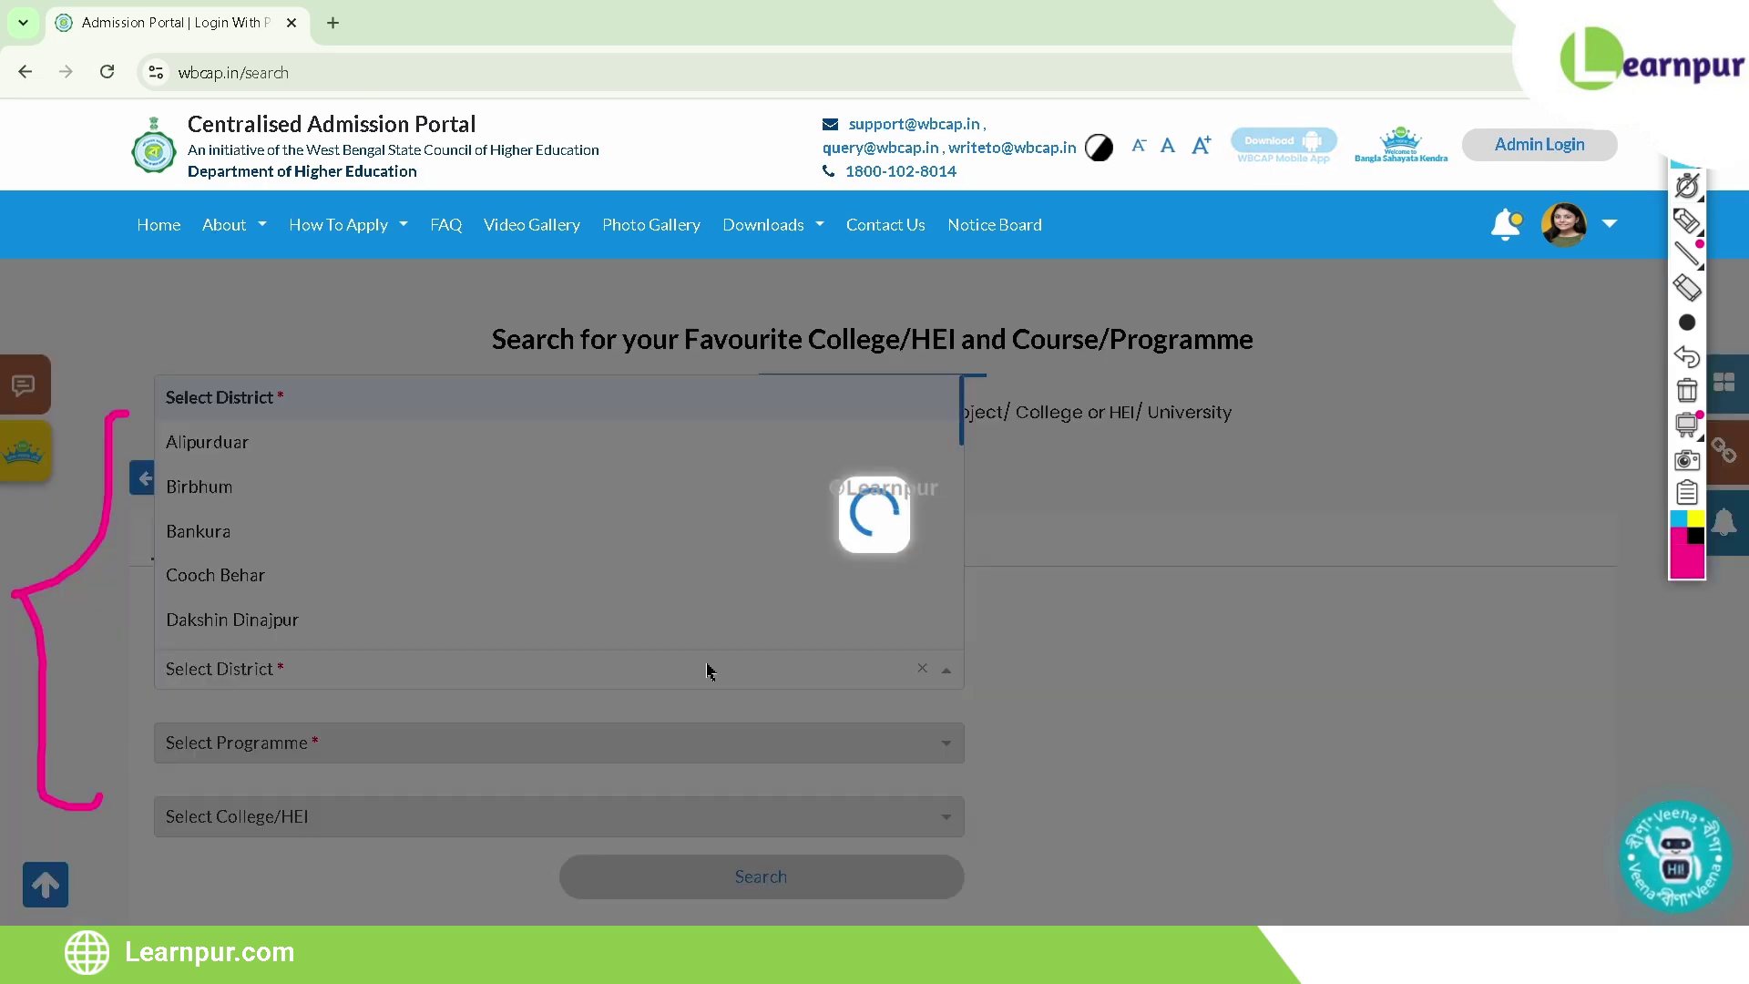
pyautogui.scroll(-5, 473, 583)
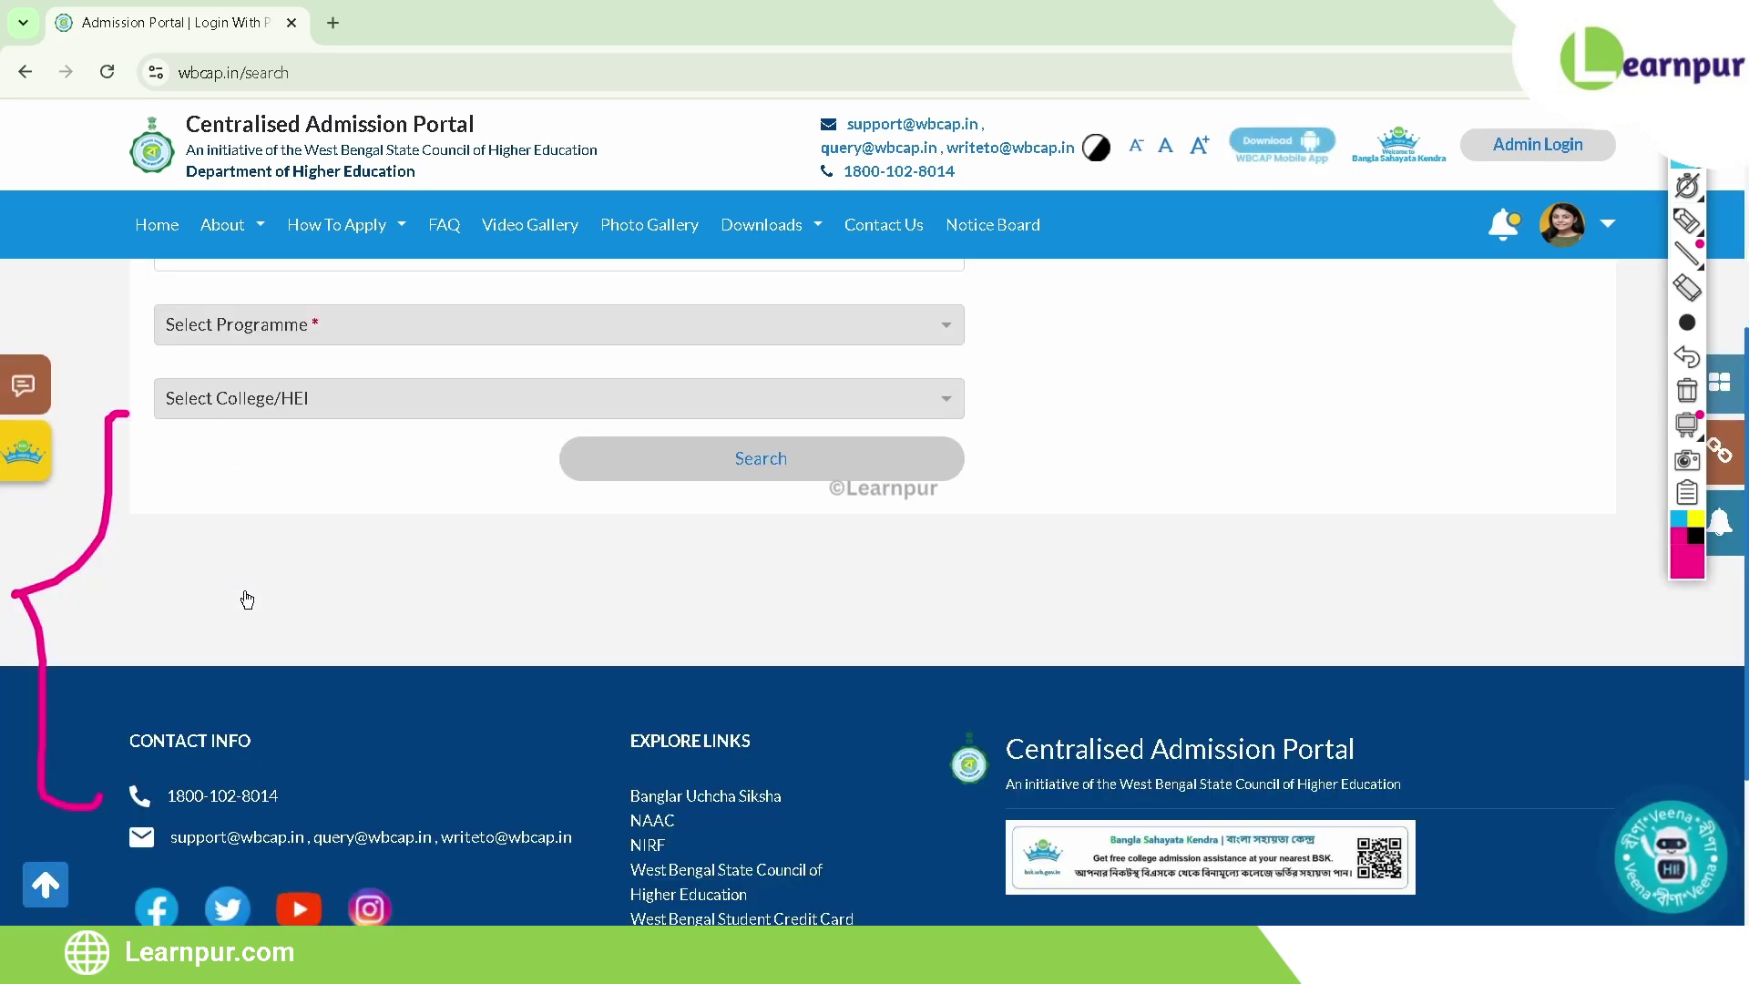
pyautogui.scroll(10, 297, 559)
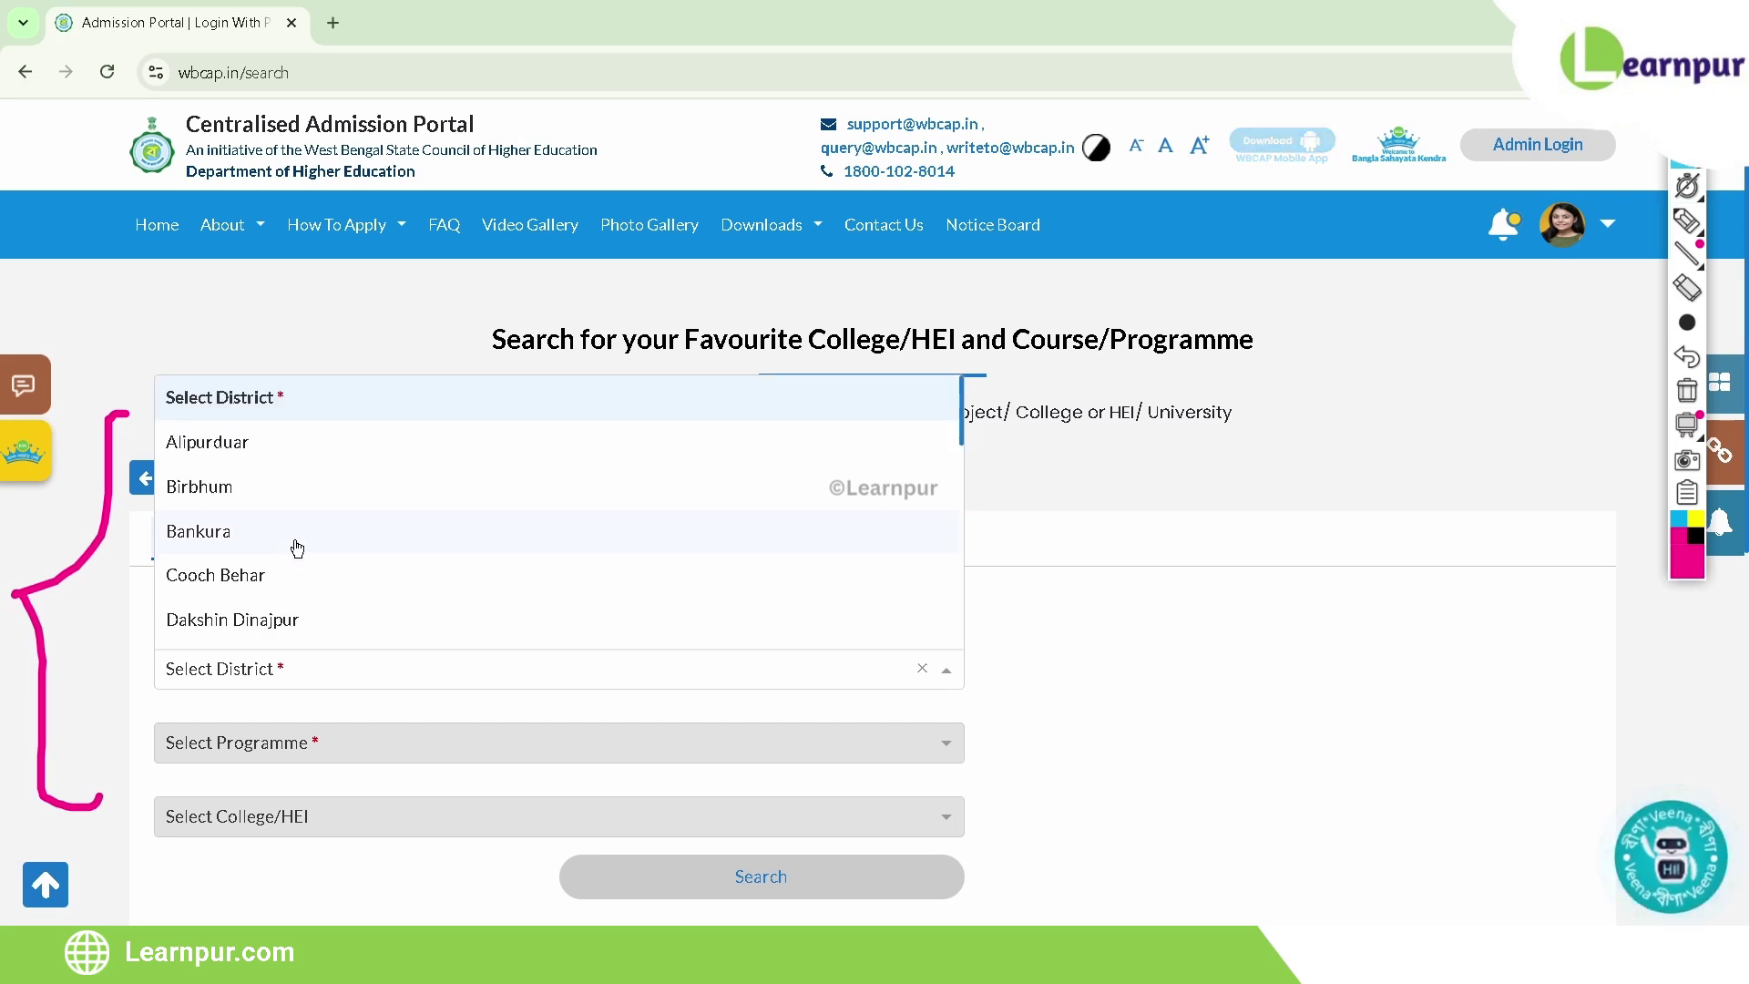
pyautogui.write('h')
pyautogui.click(240, 540)
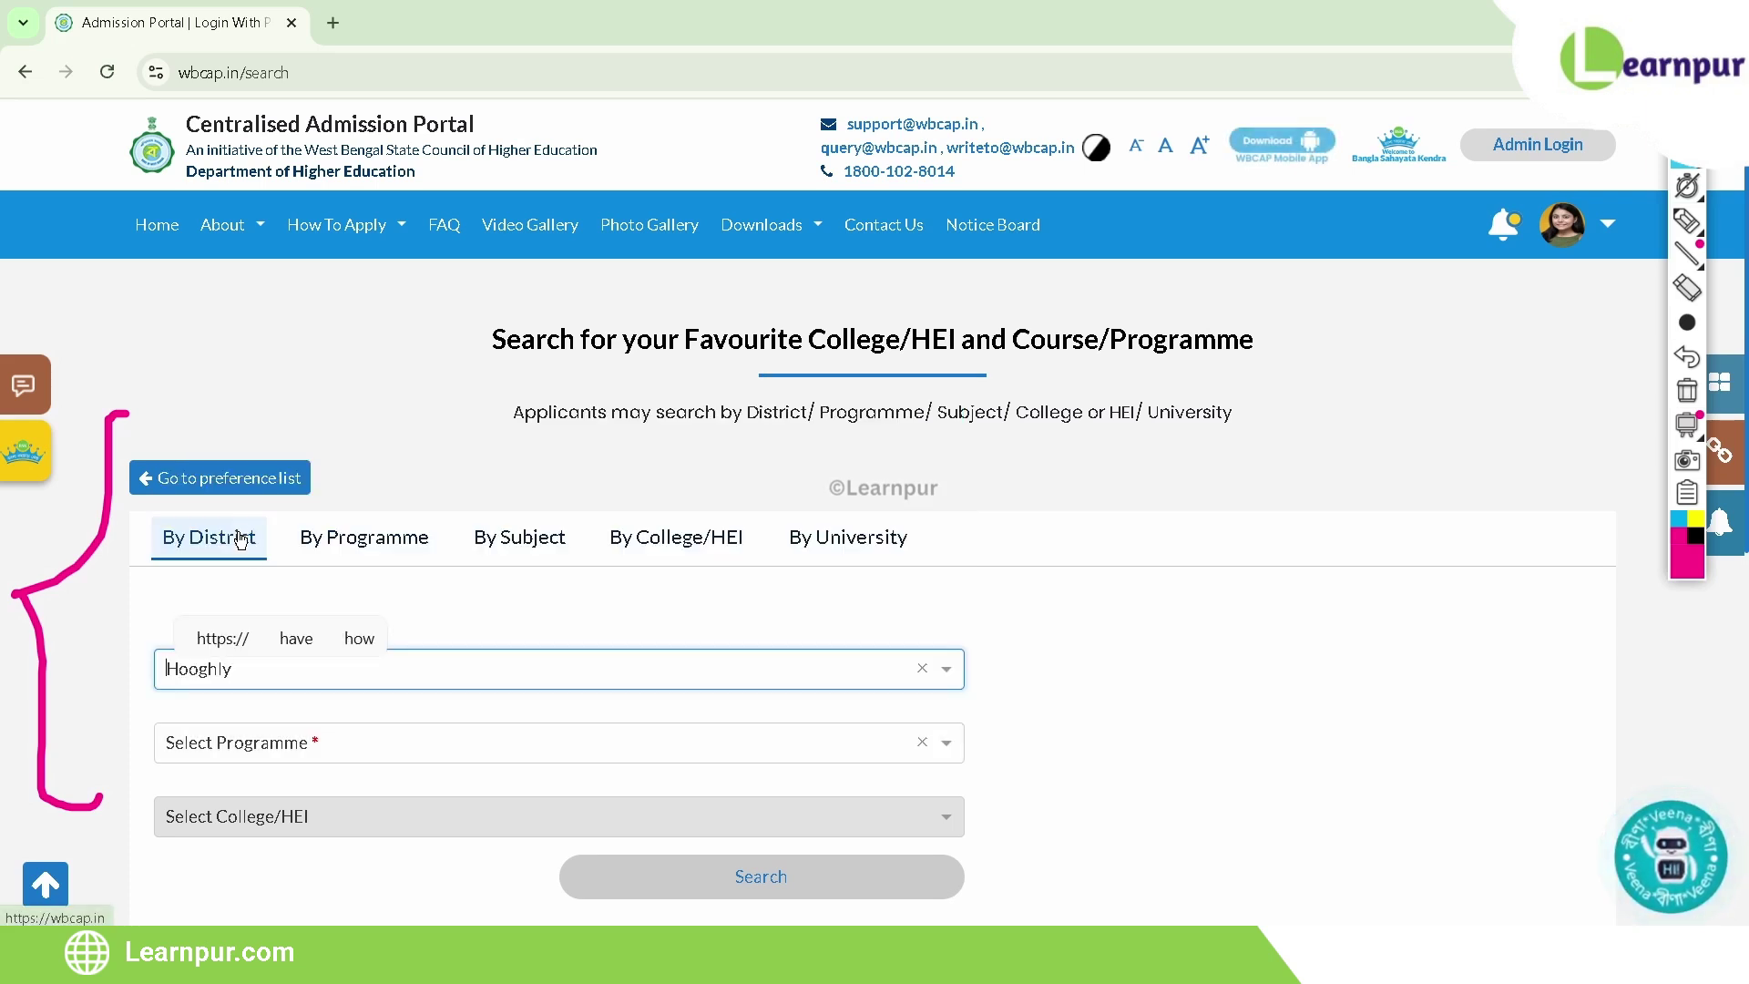
# - Choose B.C.A. as the programme and Vivekananda Mahavidyalaya, Haripal as the college
pyautogui.click(284, 742)
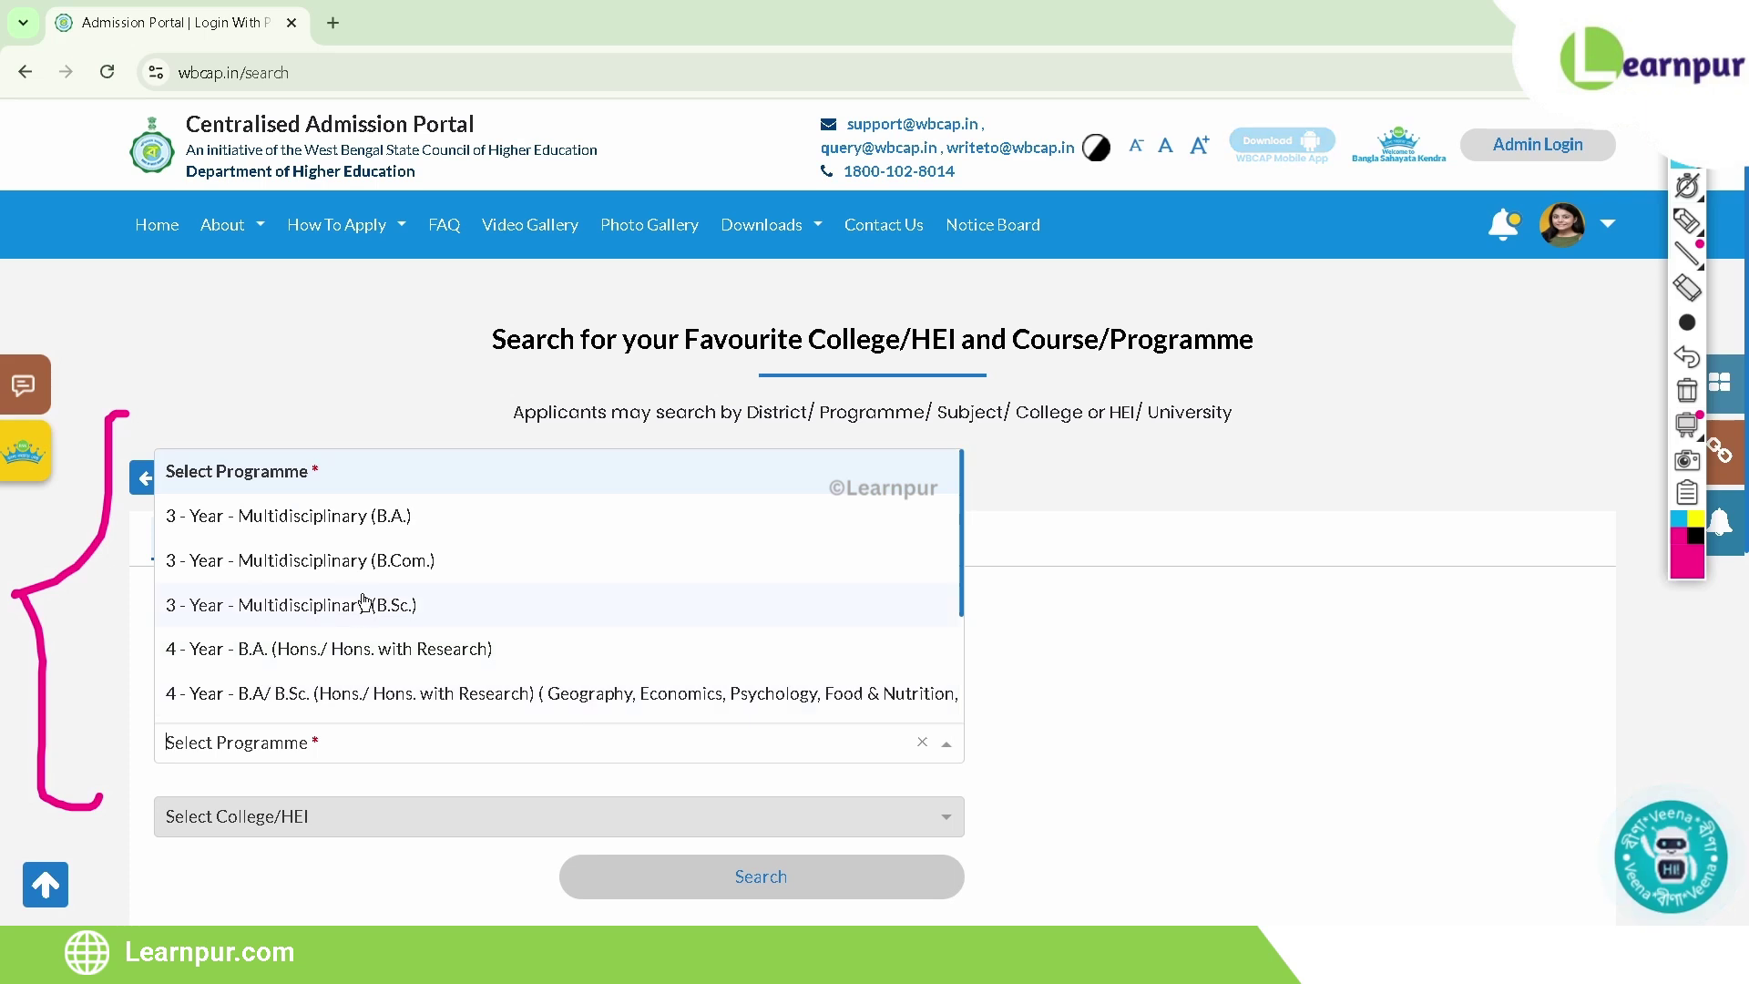
pyautogui.scroll(-2, 364, 603)
pyautogui.click(181, 706)
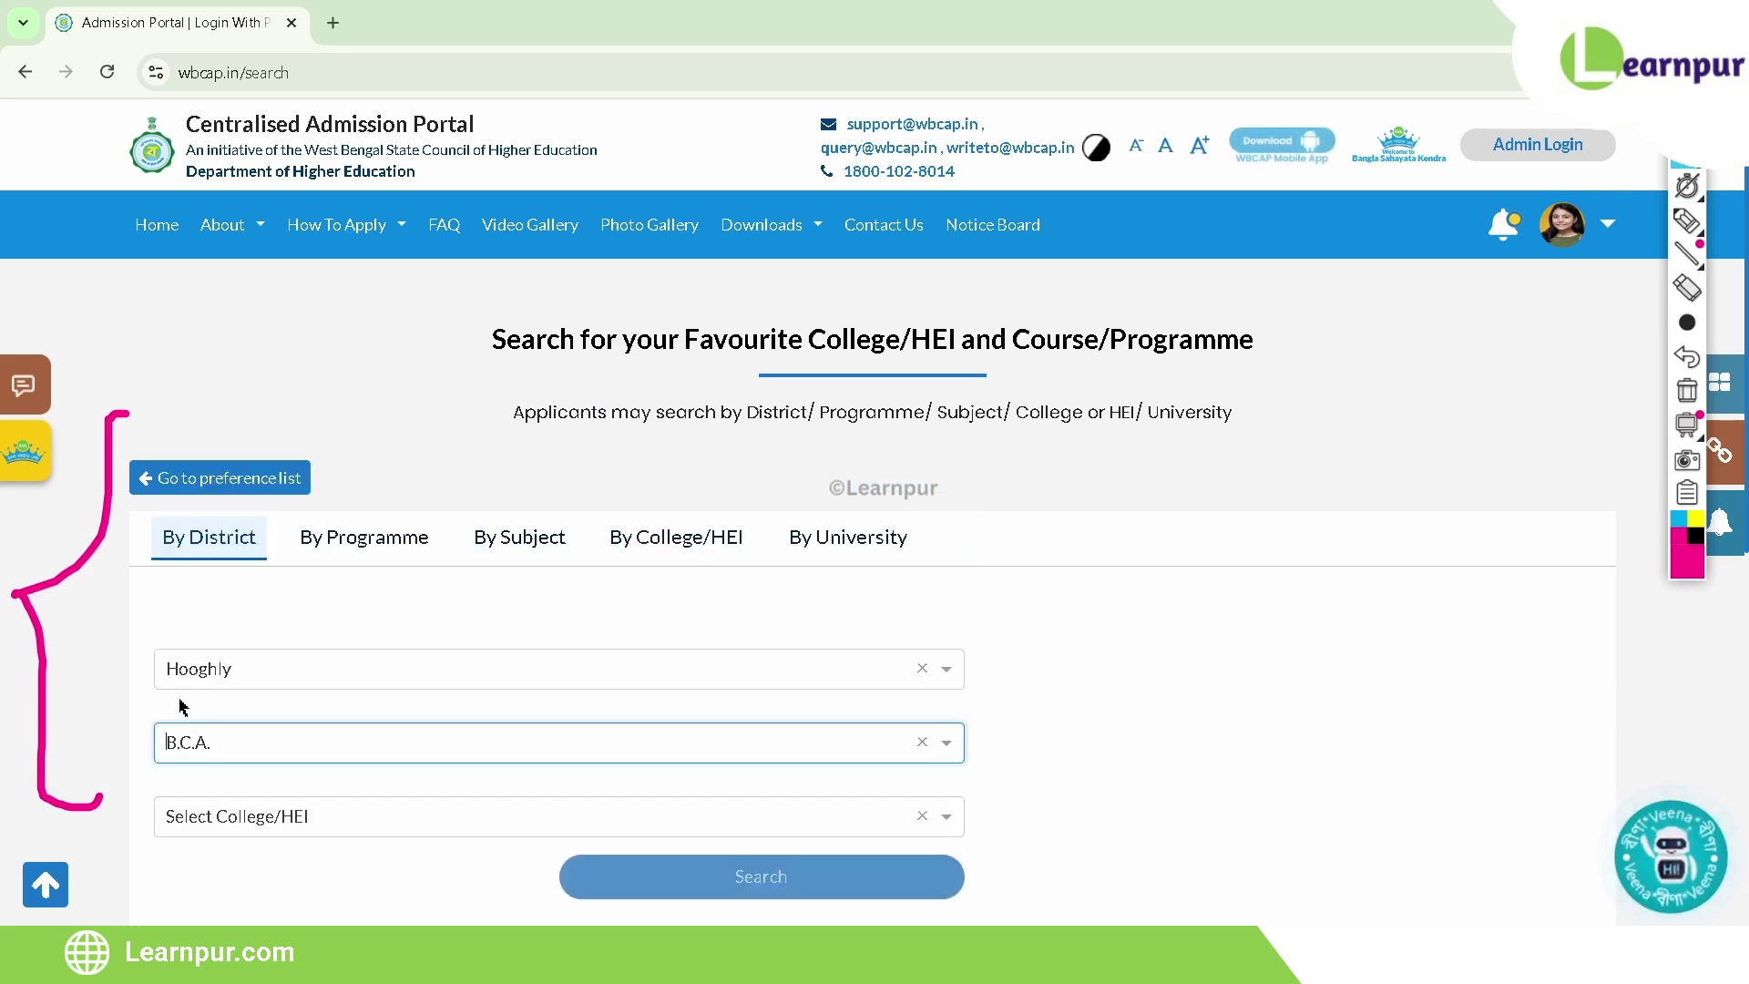
pyautogui.click(224, 818)
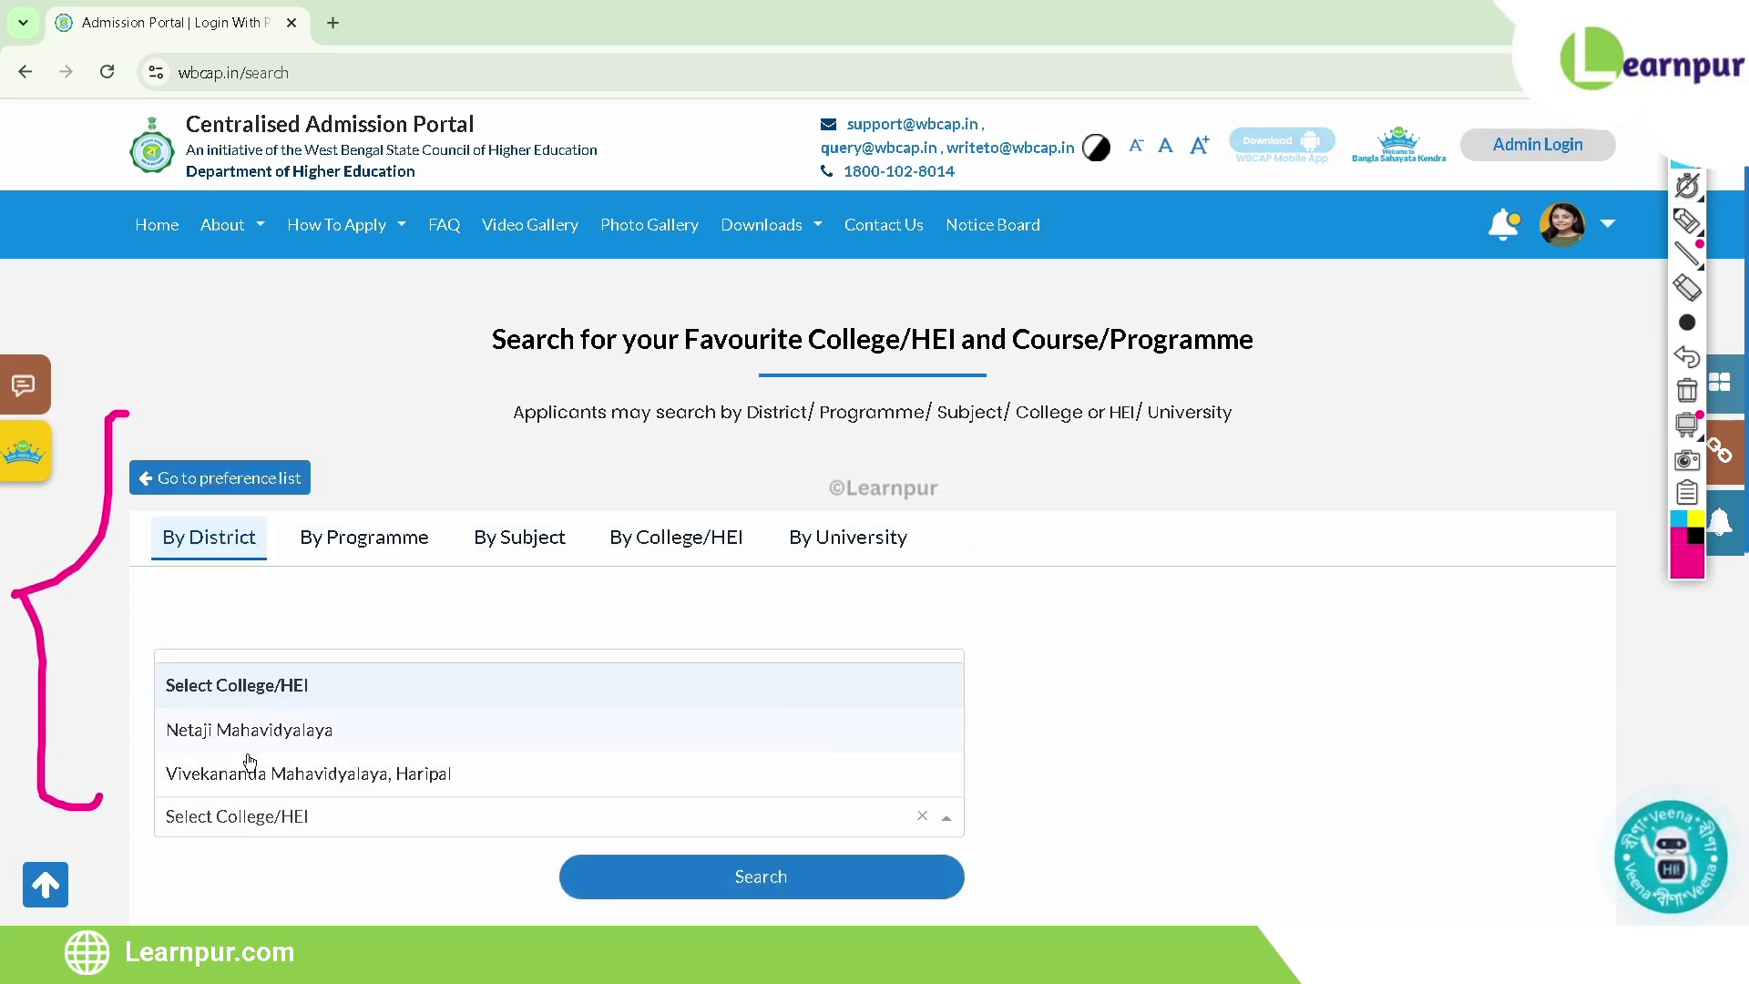
pyautogui.click(247, 781)
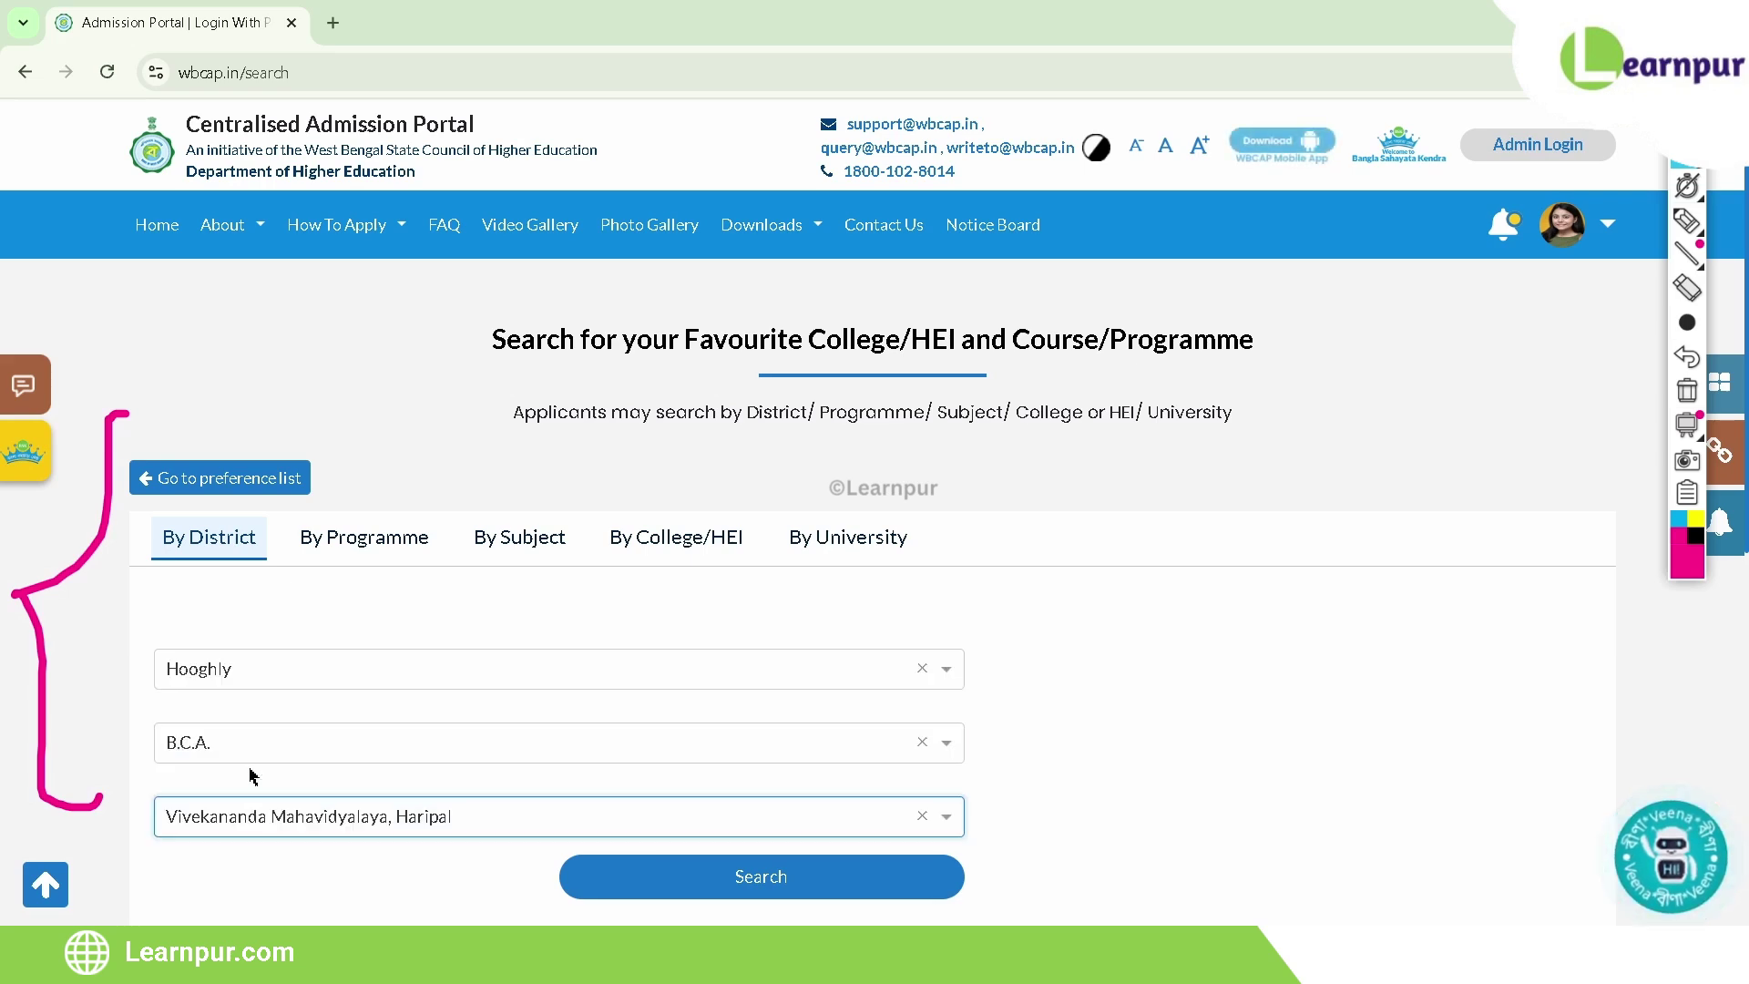
pyautogui.scroll(-5, 264, 793)
# - Search and check probability for the B.C.A. result with 72 seats, showing eligible-High
pyautogui.click(722, 466)
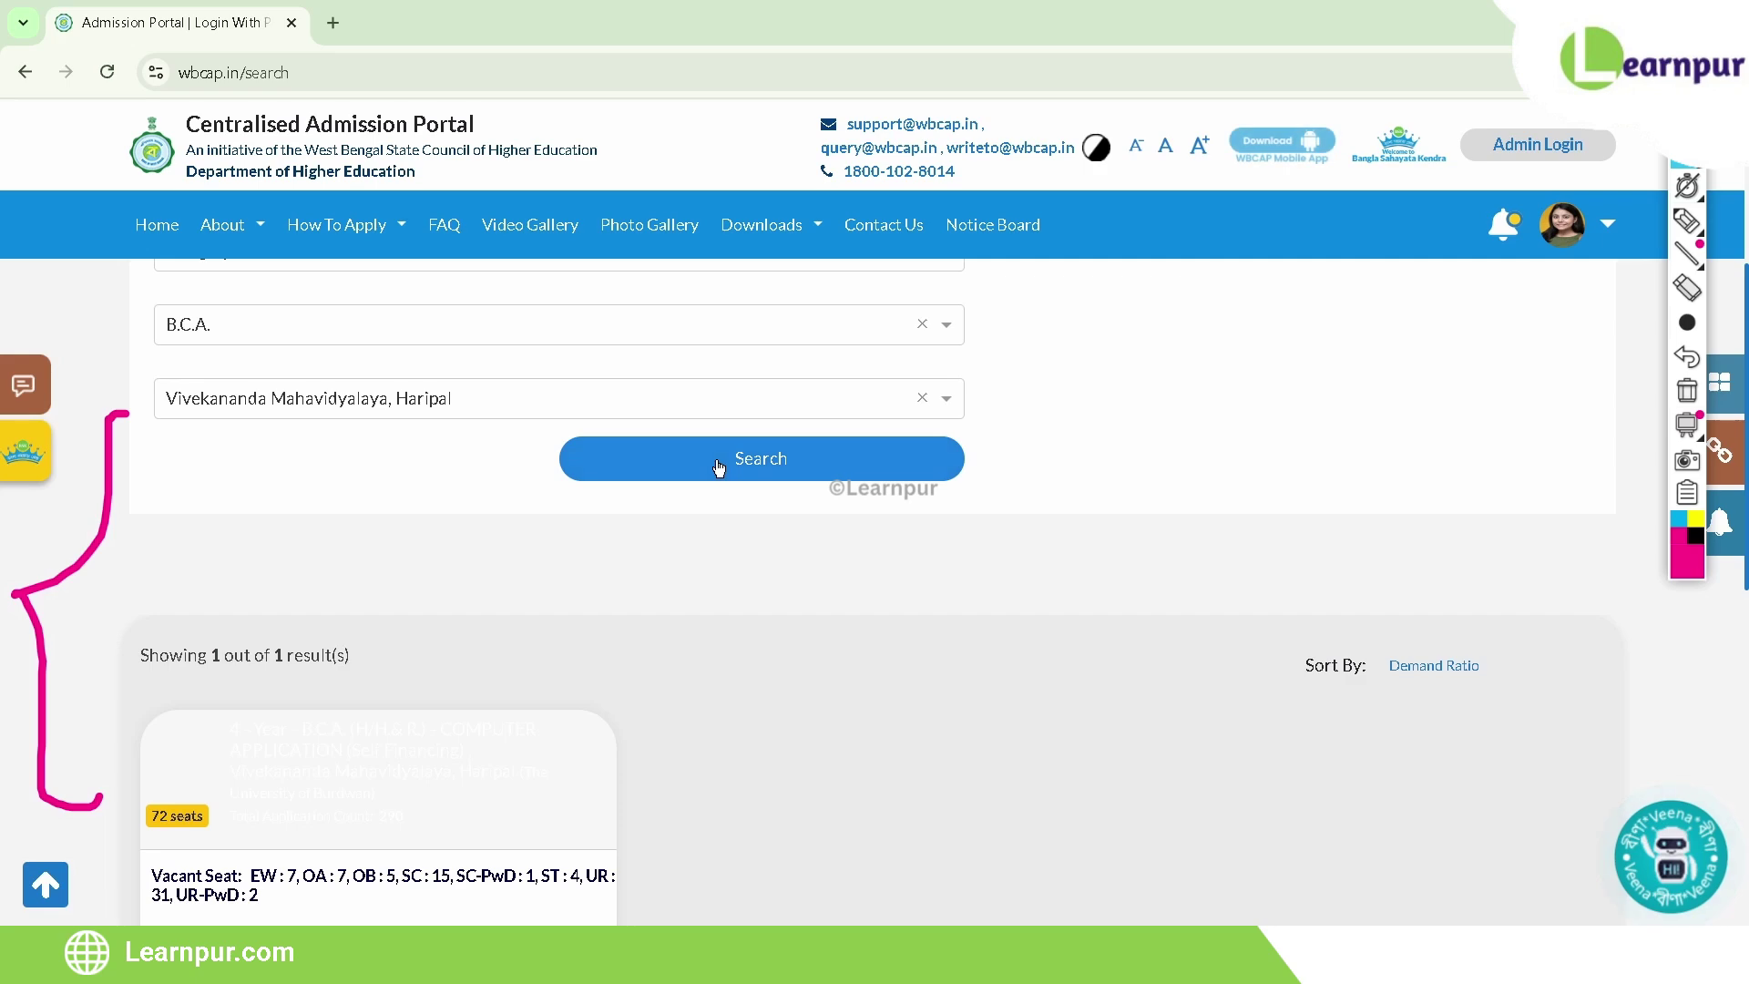
pyautogui.scroll(-5, 712, 469)
pyautogui.scroll(4, 706, 472)
pyautogui.scroll(-5, 704, 474)
pyautogui.scroll(2, 613, 613)
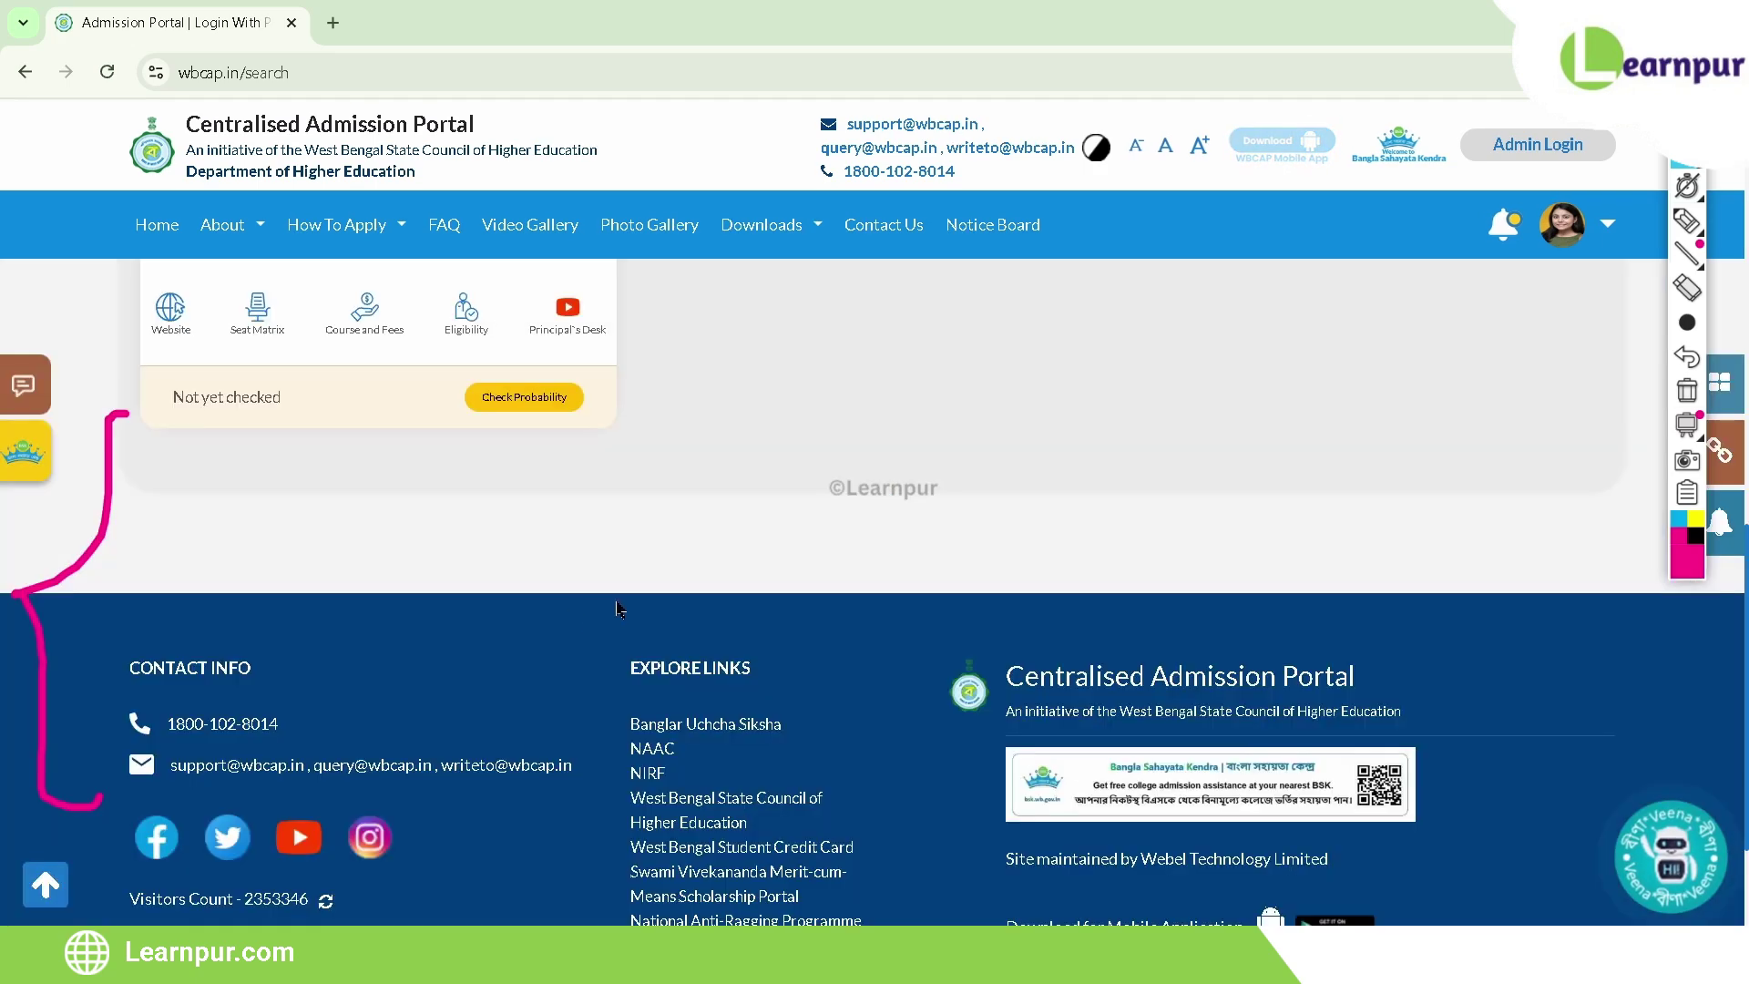
pyautogui.scroll(-2, 496, 618)
pyautogui.scroll(4, 515, 618)
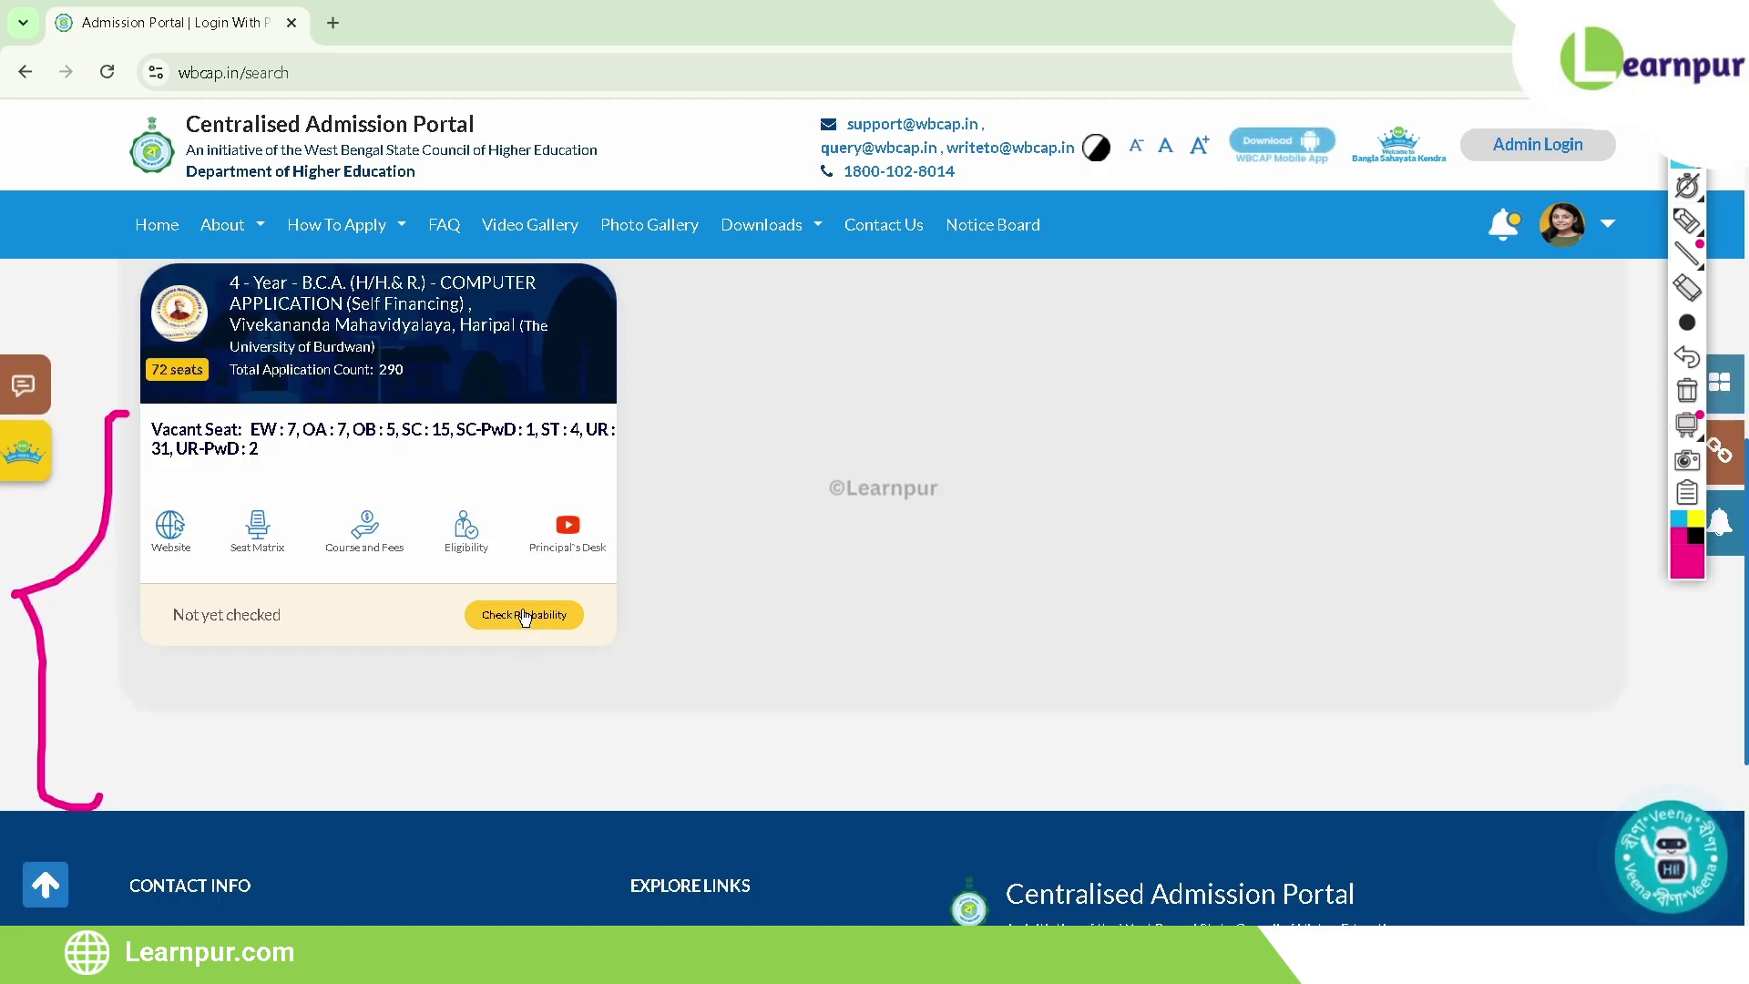
pyautogui.click(535, 628)
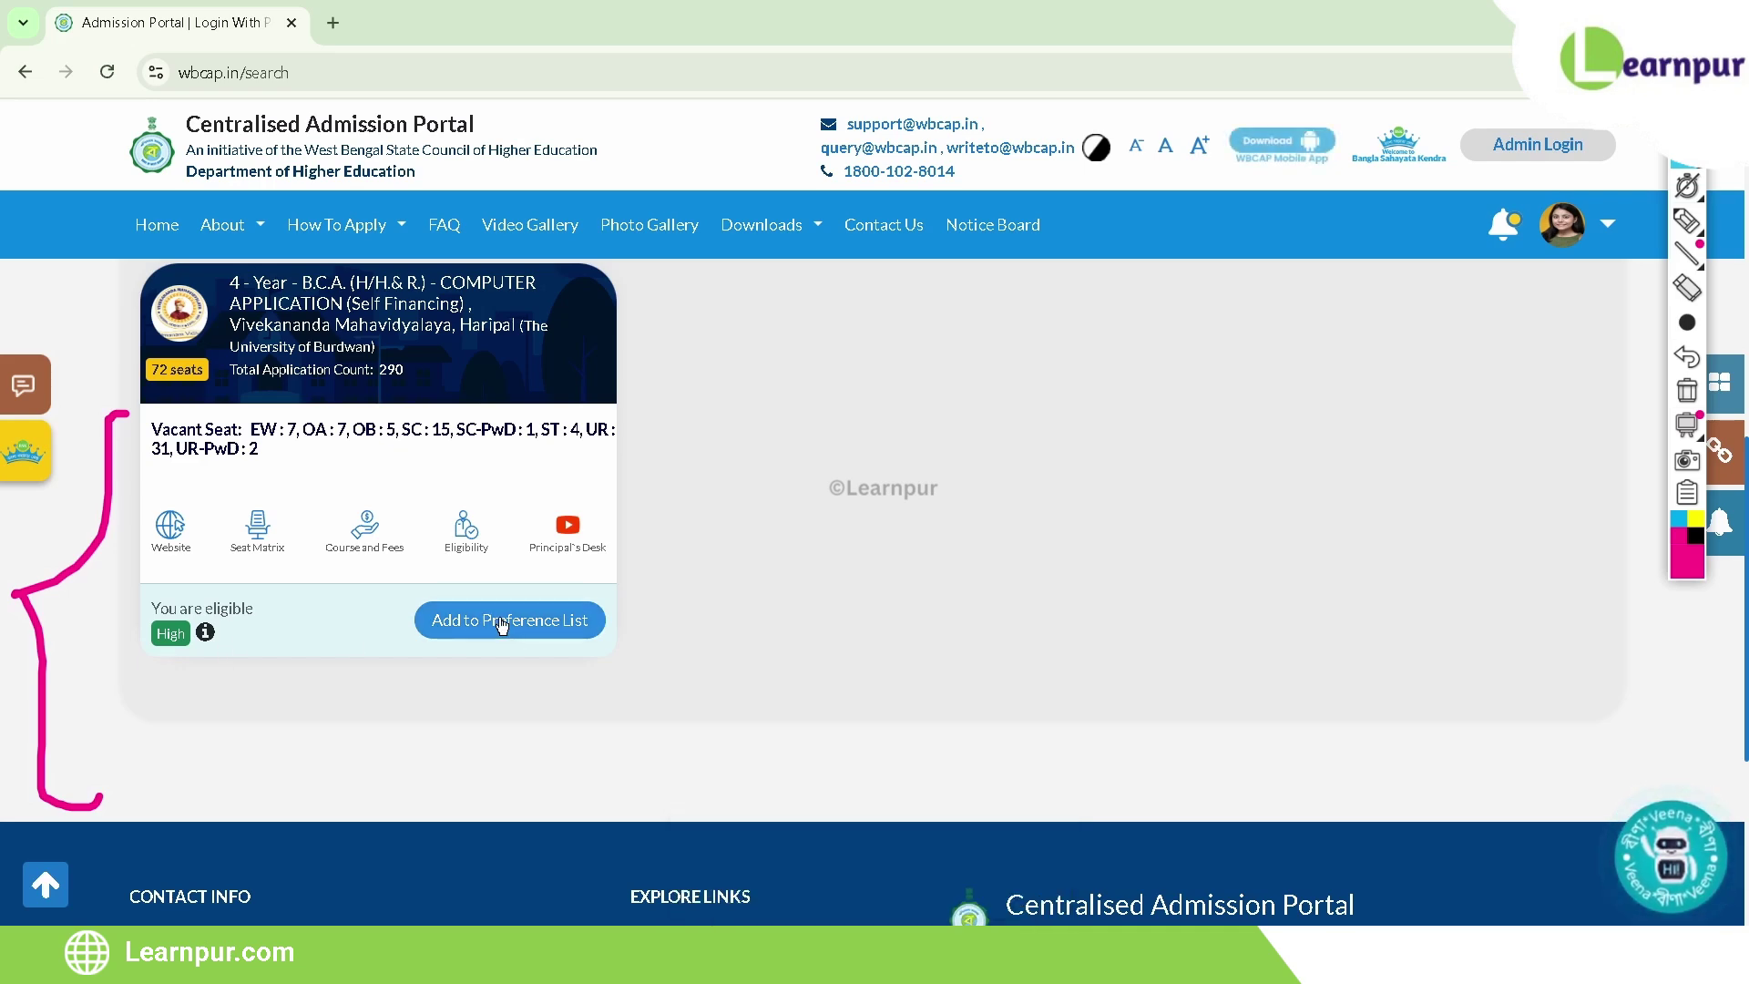
pyautogui.scroll(9, 500, 624)
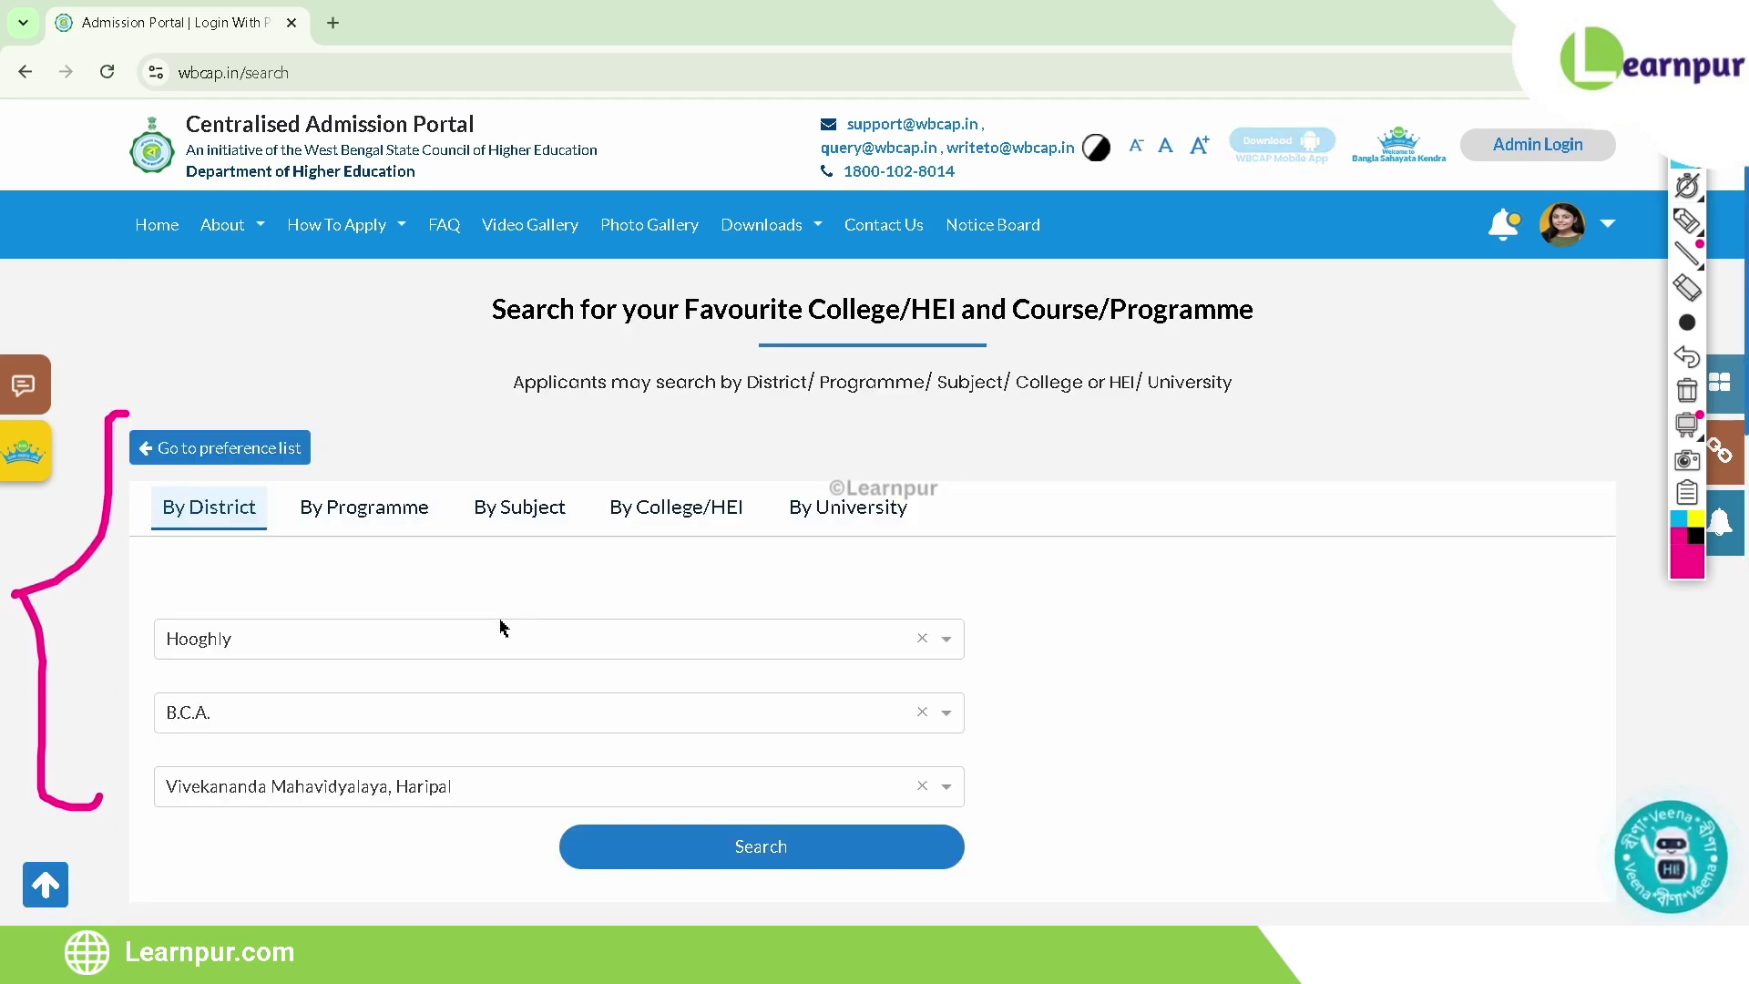
pyautogui.scroll(-5, 503, 628)
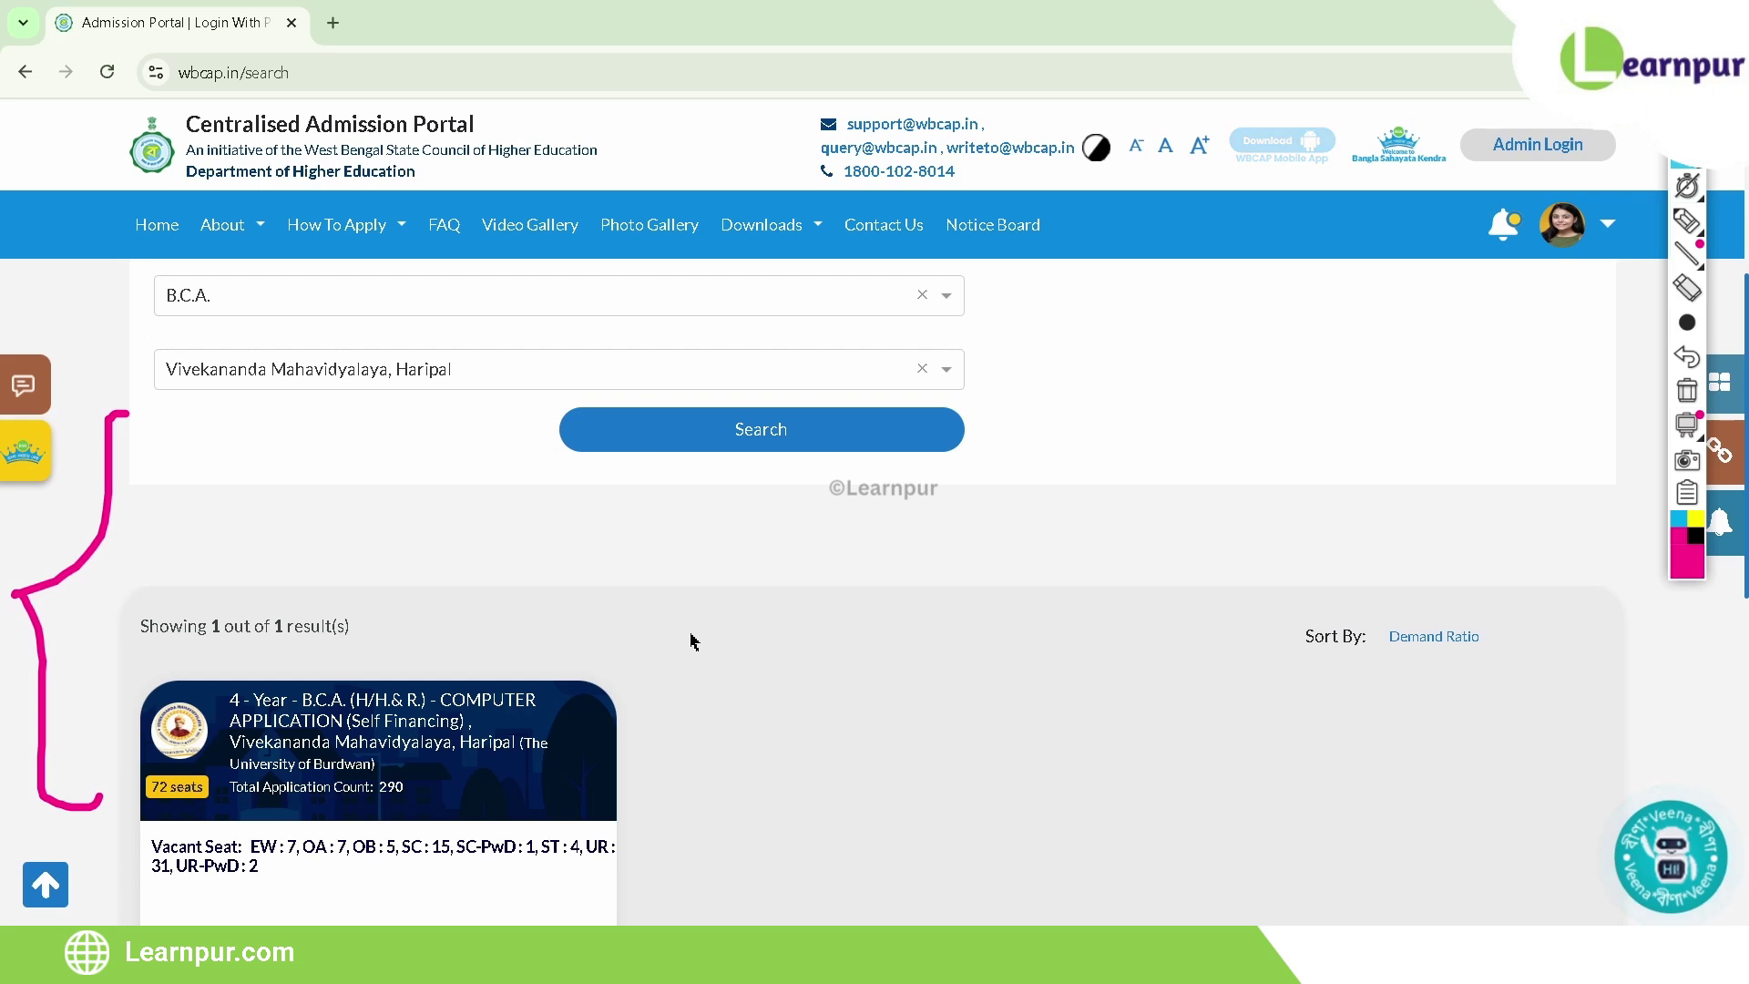
pyautogui.scroll(-5, 691, 642)
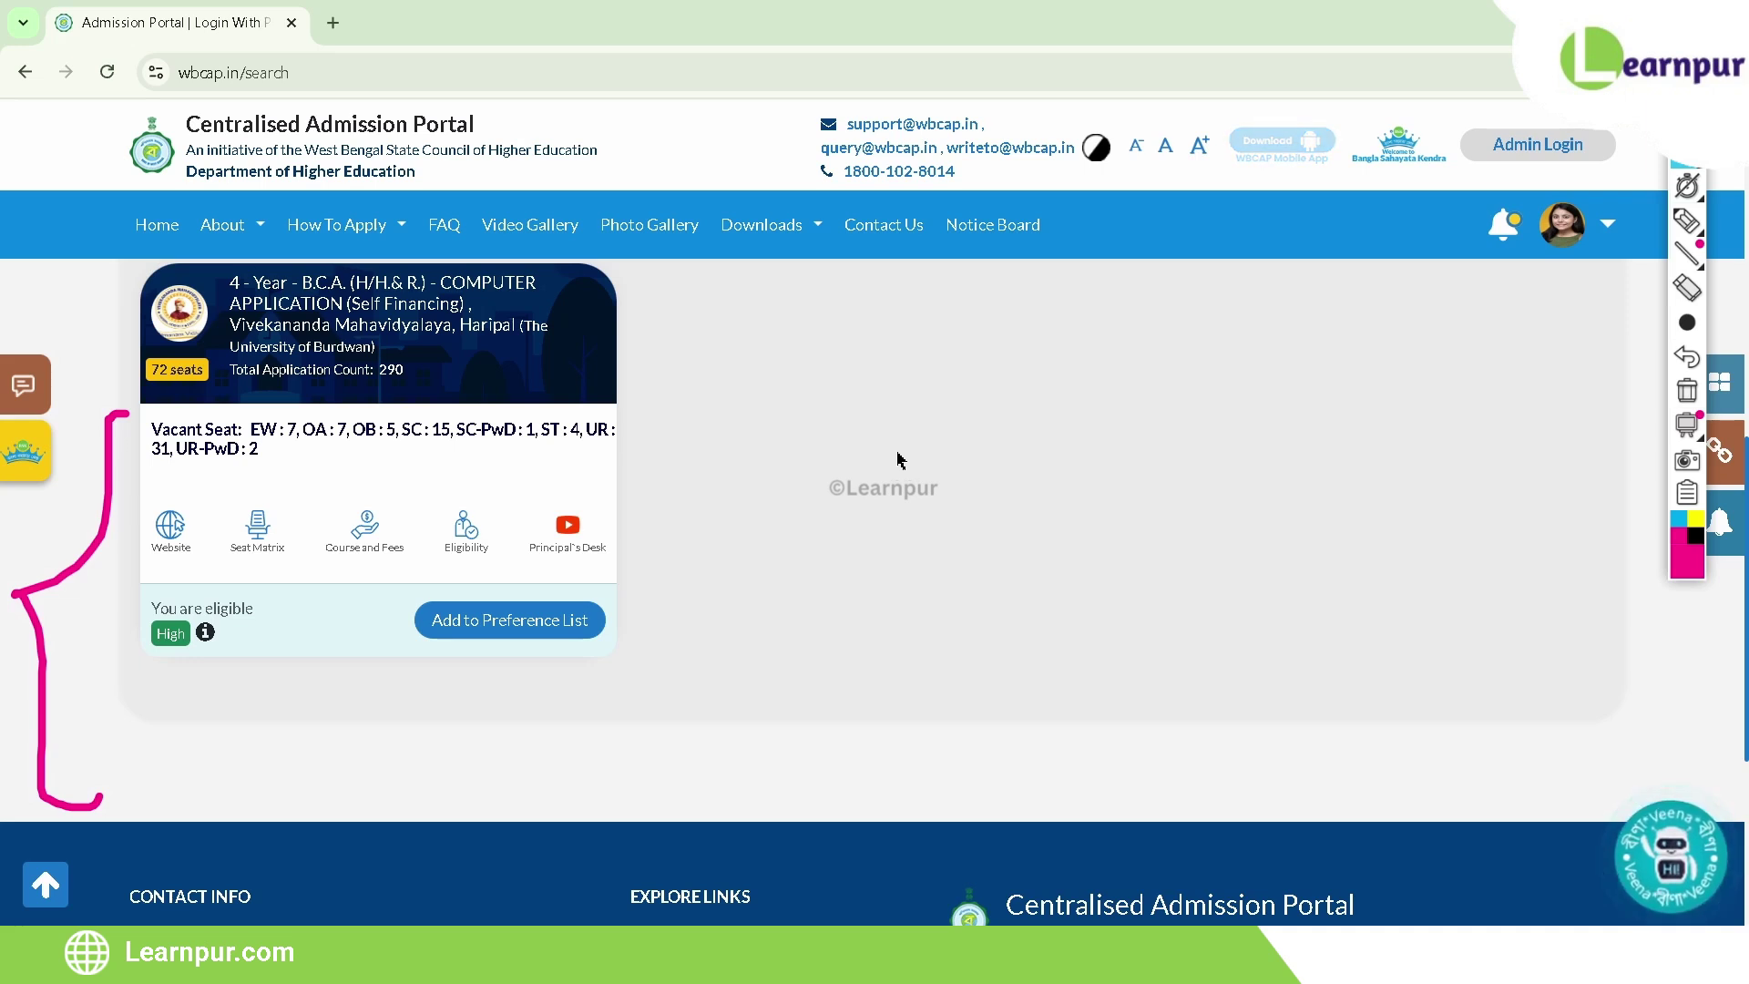
pyautogui.scroll(8, 898, 462)
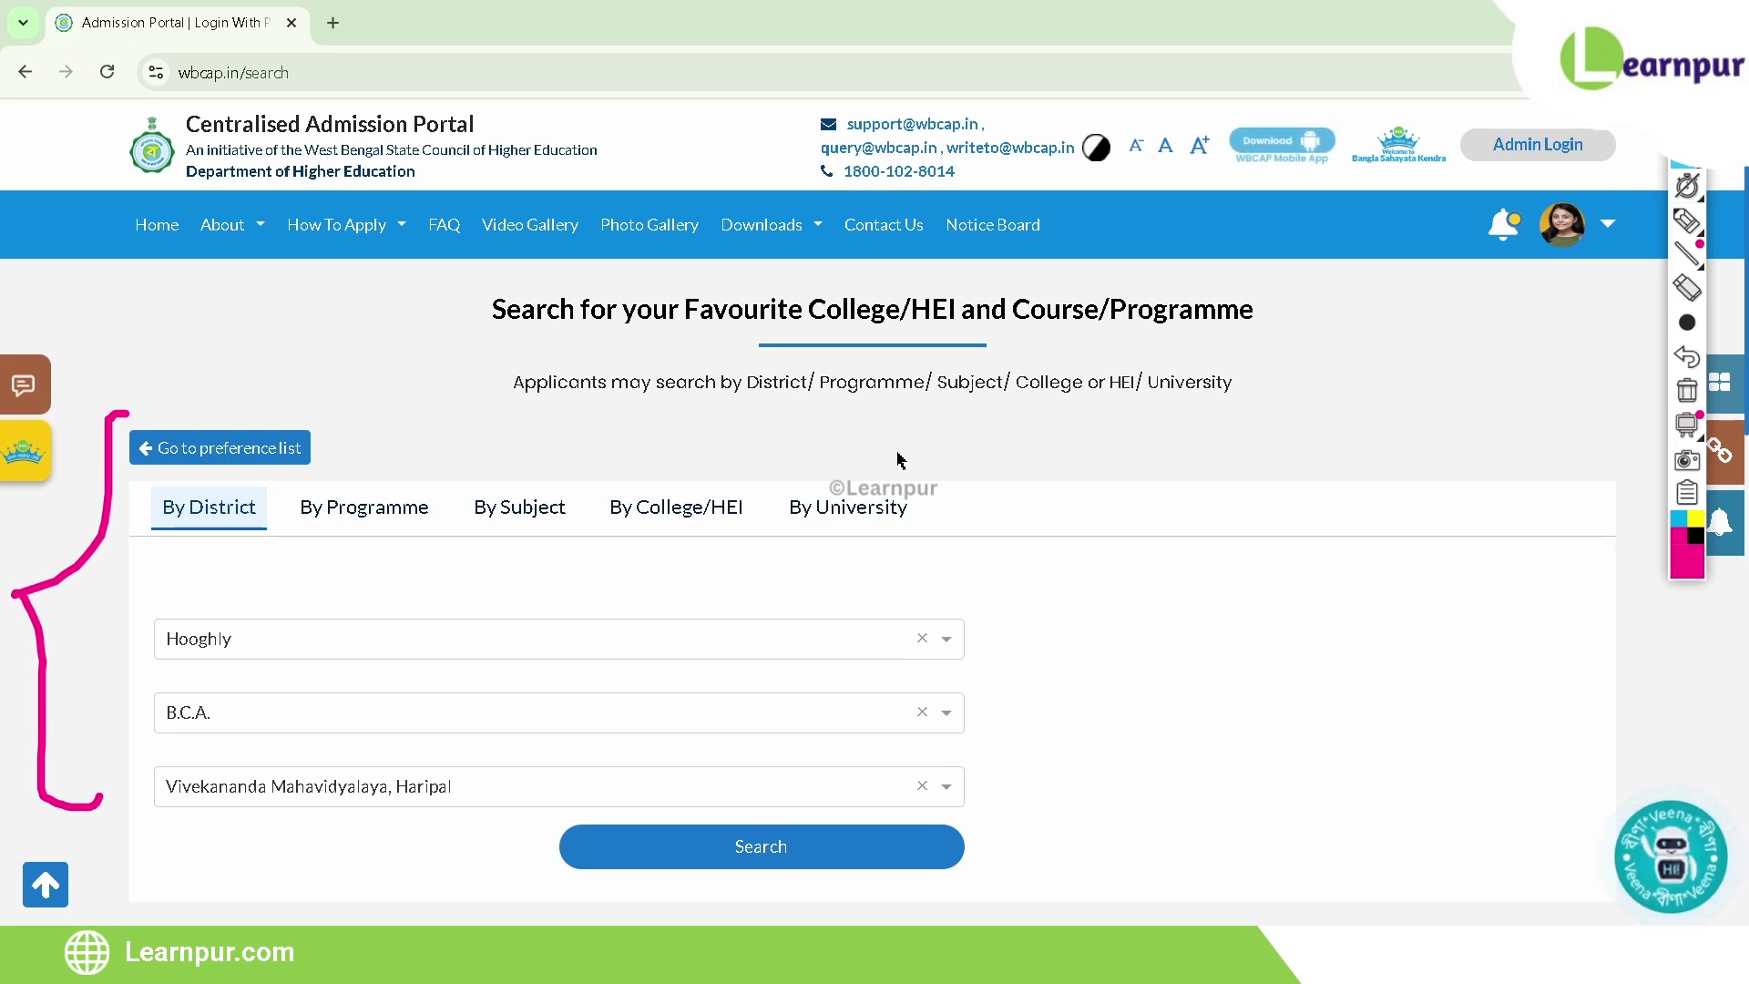
pyautogui.scroll(-5, 900, 460)
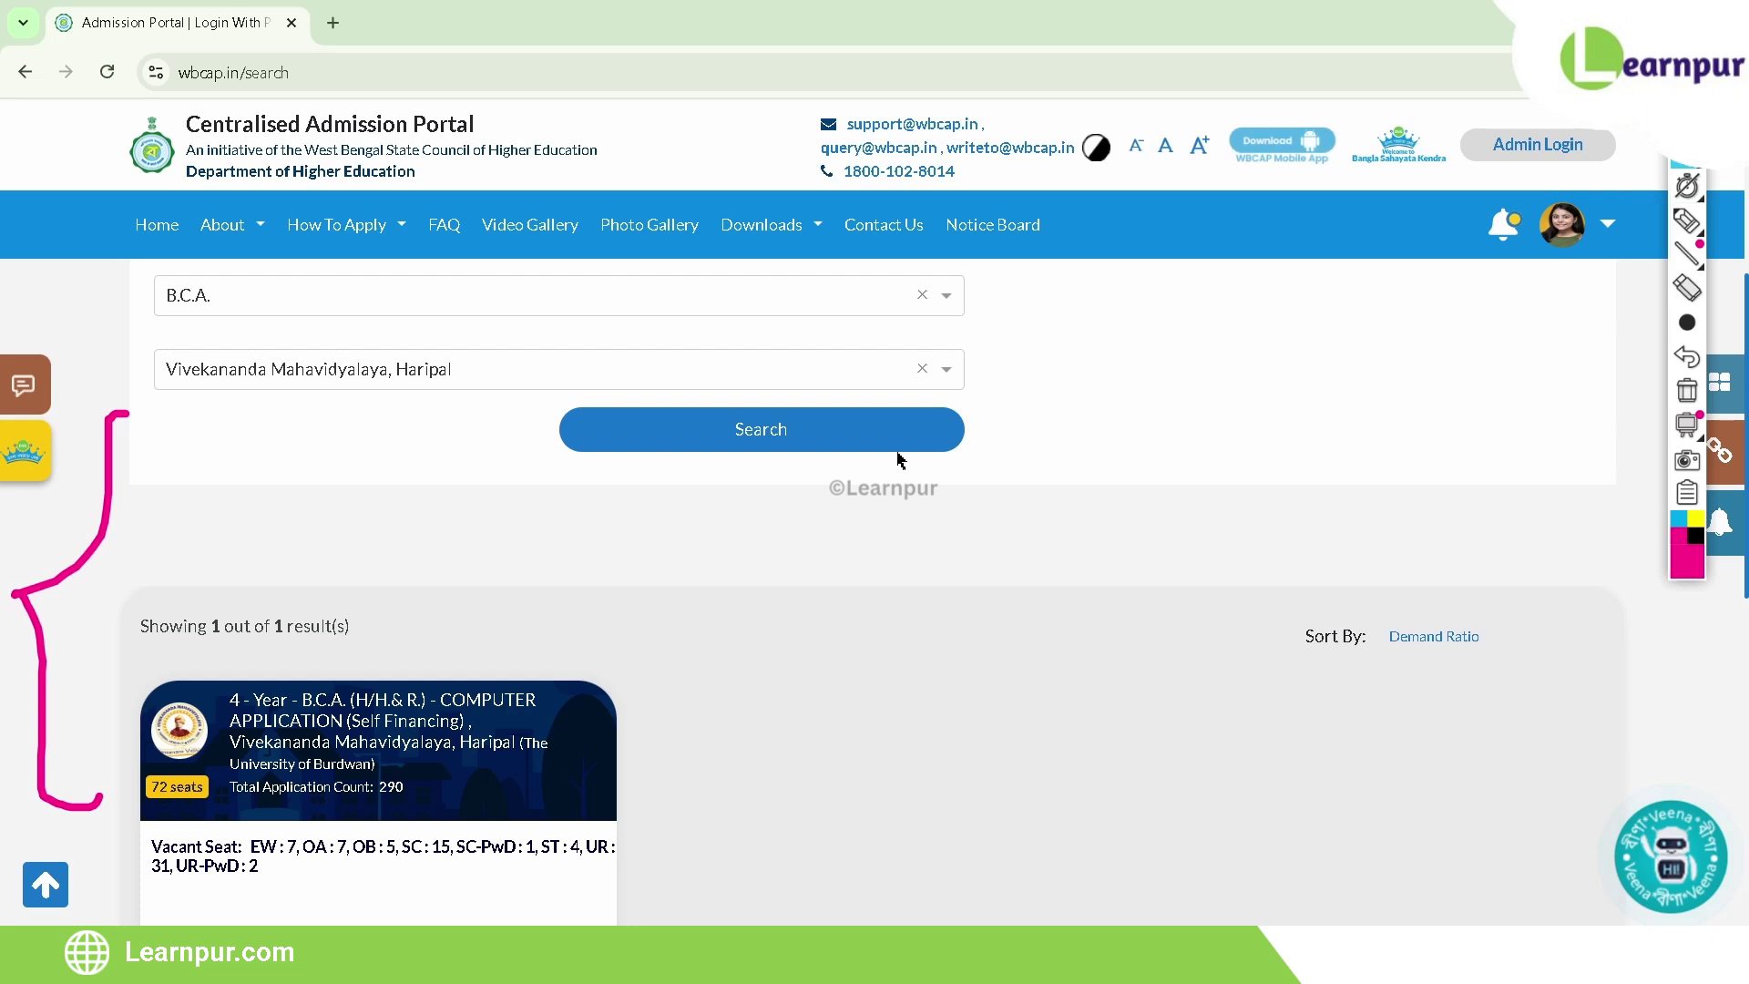
pyautogui.scroll(5, 900, 460)
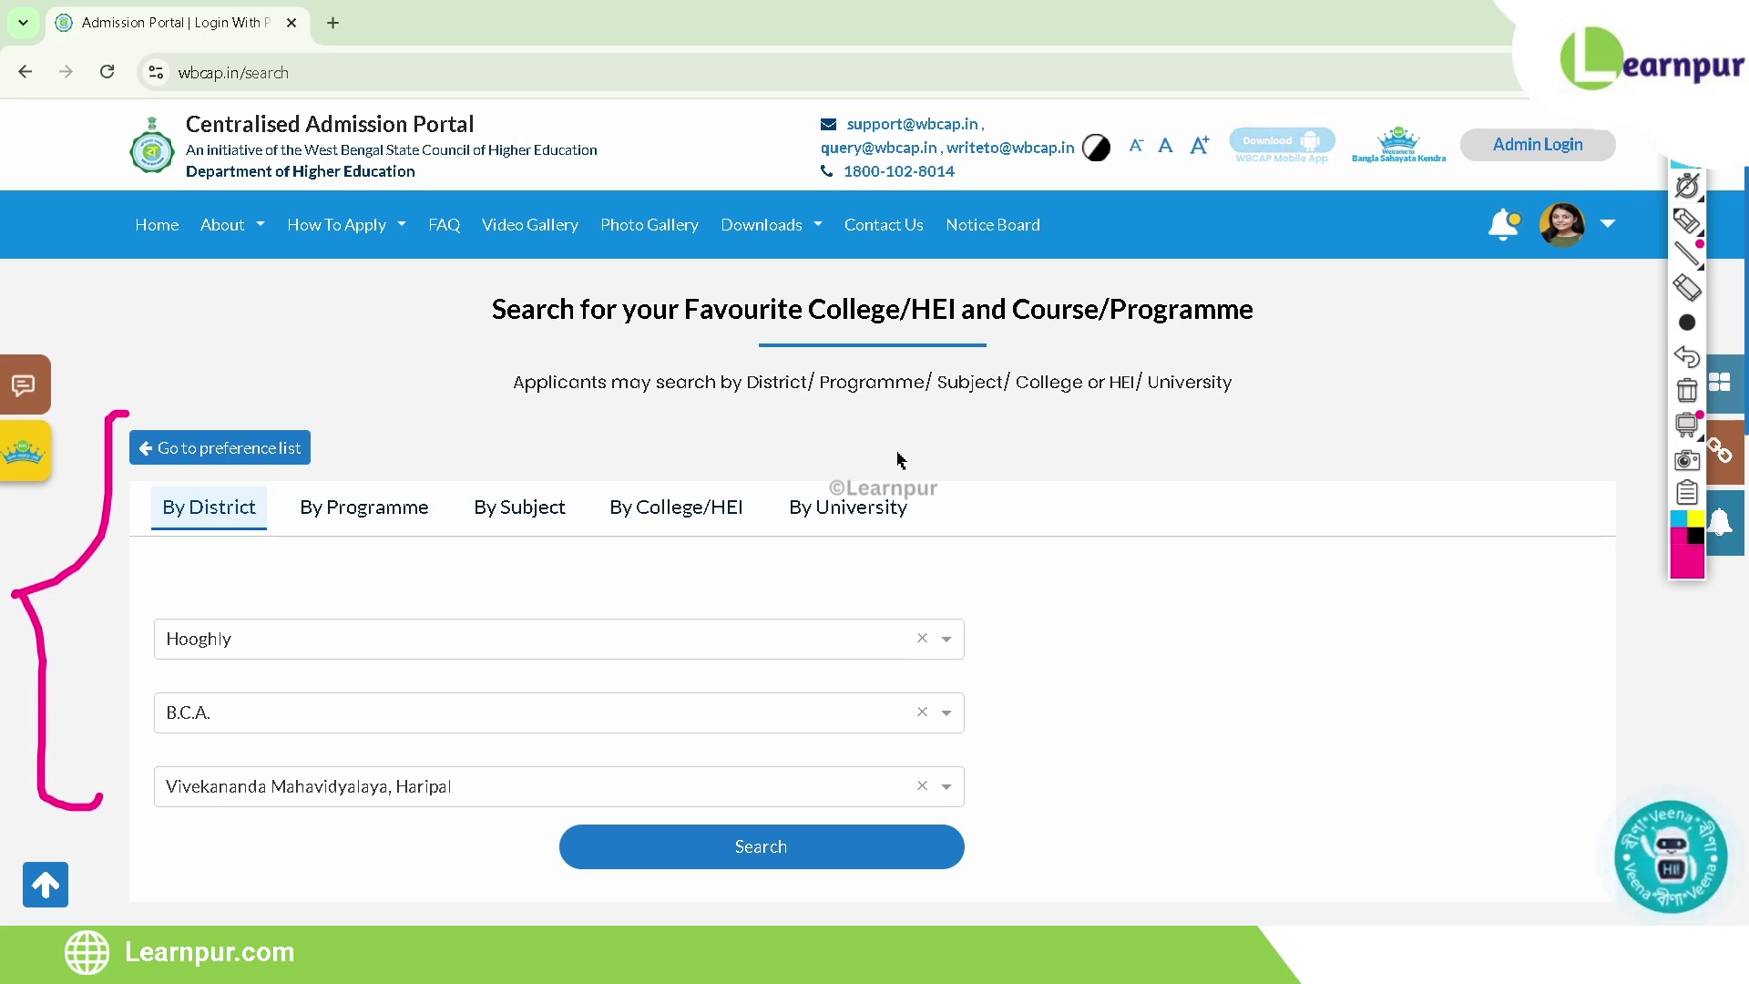
pyautogui.scroll(-4, 897, 460)
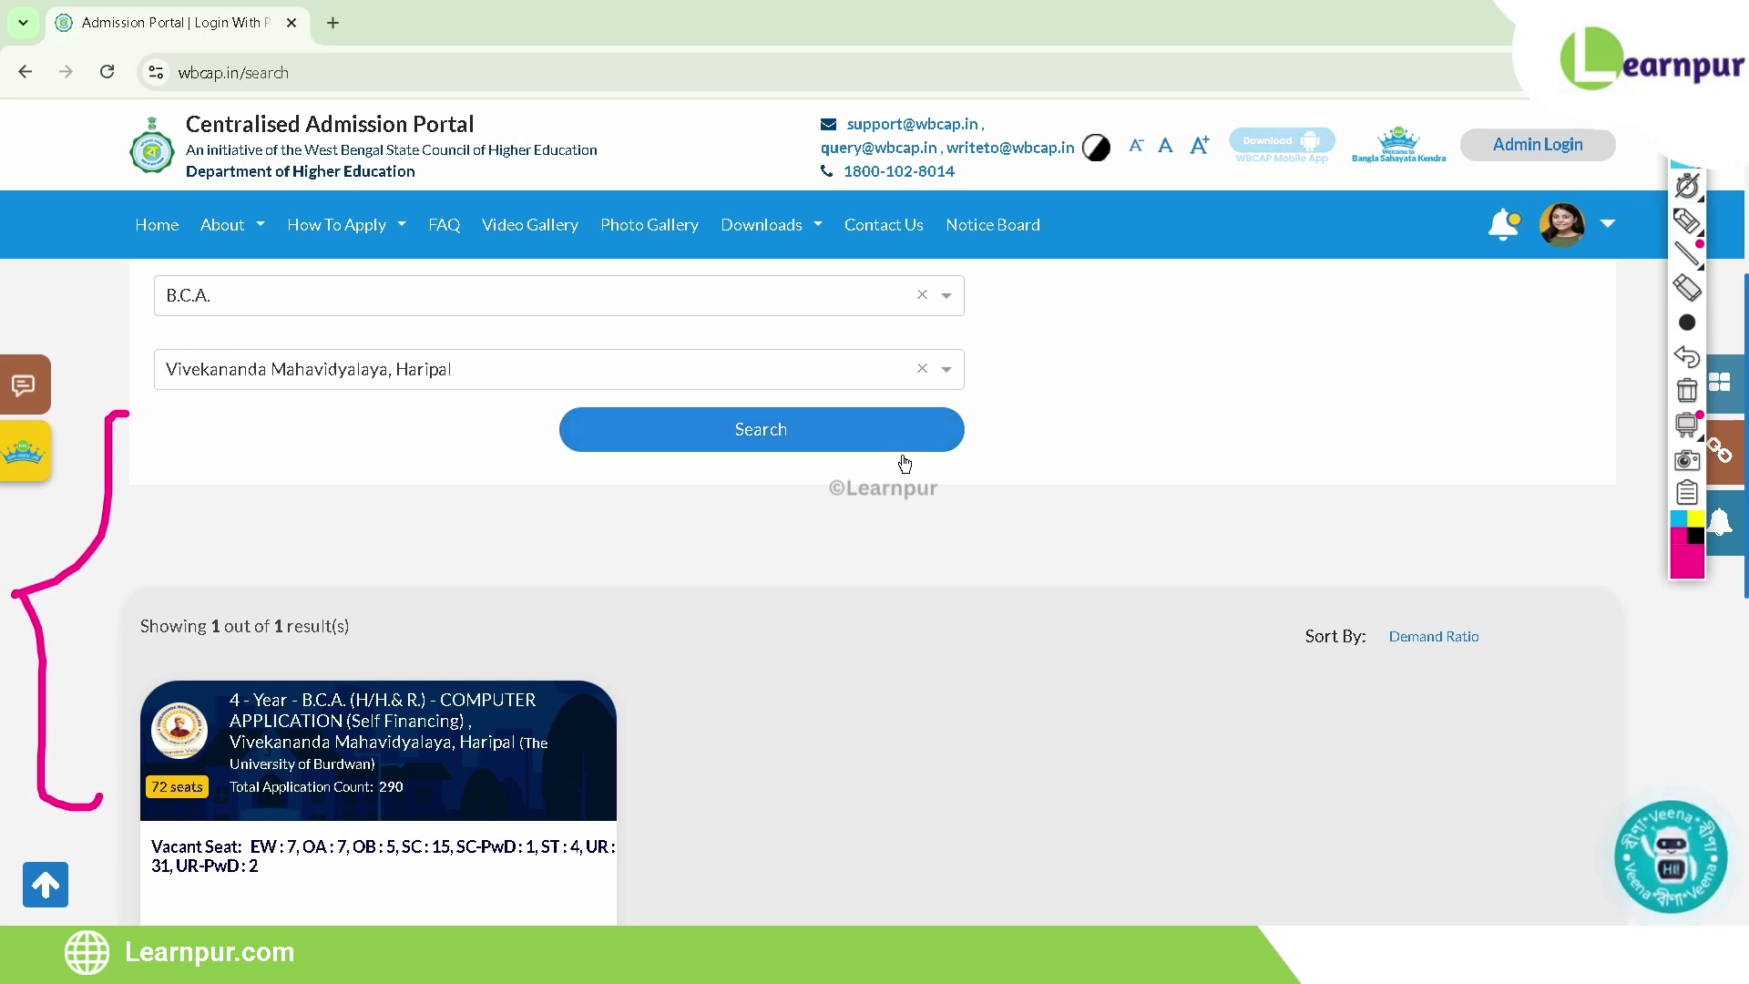
pyautogui.scroll(4, 937, 457)
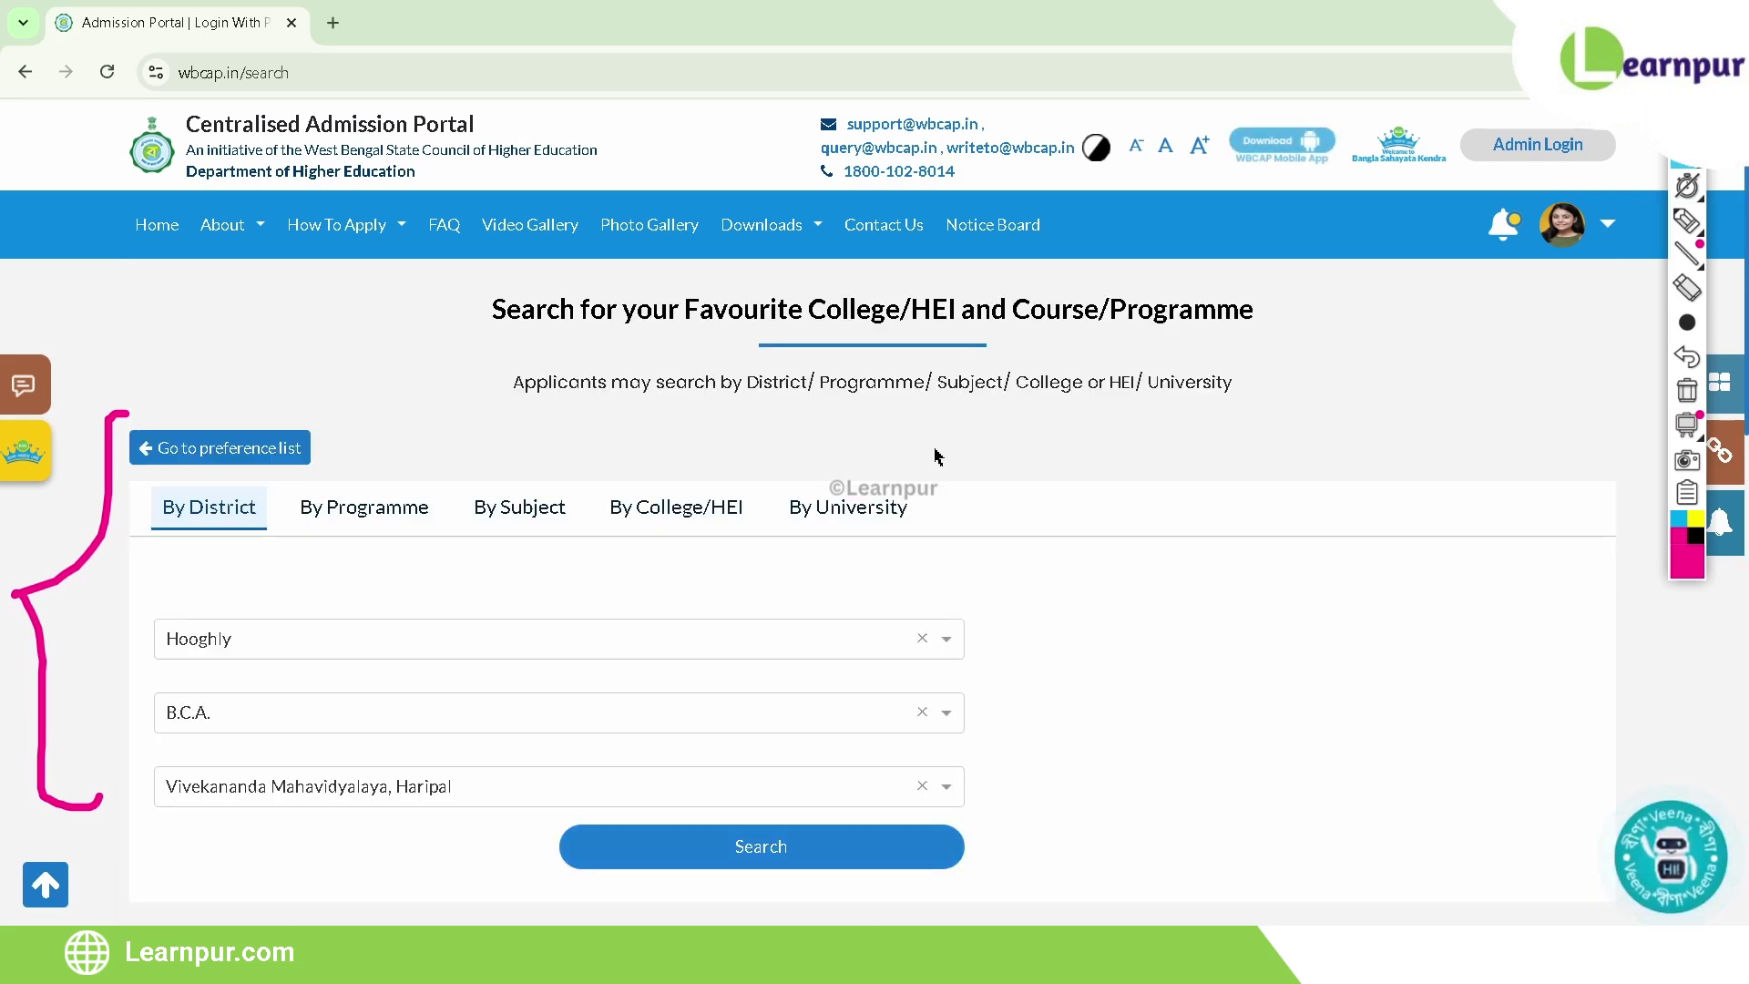